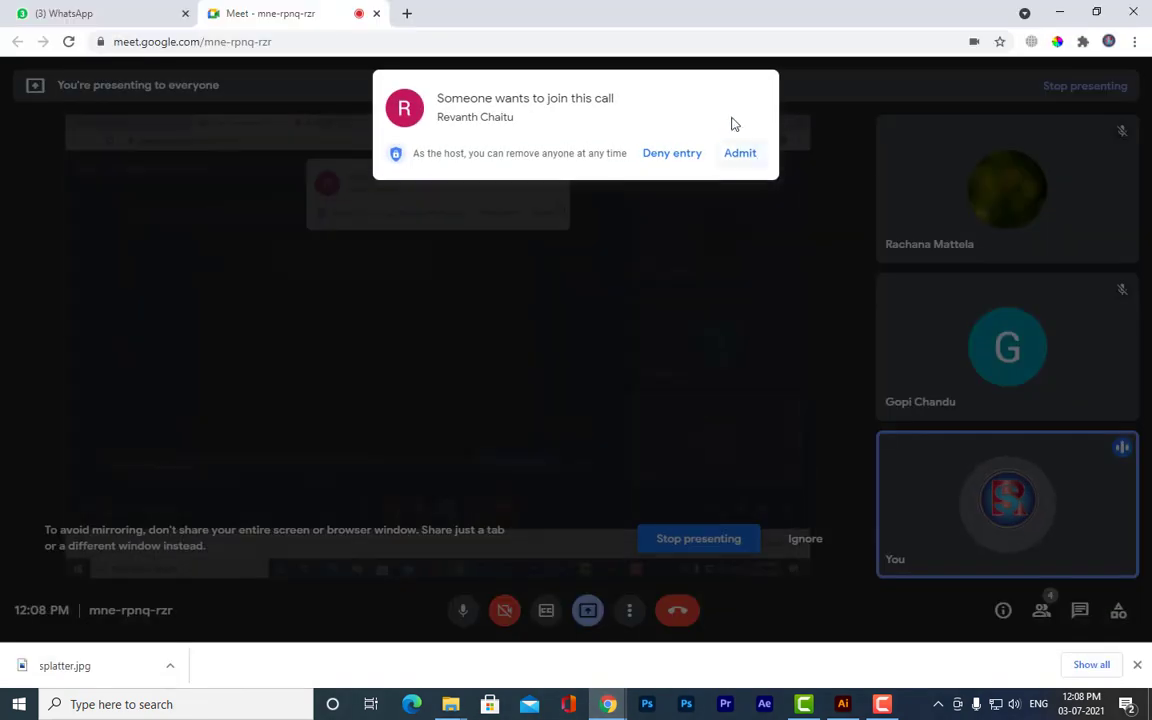
Admit the waiting participant to the video call and switch to Illustrator.
left_click(732, 153)
left_click(1057, 16)
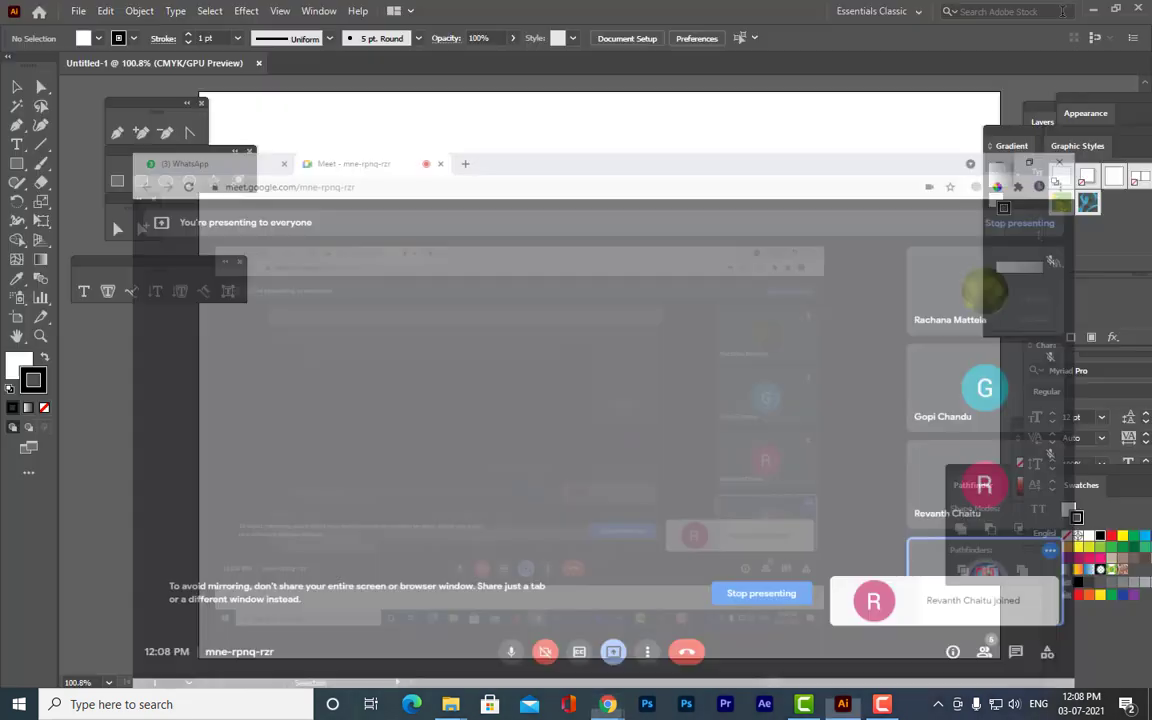
Place the BCCI image from the photoshop ref images folder into the document as a linked file.
left_click(75, 11)
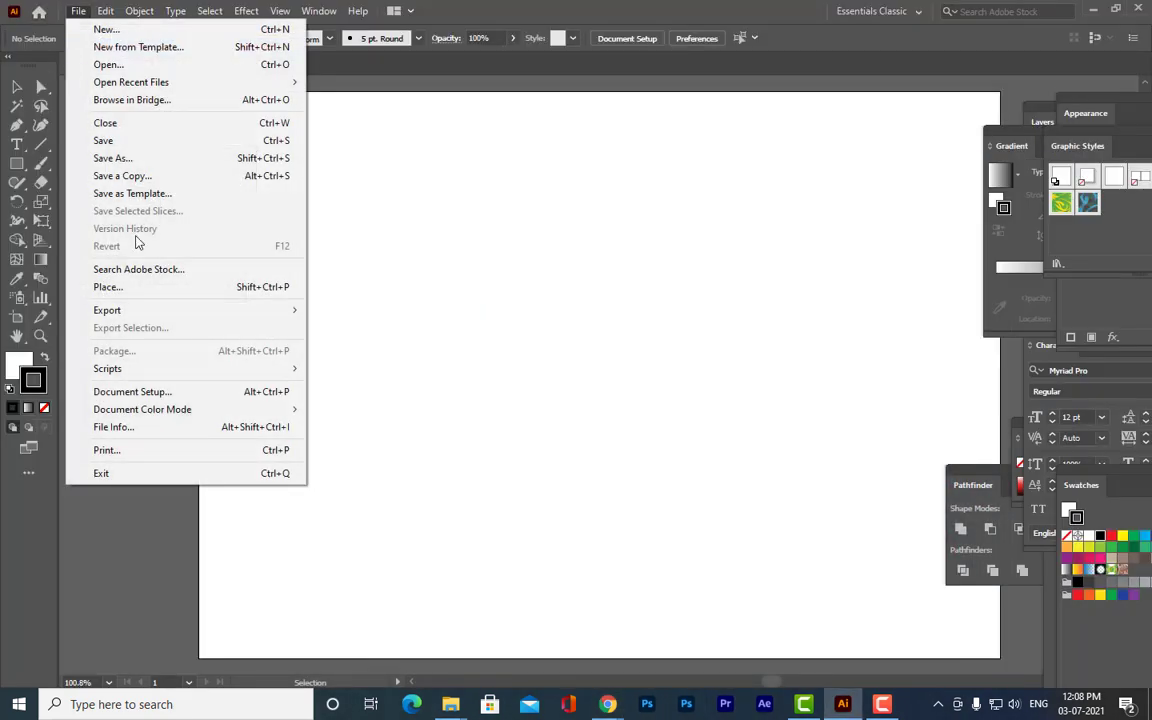
left_click(168, 292)
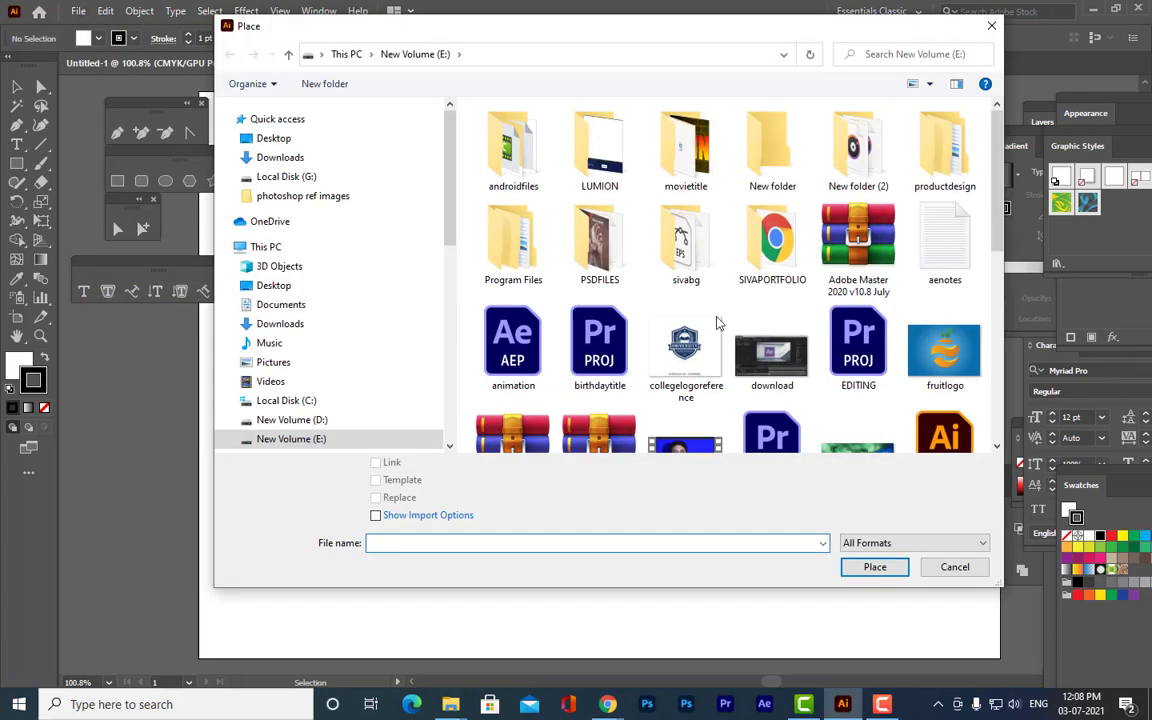
left_click(315, 200)
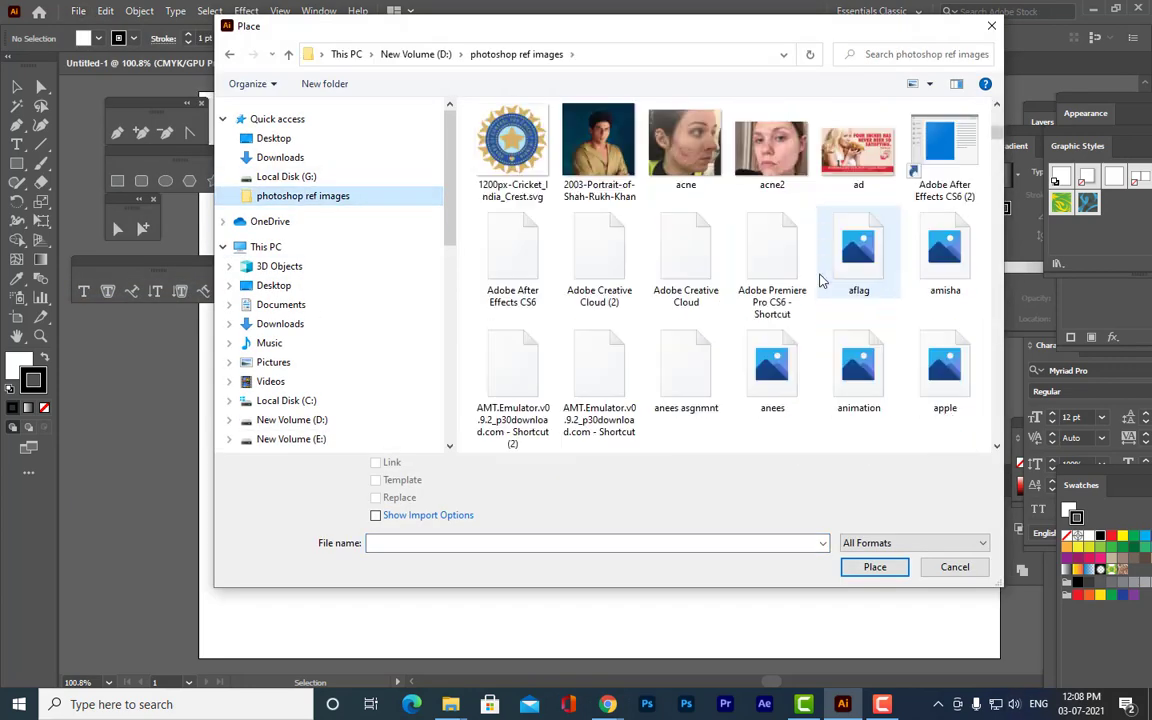
scroll(823, 278, "down", 5)
scroll(933, 303, "down", 5)
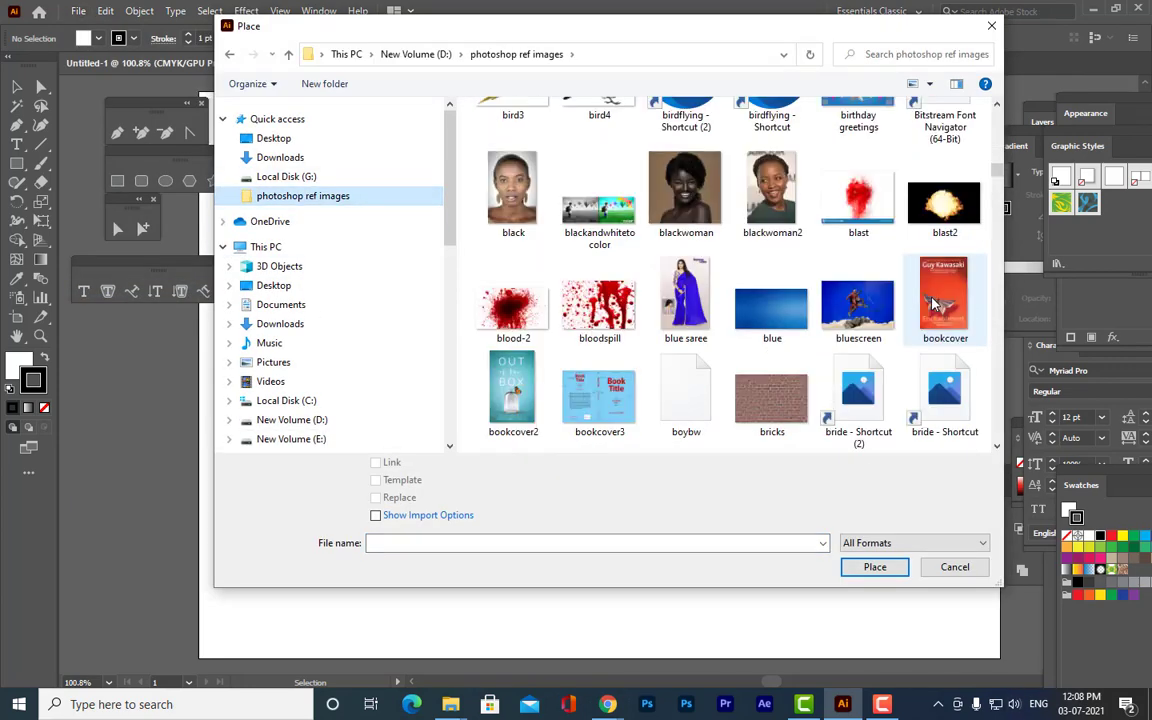
scroll(729, 285, "down", 10)
scroll(729, 285, "down", 2)
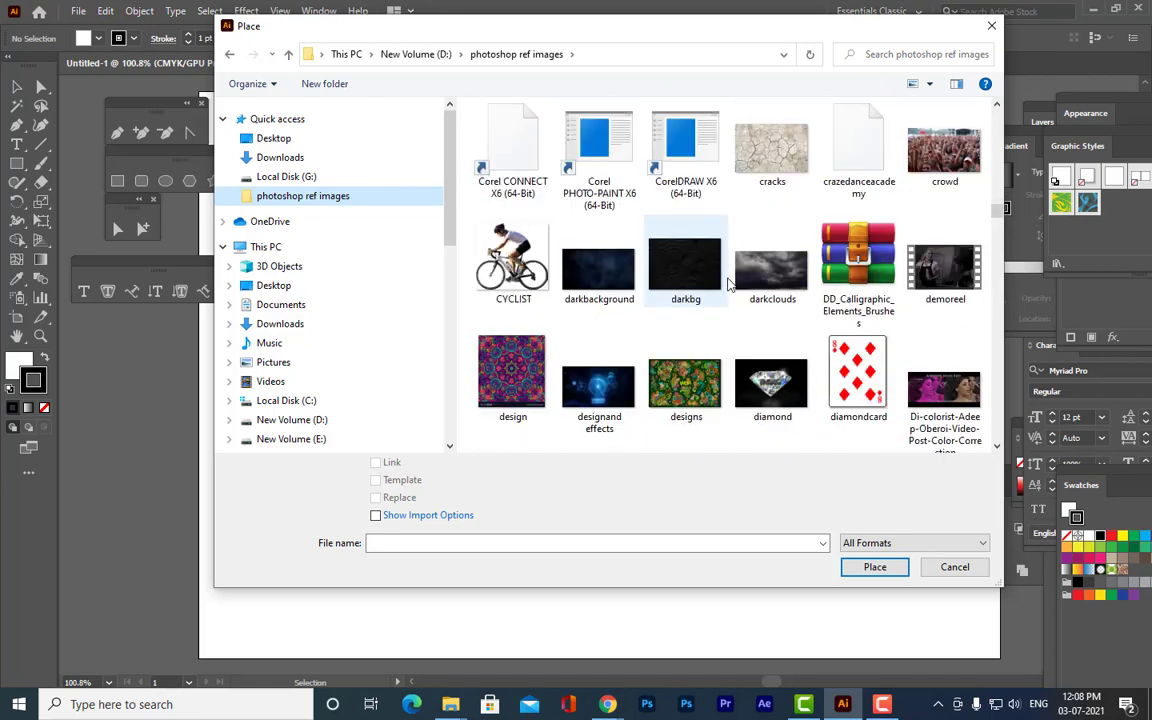
scroll(730, 283, "up", 10)
left_click(945, 245)
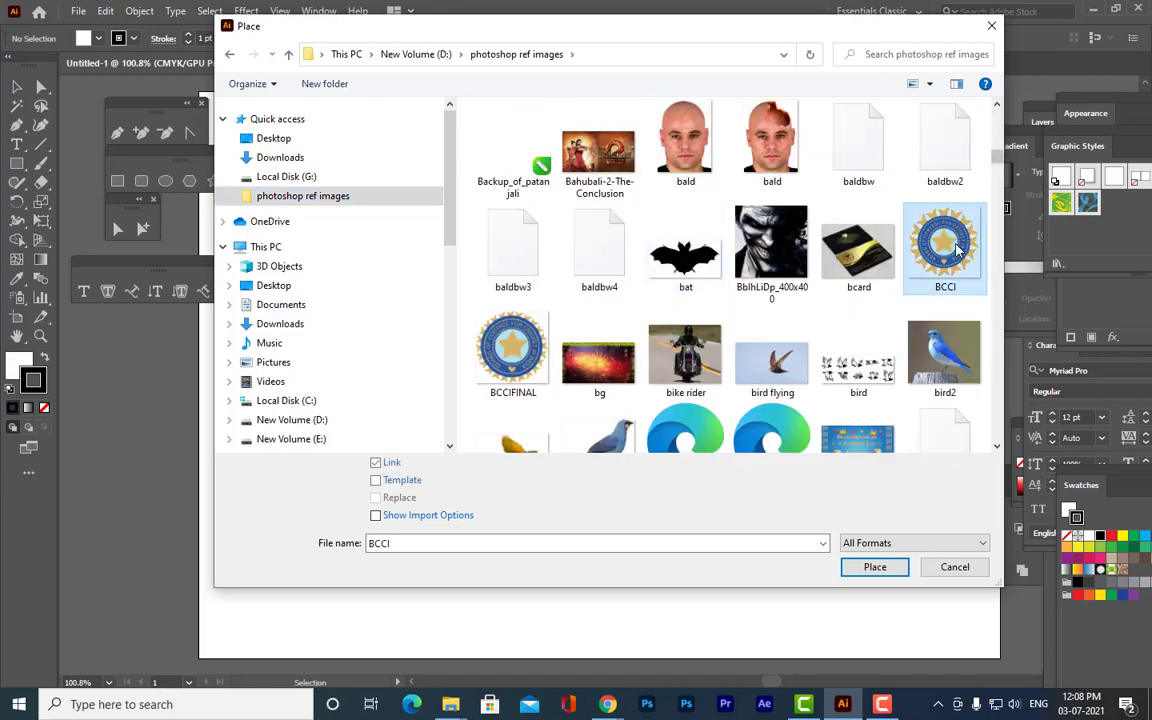
left_click(874, 567)
left_click(528, 334)
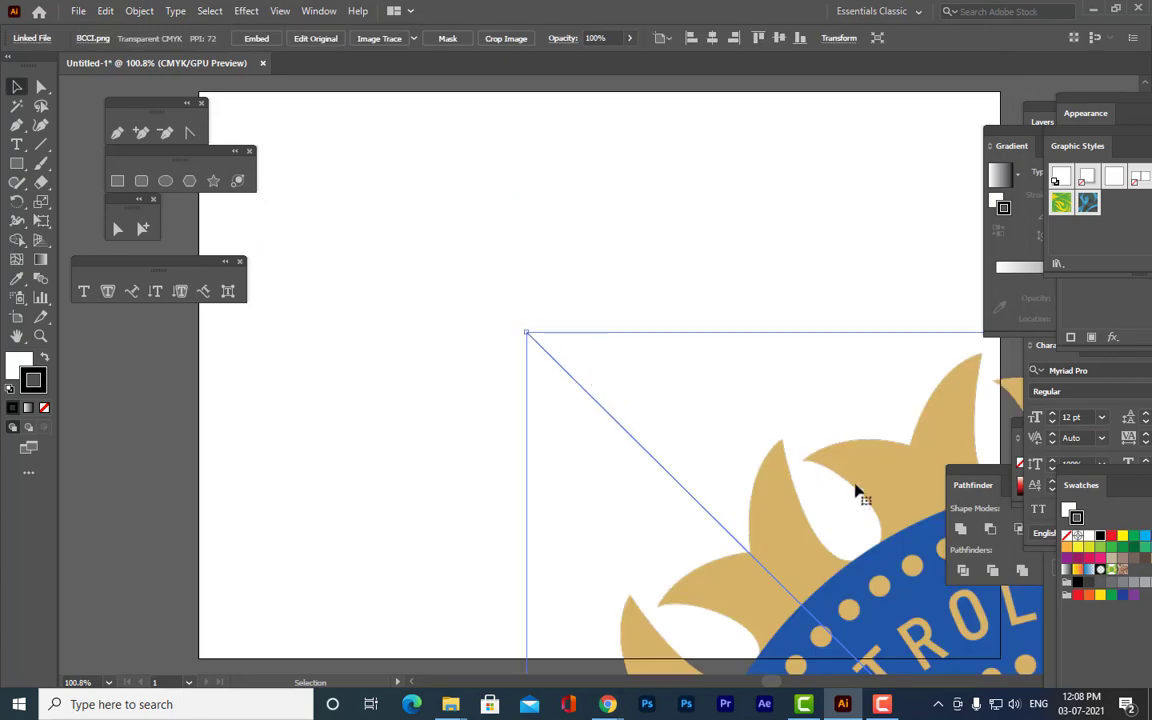
Scale the oversized logo image down to a small emblem that fits on the artboard.
left_click_drag(858, 486, 288, 288)
scroll(546, 284, "down", 1)
scroll(548, 290, "down", 1)
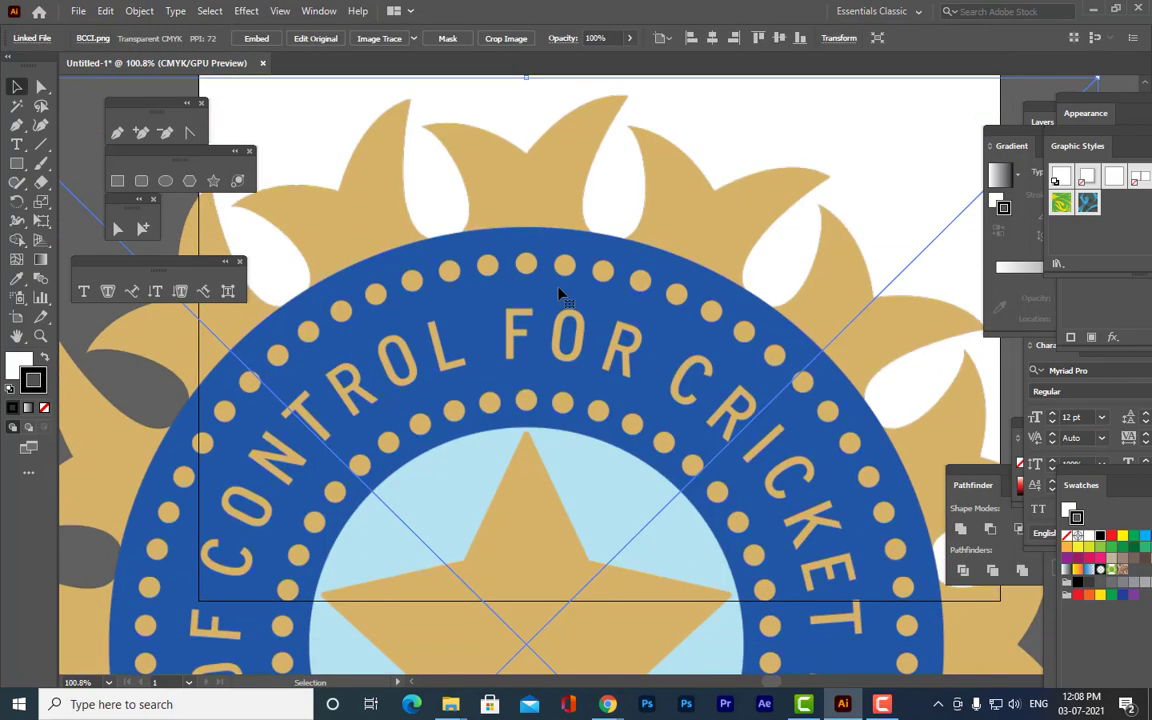
scroll(640, 309, "up", 1)
key("ctrl+minus")
key("ctrl+minus")
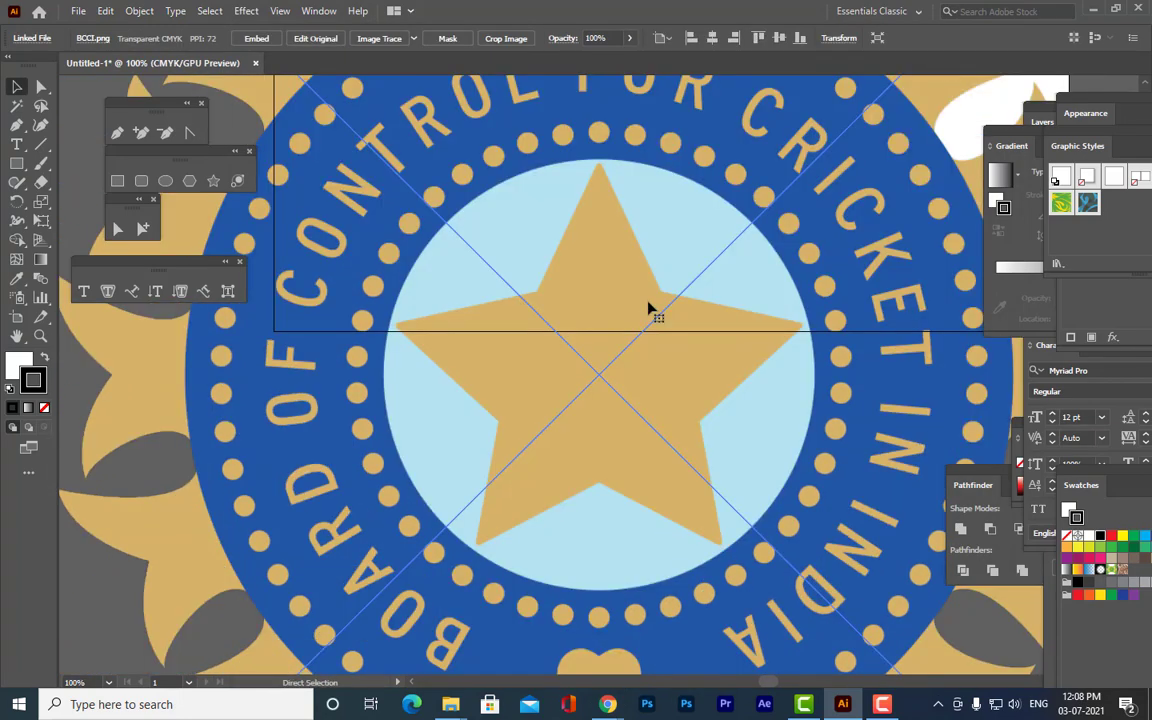
left_click_drag(657, 287, 644, 320)
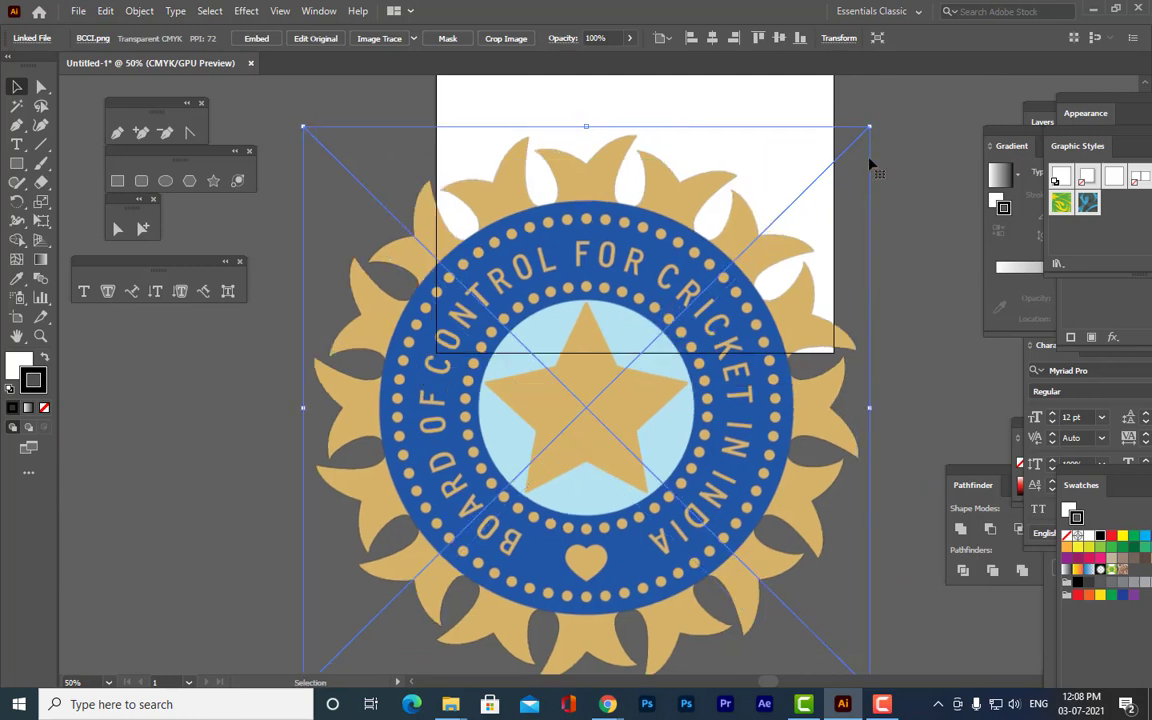
left_click_drag(869, 127, 621, 138)
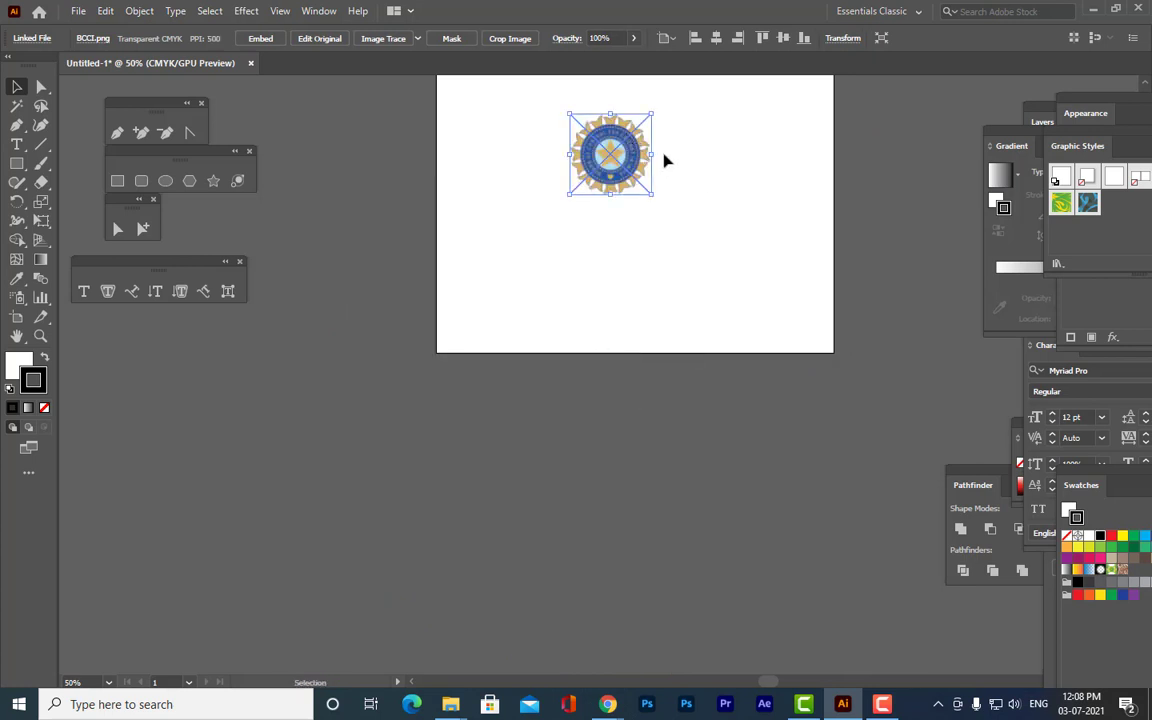
Move the logo to the artboard's upper-left area and enlarge it to about half the artboard's height.
scroll(658, 195, "up", 3)
left_click_drag(603, 293, 480, 256)
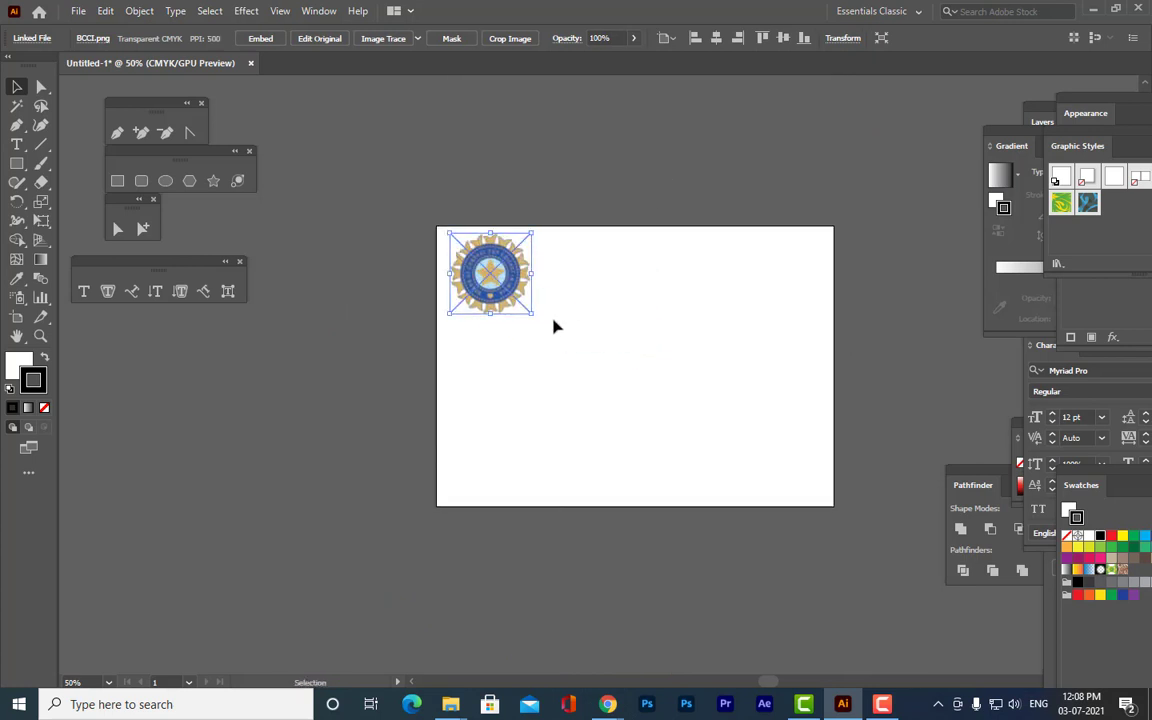
left_click_drag(532, 318, 545, 319)
left_click_drag(492, 276, 515, 311)
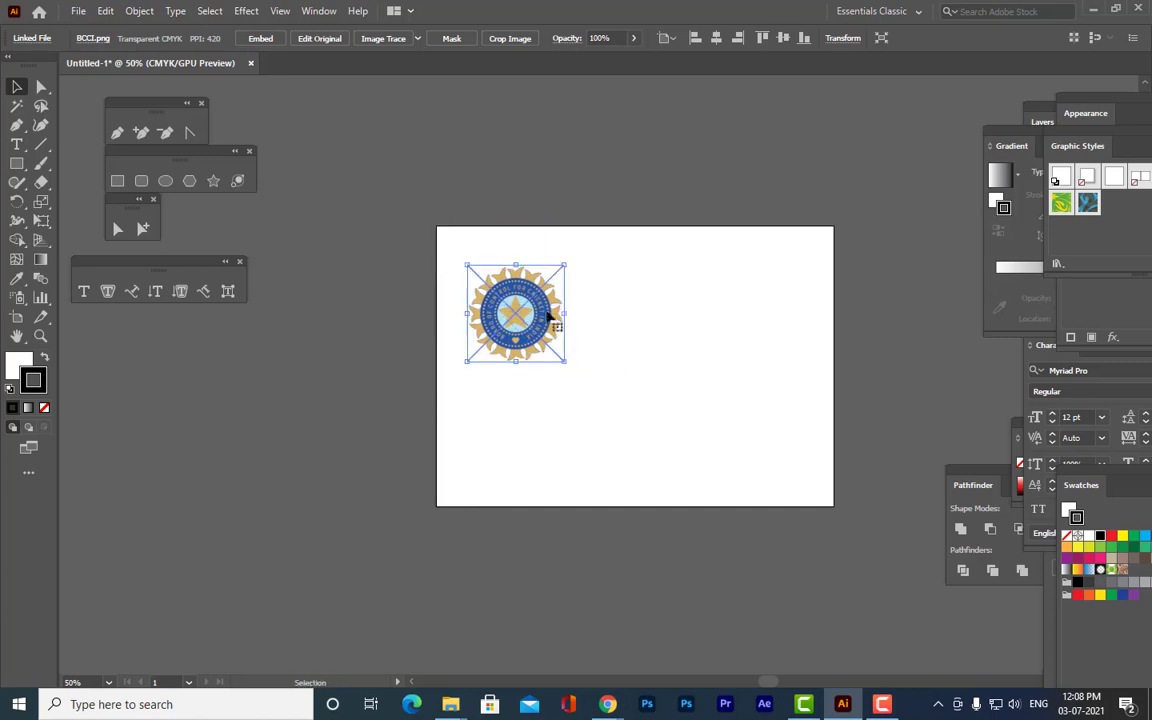
left_click_drag(566, 260, 595, 241)
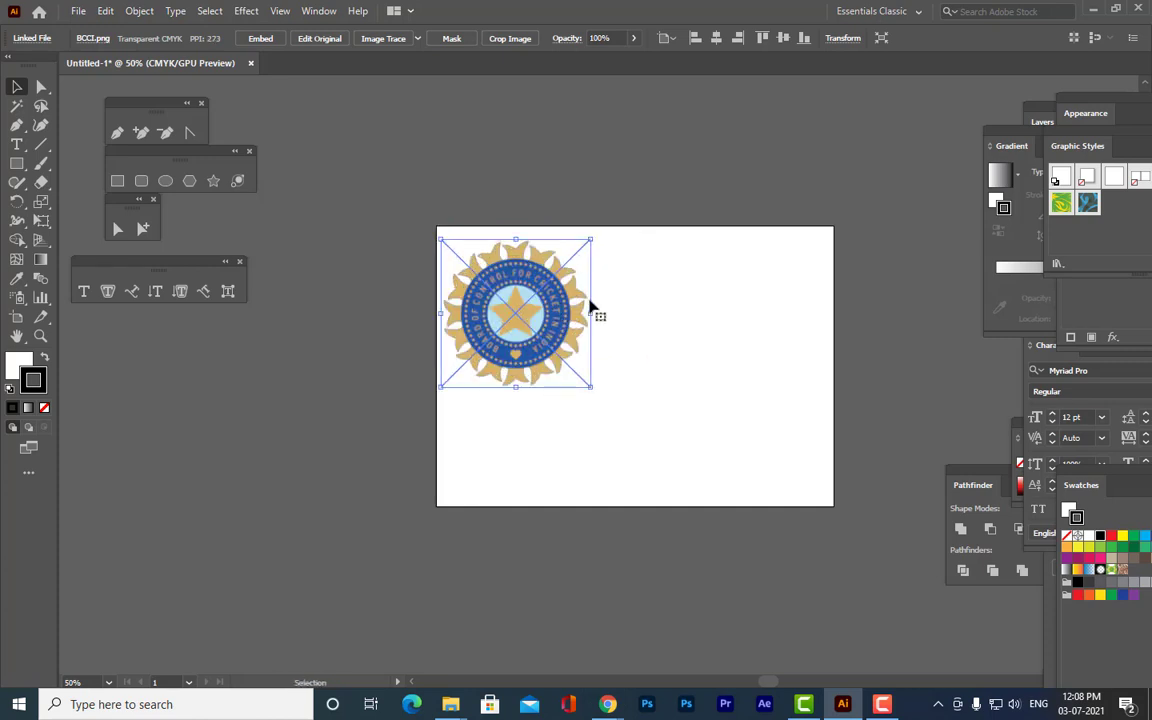
key("Return")
type("\\")
left_click(690, 474)
left_click(777, 334)
key("ctrl+equal")
key("ctrl+equal")
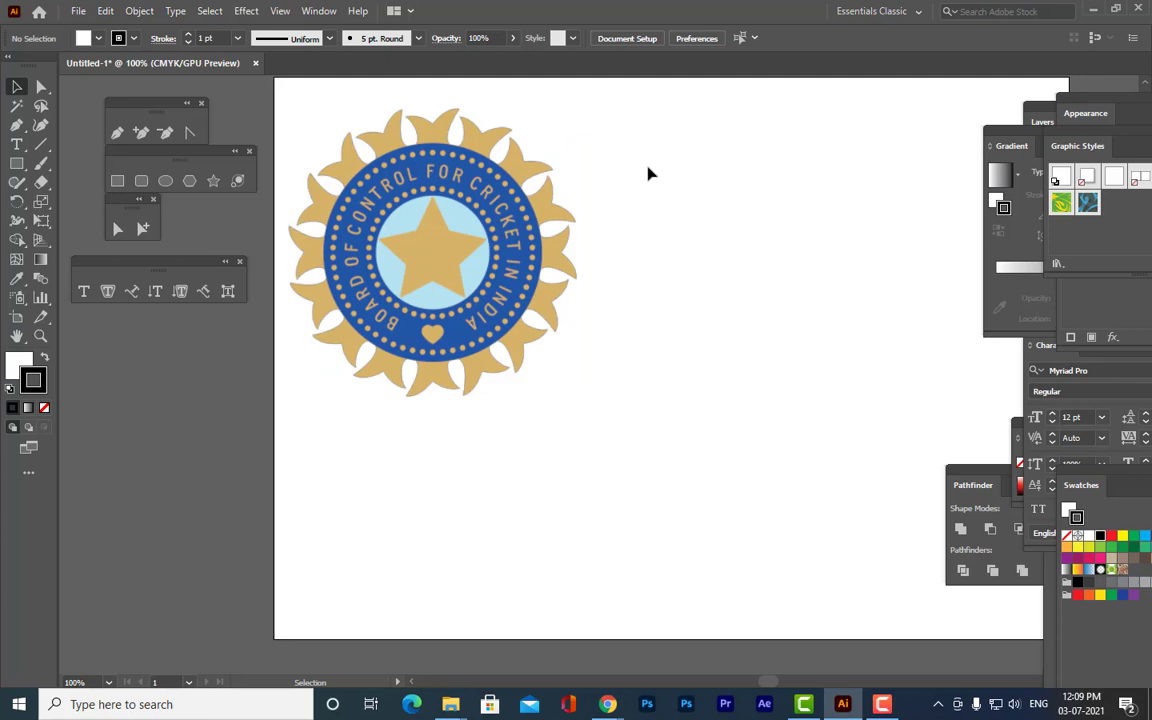
scroll(648, 174, "up", 3)
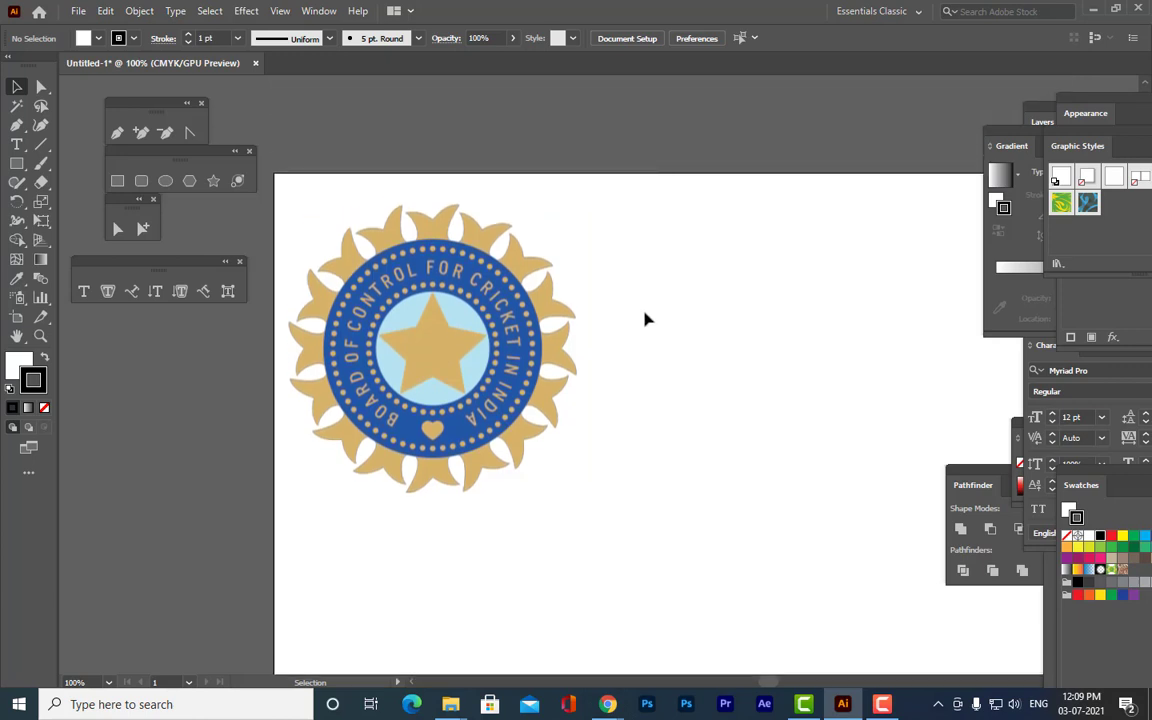
scroll(645, 319, "up", 2)
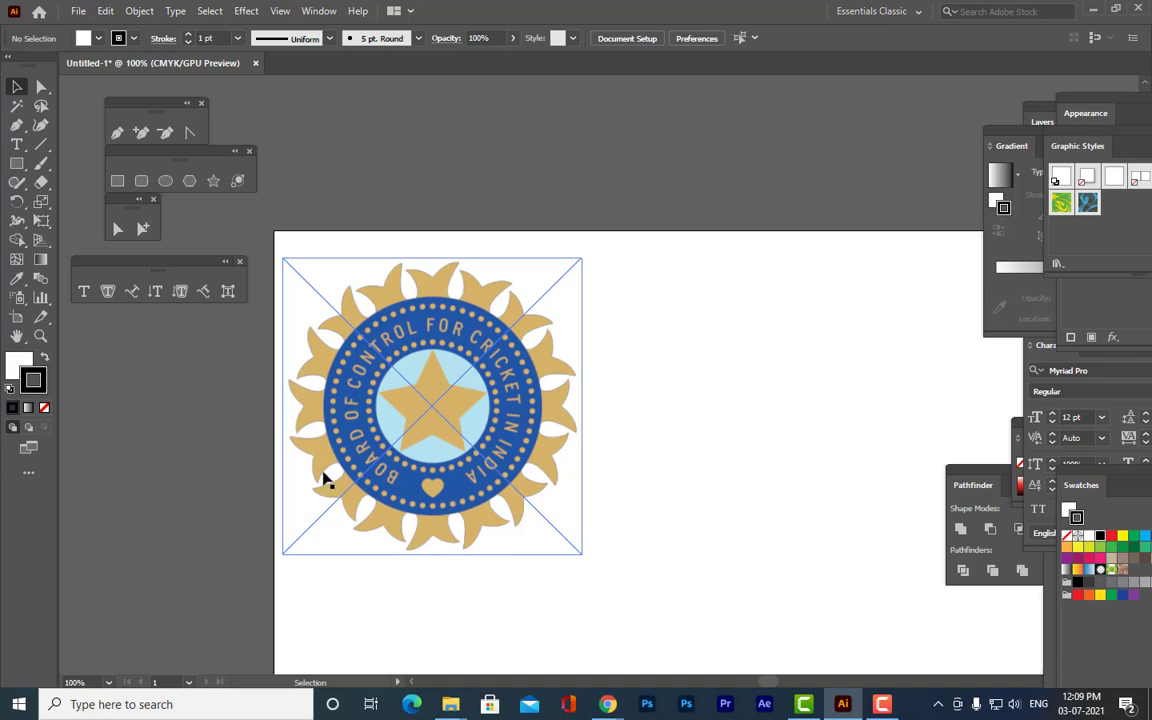
left_click(632, 197)
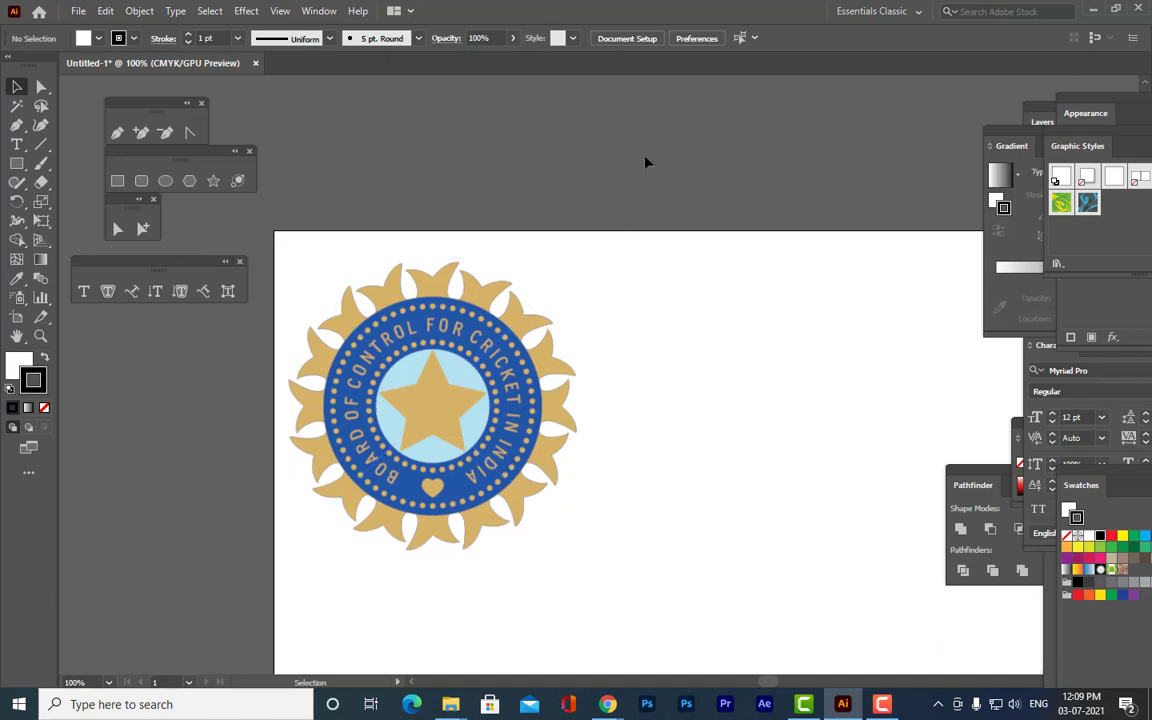
key("ctrl+minus")
key("ctrl+plus")
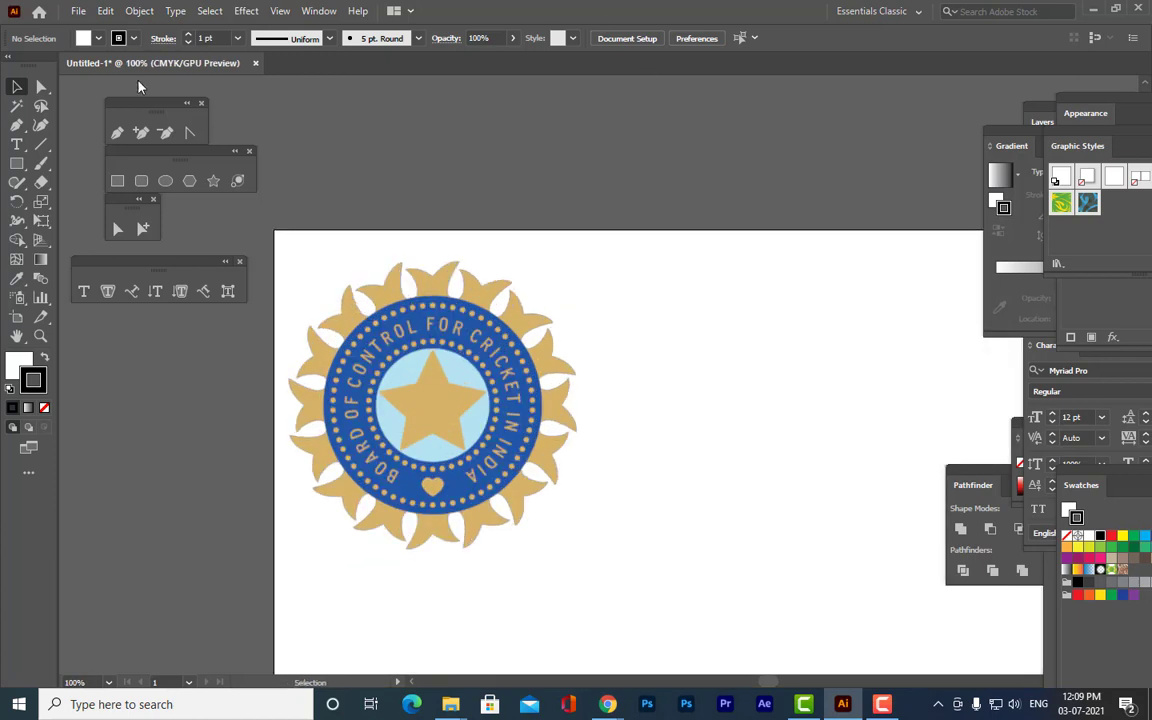
left_click(411, 450)
scroll(411, 450, "up", 1)
left_click(970, 195)
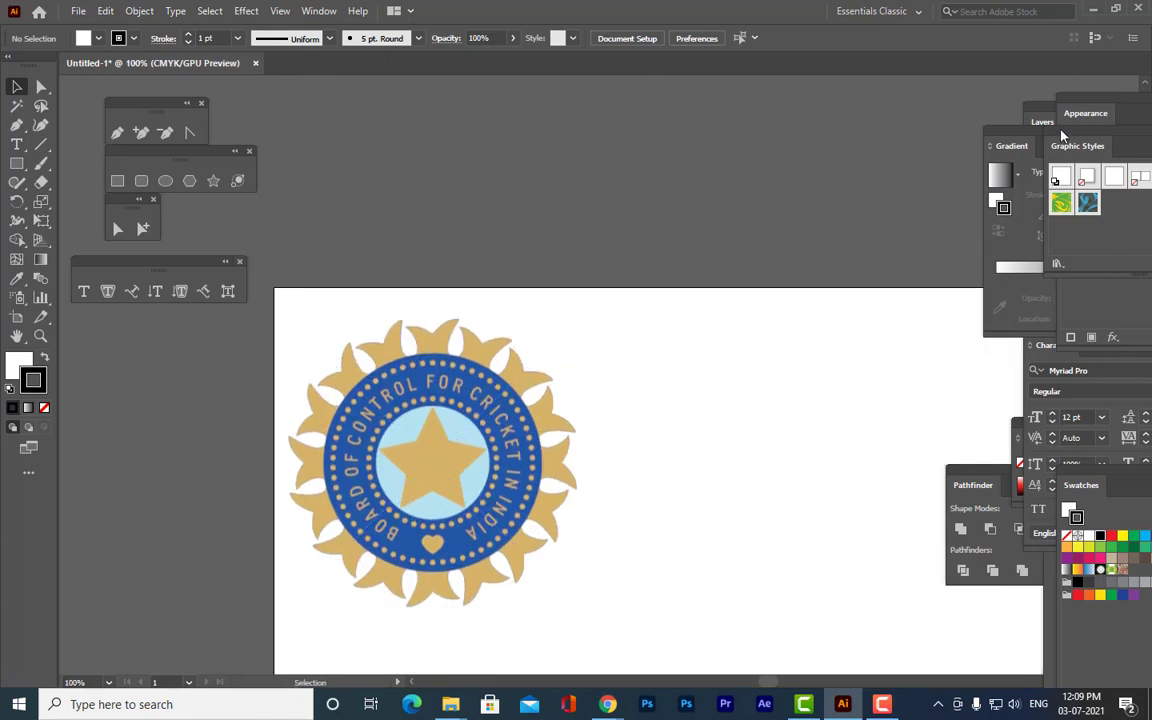
left_click(393, 376)
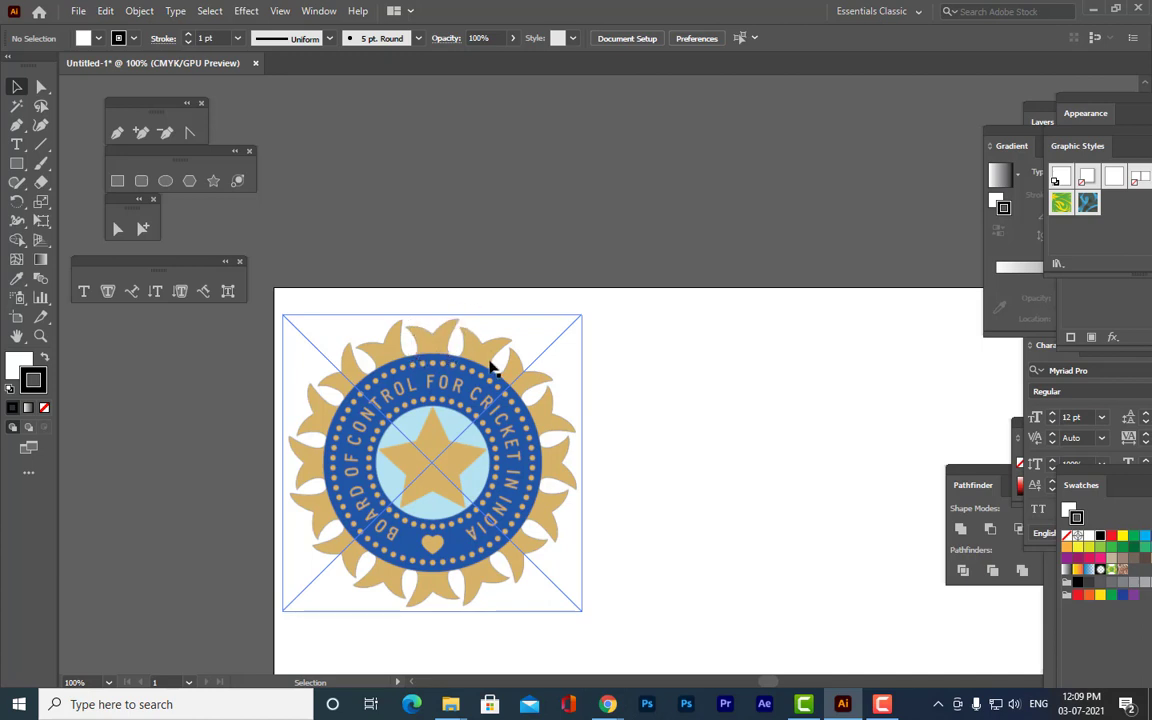
left_click(490, 309)
scroll(759, 381, "down", 2)
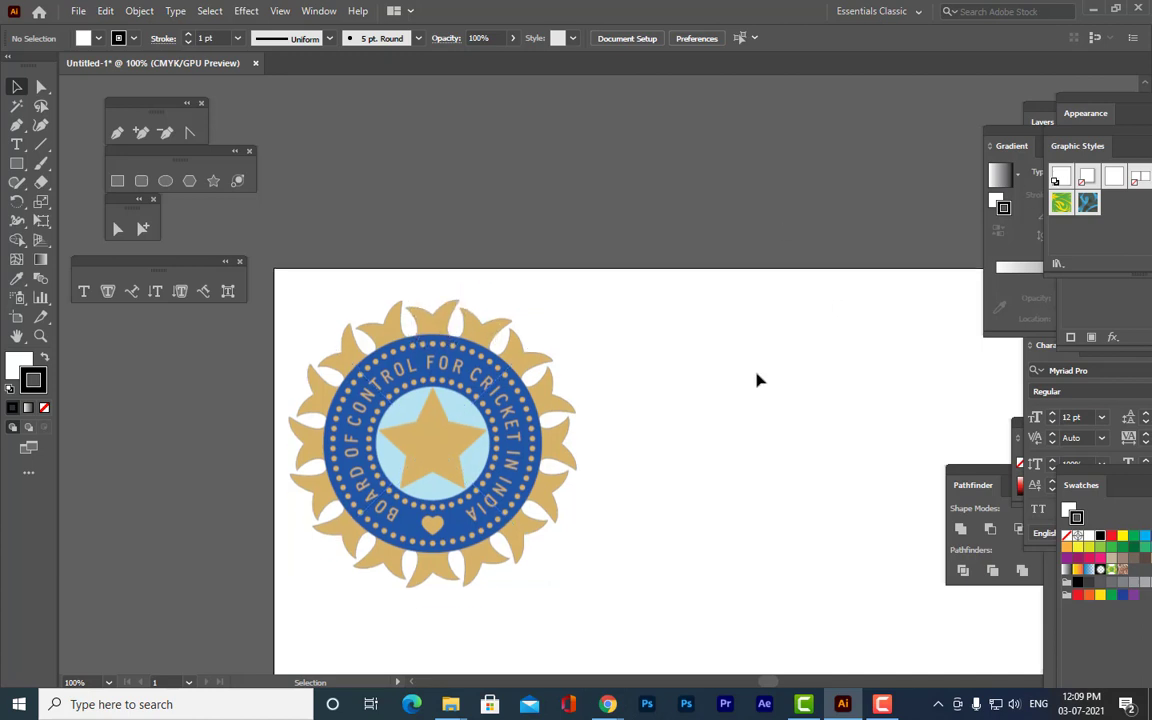
scroll(759, 381, "up", 1)
Pull the grouped Layers and Character panels out of the overlapping stack so that both are fully accessible.
left_click_drag(1042, 121, 854, 112)
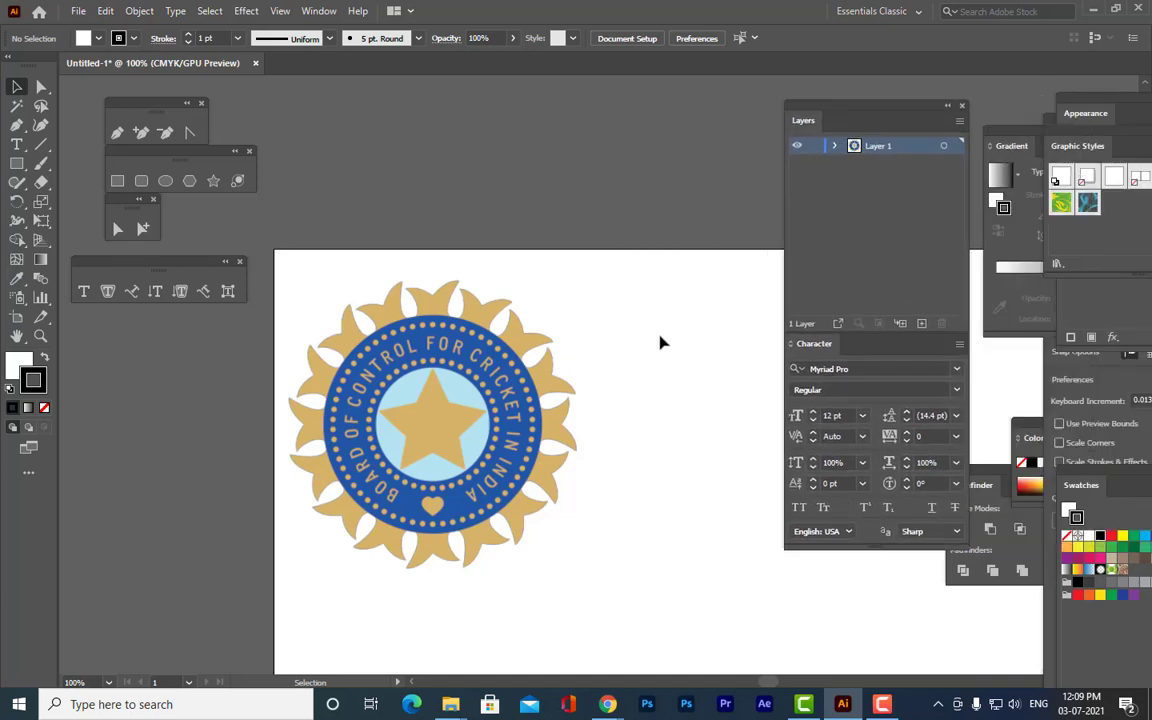
scroll(661, 337, "down", 1)
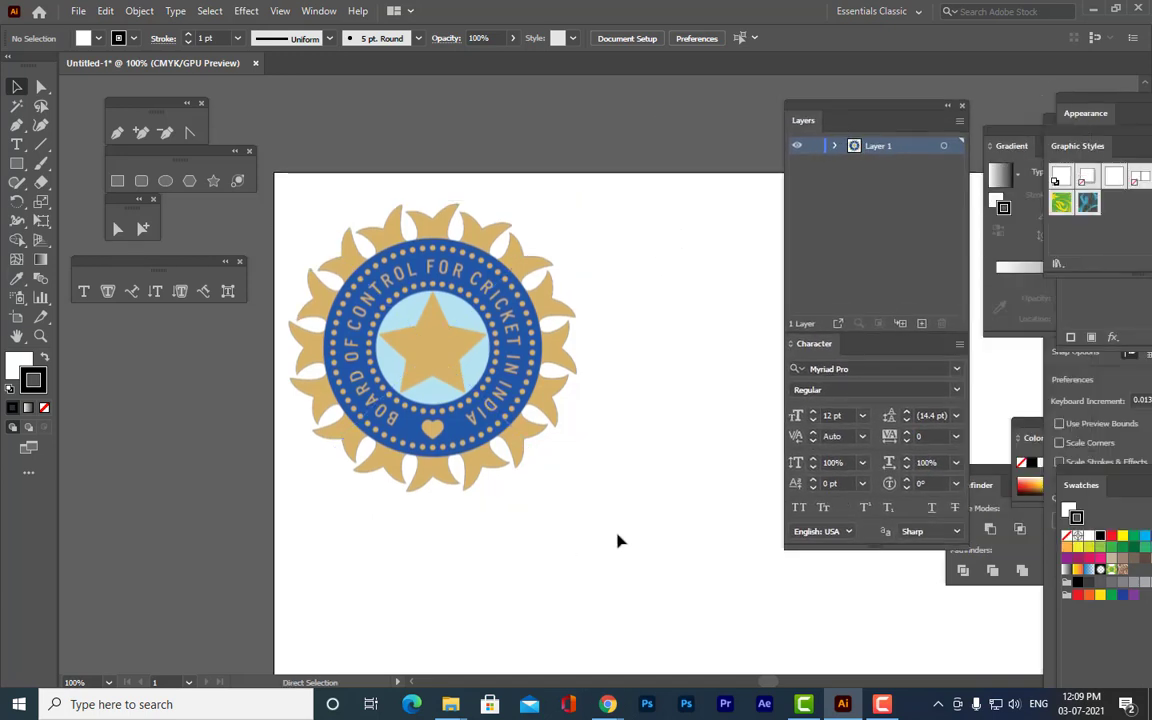
scroll(617, 541, "down", 2)
scroll(617, 541, "up", 1)
left_click(515, 395)
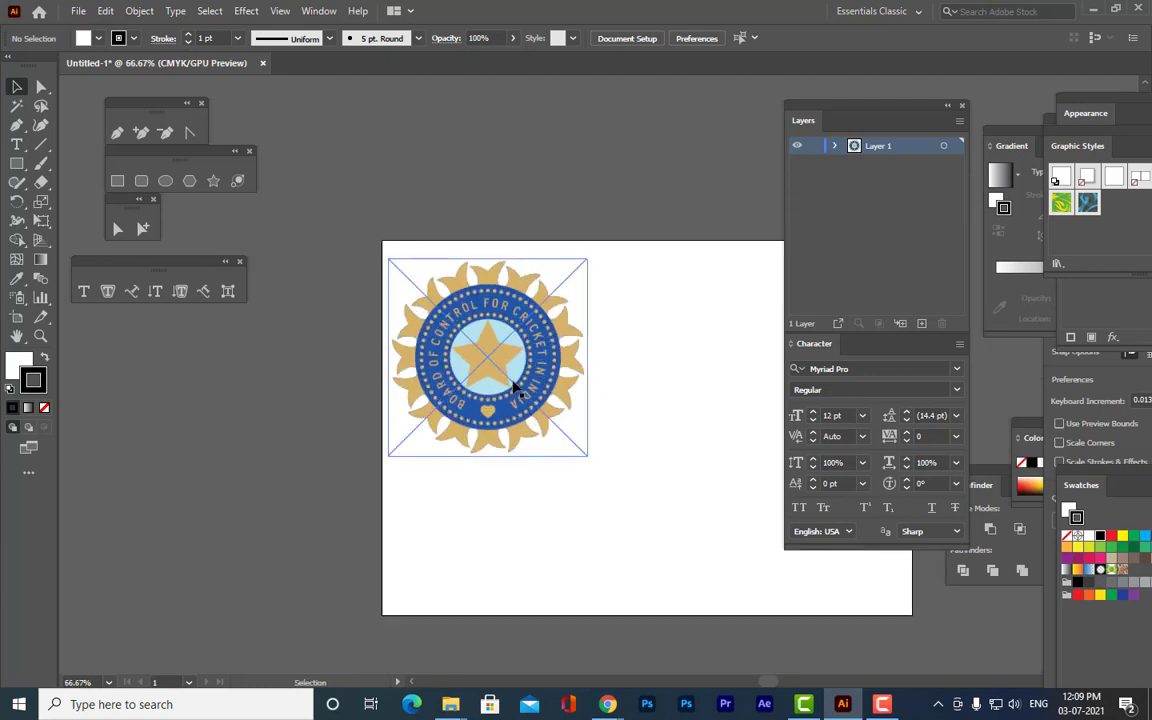
key("h")
left_click_drag(586, 453, 515, 429)
left_click(16, 89)
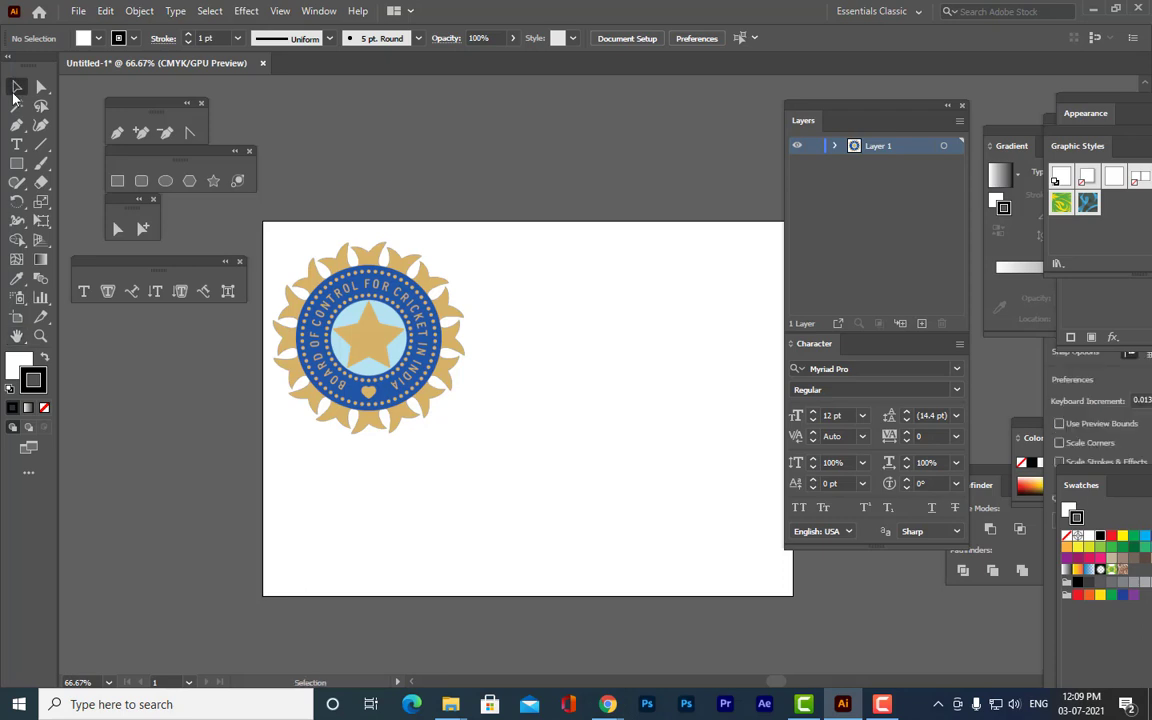
Move the floating type tools above the artboard and place the logo on the pasteboard to the artboard's left.
left_click_drag(375, 337, 398, 400)
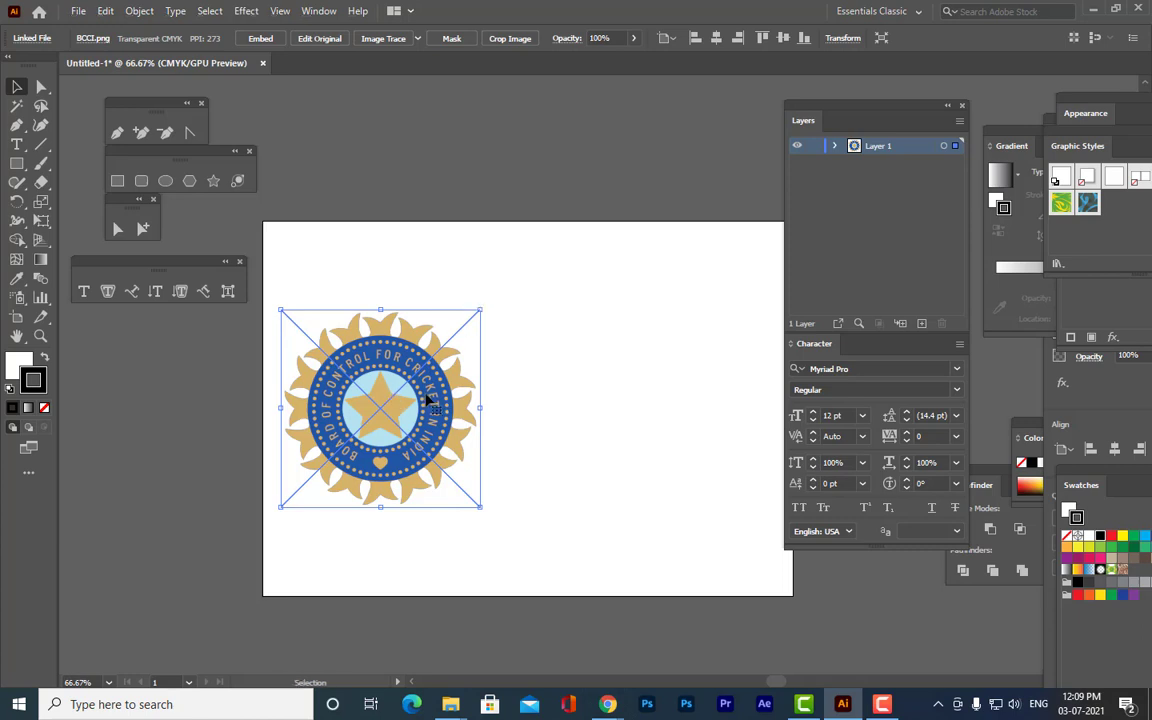
key("j")
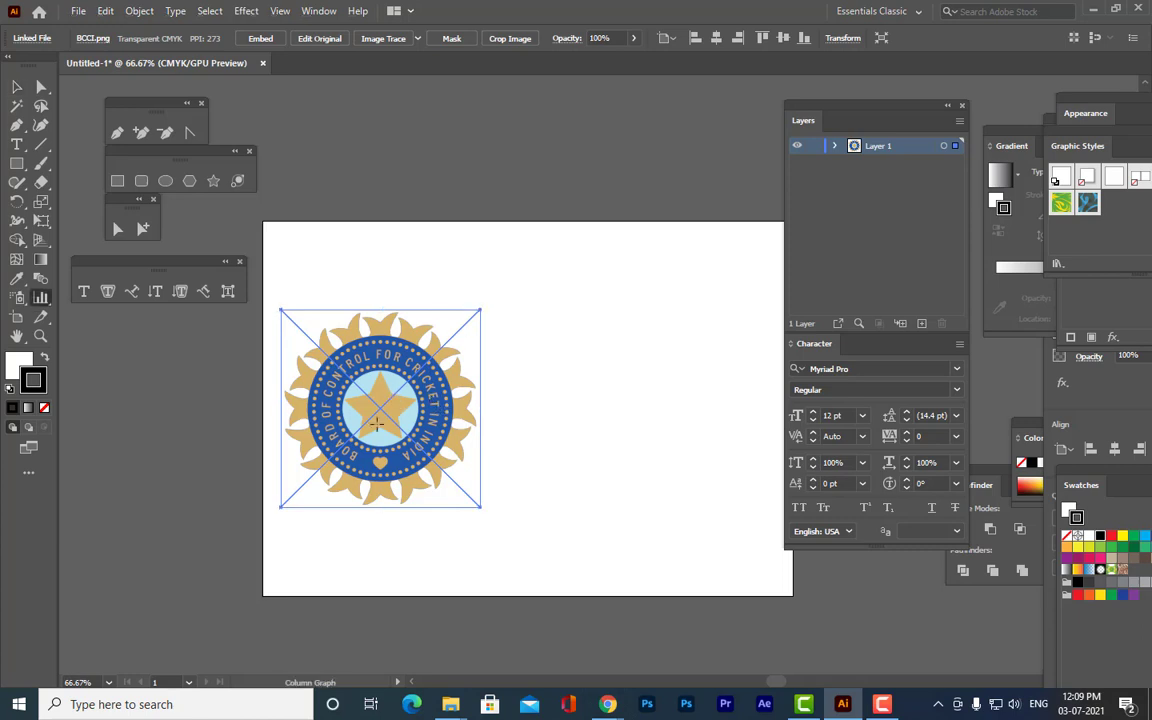
key("h")
left_click_drag(463, 437, 495, 453)
left_click_drag(116, 265, 321, 97)
left_click(16, 87)
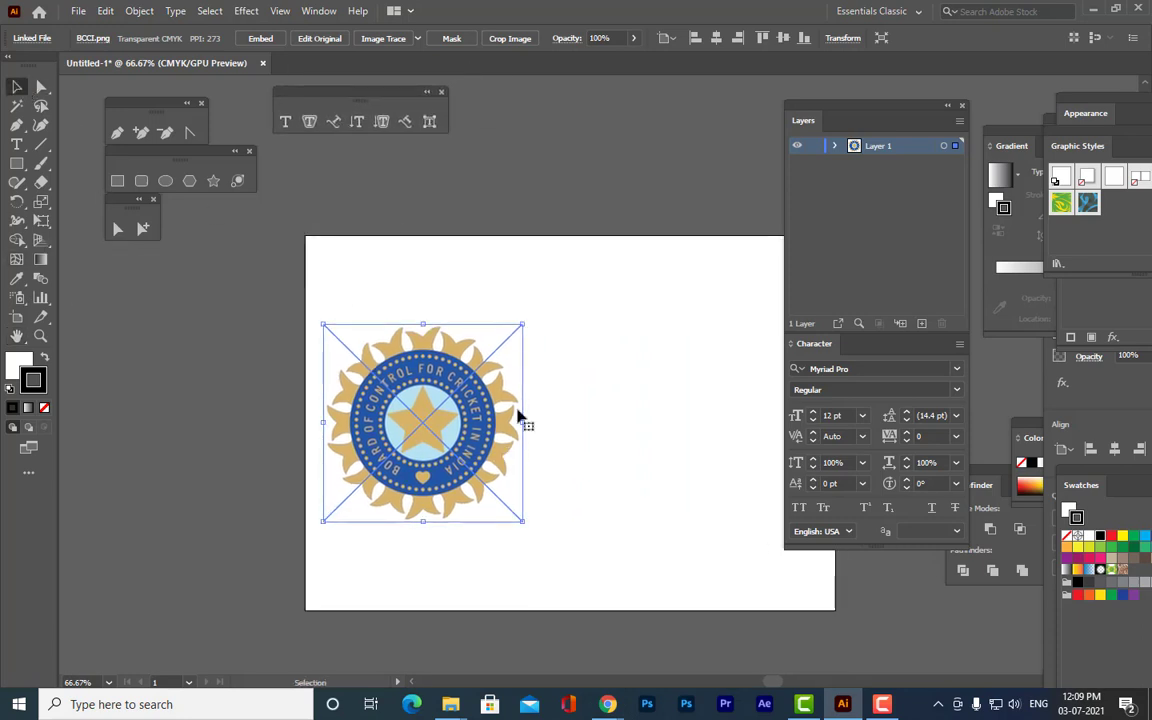
left_click_drag(409, 417, 172, 414)
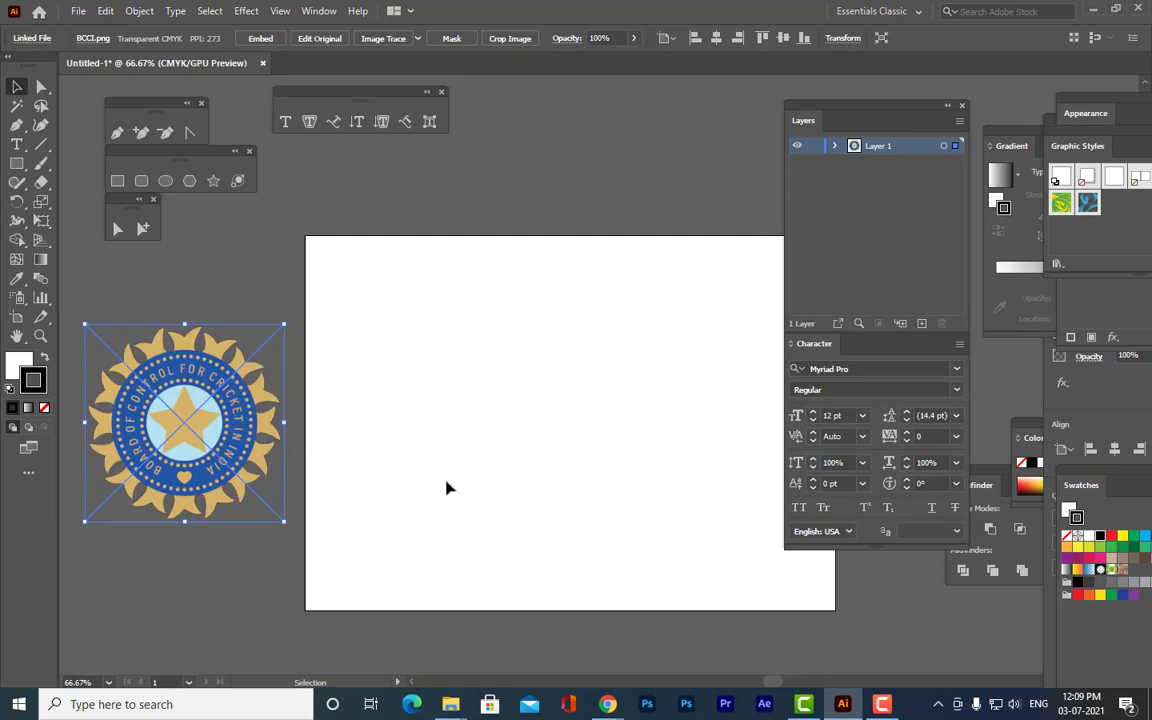
Lock Layer 1, which holds the logo image, and add a new layer above it.
left_click(406, 343)
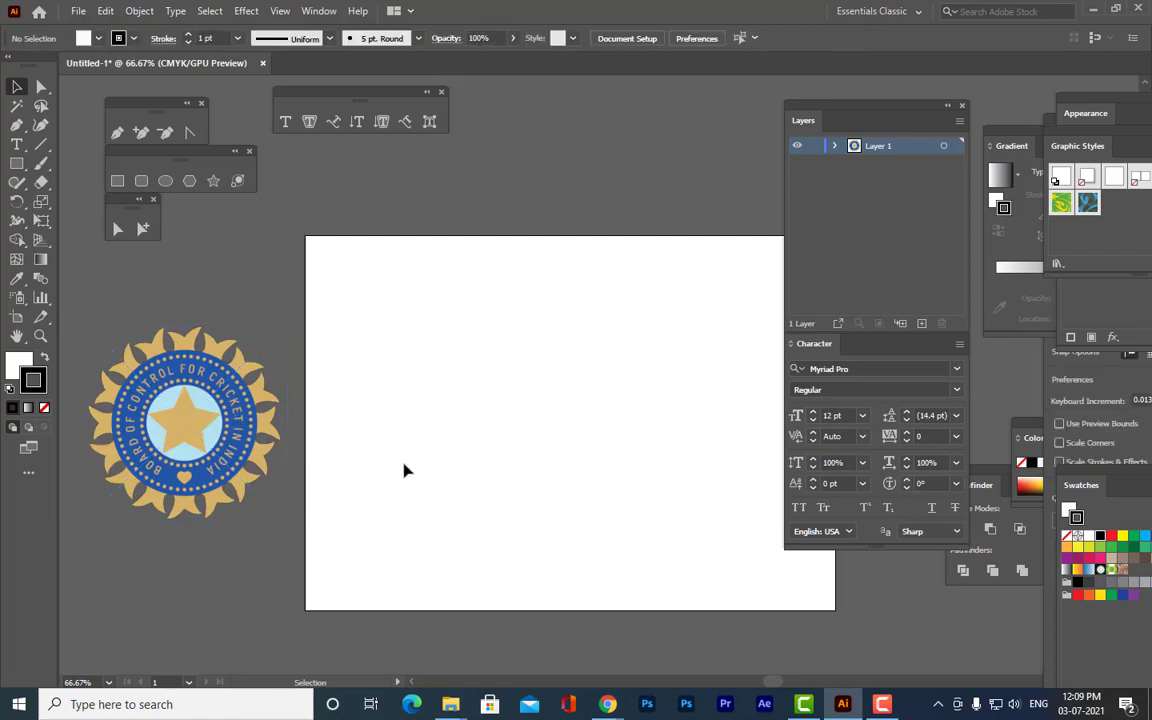
key("h")
left_click_drag(324, 437, 607, 411)
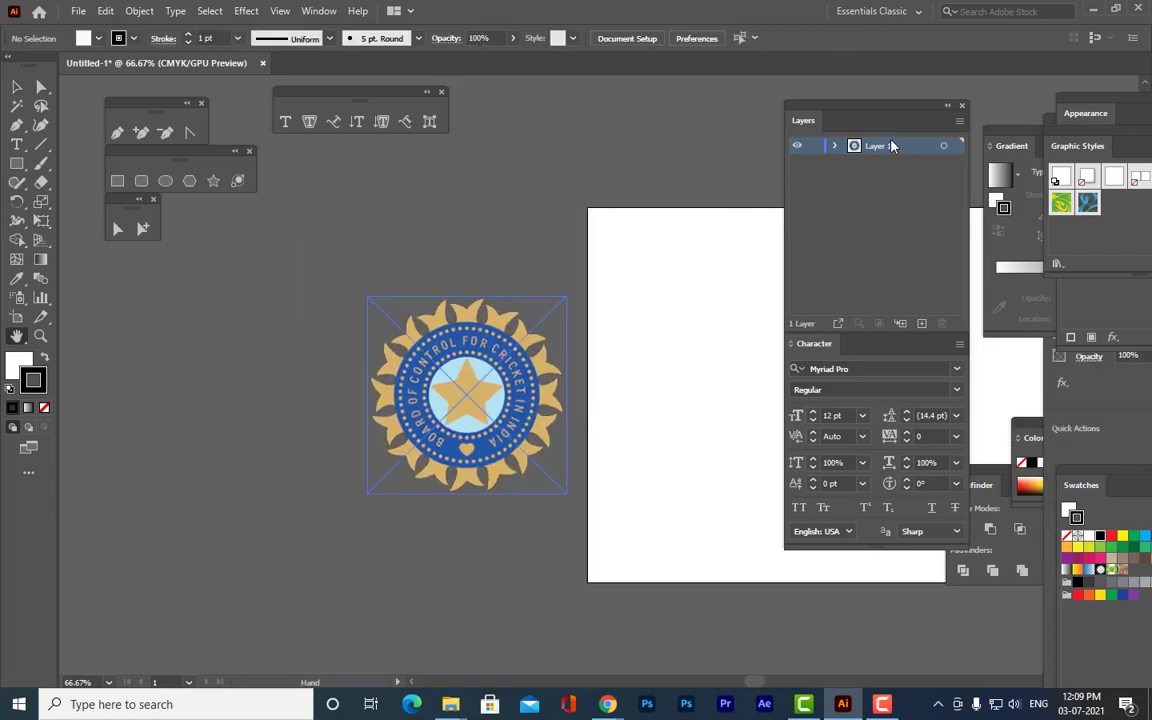
left_click(813, 146)
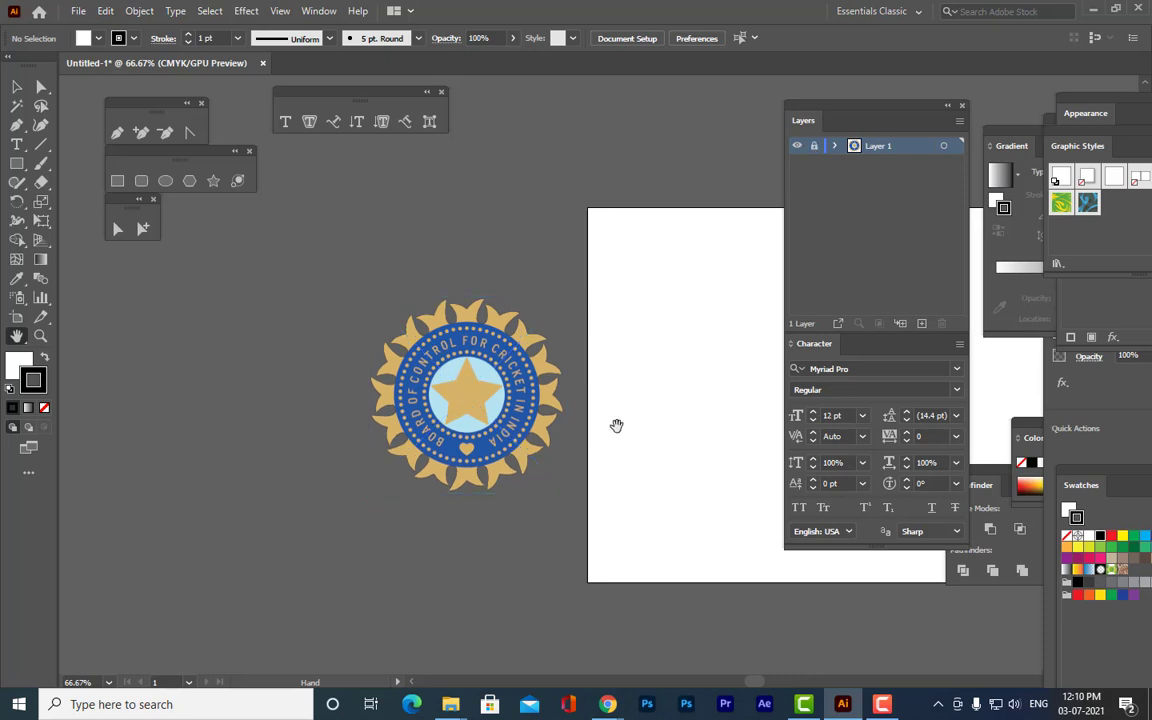
left_click(921, 324)
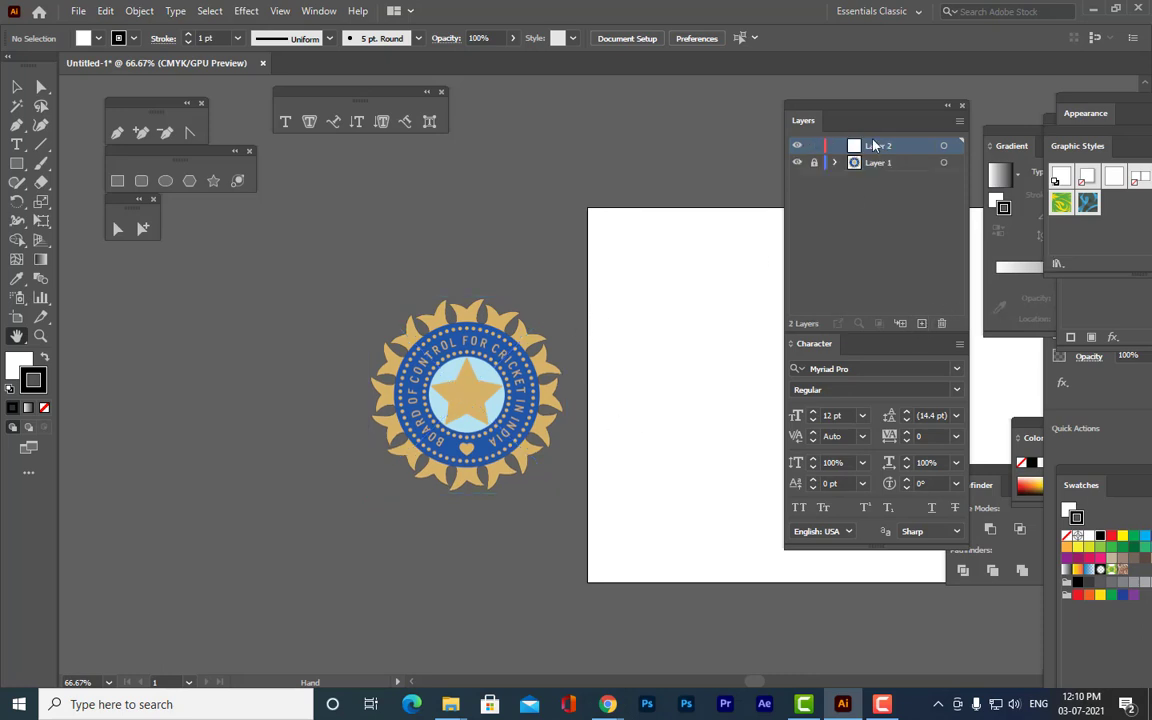
Shift the Layers and Character panels clear of the logo and trace its top-centre flame petal as a closed Pen tool path.
left_click_drag(846, 113, 932, 107)
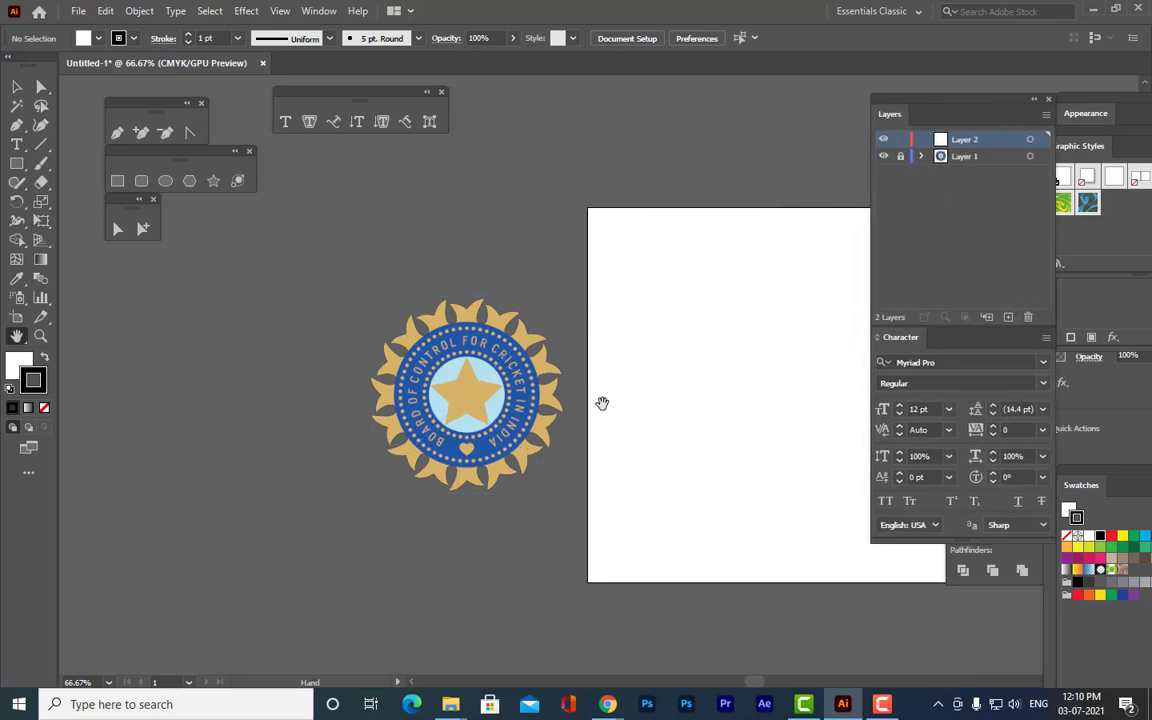
scroll(432, 526, "up", 2)
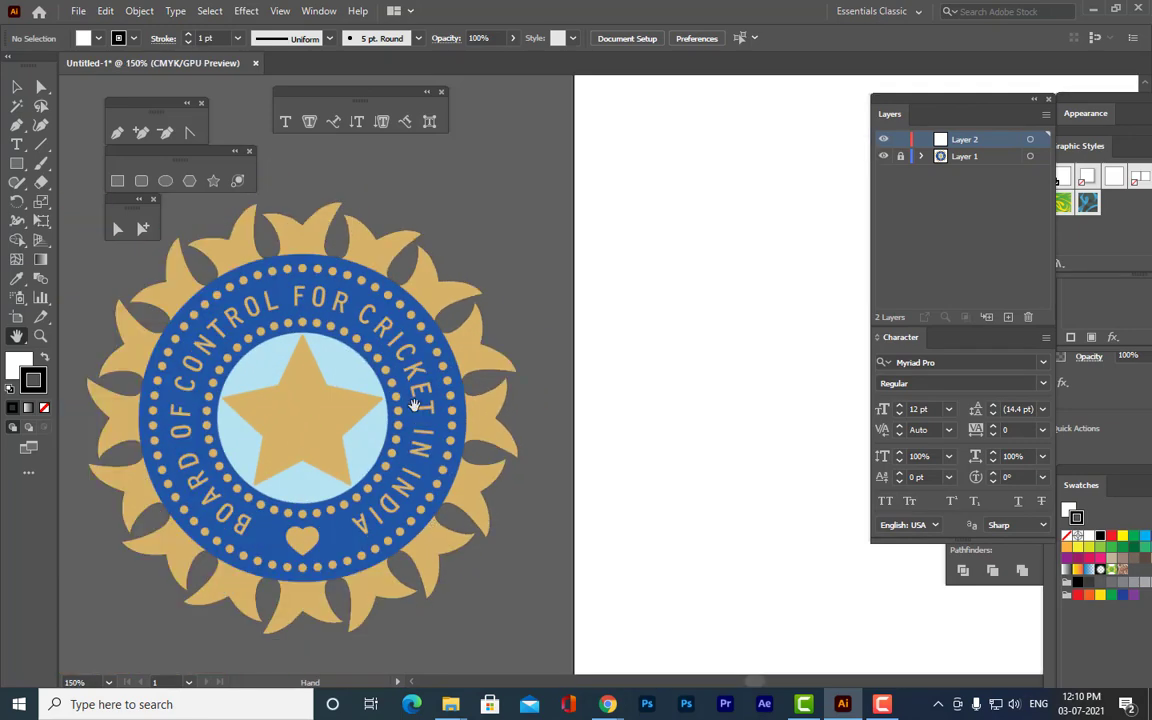
left_click_drag(414, 404, 677, 443)
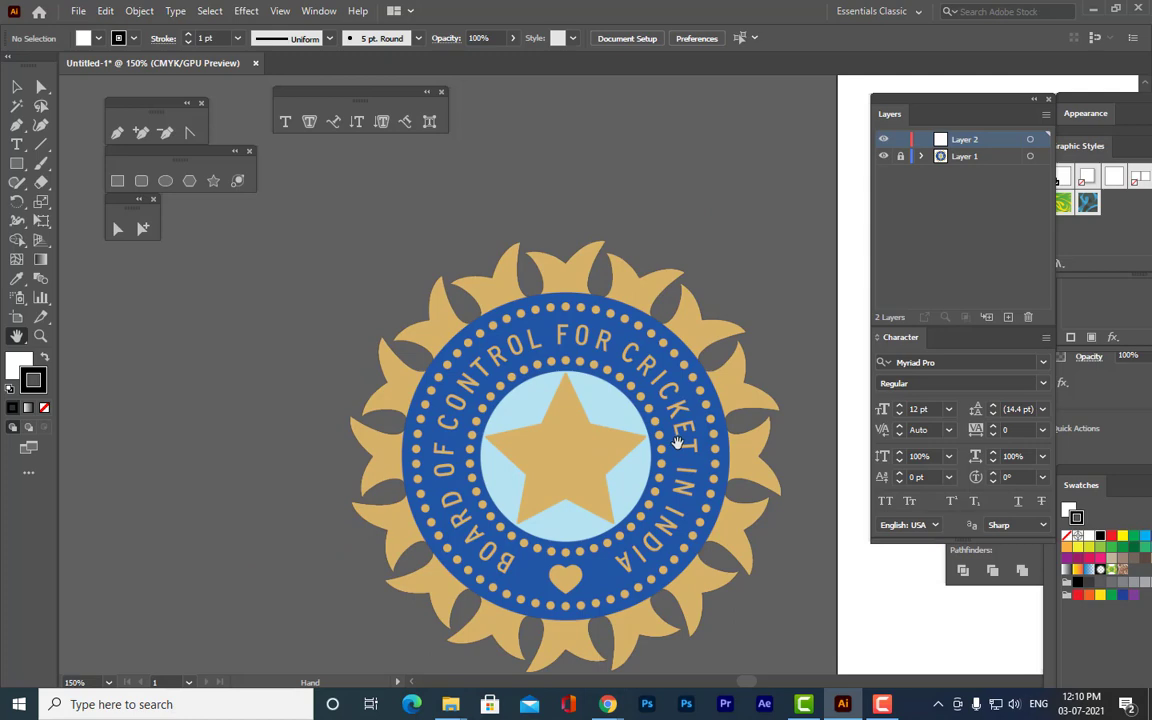
scroll(677, 443, "up", 1)
scroll(677, 443, "up", 1)
scroll(677, 443, "down", 1)
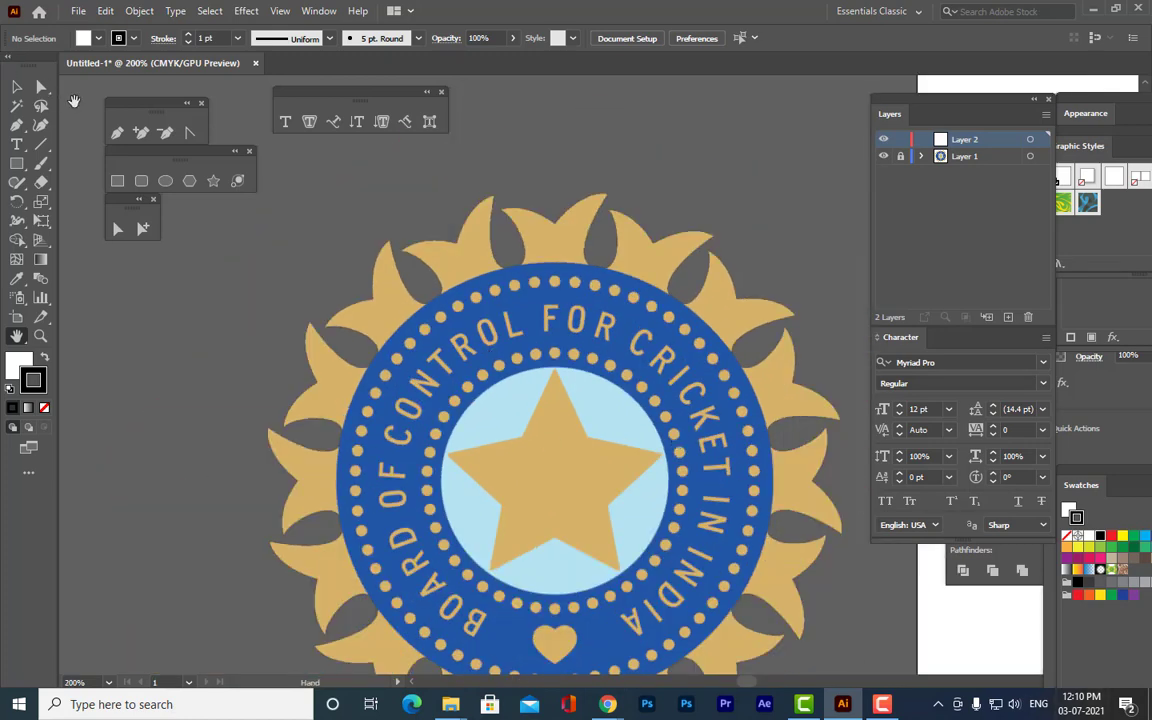
left_click(116, 136)
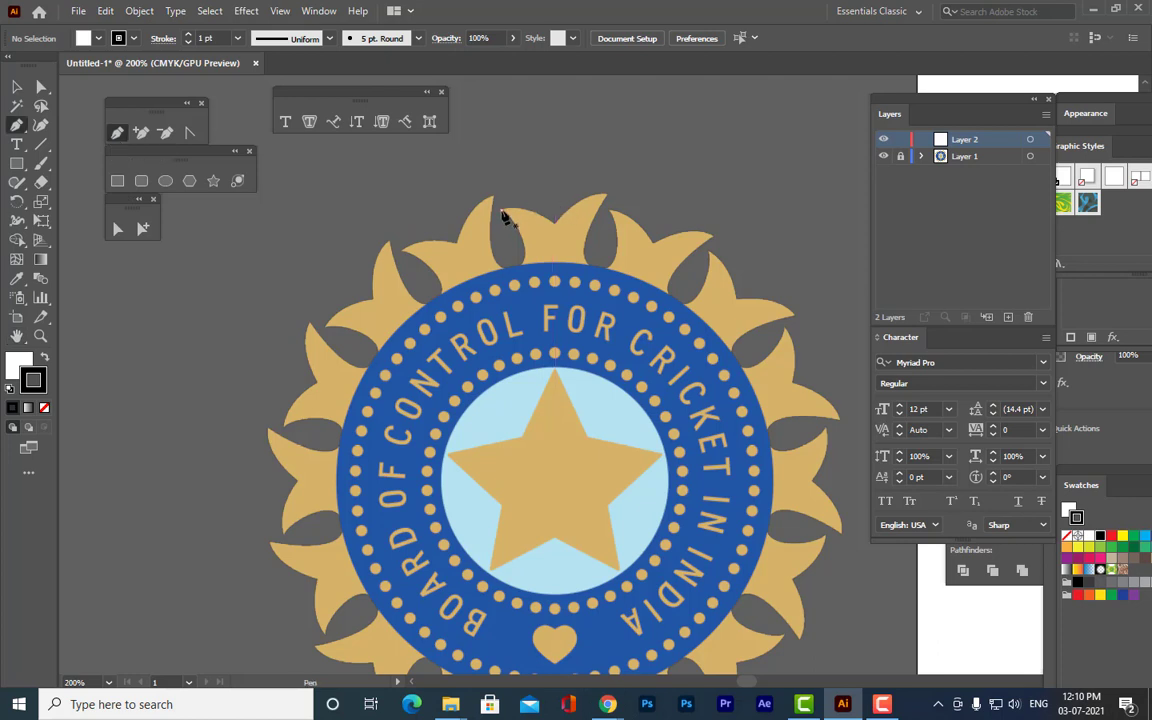
left_click(503, 216)
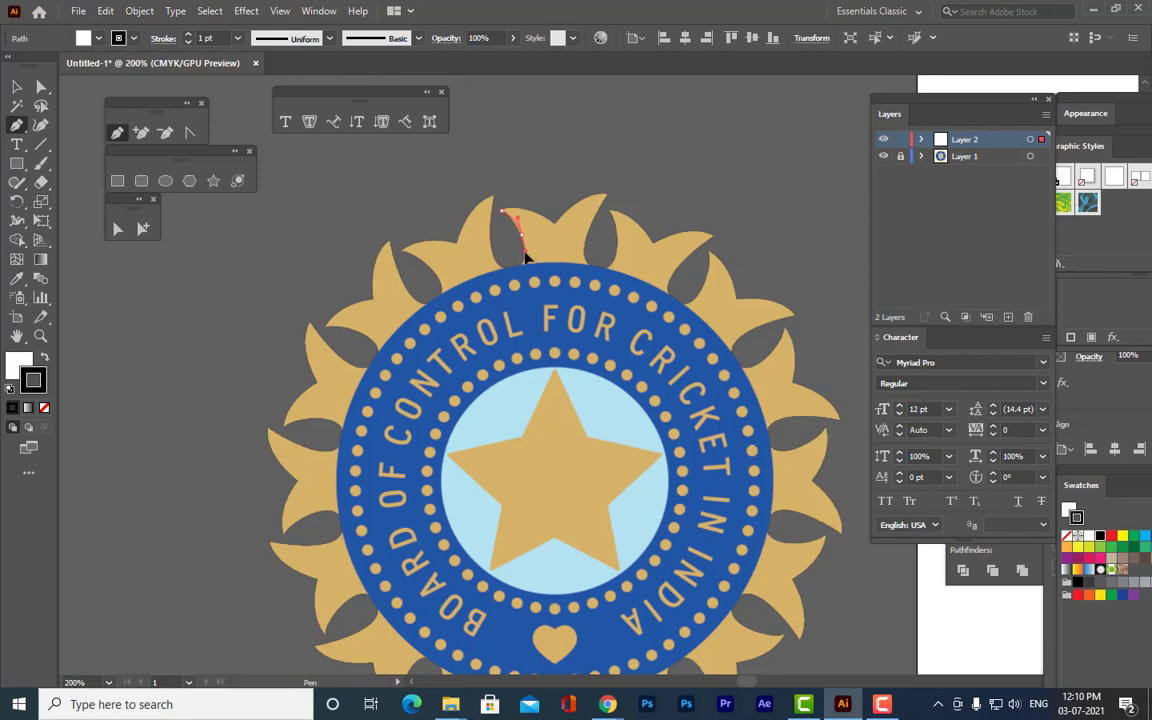
left_click(526, 268)
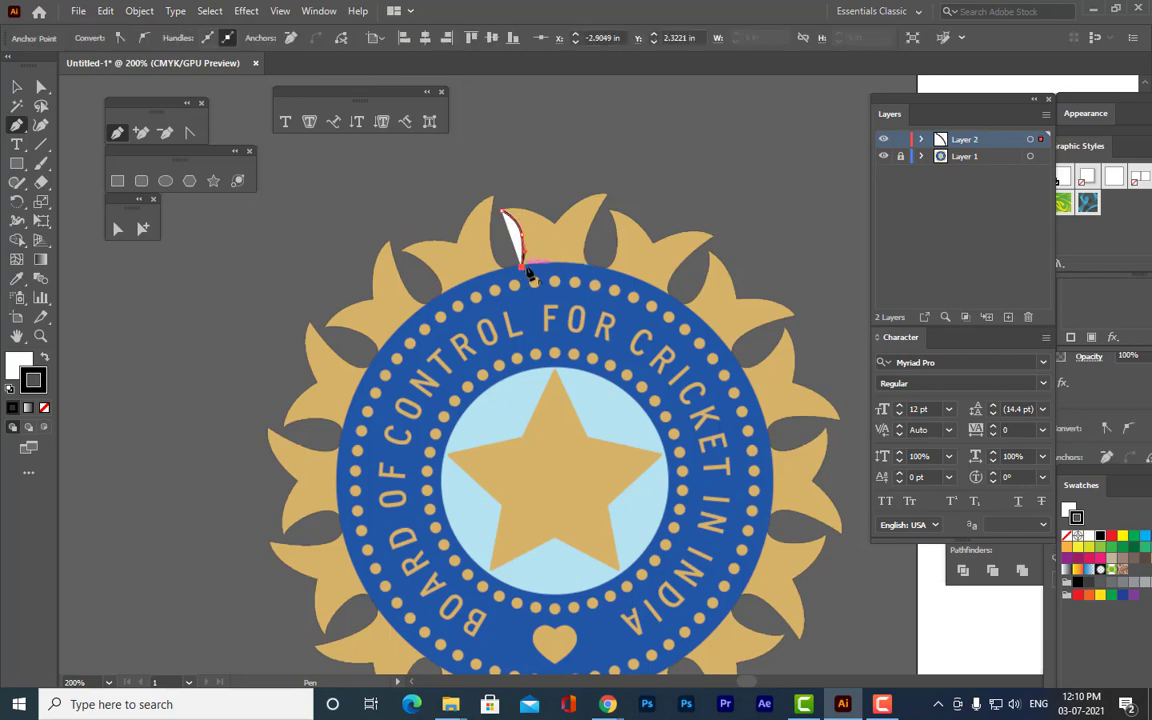
left_click(549, 263)
left_click_drag(590, 267, 457, 192)
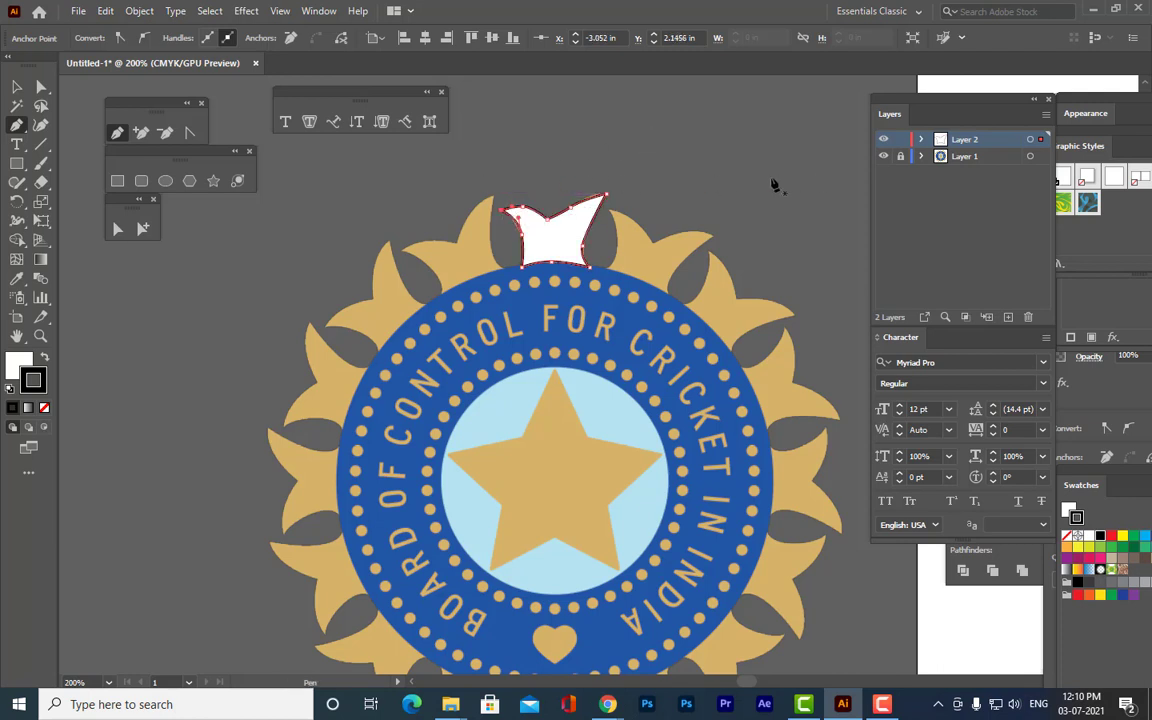
Refine the traced petal's central notch and upper curves with the Direct Selection tool so they follow the logo's outline.
left_click(41, 87)
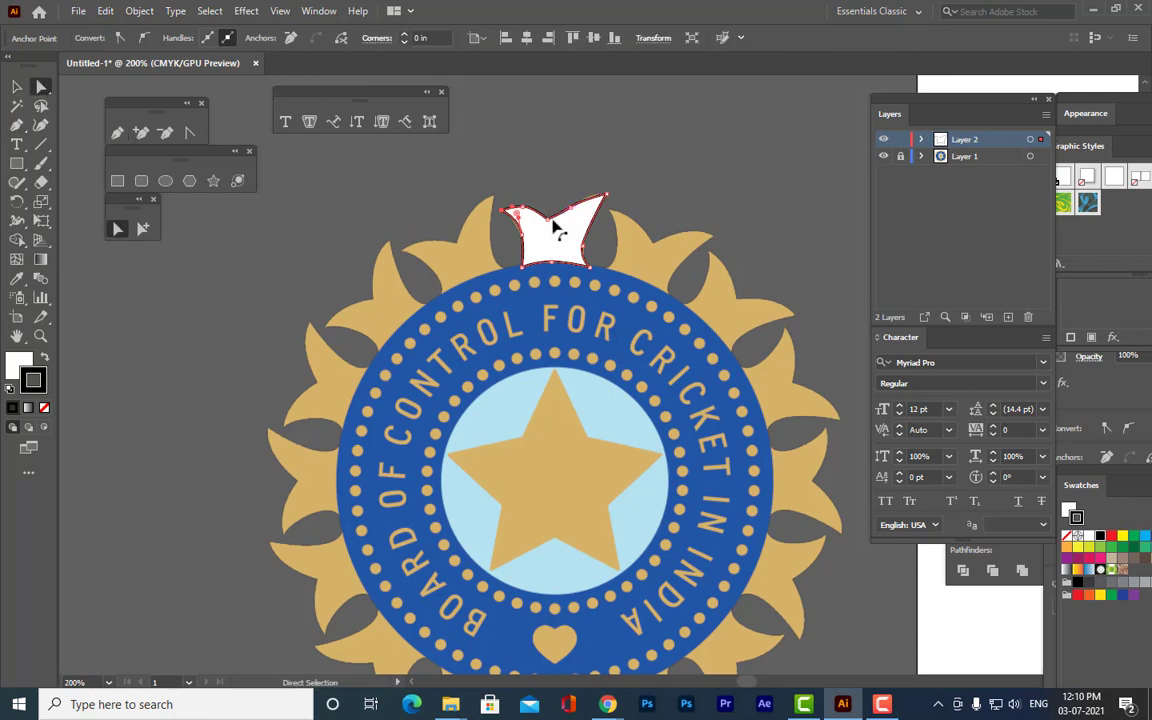
left_click_drag(553, 226, 530, 255)
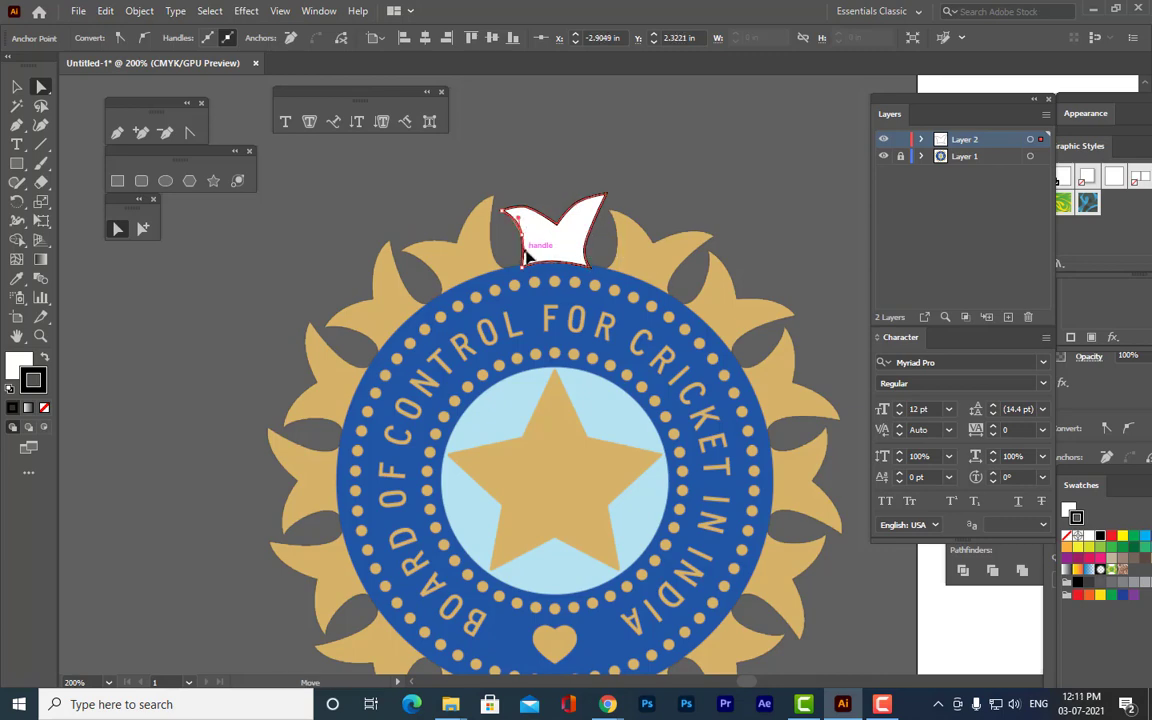
left_click_drag(522, 236, 522, 237)
left_click(545, 240)
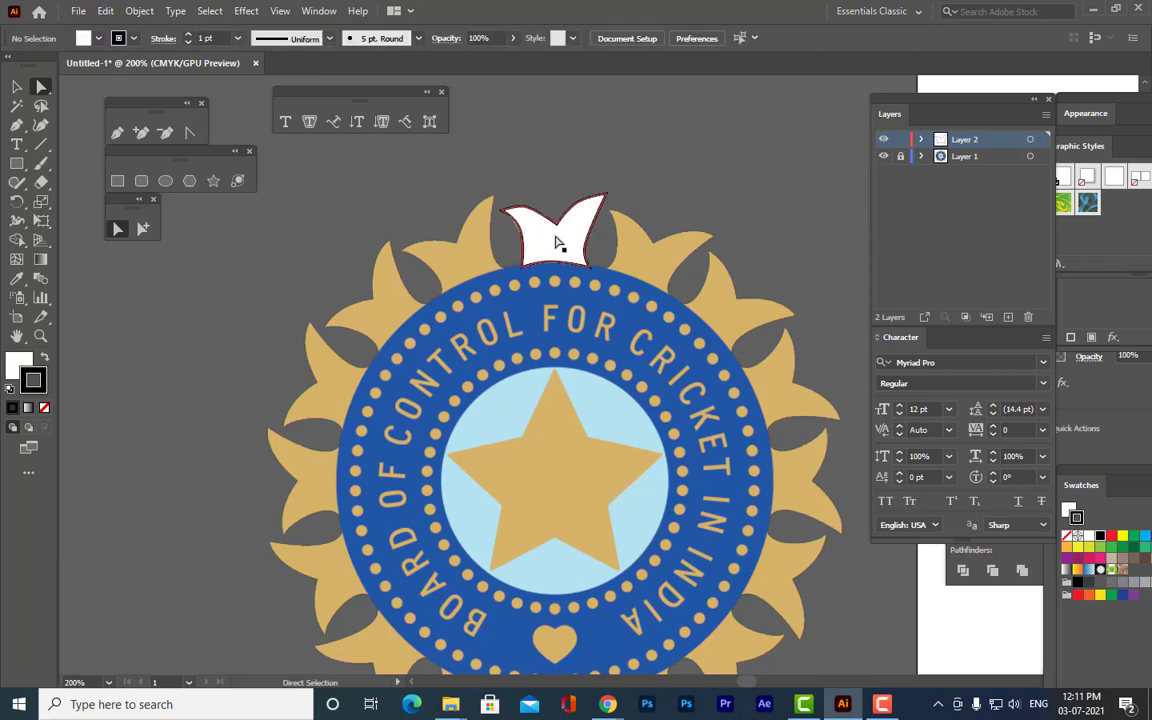
Reposition the petal's two base corners and adjust its right side curve to match the blue ring and the logo's petal.
key("ctrl+plus")
scroll(602, 185, "up", 3)
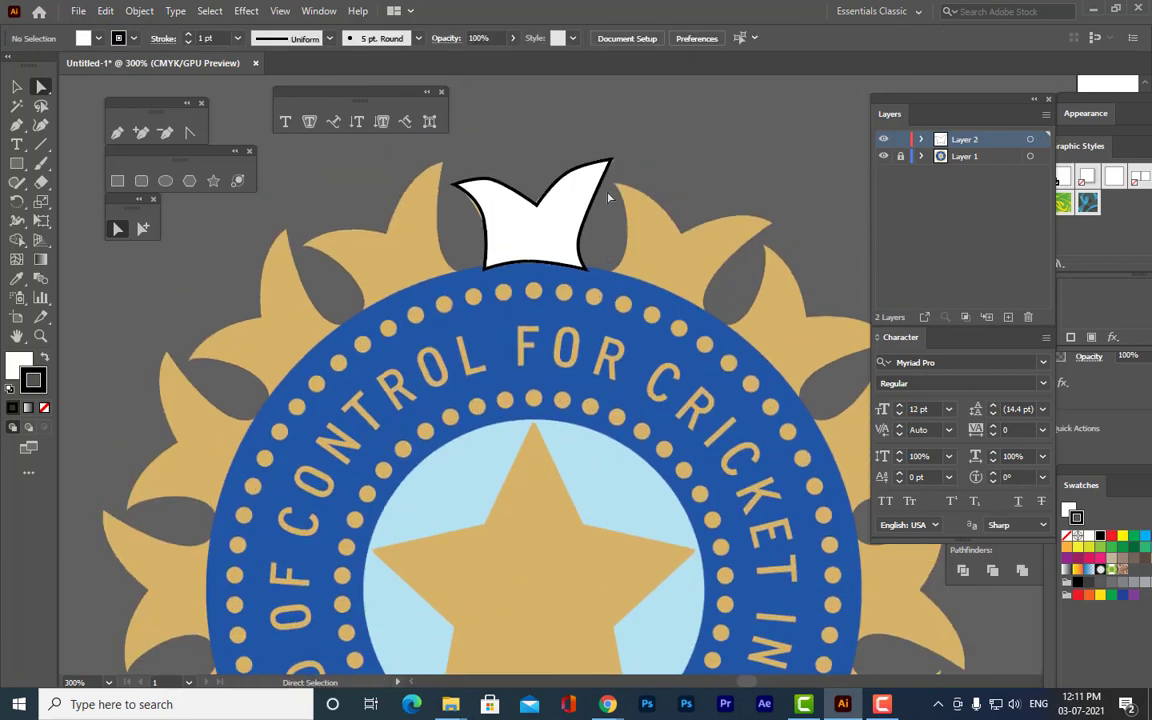
left_click(545, 291)
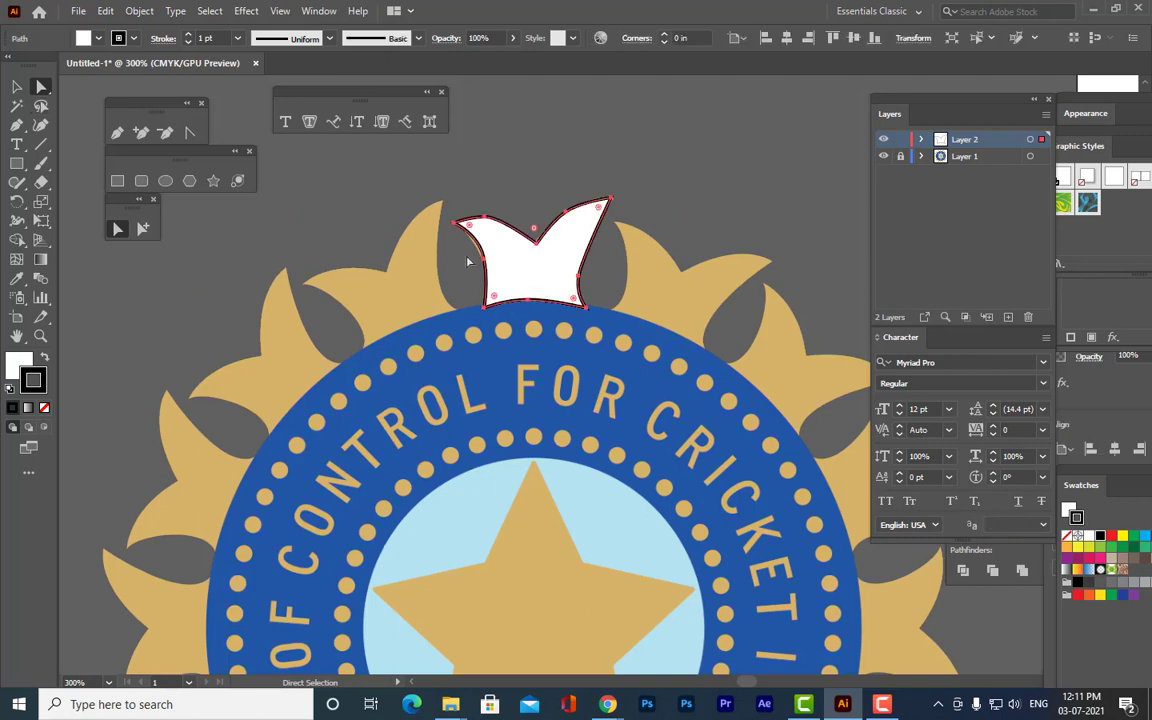
left_click_drag(488, 312, 482, 306)
mouse_move(586, 306)
left_mouse_down()
mouse_move(596, 301)
mouse_move(536, 303)
mouse_move(590, 266)
mouse_move(586, 283)
mouse_move(588, 253)
mouse_move(565, 284)
mouse_move(582, 288)
left_mouse_up()
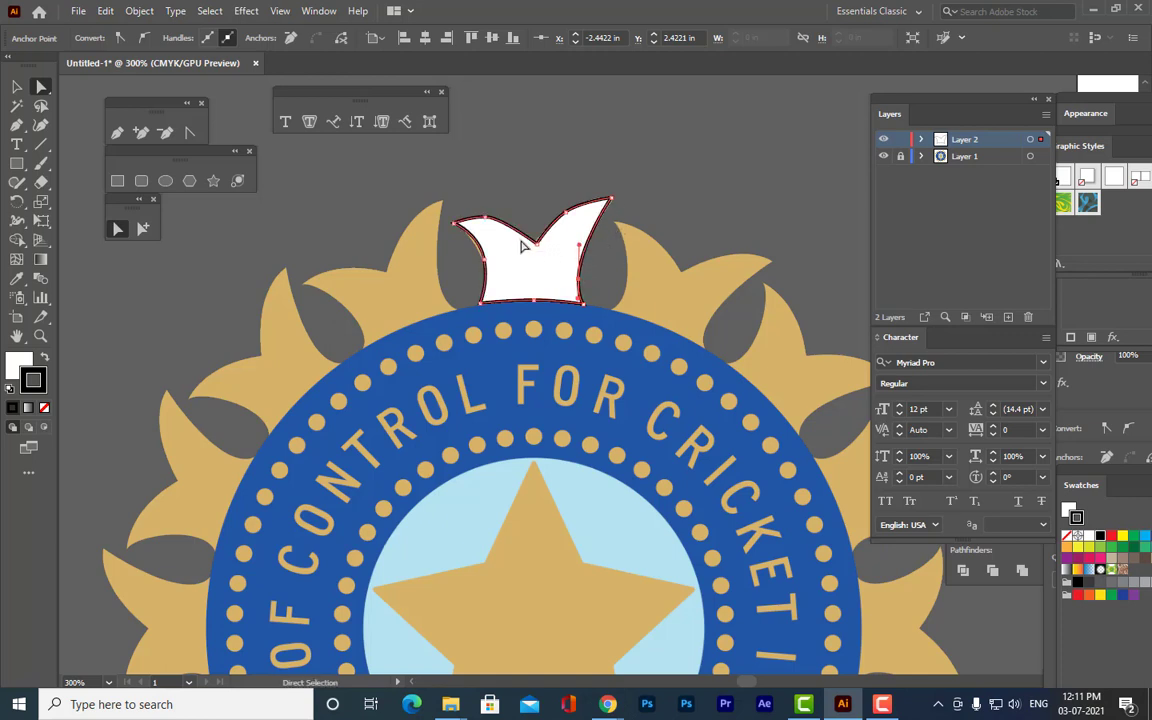
Fine-tune the petal's upper curves, left side curve and central notch point to fit the logo's petal outline.
left_click(567, 212)
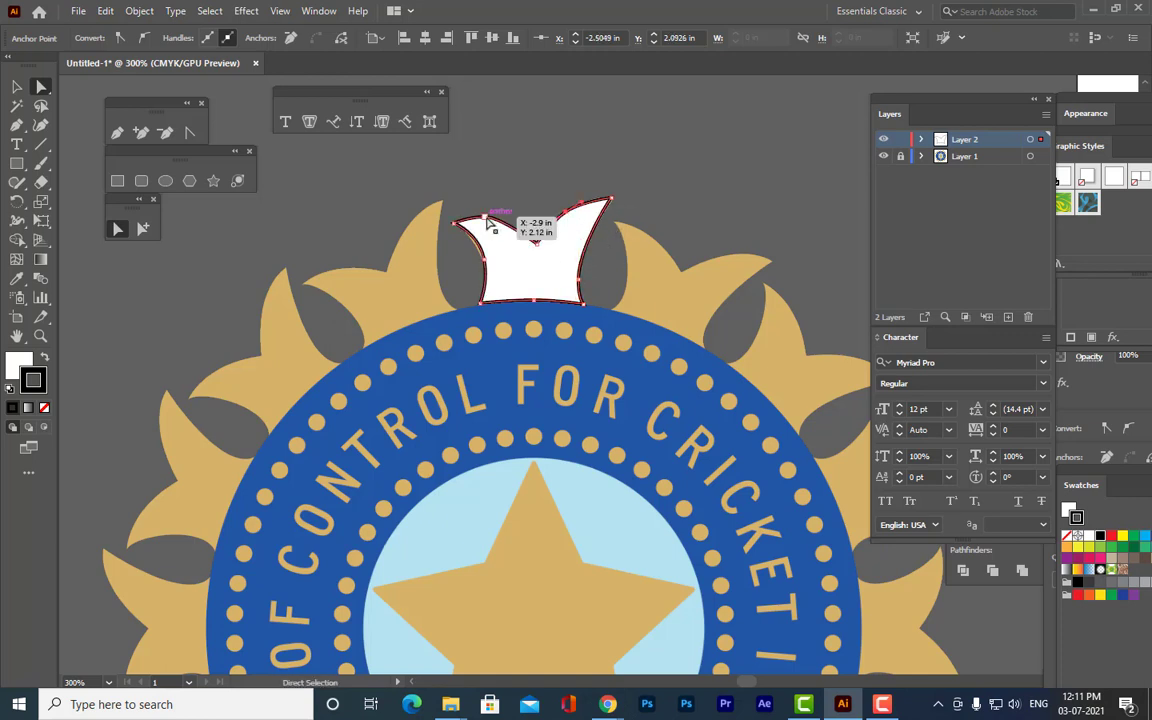
left_click(486, 217)
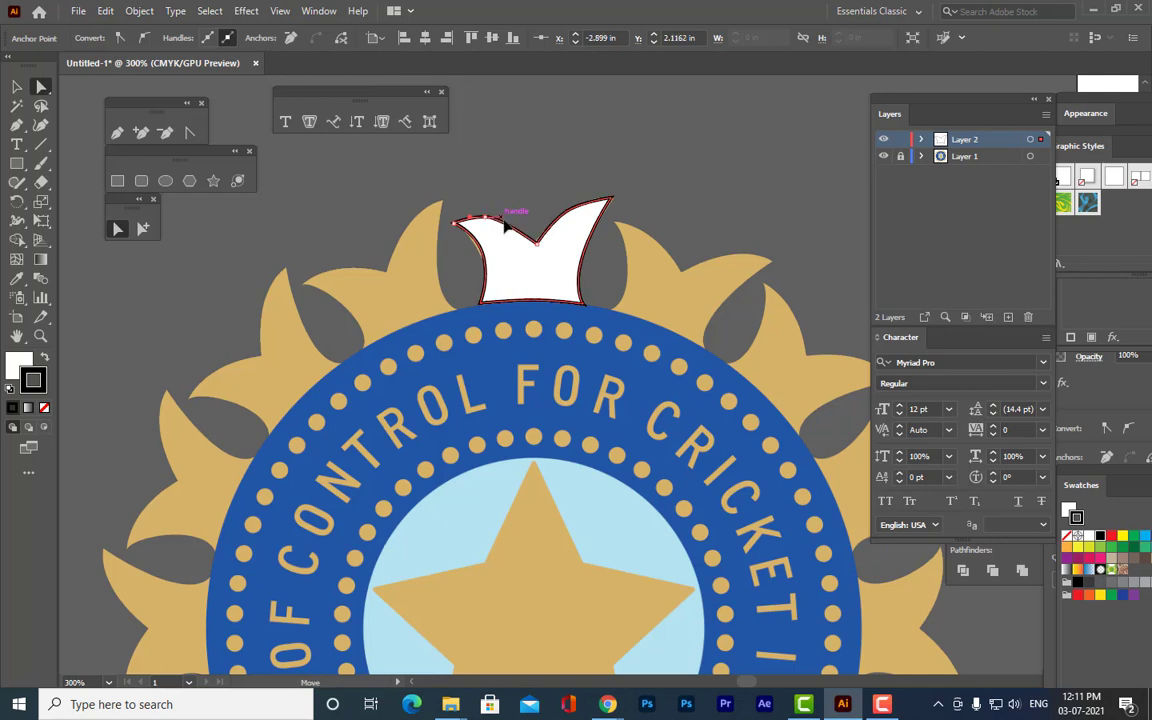
mouse_move(500, 219)
left_mouse_down()
mouse_move(490, 232)
mouse_move(470, 226)
mouse_move(487, 233)
left_mouse_up()
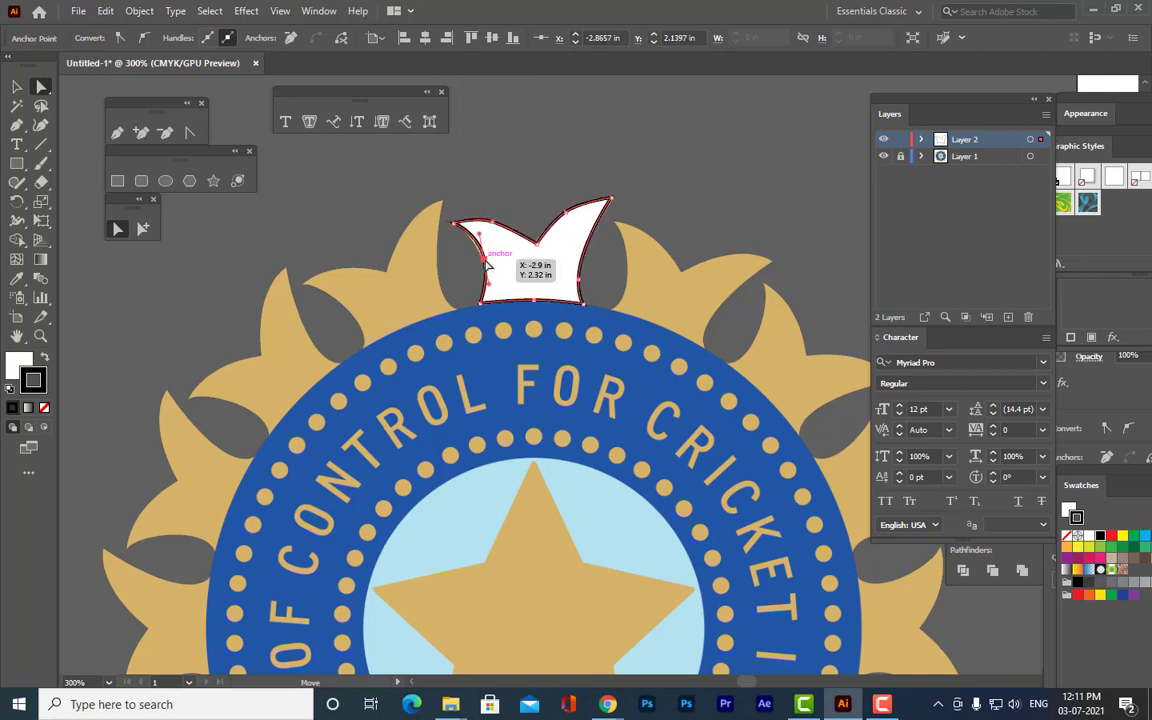
left_click(485, 259)
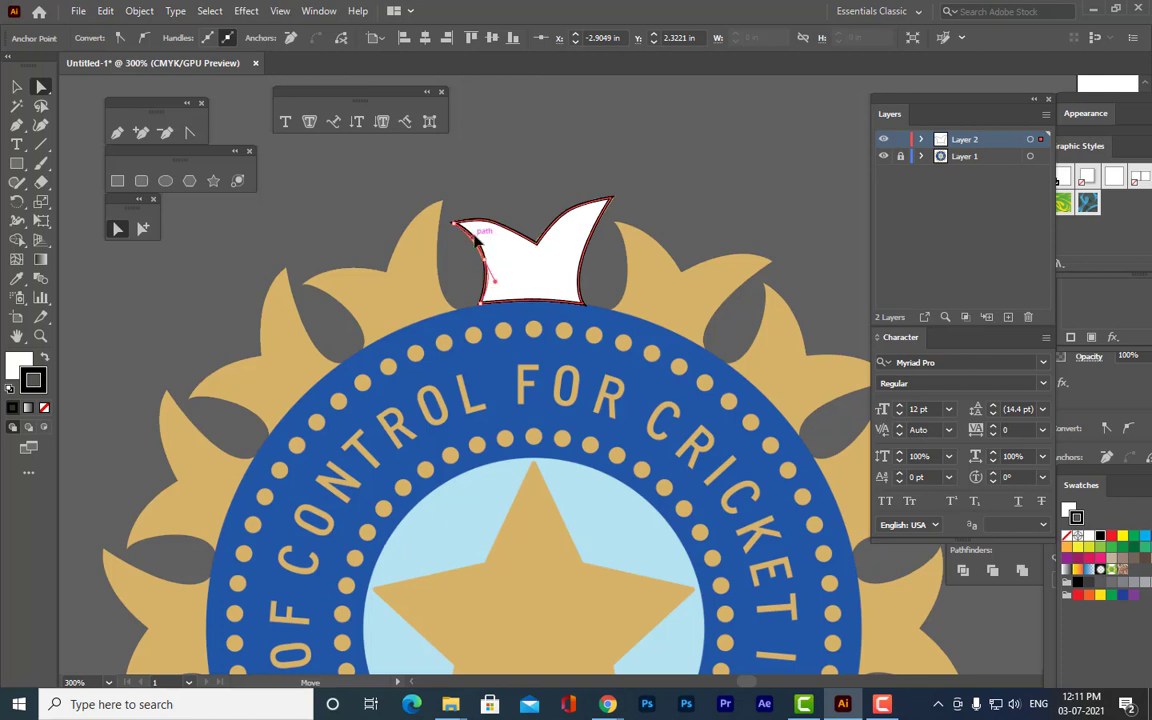
left_click(514, 304)
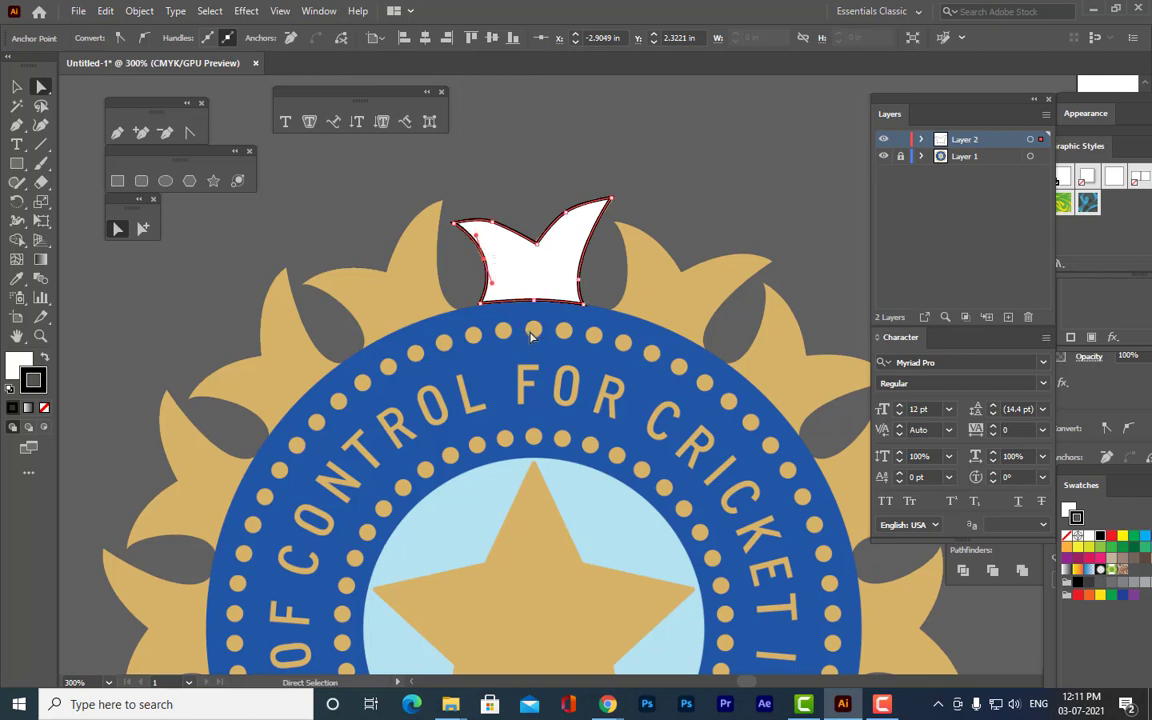
left_click(606, 269)
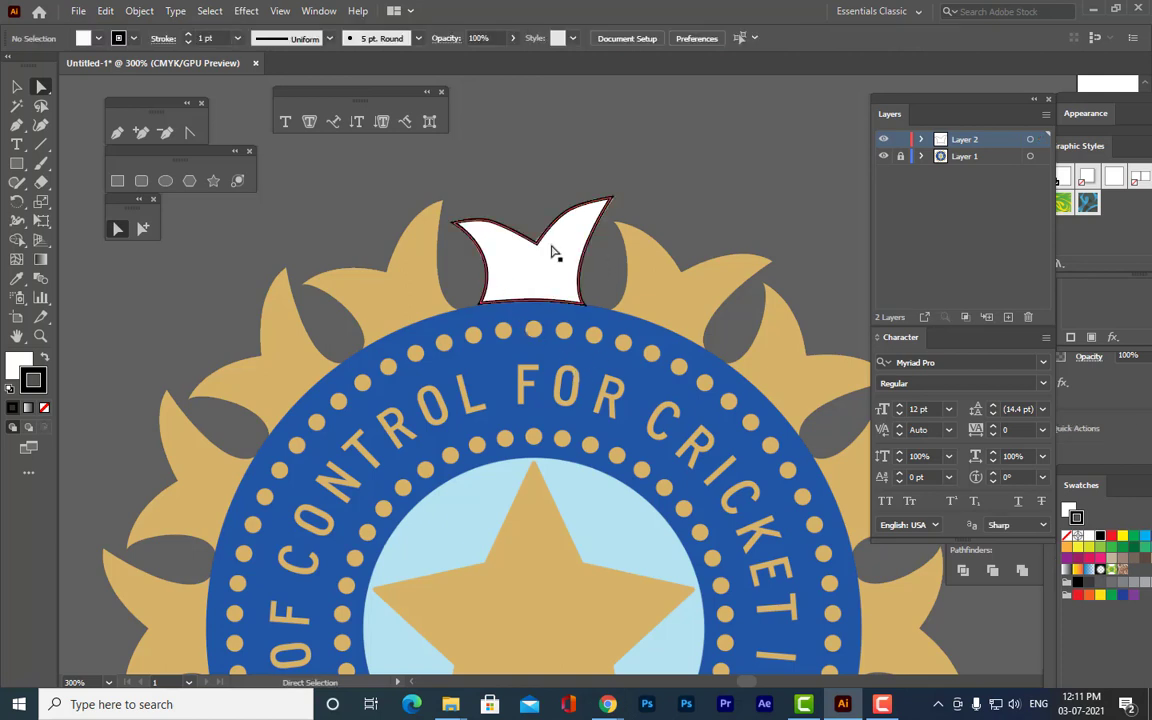
mouse_move(541, 250)
left_mouse_down()
mouse_move(532, 255)
mouse_move(535, 244)
left_mouse_up()
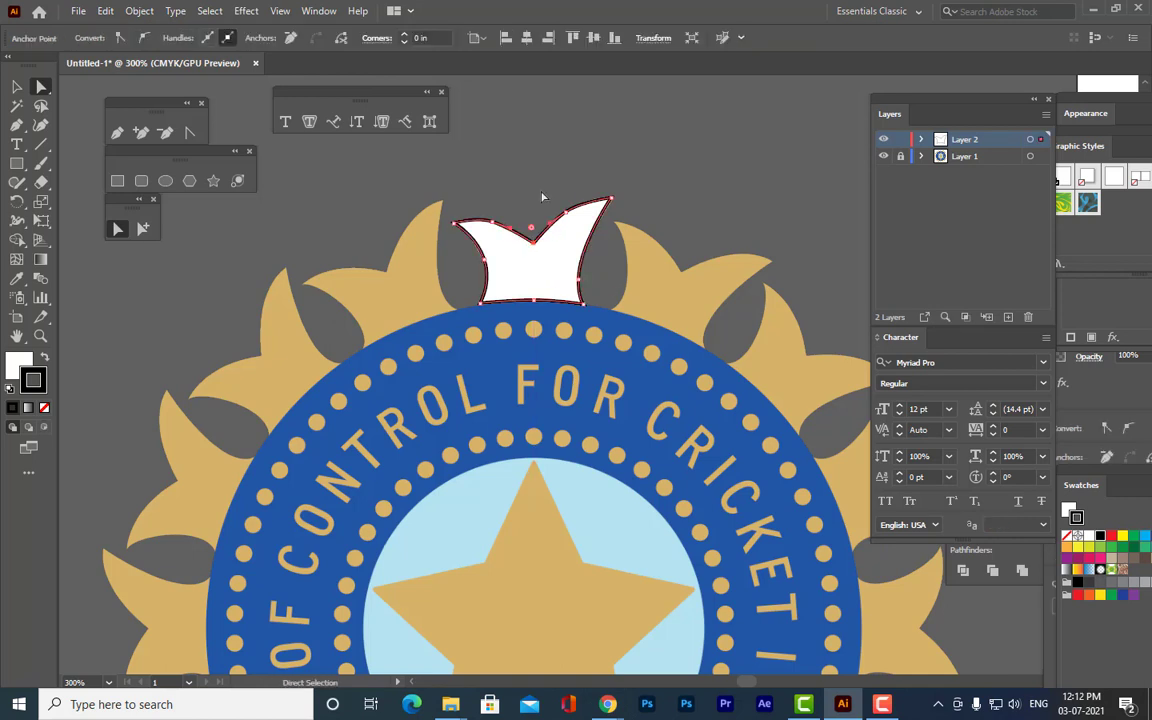
left_click(542, 197)
Remove the black stroke from the traced petal, keeping only its fill.
left_click(17, 86)
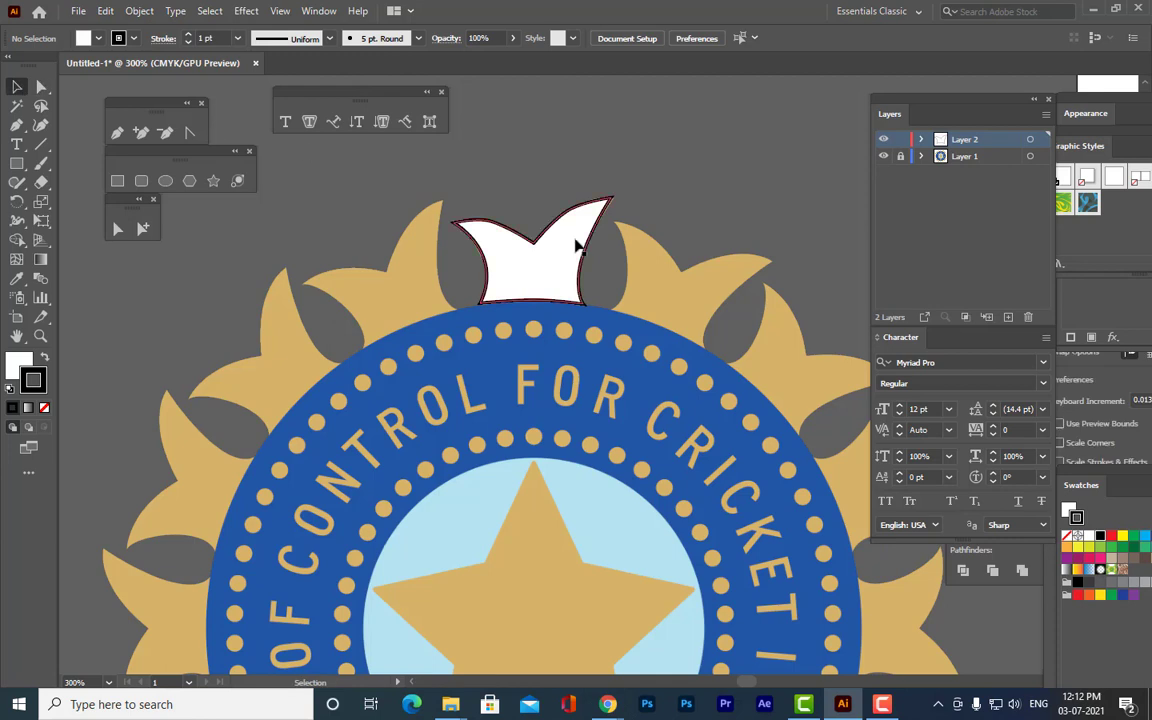
left_click(574, 246)
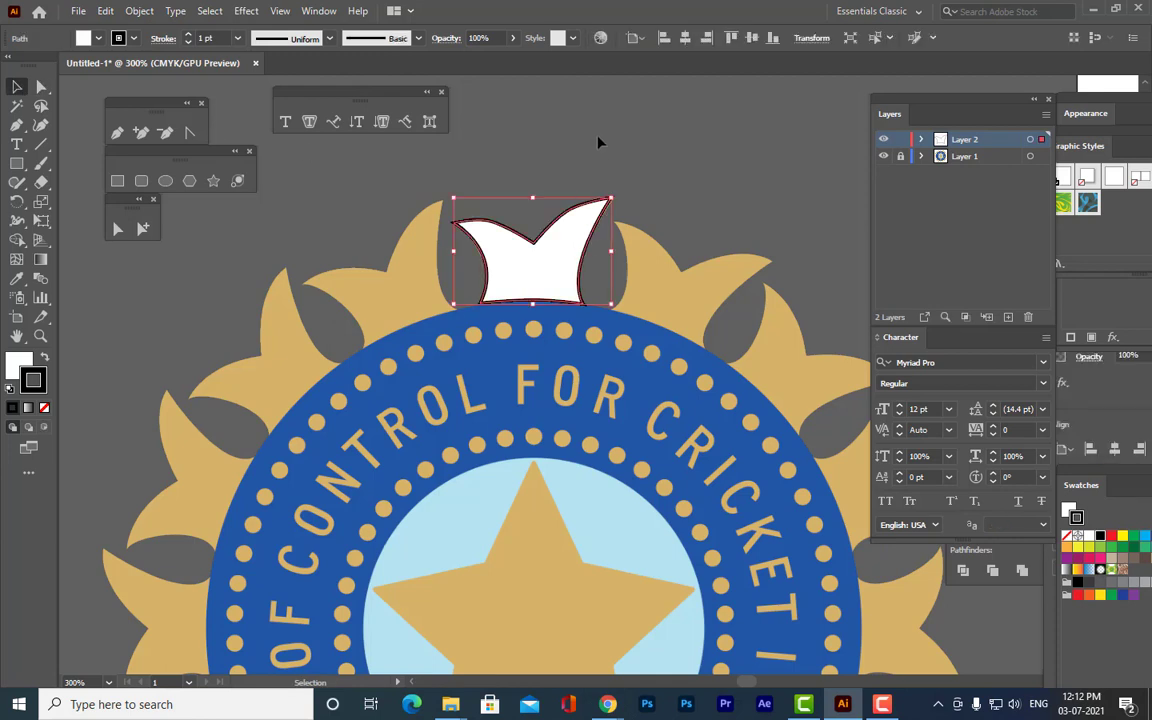
left_click(622, 167)
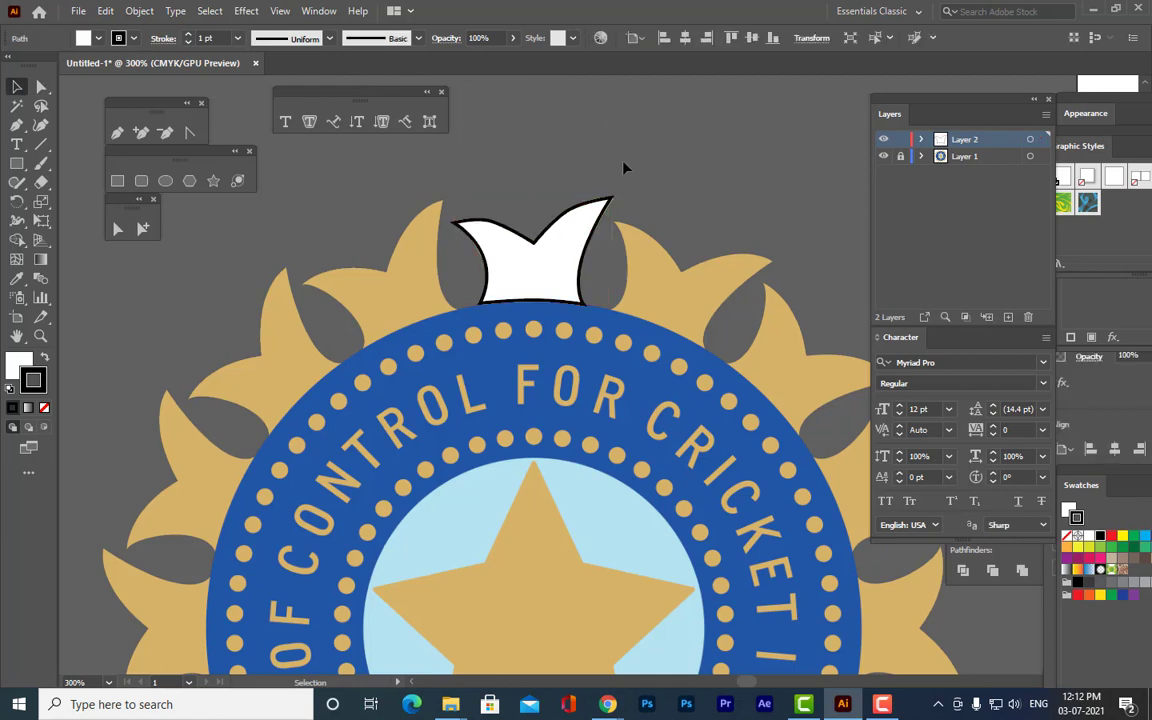
left_click(586, 224)
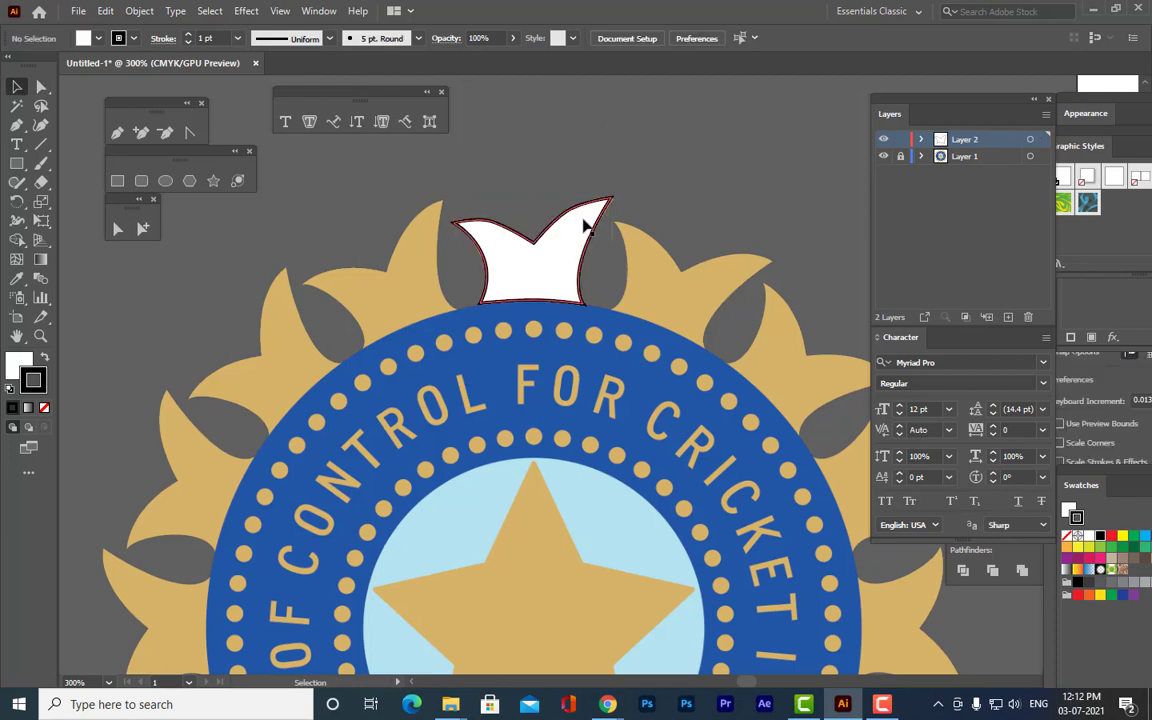
left_click(44, 407)
left_click(270, 290)
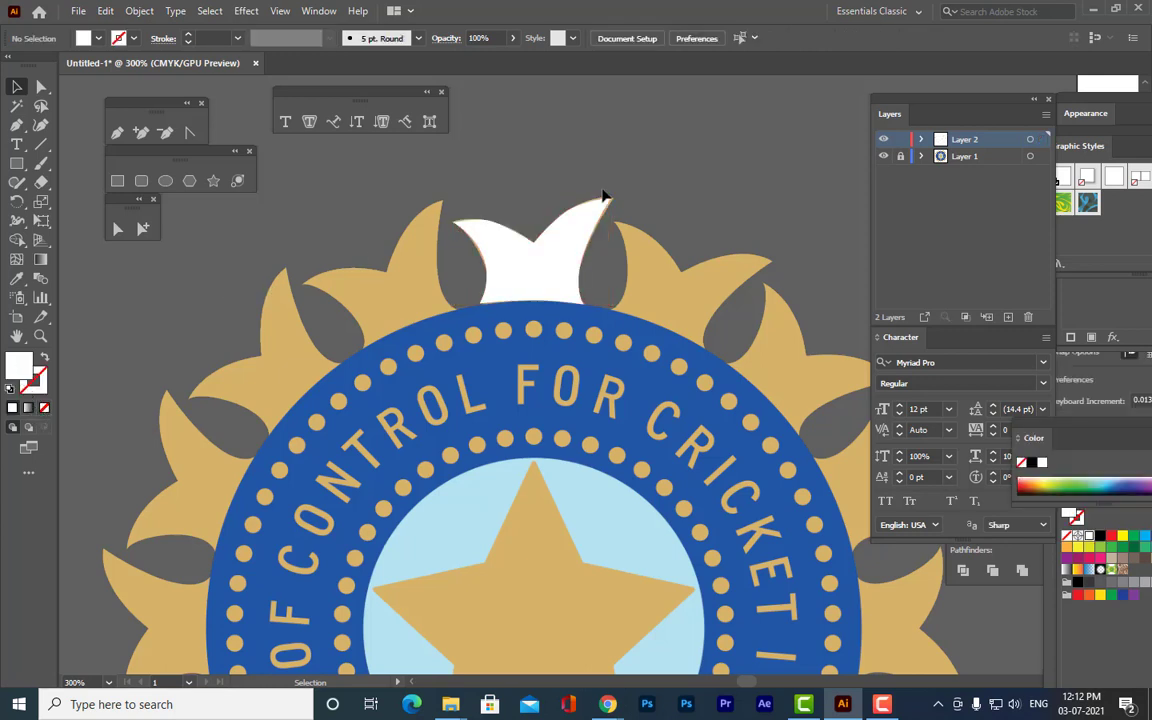
Fill the traced petal with the gold colour sampled from a neighbouring petal of the logo using the Eyedropper.
left_click(560, 265)
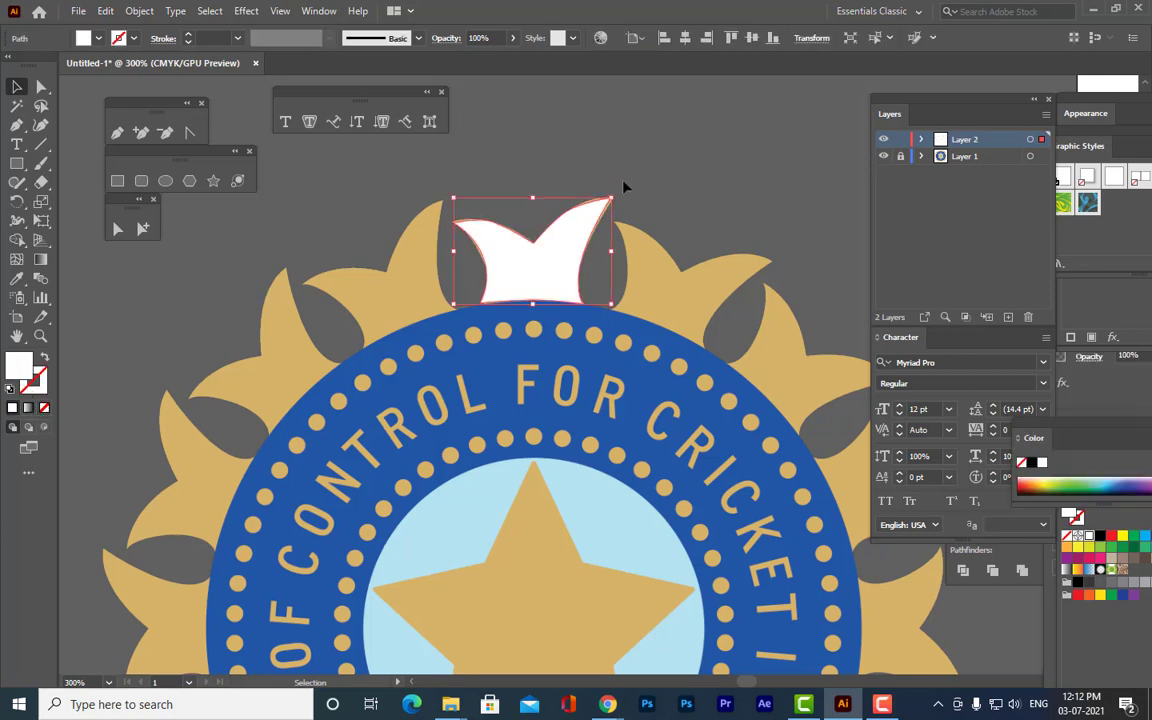
left_click(17, 278)
left_click(406, 268)
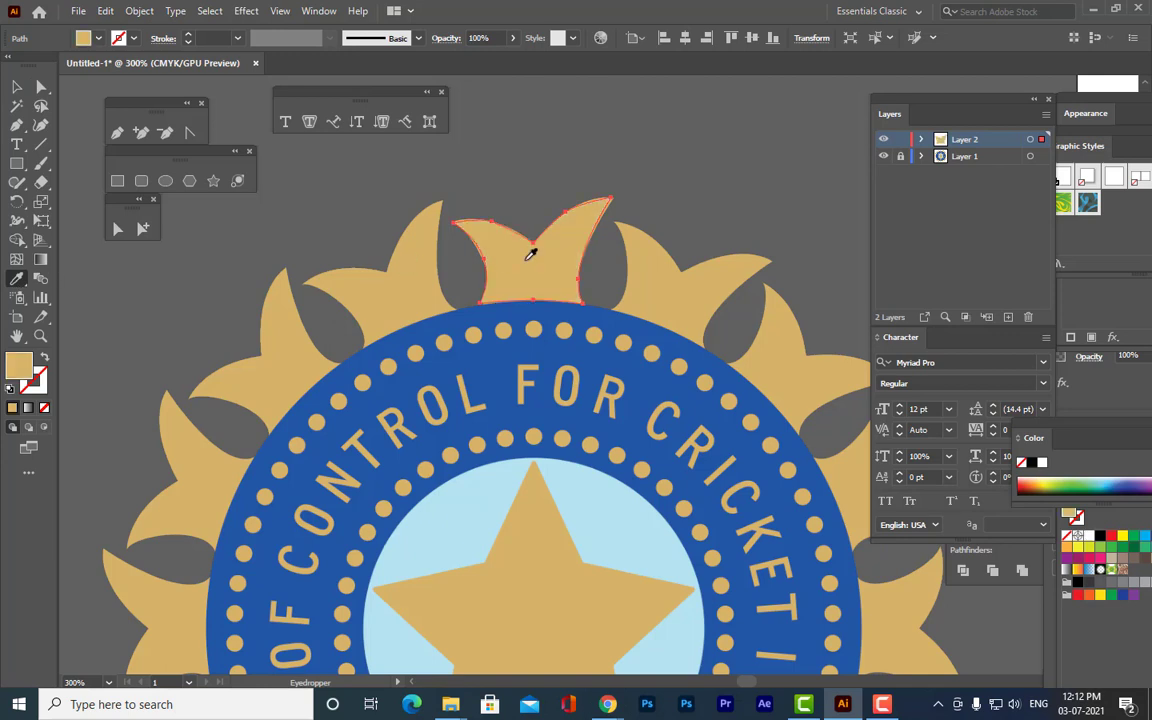
left_click(14, 86)
left_click(560, 177)
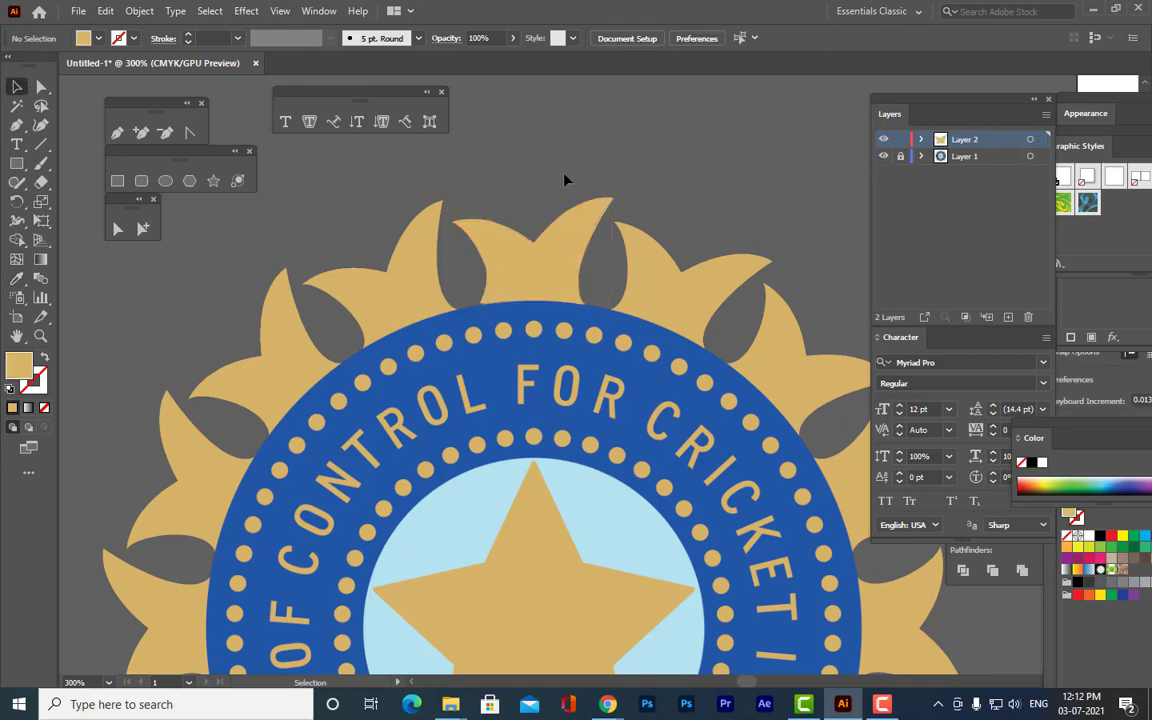
Move the gold petal off the logo onto the blank artboard, into its upper-left area.
left_click(494, 268)
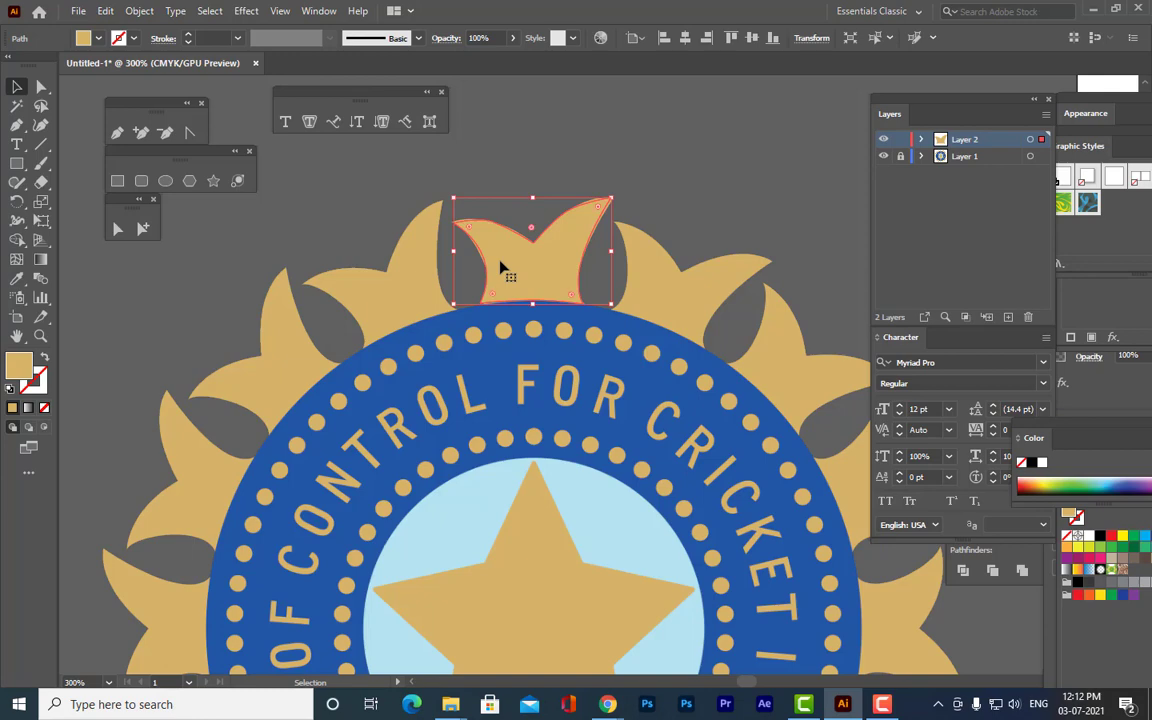
key("ctrl+minus")
key("ctrl+minus")
key("ctrl+equal")
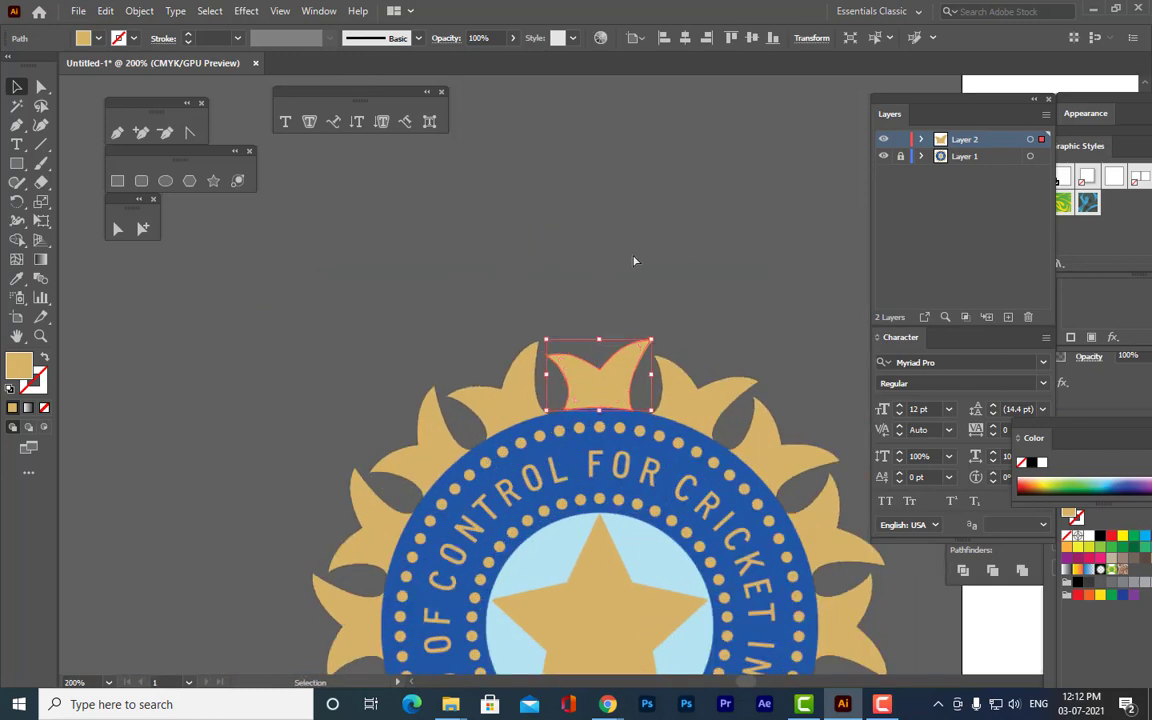
key("space")
left_click_drag(729, 407, 350, 361)
left_click_drag(669, 375, 589, 430)
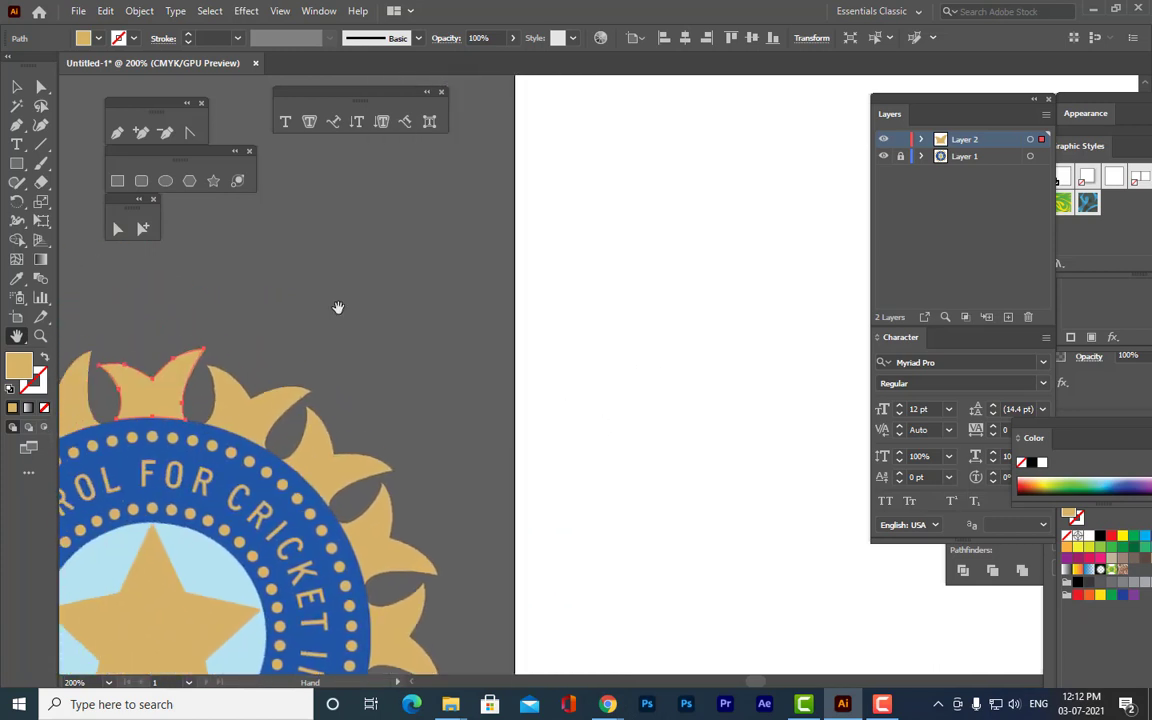
left_click(17, 88)
left_click_drag(147, 378, 787, 313)
key("ctrl+minus")
key("ctrl+minus")
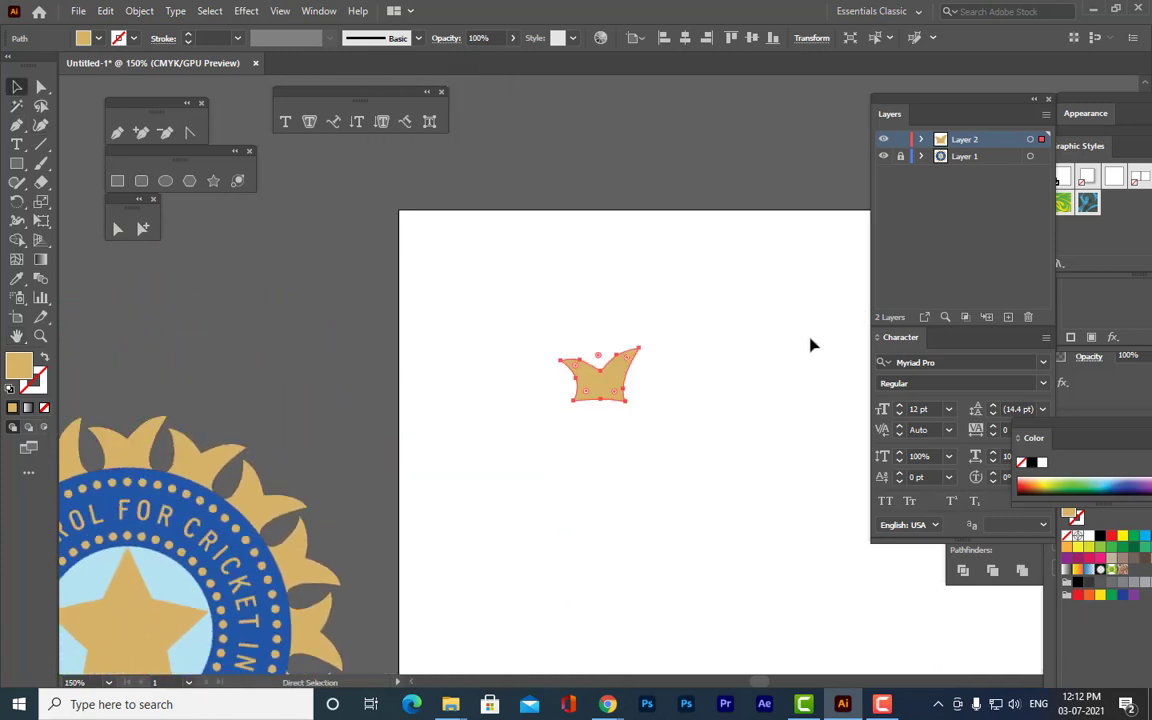
key("h")
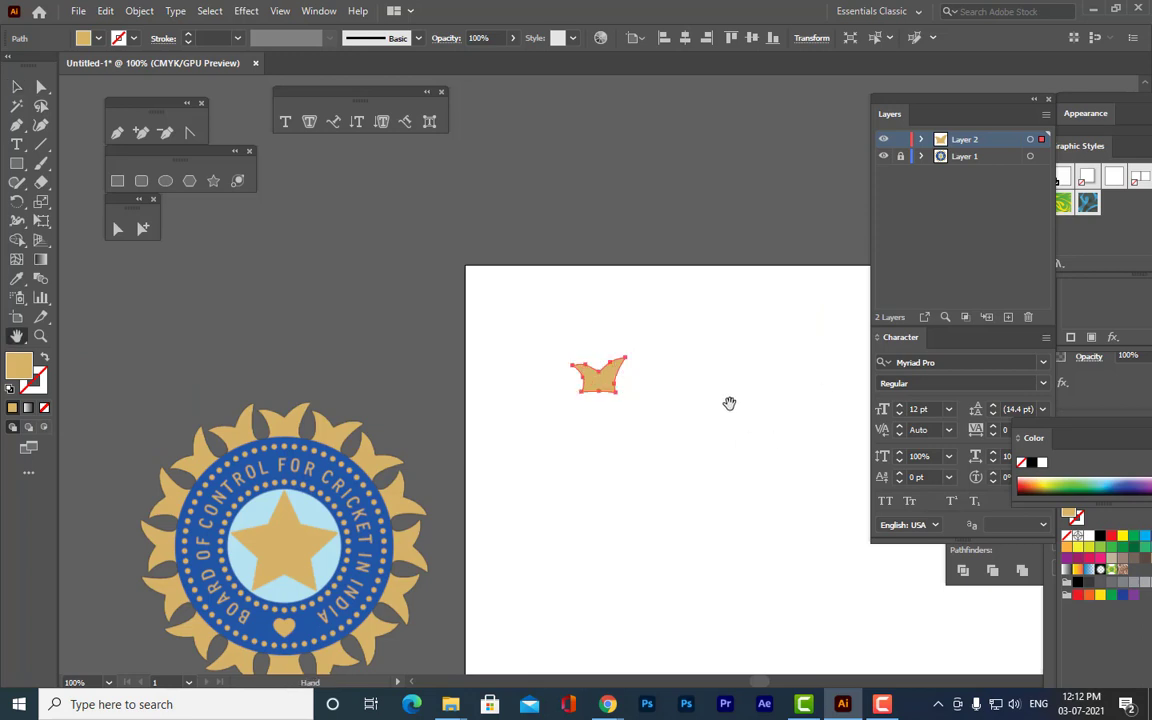
left_click_drag(730, 401, 487, 346)
key("v")
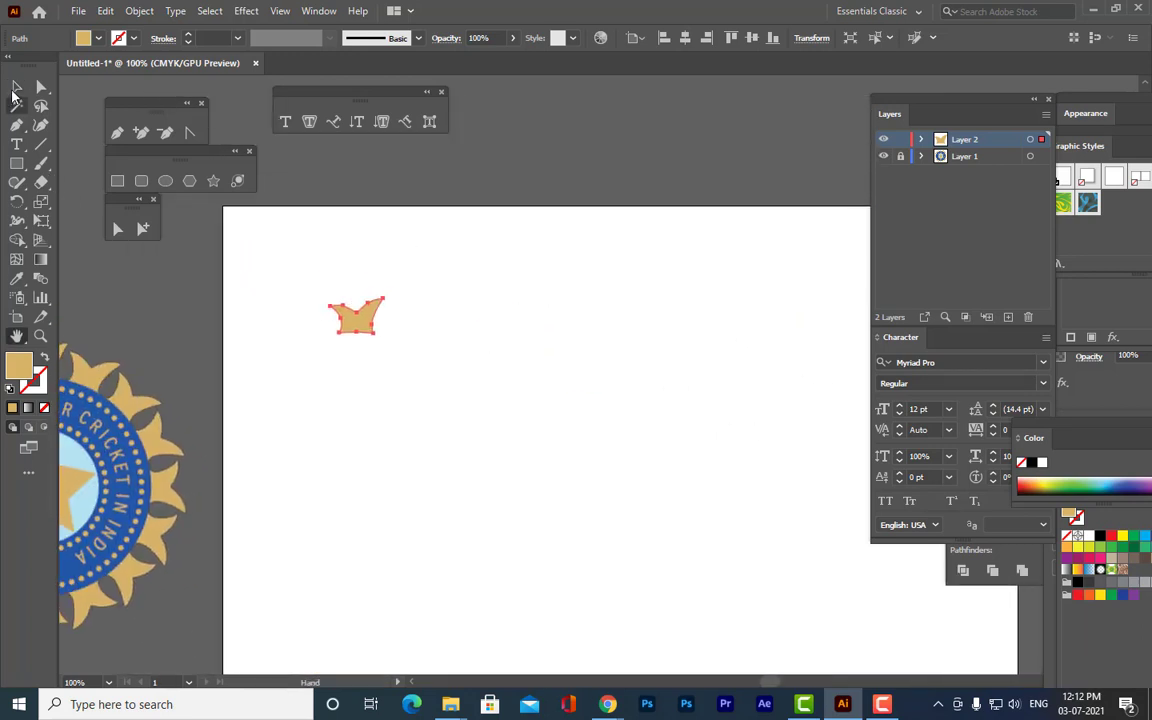
Move the gold petal to the upper middle of the artboard and shift the Layers panel clear of the artboard.
left_click_drag(347, 321, 660, 350)
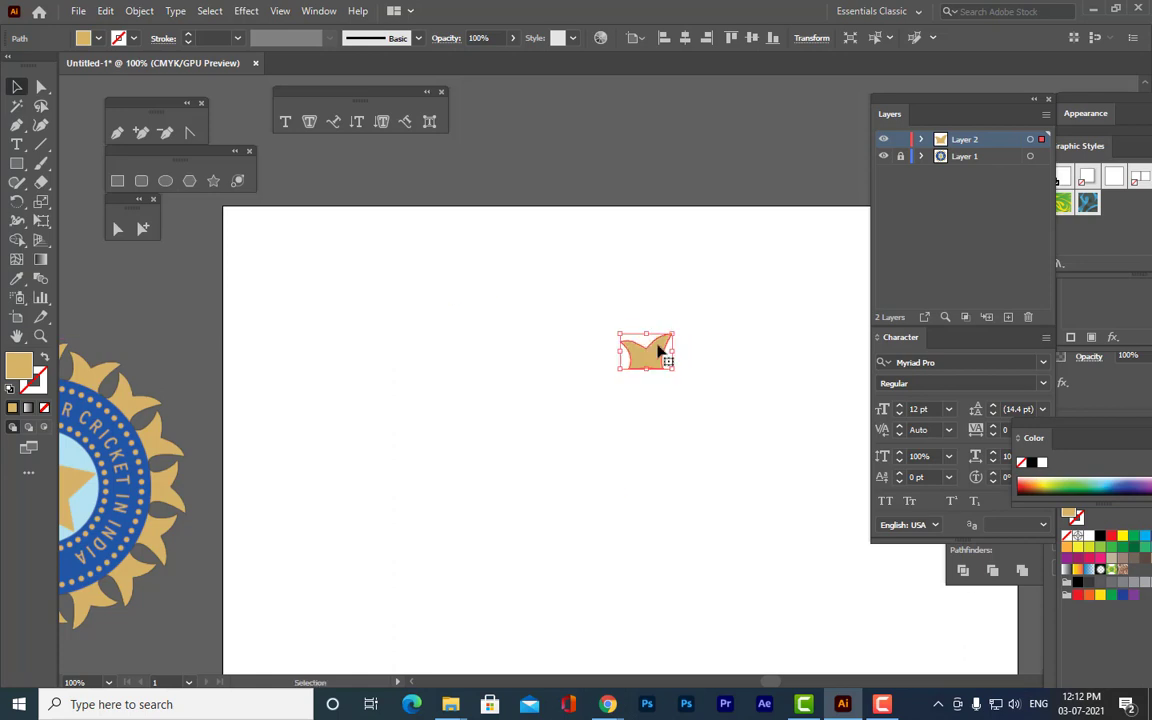
left_click_drag(910, 110, 972, 103)
key("a")
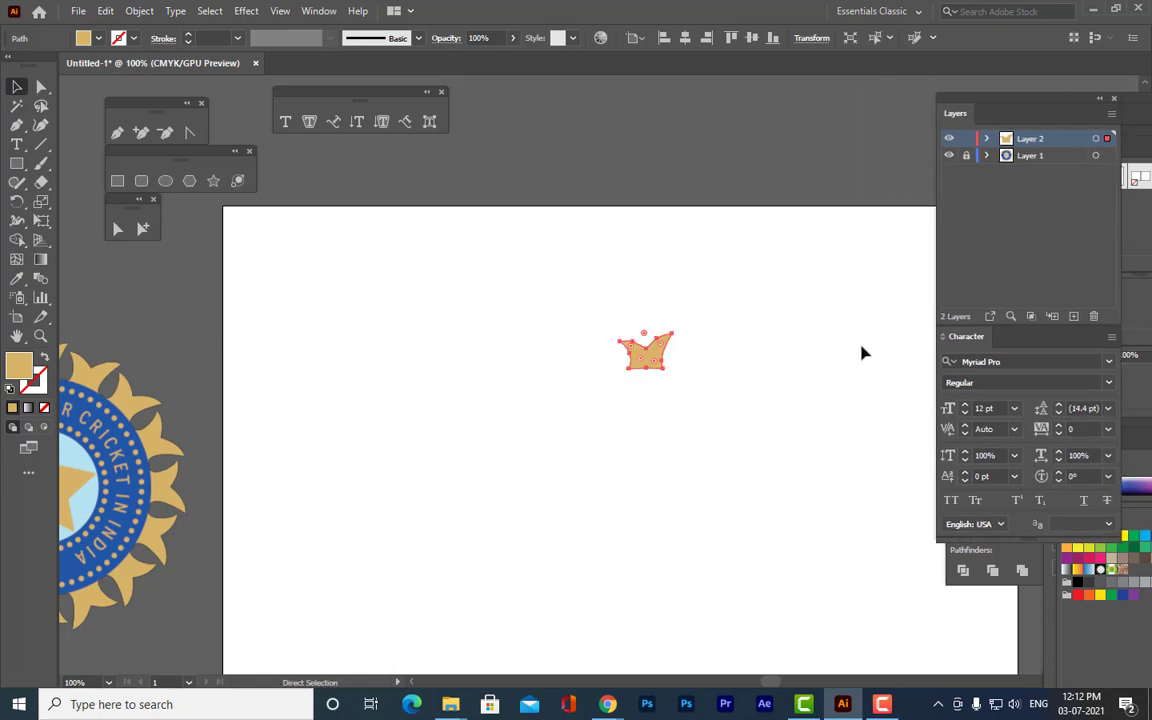
key("ctrl+equal")
key("ctrl+minus")
key("h")
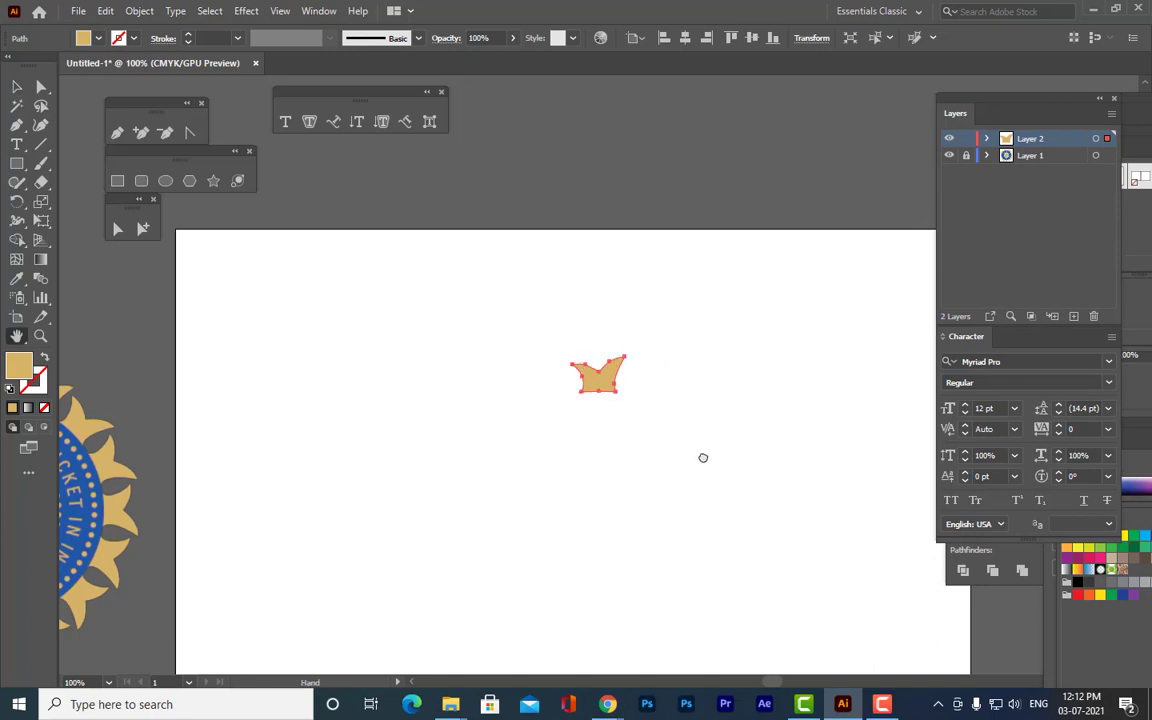
left_click_drag(702, 458, 705, 401)
key("v")
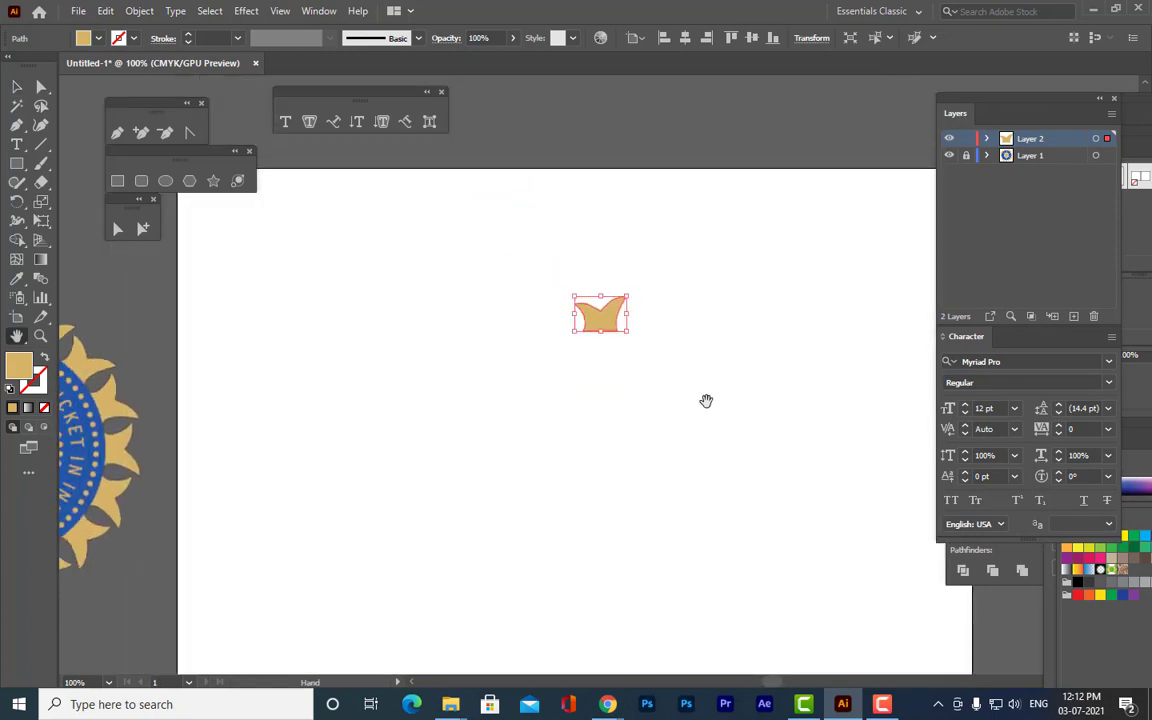
key("ctrl+minus")
key("a")
key("h")
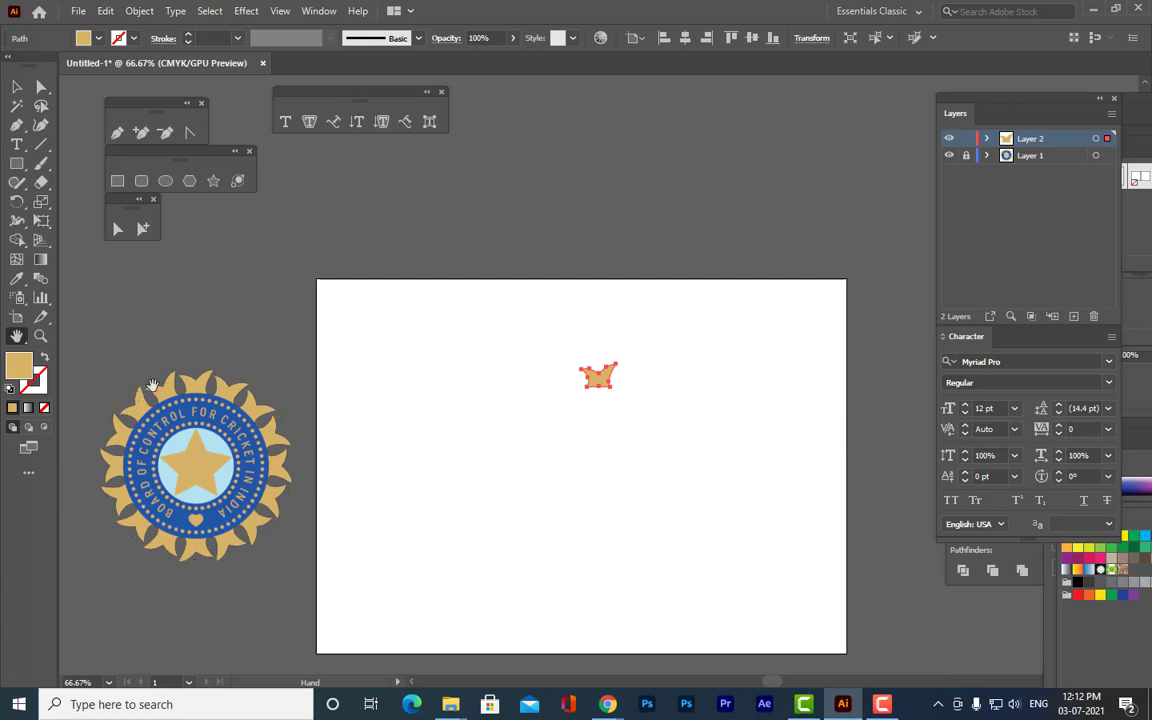
key("v")
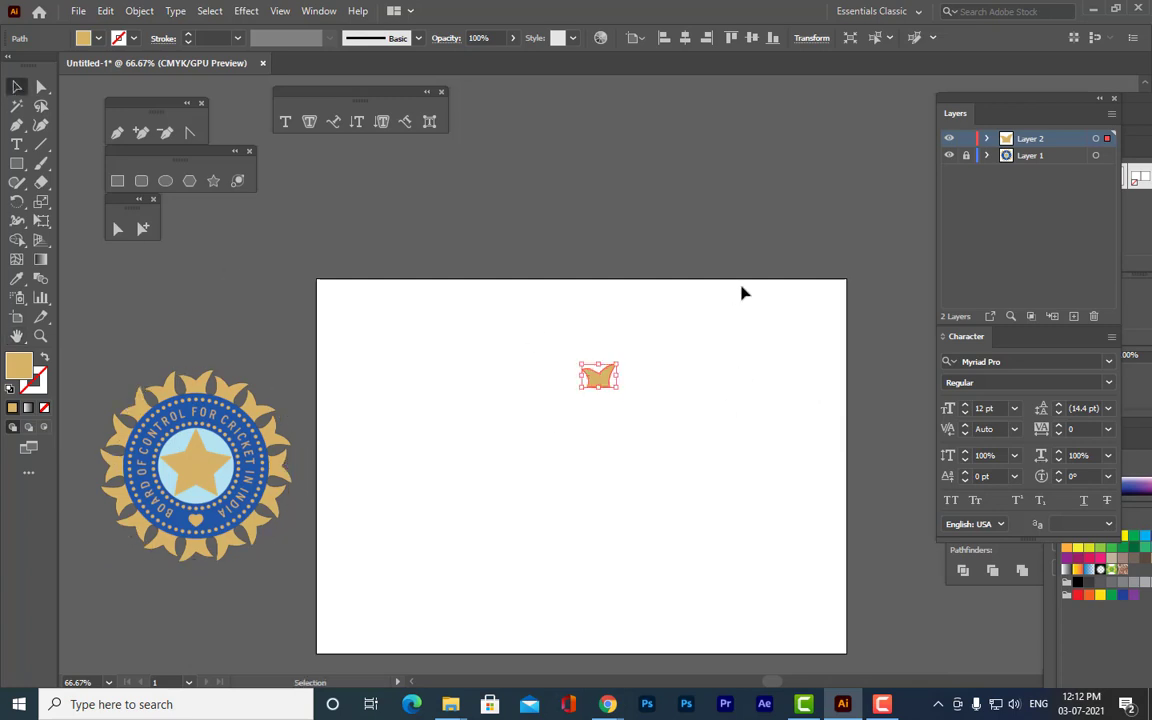
left_click(698, 280)
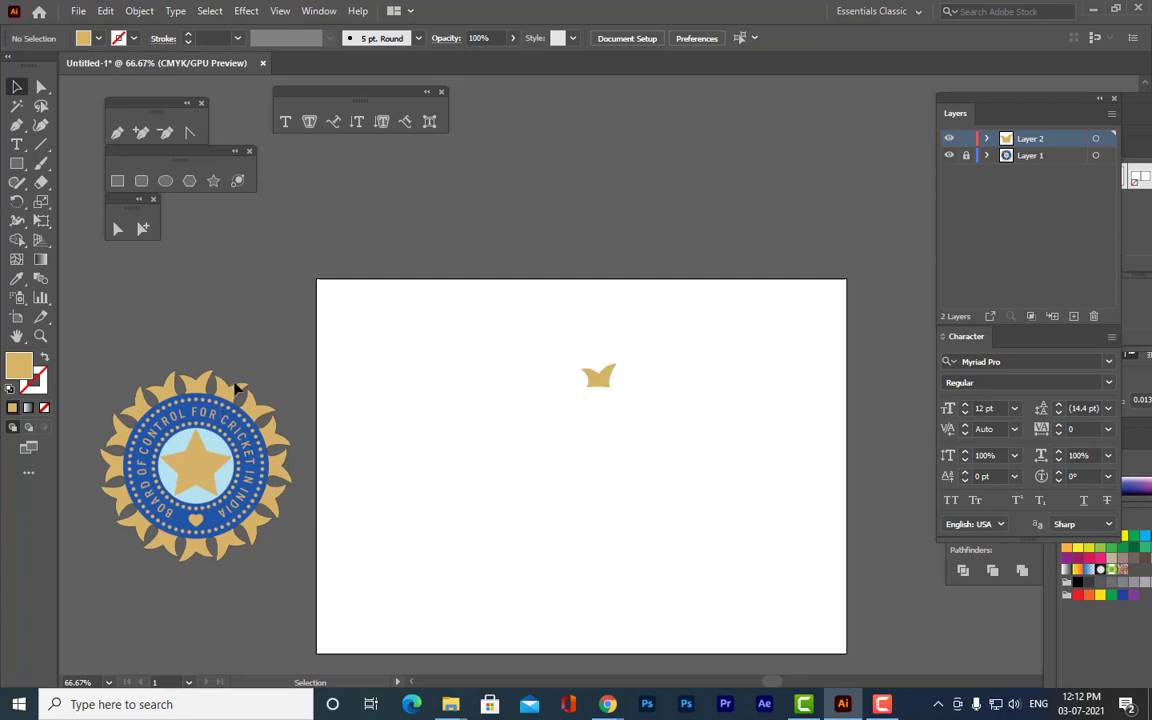
left_click(598, 381)
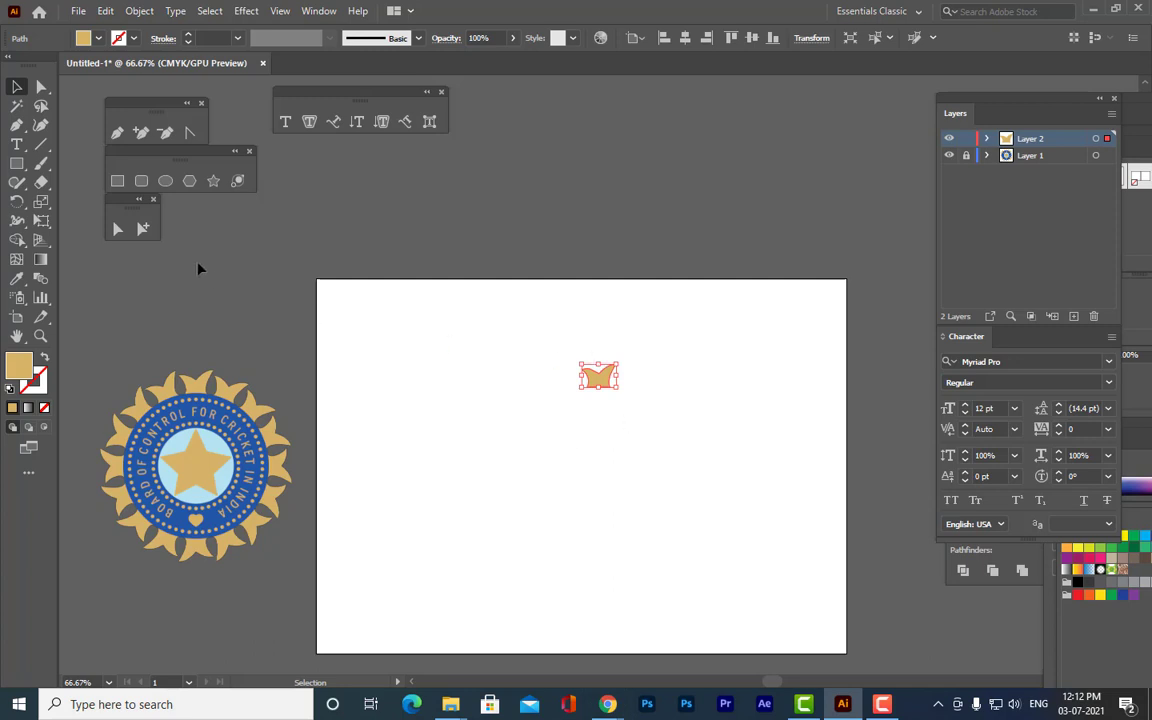
Create a rotated copy of the petal around a pivot point straight below it, in the lower half of the artboard.
key("r")
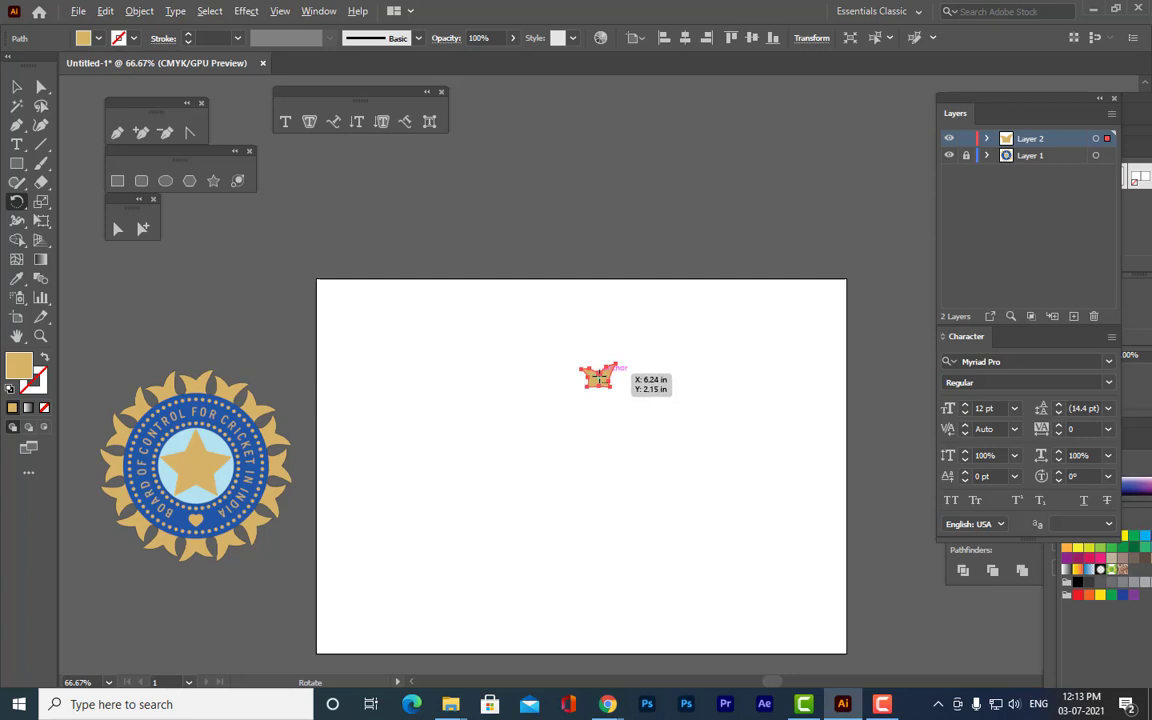
left_click(603, 429)
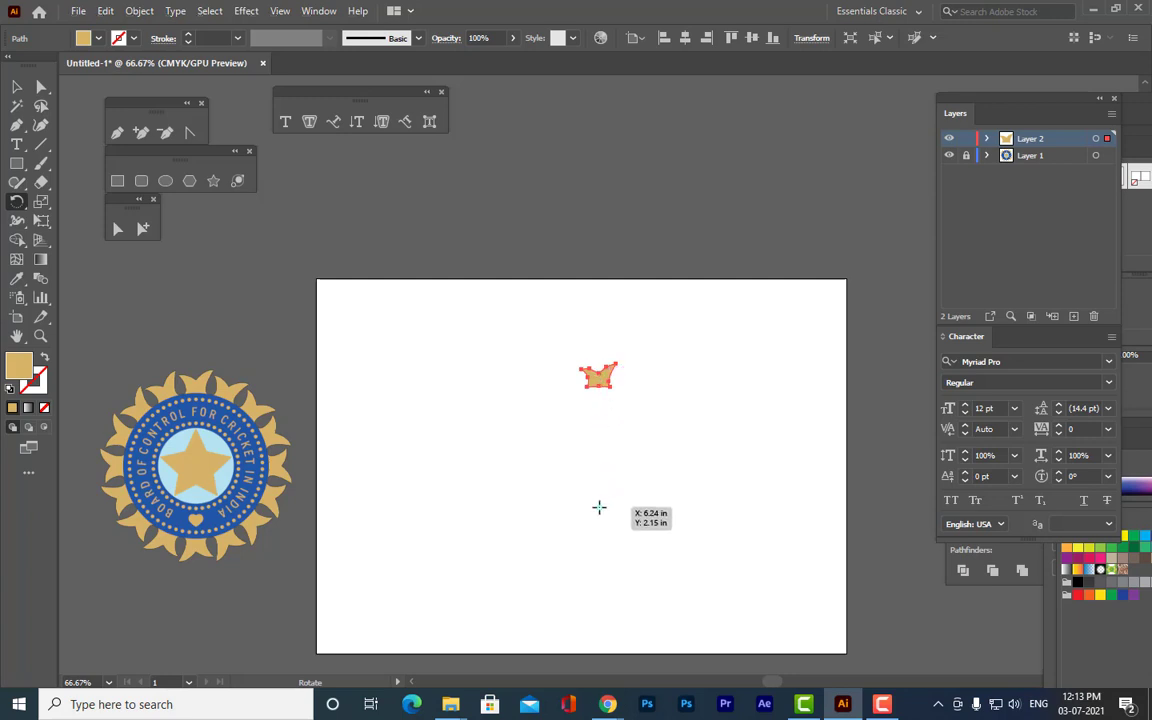
left_click(598, 507, "alt")
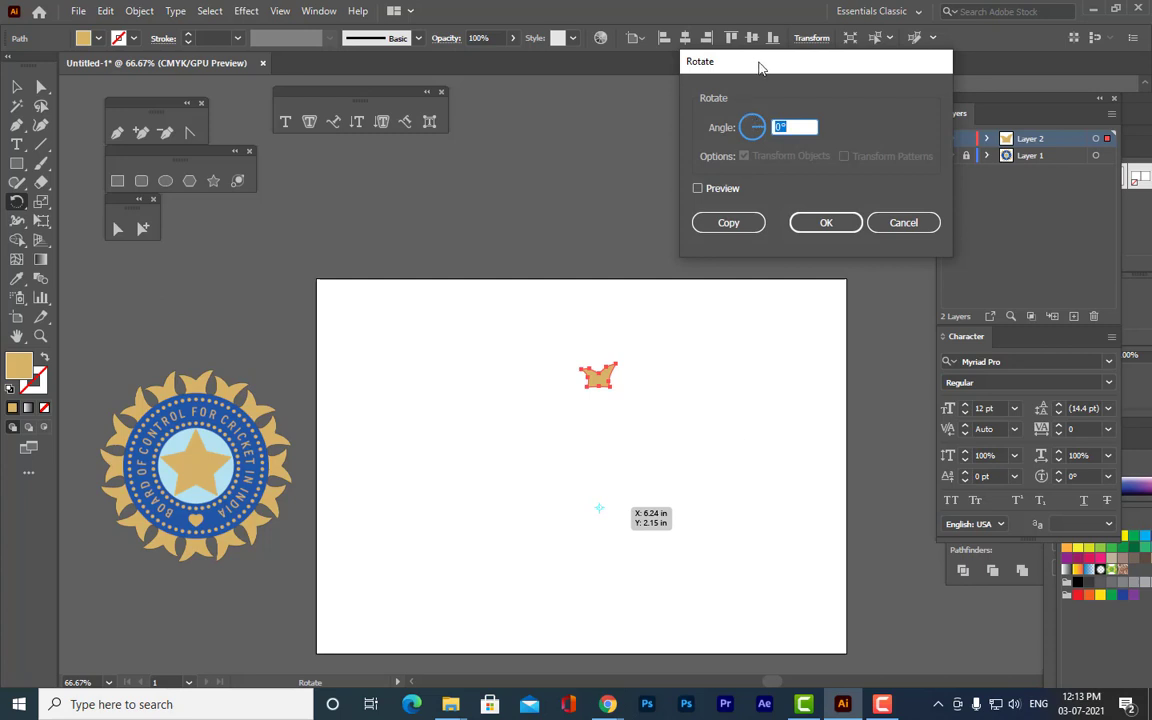
left_click_drag(759, 67, 818, 86)
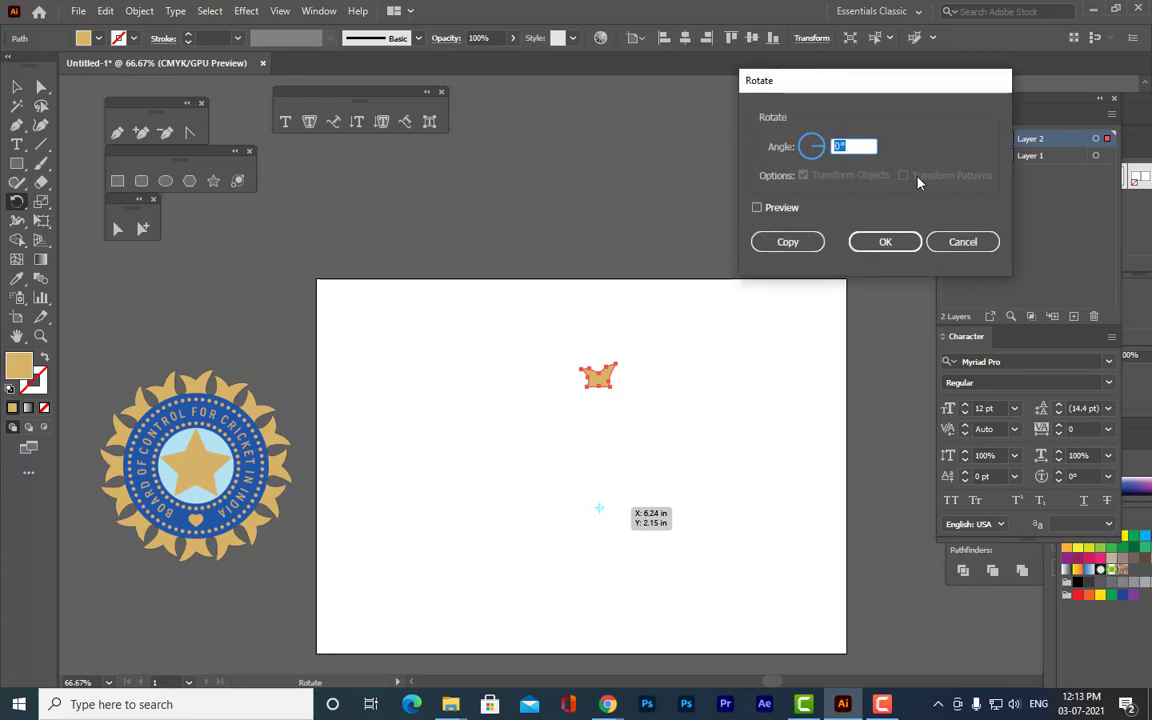
left_click(853, 147)
left_click(757, 208)
left_click(787, 243)
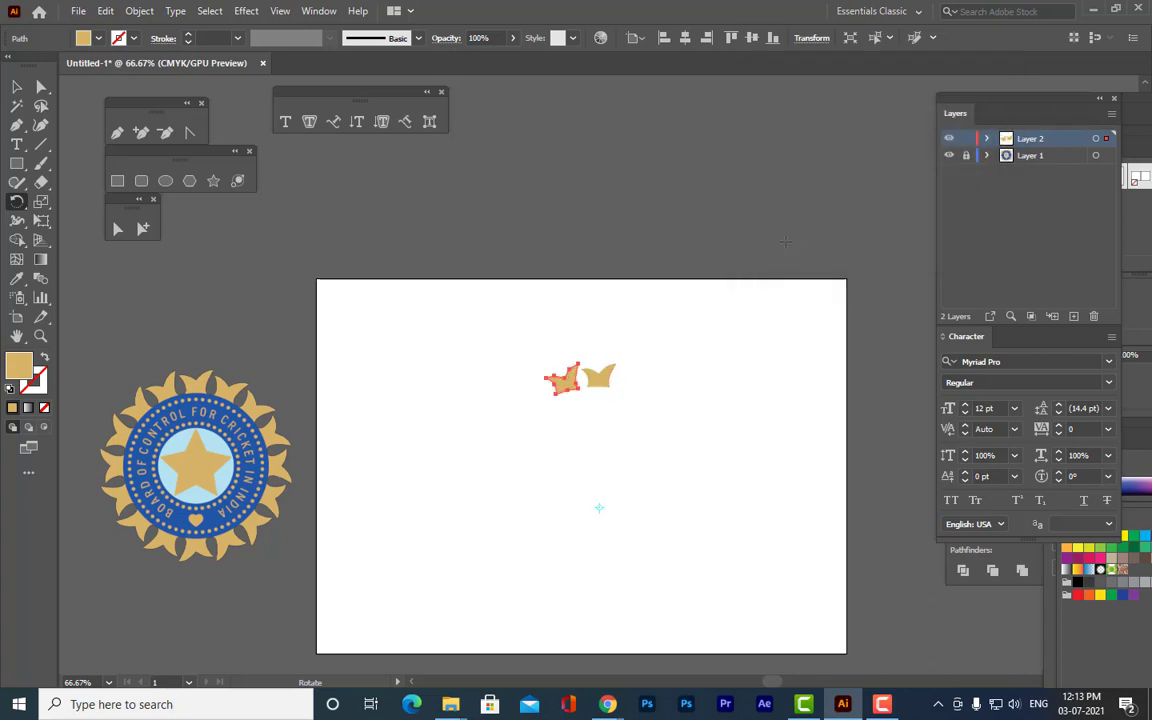
Repeat the rotated petal copy around the pivot until the petals form a full ring.
key("ctrl+d")
key("ctrl+d")
key("ctrl+d")
key("ctrl+d")
key("ctrl+d")
key("ctrl+d")
key("ctrl+d")
key("ctrl+d")
key("ctrl+d")
key("ctrl+d")
key("ctrl+d")
key("ctrl+d")
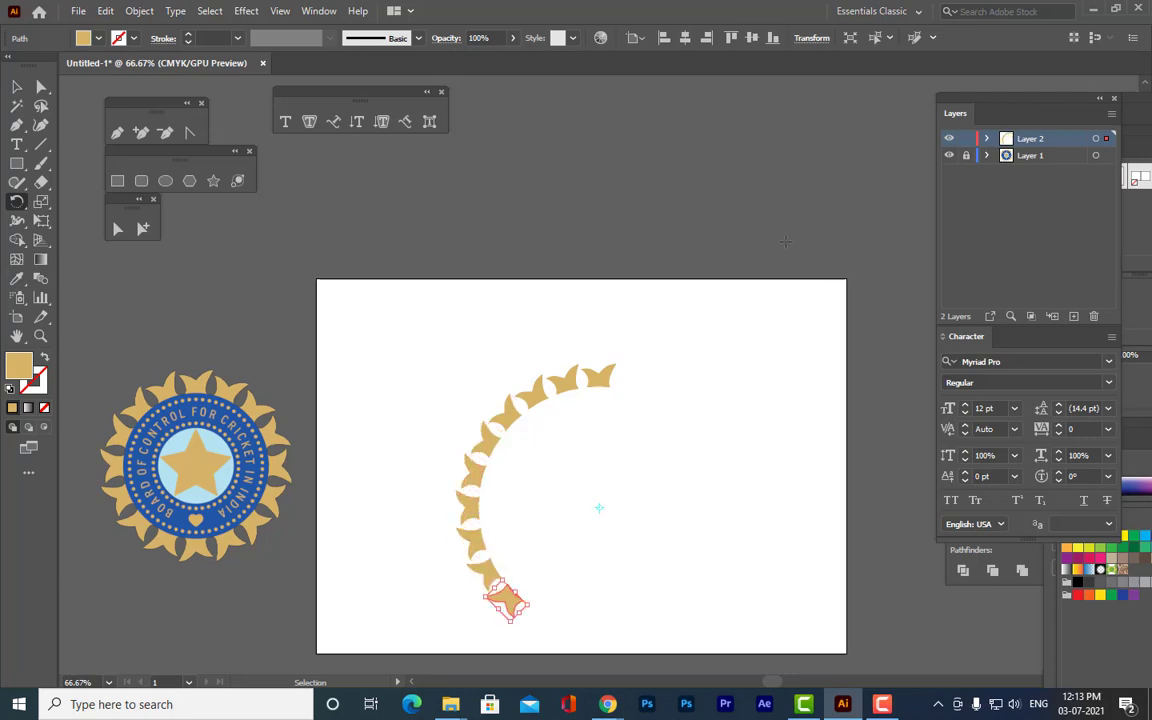
key("ctrl+d")
key("ctrl+d")
key("ctrl+d")
key("ctrl+d")
key("ctrl+d")
key("ctrl+d")
key("ctrl+d")
key("ctrl+d")
key("ctrl+d")
key("ctrl+d")
key("ctrl+d")
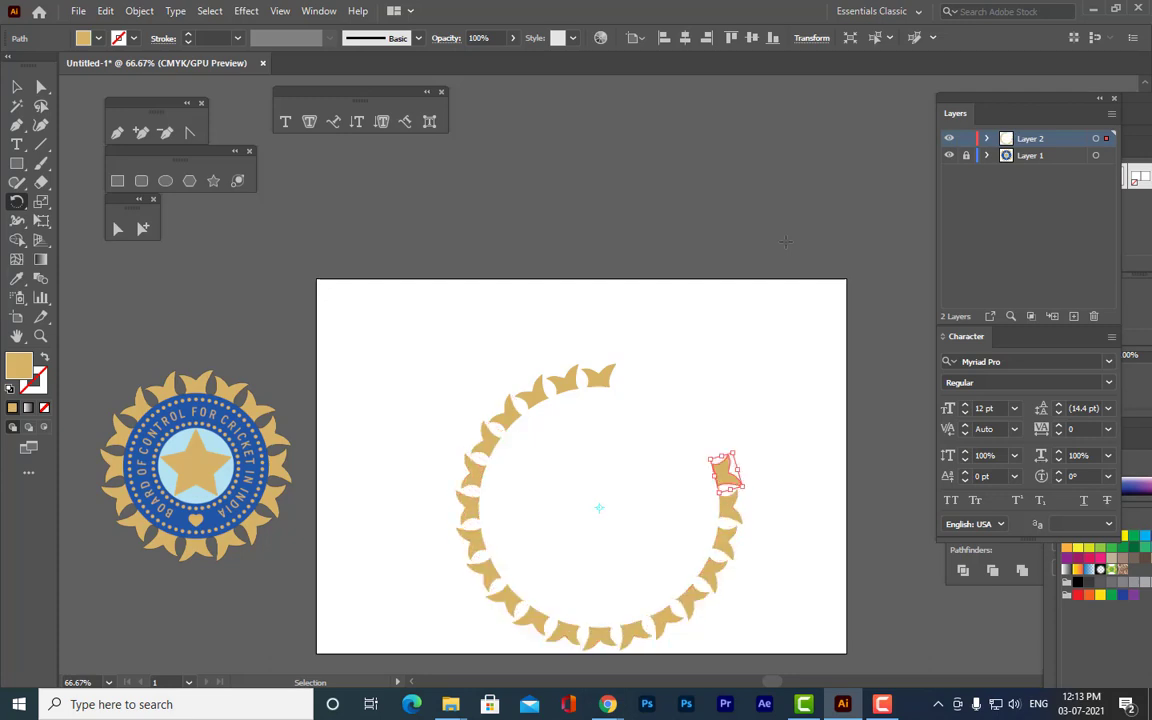
key("ctrl+d")
key("ctrl+d")
key("ctrl+d")
key("ctrl+d")
key("ctrl+d")
key("ctrl+d")
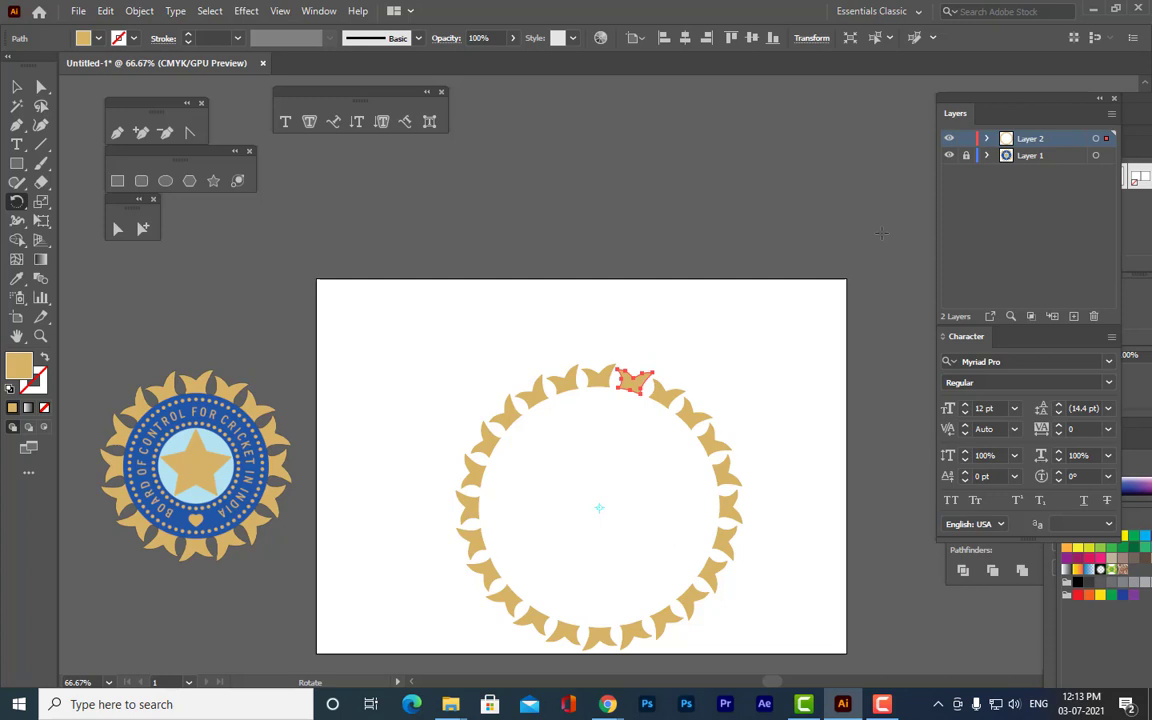
Undo the whole ring of petal copies and the petal's move to the upper middle of the artboard.
key("ctrl+z")
key("ctrl+z")
key("ctrl+z")
key("ctrl+z")
key("ctrl+z")
key("ctrl+z")
key("ctrl+z")
key("ctrl+z")
key("ctrl+z")
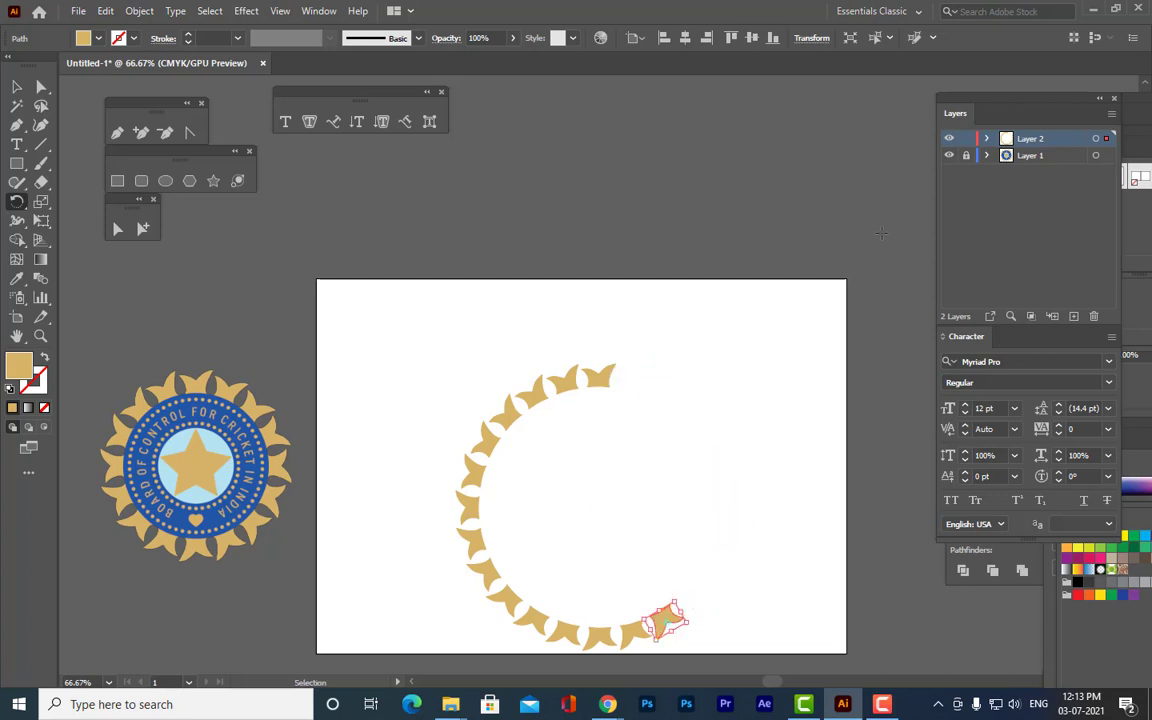
key("ctrl+z")
key("ctrl+z")
key("ctrl+z")
key("ctrl+z")
key("ctrl+z")
key("ctrl+z")
key("ctrl+z")
key("ctrl+z")
key("ctrl+z")
key("ctrl+z")
key("ctrl+z")
key("ctrl+z")
key("ctrl+z")
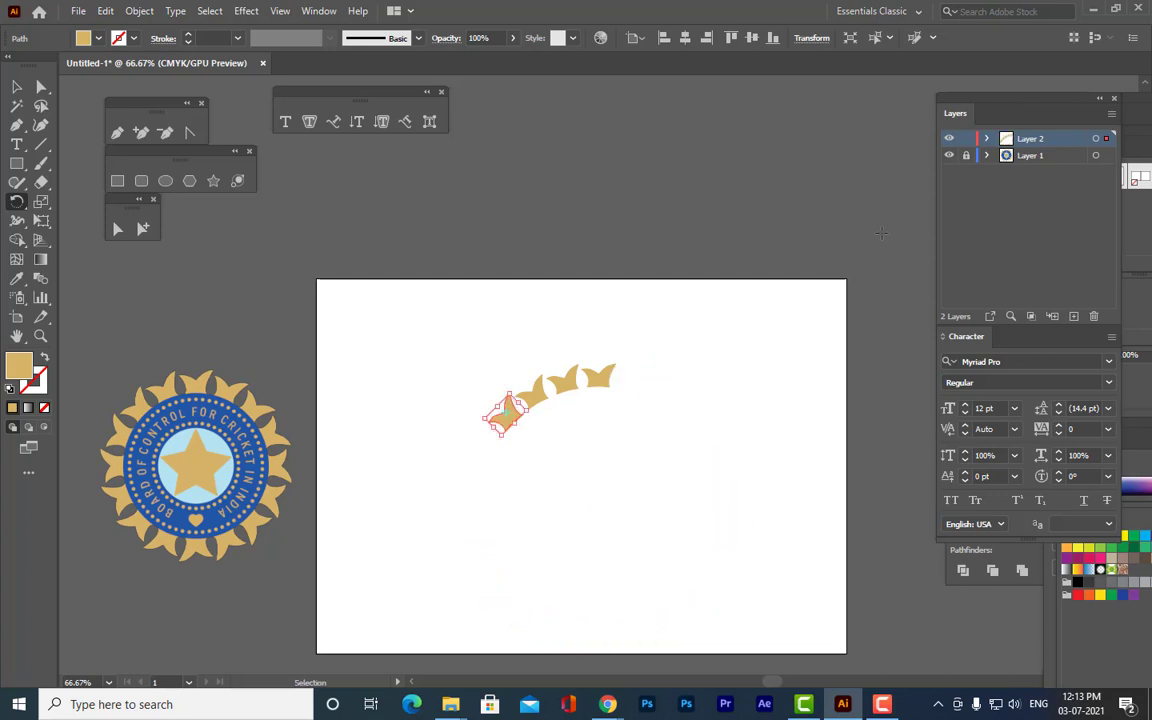
key("ctrl+z")
key("ctrl+z")
key("ctrl+z")
key("ctrl+z")
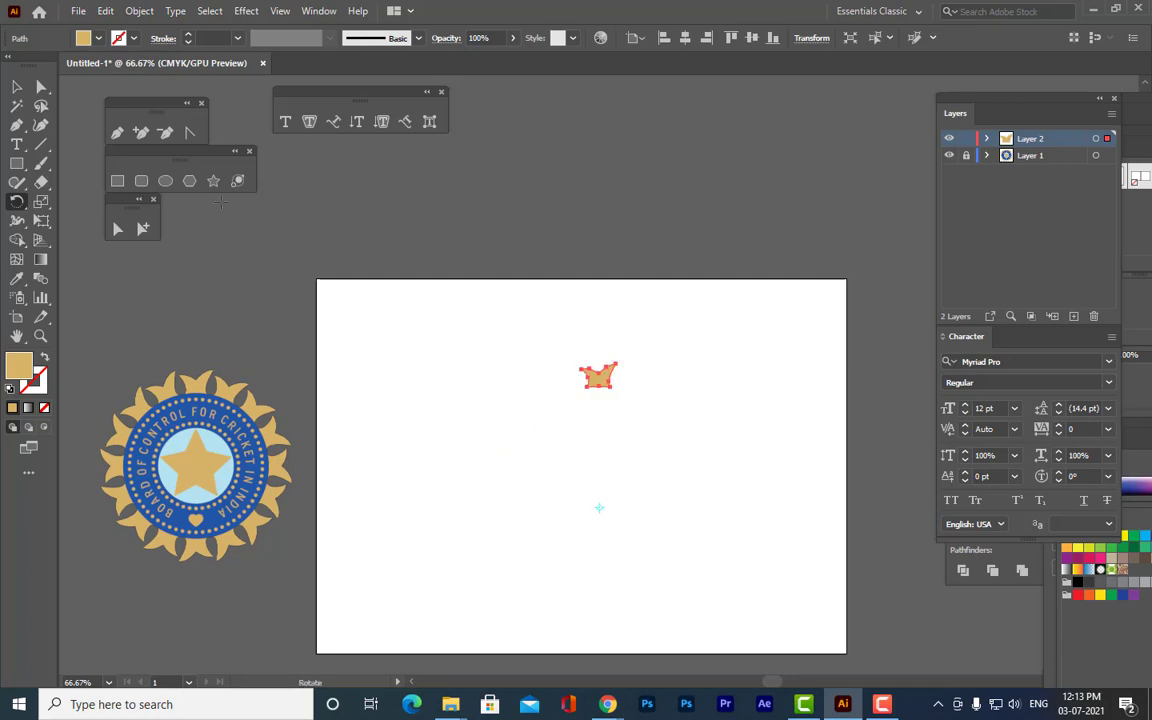
key("ctrl+z")
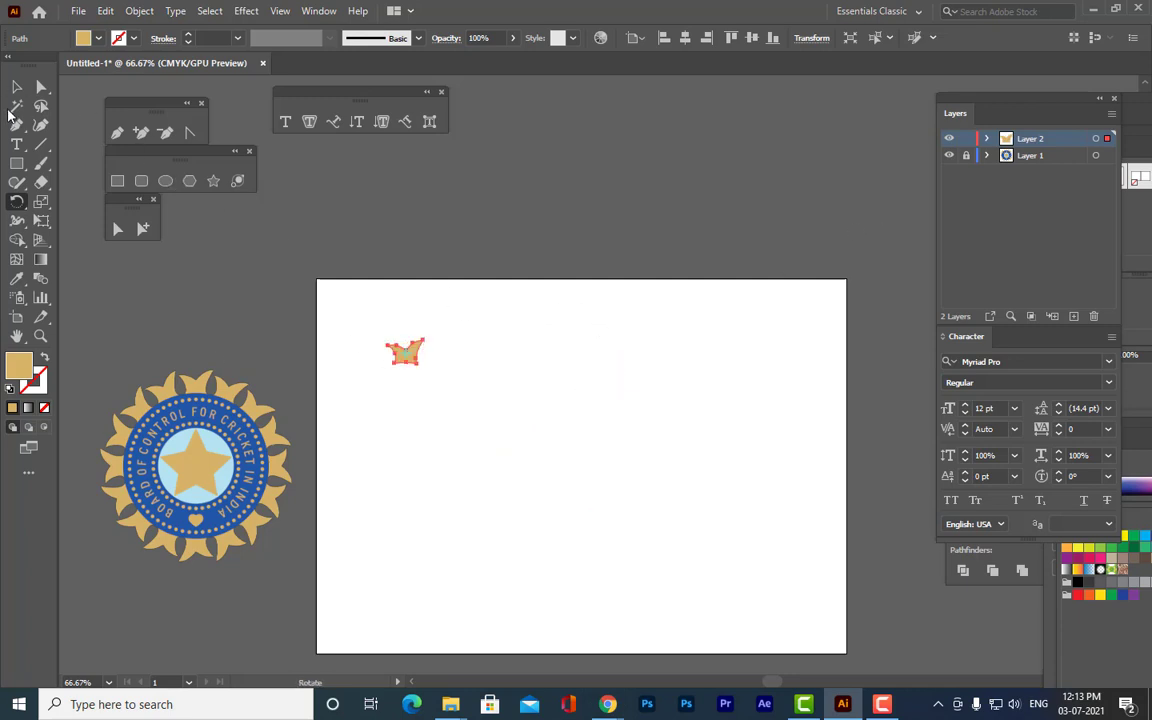
Enlarge the gold petal to about twice its size and place it at the upper middle of the artboard.
left_click(16, 87)
left_click_drag(405, 354, 505, 337)
left_click(689, 386)
Create a copy of the enlarged petal rotated 25° around a pivot point straight below it.
left_click(17, 201)
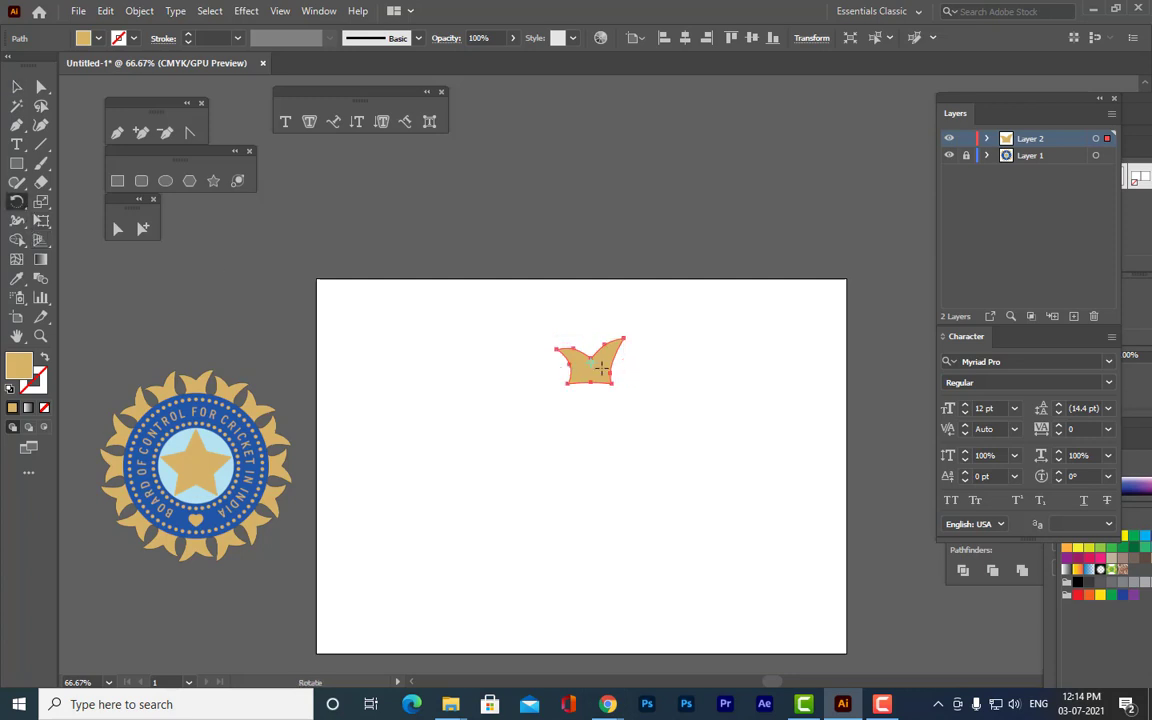
left_click(592, 489, "alt")
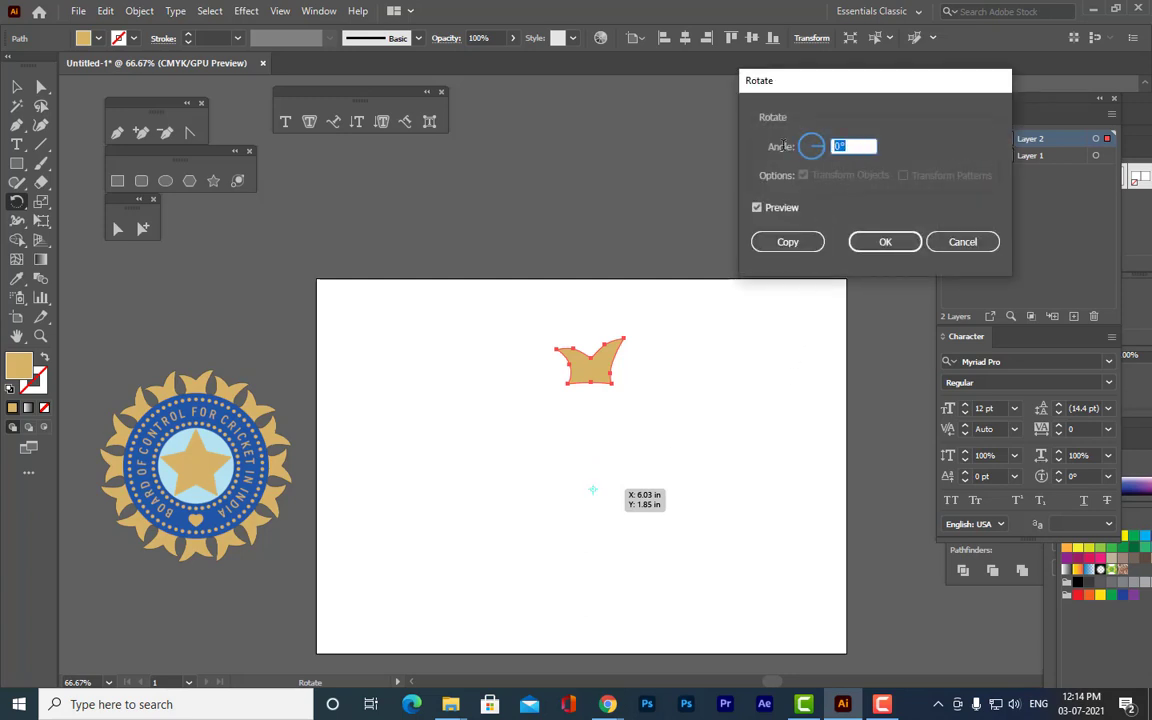
left_click(787, 242)
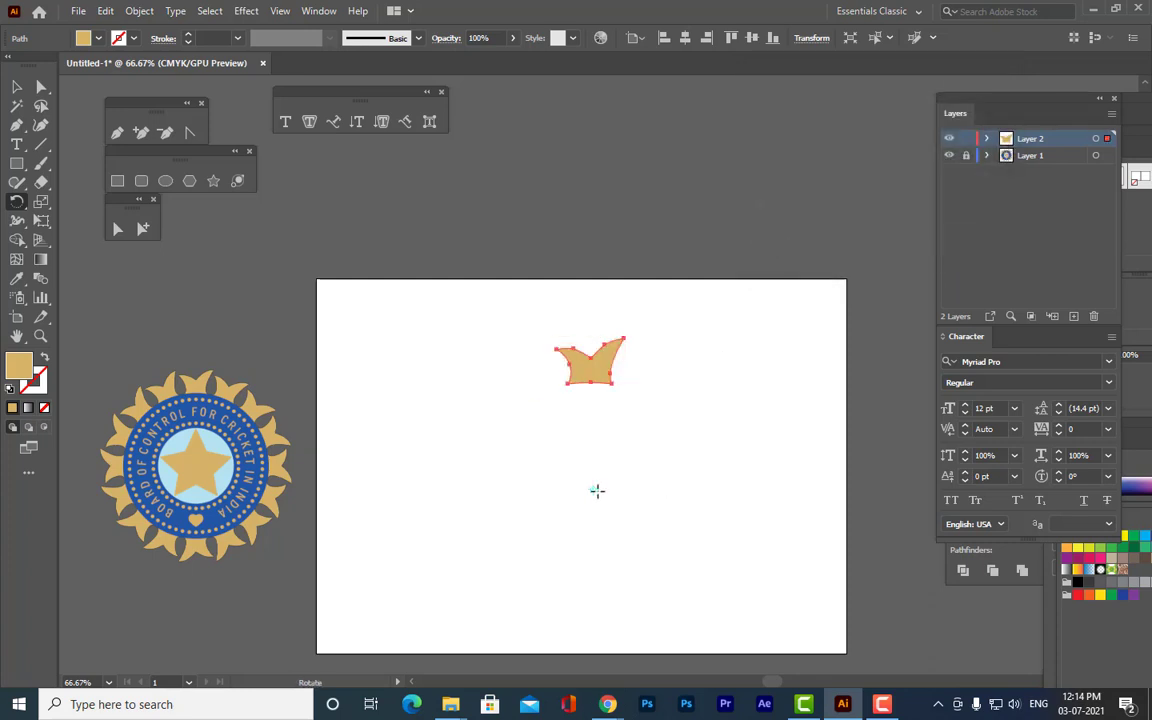
left_click(592, 489, "alt")
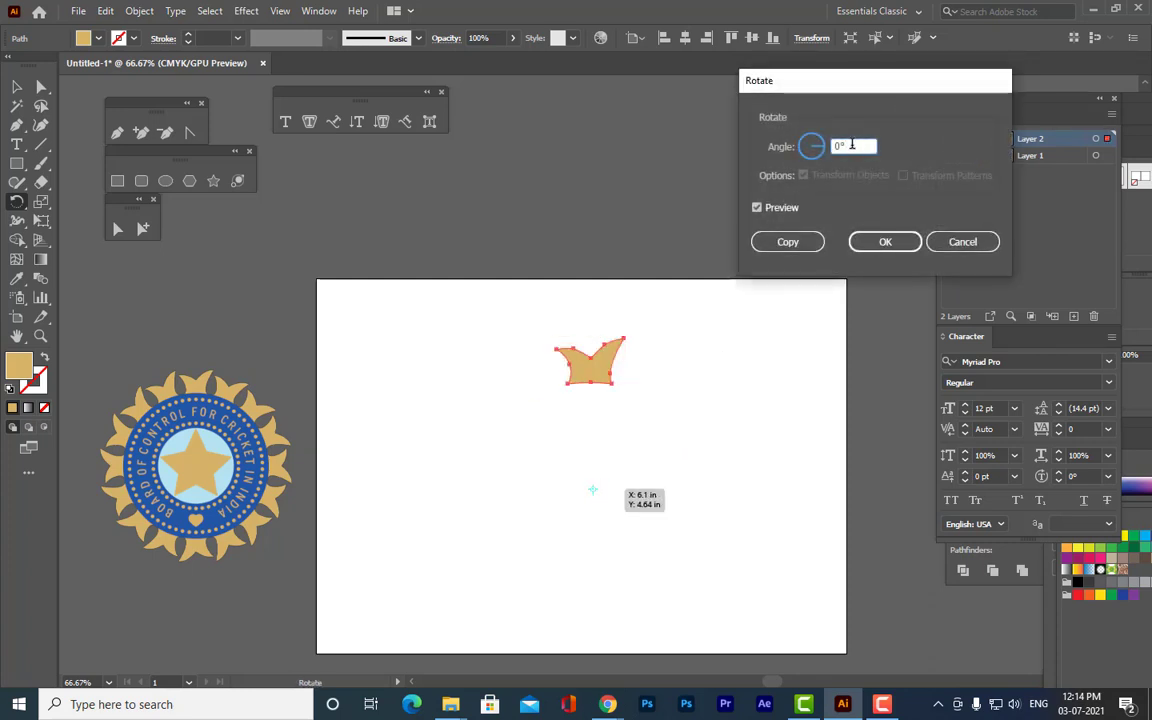
type("25")
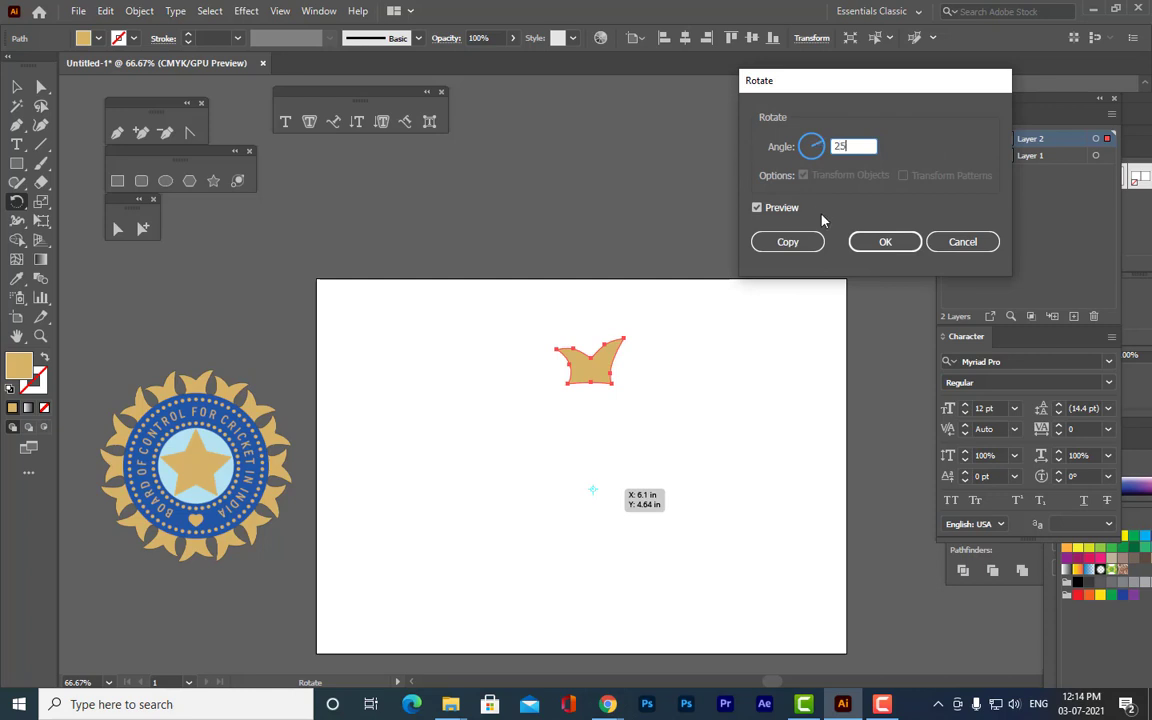
left_click(797, 241)
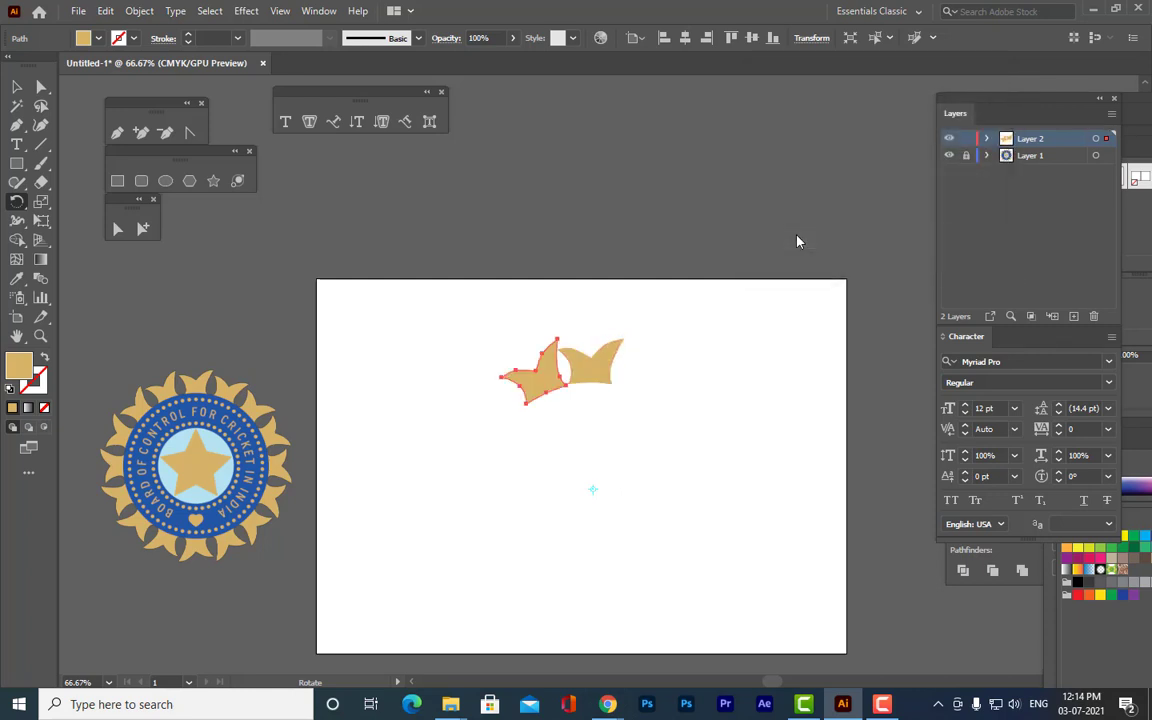
Repeat the 25° petal copy all the way around the pivot to close the ring.
key("ctrl+d")
key("ctrl+d")
key("ctrl+d")
key("ctrl+d")
key("ctrl+d")
key("ctrl+d")
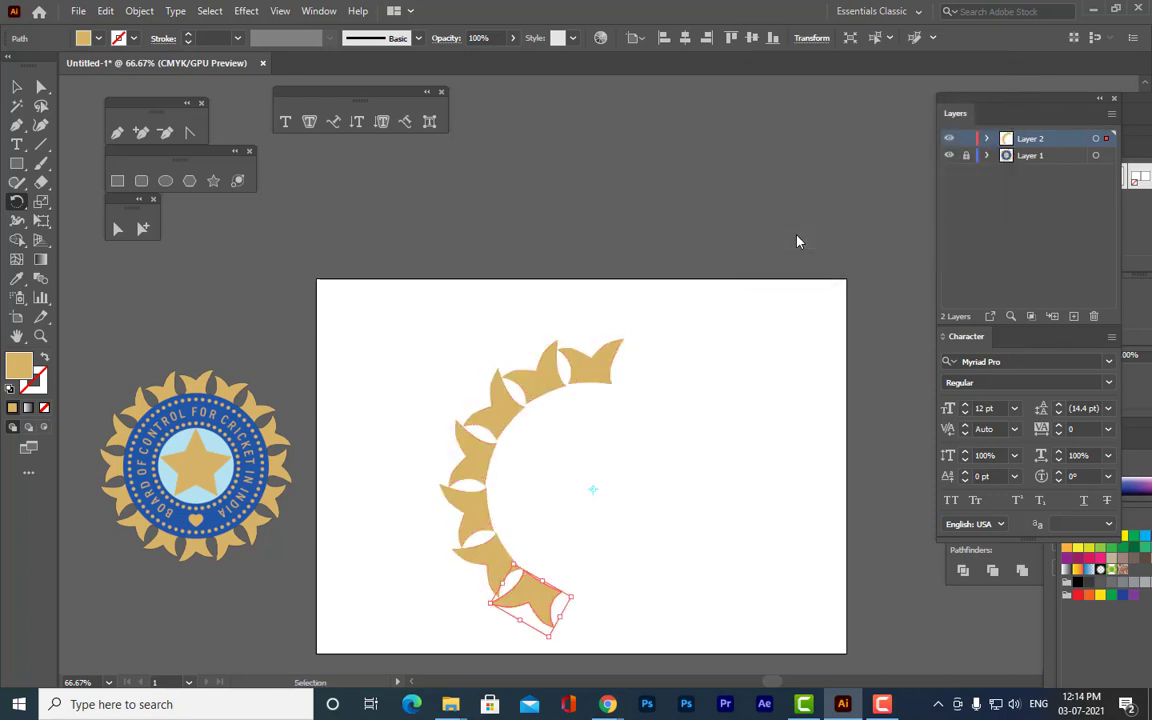
key("ctrl+d")
key("ctrl+d")
key("ctrl+d")
key("ctrl+d")
key("ctrl+d")
key("ctrl+d")
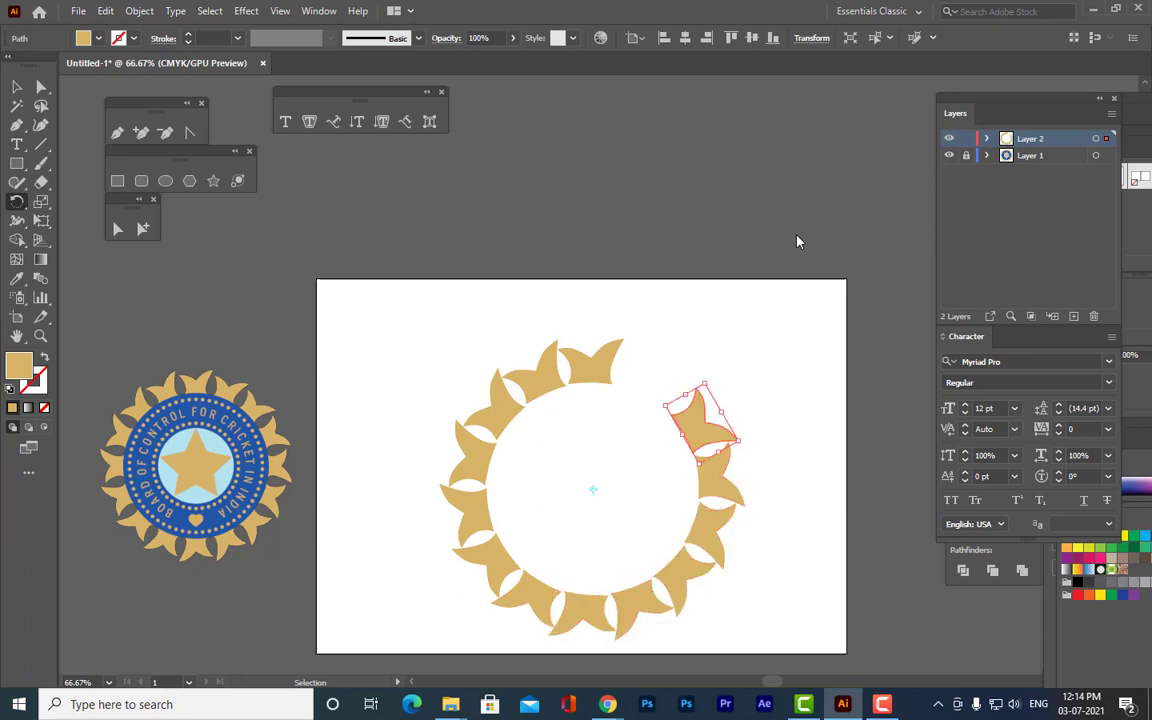
key("ctrl+d")
key("ctrl+d")
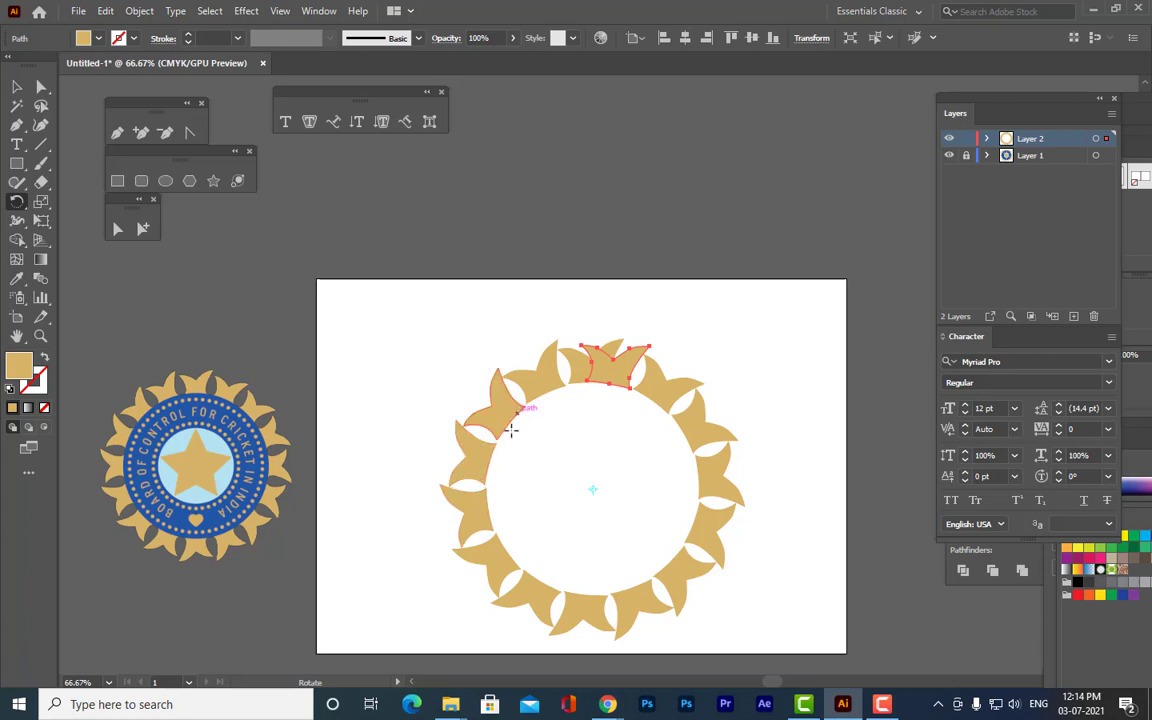
Undo all the 25° copies, leaving only the single enlarged petal.
key("ctrl+z")
key("ctrl+z")
key("ctrl+z")
key("ctrl+z")
key("ctrl+z")
key("ctrl+z")
key("ctrl+z")
key("ctrl+z")
key("ctrl+z")
key("ctrl+z")
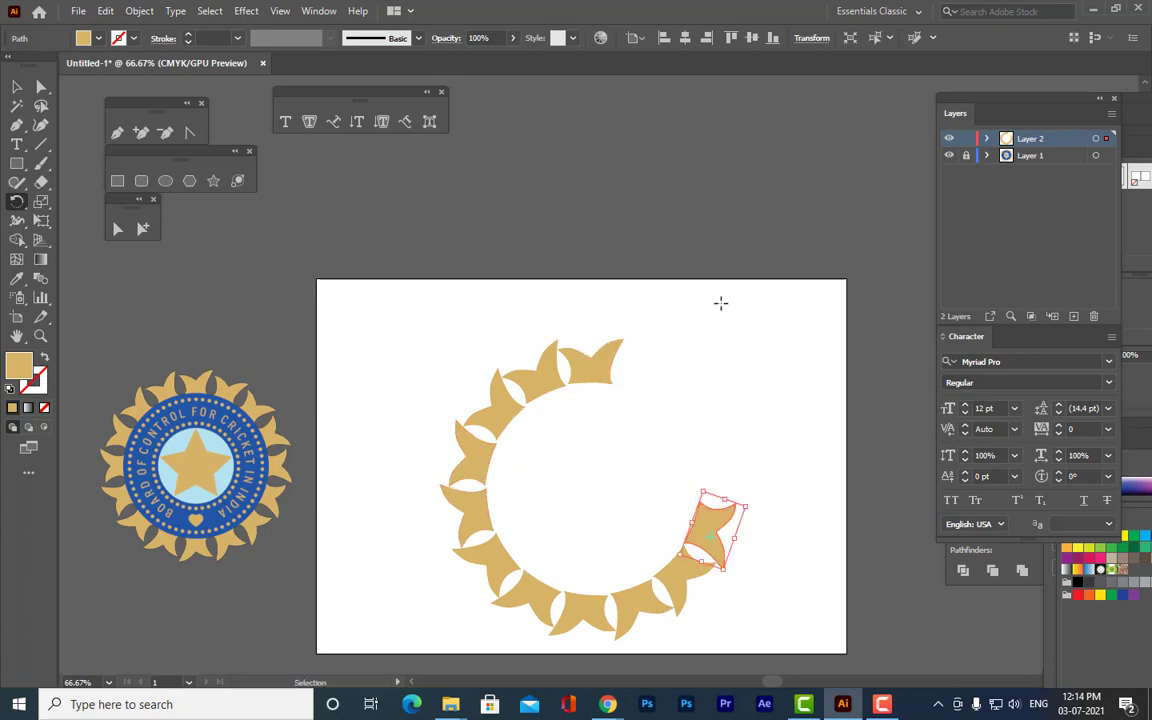
key("ctrl+z")
key("ctrl+z")
key("ctrl+z")
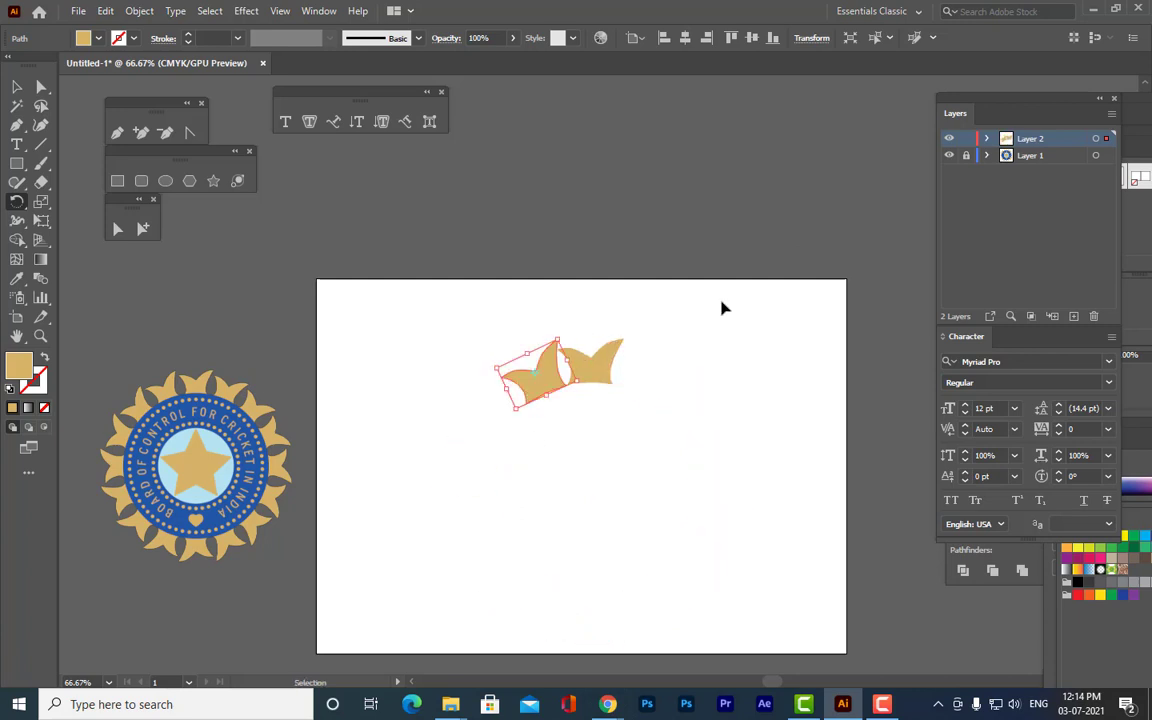
key("ctrl+z")
Create a rotated copy of the enlarged petal beside the original, around a pivot point lower on the artboard than before.
key("r")
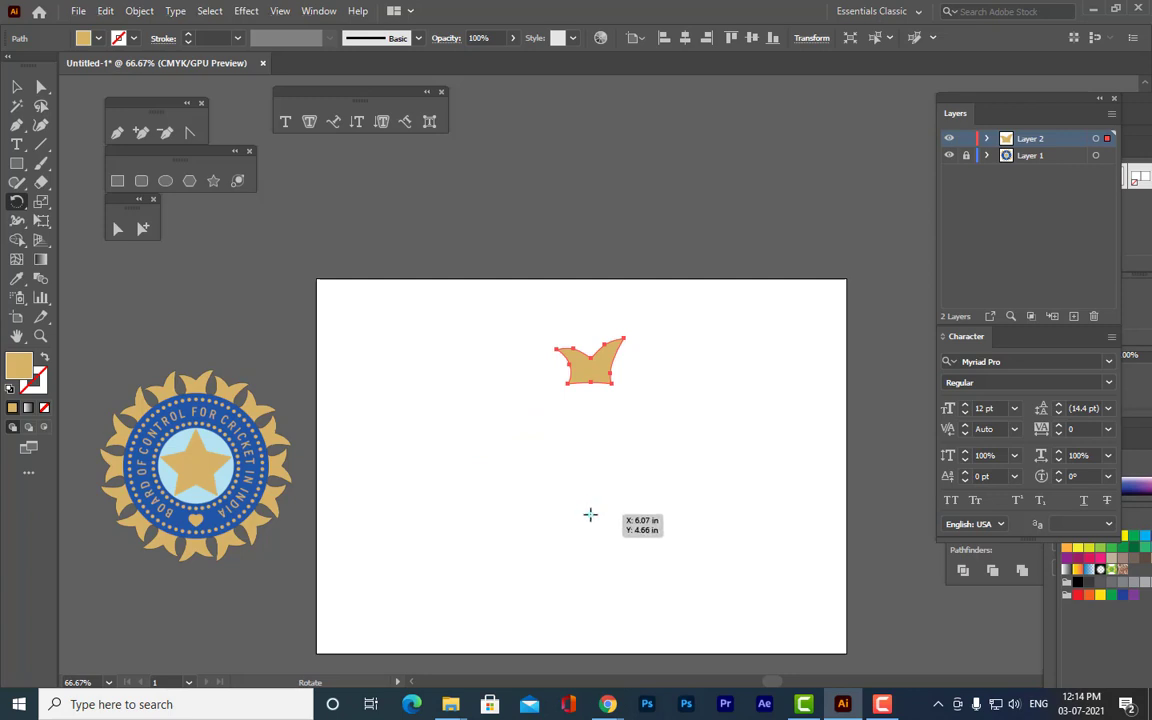
left_click(590, 520, "alt")
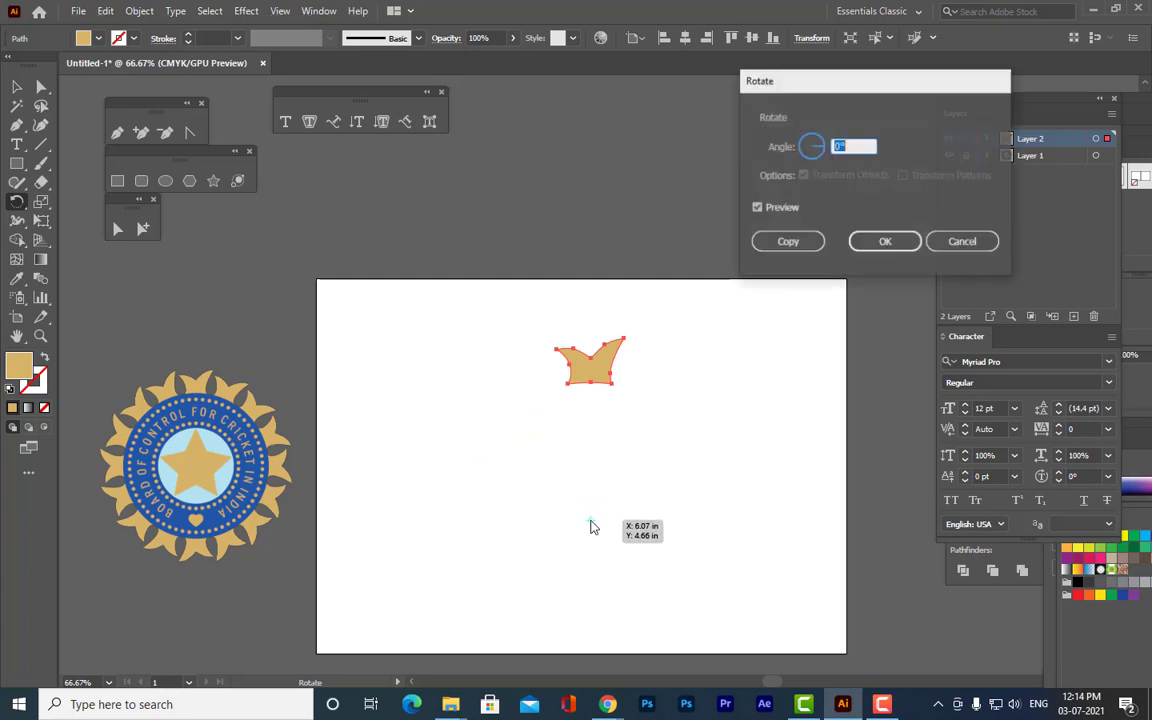
type("15")
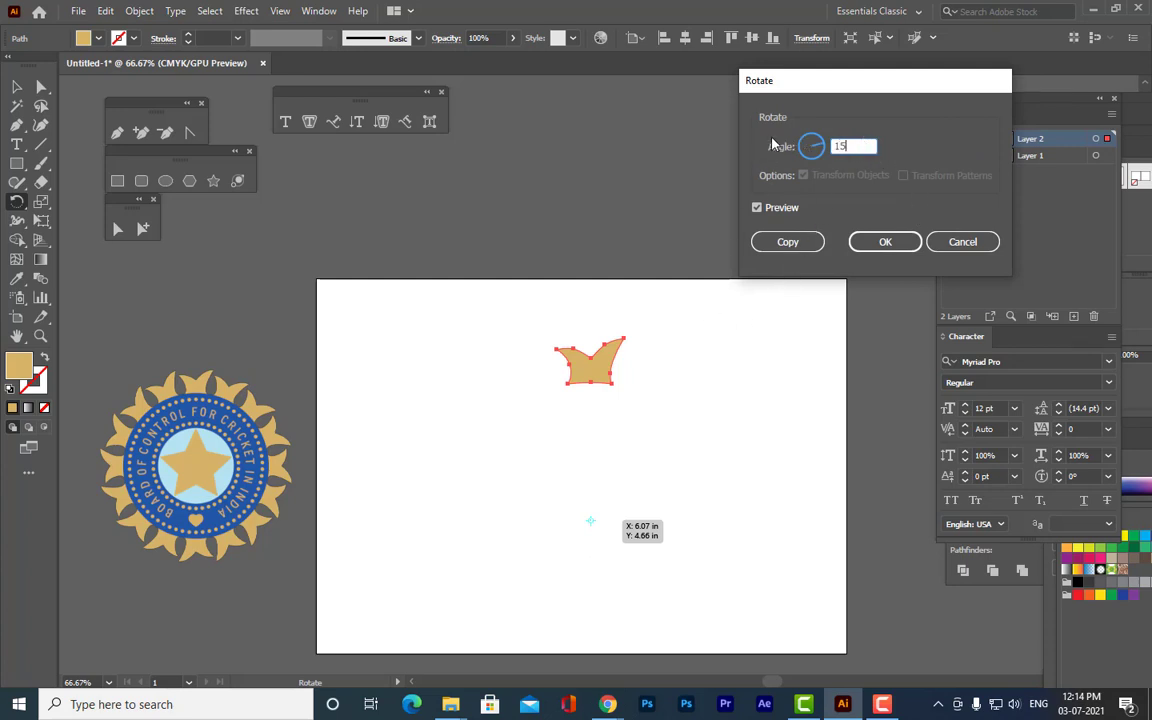
key("Tab")
left_click(786, 241)
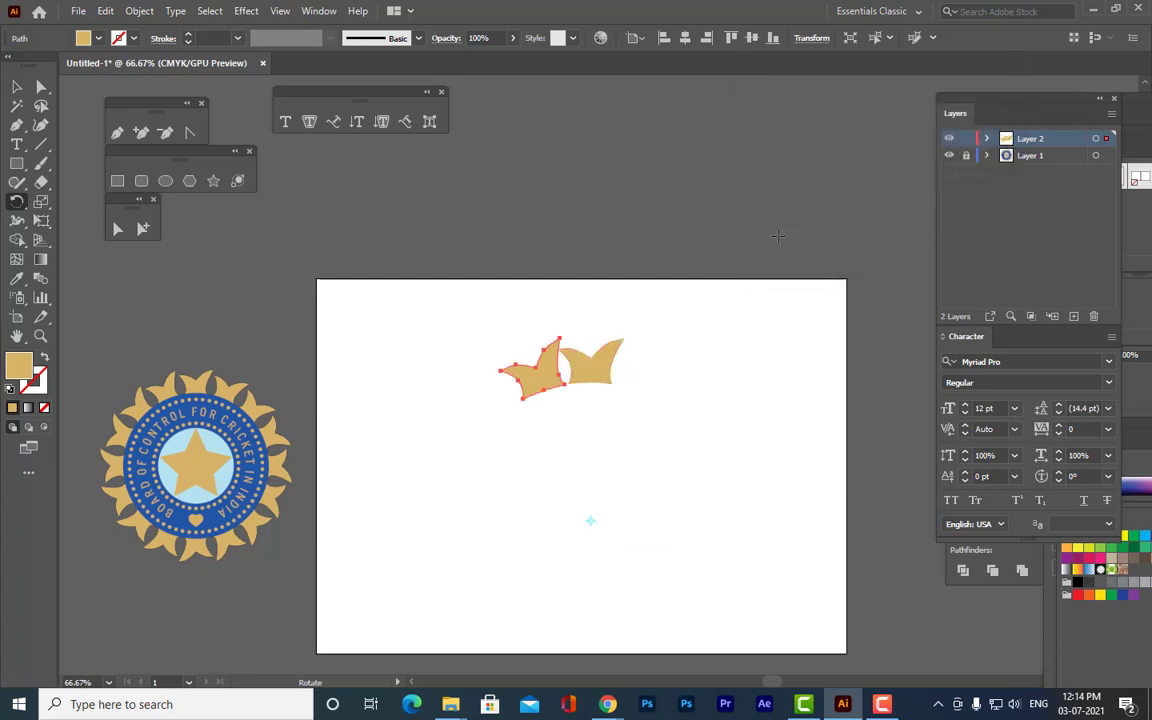
Undo the last rotated petal copy and create one rotated 22° around the pivot point below the petal.
key("ctrl+z")
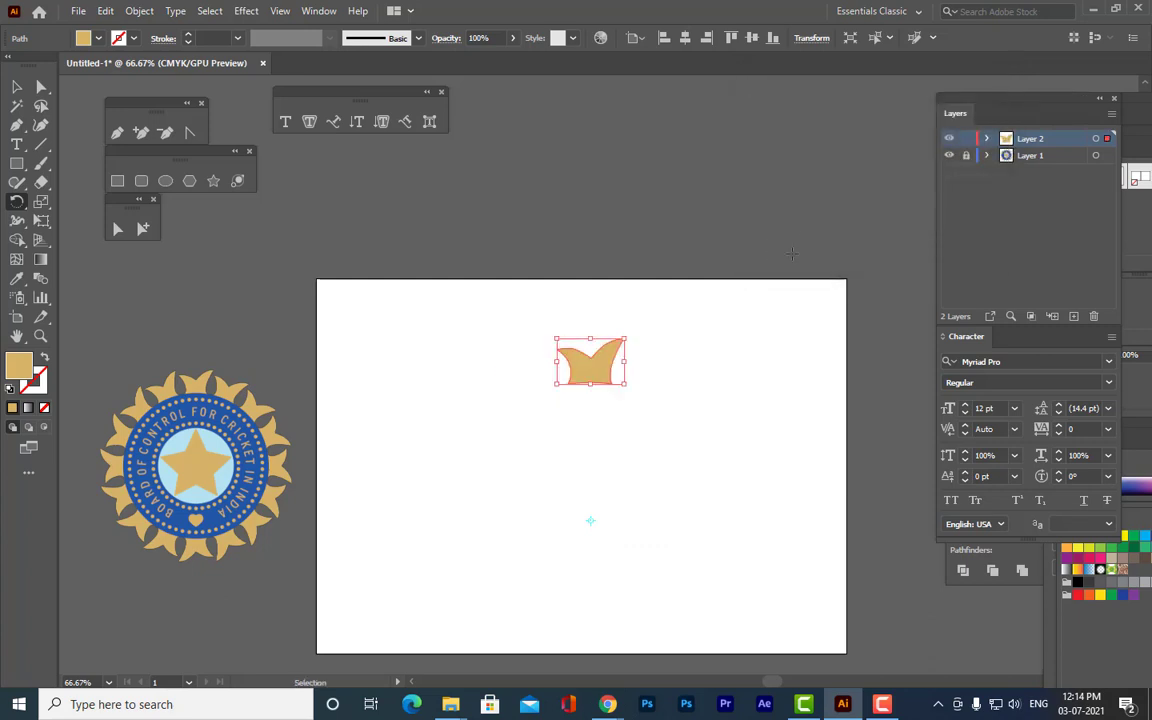
left_click(591, 521, "alt")
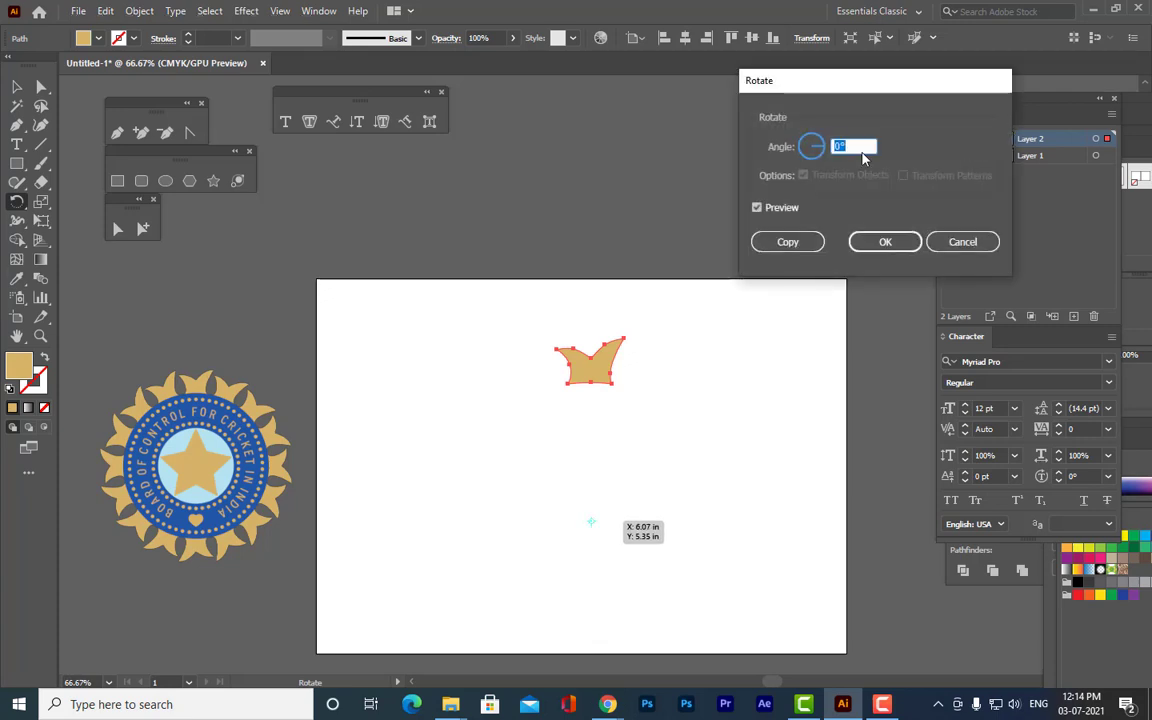
type("25")
left_click(786, 241)
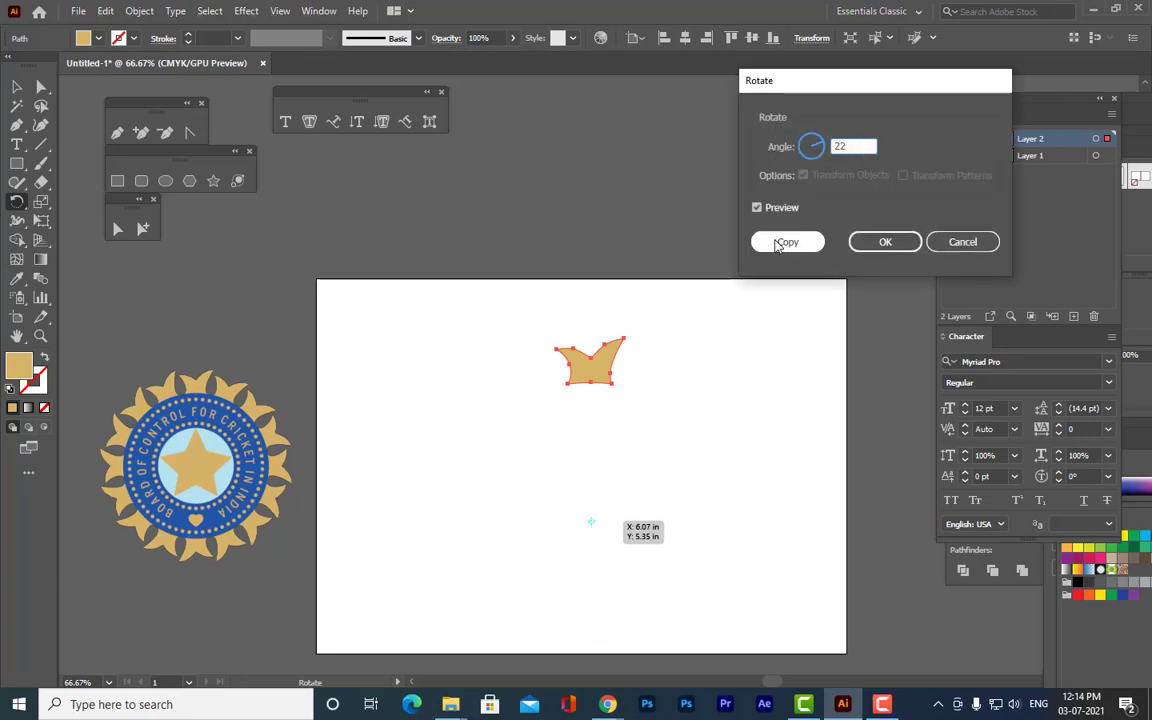
Repeat the 22° petal copy all the way around the pivot.
key("ctrl+d")
key("ctrl+d")
key("ctrl+d")
key("ctrl+d")
key("ctrl+d")
key("ctrl+d")
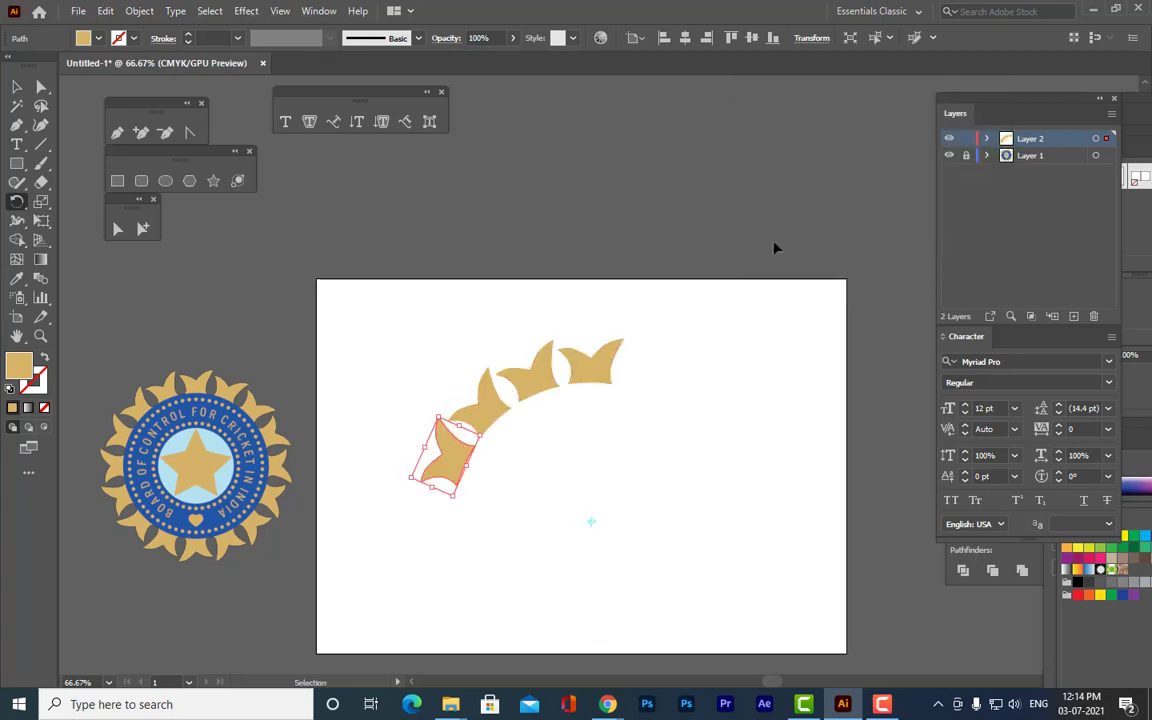
key("ctrl+d")
key("ctrl+d")
key("ctrl+d")
key("ctrl+d")
key("ctrl+d")
key("ctrl+d")
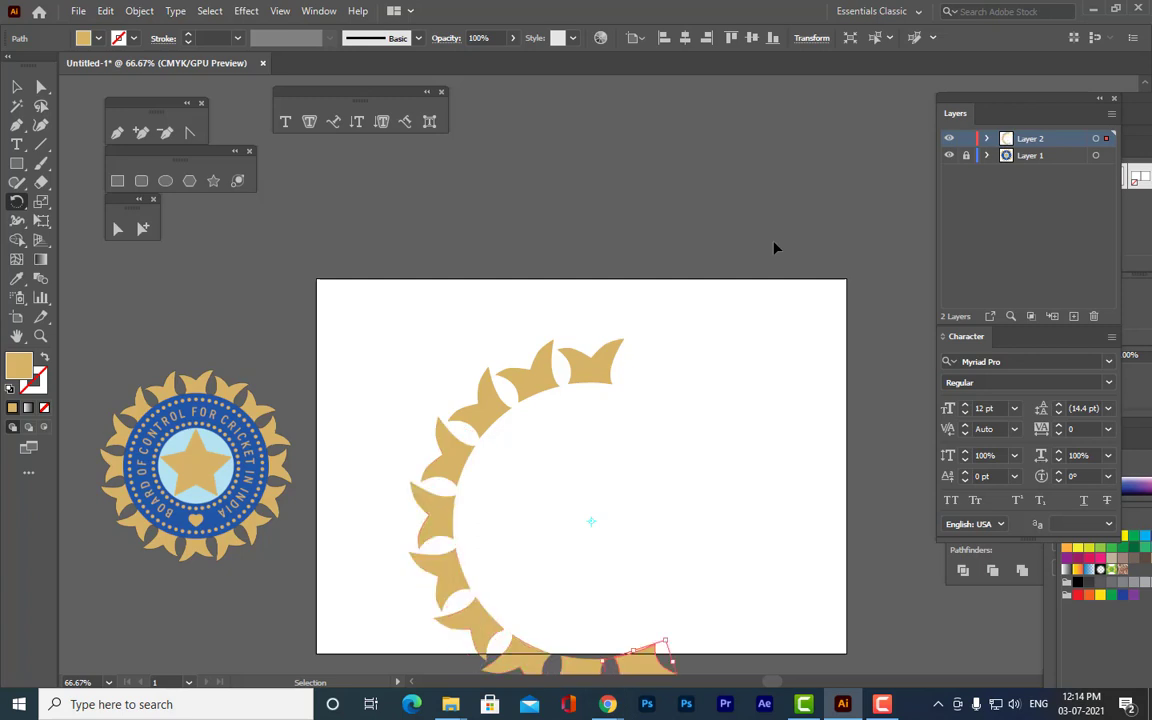
key("ctrl+d")
key("ctrl+d")
key("ctrl+d")
key("ctrl+d")
key("ctrl+d")
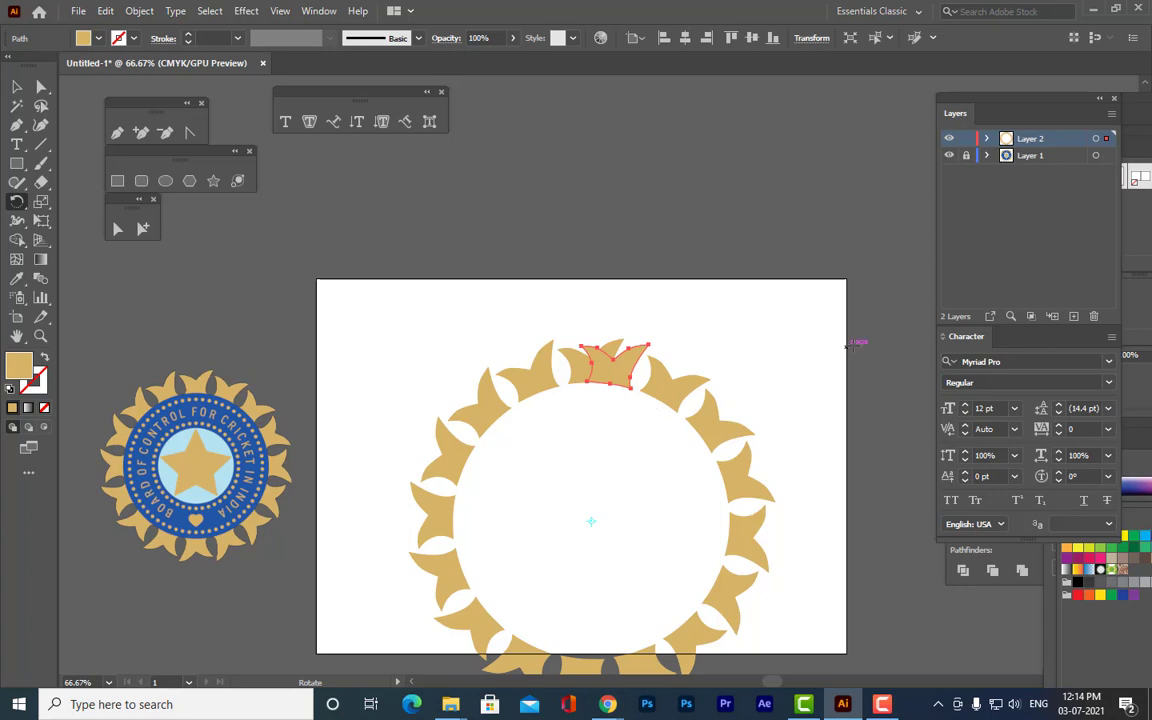
Undo all the 22° copies, leaving only the single enlarged petal.
key("ctrl+z")
key("ctrl+z")
key("ctrl+z")
key("ctrl+z")
key("ctrl+z")
key("ctrl+z")
key("ctrl+z")
key("ctrl+z")
key("ctrl+z")
key("ctrl+z")
key("ctrl+z")
key("ctrl+z")
key("ctrl+z")
key("ctrl+z")
key("ctrl+z")
key("ctrl+z")
key("ctrl+z")
key("ctrl+z")
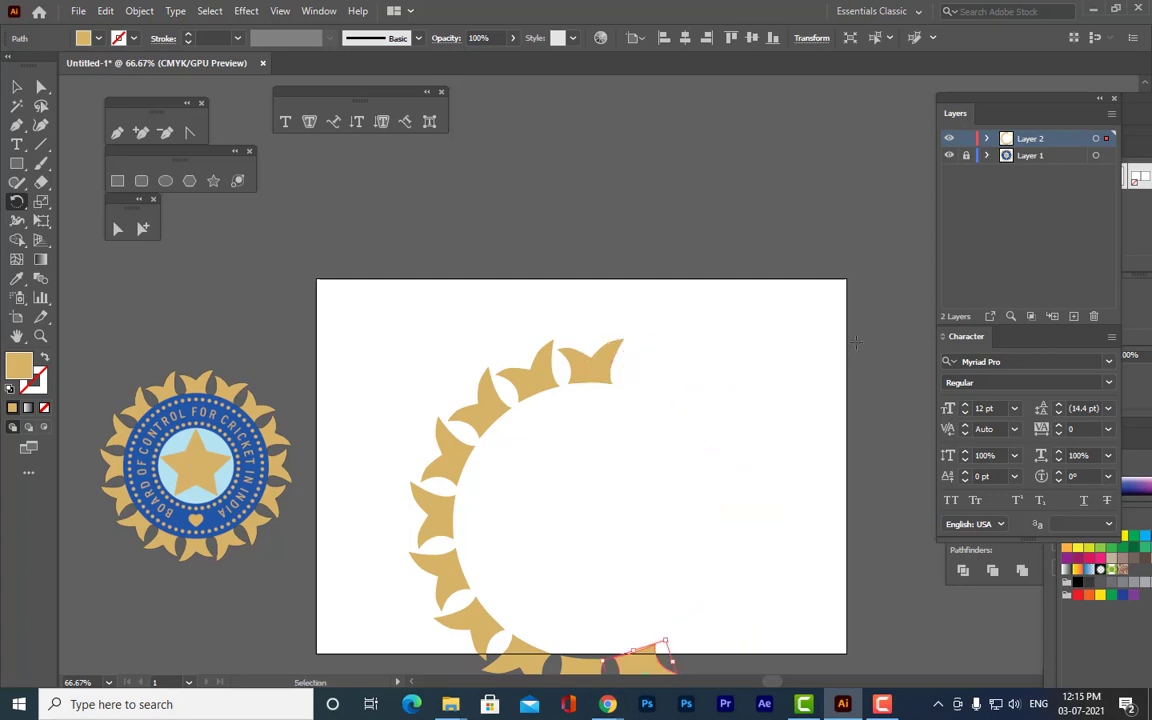
key("ctrl+z")
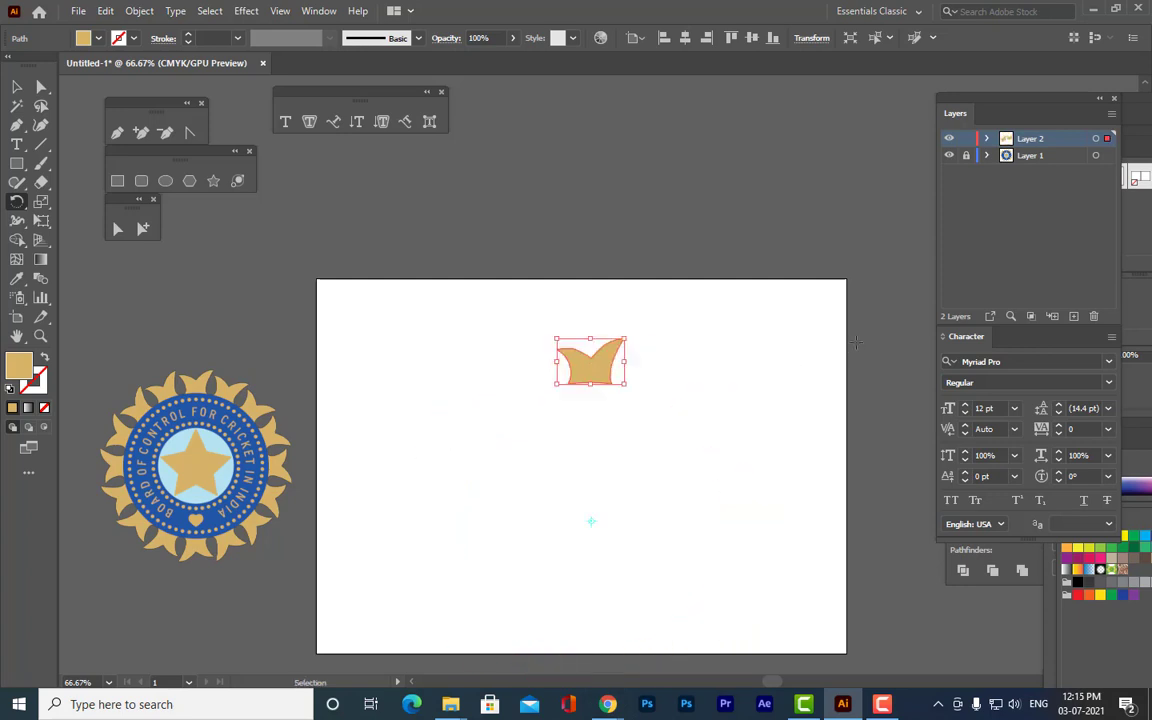
Create a copy of the petal rotated 24° around the pivot point straight below it.
left_click(591, 521, "alt")
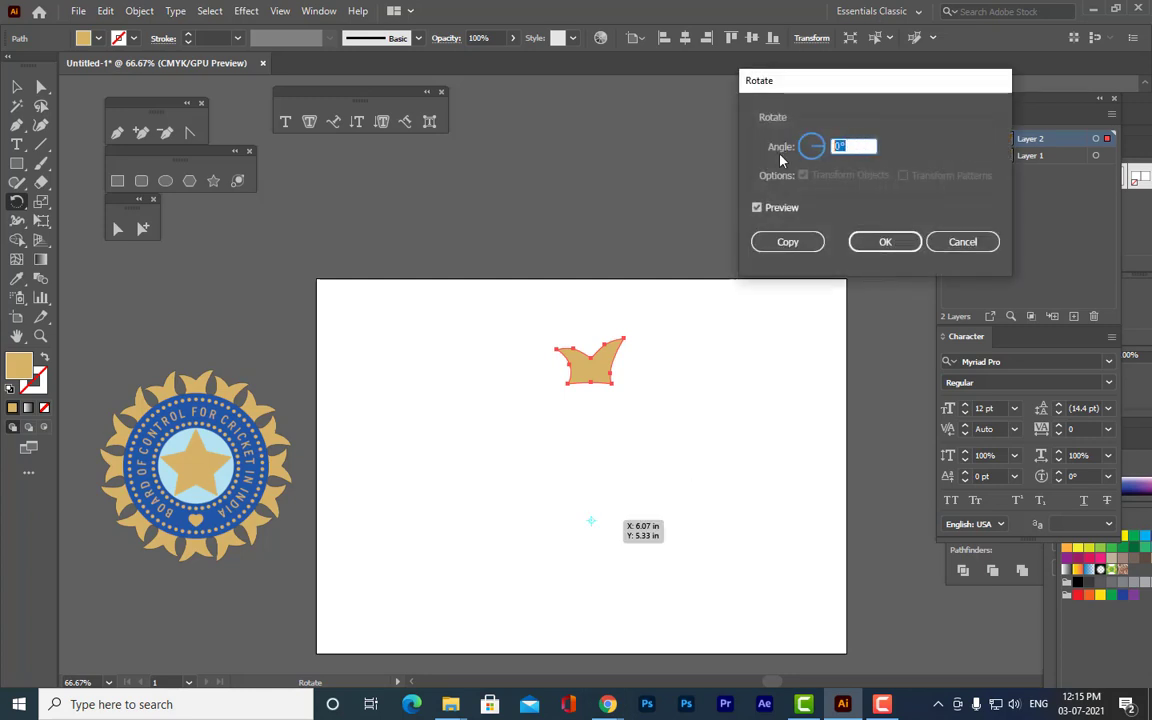
type("24")
left_click(790, 246)
Repeat the 24° petal copy around the pivot until the ring is closed.
key("ctrl+d")
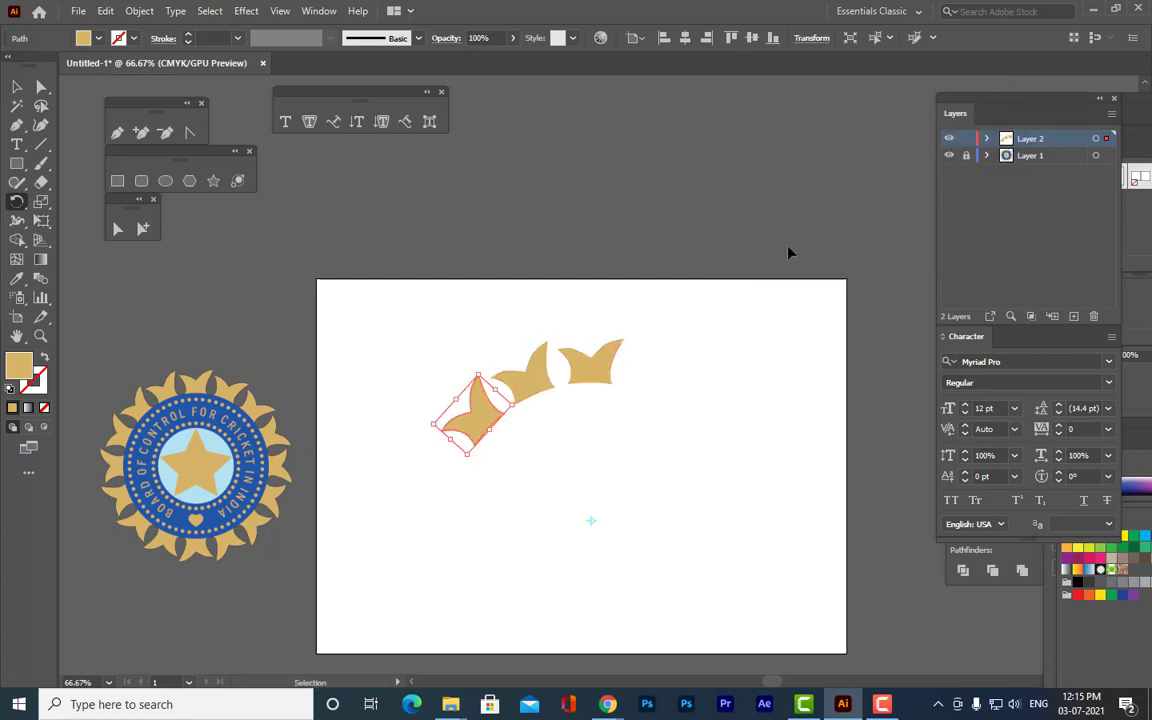
key("ctrl+d")
key("ctrl+d")
key("ctrl+d")
key("ctrl+d")
key("ctrl+d")
key("ctrl+d")
key("ctrl+d")
key("ctrl+d")
key("ctrl+d")
key("ctrl+d")
key("ctrl+d")
key("ctrl+d")
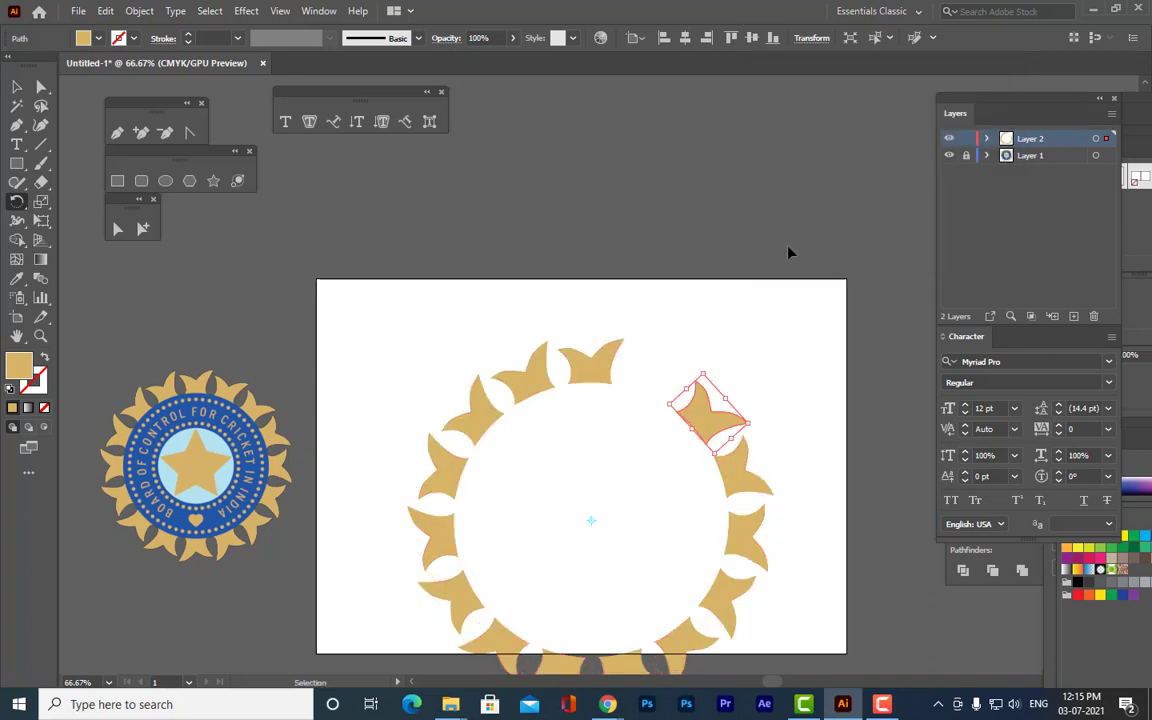
key("ctrl+d")
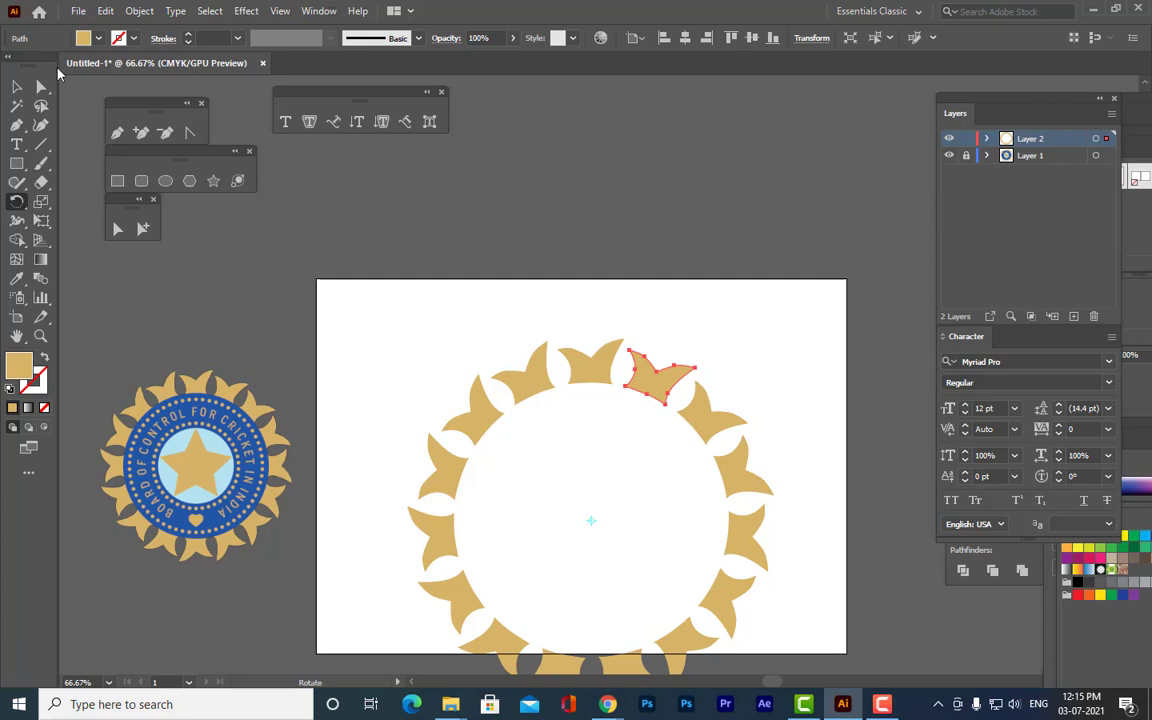
Select all the petals on Layer 2 and move the ring up so it lies entirely within the artboard.
left_click(16, 87)
left_click(635, 247)
scroll(671, 247, "down", 3)
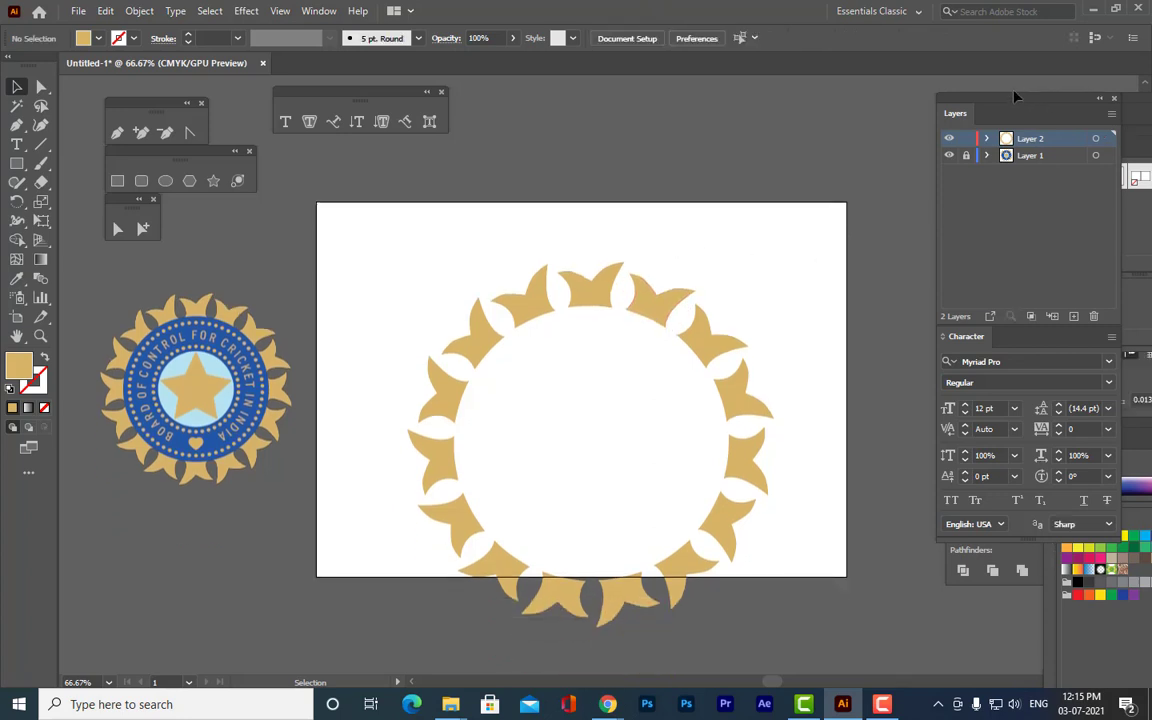
left_click_drag(1015, 96, 983, 97)
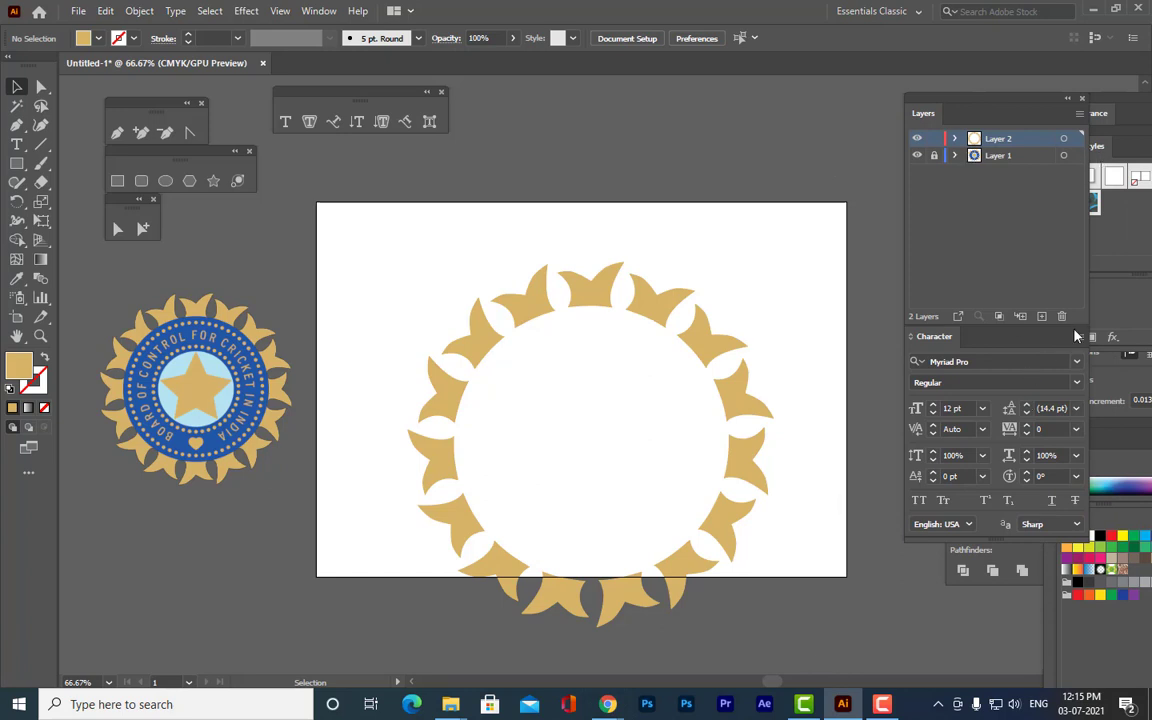
left_click(1064, 141)
left_click_drag(589, 295, 589, 249)
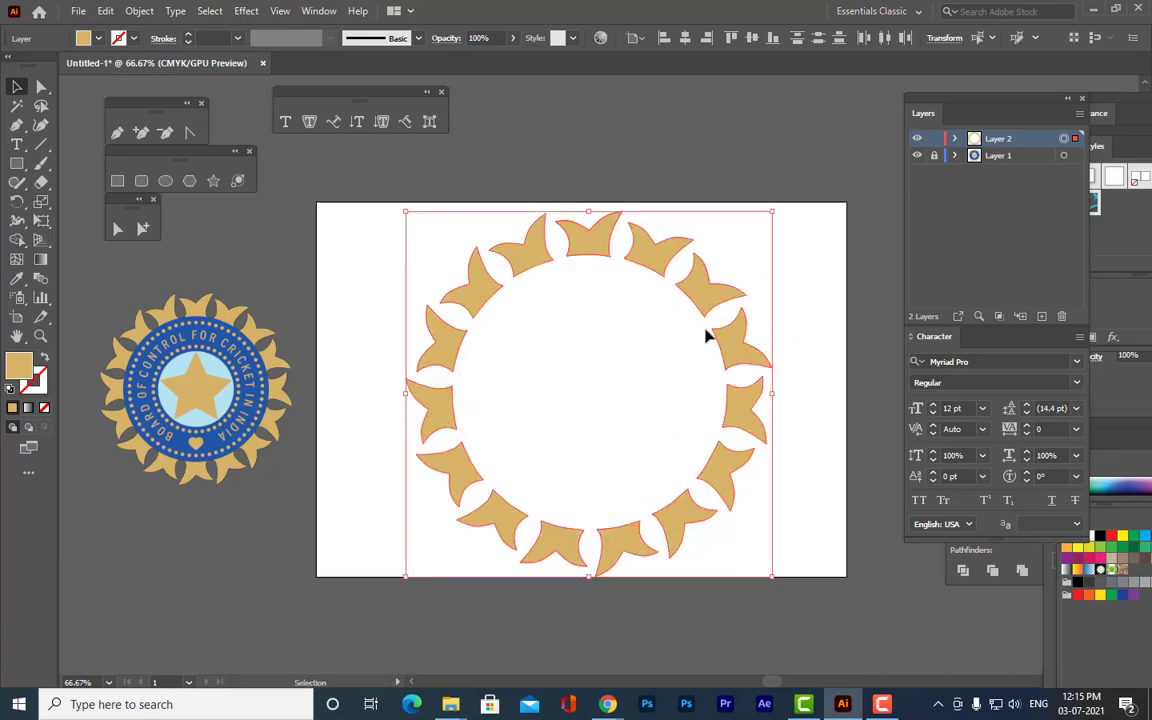
left_click(700, 159)
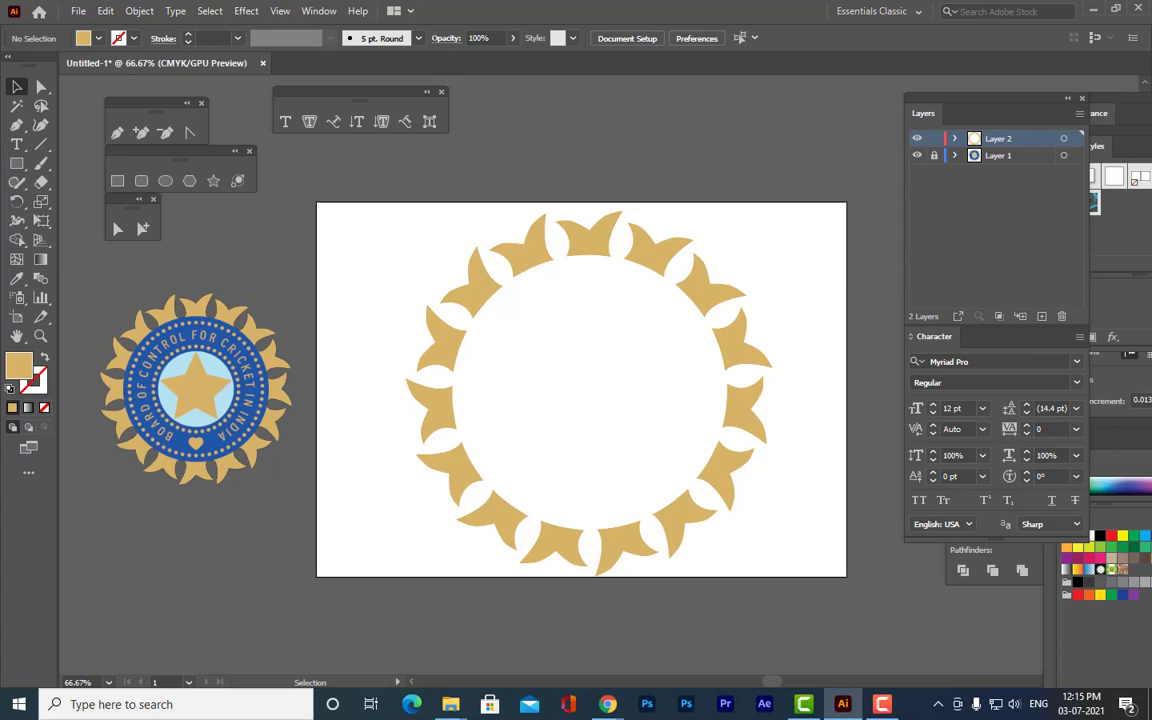
Add a new layer above the petal layer and draw a large gold circle on it.
left_click(1041, 316)
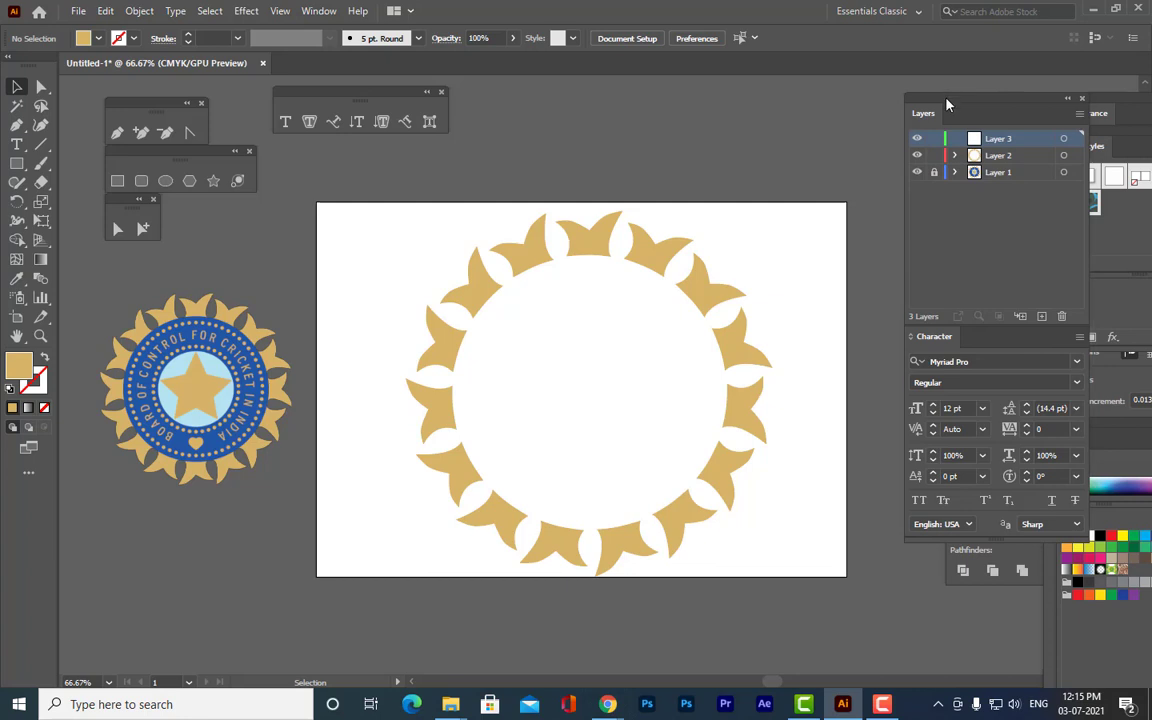
left_click_drag(950, 100, 905, 104)
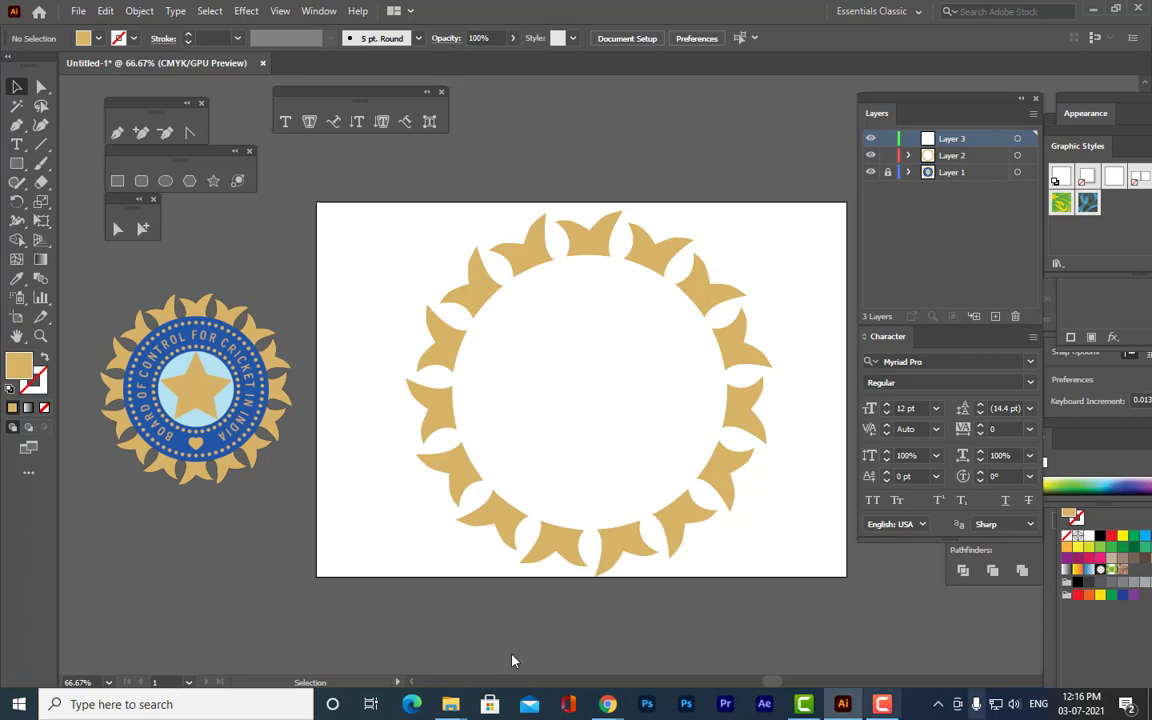
left_click(165, 181)
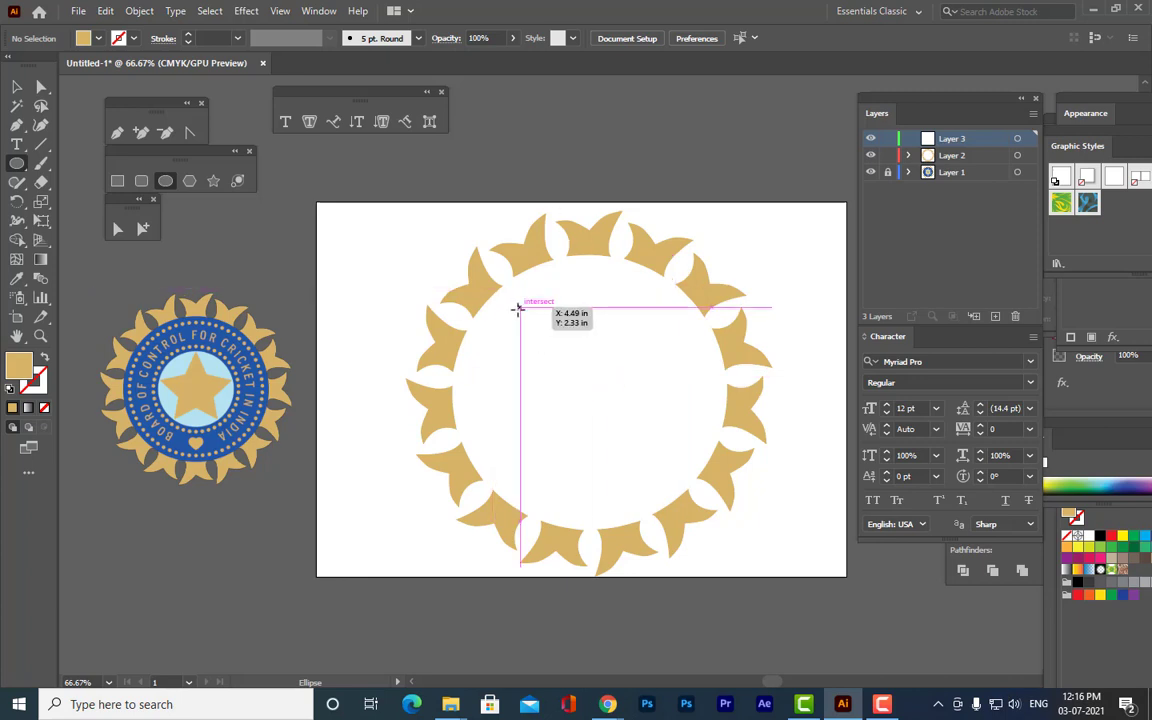
left_click_drag(519, 310, 812, 548)
Move the gold circle into the middle of the petal ring, nudging it slightly up and to the left.
left_click(14, 88)
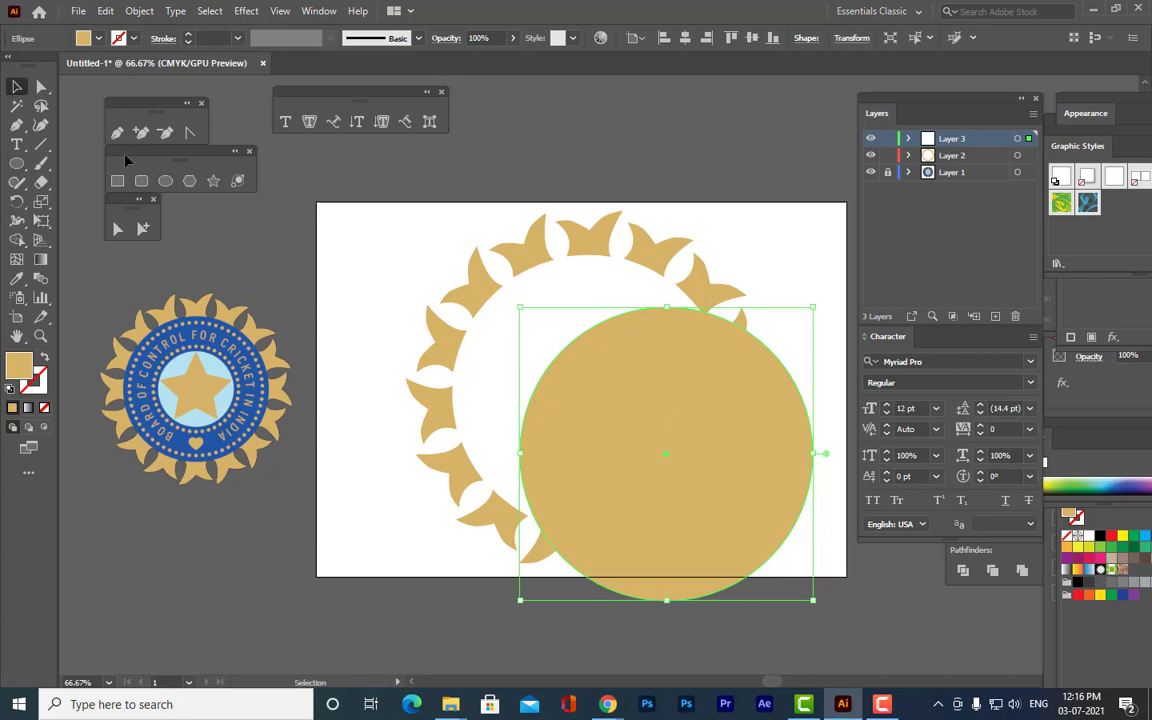
left_click_drag(714, 400, 643, 343)
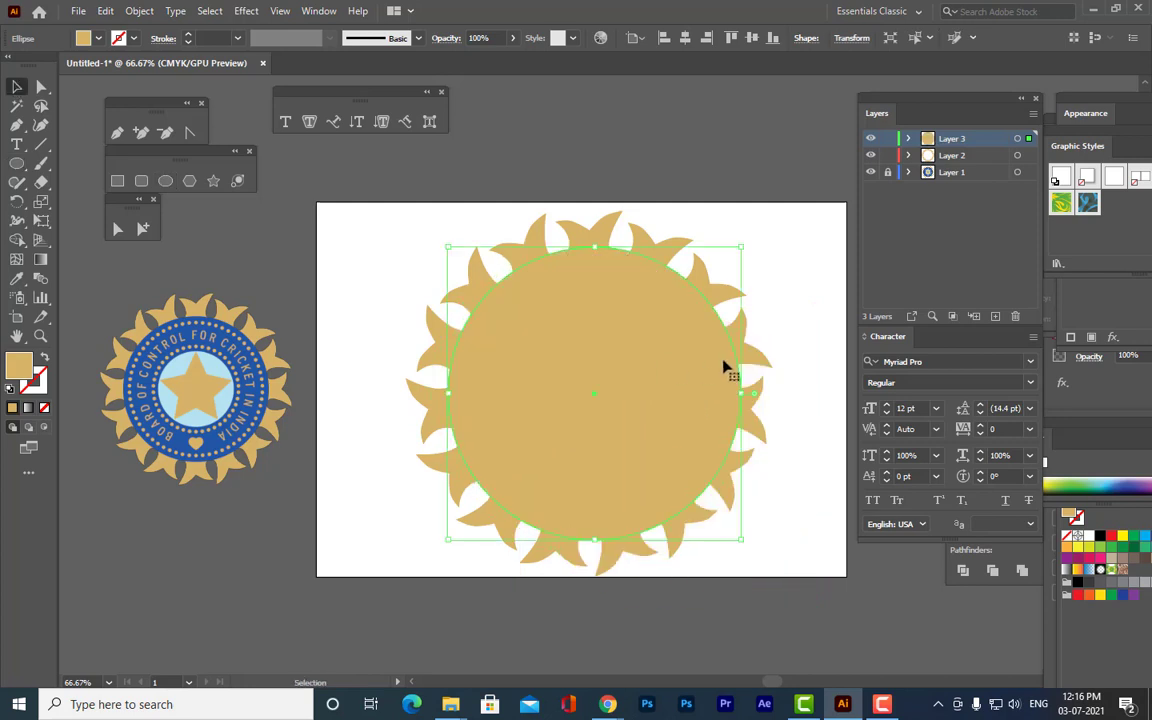
key("Up")
key("Up")
key("Up")
key("Up")
key("Up")
key("Up")
key("Up")
key("Up")
key("Up")
key("Up")
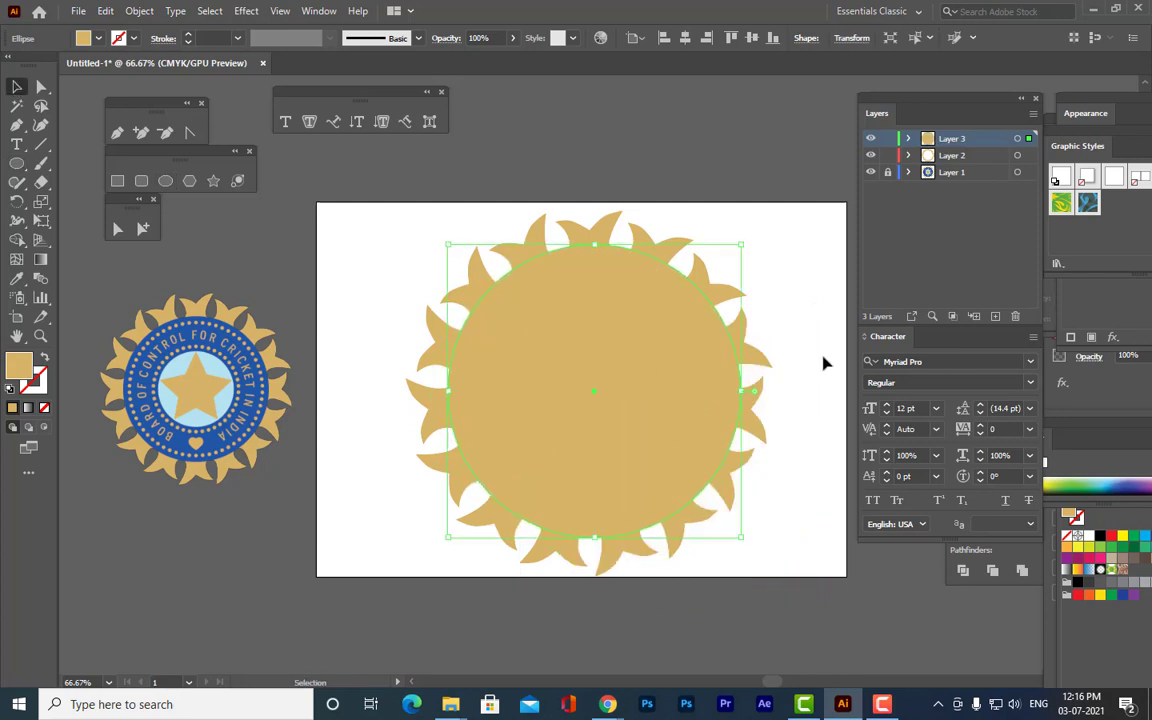
key("Left")
key("Left")
key("Down")
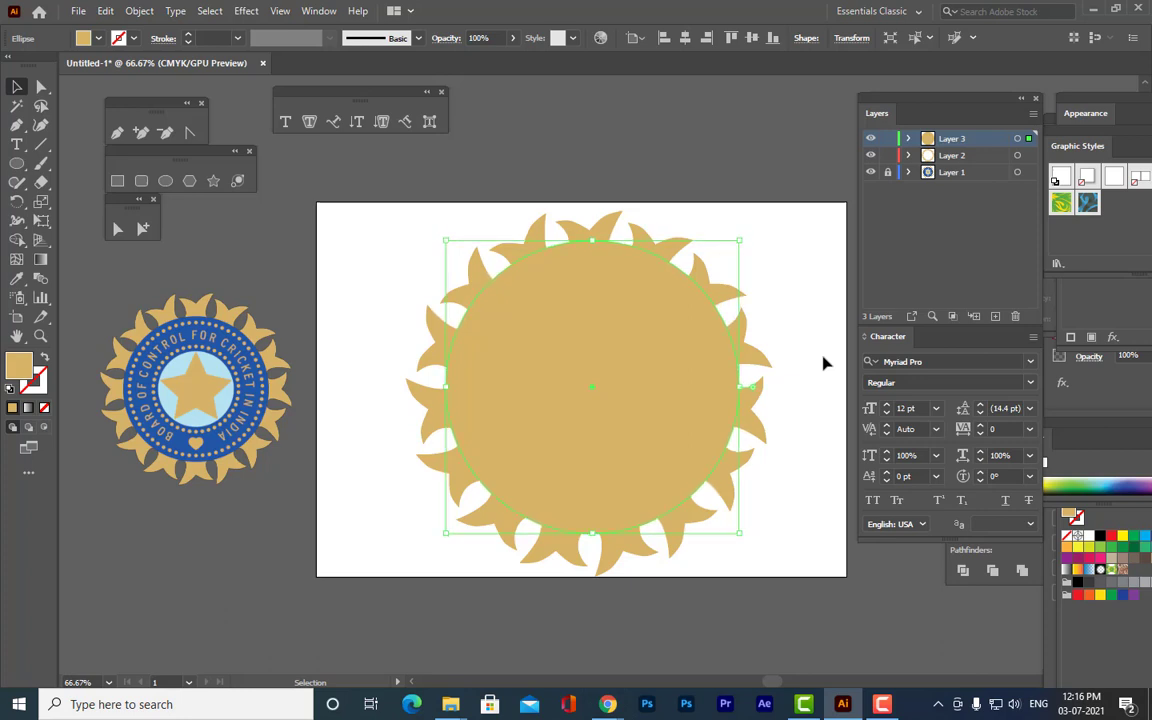
Fill the circle with the dark blue sampled from the reference logo and deselect it.
left_click(17, 278)
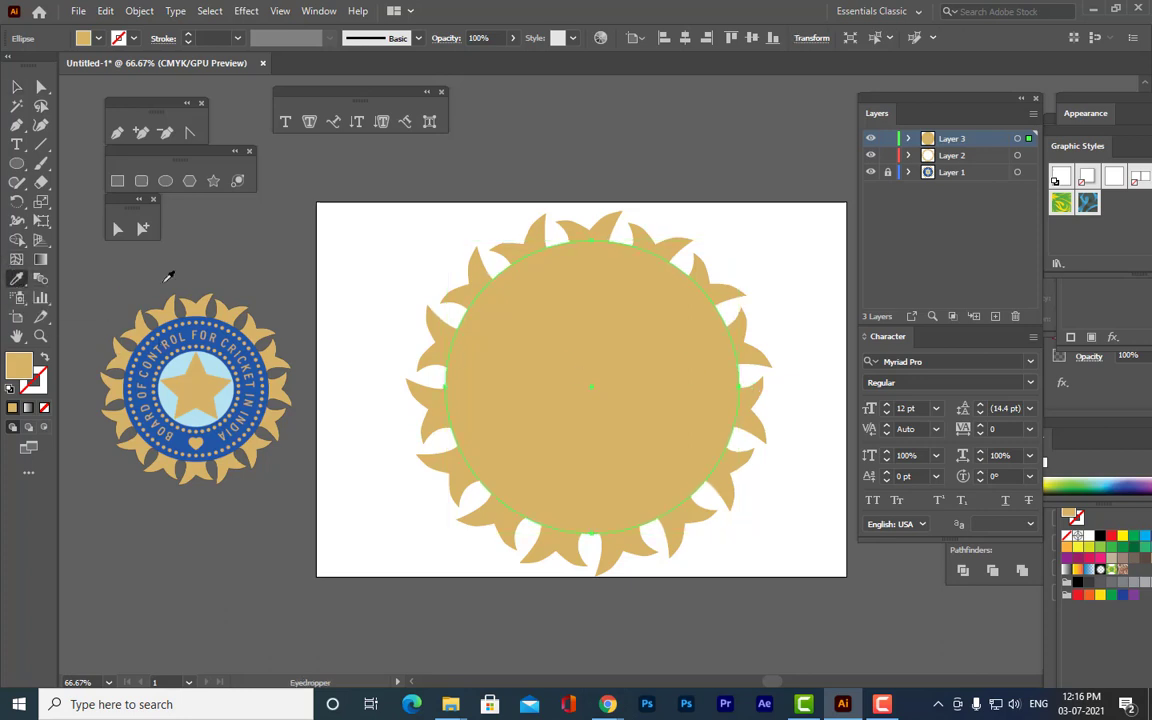
left_click(192, 325)
left_click(17, 87)
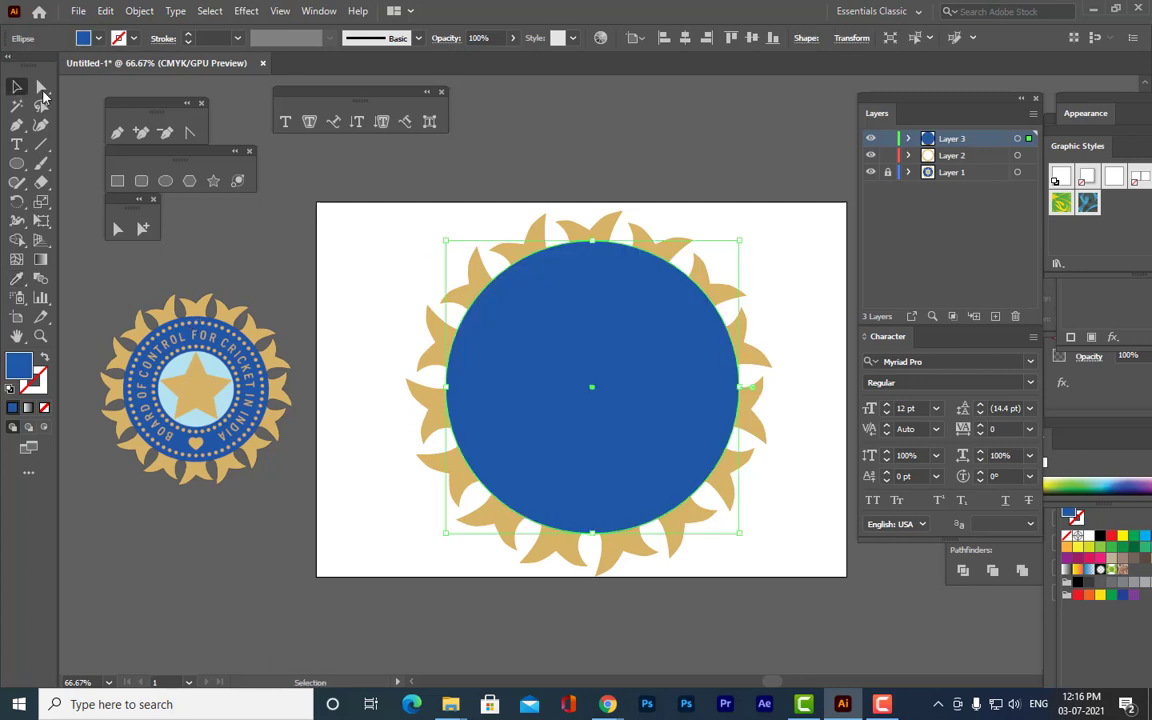
left_click(681, 170)
Shrink the blue circle proportionally from its centre and shift it inside the opening of the petal ring.
left_click(599, 316)
left_click_drag(740, 240, 726, 254)
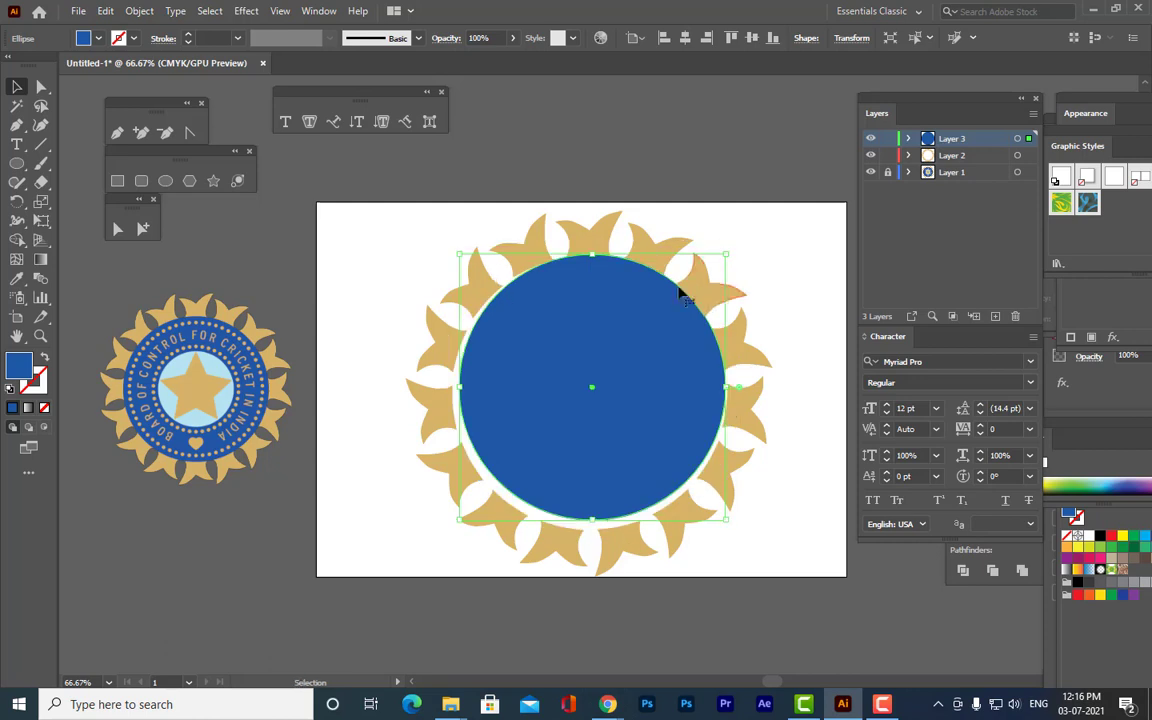
left_click_drag(642, 315, 637, 321)
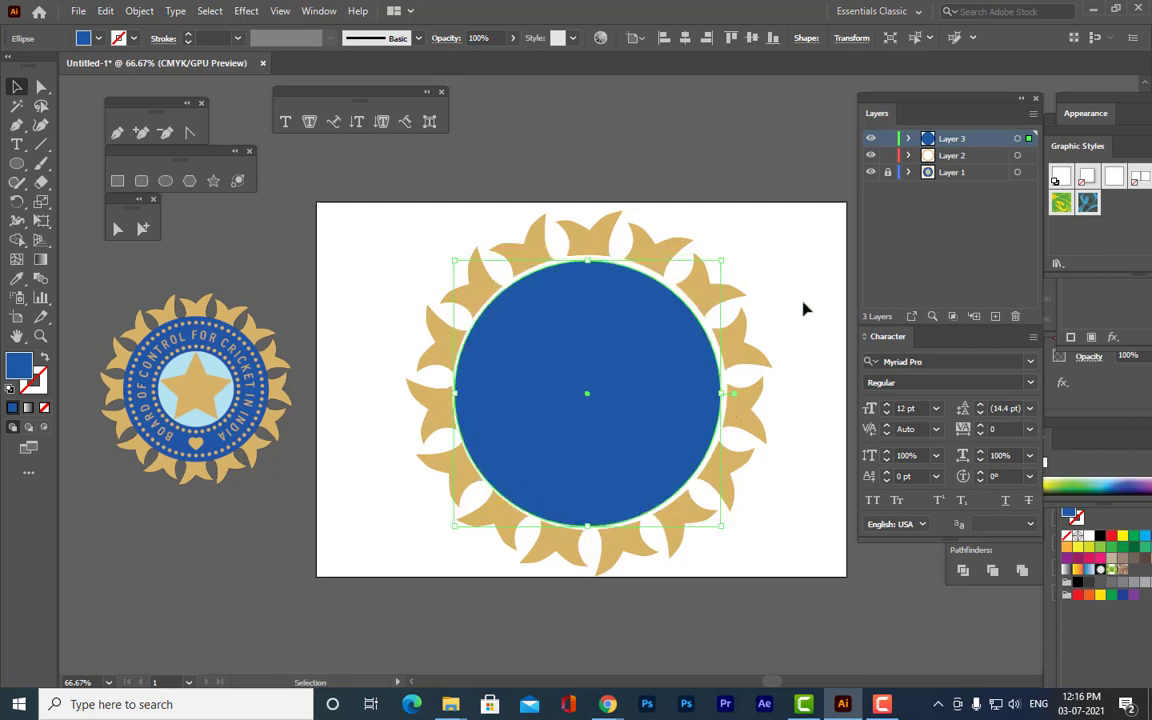
Nudge the blue circle to the centre of the ring and enlarge it slightly to overlap the petals' inner edges.
key("Up")
key("Up")
key("Down")
key("Right")
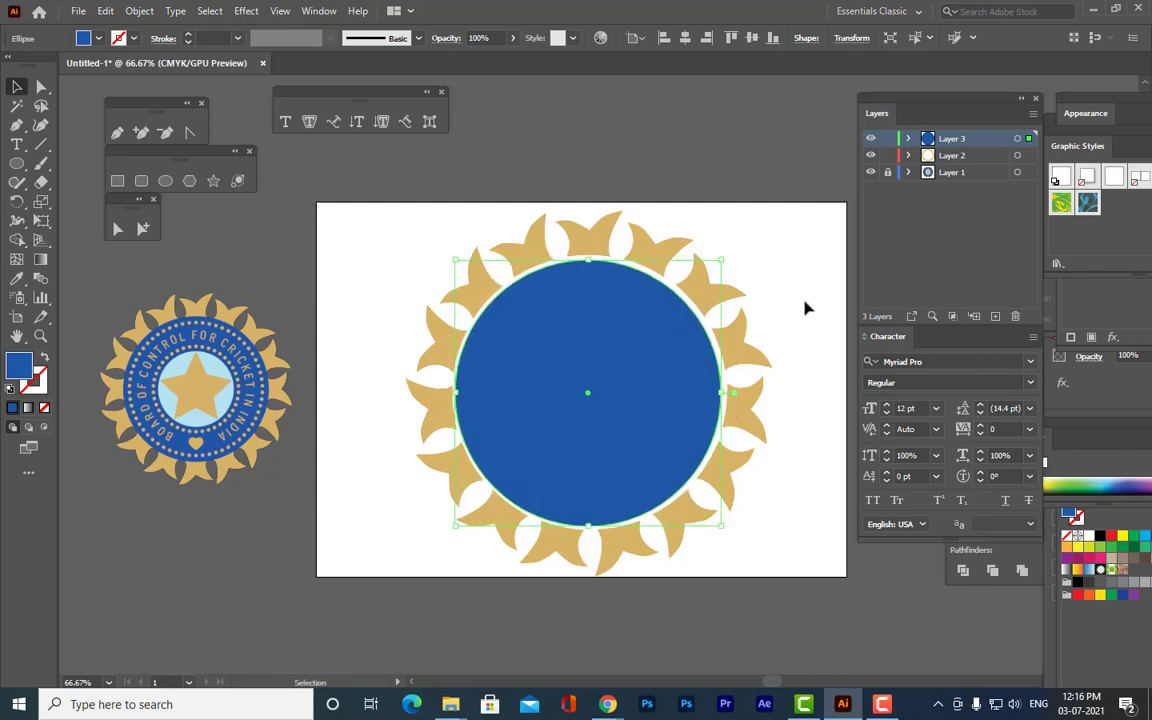
key("Right")
key("Up")
key("Up")
key("Down")
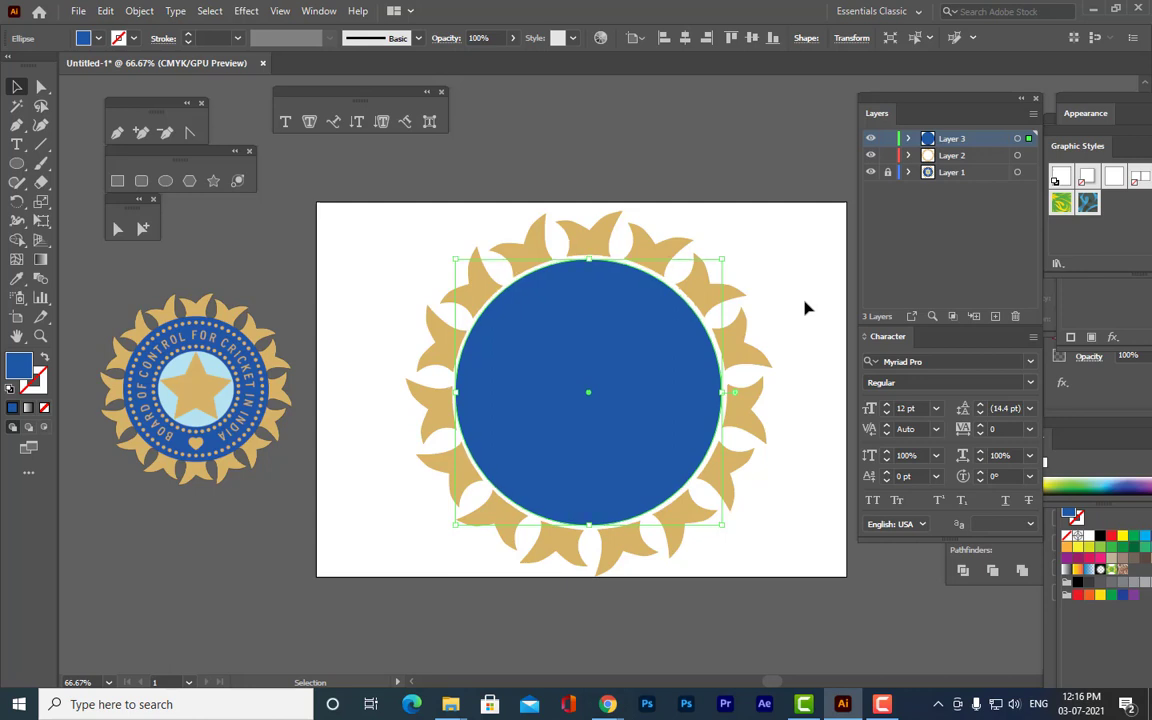
key("Right")
key("Left")
left_click_drag(722, 256, 729, 251)
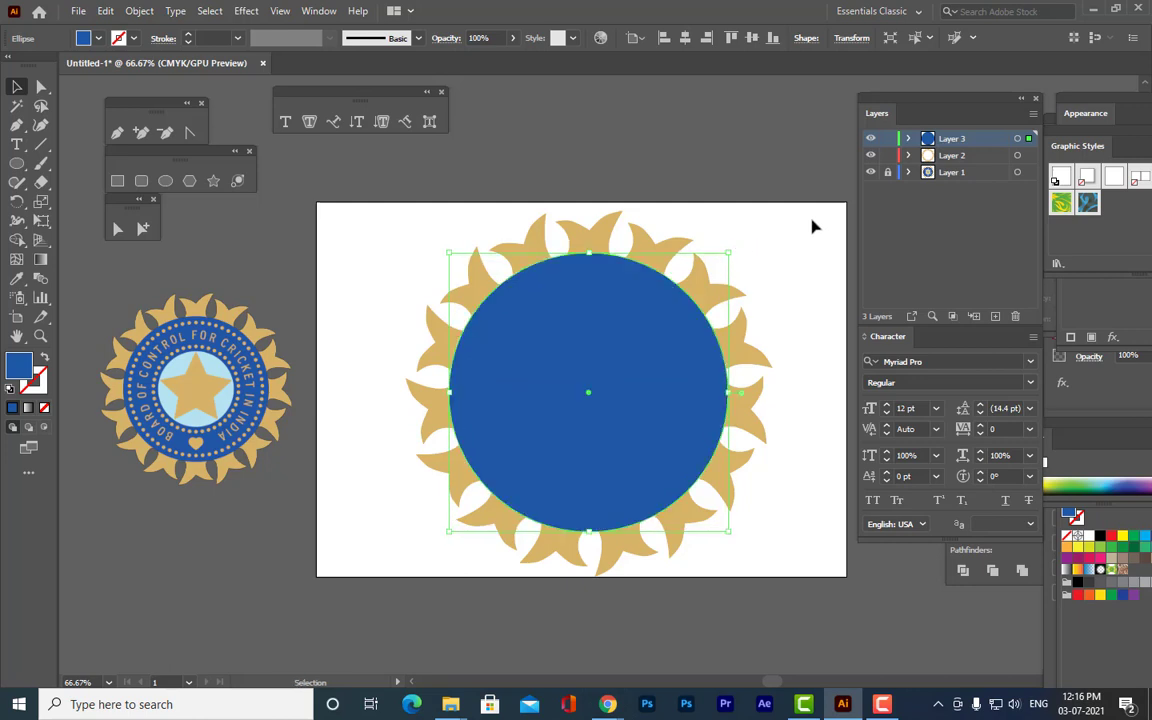
left_click(812, 227)
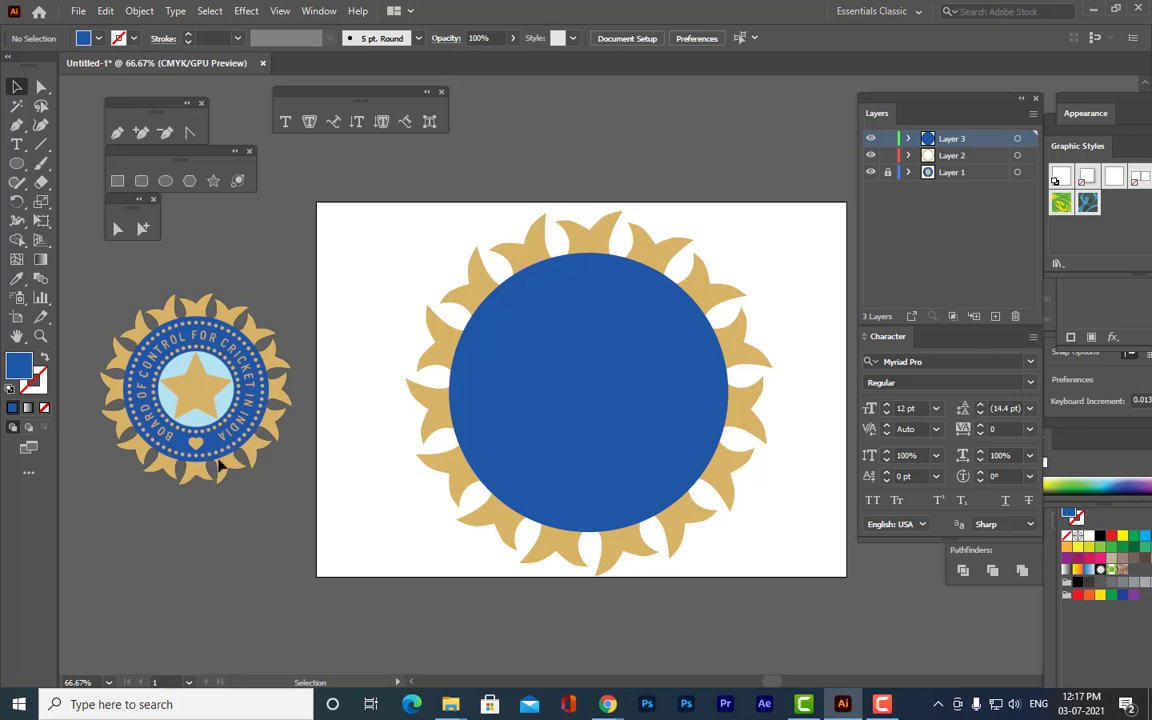
Add a new layer above the blue circle's layer and draw a small circle on it in the empty area beside the petal ring.
left_click_drag(901, 99, 914, 63)
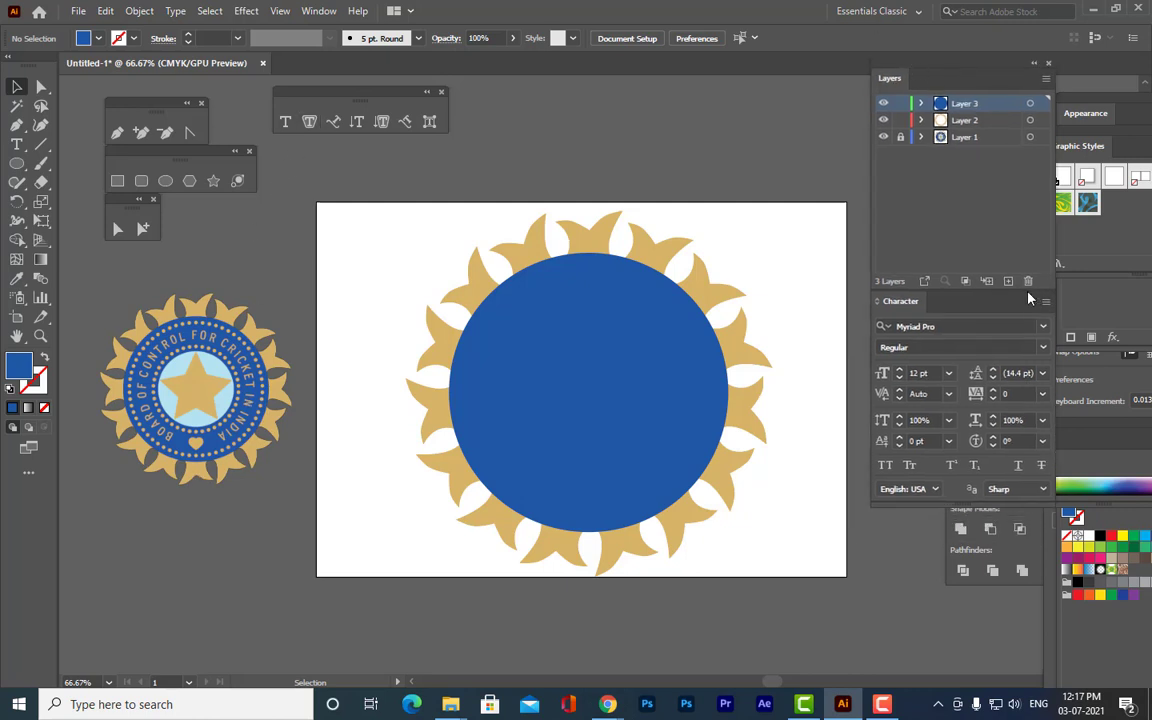
left_click(1008, 281)
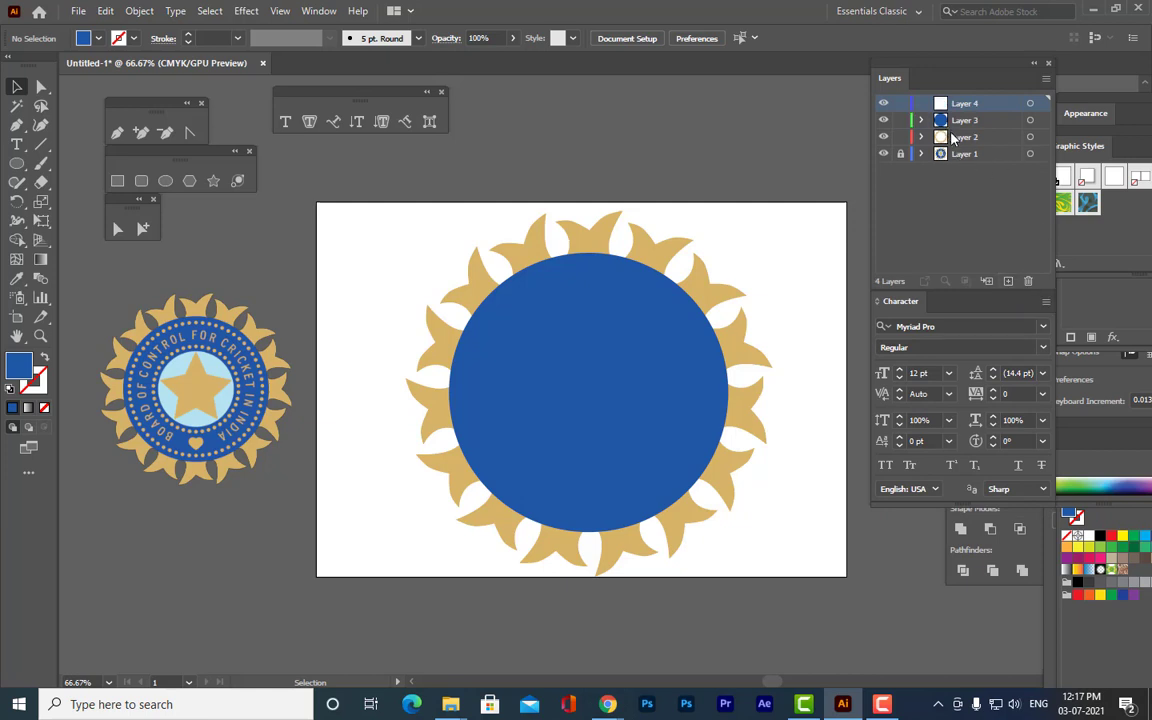
left_click_drag(895, 63, 909, 63)
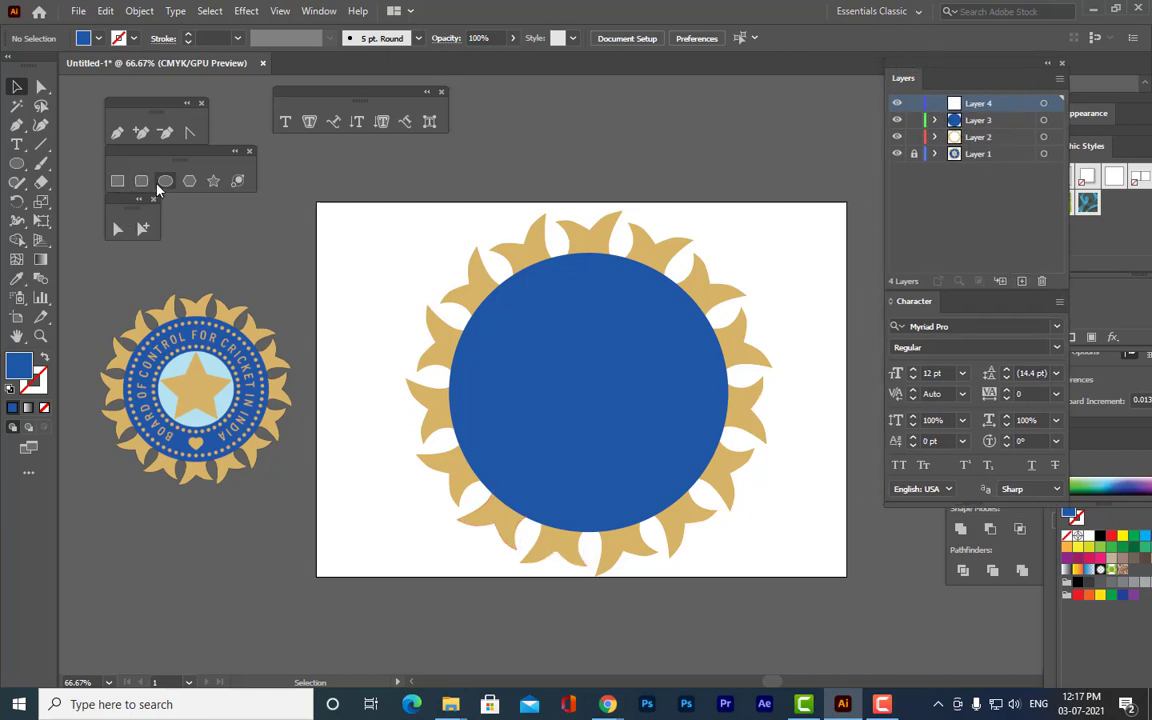
left_click(160, 182)
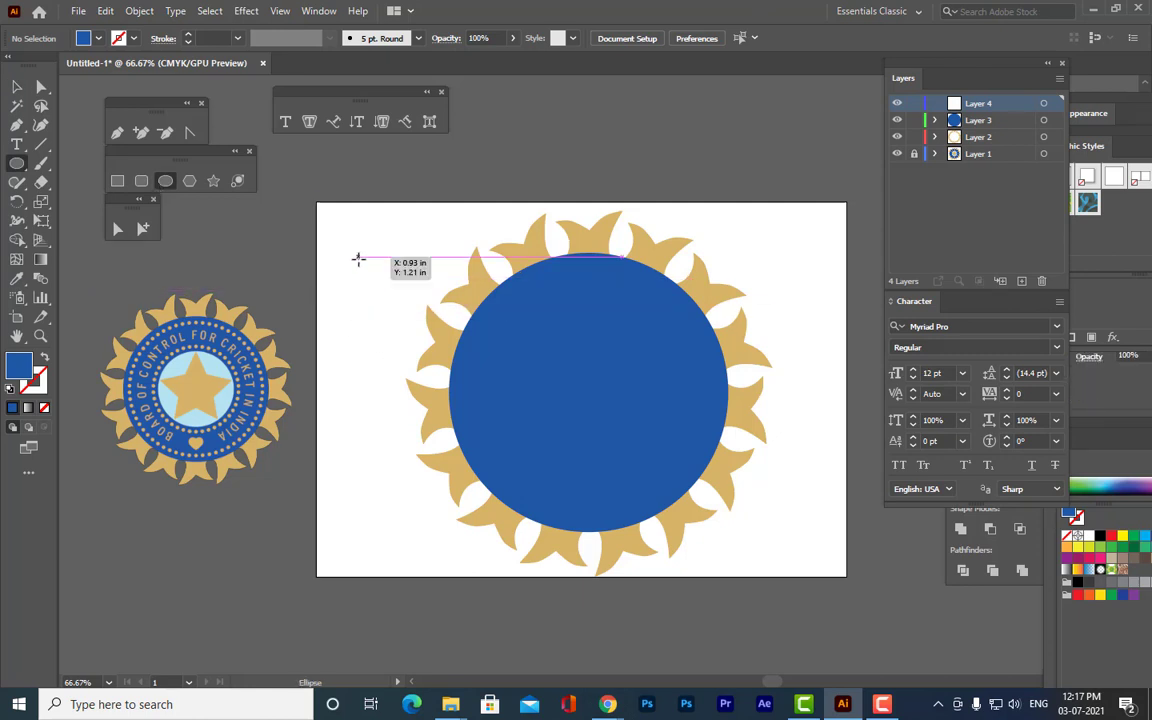
left_click_drag(358, 256, 387, 284)
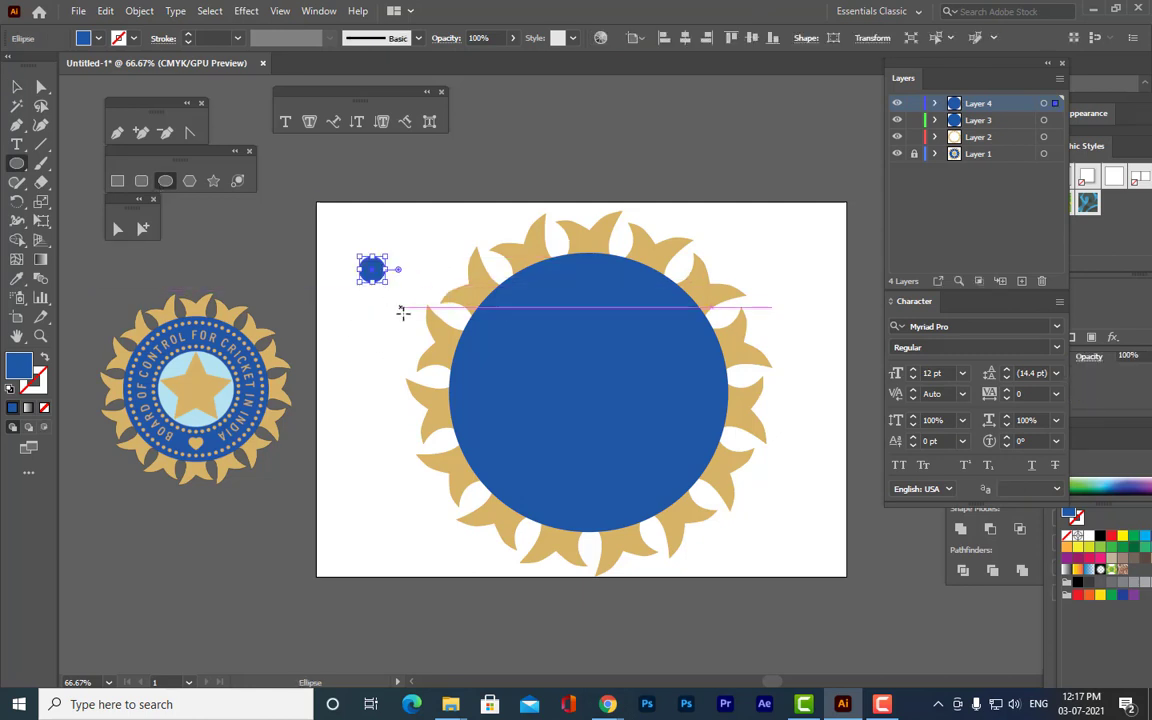
key("v")
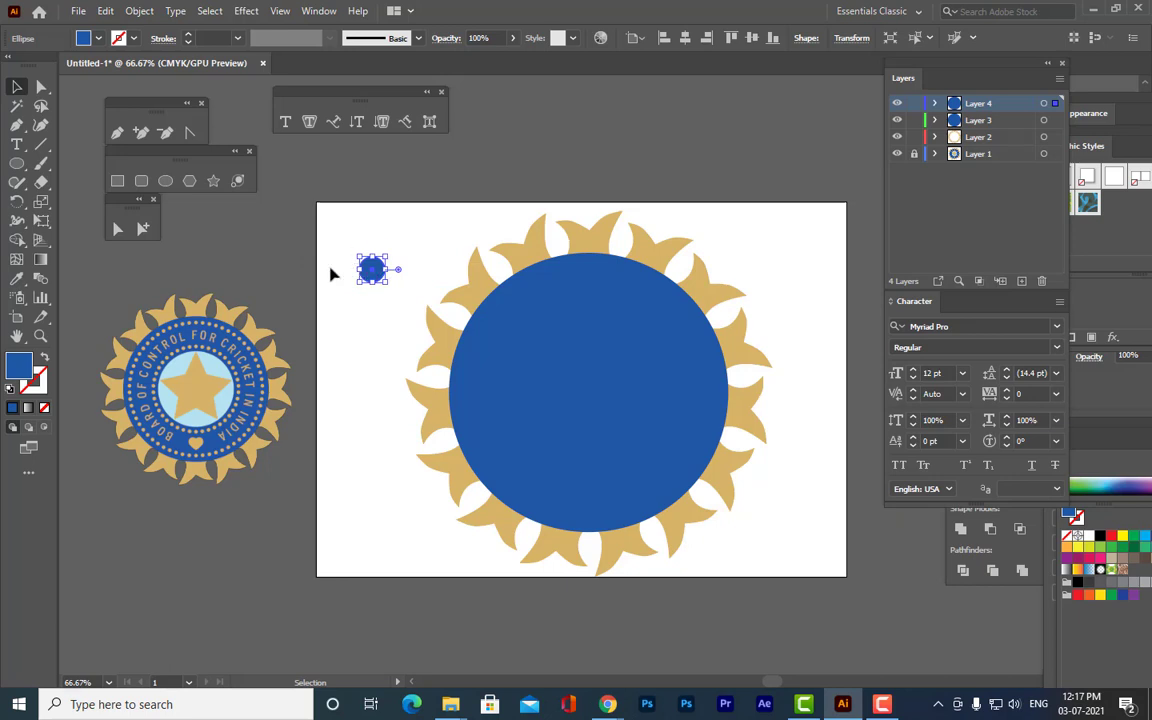
Fill the small circle with the gold sampled from the reference logo and place it inside the blue circle near its upper edge.
left_click(17, 278)
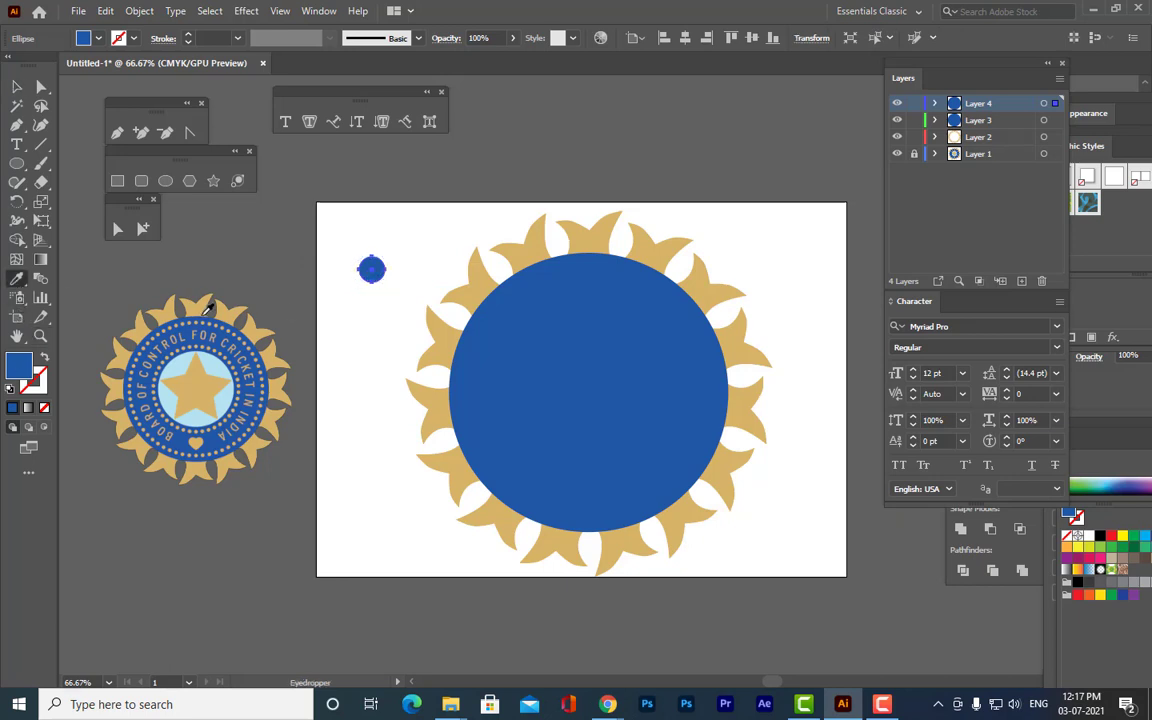
left_click(205, 313)
left_click(24, 88)
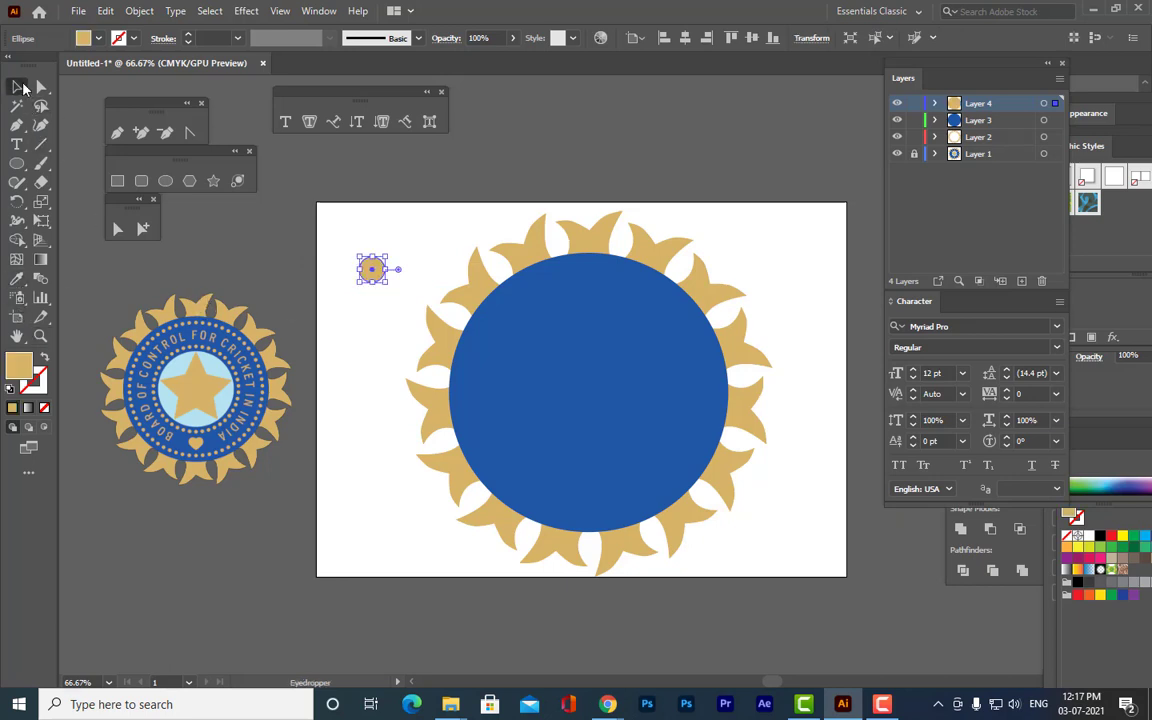
left_click_drag(372, 268, 589, 273)
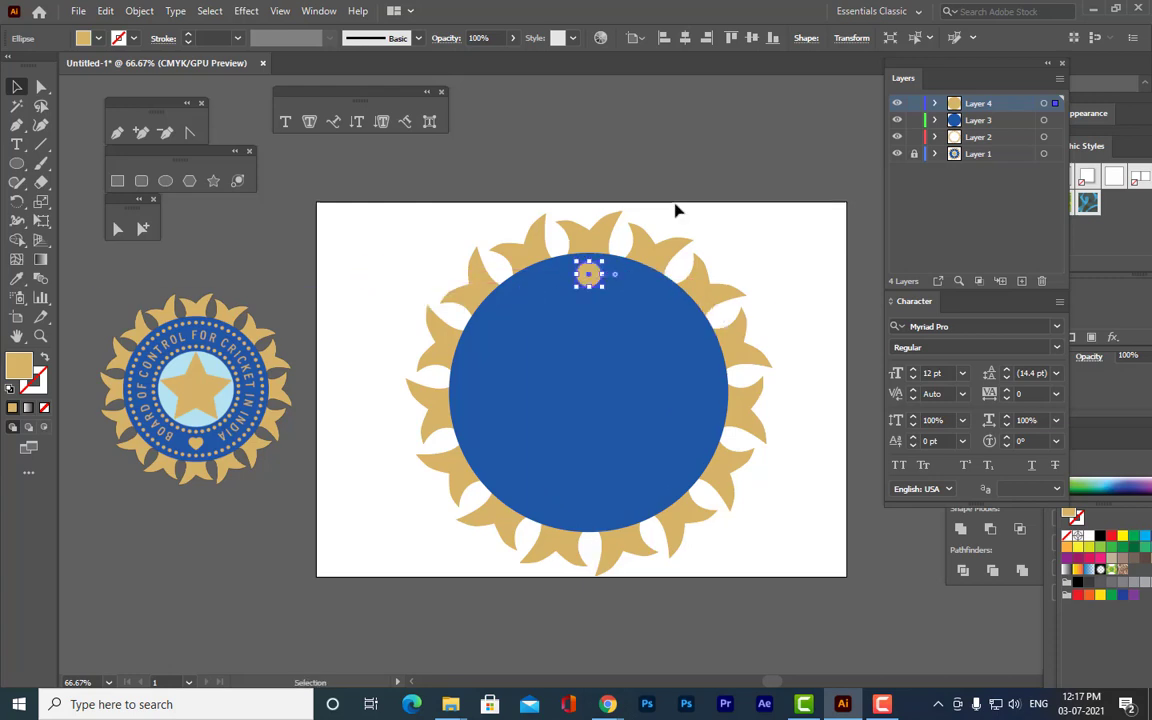
Shrink the gold circle proportionally from its centre to a tiny dot.
key("ctrl+plus")
key("ctrl+plus")
key("ctrl+plus")
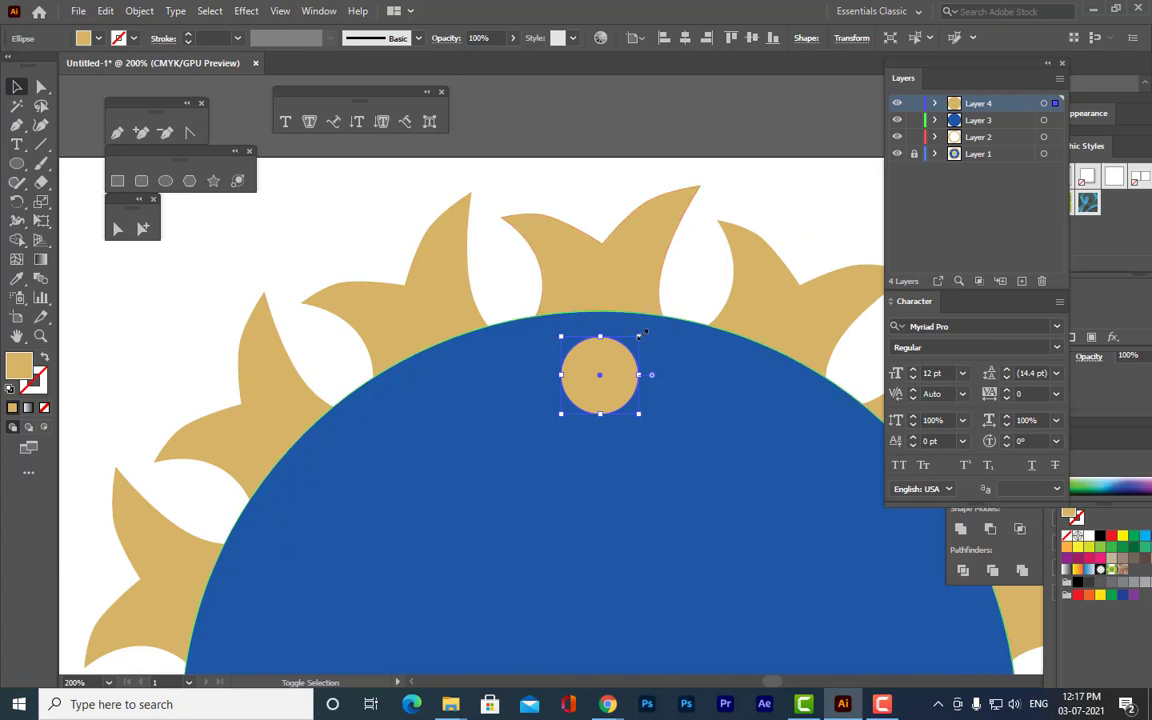
left_click_drag(639, 335, 614, 370)
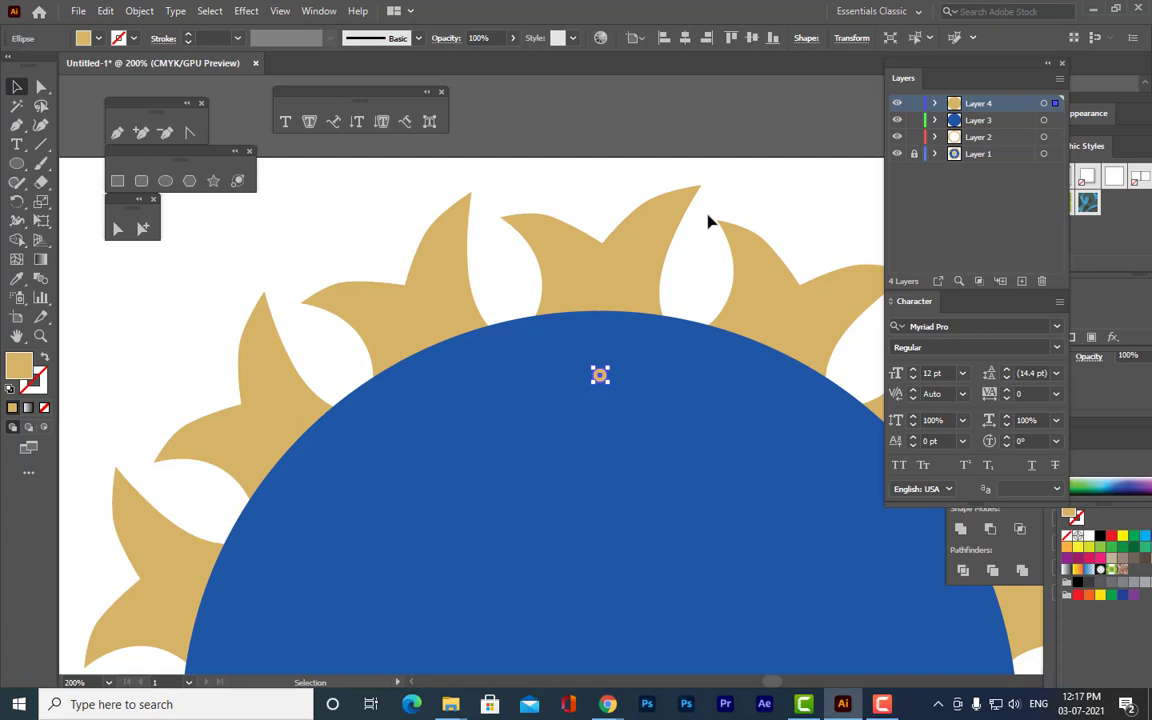
key("ctrl+minus")
key("ctrl+minus")
key("ctrl+minus")
key("ctrl+plus")
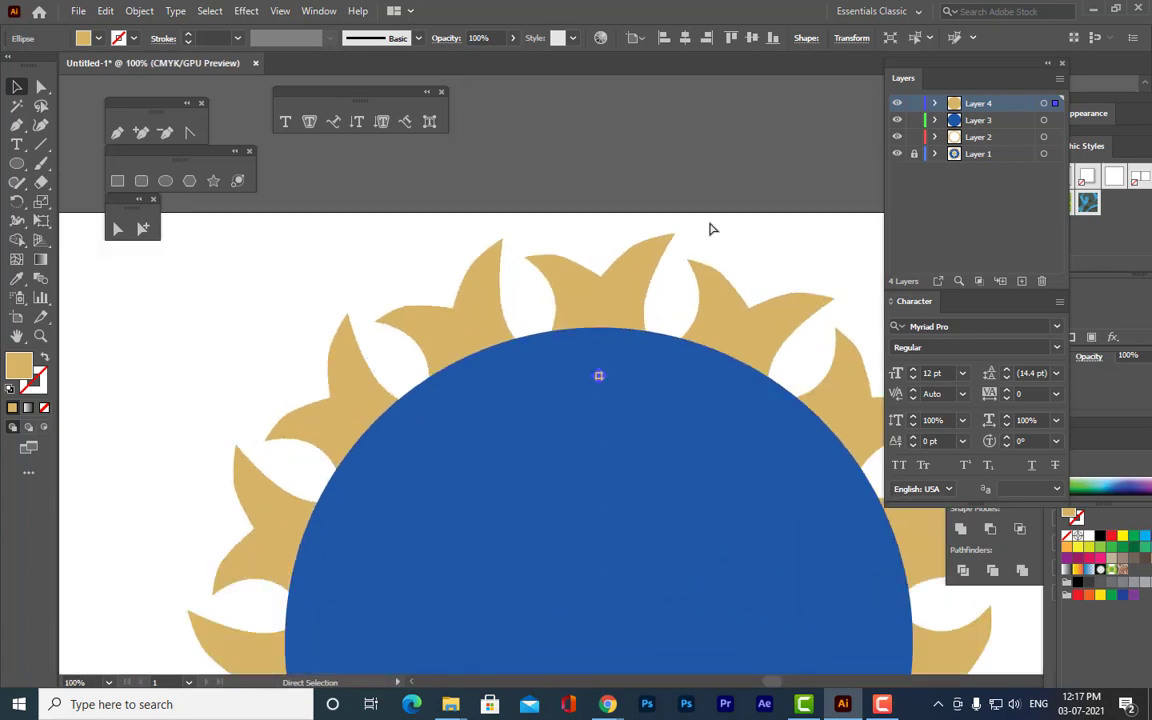
key("ctrl+plus")
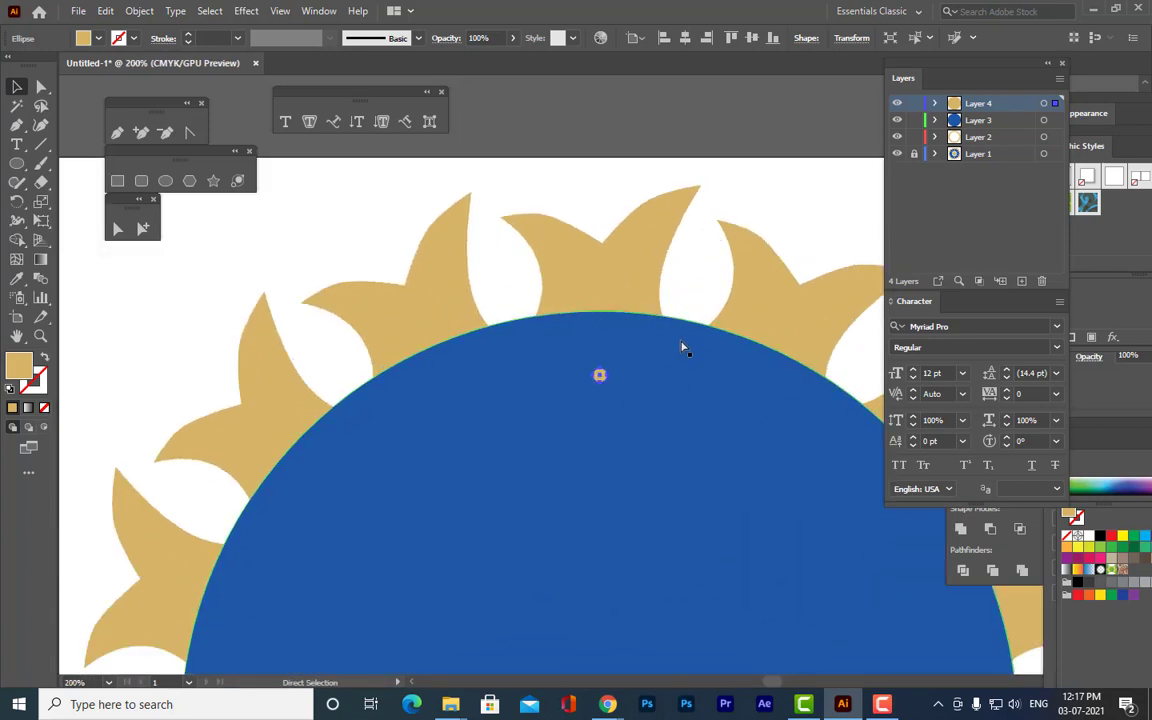
left_click(599, 374)
key("ctrl+plus")
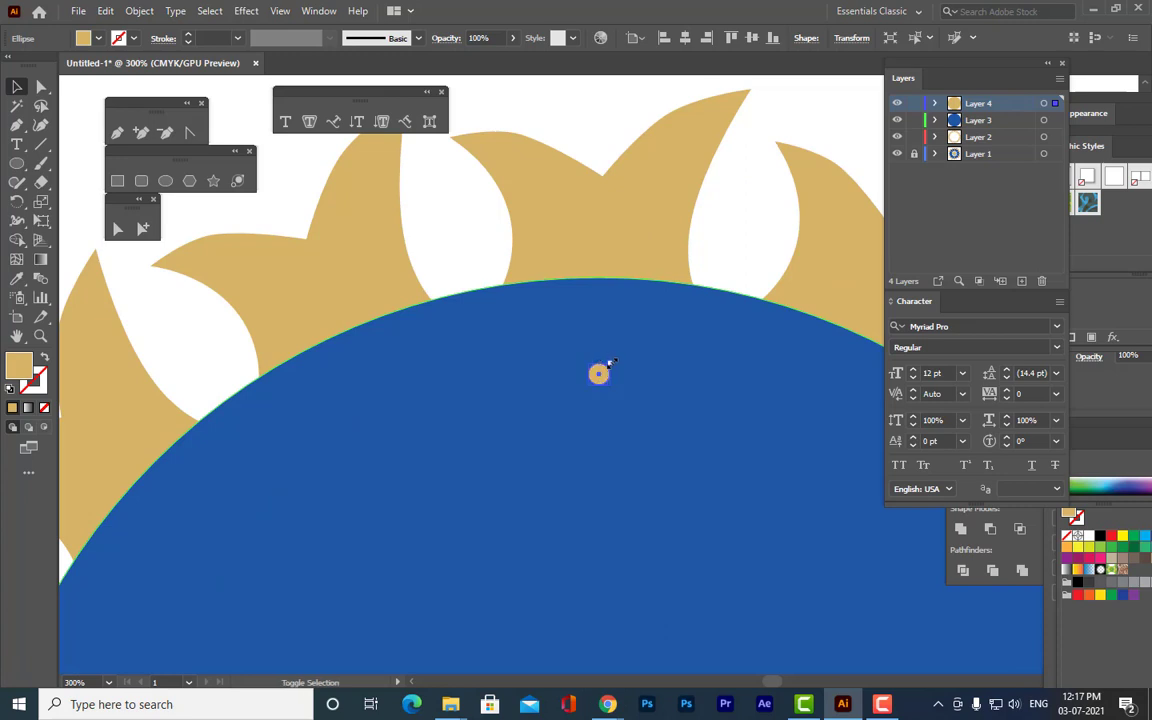
left_click_drag(607, 367, 606, 369)
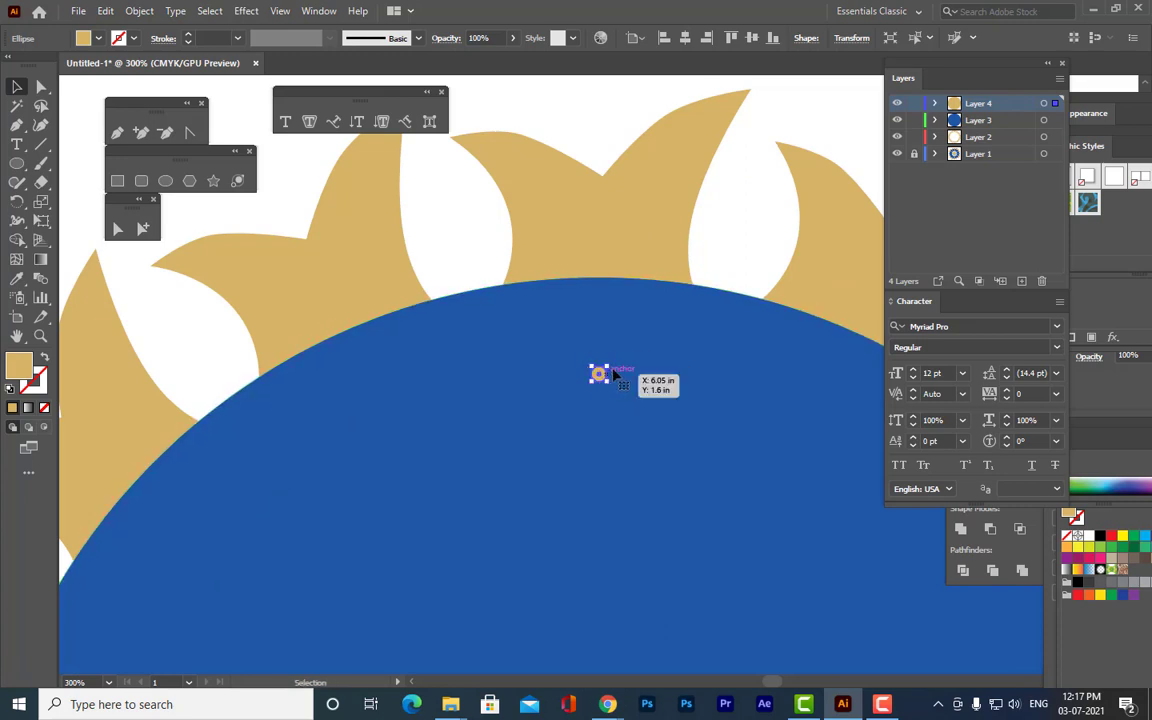
Enlarge the gold dot slightly and move it up close to the blue circle's upper edge.
key("ctrl+plus")
key("ctrl+plus")
key("ctrl+plus")
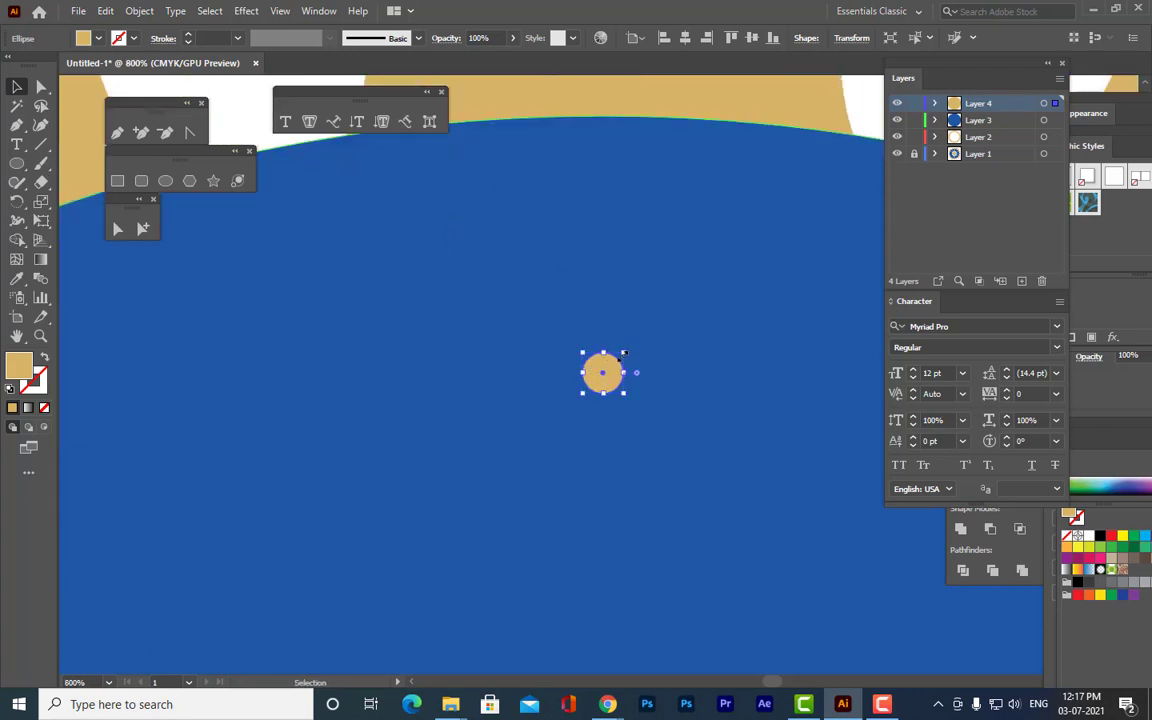
left_click_drag(622, 354, 620, 173)
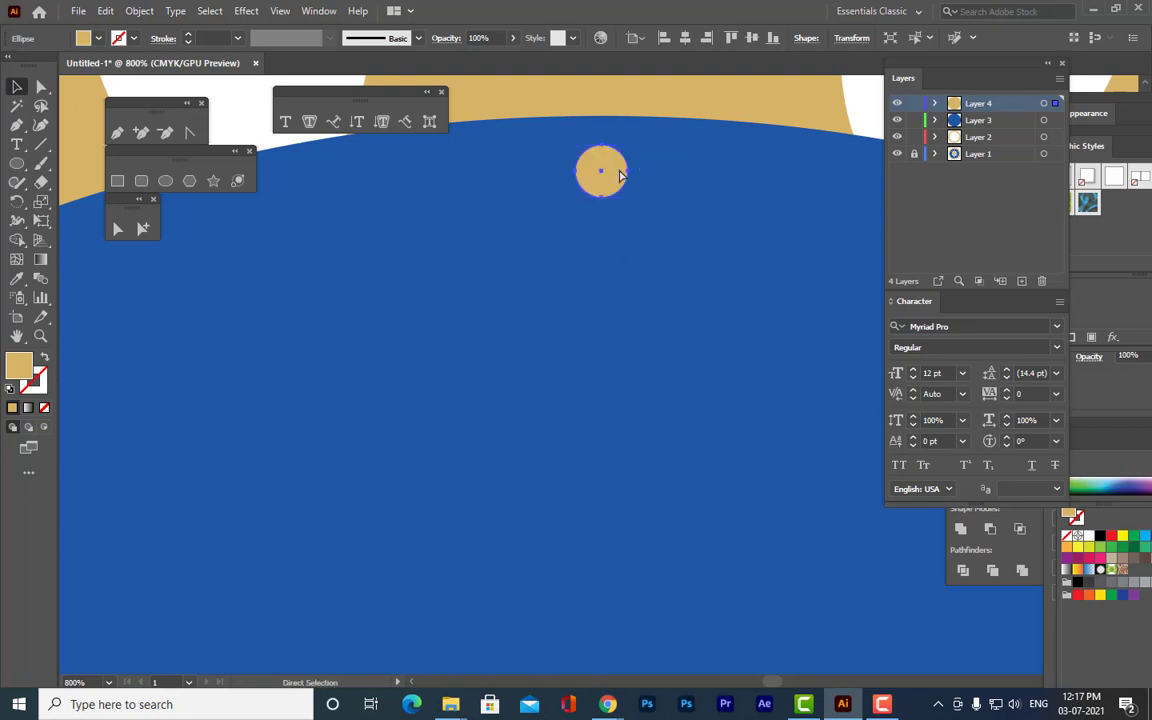
Create a copy of the gold dot rotated 6° about a point inside the blue circle, directly below the dot.
key("ctrl+minus")
key("ctrl+minus")
key("ctrl+minus")
key("ctrl+minus")
key("ctrl+minus")
key("v")
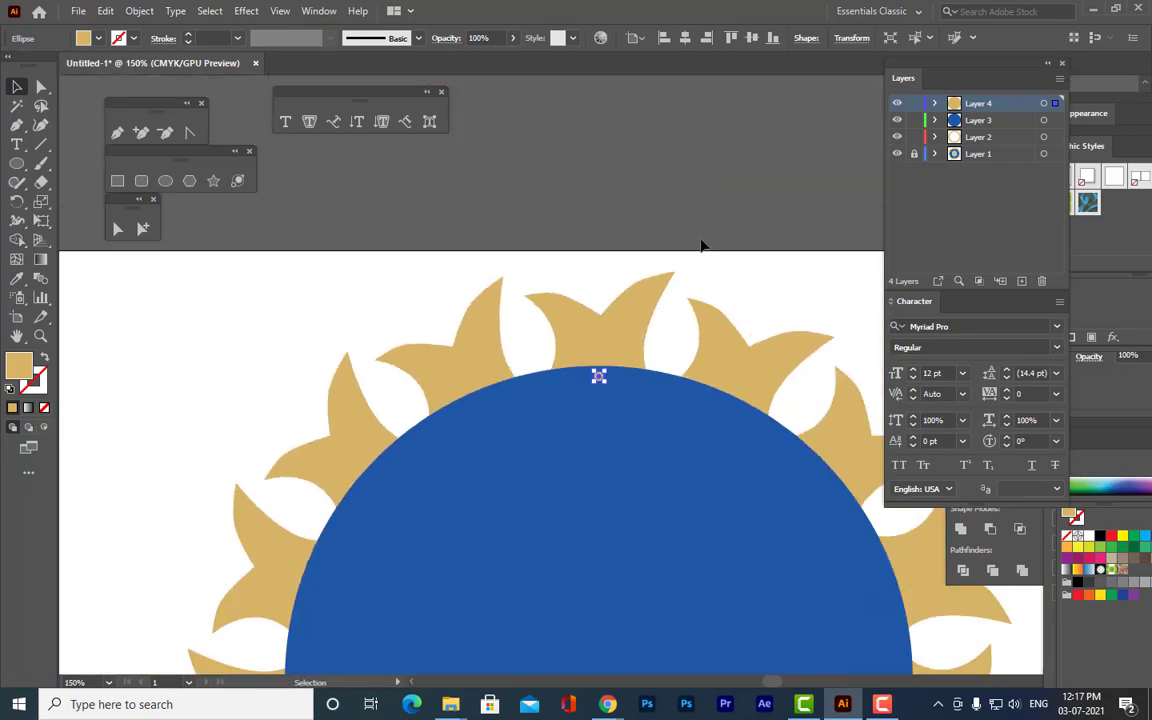
scroll(702, 245, "down", 2)
key("ctrl+minus")
scroll(702, 243, "down", 2)
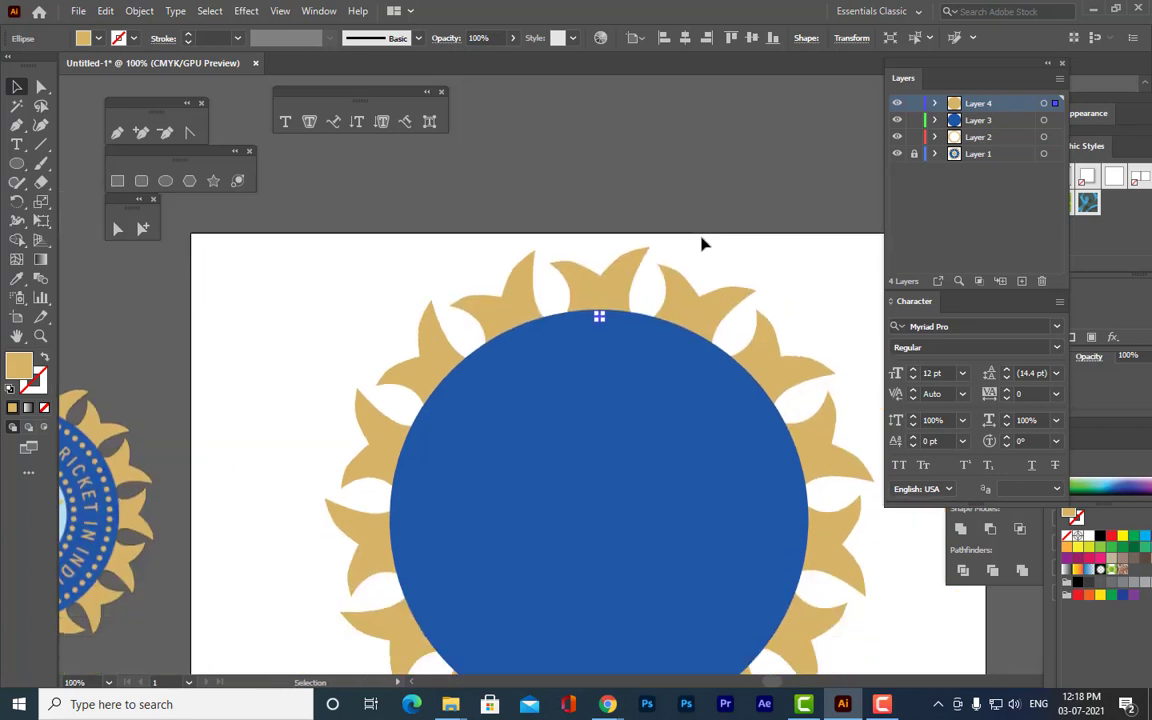
scroll(702, 244, "up", 1)
key("ctrl+plus")
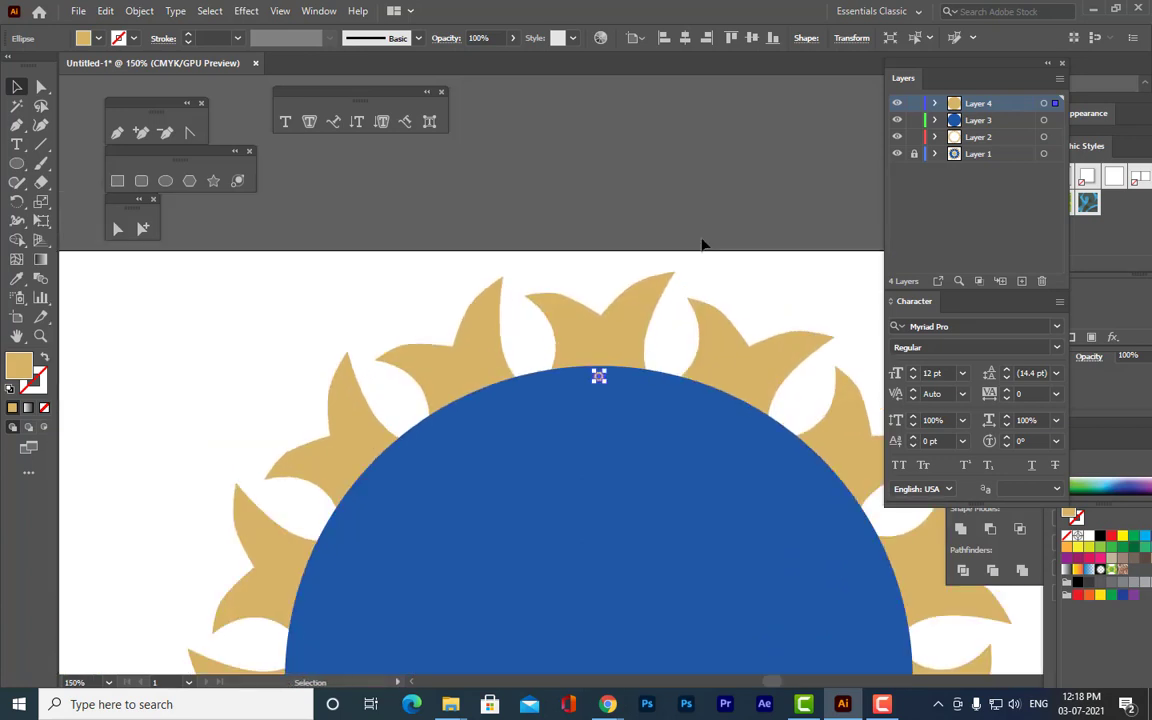
key("h")
left_click_drag(656, 478, 748, 365)
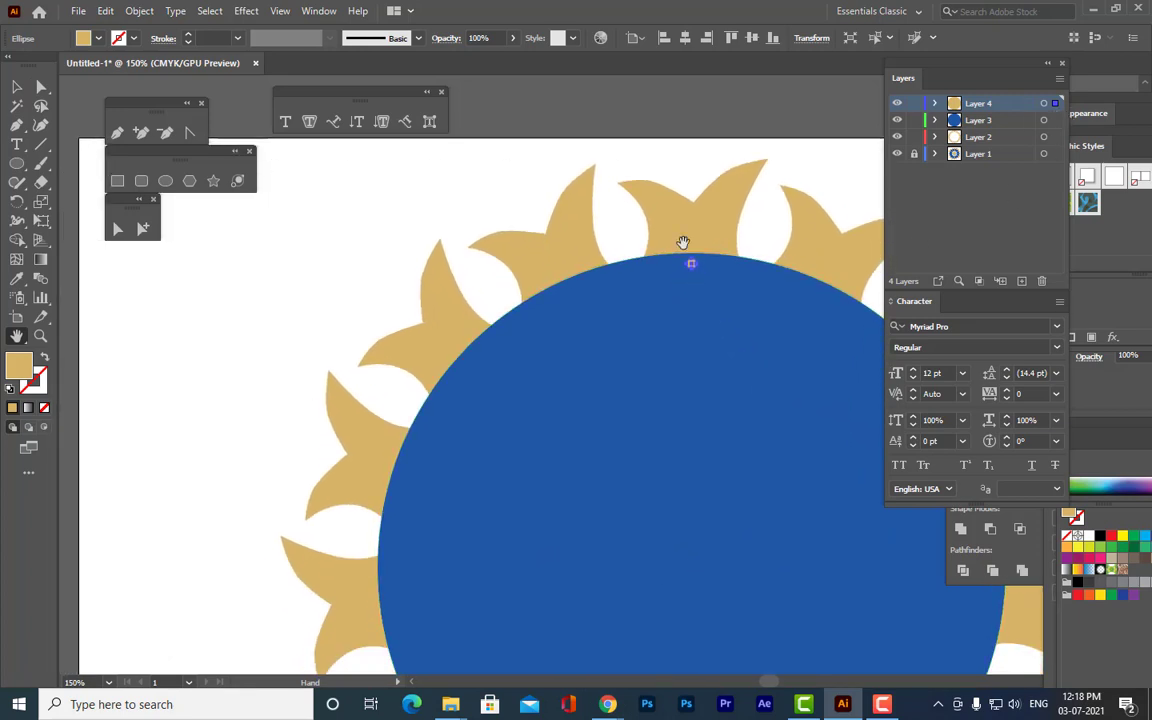
left_click(16, 204)
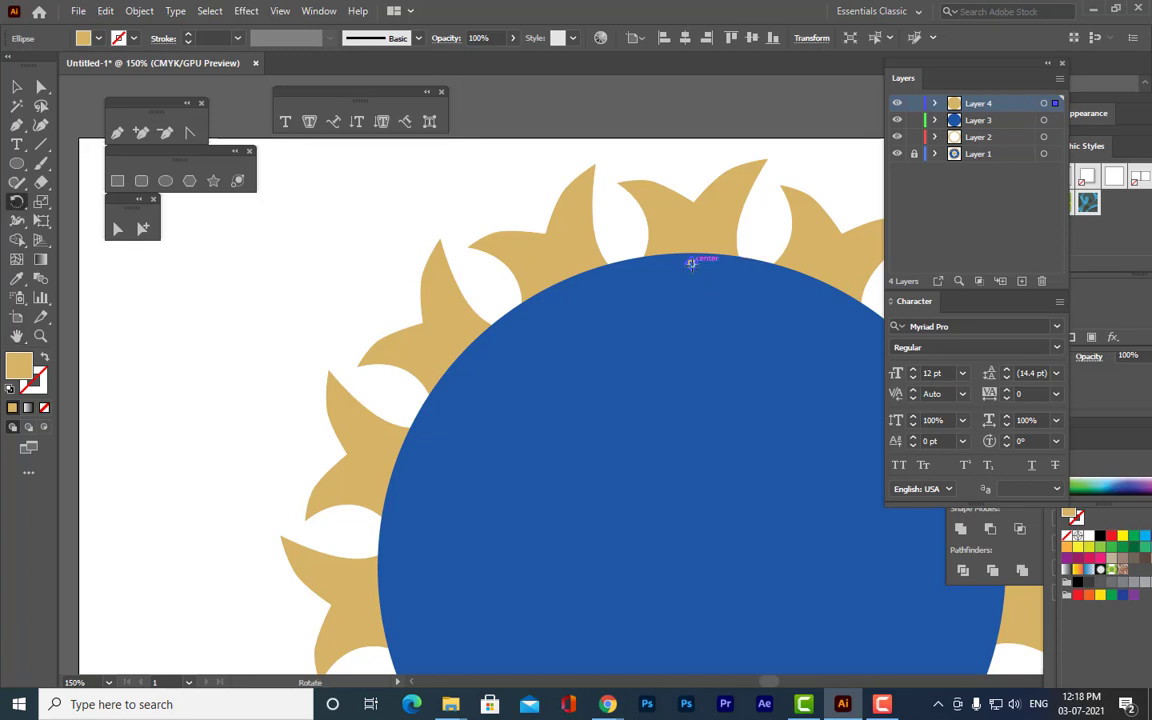
left_click_drag(691, 264, 690, 371)
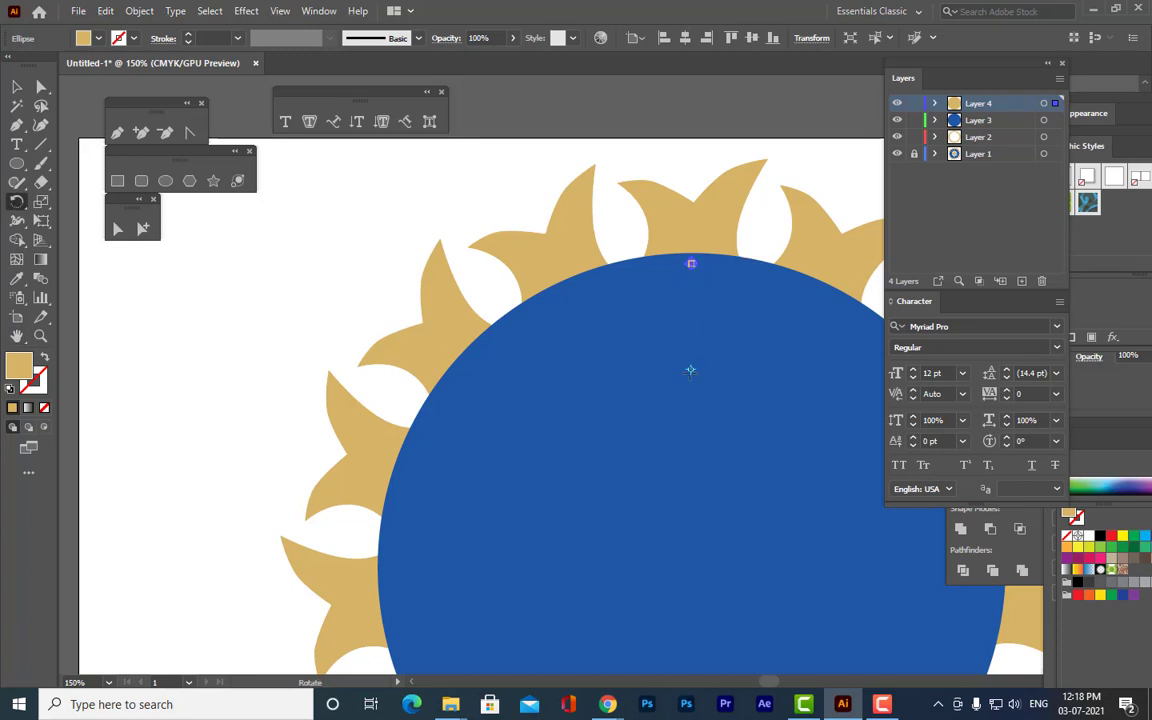
left_click(702, 504, "alt")
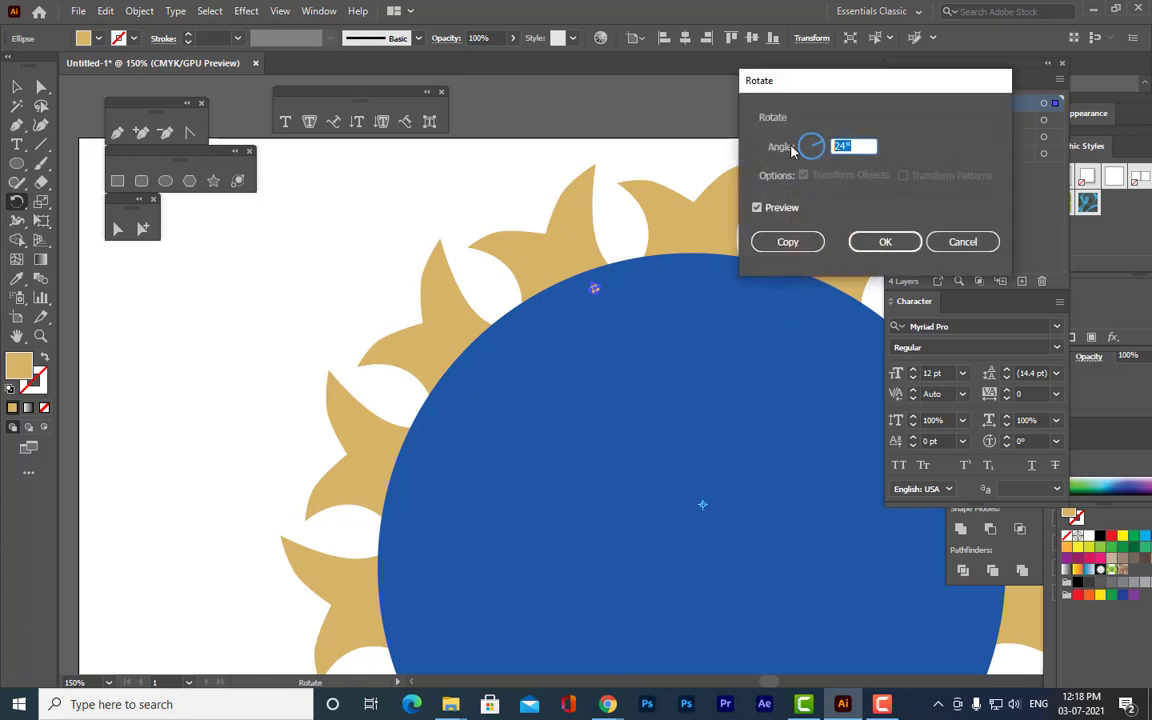
type("6")
left_click(786, 242)
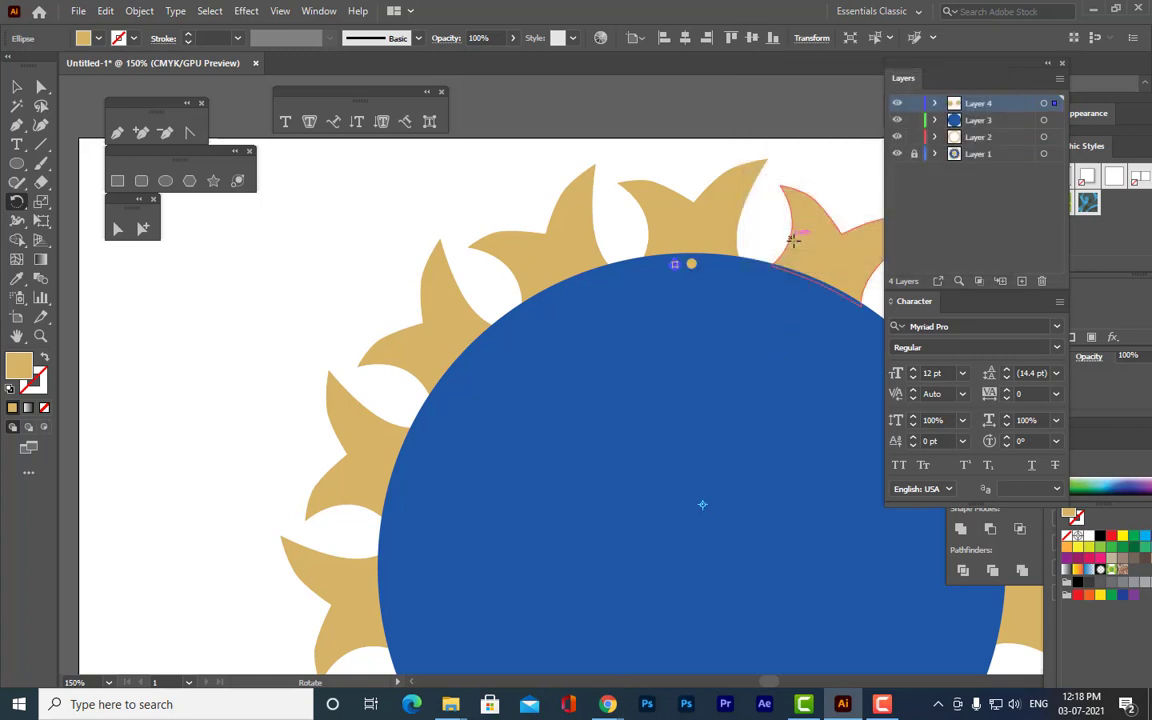
key("ctrl+shift+a")
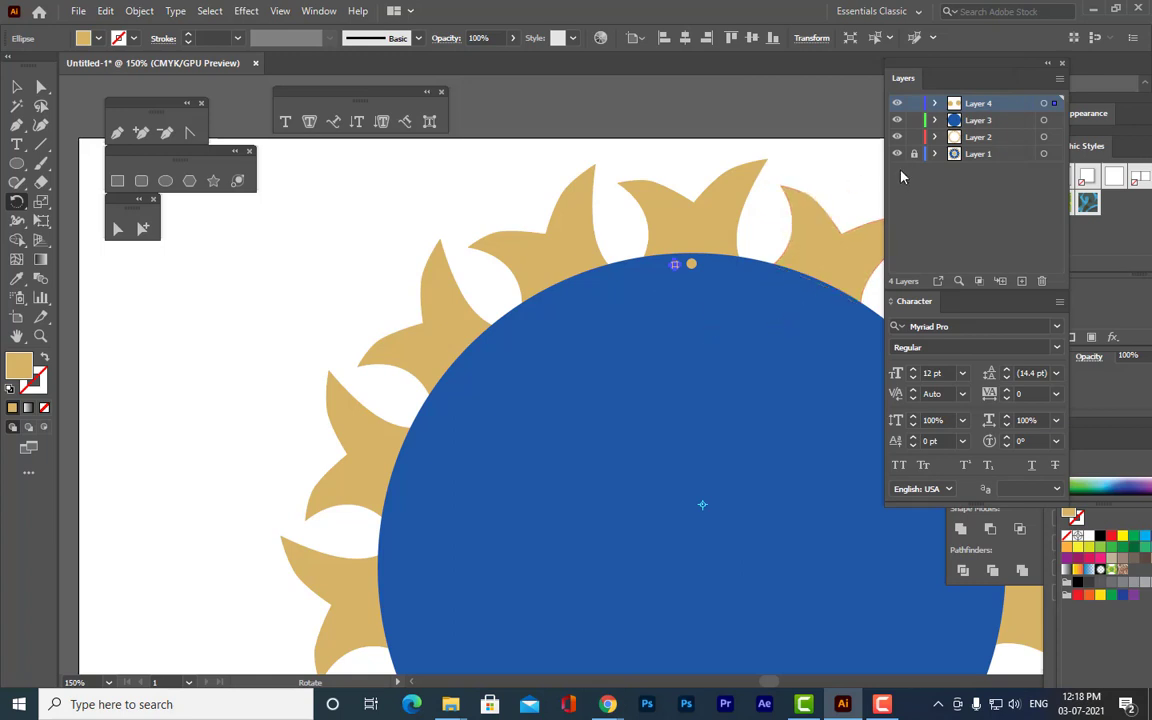
Repeat the 6° rotated copy until the gold dots form a complete ring.
key("ctrl+d")
key("ctrl+d")
key("ctrl+d")
key("ctrl+d")
key("ctrl+d")
key("ctrl+d")
key("ctrl+d")
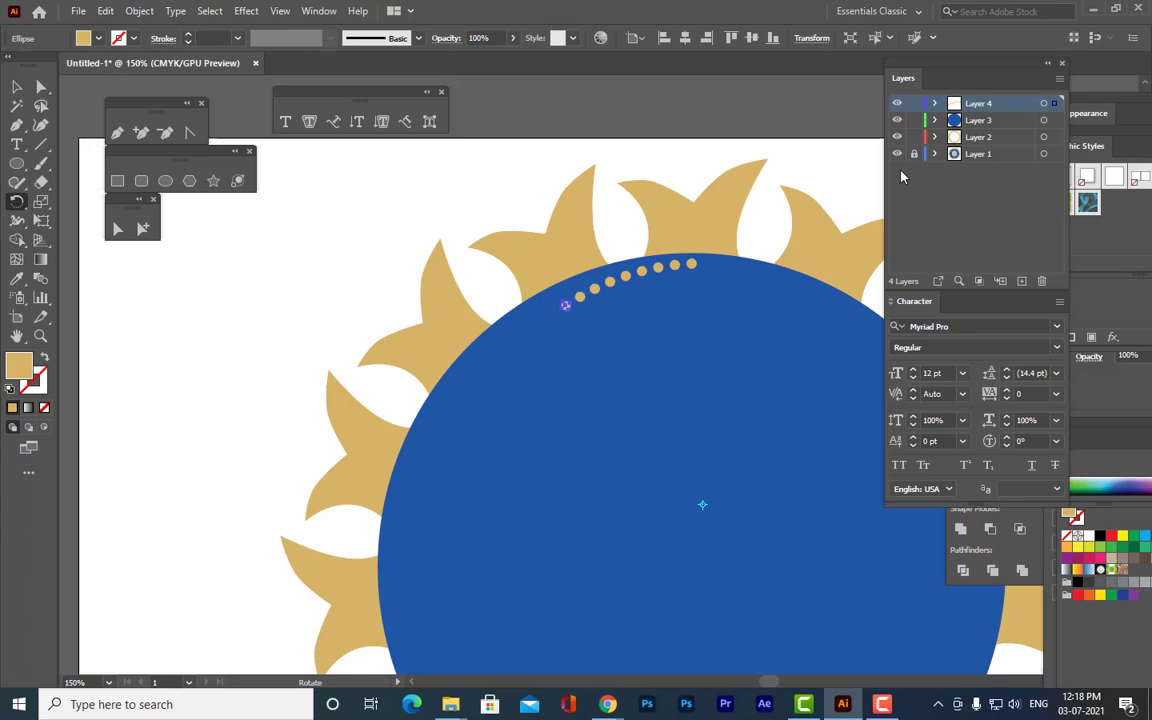
key("ctrl+d")
key("ctrl+d")
key("ctrl+d")
key("ctrl+d")
key("ctrl+d")
key("ctrl+d")
key("ctrl+d")
key("ctrl+d")
key("ctrl+d")
key("ctrl+d")
key("ctrl+d")
key("ctrl+d")
key("ctrl+d")
key("ctrl+d")
key("ctrl+d")
key("ctrl+d")
key("ctrl+d")
key("ctrl+d")
key("ctrl+d")
key("ctrl+d")
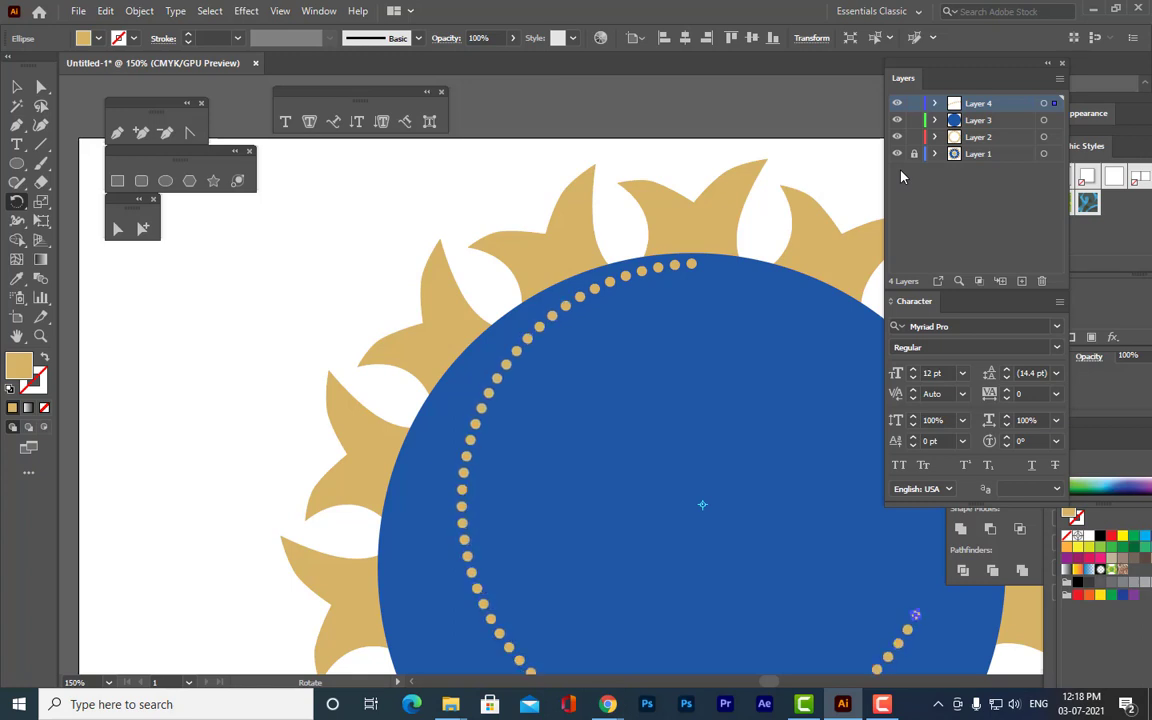
key("ctrl+d")
key("ctrl+d")
key("ctrl+d")
key("ctrl+d")
key("ctrl+d")
key("ctrl+d")
key("ctrl+d")
key("ctrl+d")
key("ctrl+d")
key("ctrl+d")
key("ctrl+d")
key("ctrl+d")
key("ctrl+d")
key("ctrl+d")
key("ctrl+d")
key("ctrl+d")
key("ctrl+d")
key("ctrl+d")
key("ctrl+d")
key("ctrl+d")
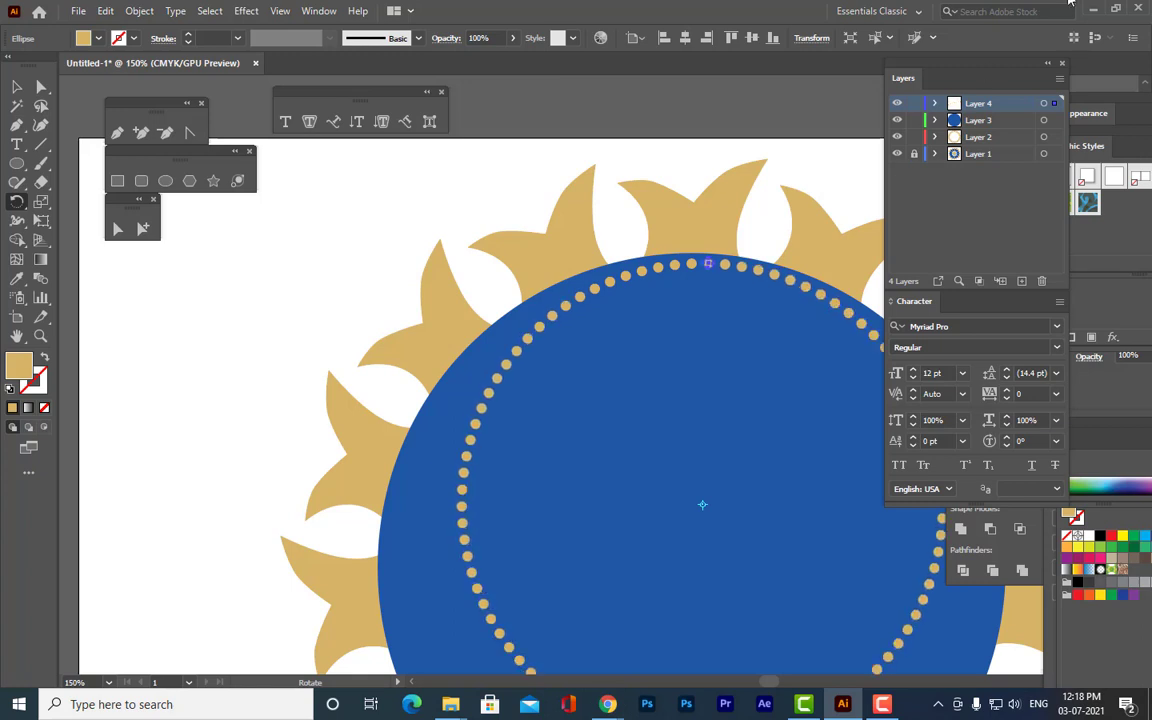
Try to shift the artwork inside the dot ring, then undo the accidental move of the blue circle.
left_click_drag(933, 72, 1036, 75)
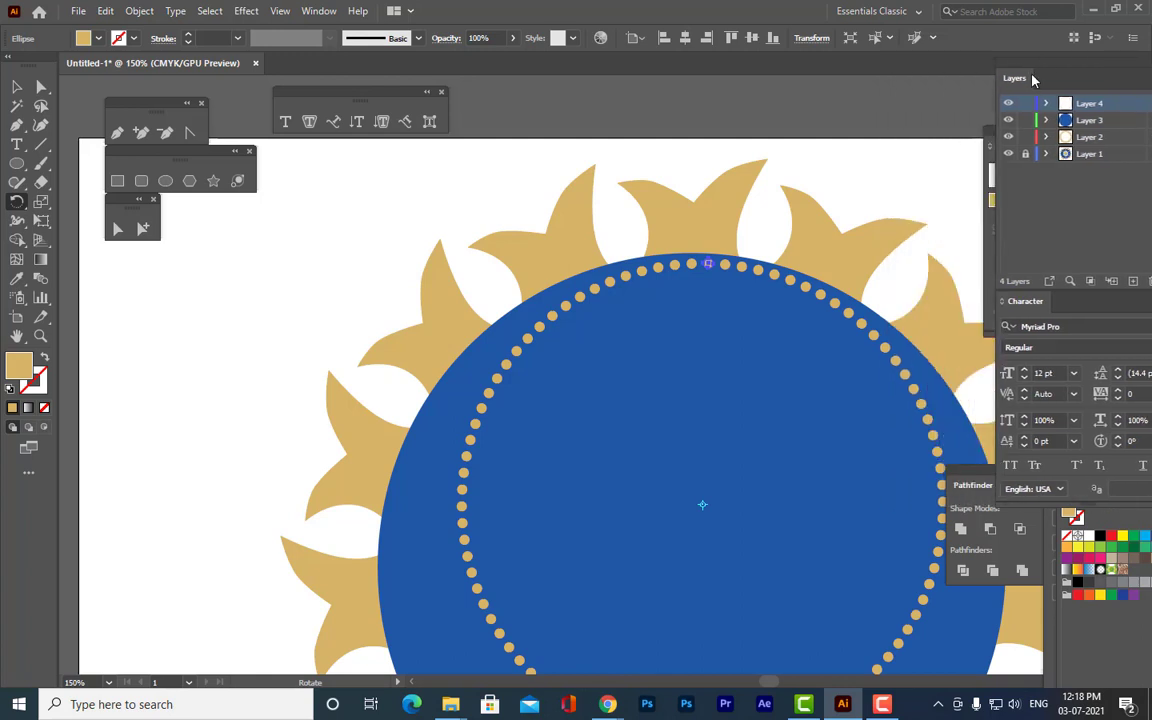
key("ctrl+minus")
scroll(623, 263, "down", 5)
scroll(623, 263, "down", 3)
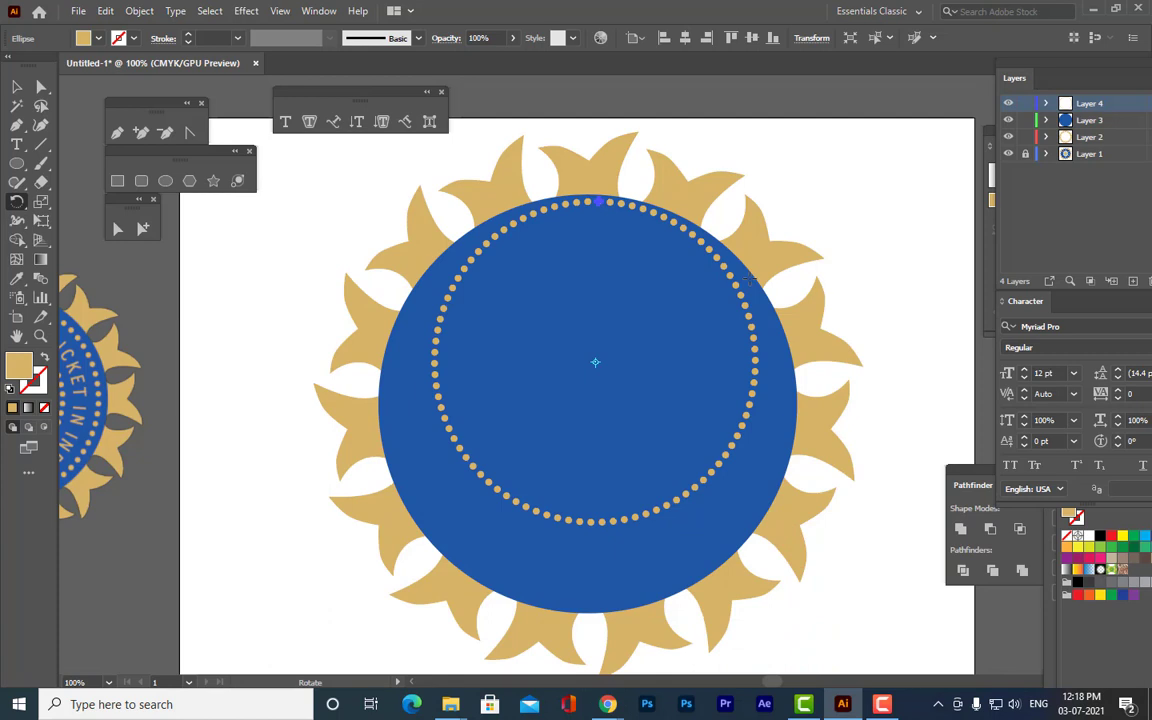
left_click(17, 87)
mouse_move(946, 54)
left_mouse_down()
mouse_move(820, 52)
mouse_move(882, 69)
mouse_move(947, 62)
left_mouse_up()
left_click(985, 103)
left_click_drag(612, 340, 604, 361)
key("ctrl+z")
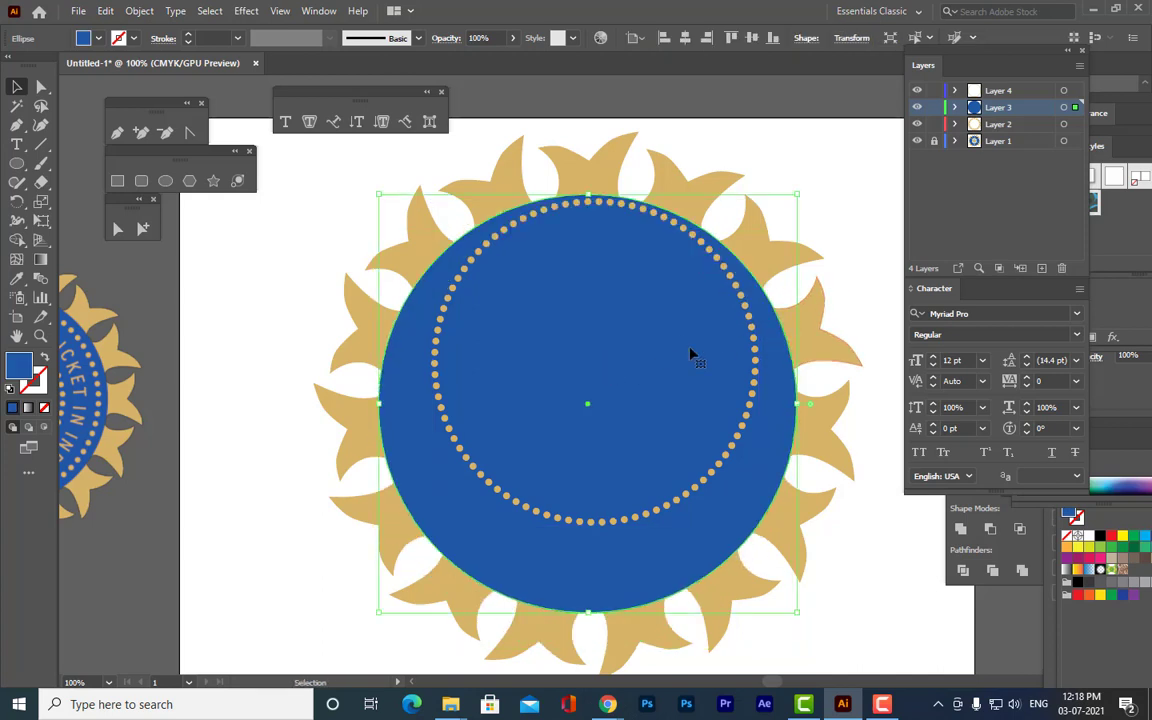
Lock Layer 3 with the blue circle and select all the gold dots on Layer 4.
left_click(934, 107)
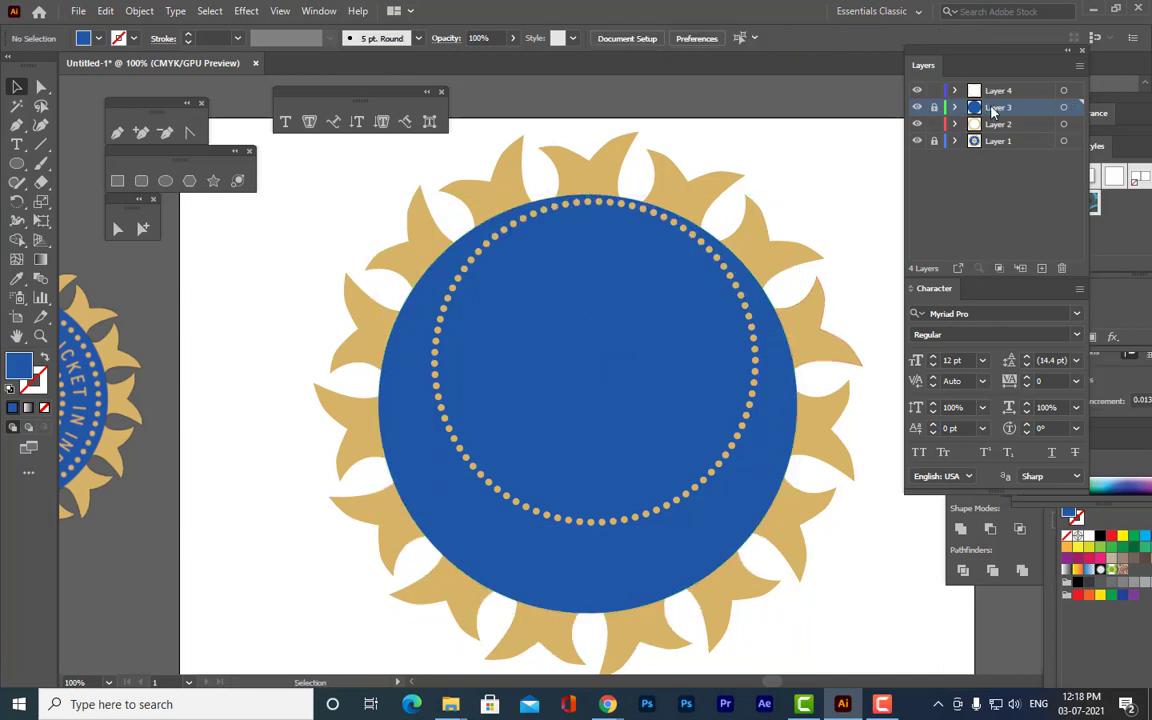
left_click(1065, 91)
left_click(640, 370)
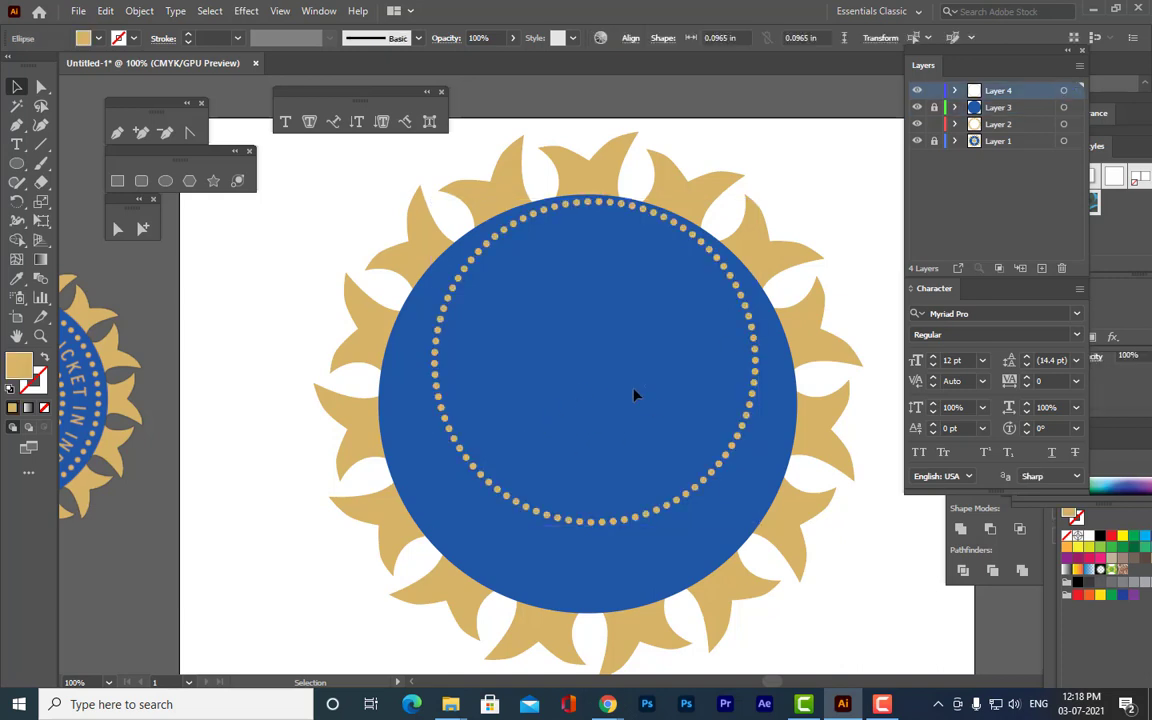
left_click(730, 273)
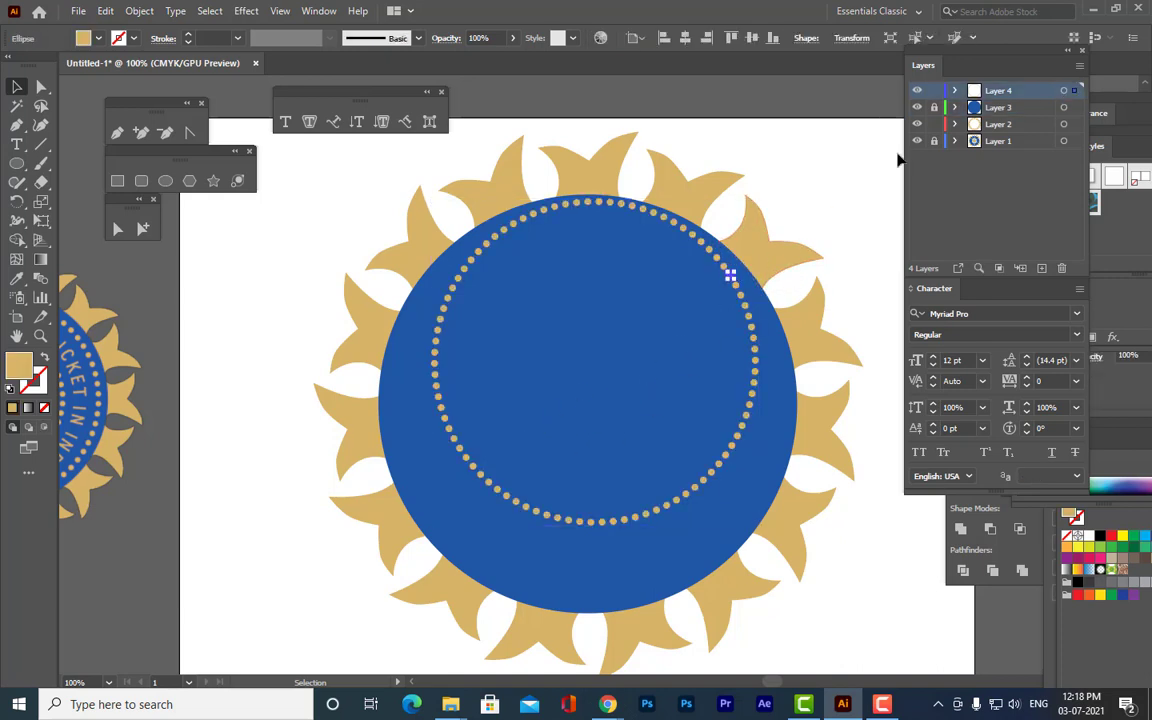
left_click(731, 272)
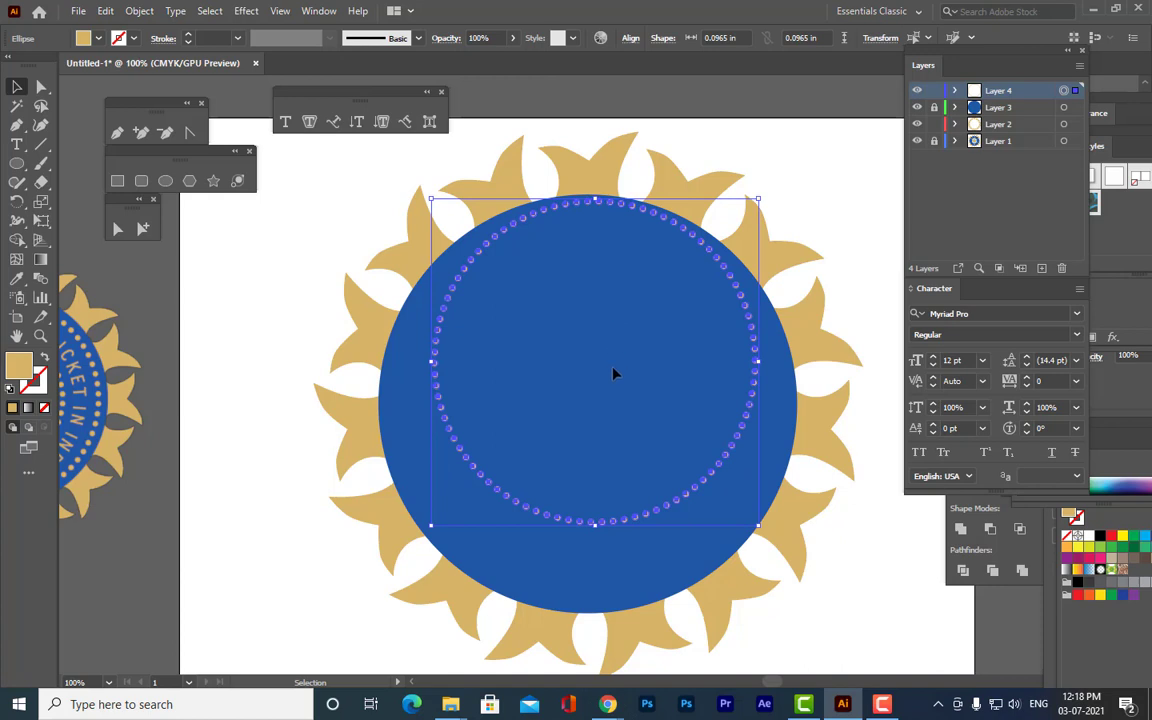
Move the selected ring of gold dots down and slightly left to centre it inside the blue circle.
key("shift+Down")
key("shift+Down")
key("shift+Down")
key("shift+Down")
key("shift+Down")
key("shift+Down")
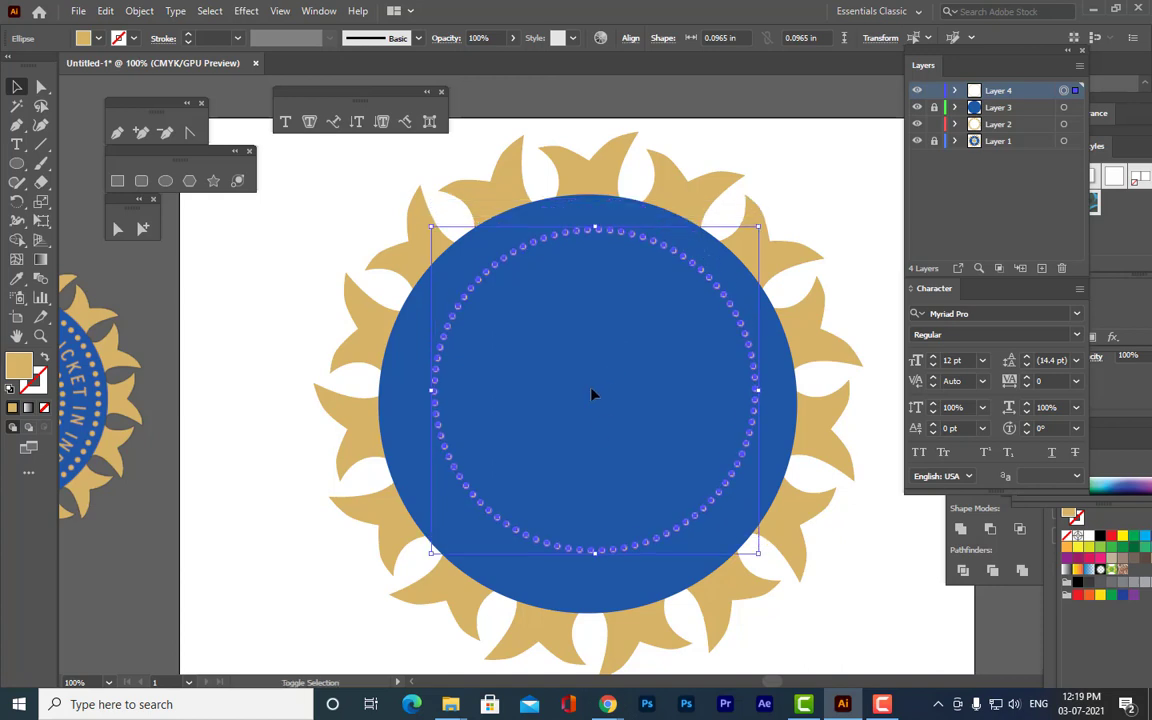
key("shift+Left")
key("shift+Left")
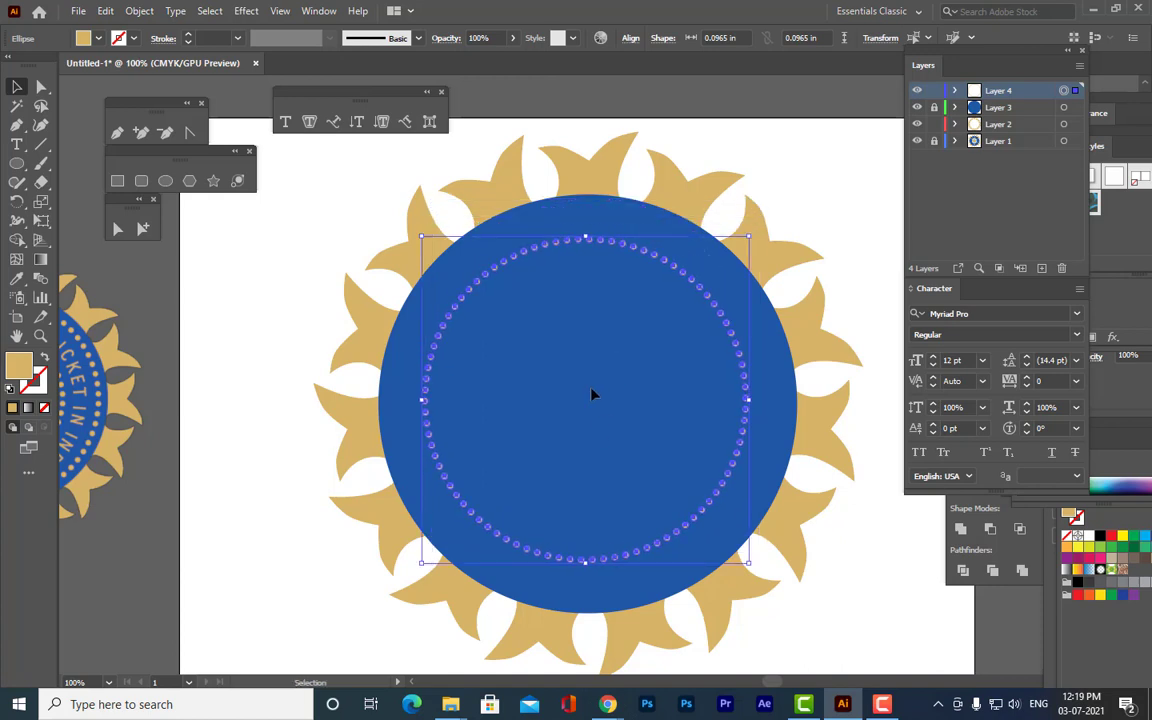
key("Down")
key("Down")
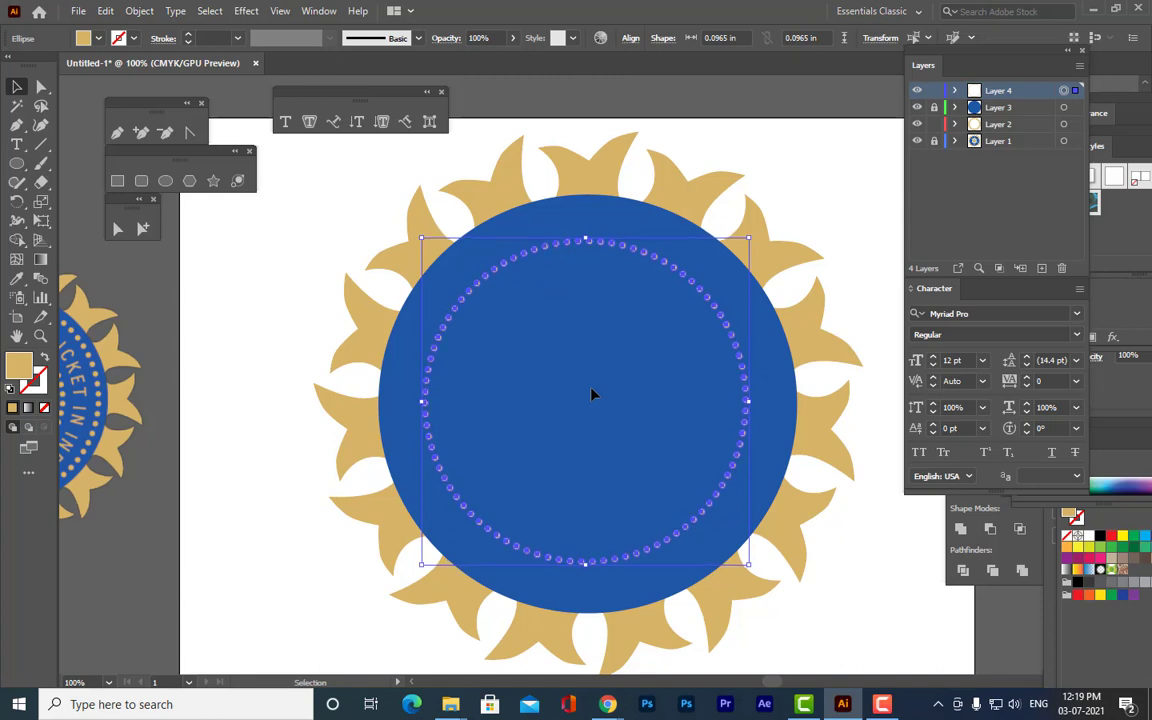
key("Down")
key("Down")
key("Down")
key("Down")
key("Down")
key("Down")
key("Right")
key("Right")
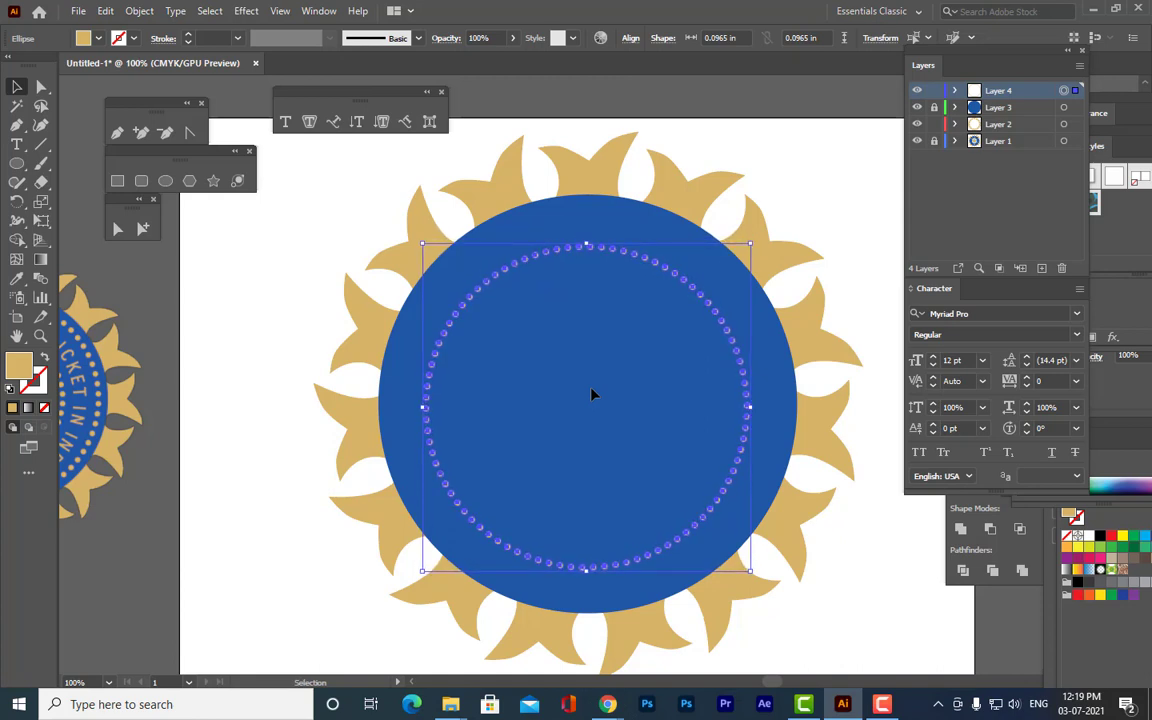
key("Up")
key("Up")
key("Up")
key("Up")
key("Up")
key("Up")
key("Up")
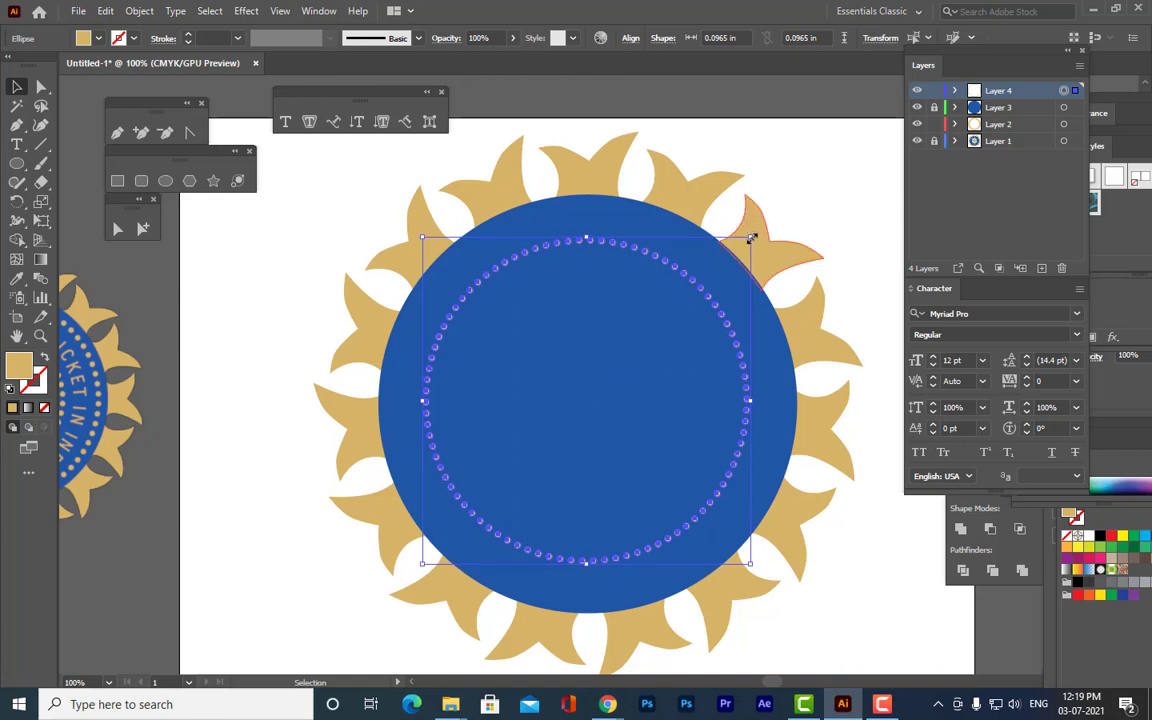
Enlarge the dot ring around its centre until the dots are about 0.11 in wide, and fine-tune its centring in the blue circle.
left_click_drag(750, 237, 776, 214)
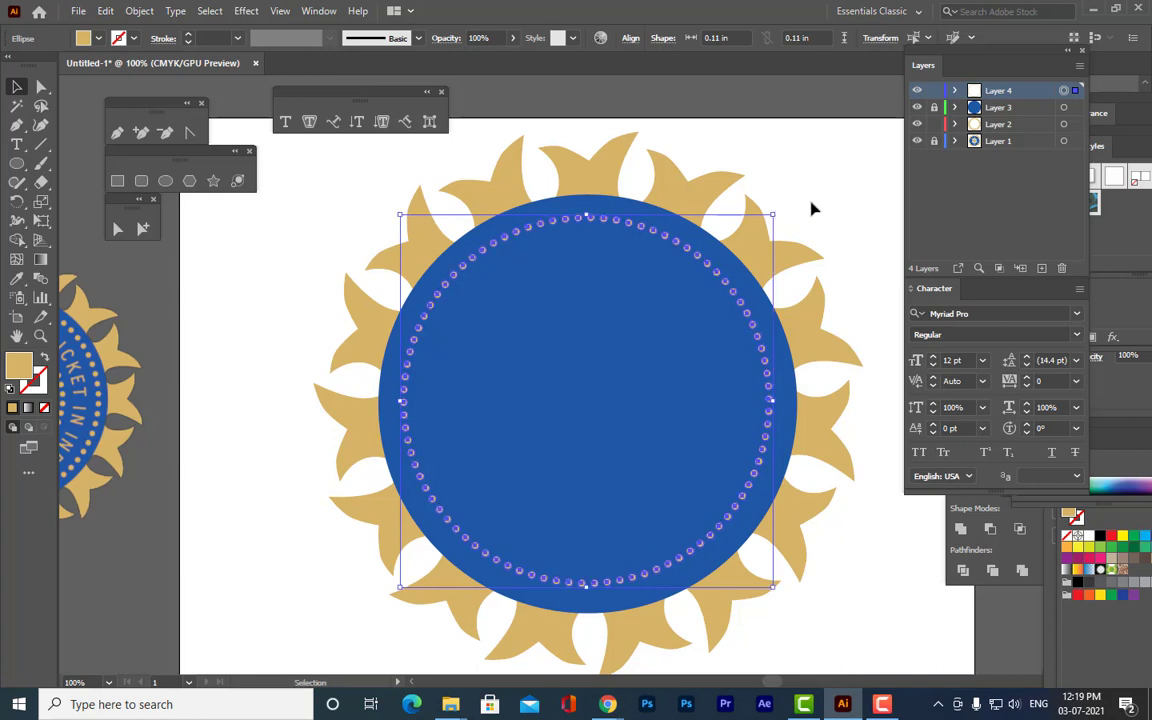
key("Up")
key("Right")
key("Right")
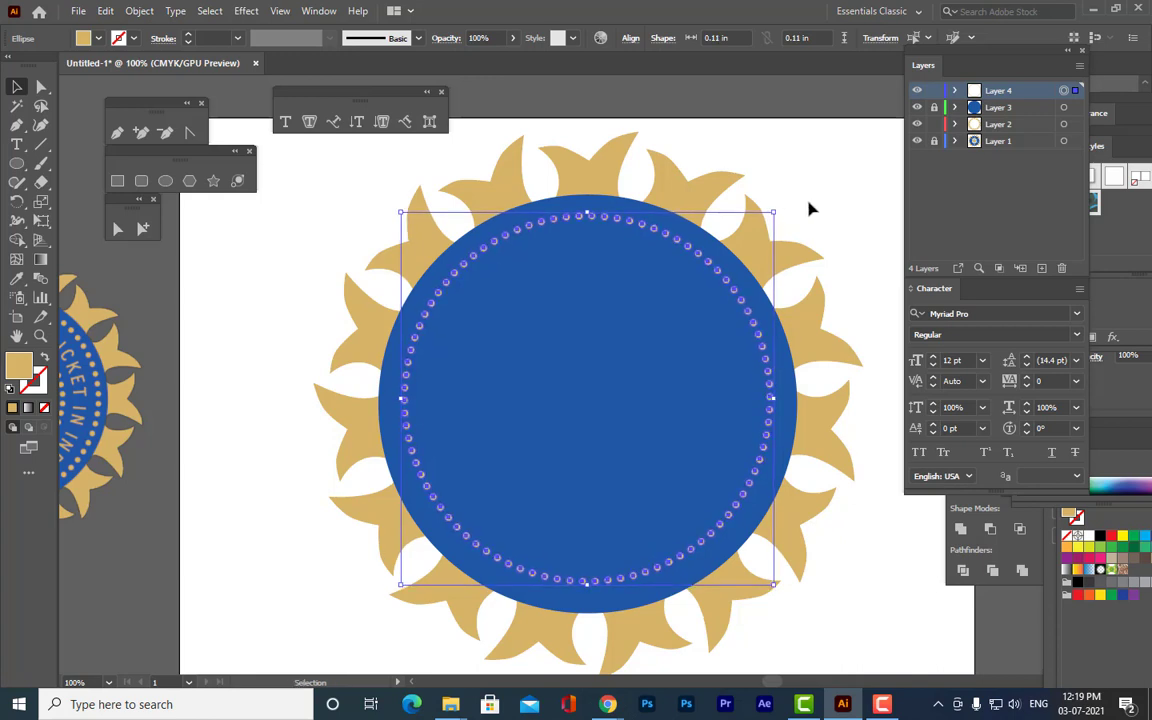
key("Down")
key("Down")
key("Down")
key("Right")
key("Down")
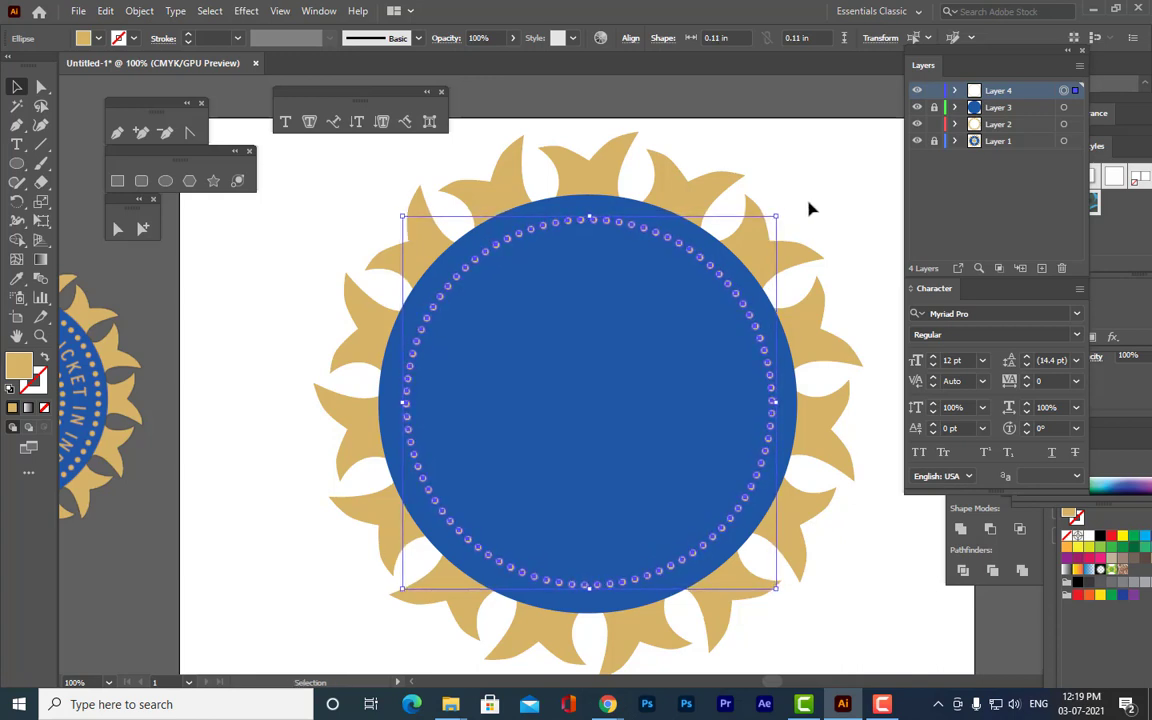
key("Right")
key("Right")
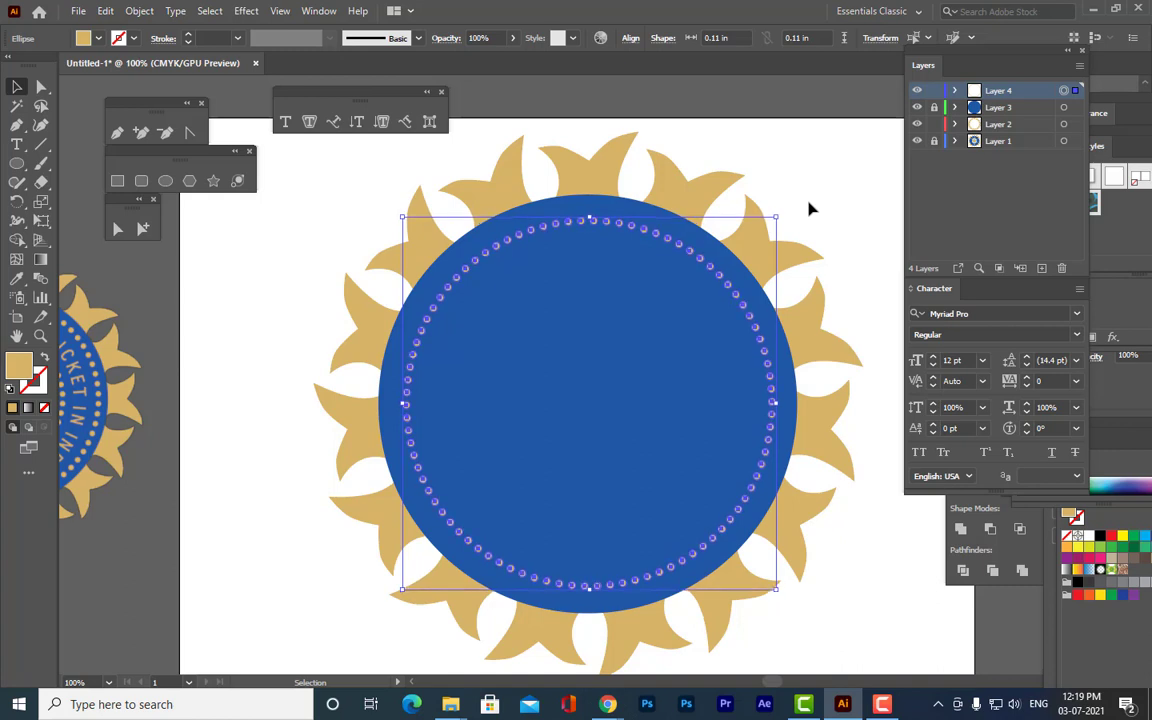
key("Up")
left_click(826, 205)
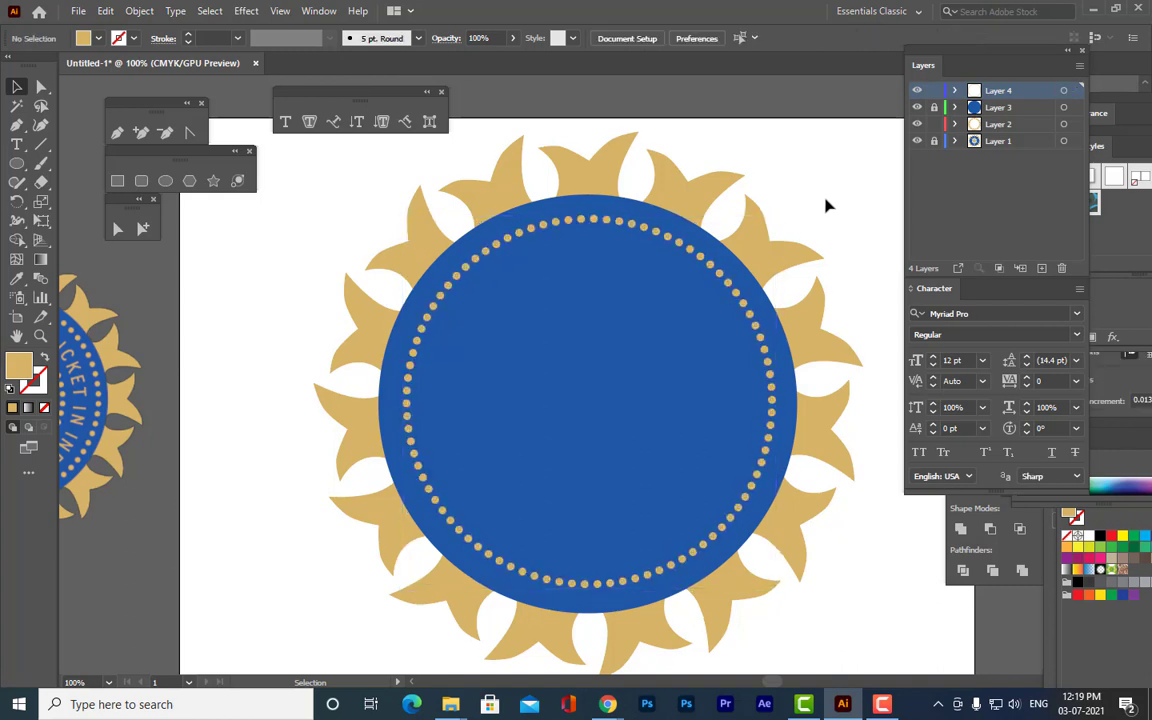
Duplicate a gold dot at the ring's top and place the copy below it, inside the ring.
key("ctrl+minus")
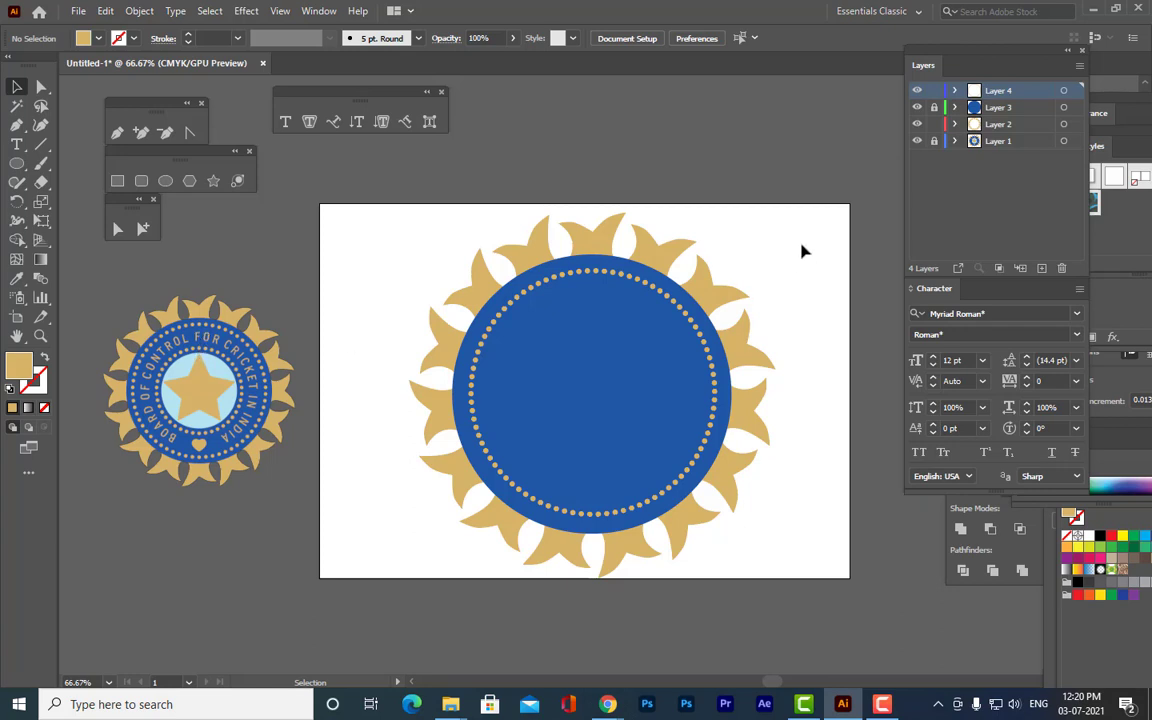
key("ctrl+1")
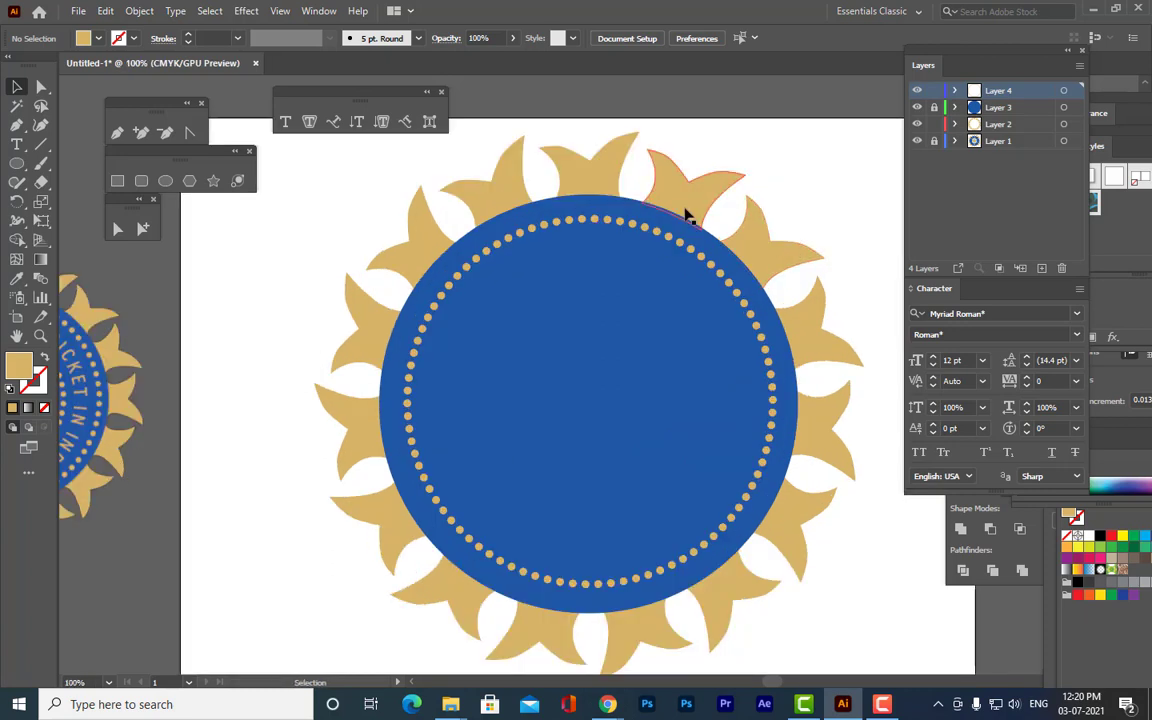
left_click(595, 222)
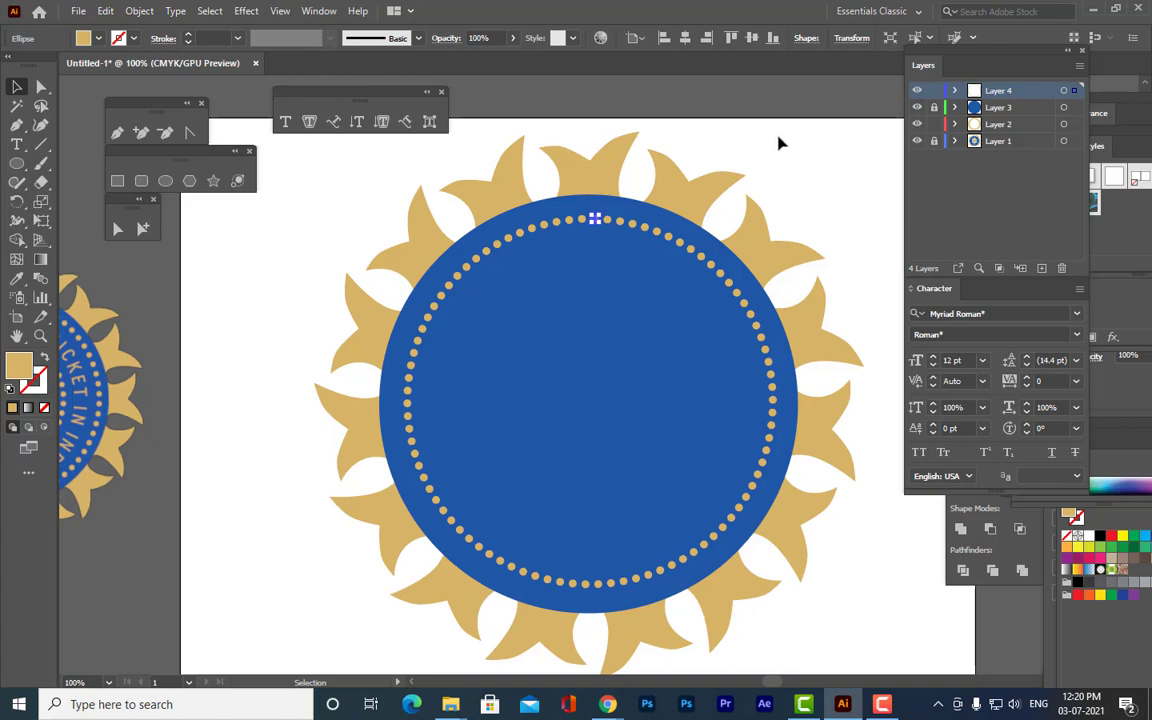
key("ctrl+equal")
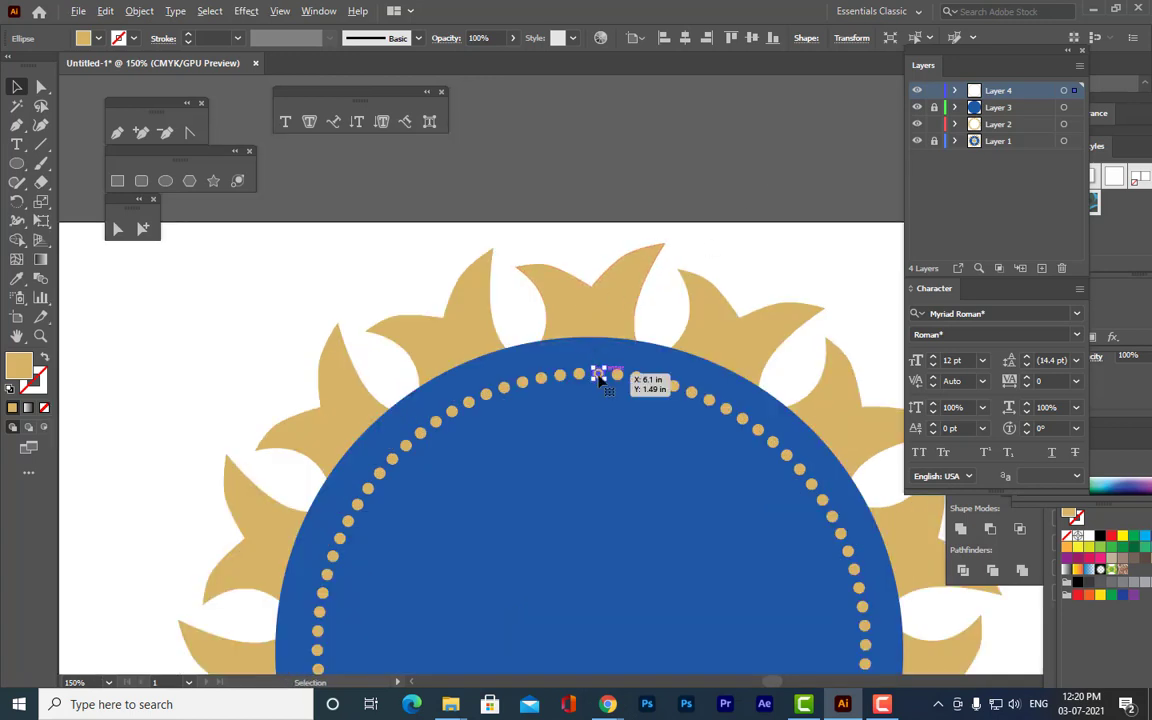
left_click_drag(600, 378, 593, 505)
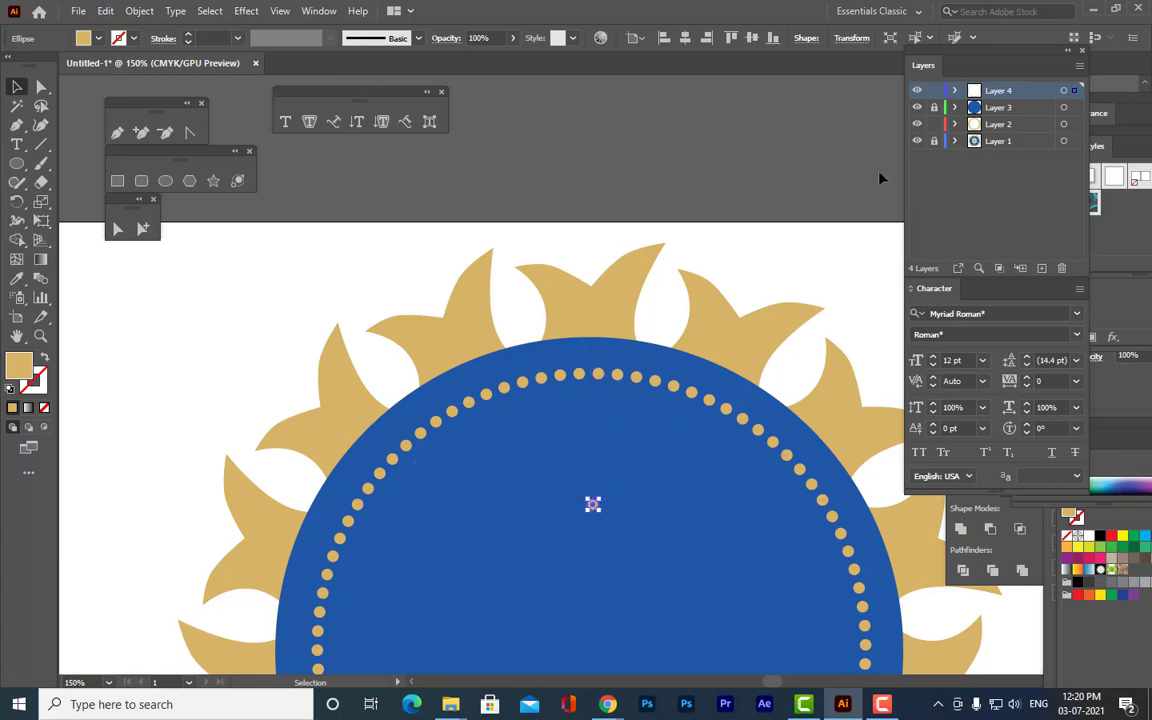
Move the copied gold dot in place onto a new layer above Layer 4.
key("ctrl")
left_click(853, 171, "ctrl")
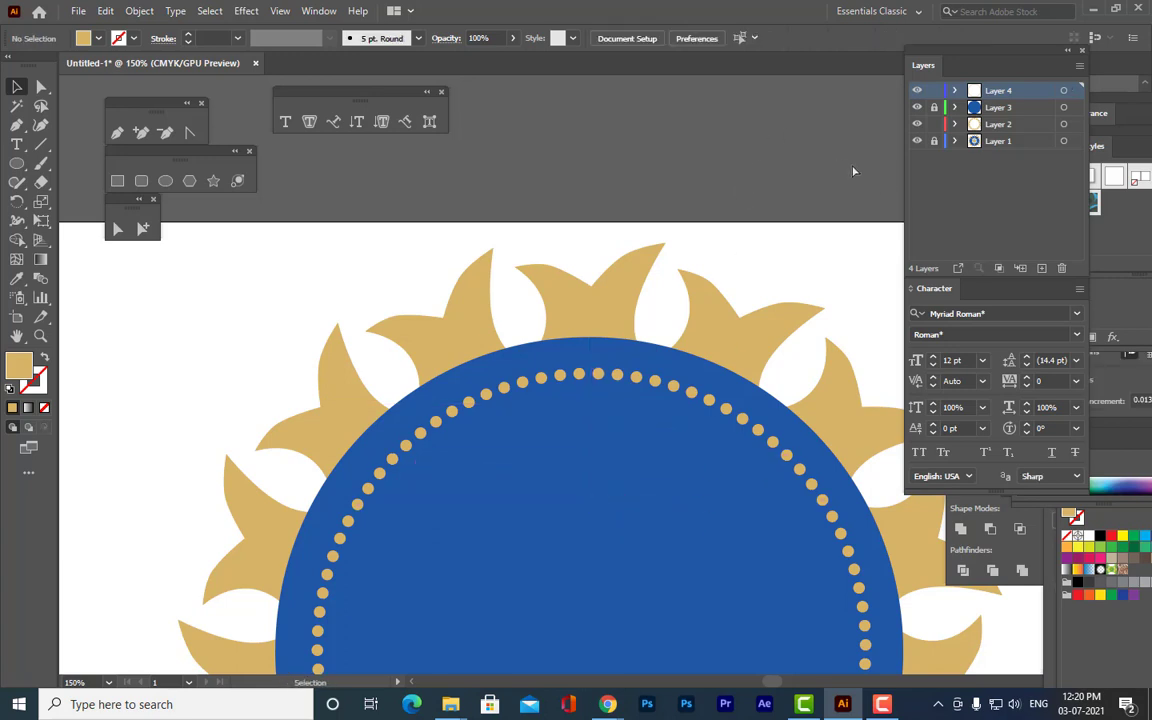
left_click(1041, 268)
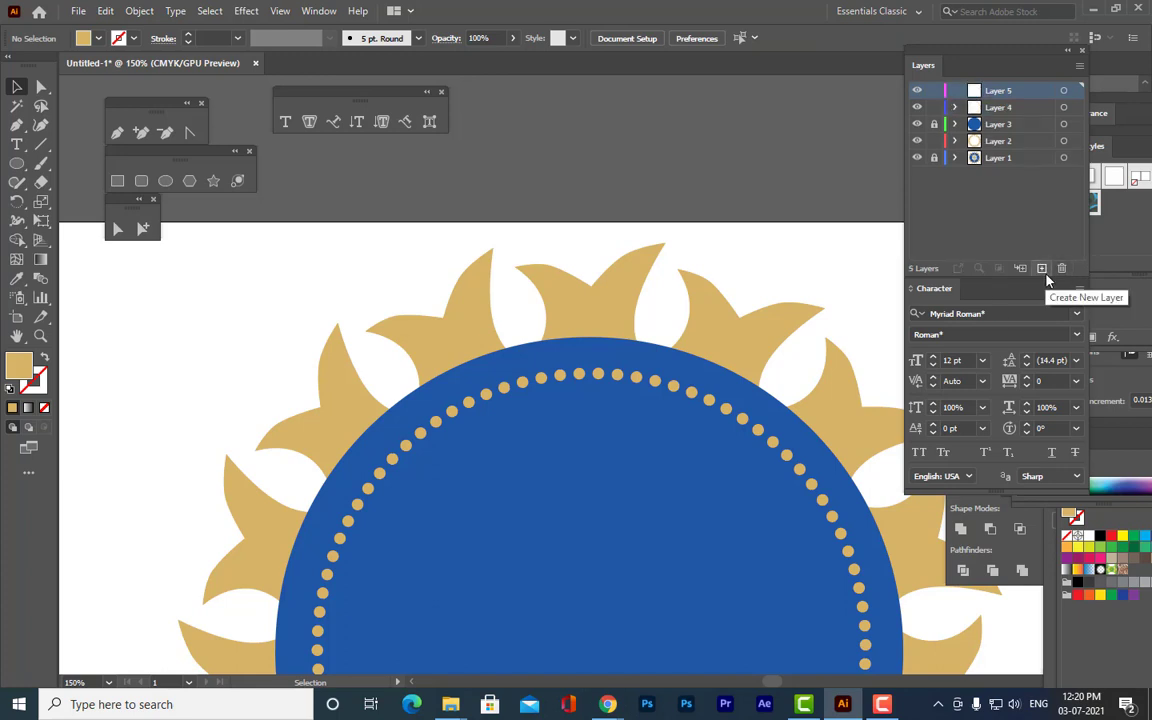
key("ctrl+f")
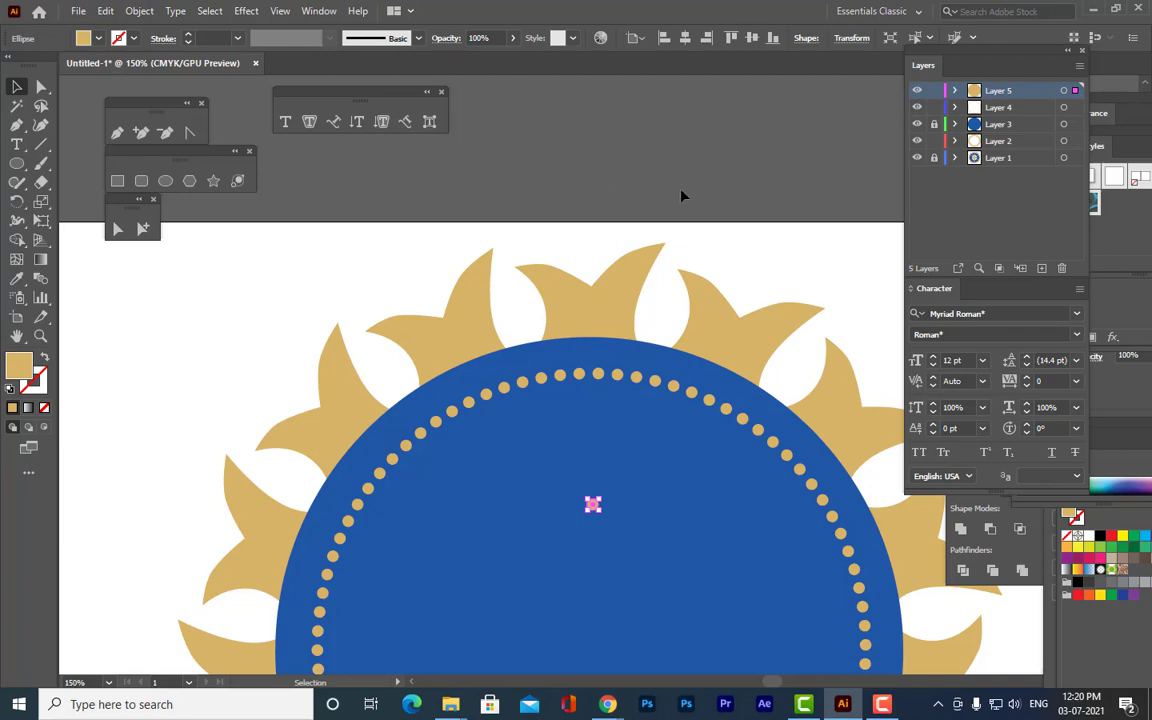
left_click(681, 196)
Move the copied dot slightly further down from the outer dot ring.
scroll(740, 320, "down", 4)
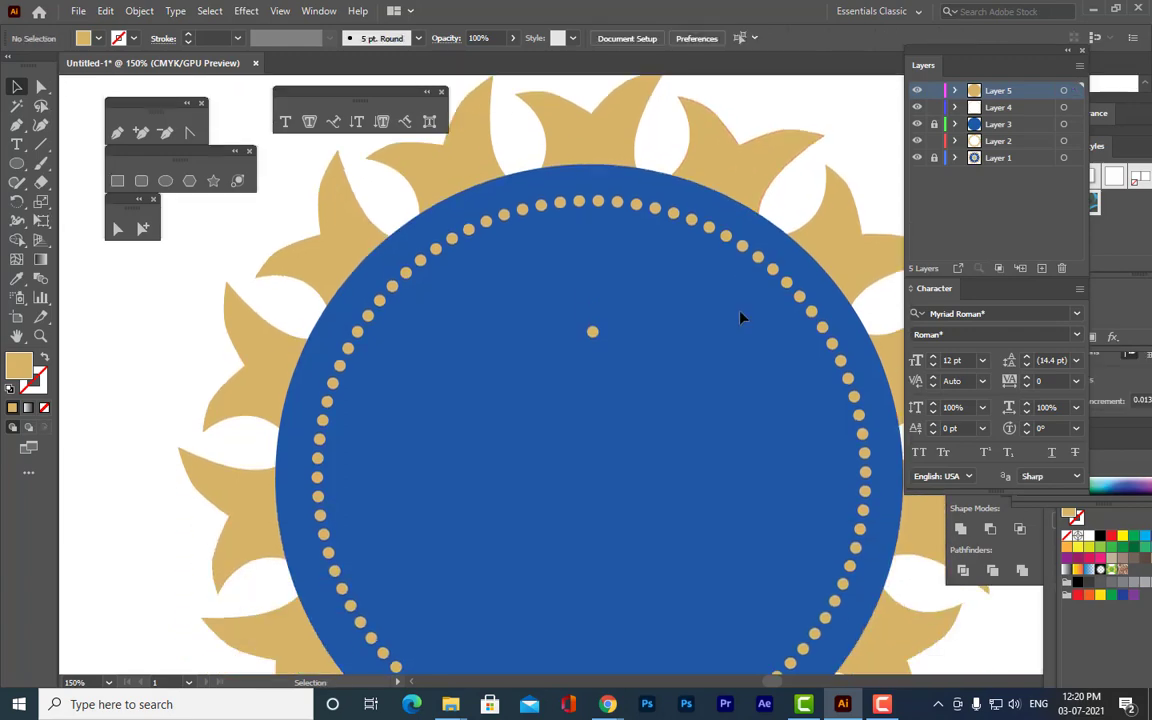
scroll(740, 318, "down", 2)
scroll(740, 318, "up", 1)
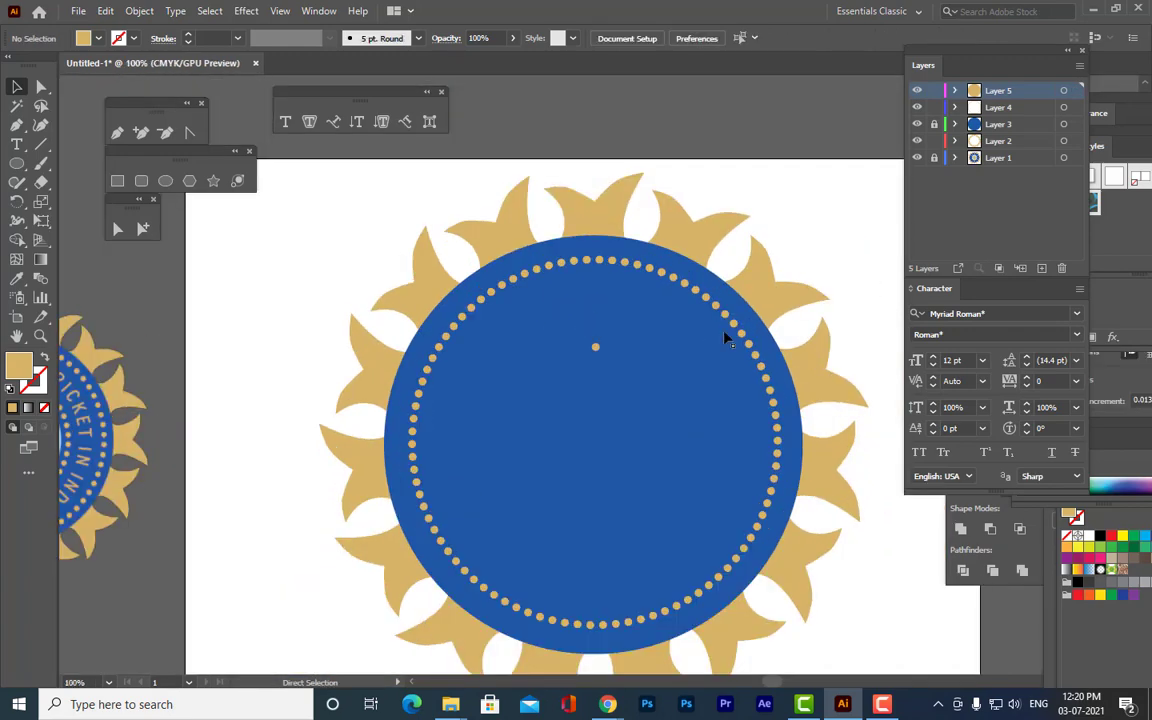
left_click(597, 349)
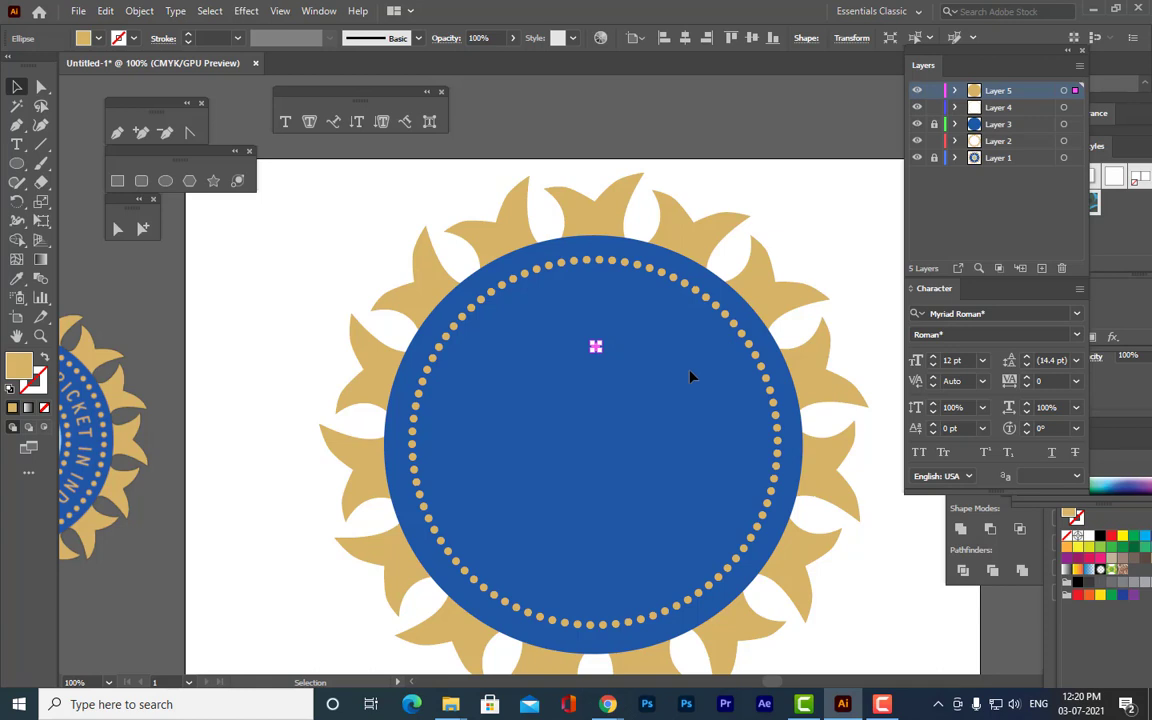
scroll(690, 377, "down", 1)
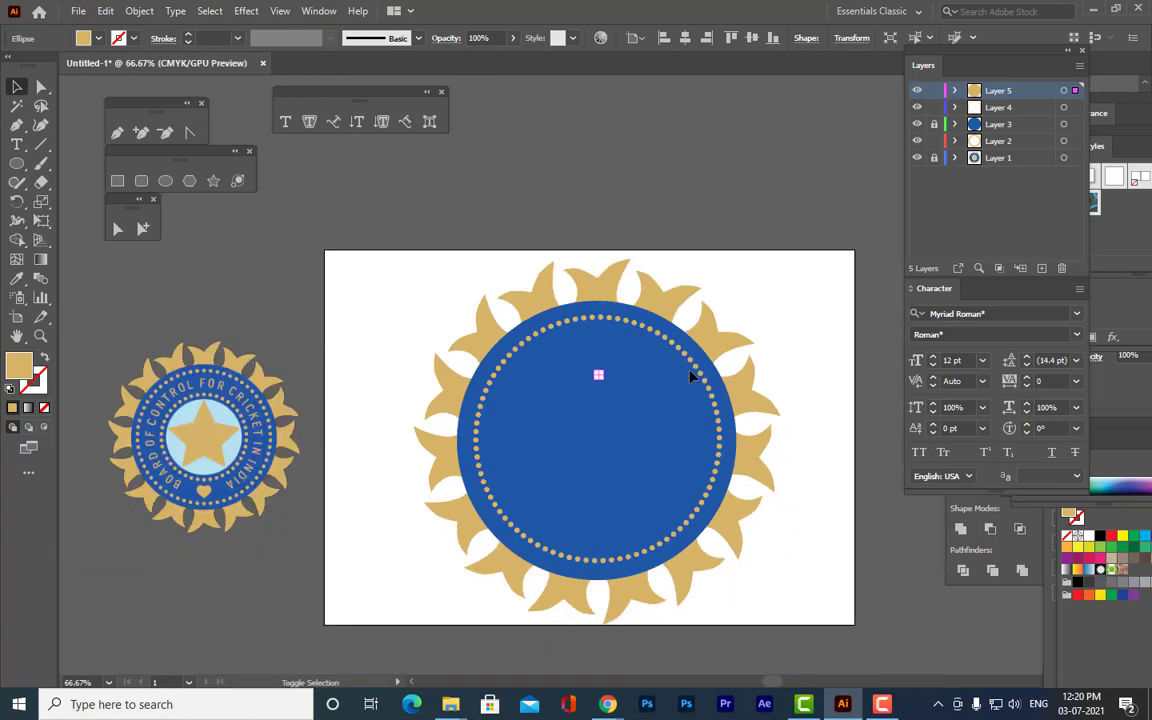
key("shift+Down")
key("shift+Down")
key("shift+Down")
key("shift+Up")
Create a copy of the inner gold dot rotated 6° about a point directly below it, near the blue circle's centre.
key("ctrl+equal")
key("ctrl+equal")
key("ctrl+equal")
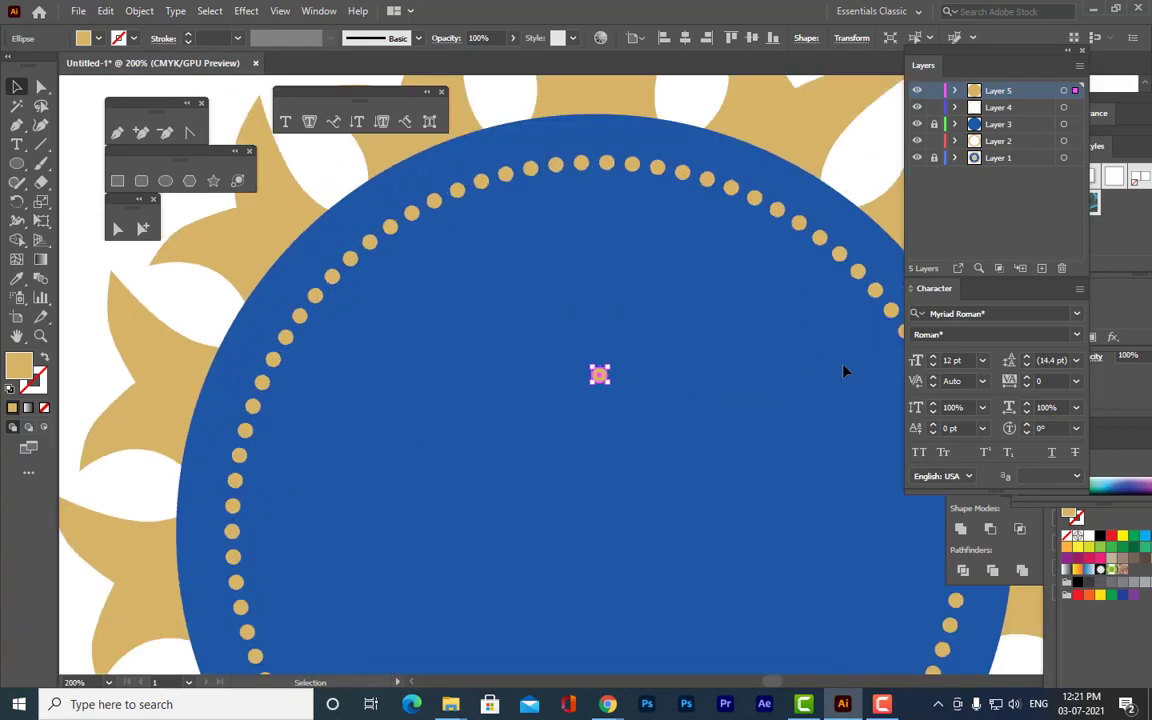
scroll(843, 372, "down", 2)
scroll(843, 372, "down", 2)
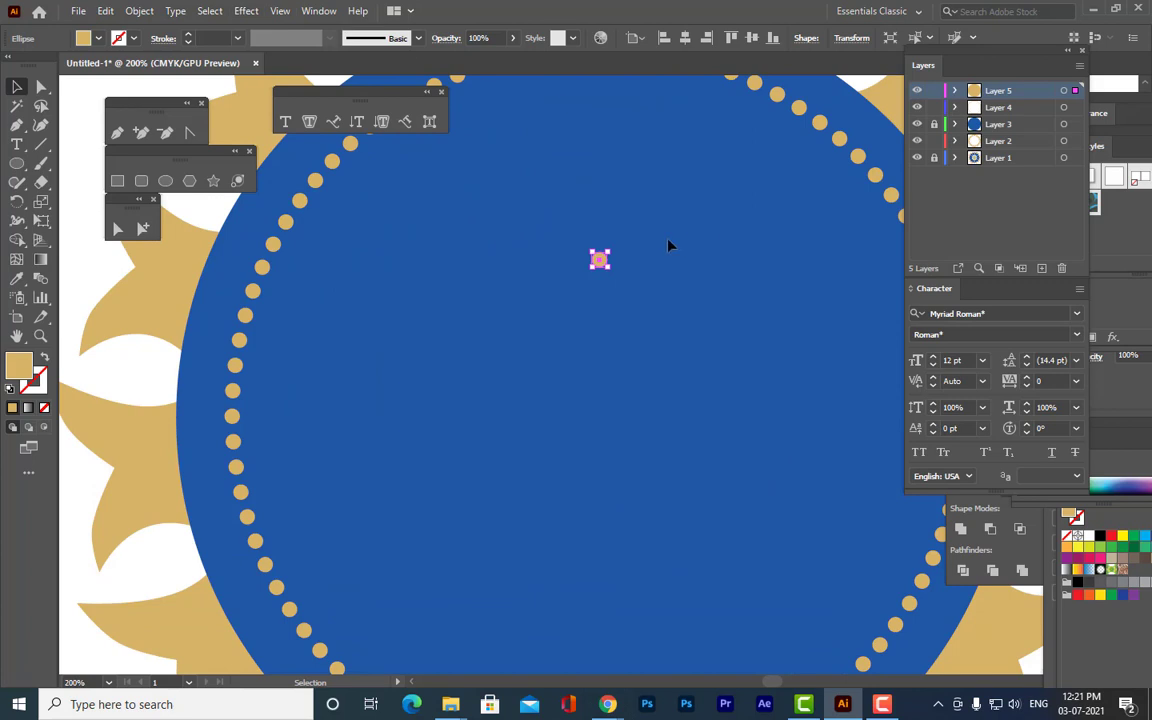
key("r")
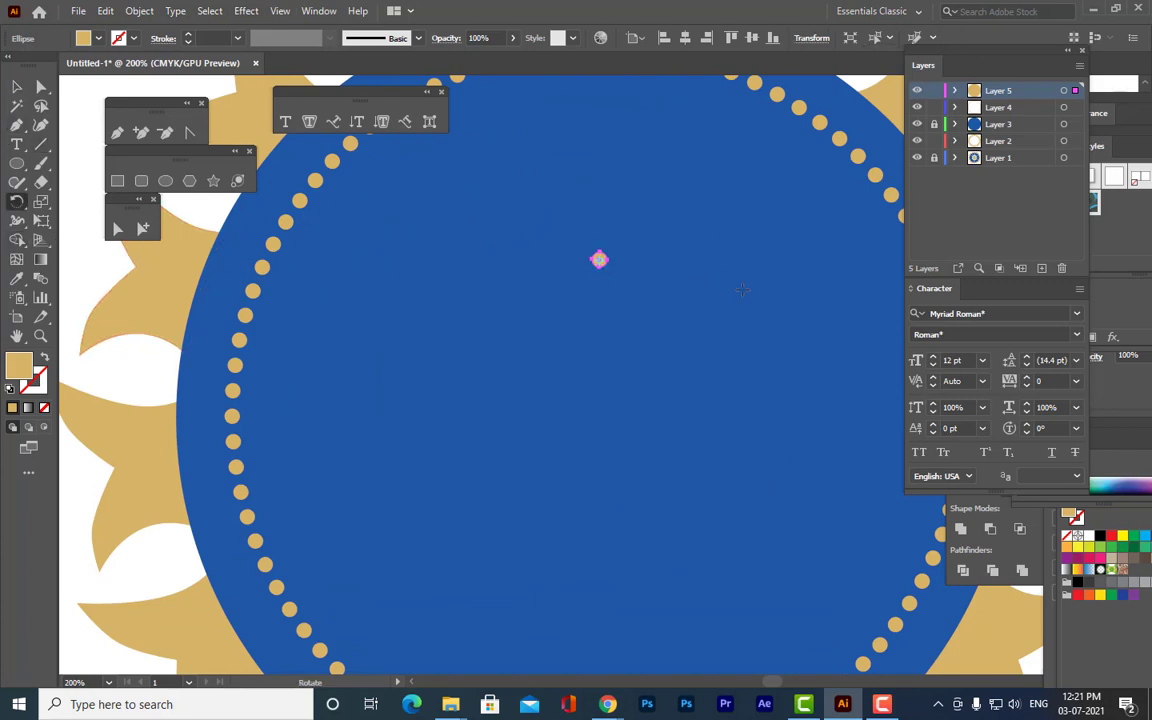
key("ctrl+minus")
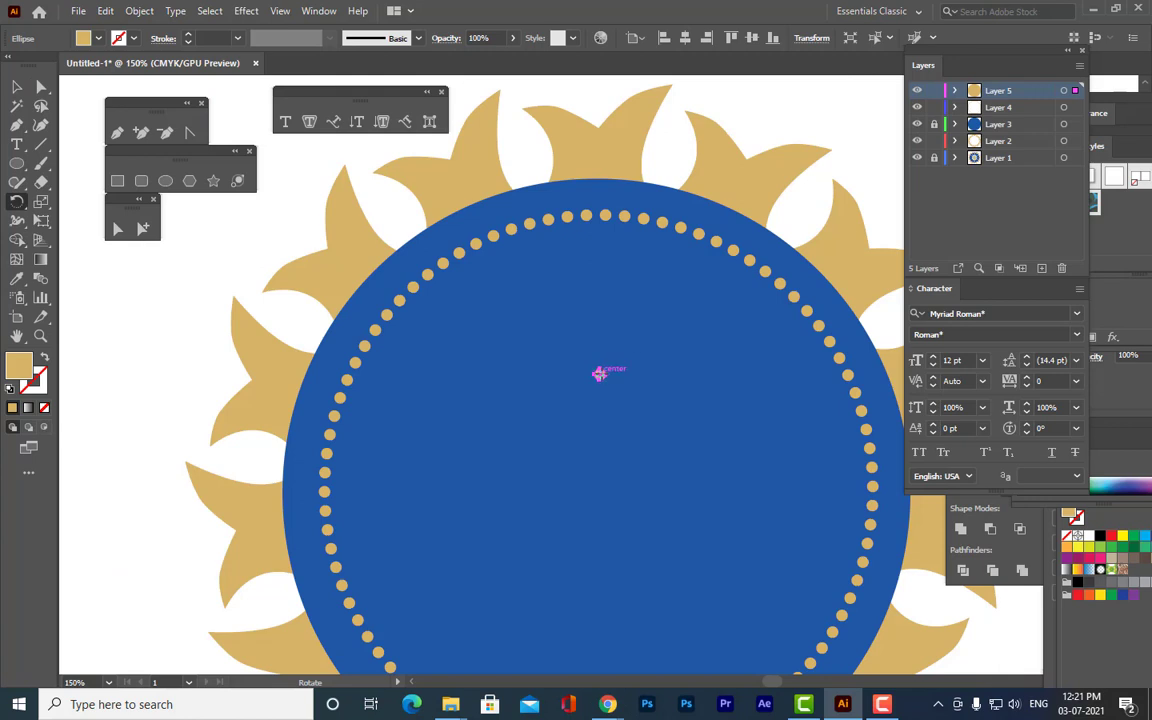
left_click(599, 374)
key("Return")
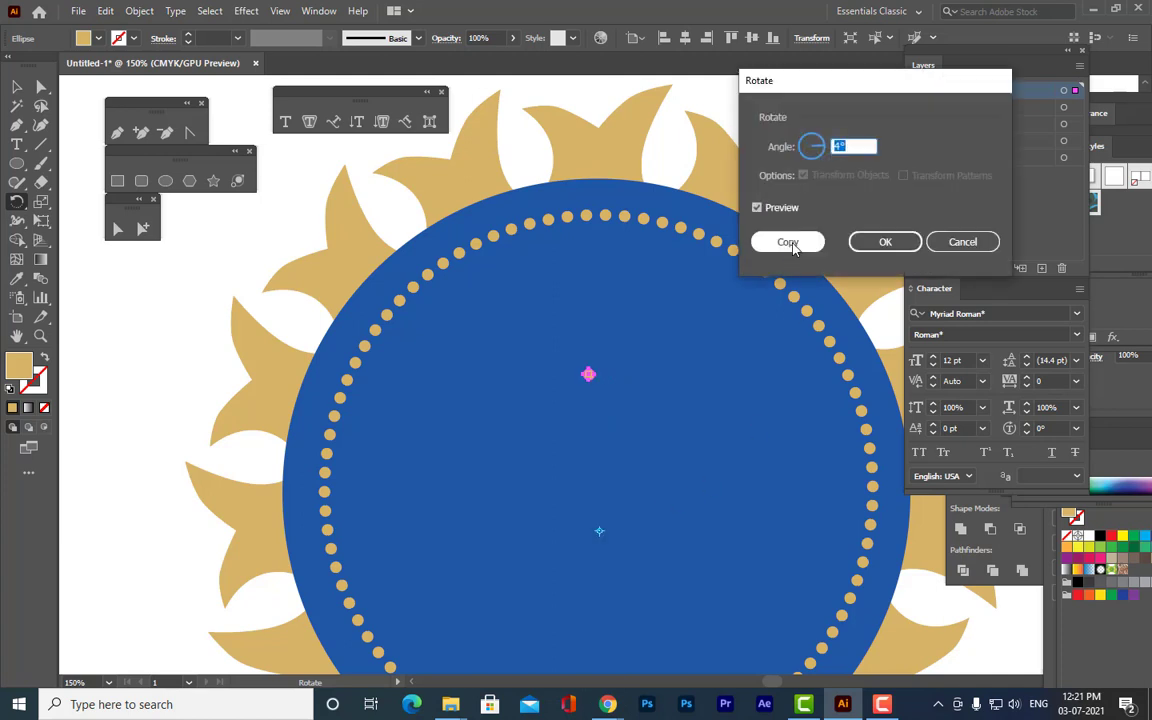
type("1")
key("Tab")
left_click(795, 243)
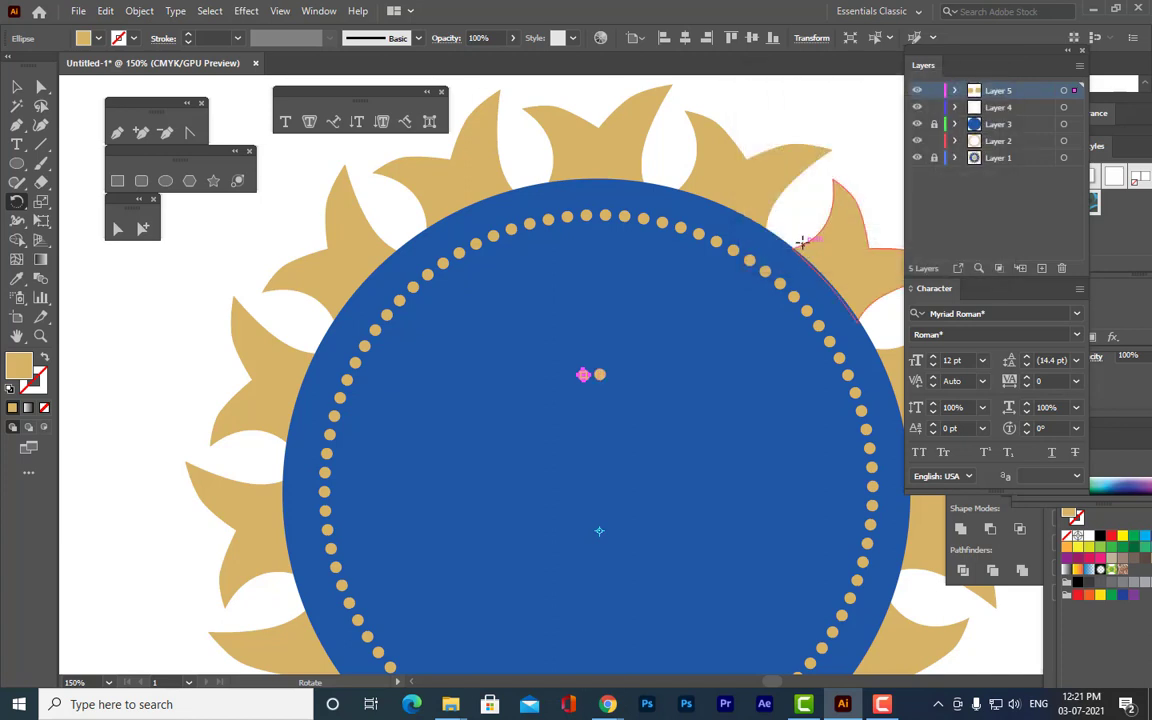
Repeat the 6° rotated copy of the inner gold dot around its centre point to build a smaller dot ring.
key("ctrl+d")
key("ctrl+d")
key("ctrl+d")
key("ctrl+d")
key("ctrl+d")
key("ctrl+d")
key("ctrl+d")
key("ctrl+d")
key("ctrl+d")
key("ctrl+d")
key("ctrl+d")
key("ctrl+d")
key("ctrl+d")
key("ctrl+d")
key("ctrl+d")
key("ctrl+d")
key("ctrl+d")
key("ctrl+d")
key("ctrl+d")
key("ctrl+d")
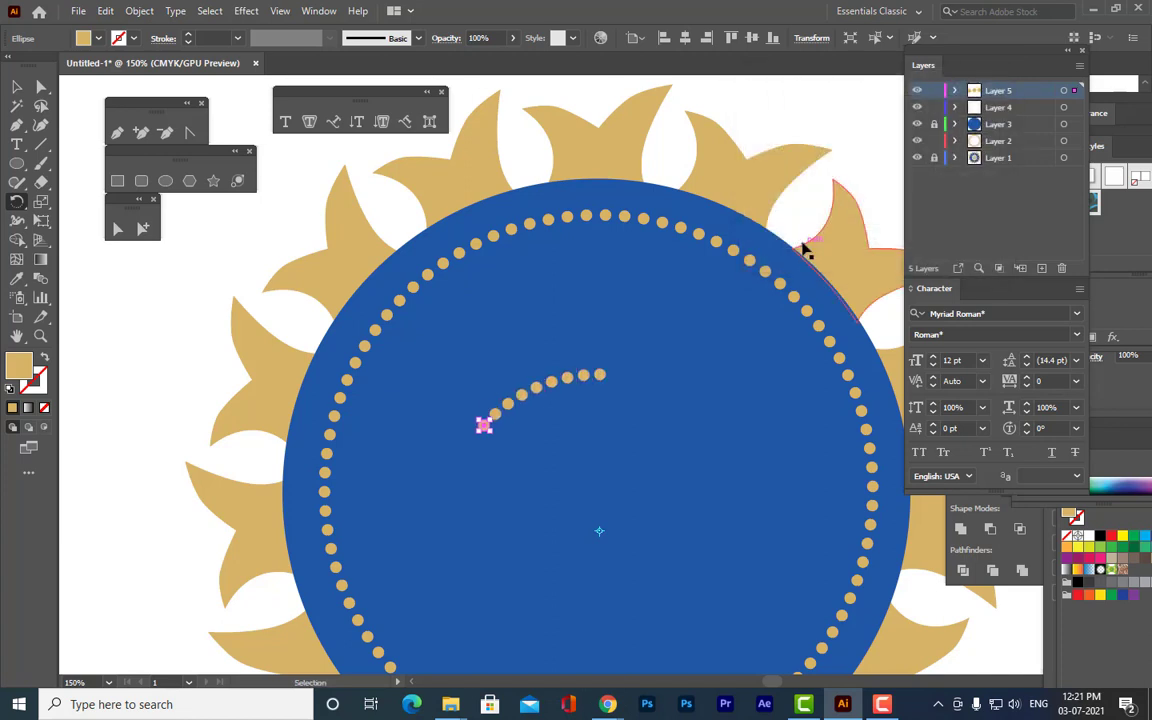
key("ctrl+d")
key("ctrl+d")
key("ctrl+d")
key("ctrl+d")
key("ctrl+d")
key("ctrl+d")
key("ctrl+d")
key("ctrl+d")
key("ctrl+d")
key("ctrl+d")
key("ctrl+d")
key("ctrl+d")
key("ctrl+d")
key("ctrl+d")
key("ctrl+d")
key("ctrl+d")
key("ctrl+d")
key("ctrl+d")
key("ctrl+d")
key("ctrl+d")
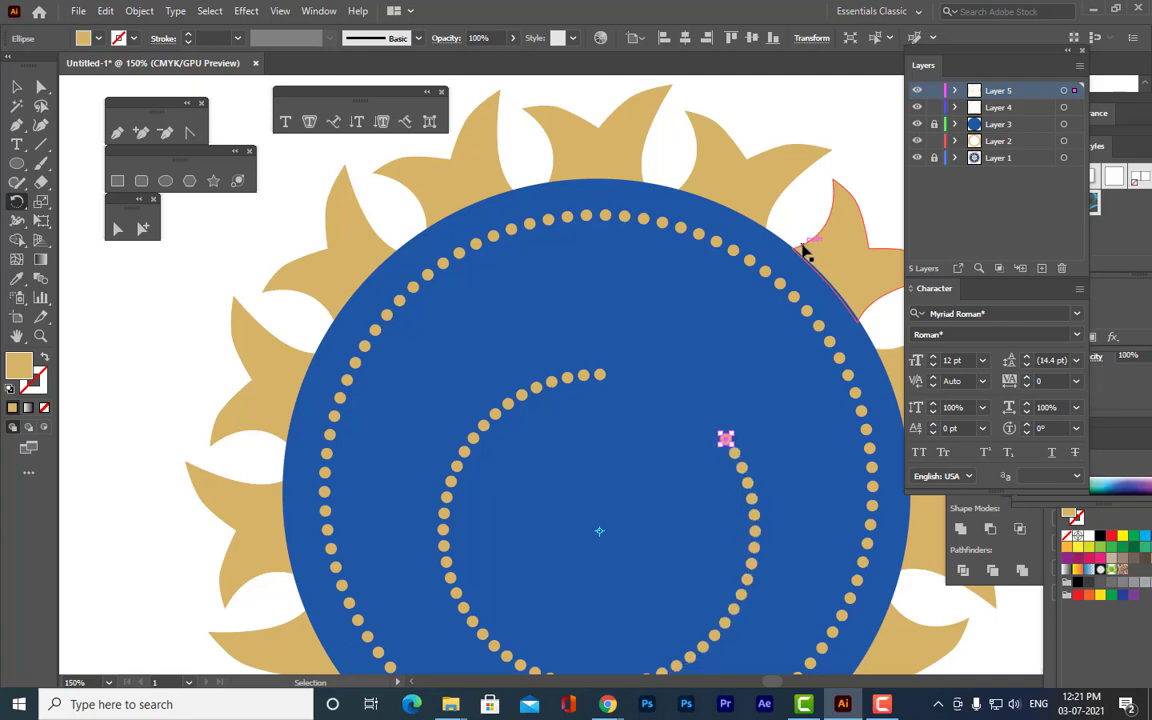
key("ctrl+d")
key("ctrl+d")
key("ctrl+d")
key("ctrl+d")
key("ctrl+d")
key("ctrl+d")
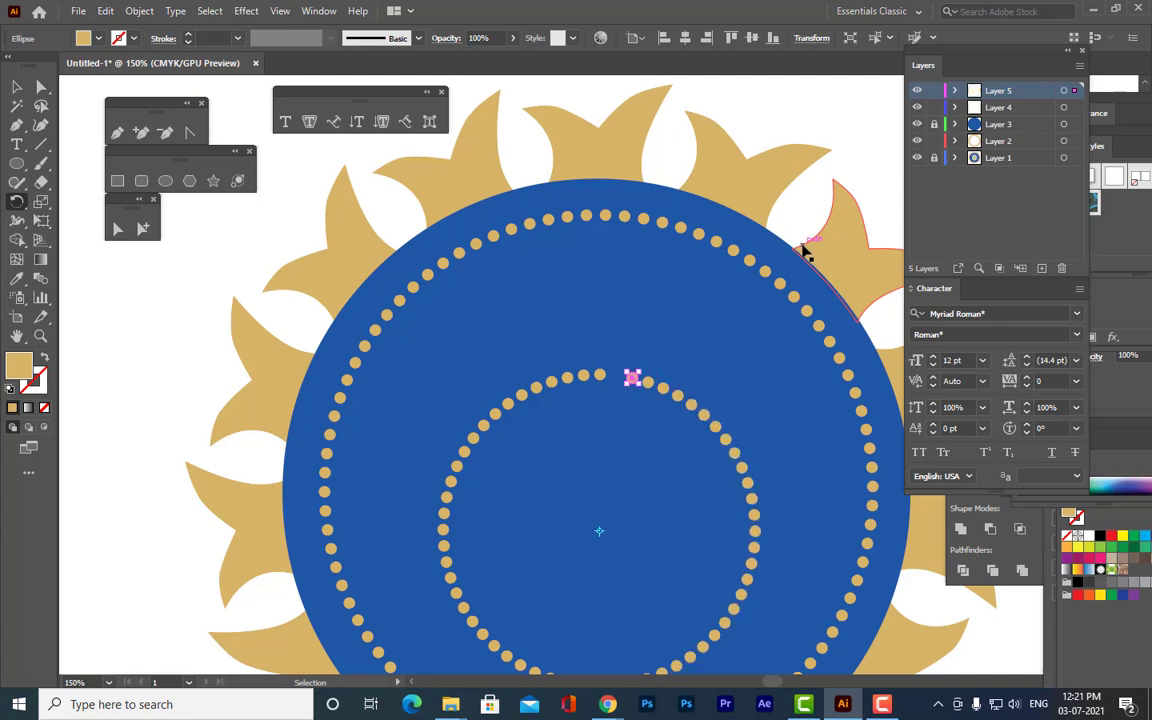
Try a copy of the single inner gold dot rotated 8° about a slightly lower centre point, and undo it.
key("r")
key("v")
mouse_move(648, 380)
left_mouse_down()
mouse_move(748, 482)
mouse_move(742, 593)
mouse_move(648, 675)
mouse_move(551, 673)
mouse_move(463, 607)
mouse_move(446, 496)
mouse_move(495, 413)
mouse_move(552, 381)
mouse_move(599, 375)
left_mouse_up()
key("r")
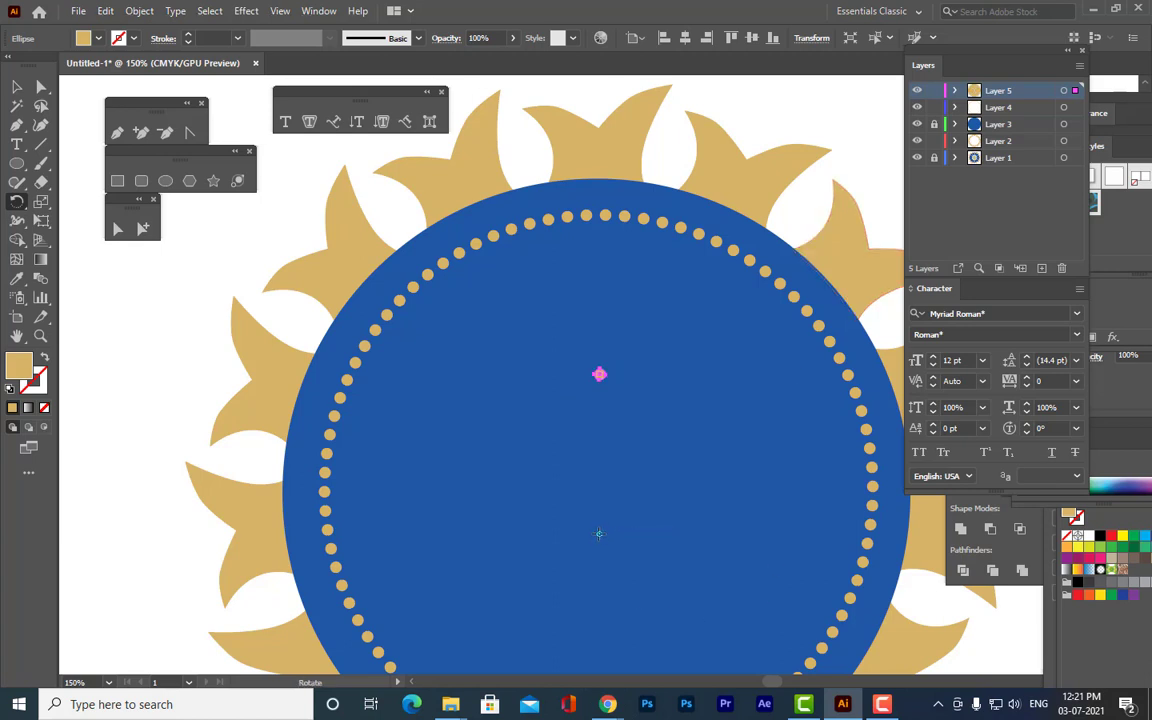
left_click(599, 540, "alt")
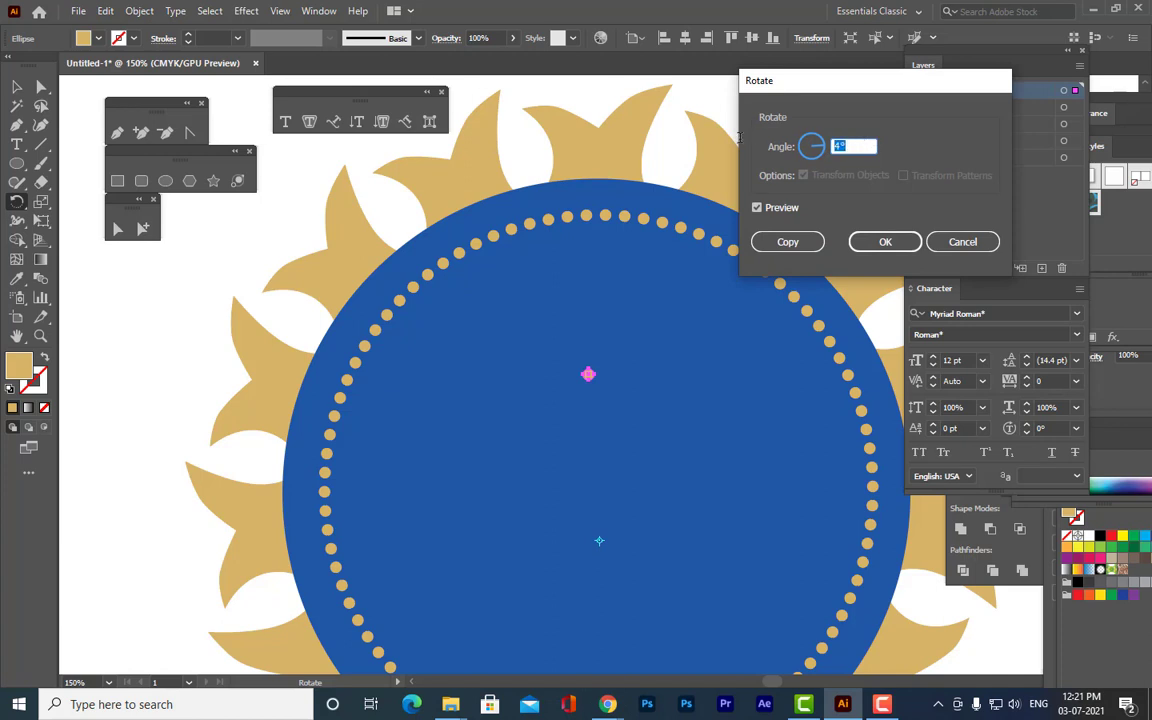
type("8")
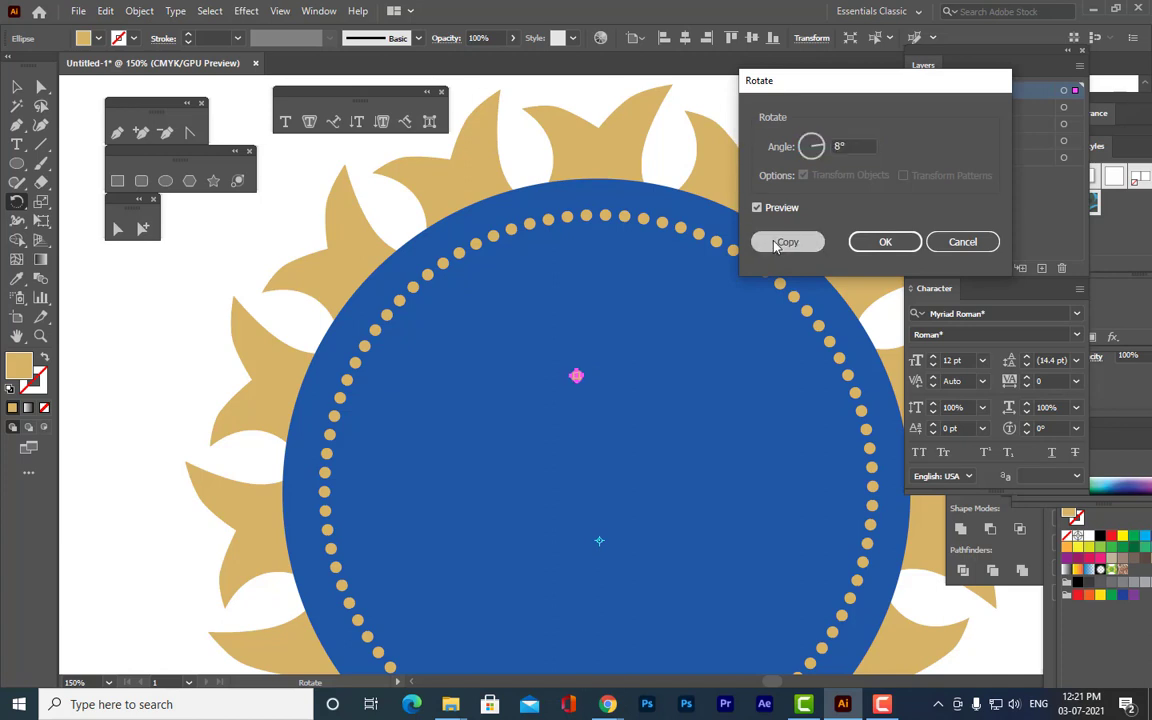
left_click(770, 241)
key("ctrl+z")
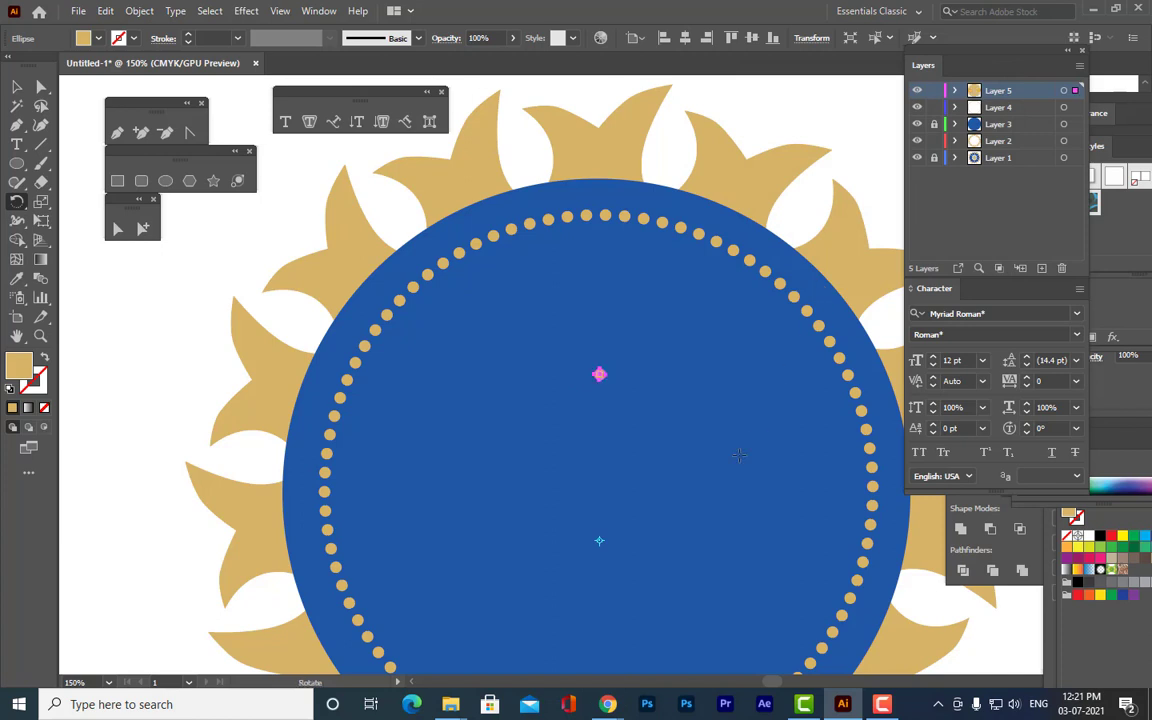
Create a copy of the inner gold dot rotated 7° about the lower centre point.
left_click(599, 540, "alt")
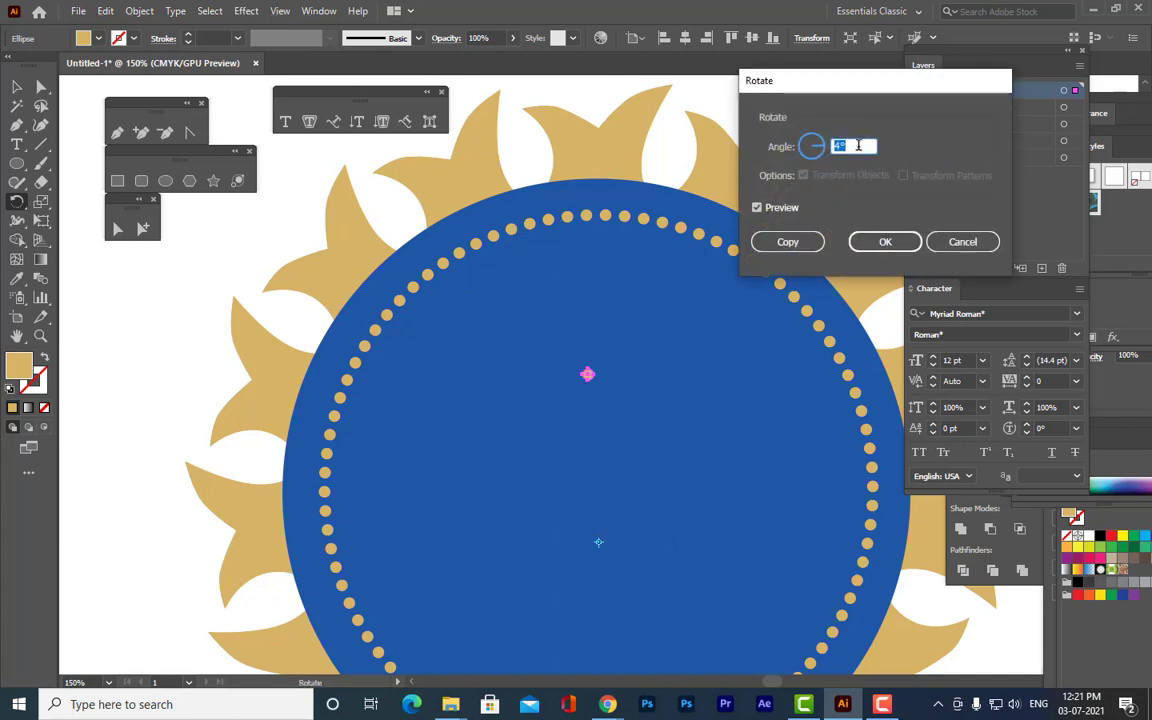
type("7")
left_click(789, 242)
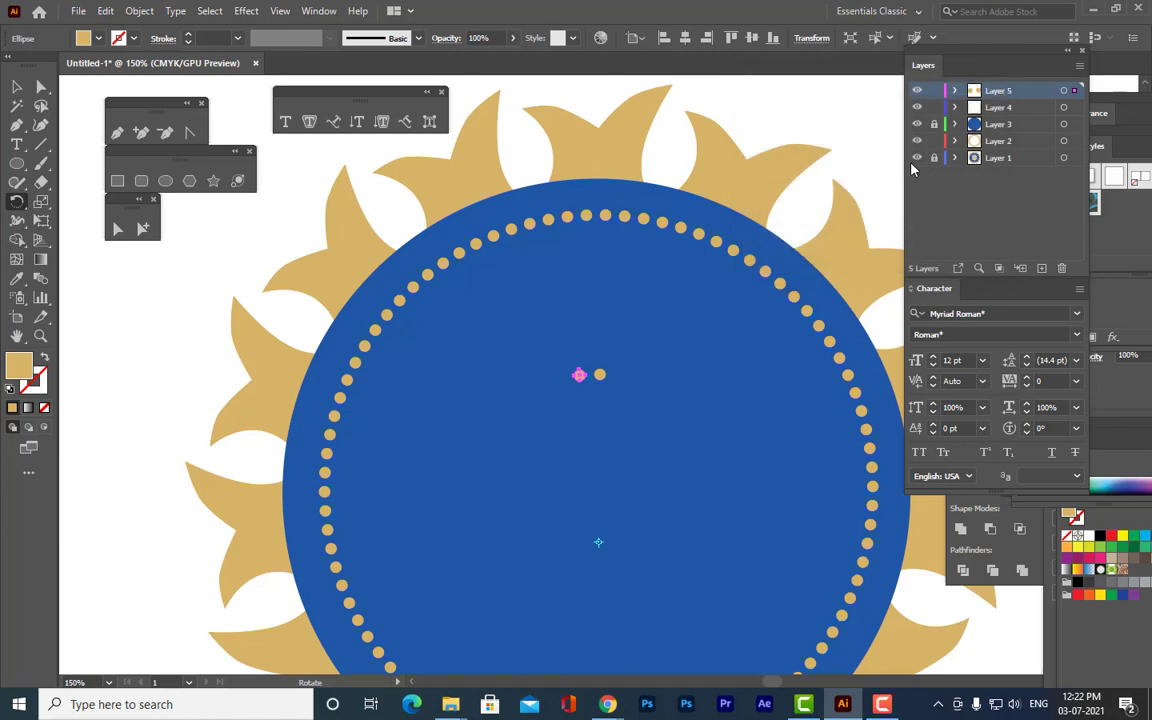
Repeat the 7° rotated copy around the lower centre point to build the inner dot ring.
key("ctrl+d")
key("ctrl+d")
key("ctrl+d")
key("ctrl+d")
key("ctrl+d")
key("ctrl+d")
key("ctrl+d")
key("ctrl+d")
key("ctrl+d")
key("ctrl+d")
key("ctrl+d")
key("ctrl+d")
key("ctrl+d")
key("ctrl+d")
key("ctrl+d")
key("ctrl+d")
key("ctrl+d")
key("ctrl+d")
key("ctrl+d")
key("ctrl+d")
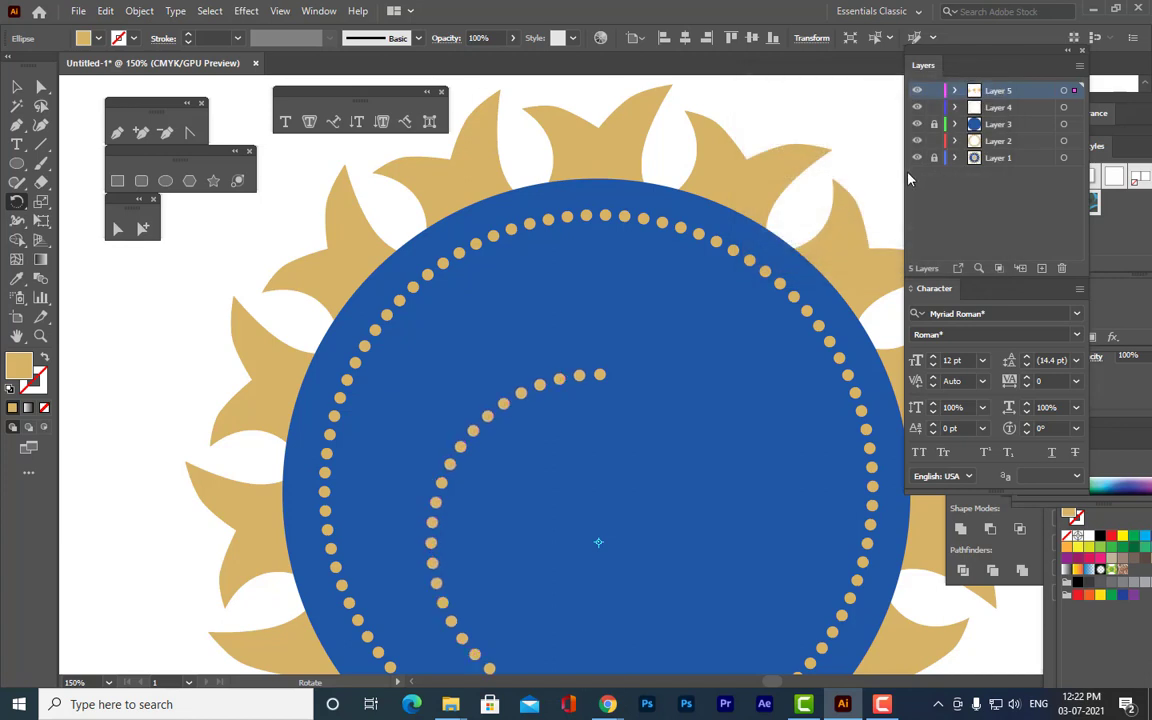
key("ctrl+d")
key("ctrl+d")
key("ctrl+d")
key("ctrl+d")
key("ctrl+d")
key("ctrl+d")
key("ctrl+d")
key("ctrl+d")
key("ctrl+d")
key("ctrl+d")
key("ctrl+d")
key("ctrl+d")
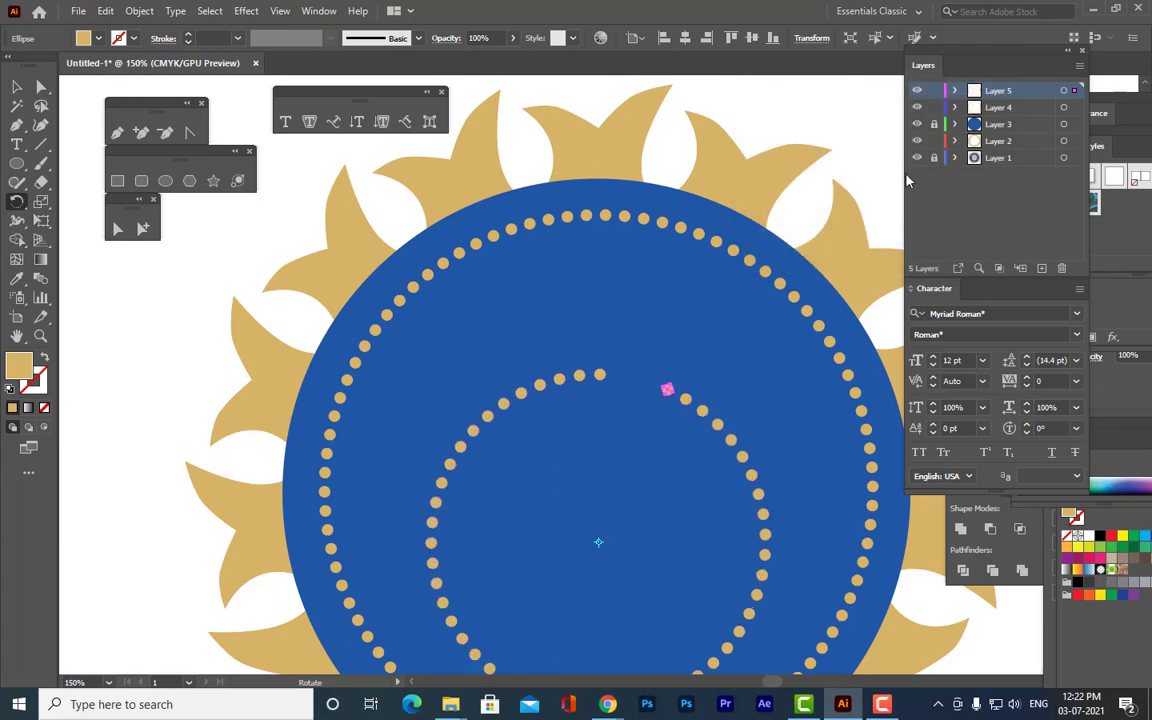
key("ctrl+d")
Undo all the 7° rotated copies, back to the single inner gold dot.
key("ctrl+z")
key("ctrl+z")
key("ctrl+z")
key("ctrl+z")
key("ctrl+z")
key("ctrl+z")
key("ctrl+z")
key("ctrl+z")
key("ctrl+z")
key("ctrl+z")
key("ctrl+z")
key("ctrl+z")
key("ctrl+z")
key("ctrl+z")
key("ctrl+z")
key("ctrl+z")
key("ctrl+z")
key("ctrl+z")
key("ctrl+z")
key("ctrl+z")
key("ctrl+z")
key("ctrl+z")
key("ctrl+z")
key("ctrl+z")
key("ctrl+z")
key("ctrl+z")
key("ctrl+z")
key("ctrl+z")
key("ctrl+z")
key("ctrl+z")
key("ctrl+z")
key("ctrl+z")
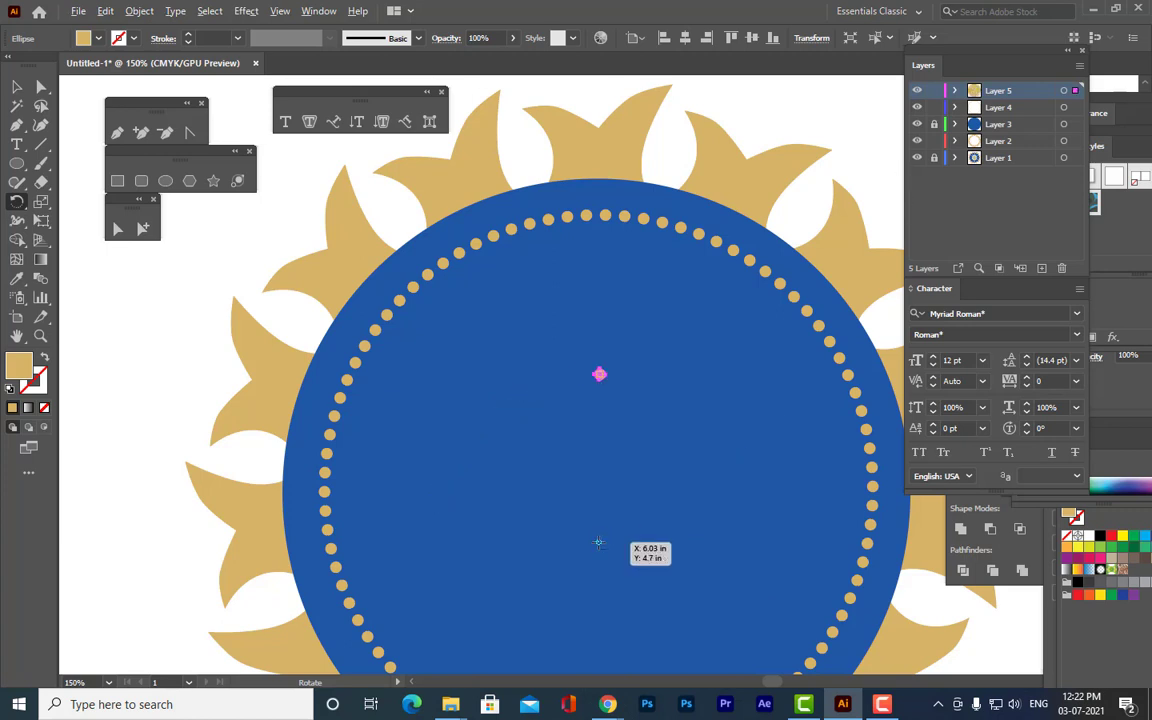
Create a rotated copy of the inner gold dot close beside it, about the lower centre point near the blue circle's middle.
left_click(598, 542, "alt")
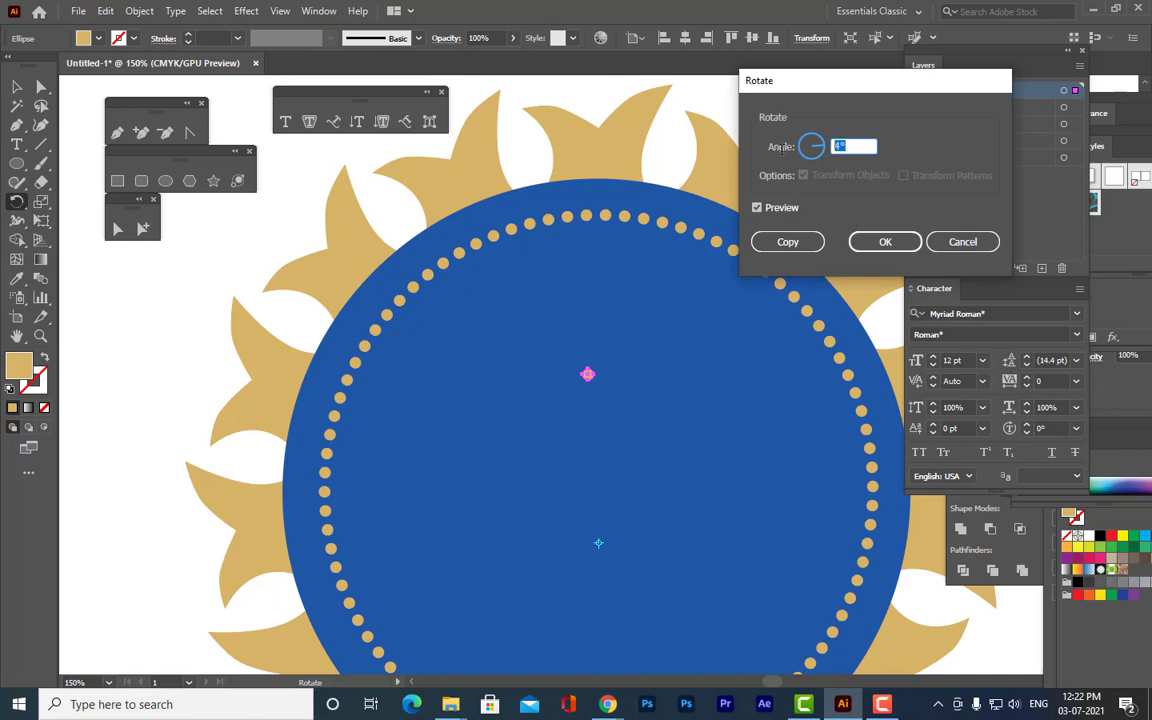
left_click(788, 241)
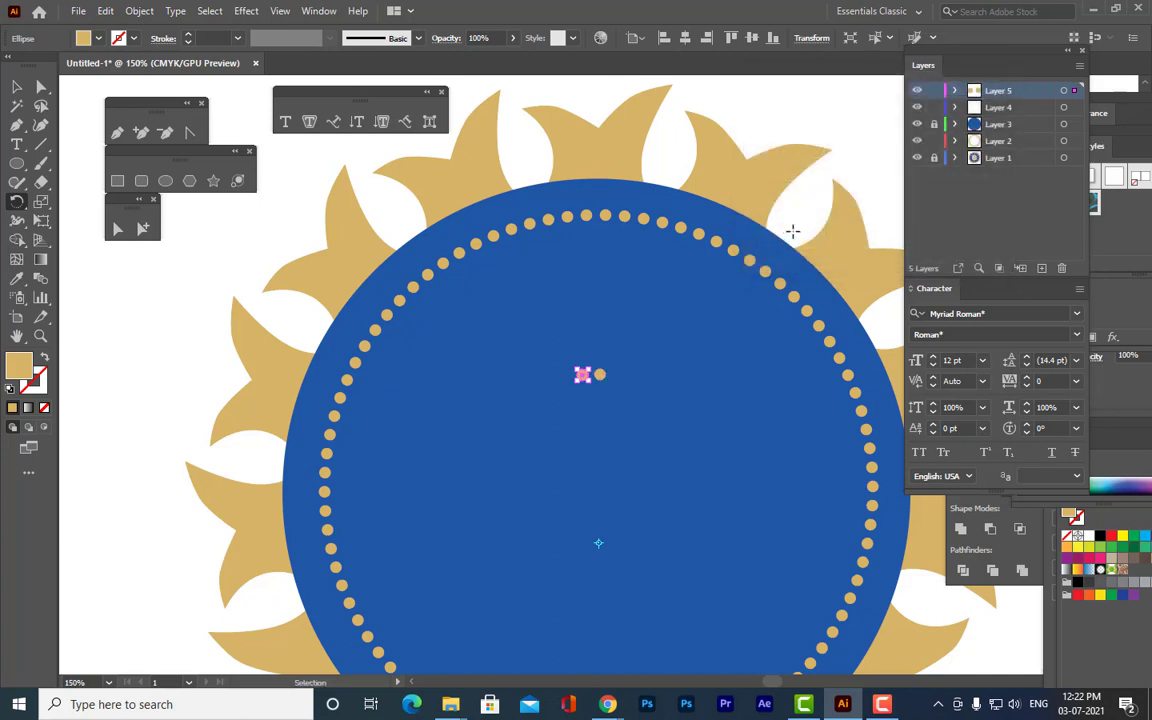
Repeat the rotated copy of the inner gold dot around the lower centre point until the inner dot ring is closed.
key("ctrl+d")
key("ctrl+d")
key("ctrl+d")
key("ctrl+d")
key("ctrl+d")
key("ctrl+d")
key("ctrl+d")
key("ctrl+d")
key("ctrl+d")
key("ctrl+d")
key("ctrl+d")
key("ctrl+d")
key("ctrl+d")
key("ctrl+d")
key("ctrl+d")
key("ctrl+d")
key("ctrl+d")
key("ctrl+d")
key("ctrl+d")
key("ctrl+d")
key("ctrl+d")
key("ctrl+d")
key("ctrl+d")
key("ctrl+d")
key("ctrl+d")
key("ctrl+d")
key("ctrl+d")
key("ctrl+d")
key("ctrl+d")
key("ctrl+d")
key("ctrl+d")
key("ctrl+d")
key("ctrl+d")
key("ctrl+d")
key("ctrl+d")
key("ctrl+d")
key("ctrl+d")
key("ctrl+d")
key("ctrl+d")
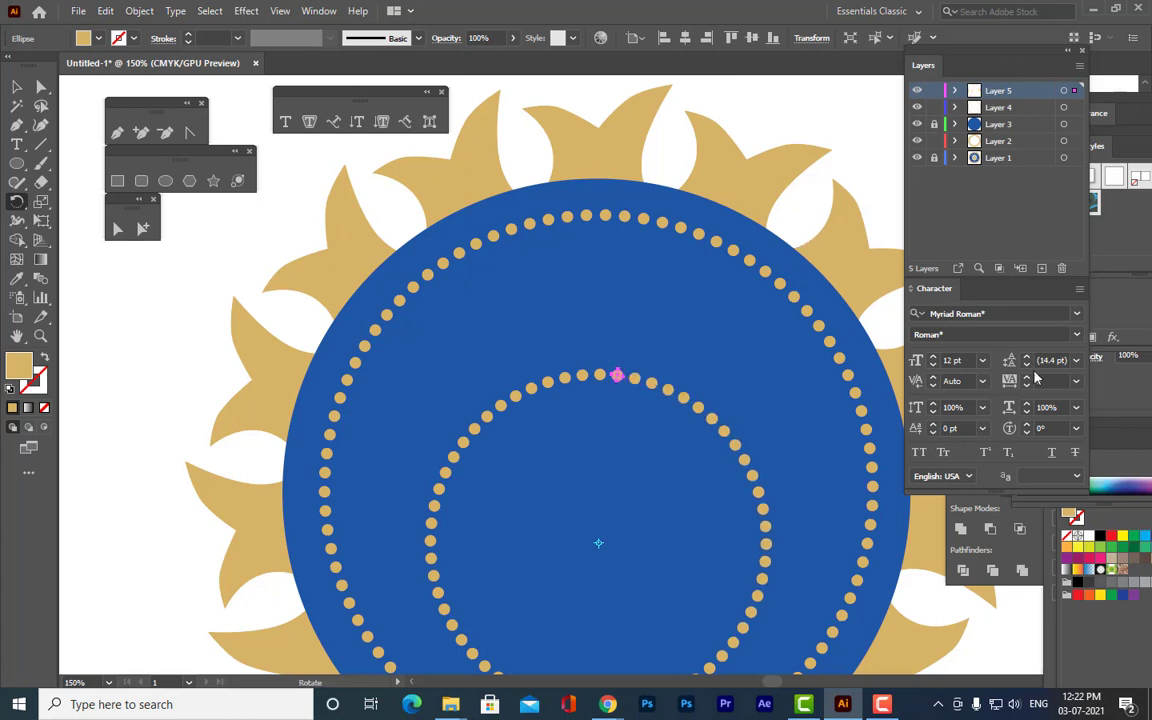
Select all dots of the inner ring on Layer 5 and nudge them up and slightly left to centre them in the outer dot ring.
left_click(15, 84)
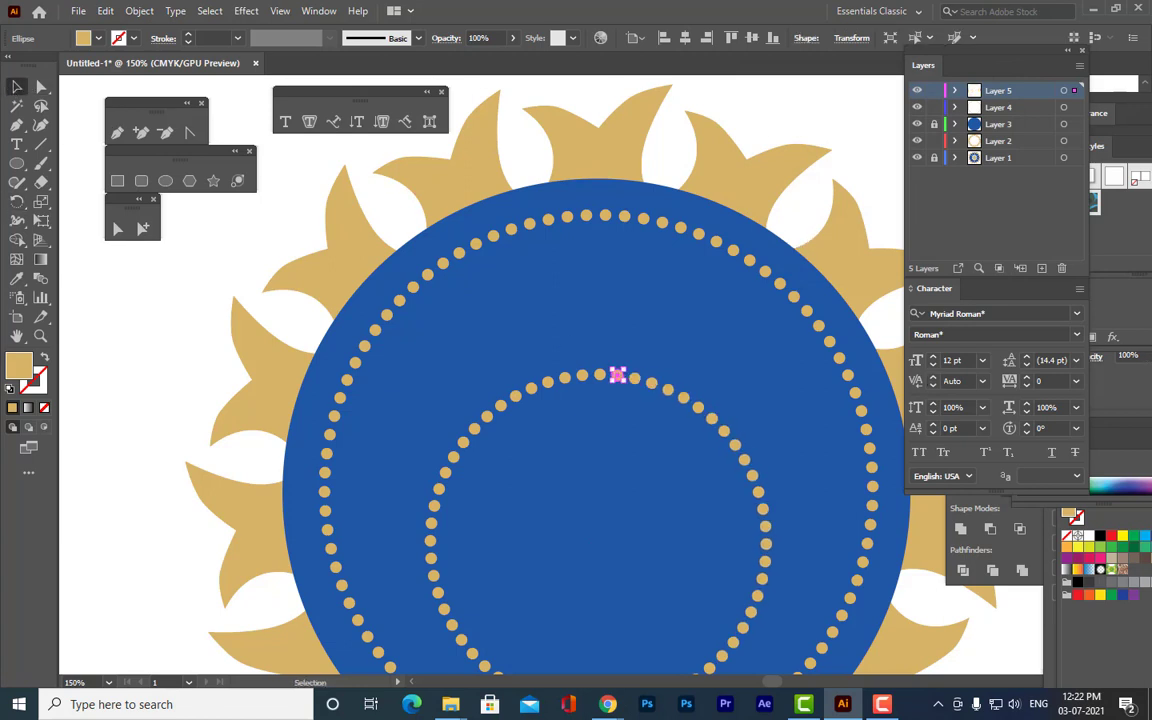
left_click(1063, 91)
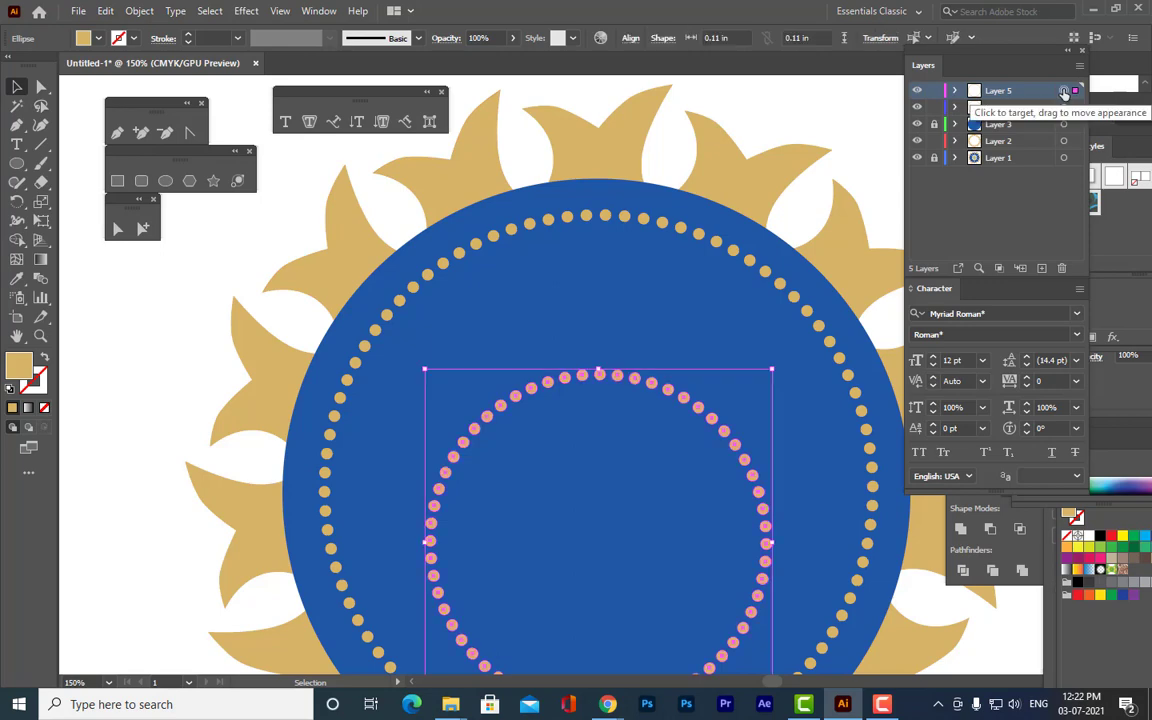
key("ctrl+minus")
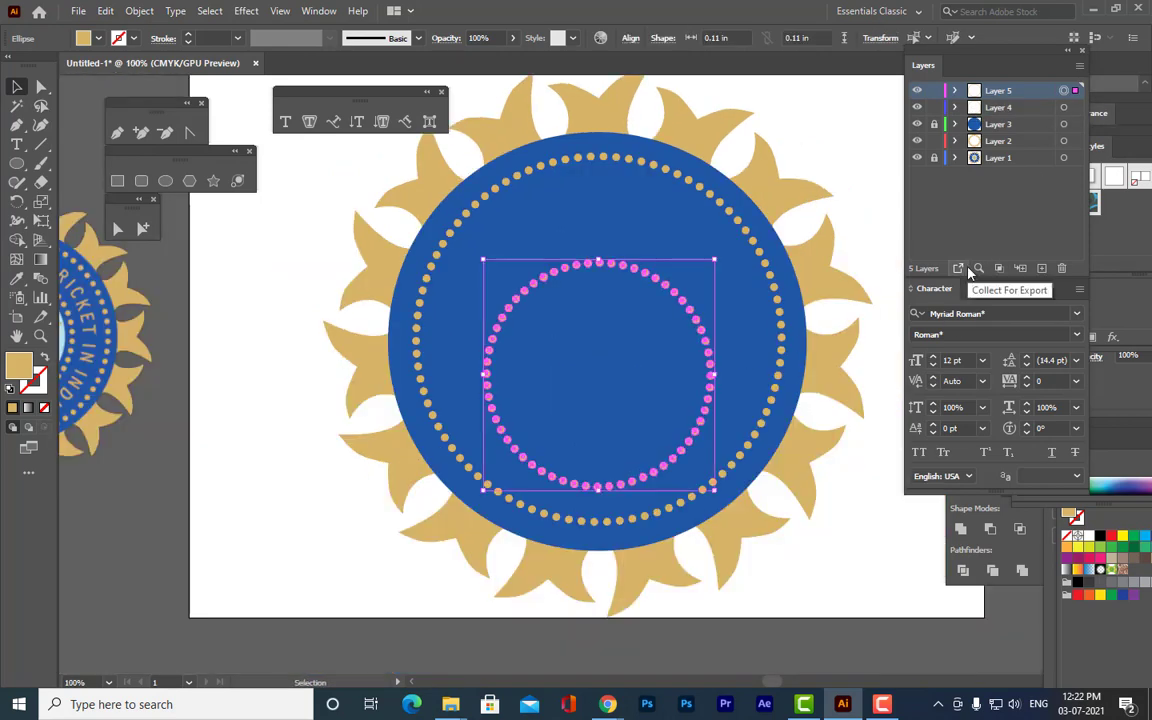
key("Up")
key("Up")
key("Up")
key("Up")
key("Up")
key("Up")
key("Up")
key("Up")
key("Up")
key("Up")
key("Up")
key("Up")
key("Up")
key("Up")
key("Up")
key("Up")
key("Up")
key("Up")
key("Up")
key("Up")
key("Up")
key("Up")
key("Up")
key("Up")
key("Up")
key("Up")
key("Up")
key("Up")
key("Up")
key("Up")
key("Up")
key("Up")
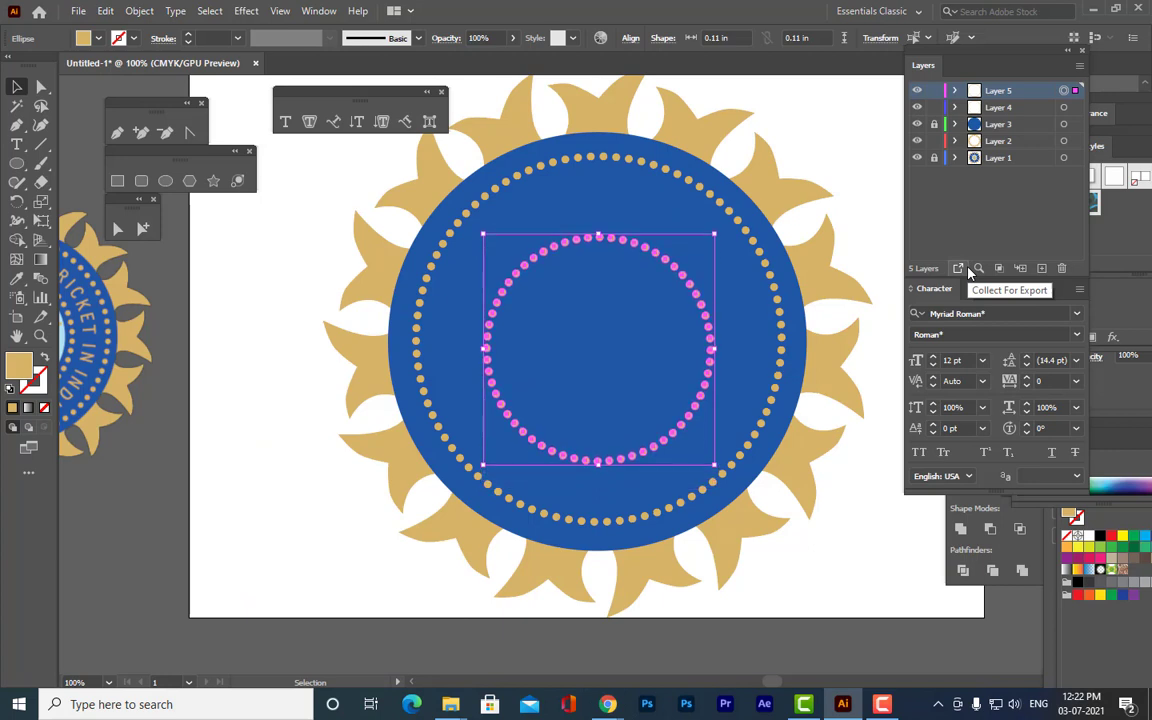
key("Up")
key("Up")
key("Up")
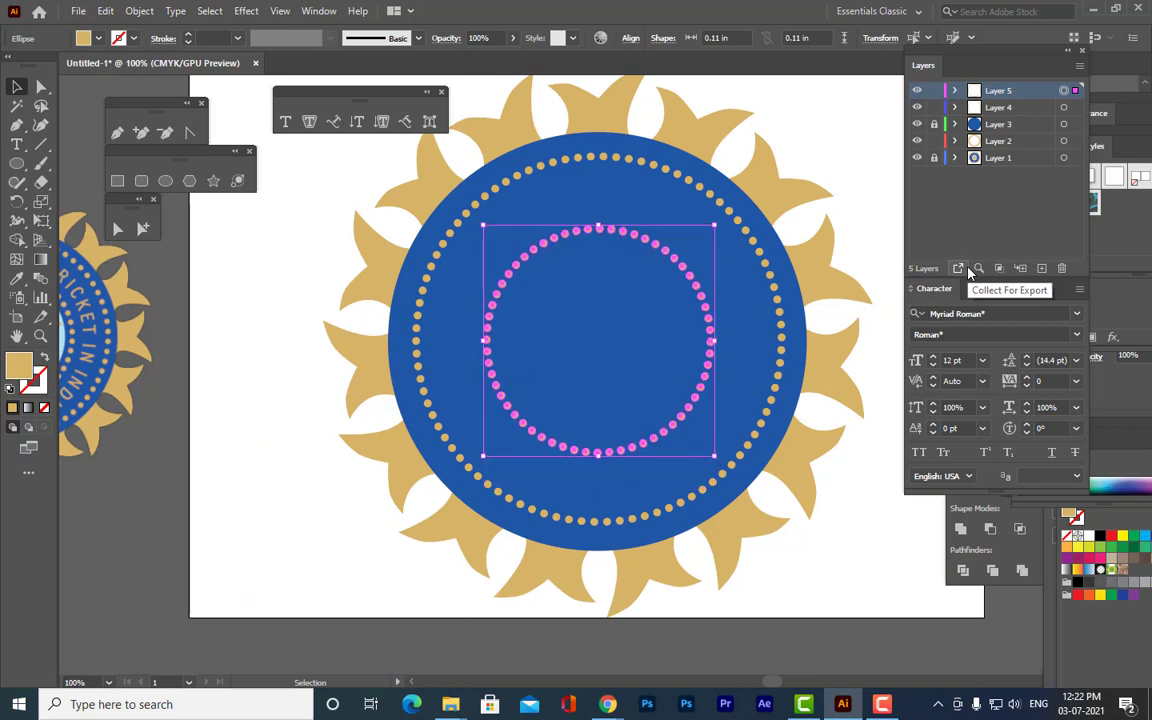
key("Up")
key("Up")
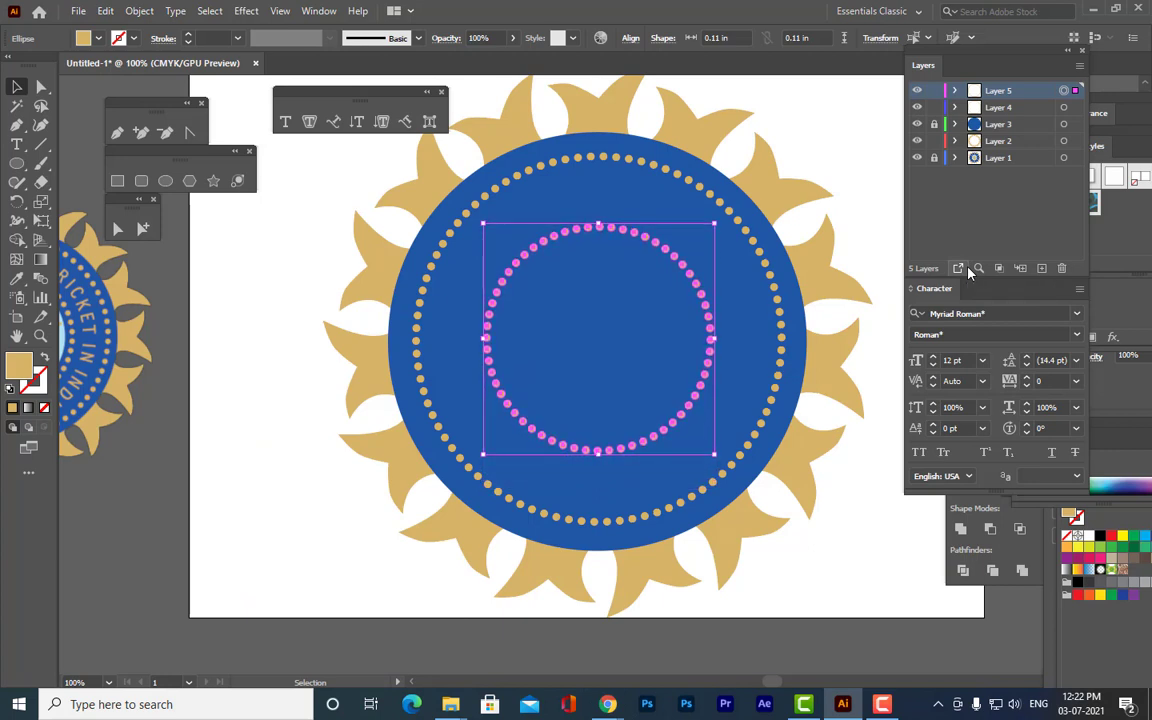
key("Down")
key("Down")
key("Down")
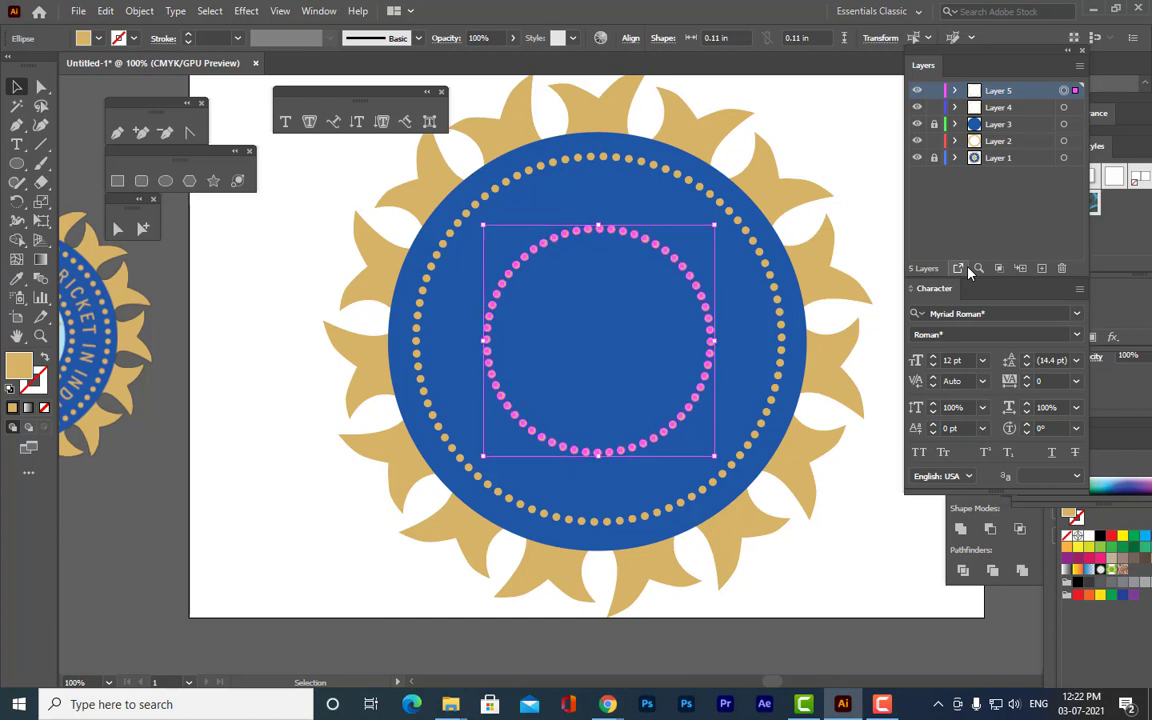
key("Up")
key("Up")
key("Up")
key("Up")
key("Up")
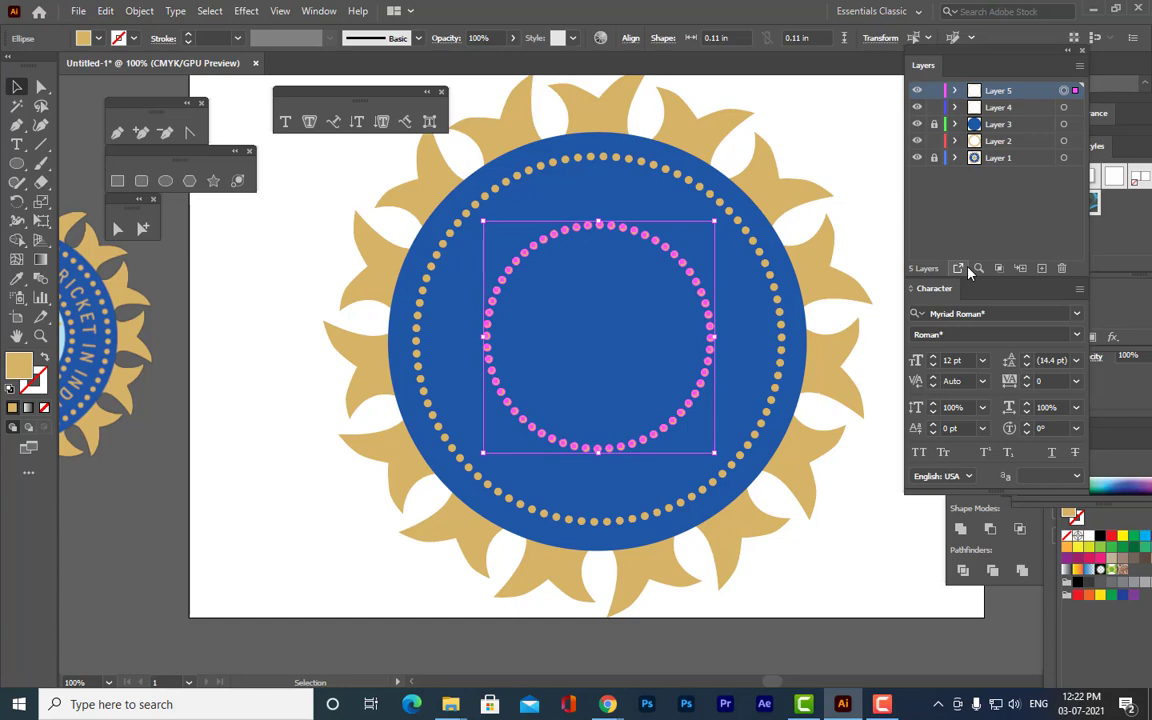
key("Left")
key("Left")
key("Left")
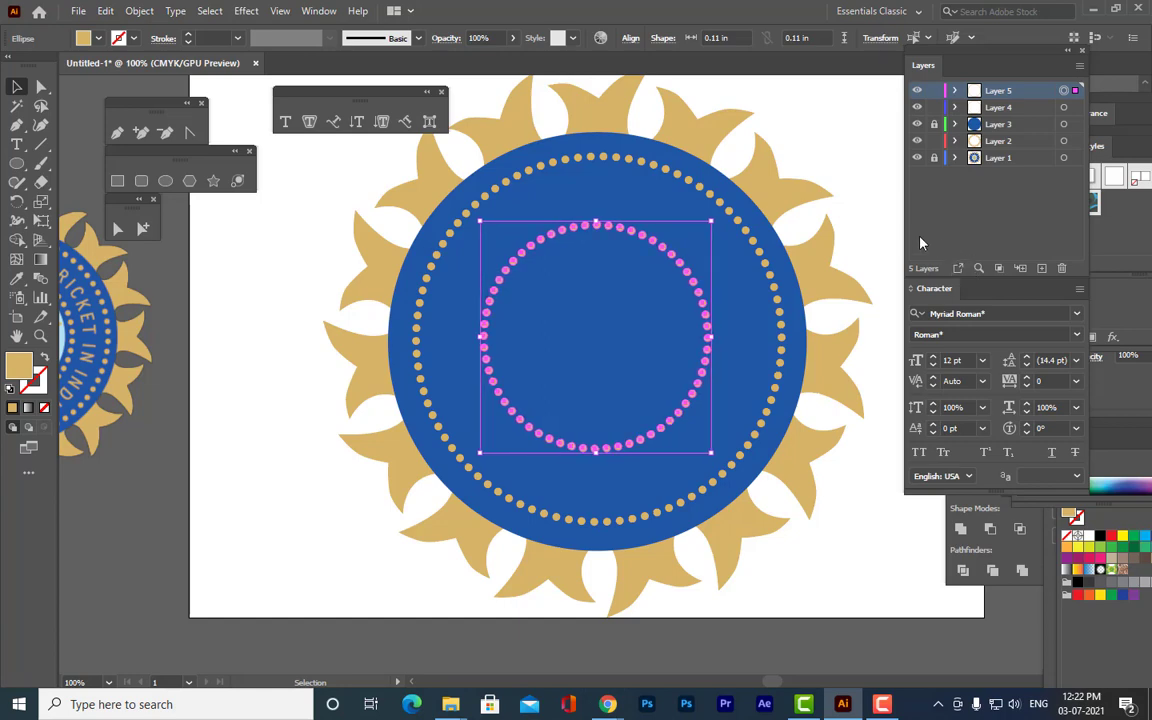
left_click(864, 134)
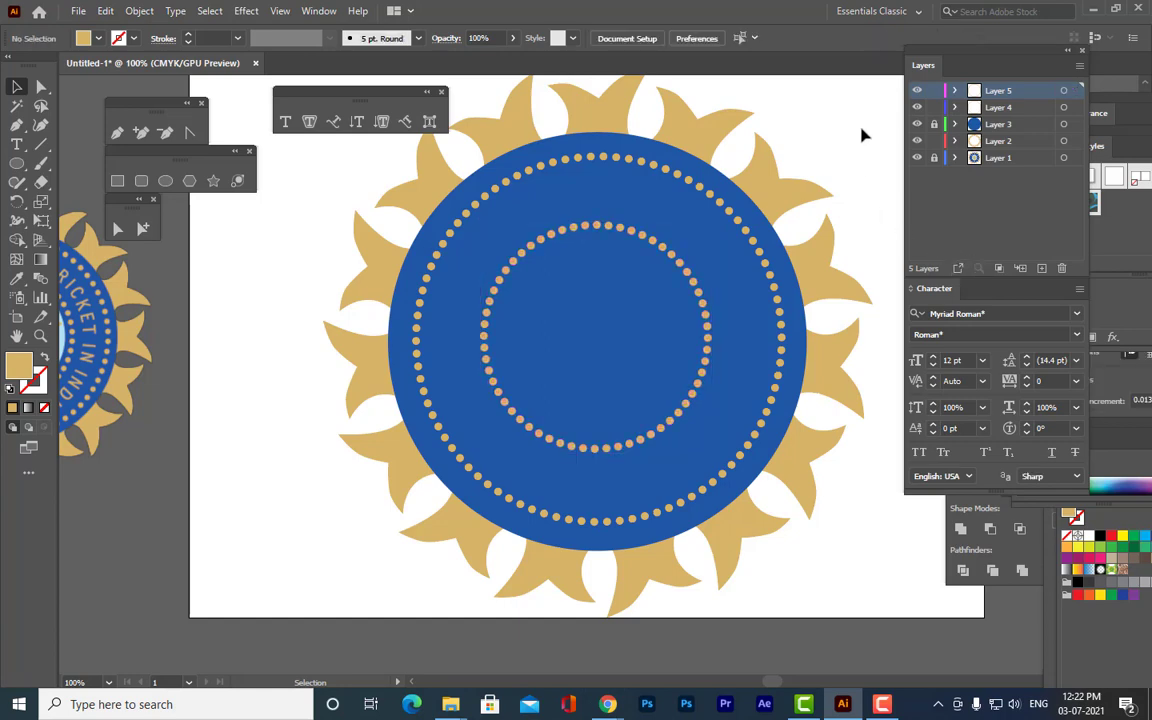
Add a new layer above Layer 5 and draw a large gold circle on it, about as wide as the blue circle.
key("ctrl+minus")
key("ctrl+minus")
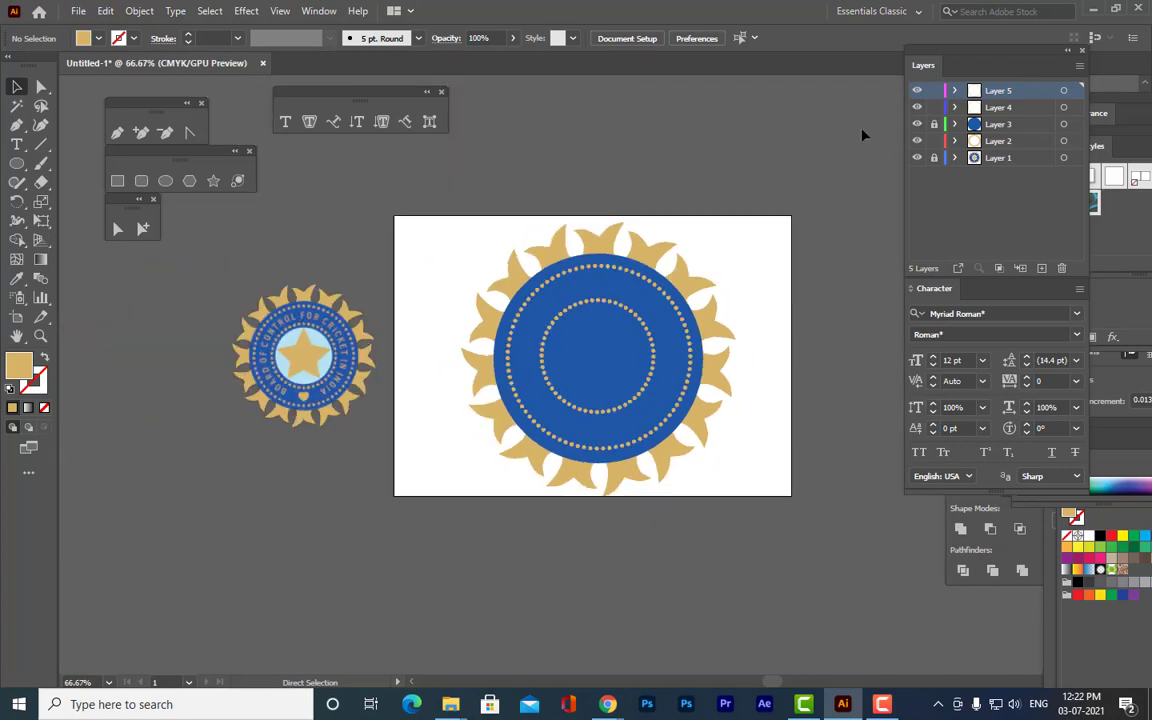
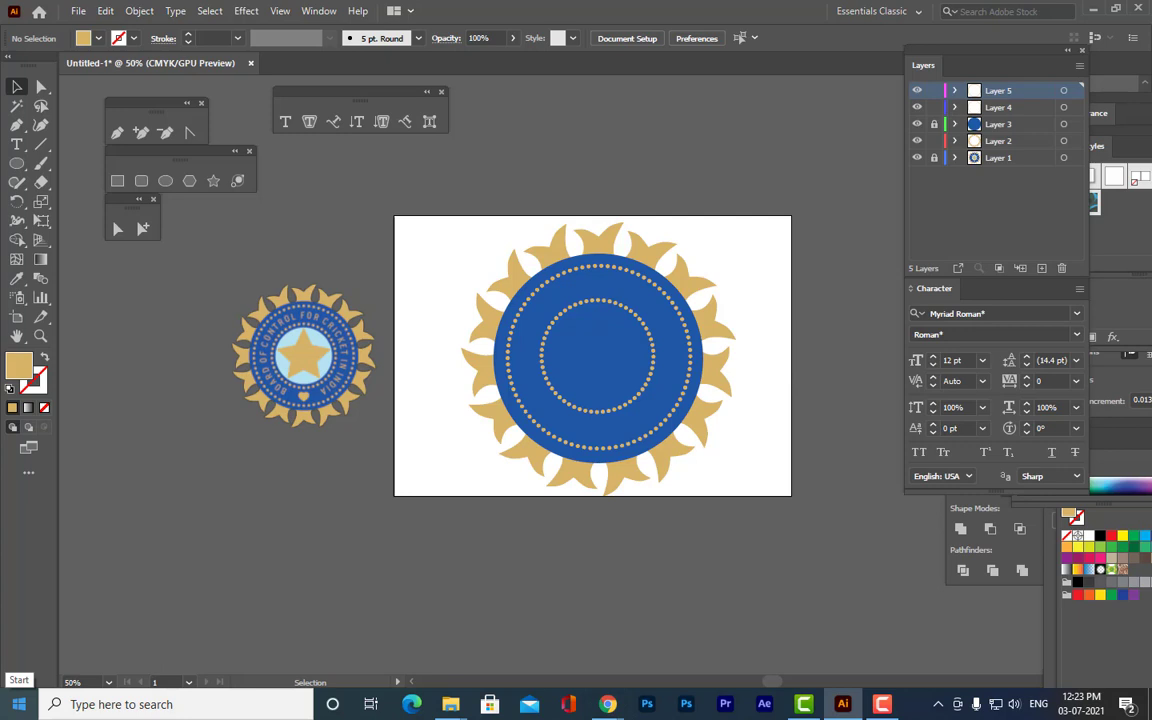
key("ctrl+equal")
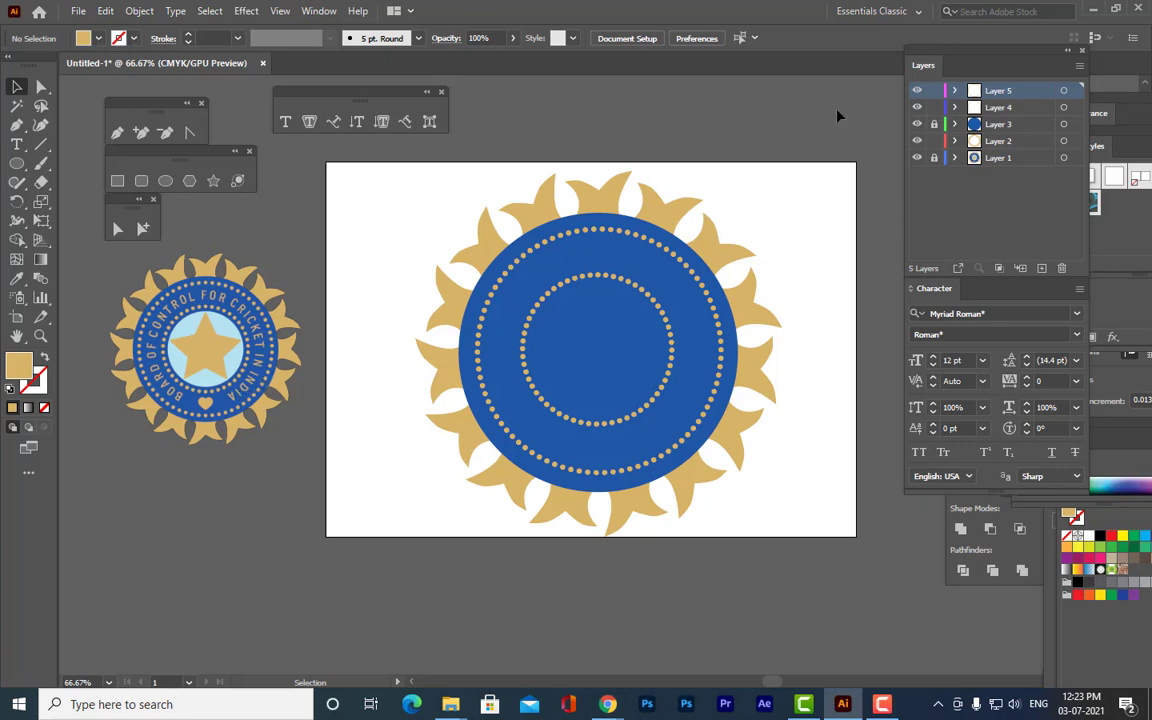
left_click(1041, 269)
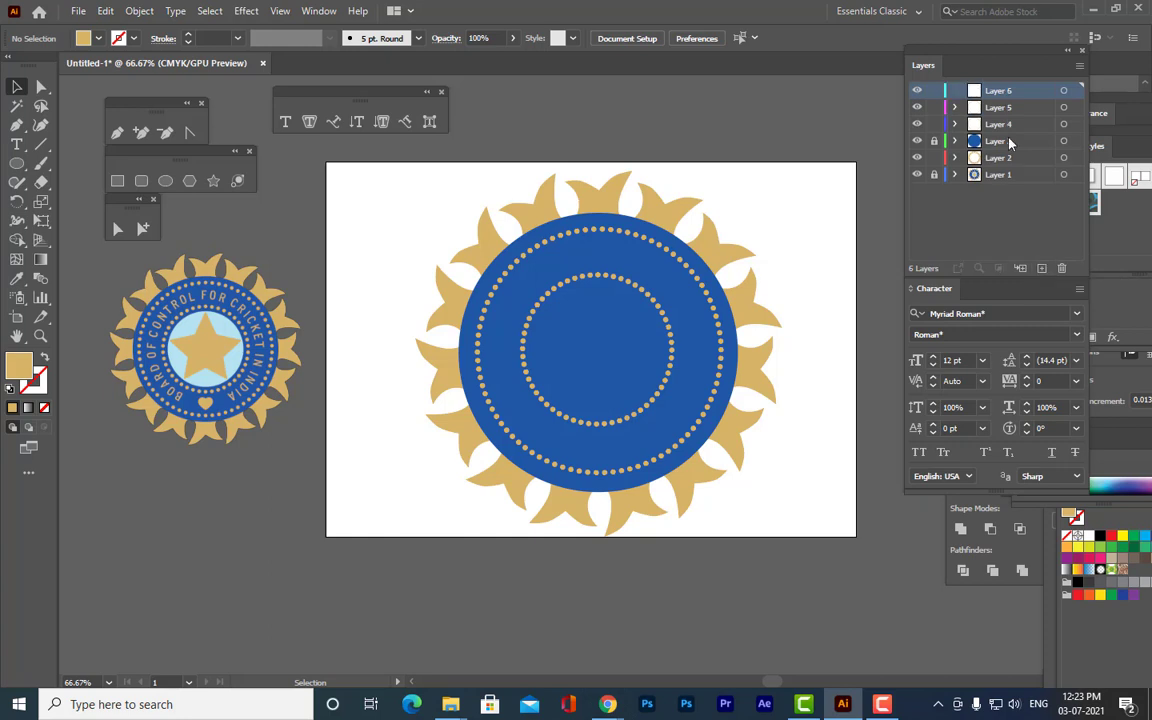
left_click_drag(924, 50, 966, 52)
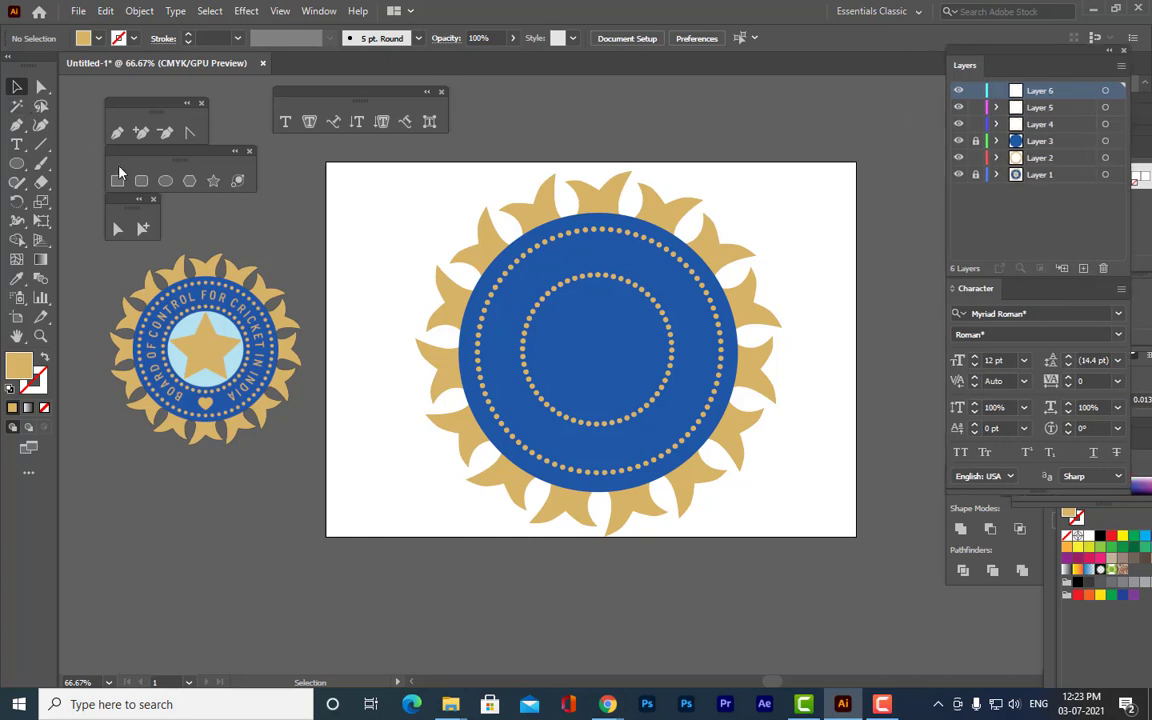
left_click(17, 164)
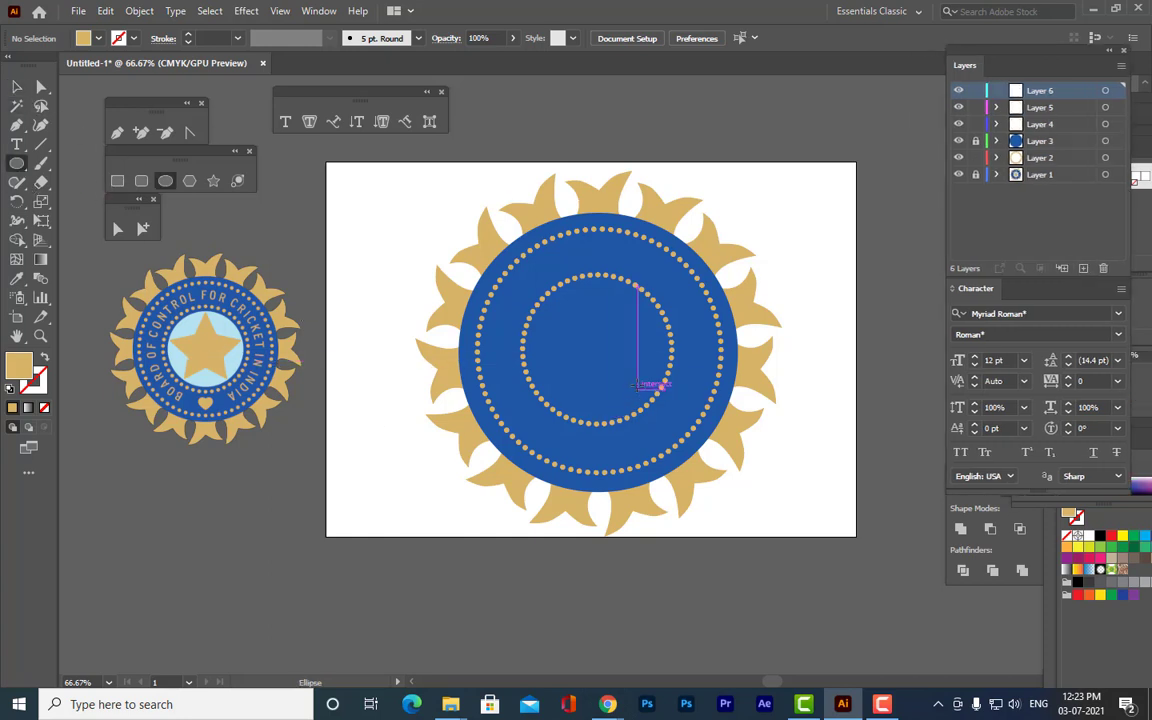
mouse_move(580, 342)
left_mouse_down()
mouse_move(748, 494)
mouse_move(851, 567)
left_mouse_up()
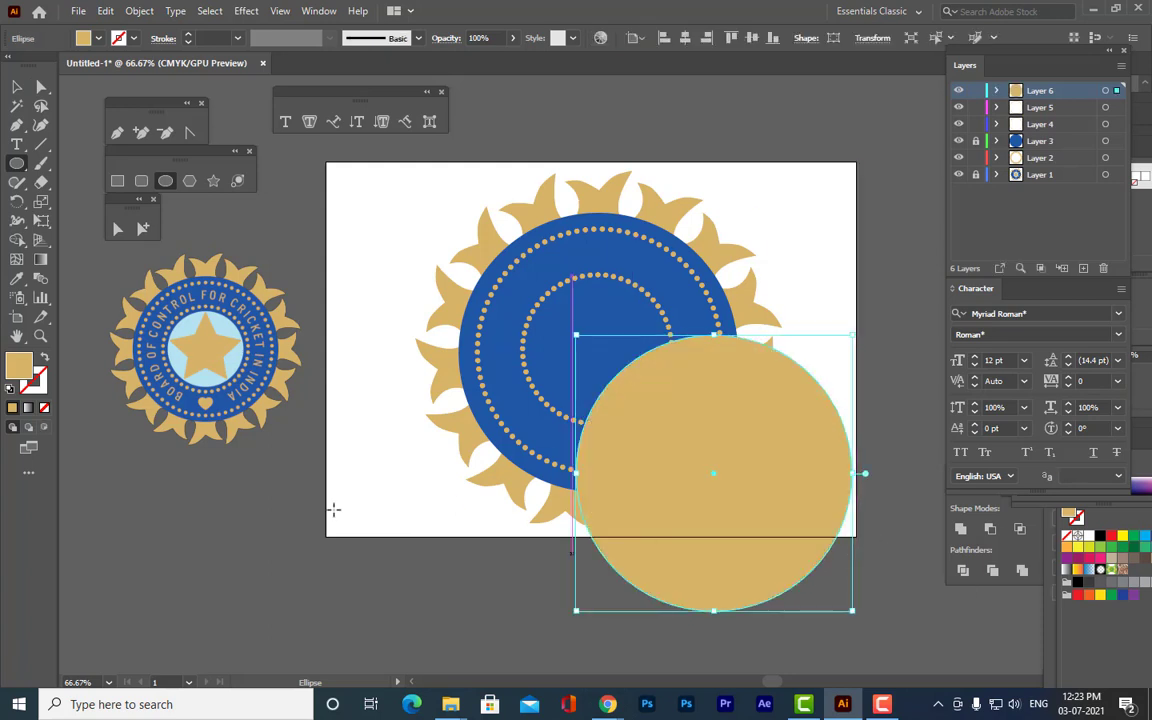
Give the large circle a solid gold 1 pt stroke and remove its fill.
left_click(35, 392)
left_click(11, 409)
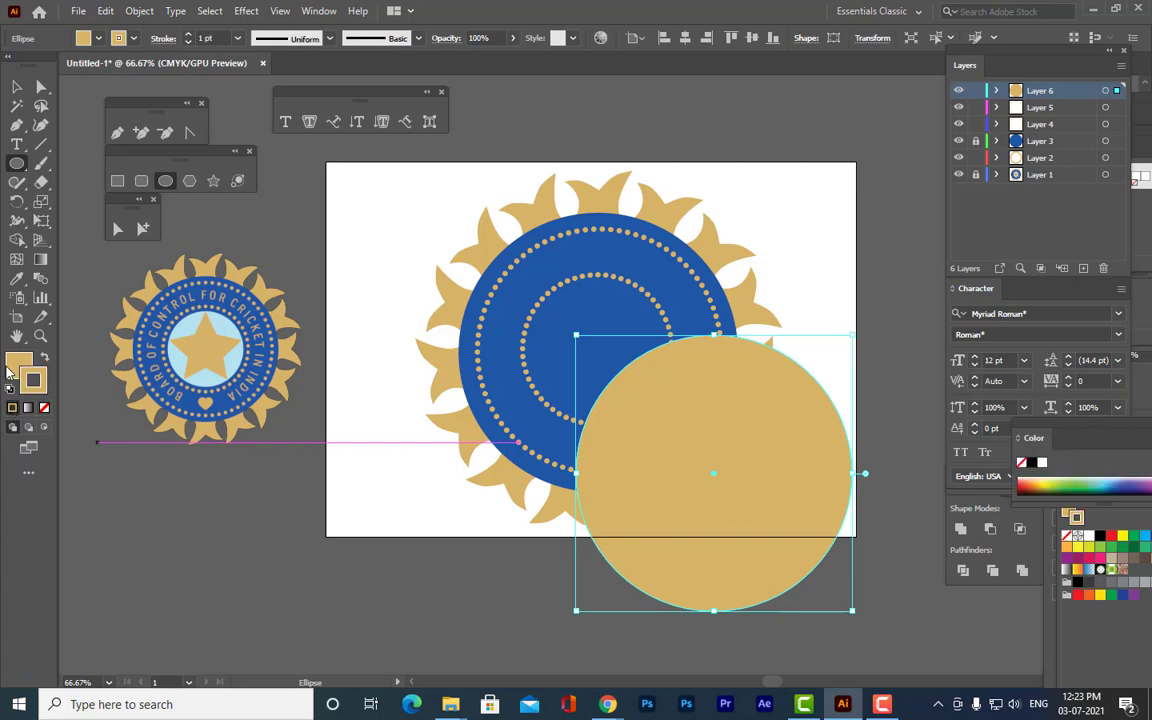
left_click(13, 369)
left_click(44, 408)
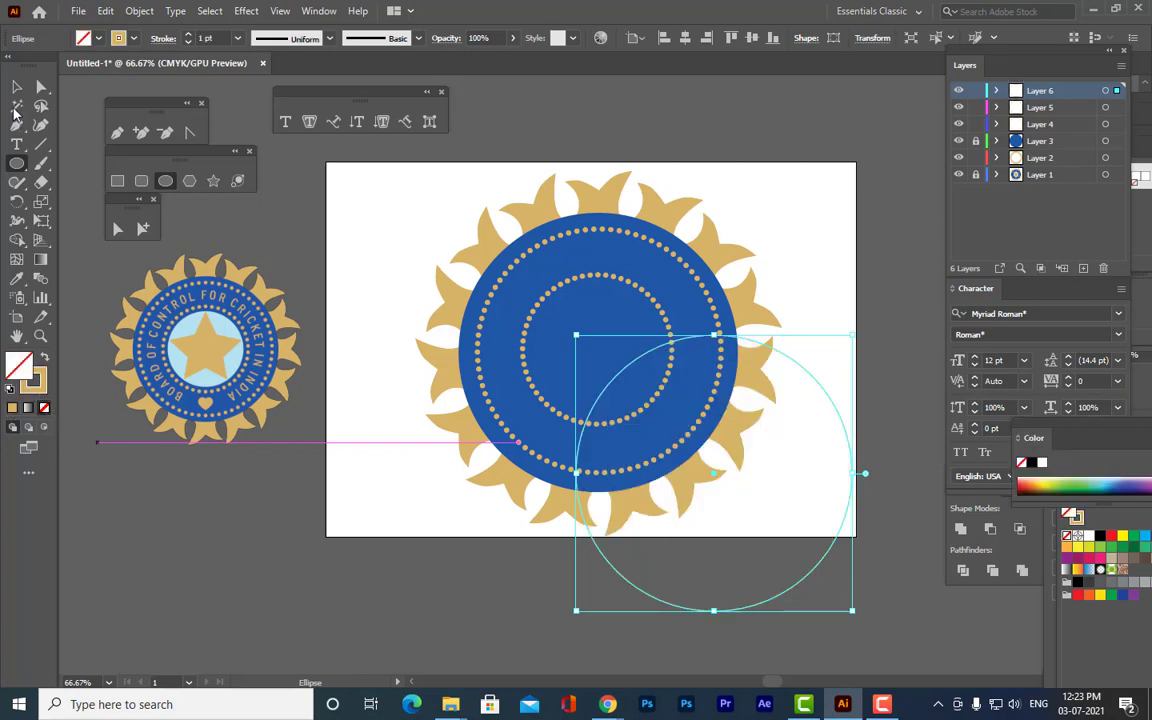
Centre the circle outline on the blue circle and scale it down to sit between the two dot rings.
left_click(17, 88)
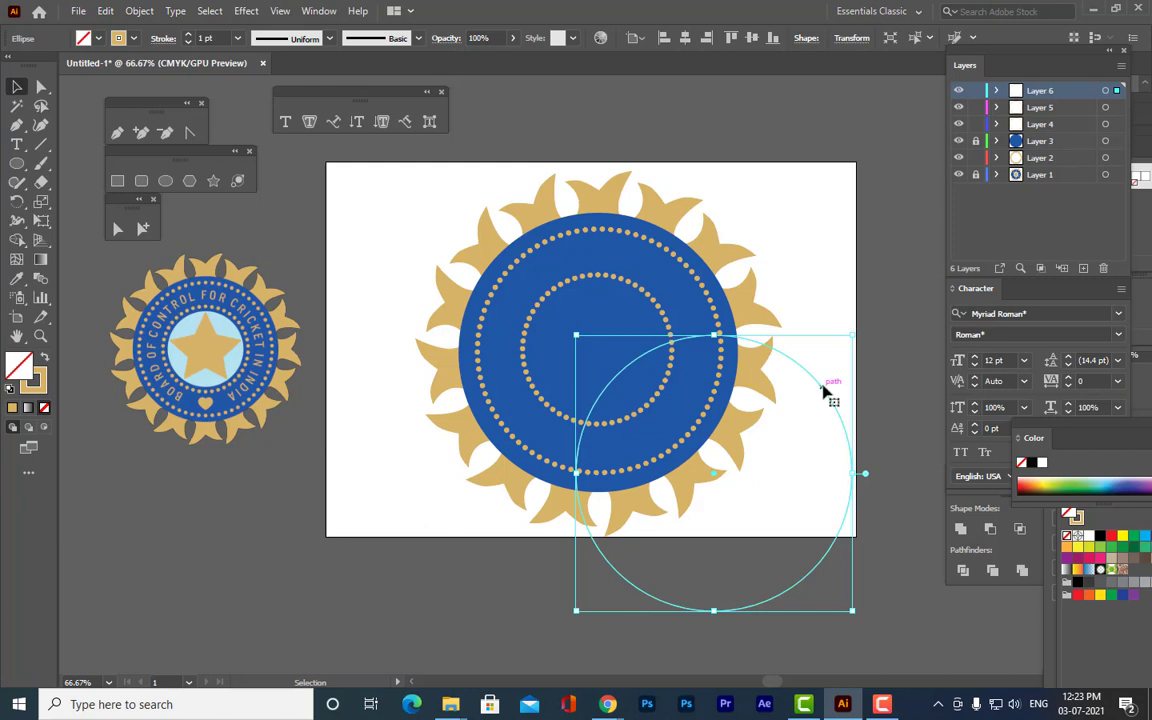
left_click_drag(825, 393, 708, 268)
key("Up")
key("Up")
key("Up")
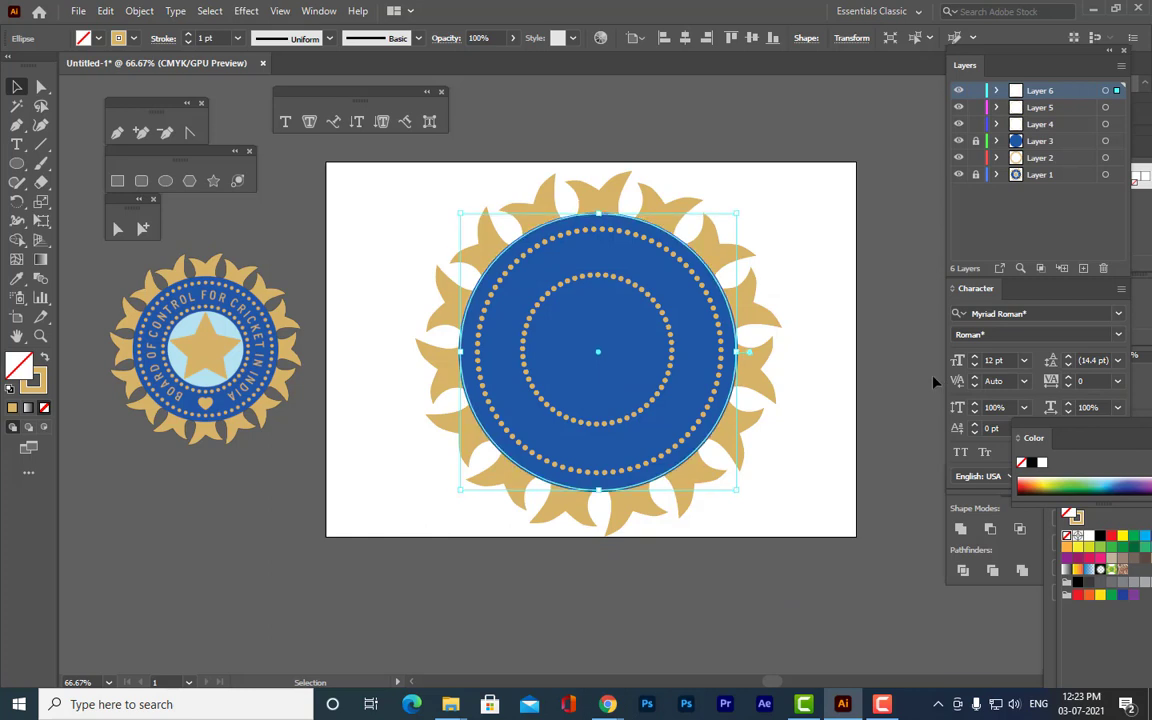
key("Down")
left_click_drag(736, 213, 703, 240)
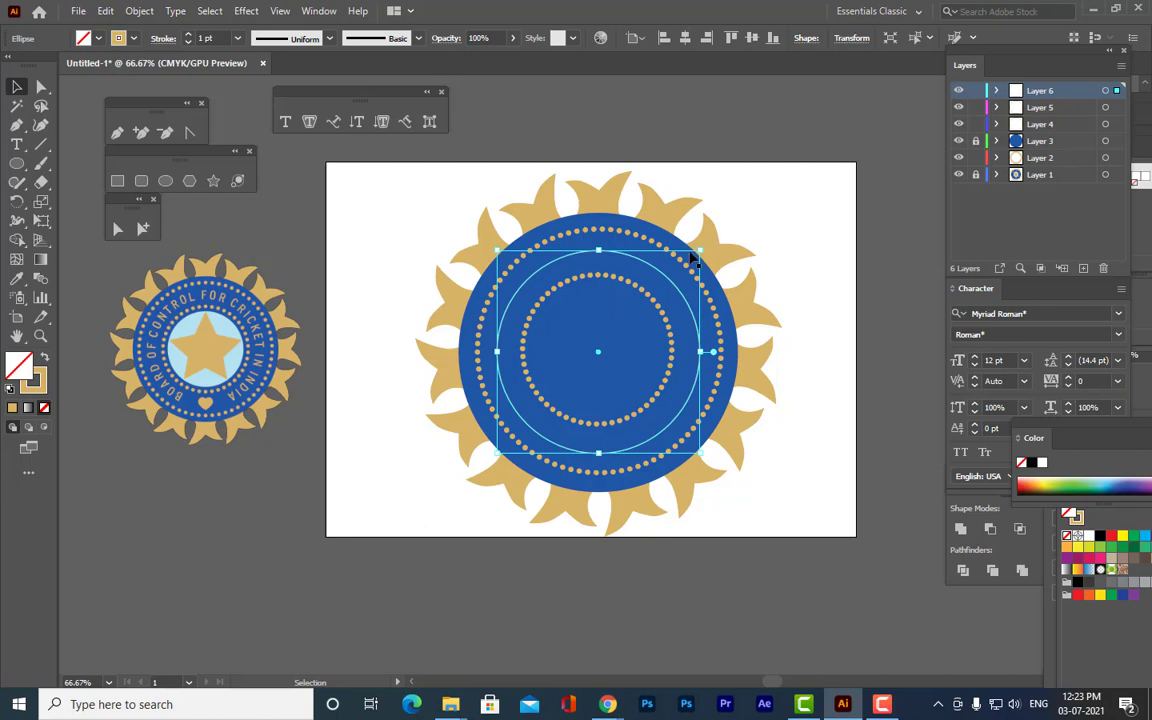
left_click_drag(701, 248, 694, 252)
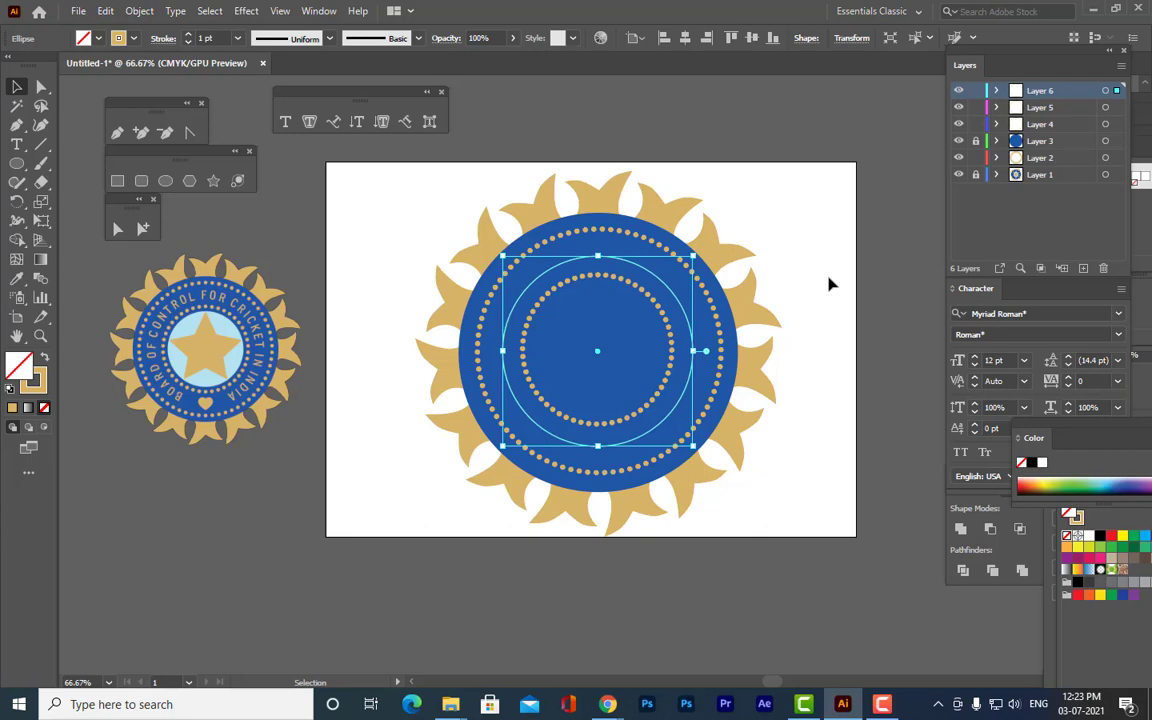
Switch to the browser to check the WhatsApp group chat and the Meet tab, and return to Illustrator.
mouse_move(607, 700)
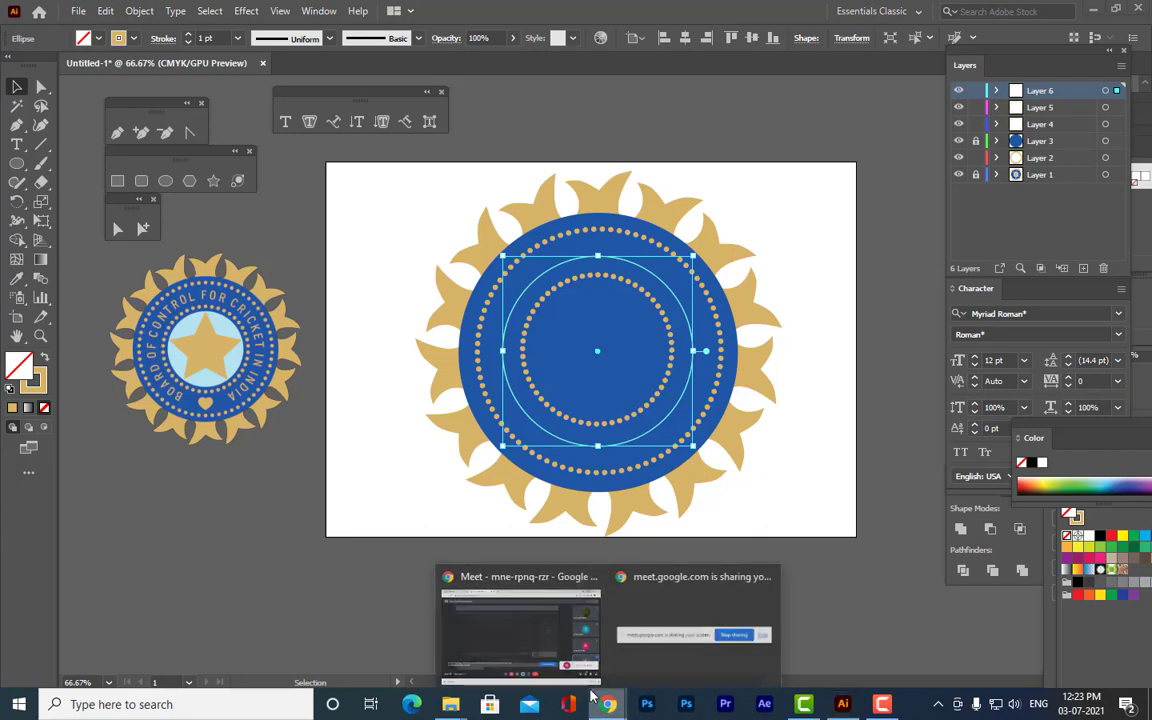
left_click(515, 662)
left_click(52, 8)
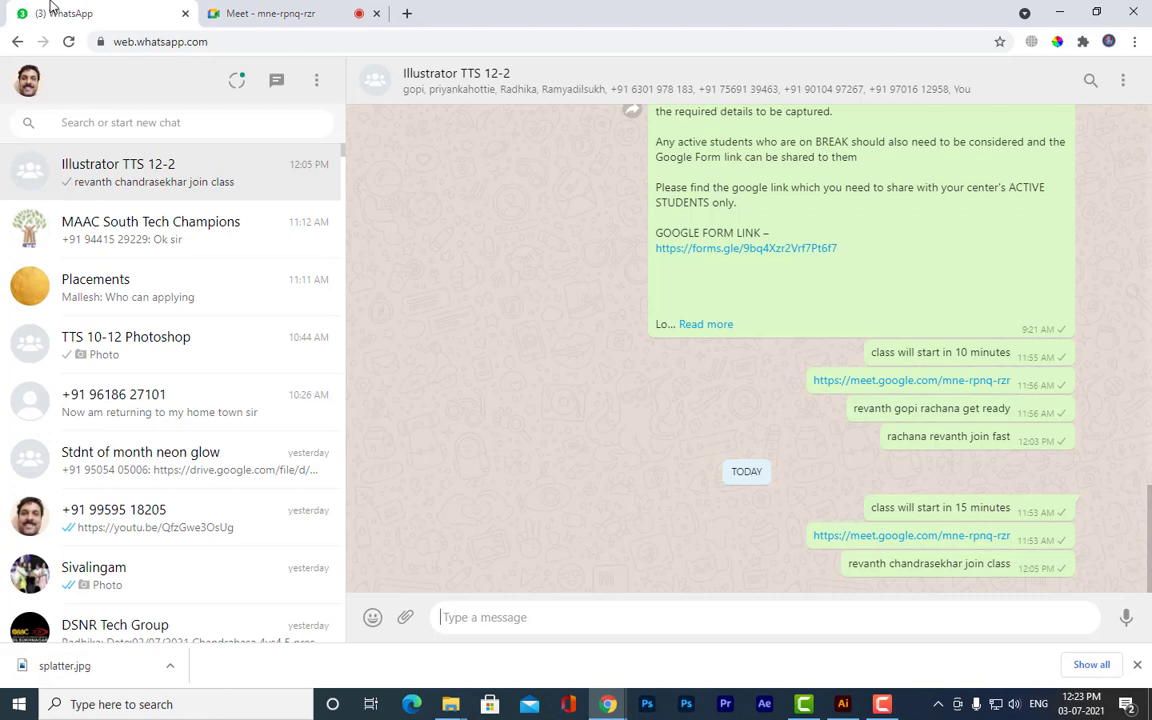
left_click(300, 10)
left_click(1062, 10)
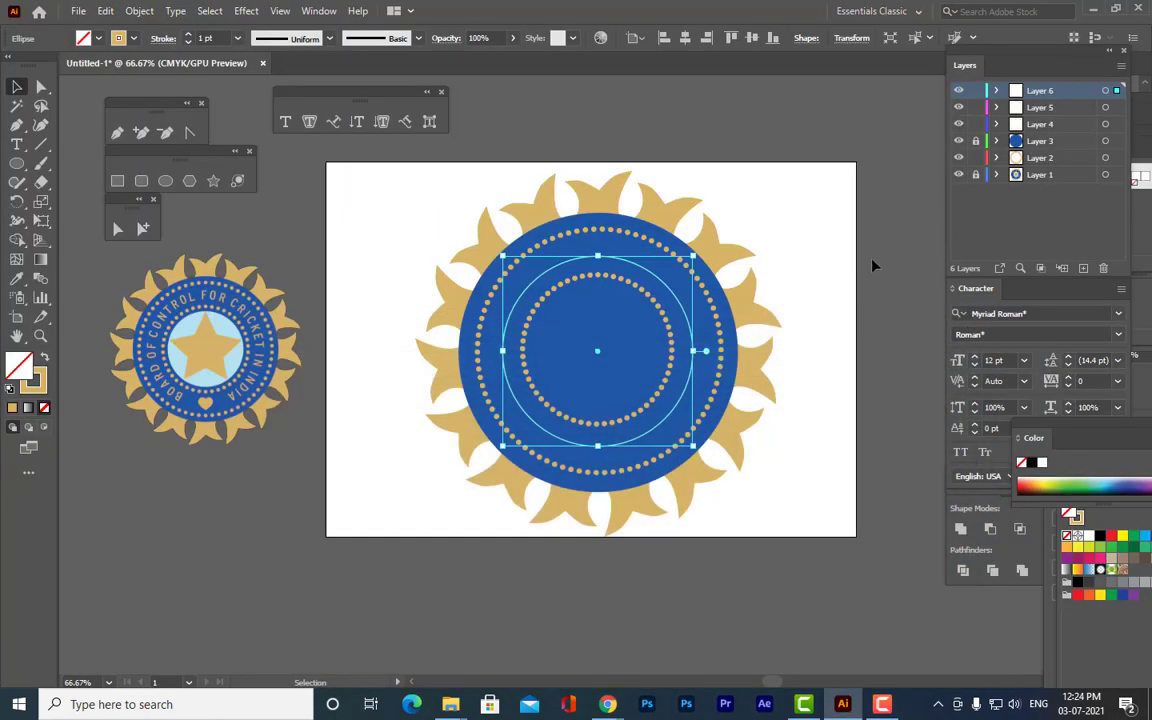
Fine-tune the thin circle outline's position and enlarge it slightly so it runs midway between the two dot rings.
left_click(690, 346)
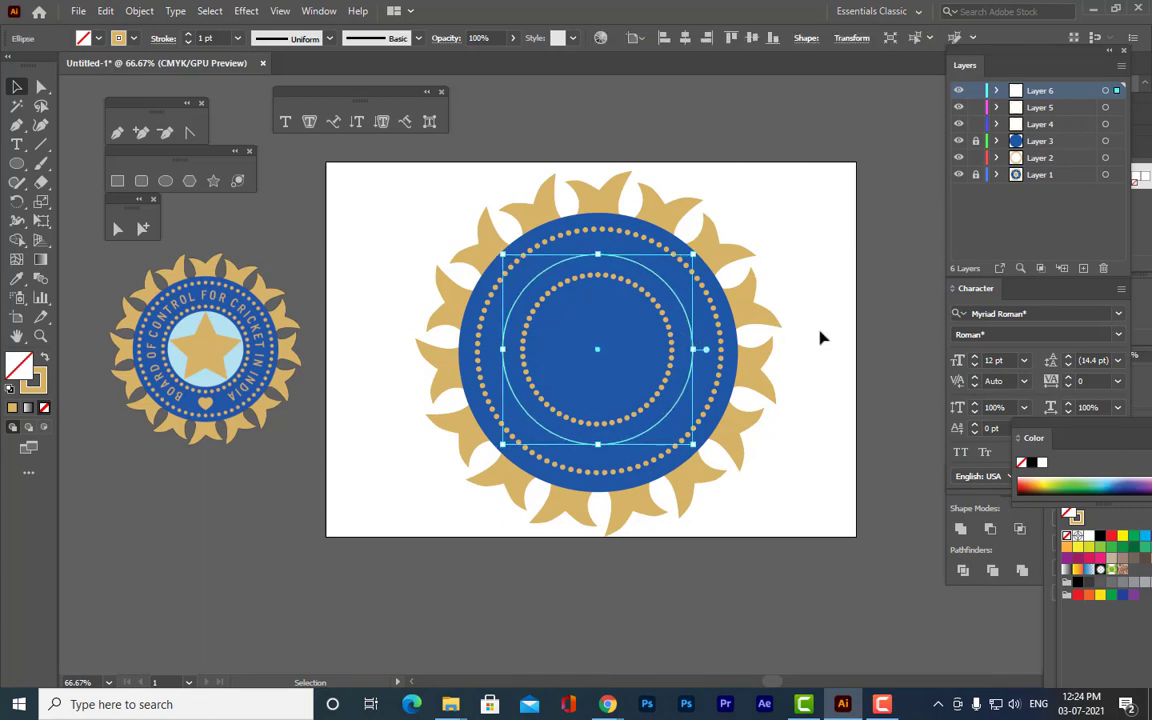
key("Down")
key("Down")
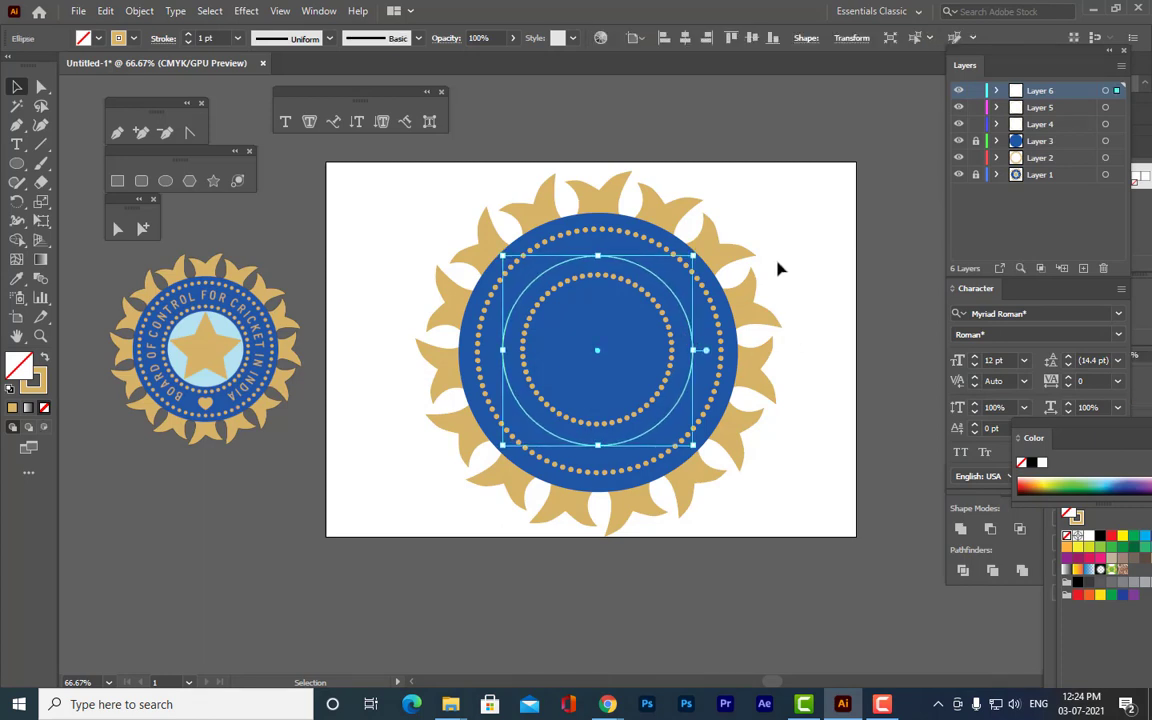
key("ctrl+plus")
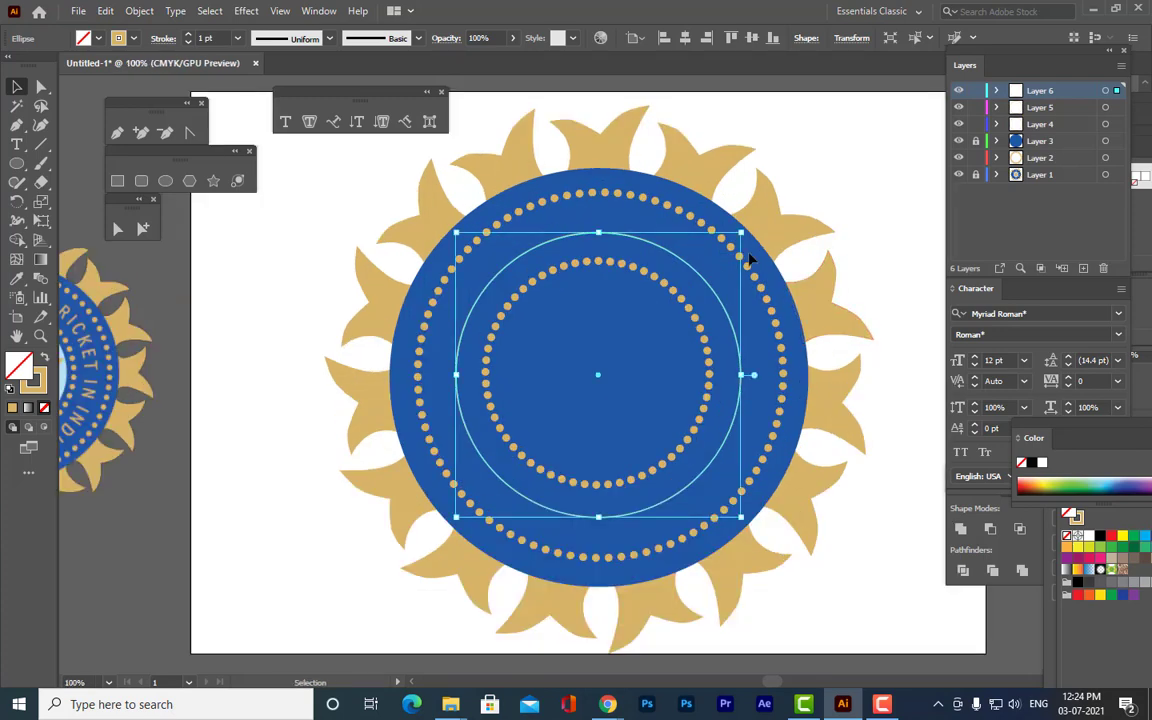
left_click_drag(741, 231, 746, 229)
left_click(872, 180)
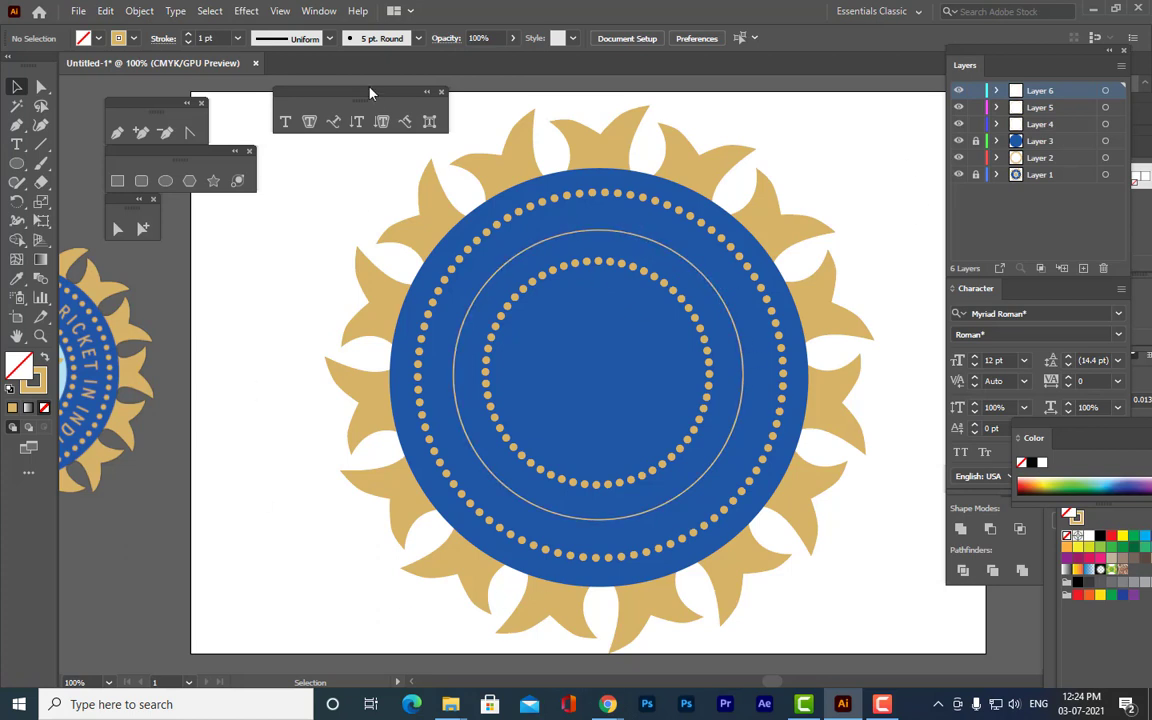
Start path type on the thin circle in Arial Narrow Bold and replace the placeholder with "BOARD OF CONTROL FOR CRICKET IN INDIA".
key("ctrl+minus")
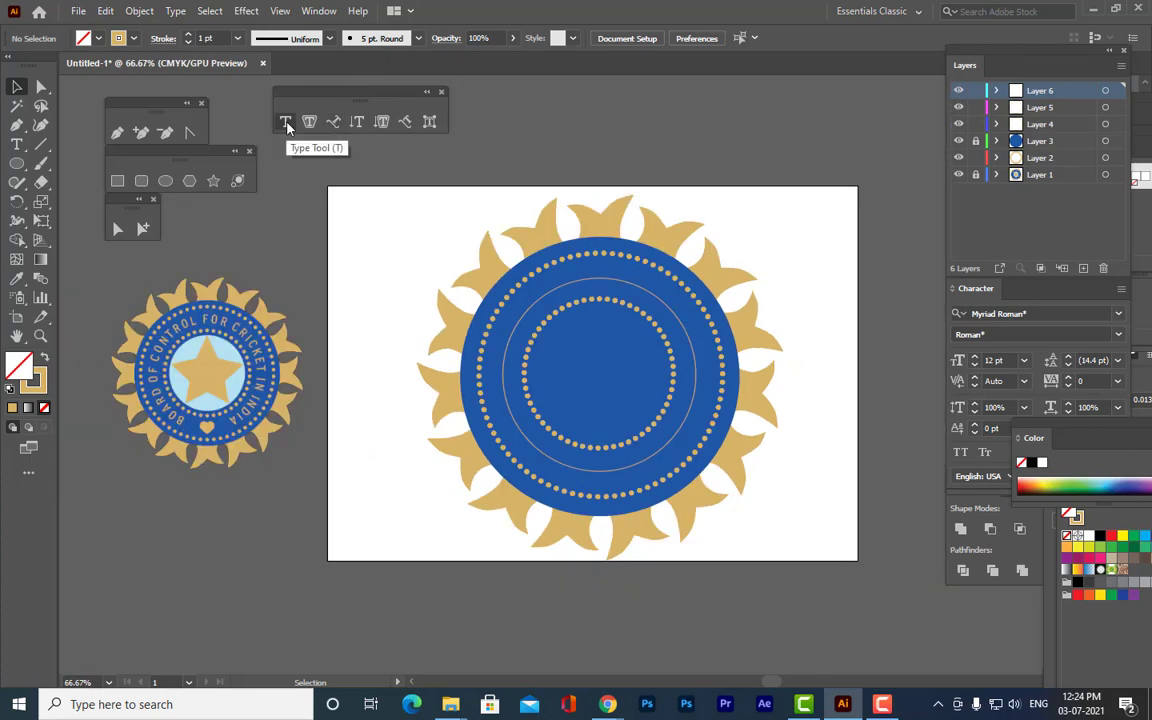
left_click(337, 129)
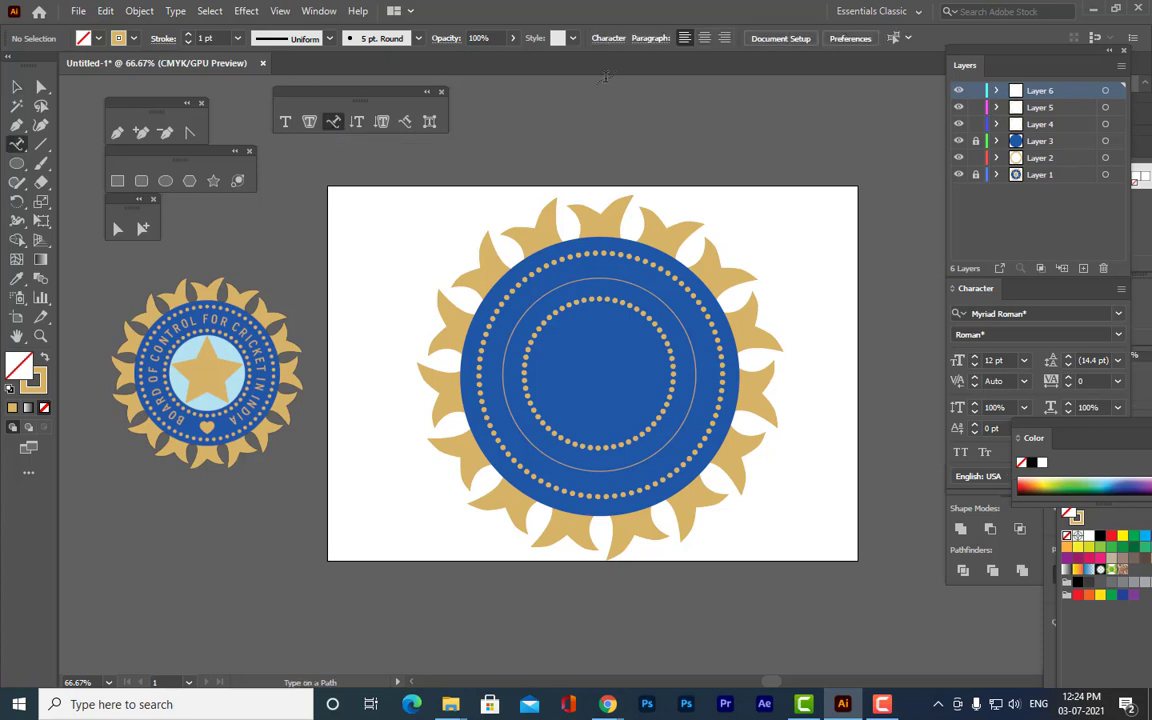
left_click(634, 276)
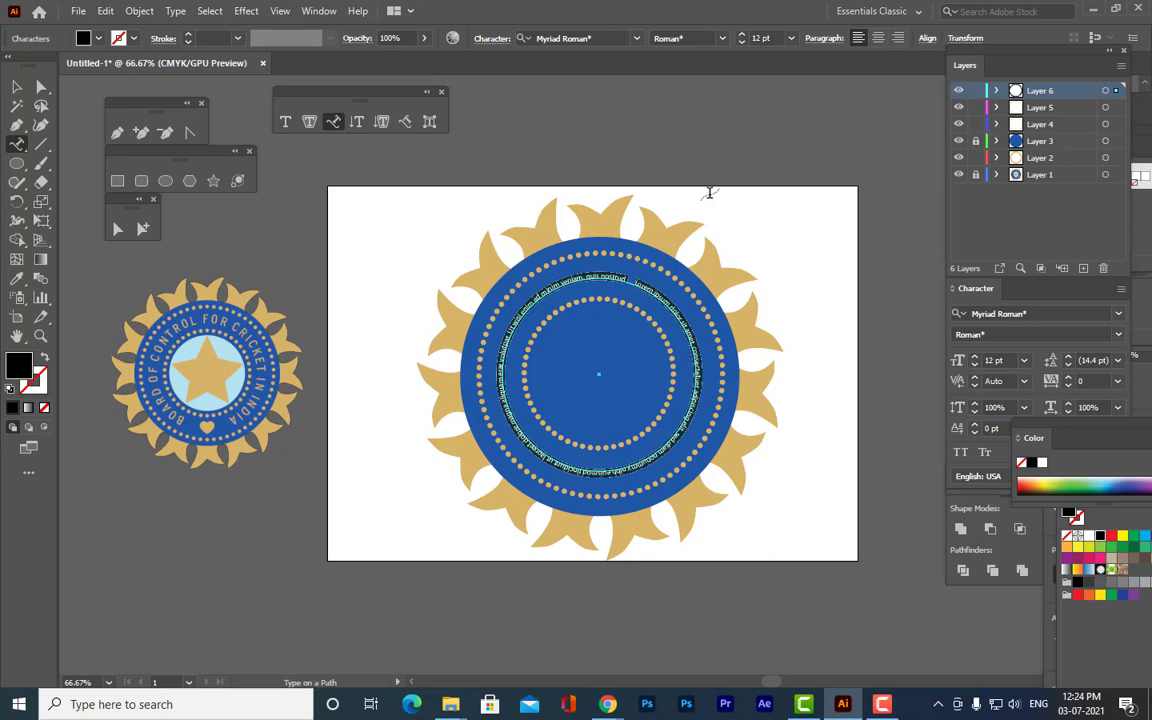
left_click(611, 39)
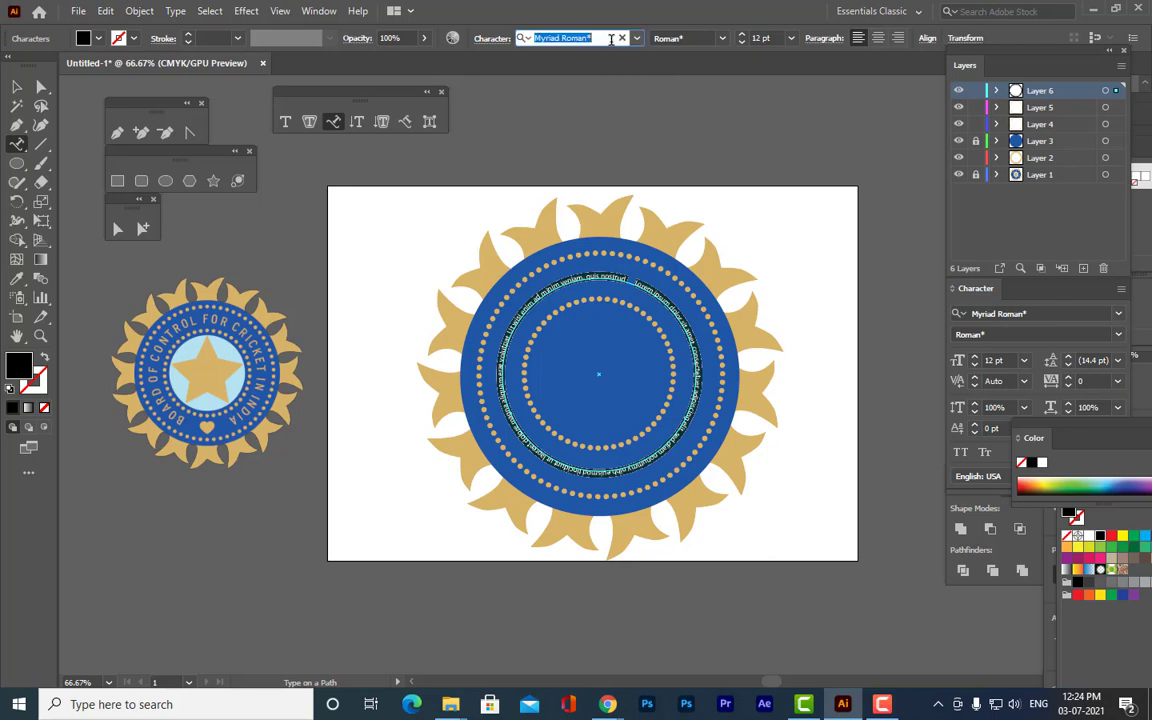
type("arial")
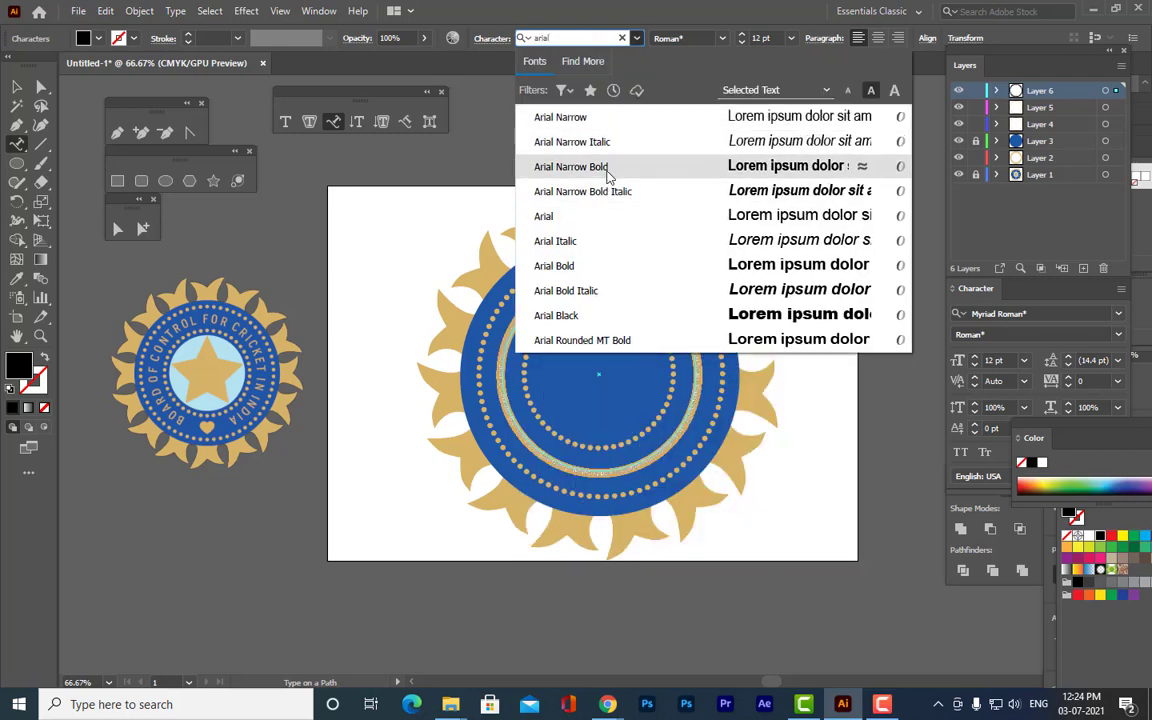
left_click(552, 165)
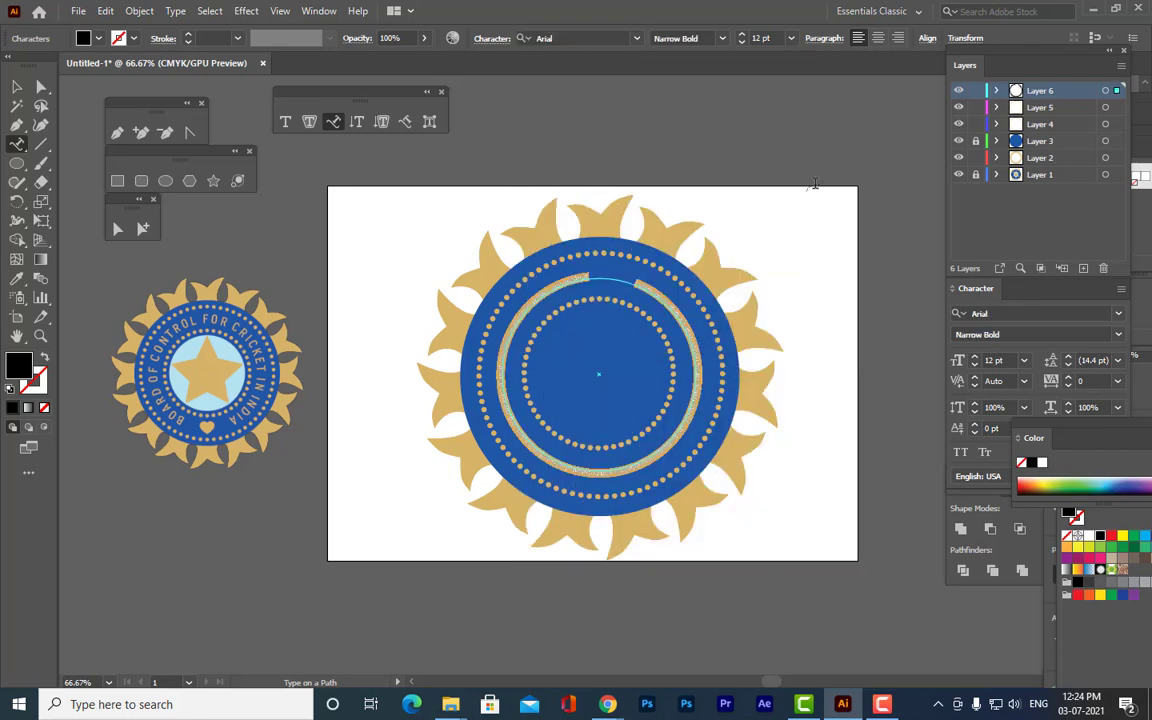
key("BackSpace")
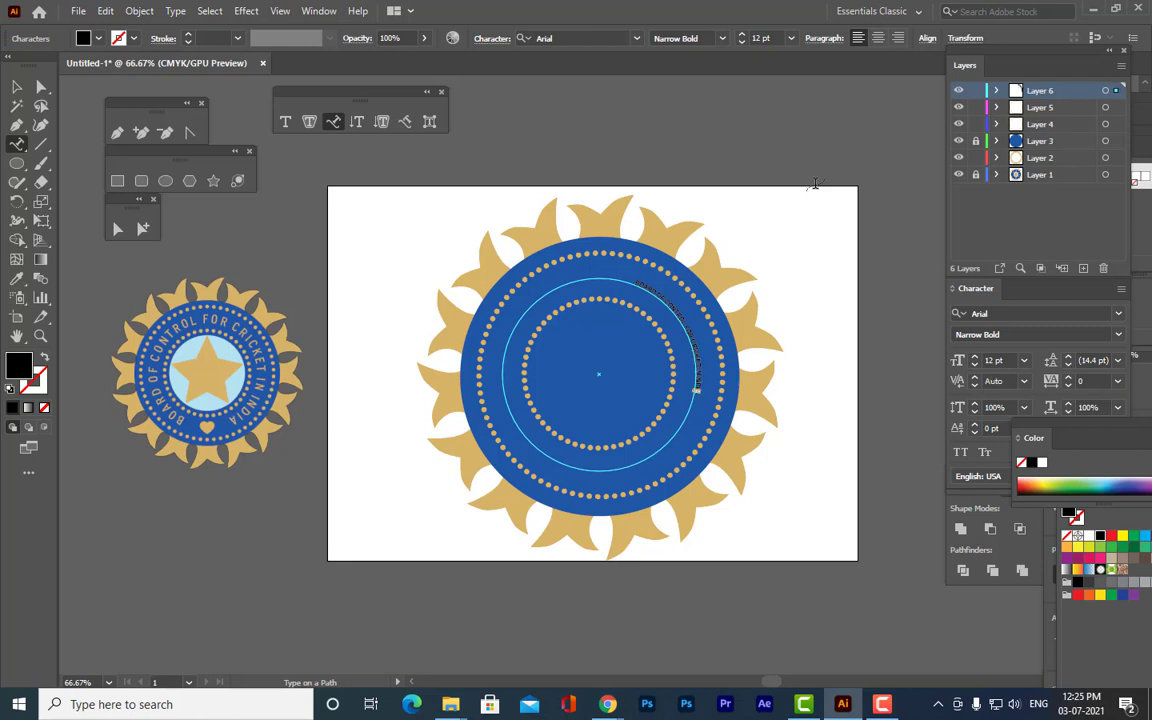
Select all of the circular lettering and enlarge it to 50 pt.
key("shift+Left")
key("shift+Left")
key("shift+Left")
key("shift+Left")
key("shift+Left")
key("shift+Left")
key("shift+Left")
key("shift+Left")
key("shift+Left")
key("shift+Left")
key("shift+Left")
key("shift+Left")
key("shift+Left")
key("shift+Left")
key("shift+Left")
key("shift+Left")
key("shift+Left")
key("shift+Left")
key("shift+Left")
key("shift+Left")
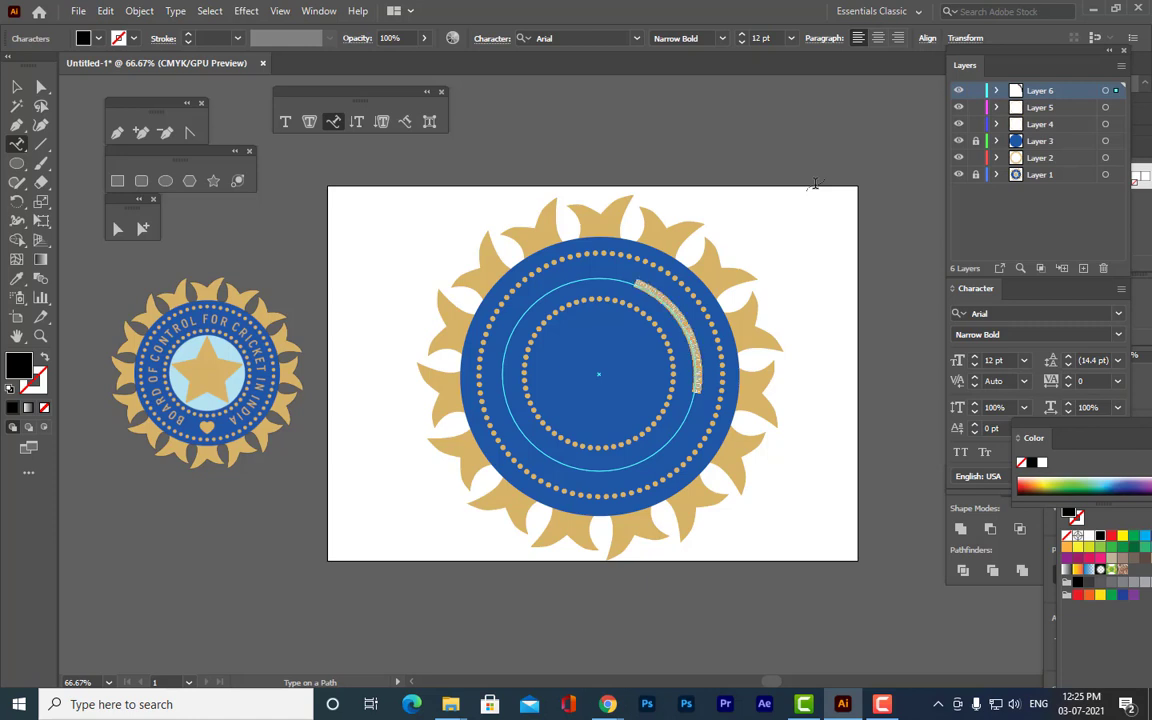
key("ctrl+shift+period")
key("ctrl+shift+period")
key("ctrl+shift+period")
key("ctrl+shift+period")
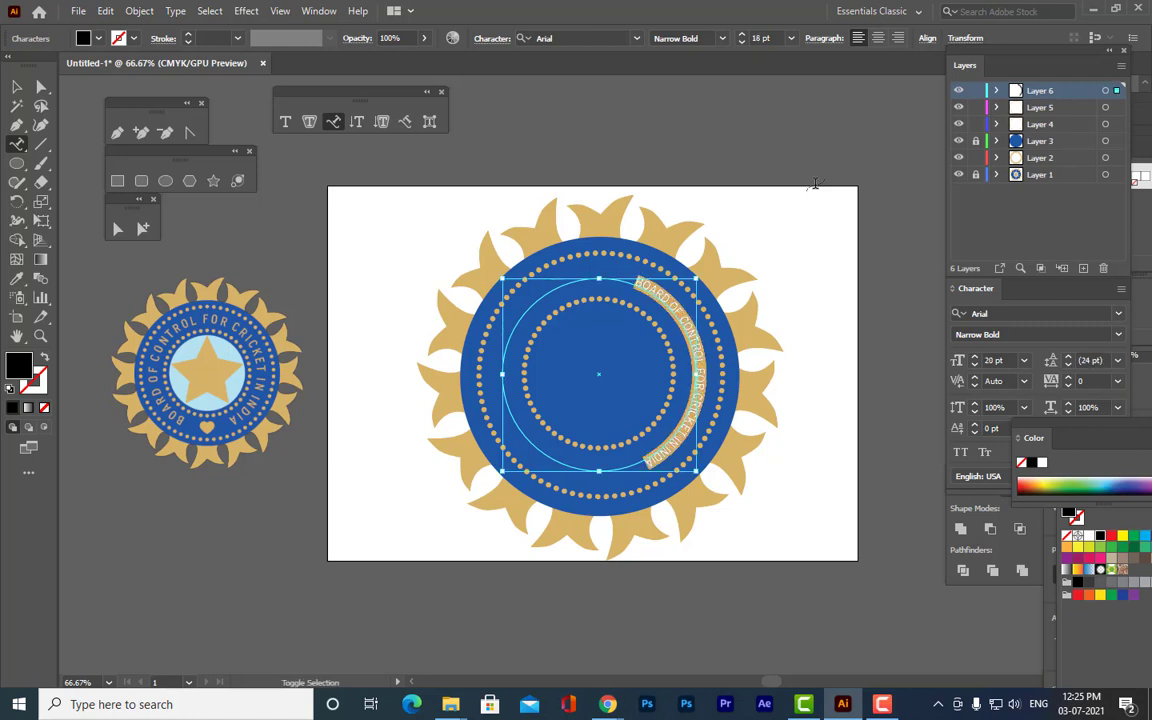
key("ctrl+shift+period")
key("ctrl+shift+period")
key("ctrl+shift+period")
key("ctrl+shift+period")
key("ctrl+shift+period")
key("ctrl+shift+period")
key("ctrl+shift+period")
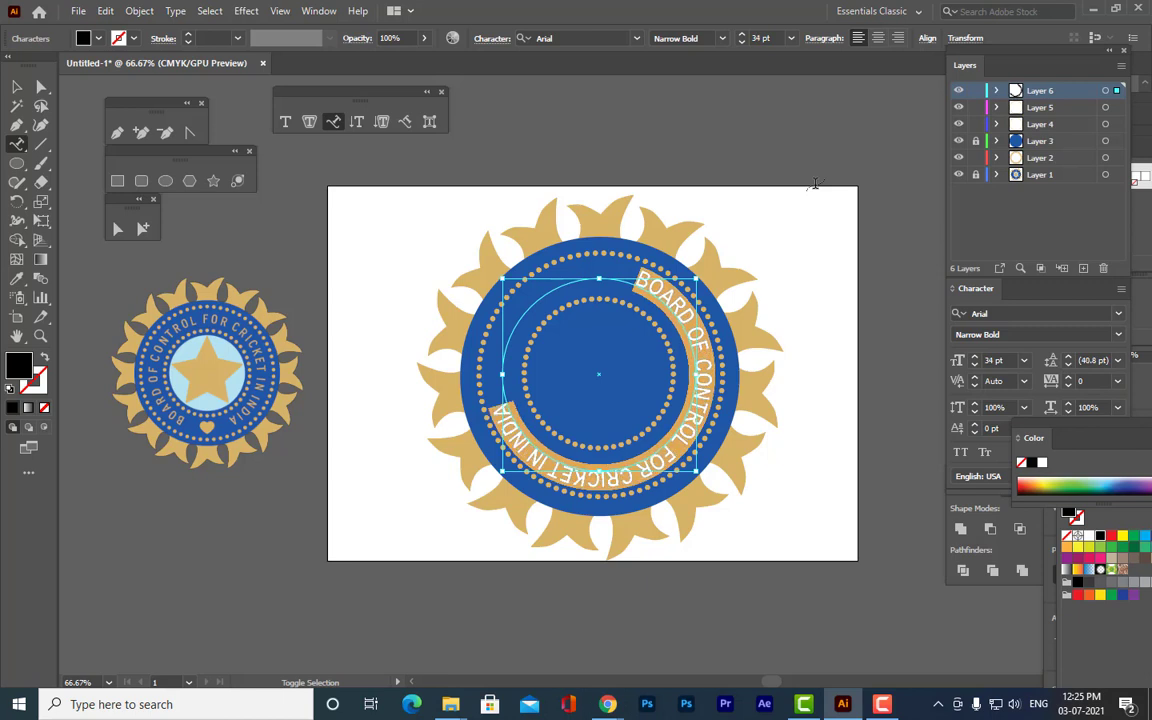
key("ctrl+shift+period")
key("ctrl+shift+period")
key("ctrl+shift+period")
key("ctrl+shift+period")
key("ctrl+shift+period")
key("ctrl+shift+period")
key("ctrl+shift+period")
key("ctrl+shift+period")
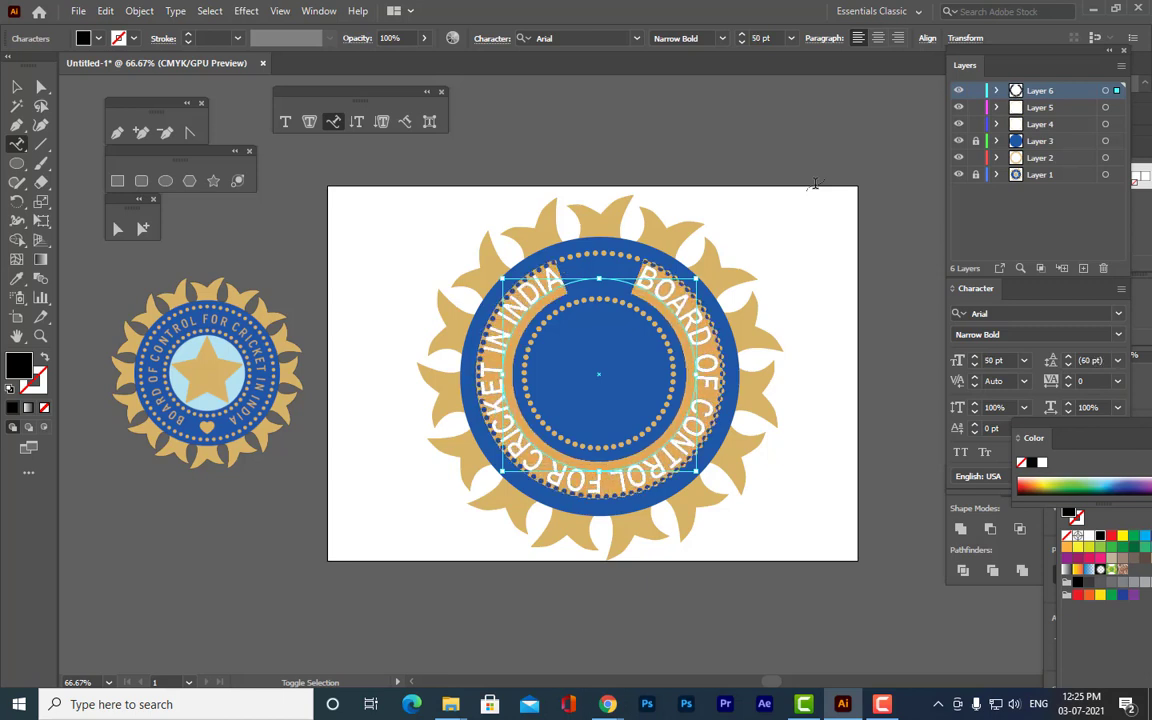
key("ctrl+shift+period")
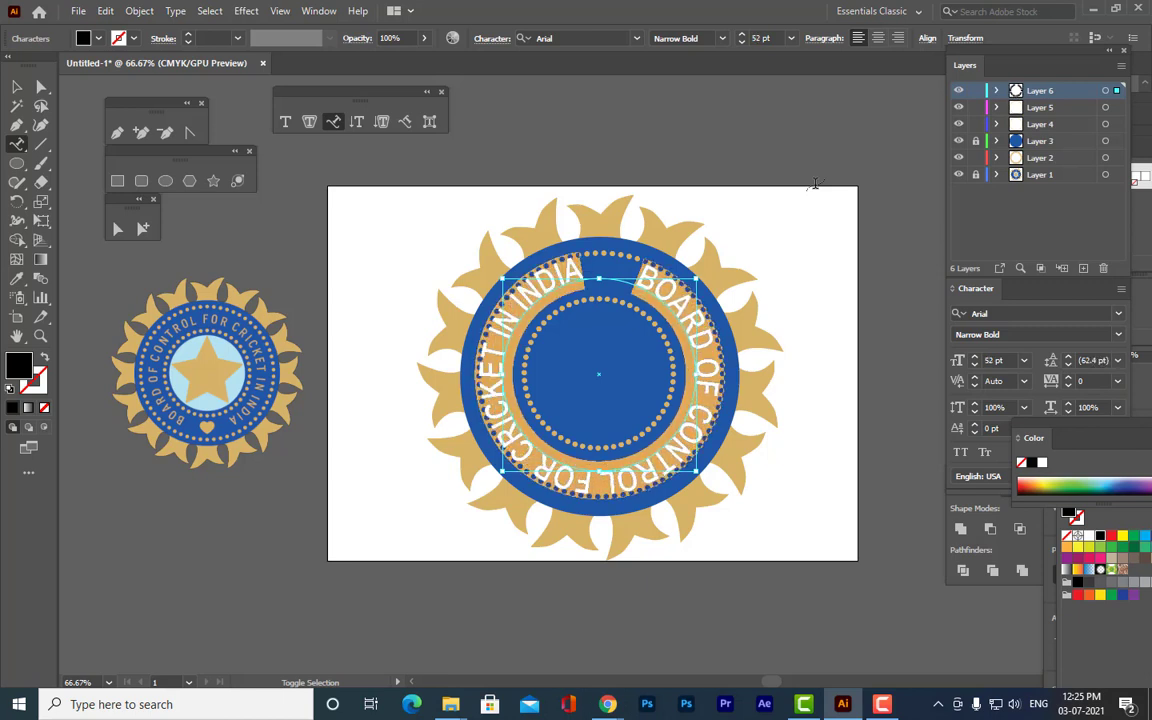
key("ctrl+shift+comma")
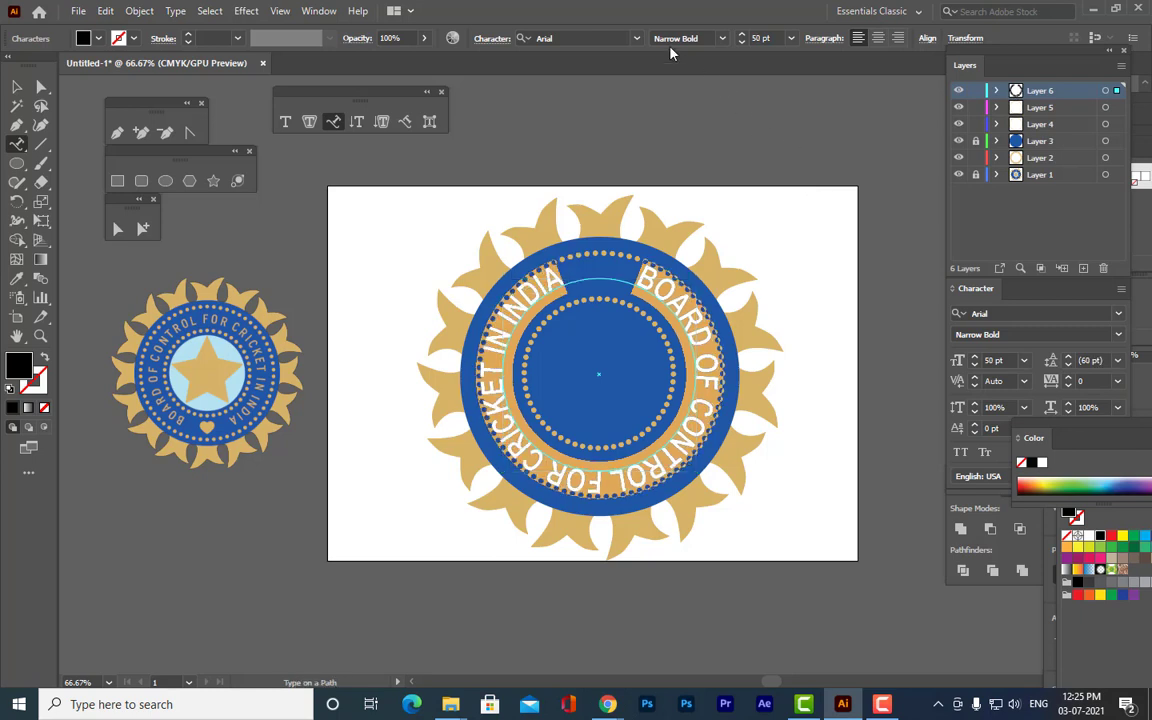
Reduce the circular lettering's font size to 42 pt.
left_click(757, 37)
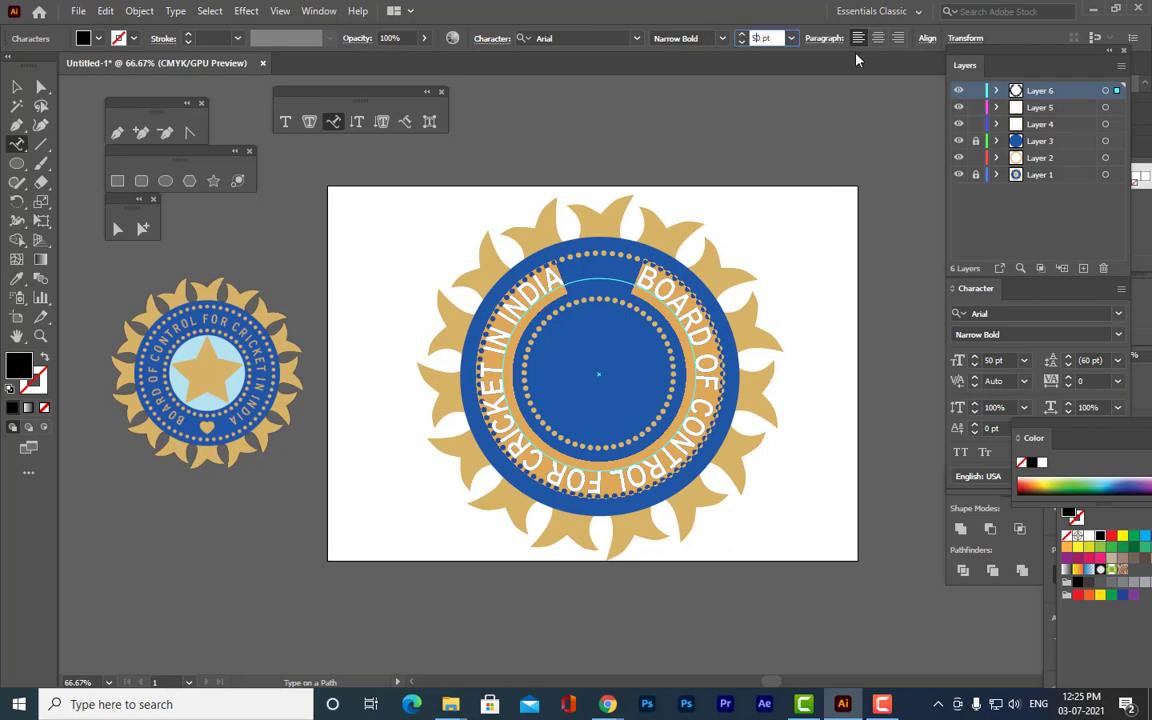
key("Down")
key("Down")
key("Down")
key("Down")
key("Down")
key("Down")
key("Down")
key("Down")
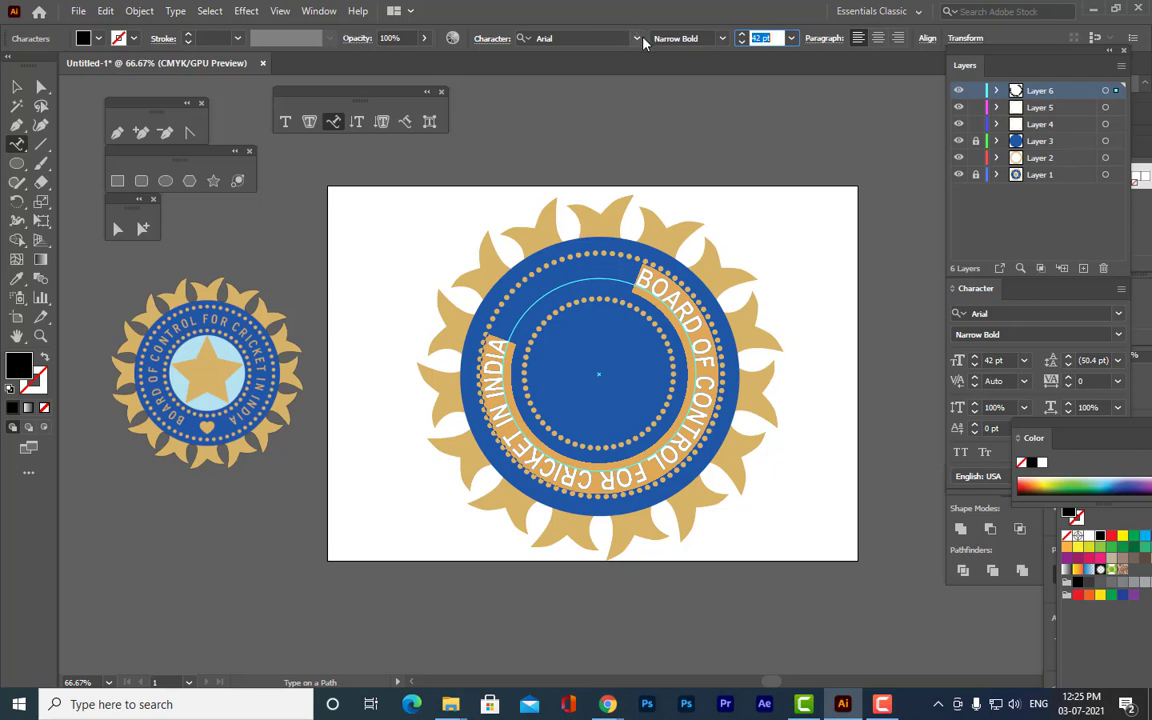
Try the Narrow style on the circular lettering, and change its font to Verdana.
left_click(722, 38)
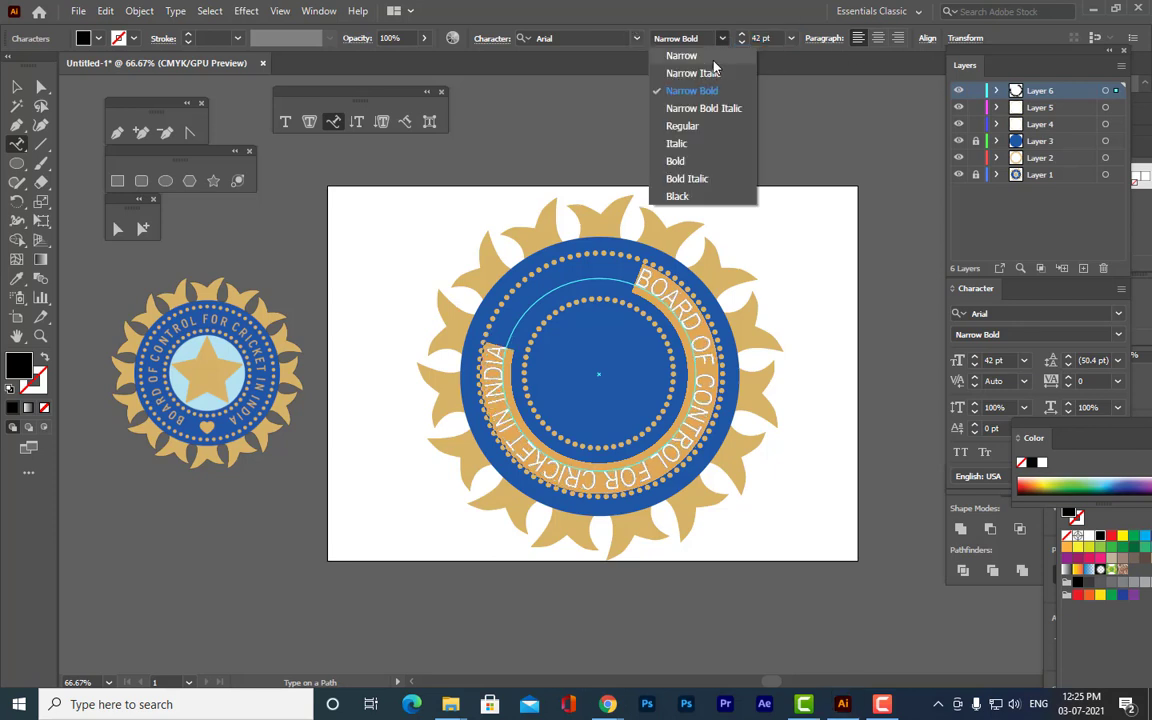
left_click(714, 60)
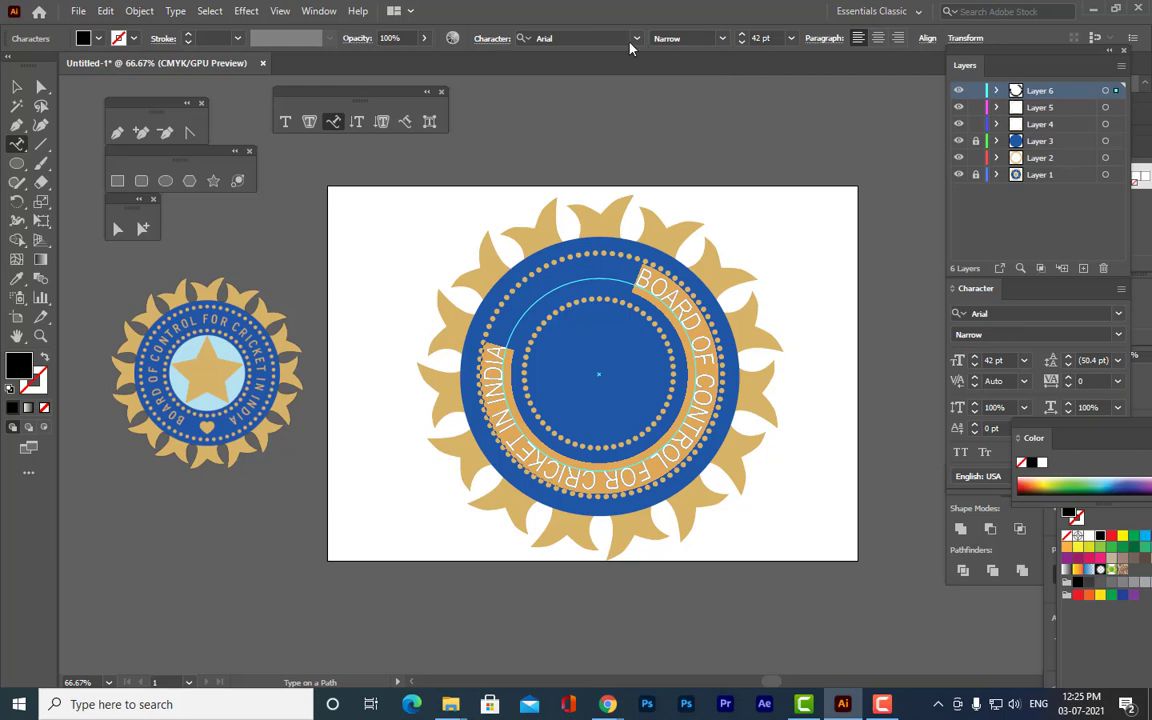
left_click(585, 37)
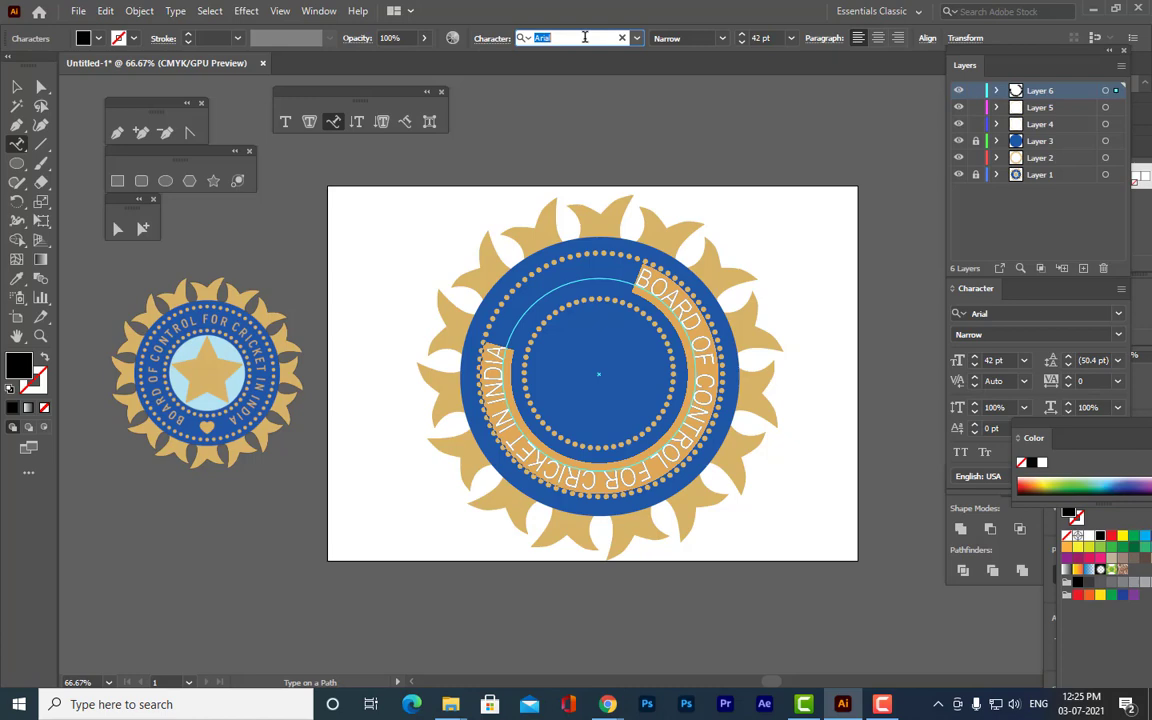
type("VER")
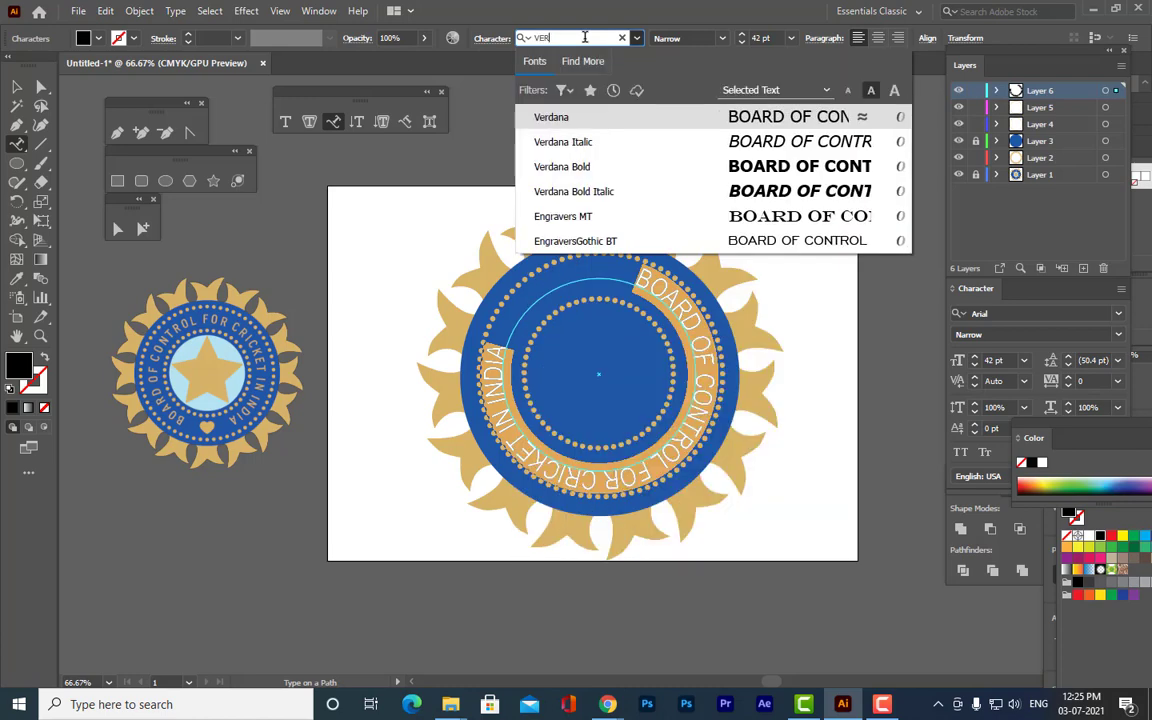
left_click(569, 121)
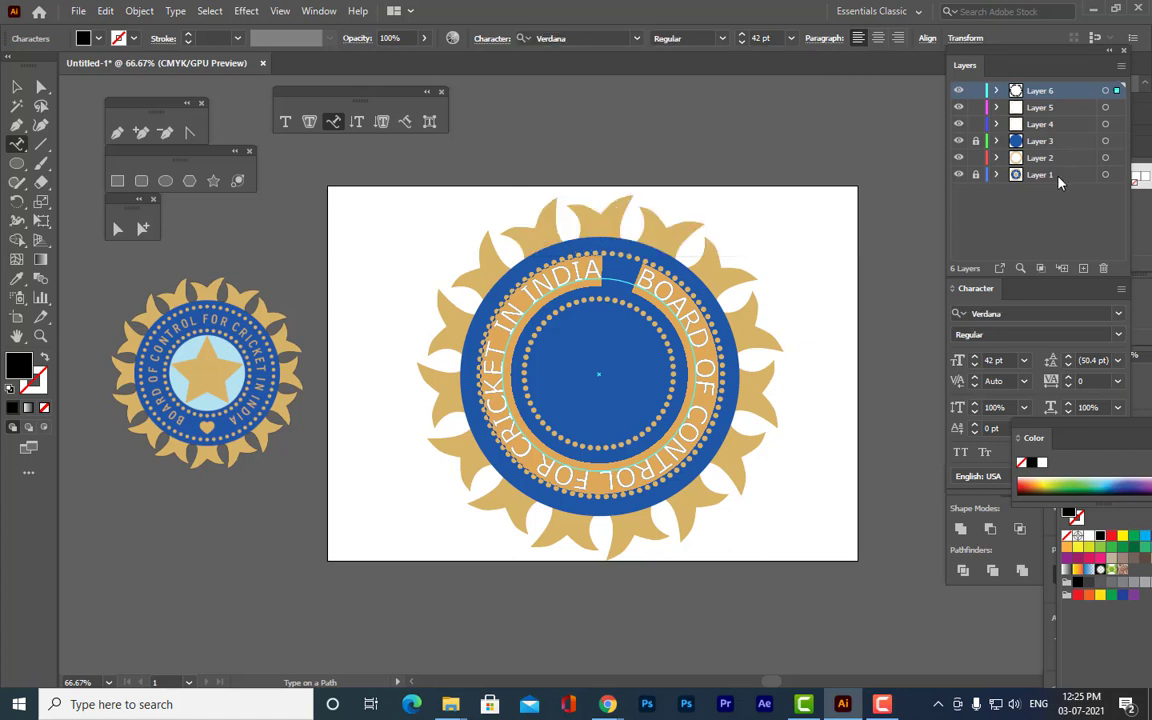
Try the Bold style on the Verdana lettering and set it back to Regular.
left_click(720, 40)
left_click(720, 40)
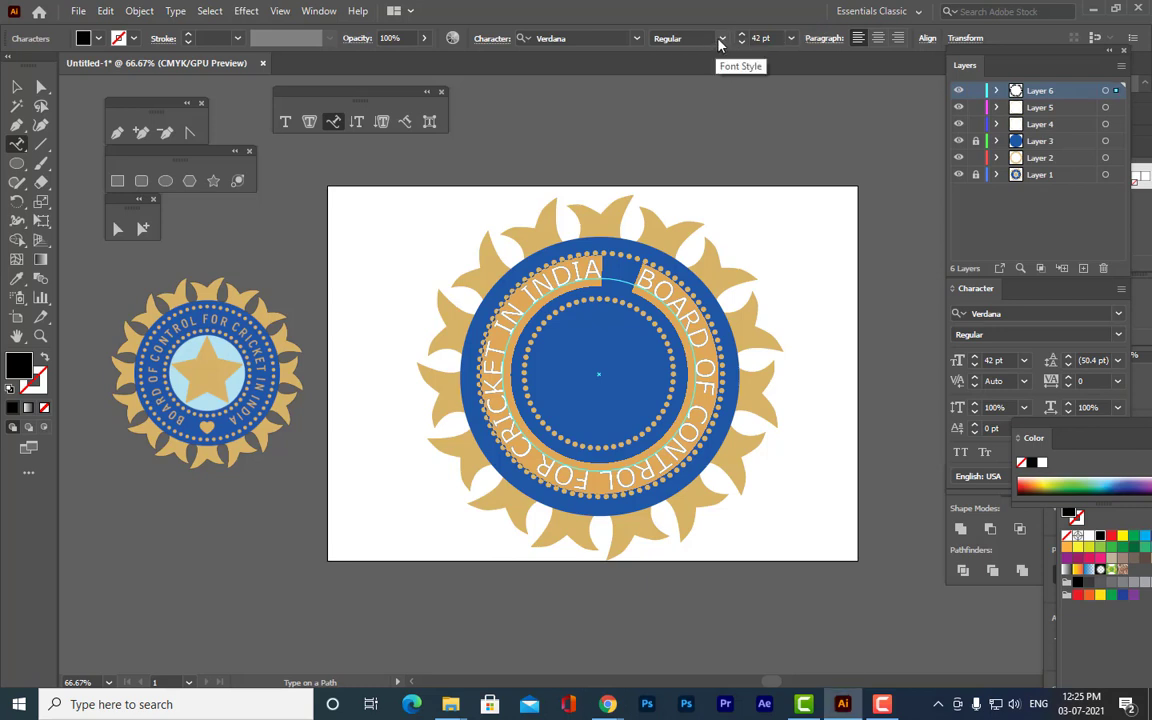
left_click(720, 40)
left_click(684, 94)
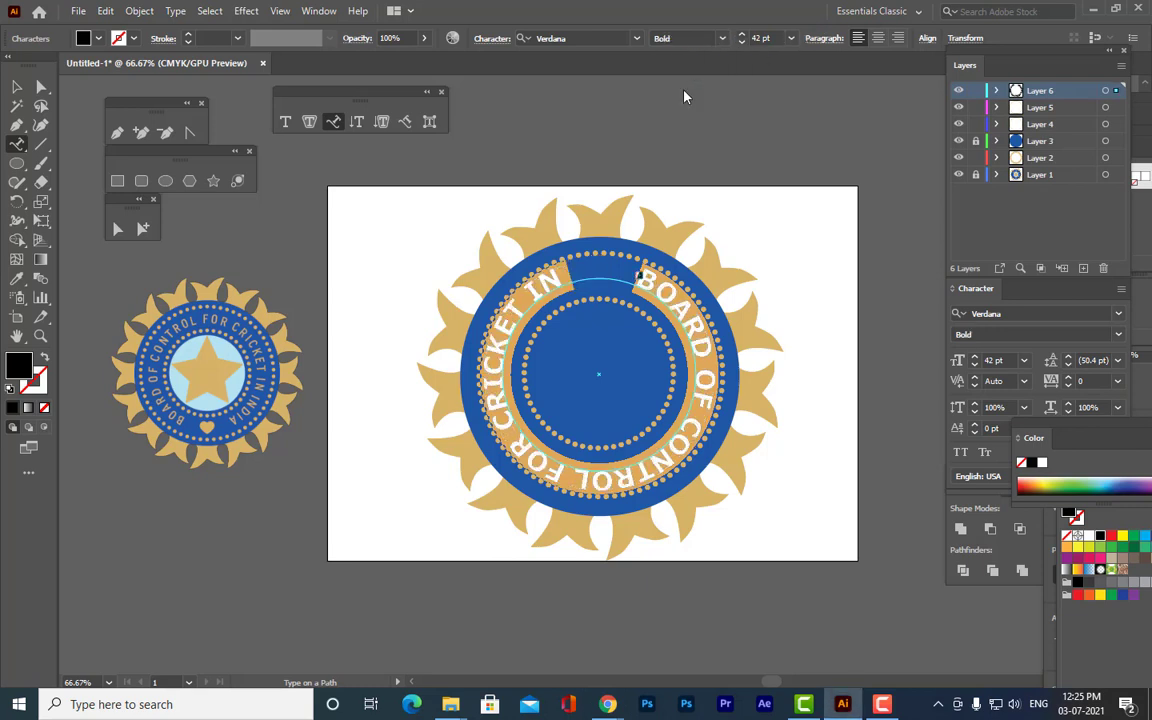
left_click(720, 40)
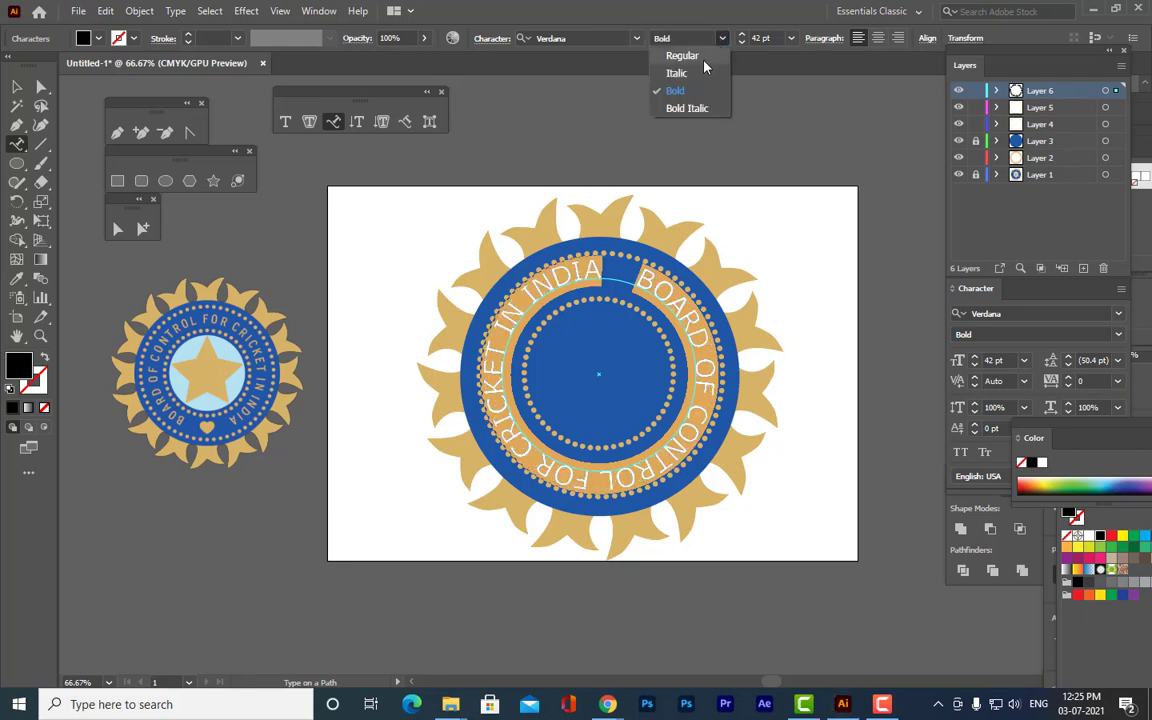
left_click(704, 62)
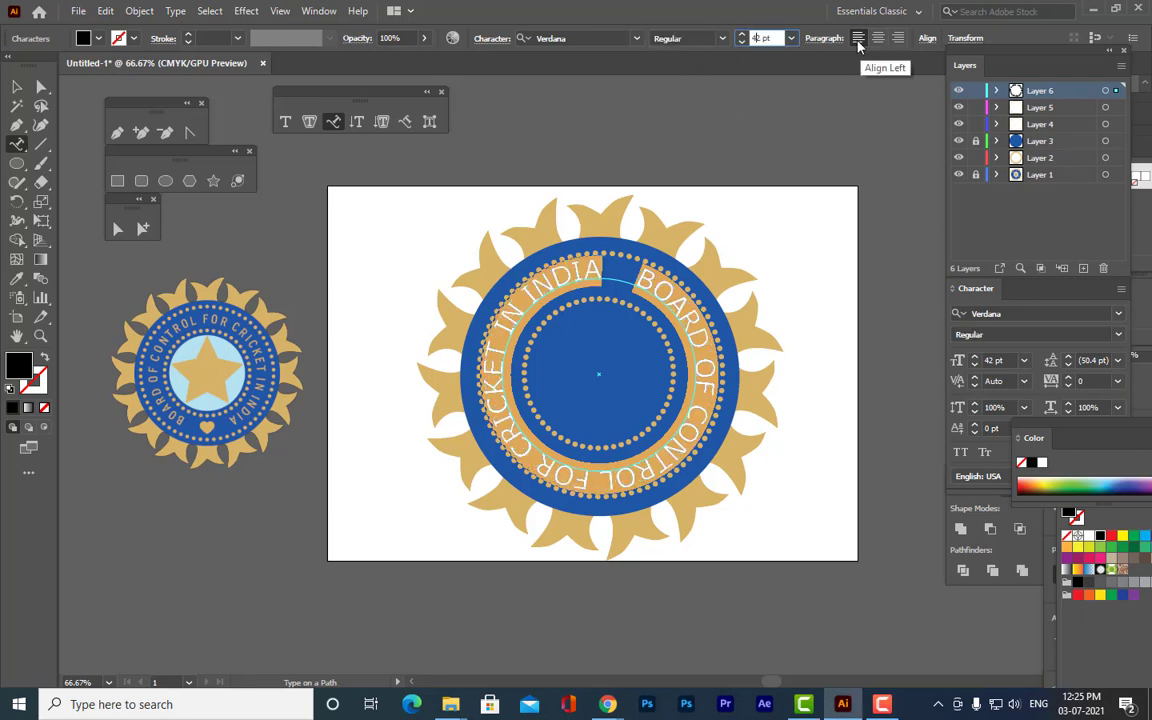
Reduce the Verdana lettering to 37 pt so it fits between the two dot rings.
key("Tab")
key("Down")
key("Down")
key("Down")
key("Down")
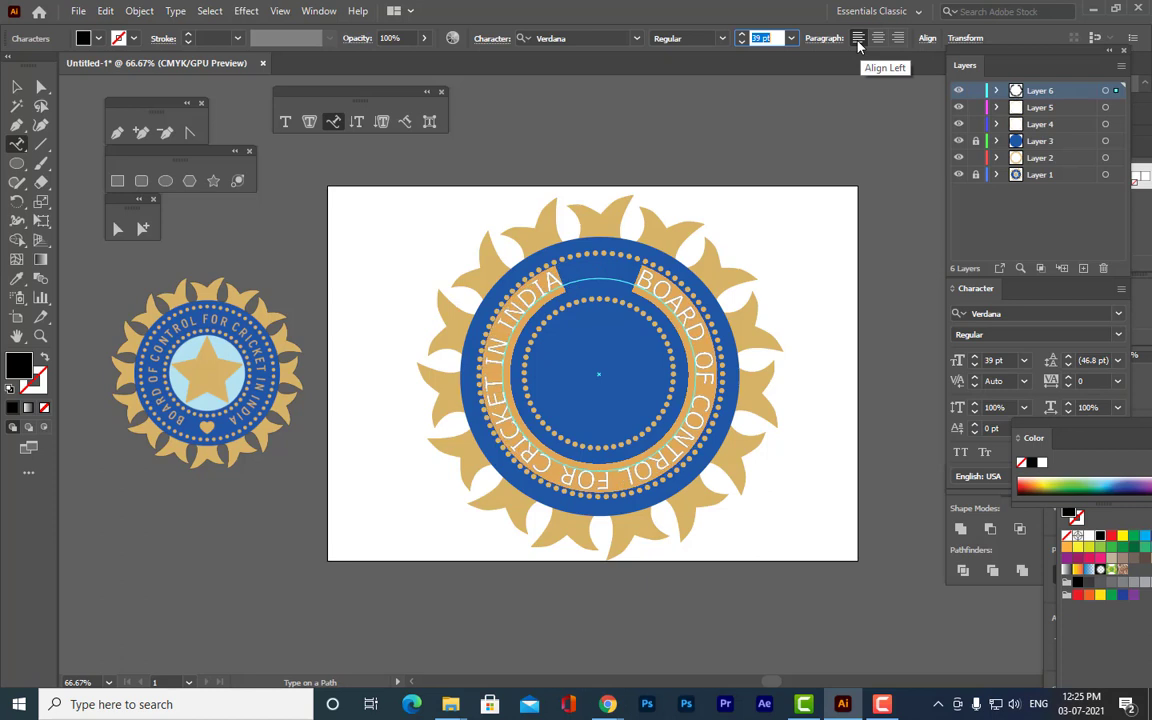
key("Down")
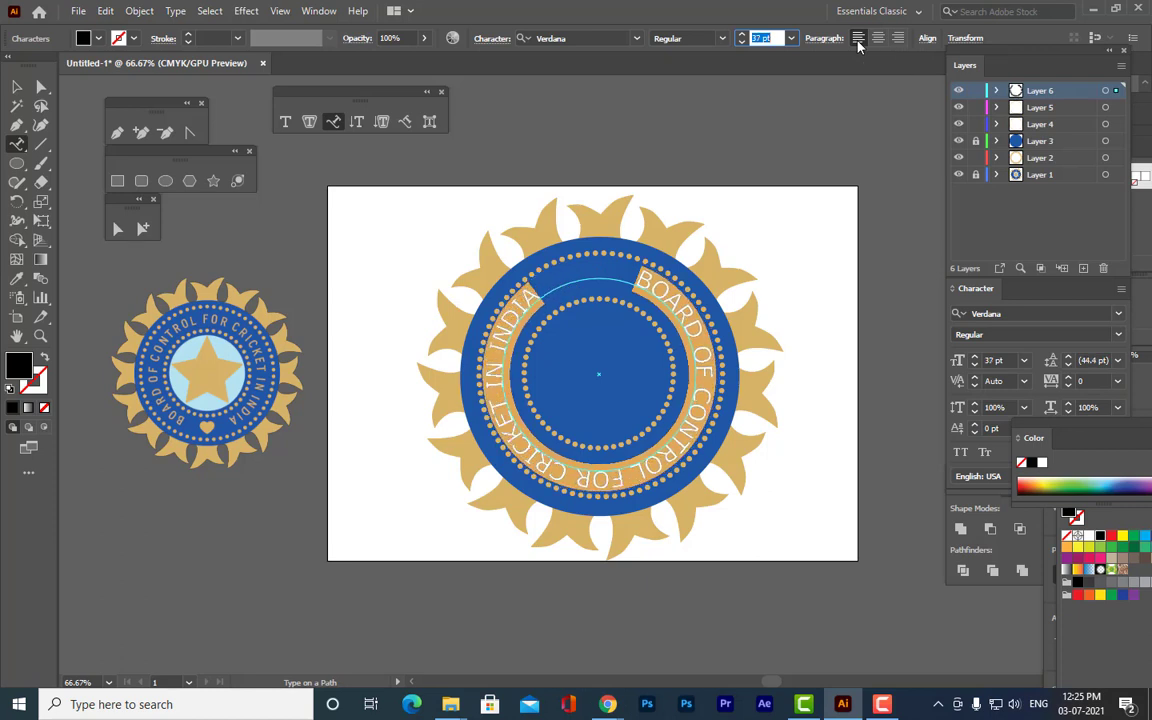
Recolour the circular lettering with the gold sampled from the reference logo's outer petals.
left_click(16, 88)
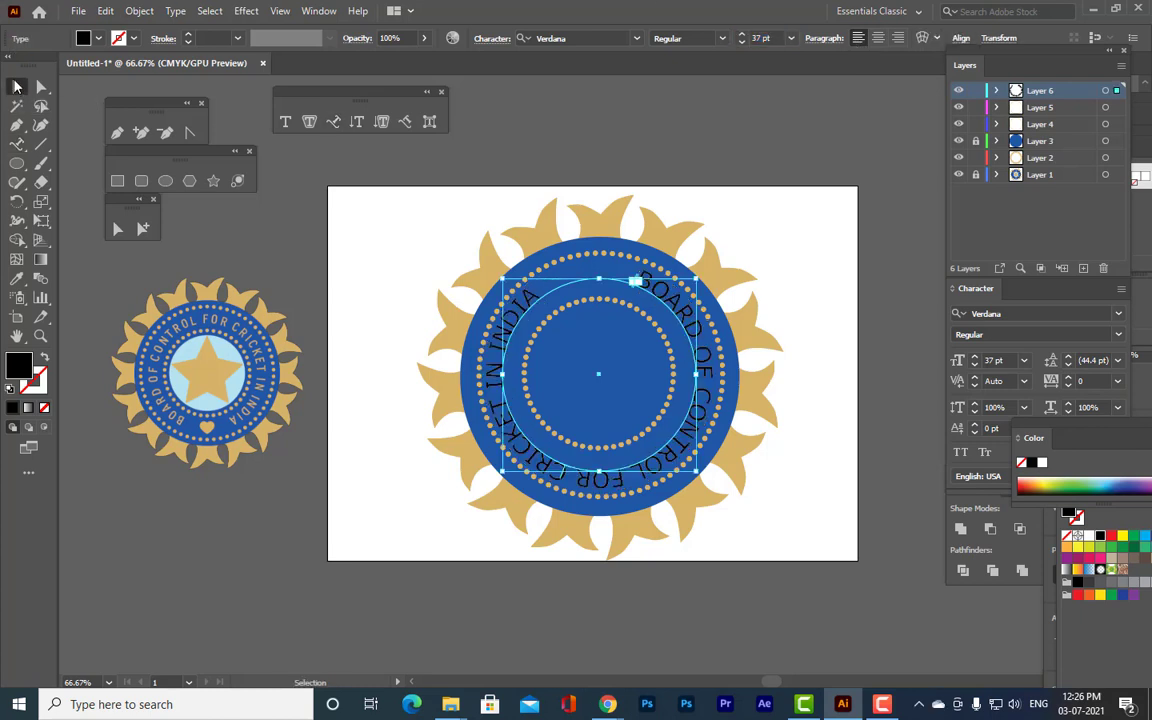
left_click(16, 278)
left_click(213, 293)
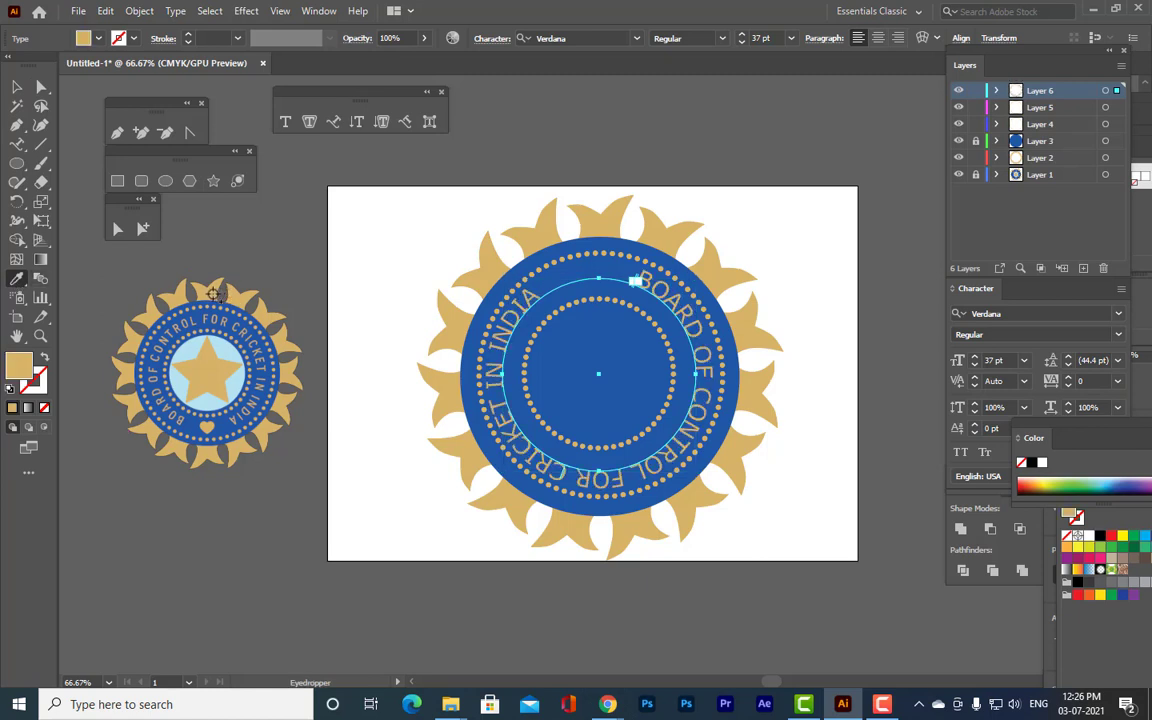
left_click(16, 88)
left_click(684, 143)
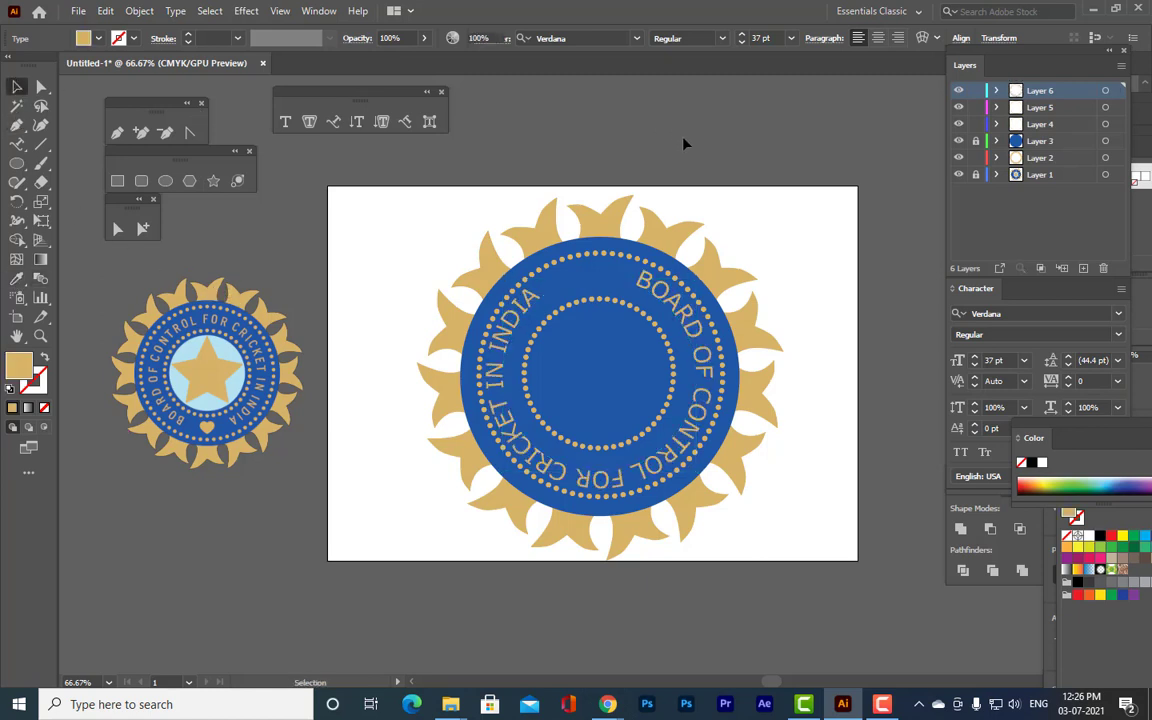
Rotate the circular lettering so it arches over the top of the blue circle, and scale it down slightly.
left_click(674, 302)
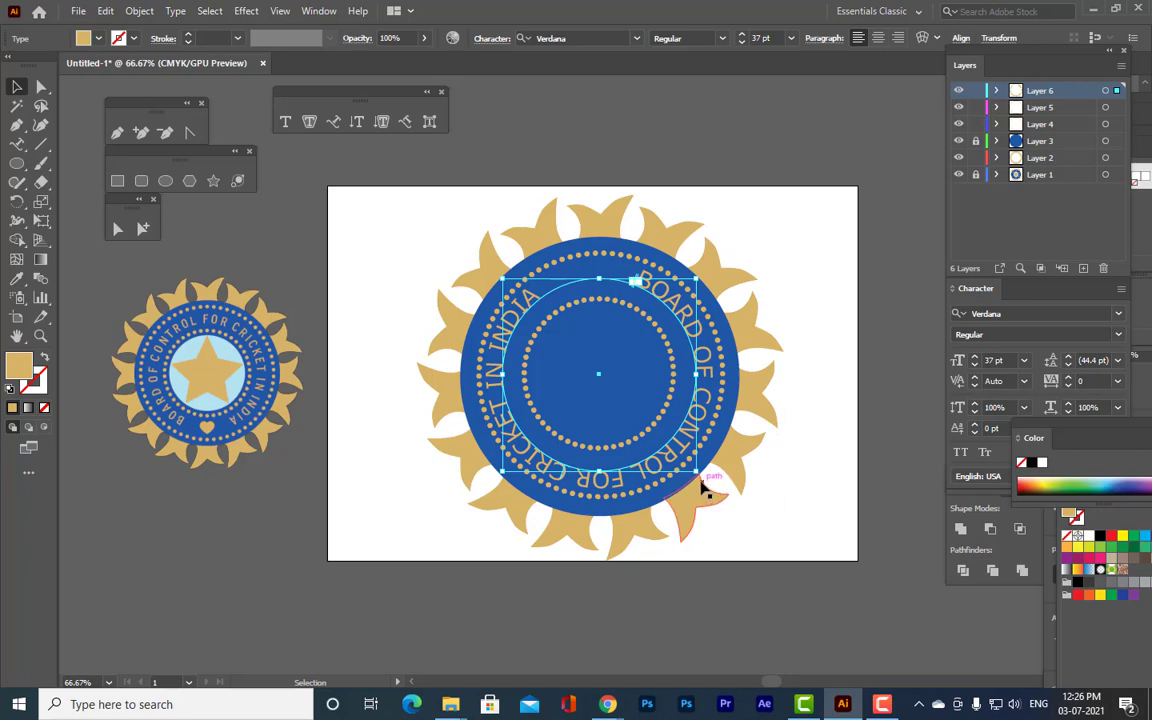
left_click_drag(700, 476, 558, 315)
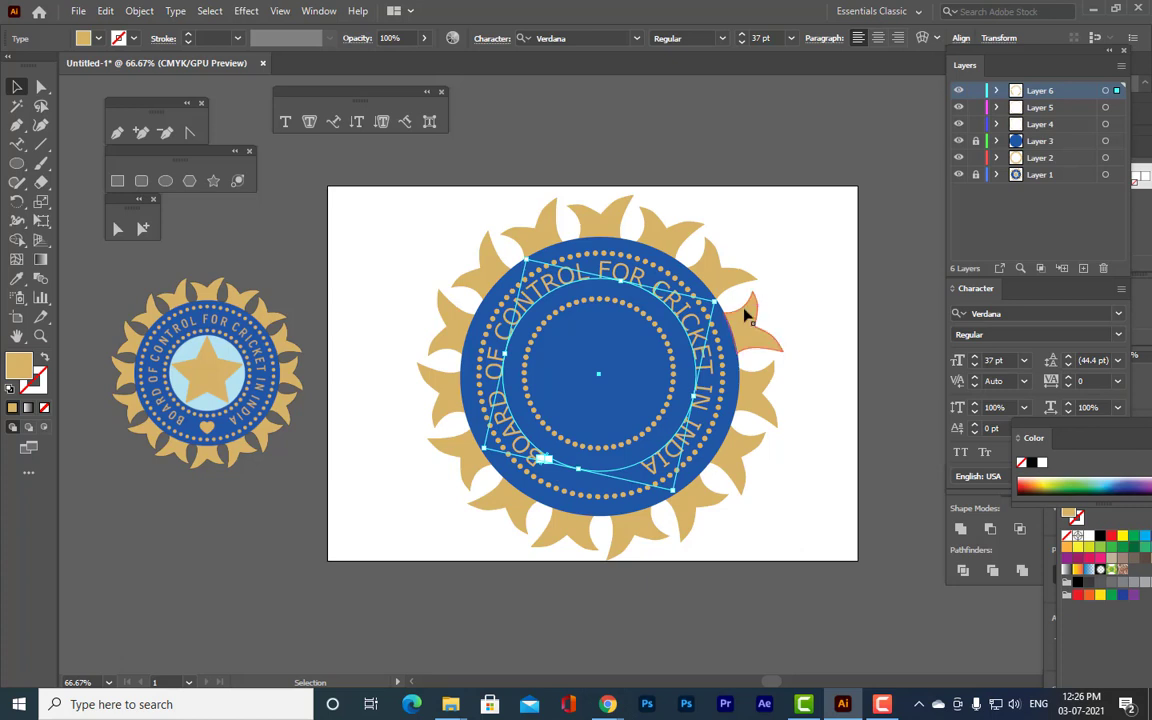
mouse_move(716, 298)
left_mouse_down()
mouse_move(738, 303)
mouse_move(710, 312)
mouse_move(738, 309)
mouse_move(733, 298)
mouse_move(712, 305)
left_mouse_up()
left_click(787, 297)
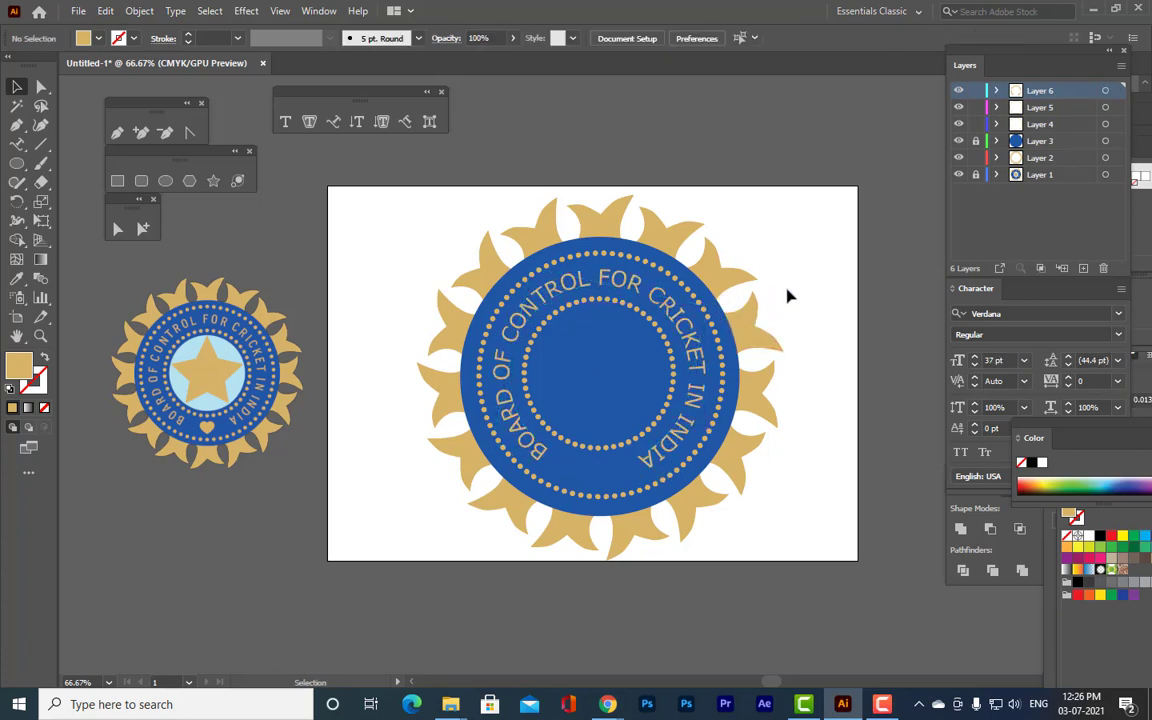
Bring the lettering back to 37 pt and rotate it slightly to centre the gap between its ends at the circle's bottom.
left_click(700, 322)
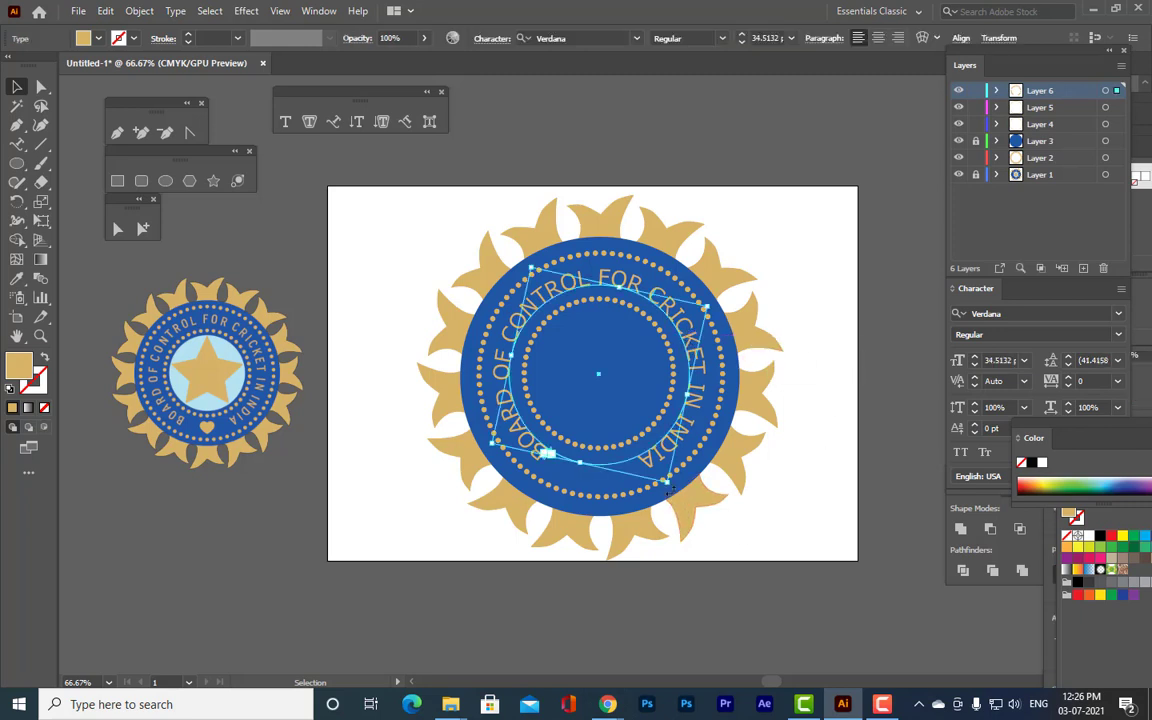
left_click_drag(672, 488, 686, 484)
left_click(841, 337)
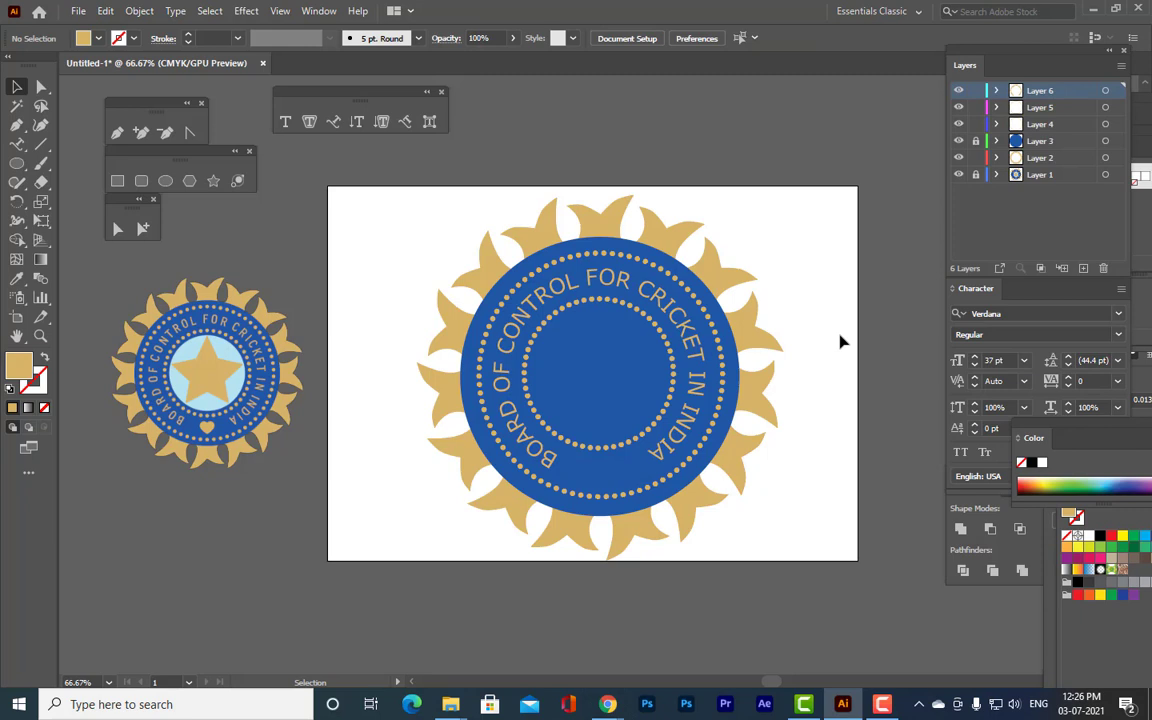
Change the circular lettering's font to Arial in the Narrow style.
left_click(16, 143)
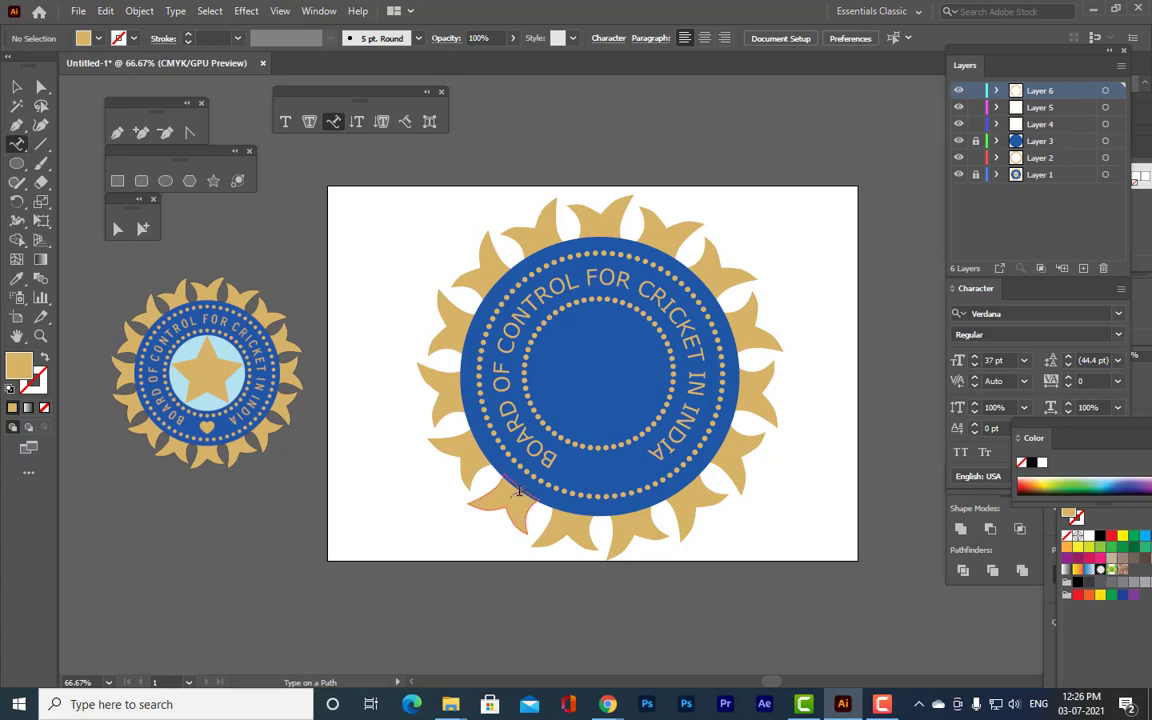
left_click_drag(558, 460, 655, 458)
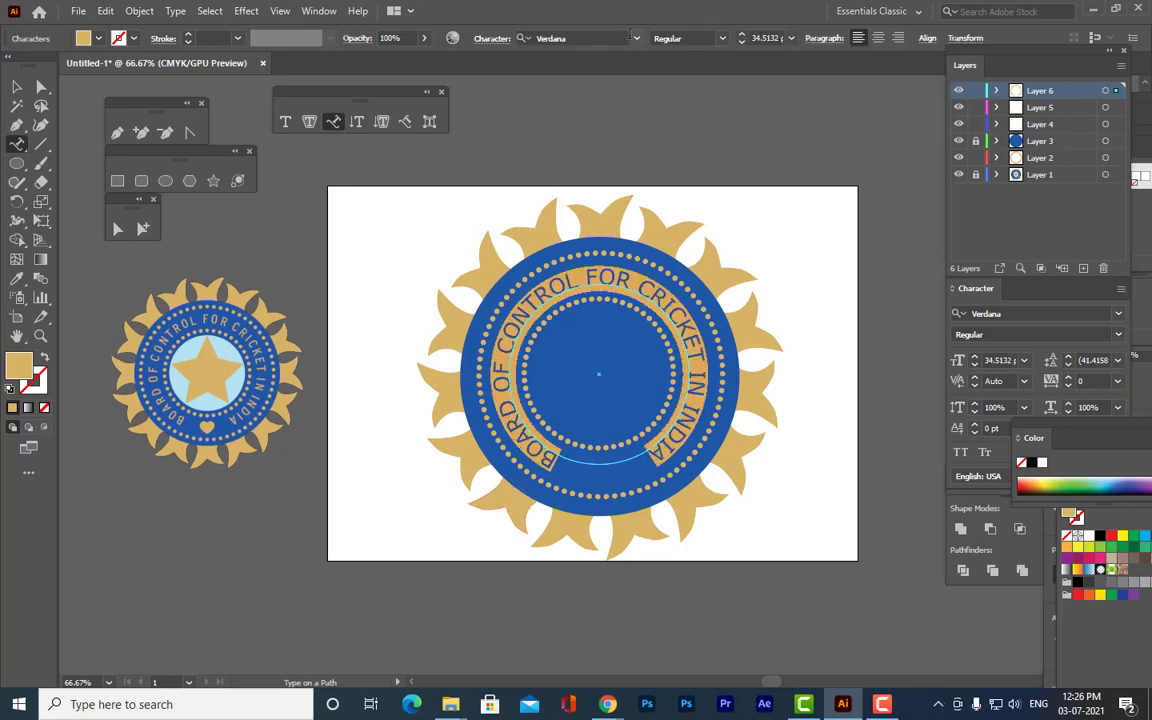
left_click(604, 36)
type("ARI")
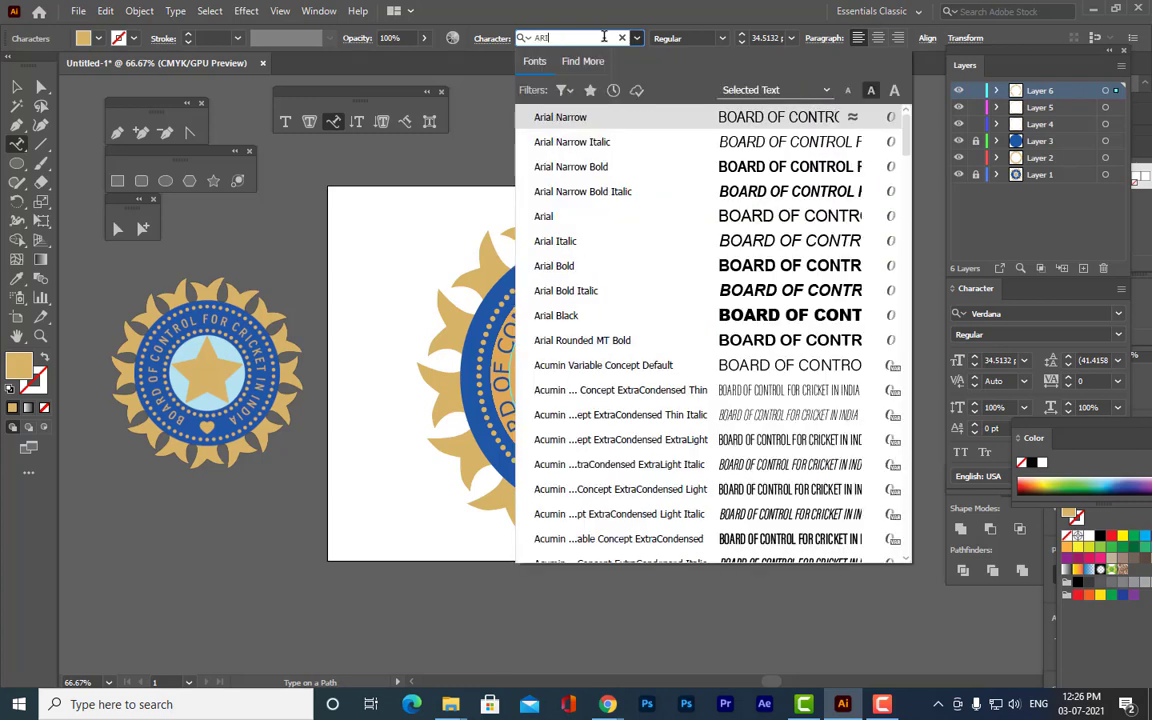
type("A")
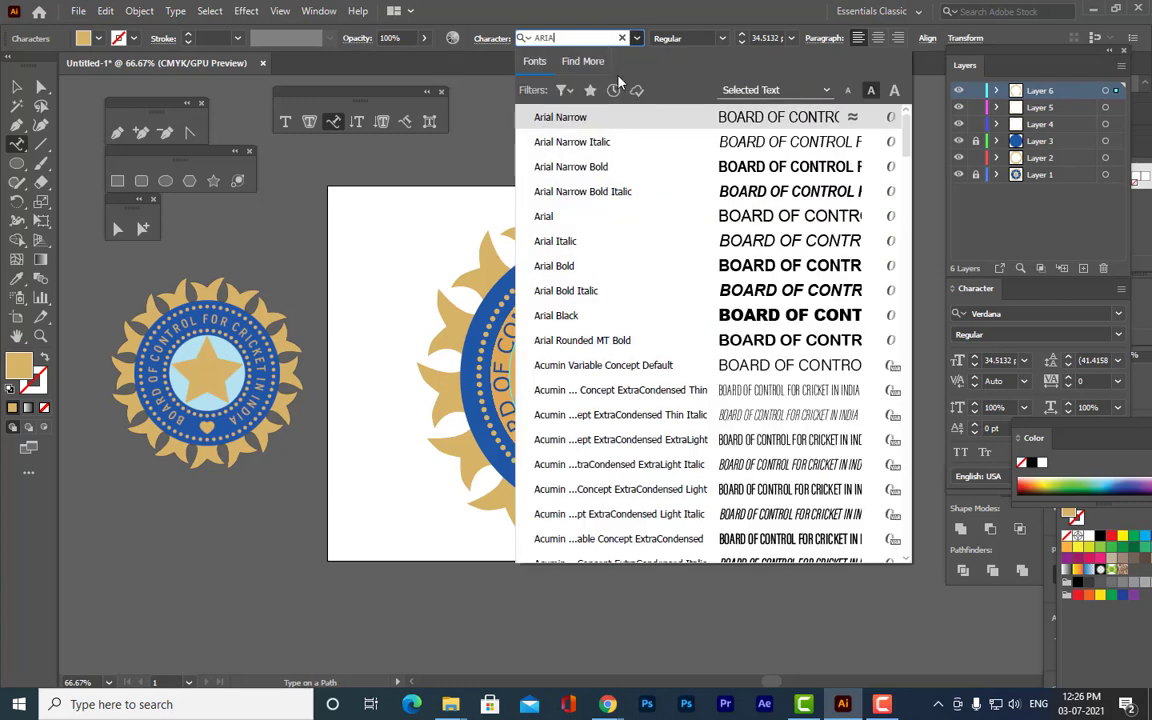
left_click(576, 220)
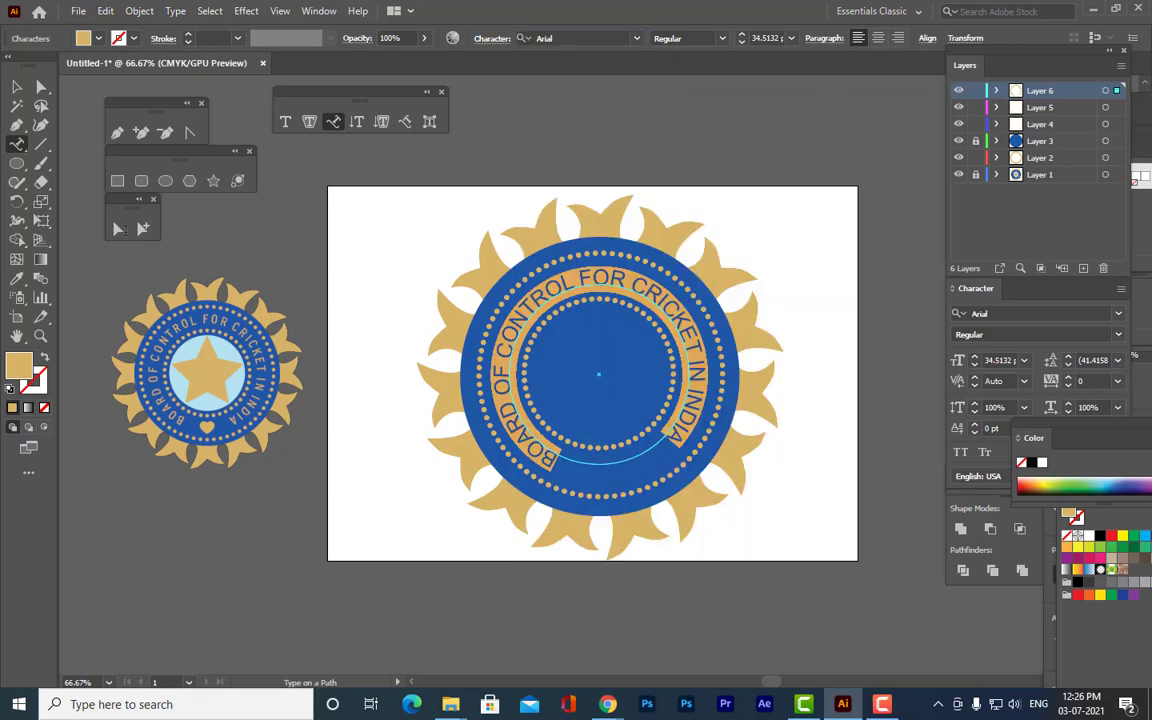
left_click(638, 39)
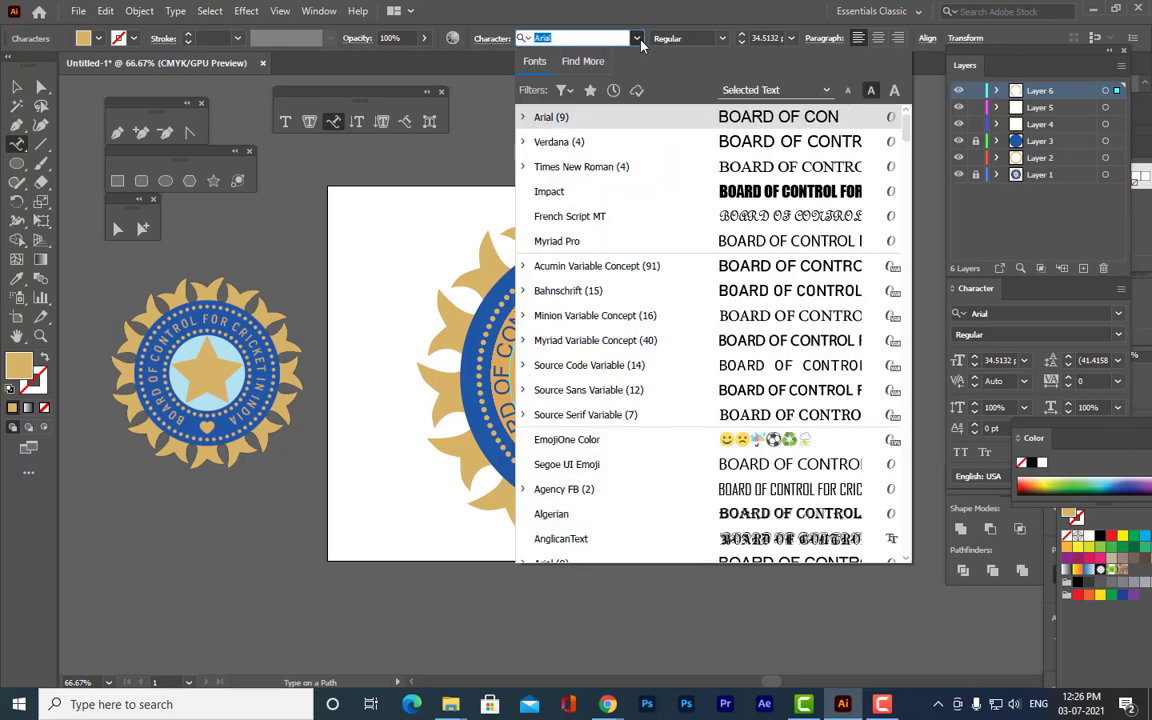
left_click(638, 38)
left_click(722, 38)
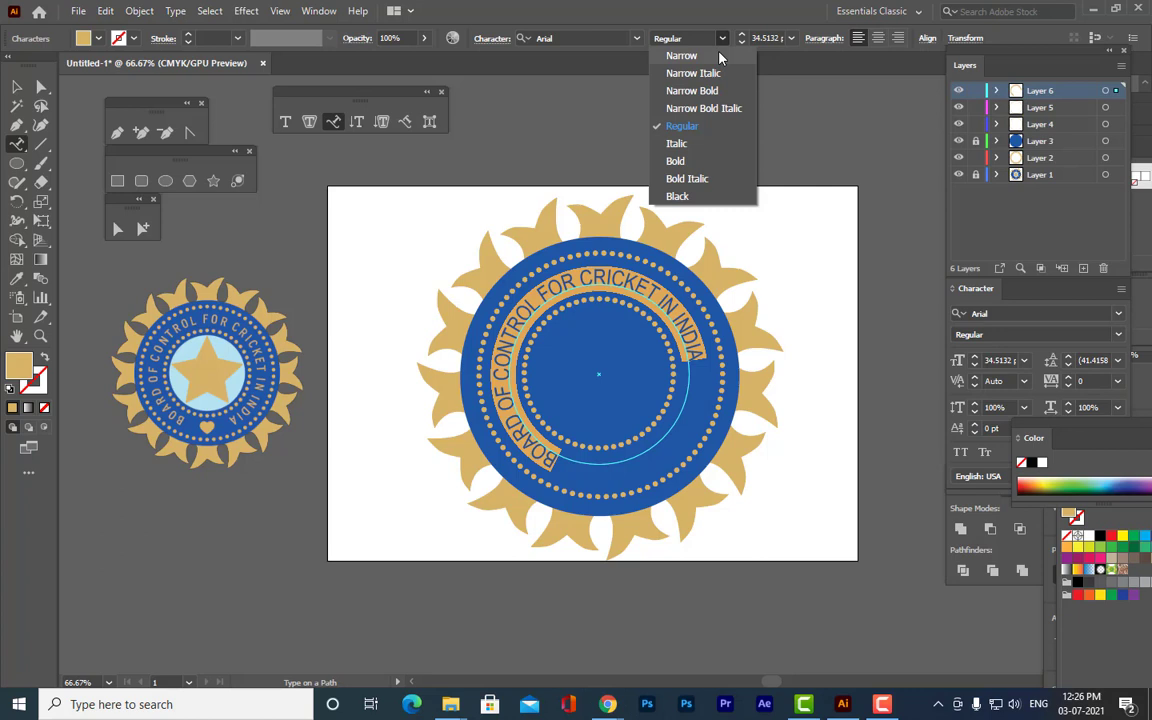
left_click(719, 56)
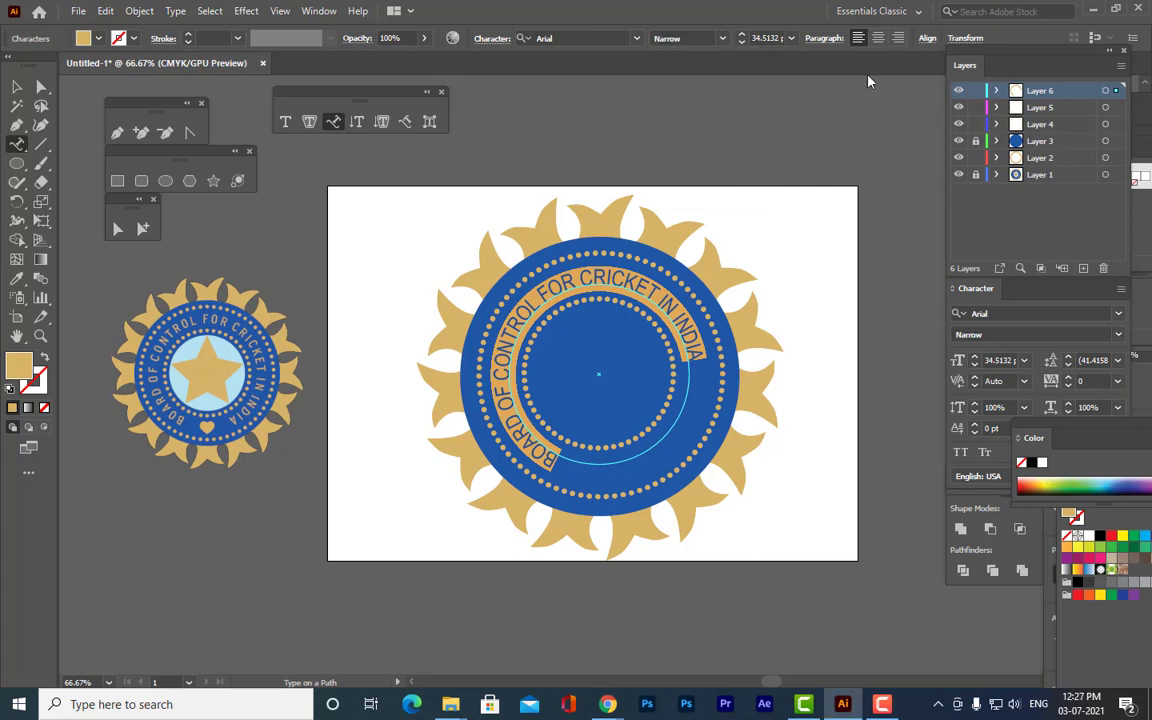
Enlarge the Arial Narrow lettering to about 46.5 pt so it wraps around most of the circle.
key("ctrl+shift+period")
key("ctrl+shift+period")
key("ctrl+shift+period")
key("ctrl+shift+period")
key("ctrl+shift+period")
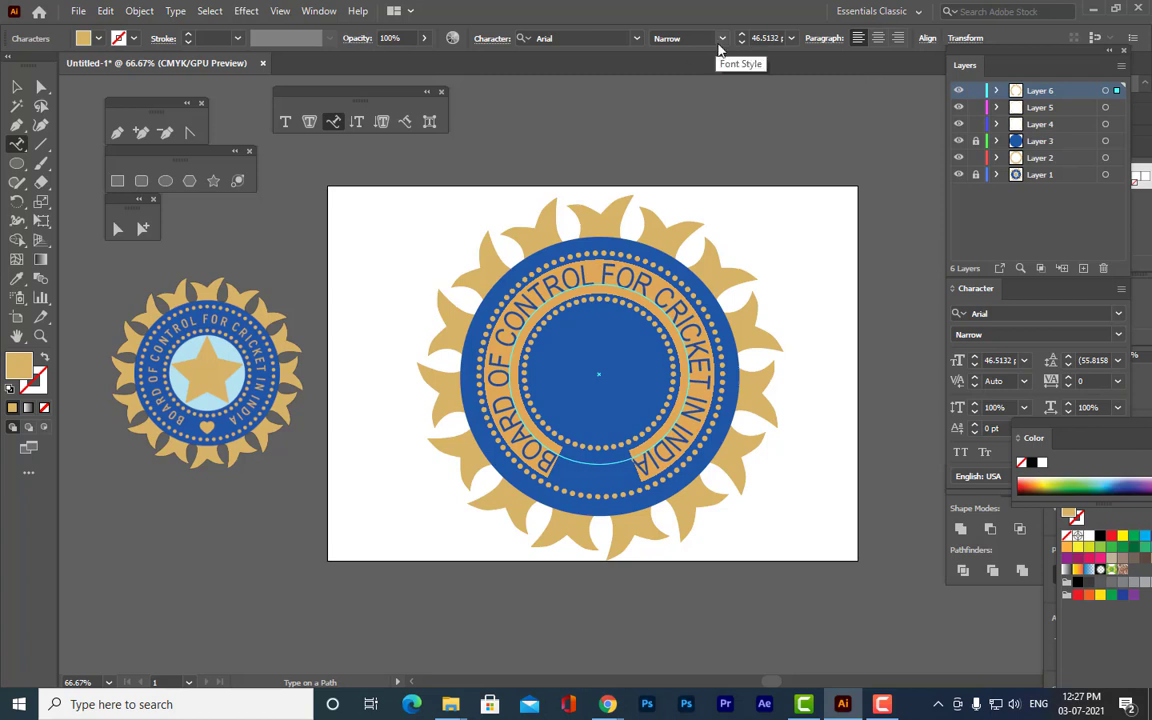
Switch the circular lettering to Narrow Bold and set its size to 40 pt.
left_click(722, 38)
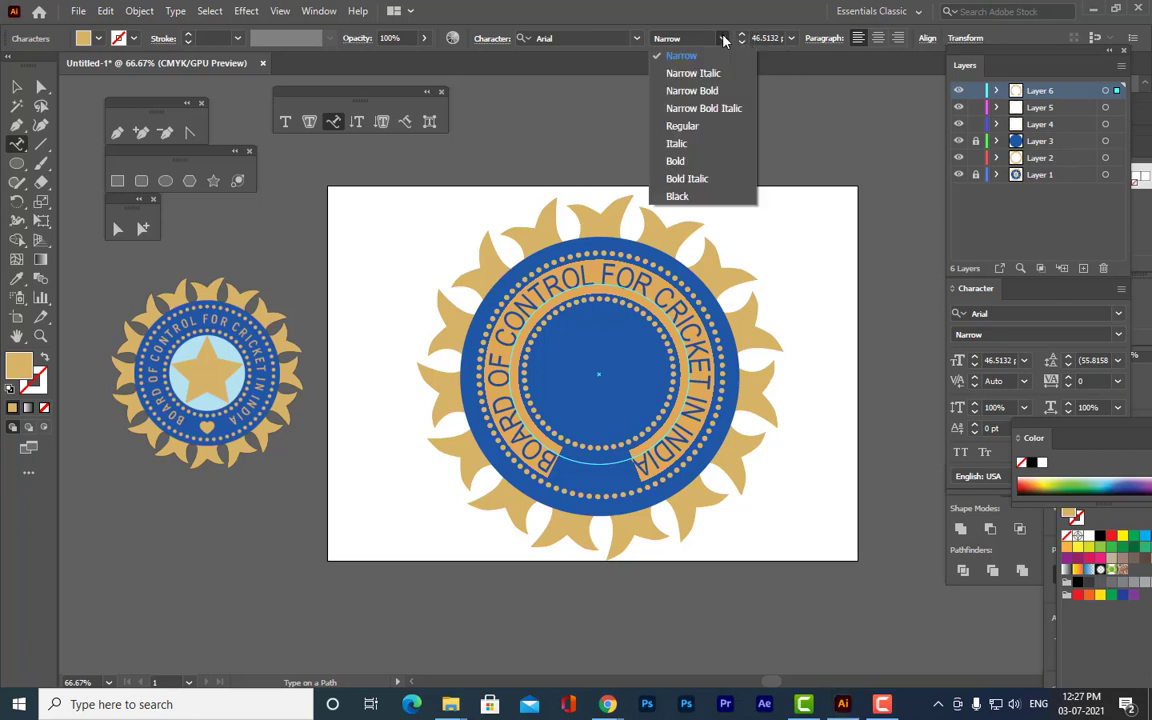
left_click(712, 91)
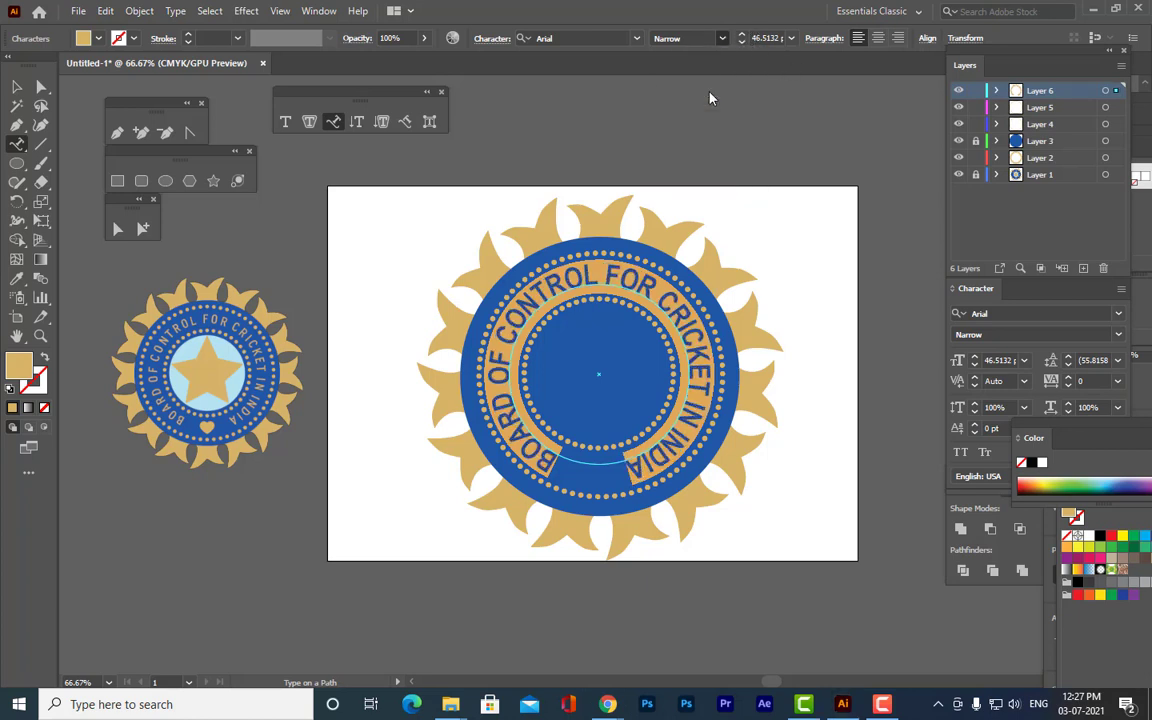
left_click(757, 38)
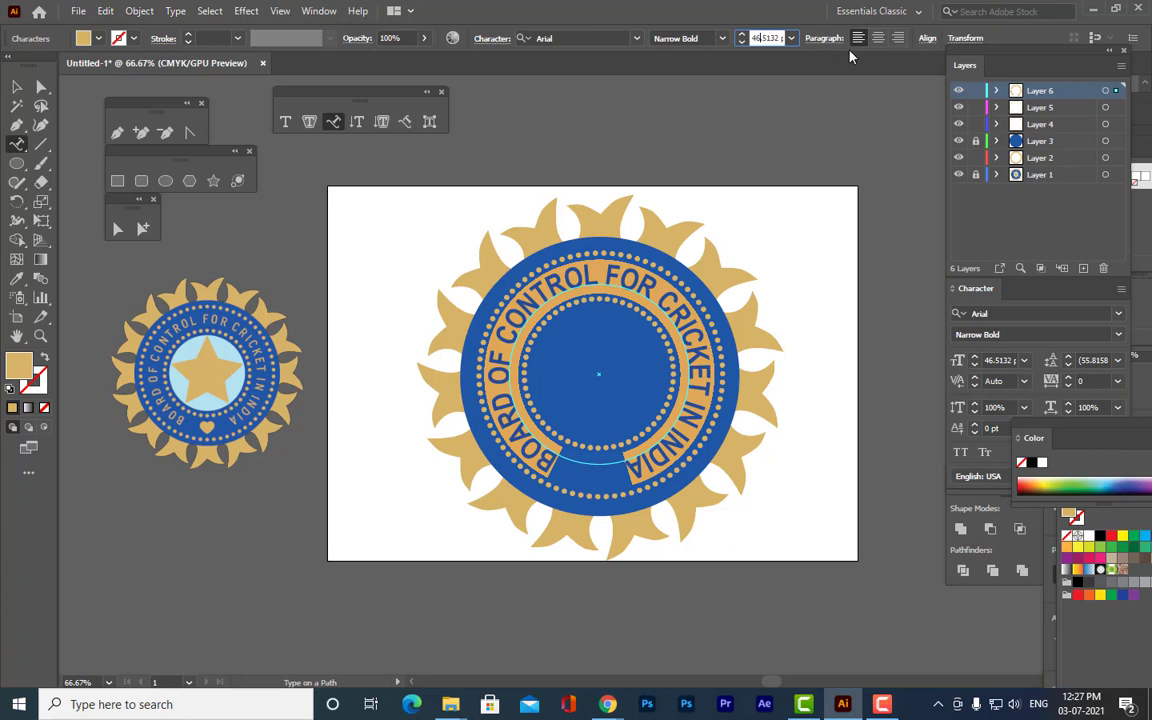
type("40")
key("Return")
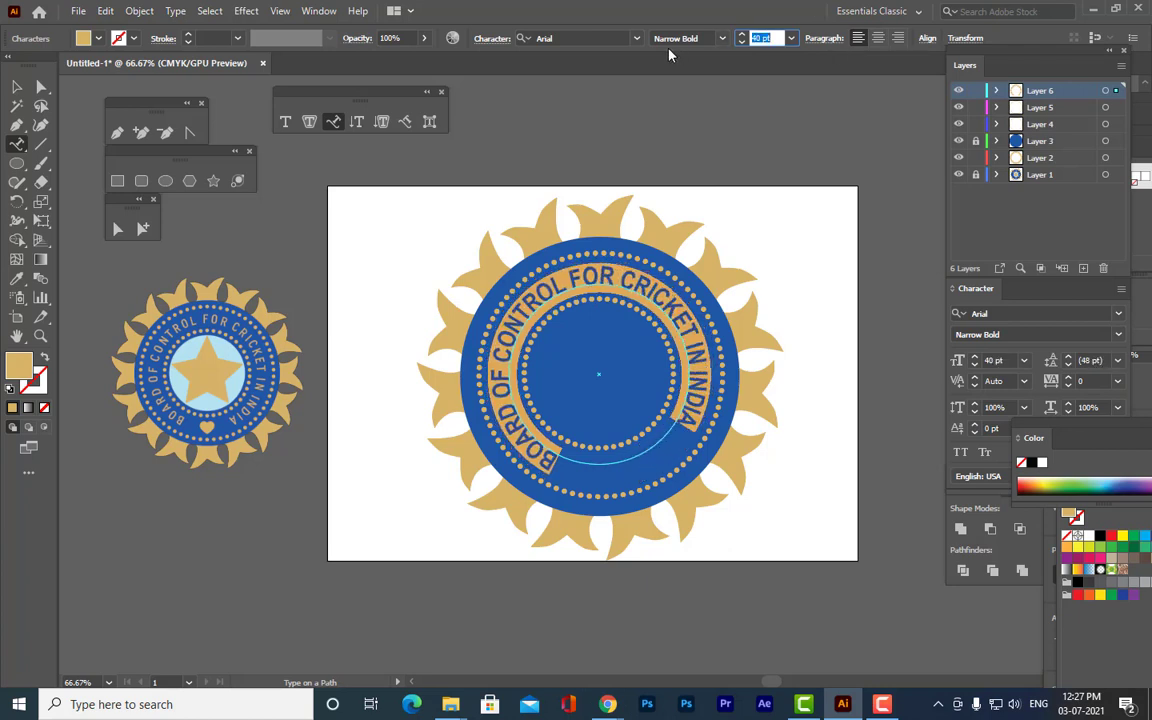
Set the circular lettering to Verdana Regular at 35 pt and deselect it.
left_click(565, 37)
type("VER")
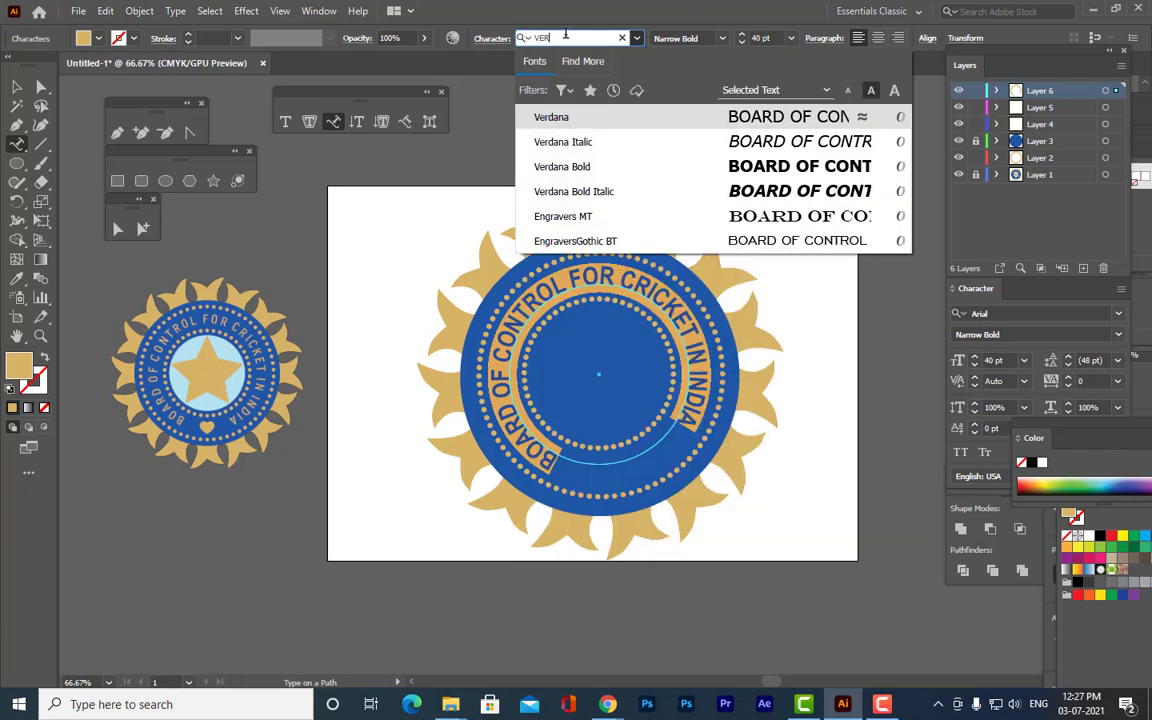
left_click(552, 119)
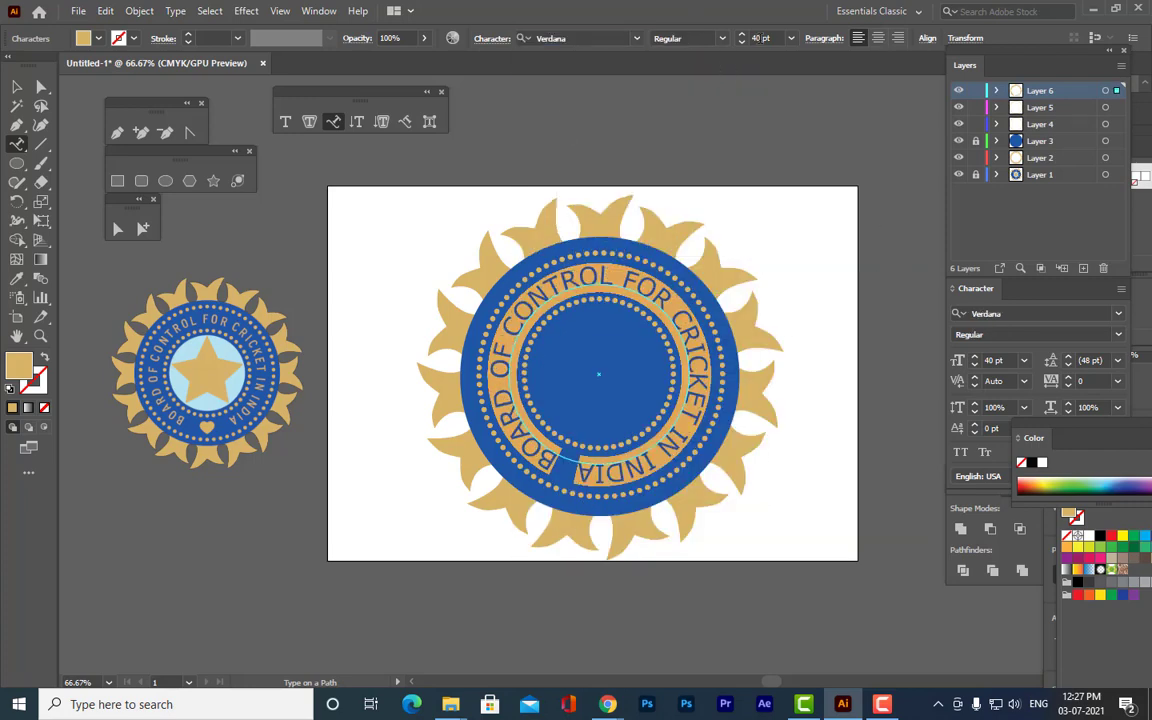
left_click(761, 38)
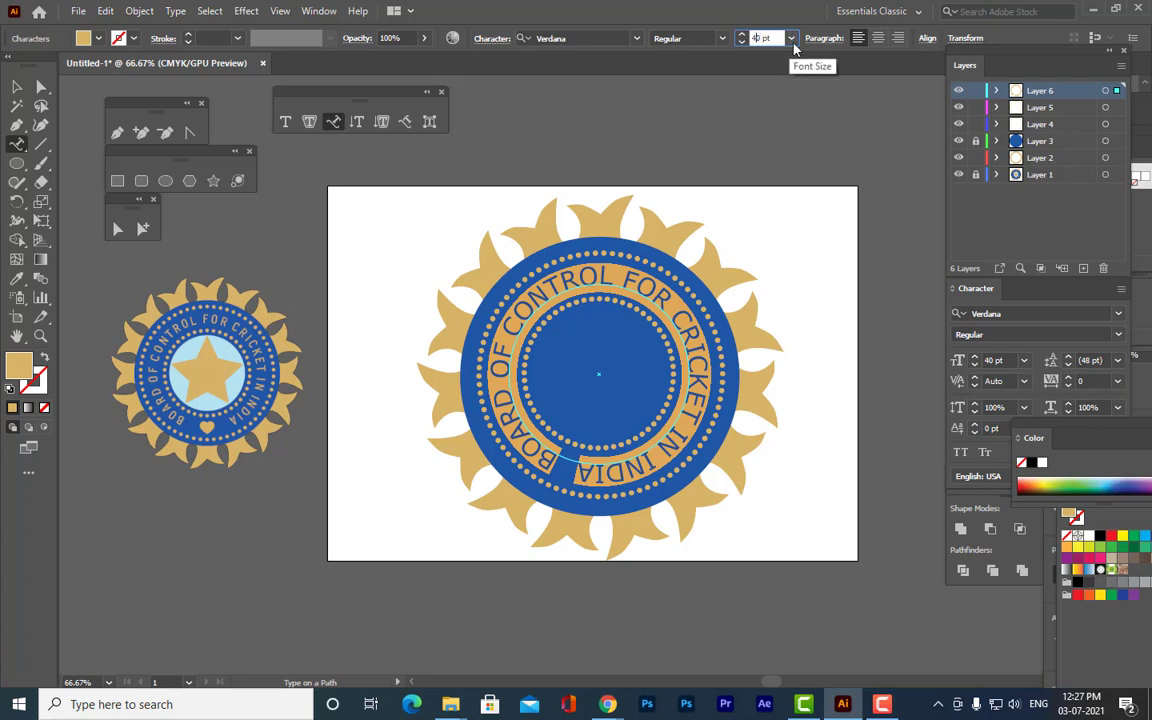
key("Down")
key("Down")
key("Down")
key("Down")
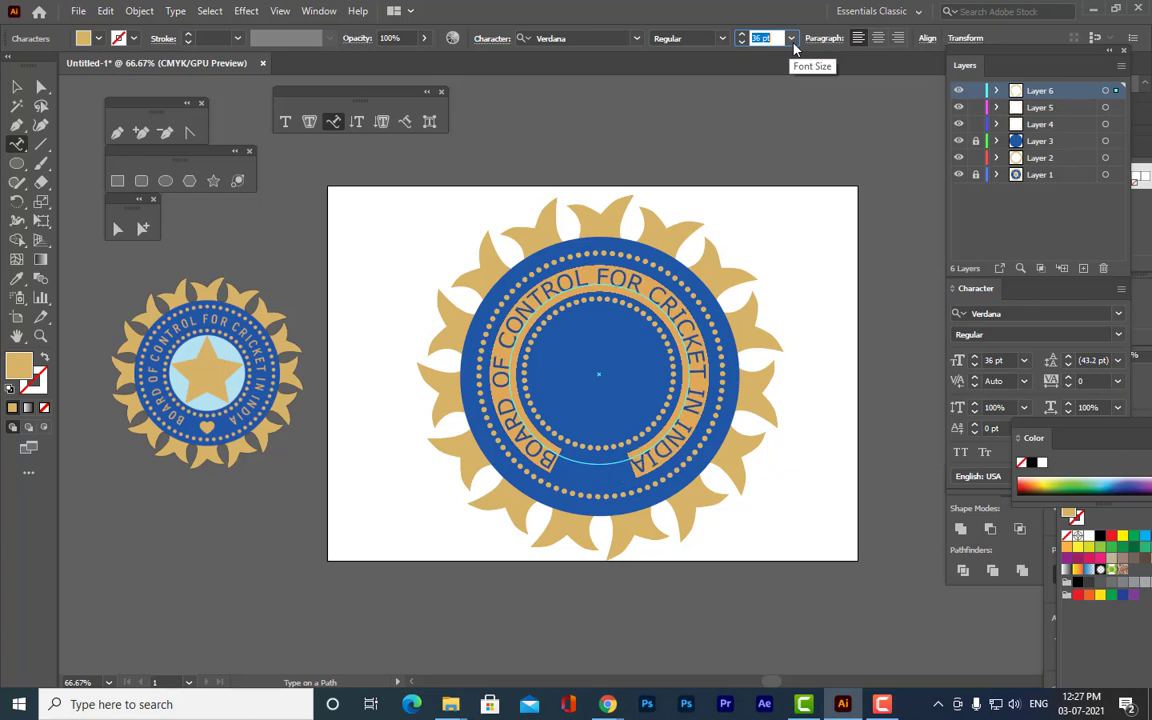
key("Down")
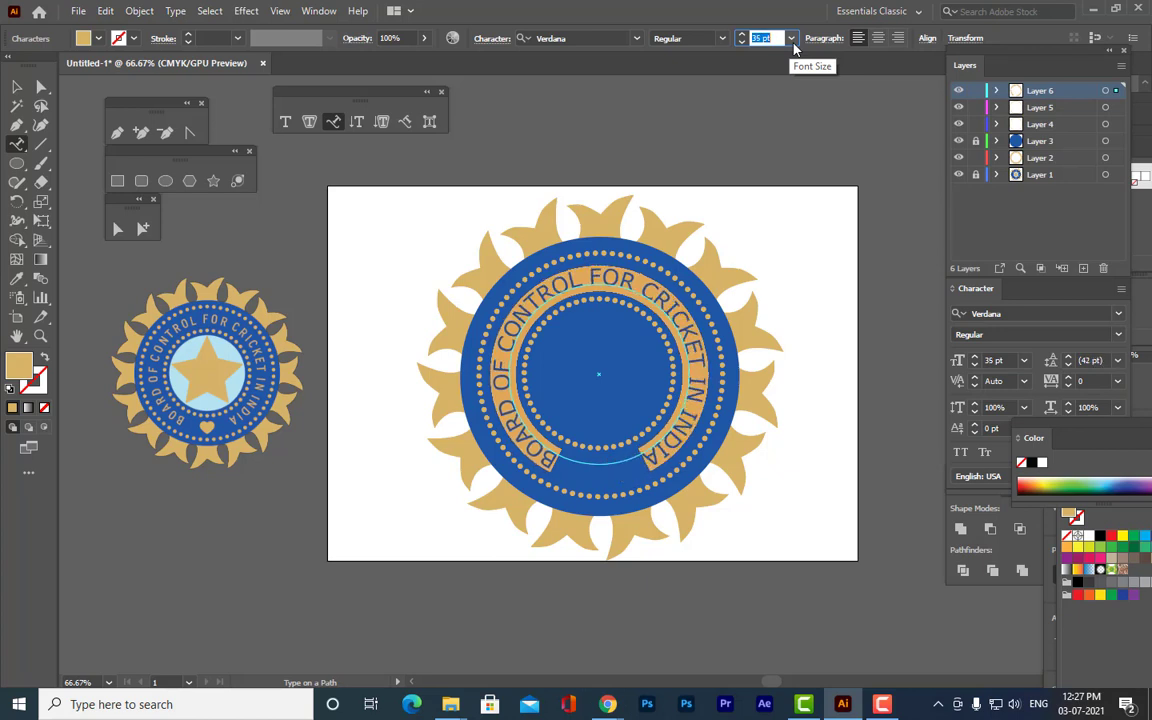
left_click(17, 87)
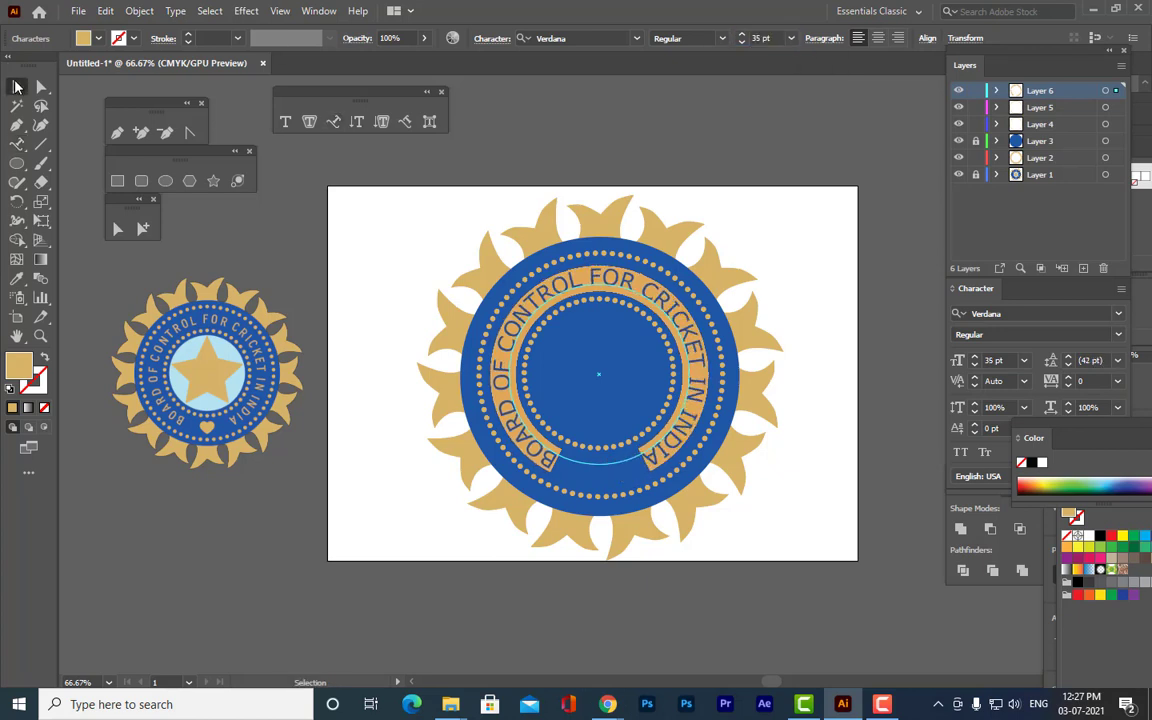
left_click(725, 170)
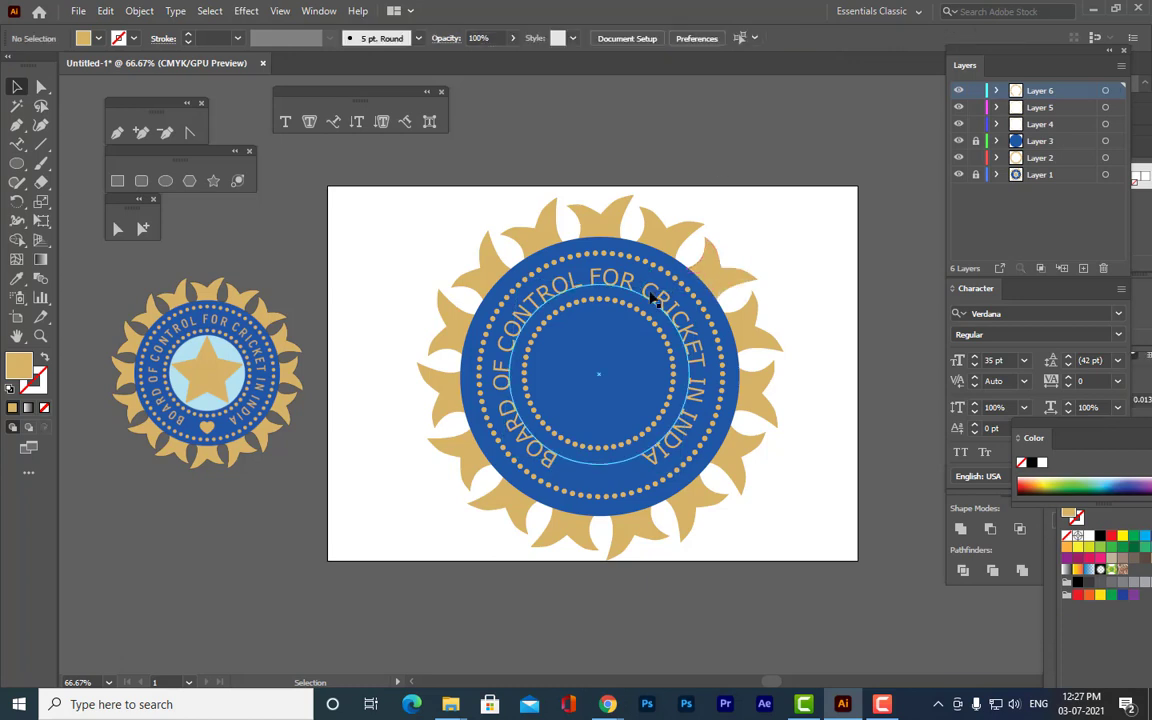
left_click(667, 277)
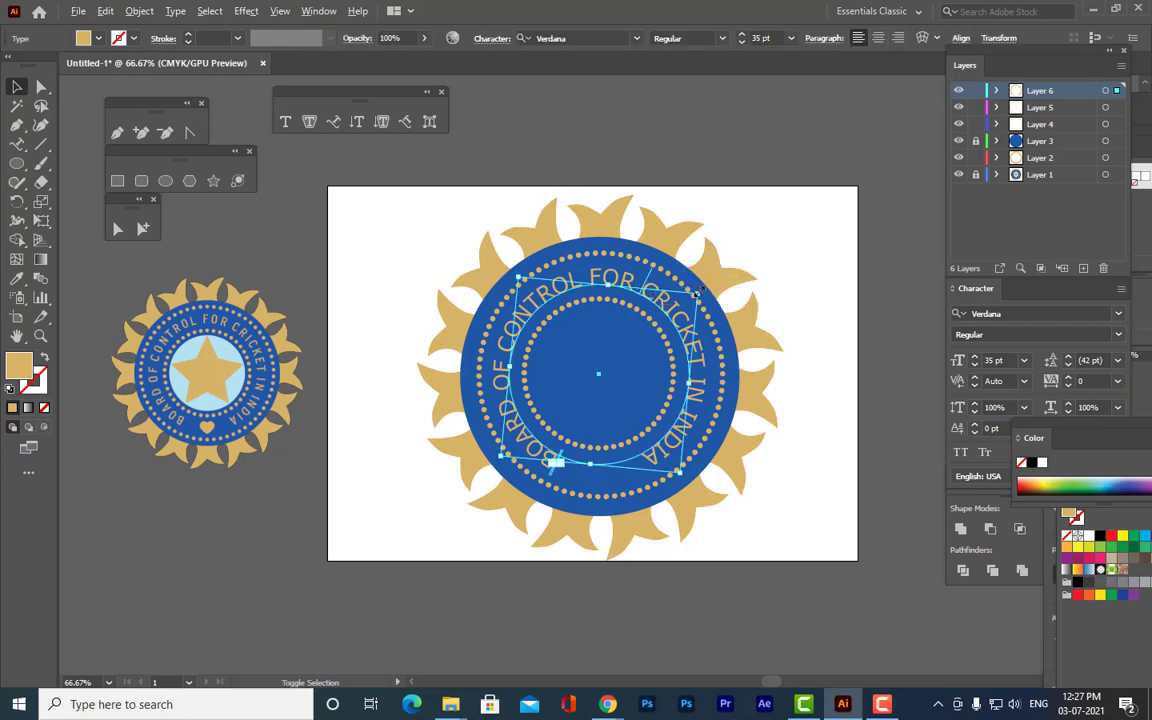
mouse_move(697, 290)
left_mouse_down()
mouse_move(728, 285)
mouse_move(693, 287)
mouse_move(727, 299)
mouse_move(697, 290)
left_mouse_up()
left_click(861, 301)
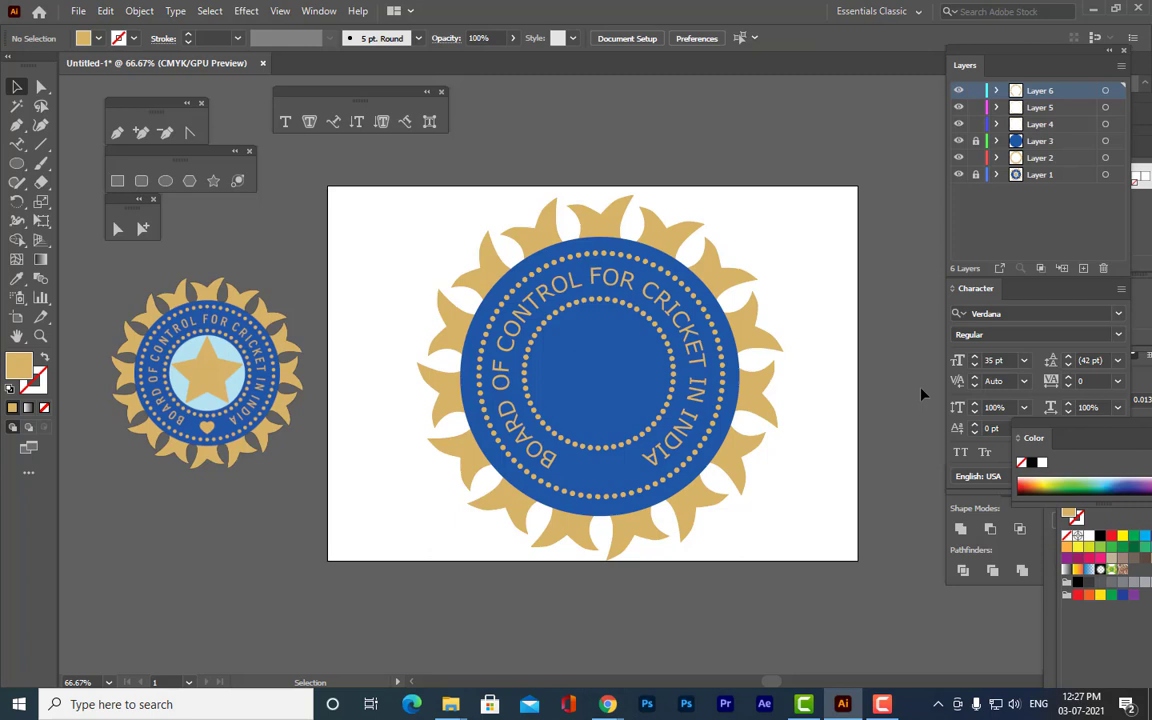
Add a new layer above Layer 6, shifting the layer and character panels clear of the artboard.
left_click_drag(1025, 56, 1015, 58)
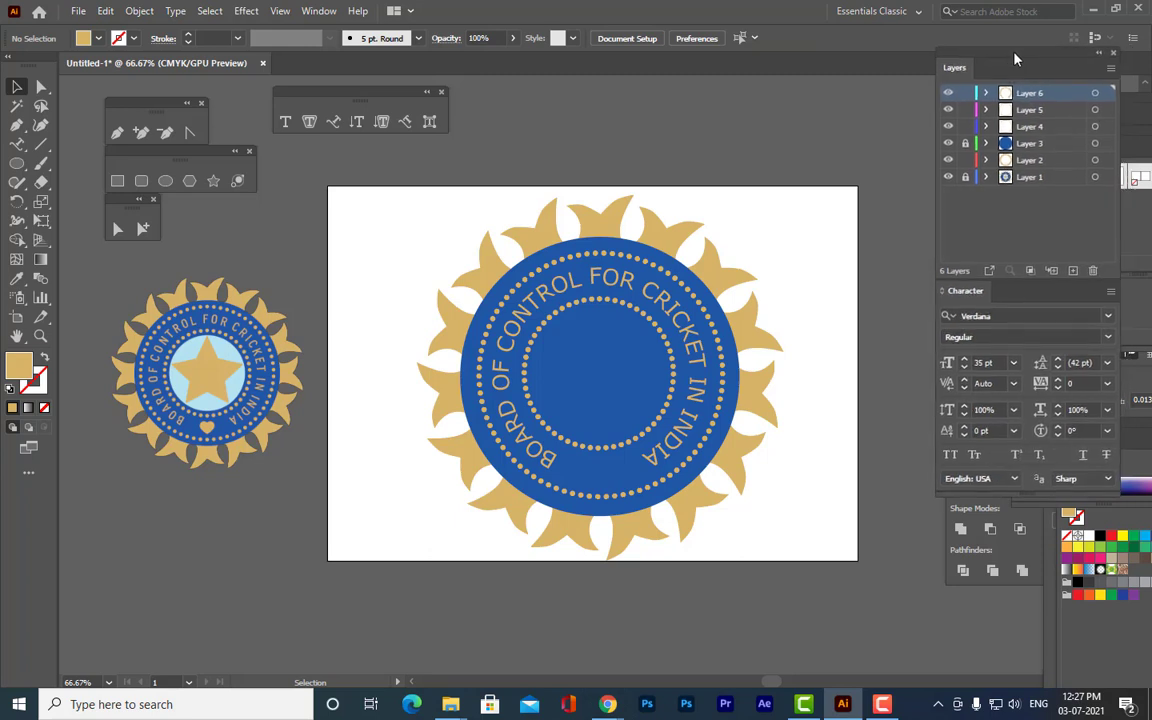
left_click(1075, 266)
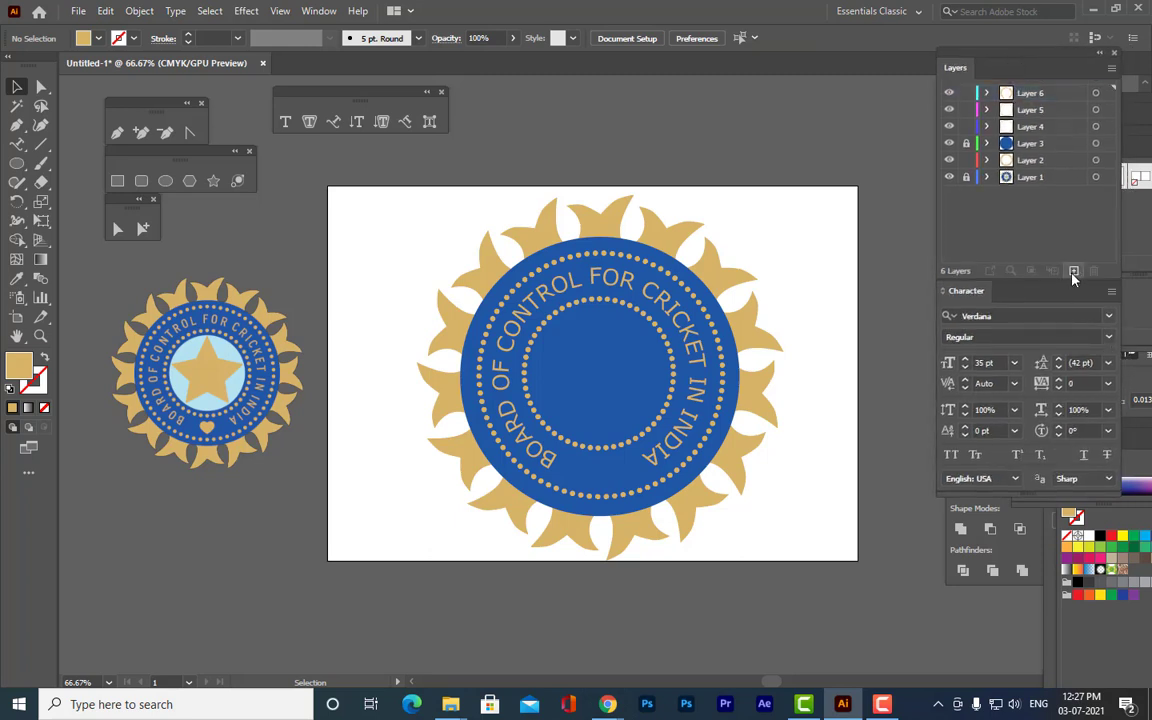
left_click(1073, 272)
left_click_drag(958, 66, 1018, 57)
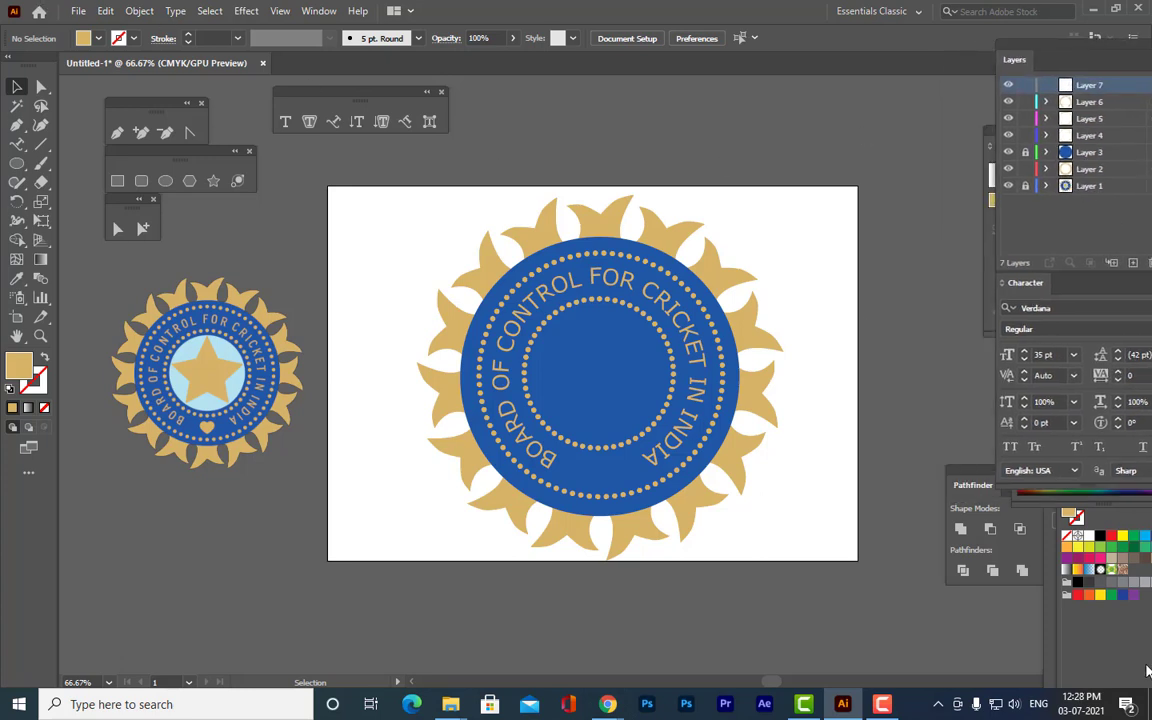
Draw a small closed gold heart with the Pen tool on the white area beside the emblem's upper petals.
left_click(117, 132)
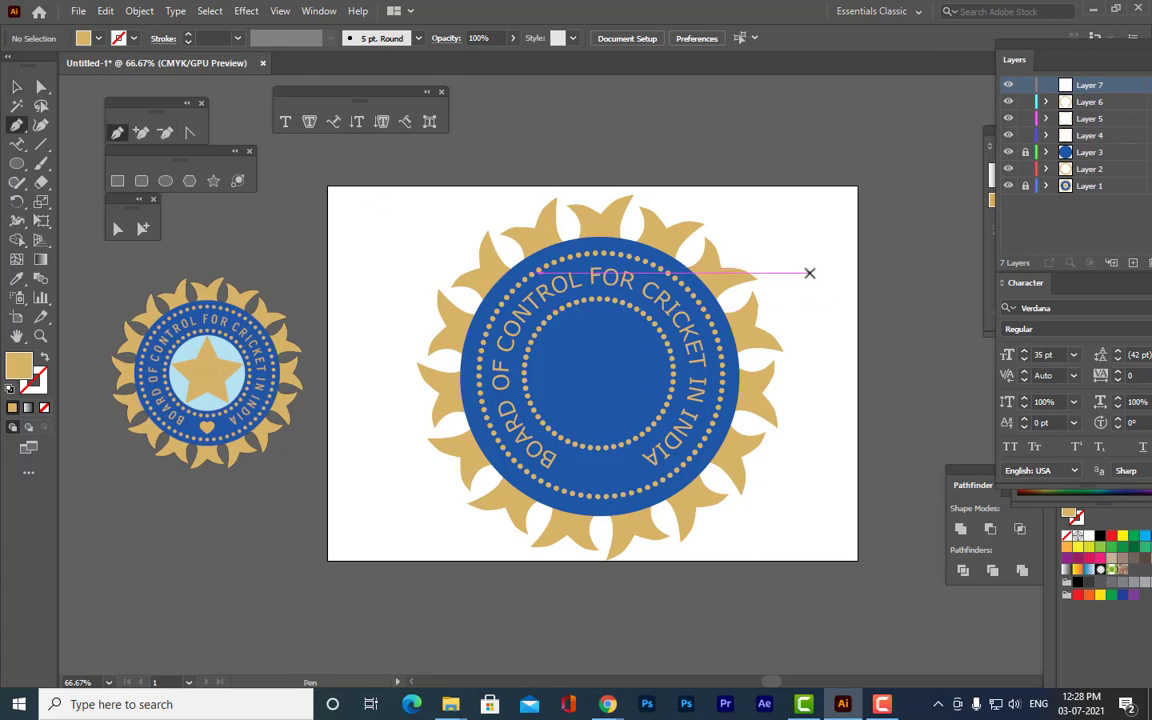
left_click_drag(809, 271, 846, 250)
left_click(809, 237)
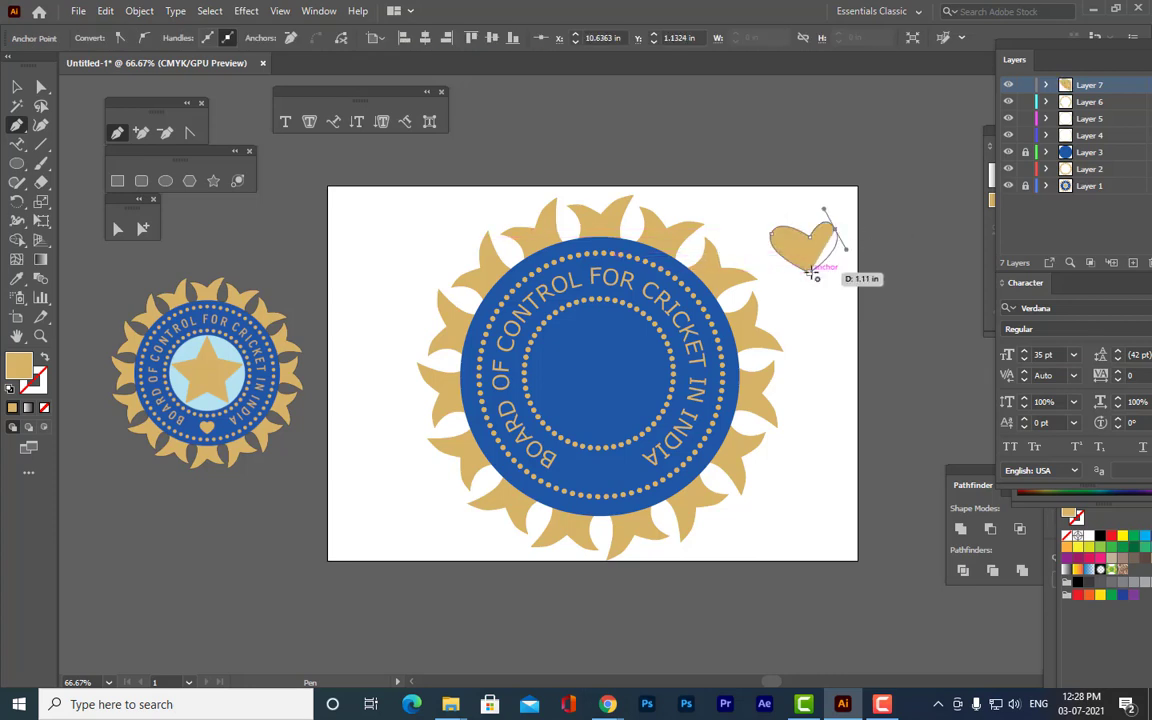
left_click(809, 271)
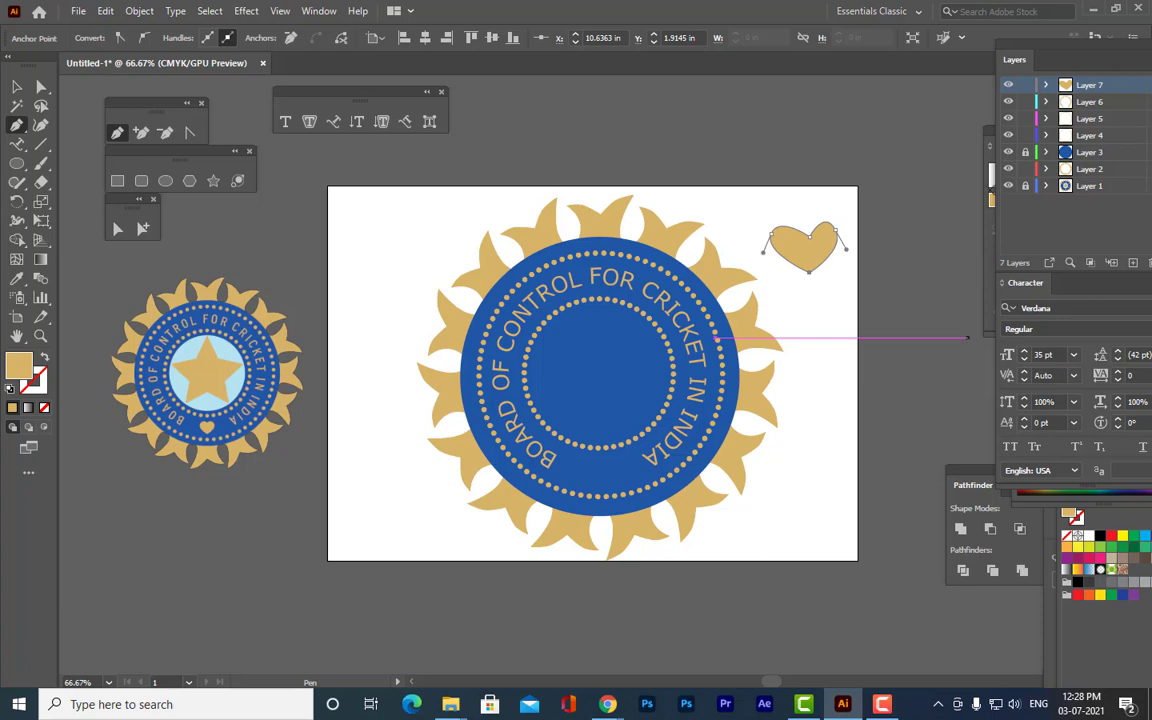
Reshape the heart by moving its side anchor points inward until both lobes are even, and select the whole heart.
key("a")
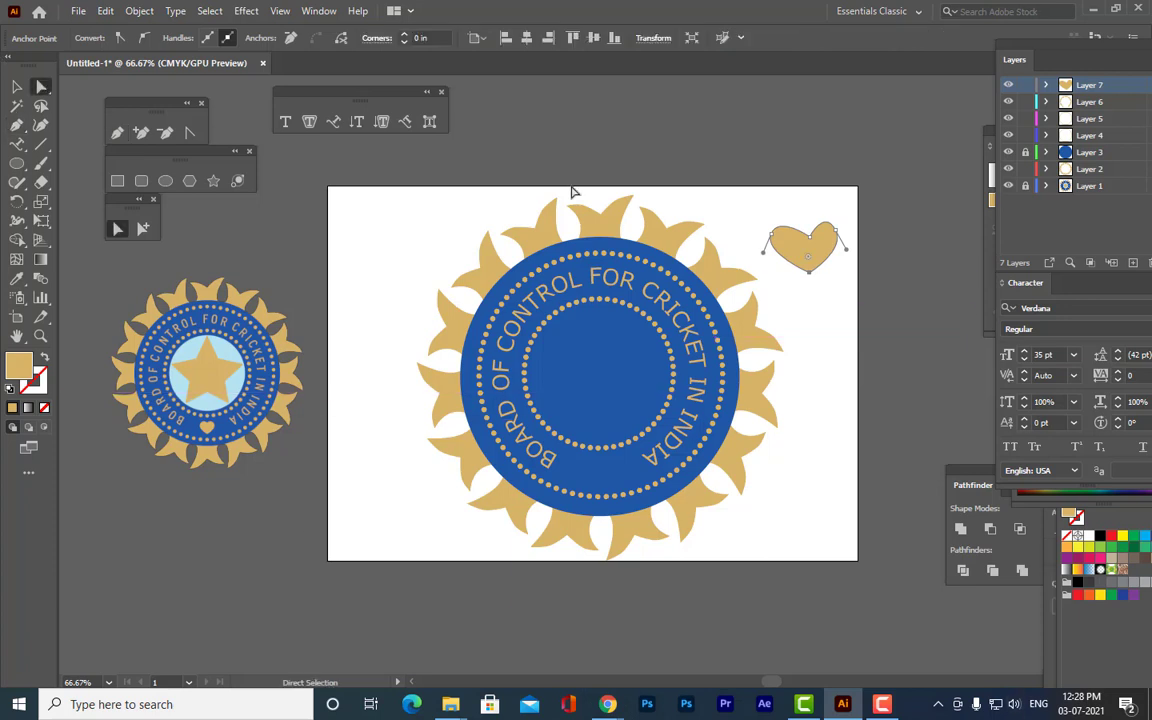
left_click(771, 235)
left_click_drag(781, 218, 841, 236)
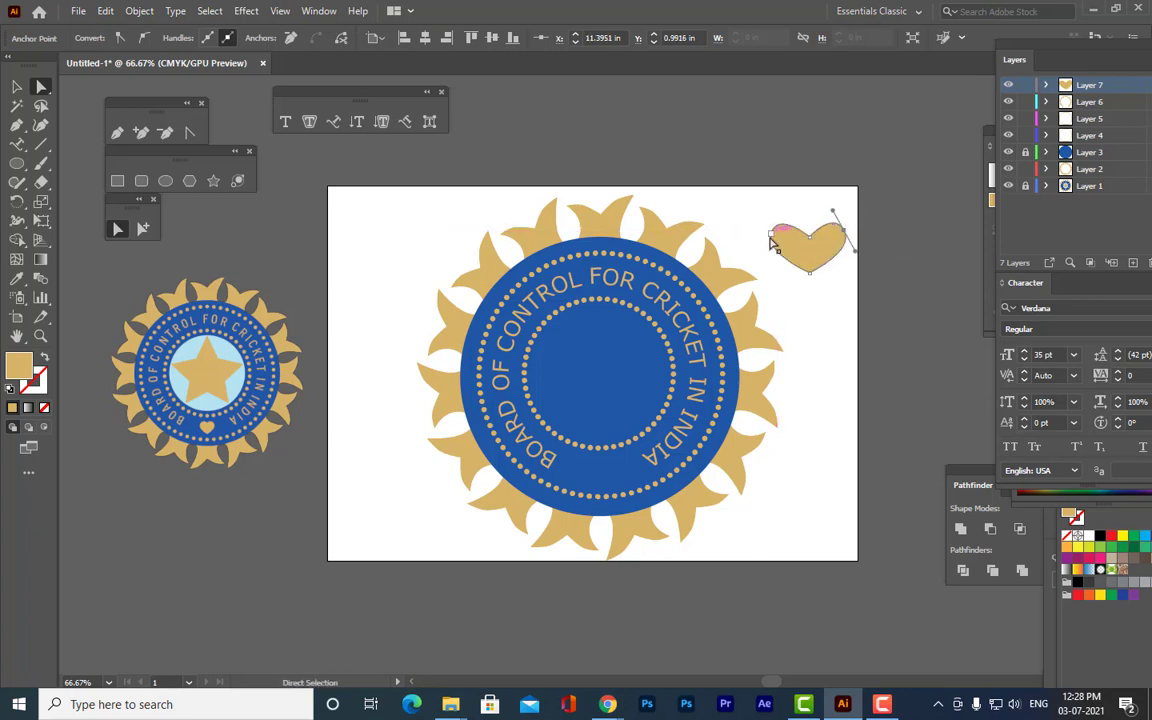
left_click_drag(771, 237, 778, 232)
mouse_move(848, 245)
left_mouse_down()
mouse_move(828, 221)
mouse_move(838, 233)
left_mouse_up()
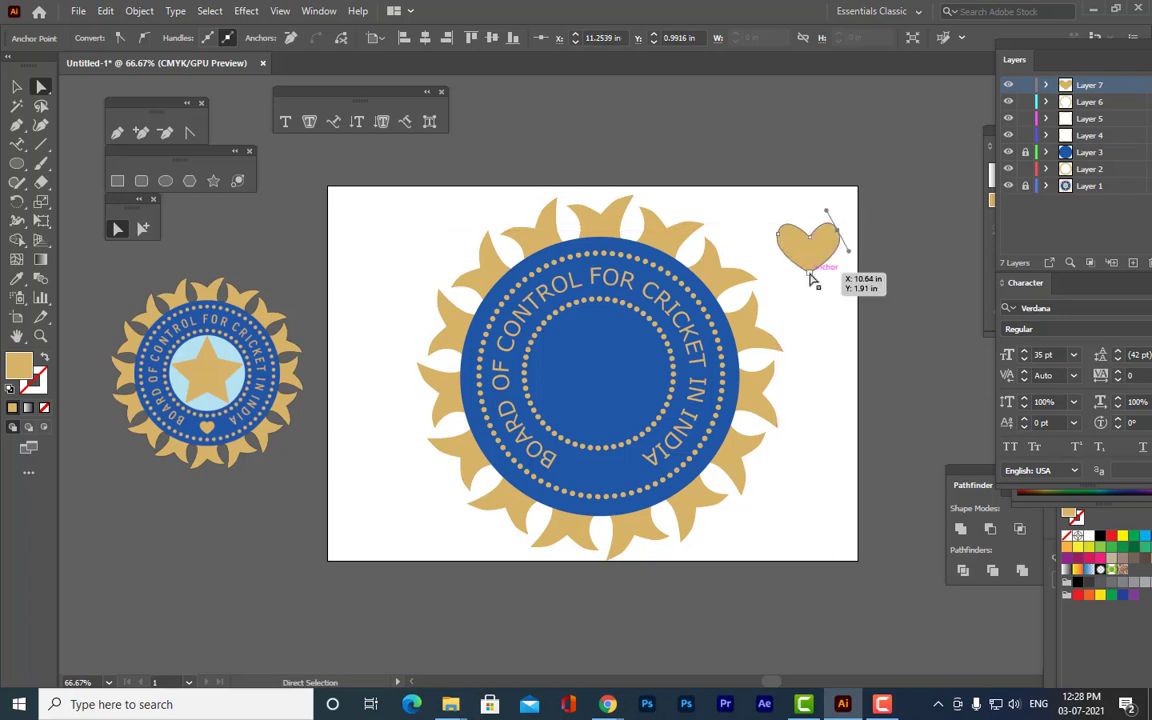
left_click(785, 238)
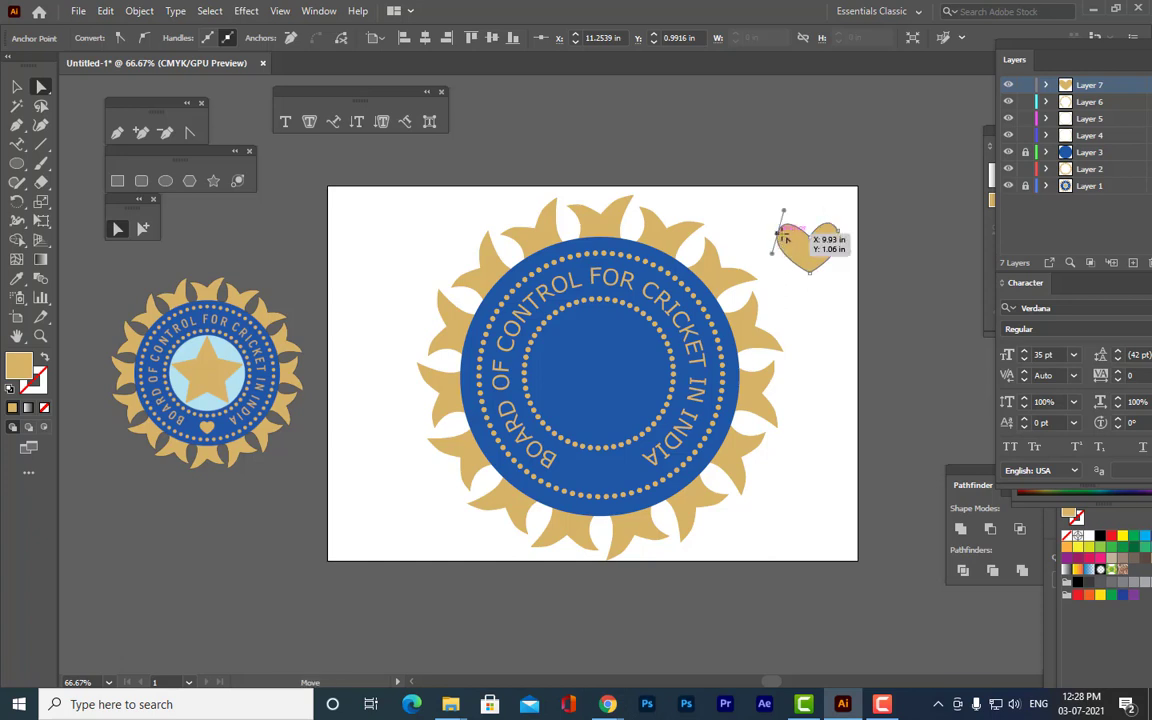
left_click_drag(785, 238, 780, 238)
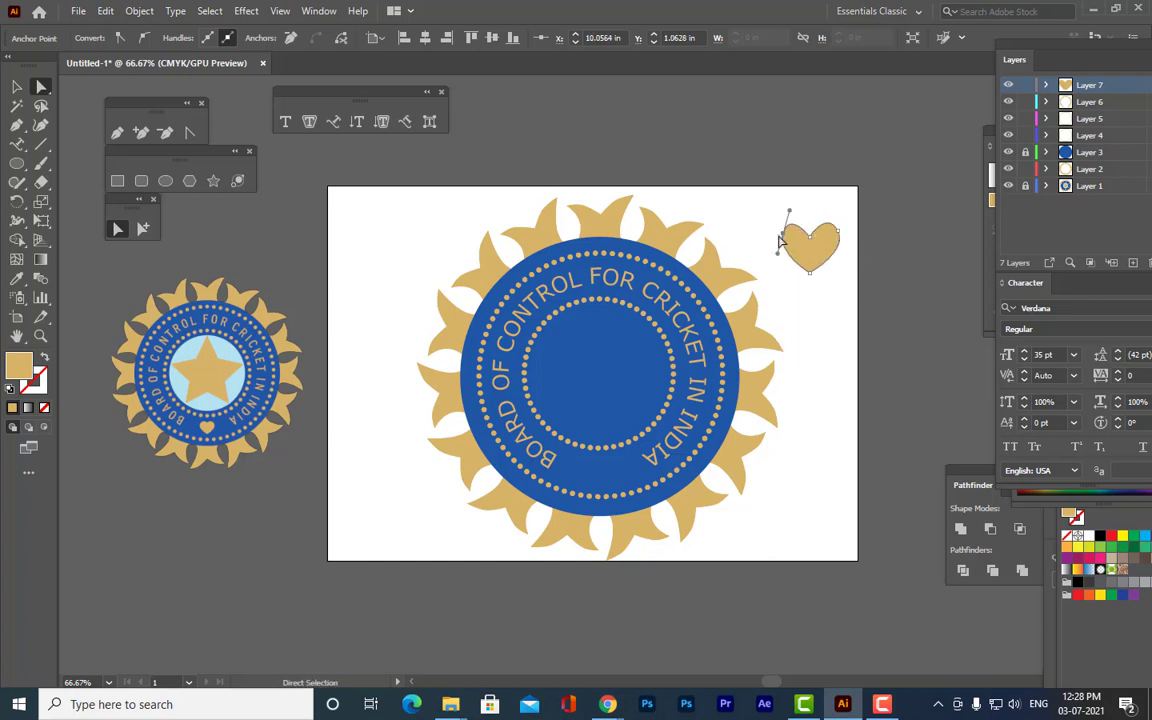
left_click(856, 283)
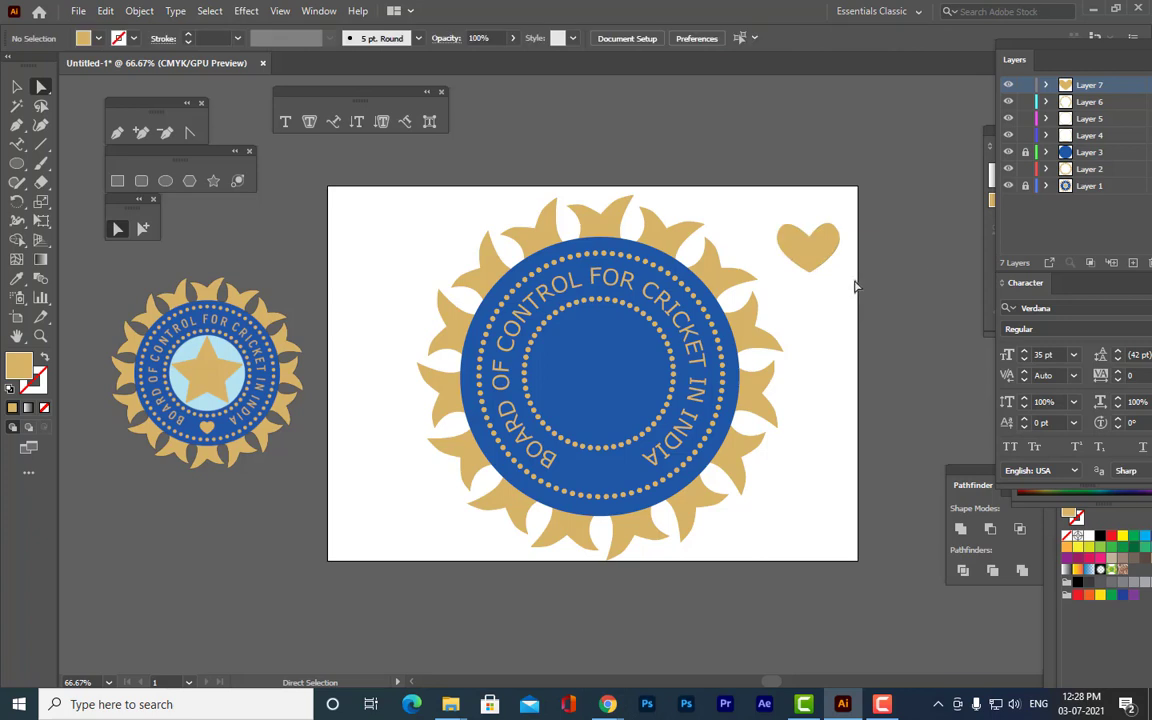
left_click(810, 265)
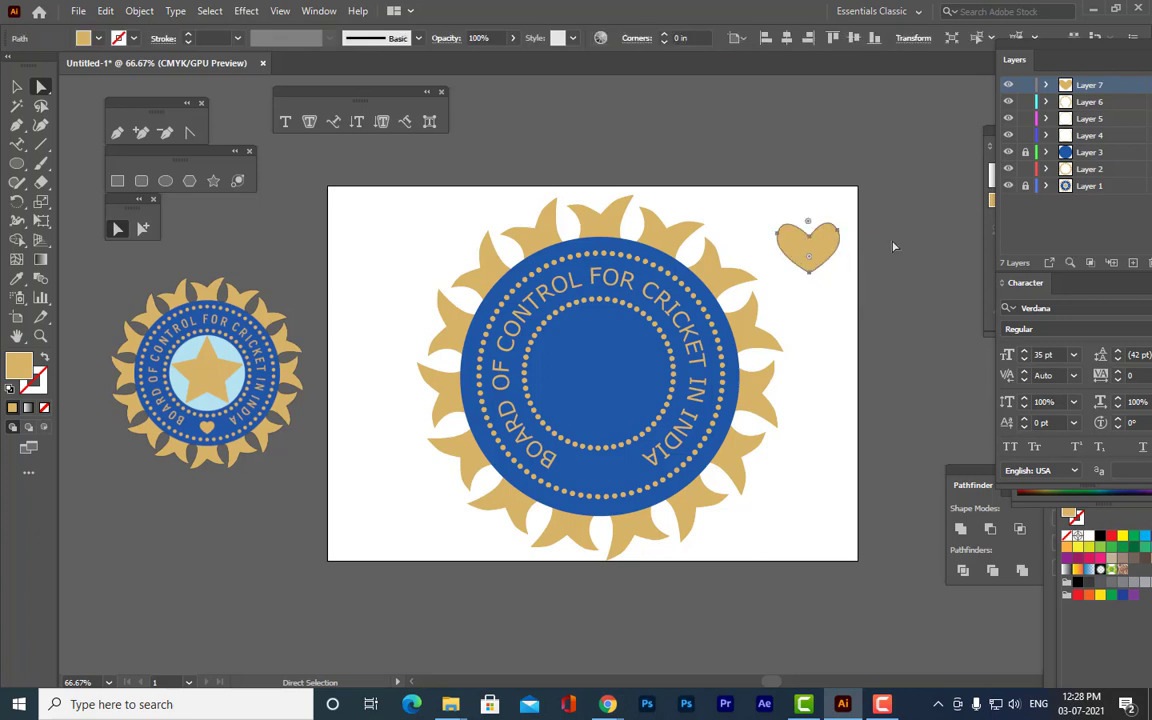
Adjust the direction handles of the heart's left and right anchor points to make the side curves fuller and more even.
key("ctrl+equal")
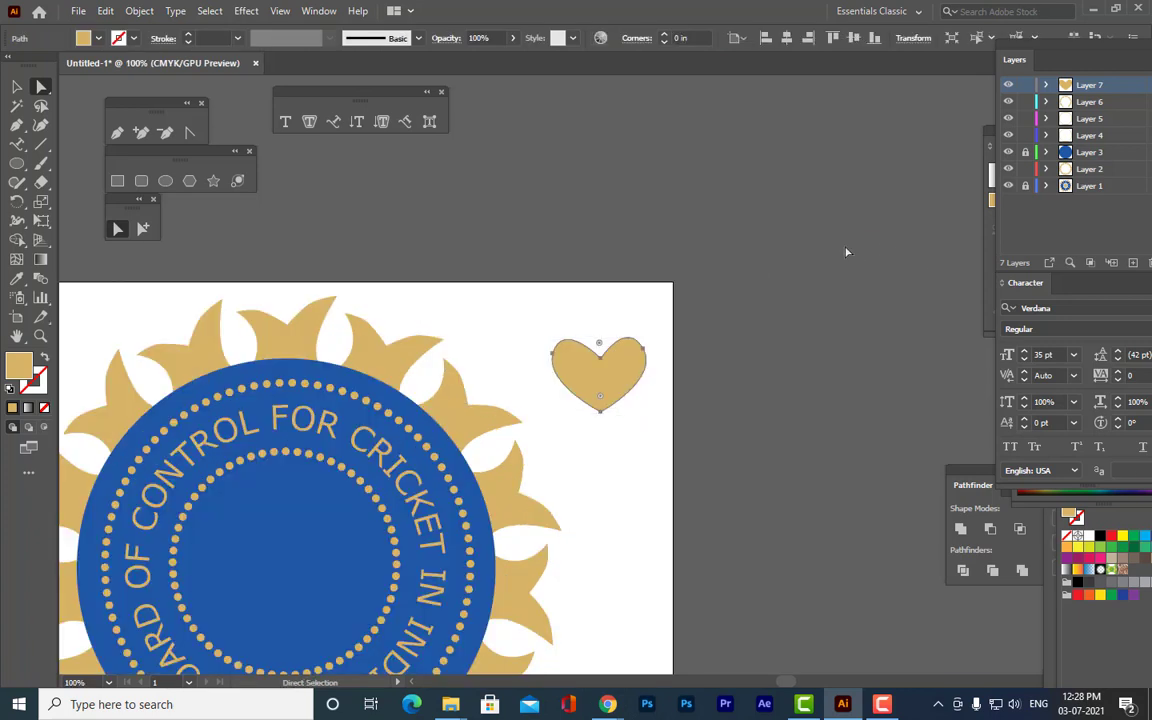
left_click(643, 354)
left_click(556, 368)
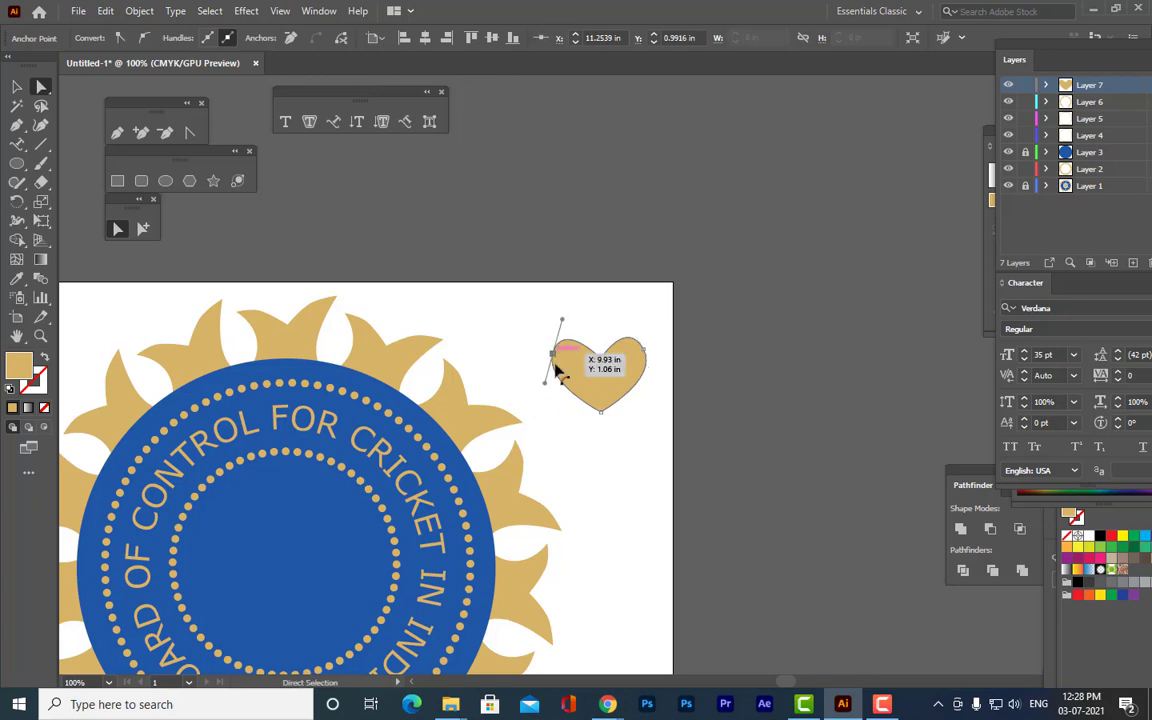
left_click_drag(558, 370, 548, 381)
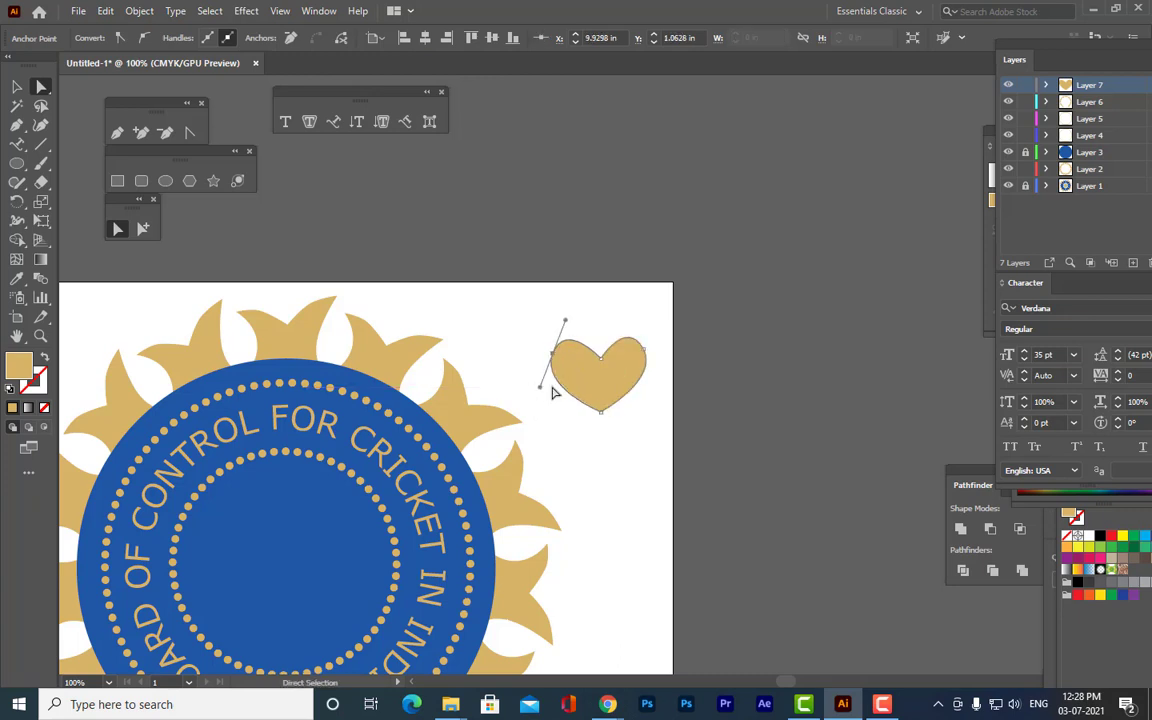
mouse_move(634, 356)
left_mouse_down()
mouse_move(666, 381)
mouse_move(644, 347)
left_mouse_up()
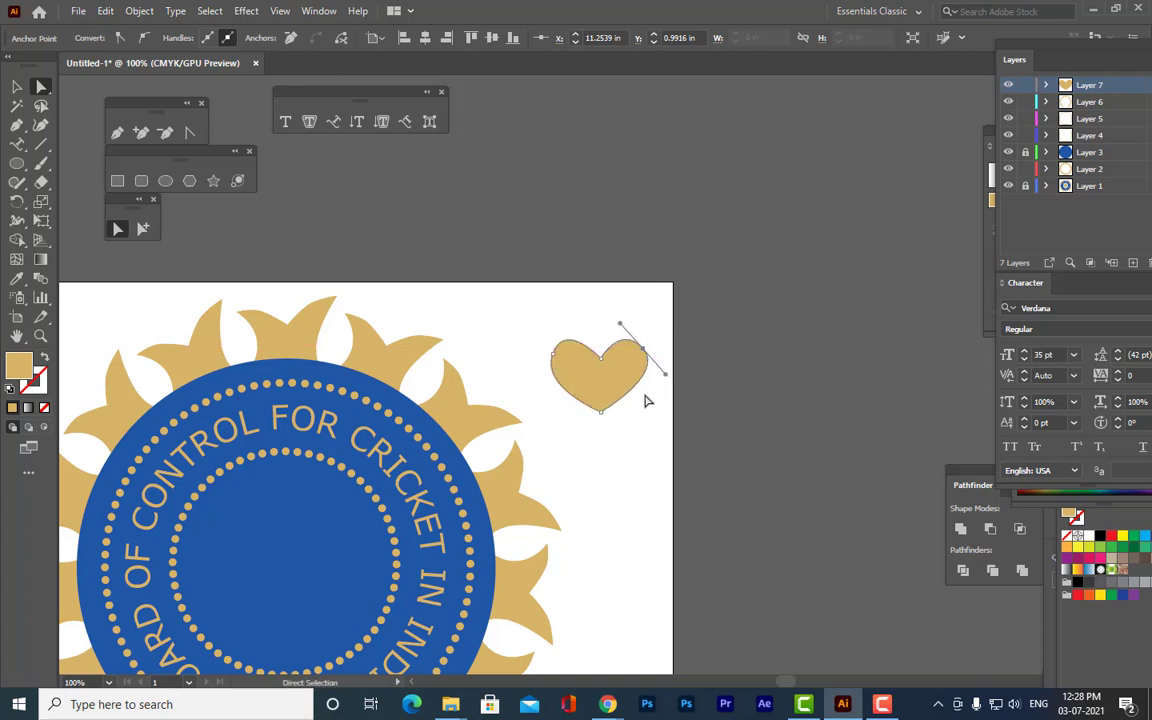
mouse_move(561, 360)
left_mouse_down()
mouse_move(548, 340)
mouse_move(556, 360)
left_mouse_up()
key("ctrl")
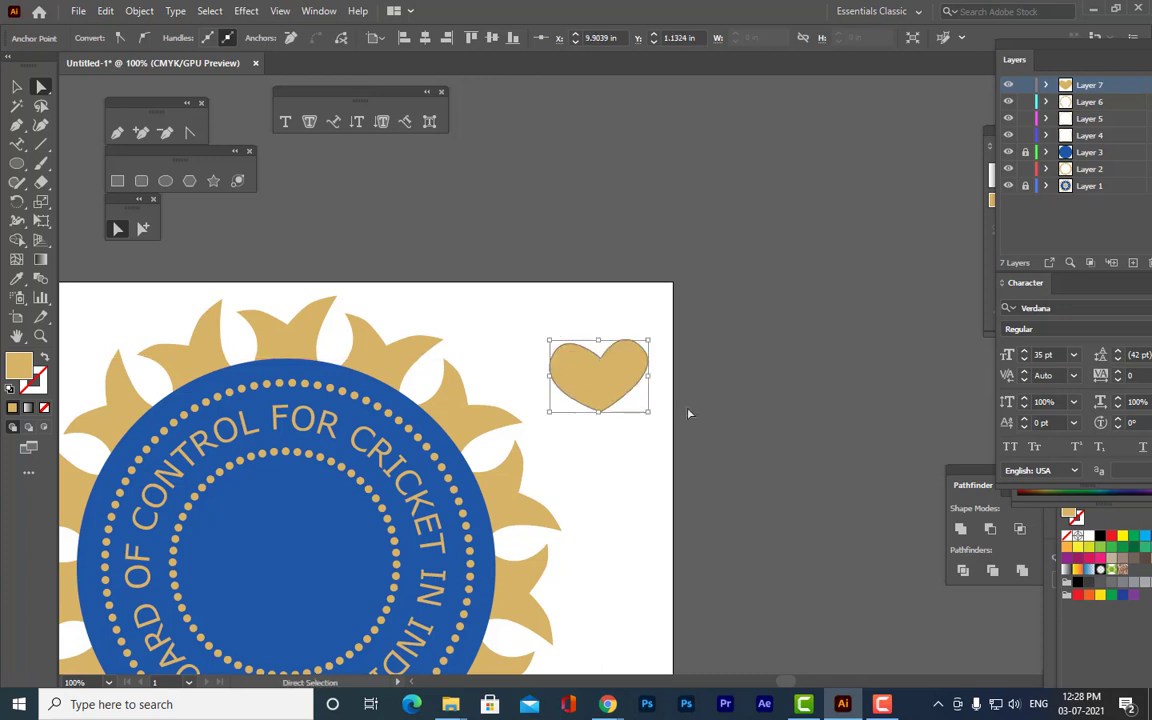
left_click(708, 405)
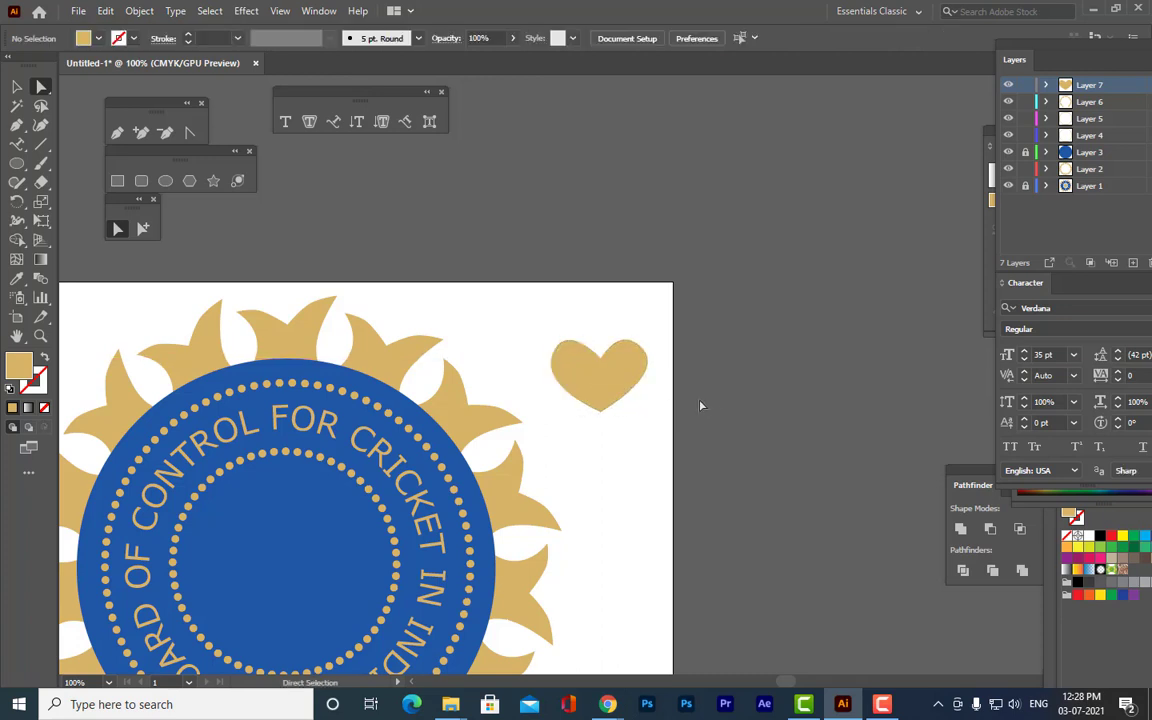
Move the heart's bottom tip slightly down to lengthen the shape, and select the anchor point on its right lobe.
left_click(608, 389)
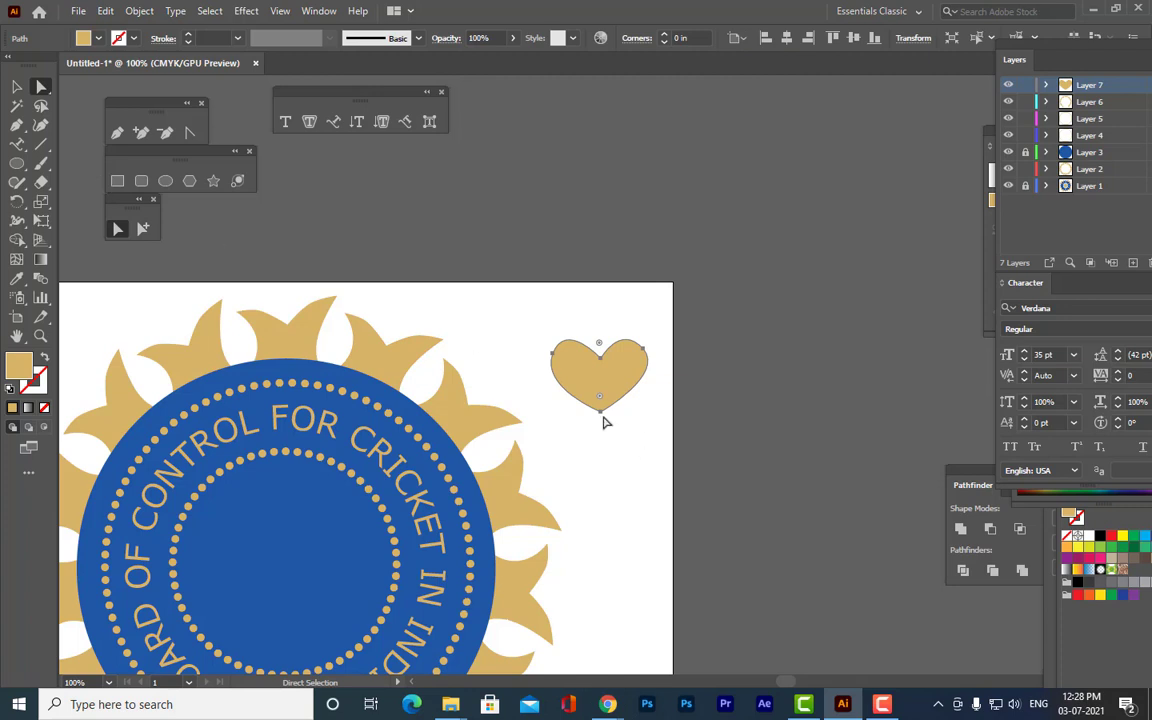
left_click_drag(600, 411, 602, 426)
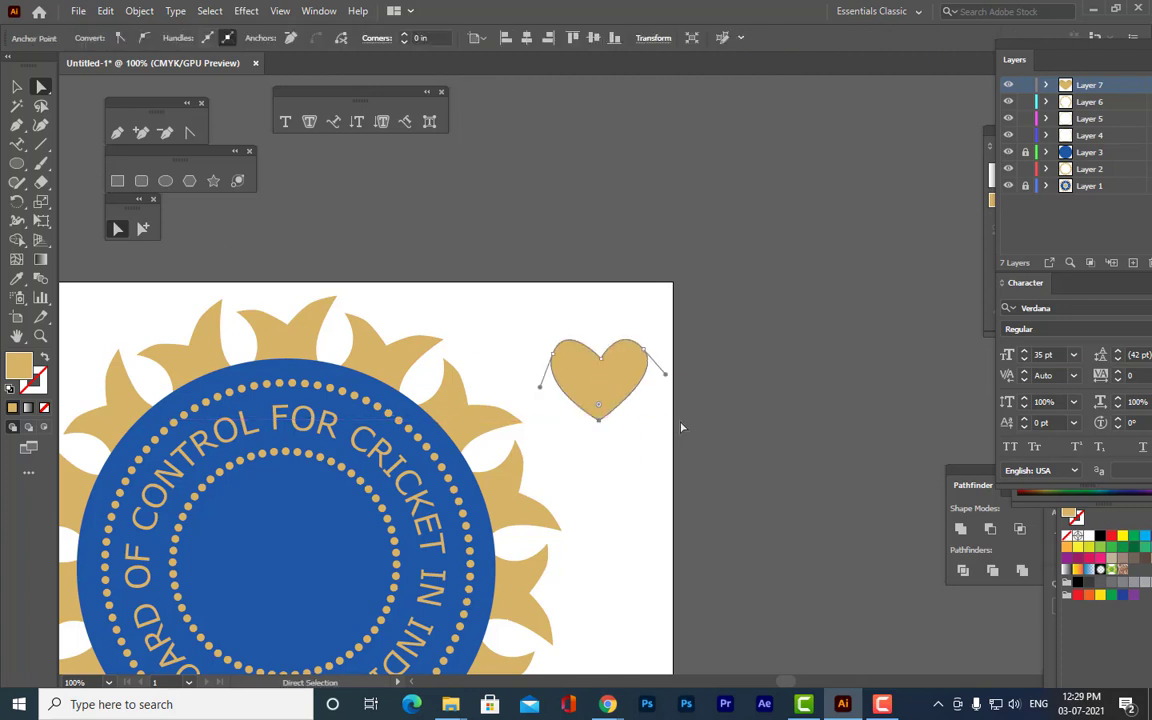
left_click(645, 352)
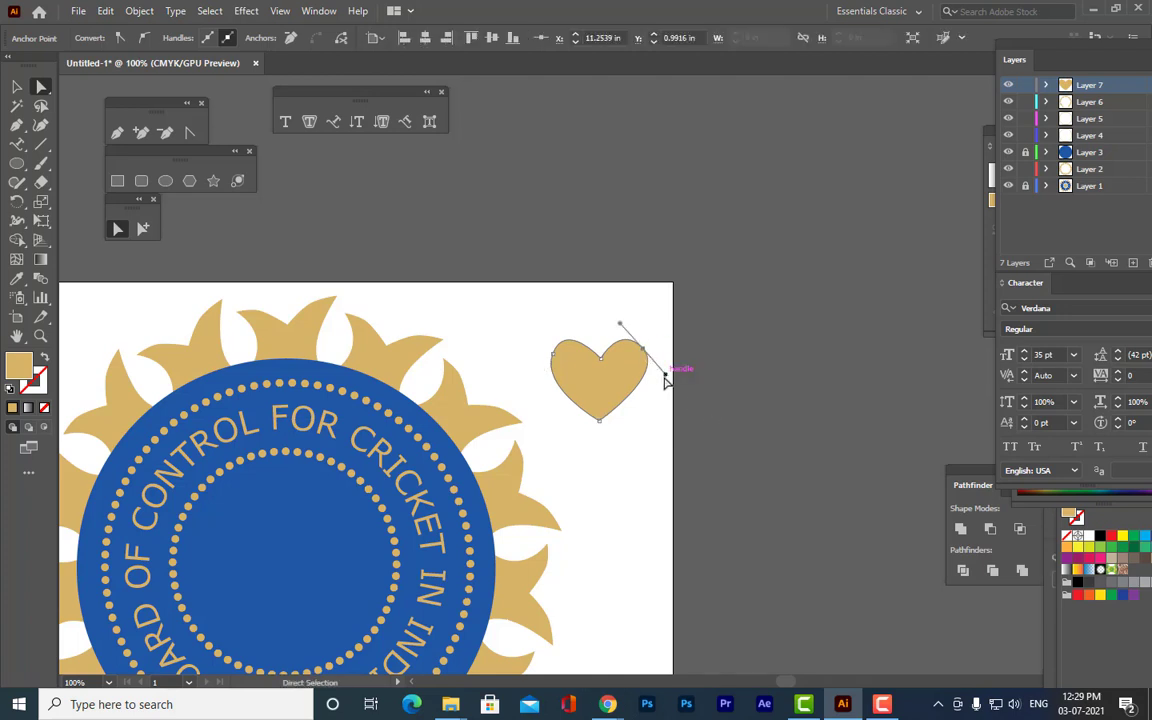
Adjust the curve handles on the heart's upper side anchors to make both lobes fuller, then deselect it.
left_click_drag(666, 378, 673, 380)
left_click(554, 354)
left_click_drag(540, 385, 535, 393)
left_click(644, 350)
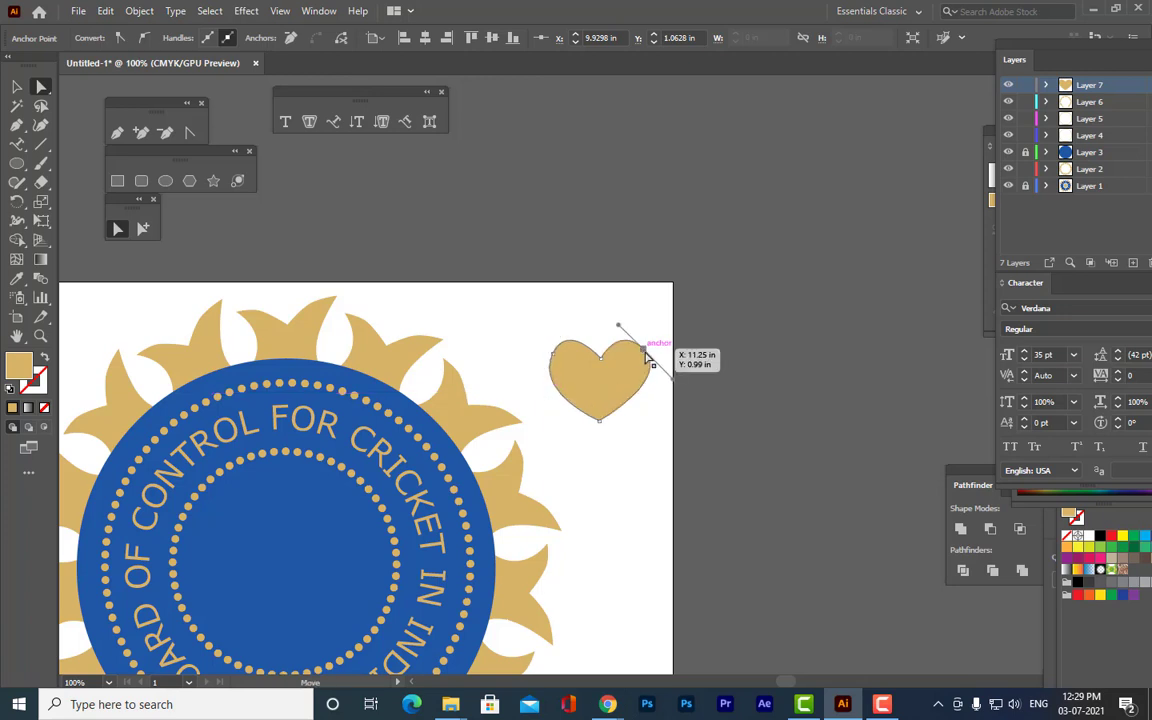
left_click_drag(673, 381, 670, 381)
left_click(707, 412)
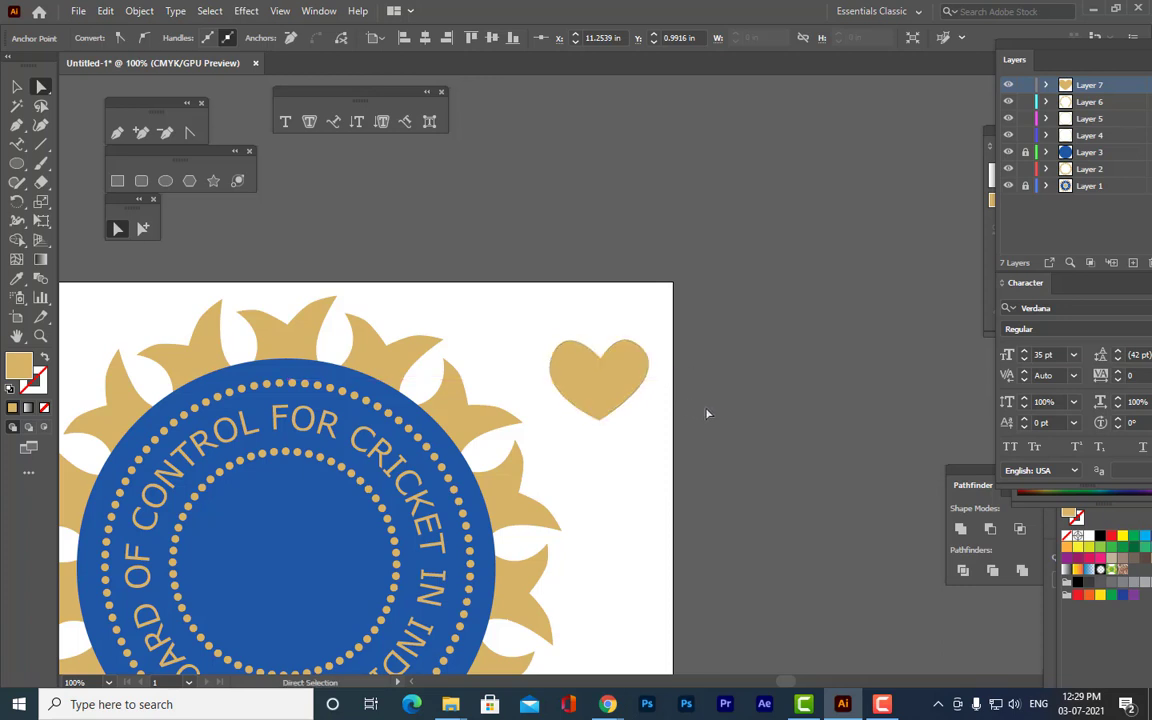
Move the heart onto the blue ring between BOARD and INDIA and scale it down to about half size.
left_click(17, 88)
left_click_drag(607, 404, 334, 581)
scroll(418, 530, "down", 2)
scroll(418, 530, "down", 2)
left_click_drag(339, 440, 296, 568)
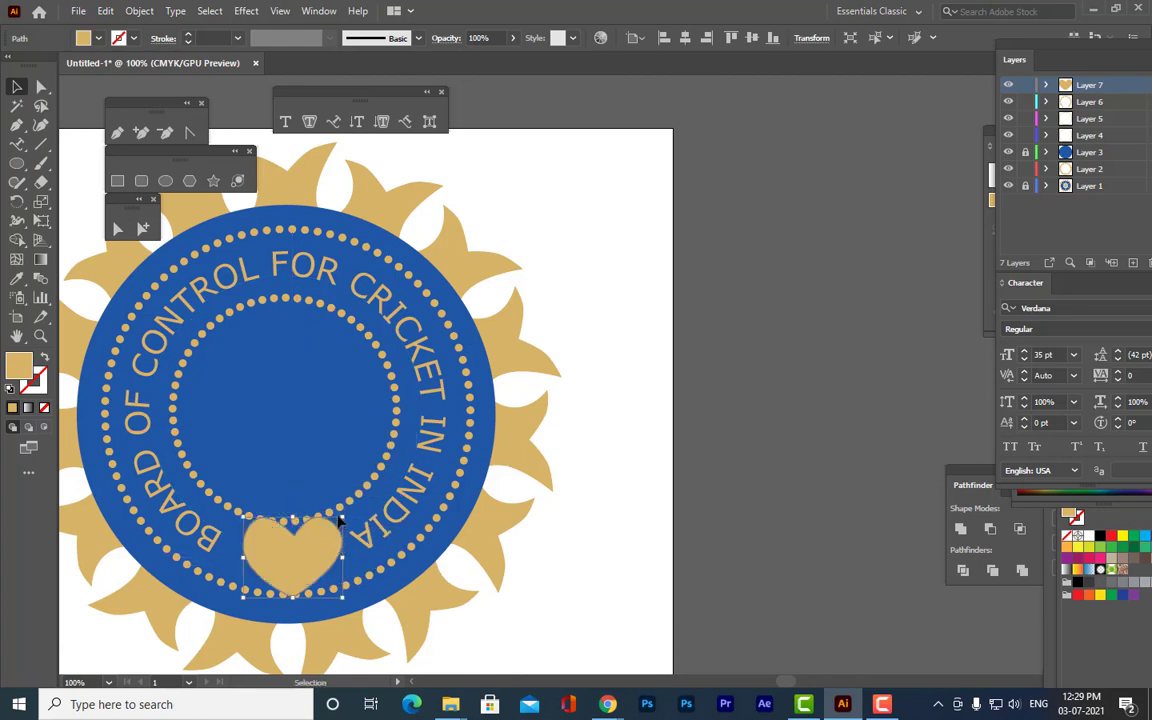
left_click_drag(336, 516, 318, 540)
left_click(656, 545)
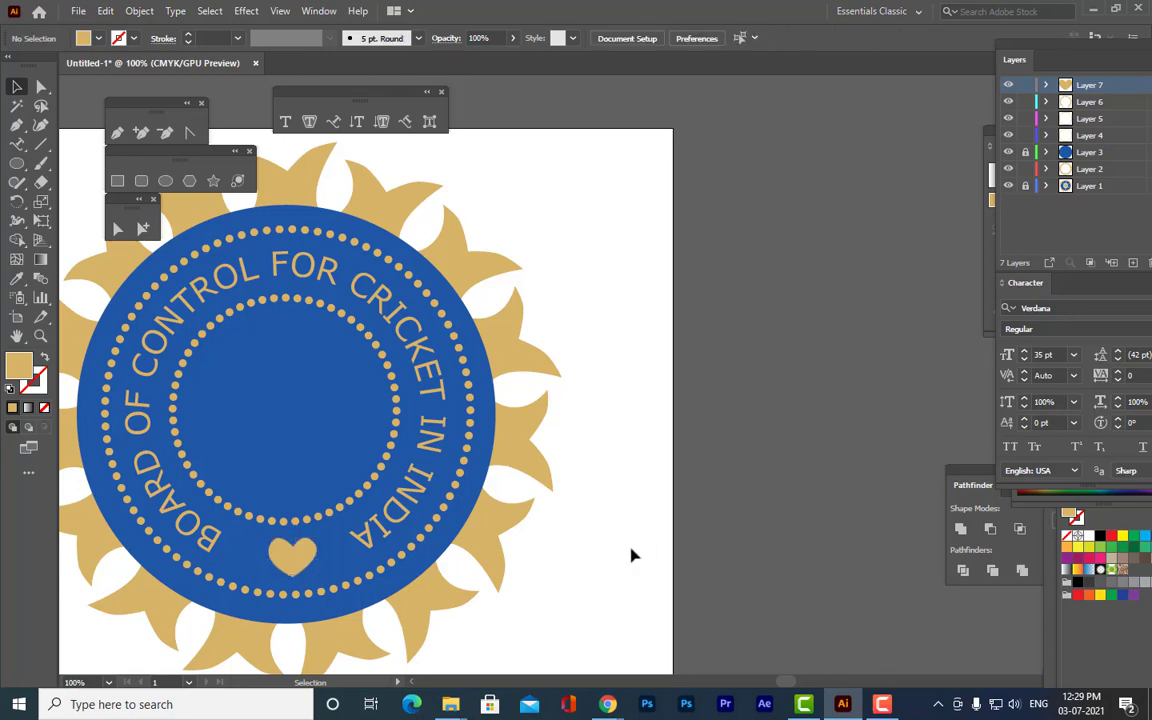
Shrink the heart slightly more so it sits clear between the two dotted circles.
key("h")
left_click_drag(374, 494, 710, 444)
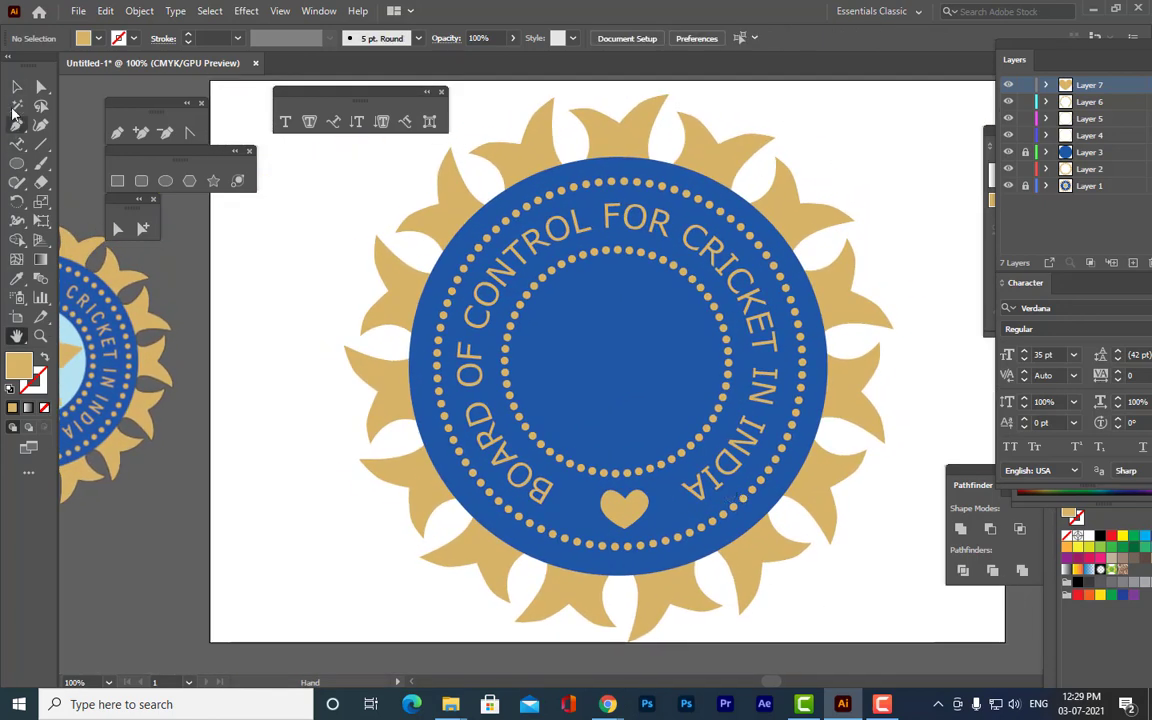
left_click(16, 87)
left_click(625, 519)
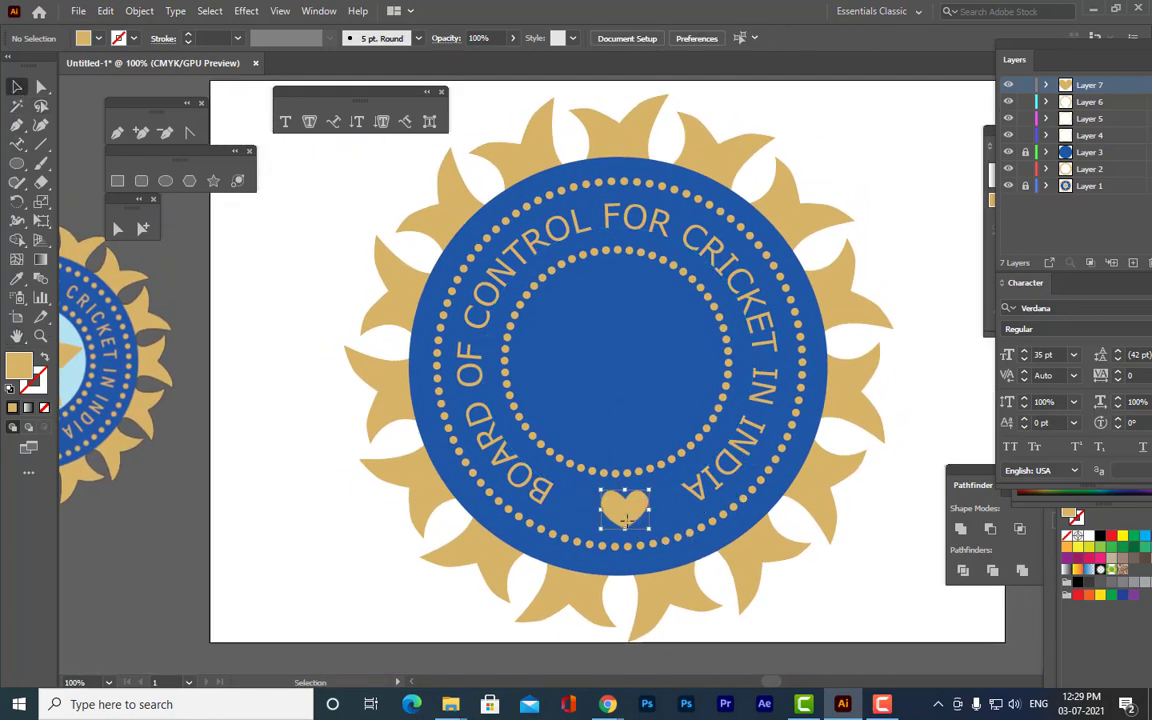
left_click_drag(652, 487, 645, 494)
left_click(309, 477)
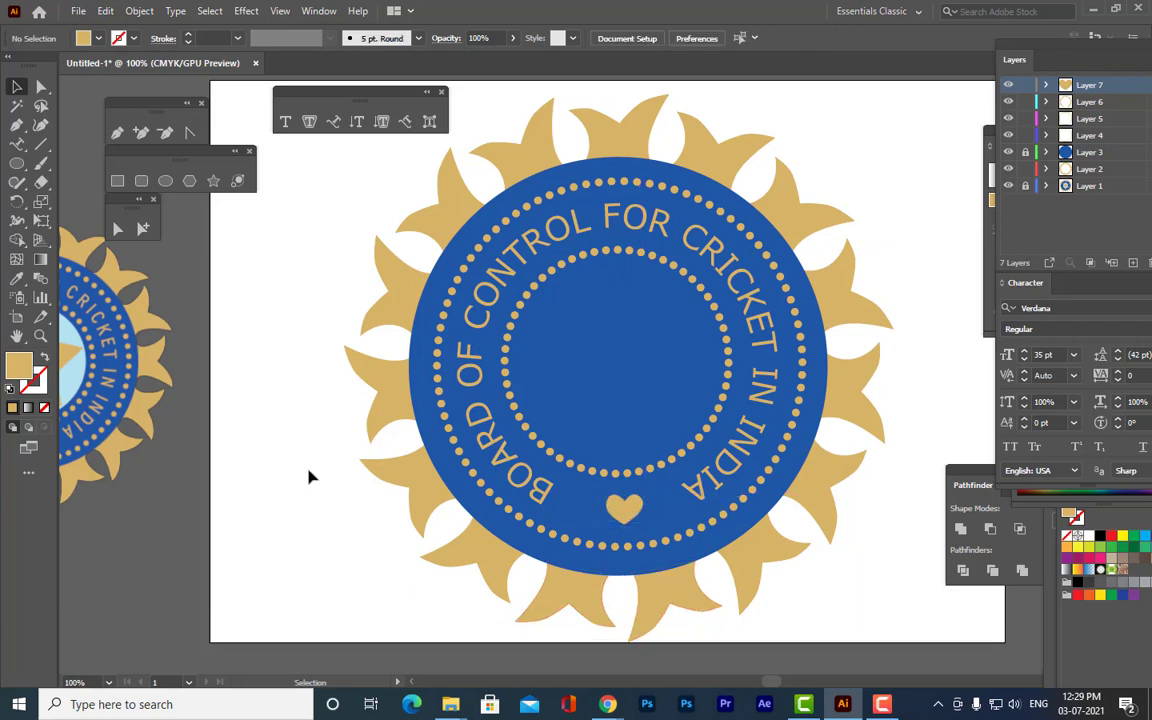
Add a new layer above the heart's layer and keep the layer list clear of the artwork.
key("ctrl+minus")
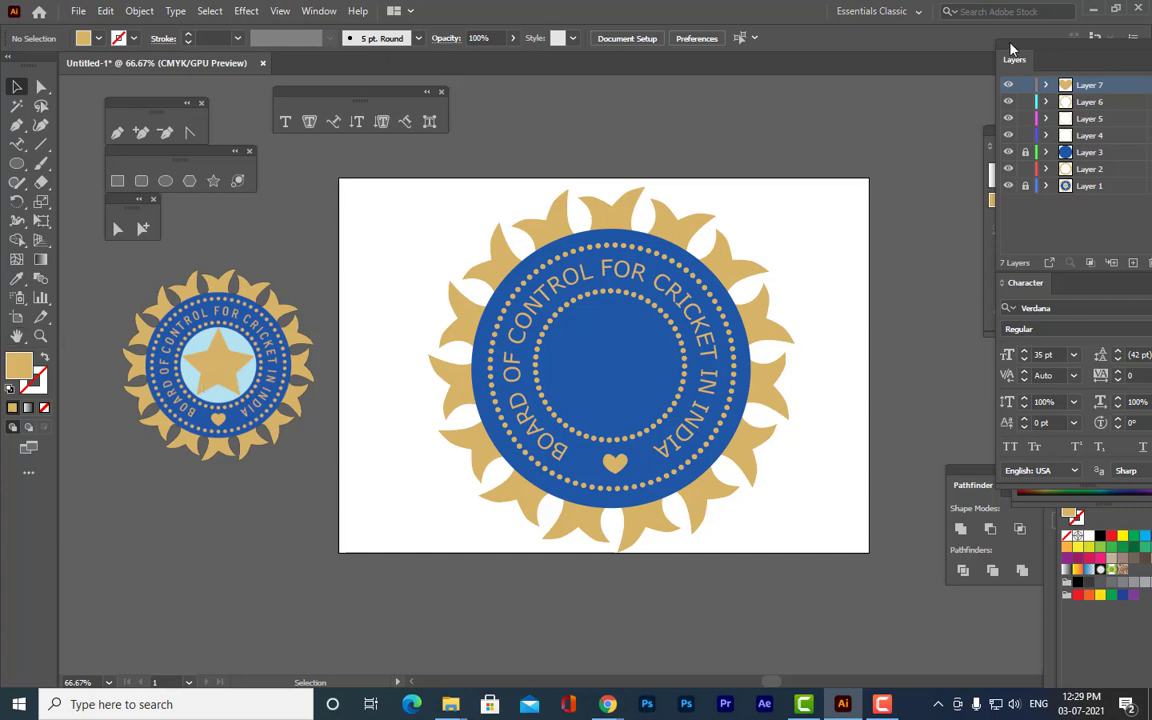
left_click_drag(1009, 47, 920, 74)
left_click(1042, 292)
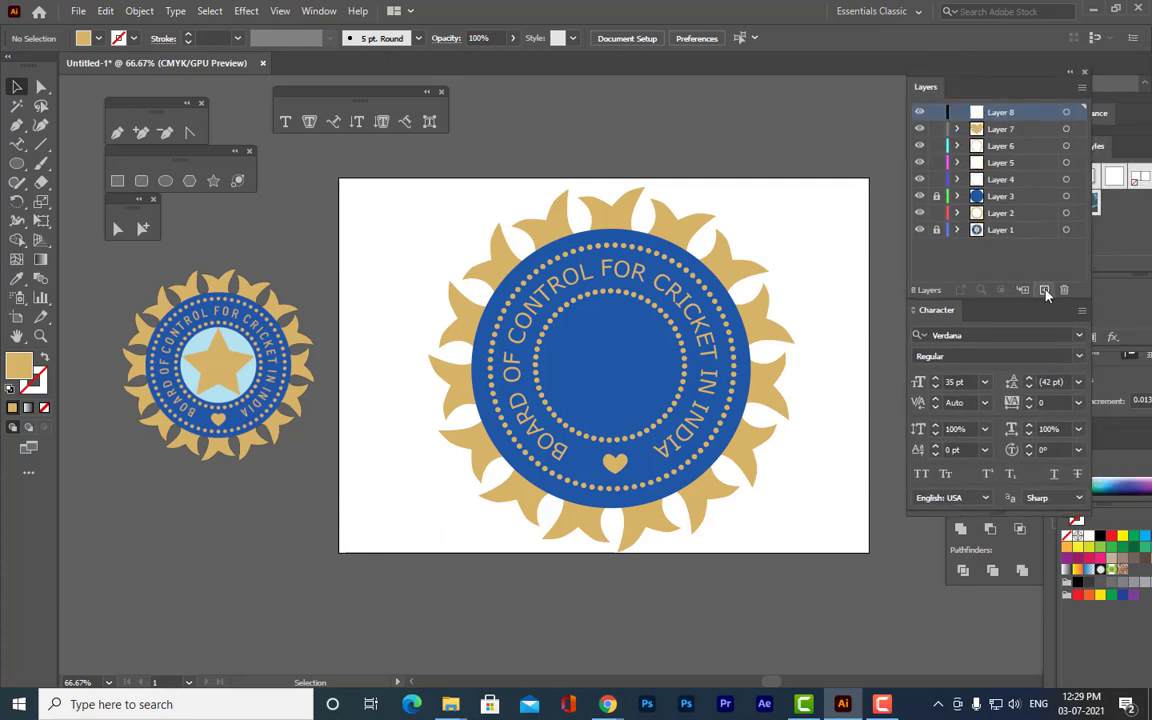
left_click_drag(936, 68, 960, 69)
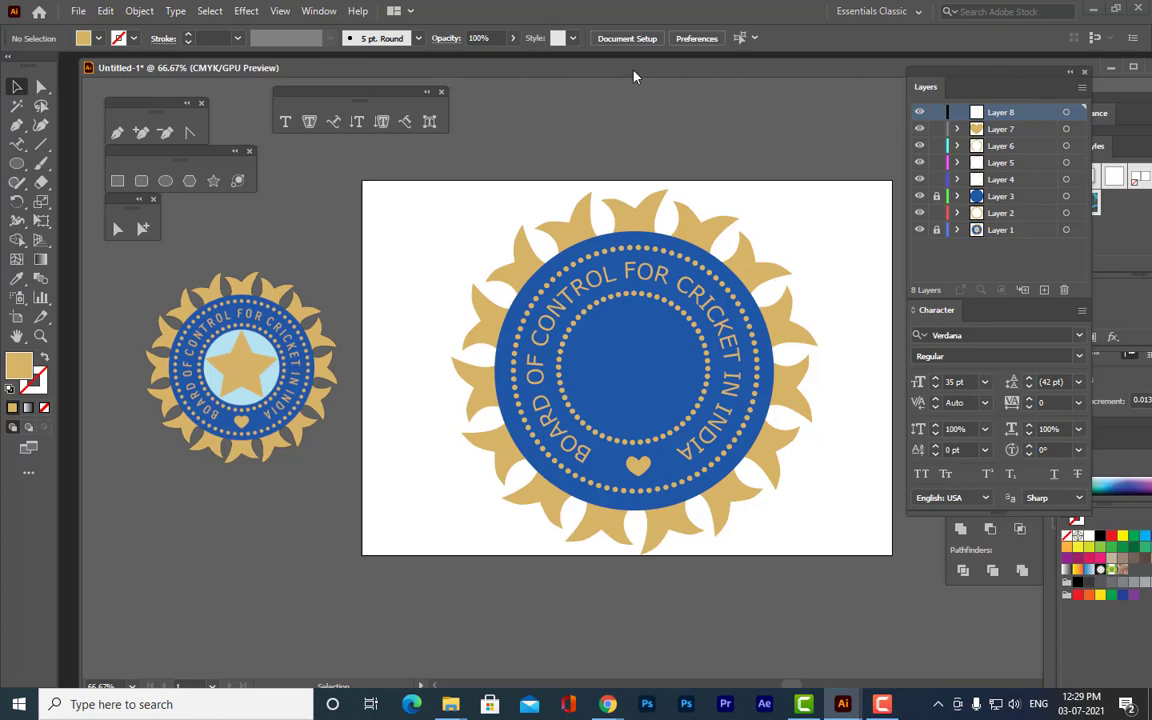
left_click_drag(633, 76, 590, 76)
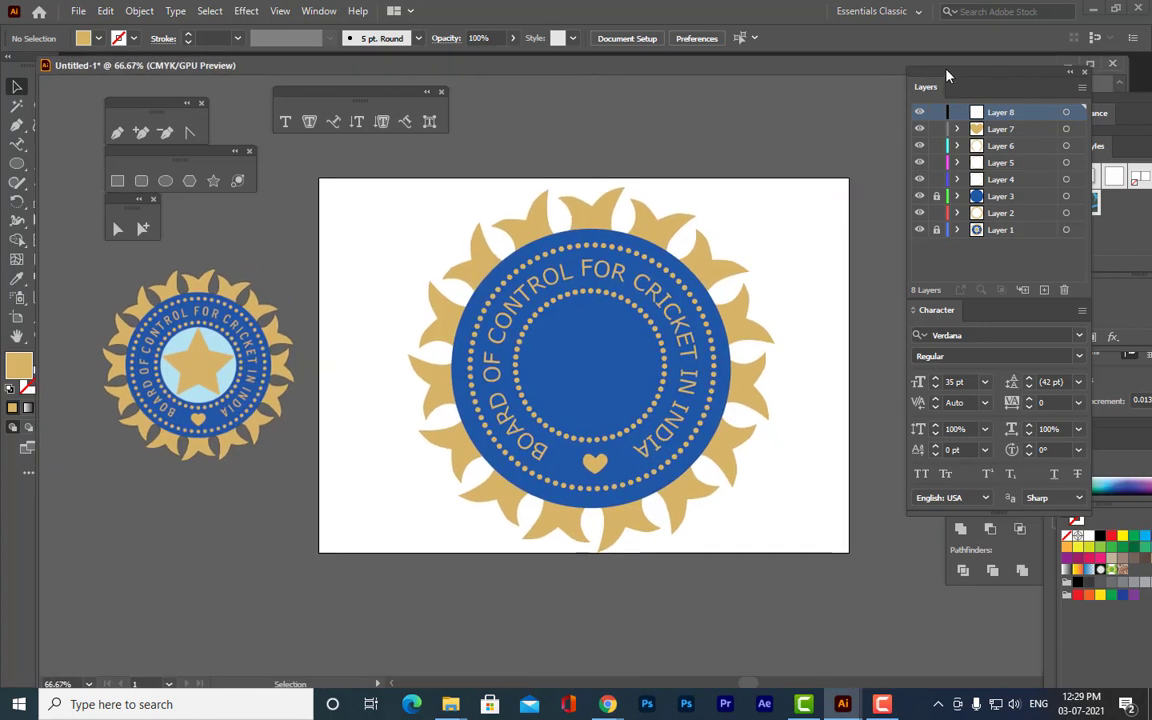
left_click_drag(948, 76, 973, 74)
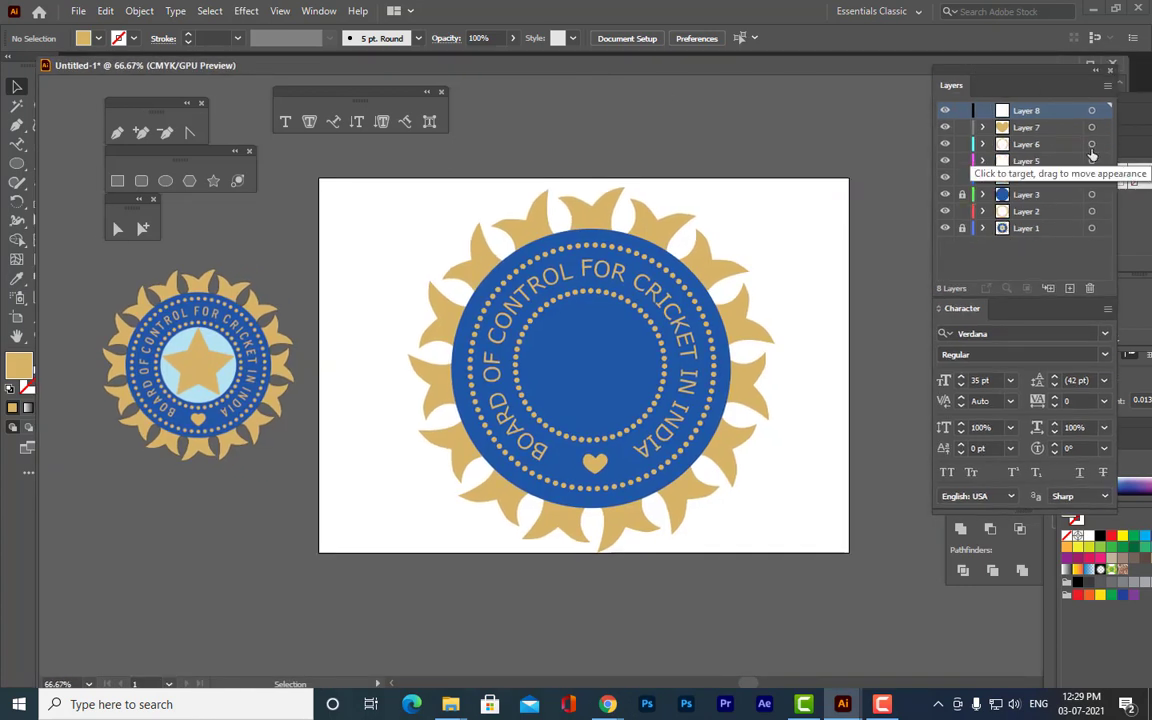
left_click_drag(963, 70, 966, 72)
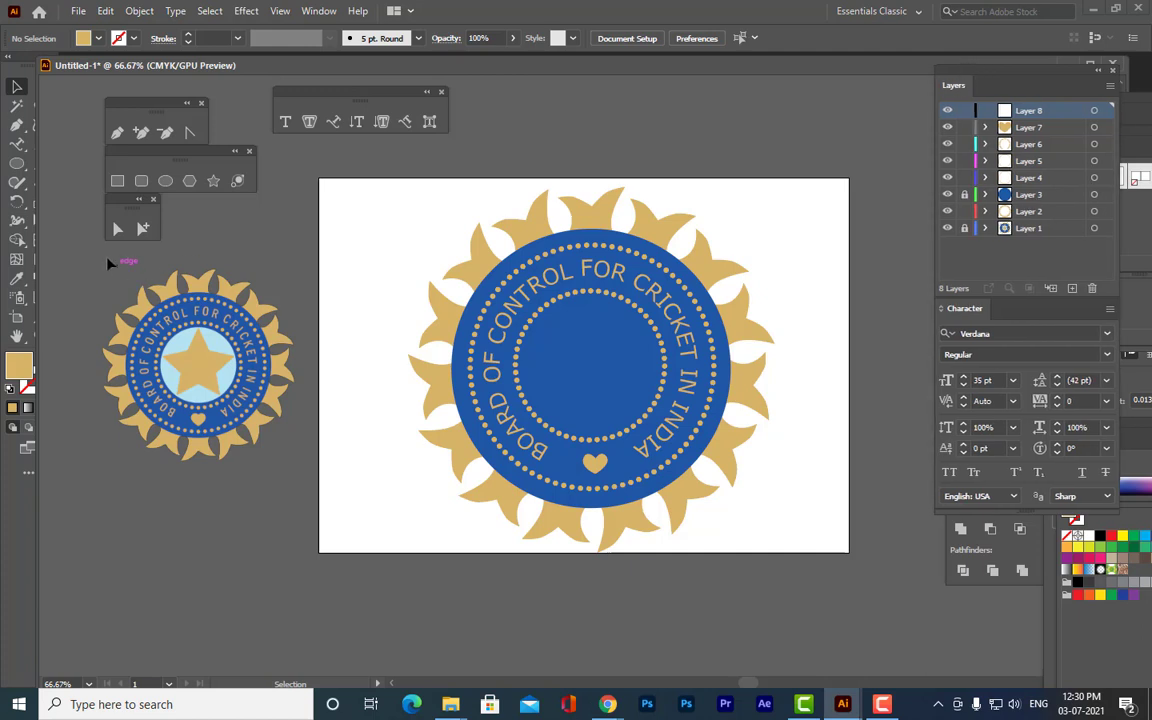
Draw a circle over the inner dotted ring from its centre and fill it with light blue sampled from the reference logo.
left_click(165, 181)
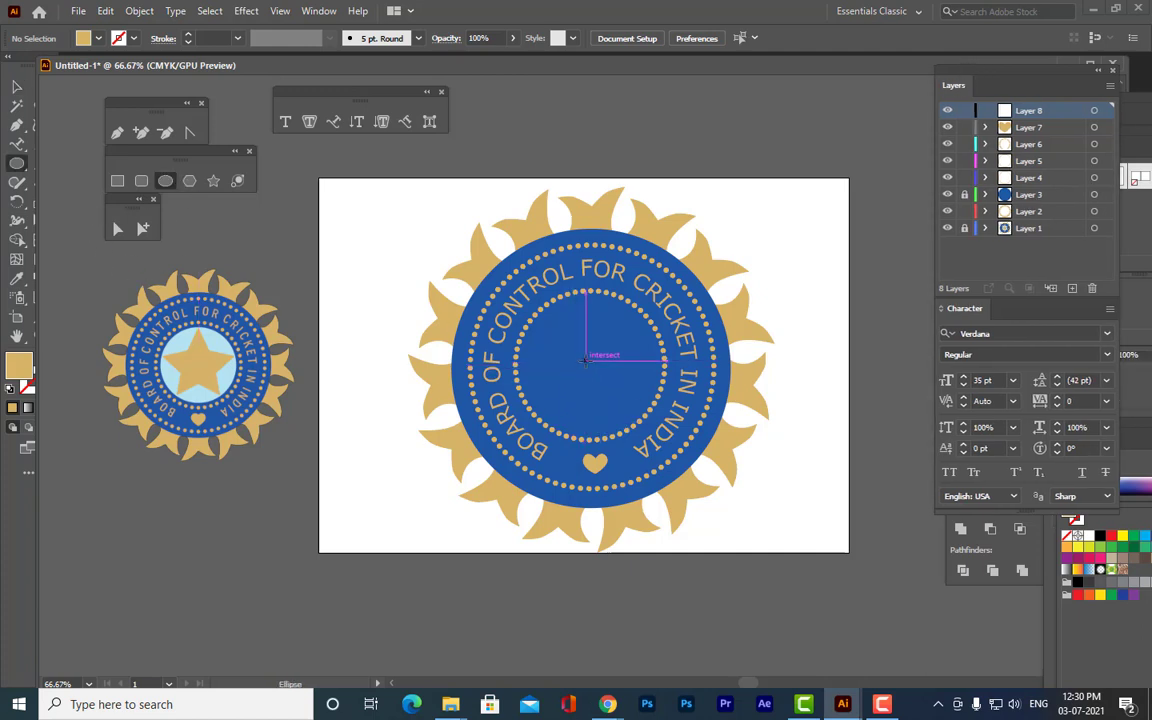
left_click_drag(585, 360, 660, 432)
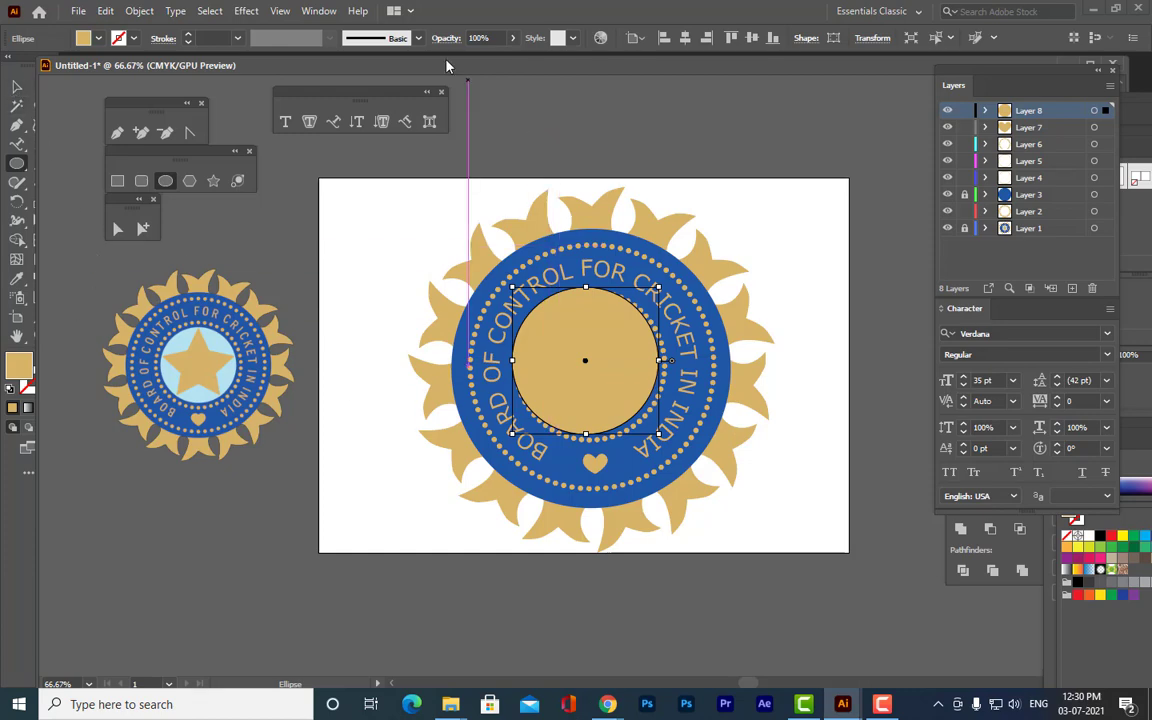
left_click_drag(450, 70, 473, 72)
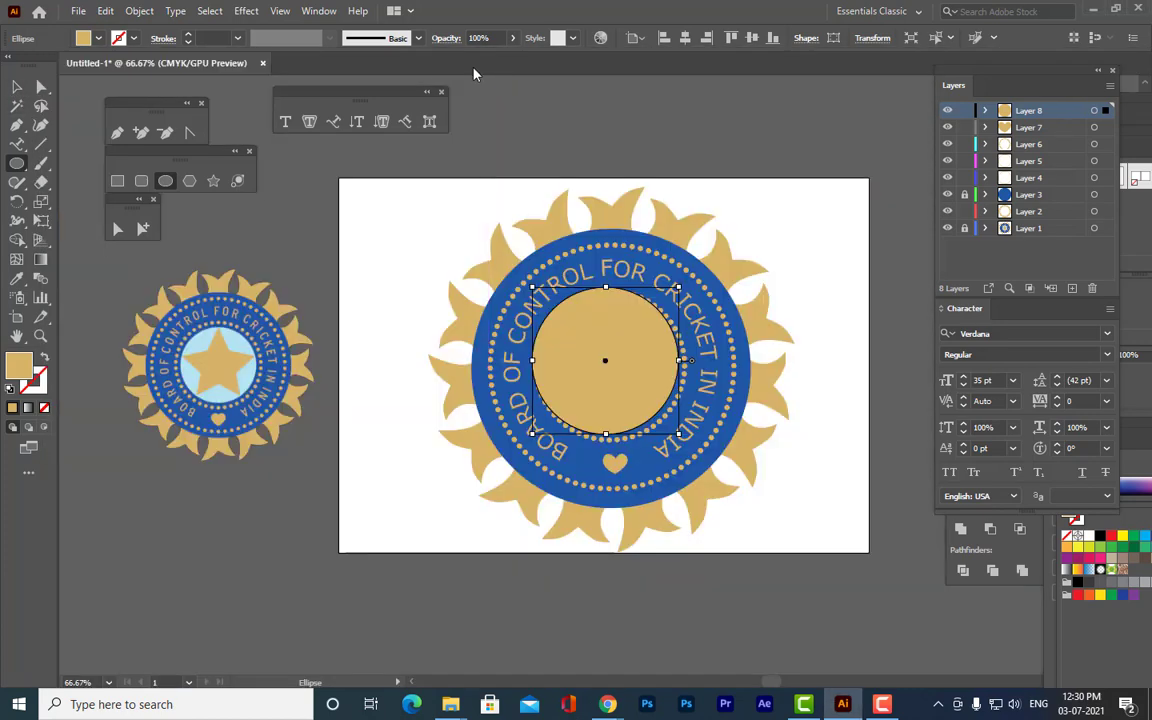
left_click(17, 278)
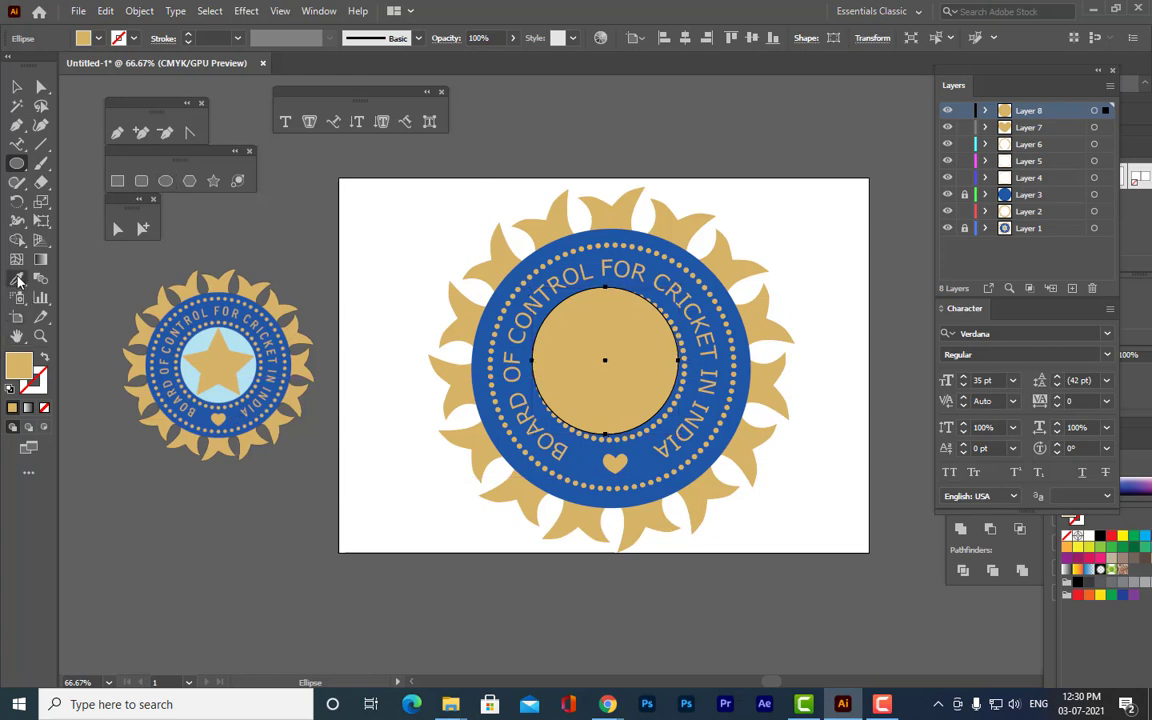
left_click(237, 345)
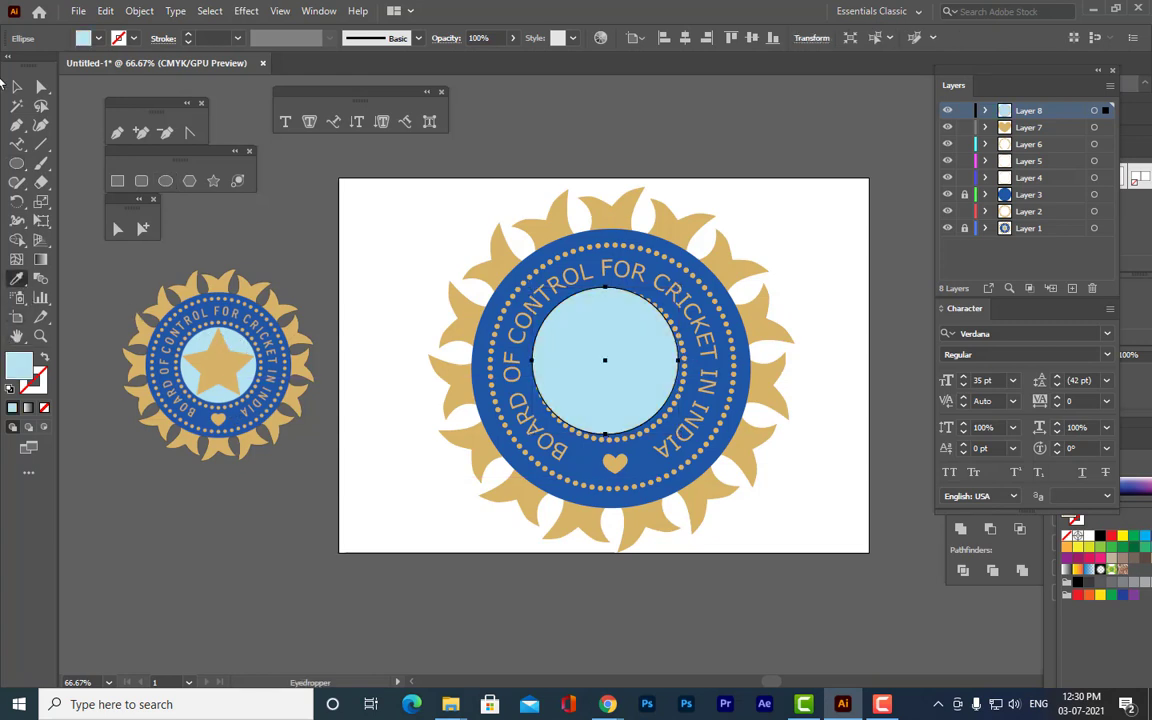
Centre the light blue circle in the inner dotted ring and scale it down to fit just inside the dots.
left_click(17, 87)
mouse_move(625, 347)
left_mouse_down()
mouse_move(638, 377)
mouse_move(635, 337)
mouse_move(632, 346)
left_mouse_up()
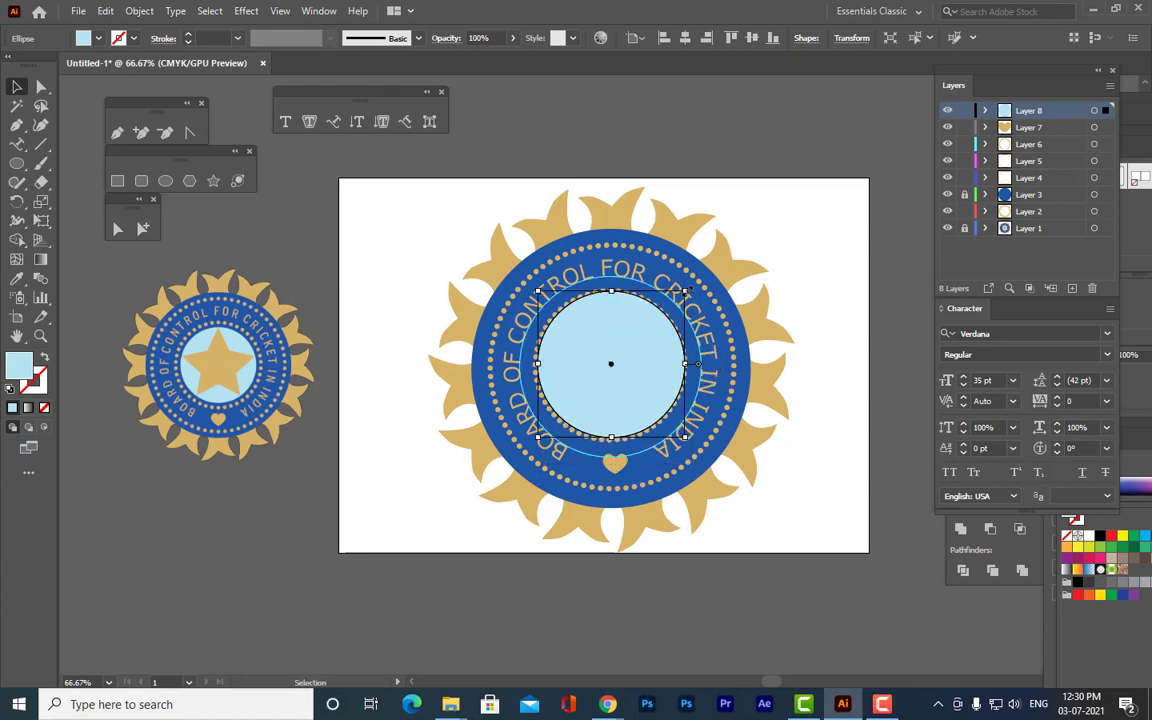
left_click_drag(685, 437, 678, 430)
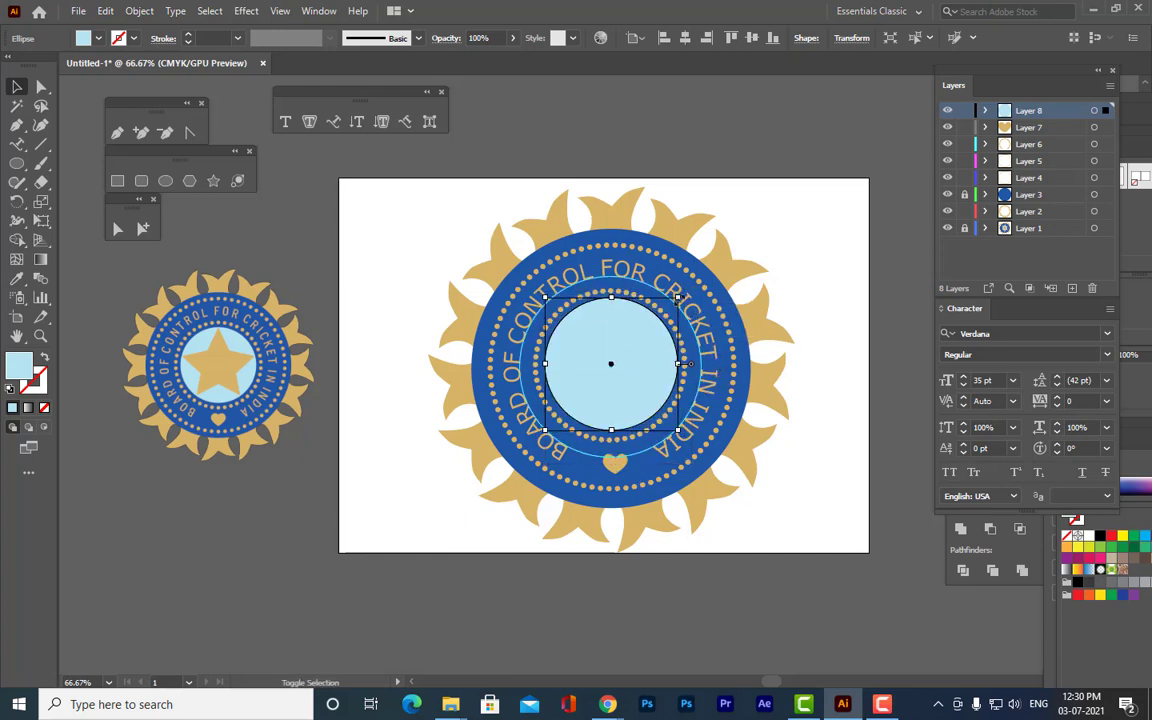
left_click(906, 309)
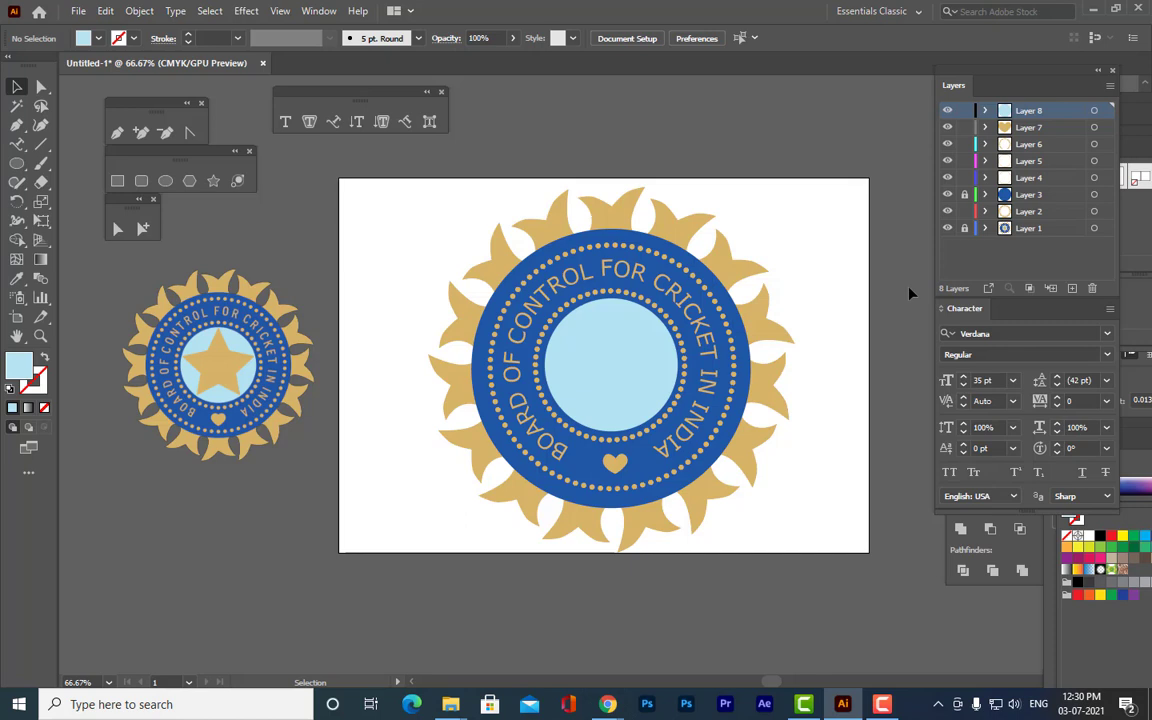
On a new top layer, draw a five-pointed star about 2.7 by 2.6 in and move it below the reference logo.
left_click(1071, 288)
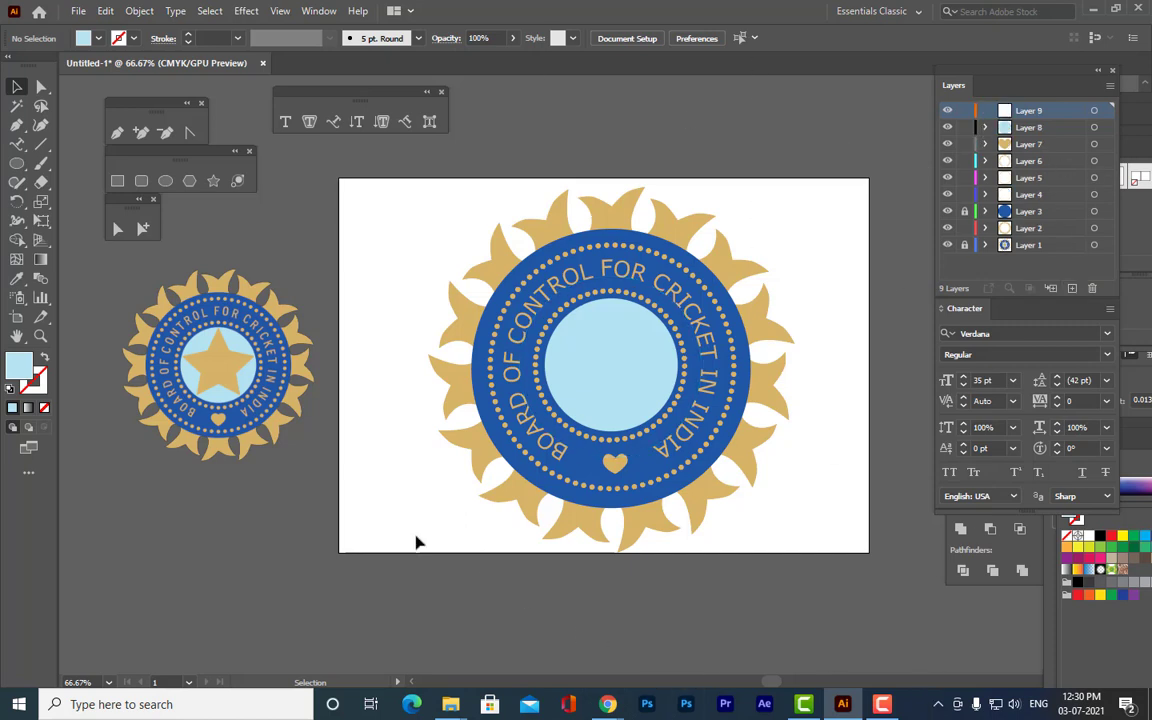
left_click(213, 181)
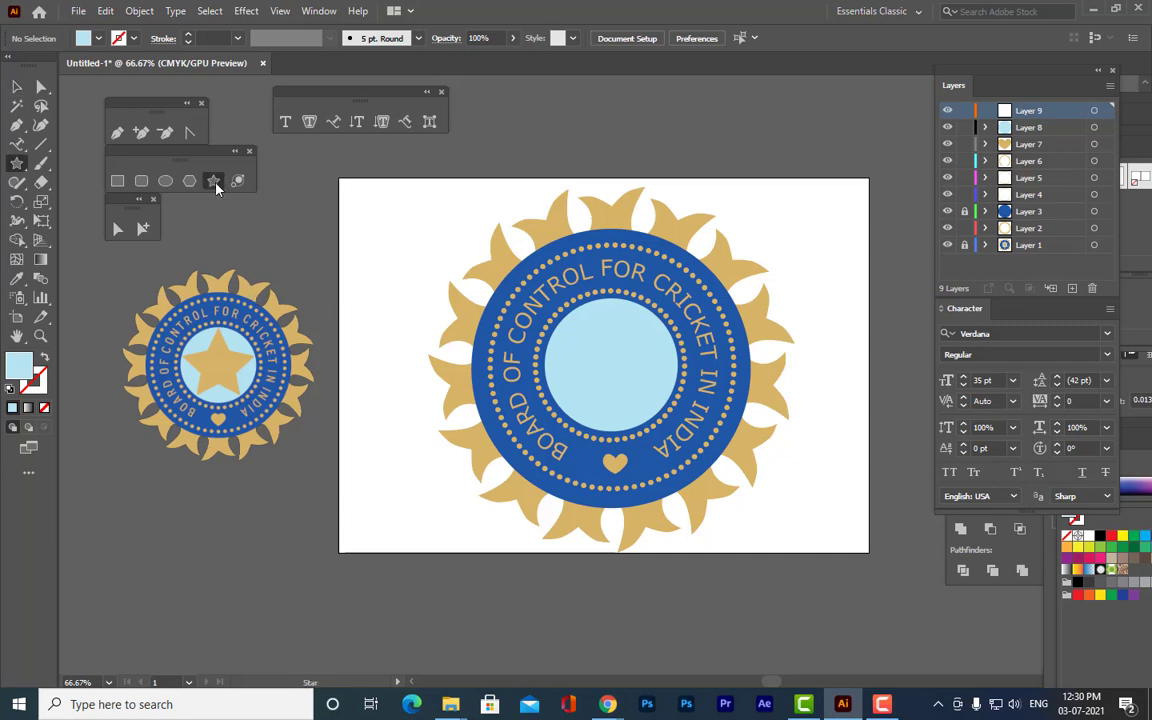
left_click_drag(386, 260, 424, 321)
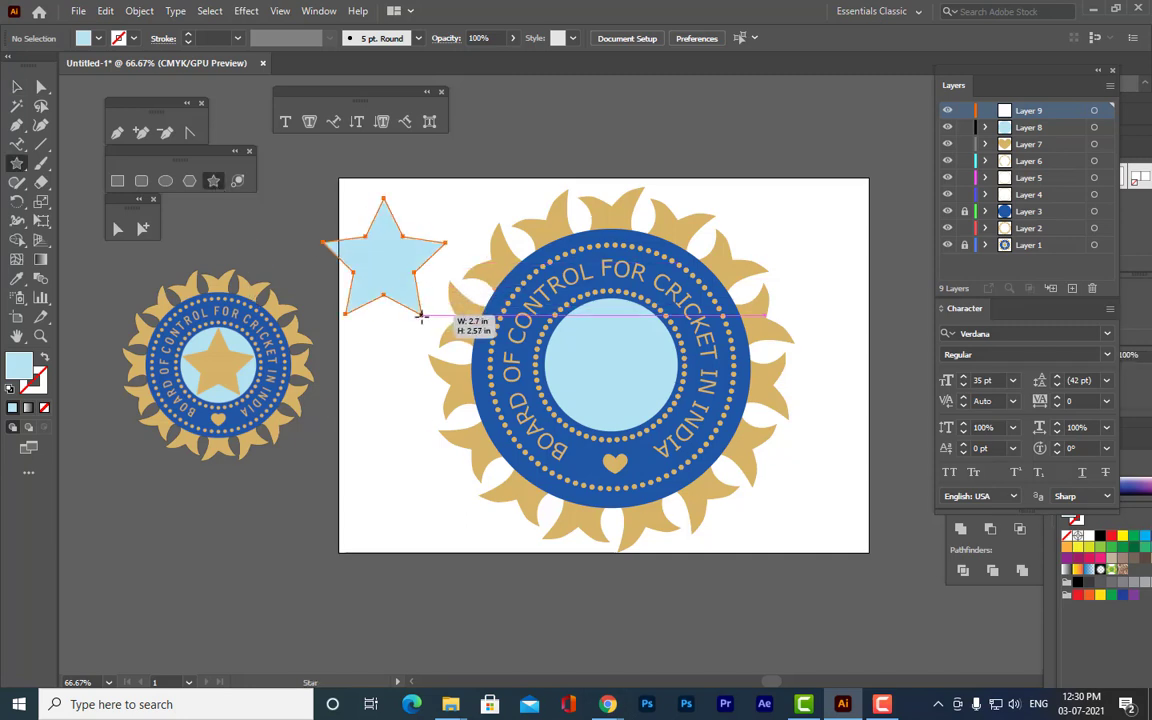
left_click(18, 88)
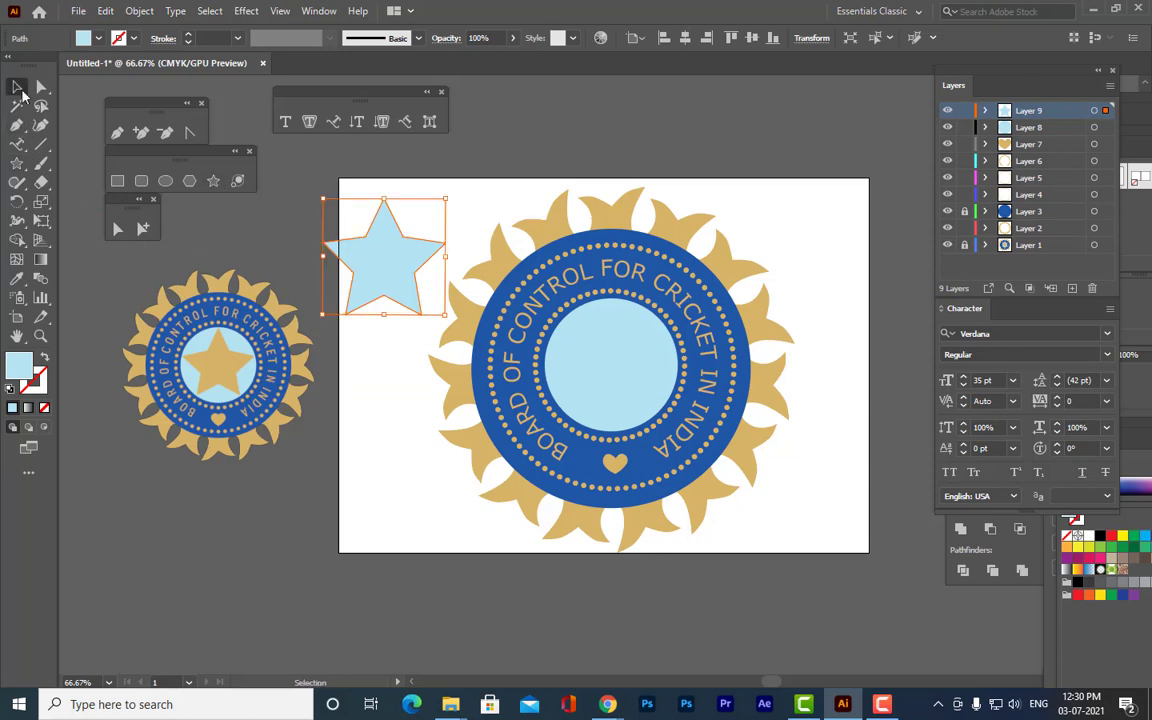
left_click_drag(385, 242, 262, 598)
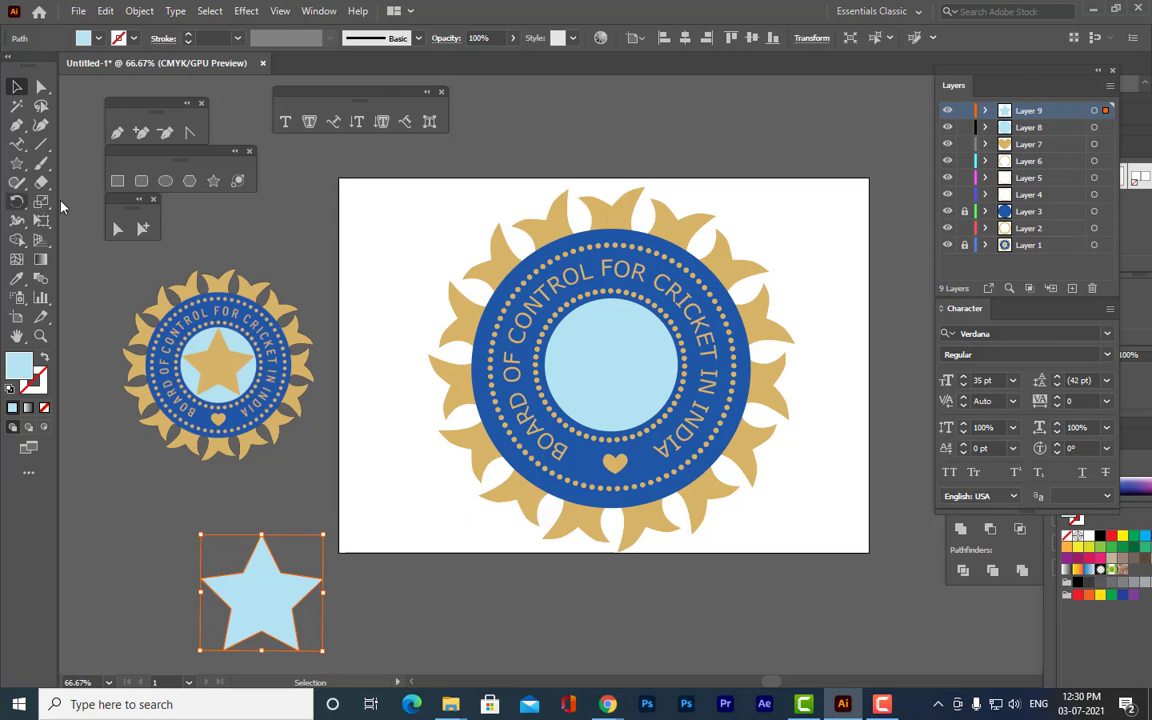
left_click(213, 181)
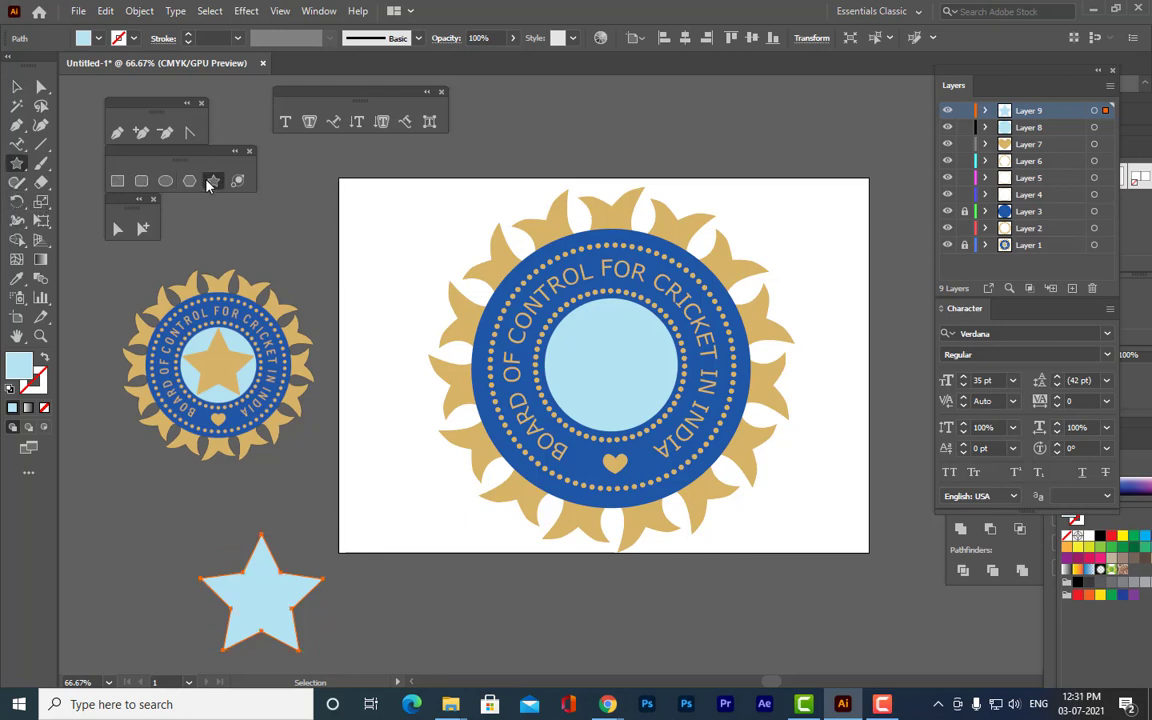
left_click(383, 283)
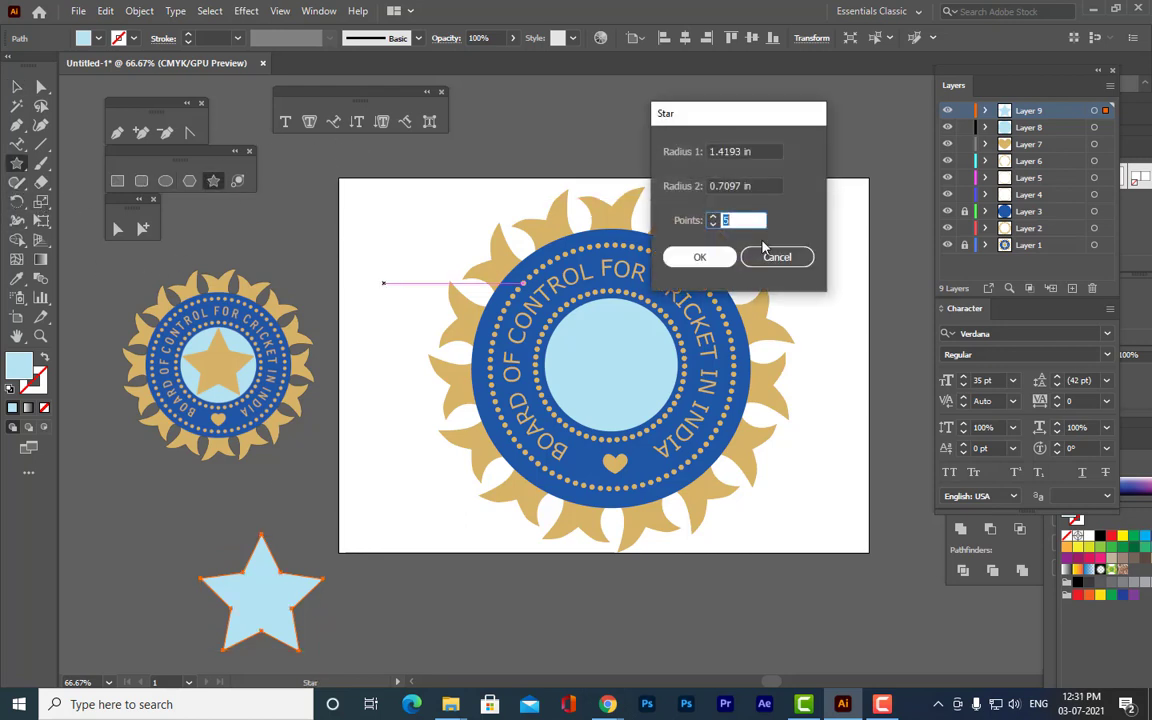
left_click(759, 185)
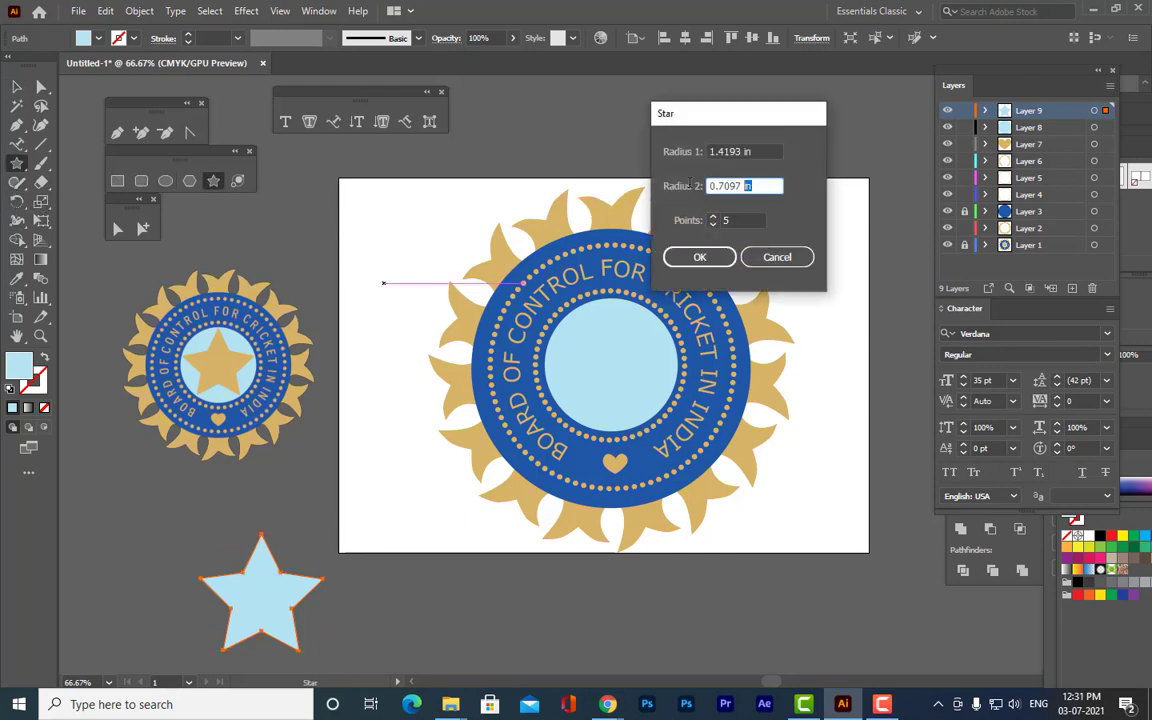
left_click(770, 152)
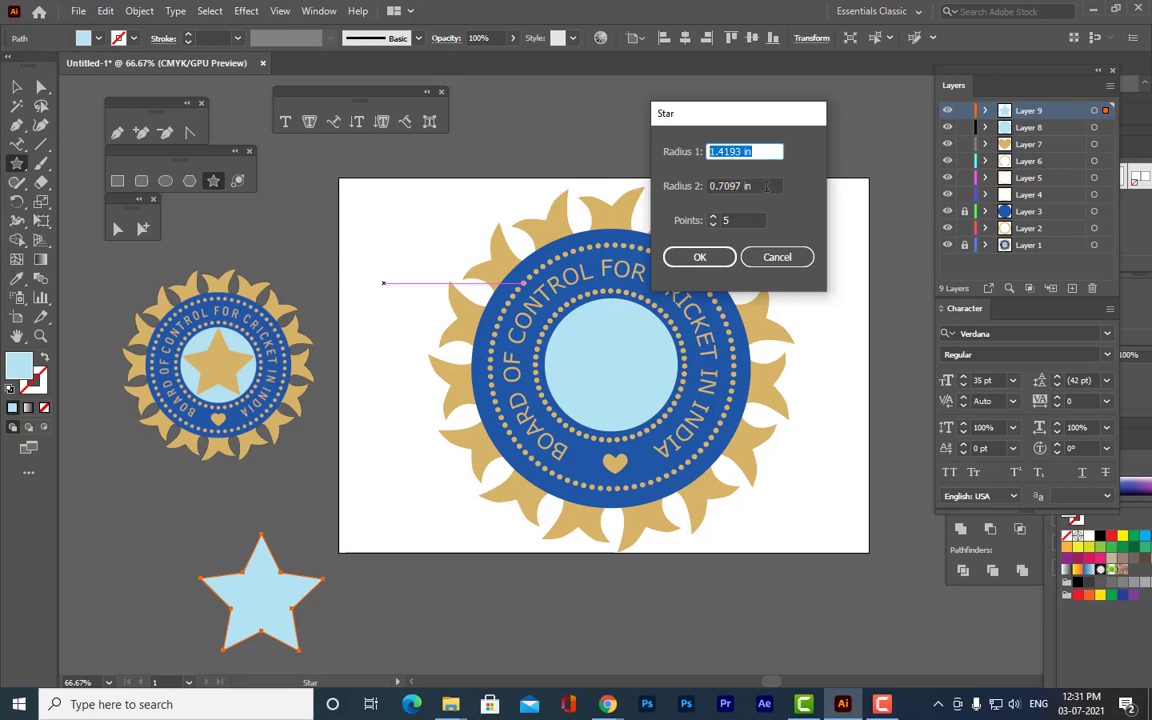
left_click(766, 186)
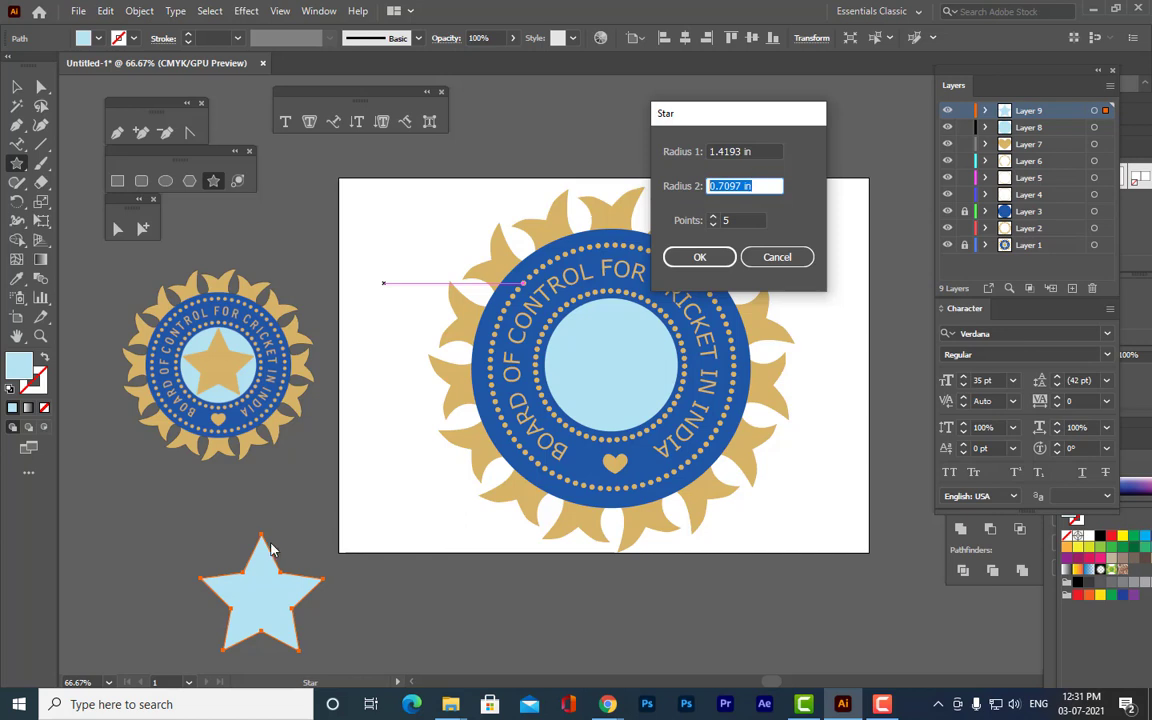
left_click(803, 260)
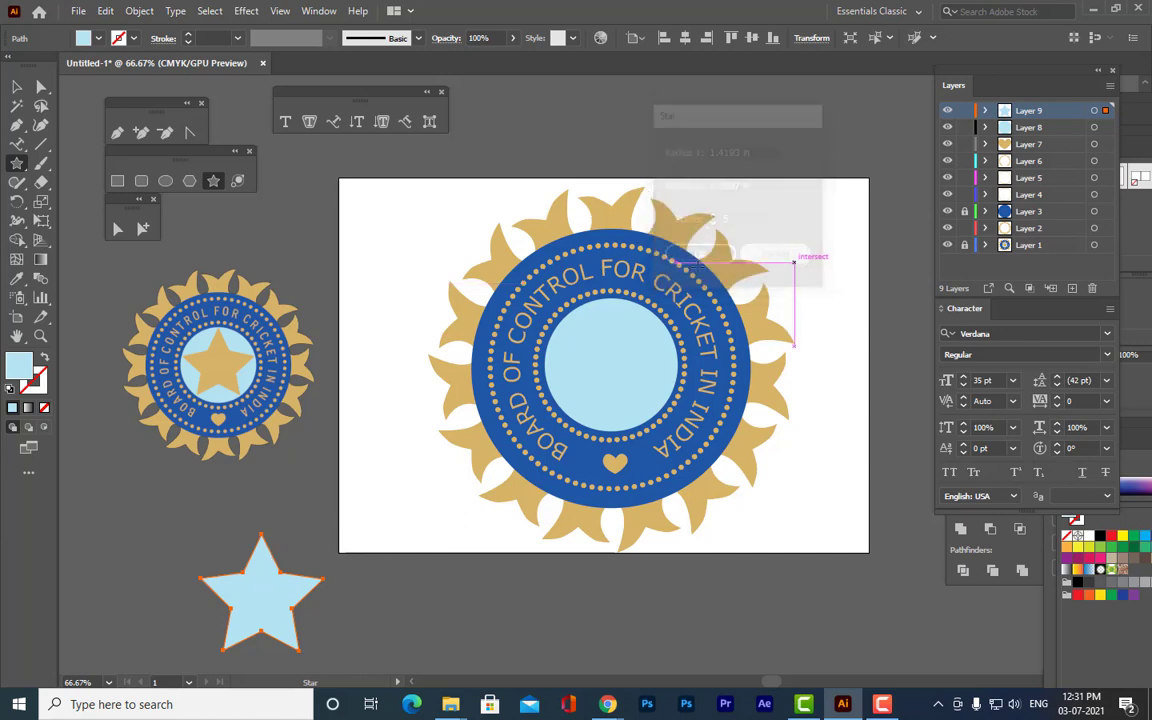
key("v")
left_click(592, 133)
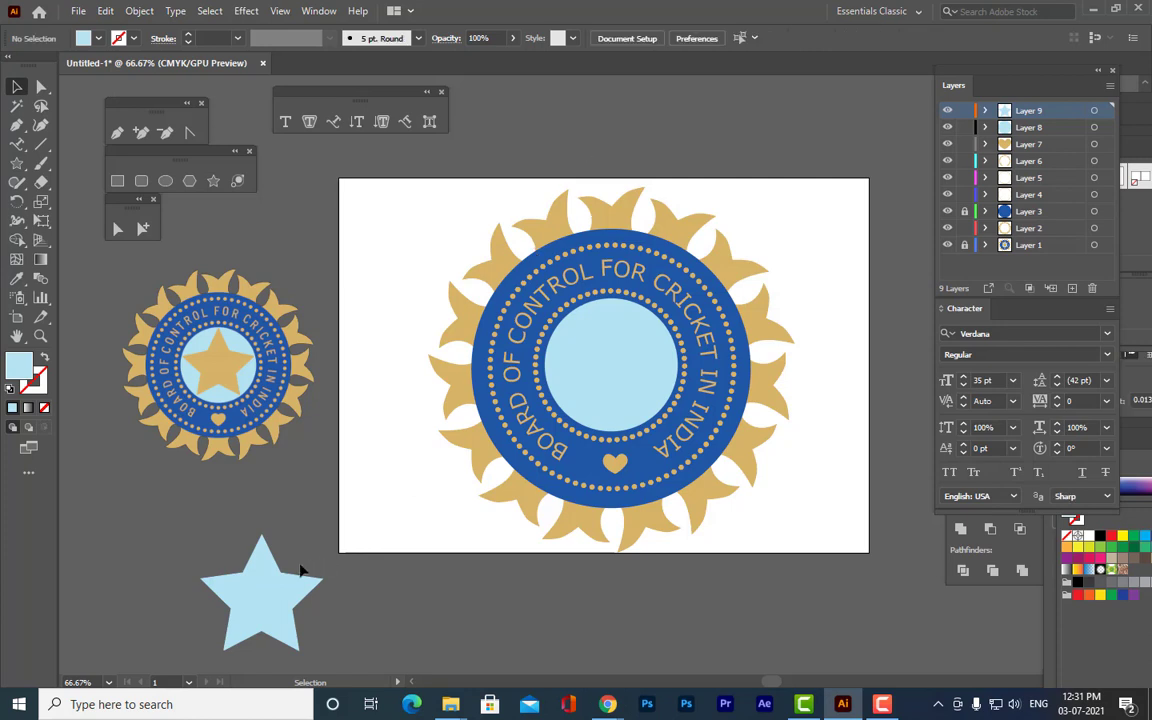
Fill the new star with the gold sampled from the reference logo's star.
left_click(278, 596)
left_click(20, 279)
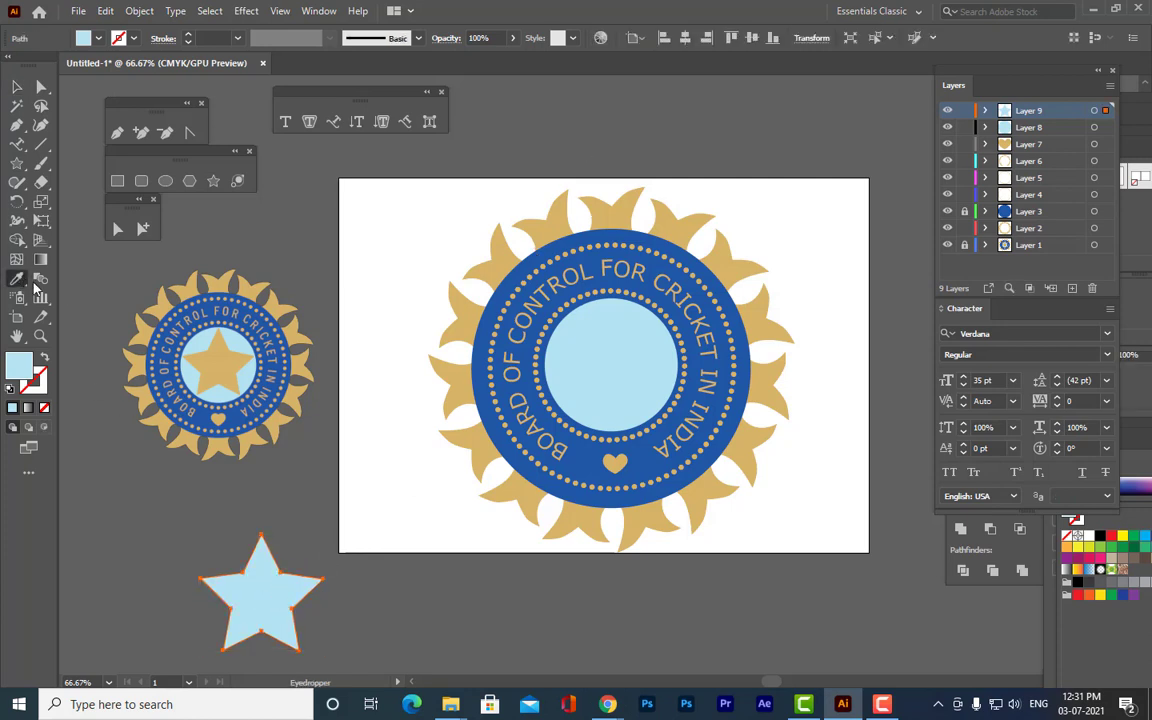
left_click(205, 348)
left_click(16, 87)
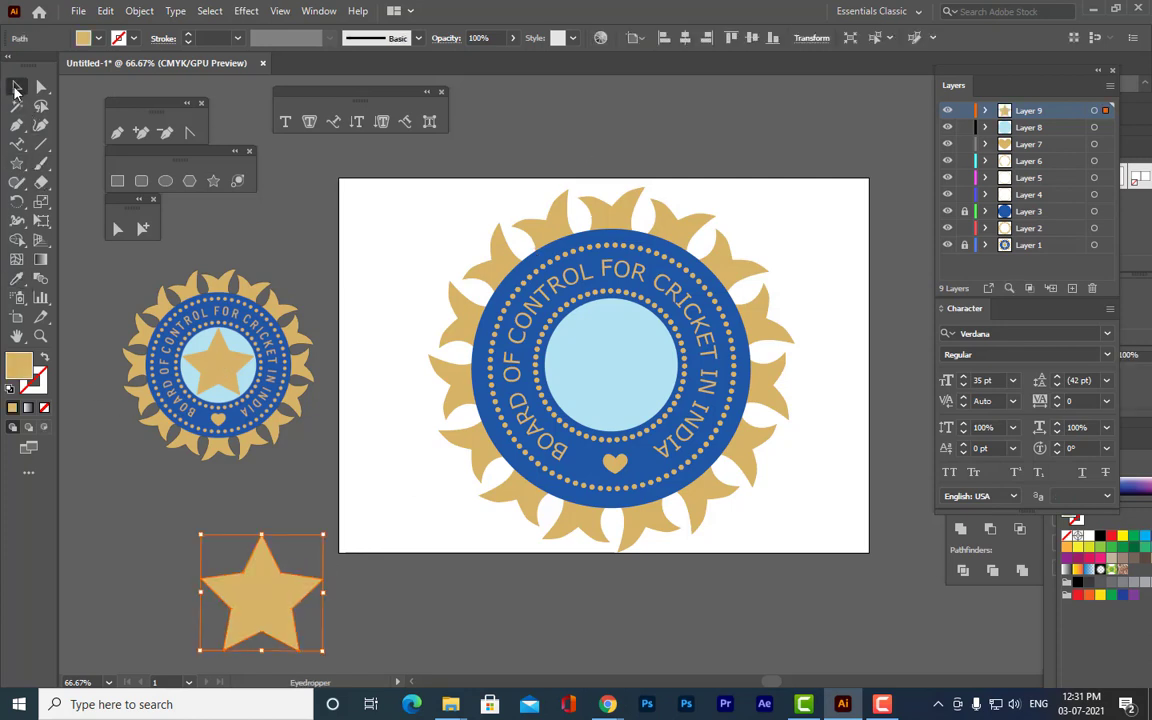
Move the gold star onto the light blue circle and scale it down to about 2.4 by 2.3 in.
left_click(200, 210)
left_click_drag(250, 607, 611, 366)
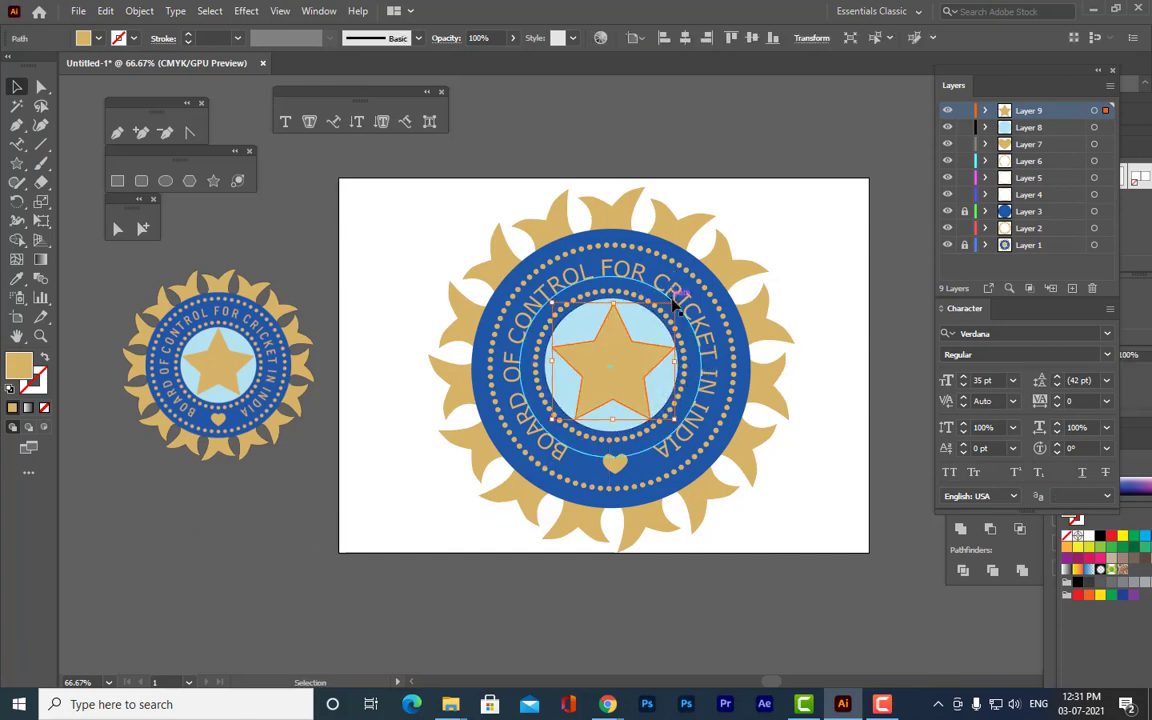
left_click_drag(675, 300, 665, 313)
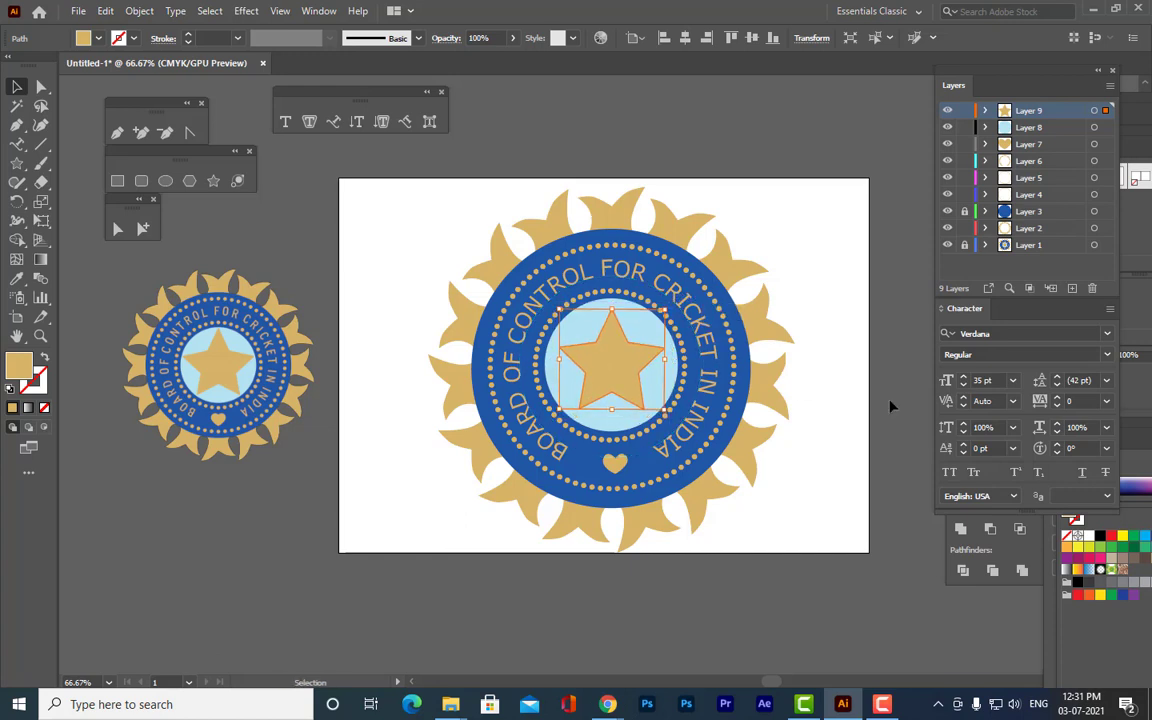
left_click_drag(666, 409, 670, 414)
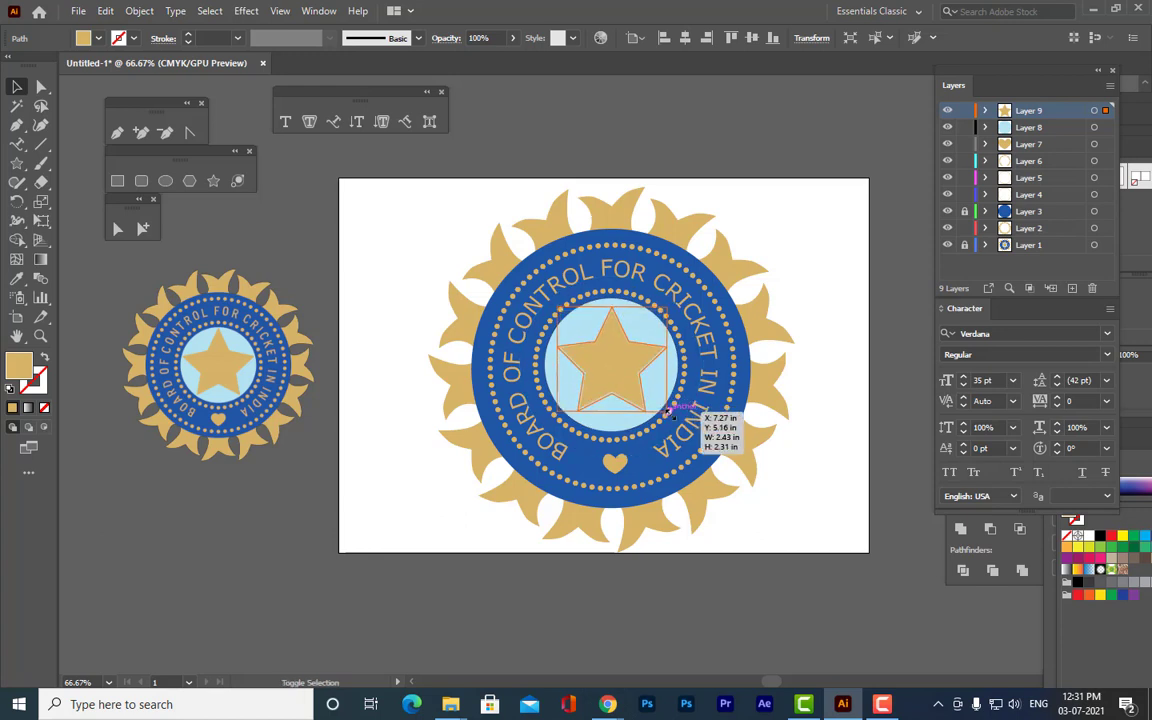
left_click(845, 381)
Enlarge the star slightly from its centre so its points nearly reach the light blue circle's edge, and deselect it.
left_click(617, 382)
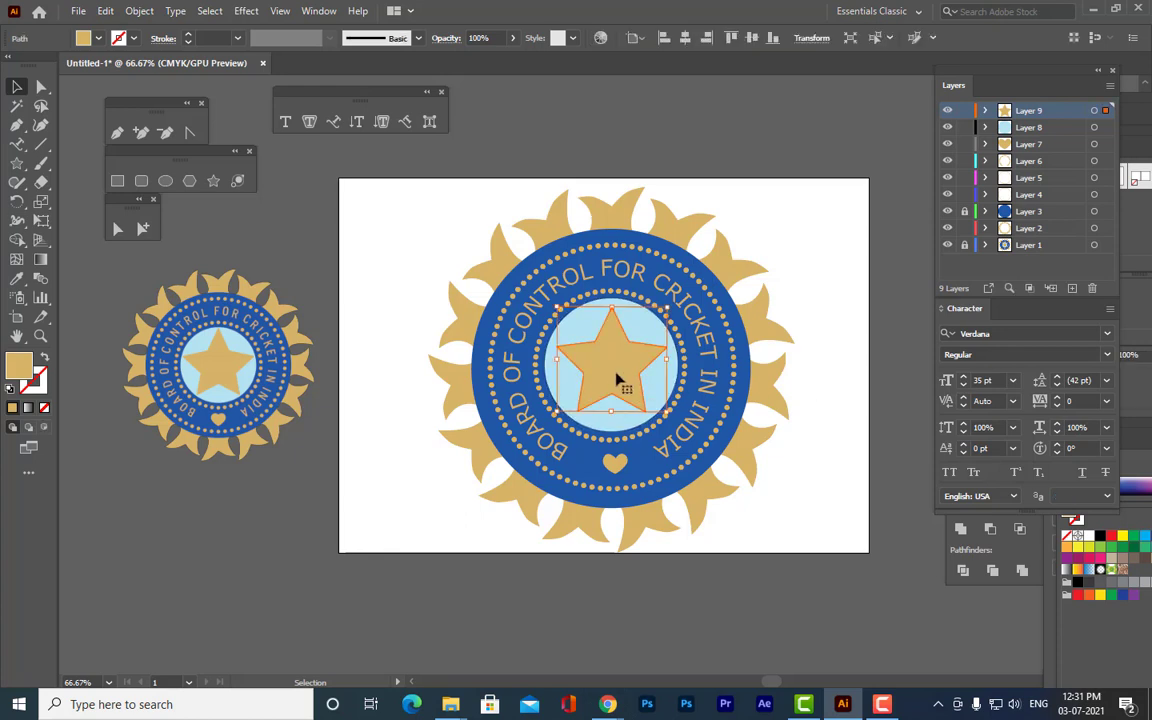
left_click_drag(655, 417, 671, 413)
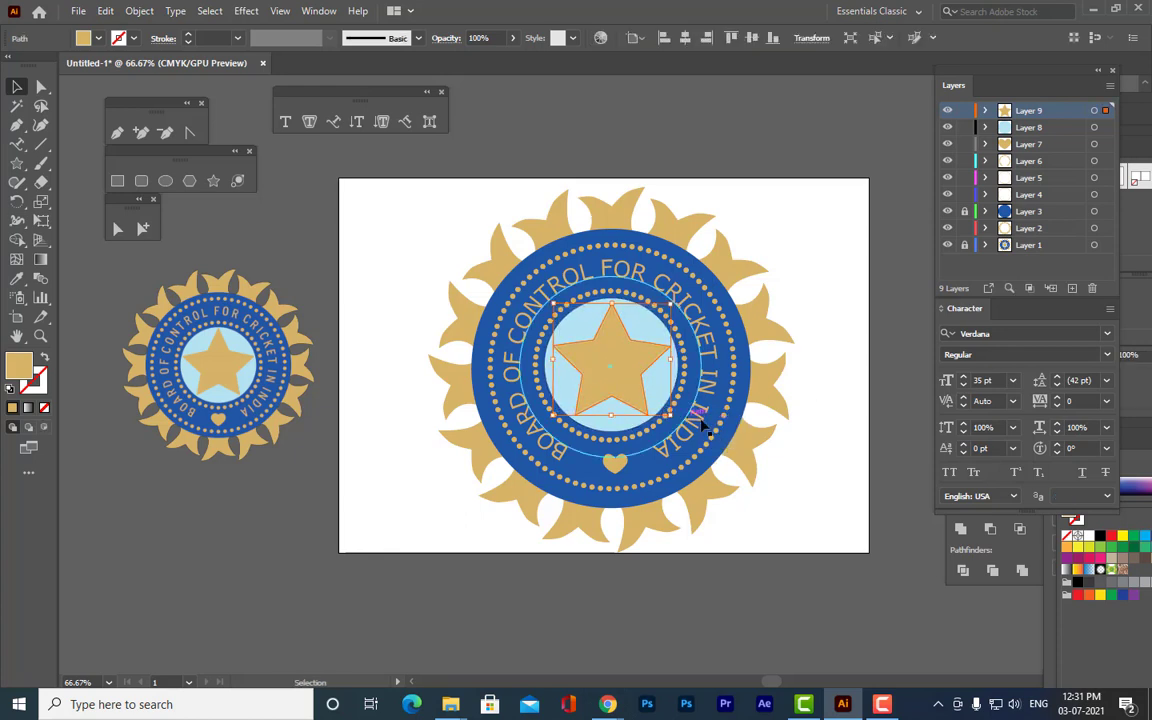
left_click_drag(672, 303, 673, 298)
left_click(870, 405)
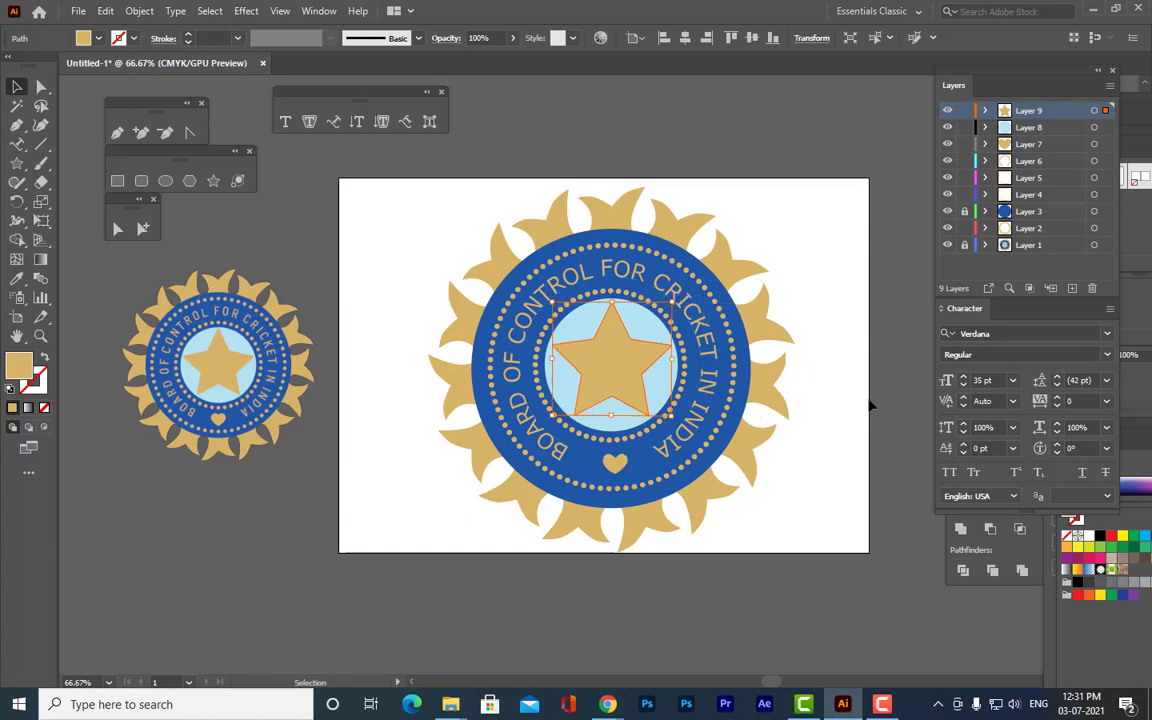
key("Return")
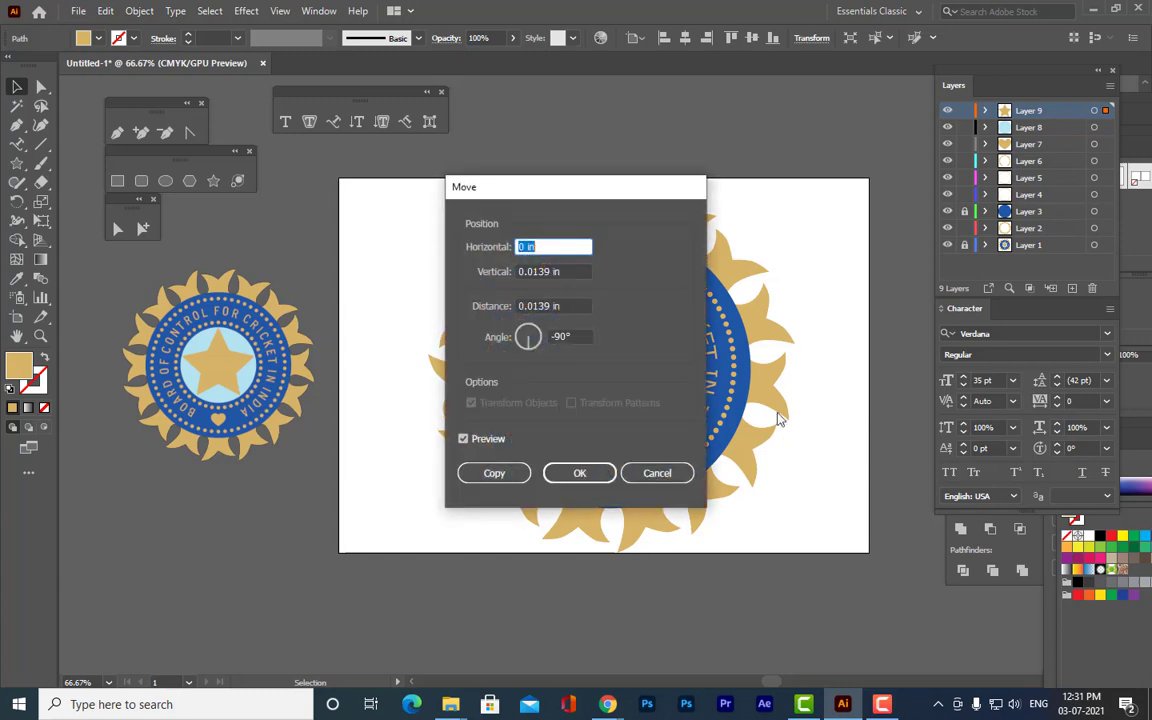
left_click(656, 473)
left_click(828, 432)
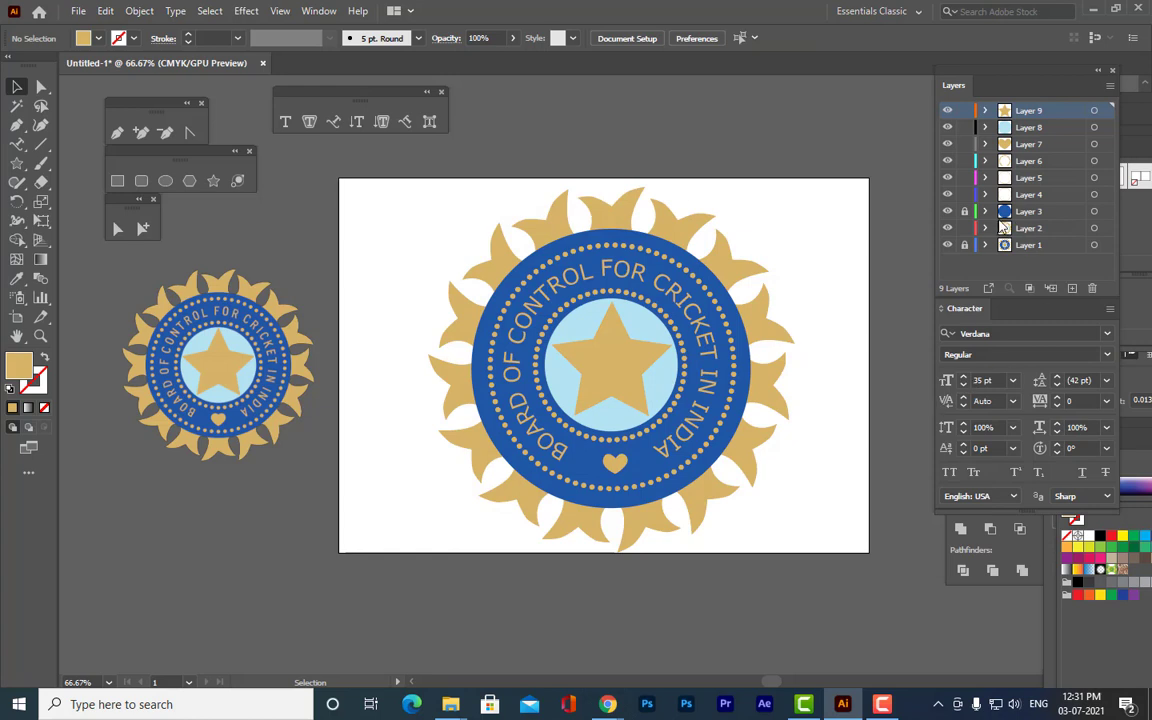
Unlock Layer 3 and Layer 1 and delete the reference logo beside the artboard.
left_click(964, 211)
left_click(964, 245)
left_click(248, 335)
key("Delete")
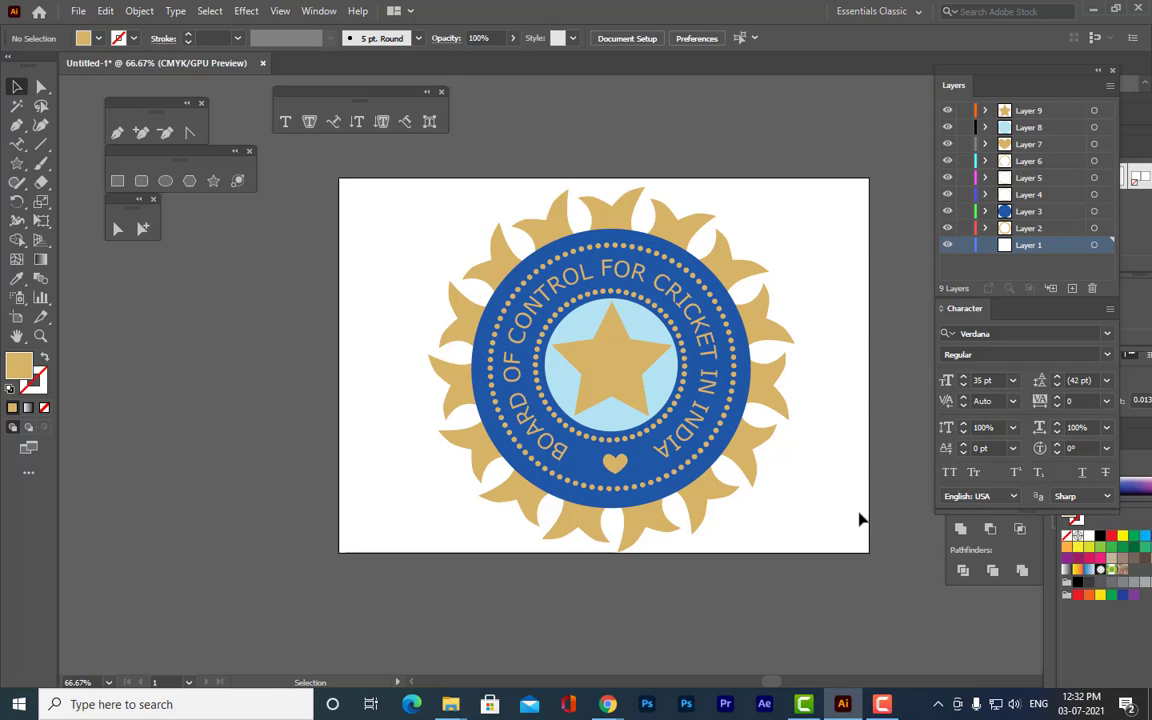
key("space")
left_click_drag(841, 509, 802, 530)
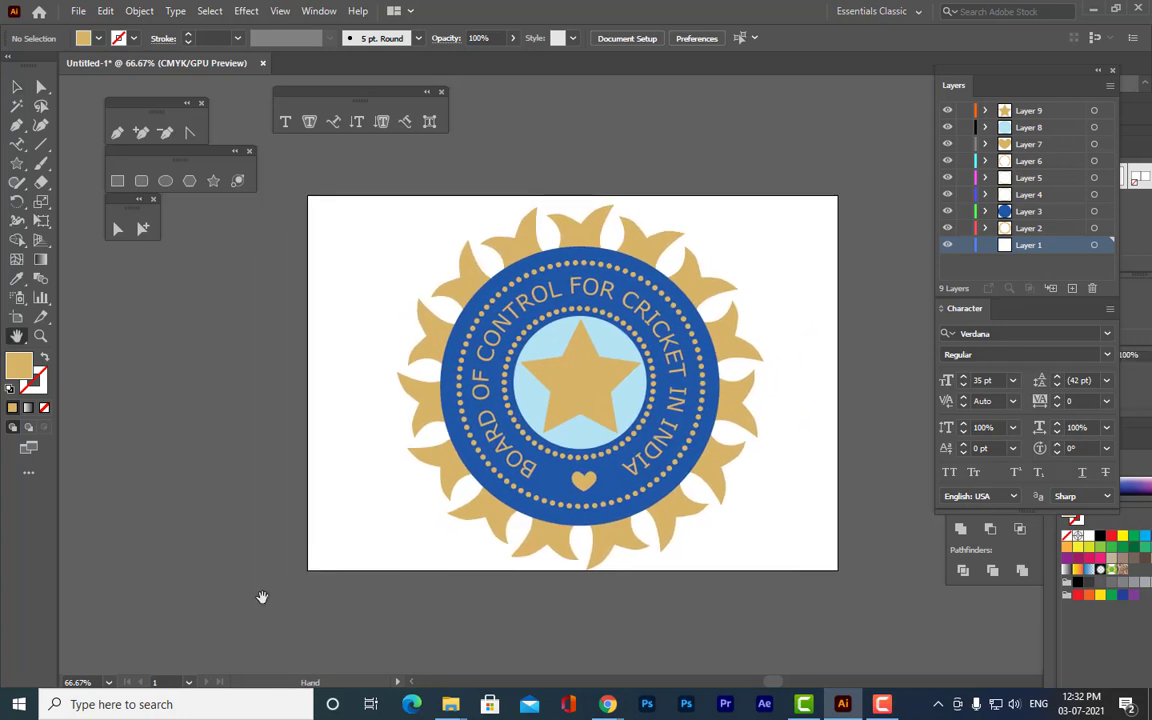
Start exporting the artwork and choose New Volume (E:) as the destination.
left_click(78, 11)
mouse_move(165, 311)
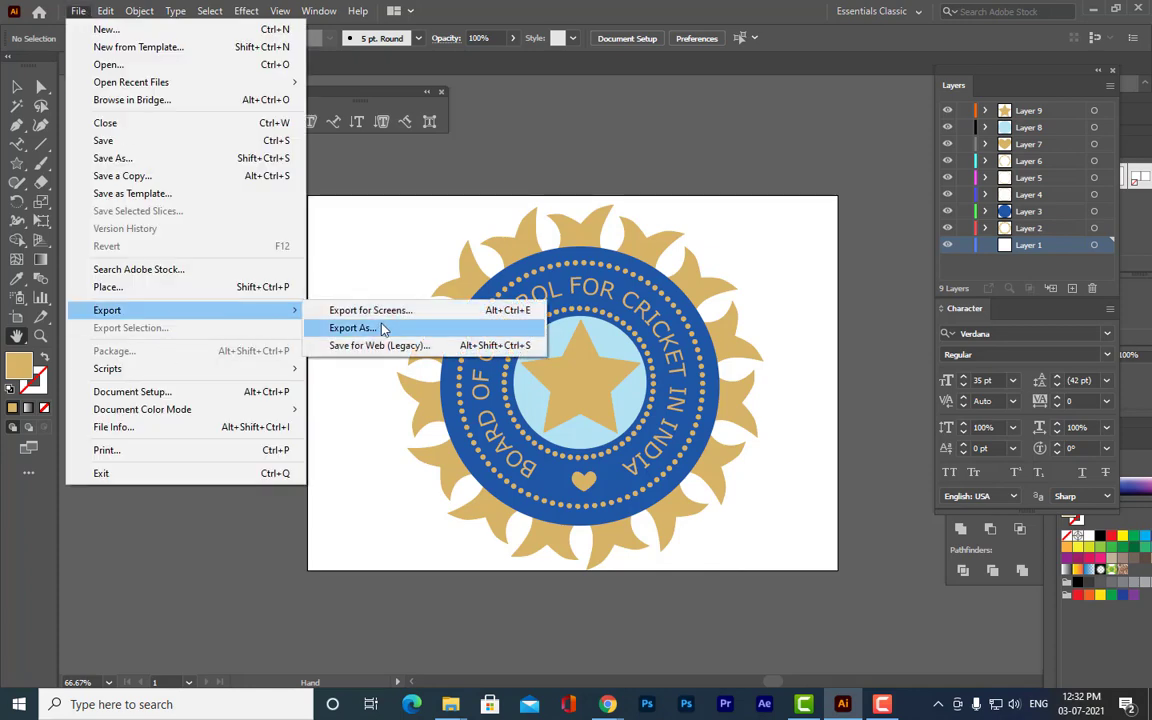
left_click(378, 327)
scroll(336, 318, "down", 2)
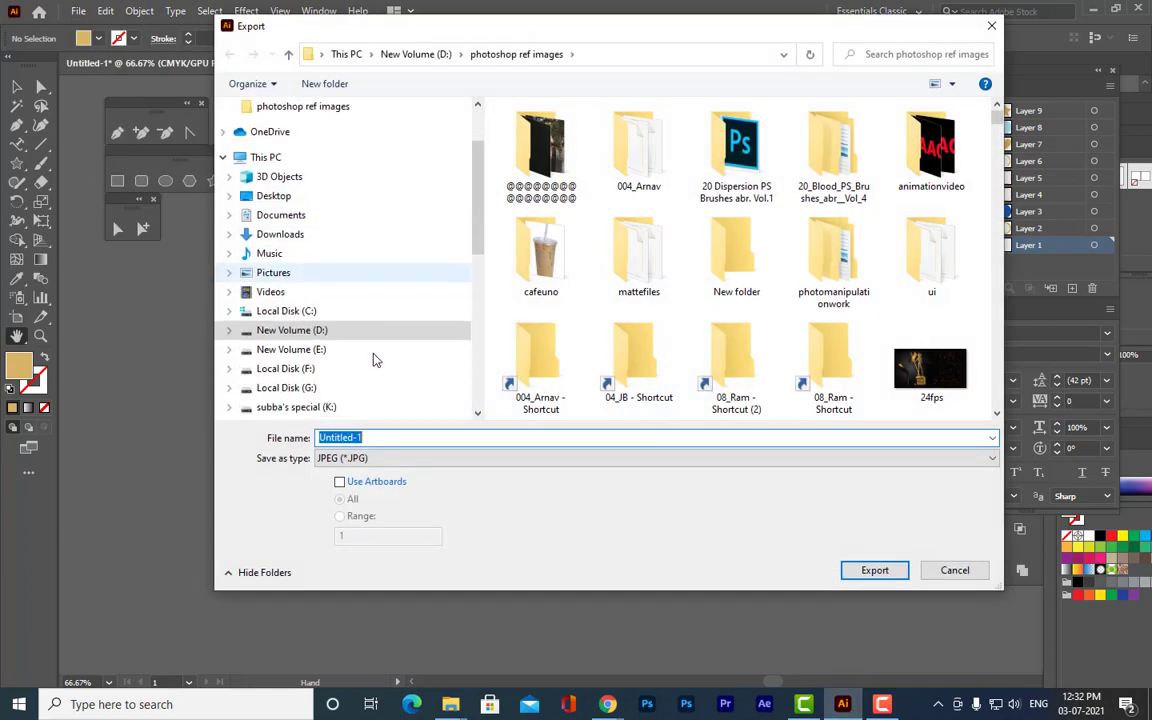
left_click(322, 330)
scroll(774, 284, "down", 3)
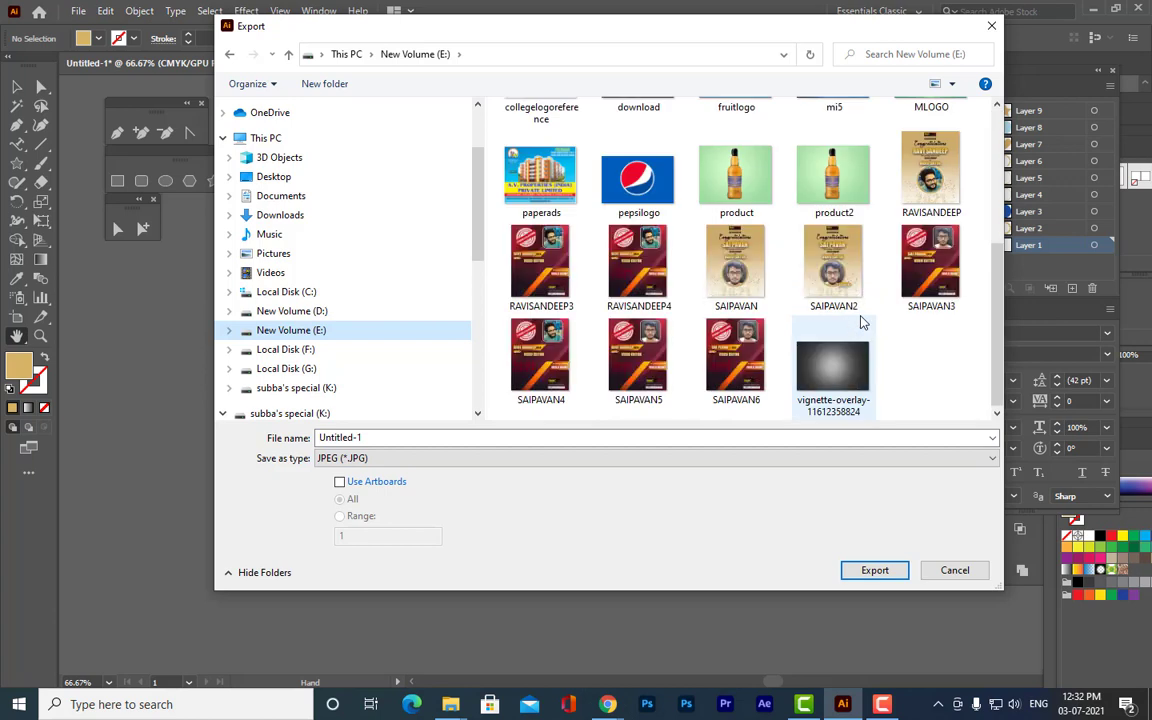
Export the logo in PNG format as STARLOGO, with Screen (72 ppi) resolution and a transparent background.
left_click(433, 437)
key("BackSpace")
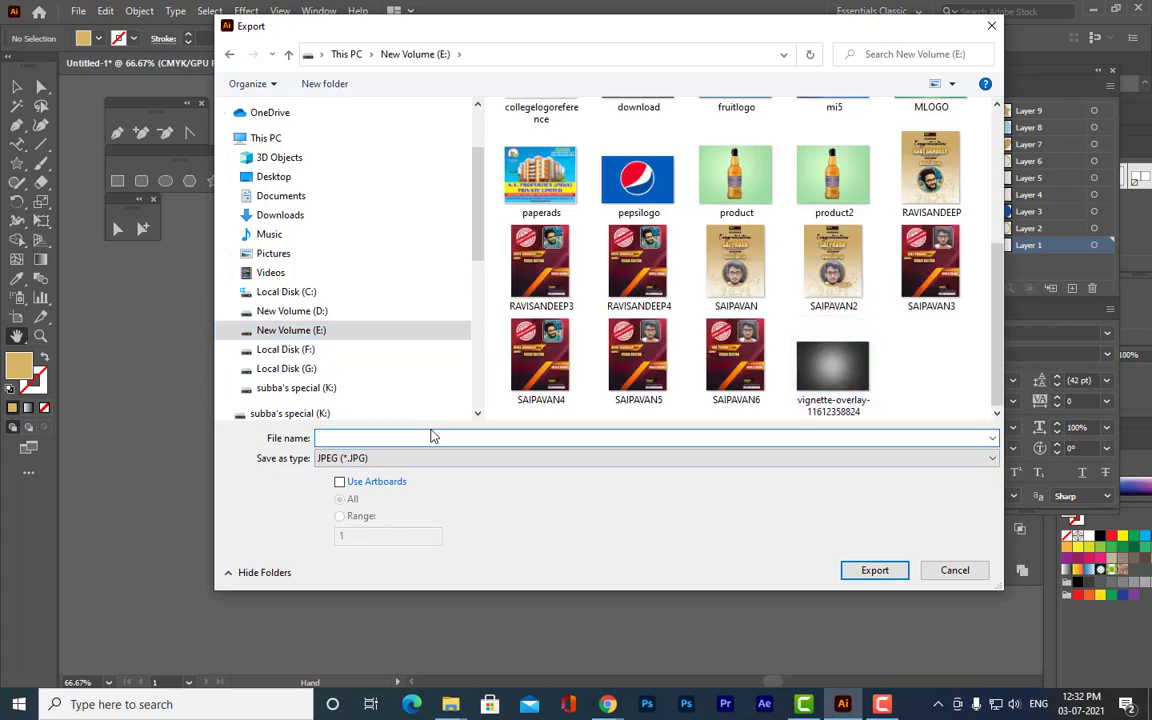
left_click(435, 458)
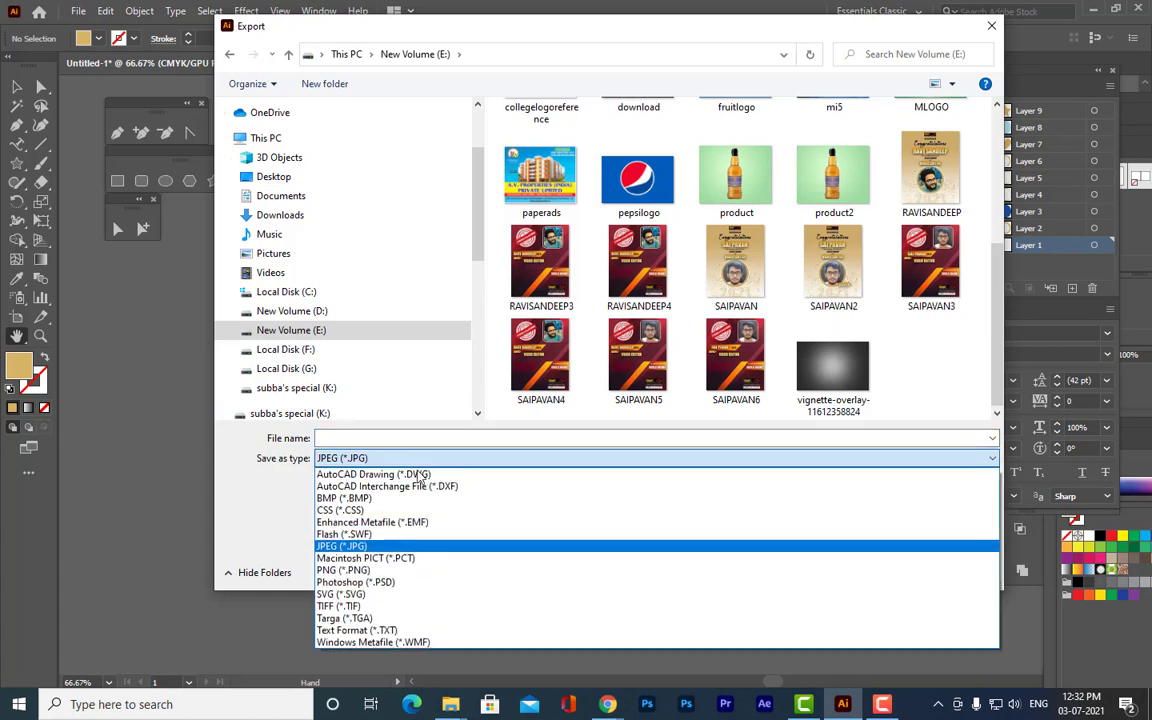
left_click(345, 570)
left_click(394, 437)
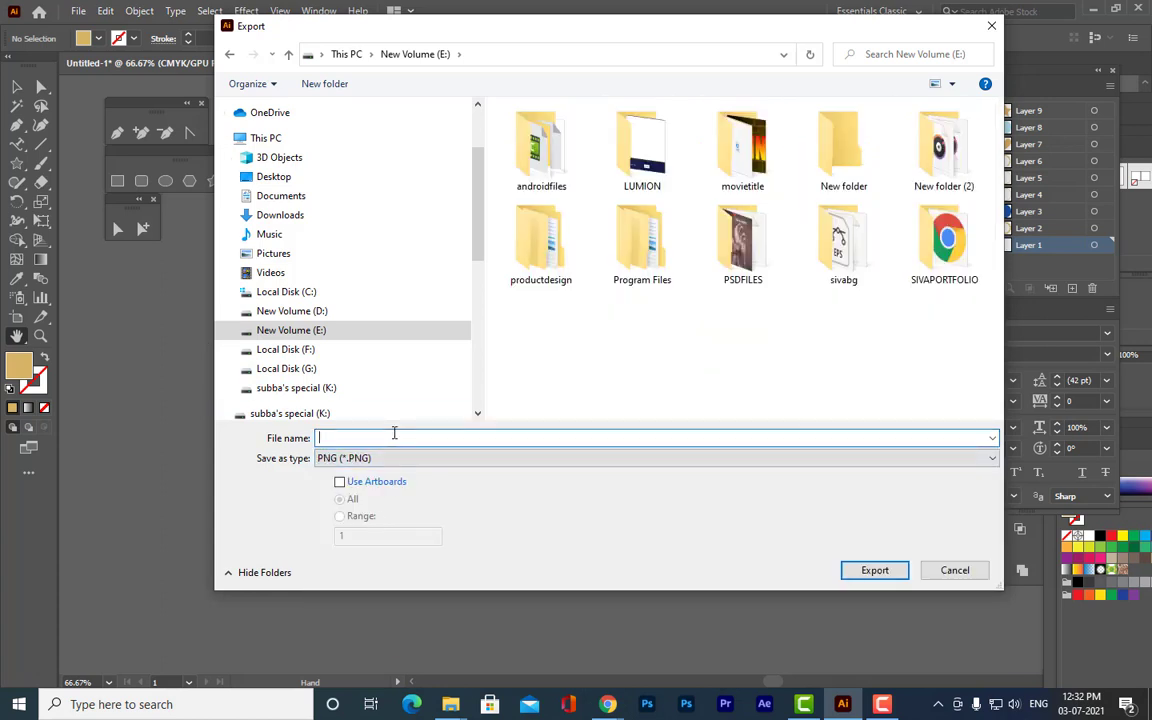
type("5T")
left_click(874, 571)
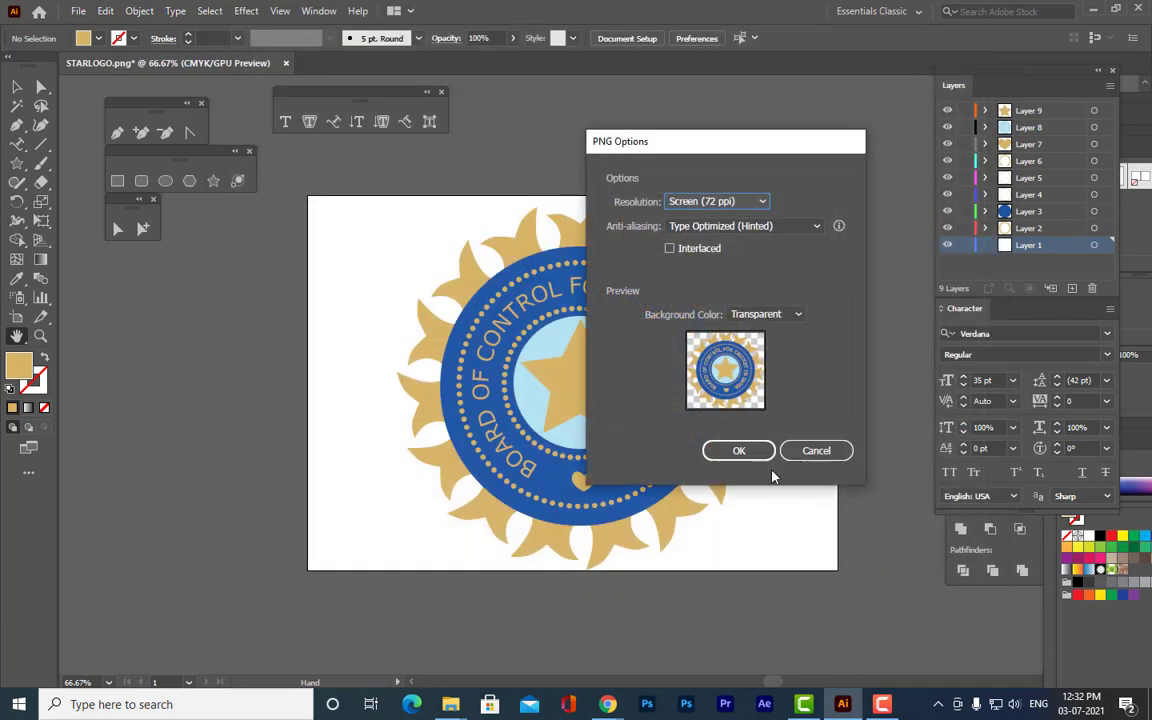
left_click(740, 451)
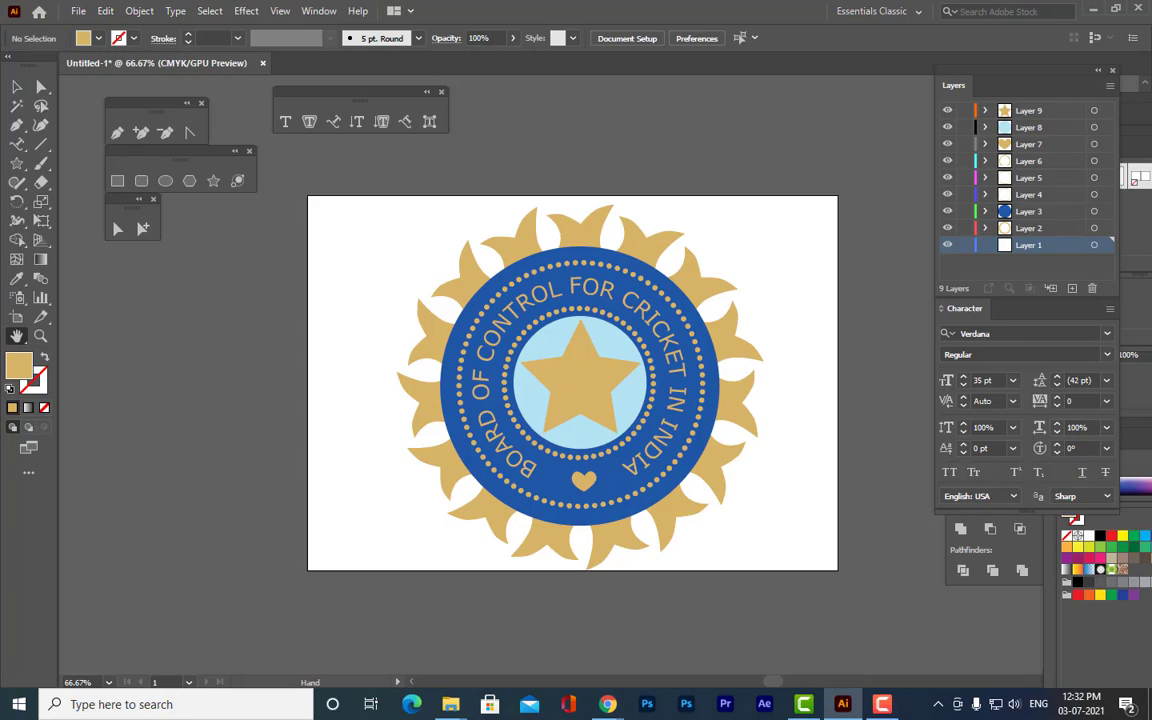
Switch to File Explorer and open the exported STARLOGO image from New Volume (E:) to check it.
left_click(1093, 9)
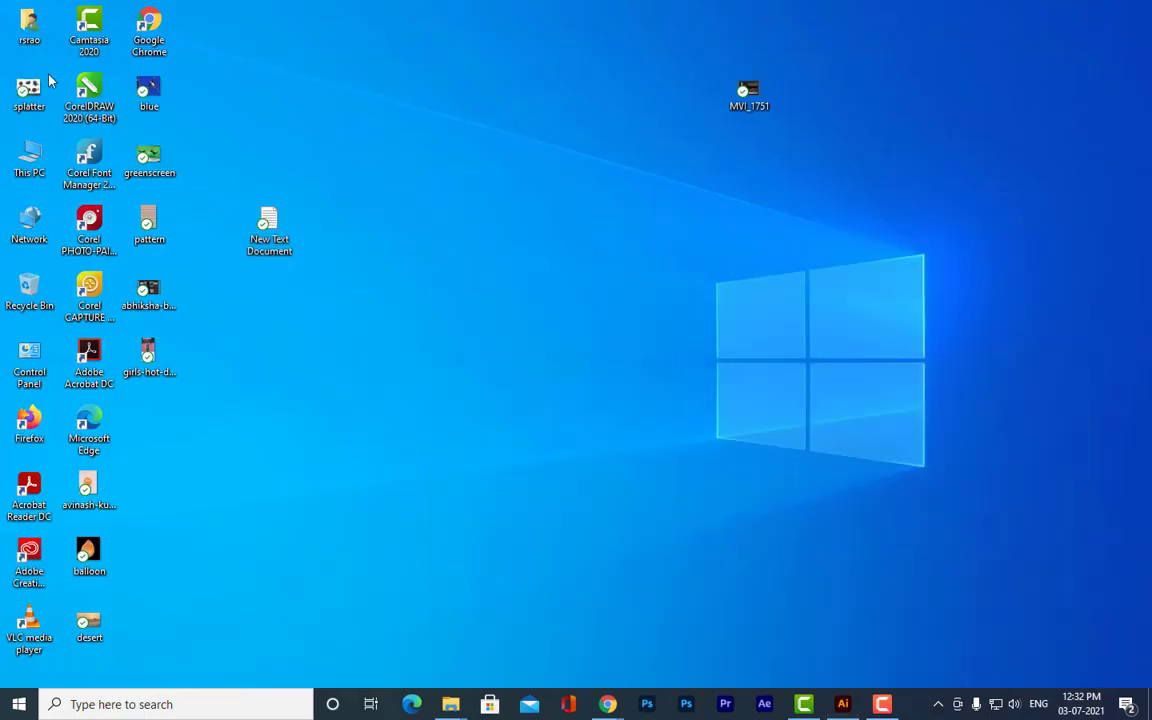
double_click(29, 155)
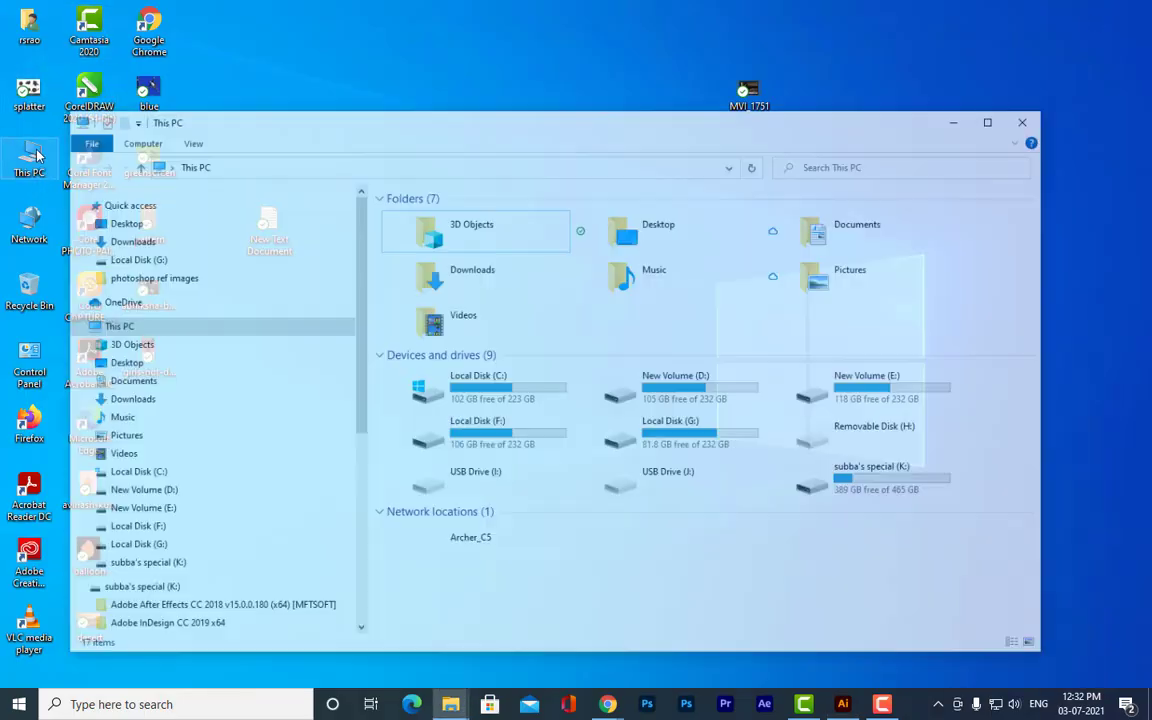
double_click(935, 374)
scroll(915, 500, "down", 3)
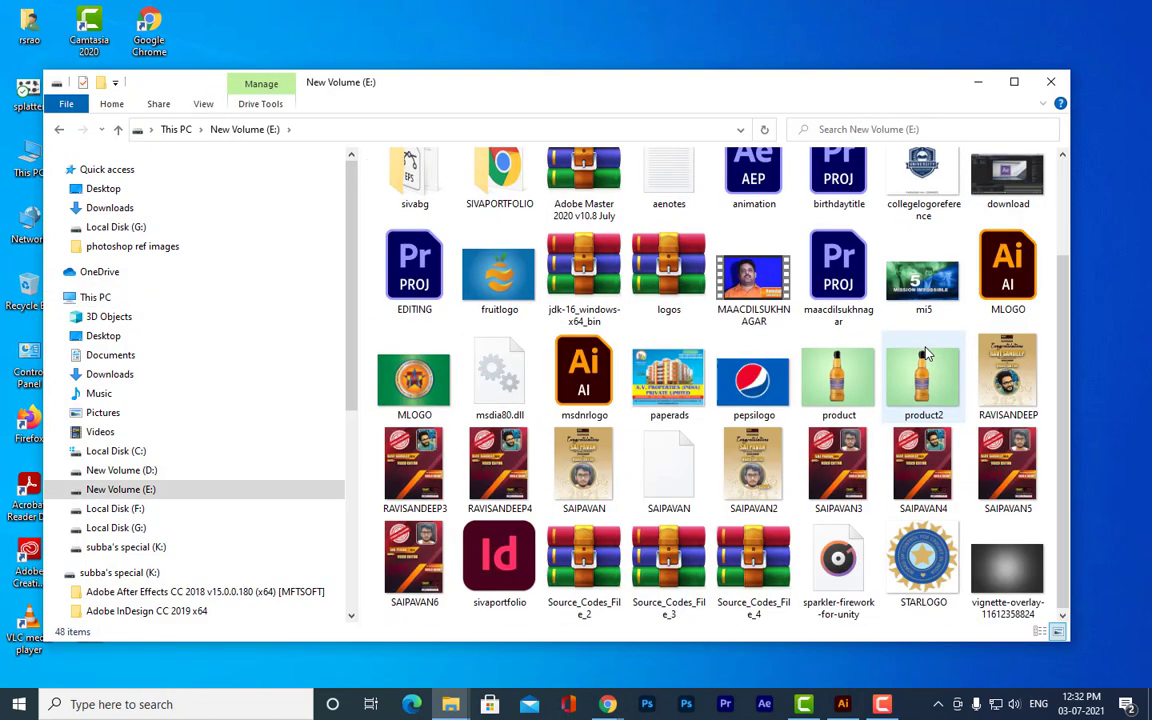
left_click(926, 560)
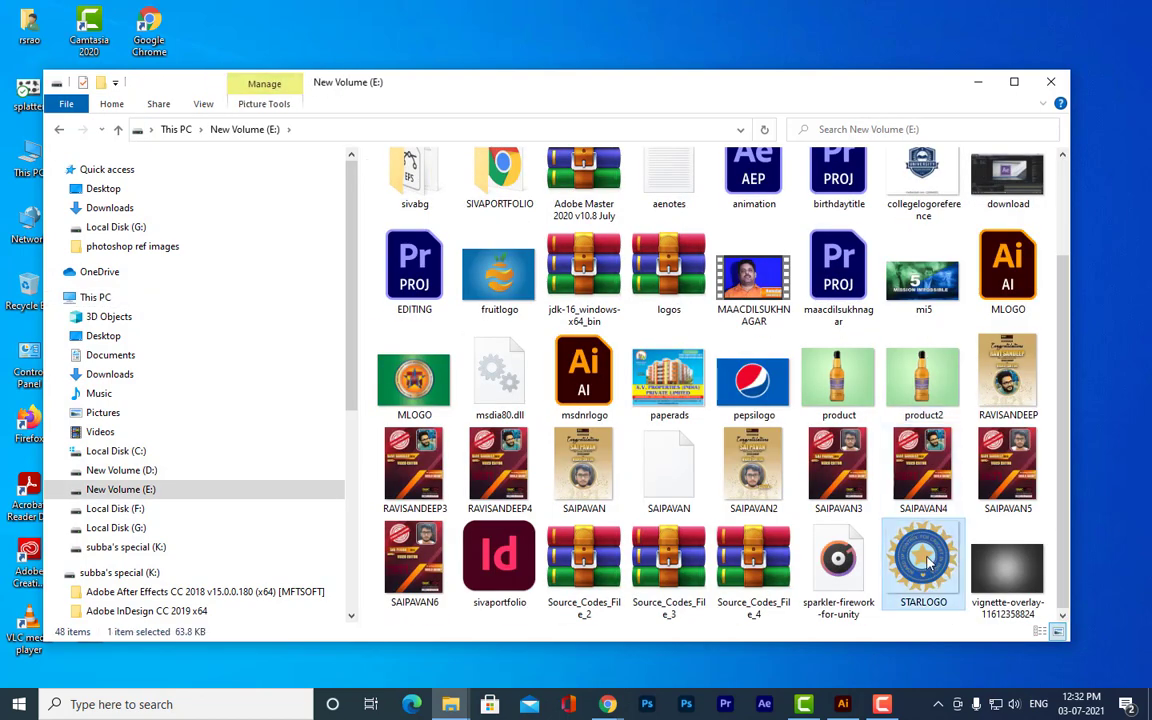
double_click(926, 560)
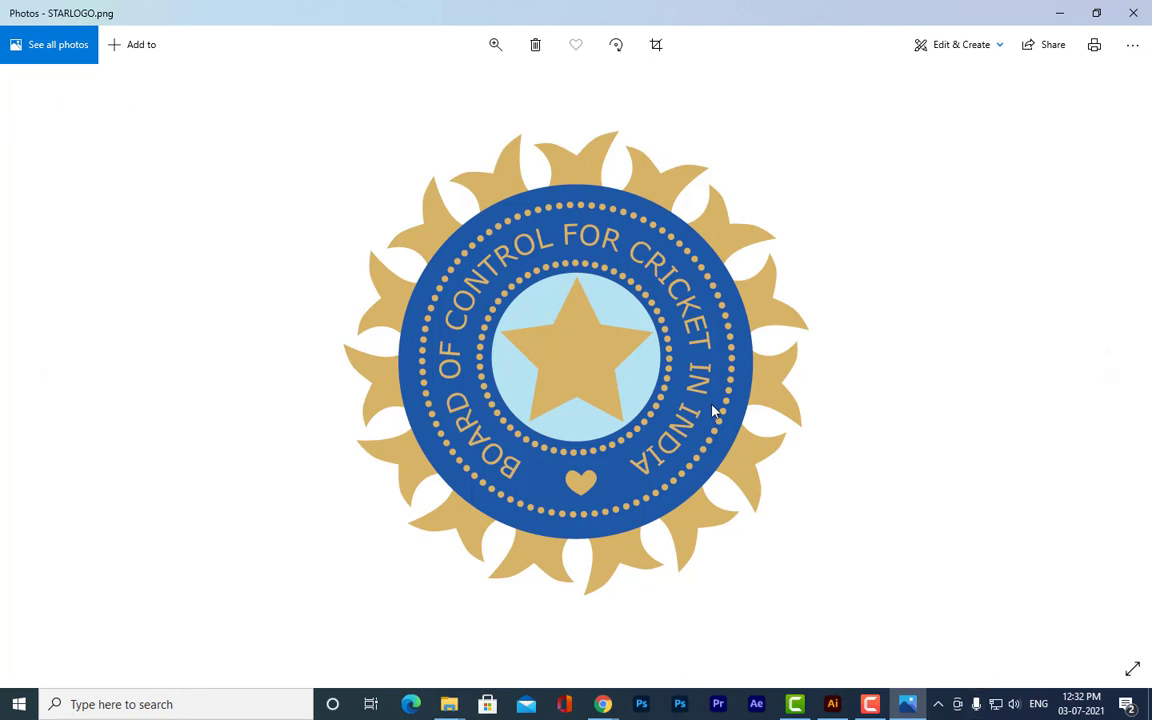
Close the image preview and the folder window, and return to Illustrator.
left_click(1135, 8)
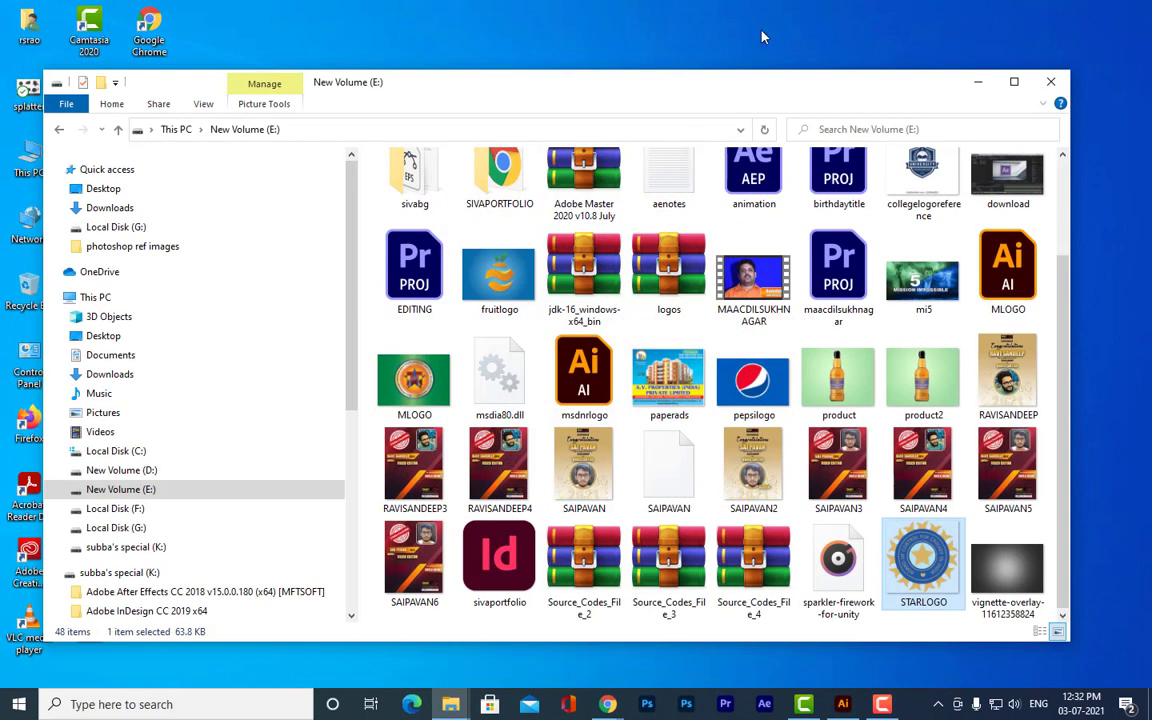
left_click_drag(820, 102, 877, 108)
left_click(1110, 90)
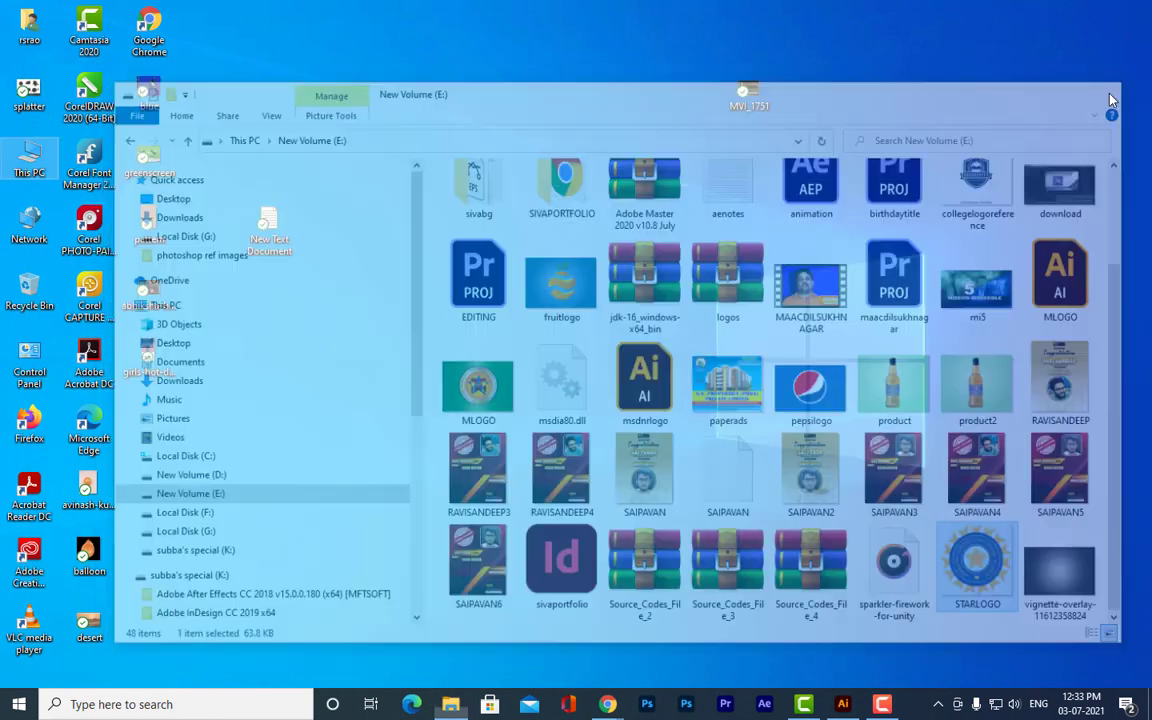
left_click(843, 704)
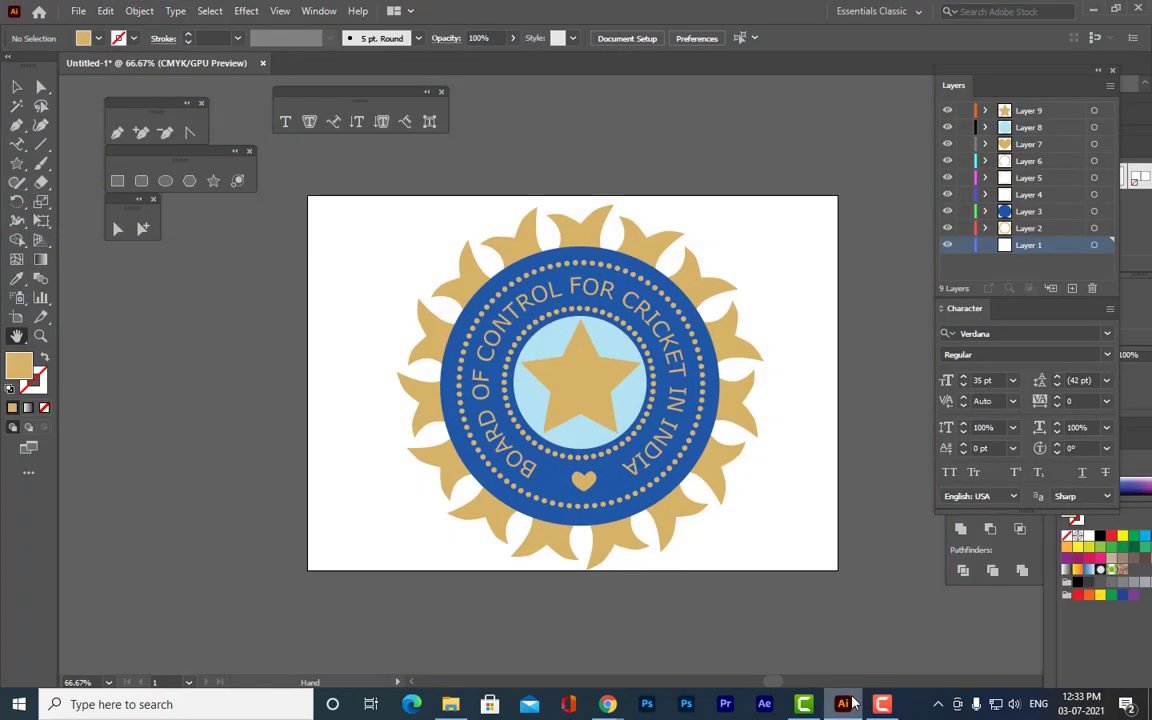
Close the logo document without saving its changes.
left_click_drag(807, 236, 788, 256)
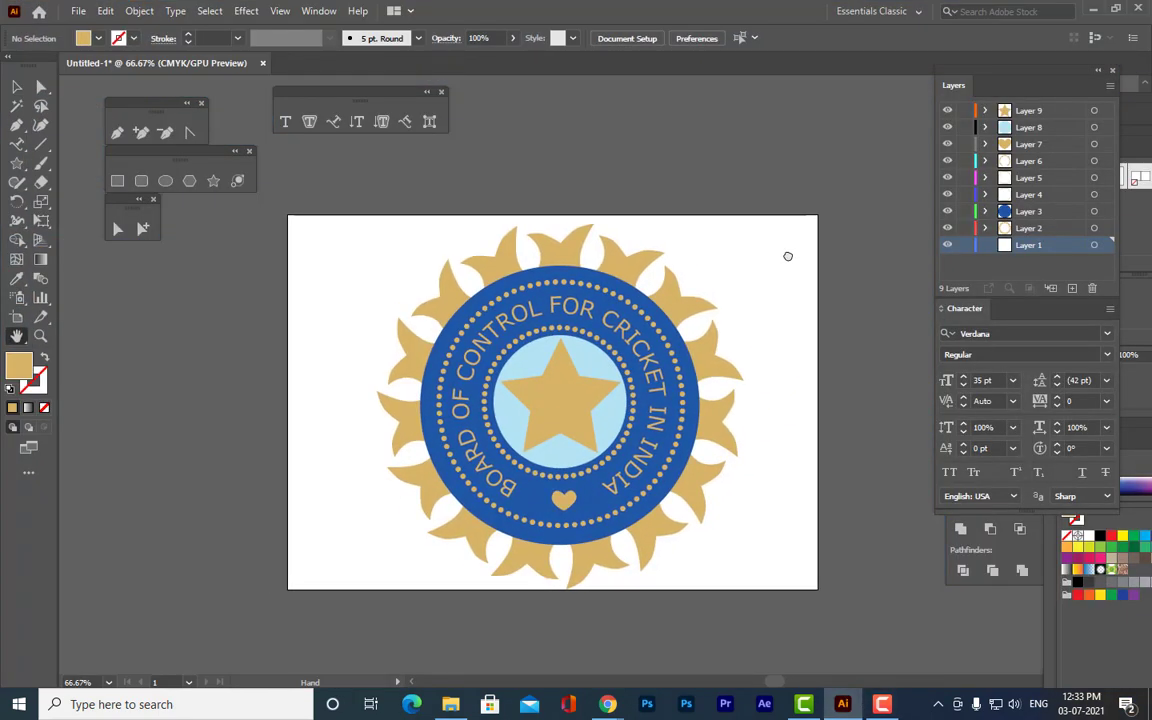
left_click(74, 12)
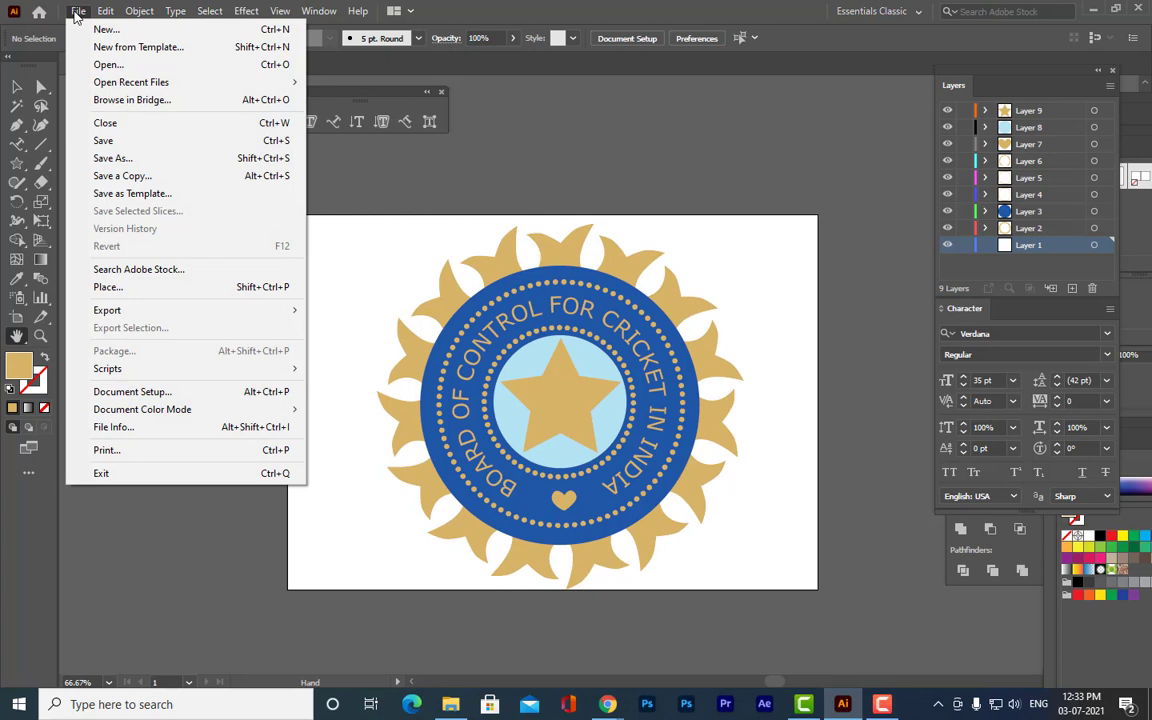
left_click(150, 123)
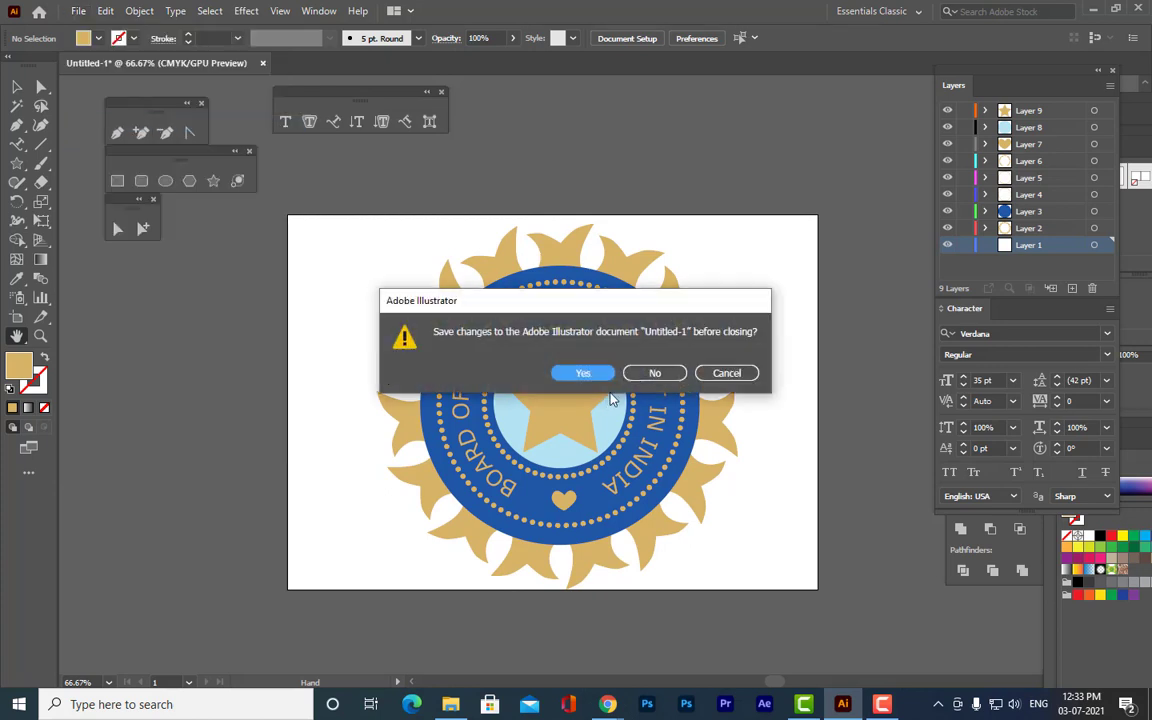
left_click(655, 375)
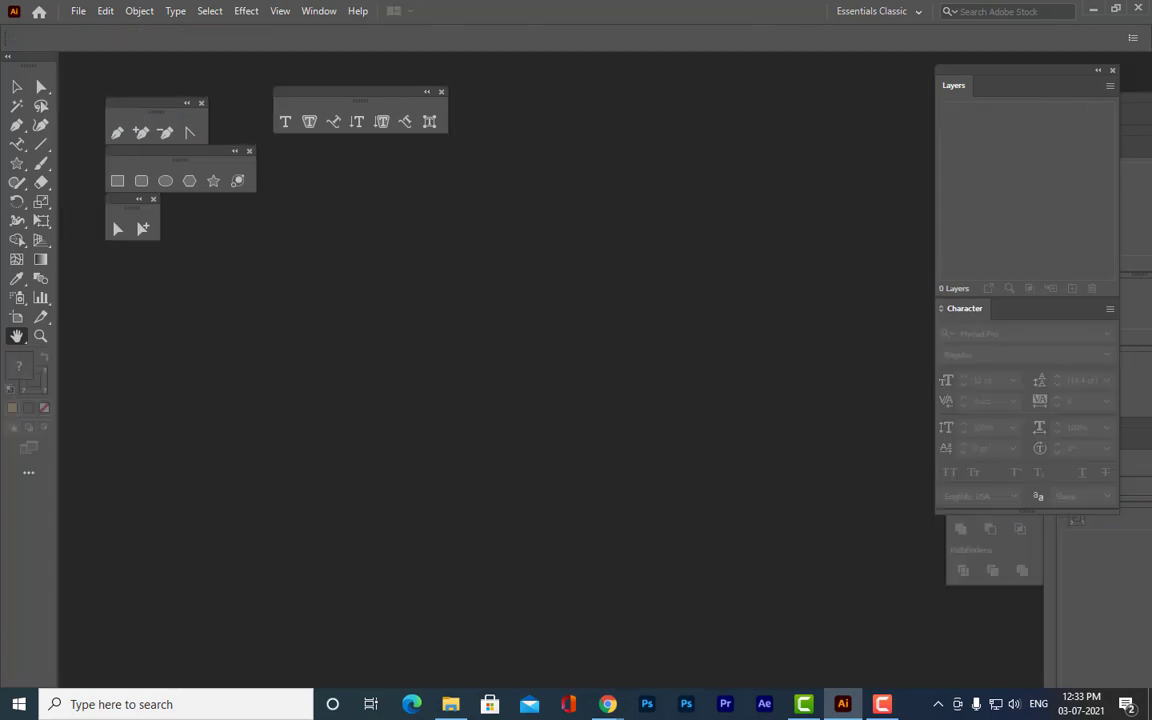
Create a new blank document and view its whole artboard.
left_click(77, 11)
left_click(84, 31)
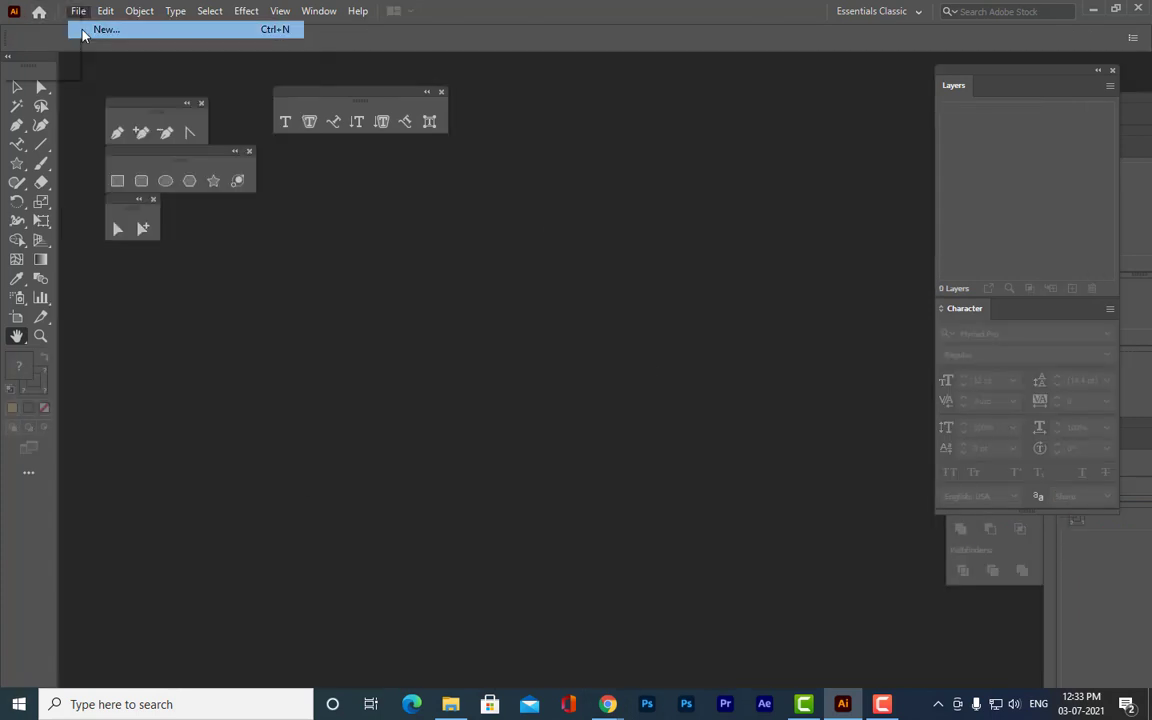
left_click(680, 486)
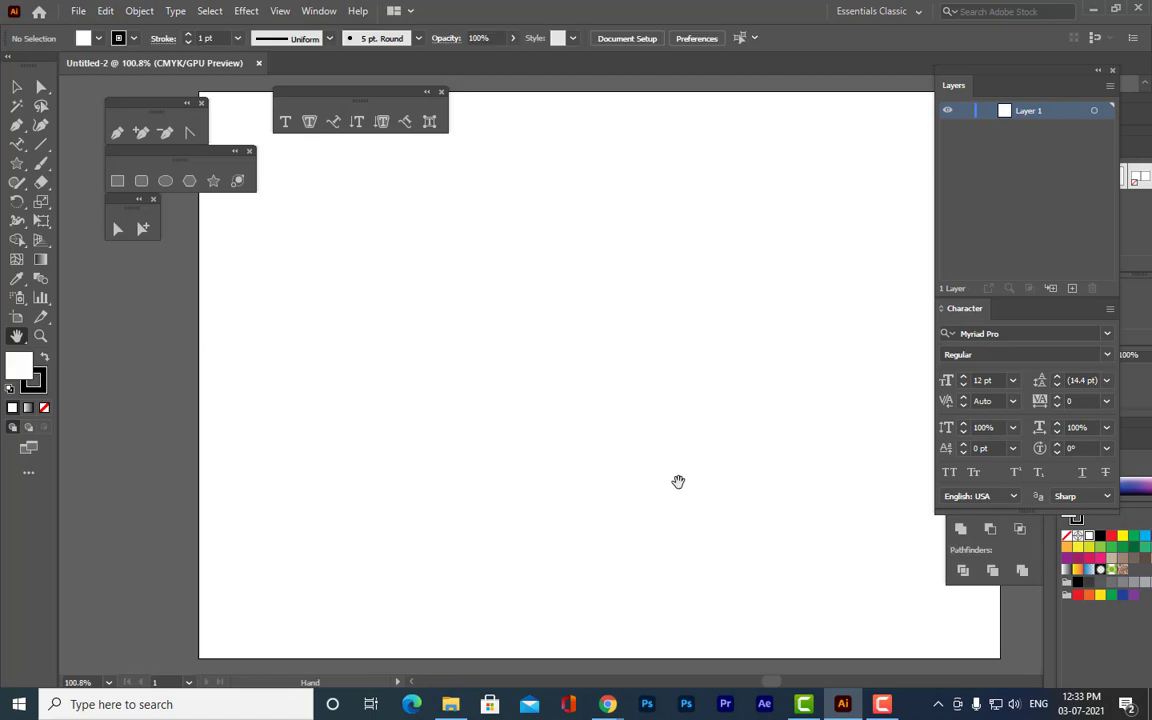
key("ctrl+0")
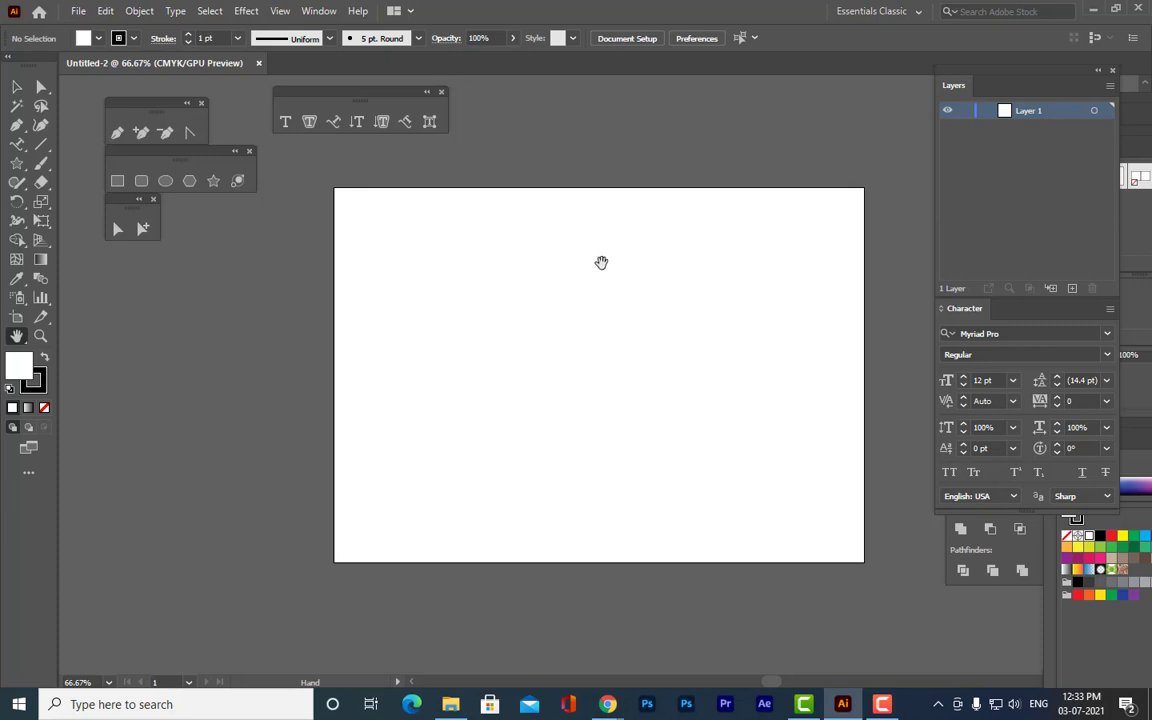
Show the grid in the new document.
left_click_drag(599, 260, 529, 275)
left_click(280, 12)
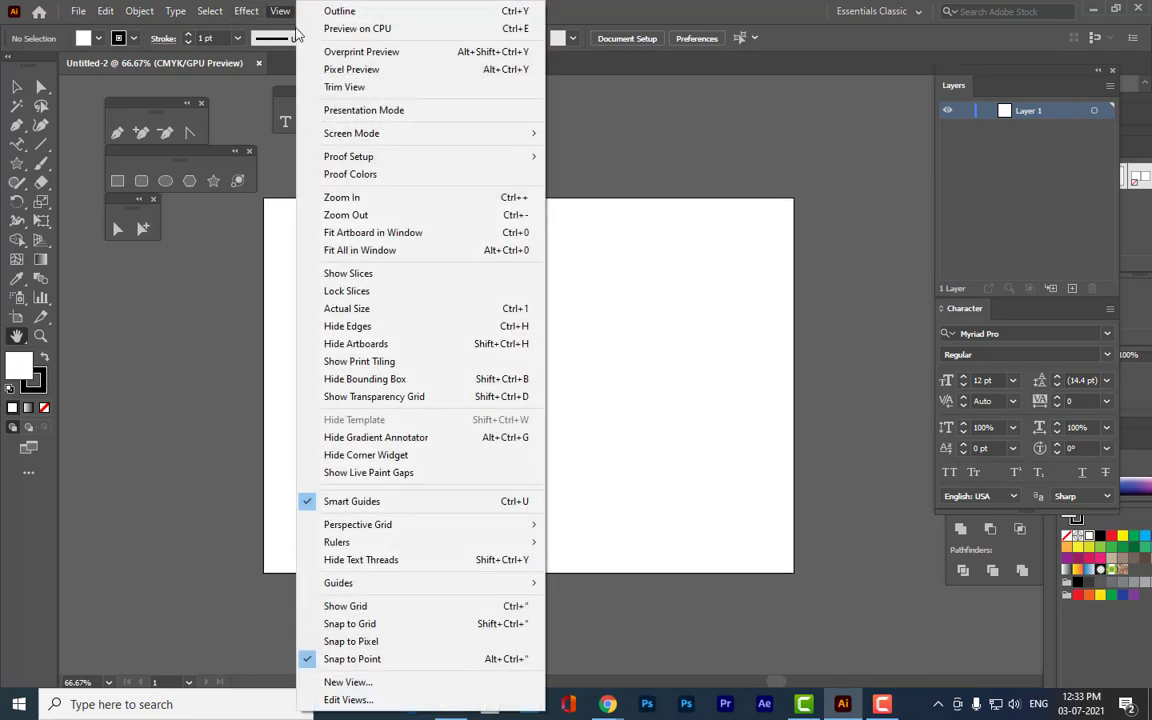
left_click(364, 608)
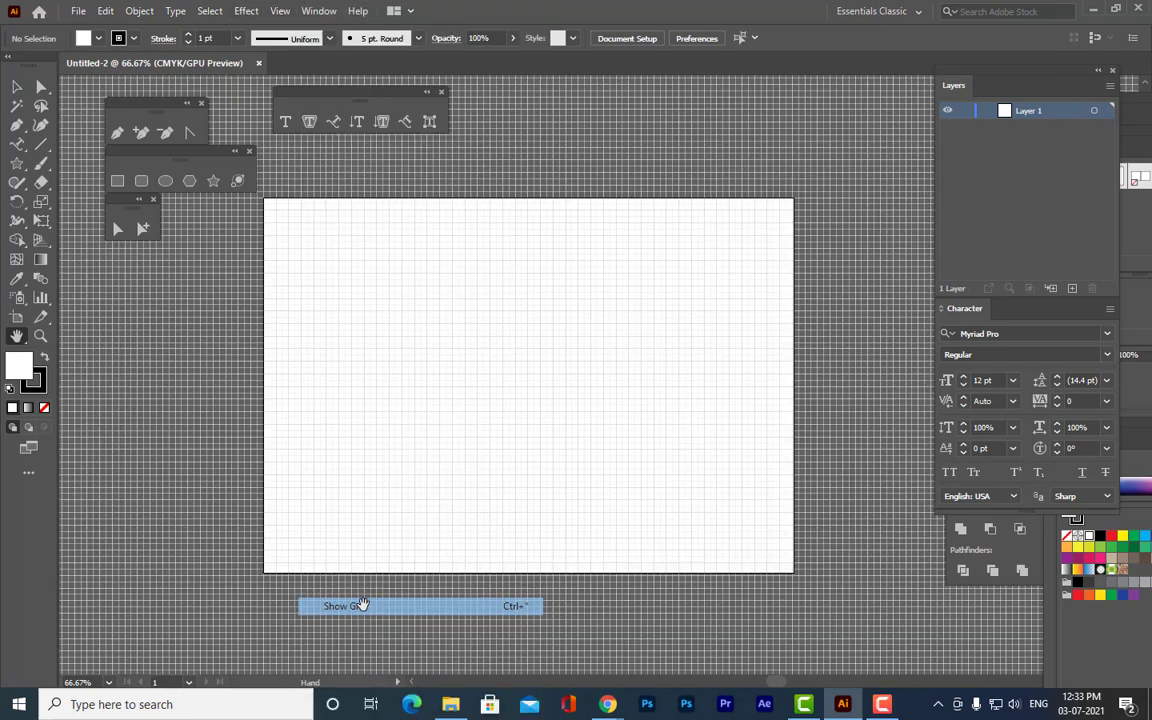
Turn on Snap to Grid for the new document.
left_click(281, 12)
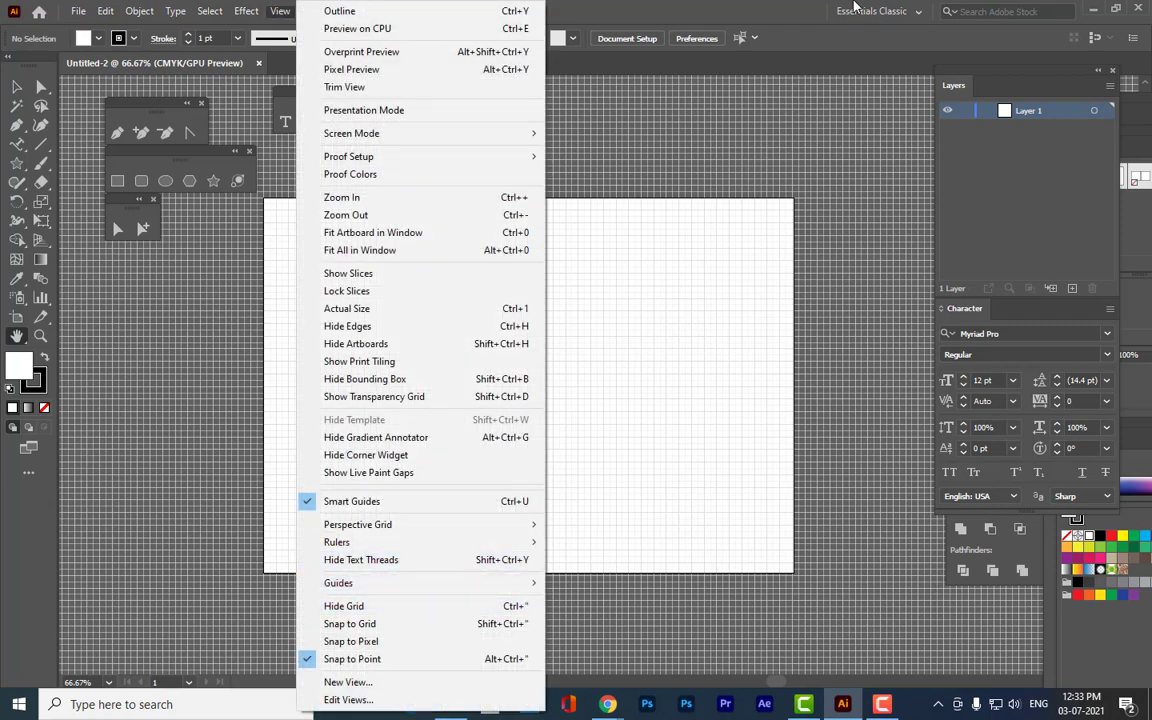
left_click(855, 10)
left_click(280, 11)
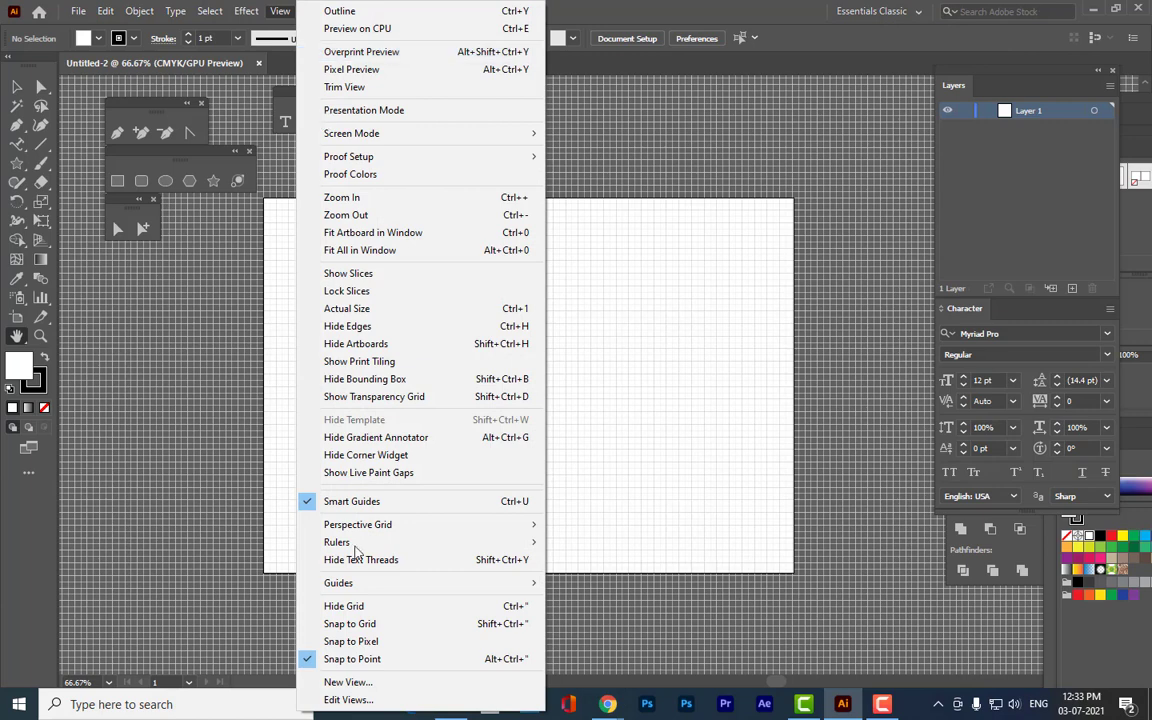
left_click(352, 623)
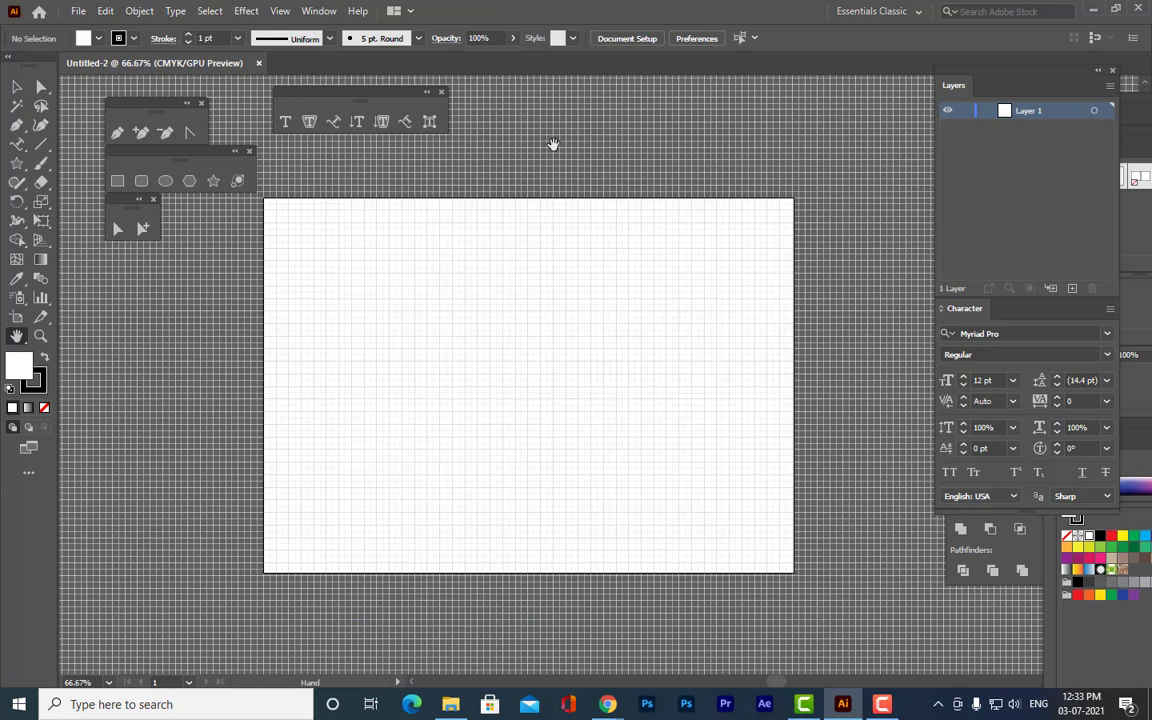
Hide the document grid and show it again.
key("ctrl+plus")
key("ctrl+plus")
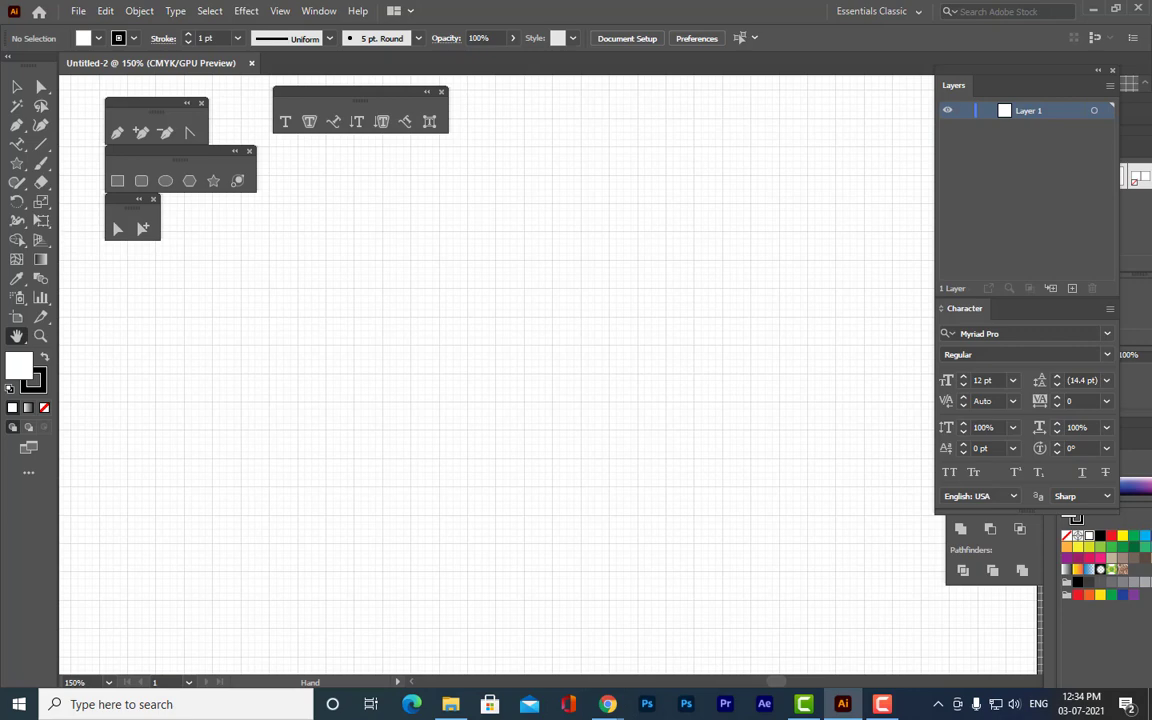
left_click_drag(620, 368, 616, 450)
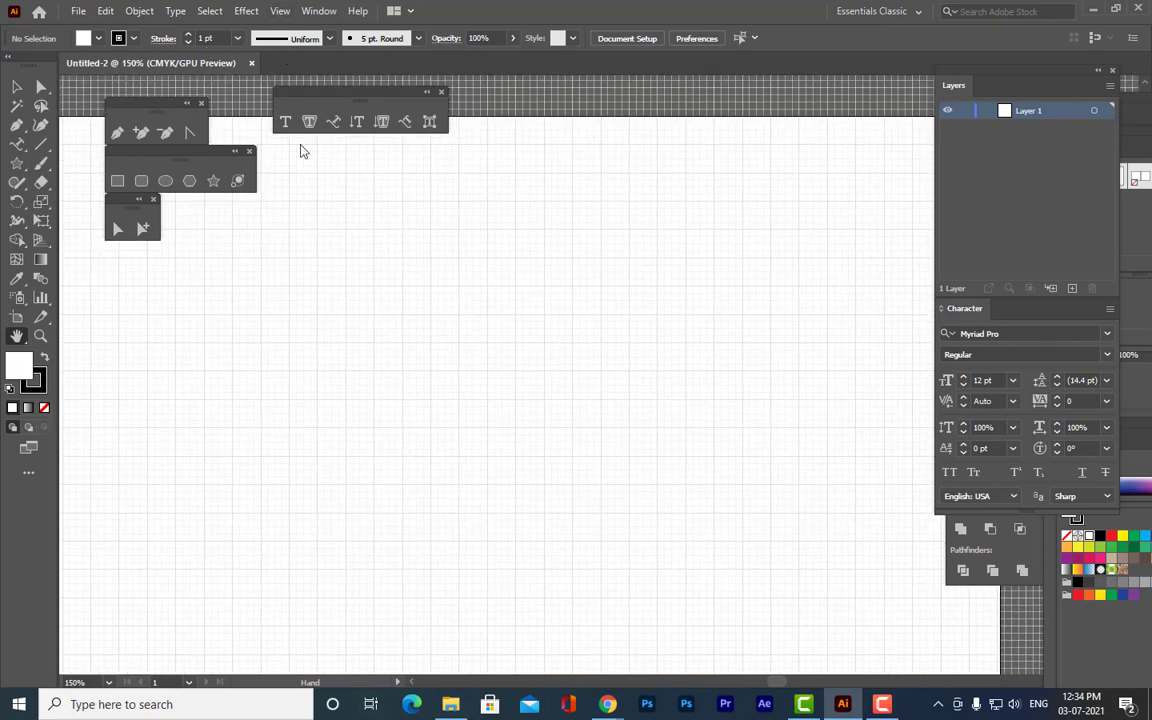
left_click_drag(586, 380, 584, 399)
left_click(277, 11)
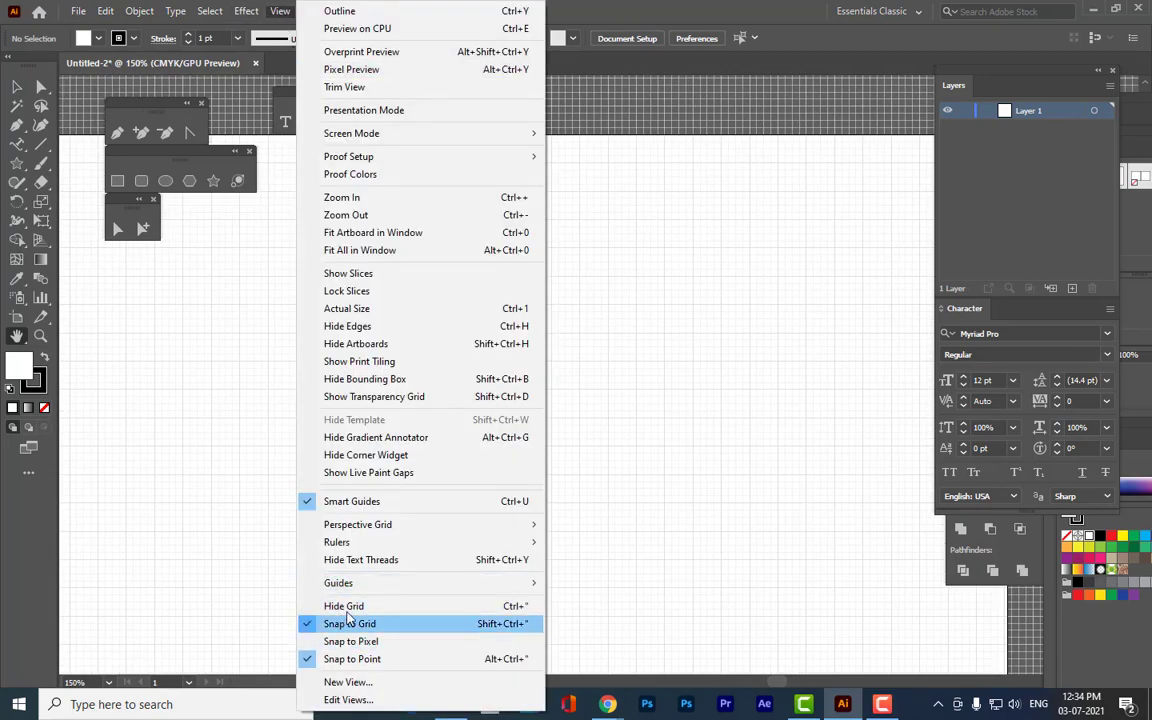
left_click(349, 607)
left_click(280, 11)
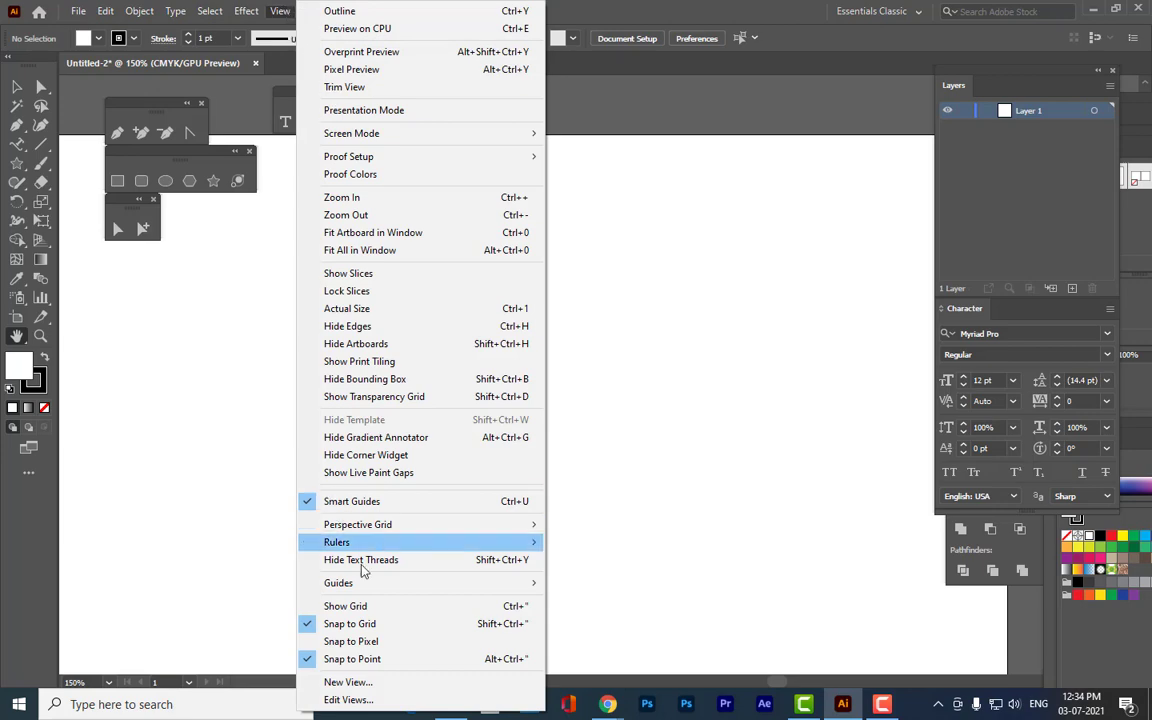
left_click(340, 608)
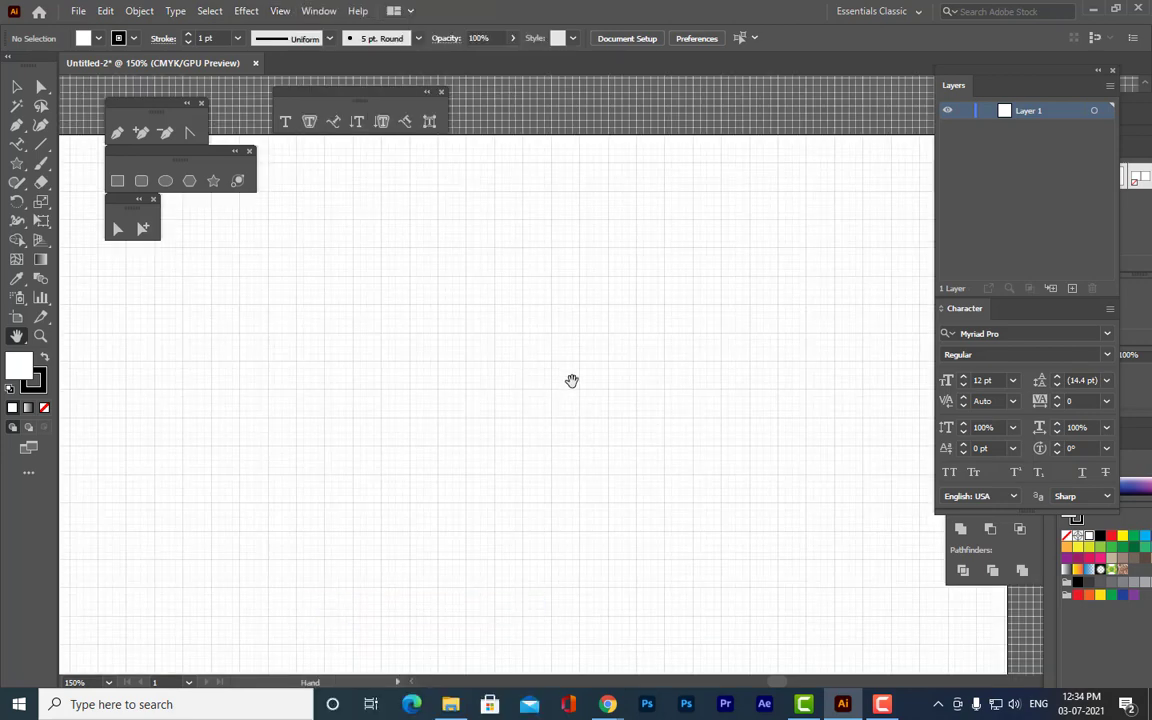
left_click_drag(573, 321, 548, 409)
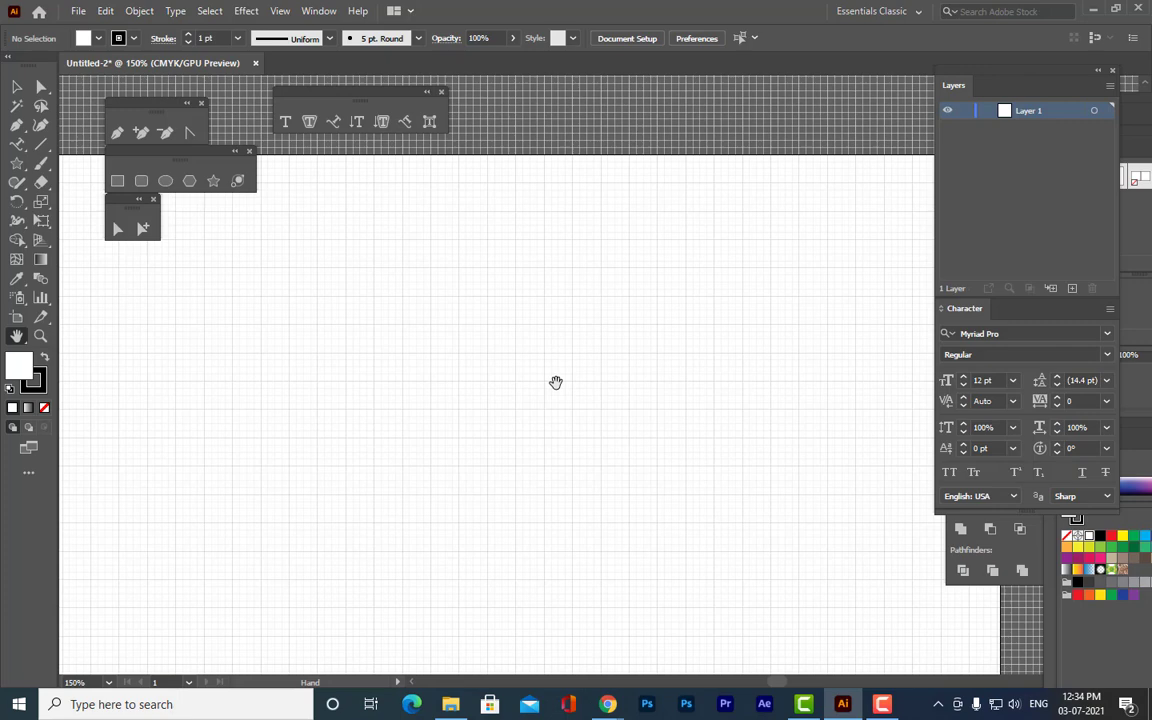
left_click(280, 12)
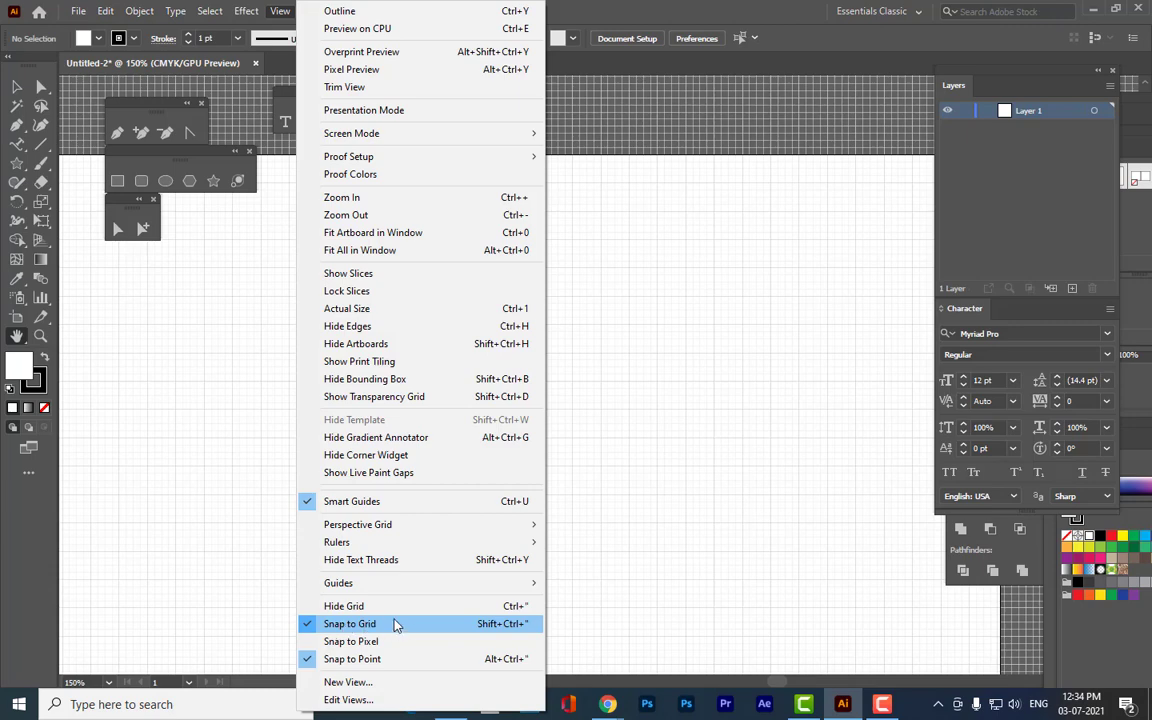
left_click(727, 5)
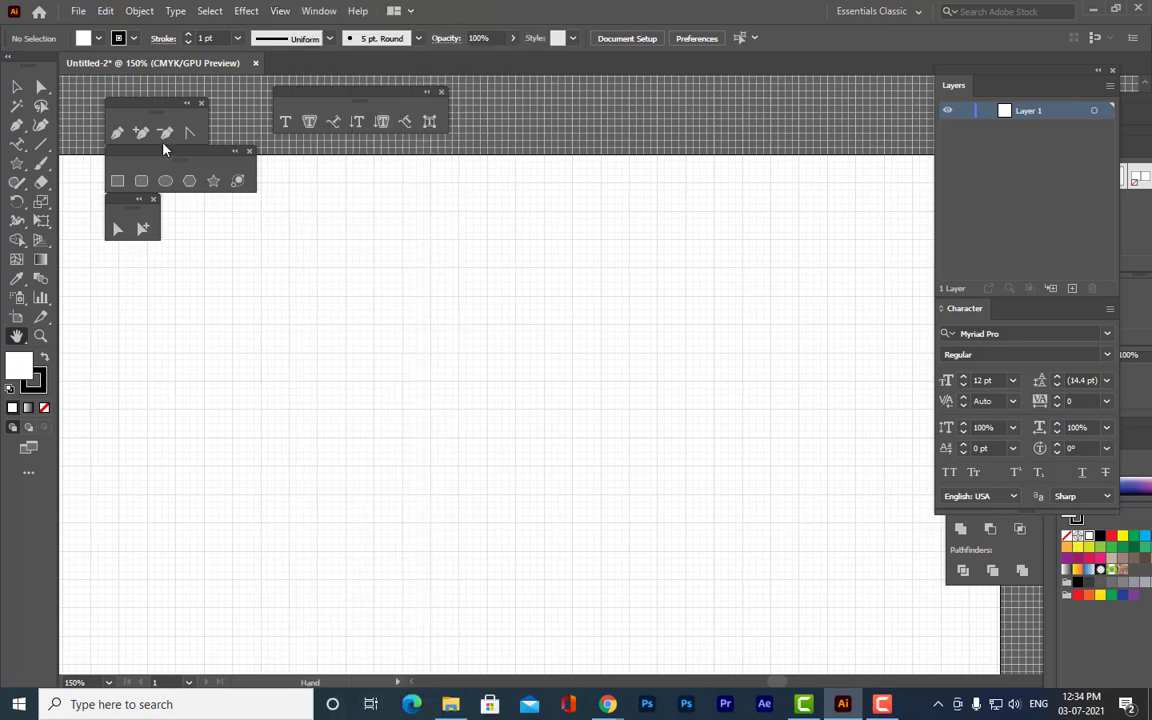
Draw a landscape rectangle snapped to the grid in the upper middle of the artboard and deselect it.
left_click(118, 180)
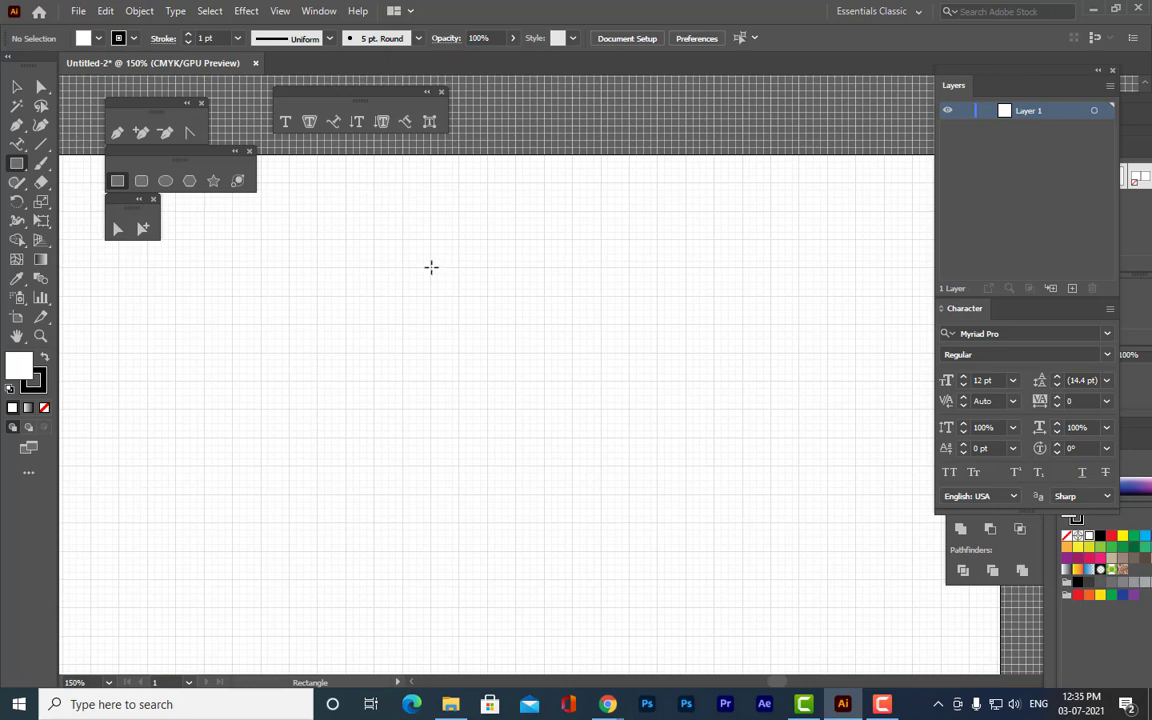
left_click_drag(432, 268, 476, 328)
left_click_drag(477, 325, 544, 352)
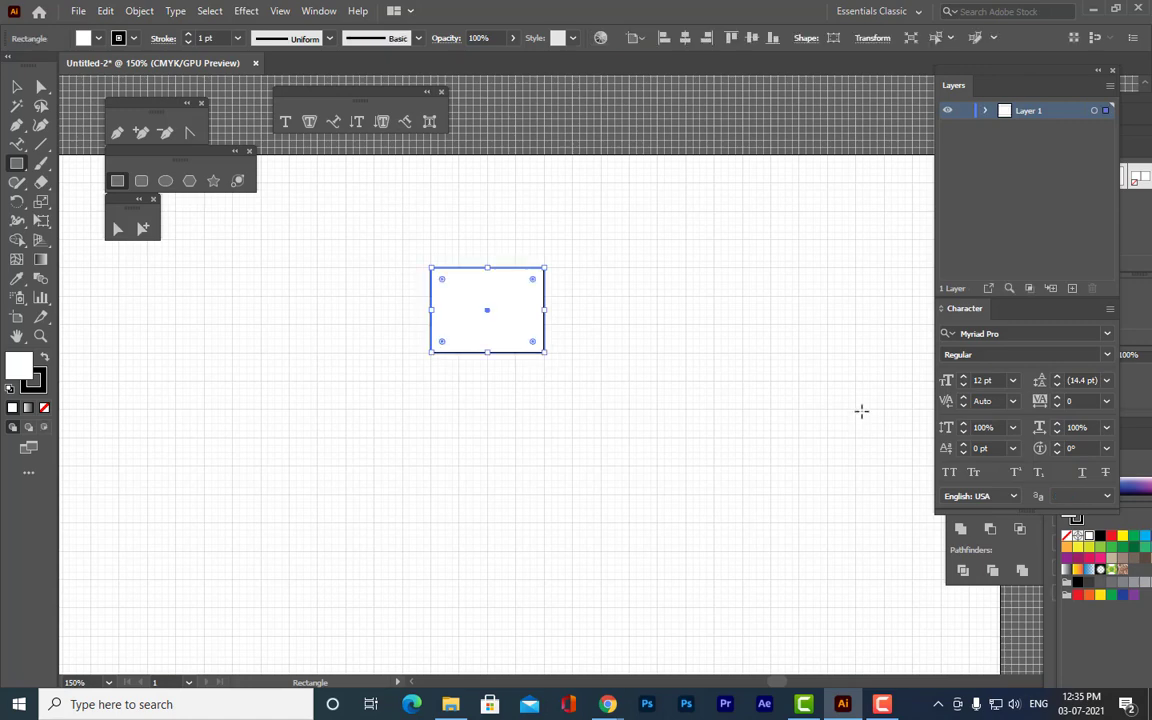
key("v")
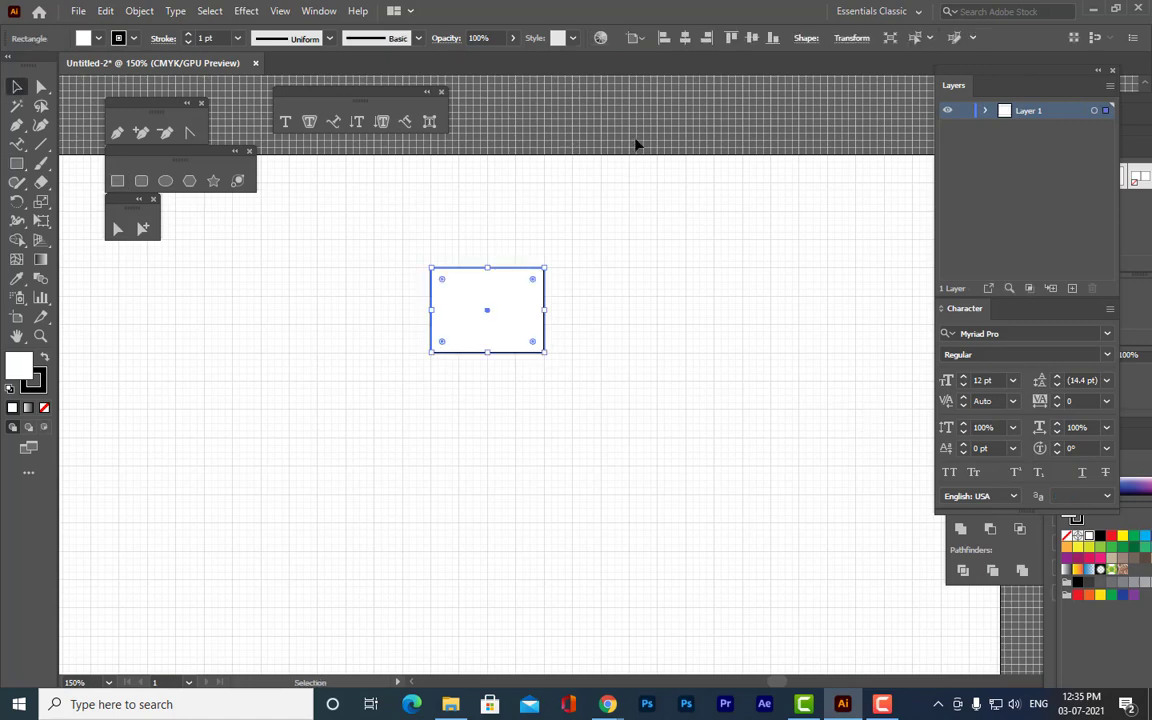
left_click(635, 134)
Duplicate the rectangle diagonally down to the right so that the two touch at a corner.
left_click(515, 342)
left_click_drag(515, 342, 630, 428)
left_click(797, 490)
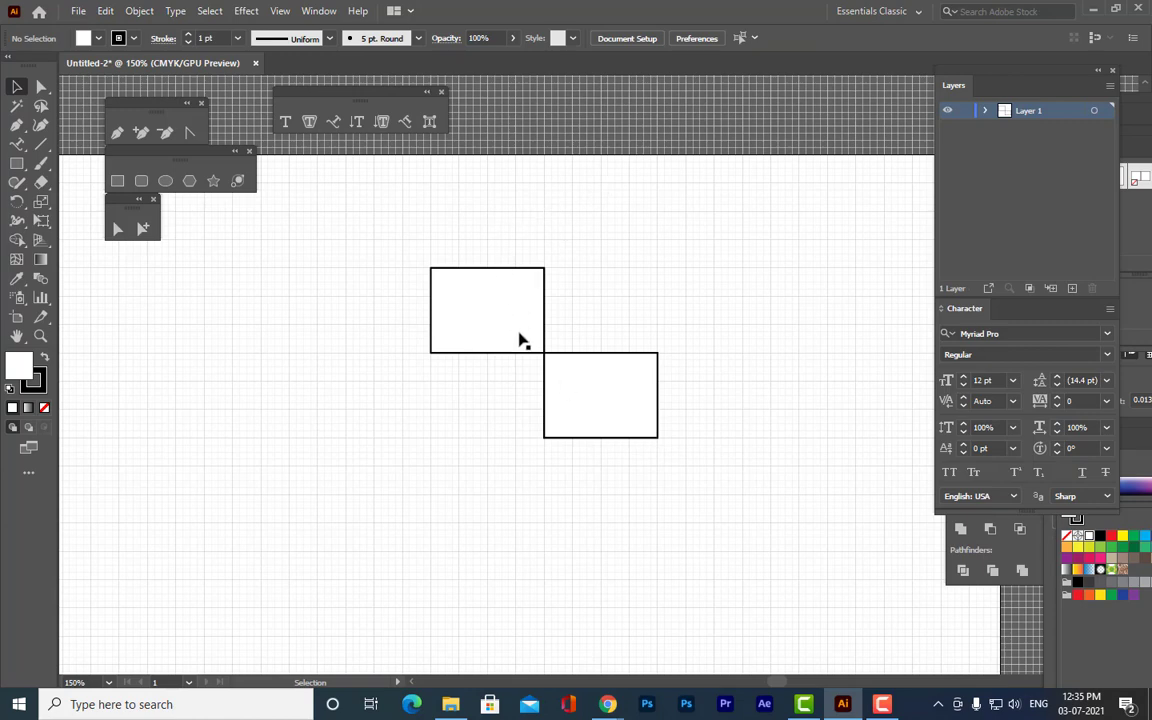
Duplicate the second rectangle diagonally down to the left, snapping the copy's corner to it directly below the first column.
left_click(589, 417)
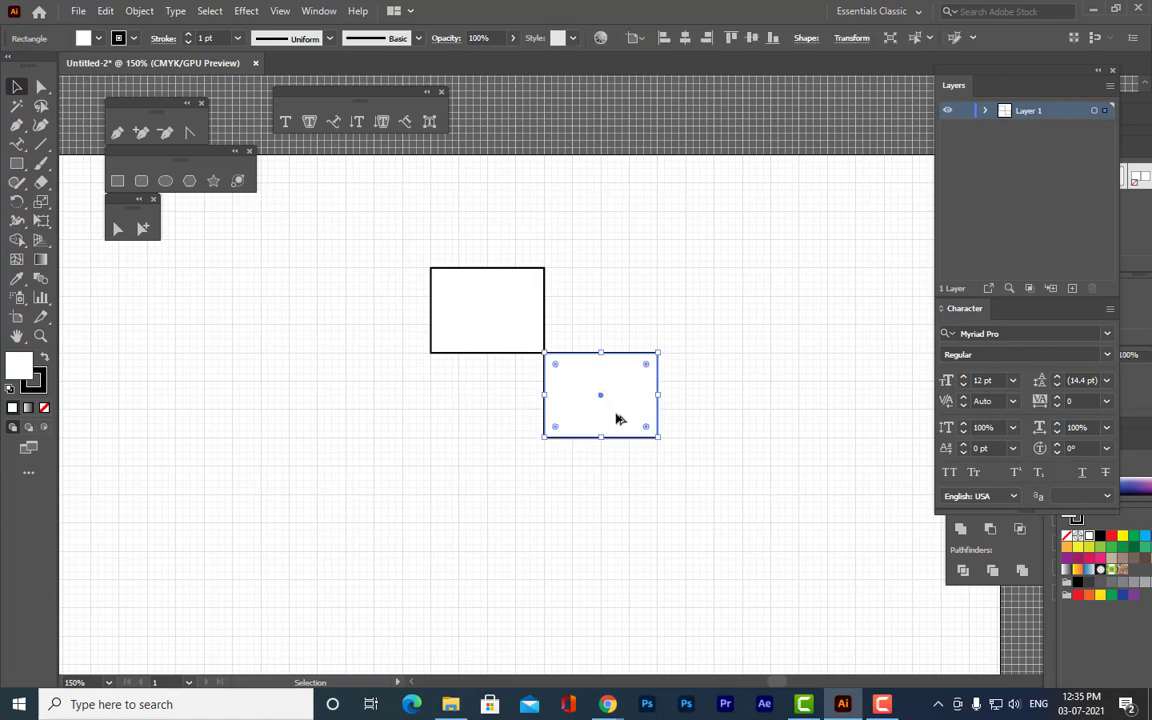
left_click_drag(617, 419, 481, 501)
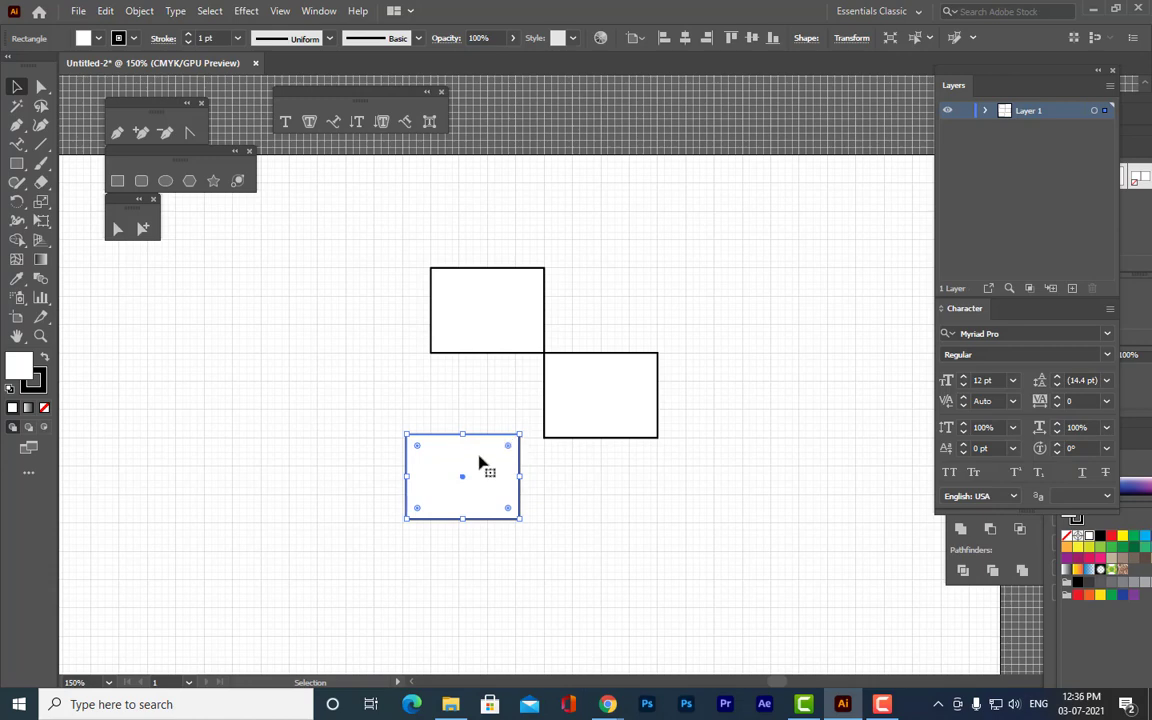
left_click_drag(478, 462, 509, 465)
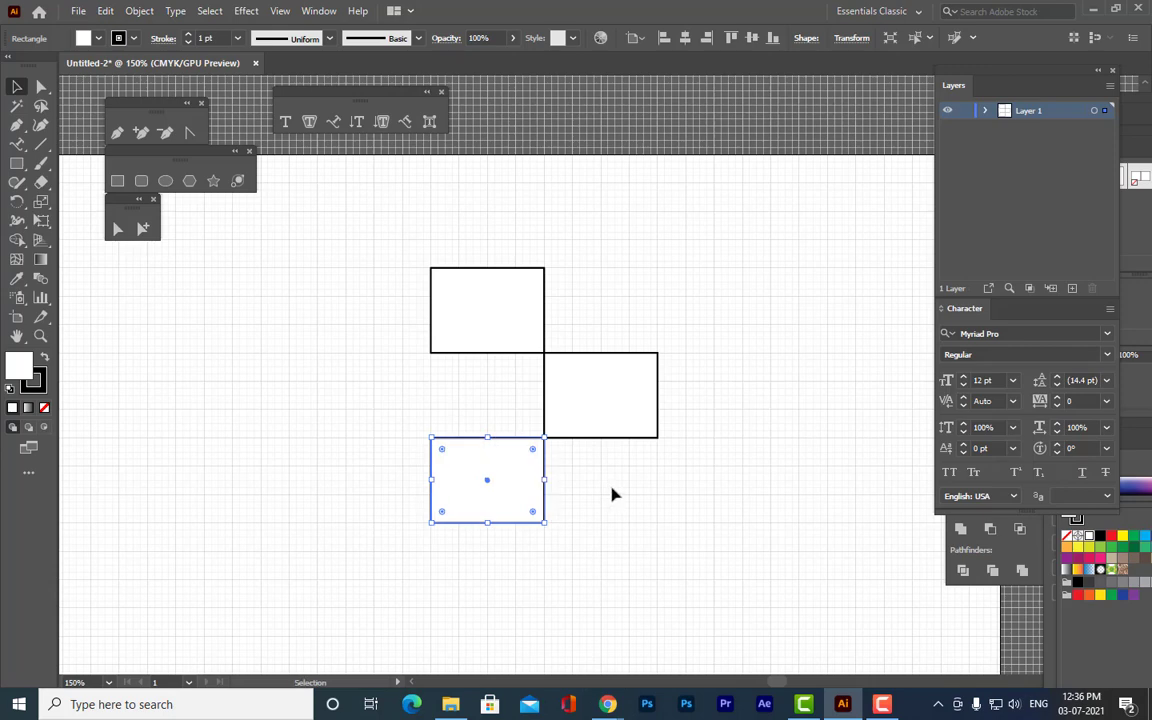
left_click(613, 493)
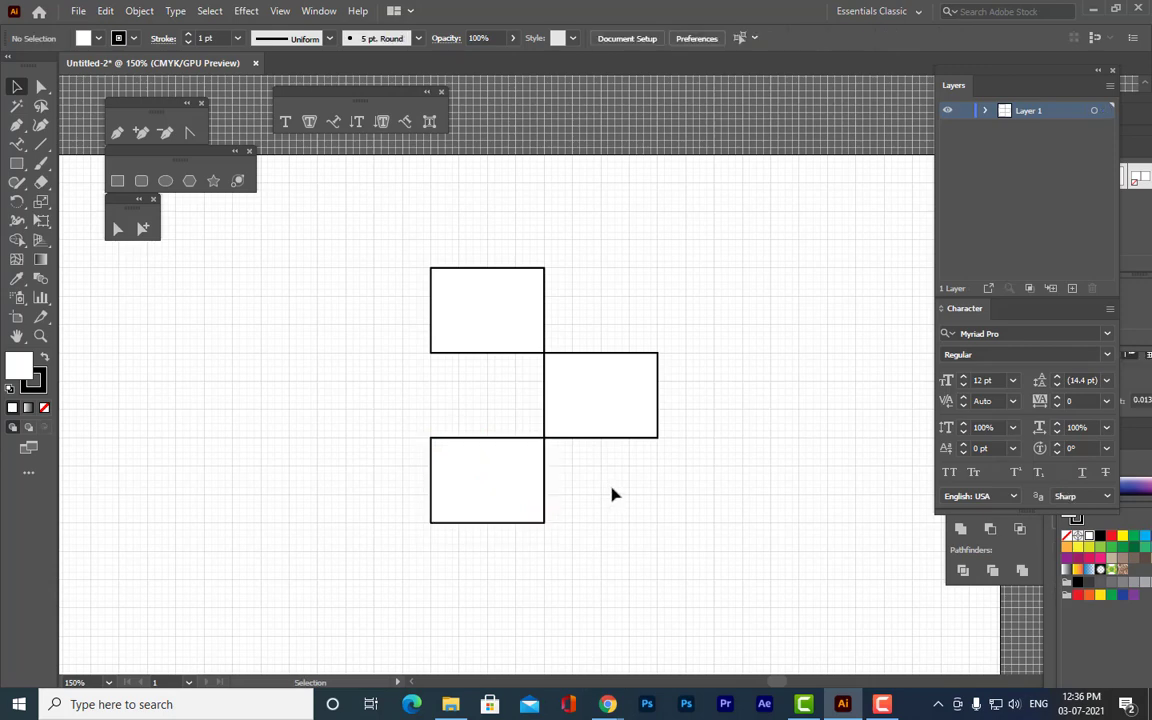
Duplicate the lower-left and upper-left rectangles to the right so that four rectangles surround the central one corner to corner.
left_click(492, 497)
left_click_drag(490, 497, 716, 498)
left_click(512, 320)
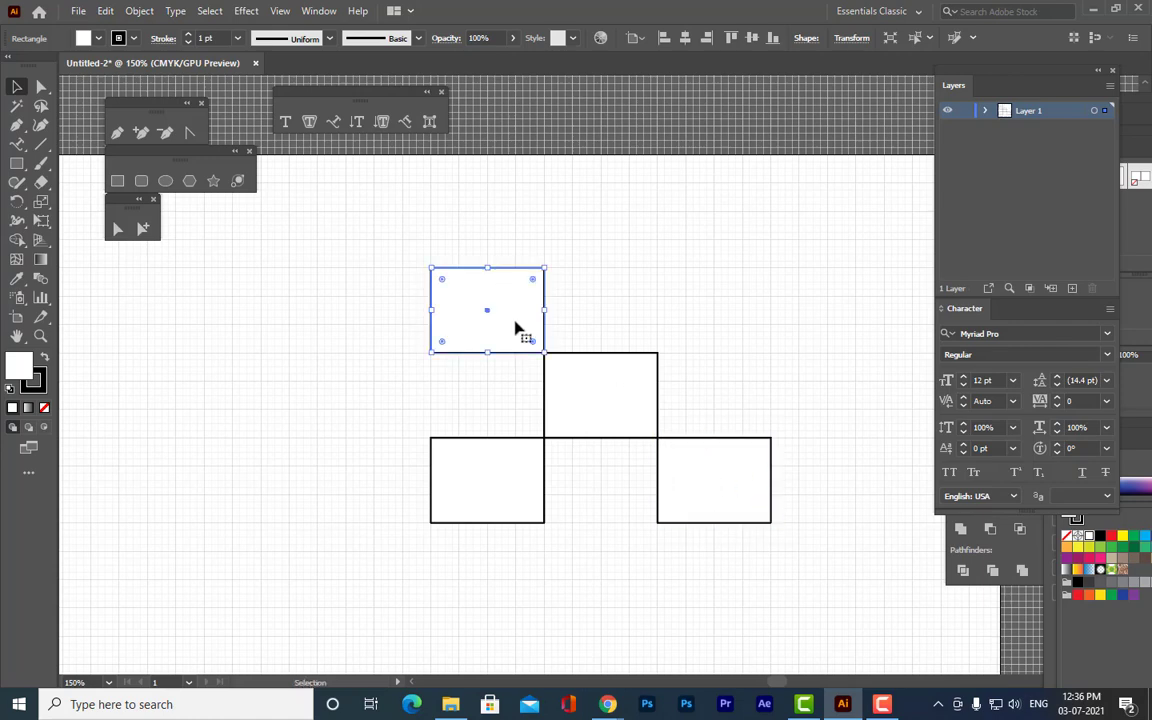
left_click_drag(512, 320, 742, 332)
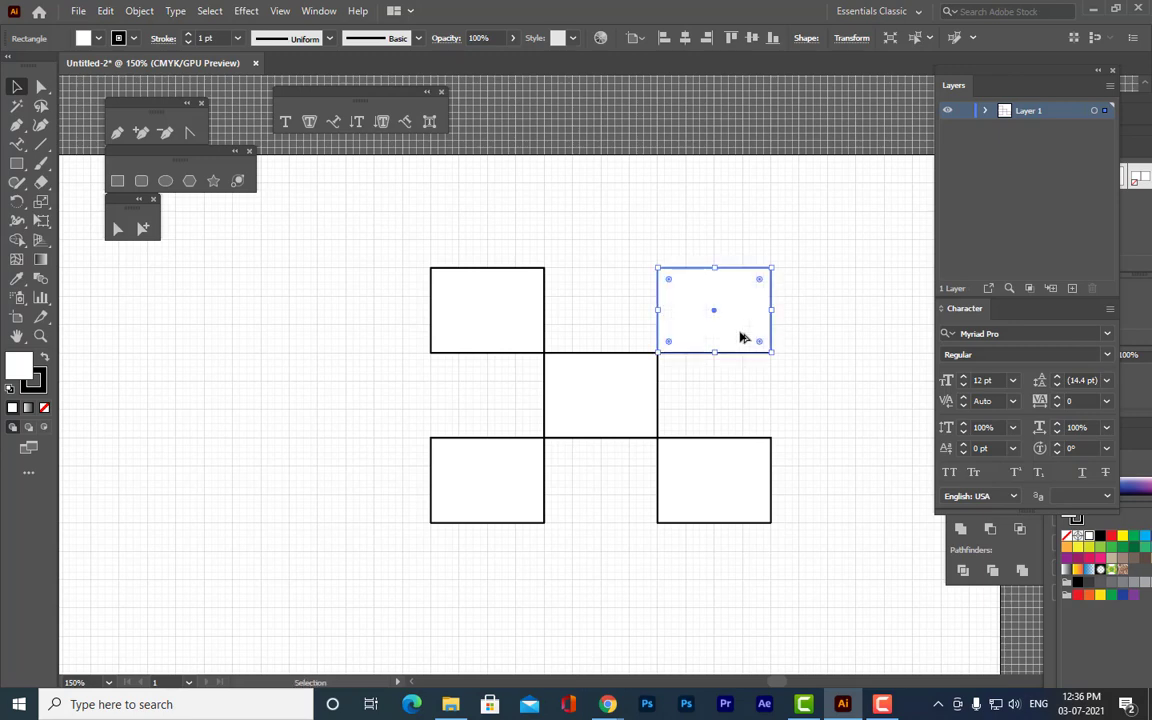
left_click(828, 401)
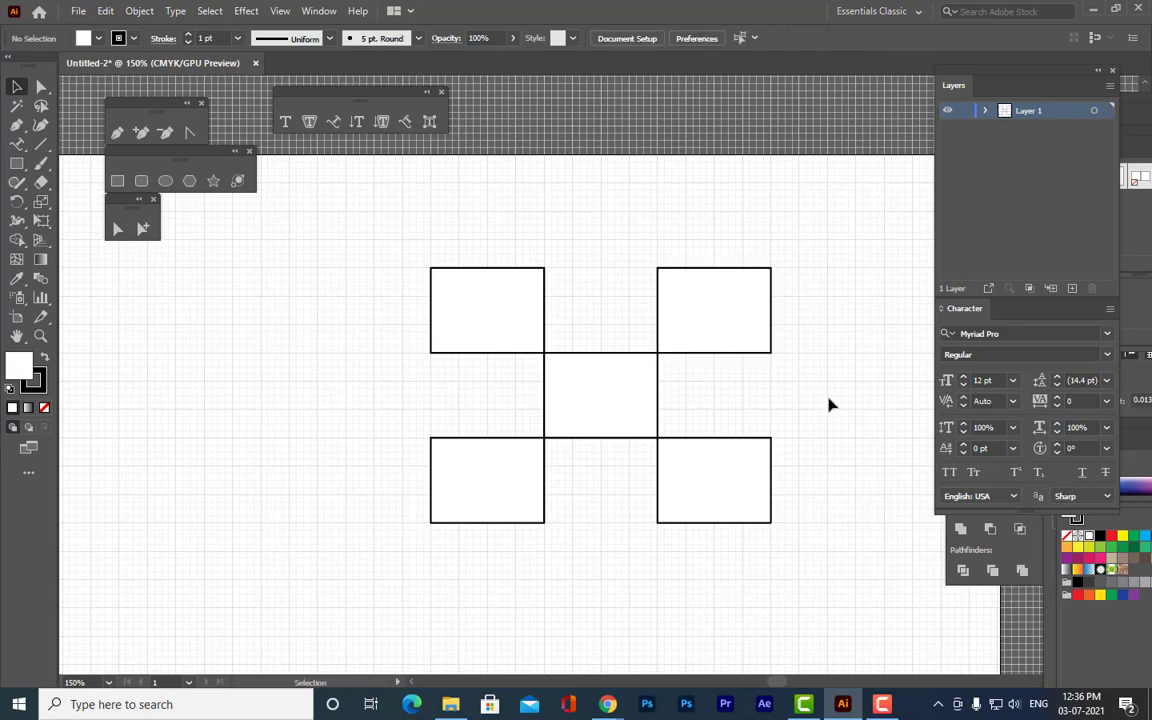
Duplicate the two upper rectangles diagonally up and outward, each copy touching its original at the outer top corner.
scroll(829, 400, "up", 3)
left_click(497, 424)
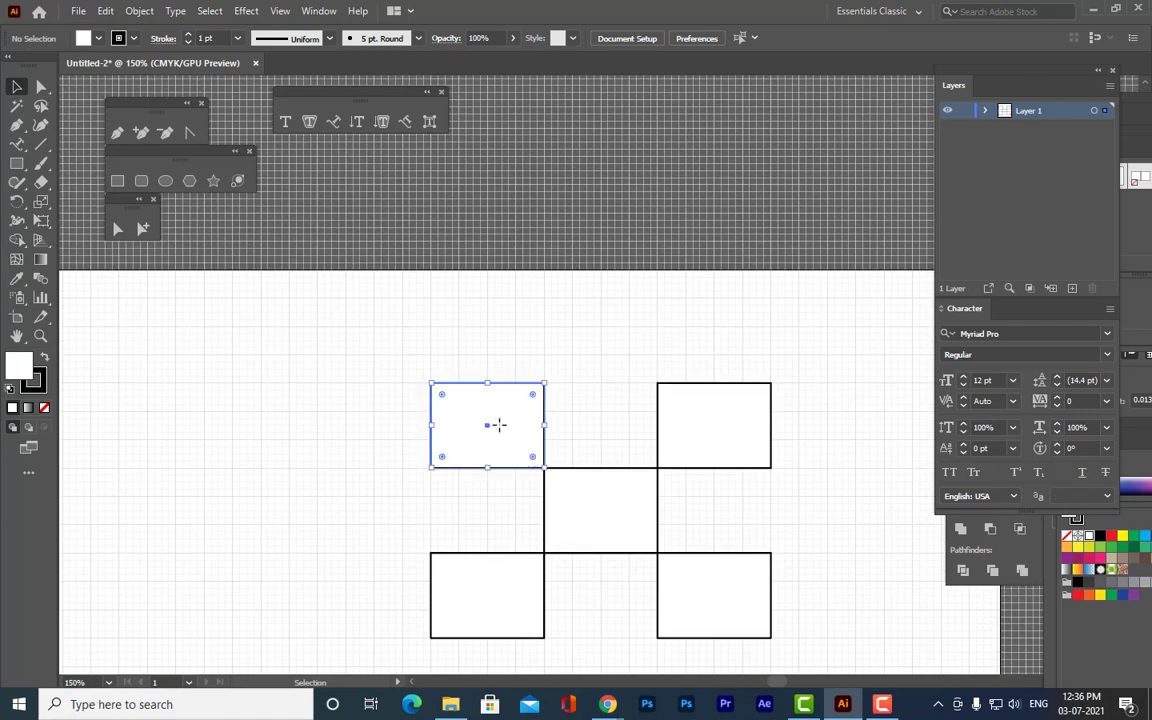
left_click_drag(514, 424, 404, 334)
left_click(555, 357)
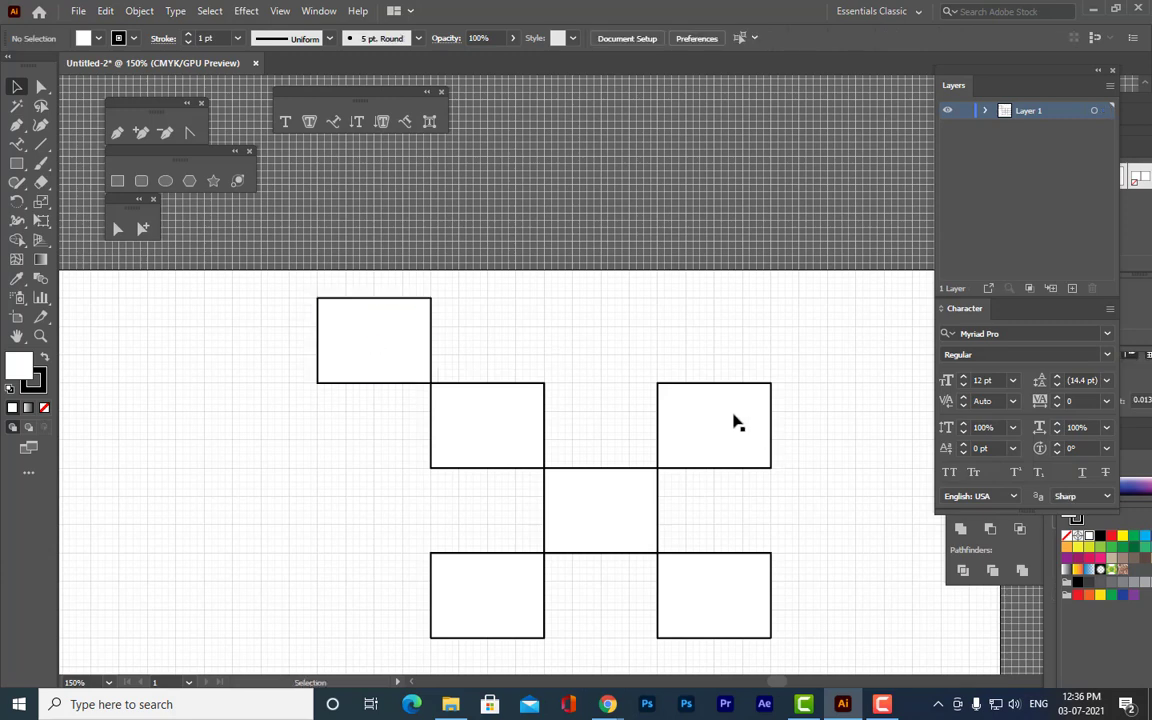
left_click(748, 424)
left_click_drag(748, 424, 869, 337)
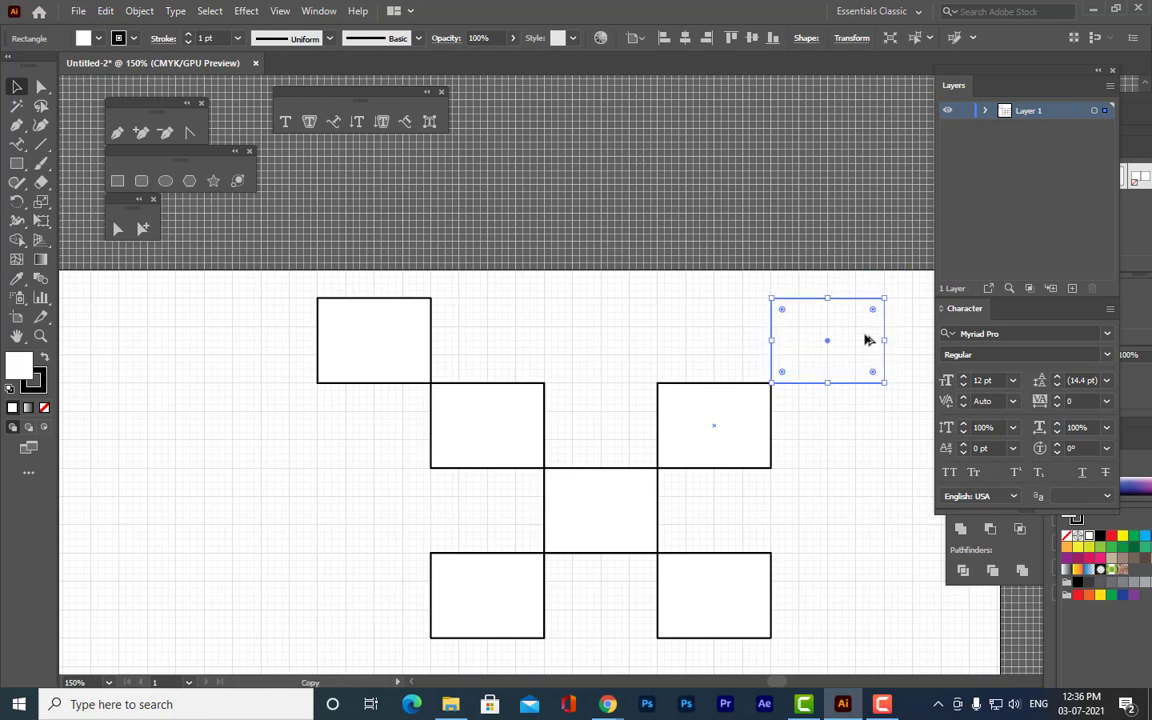
left_click(877, 463)
Duplicate the two lower rectangles diagonally down and outward to complete an X of nine corner-touching rectangles.
scroll(877, 463, "down", 5)
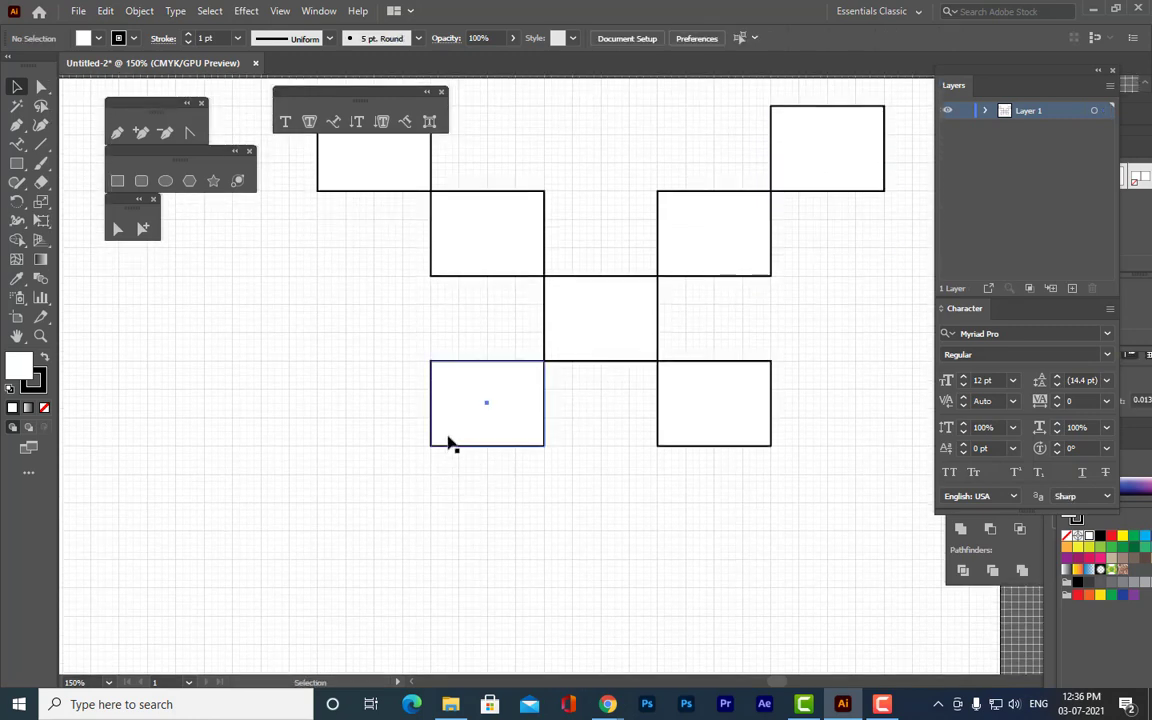
left_click_drag(496, 432, 381, 516)
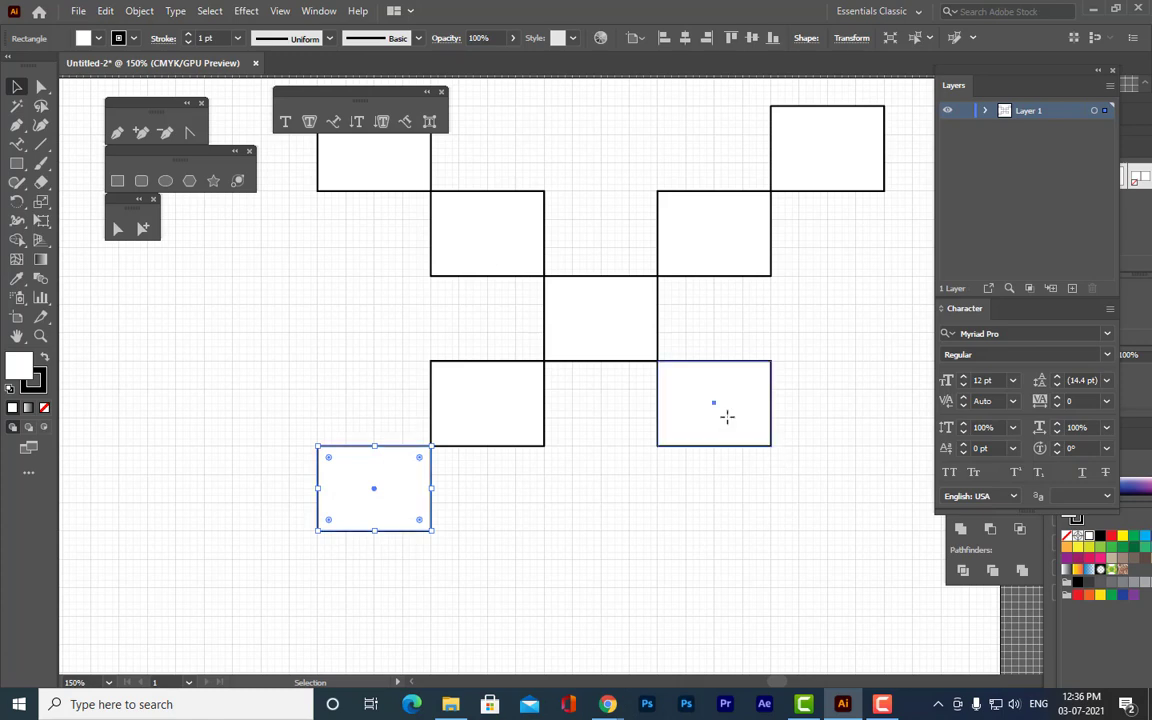
left_click_drag(728, 417, 845, 505)
left_click(844, 348)
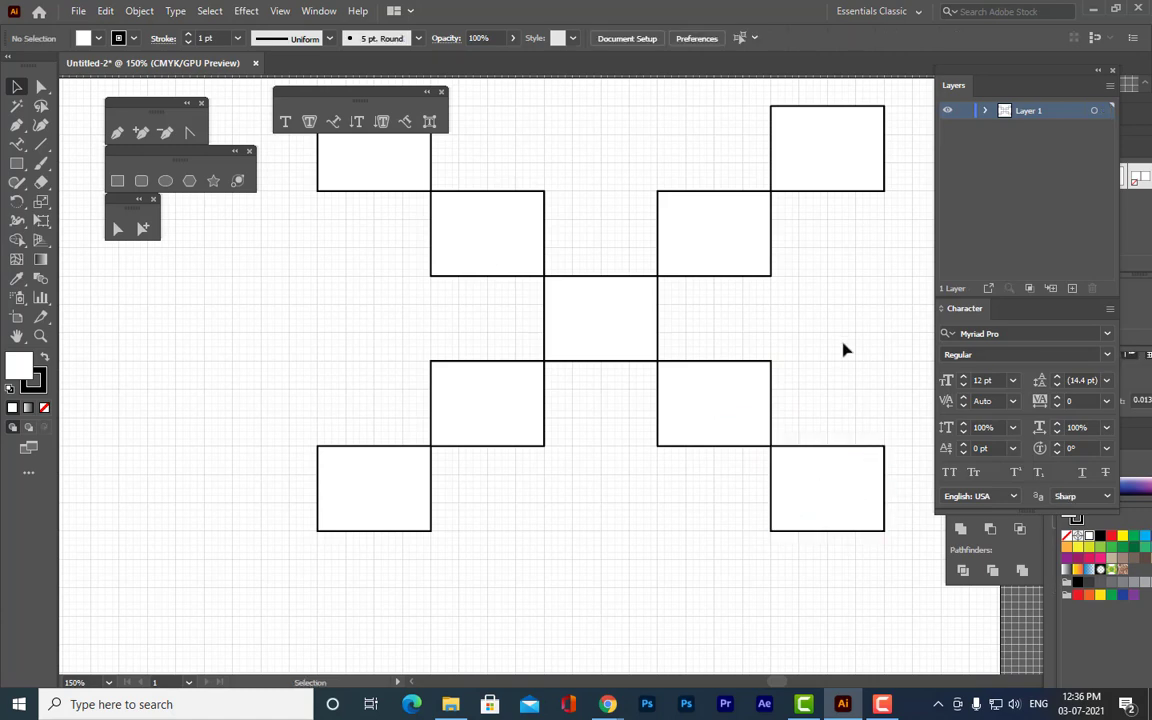
Duplicate the two lowest outer rectangles diagonally down and inward, each copy touching its original at the inner bottom corner.
scroll(813, 367, "up", 3)
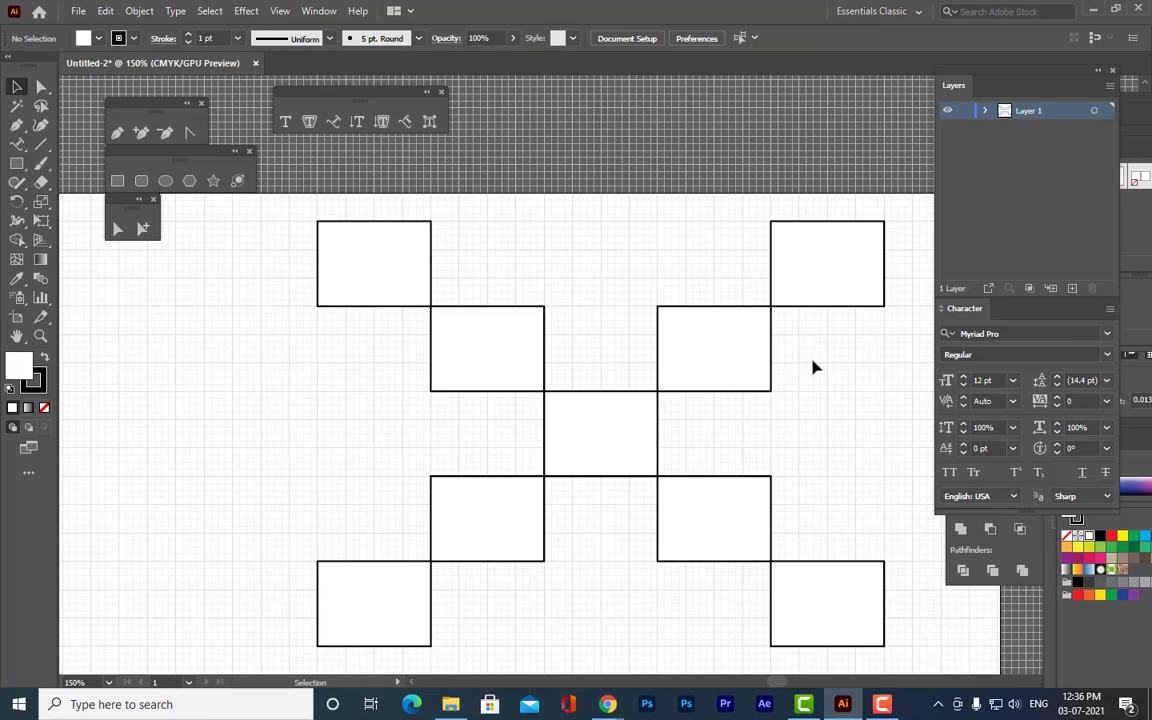
scroll(611, 327, "down", 6)
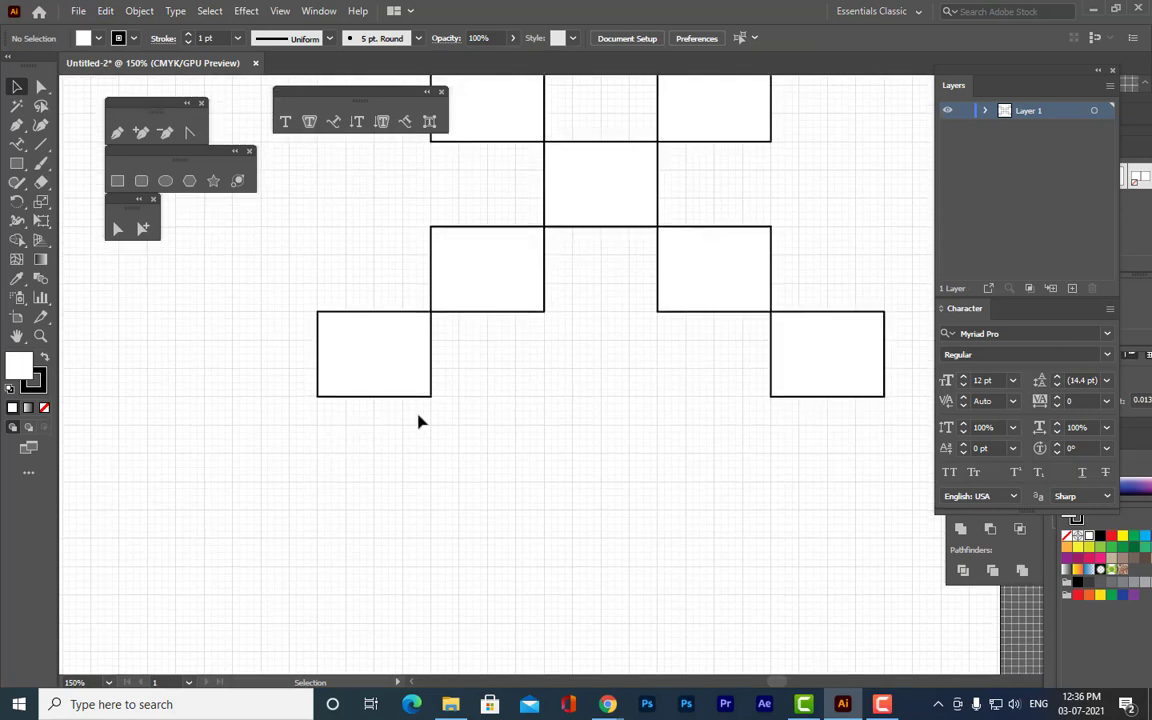
left_click(370, 354)
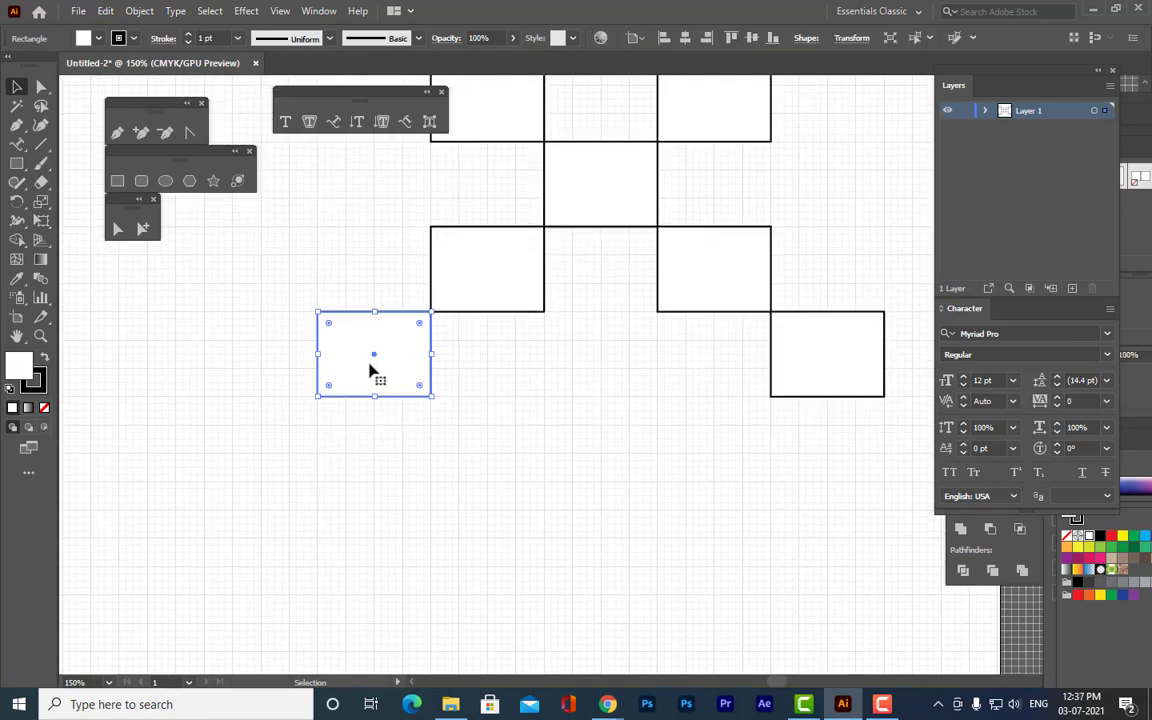
left_click_drag(368, 373, 478, 454)
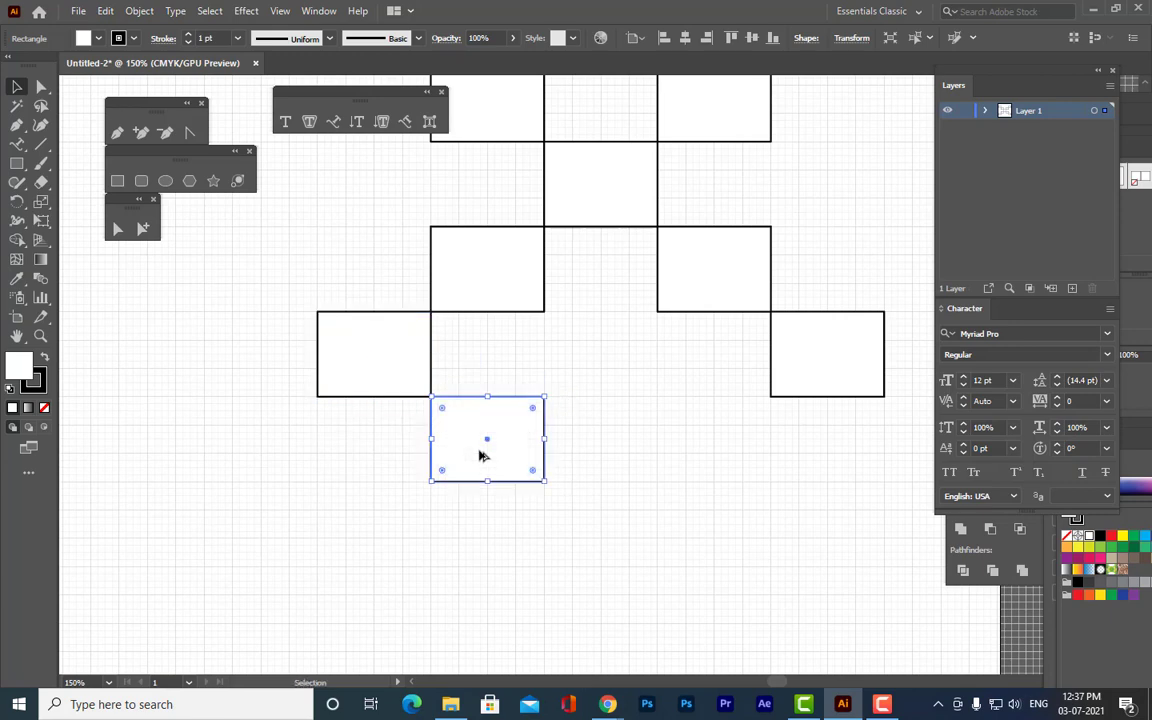
left_click(831, 392)
left_click_drag(830, 391, 716, 467)
left_click(815, 530)
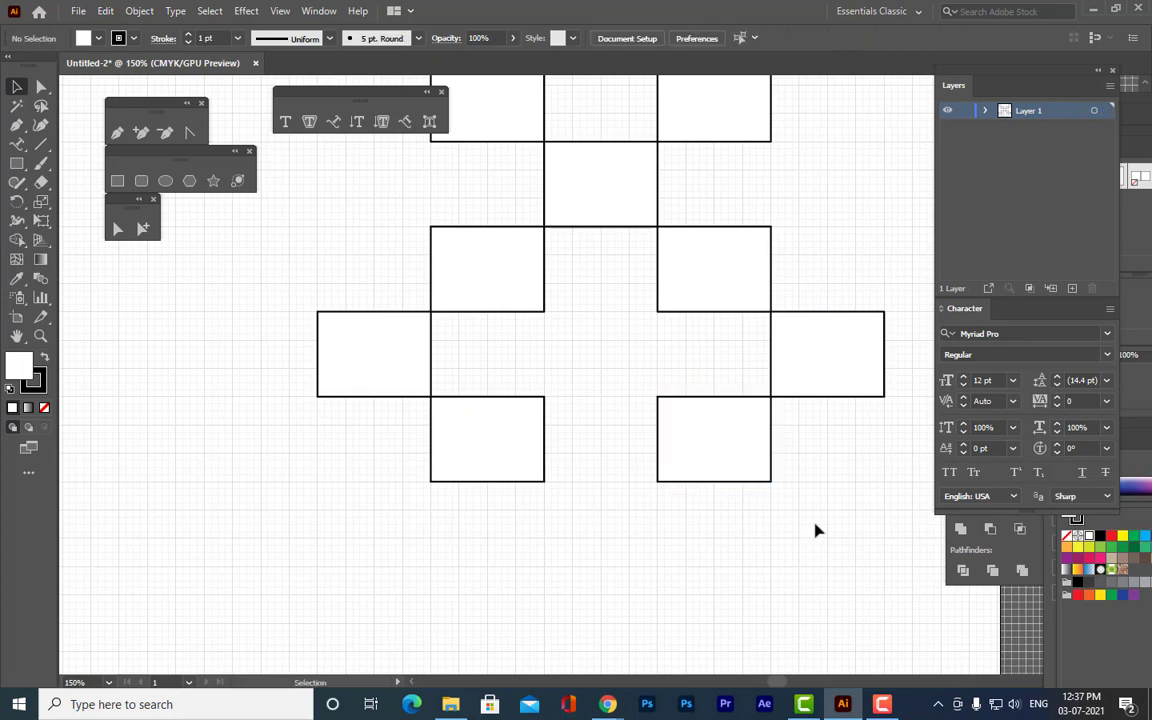
Duplicate the two new inner rectangles diagonally down and outward, extending the checkered pattern by another row.
left_click(503, 472)
left_click_drag(503, 468, 394, 546)
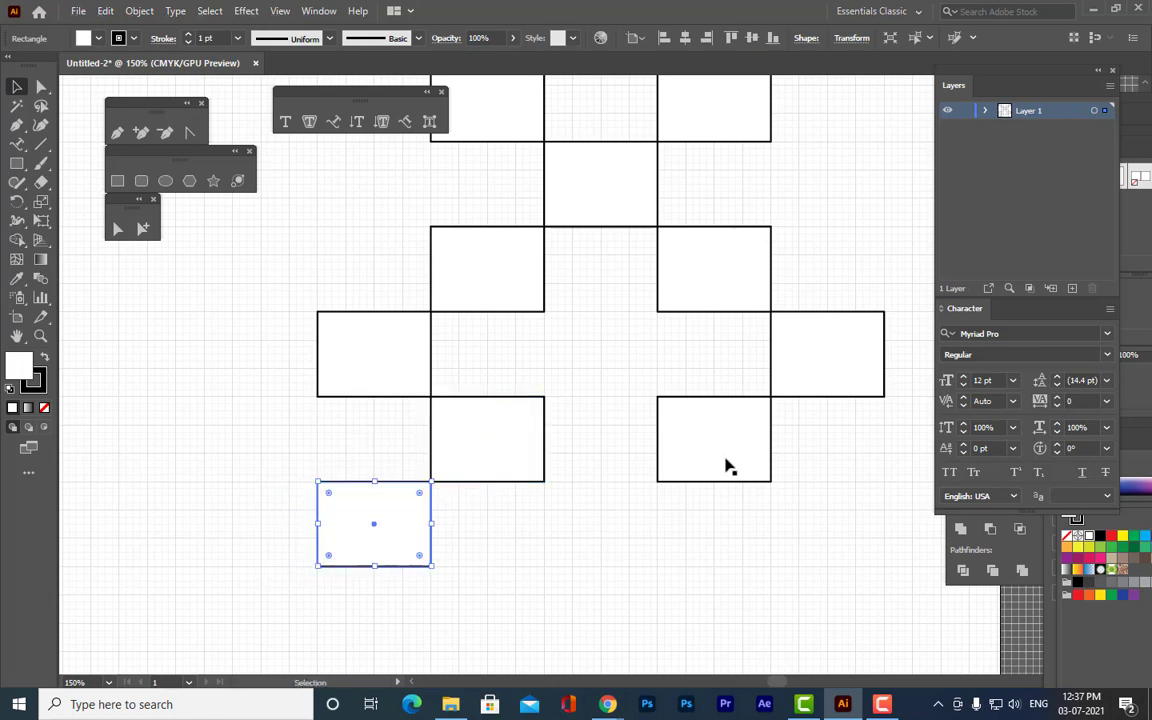
left_click_drag(714, 462, 826, 548)
left_click(859, 455)
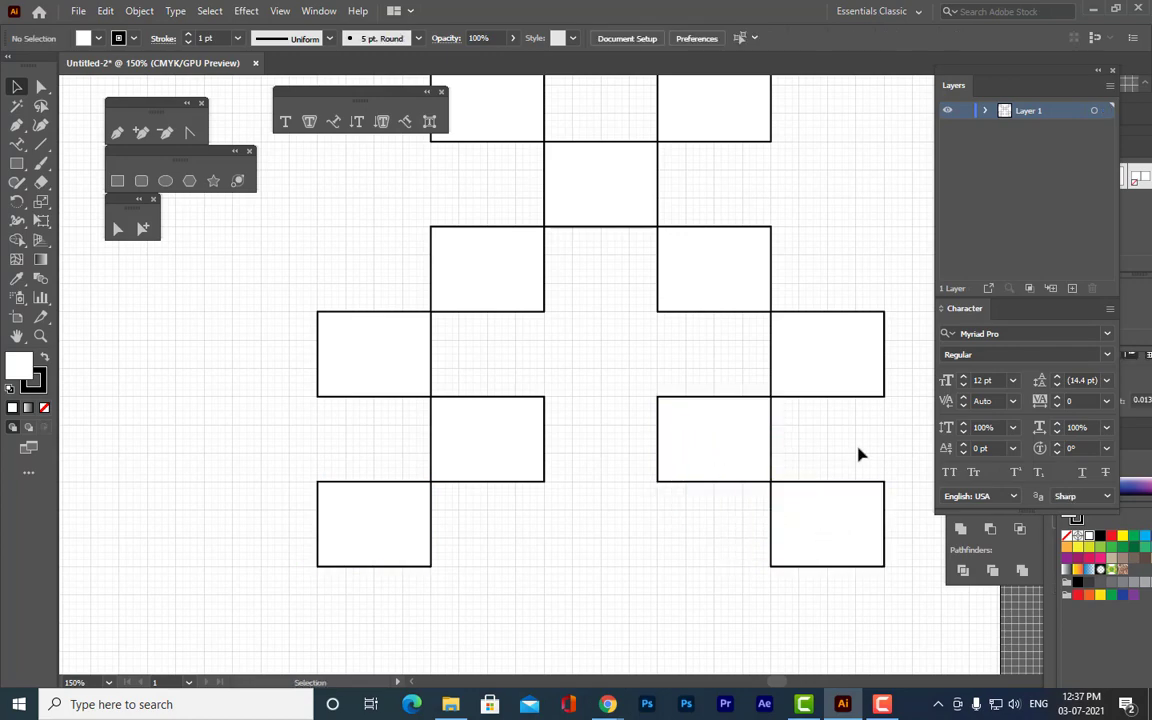
Duplicate the two lowest rectangles diagonally down and outward, each copy touching its original at the outer bottom corner.
key("ctrl+minus")
key("ctrl+minus")
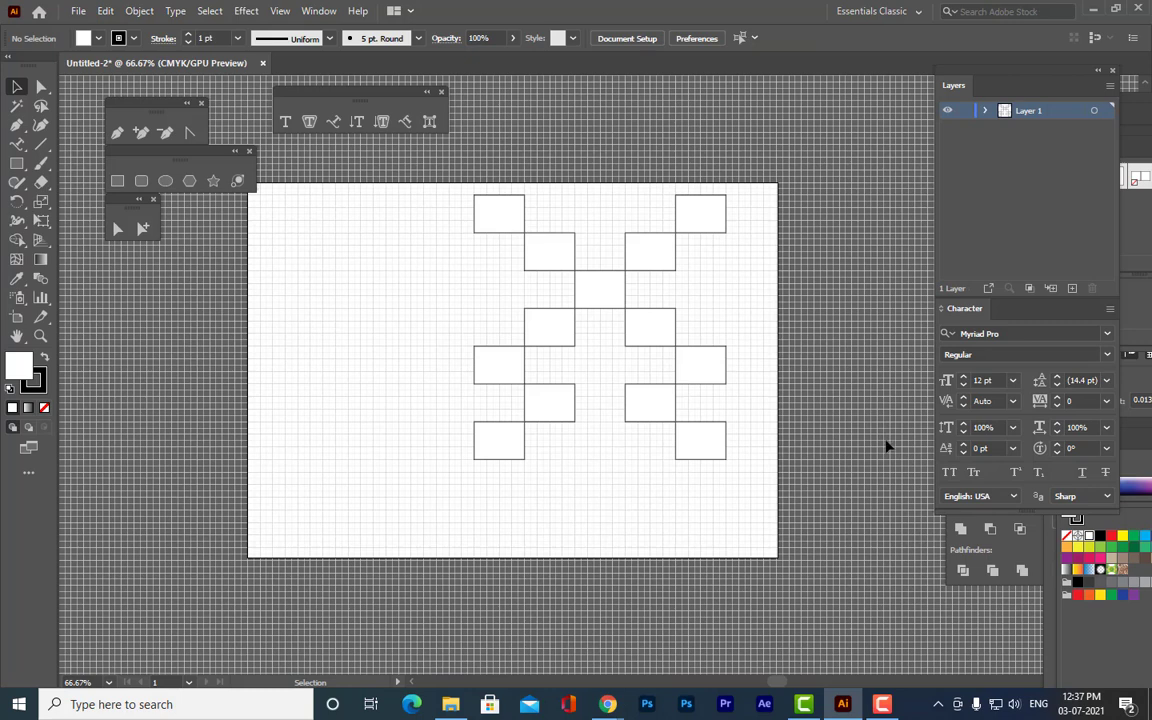
left_click(491, 453)
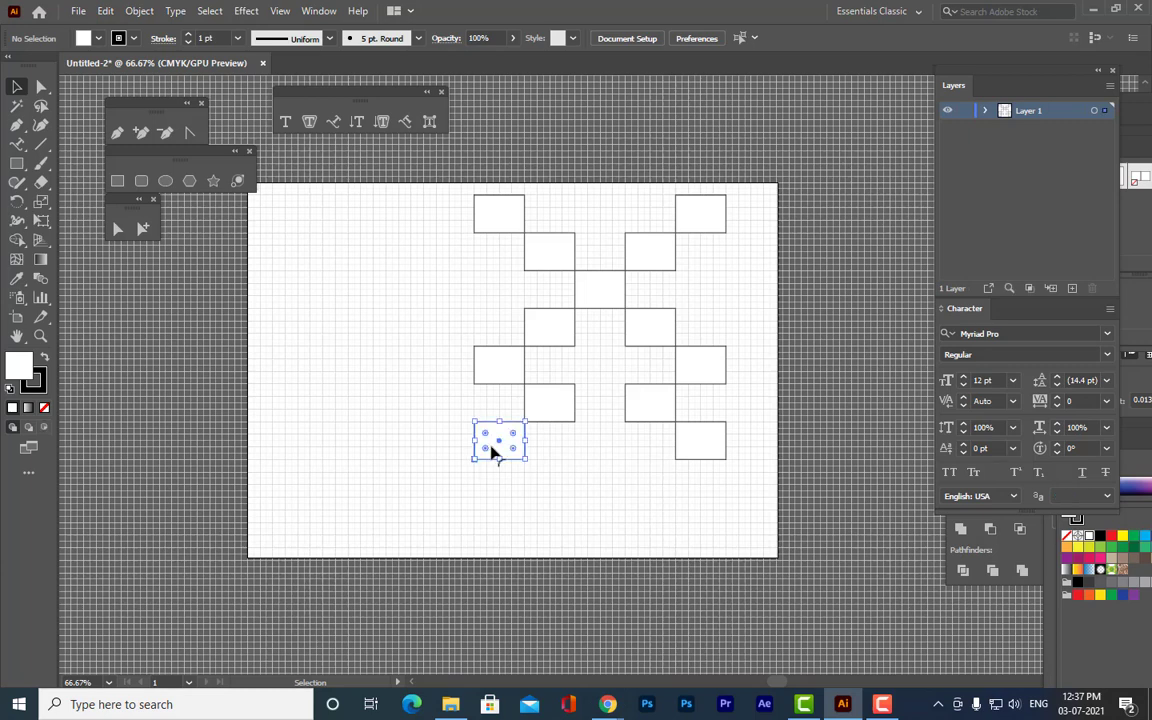
left_click_drag(491, 453, 445, 493)
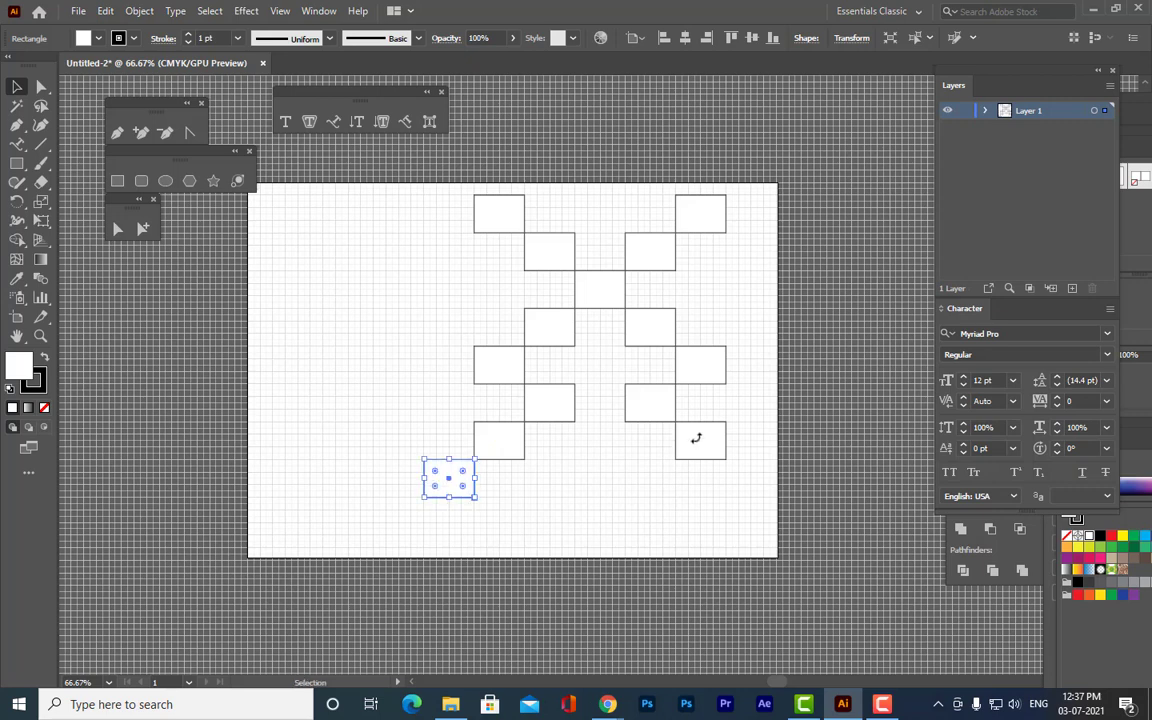
key("Return")
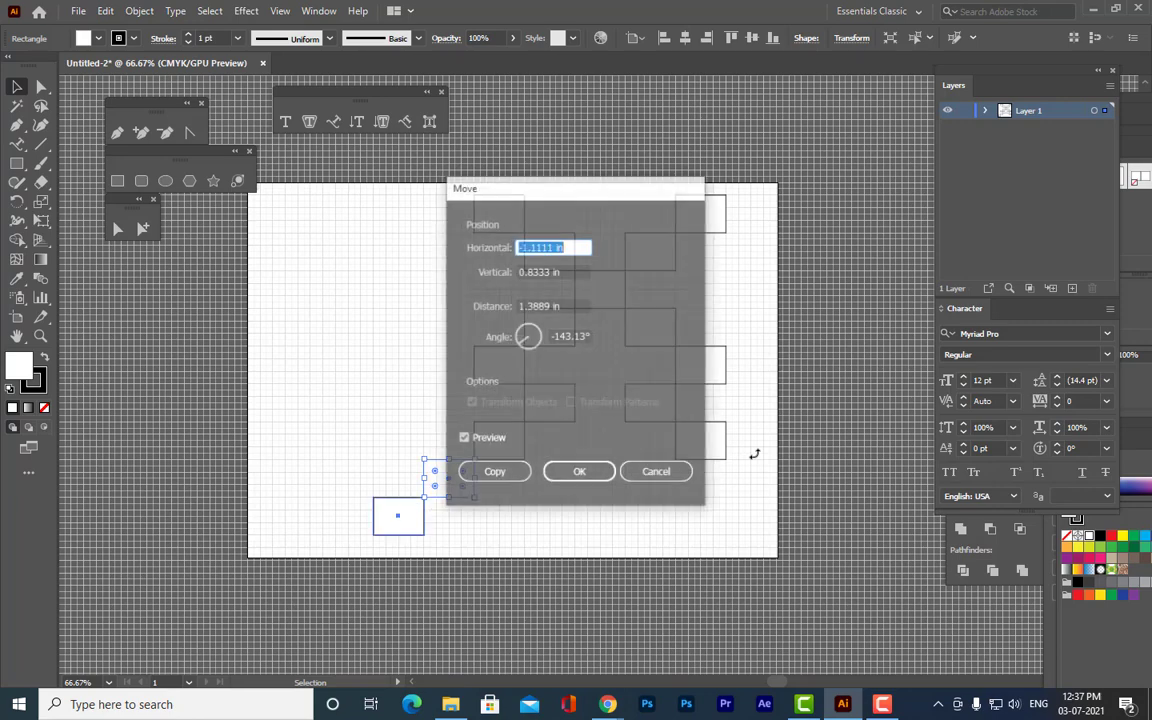
left_click(676, 473)
left_click(787, 467)
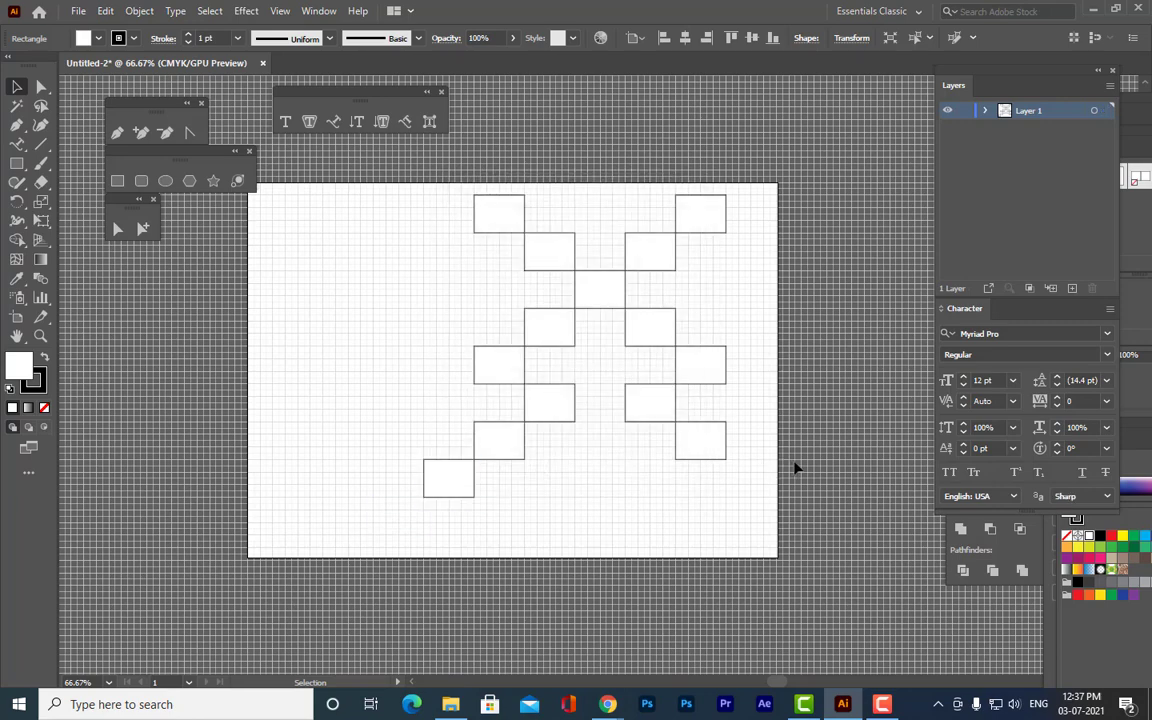
left_click(710, 457)
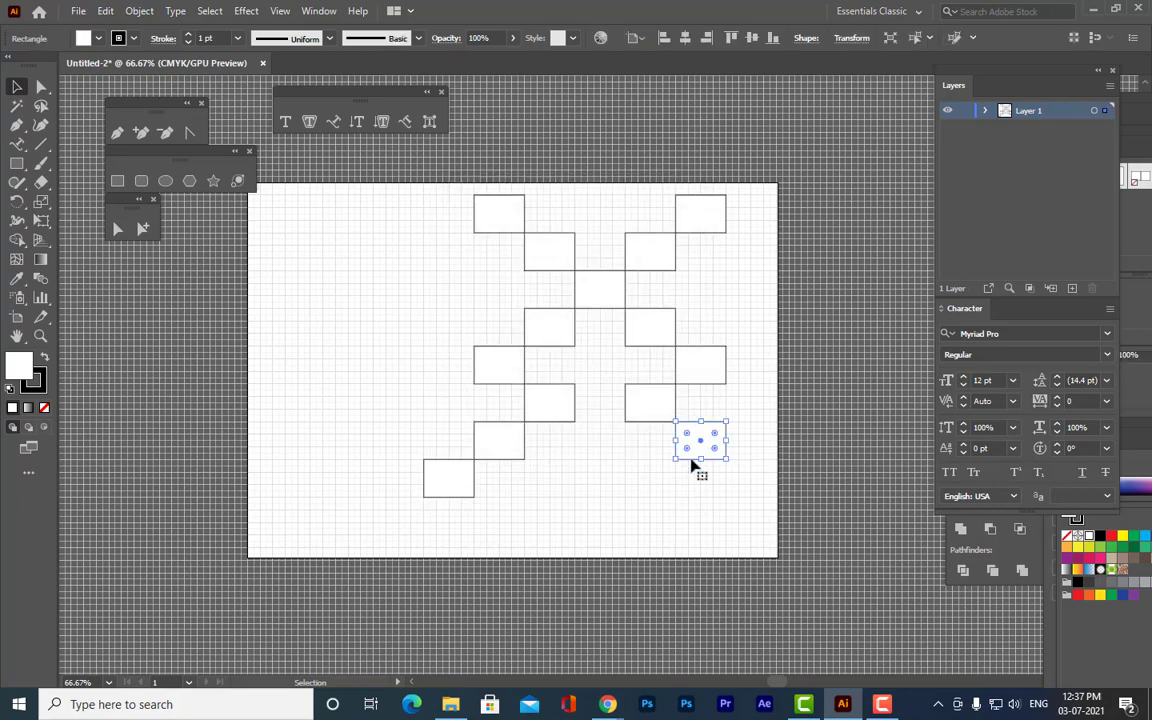
left_click_drag(710, 451, 752, 485)
key("ctrl+z")
left_click_drag(694, 450, 751, 493)
left_click(819, 488)
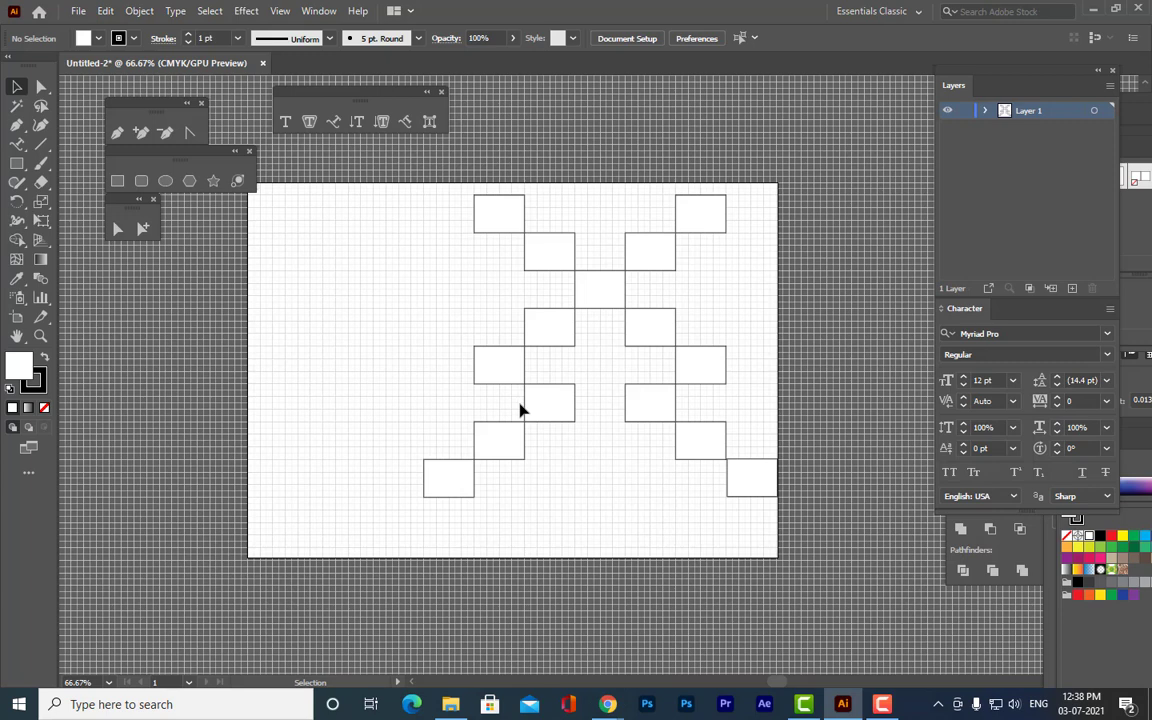
Delete all the rectangles of the checkered pattern from the artboard.
left_click(507, 214)
left_click(435, 175)
key("ctrl+a")
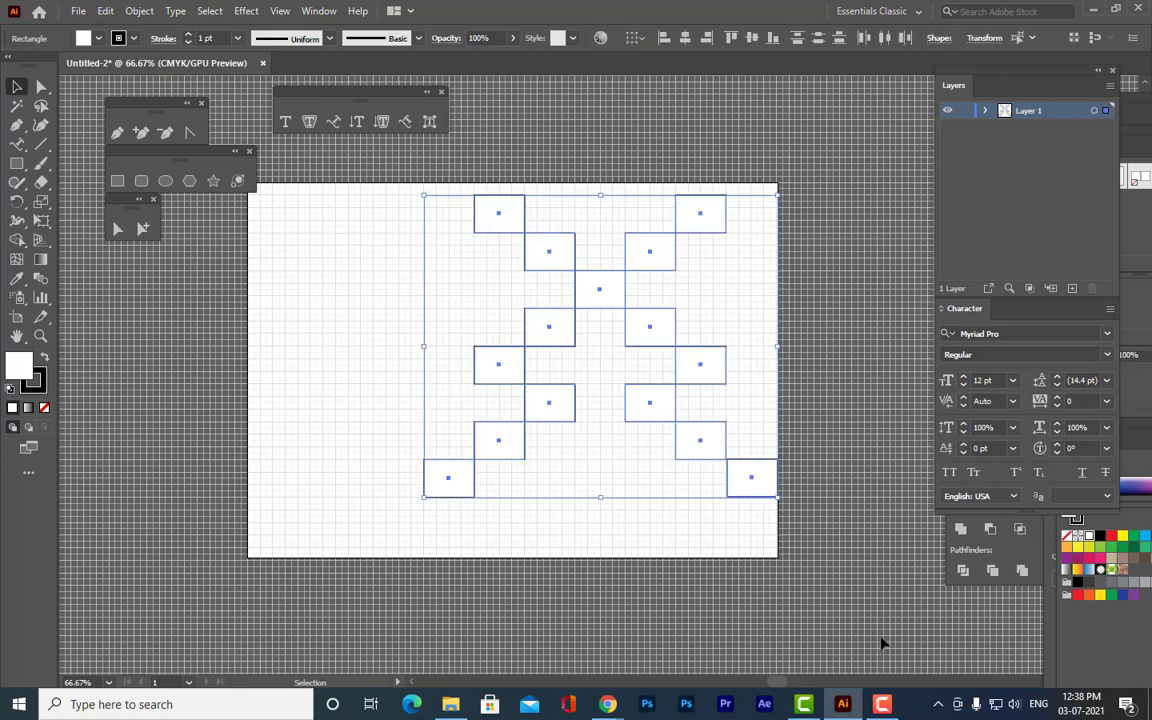
key("Delete")
Draw a small grid-aligned rectangle near the artboard's upper-left corner and fill it with bright red.
scroll(697, 357, "up", 3)
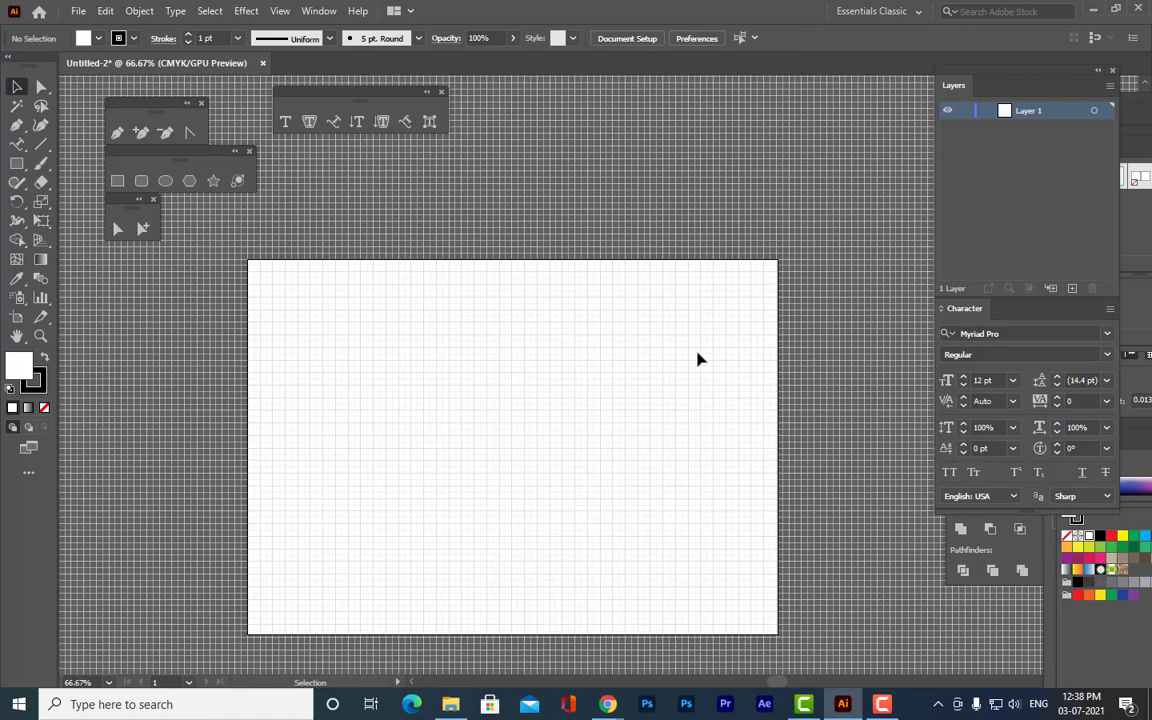
key("ctrl+1")
key("ctrl+minus")
key("ctrl+1")
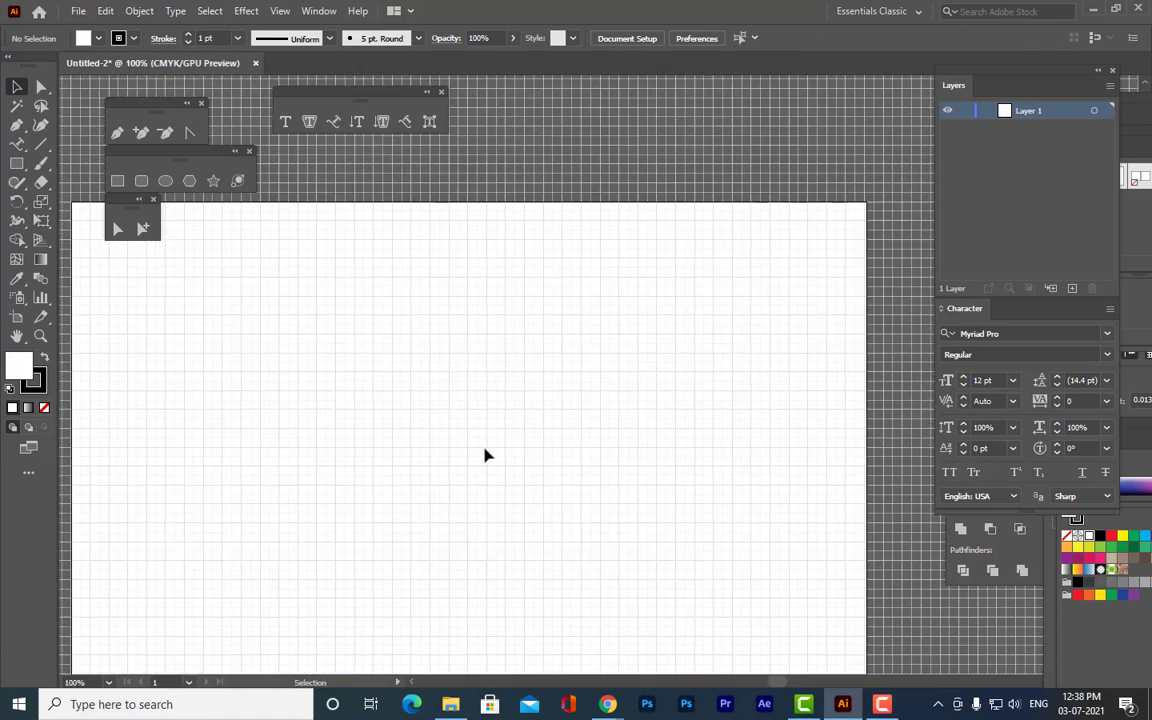
key("h")
left_click_drag(514, 450, 631, 424)
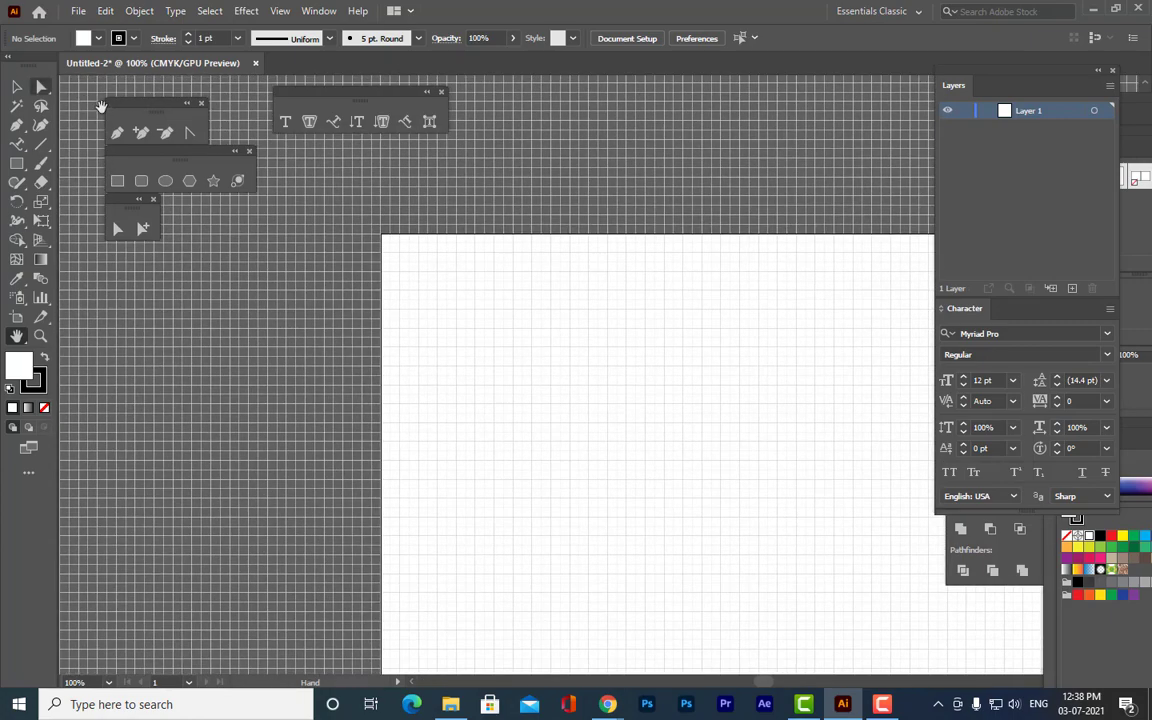
left_click(120, 183)
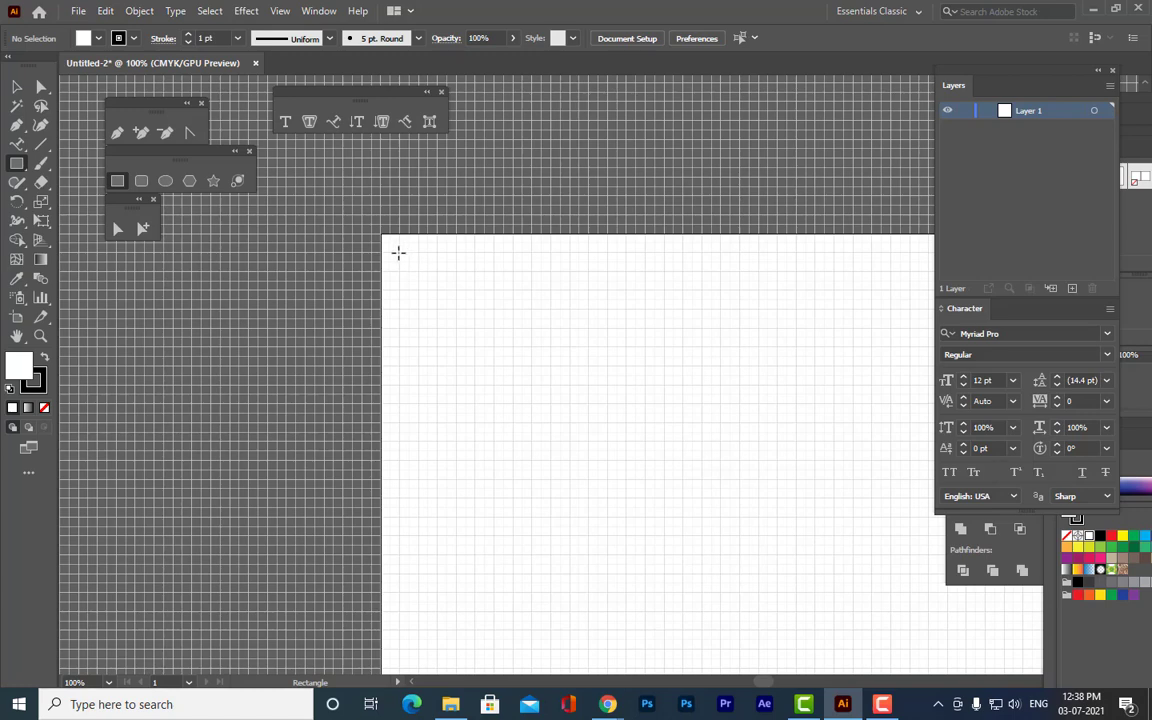
left_click_drag(400, 253, 437, 289)
double_click(19, 367)
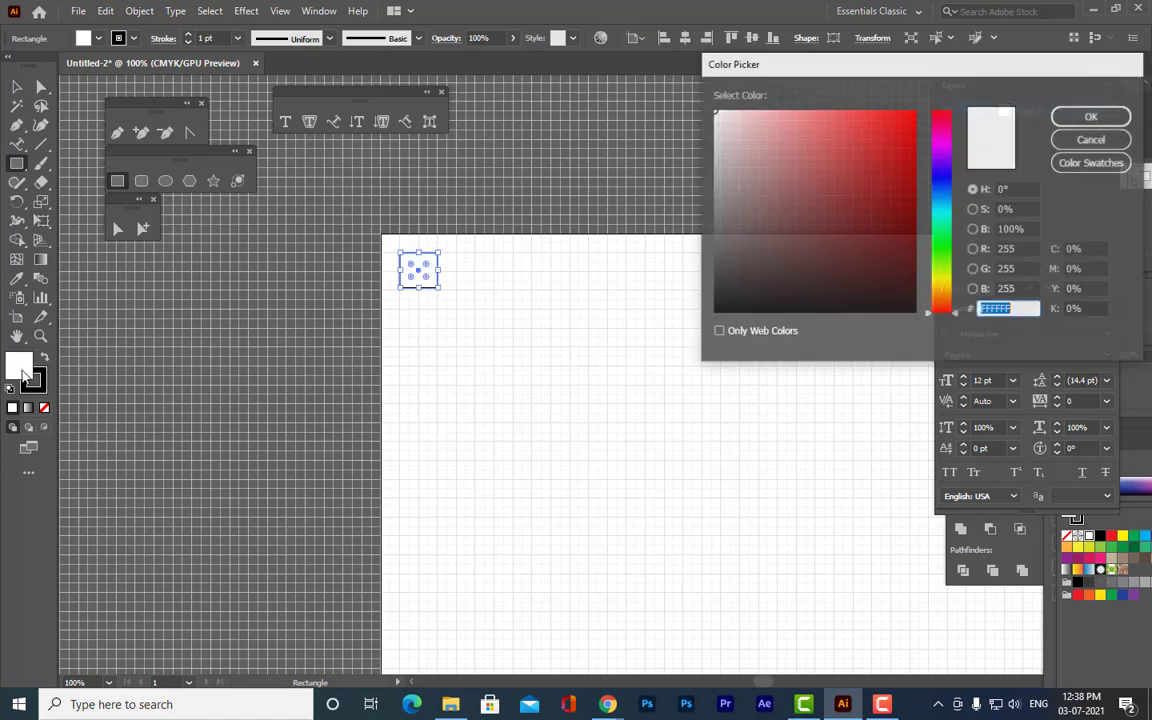
left_click(912, 112)
left_click(1089, 118)
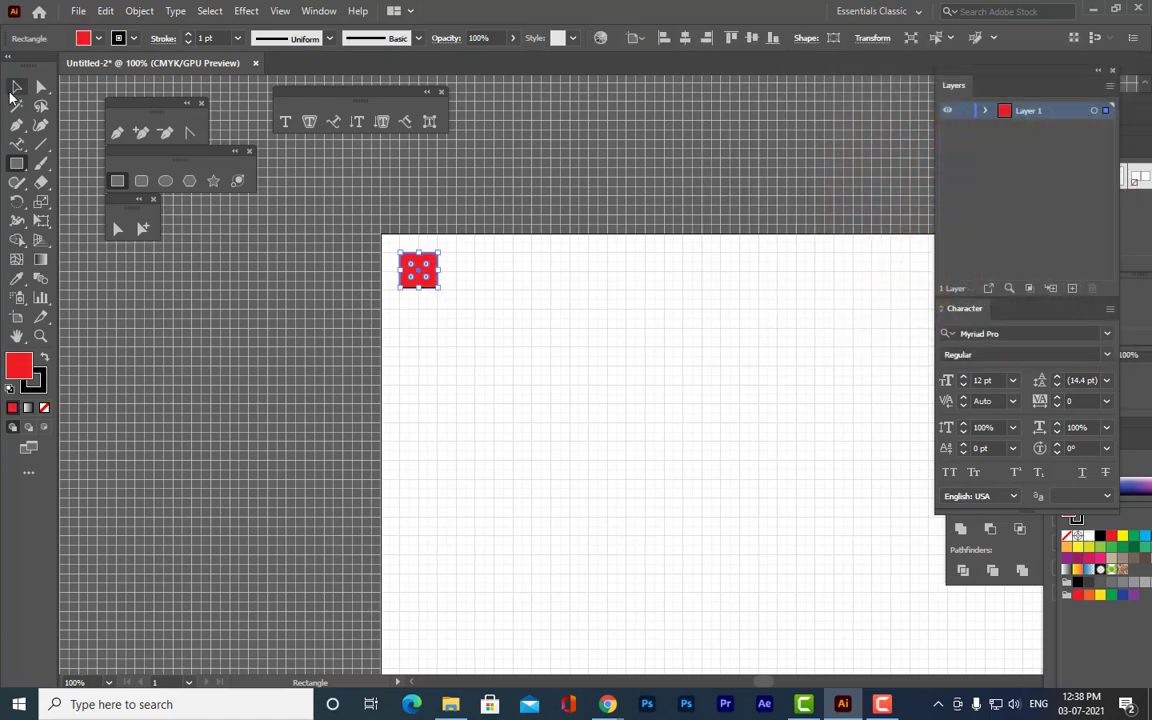
Remove the stroke from the red rectangle.
left_click(16, 86)
left_click(566, 162)
left_click(422, 271)
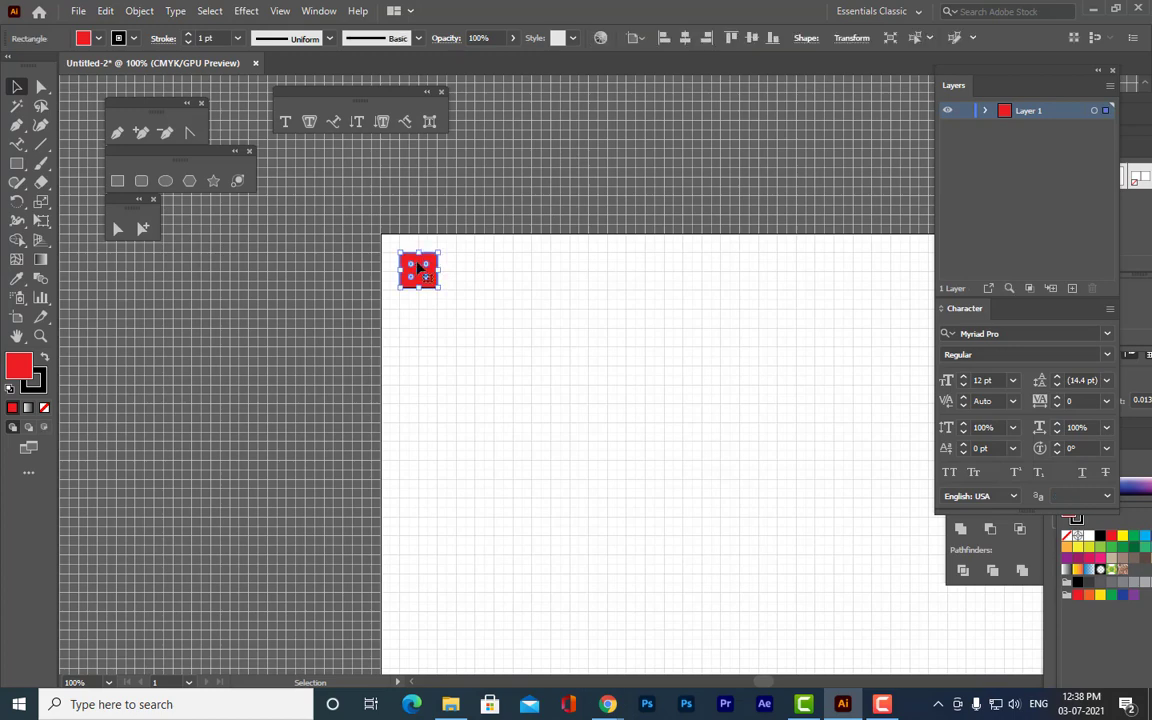
left_click(84, 39)
left_click(12, 68)
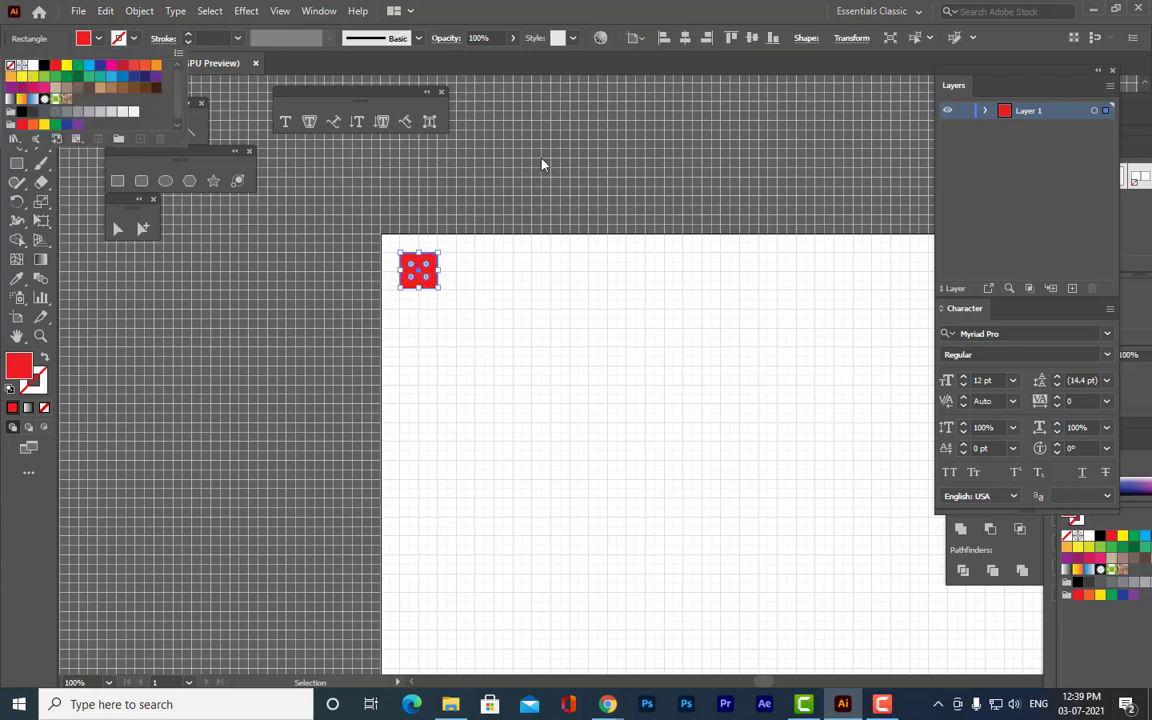
left_click(542, 162)
left_click(494, 362)
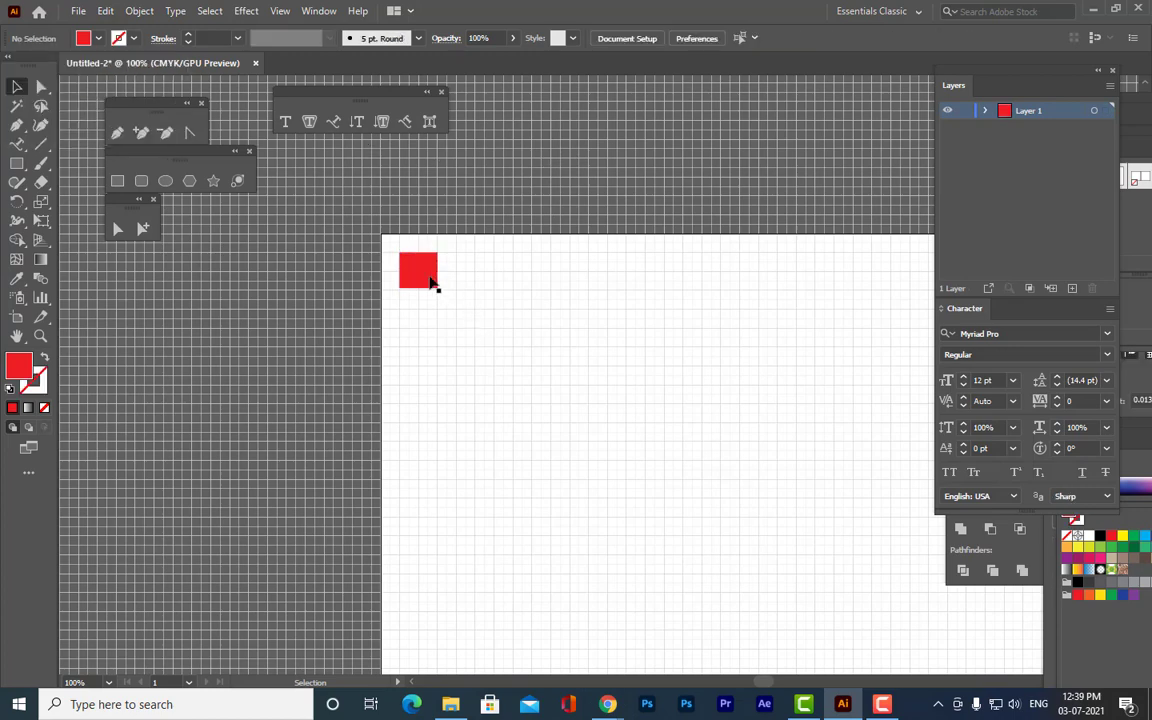
Stretch the red rectangle's bottom edge slightly down to the grid line so it forms a square.
key("ctrl+equal")
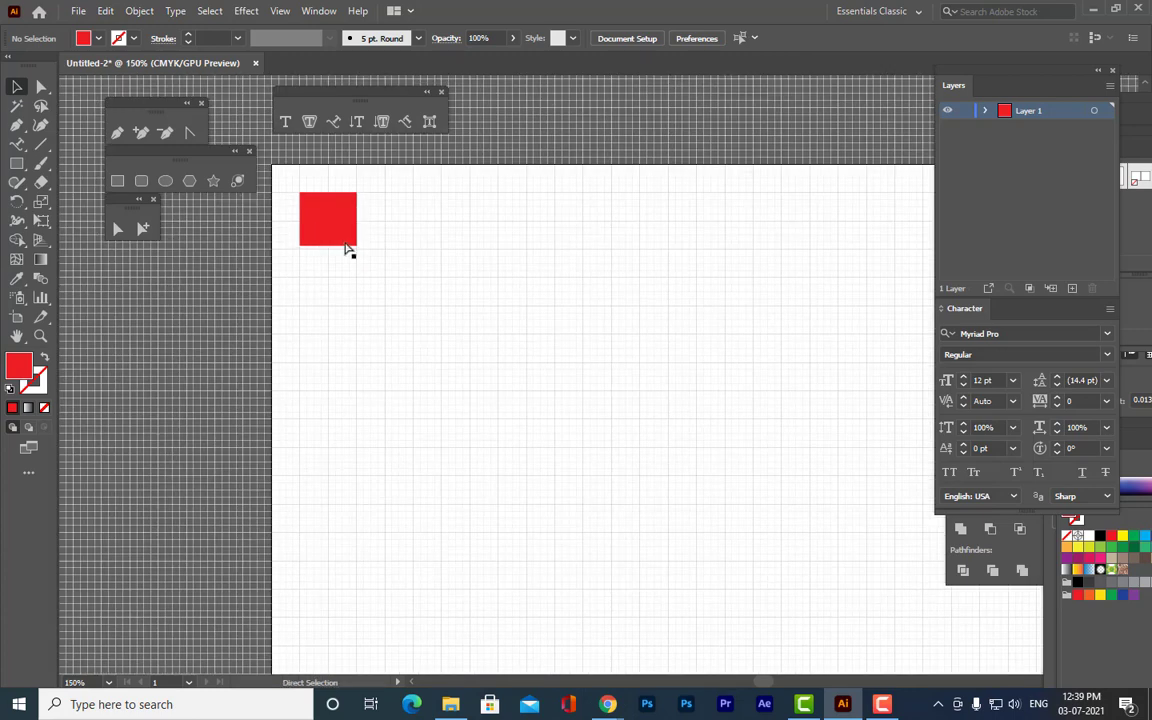
left_click(316, 225)
left_click_drag(328, 247, 328, 251)
left_click(437, 245)
left_click(337, 232)
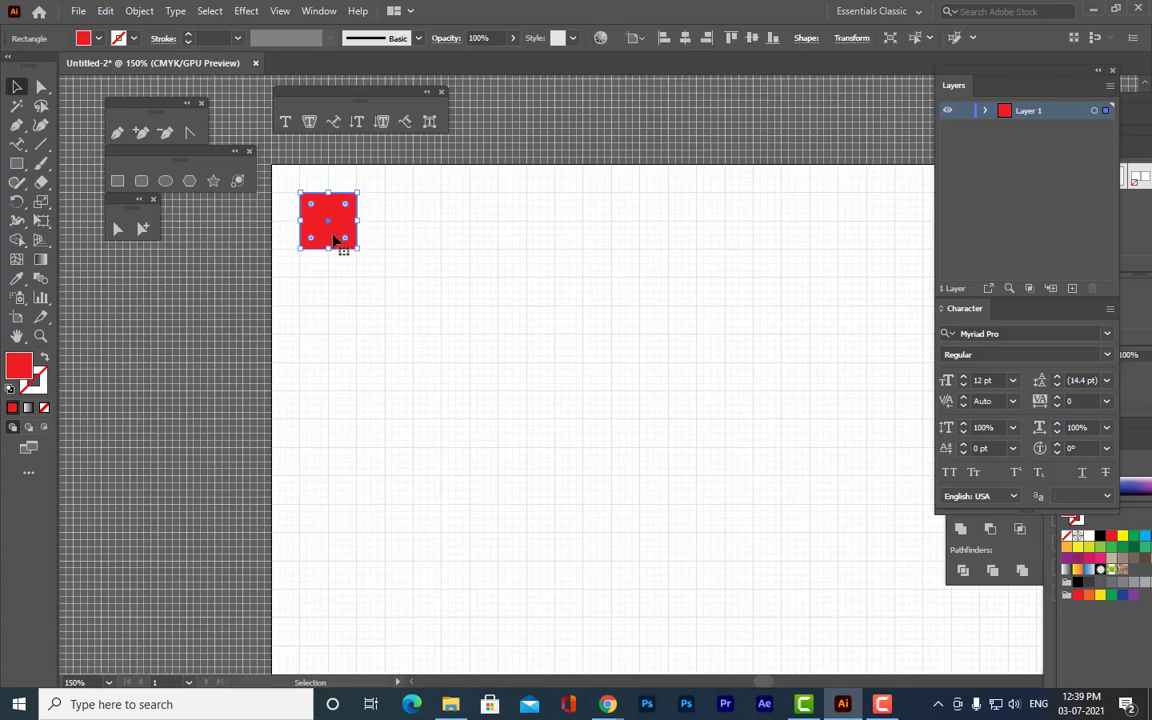
key("a")
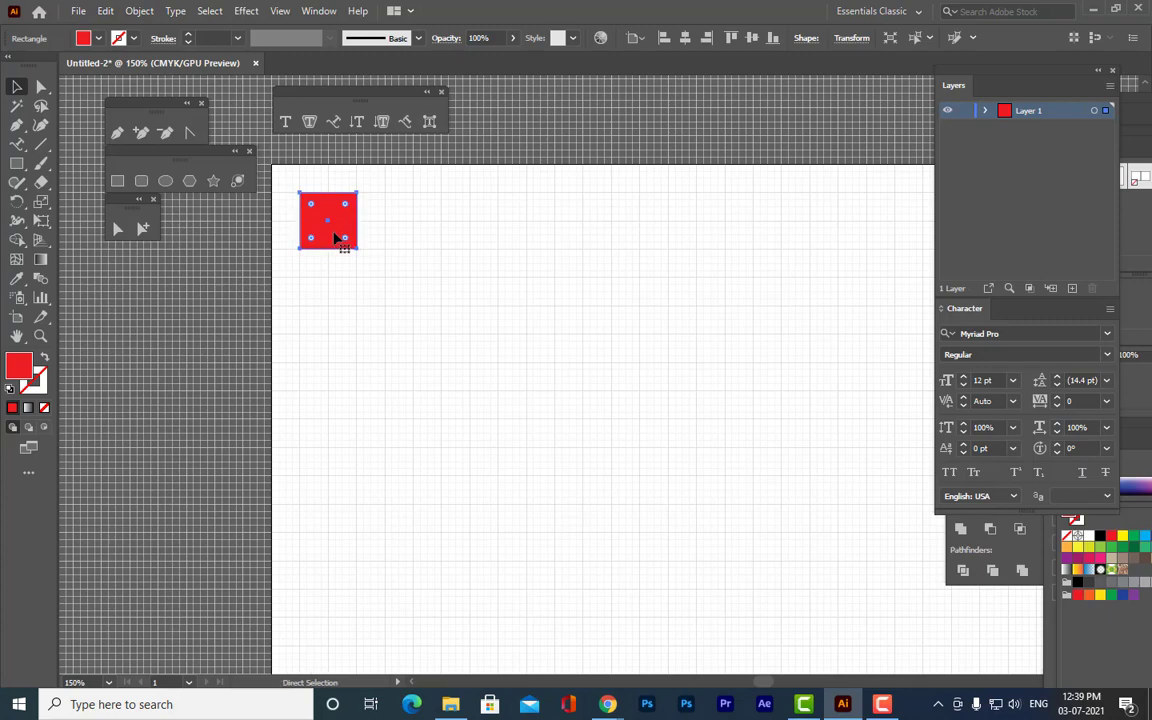
key("ctrl+minus")
key("ctrl+plus")
scroll(686, 371, "down", 4)
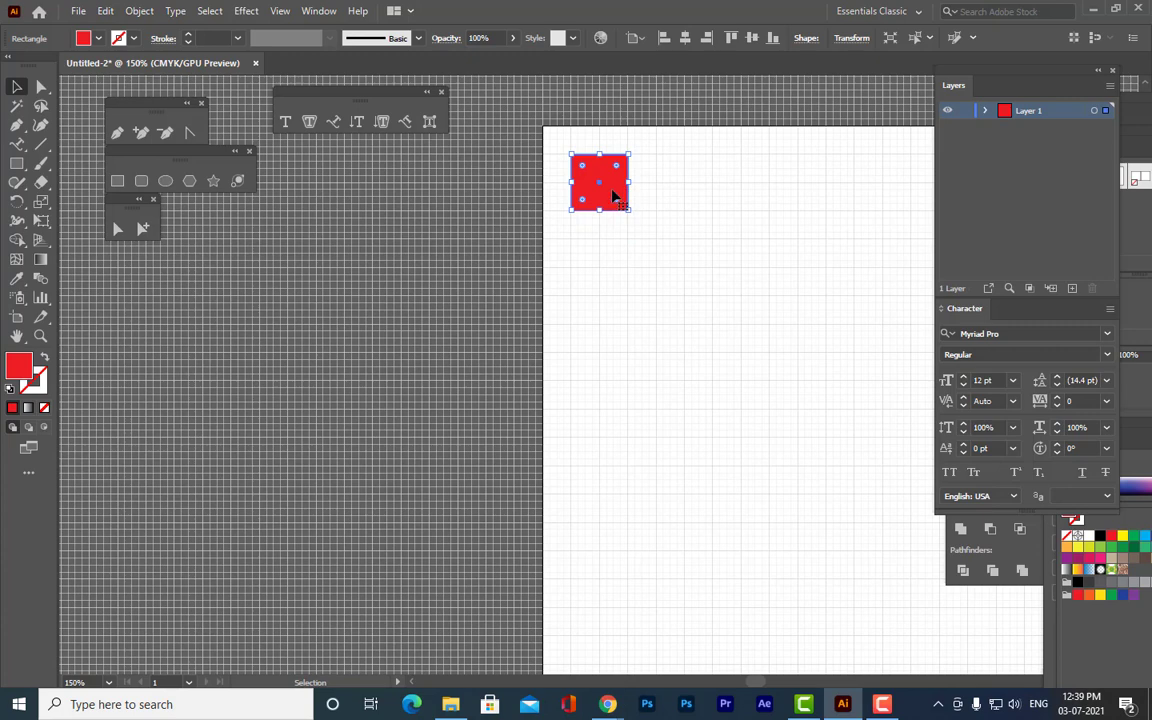
Duplicate the red square straight down with a narrow gap and repeat the transformation to build an evenly spaced column.
left_click_drag(612, 188, 615, 251)
left_click_drag(615, 256, 615, 255)
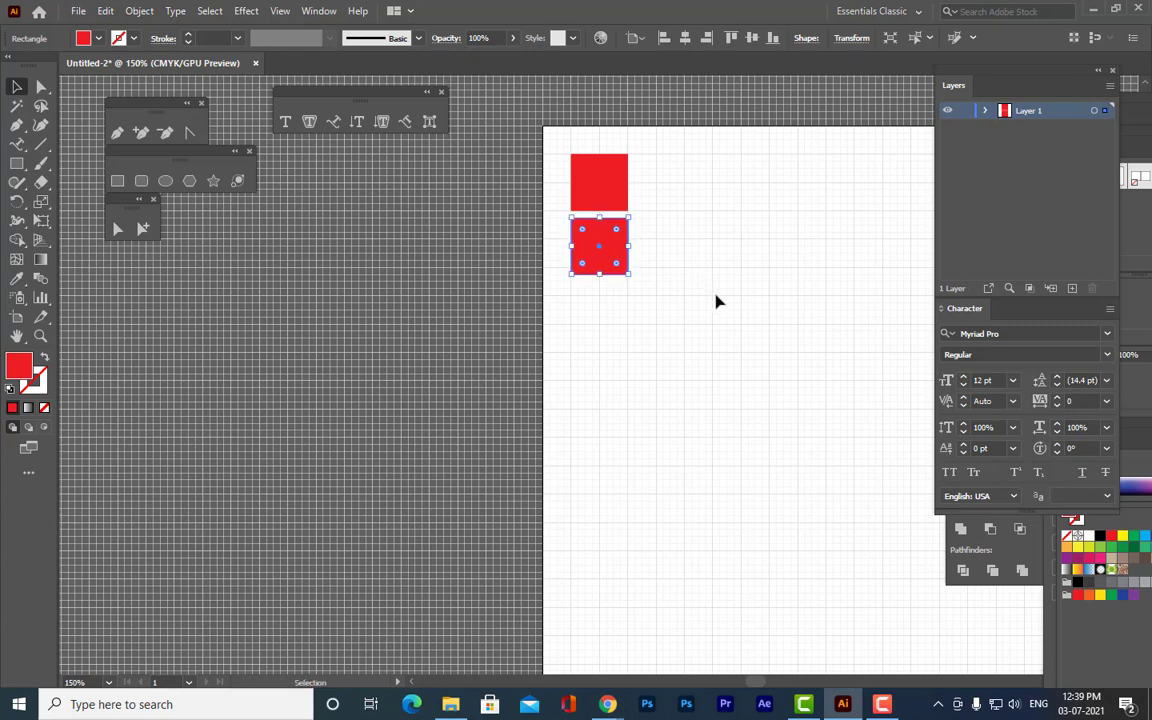
key("a")
key("ctrl+d")
key("ctrl+d")
key("ctrl+d")
key("ctrl+d")
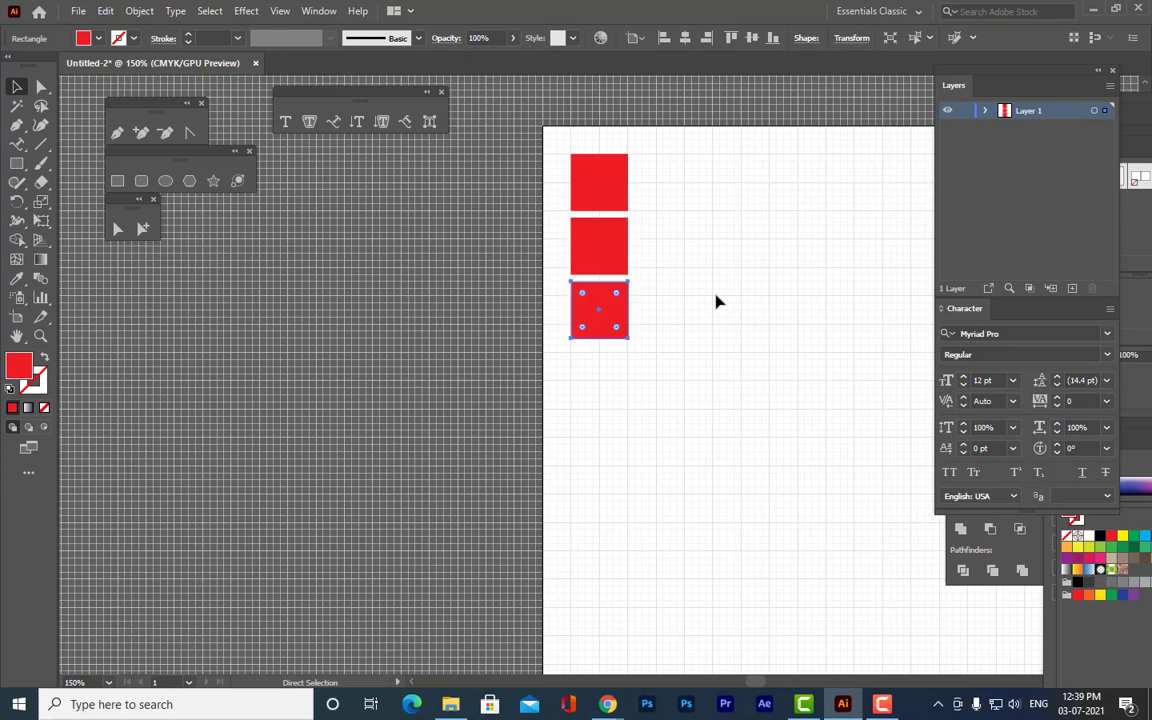
key("ctrl+d")
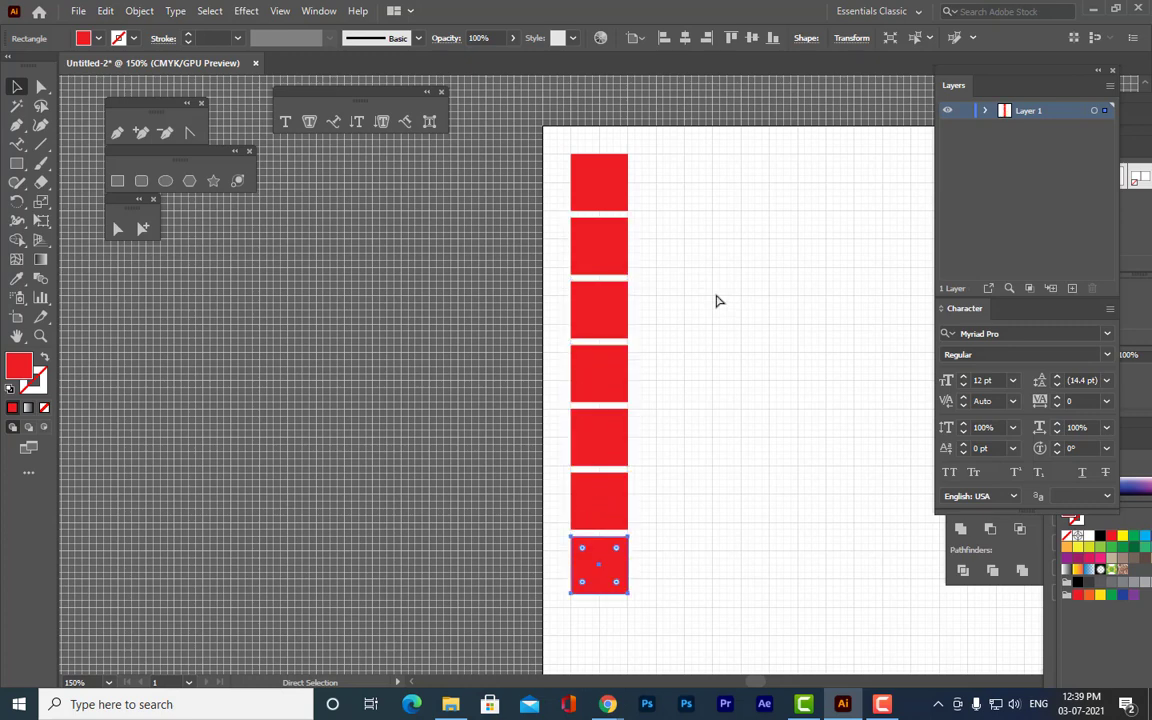
key("ctrl+d")
key("v")
scroll(716, 300, "down", 7)
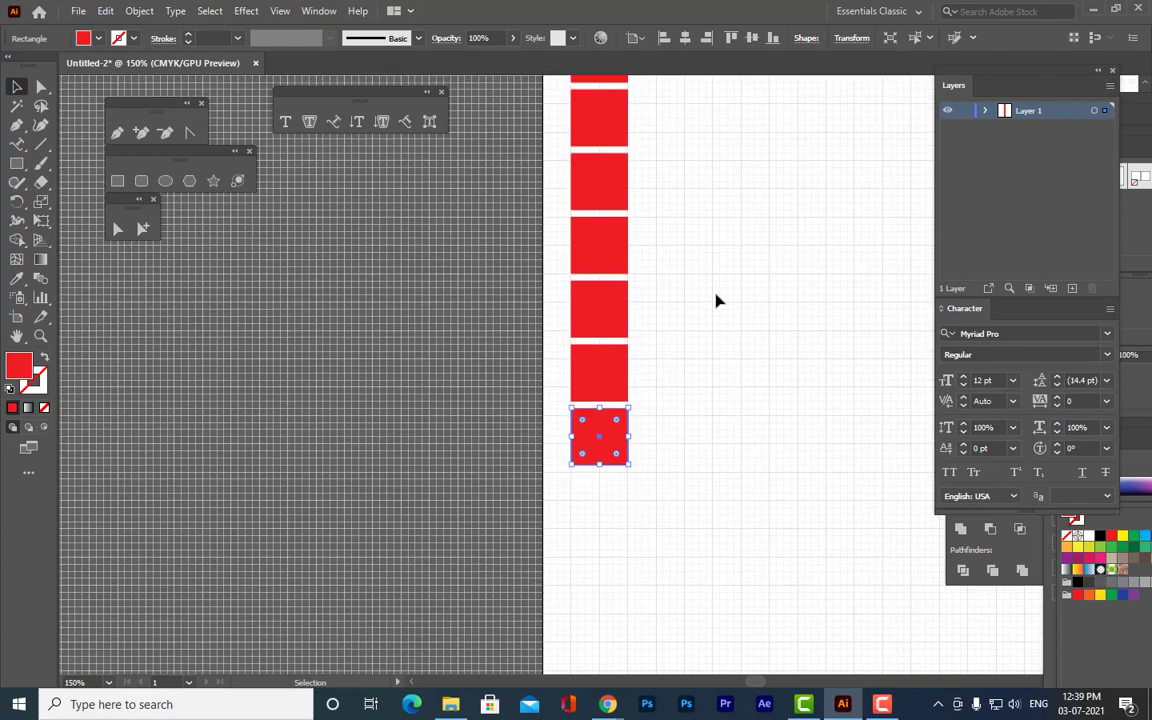
Keep repeating the downward copy until the column of red squares reaches the artboard's bottom edge.
key("a")
key("ctrl+d")
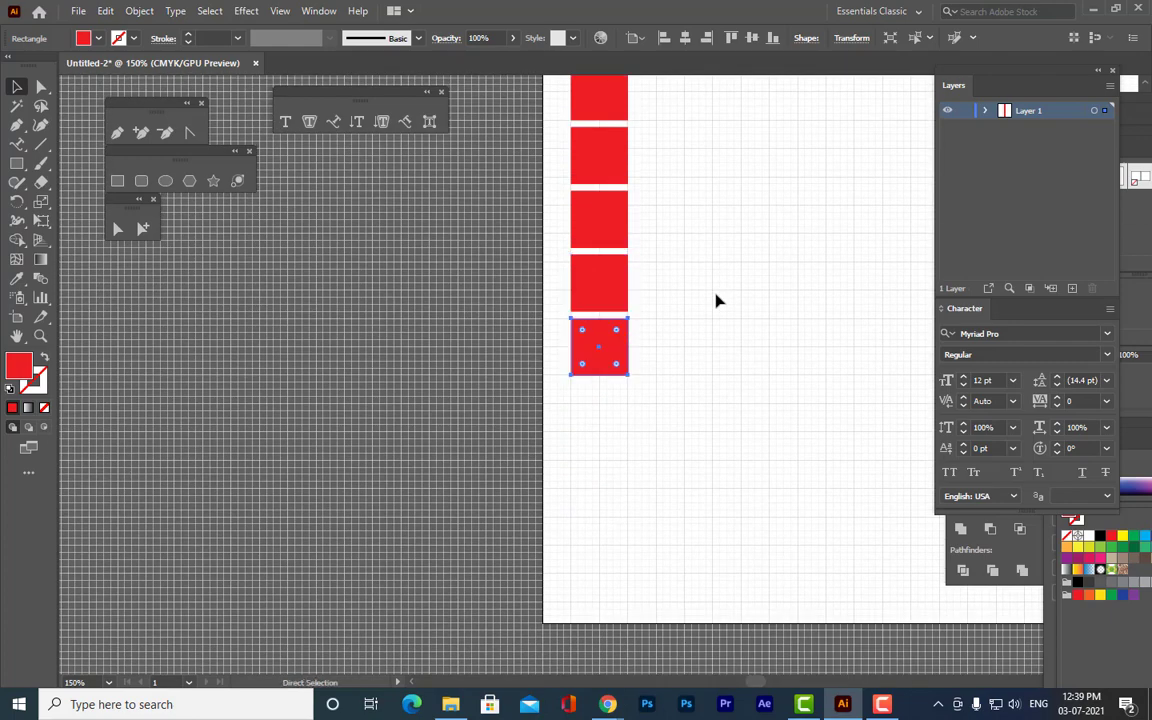
key("ctrl+d")
key("ctrl+d")
key("ctrl+d")
key("ctrl+d")
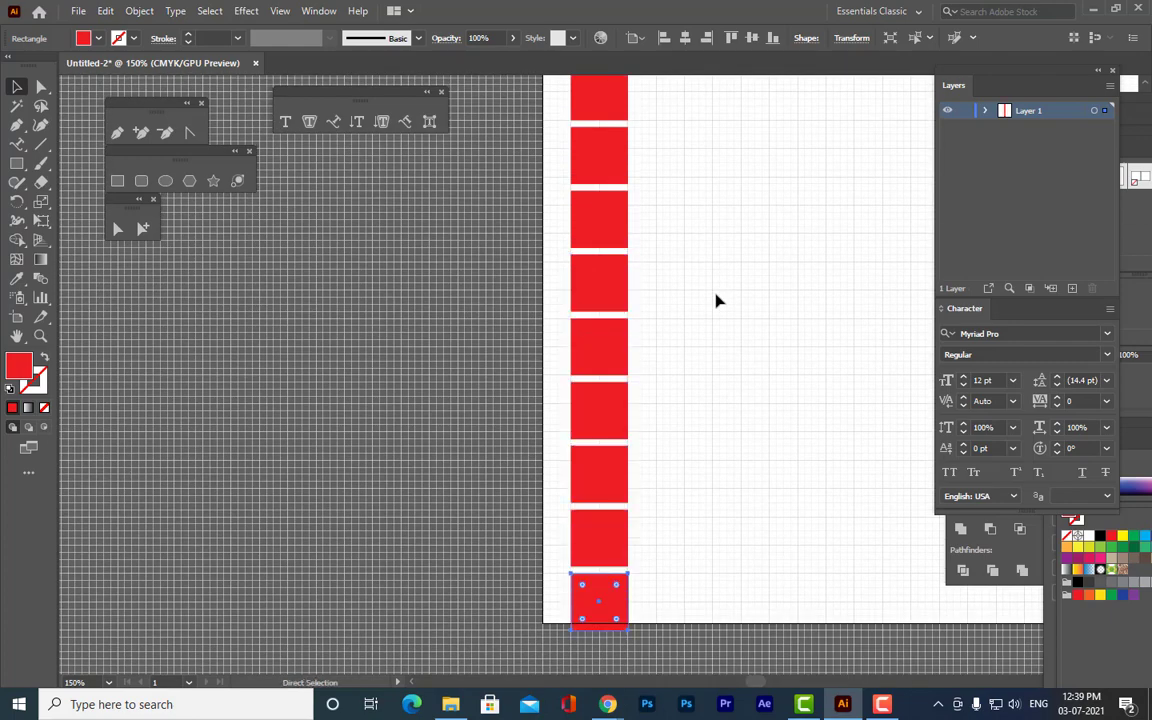
key("v")
scroll(716, 300, "up", 1)
scroll(716, 300, "up", 3)
scroll(716, 300, "down", 7)
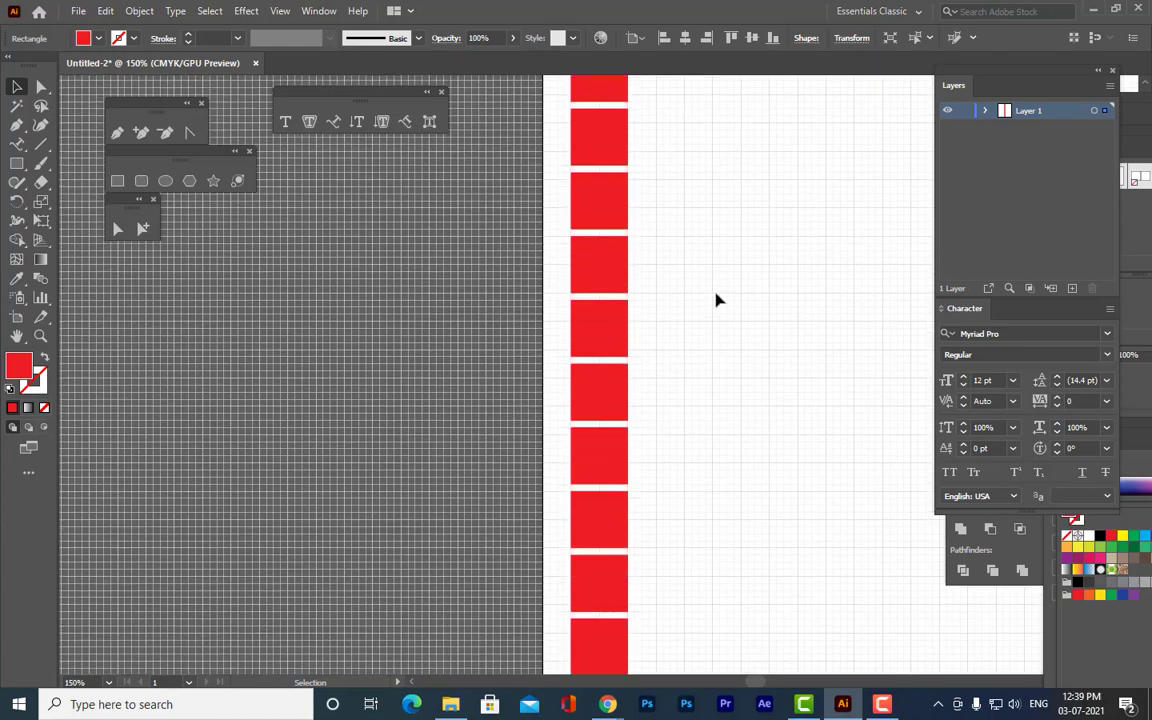
scroll(716, 300, "up", 5)
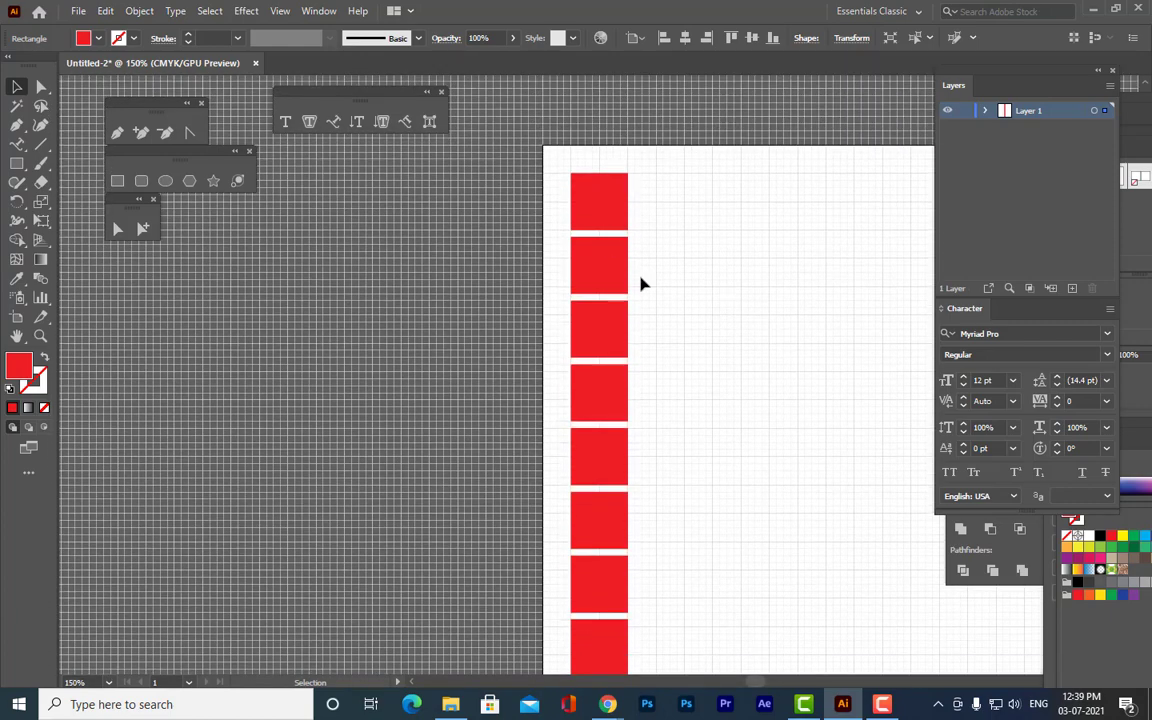
Undo the repeated downward copies until only the original red square remains.
key("a")
key("ctrl+z")
key("ctrl+z")
key("ctrl+z")
key("ctrl+z")
key("ctrl+z")
key("ctrl+z")
key("ctrl+z")
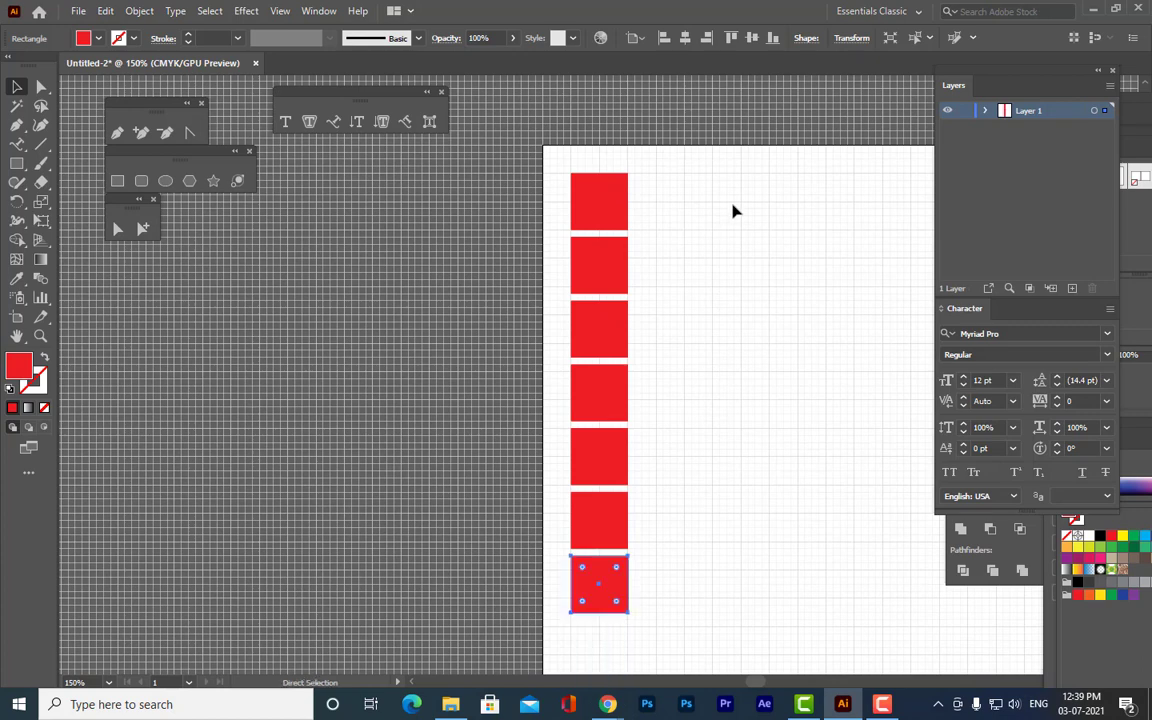
Move the red square up two small grid cells, closer to the artboard's top edge.
key("v")
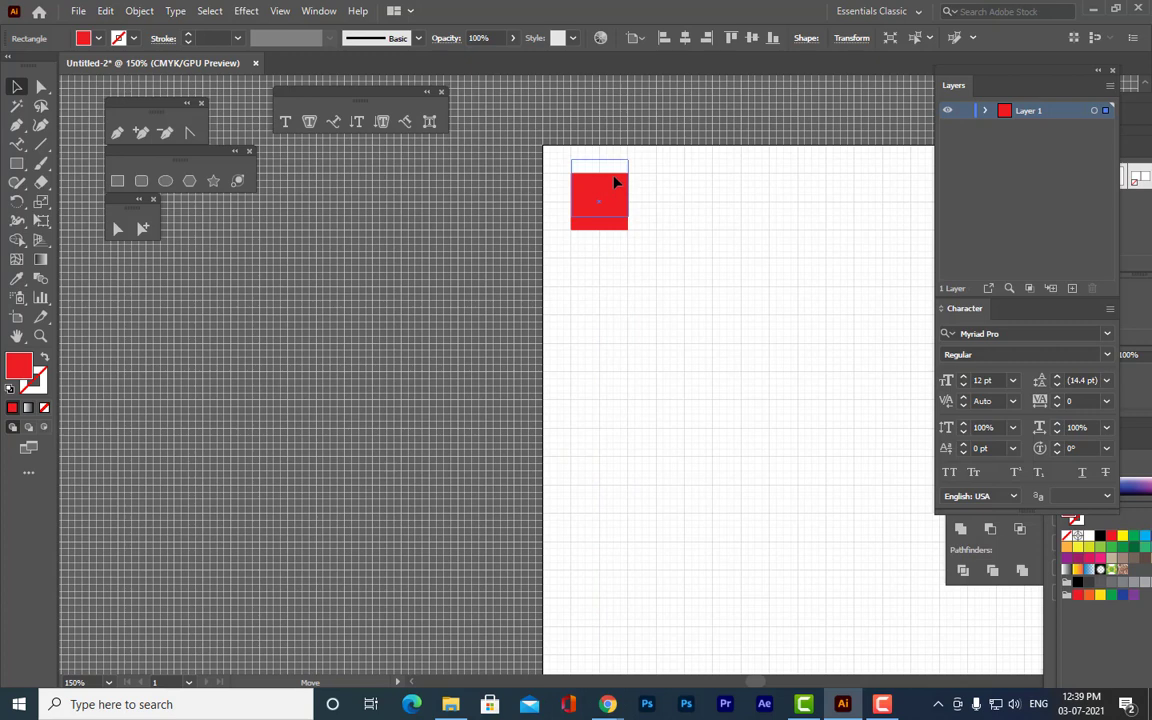
key("shift+Up")
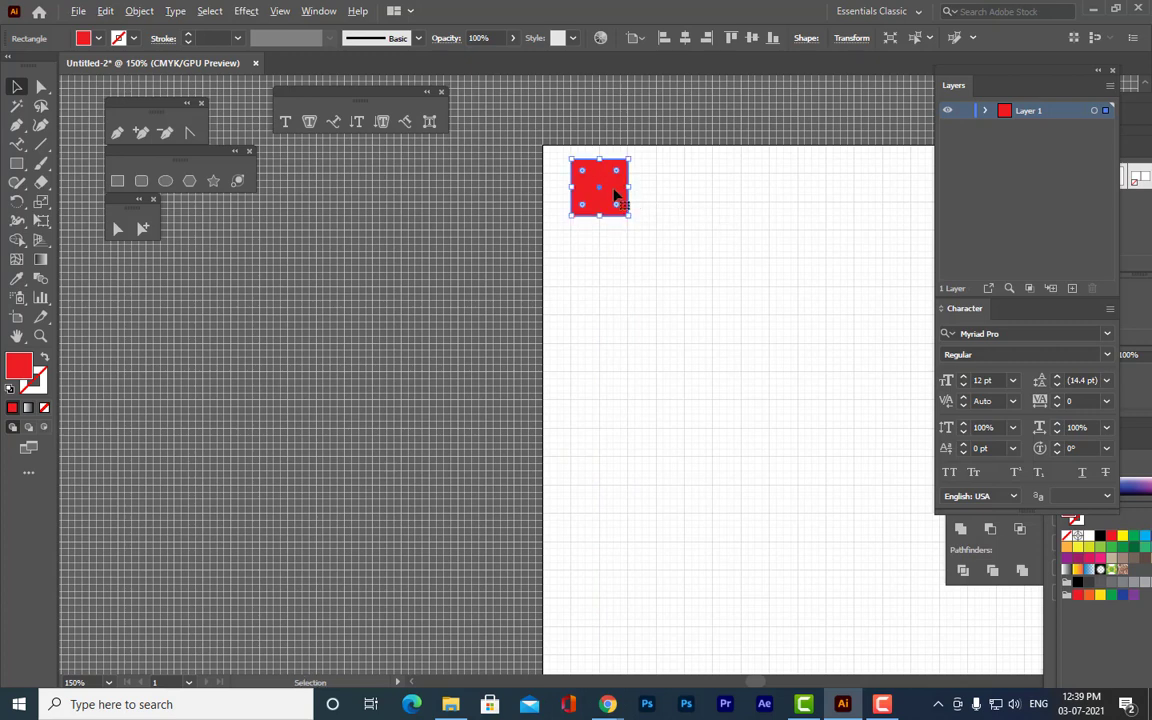
Duplicate the red square straight down with a gap of two small grid cells and repeat the copy to start a column.
left_click_drag(617, 195, 614, 263)
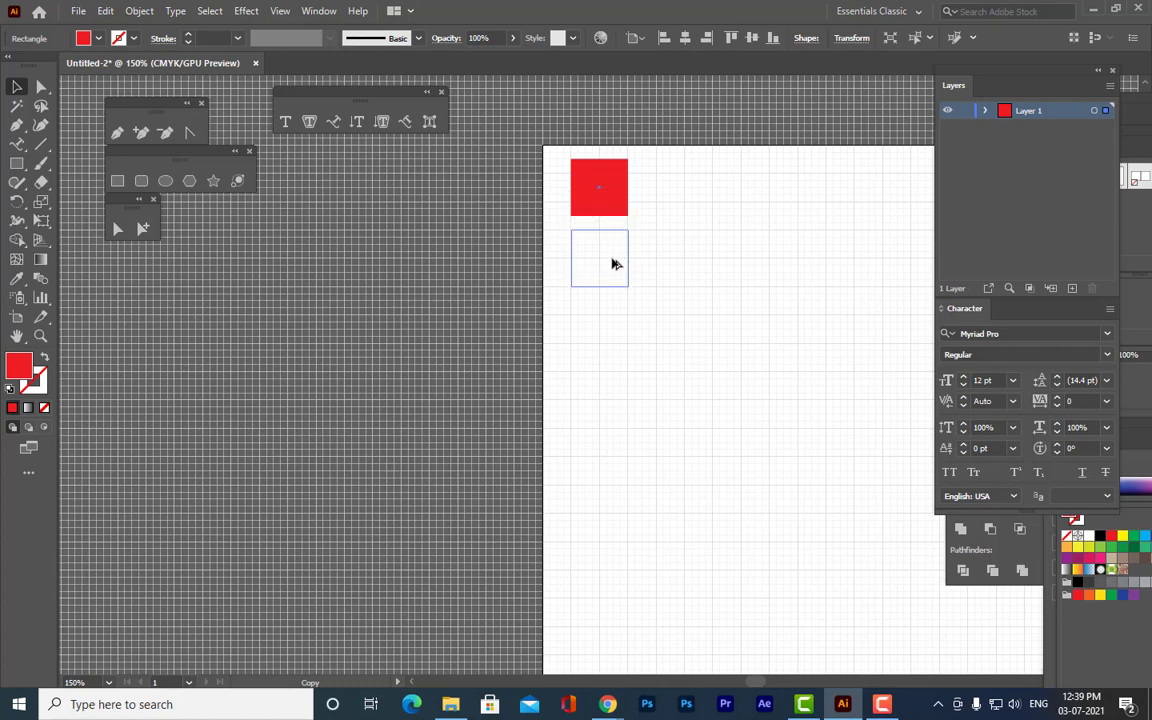
left_click_drag(613, 263, 613, 263)
key("a")
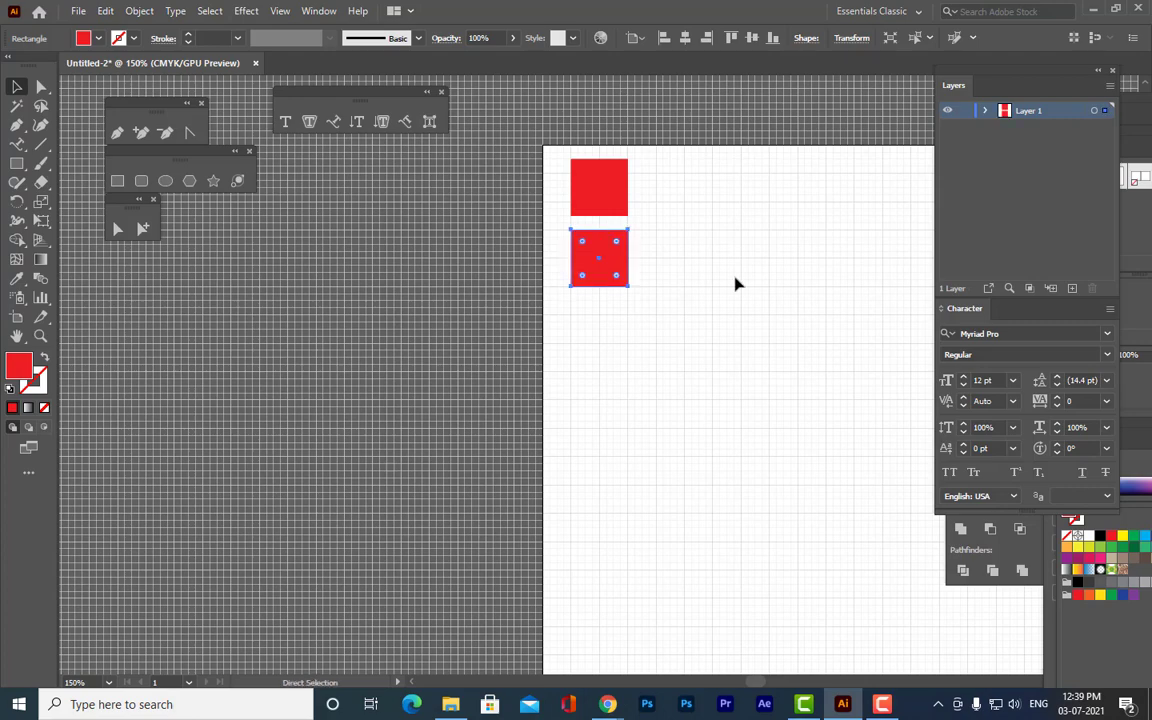
key("ctrl+d")
key("ctrl+d")
key("ctrl+d")
key("ctrl+d")
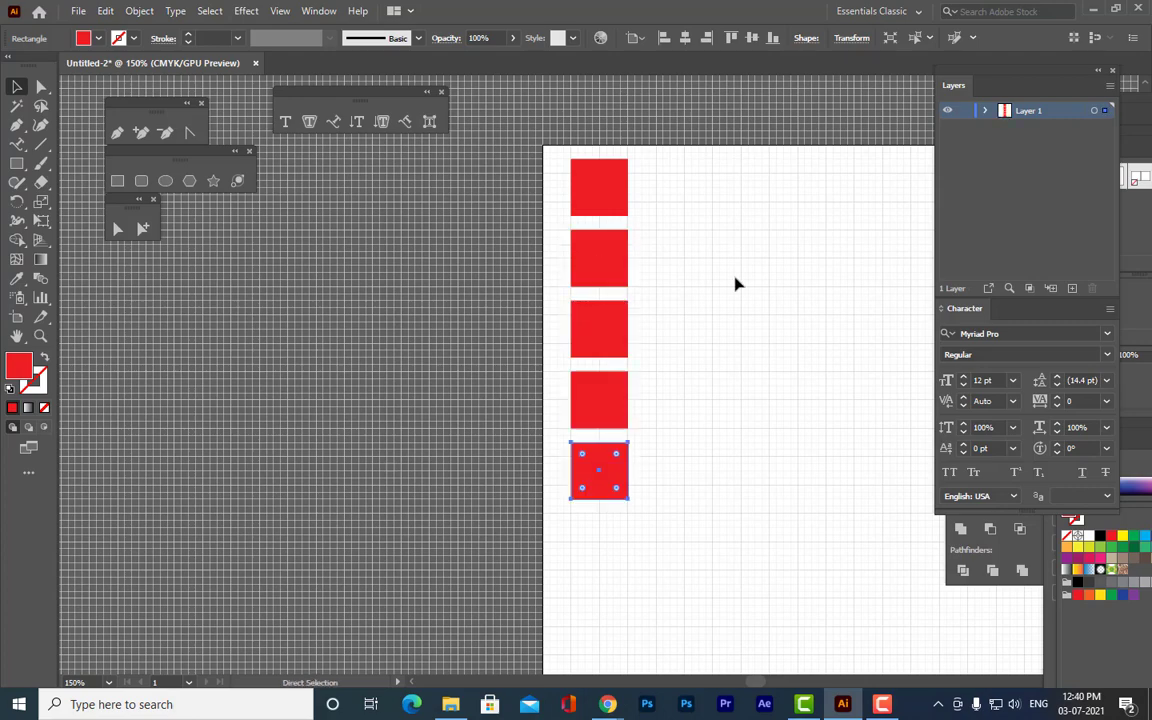
Continue repeating the downward copy with the wider gap until the squares reach the artboard's bottom edge.
scroll(736, 284, "down", 7)
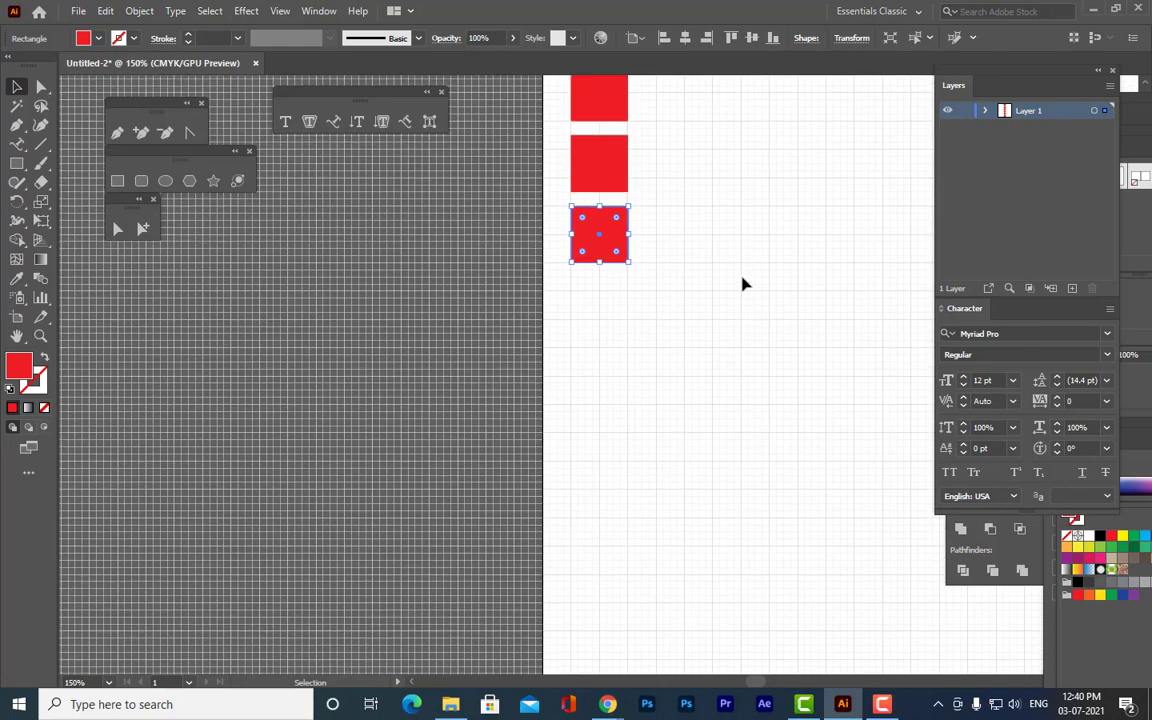
key("v")
key("a")
key("ctrl+d")
key("ctrl+d")
key("ctrl+d")
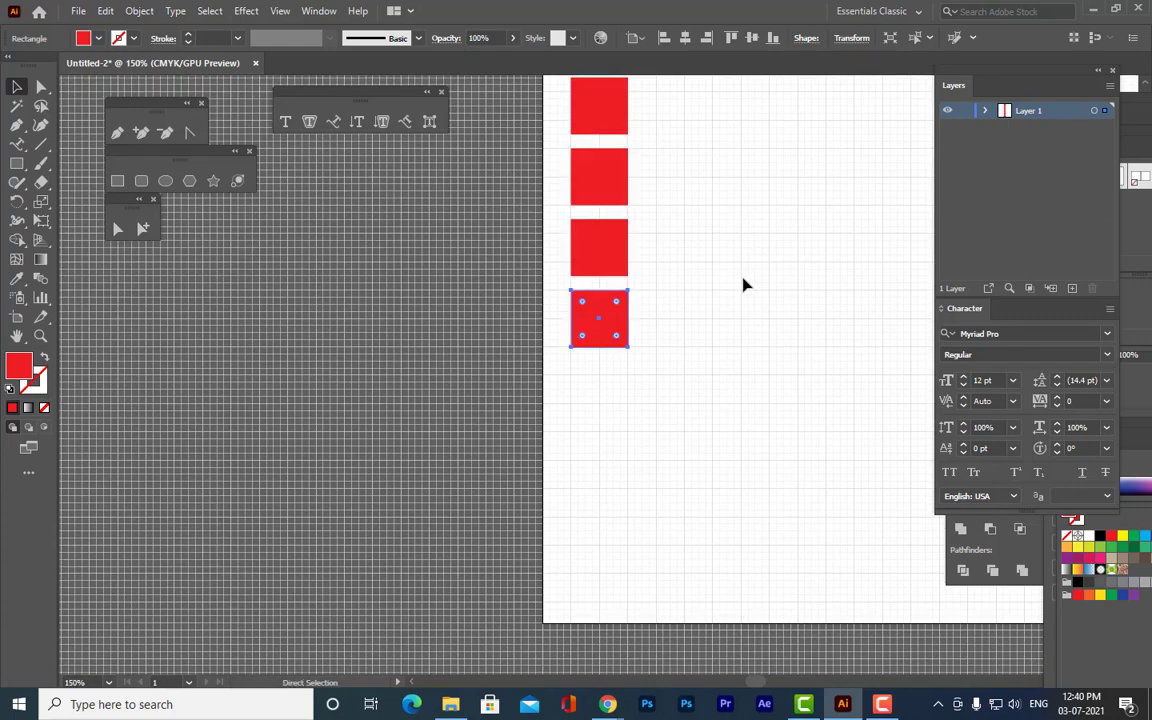
key("ctrl+d")
key("ctrl+d")
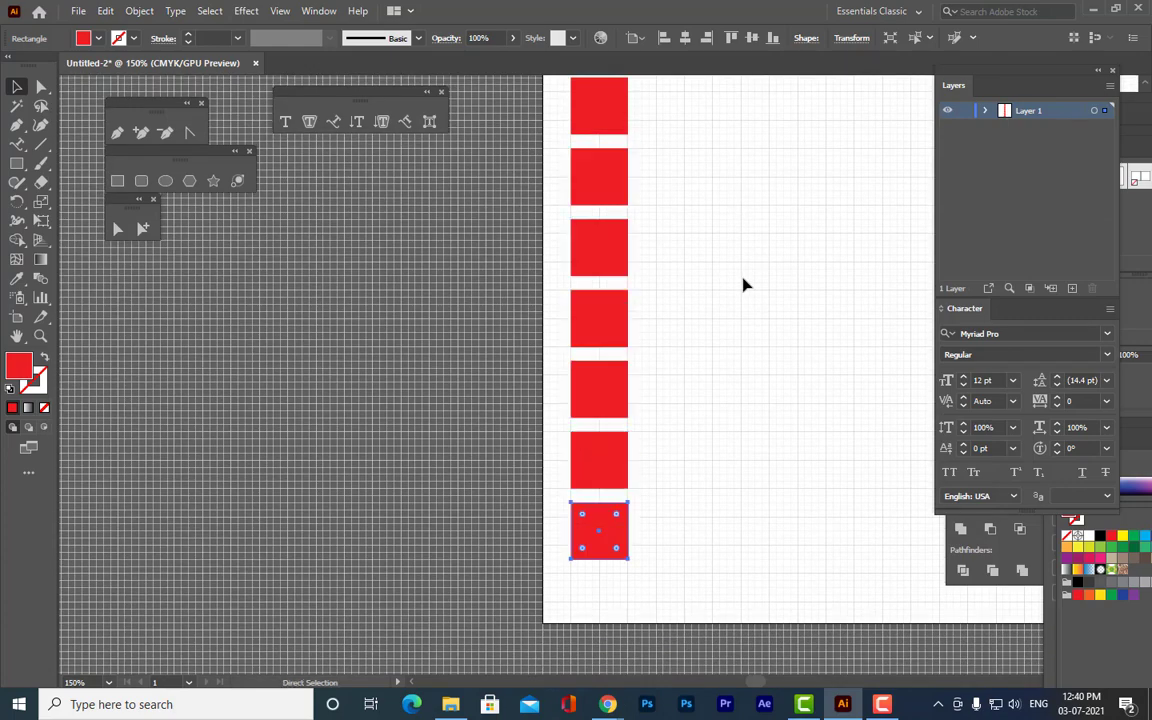
key("ctrl+d")
key("ctrl+d")
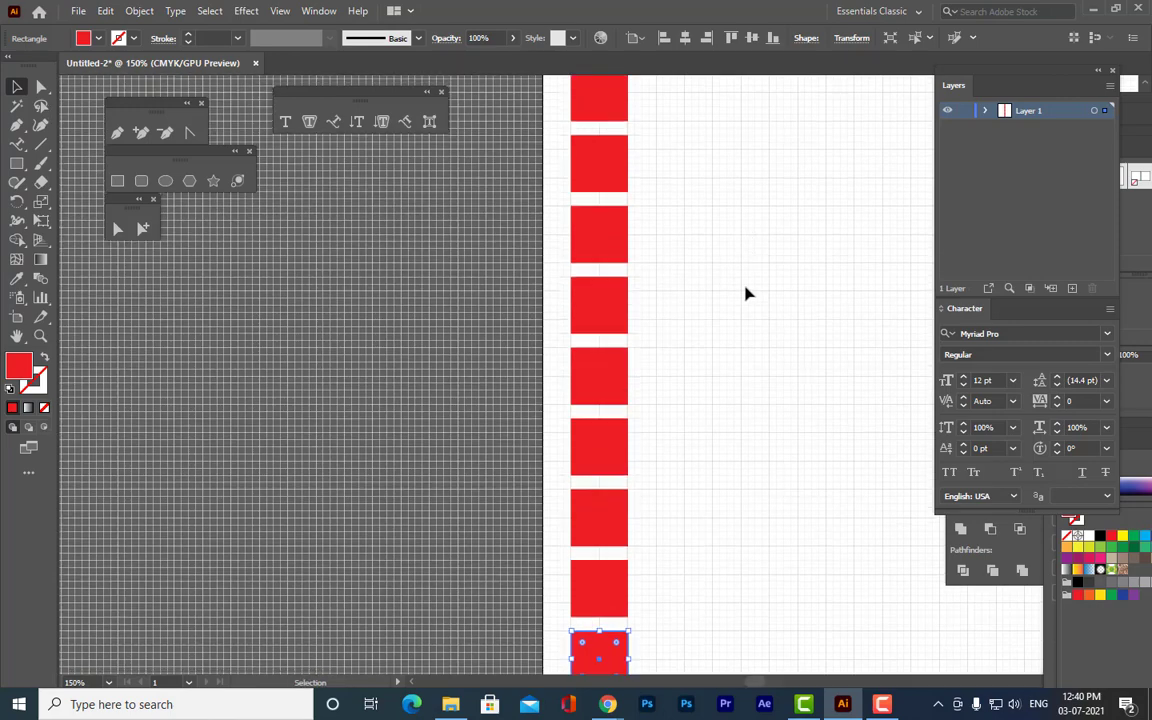
Undo the widely spaced copies until only the first red square remains.
scroll(746, 293, "up", 5)
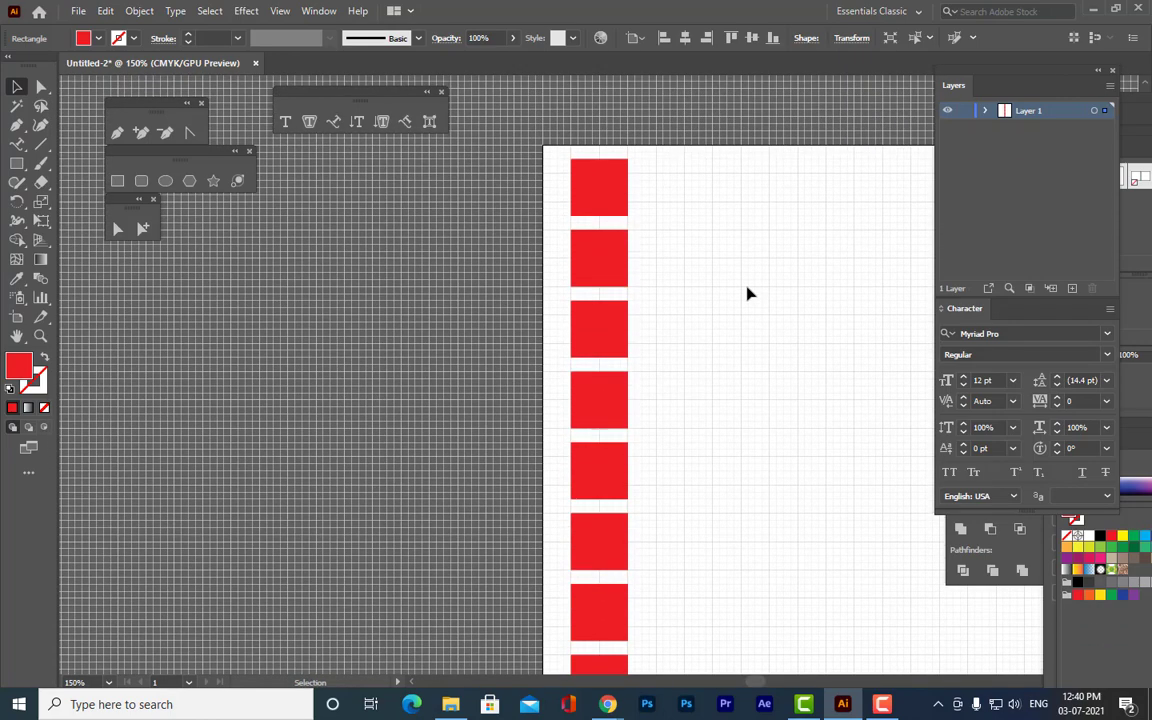
key("a")
key("ctrl+z")
key("ctrl+z")
key("ctrl+z")
key("ctrl+z")
key("ctrl+z")
key("ctrl+z")
key("ctrl+z")
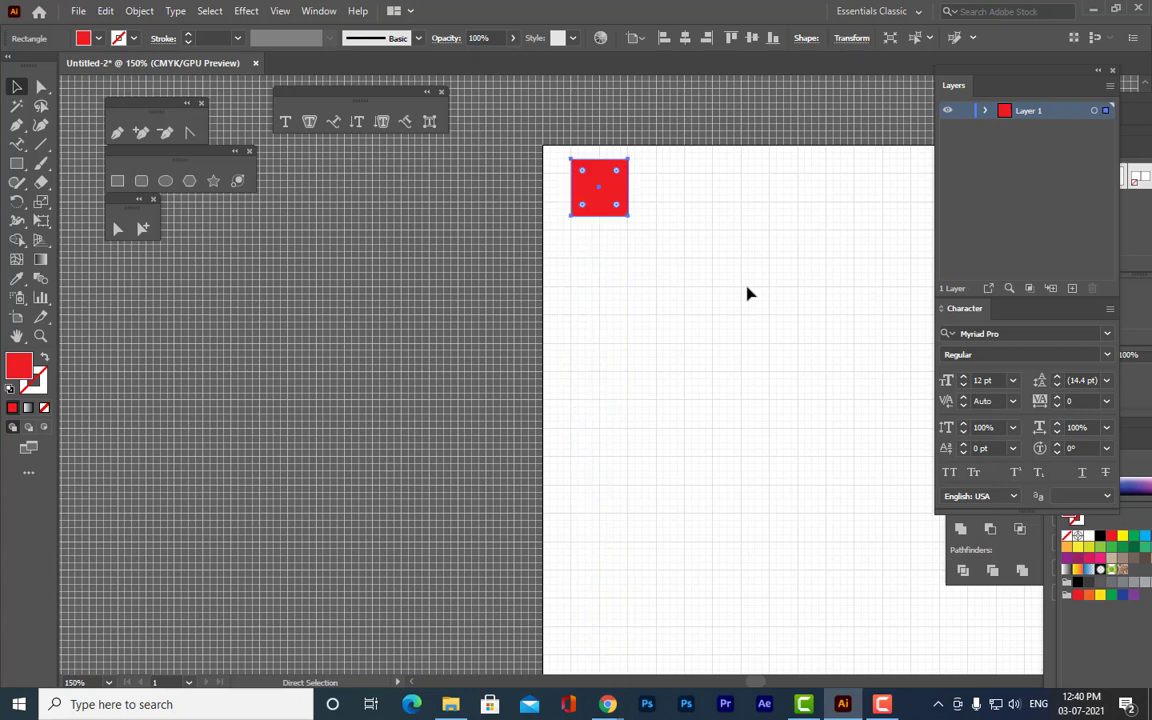
Move the red square up so it sits one small grid cell below the artboard's top edge.
left_click_drag(604, 185, 607, 180)
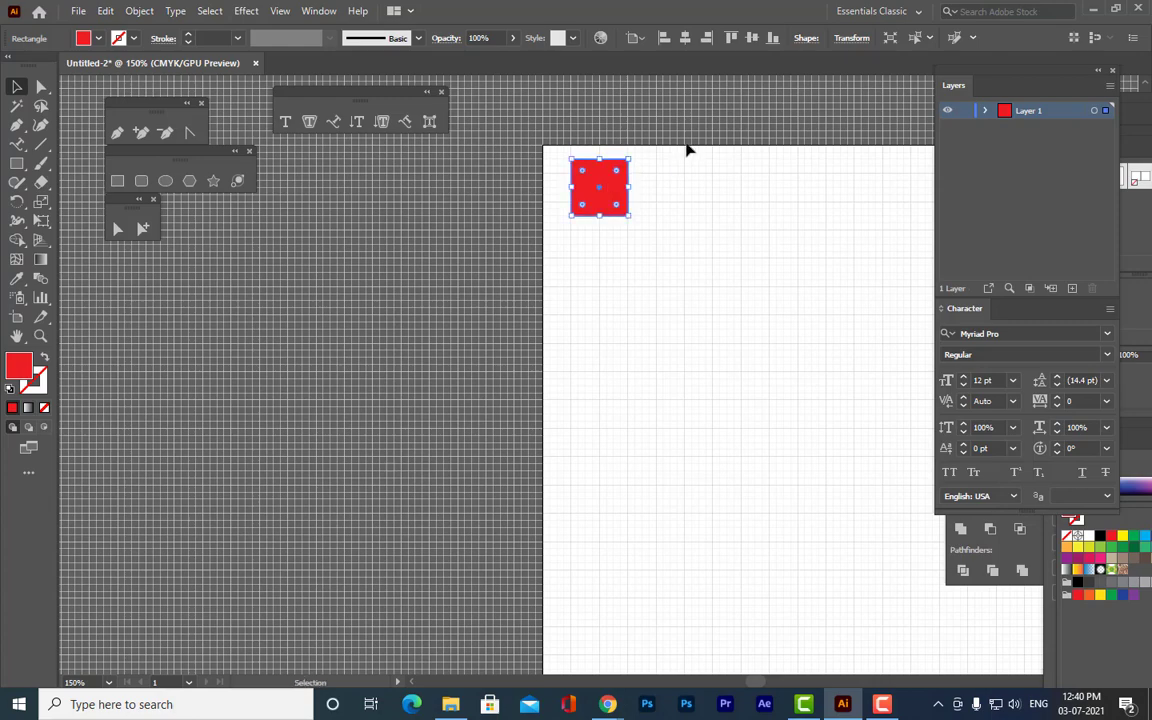
key("ctrl+equal")
key("ctrl+equal")
key("ctrl+equal")
key("ctrl+equal")
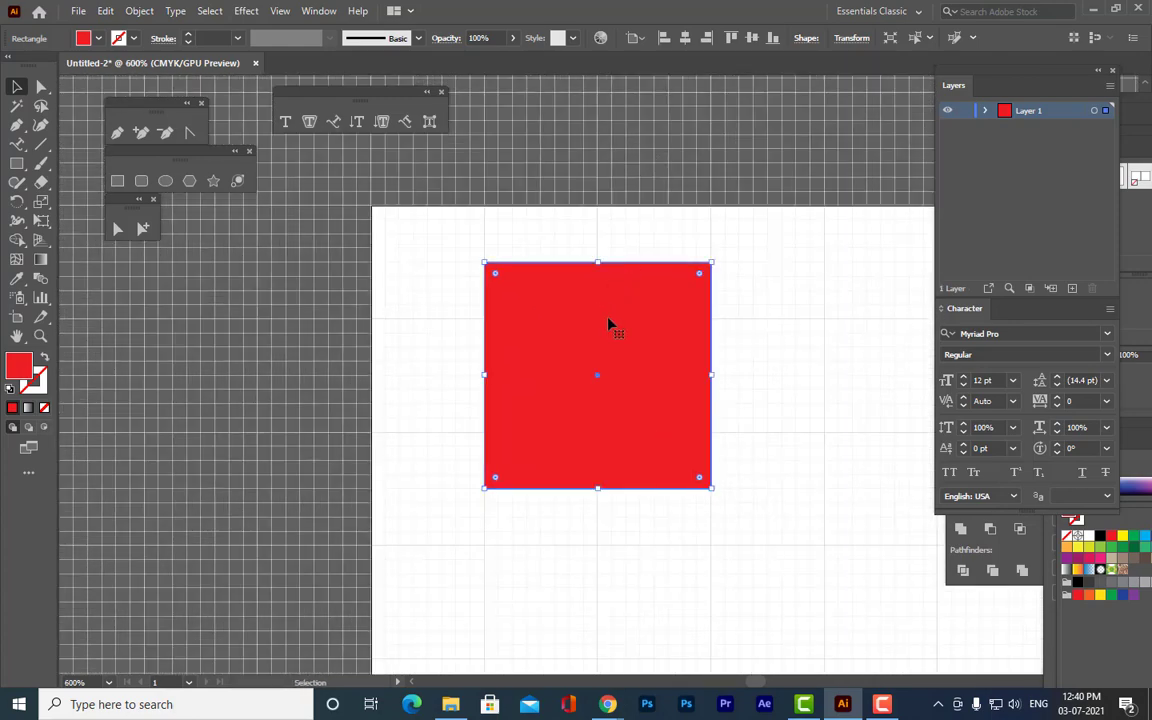
left_click_drag(609, 319, 612, 295)
key("ctrl+minus")
key("ctrl+minus")
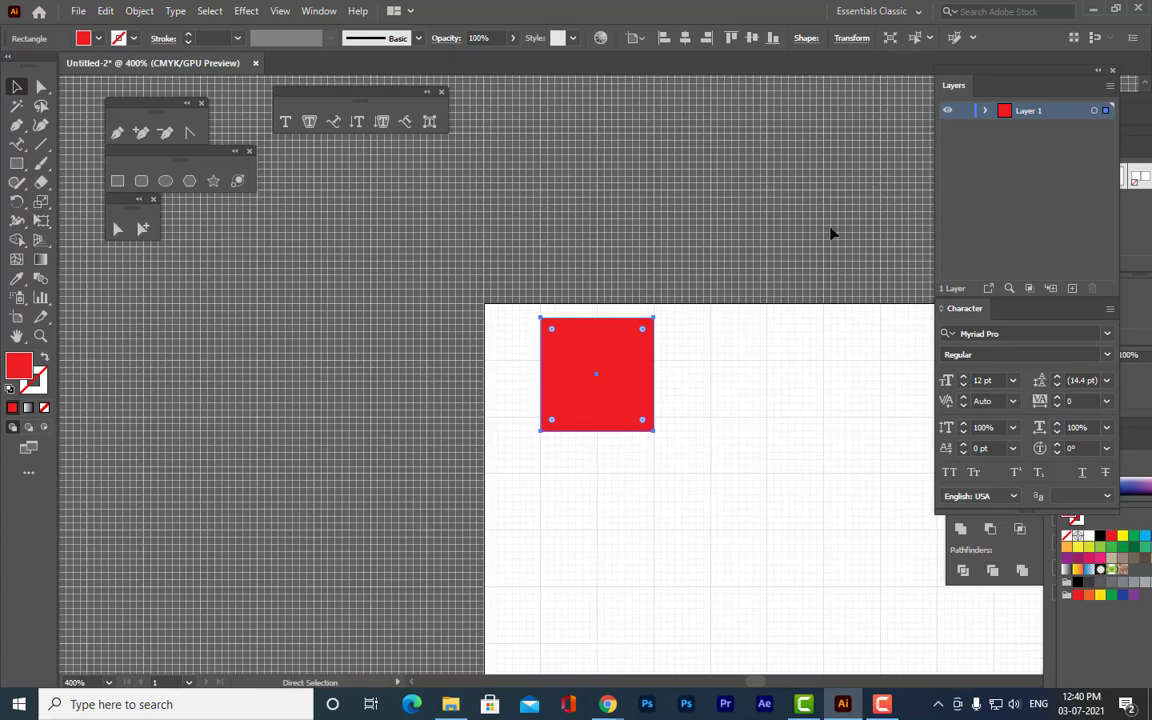
scroll(722, 423, "down", 4)
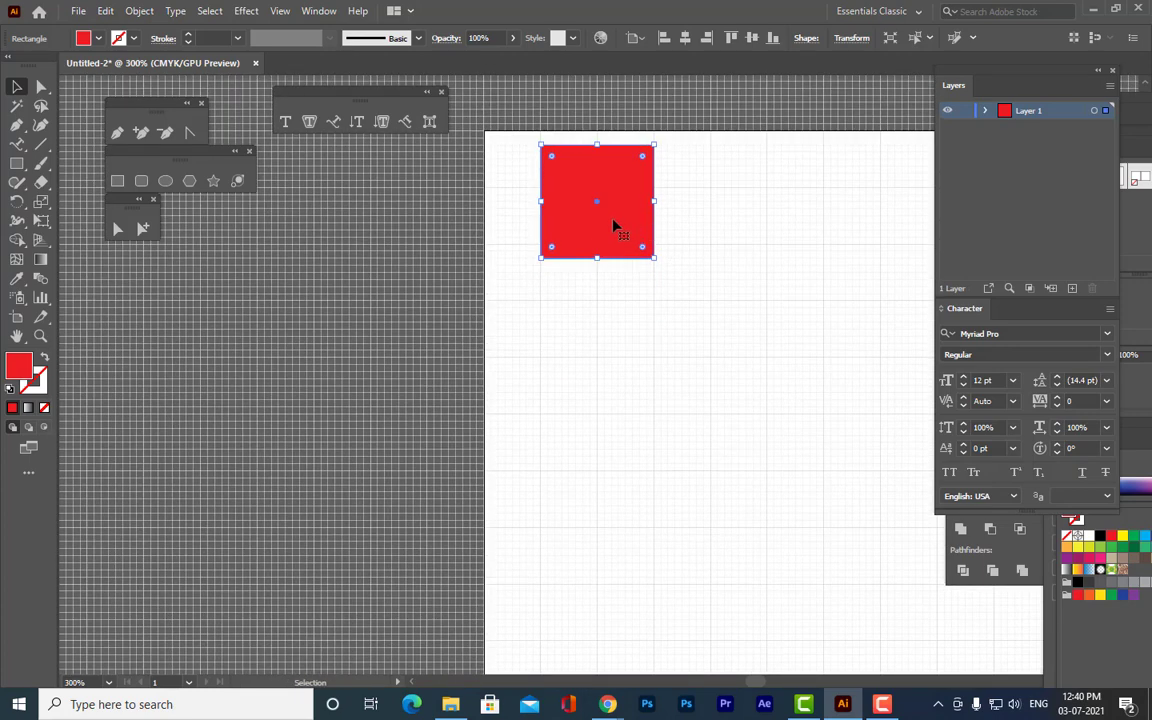
Duplicate the red square straight down, leaving a gap of one small grid cell.
left_click_drag(613, 225, 614, 345)
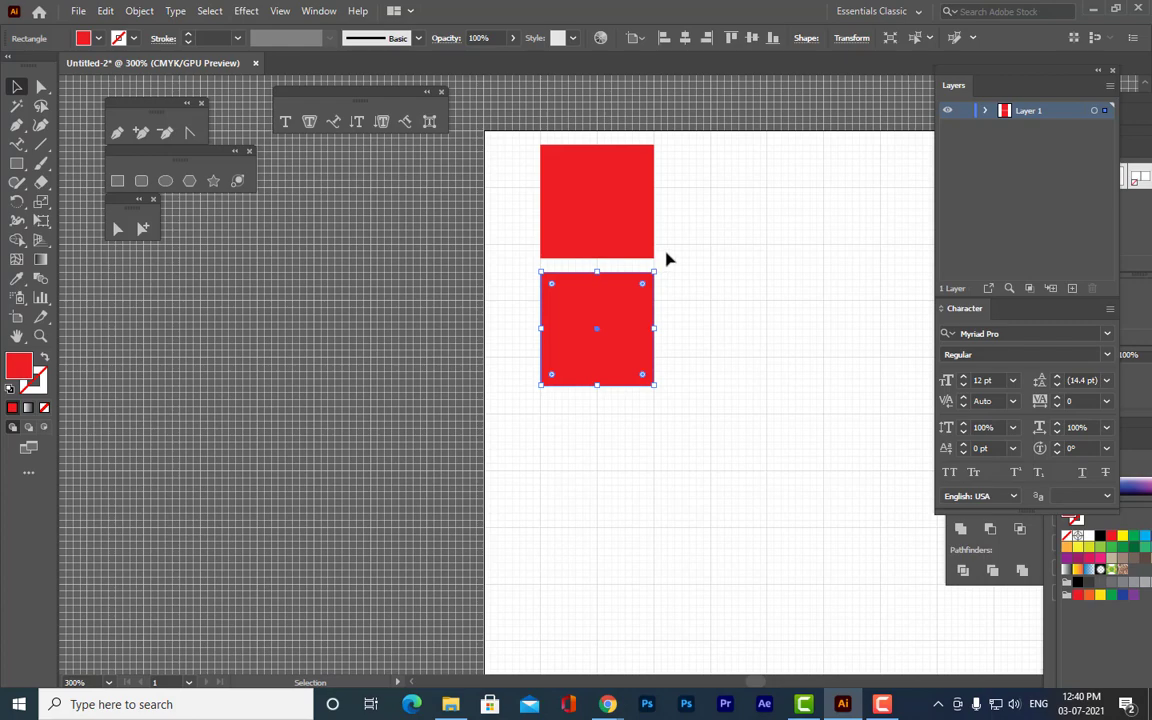
key("ctrl+plus")
key("ctrl+plus")
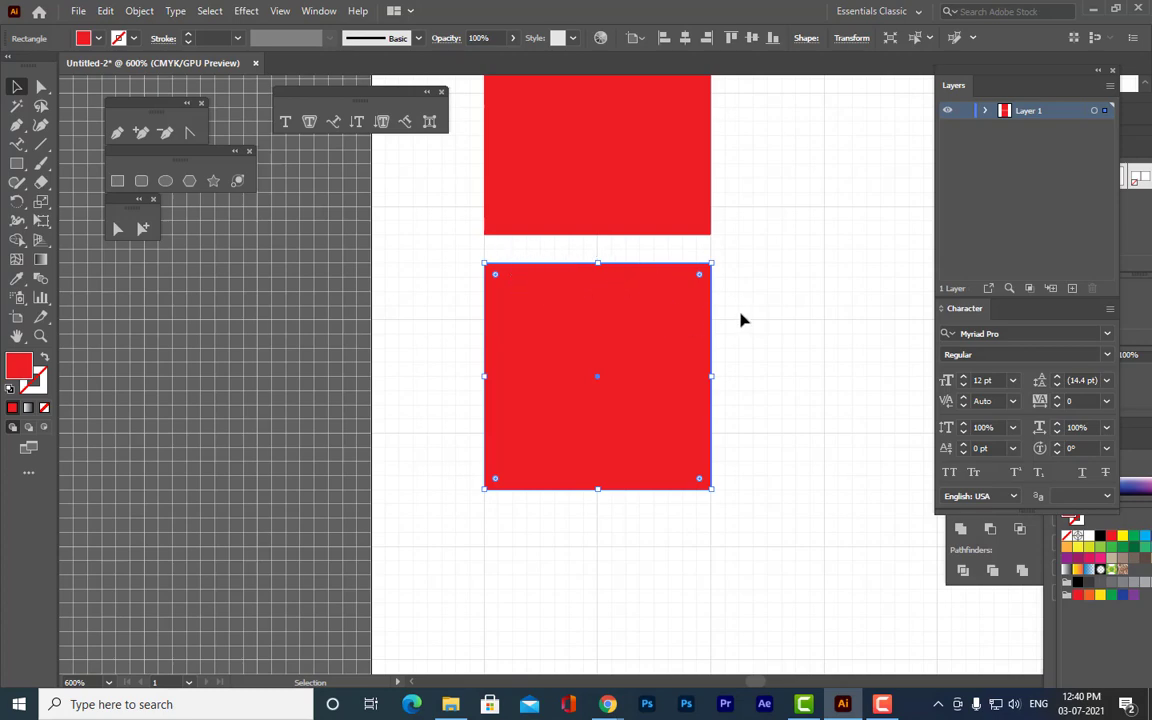
key("ctrl+minus")
key("ctrl+minus")
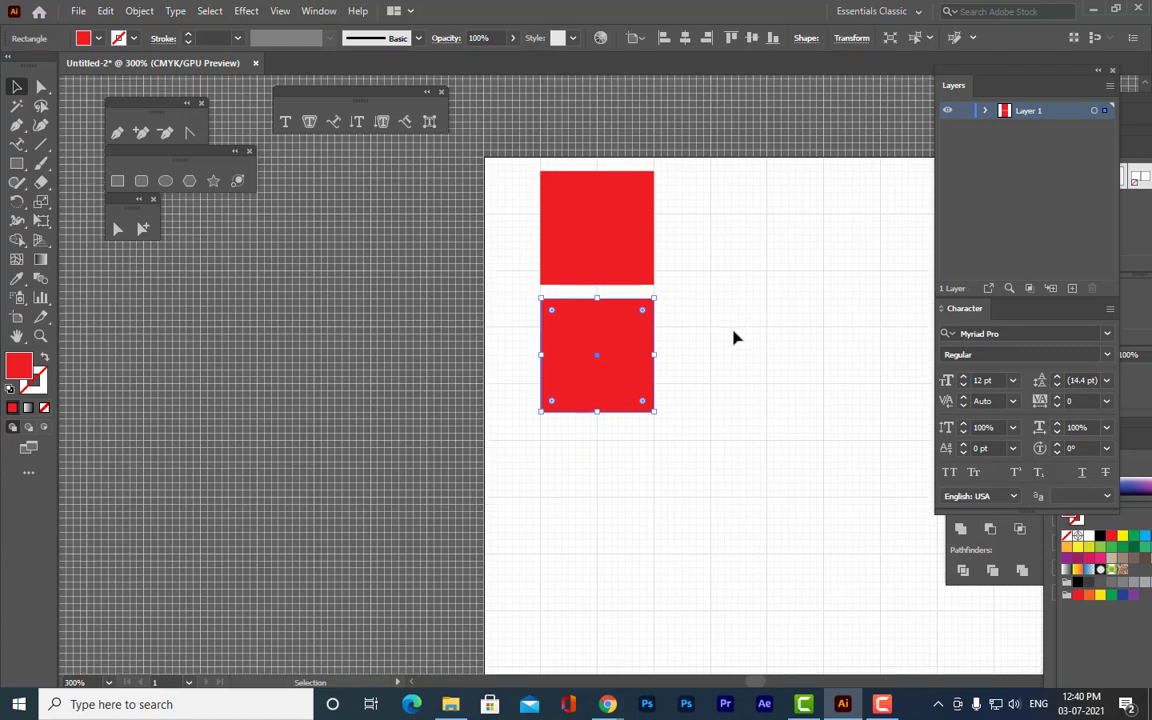
scroll(733, 338, "down", 2)
scroll(733, 338, "up", 1)
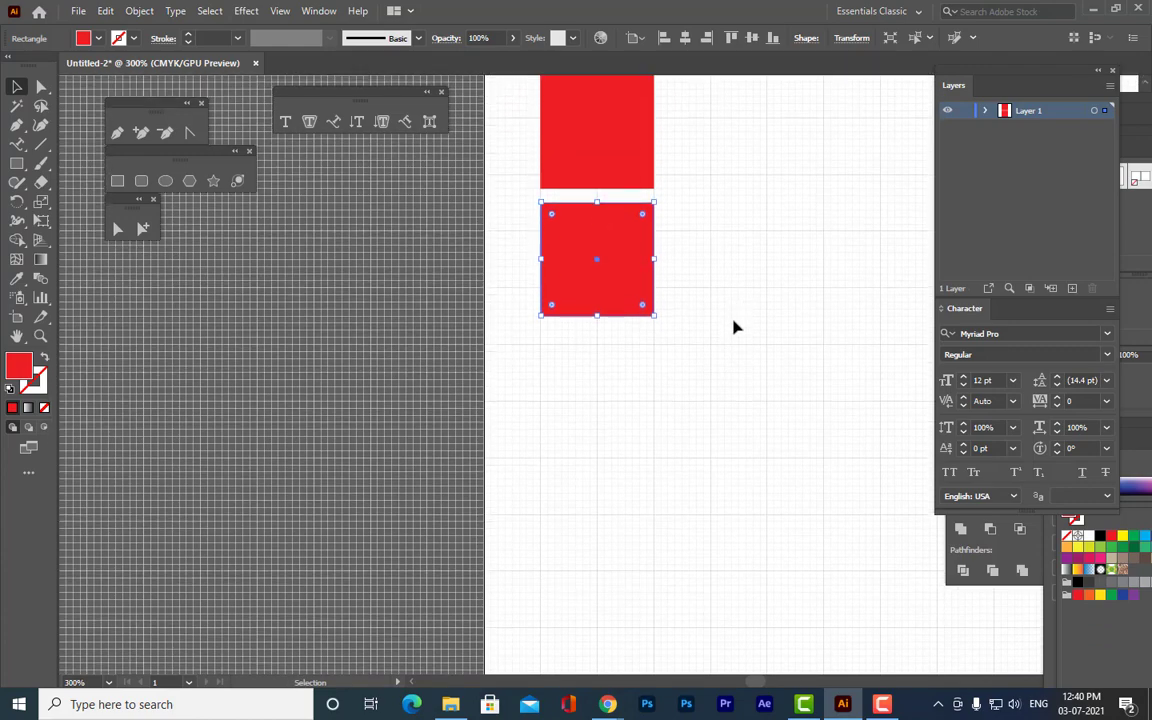
key("ctrl+minus")
scroll(738, 330, "down", 3)
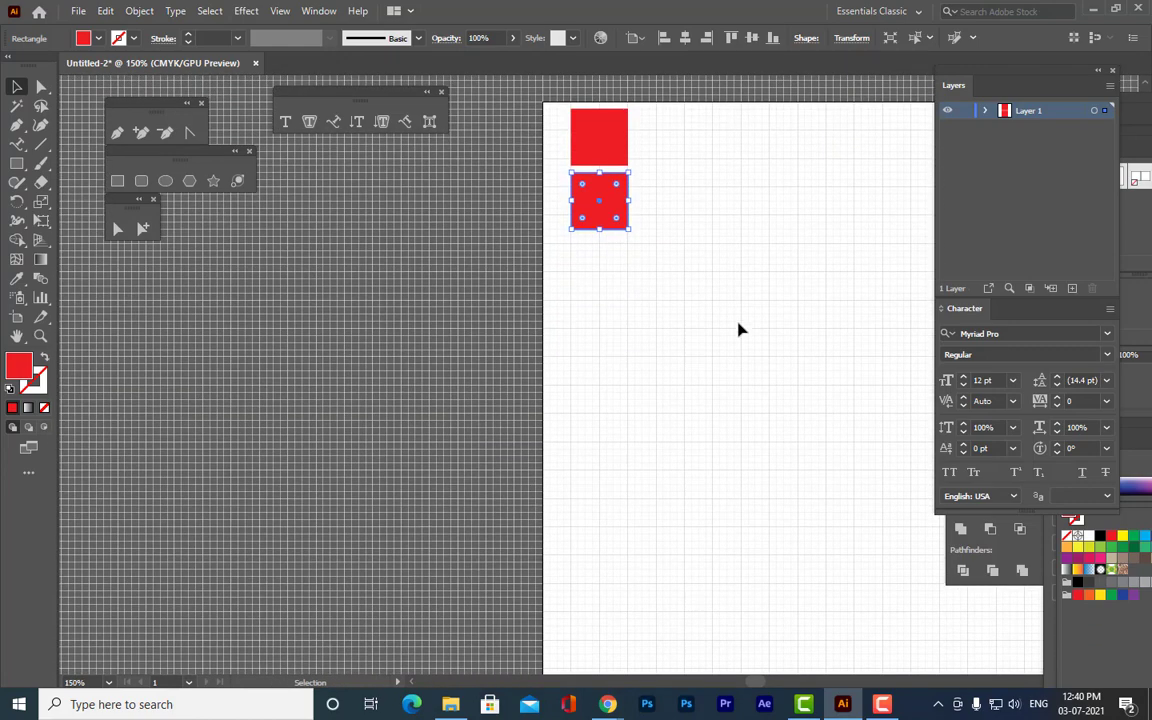
Repeat the downward copy until a column of 13 red squares fills the artboard's height.
key("ctrl+d")
key("ctrl+d")
key("ctrl+d")
key("ctrl+d")
key("ctrl+d")
key("ctrl+d")
key("ctrl+d")
key("ctrl+d")
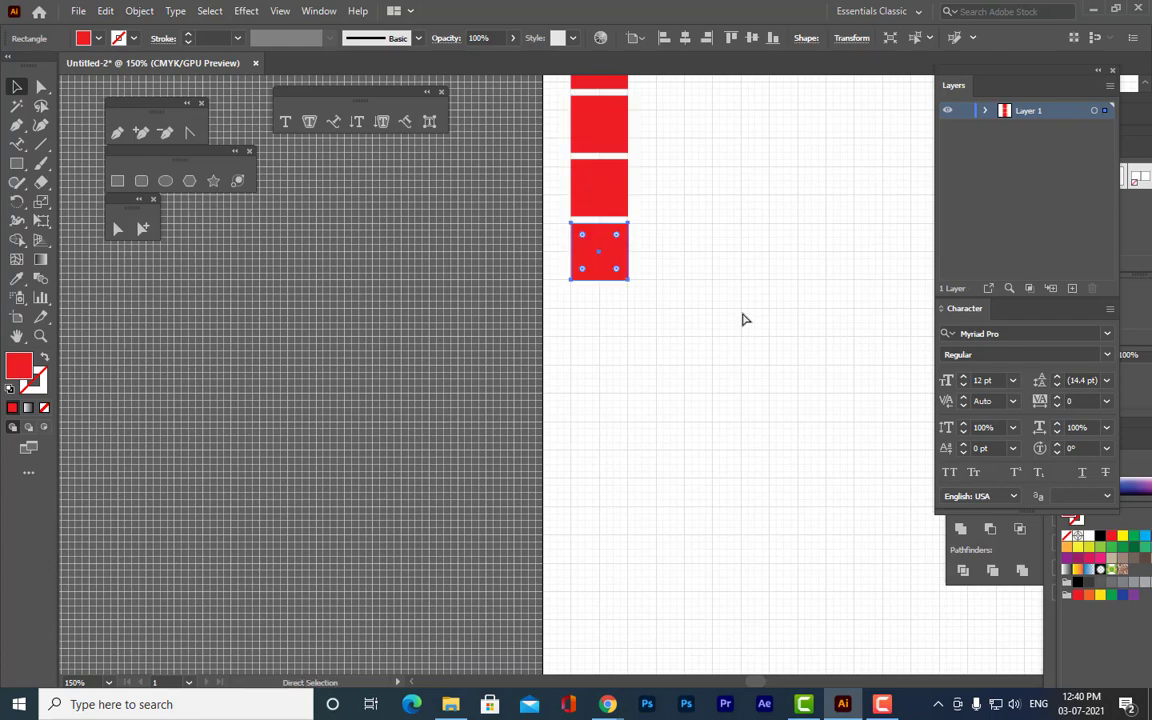
scroll(743, 320, "down", 4)
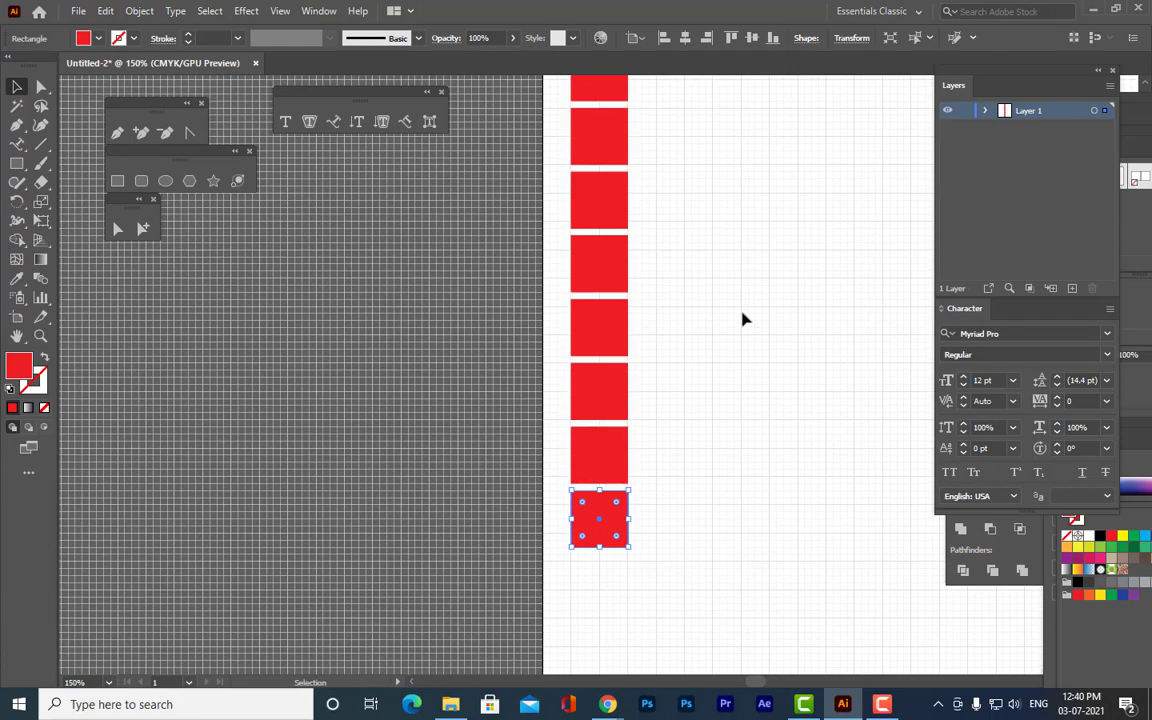
key("ctrl+d")
key("ctrl+d")
key("ctrl+d")
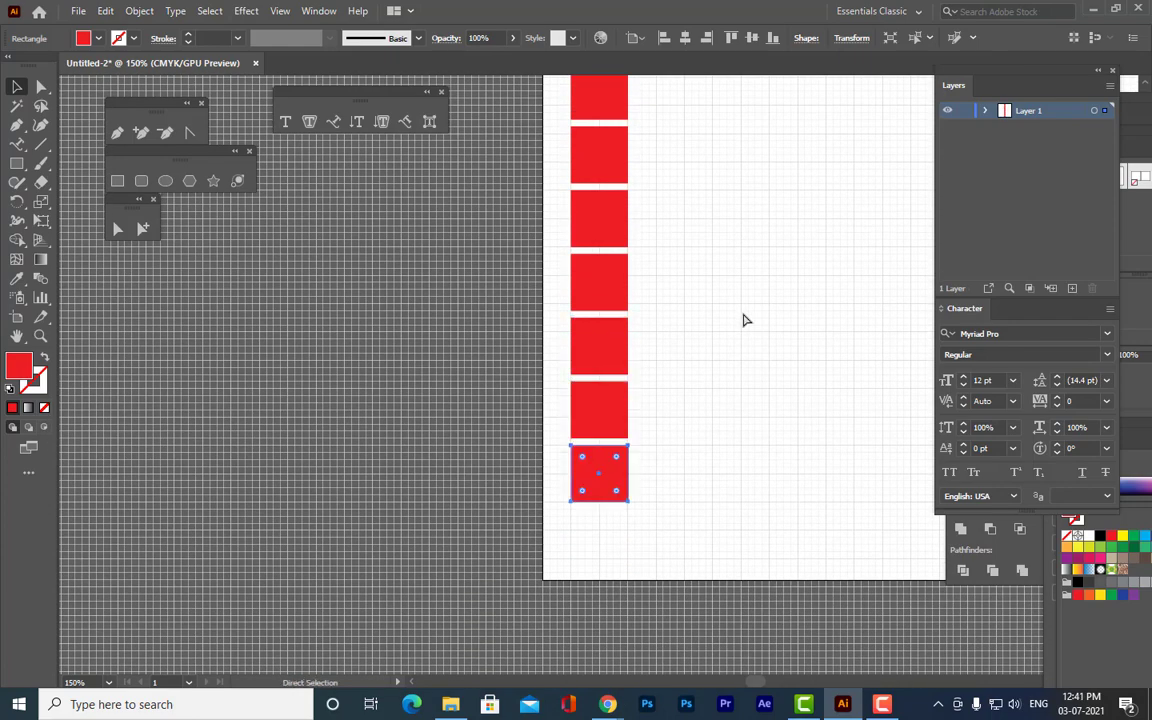
scroll(743, 320, "up", 2)
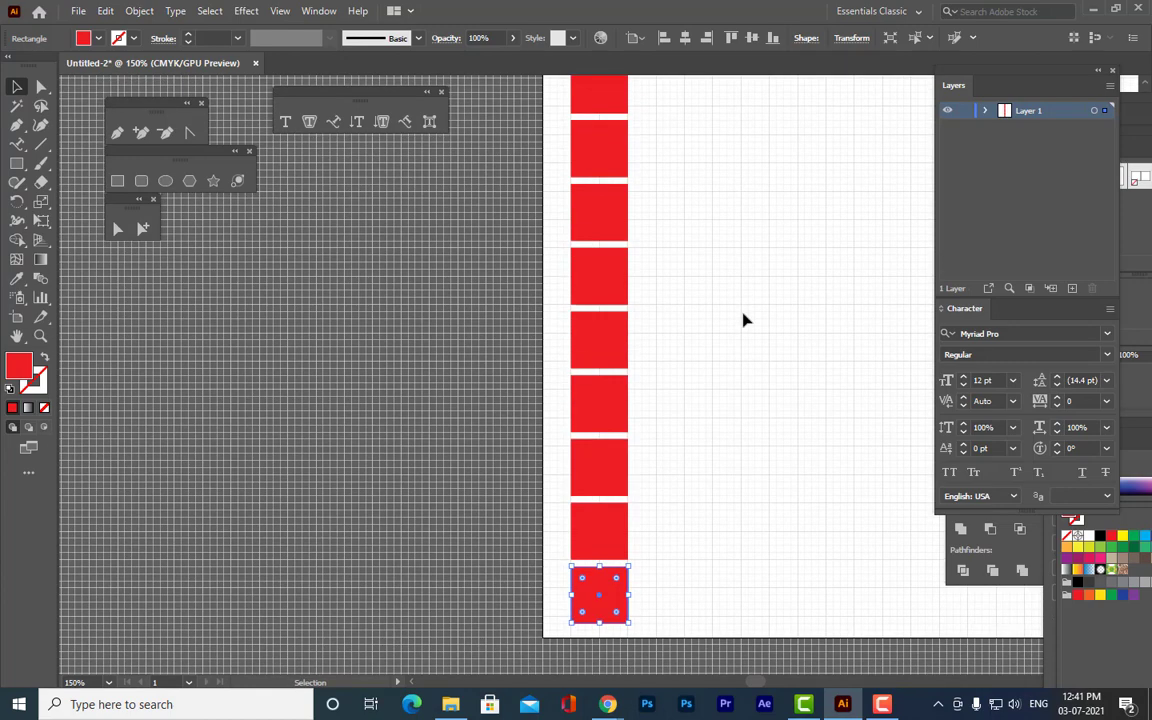
Select all the red squares and copy the whole column across to the artboard's right side.
left_click(743, 320)
key("ctrl+minus")
key("ctrl+minus")
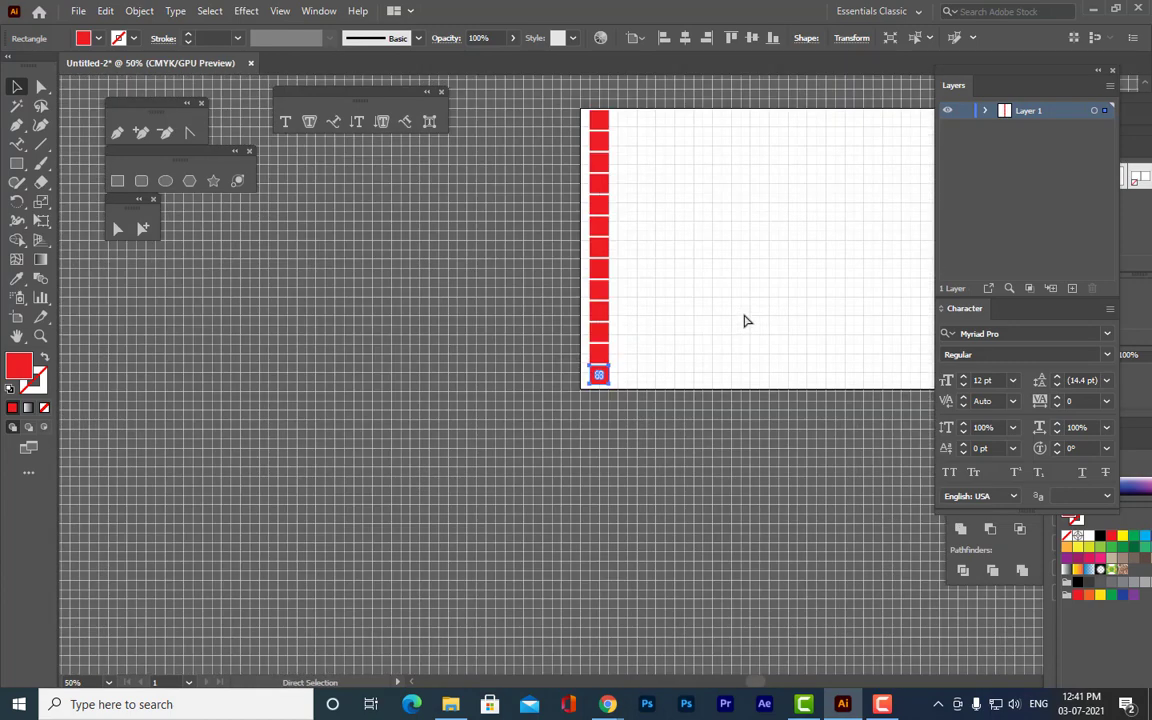
scroll(743, 316, "up", 1)
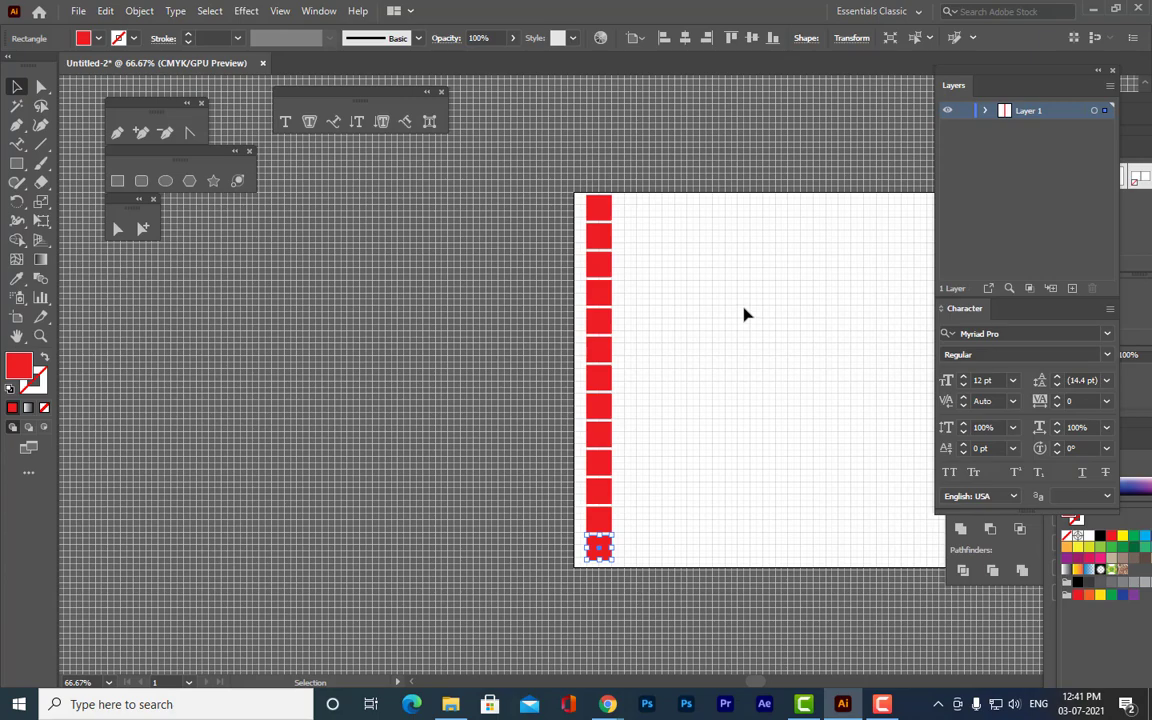
key("h")
left_click_drag(849, 399, 643, 429)
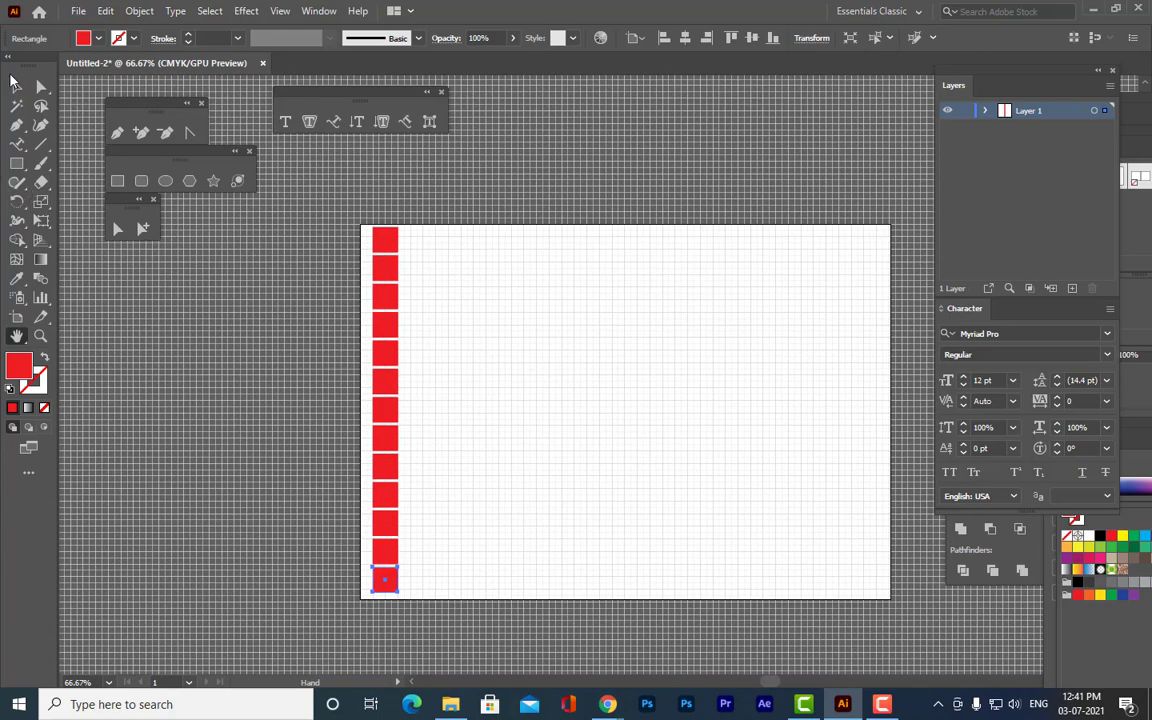
left_click(15, 87)
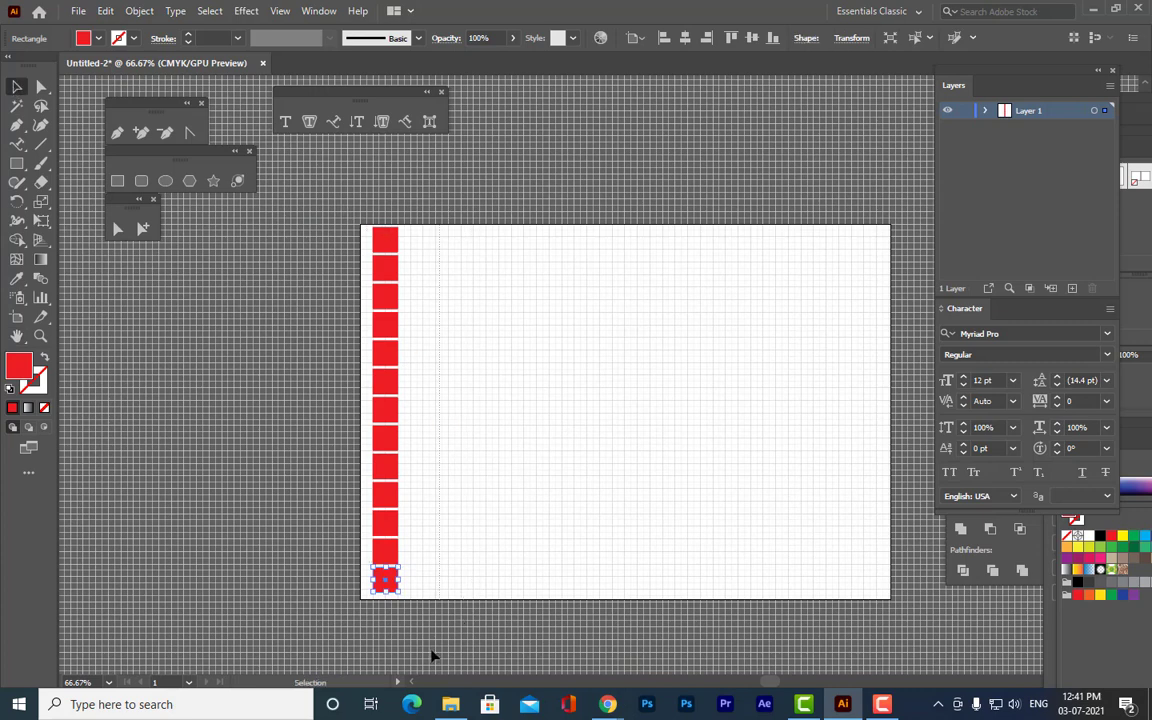
key("ctrl+a")
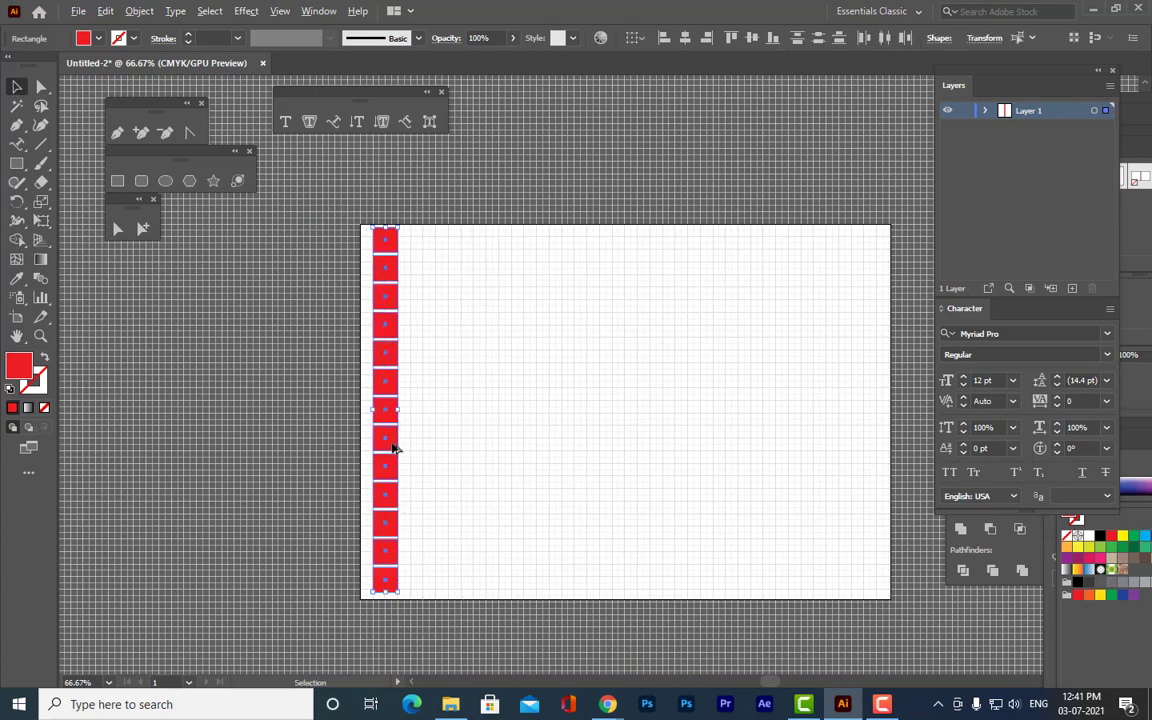
left_click_drag(393, 447, 868, 455)
Nudge the right-hand column up and right until it sits one small grid cell from the artboard's right edge.
scroll(900, 352, "up", 2)
key("ctrl+plus")
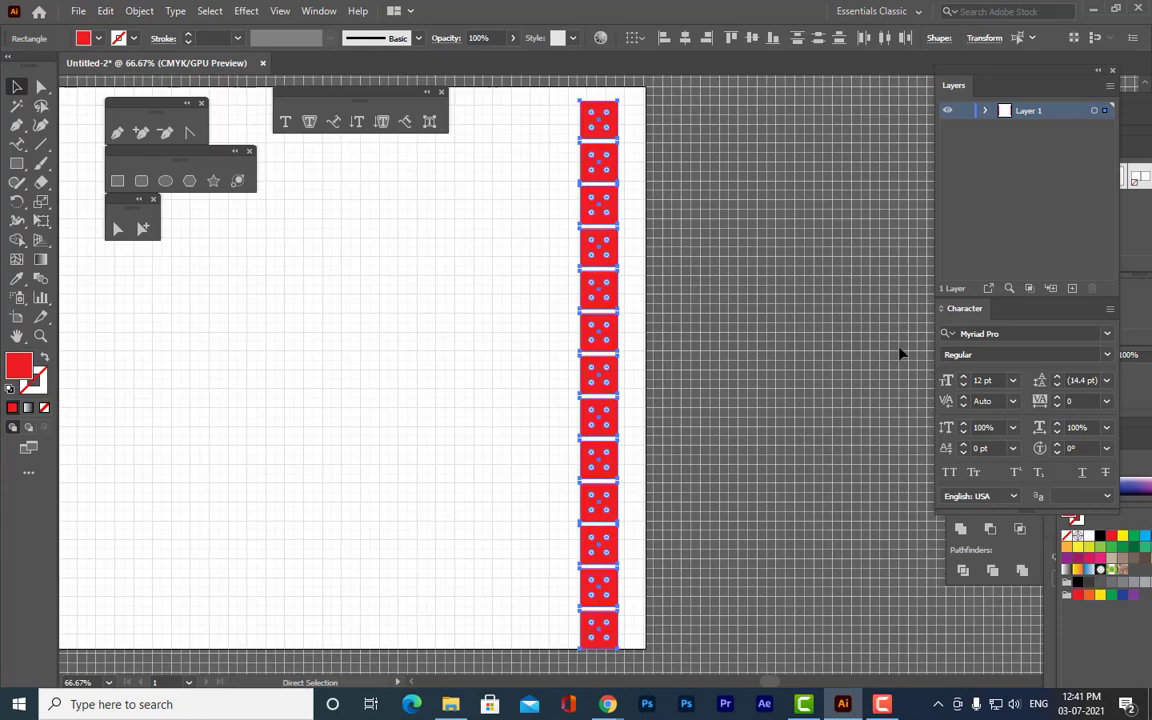
scroll(700, 280, "up", 4)
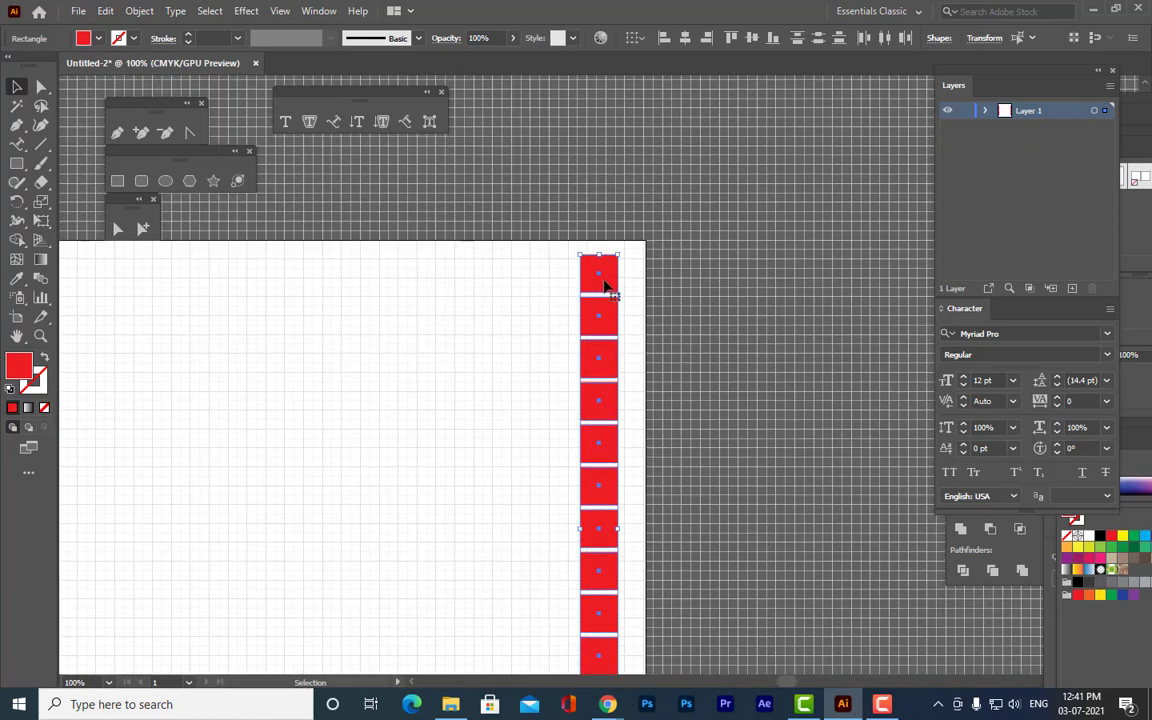
left_click_drag(607, 291, 626, 274)
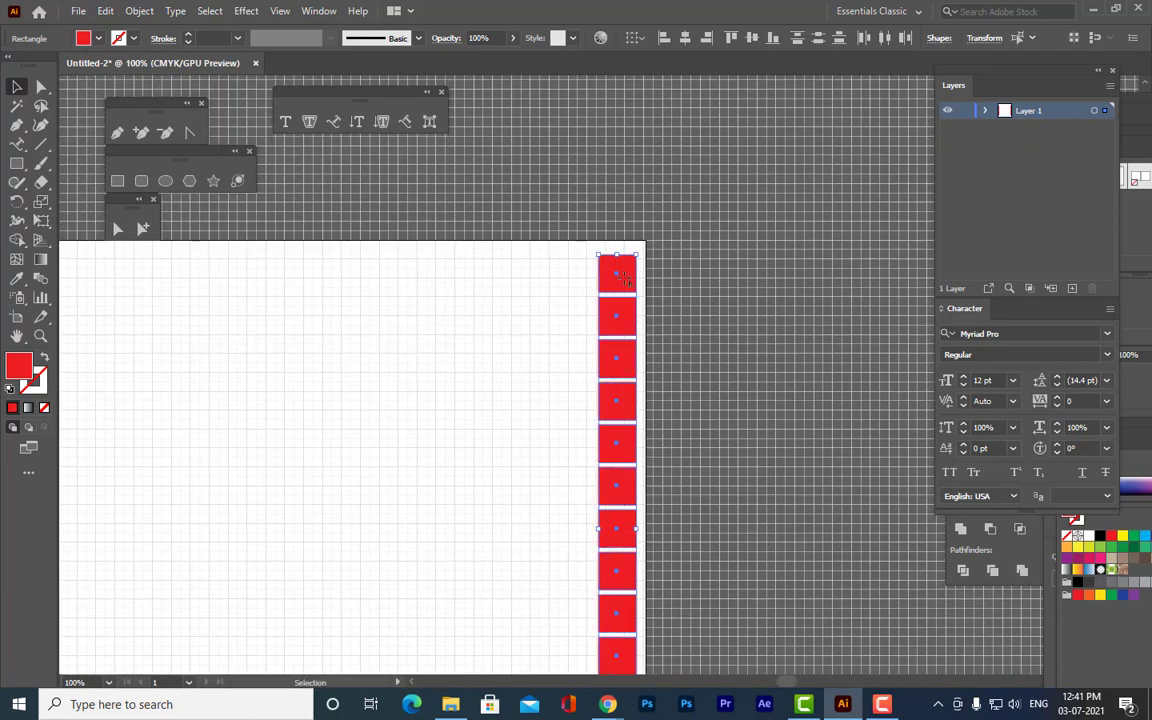
key("ctrl+plus")
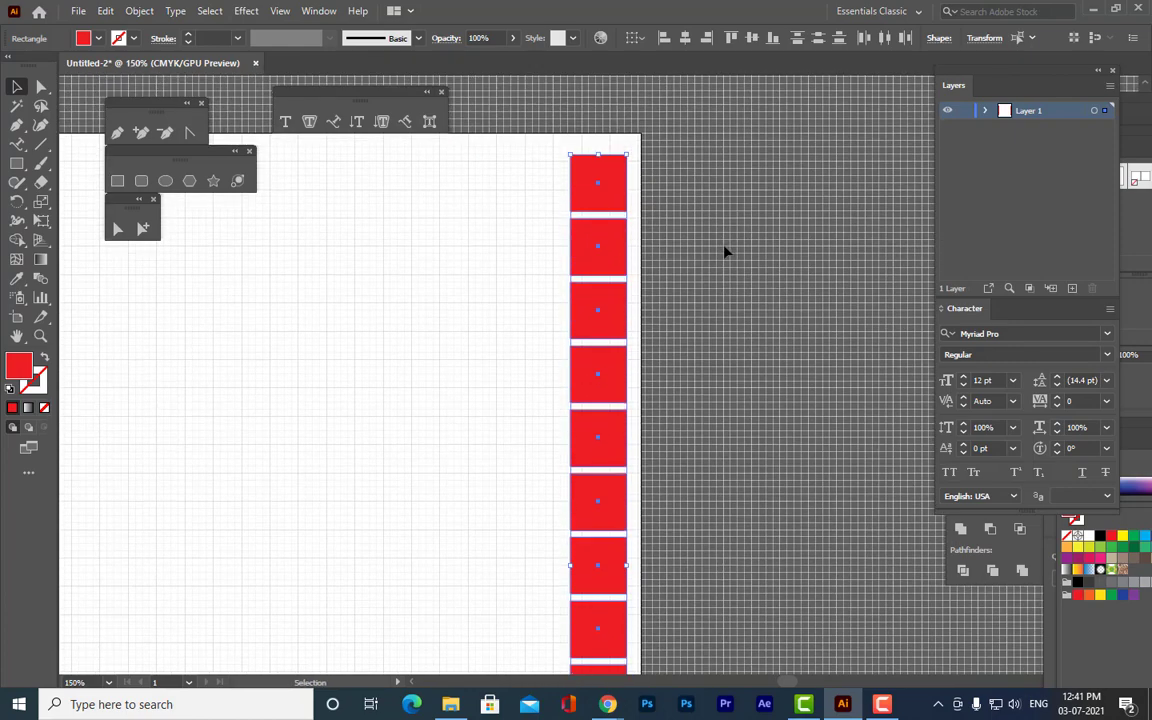
key("ctrl+plus")
scroll(699, 189, "up", 4)
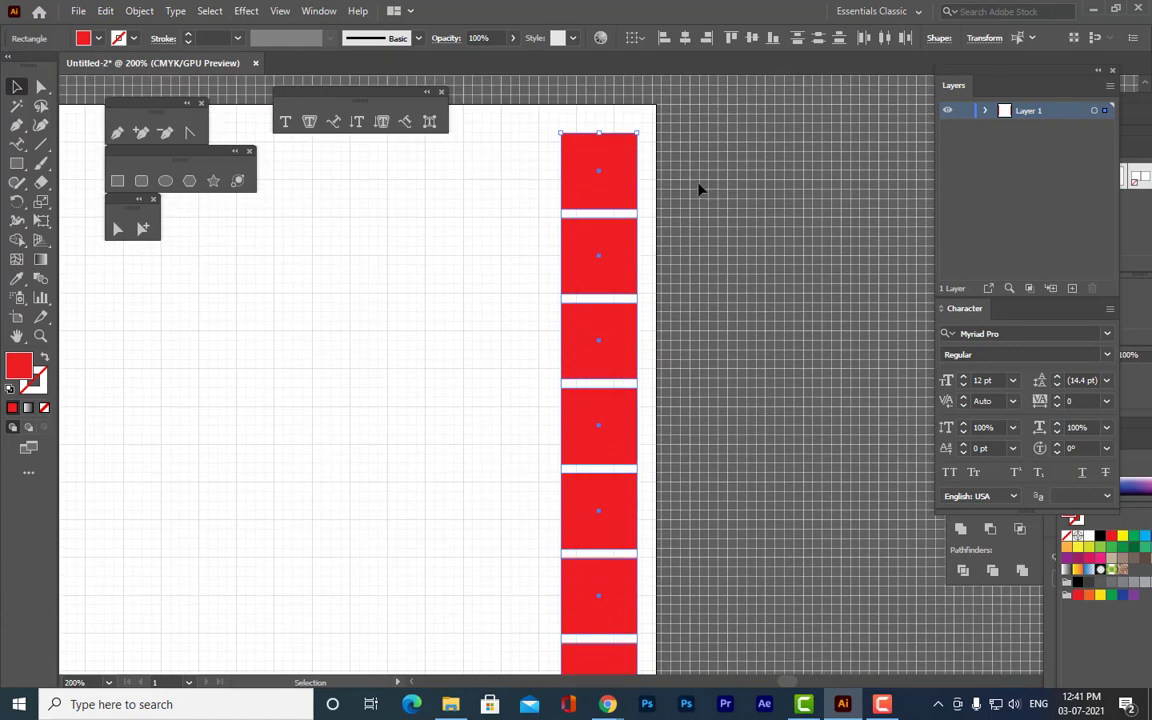
left_click_drag(628, 240, 622, 249)
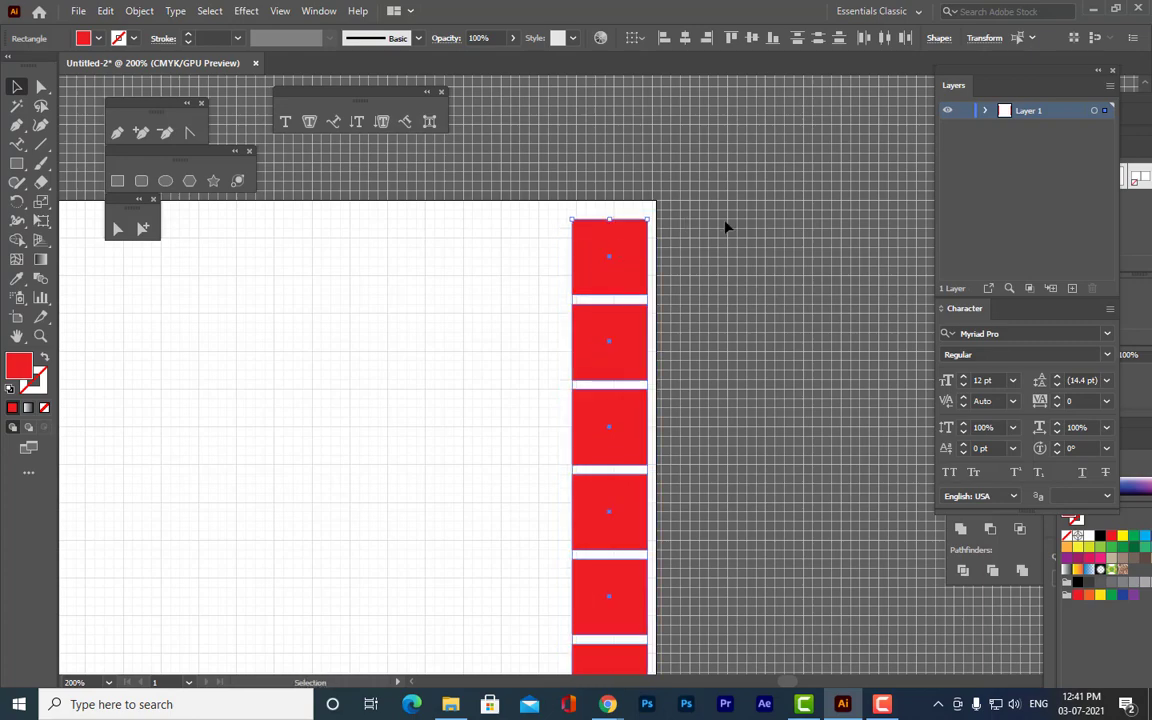
Move the right-hand column of red squares two small grid cells up and one right, closer to the artboard's upper-right corner.
key("ctrl+equal")
key("ctrl+equal")
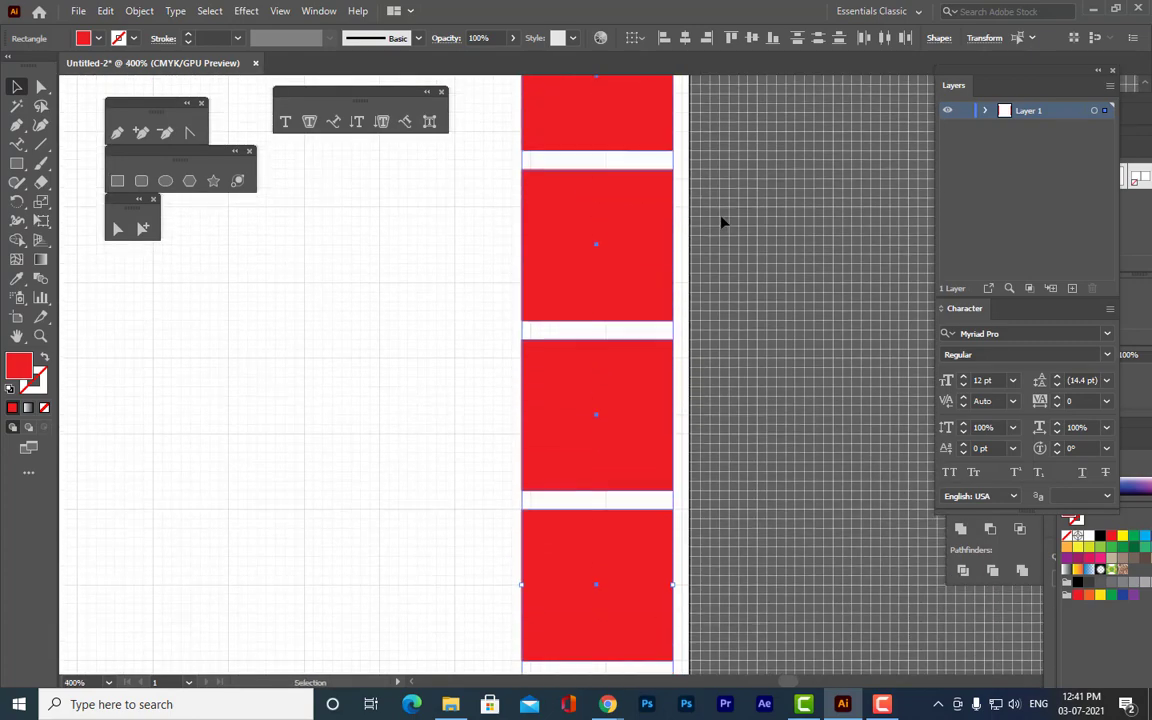
scroll(722, 222, "up", 4)
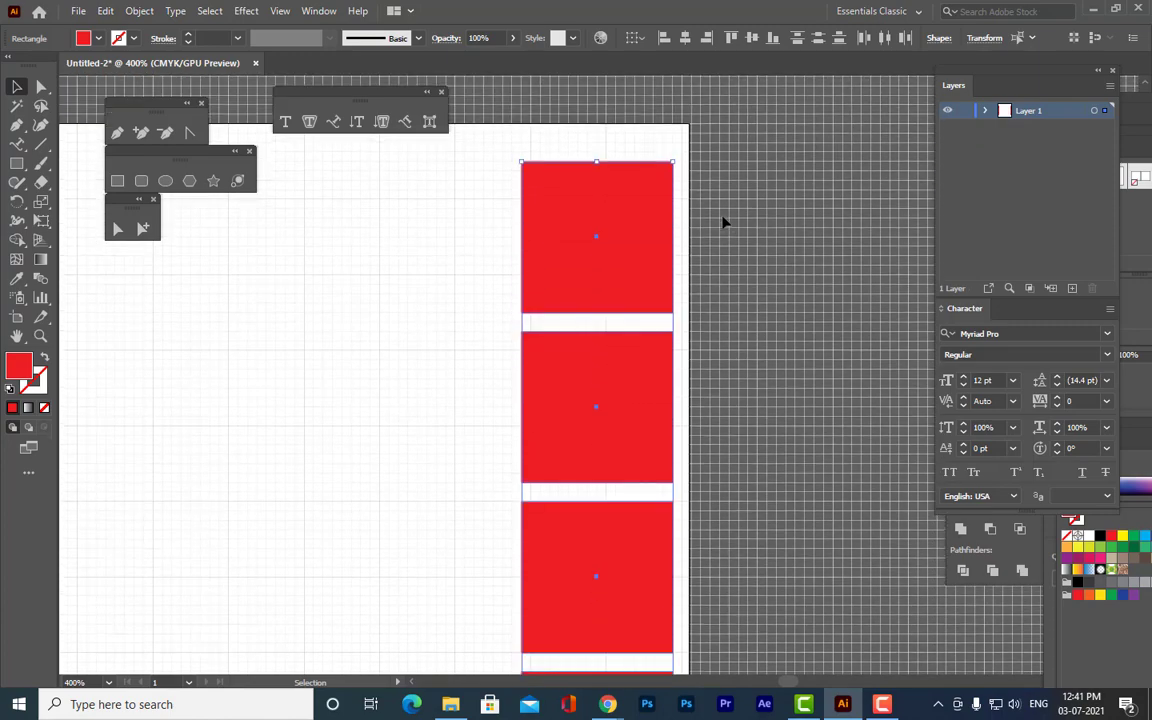
scroll(725, 222, "up", 4)
key("a")
key("ctrl+equal")
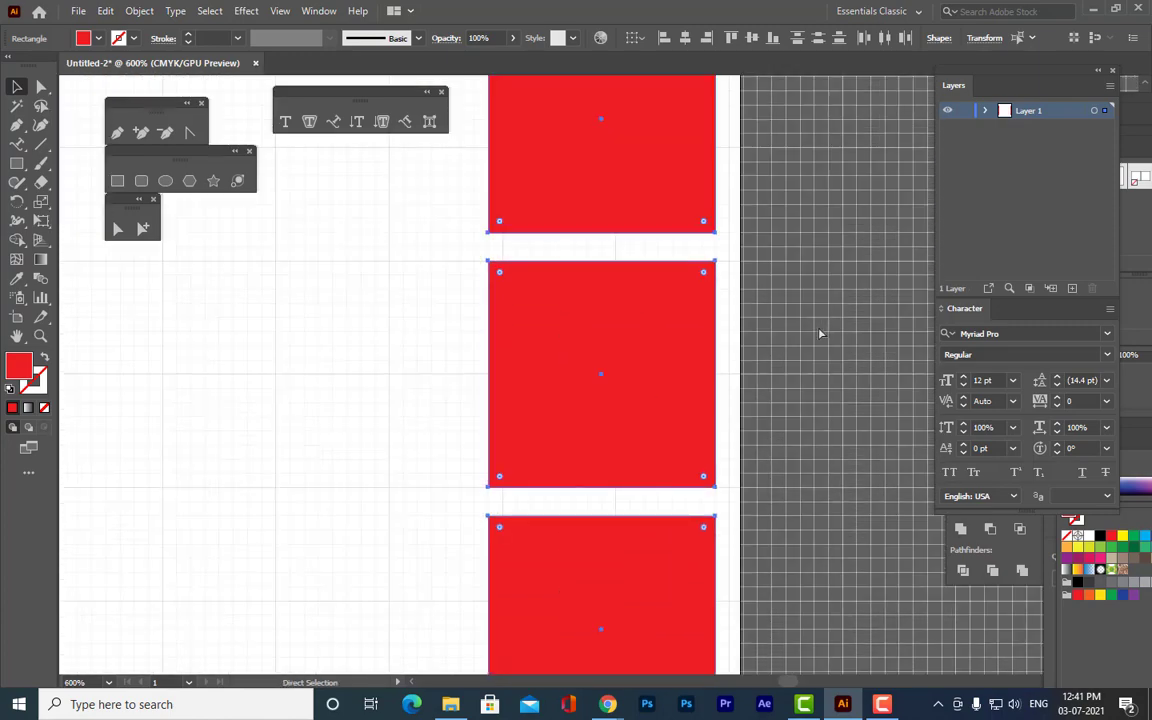
key("v")
scroll(656, 206, "down", 7)
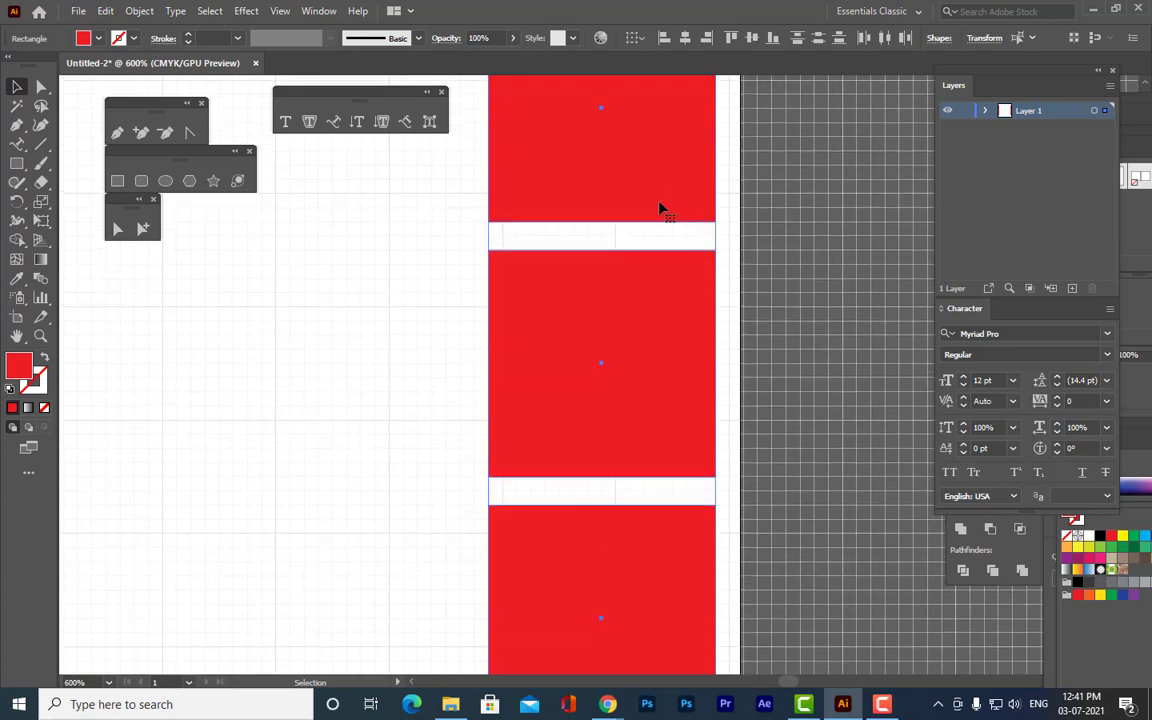
scroll(660, 210, "down", 3)
scroll(662, 218, "up", 2)
key("h")
left_click_drag(702, 227, 739, 388)
left_click_drag(740, 303, 736, 643)
left_click_drag(643, 121, 660, 462)
left_click(20, 87)
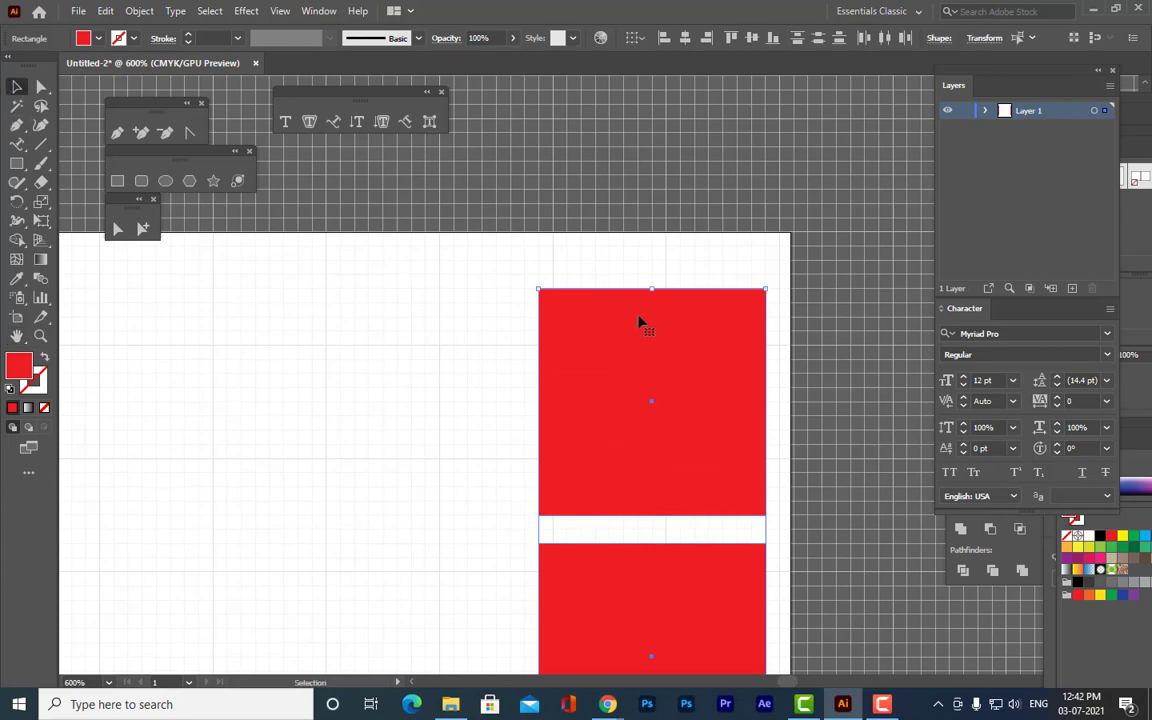
left_click_drag(643, 322, 649, 299)
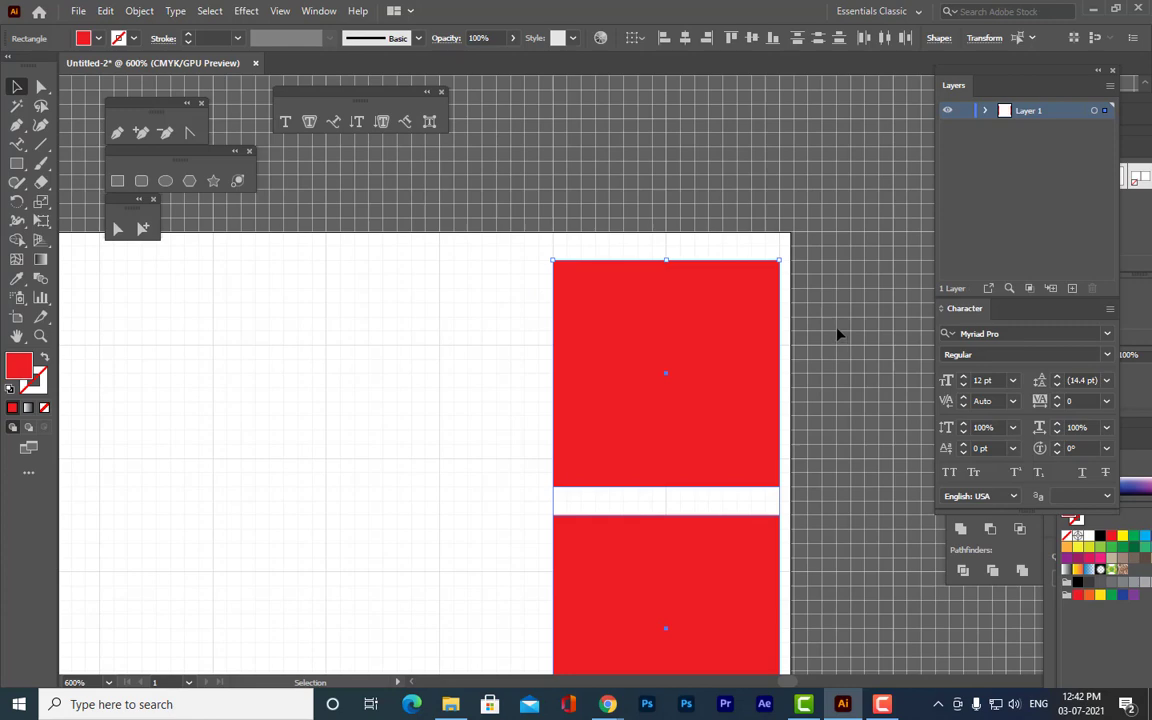
Move the right-hand column of red squares left and slightly down, until its last square meets the artboard's lower edge.
key("a")
key("ctrl+minus")
key("ctrl+minus")
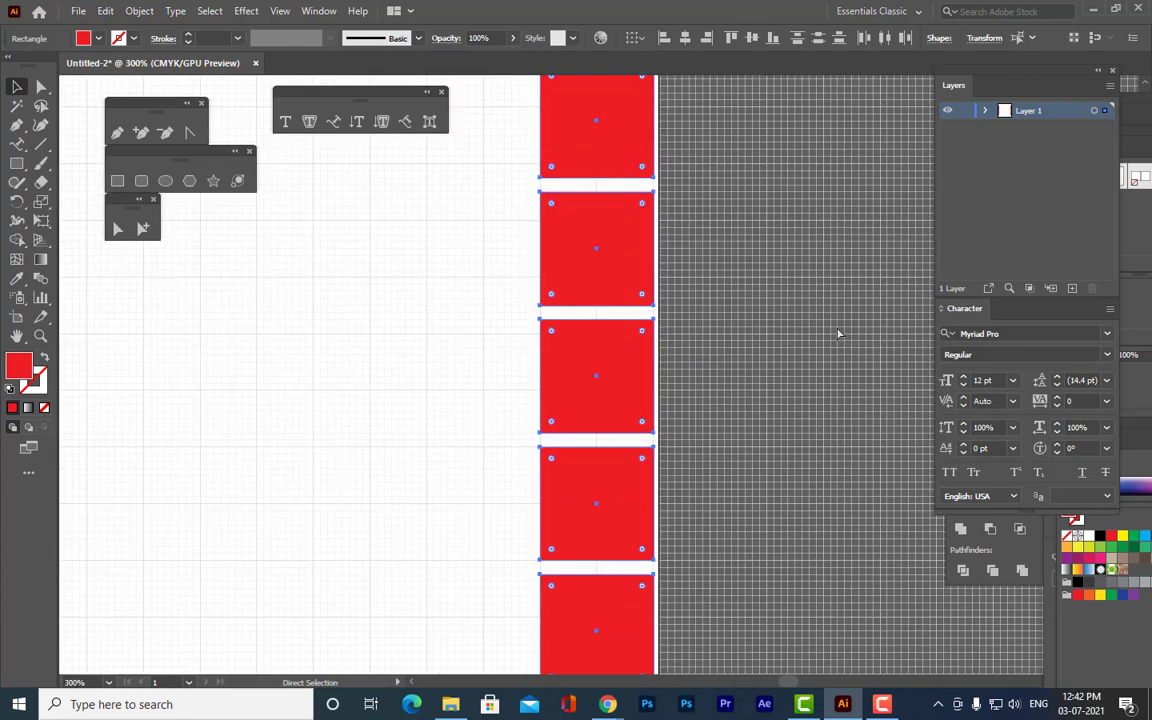
key("ctrl+minus")
key("ctrl+minus")
key("ctrl+minus")
key("ctrl+minus")
key("v")
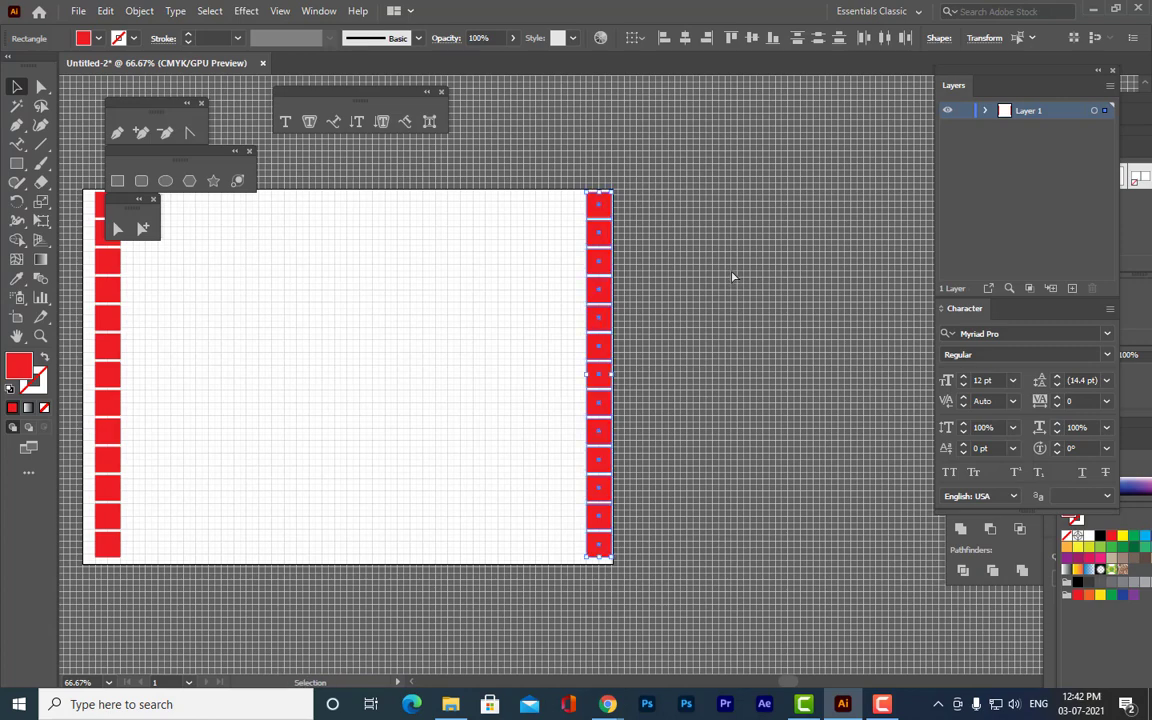
scroll(733, 273, "up", 2)
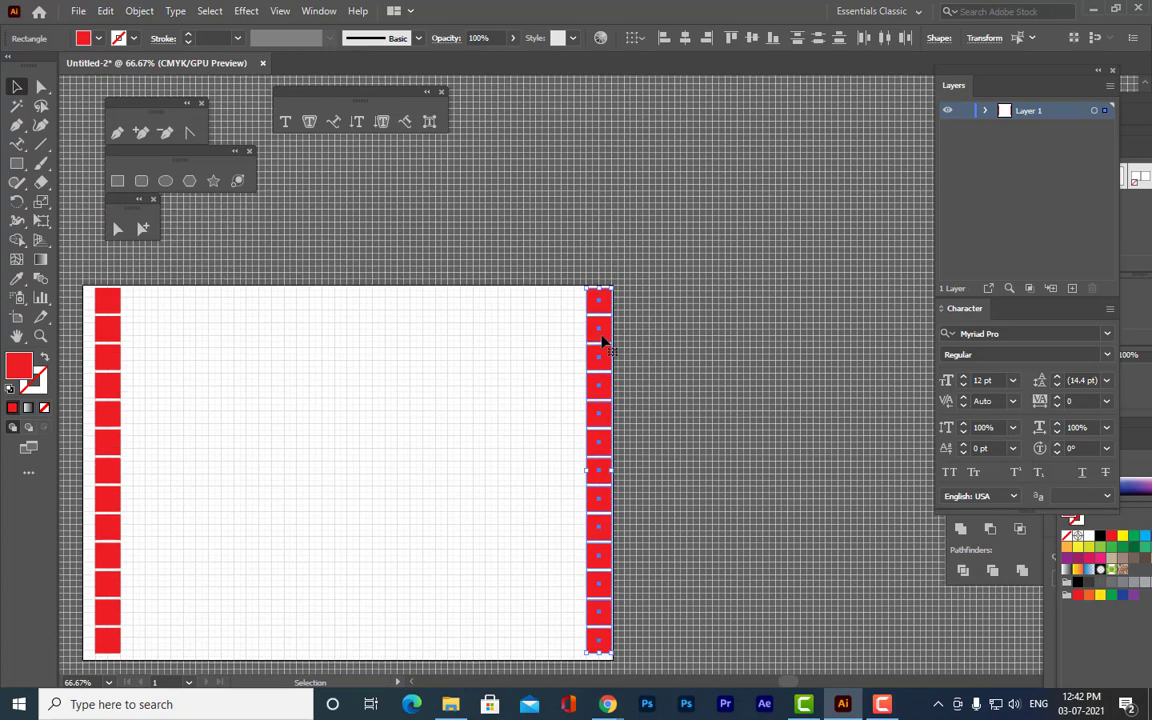
left_click_drag(602, 342, 579, 341)
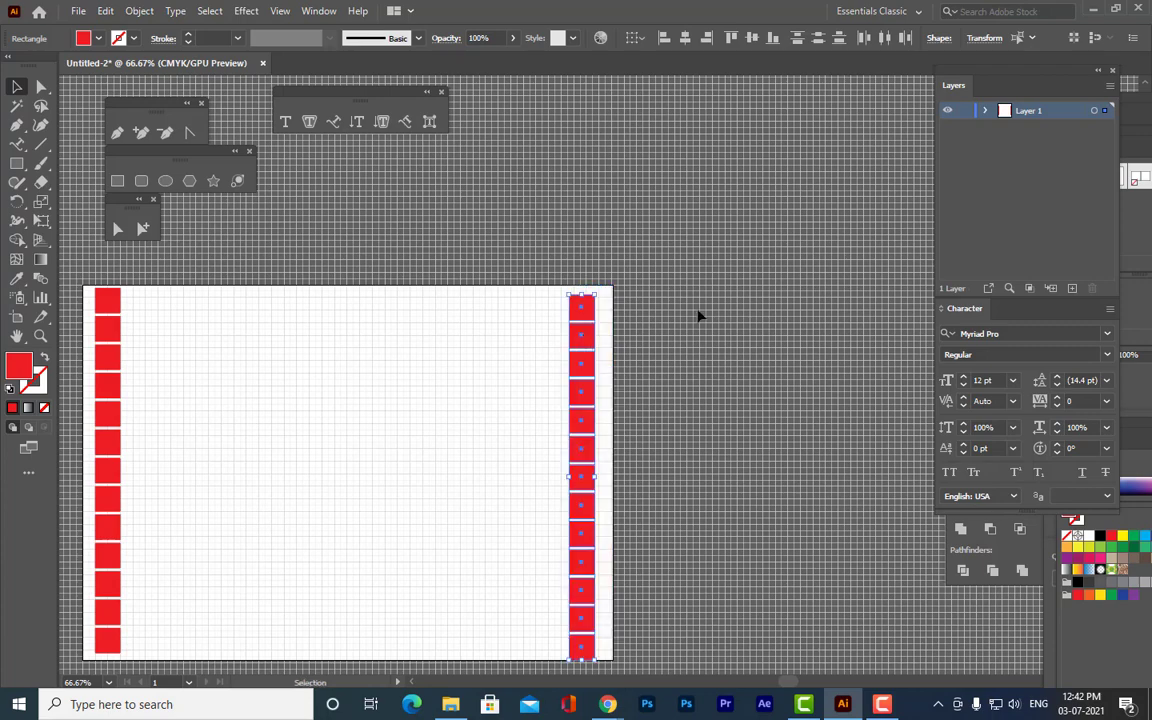
Delete the right-hand column of red squares from the artboard.
left_click(640, 292)
scroll(249, 391, "down", 3)
scroll(427, 386, "up", 3)
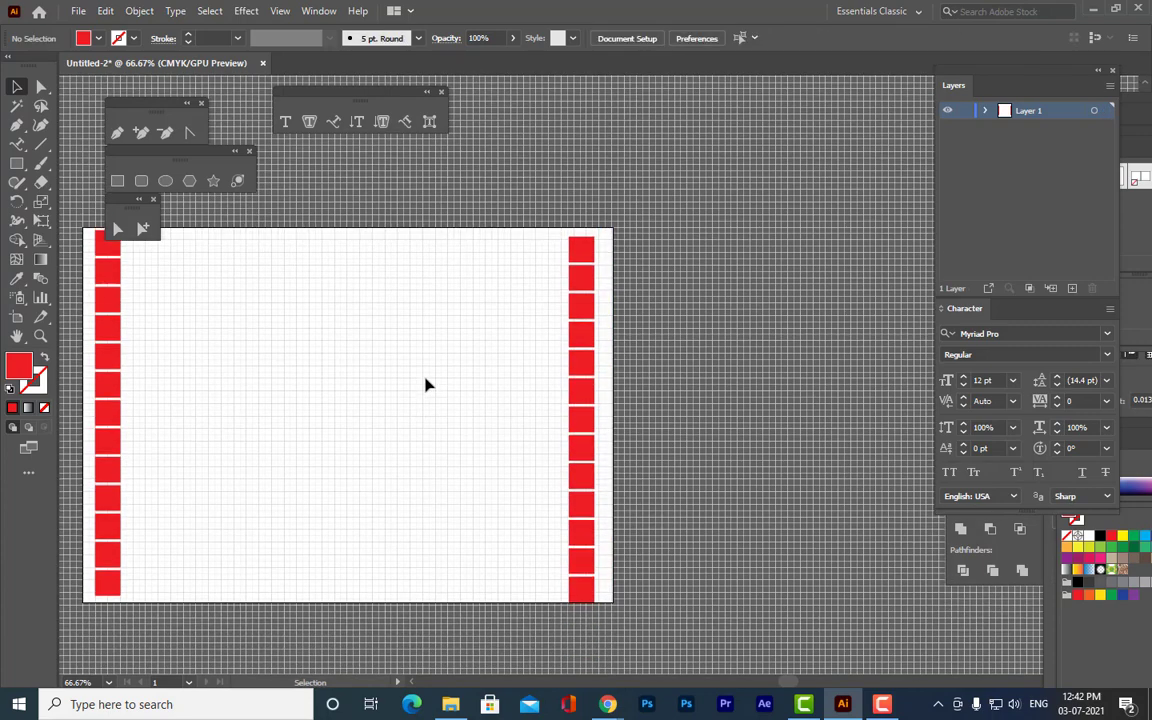
scroll(501, 296, "down", 1)
scroll(580, 600, "down", 1)
left_click(581, 600)
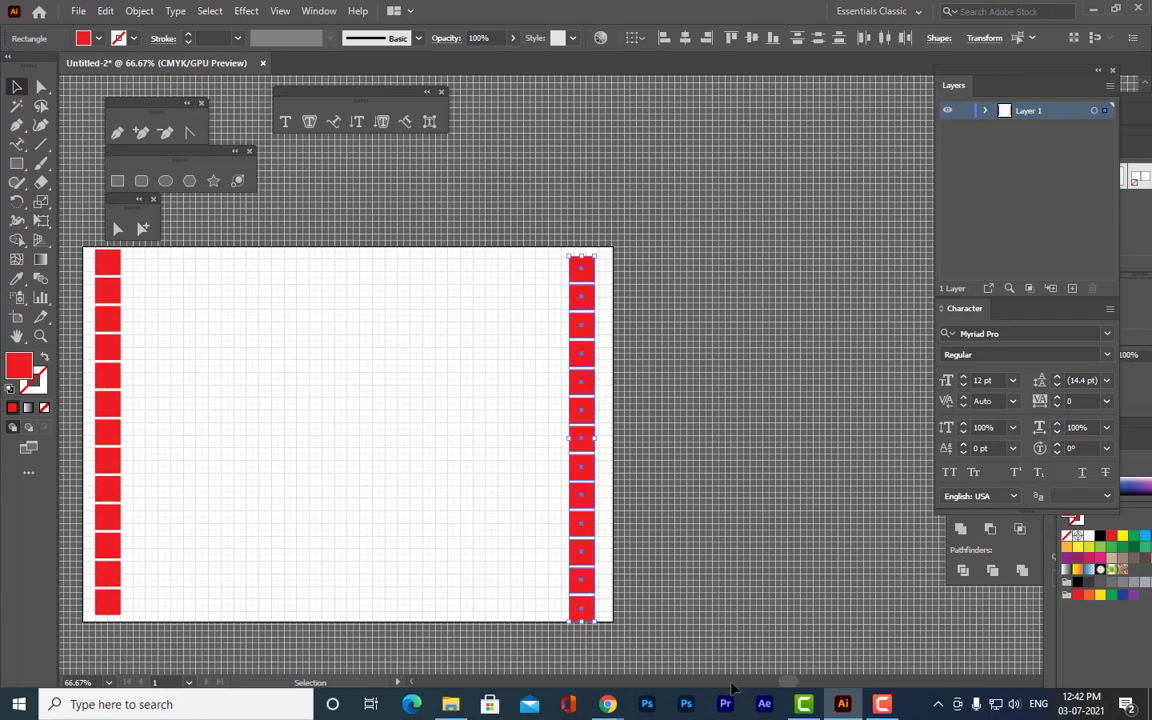
key("Delete")
Select all the remaining red squares and delete them to clear the artboard.
key("h")
left_click_drag(302, 381, 540, 352)
left_click(16, 87)
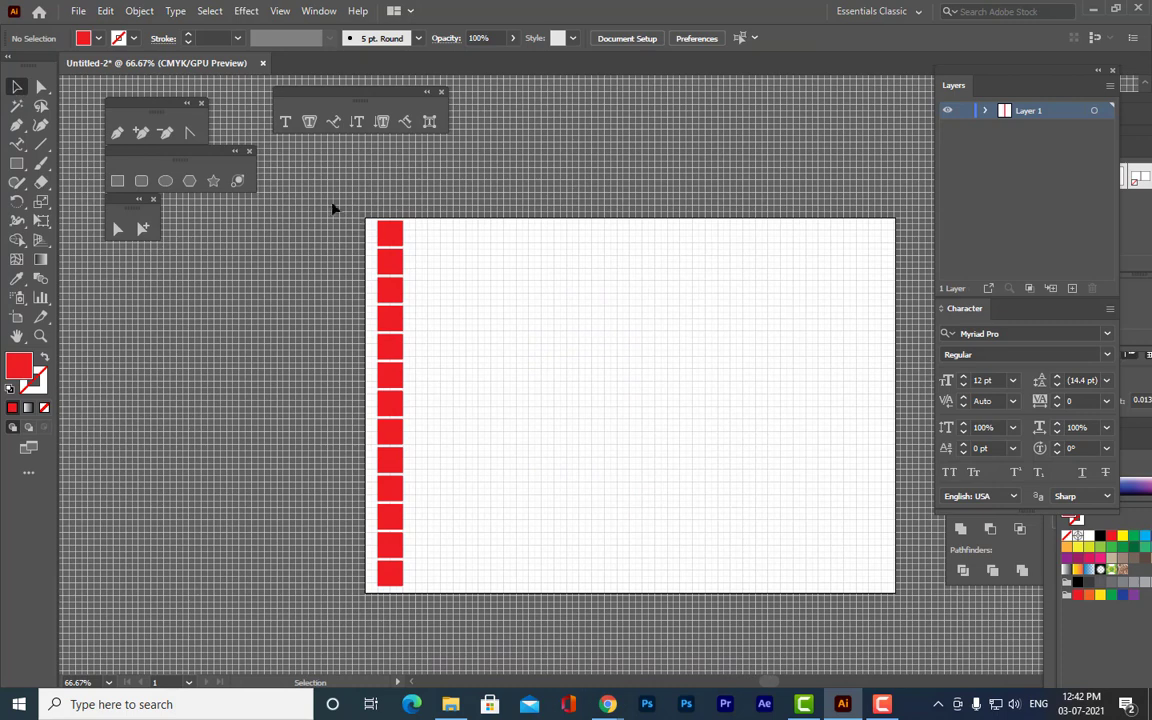
key("ctrl+a")
key("Delete")
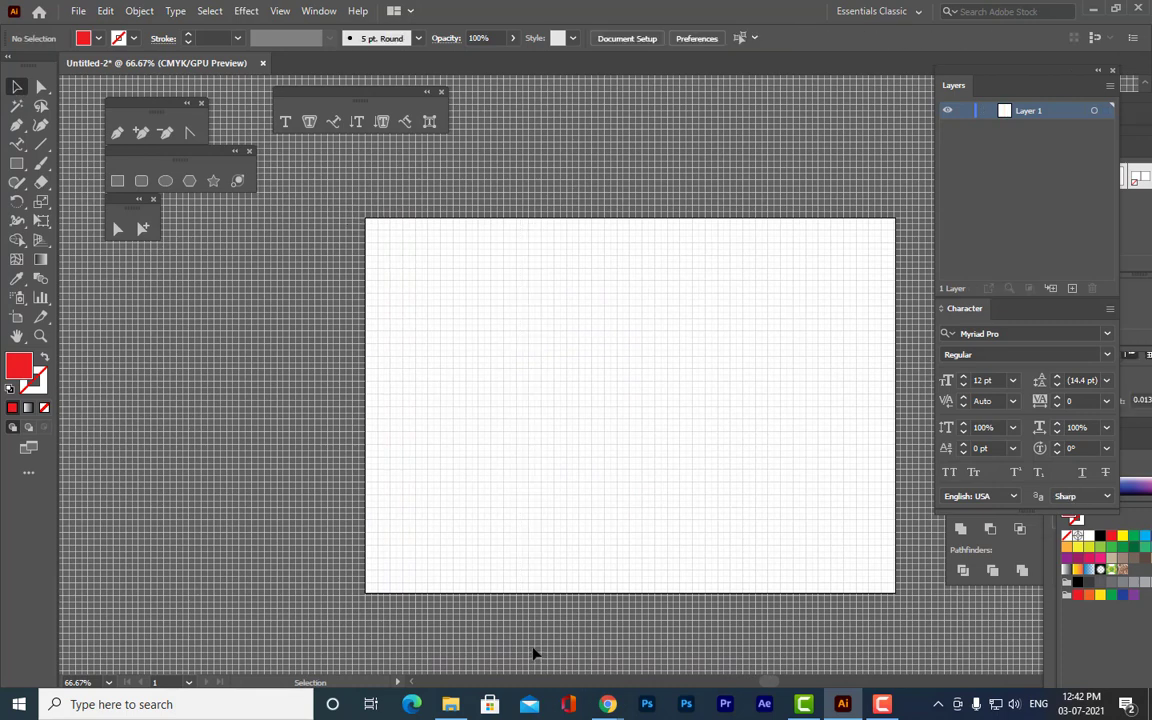
Hide the document grid and show it again.
key("ctrl+1")
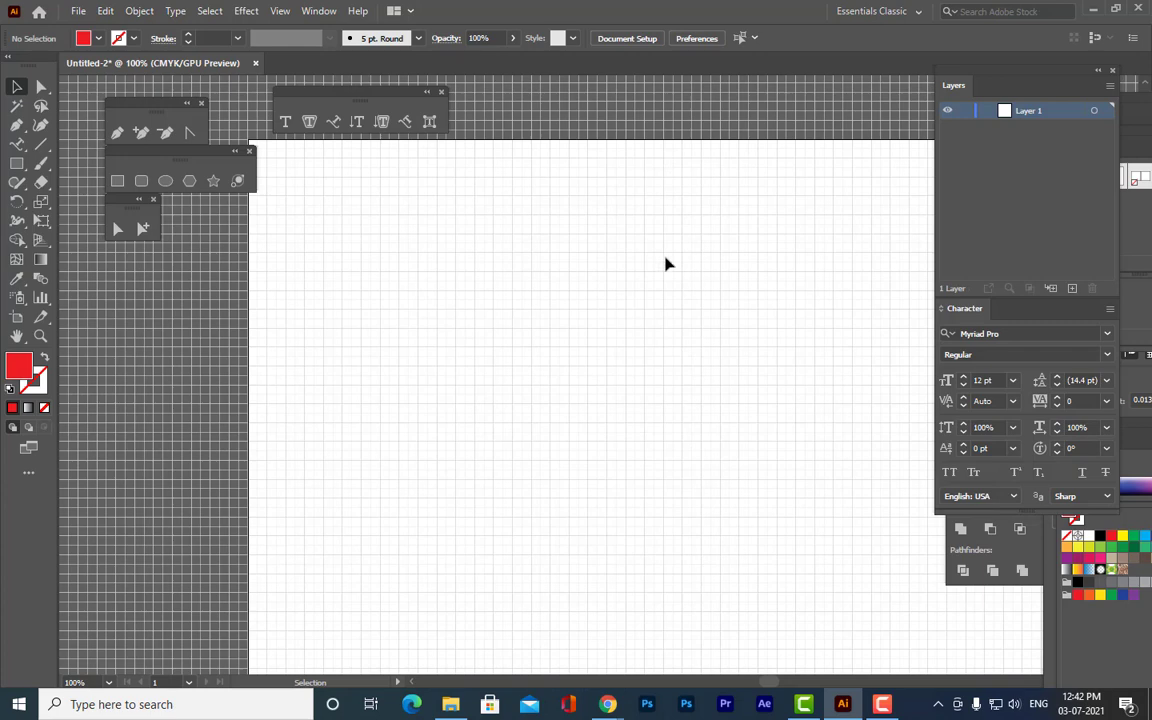
left_click(112, 12)
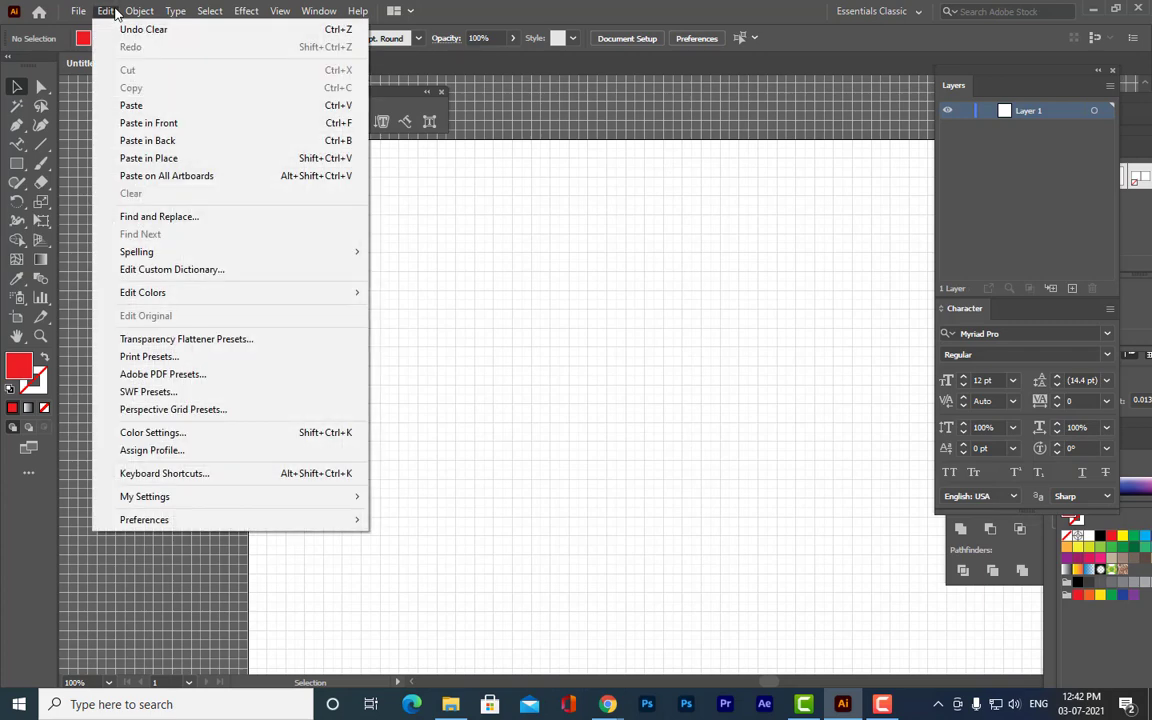
mouse_move(283, 12)
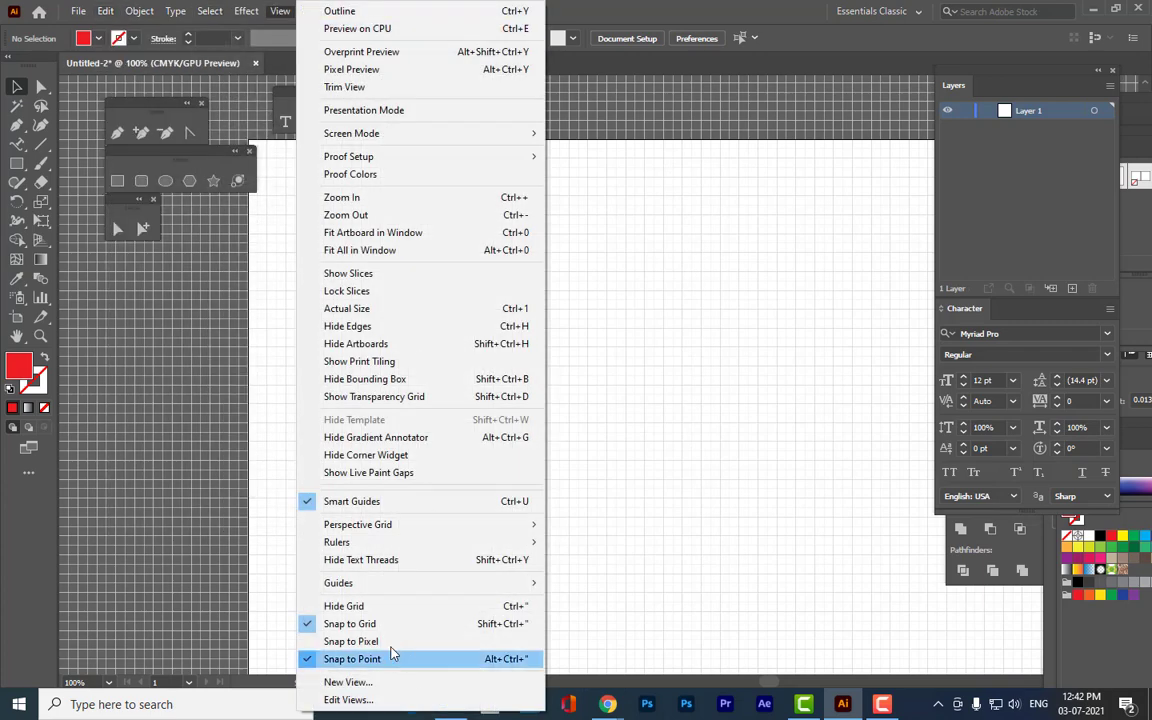
left_click(378, 608)
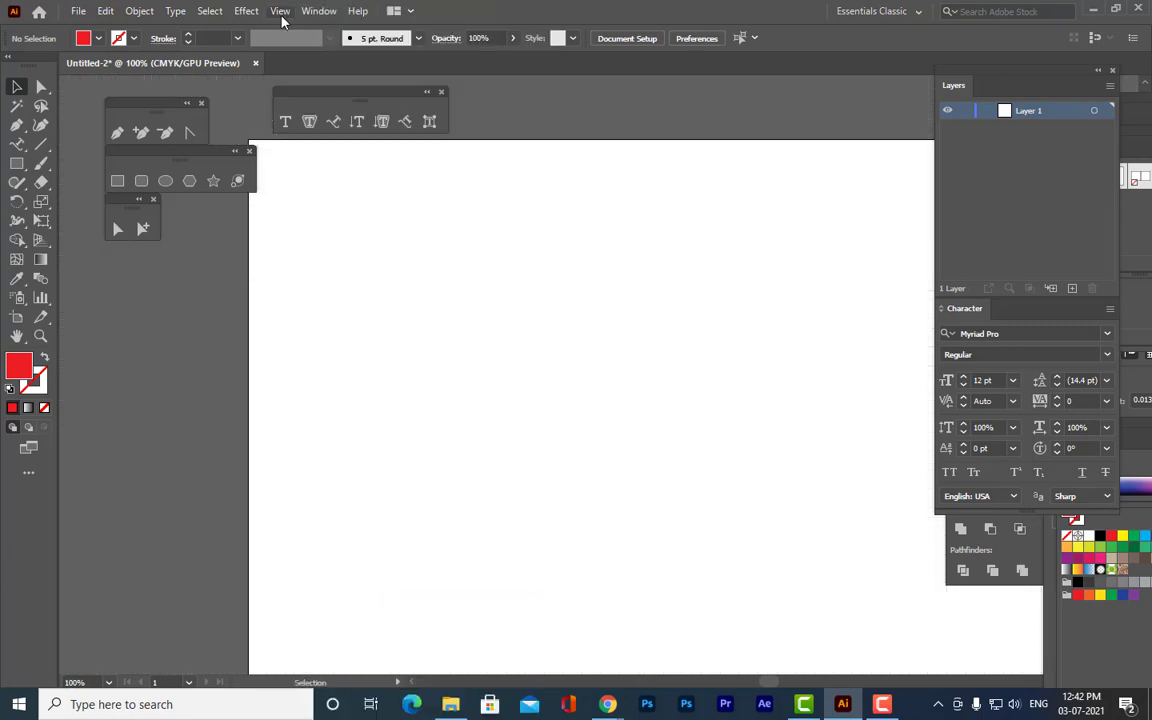
left_click(281, 12)
left_click(366, 610)
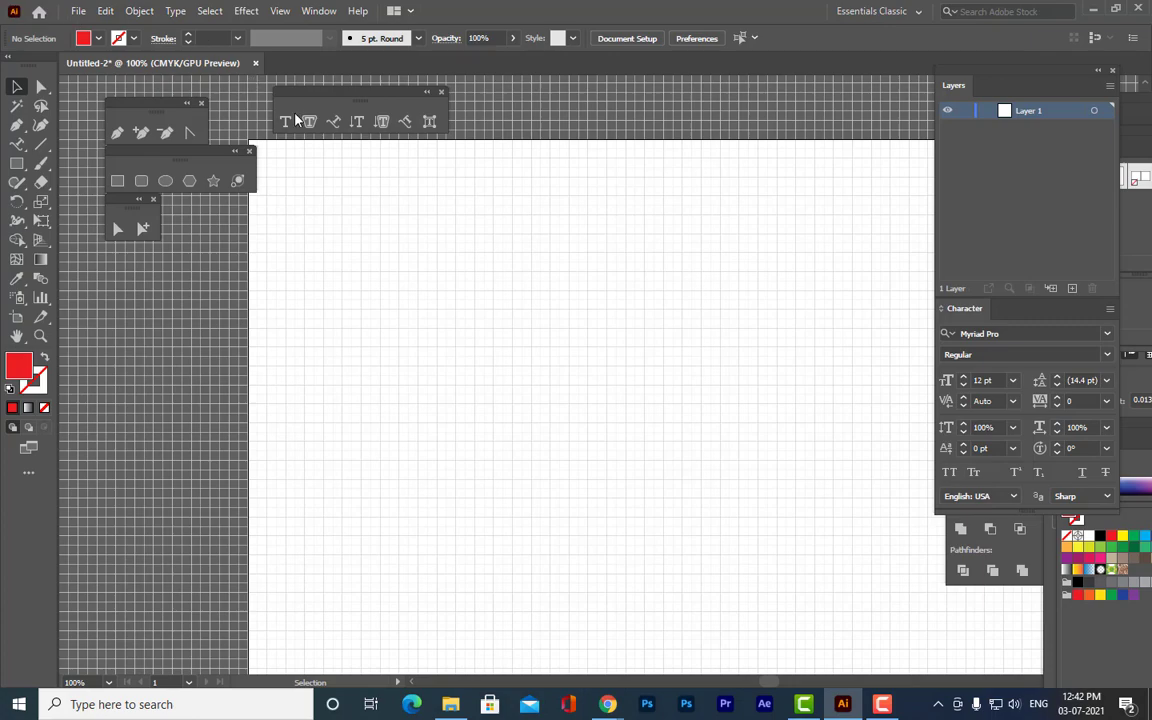
Set the gridline spacing to 0.5 in in the Guides & Grid preferences and apply it.
left_click(105, 11)
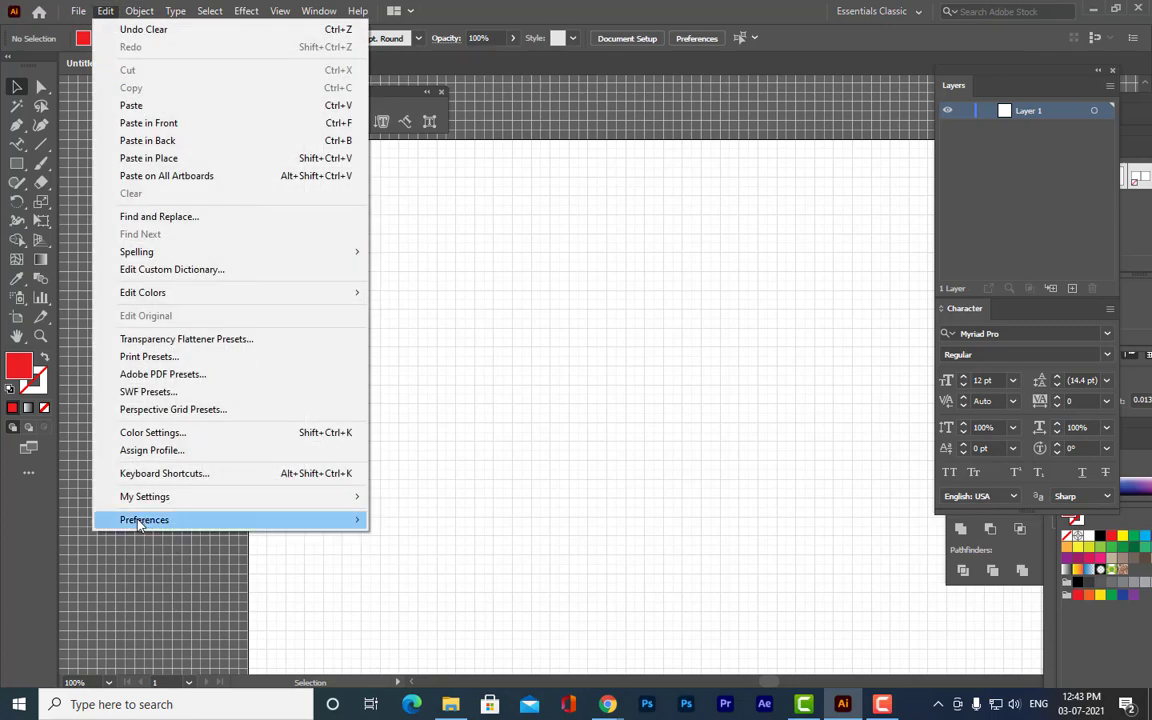
mouse_move(195, 524)
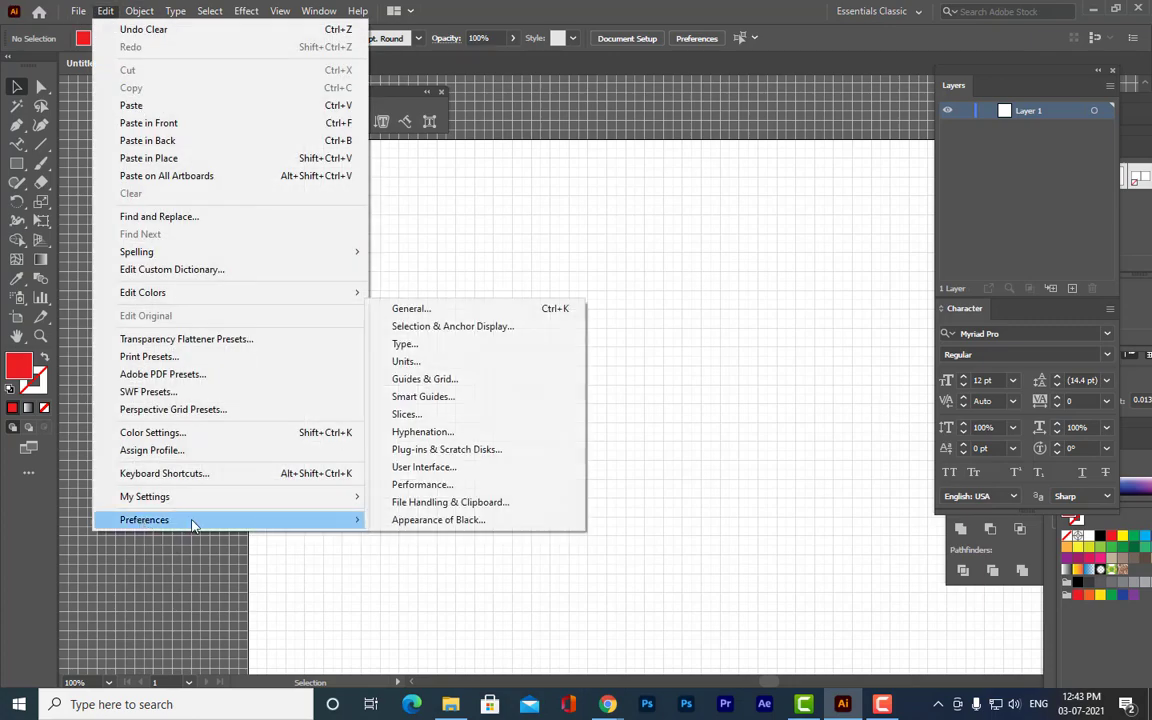
left_click(505, 311)
left_click_drag(739, 86, 1026, 90)
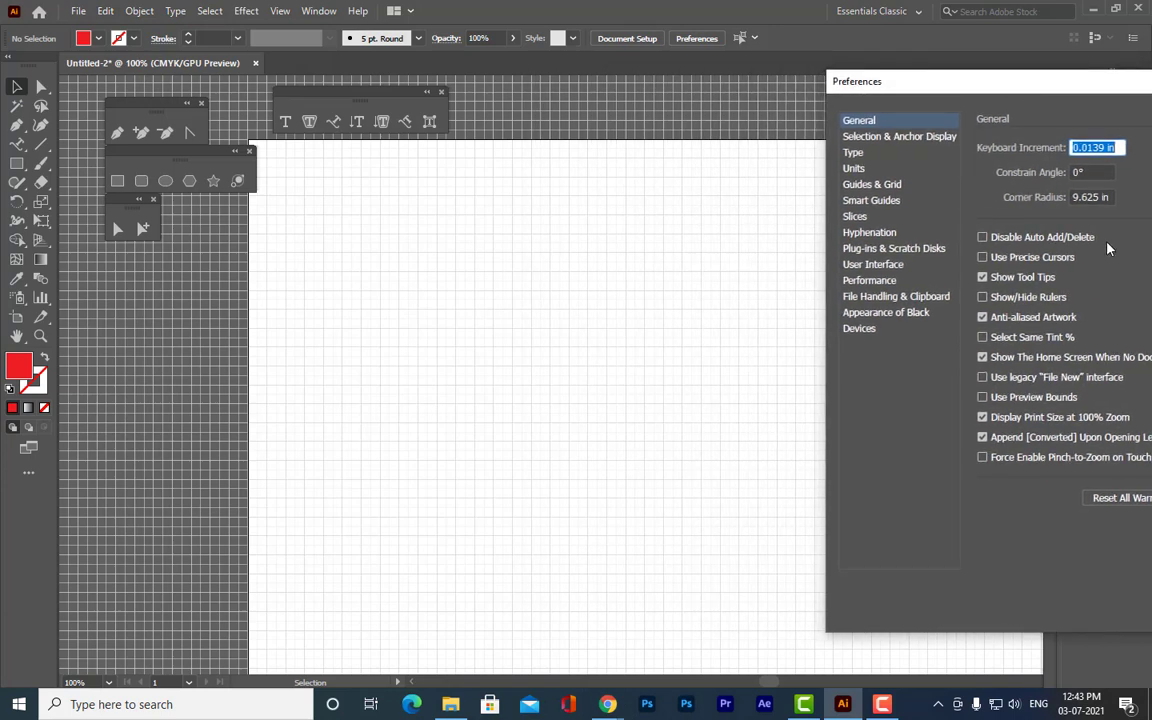
left_click(880, 184)
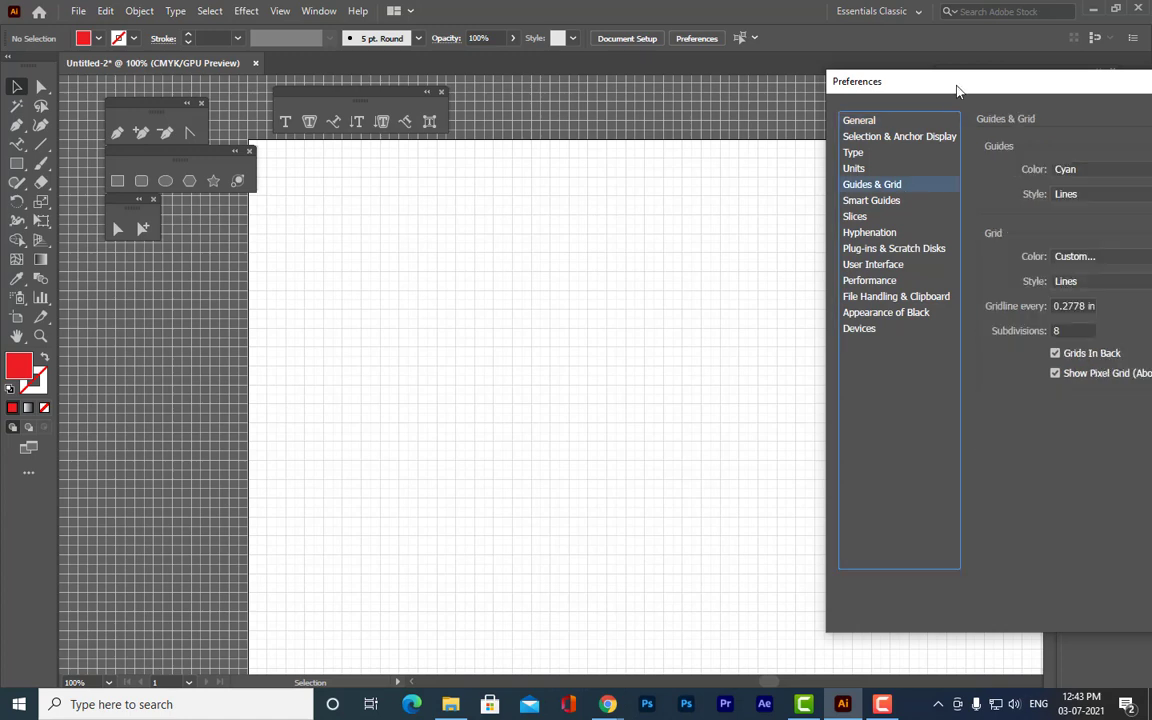
left_click_drag(957, 91, 809, 111)
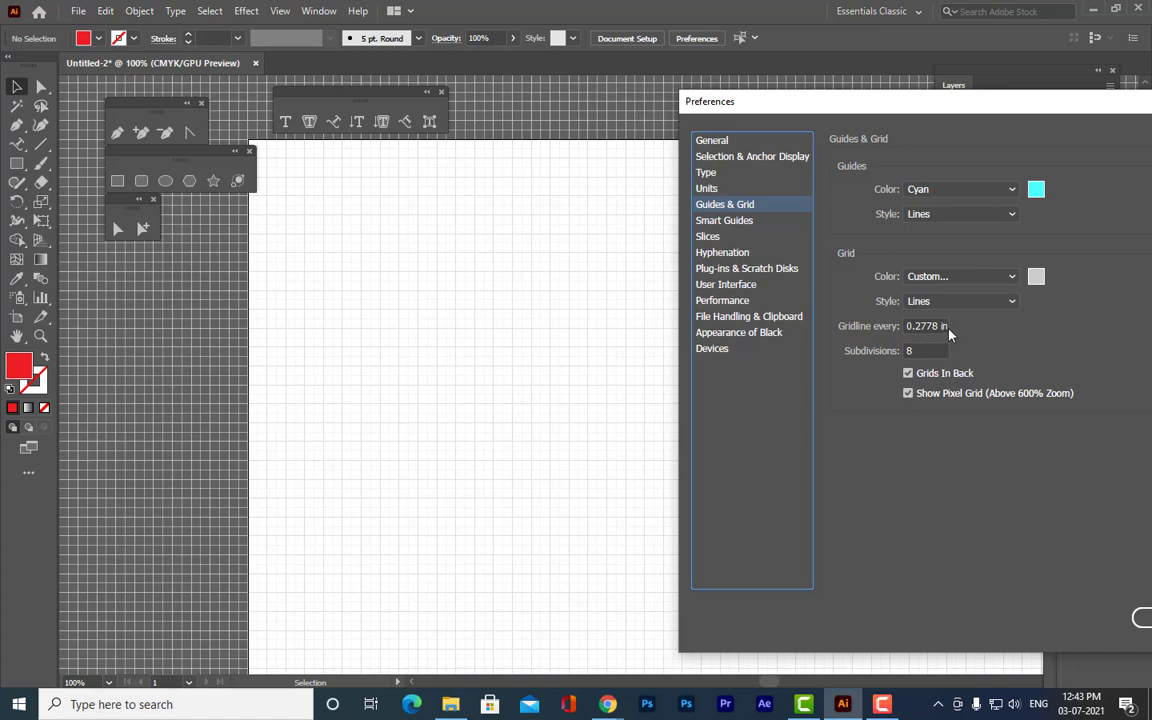
left_click_drag(947, 327, 893, 327)
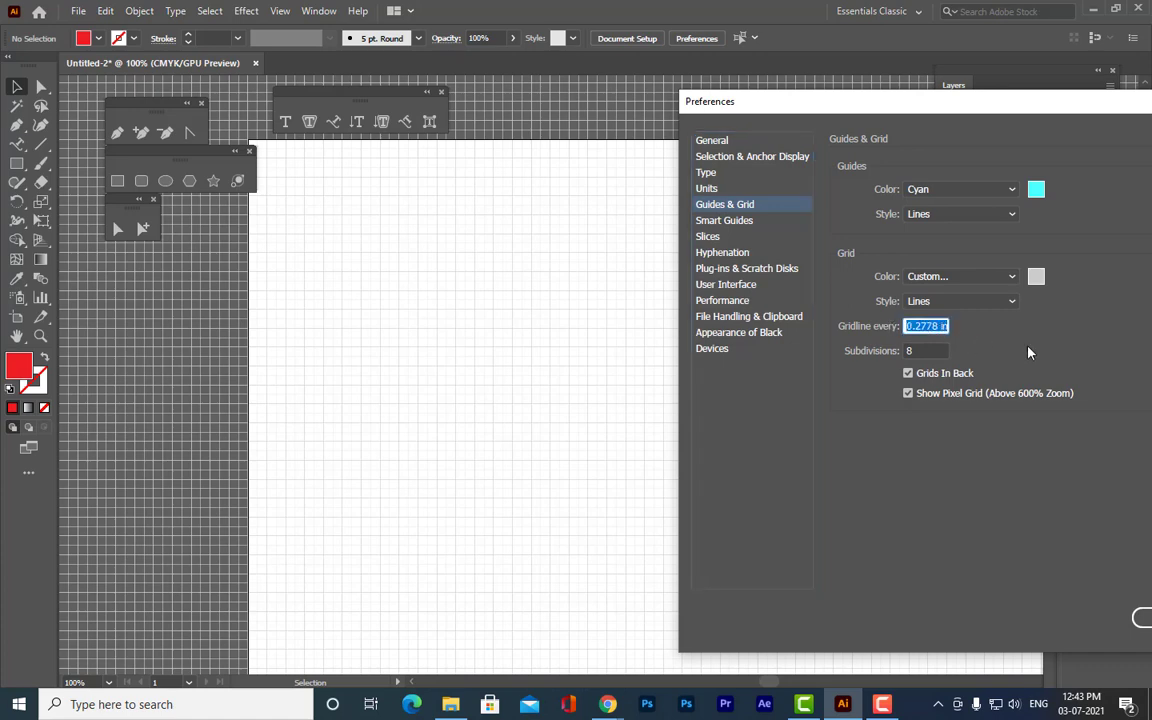
type("0.5")
left_click_drag(928, 103, 818, 92)
left_click(1088, 608)
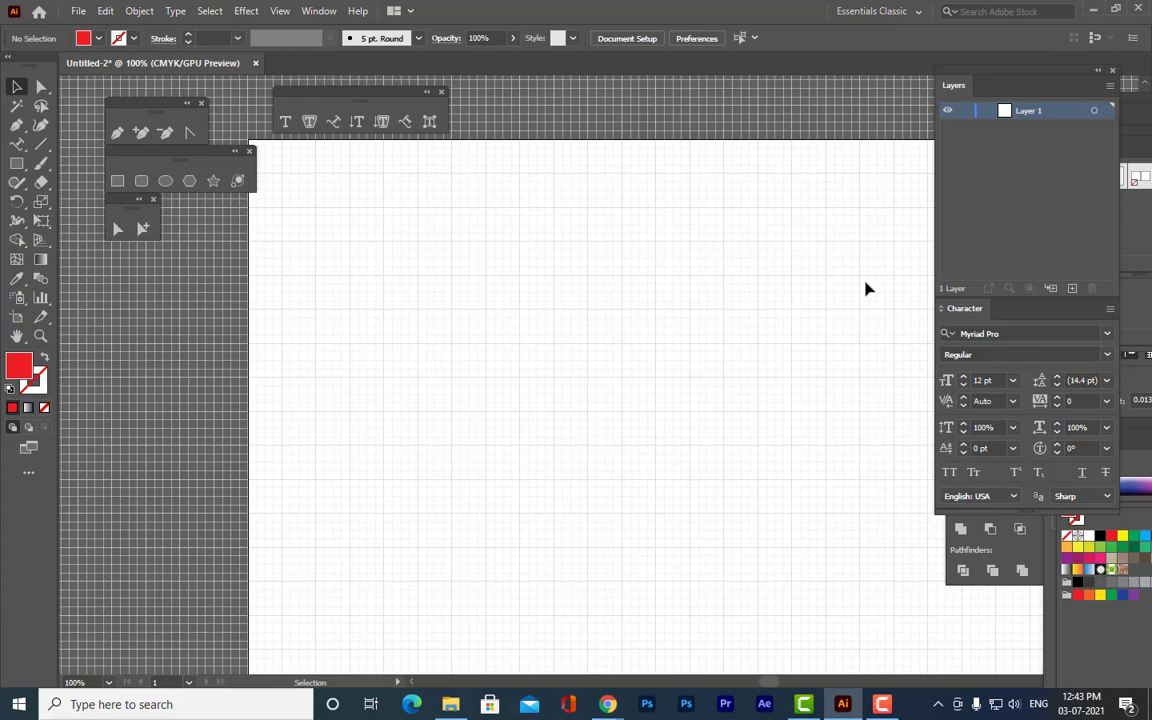
Change the gridline spacing to 0.2 in in the Guides & Grid preferences and apply it.
key("space")
left_click_drag(815, 279, 674, 325)
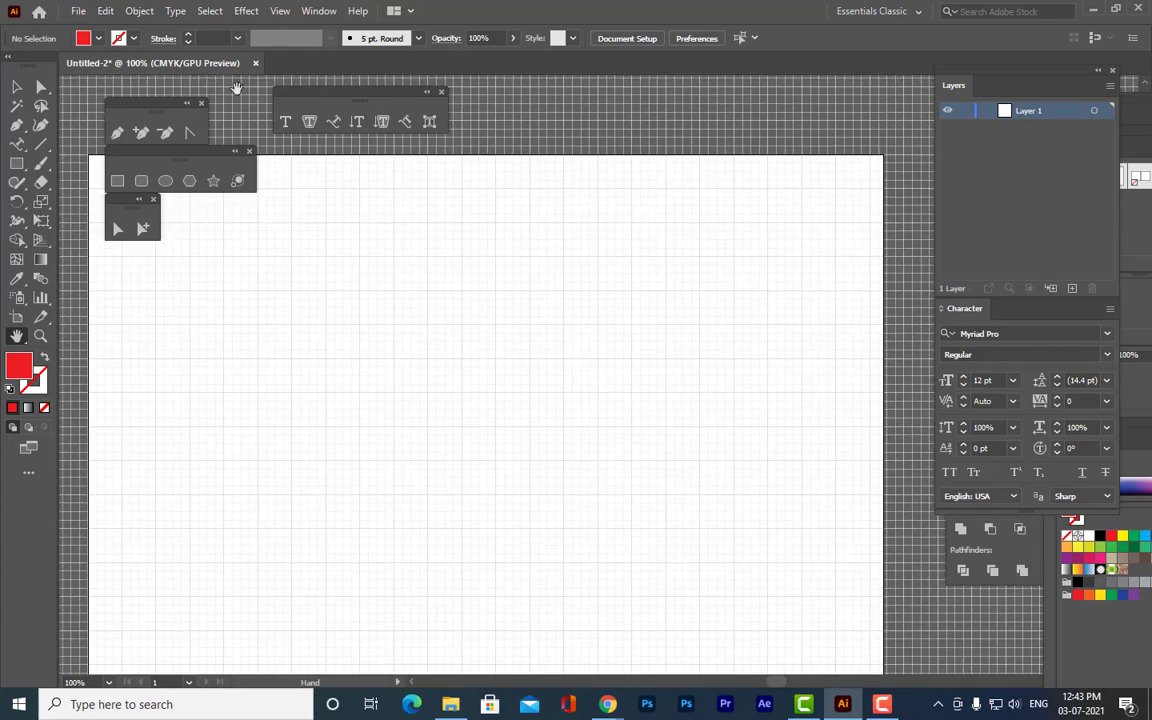
left_click(105, 10)
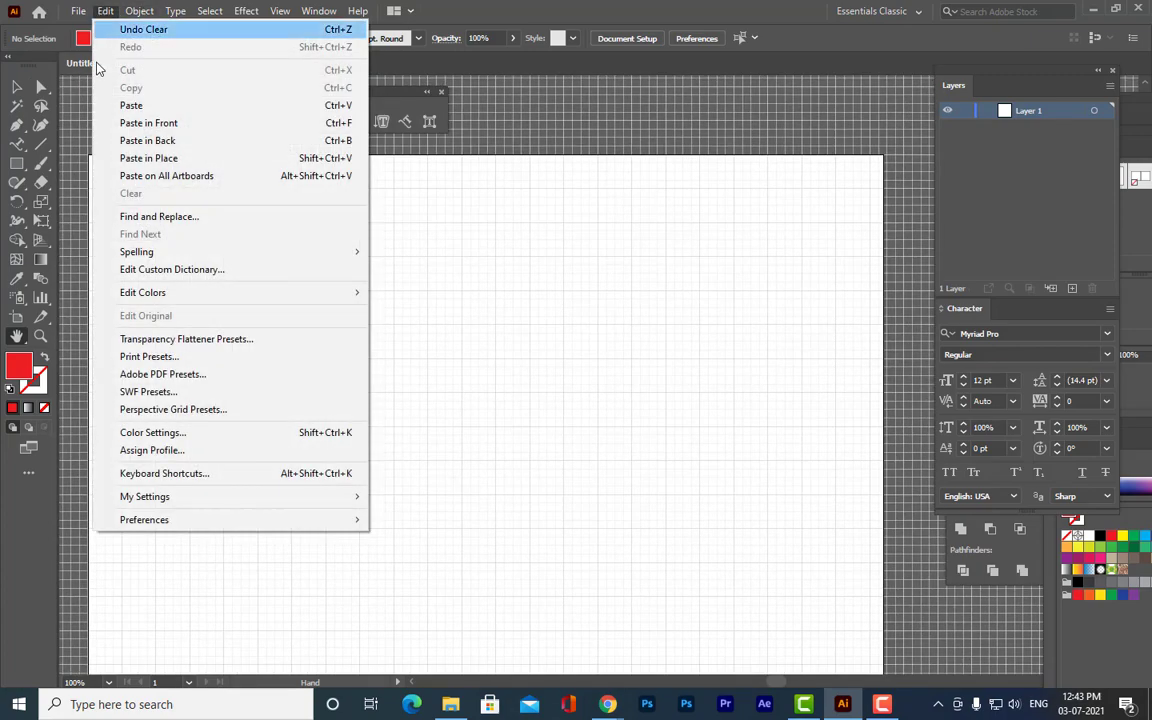
mouse_move(219, 520)
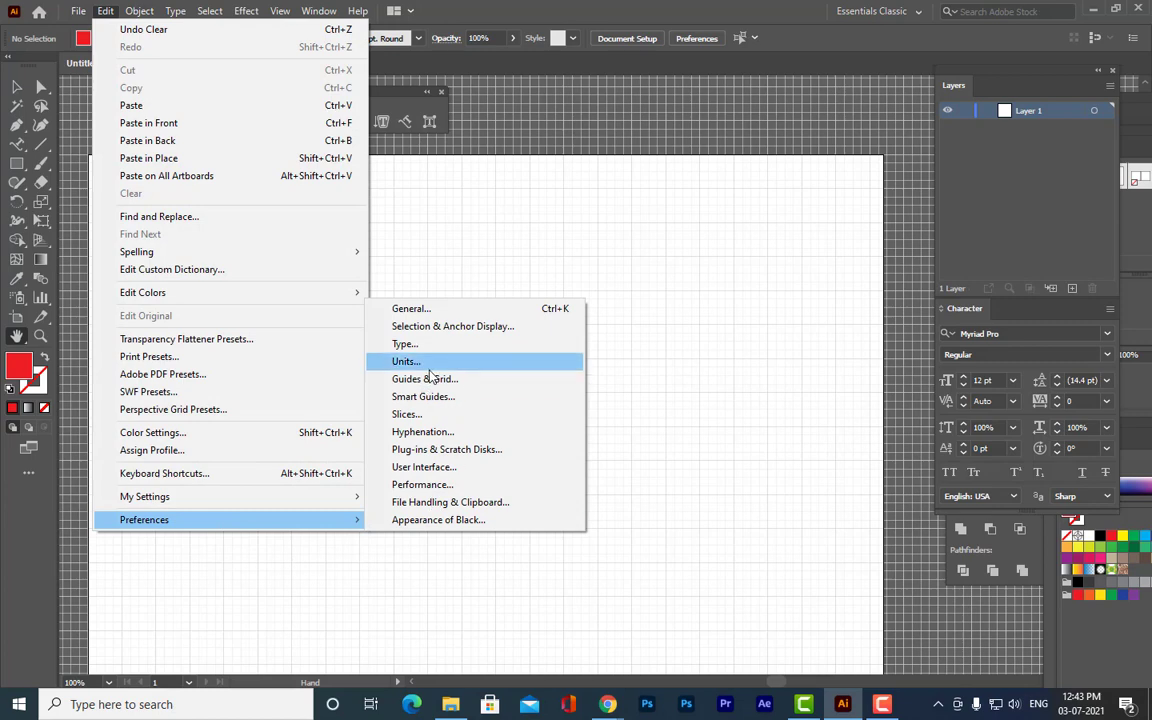
left_click(425, 379)
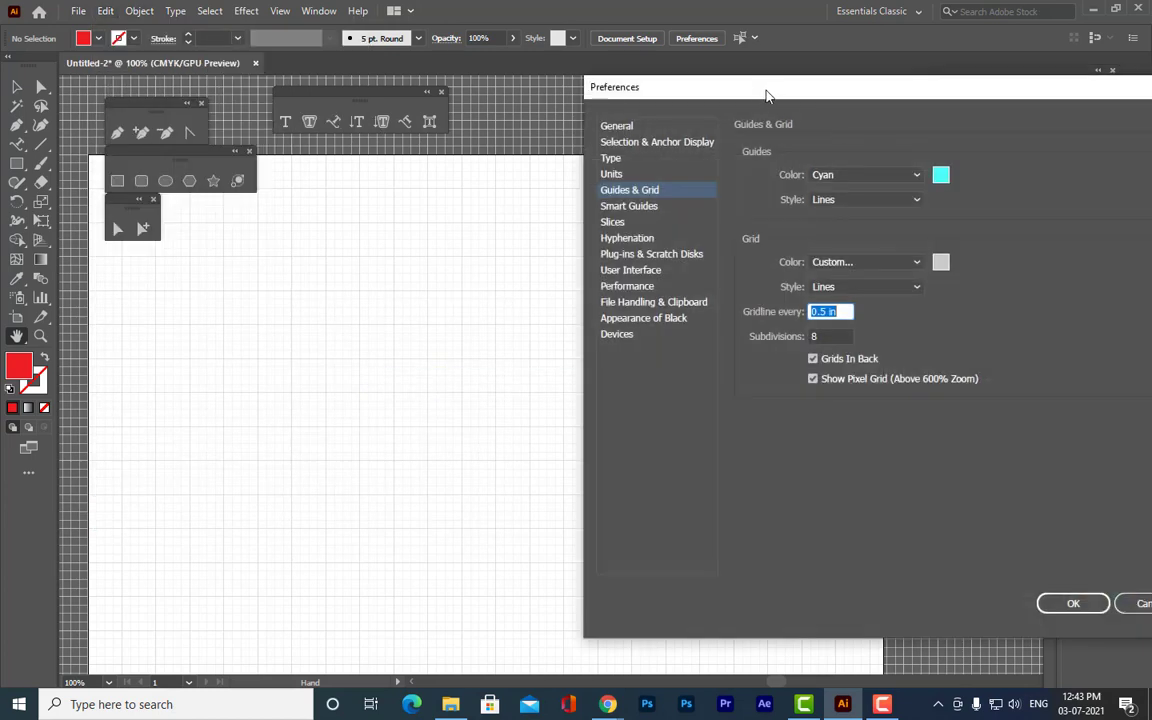
left_click_drag(766, 95, 840, 108)
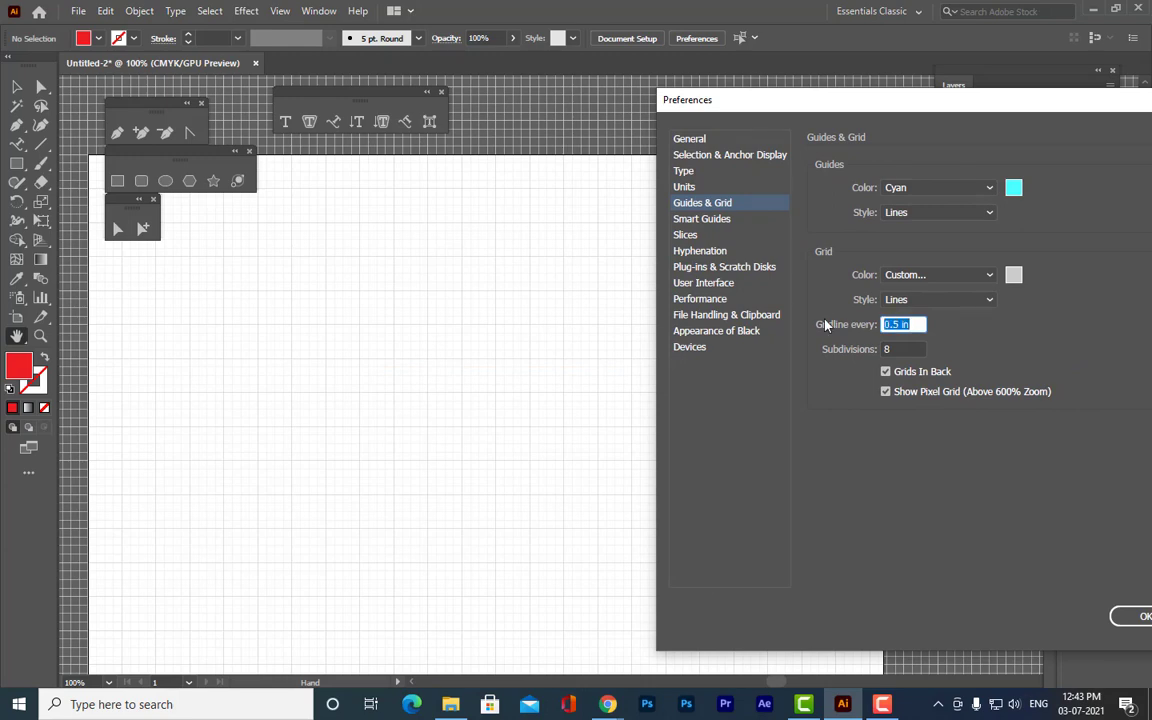
type("0.2")
left_click(1131, 617)
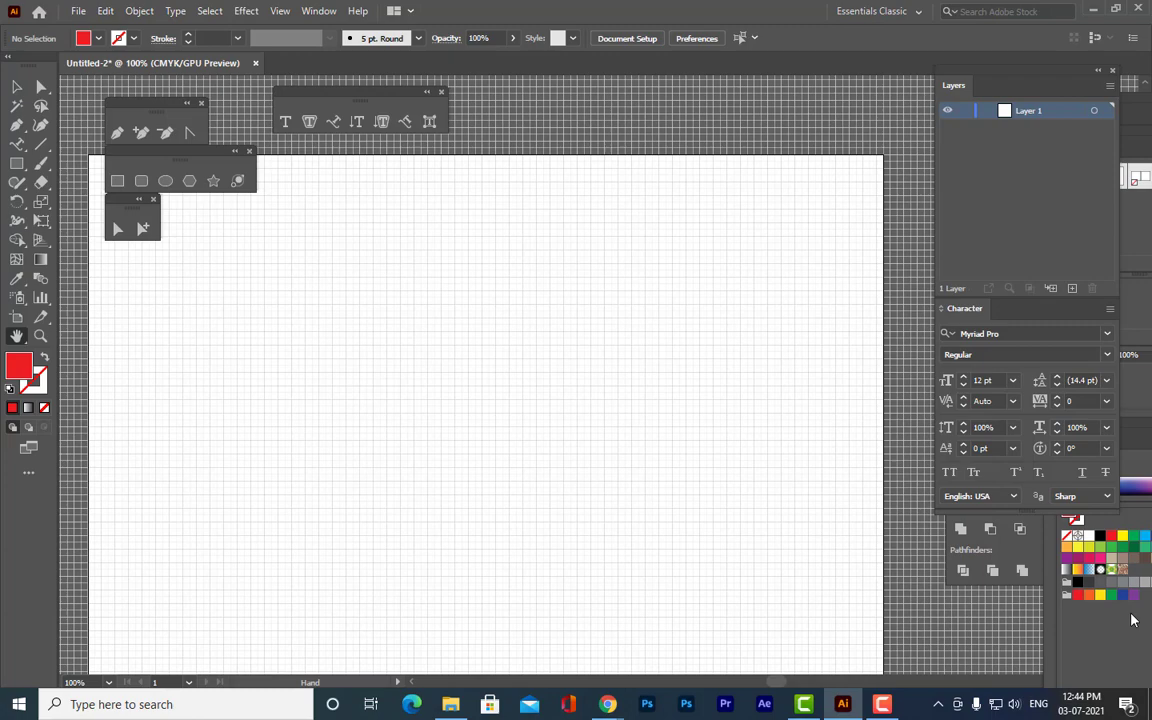
Set the Pen tool to draw with a red 1 pt stroke and no fill.
key("ctrl+plus")
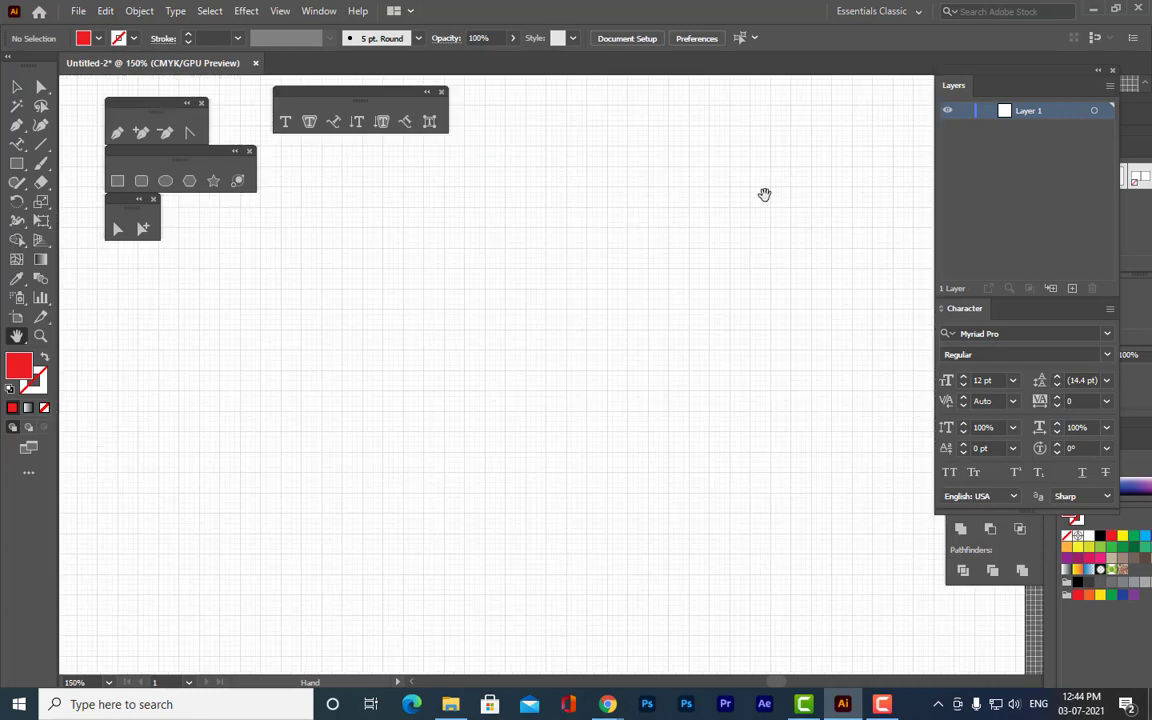
left_click_drag(734, 196, 599, 306)
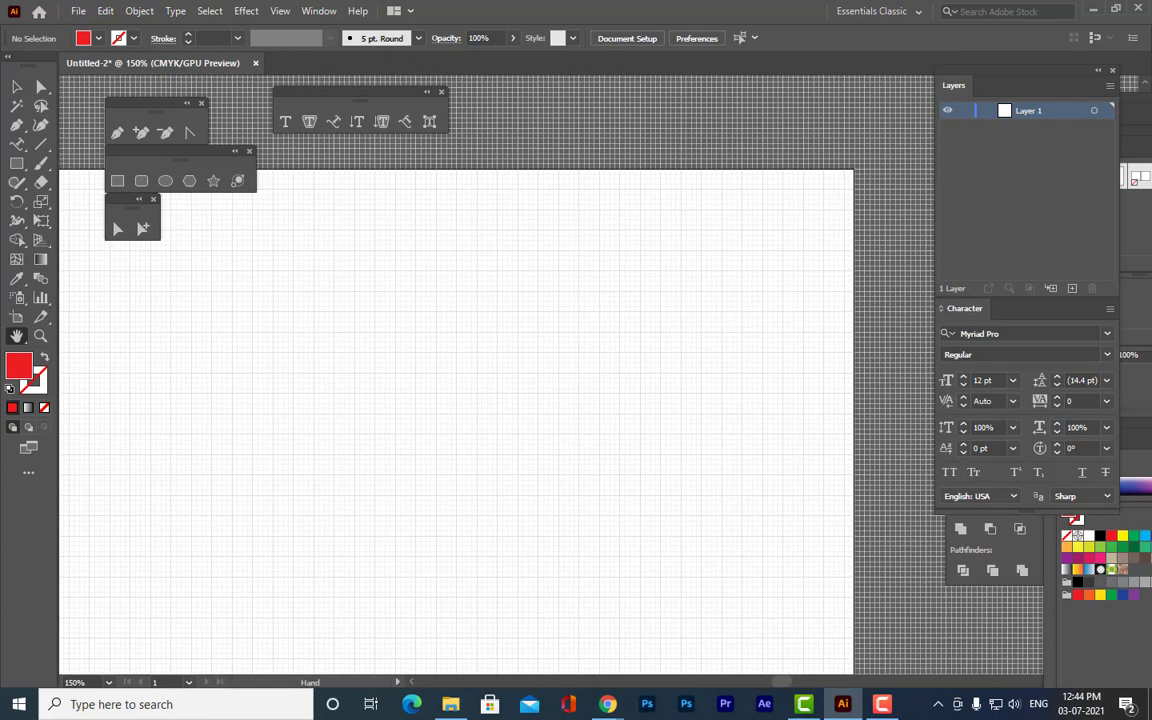
left_click(116, 136)
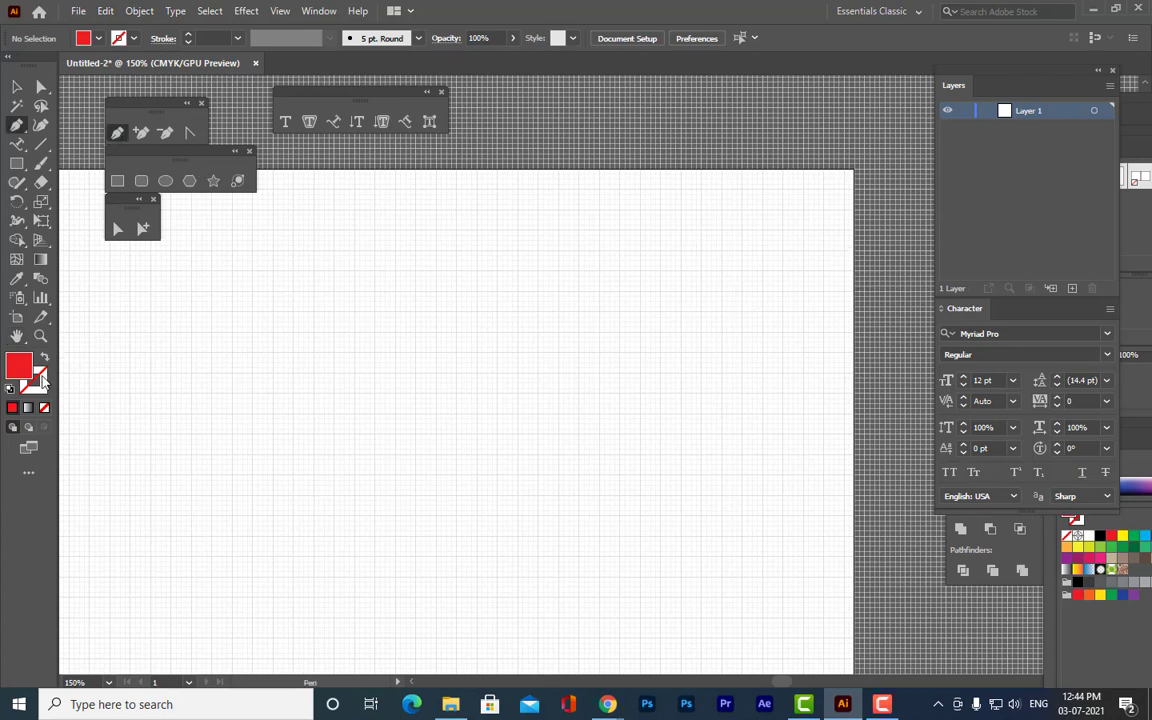
left_click(13, 408)
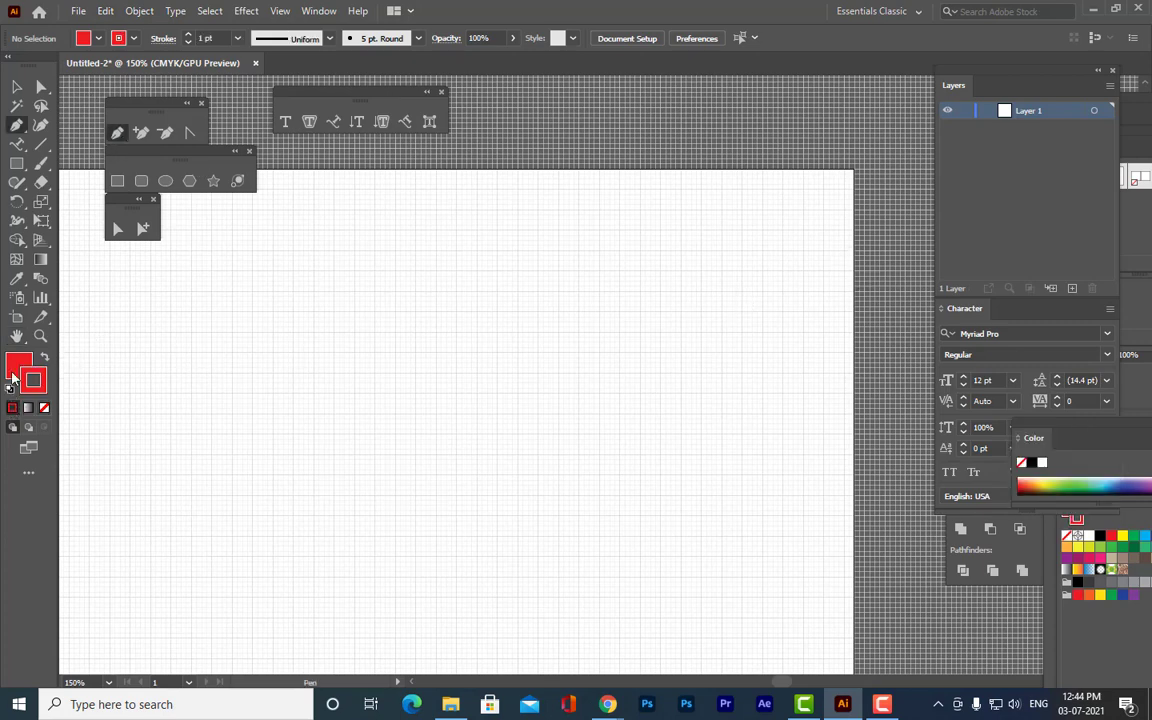
left_click(14, 374)
left_click(45, 408)
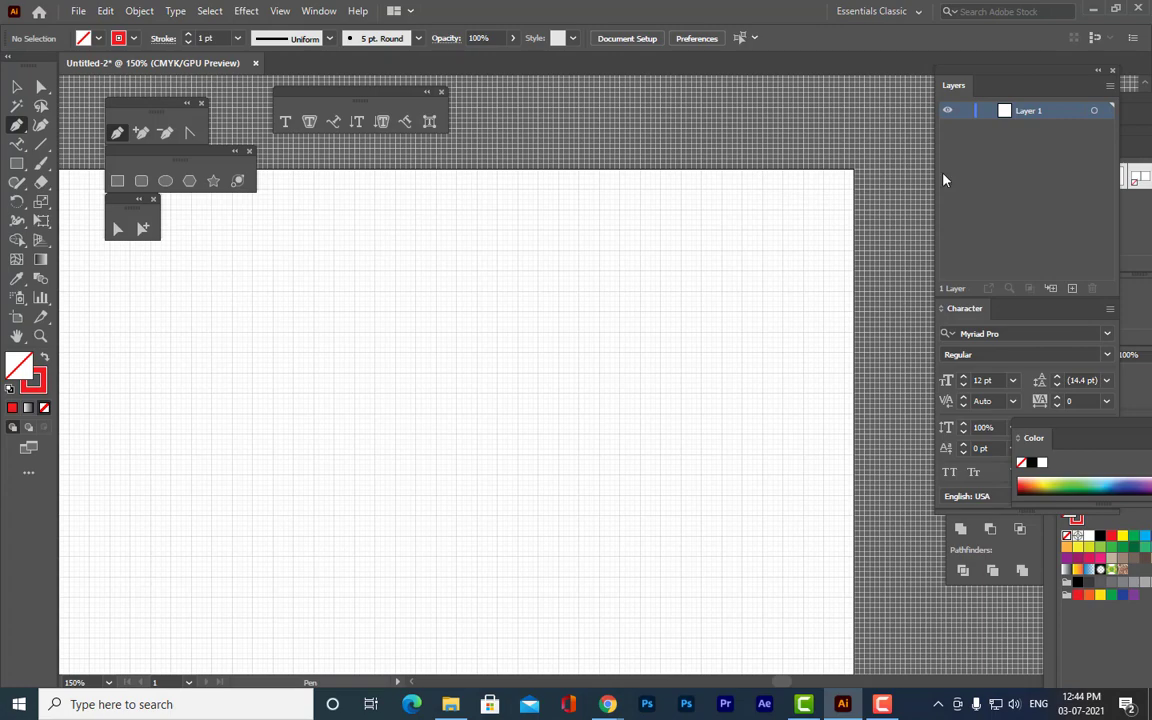
Draw an S-shaped curve with two vertical-handled smooth points, from the artboard's upper-right corner down to about X 9.8 in, Y 1.2 in.
key("ctrl+equal")
key("h")
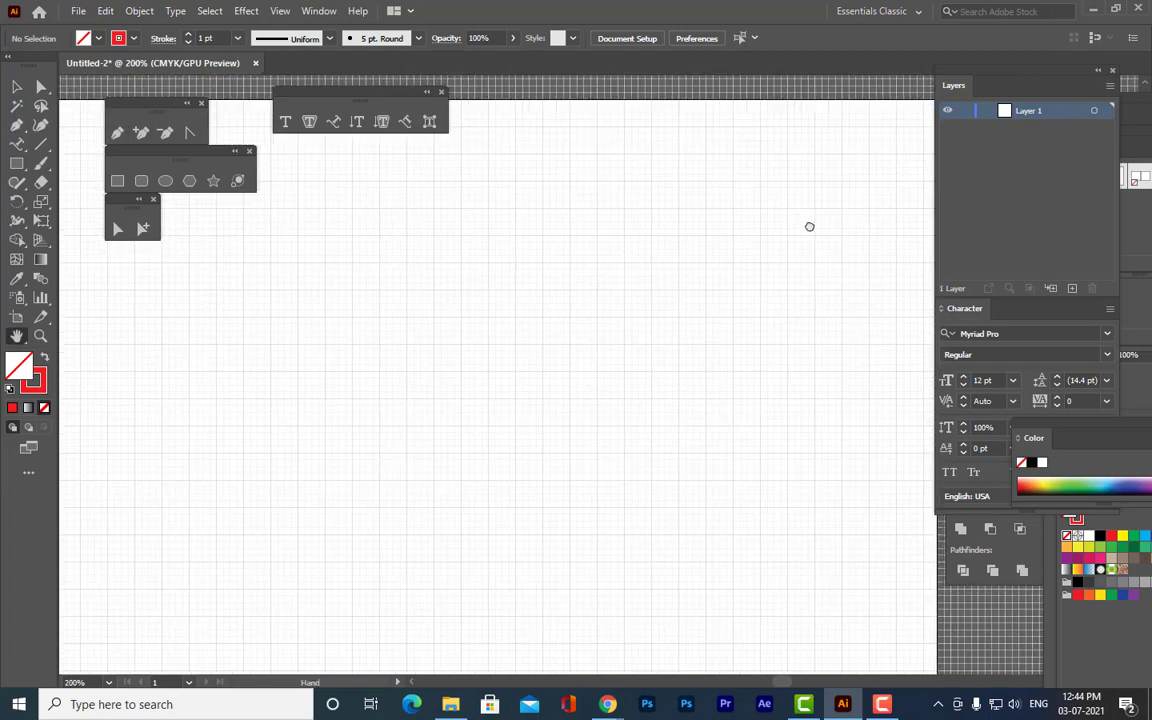
left_click_drag(810, 226, 748, 337)
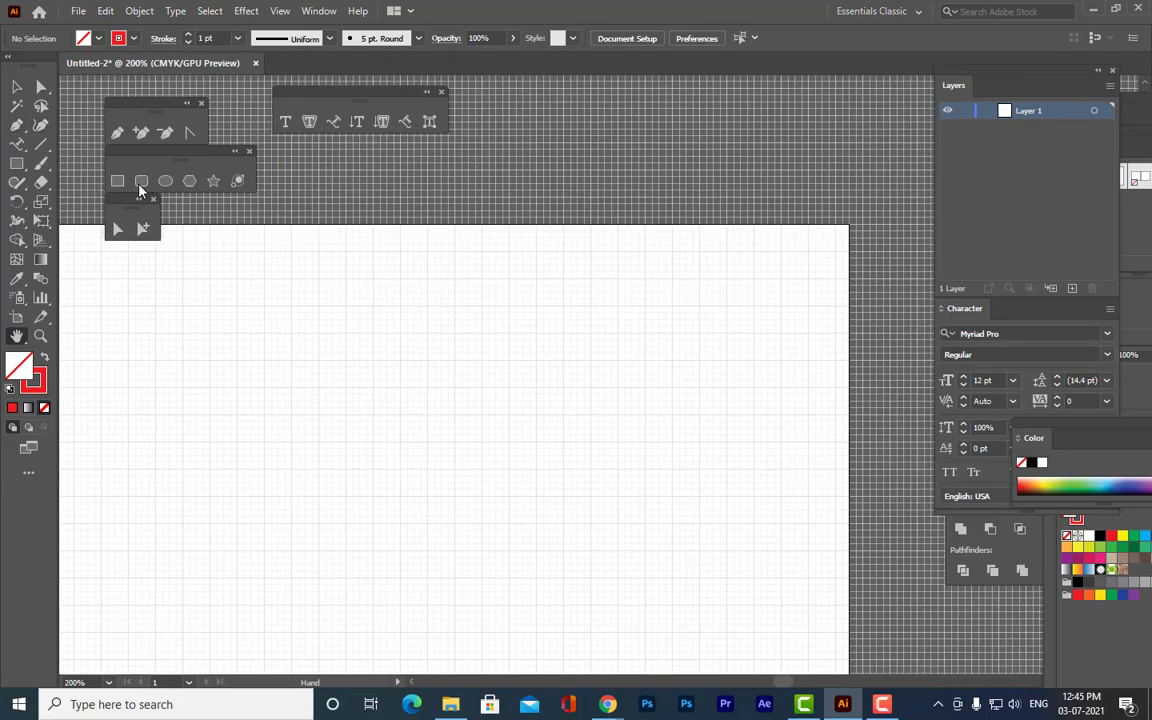
left_click(117, 132)
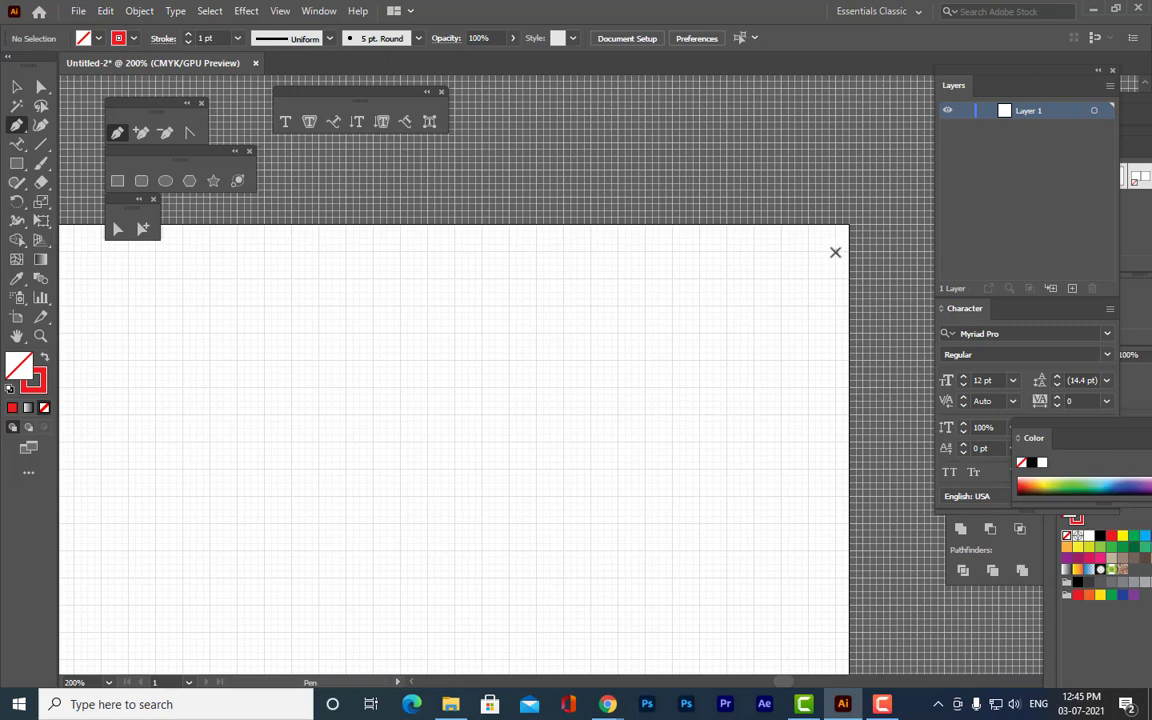
left_click_drag(835, 252, 836, 336)
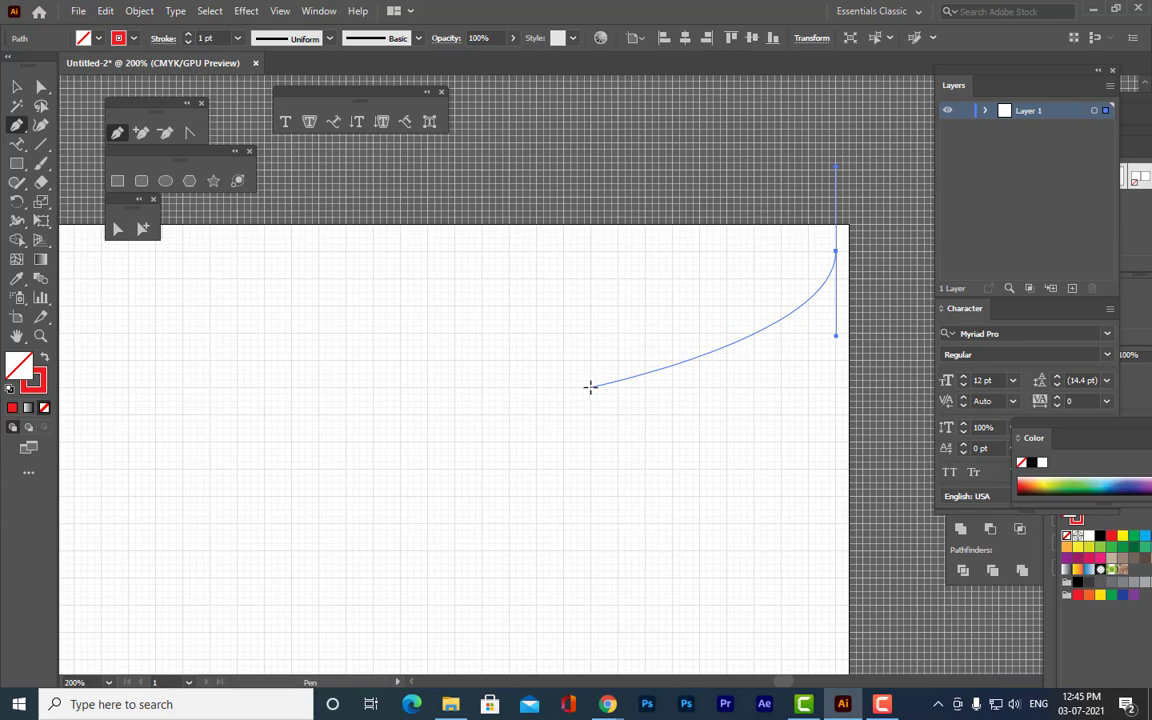
left_click_drag(590, 387, 593, 473)
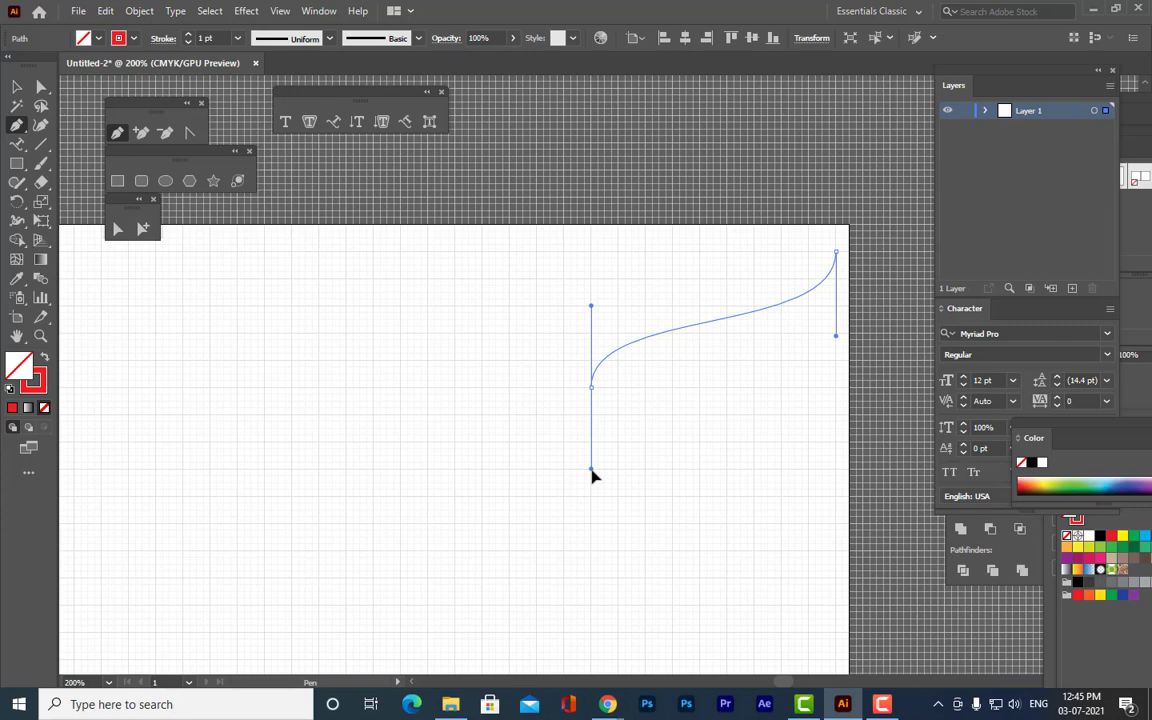
left_click_drag(592, 471, 593, 472)
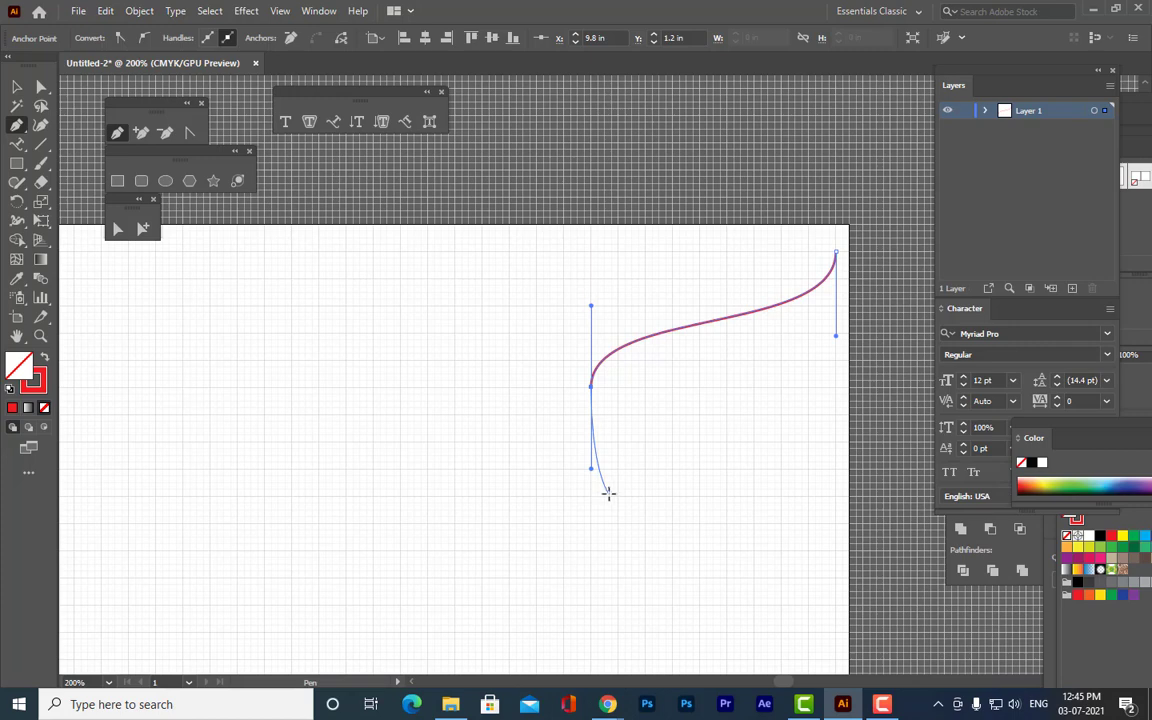
End the path and delete the S-shaped curve from the artboard.
key("Escape")
key("v")
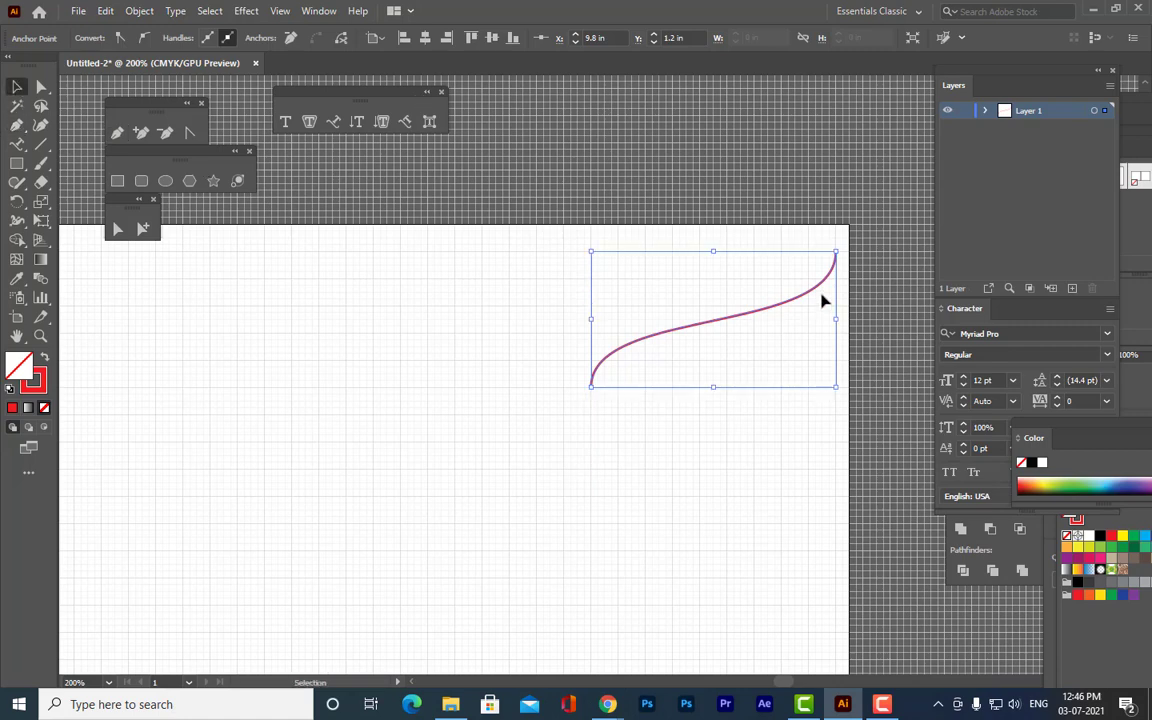
key("Delete")
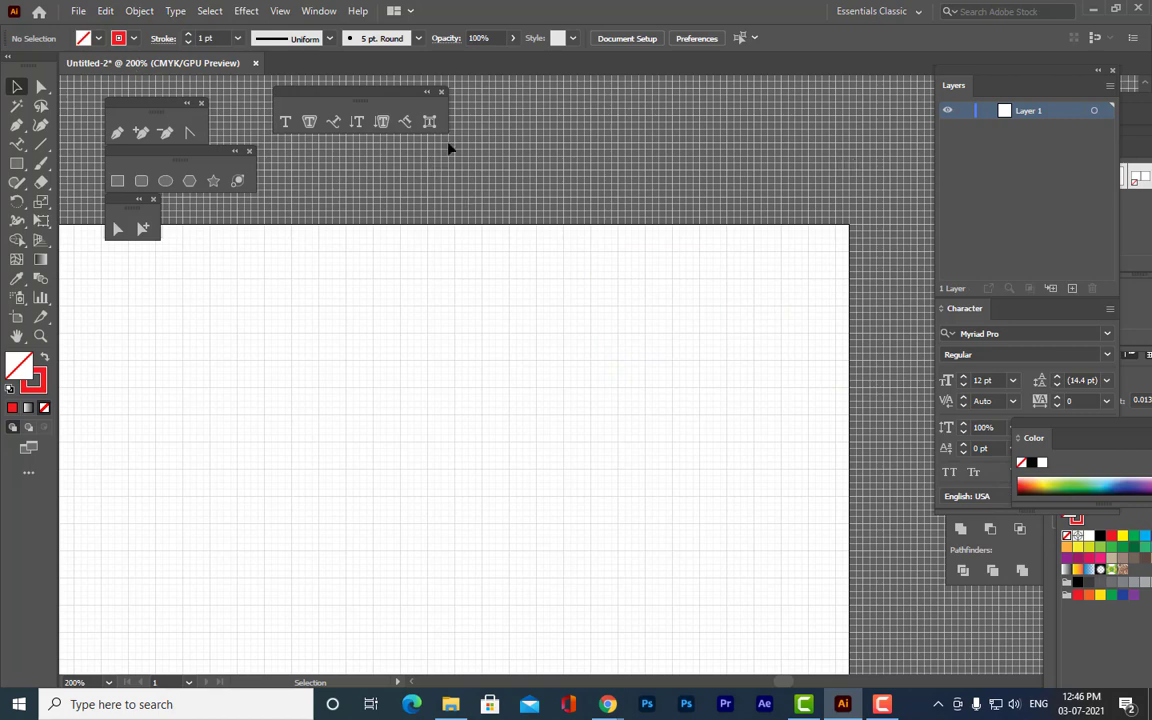
Draw an S-shaped curve about 1.6 in wide and 1 in high from the artboard's upper-right corner, using vertical handles on grid intersections.
left_click(116, 132)
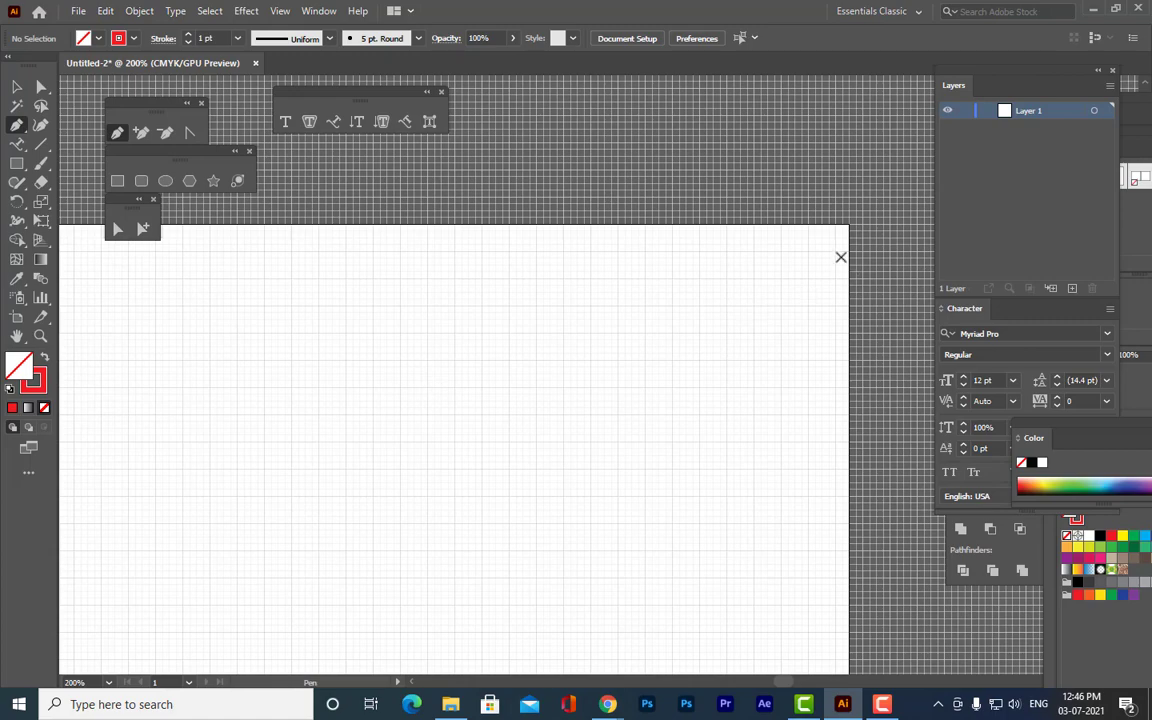
key("ctrl+=")
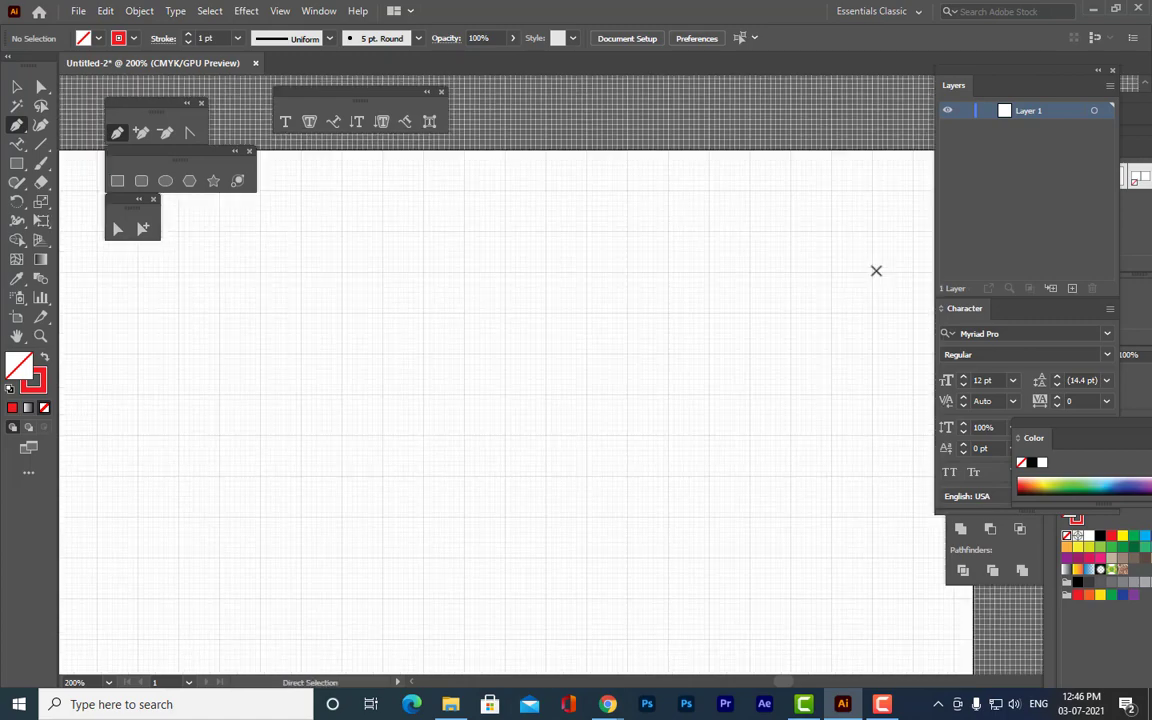
key("space")
left_click_drag(720, 331, 692, 291)
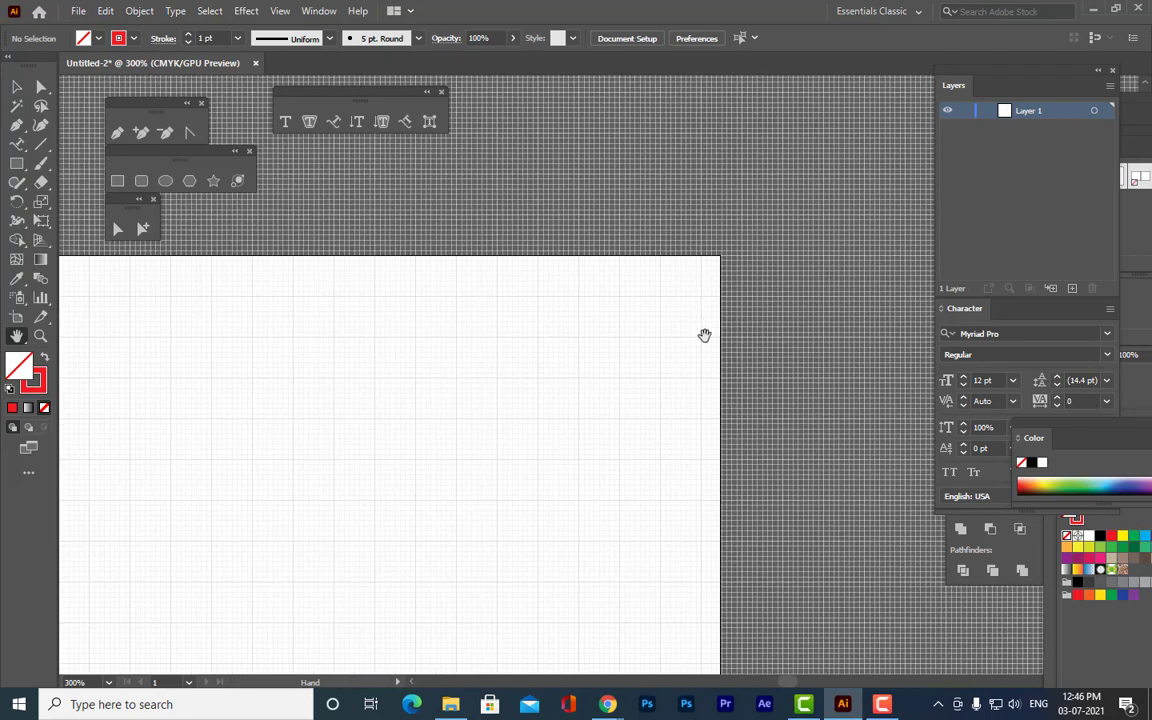
left_click_drag(704, 334, 787, 327)
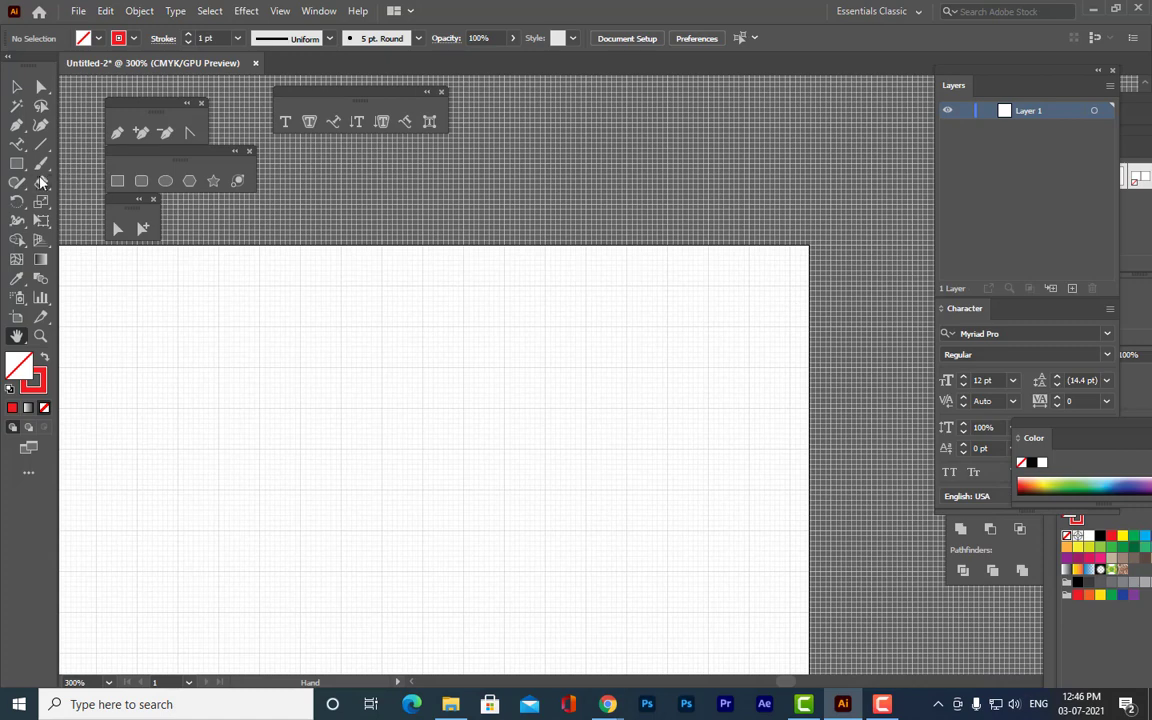
left_click(116, 133)
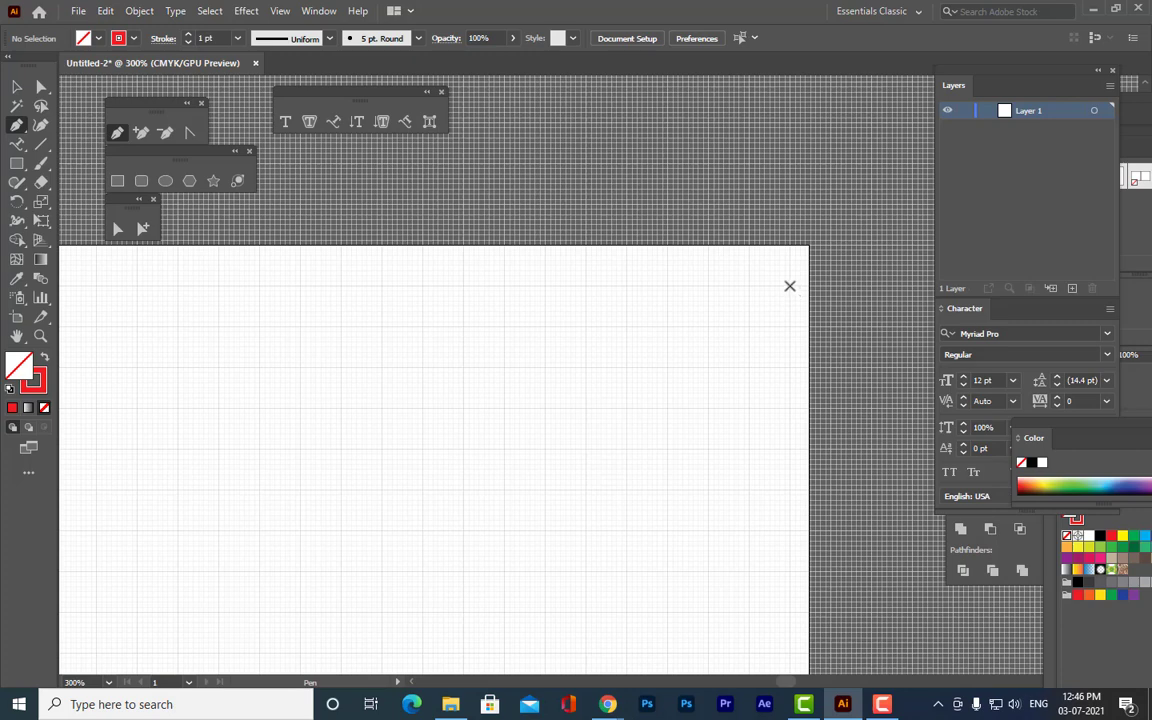
left_click_drag(790, 286, 790, 388)
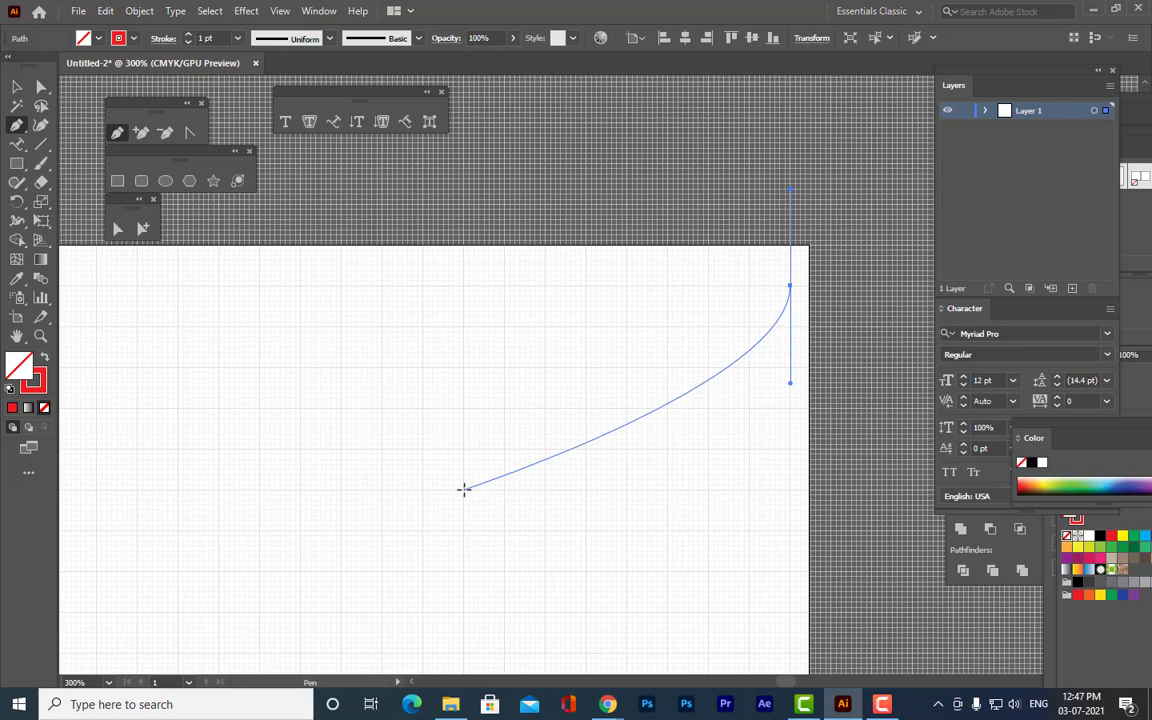
left_click_drag(463, 489, 462, 611)
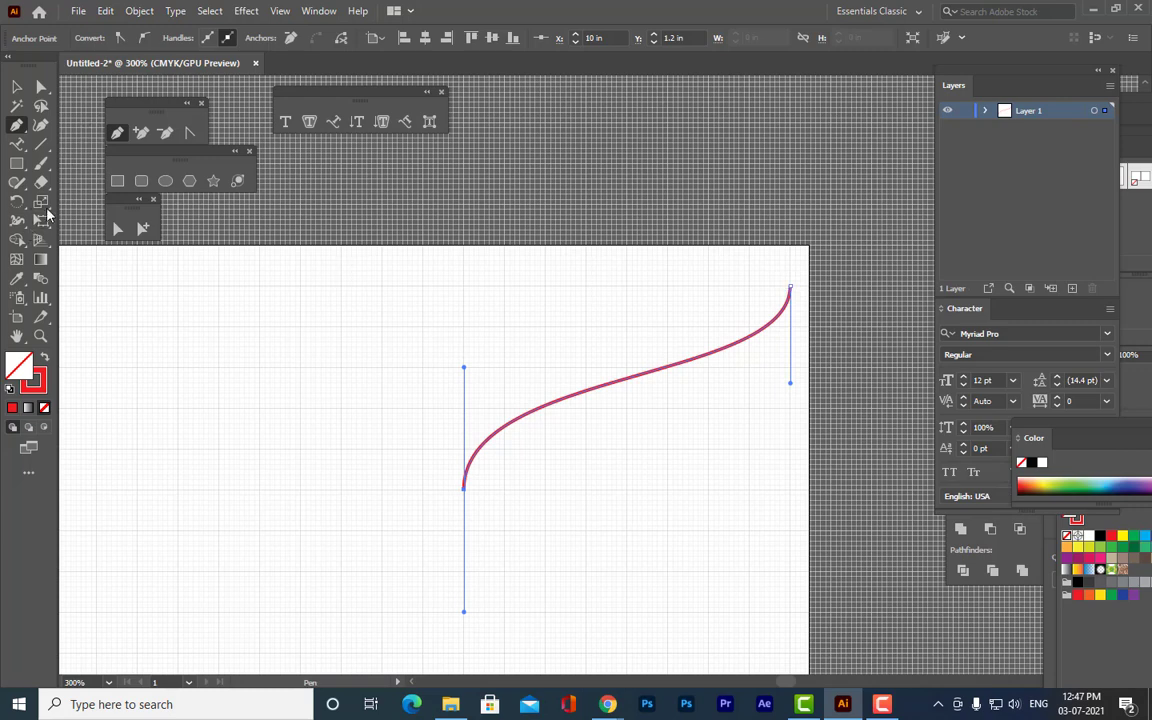
Lengthen the direction handles at both ends of the curve vertically with the Anchor Point tool and deselect the path.
left_click(189, 132)
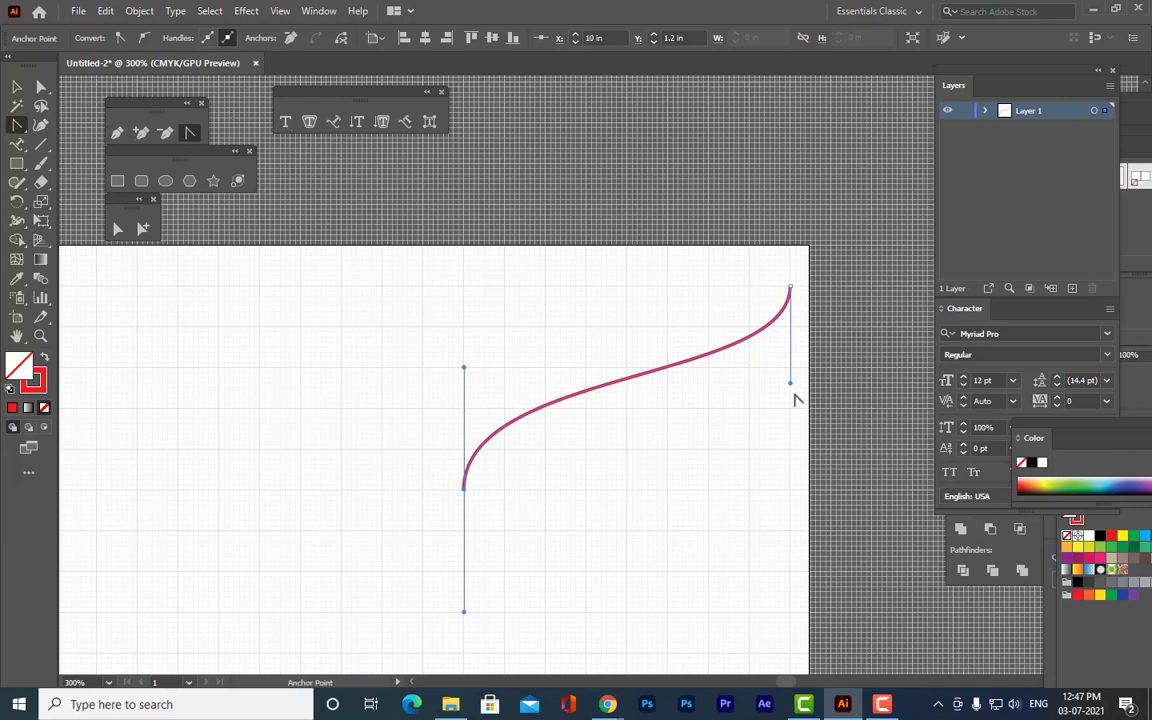
left_click_drag(790, 388, 789, 407)
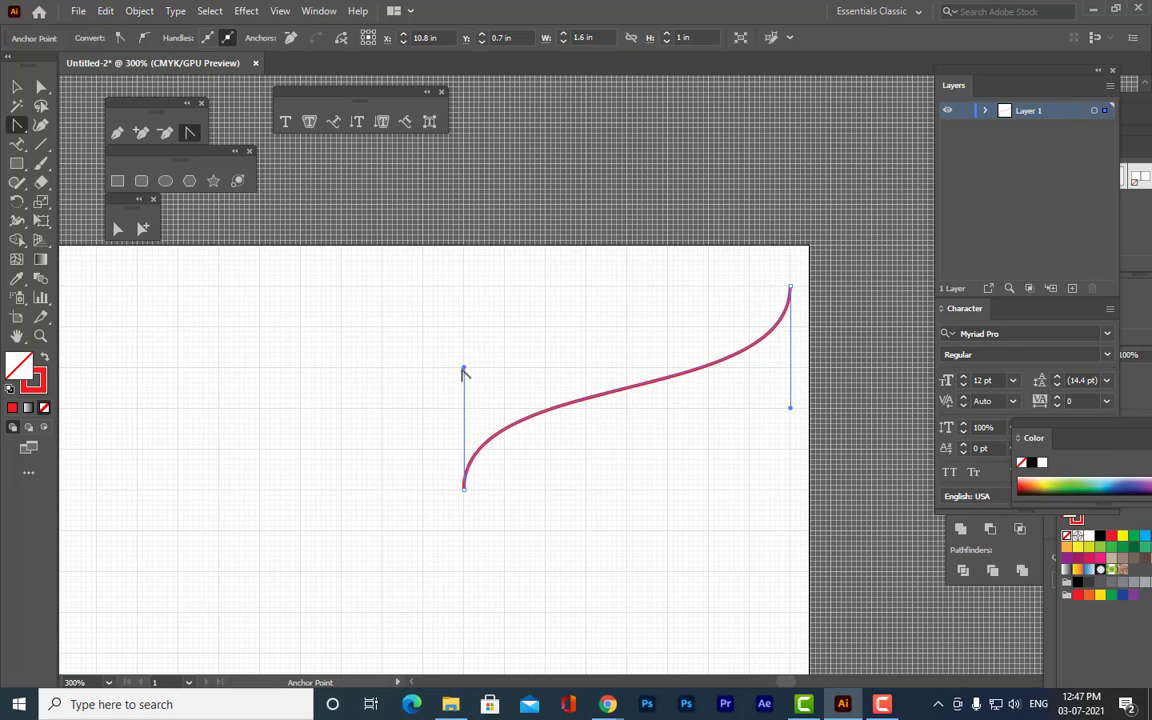
left_click_drag(463, 370, 463, 343)
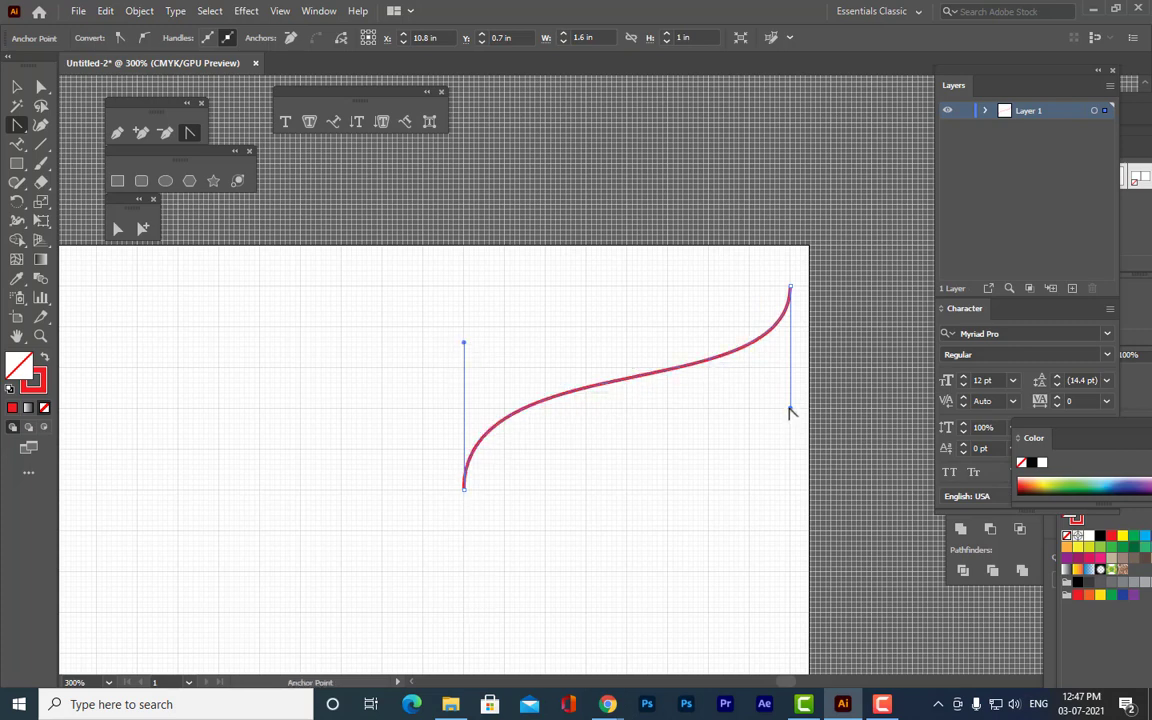
left_click_drag(790, 411, 789, 437)
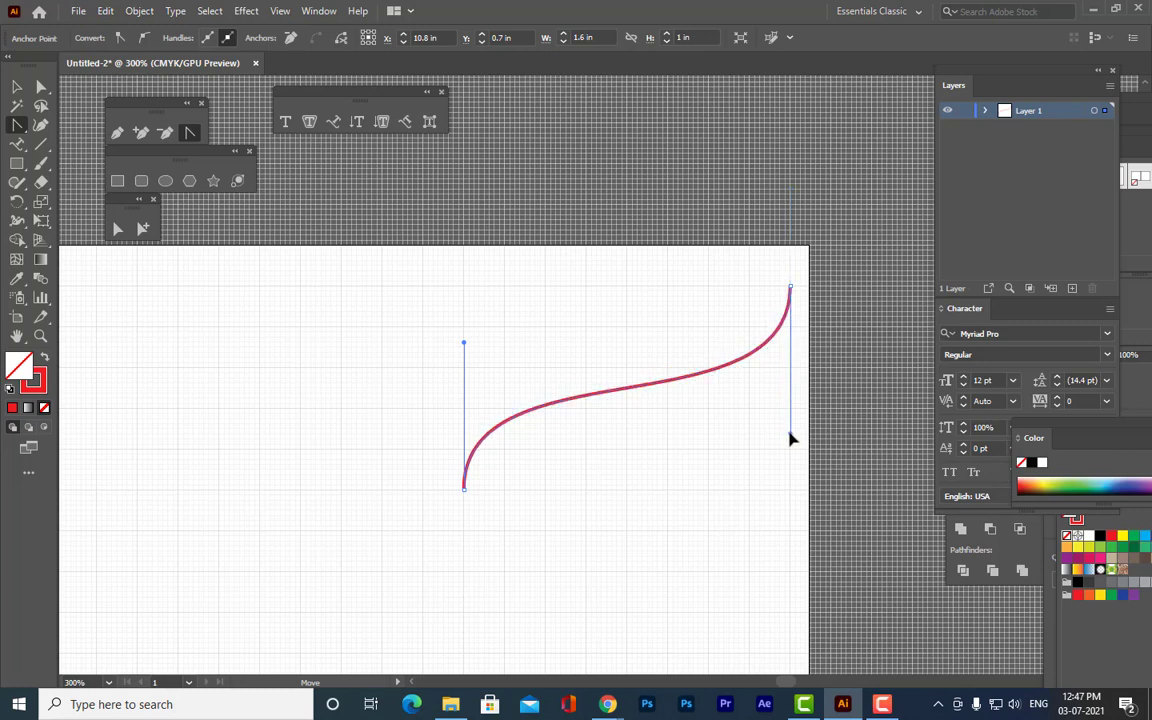
left_click(20, 90)
left_click(702, 194)
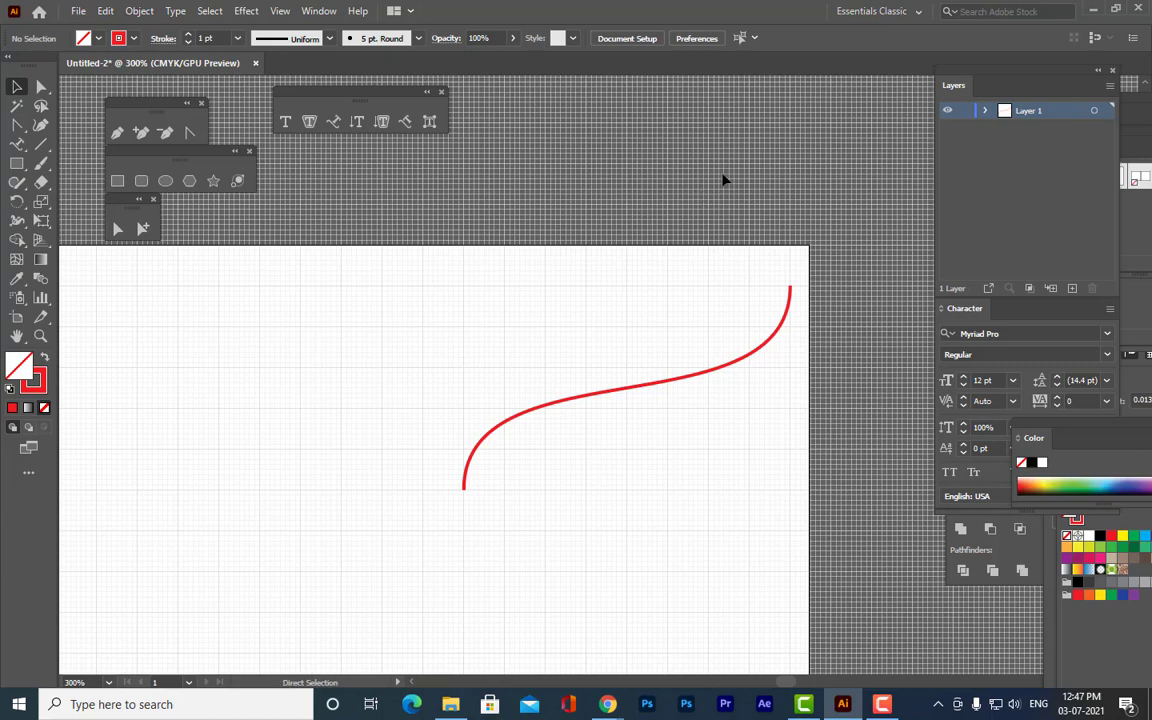
Duplicate the red curve straight down by two gridlines and deselect the copy.
key("ctrl+minus")
key("ctrl+plus")
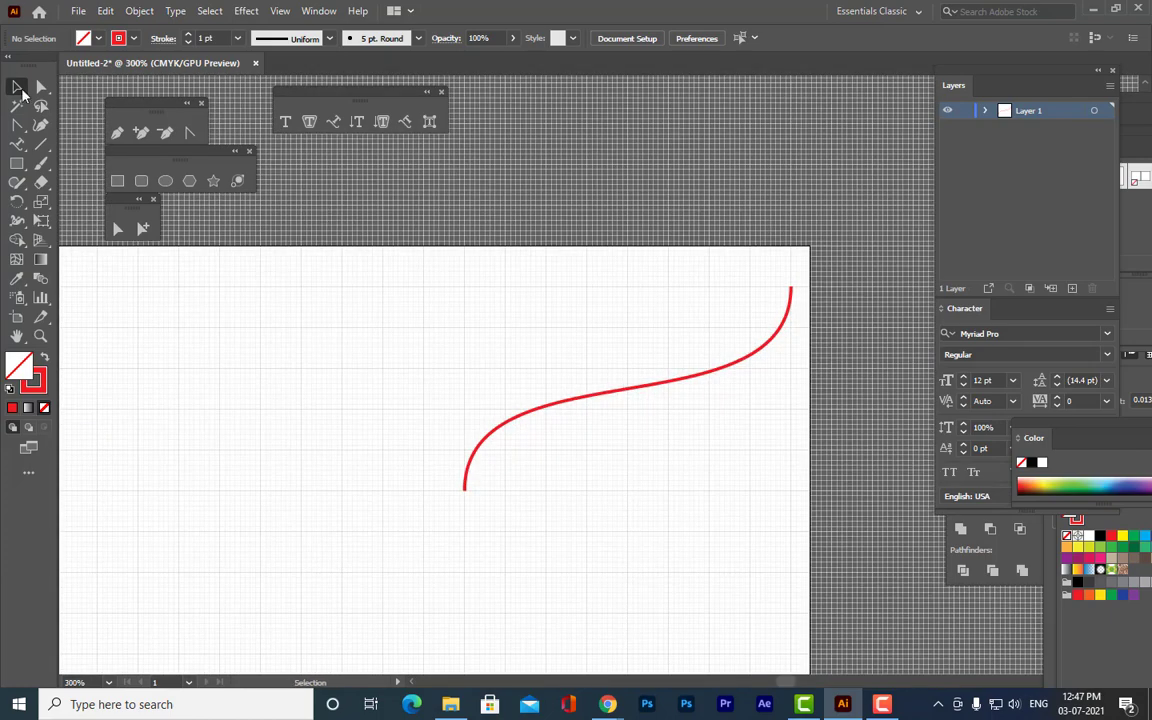
key("ctrl+minus")
key("ctrl+plus")
scroll(700, 319, "down", 3)
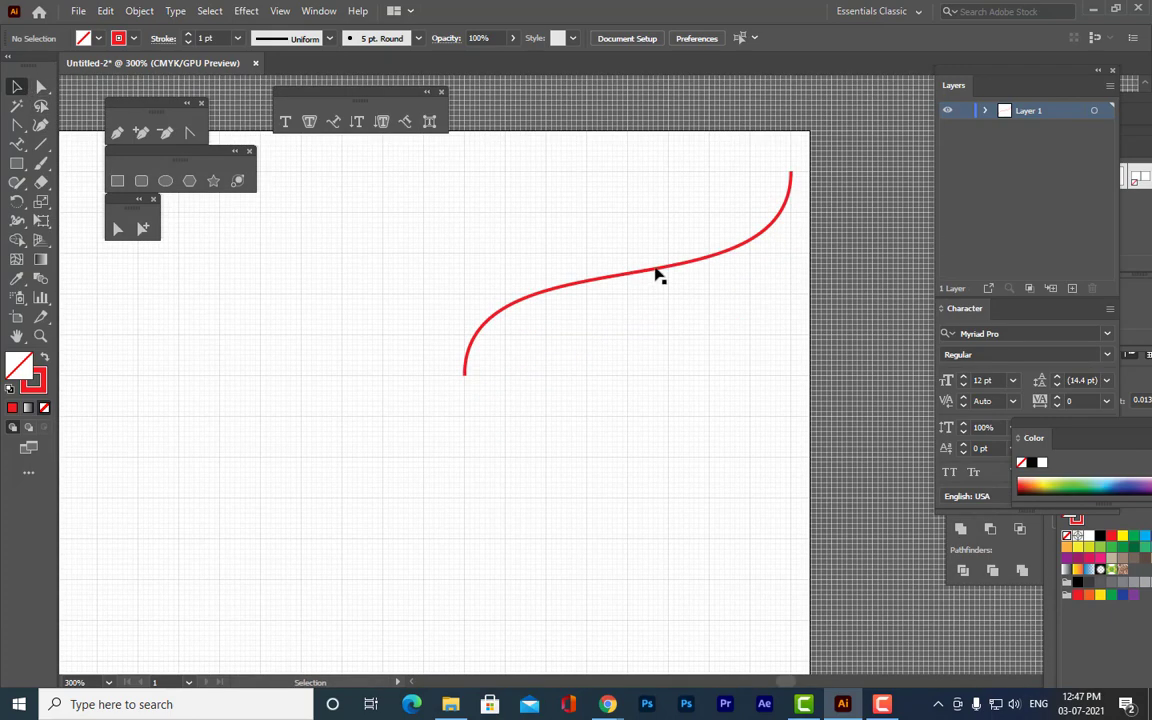
left_click(656, 272)
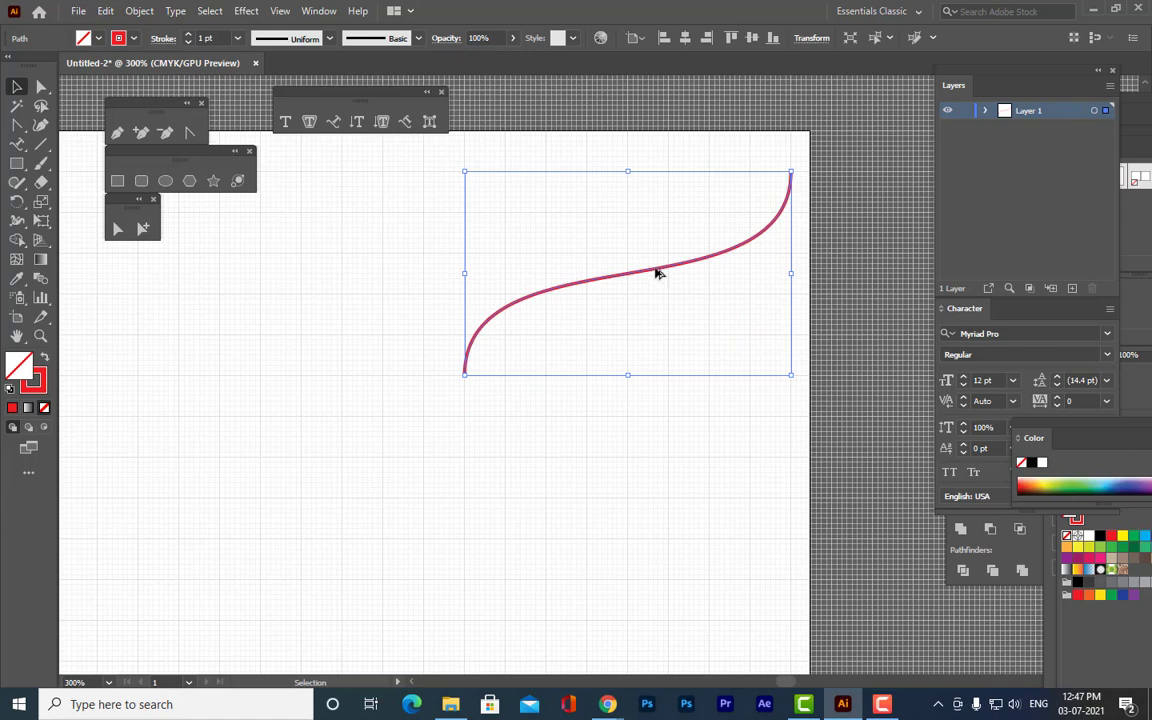
left_click(828, 234)
left_click(737, 246)
left_click(850, 198)
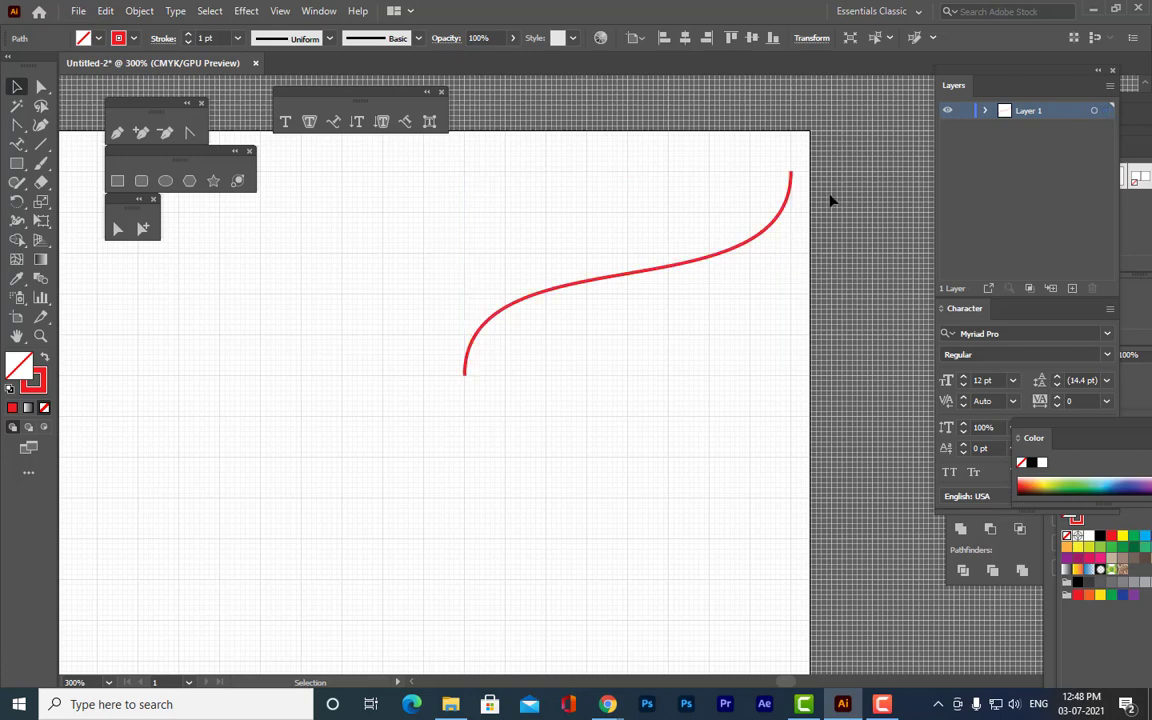
left_click(789, 207)
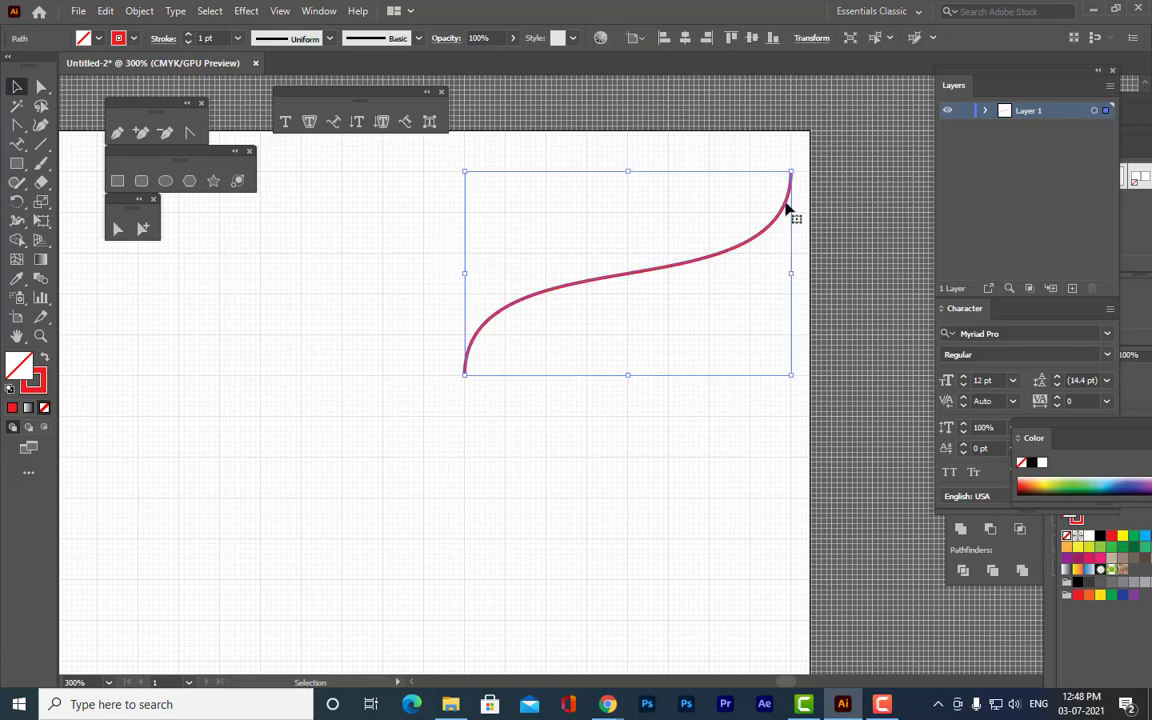
left_click_drag(787, 208, 787, 288)
left_click(871, 287)
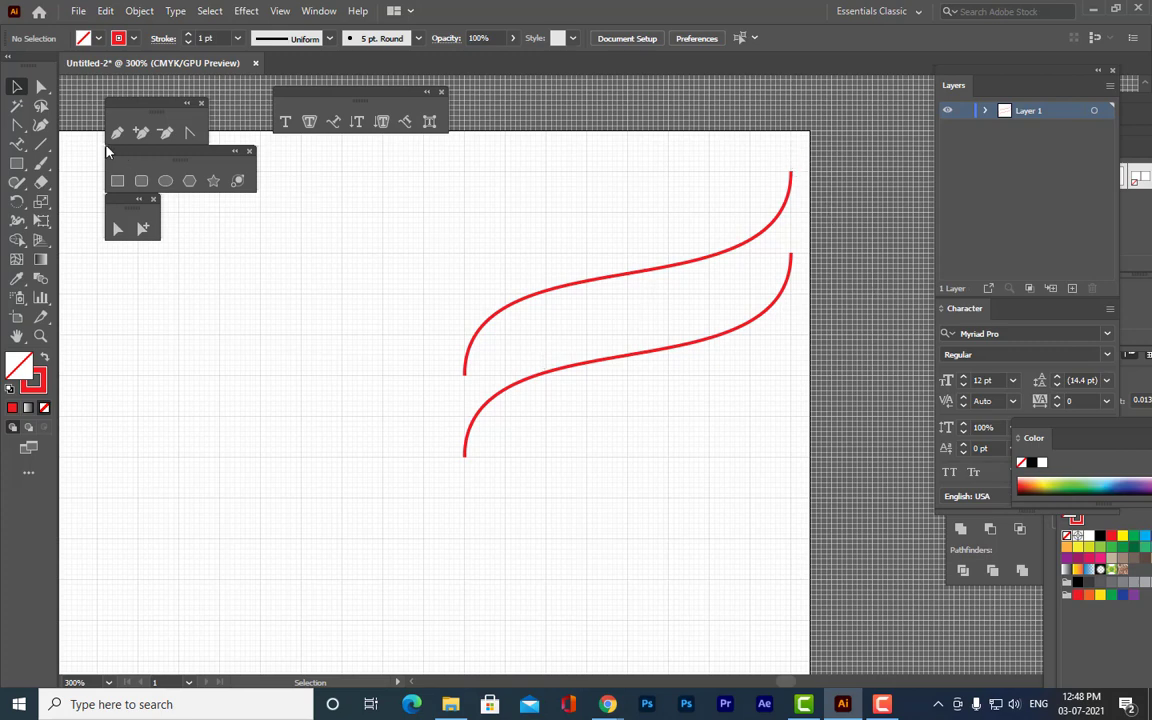
Select the right end anchors of both curves with Direct Selection and join them with a straight segment.
left_click(40, 90)
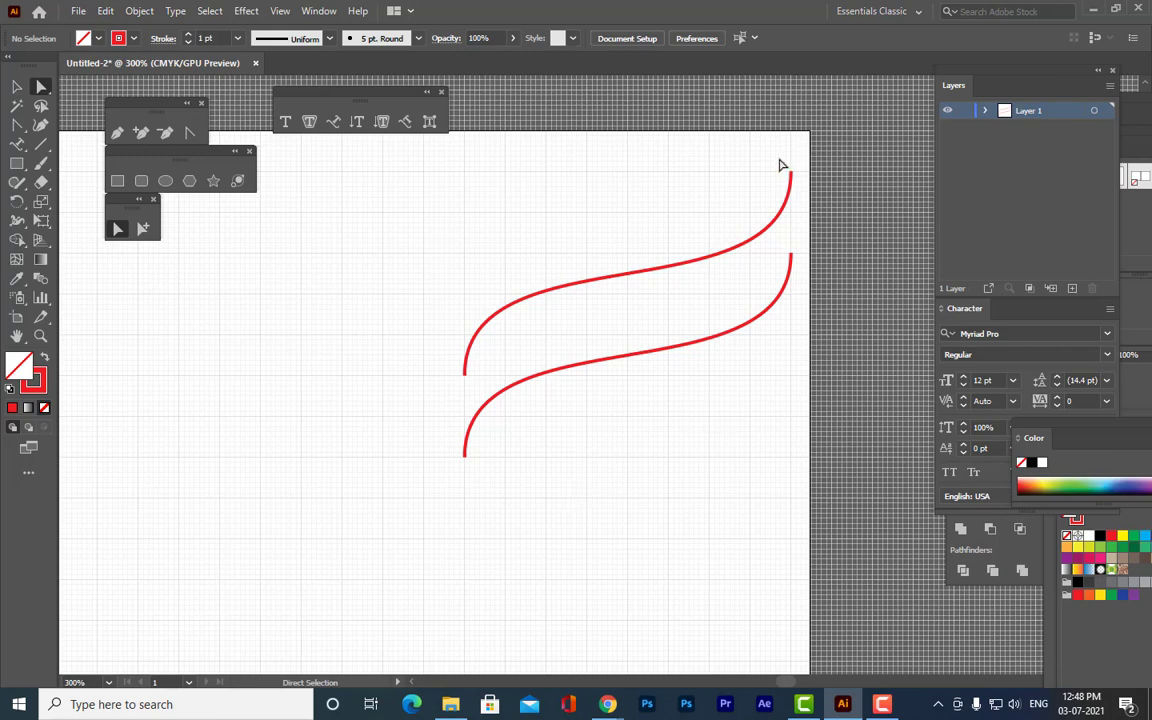
left_click_drag(775, 159, 808, 270)
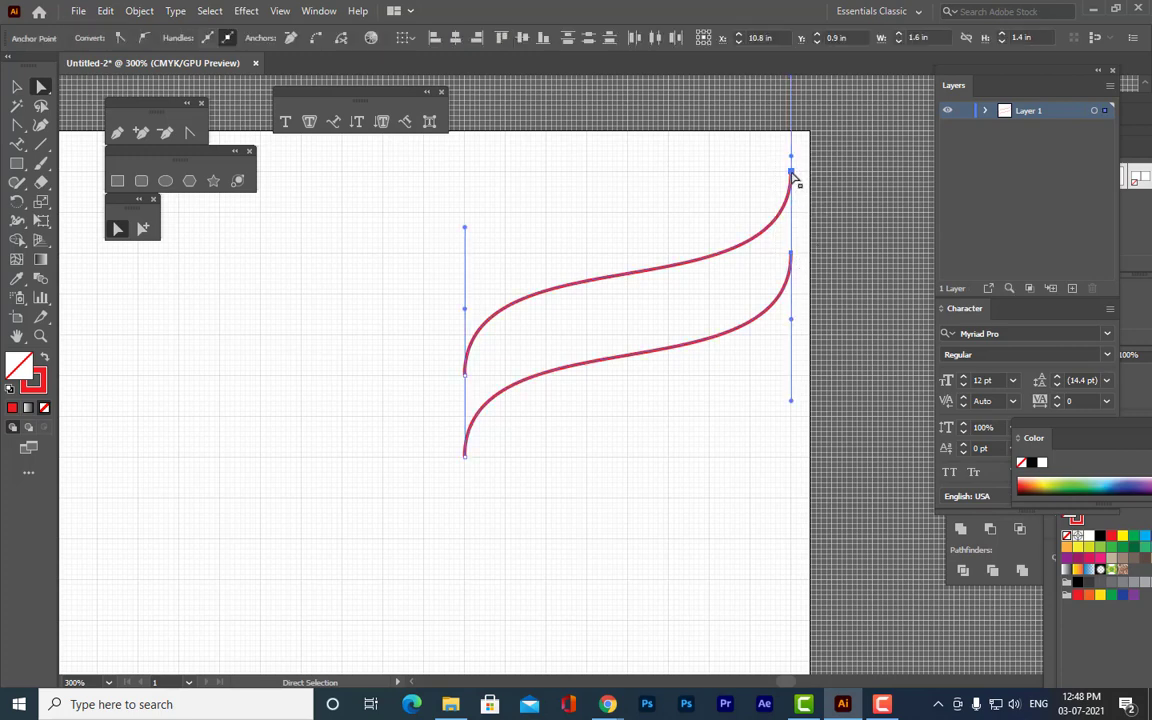
right_click(791, 173)
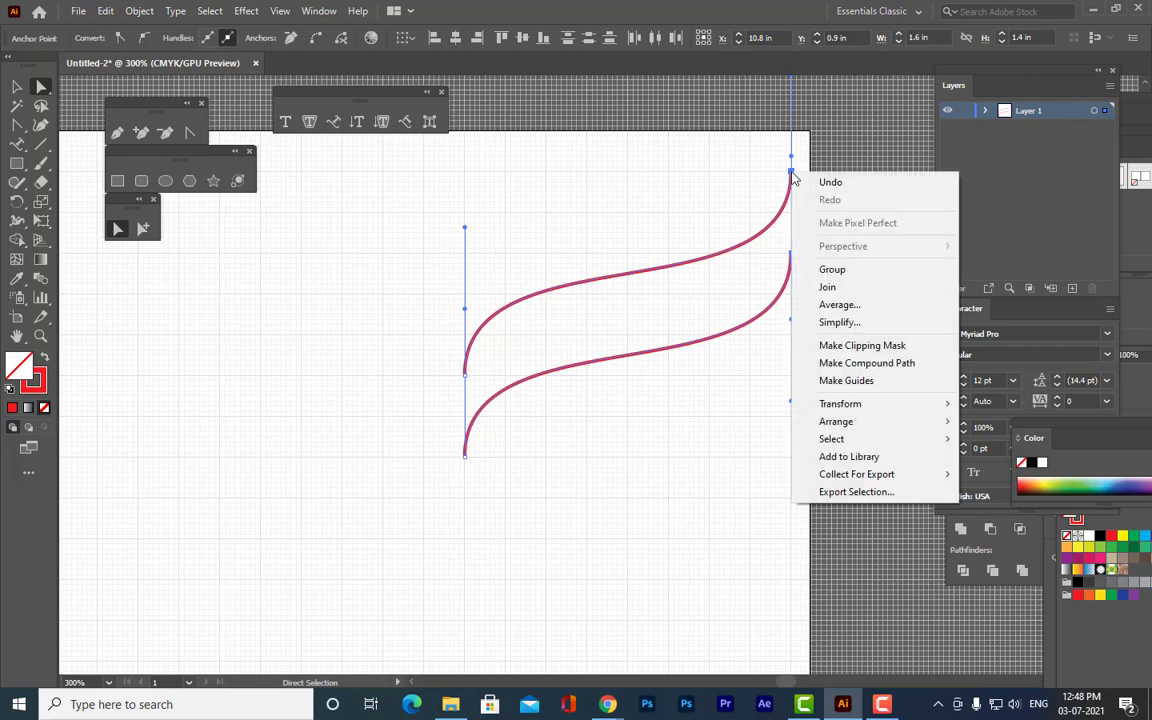
left_click(827, 287)
left_click(856, 297)
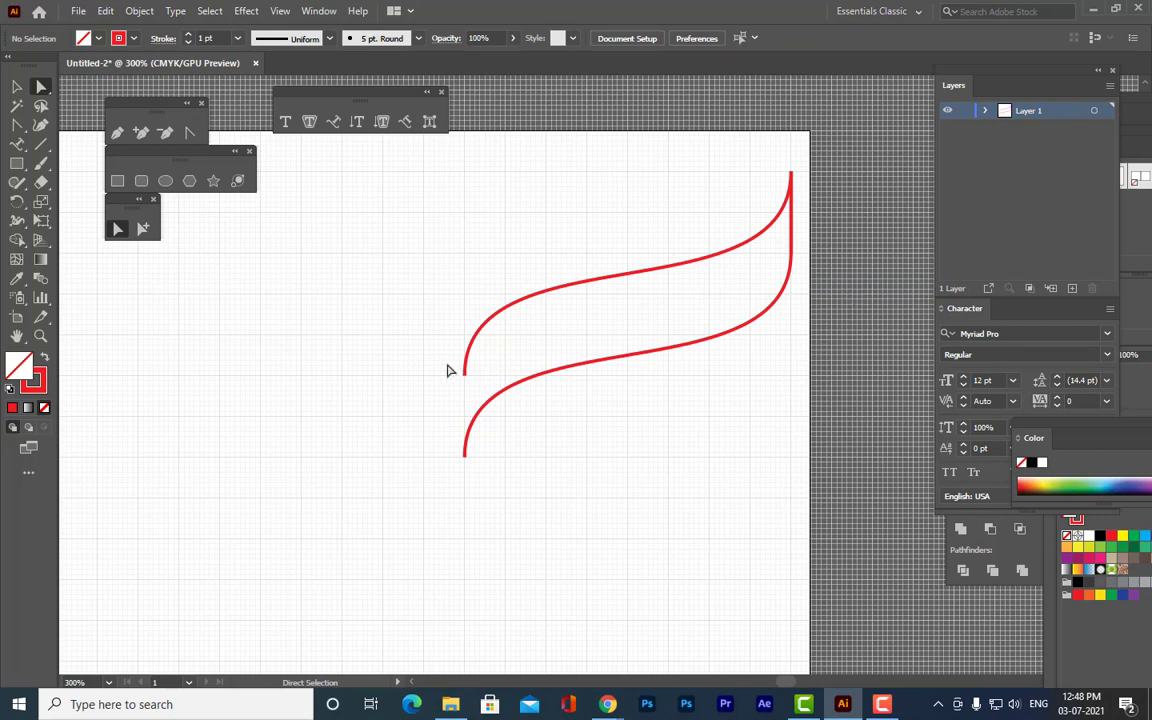
Join the left end anchors of both curves with a straight segment to close the shape, and deselect it.
left_click_drag(447, 364, 482, 488)
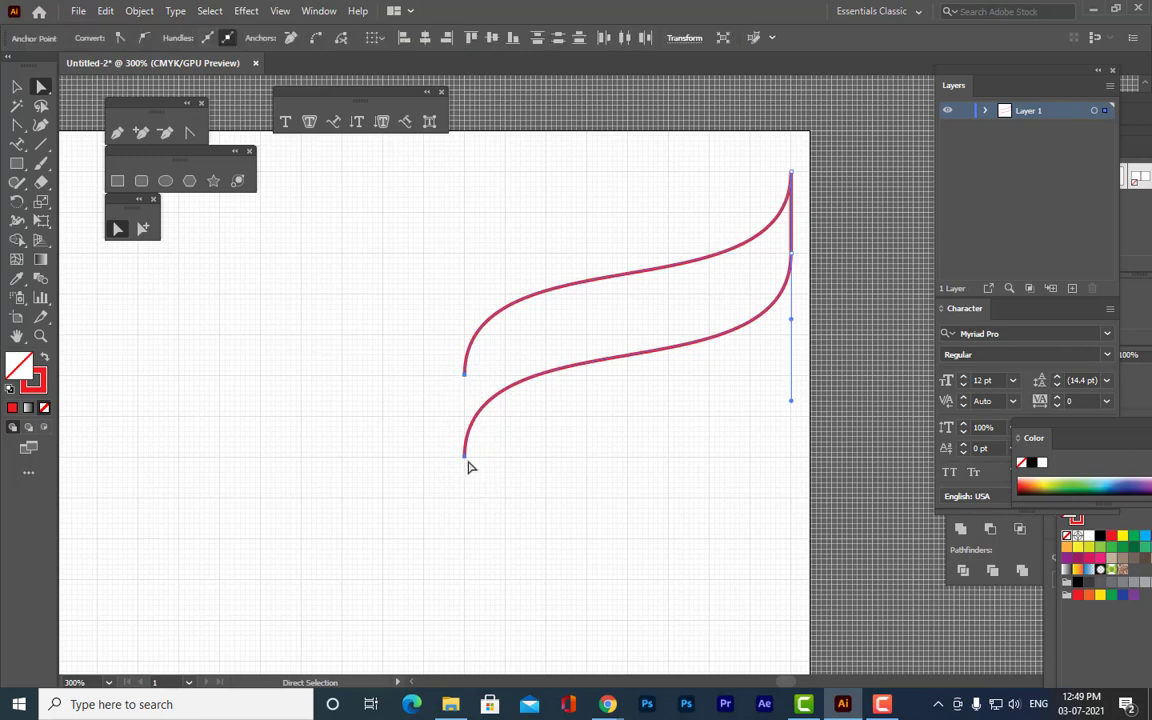
right_click(466, 376)
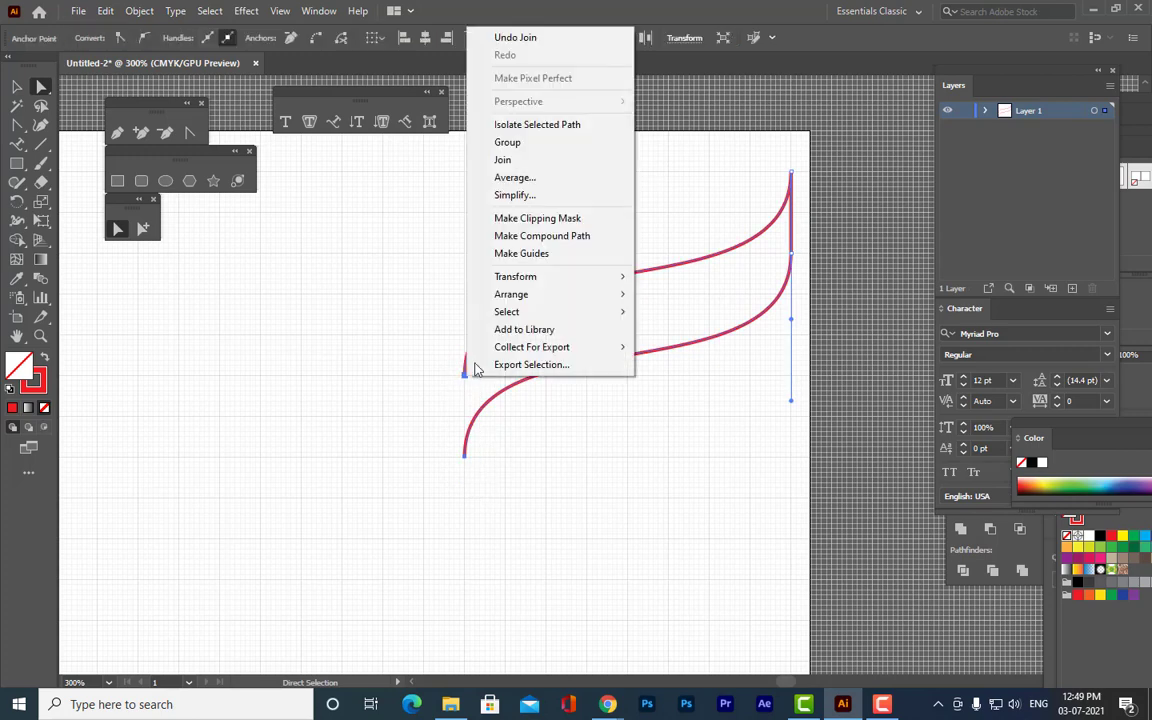
left_click(529, 168)
left_click(560, 182)
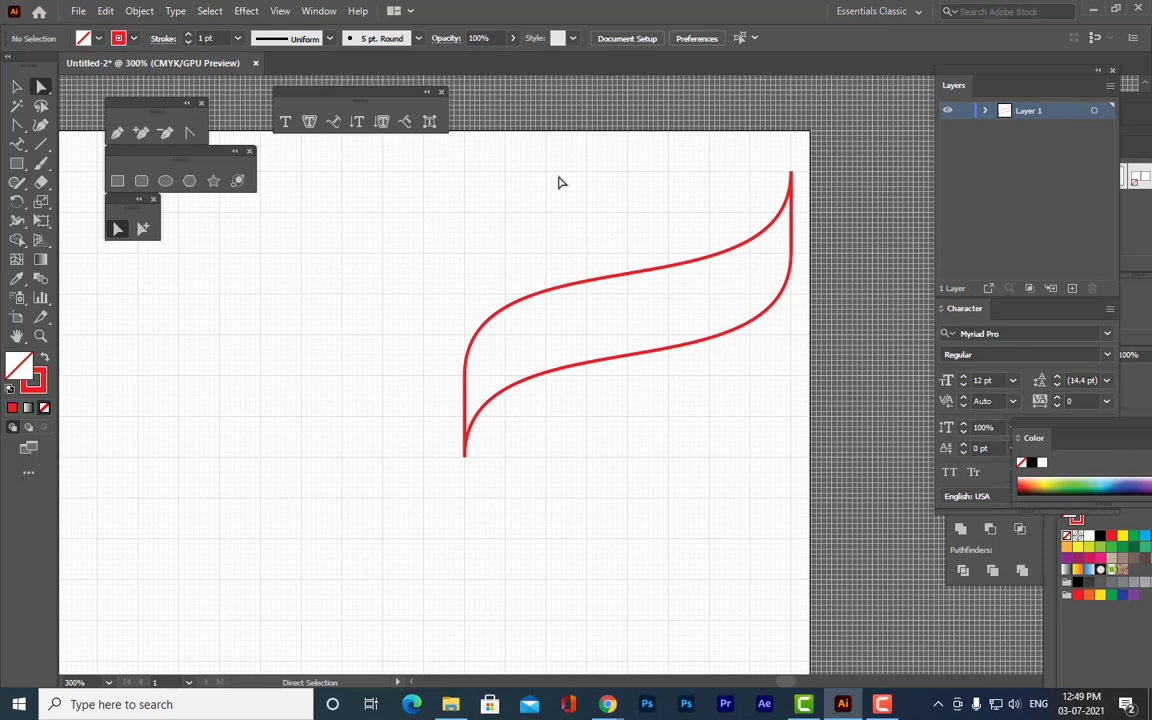
Fill the closed wavy shape with green, remove its stroke and deselect it.
left_click(16, 87)
left_click(727, 251)
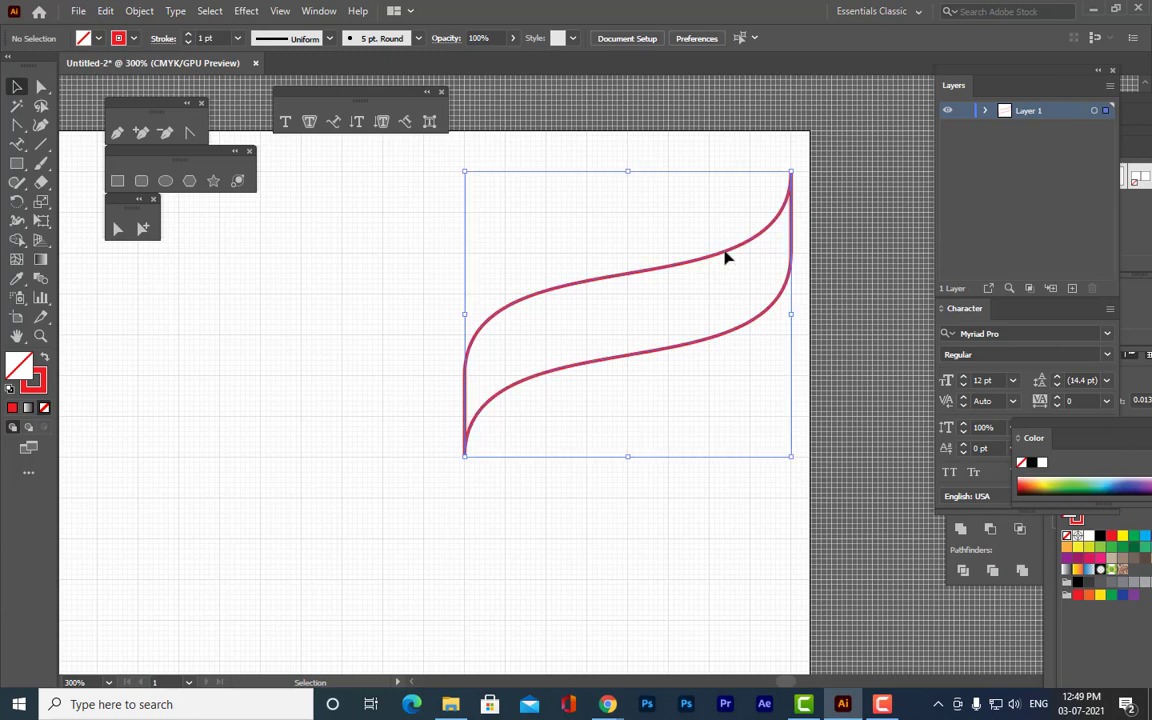
left_click(1041, 484)
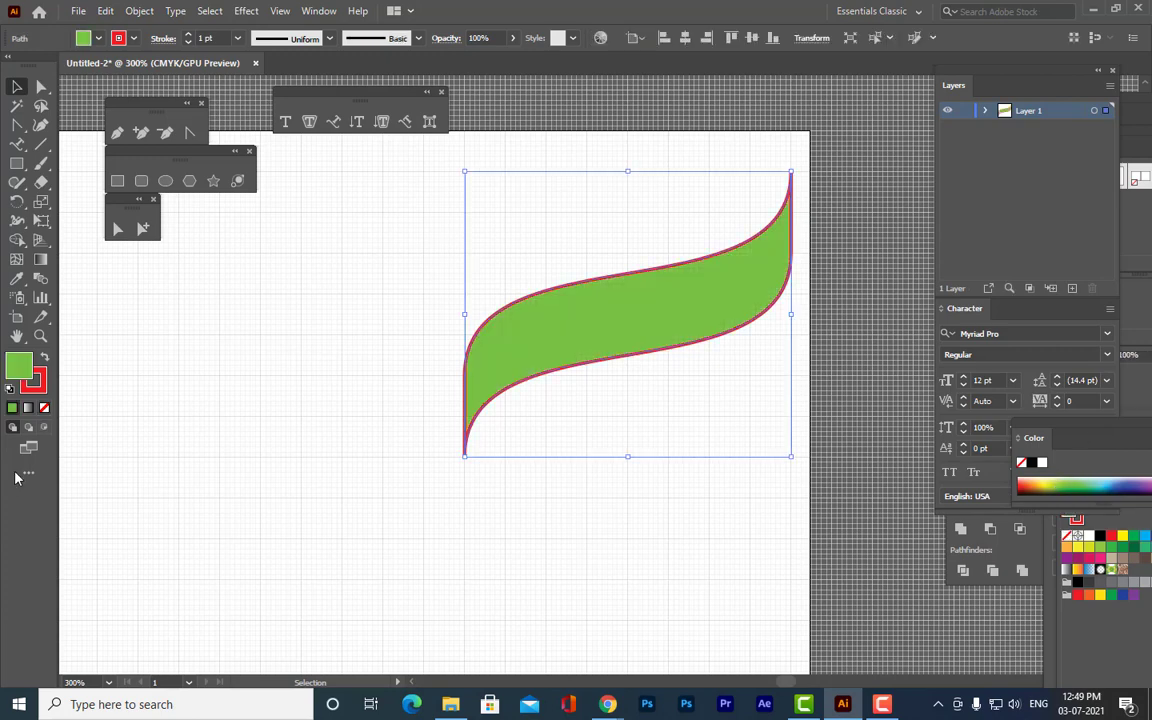
left_click(30, 388)
left_click(44, 407)
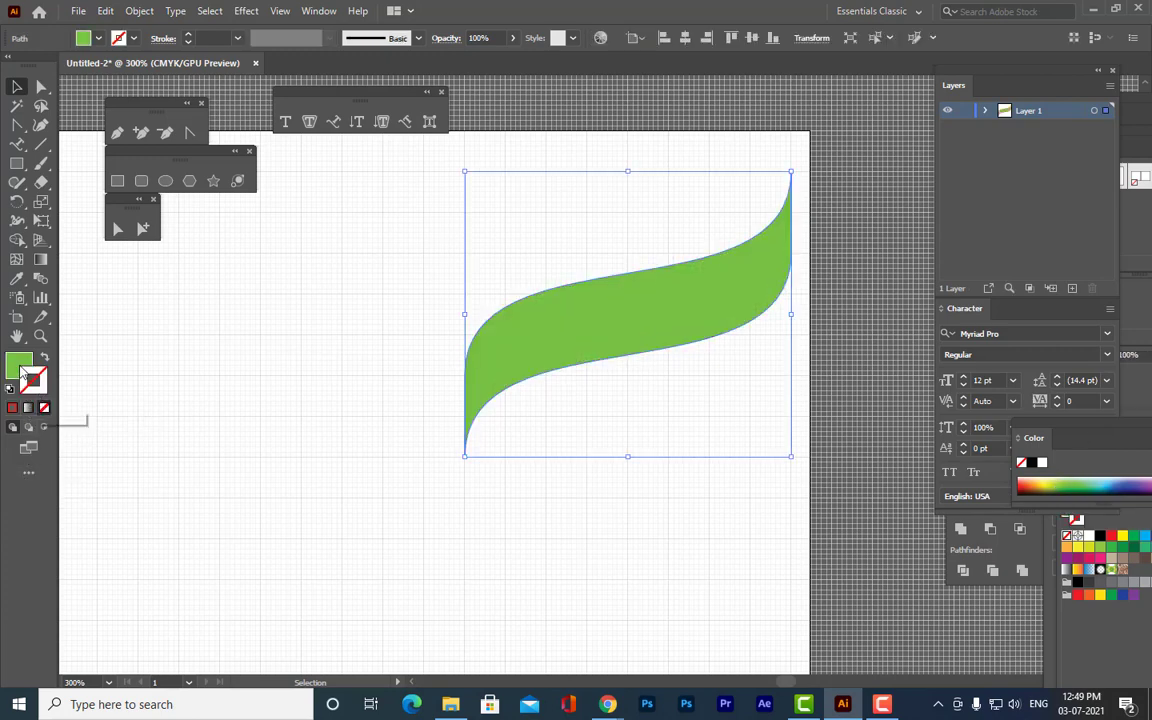
left_click(210, 404)
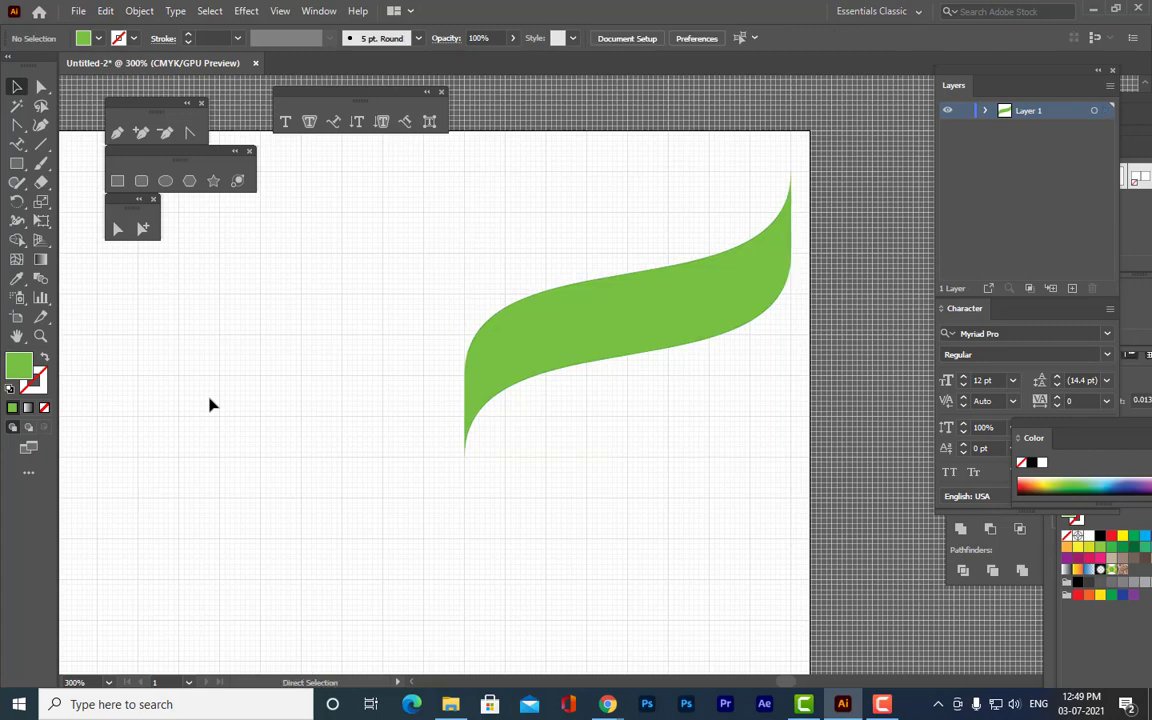
Duplicate the green ribbon straight down by four gridlines and deselect the copy.
key("ctrl+minus")
key("ctrl+minus")
key("ctrl+minus")
key("ctrl+minus")
key("ctrl+minus")
key("ctrl+plus")
key("ctrl+plus")
key("ctrl+plus")
key("ctrl+plus")
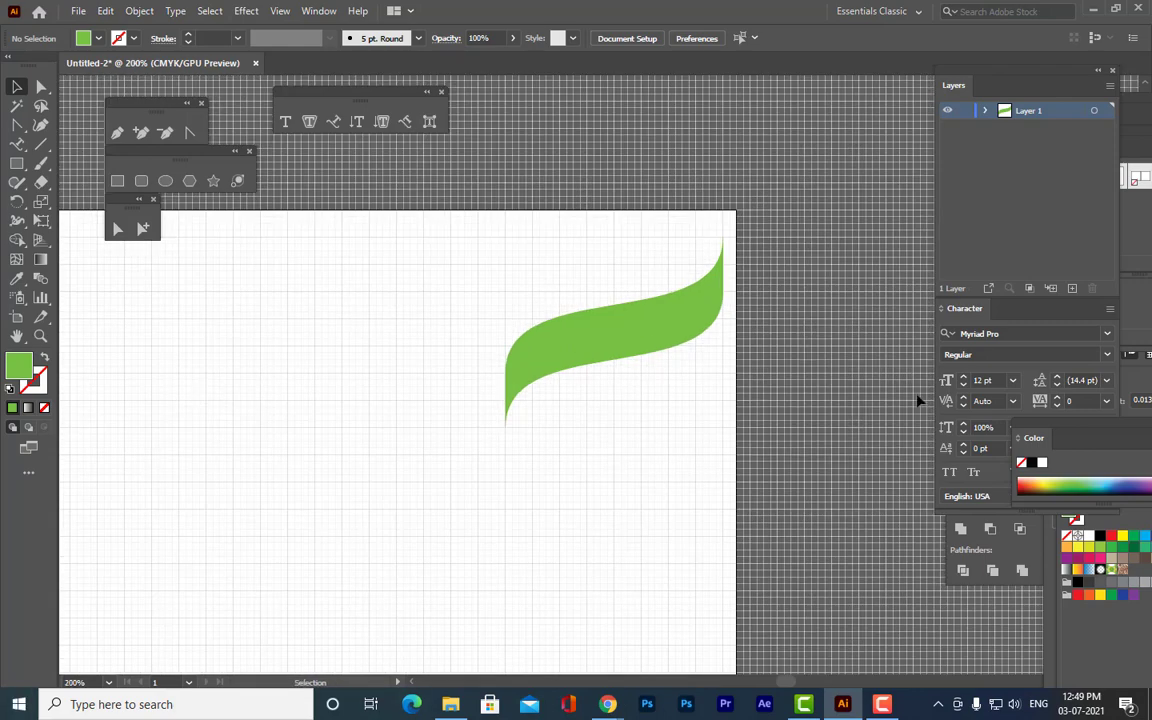
left_click(688, 332)
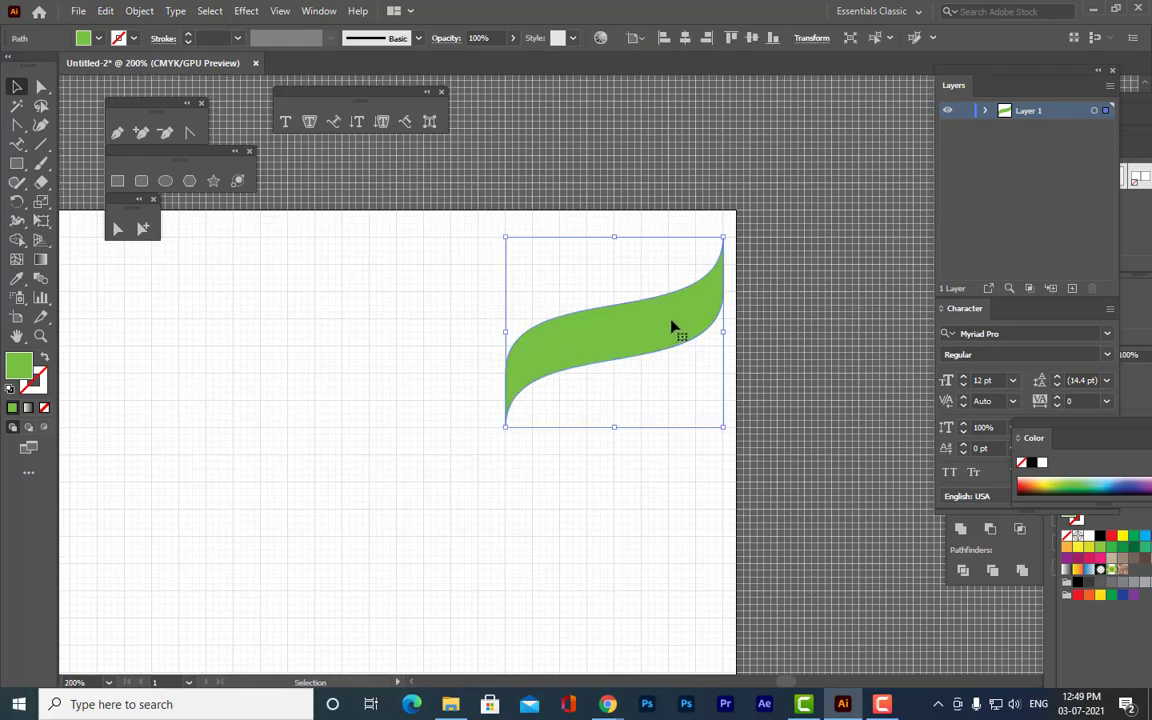
left_click_drag(671, 321, 670, 433)
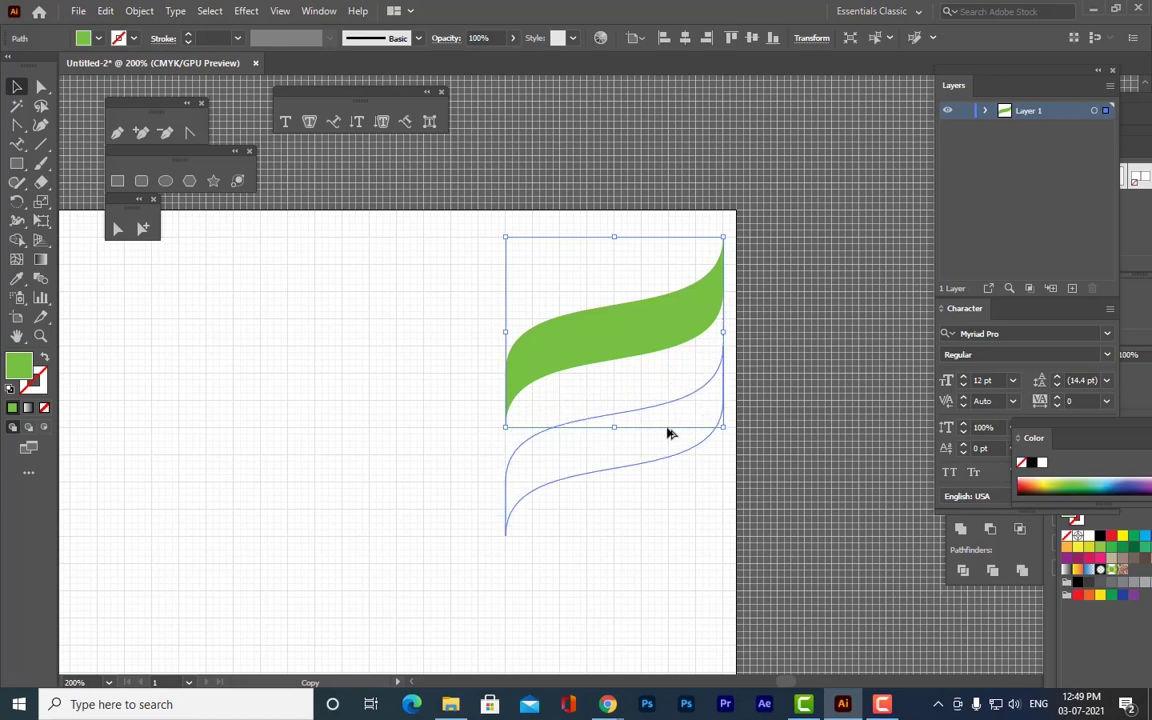
left_click_drag(670, 433, 670, 433)
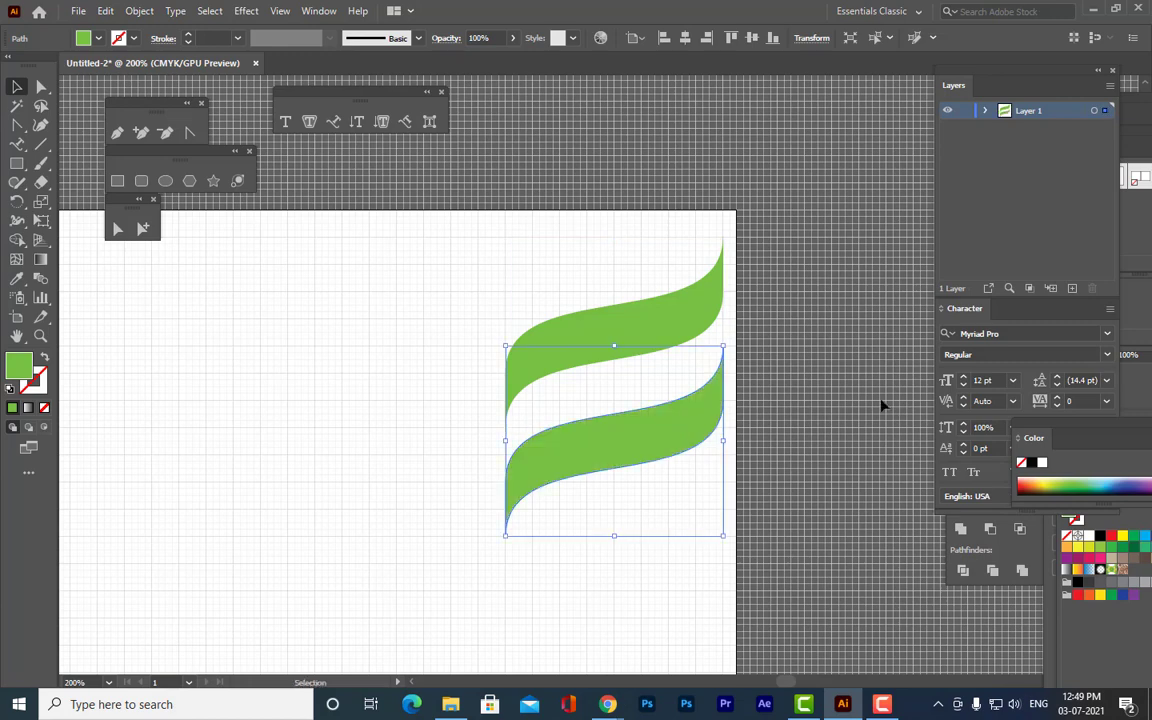
left_click(797, 365)
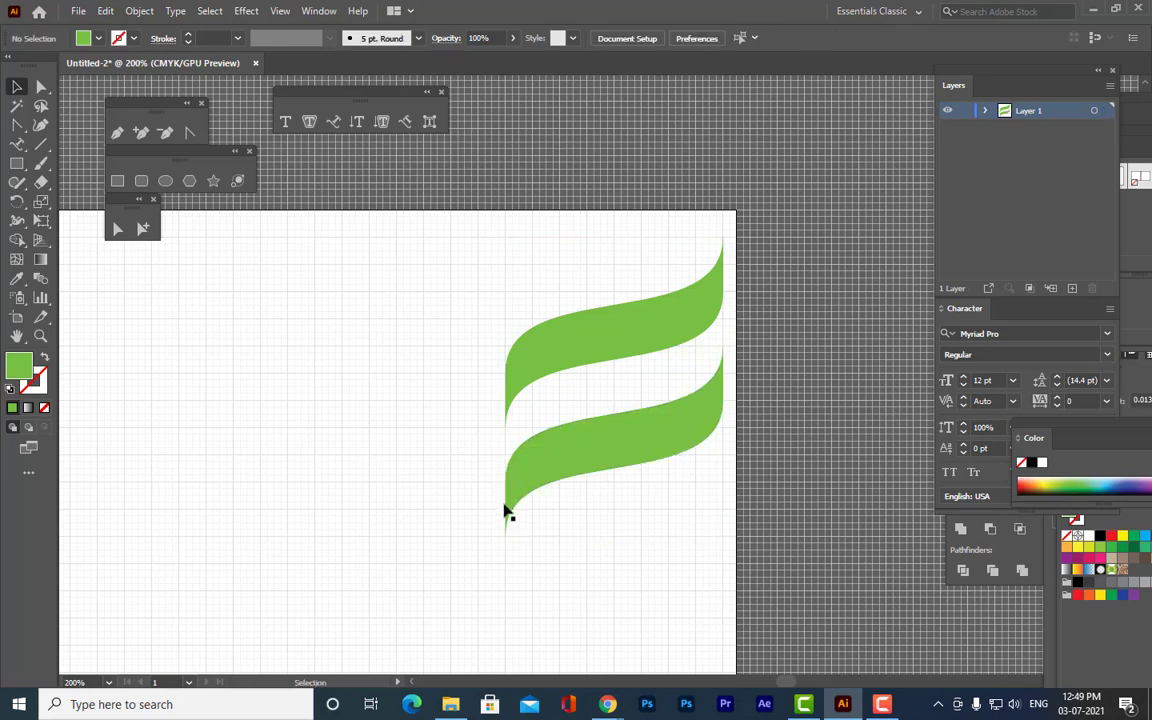
Fill the lower ribbon with red and deselect it.
left_click(629, 451)
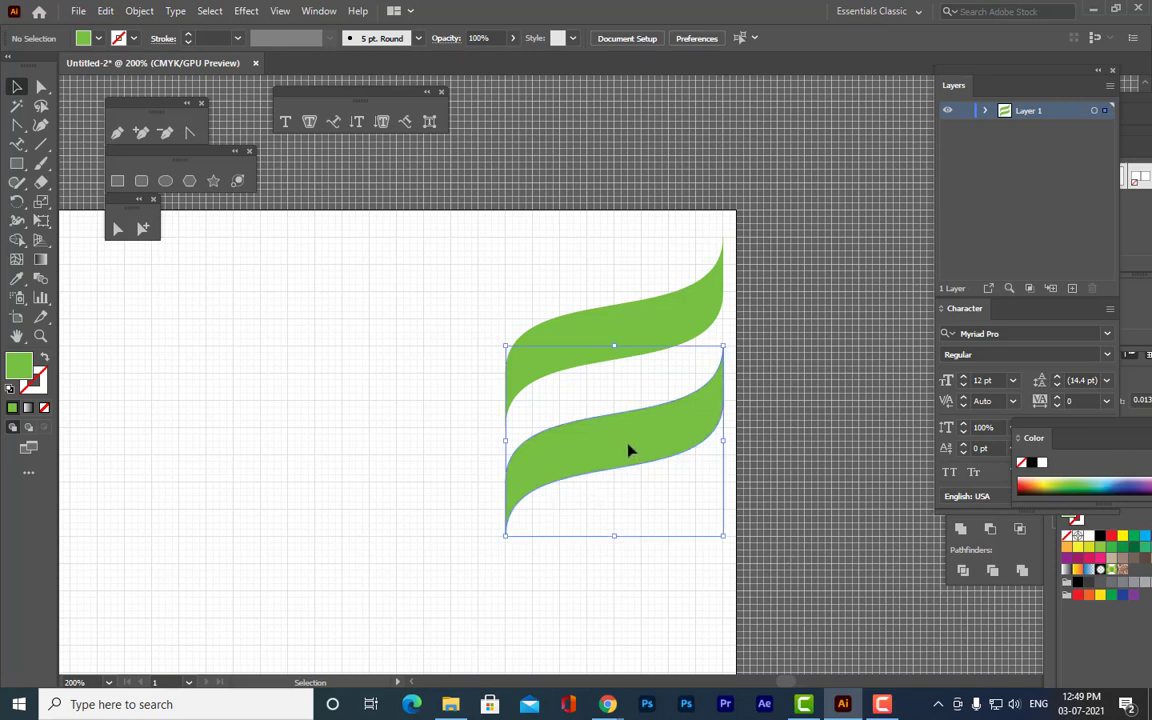
left_click(1112, 537)
left_click(793, 457)
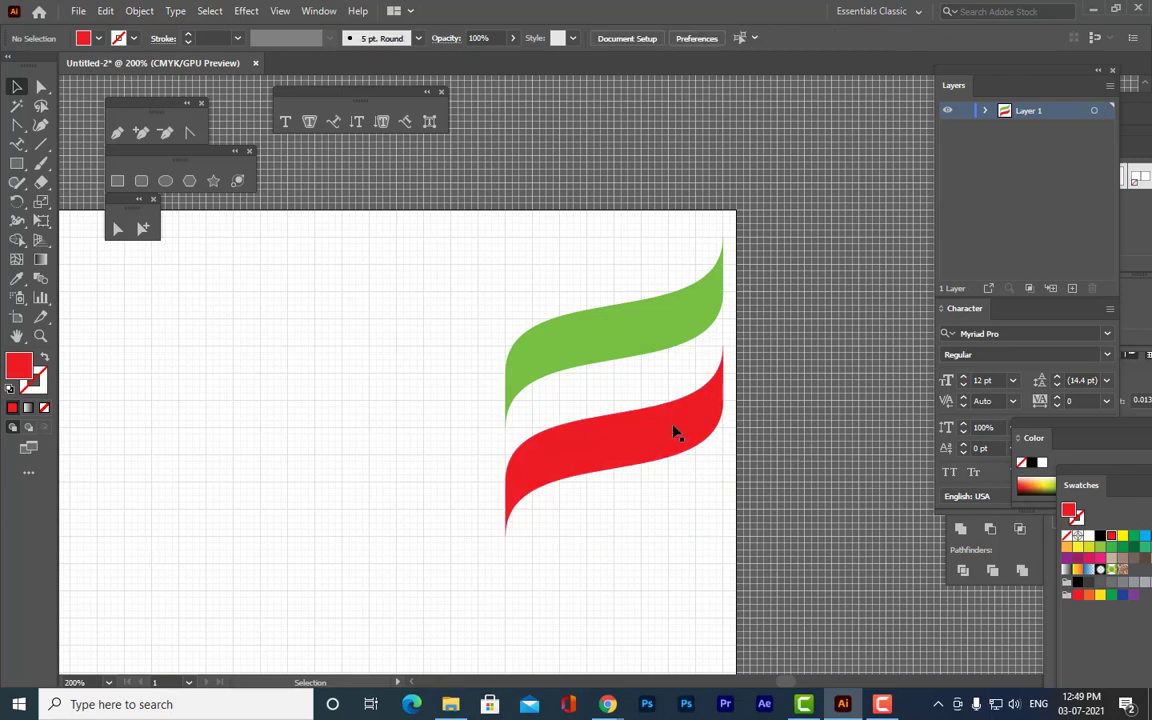
Reflect the red ribbon across the vertical axis.
left_click(676, 432)
right_click(675, 434)
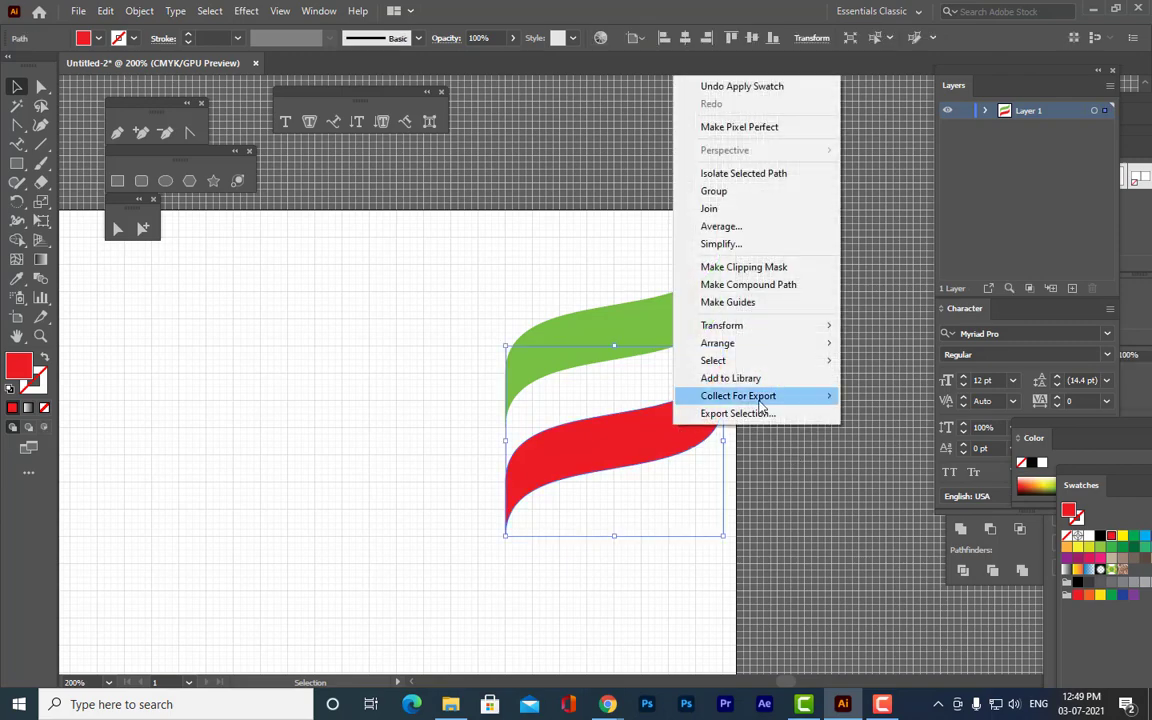
mouse_move(750, 325)
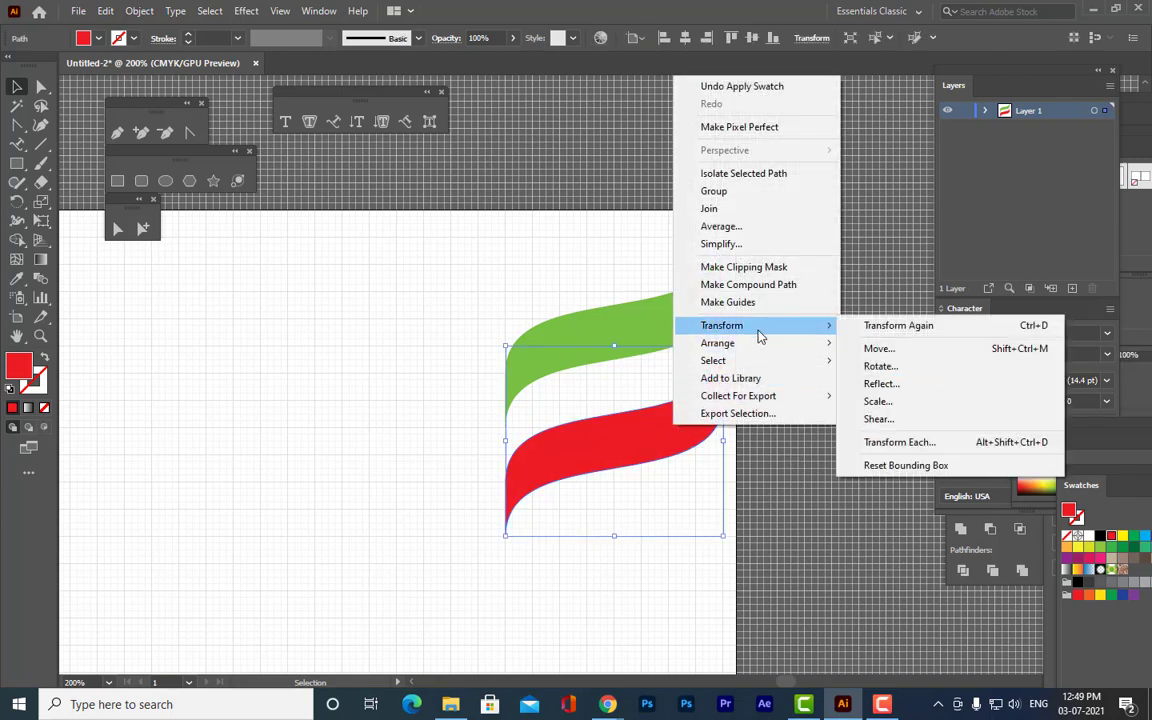
left_click(913, 388)
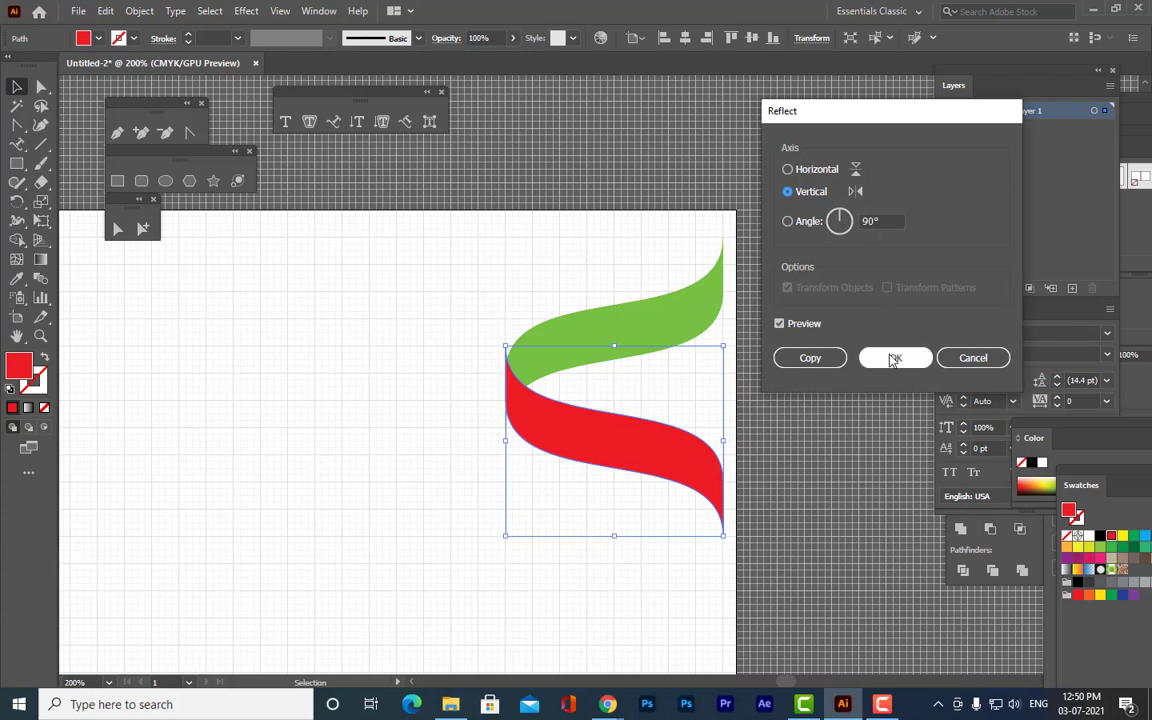
left_click(893, 356)
Move the red ribbon slightly straight down so its left end lines up with the green ribbon's fold, and deselect it.
left_click_drag(630, 440, 630, 458)
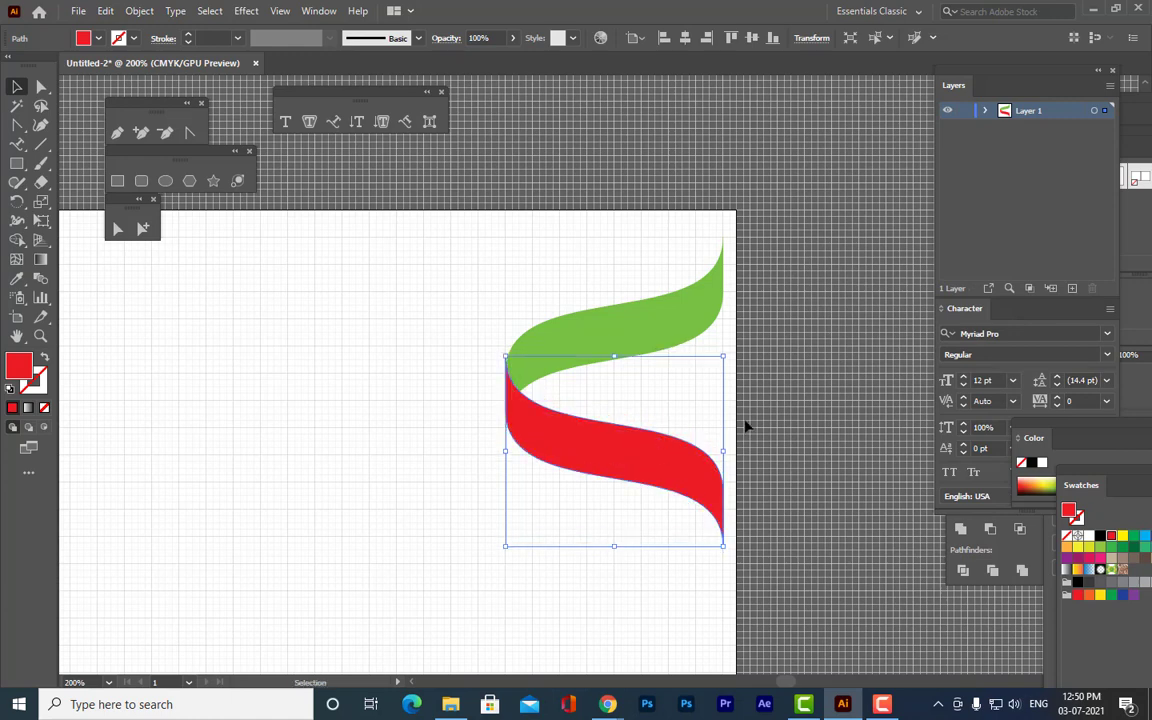
left_click(807, 401)
left_click(632, 464)
left_click(782, 441)
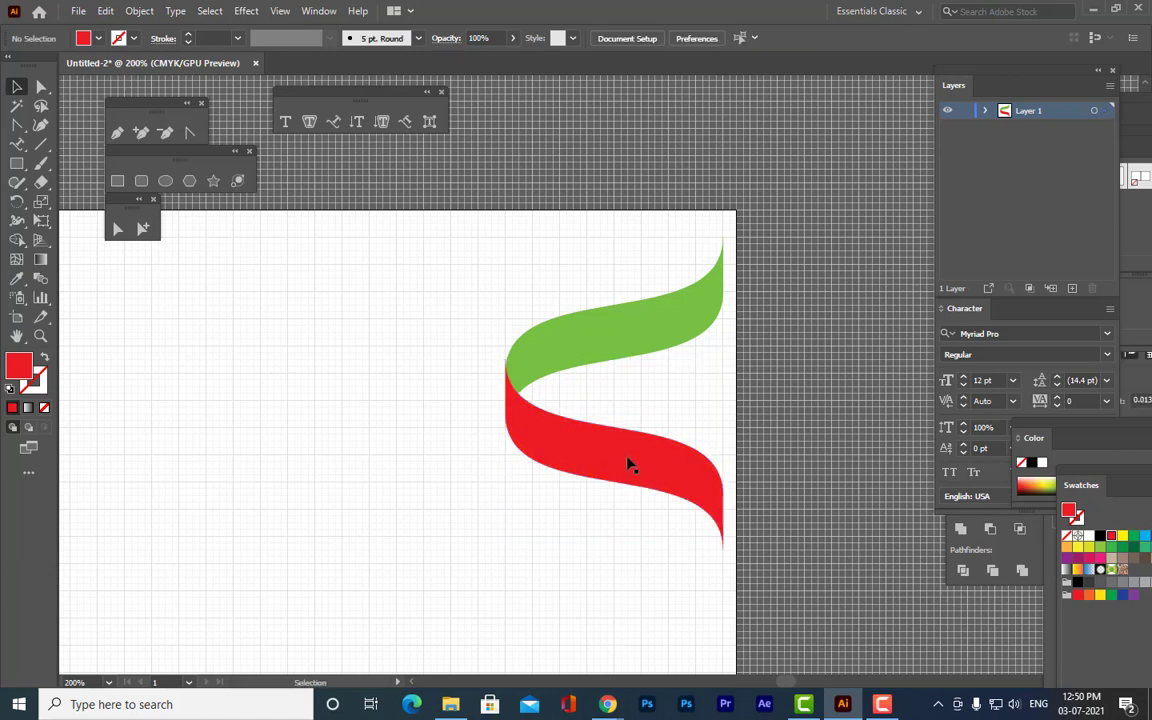
double_click(628, 463)
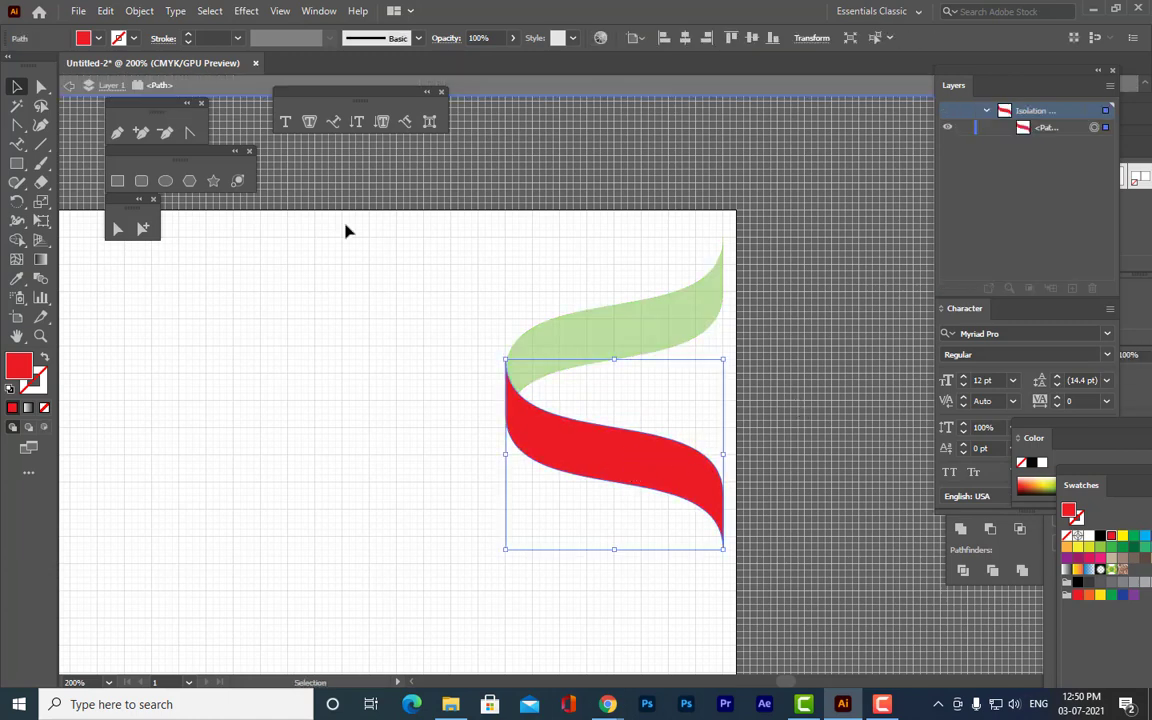
left_click(69, 86)
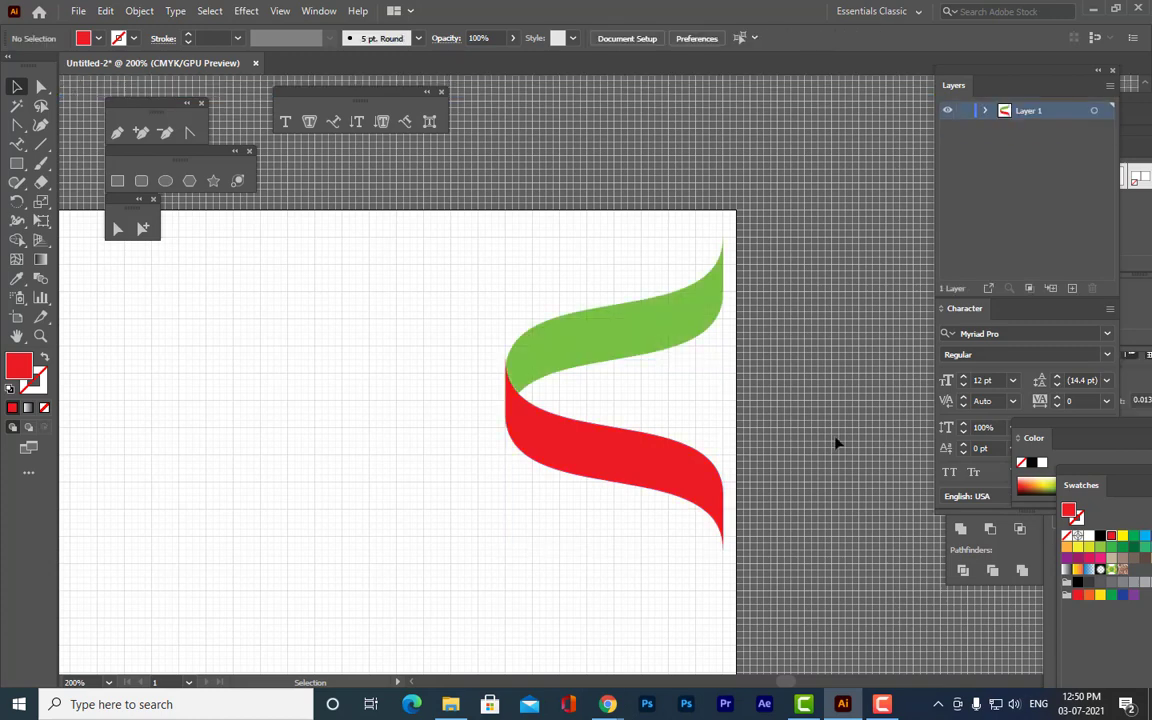
left_click(620, 467)
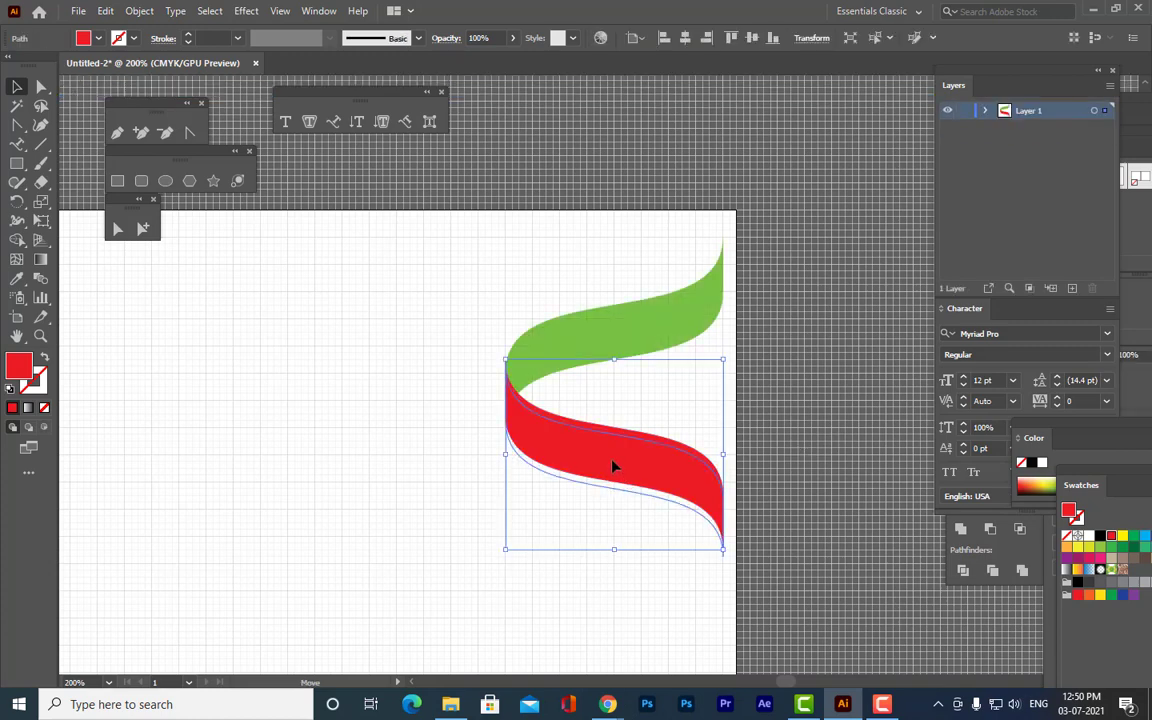
left_click_drag(612, 465, 612, 468)
left_click(805, 437)
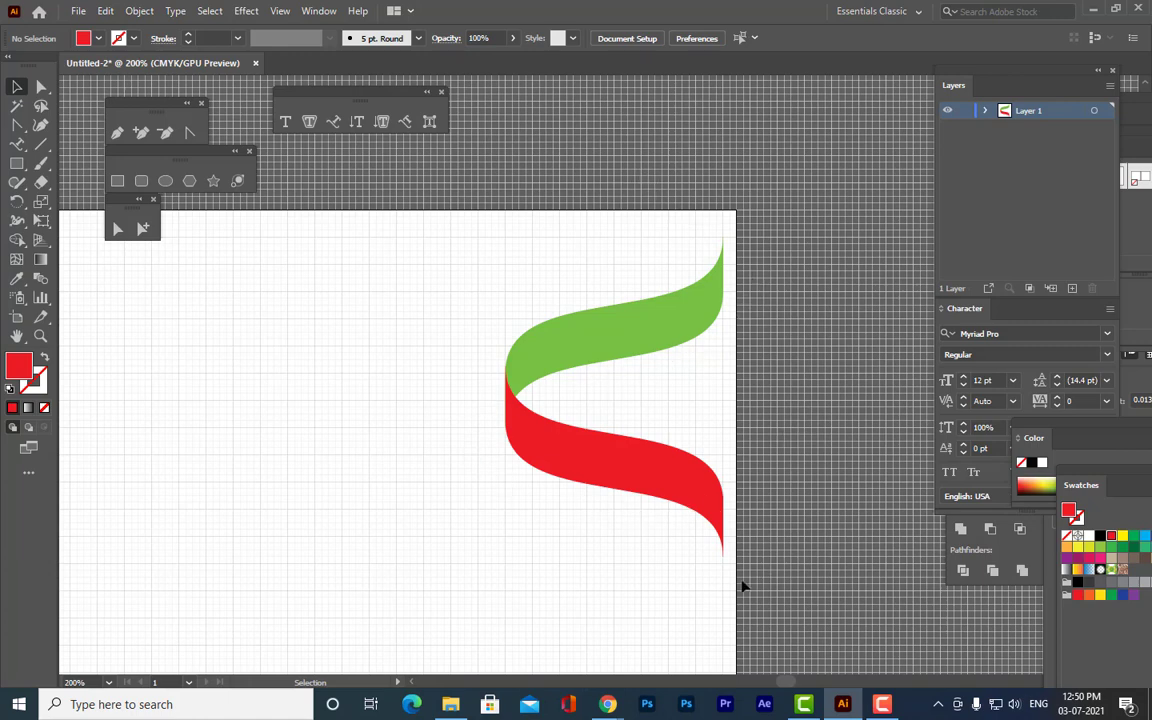
Duplicate the green ribbon straight down so the copy continues from the red ribbon's lower right end, and deselect it.
key("ctrl+minus")
key("ctrl+minus")
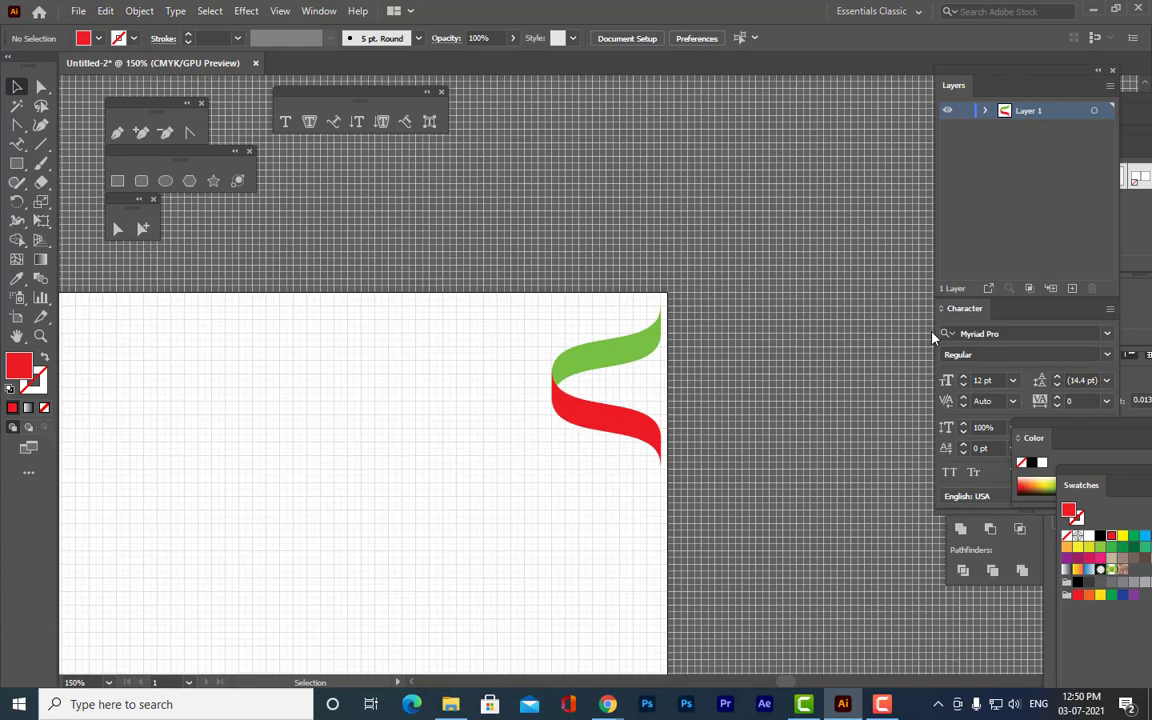
key("ctrl+minus")
key("ctrl+plus")
key("ctrl+plus")
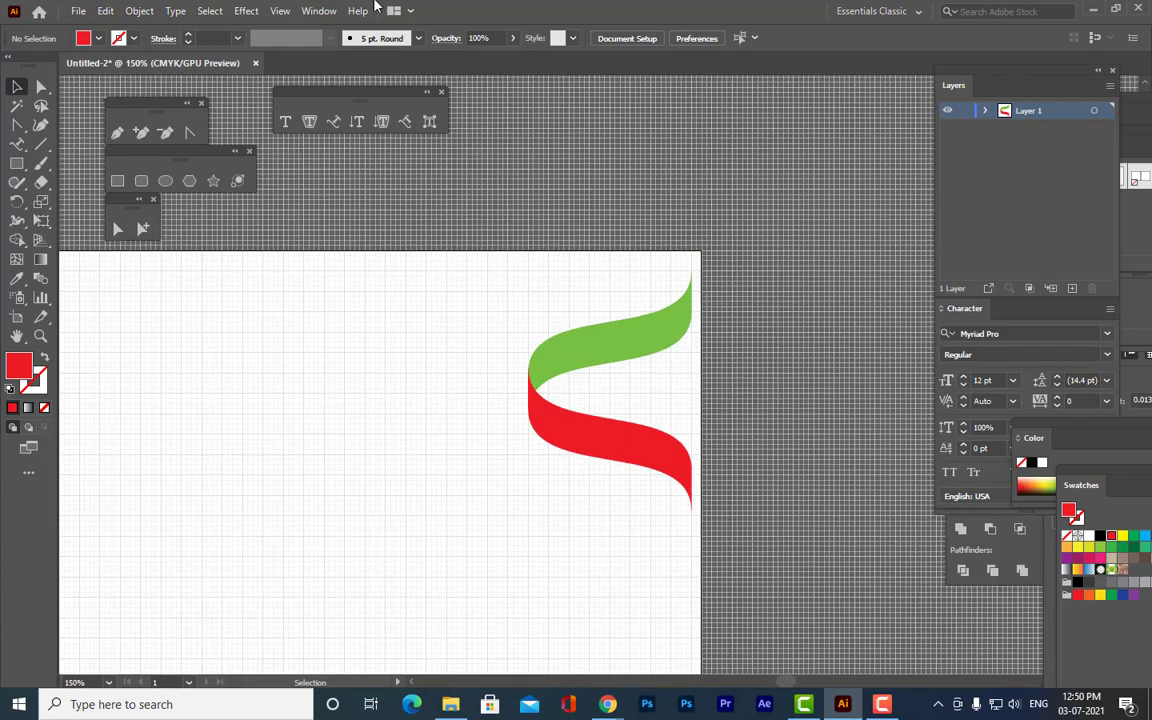
left_click(676, 330)
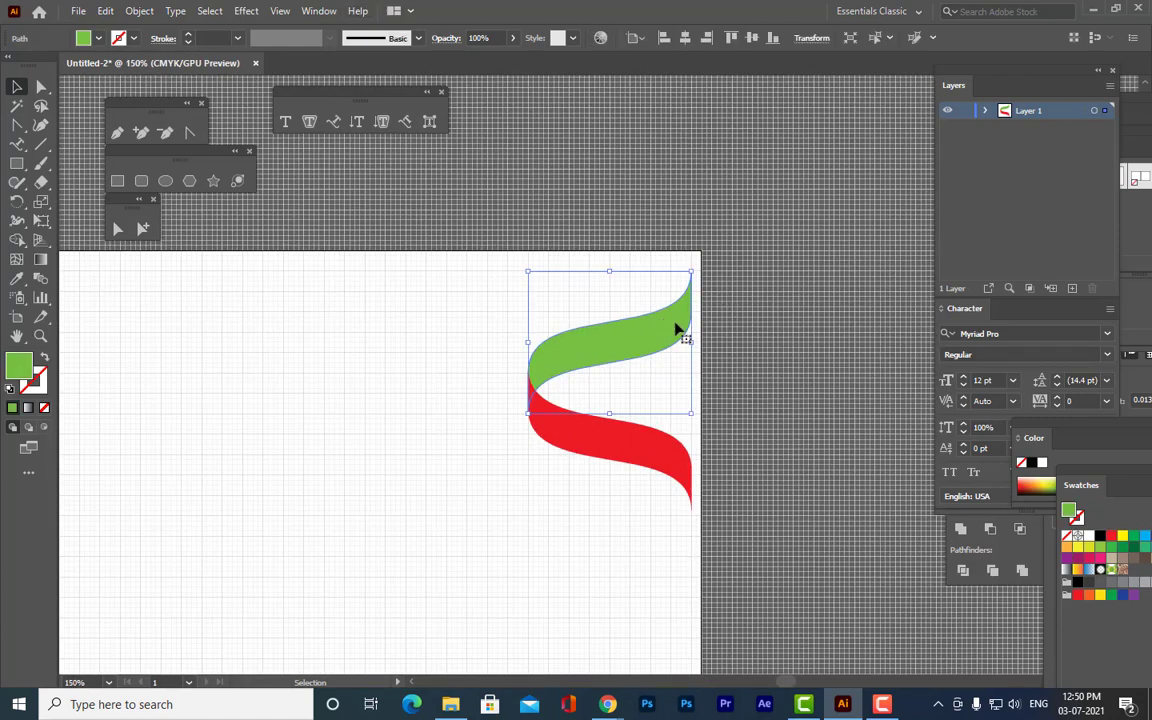
left_click(789, 334)
left_click(640, 345)
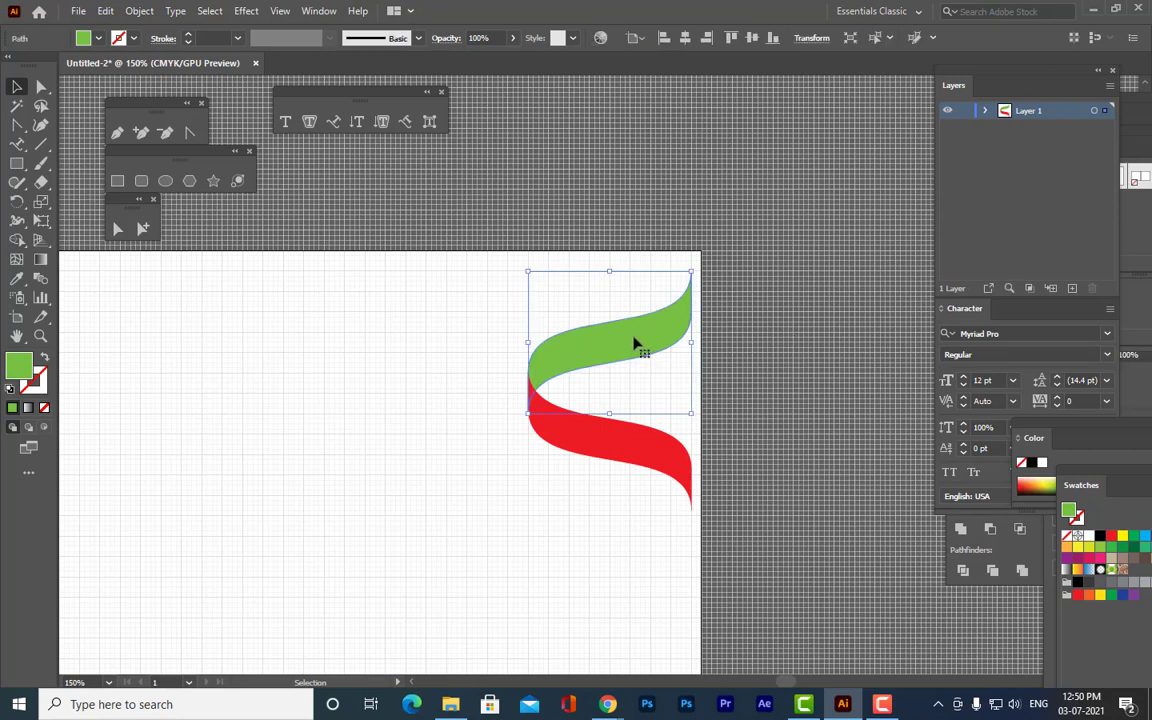
left_click_drag(627, 350, 628, 544)
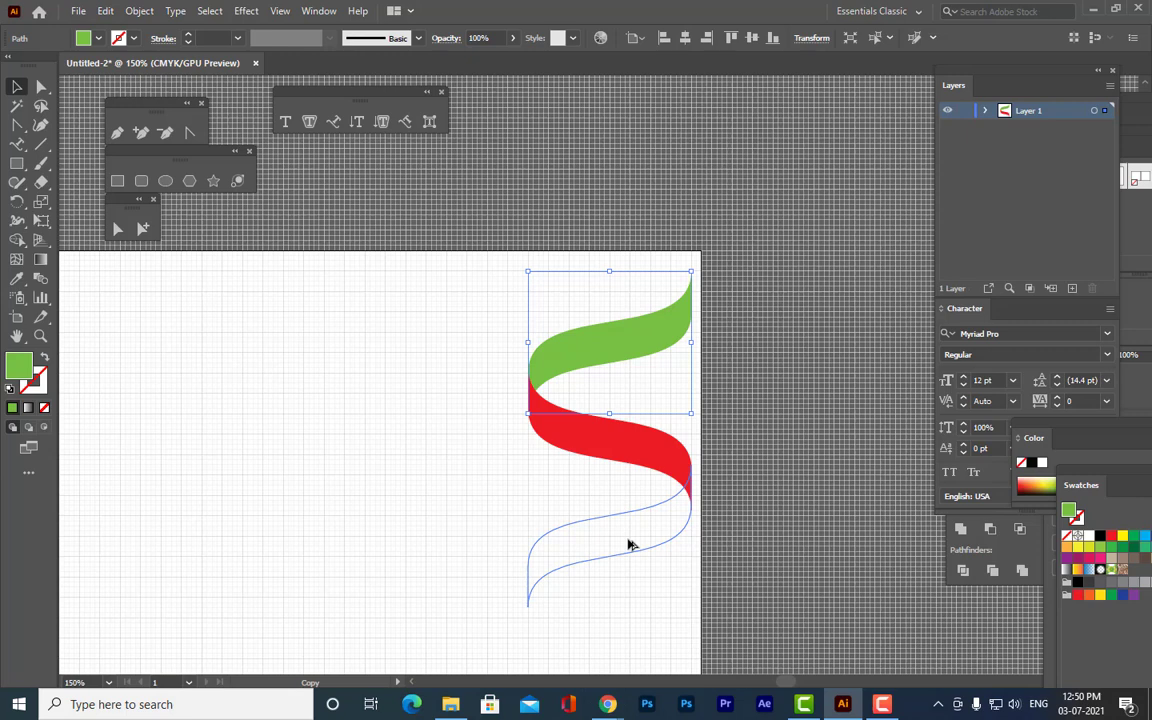
left_click_drag(628, 544, 627, 543)
left_click(803, 472)
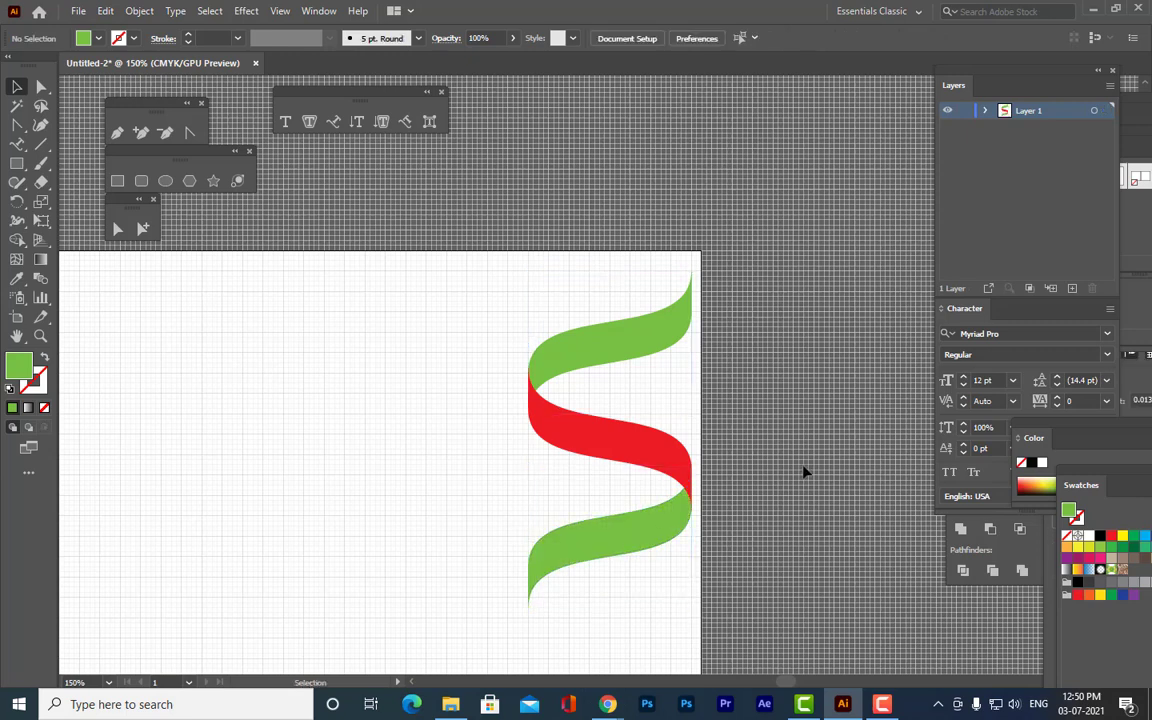
Duplicate the red ribbon straight down so the copy continues from the second green ribbon's lower left end, and deselect it.
scroll(753, 355, "down", 4)
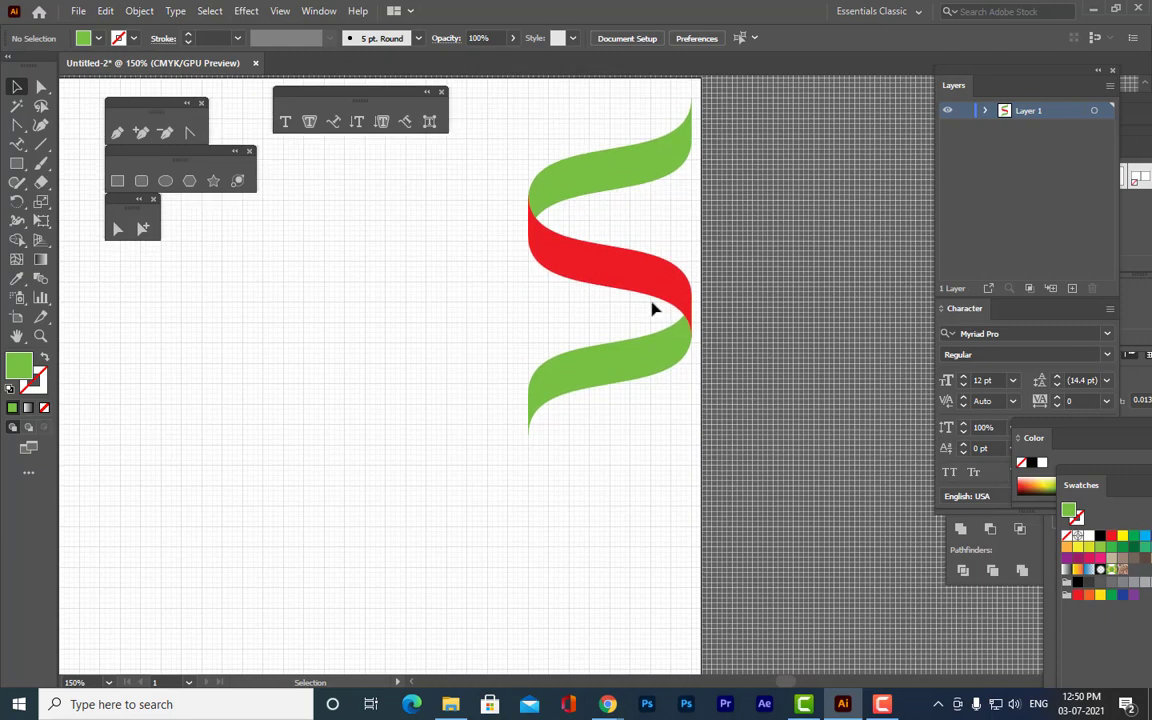
left_click(617, 282)
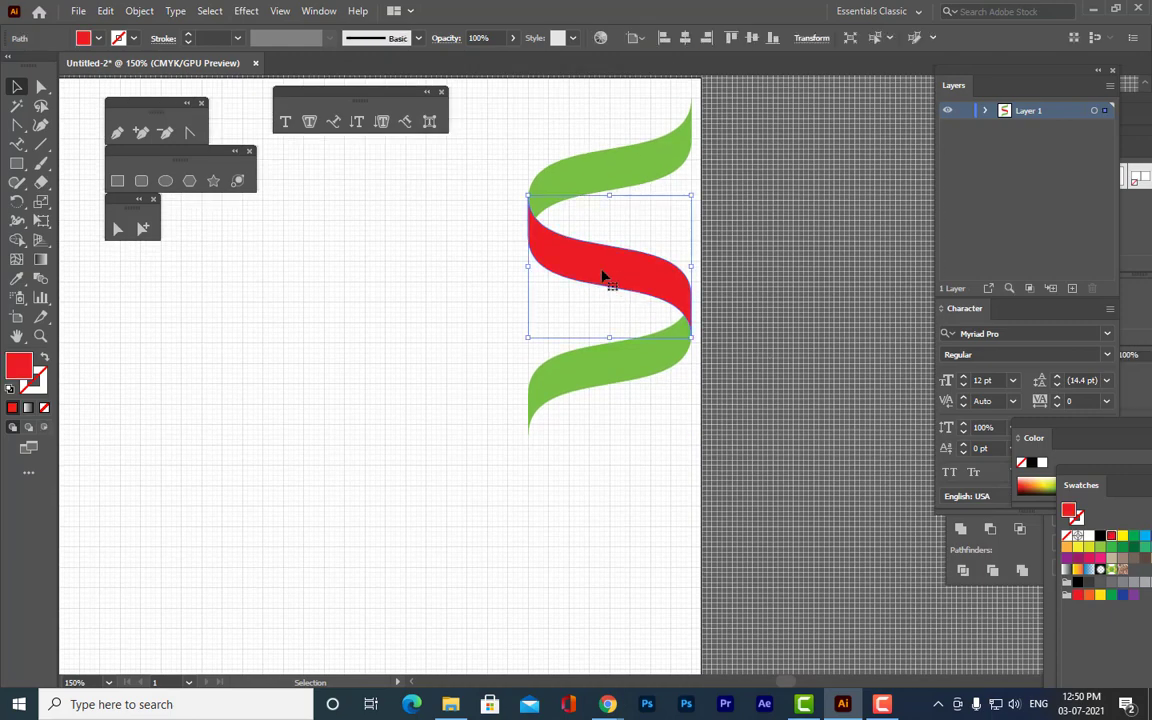
left_click_drag(603, 274, 603, 466)
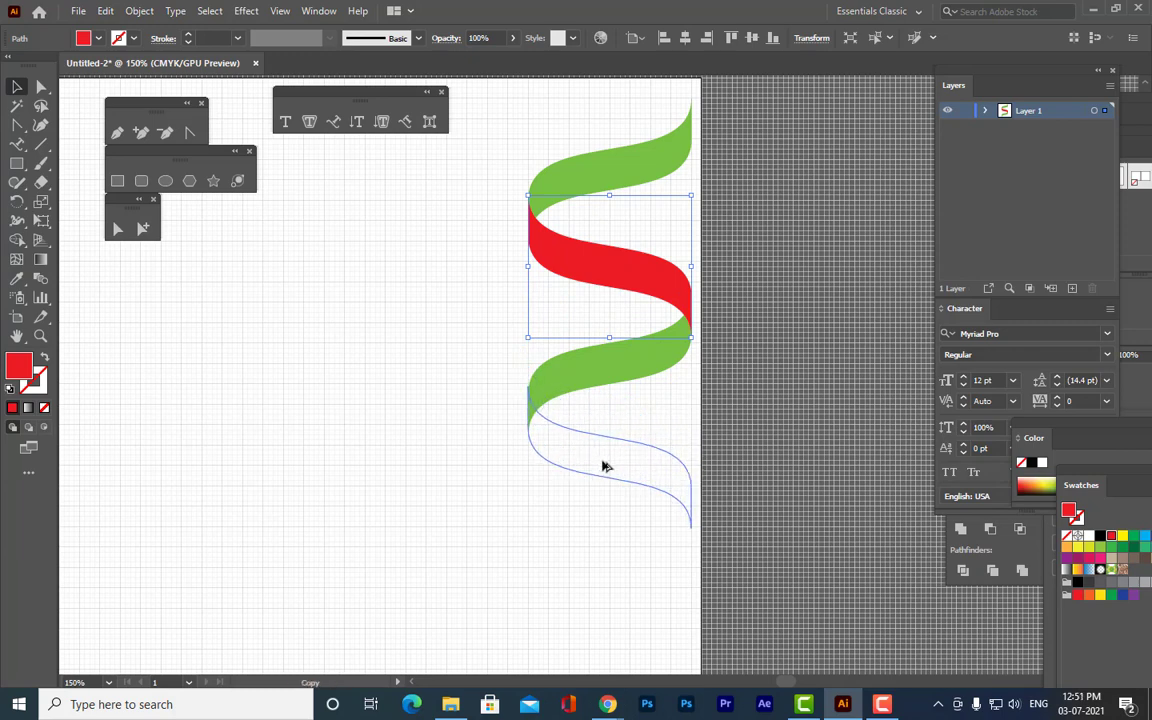
left_click_drag(603, 466, 602, 463)
left_click(815, 425)
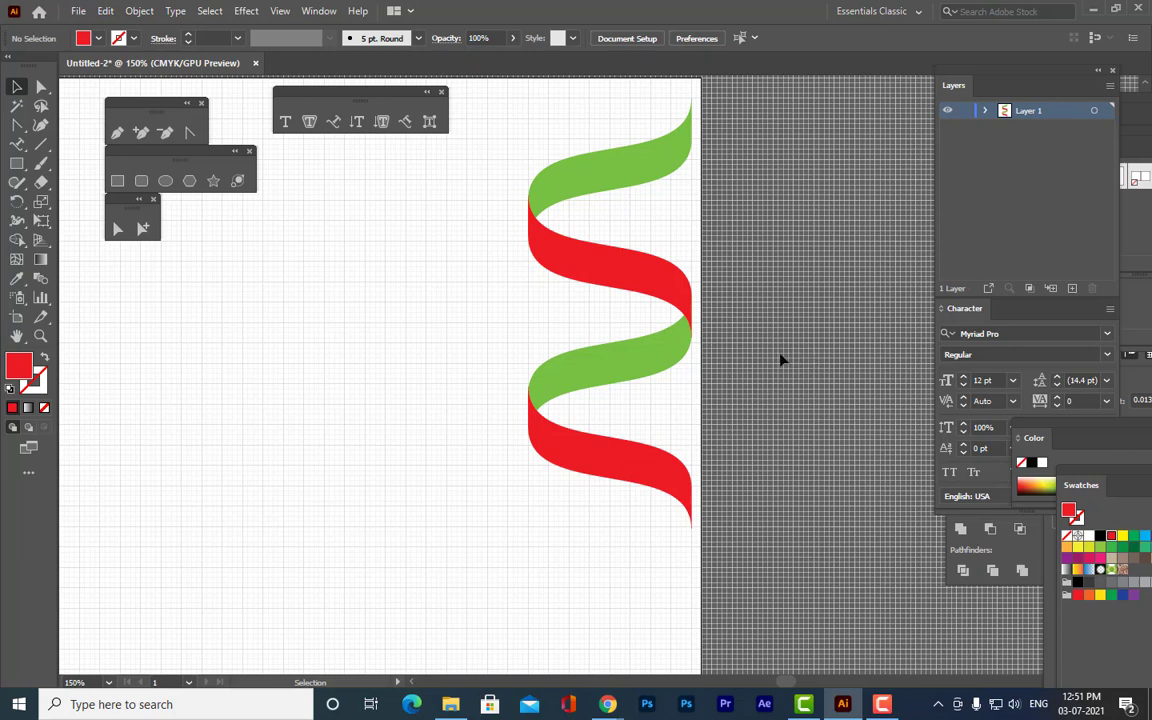
Duplicate the second green ribbon straight down so the copy continues from the second red ribbon's lower right end, and deselect it.
left_click(618, 376)
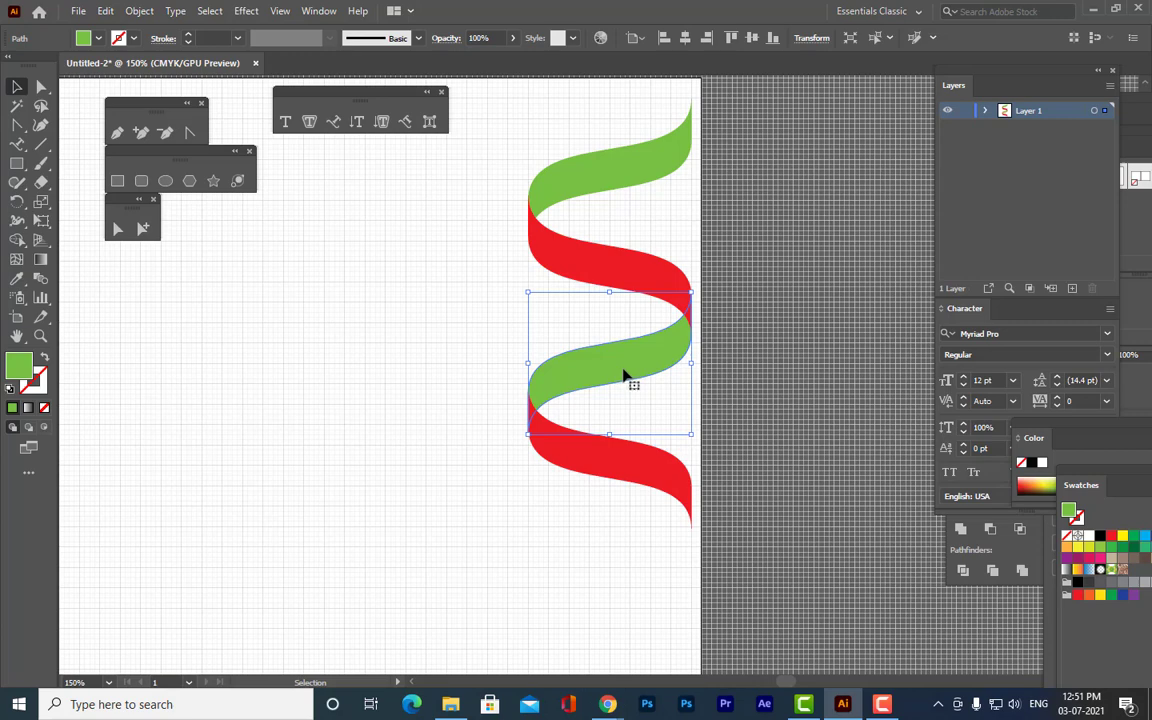
left_click_drag(620, 370, 621, 556)
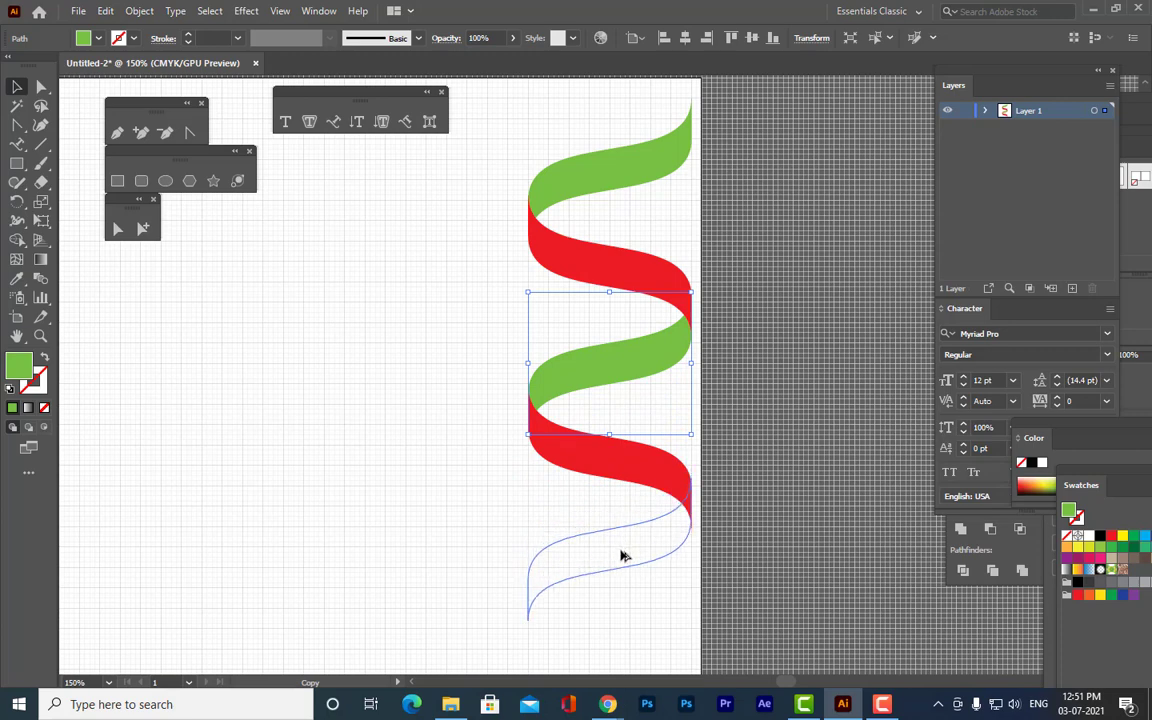
left_click_drag(621, 556, 621, 557)
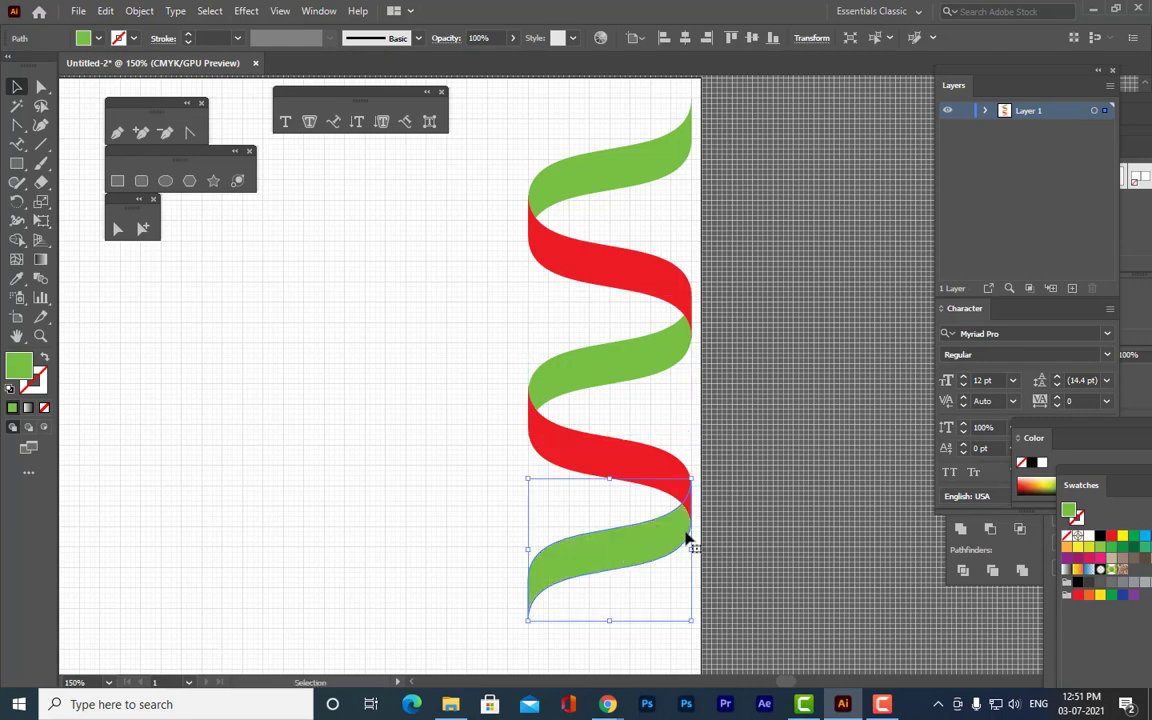
left_click(801, 502)
Nudge the third green ribbon slightly down so it lines up with the red ribbon's lower right fold, and deselect it.
scroll(802, 500, "down", 3)
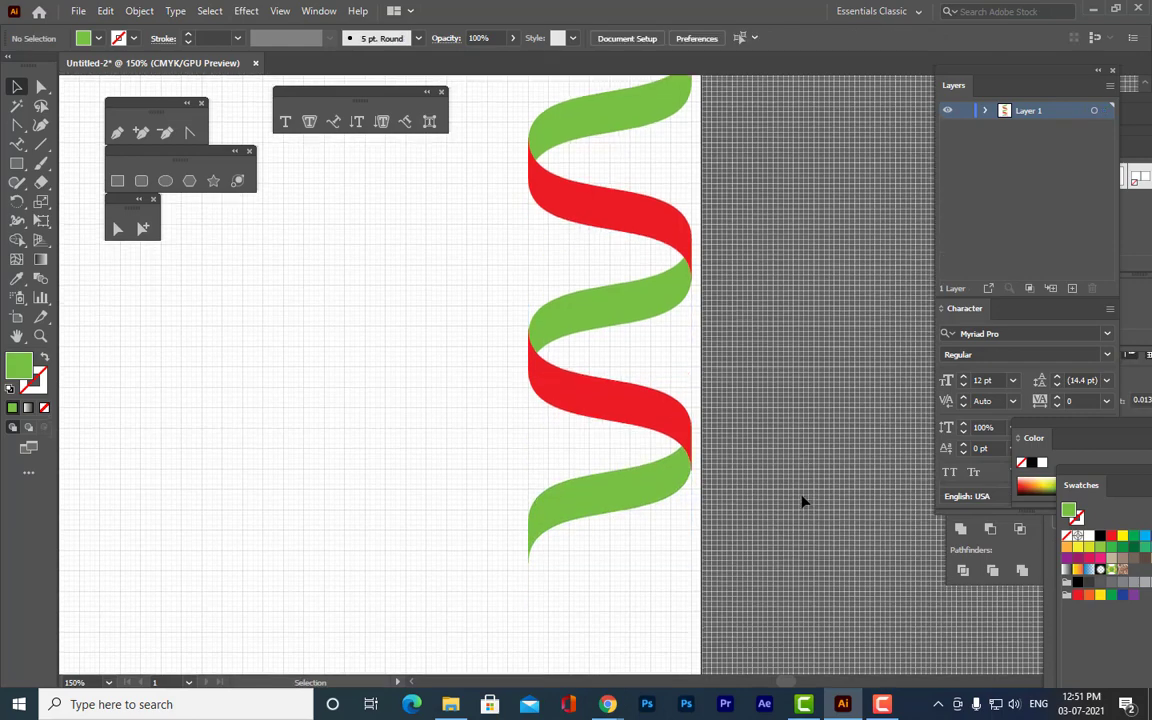
key("ctrl+plus")
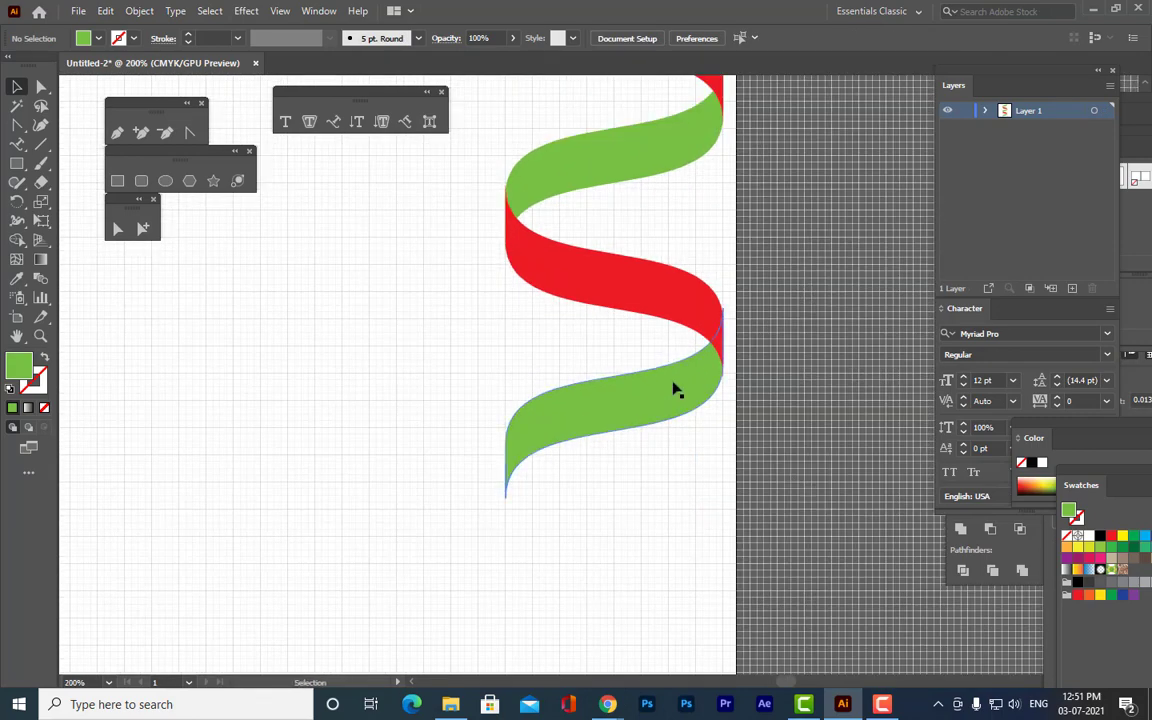
left_click(674, 396)
left_click_drag(669, 405, 669, 405)
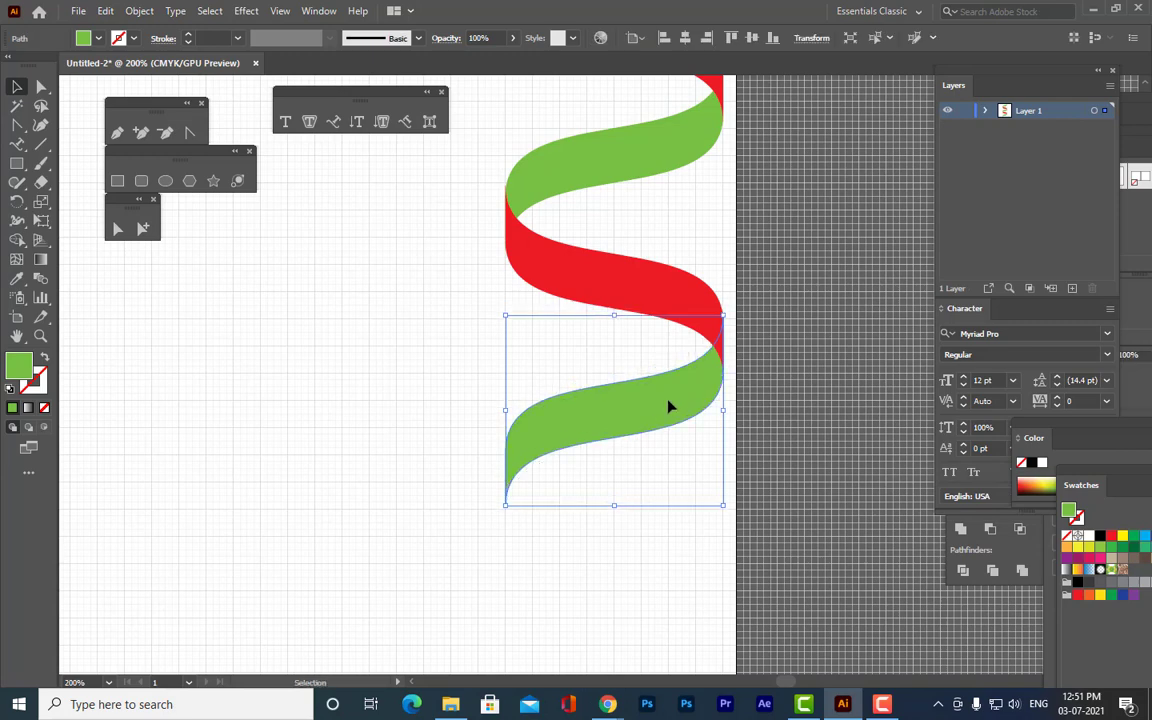
left_click(842, 400)
scroll(842, 401, "up", 4)
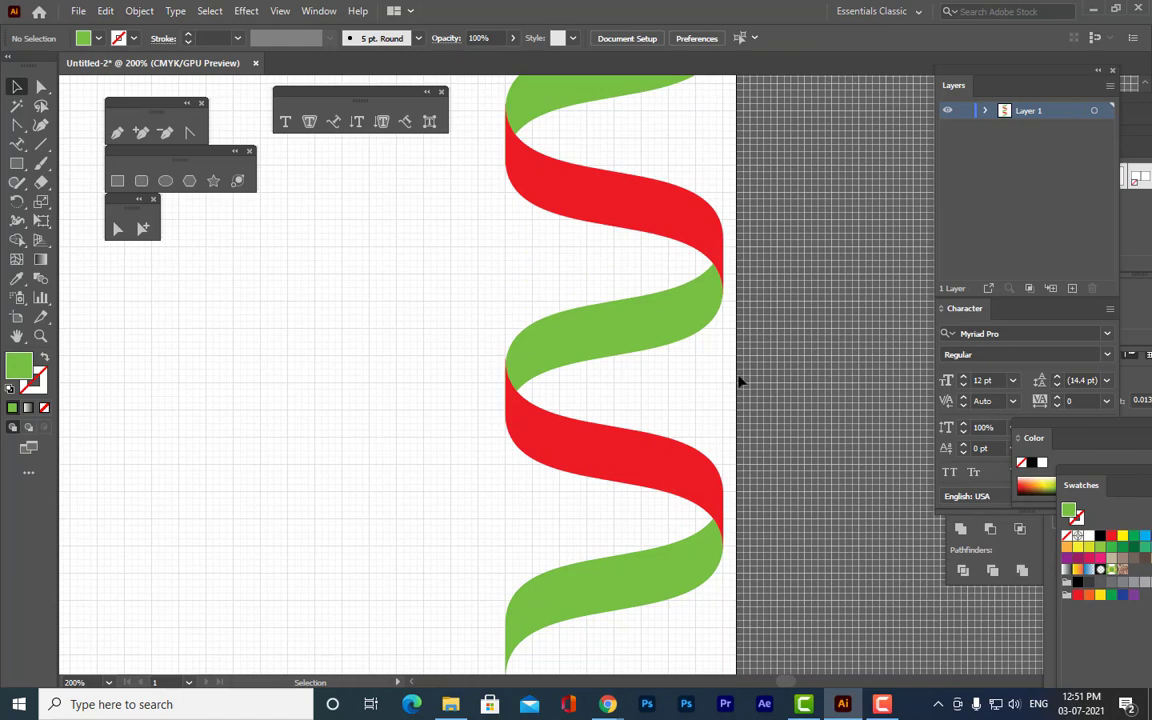
scroll(664, 348, "up", 2)
scroll(762, 399, "down", 3)
scroll(762, 399, "down", 1)
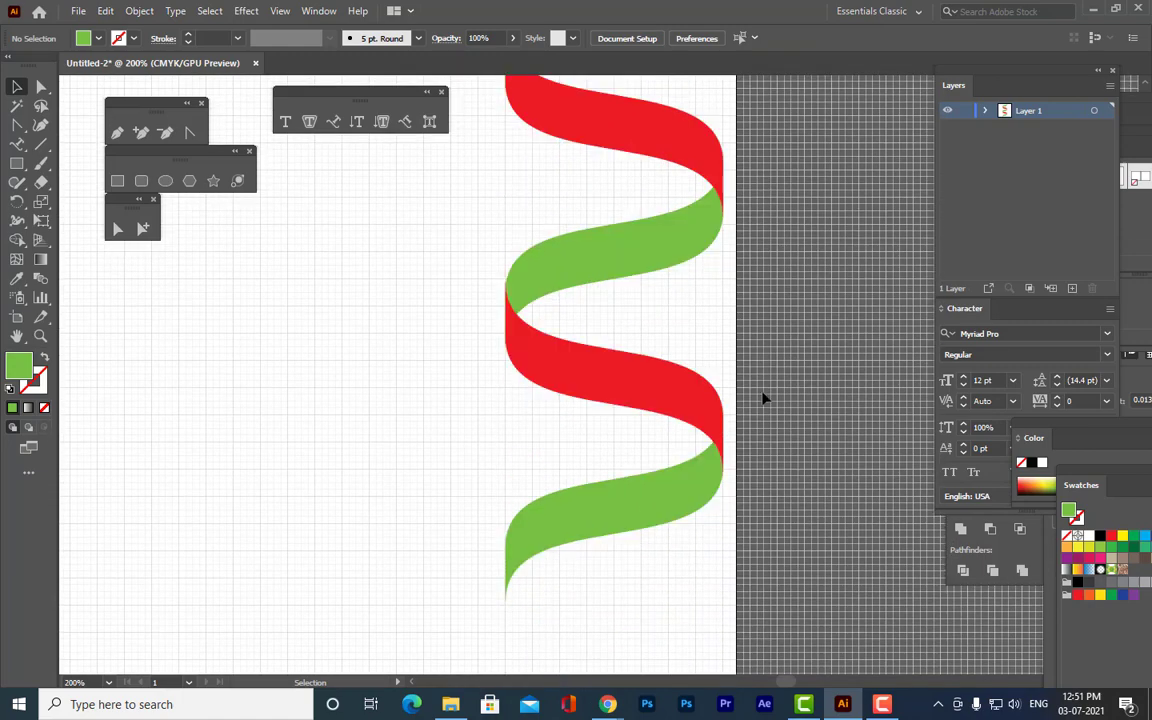
left_click(598, 706)
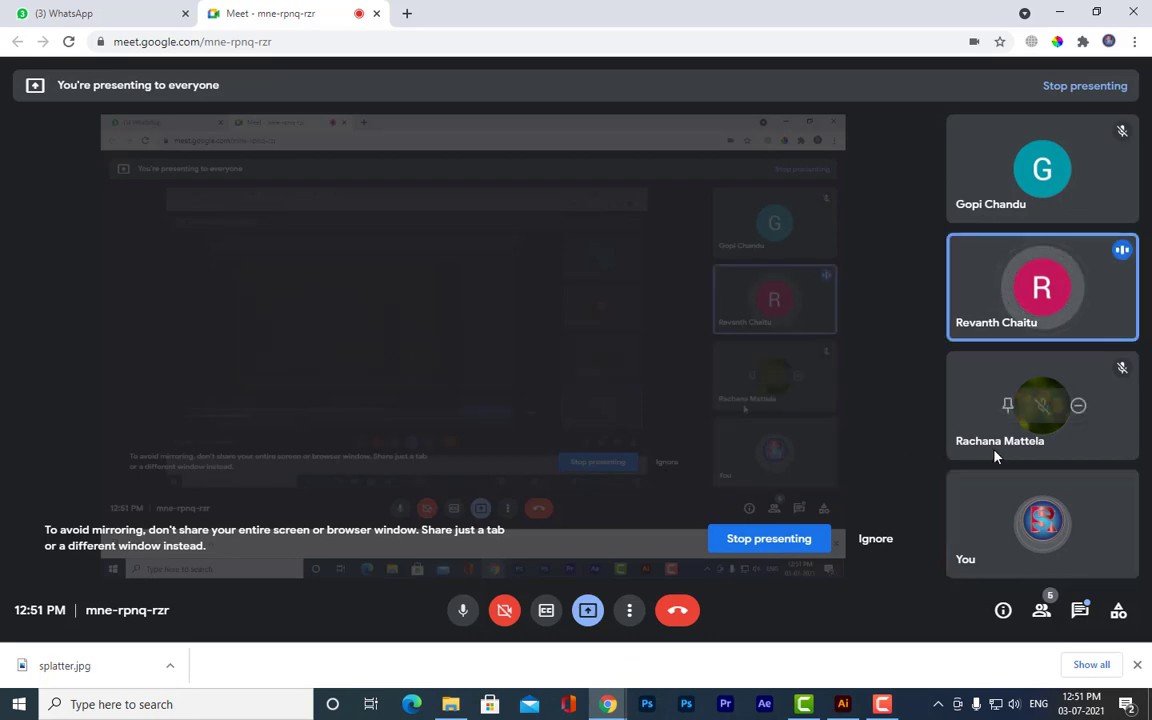
left_click(1059, 12)
scroll(797, 408, "down", 3)
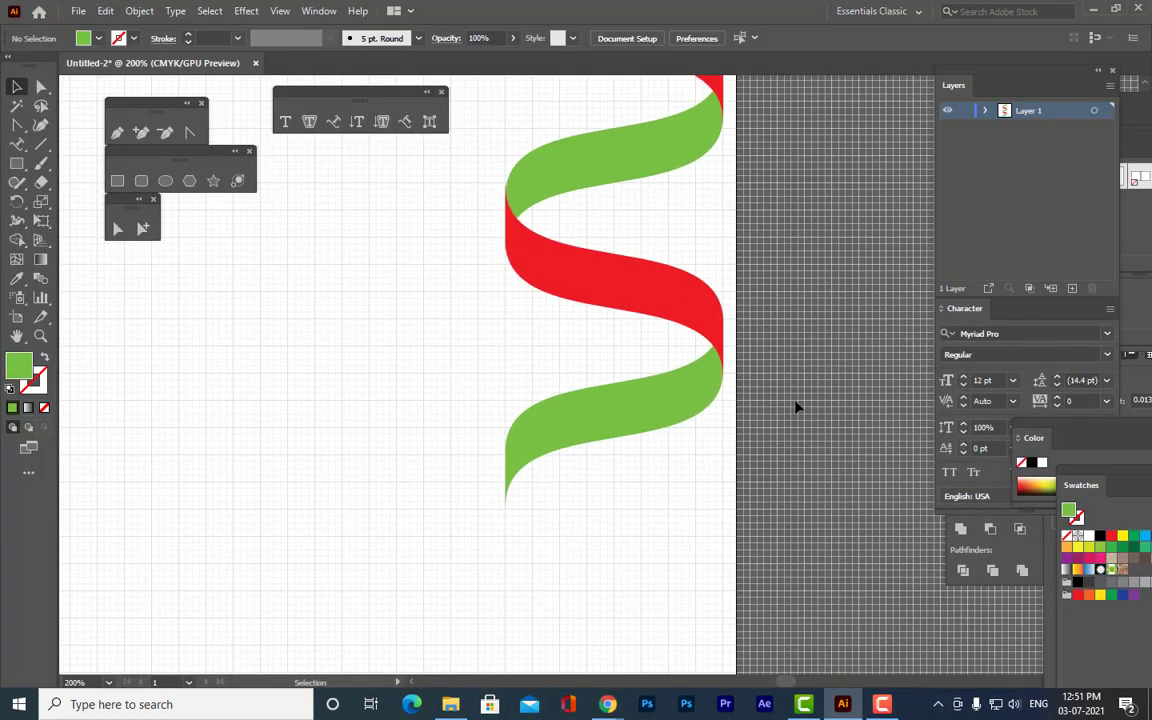
left_click(609, 245)
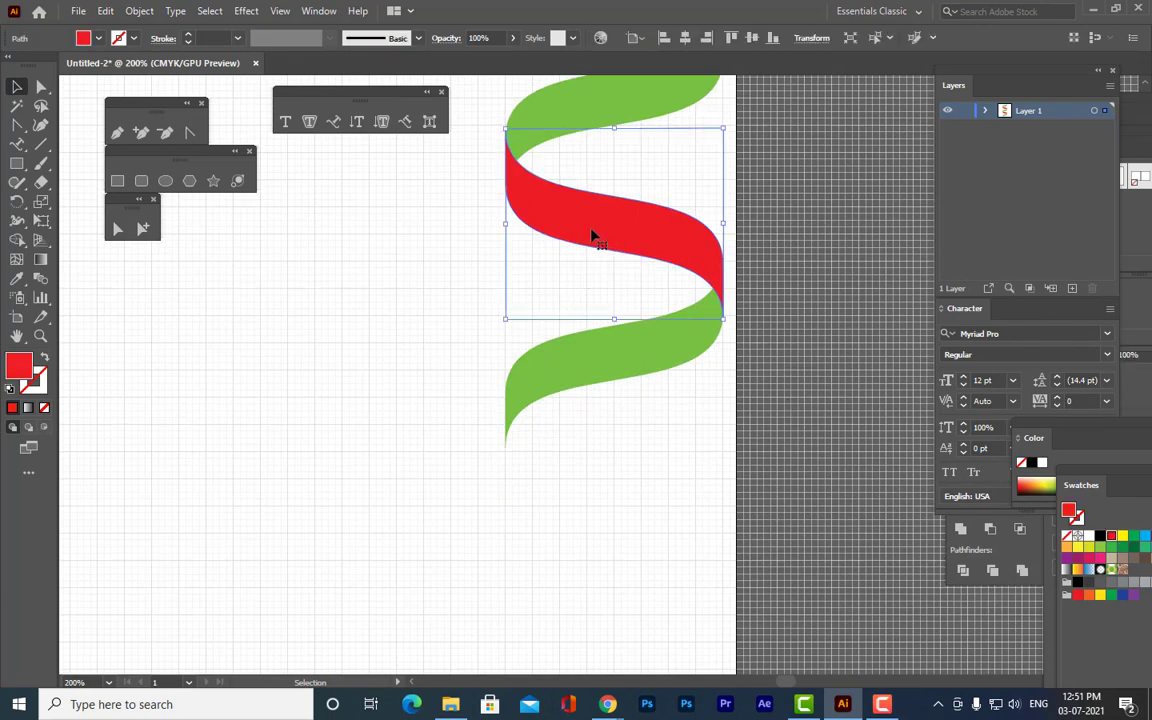
left_click_drag(588, 228, 591, 479)
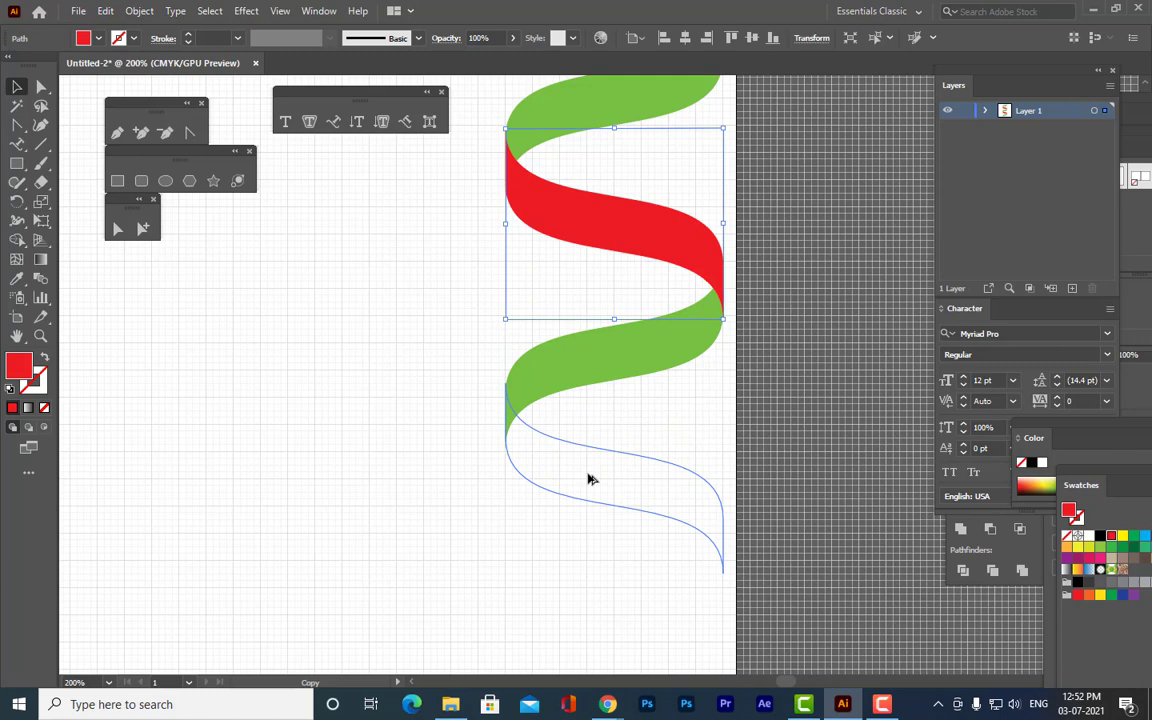
left_click_drag(590, 479, 590, 479)
left_click(790, 398)
key("ctrl+z")
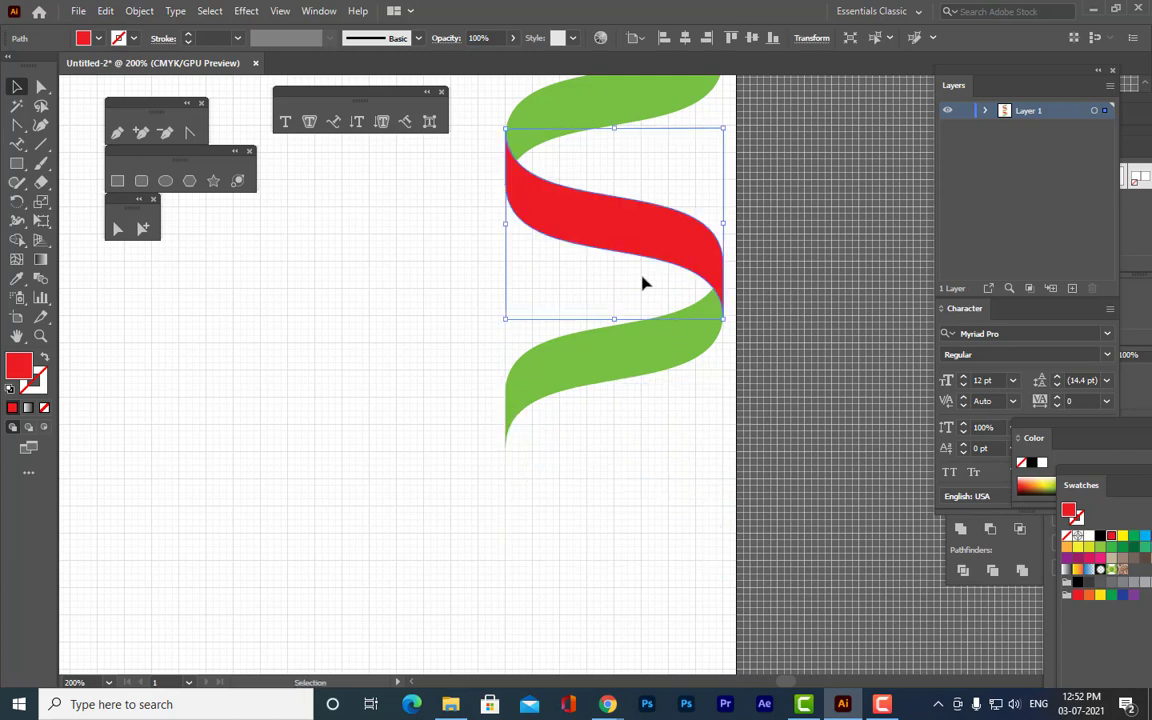
Duplicate the second red ribbon straight down so the copy continues from the third green ribbon's lower left end, and deselect it.
left_click_drag(624, 236, 622, 495)
left_click(807, 432)
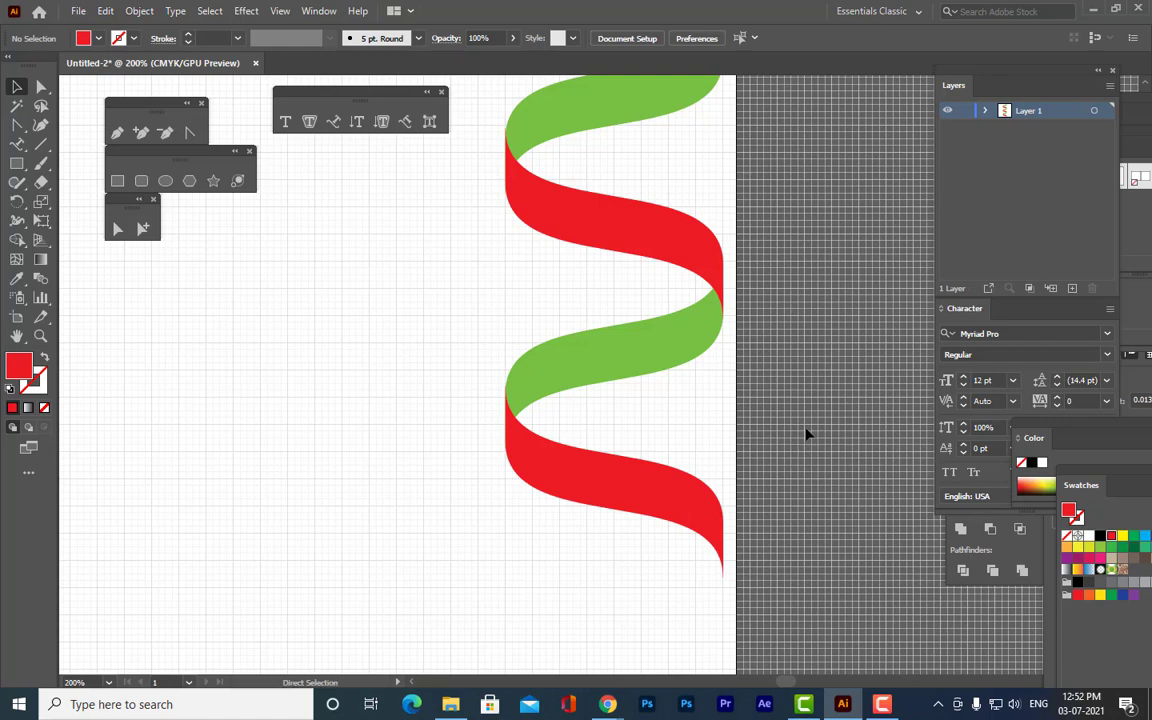
key("ctrl+minus")
key("ctrl+minus")
key("ctrl+minus")
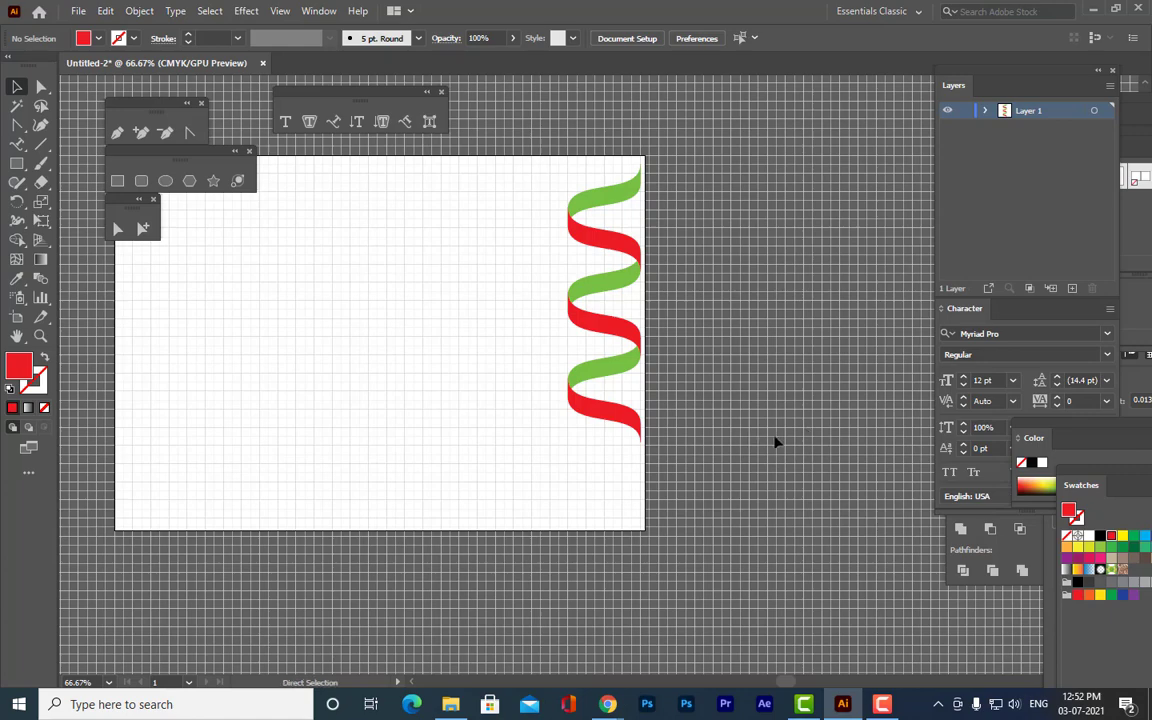
Bring the colour swatches fully into view beside the artboard's upper right edge.
key("ctrl+plus")
key("ctrl+plus")
scroll(753, 203, "up", 1)
scroll(755, 204, "up", 3)
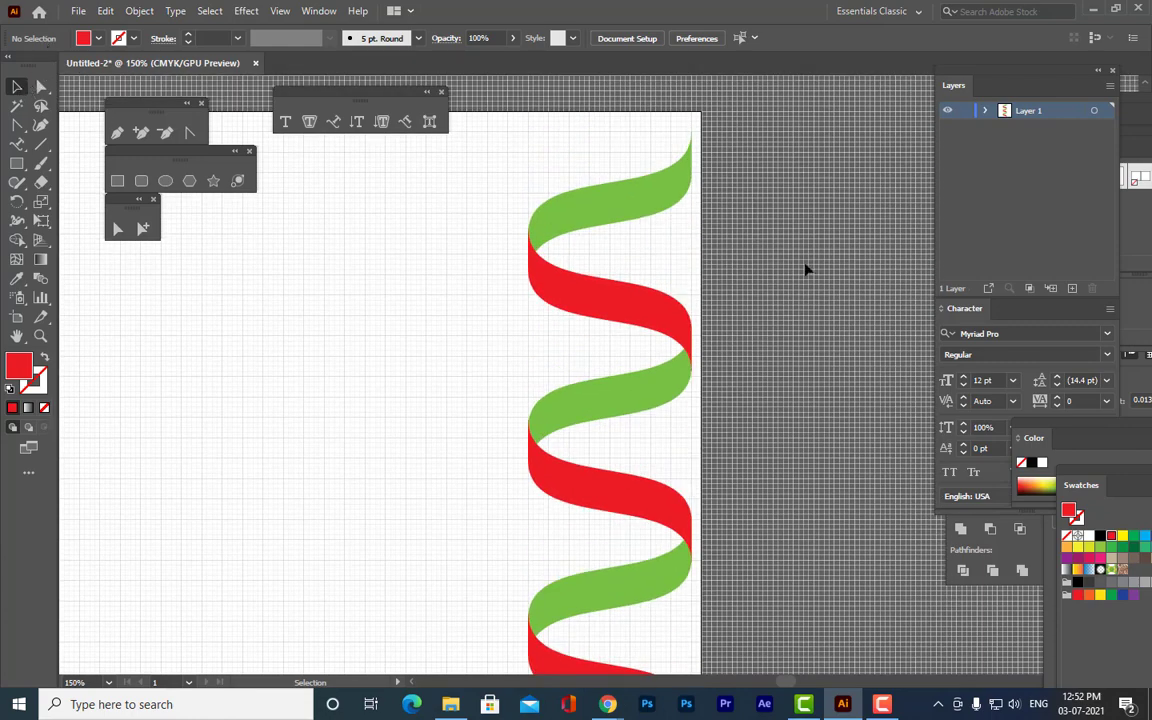
left_click(319, 11)
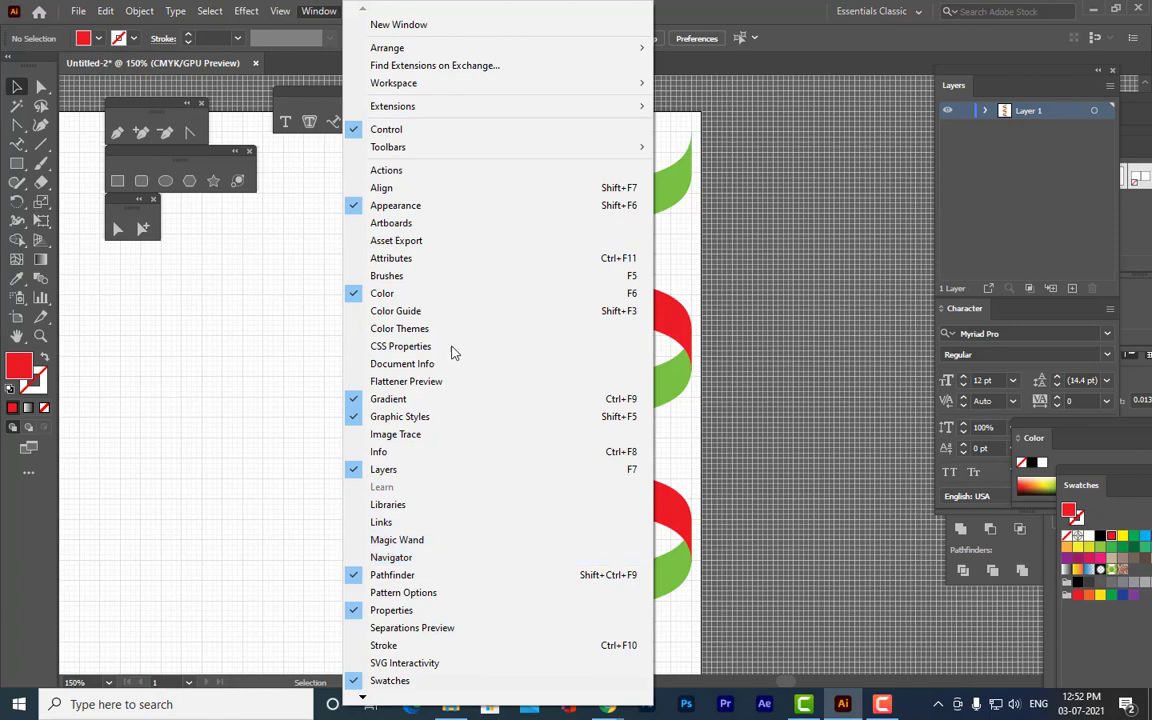
left_click(401, 682)
left_click(316, 10)
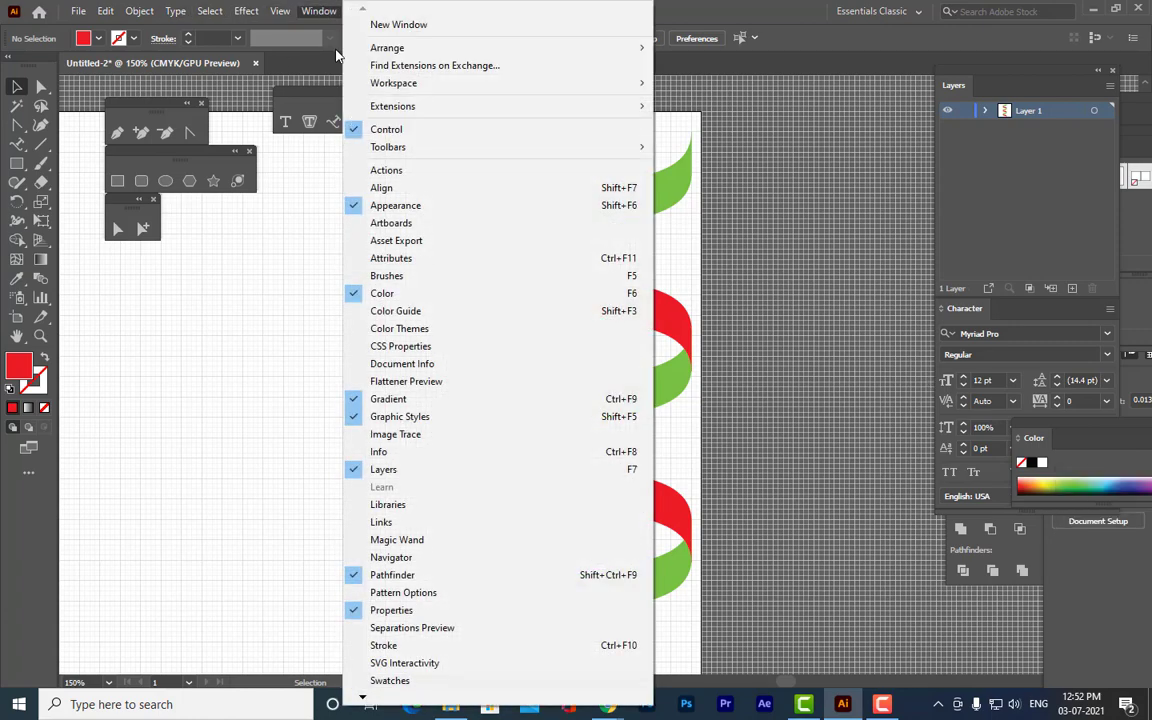
left_click(421, 684)
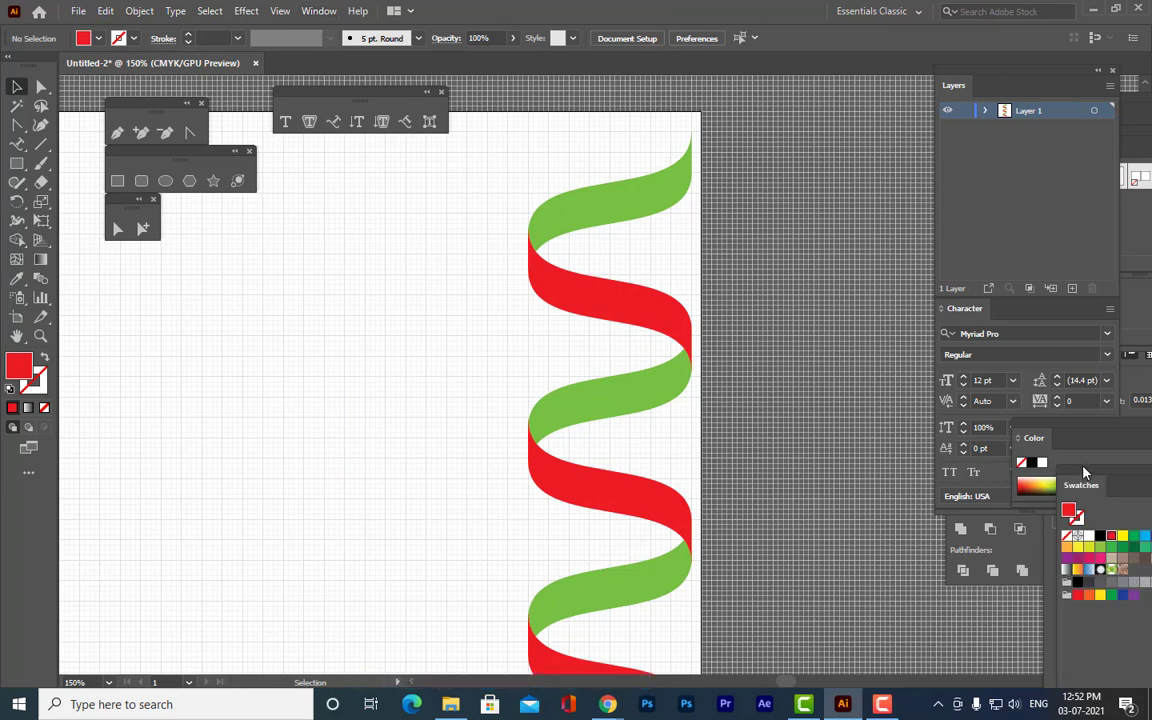
left_click_drag(1081, 485, 794, 118)
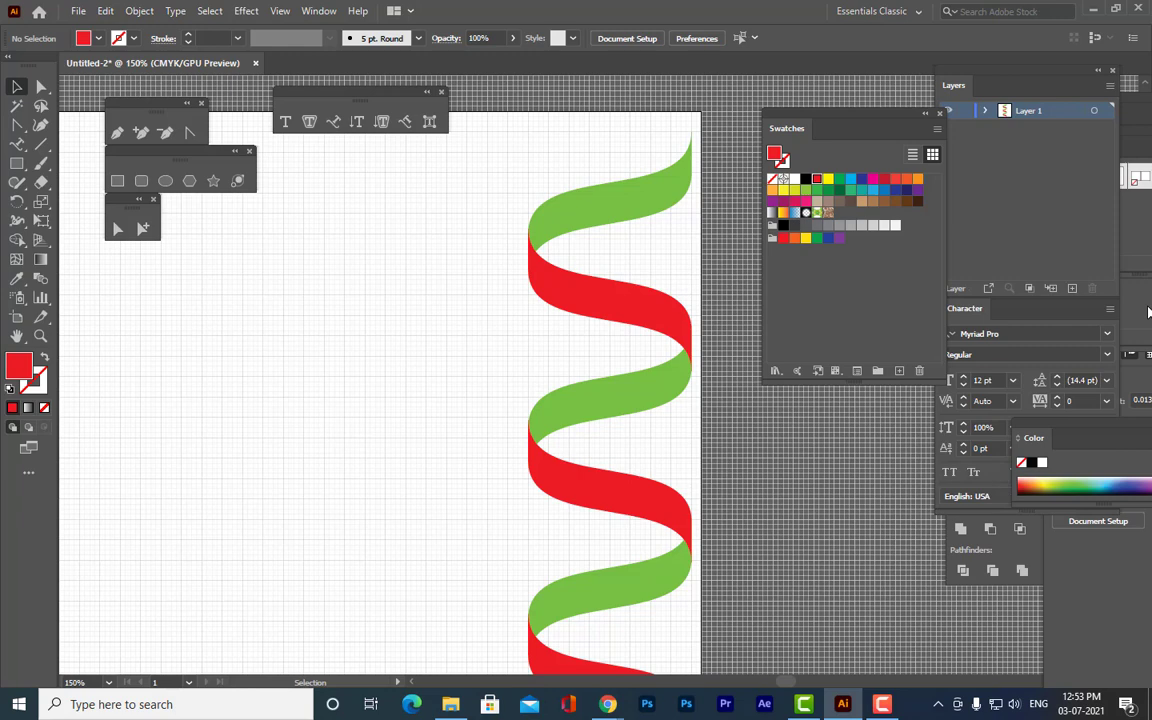
left_click_drag(807, 119, 858, 117)
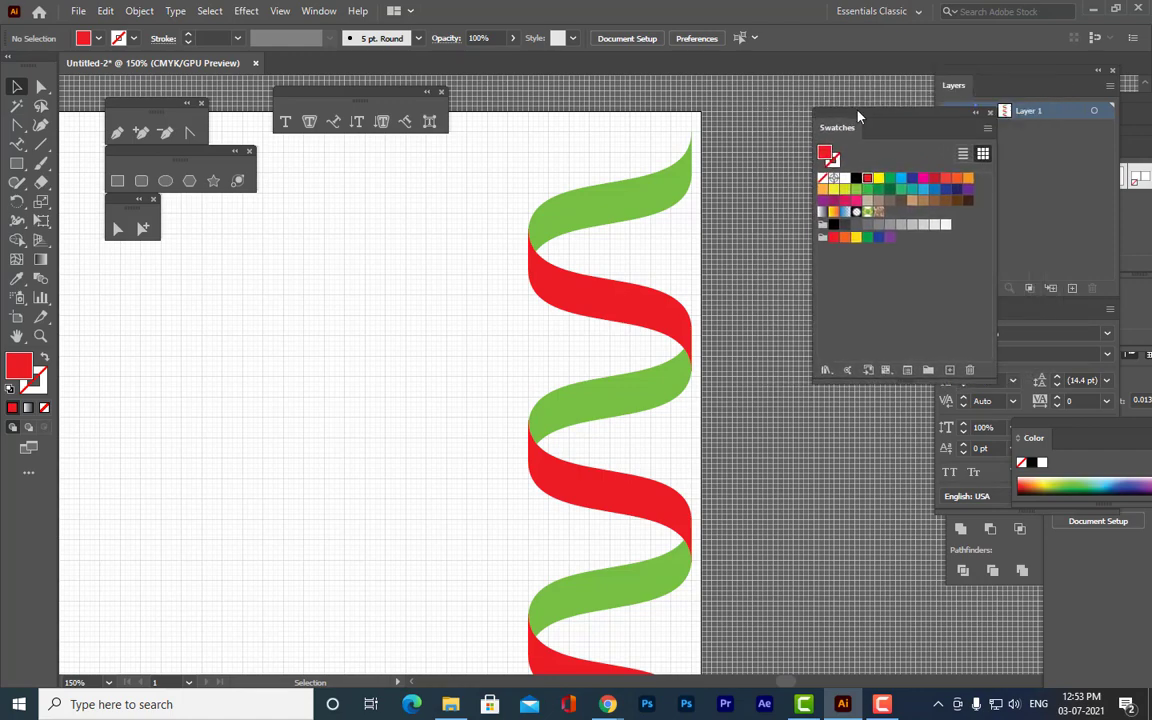
scroll(752, 318, "down", 5)
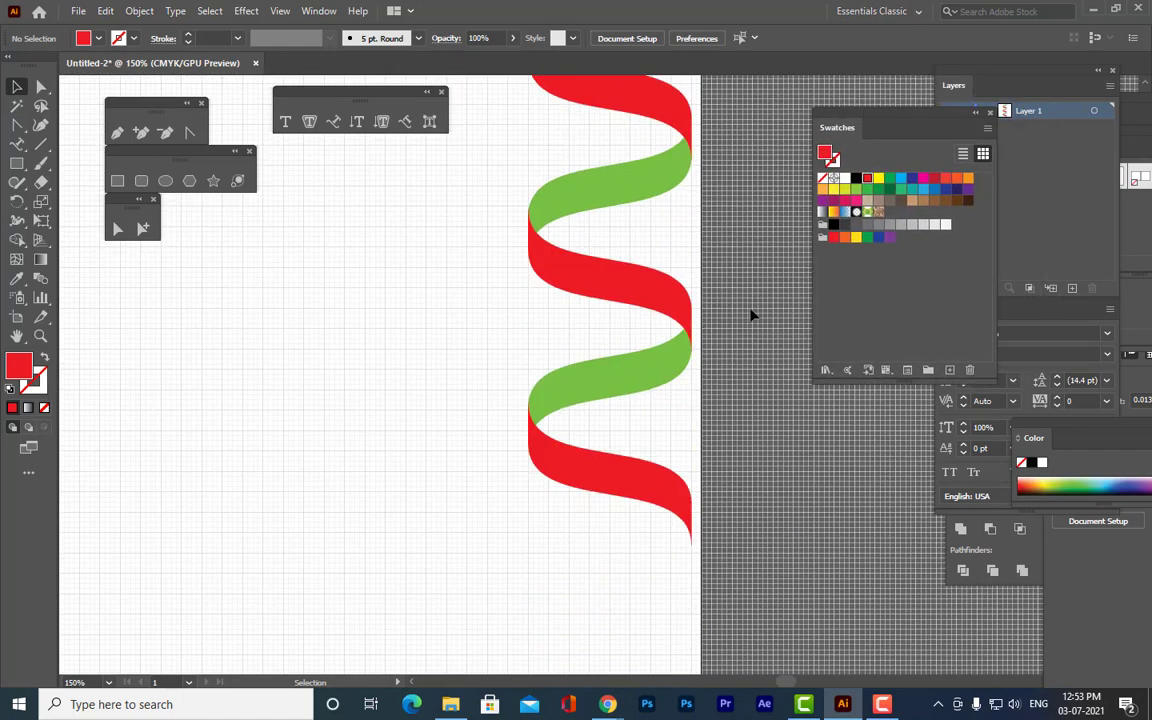
scroll(752, 316, "up", 2)
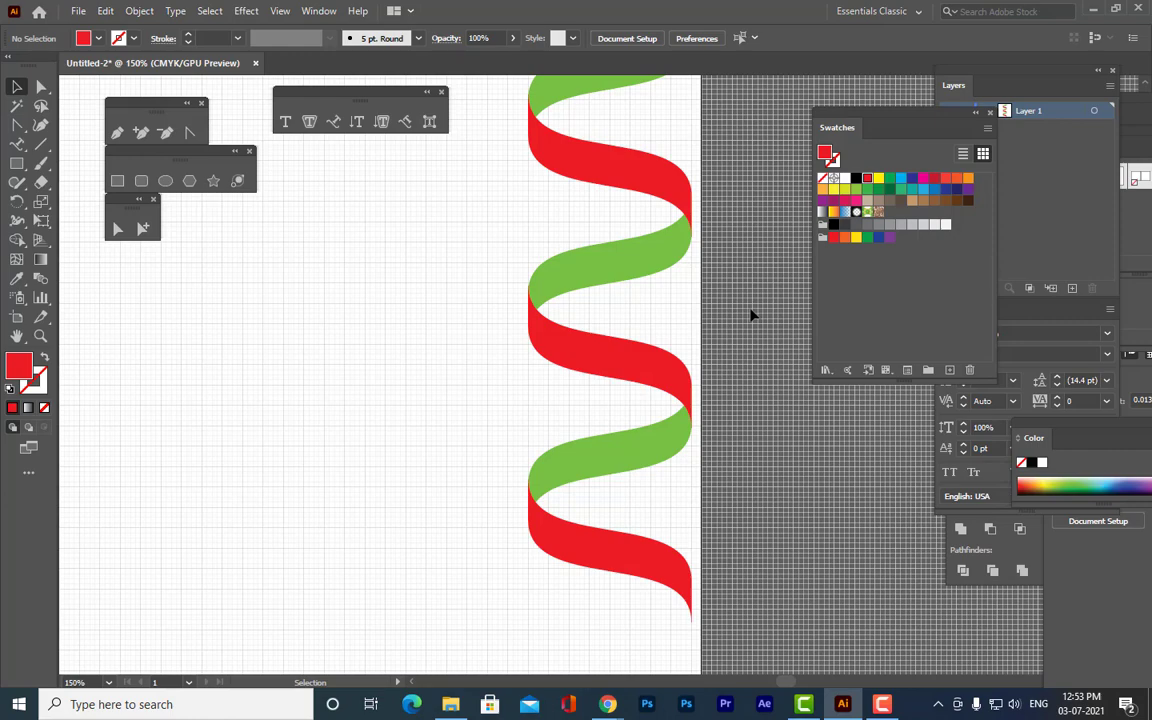
scroll(750, 340, "up", 2)
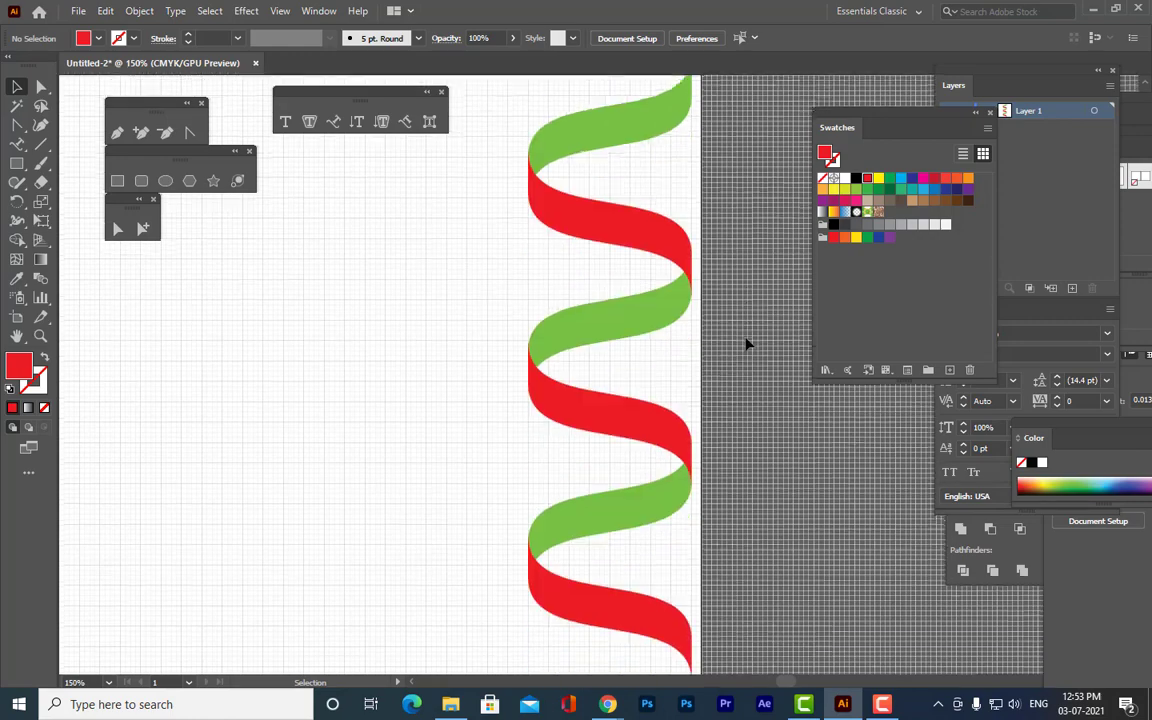
scroll(745, 343, "down", 4)
scroll(746, 342, "up", 1)
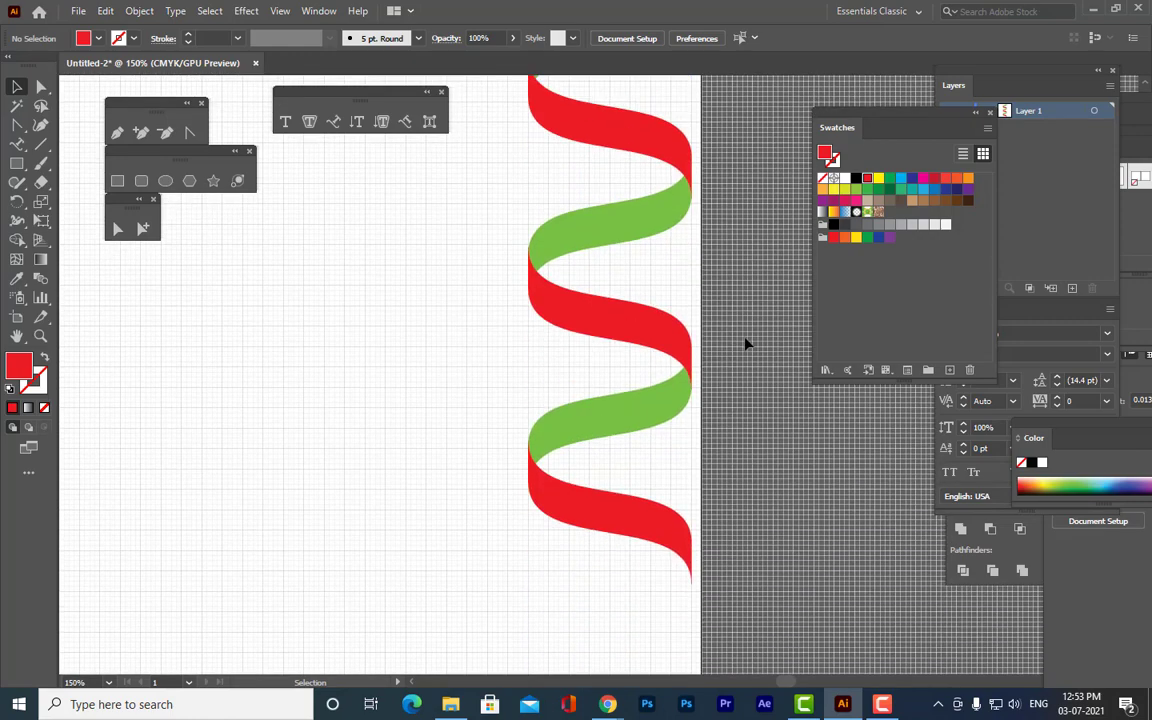
scroll(751, 376, "down", 5)
scroll(751, 376, "up", 7)
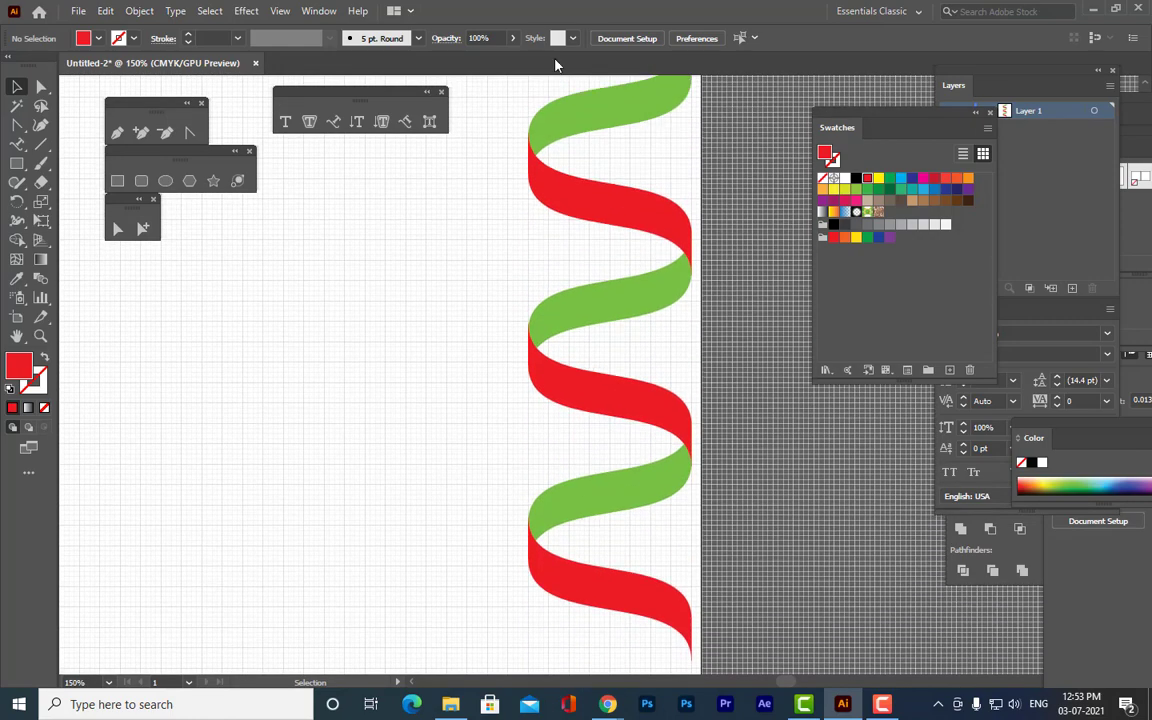
Shift the swatches further from the artboard and open the Gems and Jewels gradient library beside the ribbons.
left_click_drag(826, 120, 871, 120)
scroll(697, 231, "up", 2)
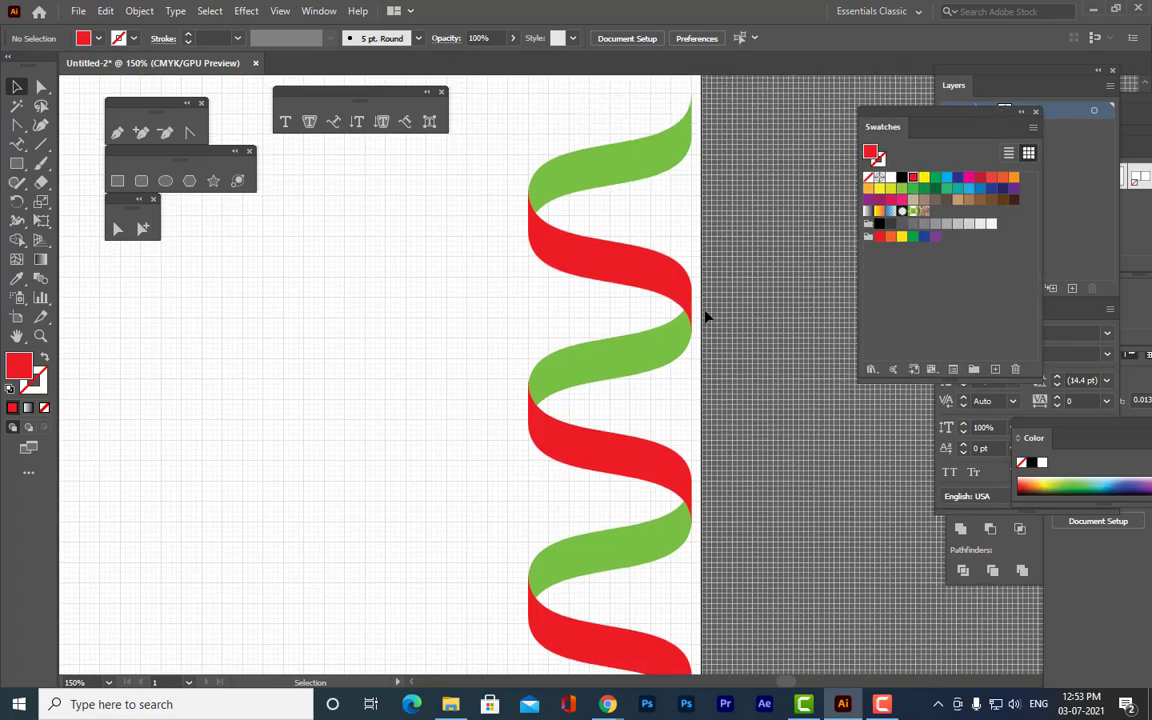
scroll(692, 318, "down", 2)
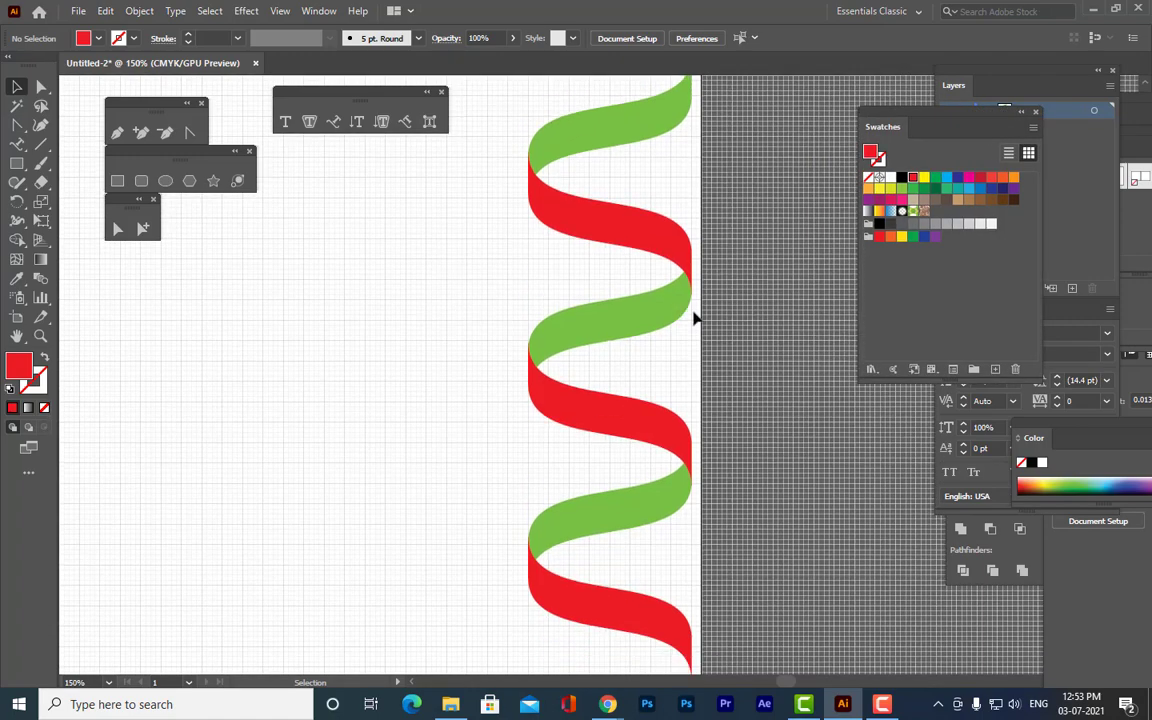
scroll(694, 319, "up", 2)
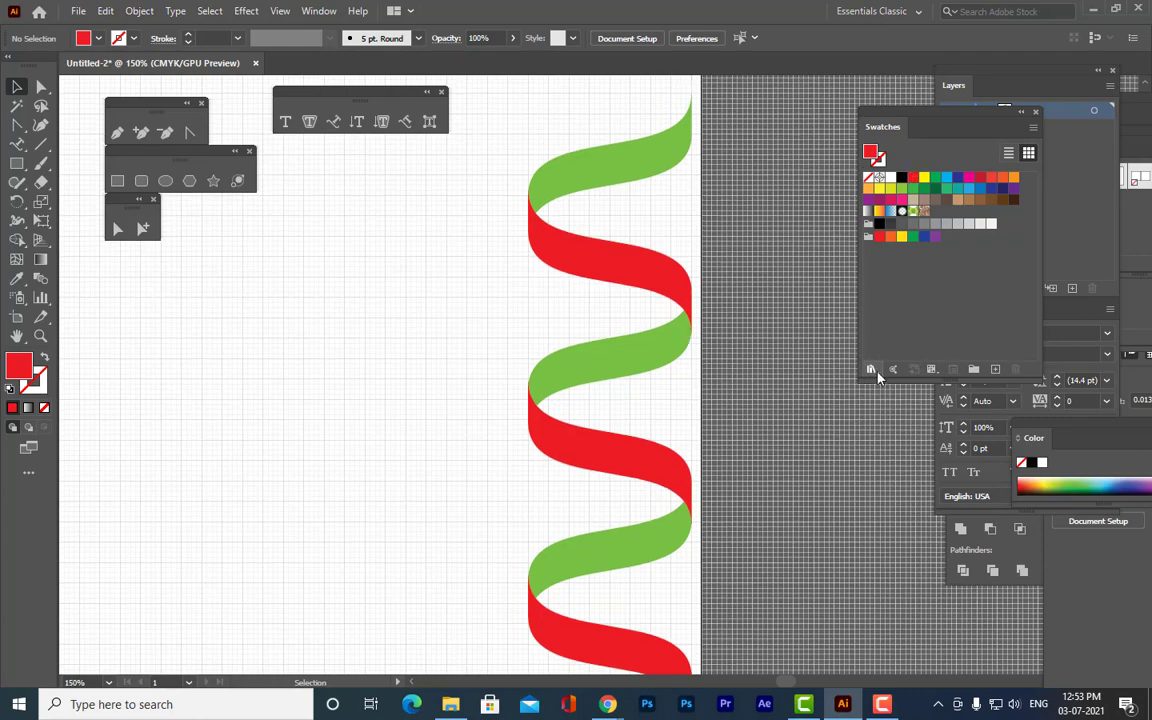
left_click(873, 371)
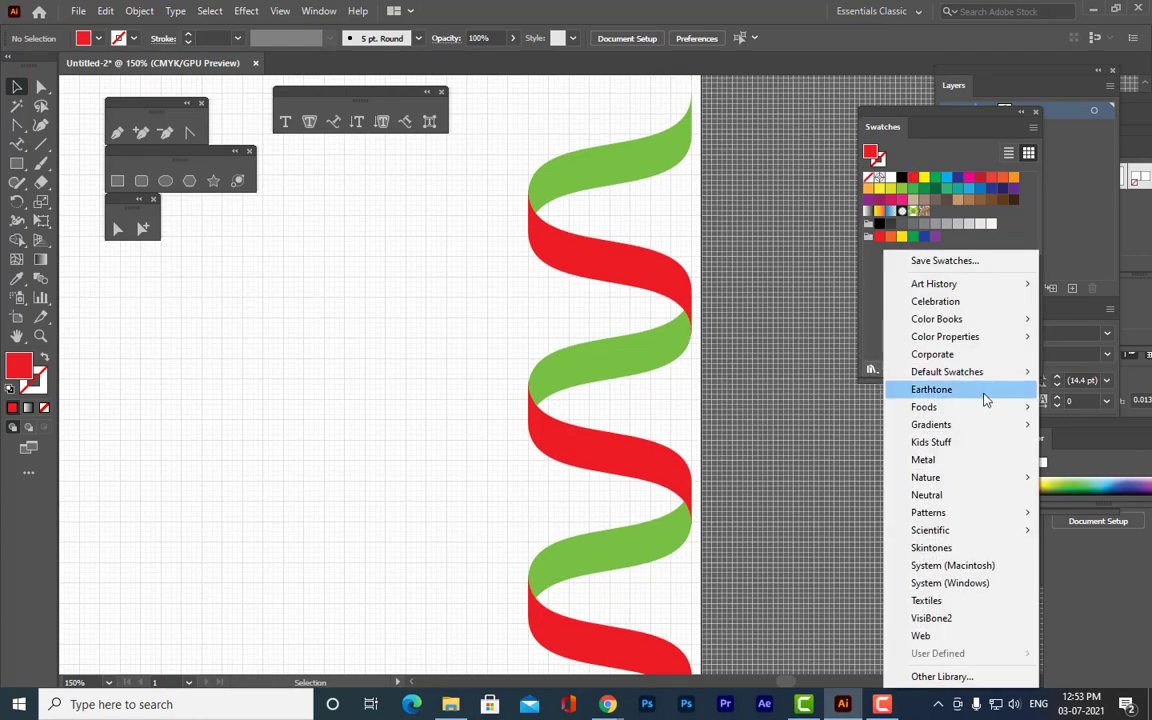
mouse_move(956, 428)
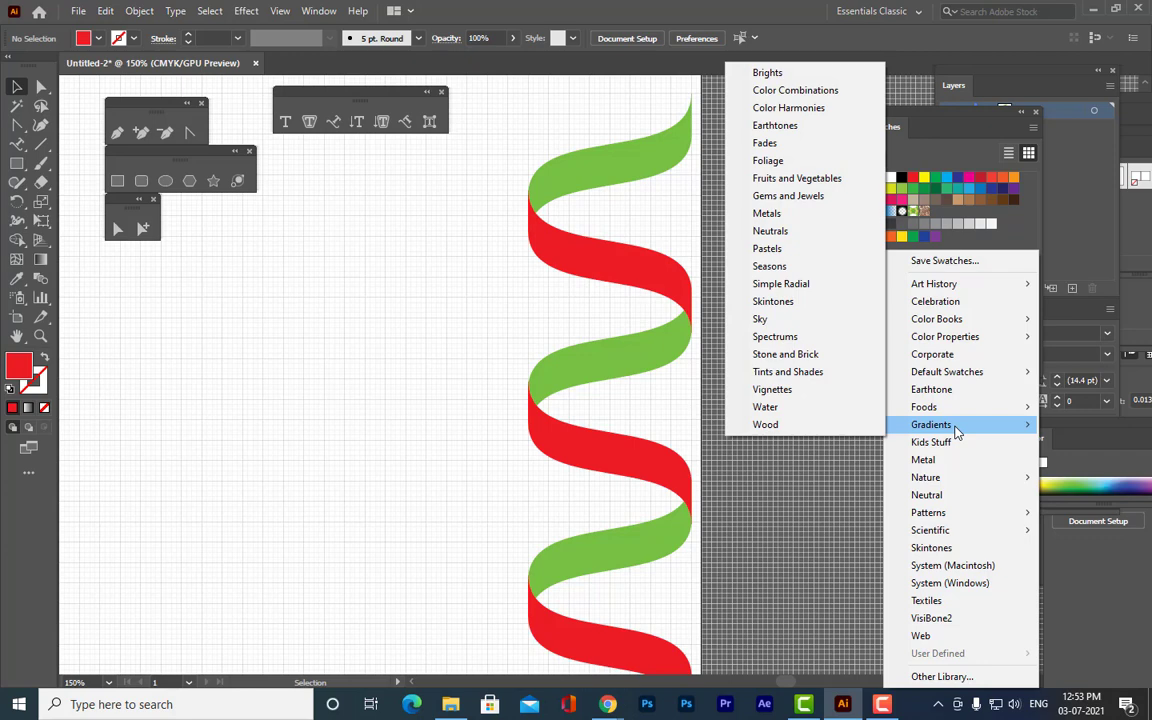
left_click(815, 197)
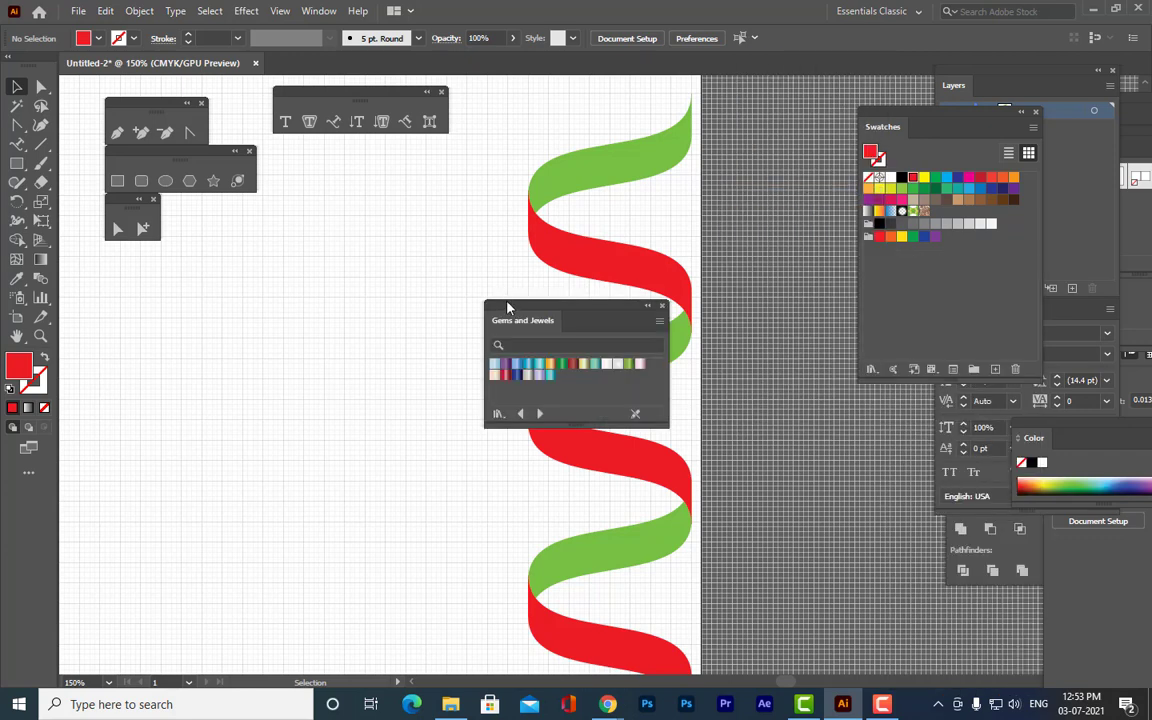
left_click_drag(507, 307, 803, 192)
Fill the topmost red ribbon with the crimson-to-dark-red gradient from the Gems and Jewels library.
left_click(665, 155)
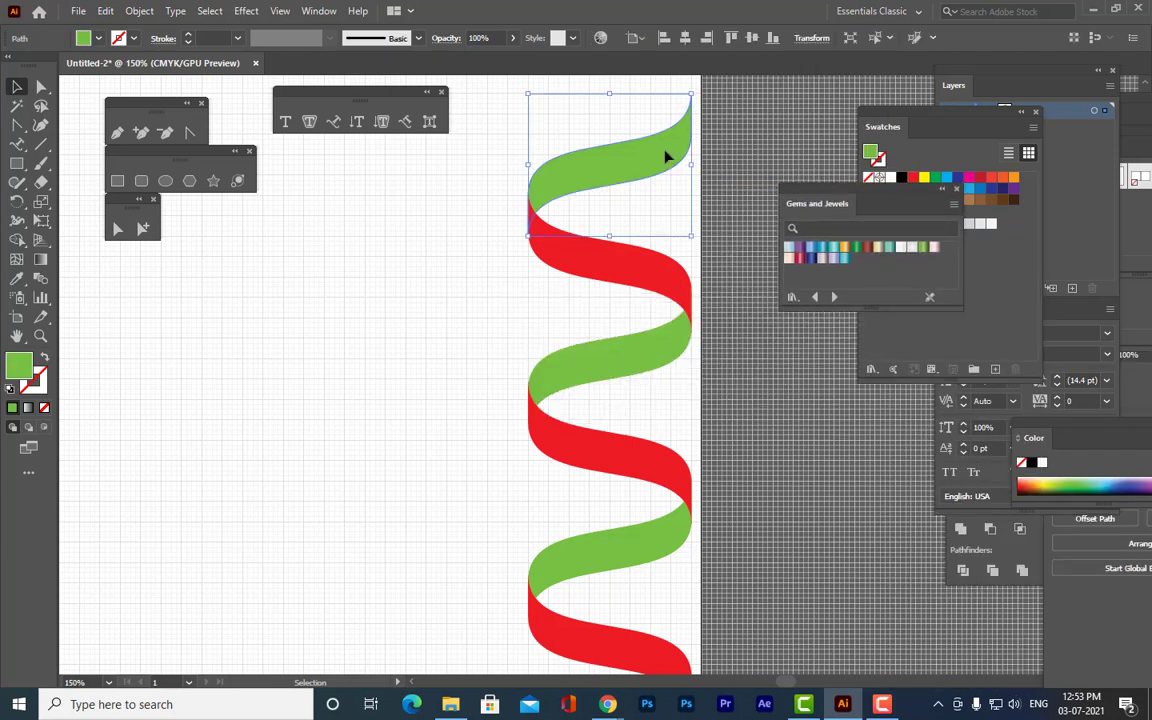
left_click(599, 270)
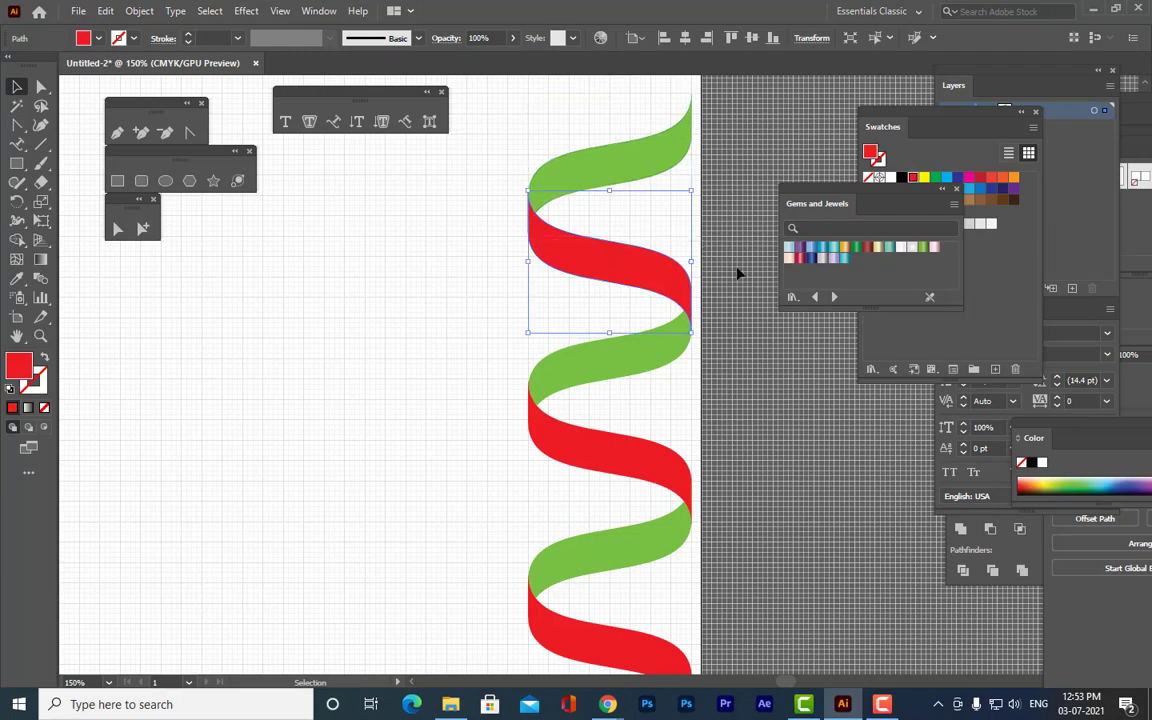
left_click(799, 258)
Fill the second red ribbon with the crimson-to-dark-red gradient from the Gems and Jewels library.
left_click(572, 457)
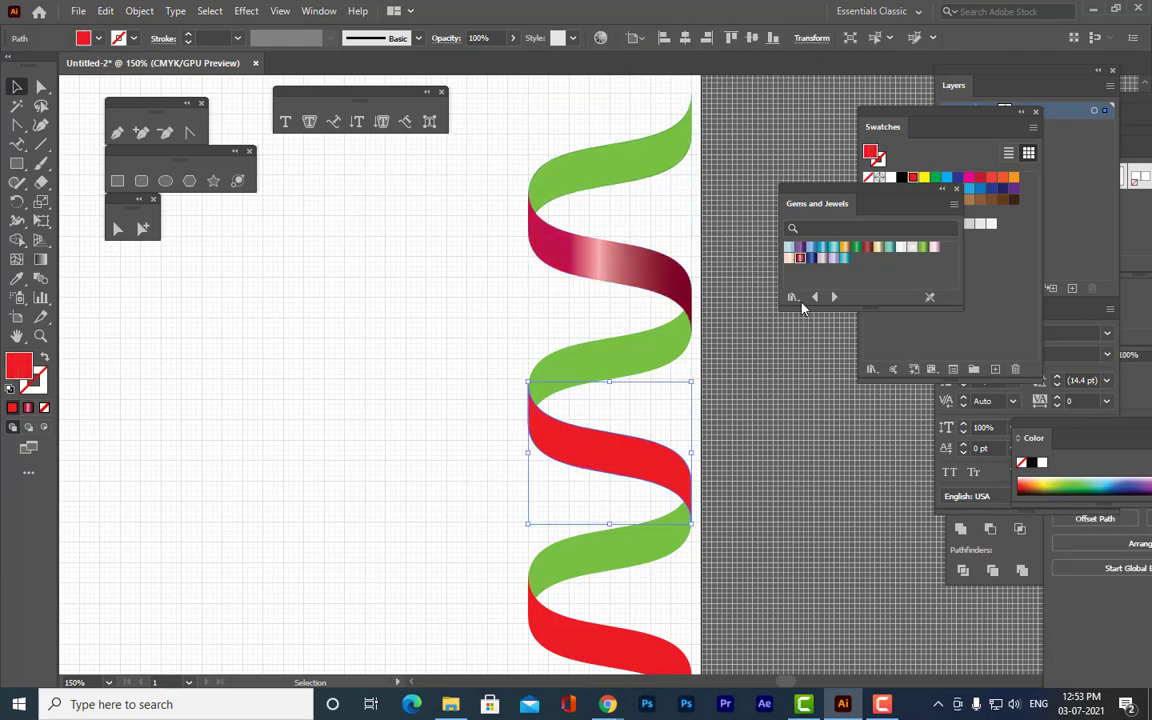
left_click(799, 258)
left_click(752, 419)
scroll(757, 424, "down", 4)
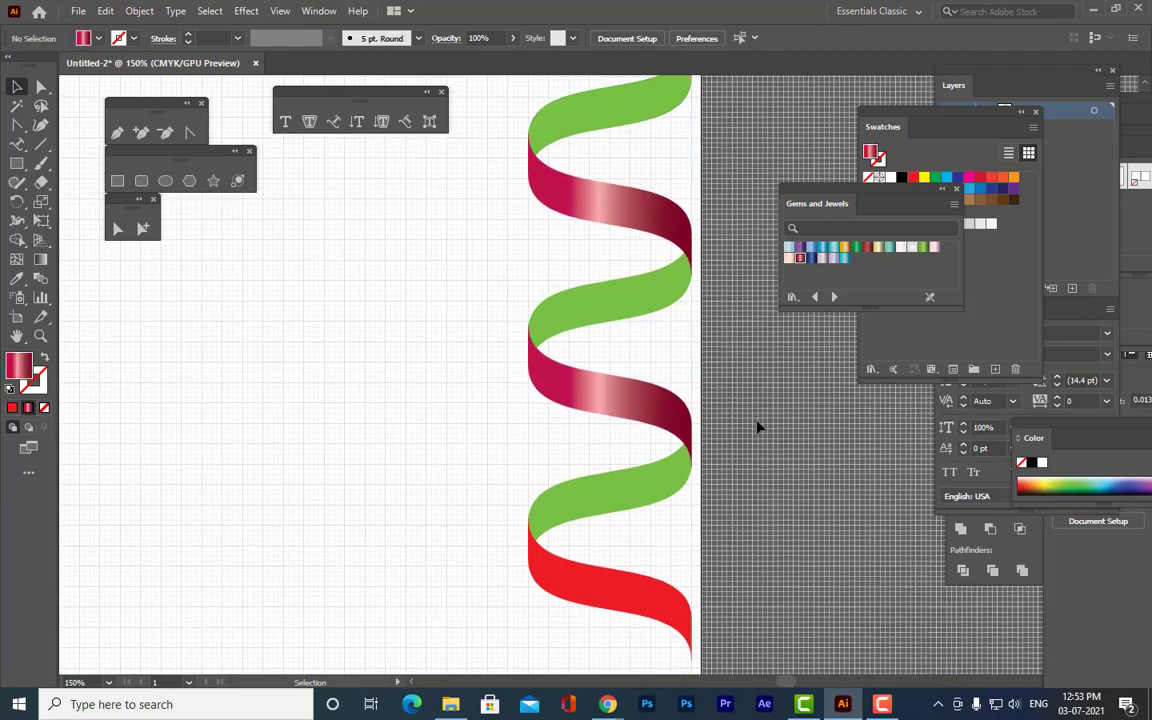
left_click(648, 505)
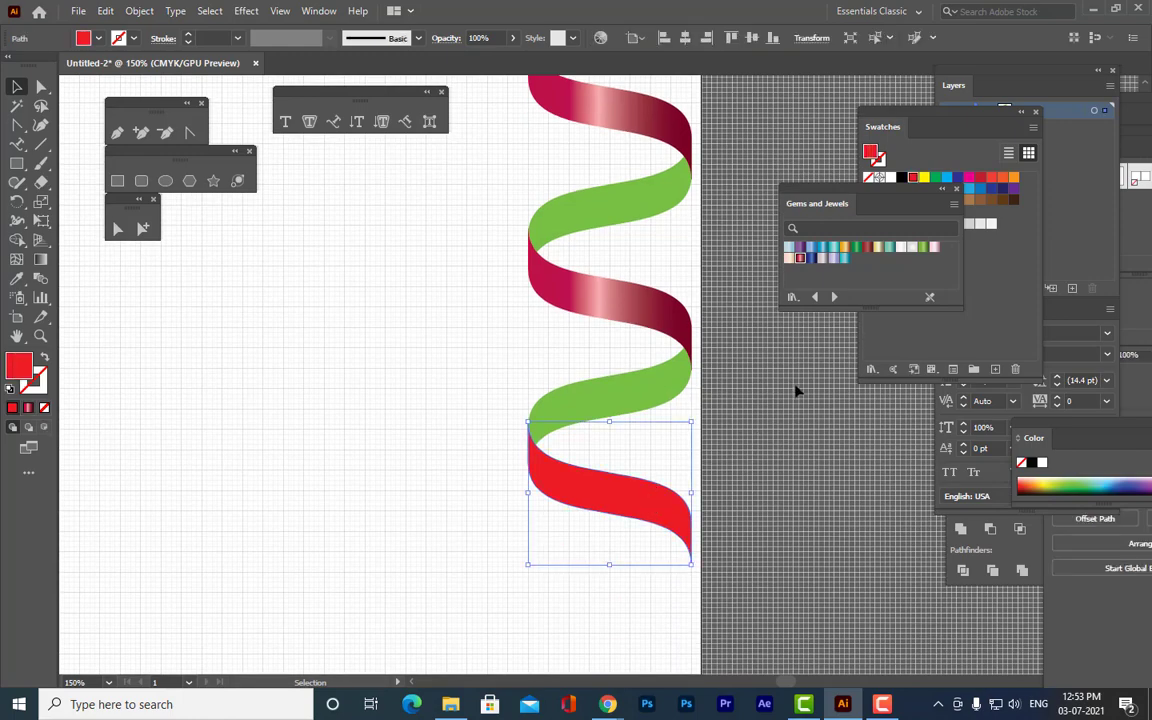
left_click(797, 391)
scroll(668, 172, "up", 2)
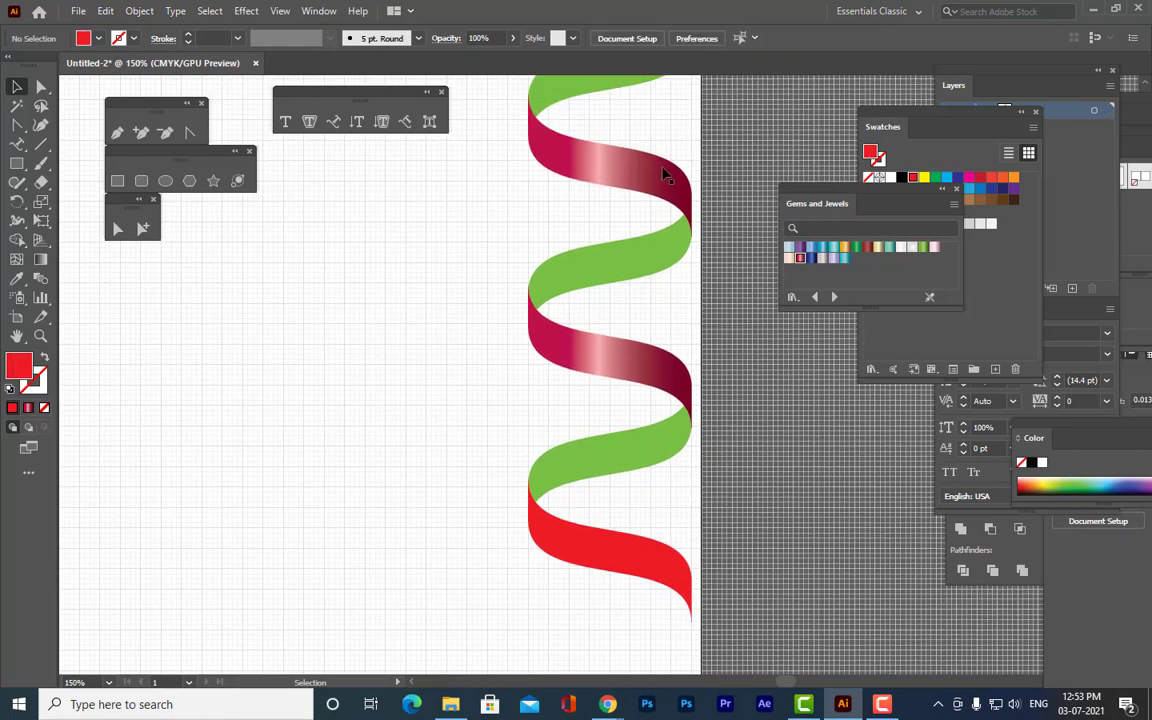
Fill the two crimson ribbons and the lowest red ribbon with the gold-to-brown gradient from the Gems and Jewels library.
left_click(668, 172)
left_click(845, 247)
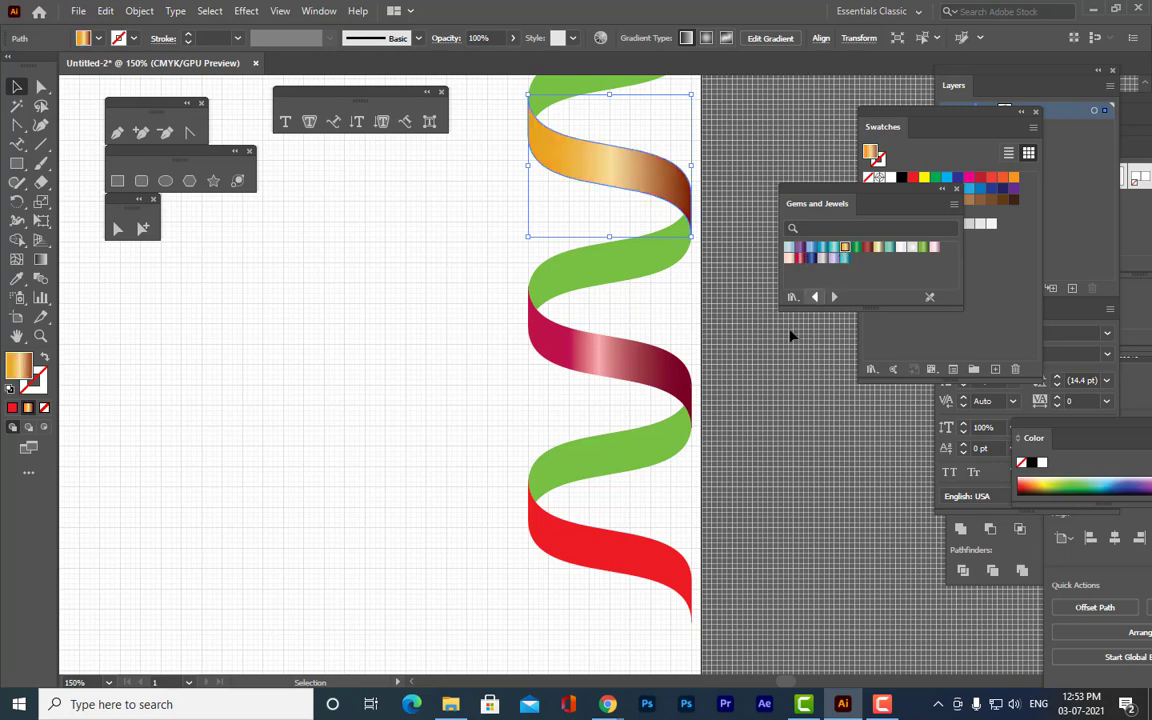
left_click(650, 380)
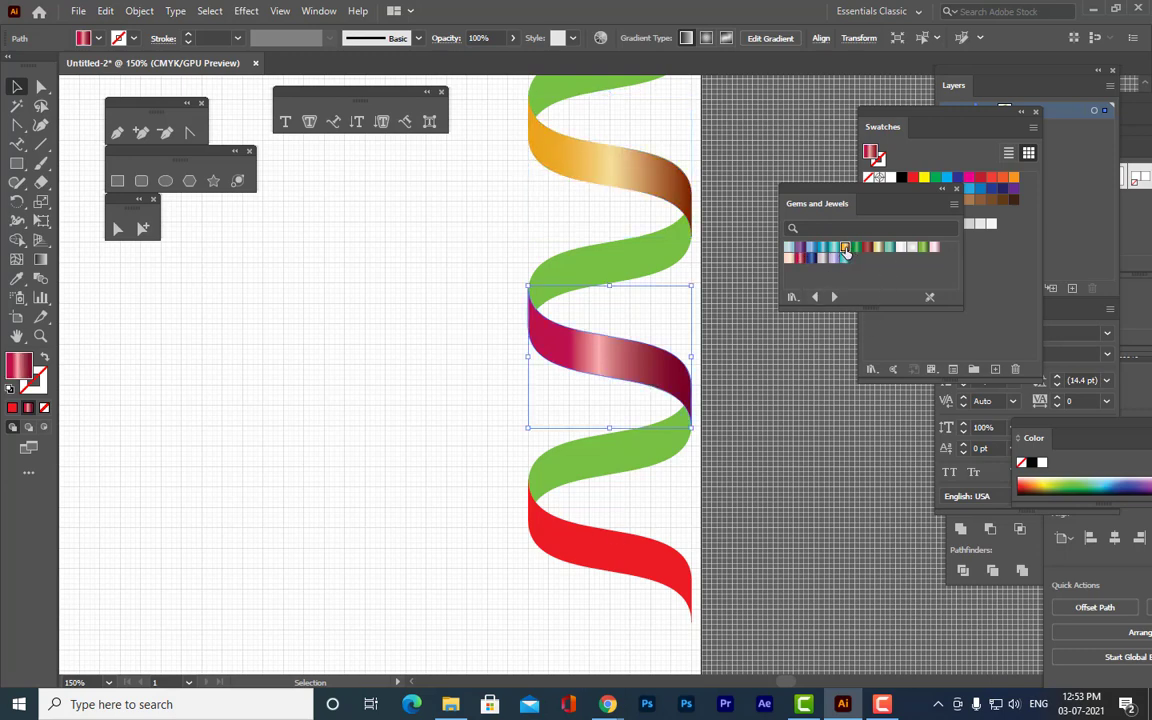
left_click(845, 247)
left_click(779, 452)
left_click(614, 557)
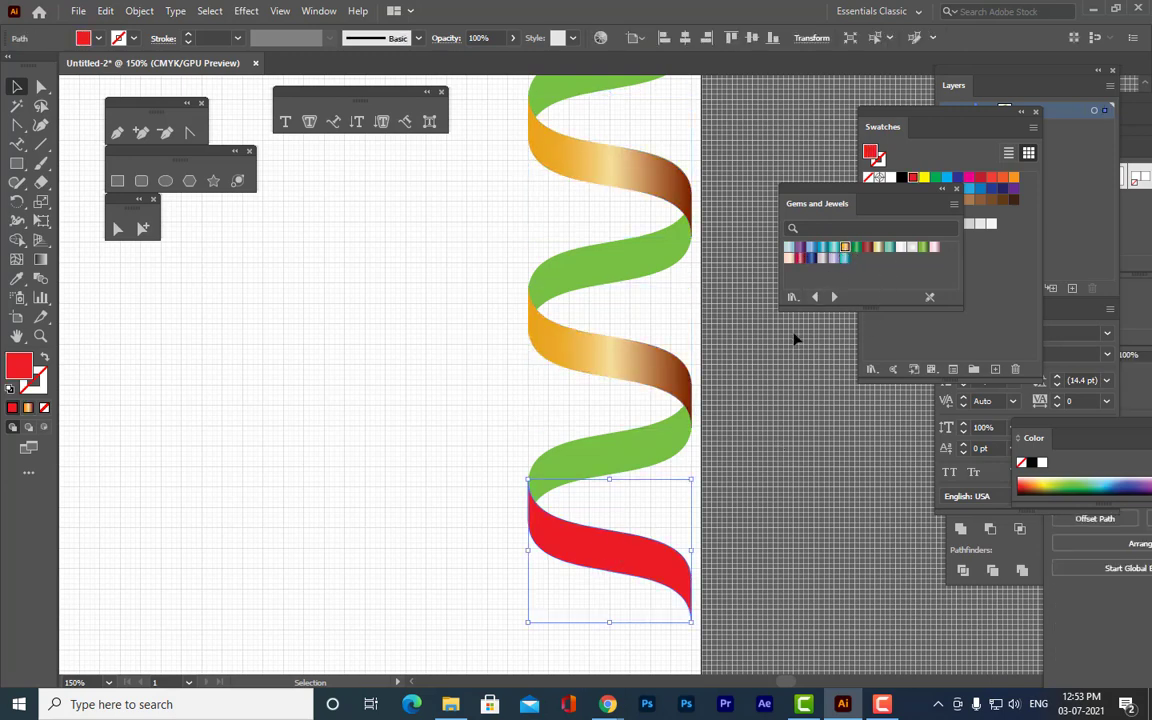
left_click(845, 247)
left_click(786, 424)
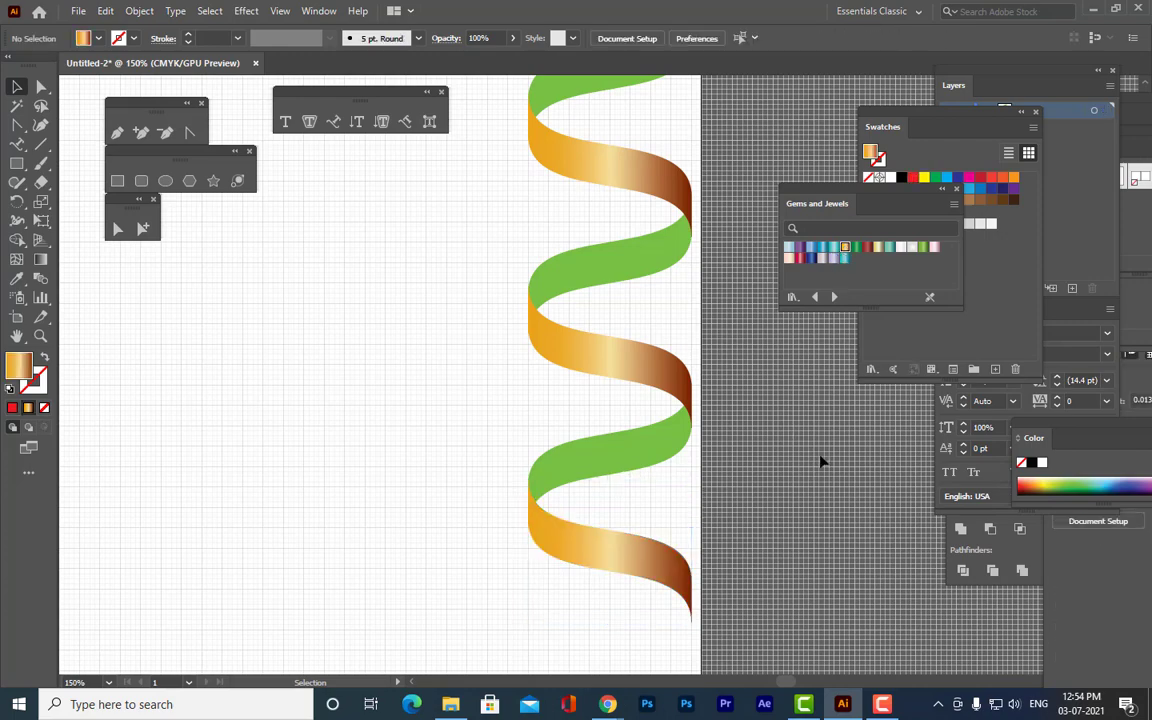
Fill all three green ribbons with the dark-green gradient with a light-green centre from the Gems and Jewels library.
scroll(822, 460, "up", 5)
left_click(666, 205)
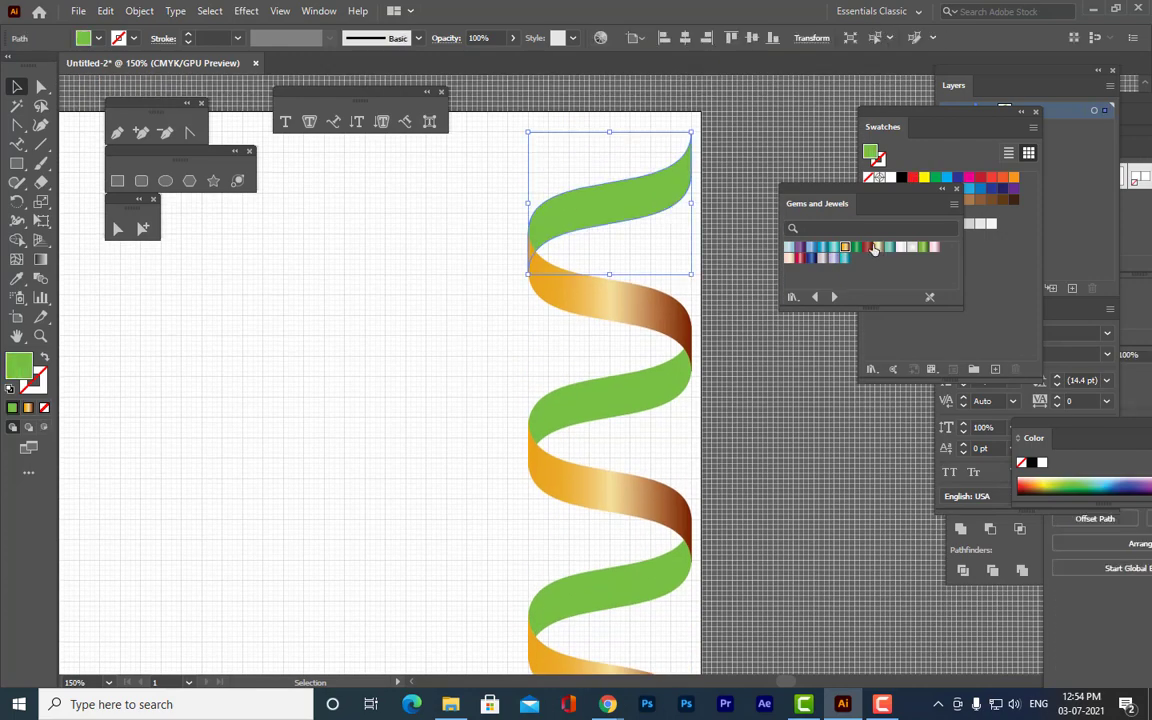
left_click(856, 247)
left_click(789, 422)
left_click(640, 396)
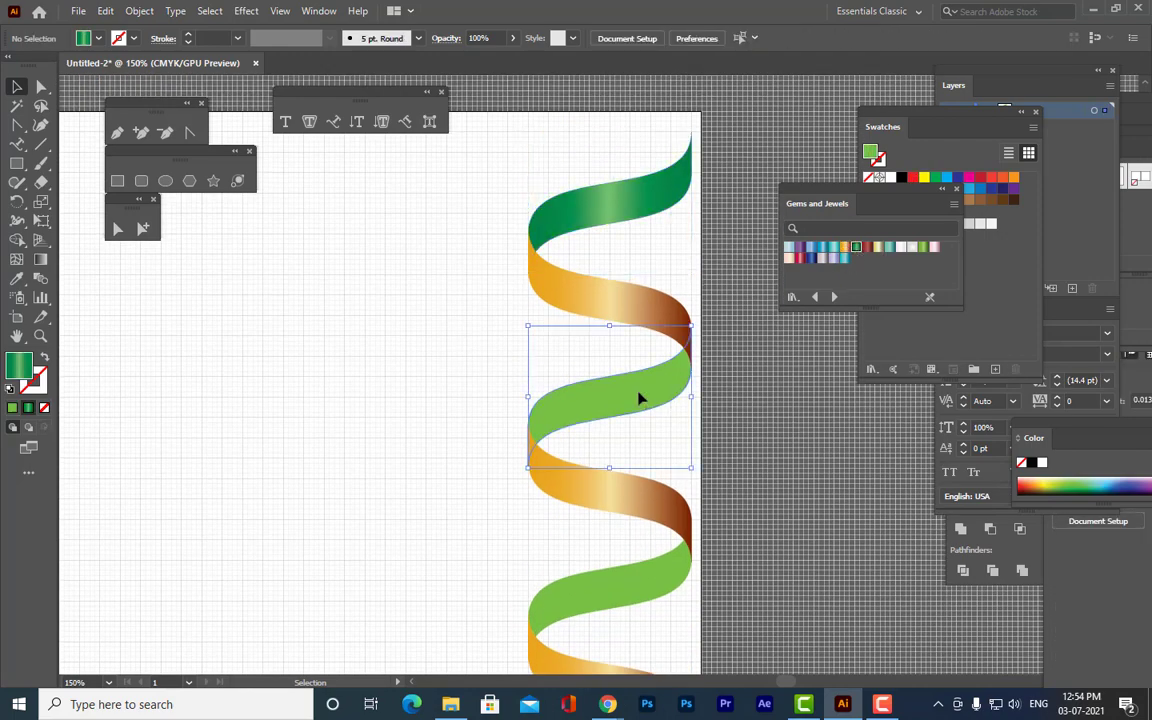
left_click(856, 247)
left_click(790, 416)
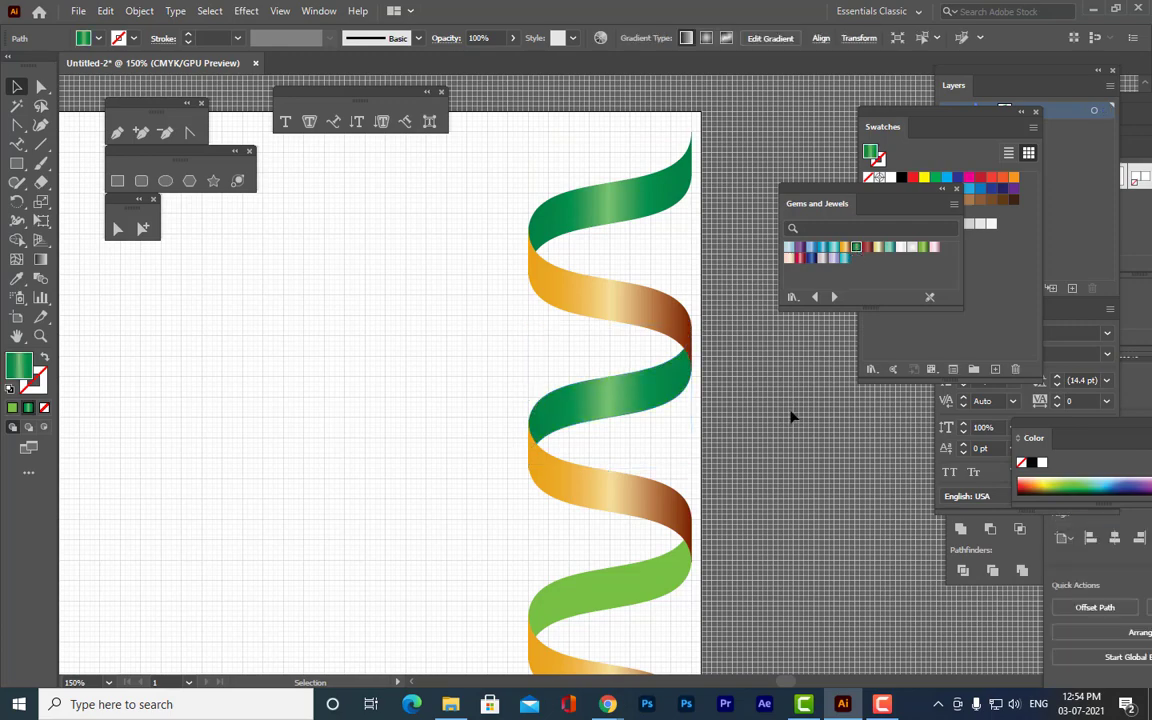
scroll(792, 417, "down", 4)
left_click(620, 411)
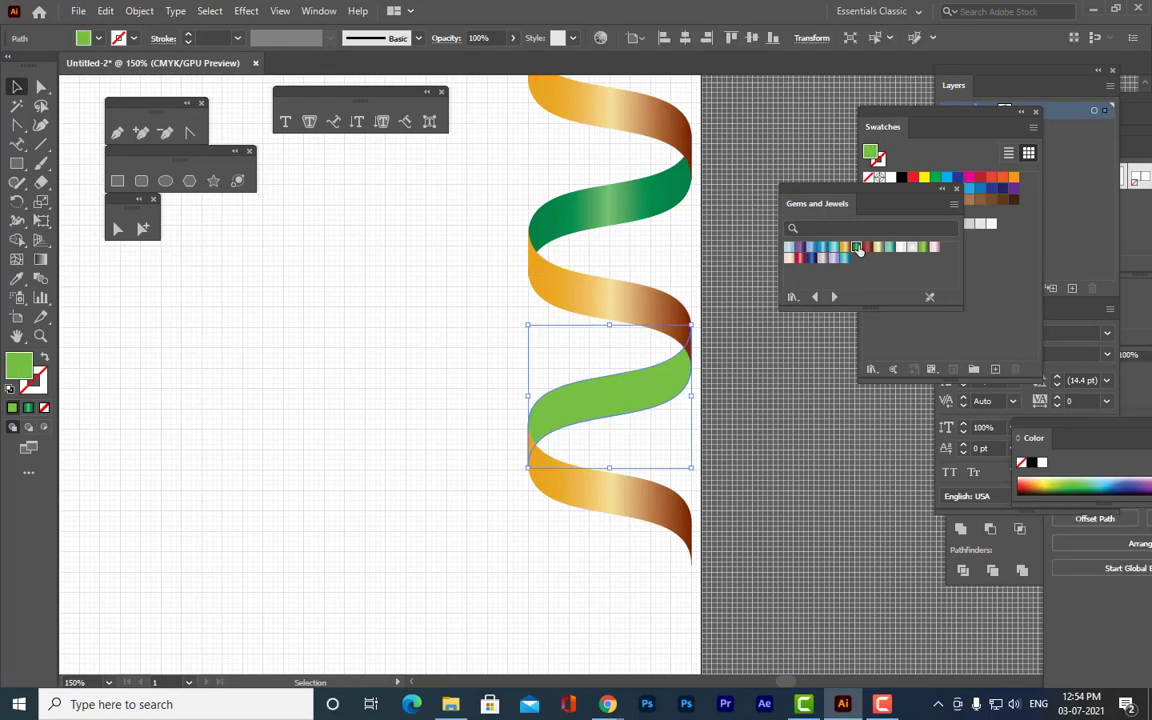
left_click(856, 247)
left_click(802, 532)
Examine the gradient-filled spiral as a whole and up close, checking how the ribbons join along its length.
scroll(808, 505, "up", 1)
scroll(808, 505, "up", 3)
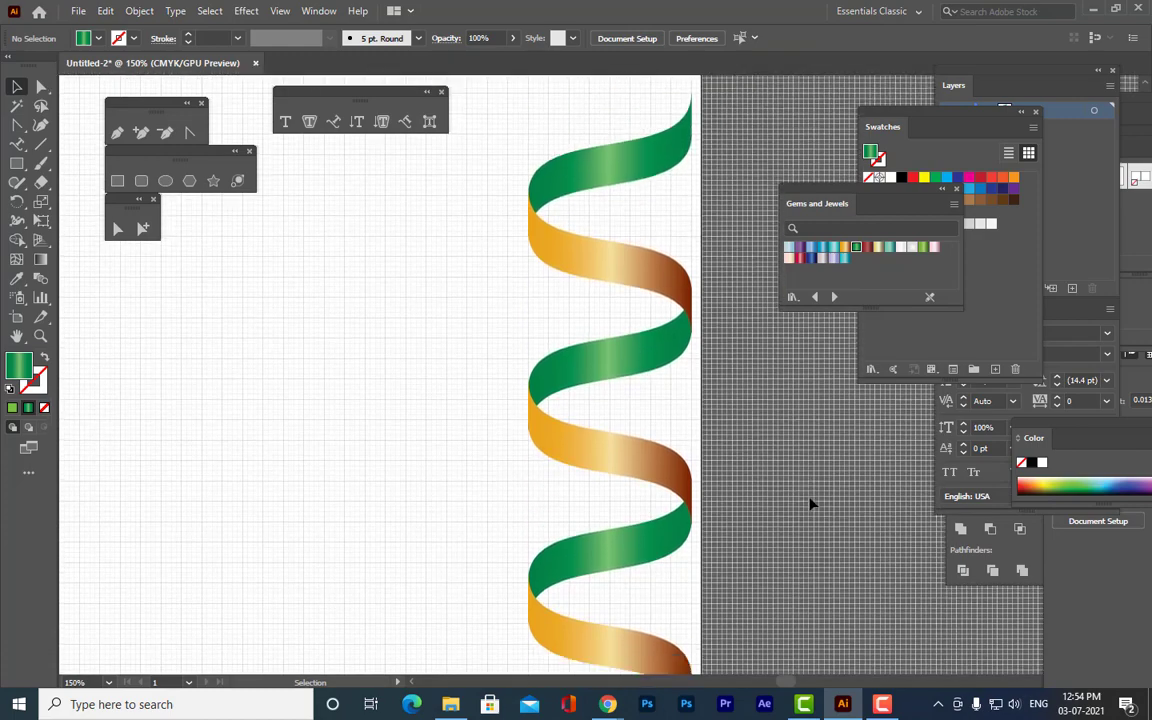
key("ctrl+minus")
key("ctrl+minus")
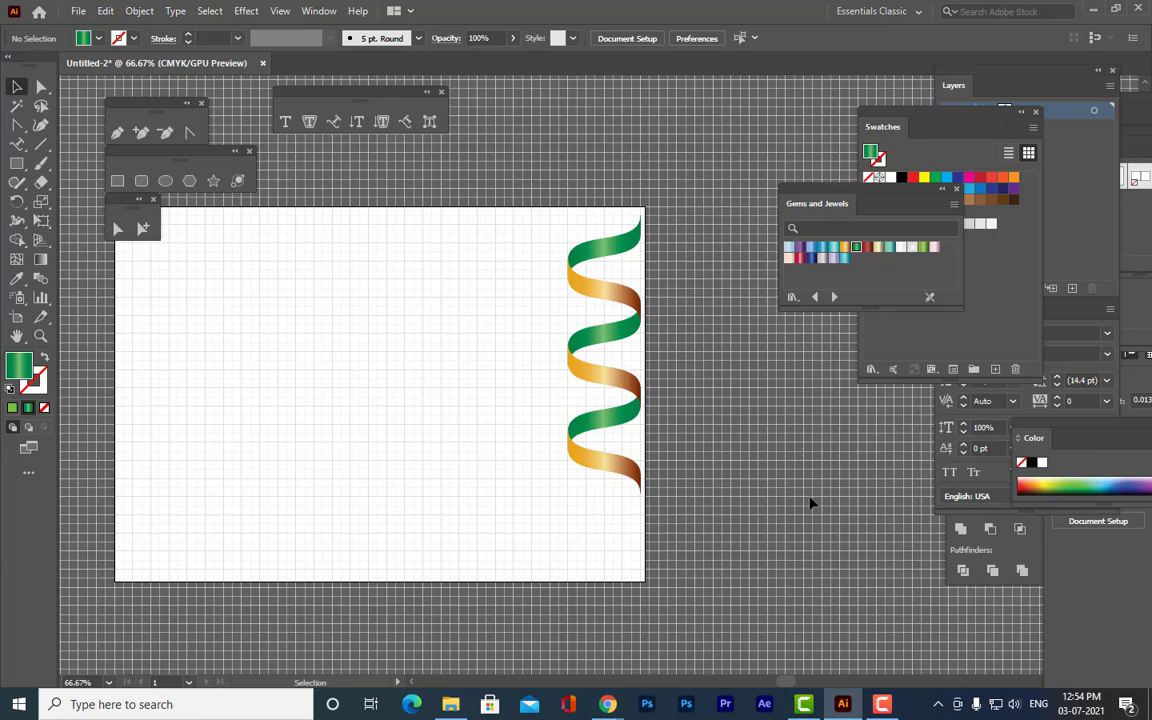
key("ctrl+plus")
key("ctrl+plus")
key("ctrl+plus")
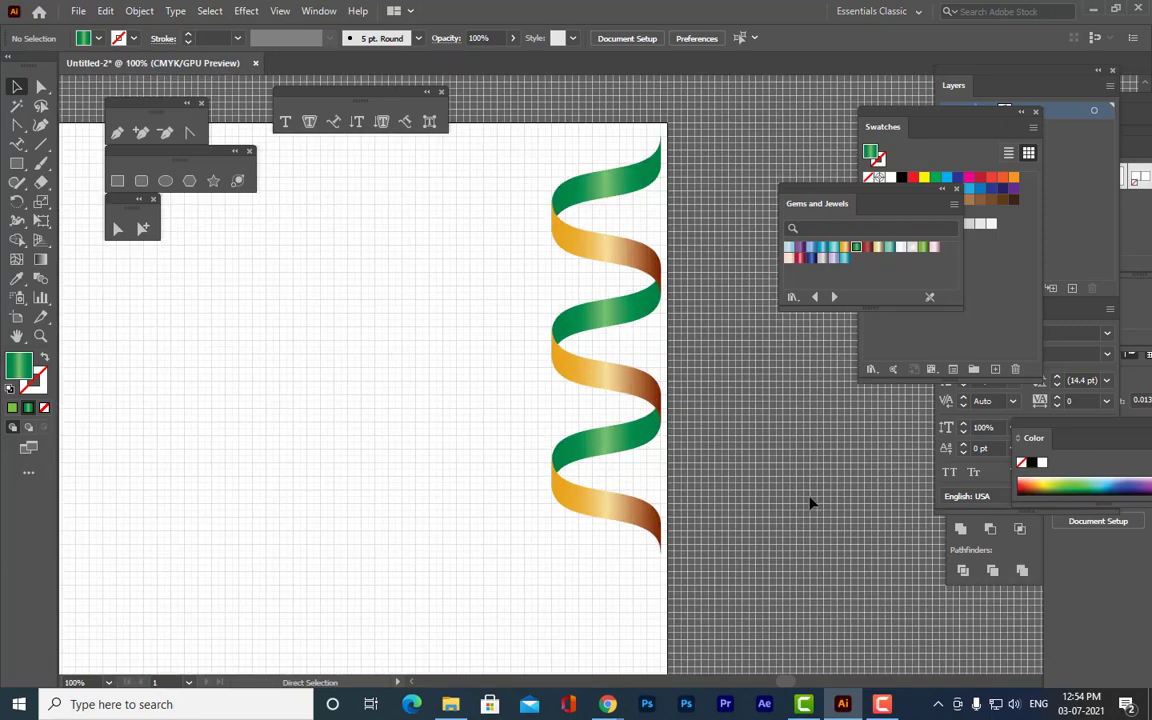
scroll(811, 503, "down", 1)
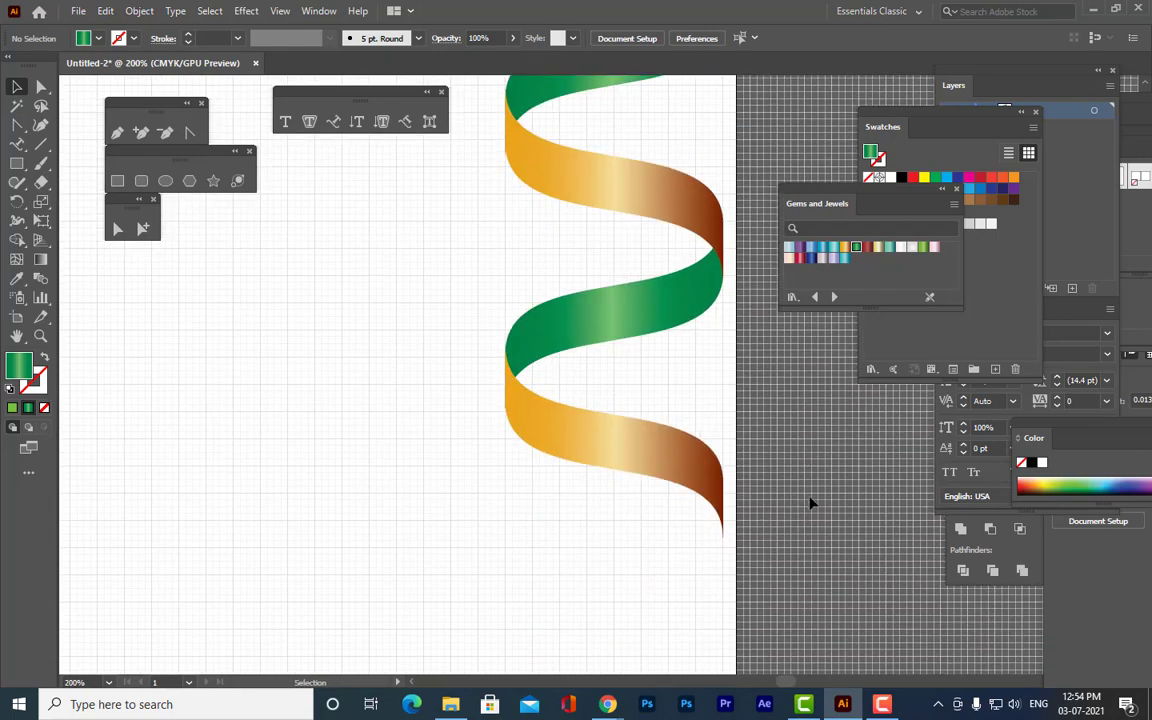
scroll(811, 503, "down", 4)
scroll(810, 501, "up", 6)
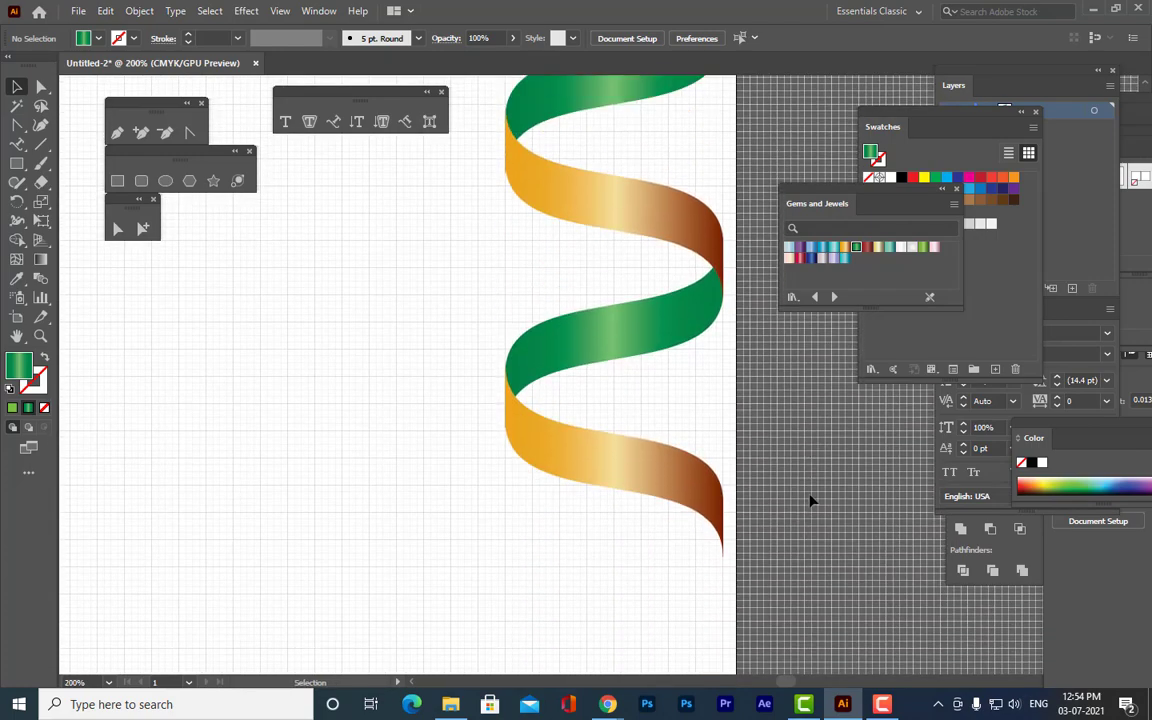
scroll(779, 493, "down", 2)
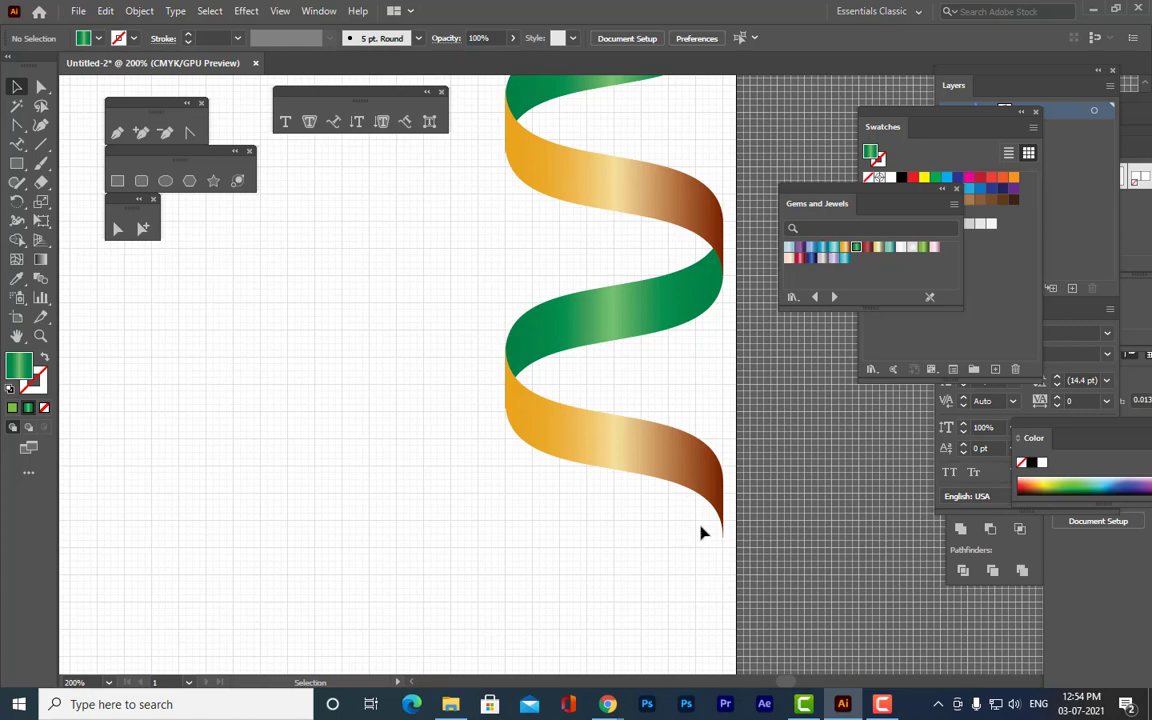
scroll(733, 425, "up", 3)
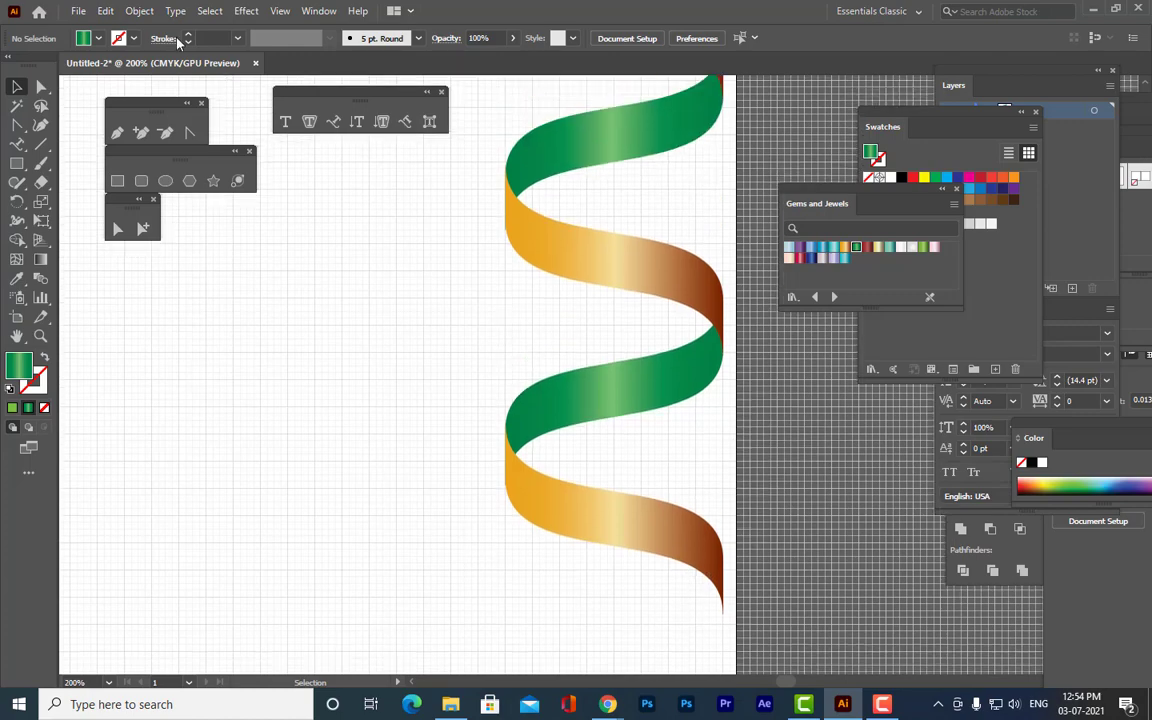
Turn off snapping to the grid and hide the document grid.
left_click(280, 11)
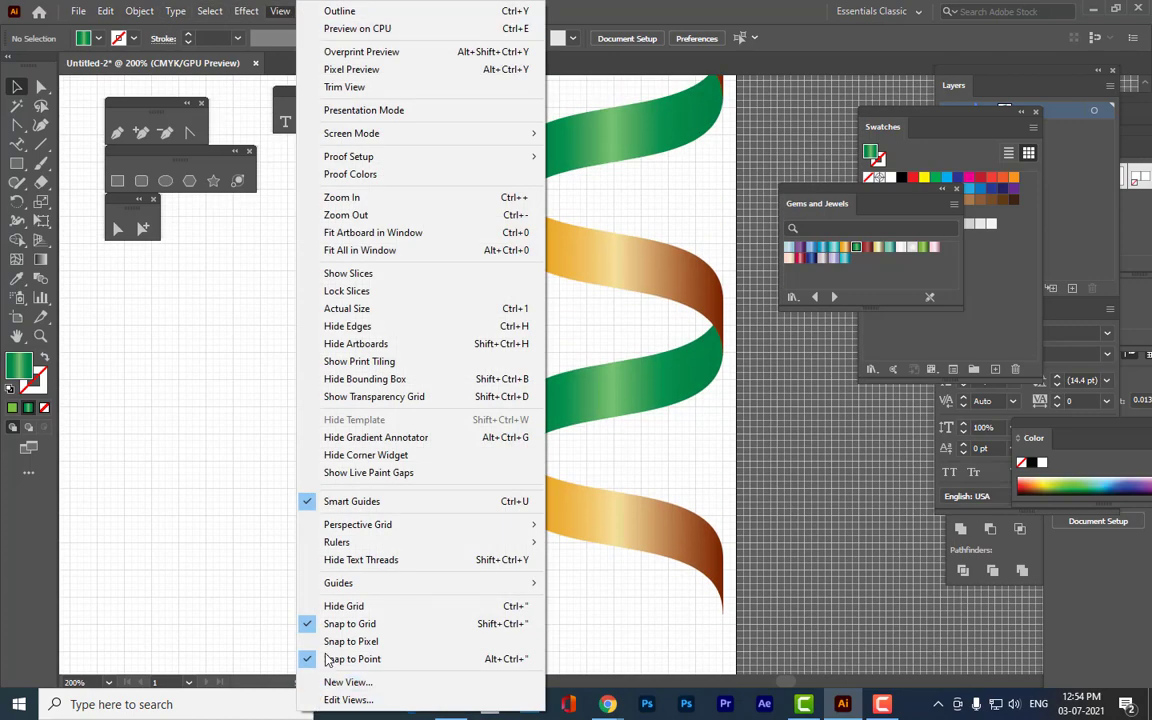
left_click(346, 630)
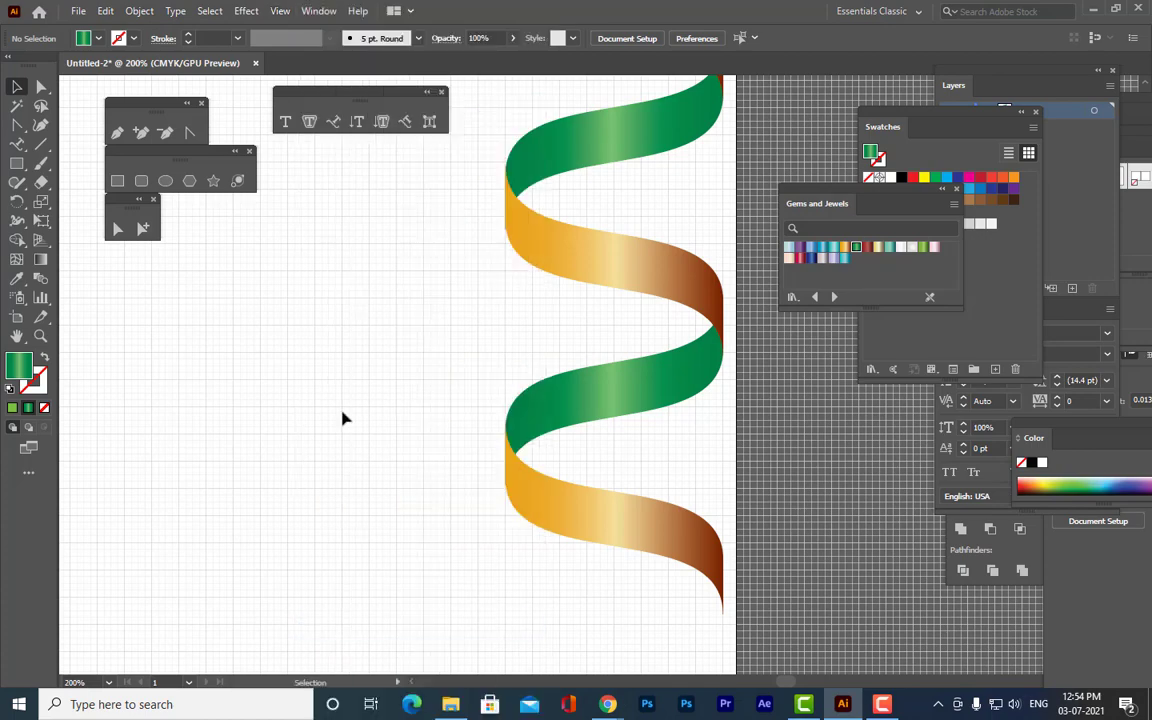
left_click(280, 11)
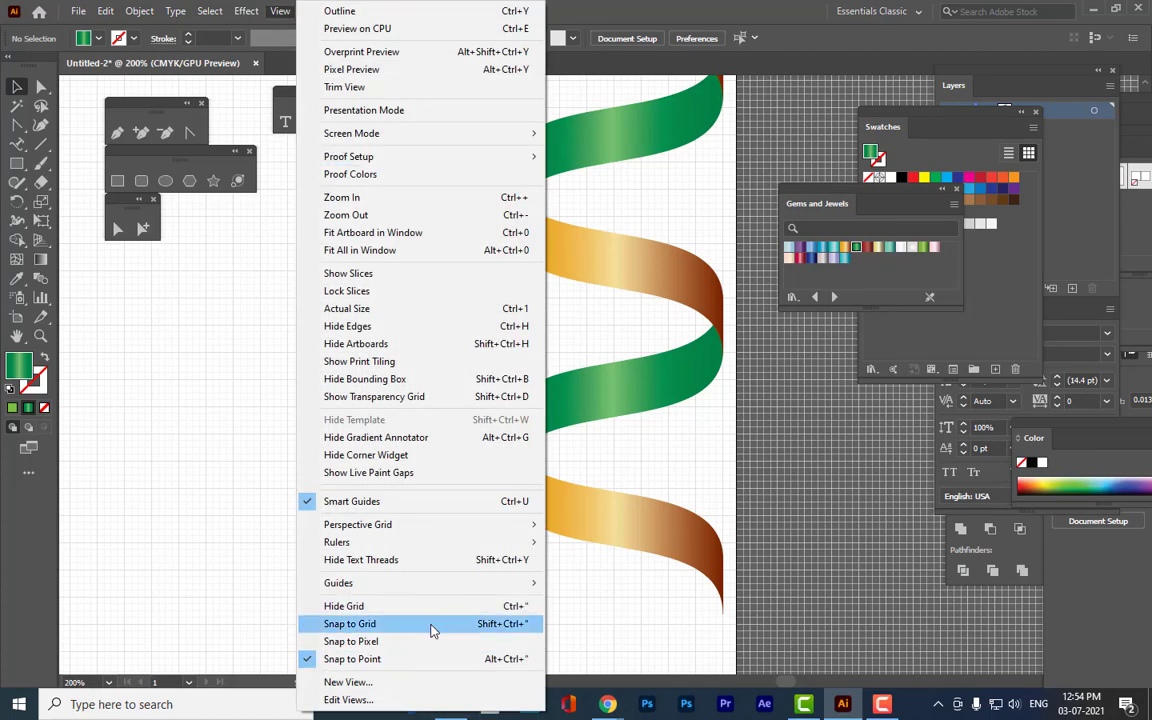
left_click(851, 588)
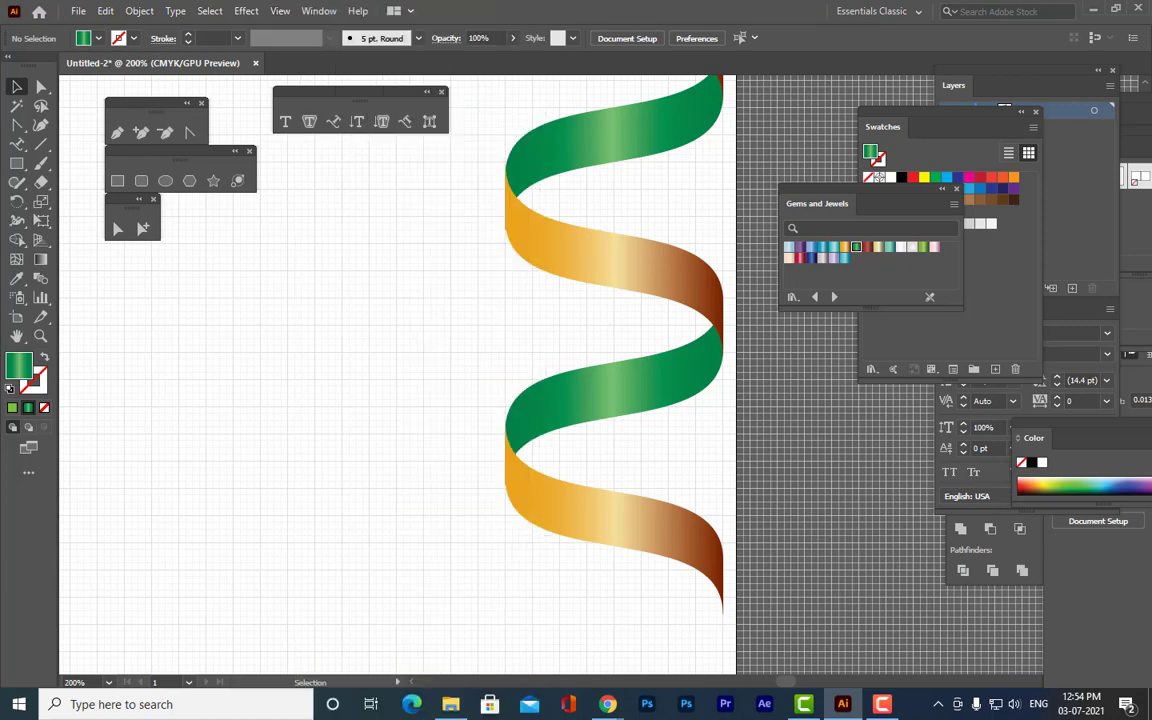
left_click(279, 11)
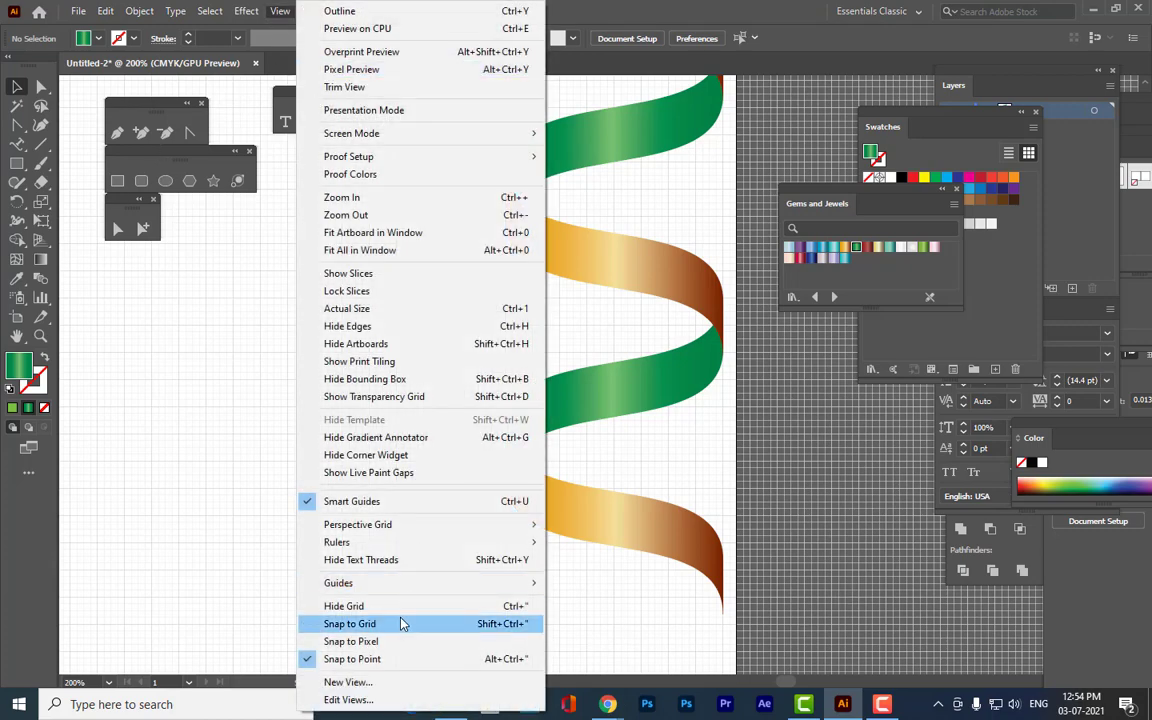
left_click(400, 606)
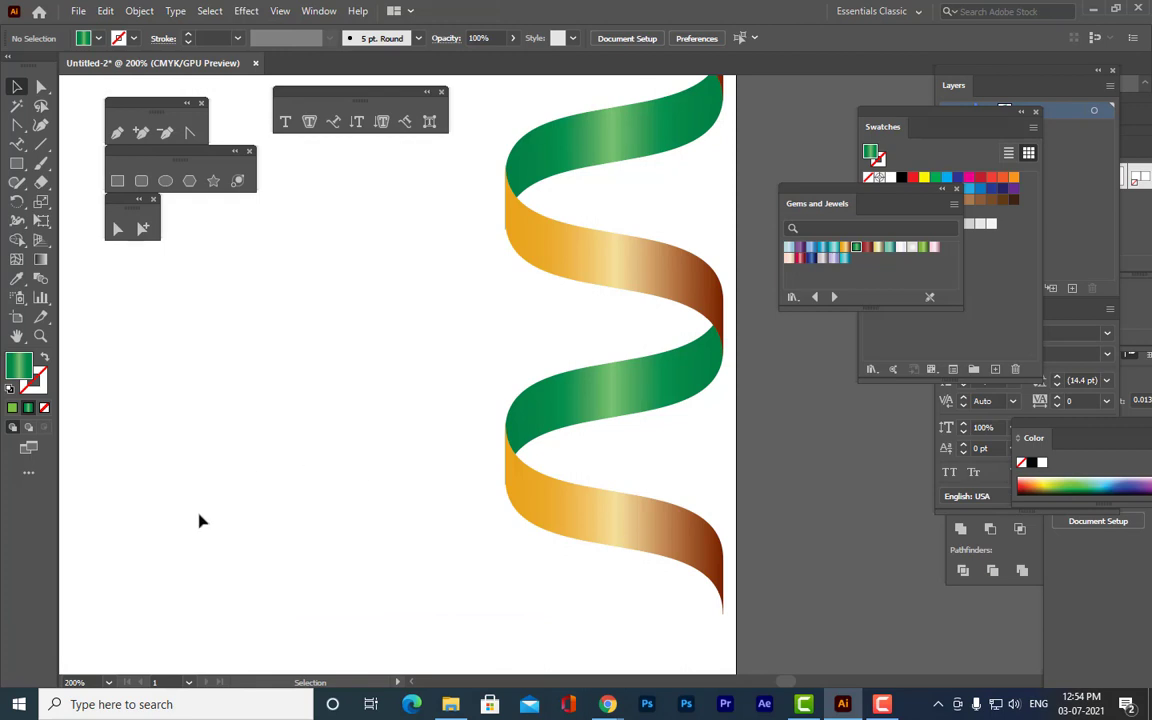
Draw a vertical rectangle about 0.38 in wide over the ribbon's lower end, aligned with the ribbon's outer right edge.
scroll(650, 240, "down", 3)
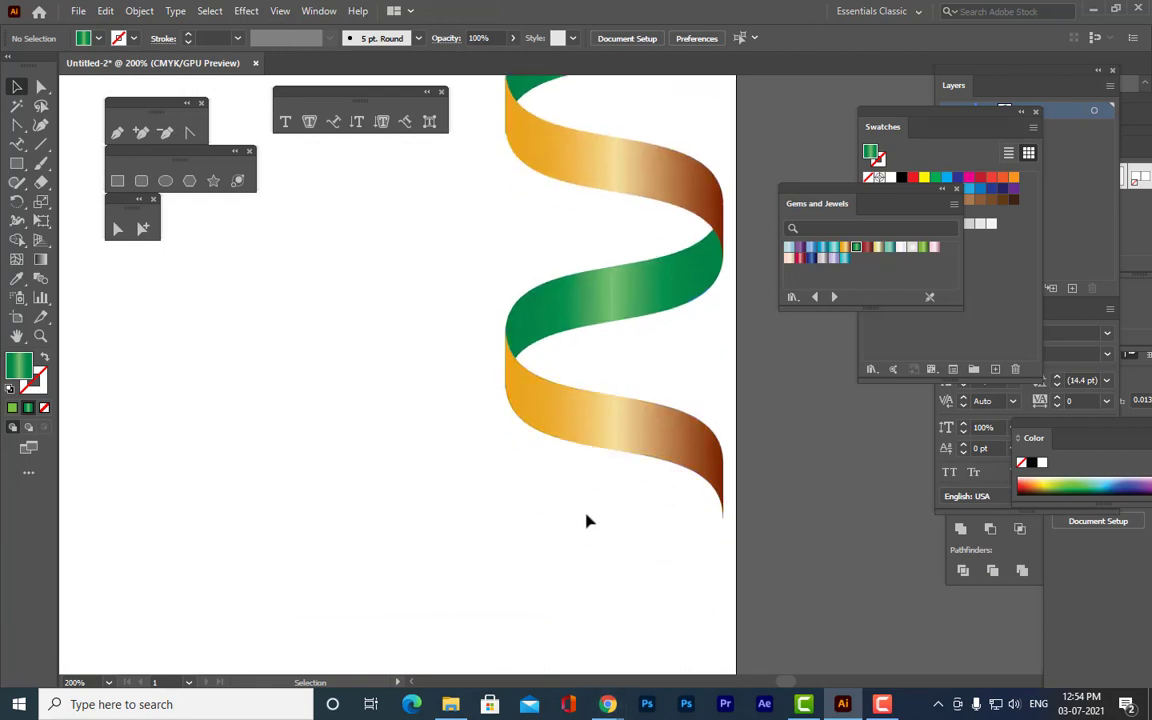
key("ctrl+plus")
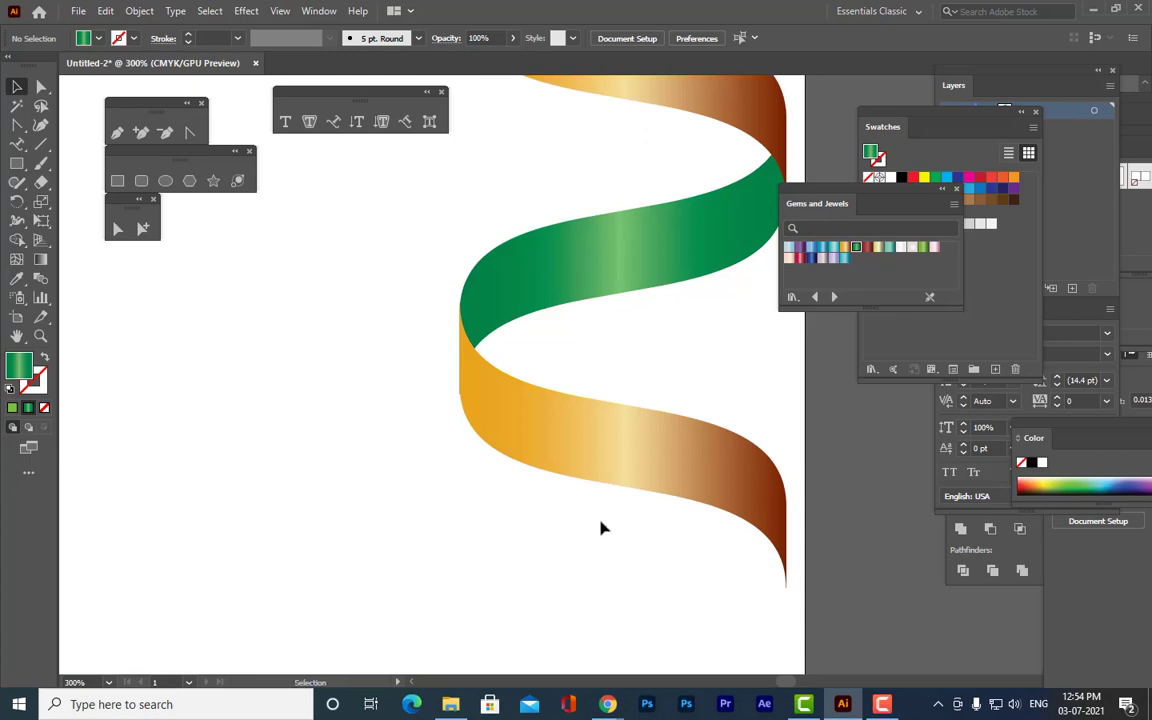
key("h")
left_click_drag(632, 522, 546, 362)
left_click(117, 183)
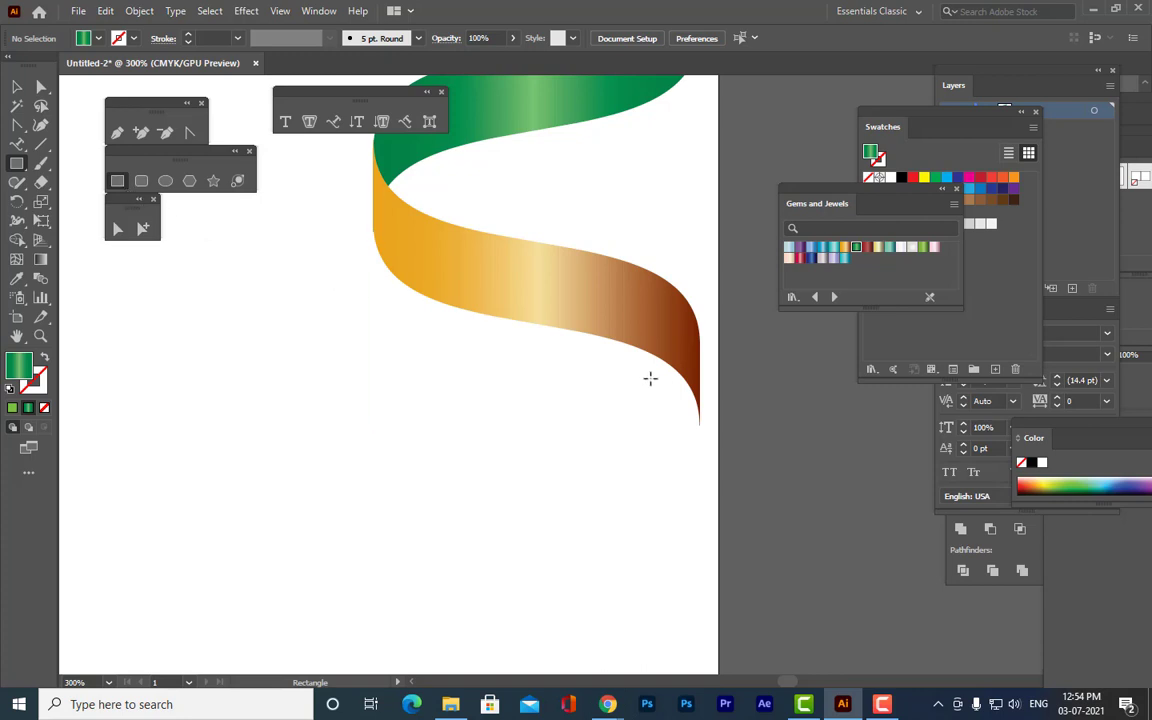
left_click_drag(621, 314, 698, 468)
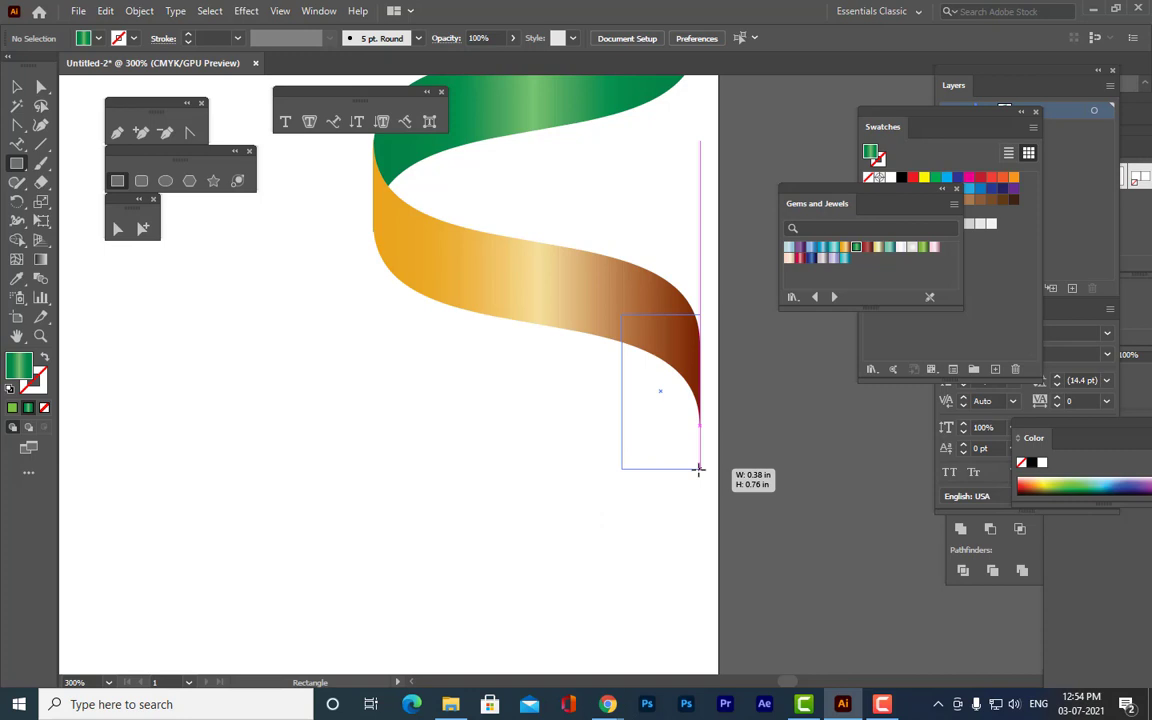
left_click_drag(698, 468, 699, 481)
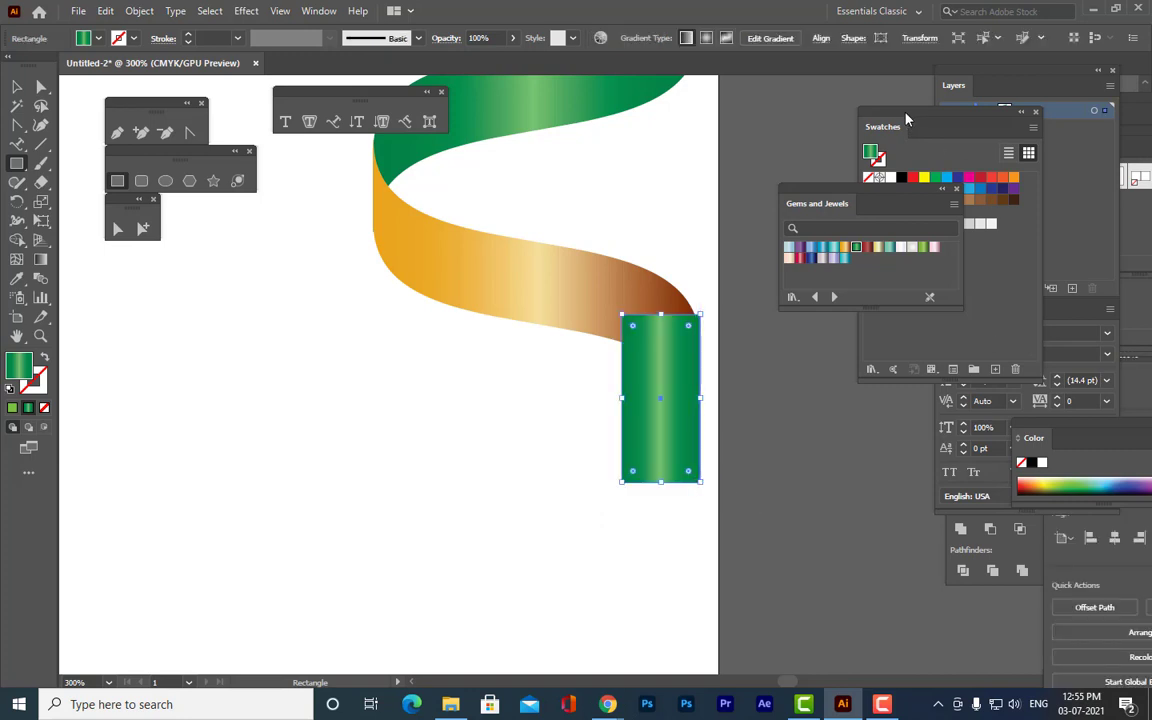
Fill the rectangle with the gold-to-brown gradient from Gems and Jewels and send it backward behind the gold ribbon.
left_click_drag(905, 118, 884, 347)
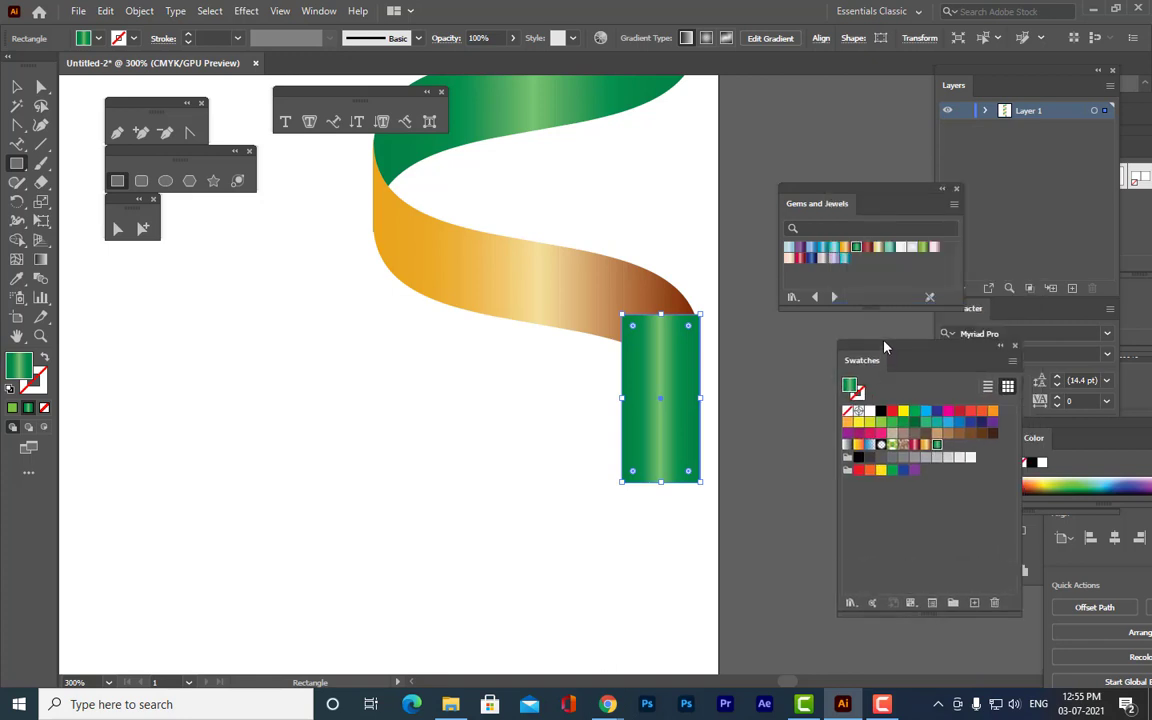
left_click(846, 247)
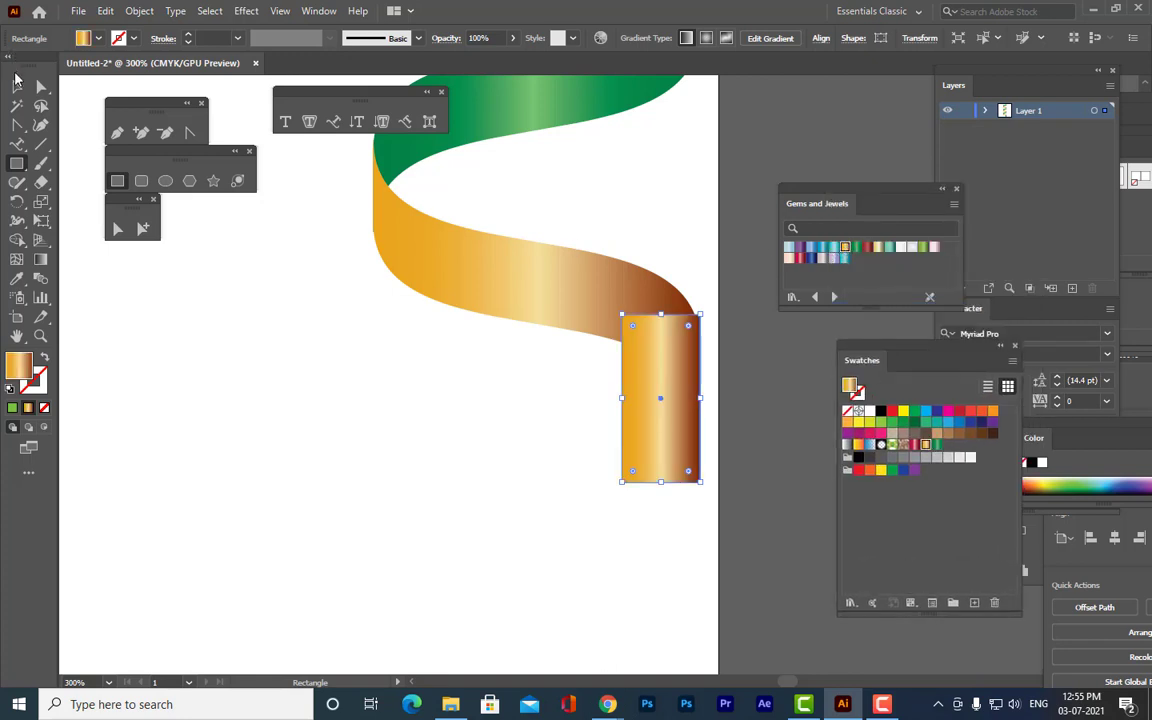
left_click(17, 86)
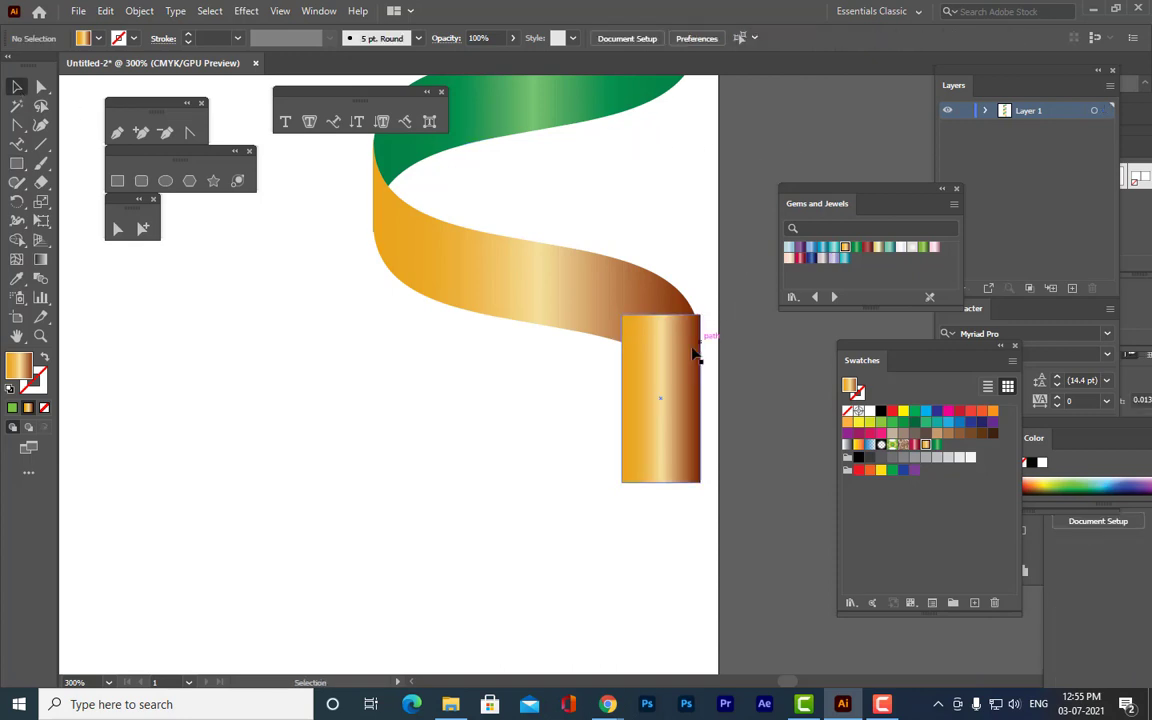
right_click(686, 354)
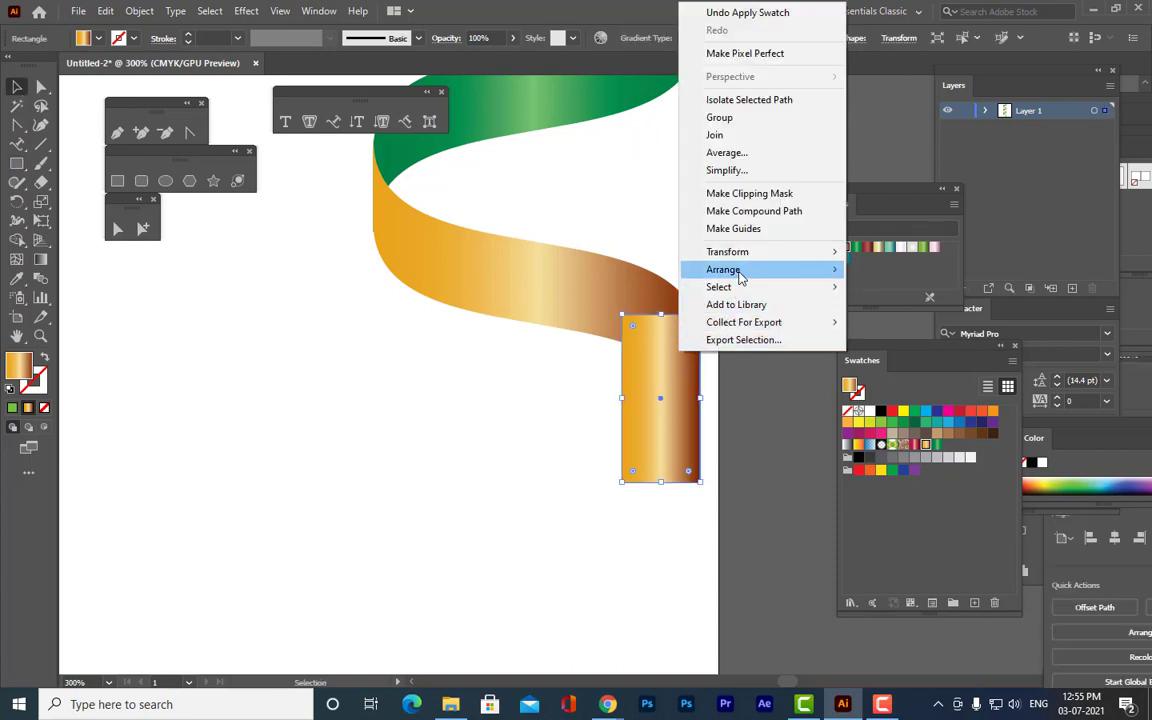
mouse_move(740, 272)
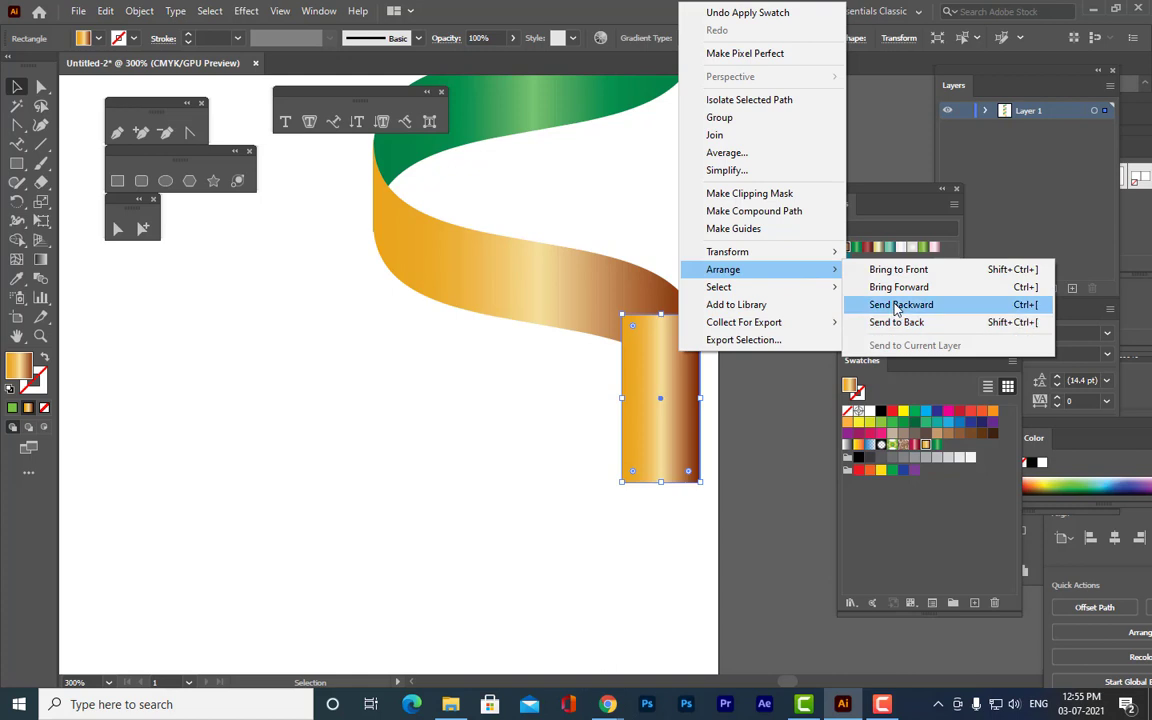
left_click(880, 304)
left_click(706, 238)
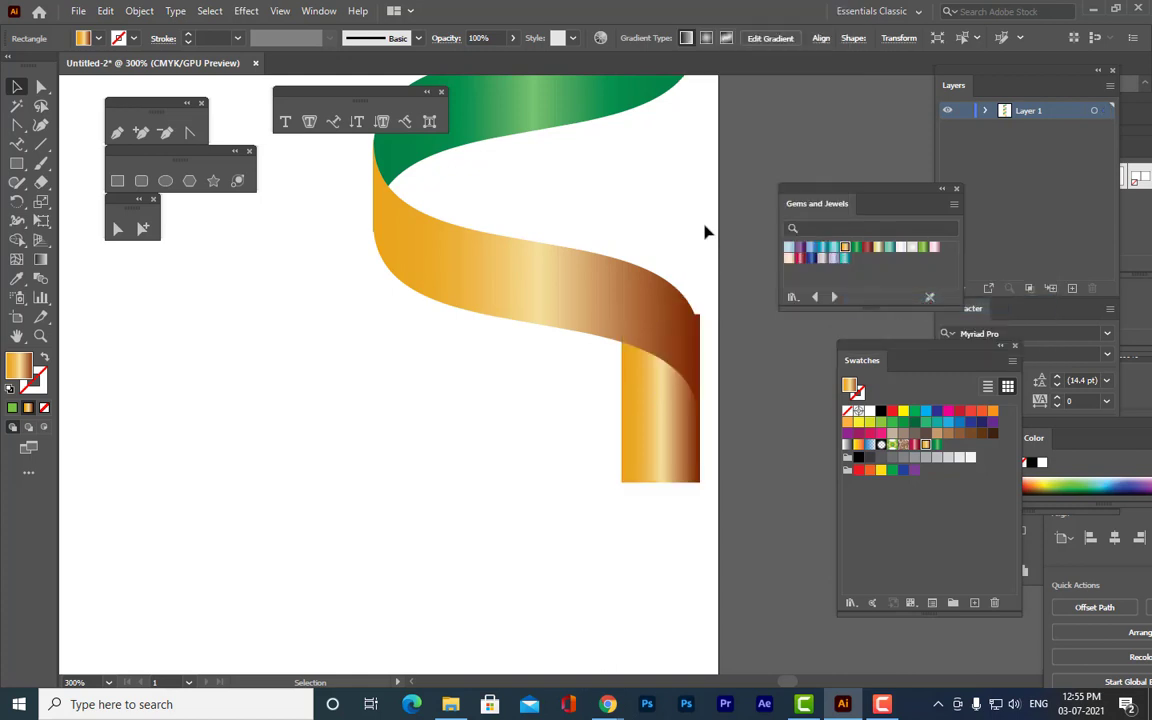
left_click(650, 425)
key("a")
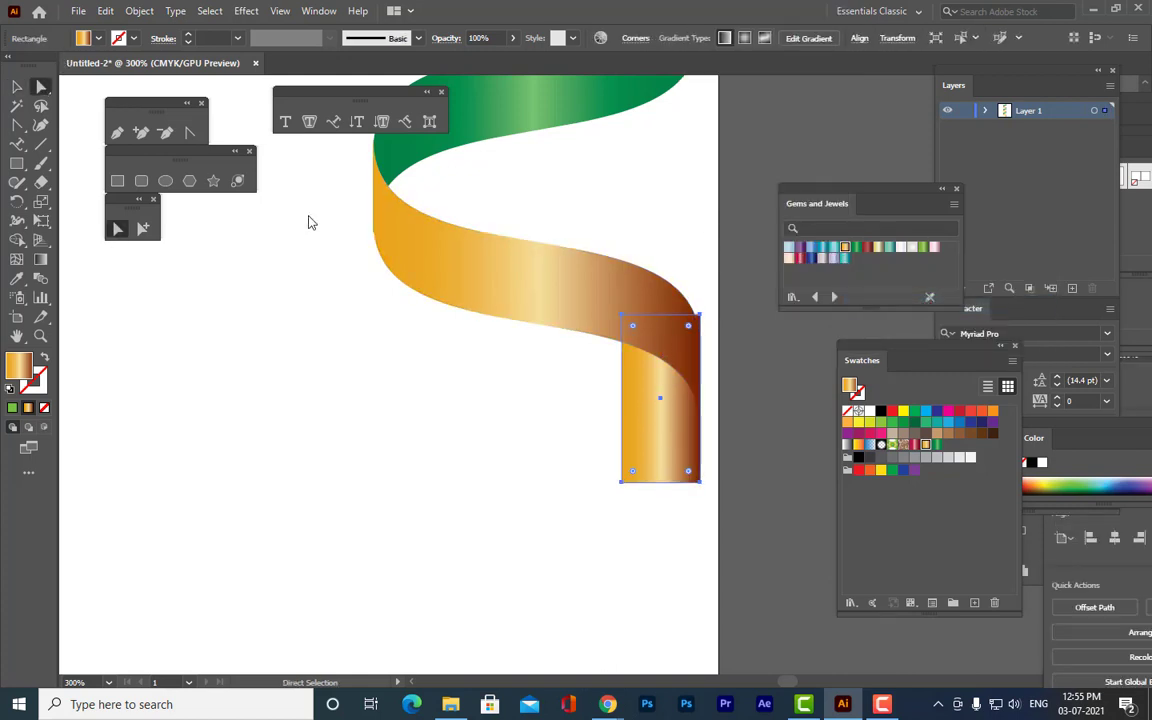
left_click_drag(703, 316, 702, 329)
key("v")
key("ctrl+z")
Lower the rectangle's upper right anchor point so that corner hides behind the ribbon's curve.
key("a")
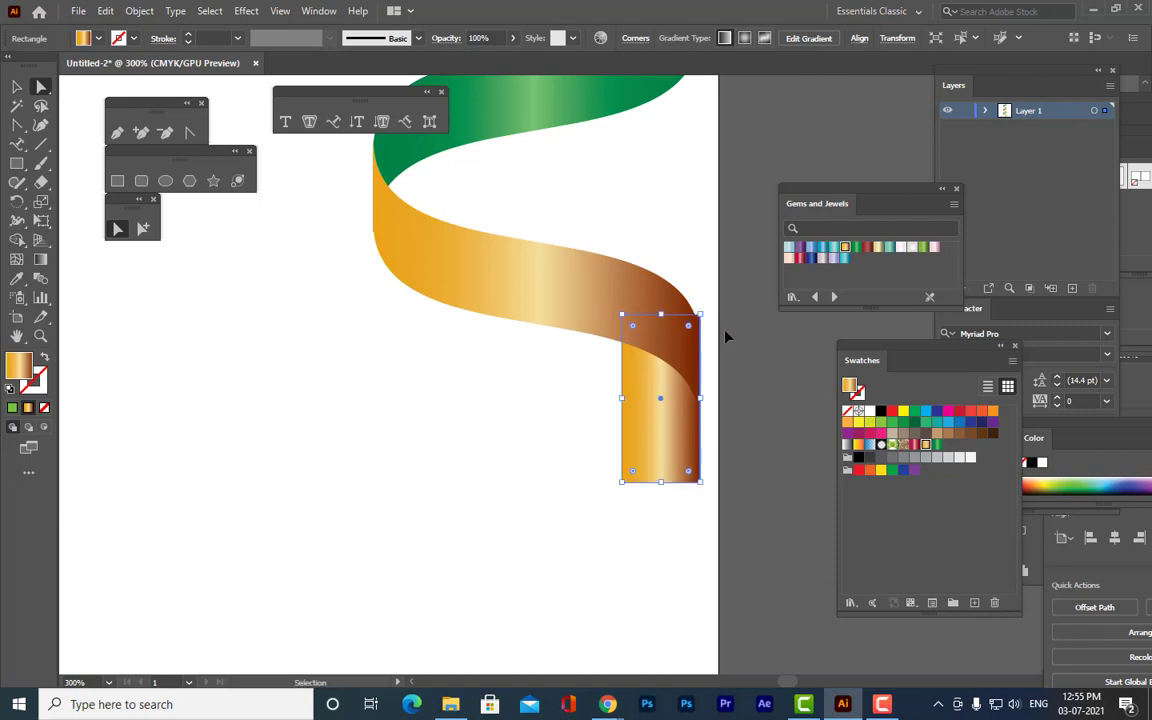
left_click_drag(701, 316, 694, 350)
left_click(717, 297)
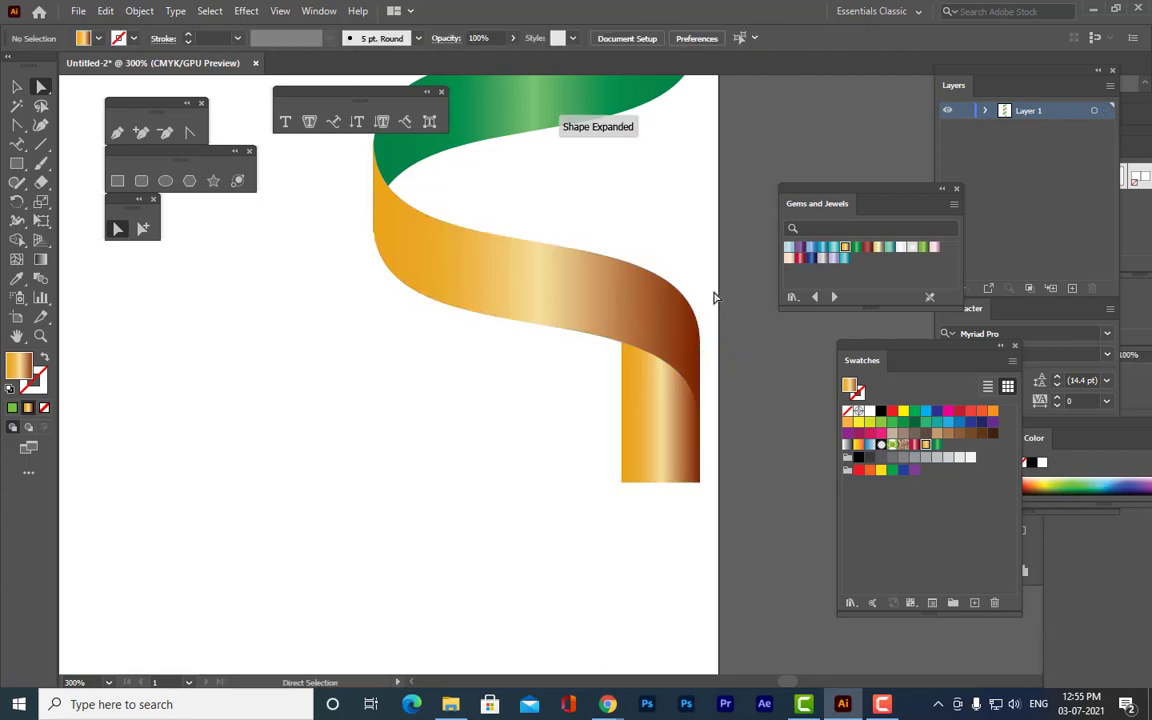
left_click_drag(824, 197, 892, 184)
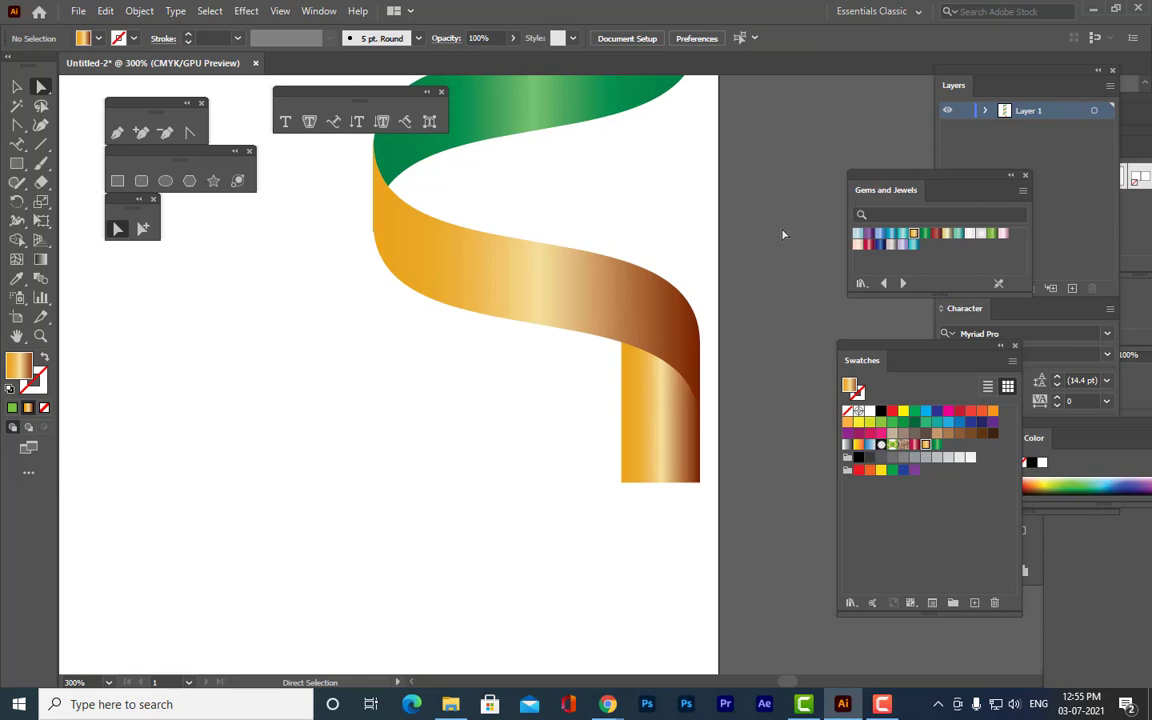
Shorten the vertical gold strip slightly by raising its bottom edge.
left_click(16, 88)
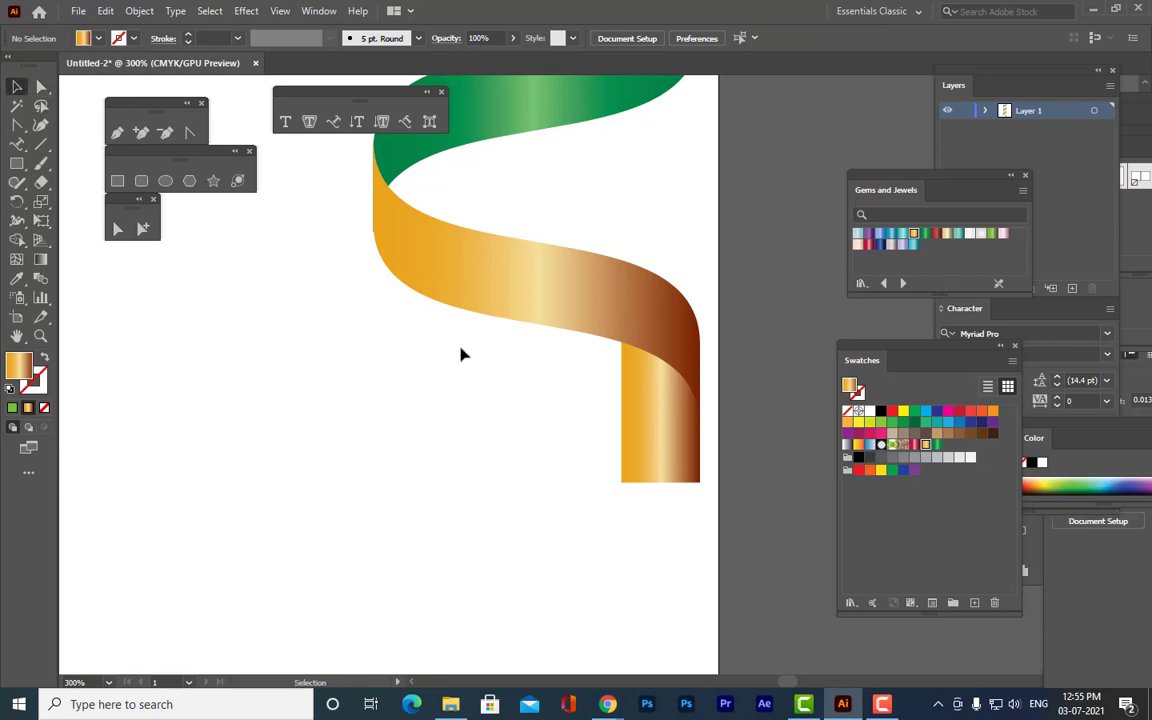
left_click(668, 468)
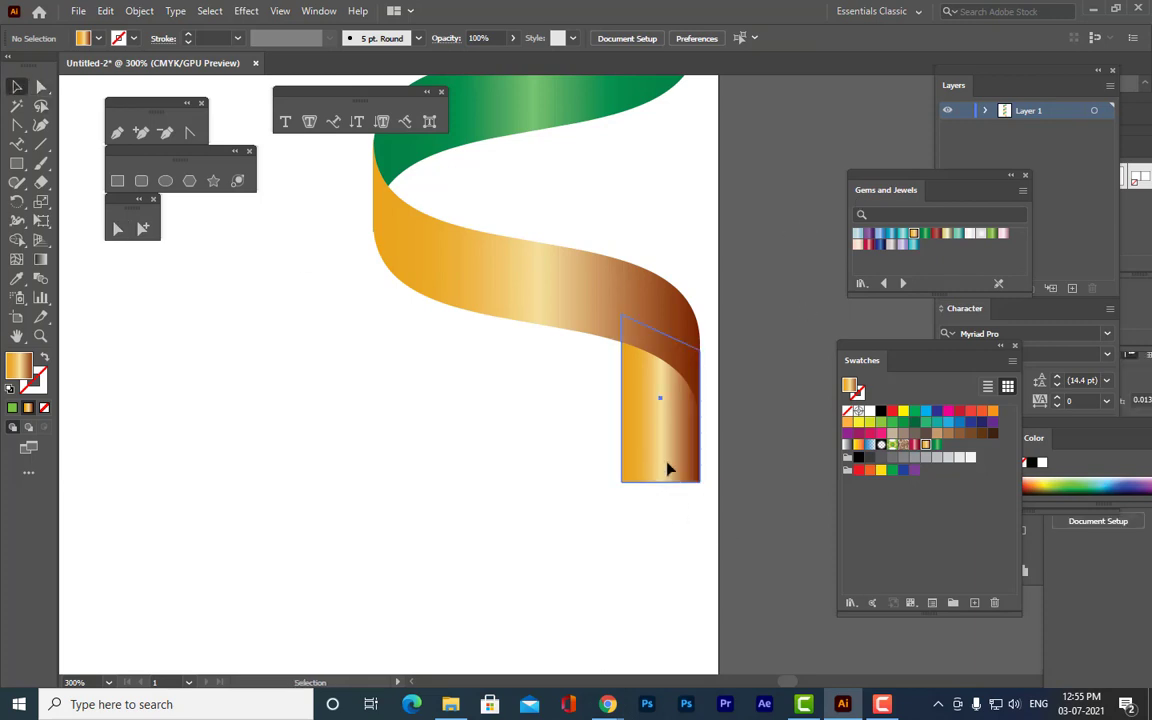
left_click_drag(663, 481, 663, 470)
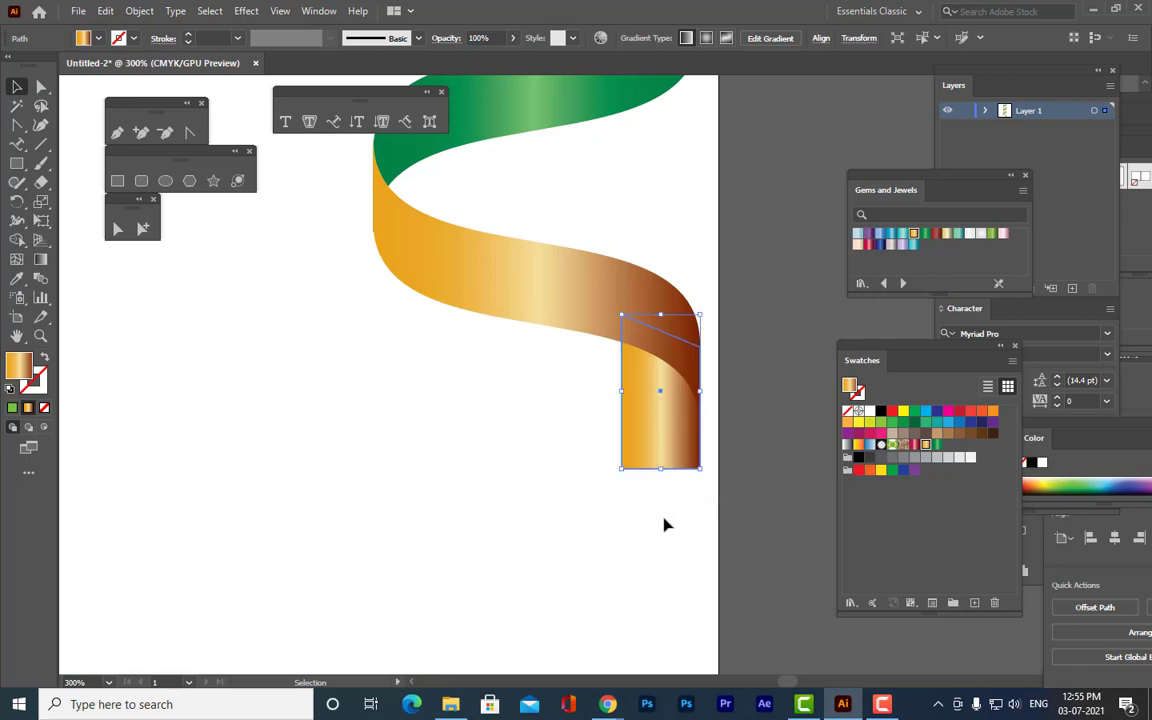
left_click(663, 524)
Create a three-sided polygon with a 0.6944 in radius beside the vertical gold strip.
scroll(647, 391, "down", 2)
scroll(643, 206, "down", 1)
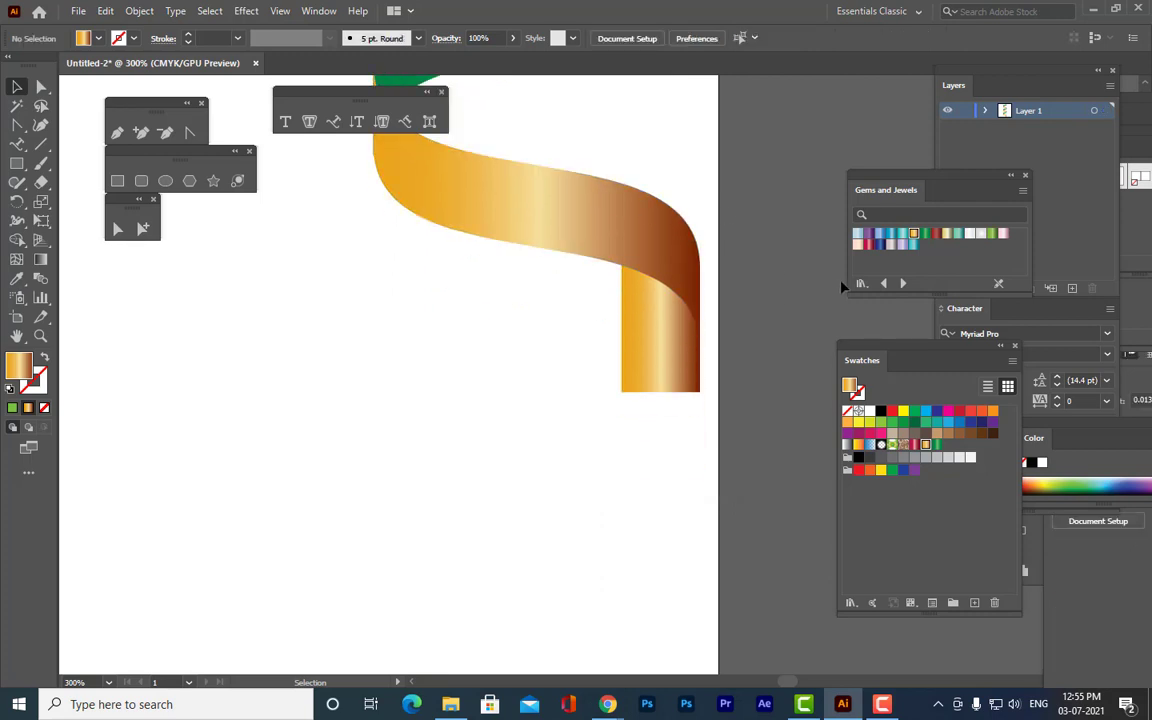
key("ctrl+equal")
key("ctrl+equal")
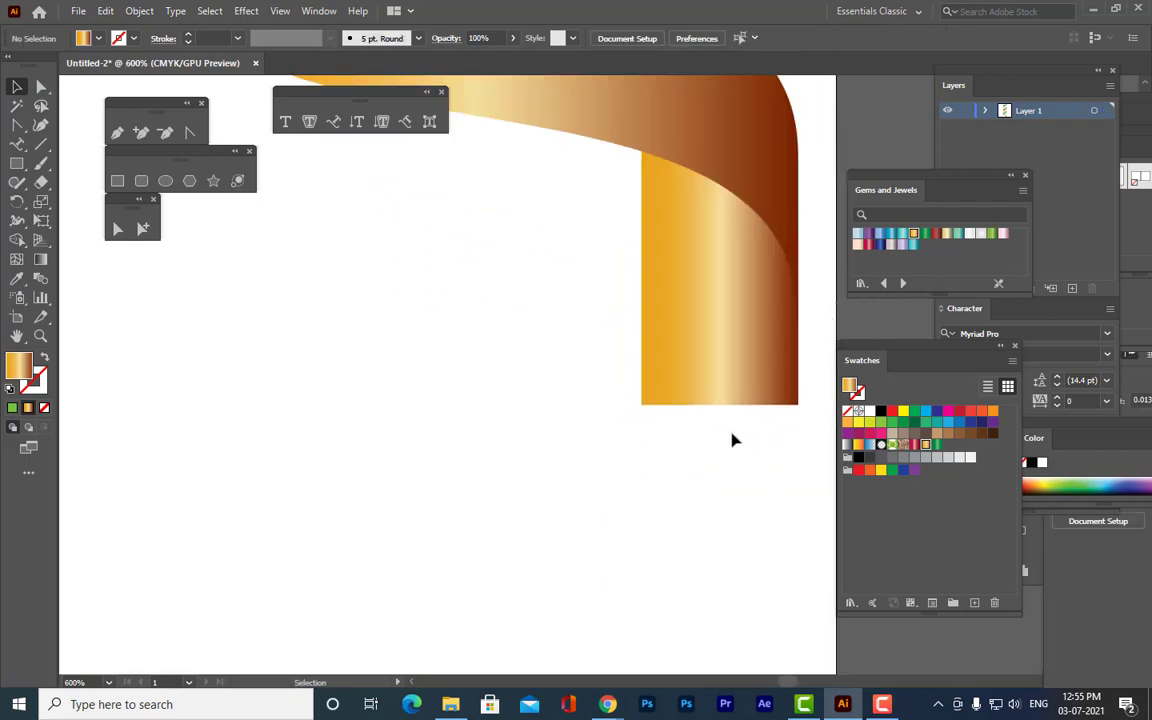
left_click_drag(733, 440, 578, 390)
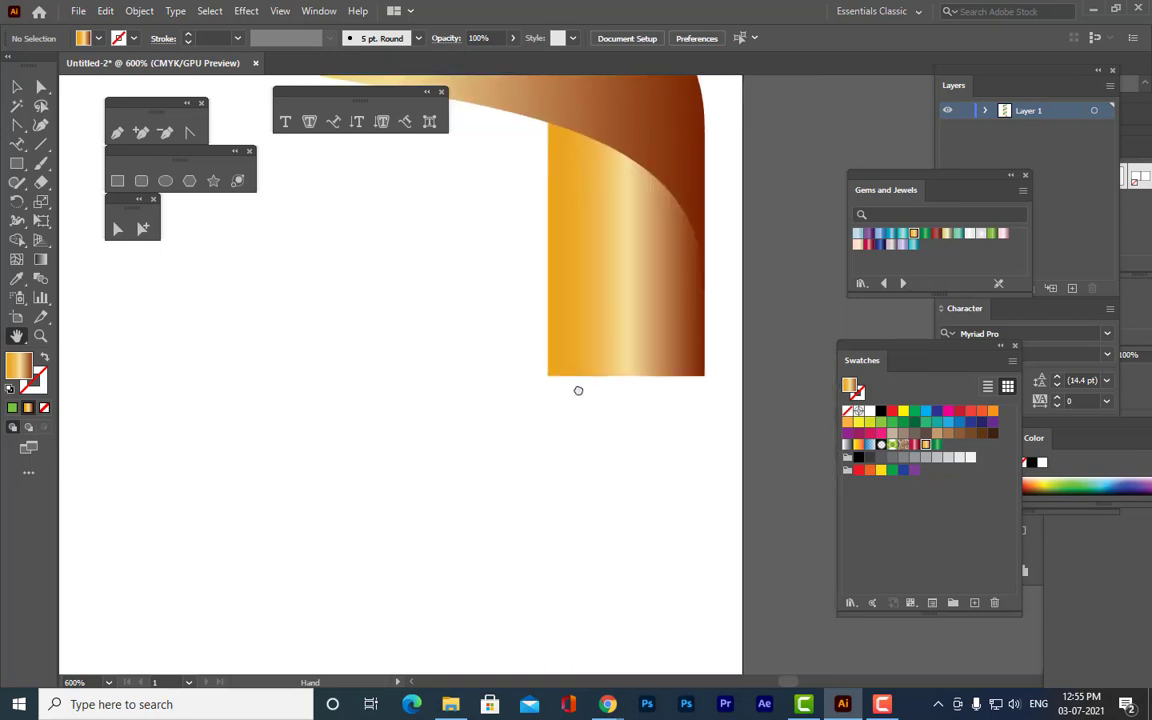
left_click(189, 180)
left_click(369, 344)
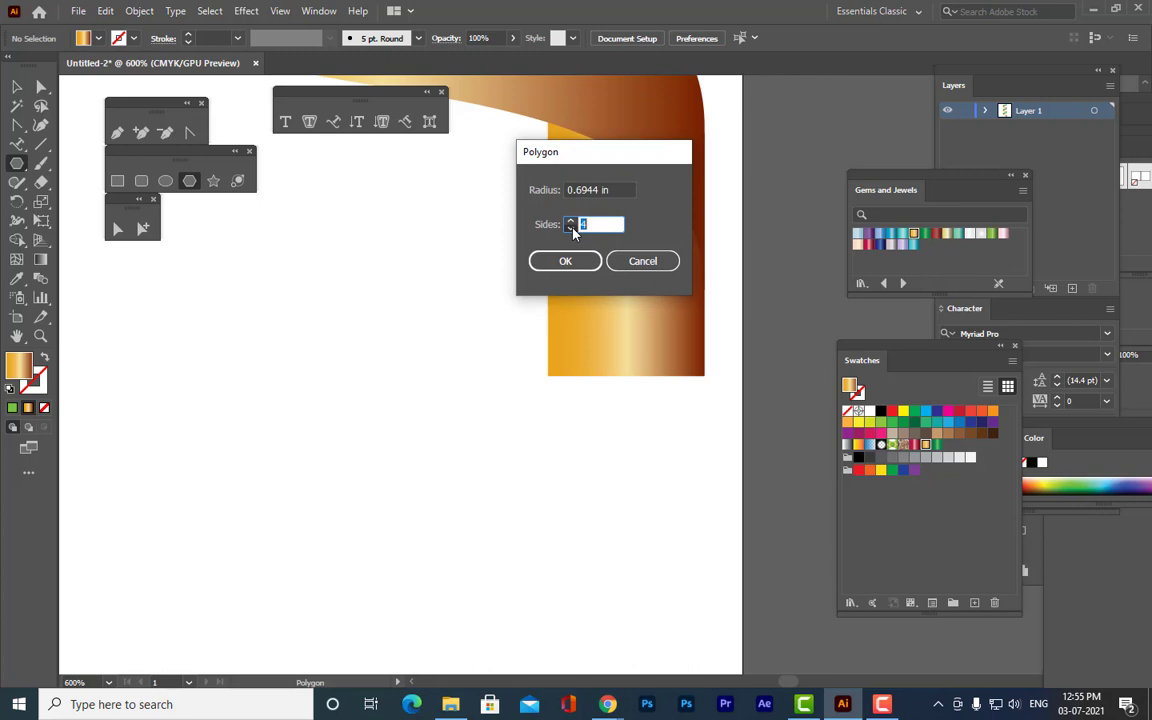
left_click(562, 260)
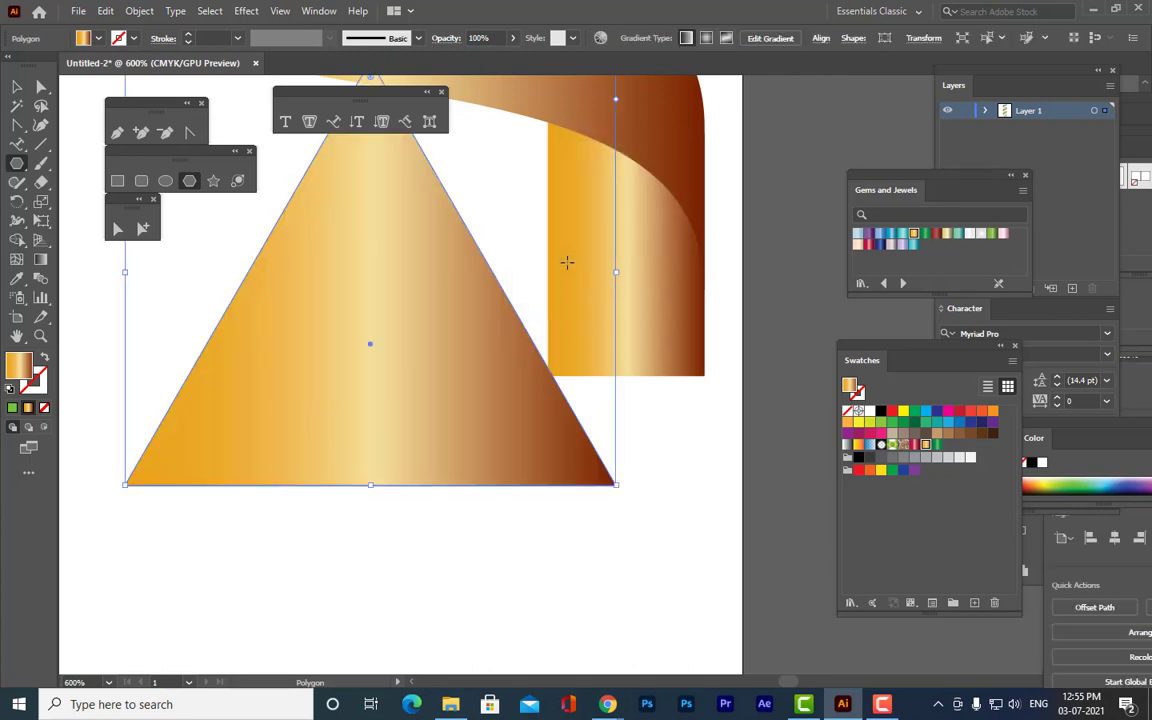
Move the triangle down the page and scale it proportionally to nearly the width of the vertical strip, keeping it upright.
left_click(16, 87)
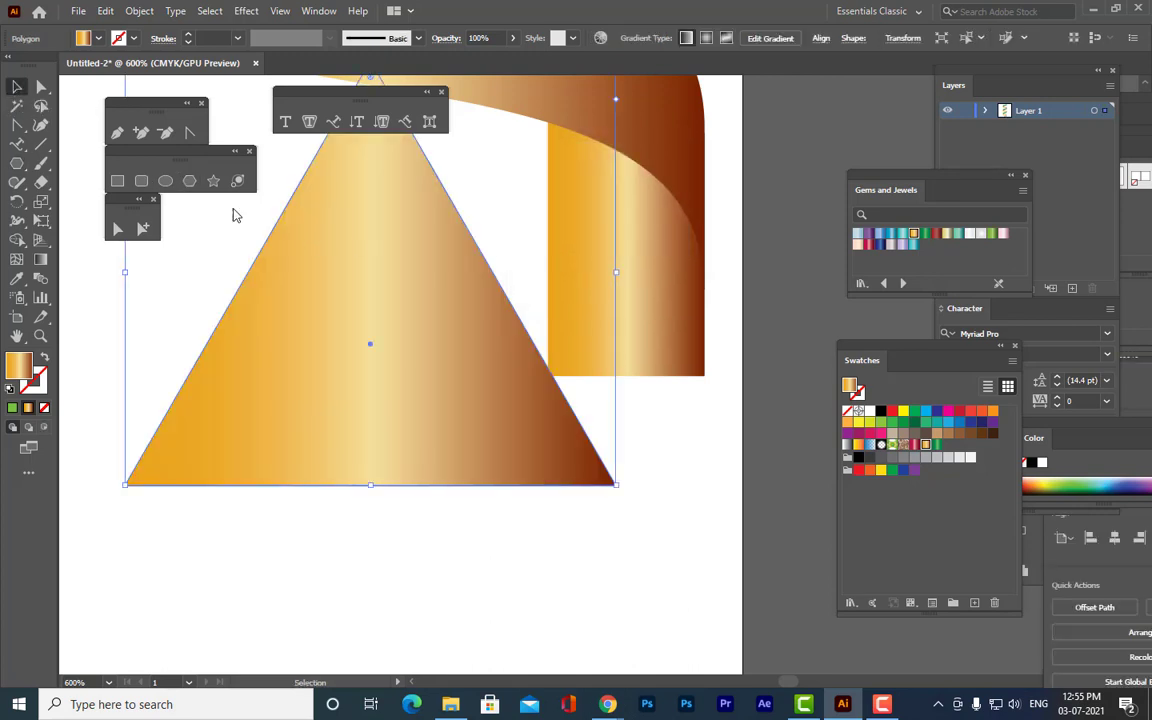
left_click_drag(427, 267, 467, 400)
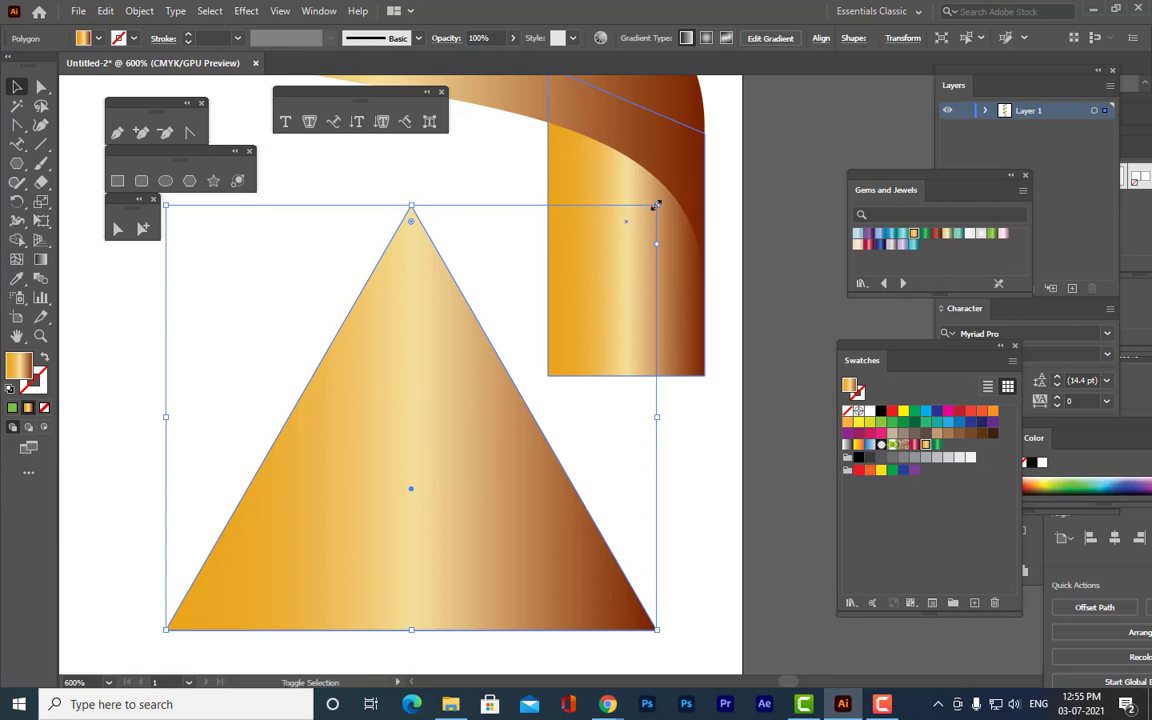
left_click_drag(656, 205, 530, 445)
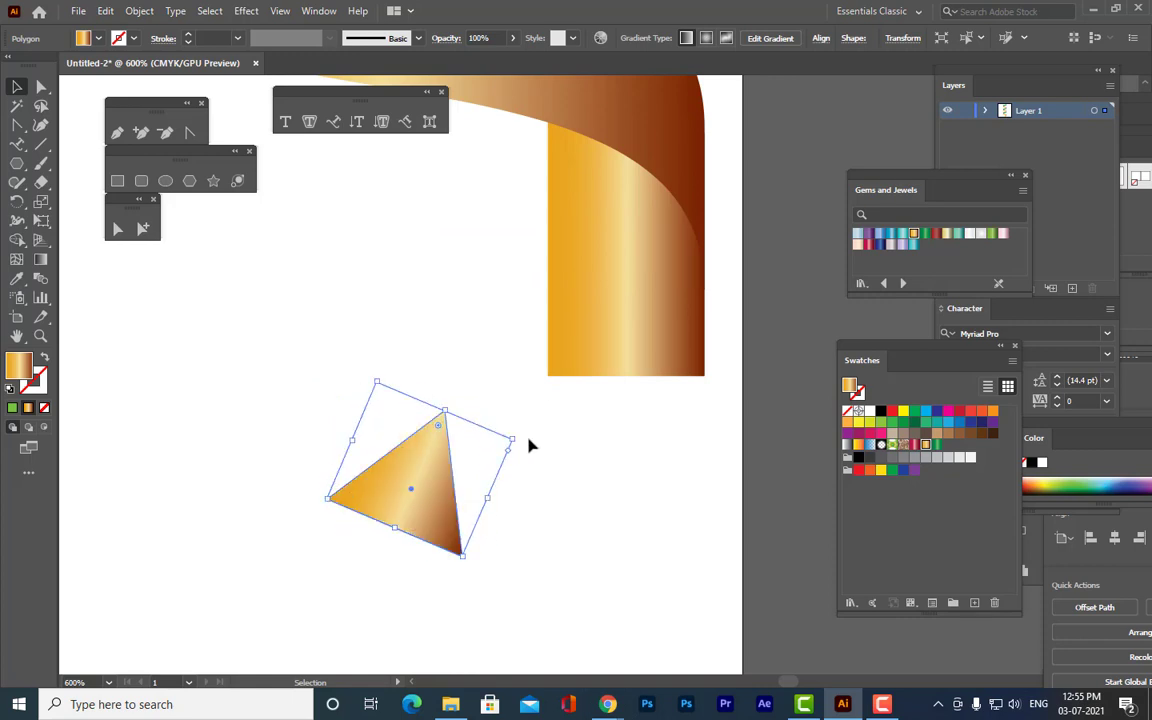
key("ctrl+z")
key("a")
key("v")
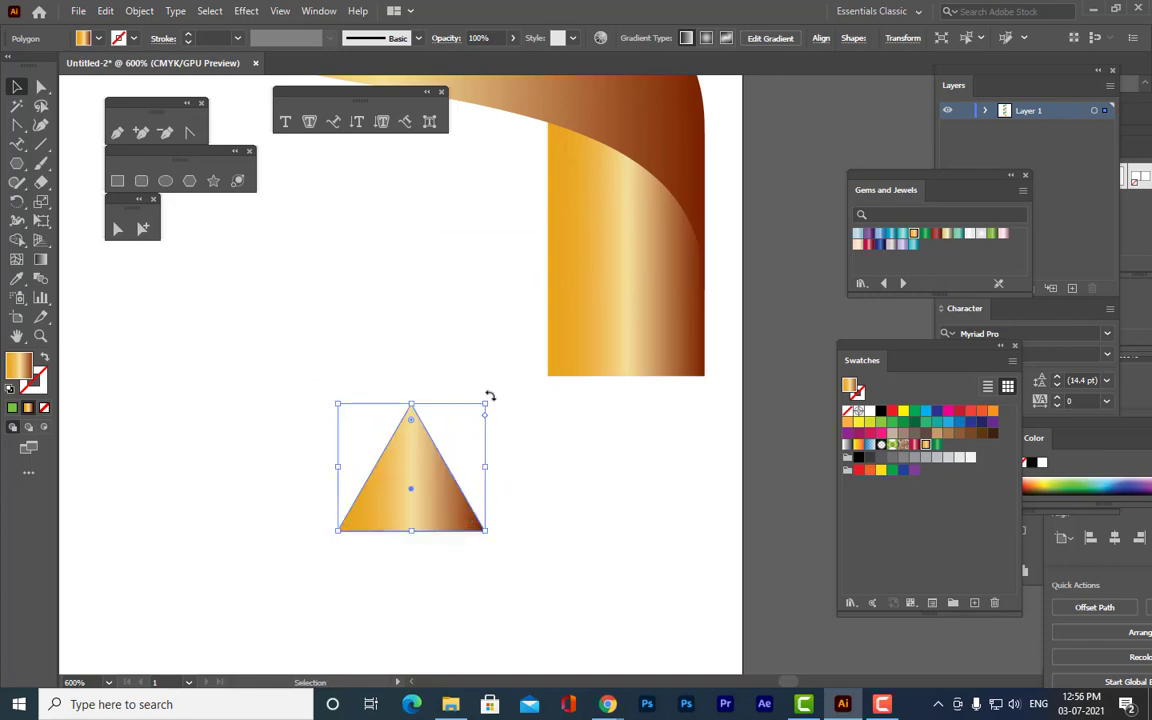
Turn the triangle upside down, place it against the strip's bottom edge and widen it to the strip's outer right edge.
left_click_drag(489, 397, 352, 548)
mouse_move(395, 486)
left_mouse_down()
mouse_move(527, 453)
mouse_move(593, 427)
mouse_move(601, 405)
left_mouse_up()
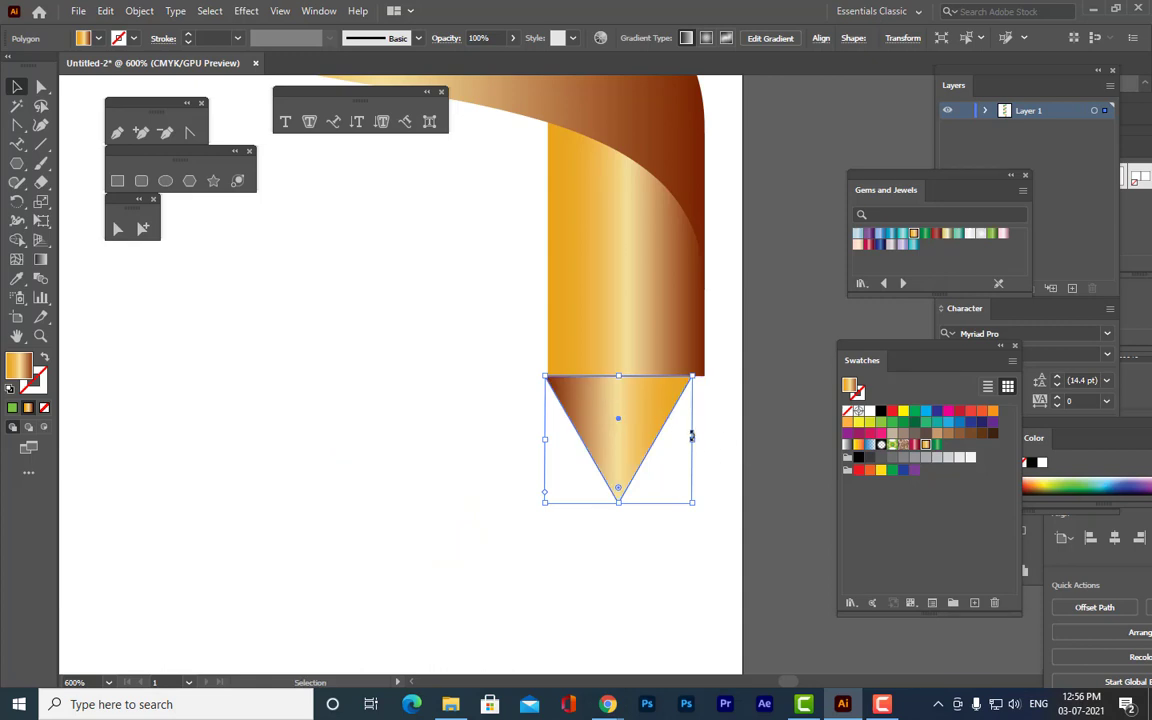
left_click_drag(694, 437, 705, 437)
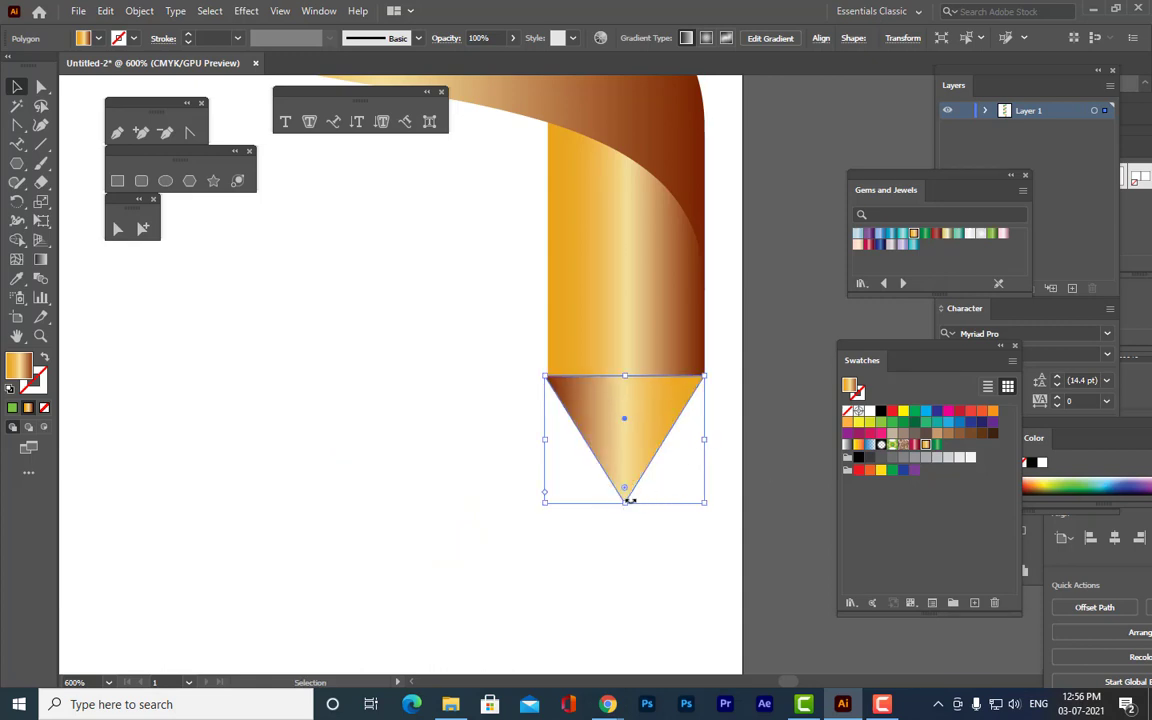
Stretch the inverted triangle downward into a longer, sharper tip and place a copy of it beside the original.
left_click_drag(628, 501, 626, 578)
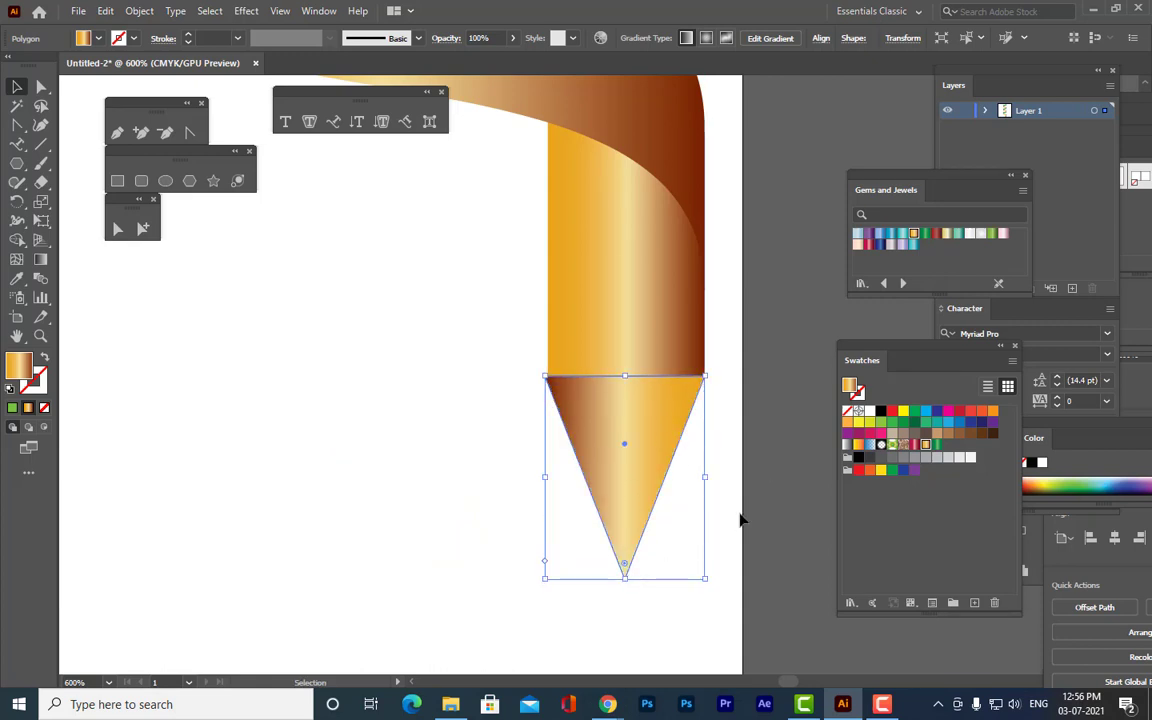
left_click(744, 520)
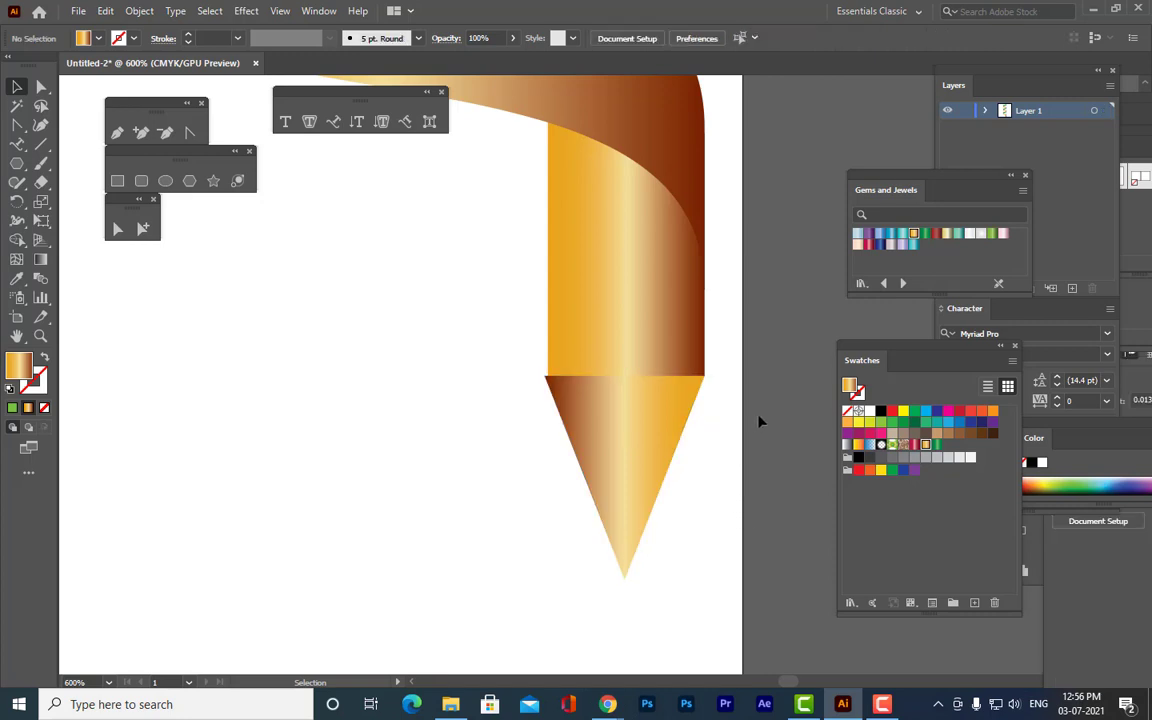
key("ctrl+plus")
scroll(759, 421, "down", 4)
left_click(643, 371)
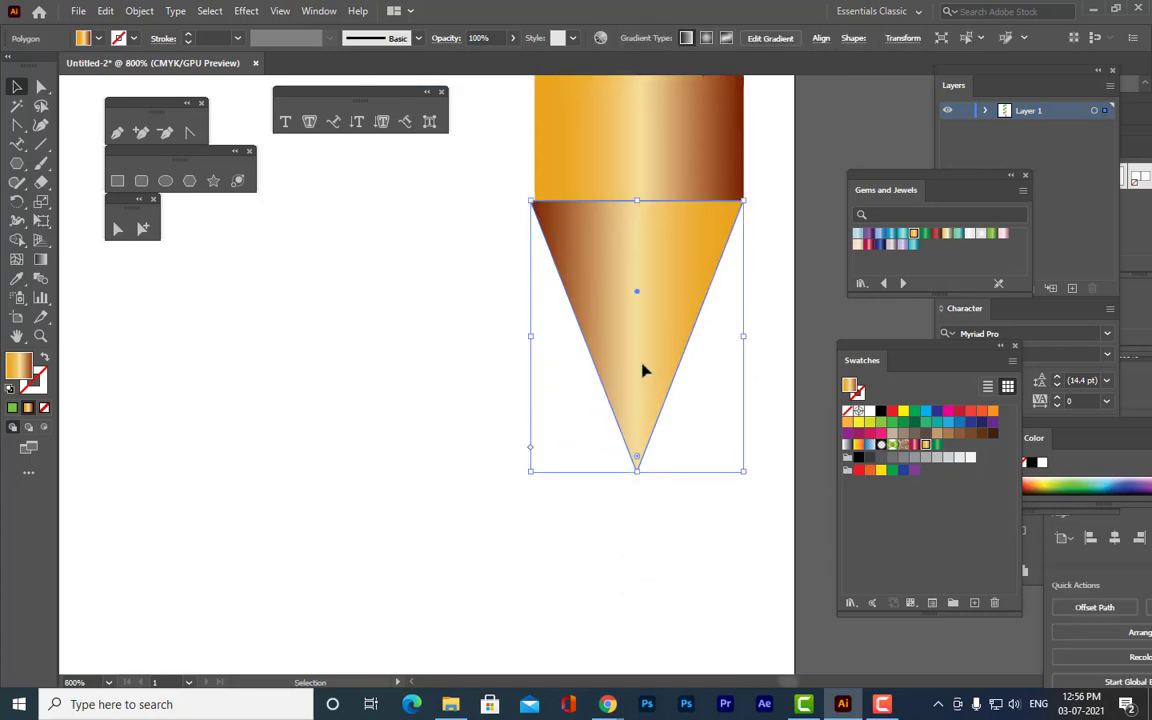
mouse_move(643, 371)
left_mouse_down()
mouse_move(442, 470)
mouse_move(456, 472)
left_mouse_up()
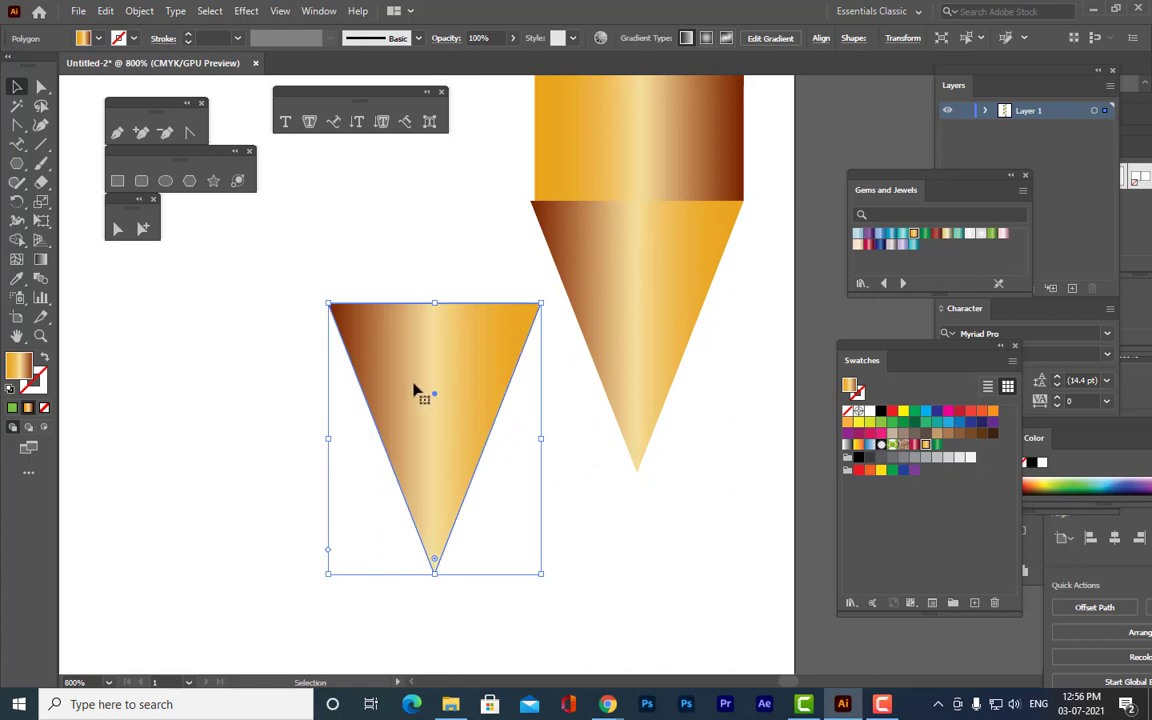
Shrink the copied triangle, fill it with black and fit it over the lower point of the gold tip.
left_click_drag(557, 302, 514, 339)
left_click(880, 411)
left_click_drag(452, 400, 549, 405)
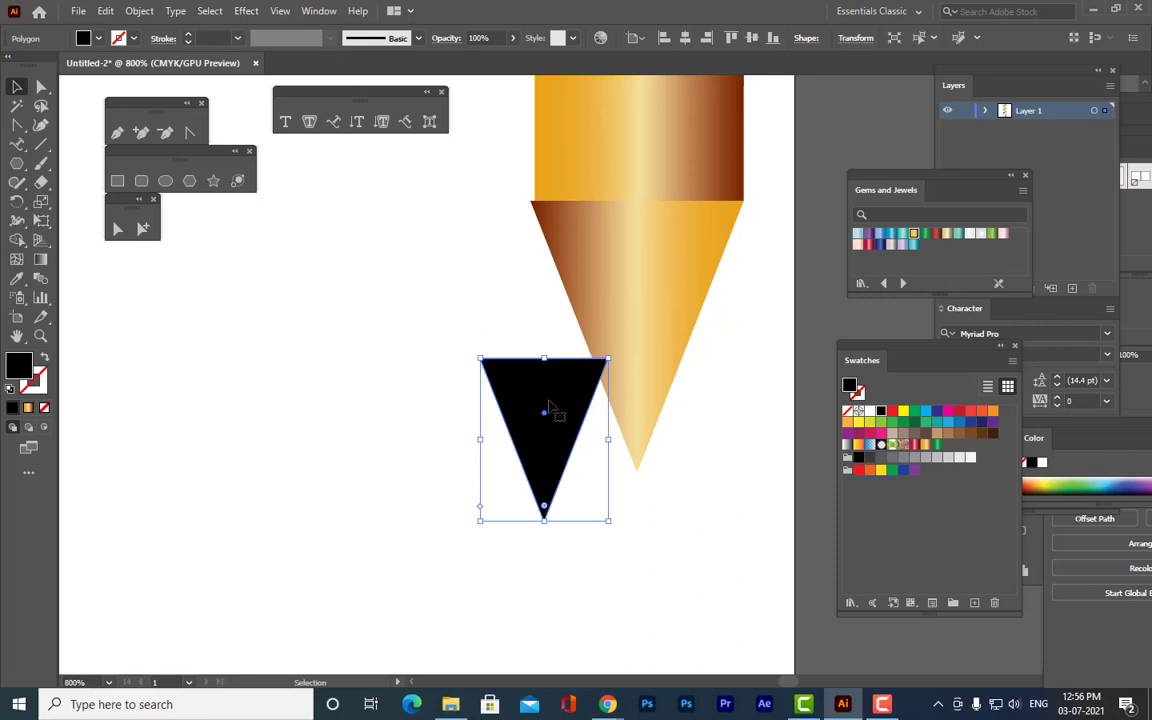
left_click_drag(608, 356, 645, 429)
left_click(491, 442)
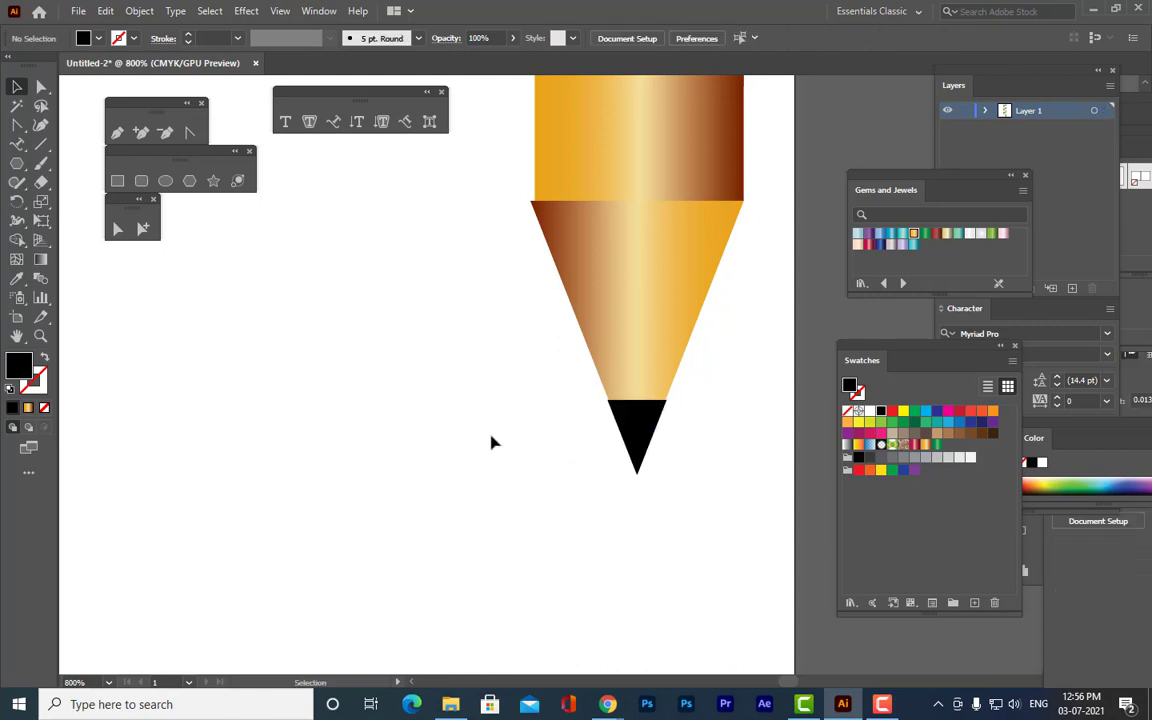
Zoom in on the black point and move the Swatches and Gems and Jewels panels aside to uncover it.
key("ctrl+equal")
key("ctrl+equal")
key("ctrl+equal")
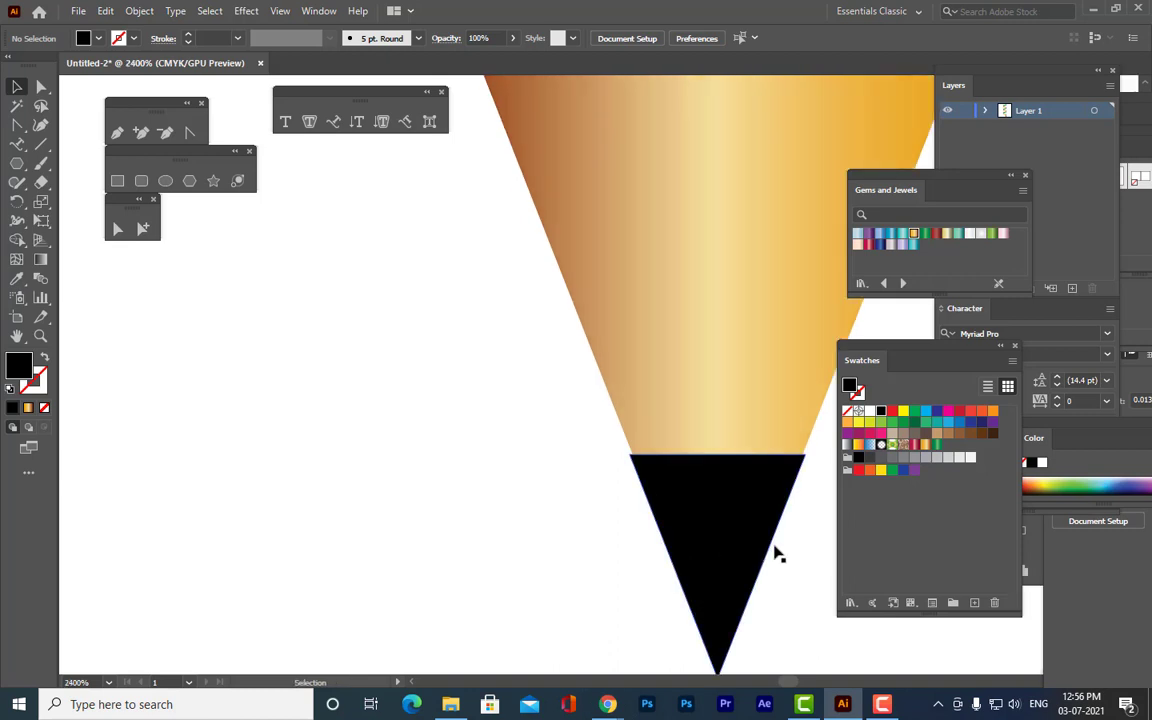
left_click(842, 190)
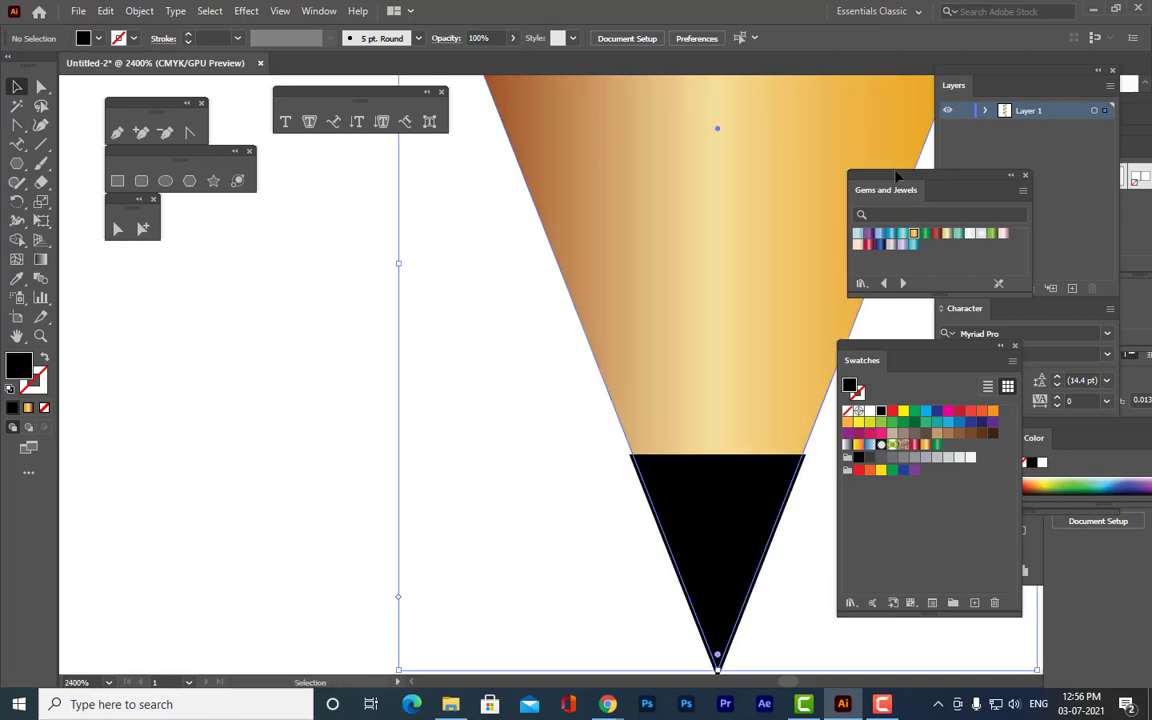
left_click(184, 358)
left_click_drag(879, 348, 987, 346)
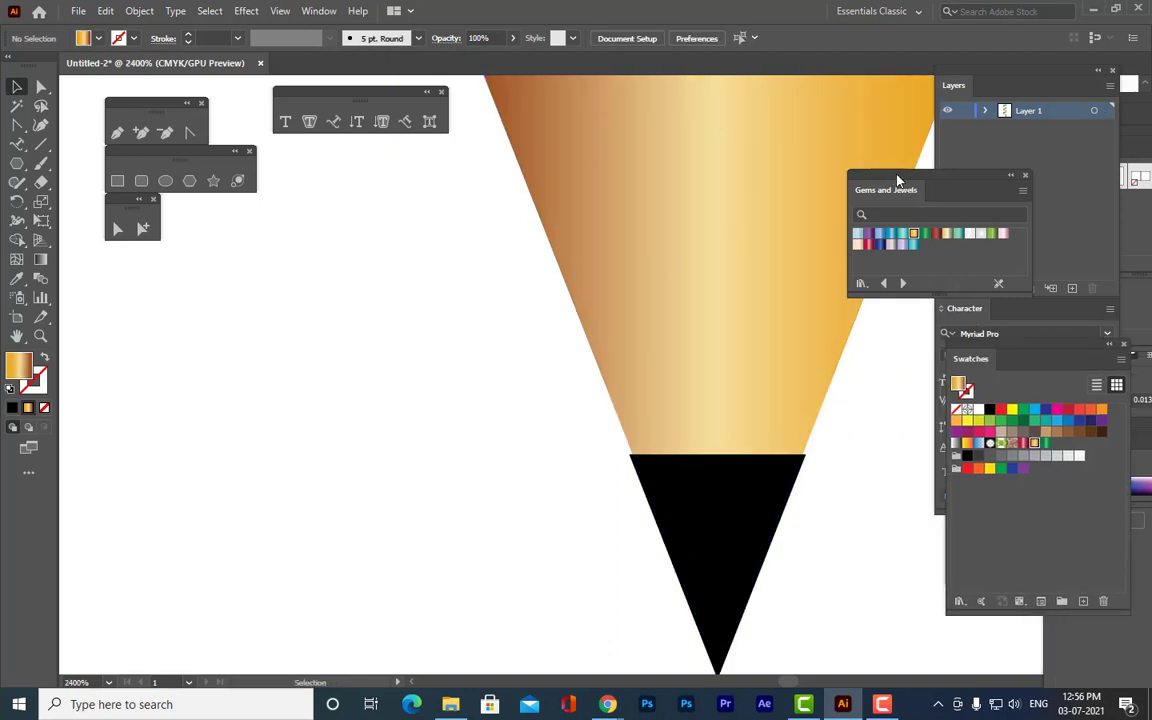
left_click_drag(897, 180, 1033, 195)
Move the black triangle's two upper corners slightly inward so they meet the slanted edges of the gold tip.
key("ctrl+equal")
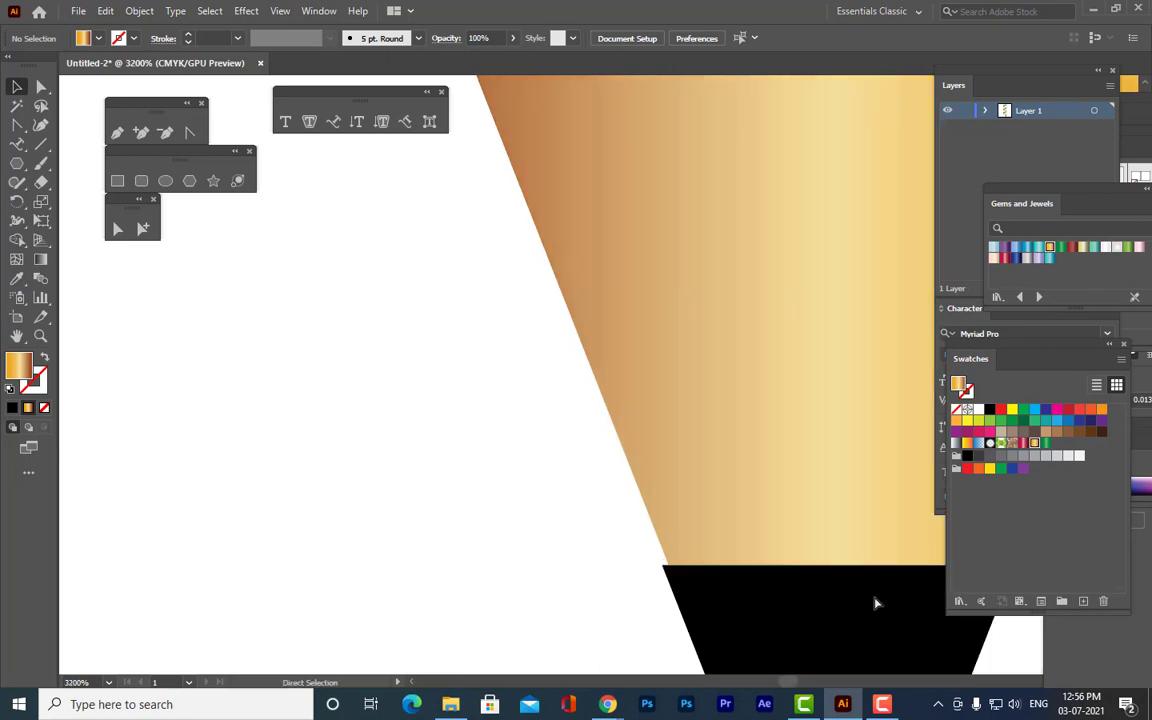
scroll(811, 476, "down", 3)
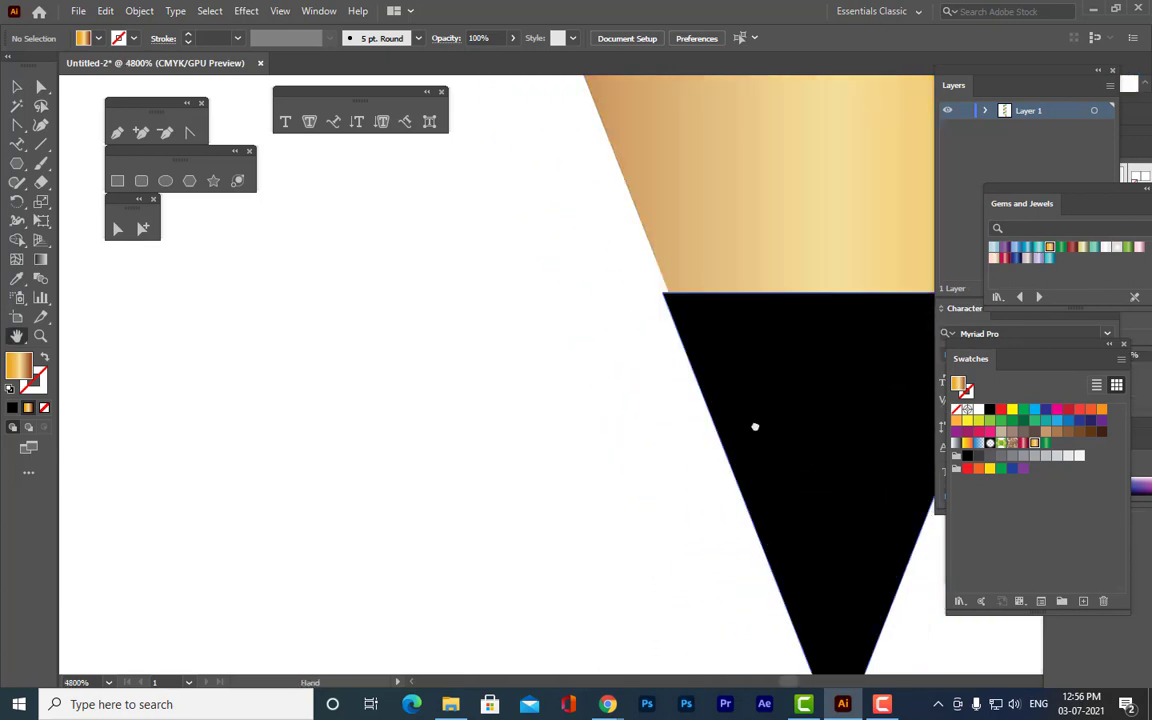
left_click_drag(753, 424, 550, 541)
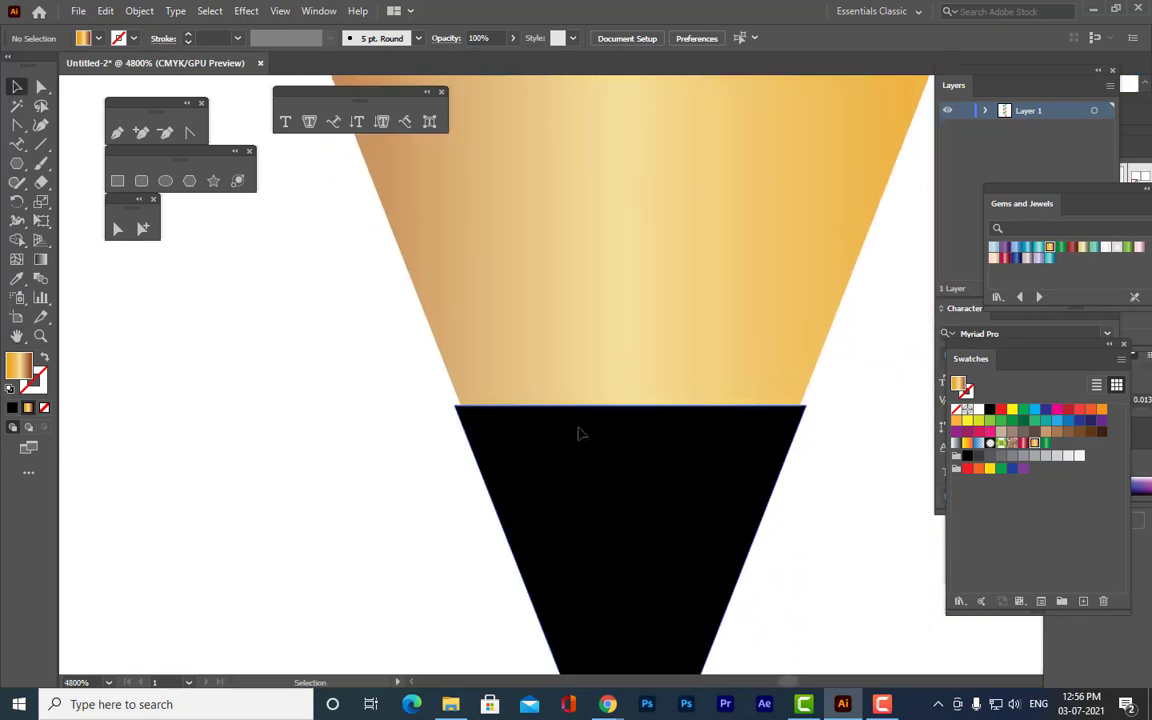
left_click(579, 432)
left_click(43, 87)
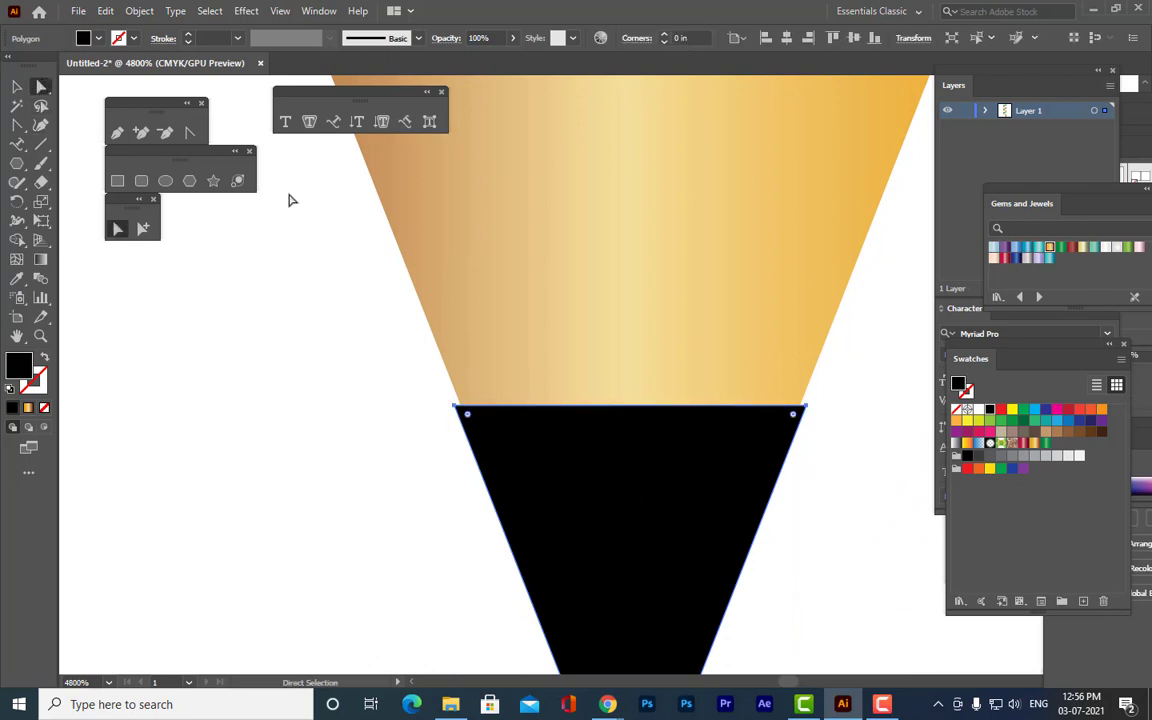
left_click(456, 407)
mouse_move(462, 412)
left_mouse_down()
mouse_move(476, 410)
mouse_move(466, 412)
left_mouse_up()
left_click_drag(806, 408, 803, 412)
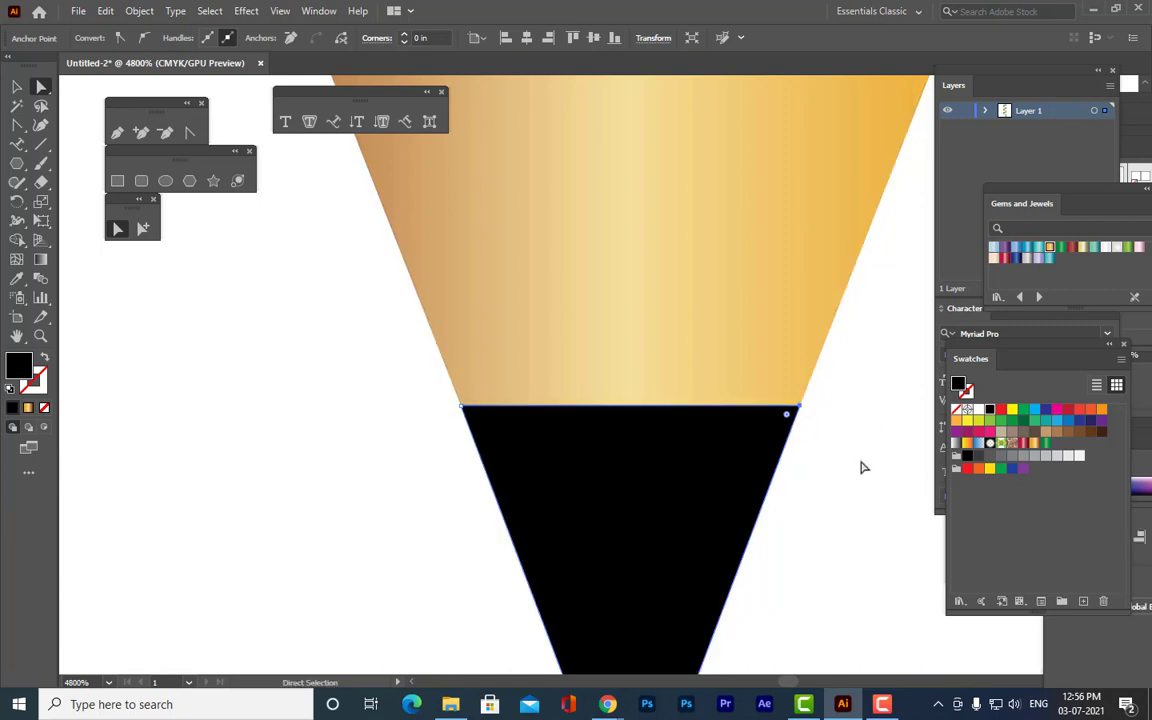
left_click(17, 87)
left_click(240, 430)
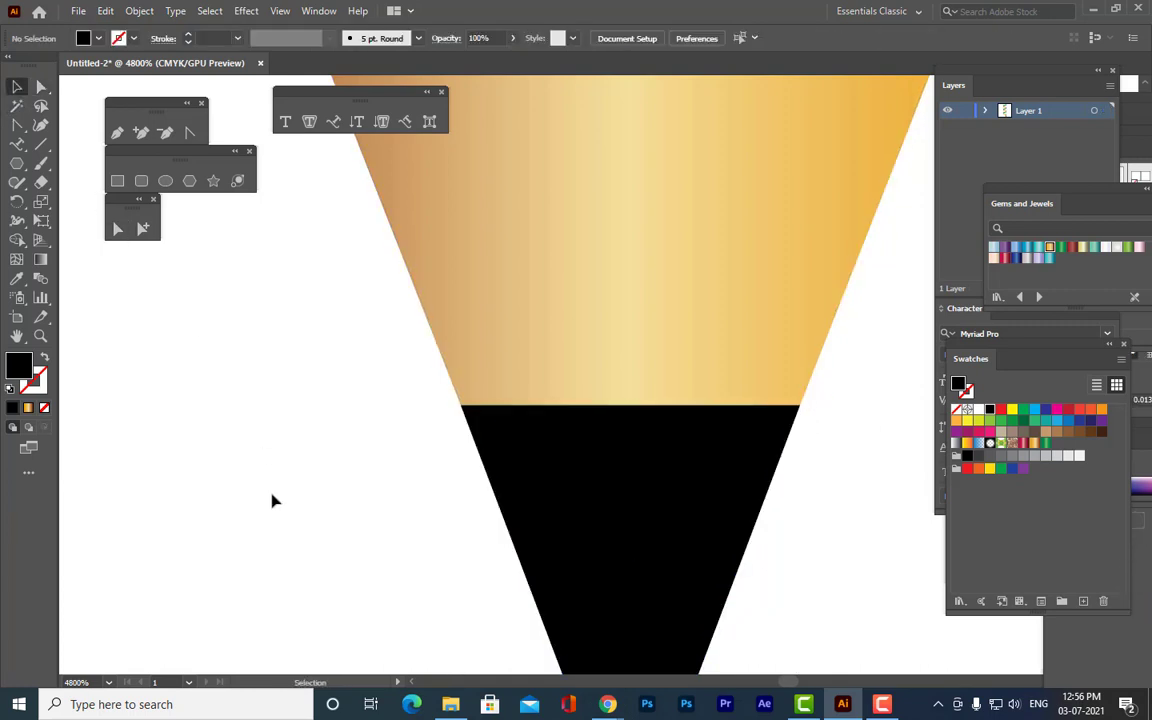
Examine the whole spiral ribbon with its pencil tip on the artboard.
key("ctrl+minus")
key("ctrl+minus")
key("ctrl+minus")
key("ctrl+minus")
key("ctrl+minus")
key("ctrl+minus")
key("ctrl+minus")
key("ctrl+minus")
key("ctrl+minus")
key("ctrl+minus")
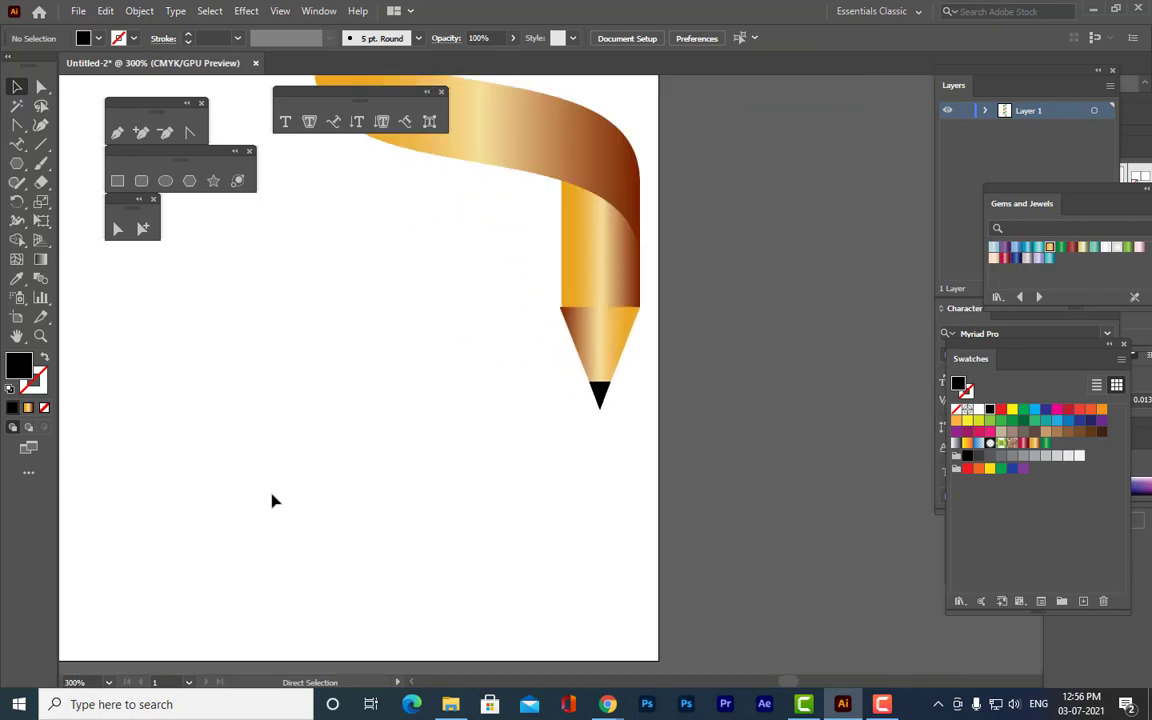
key("ctrl+minus")
key("ctrl+minus")
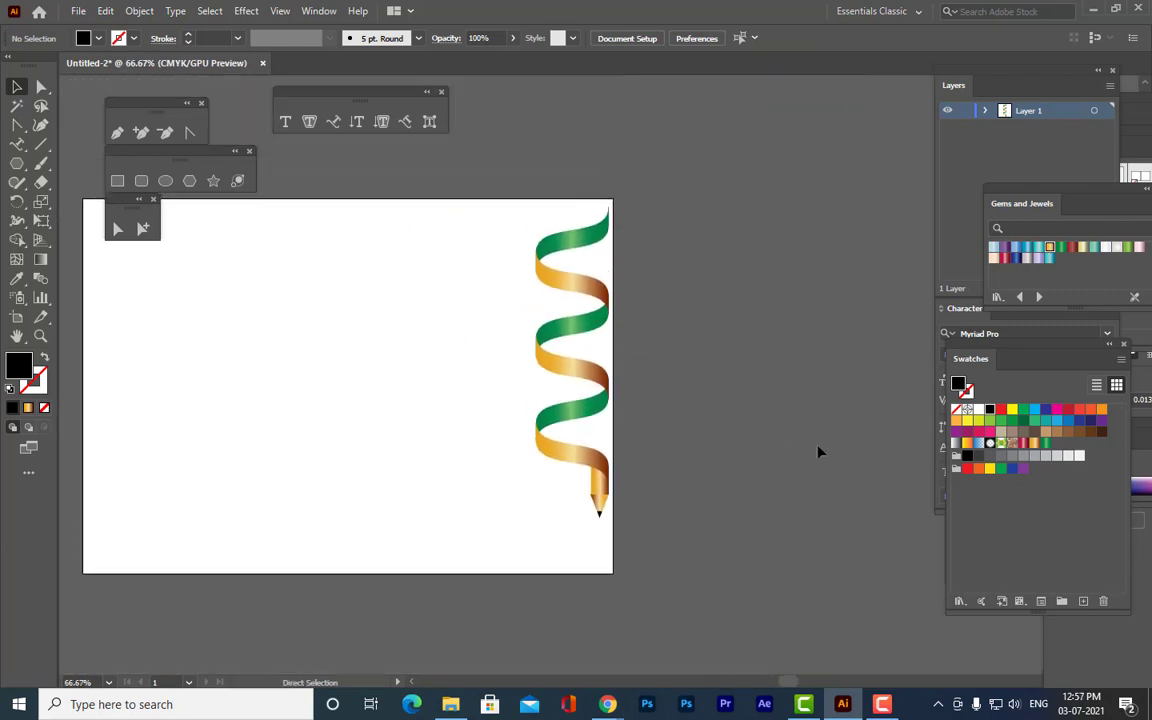
Move the gold tip's upper-left corner point inward to line up with the vertical strip's left edge.
key("ctrl+plus")
key("ctrl+plus")
key("ctrl+plus")
key("ctrl+plus")
key("ctrl+plus")
key("ctrl+plus")
key("ctrl+plus")
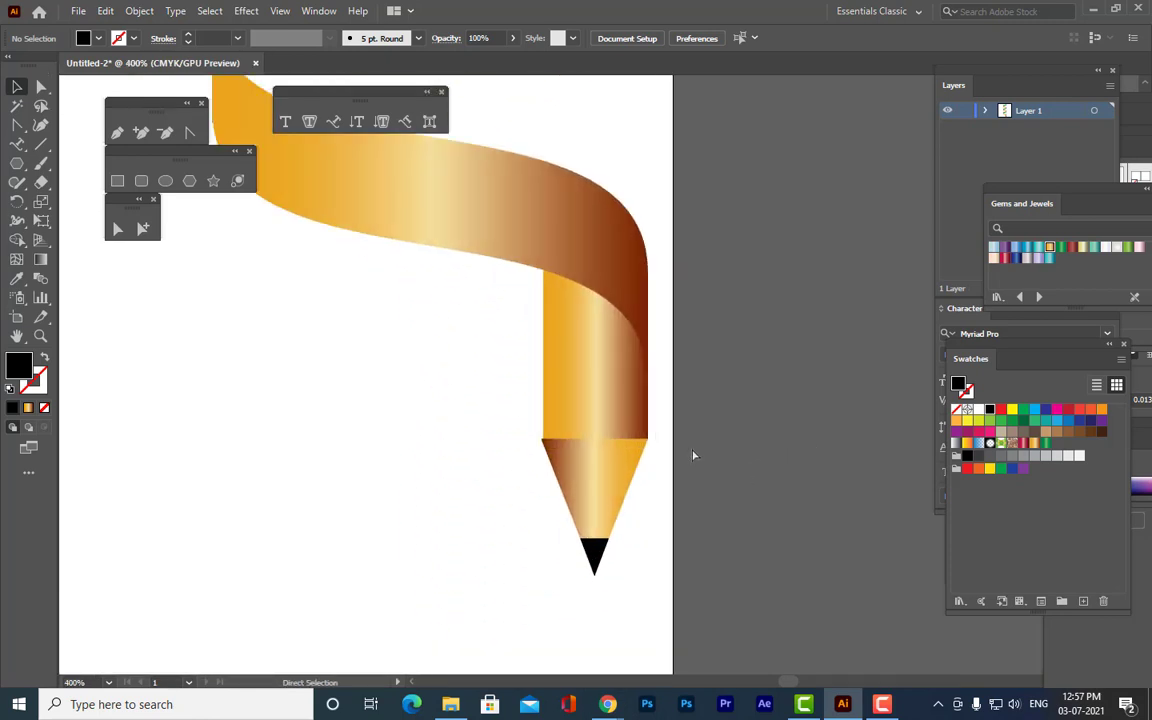
left_click(540, 535)
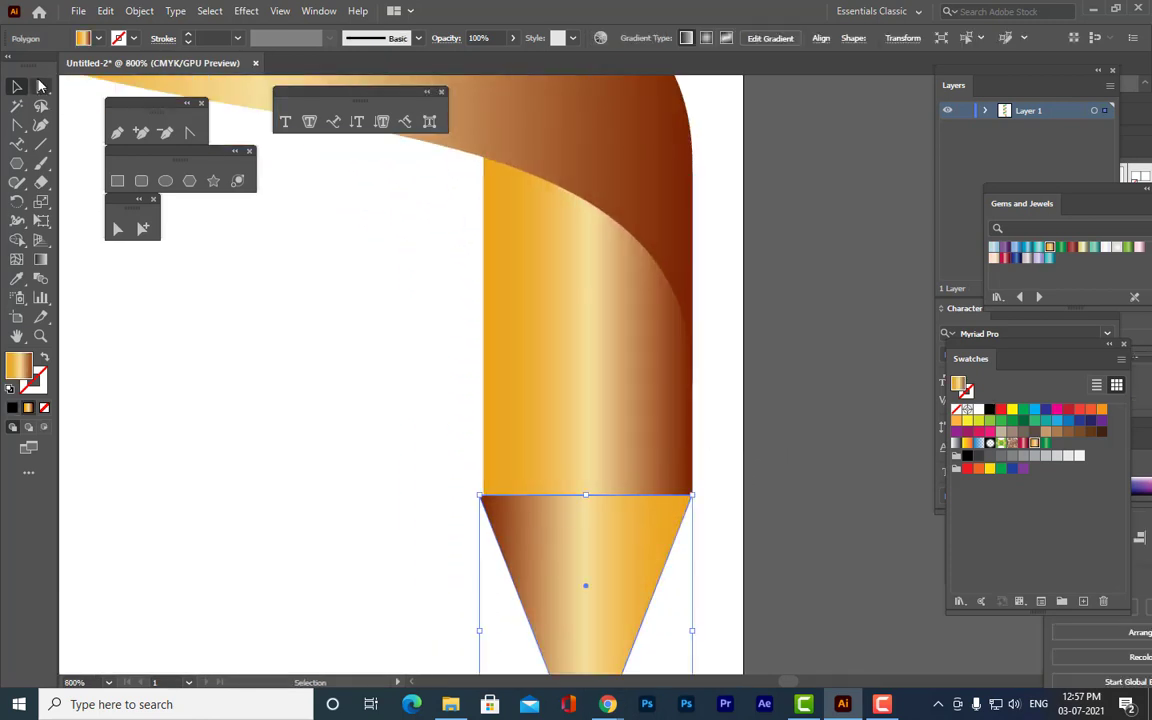
left_click(40, 86)
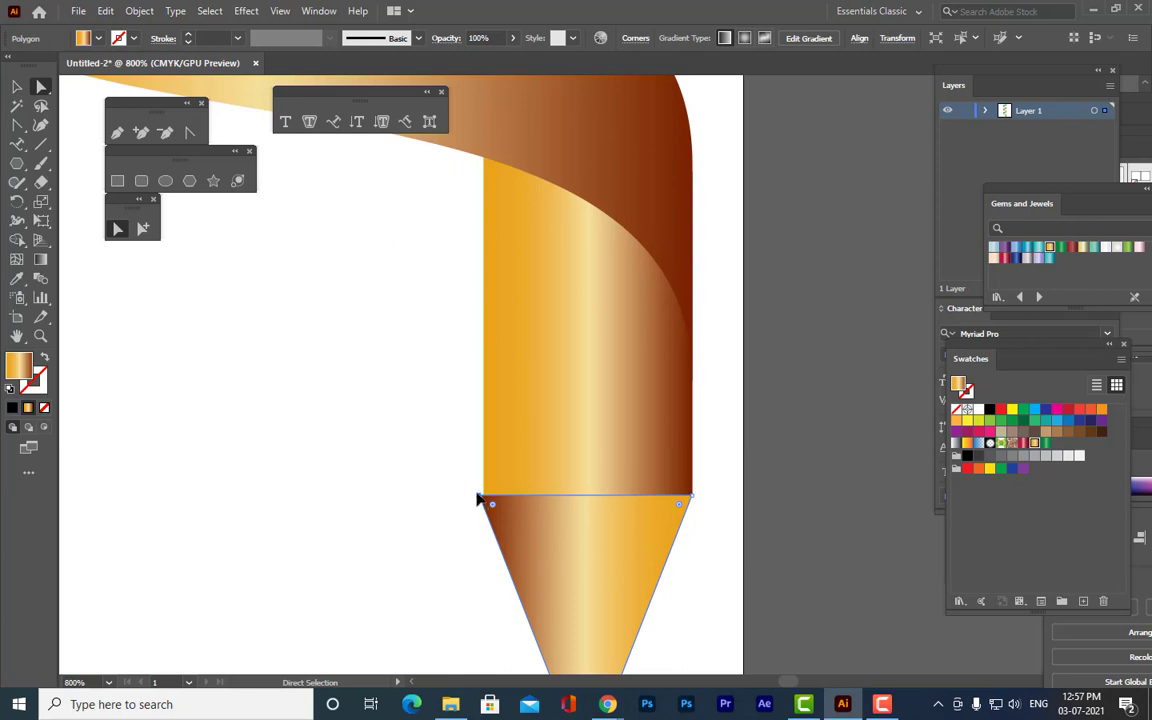
left_click_drag(479, 498, 485, 497)
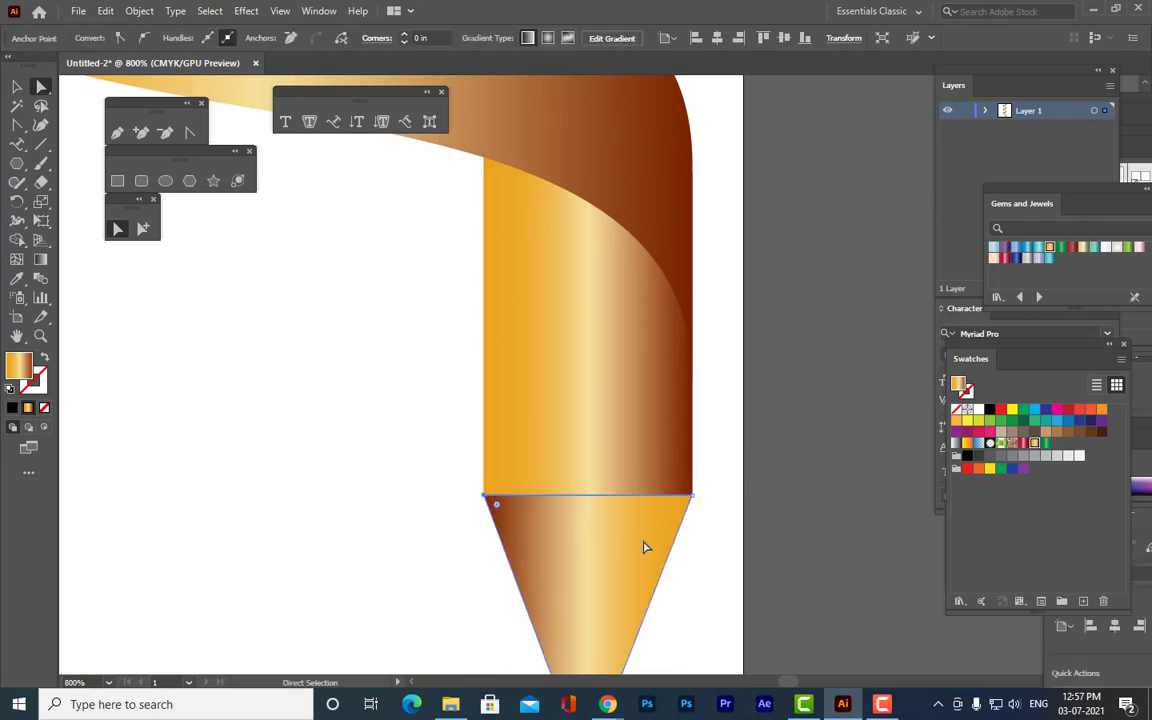
left_click(819, 541)
Widen the topmost green and gold loop leftward to almost three times its width, keeping its right edge in place.
scroll(819, 541, "down", 9)
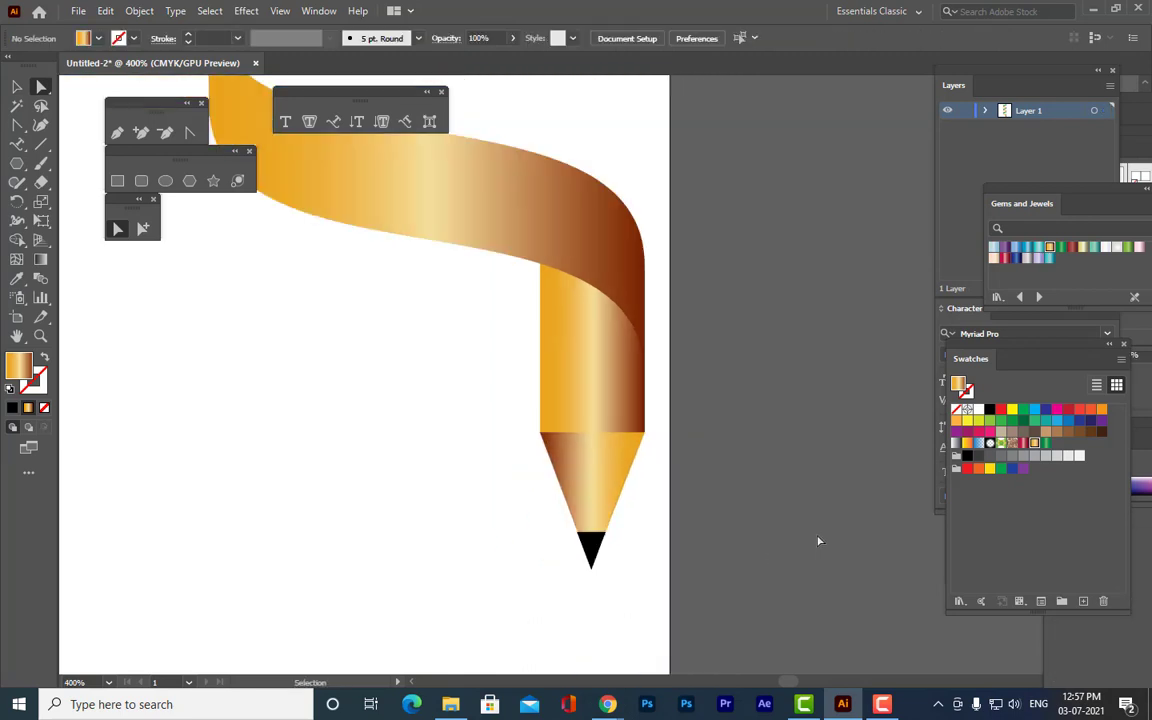
key("ctrl+equal")
key("ctrl+equal")
key("ctrl+equal")
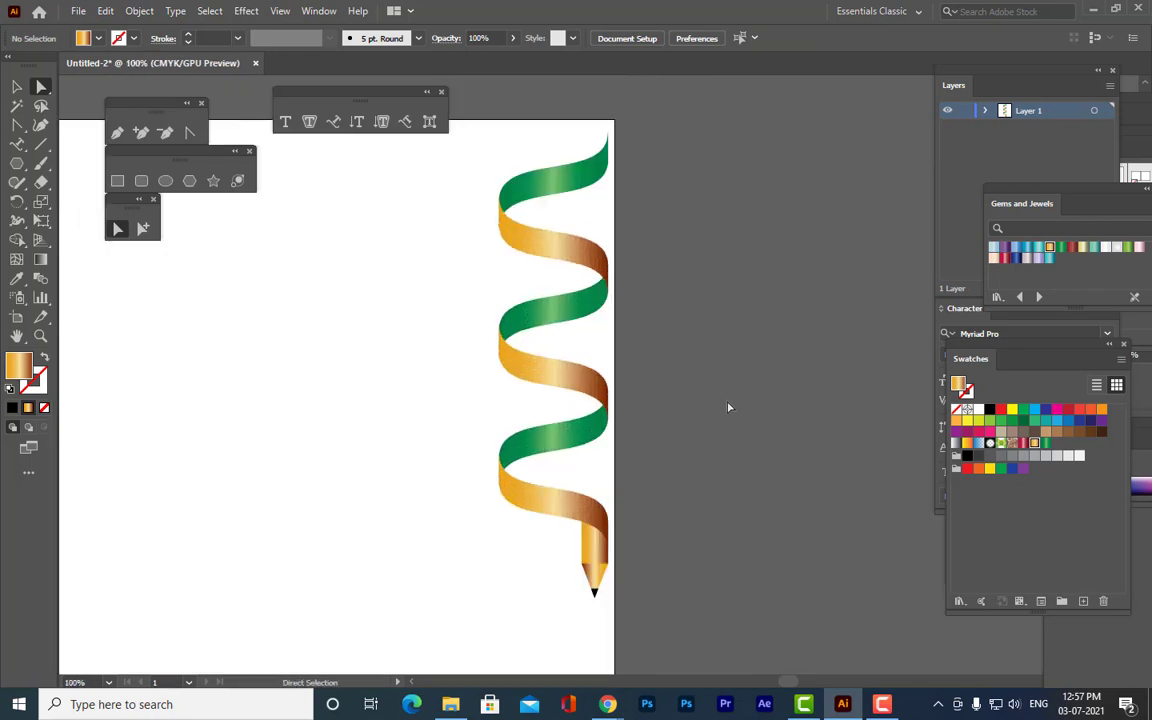
scroll(729, 407, "up", 1)
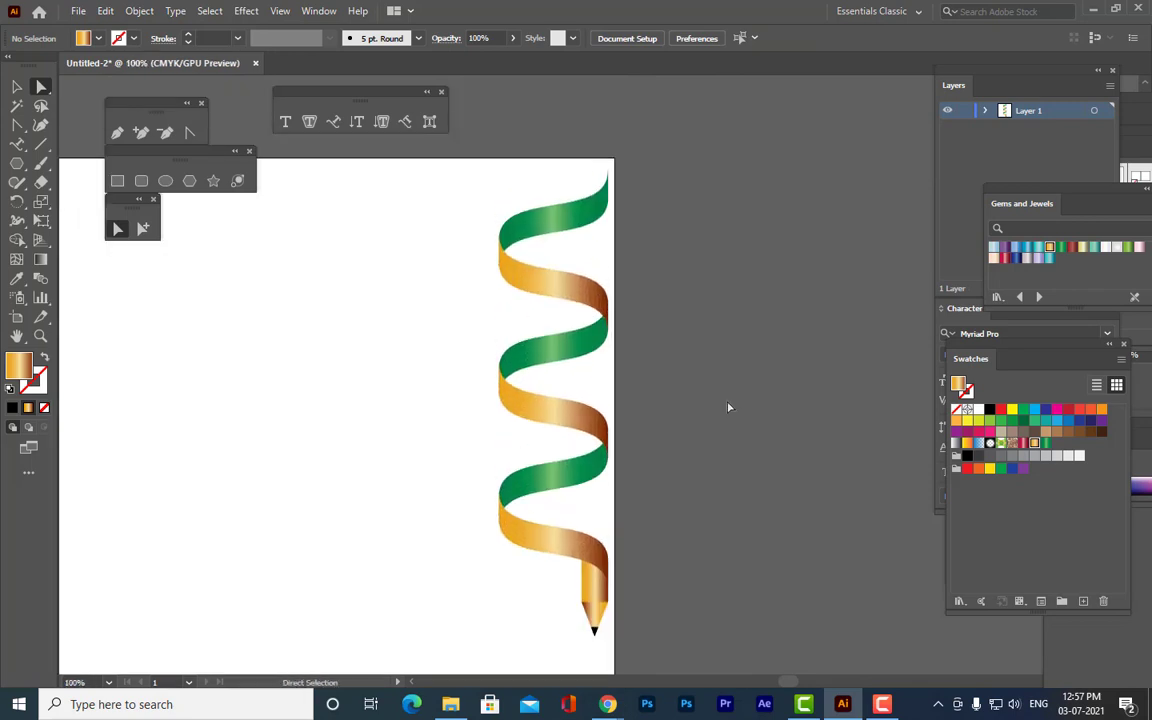
left_click(17, 87)
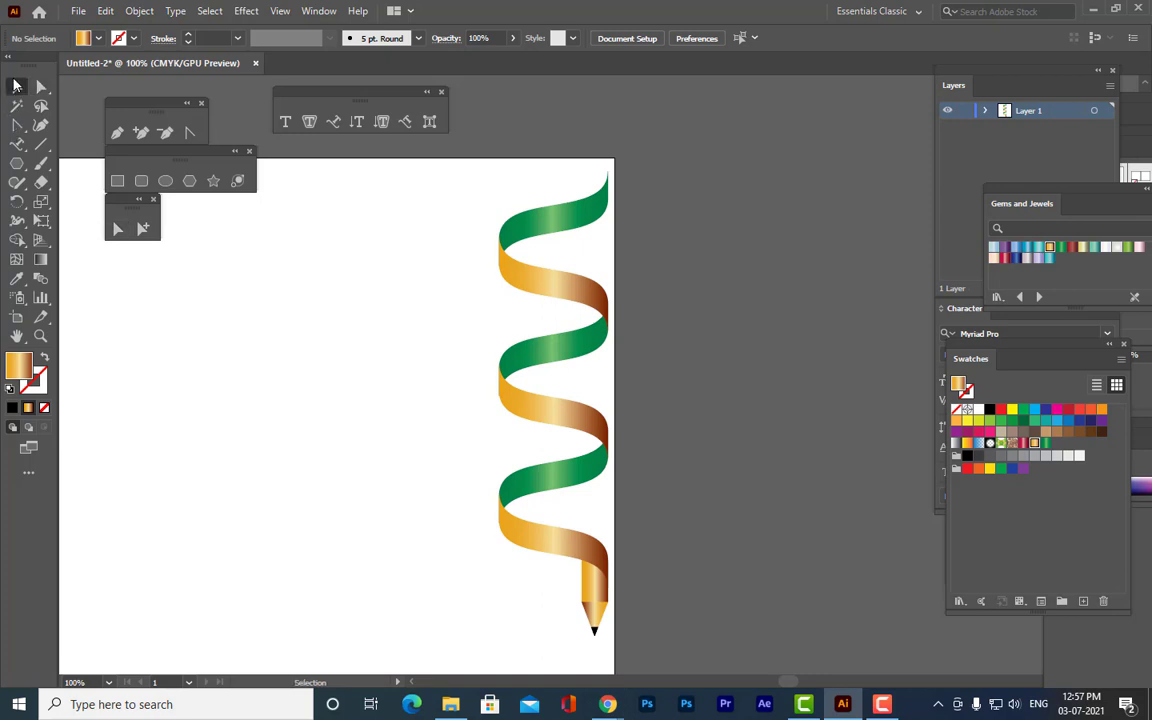
left_click(558, 218)
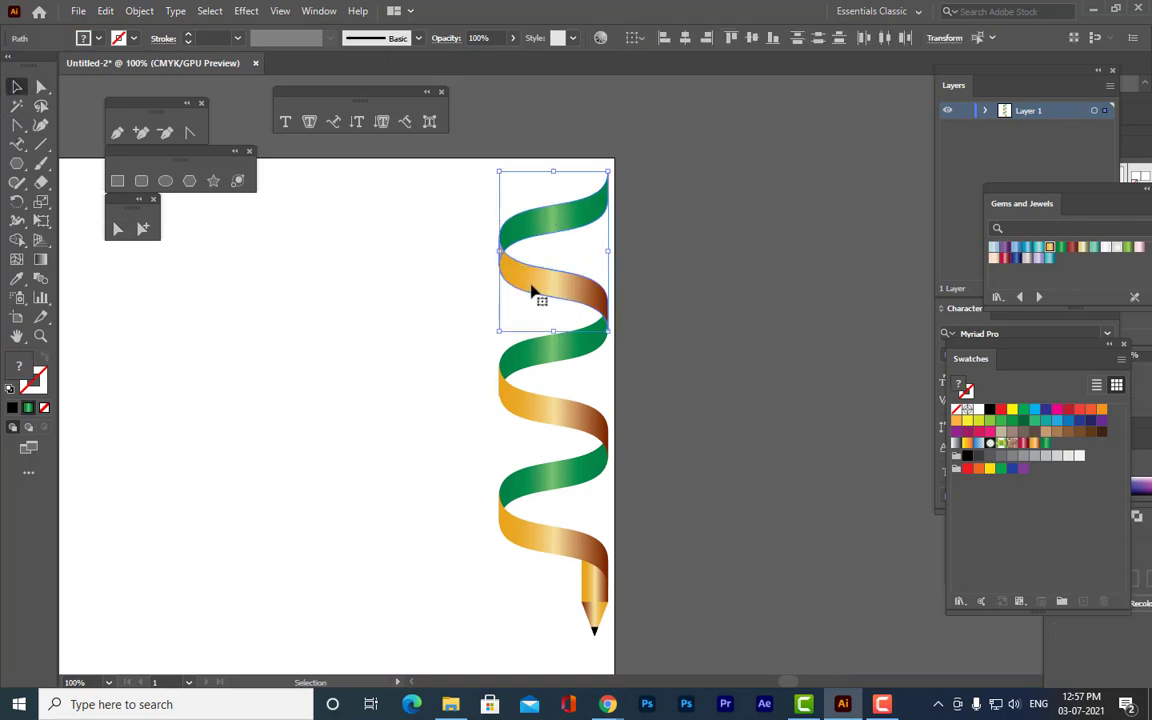
left_click_drag(499, 252, 293, 260)
left_click(824, 401)
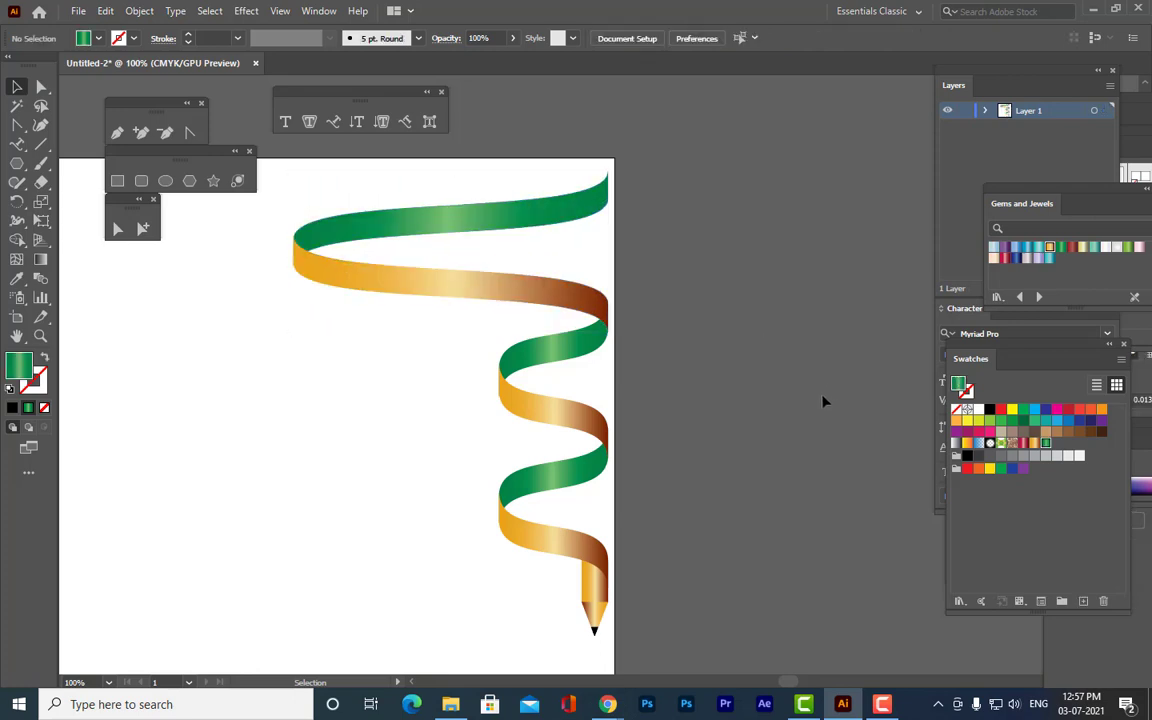
Widen the middle green and gold loop leftward to a little over twice its width, keeping it narrower than the top loop.
left_click(537, 400)
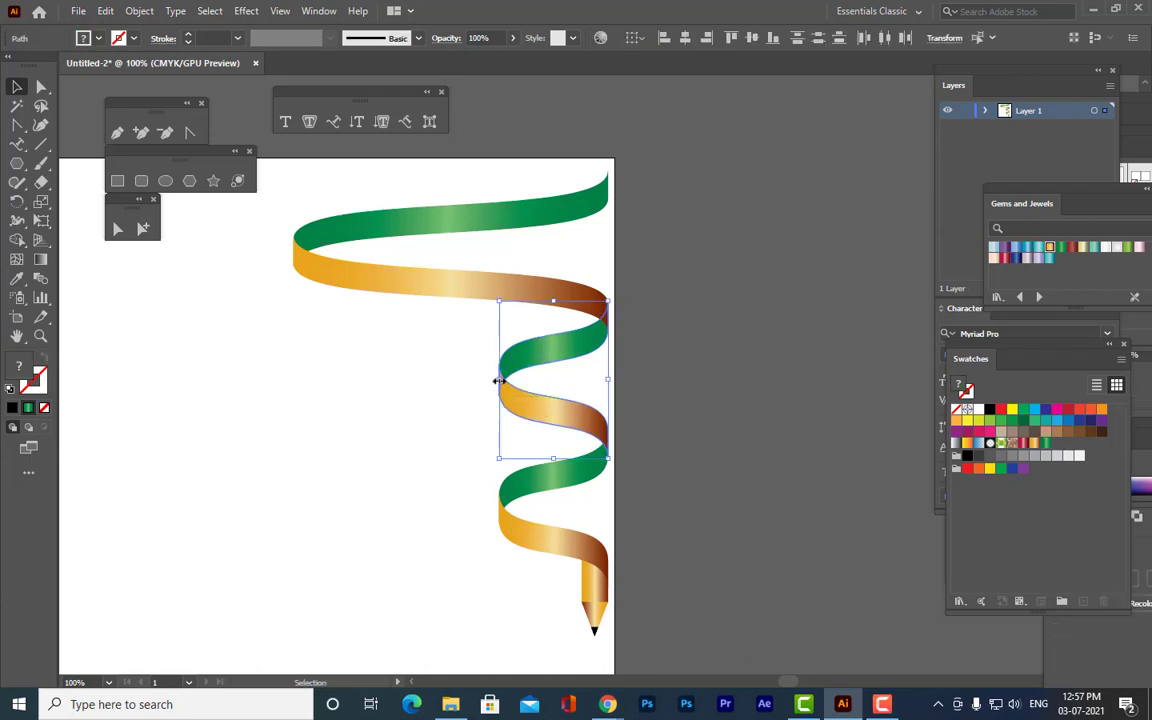
left_click_drag(498, 380, 362, 373)
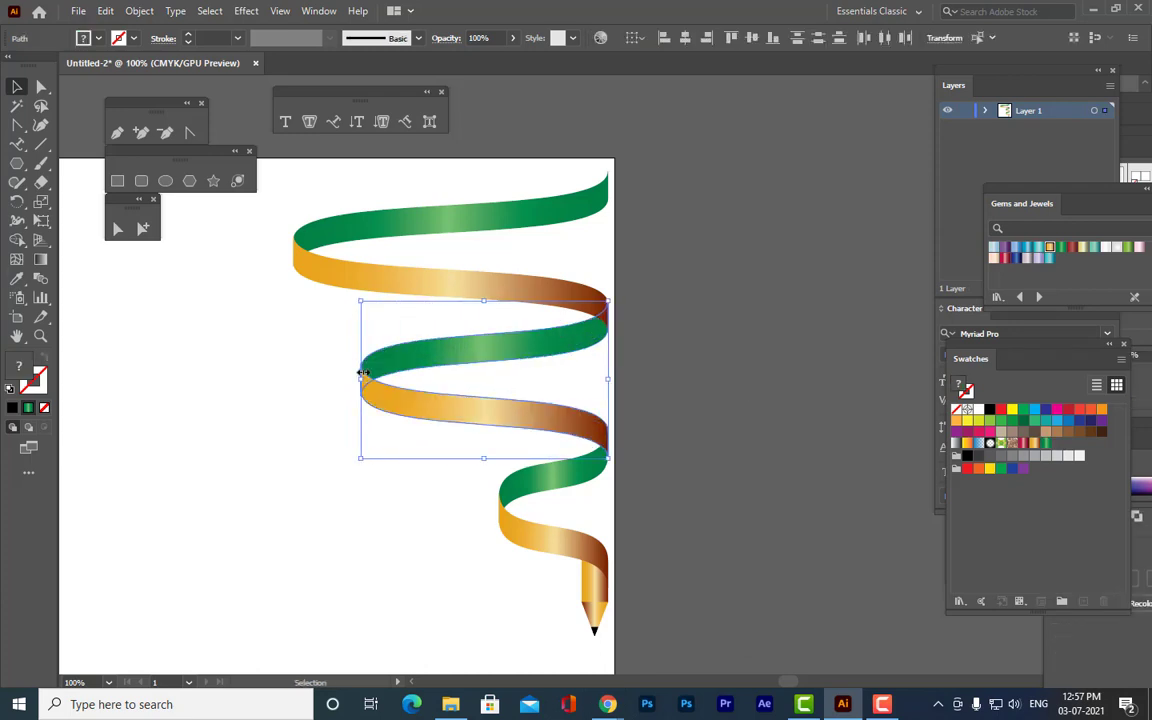
left_click(762, 413)
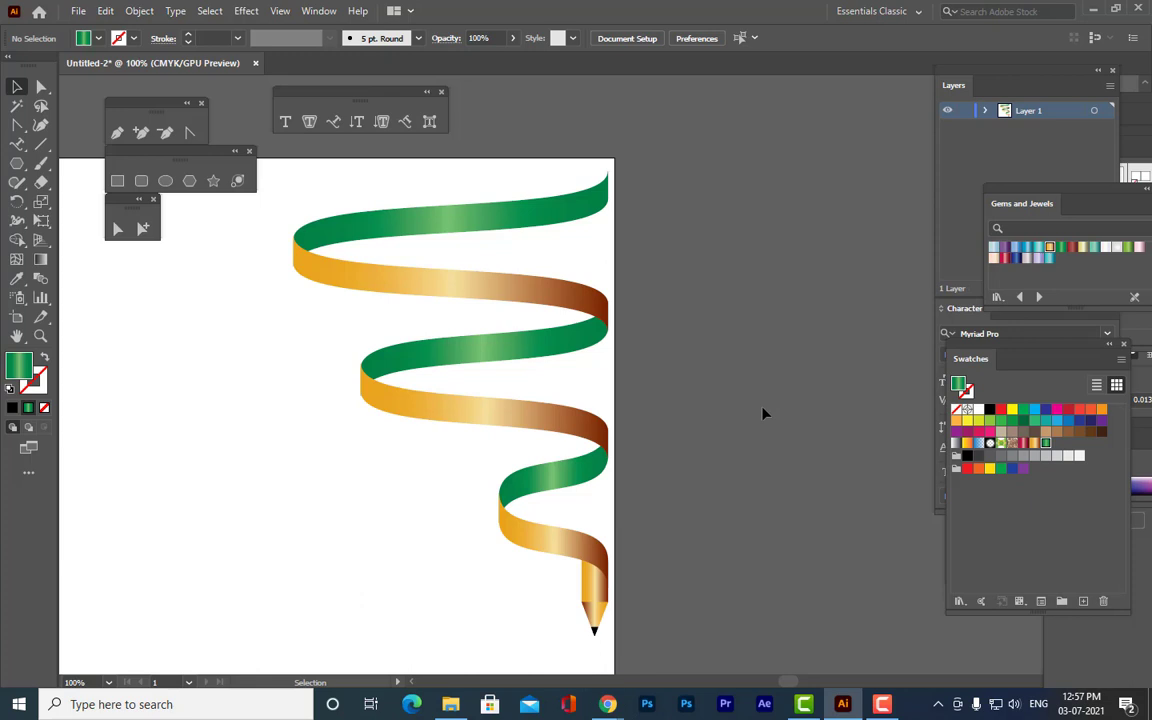
Narrow the topmost green and gold loop slightly by pulling in its left side.
left_click(390, 281)
left_click(405, 229, "shift")
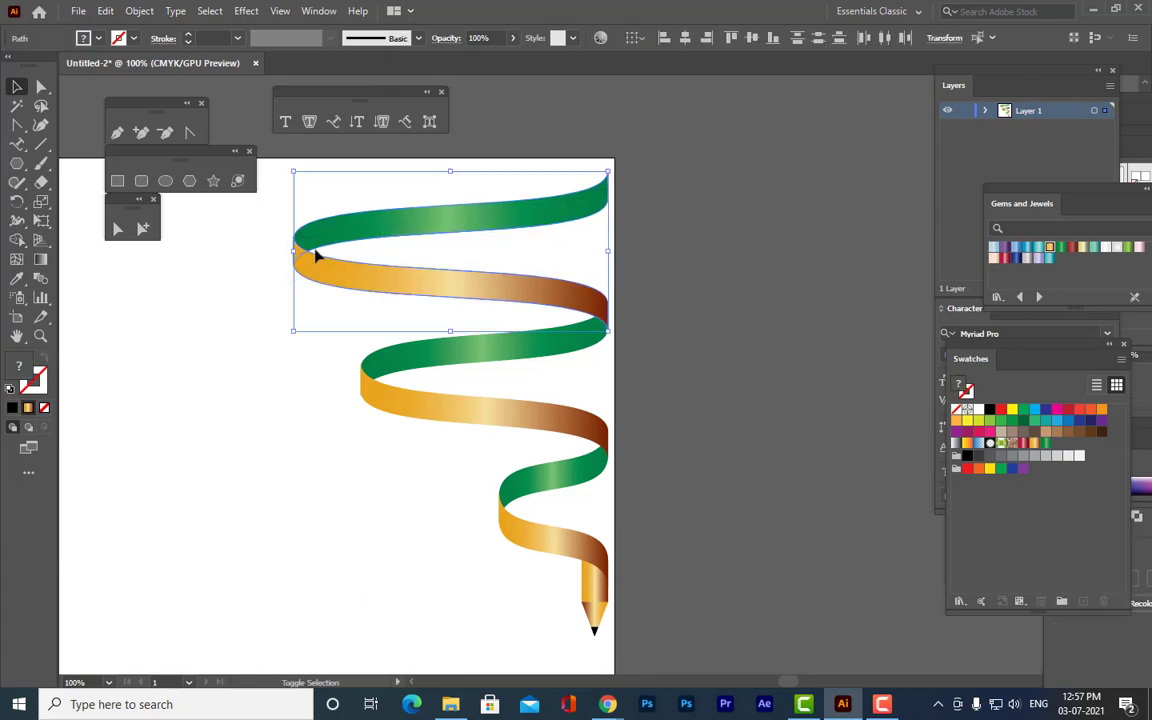
left_click_drag(296, 250, 321, 254)
Narrow the middle loop so its left end falls about midway between the left ends of the top and bottom loops.
left_click(423, 410)
left_click(411, 362, "shift")
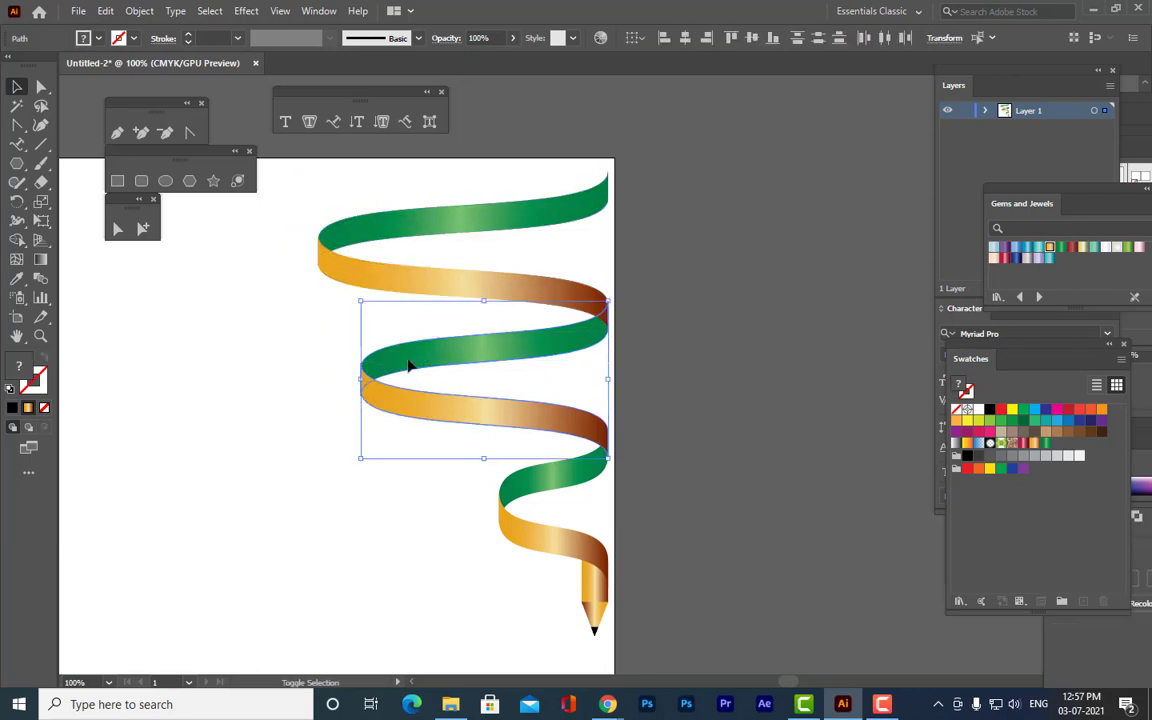
left_click_drag(361, 379, 417, 381)
left_click(726, 414)
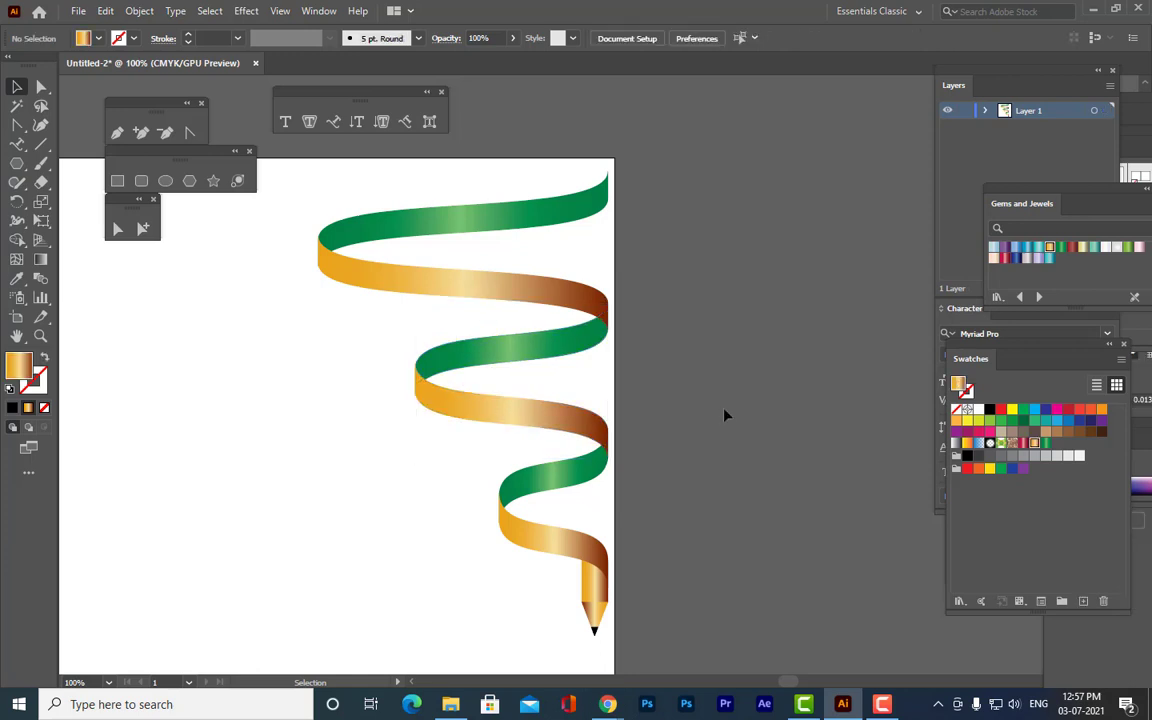
key("ctrl+minus")
key("ctrl+minus")
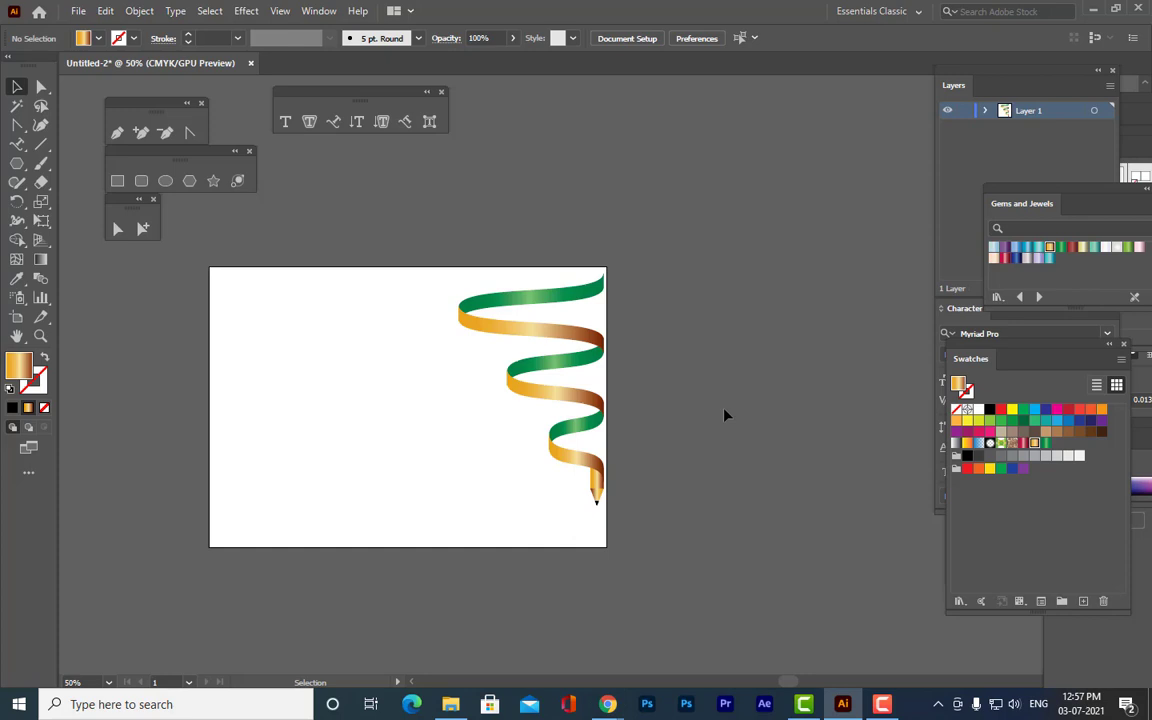
scroll(726, 414, "up", 1)
key("ctrl+plus")
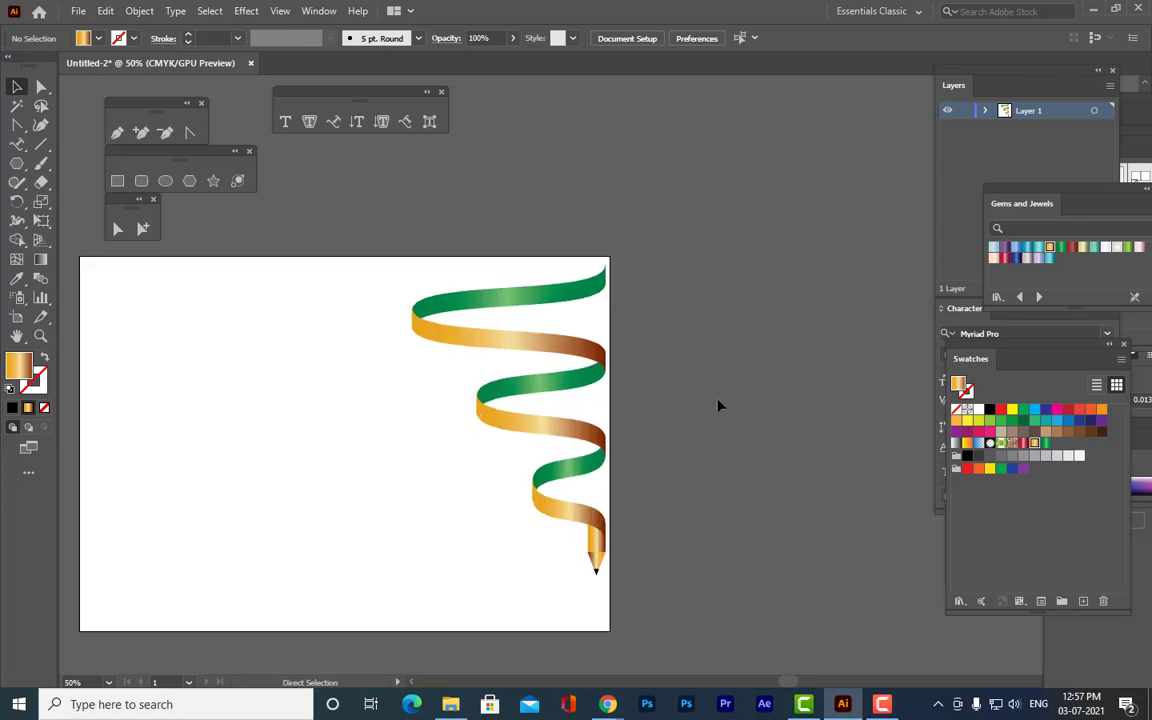
Group all the pieces of the spiral ribbon pencil and move the group to the left half of the artboard.
left_click(510, 308)
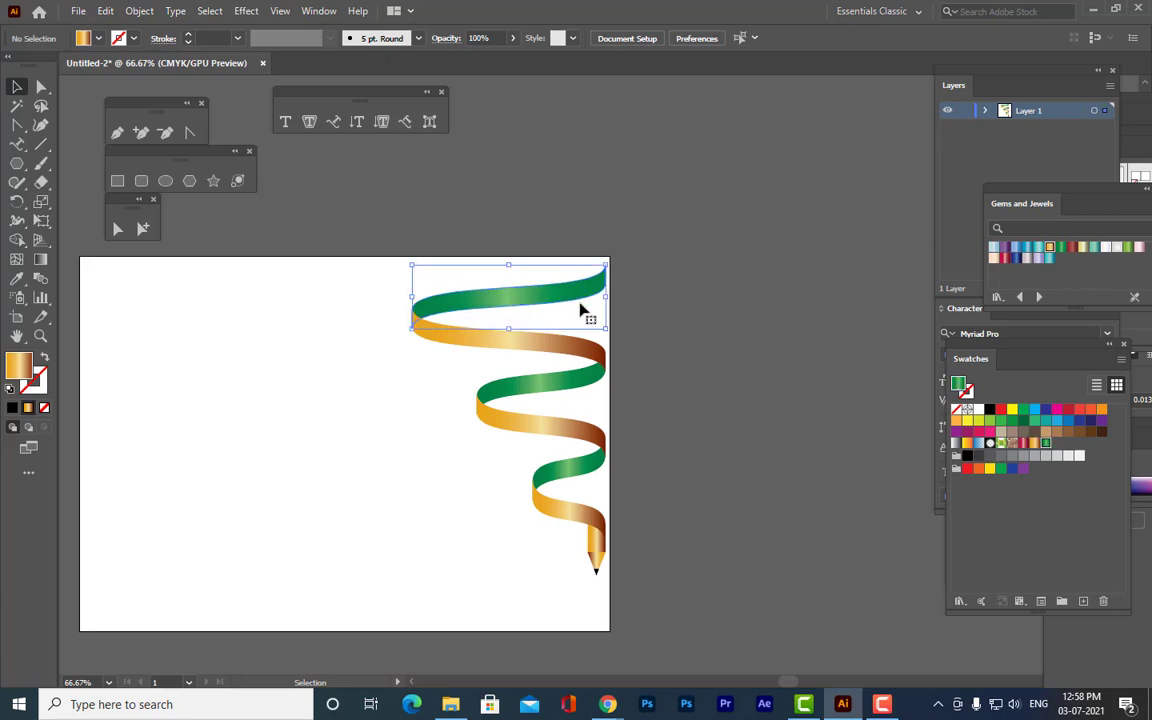
left_click(346, 278)
scroll(413, 262, "down", 2)
key("ctrl+a")
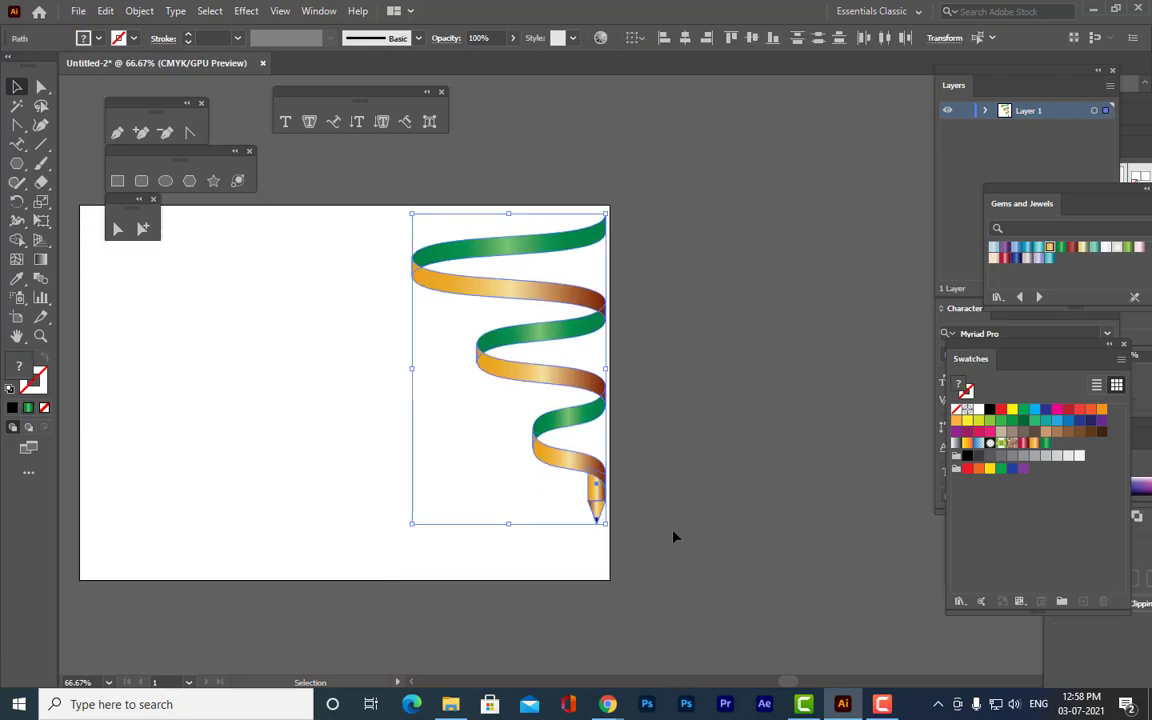
key("a")
key("v")
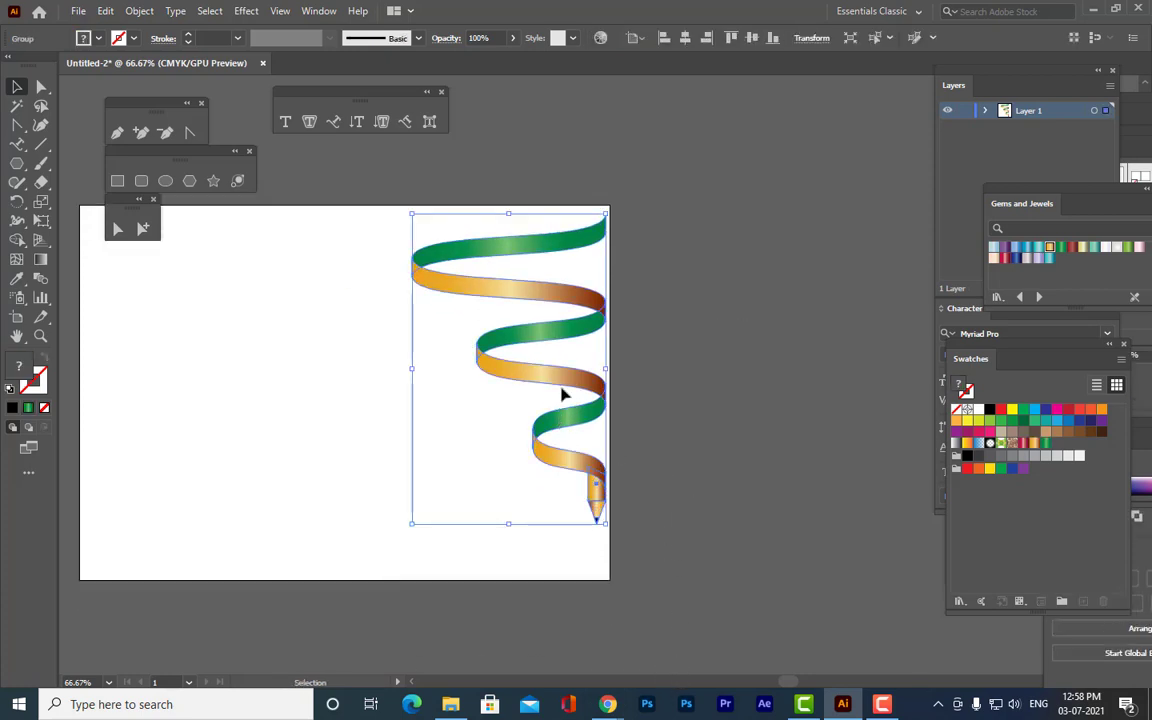
left_click_drag(563, 395, 302, 400)
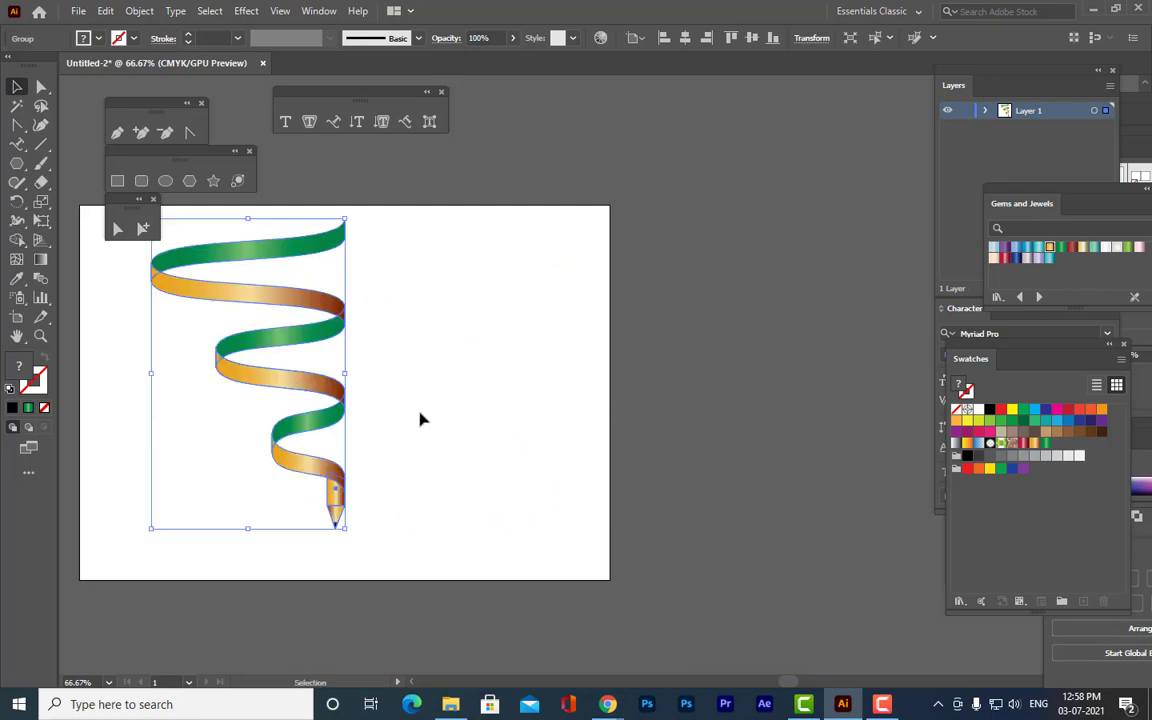
Scale the grouped ribbon pencil down proportionally to about 90 percent around its centre.
key("ctrl+plus")
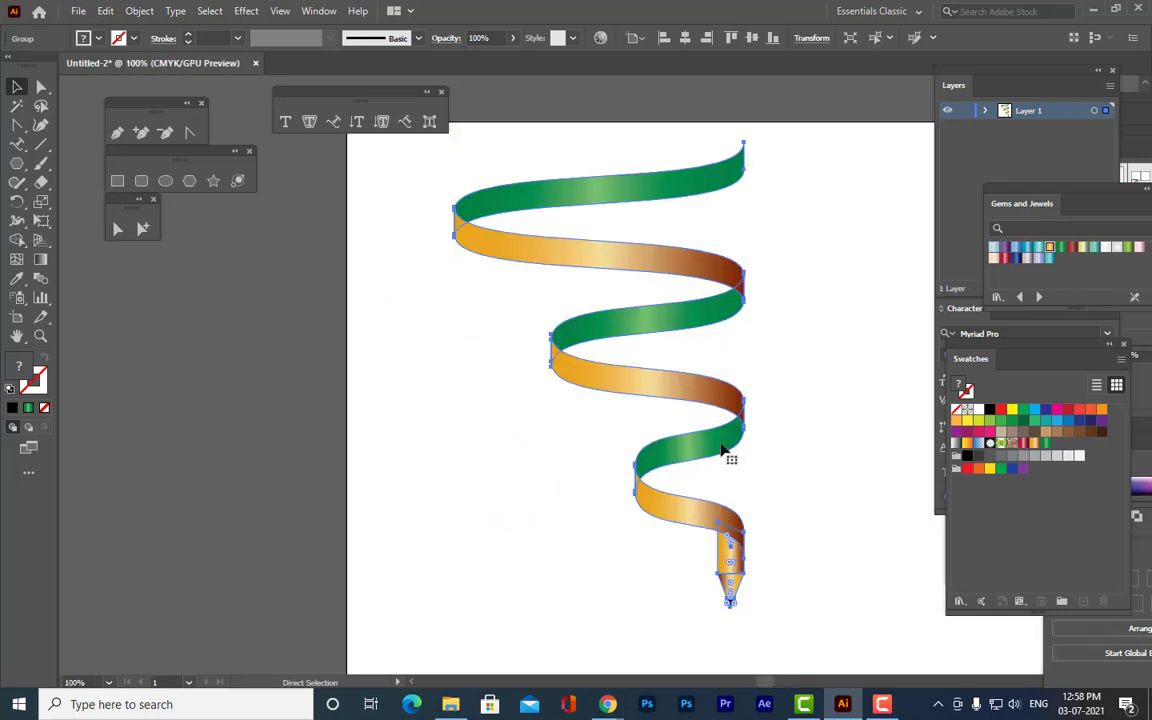
key("ctrl+minus")
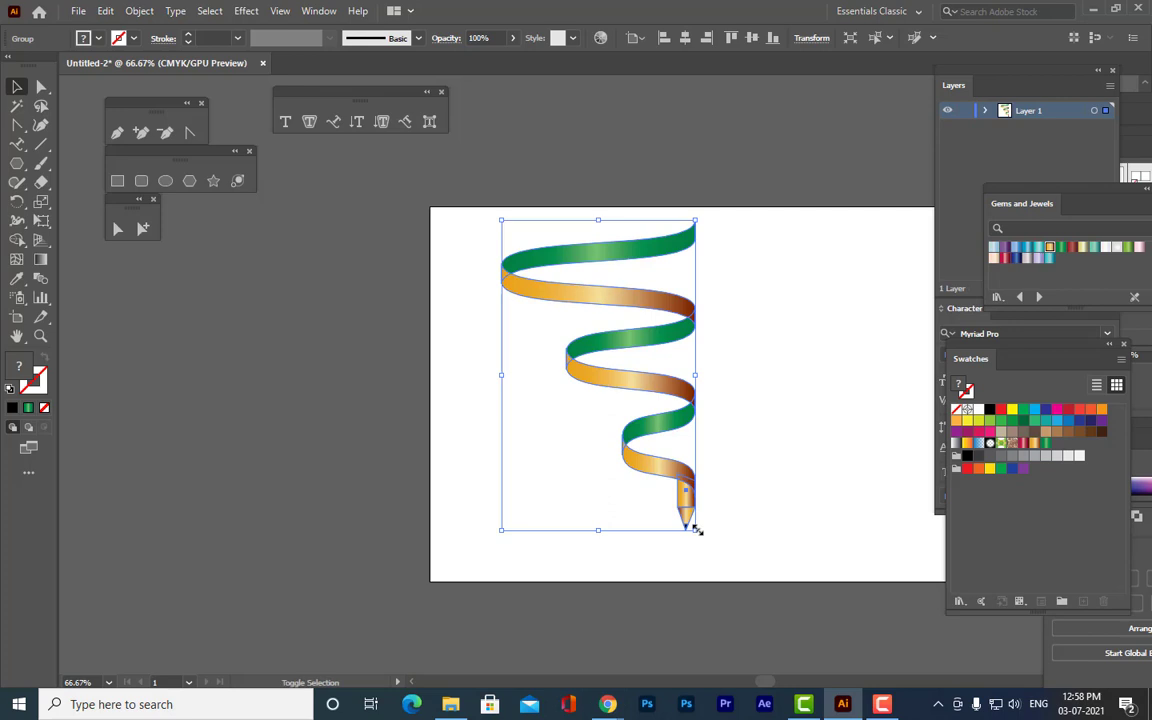
mouse_move(697, 530)
left_mouse_down()
mouse_move(685, 513)
mouse_move(694, 524)
left_mouse_up()
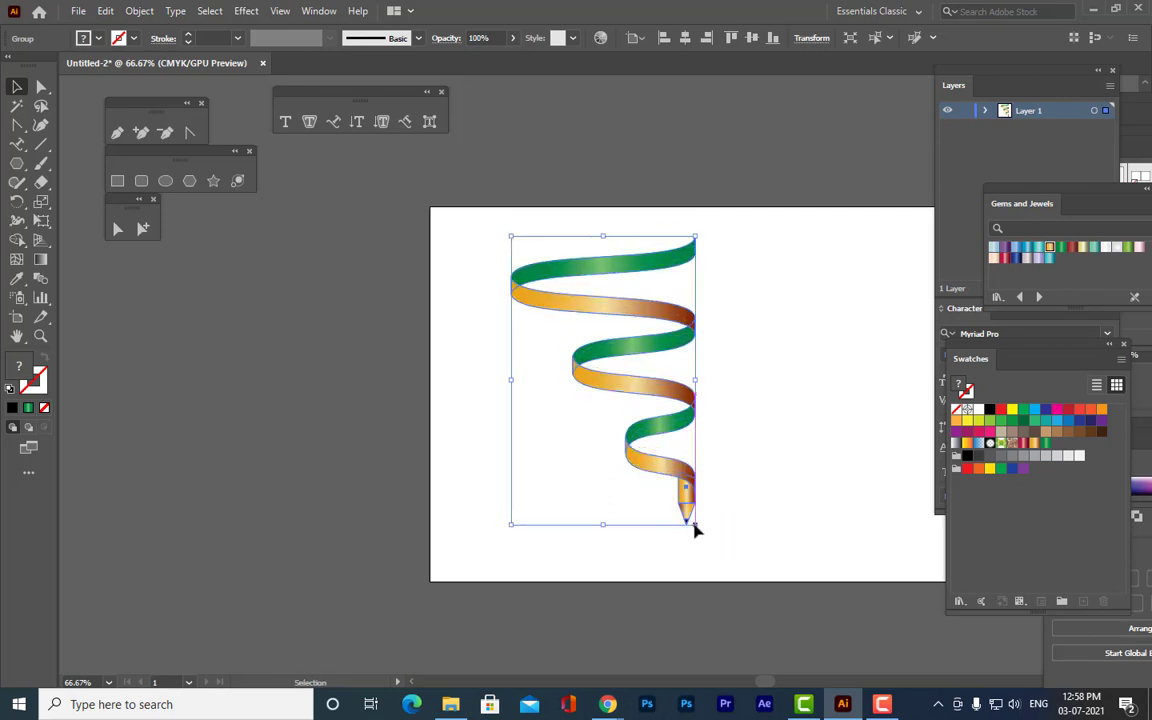
key("ctrl+z")
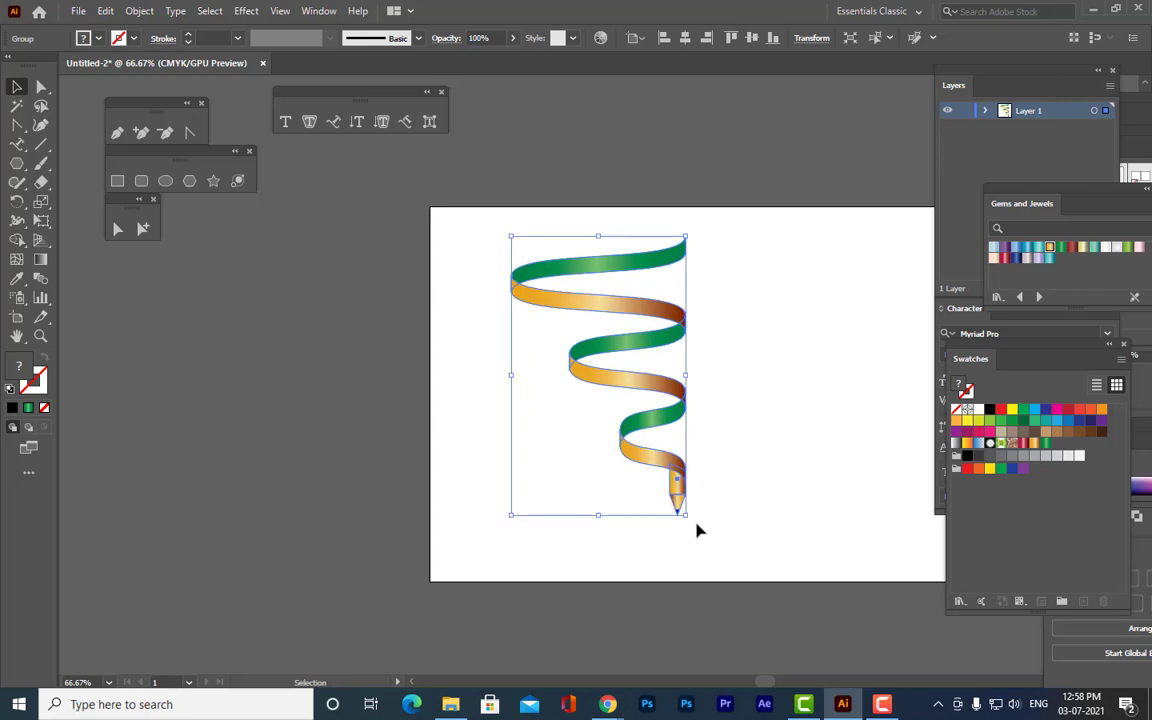
Rotate the ribbon pencil group counter-clockwise until its tip points diagonally toward the artboard's lower right.
left_click_drag(694, 521, 749, 477)
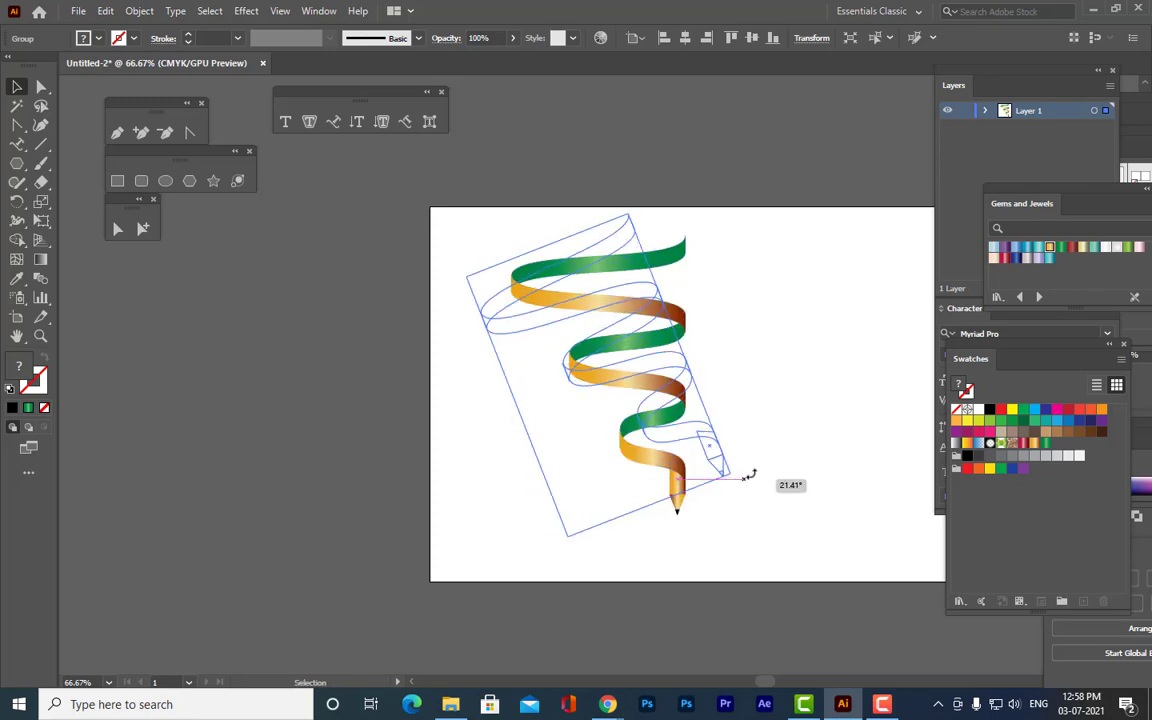
left_click(347, 410)
key("space")
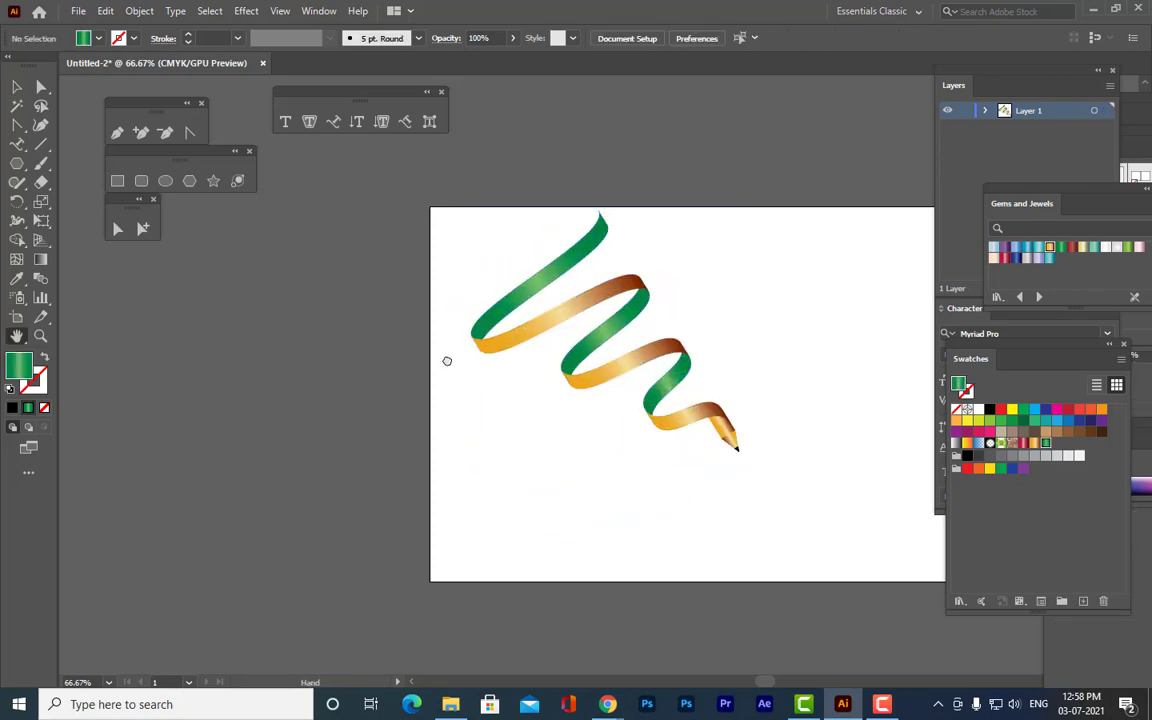
left_click_drag(390, 373, 246, 399)
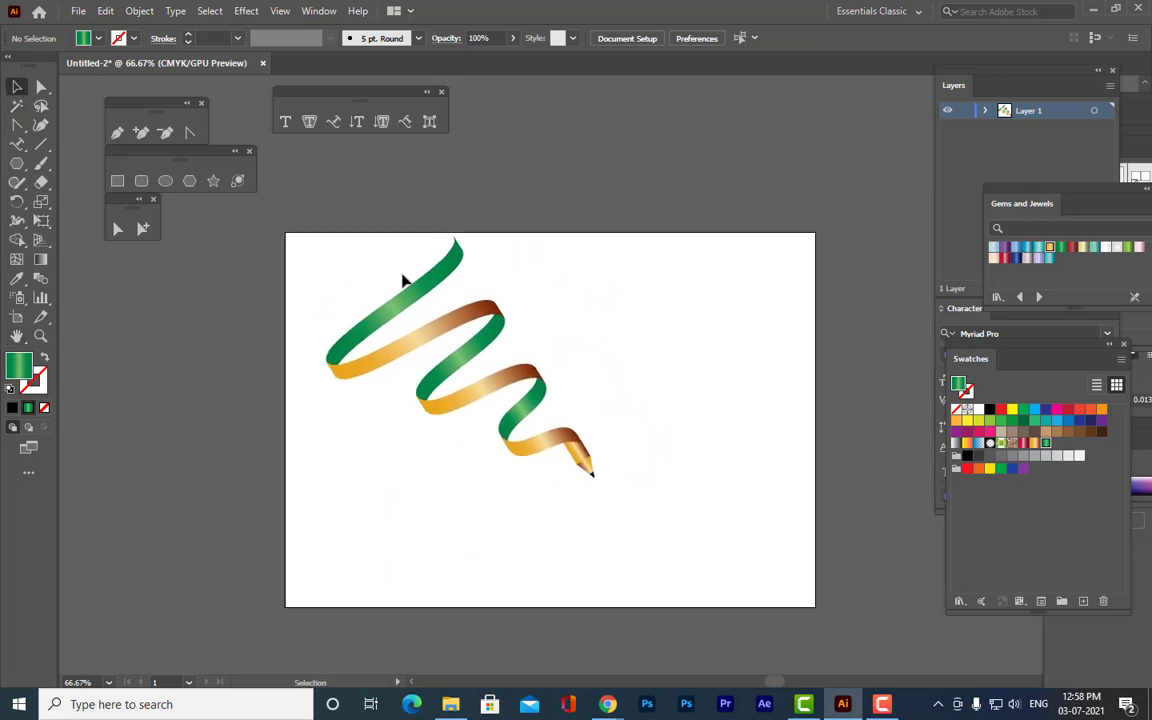
left_click(429, 327)
left_click(725, 350)
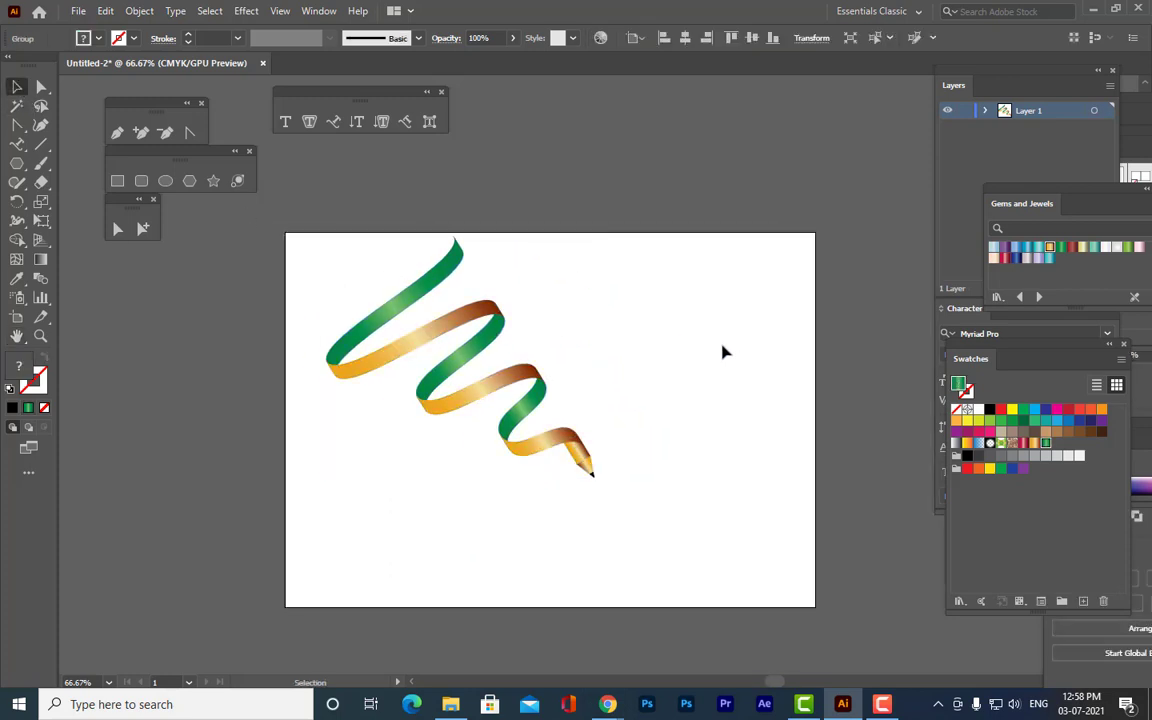
Scale the rotated ribbon pencil down proportionally to about 70 percent and place it in the artboard's upper left area.
left_click(393, 303)
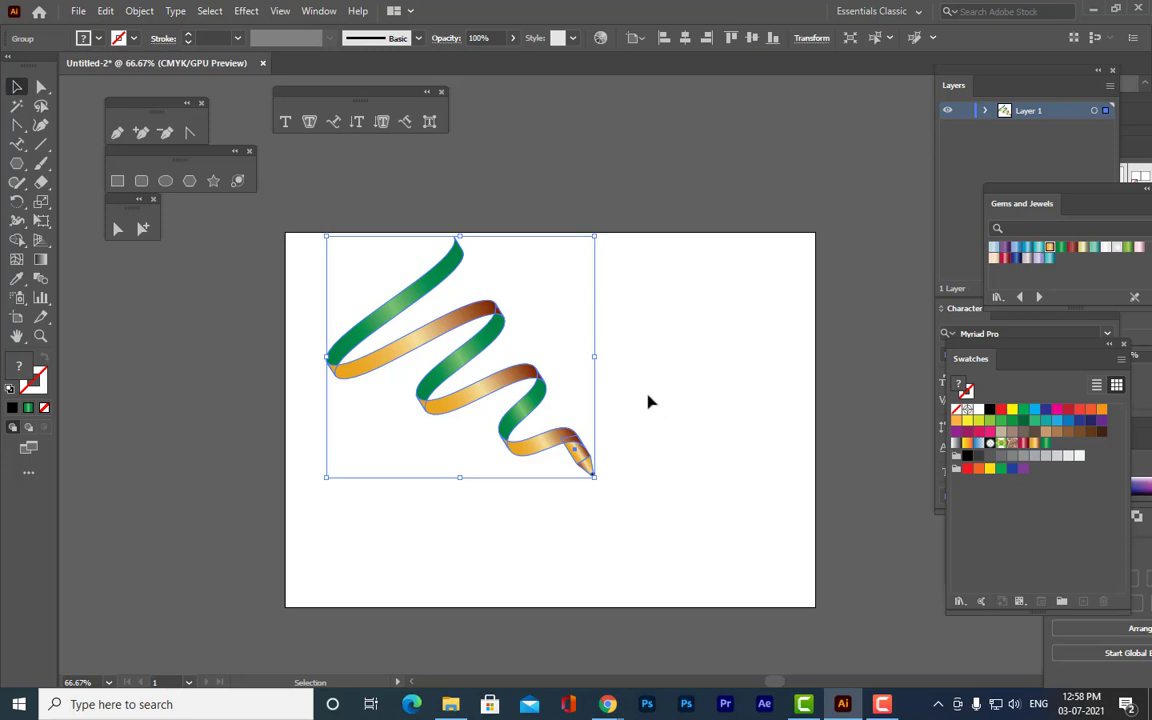
left_click_drag(592, 238, 557, 270)
left_click_drag(480, 332, 480, 296)
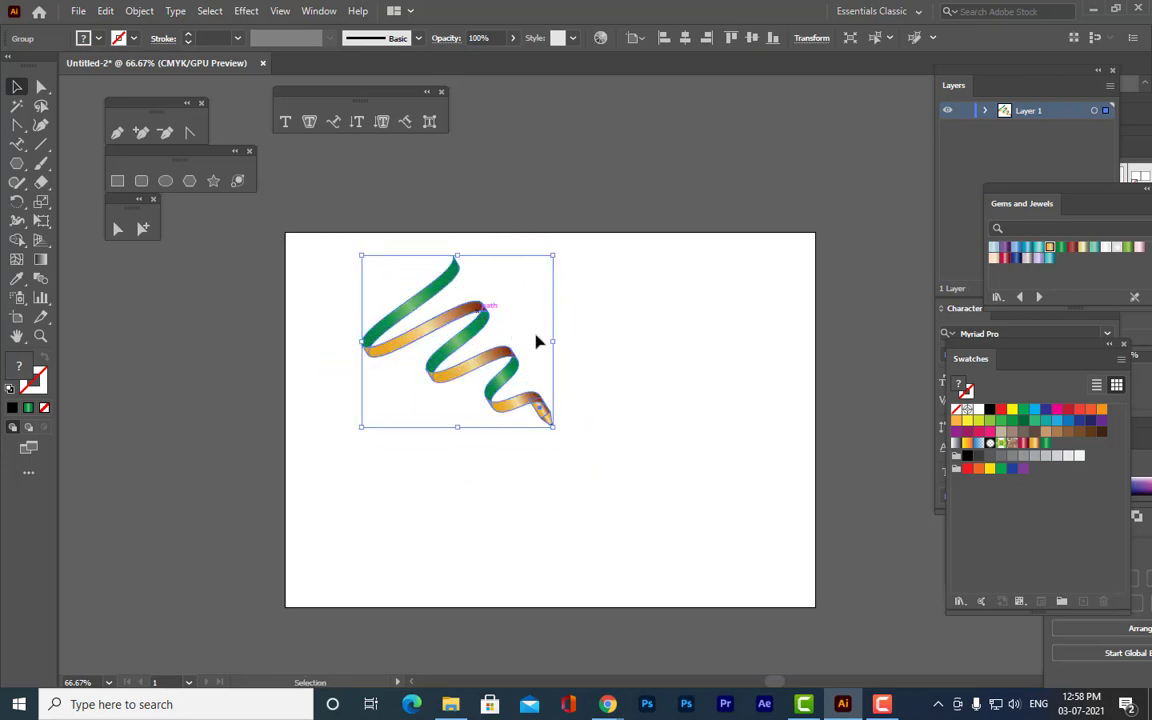
left_click(732, 400)
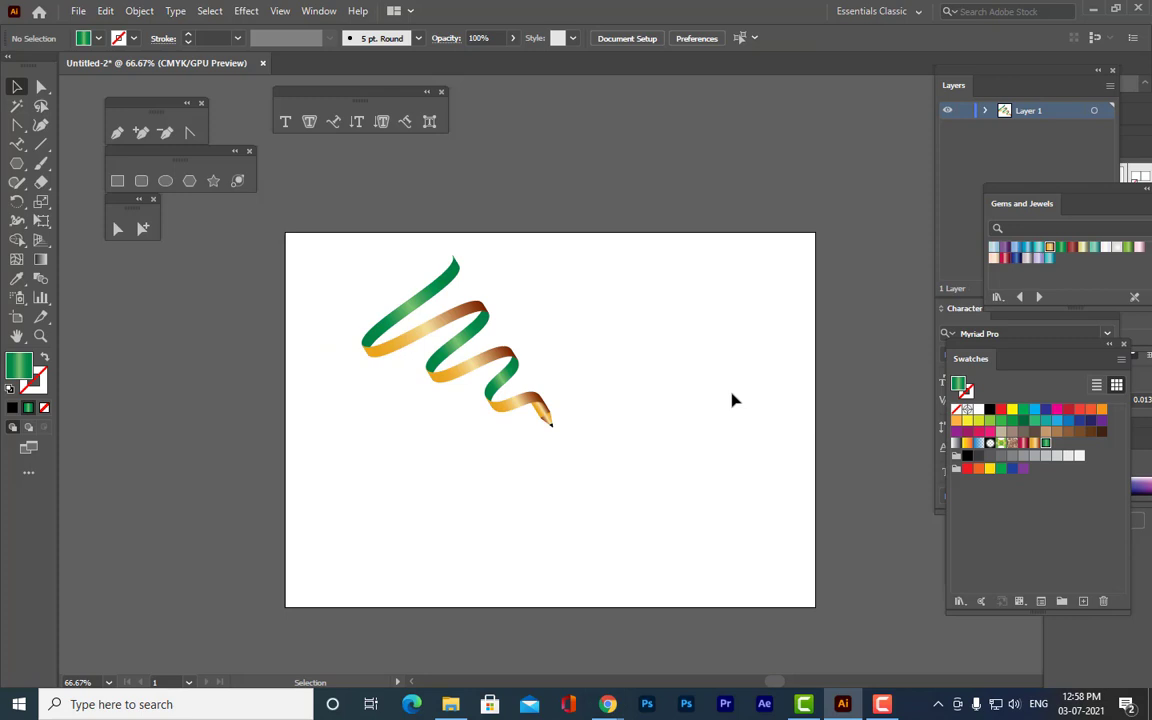
Make a copy of the ribbon pencil reflected across the vertical axis and place it beside the original, with both tips level and nearly touching.
left_click(541, 403)
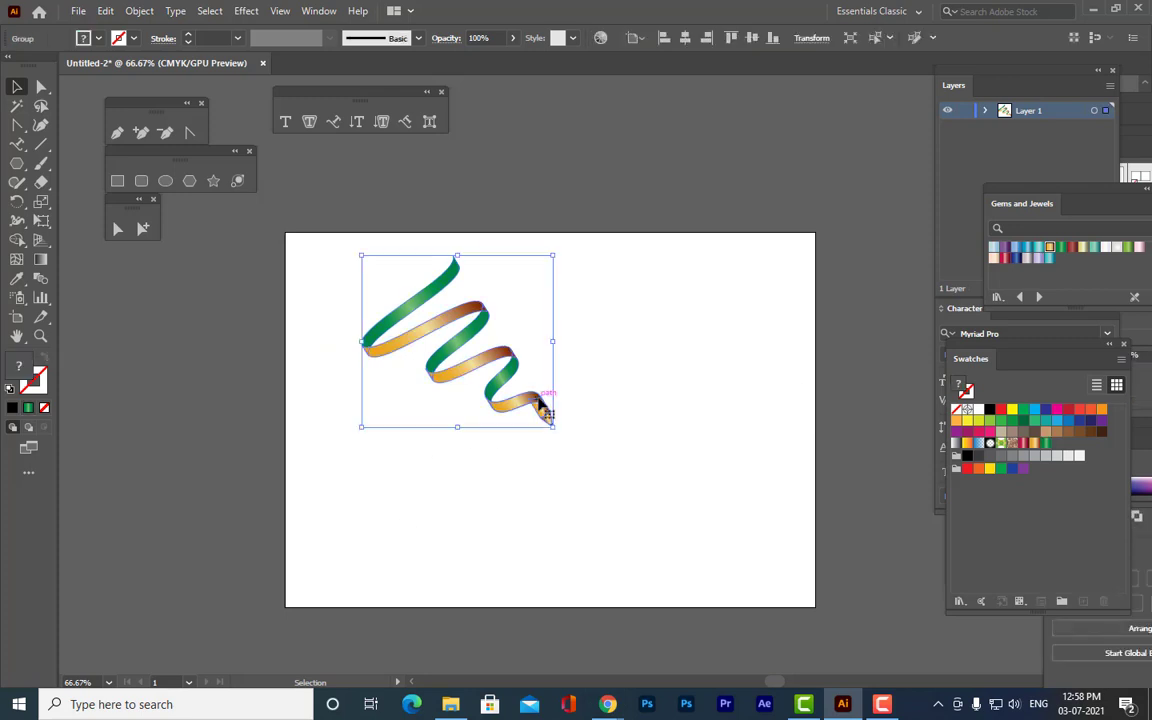
left_click_drag(541, 403, 668, 373)
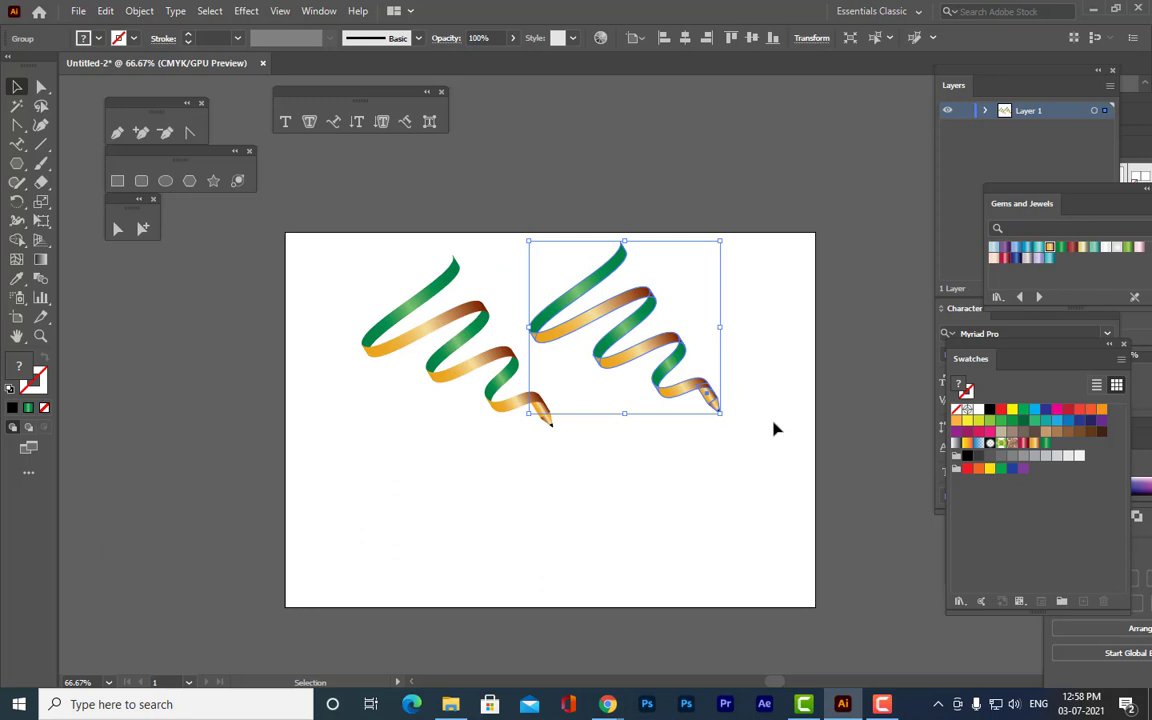
right_click(653, 295)
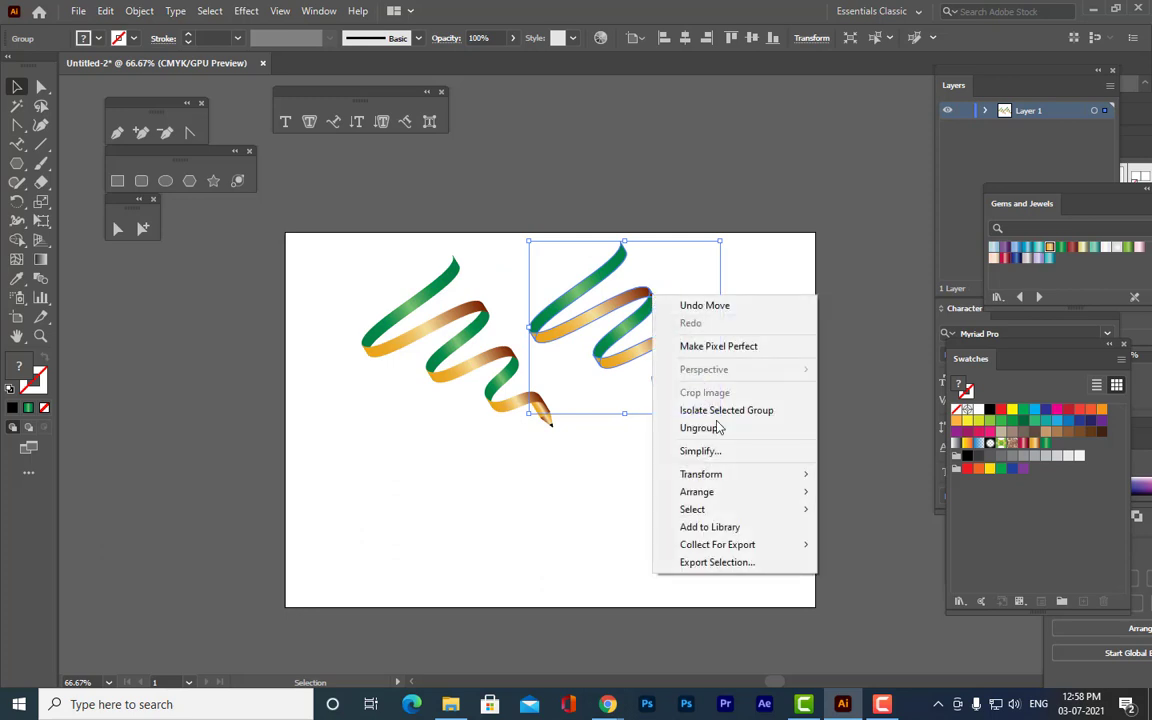
mouse_move(749, 480)
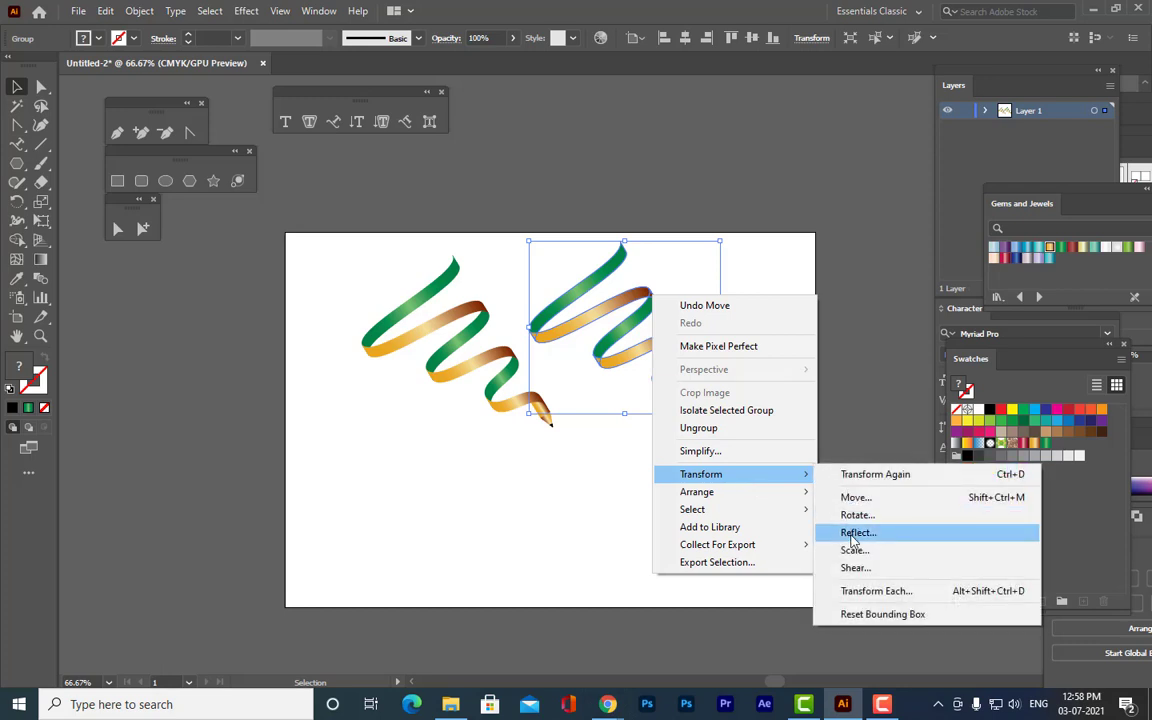
left_click(855, 533)
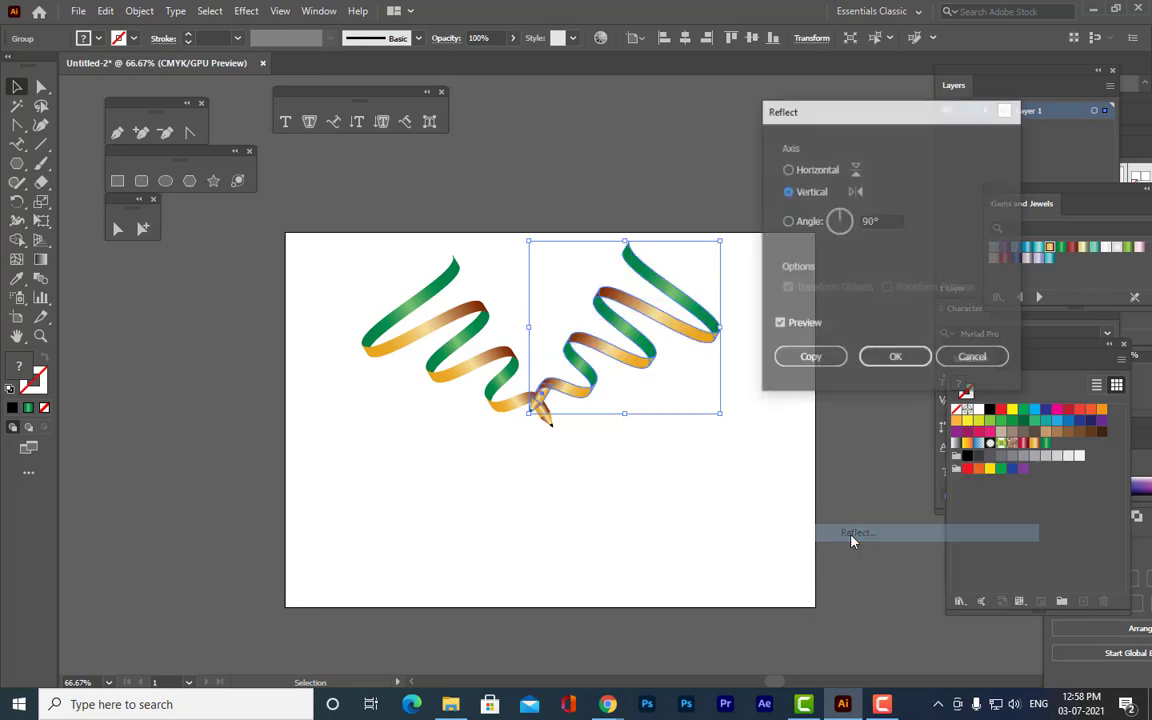
left_click(895, 360)
left_click_drag(592, 390, 624, 402)
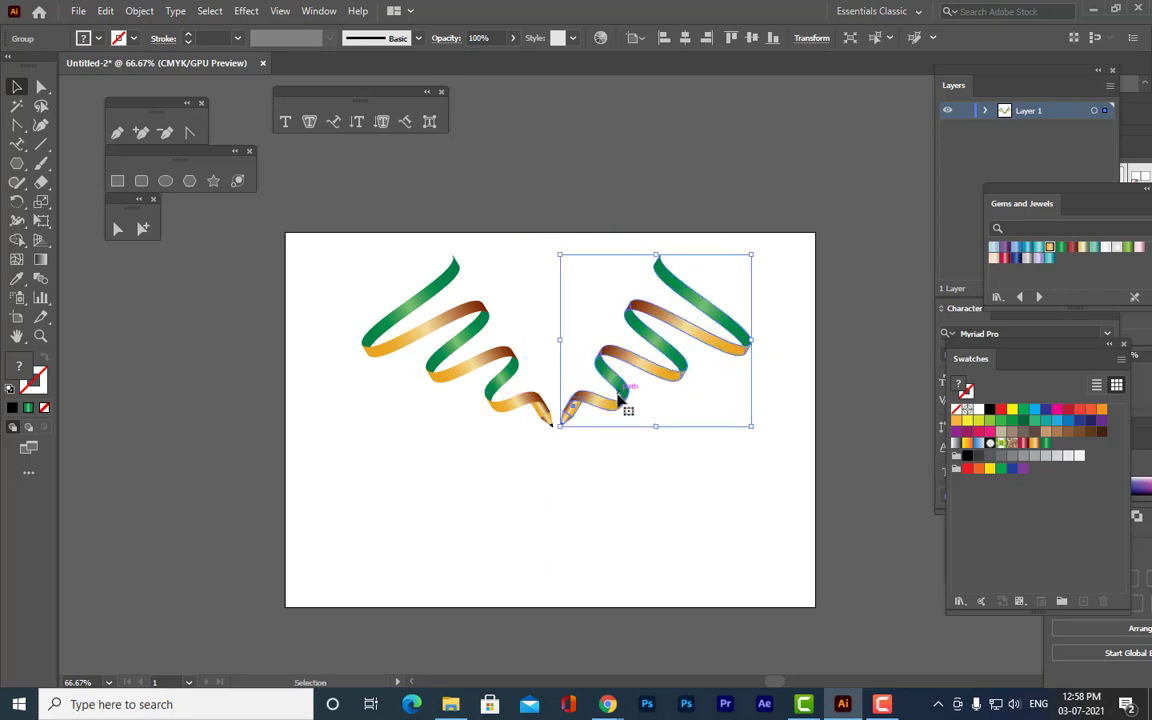
left_click(628, 203)
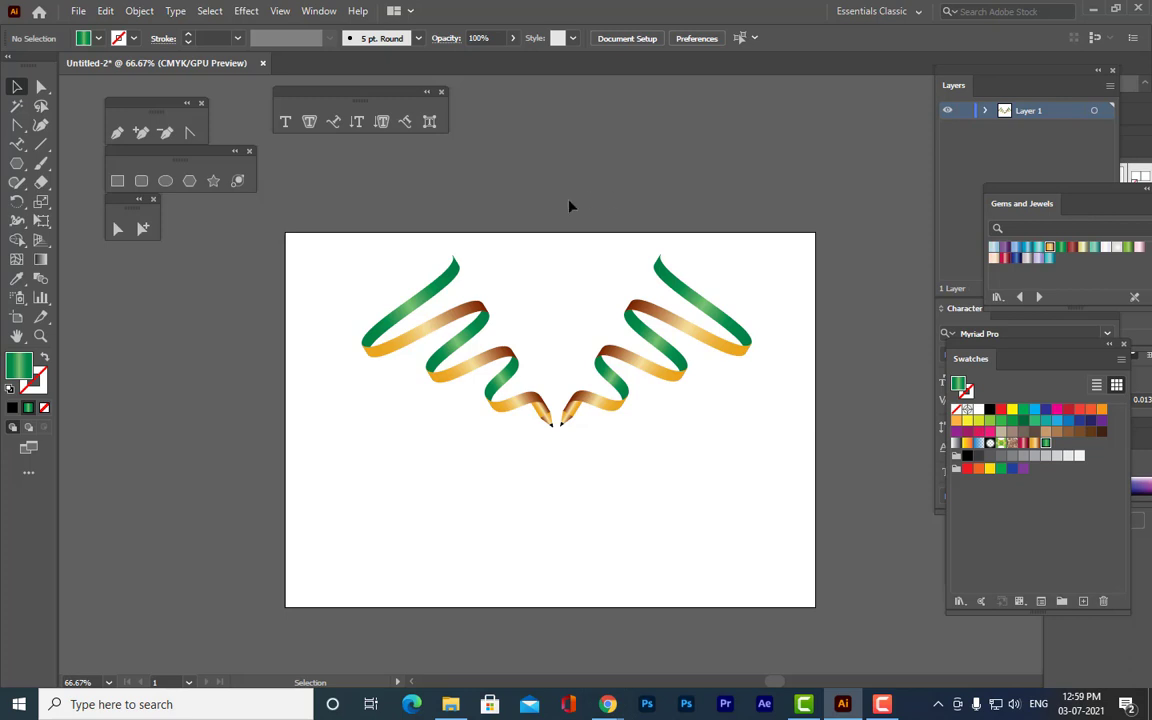
Shift both ribbon pencils slightly to the right together and enlarge them proportionally by about 8 percent.
left_click_drag(313, 258, 823, 504)
left_click_drag(632, 396, 639, 395)
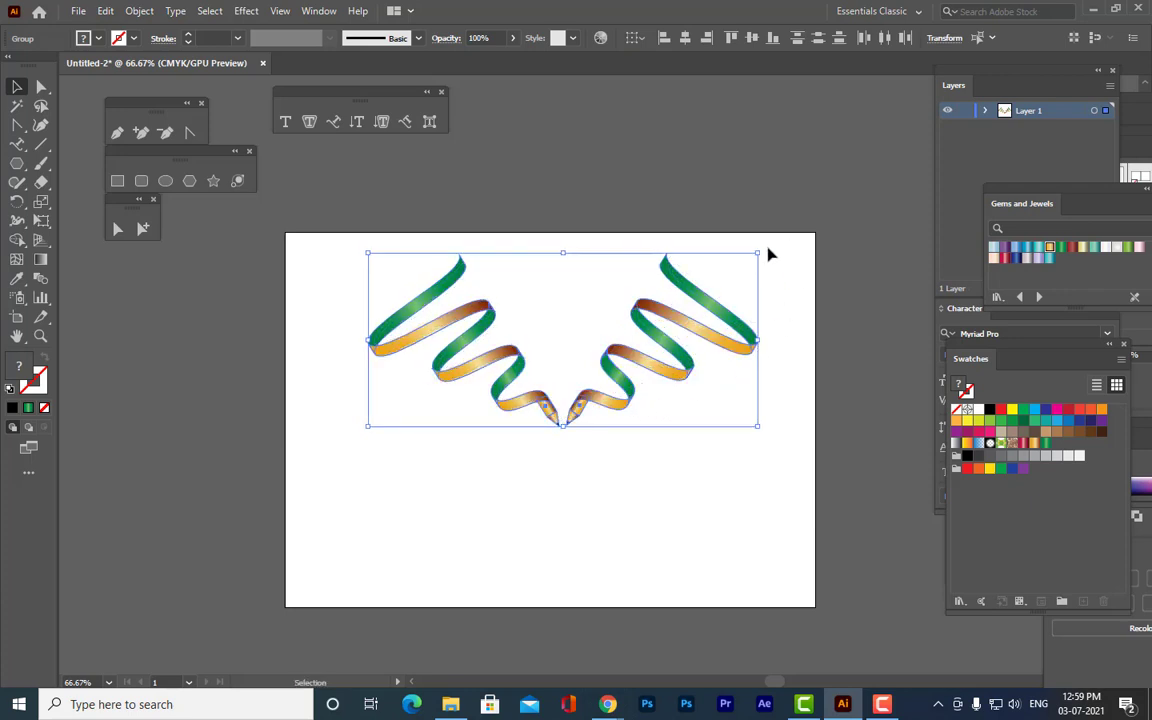
left_click_drag(762, 251, 776, 245)
left_click(733, 172)
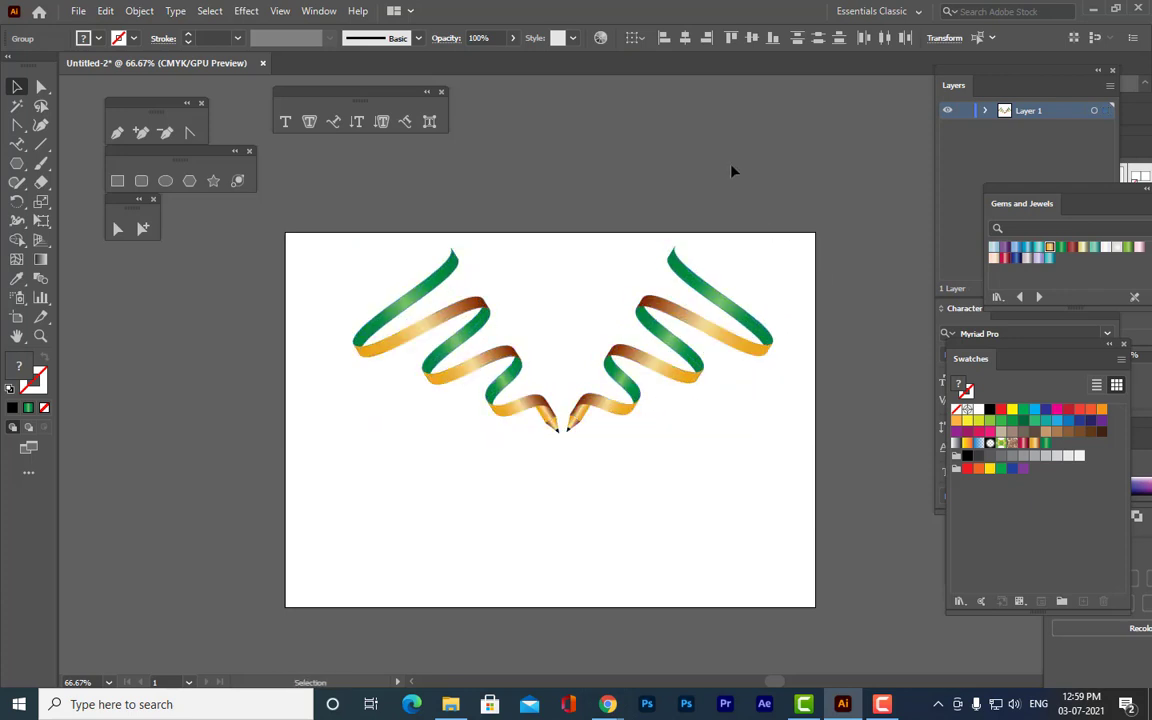
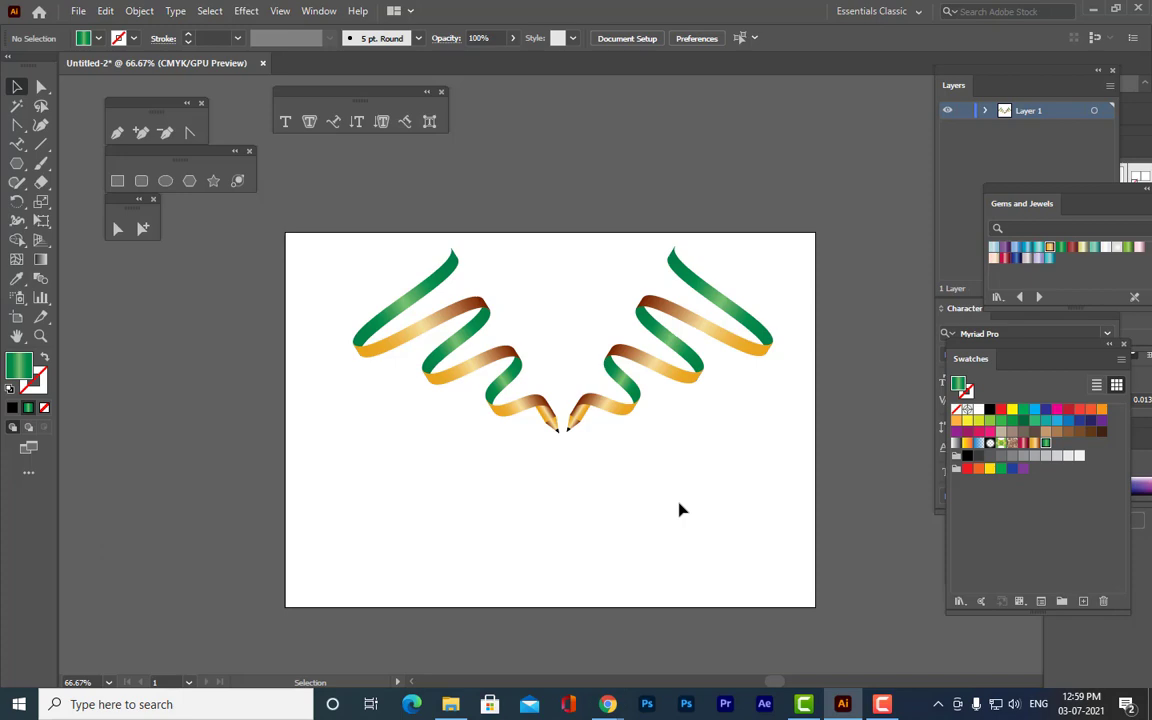
Extend the artboard's lower edge downward to make the artboard about 10.69 in high, keeping its width.
key("ctrl+o")
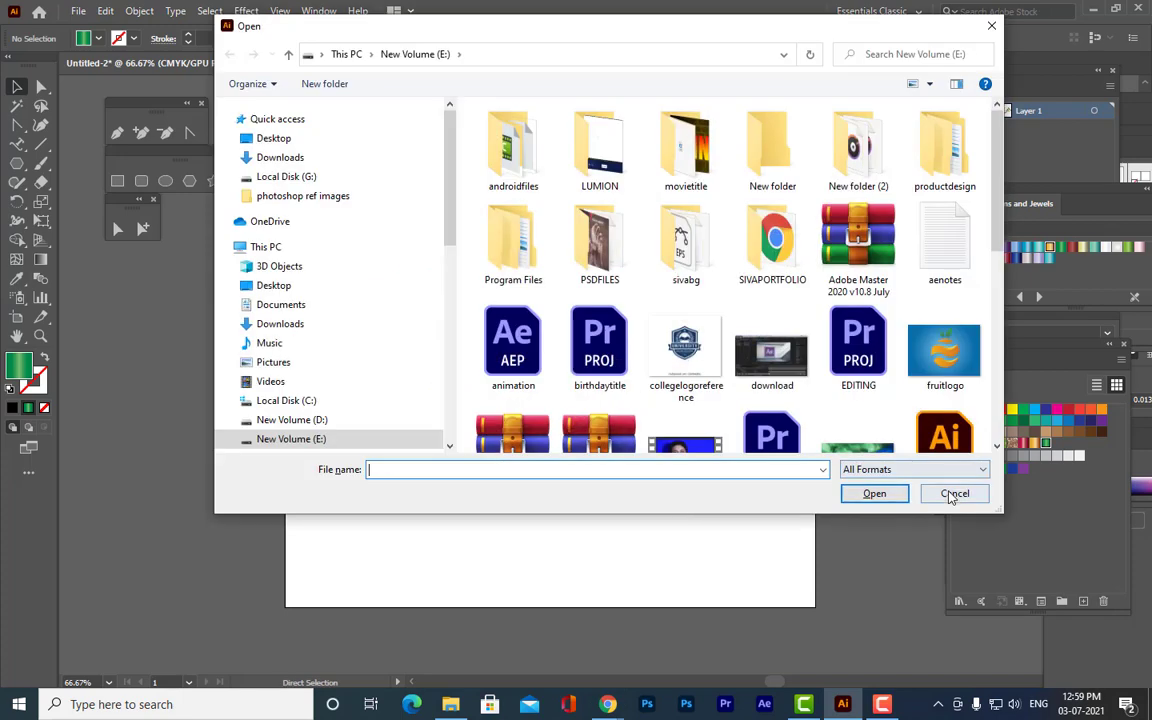
left_click(953, 494)
key("shift+o")
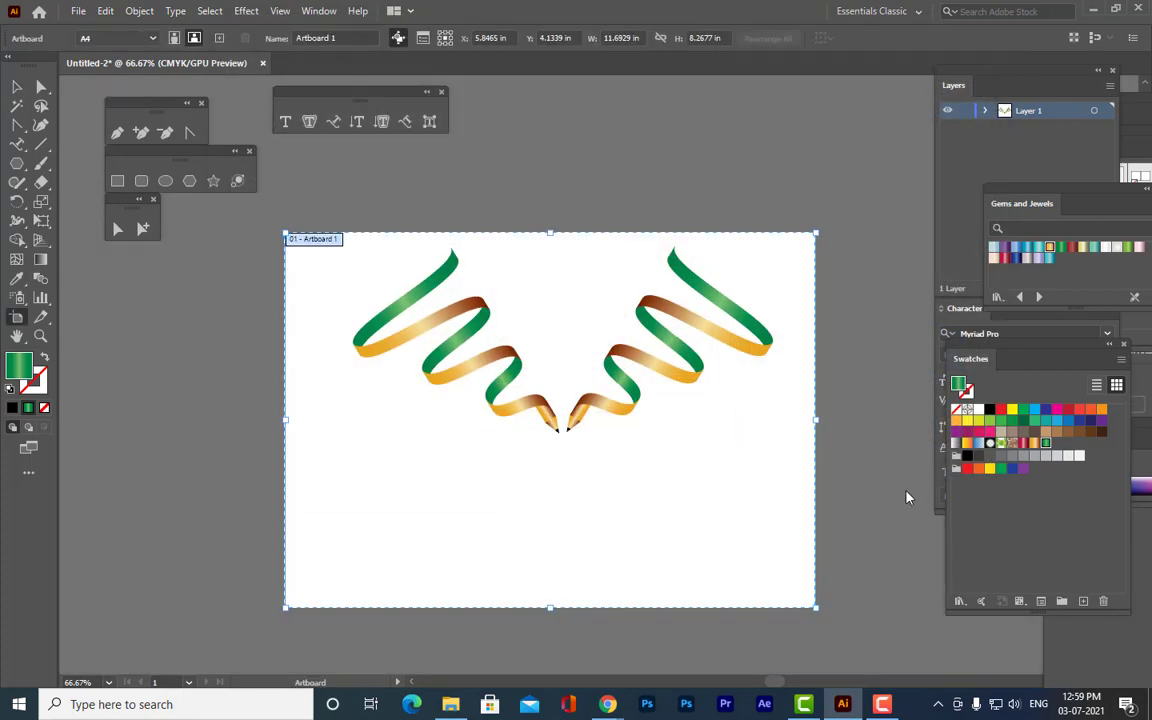
scroll(545, 310, "down", 3)
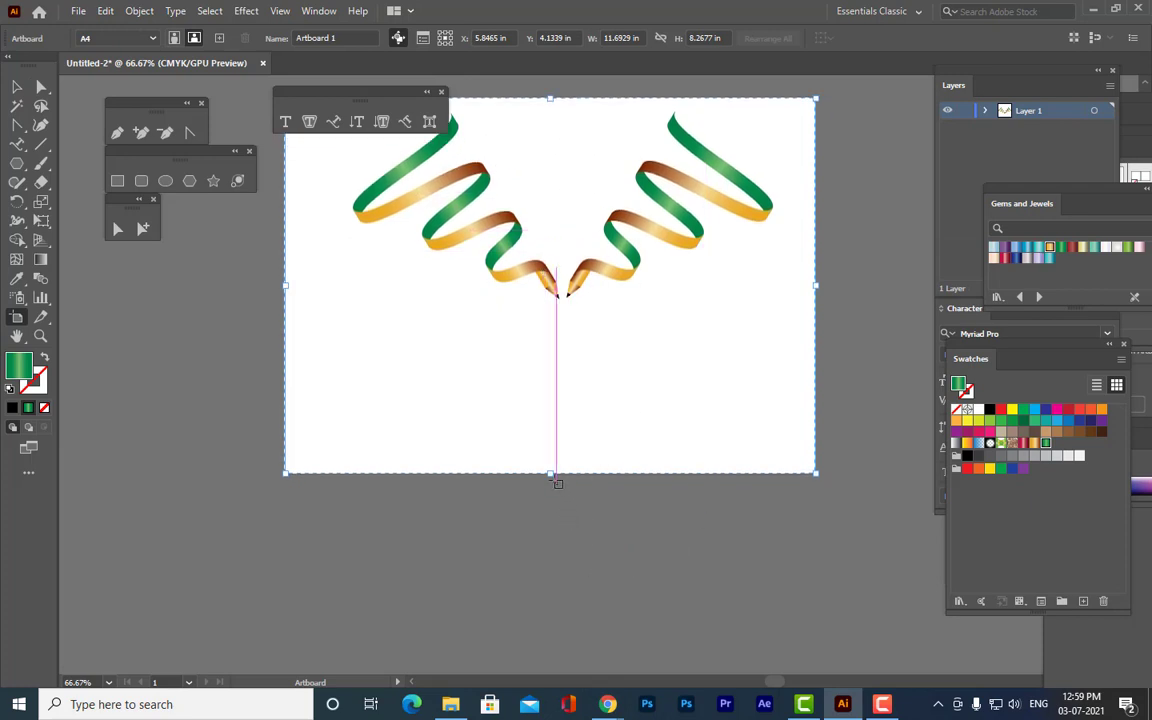
left_click_drag(552, 474, 571, 585)
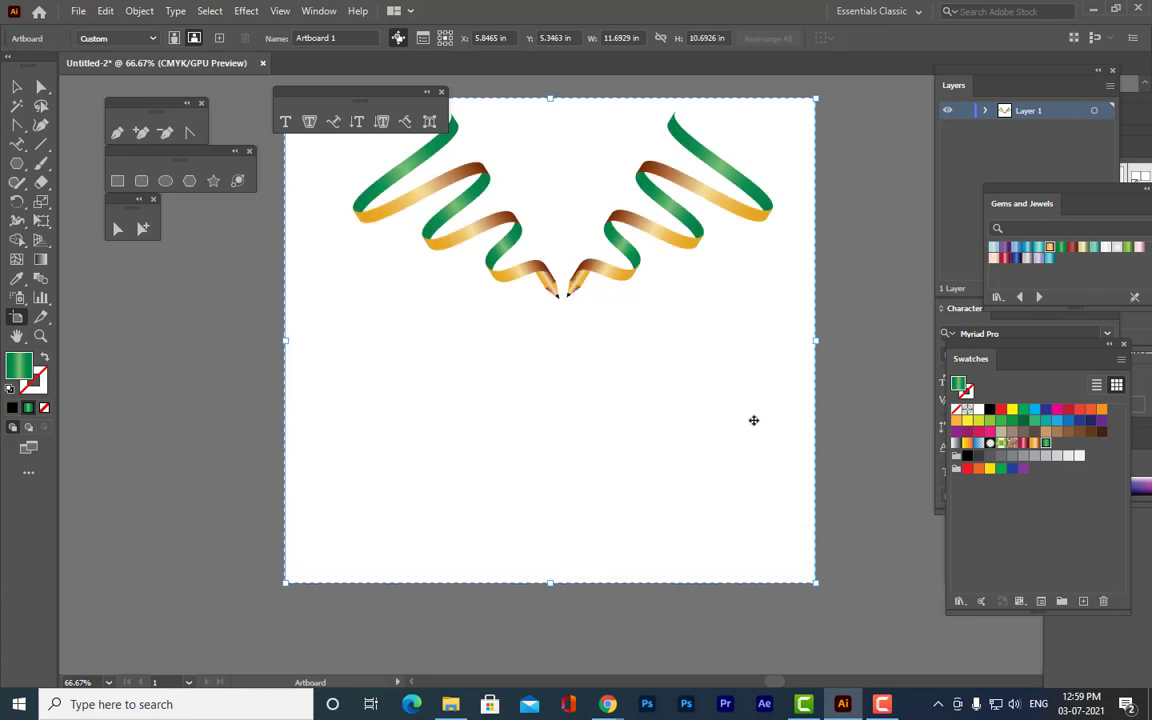
left_click(16, 88)
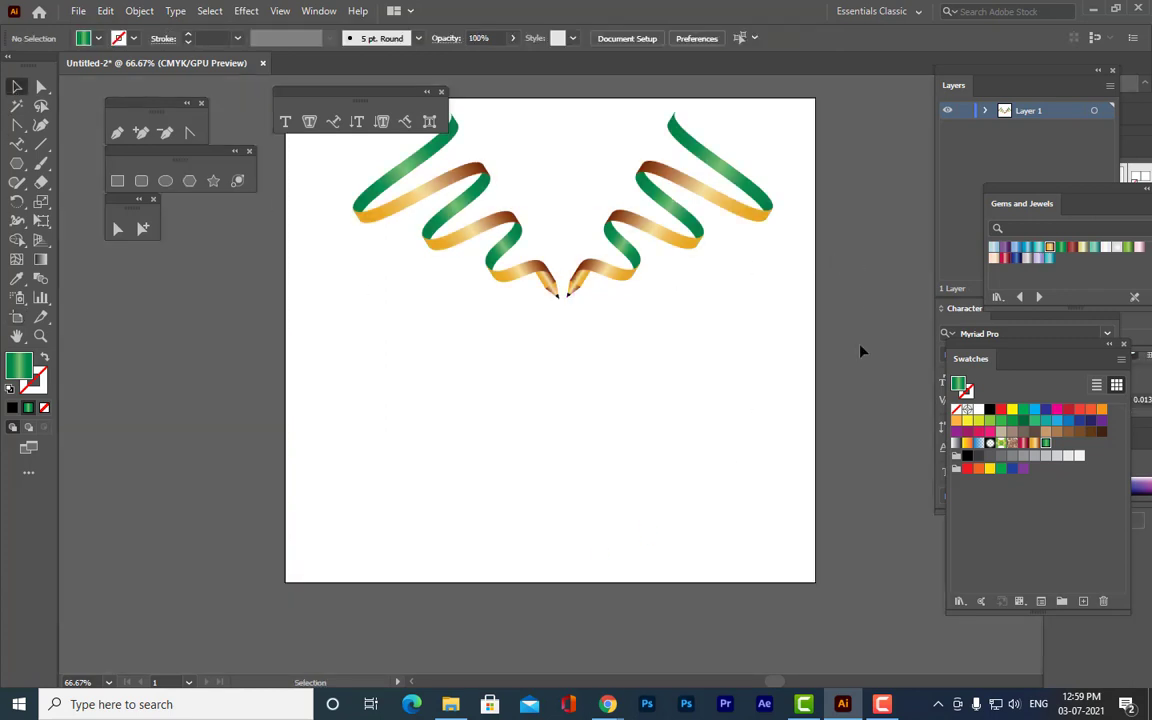
scroll(862, 352, "up", 3)
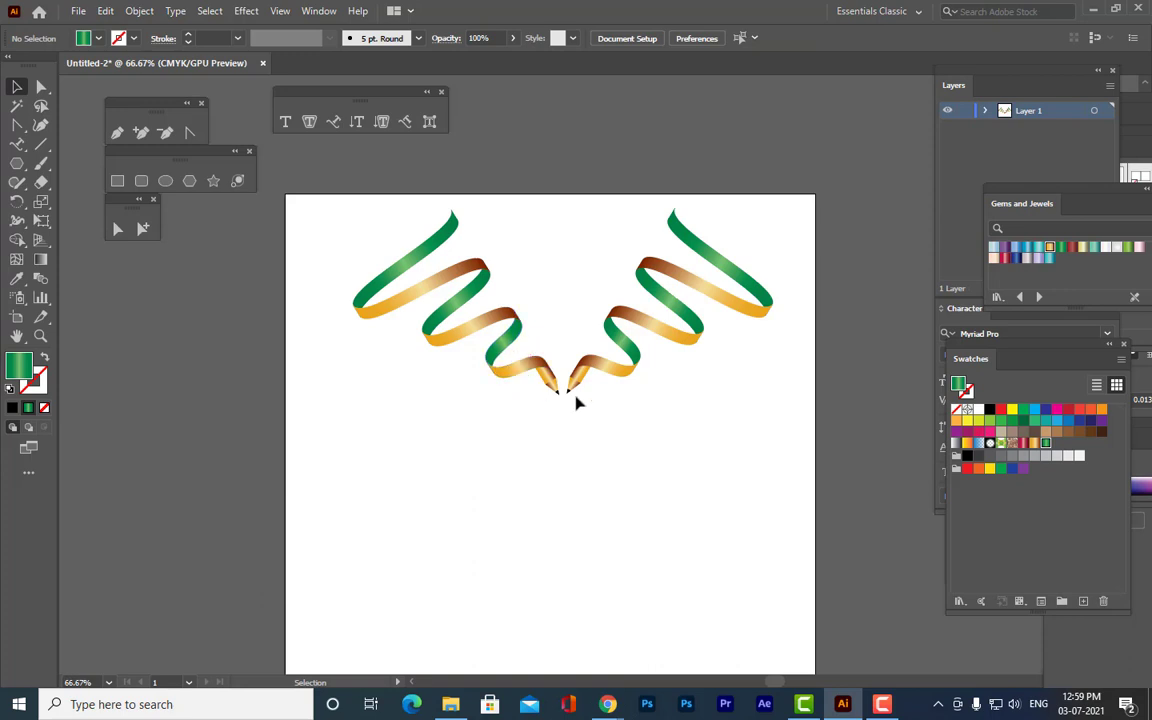
Move both ribbon pencils slightly down and stretch them together vertically to about 1.2 times their height, keeping their top edge fixed.
left_click(615, 305)
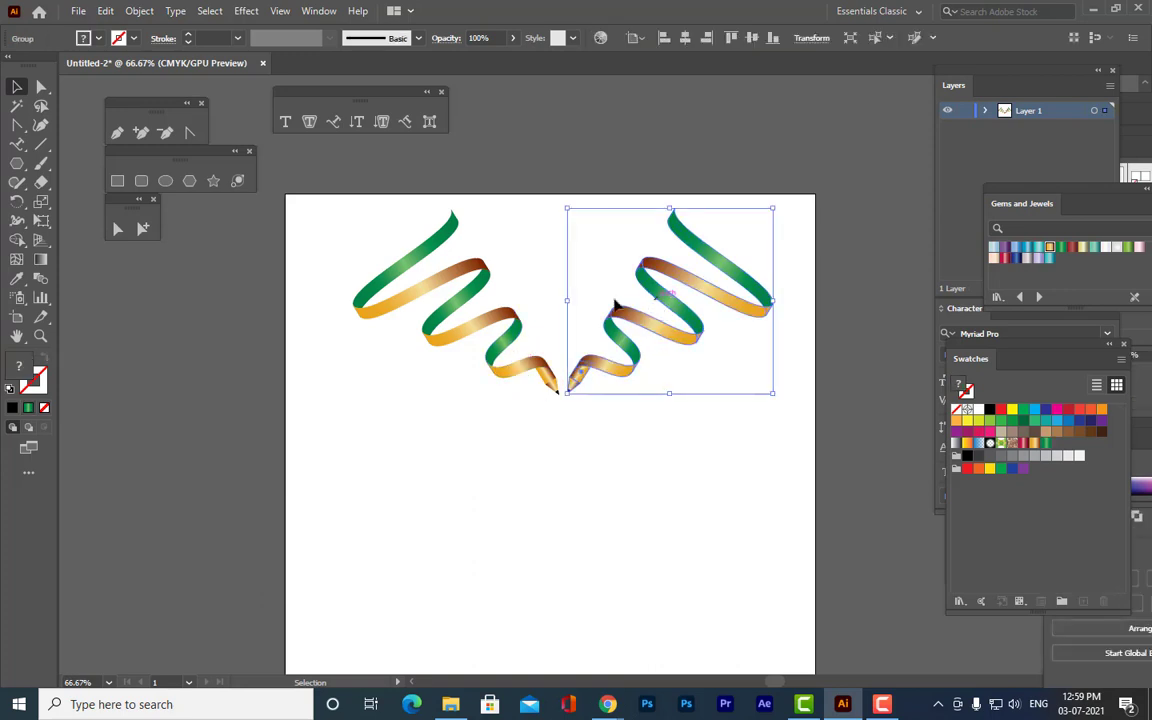
left_click(454, 315, "shift")
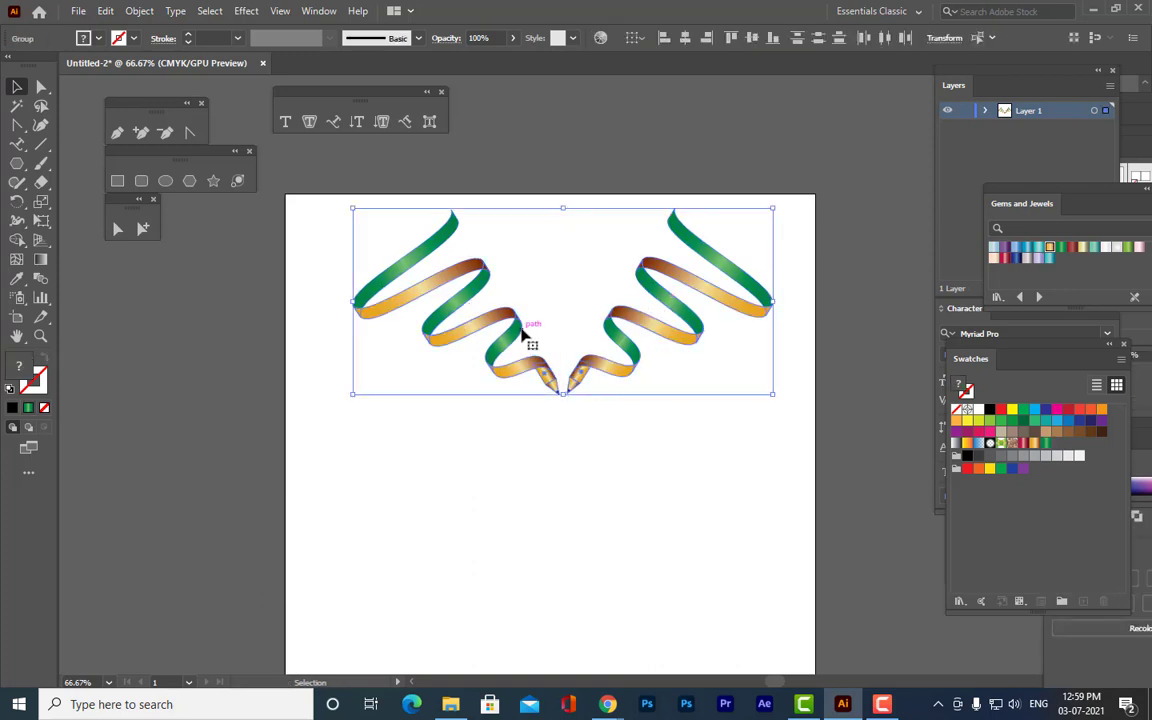
left_click_drag(521, 333, 516, 362)
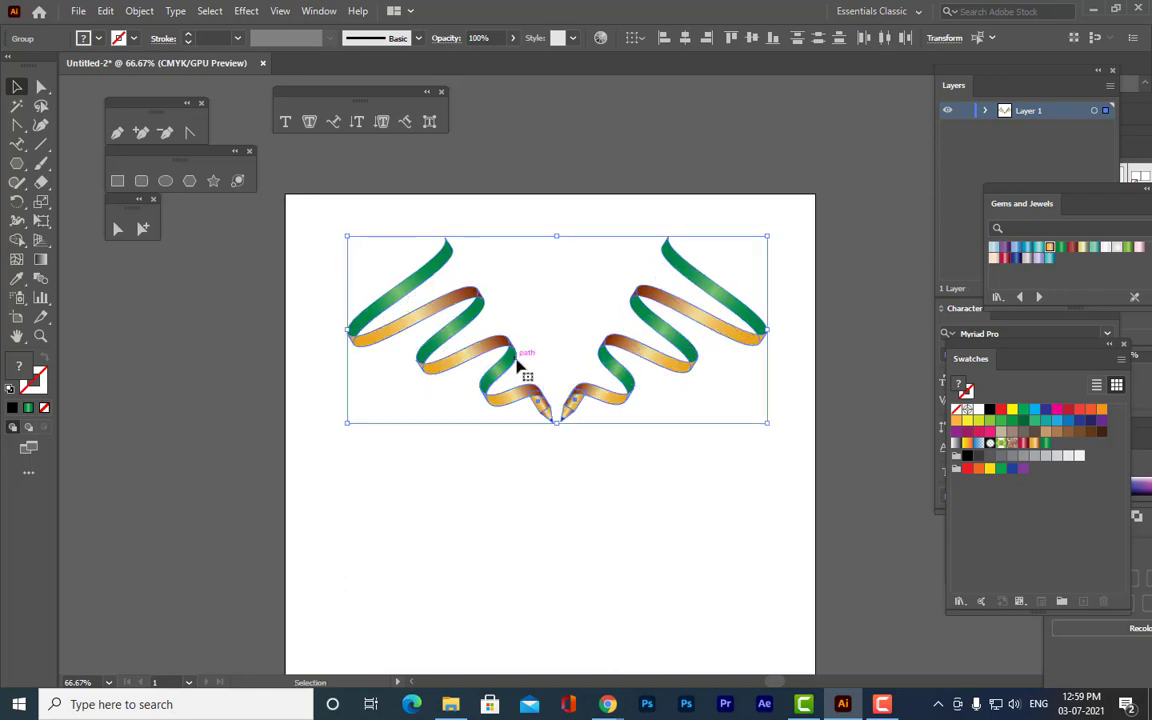
left_click_drag(556, 422, 558, 463)
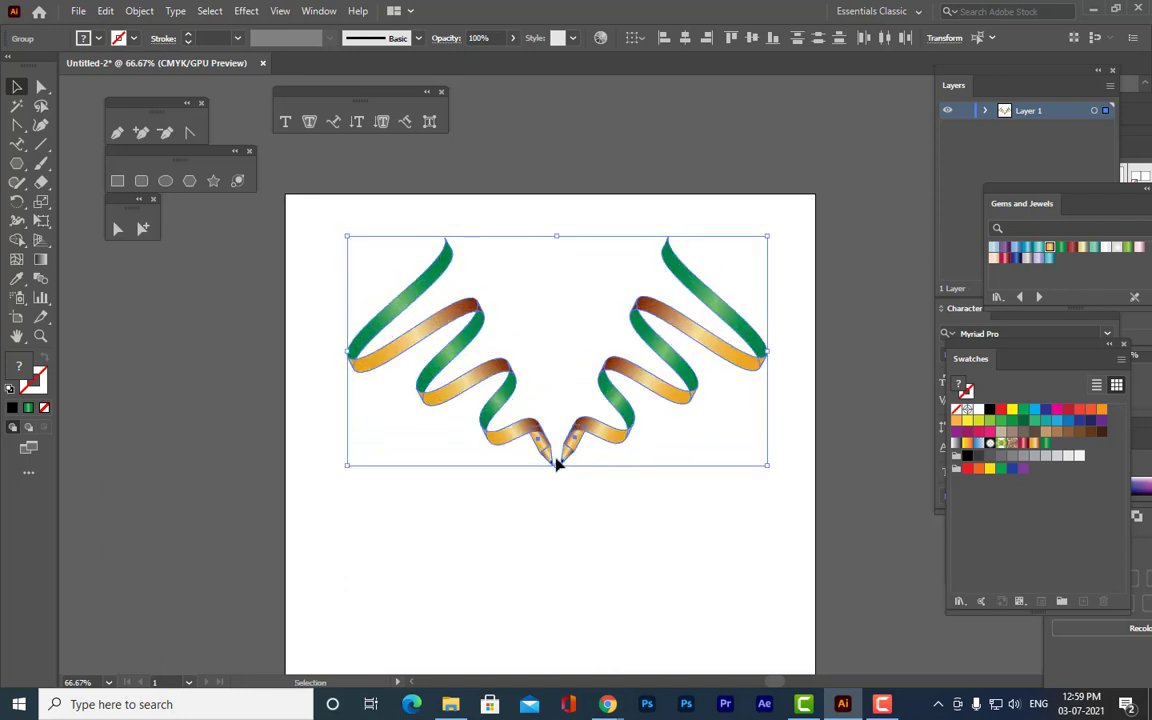
Move both ribbon pencils together slightly up toward the artboard's upper edge.
left_click(575, 174)
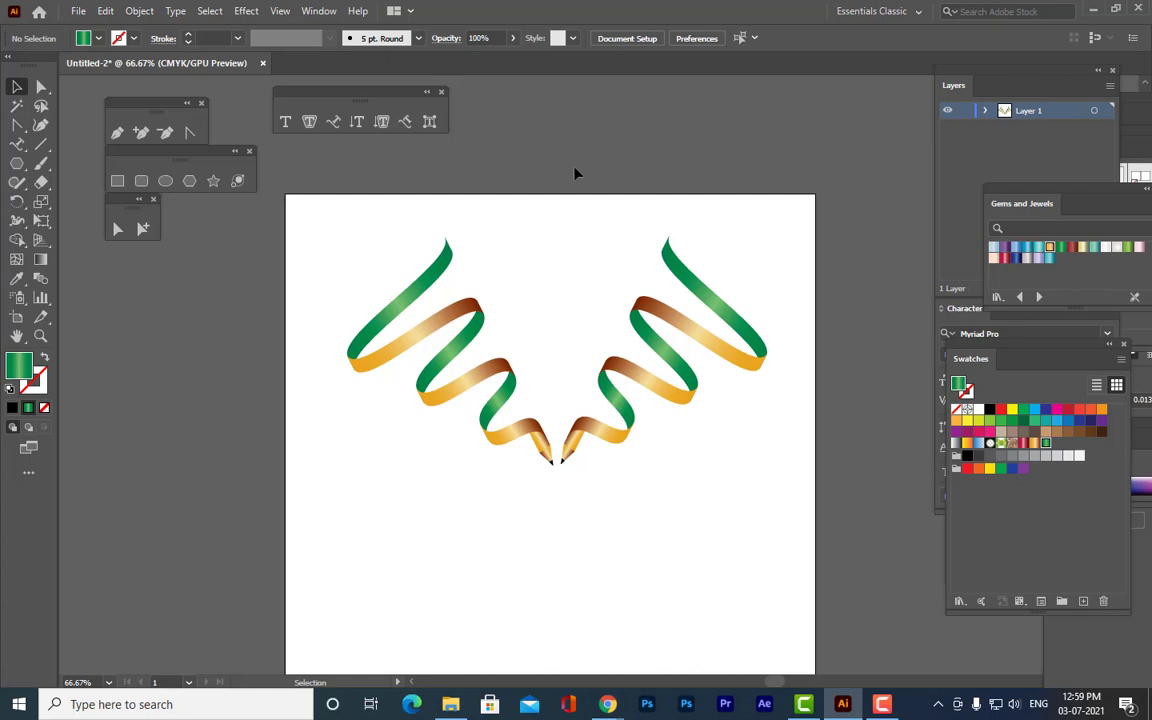
scroll(700, 270, "down", 2)
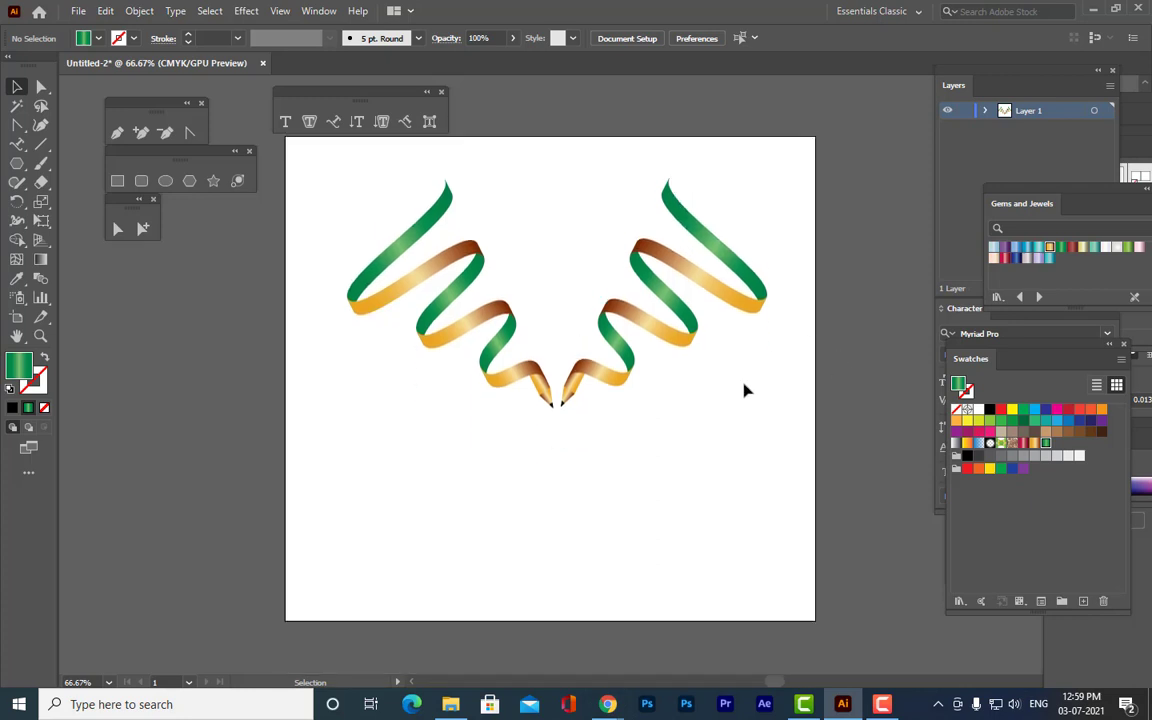
scroll(745, 390, "up", 3)
left_click(694, 363)
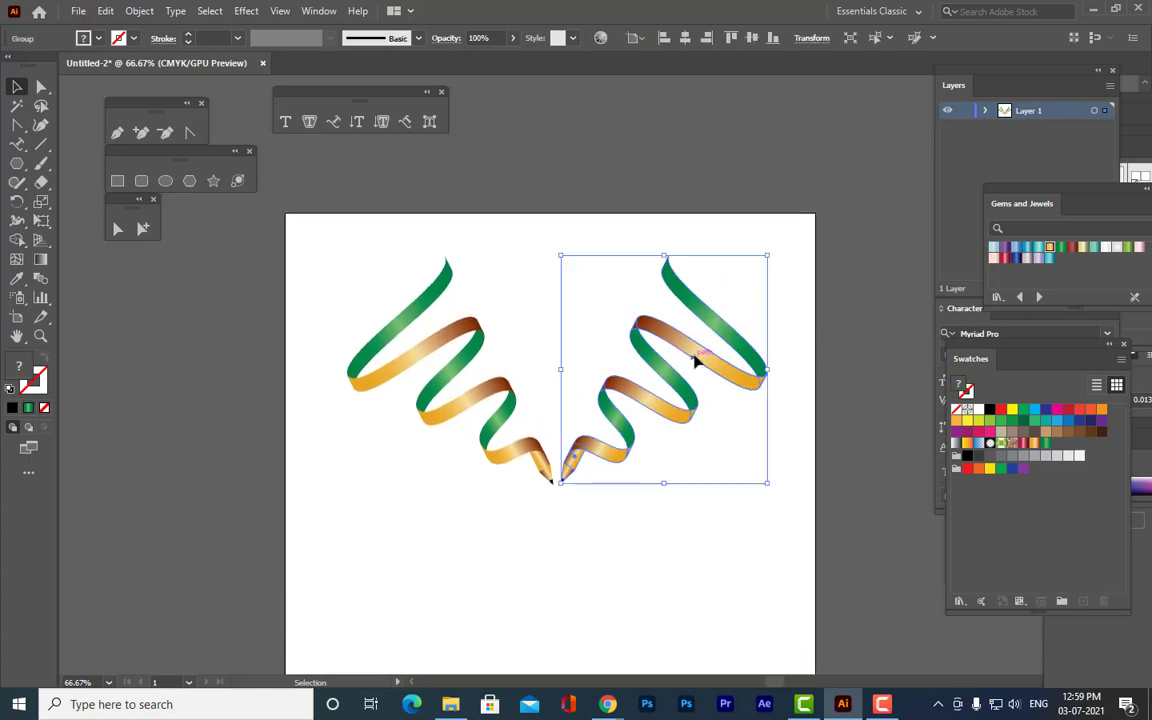
left_click(489, 355, "shift")
left_click_drag(630, 406, 627, 376)
left_click(686, 302)
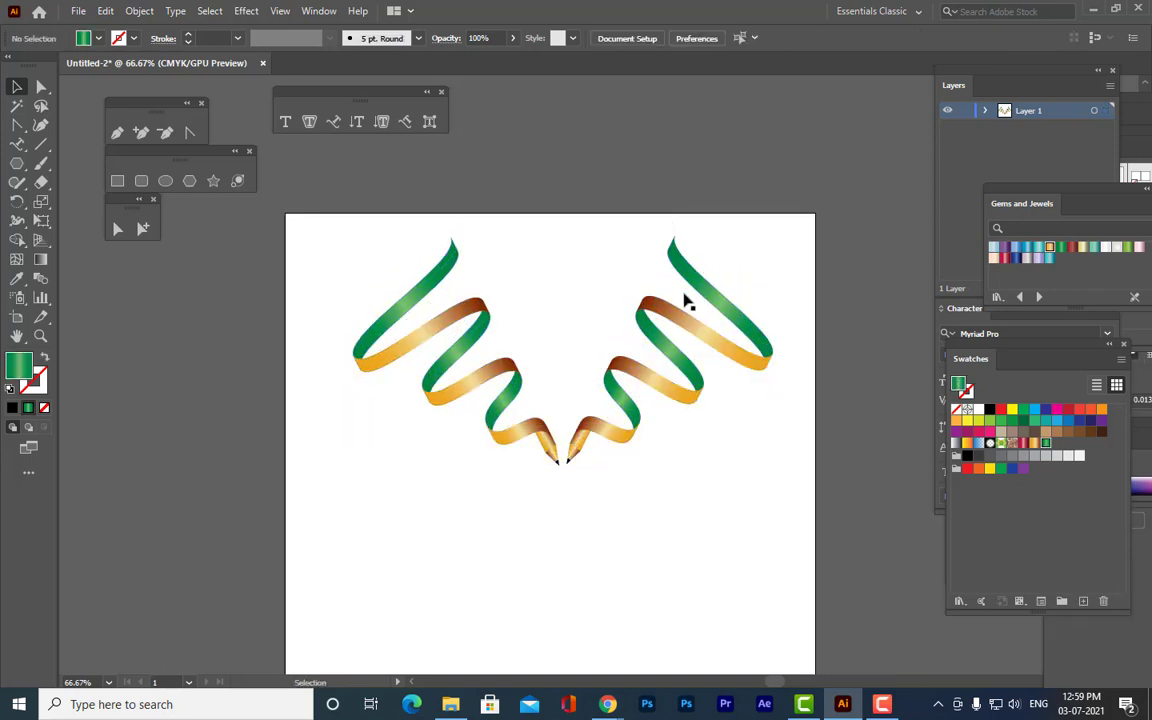
Shift both ribbon pencils together slightly to the left, keeping their height on the artboard.
left_click(663, 345)
left_click(493, 373, "shift")
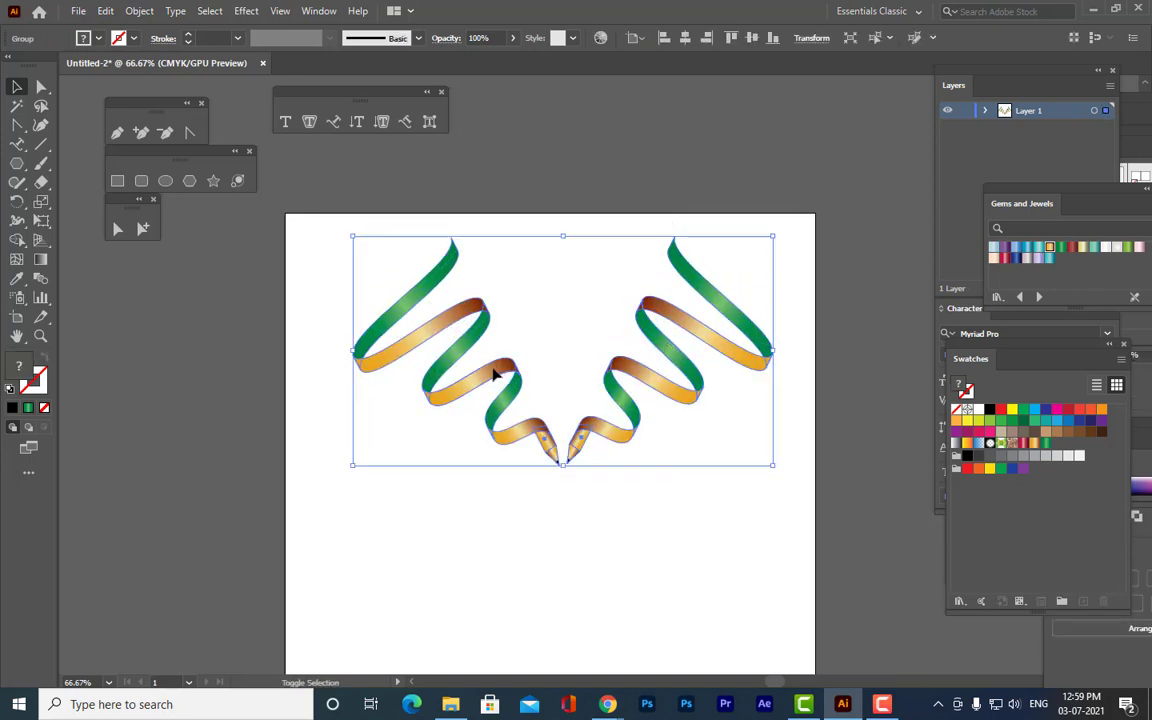
left_click_drag(638, 368, 627, 369)
left_click(818, 465)
scroll(636, 414, "down", 2)
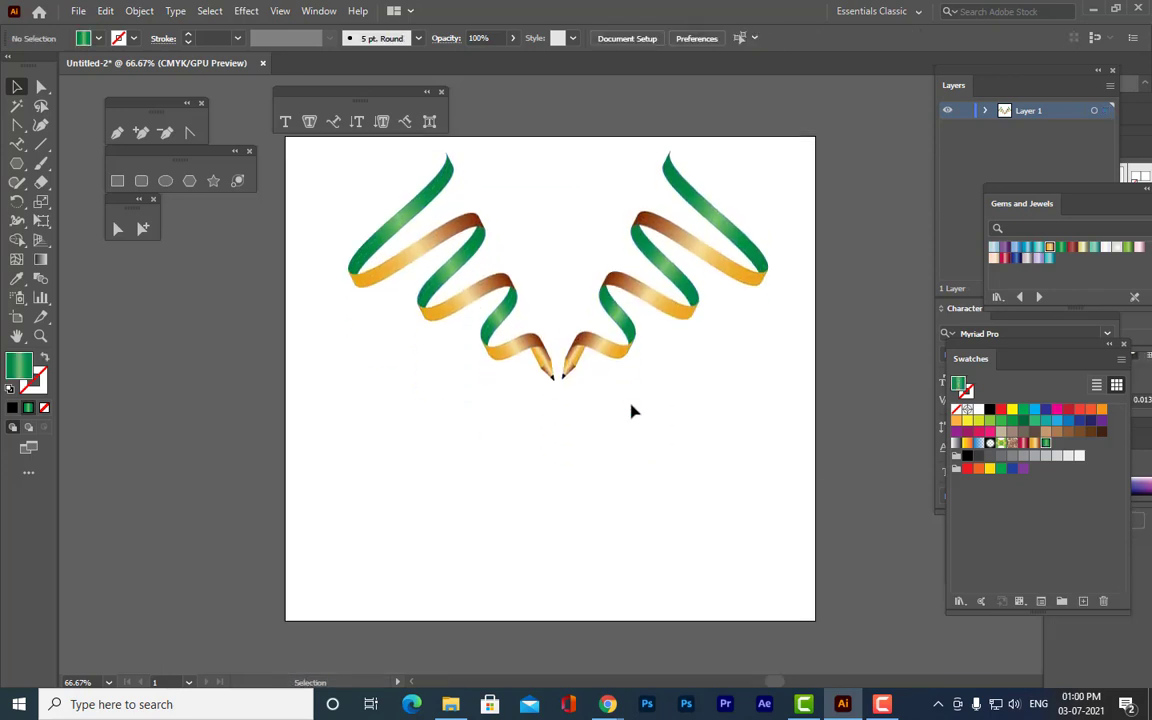
Extend the artboard's lower edge downward to make the artboard about 11.75 in high, keeping its width.
scroll(653, 455, "down", 1)
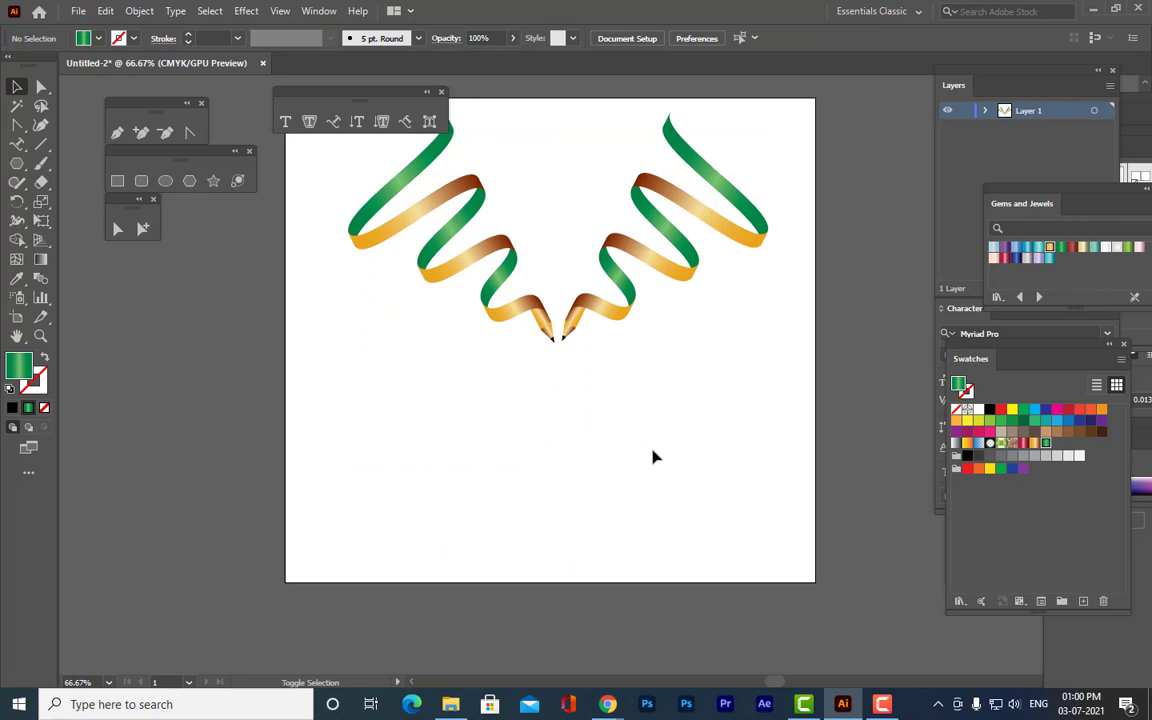
key("shift+o")
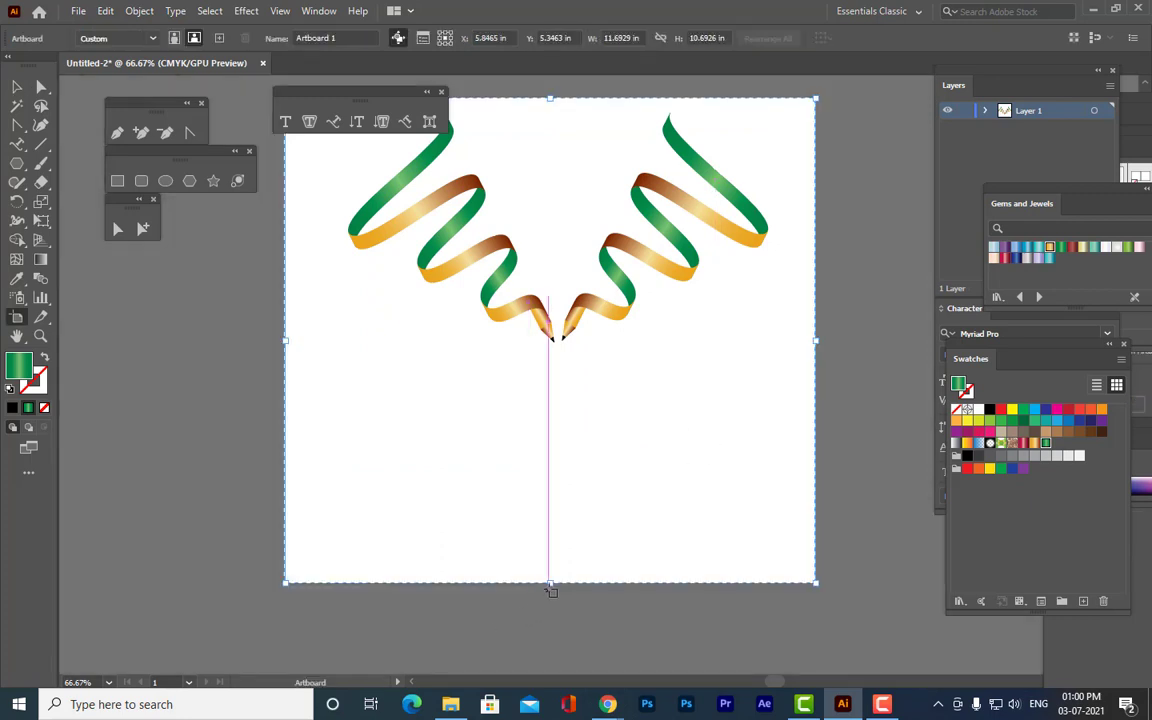
left_click_drag(549, 584, 549, 630)
scroll(743, 434, "up", 1)
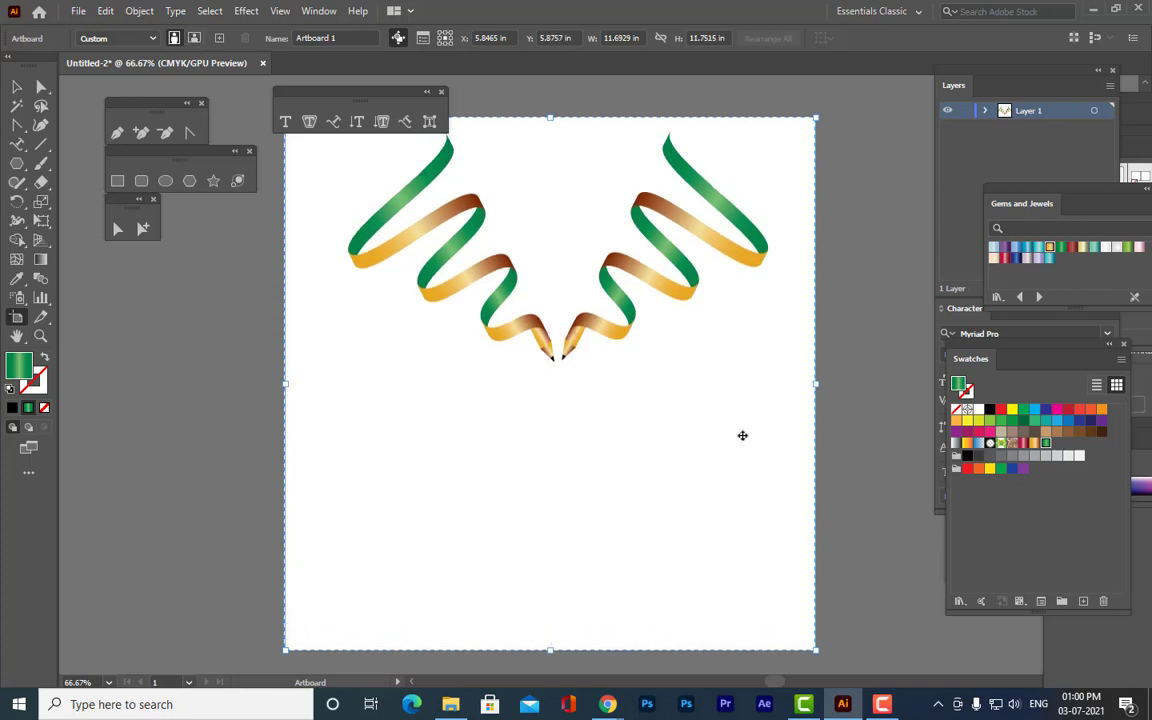
left_click(17, 87)
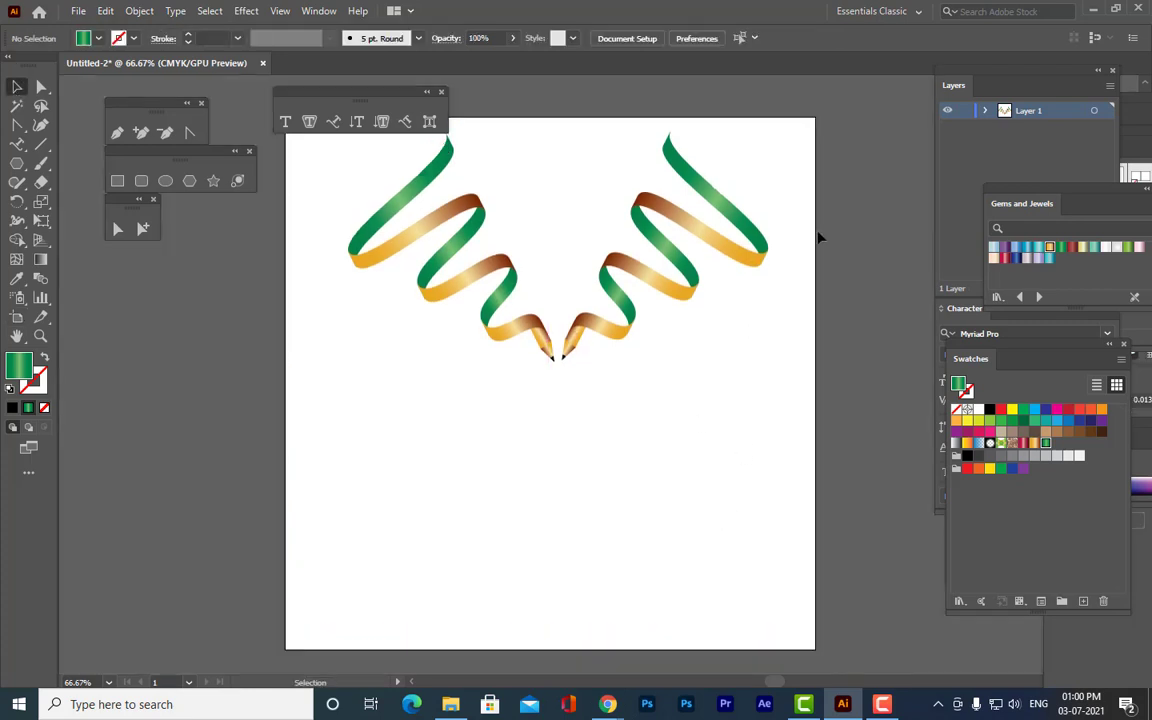
Place a copy of the left ribbon pencil below the original in the artboard's lower-left area.
left_click(666, 257)
left_click(512, 278, "shift")
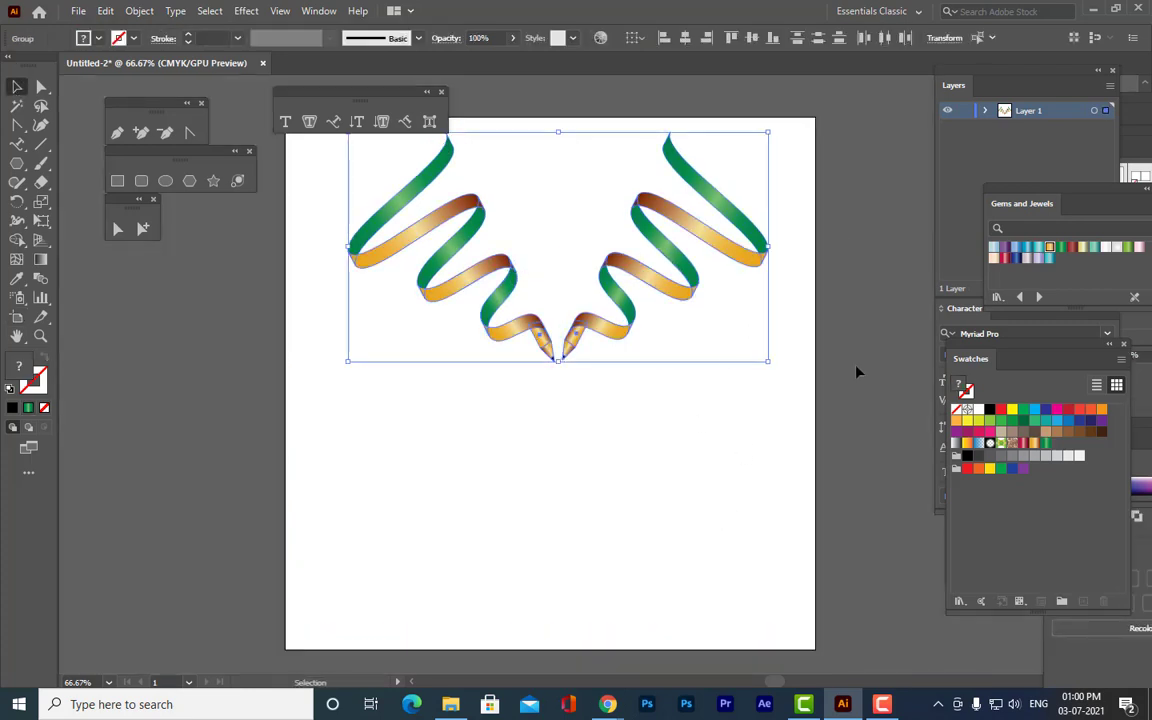
left_click(699, 314)
left_click_drag(527, 333, 510, 568, "alt")
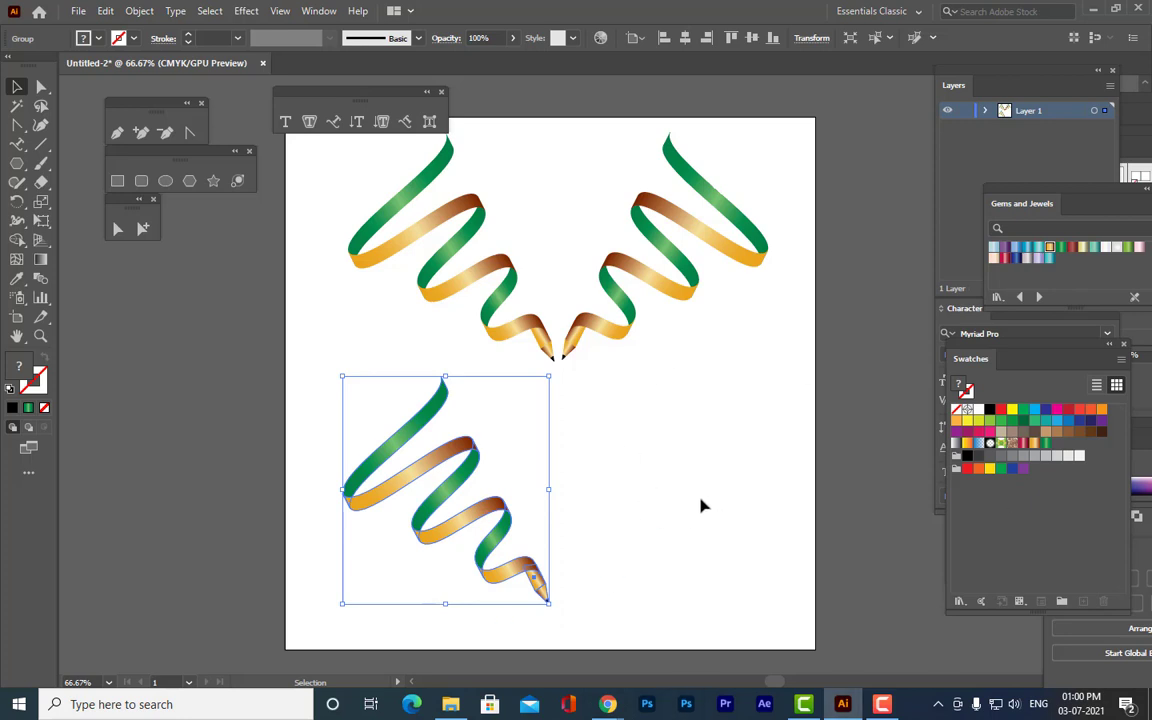
Reflect the lower-left copy across the horizontal axis and align it under the original so their tips nearly touch.
right_click(491, 551)
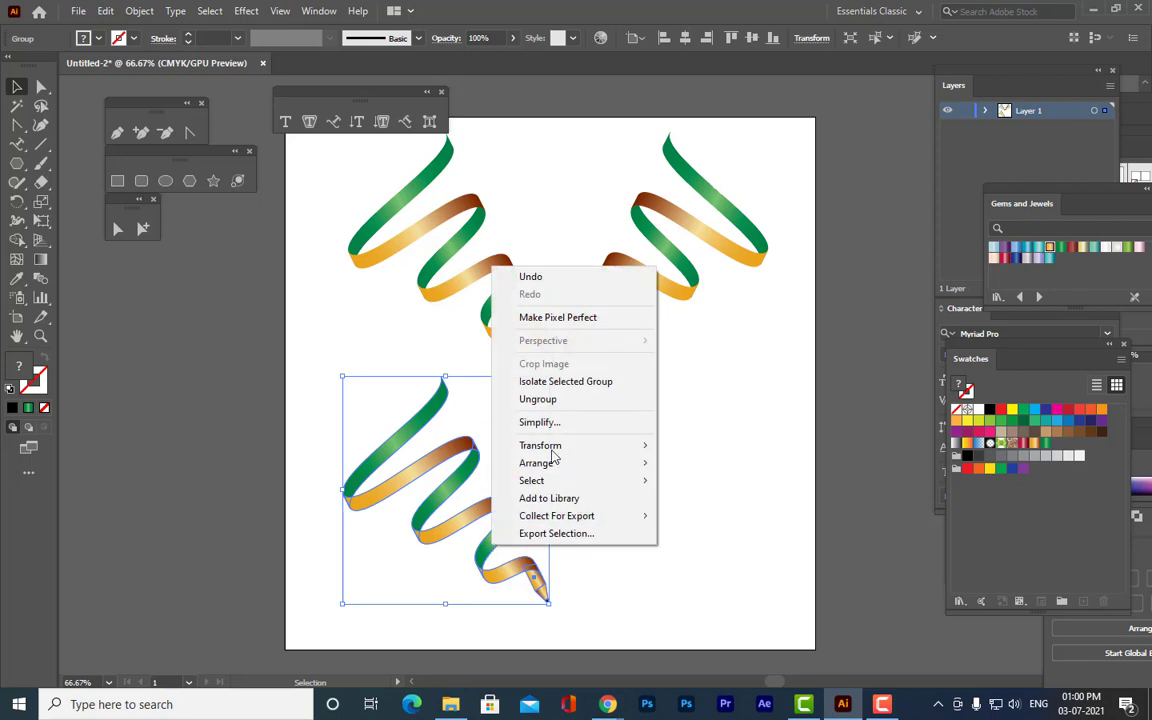
mouse_move(553, 447)
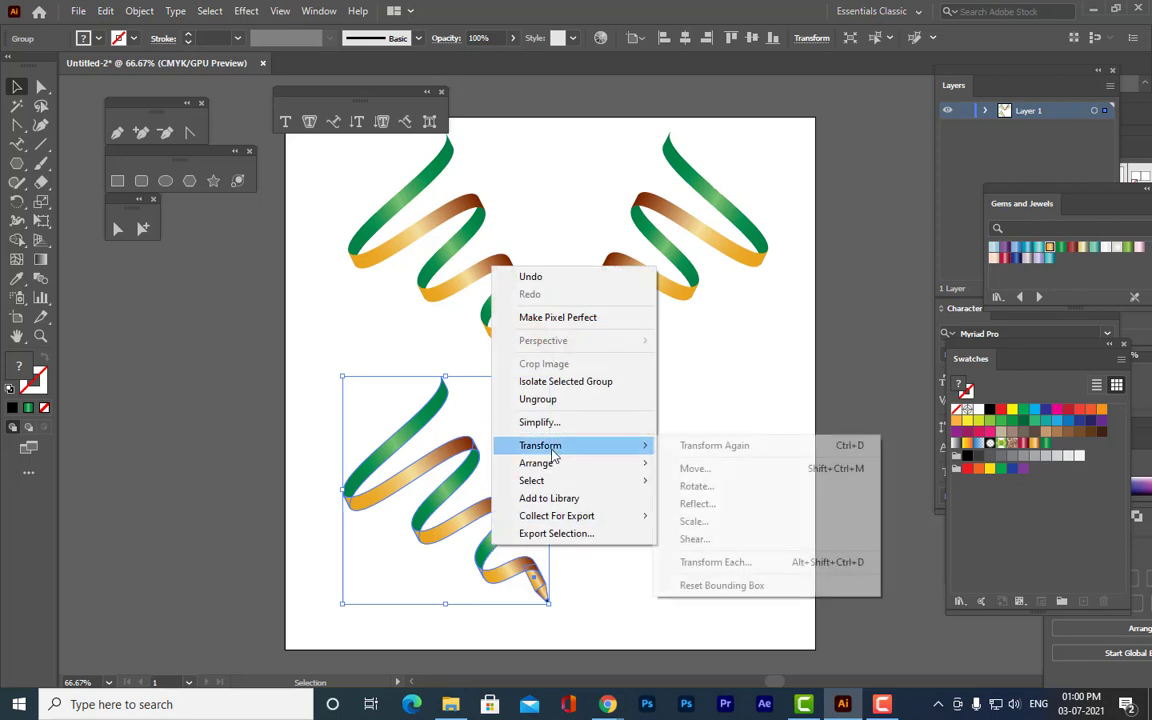
left_click(731, 512)
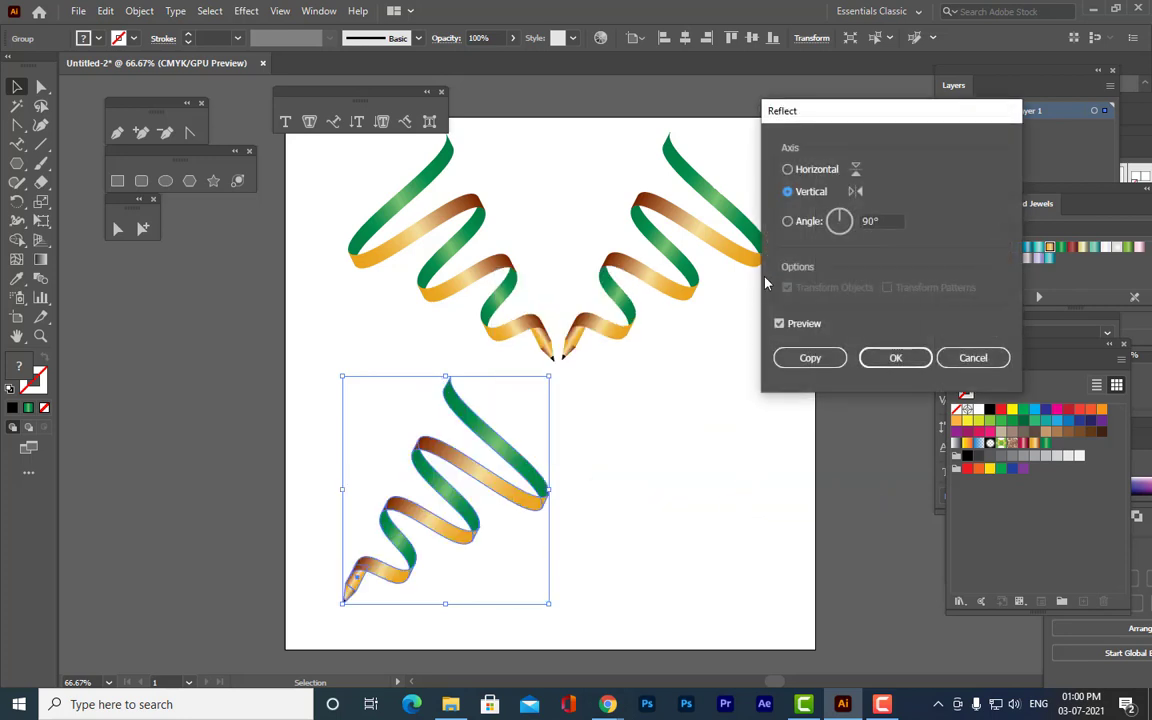
left_click(789, 170)
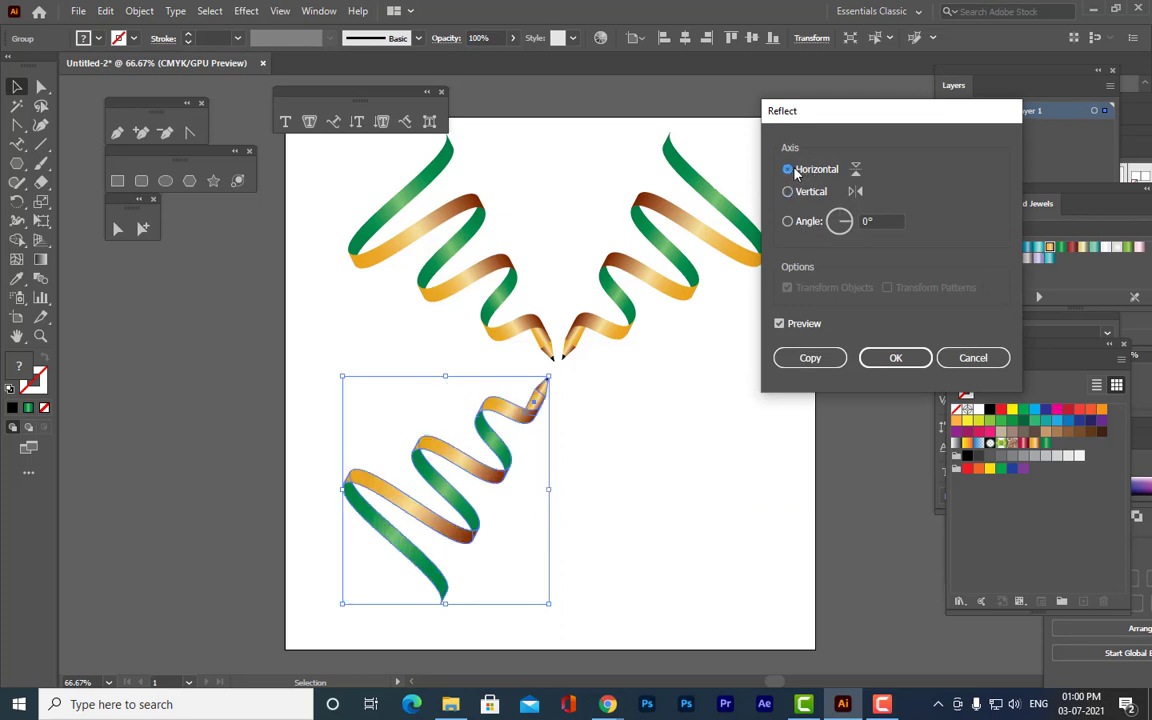
left_click(890, 358)
left_click(751, 434)
mouse_move(521, 428)
left_mouse_down()
mouse_move(545, 390)
mouse_move(533, 403)
left_mouse_up()
left_click(674, 429)
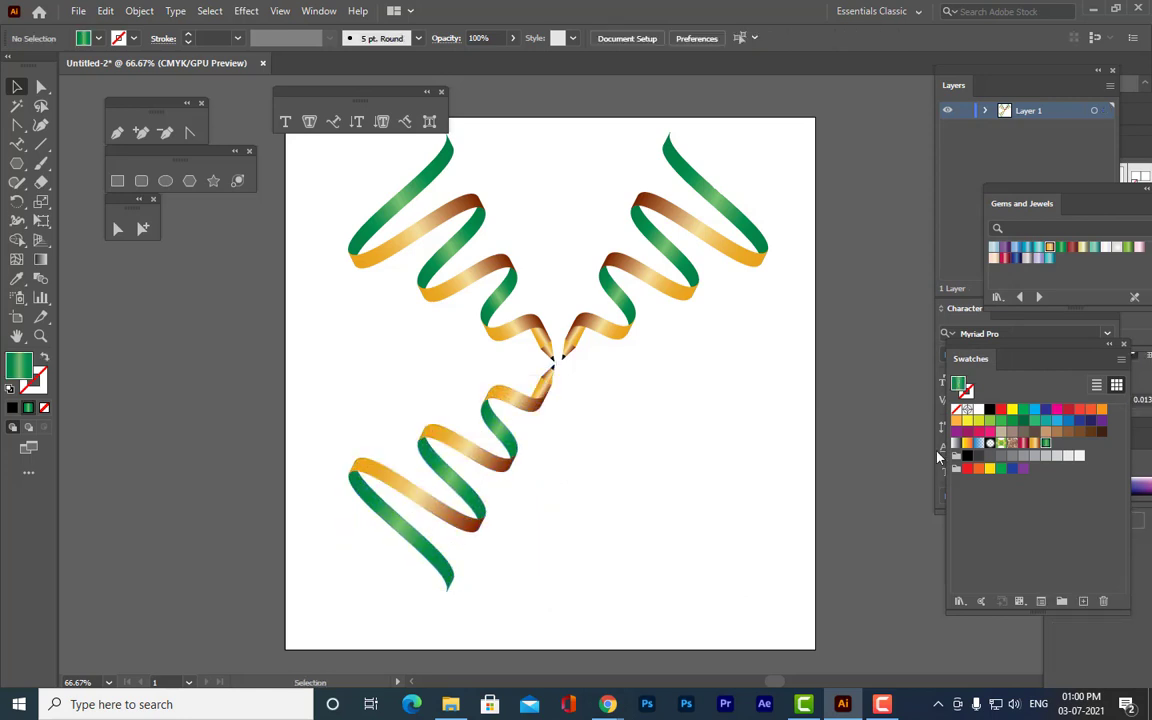
Place a copy of the upper-right ribbon pencil, reflected across the horizontal axis, directly below it with its tip at the design's centre.
left_click(660, 288)
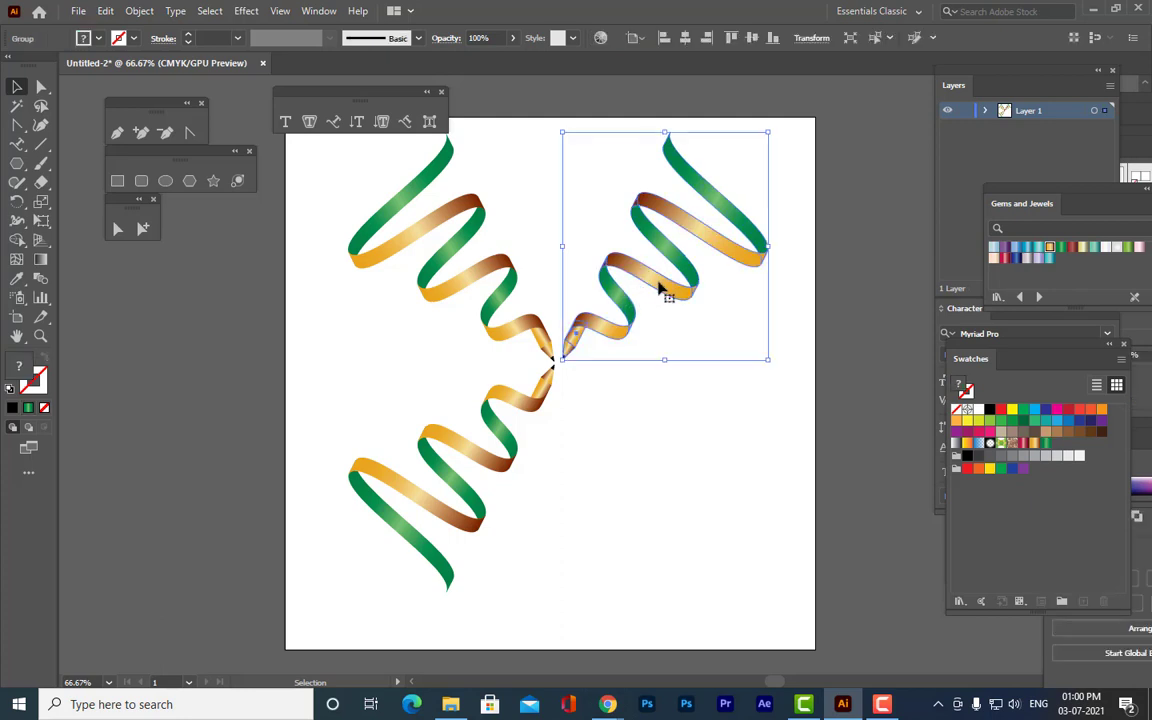
left_click_drag(679, 293, 703, 455)
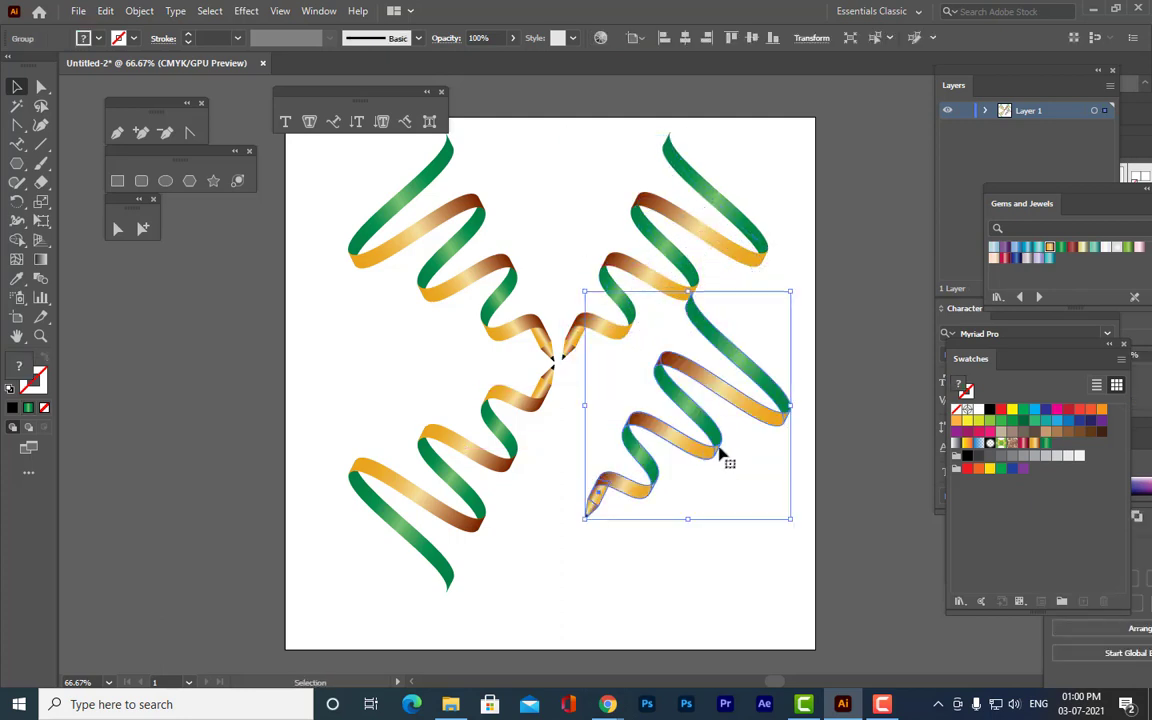
right_click(728, 393)
mouse_move(806, 575)
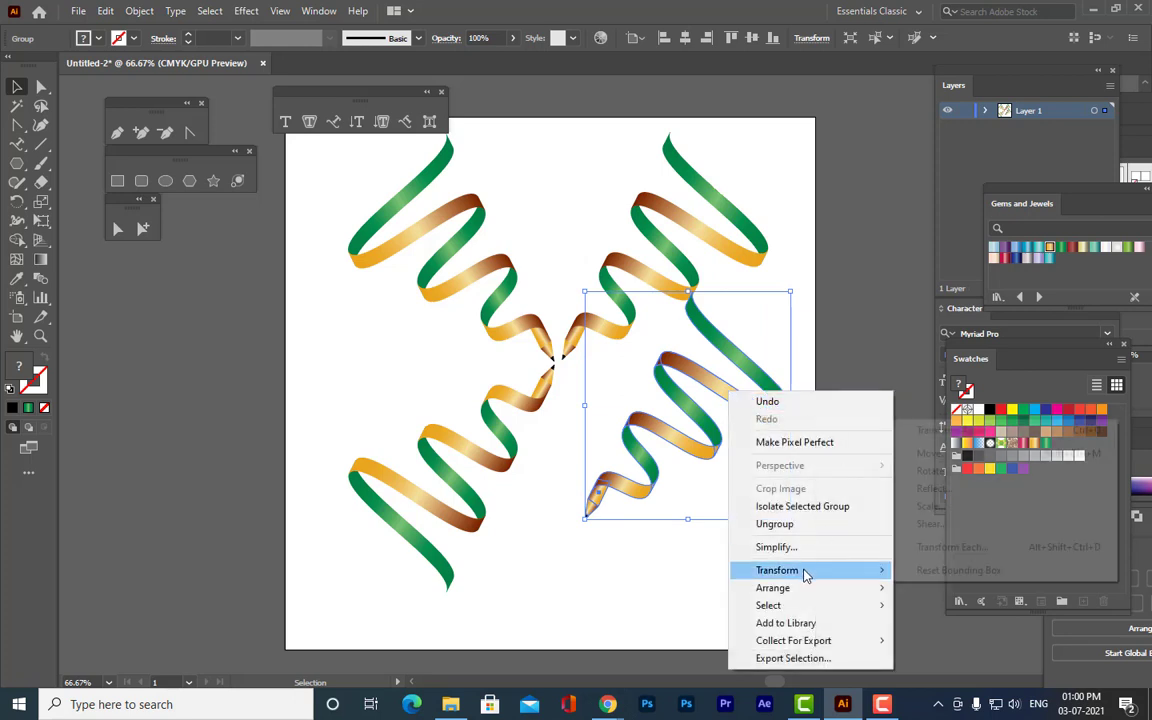
left_click(969, 485)
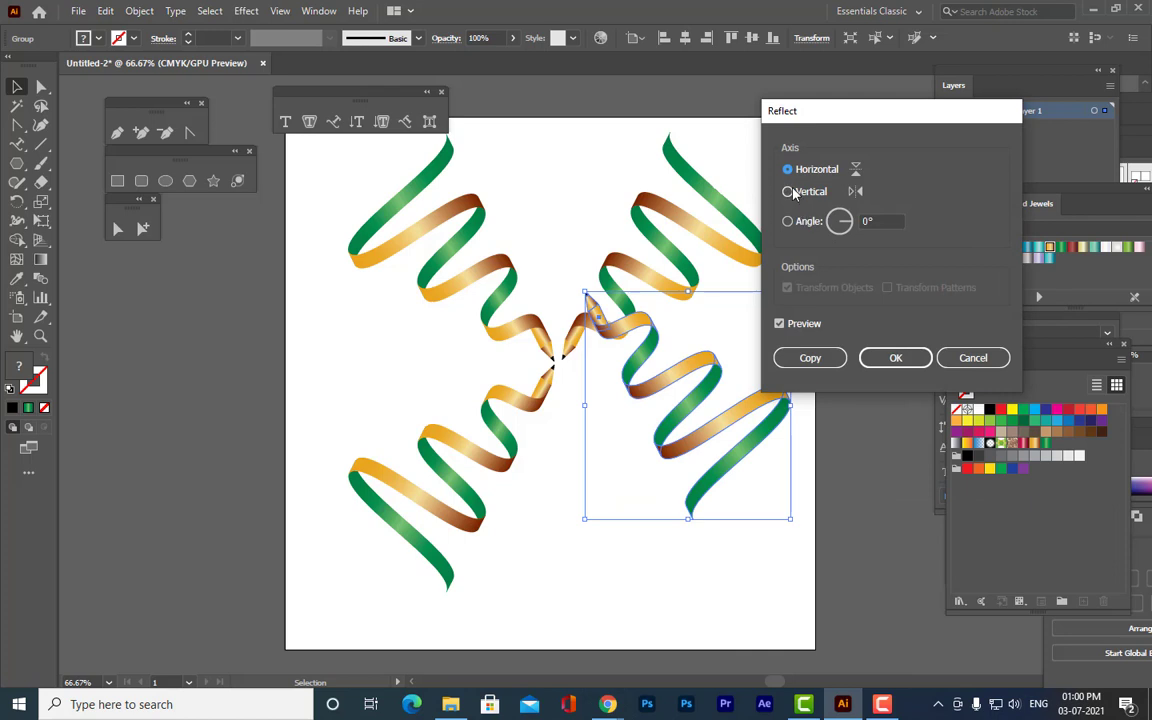
left_click(892, 358)
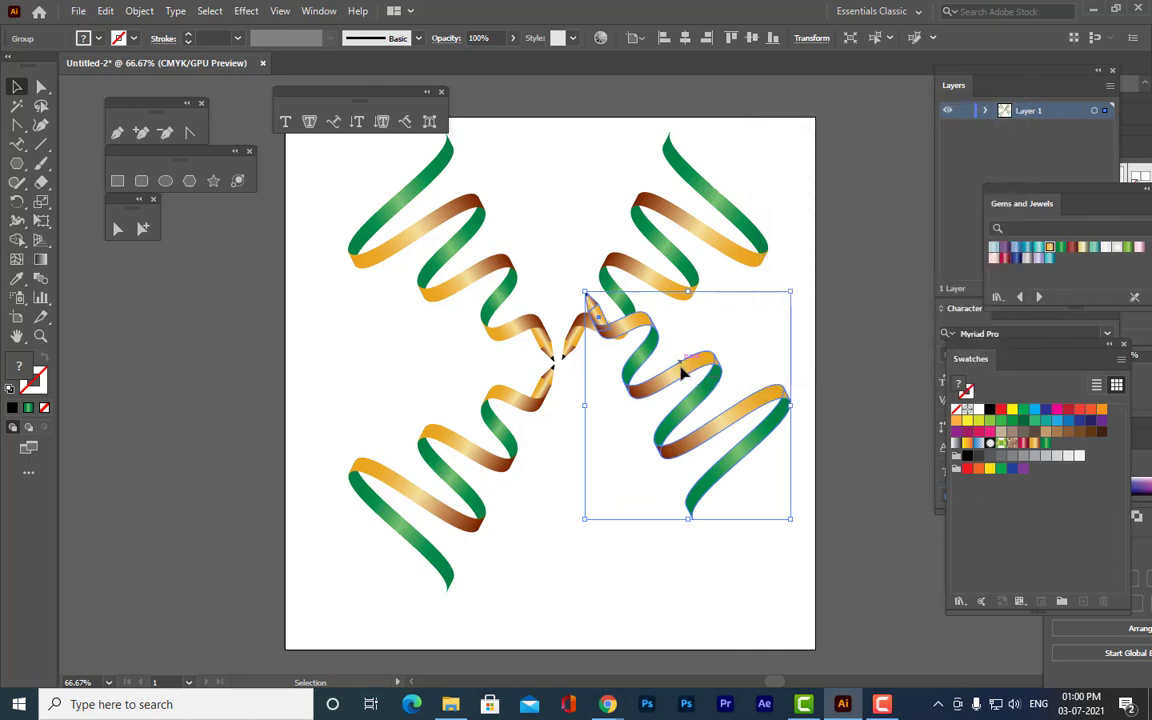
left_click_drag(680, 367, 658, 438)
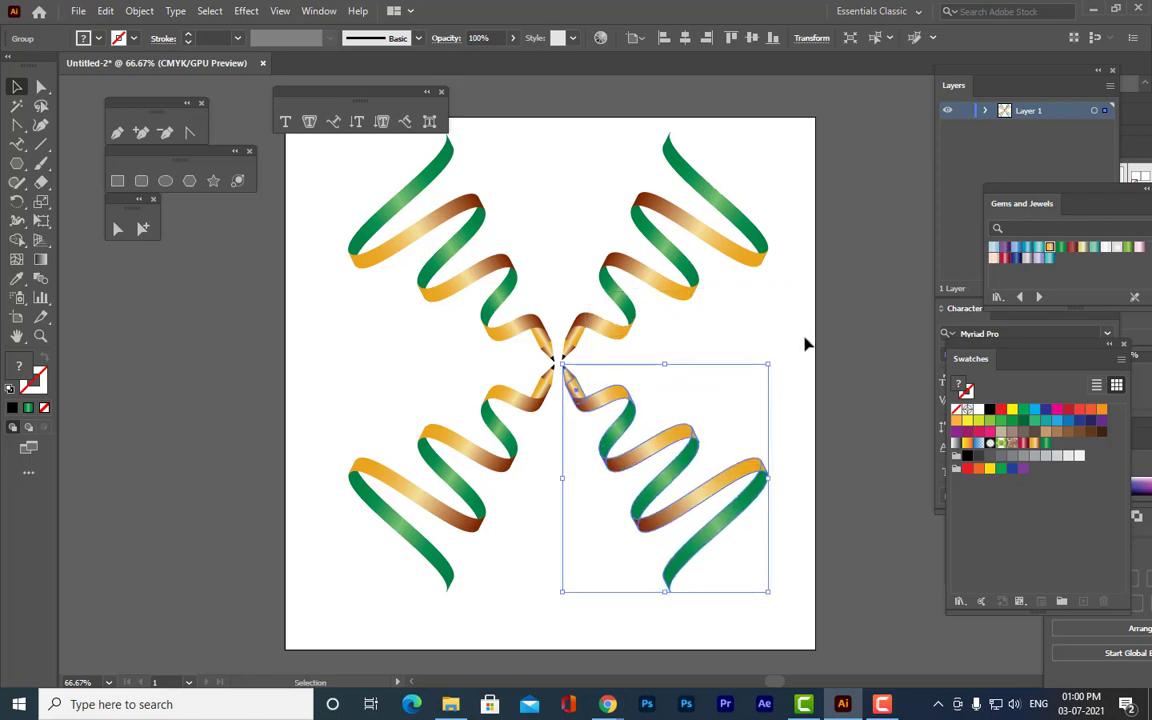
left_click(791, 297)
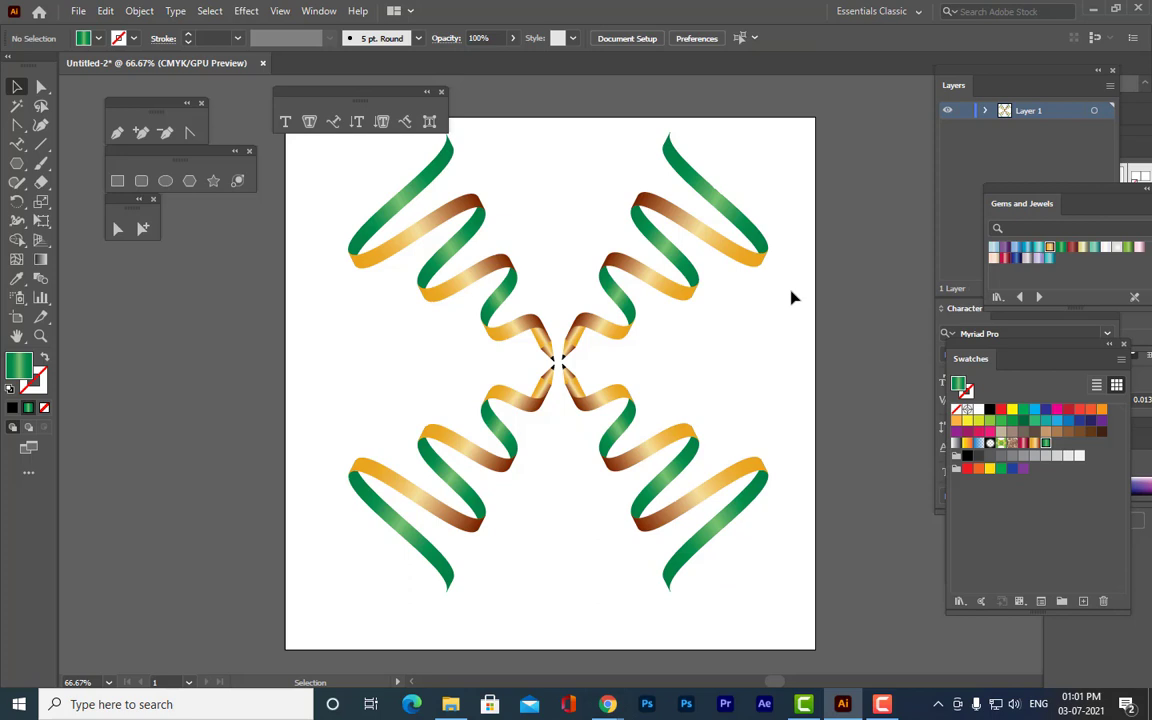
key("ctrl+minus")
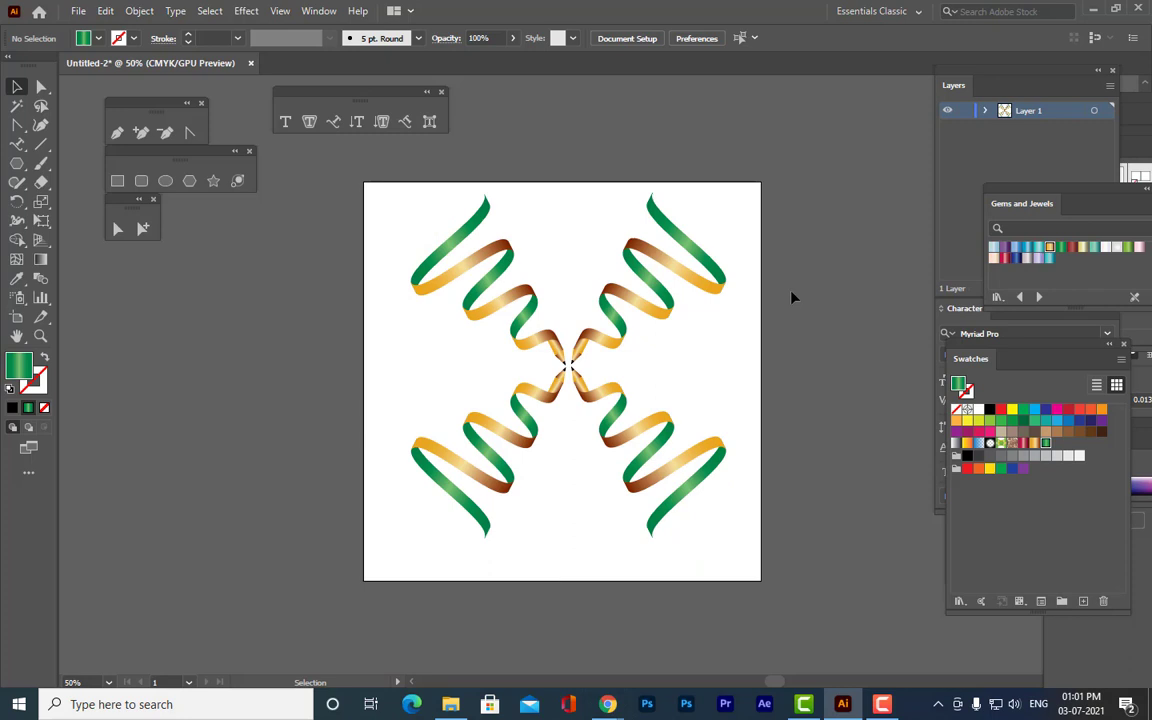
key("ctrl+plus")
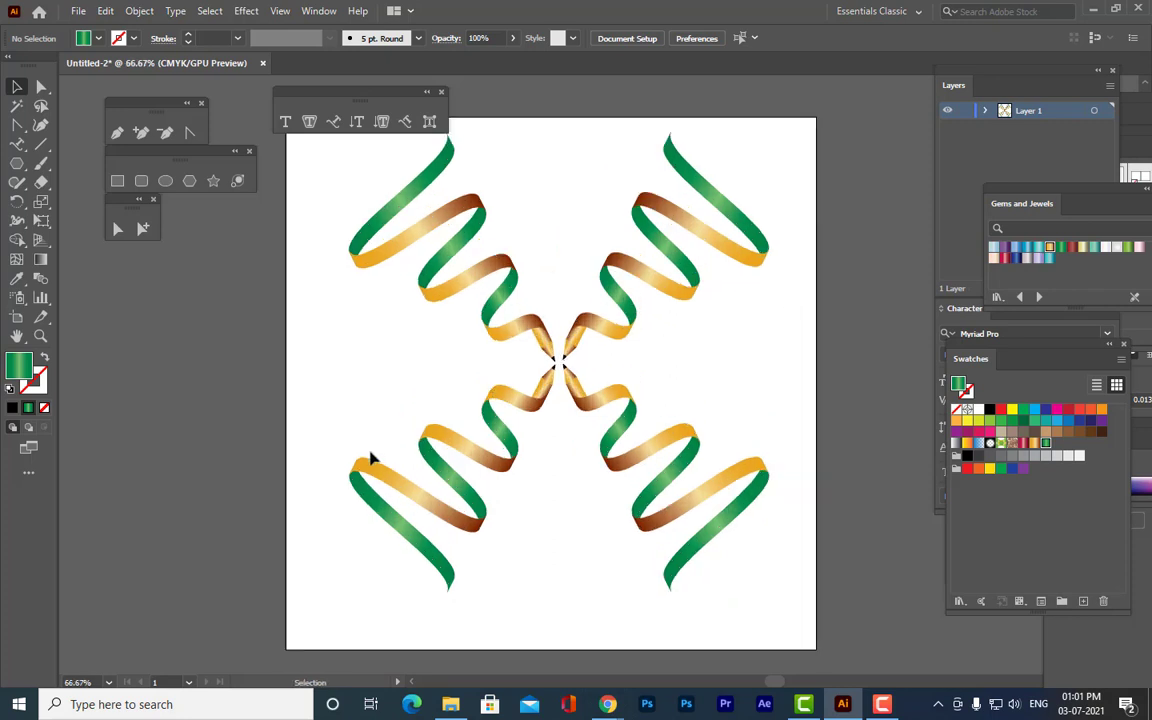
left_click(538, 394)
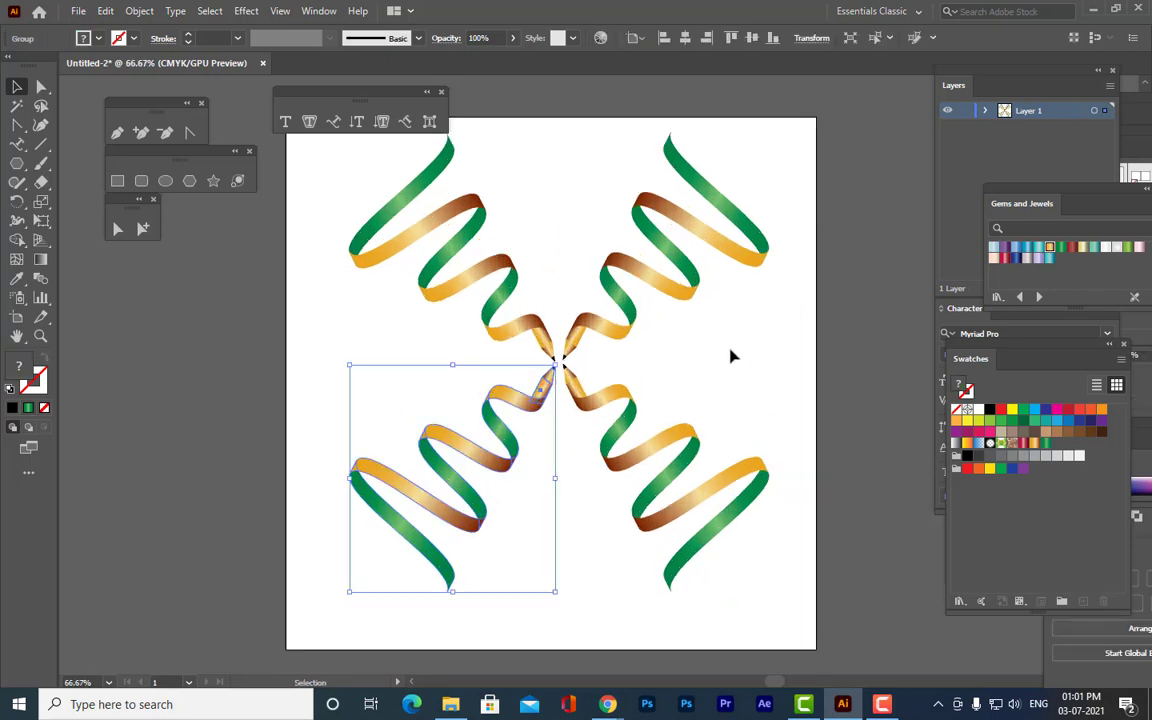
left_click(729, 356)
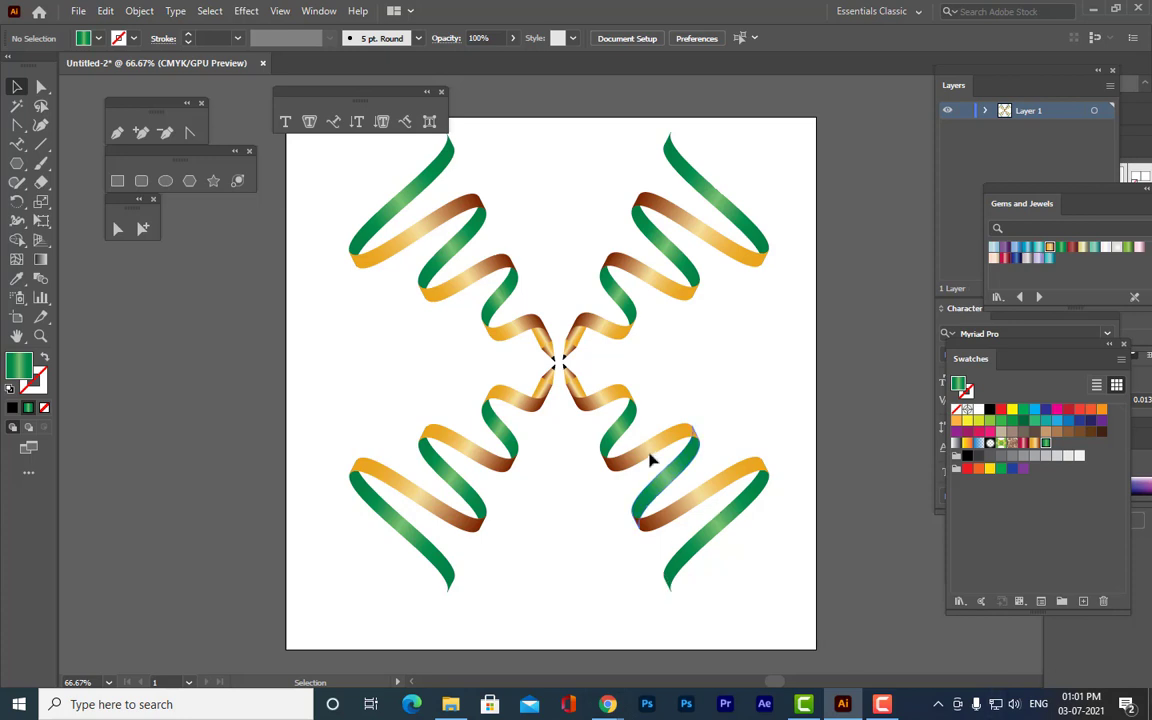
scroll(646, 455, "up", 1)
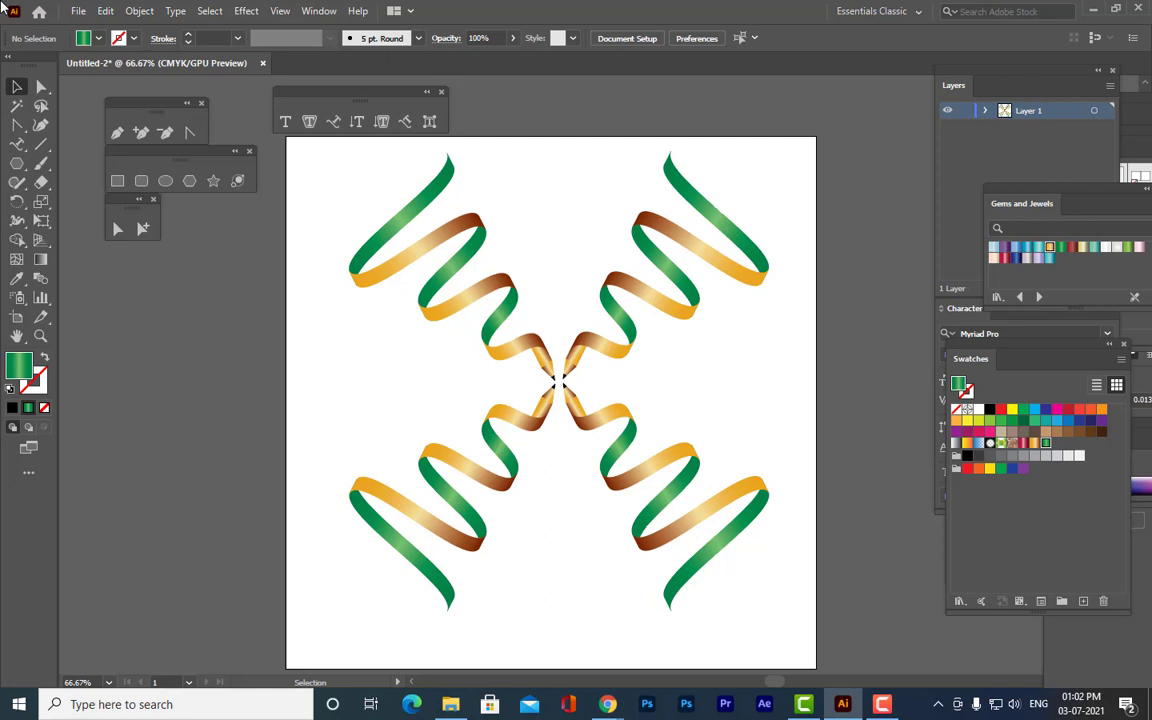
Draw a wide green gradient rectangle covering the two lower ribbon pencils, its upper edge just below the upper pencils' tips.
left_click(117, 180)
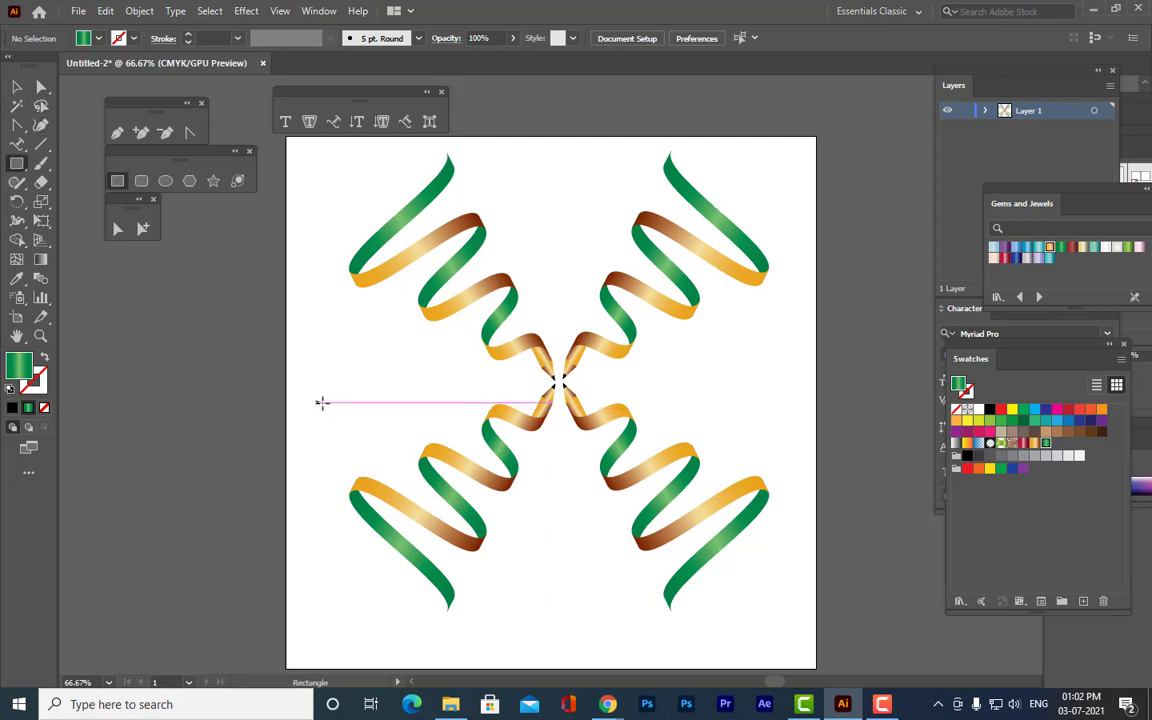
left_click_drag(318, 405, 795, 630)
key("v")
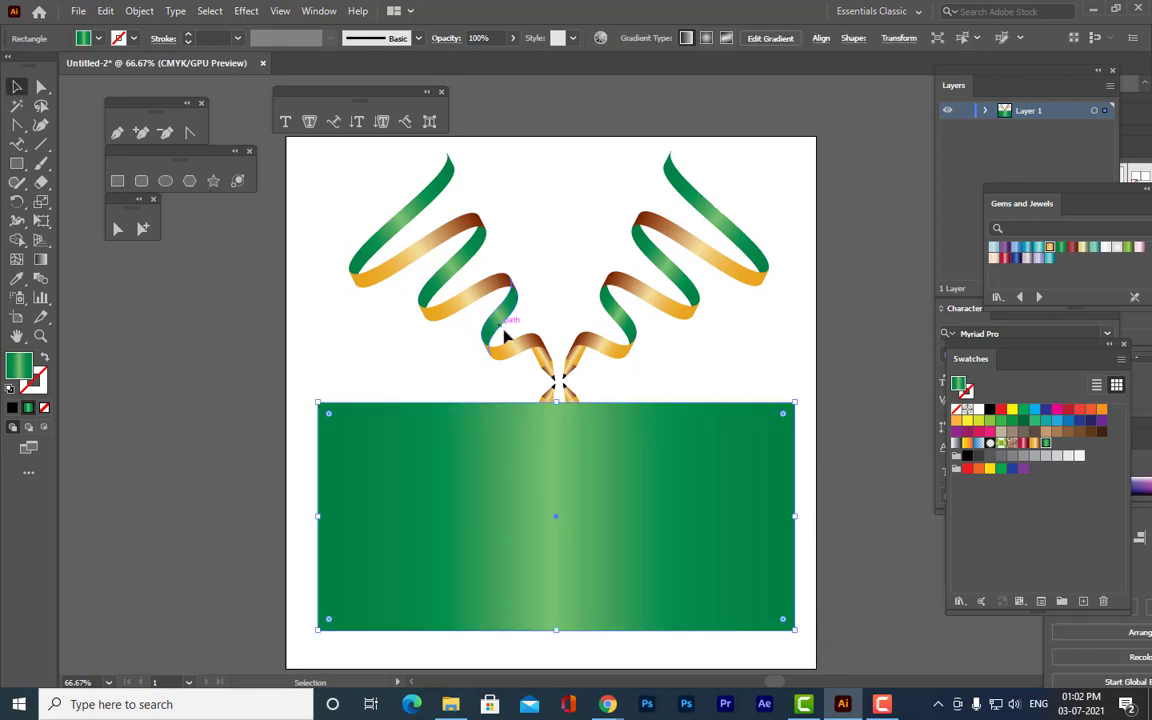
left_click_drag(555, 403, 555, 384)
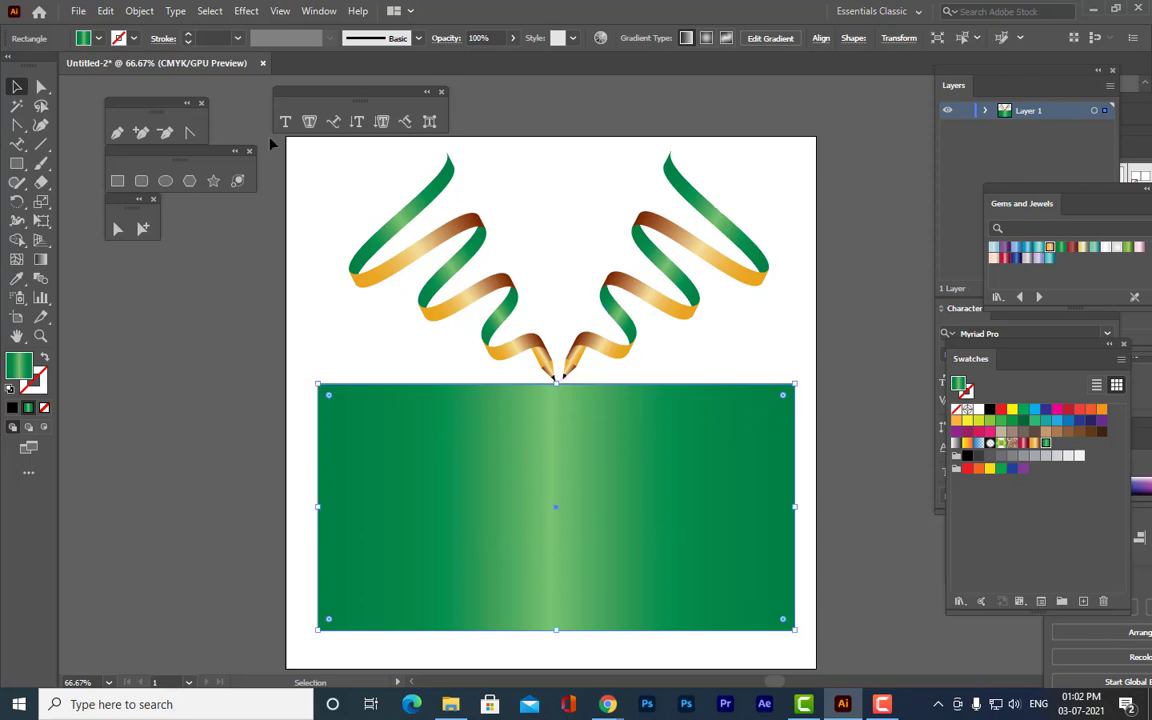
Move the floating panels beside the artboard aside to uncover the Color and Pathfinder panels.
left_click(800, 321)
left_click(530, 525)
left_click_drag(943, 352, 946, 140)
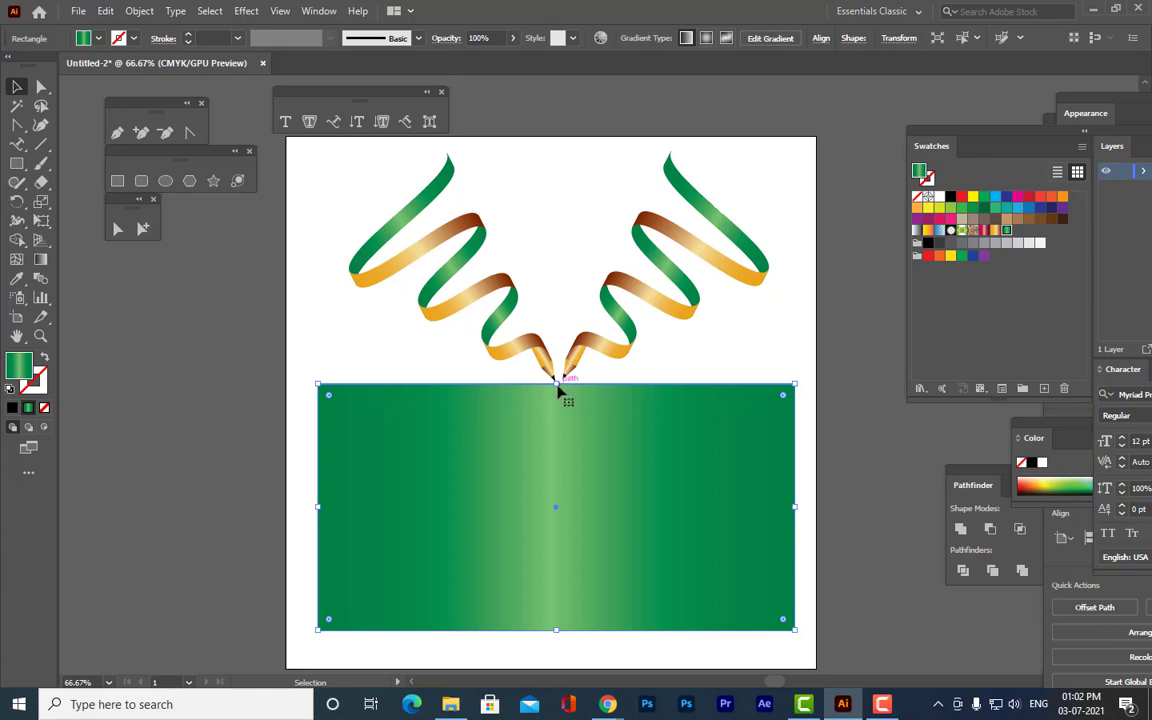
Nudge the green rectangle slightly up so its upper edge lies right beneath the upper pencils' tips.
left_click_drag(556, 381, 558, 381)
left_click(757, 364)
left_click(720, 424)
key("Up")
key("Up")
key("Down")
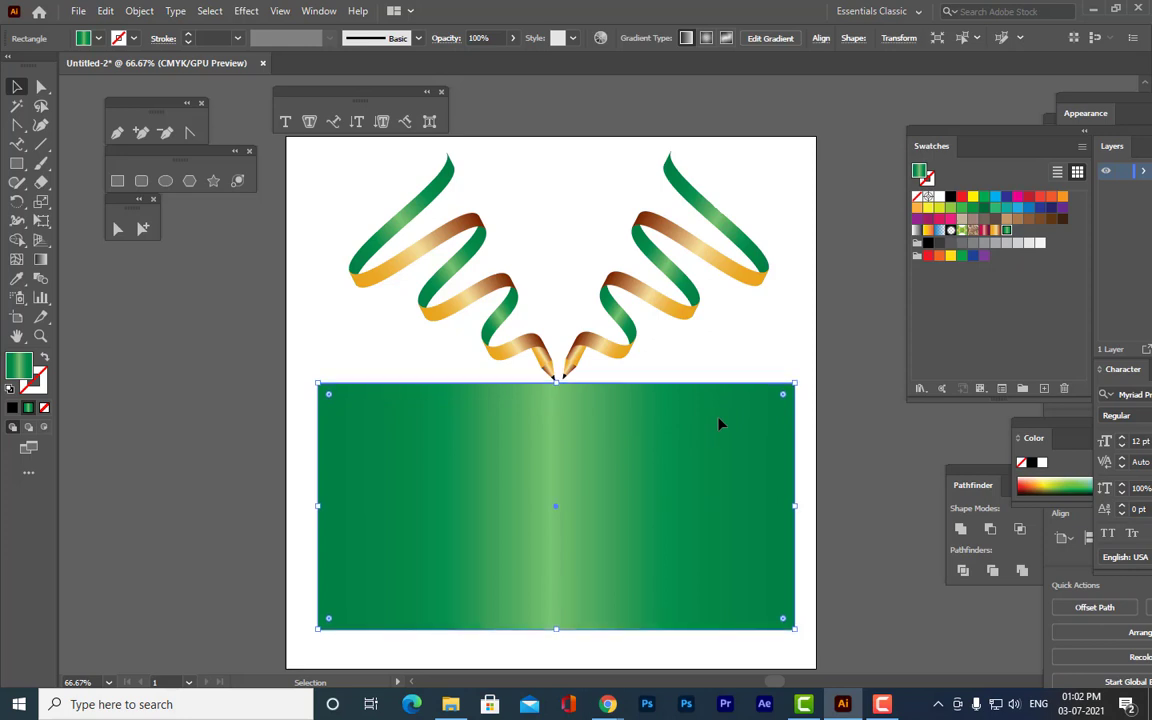
Bring up the Gradient panel with the green rectangle selected and place the panel beside the artboard.
left_click(870, 358)
left_click(679, 435)
left_click(320, 11)
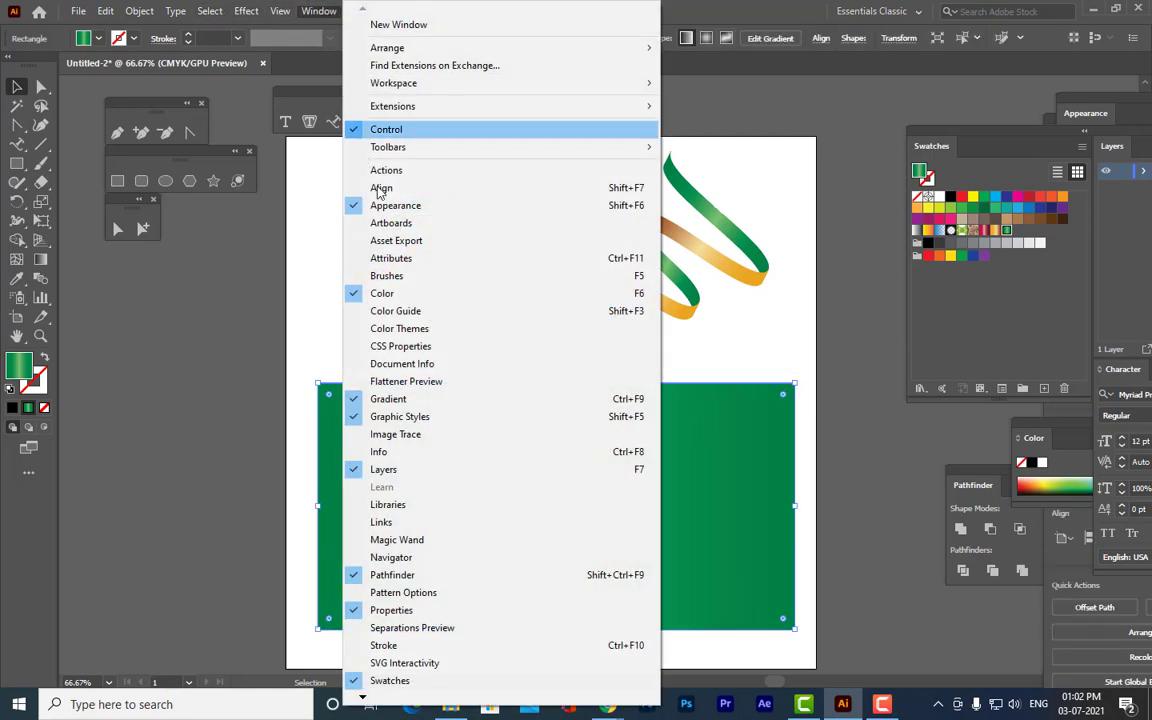
left_click(399, 401)
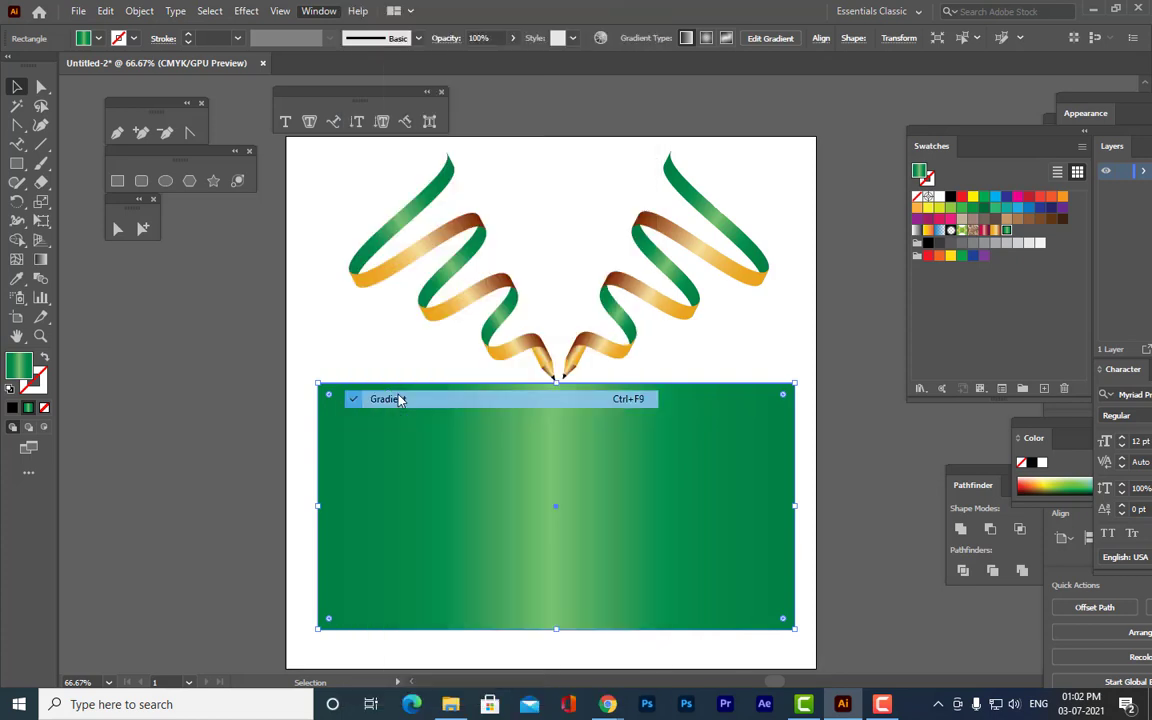
left_click_drag(1005, 150, 928, 207)
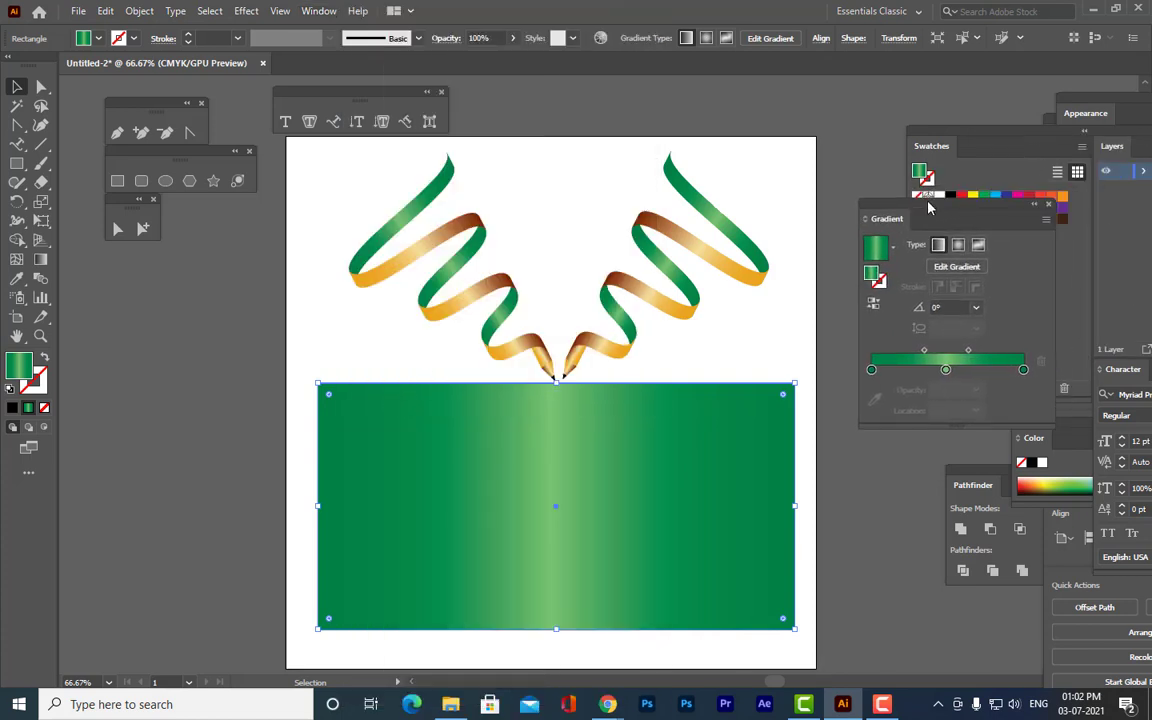
Replace the rectangle's Emerald fill with the preset linear gradient from white to black.
left_click(800, 300)
left_click(645, 406)
left_click(895, 248)
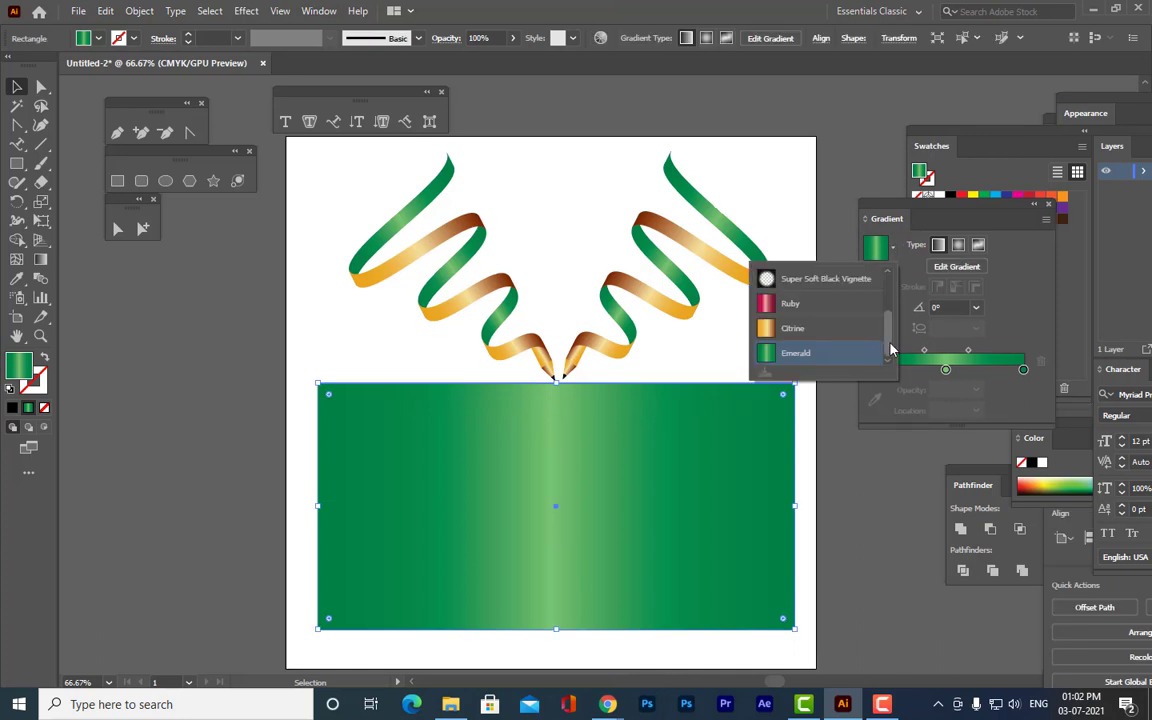
left_click_drag(892, 350, 887, 314)
left_click(857, 279)
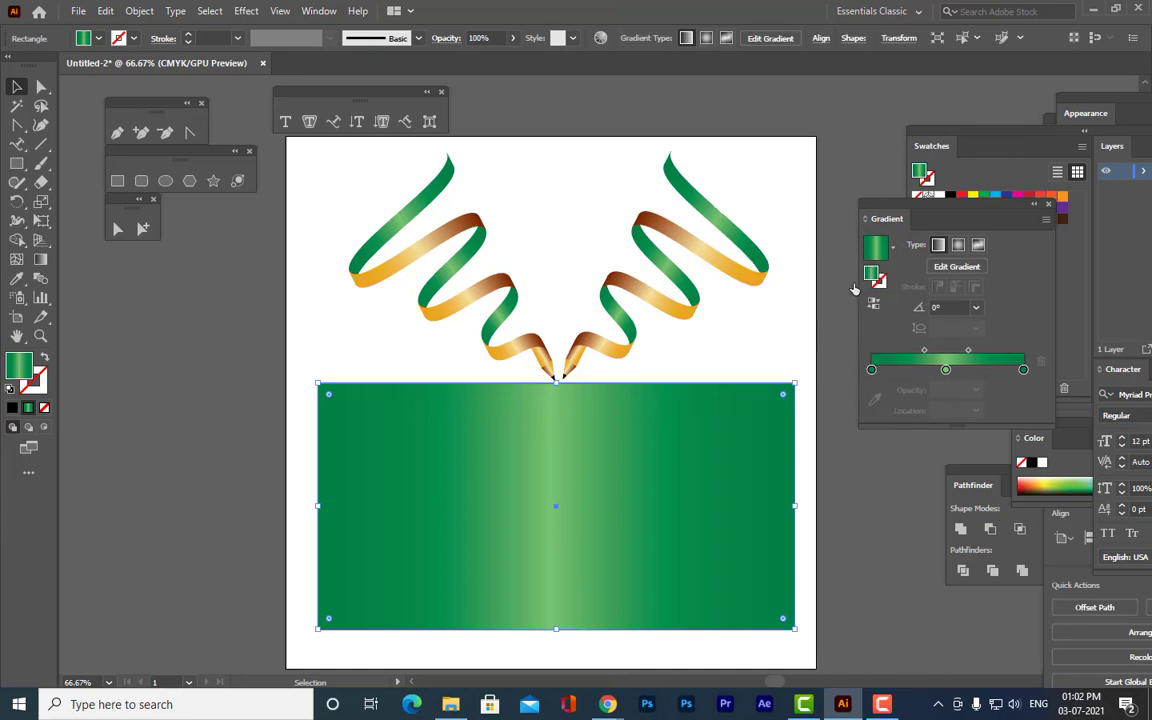
left_click(794, 312)
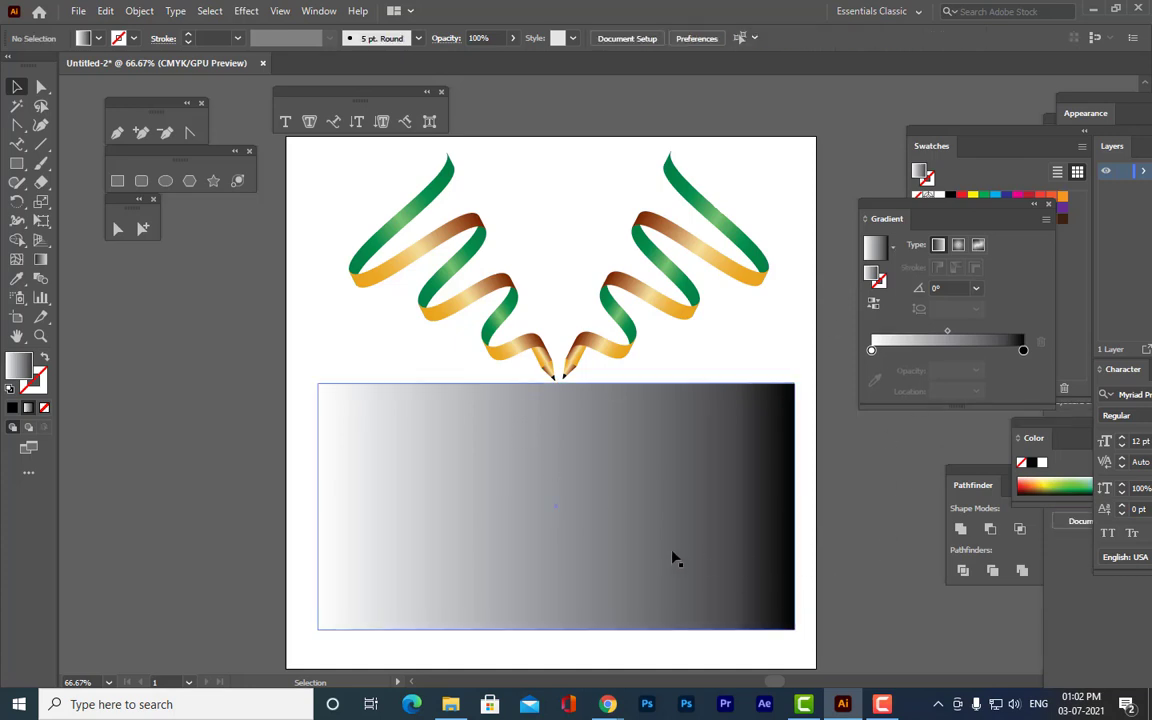
Nudge the upper-right ribbon pencil slightly down and left so its tip sits closer to the left pencil's tip.
left_click(620, 347)
key("Down")
key("Down")
key("Down")
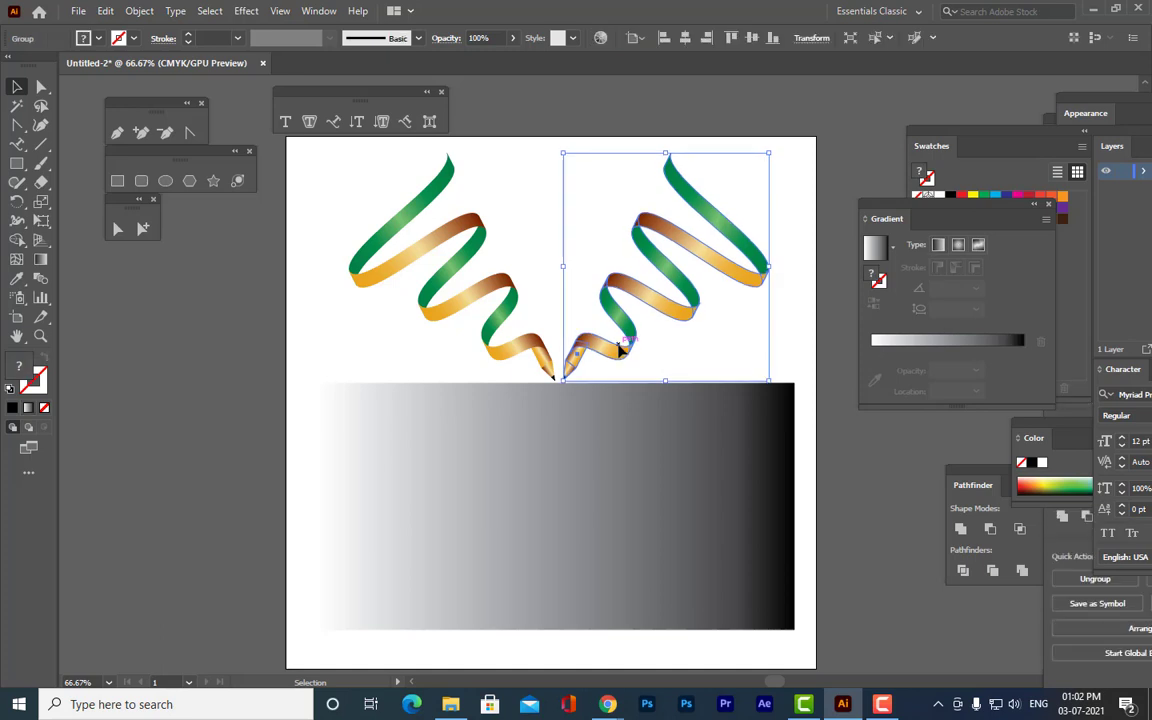
key("Left")
key("Left")
key("Left")
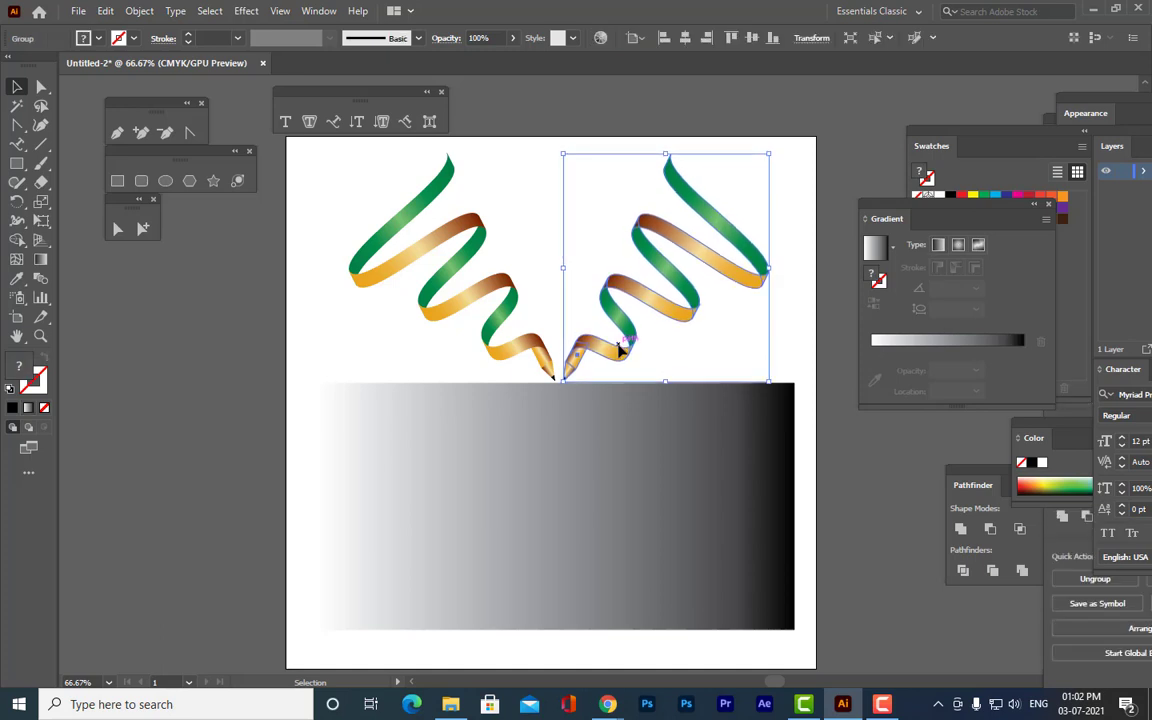
key("Left")
key("Left")
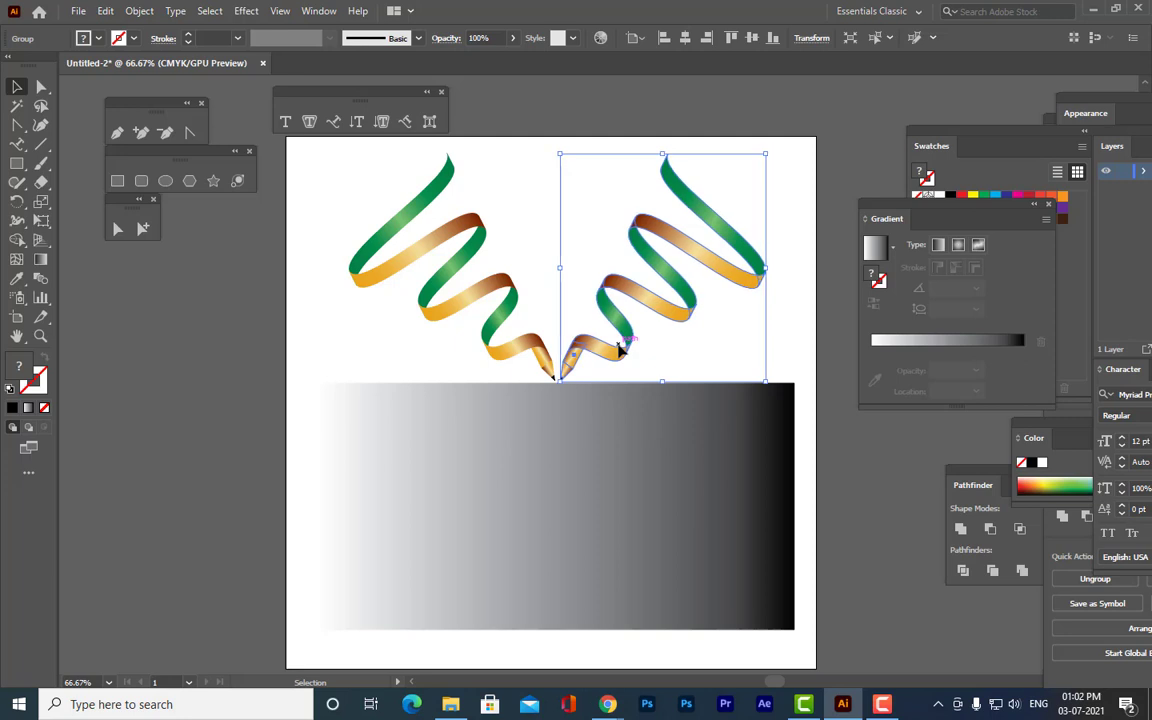
left_click(522, 185)
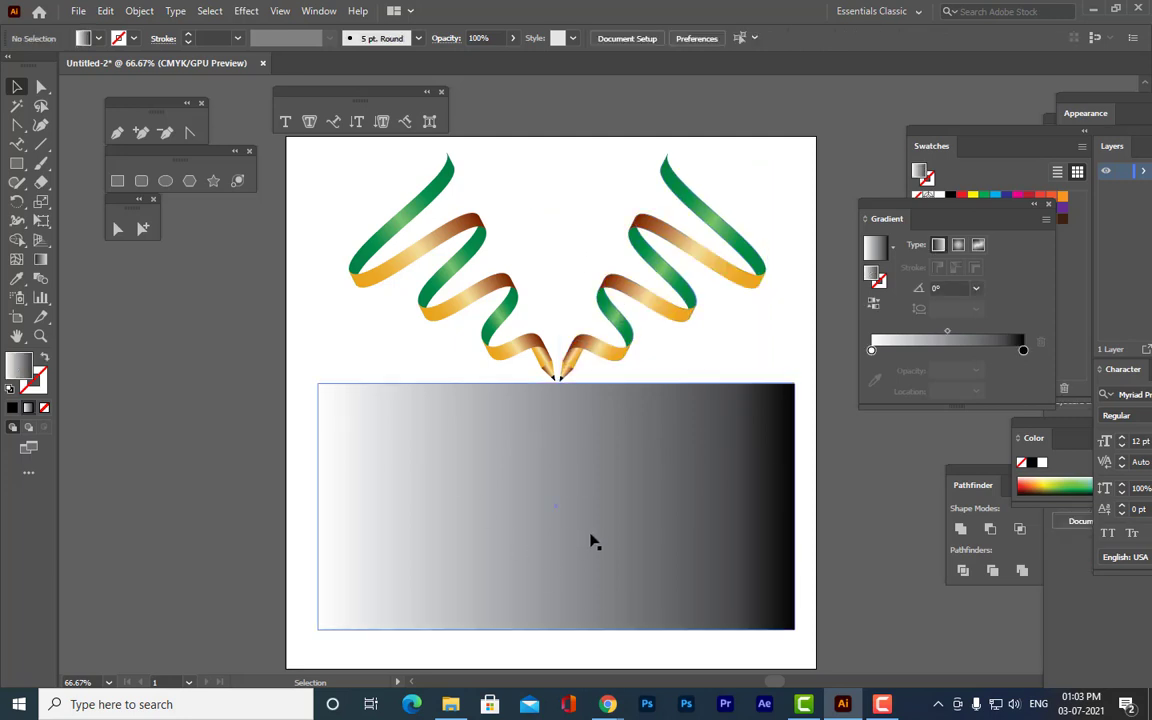
left_click(585, 343)
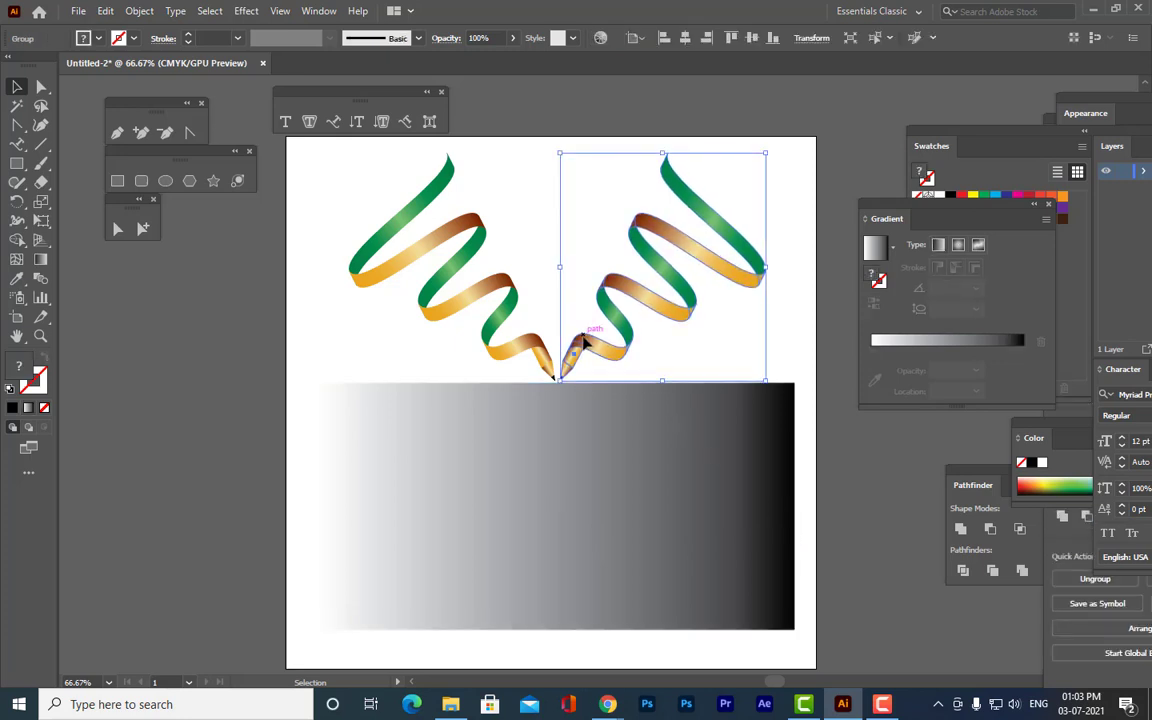
left_click(335, 337)
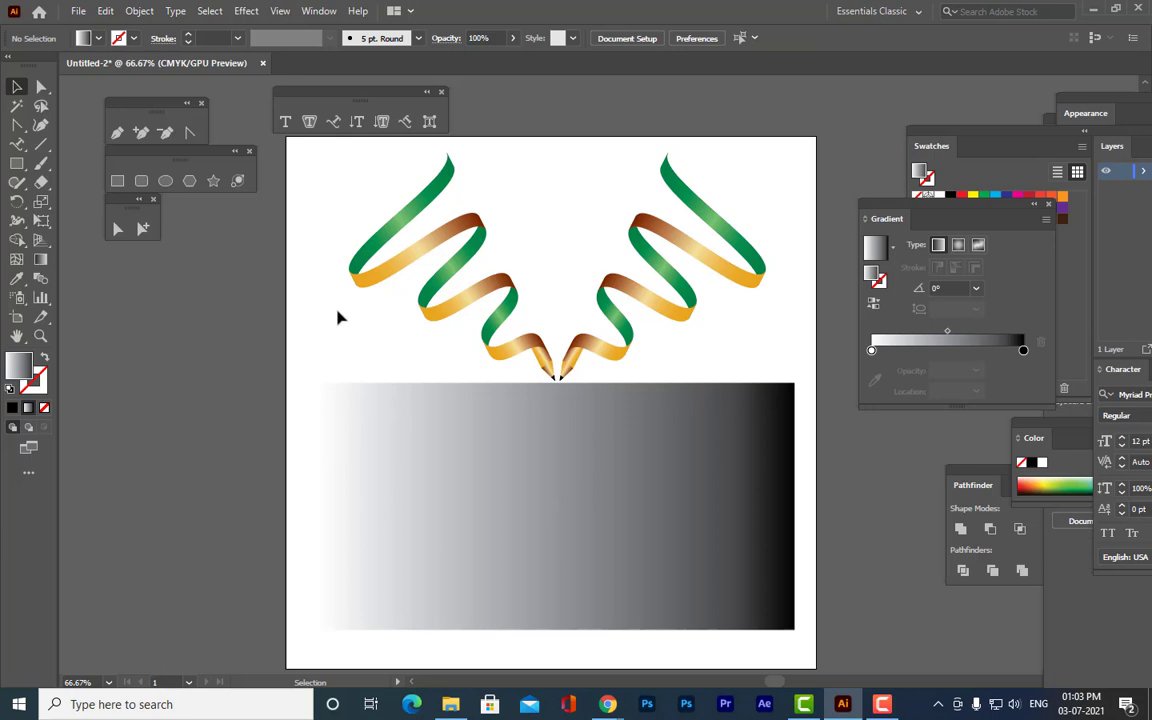
Turn the rectangle's gradient nearly vertical, darkening downward, and shift its axis up so it starts between the upper ribbons.
left_click(600, 520)
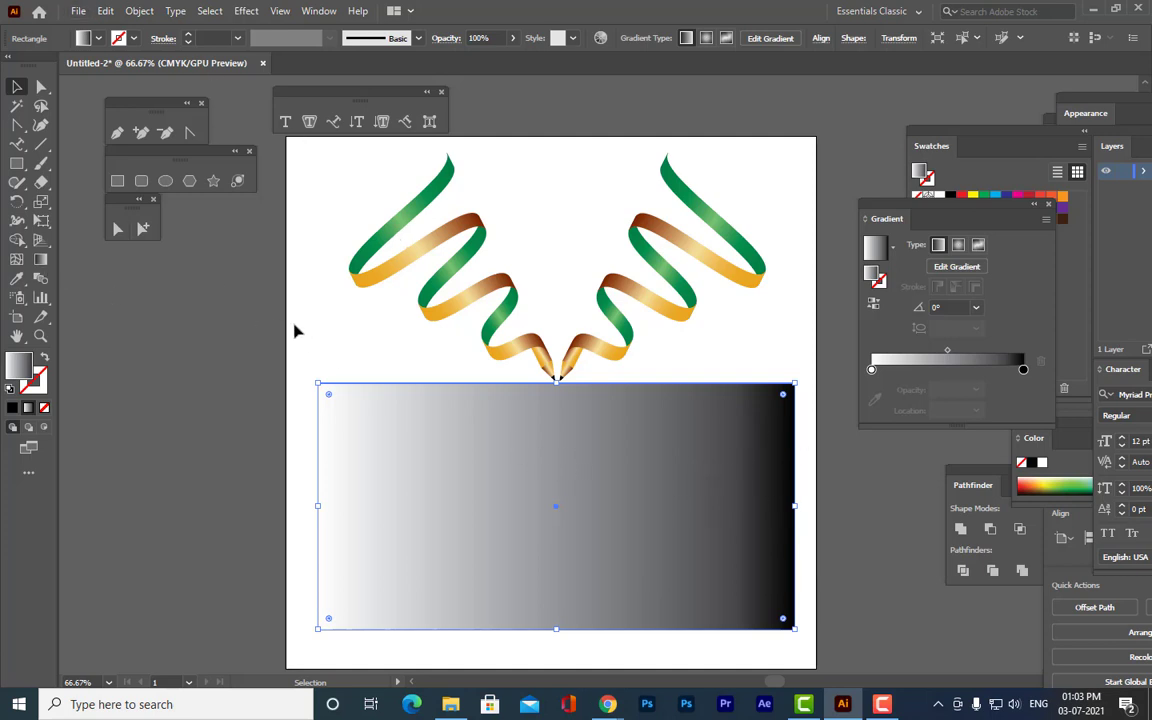
key("g")
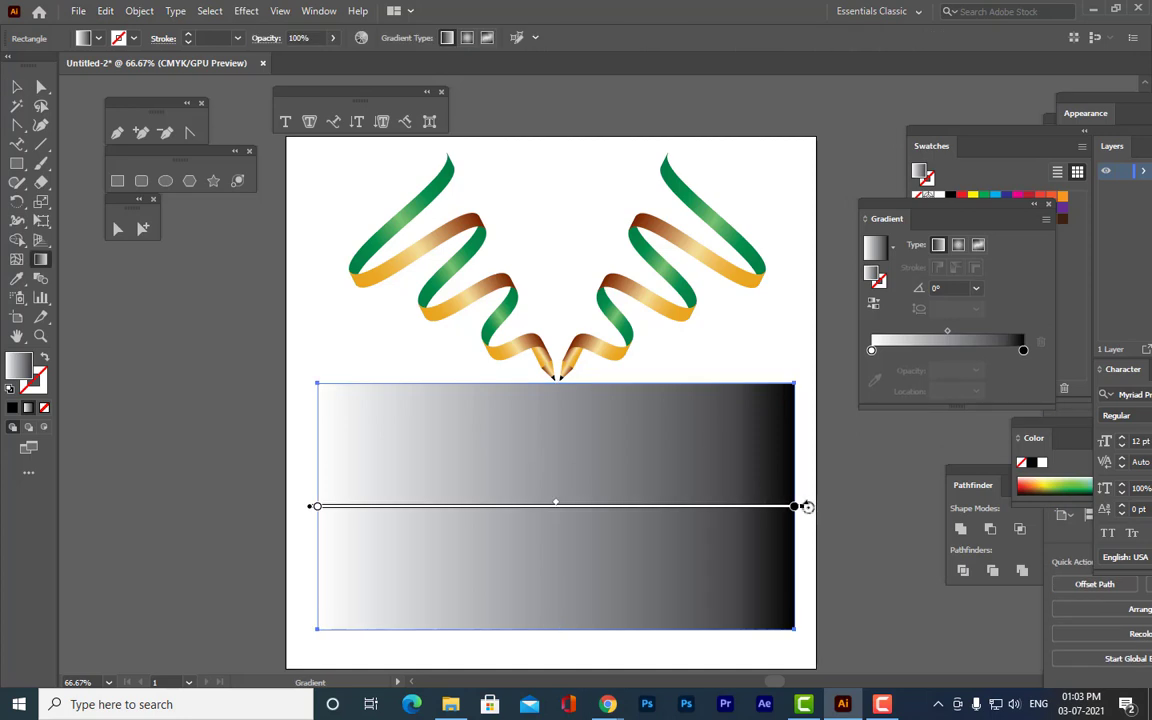
mouse_move(808, 507)
left_mouse_down()
mouse_move(803, 543)
mouse_move(540, 665)
mouse_move(316, 661)
left_mouse_up()
mouse_move(556, 582)
left_mouse_down()
mouse_move(561, 198)
mouse_move(564, 232)
left_mouse_up()
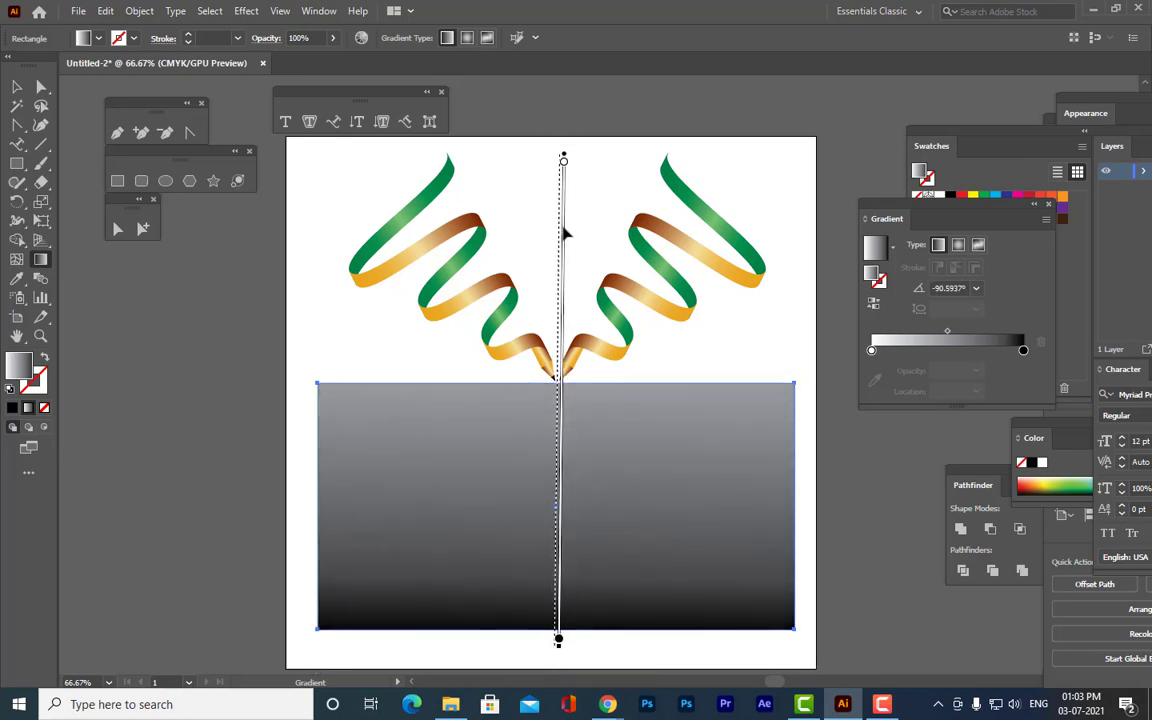
Move the gradient's white stop to about 53.5% and its black stop to about 78.5% to shorten the fade.
left_click(560, 164)
left_click_drag(559, 164, 558, 462)
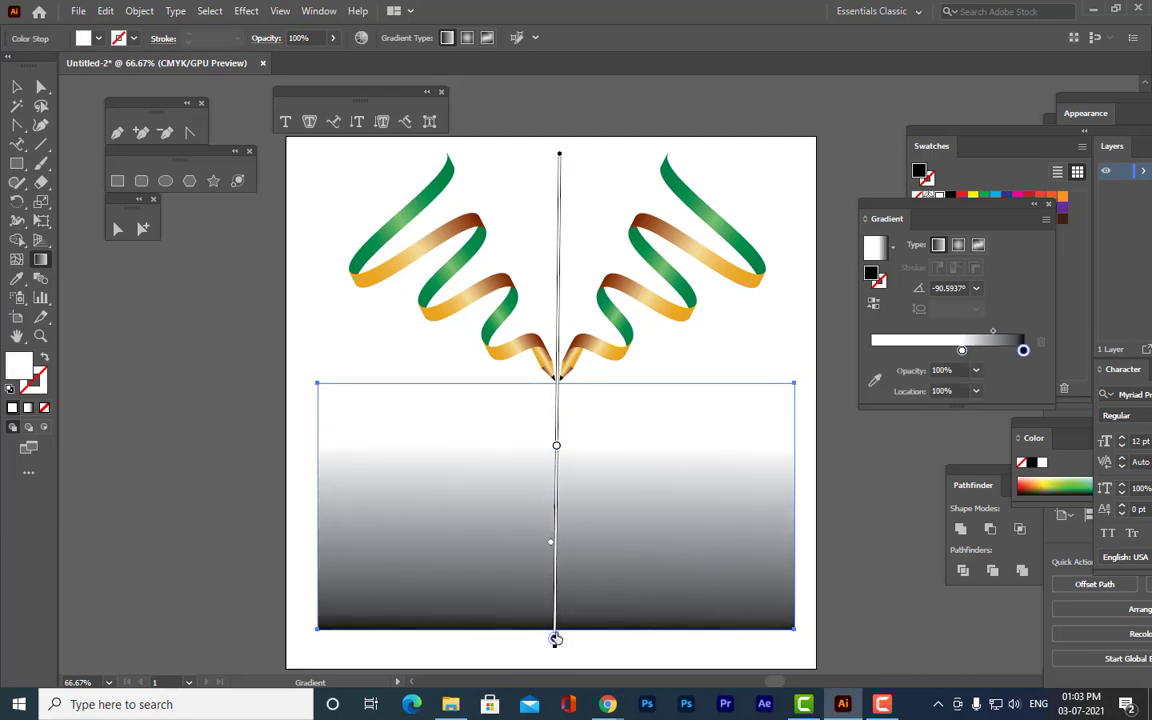
left_click_drag(558, 635, 556, 530)
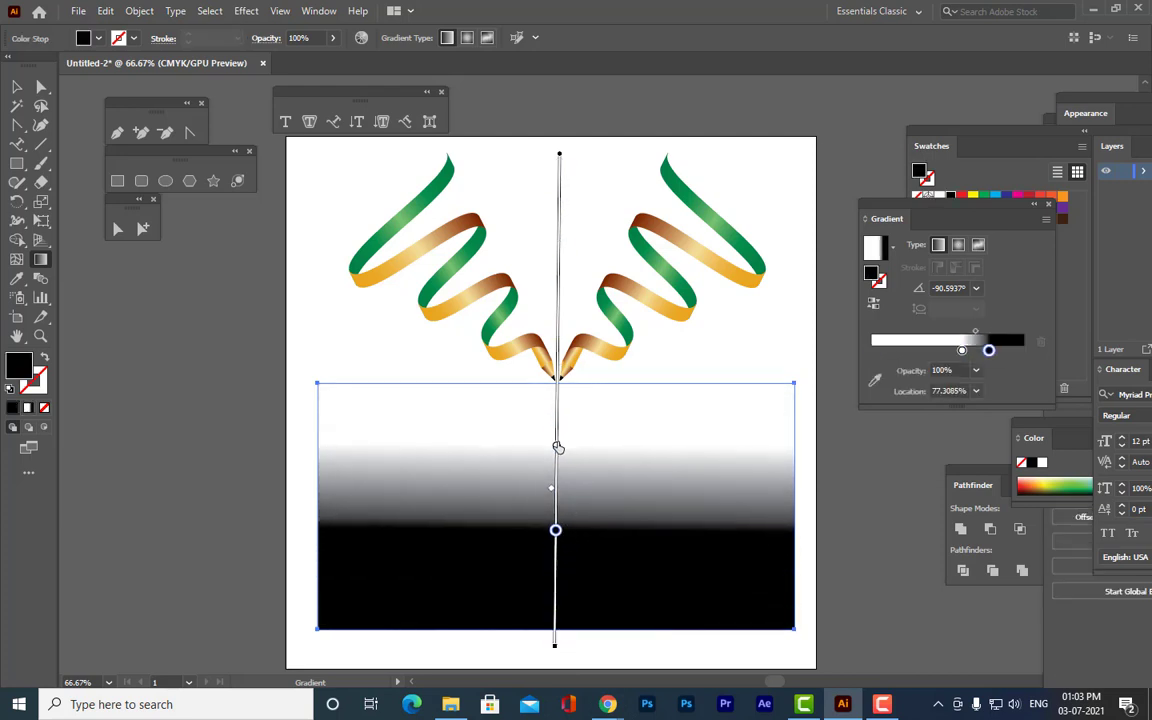
left_click_drag(556, 445, 557, 429)
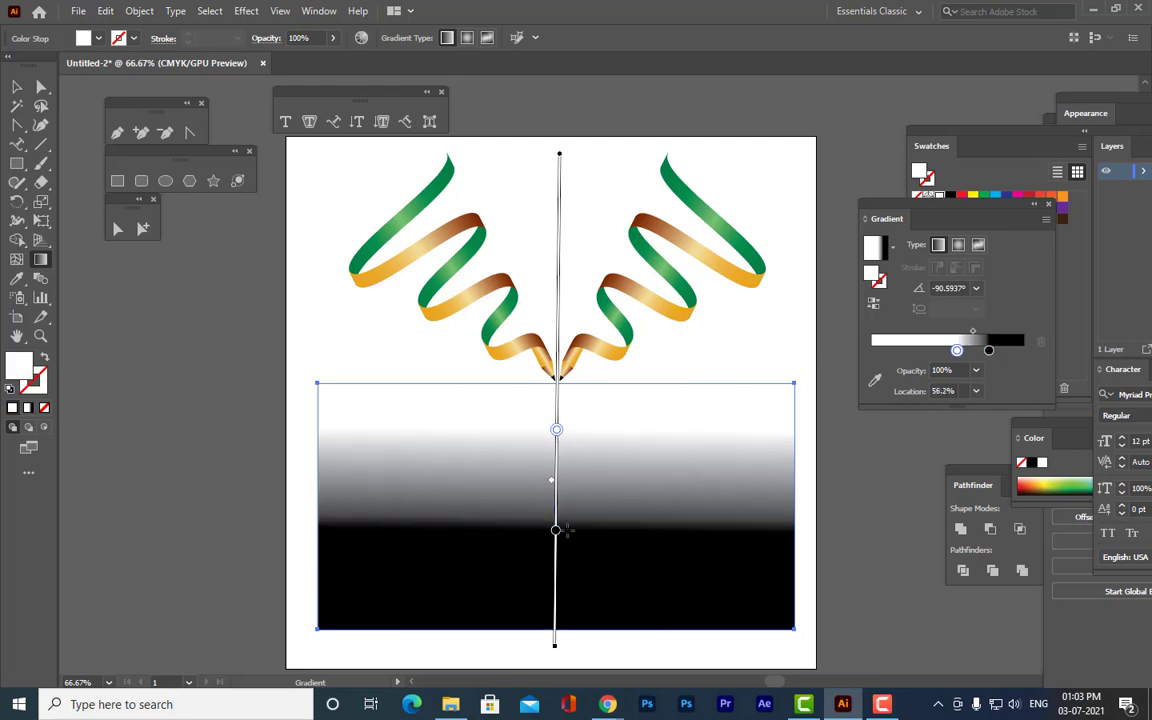
left_click_drag(556, 533, 555, 536)
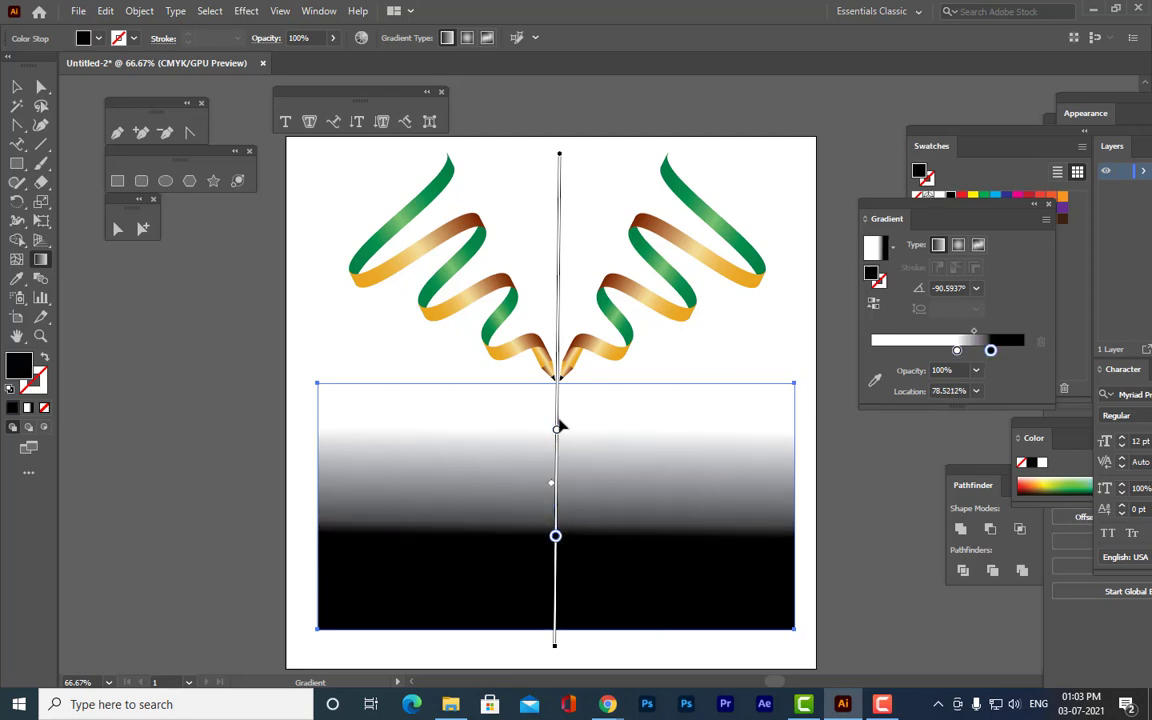
left_click_drag(557, 432, 556, 416)
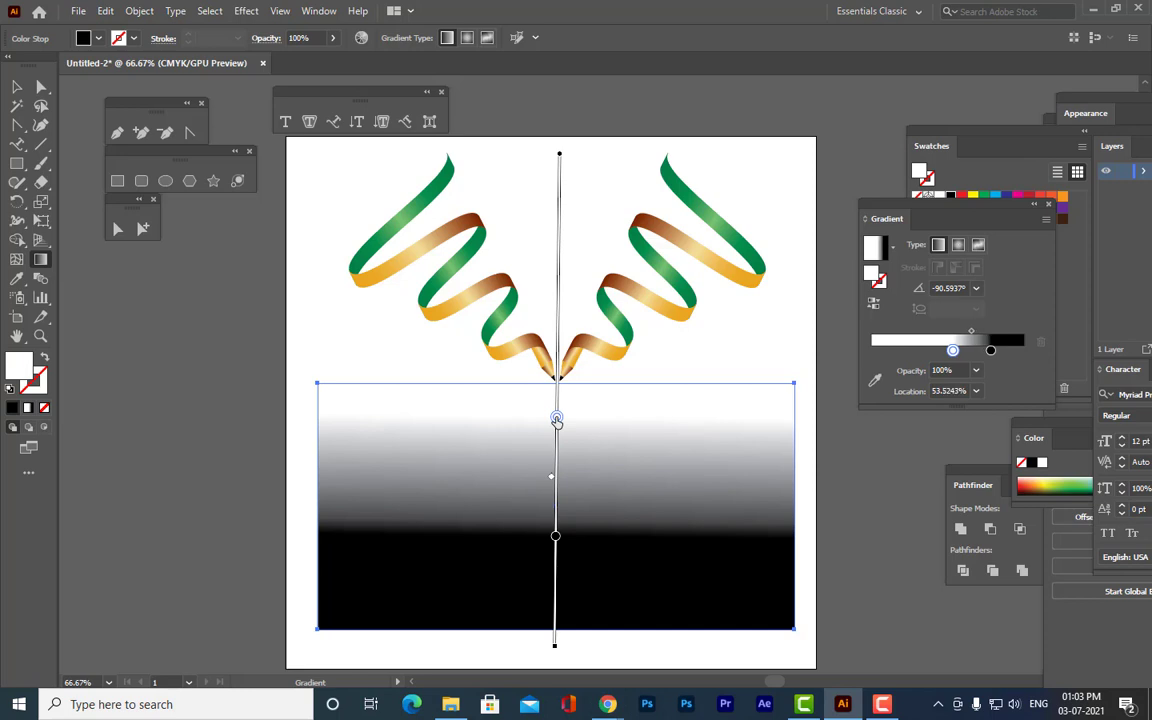
Shift the gradient axis down, move the black stop to about 70.8% and shorten the axis to end at the rectangle's lower edge.
left_click_drag(559, 155, 559, 200)
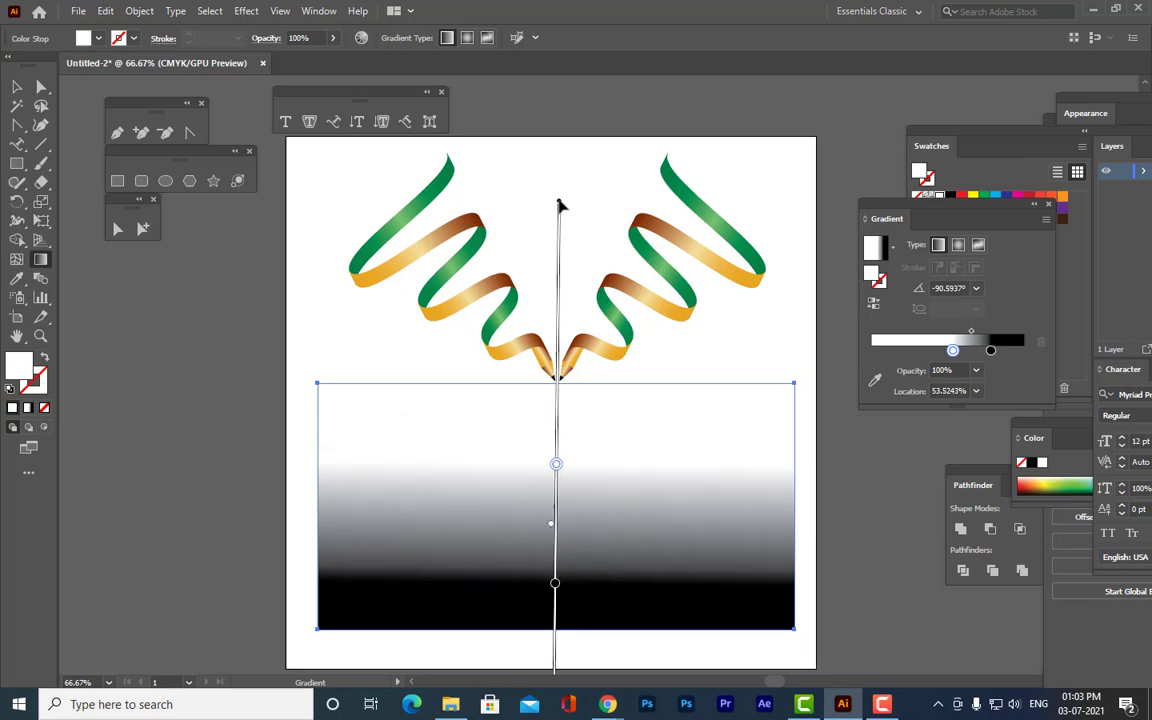
left_click_drag(556, 585, 555, 547)
scroll(608, 512, "down", 1)
scroll(607, 516, "down", 1)
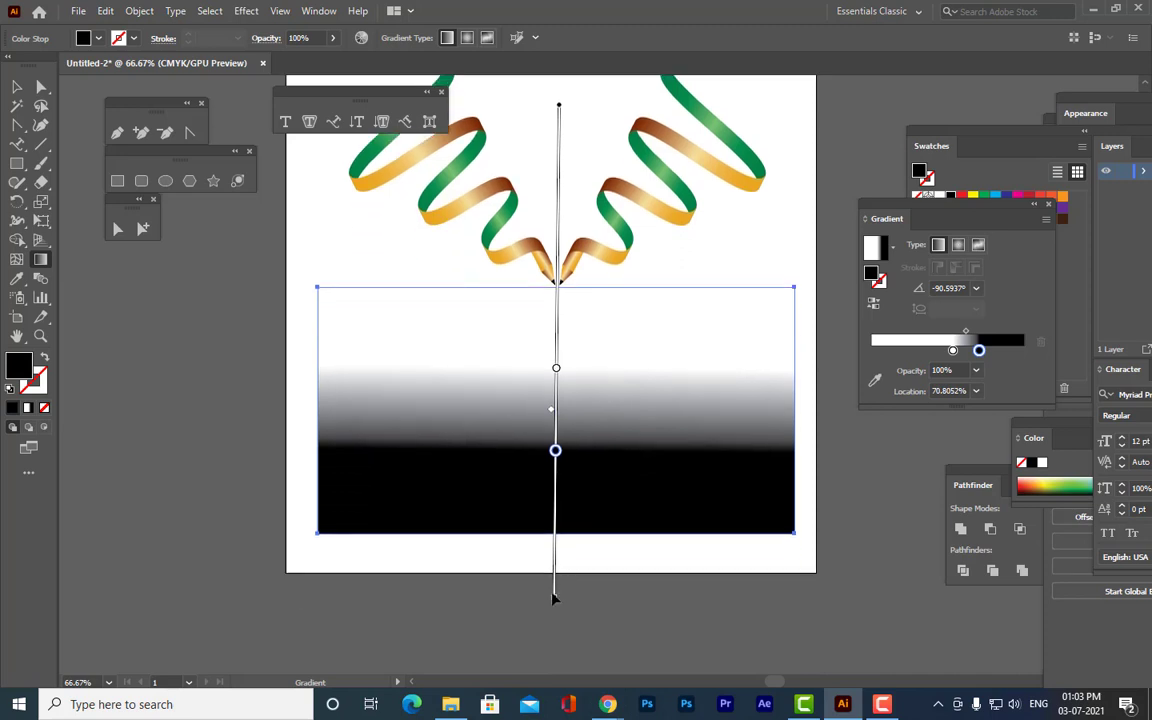
mouse_move(555, 600)
left_mouse_down()
mouse_move(556, 525)
mouse_move(556, 536)
left_mouse_up()
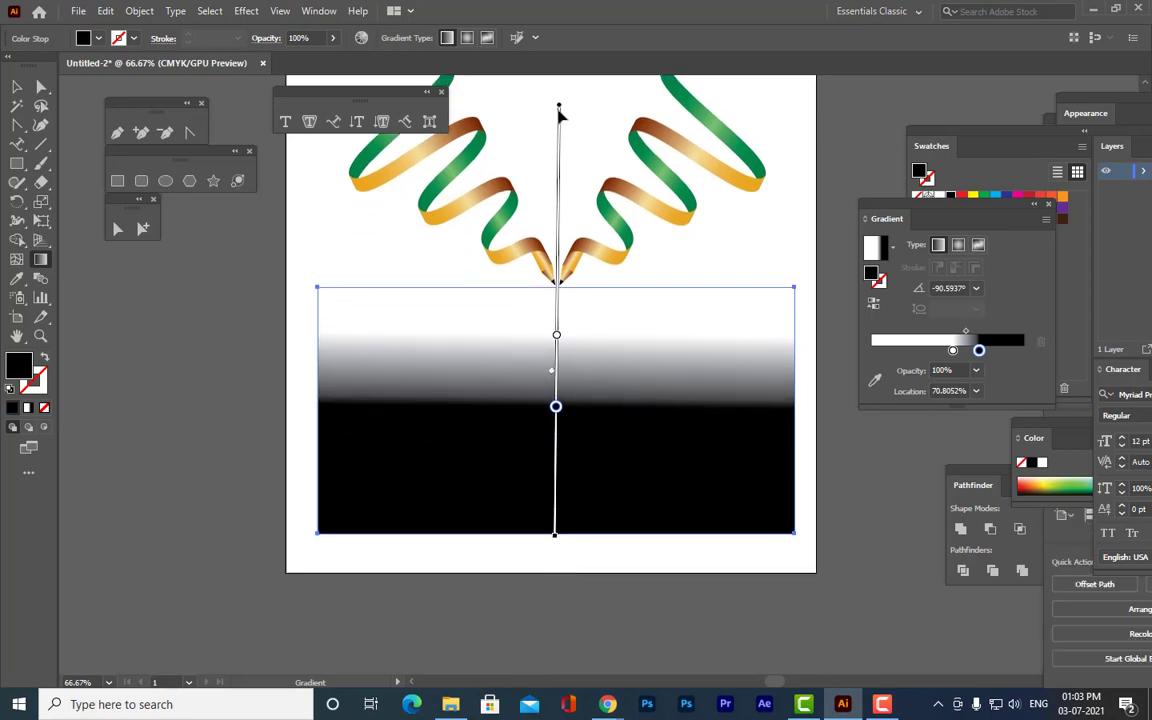
Extend the gradient axis slightly below the rectangle and raise both stops, with the black one at about 66.5%.
mouse_move(560, 105)
left_mouse_down()
mouse_move(561, 123)
mouse_move(559, 108)
left_mouse_up()
left_click_drag(556, 414, 556, 417)
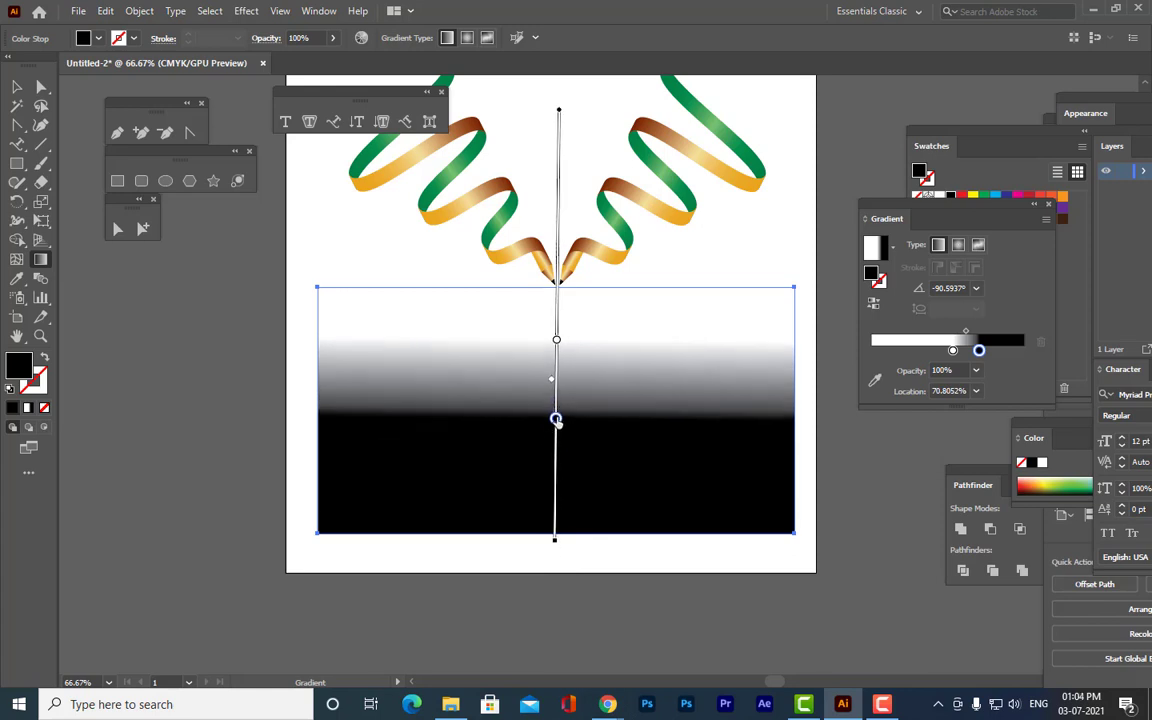
left_click_drag(555, 543, 555, 560)
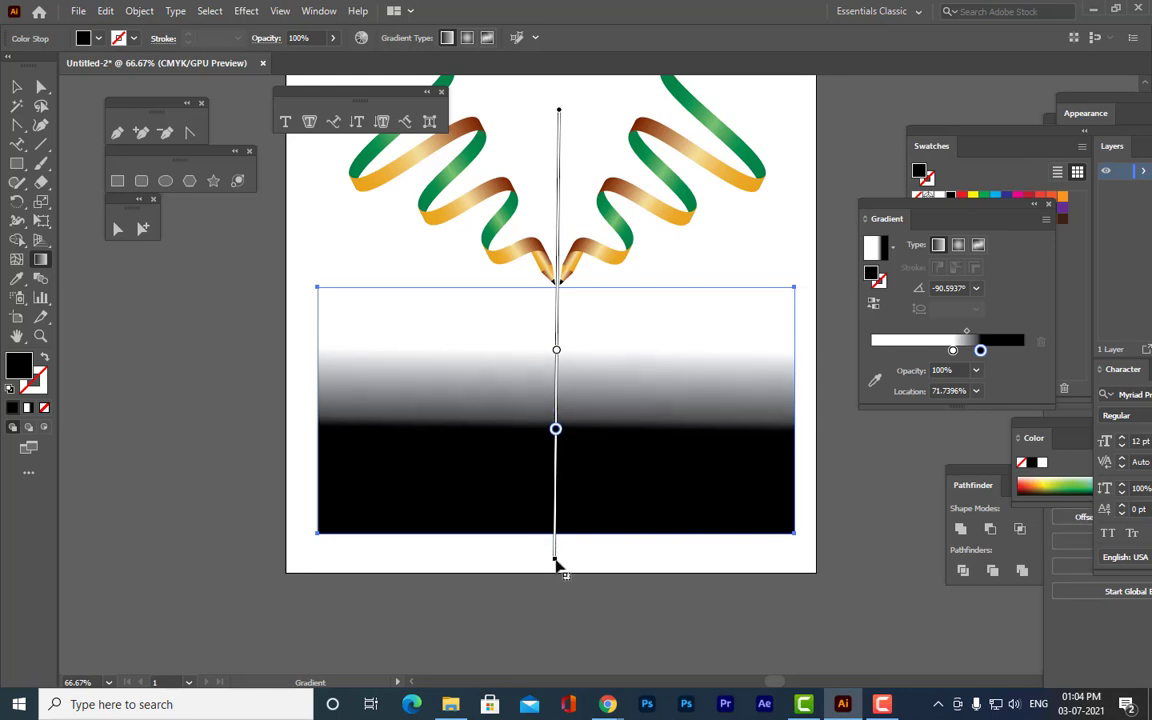
left_click_drag(556, 432, 556, 423)
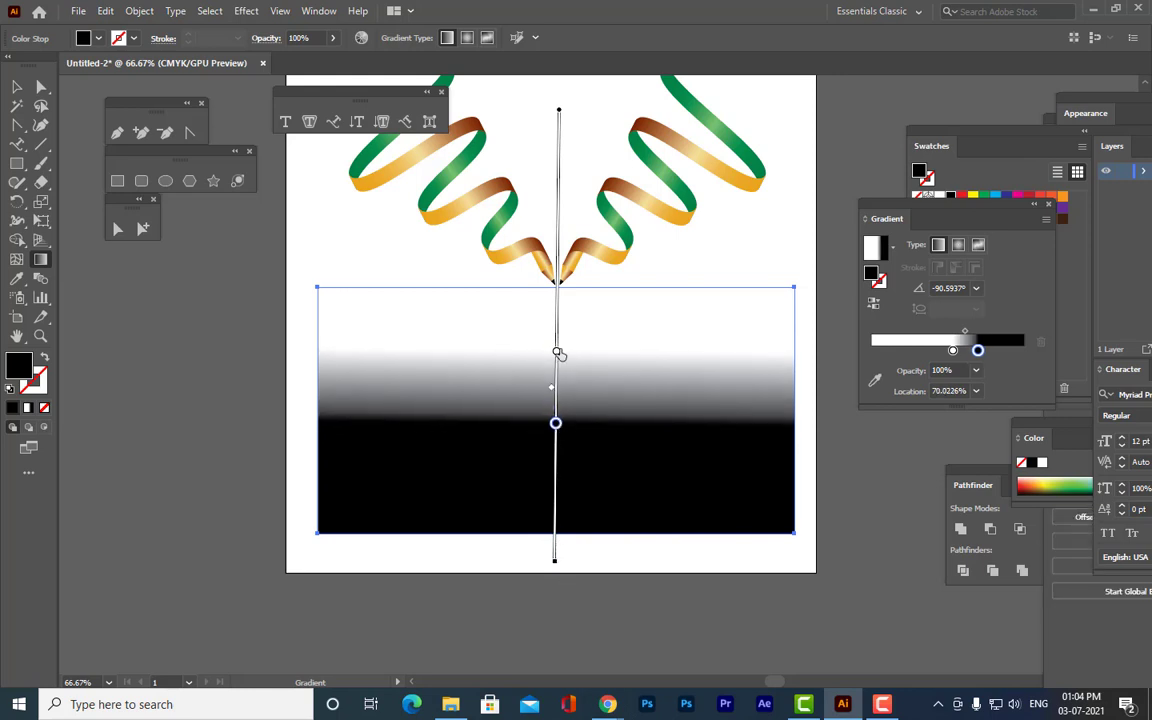
left_click_drag(557, 353, 558, 330)
left_click_drag(556, 425, 556, 407)
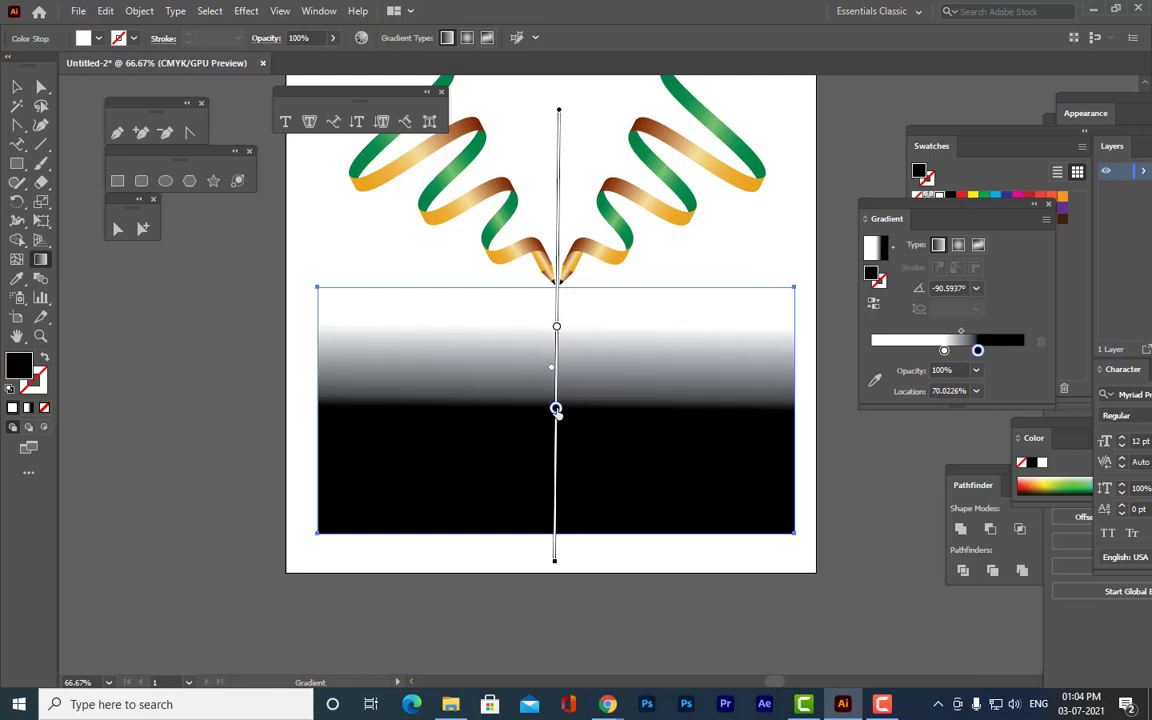
left_click_drag(557, 565, 559, 552)
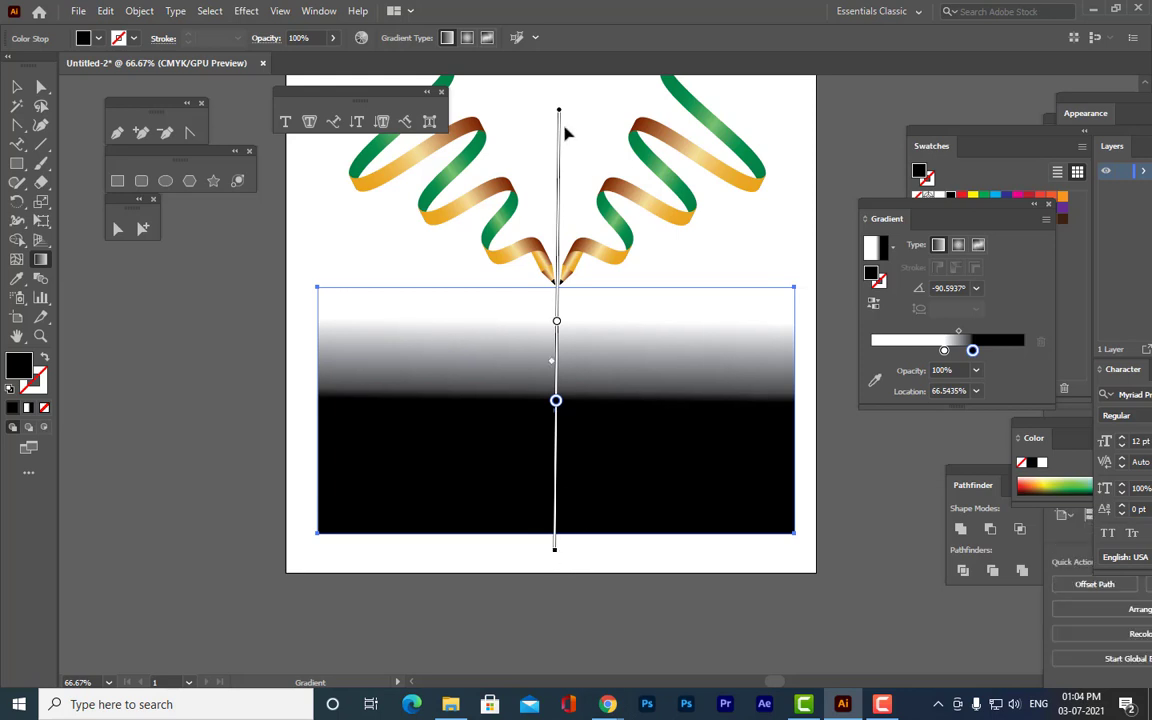
left_click_drag(559, 111, 560, 116)
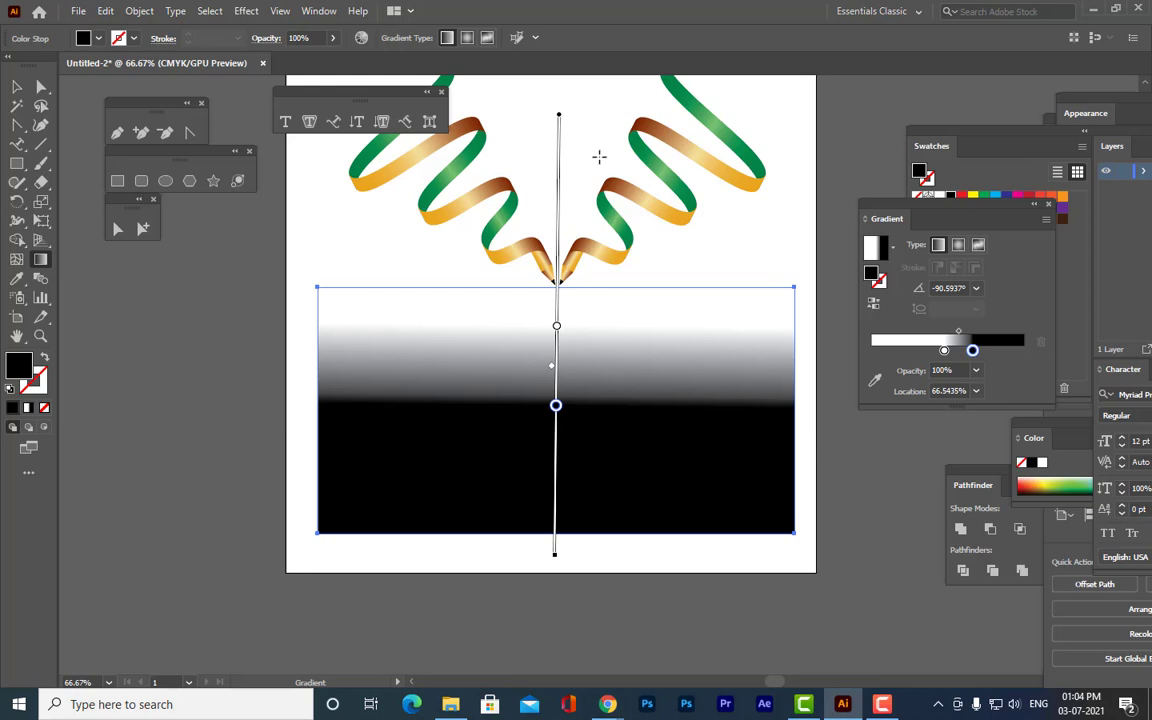
Lengthen the fade by setting the white stop to about 40.5% and the black stop to about 73.6%, then deselect the rectangle.
left_click(556, 328)
left_click_drag(556, 328, 556, 334)
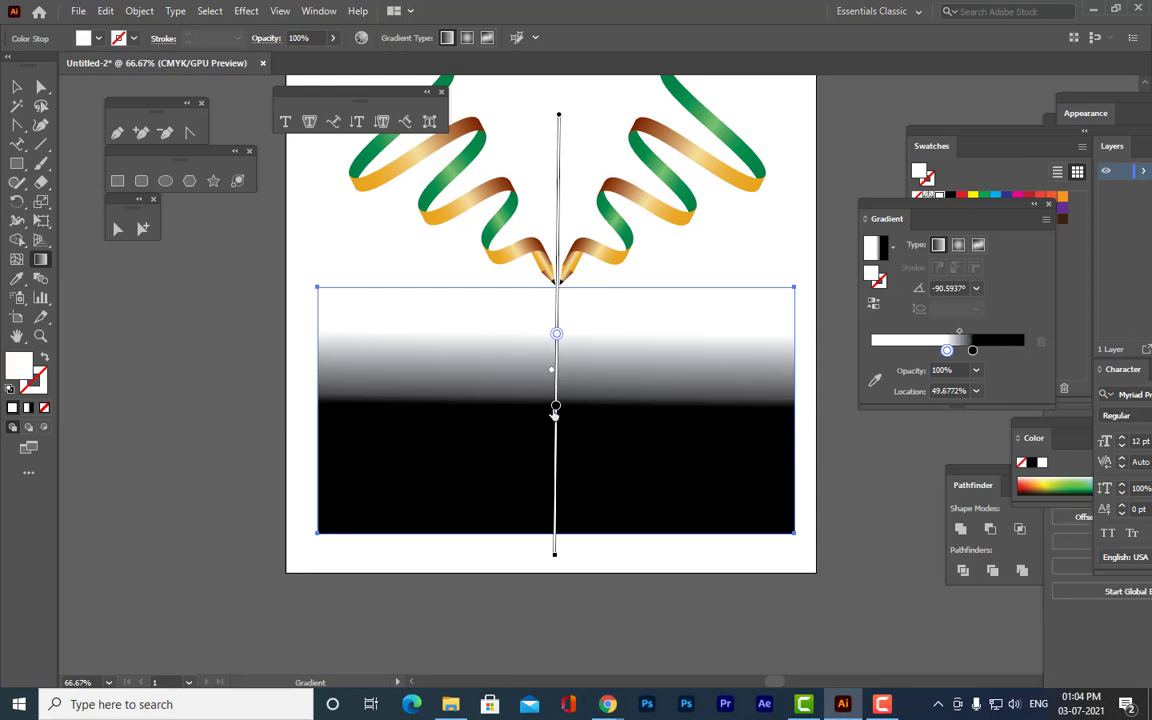
left_click_drag(555, 408, 555, 435)
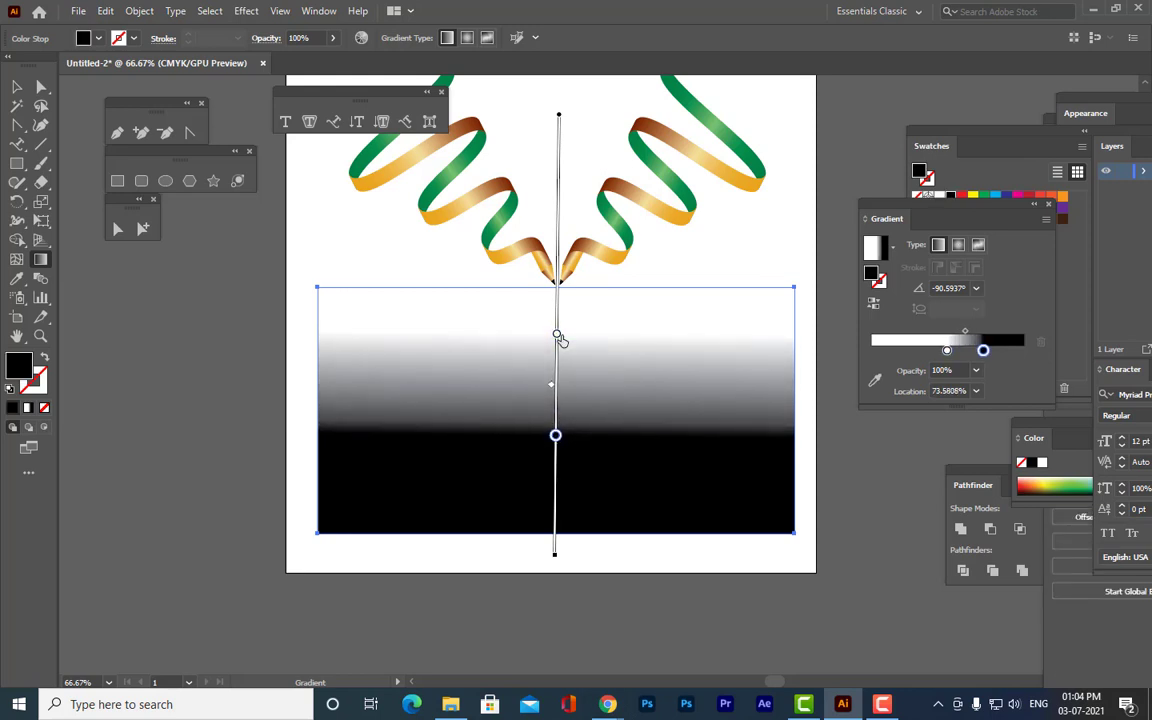
left_click_drag(557, 333, 557, 294)
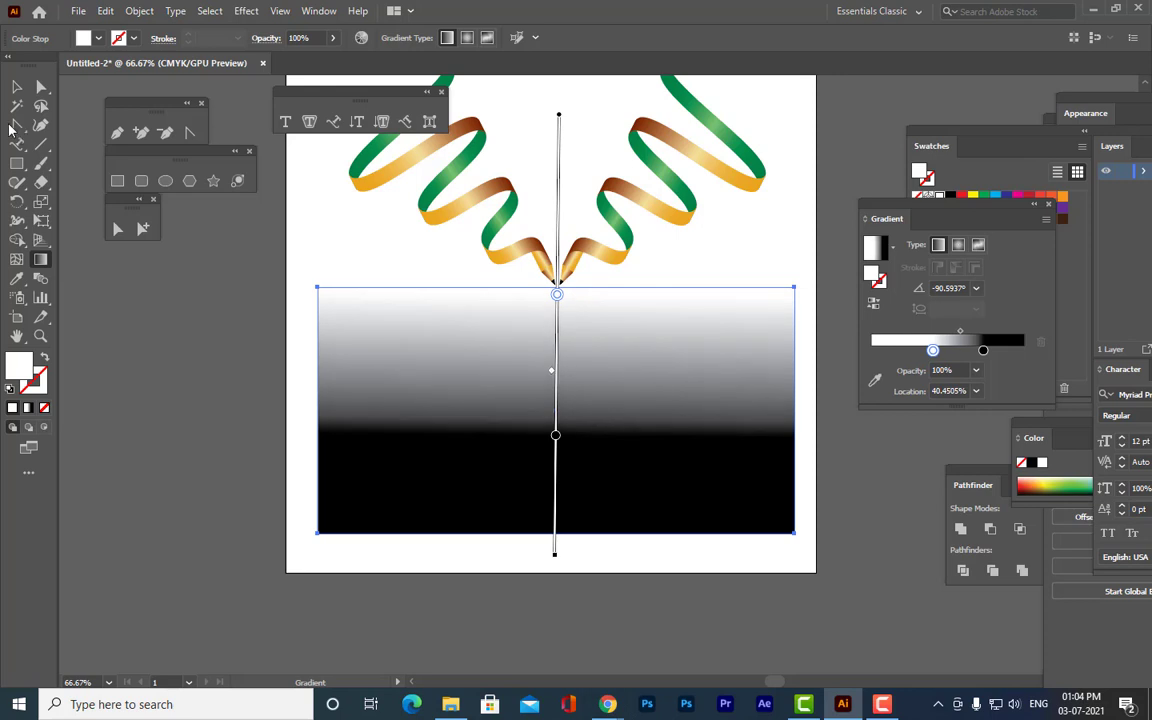
key("v")
left_click(352, 242)
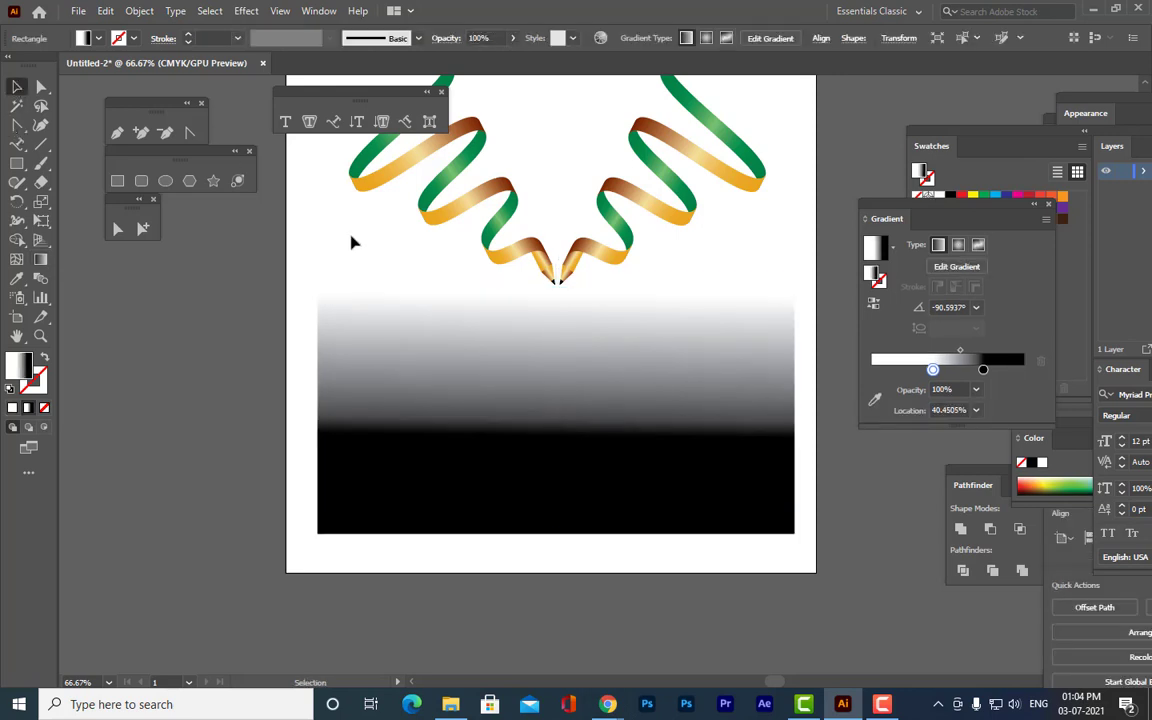
Make an opacity mask from the gradient rectangle over the two lower pencils, then deselect.
left_click(573, 402)
scroll(575, 380, "up", 2)
scroll(575, 378, "up", 1)
scroll(570, 380, "down", 2)
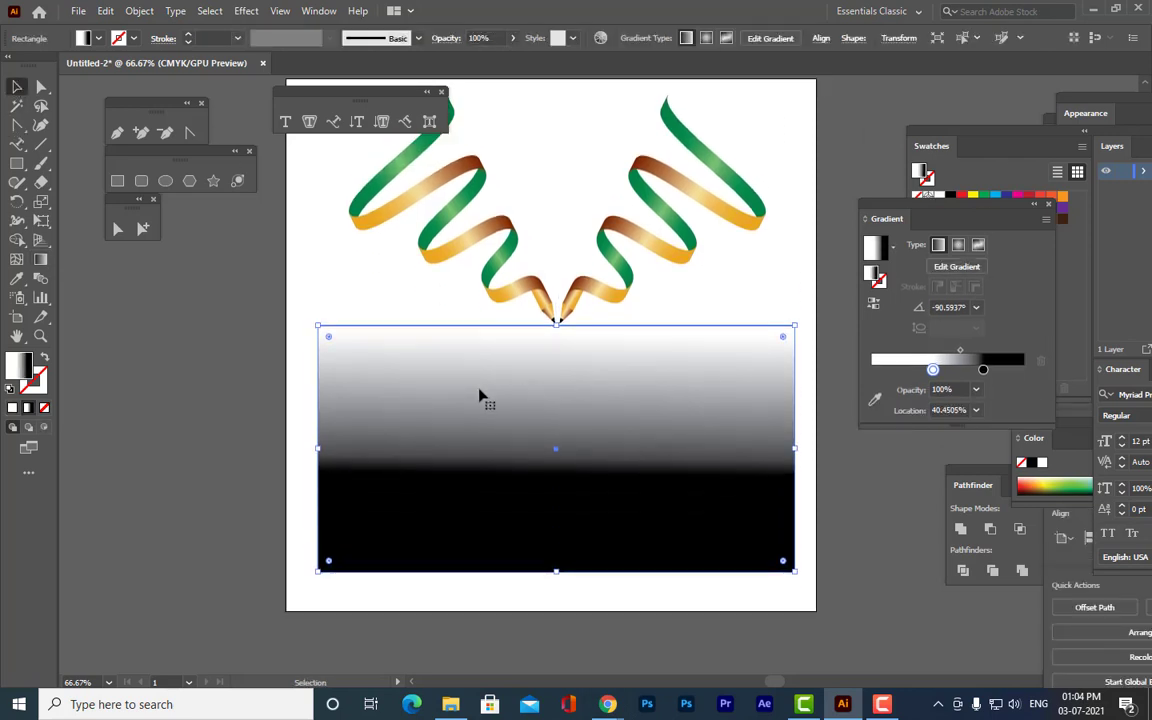
left_click_drag(299, 347, 850, 628)
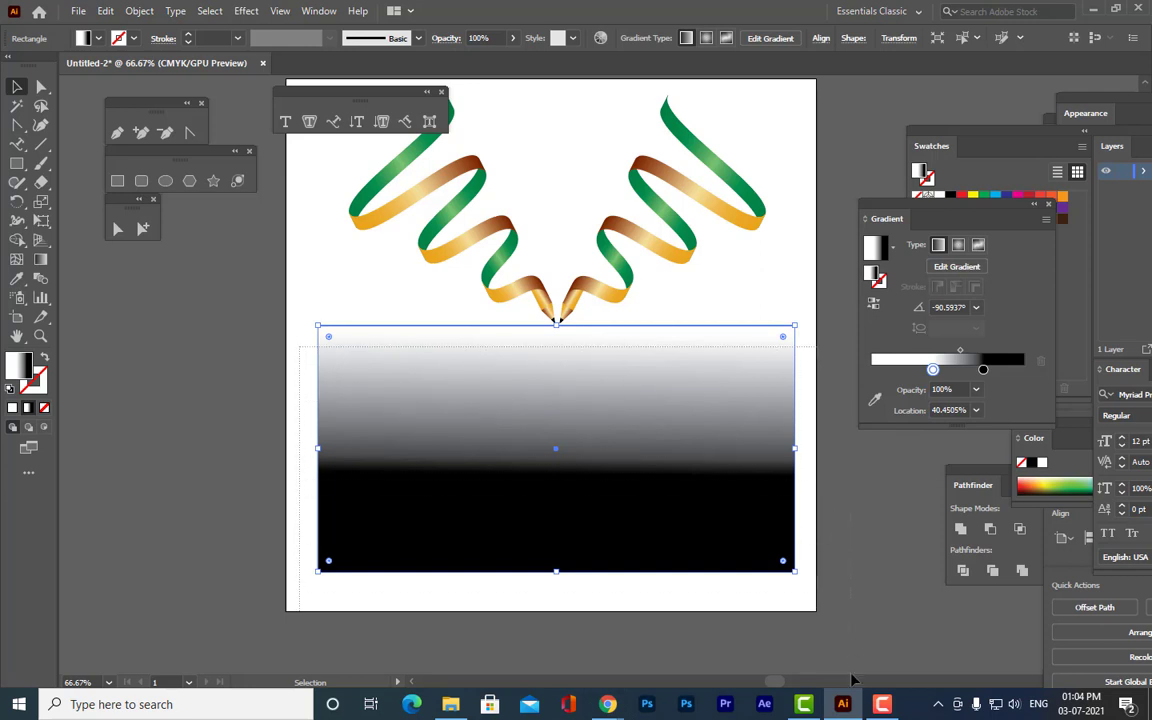
left_click_drag(852, 680, 852, 680)
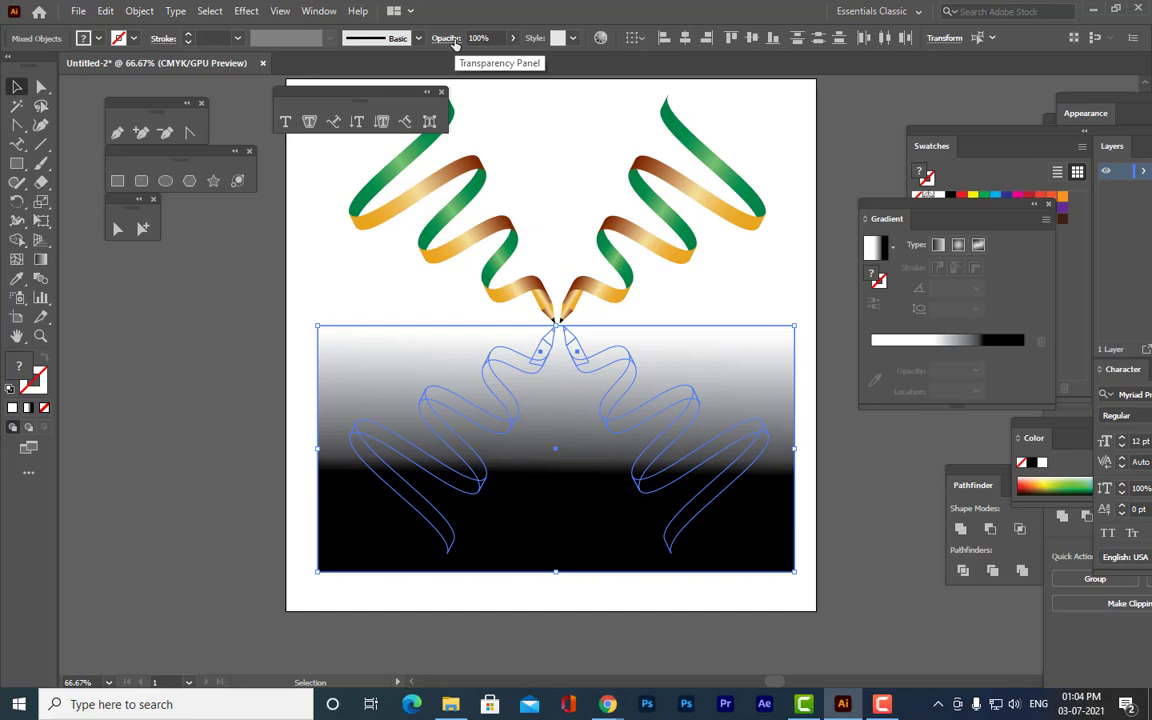
left_click(450, 39)
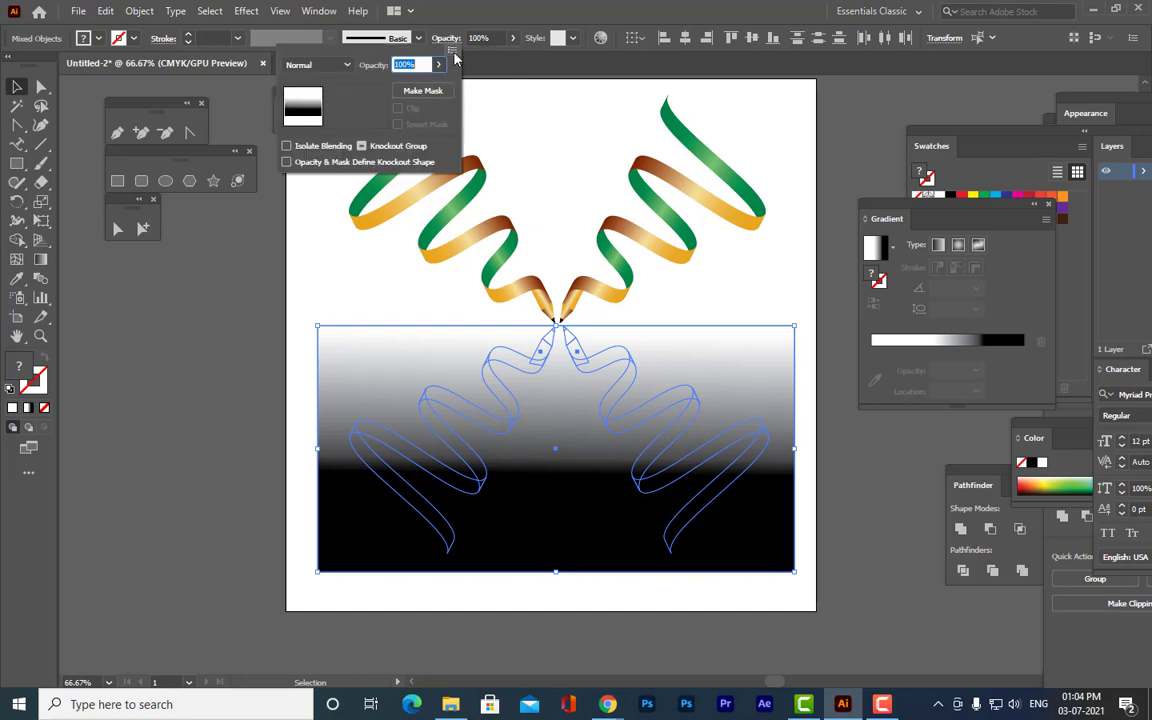
left_click(452, 51)
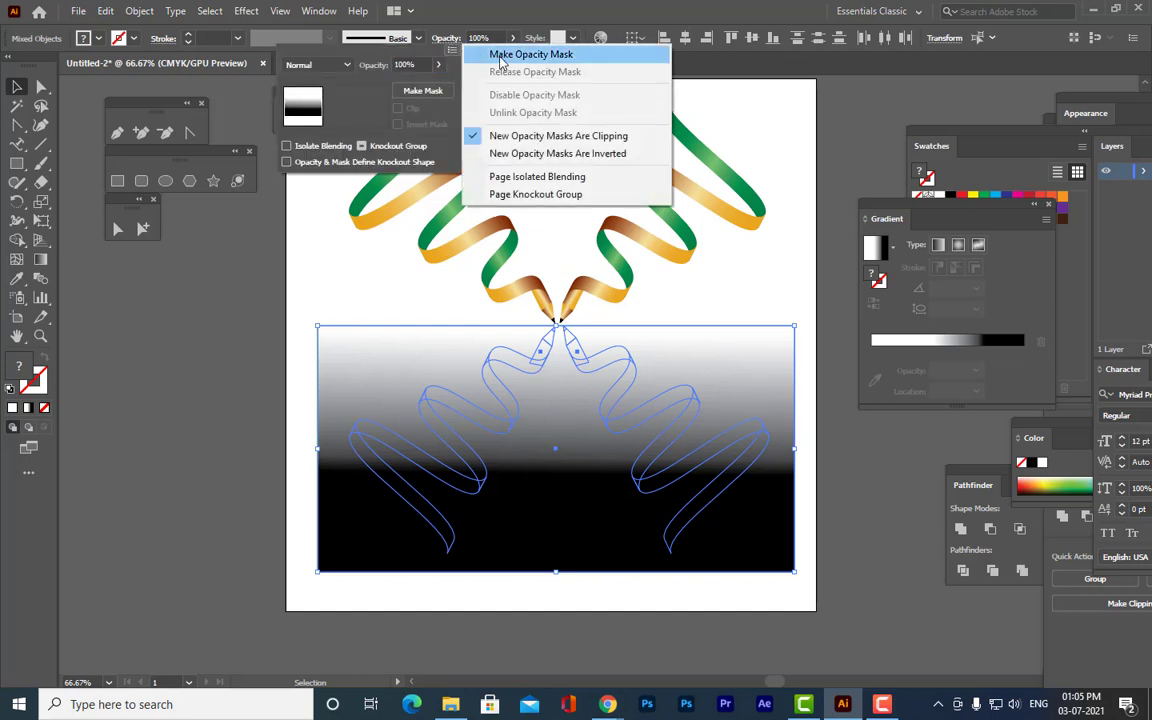
left_click(503, 55)
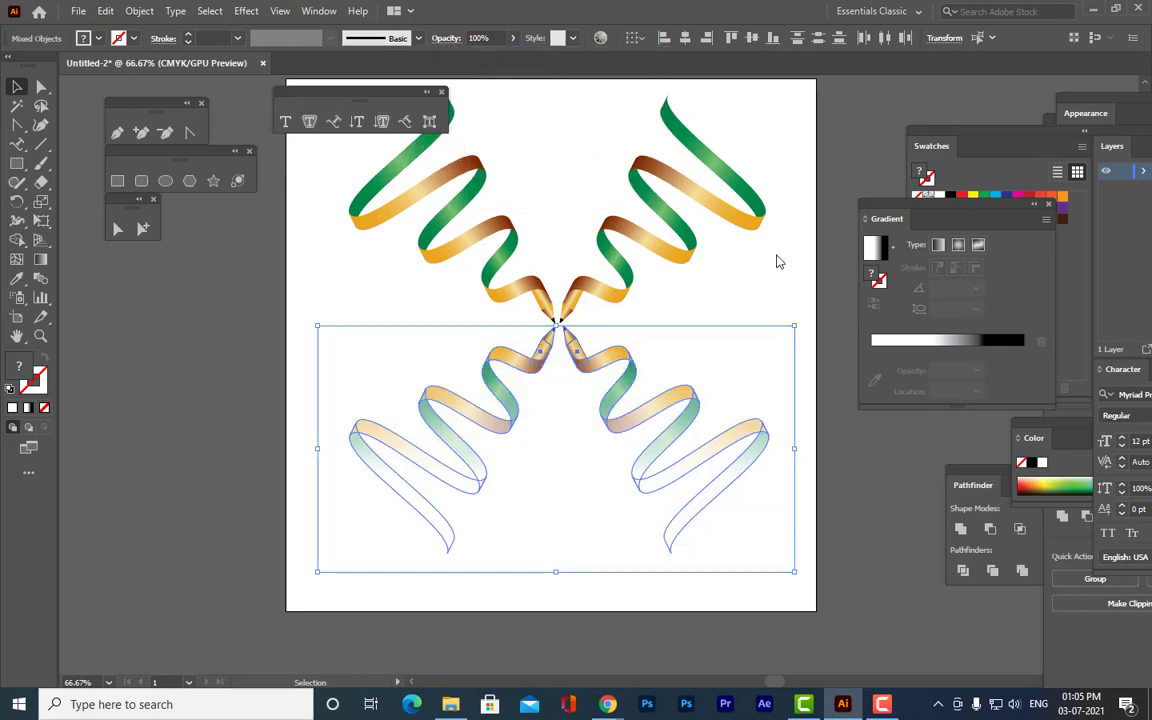
left_click(778, 260)
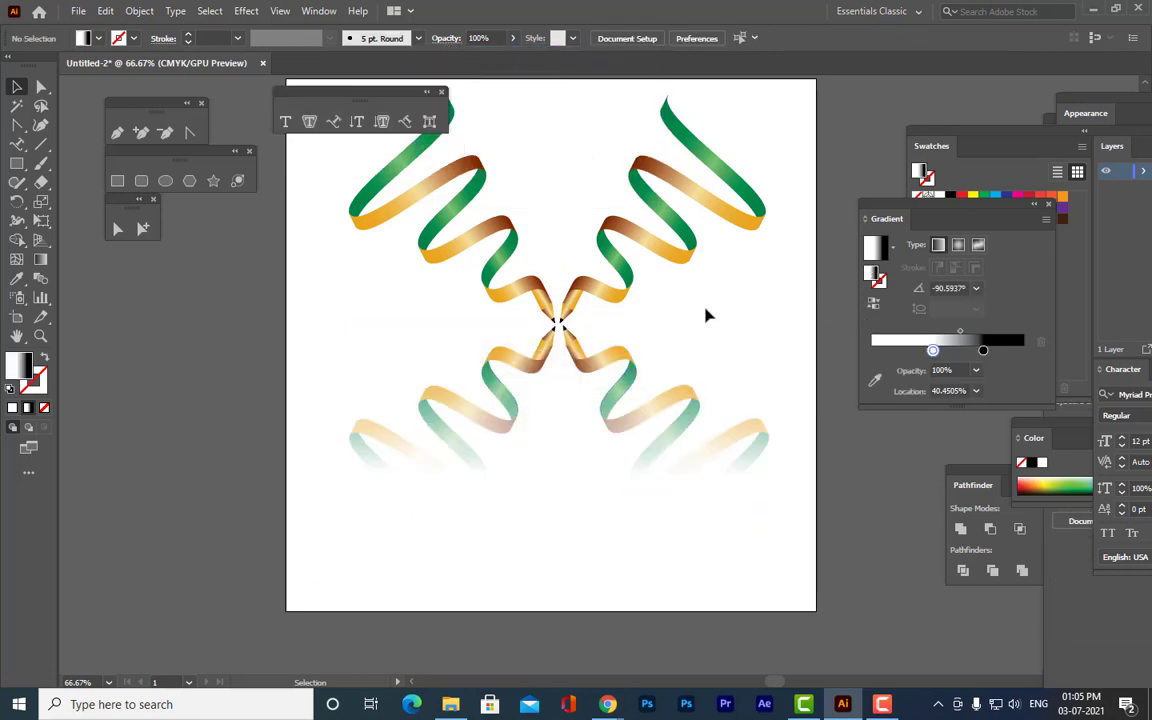
Lower the opacity of the masked lower pencil pair to 38% and deselect it.
scroll(708, 318, "up", 3)
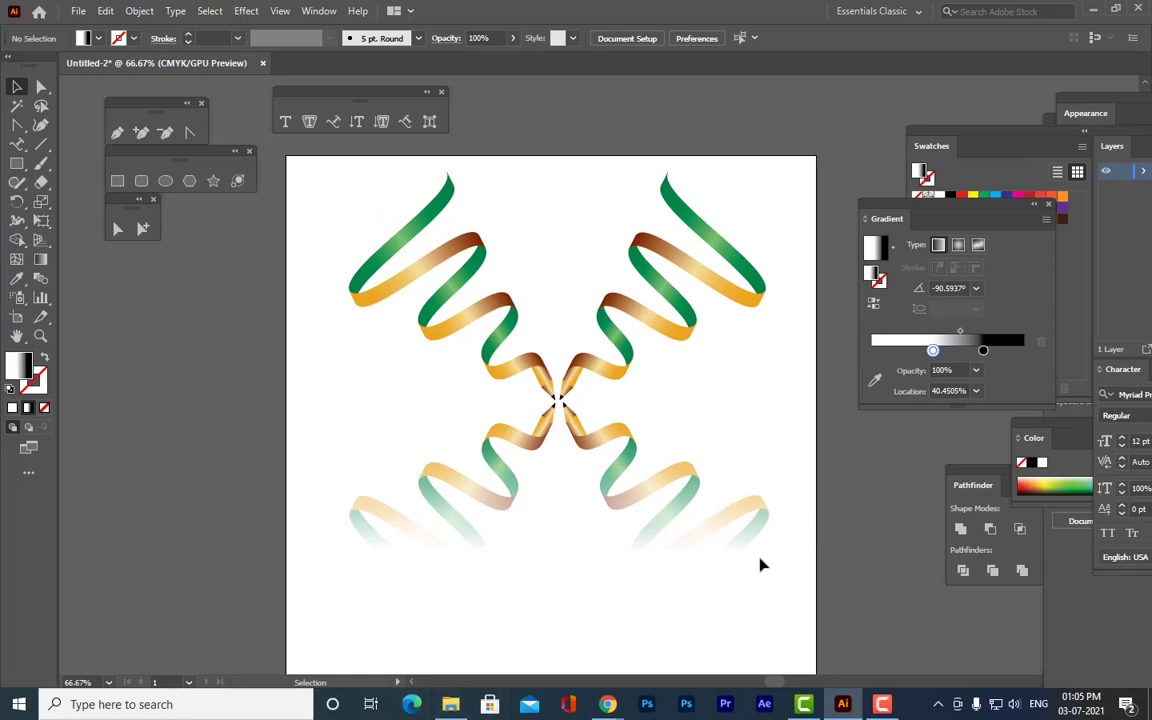
left_click(679, 485)
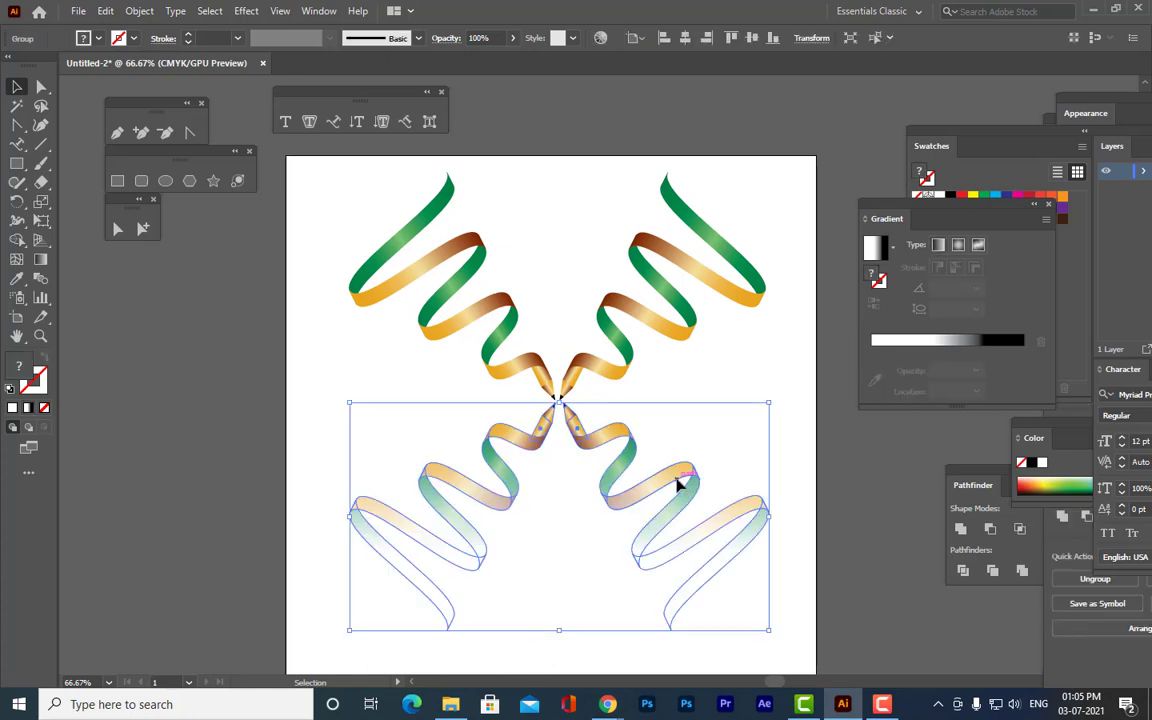
left_click(512, 38)
left_click_drag(510, 60, 428, 51)
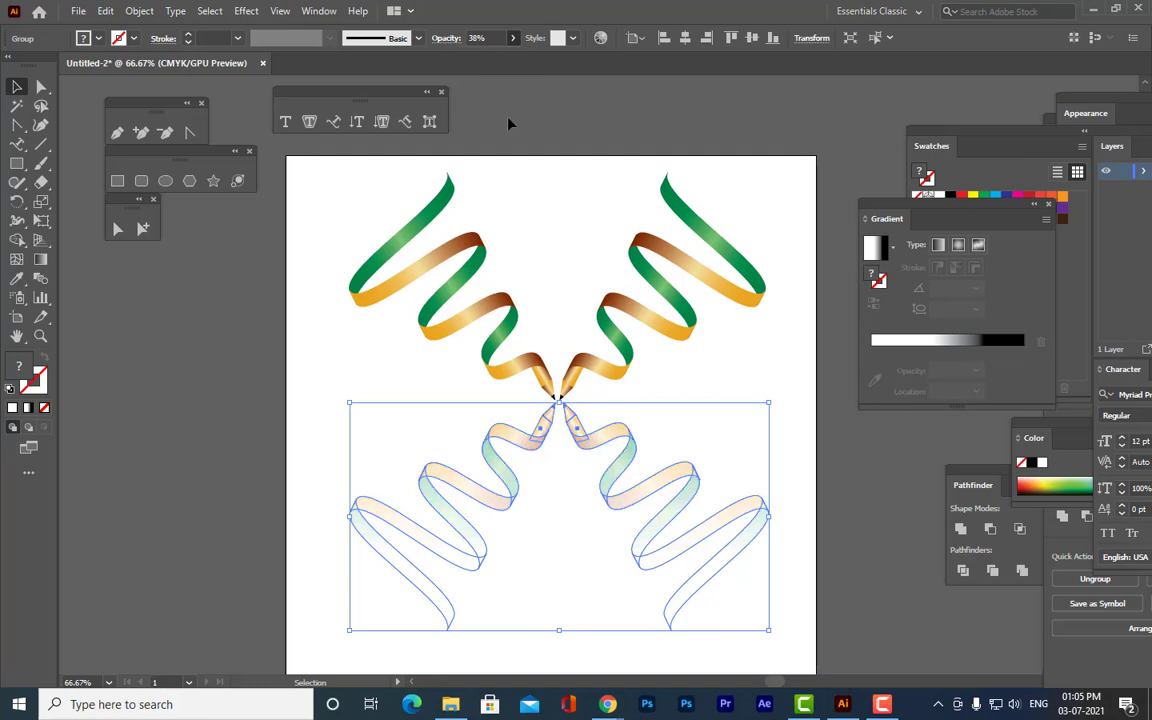
left_click(528, 131)
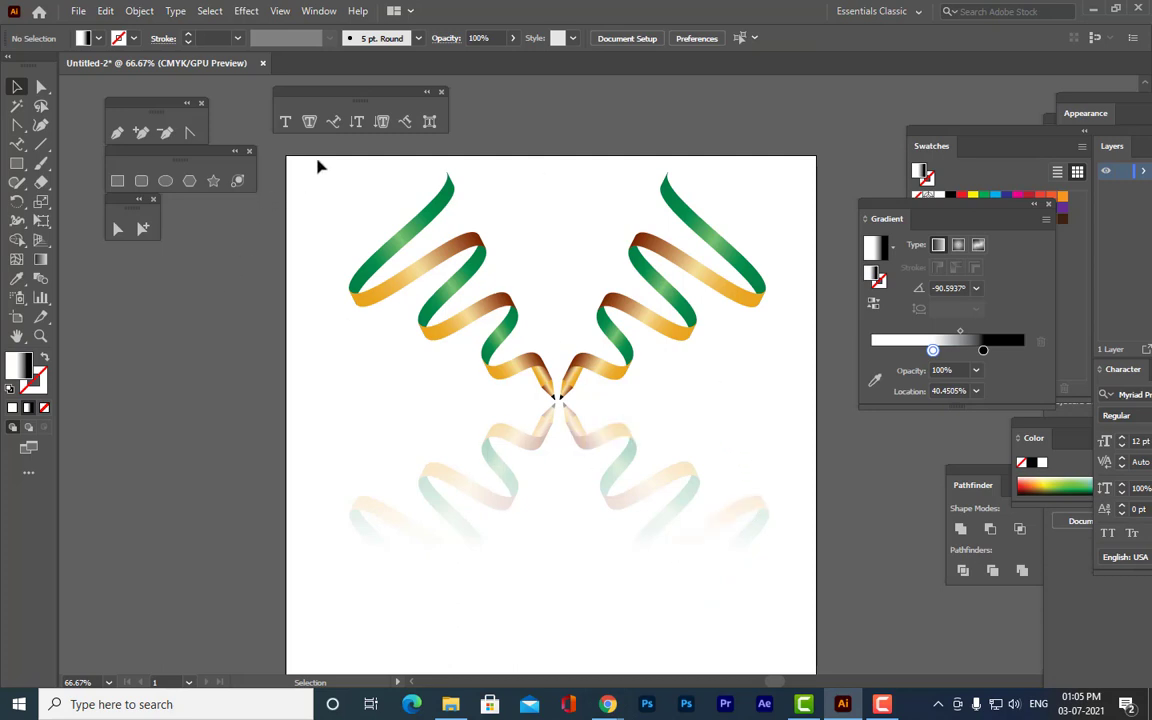
Select all the pencil artwork and move it slightly down on the artboard in two large nudges.
left_click_drag(296, 163, 815, 679)
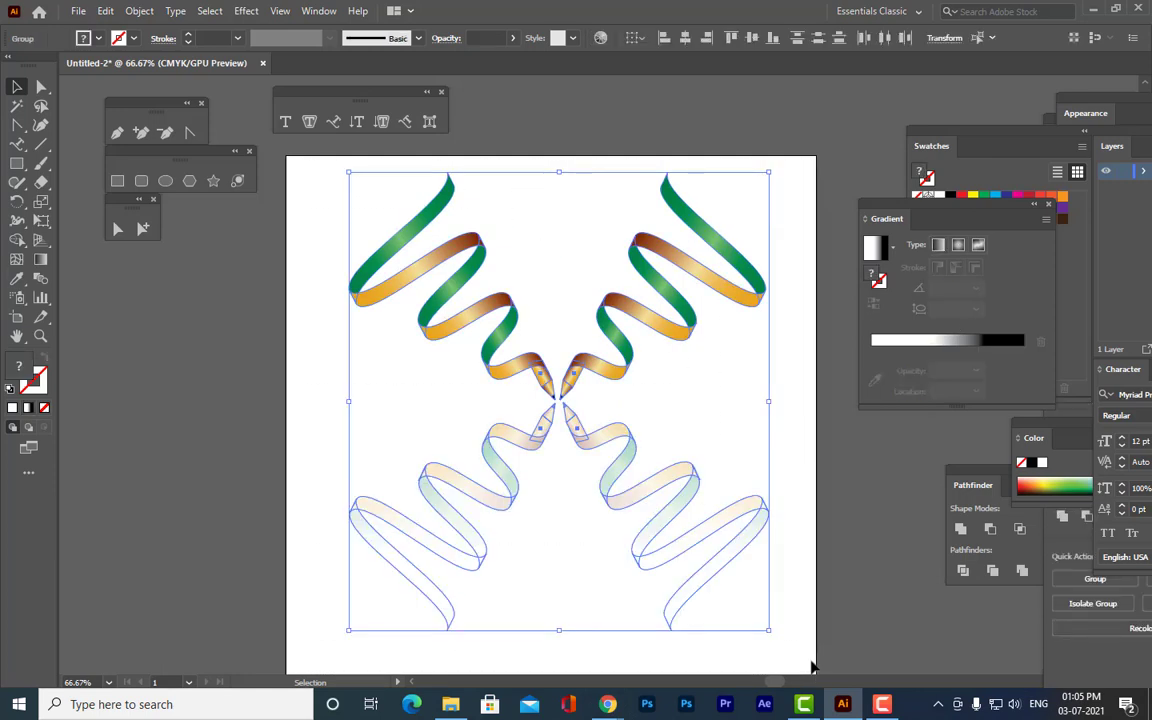
key("shift+Down")
key("shift+Down")
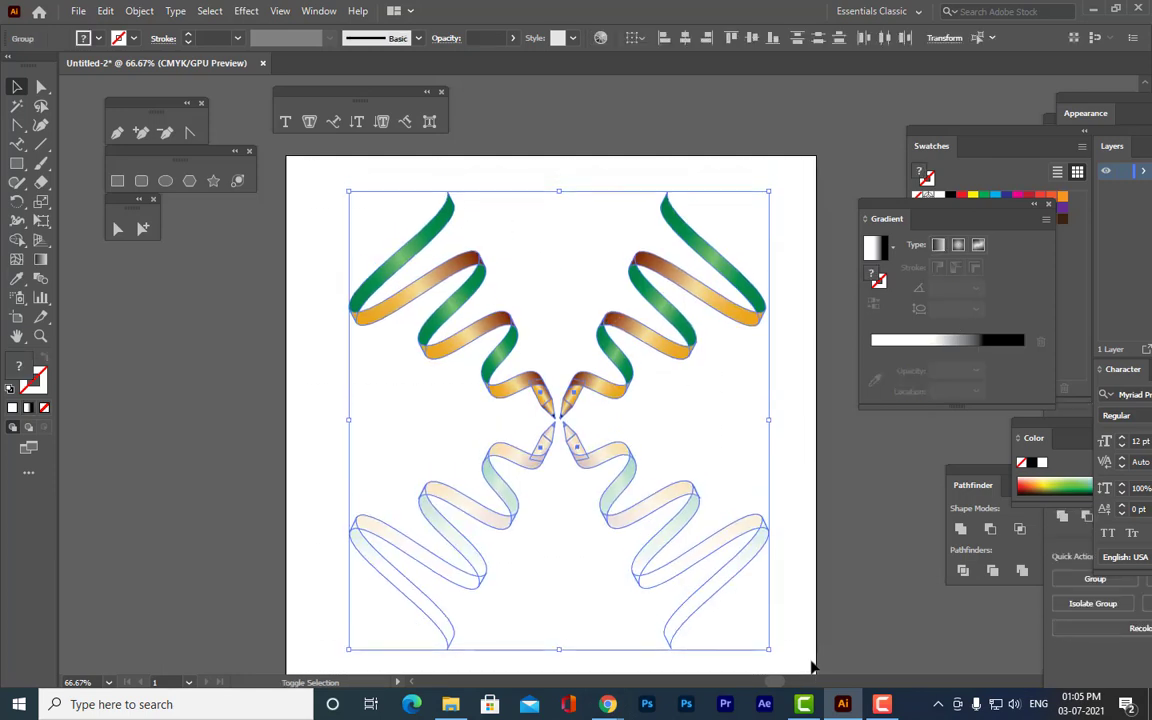
left_click(792, 288)
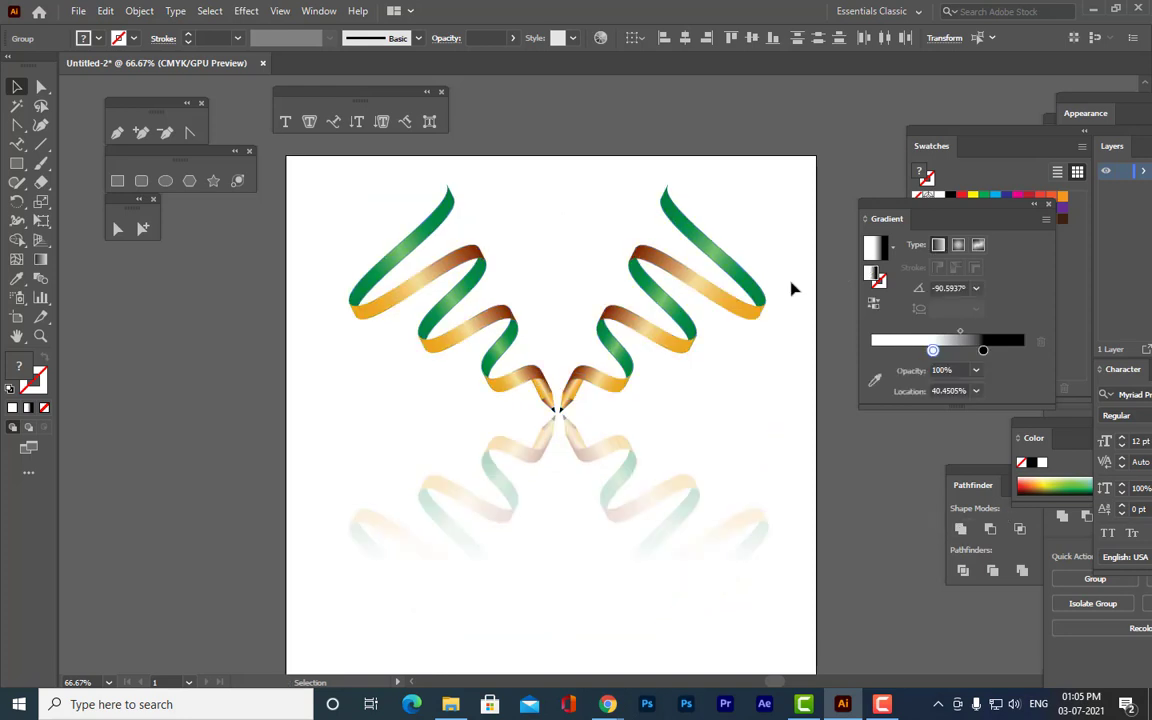
Select all the pencil artwork and nudge it four small increments to the left, then deselect.
left_click_drag(878, 208, 948, 193)
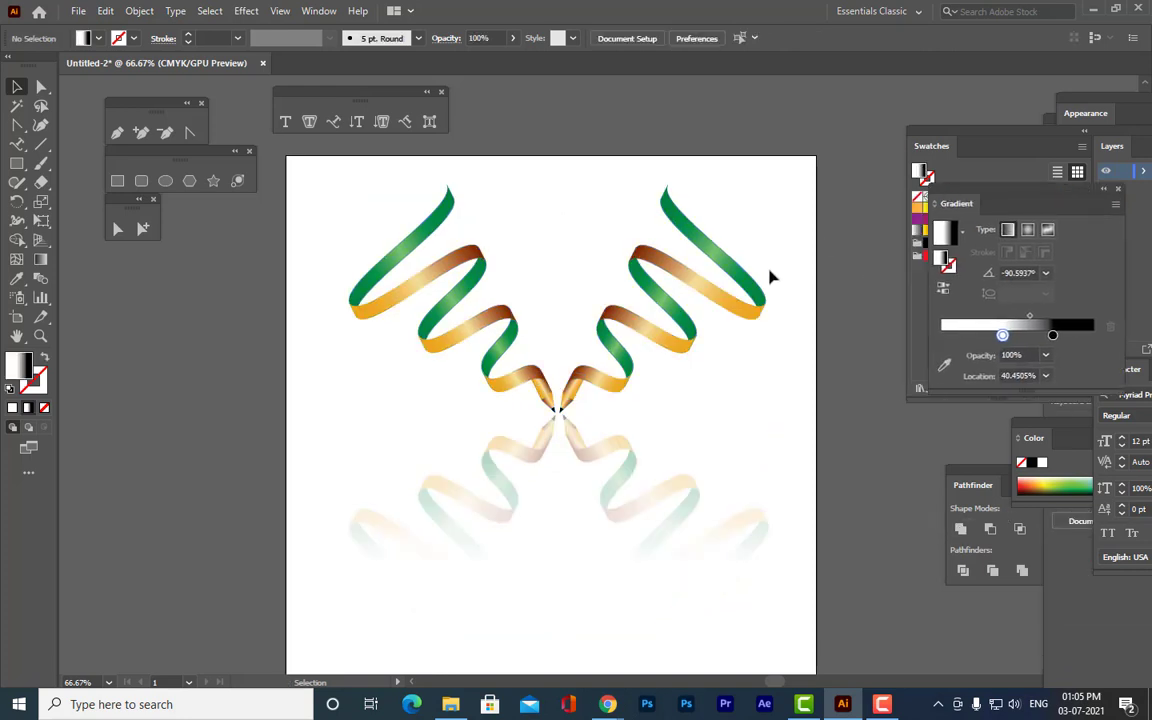
key("ctrl+minus")
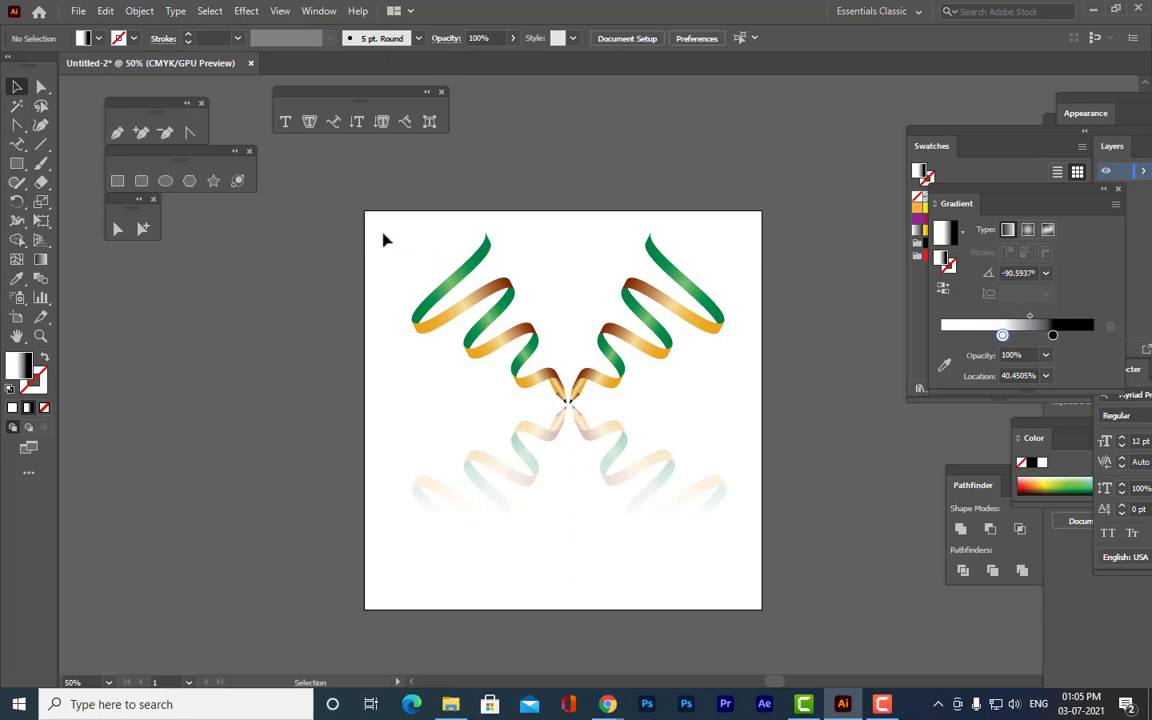
left_click_drag(377, 212, 758, 597)
key("Left")
key("Left")
key("Left")
key("Left")
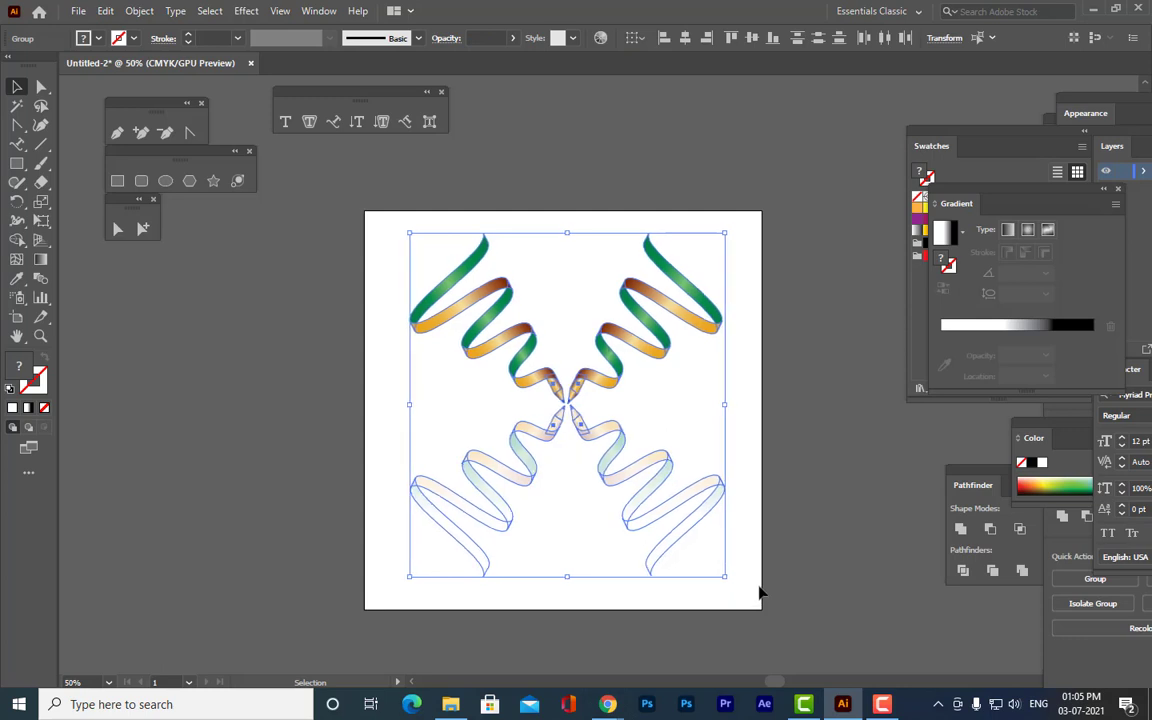
left_click(828, 494)
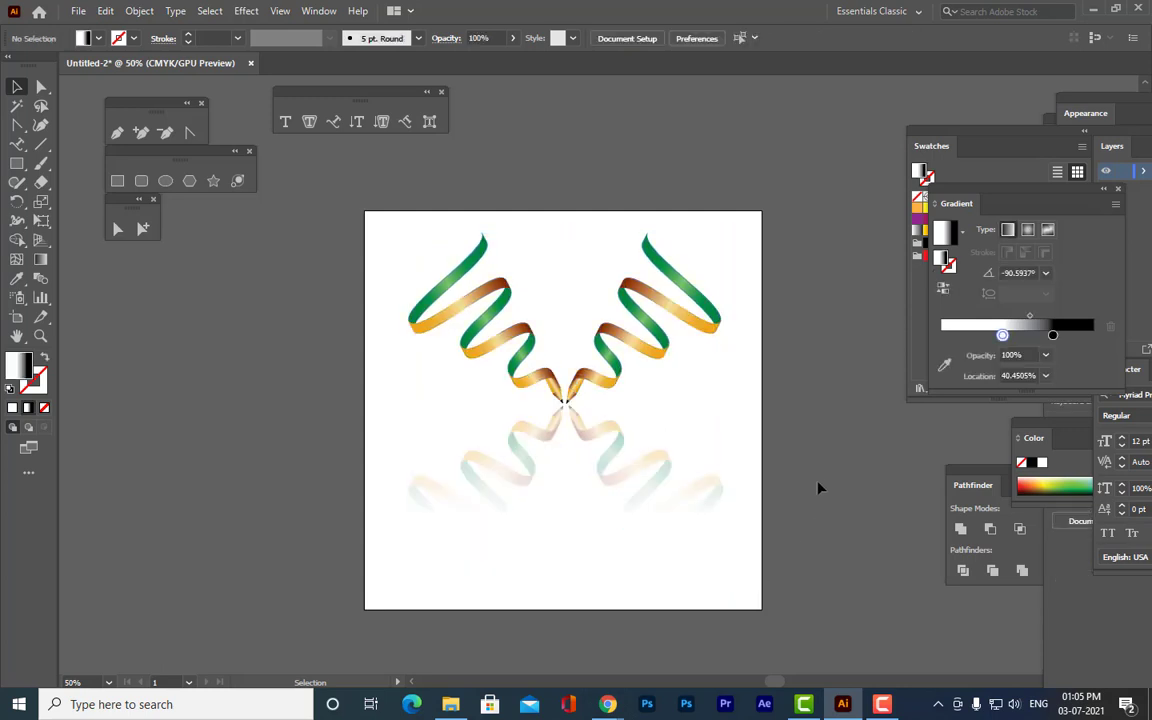
Draw a rectangle covering the whole artboard from corner to corner and keep it selected.
left_click(117, 181)
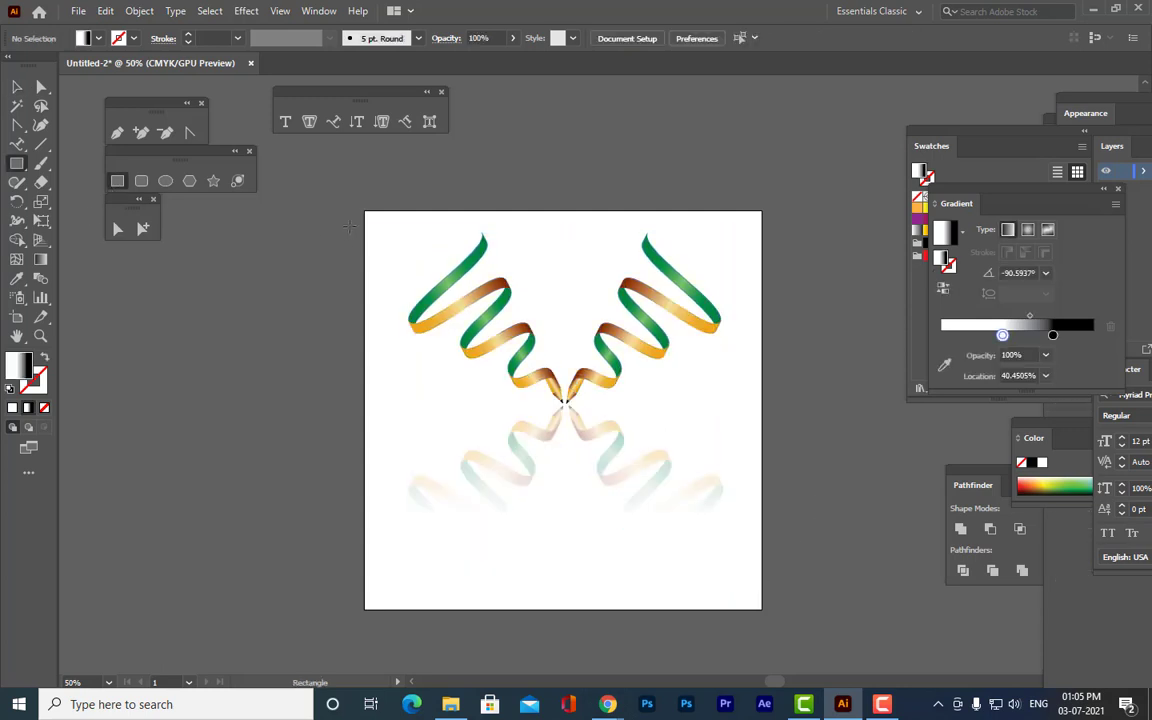
left_click_drag(365, 212, 762, 607)
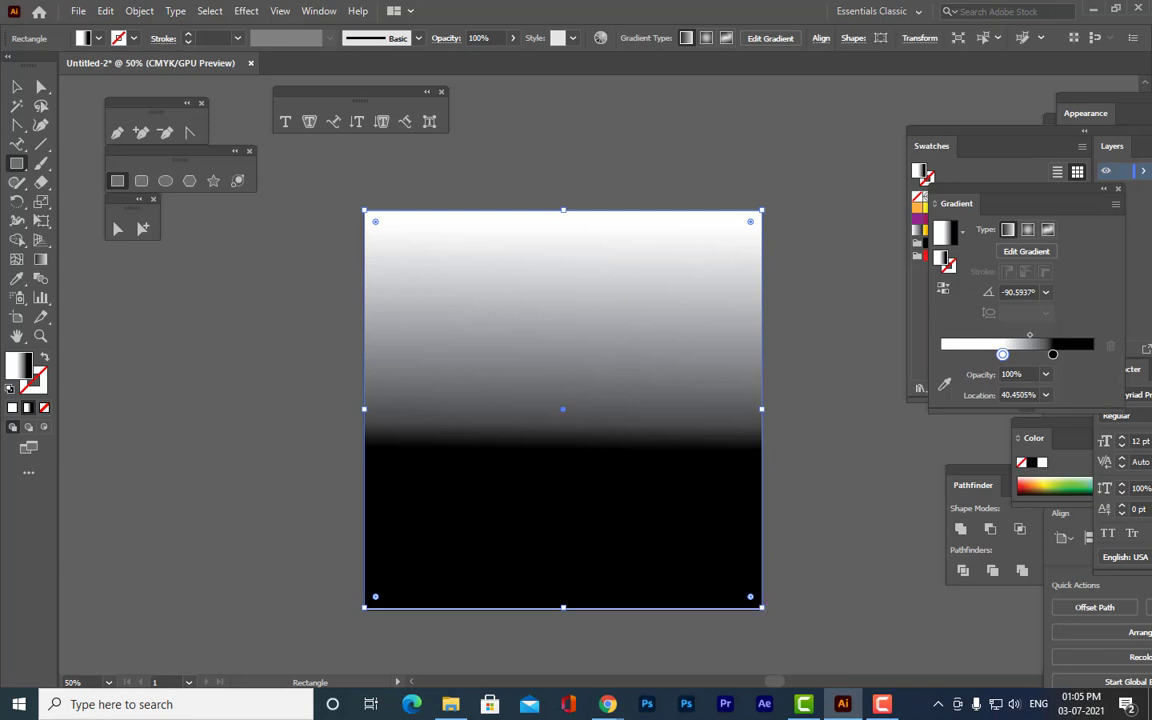
key("v")
left_click(641, 151)
left_click(672, 296)
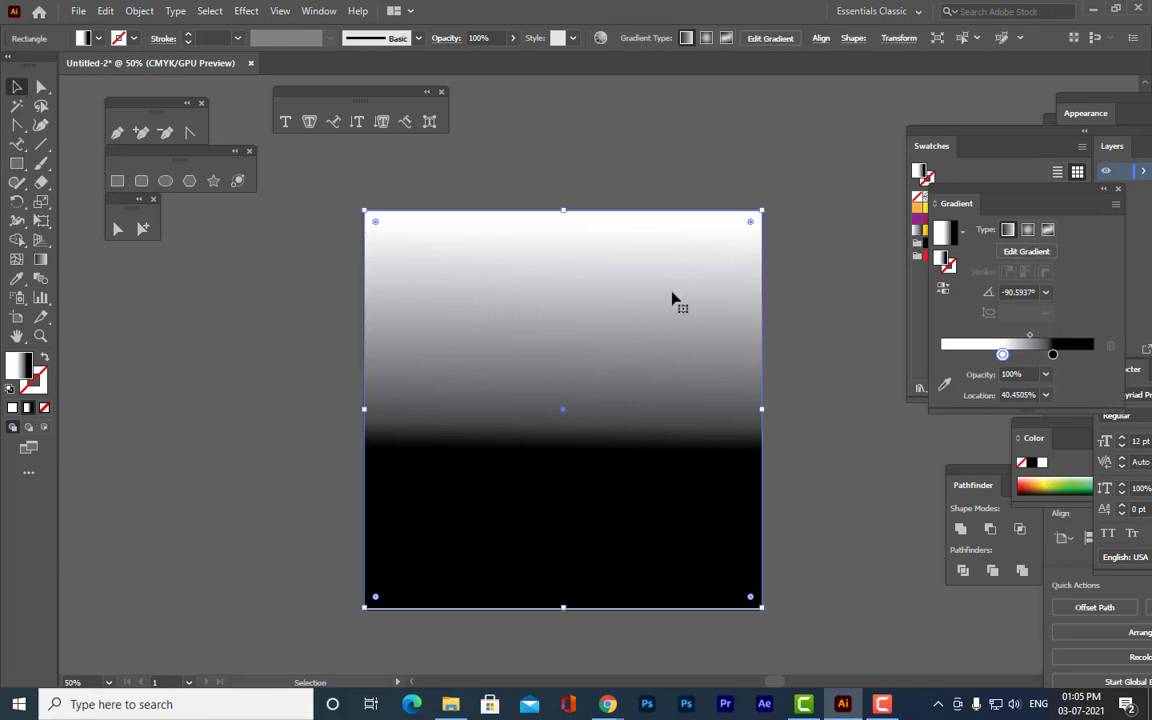
Change the artboard-sized rectangle's fill to a radial gradient and spread the white and black stops to opposite ends.
left_click_drag(1017, 192, 903, 214)
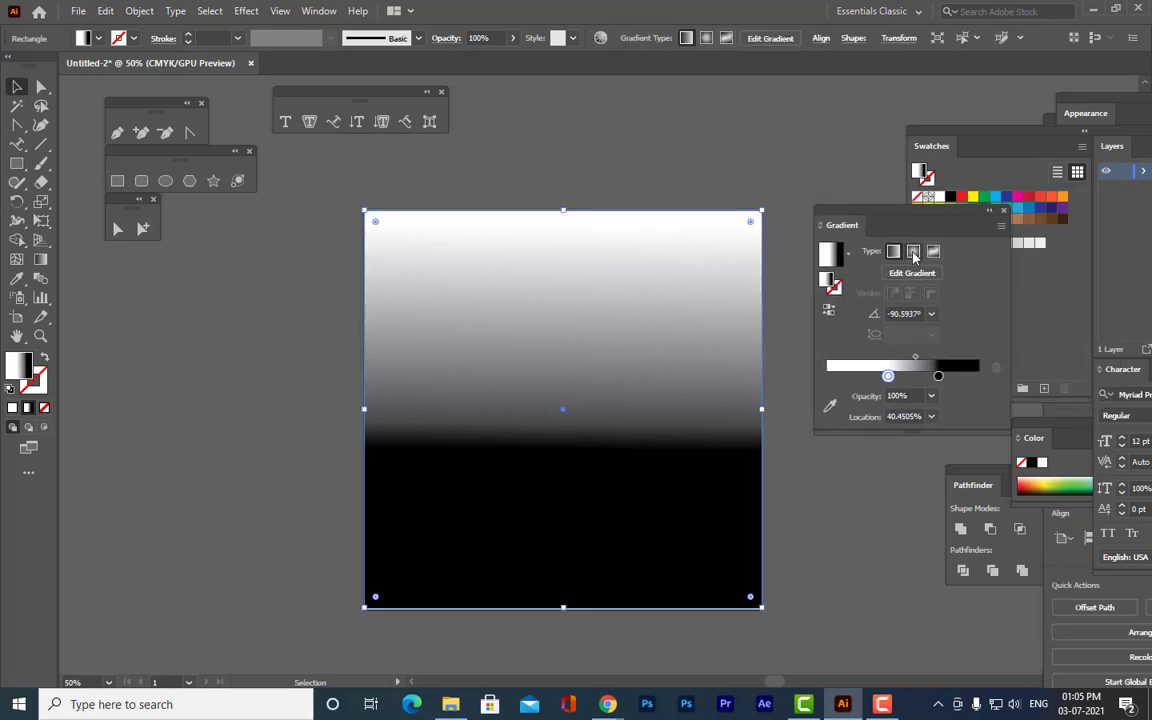
left_click(913, 252)
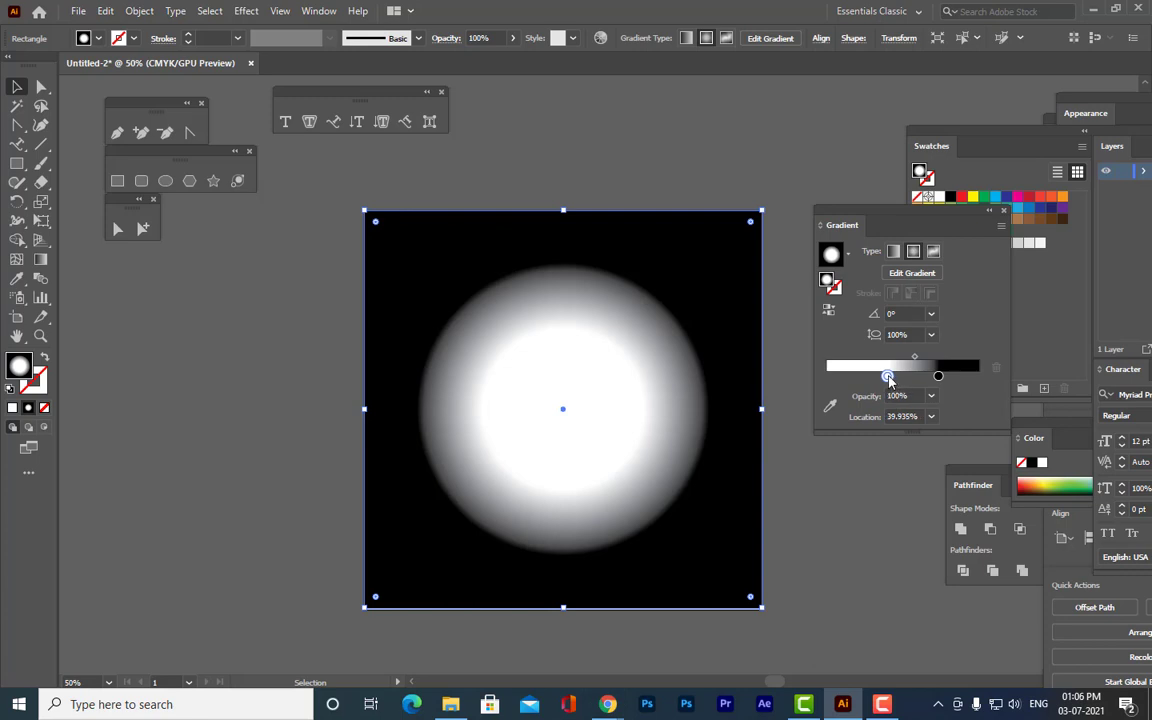
left_click_drag(888, 376, 790, 379)
left_click_drag(940, 378, 978, 377)
Color the radial gradient's outer stop CMYK Green and its inner stop yellow-green.
double_click(978, 377)
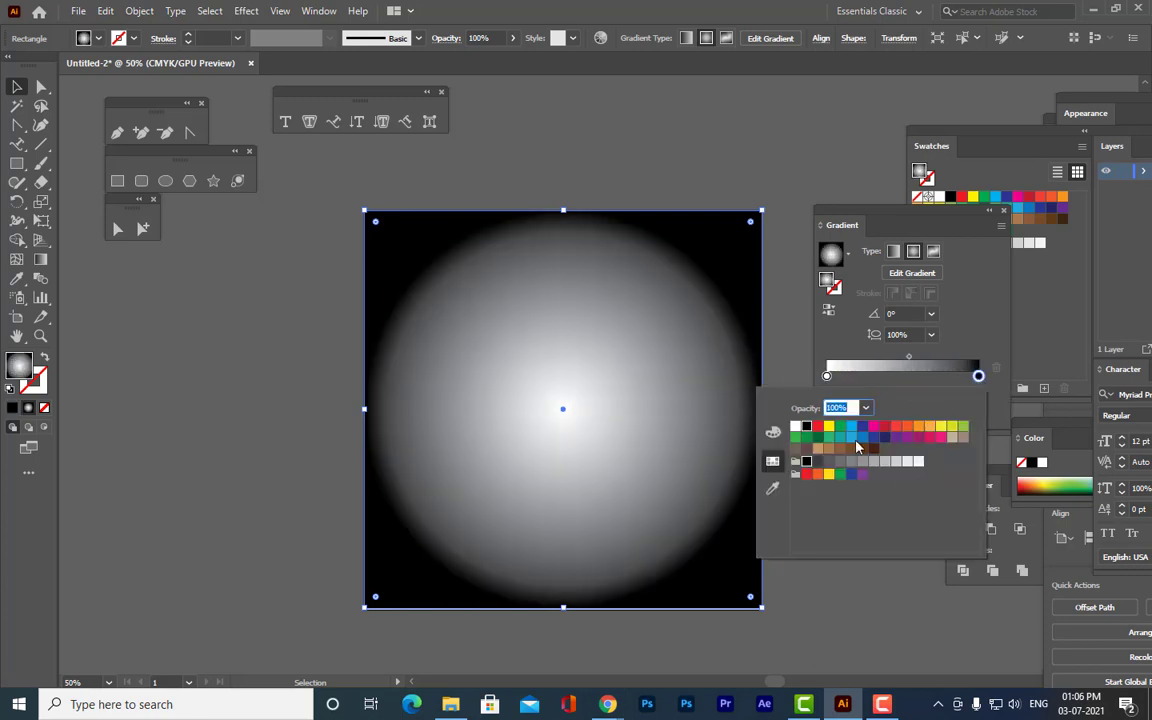
left_click(841, 427)
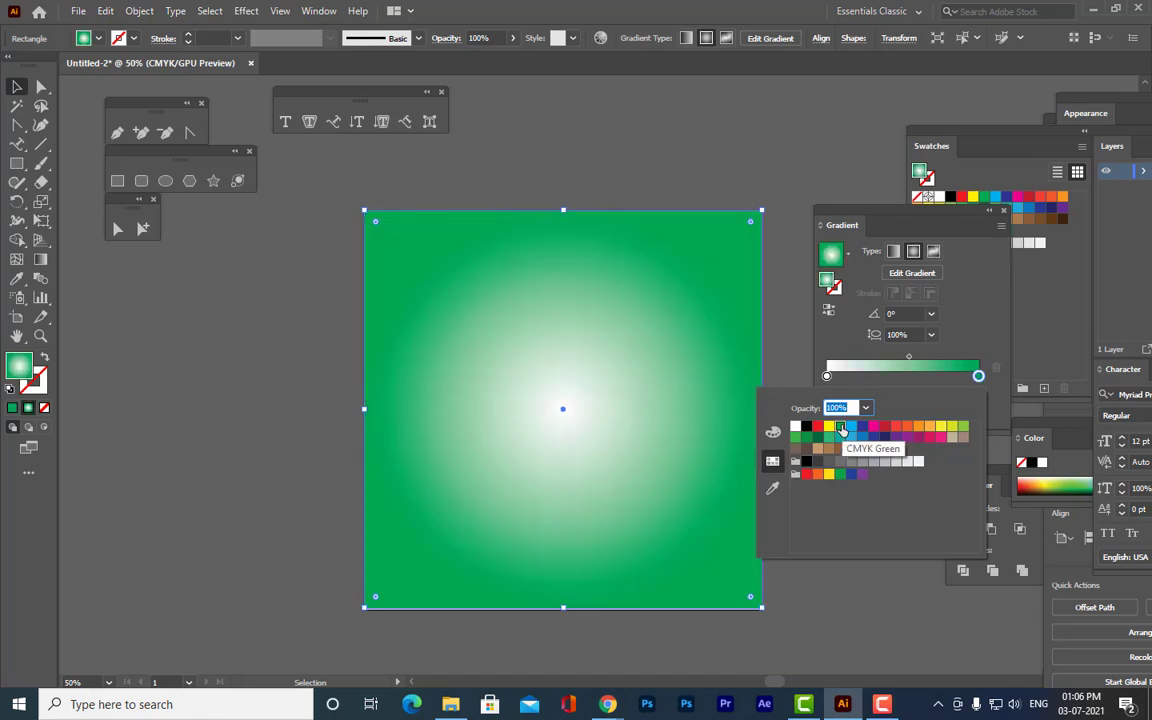
left_click(828, 377)
double_click(828, 377)
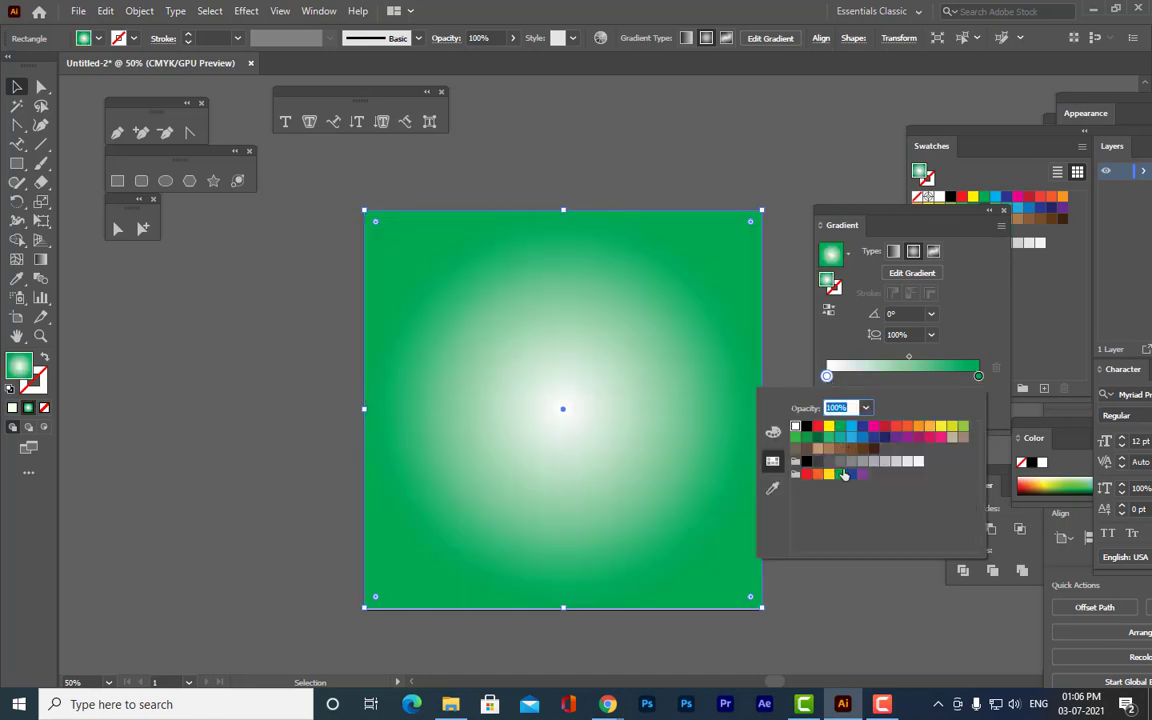
left_click(962, 428)
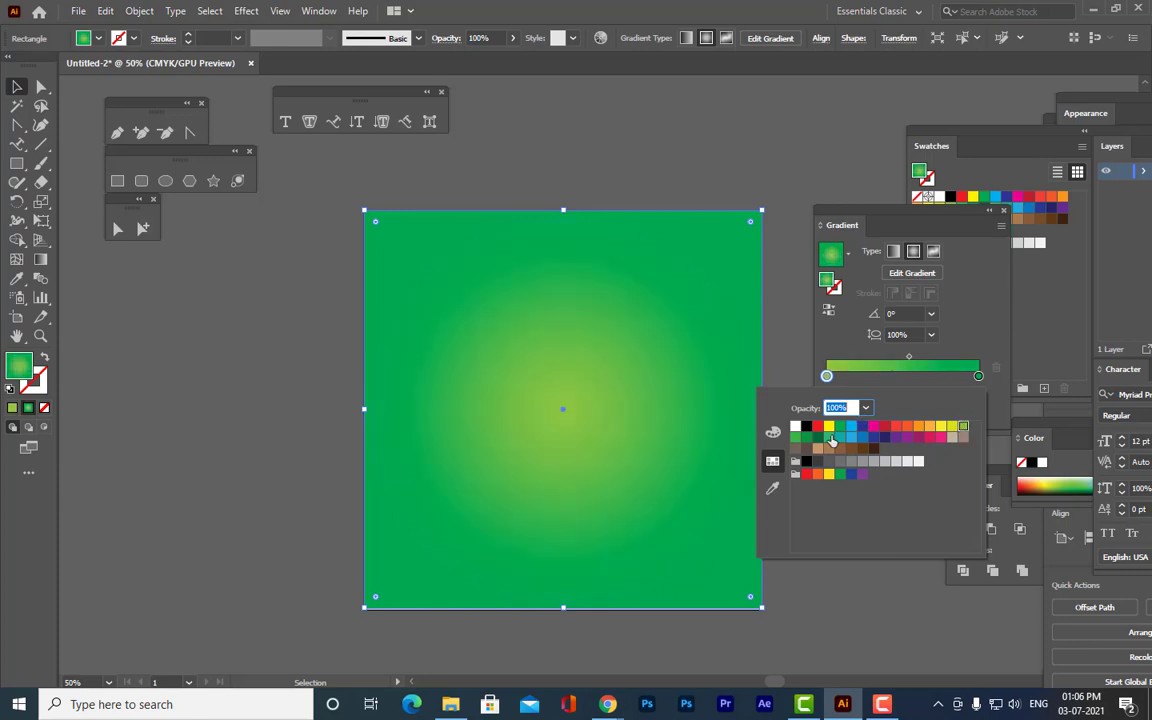
Recolor the gradient's inner stop to a softer light green with C 52.94, M 0, Y 81.57, K 0.
left_click(909, 356)
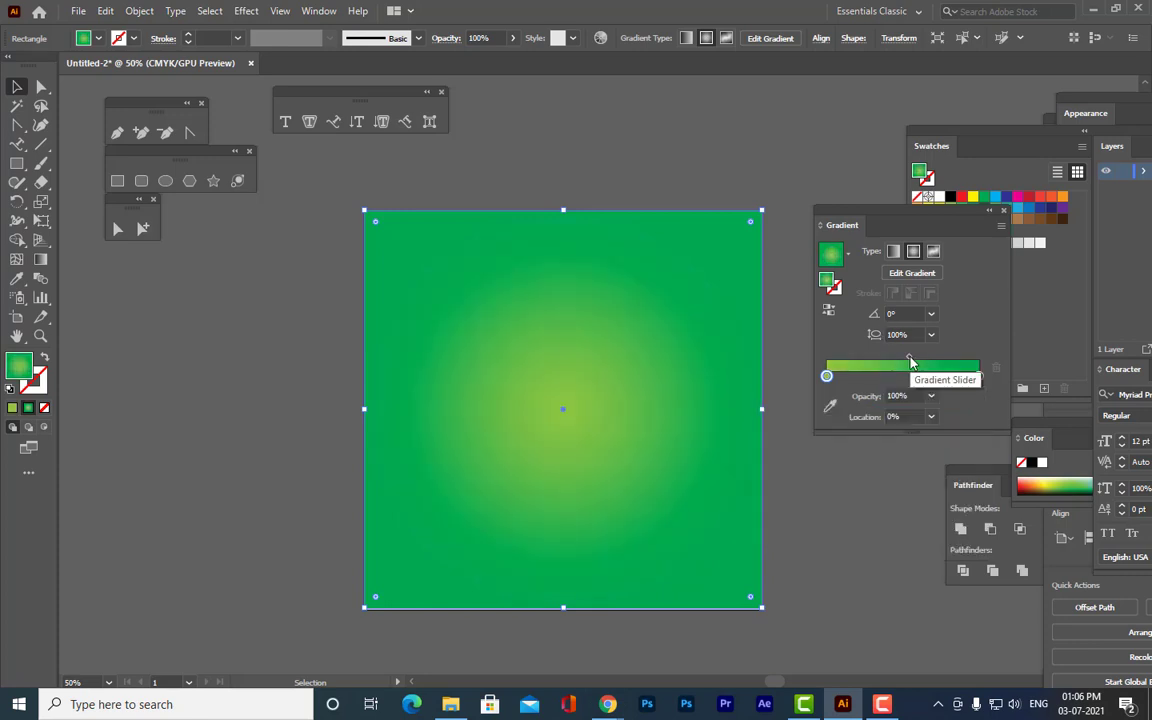
left_click_drag(826, 374, 829, 374)
double_click(829, 376)
left_click(772, 432)
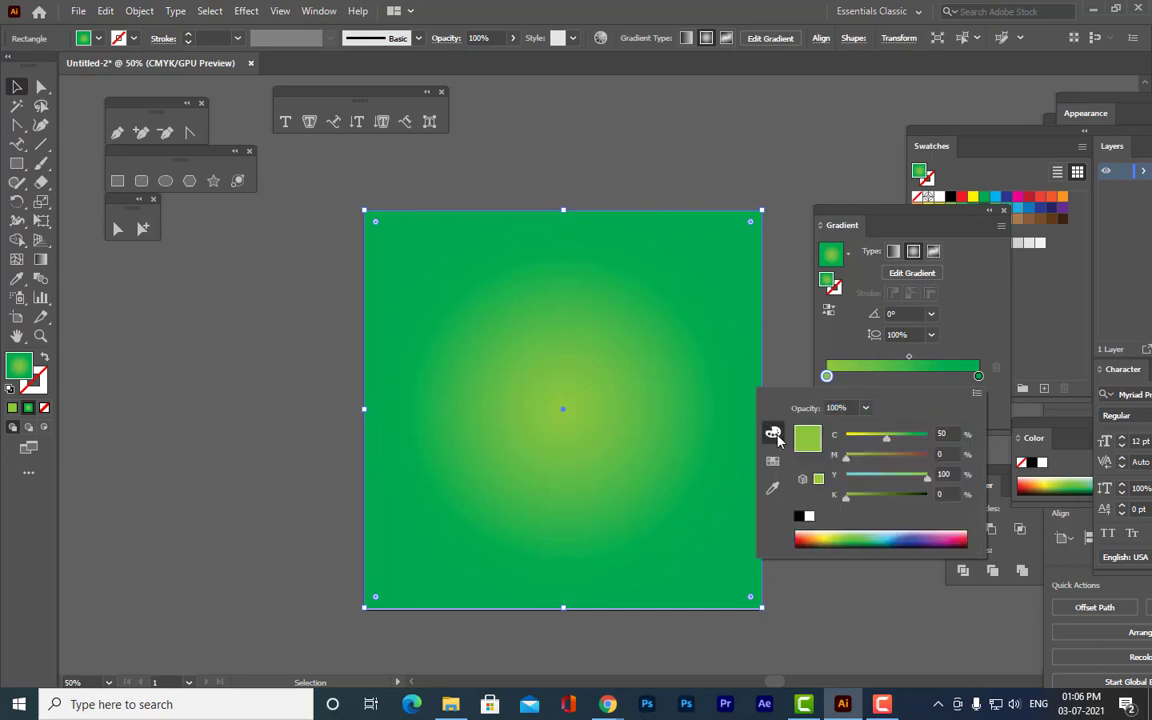
left_click(845, 531)
left_click(862, 531)
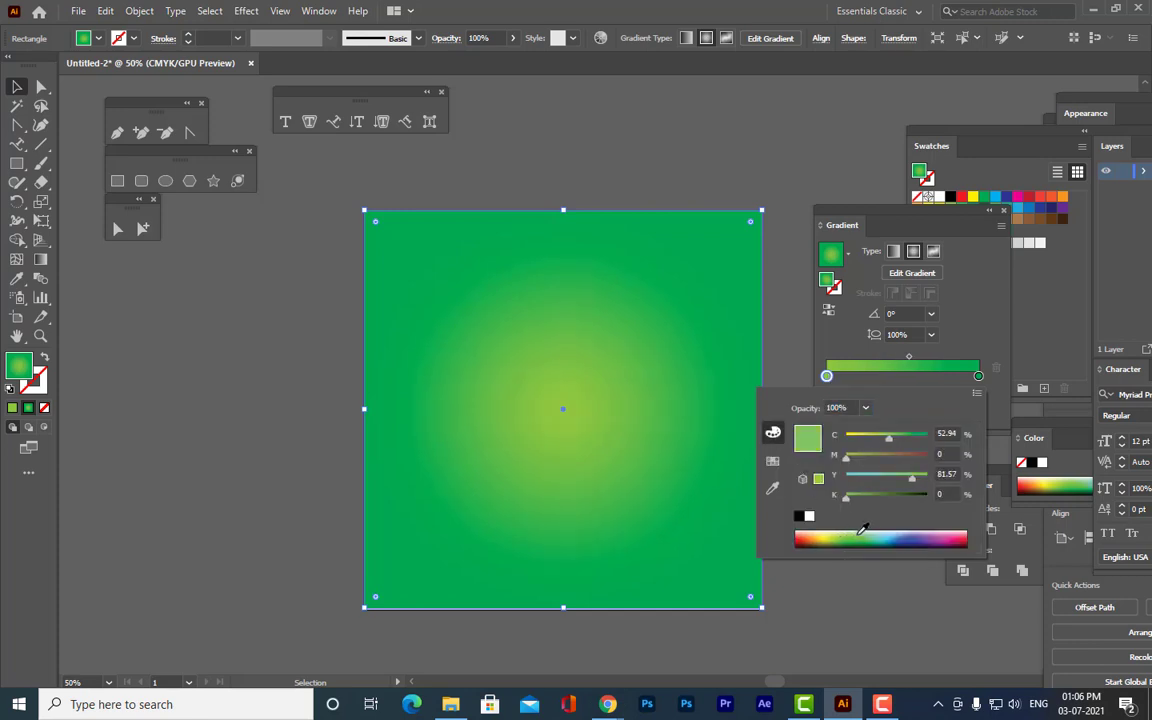
Shift the gradient midpoint to about 66.9% and set the outer stop to red with M 99.22 and Y 81.96.
left_click(908, 362)
left_click_drag(908, 362, 929, 361)
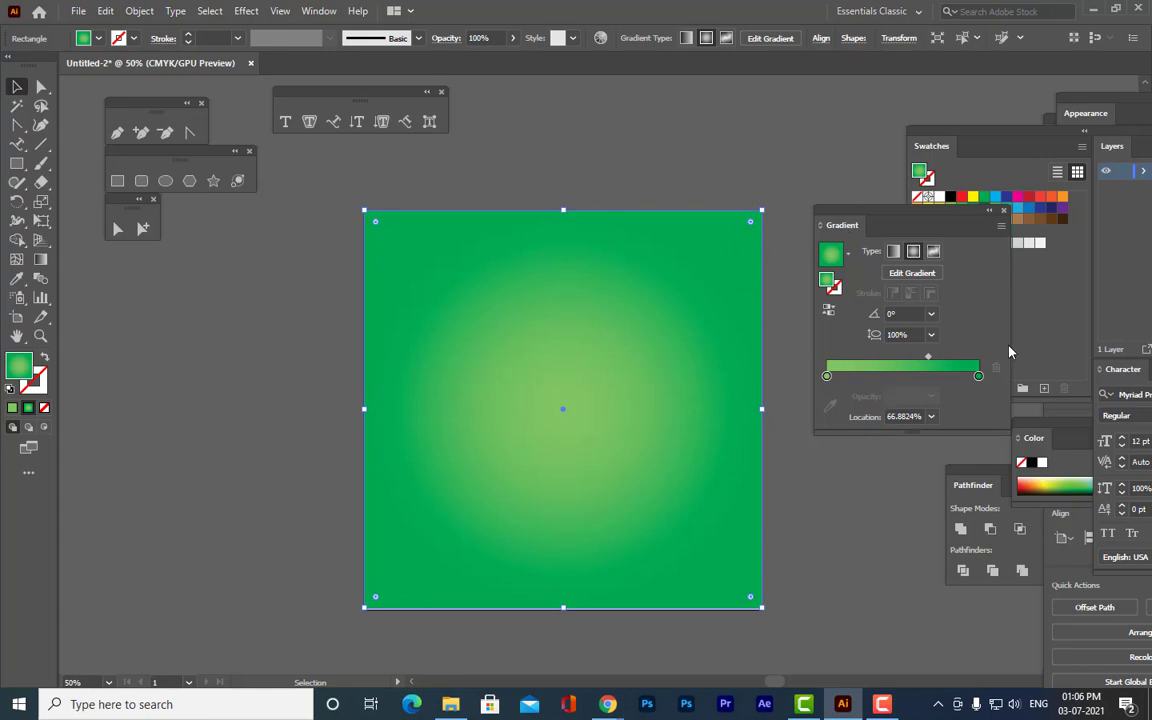
double_click(978, 377)
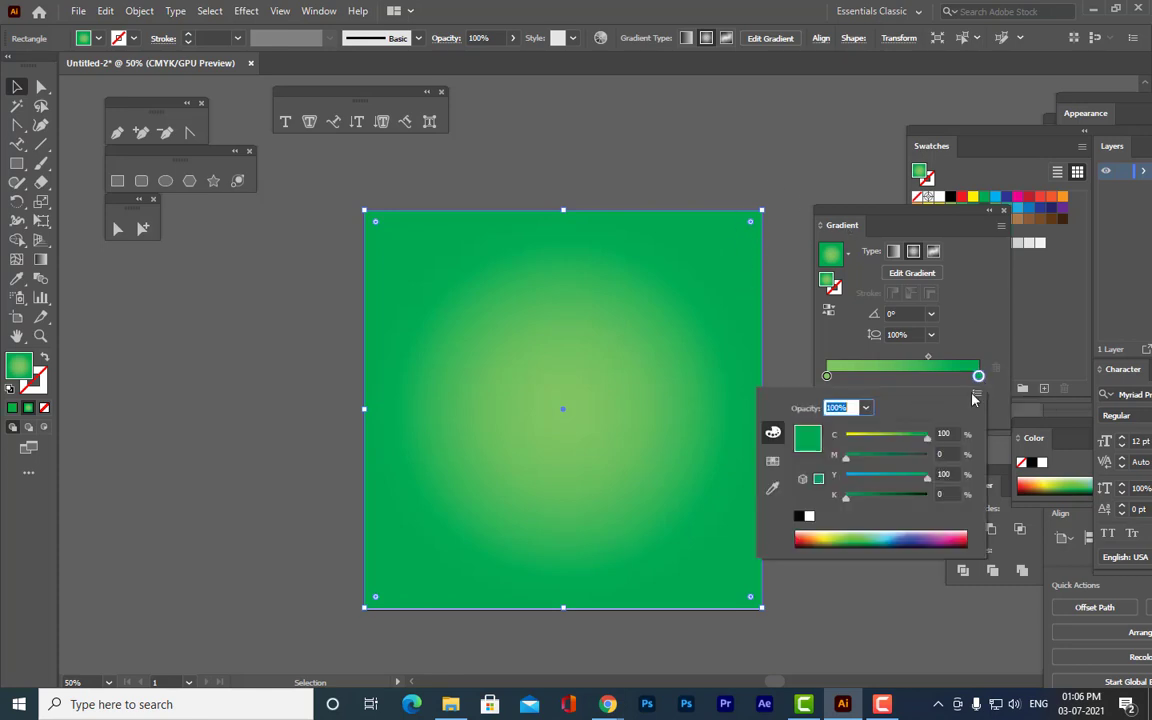
left_click(964, 535)
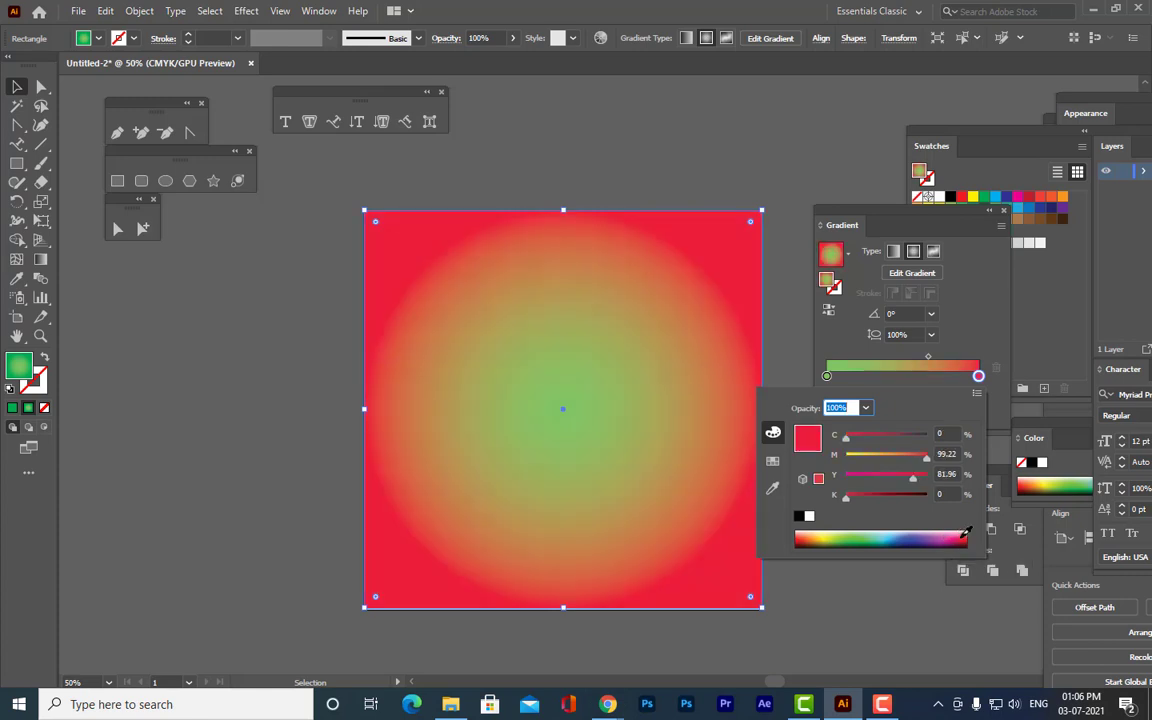
Set the radial gradient's inner stop to pink with C 0, M 80, Y 0, K 0.
left_click(826, 377)
double_click(826, 377)
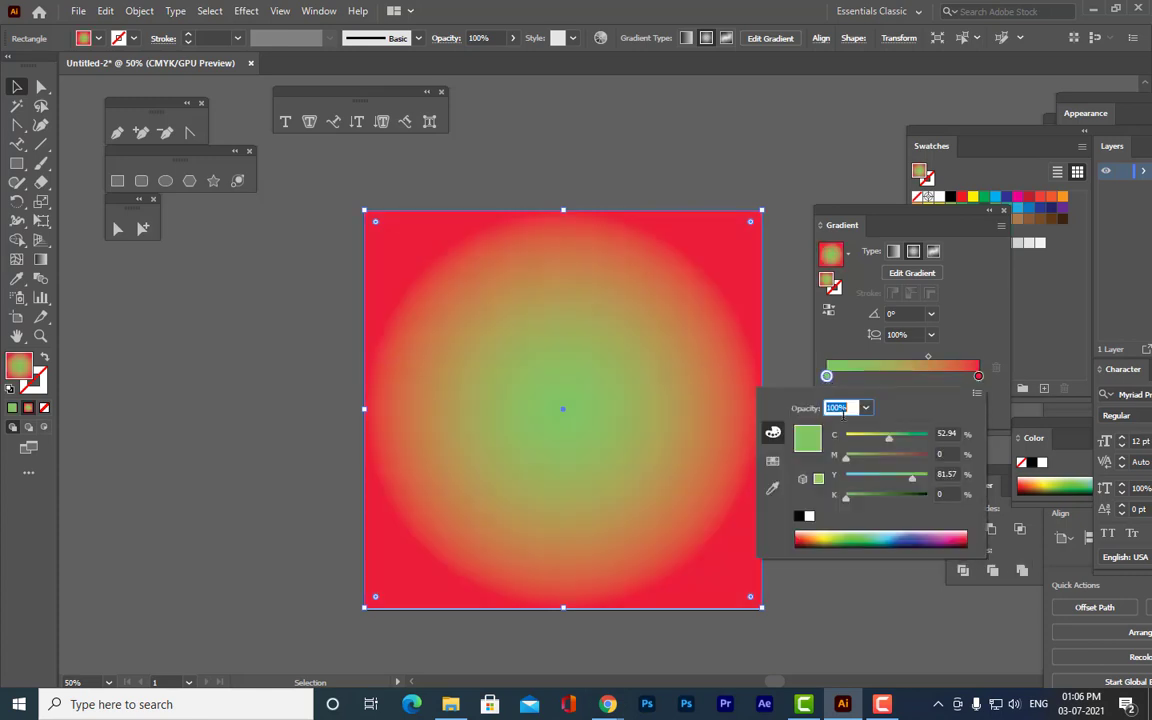
left_click(956, 532)
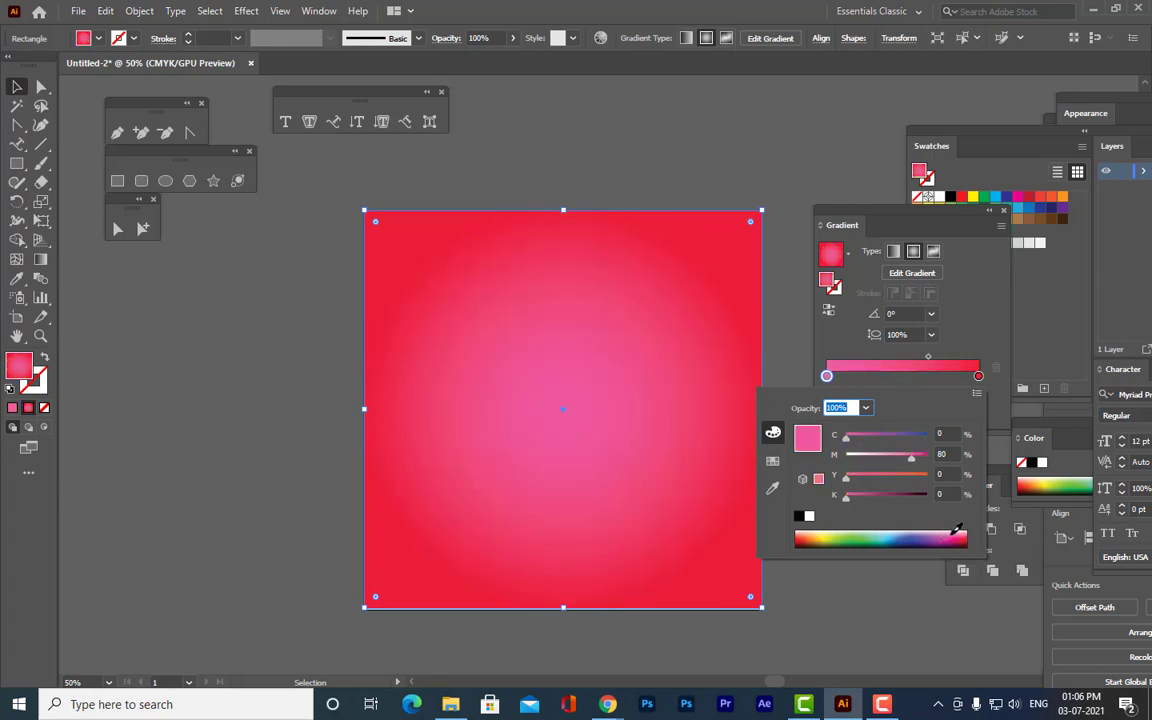
Recolor the radial gradient's inner stop to orange with M 70.59 and Y 79.61, and set the midpoint to 57.604%.
left_click(806, 532)
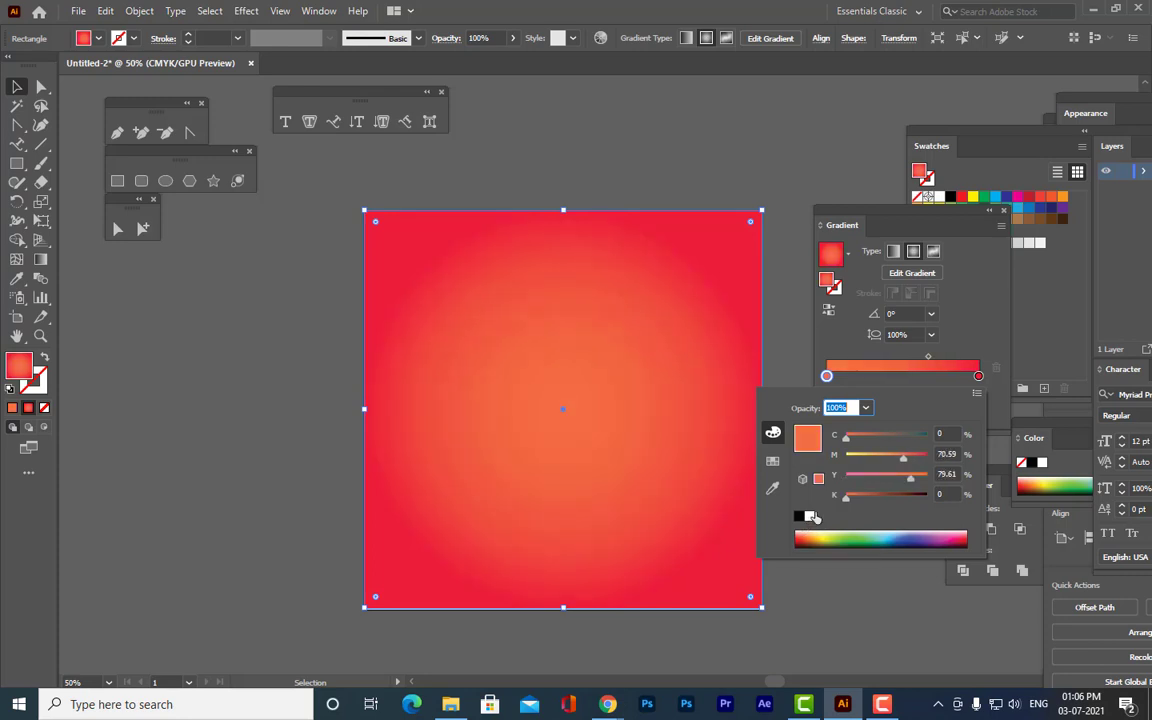
key("Escape")
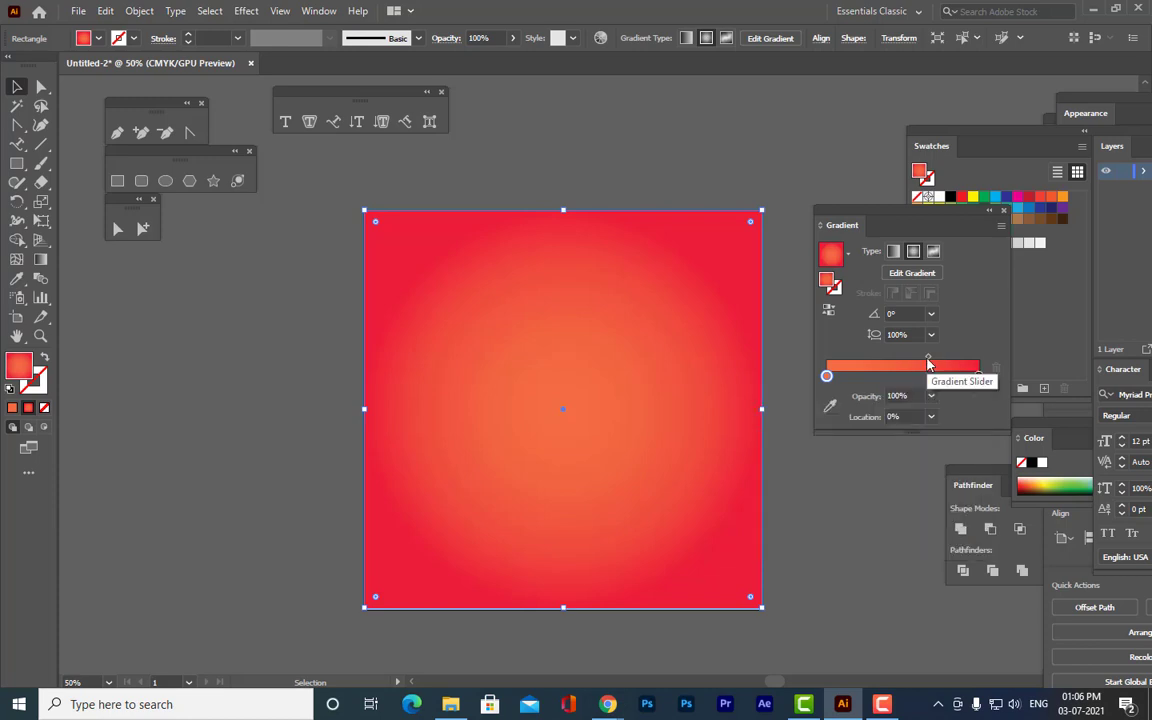
left_click_drag(826, 376, 784, 380)
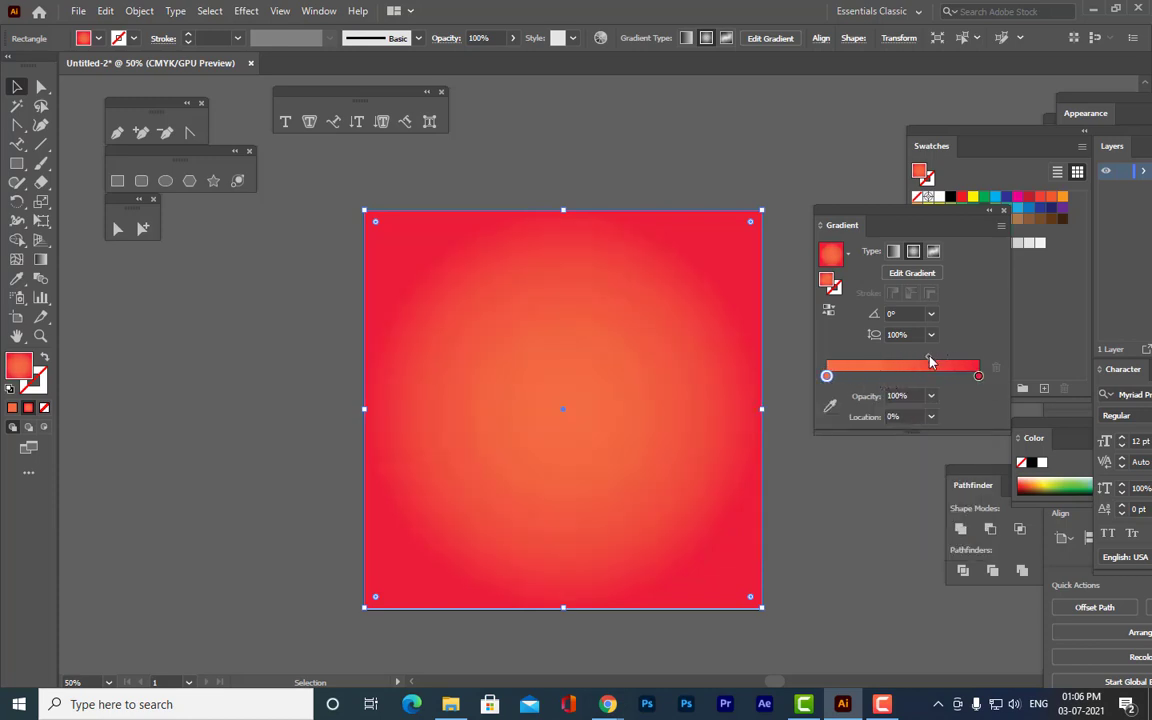
mouse_move(906, 358)
left_mouse_down()
mouse_move(896, 364)
mouse_move(923, 362)
left_mouse_up()
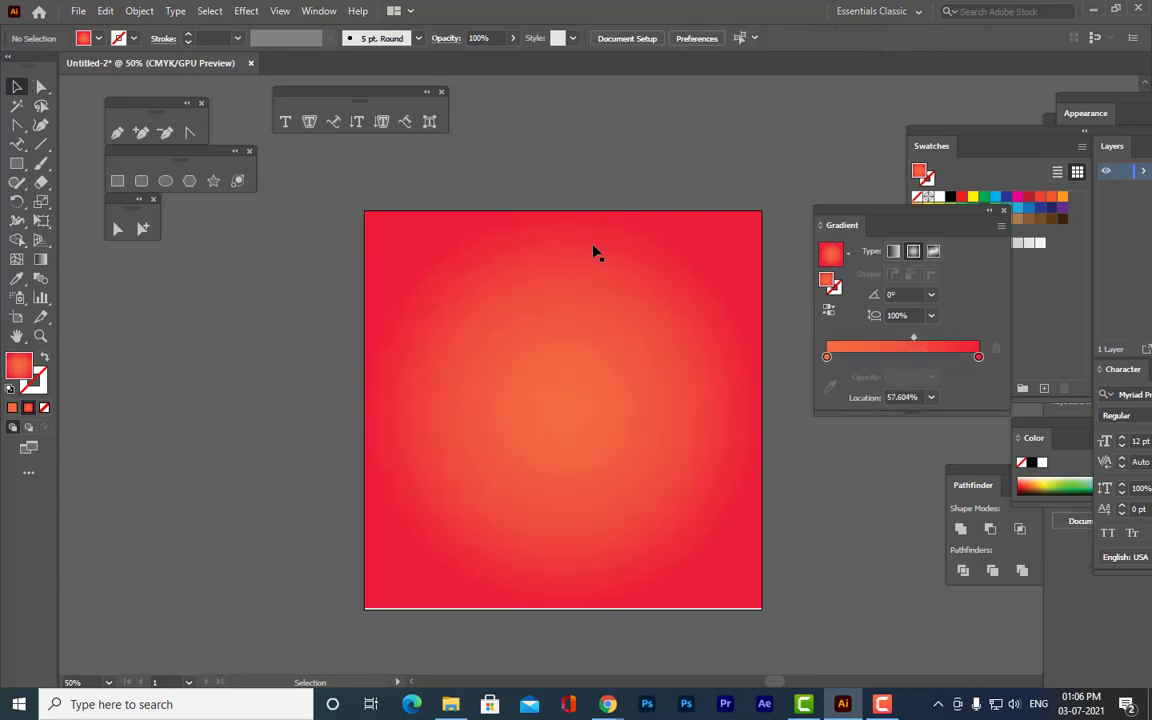
Adjust the gradient rectangle's lower and right edges to fit the artboard, and deselect it.
scroll(588, 465, "down", 3)
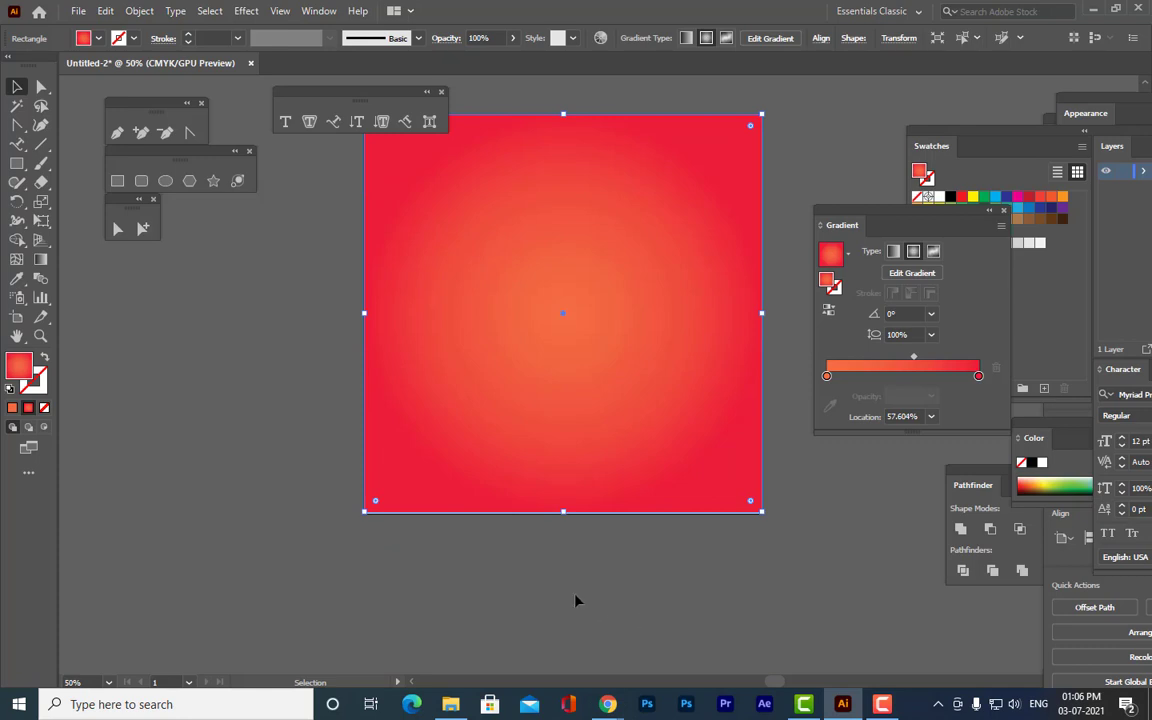
key("ctrl+plus")
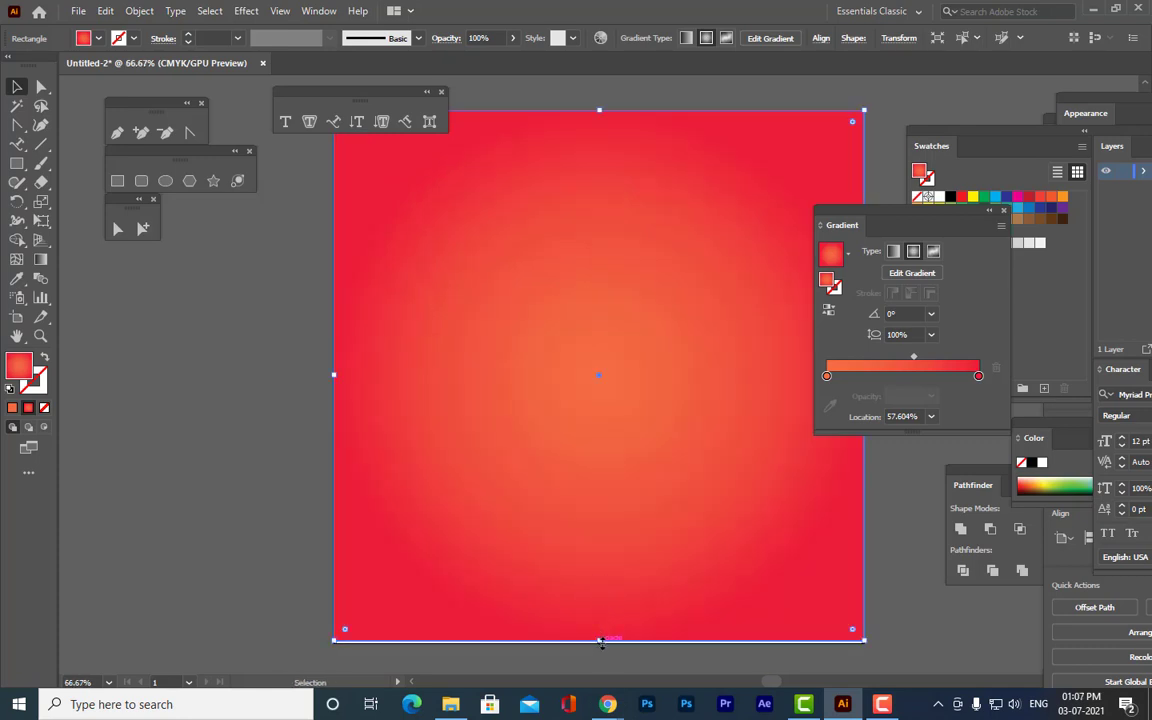
left_click_drag(597, 641, 600, 646)
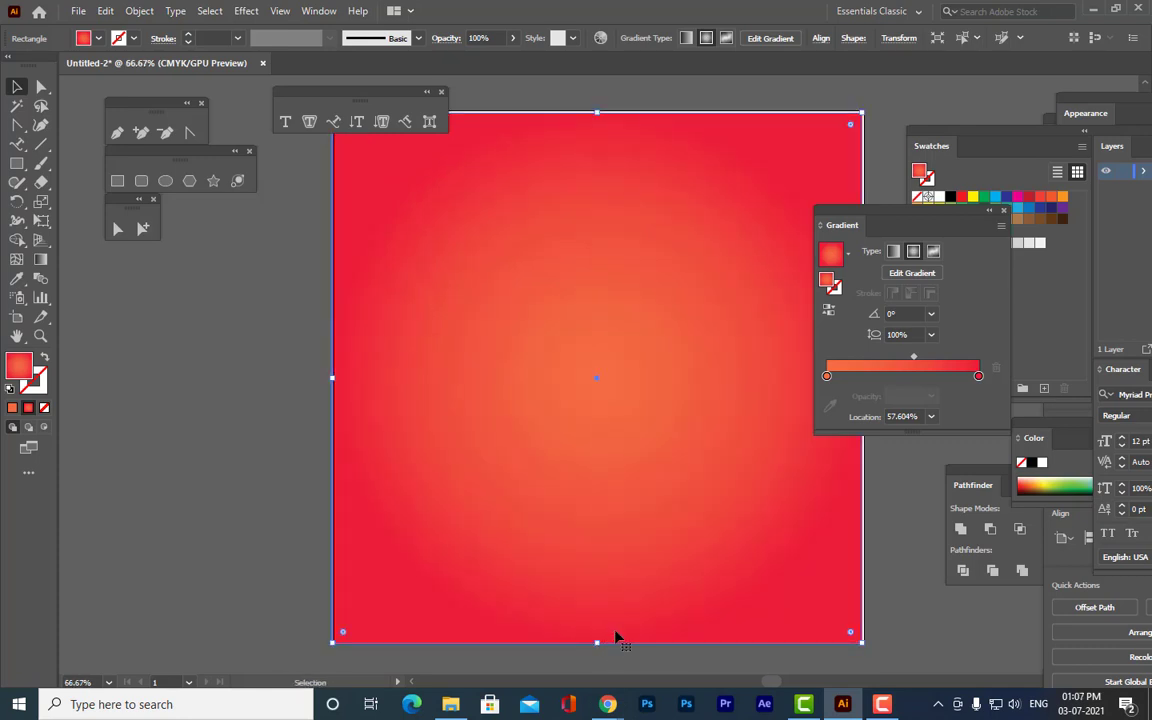
left_click_drag(870, 215, 997, 229)
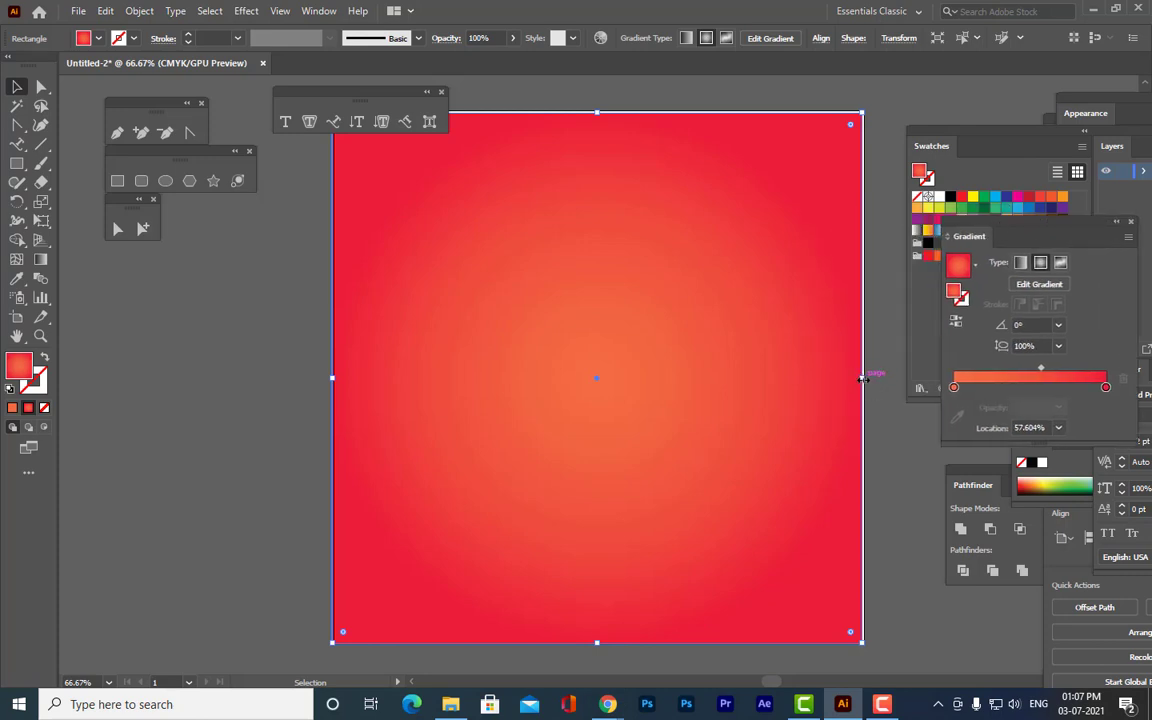
left_click_drag(862, 378, 863, 378)
key("ctrl+minus")
key("ctrl+minus")
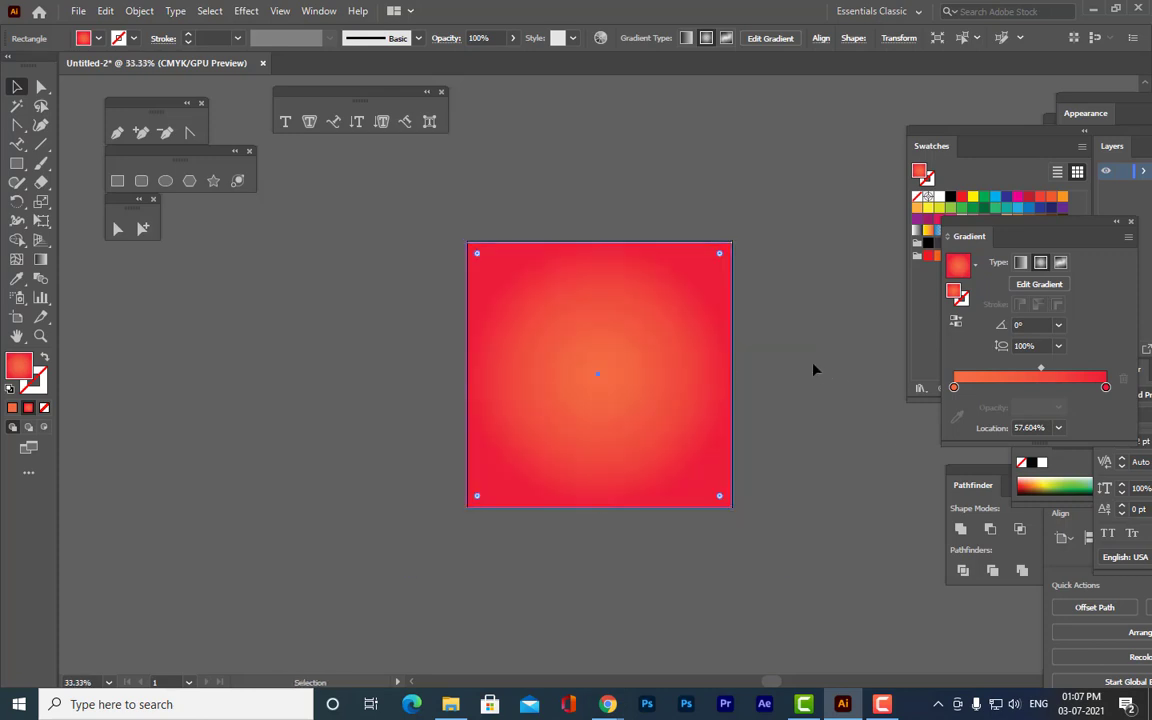
key("ctrl+equal")
left_click(16, 90)
left_click(586, 141)
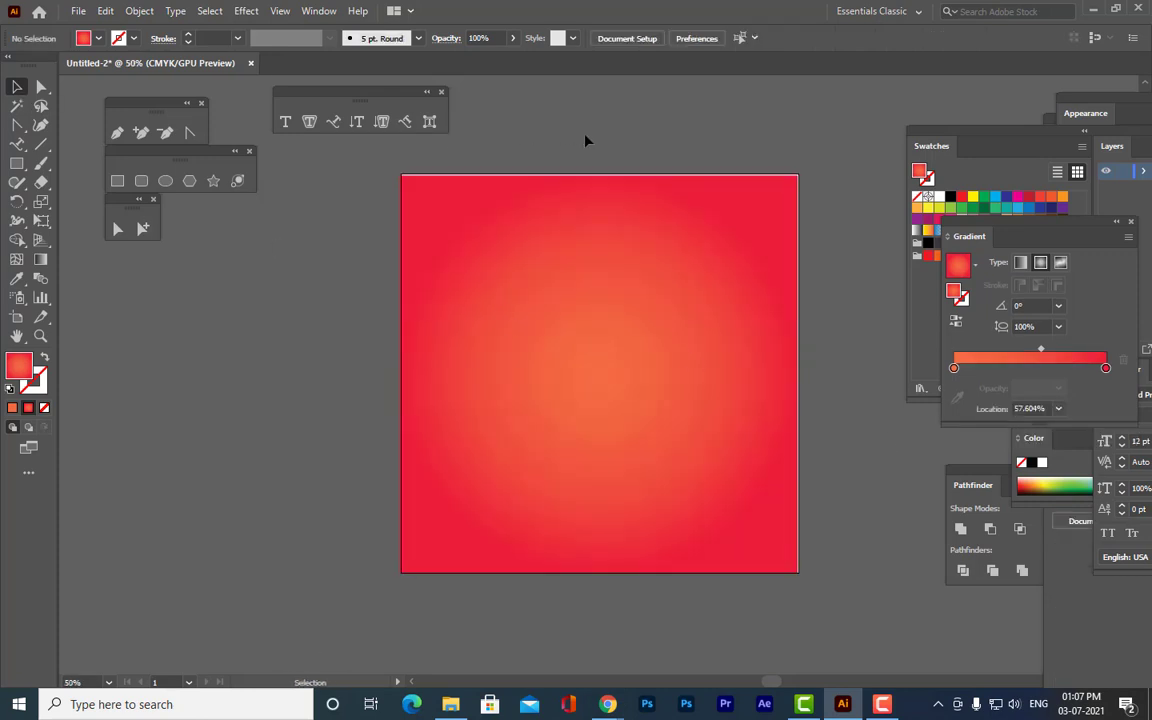
scroll(667, 352, "up", 1)
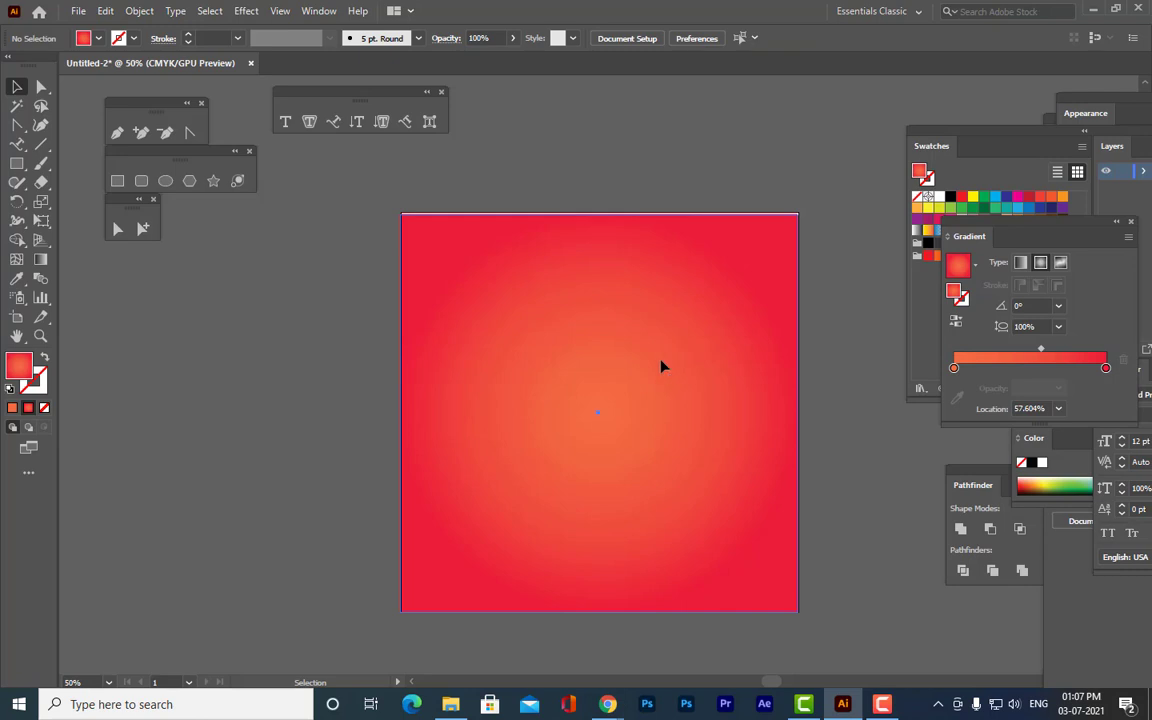
Send the gradient rectangle to the back, behind the ribbon pencils and their reflection.
left_click(661, 366)
right_click(712, 306)
mouse_move(807, 582)
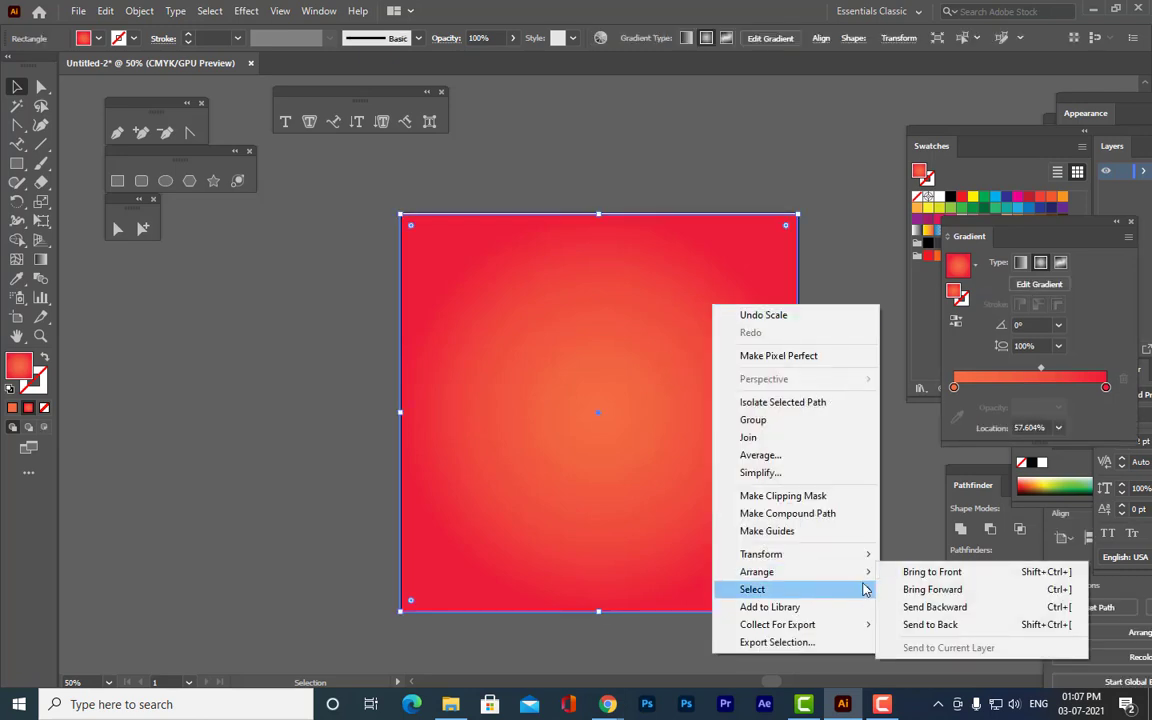
left_click(930, 624)
left_click(903, 533)
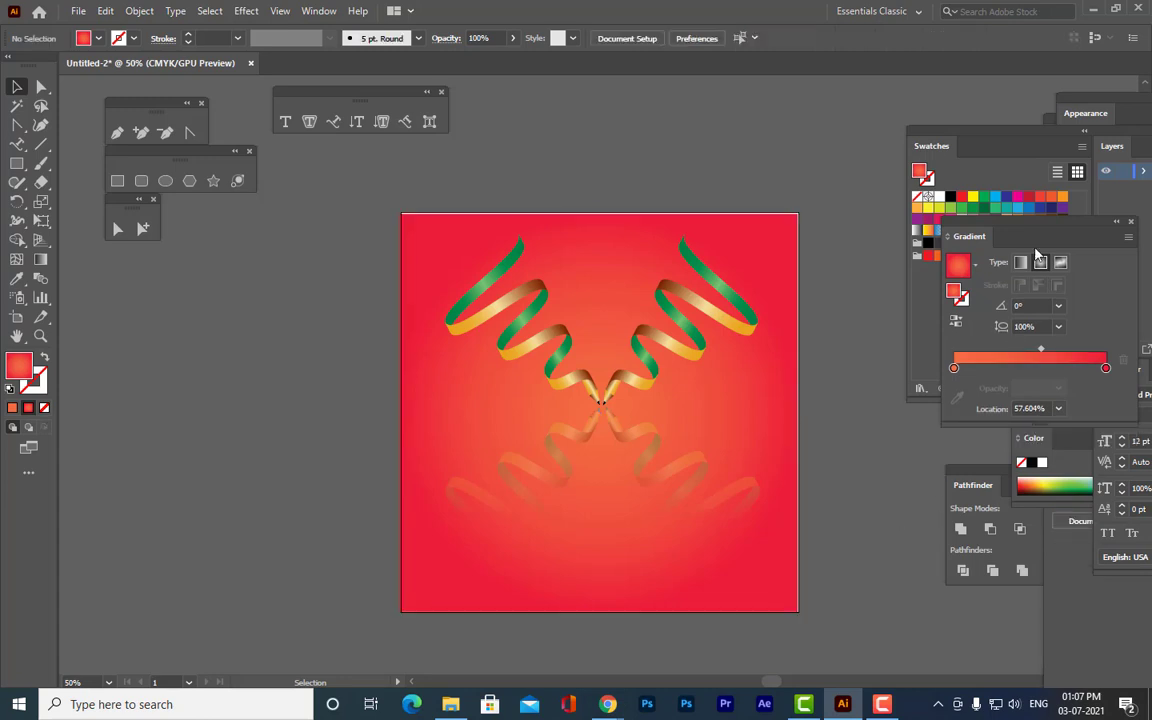
Try to recolor the gradient's inner stop to yellow with C 7.06, M 0, Y 78.04, K 0.
double_click(954, 368)
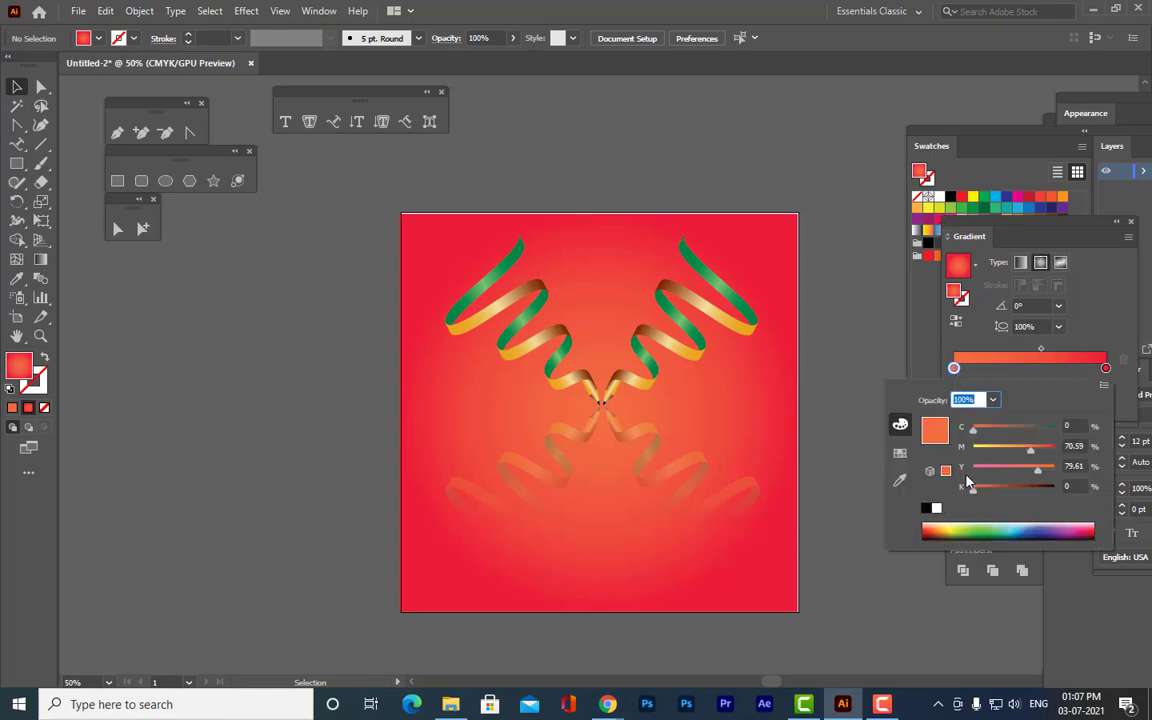
left_click(955, 523)
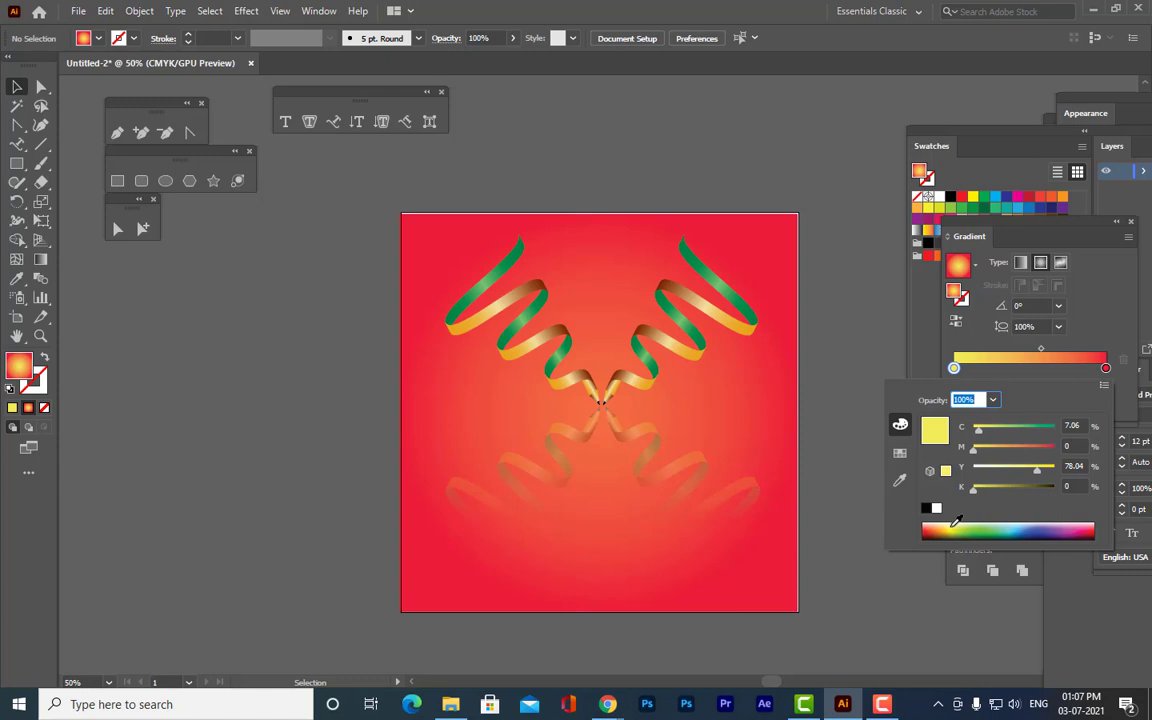
left_click(763, 416)
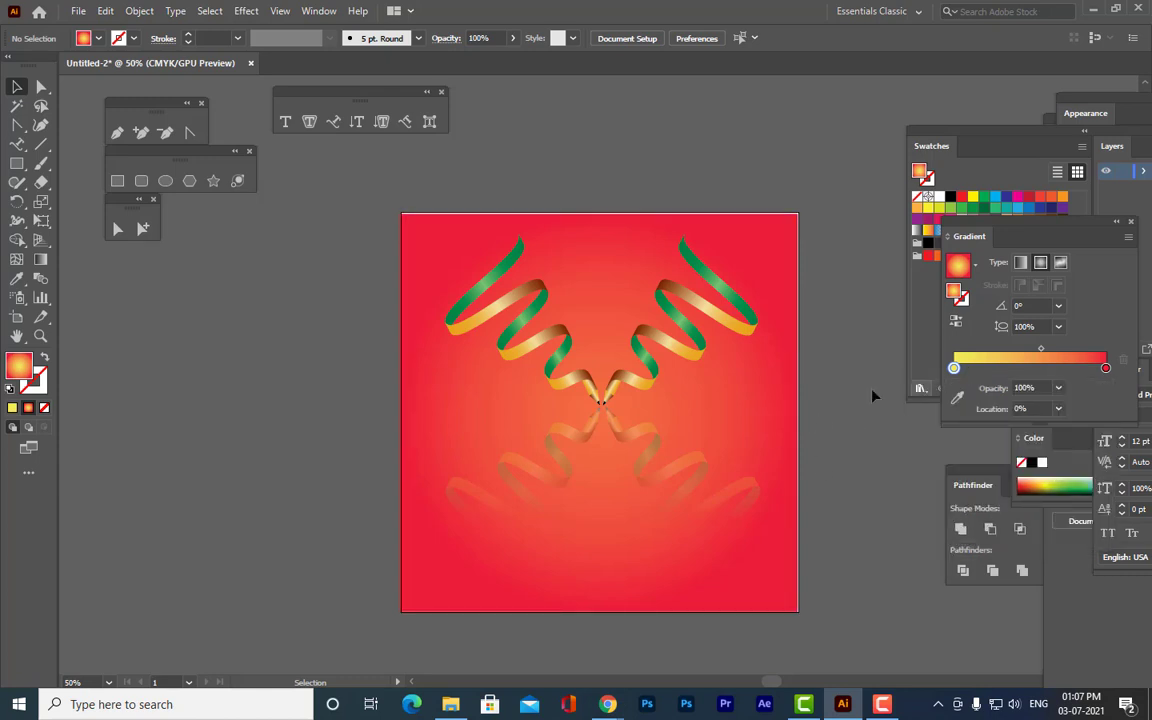
Set the background rectangle's inner gradient stop to peach with C 0, M 34, Y 52.94, K 0.
left_click(738, 365)
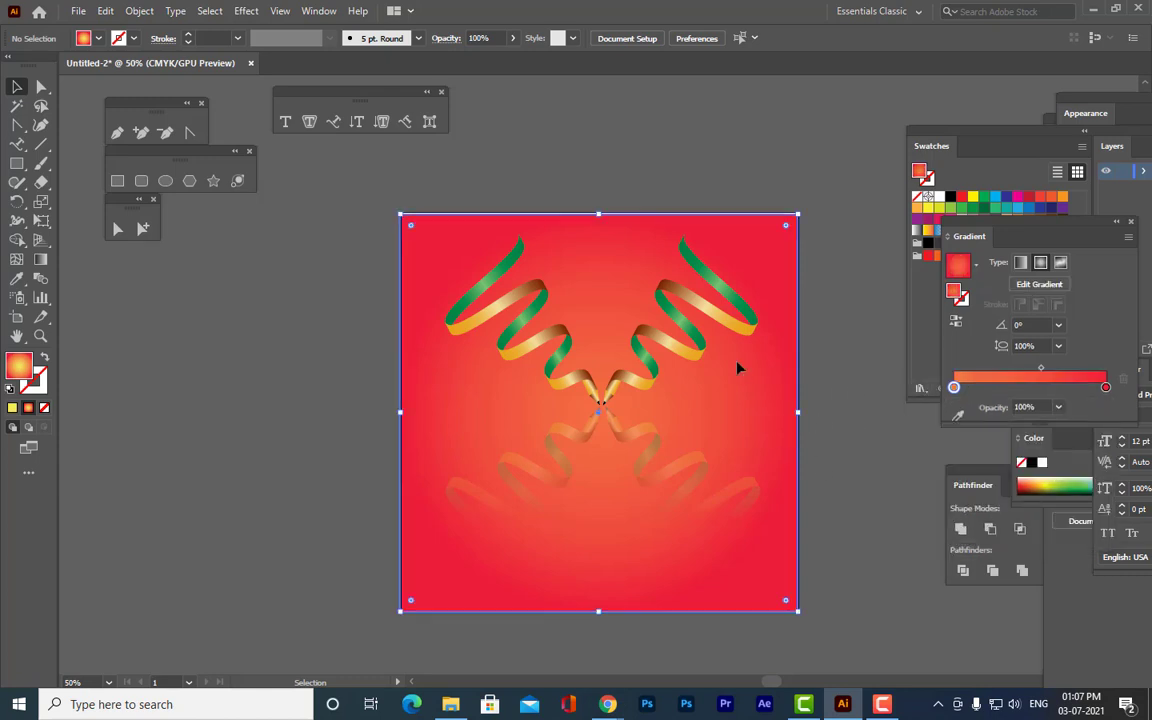
double_click(954, 388)
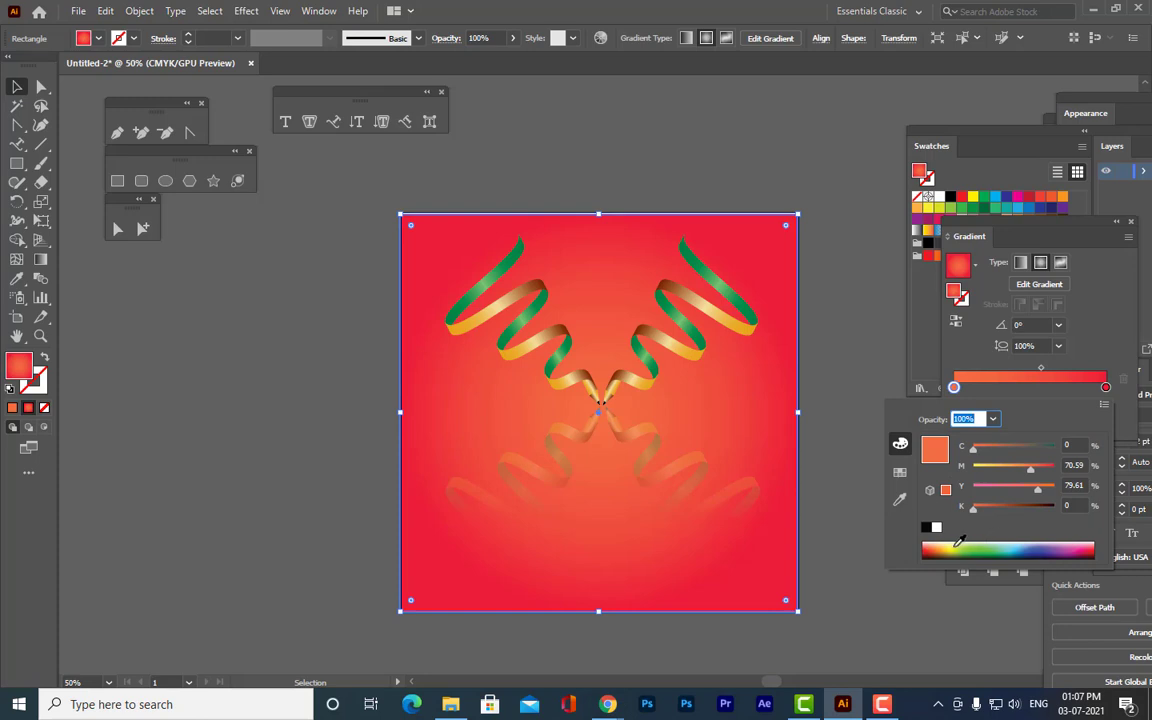
left_click(958, 545)
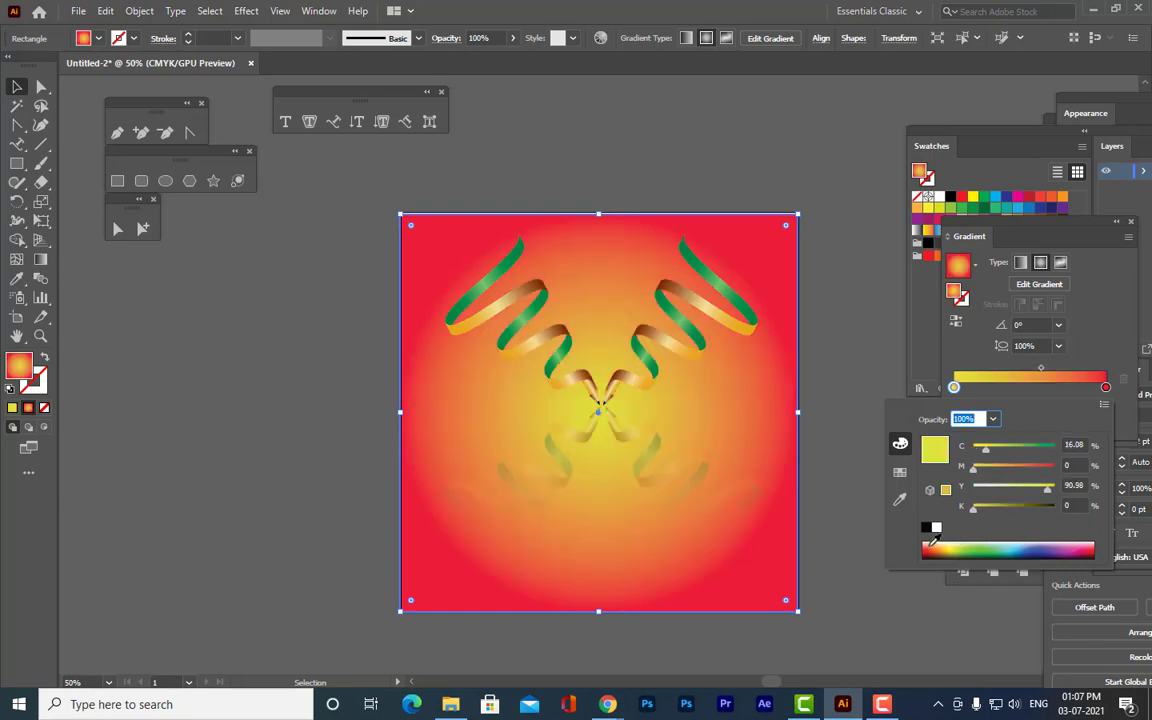
left_click(925, 542)
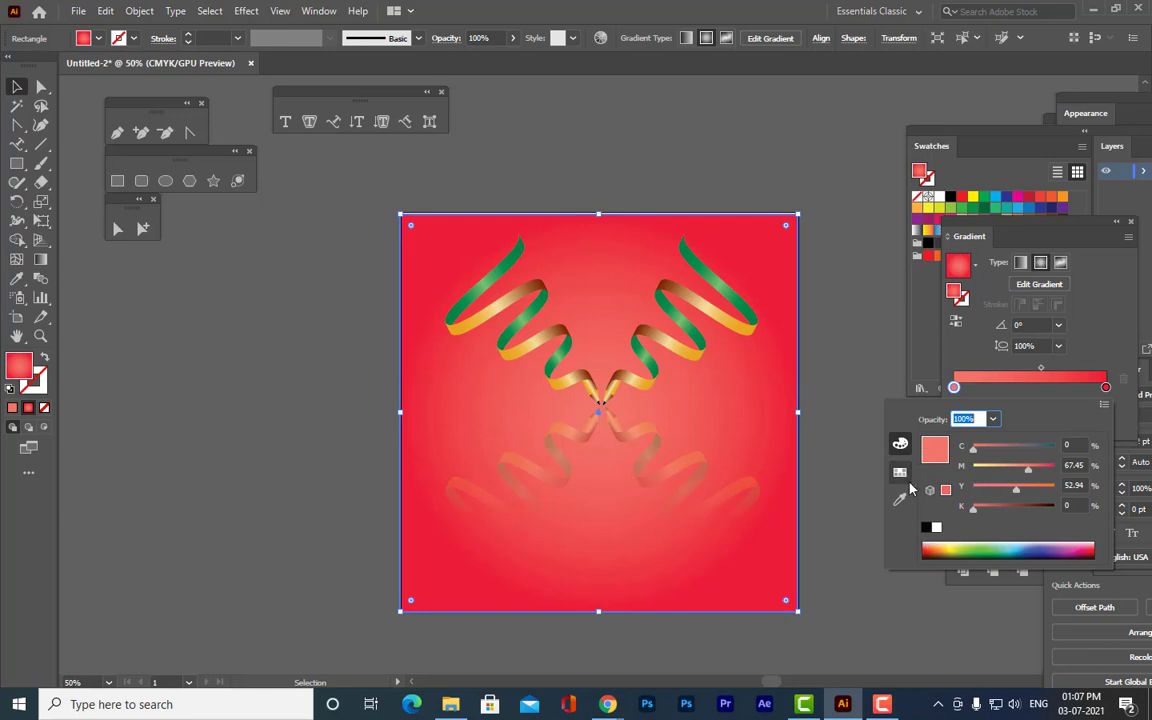
mouse_move(975, 510)
left_mouse_down()
mouse_move(1005, 514)
mouse_move(971, 517)
left_mouse_up()
left_click_drag(1030, 475, 1005, 479)
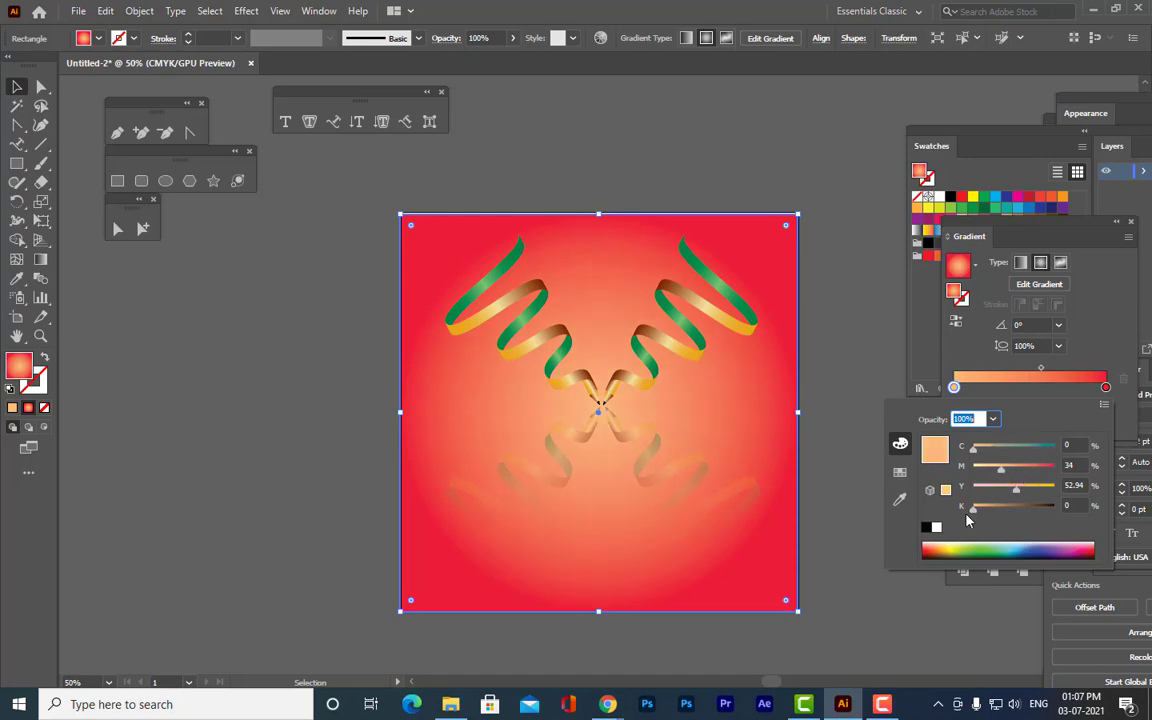
Set the background gradient's outer stop to orange with C 0, M 70, Y 81.96, K 0, and deselect the rectangle.
left_click(1105, 387)
double_click(1105, 387)
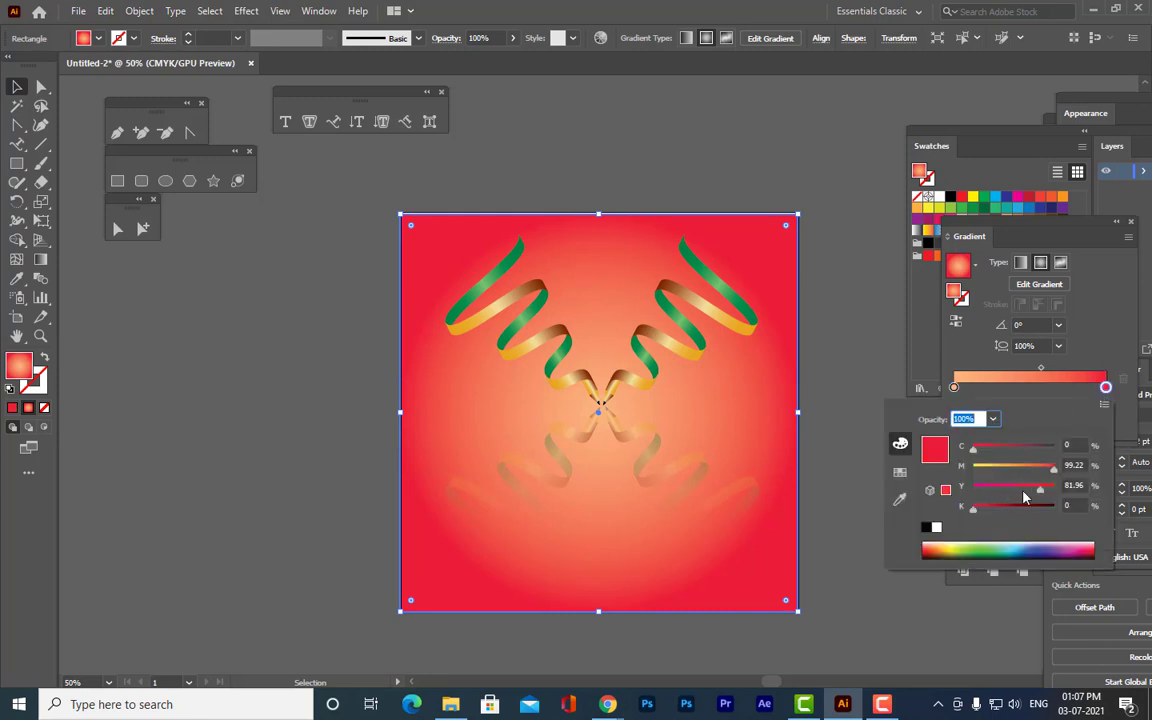
mouse_move(1054, 474)
left_mouse_down()
mouse_move(987, 474)
mouse_move(1033, 477)
left_mouse_up()
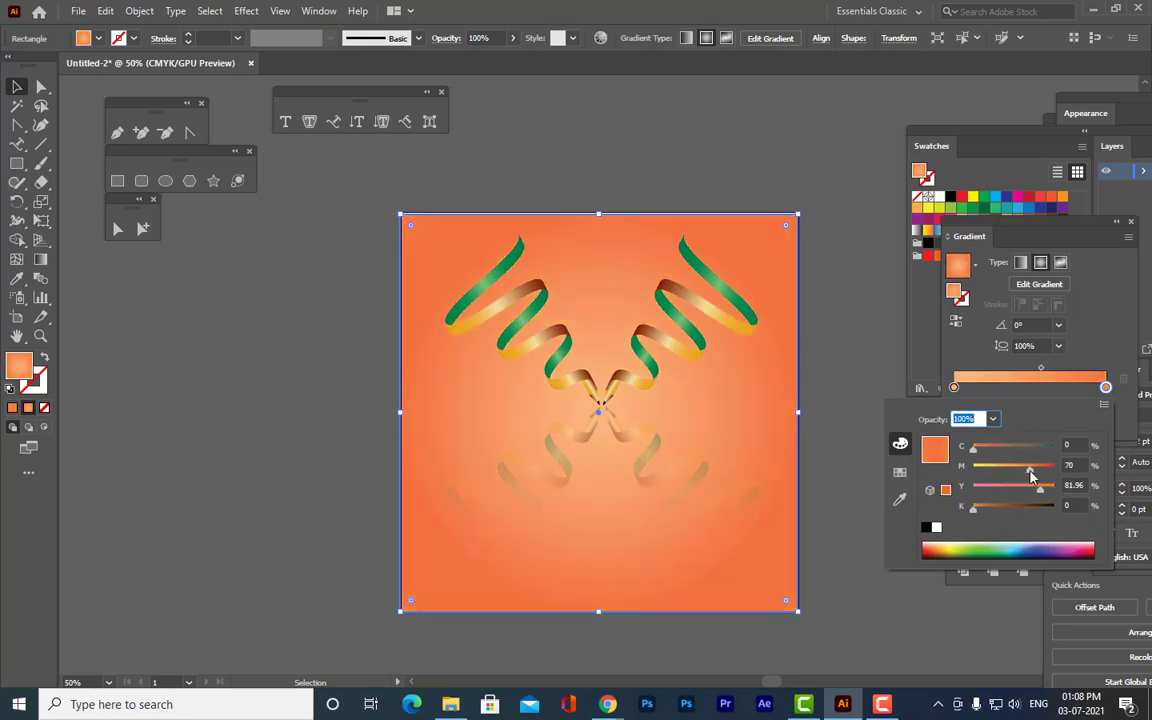
left_click(832, 357)
left_click(832, 355)
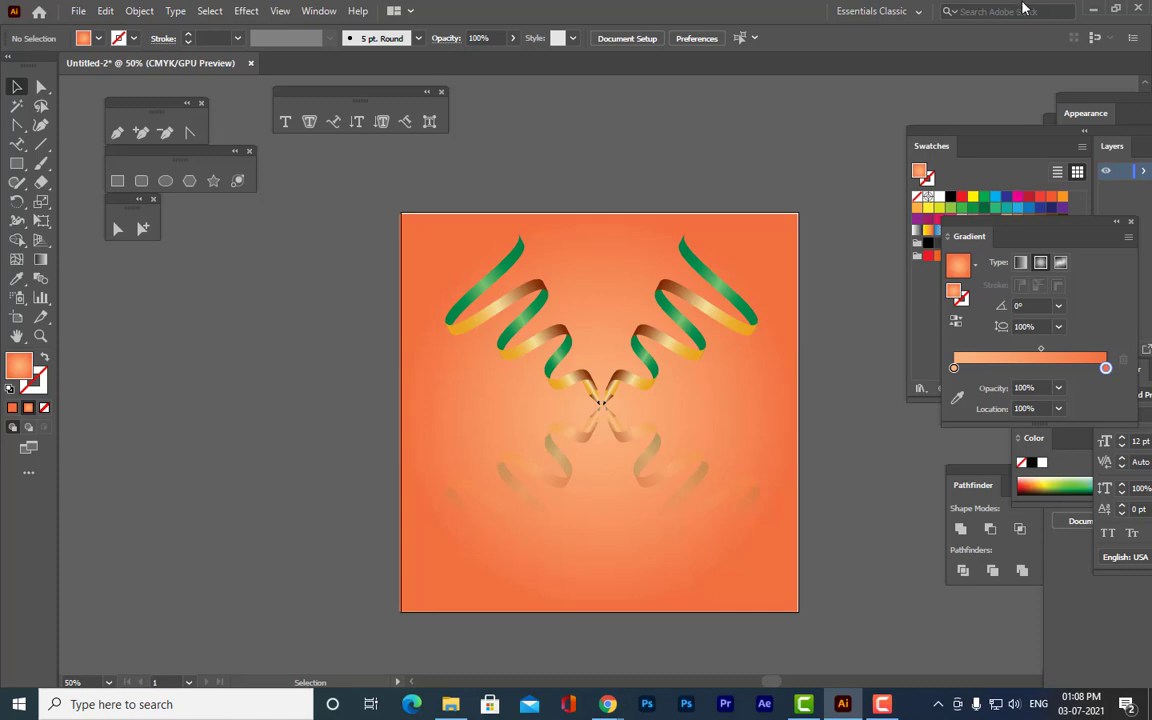
scroll(600, 400, "up", 1)
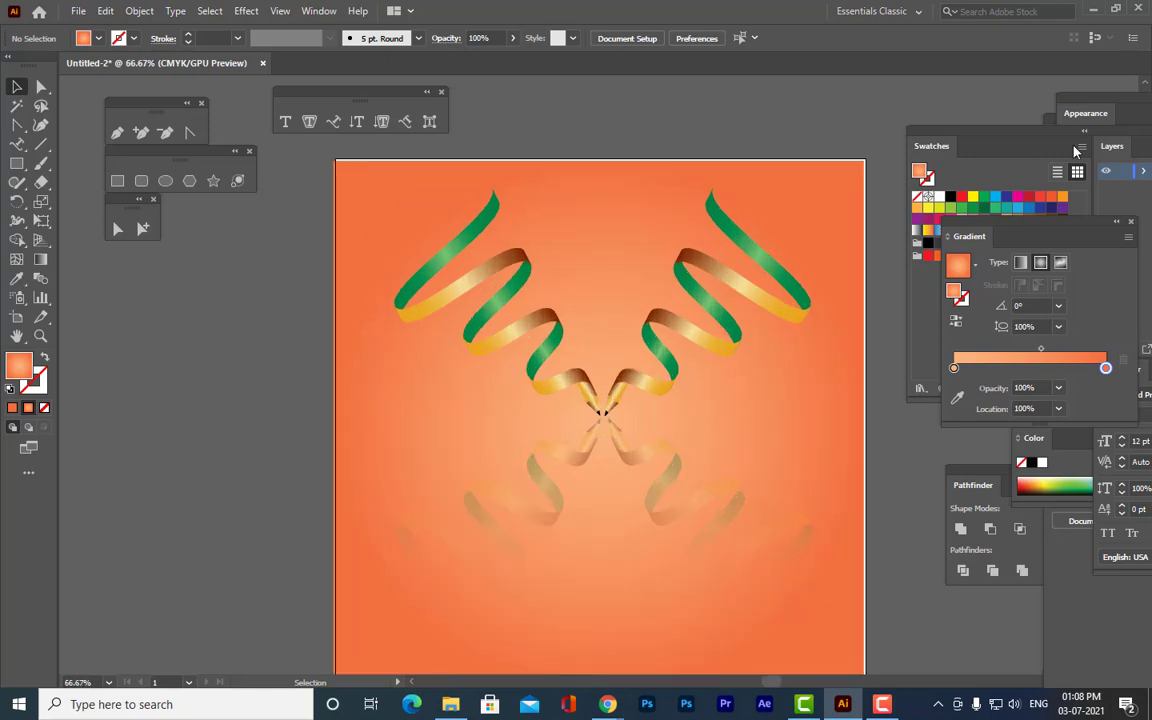
key("a")
key("ctrl+minus")
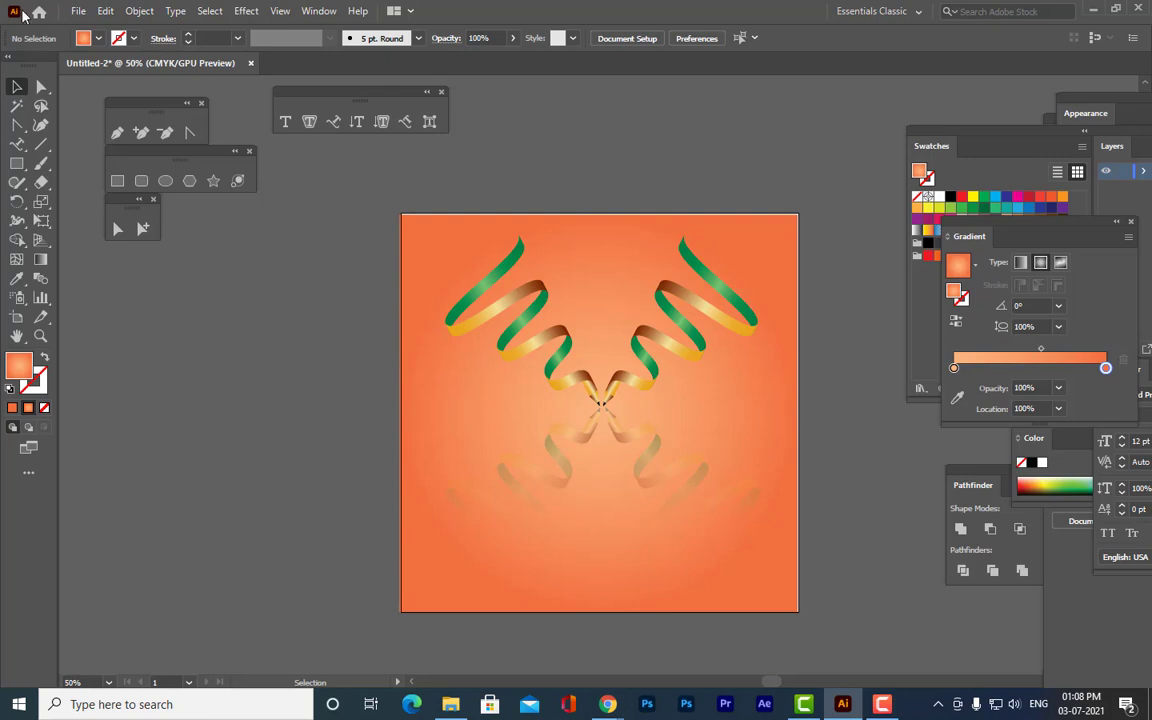
left_click(78, 11)
mouse_move(145, 312)
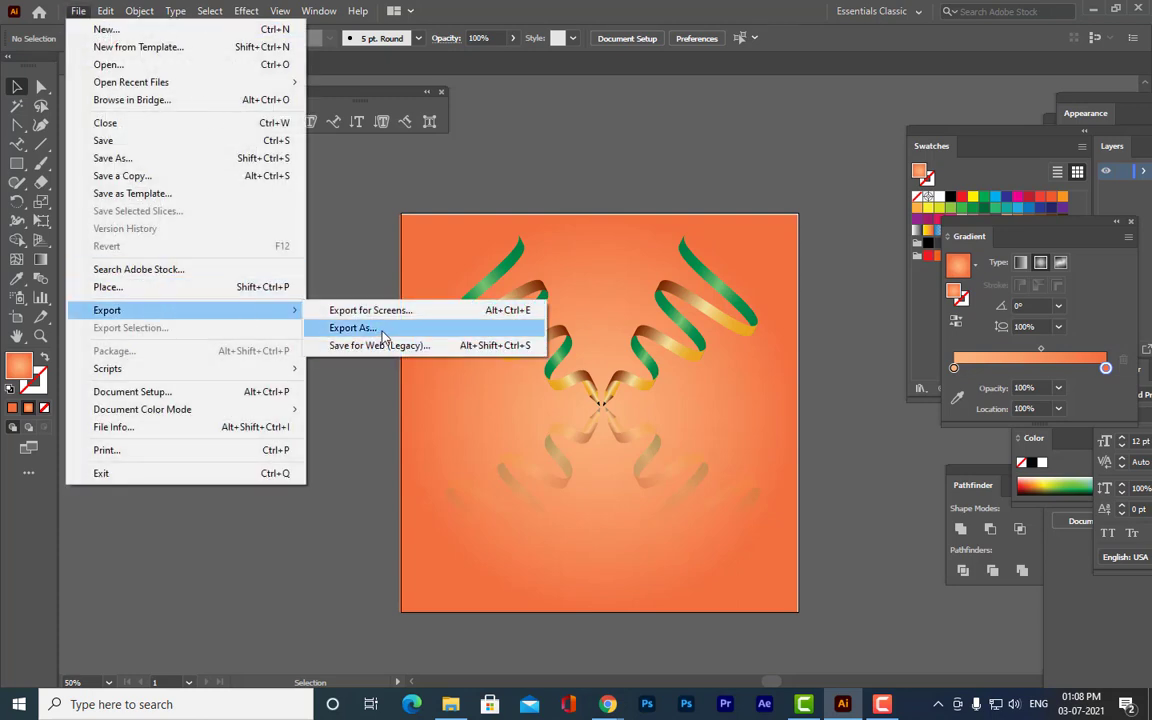
left_click(830, 126)
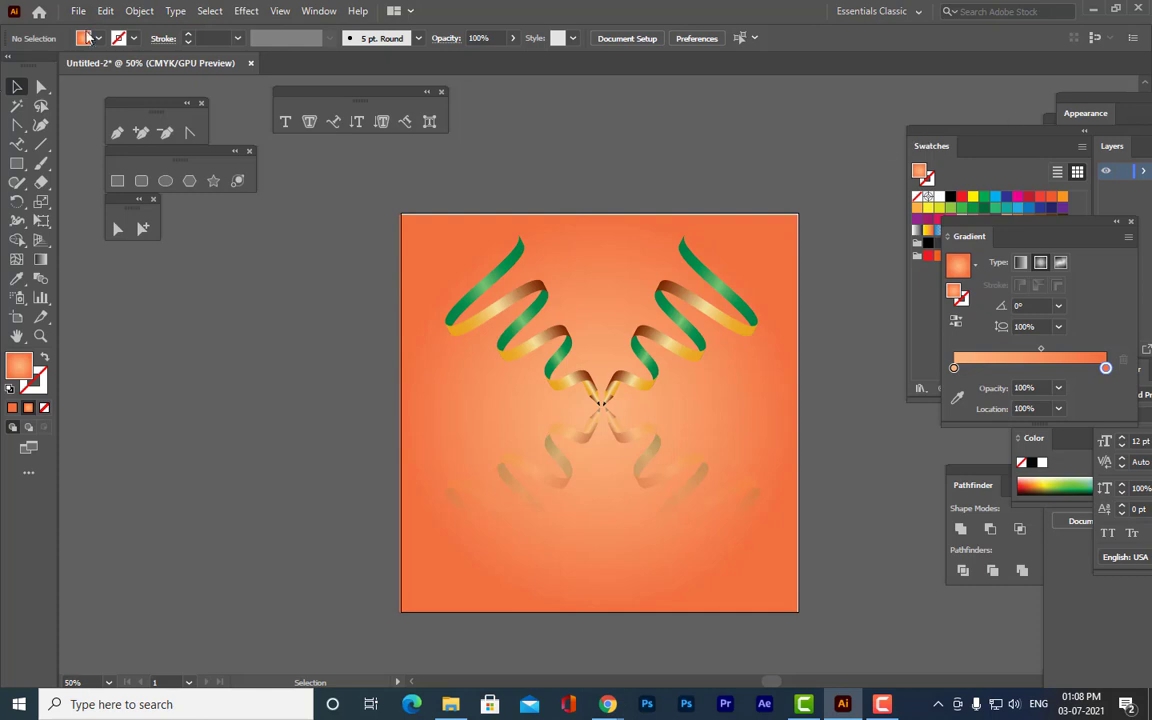
Add the point text "pencil Ribbon" below the reflection near the artboard's lower edge.
left_click(286, 123)
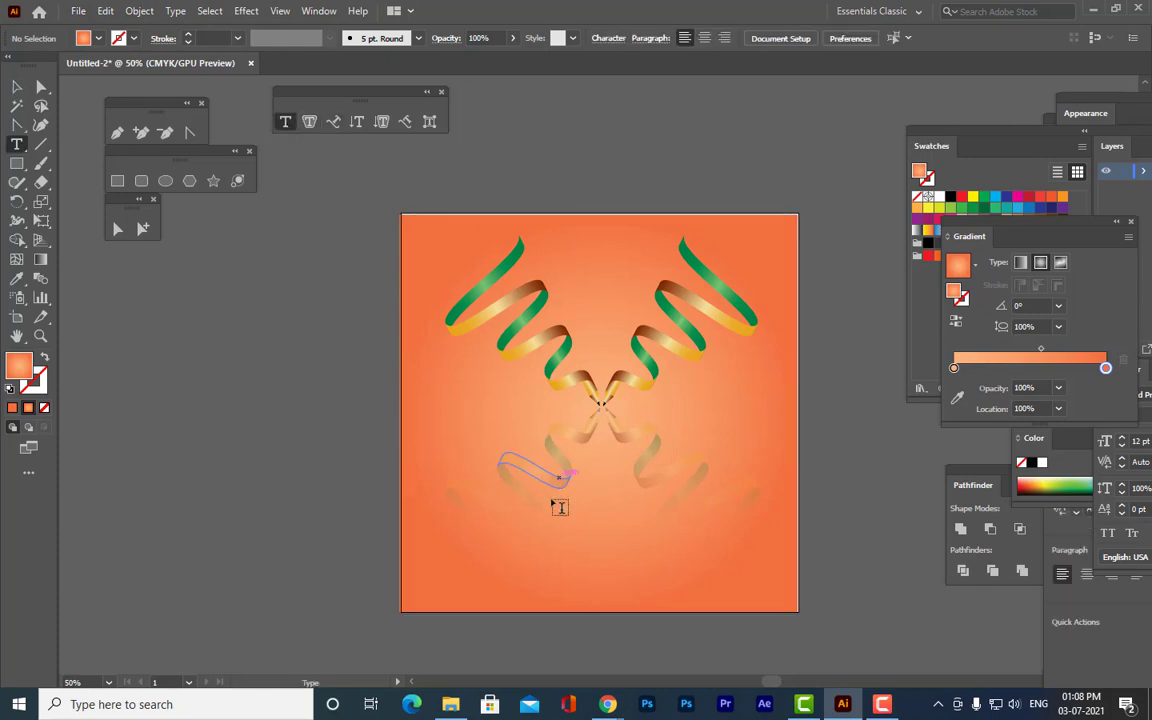
left_click(466, 575)
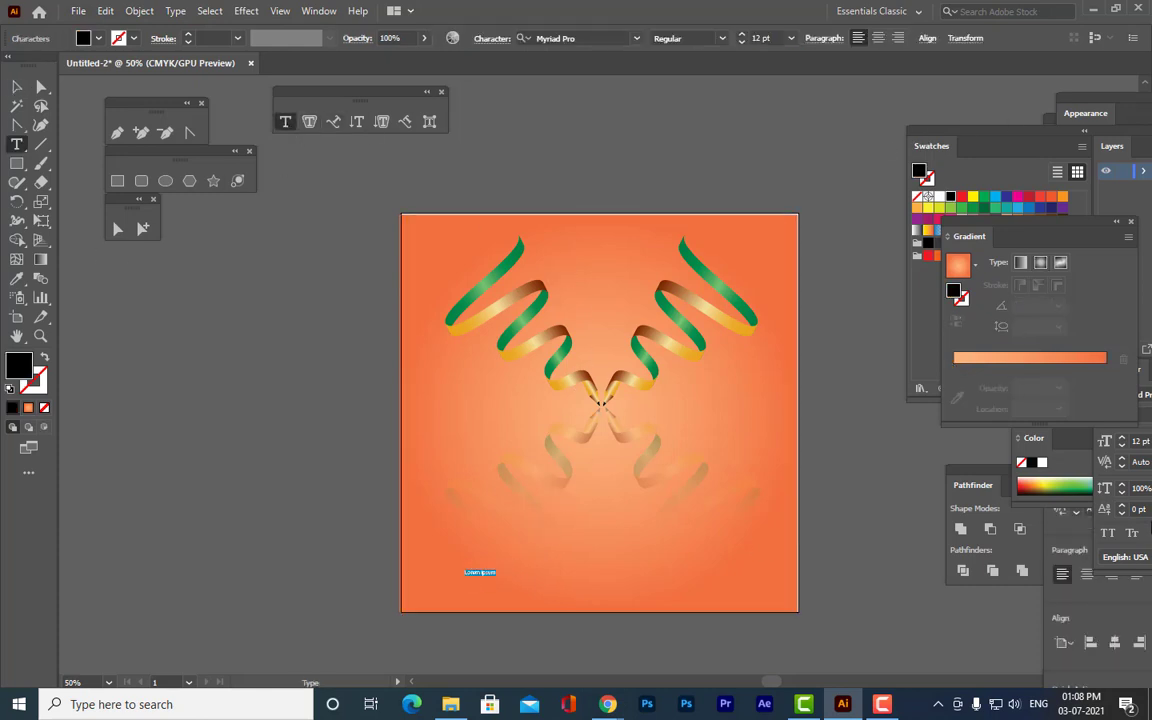
type("par")
type("r")
Select the whole "pencil Ribbon" caption and enlarge its font size to 112 pt.
left_click(465, 570)
left_click_drag(463, 570, 740, 550)
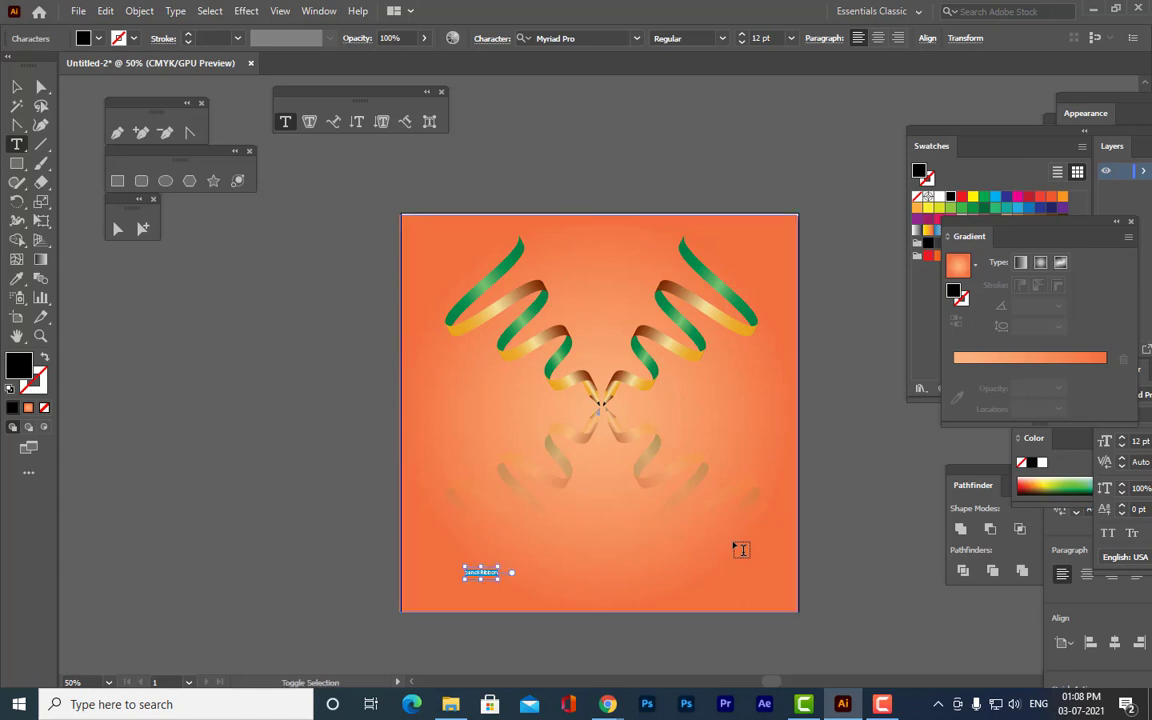
key("ctrl+shift+period")
key("ctrl+shift+period")
key("ctrl+shift+period")
key("ctrl+shift+period")
key("ctrl+shift+period")
key("ctrl+shift+period")
key("ctrl+shift+period")
key("ctrl+shift+period")
key("ctrl+shift+period")
key("ctrl+shift+period")
key("ctrl+shift+period")
key("ctrl+shift+period")
key("ctrl+shift+period")
key("ctrl+shift+period")
key("ctrl+shift+period")
key("ctrl+shift+period")
key("ctrl+shift+period")
key("ctrl+shift+period")
key("ctrl+shift+period")
key("ctrl+shift+period")
key("ctrl+shift+period")
key("ctrl+shift+period")
key("ctrl+shift+period")
key("ctrl+shift+period")
key("ctrl+shift+period")
key("ctrl+shift+period")
key("ctrl+shift+period")
key("ctrl+shift+period")
key("ctrl+shift+period")
key("ctrl+shift+period")
key("ctrl+shift+period")
key("ctrl+shift+period")
key("ctrl+shift+period")
key("ctrl+shift+period")
key("ctrl+shift+period")
key("ctrl+shift+period")
key("ctrl+shift+period")
key("ctrl+shift+period")
key("ctrl+shift+period")
key("ctrl+shift+period")
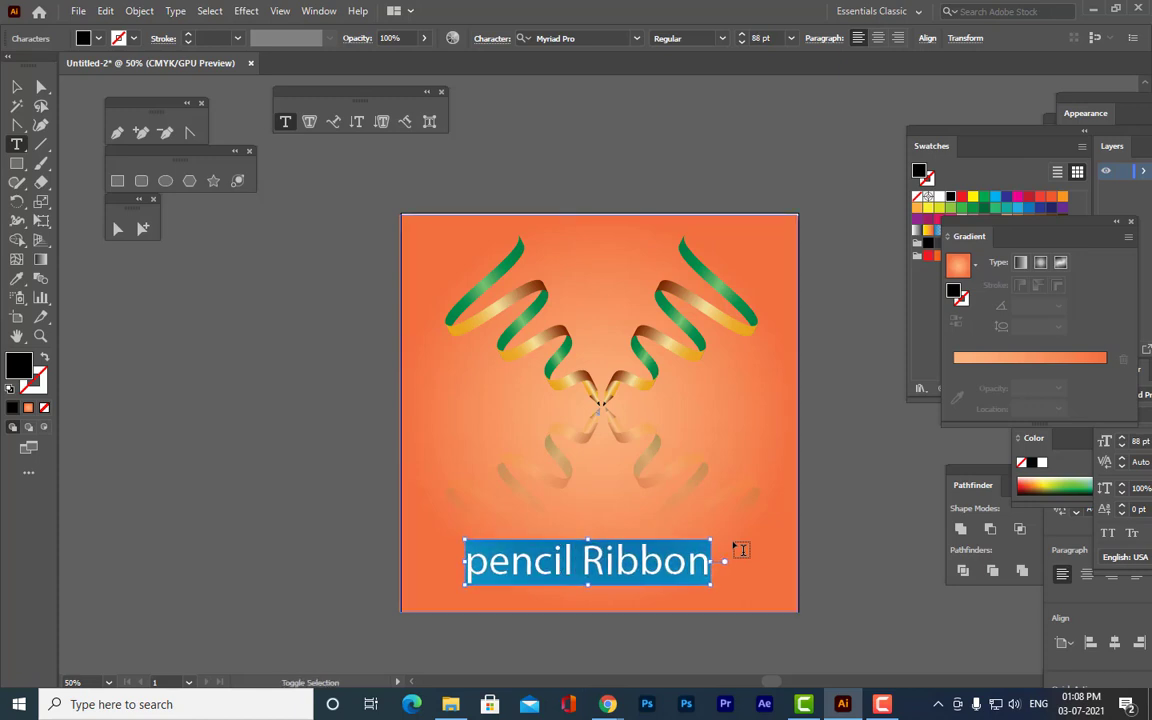
key("ctrl+shift+period")
key("ctrl+shift+period")
key("ctrl+shift+period")
key("ctrl+shift+period")
key("ctrl+shift+period")
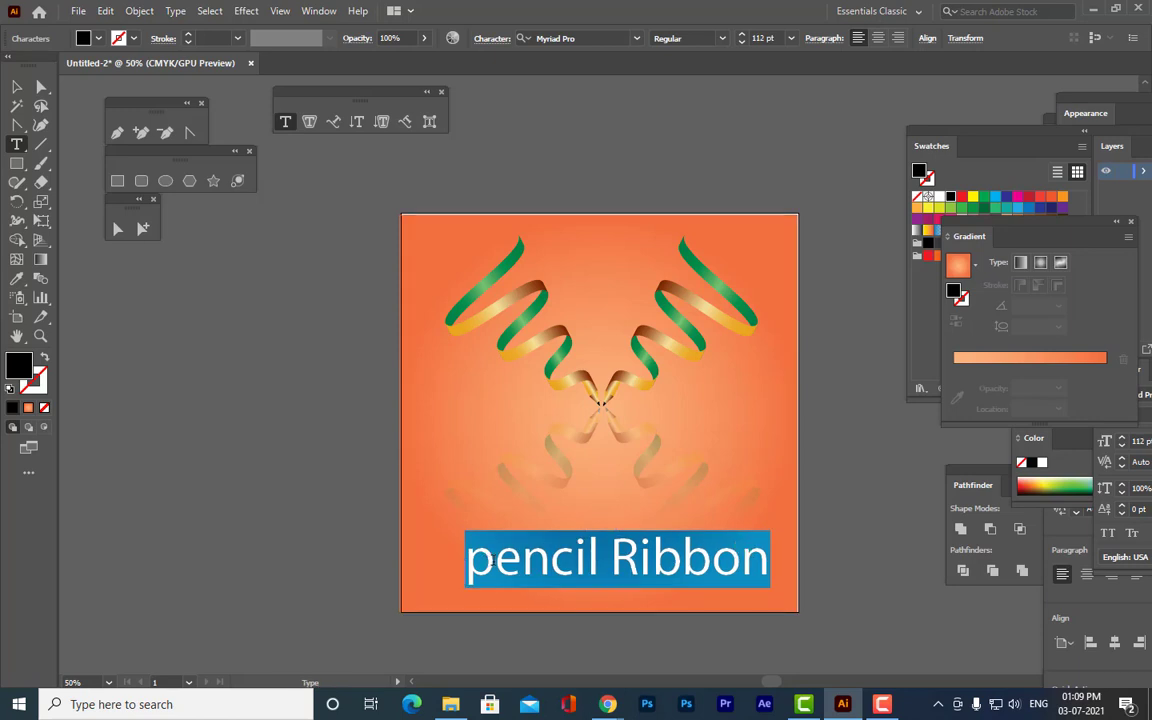
Capitalize the caption's first letter so it reads "Pencil Ribbon", and select it as an object.
left_click_drag(491, 560, 443, 569)
type("P")
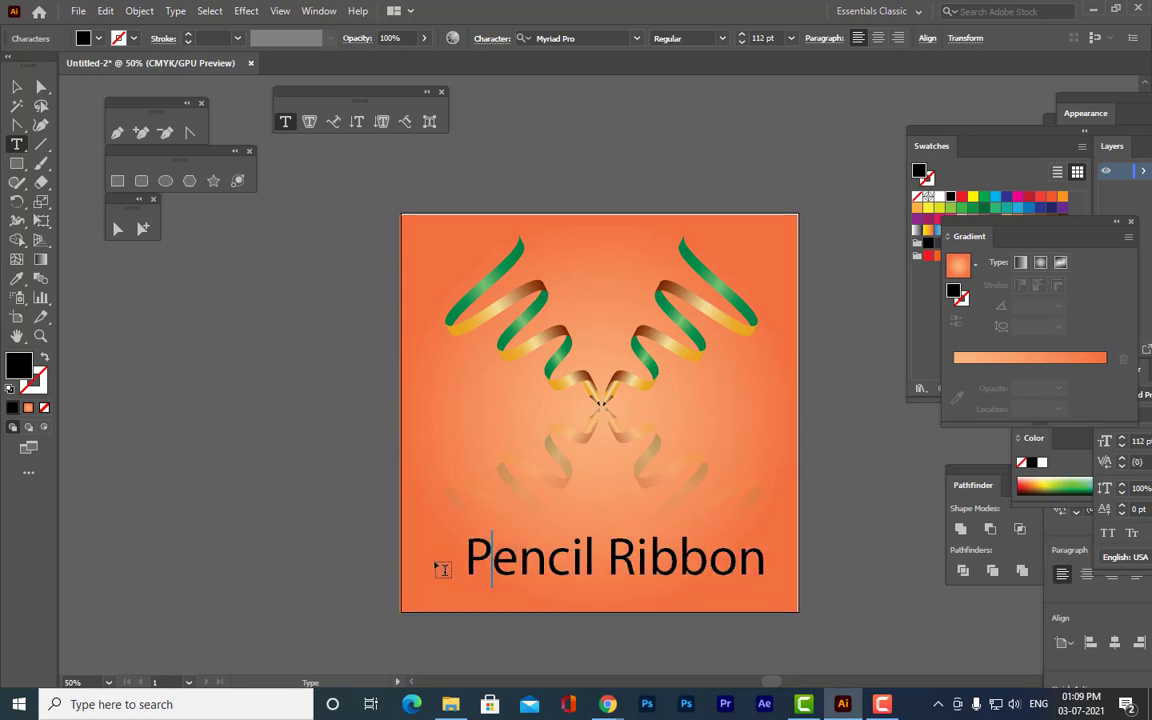
left_click(20, 87)
left_click(630, 535)
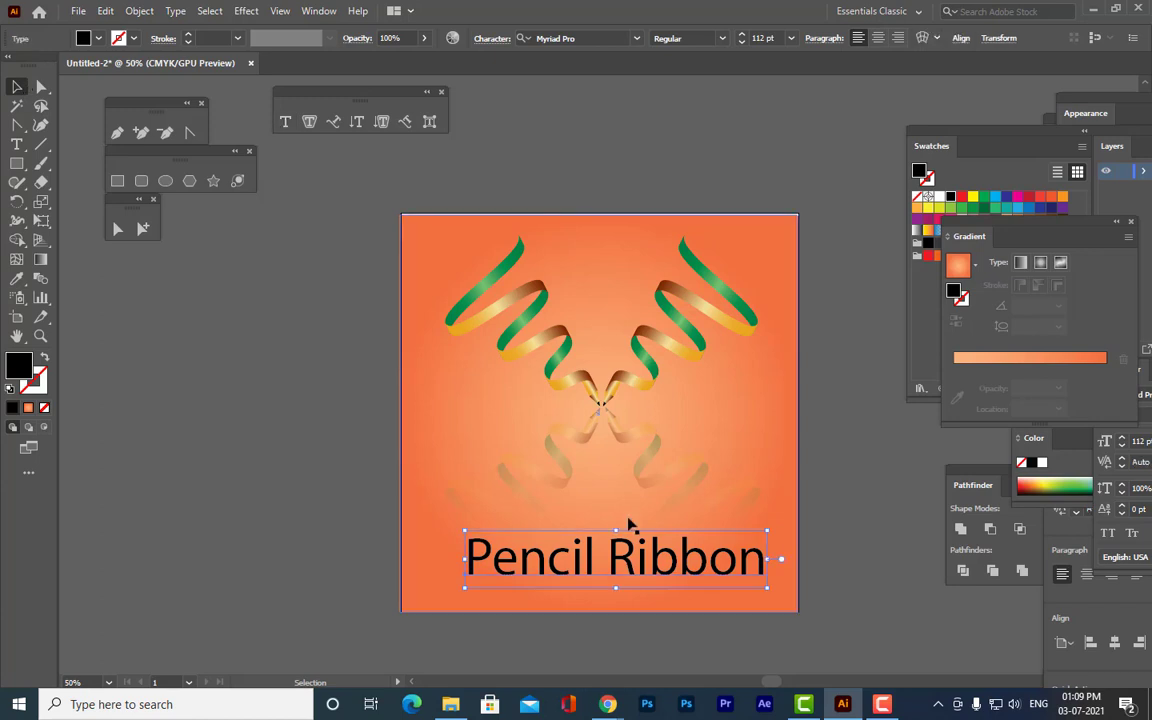
Centre the "Pencil Ribbon" caption beneath the reflection and scale it up to about 125 pt.
left_click_drag(663, 560, 657, 574)
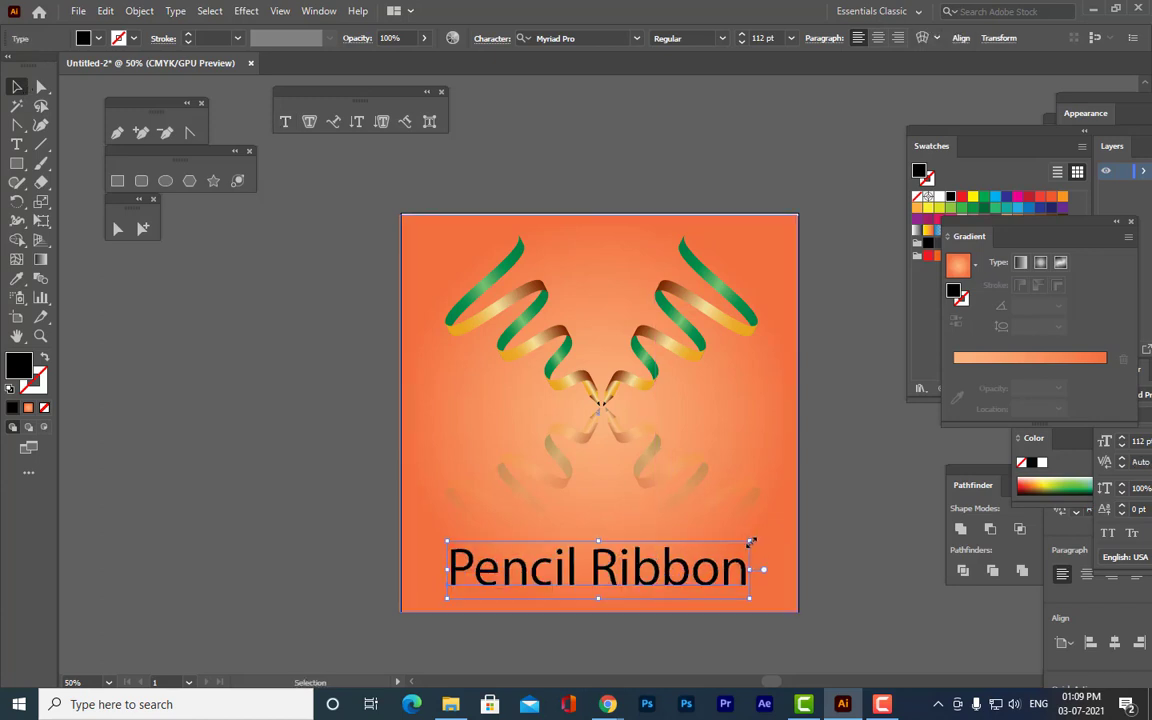
left_click_drag(750, 598, 767, 601)
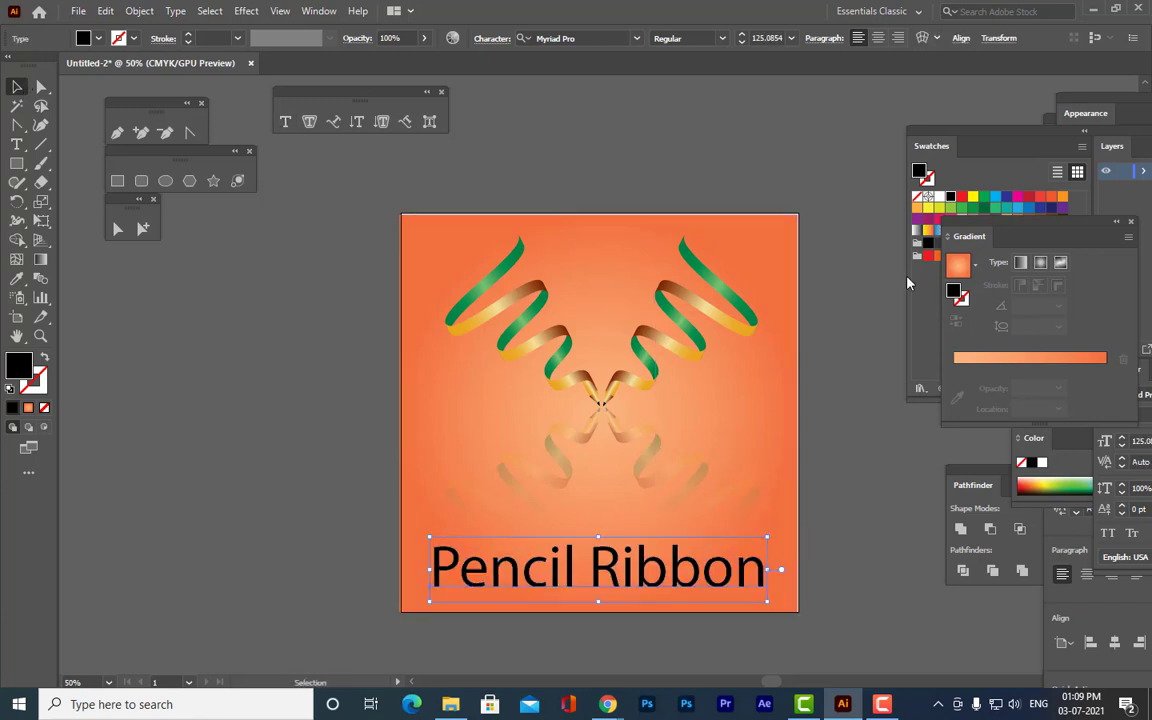
Fill the "Pencil Ribbon" caption with white and deselect it.
left_click(939, 197)
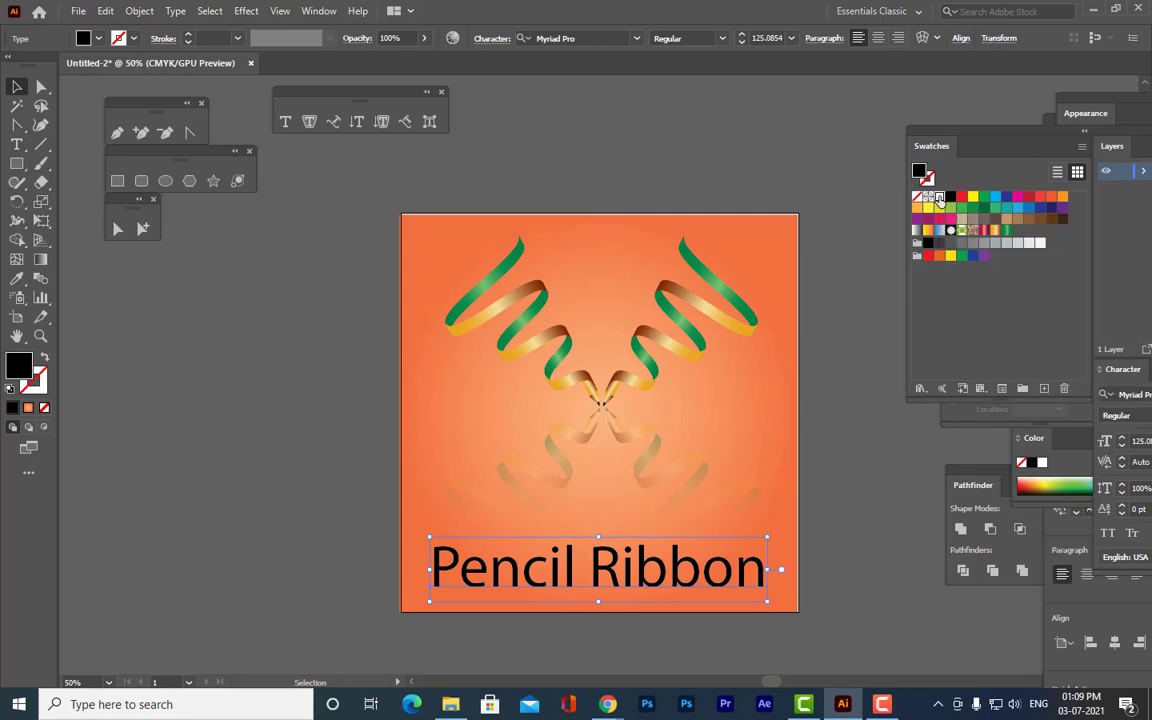
left_click(753, 181)
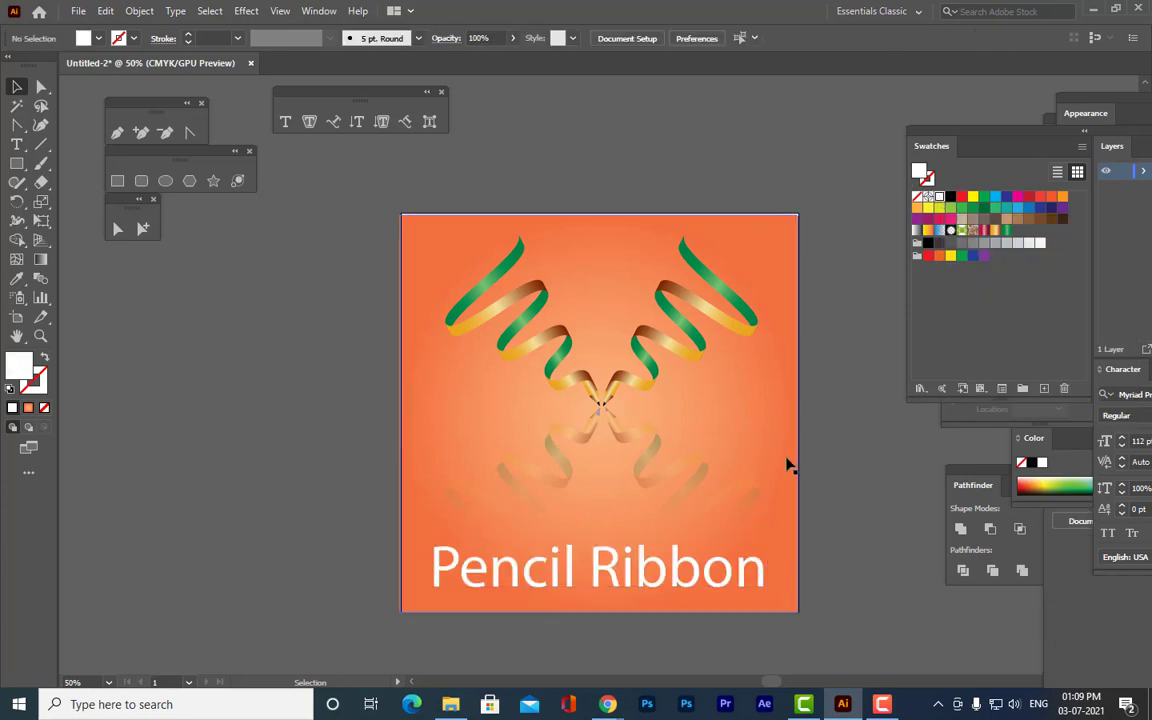
scroll(848, 434, "down", 2)
scroll(848, 439, "up", 1)
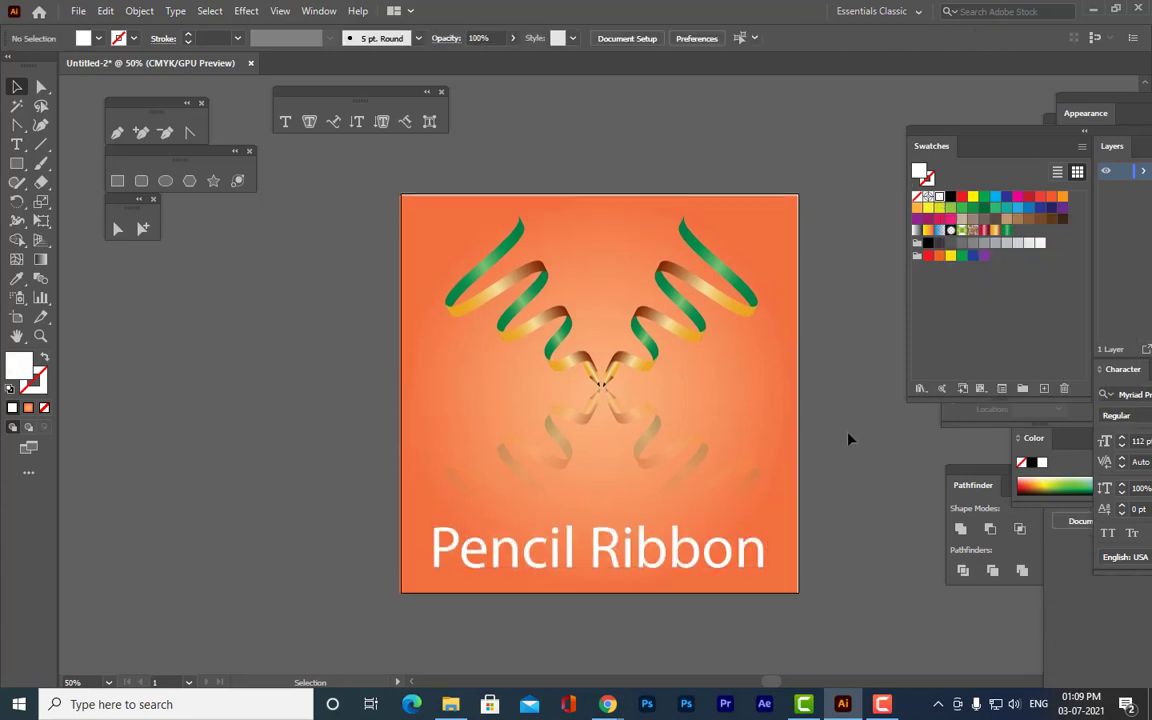
left_click(658, 562)
left_click(866, 529)
Export the artwork to Local Disk (G:) as a PNG file named "pencilribbon".
left_click(75, 12)
mouse_move(160, 311)
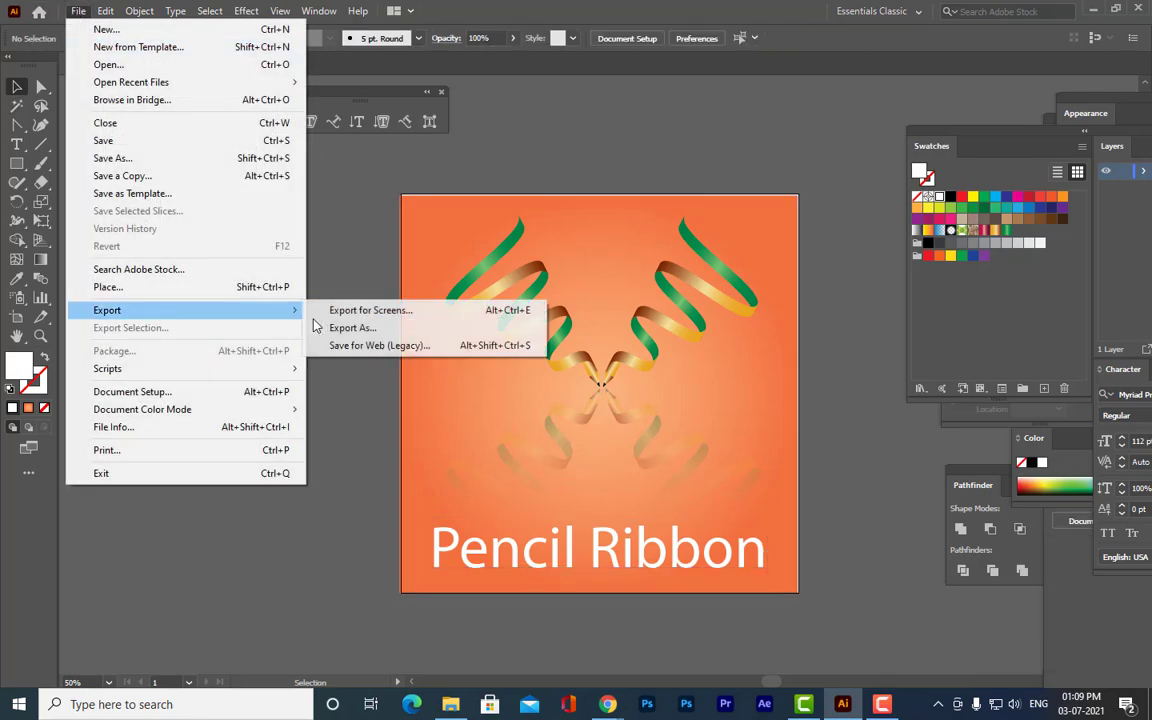
left_click(341, 330)
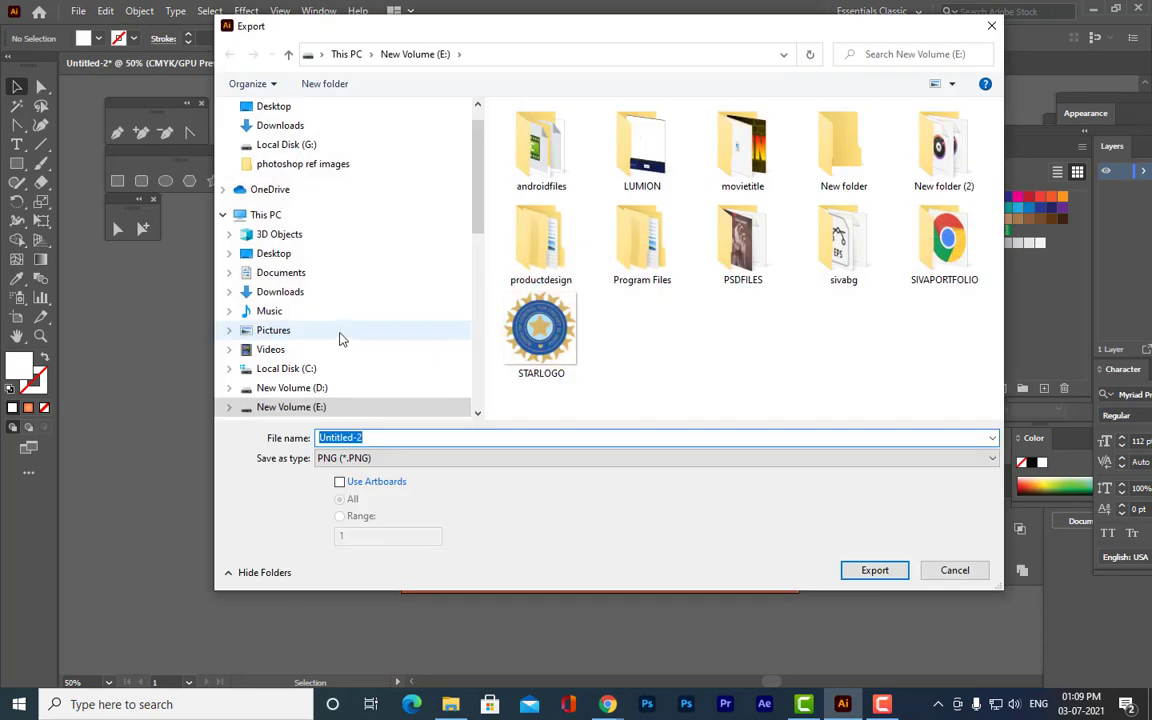
scroll(285, 405, "down", 2)
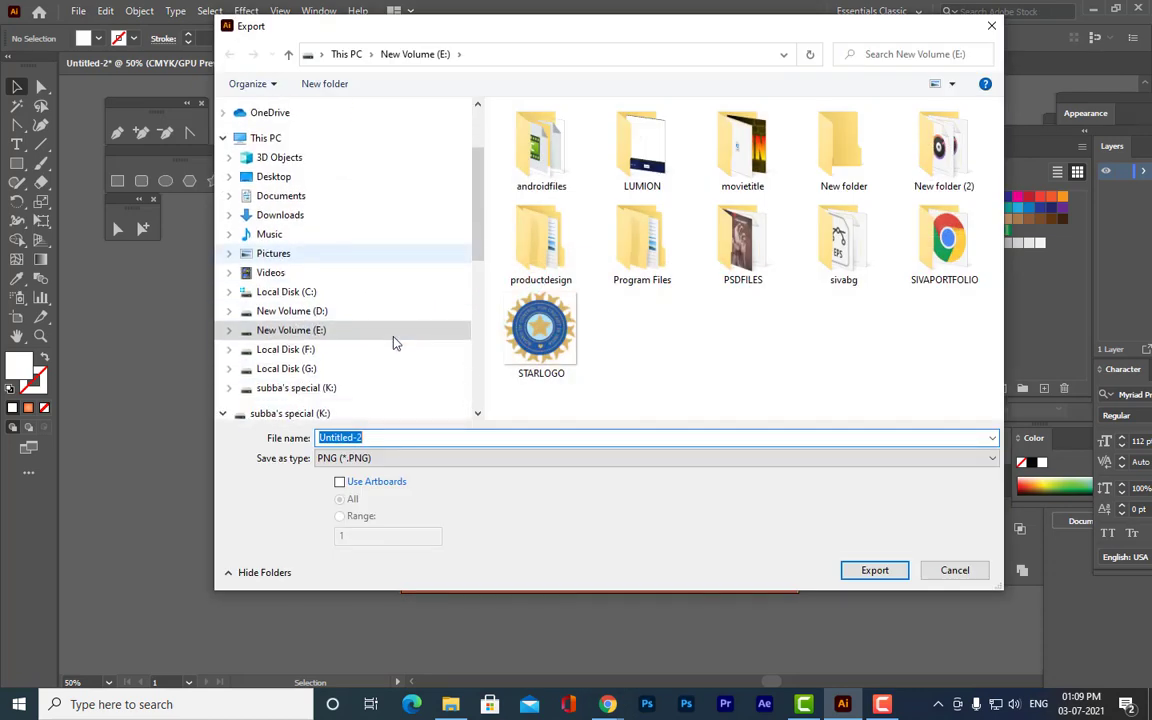
left_click(297, 370)
scroll(679, 333, "down", 5)
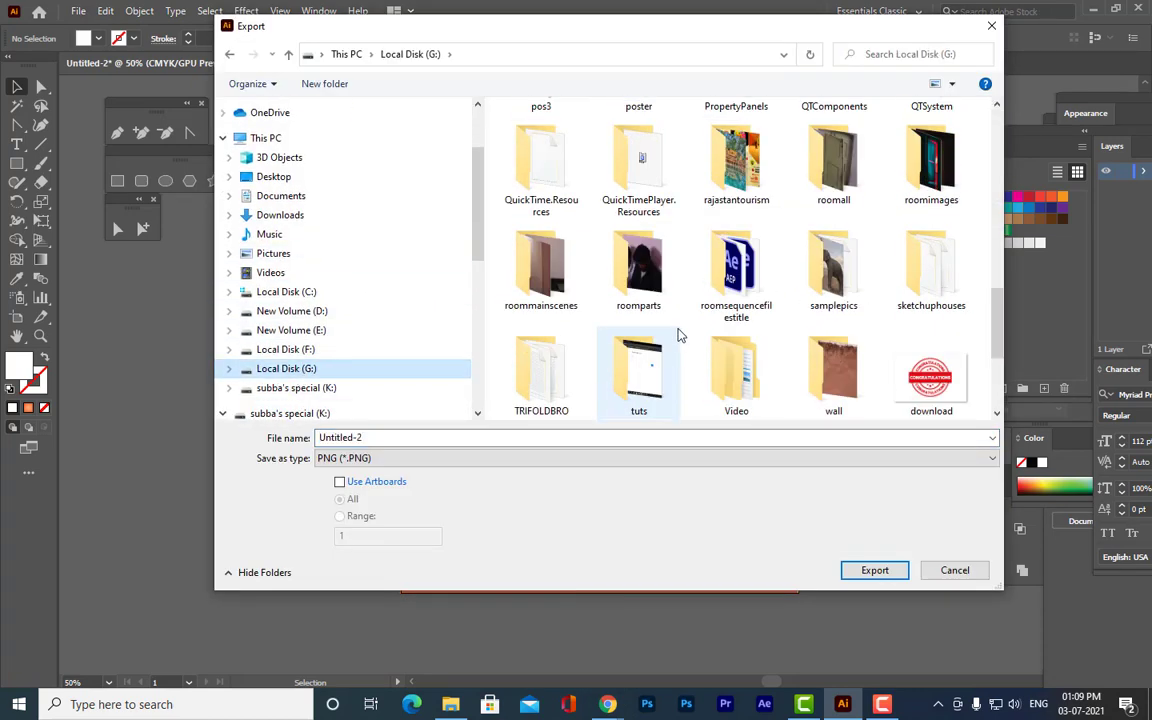
left_click(386, 437)
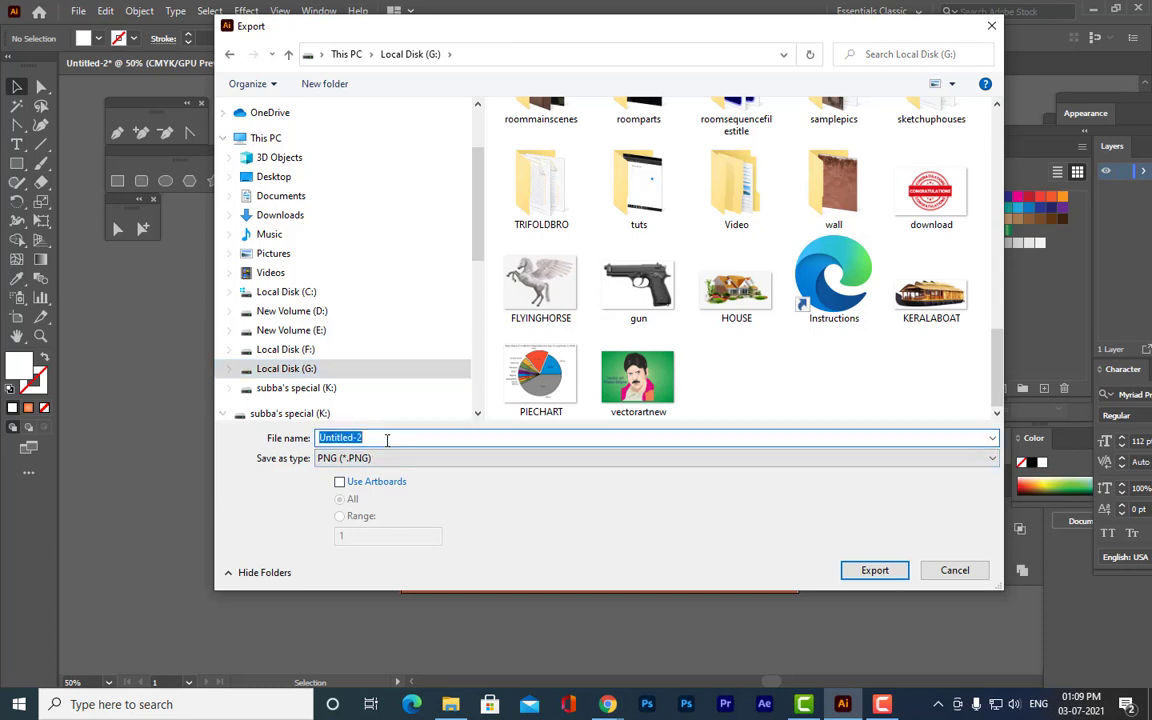
type("pencilribbon")
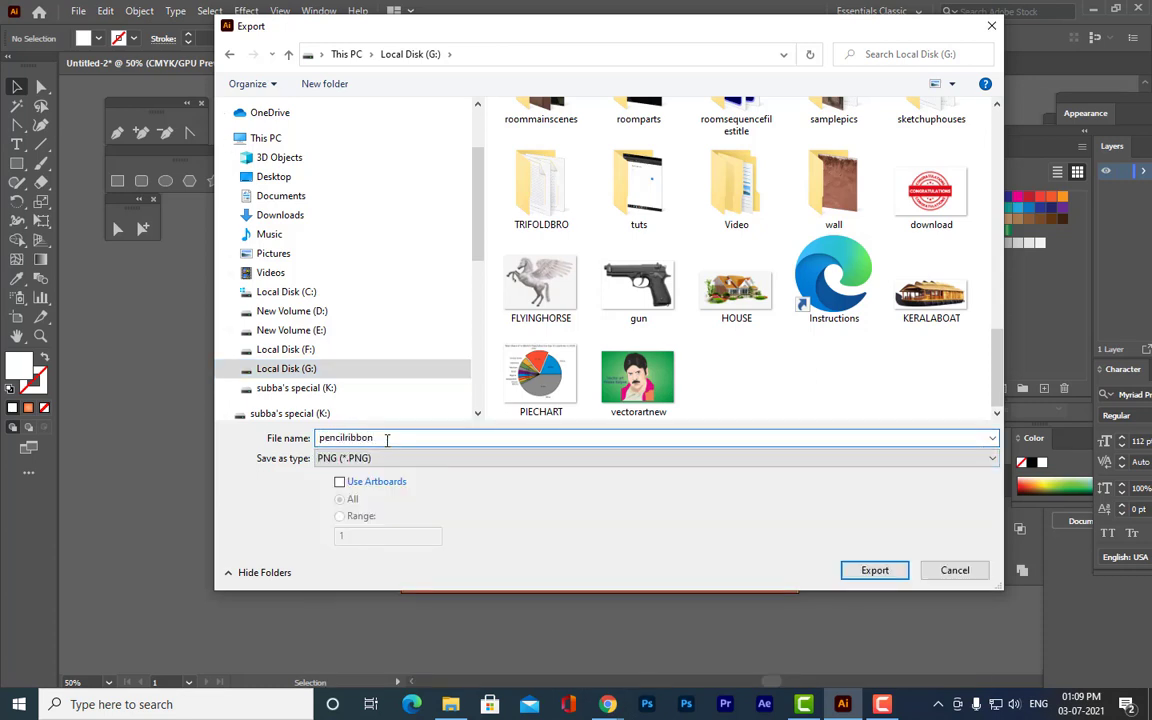
left_click(890, 575)
left_click(742, 452)
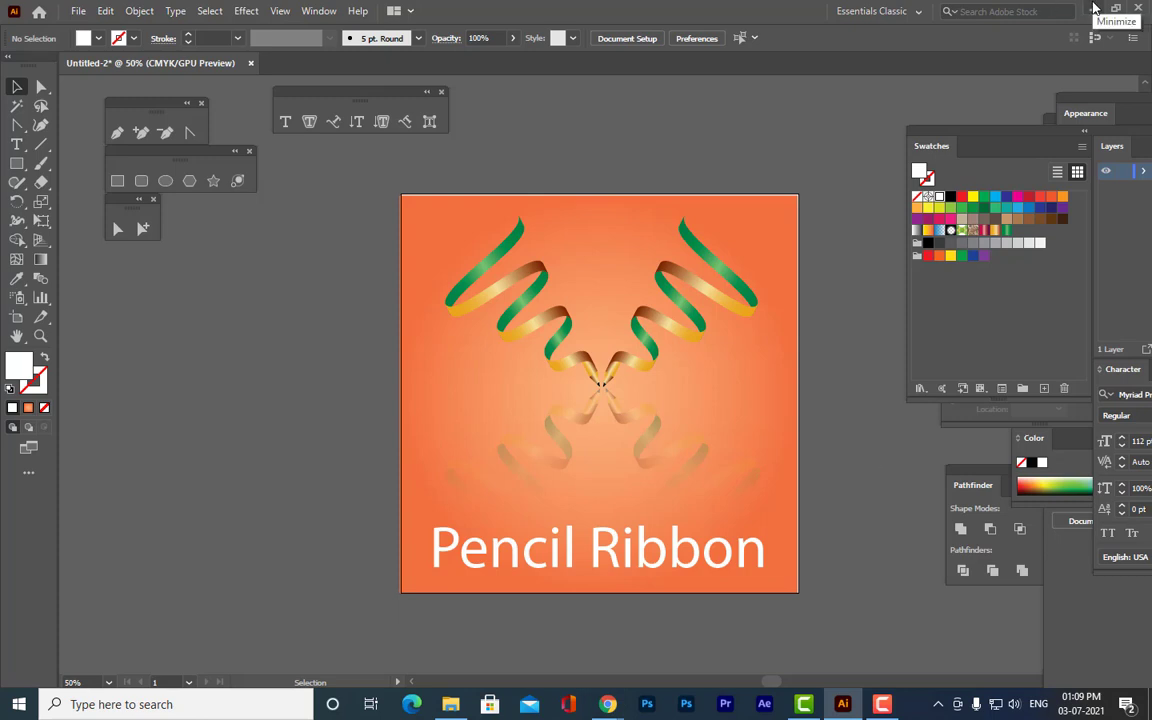
Switch to File Explorer and search Local Disk (G:) for the exported pencilribbon image.
left_click(1095, 8)
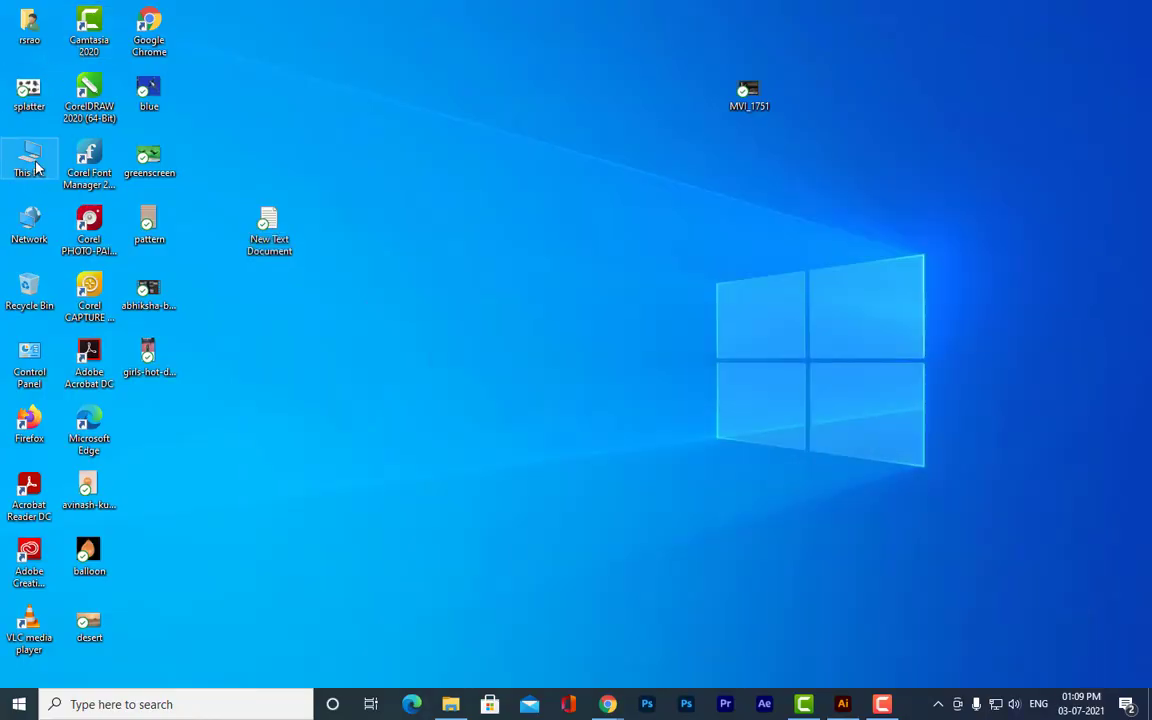
double_click(35, 168)
double_click(836, 437)
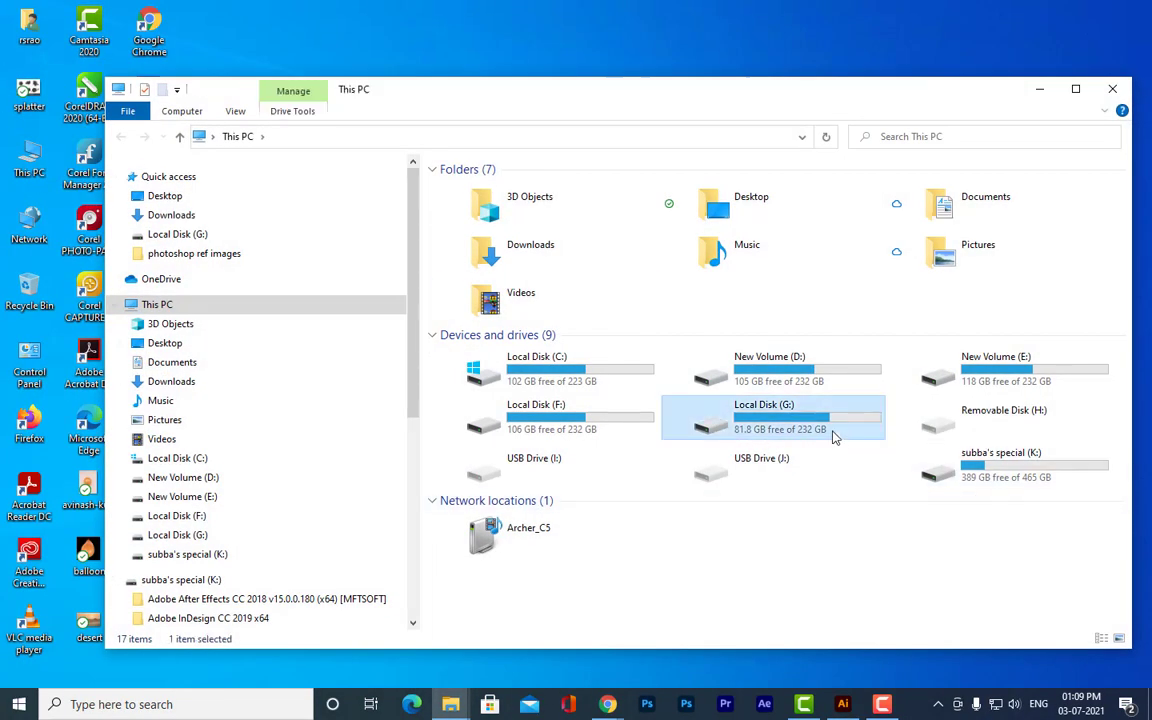
scroll(836, 437, "down", 10)
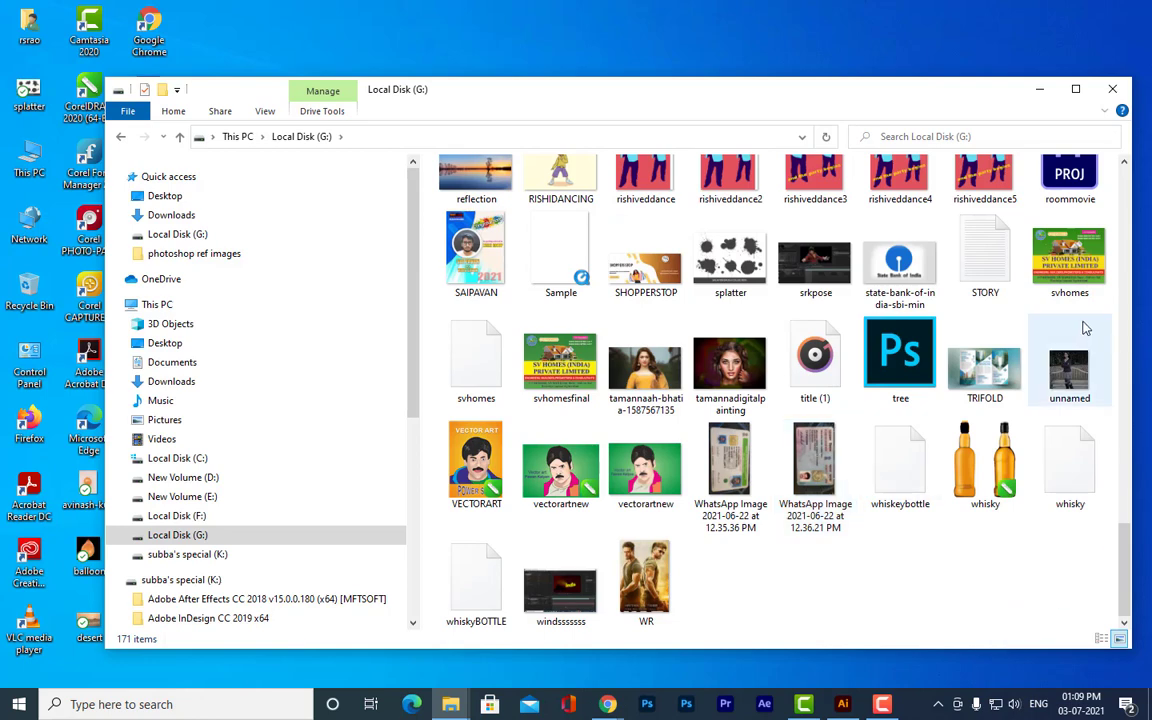
left_click(1070, 265)
key("p")
key("p")
key("p")
key("p")
key("p")
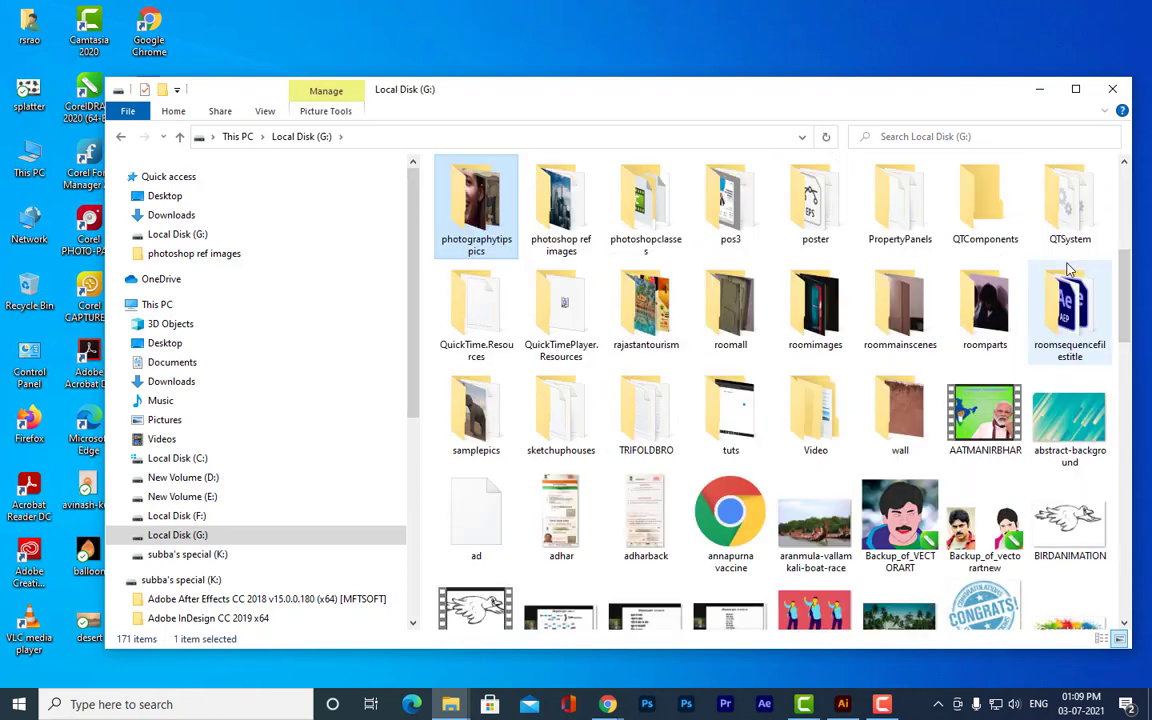
key("p")
key("p")
key("p")
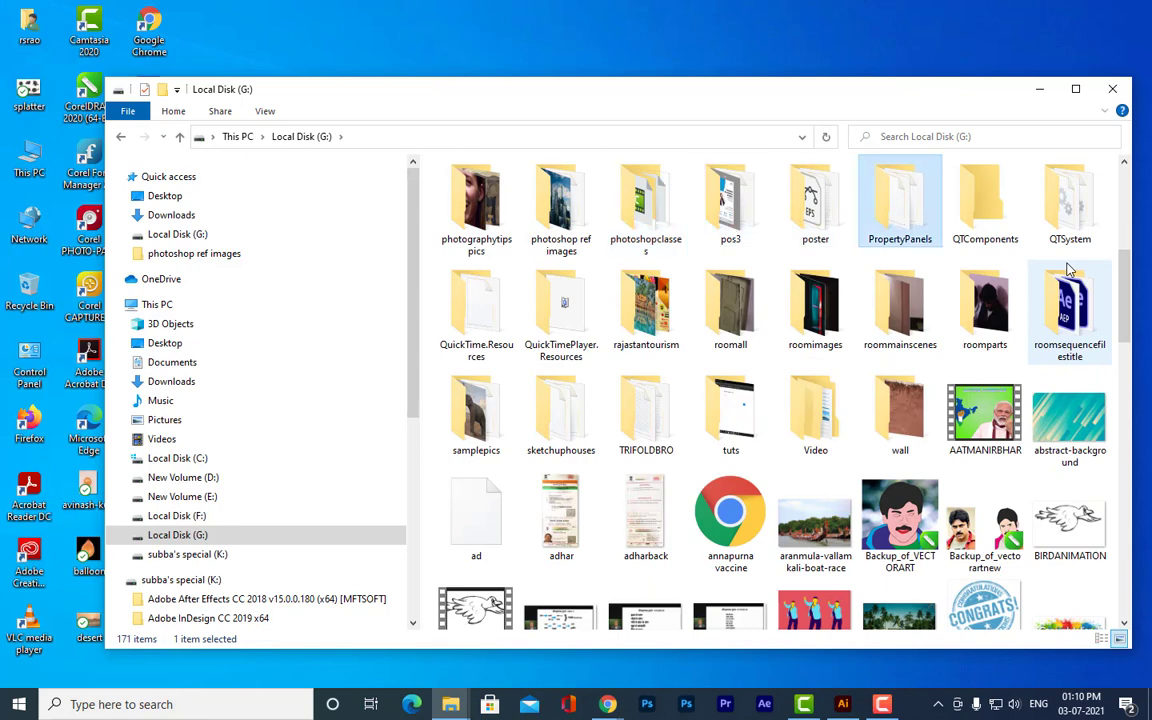
scroll(1064, 270, "down", 3)
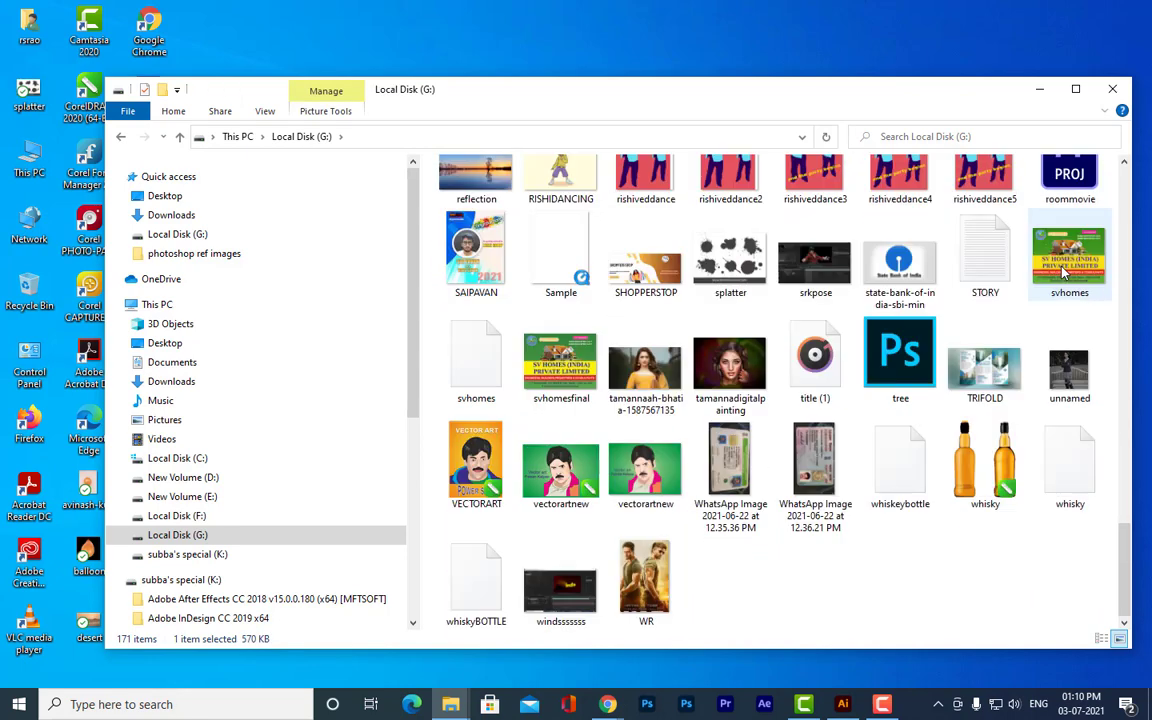
Look through New Volume (E:) for the exported pencilribbon image.
left_click(182, 497)
scroll(768, 430, "down", 1)
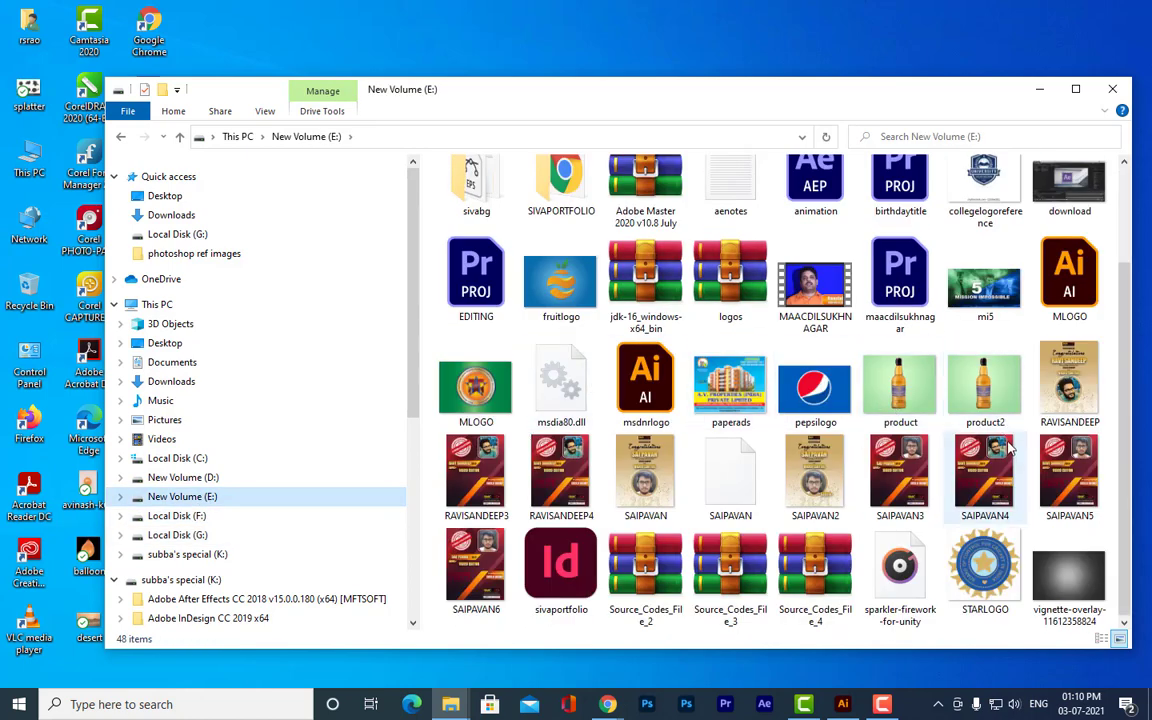
scroll(700, 430, "up", 1)
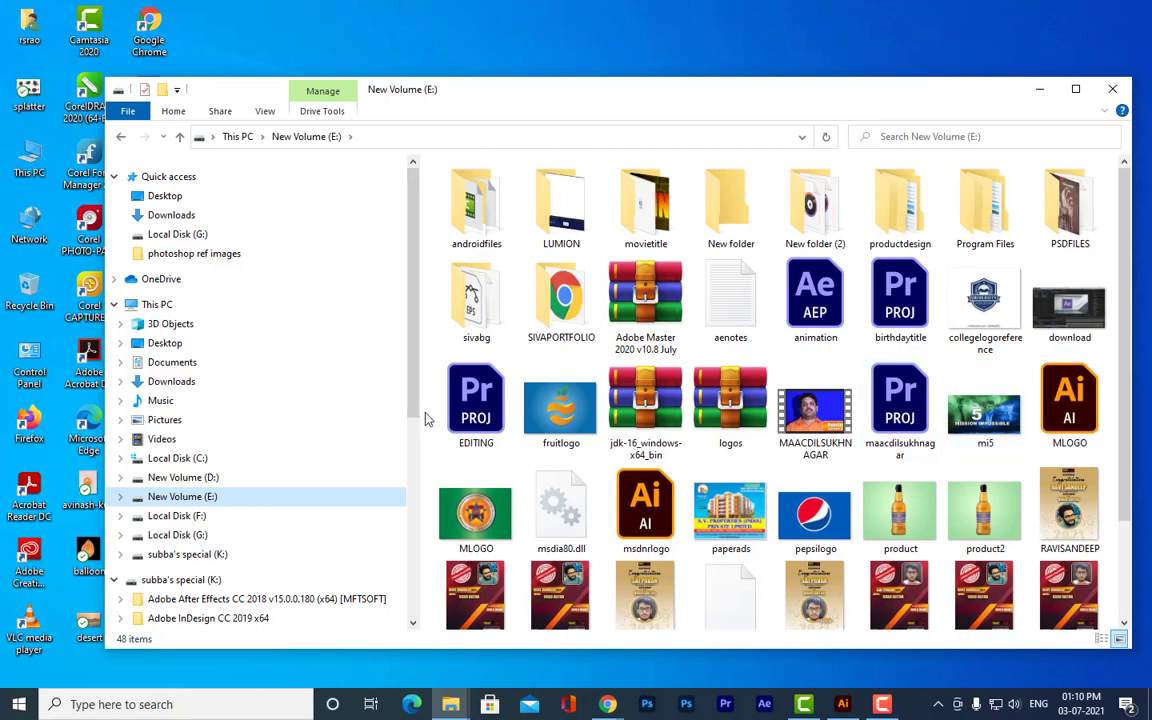
Return to Local Disk (G:) and look through its files again for the exported image.
left_click(232, 535)
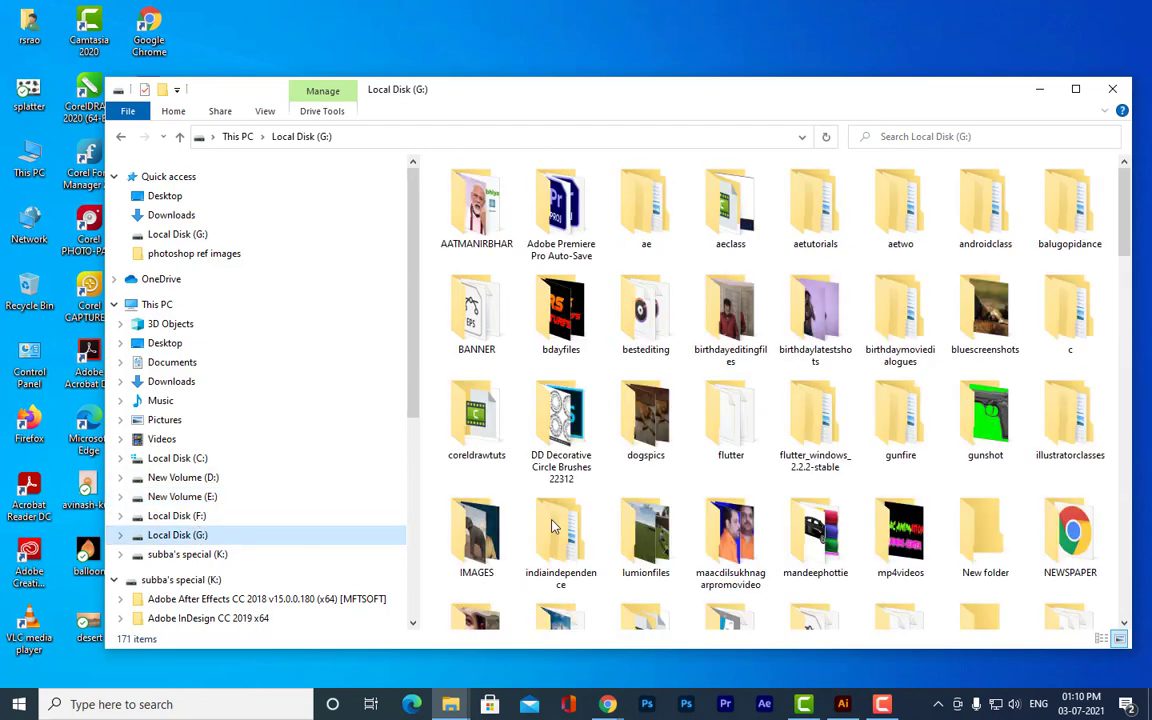
scroll(795, 493, "down", 5)
scroll(795, 493, "down", 6)
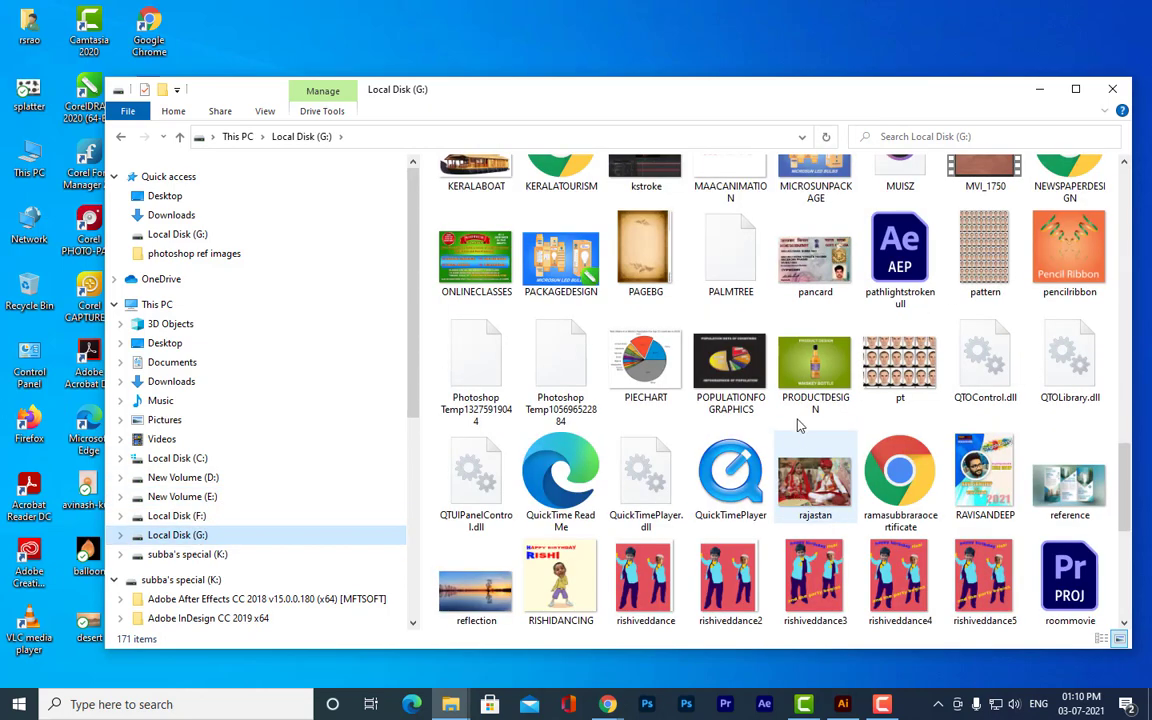
left_click(810, 388)
key("p")
key("p")
key("p")
key("p")
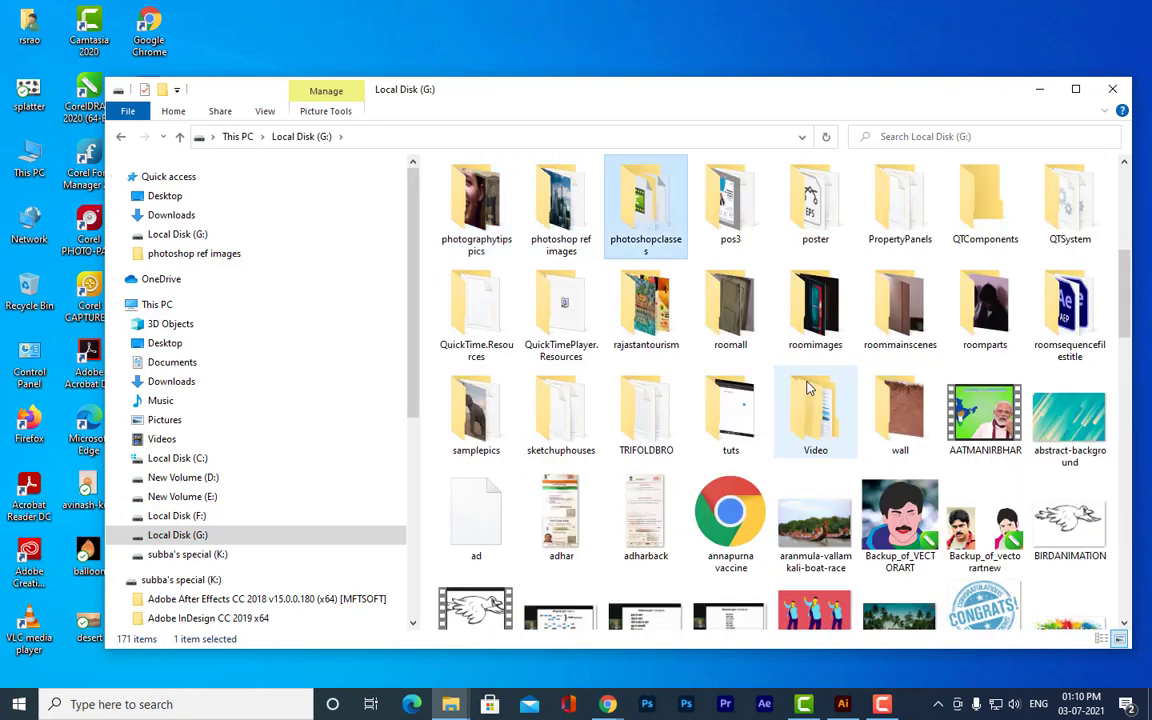
scroll(810, 388, "down", 8)
scroll(810, 388, "down", 3)
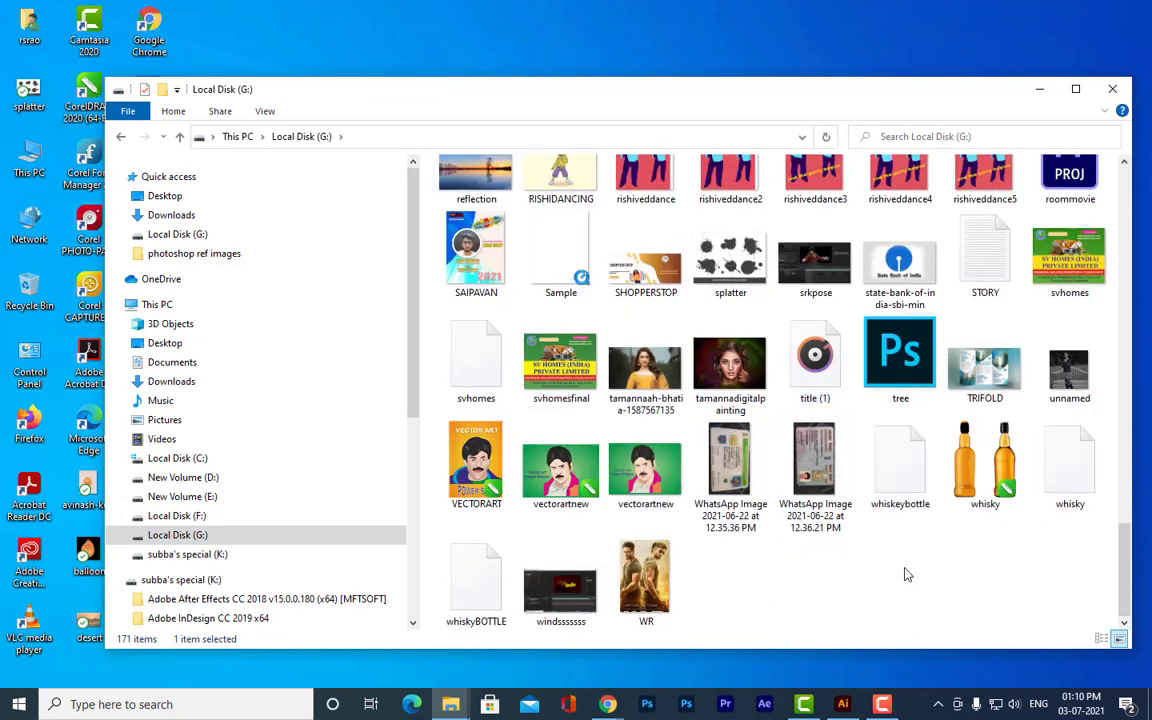
key("k")
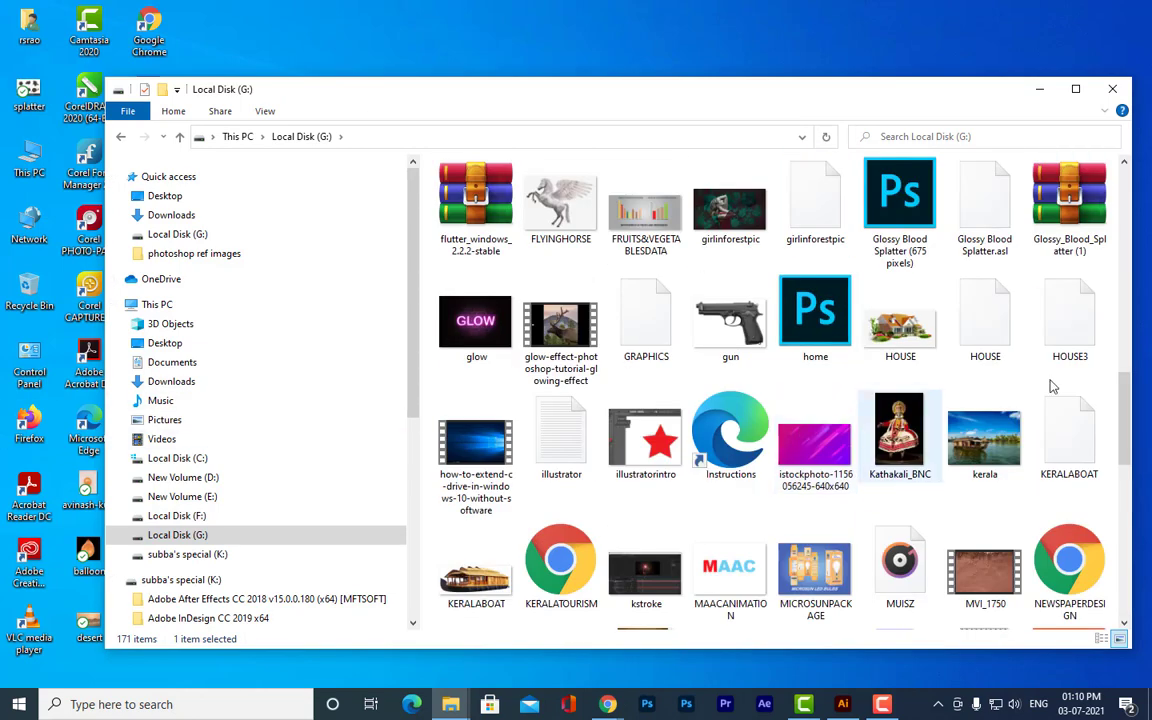
Switch back to Illustrator, check the Export As destination folder for the pencilribbon file, and cancel the export.
left_click(1039, 89)
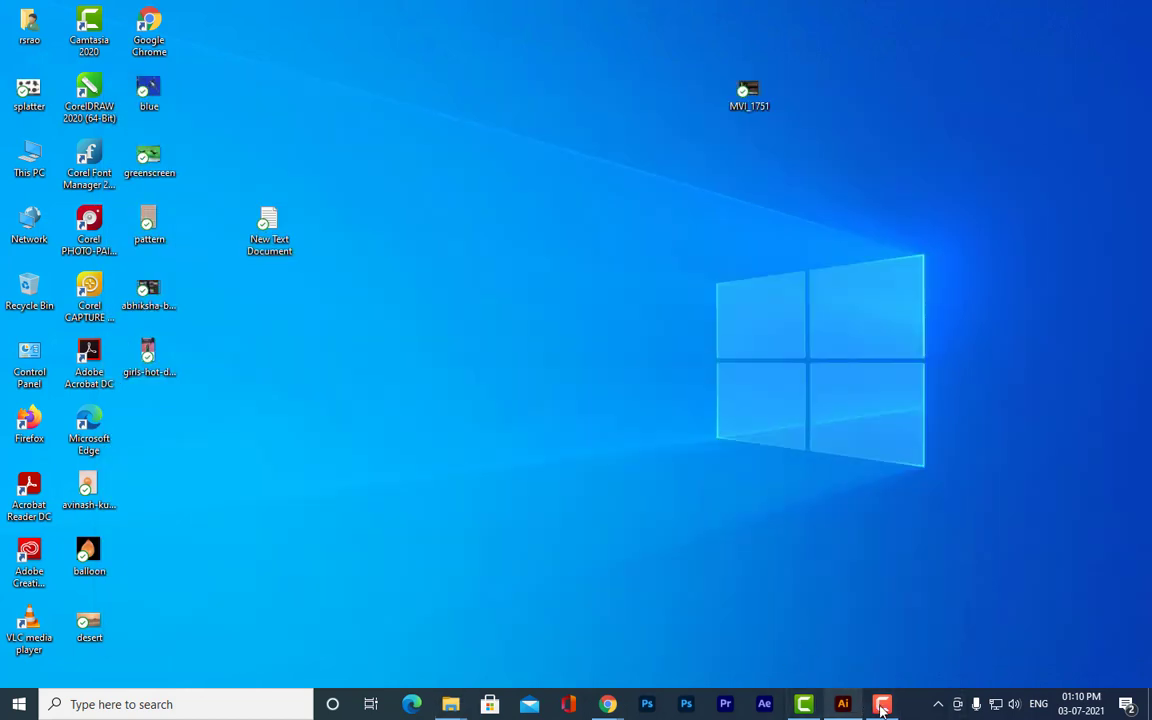
left_click(843, 704)
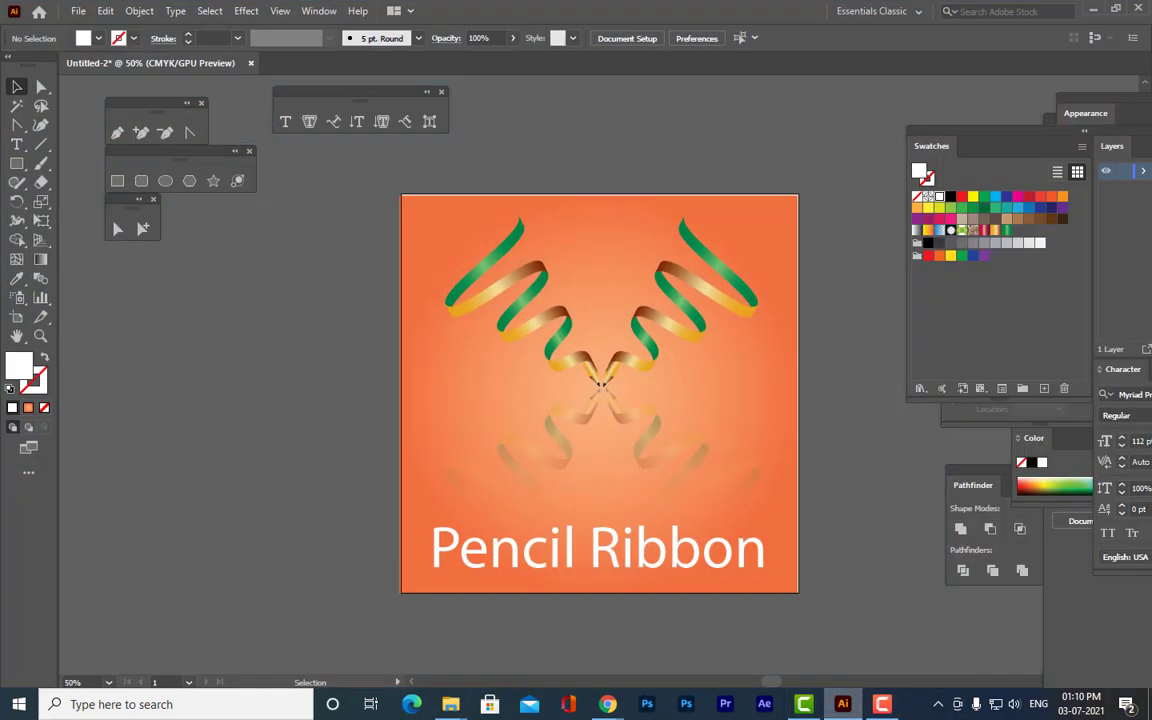
left_click(75, 14)
mouse_move(188, 314)
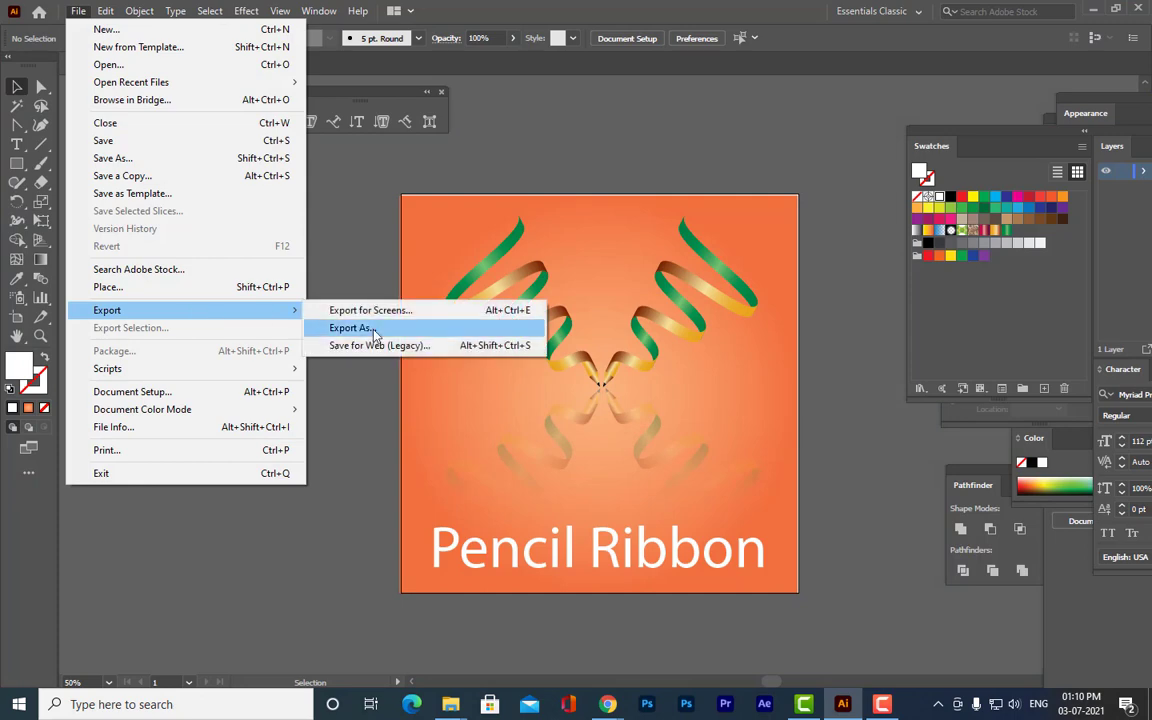
left_click(372, 329)
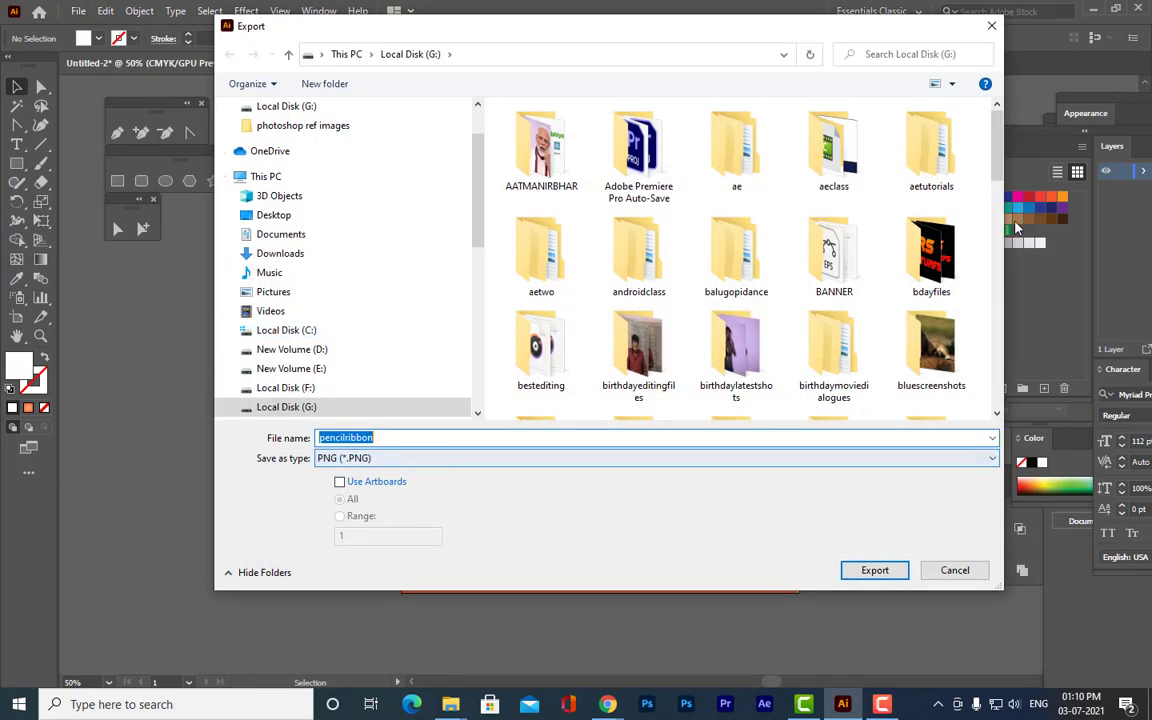
scroll(903, 280, "down", 10)
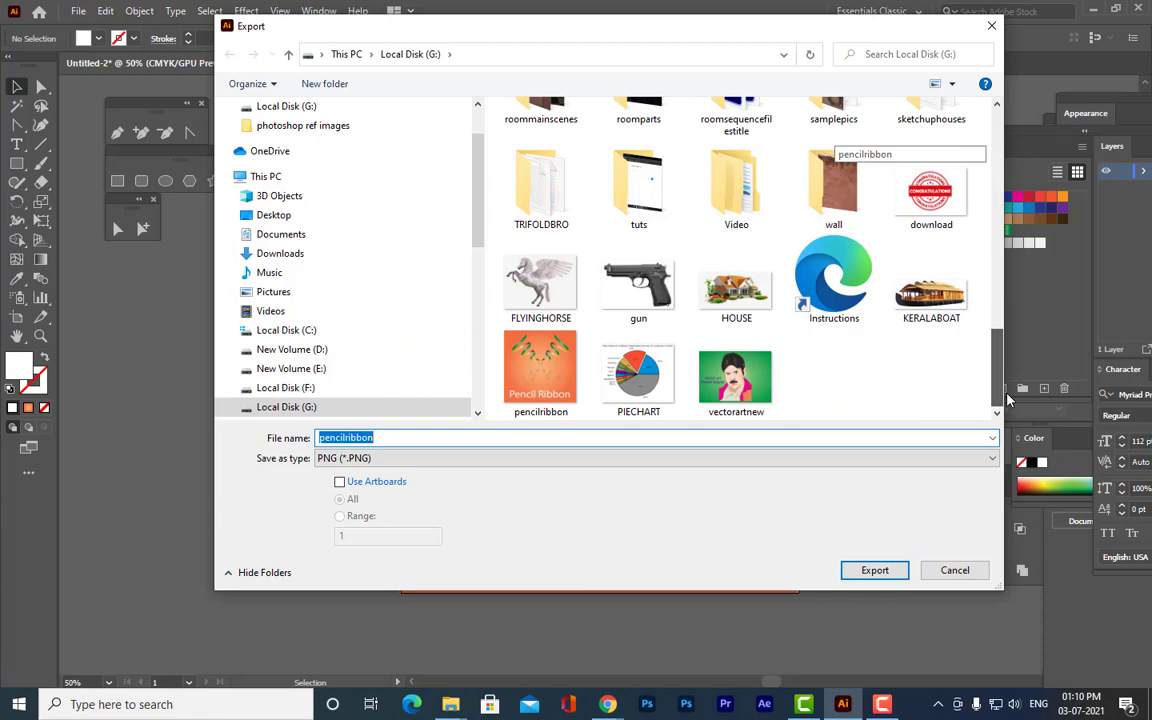
left_click(982, 575)
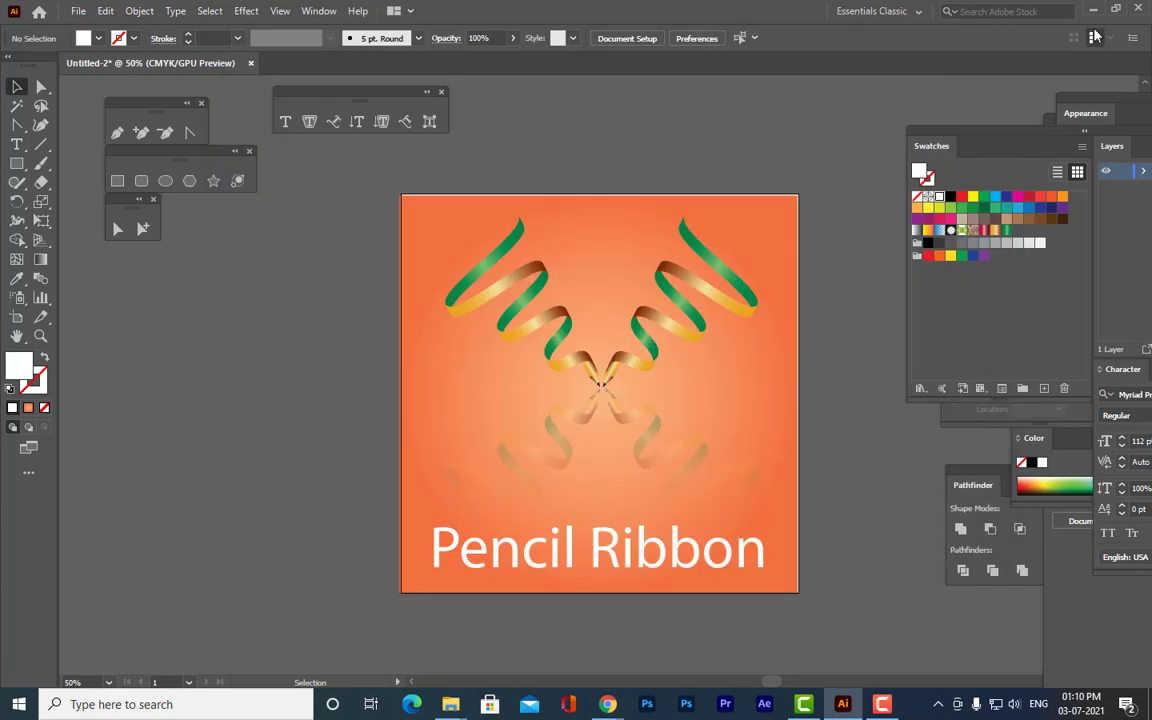
Switch to the Local Disk (G:) window in File Explorer, then locate and select the pencilribbon image.
left_click(1093, 9)
mouse_move(450, 704)
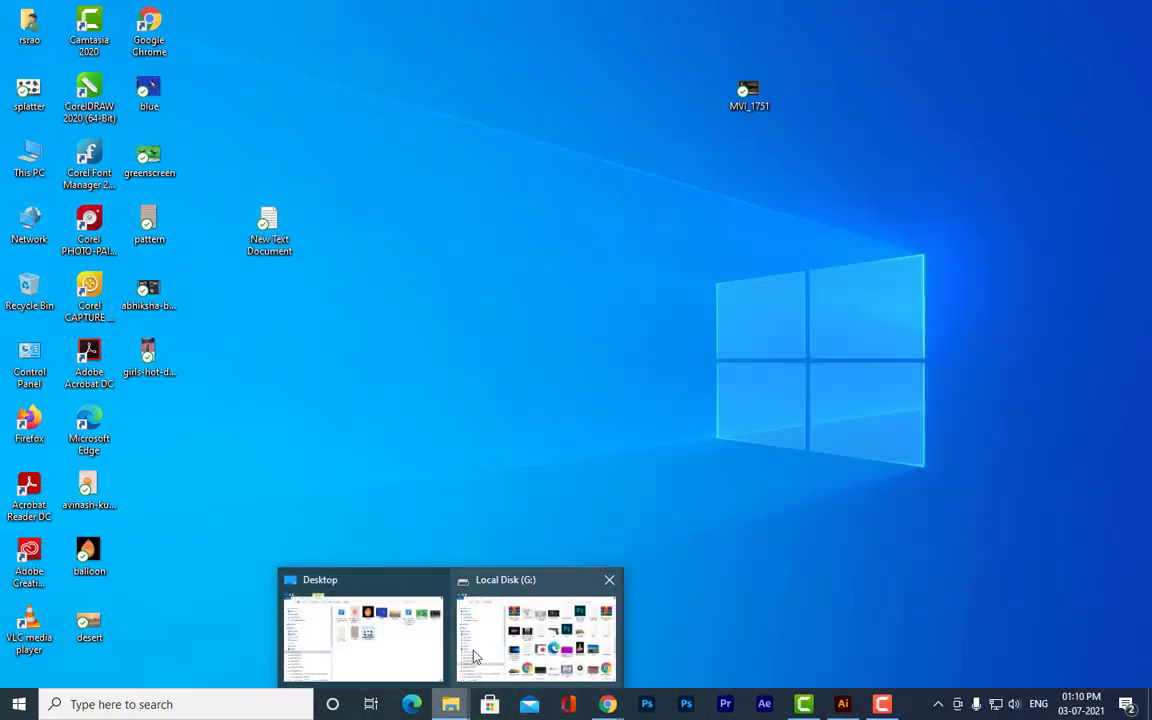
left_click(535, 612)
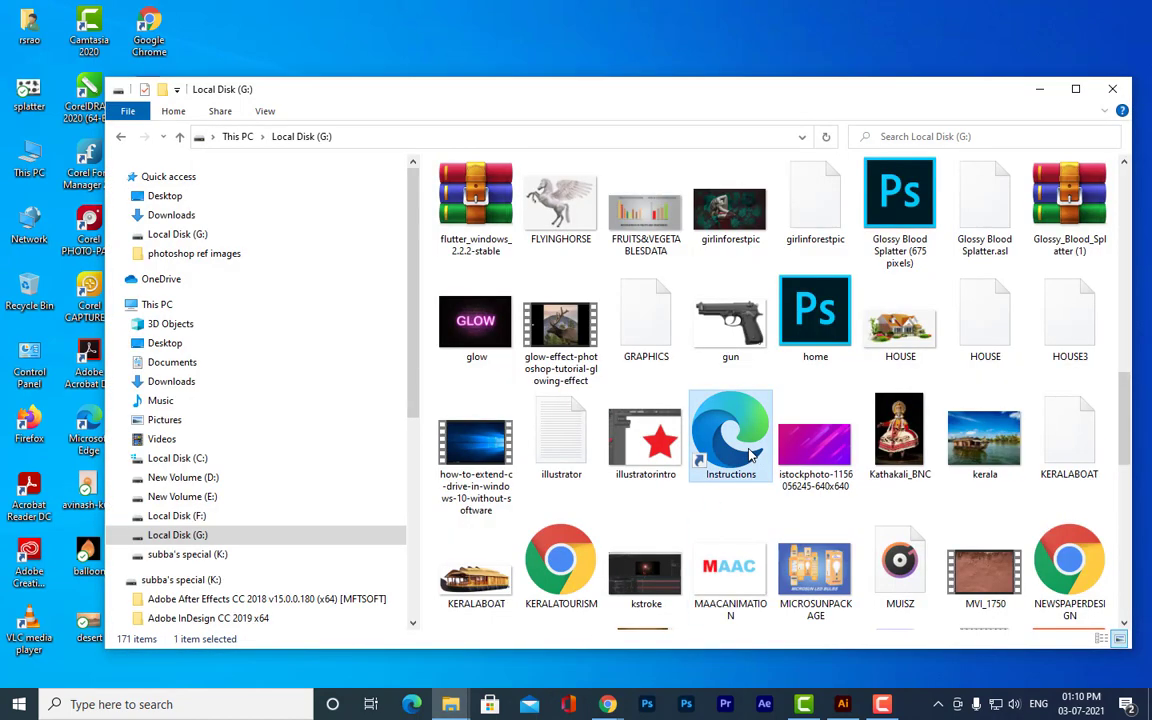
key("p")
key("p")
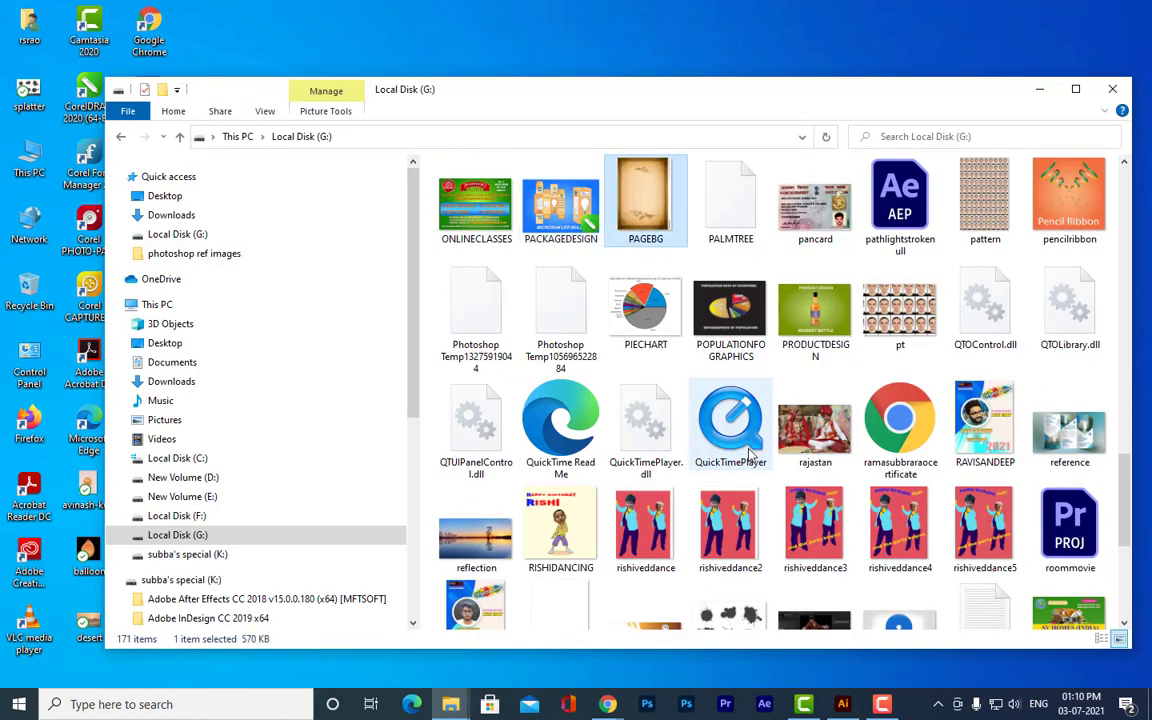
key("p")
key("p")
left_click(1068, 203)
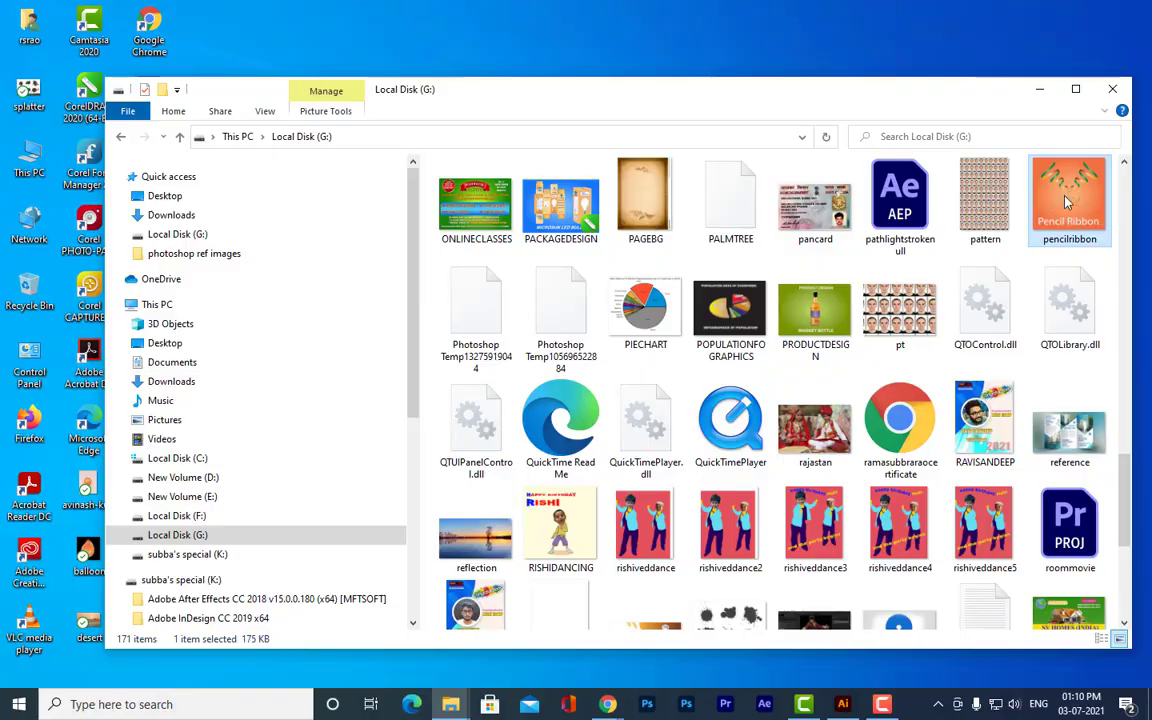
Open the pencilribbon image from Local Disk (G:) in Photos to view the exported design.
double_click(1066, 201)
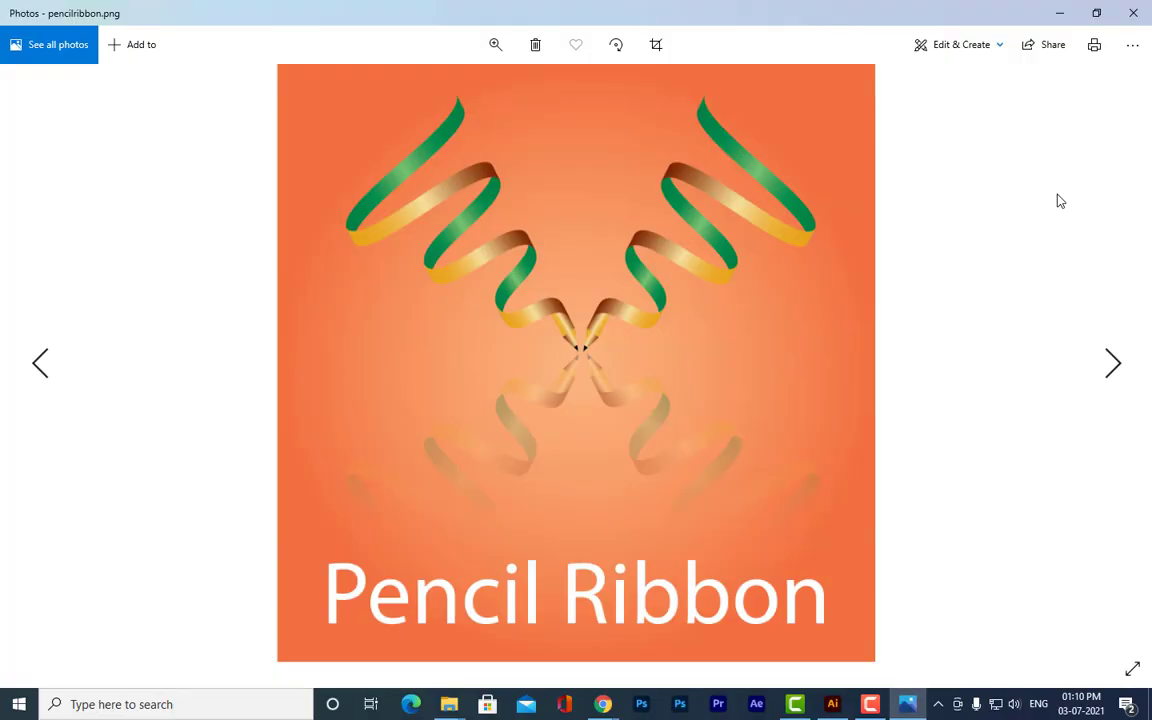
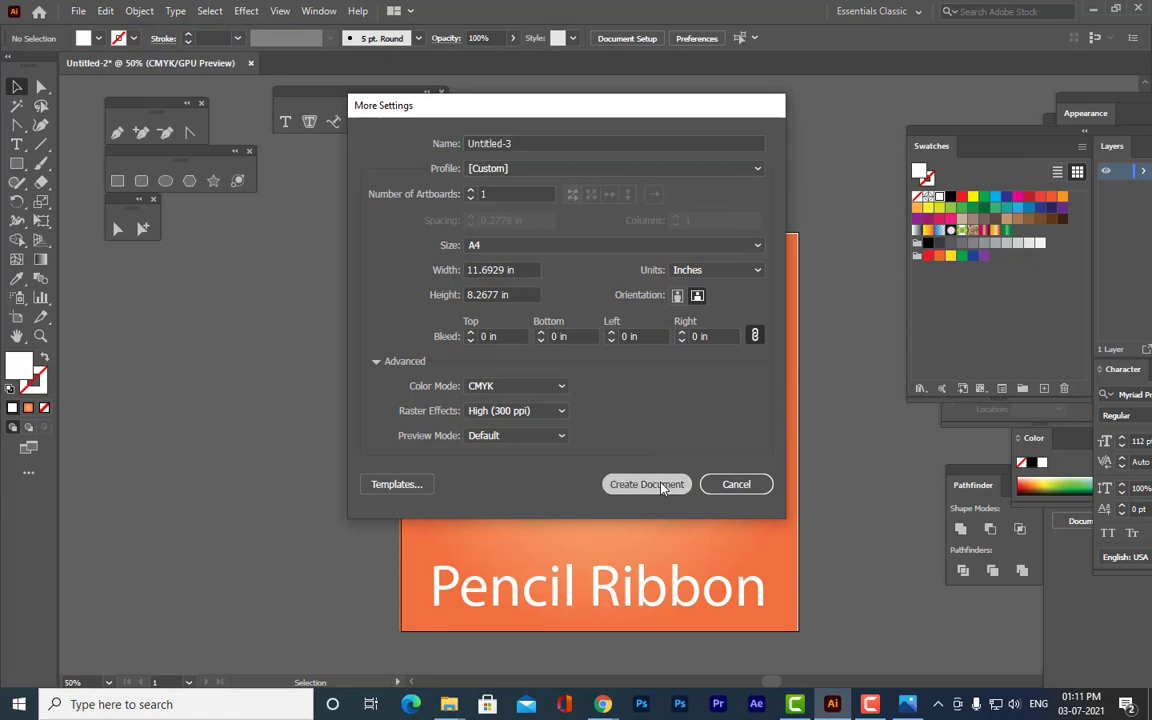
Back in Illustrator, create a new landscape A4 document with inch units, CMYK color mode and 300 ppi raster effects.
left_click(660, 484)
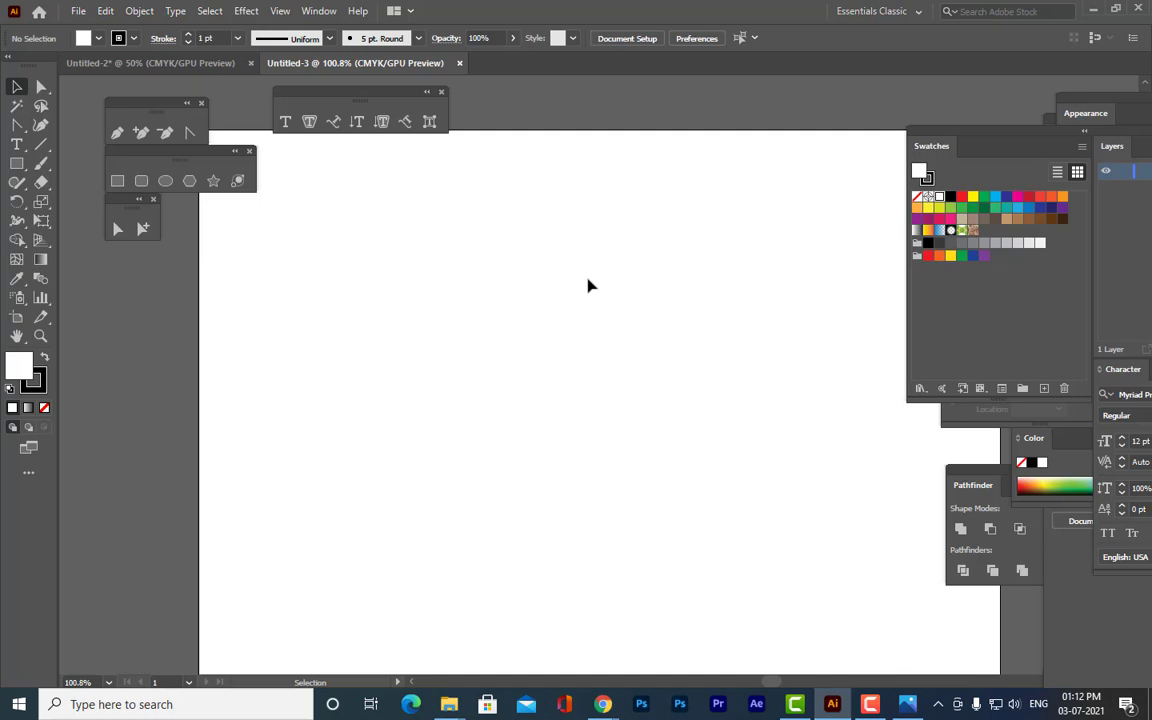
key("h")
left_click_drag(602, 458, 540, 359)
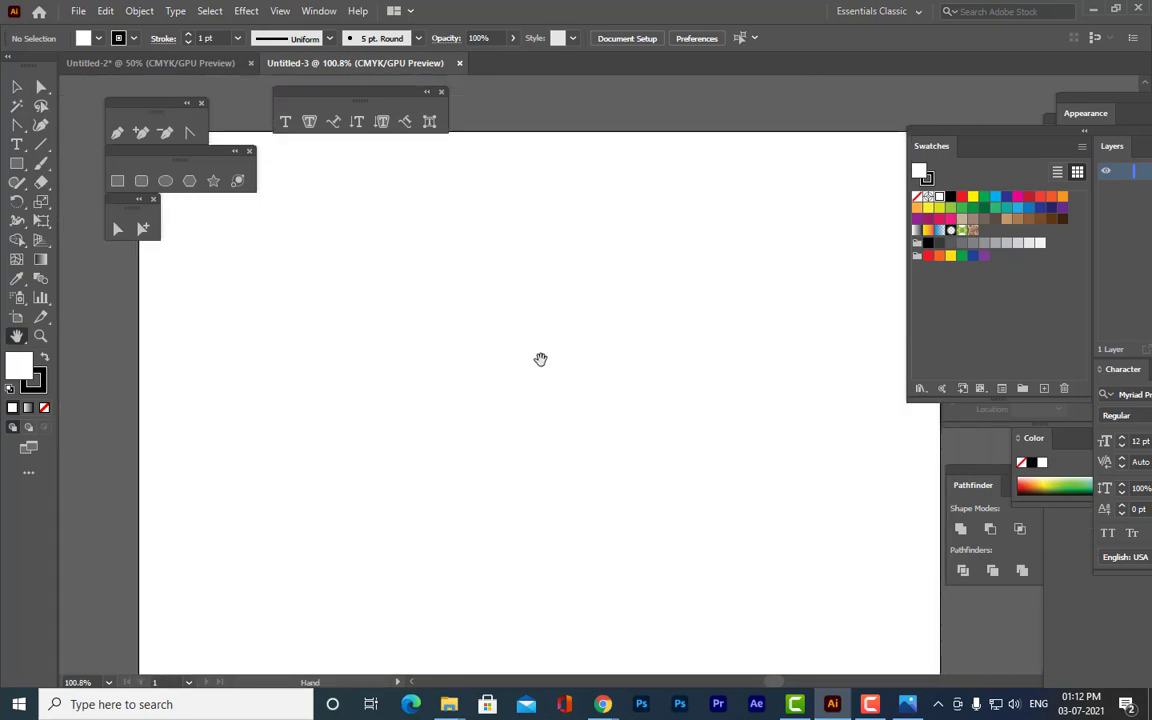
mouse_move(517, 339)
left_mouse_down()
mouse_move(527, 324)
mouse_move(508, 321)
left_mouse_up()
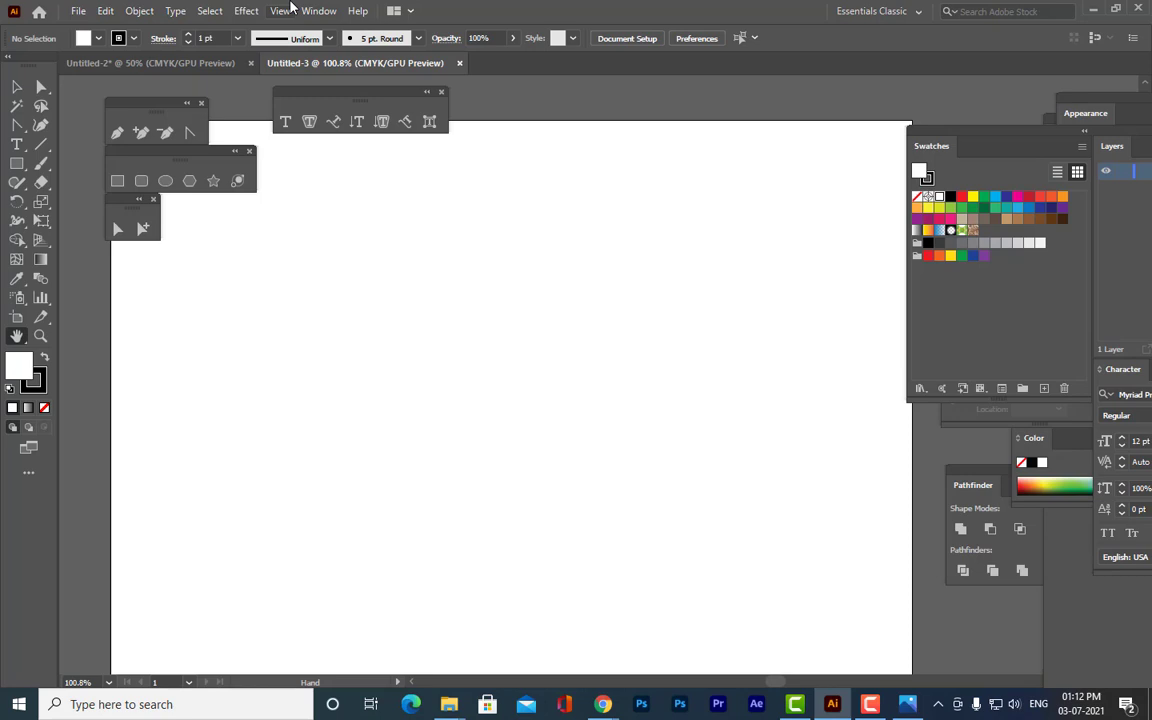
left_click_drag(499, 260, 496, 273)
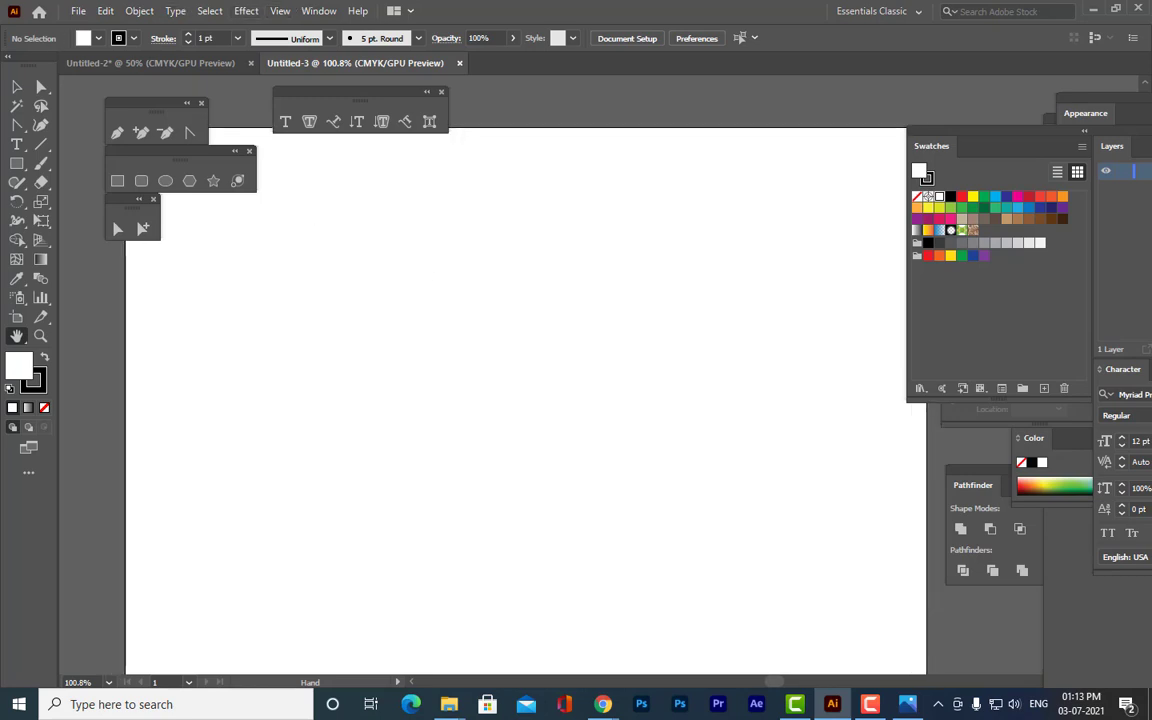
Draw a large circle on the artboard with the Ellipse tool and move it toward the artboard's centre.
left_click(165, 181)
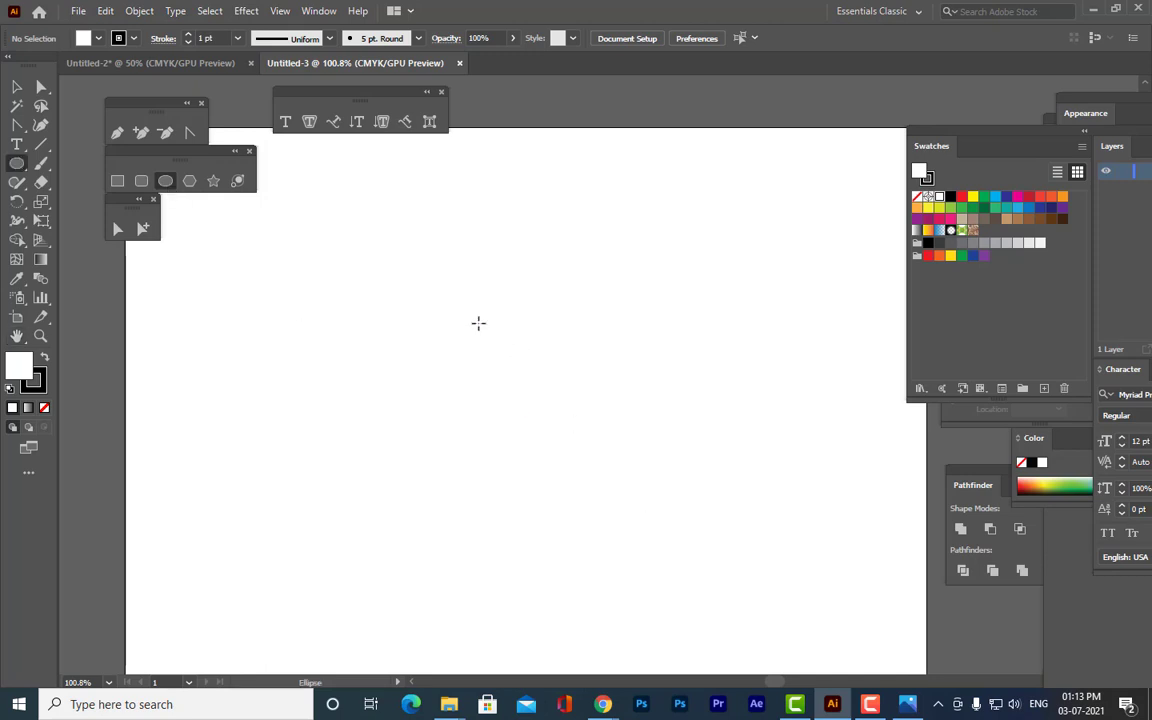
left_click_drag(462, 273, 730, 607)
left_click(16, 87)
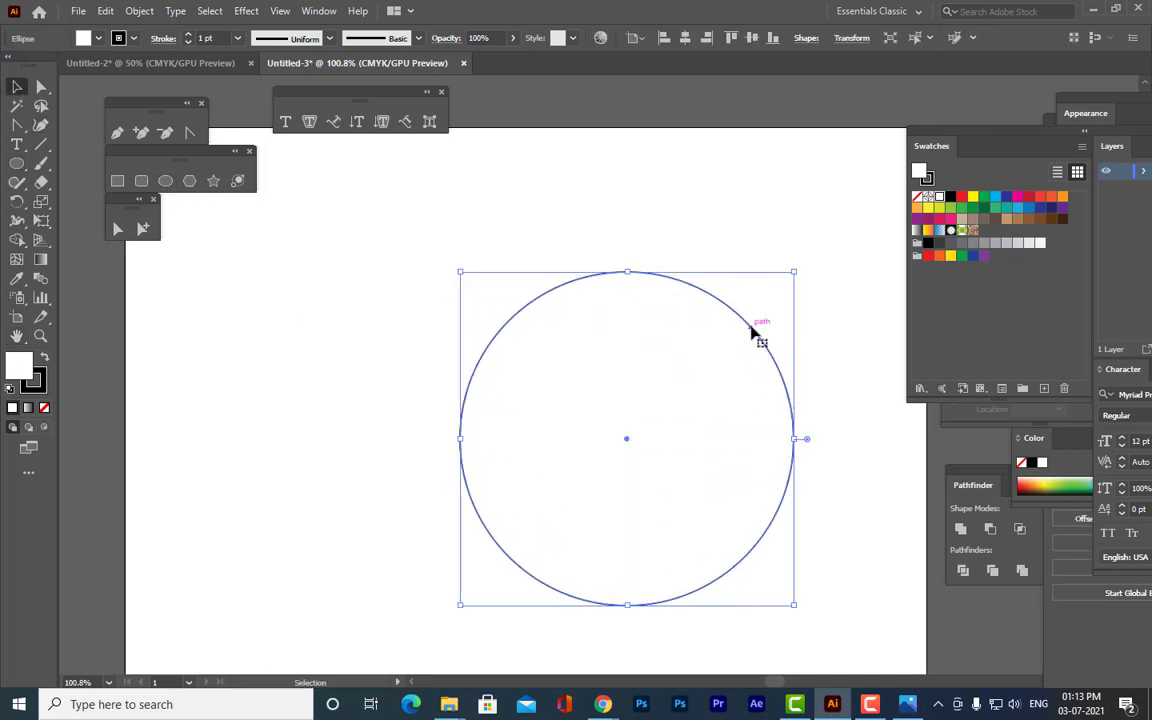
left_click_drag(753, 330, 697, 317)
Fill the circle with the white-to-black linear gradient and remove its stroke.
left_click_drag(951, 134, 810, 142)
left_click_drag(828, 222, 900, 476)
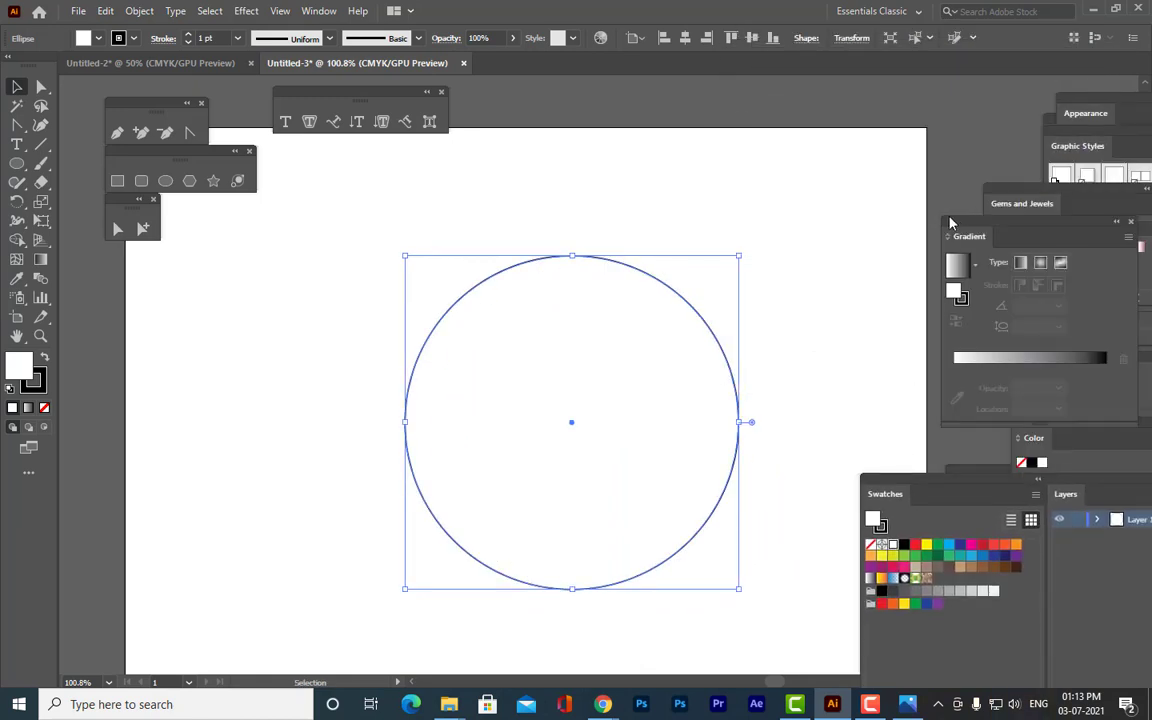
left_click_drag(951, 222, 841, 189)
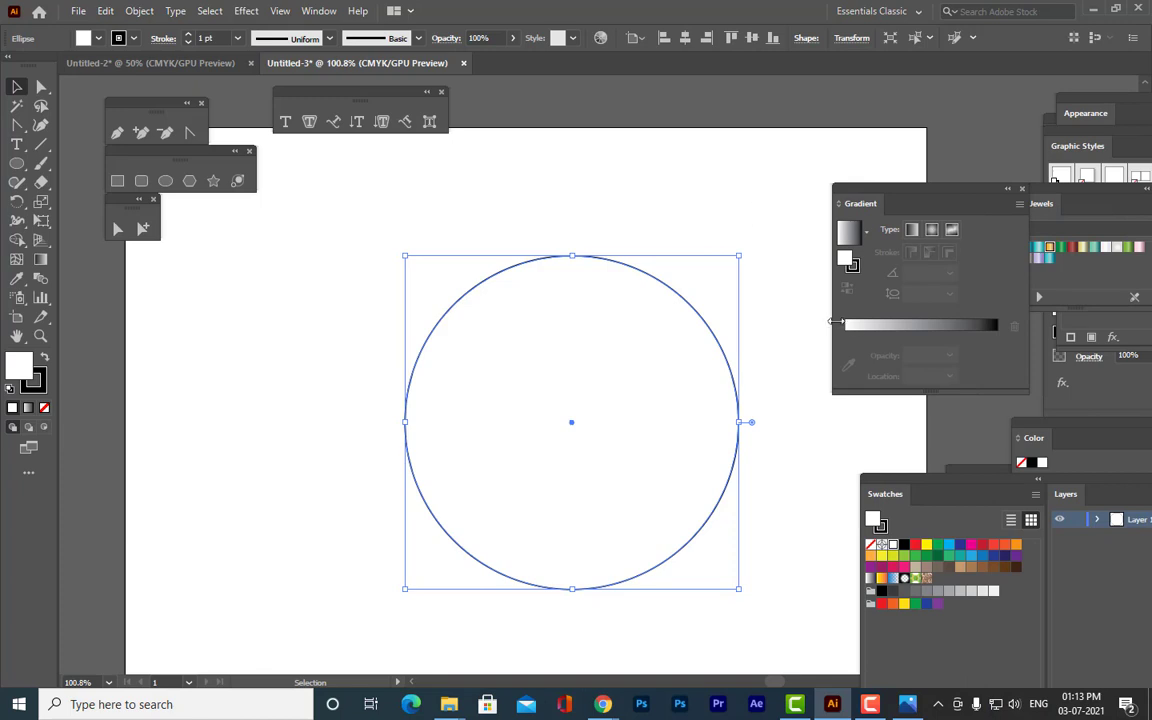
left_click(841, 324)
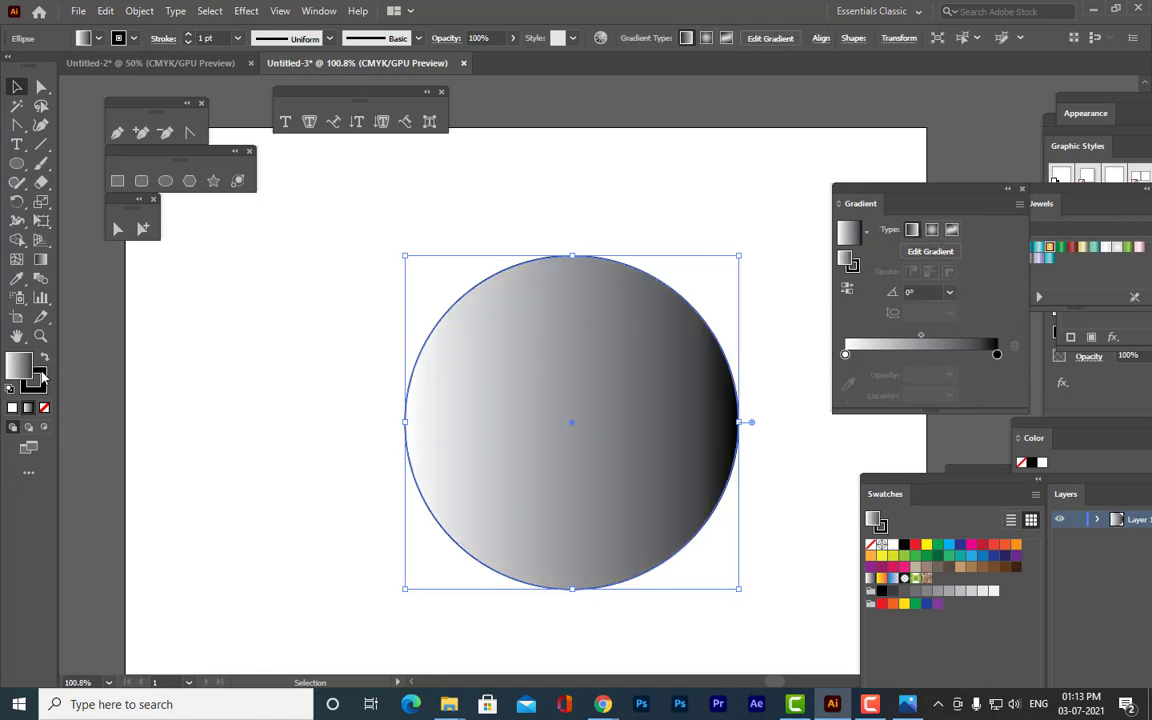
key("slash")
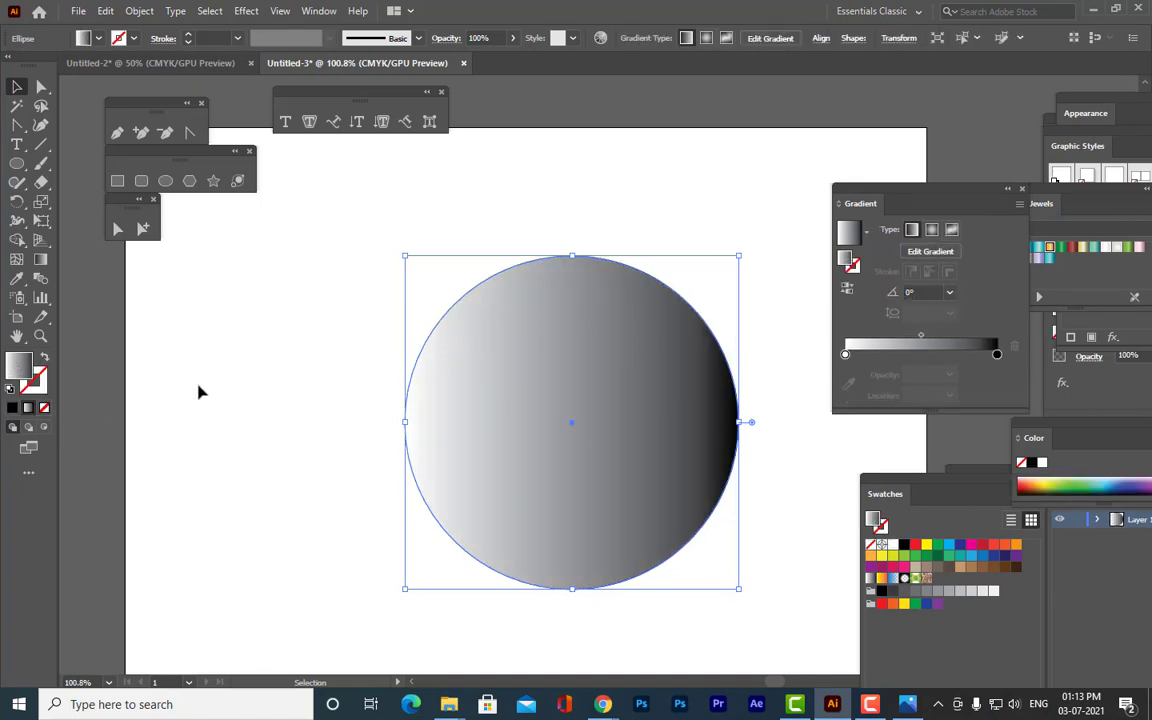
left_click(198, 392)
left_click(640, 387)
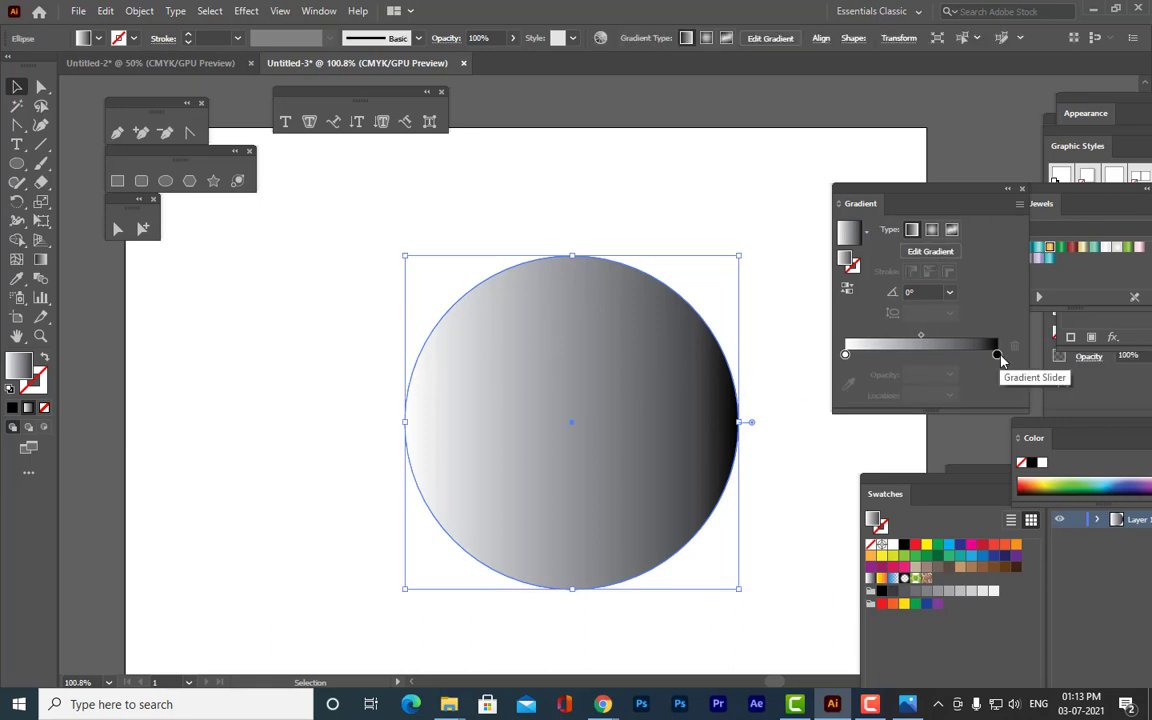
Recolor the circle's gradient stops, with orange at the start and yellow at the end.
double_click(997, 354)
left_click(791, 441)
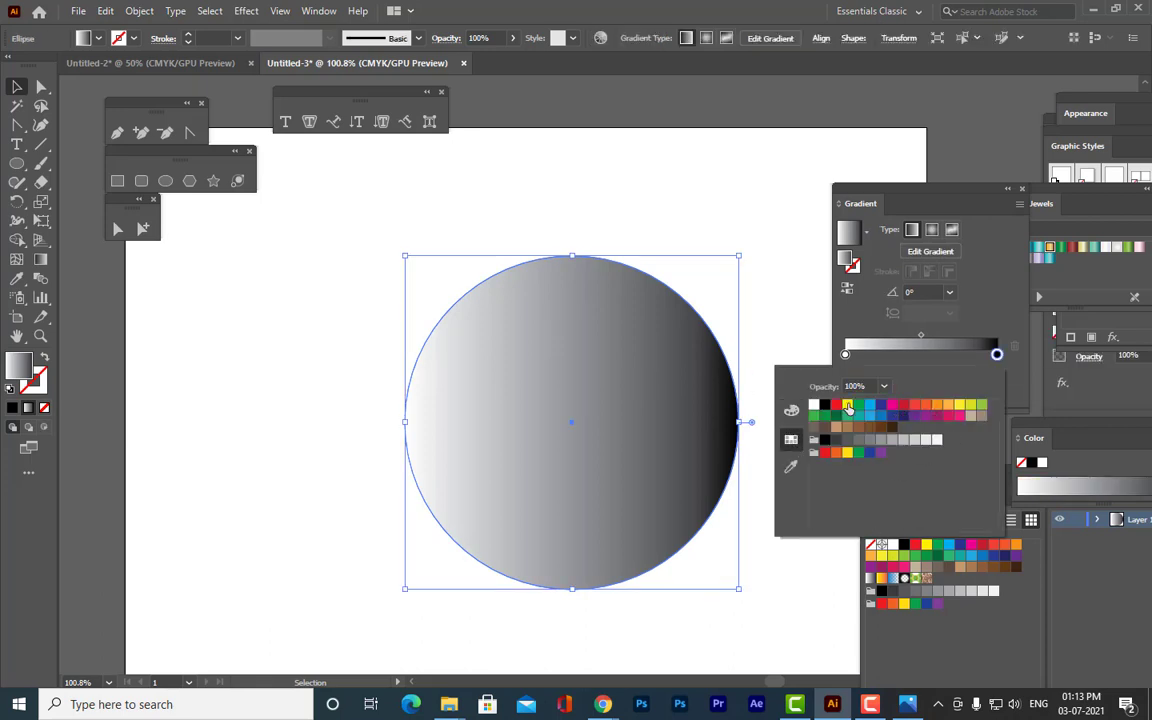
left_click(848, 408)
double_click(846, 355)
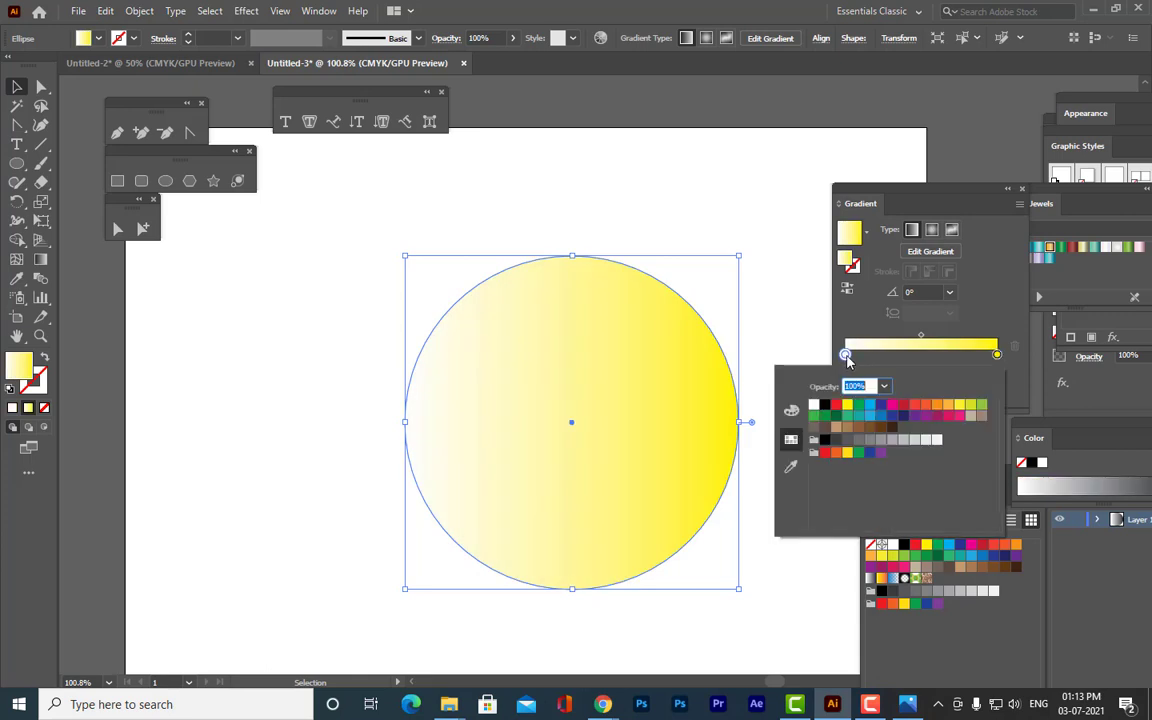
left_click(936, 404)
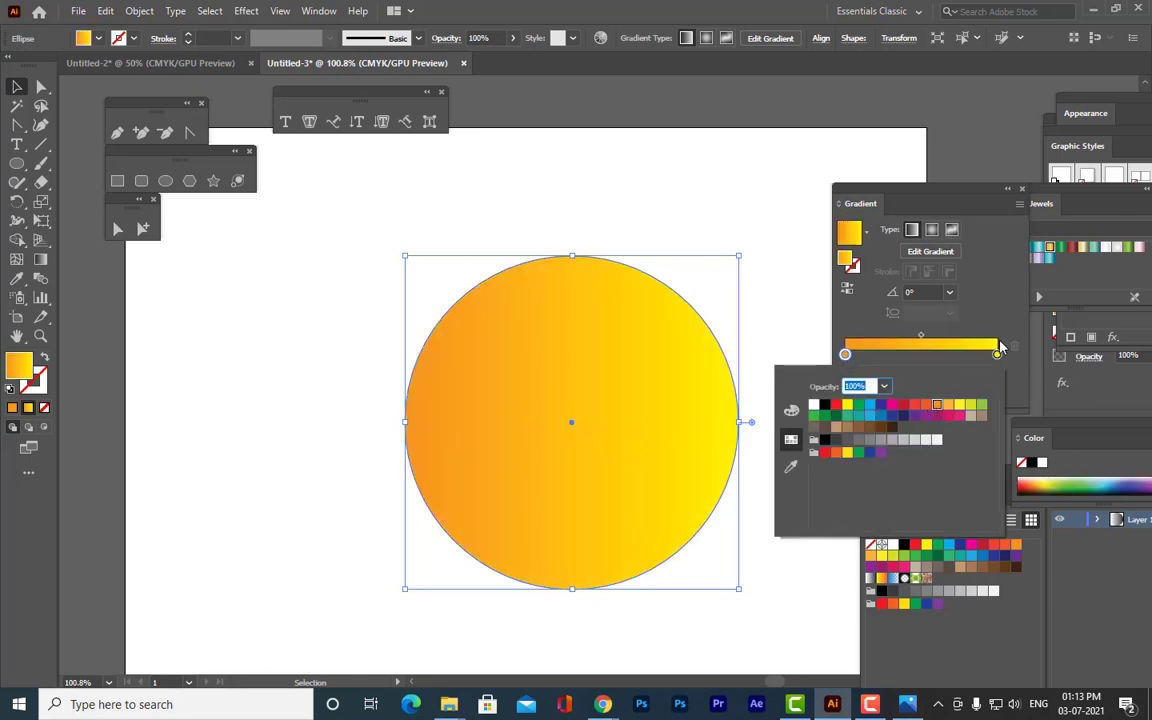
Change the circle's gradient to radial and reverse it so yellow is at the centre and orange at the edge.
left_click(931, 229)
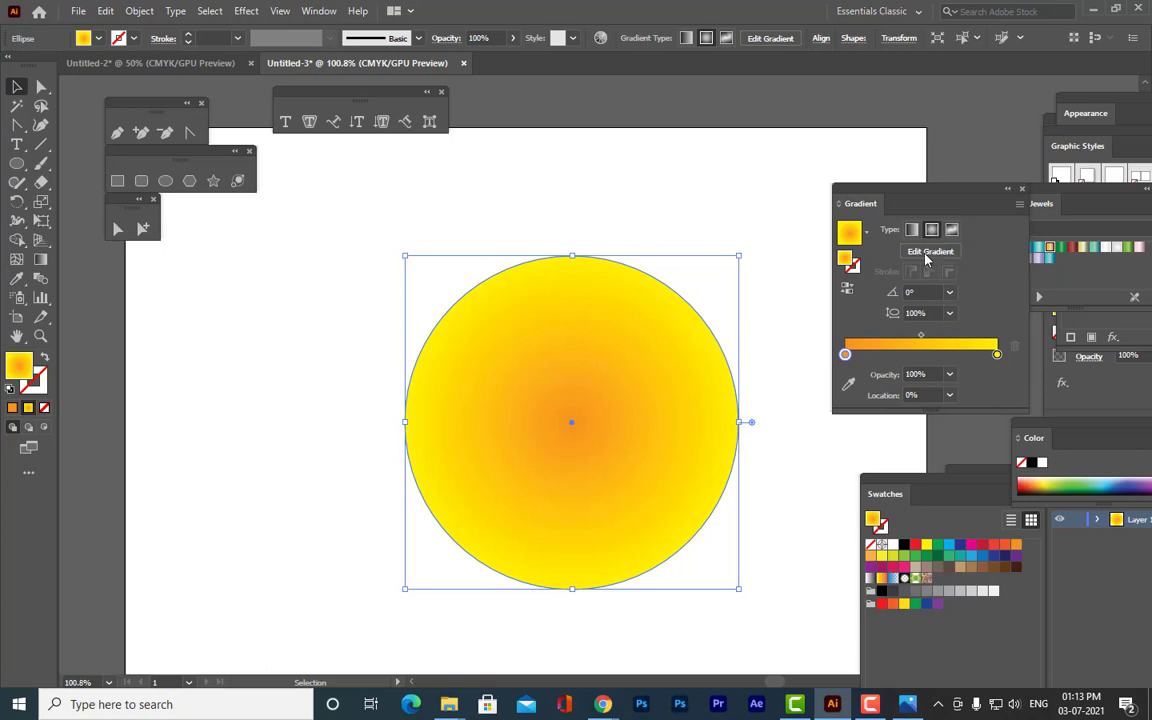
left_click(847, 288)
left_click(612, 597)
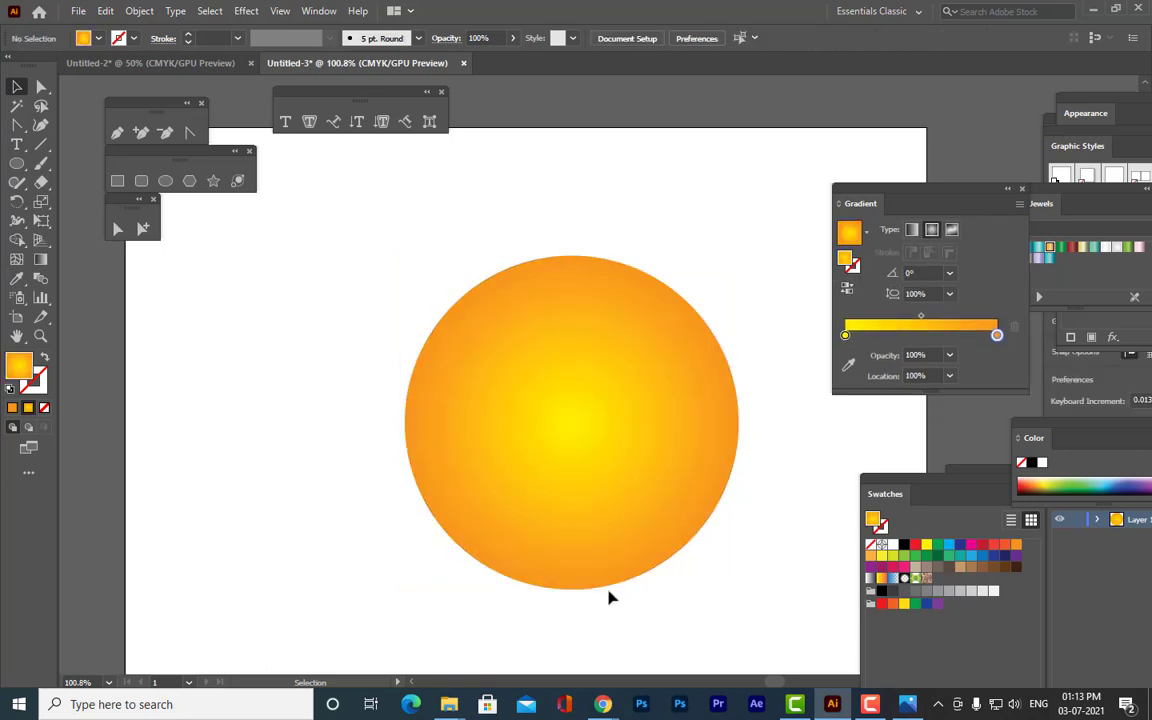
Duplicate the circle in place and scale the copy down around its centre to about a quarter of the original diameter.
left_click(699, 445)
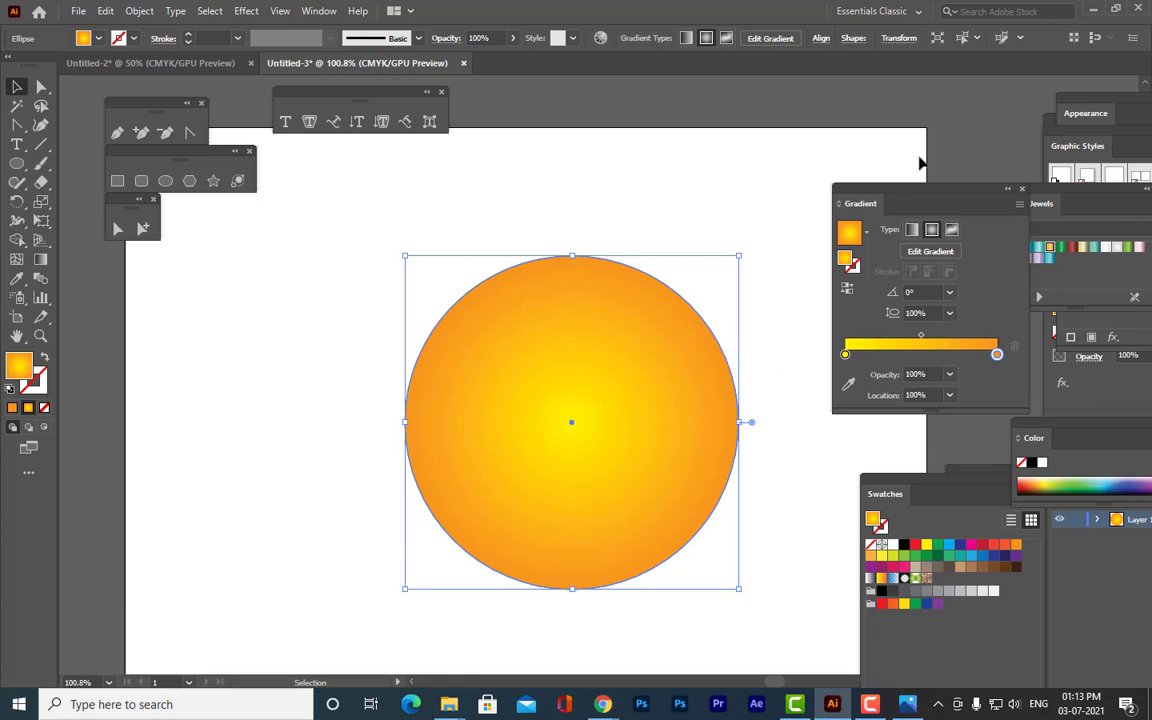
left_click_drag(866, 188, 938, 188)
left_click_drag(882, 467, 930, 459)
left_click(792, 327)
left_click(602, 342)
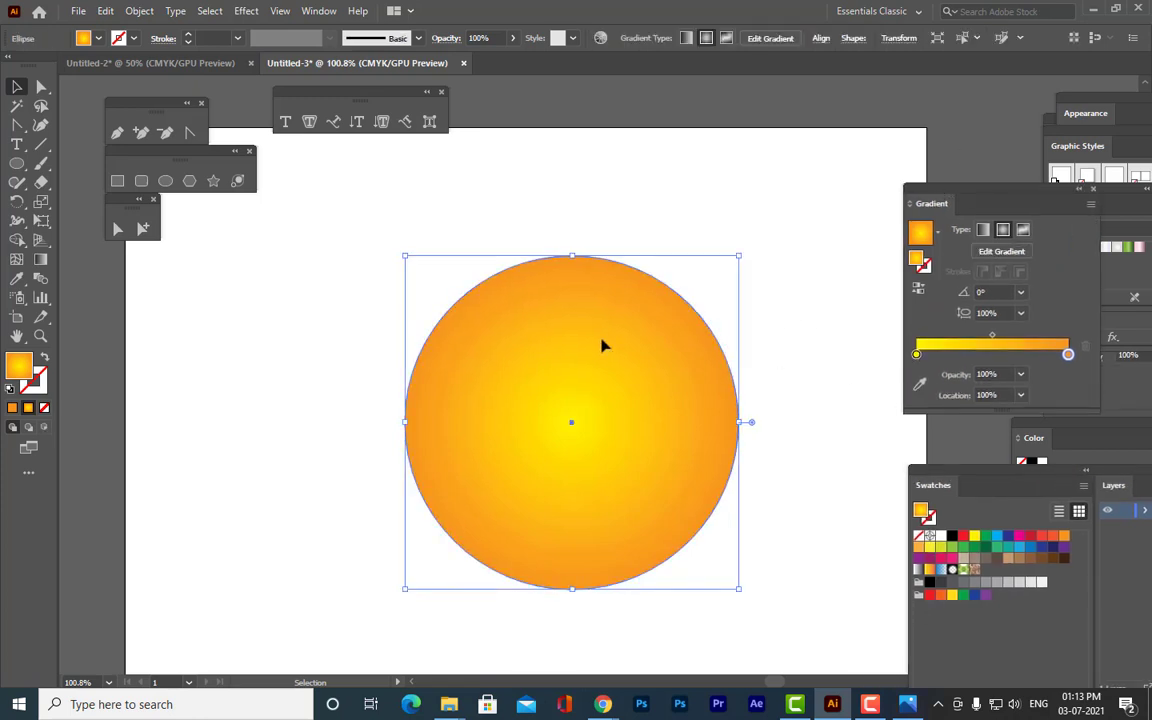
key("ctrl")
key("ctrl")
left_click_drag(738, 256, 612, 383)
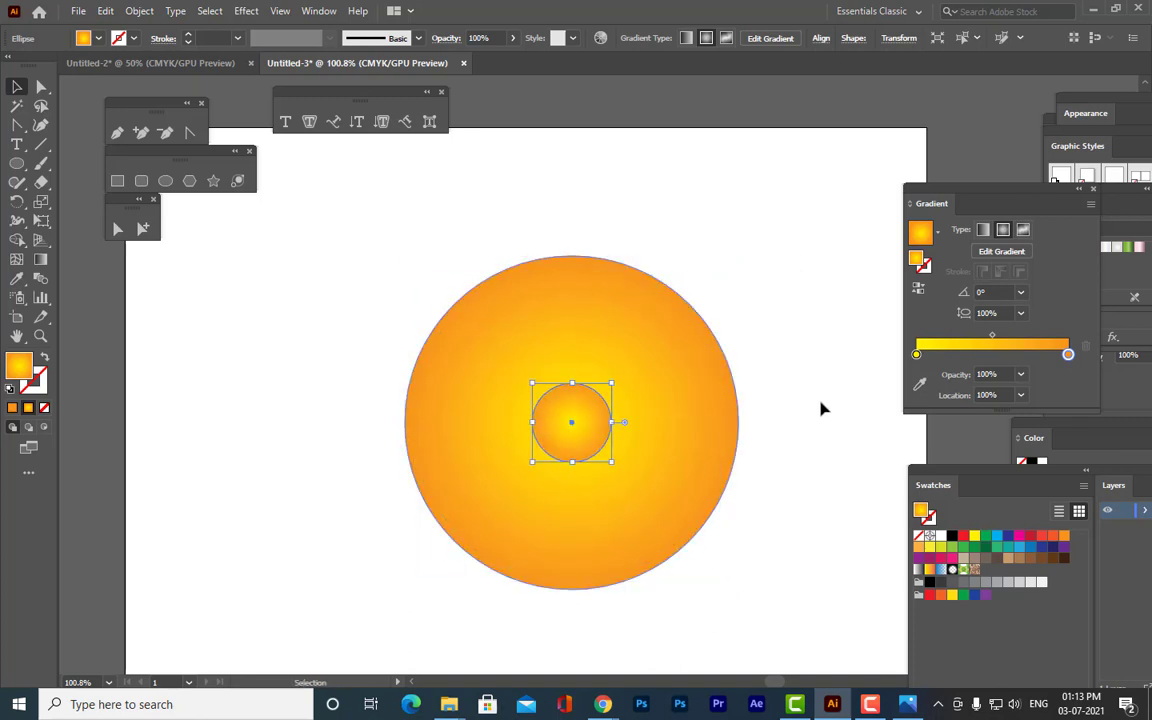
Recolor the small circle's radial gradient from light green at the centre to green at the edge, with the midpoint at about 66.5%.
double_click(1068, 355)
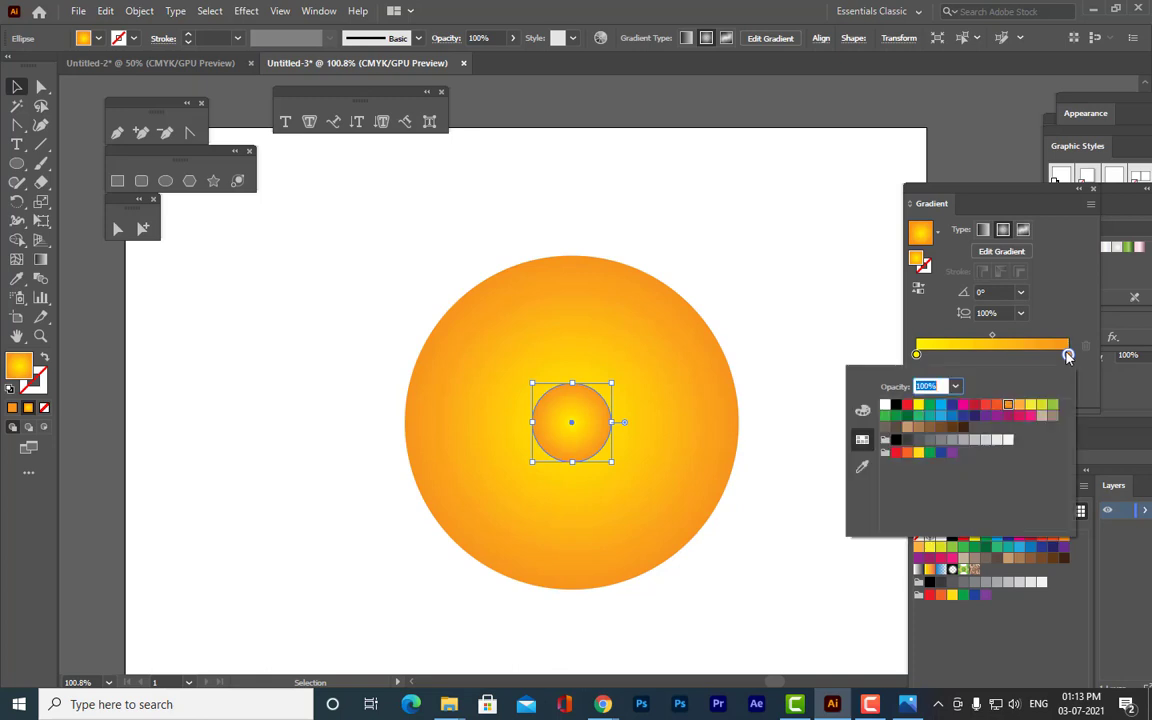
left_click(928, 405)
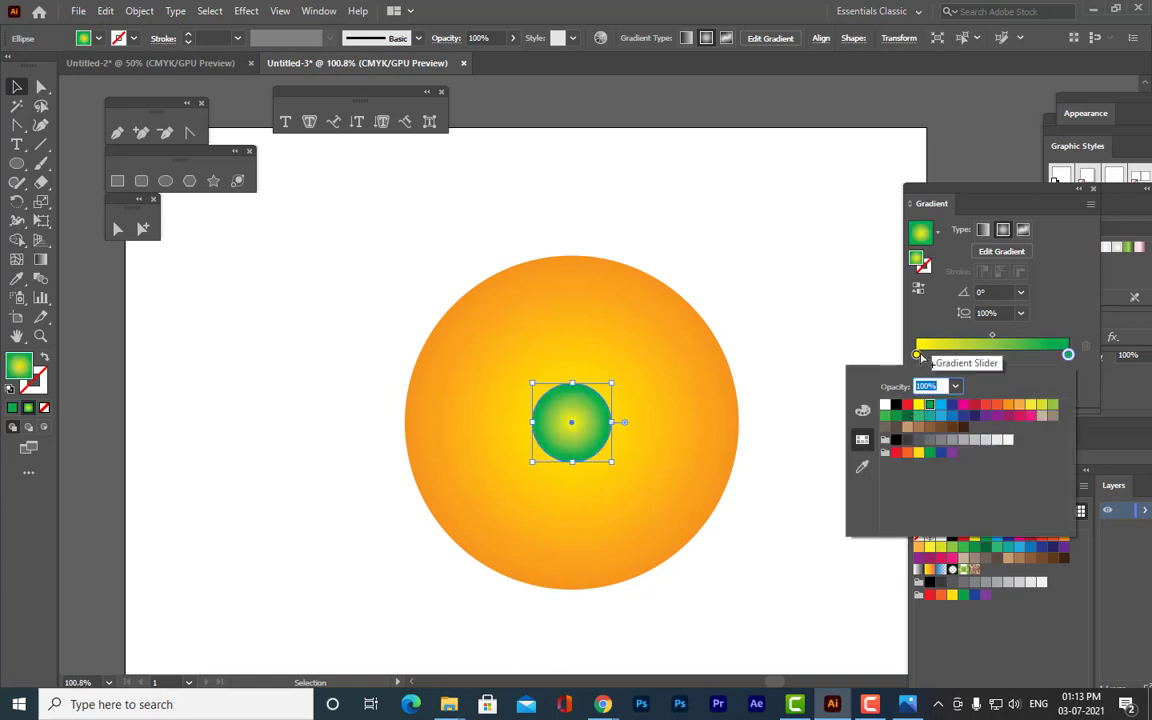
left_click(917, 356)
double_click(917, 356)
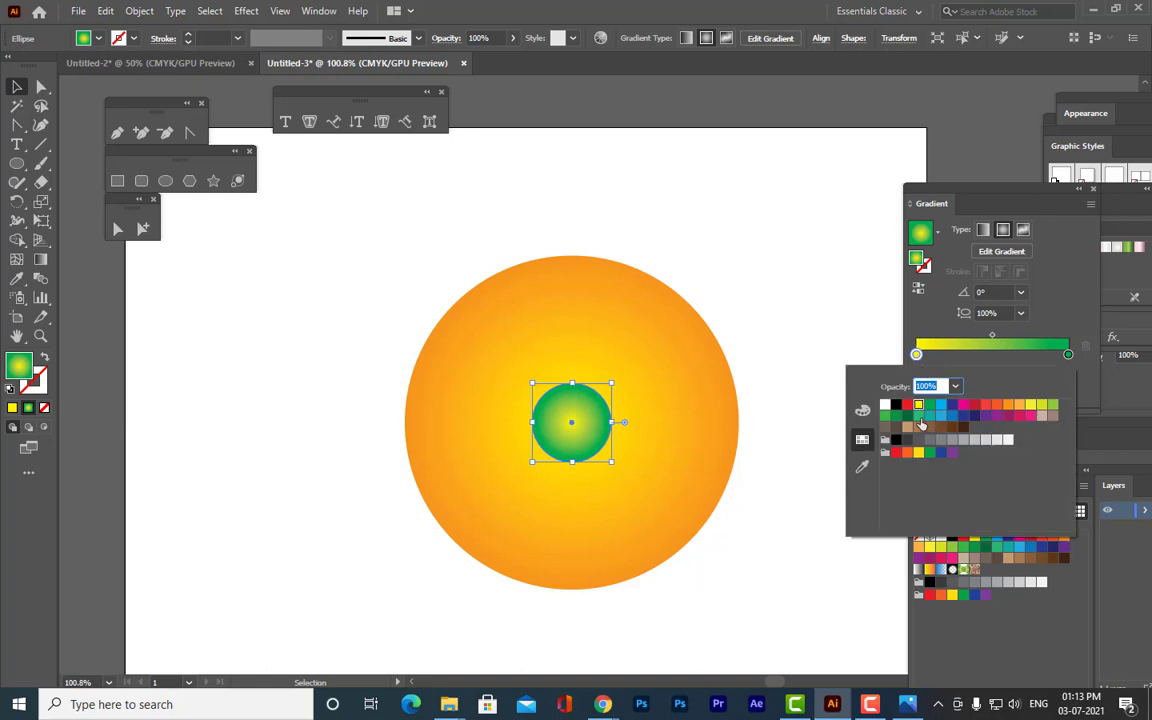
left_click(885, 418)
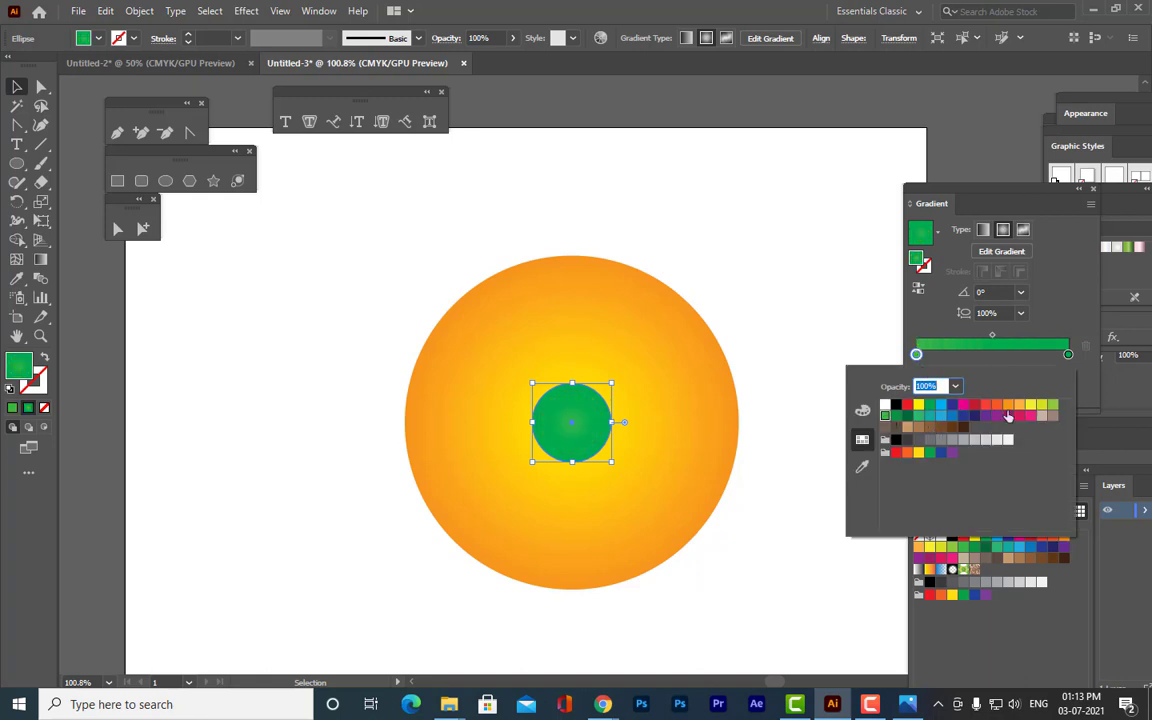
left_click(1051, 405)
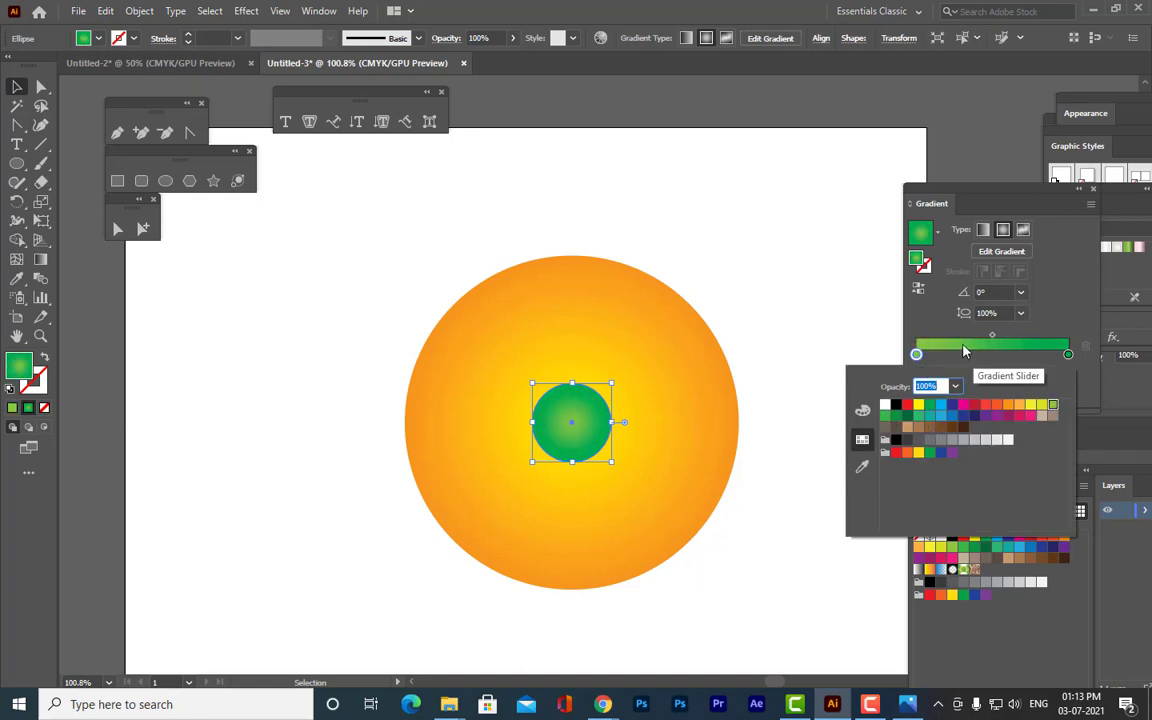
left_click_drag(993, 342, 1019, 342)
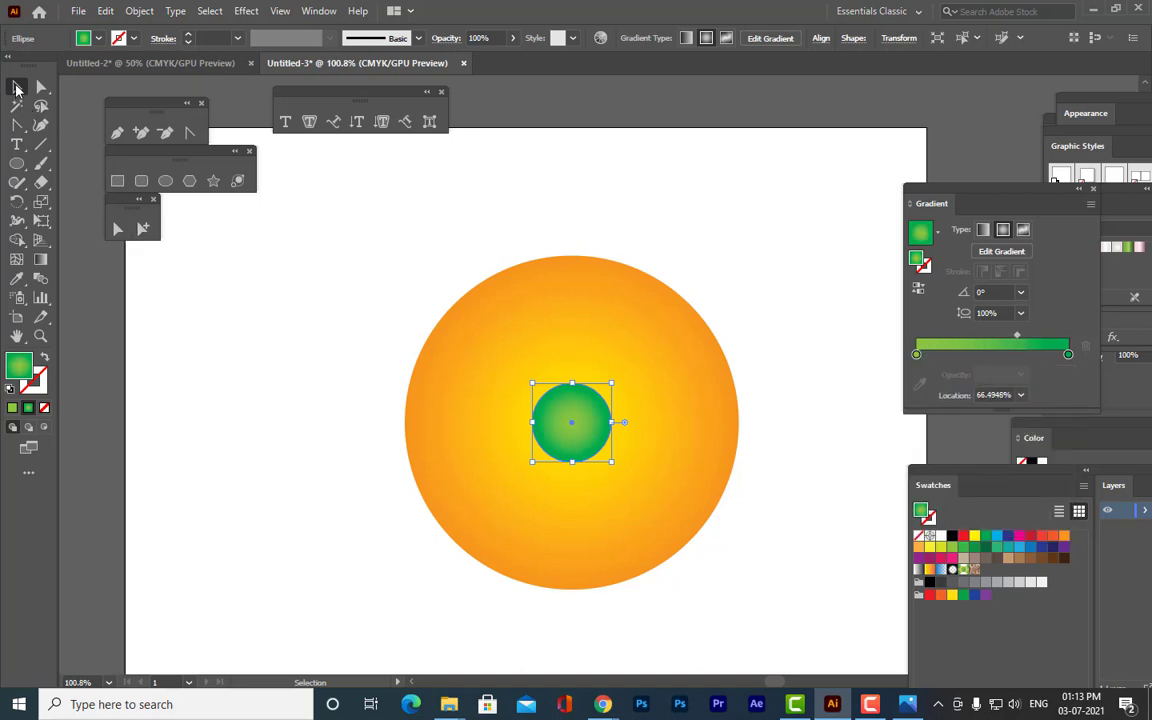
Shrink the green circle slightly around its centre.
left_click(499, 206)
left_click(584, 450)
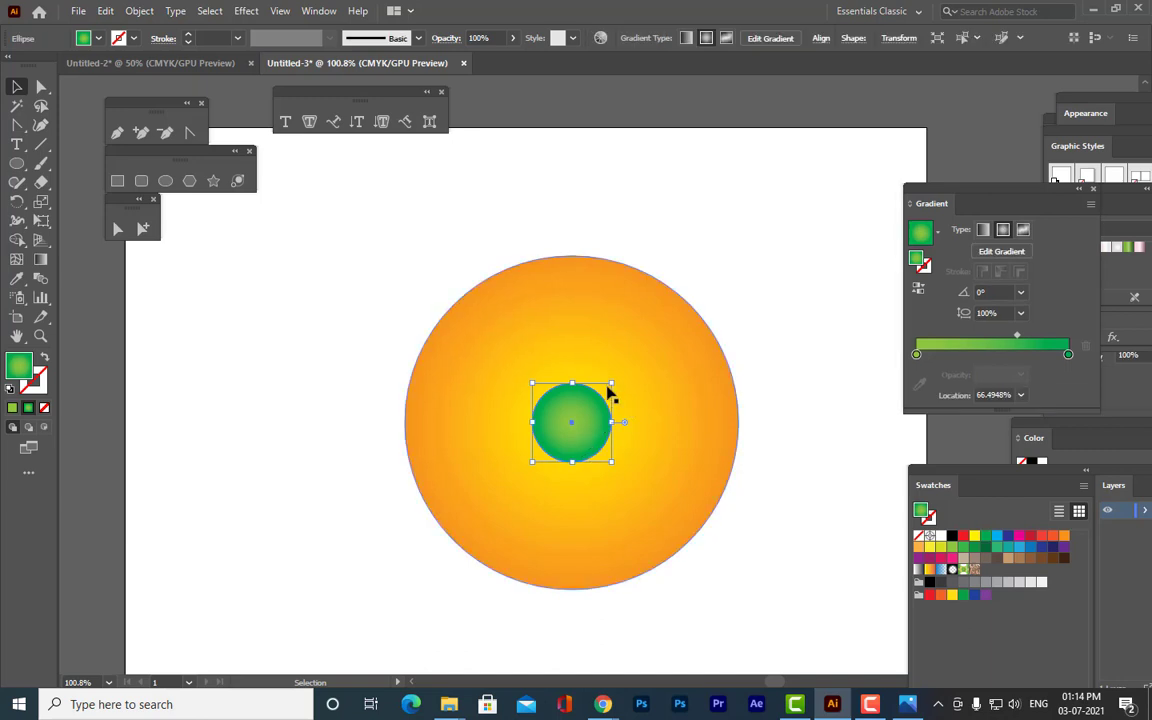
left_click_drag(613, 382, 604, 390)
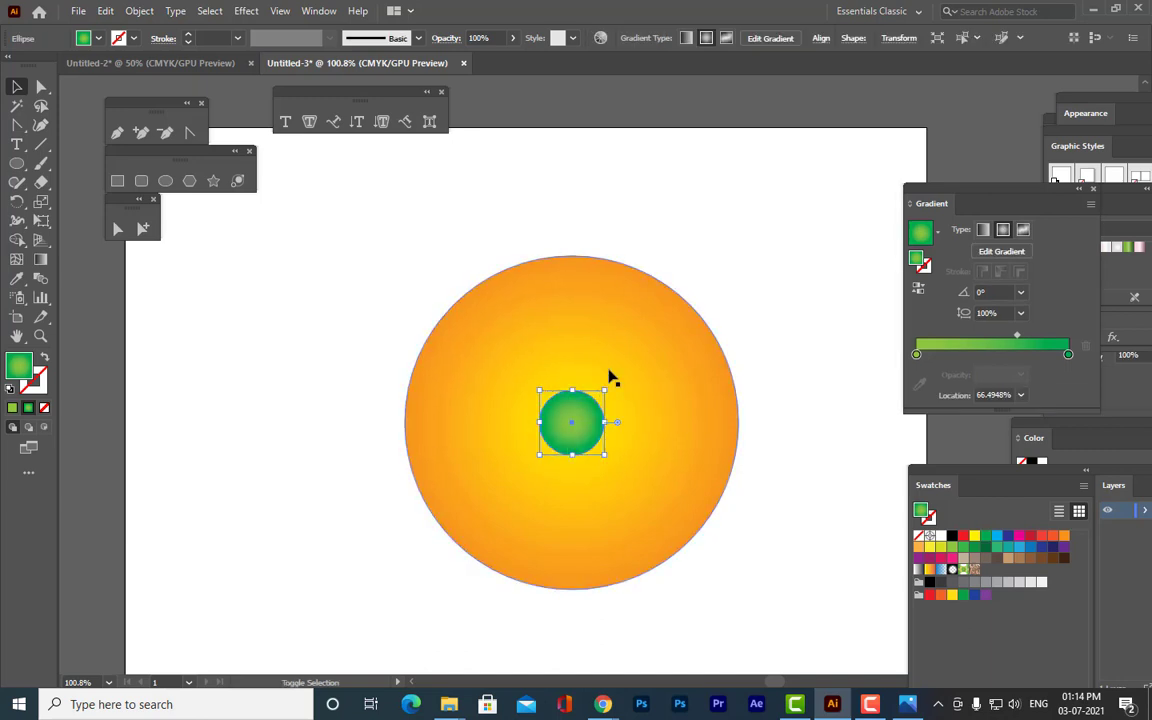
left_click(684, 288)
Select both circles and set the blend options to Specified Steps spacing with 40 steps.
left_click(585, 420)
left_click(676, 370)
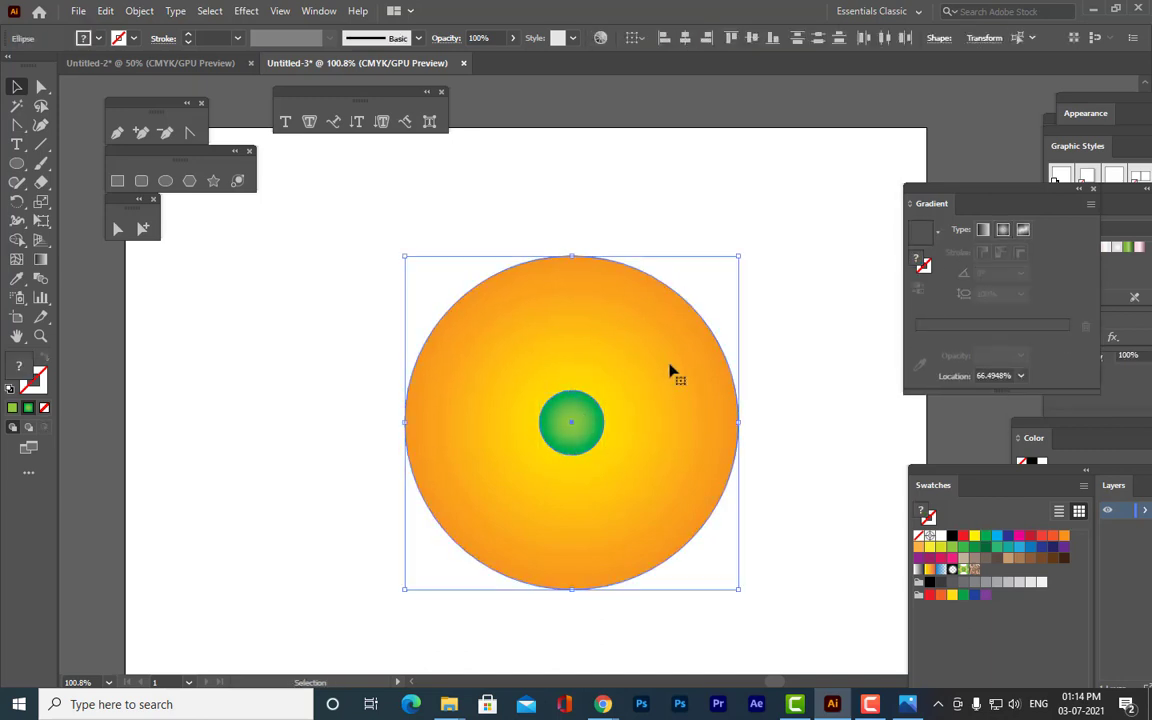
left_click(139, 10)
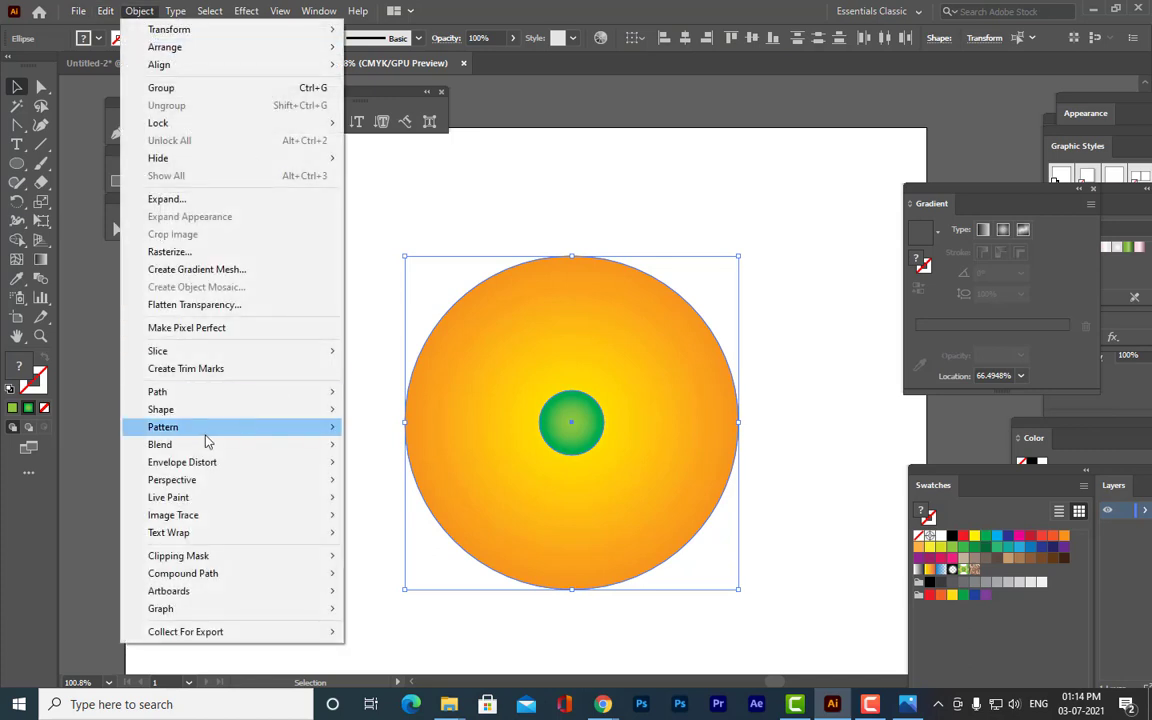
mouse_move(207, 447)
left_click(392, 484)
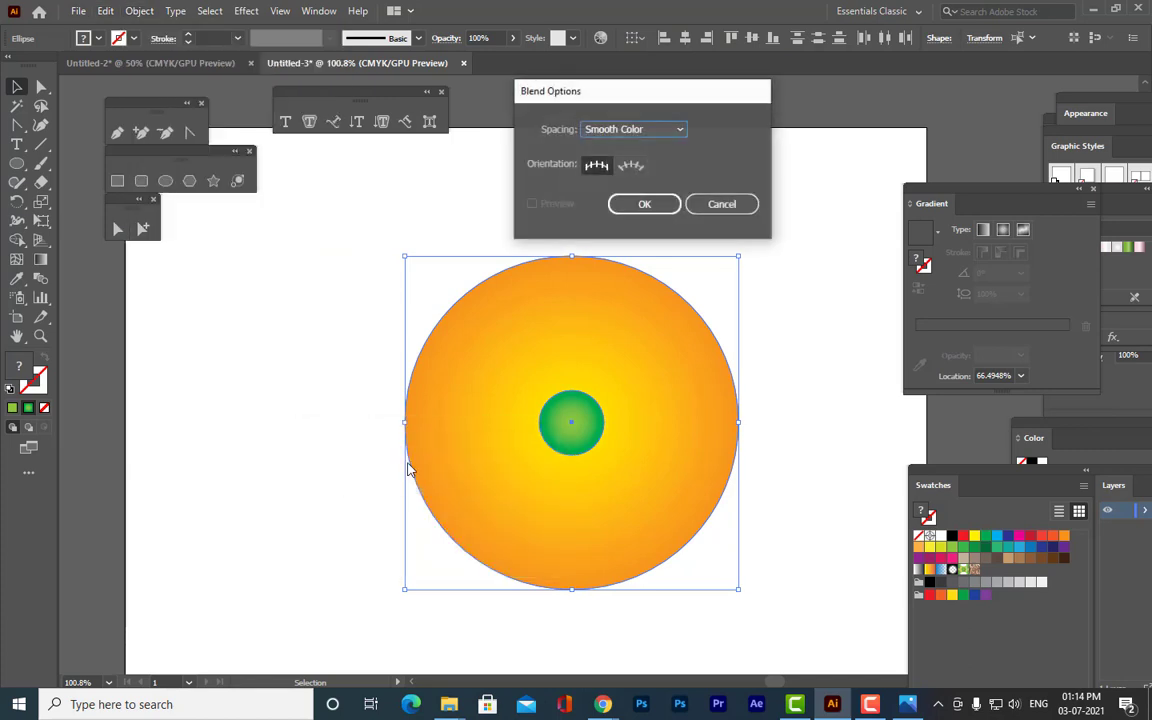
left_click(670, 139)
left_click(660, 162)
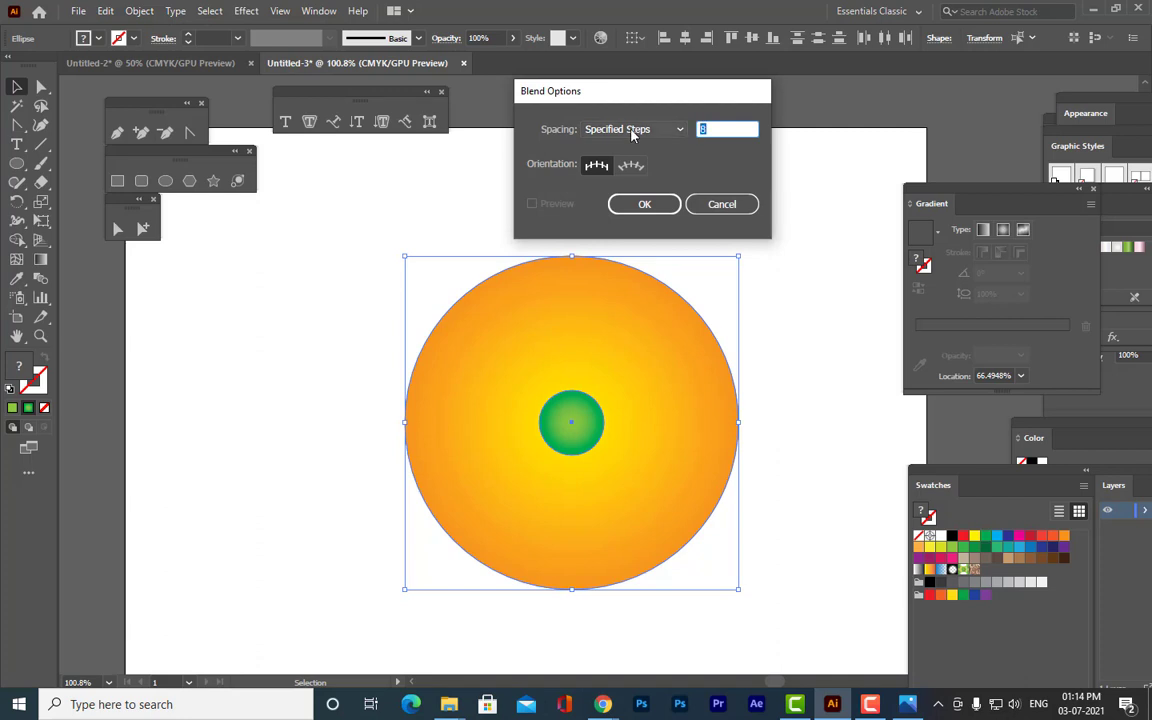
type("40")
left_click(662, 205)
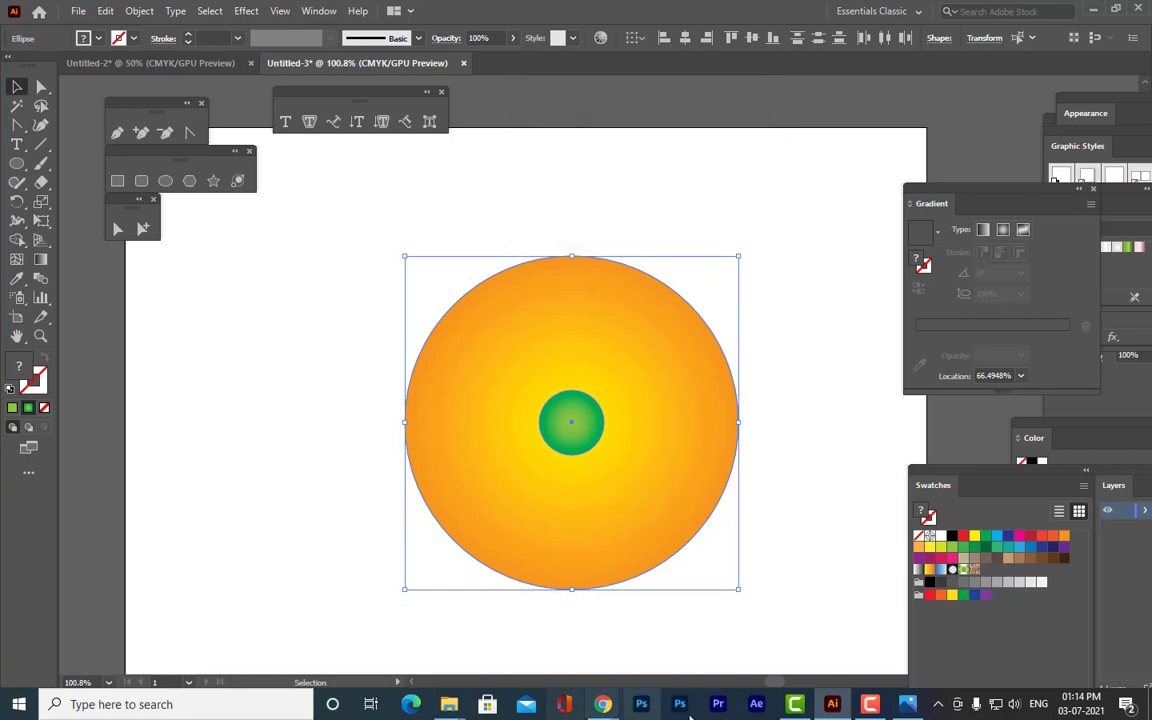
Make a blend between the large orange circle and the small green circle.
left_click(139, 12)
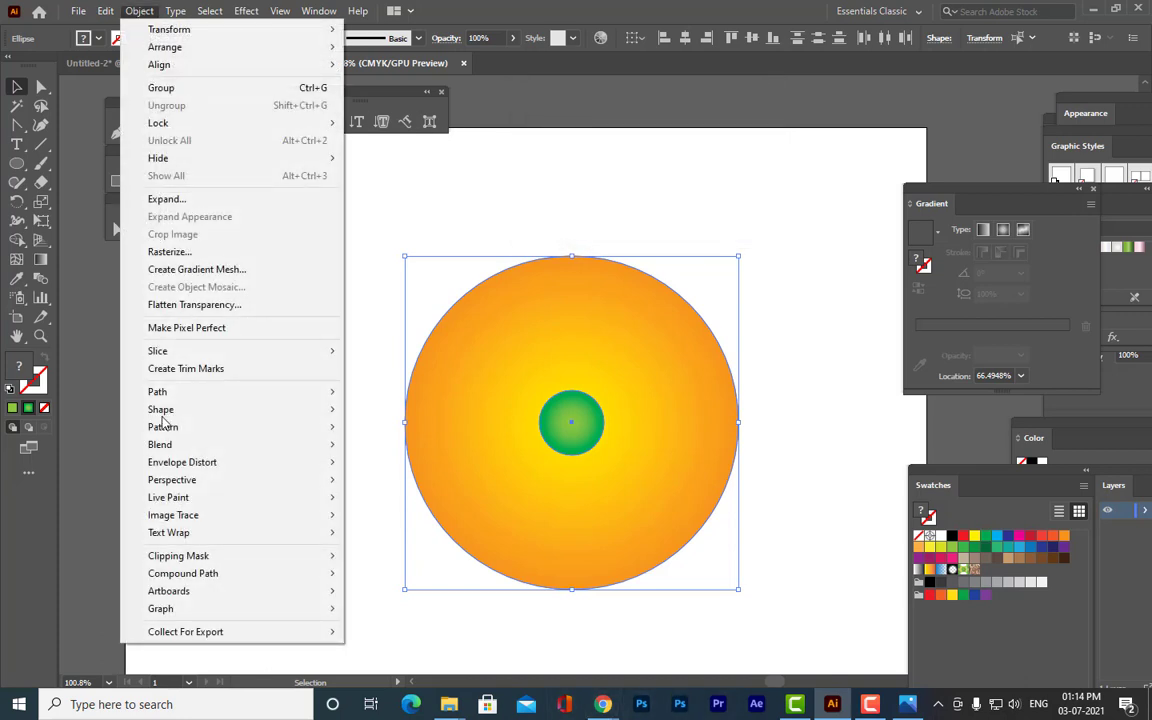
mouse_move(160, 444)
left_click(366, 446)
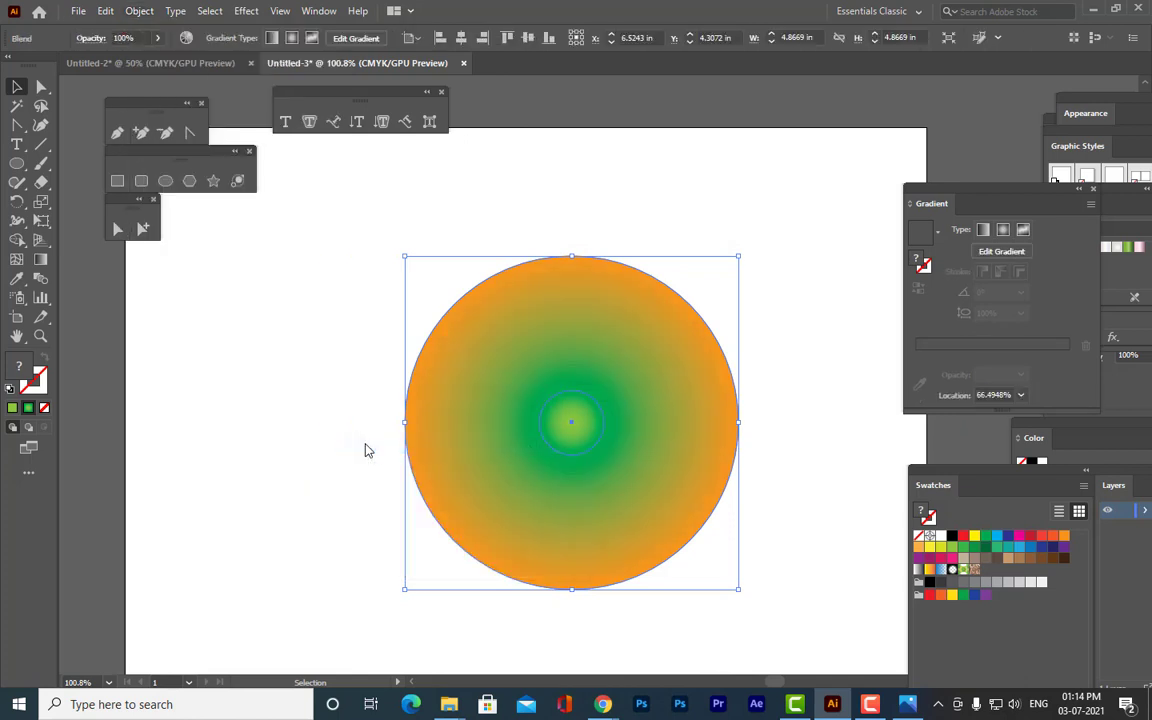
Isolate the blend, move the small green circle up until it sits above the orange circle's upper edge, and exit isolation mode.
scroll(366, 449, "up", 1)
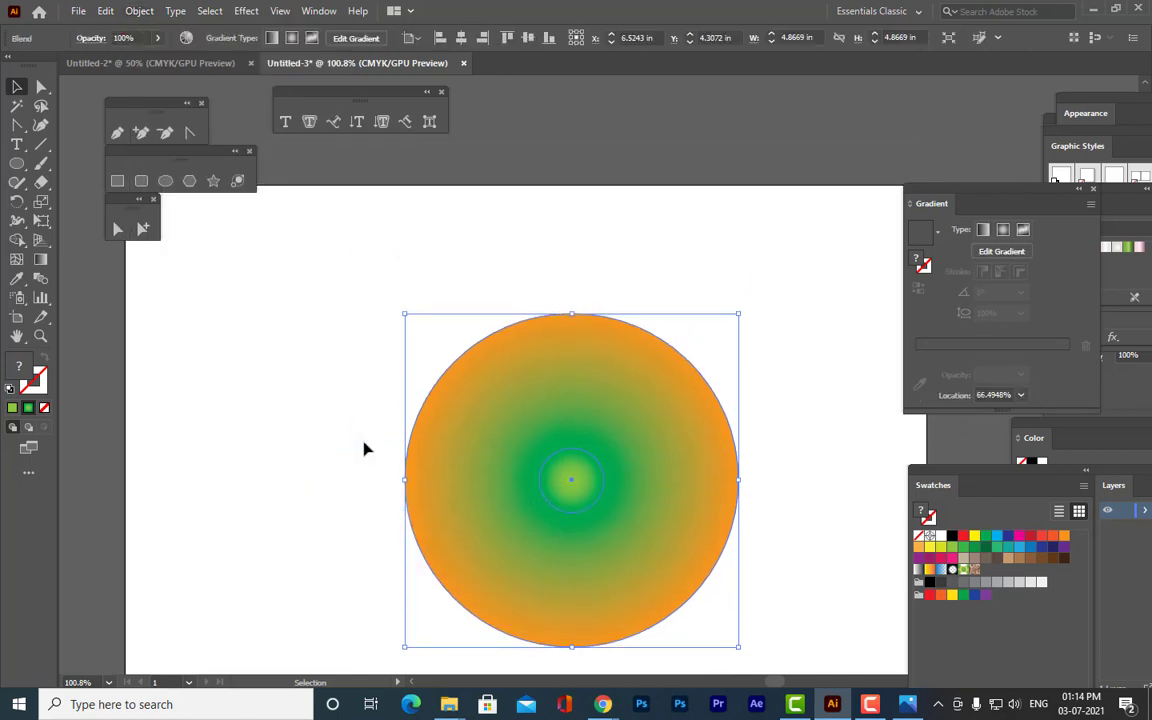
key("ctrl+1")
key("ctrl+minus")
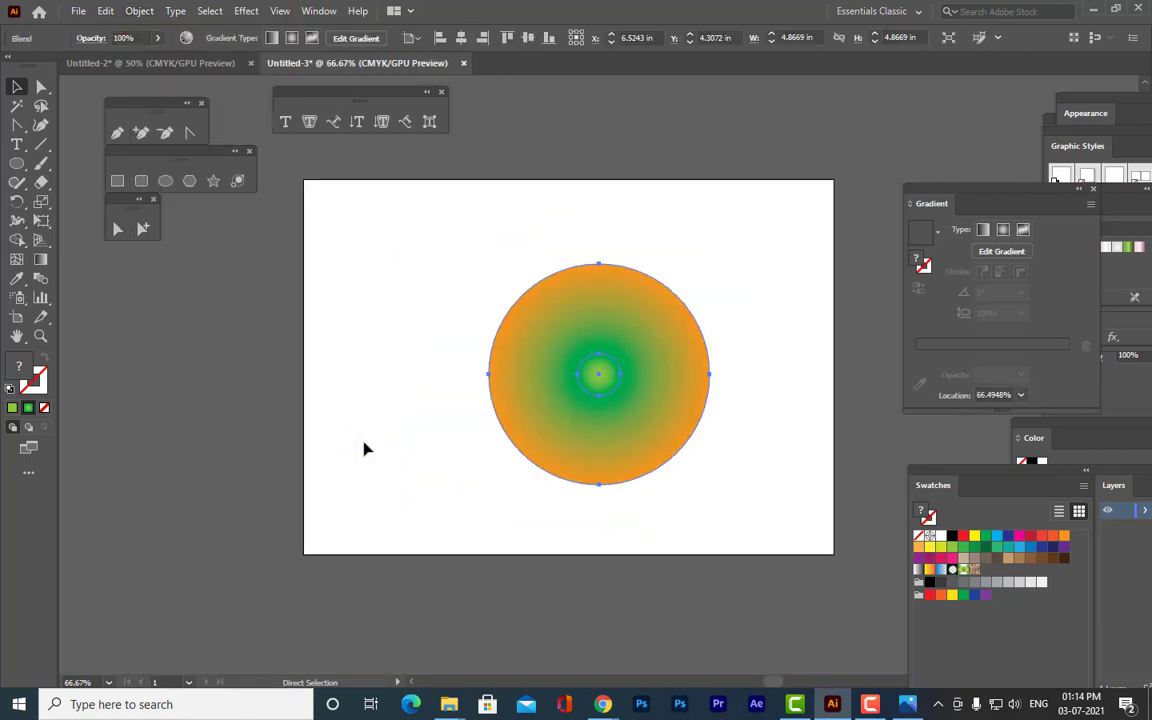
key("ctrl+plus")
scroll(680, 365, "up", 1)
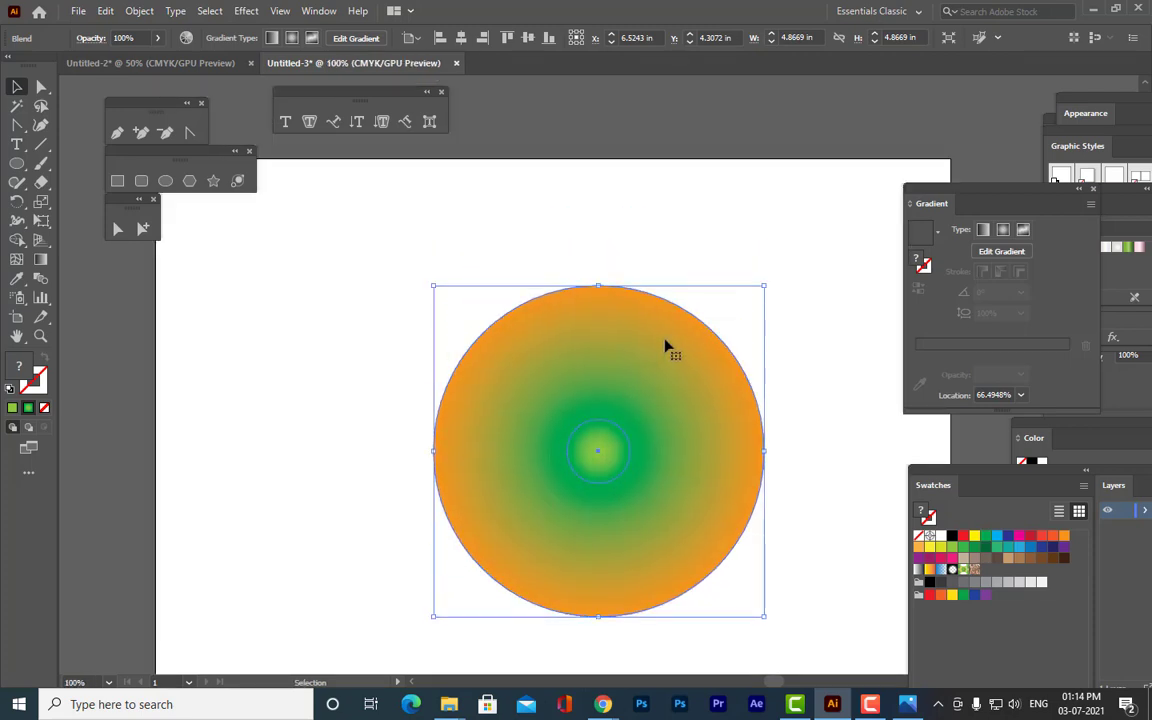
right_click(617, 455)
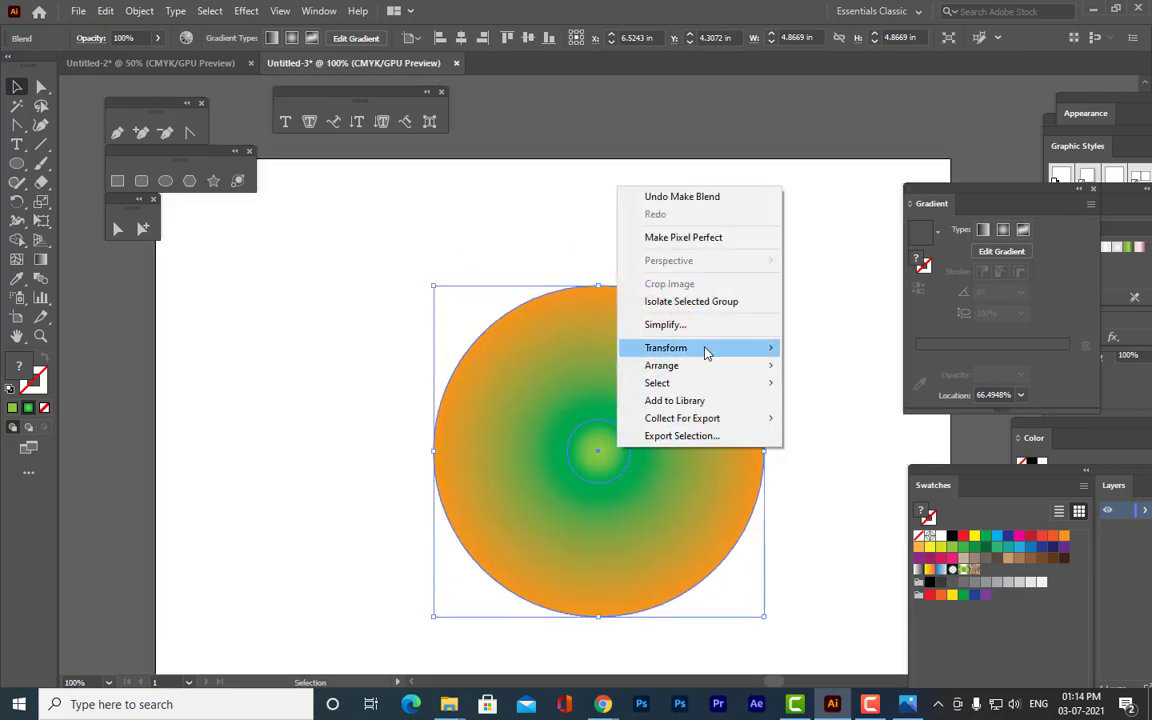
left_click(703, 302)
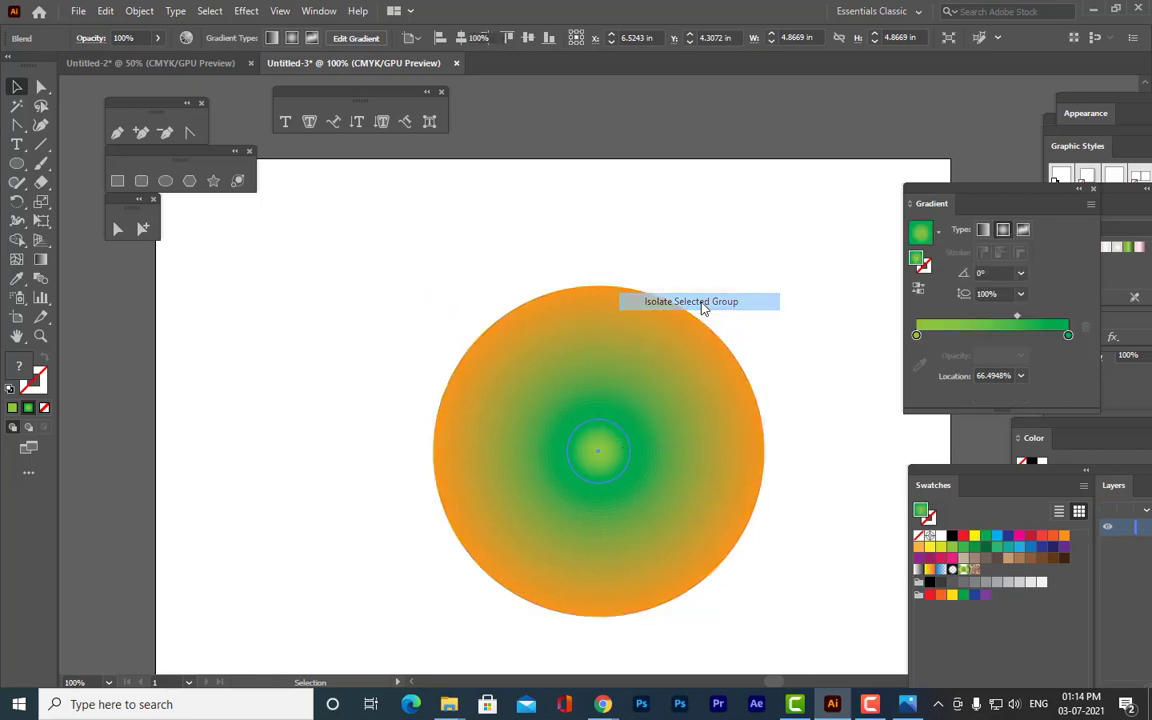
left_click(611, 450)
left_click_drag(611, 450, 604, 198)
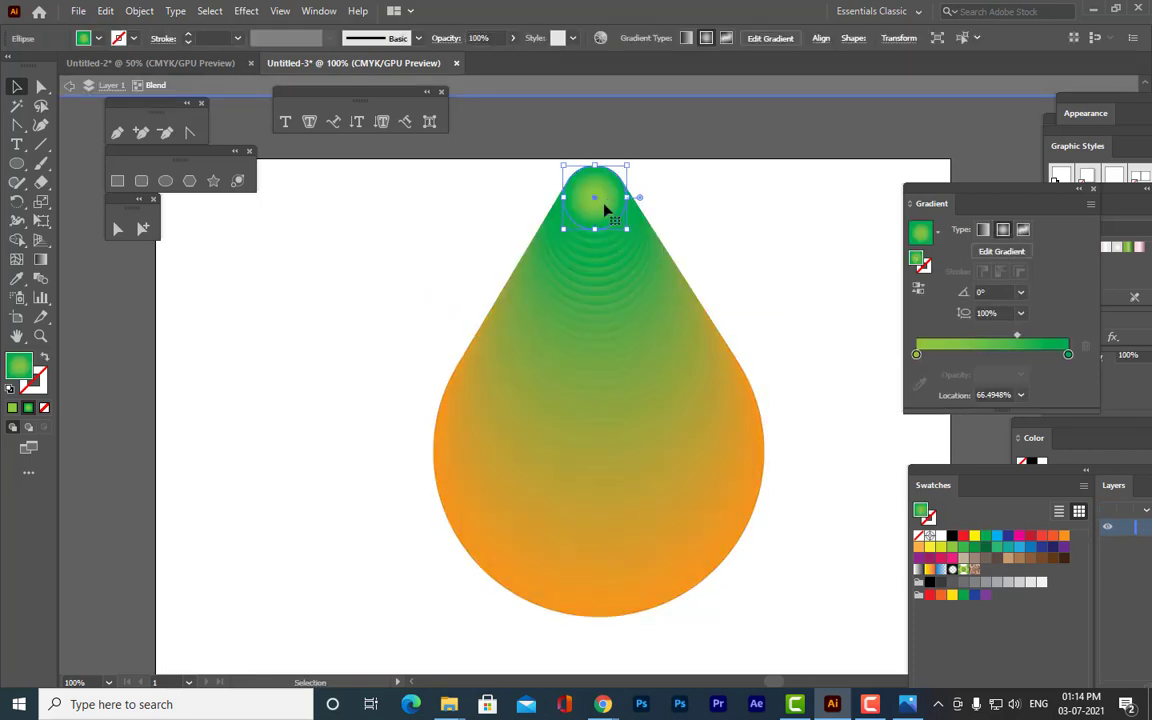
left_click(625, 455)
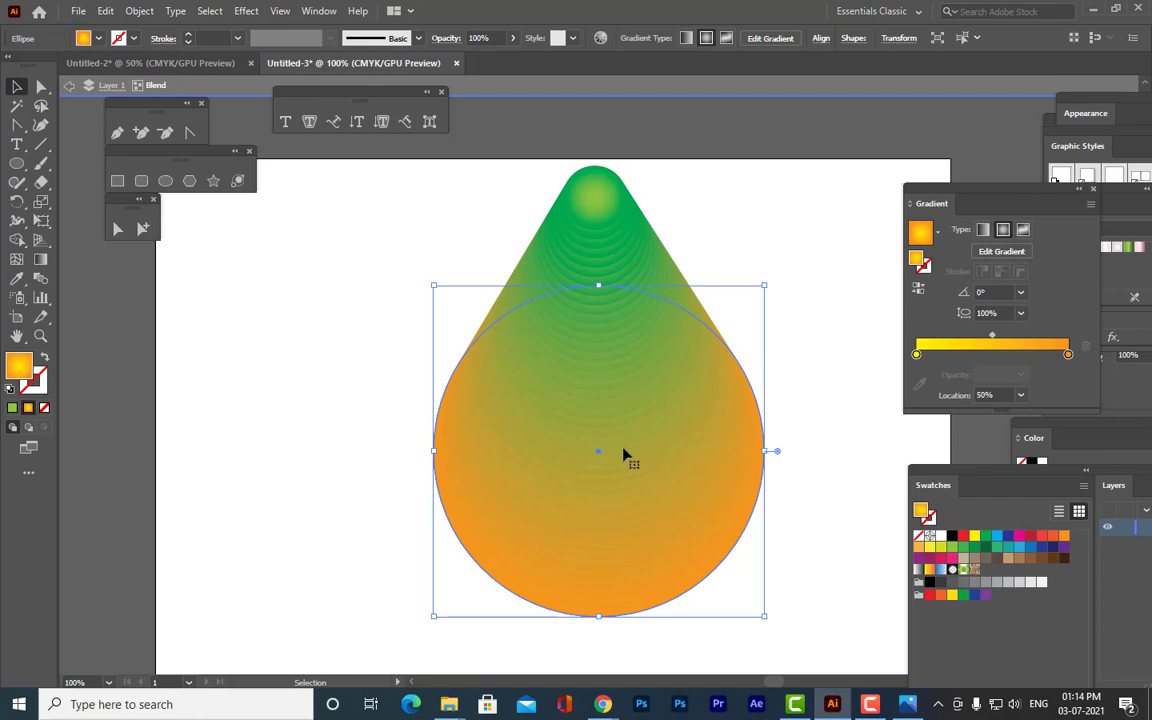
left_click(69, 86)
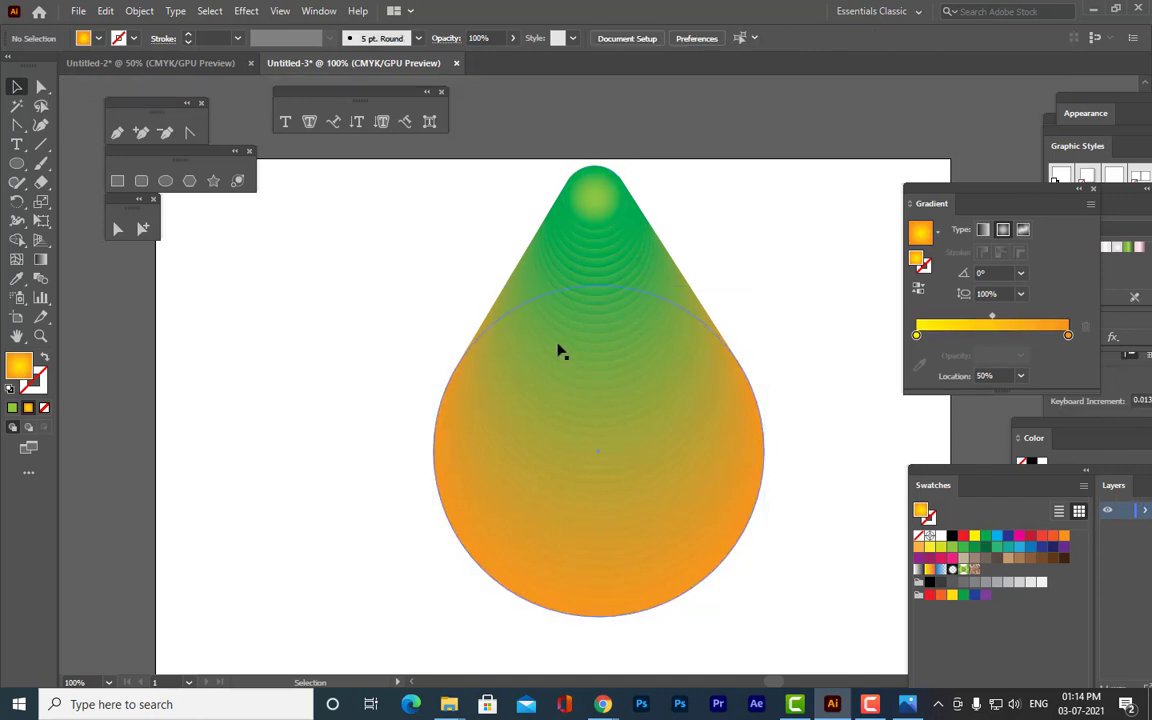
Select the whole teardrop-shaped blend and begin choosing an effect for it.
left_click(560, 350)
left_click(240, 12)
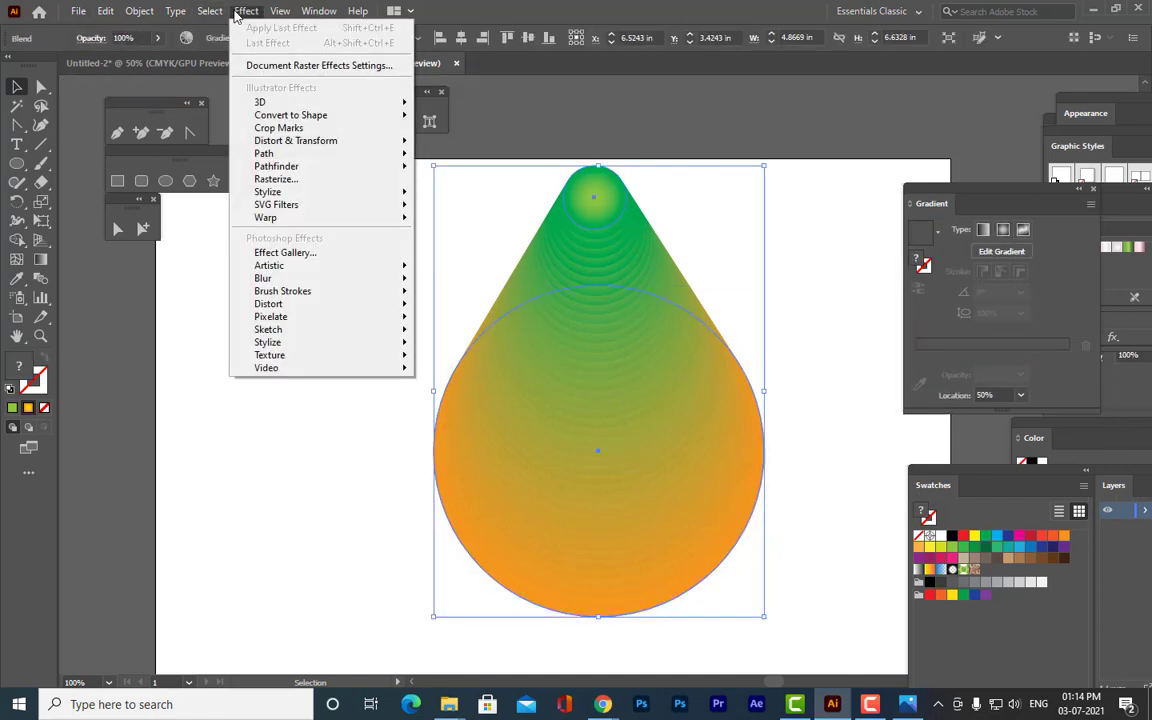
Start a Roughen effect on the gradient blend, trying a relative size of 44% and a detail of 67 per inch.
mouse_move(328, 143)
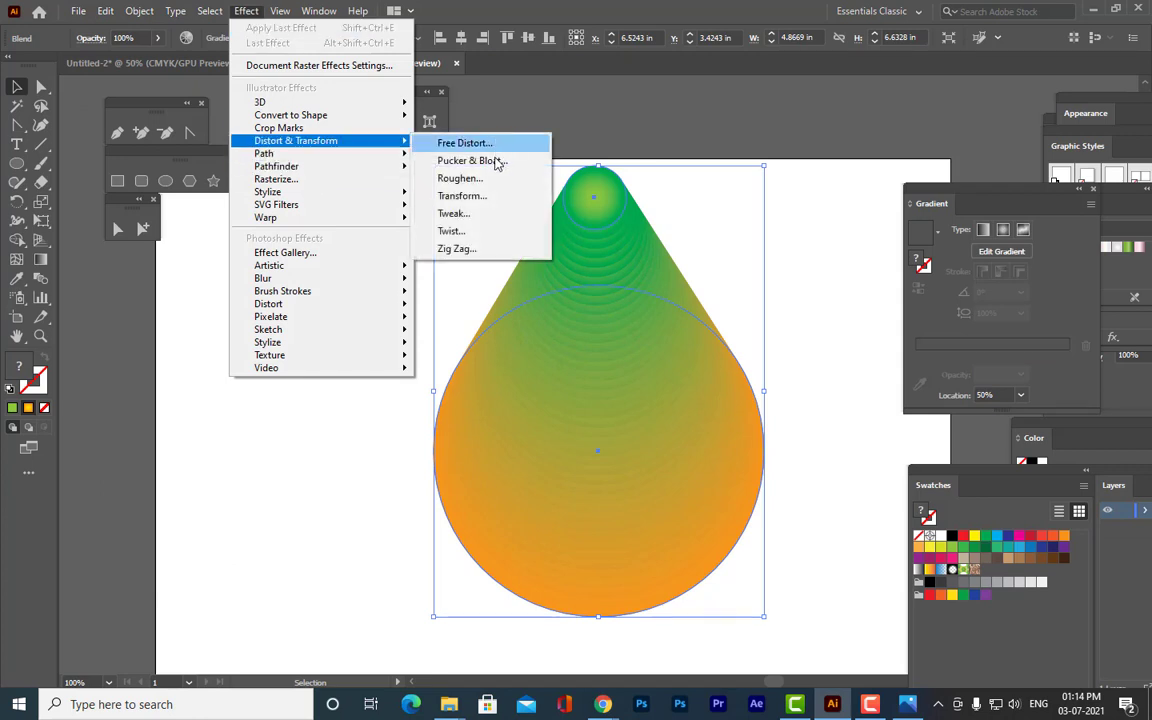
left_click(475, 178)
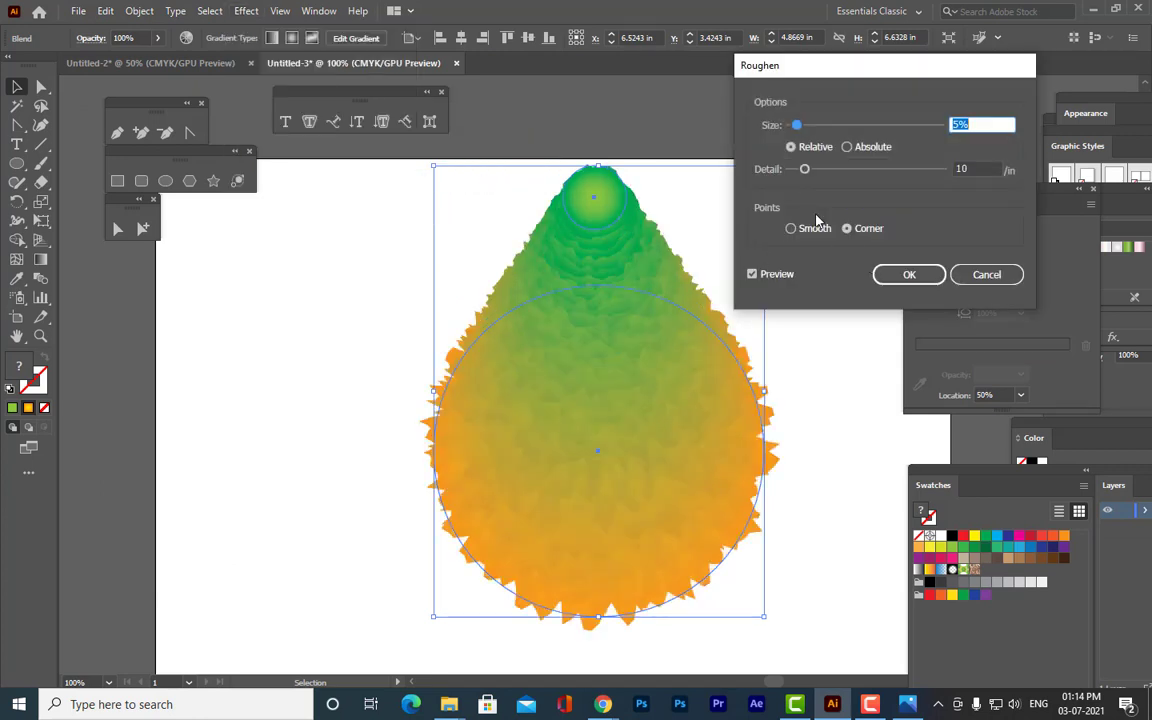
left_click(838, 125)
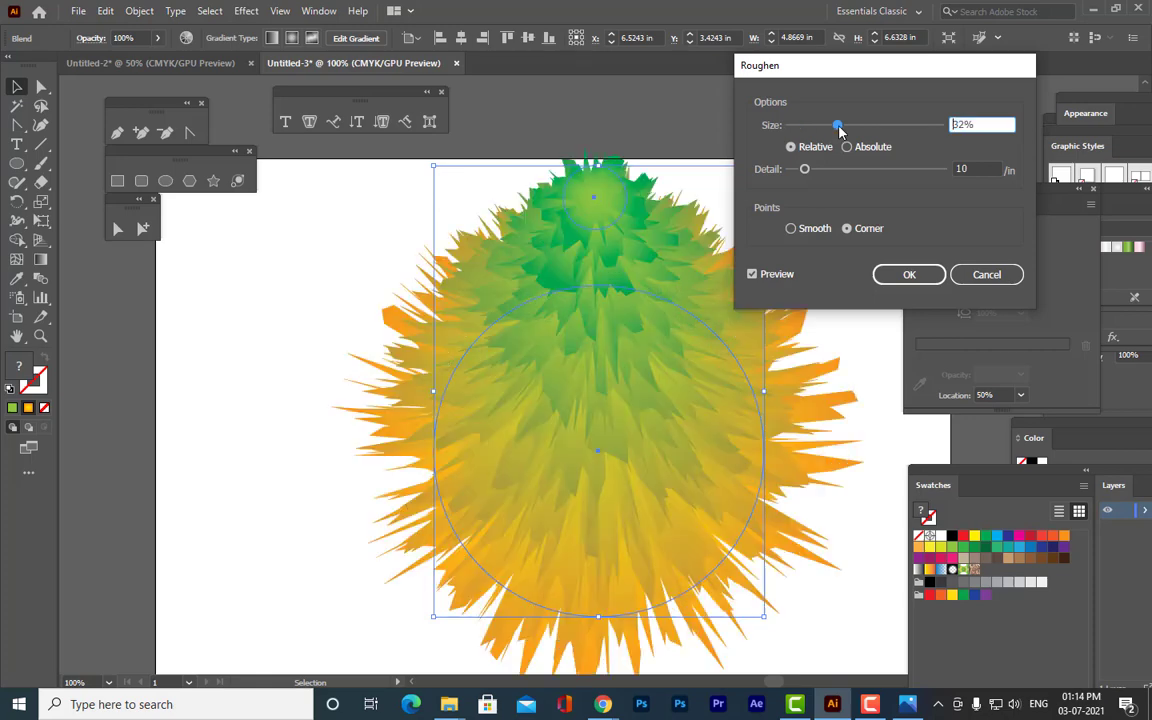
left_click_drag(880, 127, 856, 125)
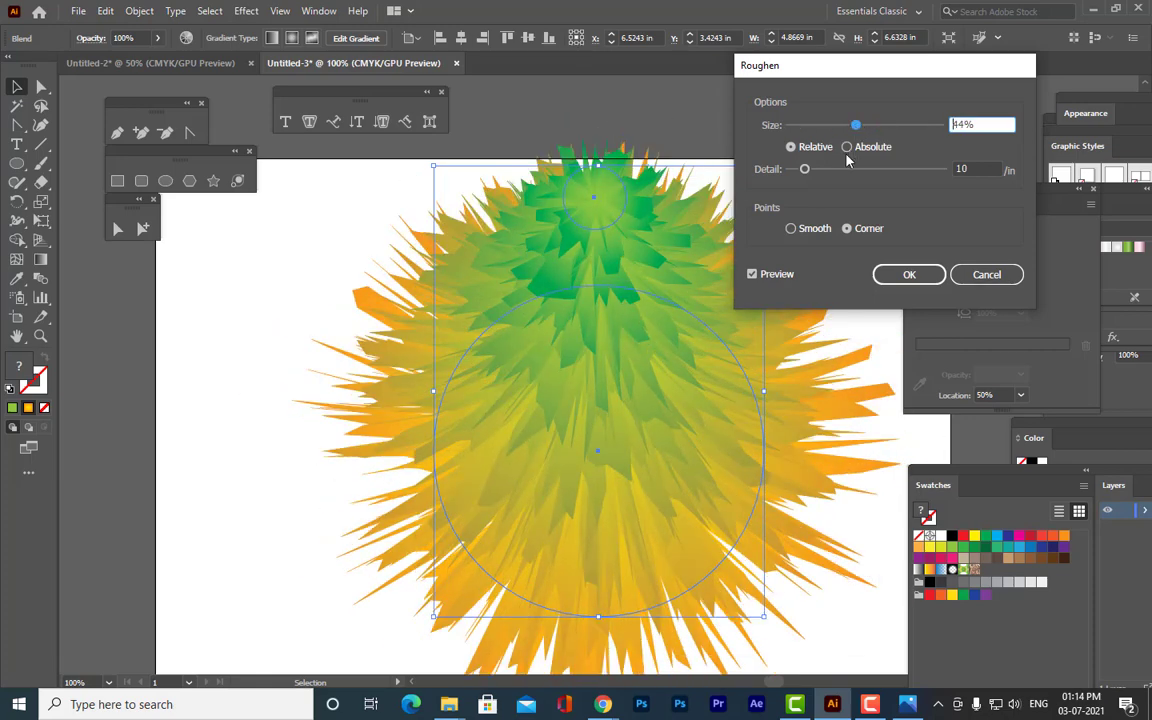
left_click_drag(868, 170, 892, 170)
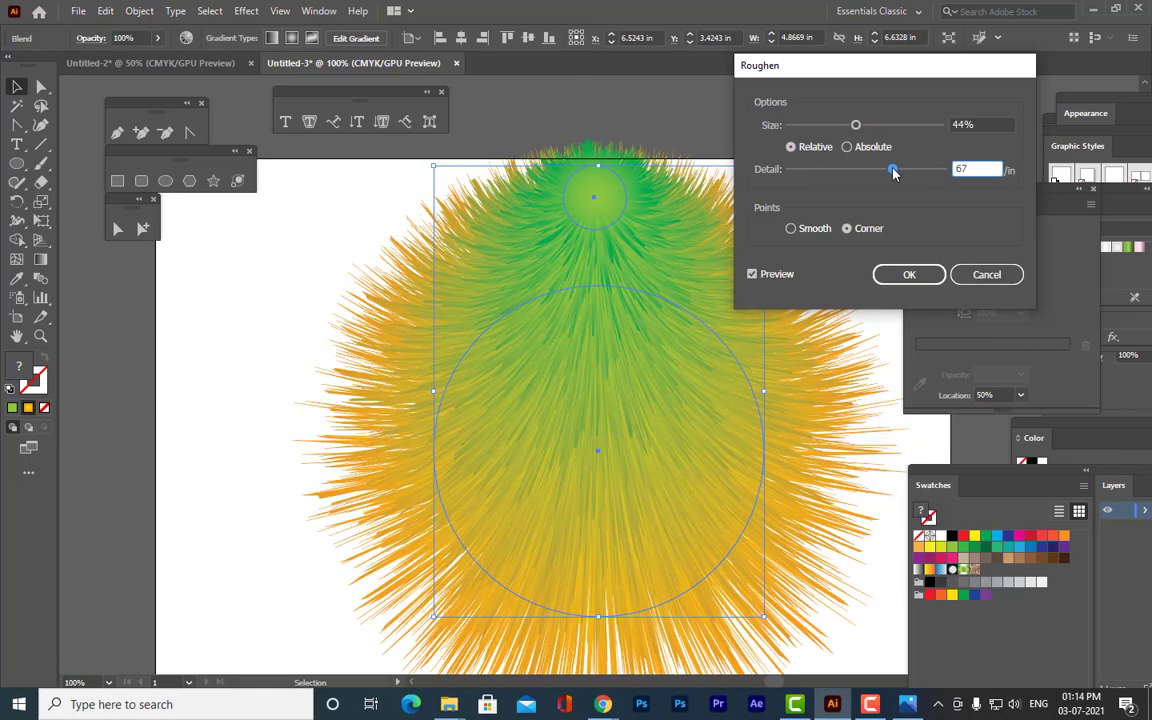
Switch the Roughen size to absolute, set the detail to 85 per inch, fine-tune the size and apply the effect.
left_click(854, 147)
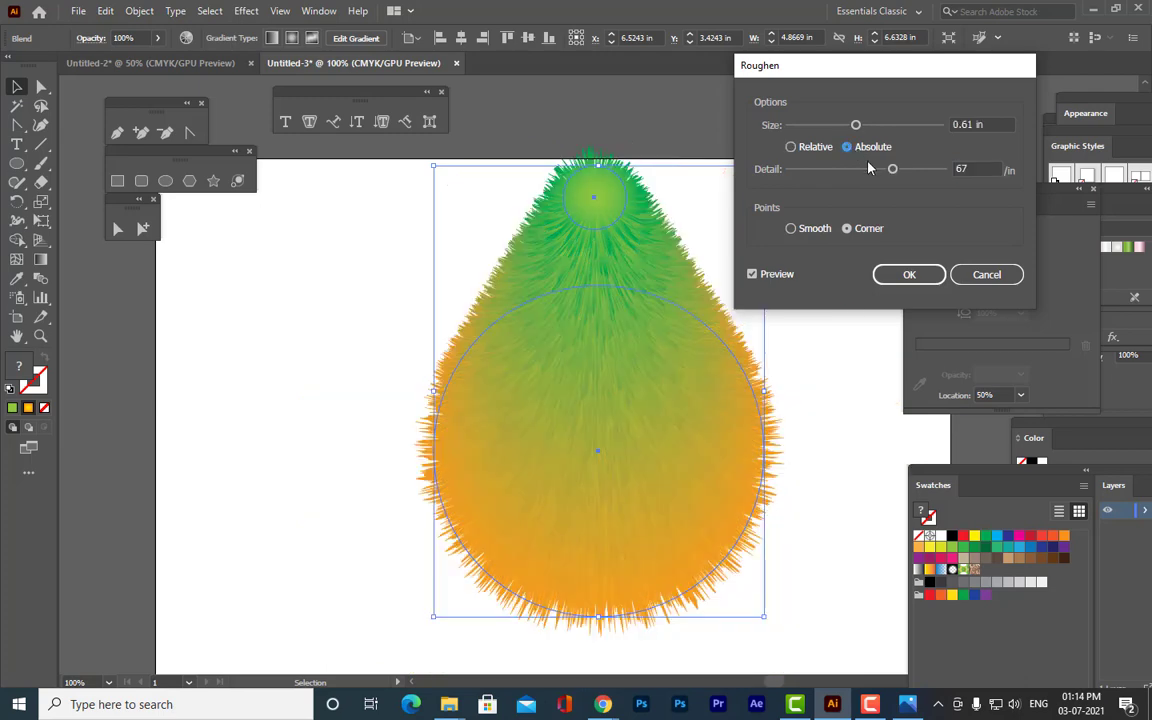
left_click_drag(893, 170, 901, 170)
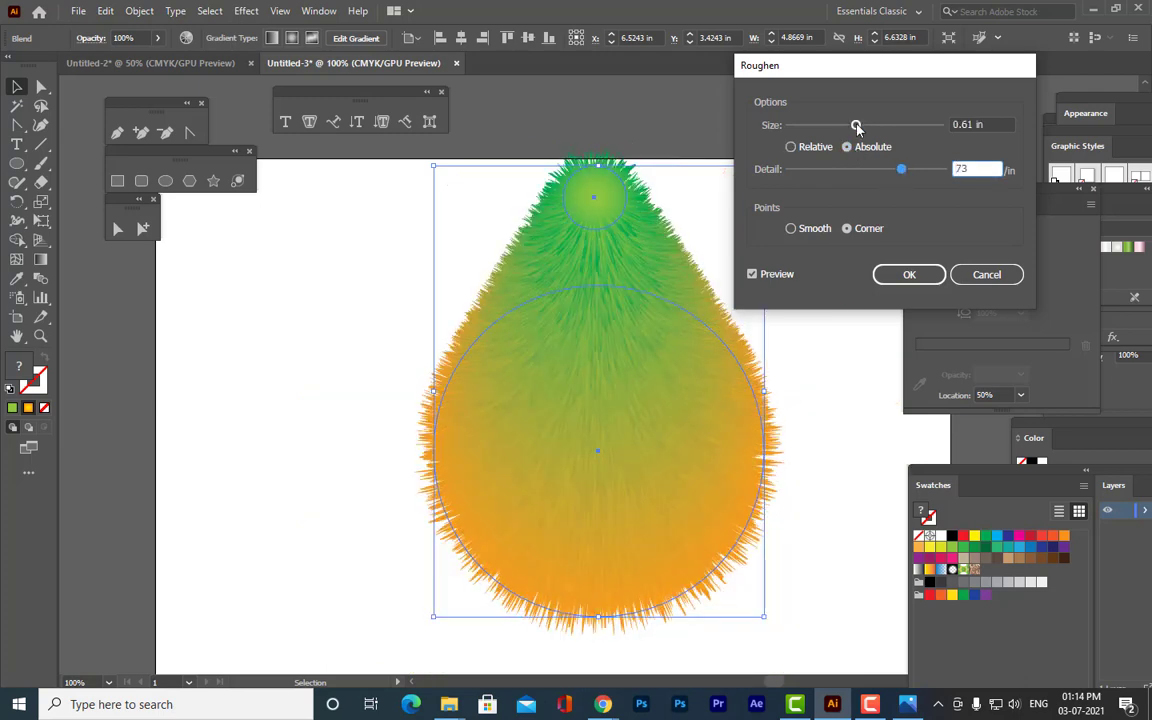
left_click_drag(856, 125, 918, 124)
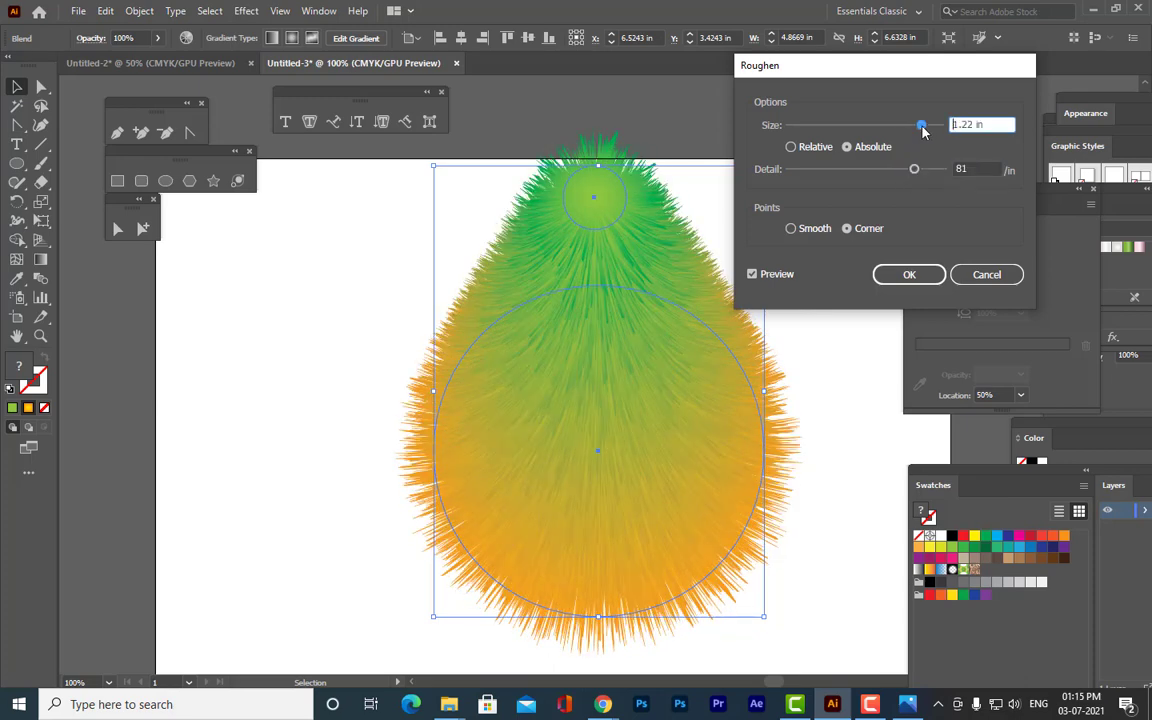
left_click_drag(913, 170, 919, 170)
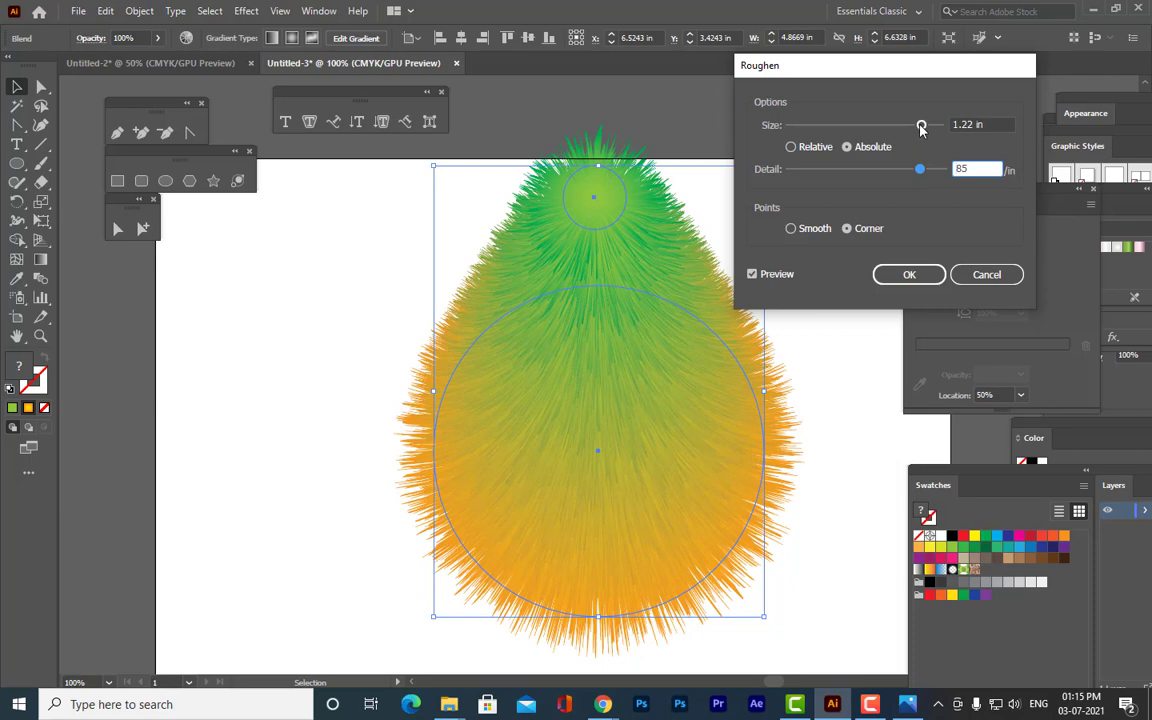
left_click_drag(920, 124, 910, 128)
left_click(909, 274)
left_click(812, 267)
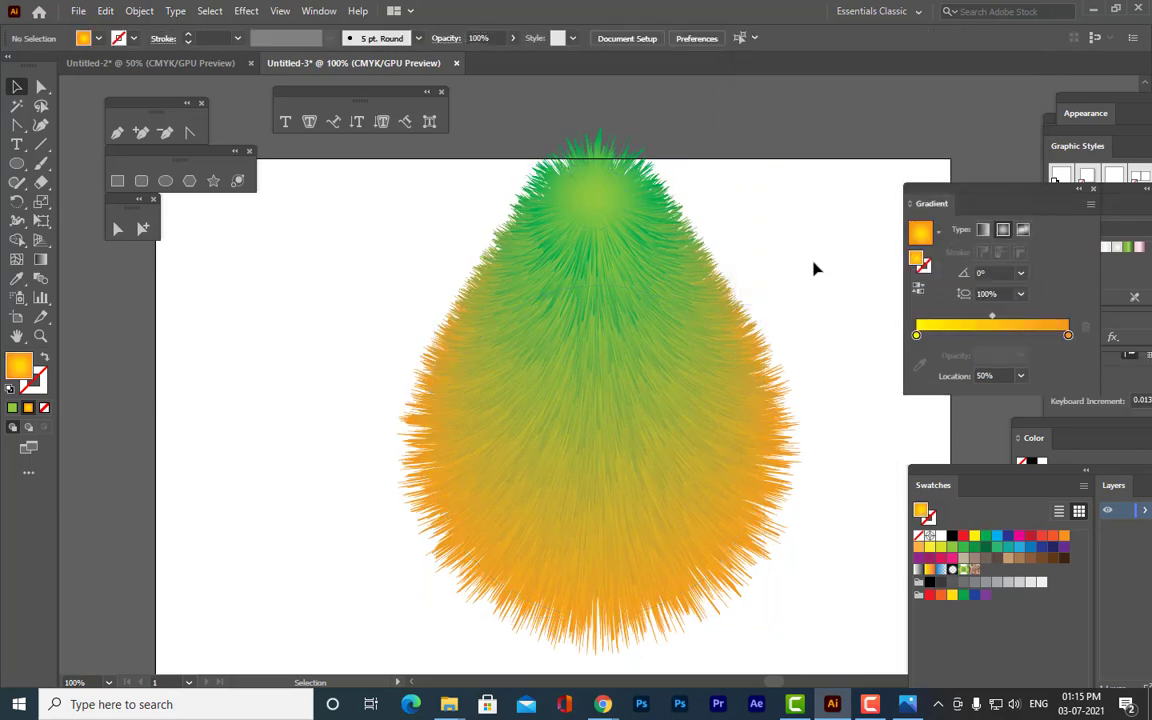
Move the furry shape to the artboard's left half and scale it down to about 3.34 by 4.56 in.
left_click(648, 247)
left_click_drag(648, 247, 643, 294)
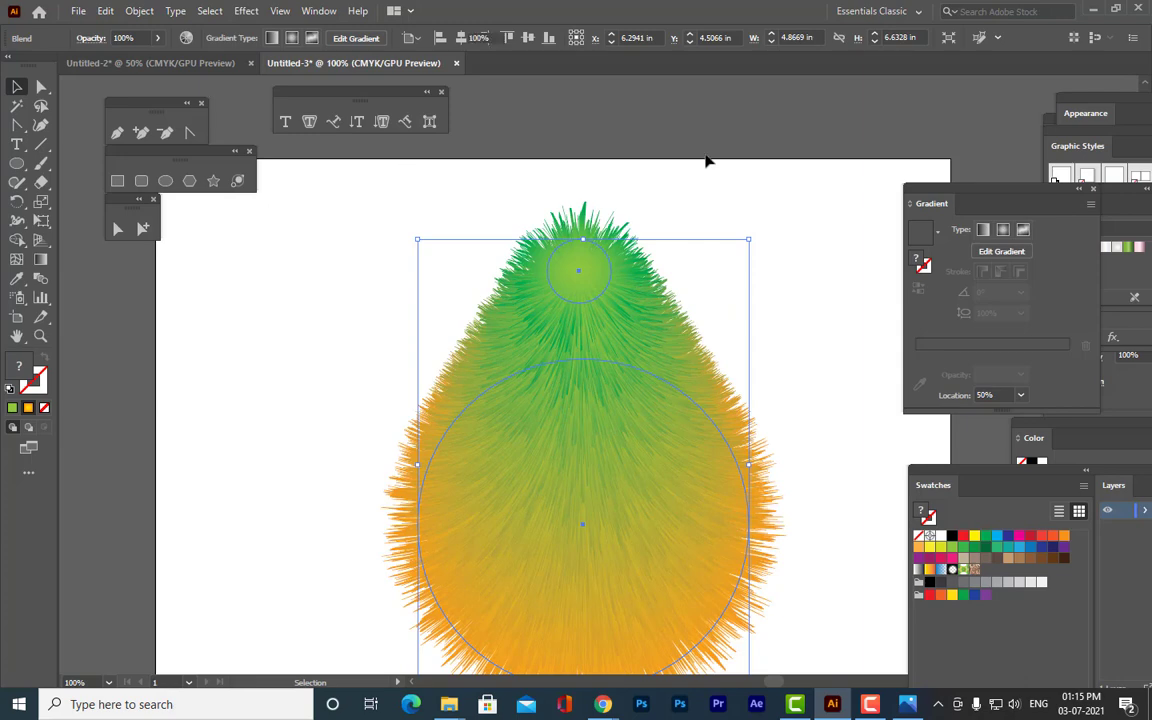
key("ctrl+shift+a")
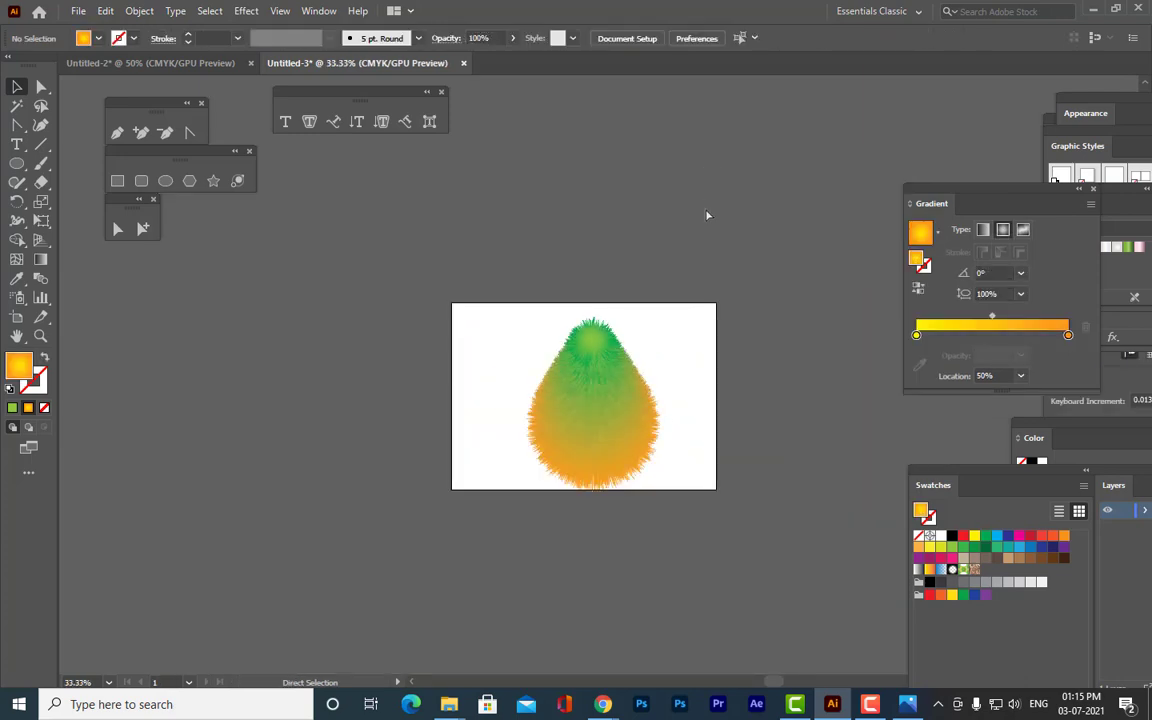
key("ctrl+plus")
left_click_drag(595, 421, 426, 393)
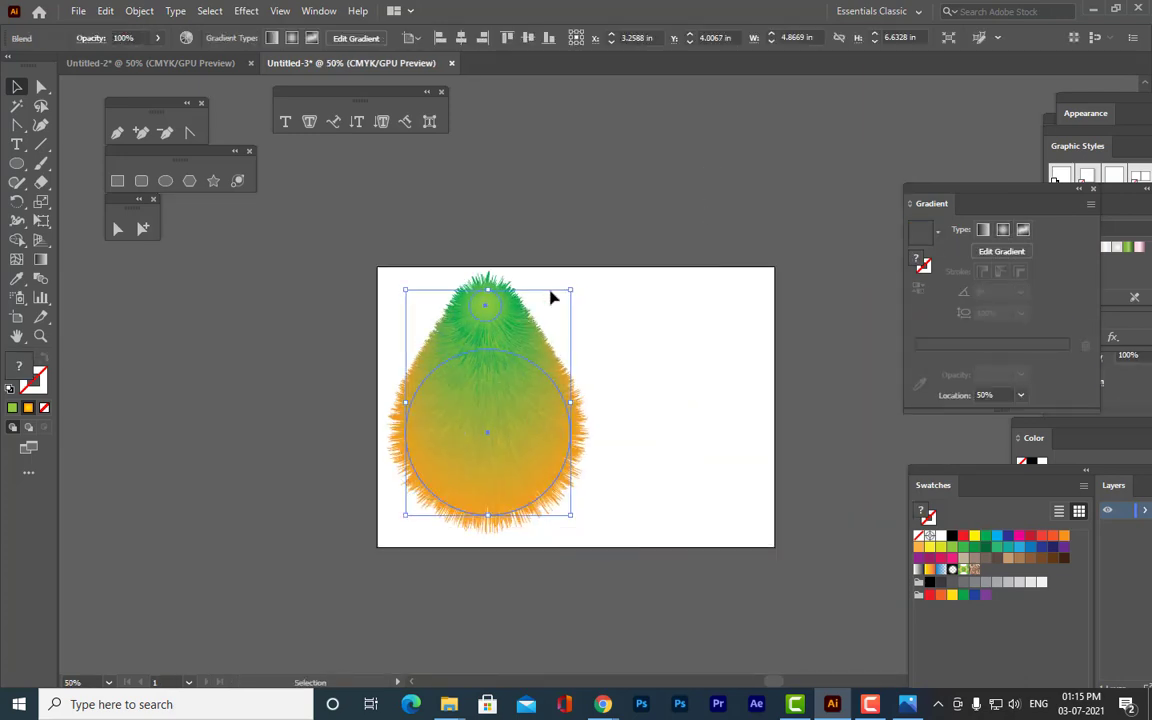
left_click_drag(571, 291, 563, 307)
left_click(663, 365)
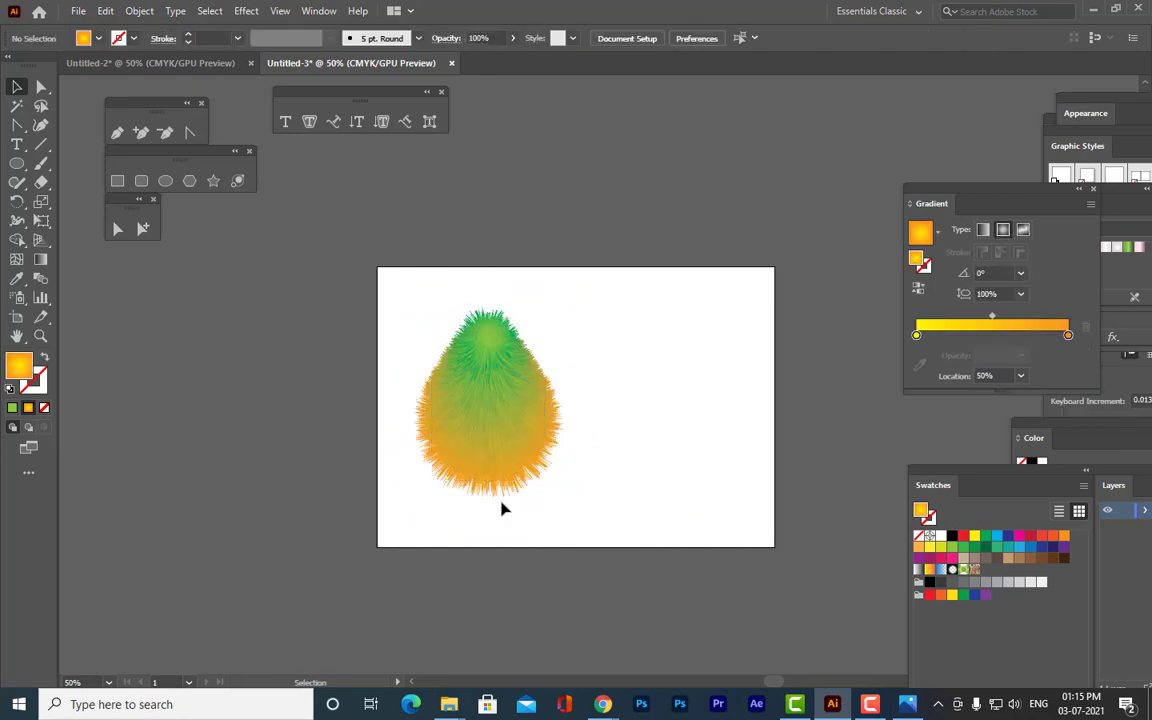
Shift the furry shape slightly closer to the artboard's left edge, to about X 2.77 in.
left_click(505, 440)
left_click_drag(505, 436, 488, 420)
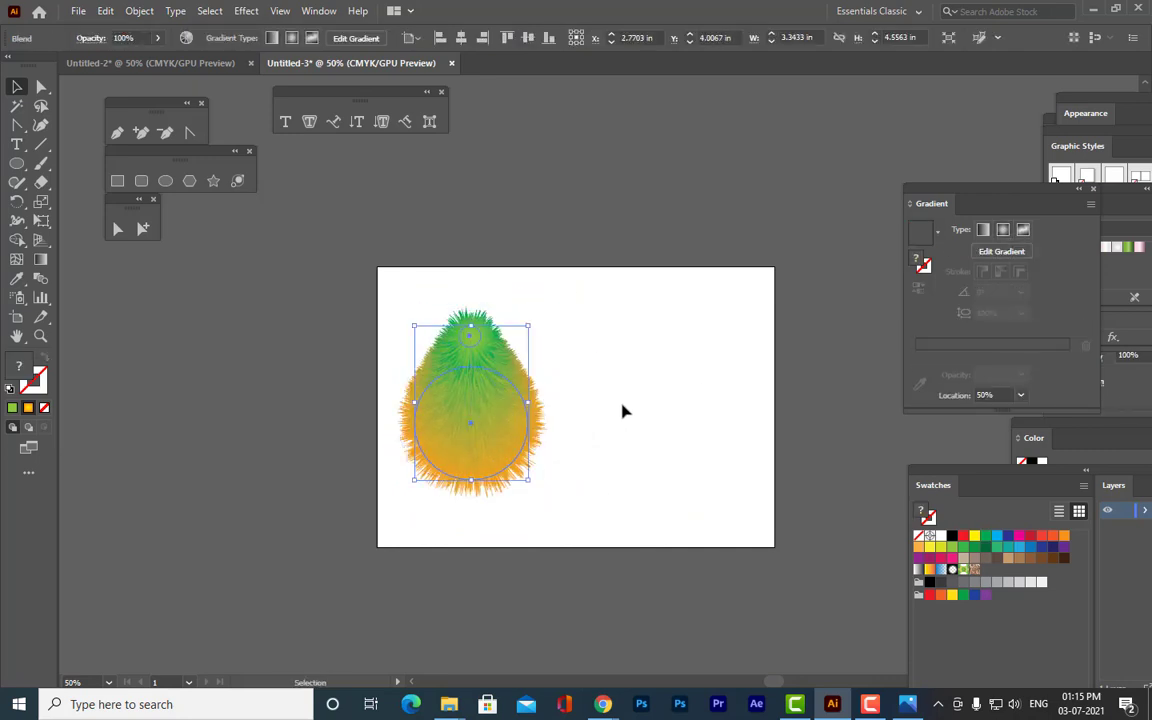
left_click(621, 411)
Draw an upright ellipse for an eye on the empty artboard area beside the furry shape.
scroll(621, 411, "up", 2)
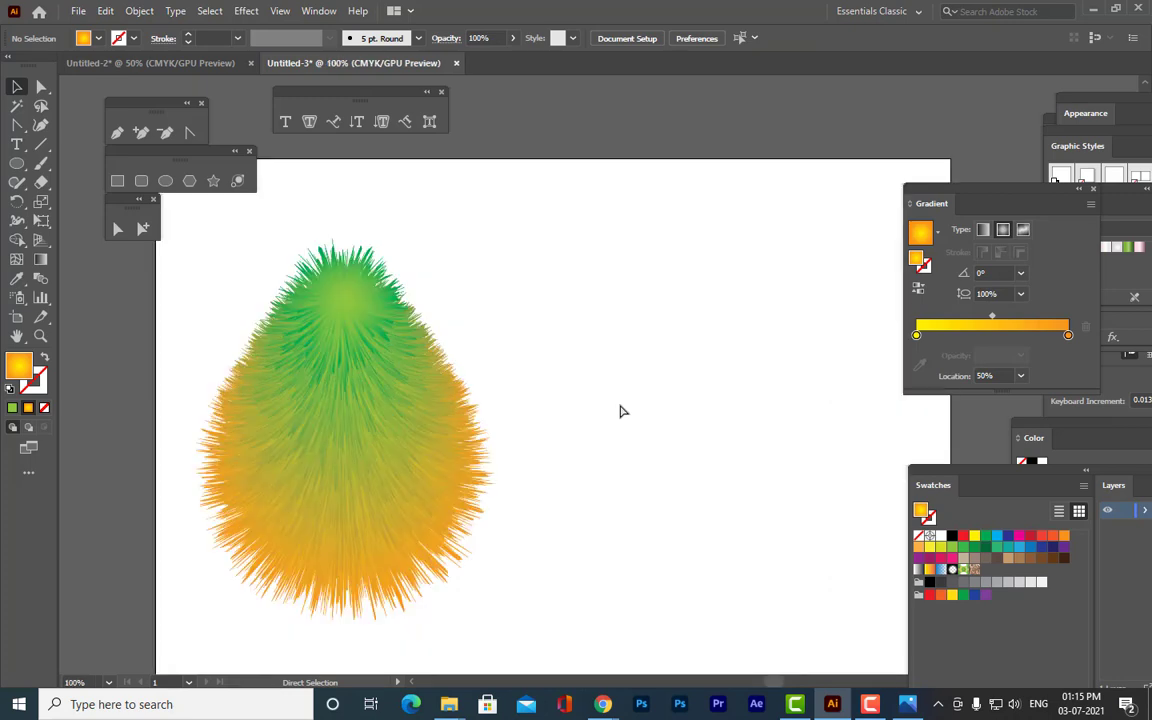
scroll(621, 411, "down", 1)
left_click(165, 181)
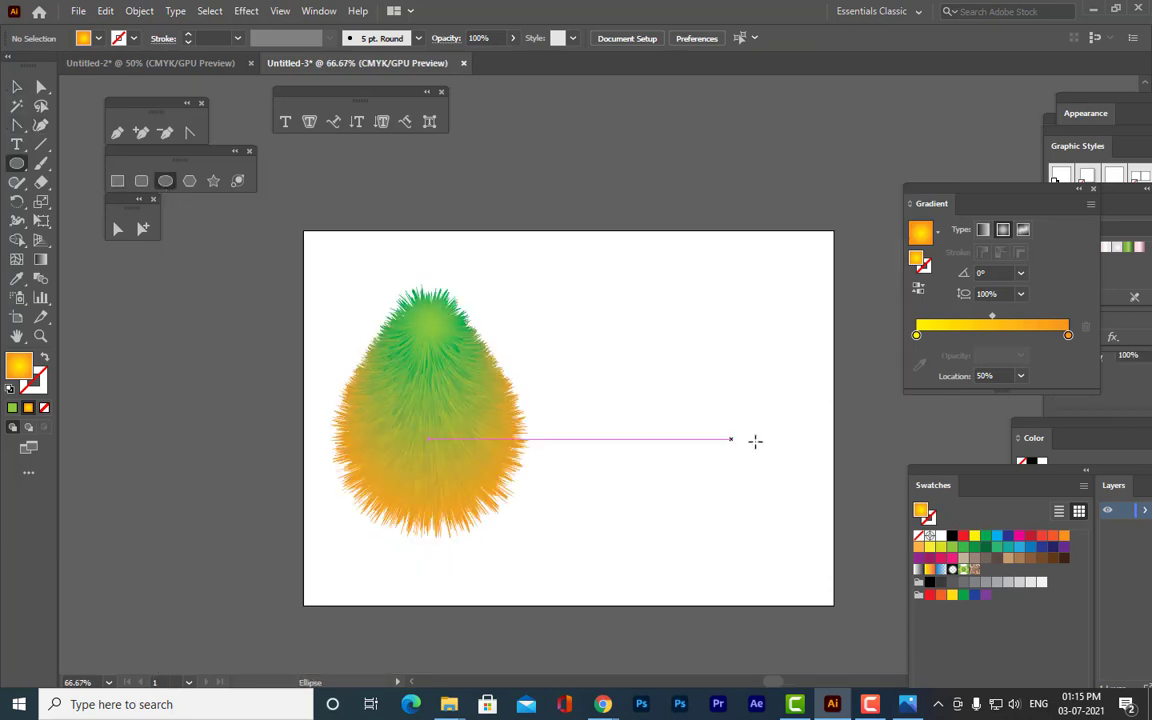
left_click_drag(629, 354, 716, 492)
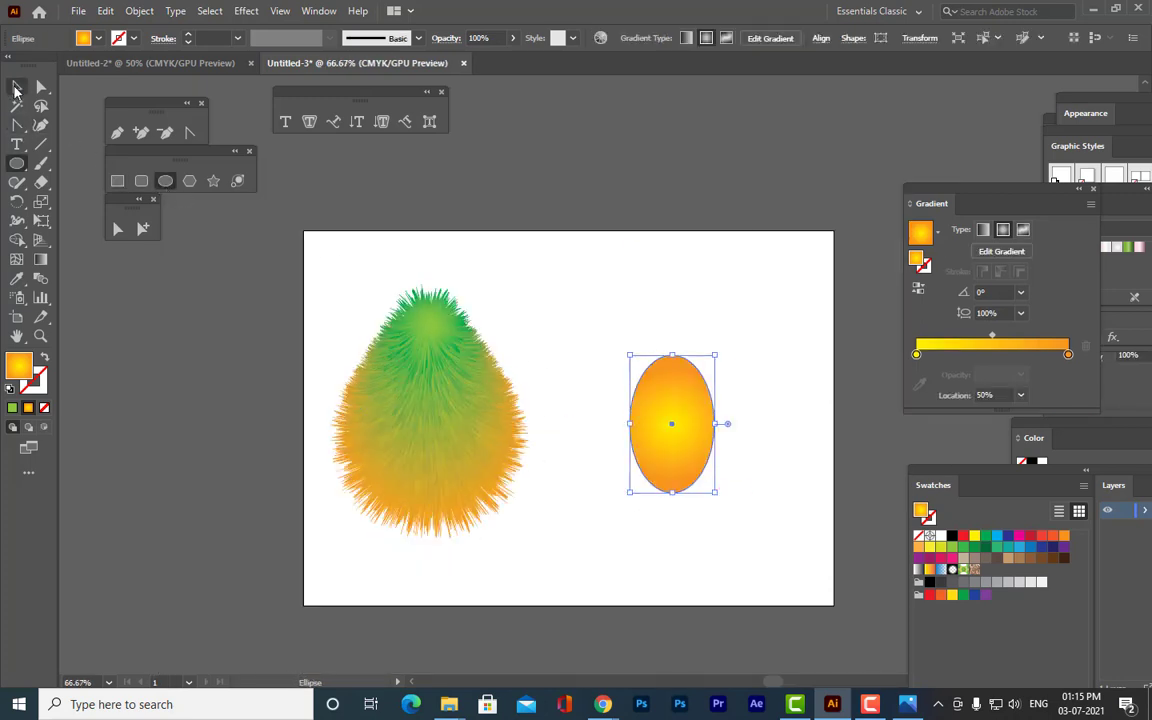
left_click(15, 88)
left_click(600, 190)
Recolor the ellipse's radial gradient with black at the center and white at the outer edge.
left_click(700, 440)
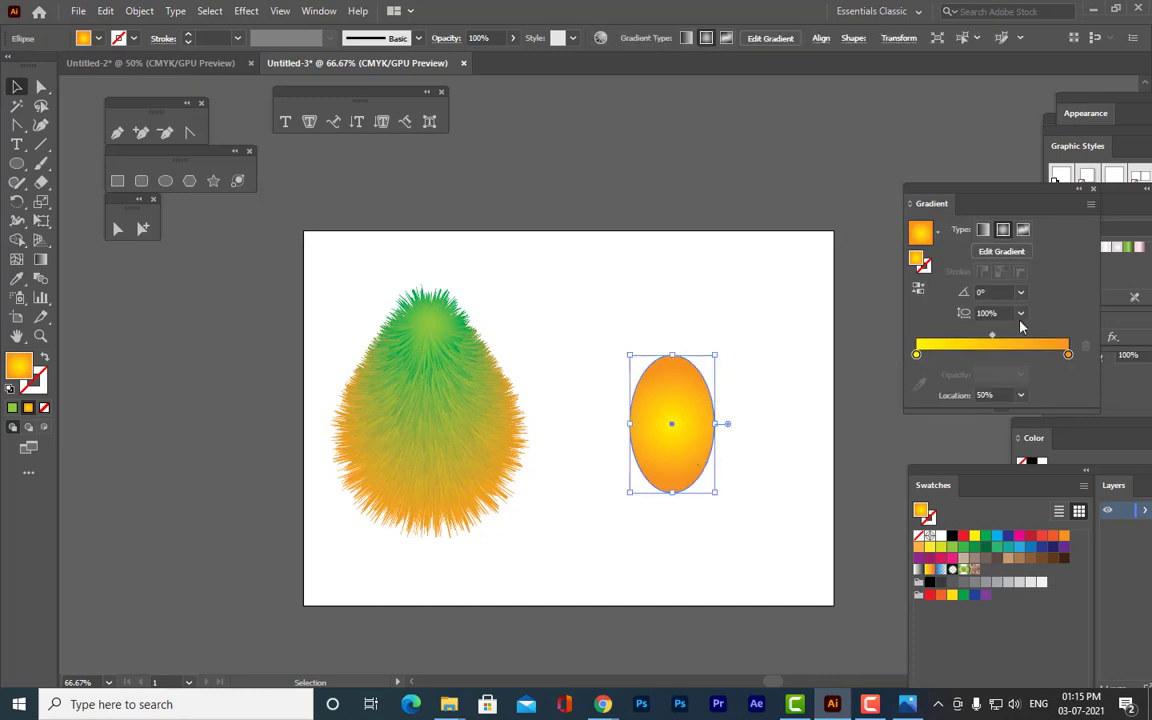
double_click(917, 355)
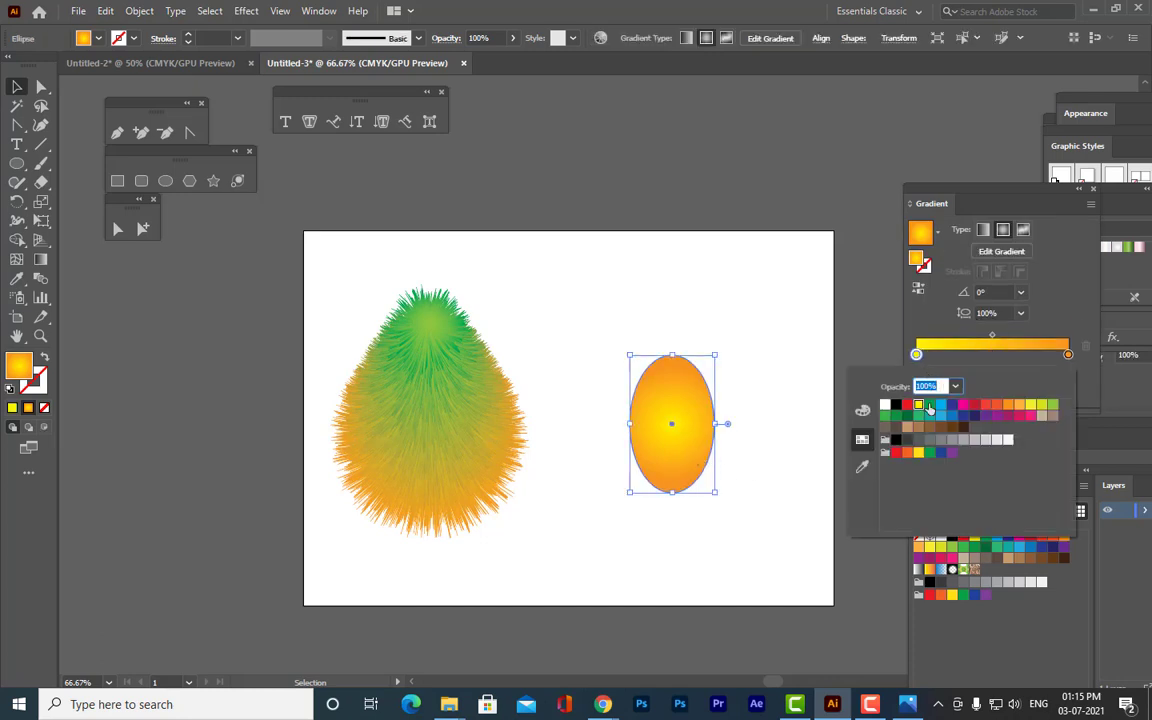
left_click(895, 405)
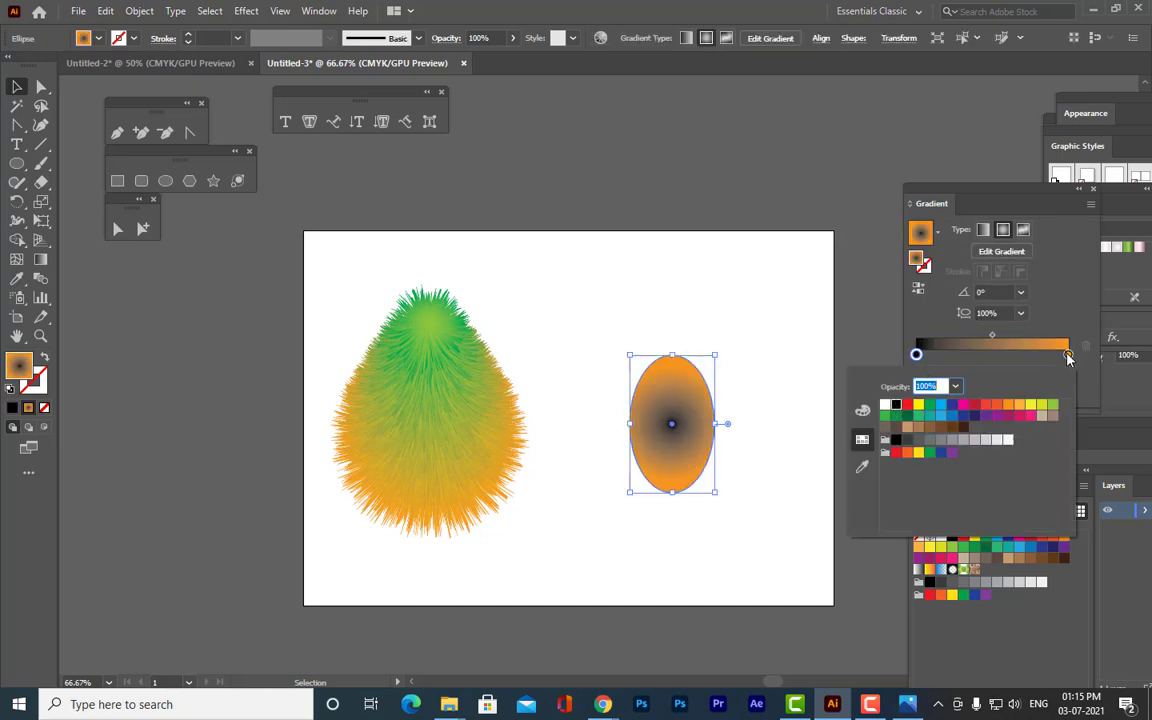
double_click(1069, 352)
left_click(862, 439)
left_click(885, 406)
left_click(815, 335)
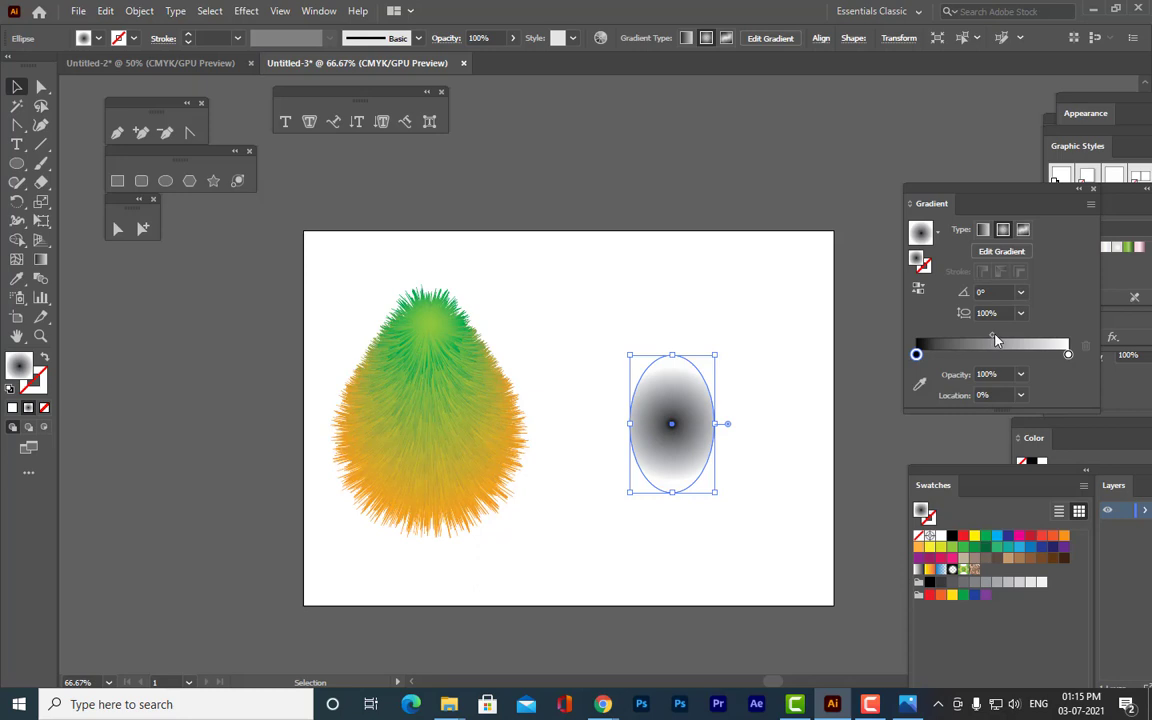
Tighten the gradient's black center, placing its stop at 13%, and move the gradient lower inside the ellipse.
left_click_drag(991, 336, 940, 341)
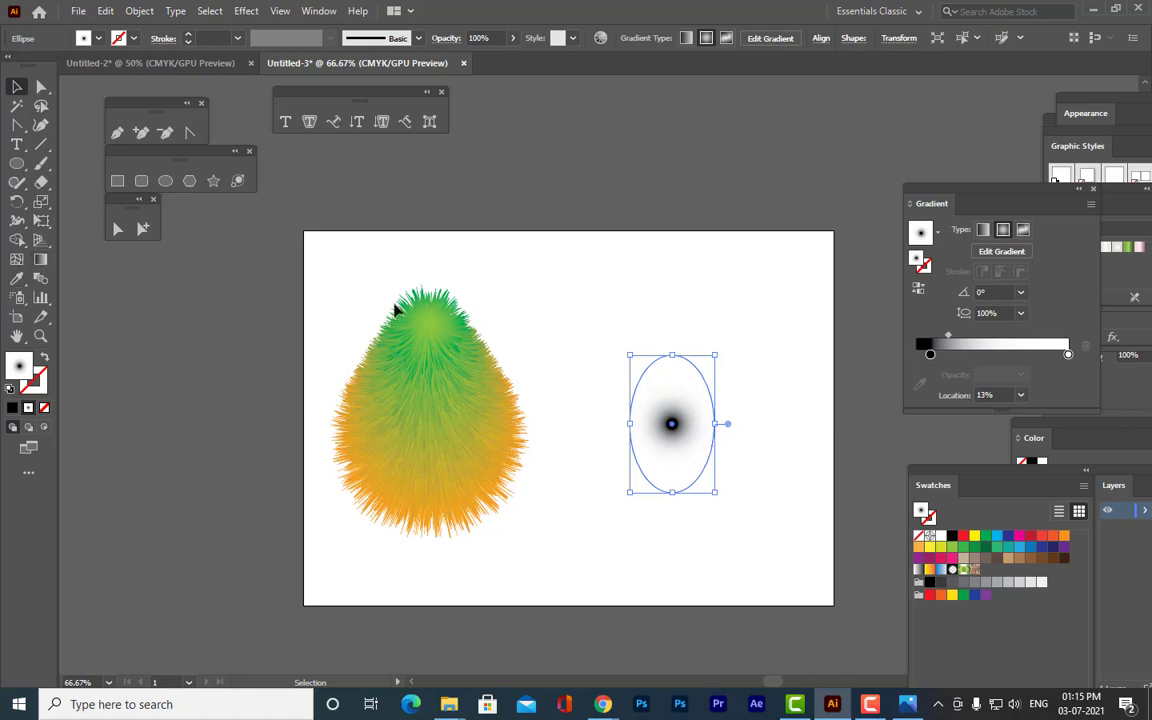
key("g")
mouse_move(697, 427)
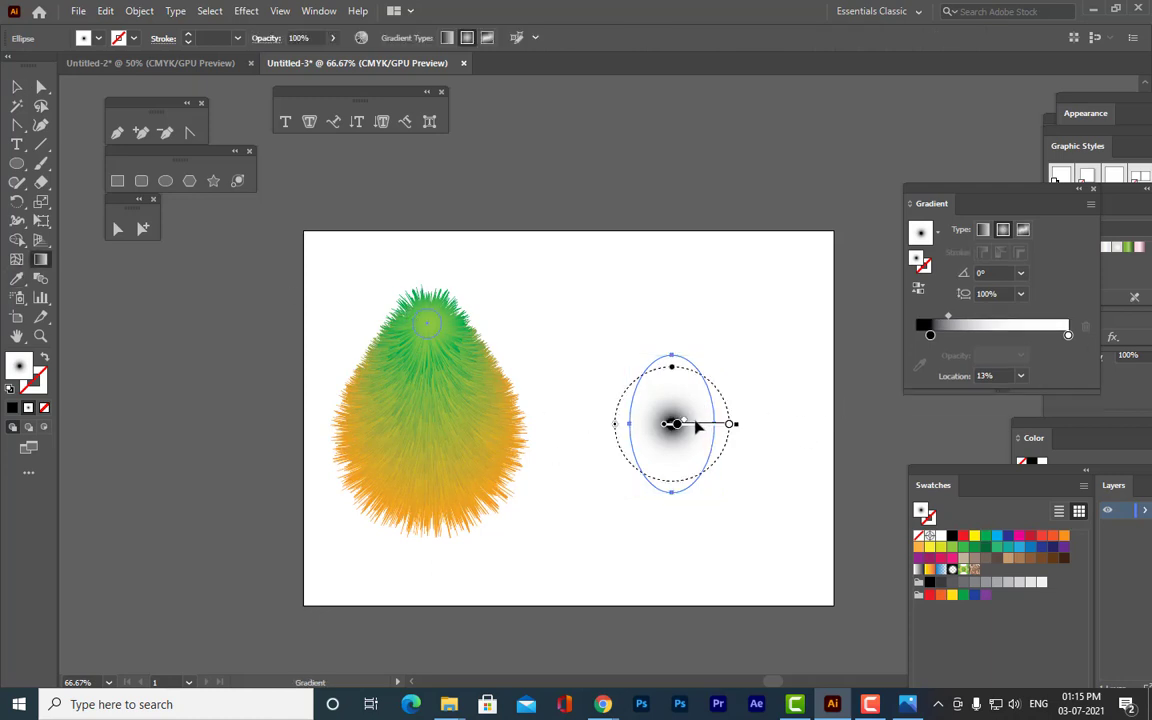
left_click_drag(697, 427, 699, 451)
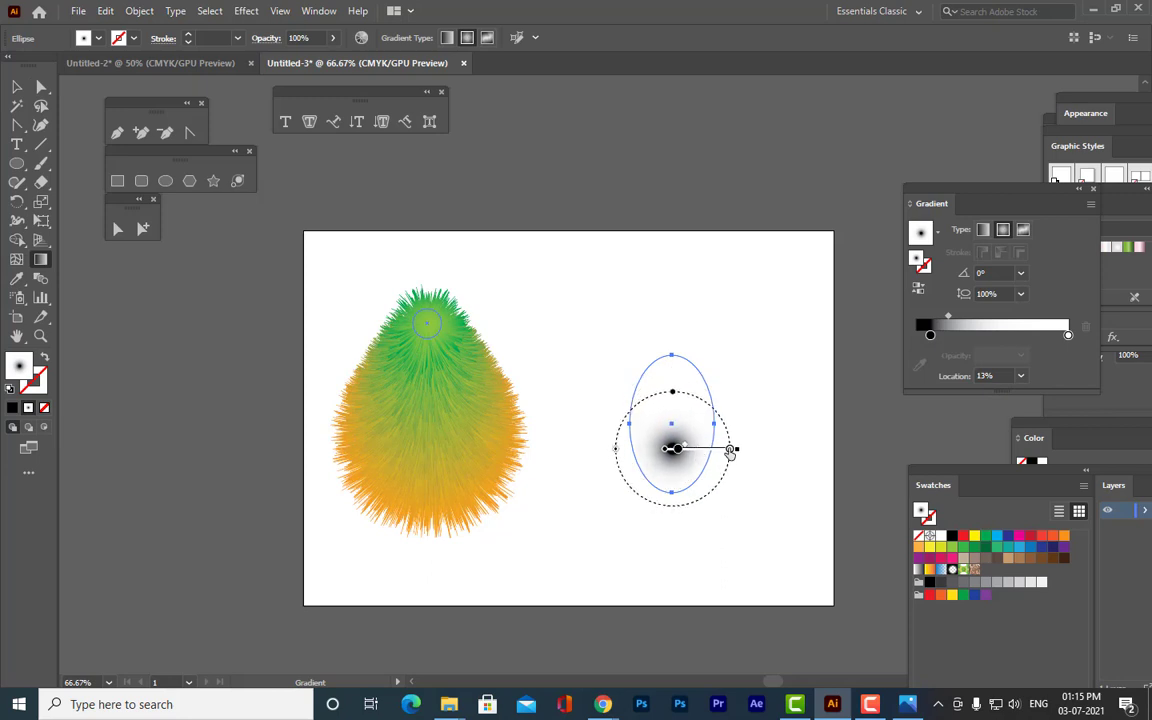
Stretch the radial gradient and bring its white stop to about 11.2% to form a sharp-edged black pupil.
left_click(733, 450)
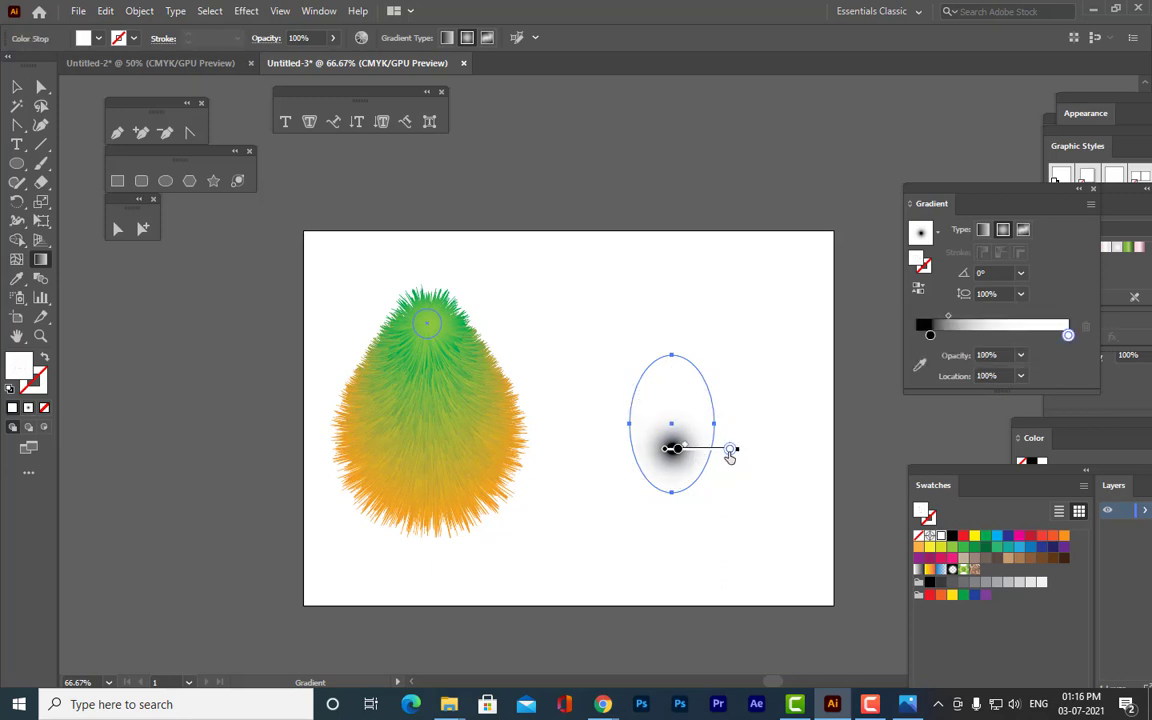
mouse_move(731, 454)
left_mouse_down()
mouse_move(673, 448)
mouse_move(756, 460)
mouse_move(896, 450)
left_mouse_up()
left_click_drag(679, 447, 679, 455)
key("v")
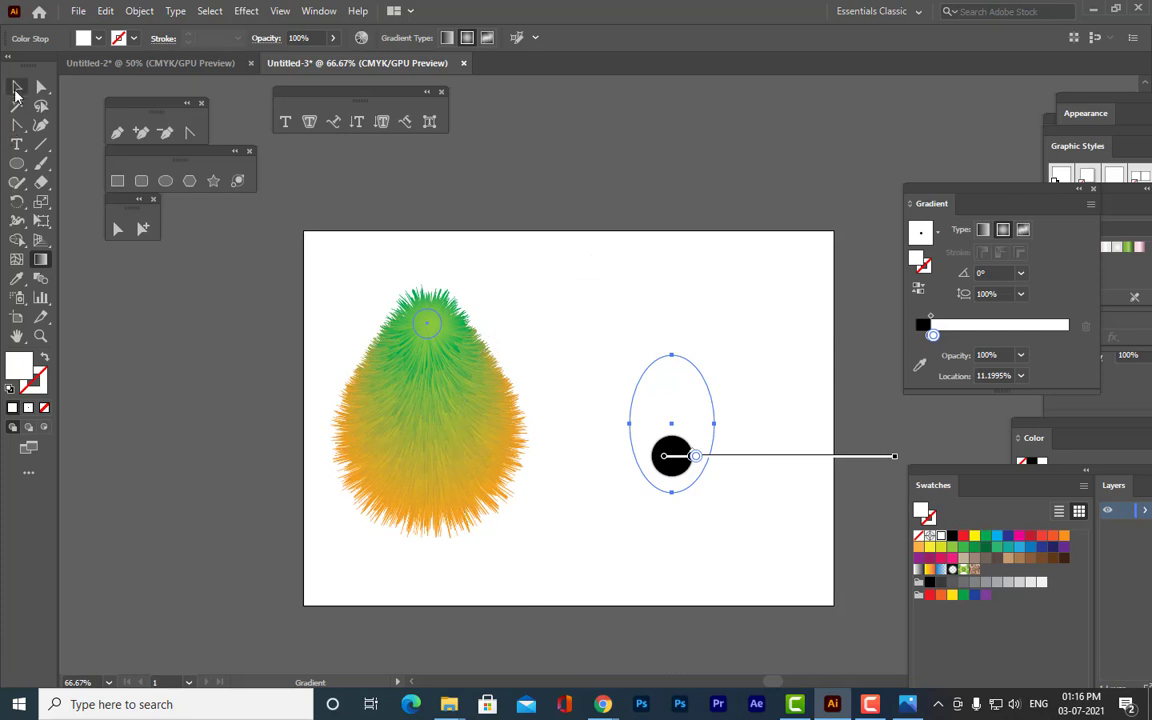
left_click(733, 231)
Move the eye onto the upper part of the furry body and shrink it to a small eye.
left_click(697, 404)
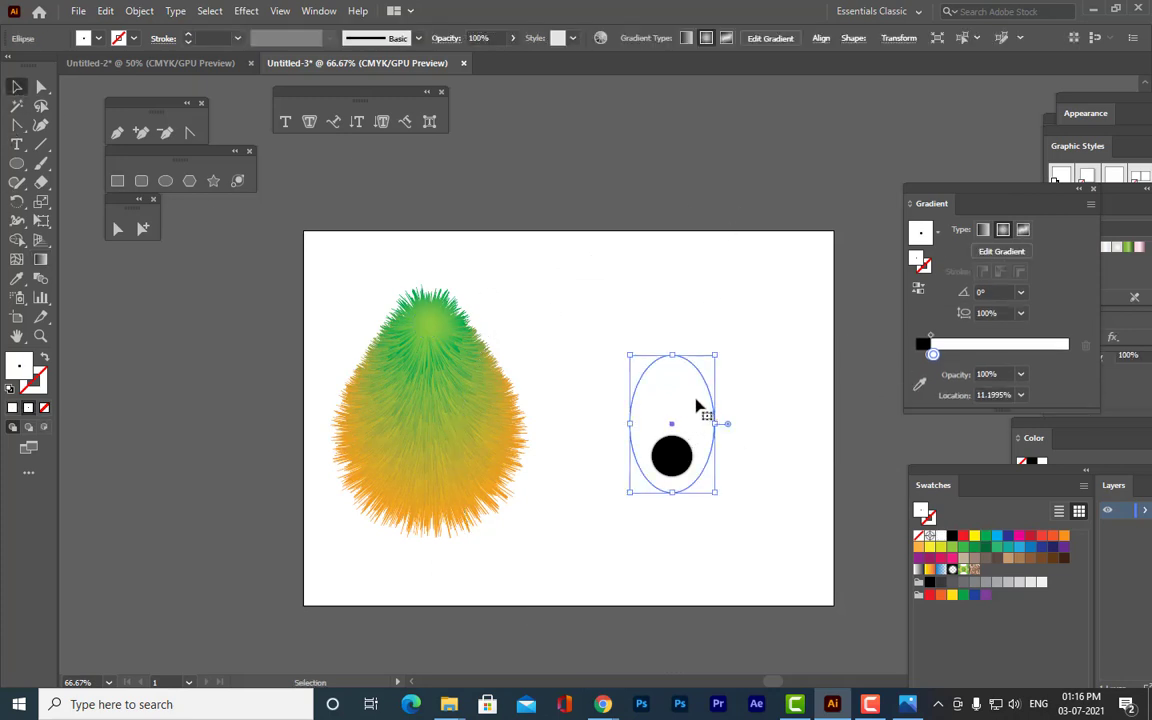
left_click_drag(697, 404, 440, 370)
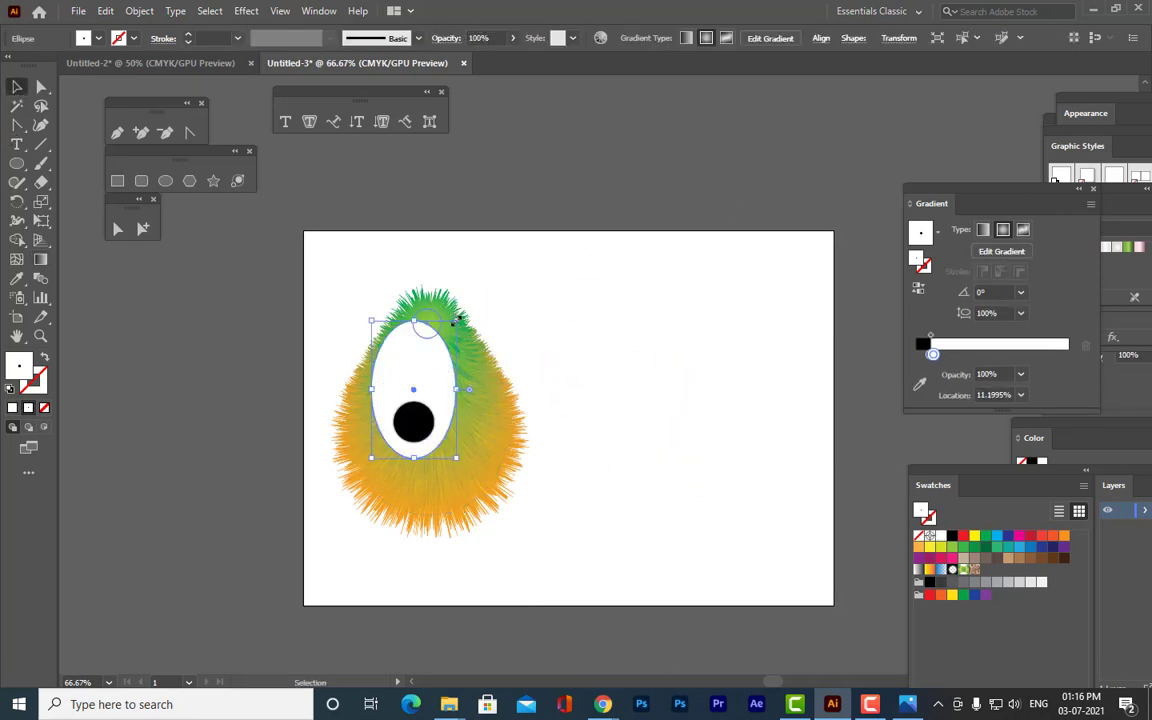
left_click_drag(457, 321, 408, 354)
left_click(506, 404)
Duplicate the small eye and place the copy beside it as the character's second eye.
left_click(399, 364)
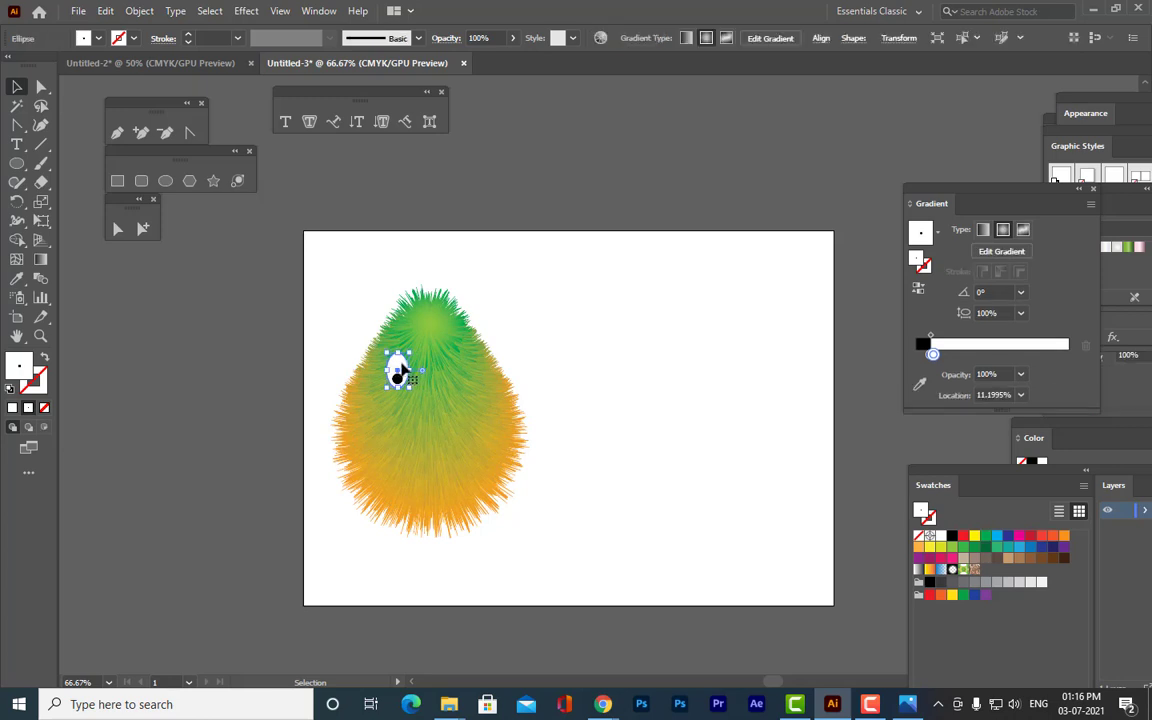
left_click_drag(399, 364, 452, 352)
left_click(685, 324)
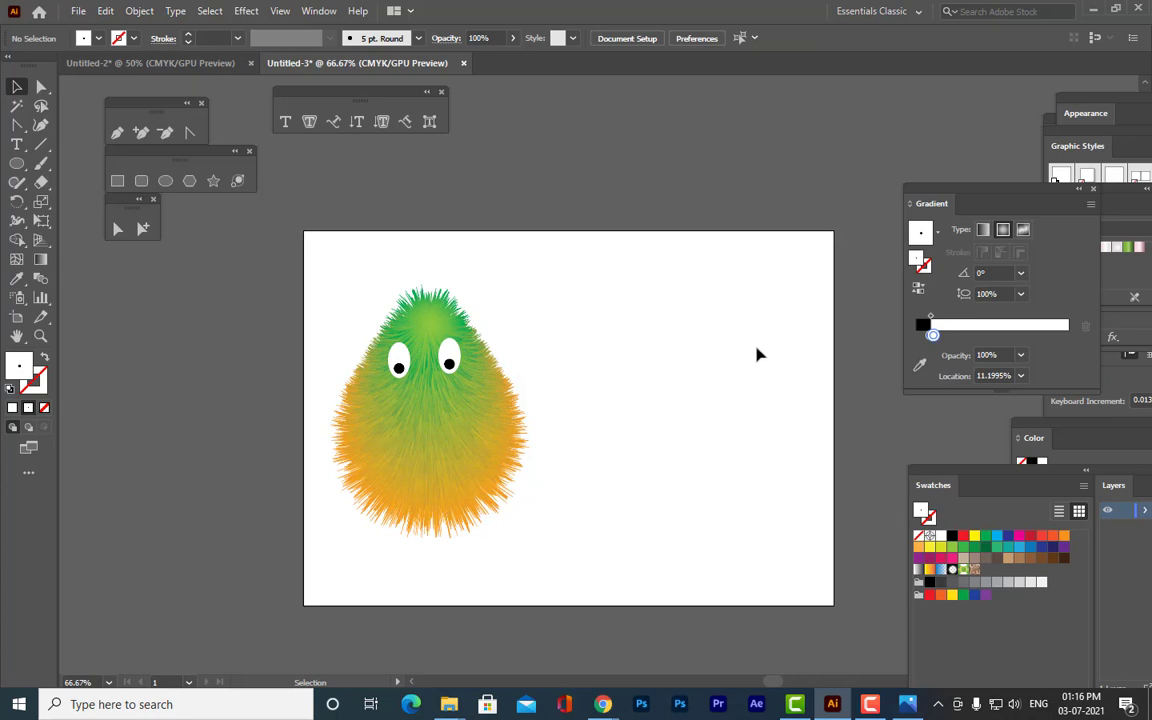
Draw a wide horizontal ellipse for the mouth across the lower part of the furry body.
key("ctrl+plus")
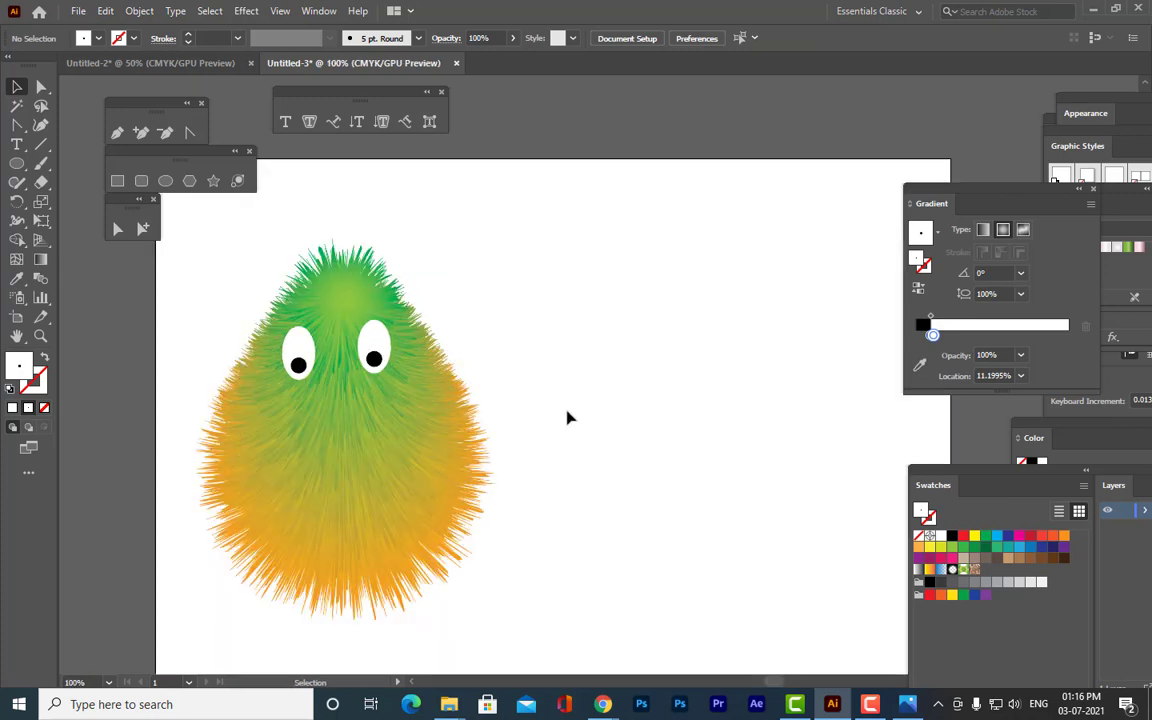
key("h")
left_click_drag(535, 450, 766, 406)
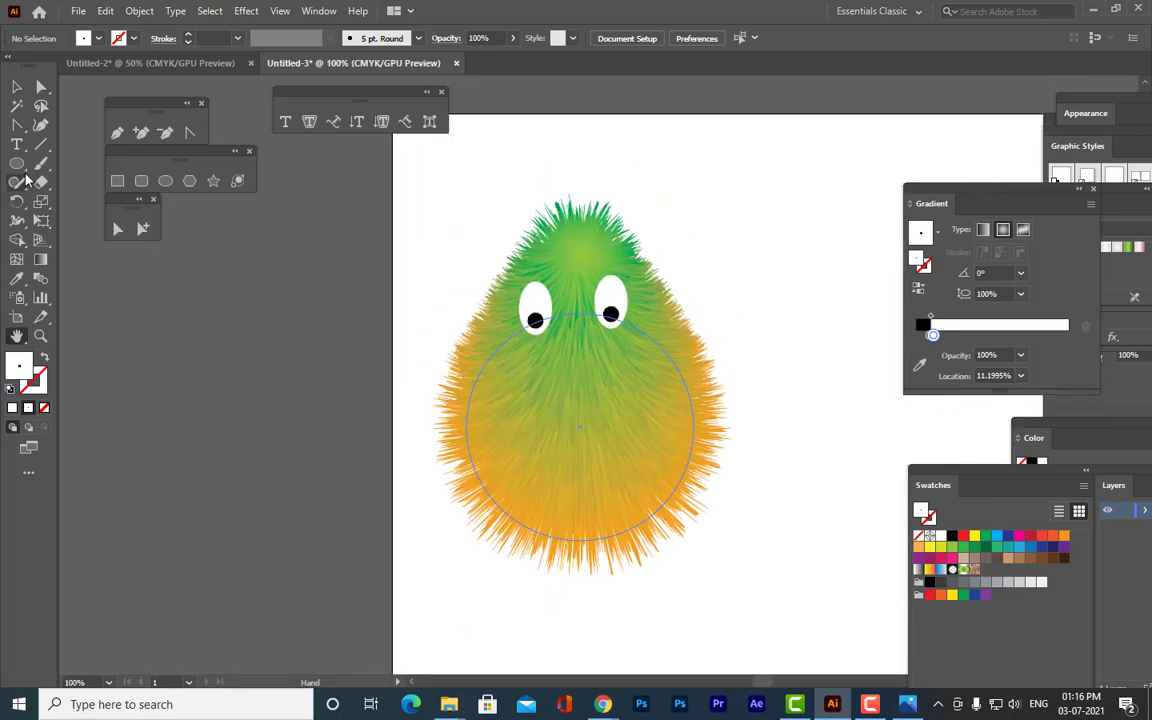
left_click(165, 180)
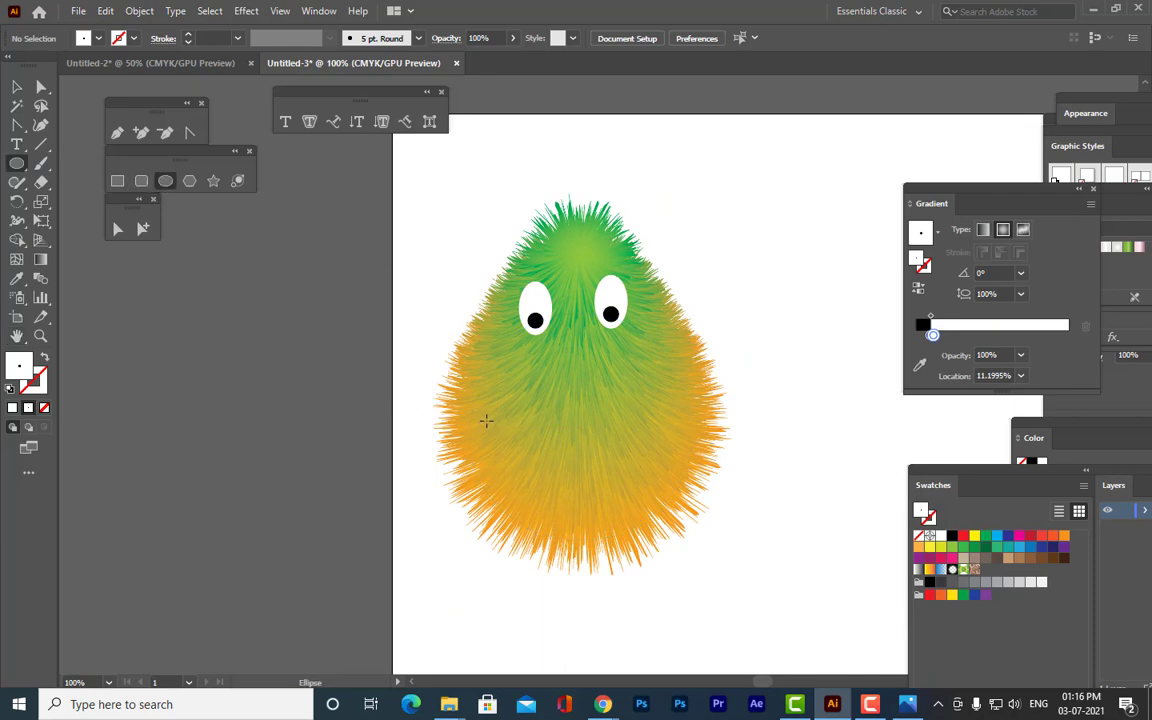
mouse_move(488, 412)
left_mouse_down()
mouse_move(663, 478)
mouse_move(668, 500)
left_mouse_up()
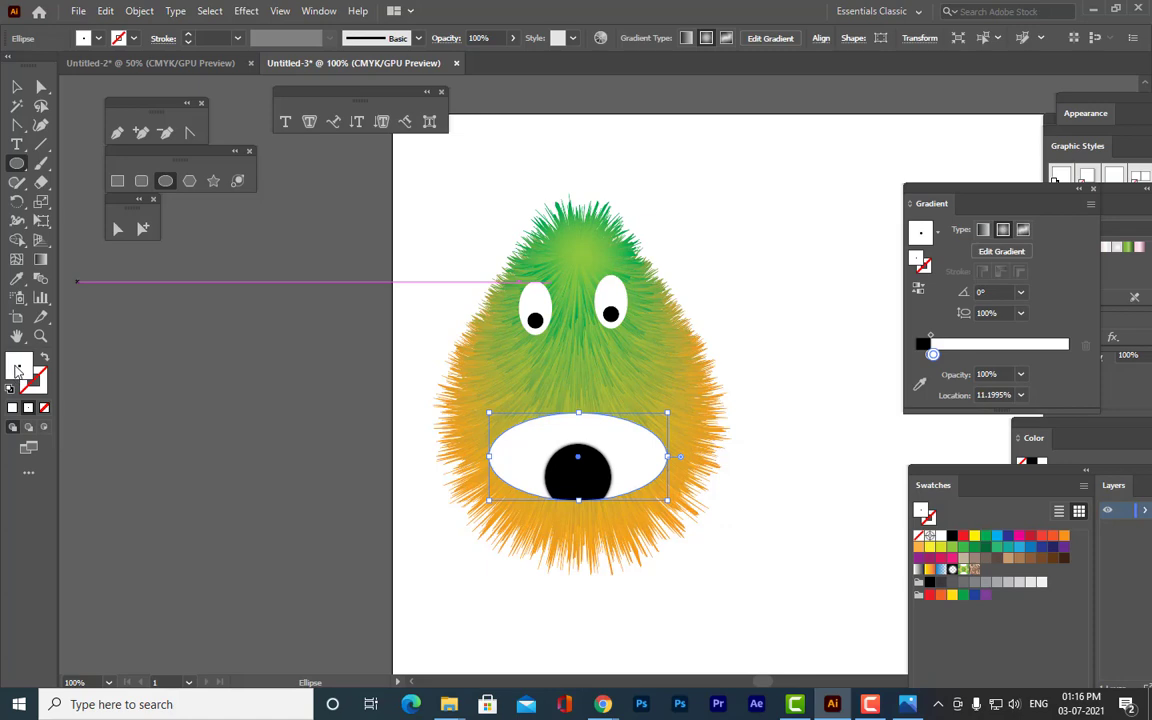
Set the mouth ellipse's selected gradient stop to black so the whole mouth is filled dark.
double_click(17, 368)
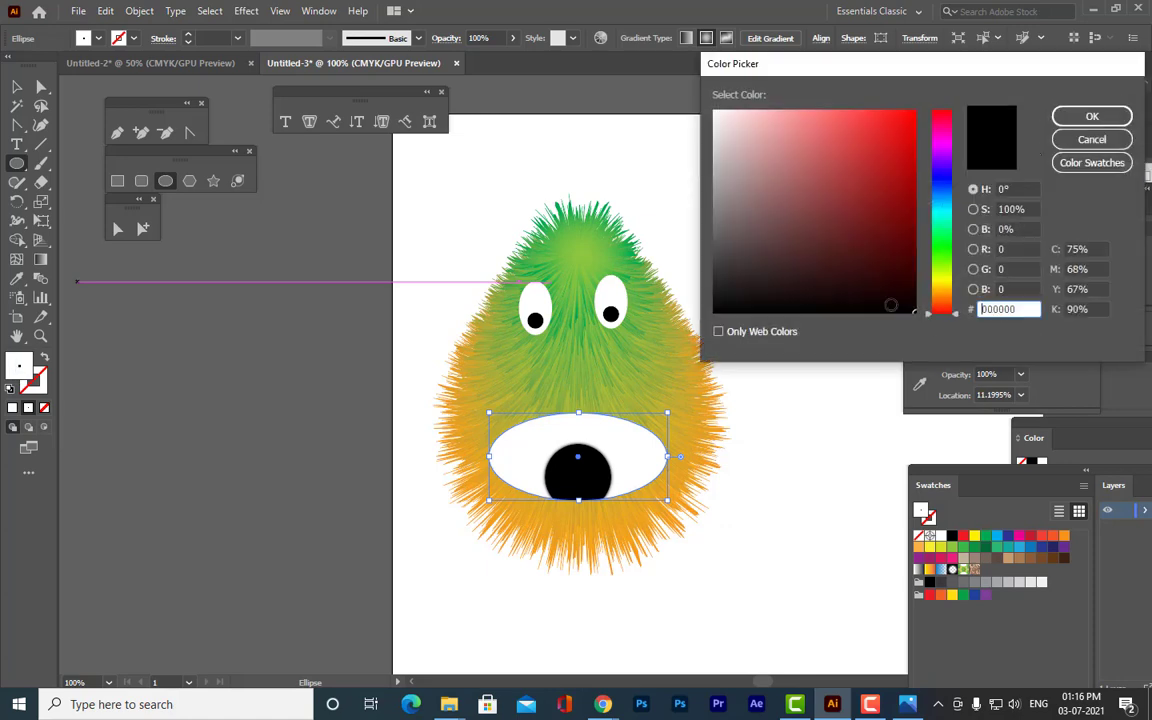
left_click(1092, 116)
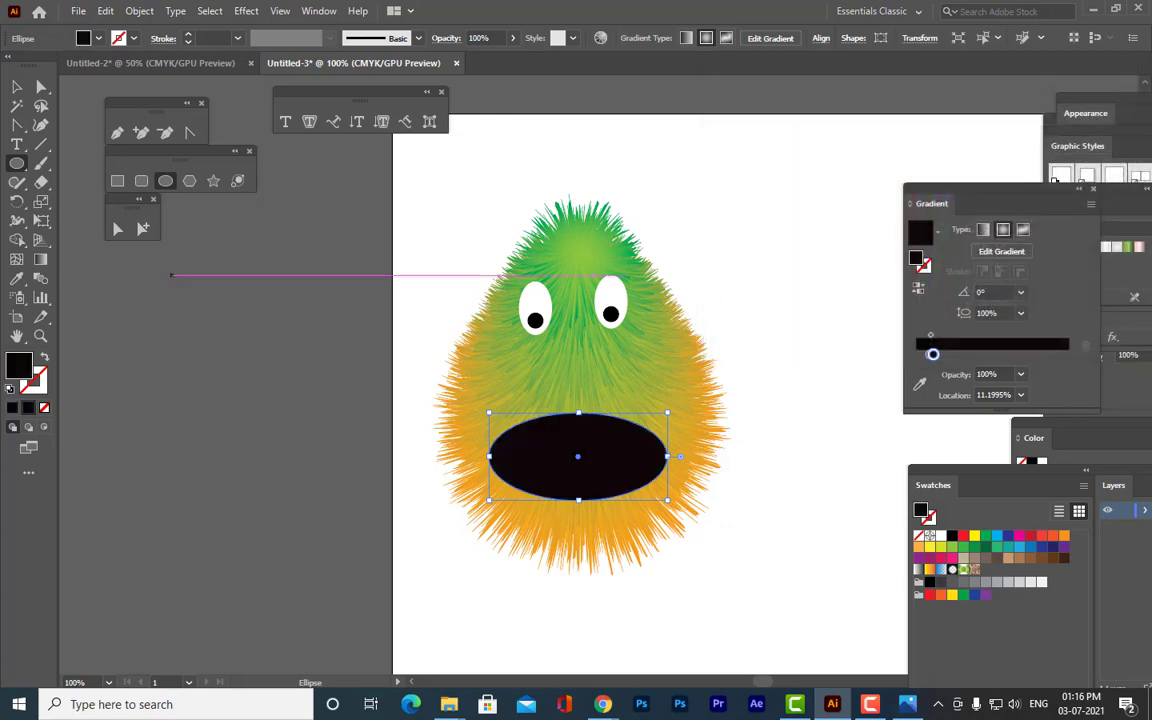
left_click(16, 88)
left_click(338, 462)
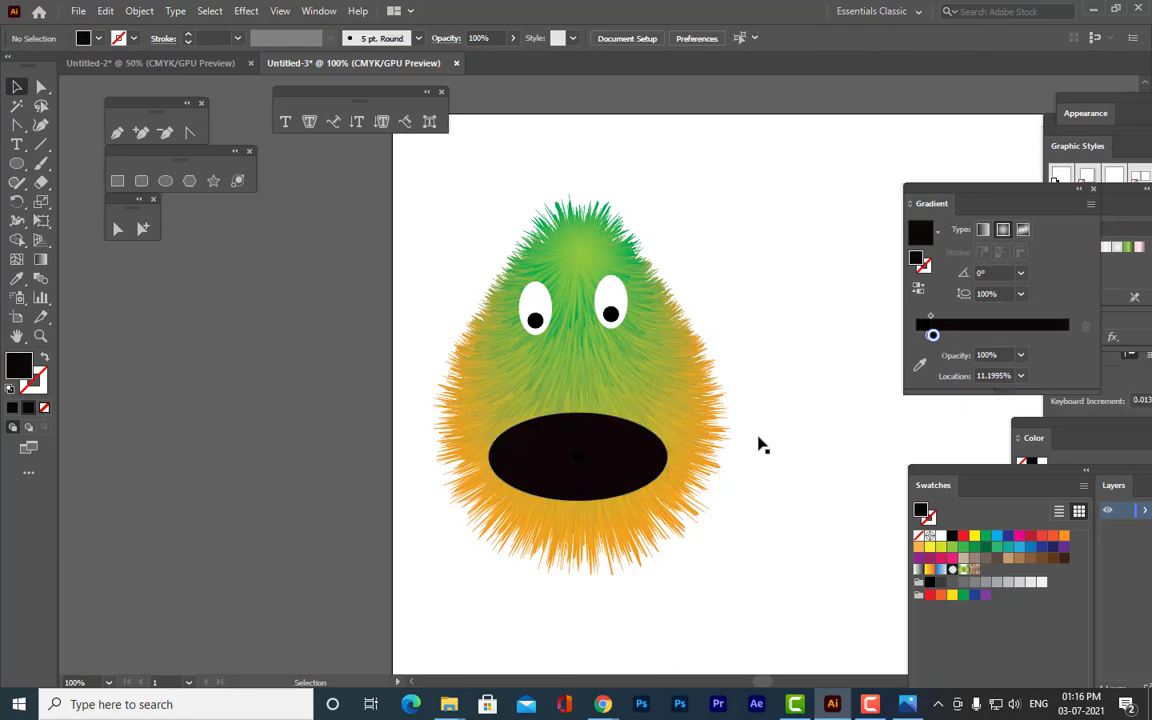
Resize the mouth ellipse from its centre until it is slightly smaller than drawn, moving the gradient settings clear of the artwork.
left_click_drag(955, 185, 1014, 185)
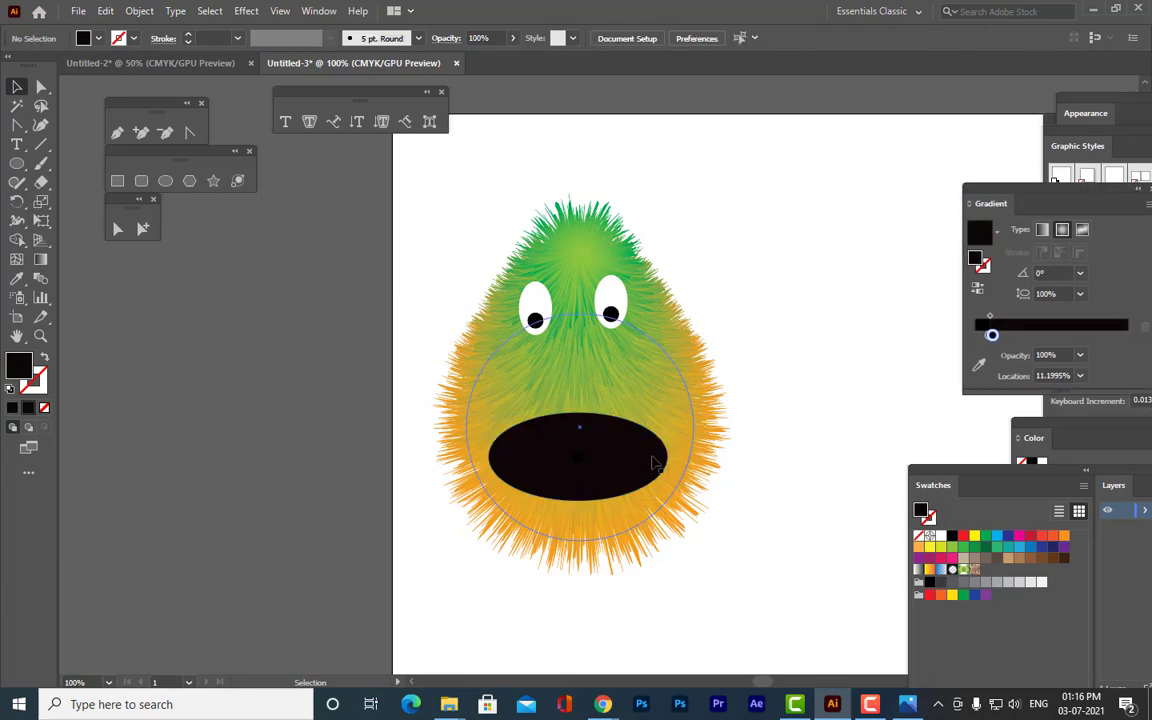
left_click(660, 410)
left_click_drag(668, 413, 655, 418)
left_click(800, 442)
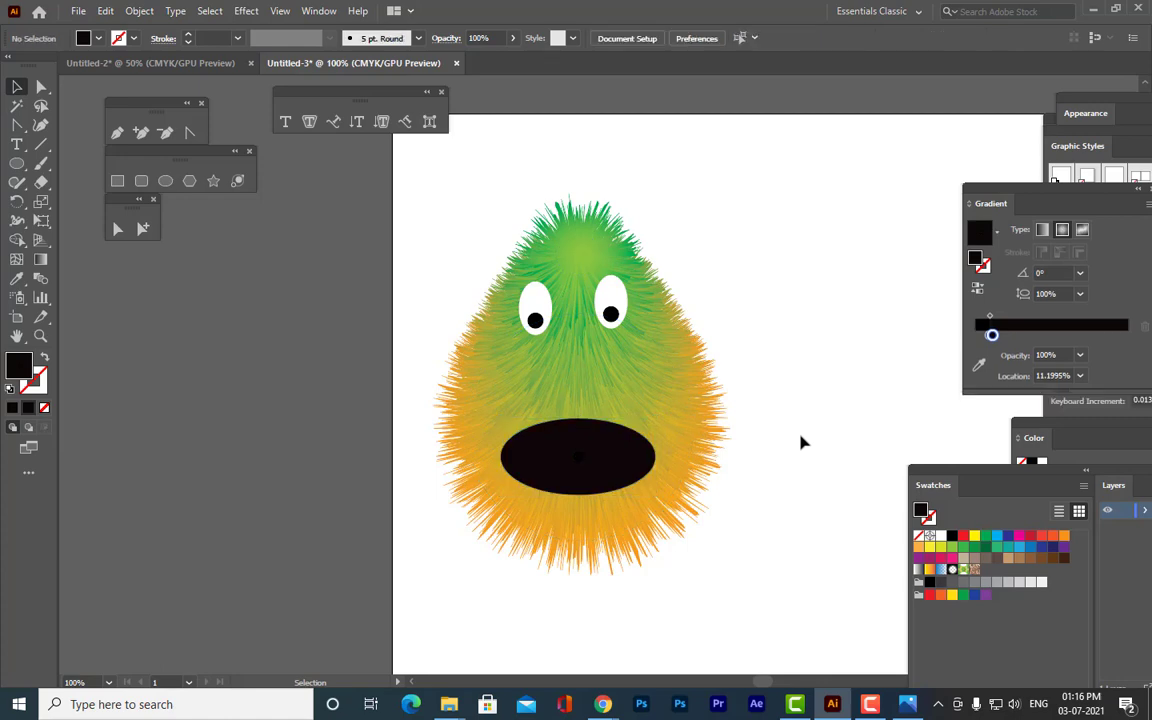
left_click(630, 452)
left_click_drag(656, 416, 666, 410)
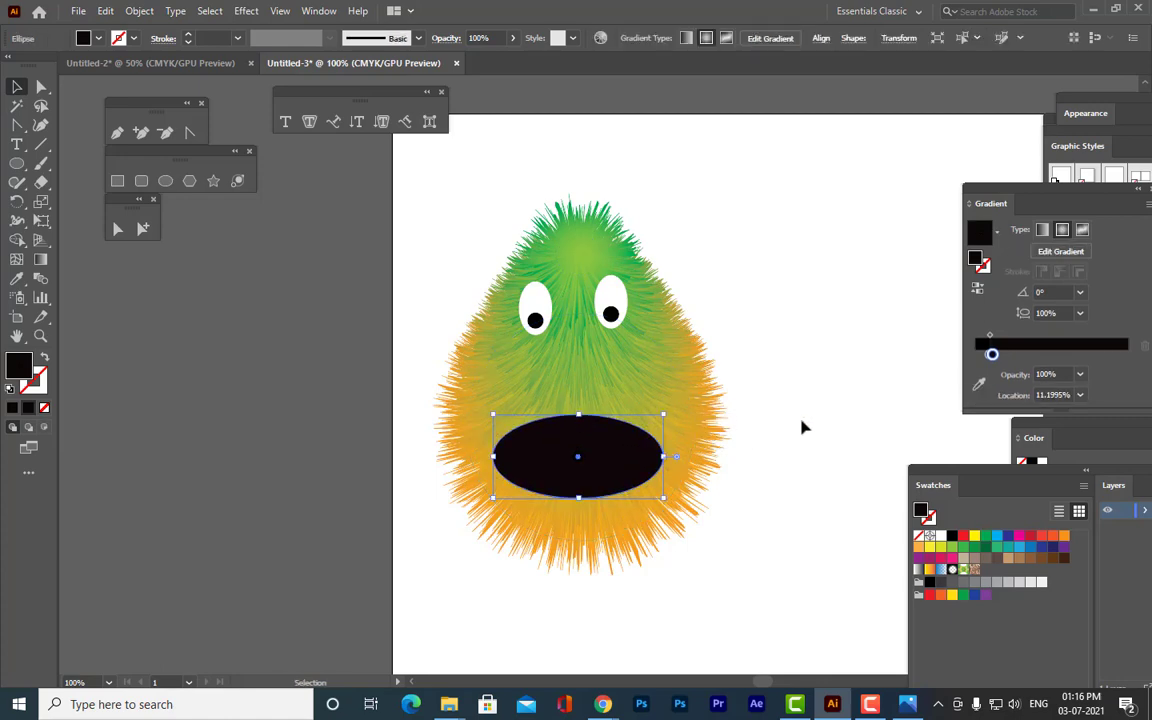
left_click(805, 427)
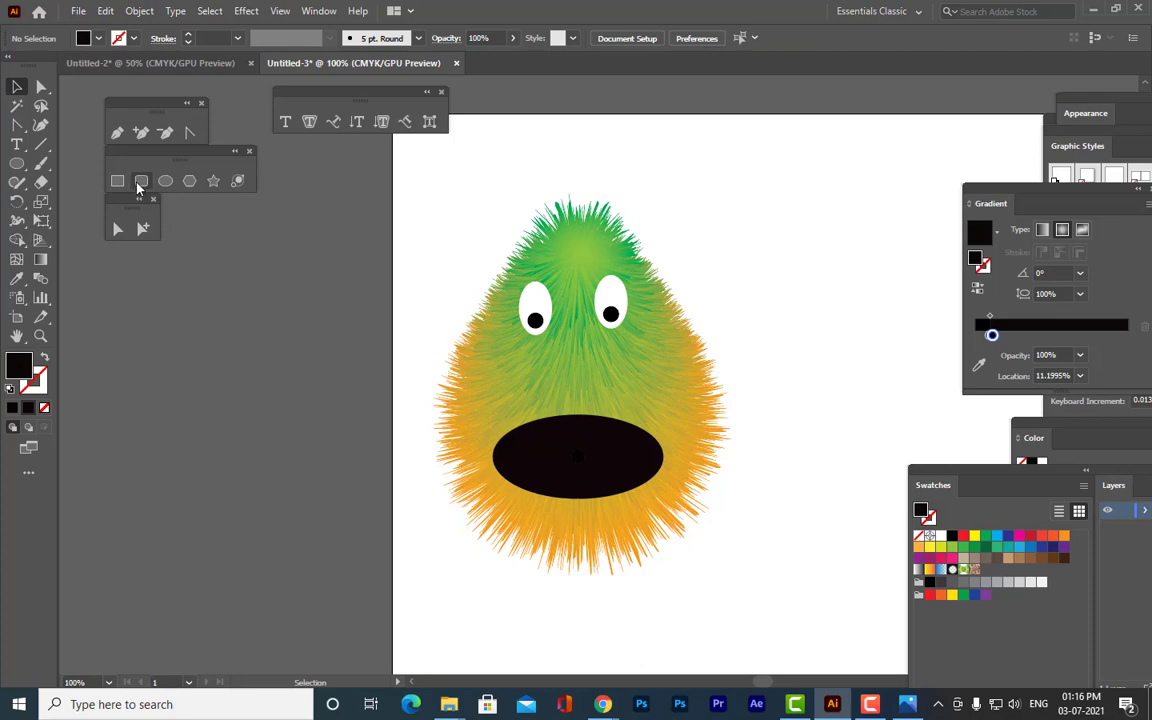
Draw a tall rounded rectangle beside the body and move it between the eyes and the mouth.
left_click(141, 181)
left_click_drag(713, 259, 772, 344)
left_click(17, 87)
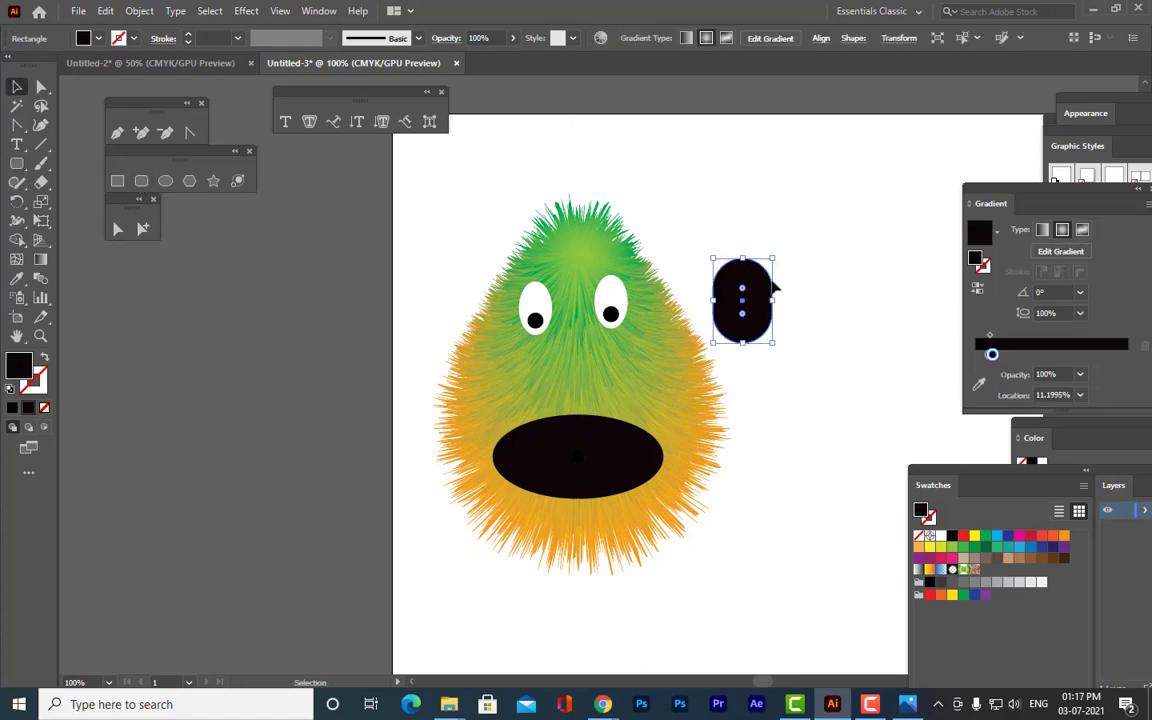
left_click_drag(760, 290, 590, 366)
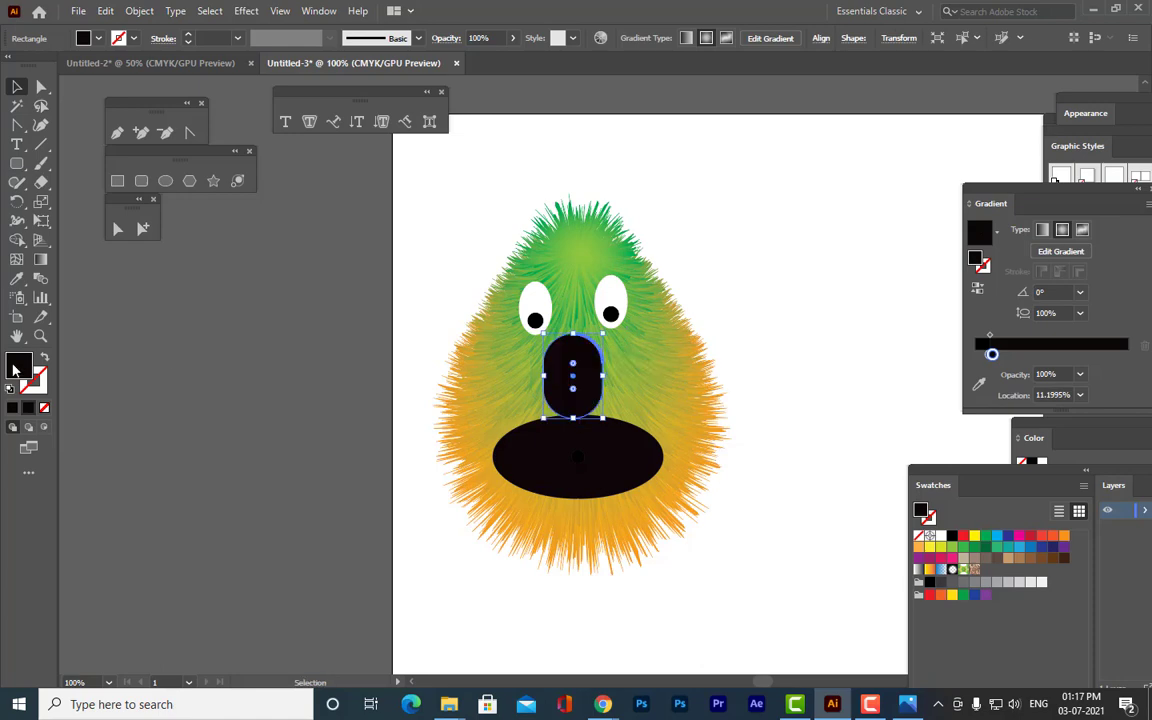
Change the rounded rectangle's fill colour to white (FFFFFF) and move it to the left side of the body.
double_click(18, 368)
type("ffffff")
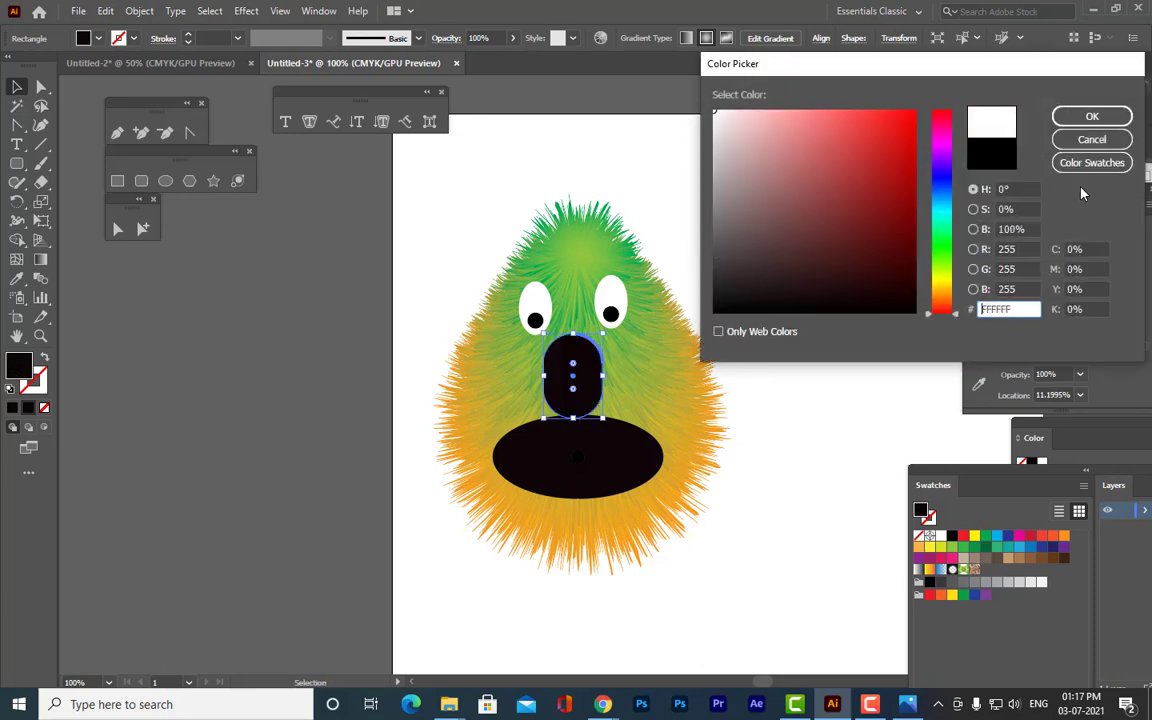
left_click(1107, 120)
left_click_drag(586, 368, 512, 372)
Cut the white rounded rectangle at its side anchor points, pull the lower part away and delete the upper part.
key("a")
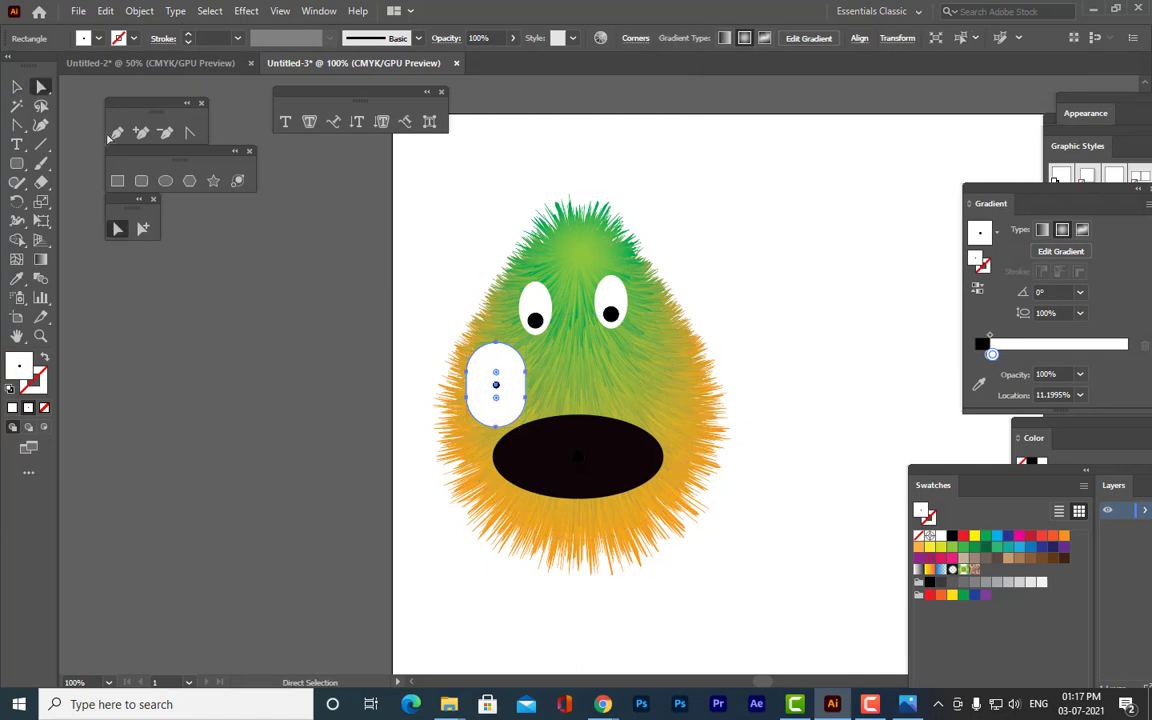
left_click(526, 373)
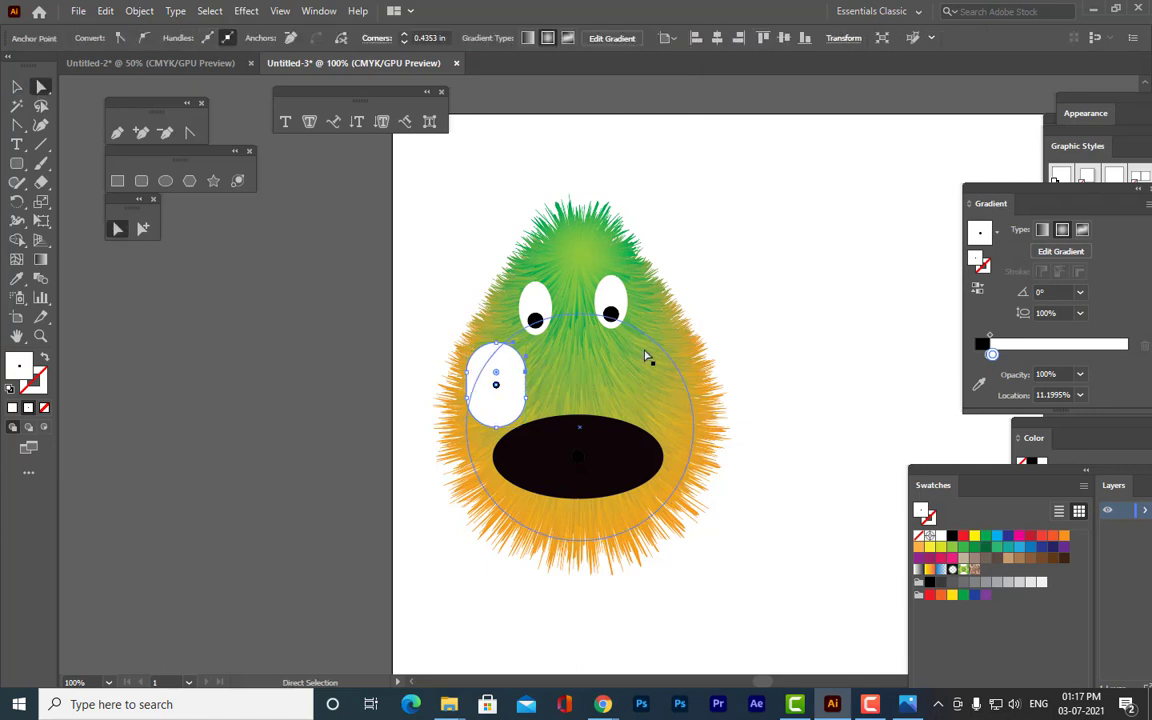
left_click(341, 38)
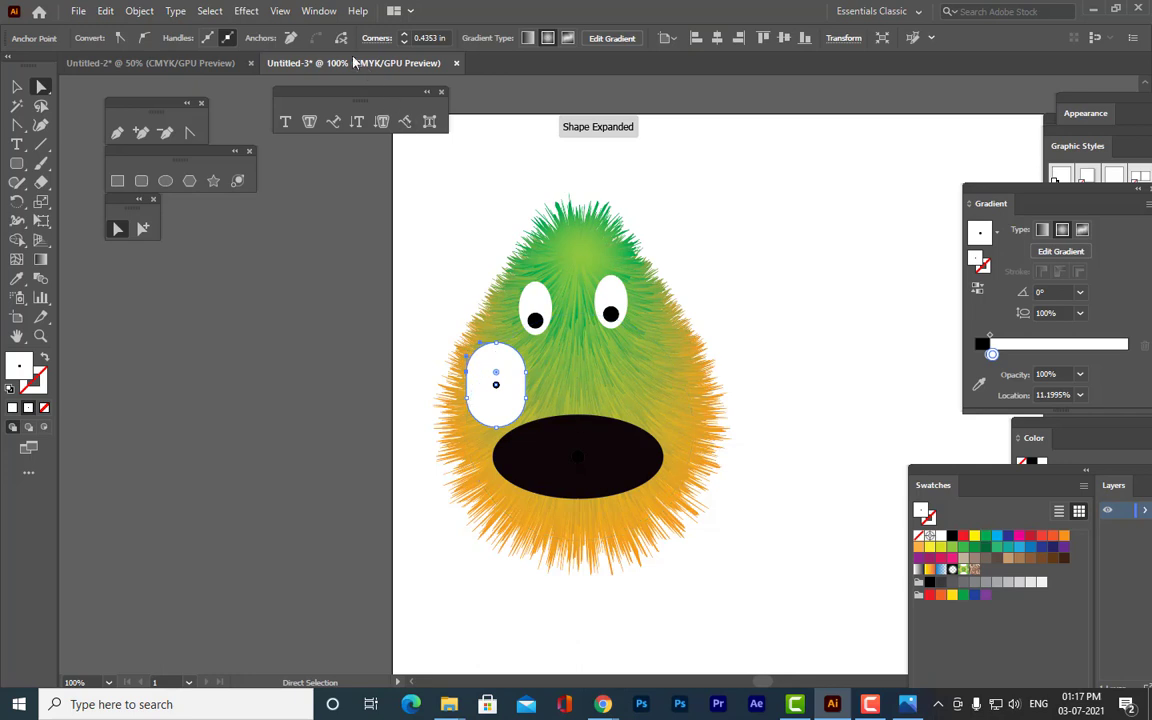
left_click(17, 87)
left_click(224, 350)
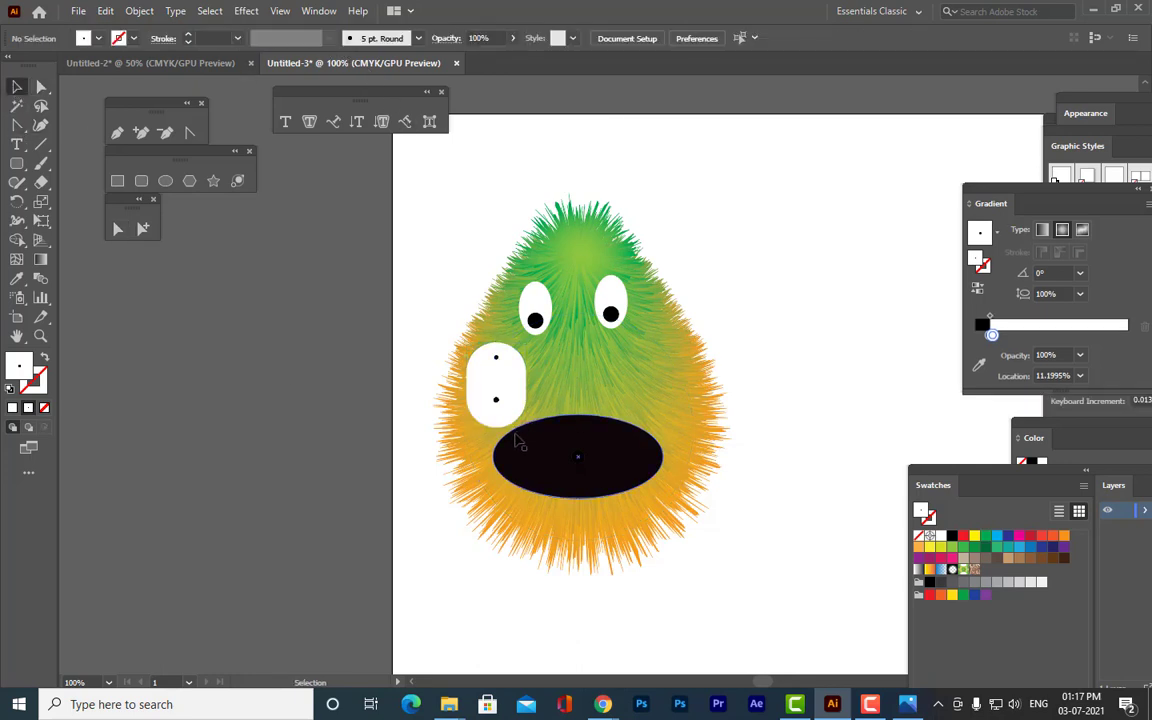
left_click_drag(496, 400, 399, 429)
left_click(492, 358)
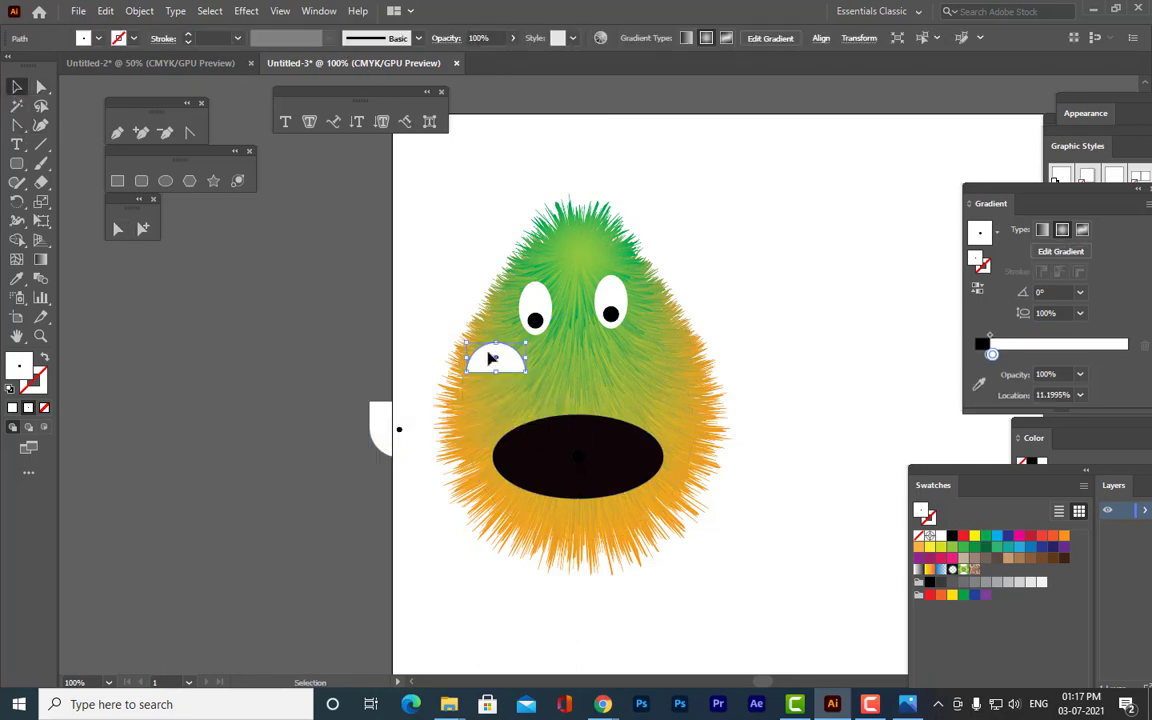
key("Delete")
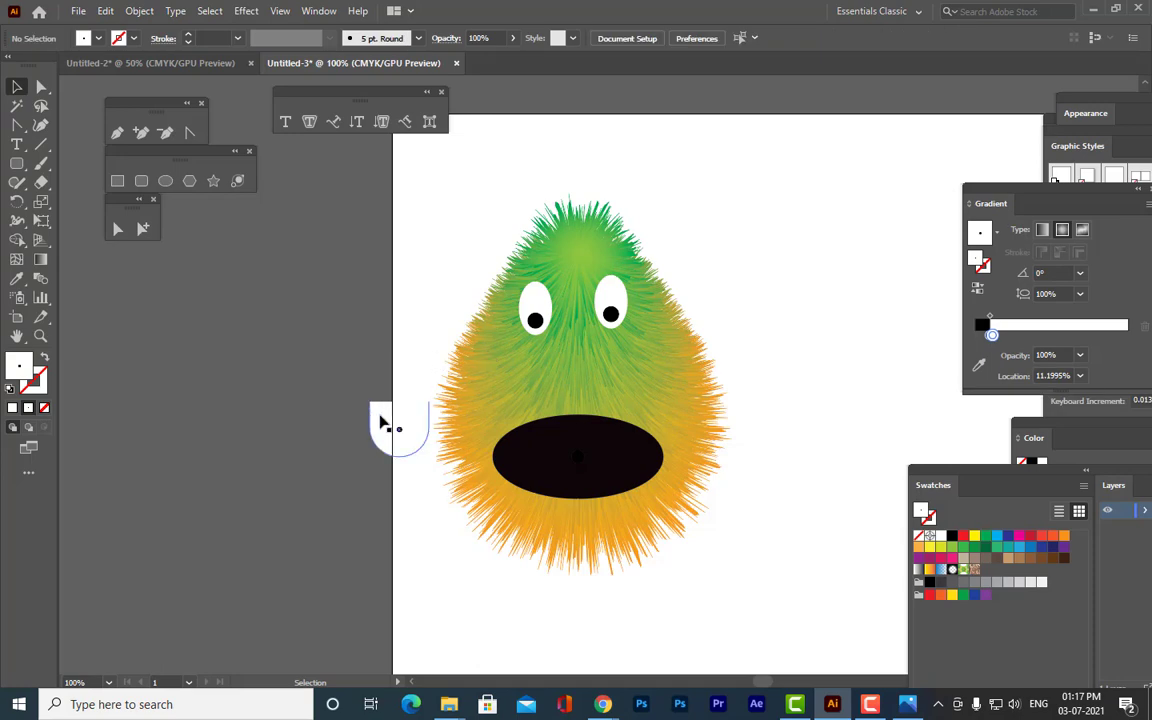
Move the remaining U-shaped piece onto the mouth and shrink it into a small tooth at the mouth's upper edge.
left_click_drag(380, 416, 586, 430)
key("ctrl+plus")
key("ctrl+plus")
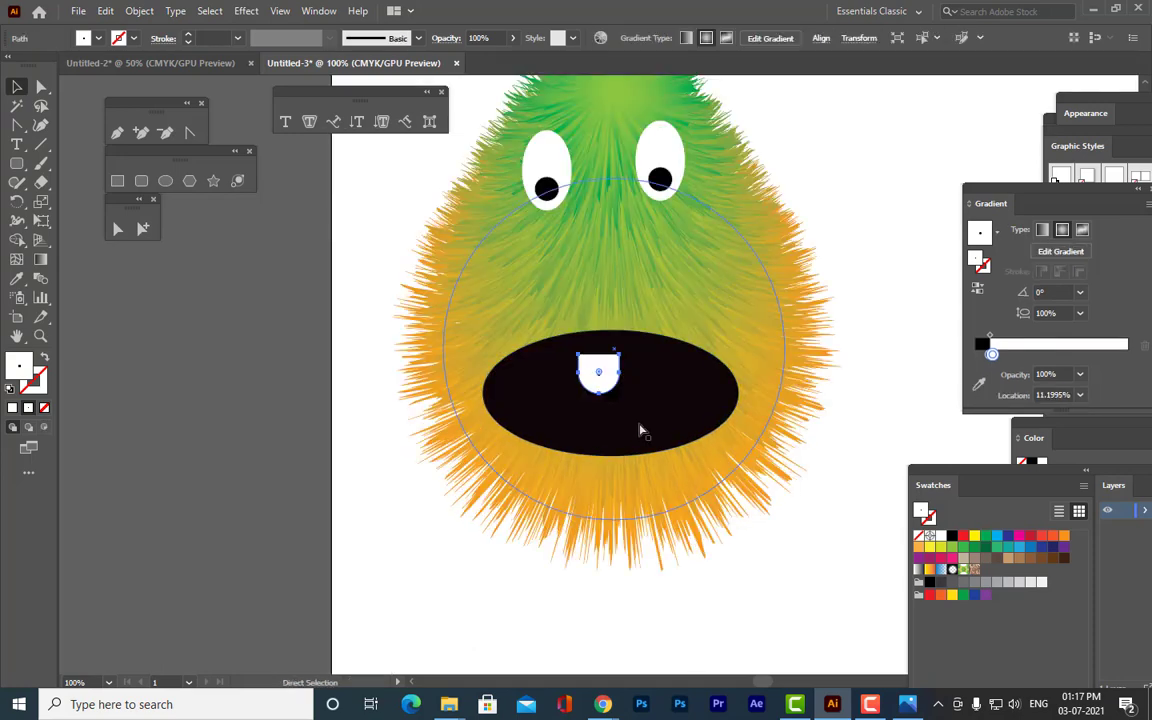
left_click_drag(604, 377, 604, 340)
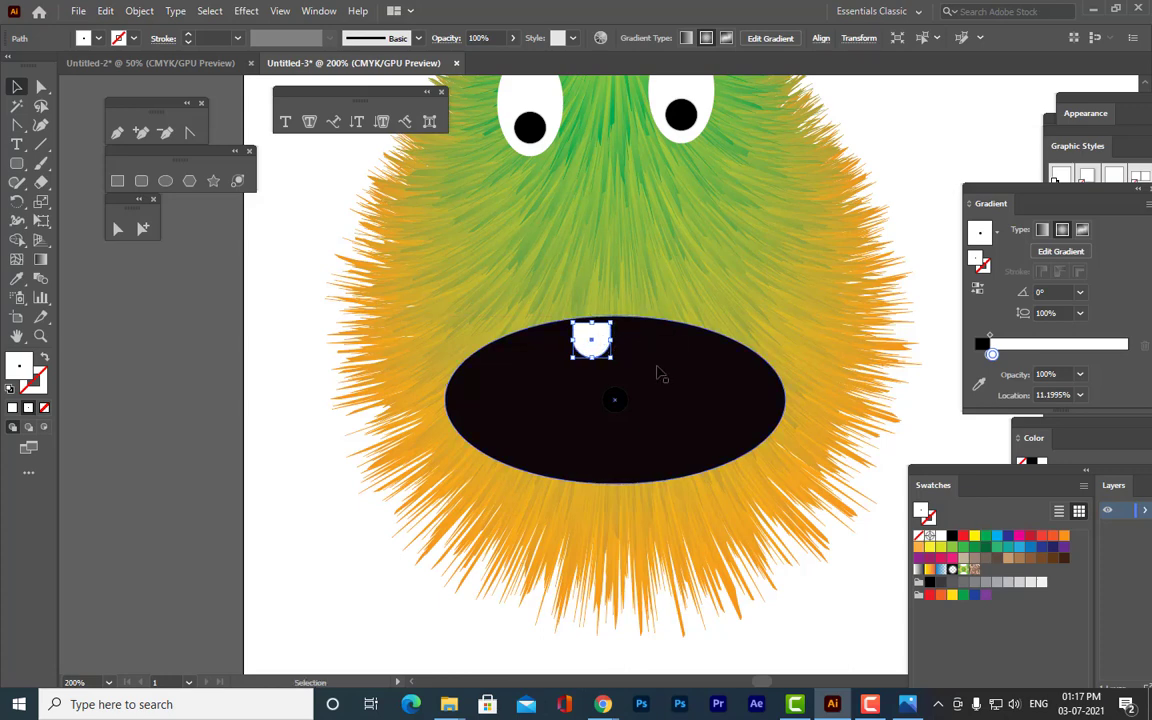
Nudge the tooth slightly left along the mouth's upper edge and rotate it by about 4.6°.
key("Left")
key("Left")
key("Left")
key("Left")
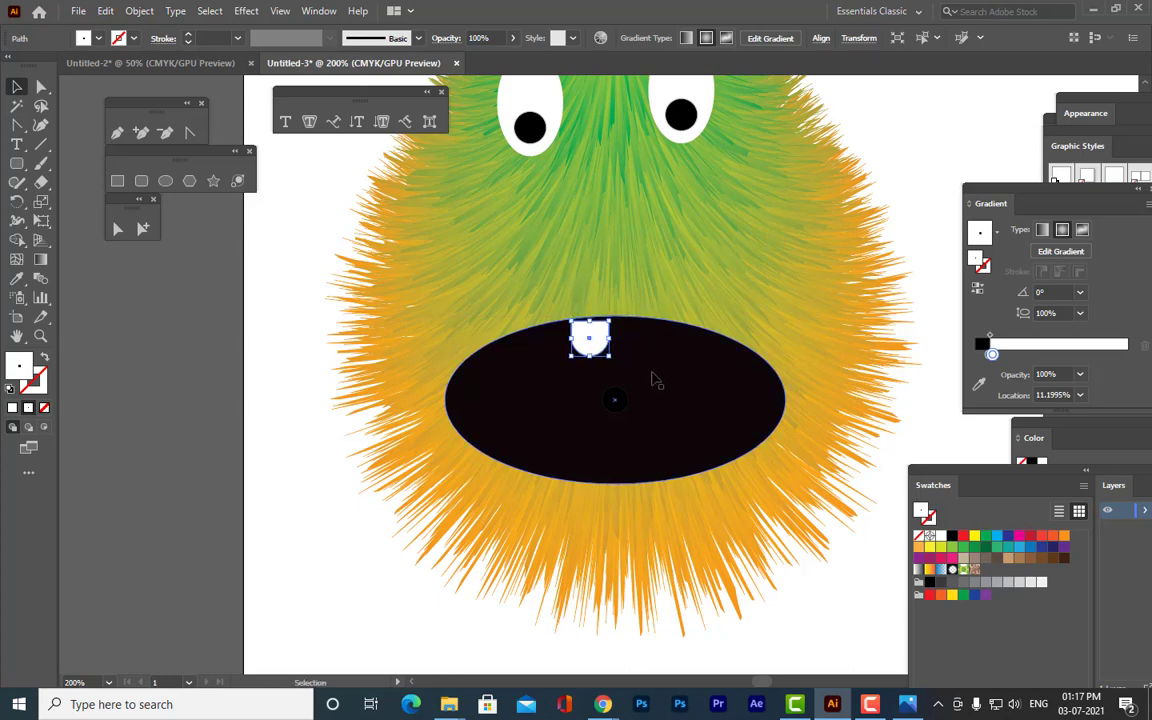
key("Left")
key("Left")
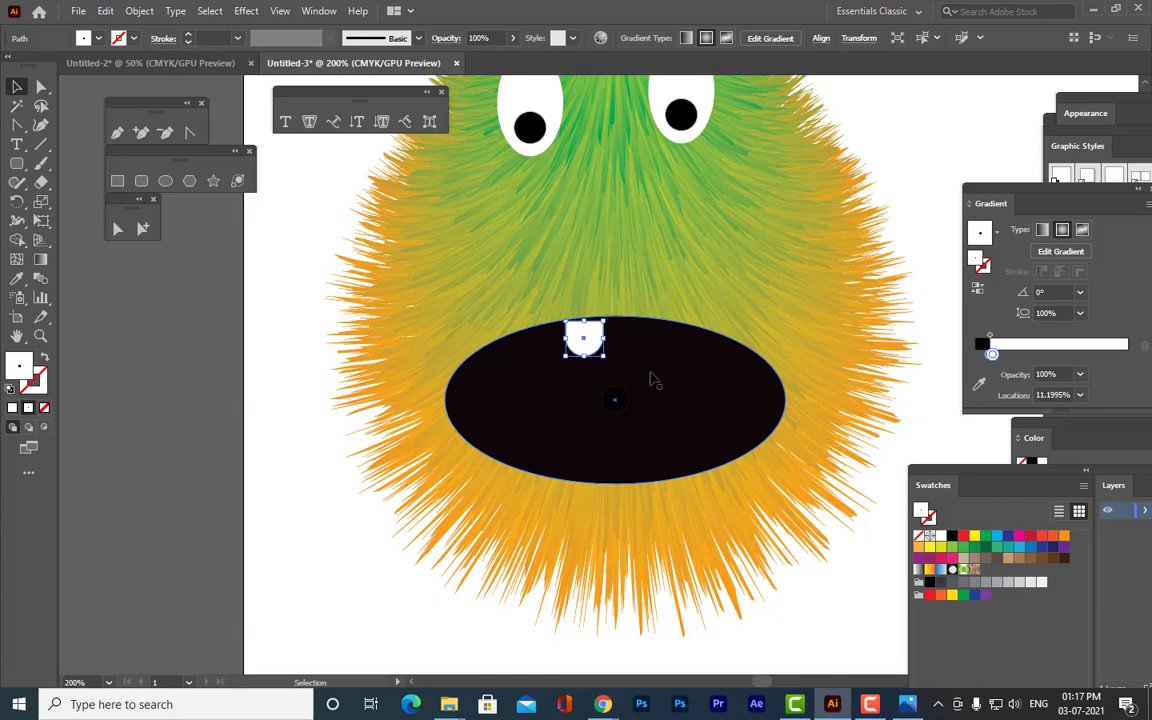
left_click_drag(608, 364, 610, 363)
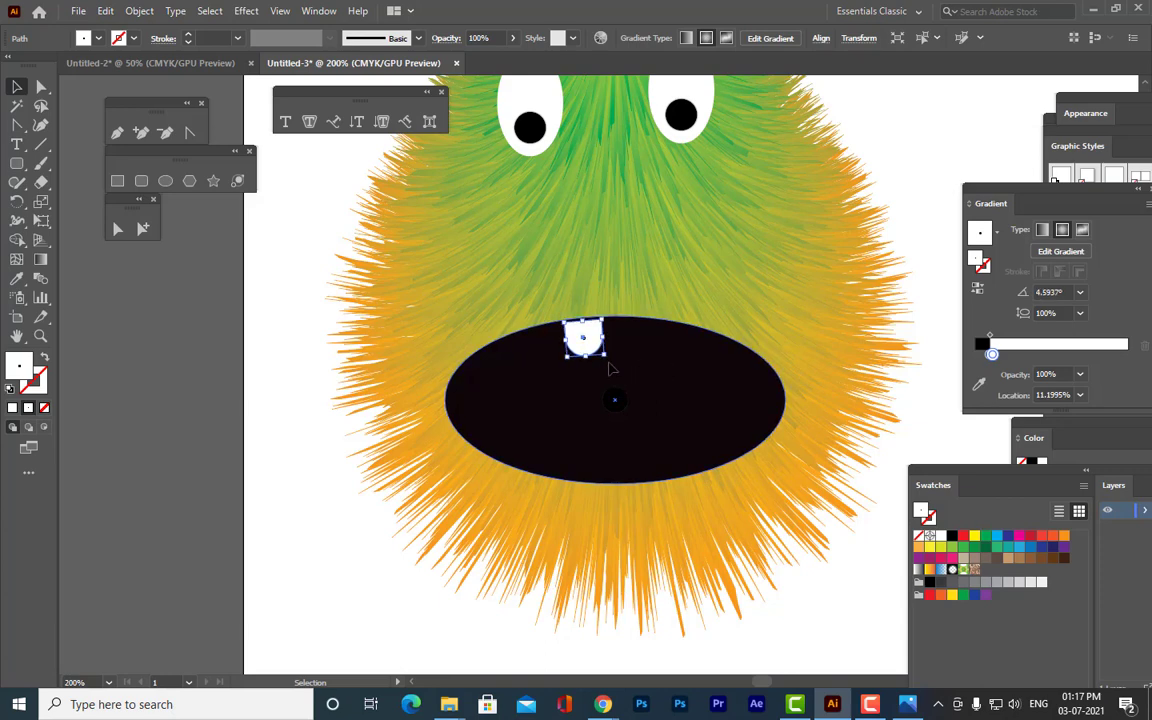
left_click(303, 363)
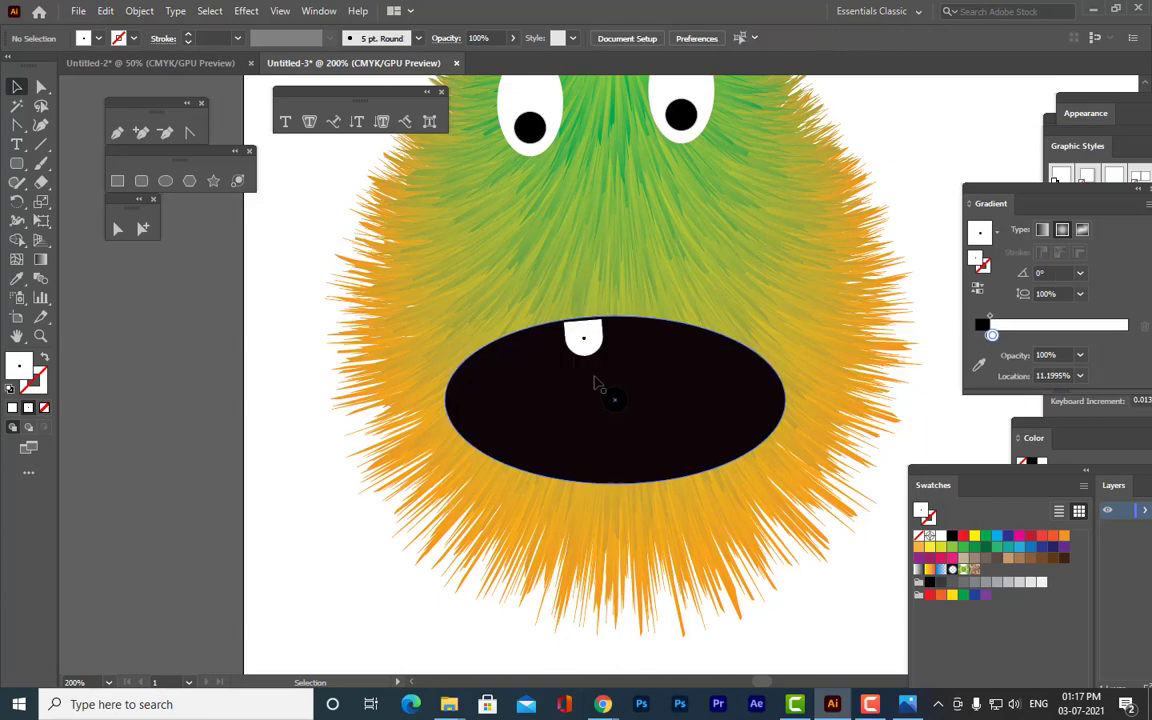
Recolour the tooth's black gradient stop white to remove the centre dot, and place the tooth back at the mouth's upper edge.
left_click_drag(589, 351, 560, 398)
left_click(298, 430)
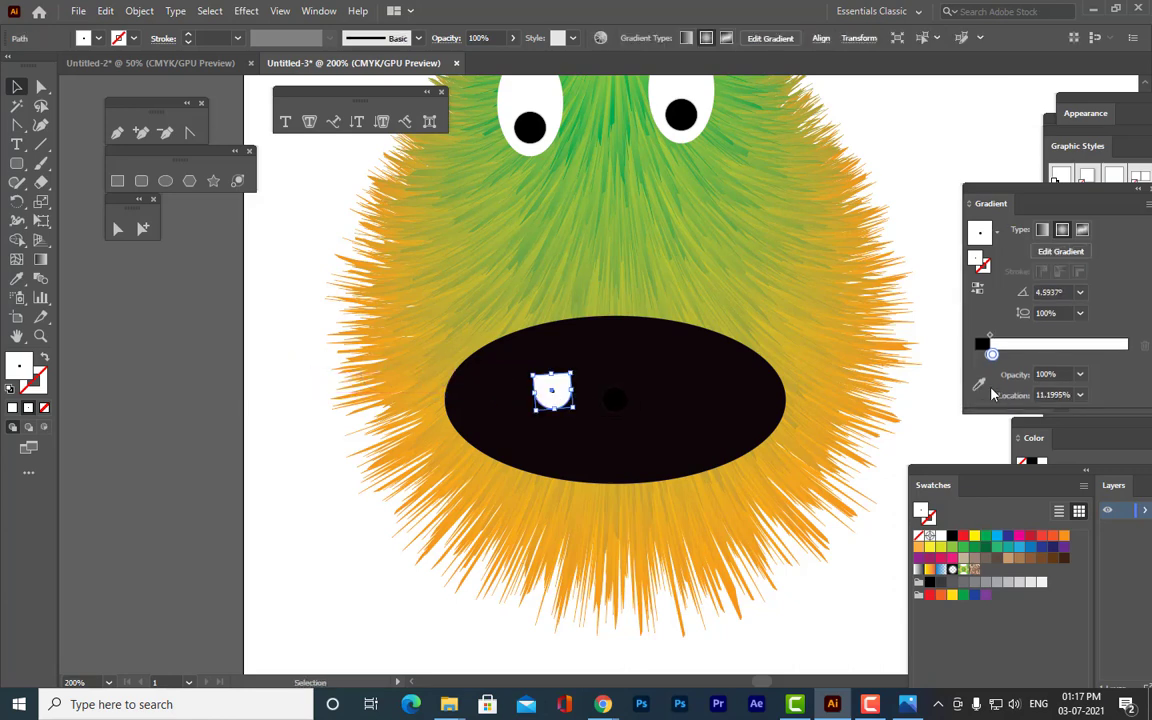
left_click_drag(995, 362, 1009, 364)
double_click(990, 355)
left_click(944, 404)
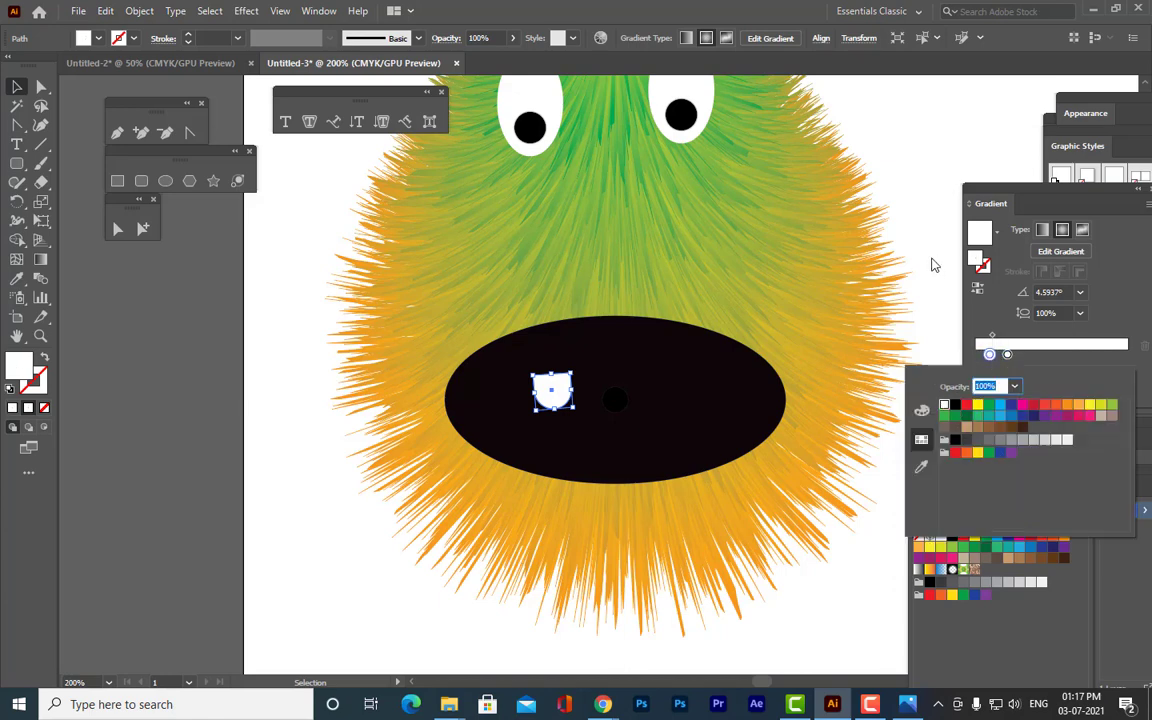
left_click(790, 320)
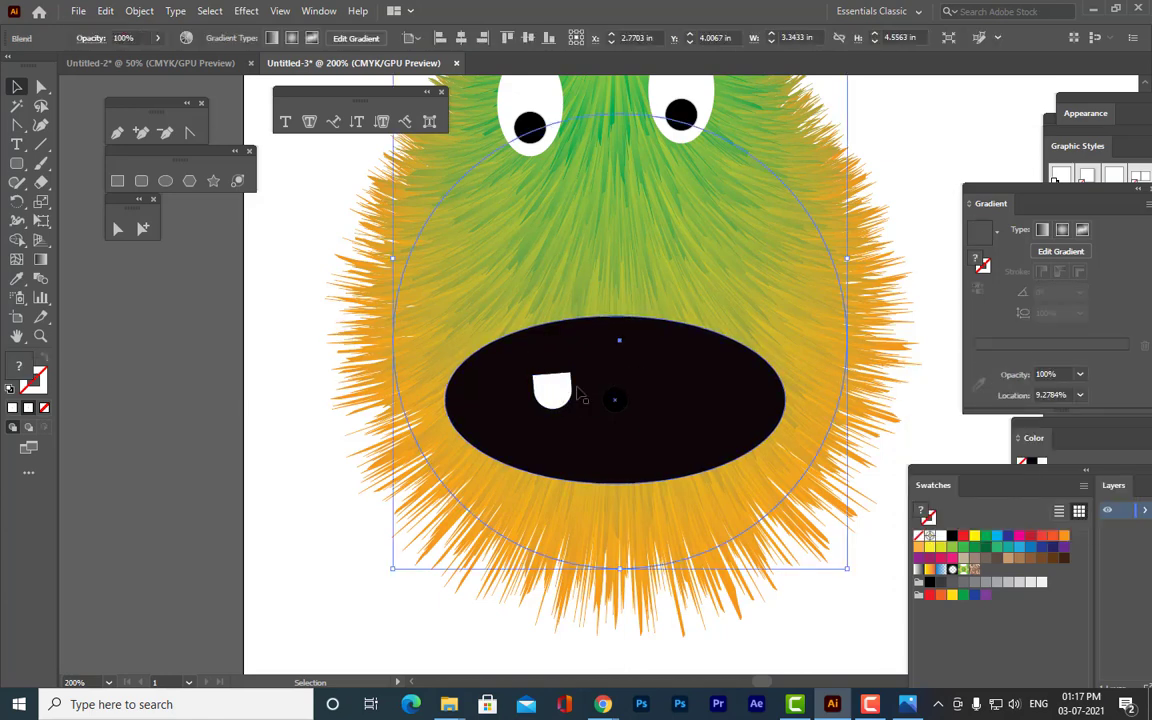
left_click_drag(549, 390, 590, 346)
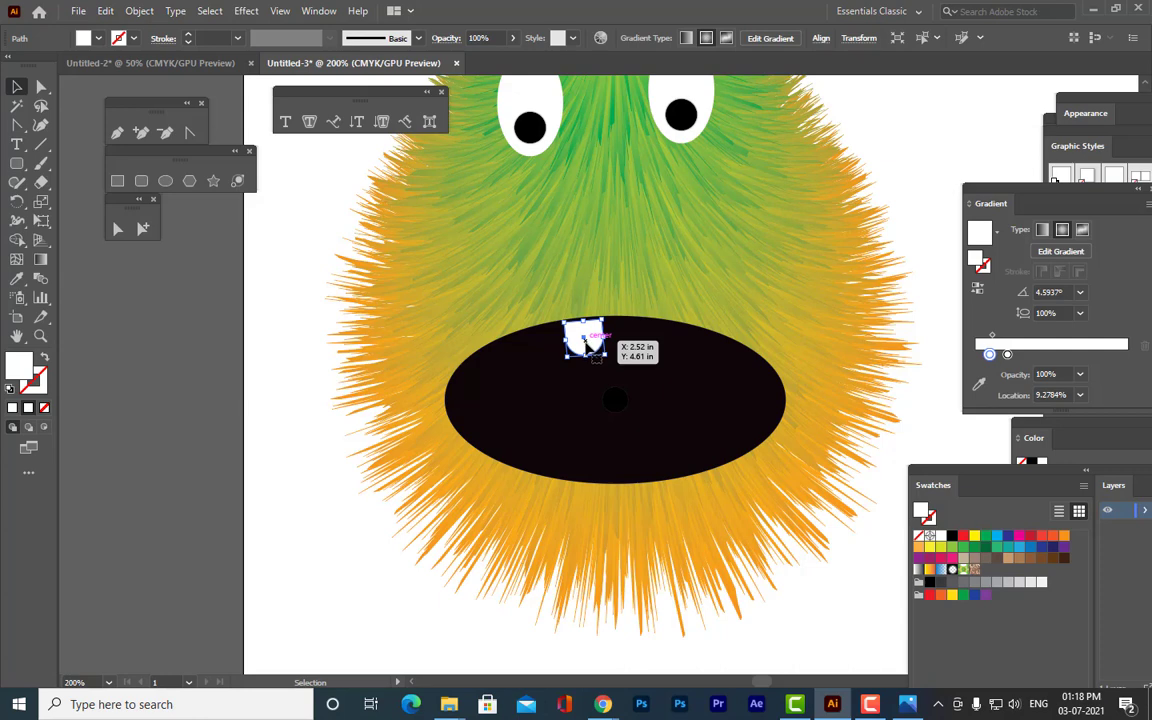
left_click(398, 352)
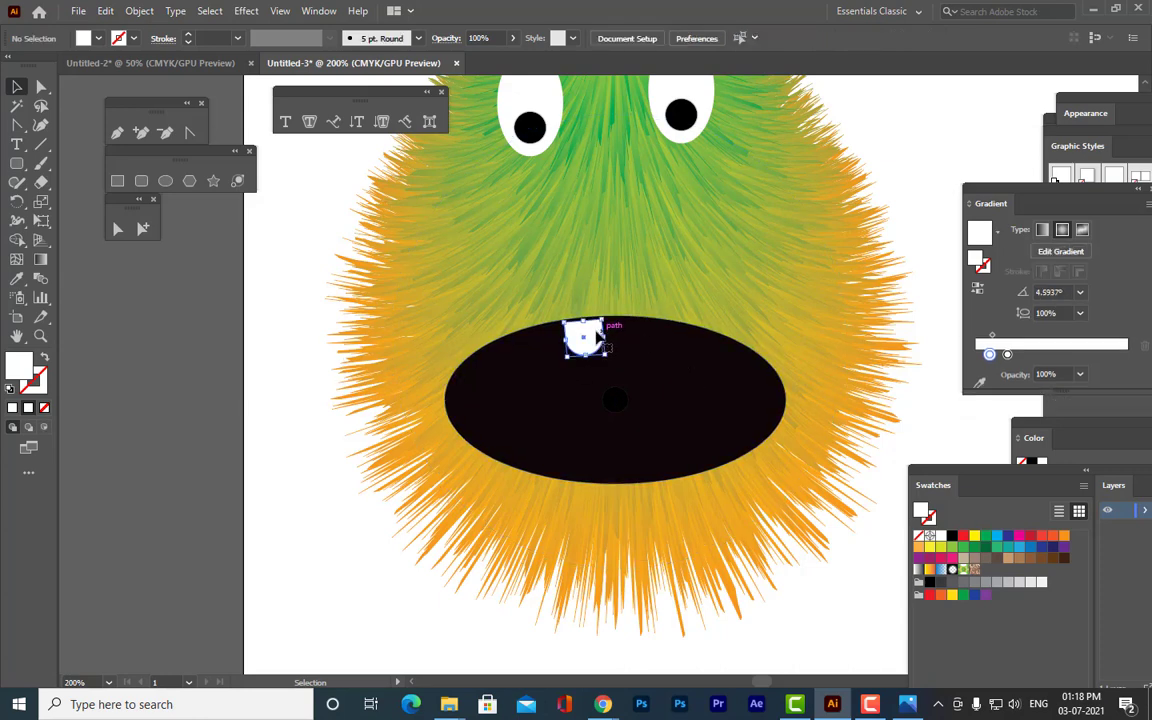
Duplicate the tooth, tilt the copy the opposite way to about -6.8° and fit it beside the first tooth.
left_click_drag(588, 338, 659, 367)
key("Left")
key("Left")
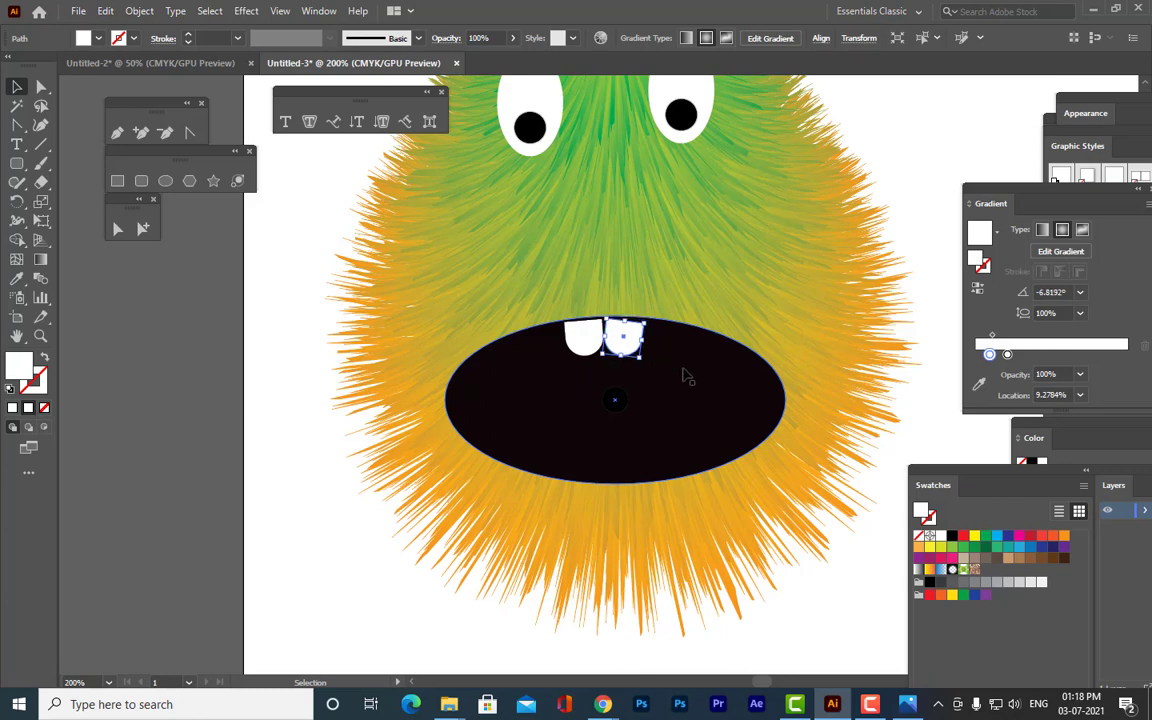
key("Right")
key("Right")
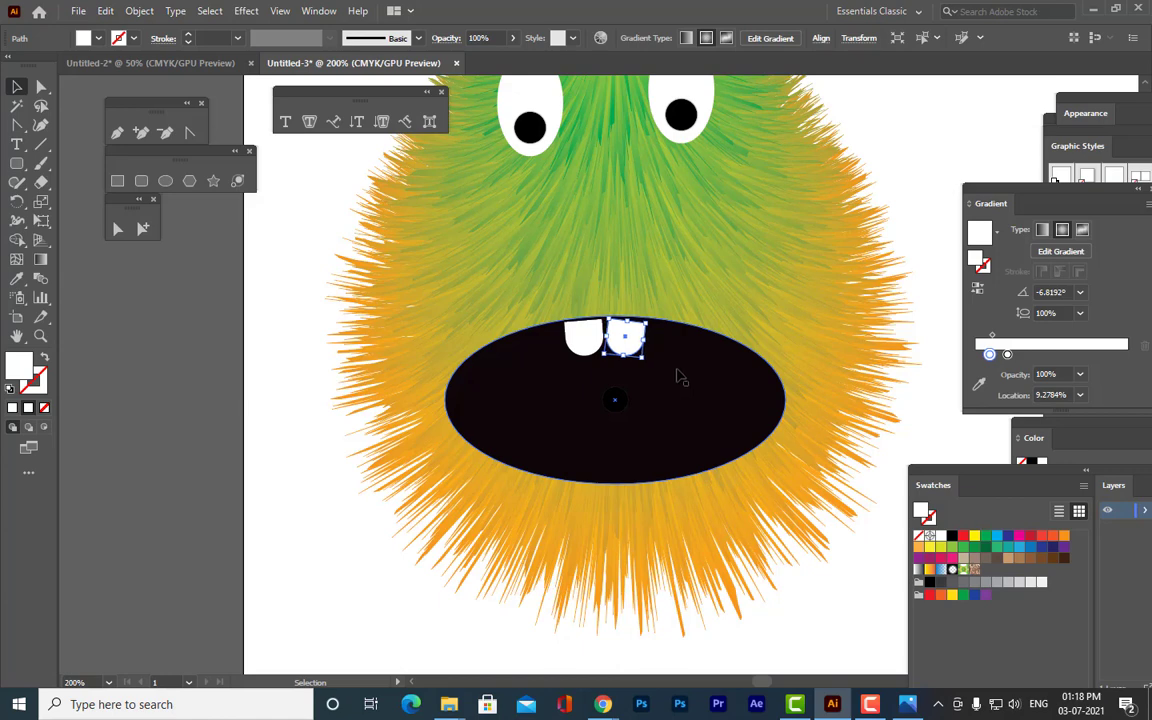
left_click(268, 350)
Shift the two upper teeth slightly to the right together and group them.
scroll(360, 368, "up", 4)
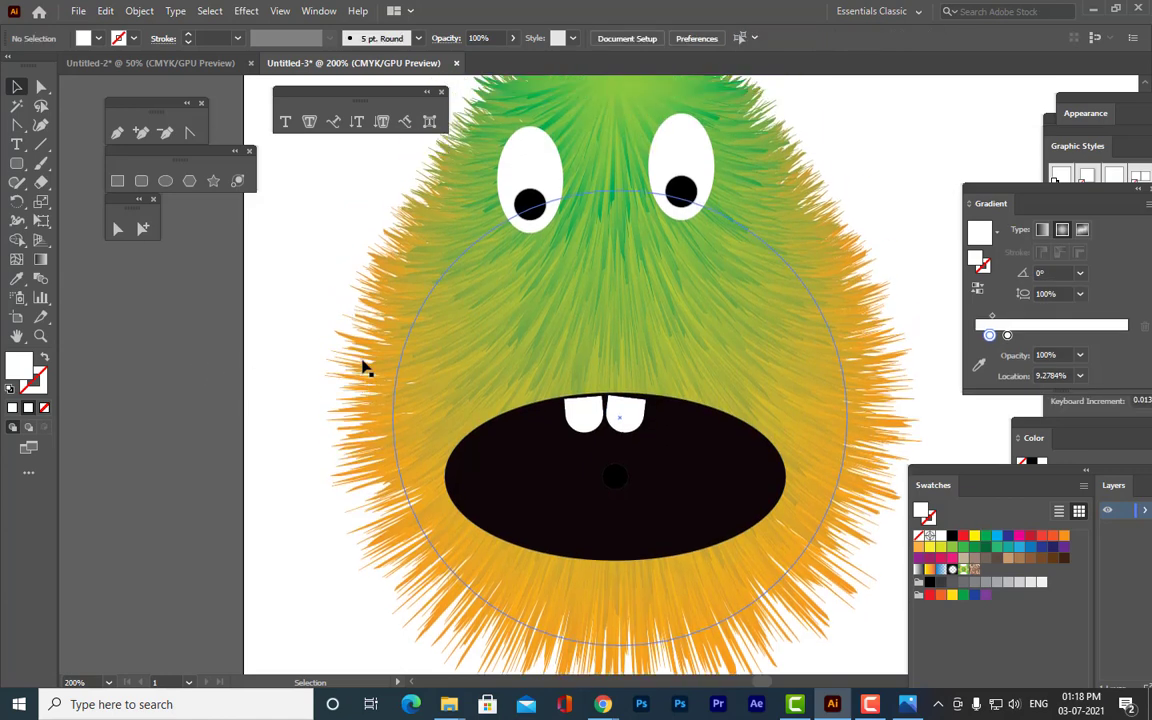
left_click_drag(585, 452, 577, 453)
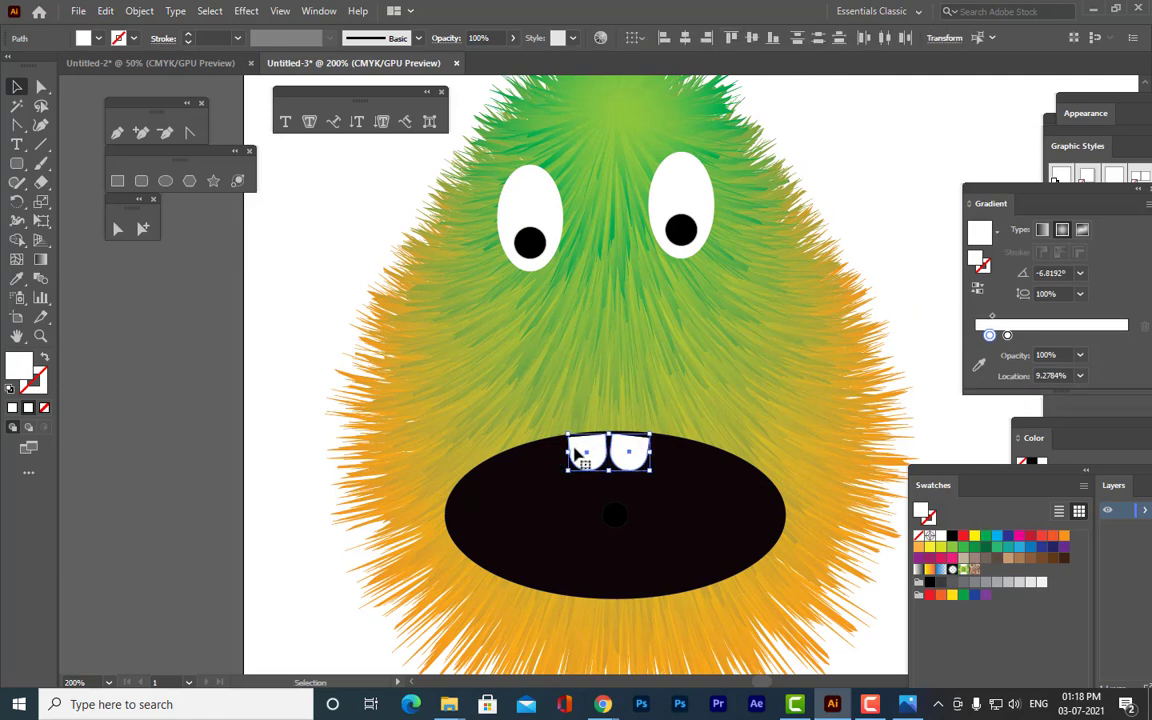
key("a")
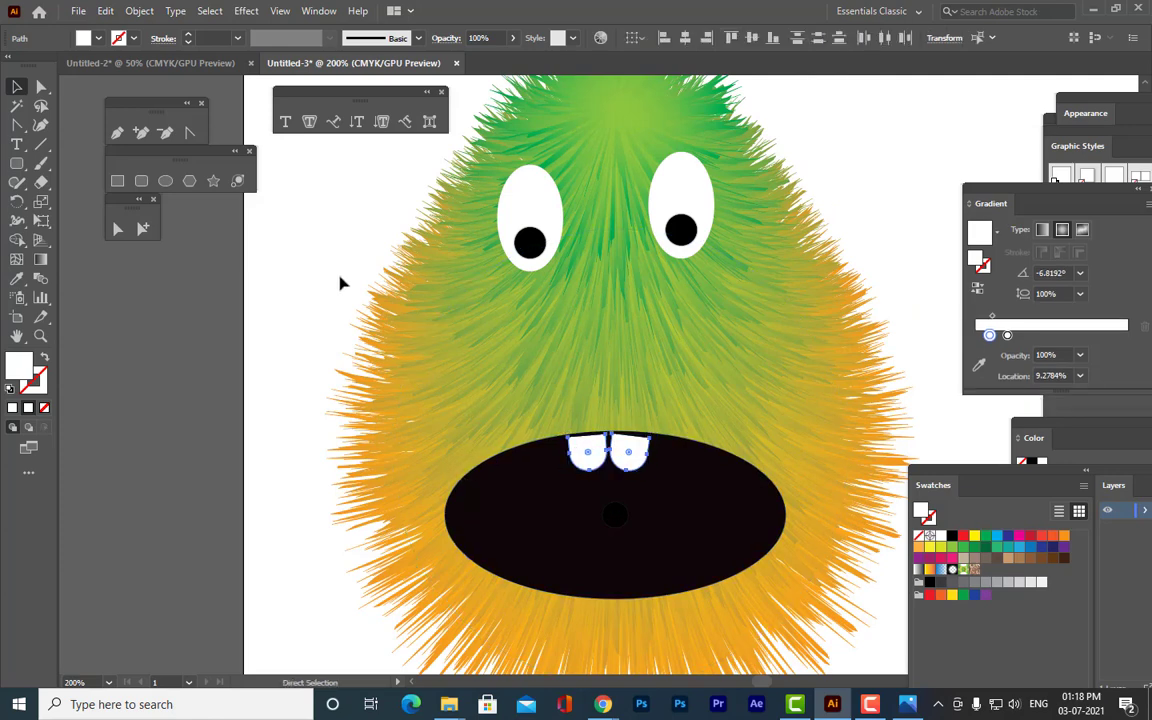
left_click(304, 360)
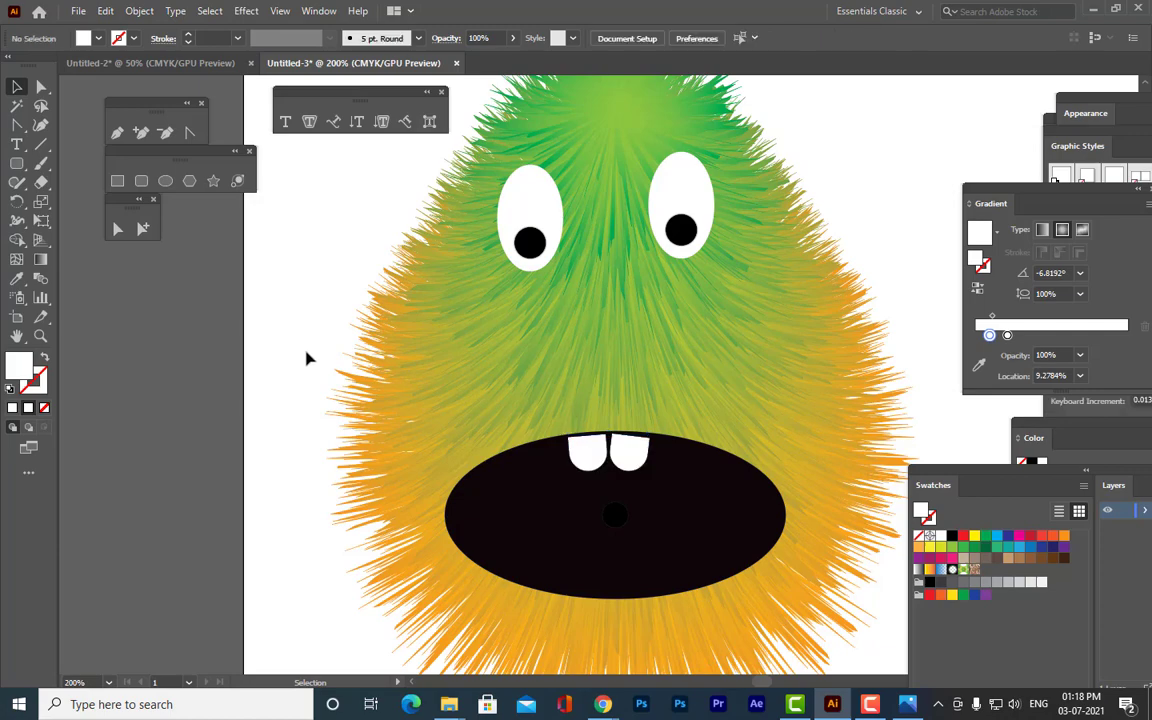
Duplicate the grouped pair of teeth and place the copy at the lower edge of the mouth.
key("ctrl+minus")
key("ctrl+minus")
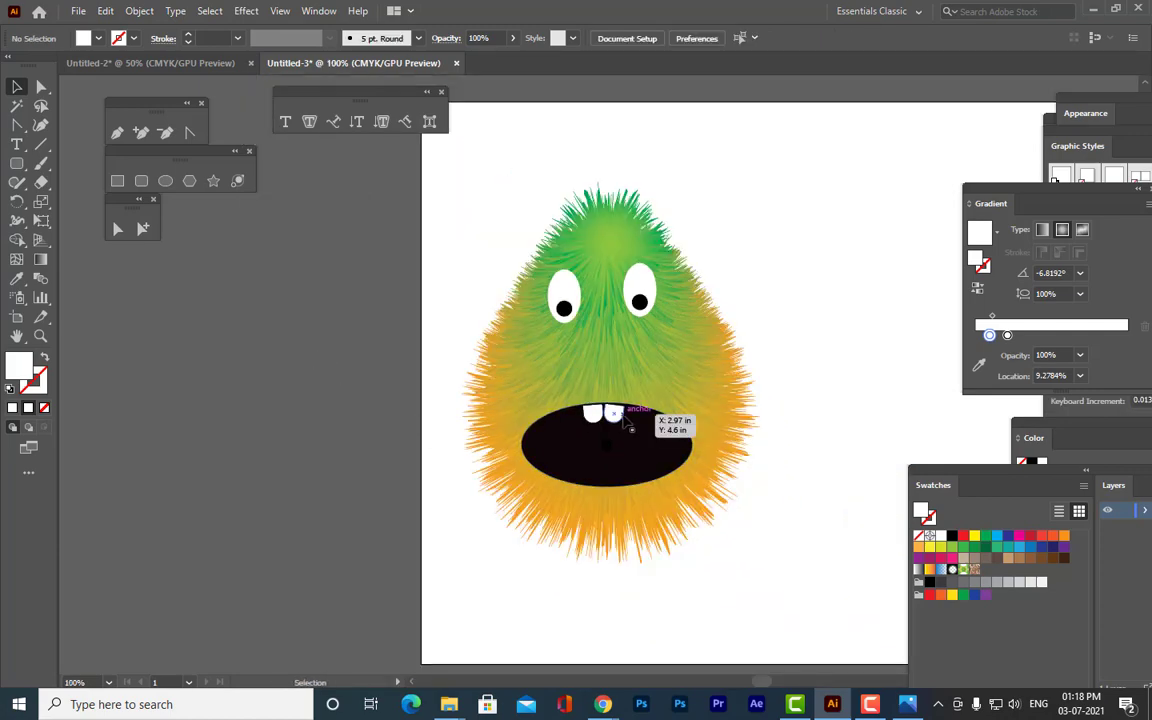
left_click_drag(624, 421, 627, 481)
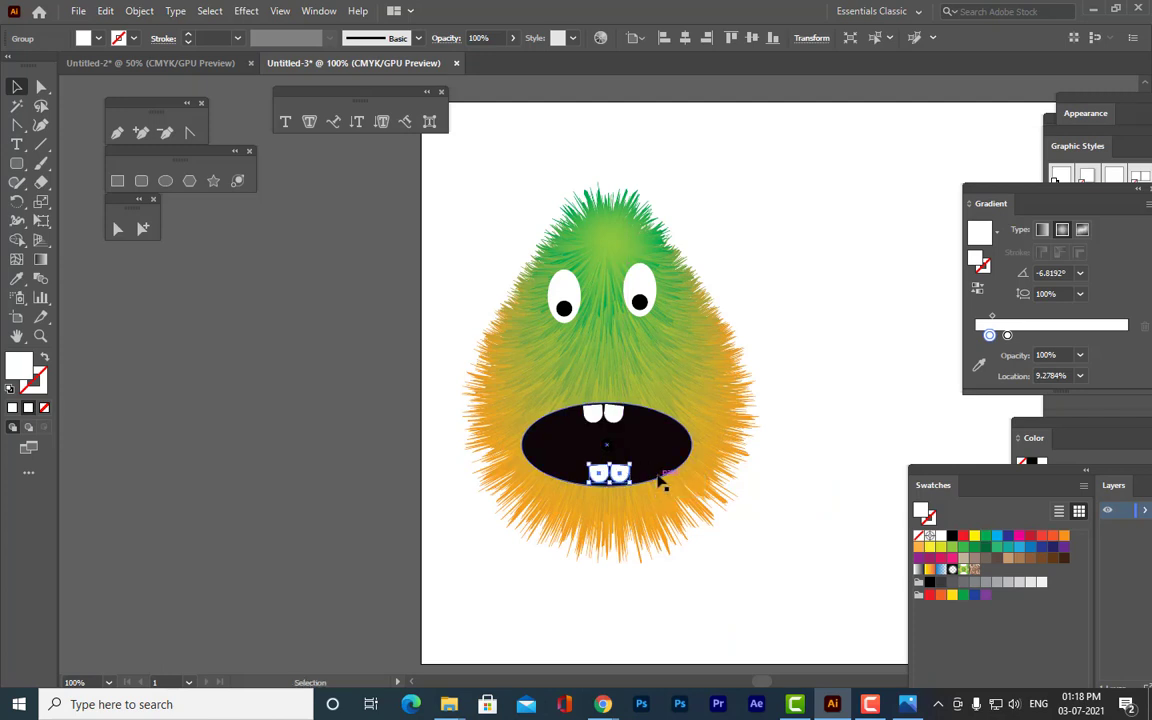
Reflect the lower pair of teeth across the horizontal axis and nudge it down against the mouth's lower edge.
right_click(621, 471)
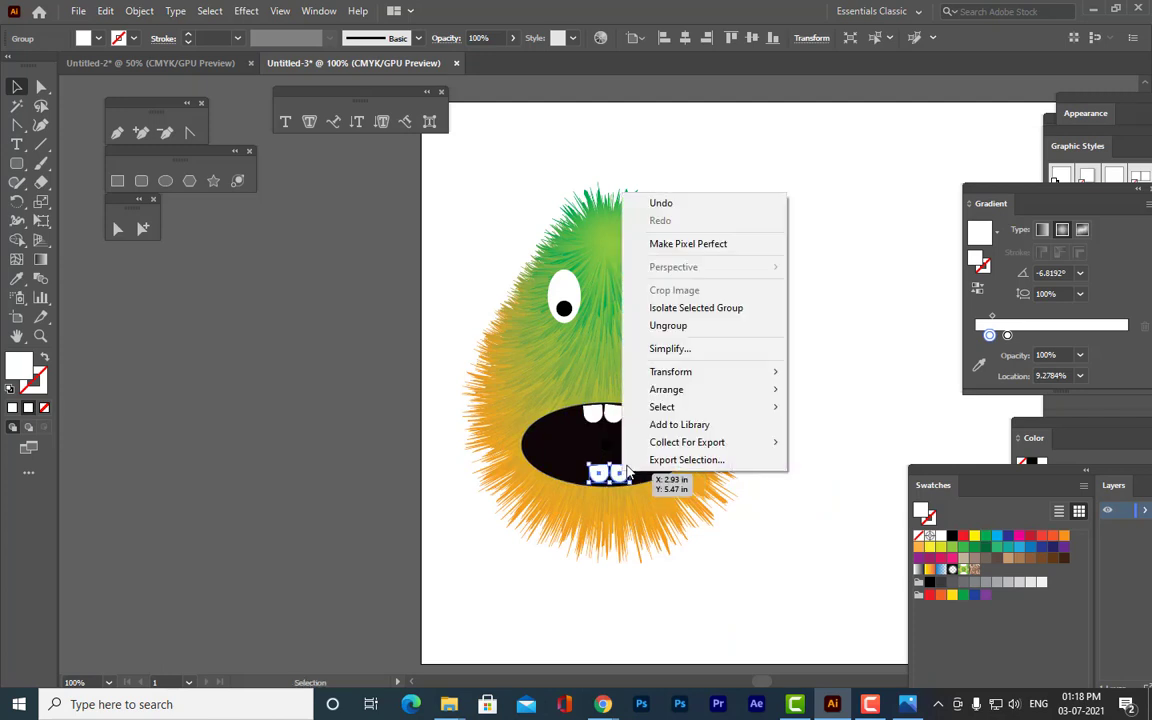
mouse_move(706, 375)
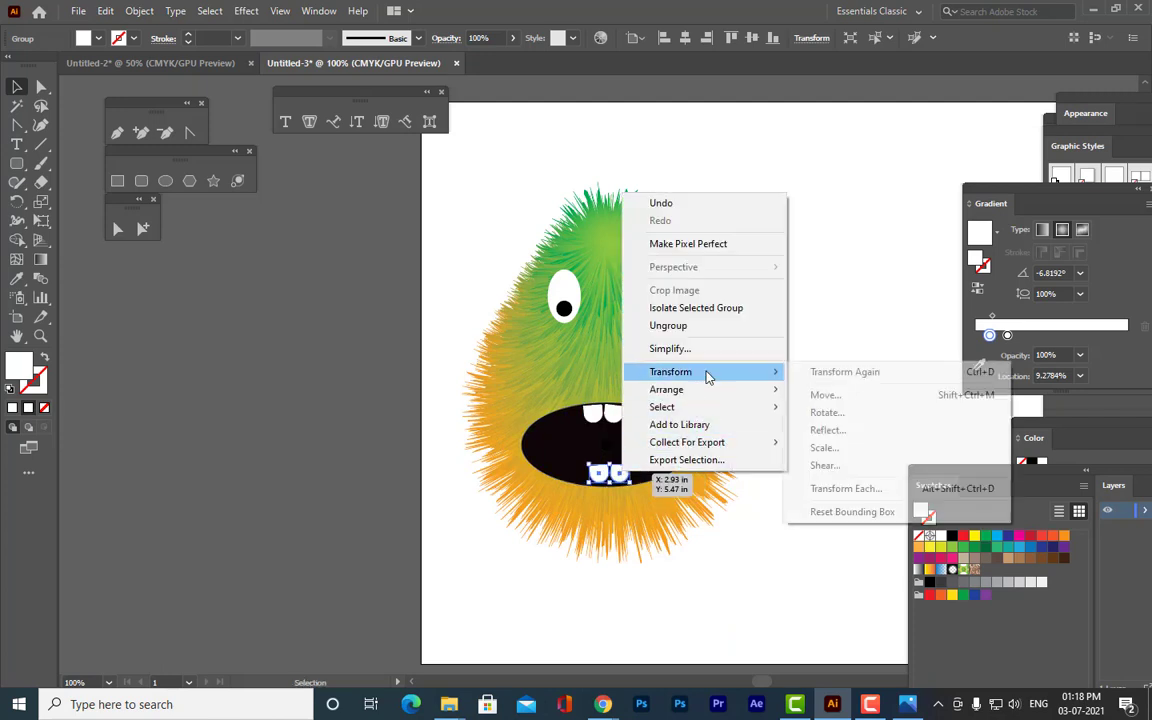
left_click(858, 437)
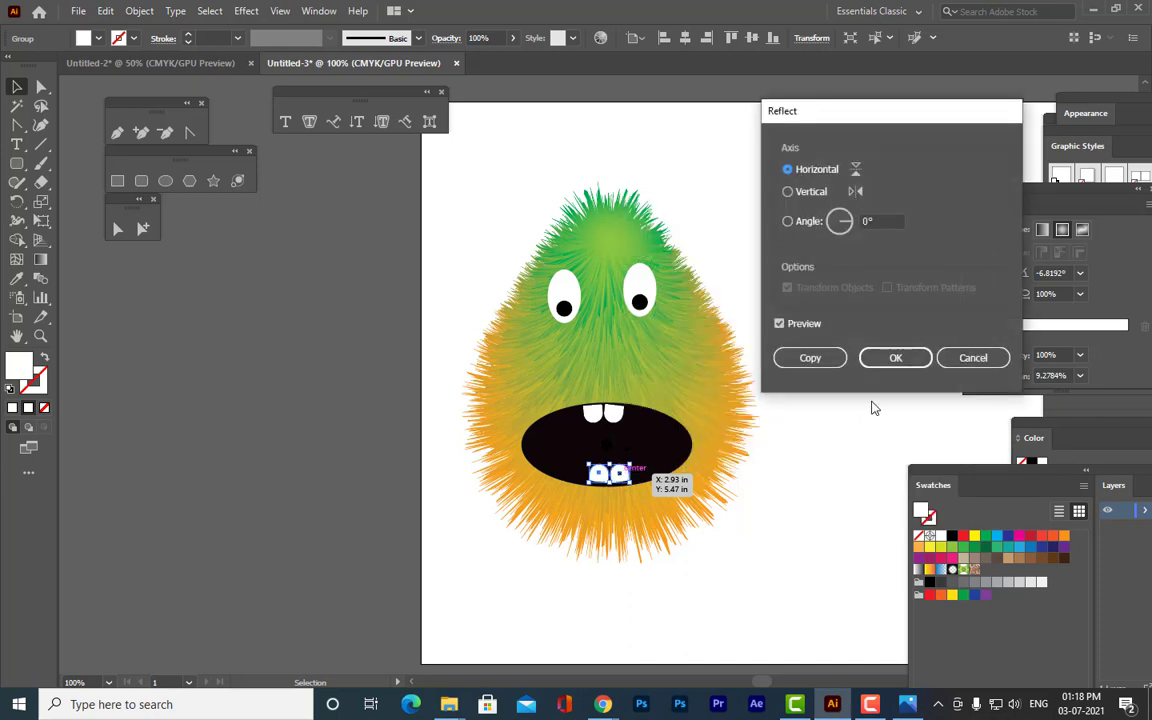
left_click(895, 360)
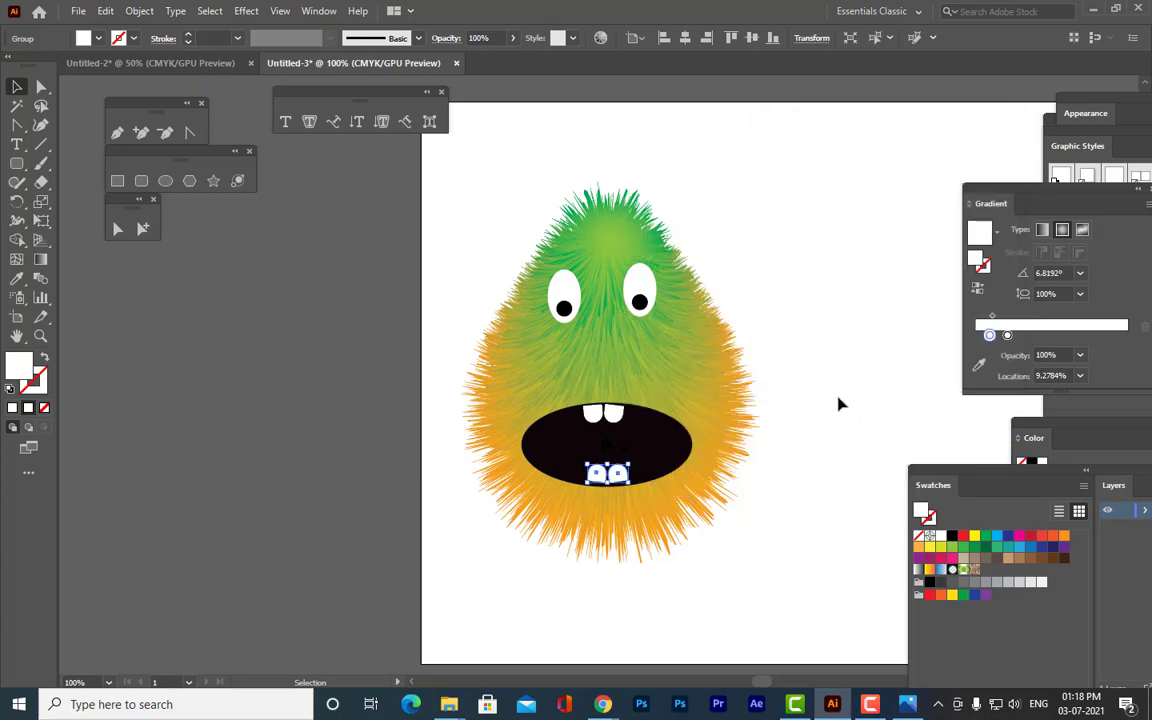
key("Down")
key("Down")
key("Down")
left_click(829, 423)
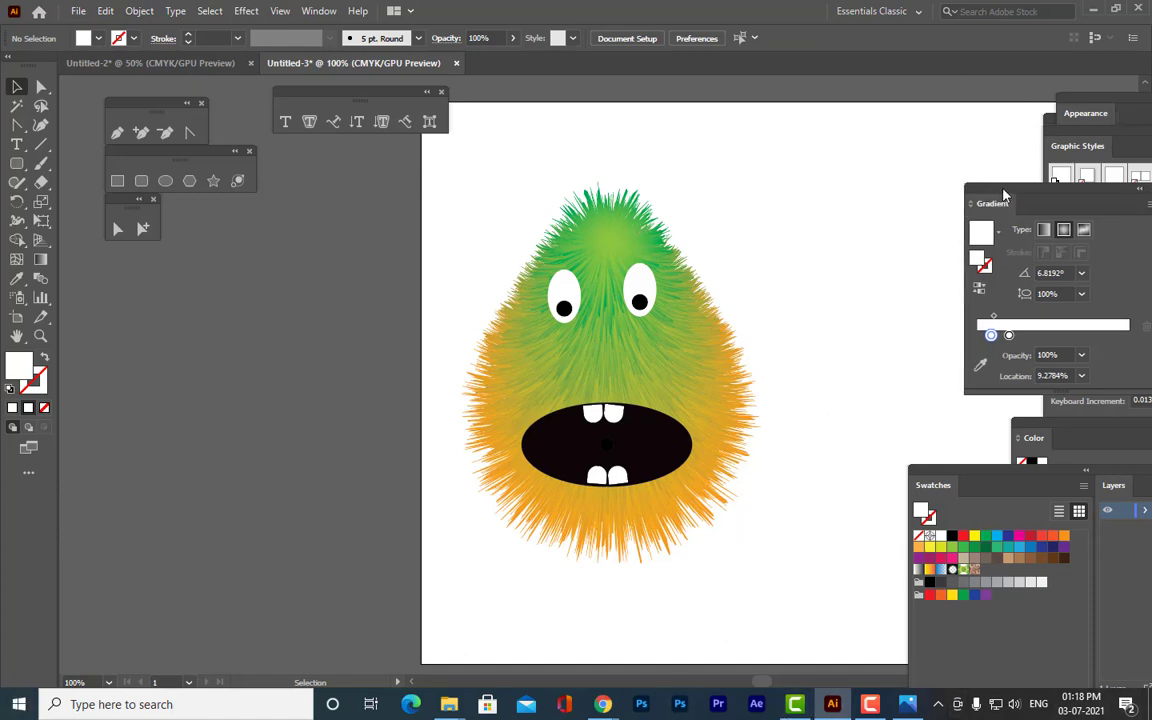
Move the Gradient and Swatches panels aside to clear more space over the artboard.
left_click_drag(1005, 193, 1069, 186)
left_click_drag(949, 474, 1032, 462)
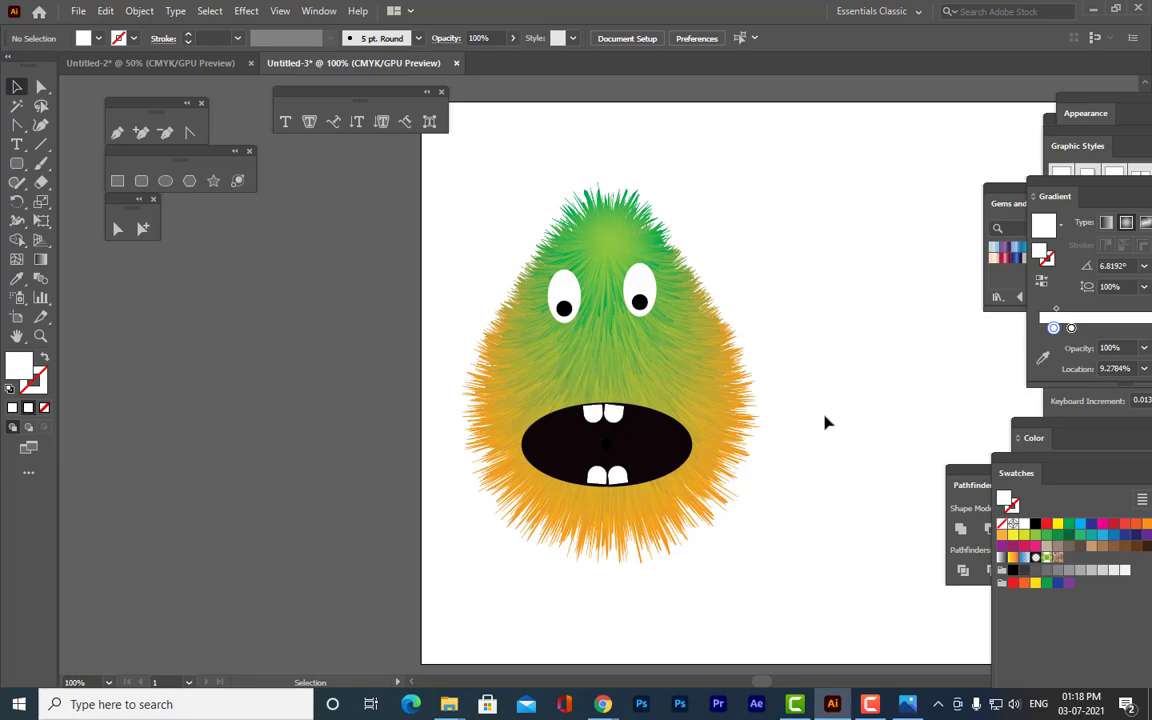
key("ctrl+minus")
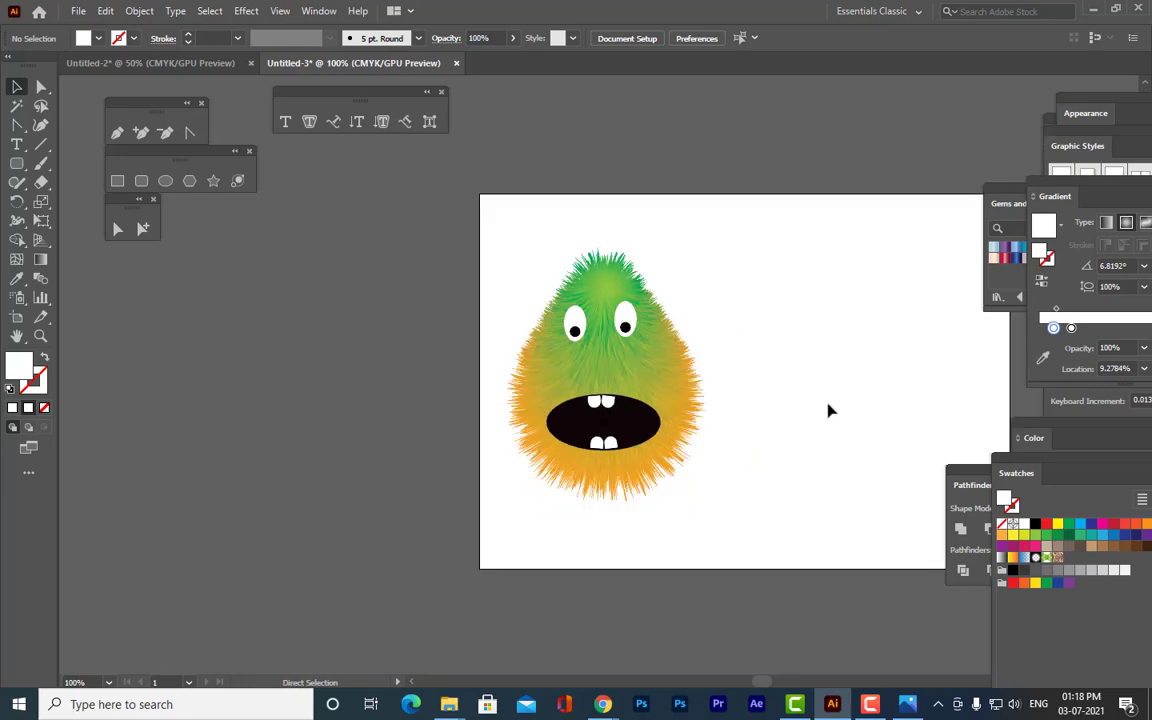
key("ctrl+minus")
Draw a fully rounded upright rectangle about 0.83 by 1.61 in beside the character and fill it with red.
key("ctrl+equal")
key("ctrl+equal")
key("ctrl+equal")
scroll(841, 300, "down", 2)
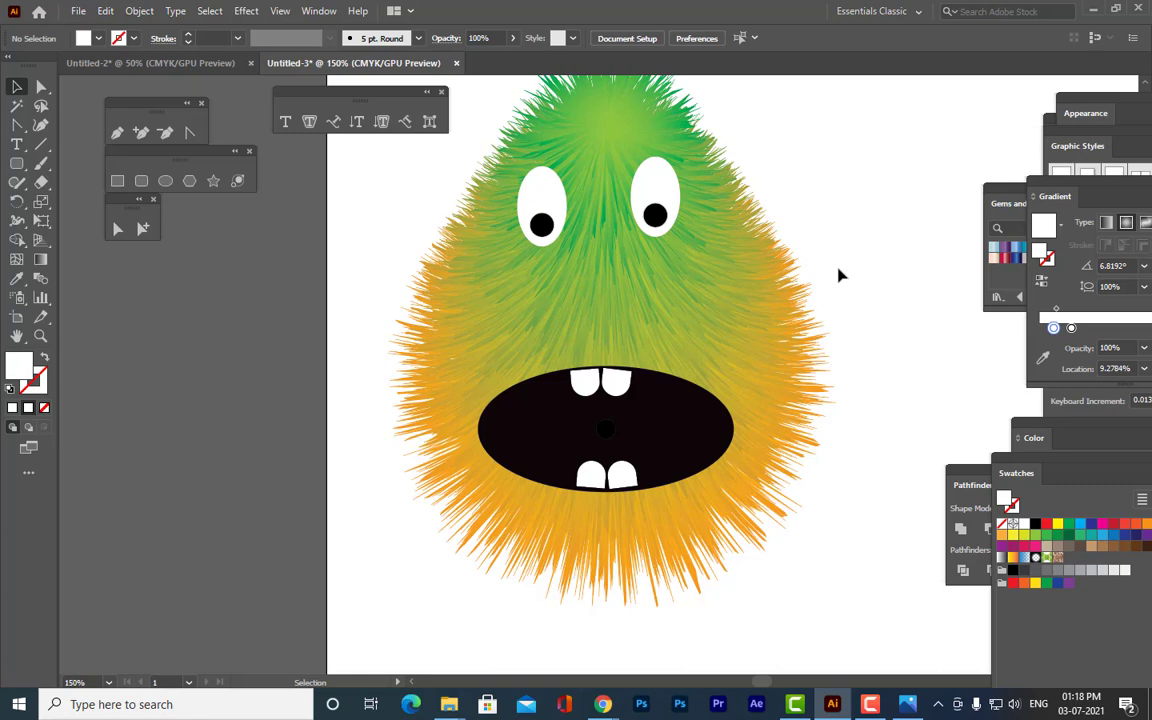
scroll(838, 275, "up", 3)
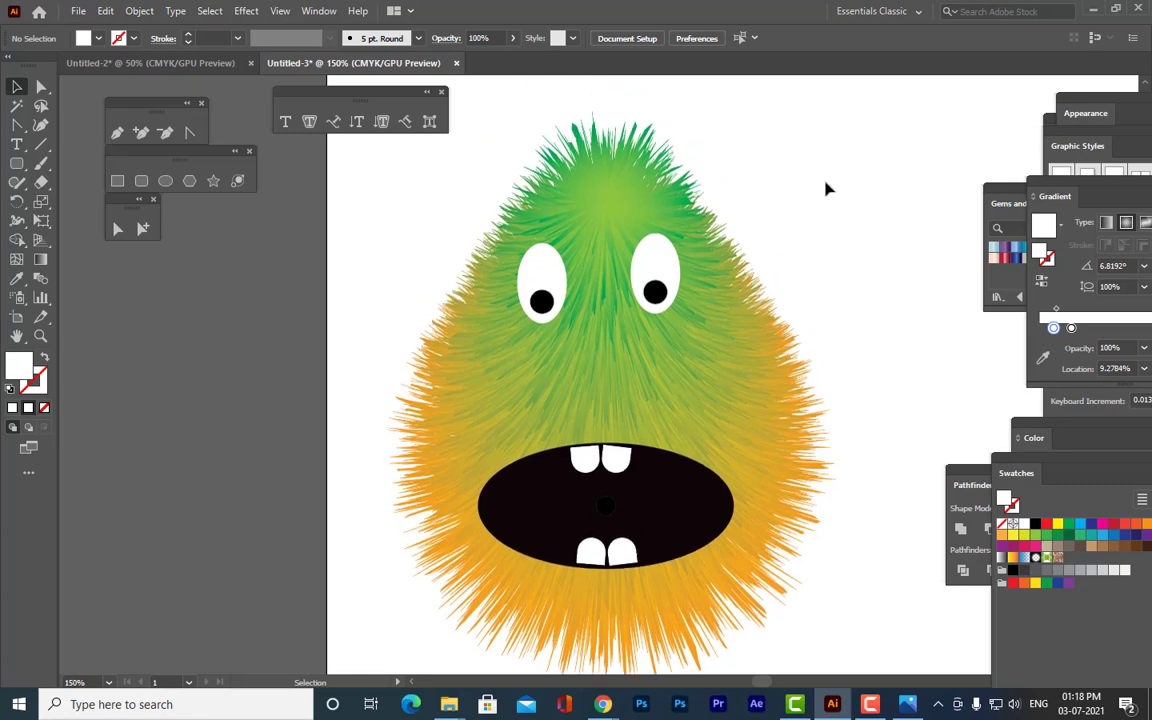
scroll(810, 192, "up", 2)
left_click(166, 181)
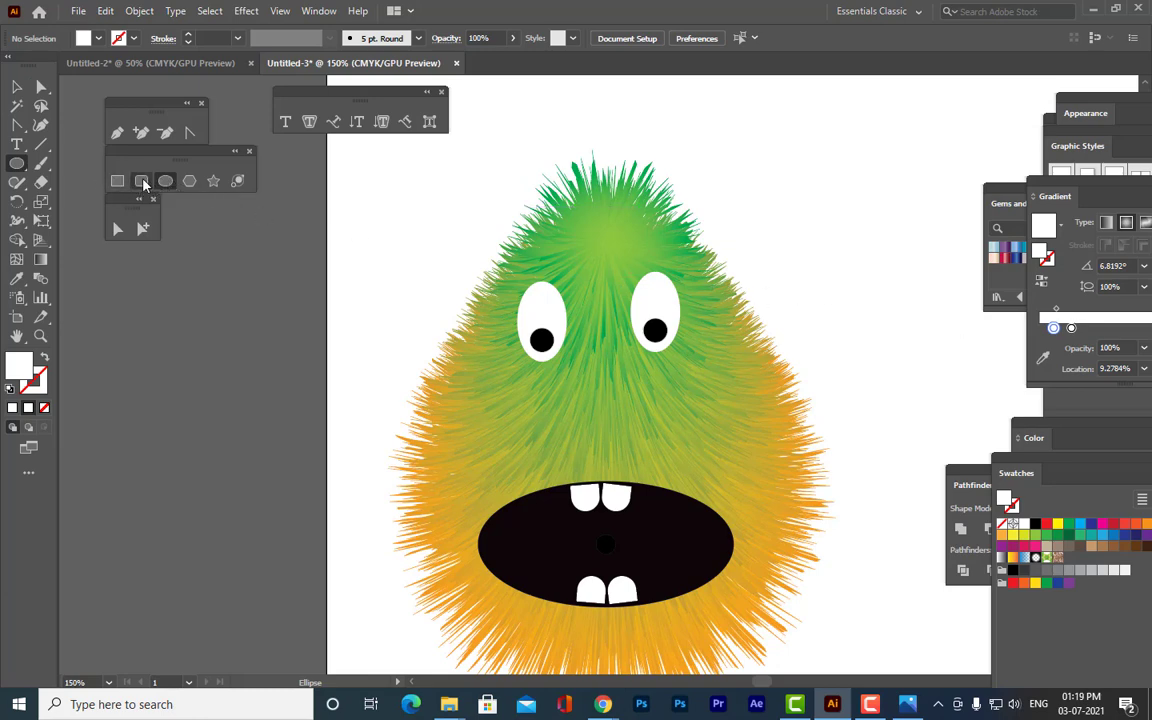
left_click(141, 181)
mouse_move(842, 258)
left_mouse_down()
mouse_move(884, 375)
mouse_move(924, 420)
left_mouse_up()
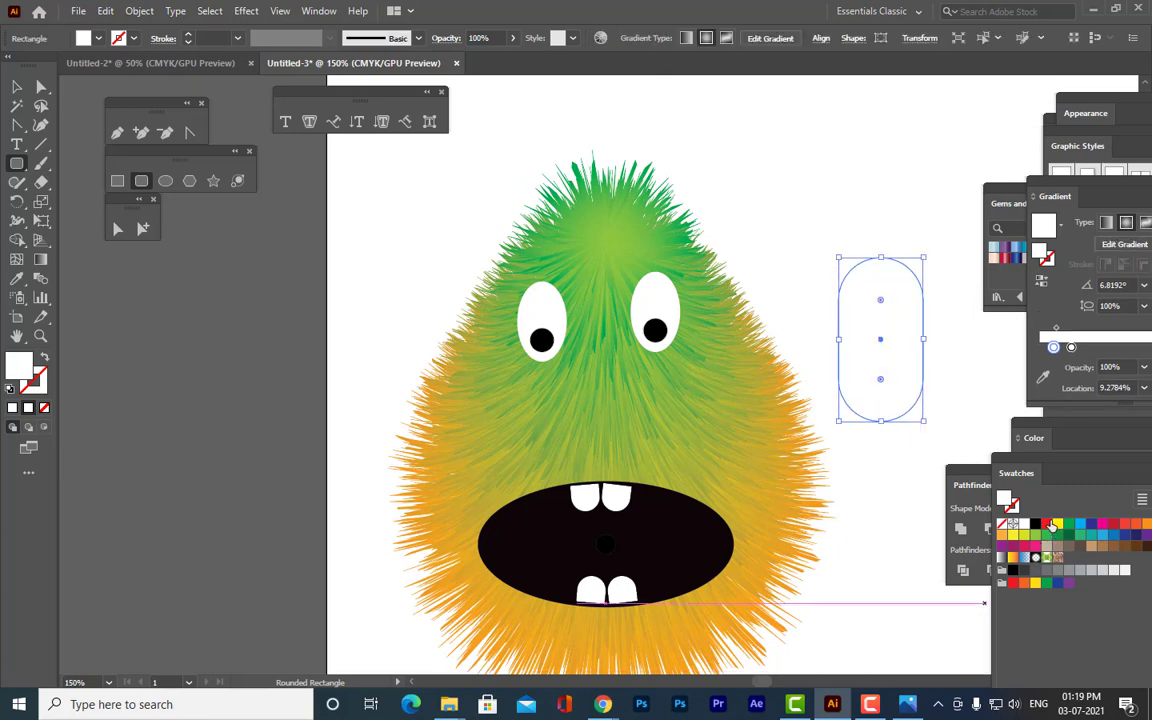
left_click(1046, 523)
Cut the red shape's path at its two upper side anchor points and delete the rounded top piece.
key("a")
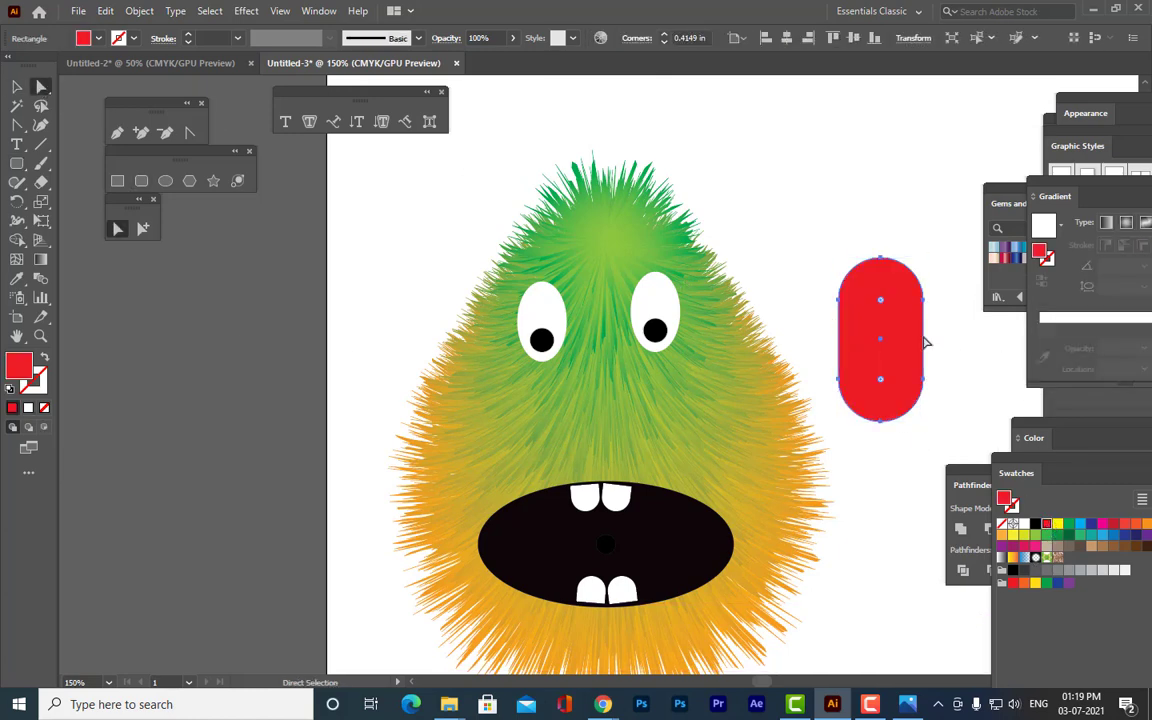
left_click(924, 299)
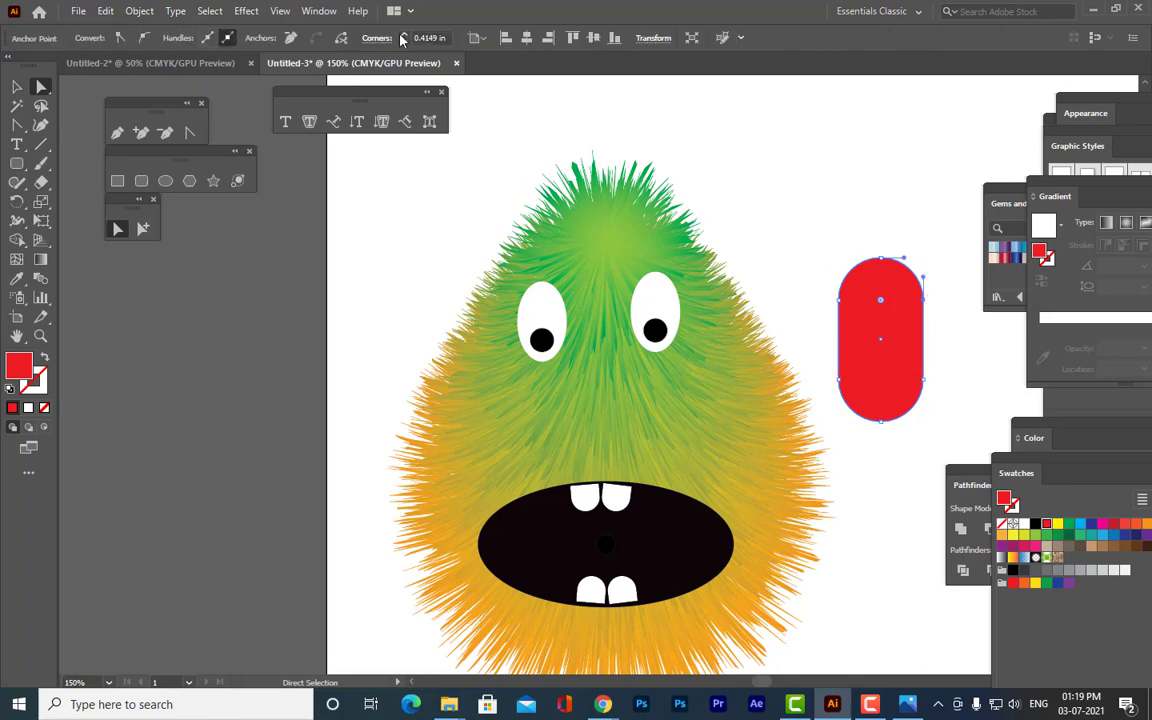
left_click(342, 38)
left_click(838, 300)
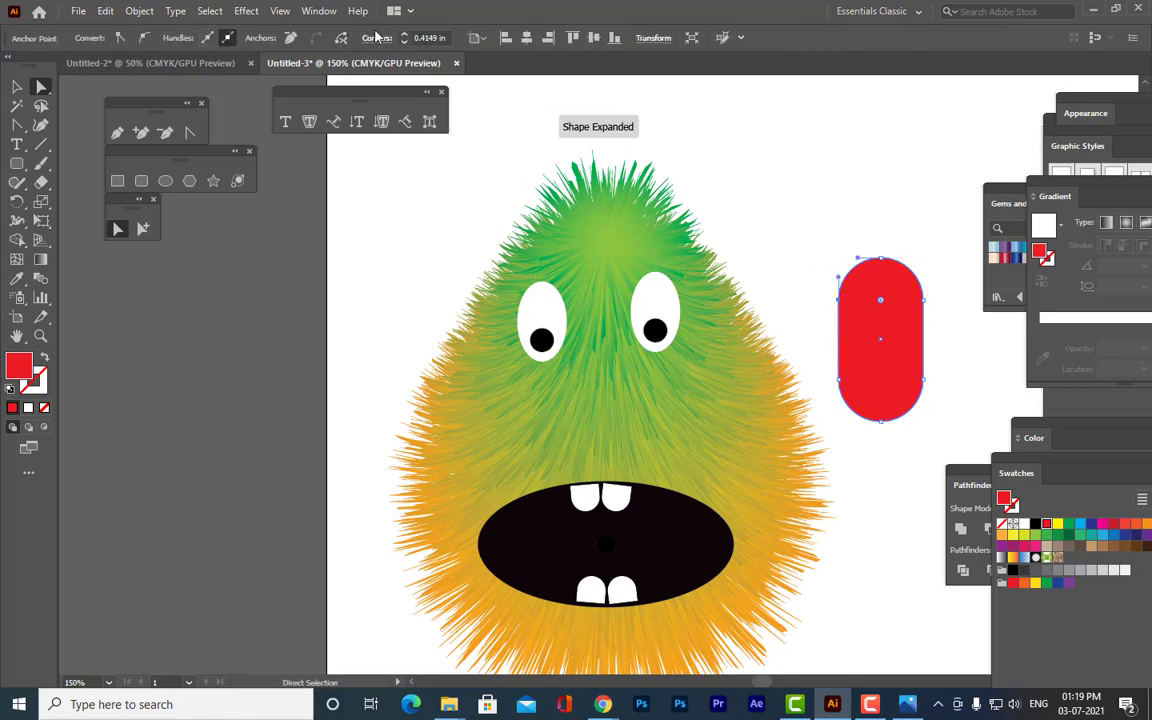
left_click(15, 86)
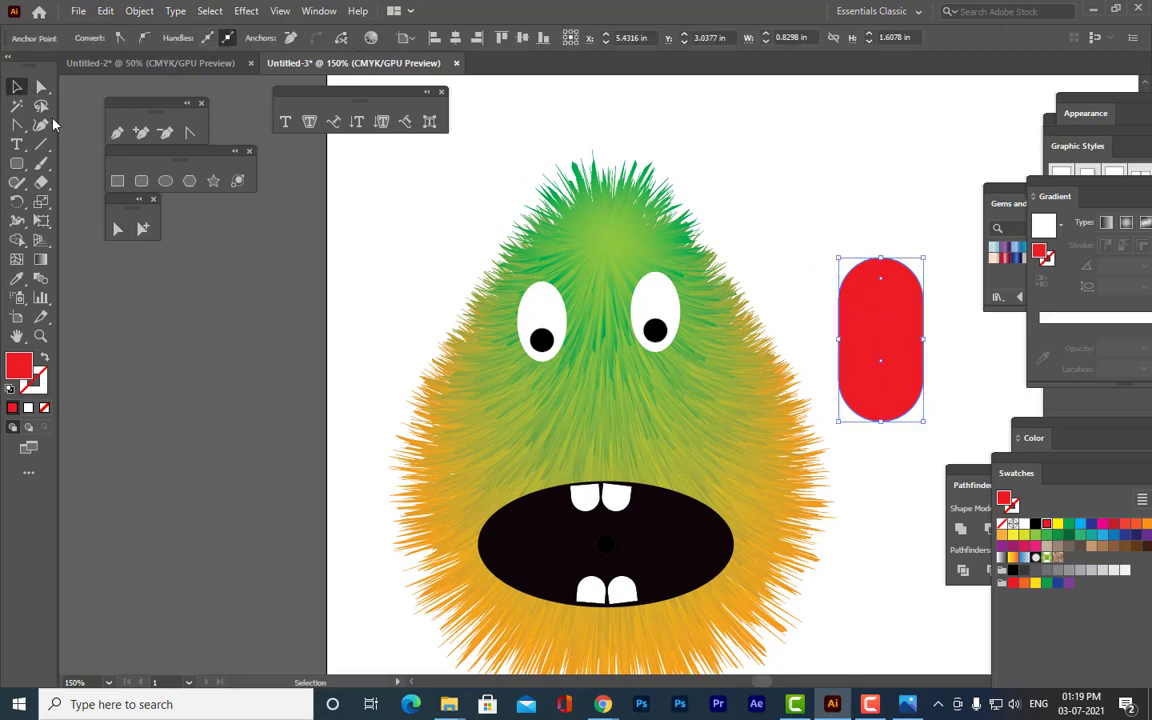
left_click(872, 285)
key("Delete")
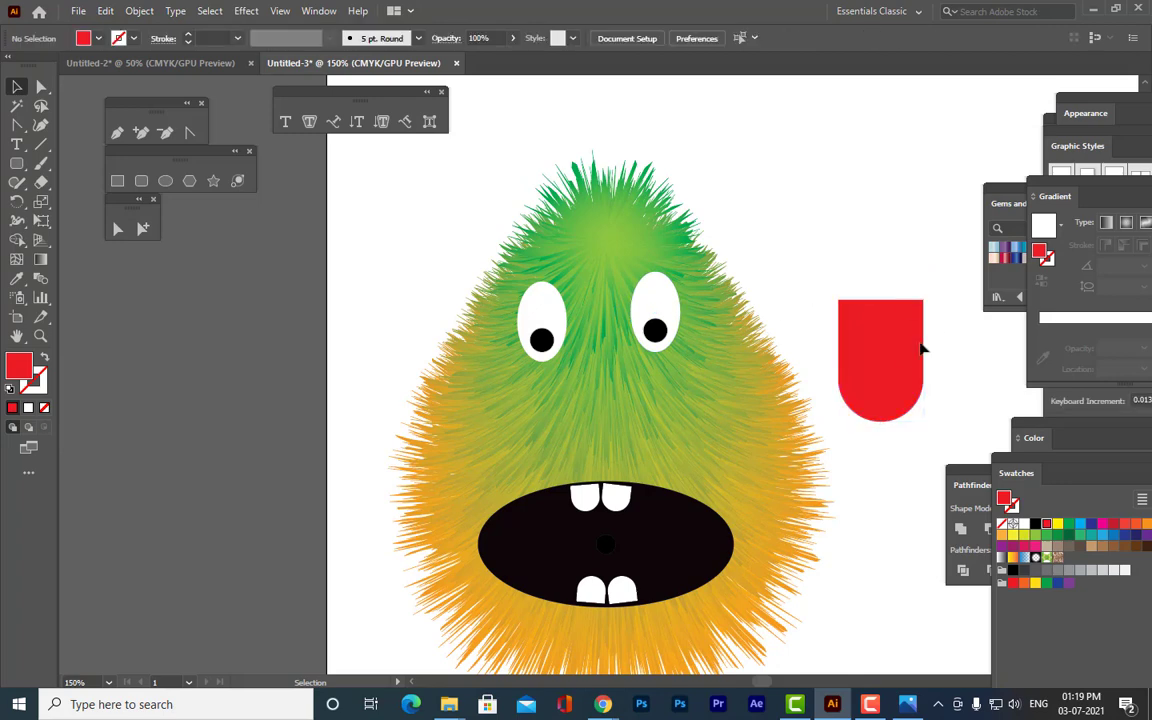
Place the red tongue shape in the mouth over the lower teeth and taper it by moving both top corners inward.
left_click_drag(890, 342, 619, 581)
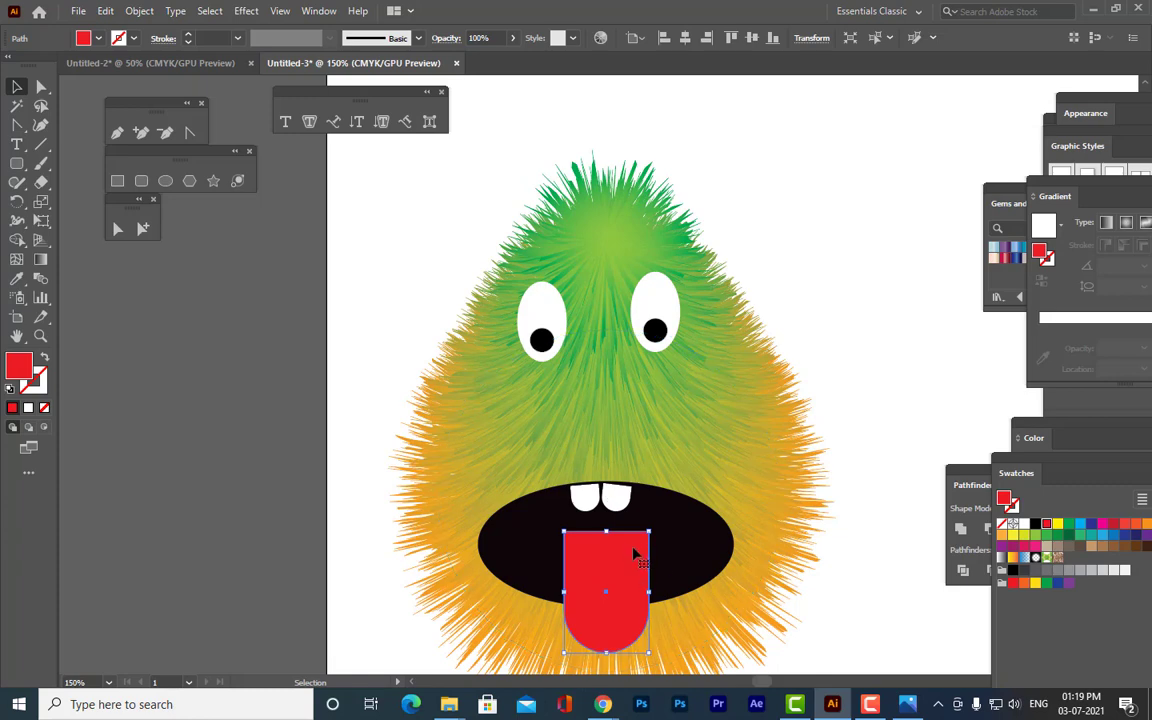
left_click_drag(569, 491, 567, 482)
left_click(40, 86)
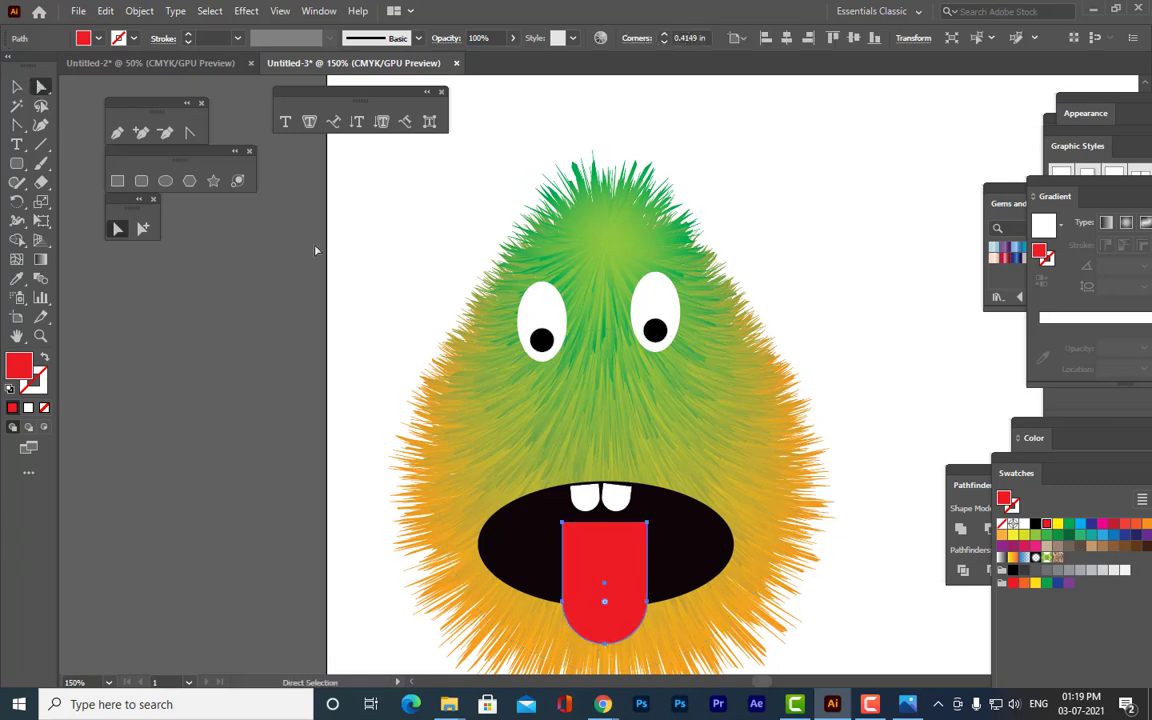
left_click(563, 527)
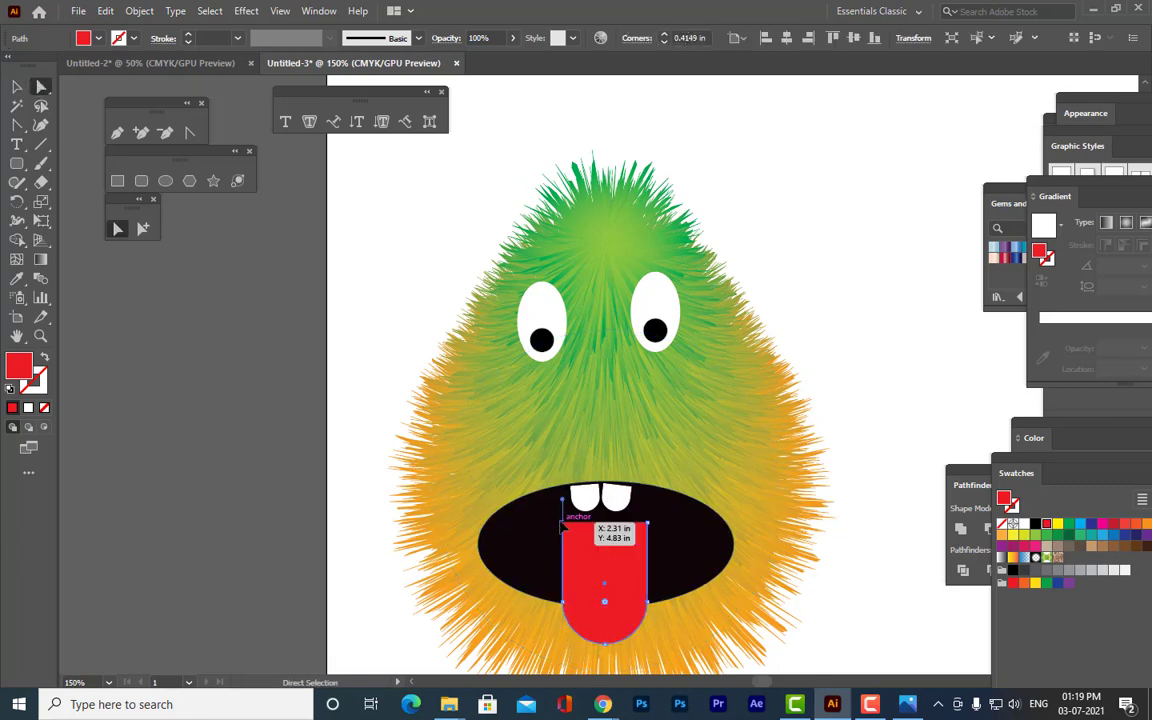
key("ctrl+minus")
key("v")
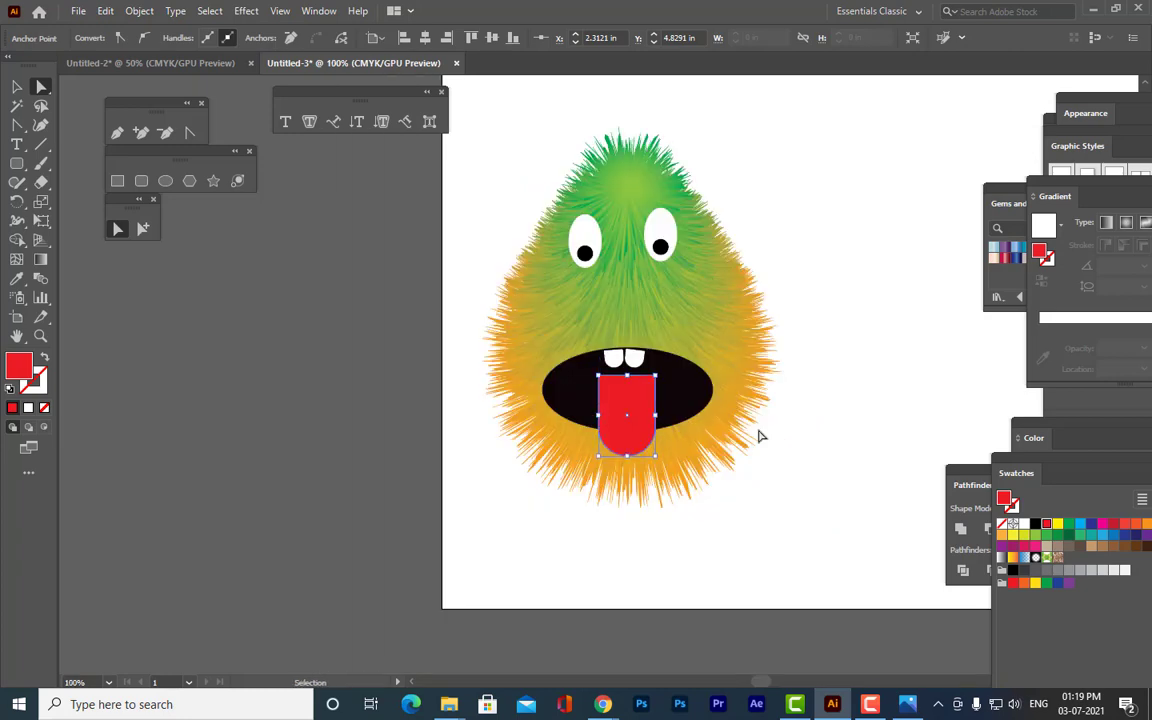
key("ctrl+plus")
key("ctrl+plus")
left_click_drag(603, 383, 612, 393)
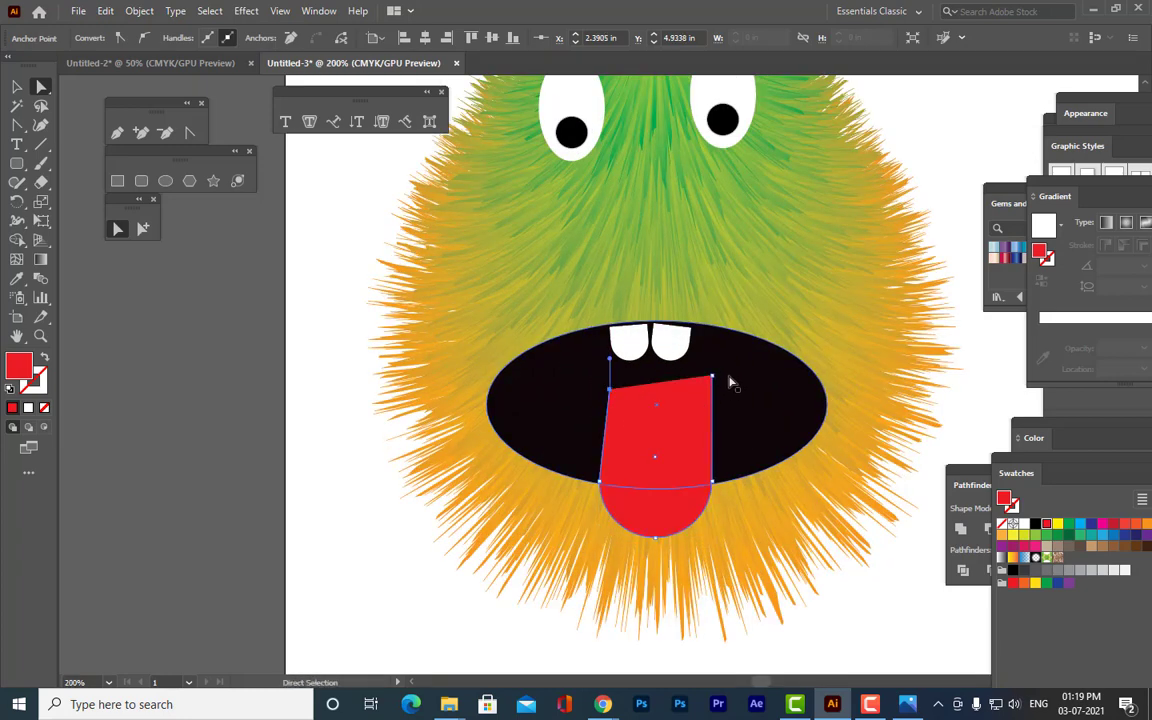
left_click_drag(712, 380, 690, 394)
left_click_drag(616, 396, 693, 396)
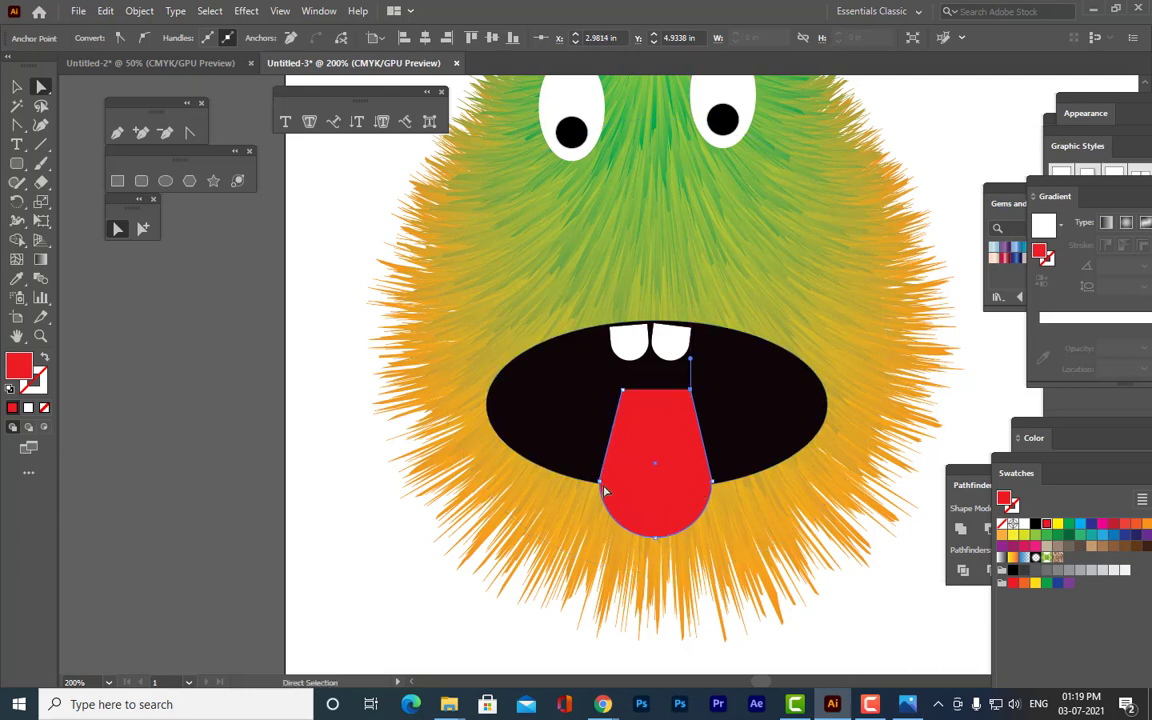
left_click_drag(603, 487, 598, 484)
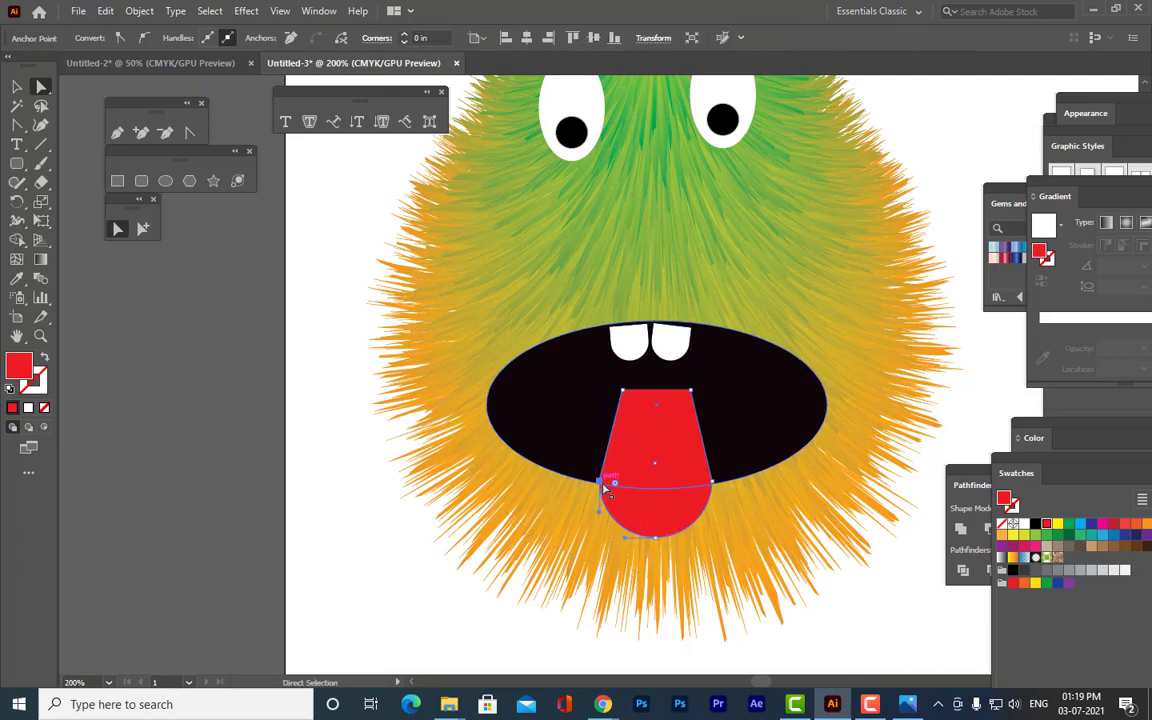
Scale the tongue down proportionally and fit it between the upper and lower teeth.
left_click(15, 86)
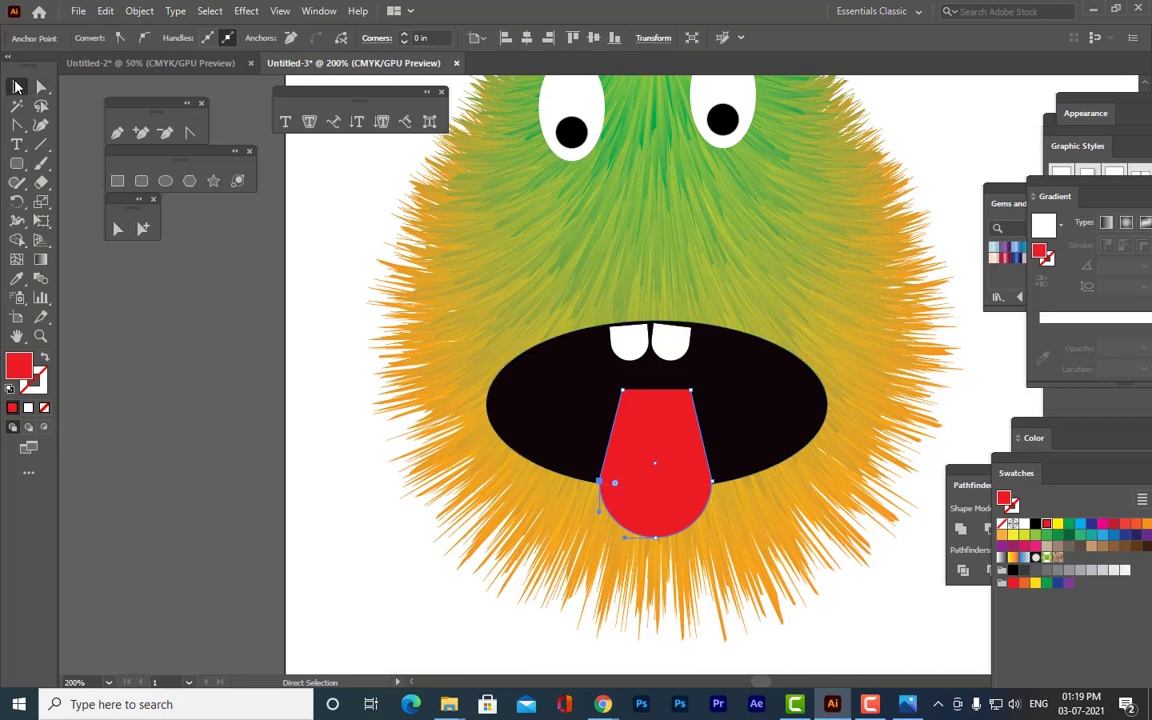
left_click_drag(712, 535, 690, 508)
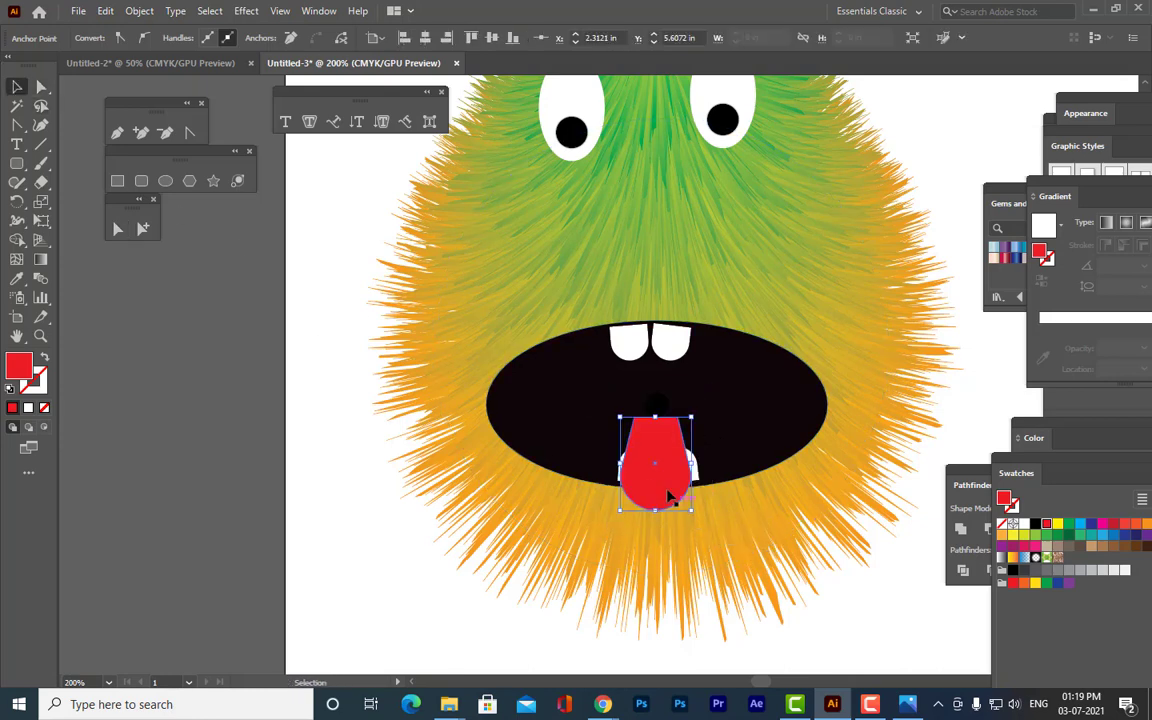
left_click_drag(675, 462, 680, 415)
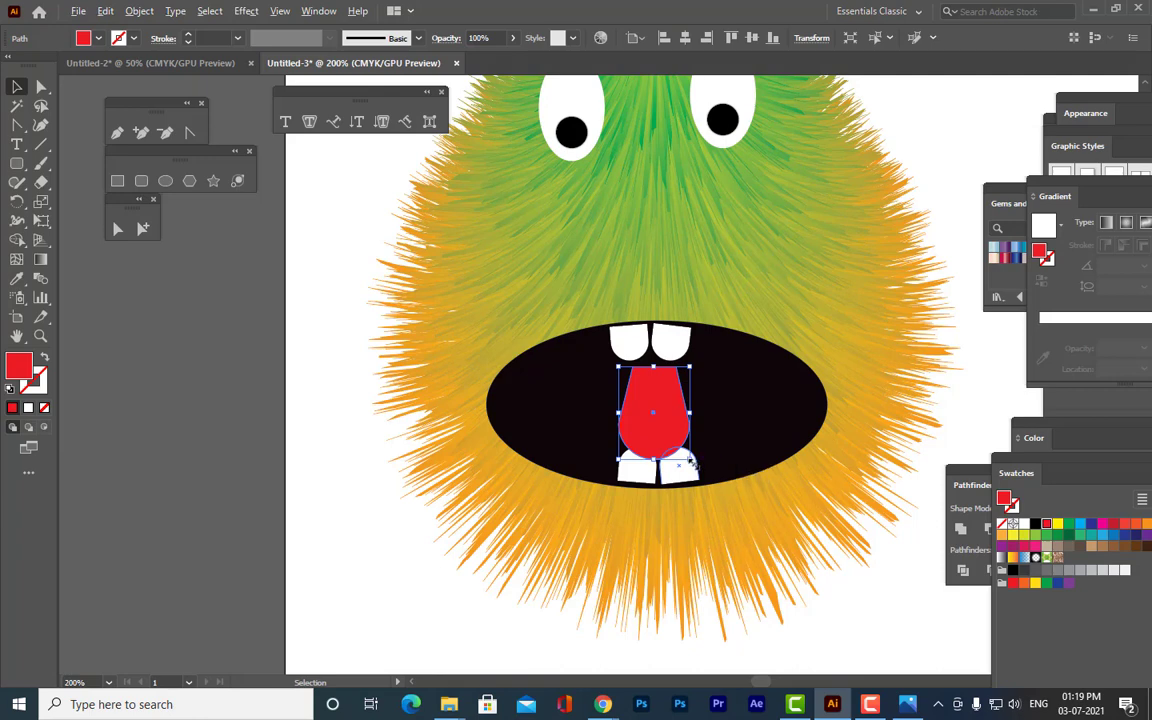
left_click_drag(690, 460, 700, 470)
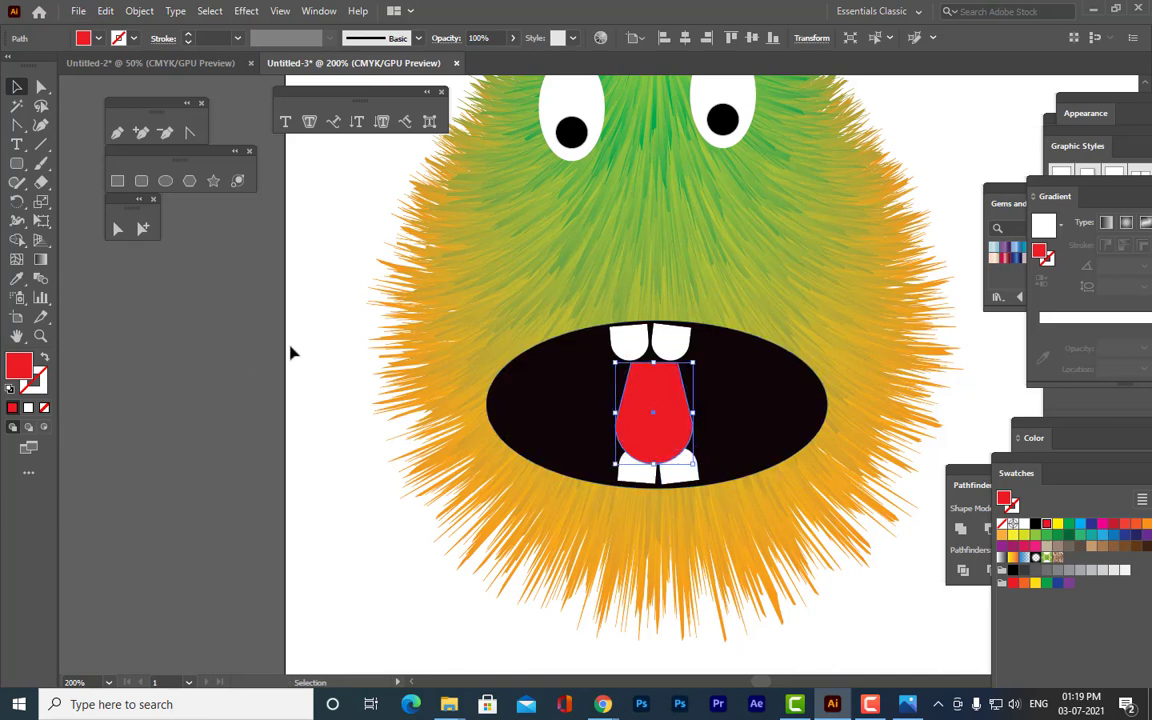
left_click(290, 352)
Stretch the tongue downward over the lower teeth so its tip hangs past the mouth's lower edge.
scroll(900, 400, "up", 2)
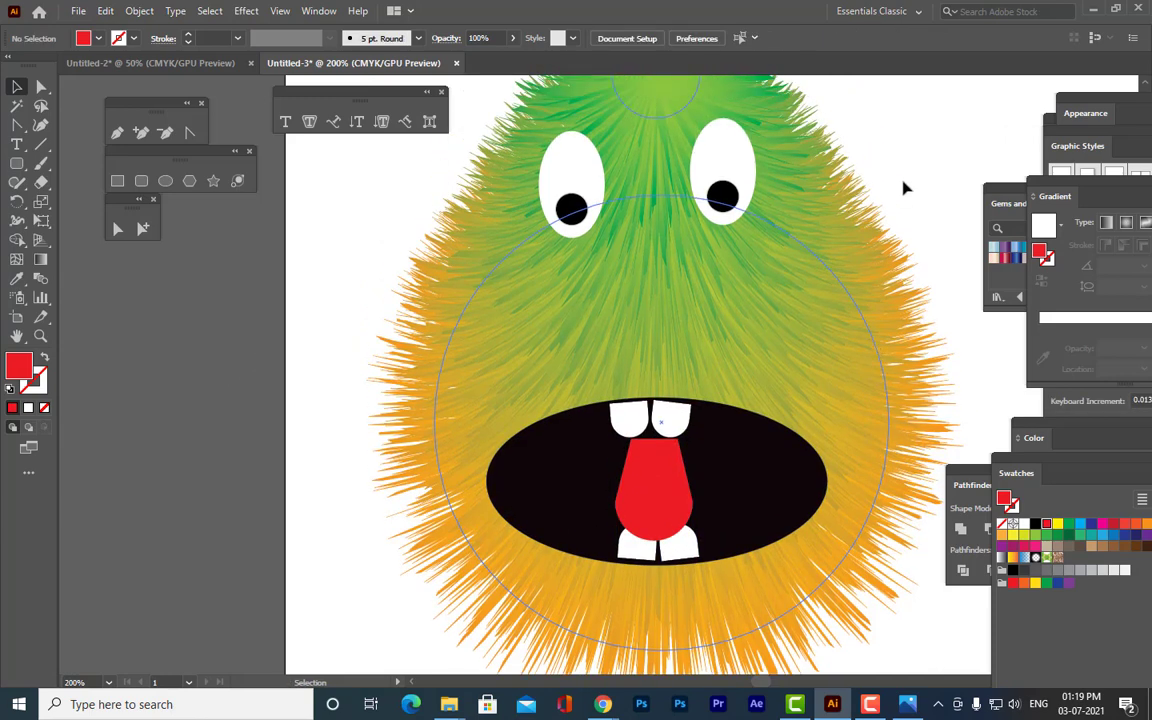
left_click(668, 516)
left_click_drag(654, 541, 656, 590)
left_click(332, 389)
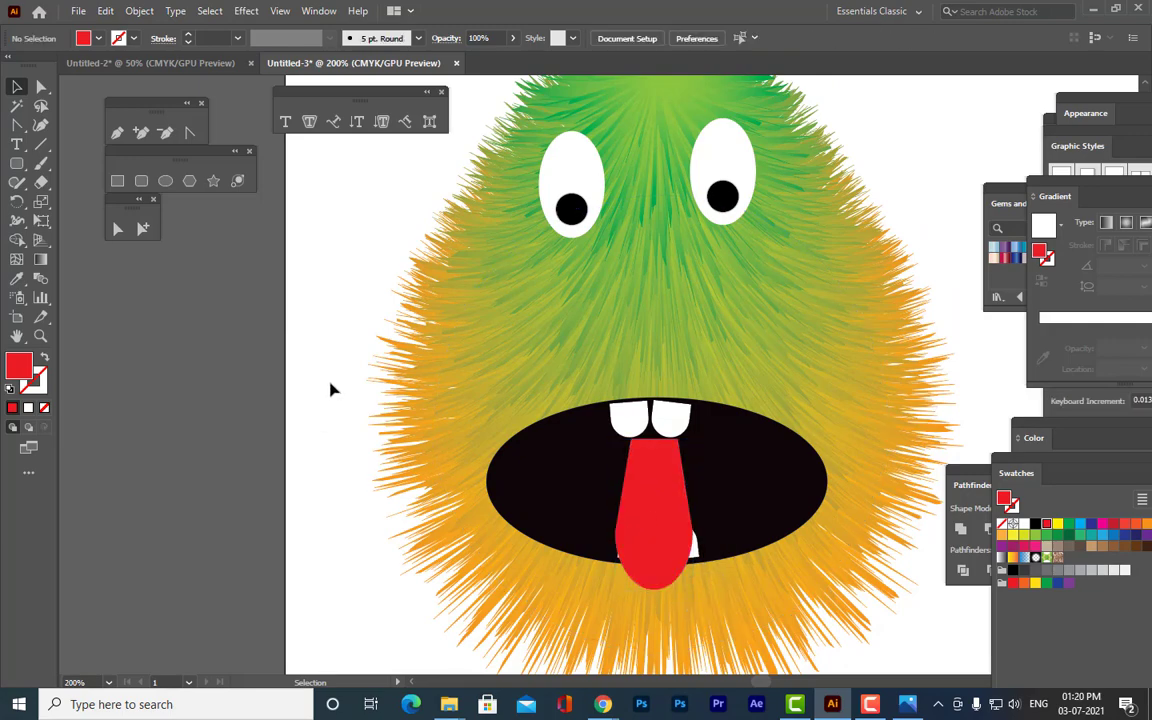
Examine the whole furry character on the artboard, including the blend that forms its body.
key("ctrl+minus")
key("ctrl+minus")
key("ctrl+minus")
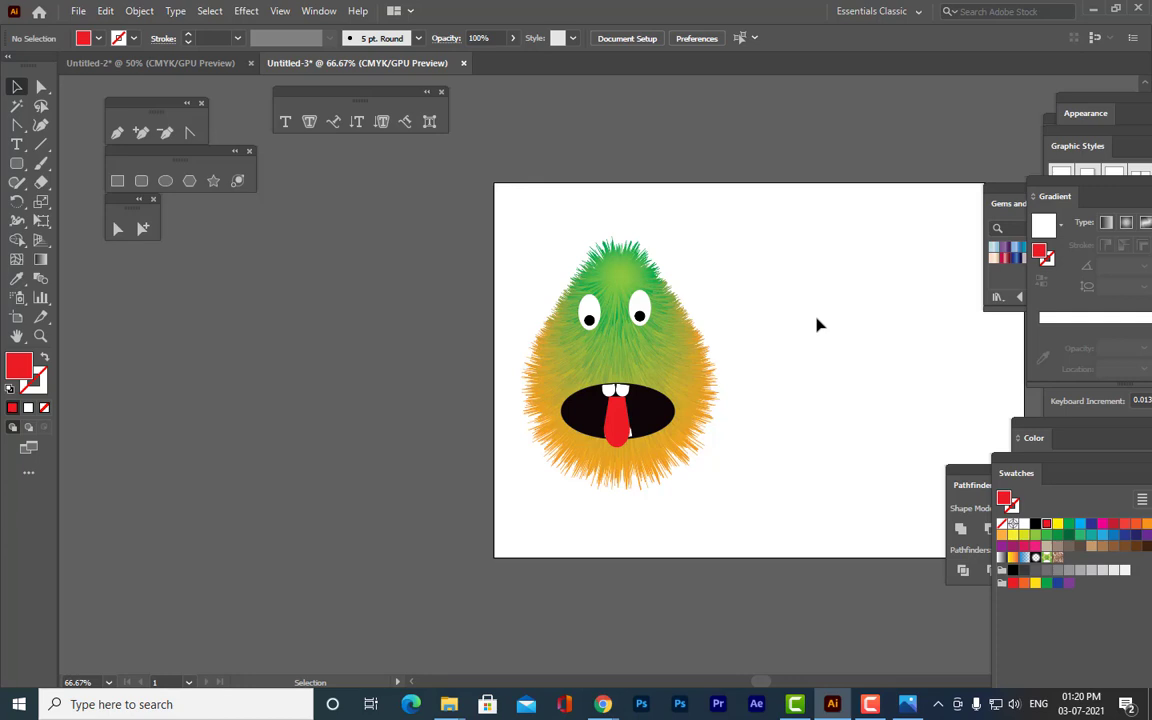
key("h")
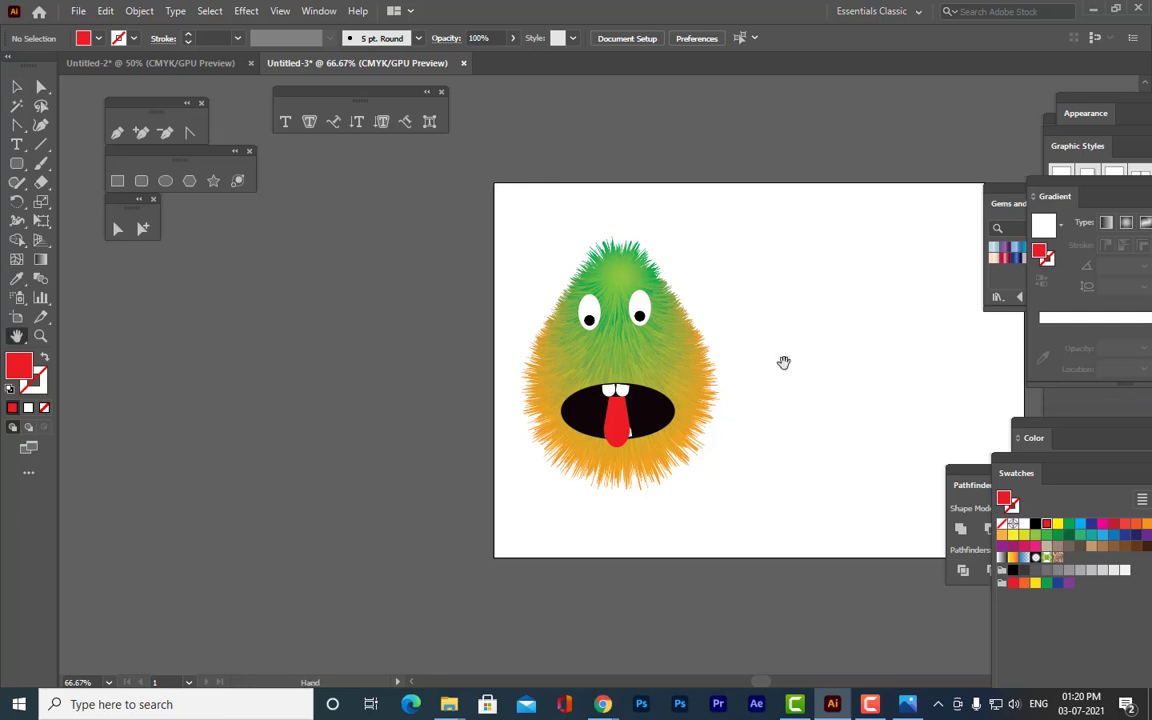
left_click_drag(680, 321, 664, 421)
left_click(16, 86)
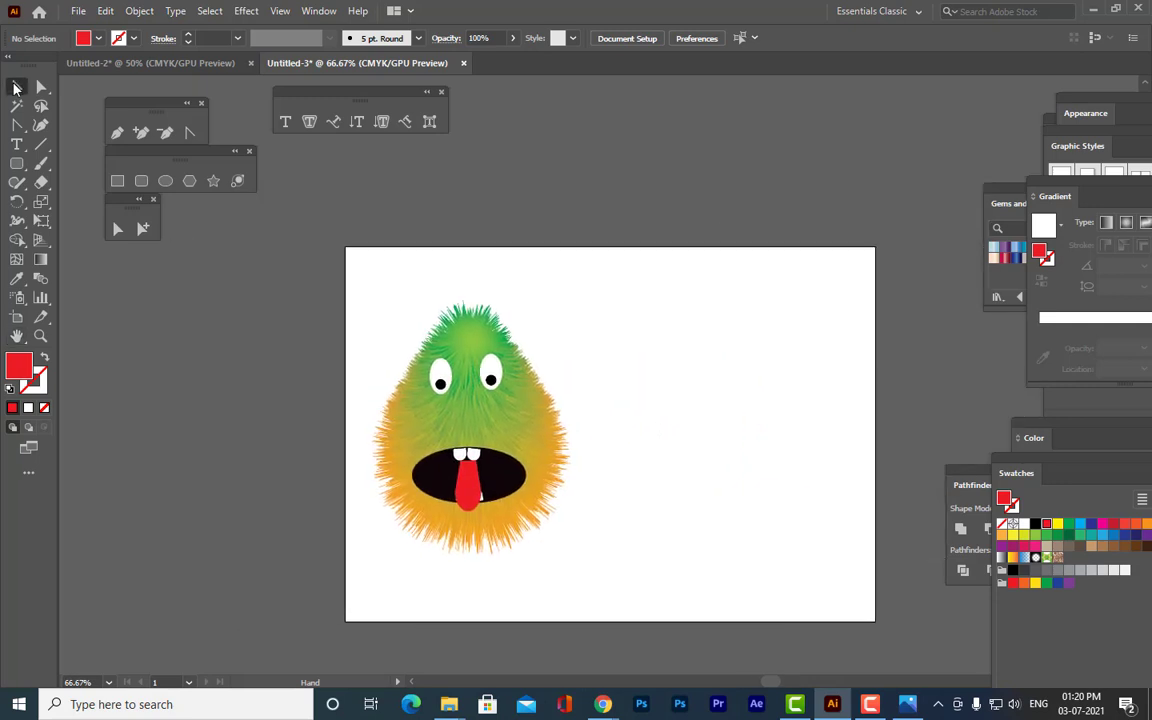
left_click(541, 405)
key("ctrl+F9")
left_click(674, 422)
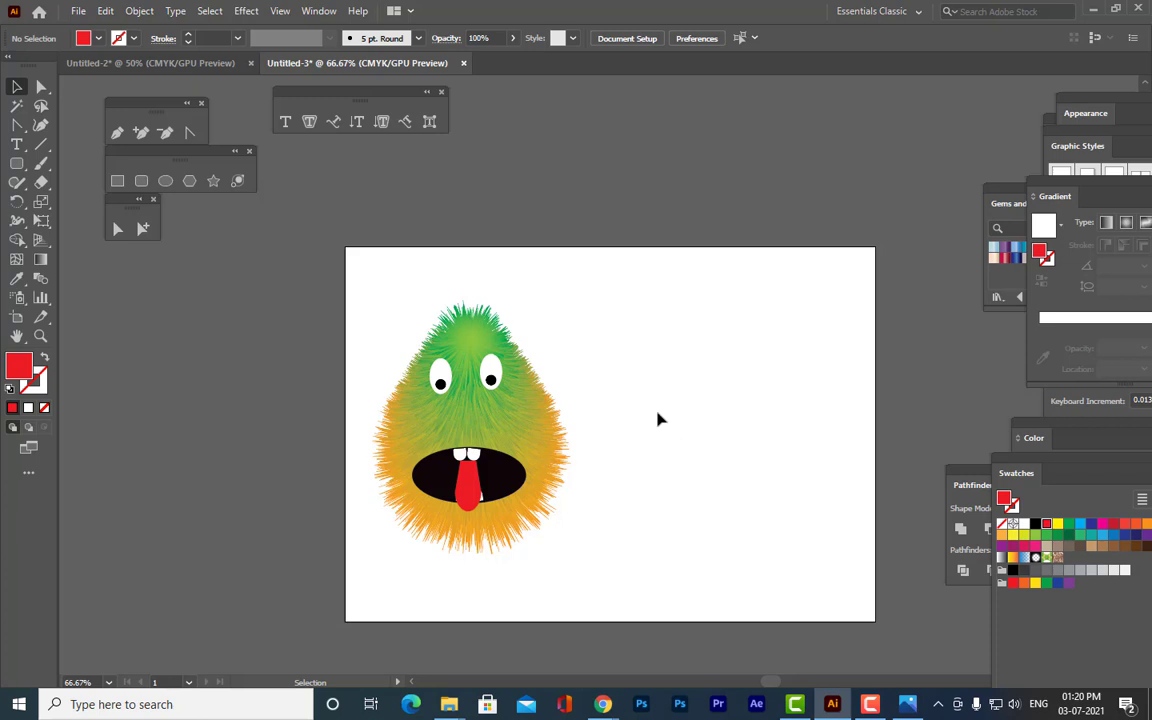
left_click(560, 411)
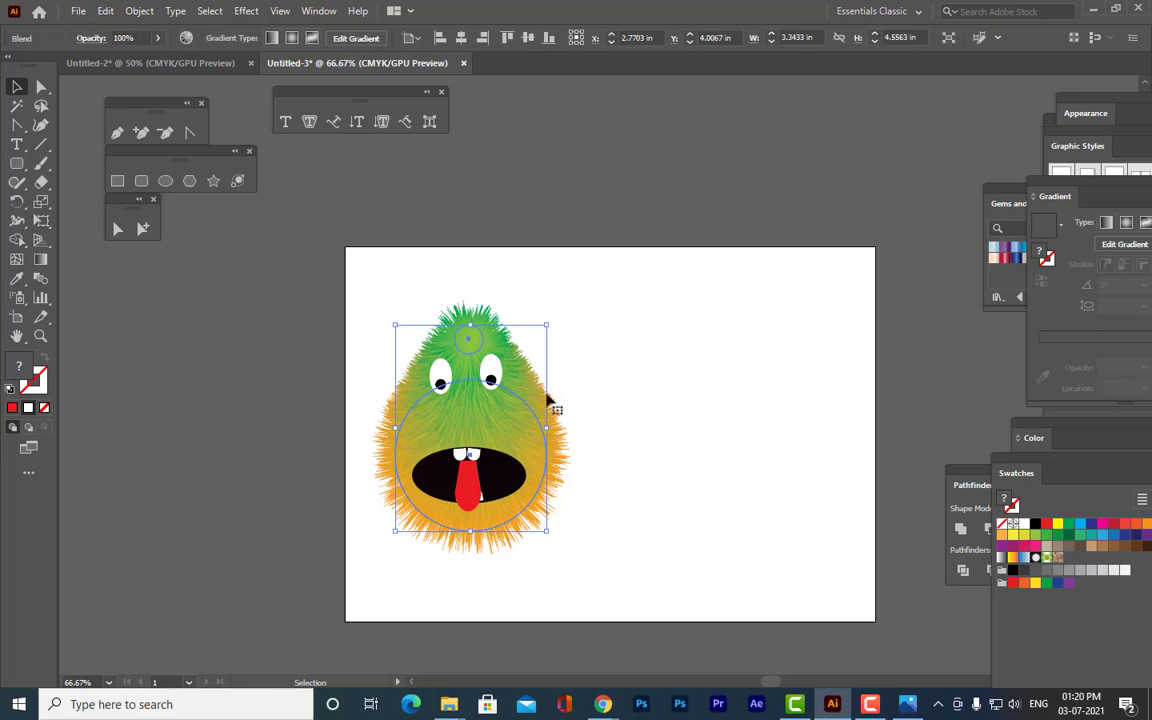
left_click(668, 362)
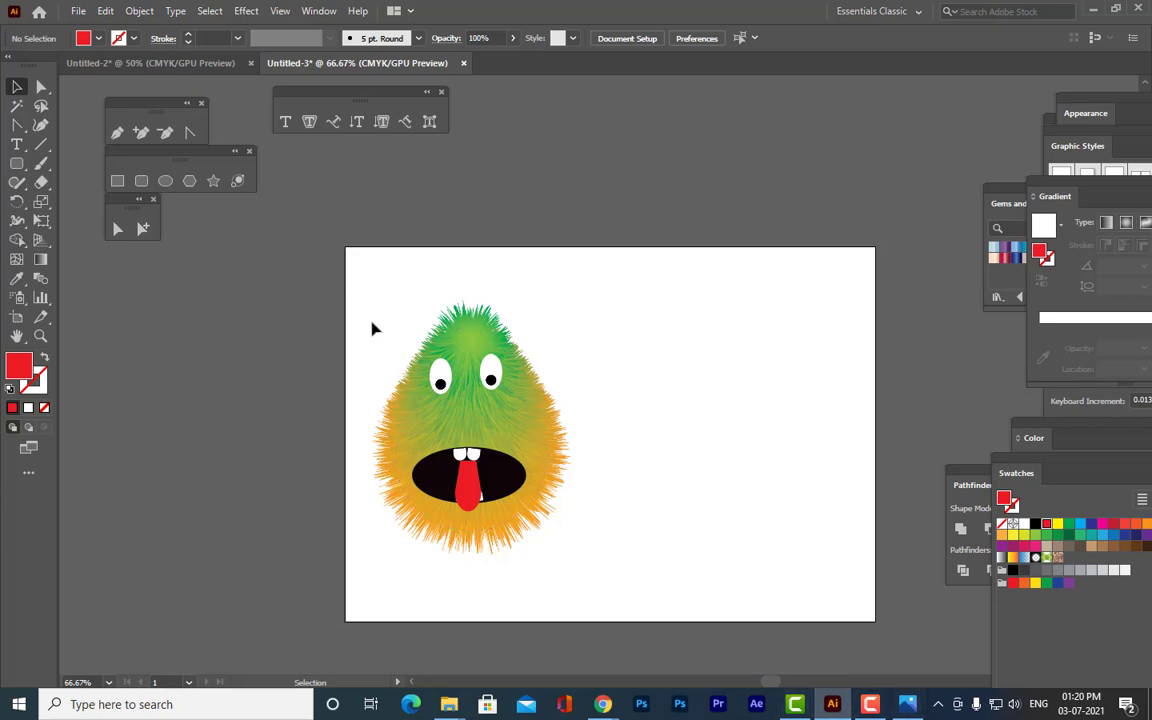
Group all parts of the furry character and place a duplicate about 6.4 in to the right of the original.
left_click_drag(358, 300, 622, 626)
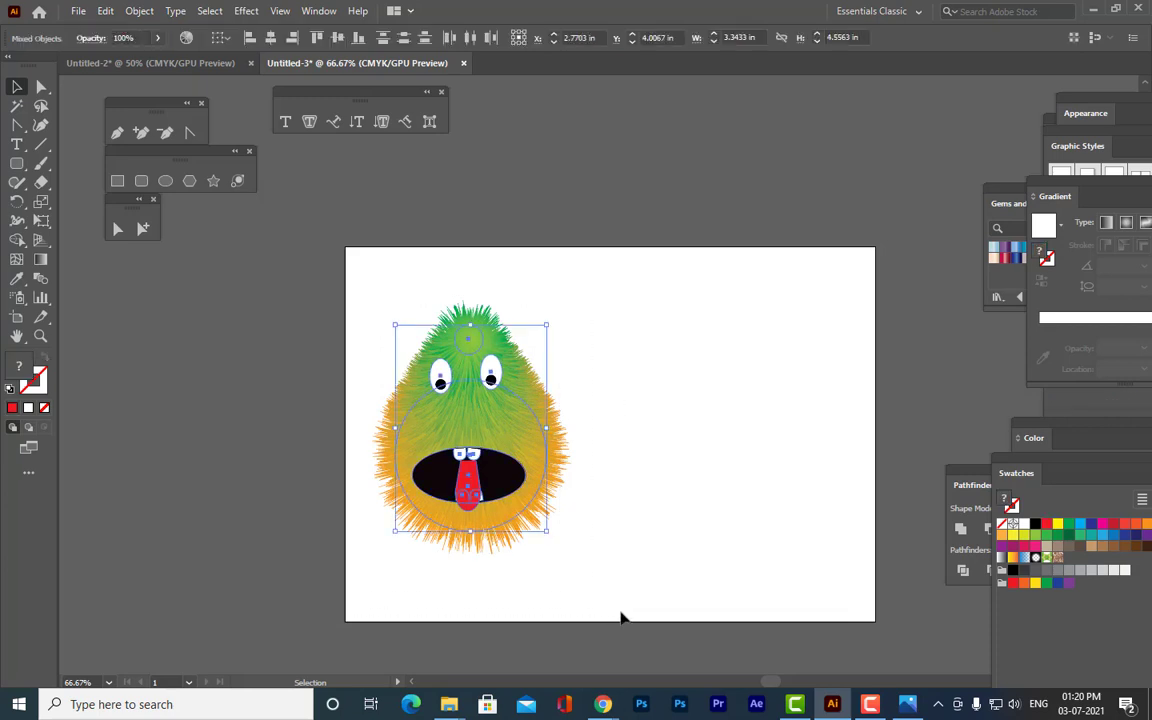
key("ctrl+g")
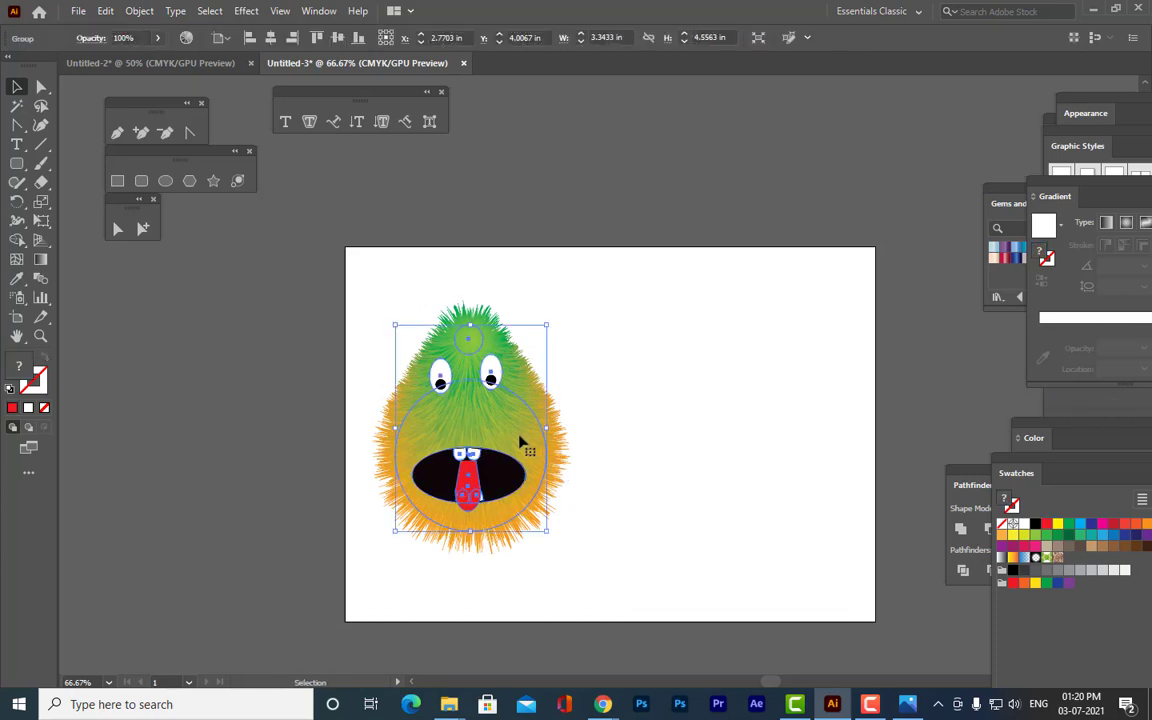
left_click_drag(521, 442, 811, 437)
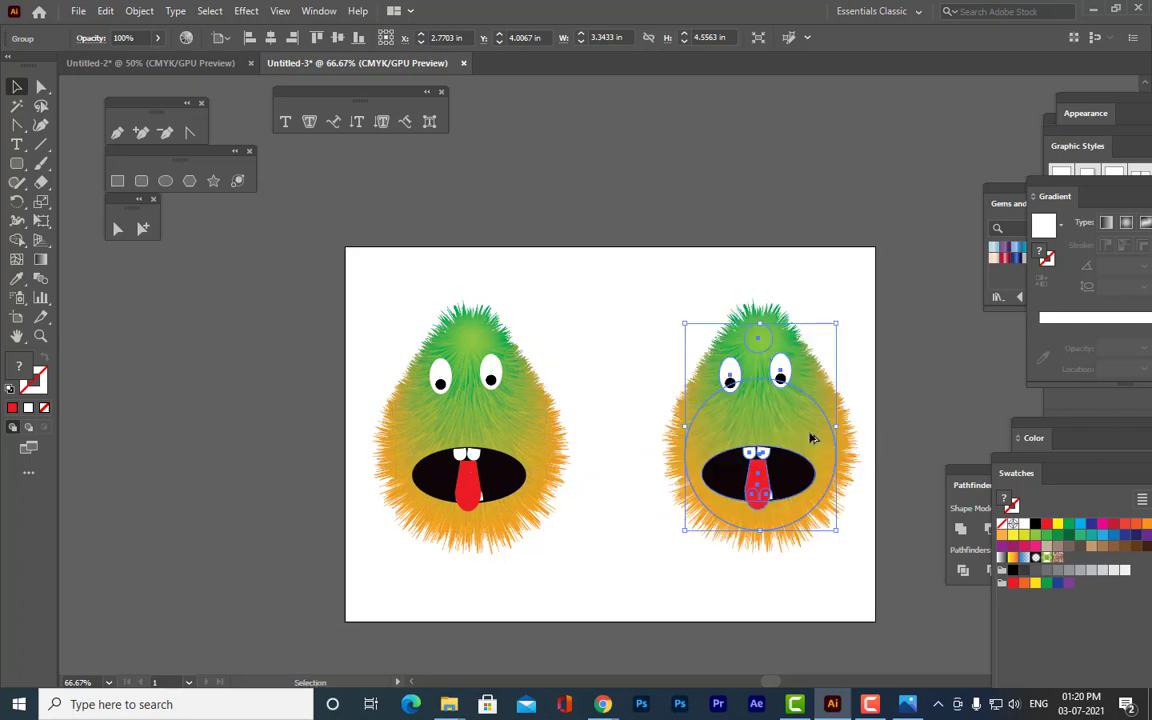
left_click(934, 425)
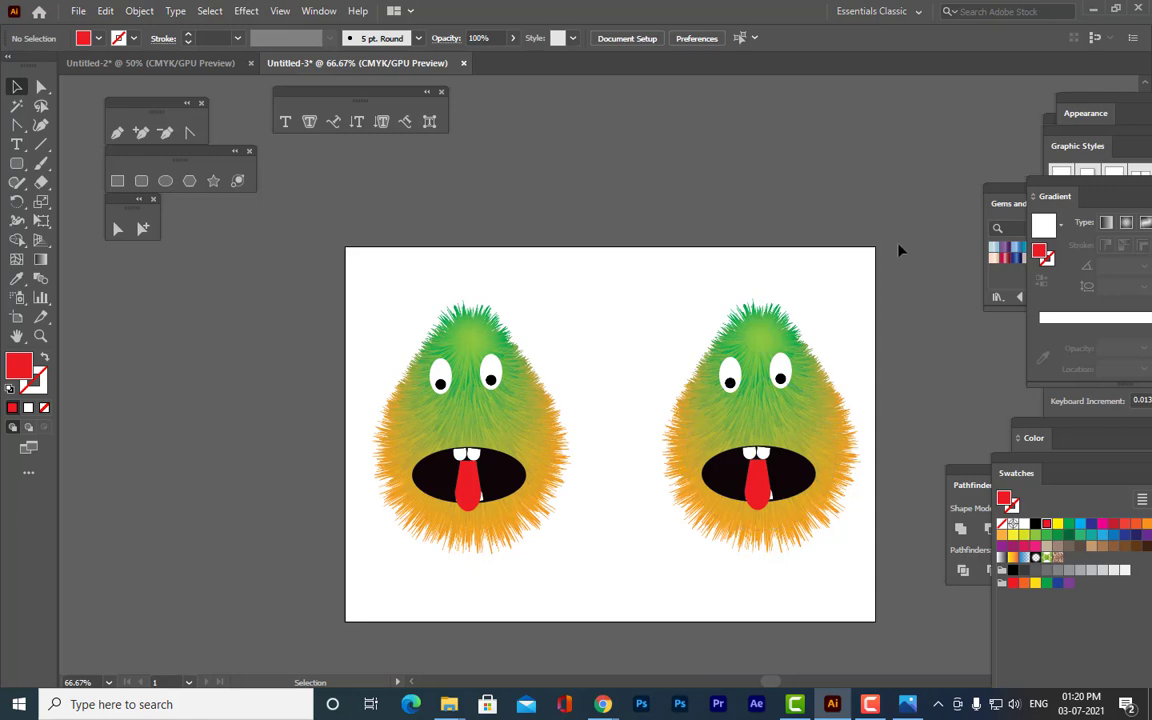
Ungroup the duplicated character on the right so its parts can be edited separately.
right_click(812, 403)
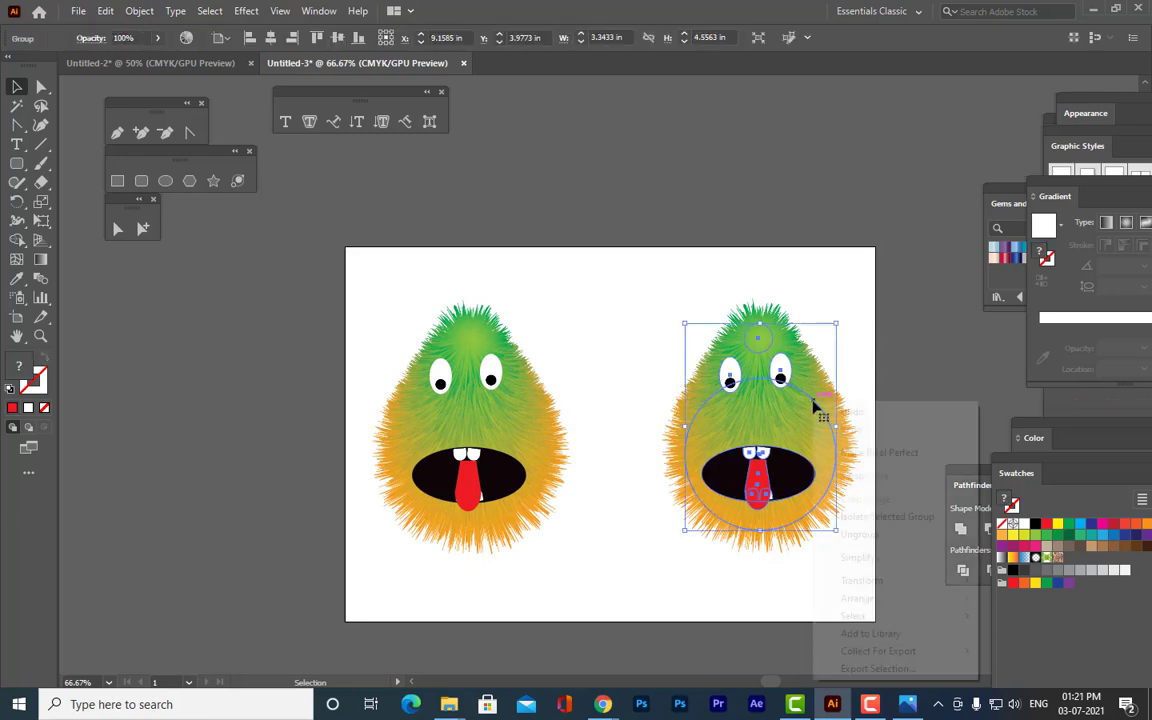
left_click(874, 534)
left_click(864, 398)
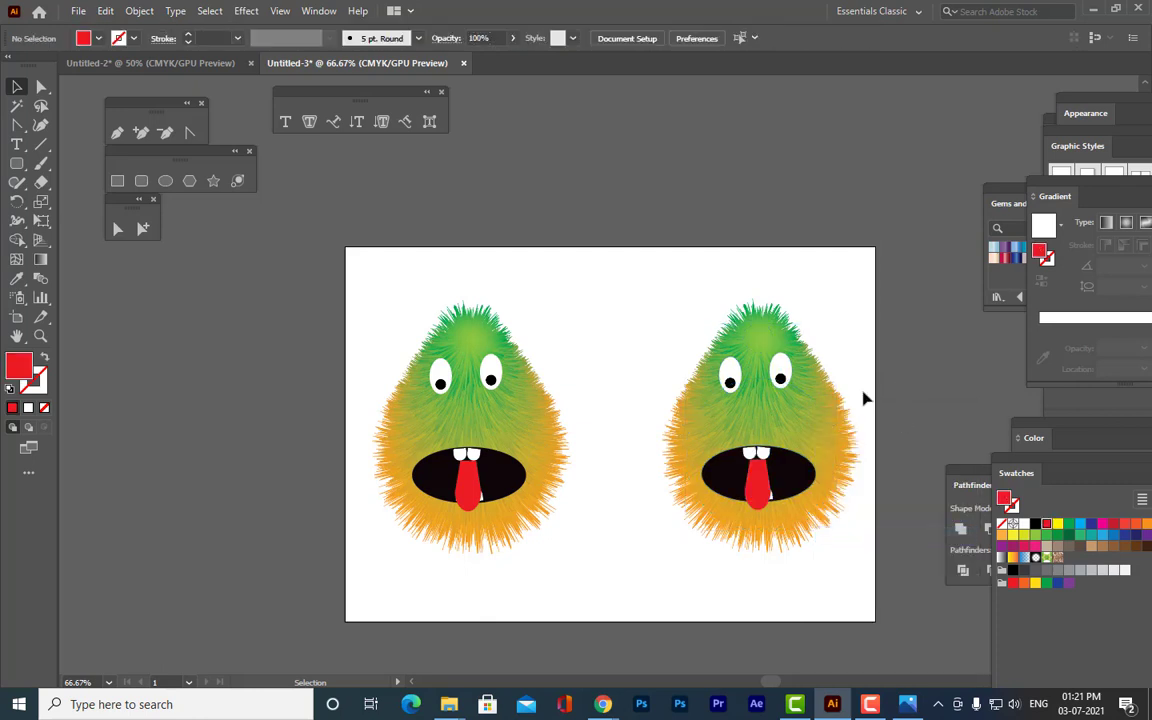
Isolate the duplicate's body blend and set the outer gradient colour of its large lower circle to magenta.
left_click(810, 408)
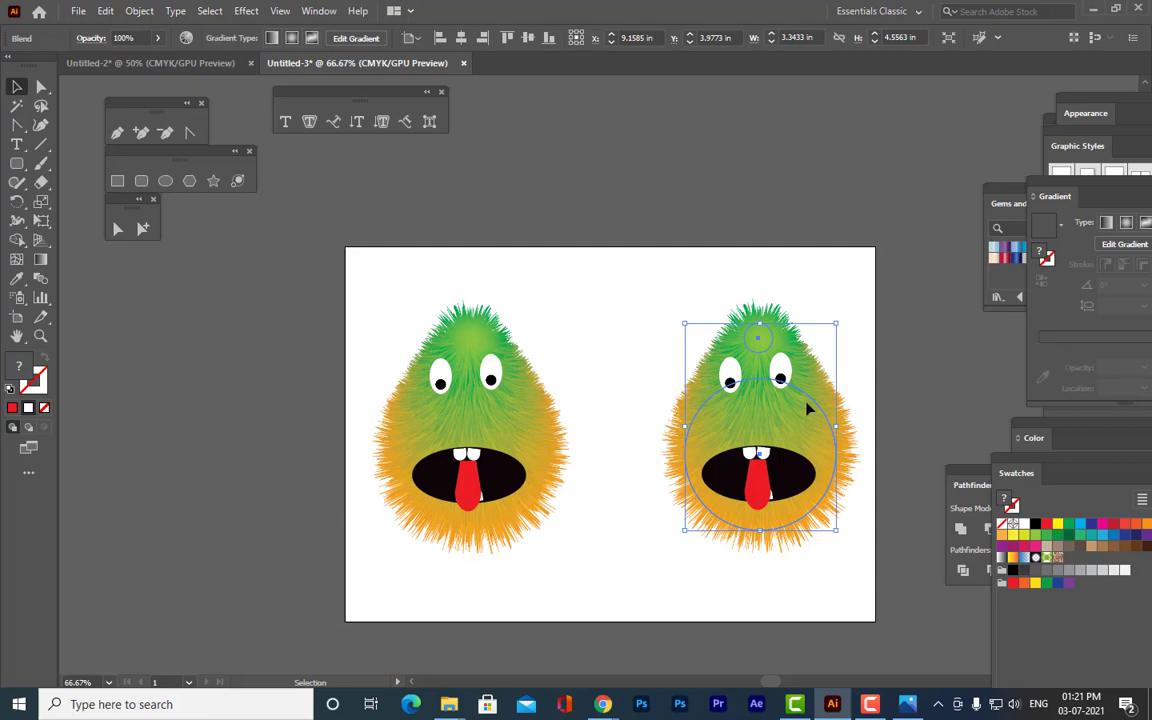
key("ctrl+plus")
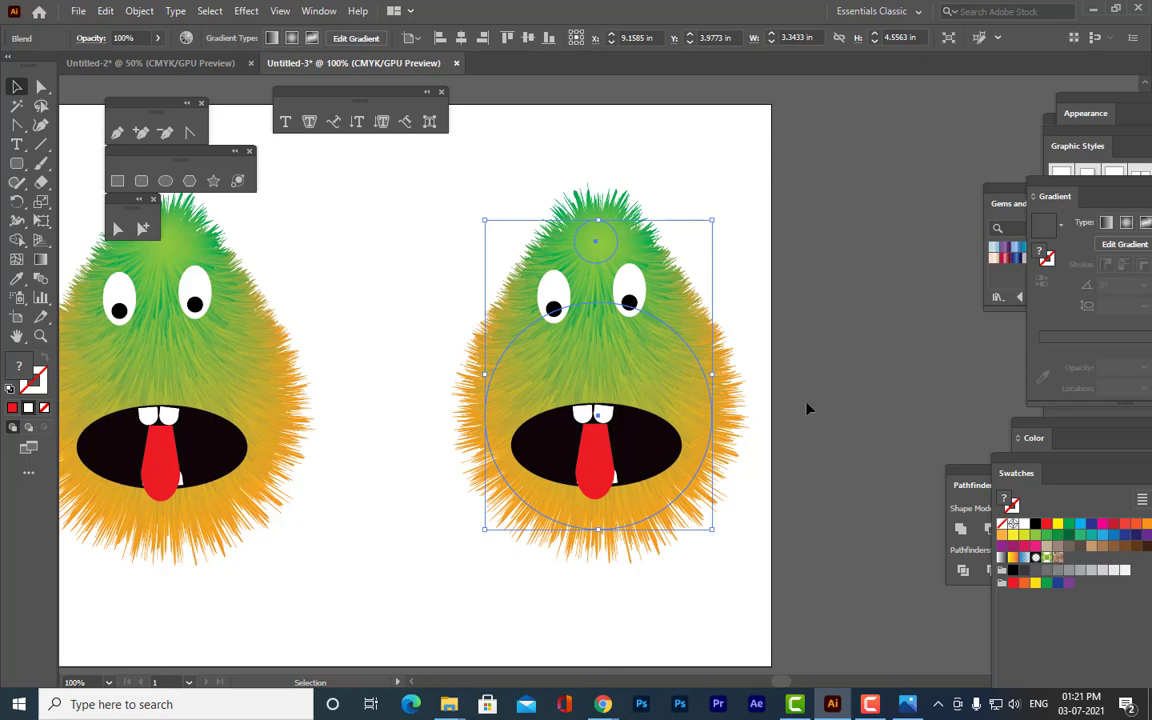
right_click(652, 341)
left_click(737, 451)
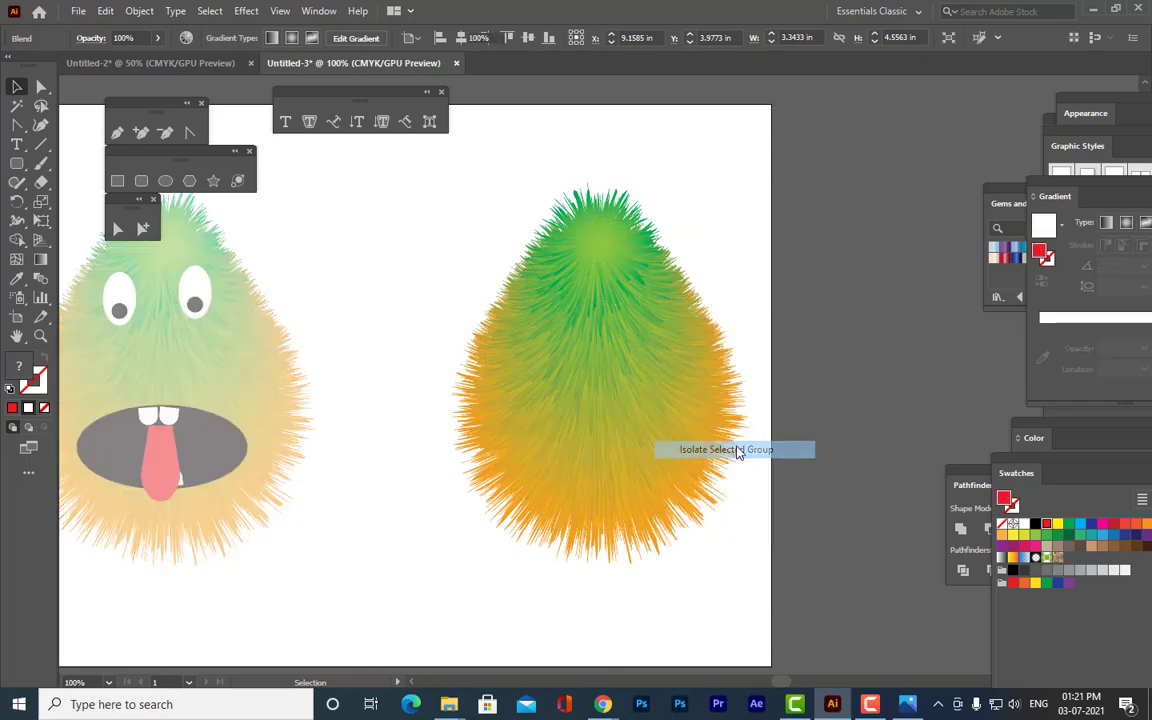
left_click(669, 372)
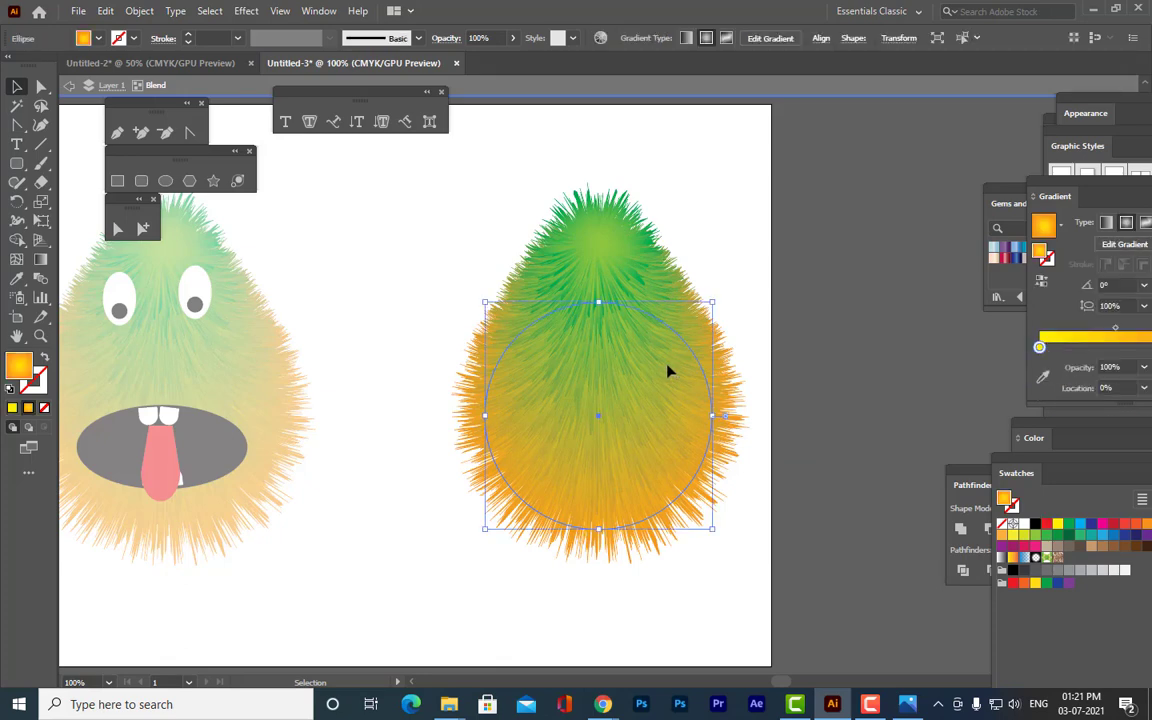
left_click_drag(1043, 186, 844, 194)
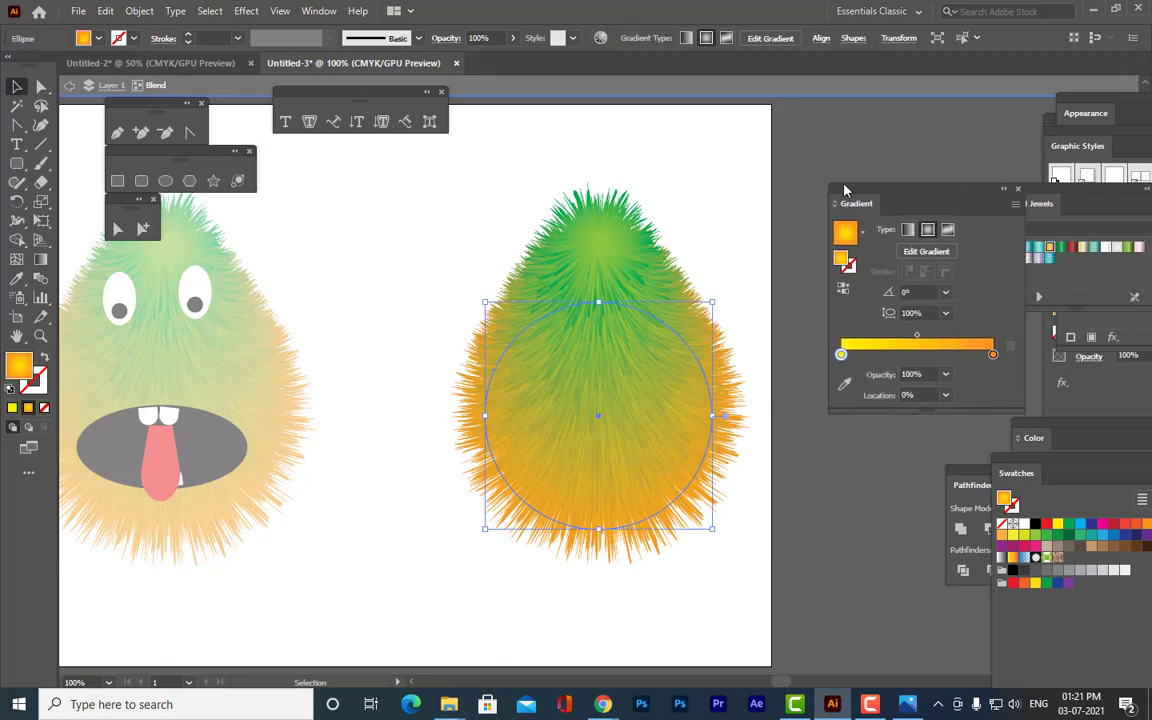
double_click(992, 355)
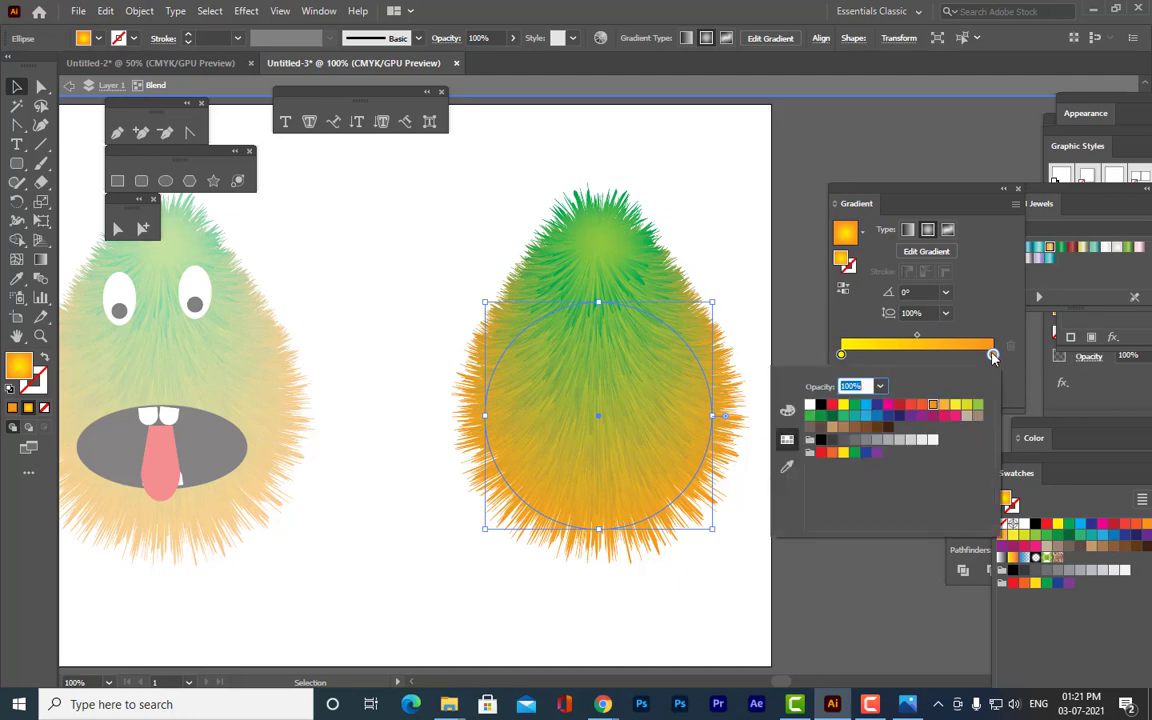
left_click(888, 405)
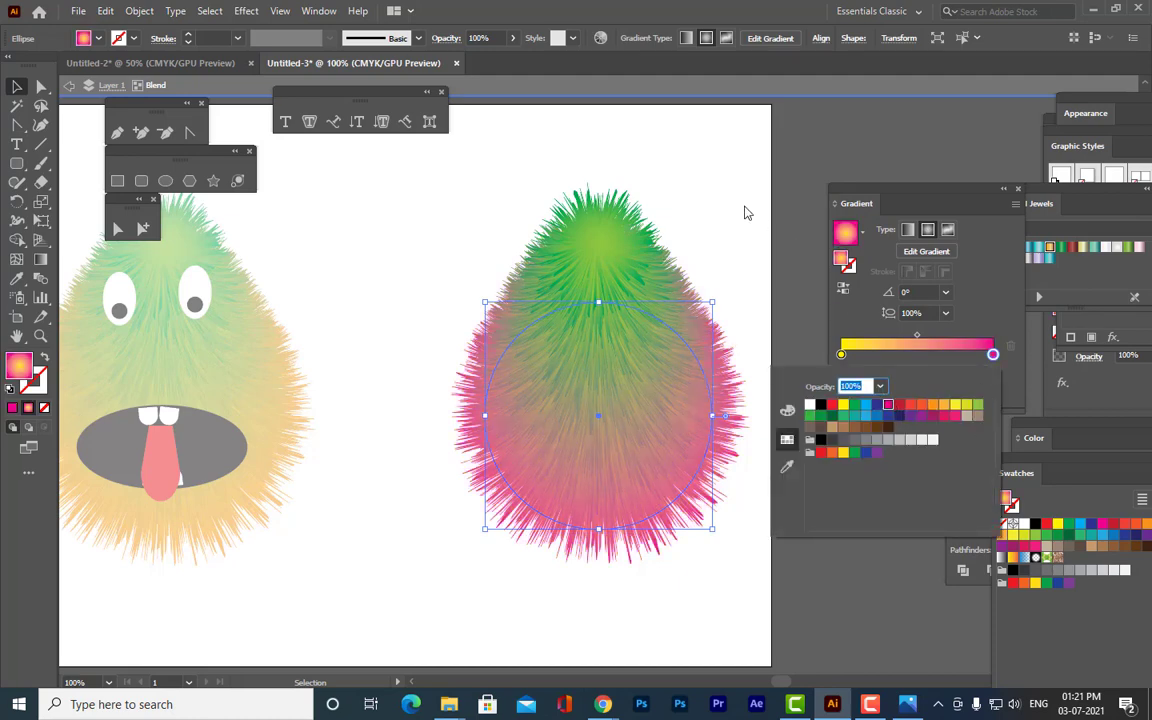
left_click(757, 235)
Recolour the blend's small top circle with a blue outer gradient stop and a CMYK Blue inner stop, and leave isolation.
left_click(615, 233)
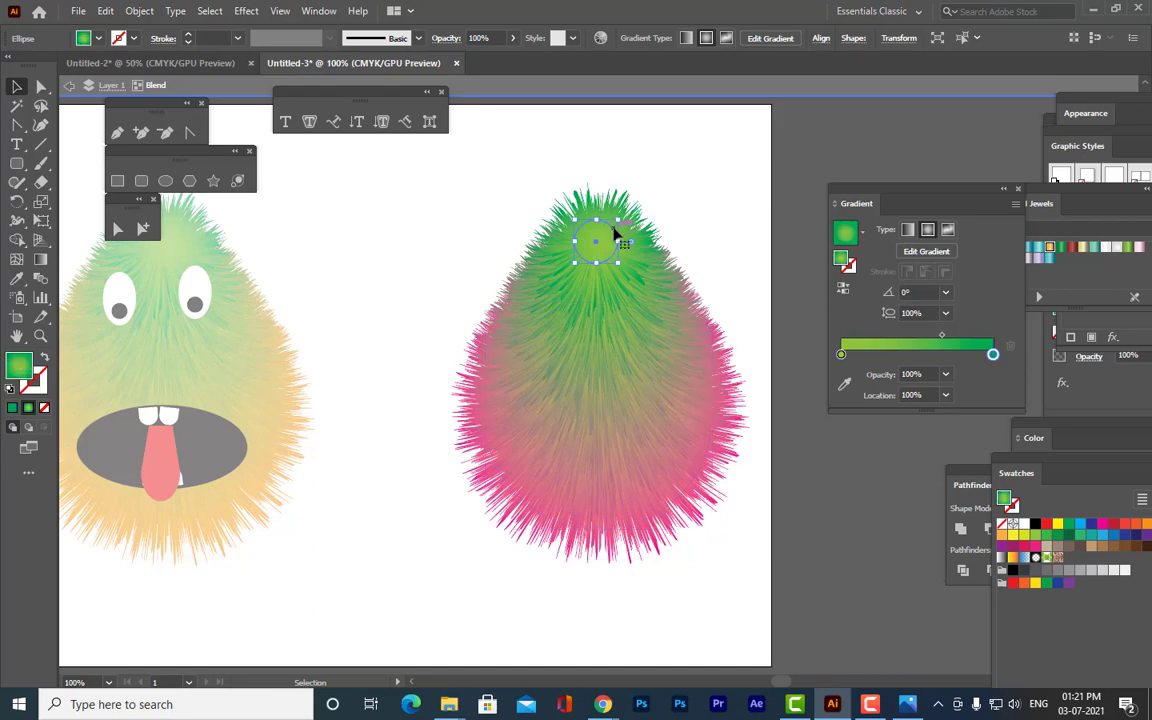
double_click(992, 355)
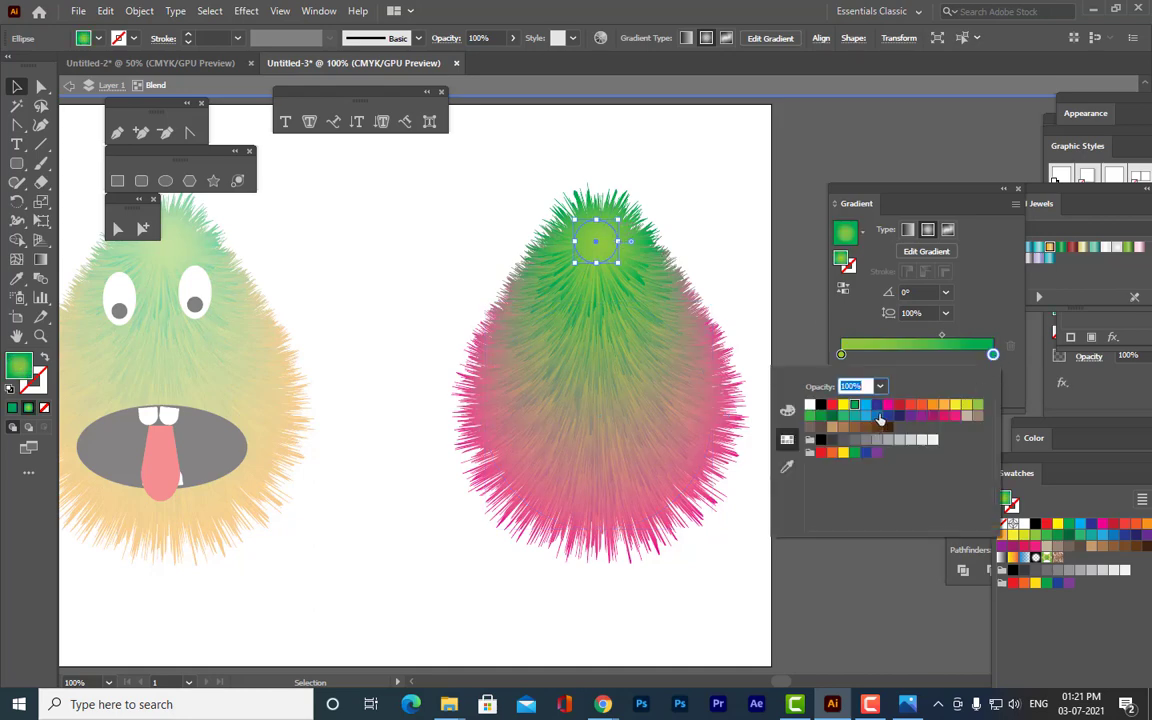
left_click(876, 416)
left_click(840, 355)
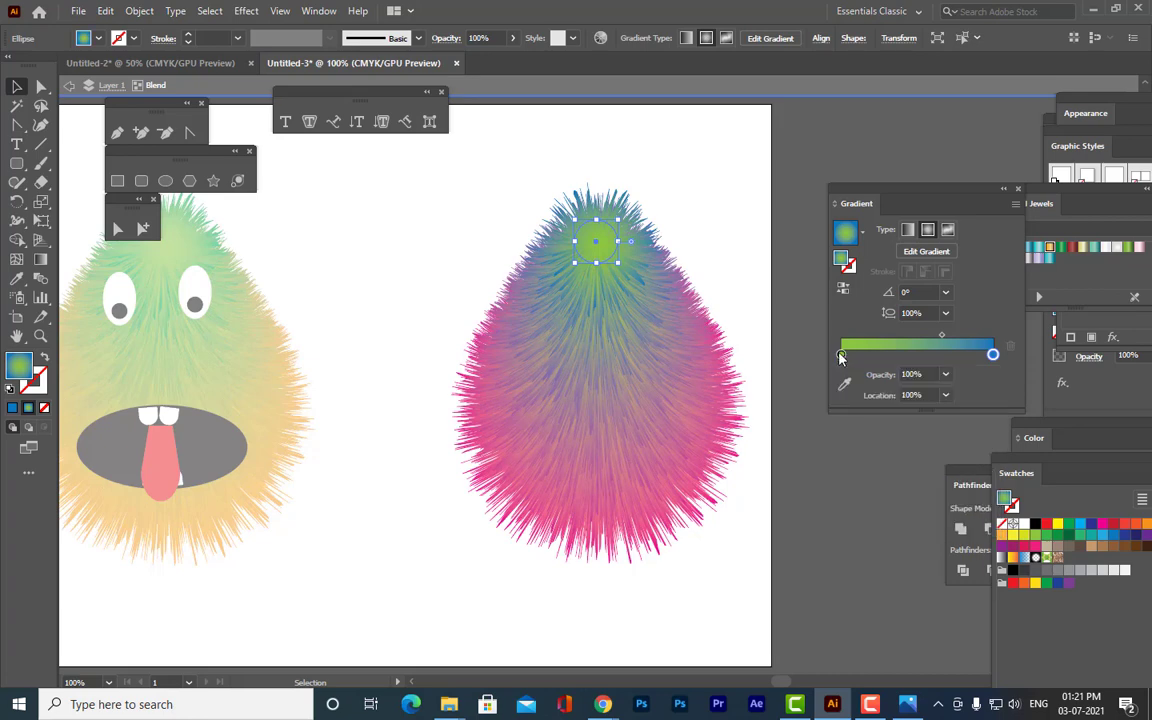
double_click(840, 355)
left_click(878, 406)
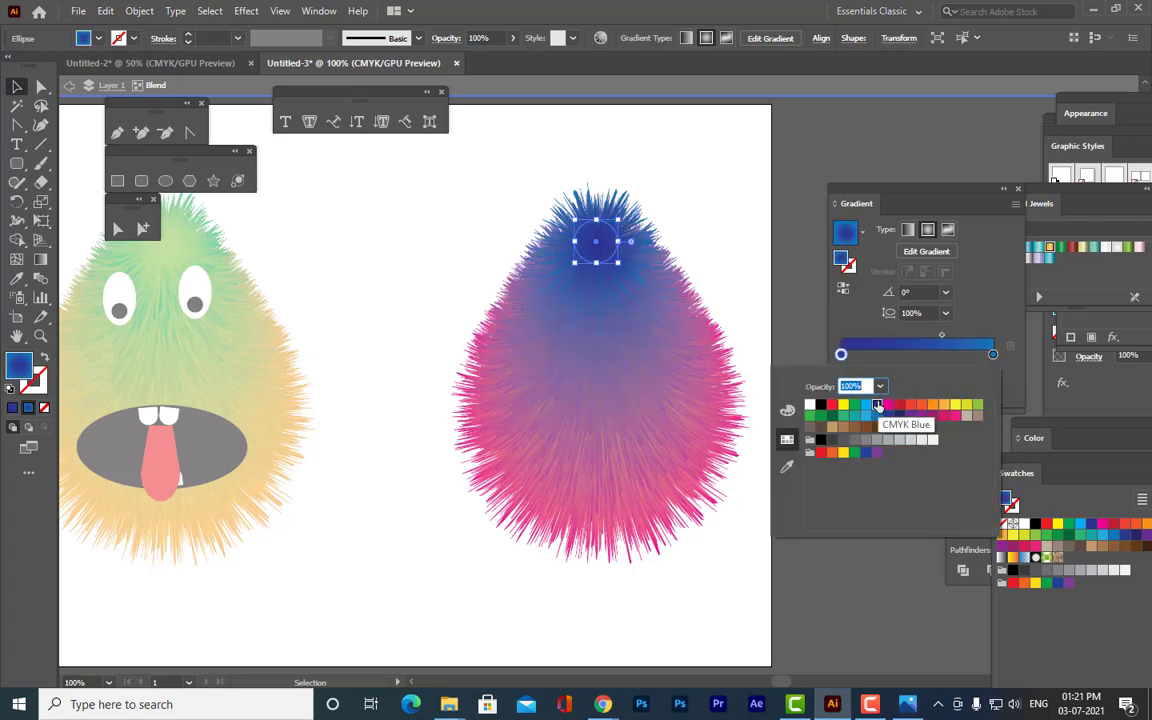
left_click(738, 273)
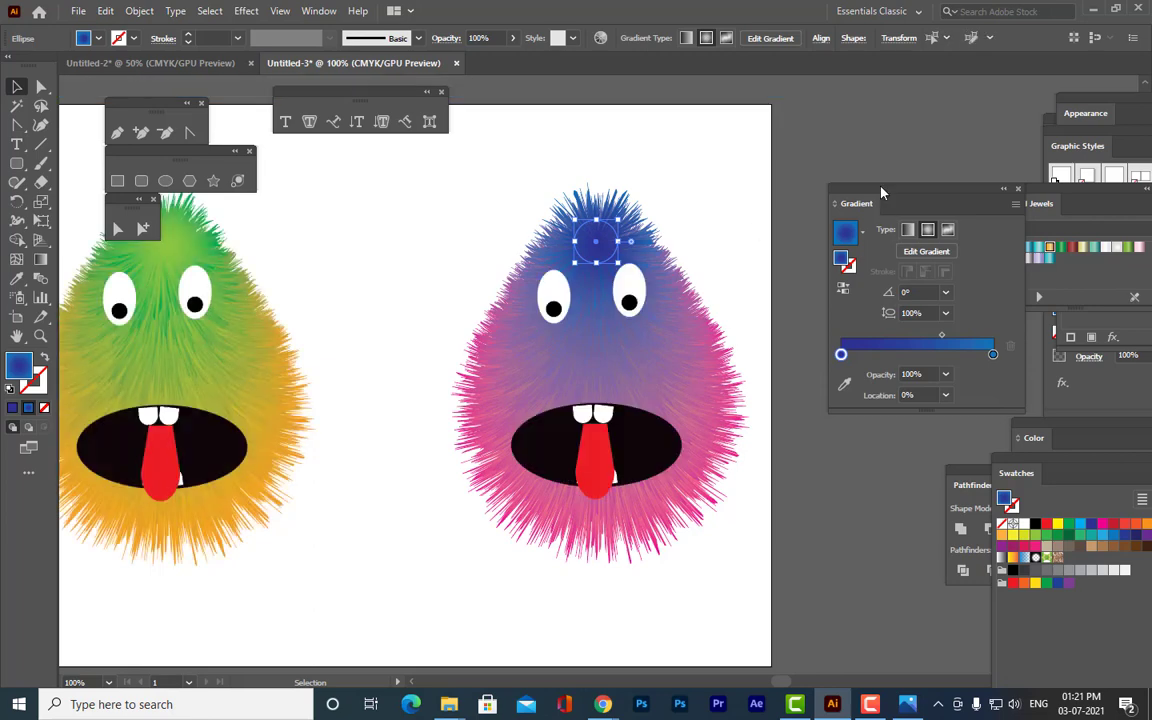
Examine the recoloured duplicate beside the original character on the artboard with nothing selected.
left_click_drag(871, 198, 932, 198)
left_click(16, 88)
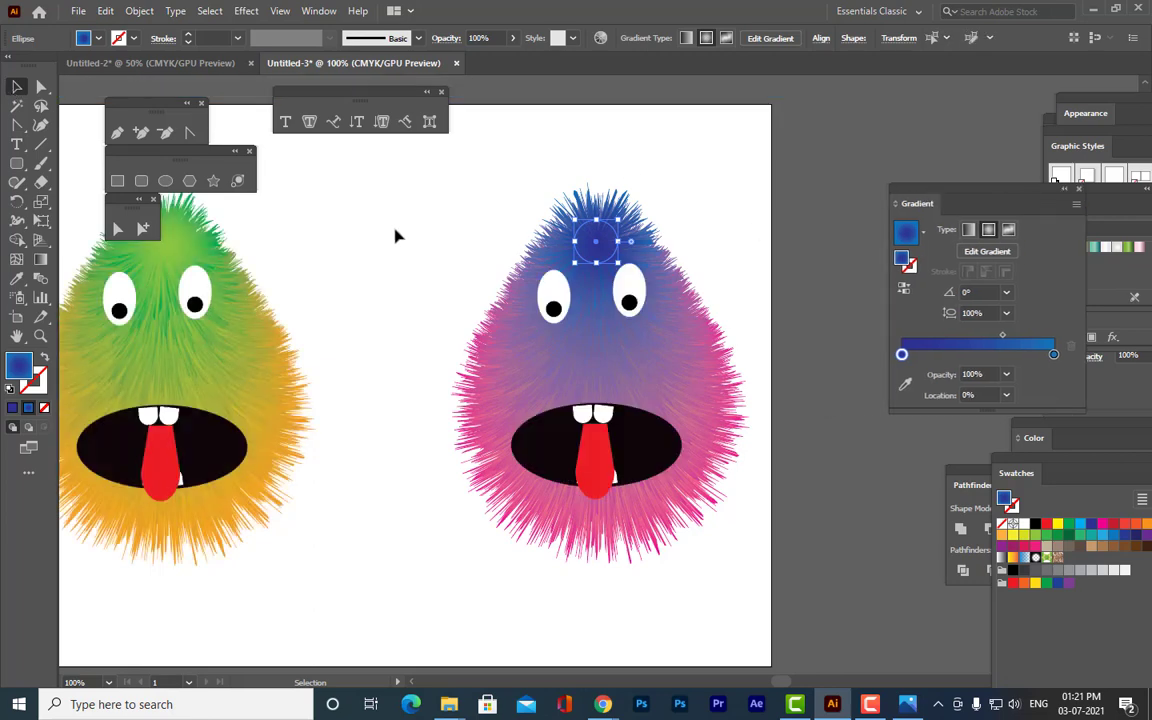
left_click(395, 235)
key("ctrl+minus")
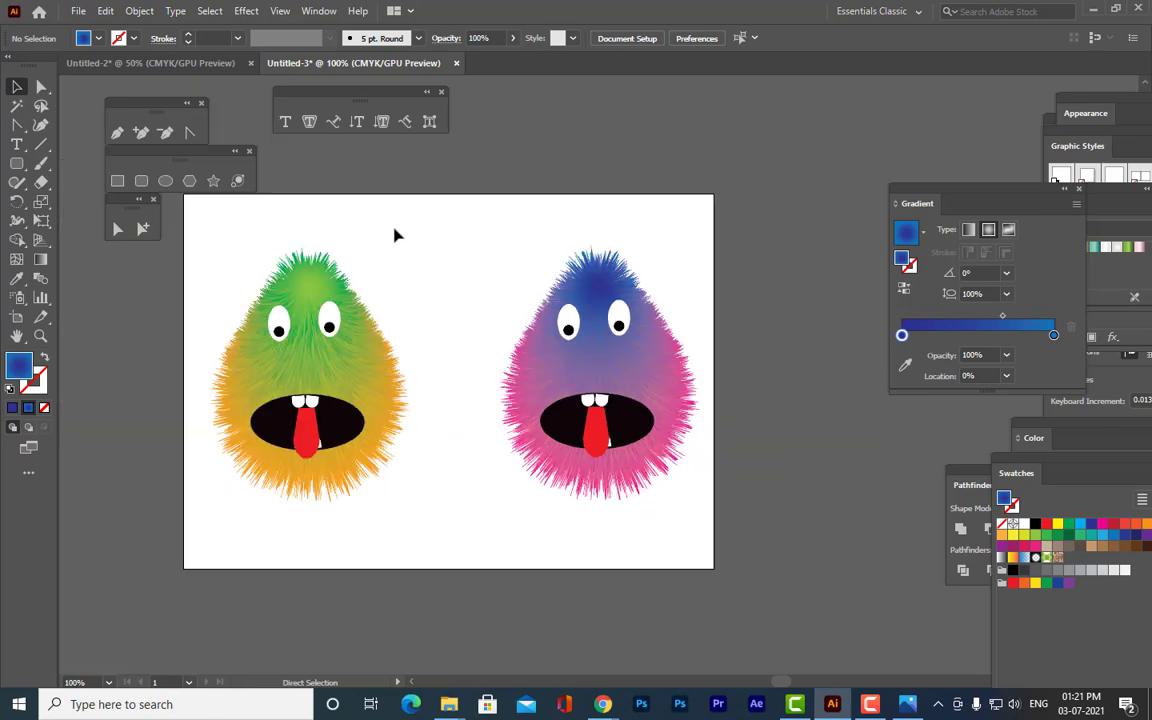
key("ctrl+minus")
key("ctrl+plus")
key("h")
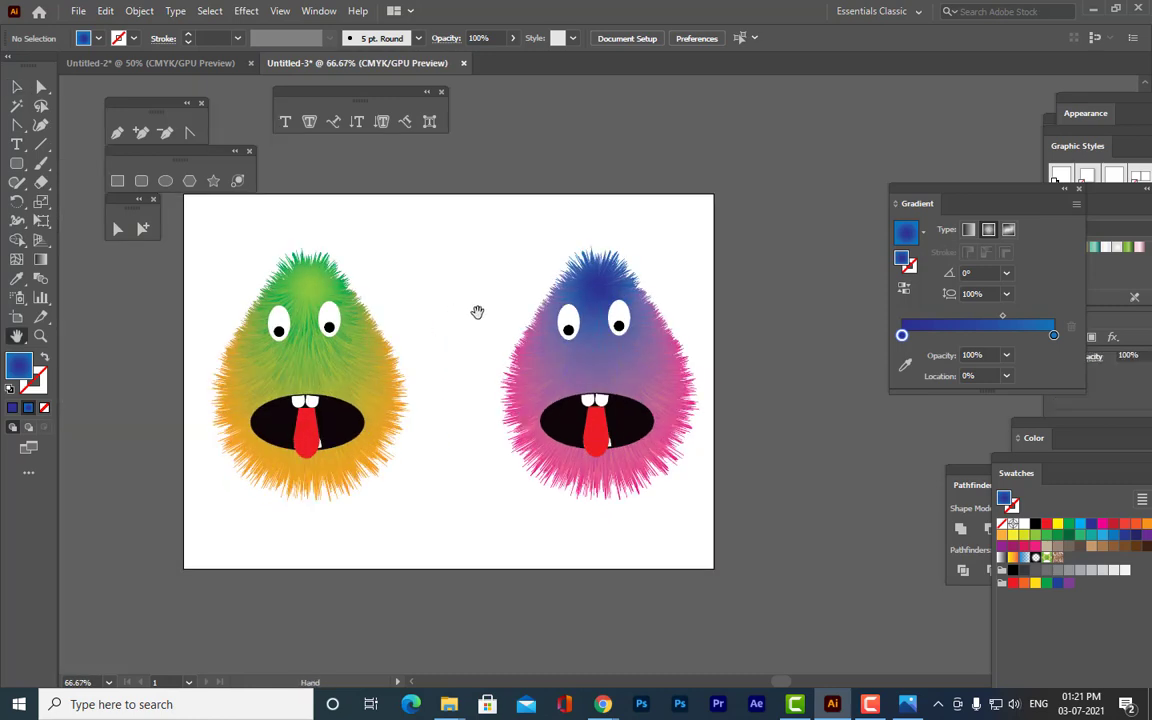
left_click_drag(476, 314, 793, 289)
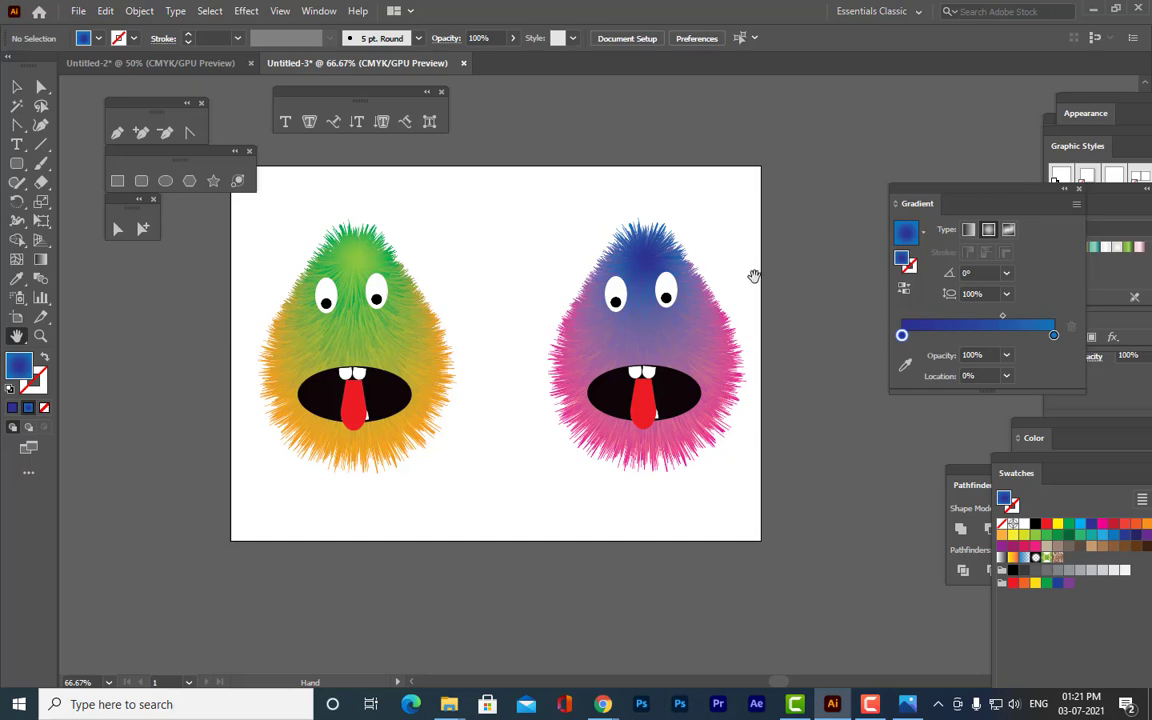
key("ctrl+minus")
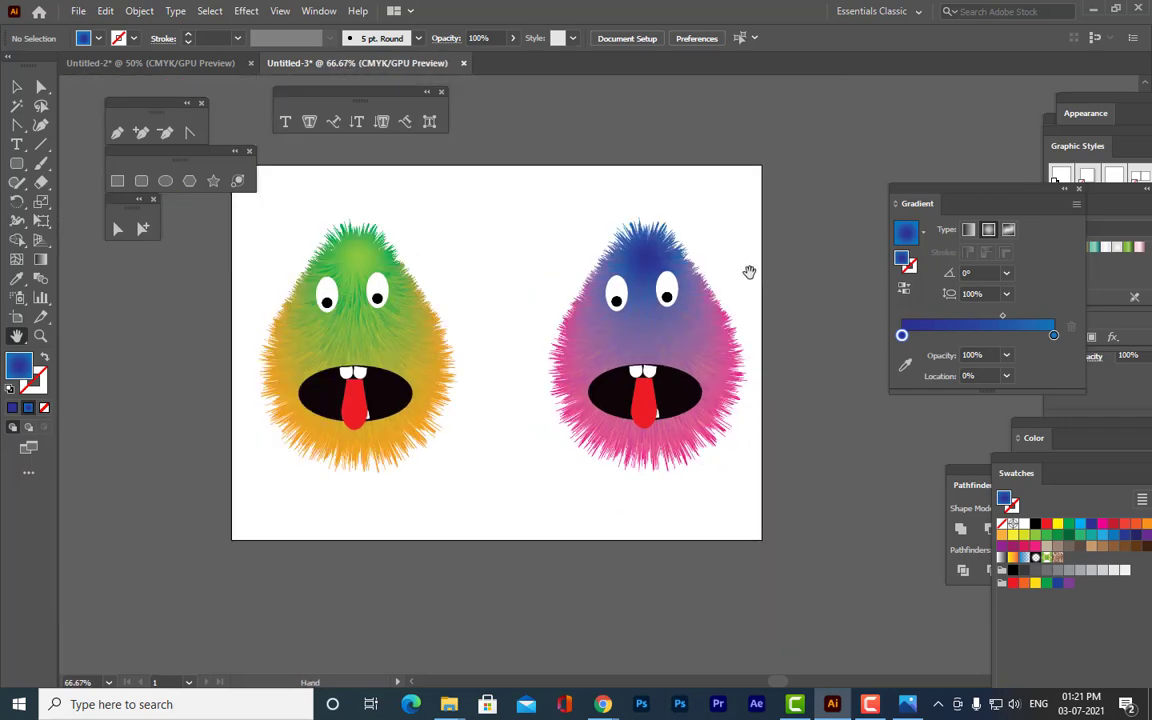
Undo the blue and magenta gradient changes on the duplicate's body blend and exit isolation.
key("ctrl+z")
key("ctrl+z")
key("ctrl+z")
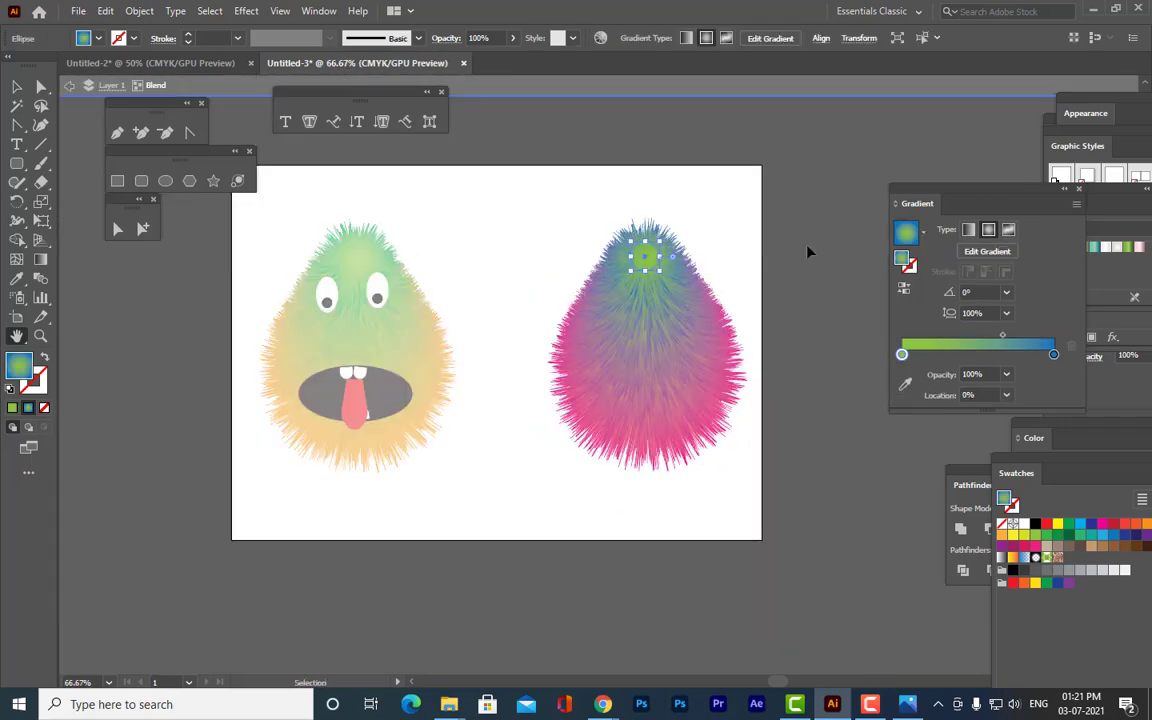
key("ctrl+z")
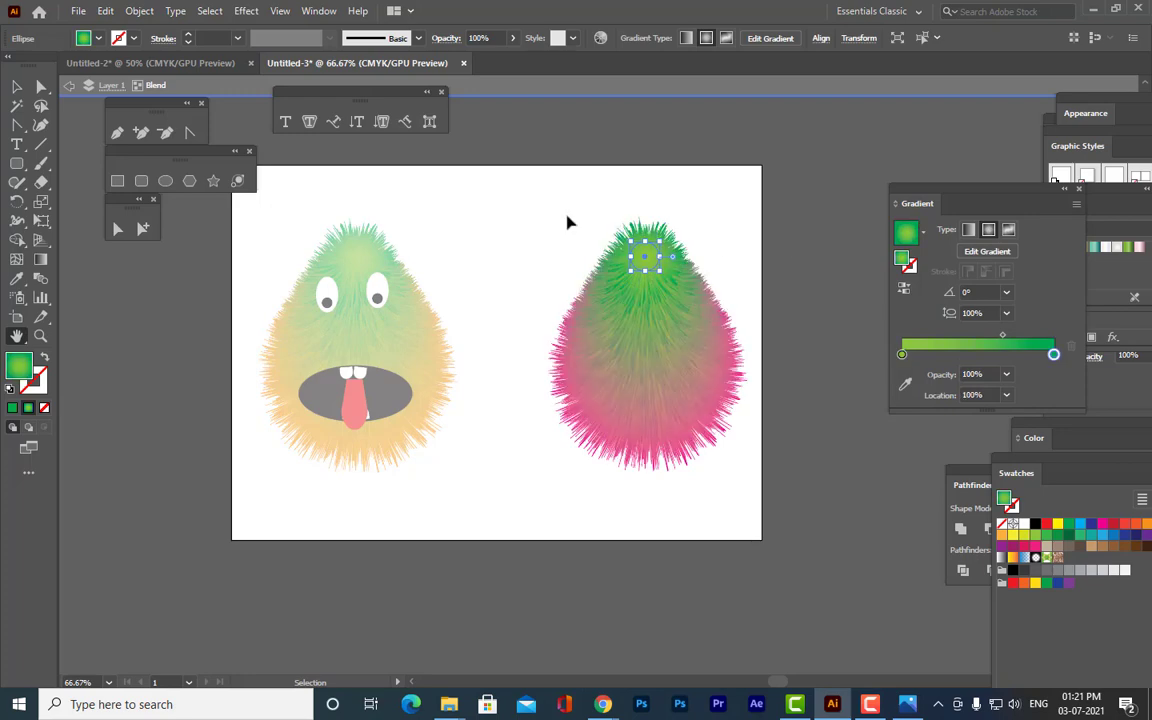
left_click(69, 86)
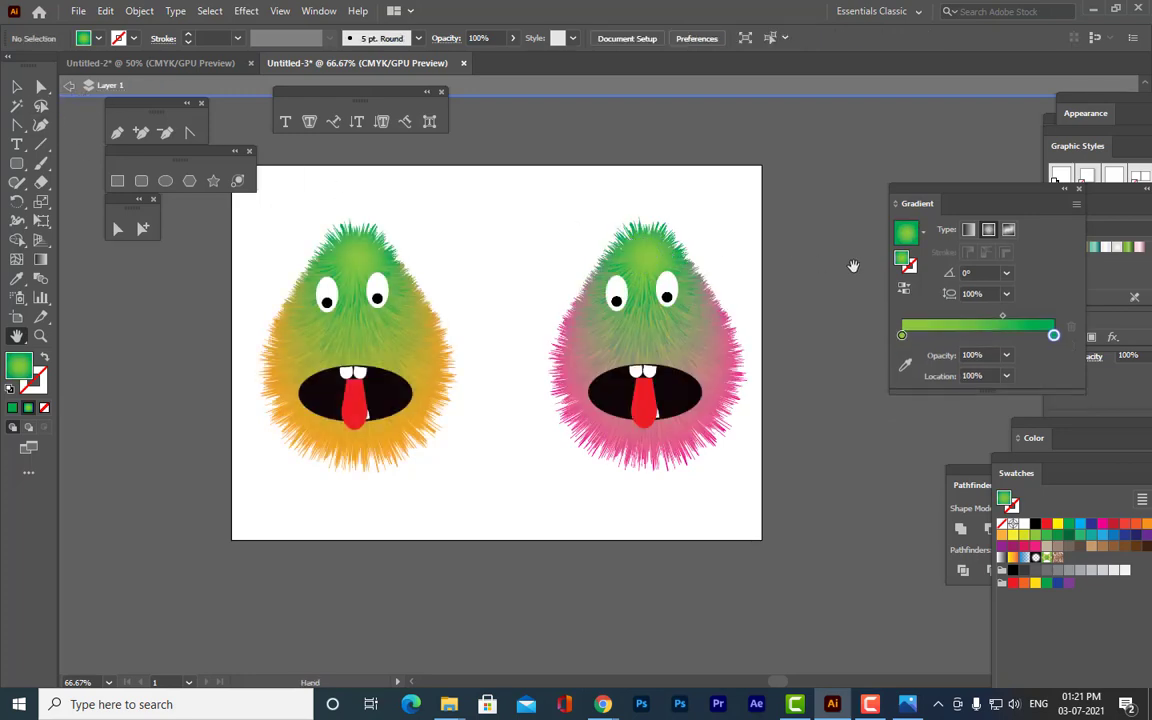
key("ctrl+z")
key("ctrl+shift+z")
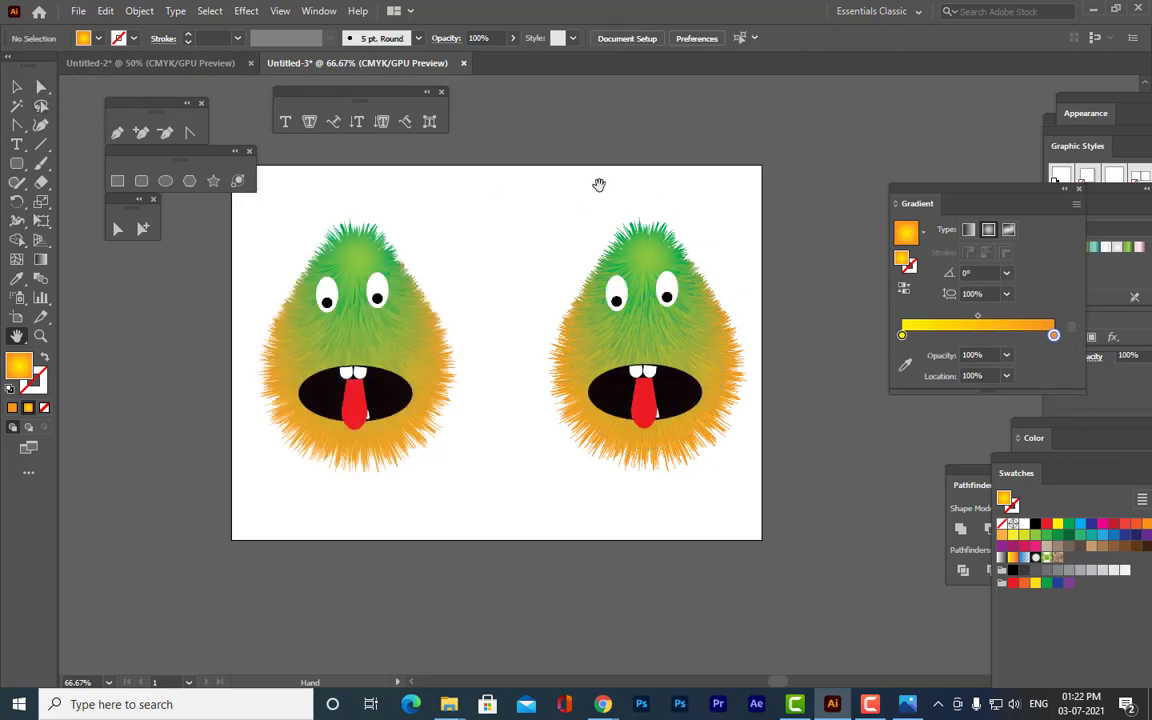
left_click(22, 88)
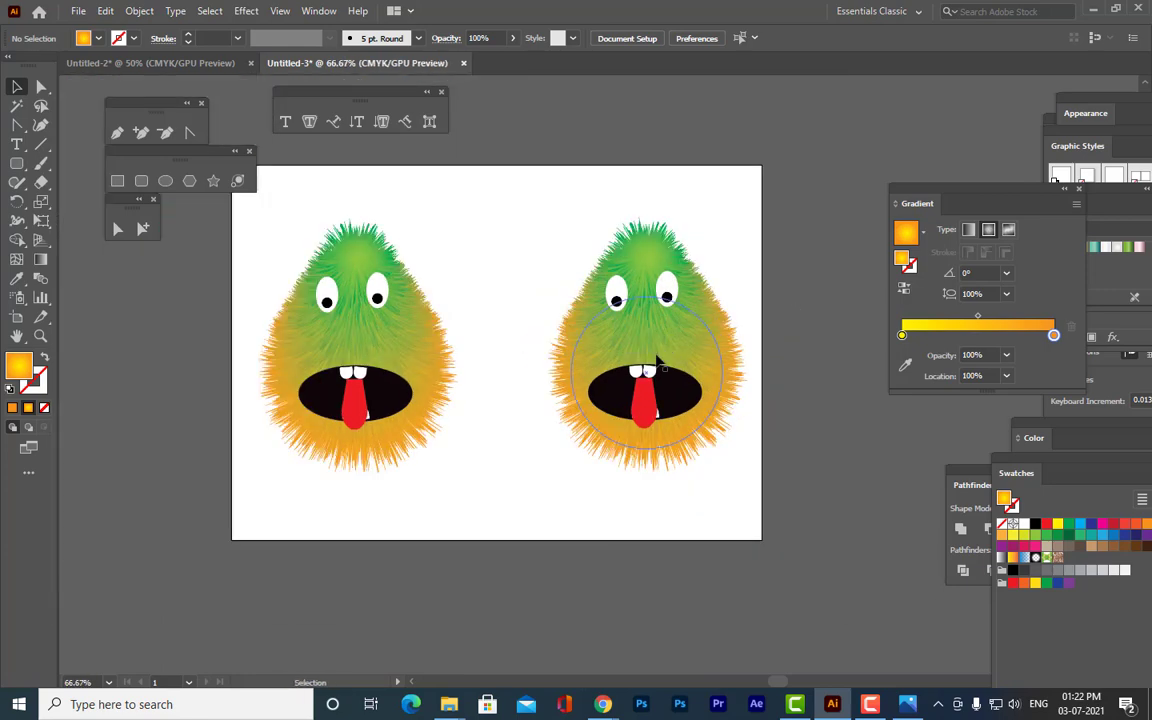
left_click(681, 334)
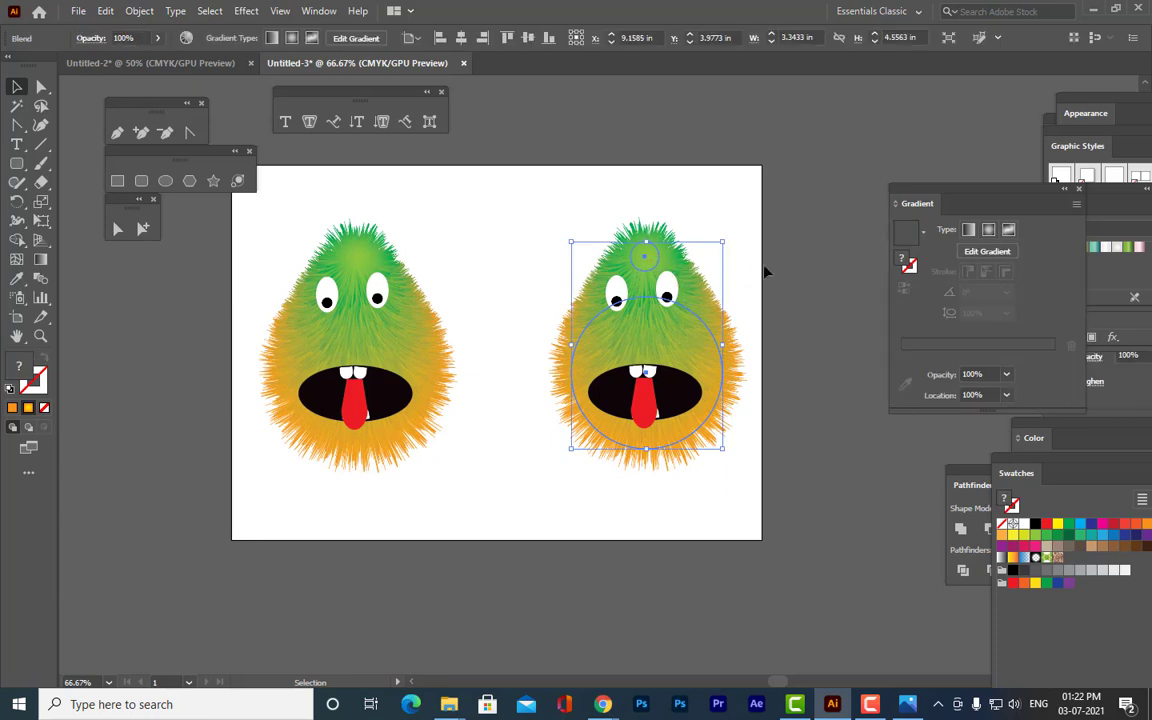
left_click(766, 270)
left_click(705, 328)
left_click(787, 274)
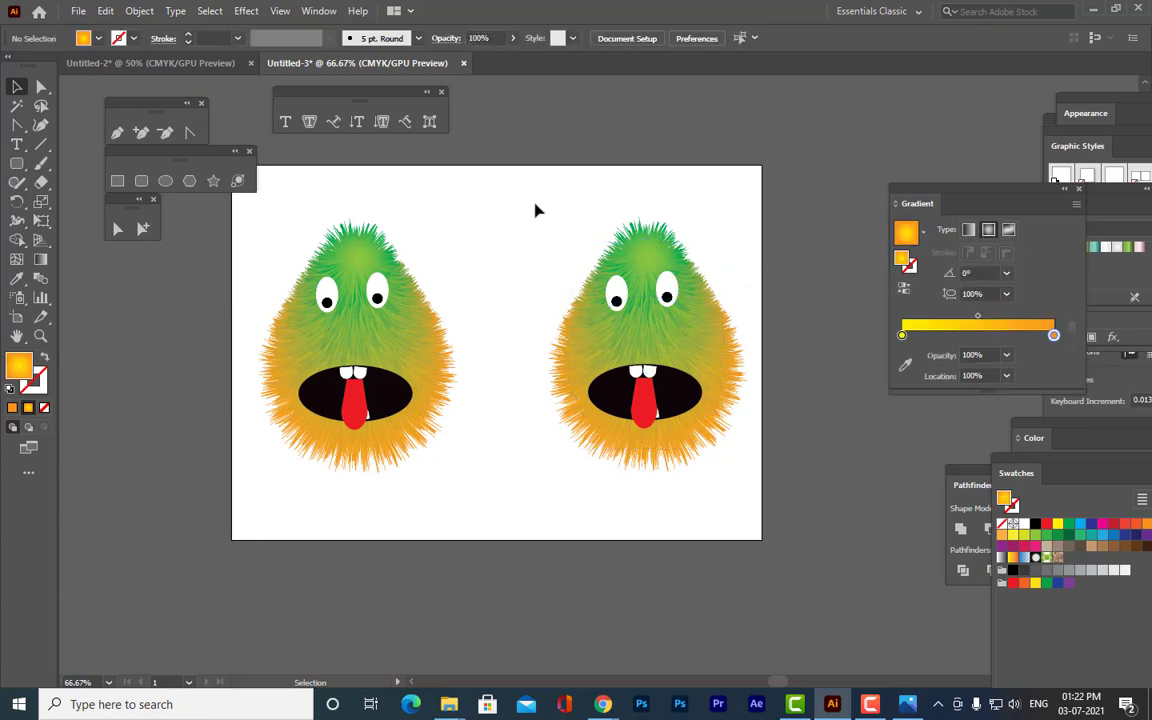
left_click_drag(537, 211, 789, 527)
right_click(686, 312)
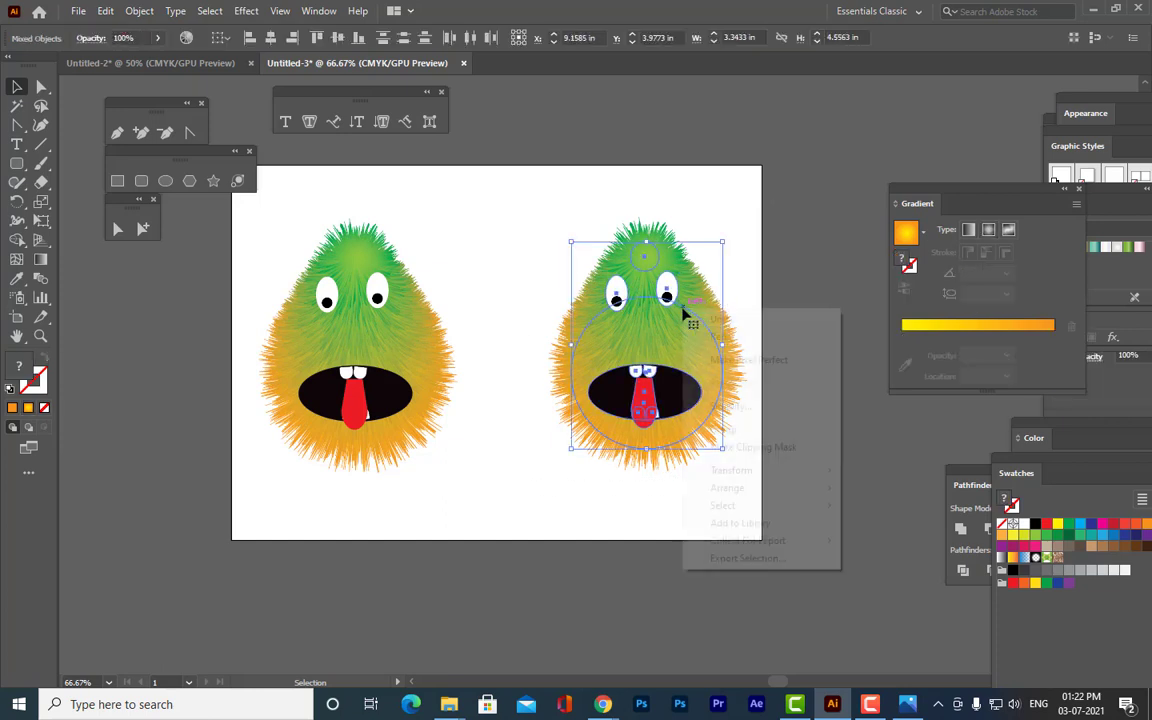
left_click(724, 572)
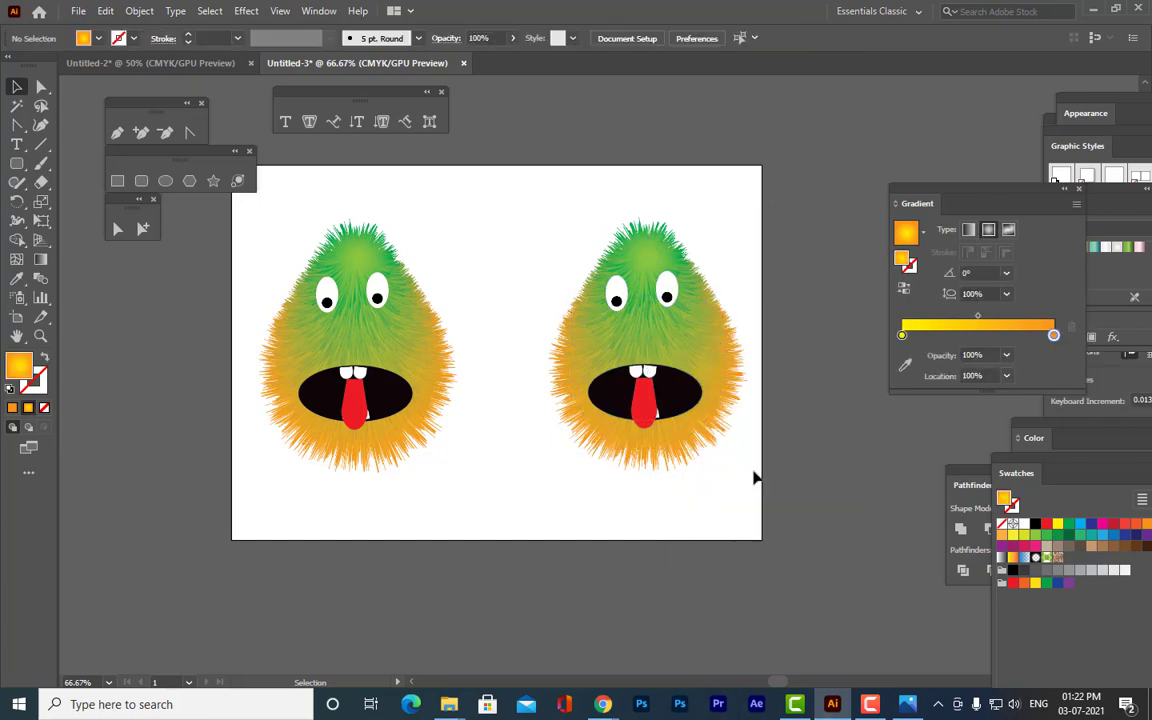
Isolate the body blend of the duplicated character on the right.
left_click(697, 318)
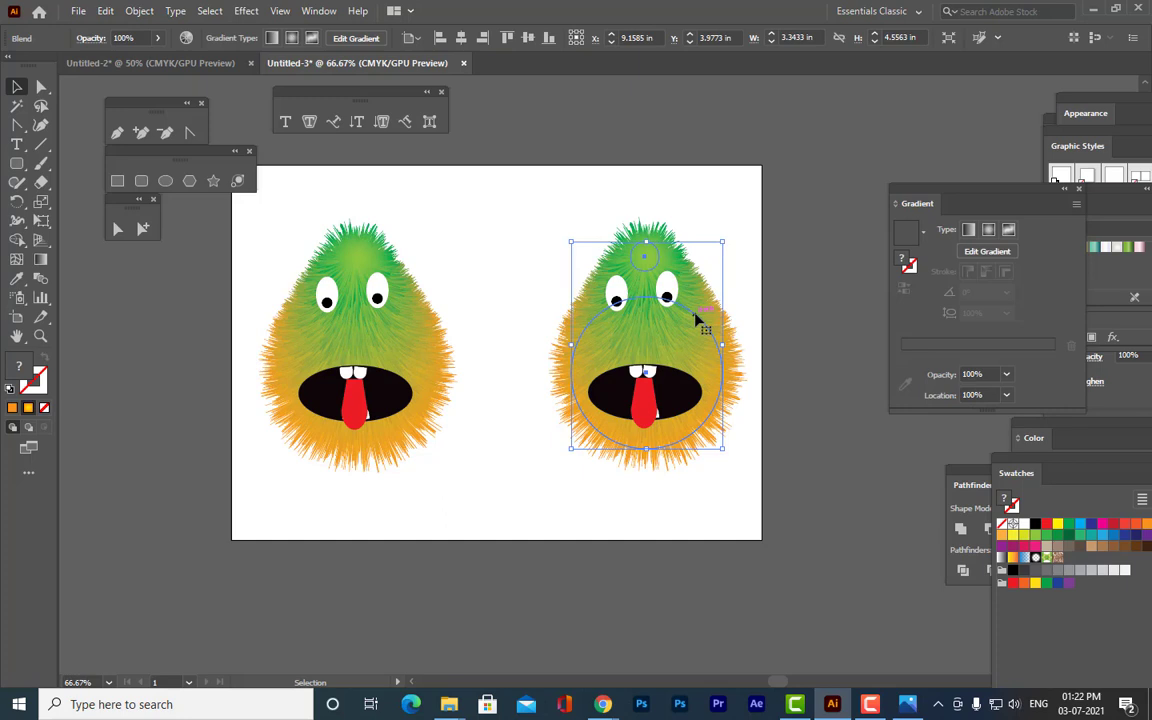
right_click(696, 316)
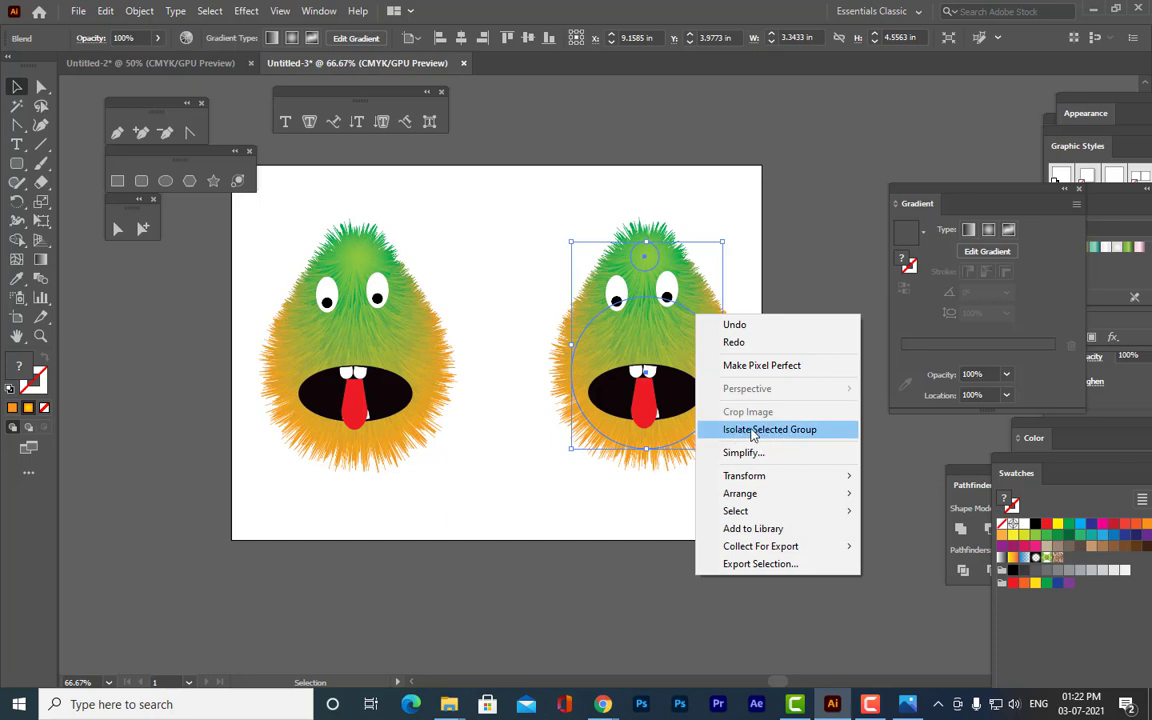
left_click(752, 430)
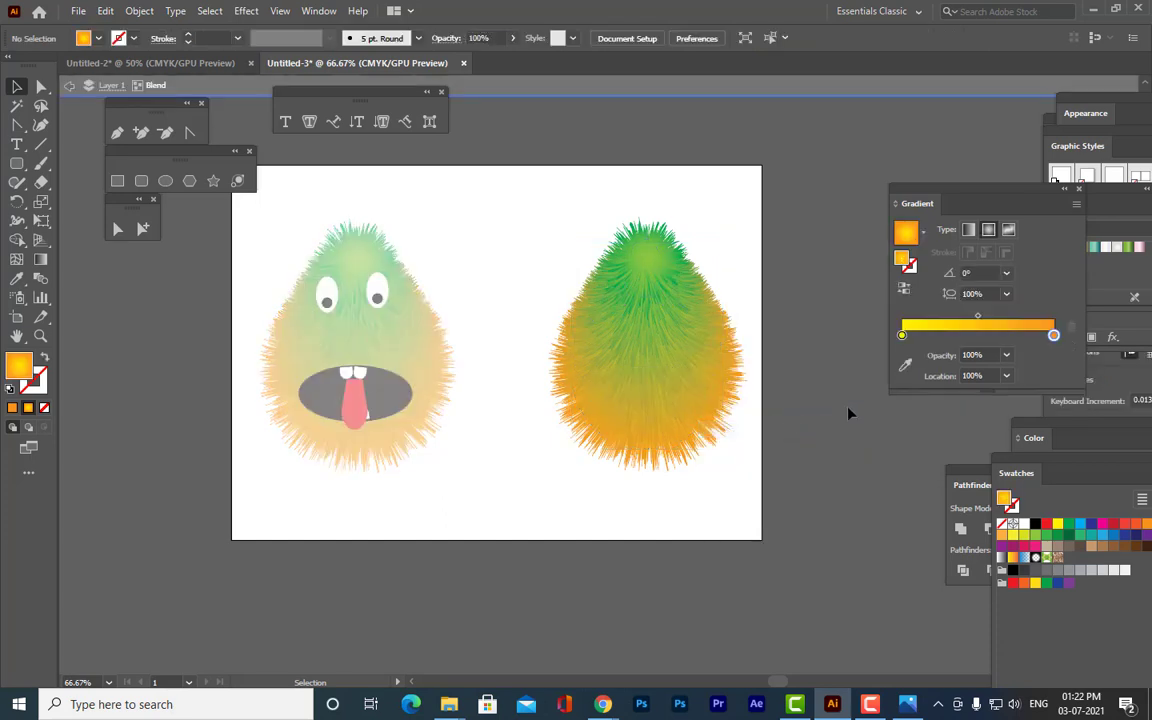
Recolour the blend's large lower circle with a bright pink outer gradient stop and a C=35 M=100 Y=35 K=10 inner stop.
left_click(705, 330)
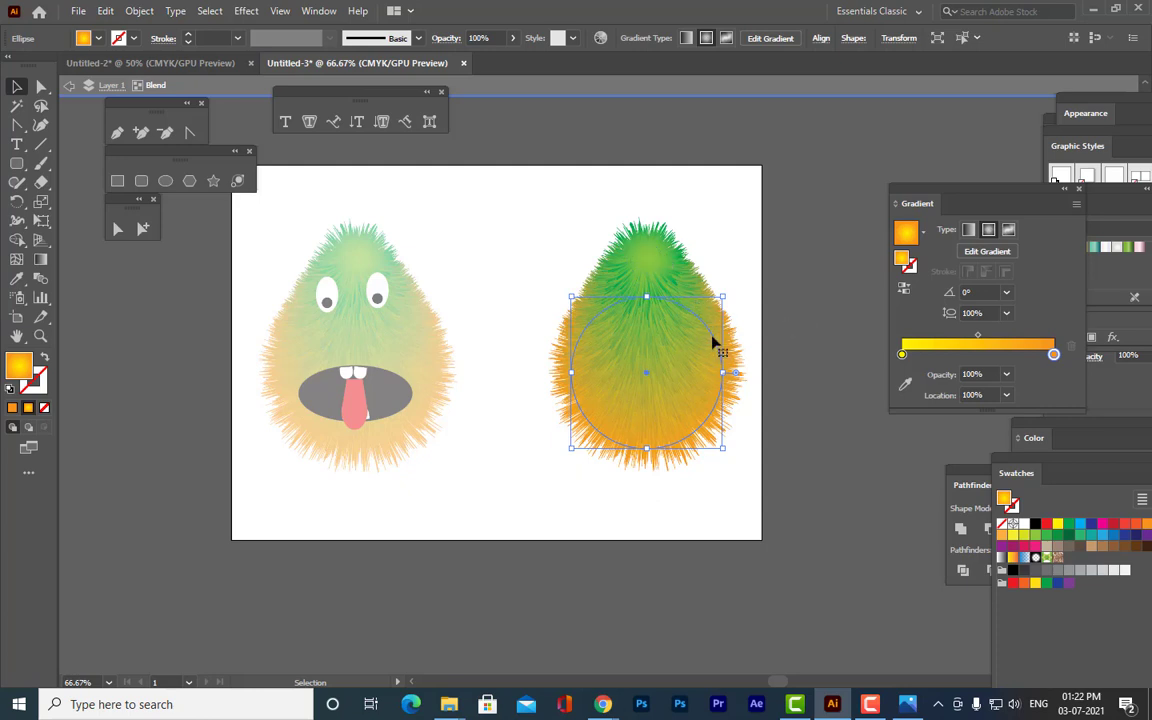
double_click(1054, 355)
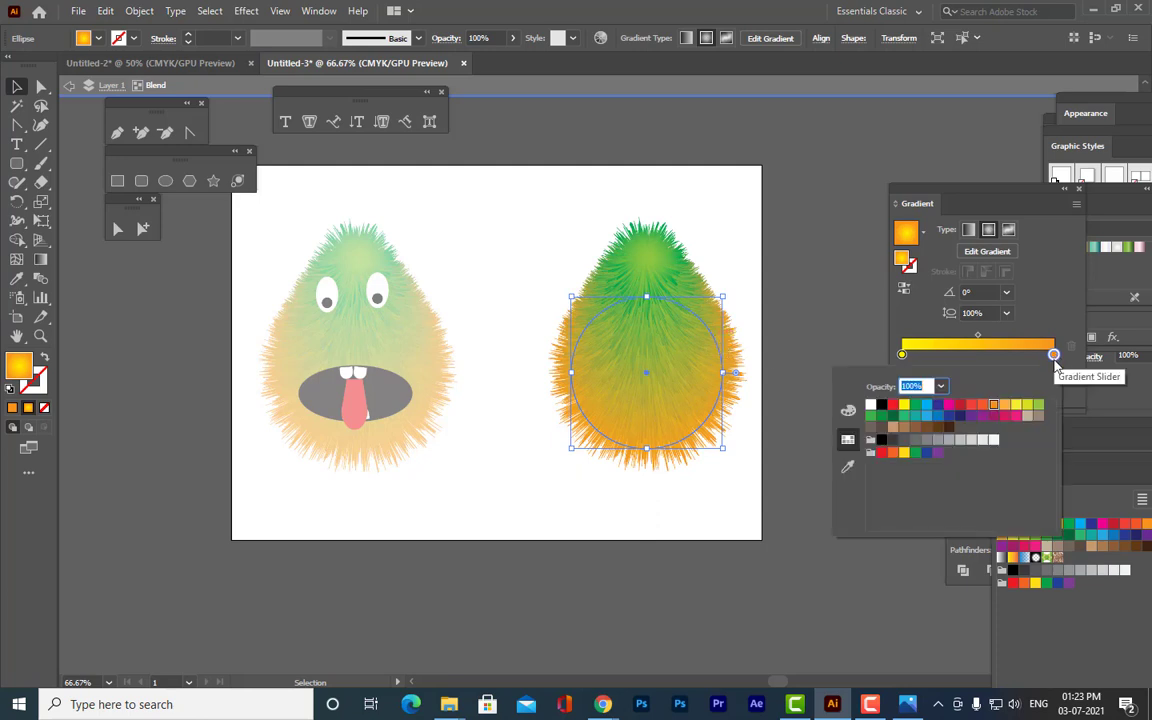
left_click(1015, 420)
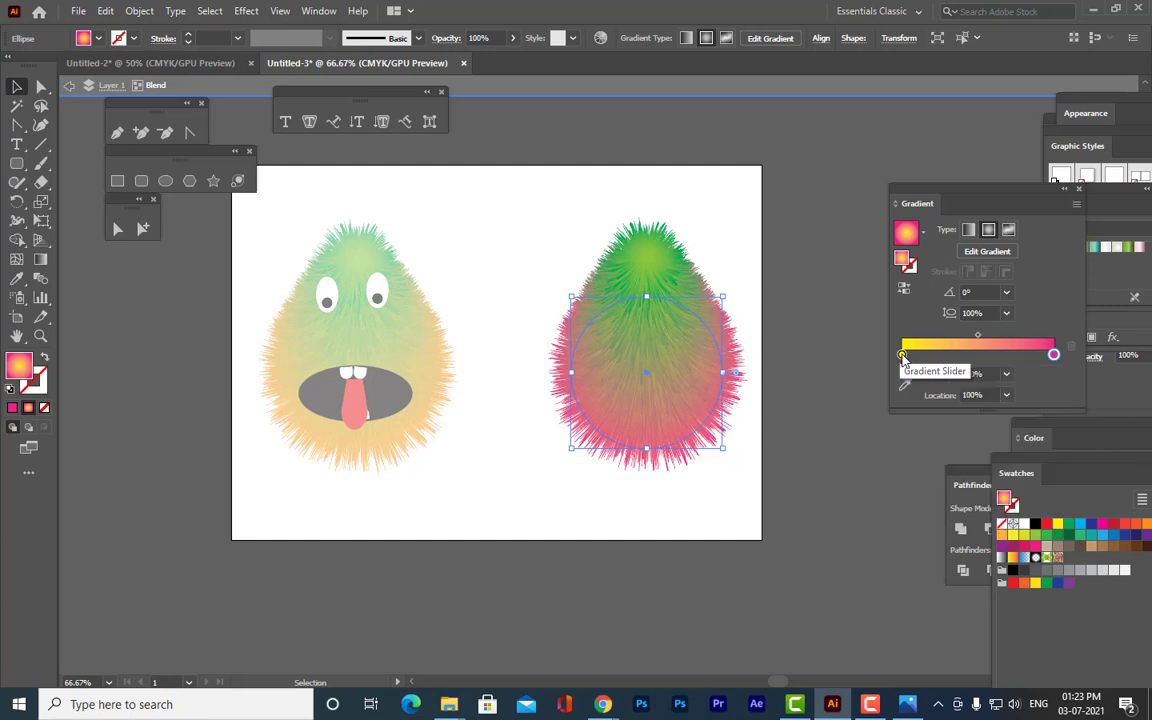
double_click(903, 355)
left_click(996, 418)
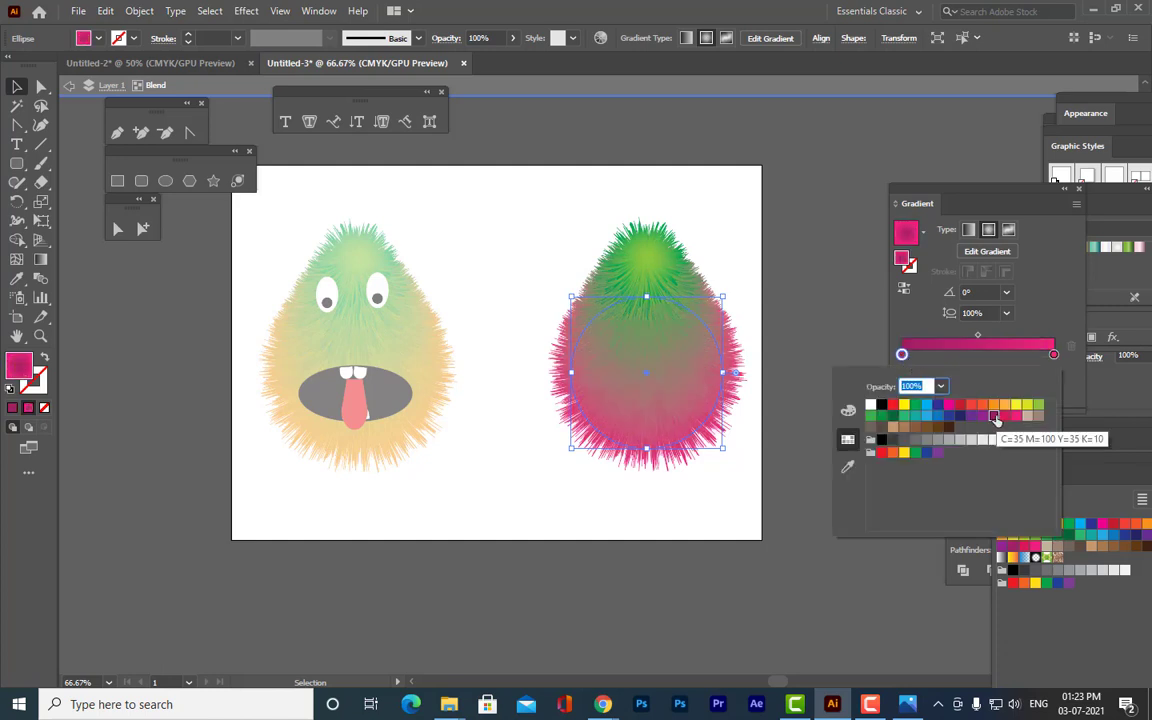
left_click(856, 257)
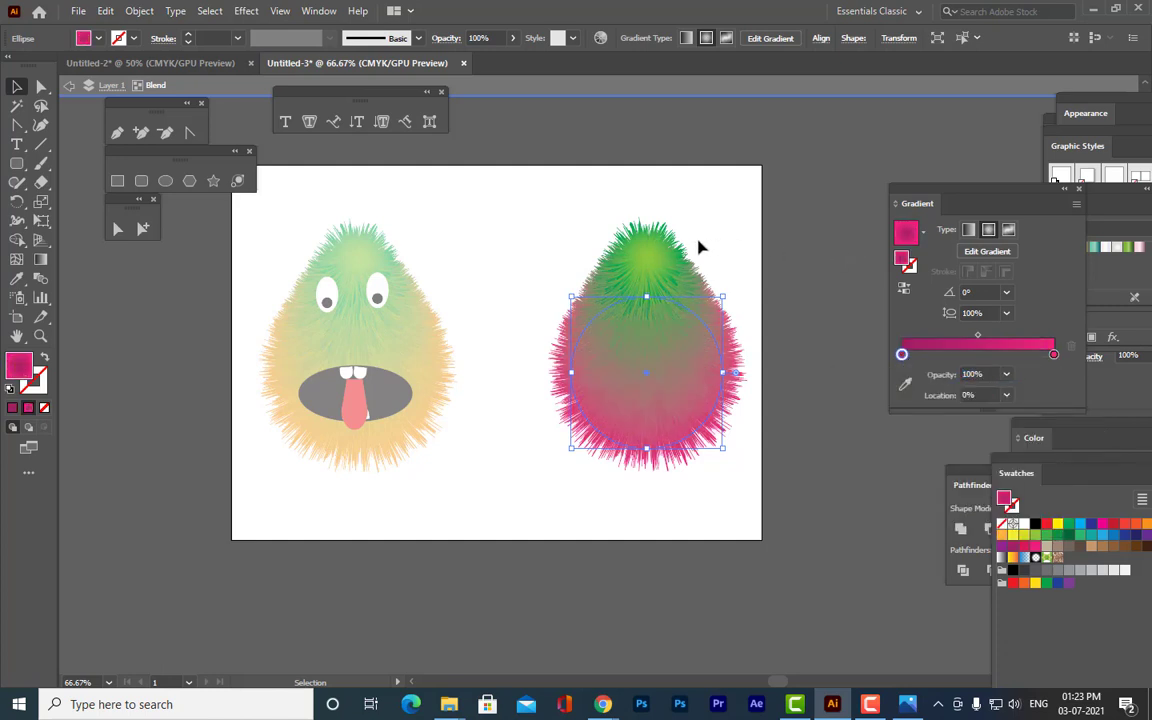
Recolour the blend's small top circle with a dark navy outer gradient stop and a medium blue inner stop, and leave isolation.
left_click(644, 257)
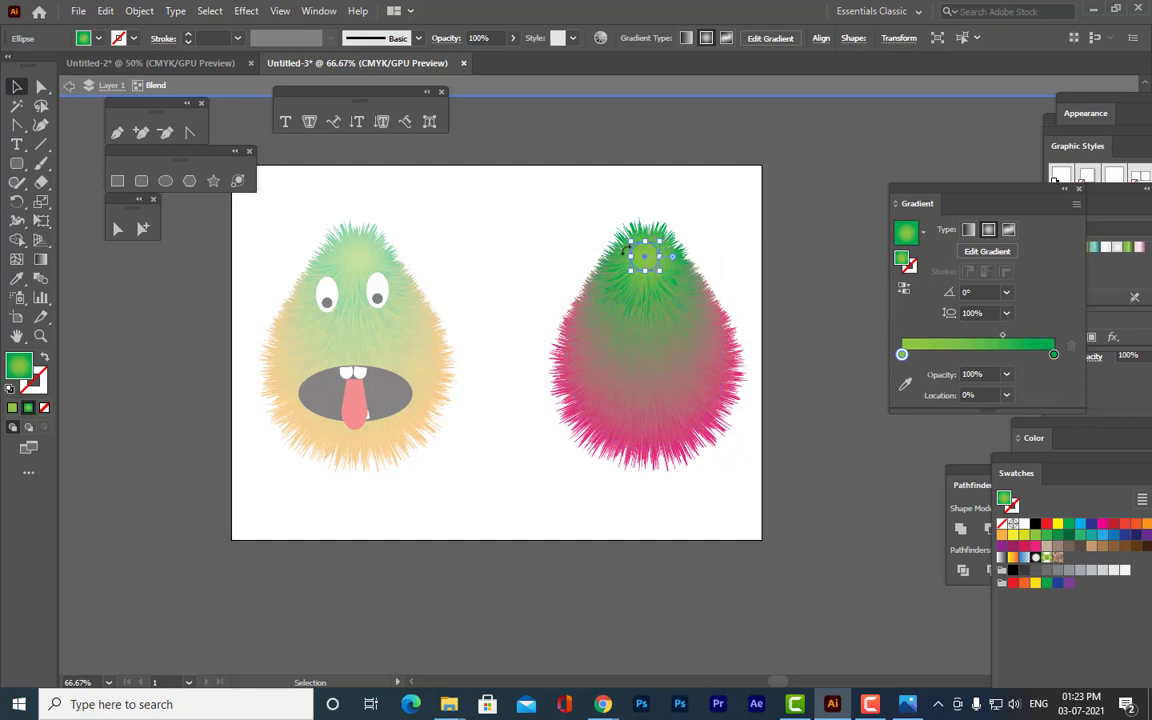
double_click(1055, 357)
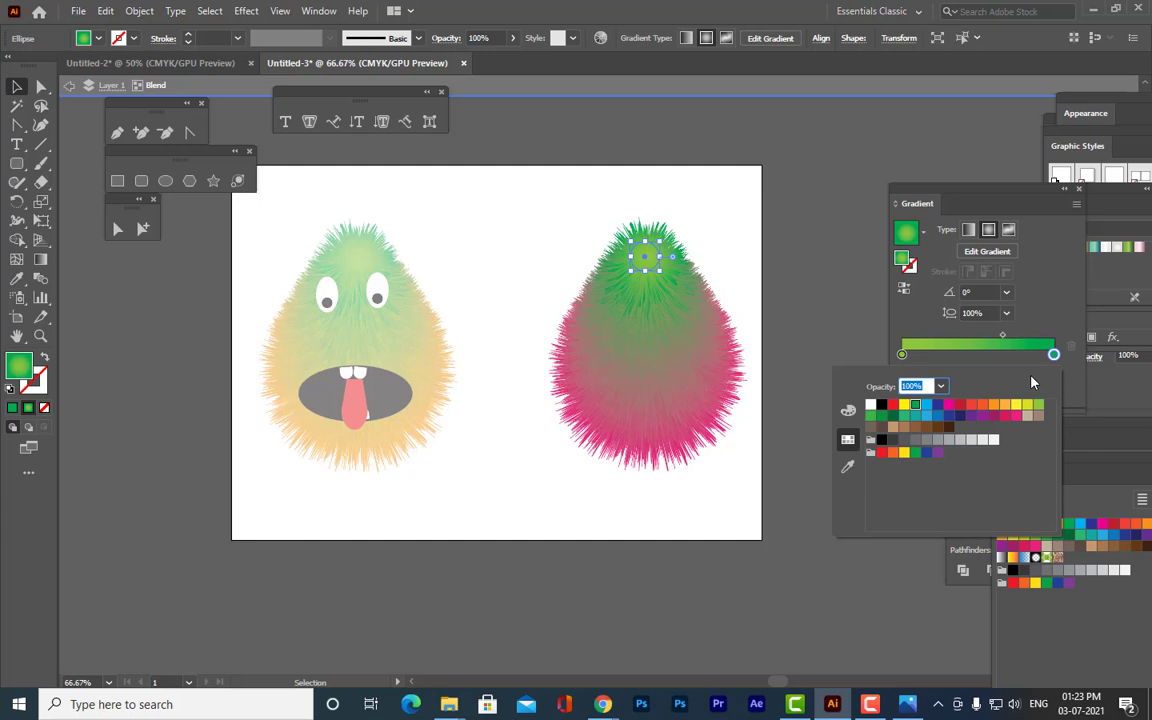
left_click(960, 423)
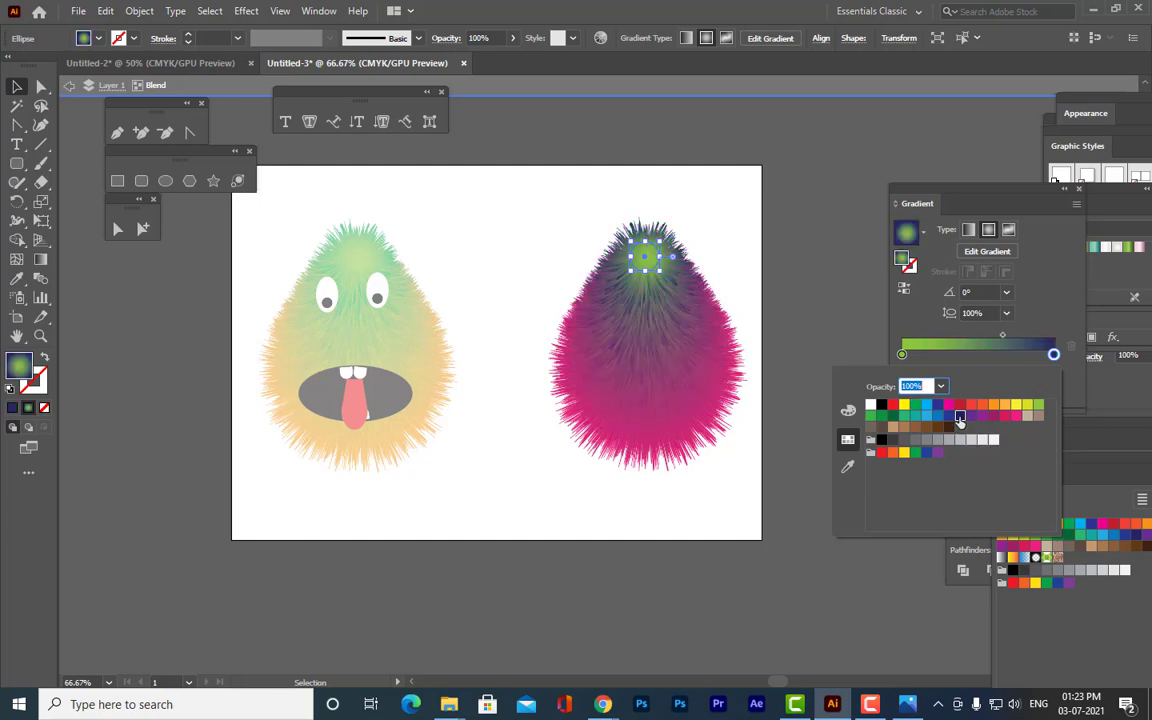
left_click(812, 317)
double_click(903, 355)
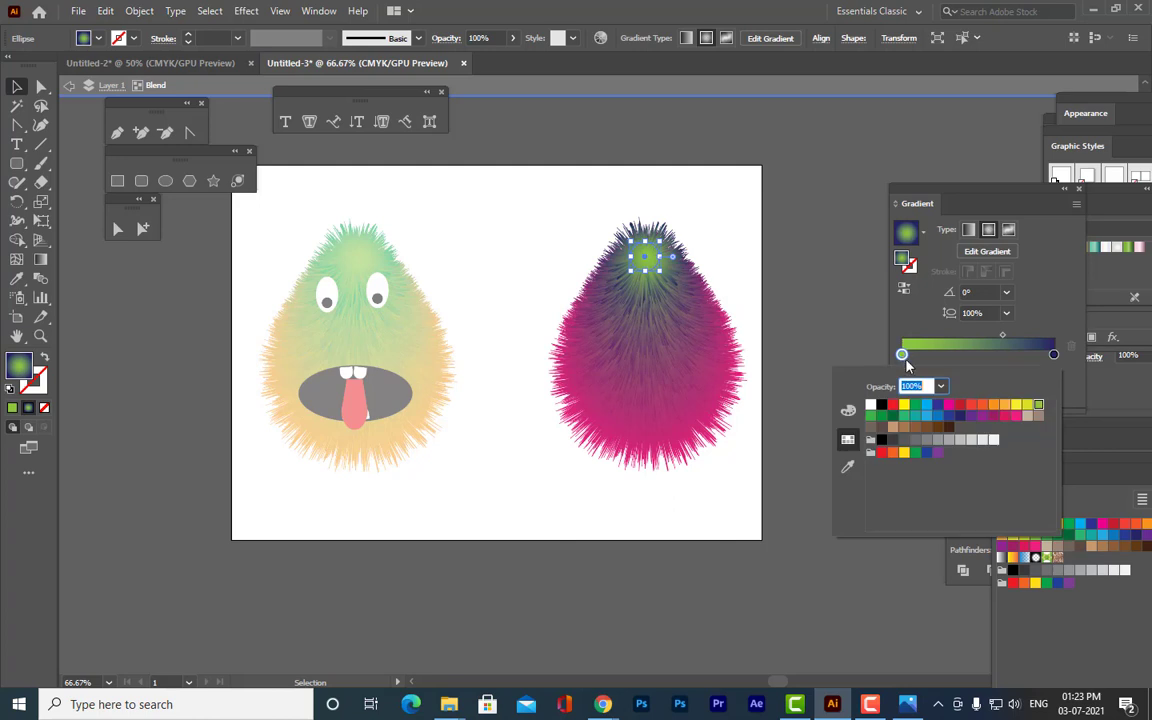
left_click(937, 420)
left_click(775, 279)
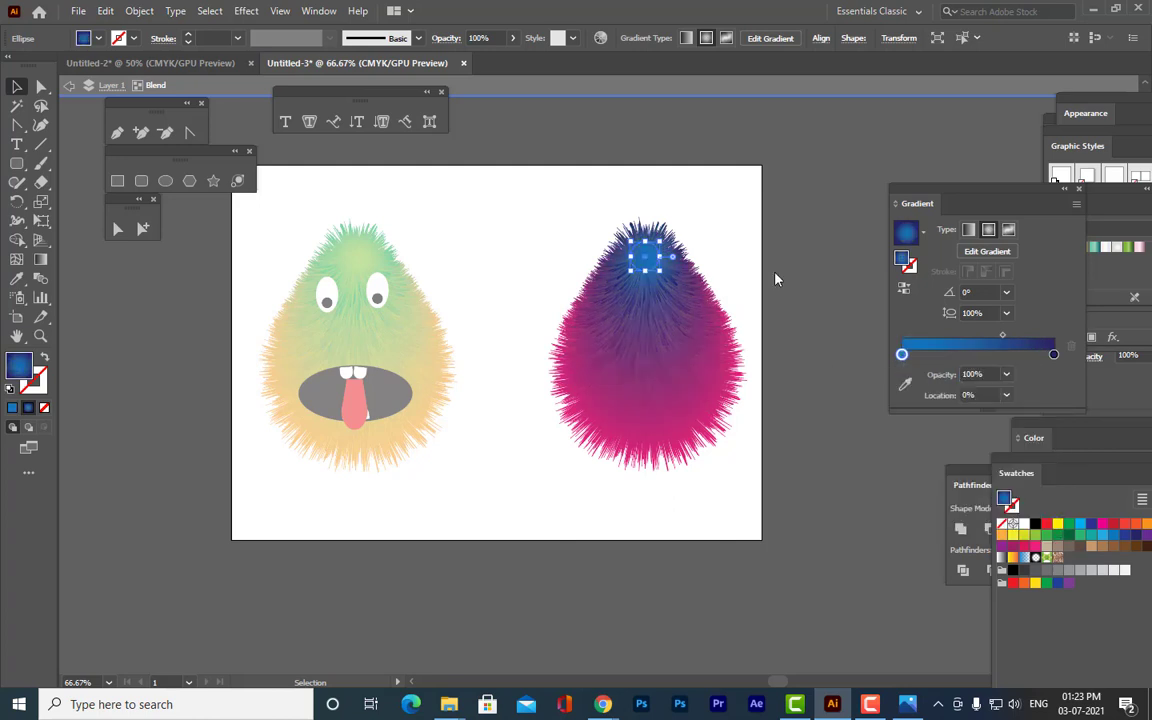
left_click(795, 271)
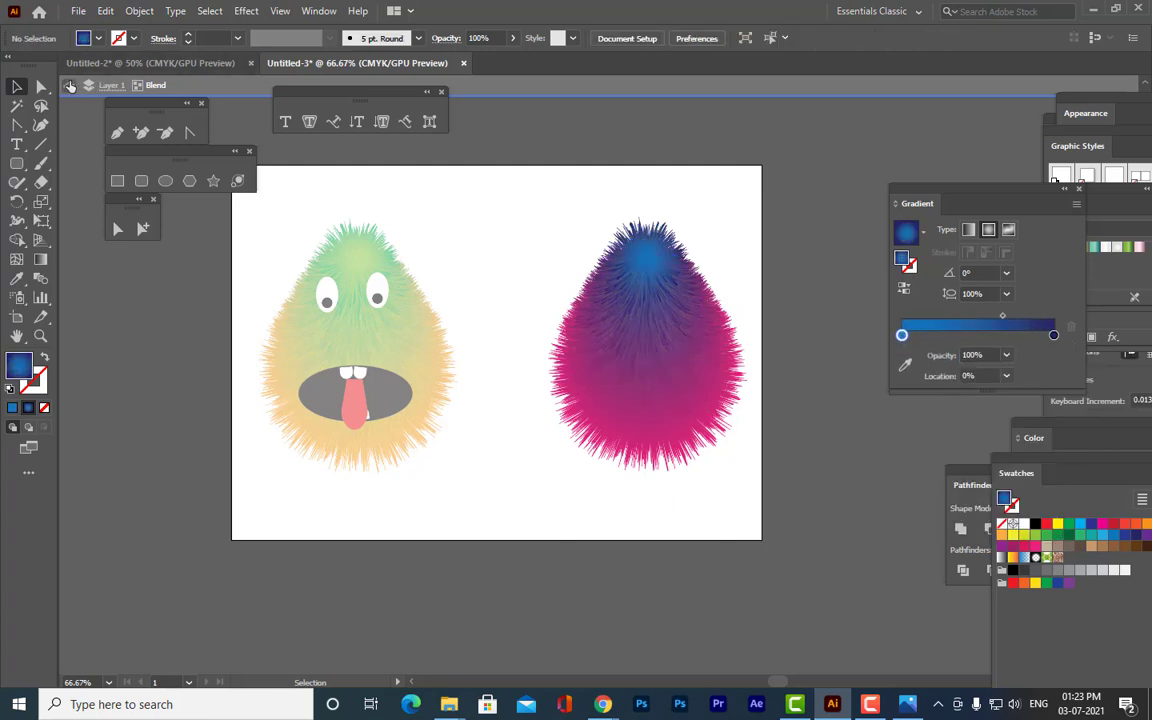
left_click(70, 86)
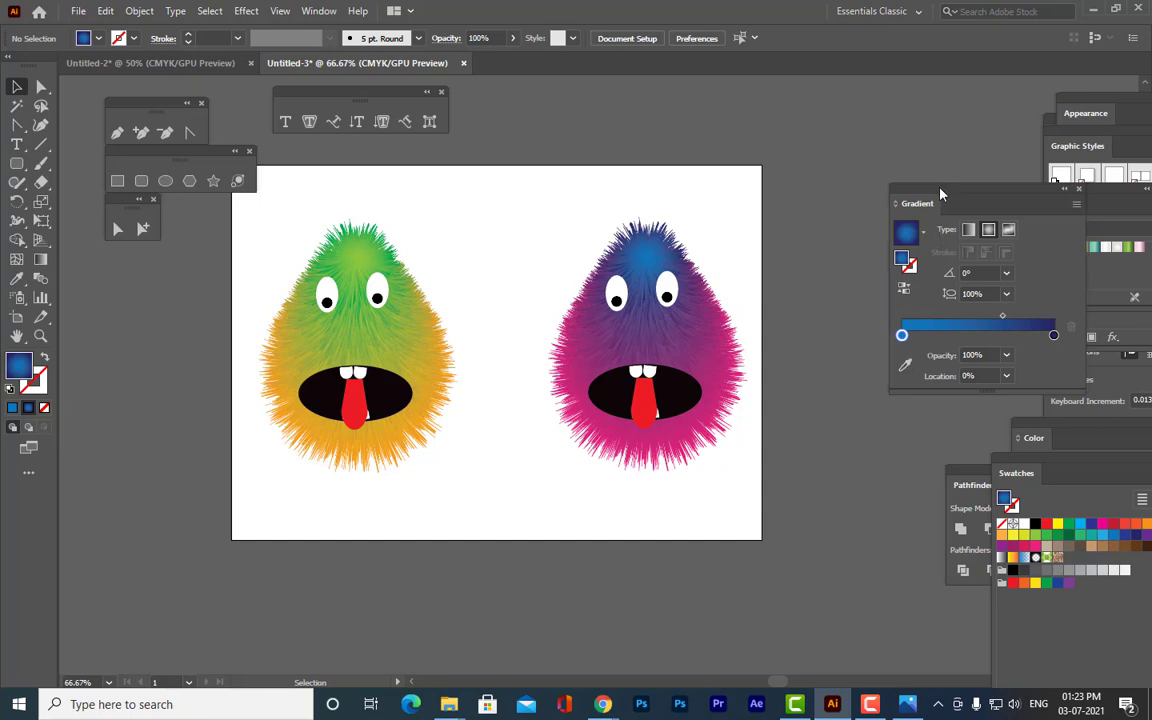
Scale both characters down together to about 3.9 in tall and place them toward the artboard's left edge.
left_click_drag(940, 188, 1050, 188)
key("ctrl+plus")
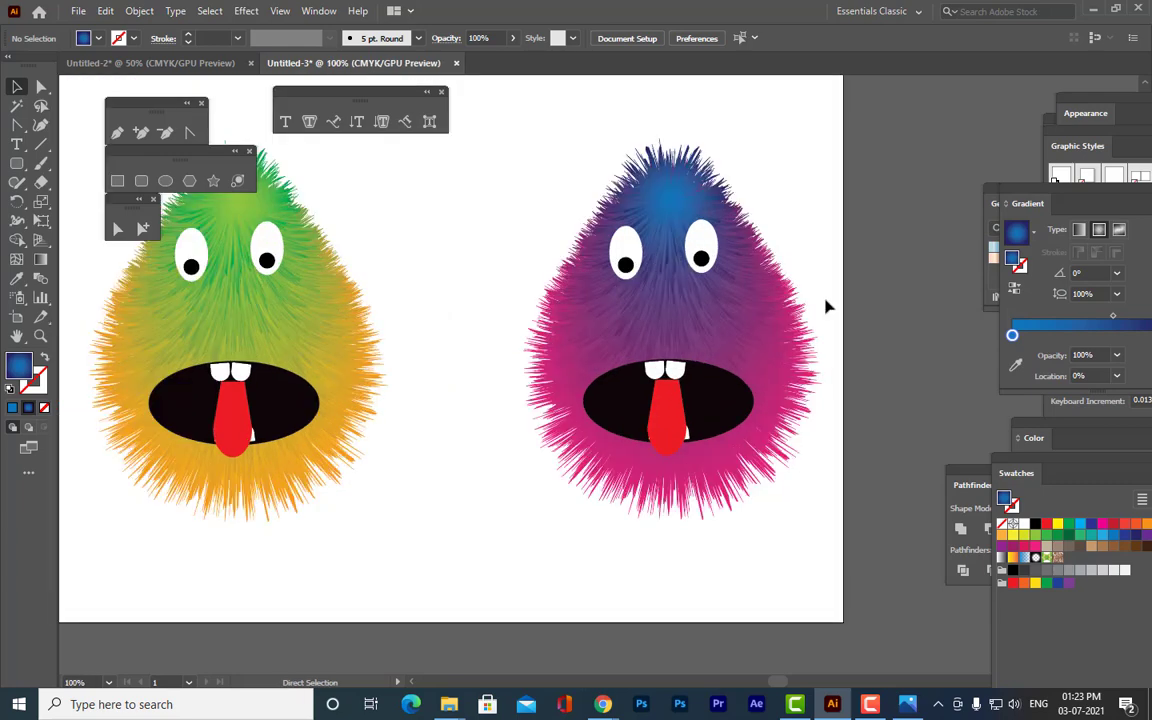
key("ctrl+minus")
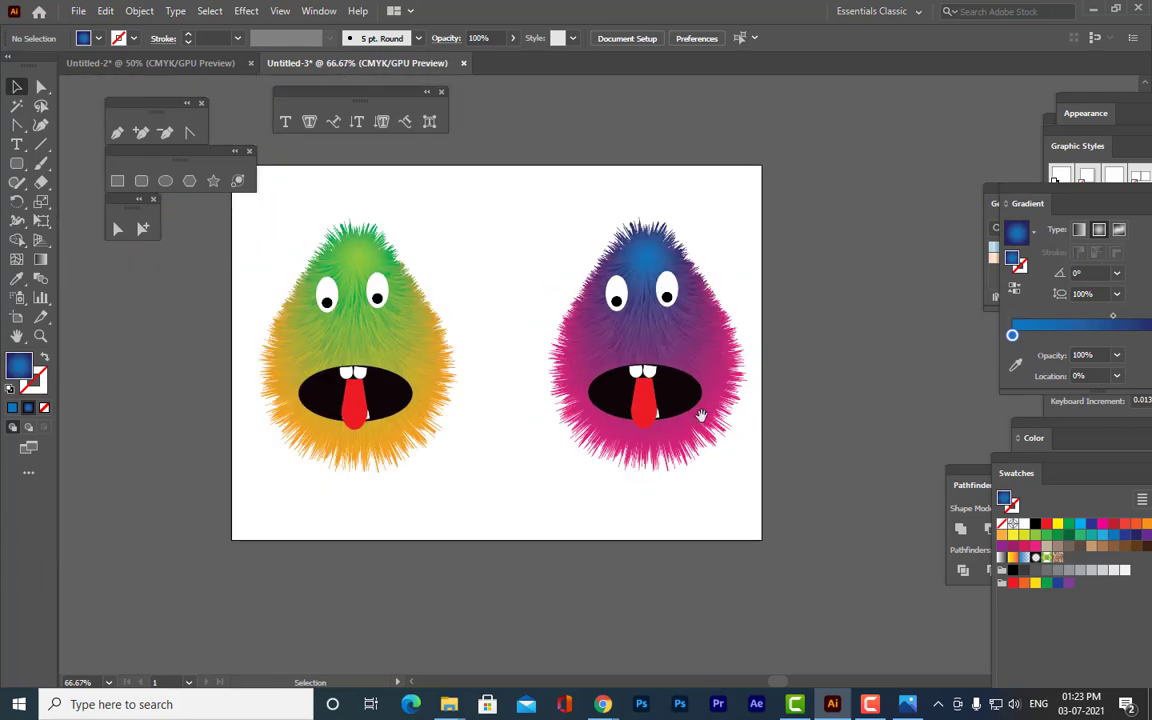
key("h")
left_click_drag(448, 381, 567, 398)
left_click(17, 88)
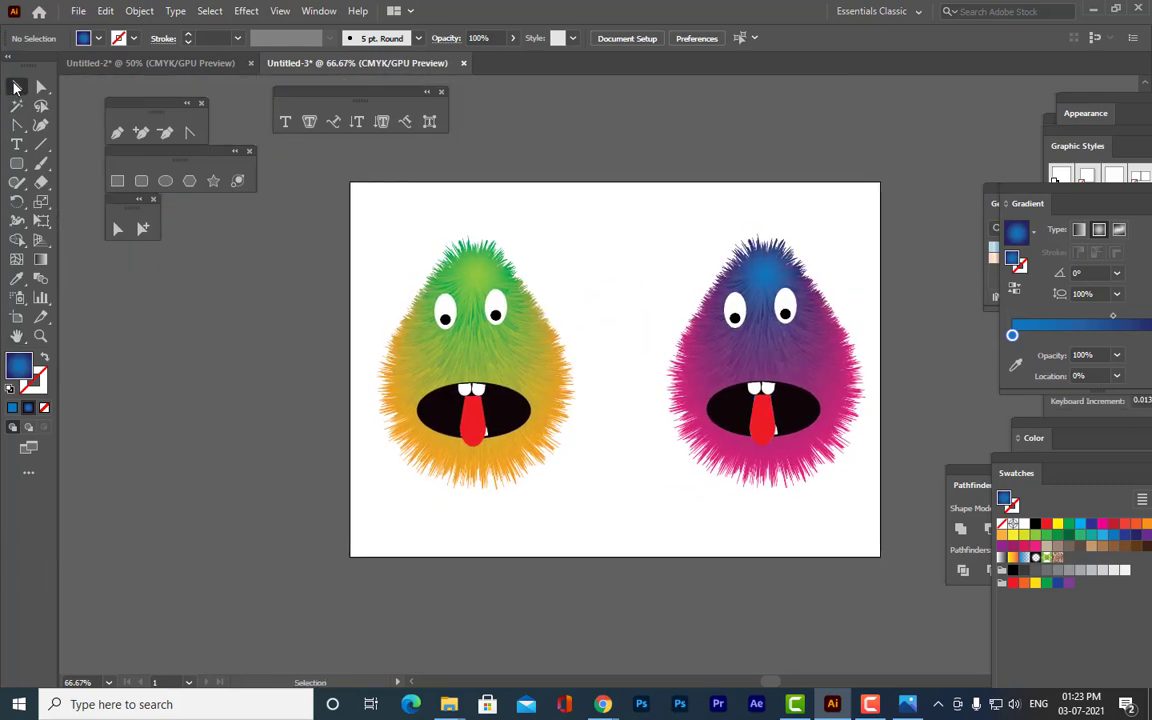
left_click_drag(358, 228, 771, 450)
key("a")
key("v")
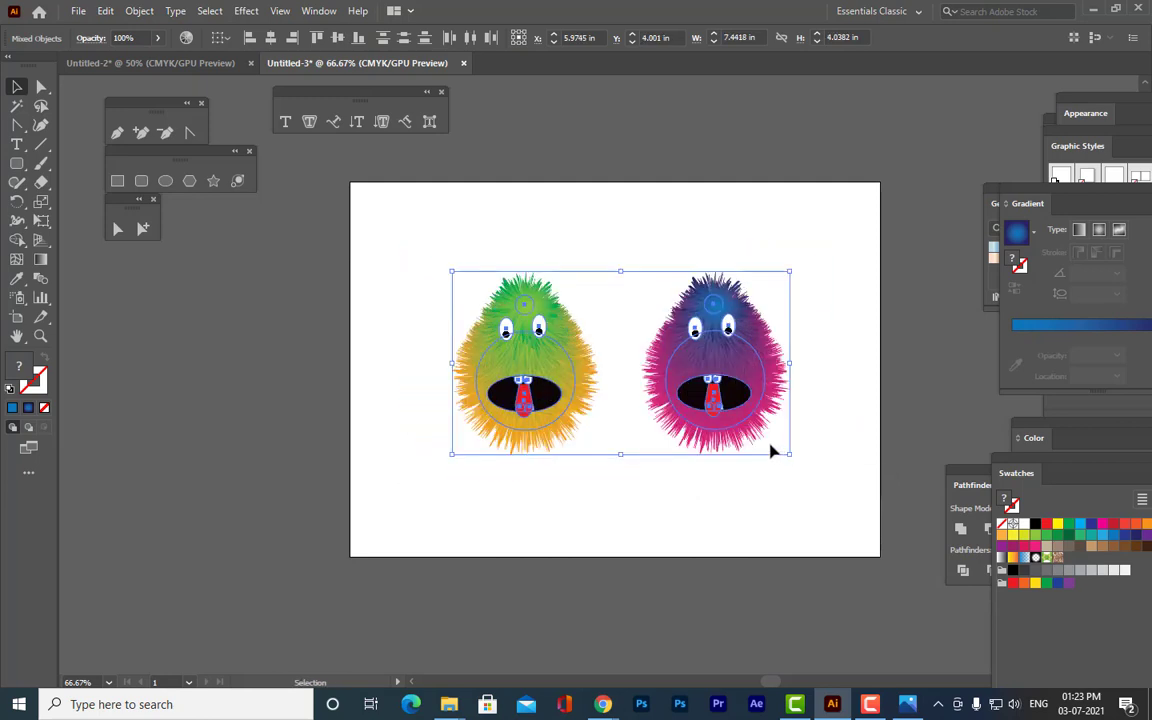
left_click_drag(730, 385, 688, 410)
left_click(748, 461)
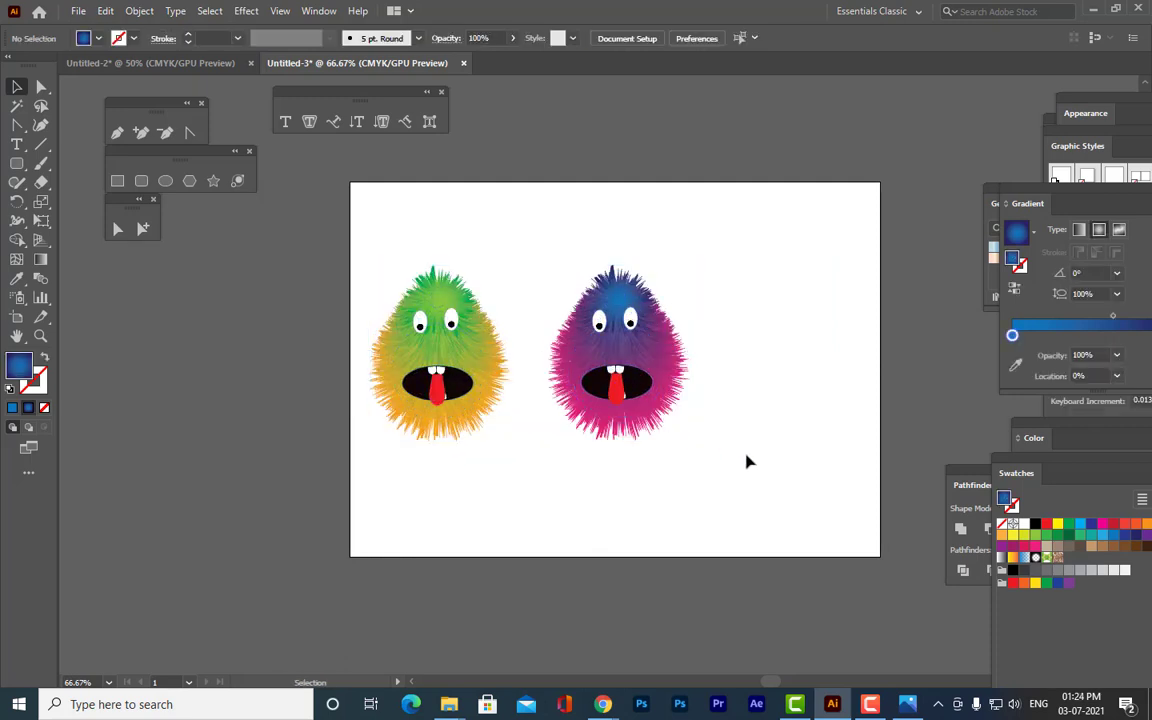
Duplicate the whole blue and pink character onto the empty right part of the artboard and nudge the copy slightly right.
left_click(673, 355)
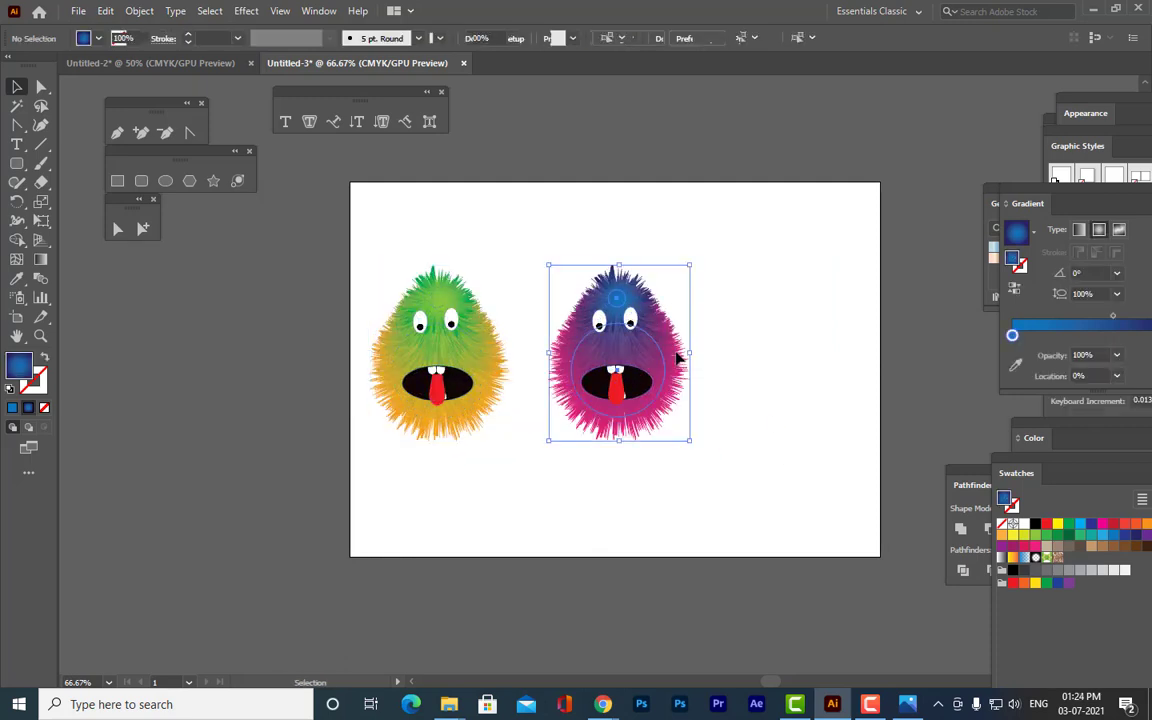
left_click(743, 360)
left_click_drag(565, 282, 694, 429)
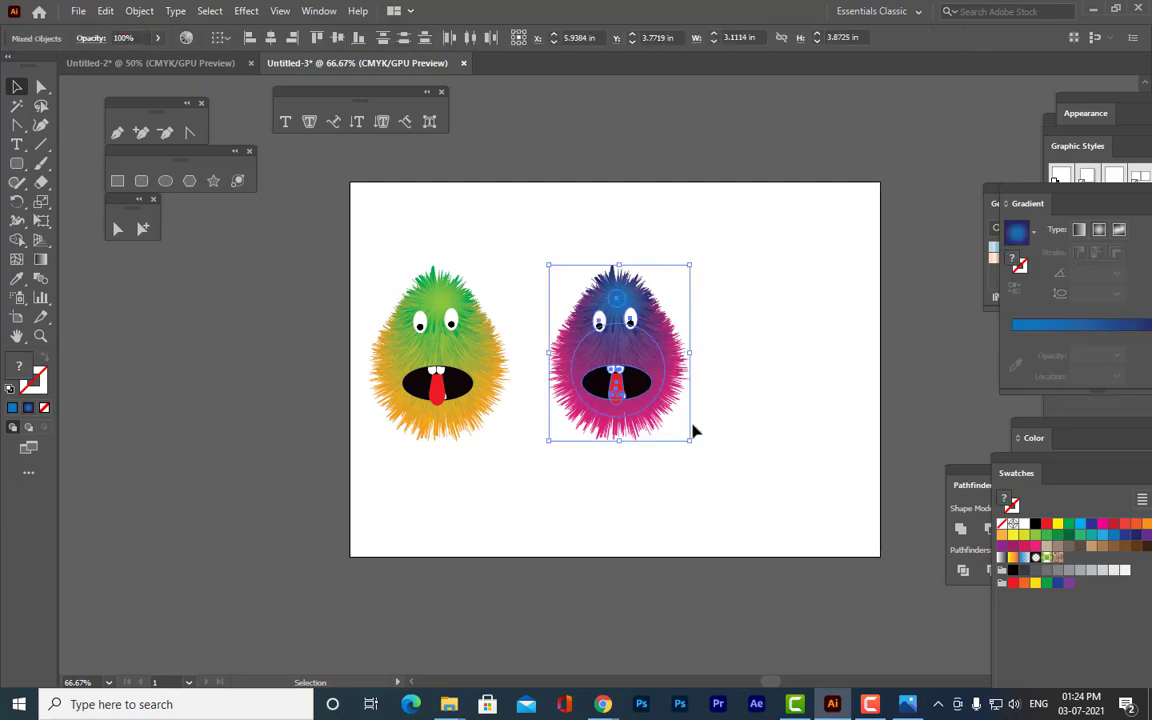
left_click_drag(654, 361, 823, 363)
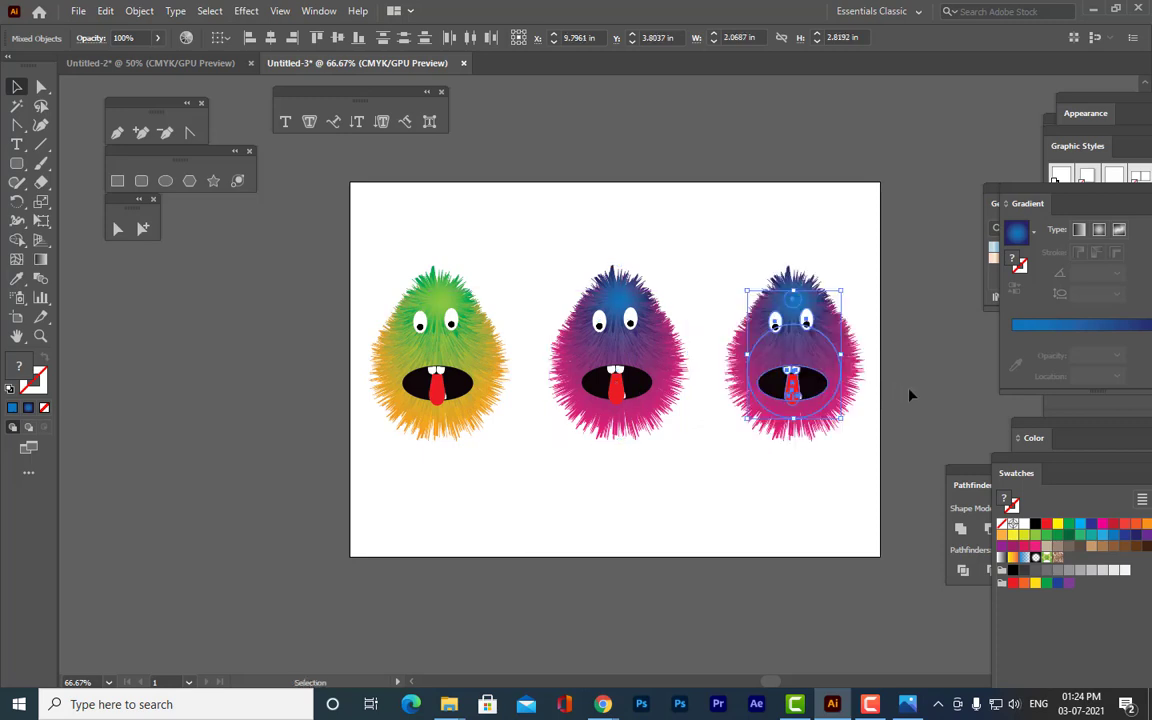
key("Right")
key("Right")
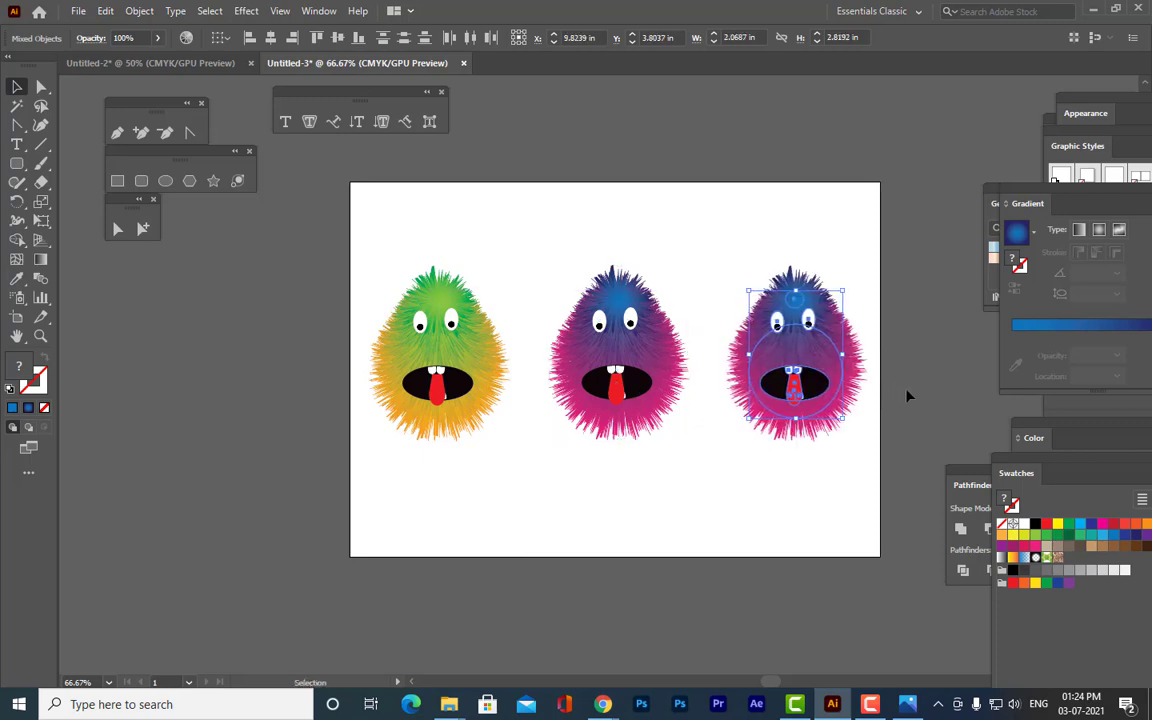
left_click(908, 392)
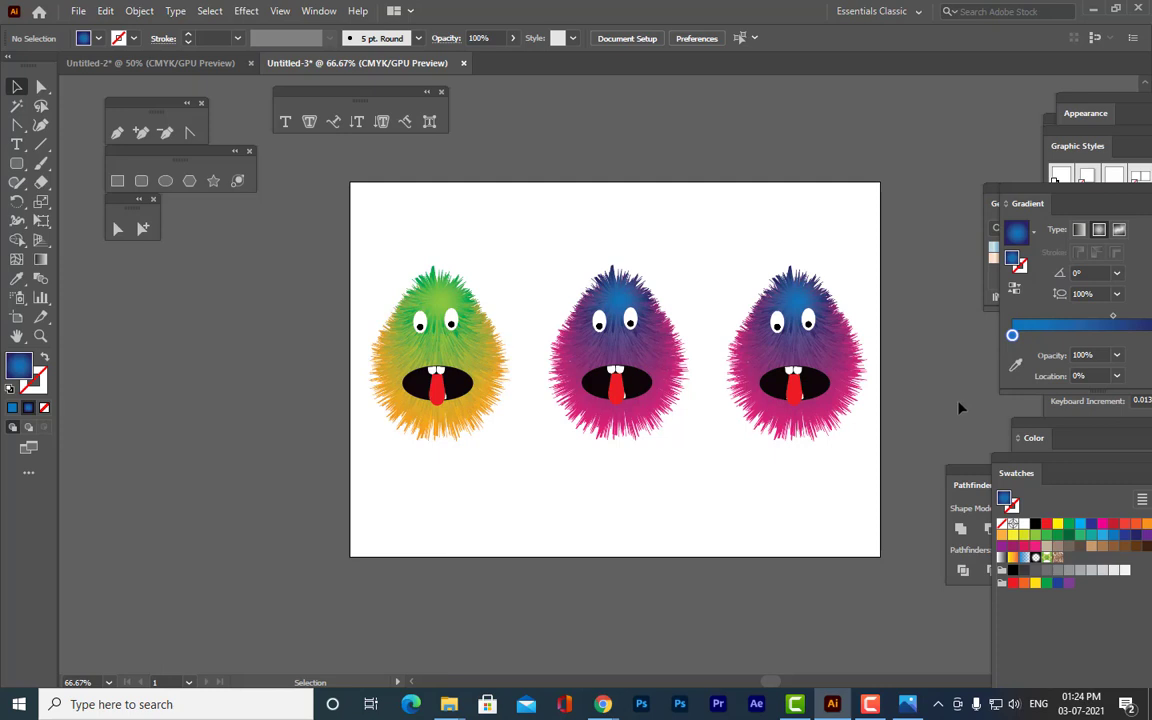
Isolate the body blend of the third character at the artboard's right.
left_click_drag(1058, 466, 940, 481)
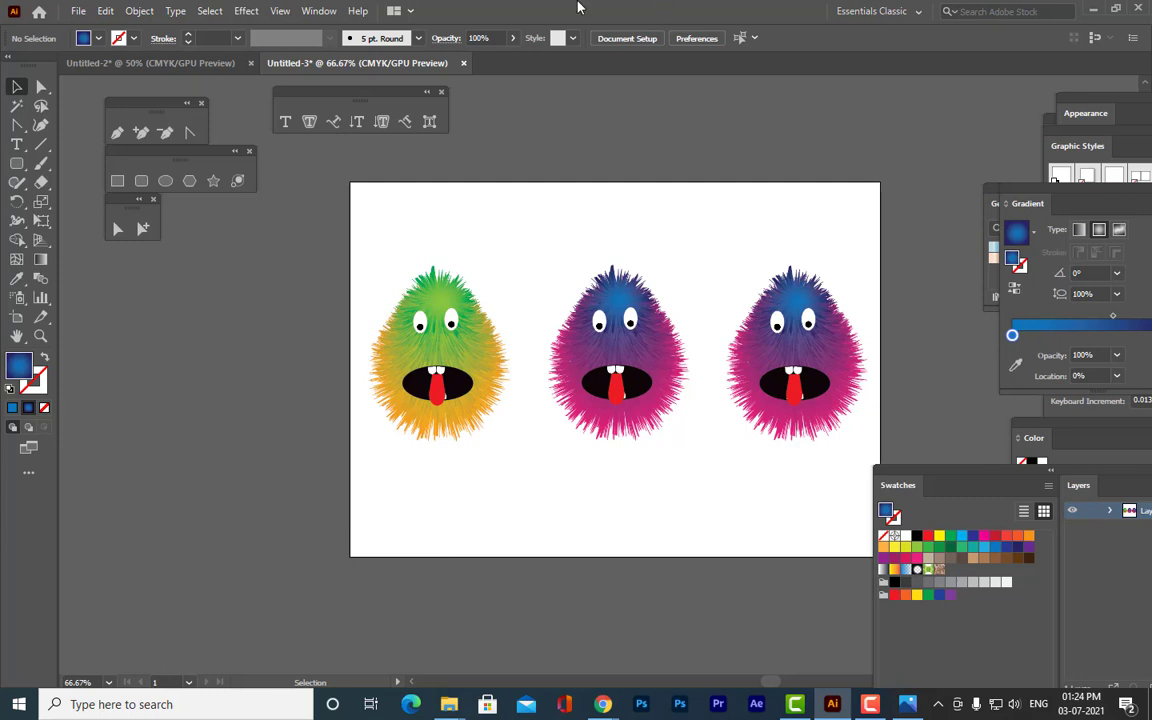
key("ctrl+plus")
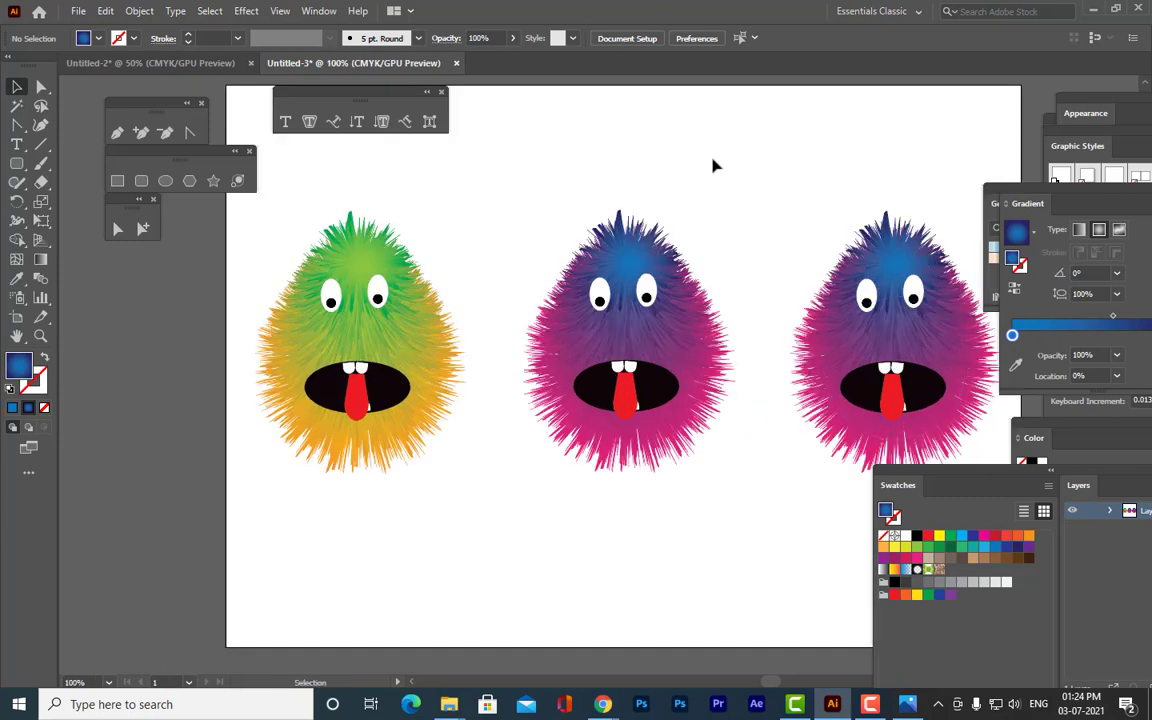
key("h")
left_click_drag(740, 239, 589, 237)
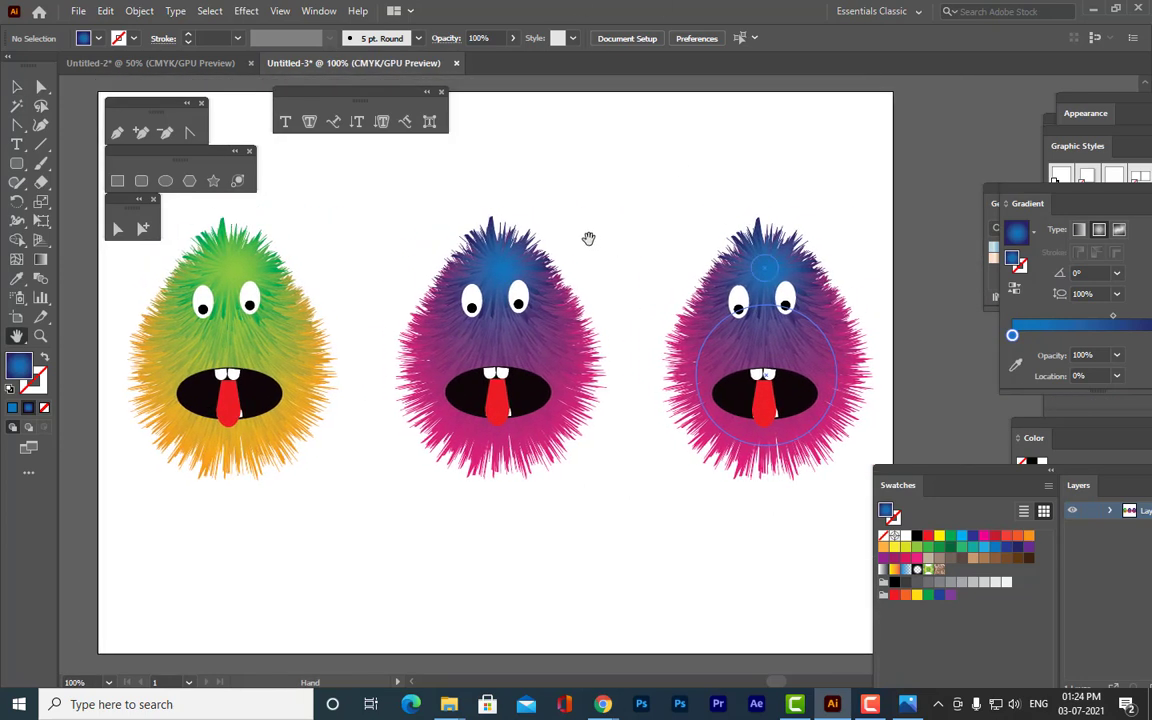
left_click(17, 89)
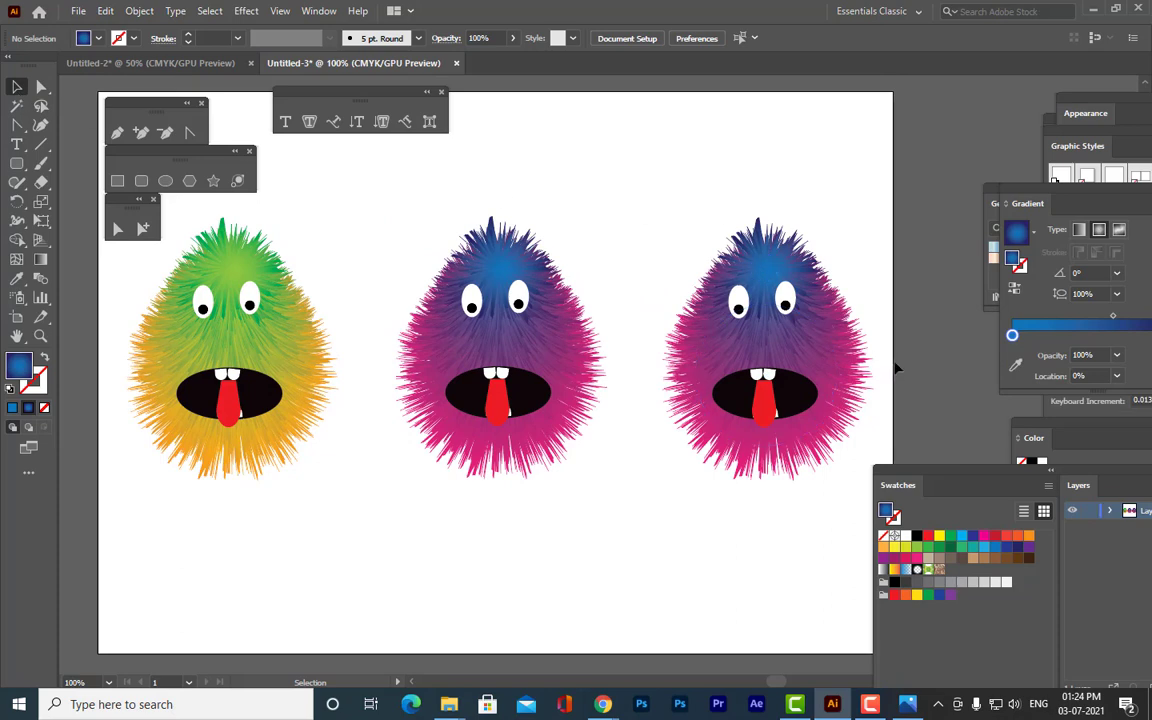
key("h")
left_click_drag(898, 354, 840, 347)
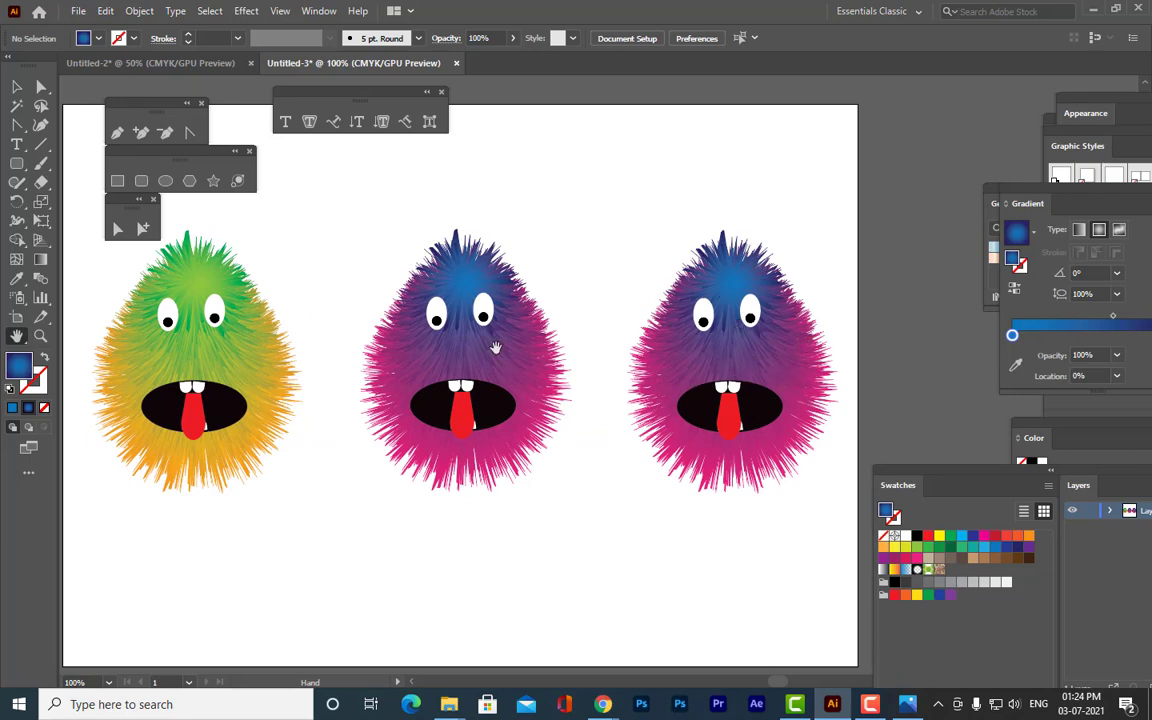
left_click(16, 86)
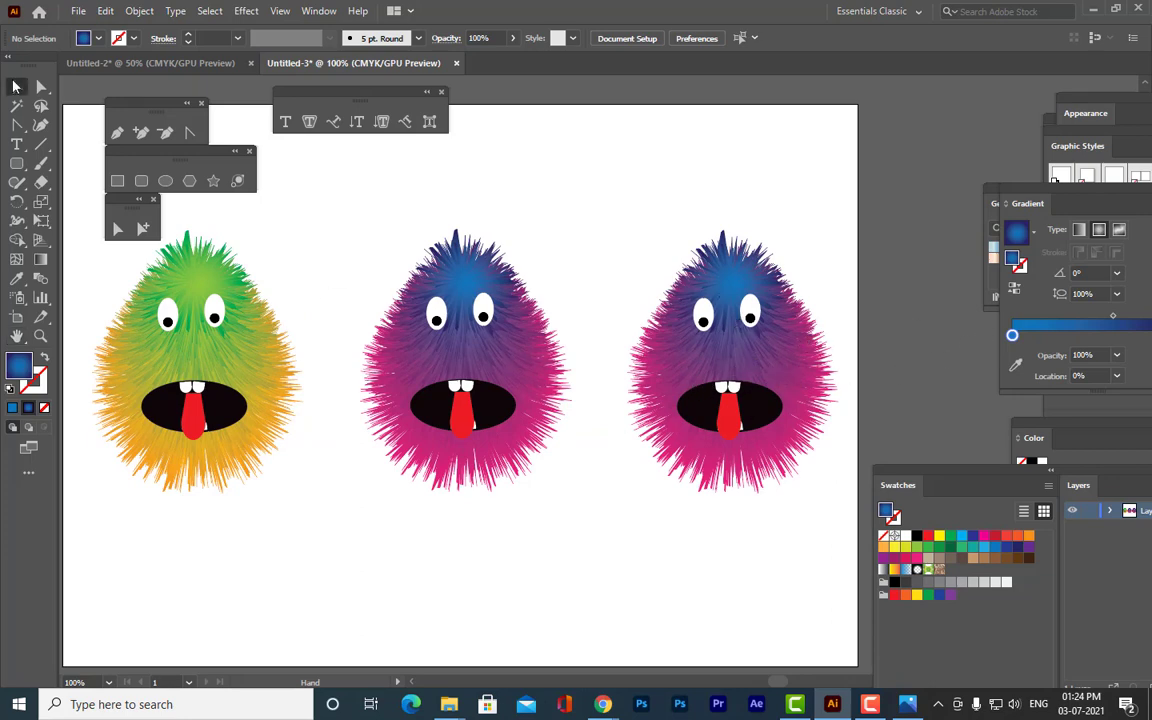
left_click(786, 354)
right_click(785, 352)
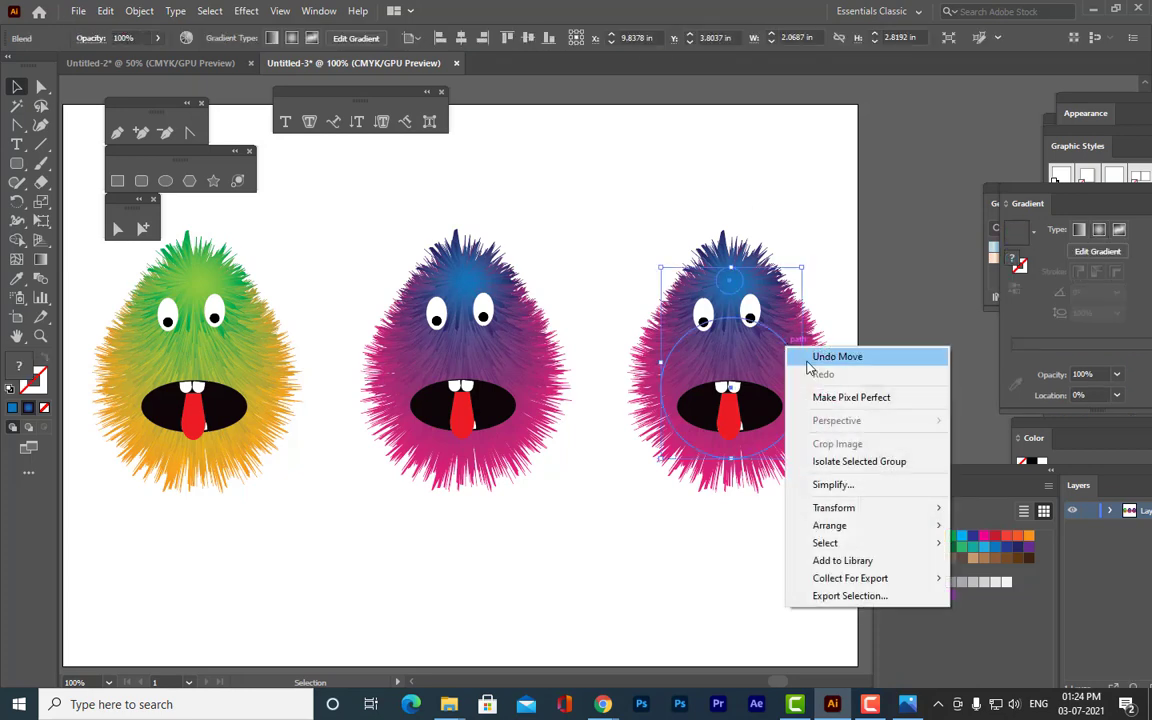
left_click(858, 462)
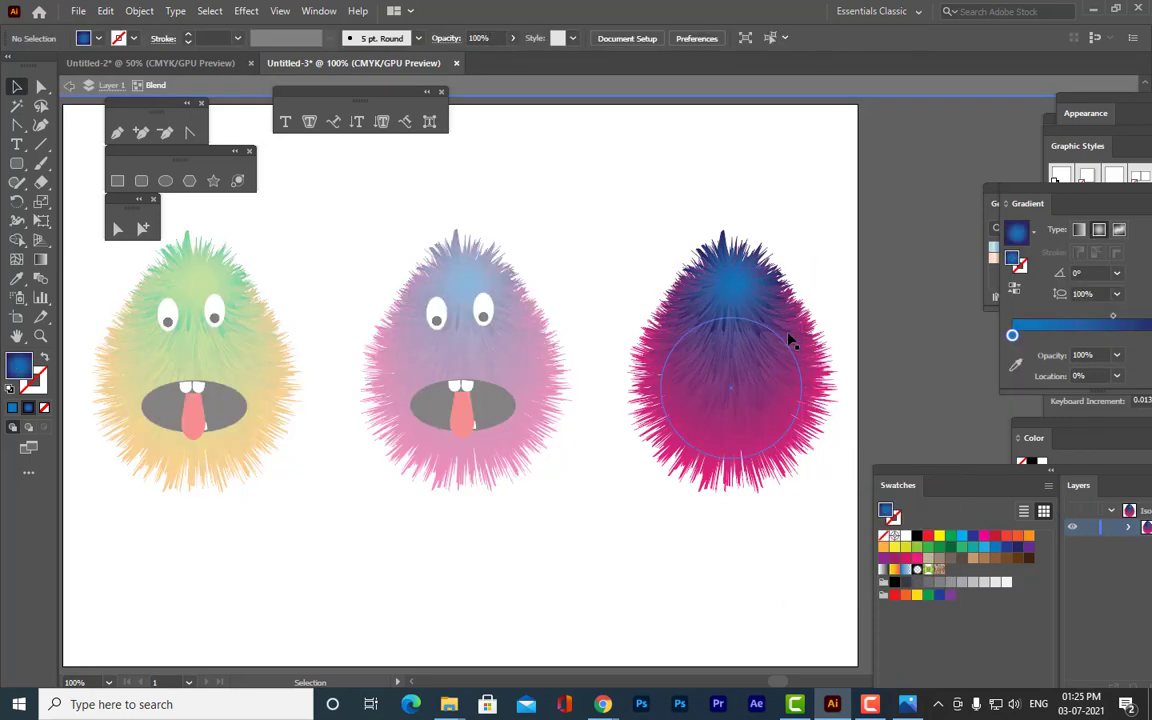
Recolour the blend's large lower circle with a dark brown outer gradient stop and a lighter brown inner stop.
left_click(785, 347)
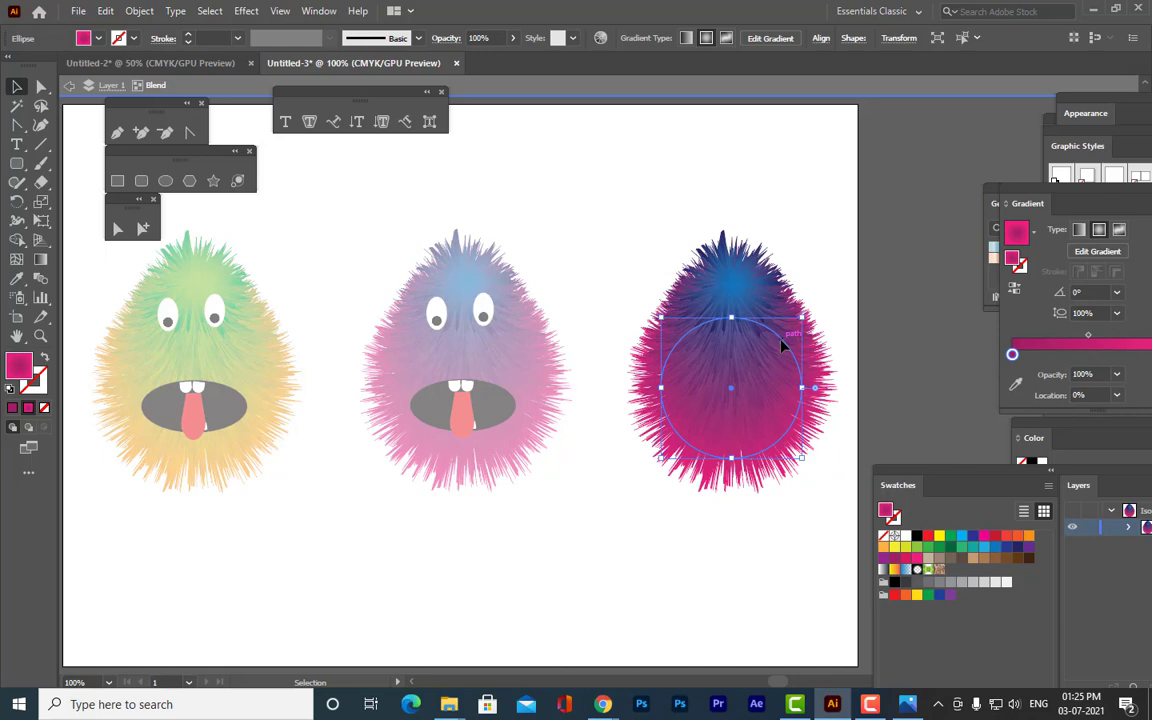
left_click_drag(1020, 192, 879, 192)
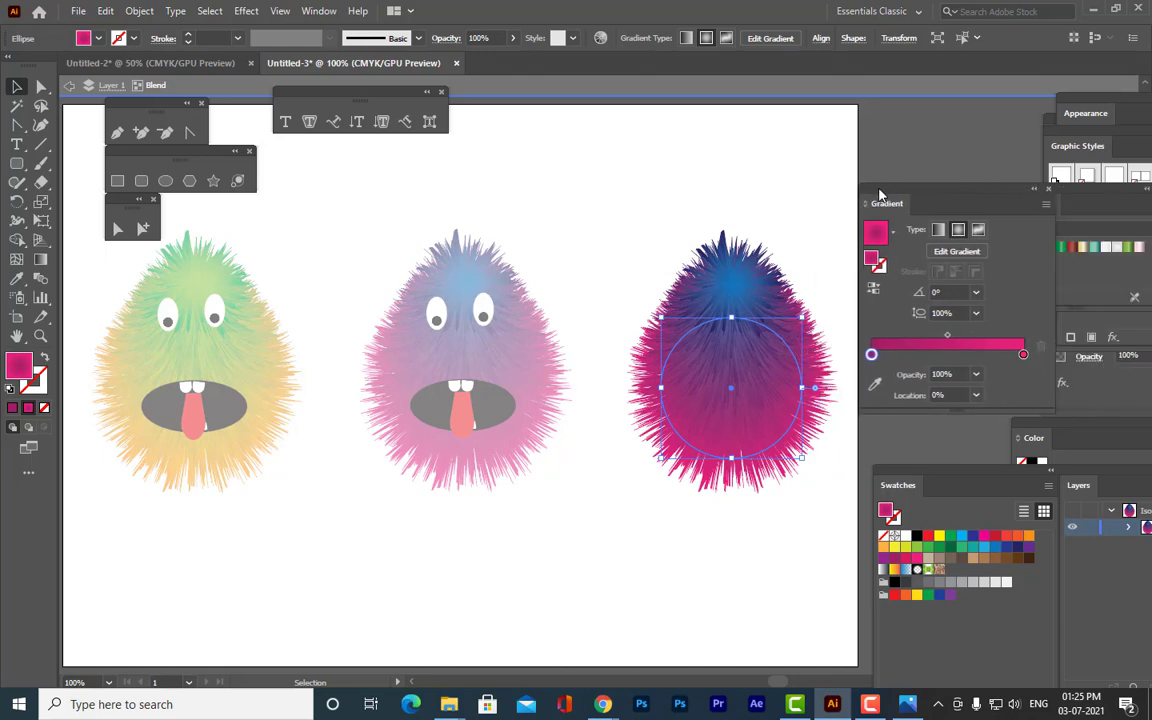
double_click(1023, 355)
left_click(919, 428)
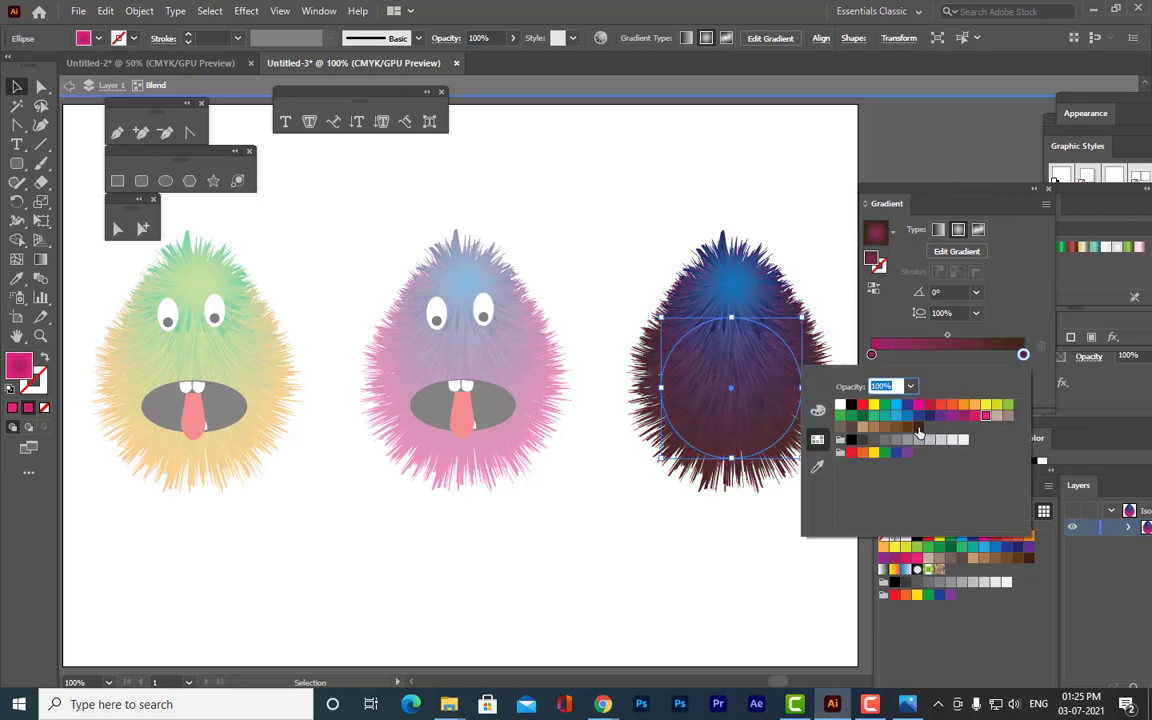
left_click(871, 355)
double_click(871, 355)
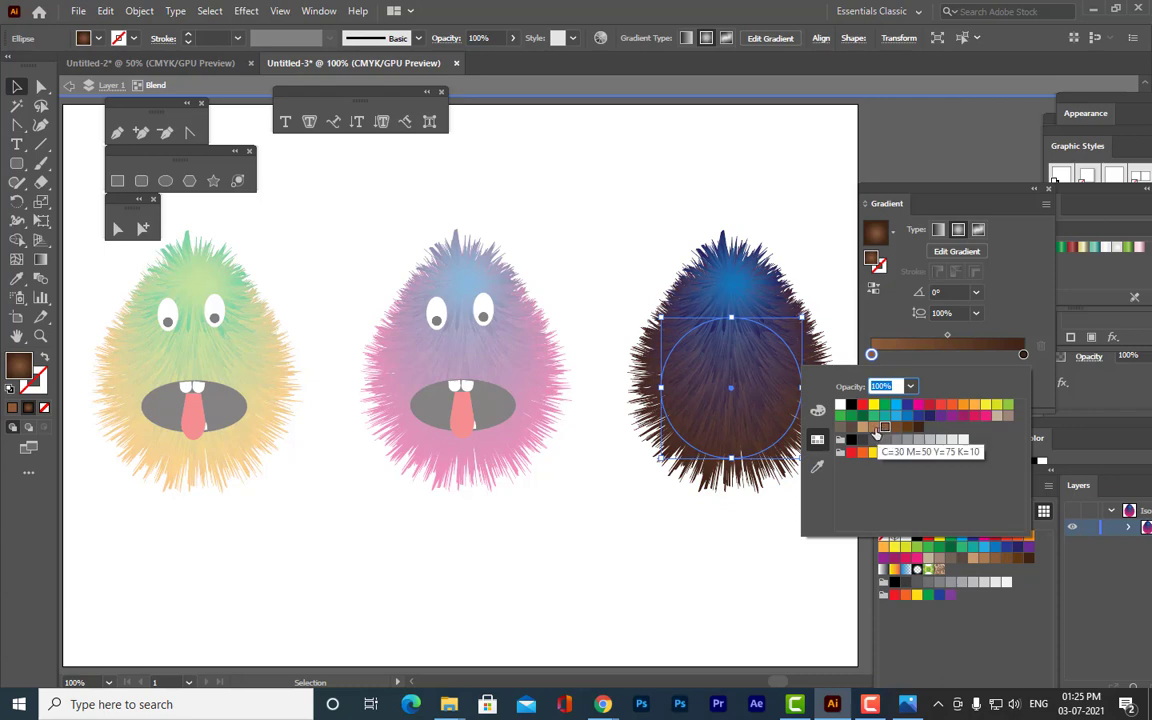
left_click(874, 428)
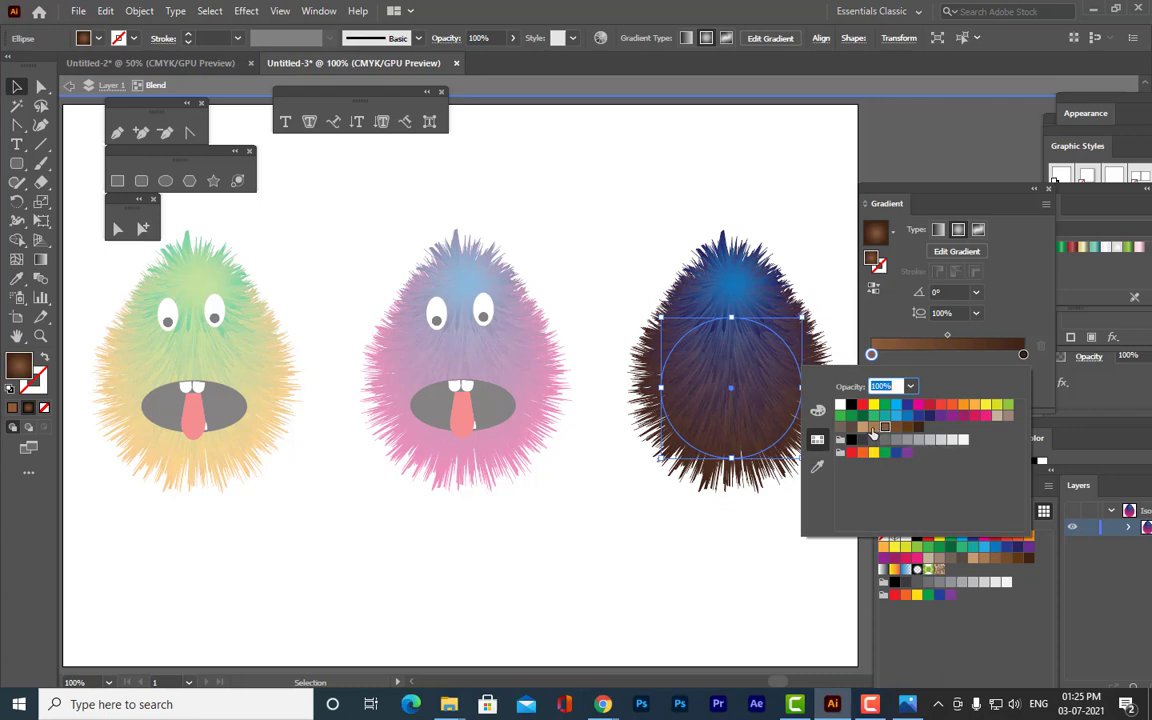
Recolour the third character's small upper blend circle with a pure red outer gradient stop and an orange-red inner stop.
left_click(825, 249)
left_click(730, 273)
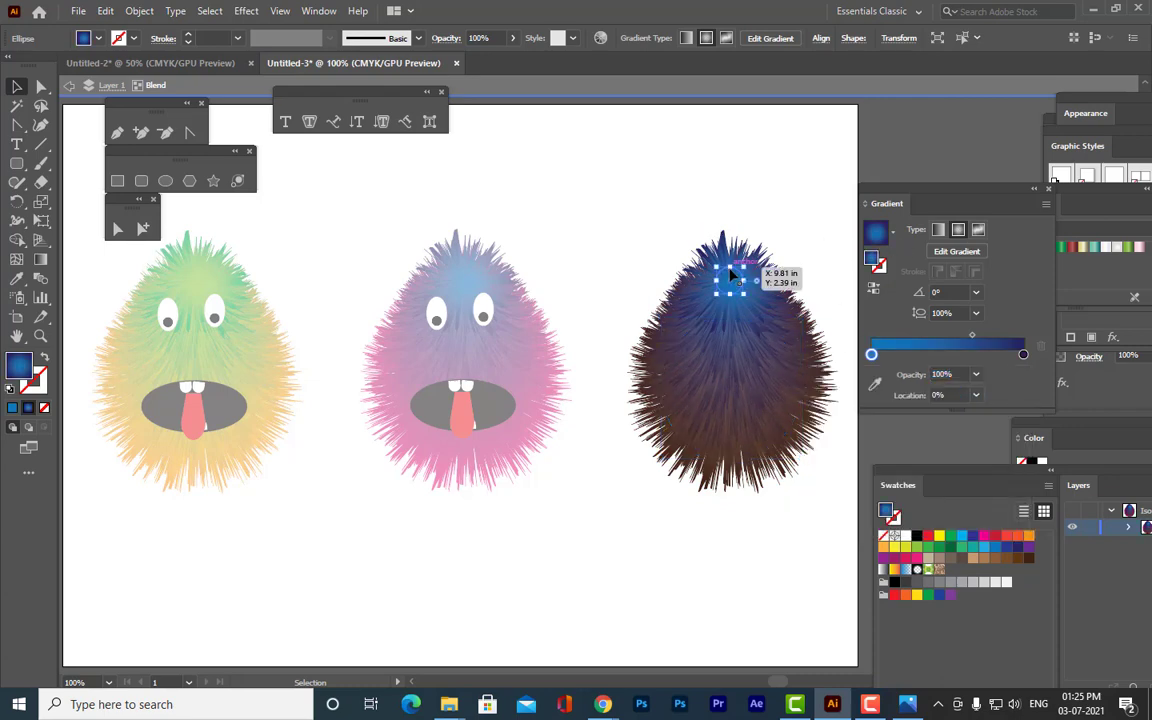
double_click(1024, 355)
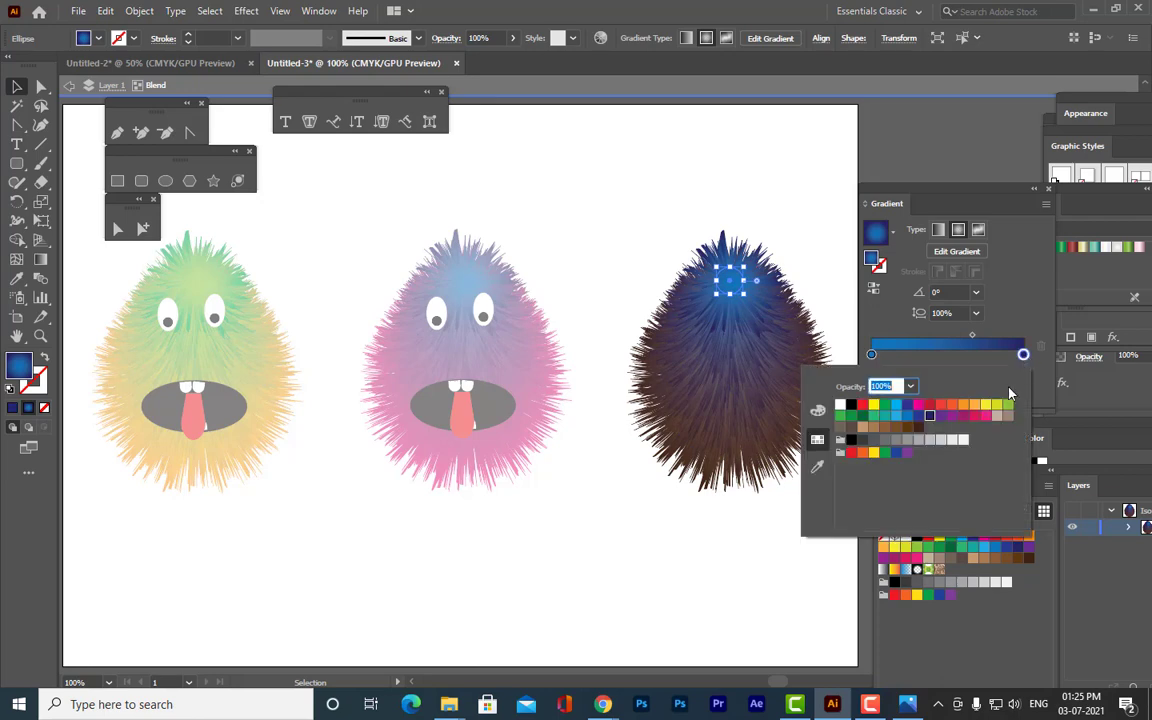
left_click(930, 406)
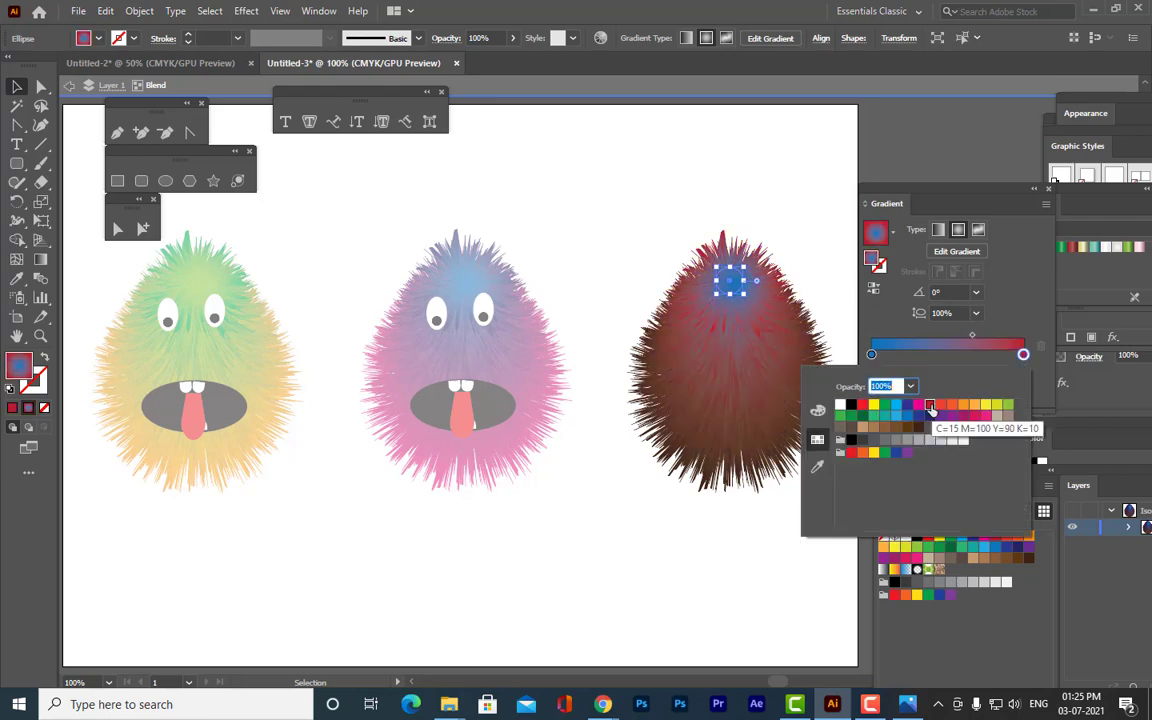
left_click(862, 404)
double_click(871, 355)
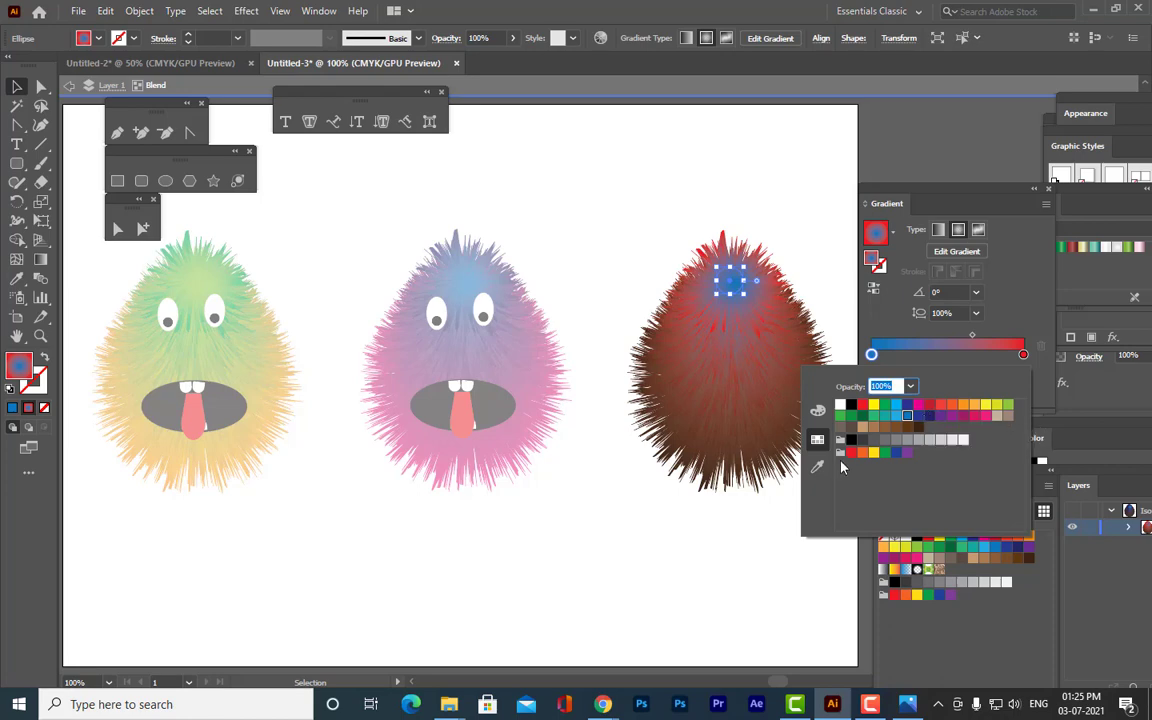
left_click(817, 410)
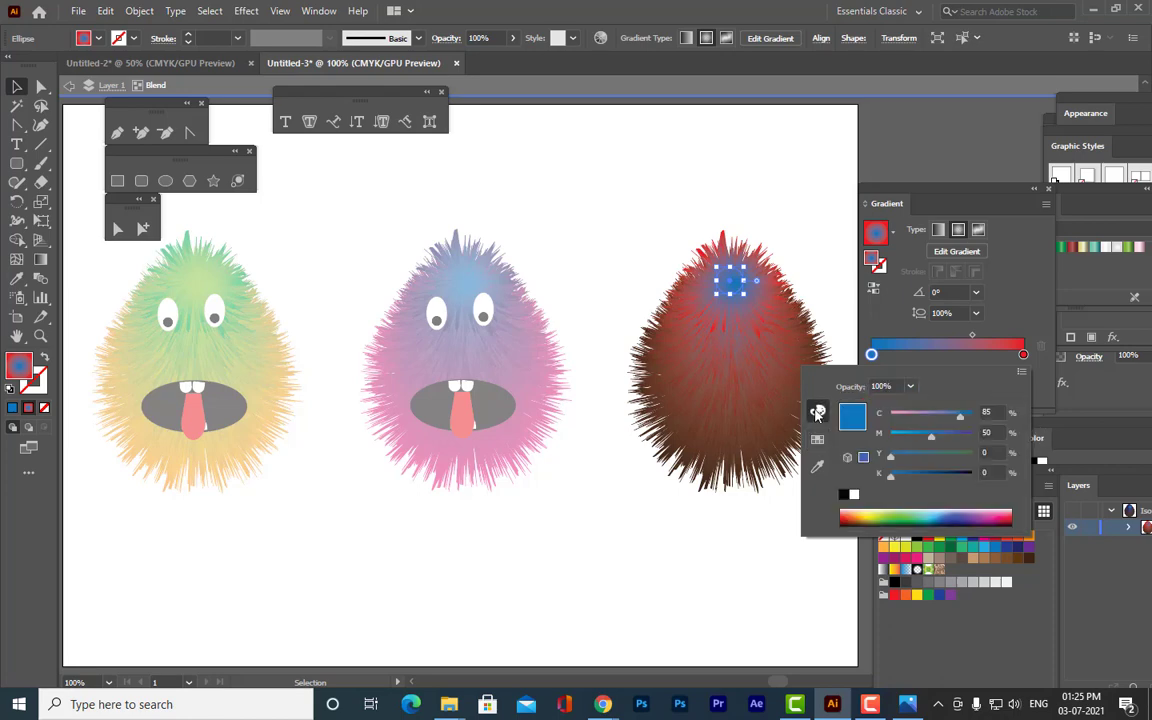
left_click(846, 512)
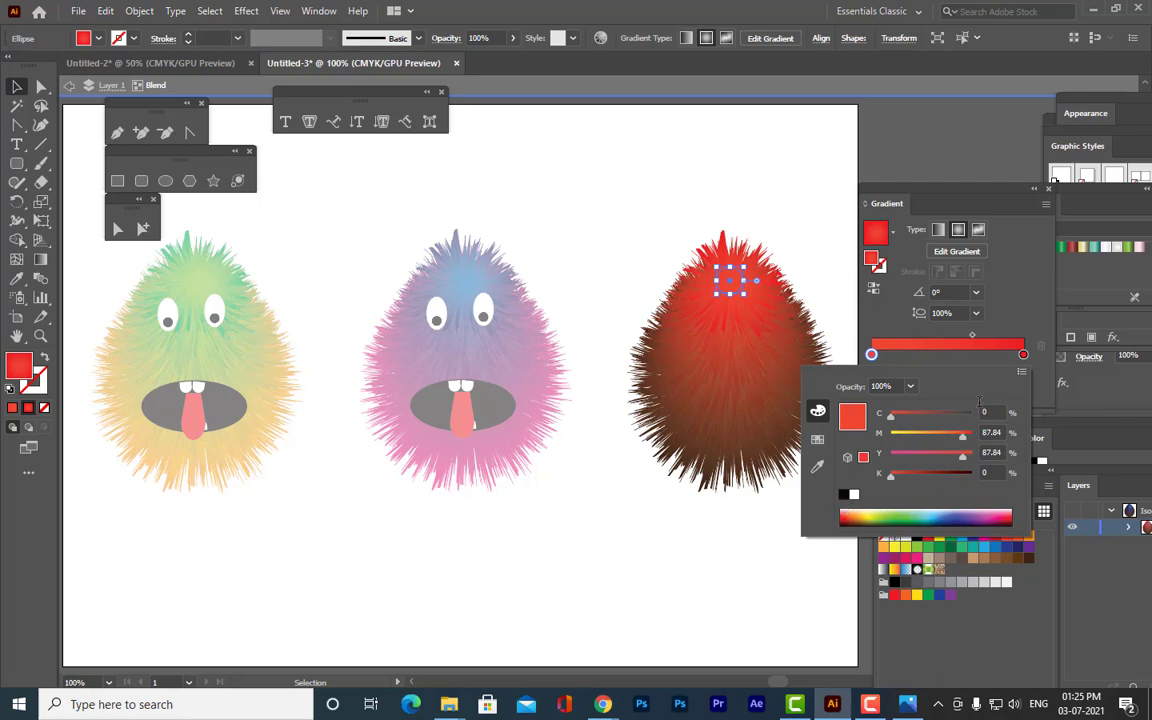
Change the small upper circle's outer gradient stop to dark red and exit isolation mode.
left_click(1023, 354)
double_click(1023, 354)
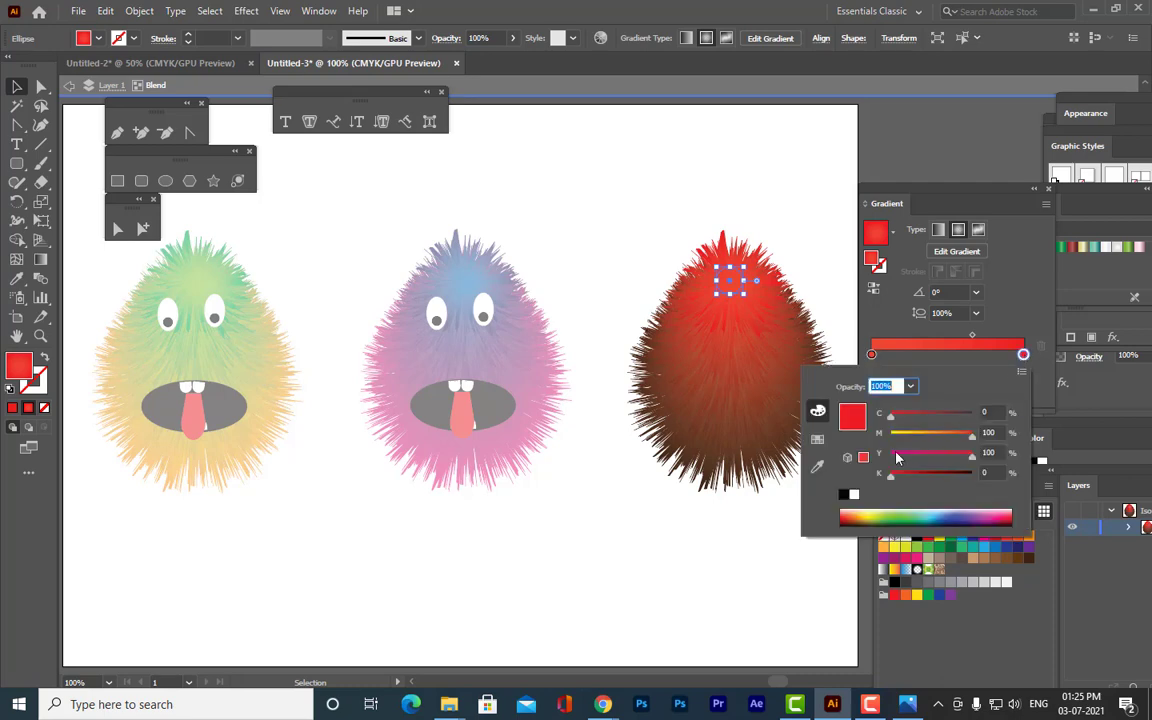
left_click(847, 514)
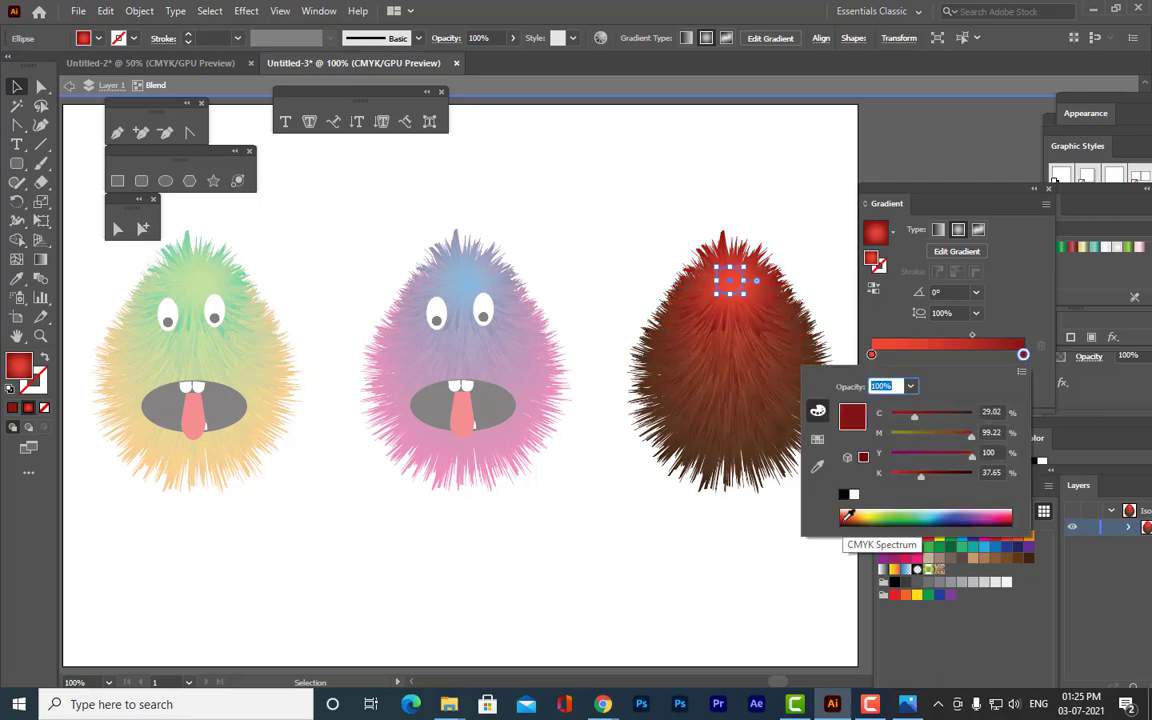
left_click(784, 206)
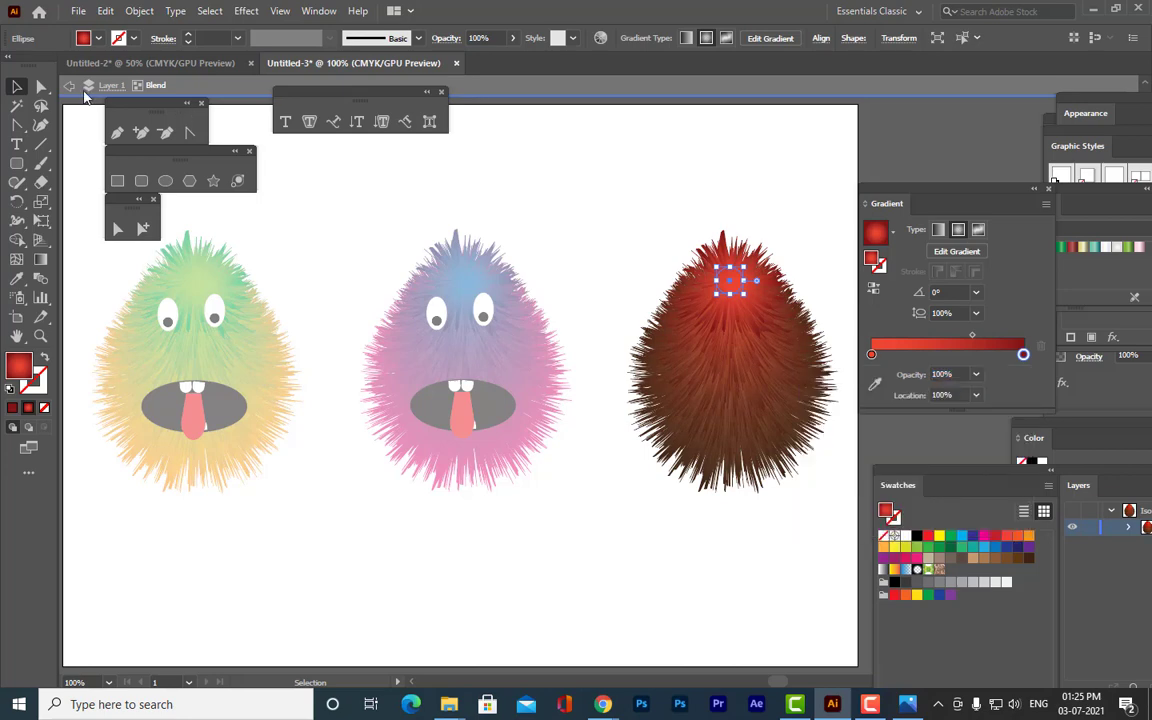
left_click(66, 82)
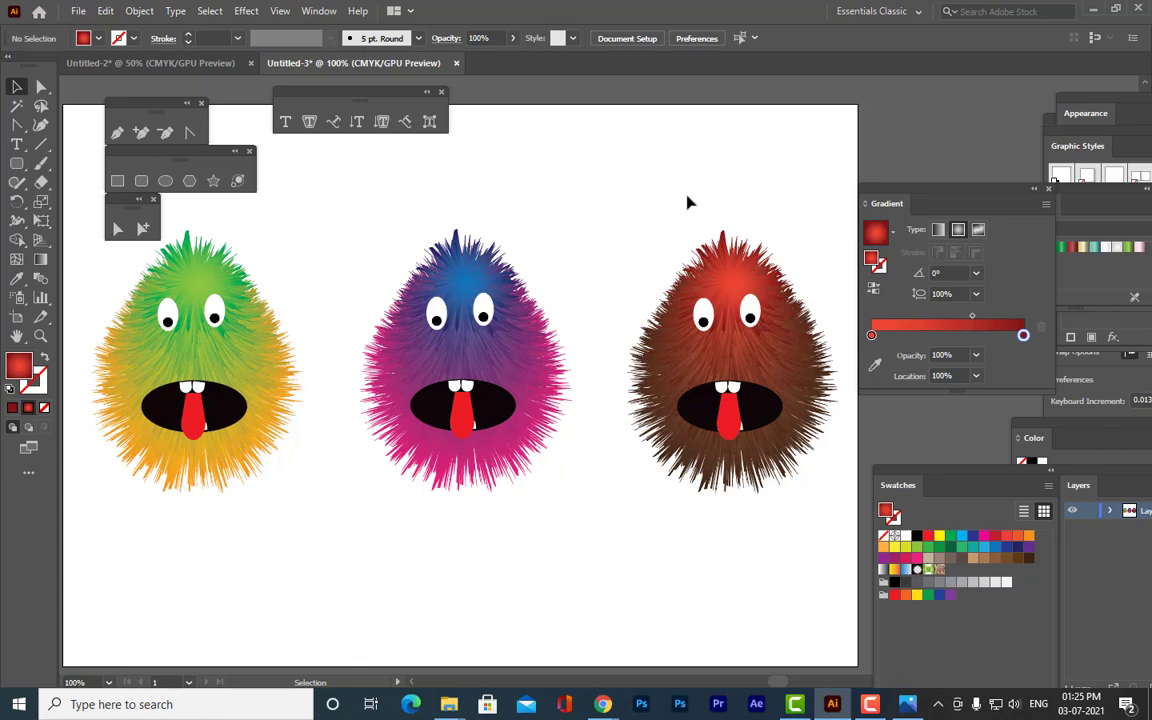
Move the floating Gradient and Swatches panels clear of the third character.
left_click_drag(920, 193, 995, 190)
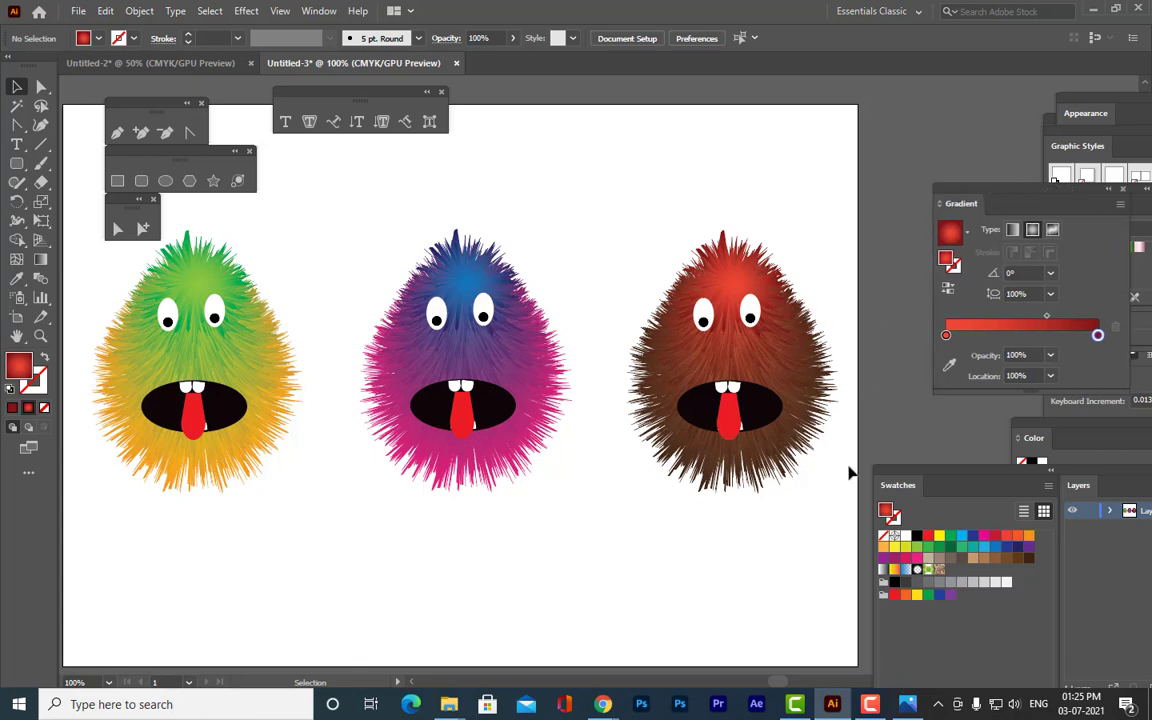
key("h")
left_click_drag(558, 546, 635, 563)
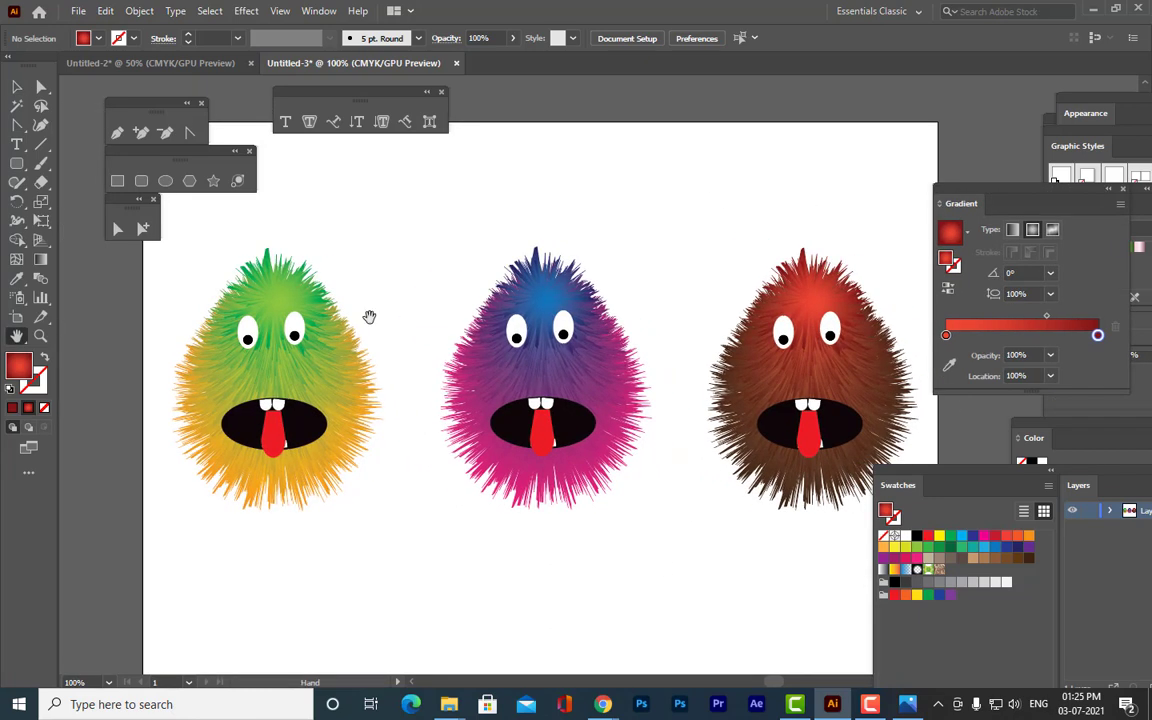
mouse_move(696, 527)
left_mouse_down()
mouse_move(689, 543)
mouse_move(698, 534)
left_mouse_up()
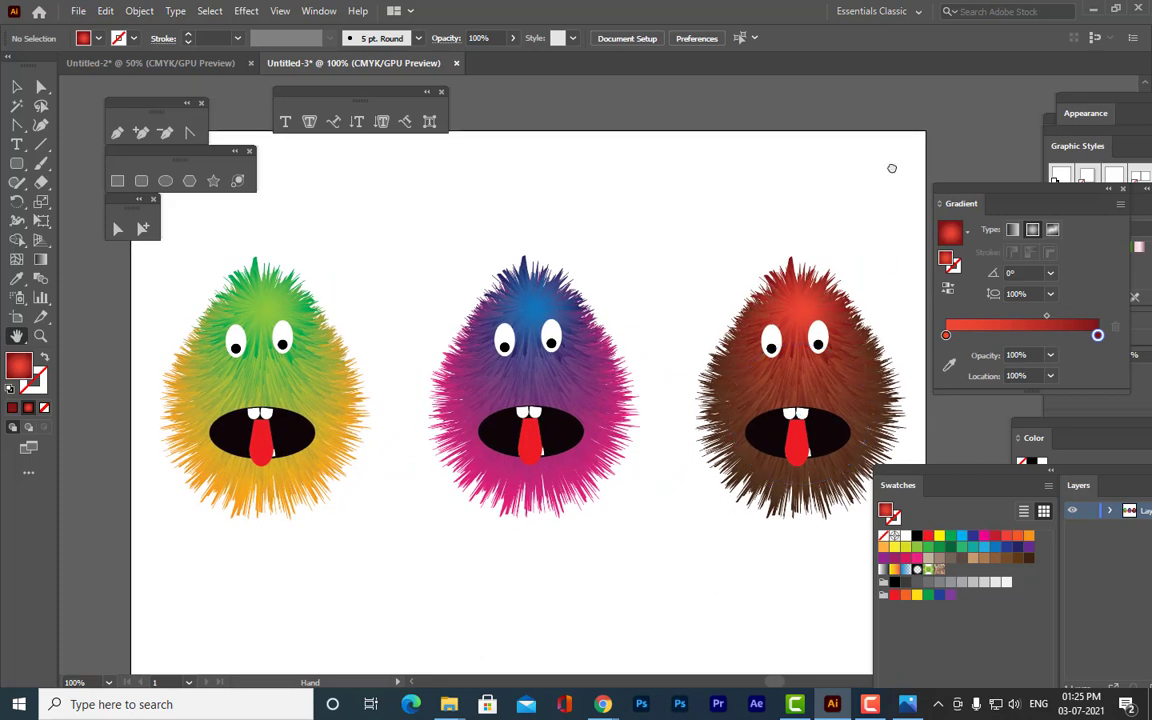
left_click_drag(975, 183, 1025, 183)
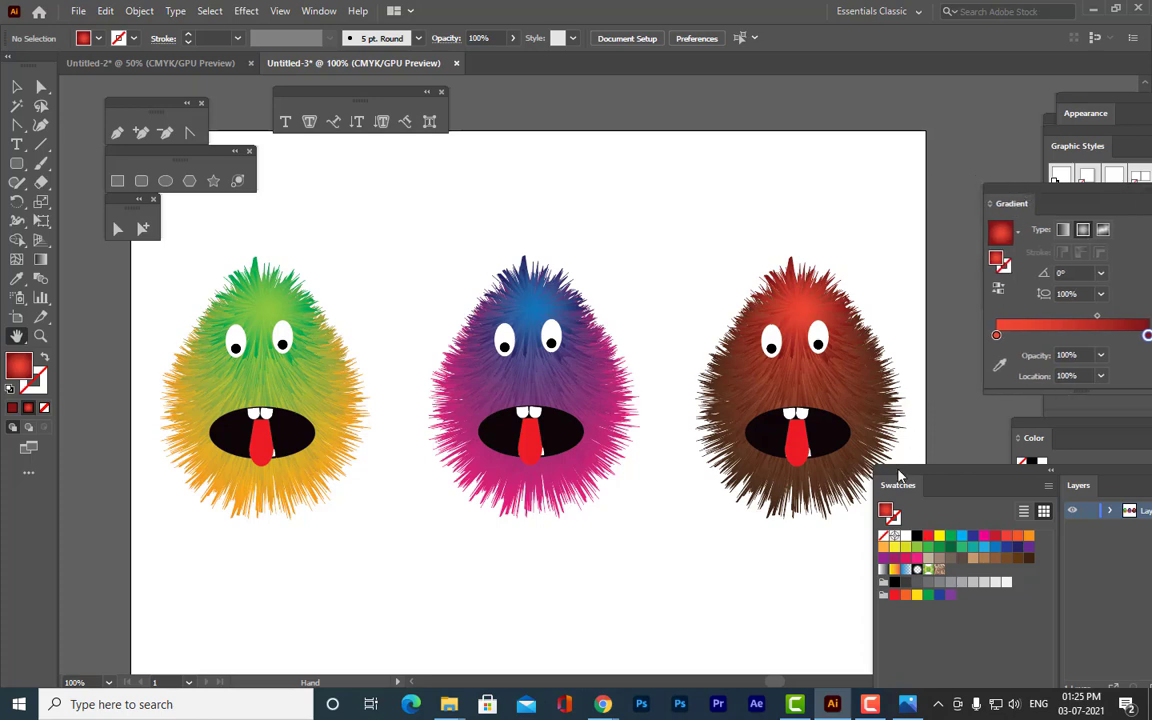
left_click_drag(900, 472, 1000, 424)
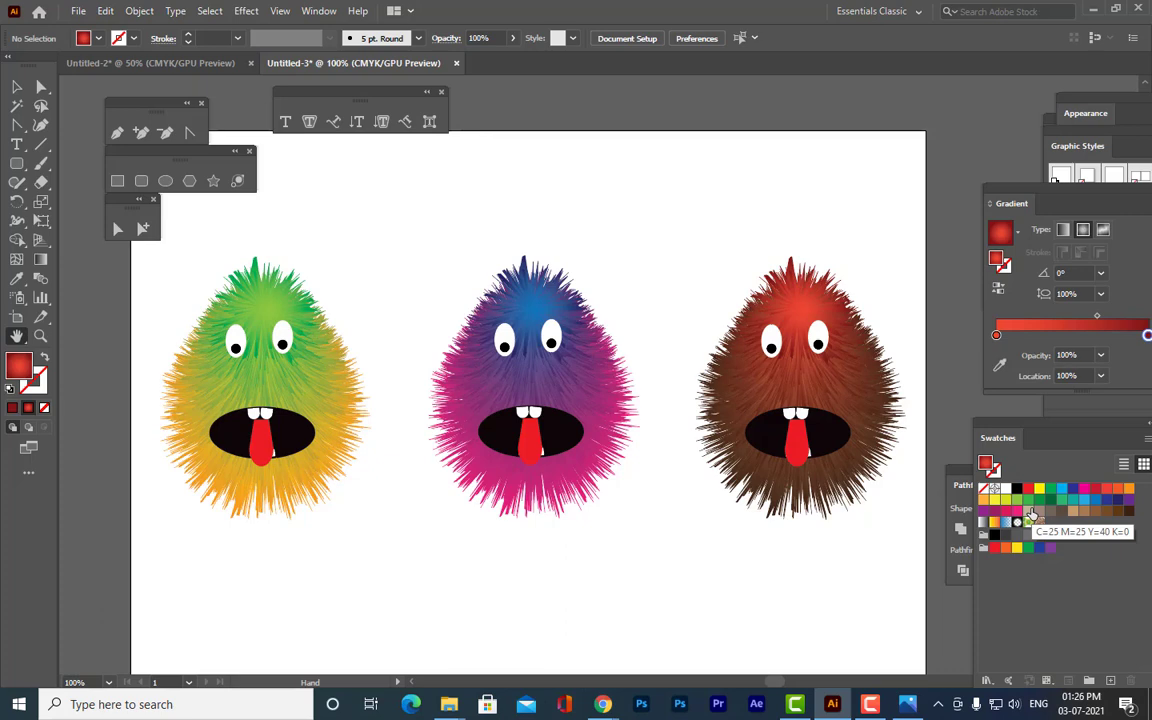
Examine the row of three furry characters at different magnifications.
key("ctrl+minus")
key("ctrl+minus")
key("ctrl+plus")
key("ctrl+plus")
key("ctrl+minus")
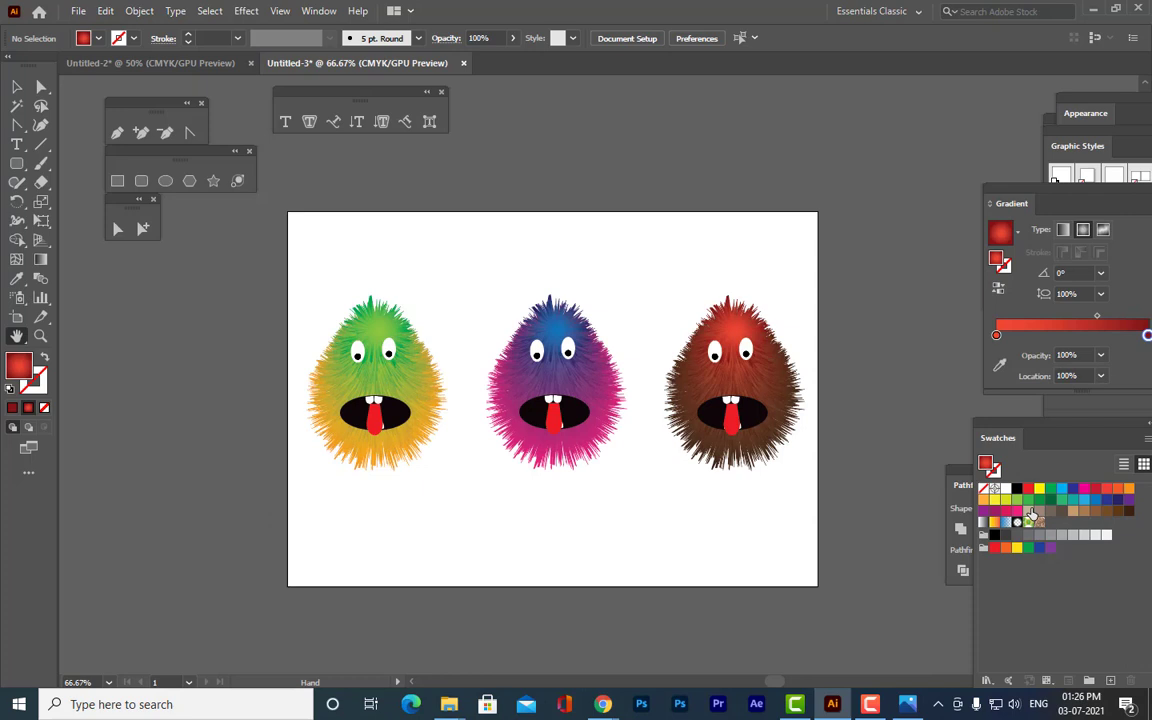
scroll(634, 200, "up", 2)
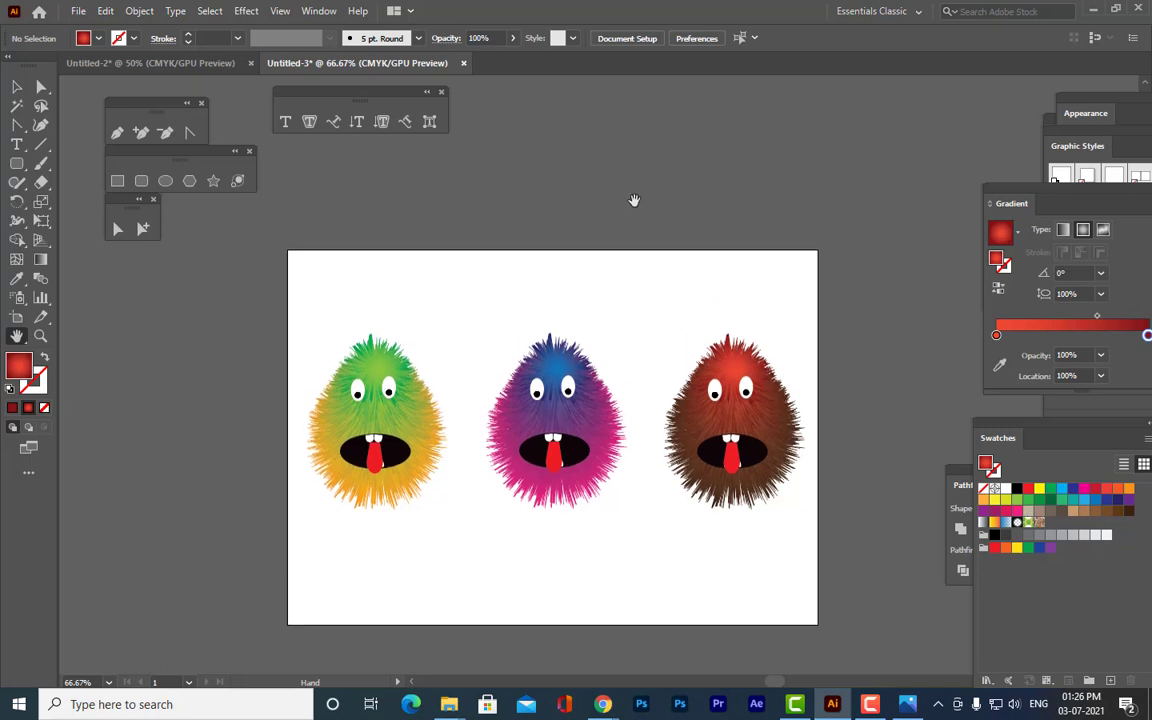
scroll(634, 200, "down", 3)
key("v")
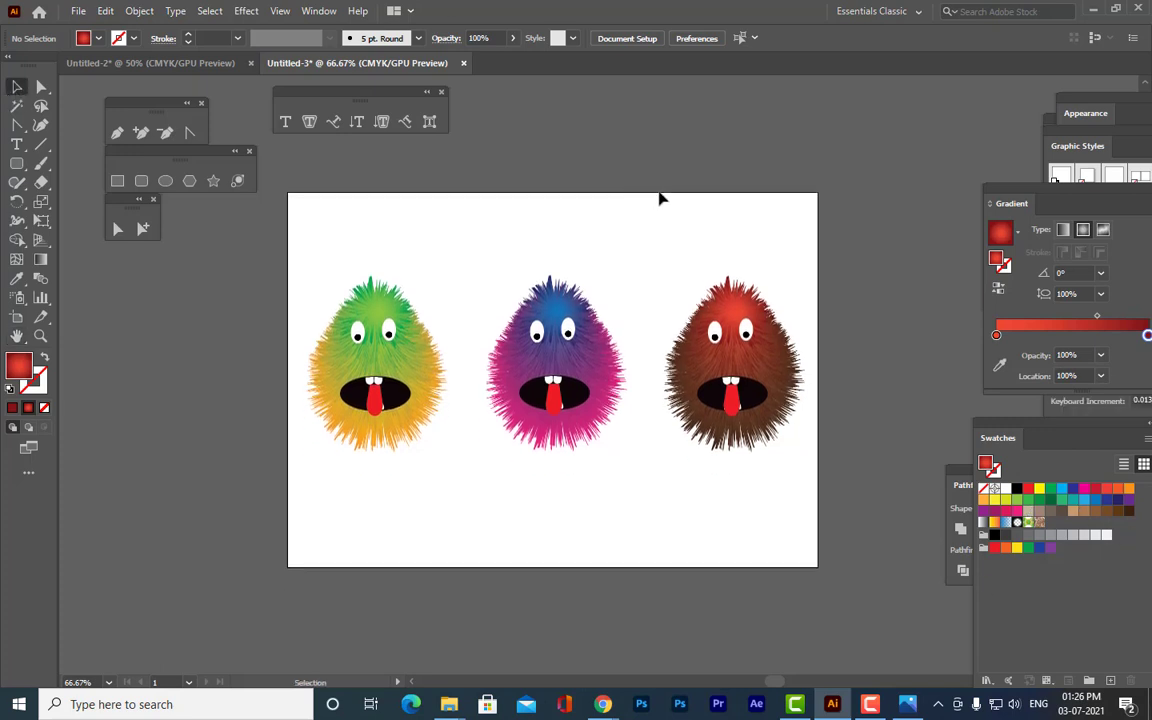
key("ctrl+plus")
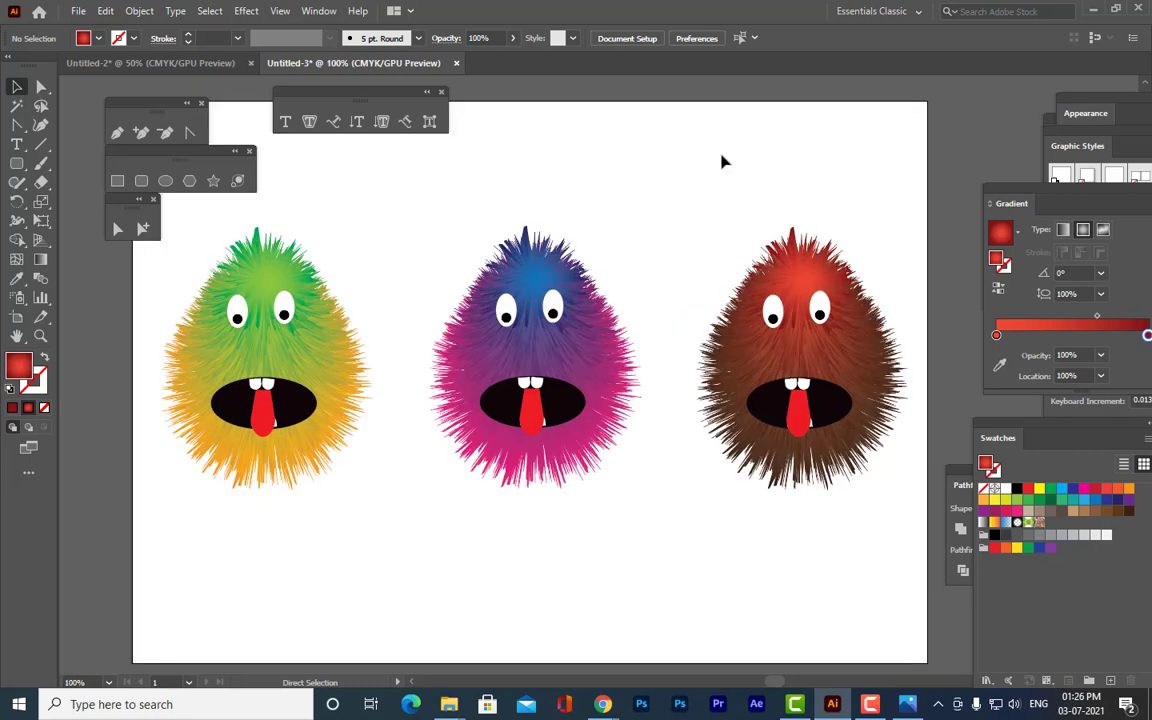
Select all three furry characters and delete them from the artboard.
key("ctrl+minus")
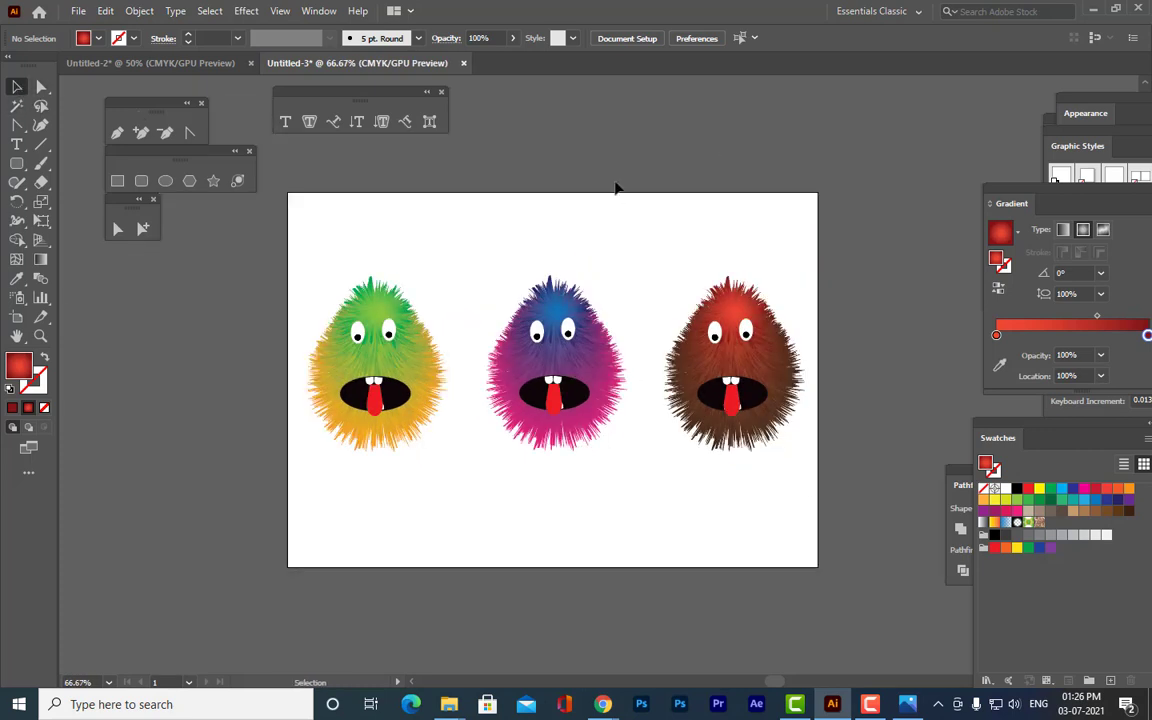
left_click_drag(270, 241, 948, 597)
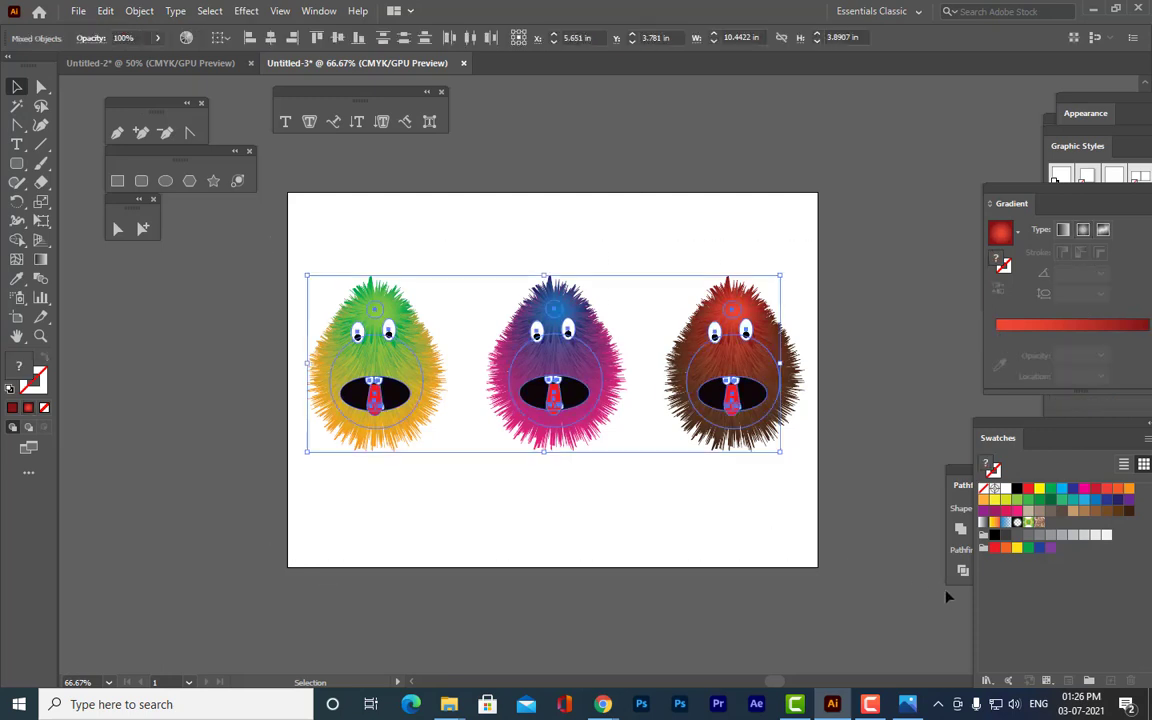
key("Delete")
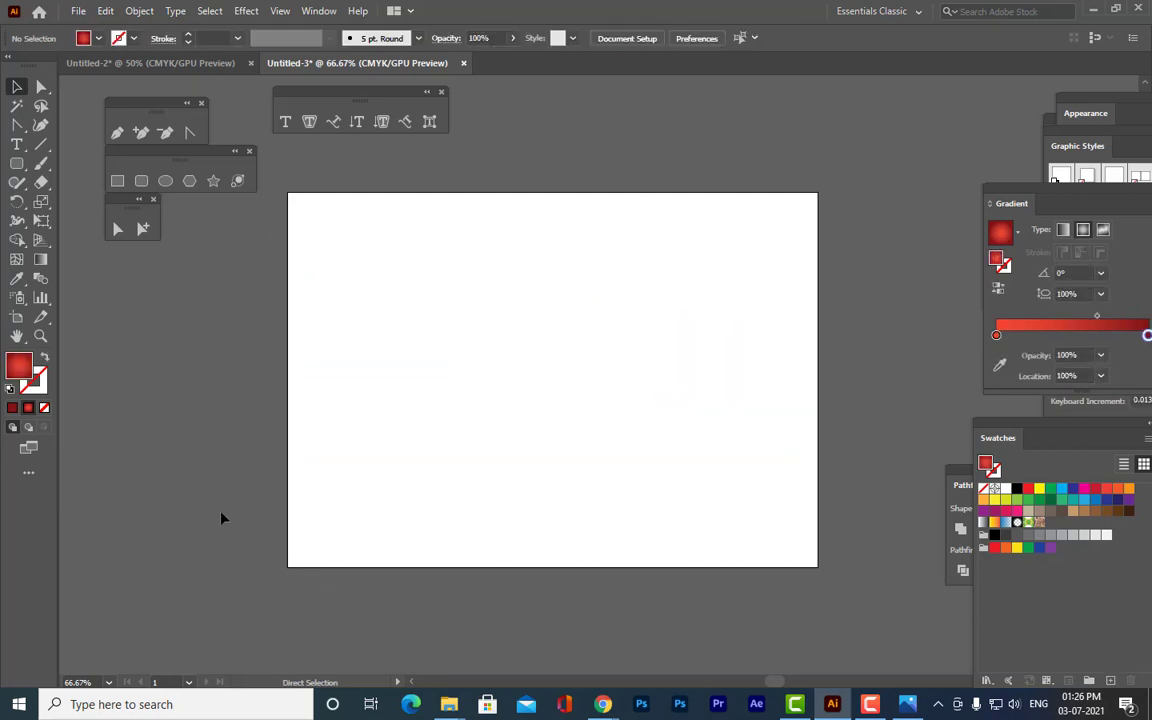
Draw a large upright five-pointed star near the middle of the empty artboard.
key("ctrl+1")
key("ctrl+0")
key("ctrl+1")
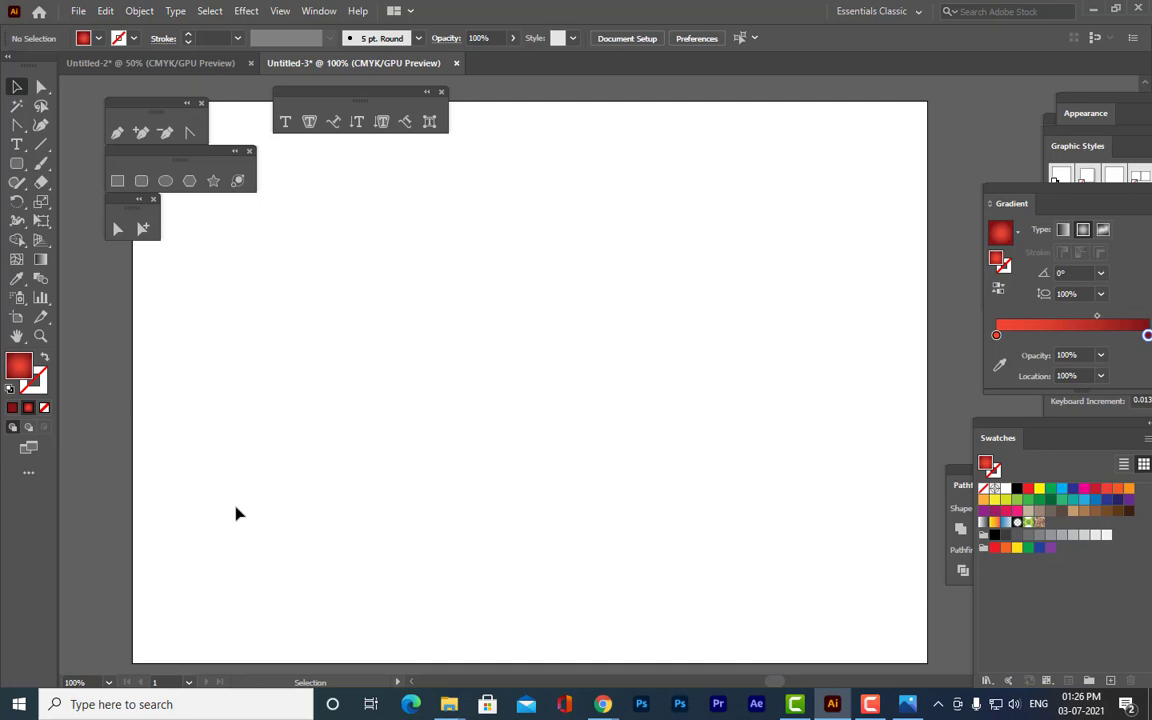
left_click(213, 181)
left_click_drag(507, 360, 626, 523)
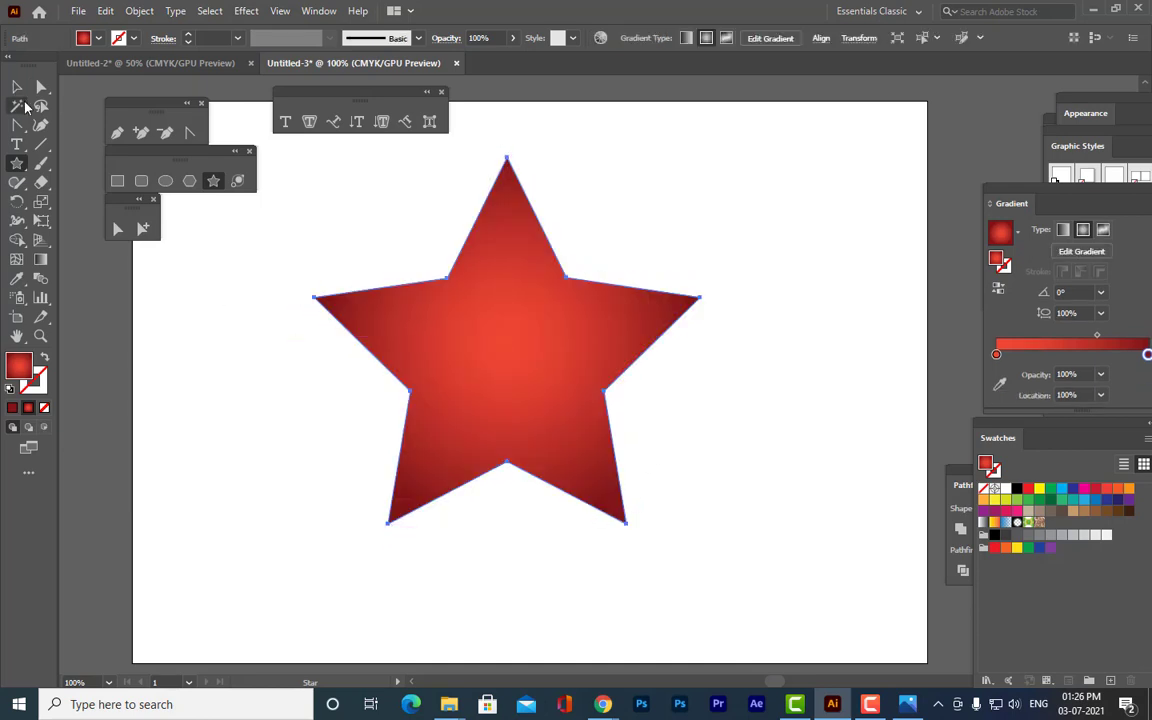
Move the star down and right to the artboard's centre and scale it slightly smaller.
left_click(16, 87)
left_click_drag(489, 321, 554, 385)
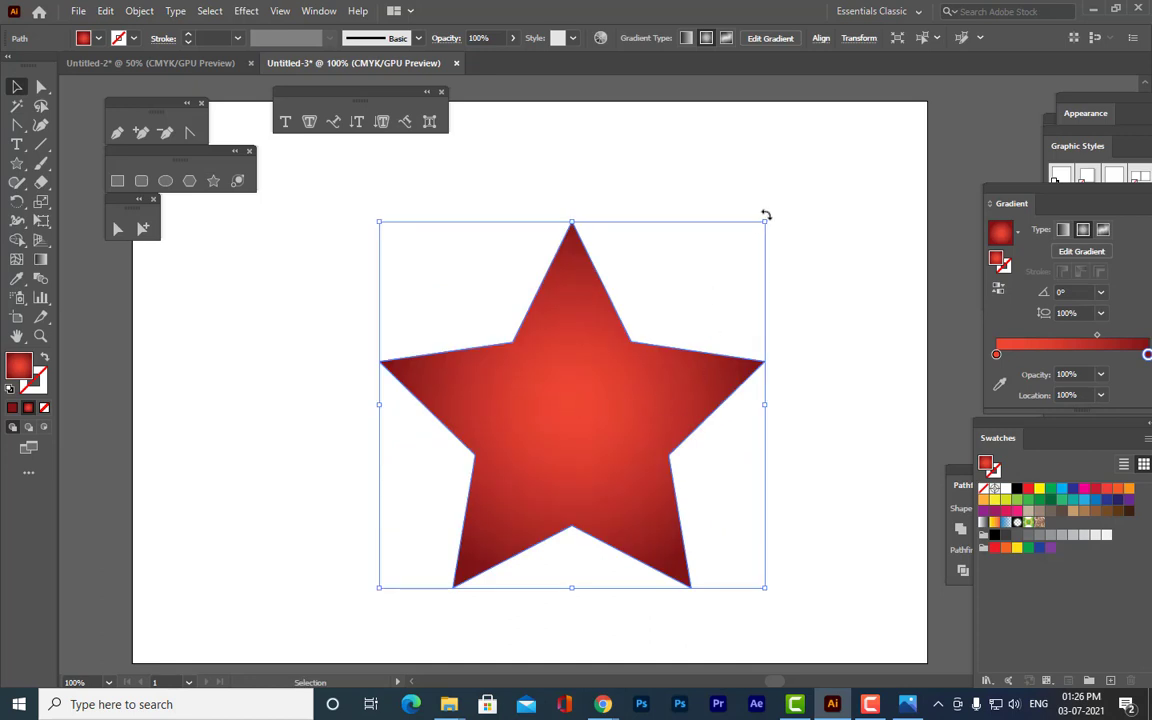
left_click_drag(766, 221, 735, 252)
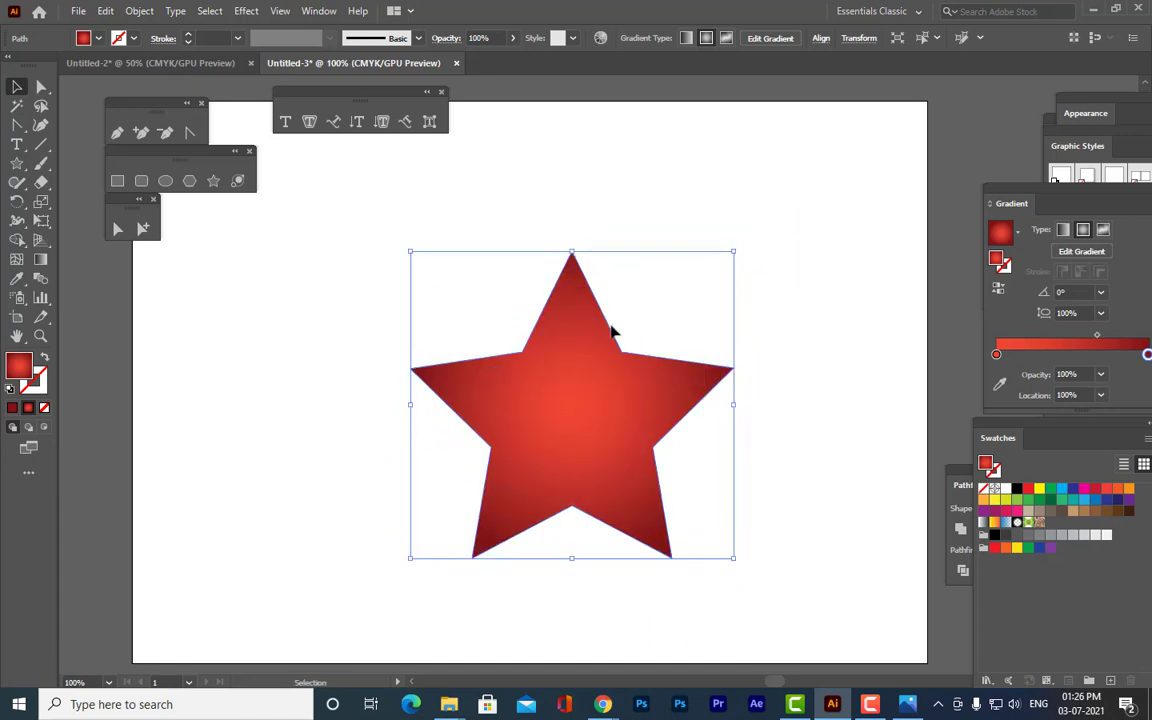
left_click_drag(608, 332, 609, 320)
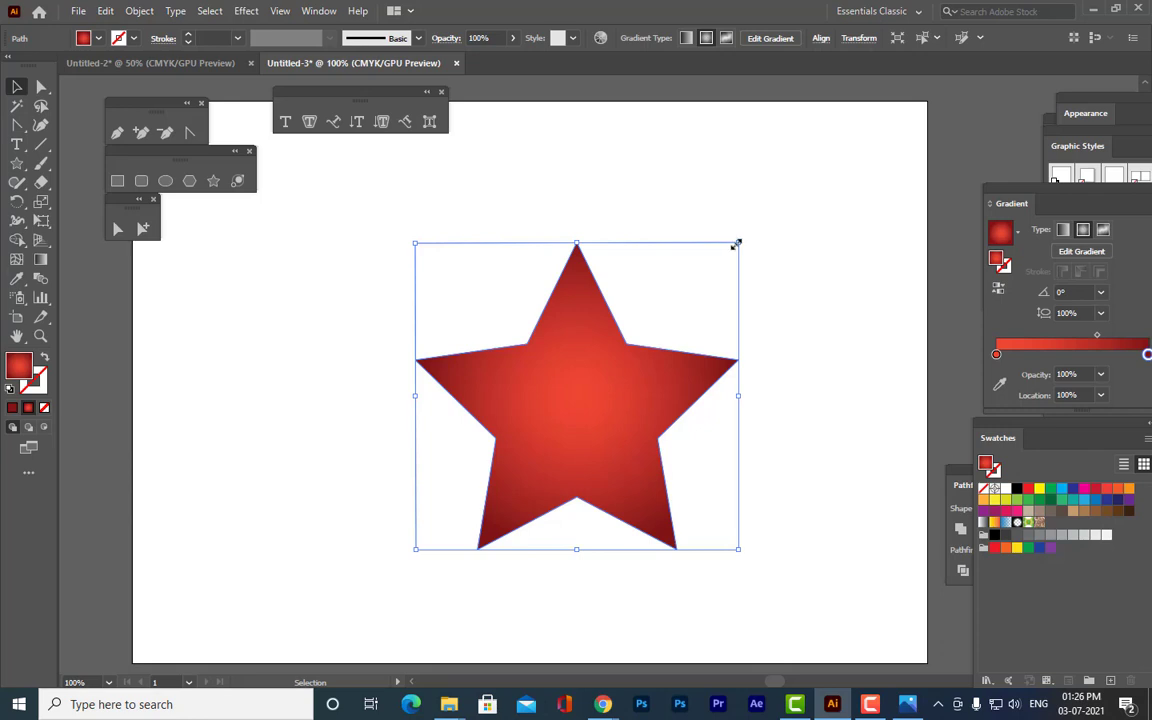
left_click_drag(735, 244, 751, 227)
left_click(805, 262)
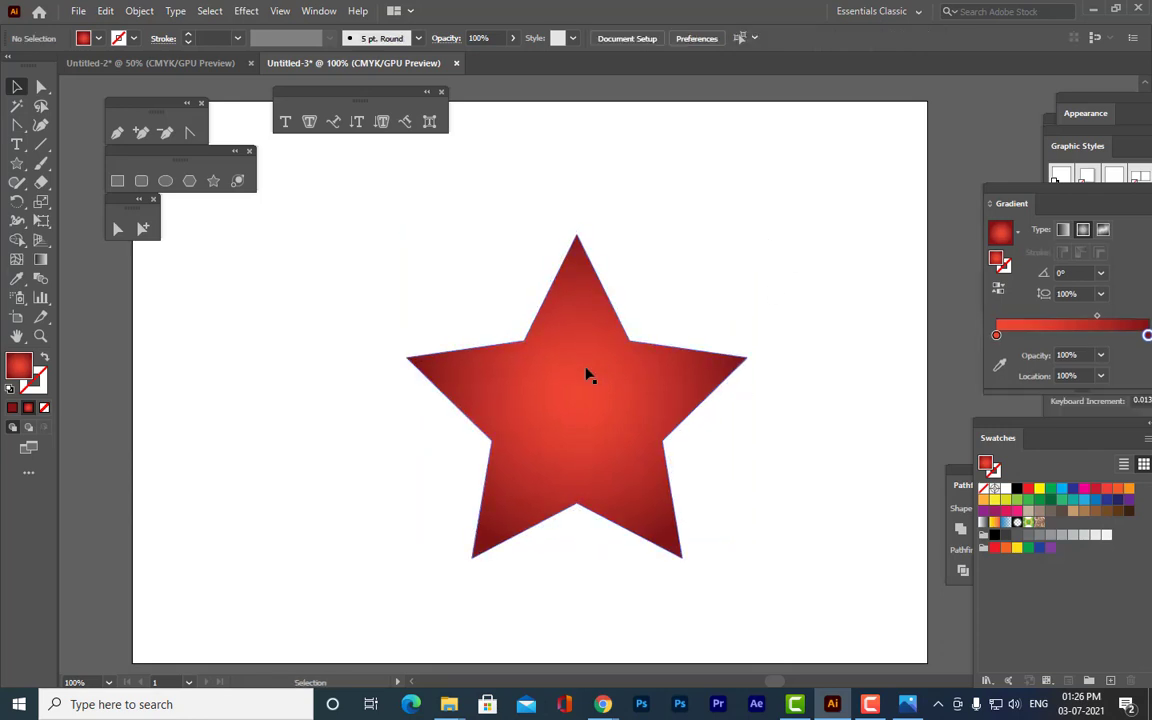
Fill the star with the solid red swatch and nudge it slightly left.
left_click(589, 375)
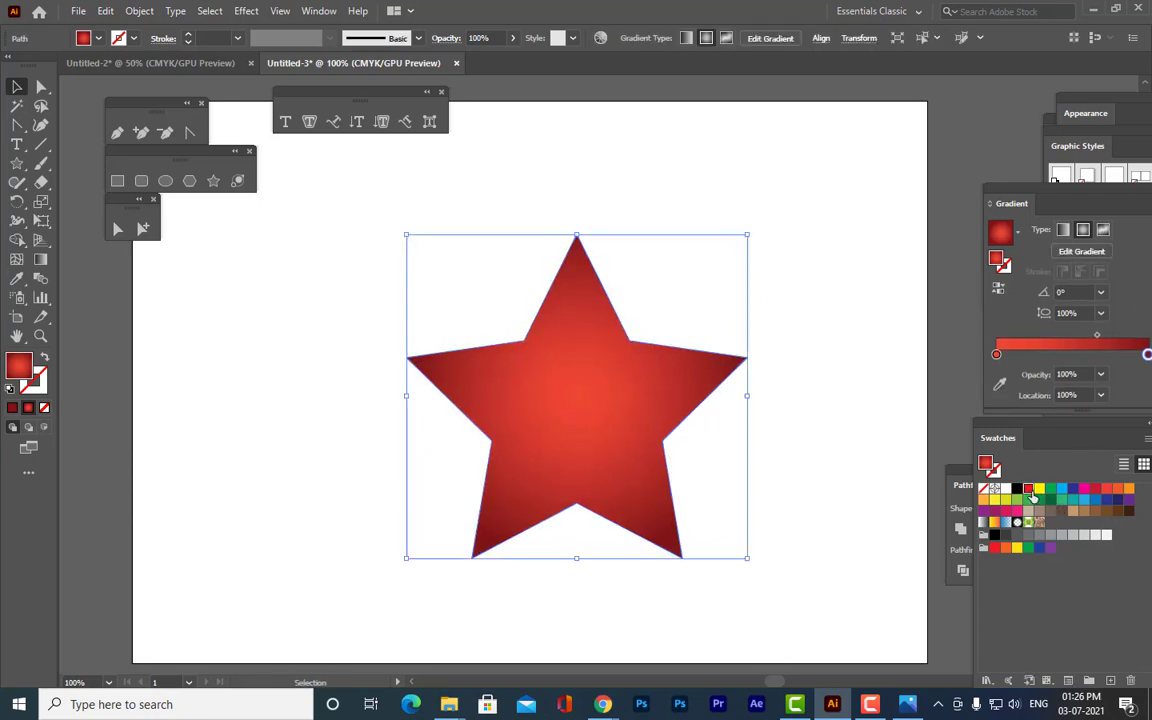
key("comma")
left_click(902, 376)
left_click(622, 404)
left_click_drag(622, 404, 610, 402)
left_click(816, 342)
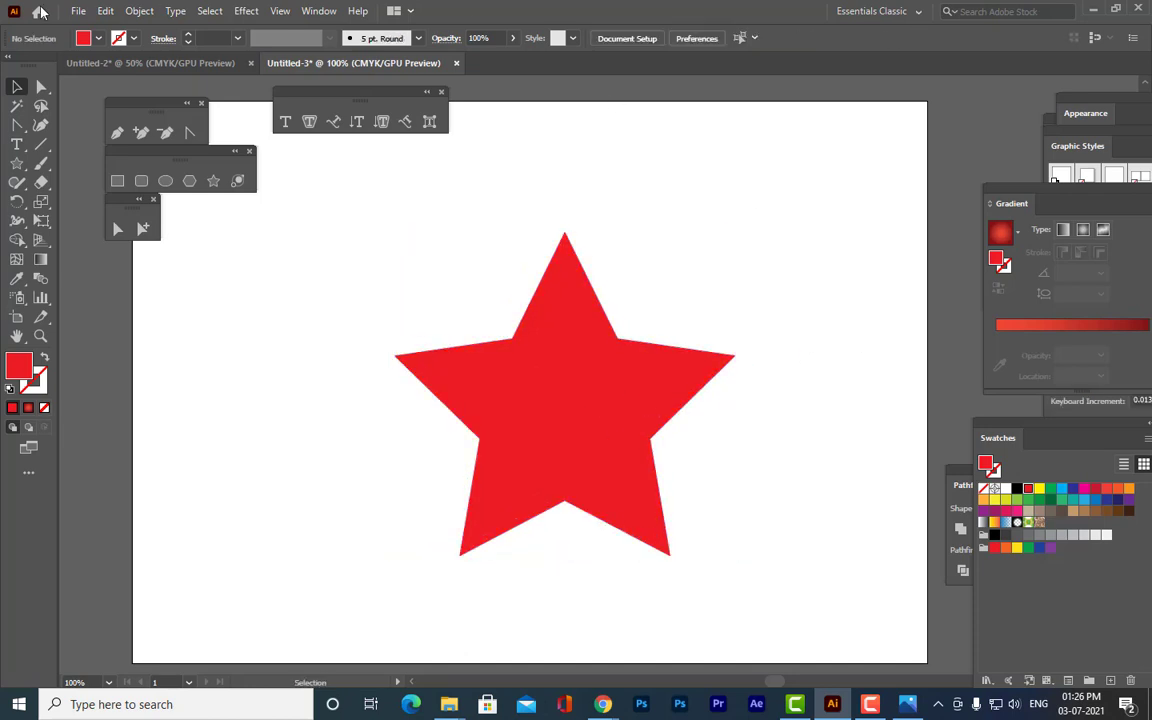
Start placing an external file and browse to the "photoshop ref images" folder on New Volume (D:).
left_click(77, 12)
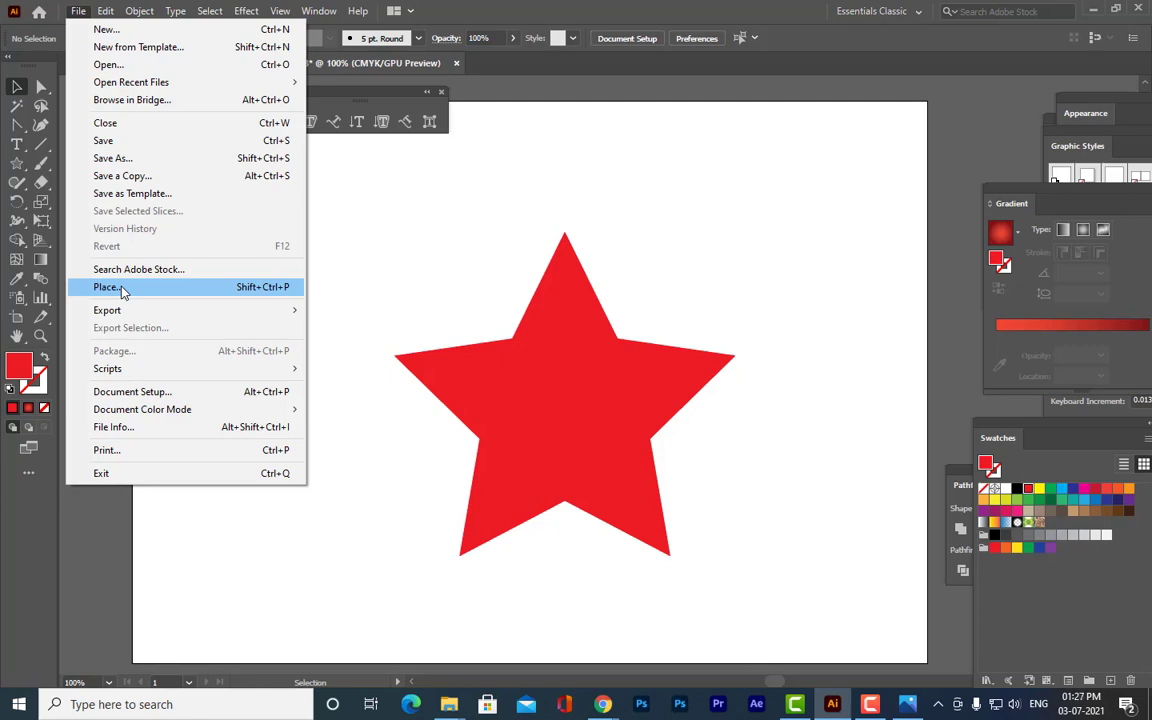
left_click(122, 290)
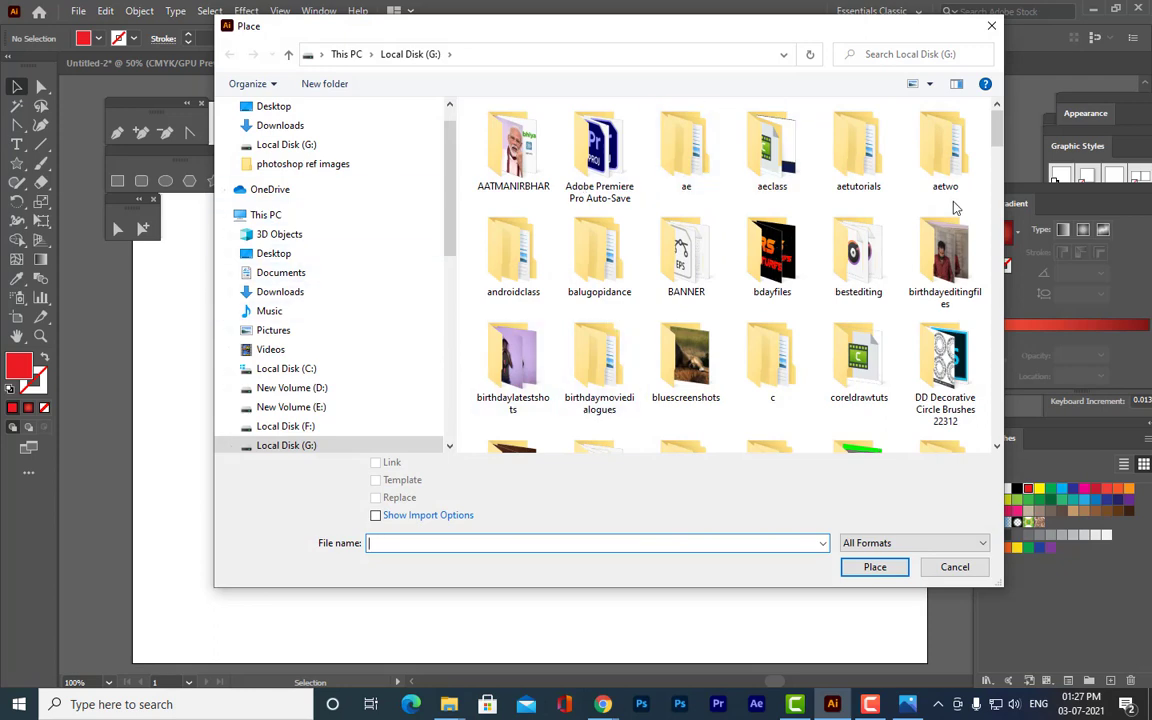
left_click(305, 406)
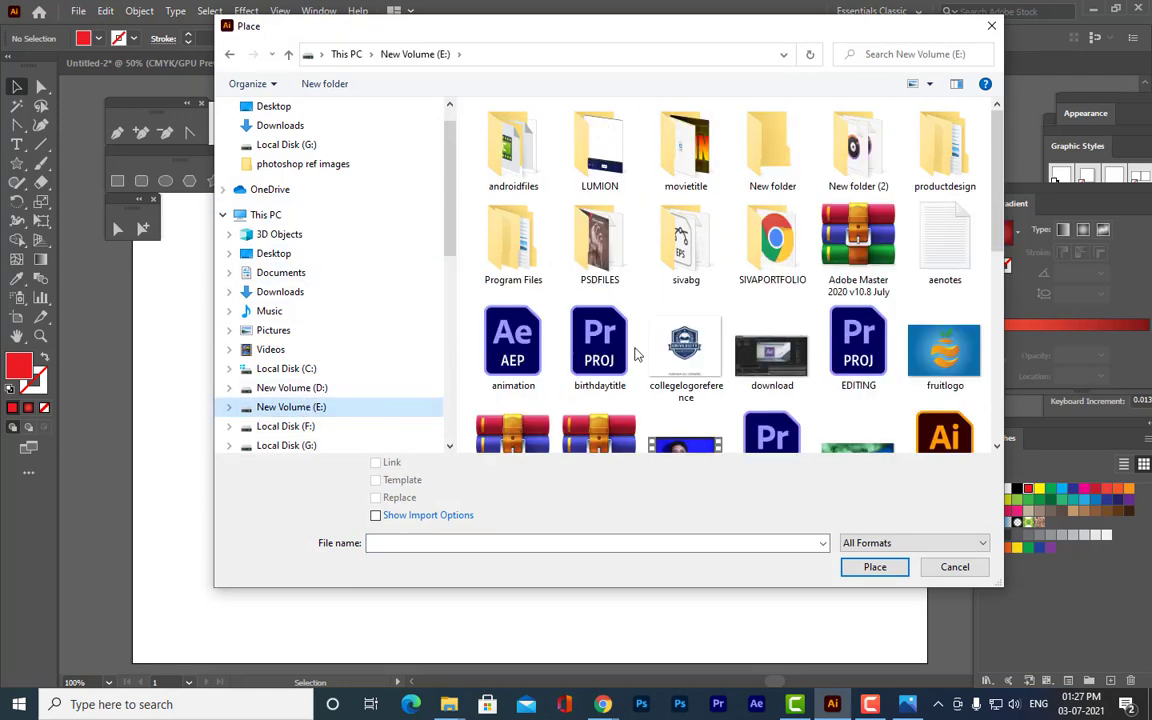
left_click(318, 390)
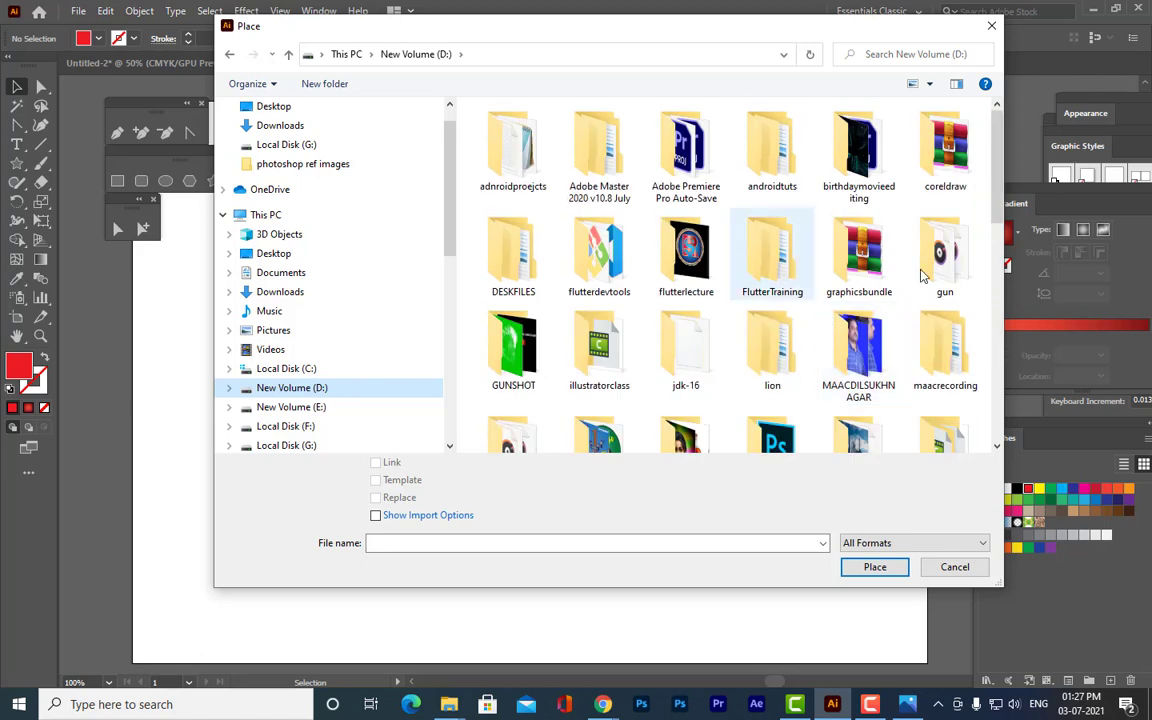
left_click(763, 168)
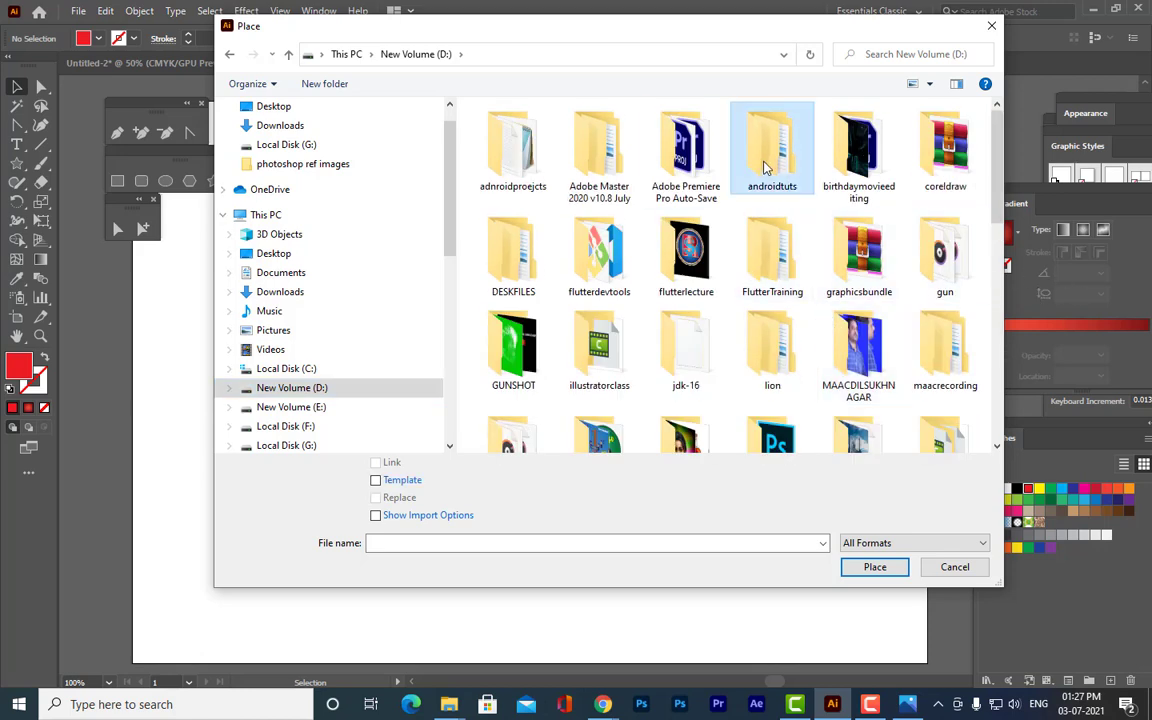
scroll(763, 168, "down", 5)
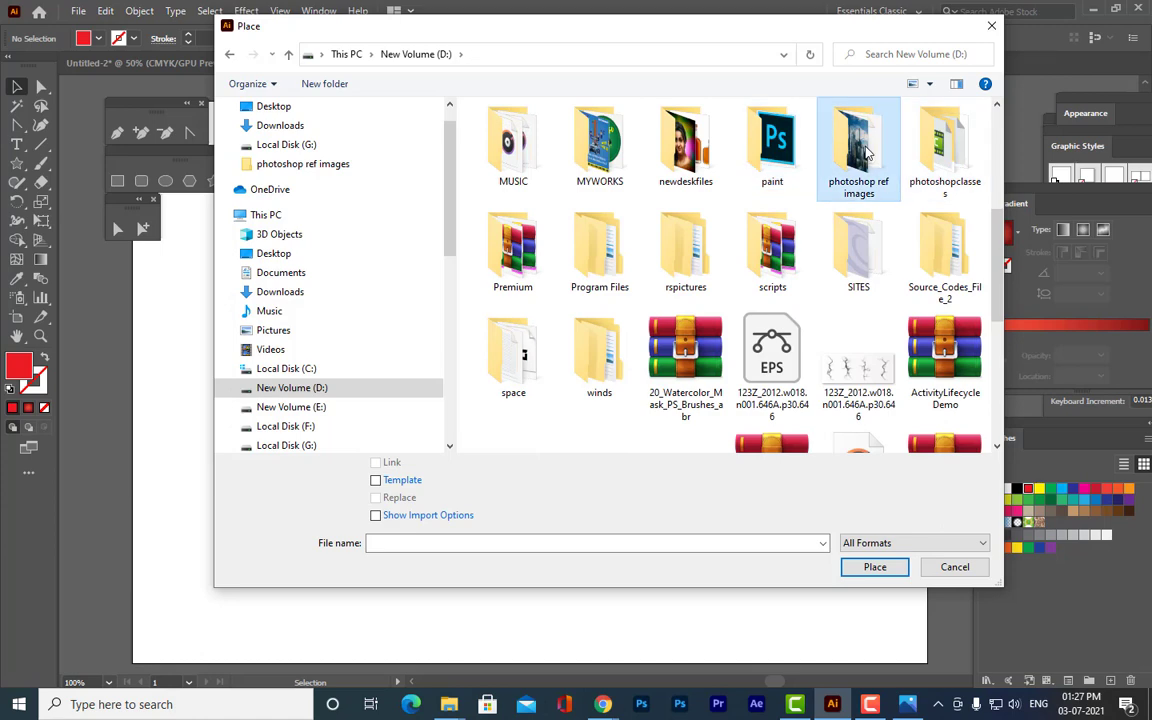
double_click(850, 150)
Place the "car" image from the folder onto the artboard as a linked file.
scroll(885, 250, "down", 5)
scroll(649, 274, "down", 5)
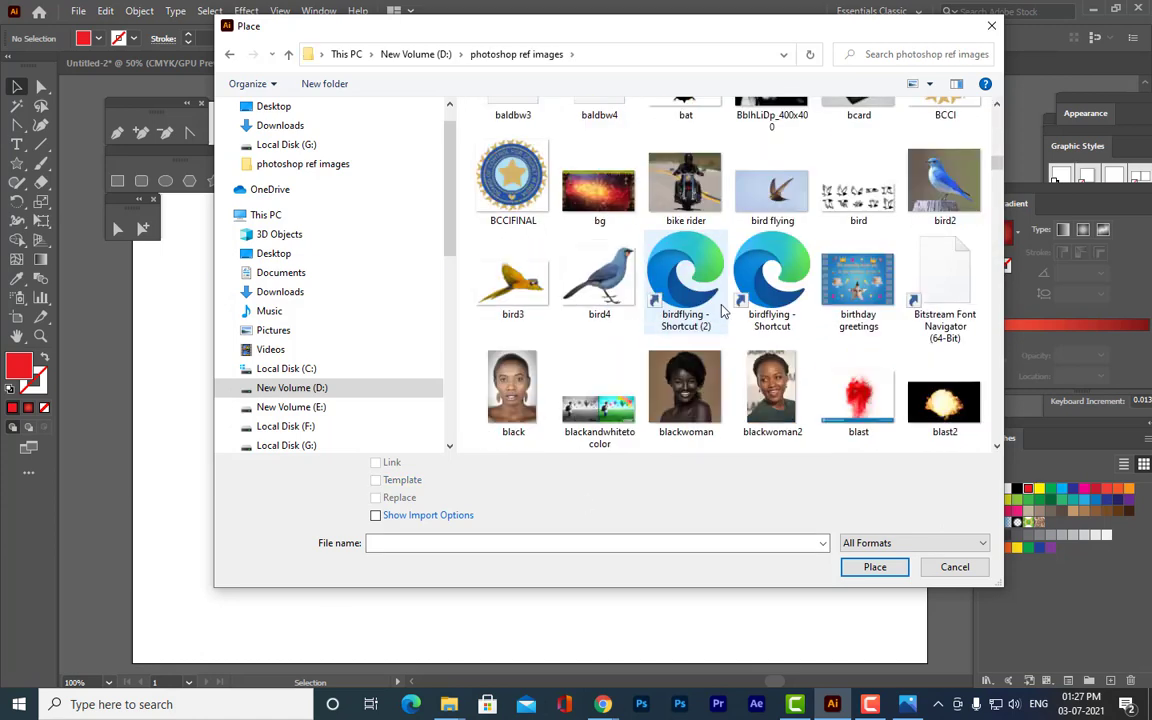
scroll(646, 291, "down", 5)
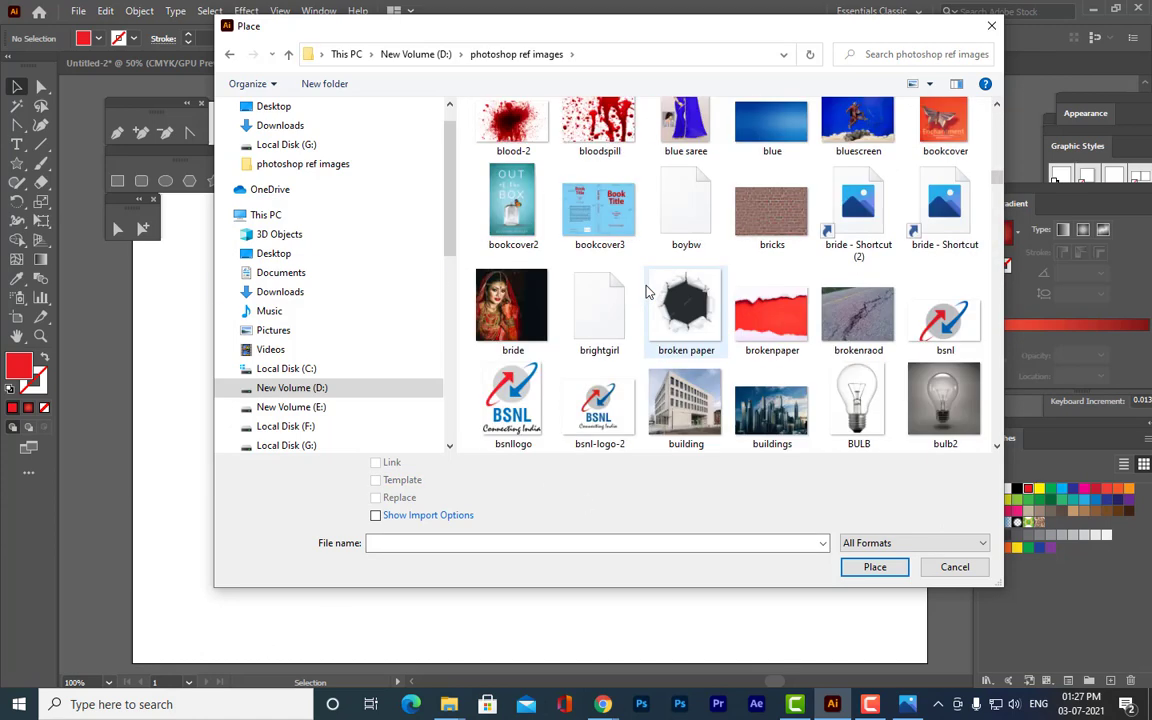
scroll(646, 291, "down", 5)
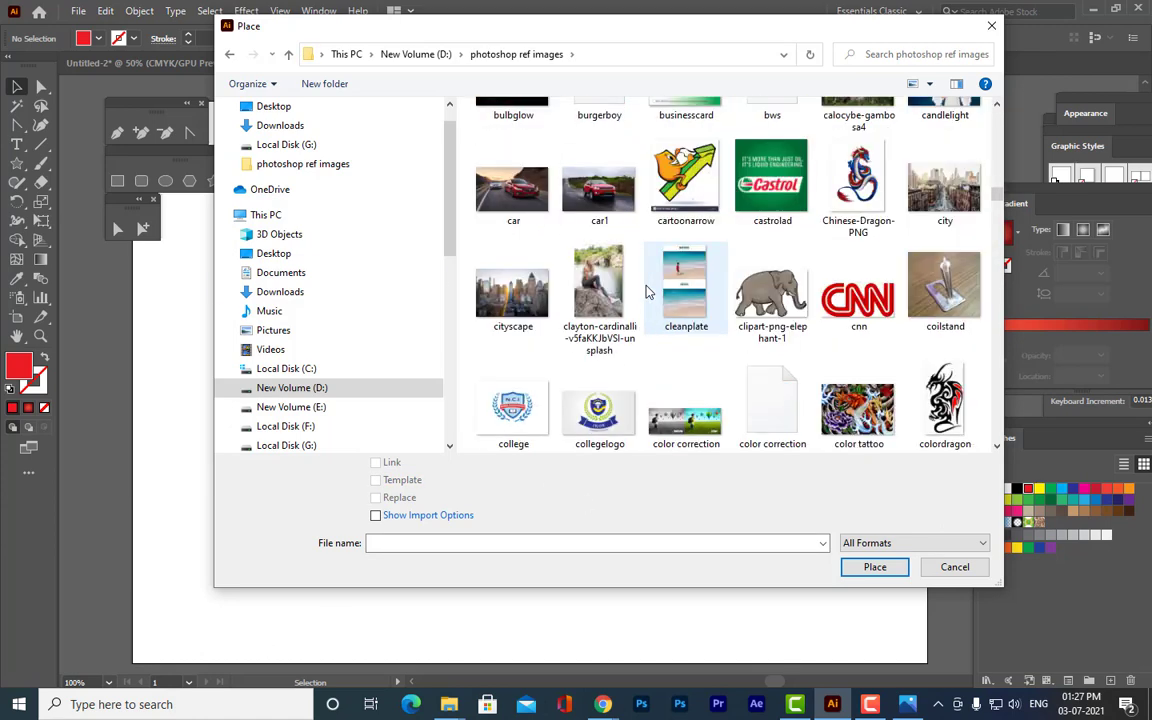
left_click(535, 200)
left_click(874, 567)
left_click(548, 423)
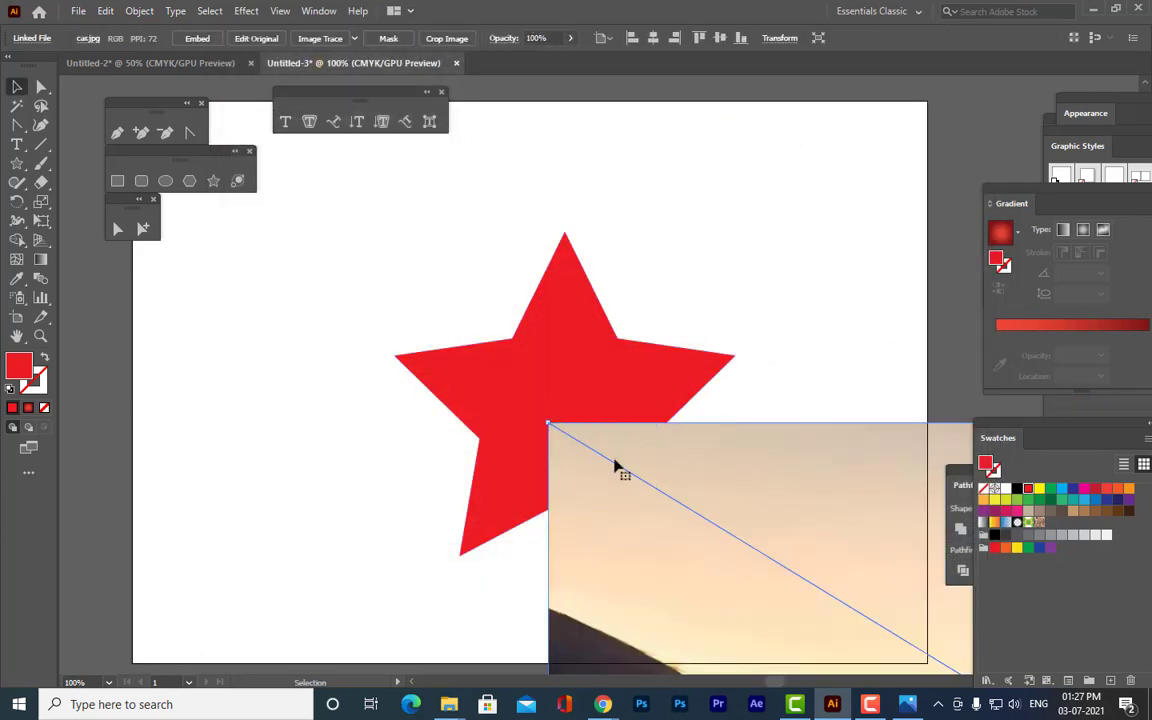
Scale the placed car photo down proportionally until it fits within the artboard and move it over the star.
left_click_drag(615, 466, 504, 380)
scroll(504, 380, "down", 2)
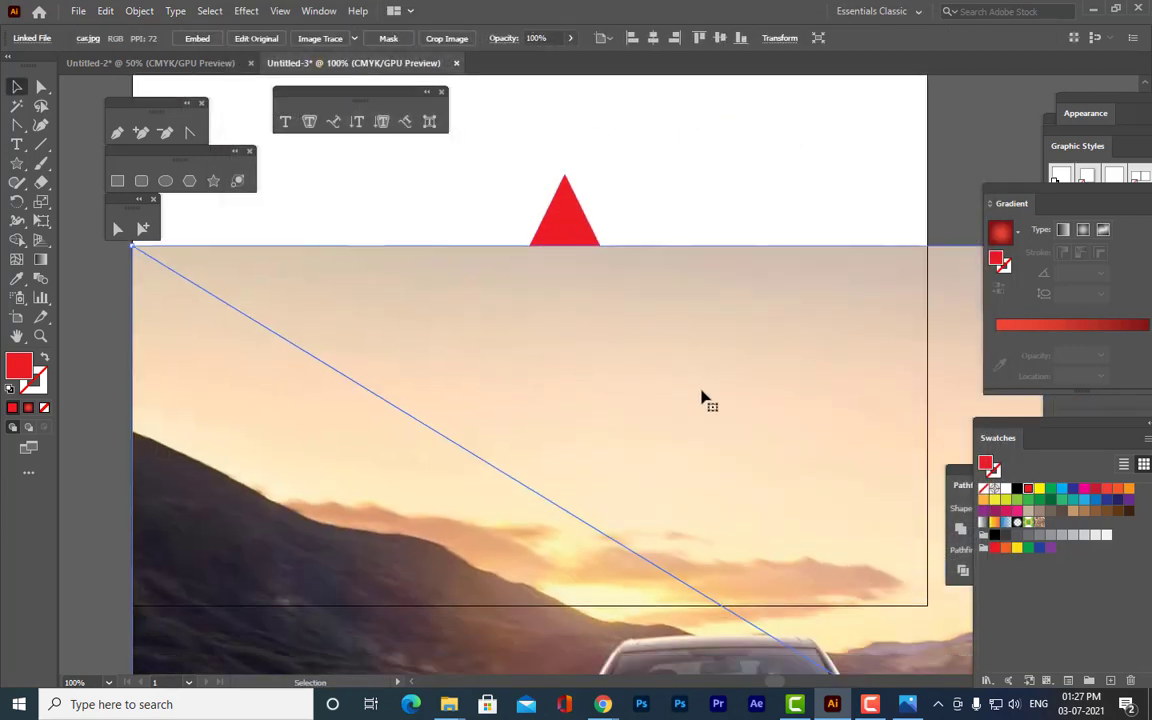
key("ctrl+minus")
key("ctrl+minus")
key("ctrl+minus")
key("ctrl+minus")
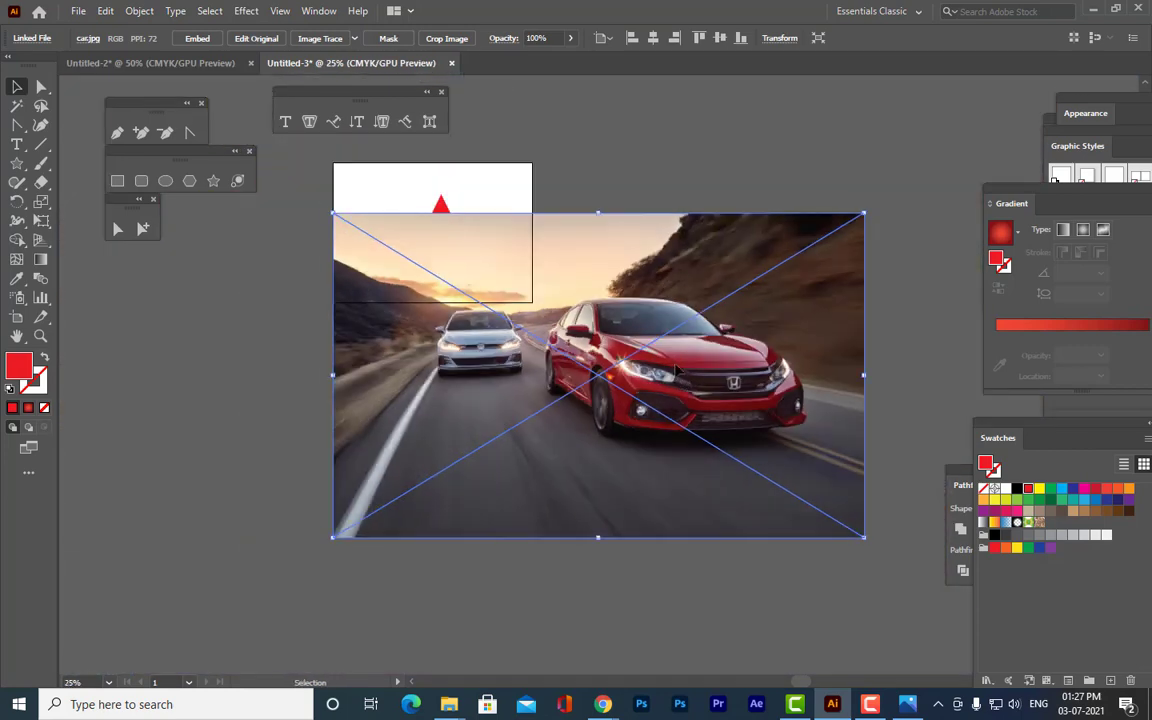
left_click_drag(676, 370, 600, 366)
left_click_drag(788, 210, 586, 330)
left_click_drag(540, 370, 461, 222)
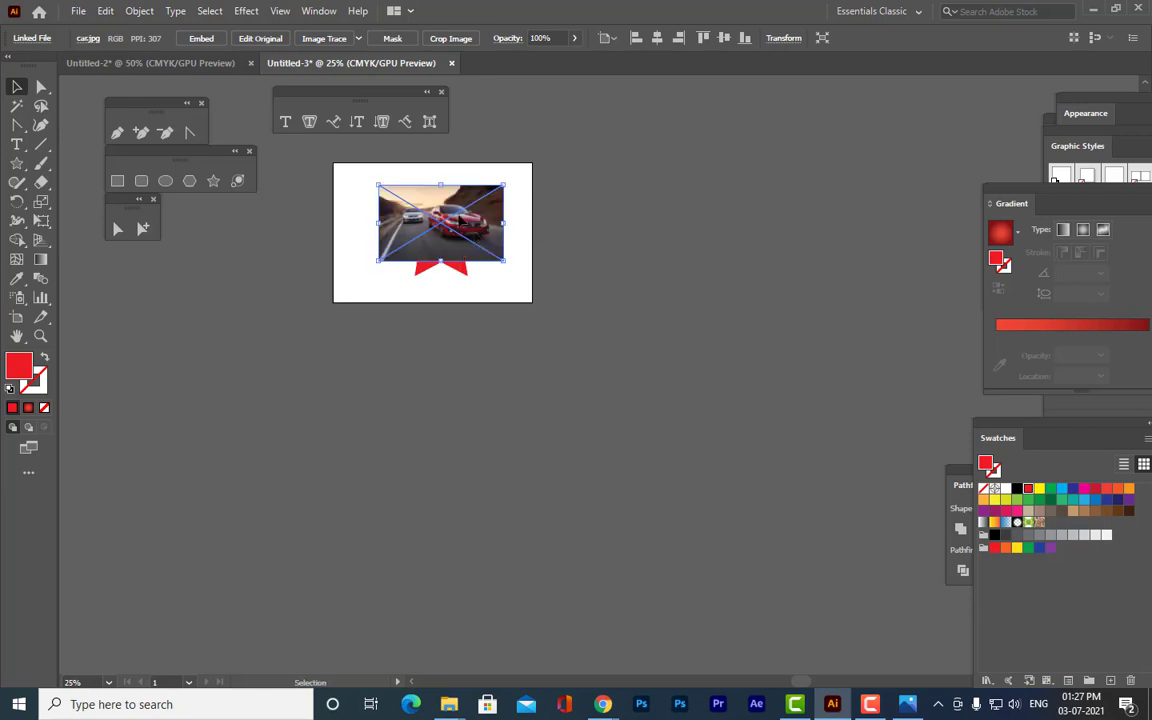
Enlarge the car photo slightly and position it at the artboard's centre, covering the star.
key("ctrl+plus")
key("ctrl+plus")
key("ctrl+plus")
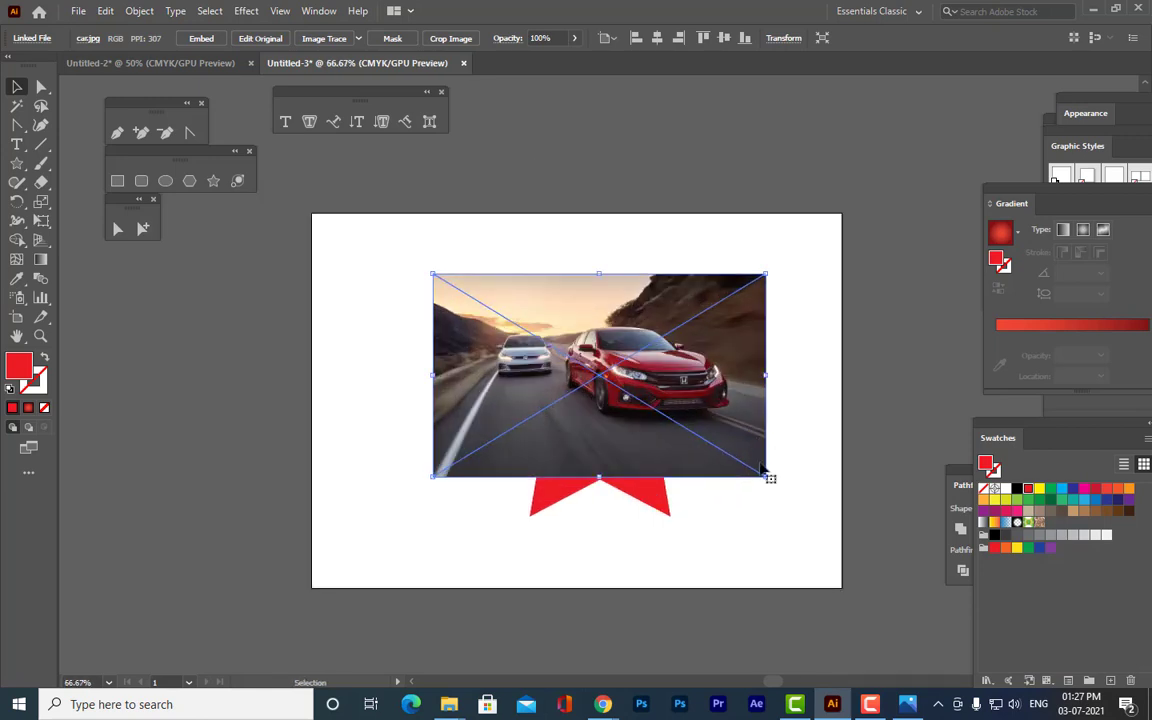
left_click_drag(765, 474, 787, 489)
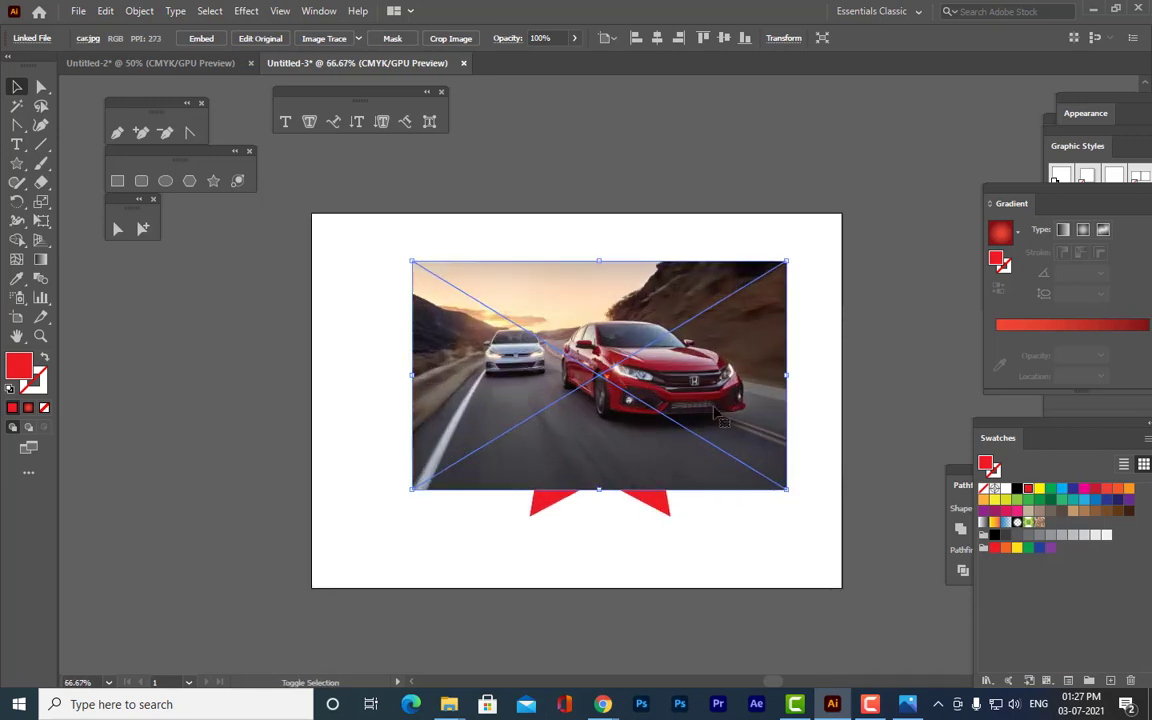
left_click_drag(714, 410, 573, 560)
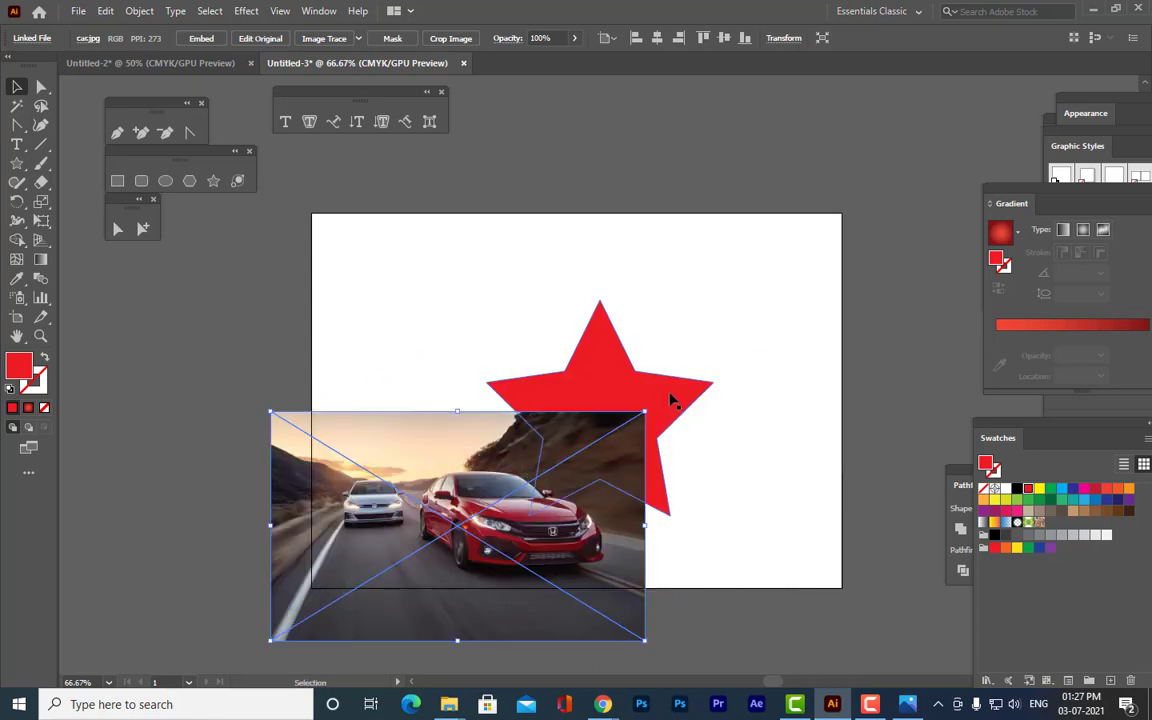
left_click_drag(549, 472, 716, 329)
left_click(853, 316)
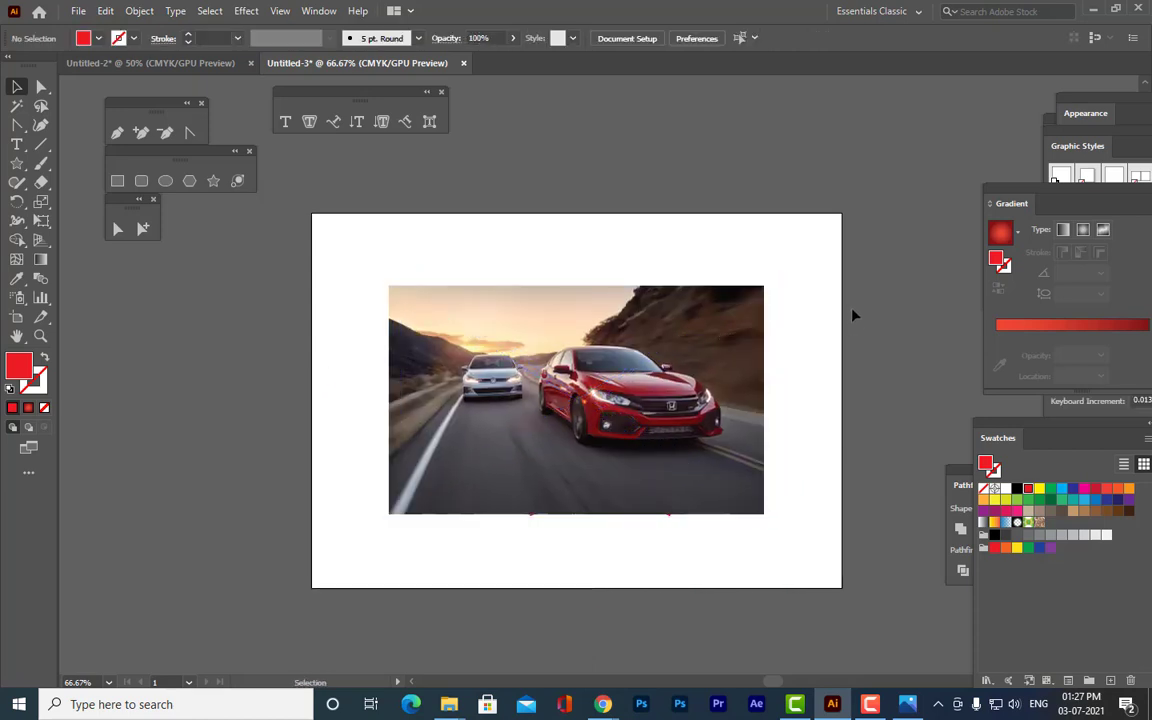
Shift the car photo down and left to expose the star's tip, and bring the star to the front.
left_click(647, 306)
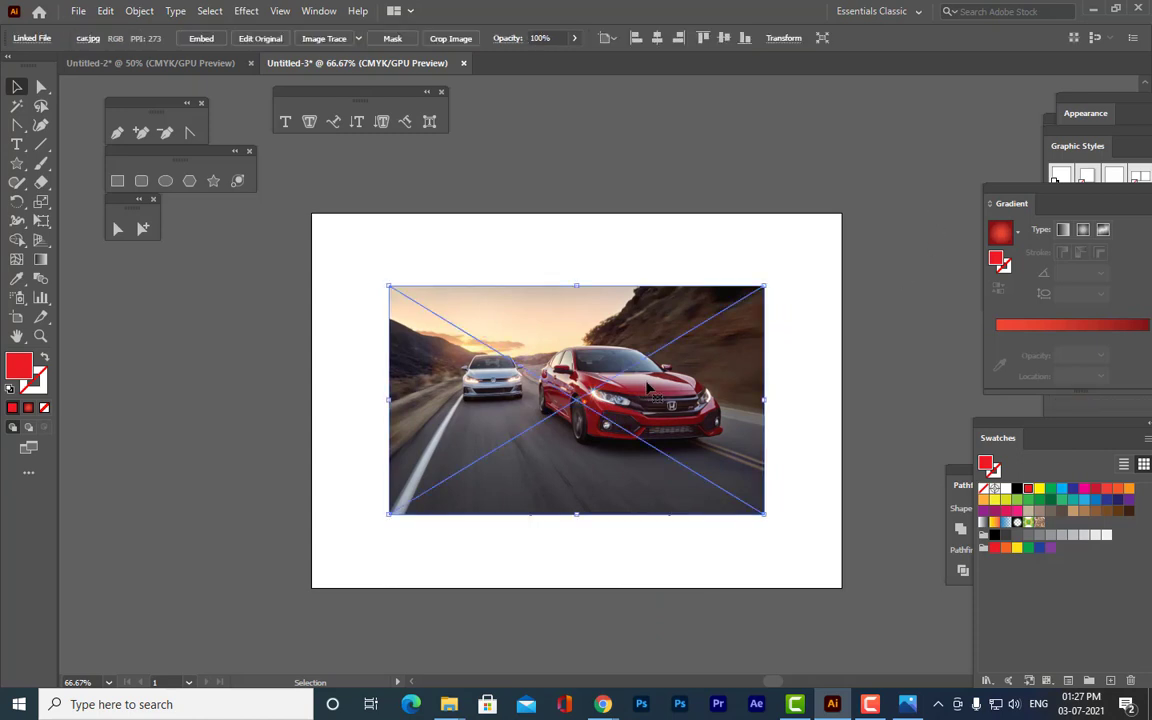
key("ctrl+plus")
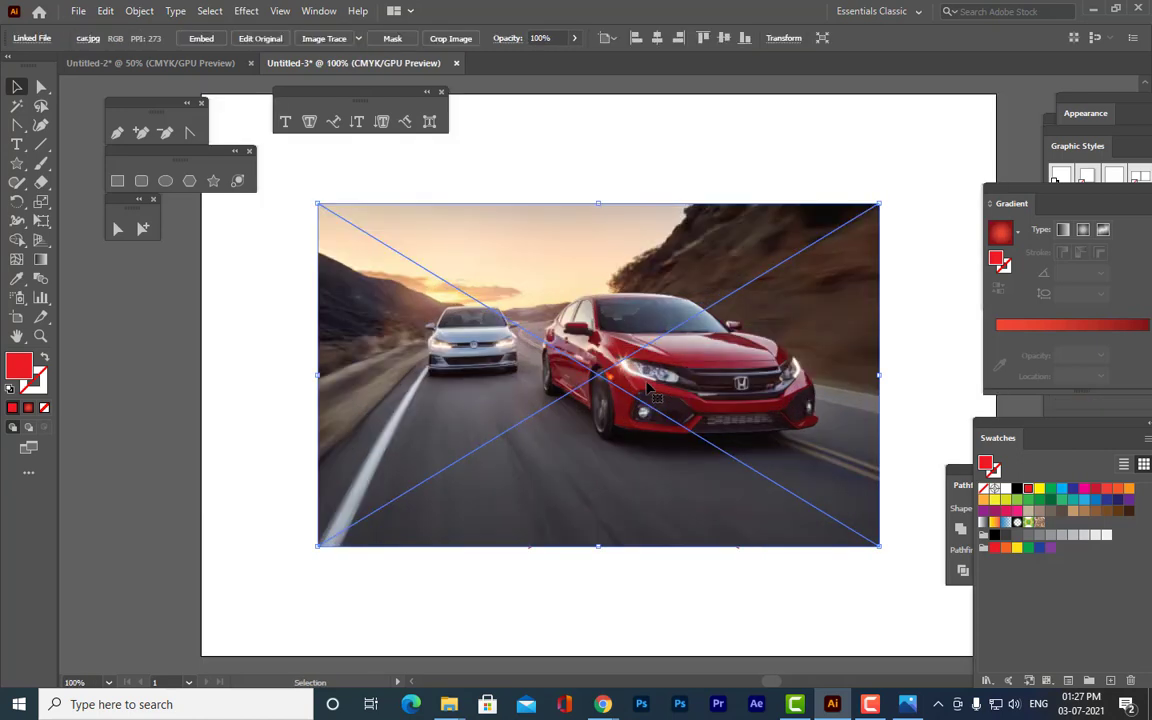
left_click_drag(656, 336, 499, 428)
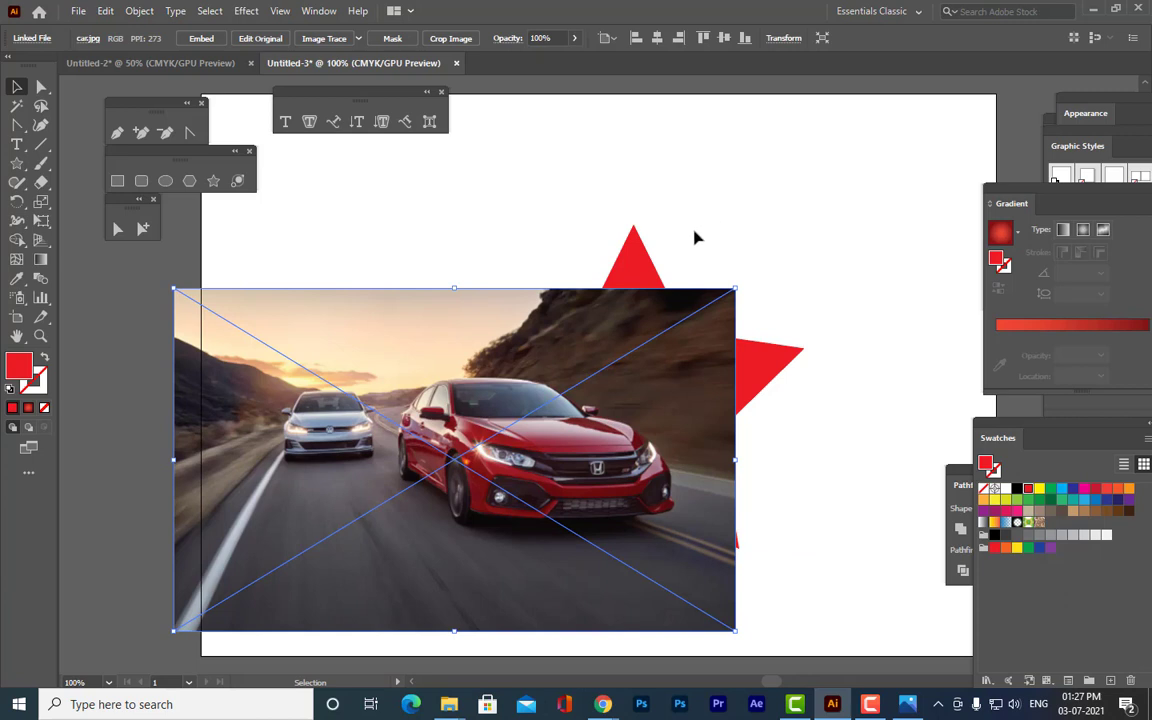
left_click(638, 268)
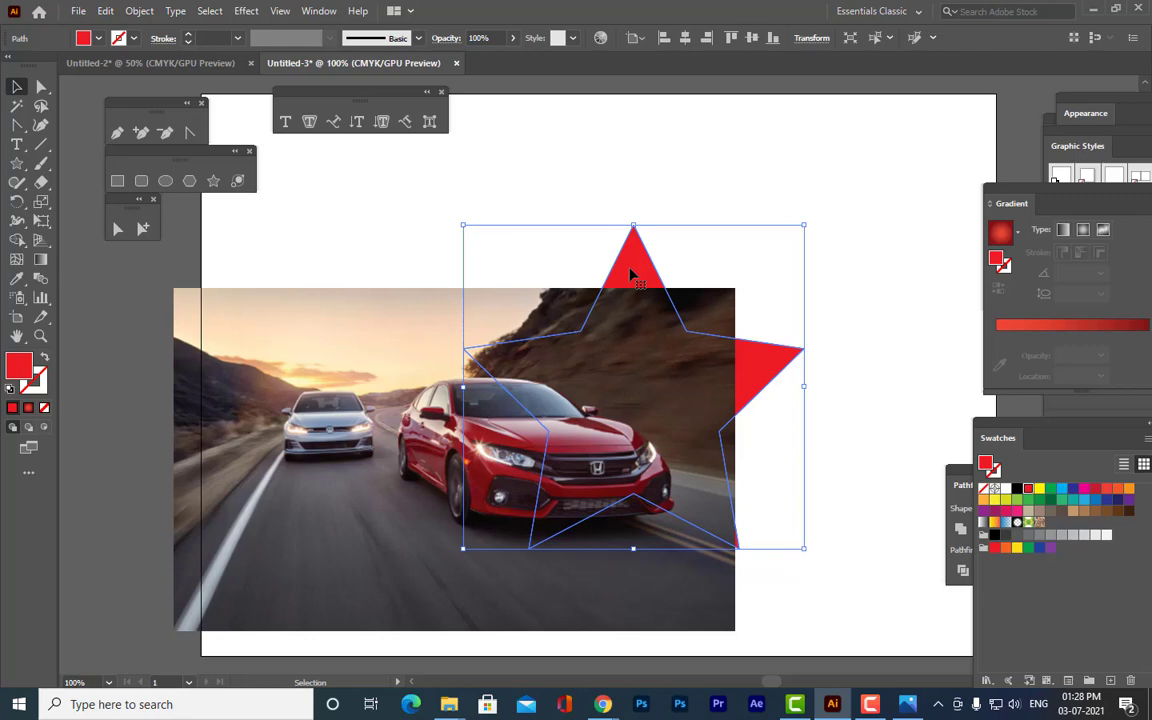
right_click(631, 275)
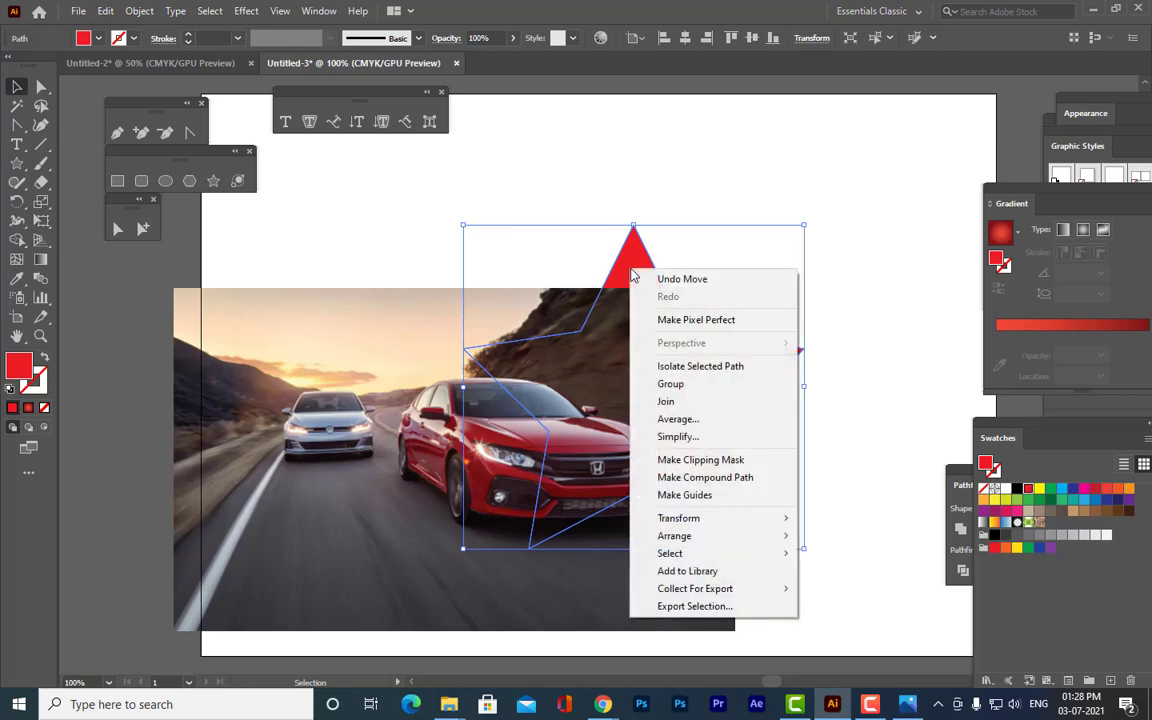
mouse_move(694, 538)
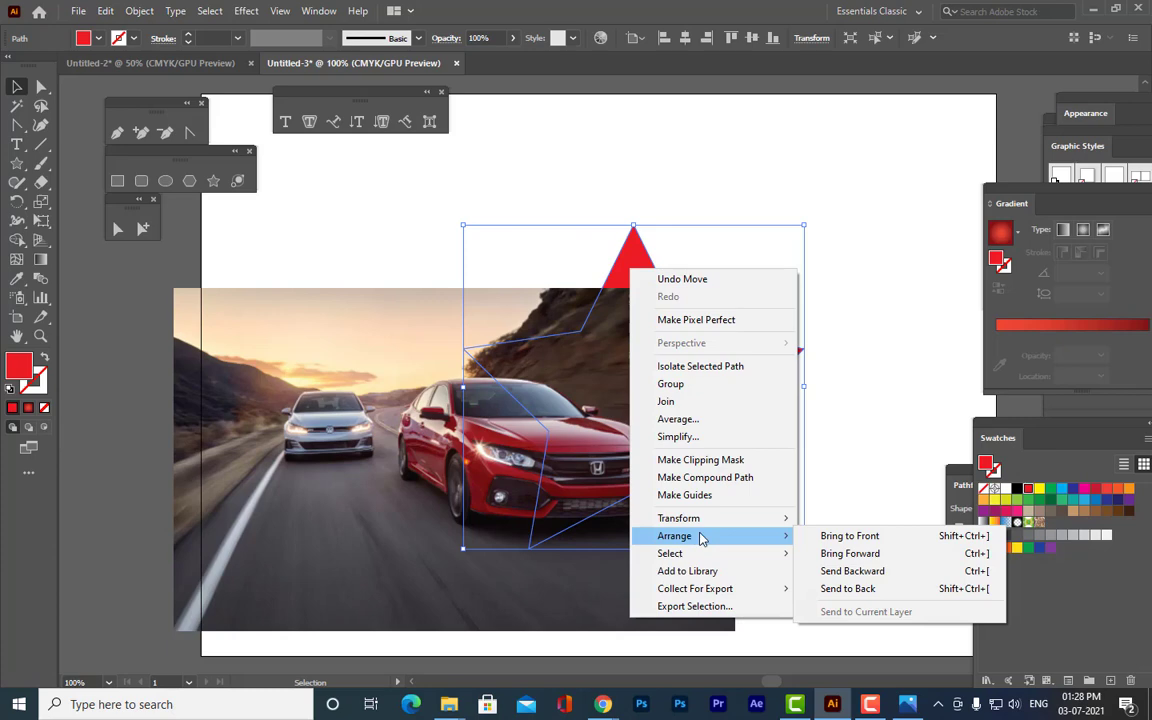
left_click(858, 537)
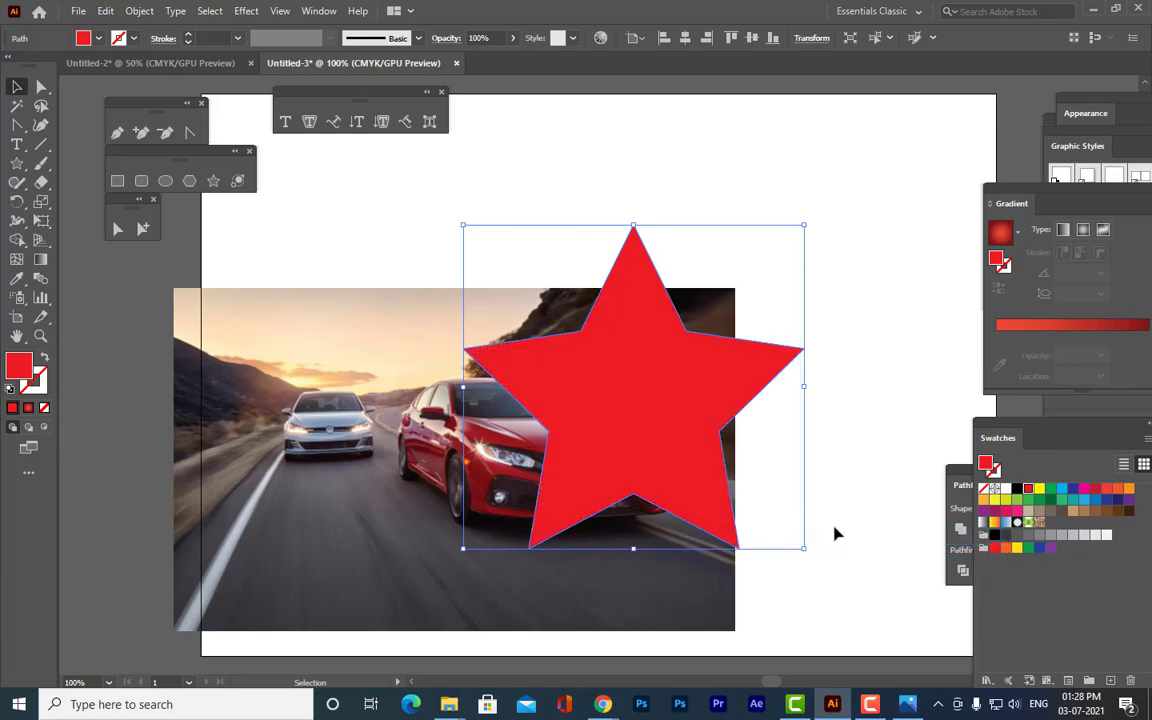
Move the car photo back up and right so it lies fully behind the star.
left_click(322, 420)
left_click_drag(322, 420, 465, 335)
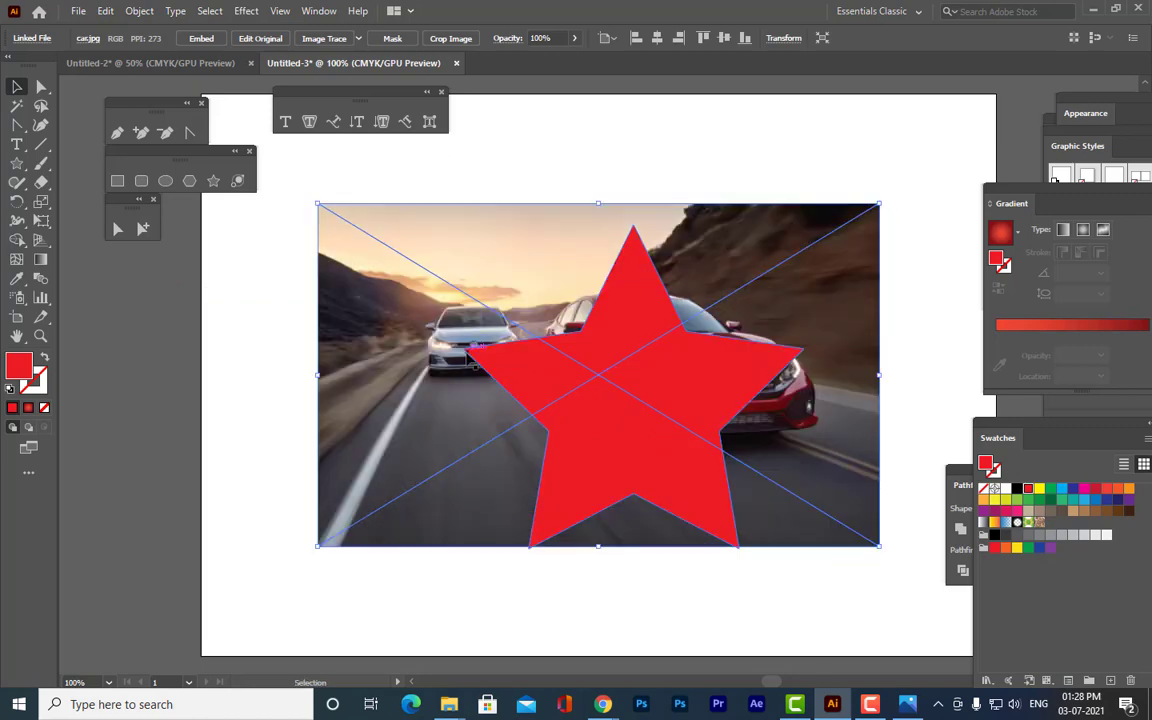
left_click_drag(458, 249, 476, 265)
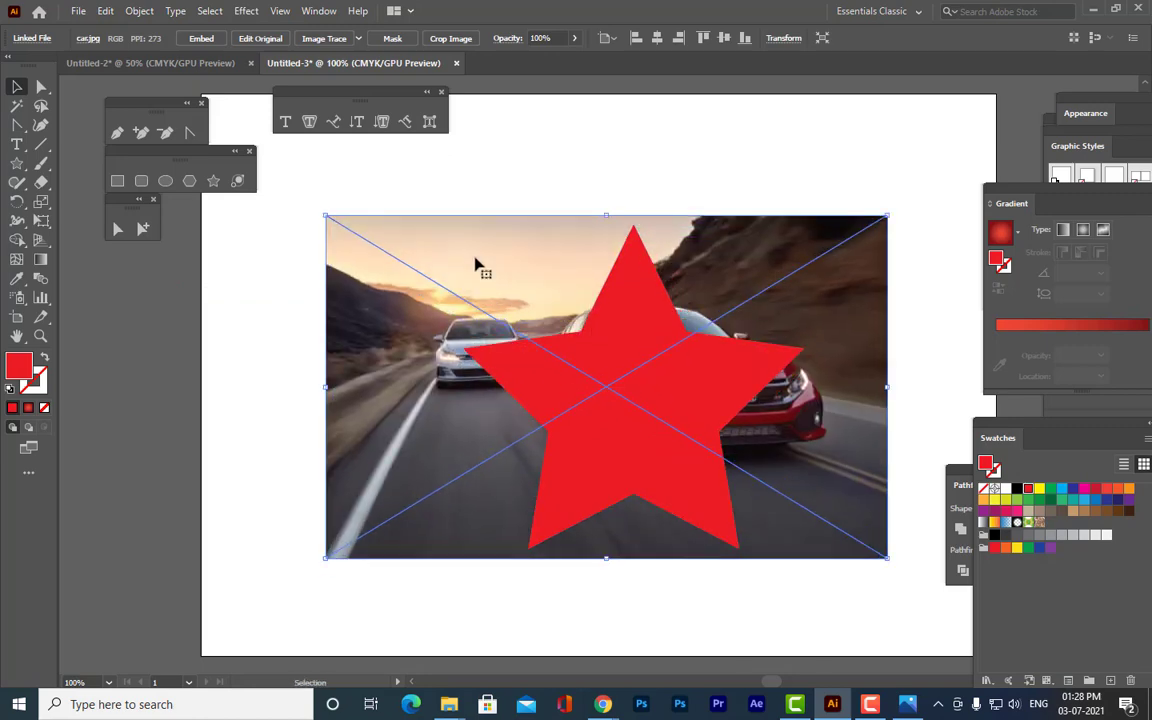
Scale the star down to about 4.33 in wide and position it within the photo, over the red car.
left_click(674, 347)
mouse_move(689, 365)
left_mouse_down()
mouse_move(722, 366)
mouse_move(692, 358)
left_mouse_up()
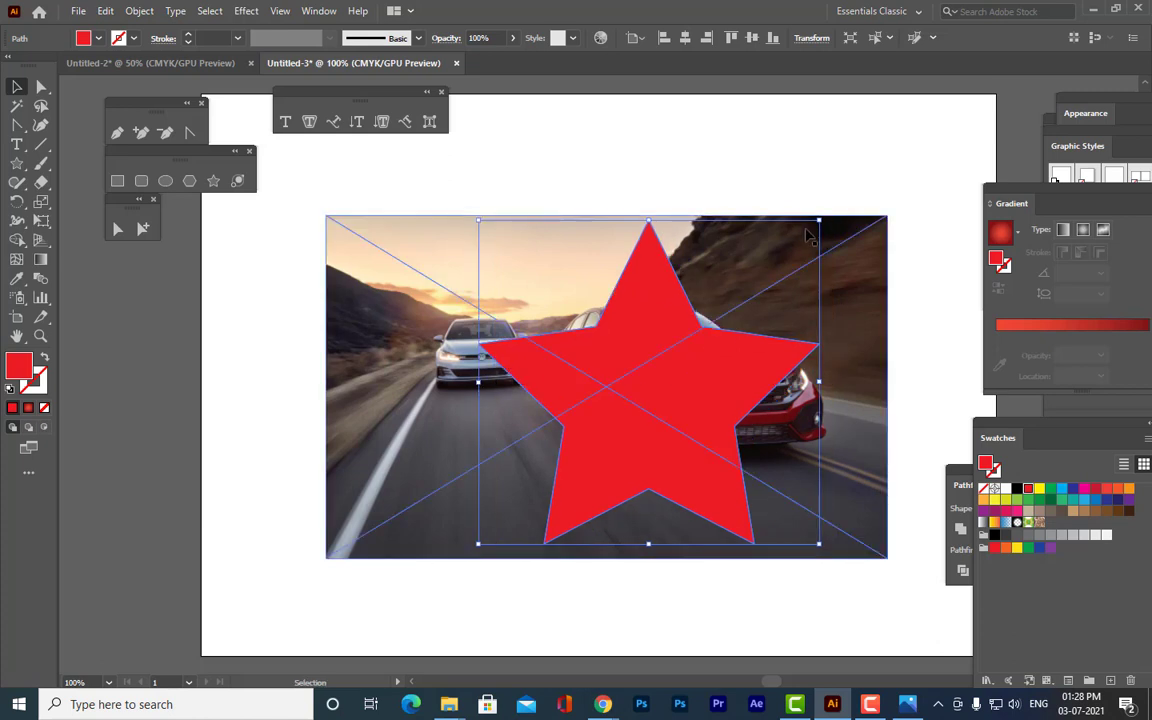
left_click_drag(819, 220, 812, 224)
left_click_drag(651, 337, 643, 333)
left_click_drag(800, 229, 790, 237)
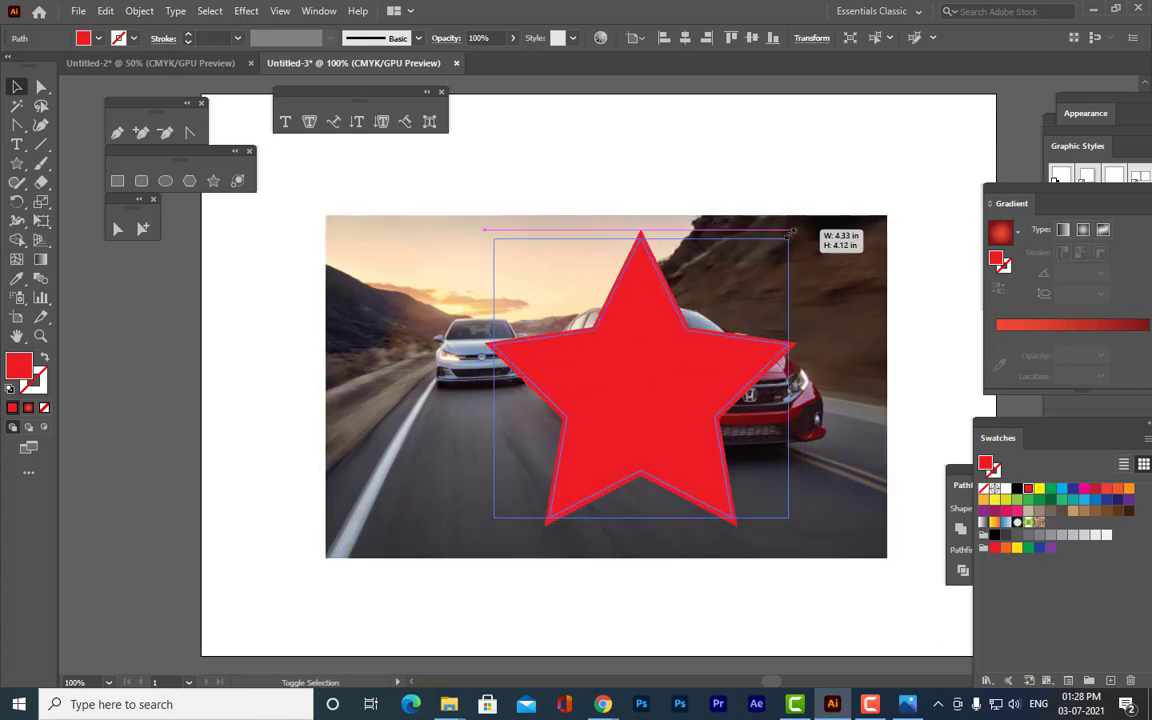
left_click(753, 170)
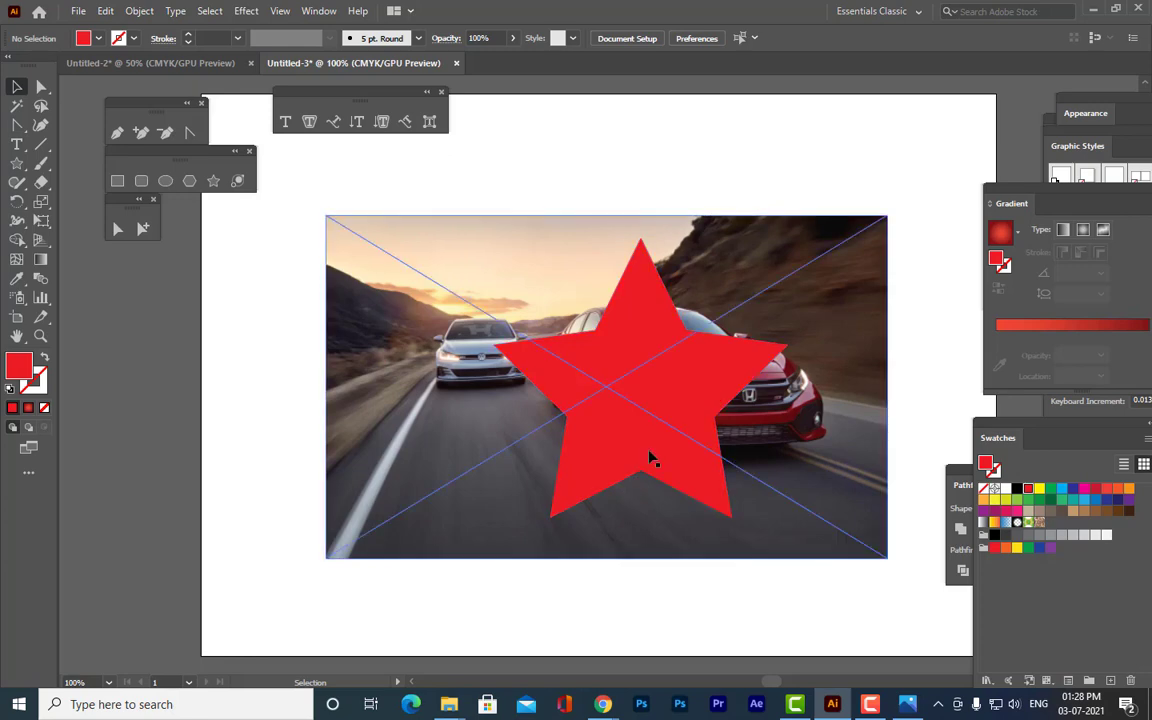
Make a clipping mask from the car photo and the star, and undo it.
left_click(690, 225)
left_click(643, 303, "shift")
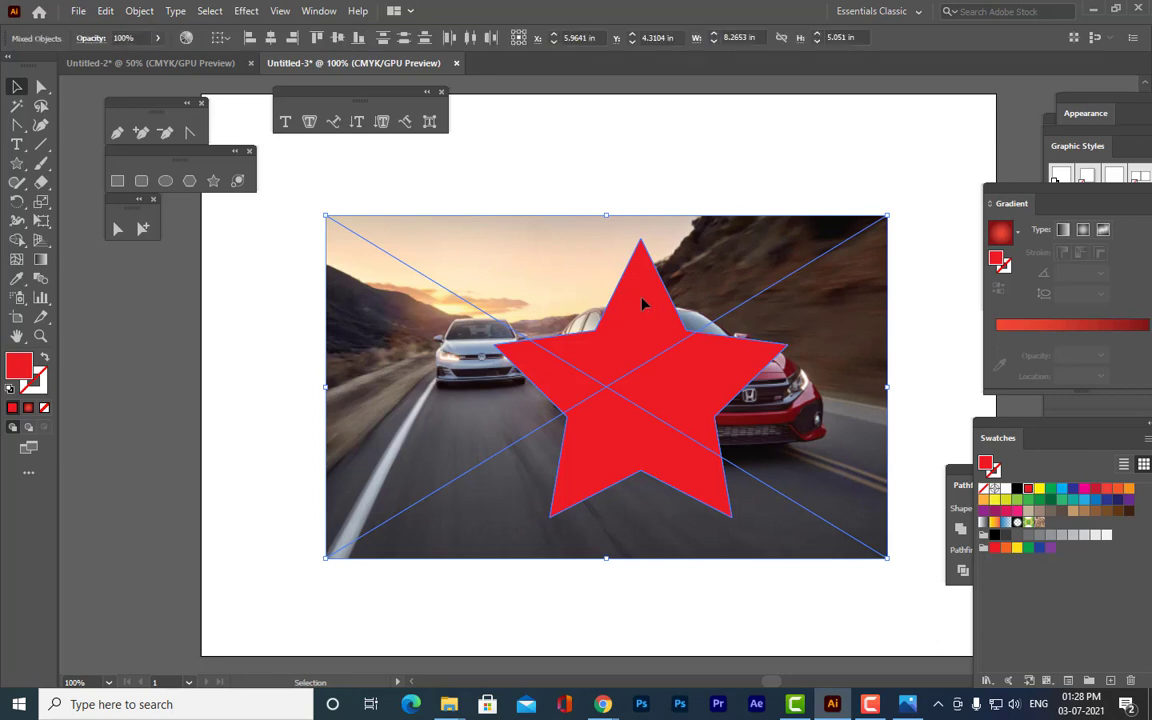
right_click(643, 303)
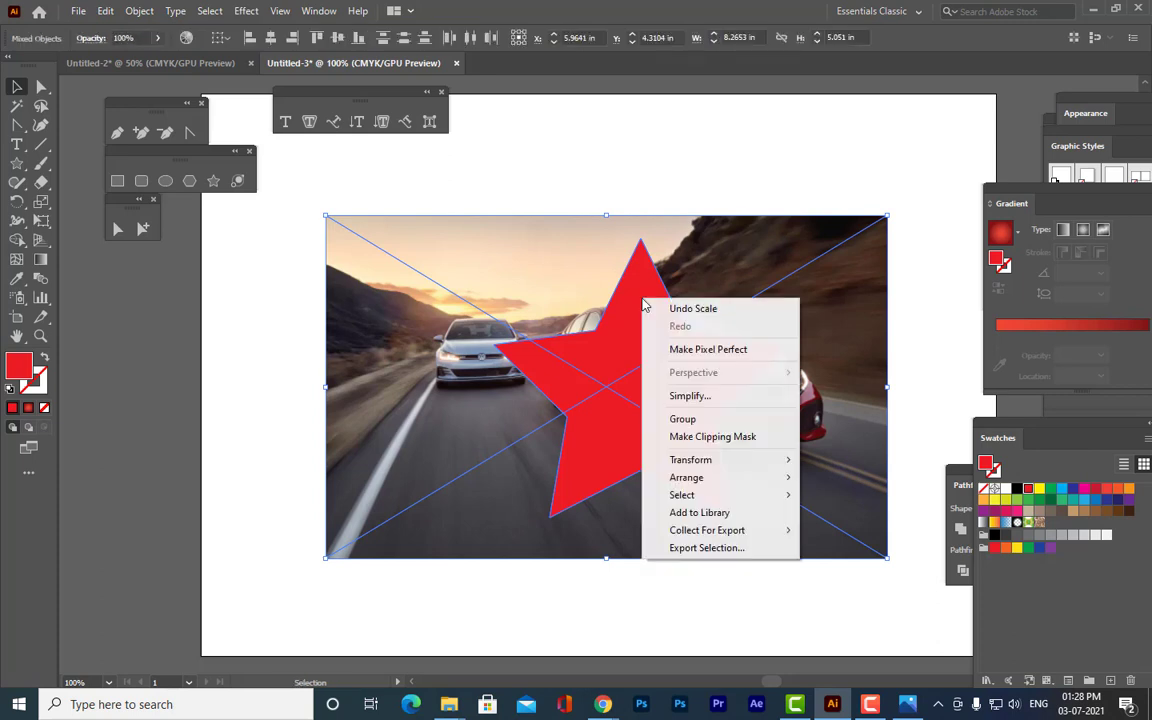
left_click(725, 438)
left_click(870, 417)
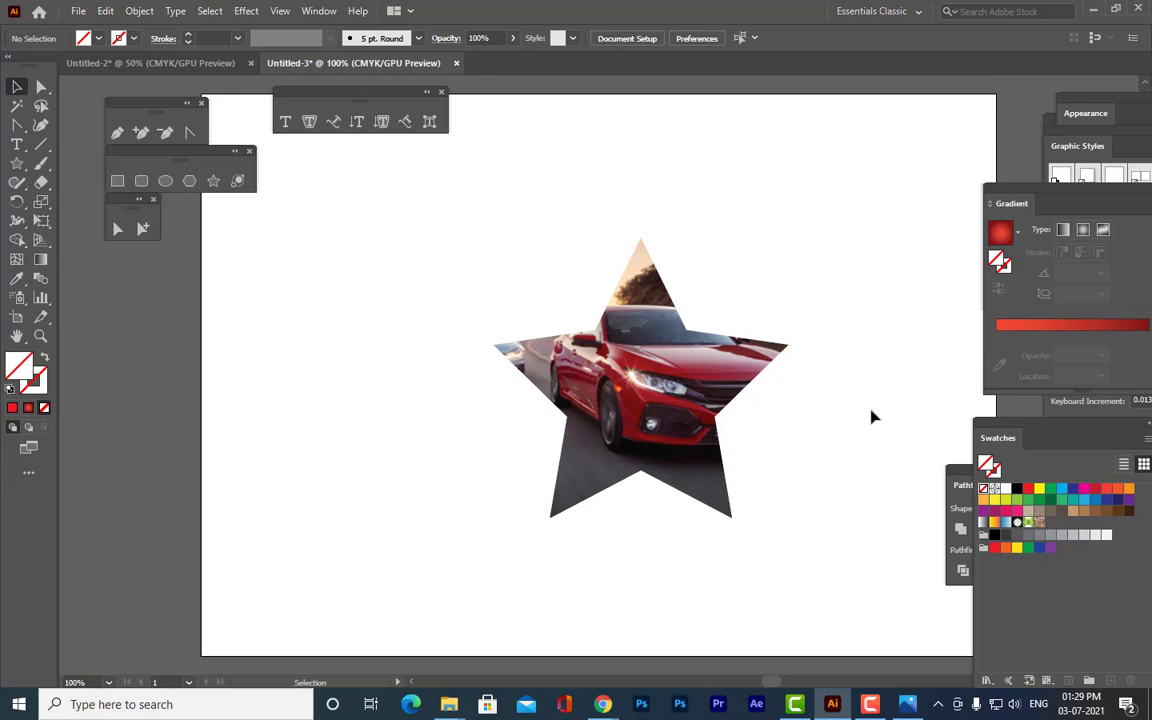
key("ctrl+z")
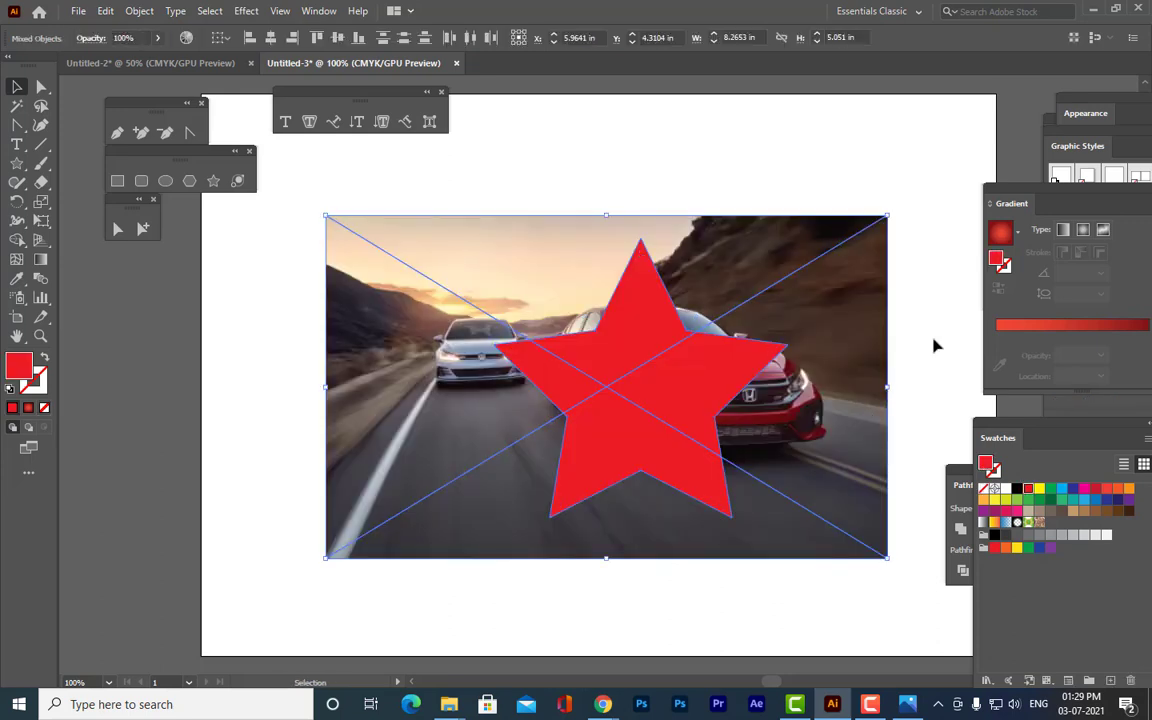
Move the star alone left and slightly down to the centre of the car photo.
left_click(933, 342)
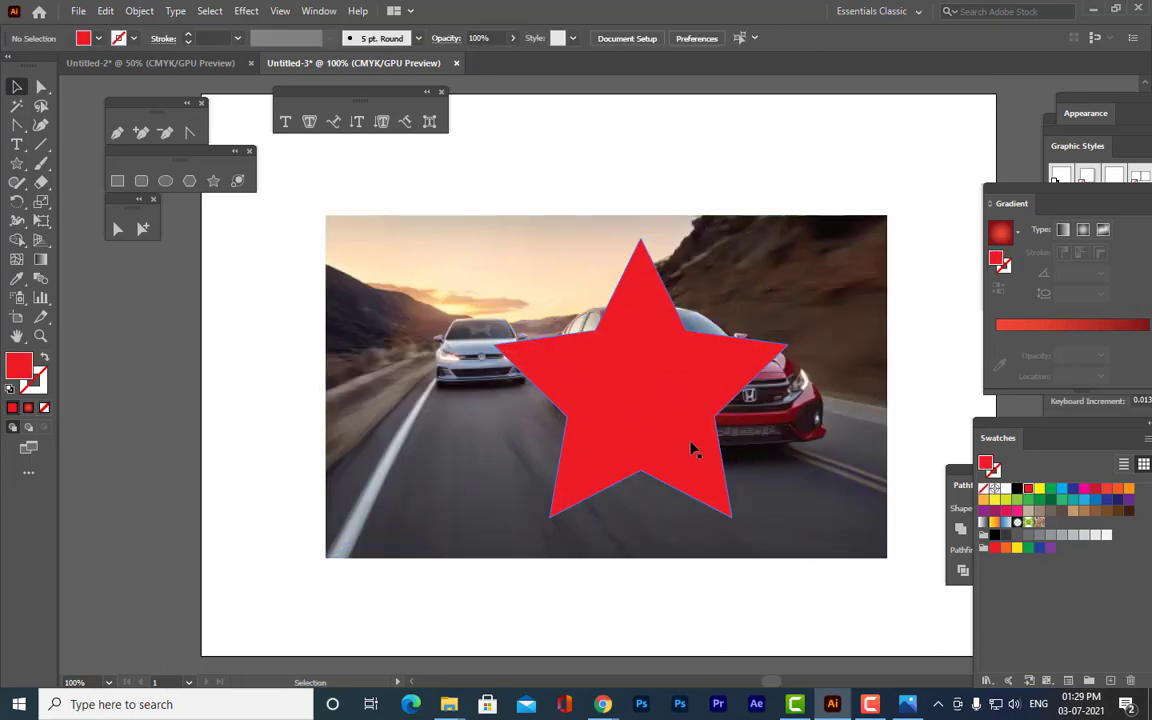
left_click_drag(616, 304, 579, 308)
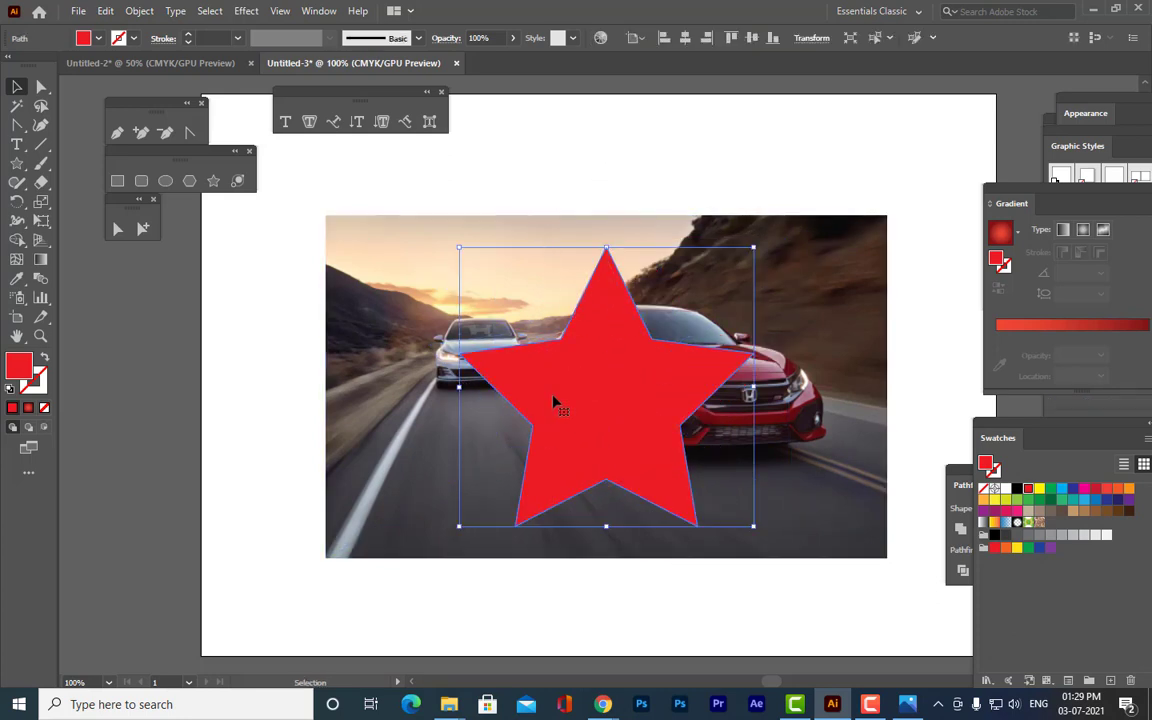
Select both the car photo and the red star and make a clipping mask from them.
left_click(826, 325)
left_click(640, 346)
left_click(752, 160)
key("ctrl+a")
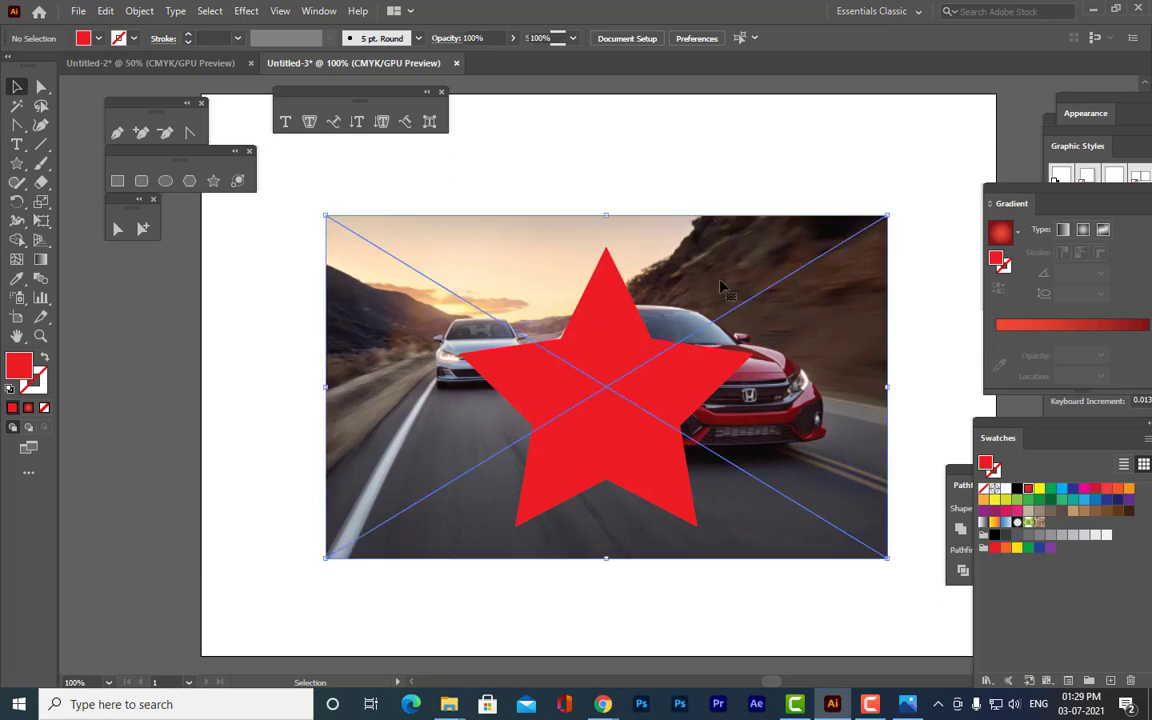
right_click(617, 316)
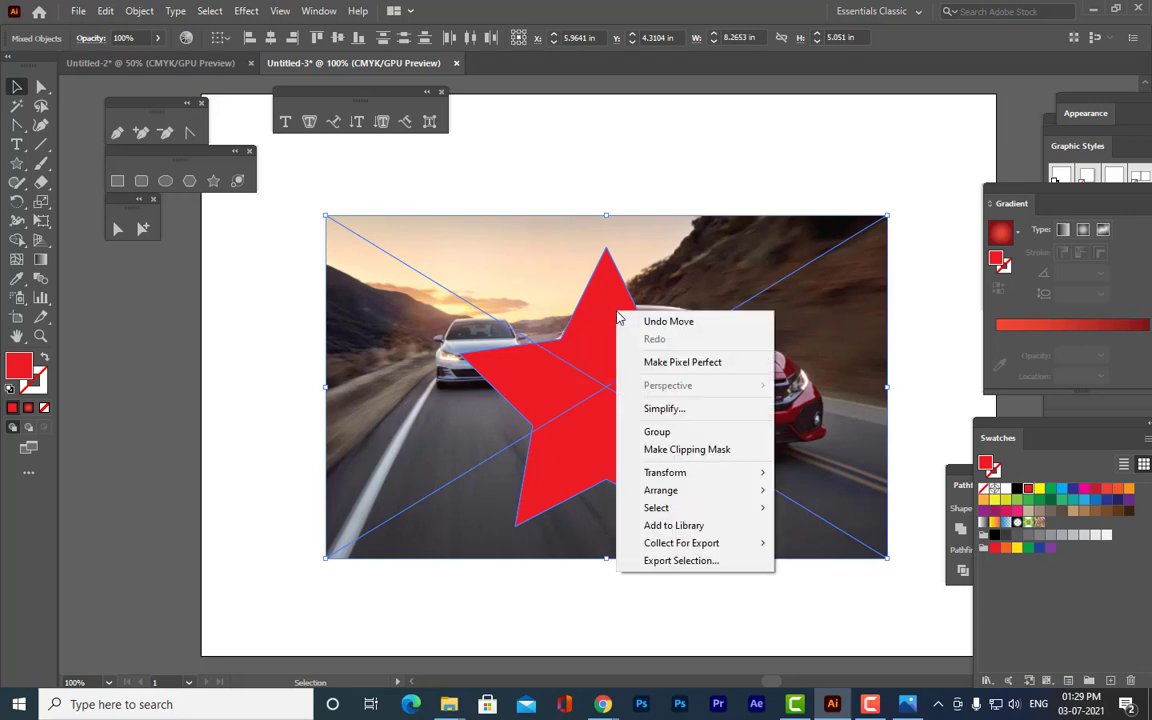
left_click(680, 452)
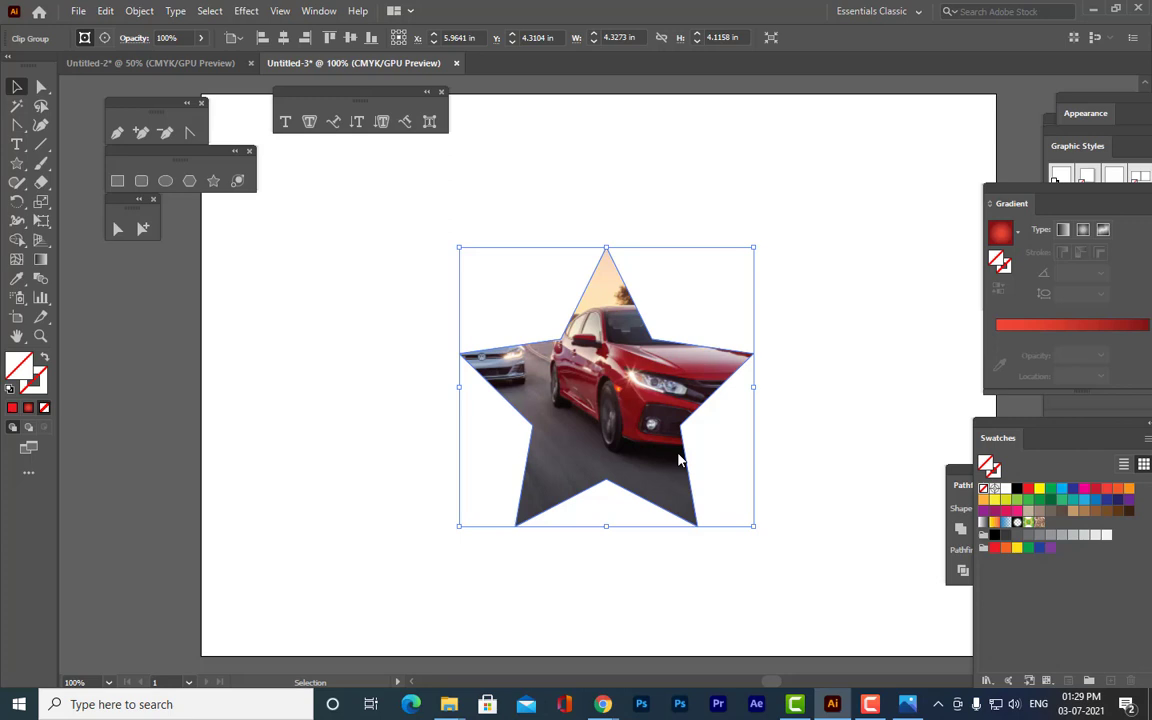
left_click(900, 427)
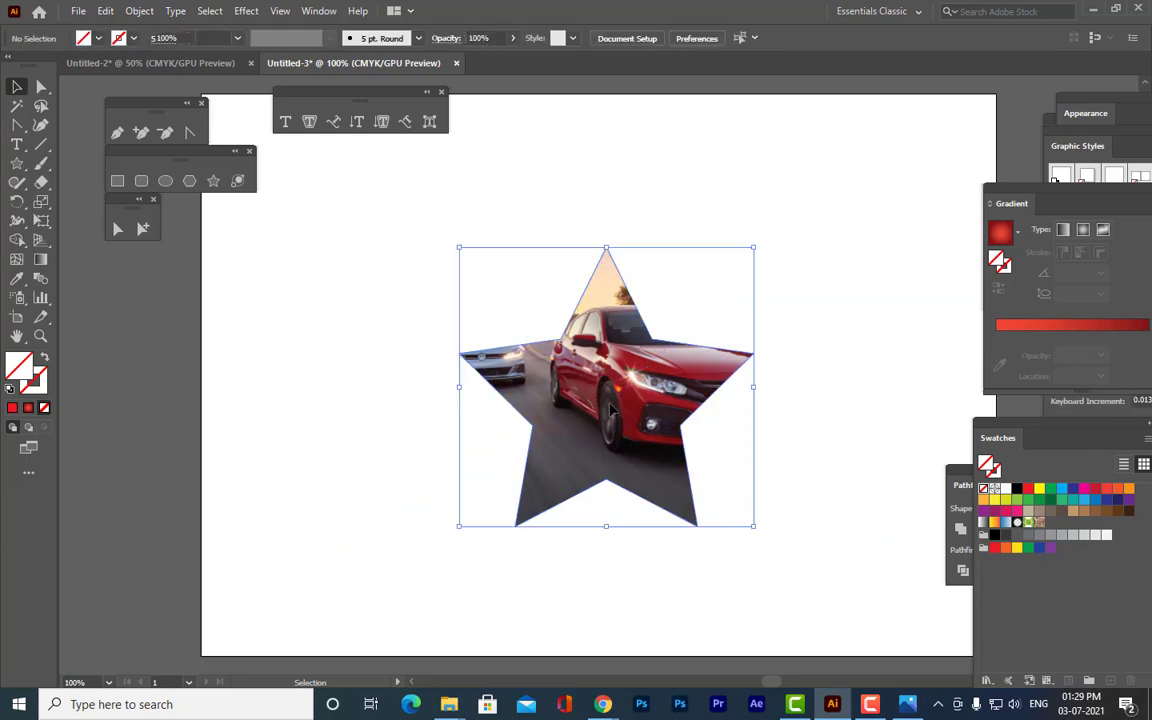
Isolate the clip group, shift the car photo left and down inside the star, enlarge it slightly, and exit isolation.
left_click(612, 410)
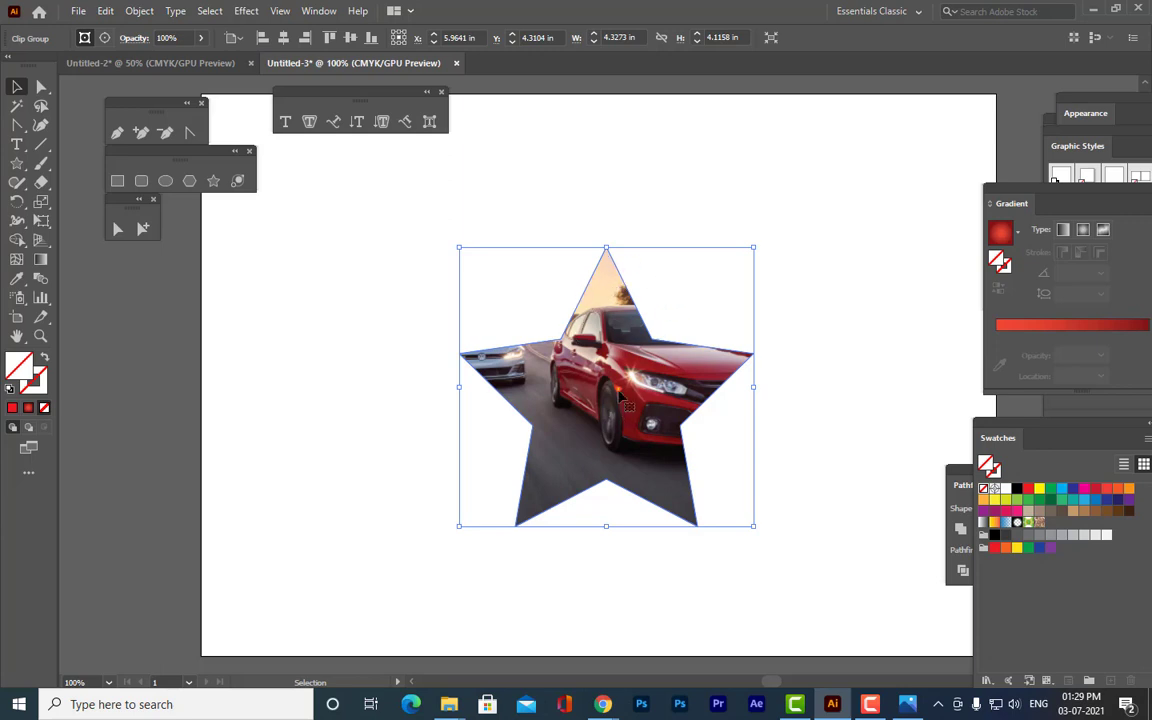
right_click(620, 398)
left_click(836, 359)
left_click(836, 359)
left_click(676, 388)
double_click(570, 352)
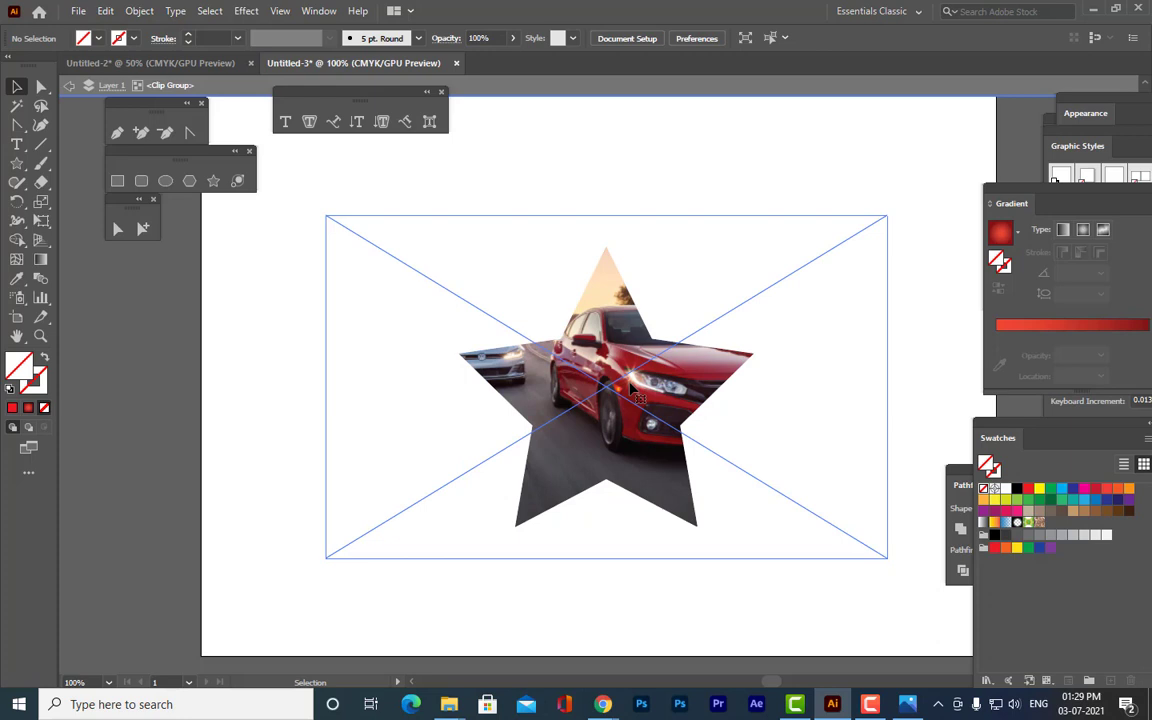
left_click_drag(634, 390, 660, 380)
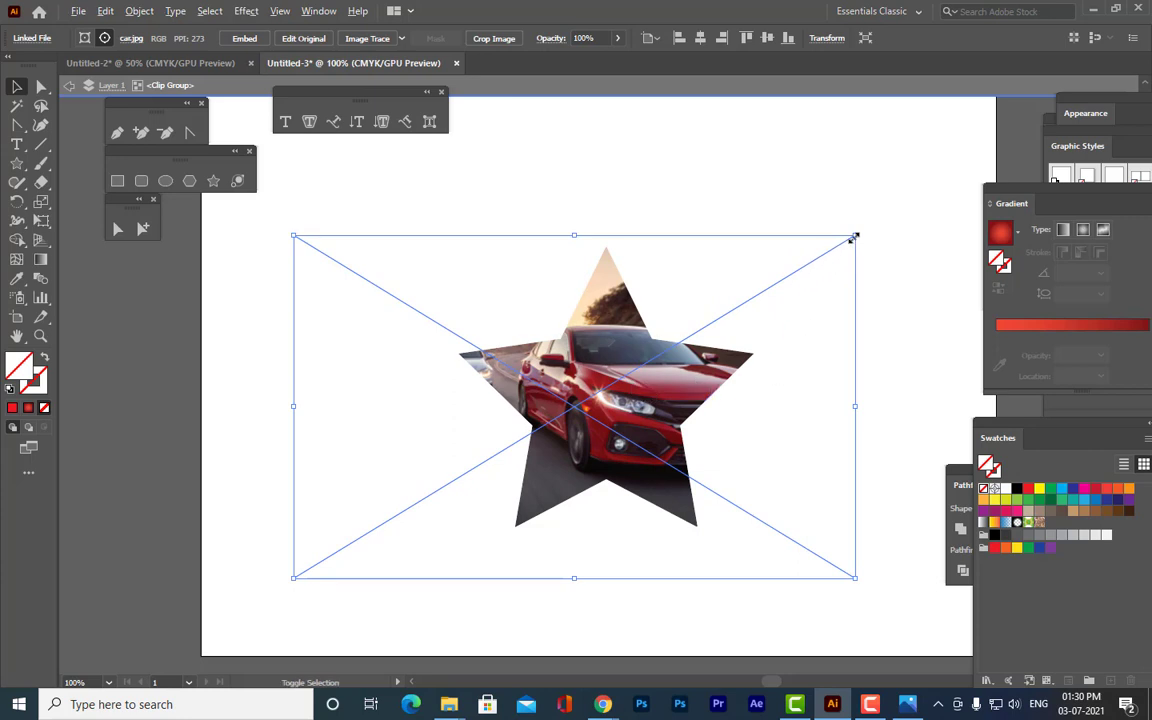
mouse_move(853, 237)
left_mouse_down()
mouse_move(896, 208)
mouse_move(843, 239)
mouse_move(865, 229)
left_mouse_up()
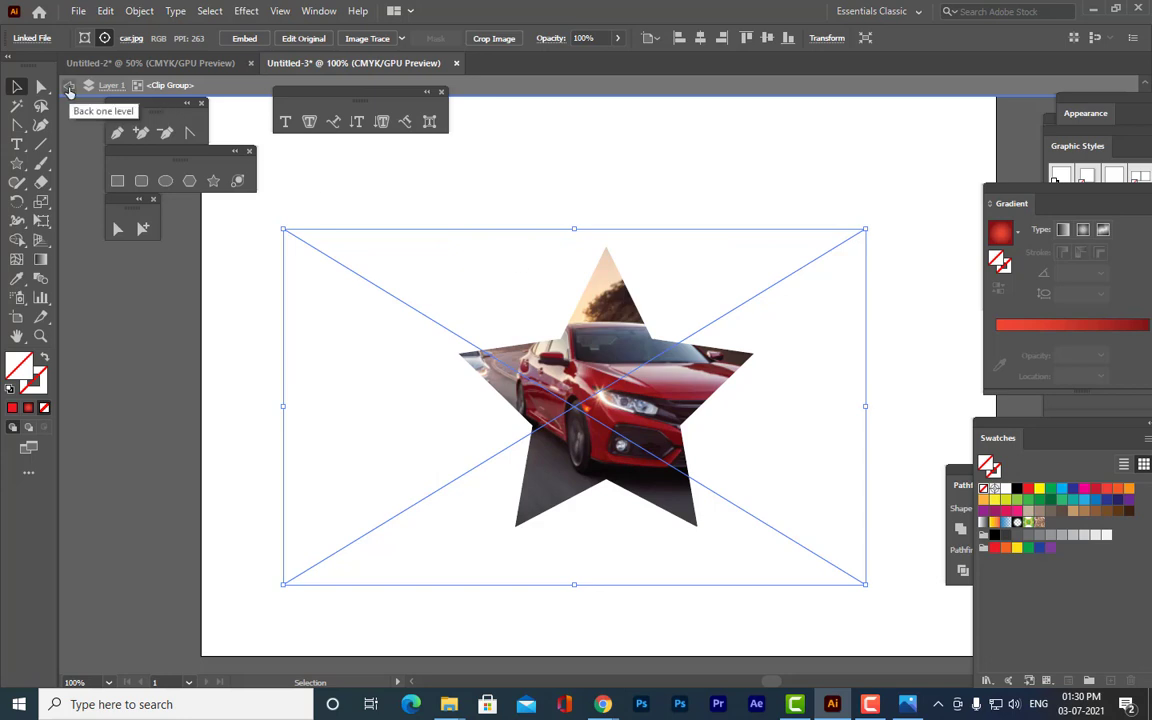
left_click(69, 88)
left_click(69, 88)
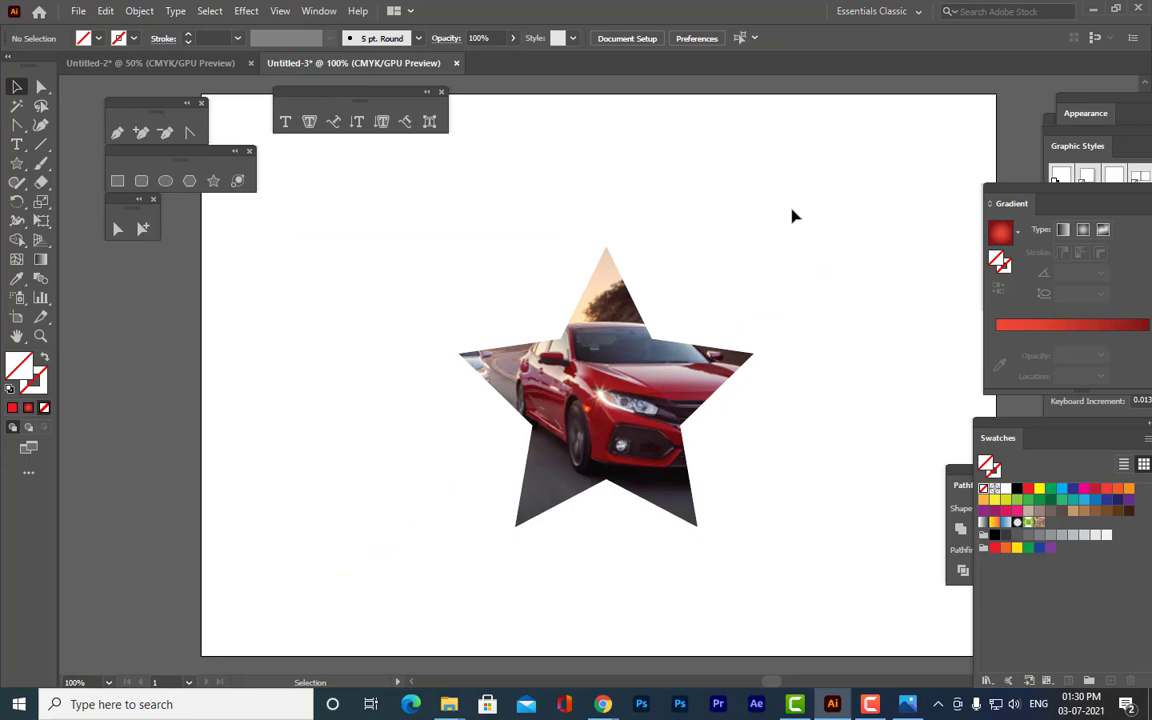
Move the star-shaped clip group to the left and delete it from the artboard.
left_click_drag(690, 368, 583, 357)
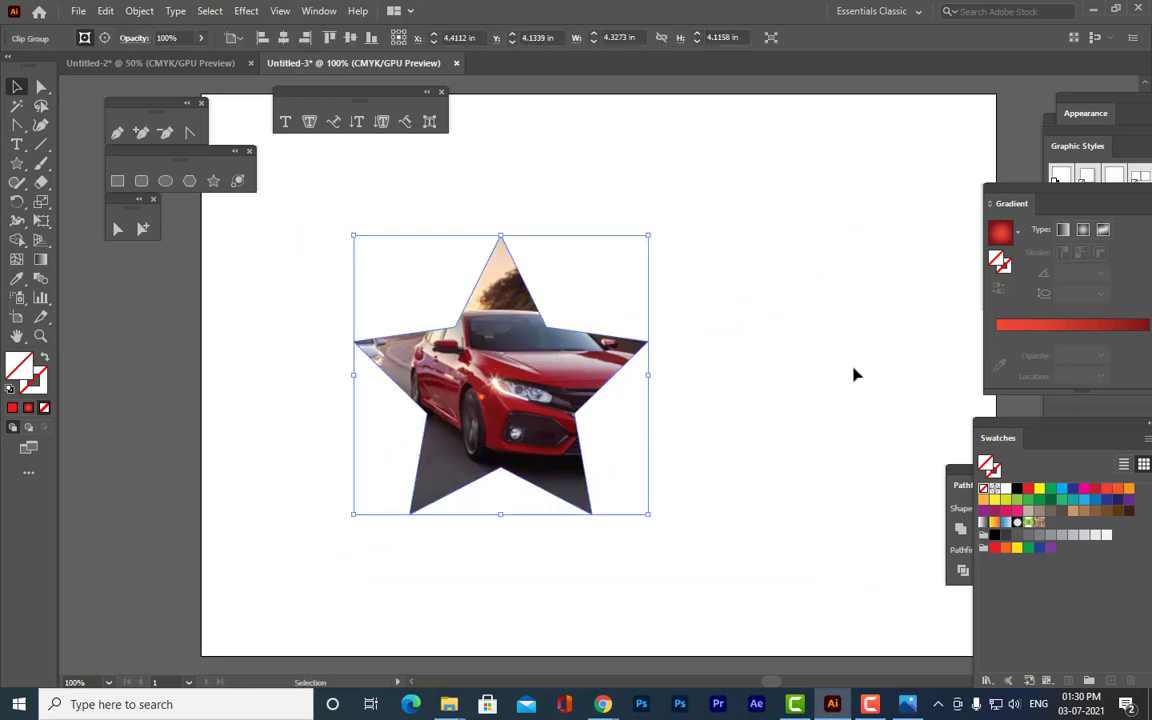
key("Delete")
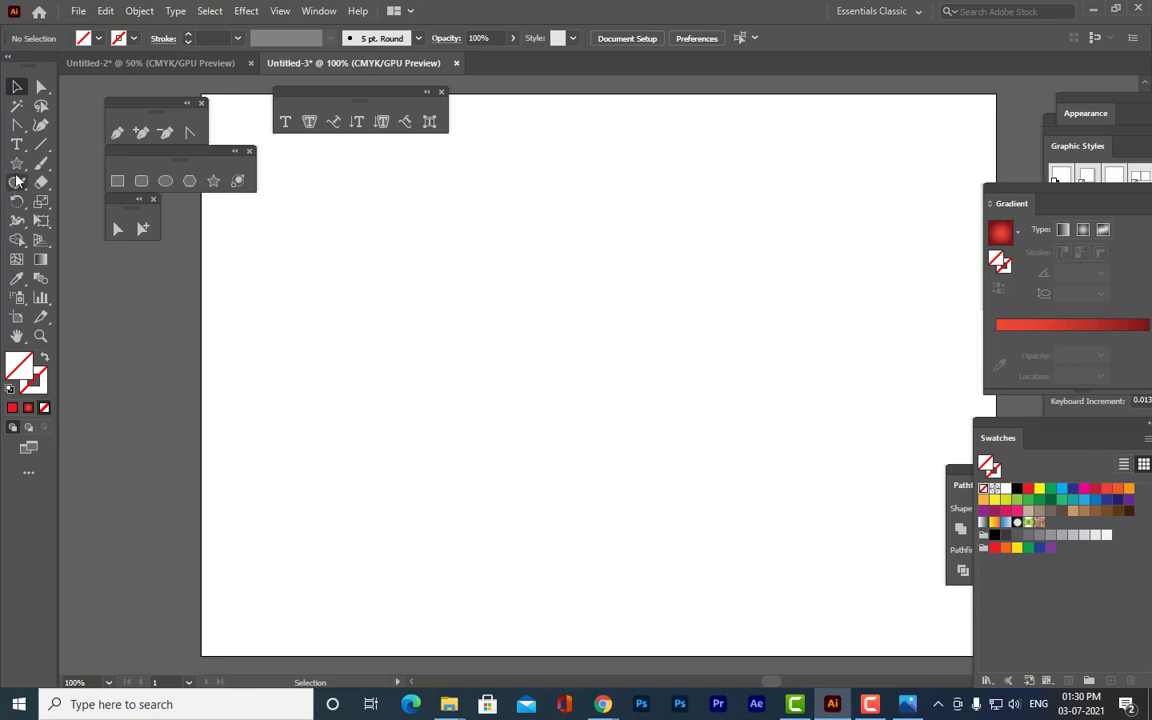
Draw a closed heart outline with the Pen tool, using a 1 pt red stroke and no fill.
left_click(115, 130)
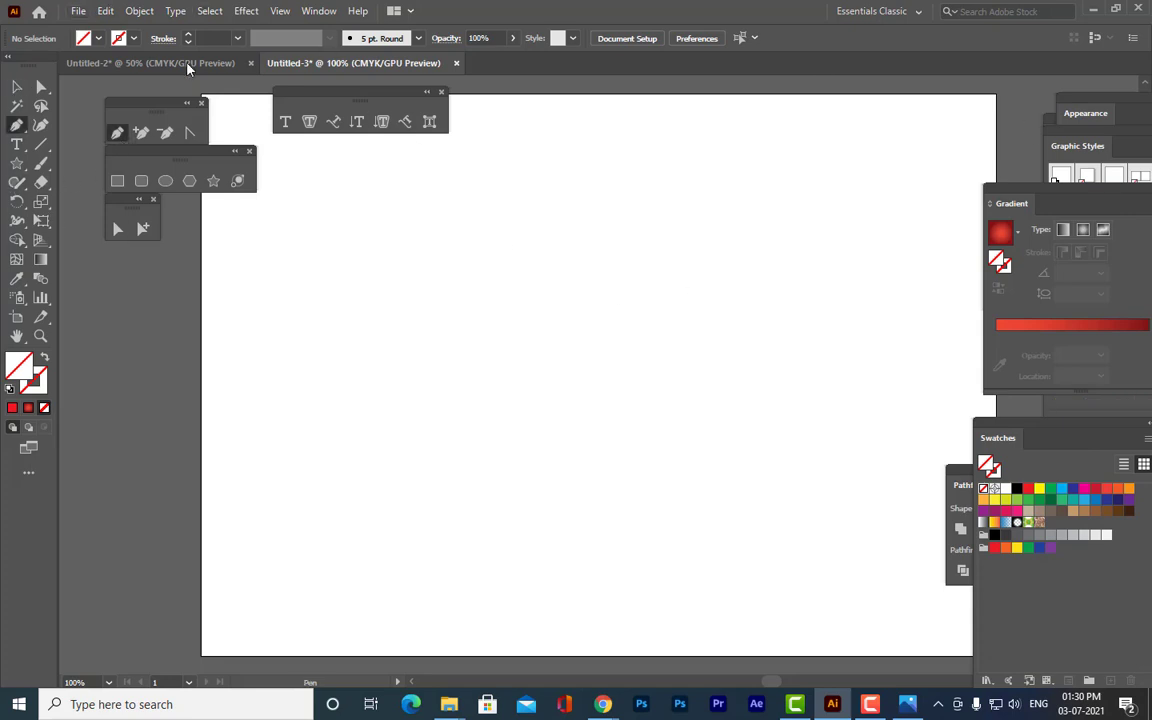
left_click(35, 387)
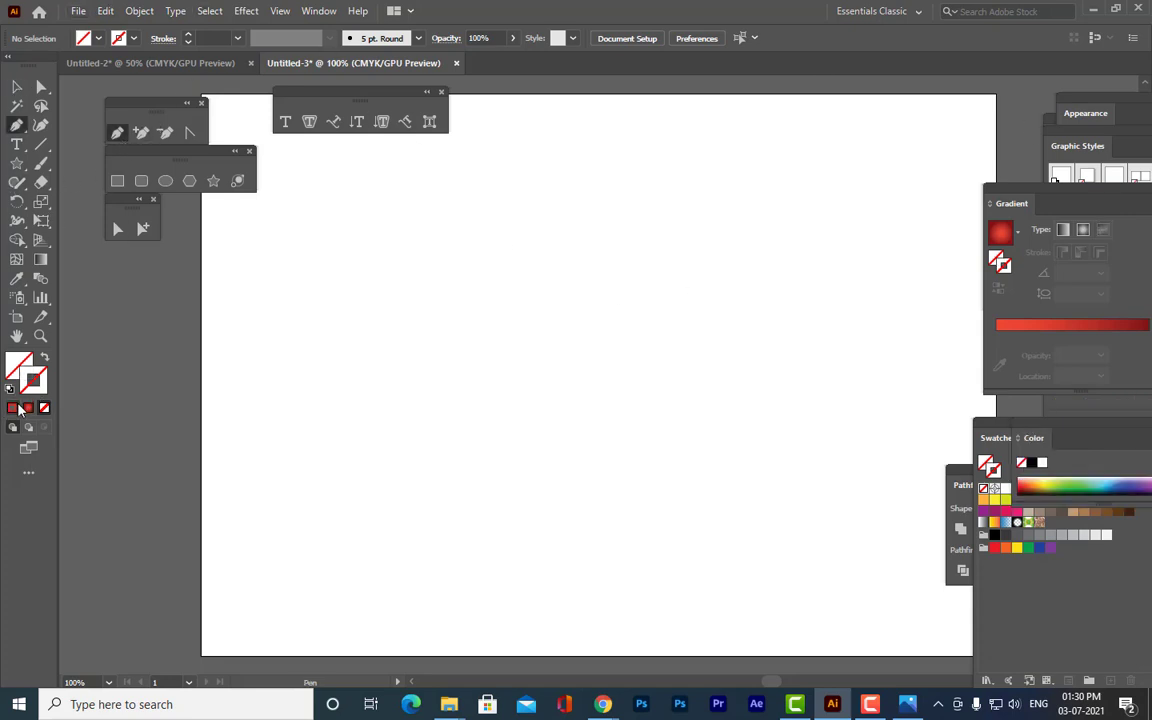
left_click(650, 574)
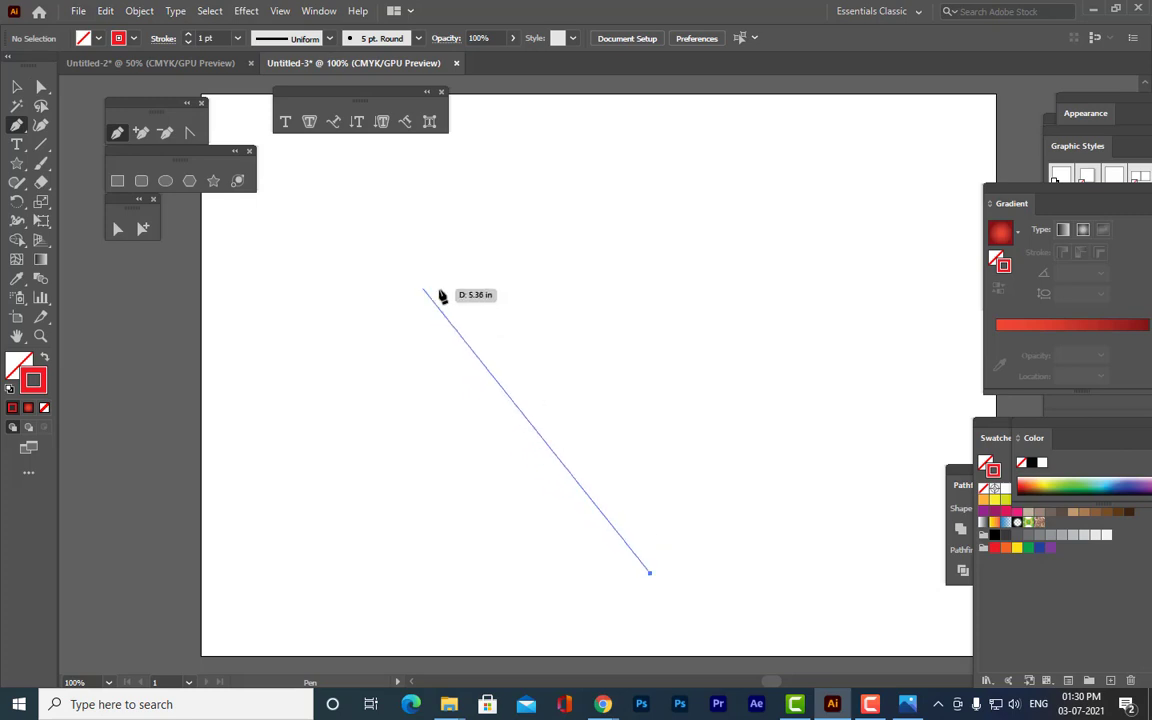
left_click_drag(432, 302, 514, 191)
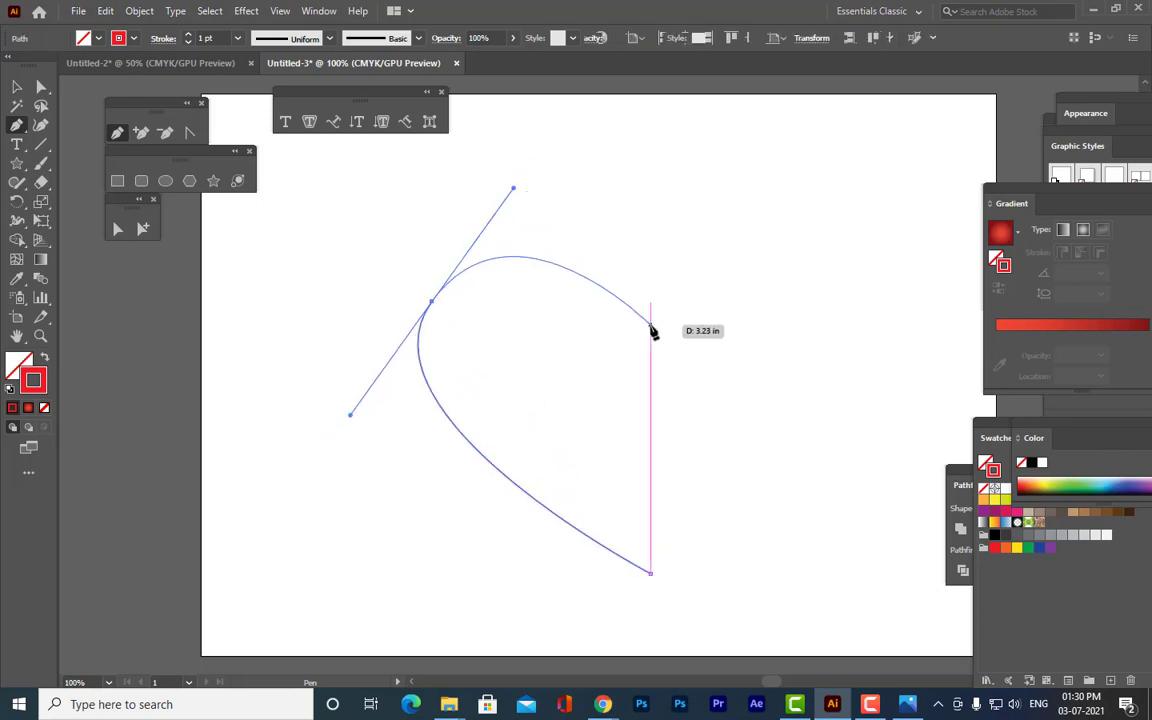
left_click(655, 324)
left_click_drag(878, 265, 929, 412)
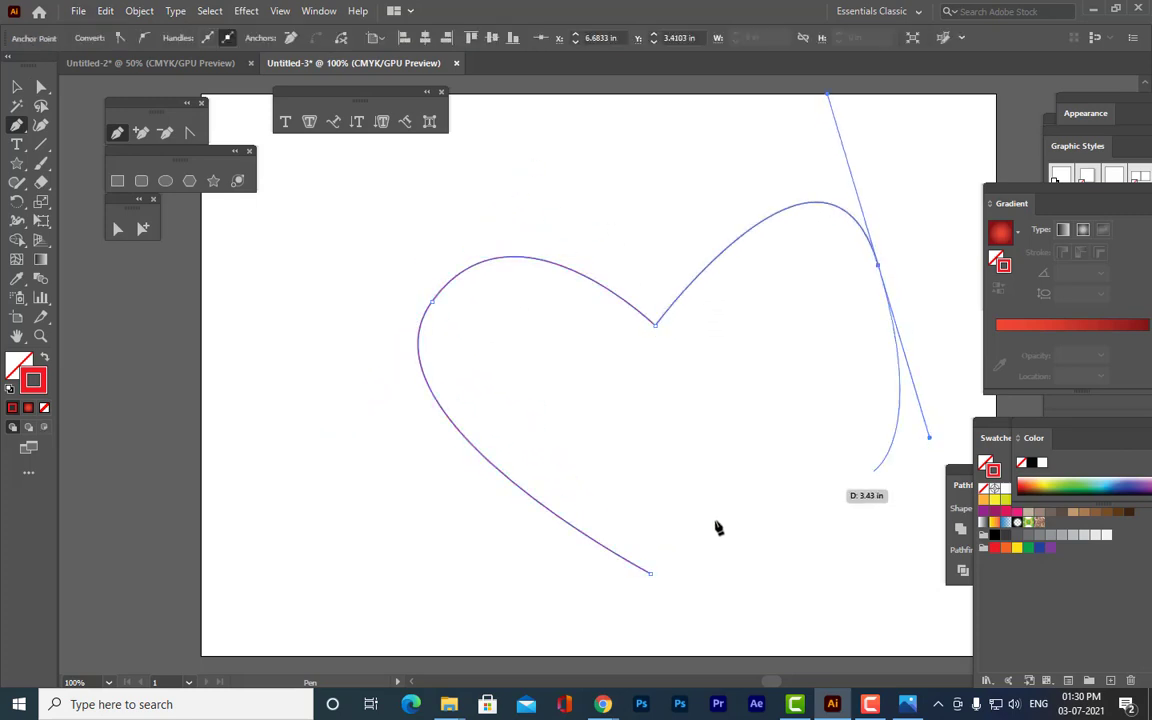
left_click(650, 574)
Reshape the heart's right lobe by moving its anchor point down and inward and adjusting its direction handles.
left_click(41, 87)
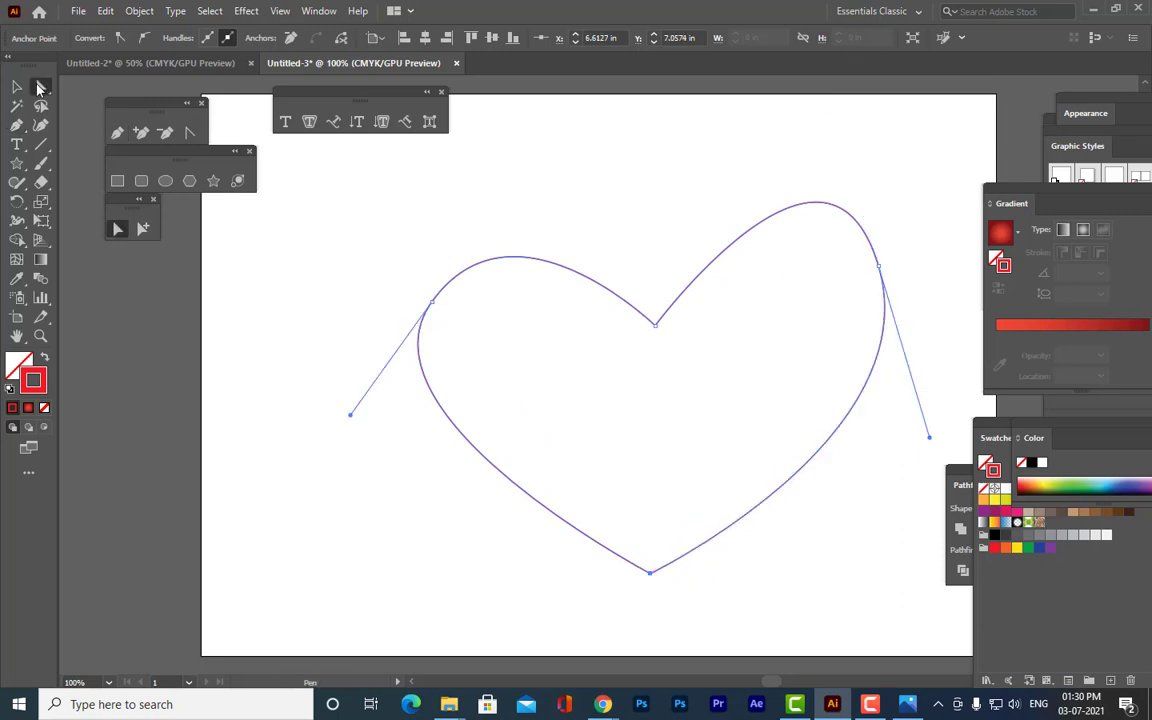
left_click(878, 266)
left_click_drag(878, 266, 877, 307)
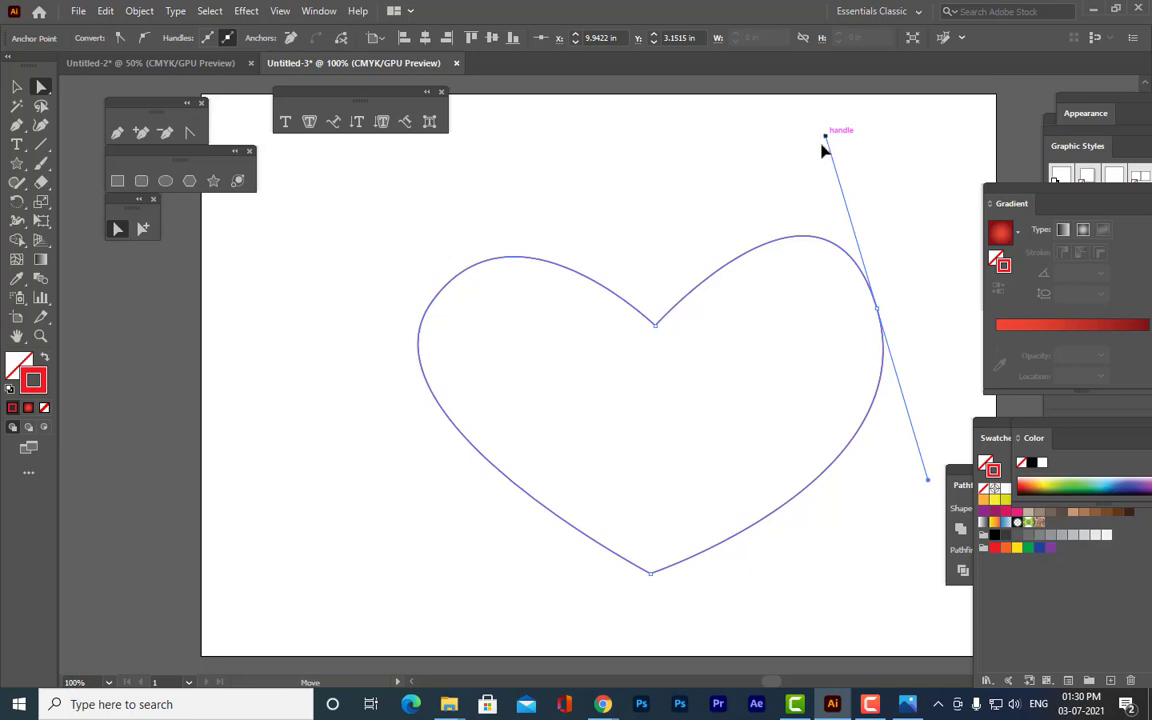
left_click_drag(826, 140, 805, 185)
left_click_drag(881, 307, 837, 256)
left_click_drag(927, 415, 946, 365)
left_click_drag(735, 160, 746, 176)
Raise the anchor point of the heart's left lobe and lengthen its lower handle to widen the curve.
mouse_move(432, 301)
left_mouse_down()
mouse_move(455, 242)
mouse_move(442, 231)
mouse_move(440, 262)
left_mouse_up()
left_click(531, 143)
key("ctrl+z")
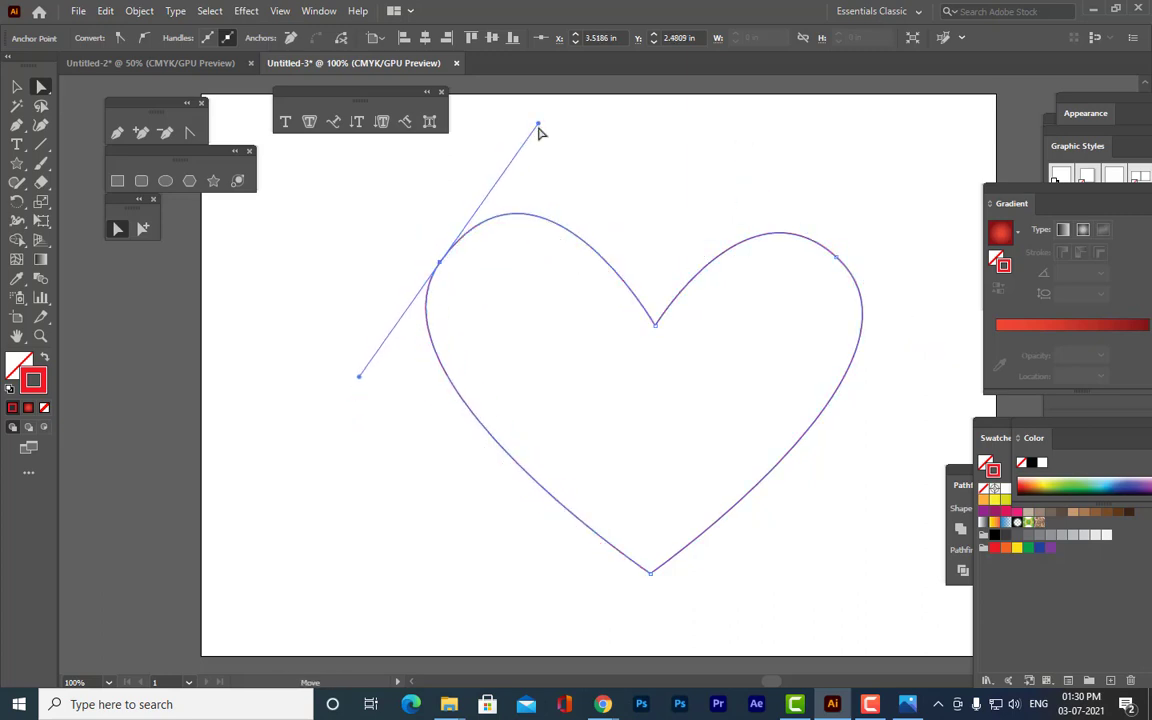
left_click_drag(359, 378, 324, 424)
Move the right lobe's anchor point up and outward and adjust both handles to match the left lobe.
left_click_drag(836, 257, 850, 238)
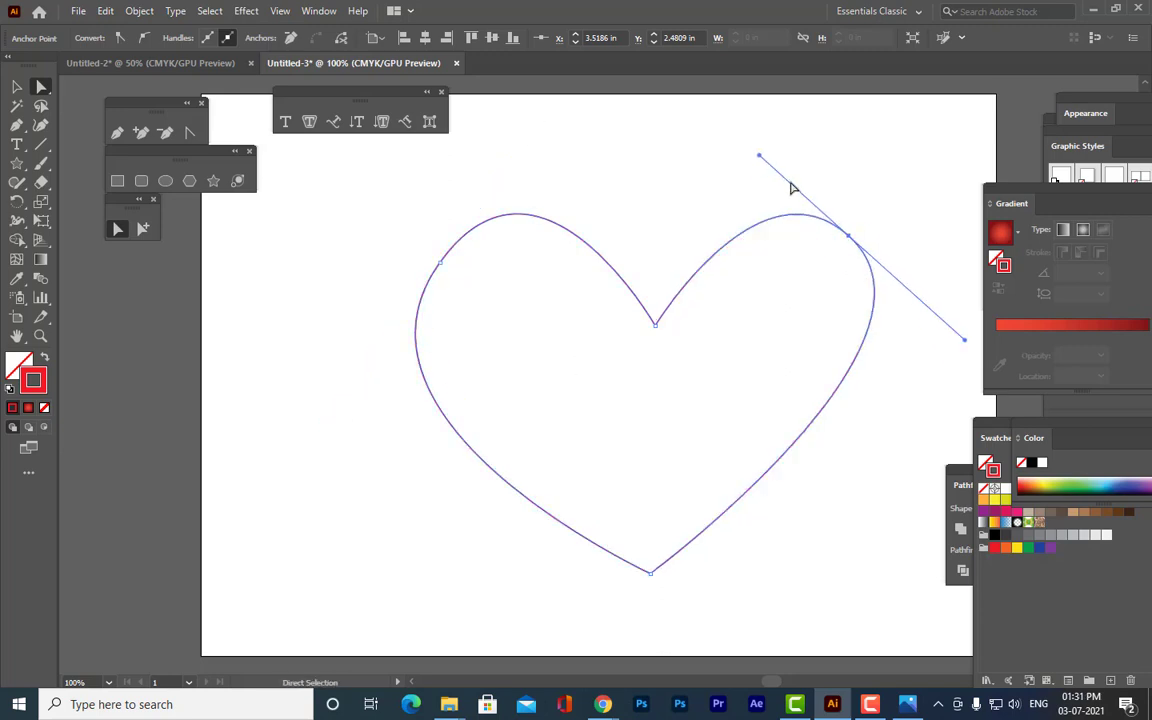
left_click_drag(761, 156, 766, 138)
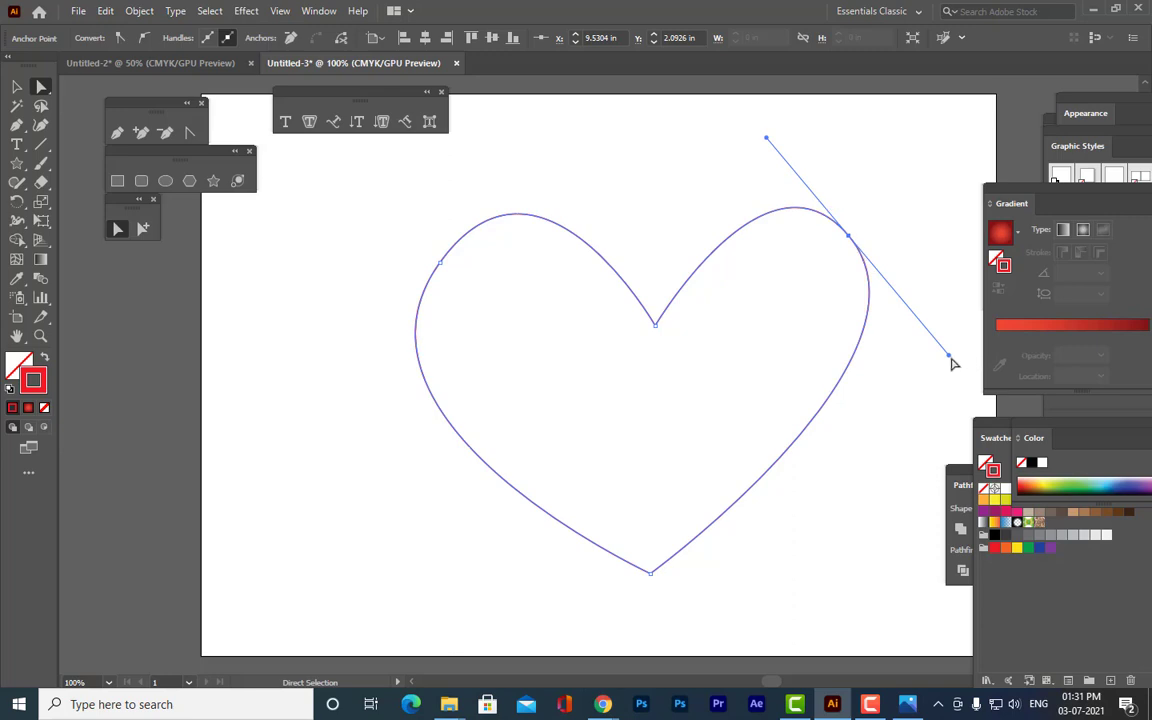
left_click_drag(950, 355, 973, 383)
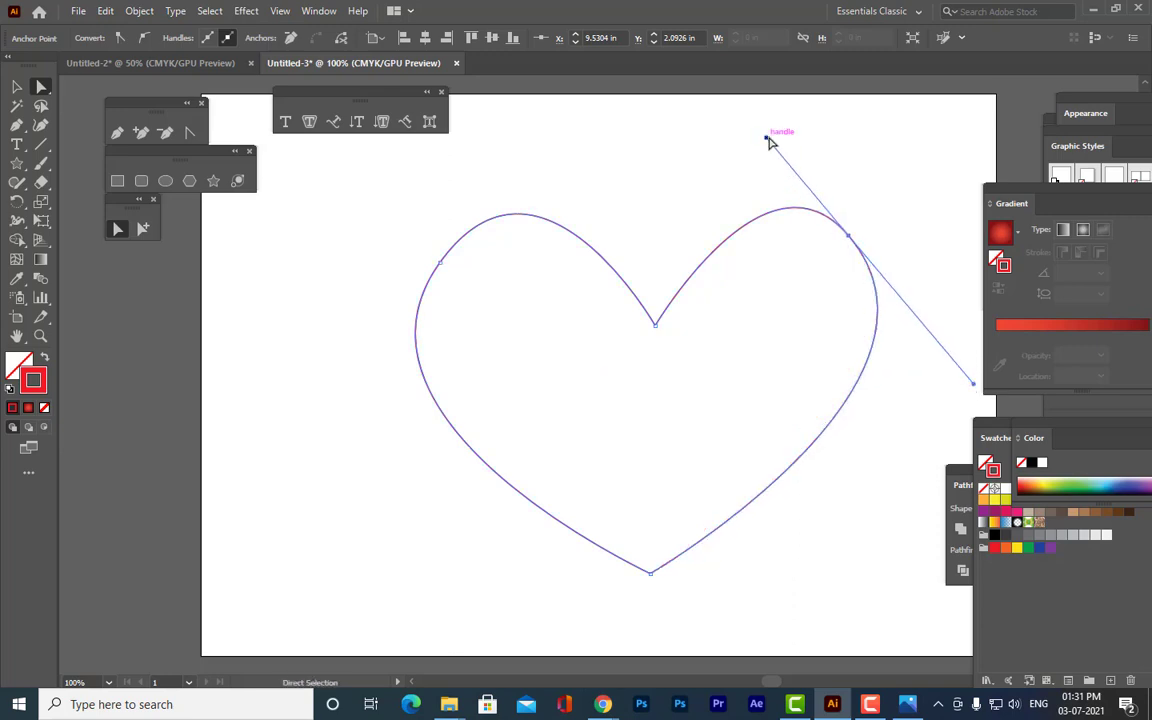
left_click_drag(766, 139, 767, 131)
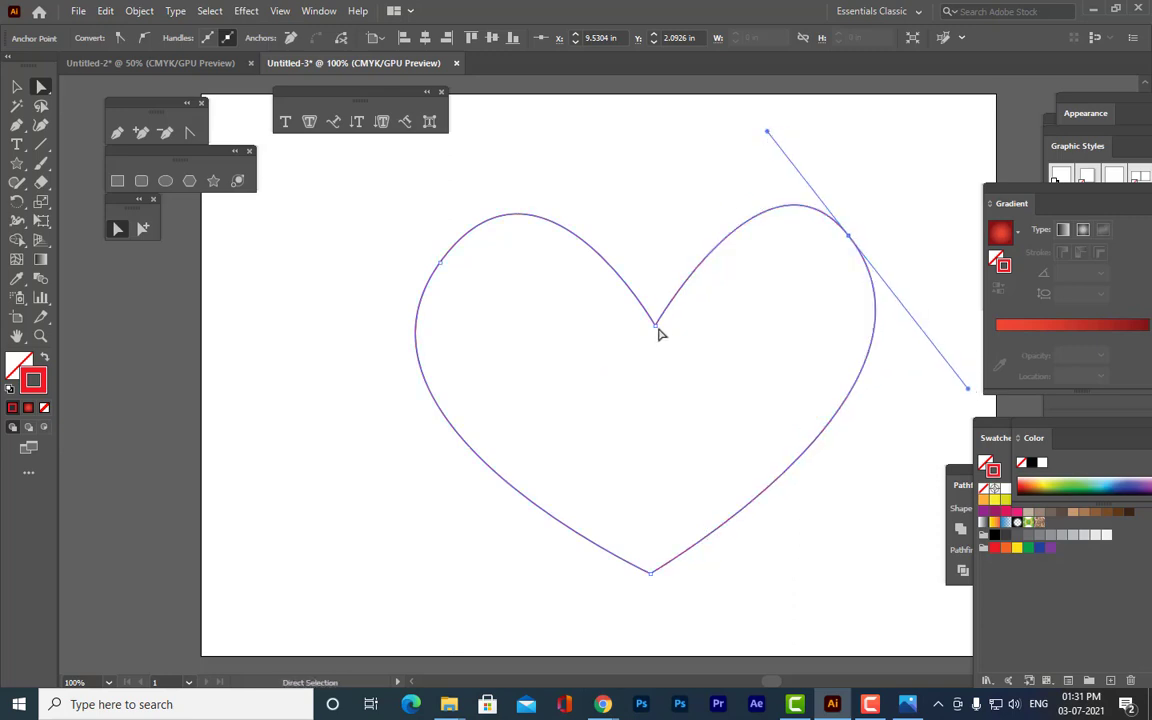
Raise the heart's centre notch, pull the bottom tip down and right, and fine-tune the anchor points of both lobes.
left_click_drag(658, 330, 656, 292)
scroll(724, 331, "down", 2)
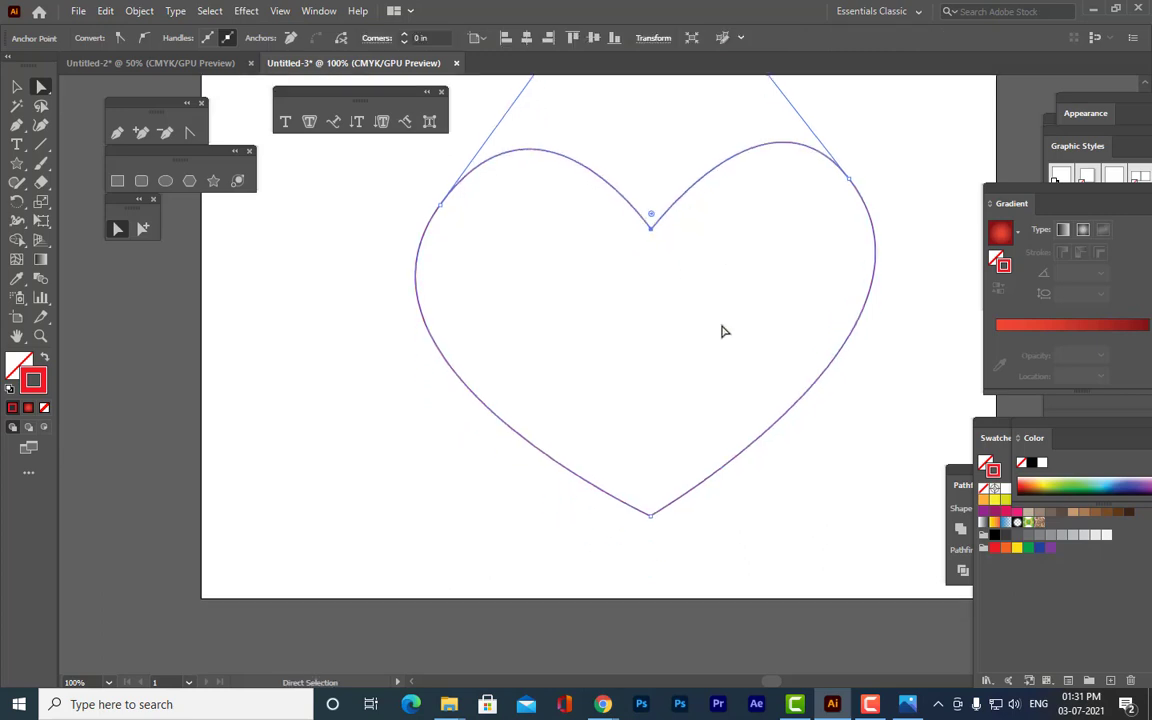
left_click_drag(650, 515, 681, 572)
left_click_drag(853, 185, 851, 176)
left_click_drag(438, 204, 453, 199)
left_click(851, 177)
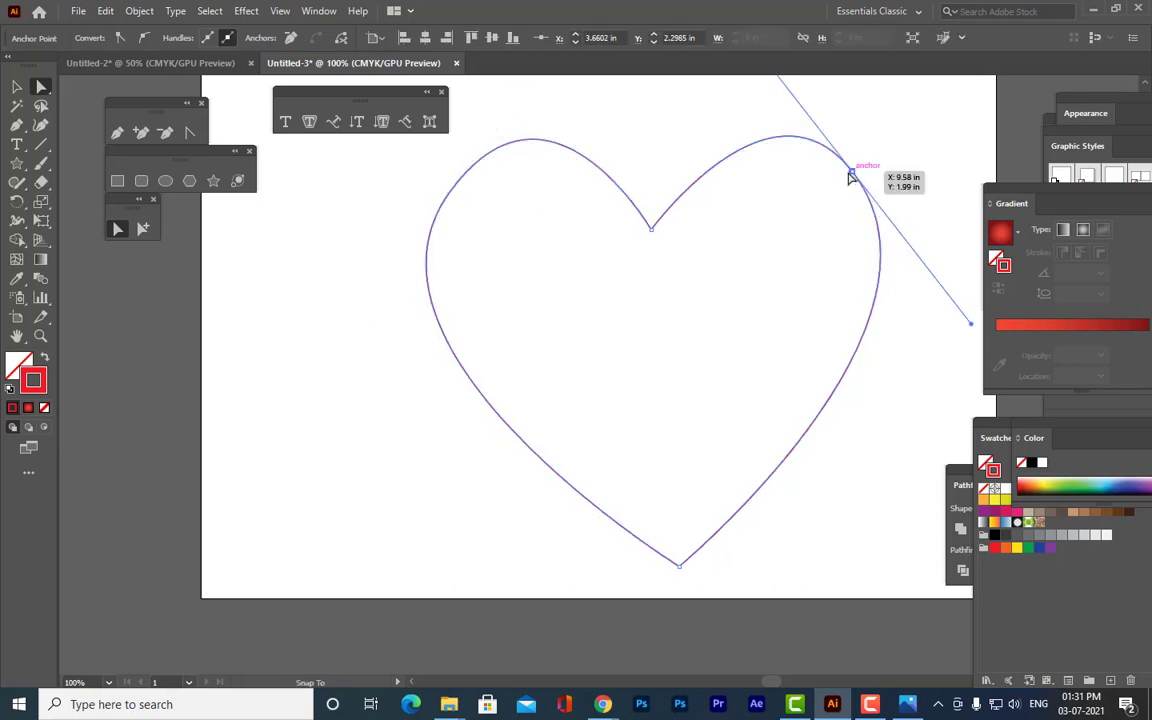
mouse_move(850, 177)
left_mouse_down()
mouse_move(841, 175)
mouse_move(863, 170)
left_mouse_up()
left_click(900, 152)
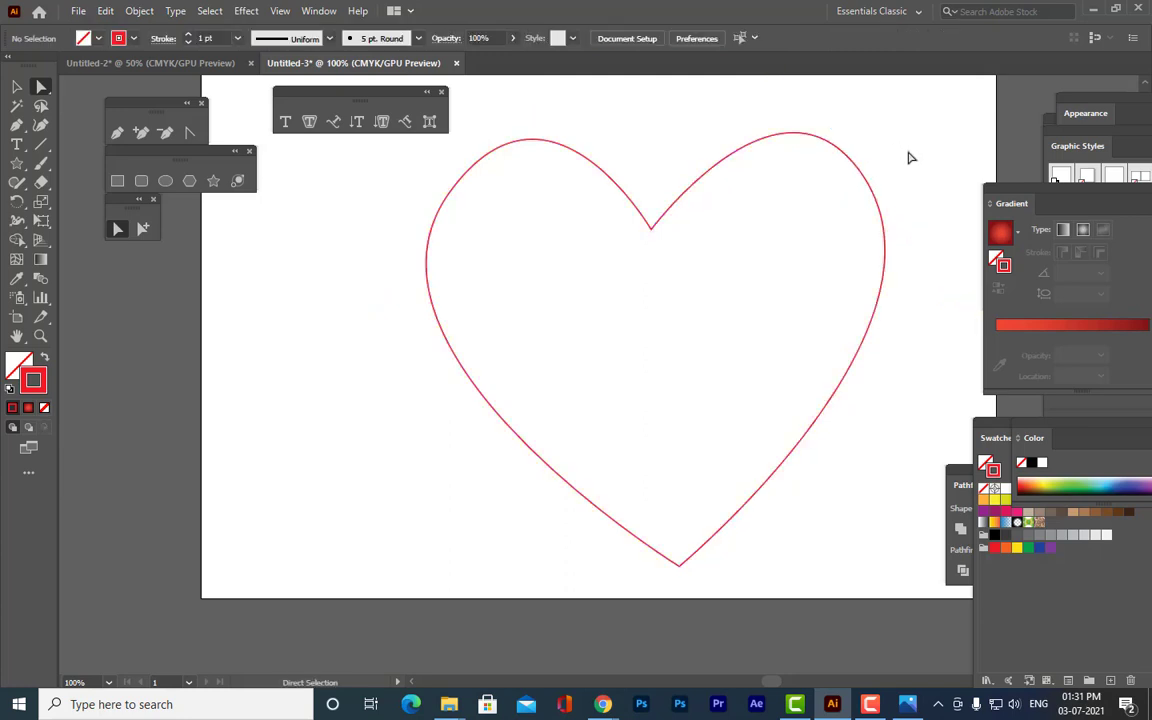
Move the whole heart left and slightly up towards the centre of the artboard.
key("ctrl+minus")
key("ctrl+minus")
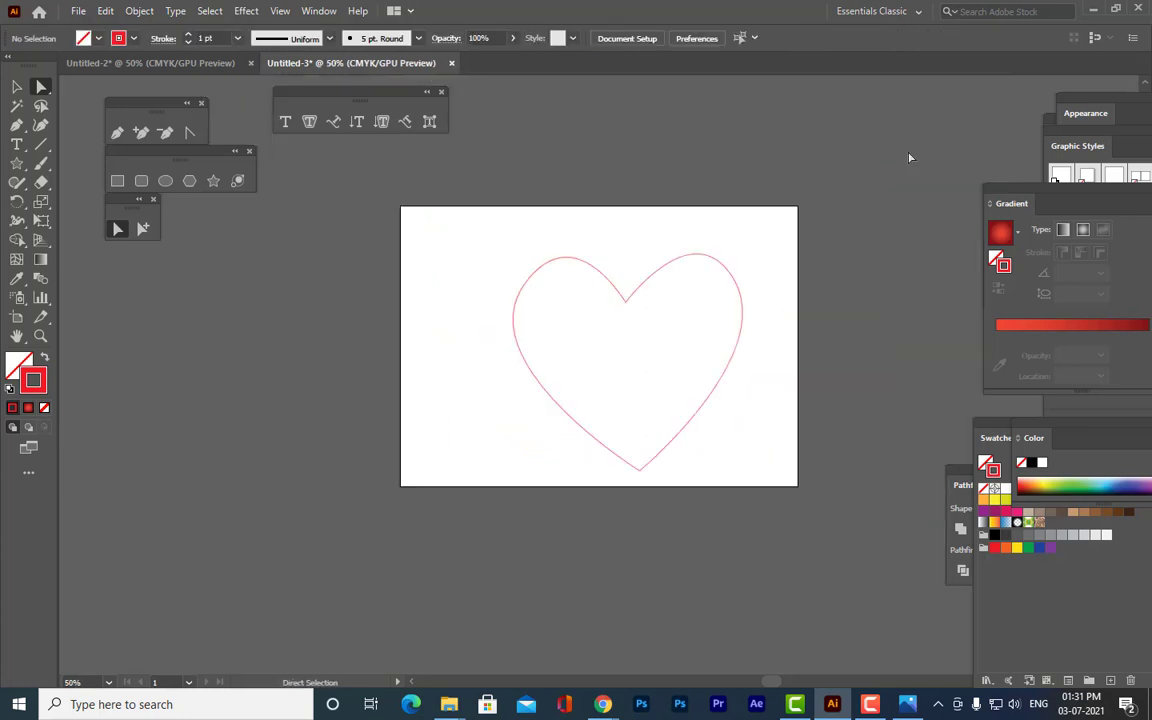
left_click(16, 87)
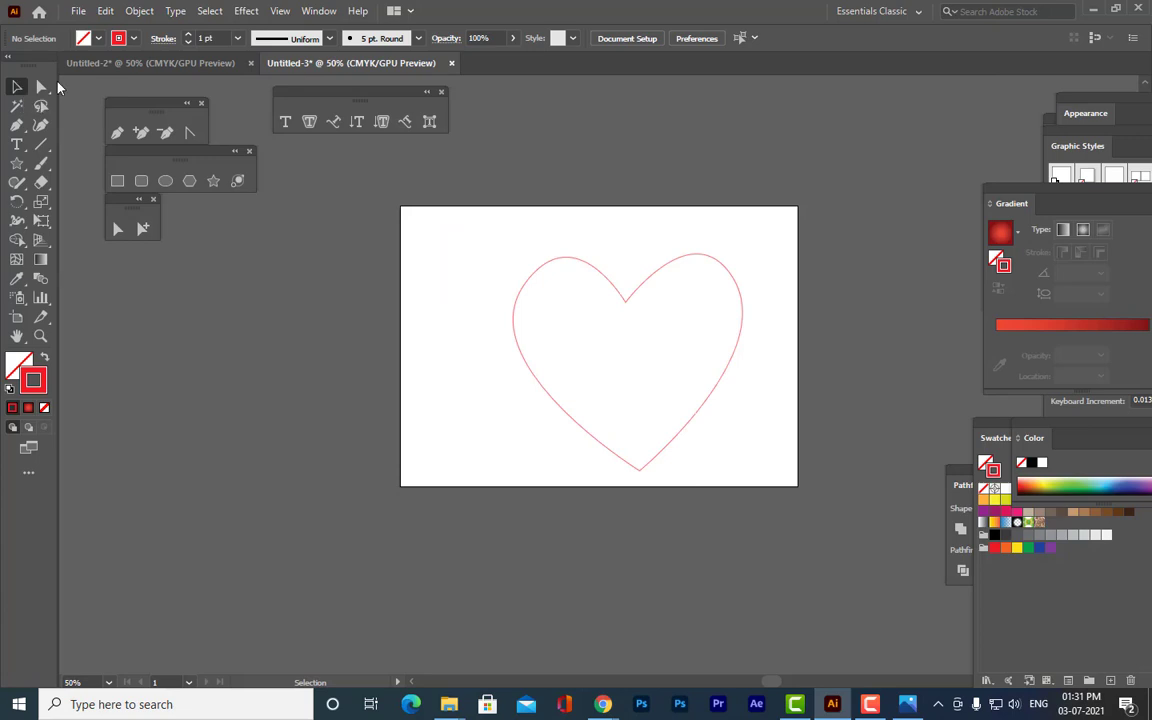
left_click_drag(694, 257, 675, 252)
left_click(711, 268)
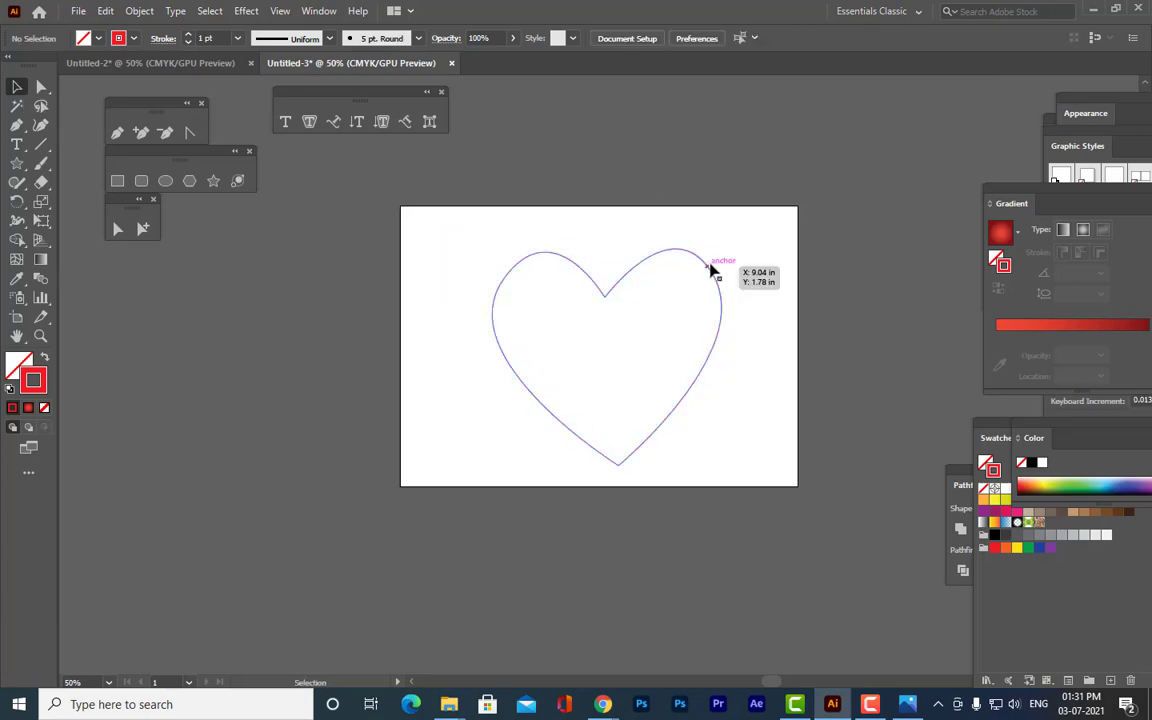
Fill the heart with dark green #175904 and remove its stroke.
double_click(18, 366)
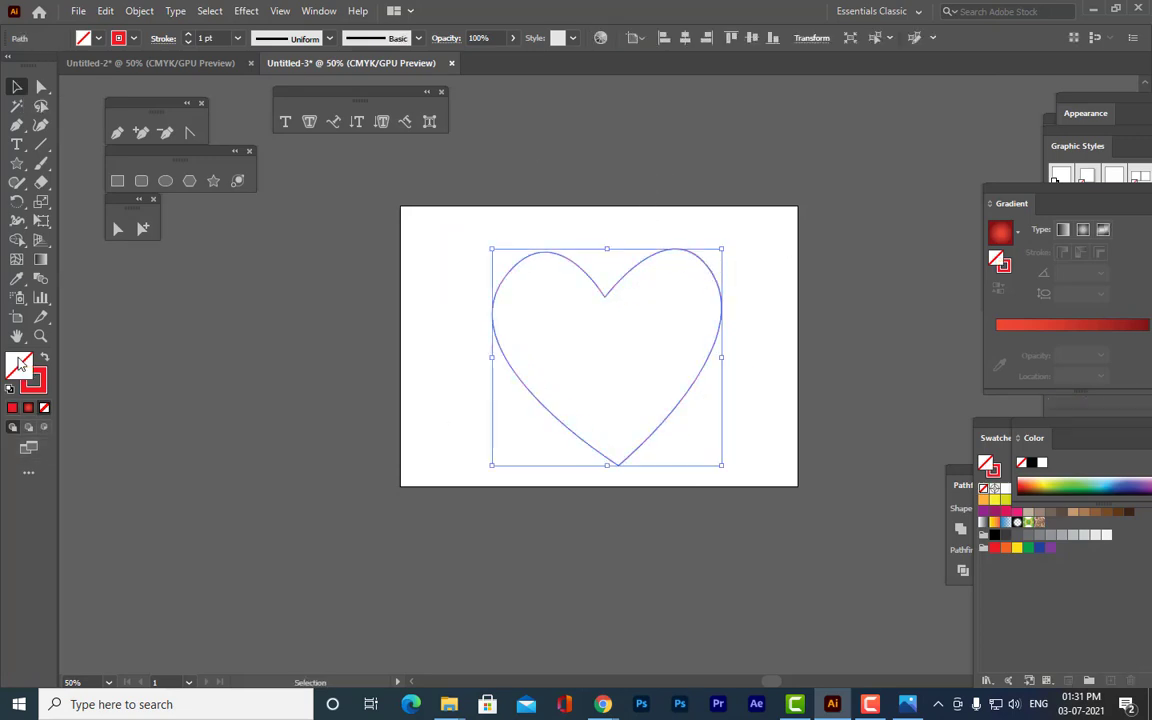
left_click(938, 254)
left_click(907, 242)
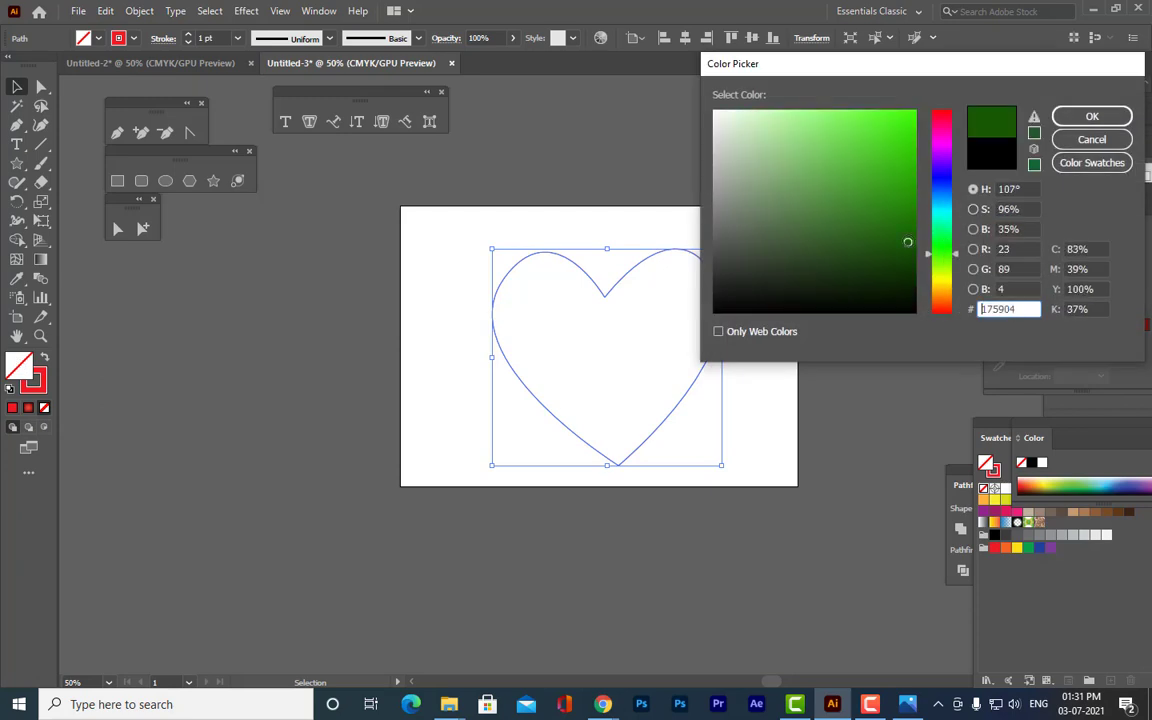
left_click(1092, 117)
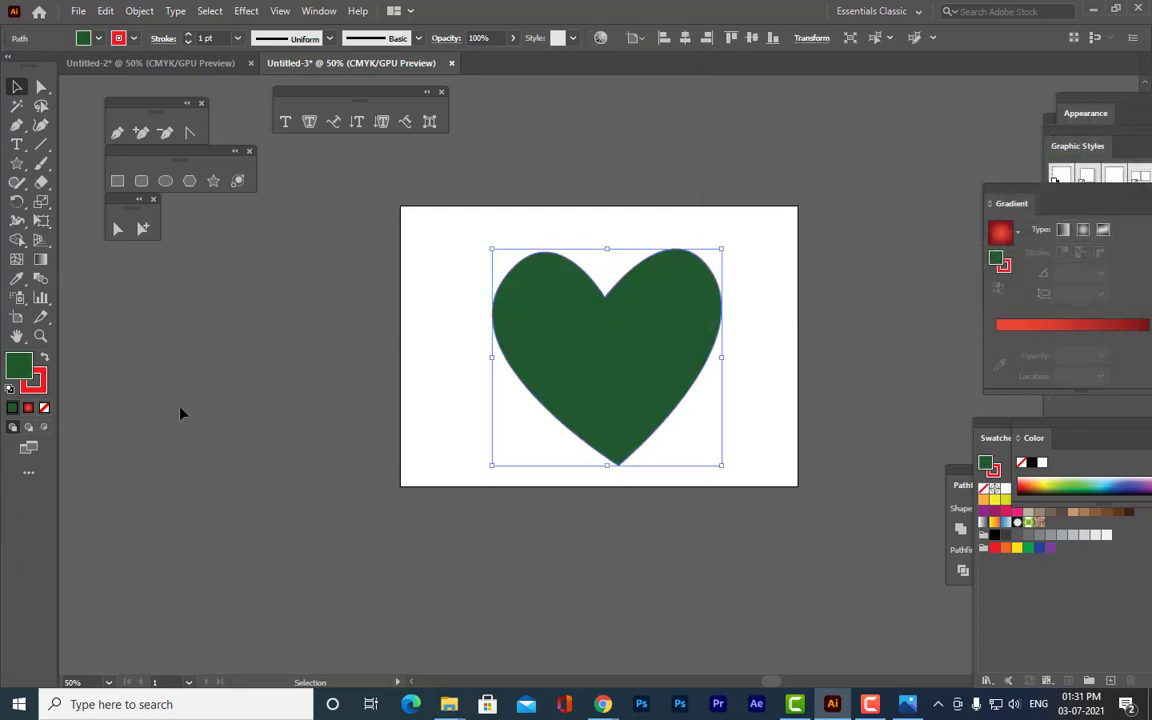
left_click(44, 407)
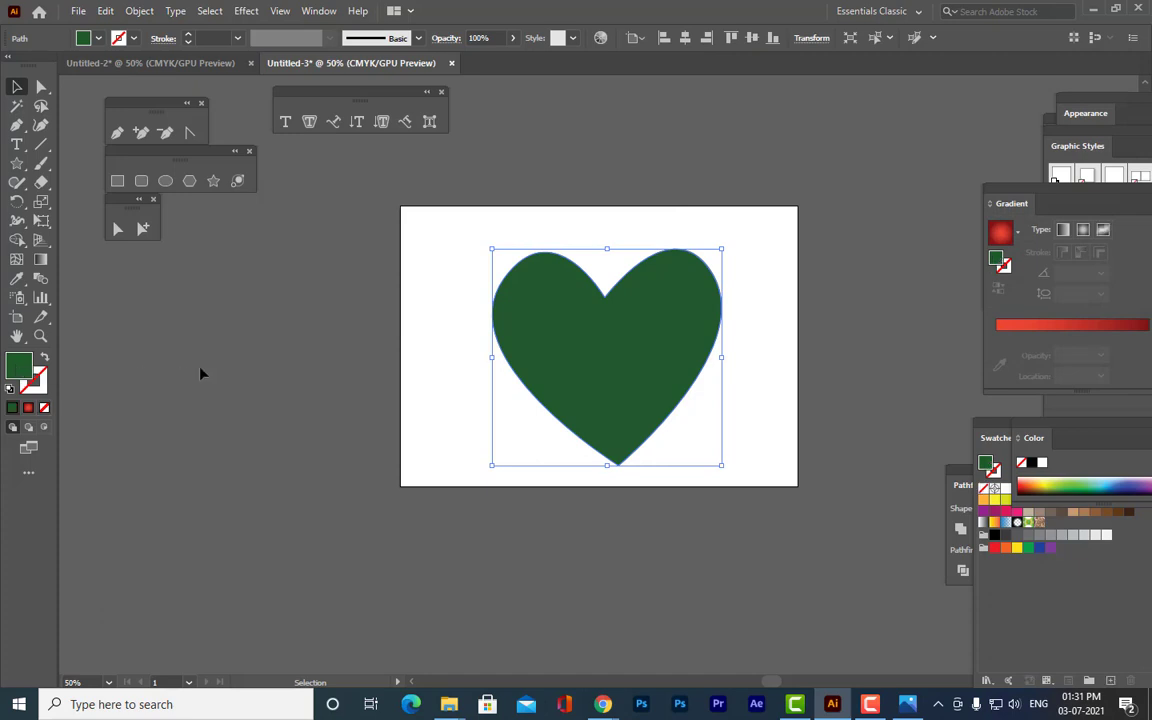
Scale the heart down slightly about its centre, move it up a little, and enlarge it slightly.
left_click(240, 372)
left_click(645, 324)
left_click_drag(721, 249, 713, 256)
left_click_drag(668, 292, 668, 281)
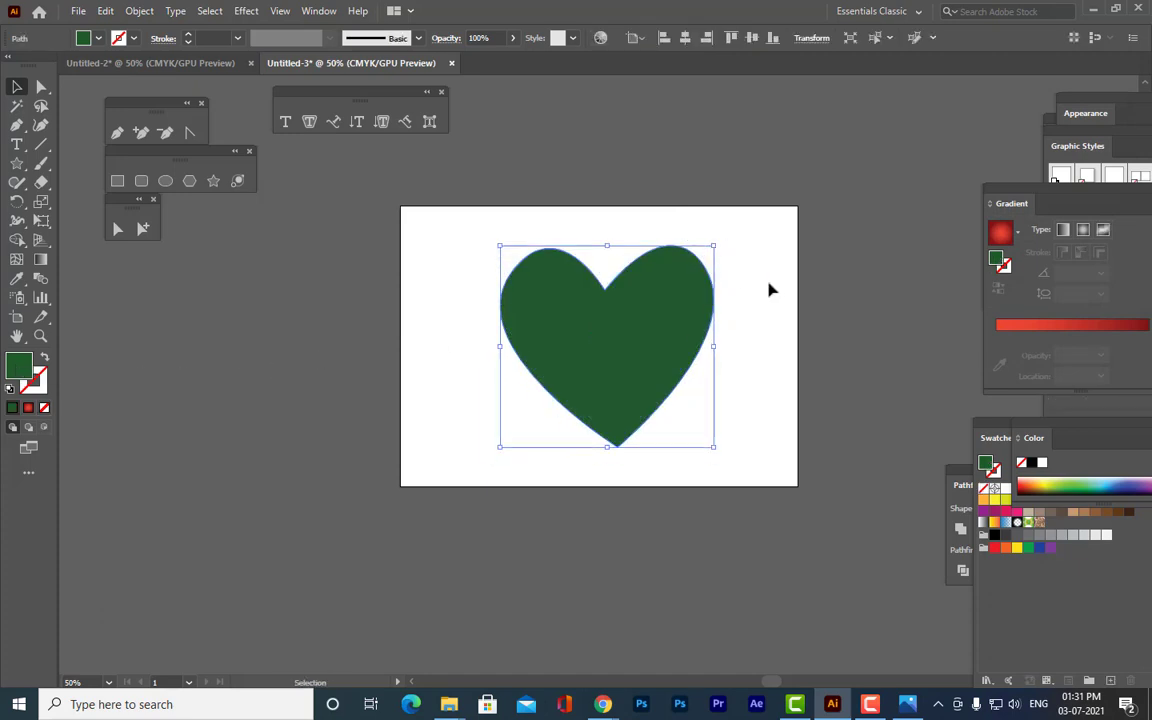
left_click(769, 284)
left_click(673, 300)
left_click_drag(715, 247, 720, 242)
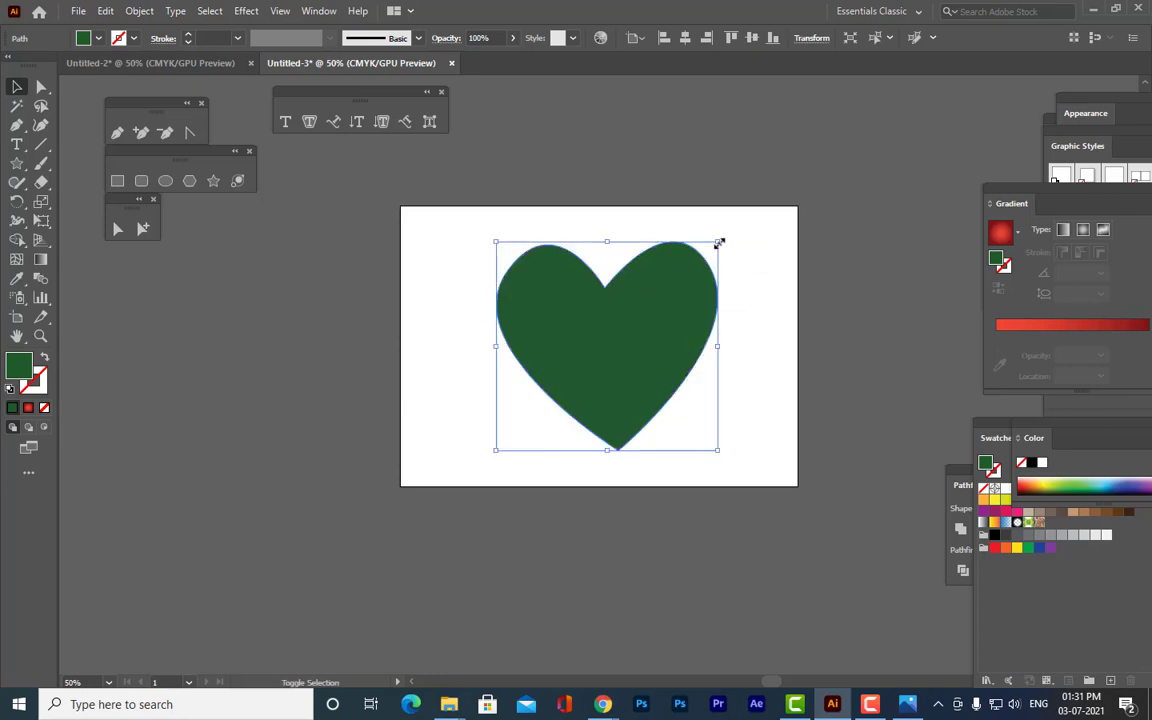
Import the car image from the "photoshop ref images" folder as a linked file.
left_click(765, 262)
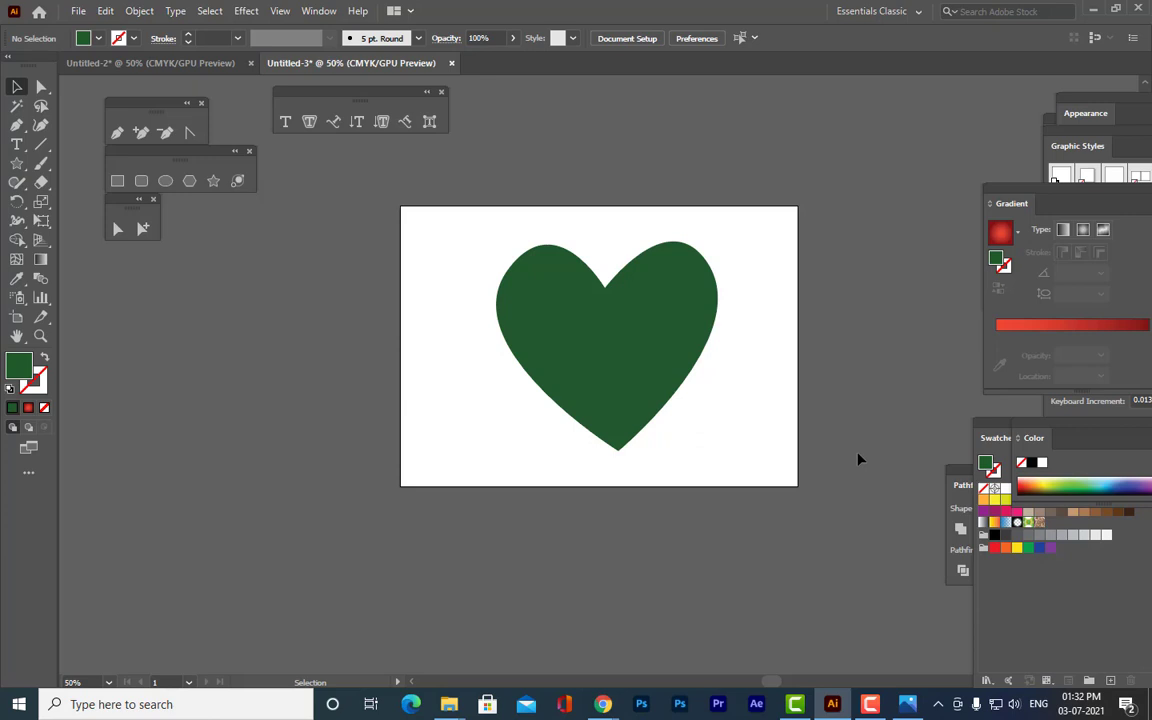
left_click(635, 345)
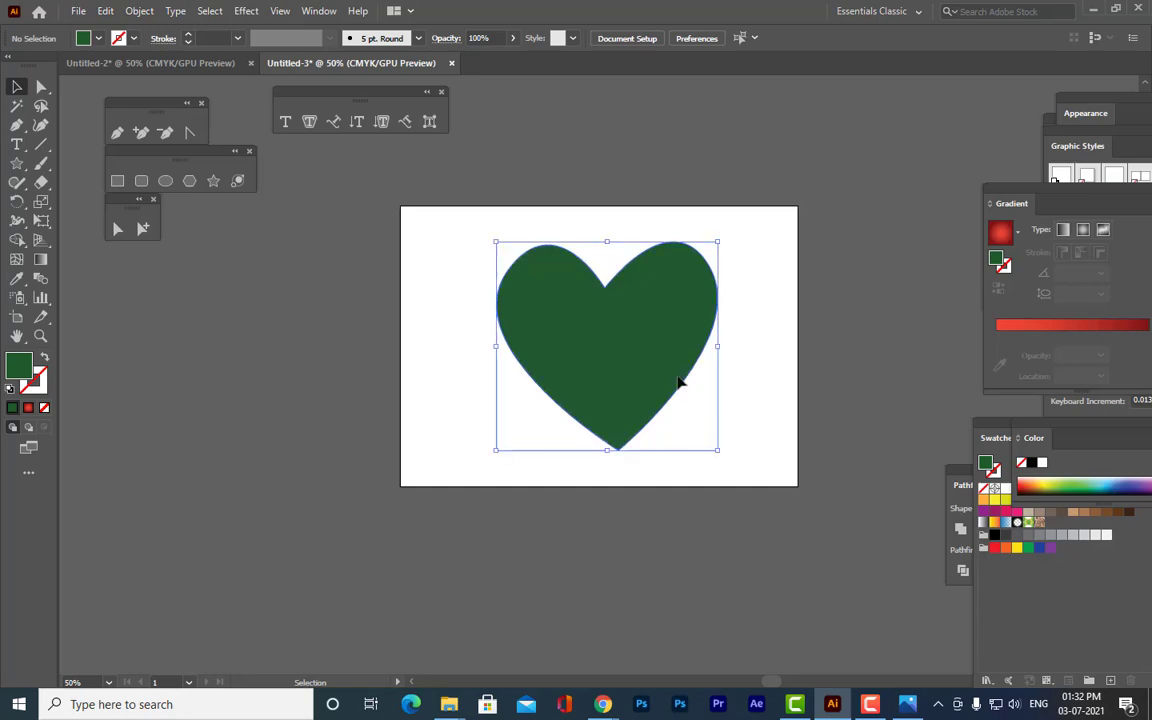
left_click(760, 259)
left_click(76, 15)
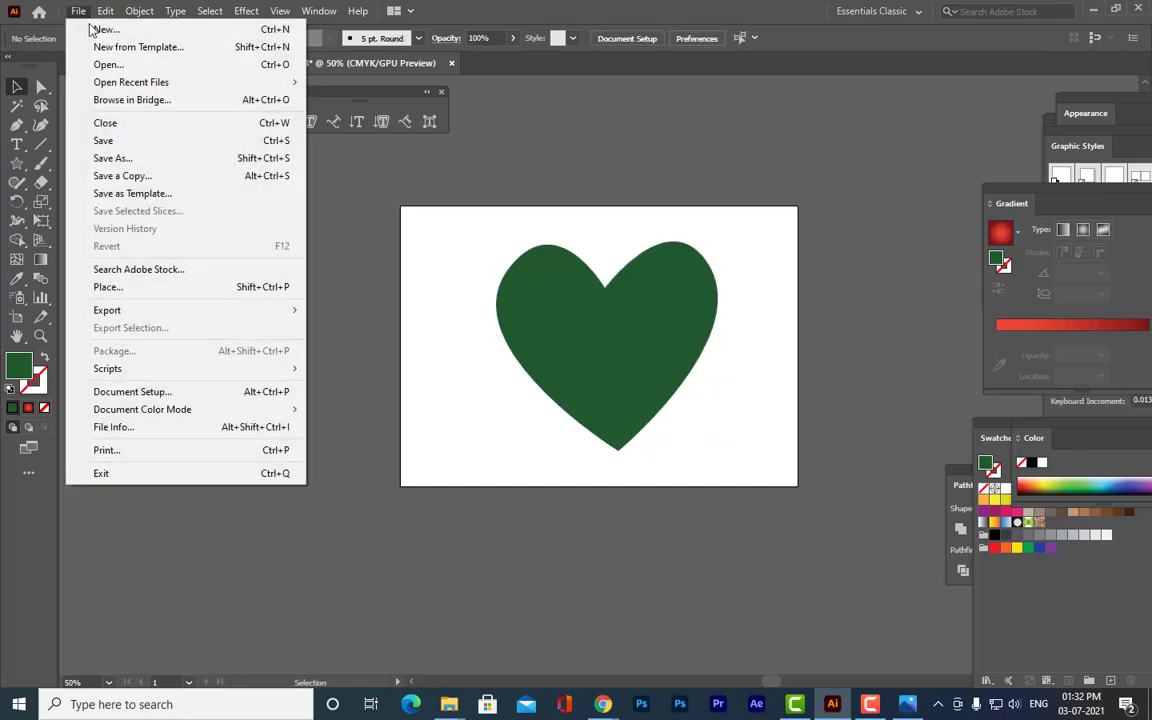
left_click(170, 289)
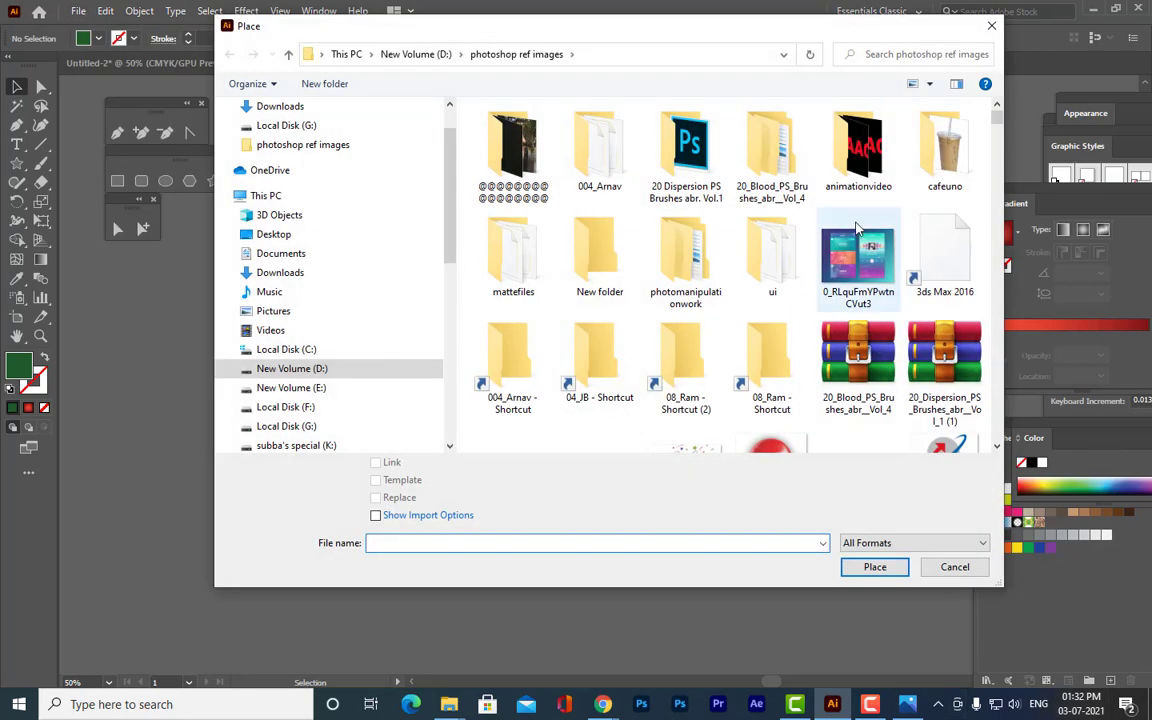
scroll(856, 229, "down", 3)
scroll(856, 229, "down", 5)
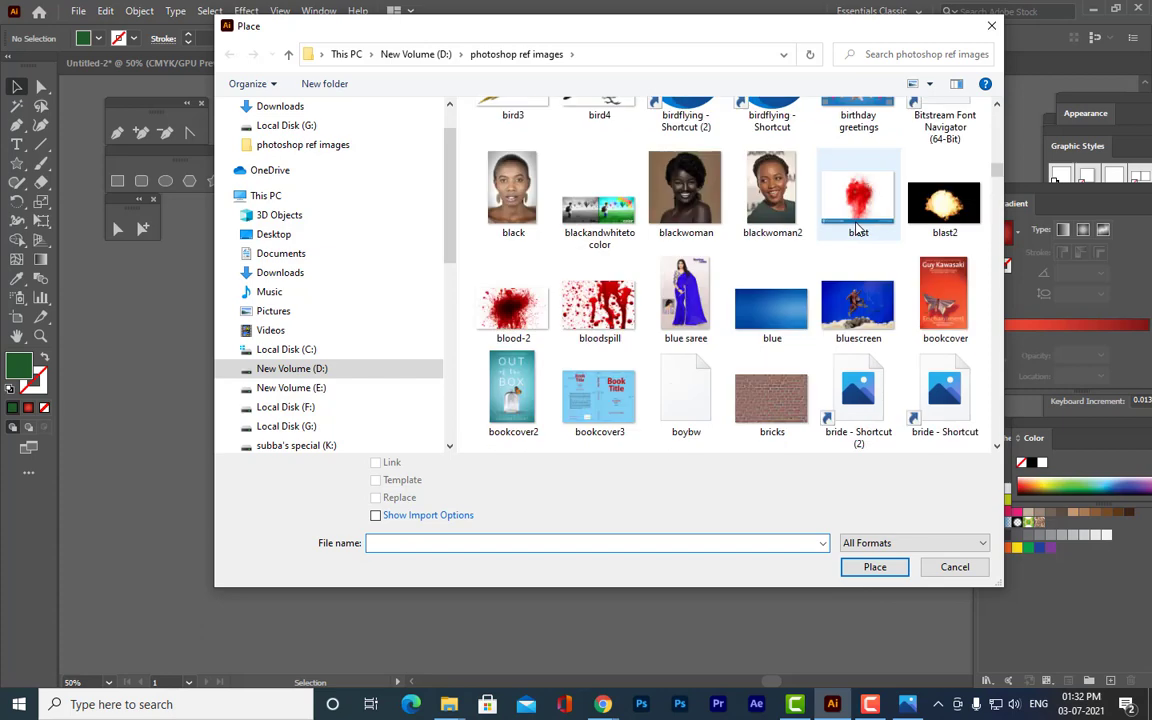
scroll(856, 229, "down", 4)
left_click(513, 395)
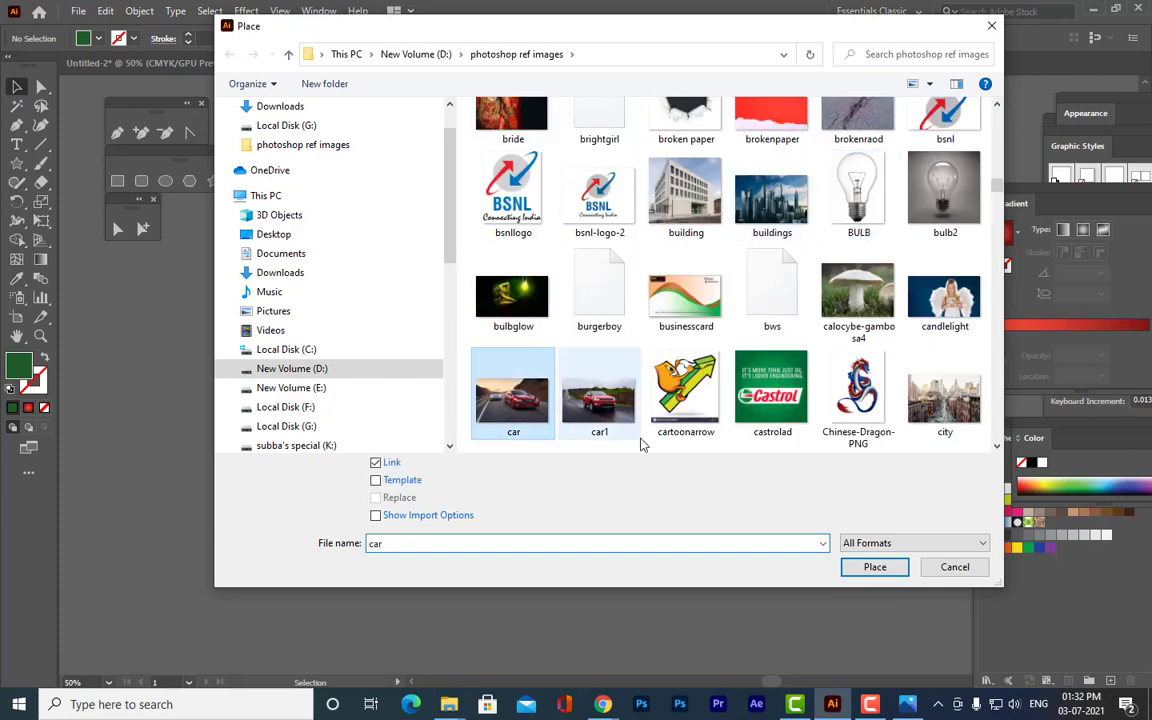
left_click(887, 569)
Scale the car photo down in proportion to fit within the artboard's width and position it over the heart.
left_click_drag(617, 420, 224, 327)
left_click_drag(765, 340, 393, 296)
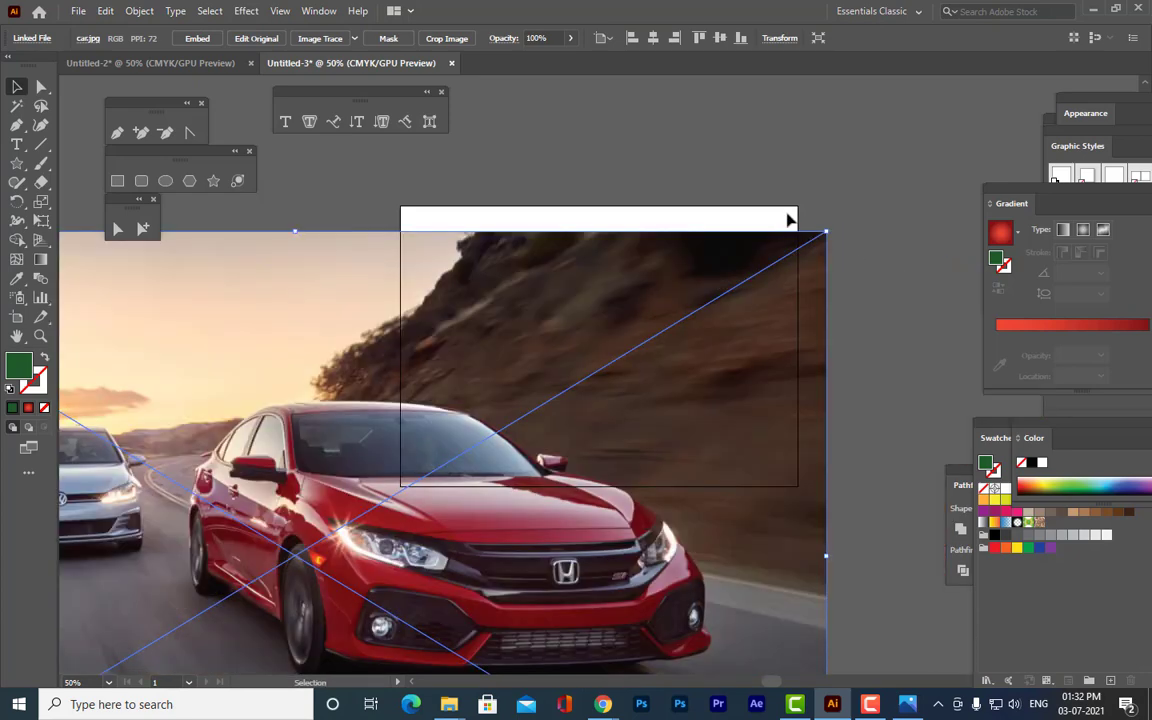
left_click_drag(830, 228, 508, 427)
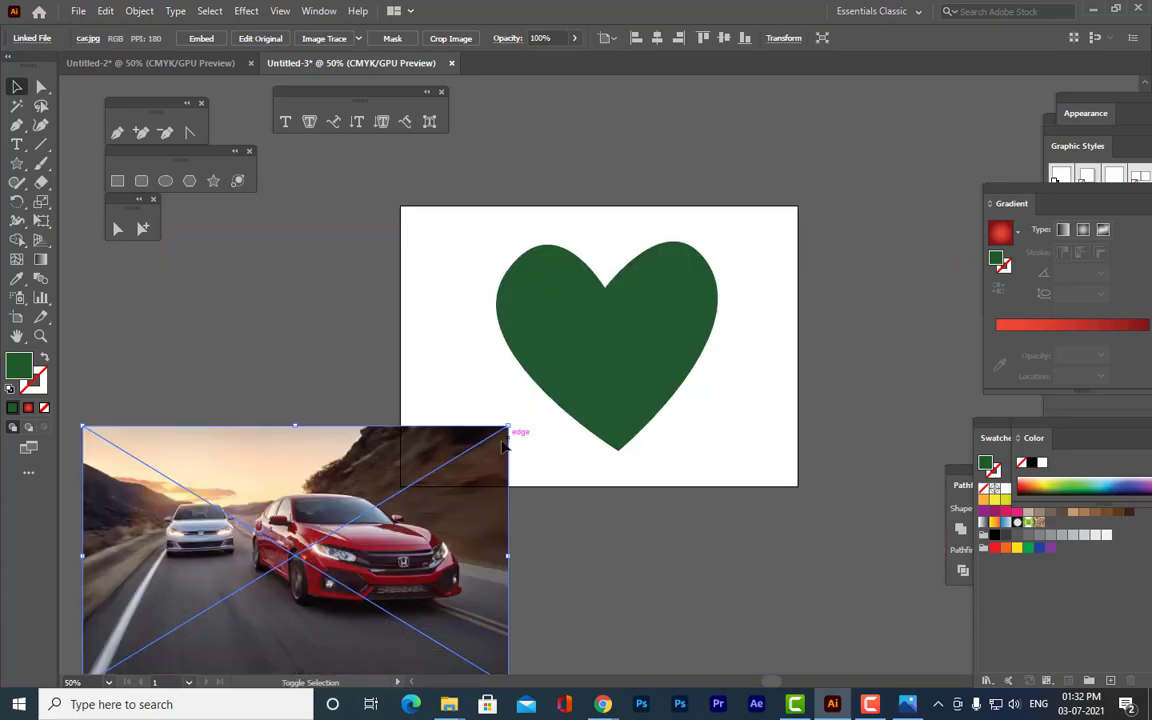
left_click_drag(449, 483, 737, 274)
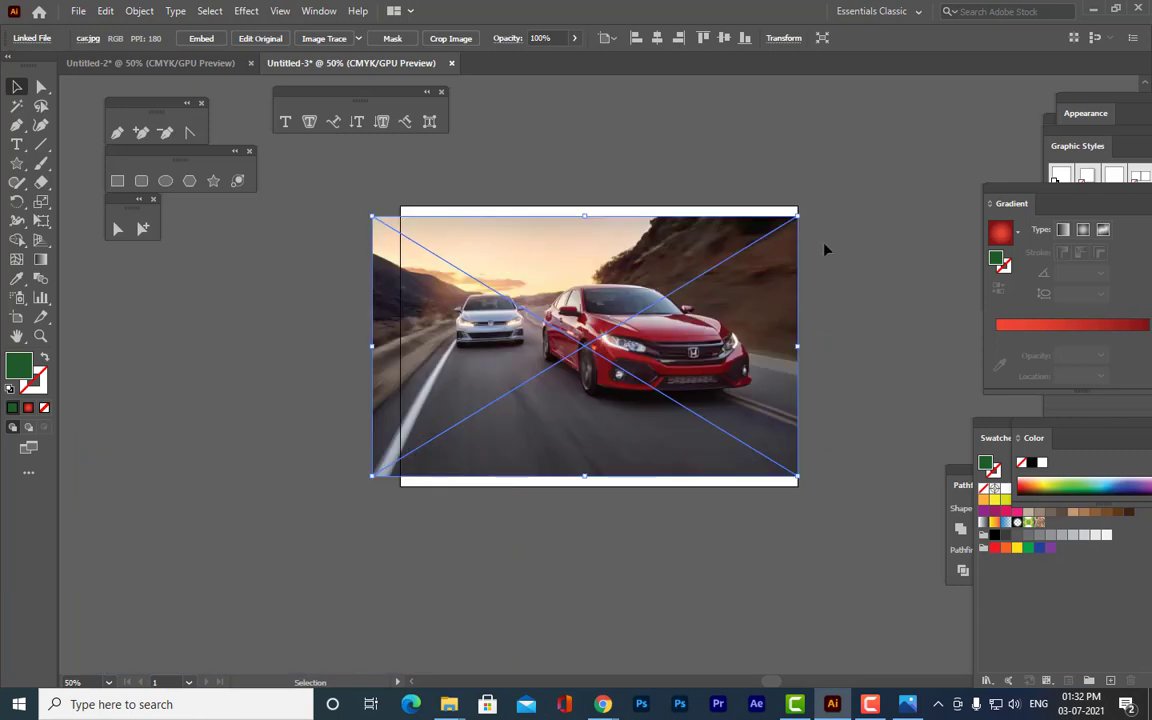
left_click_drag(798, 215, 758, 240)
left_click_drag(690, 262, 728, 265)
left_click_drag(745, 330, 737, 410)
left_click_drag(627, 340, 610, 303)
Bring the green heart to the front, above the car photo.
left_click(652, 280)
right_click(677, 267)
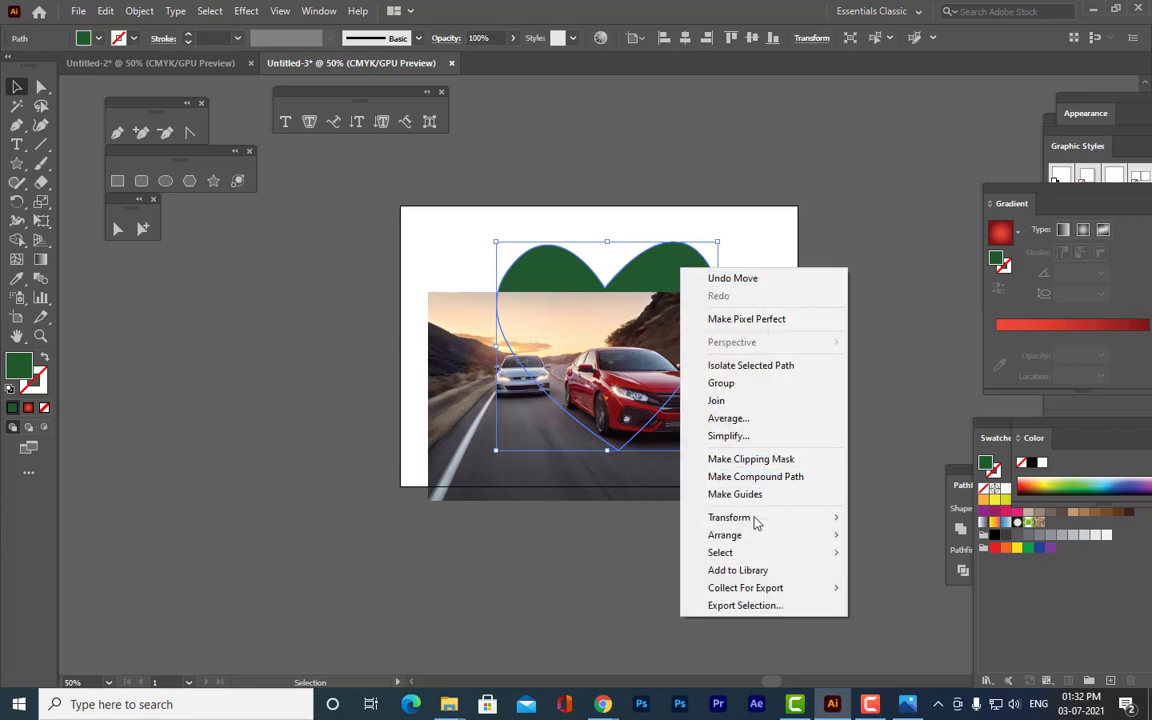
mouse_move(763, 540)
left_click(884, 537)
Move the car photo up and centre it on the artboard behind the heart.
left_click_drag(750, 396, 727, 335)
left_click_drag(771, 447, 785, 460)
left_click_drag(738, 376, 745, 381)
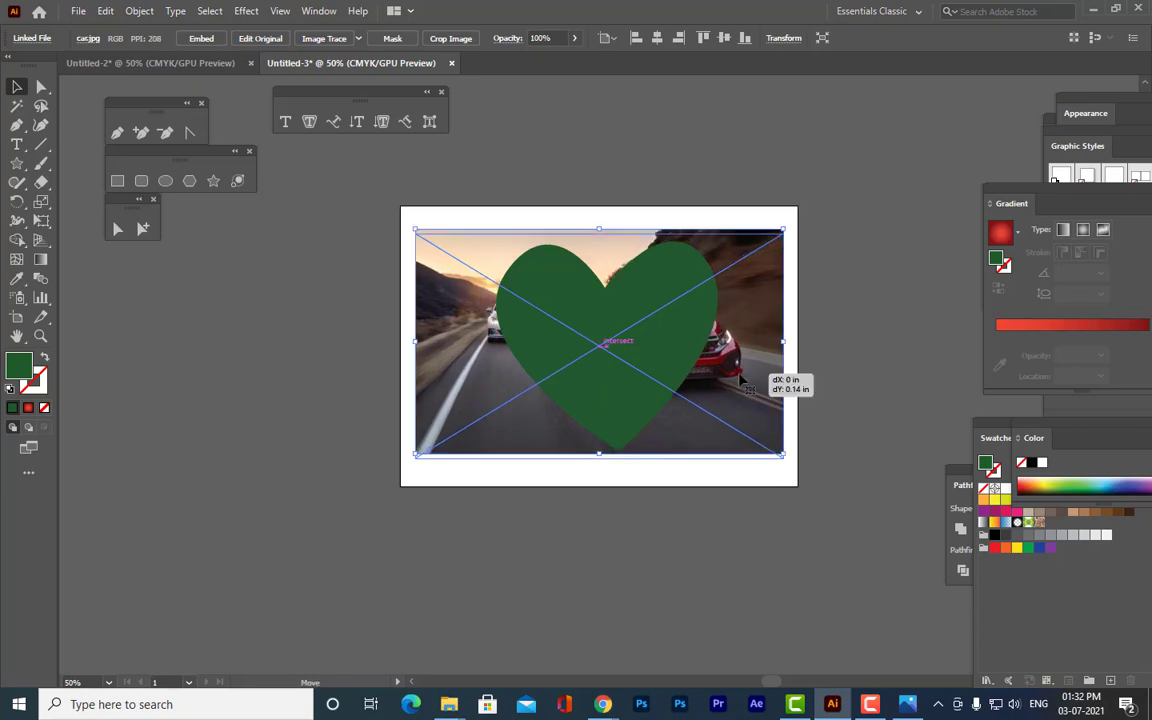
left_click(820, 339)
Clip the car photo to the heart shape with a clipping mask.
left_click(752, 330)
left_click(689, 326, "shift")
right_click(684, 323)
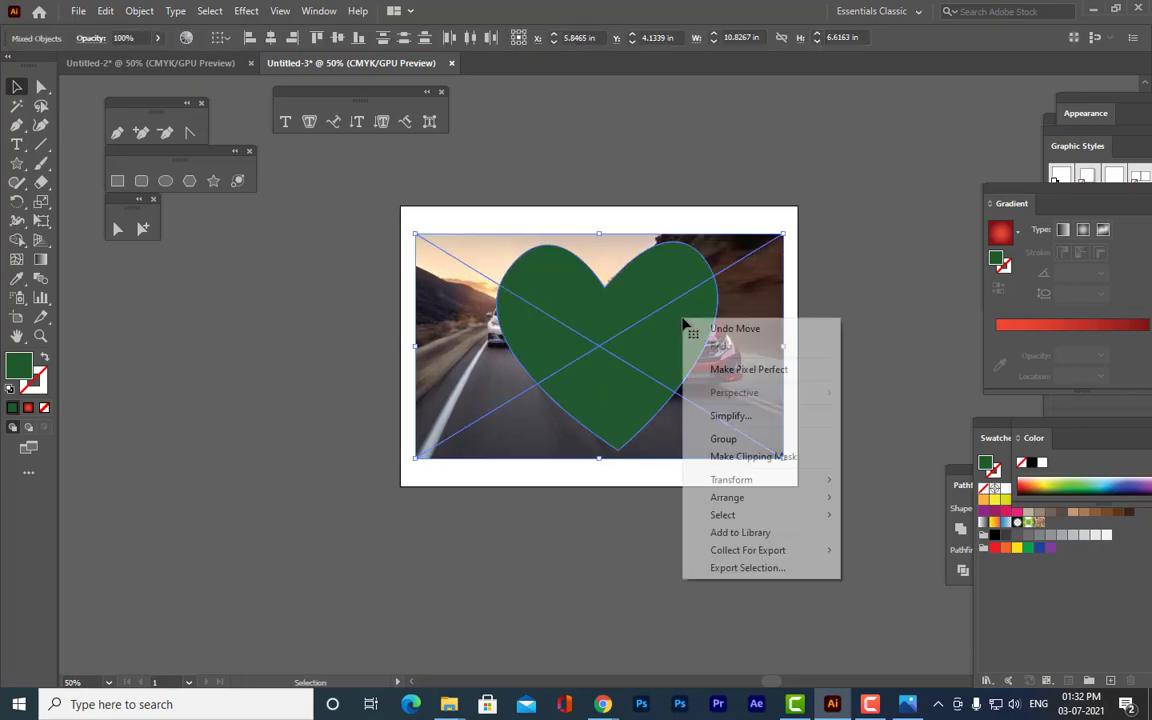
left_click(766, 457)
left_click(863, 399)
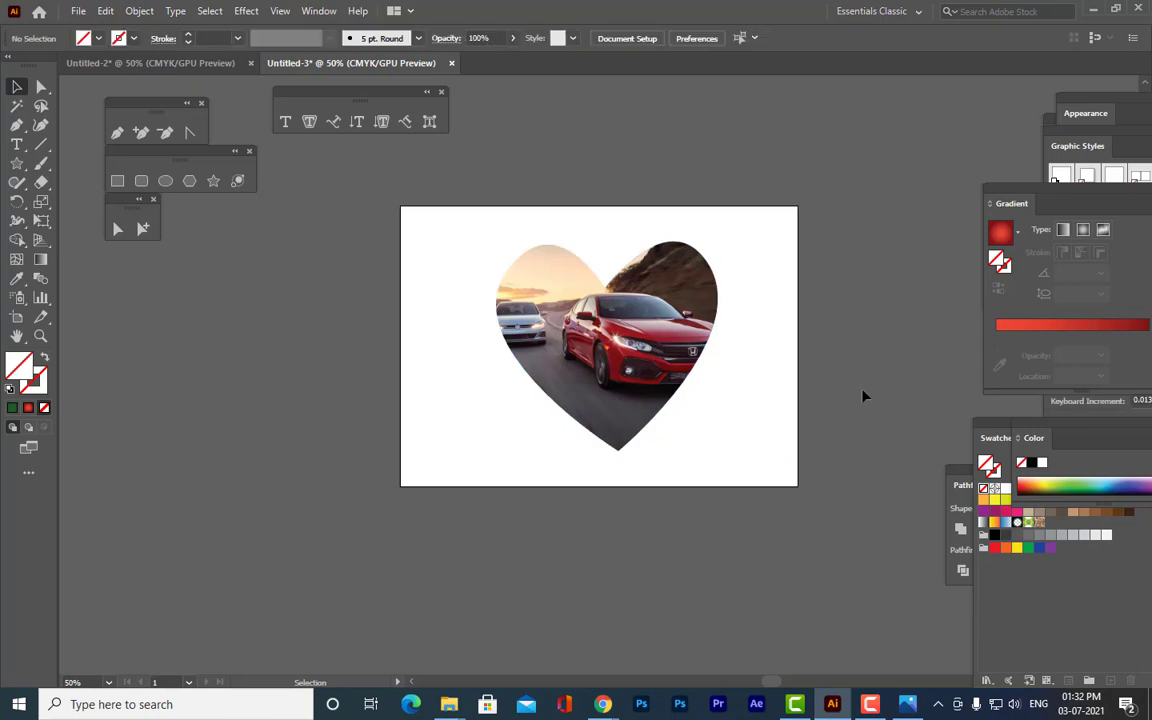
Try moving the clipped heart slightly left, and undo the move.
left_click_drag(673, 325, 658, 325)
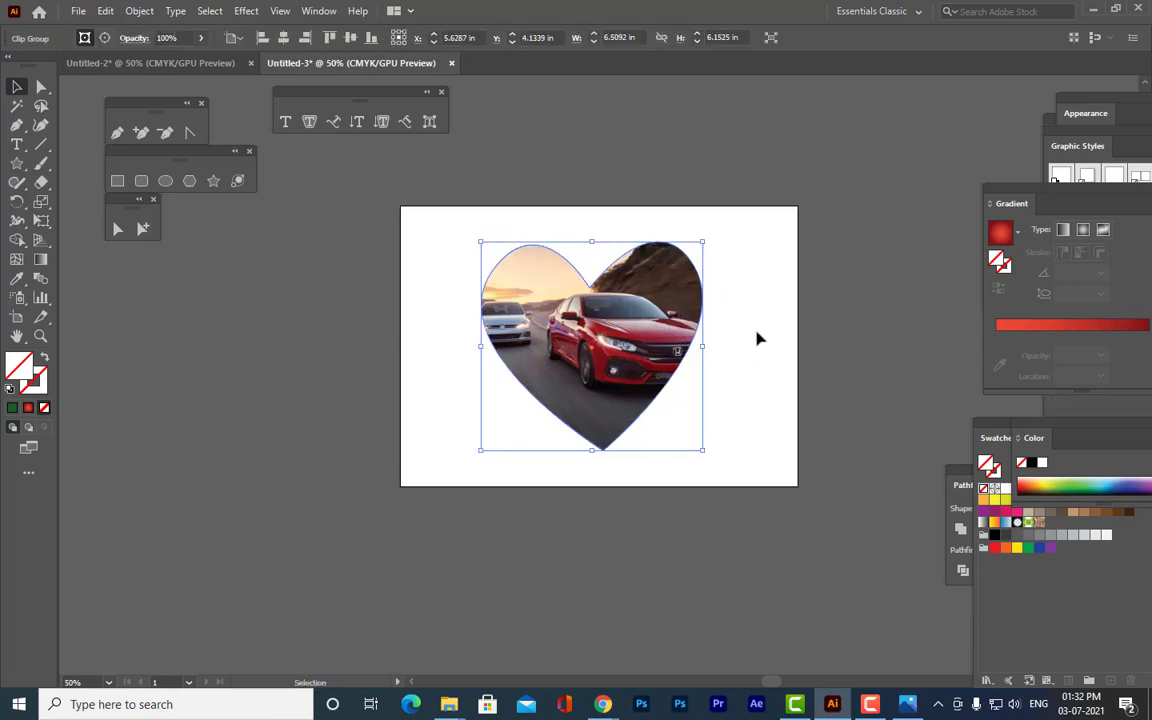
left_click(758, 334)
key("ctrl+z")
Isolate the clip group, shift the photo left so the red car sits centred in the heart, and exit isolation.
double_click(614, 339)
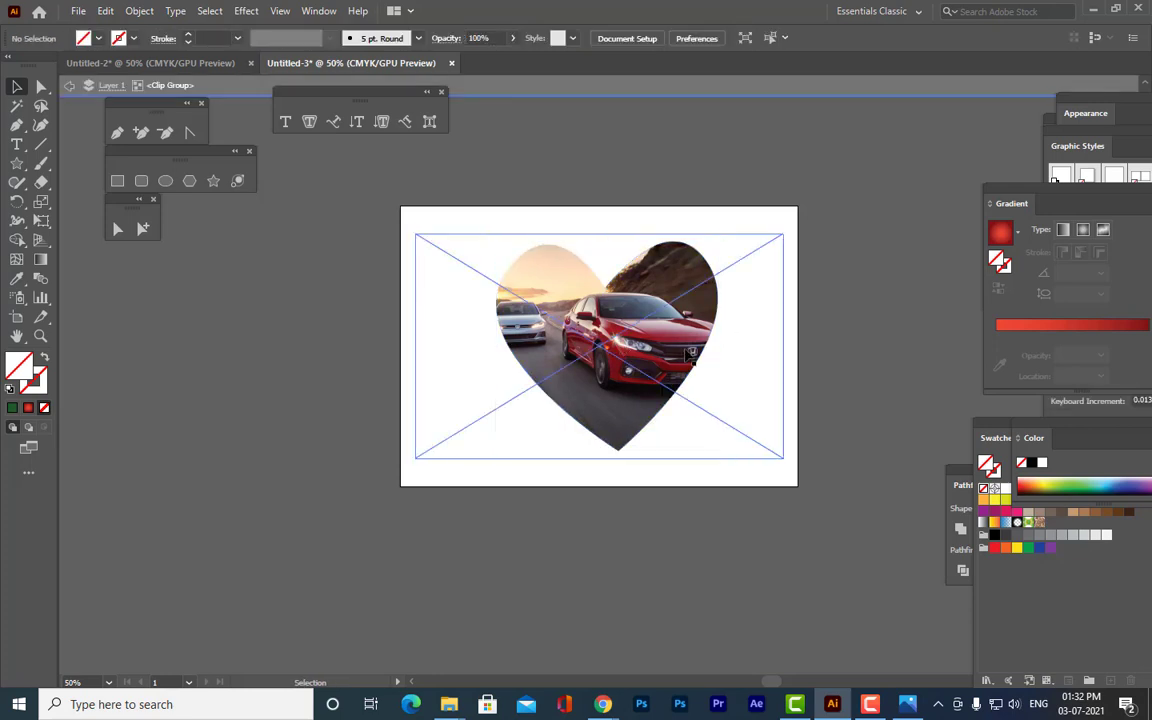
left_click_drag(700, 340, 637, 350)
left_click(822, 350)
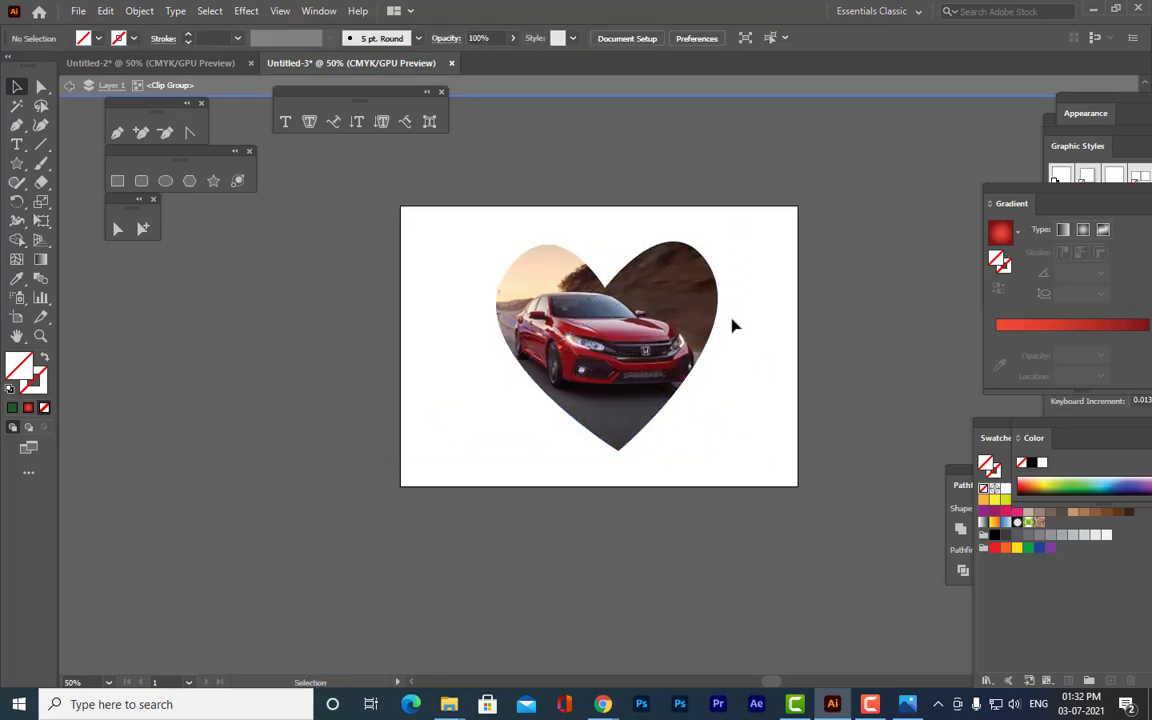
left_click(67, 84)
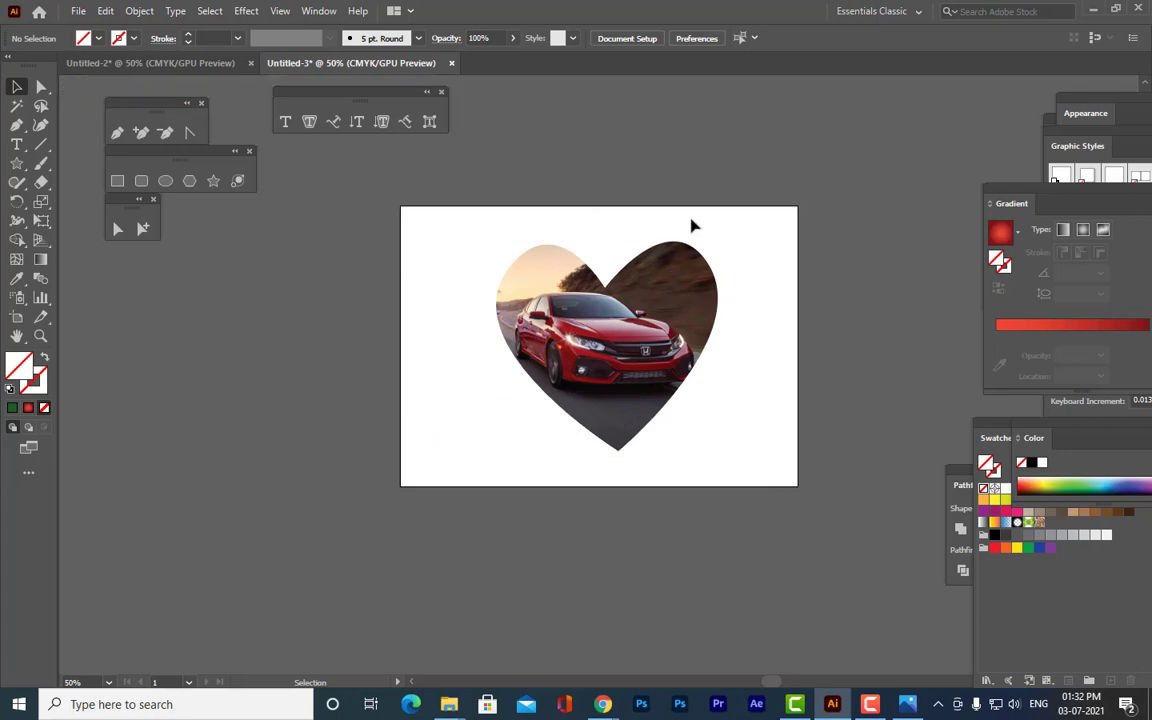
Move the clipped heart as one object slightly right on the artboard.
left_click(675, 328)
left_click_drag(649, 330, 613, 325)
left_click(837, 332)
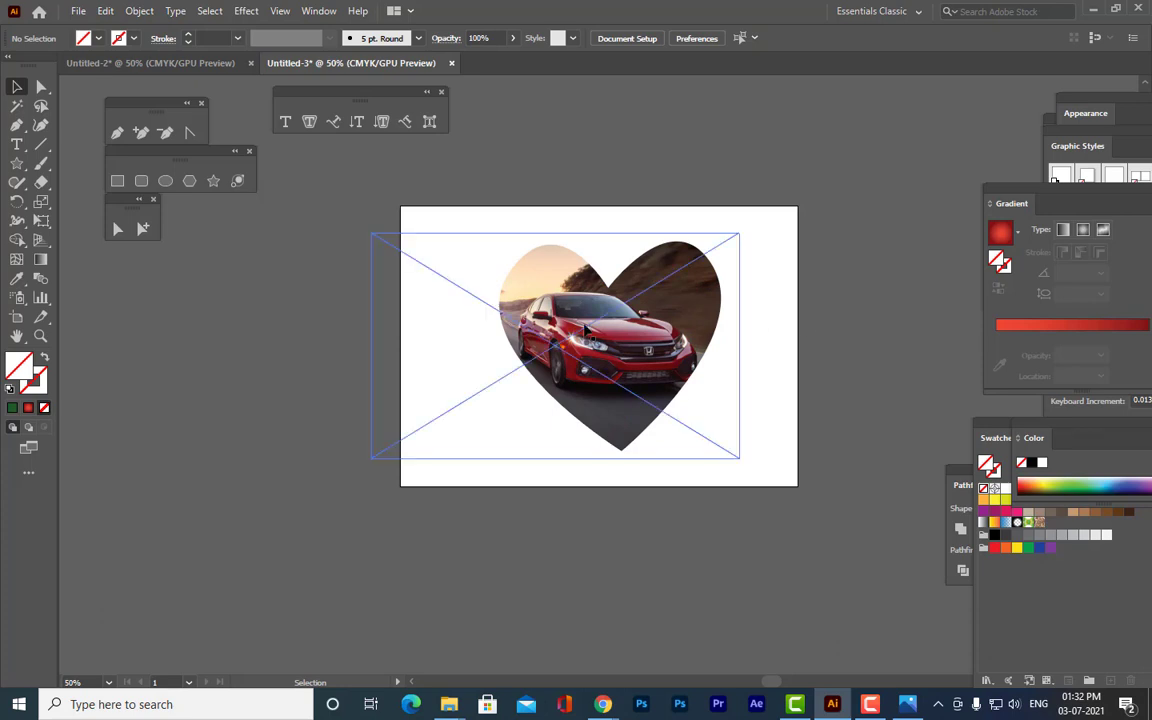
left_click(545, 305)
left_click_drag(613, 338, 622, 338)
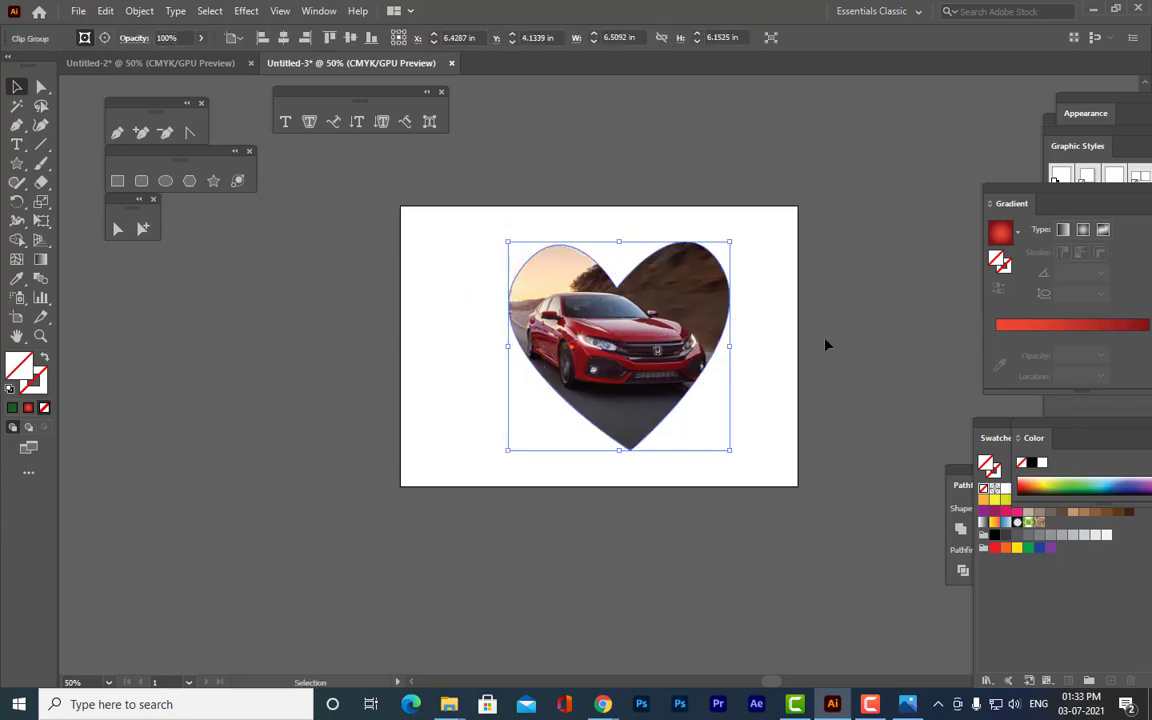
left_click(825, 342)
Enlarge the clipped heart in proportion to about 7.59 × 7.18 in and keep it within the artboard.
left_click(689, 350)
left_click_drag(730, 450, 765, 490)
left_click_drag(720, 406, 701, 334)
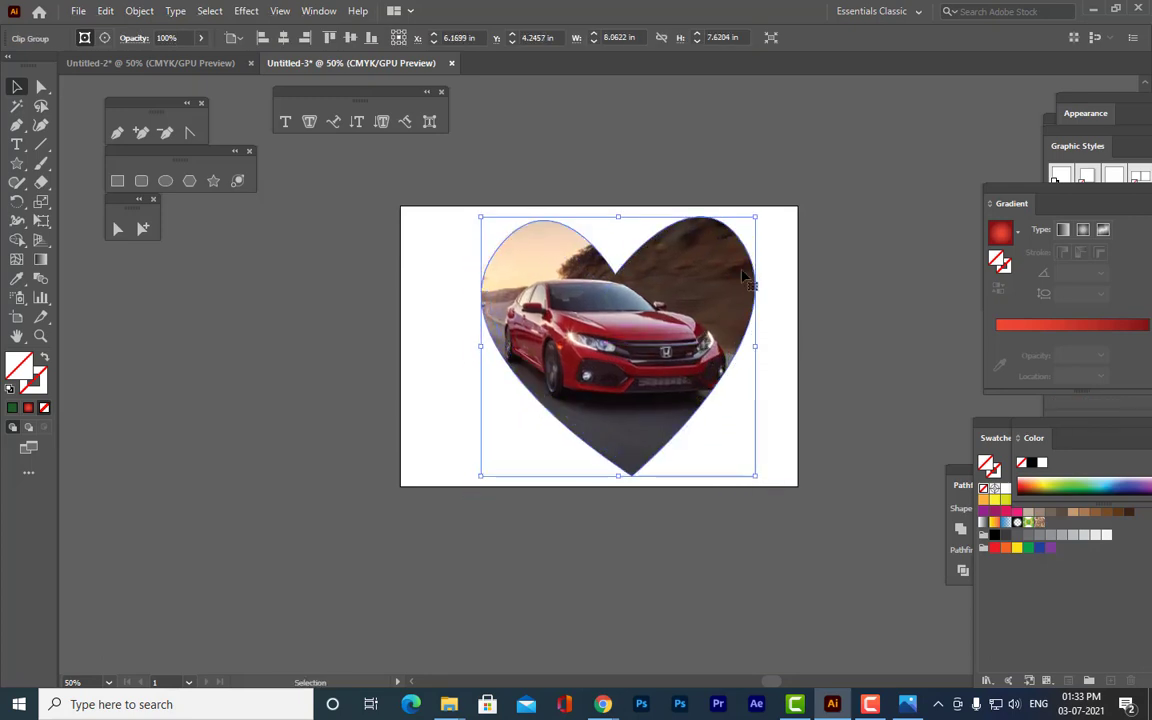
left_click_drag(755, 214, 740, 224)
left_click(806, 297)
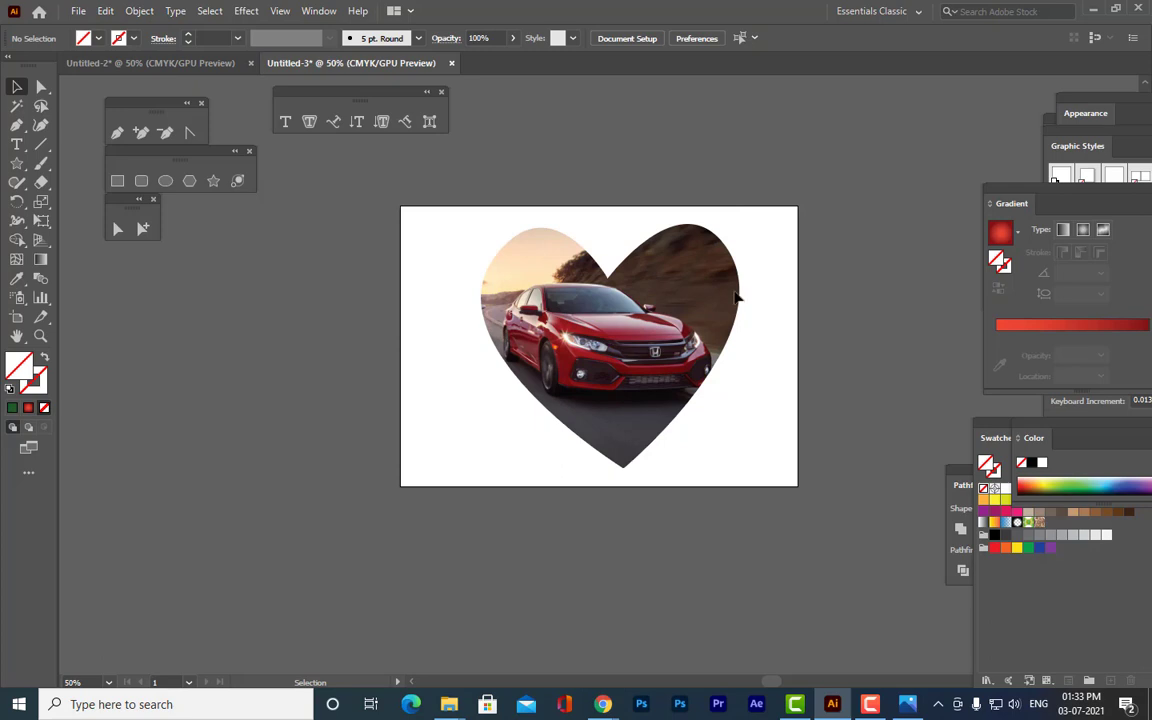
Move the clipped heart left and back right, placing it at about X 6.32 in, slightly right of the artboard's centre.
mouse_move(660, 261)
left_mouse_down()
mouse_move(537, 285)
mouse_move(649, 261)
left_mouse_up()
left_click(800, 329)
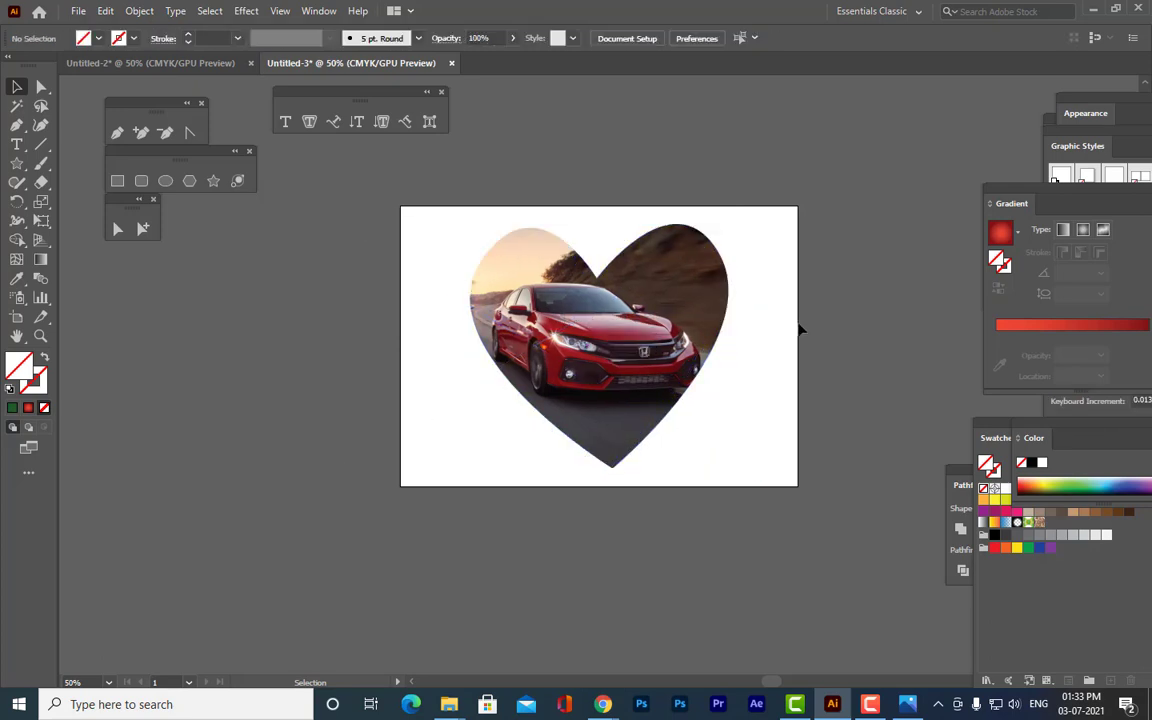
left_click_drag(722, 334, 739, 334)
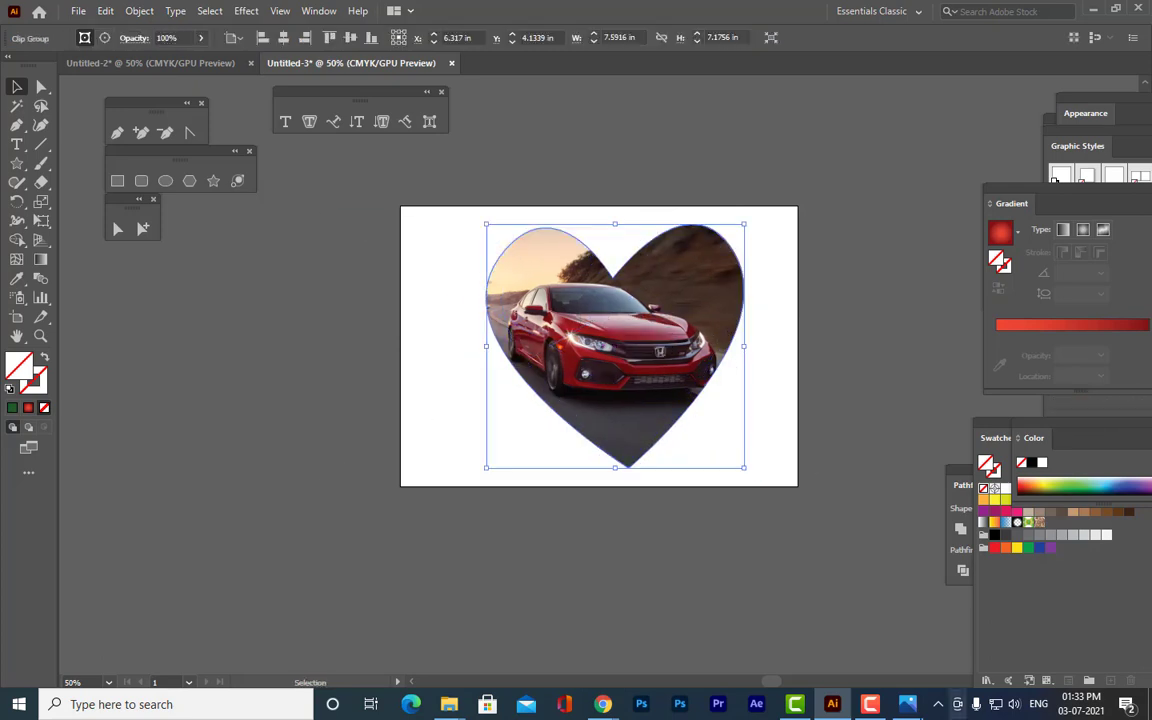
left_click(887, 712)
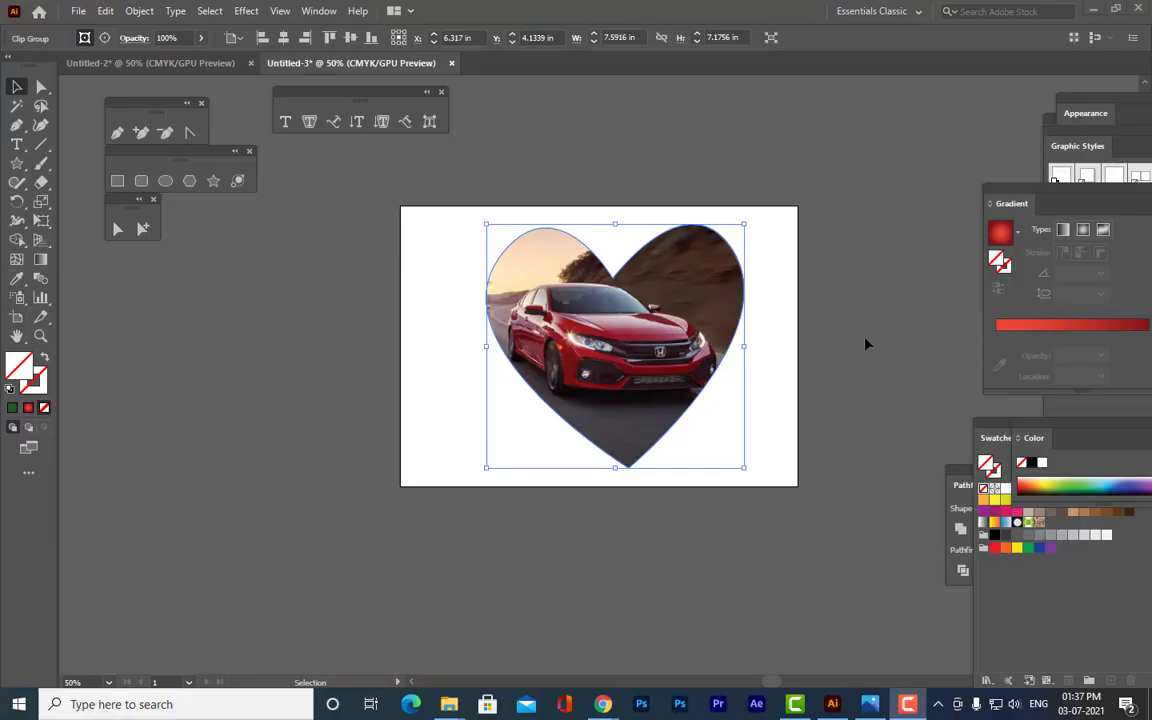
Delete the heart-clipped car photo from the artboard.
scroll(694, 296, "up", 2)
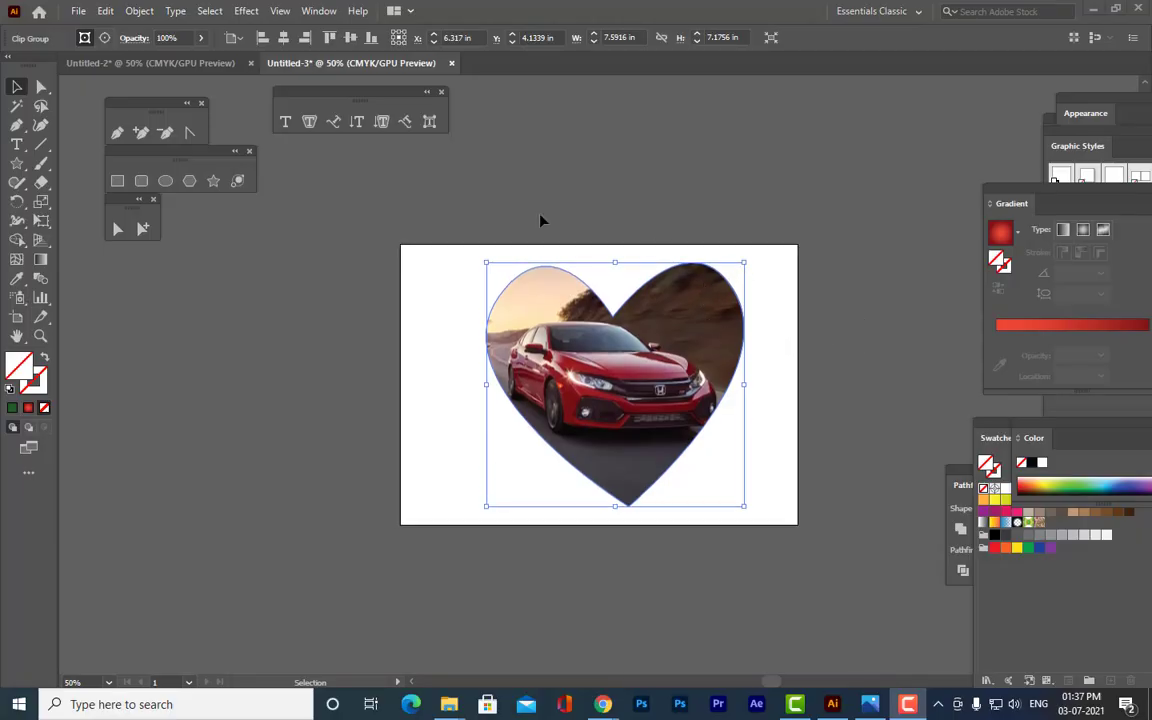
left_click(22, 82)
left_click(626, 142)
left_click(683, 291)
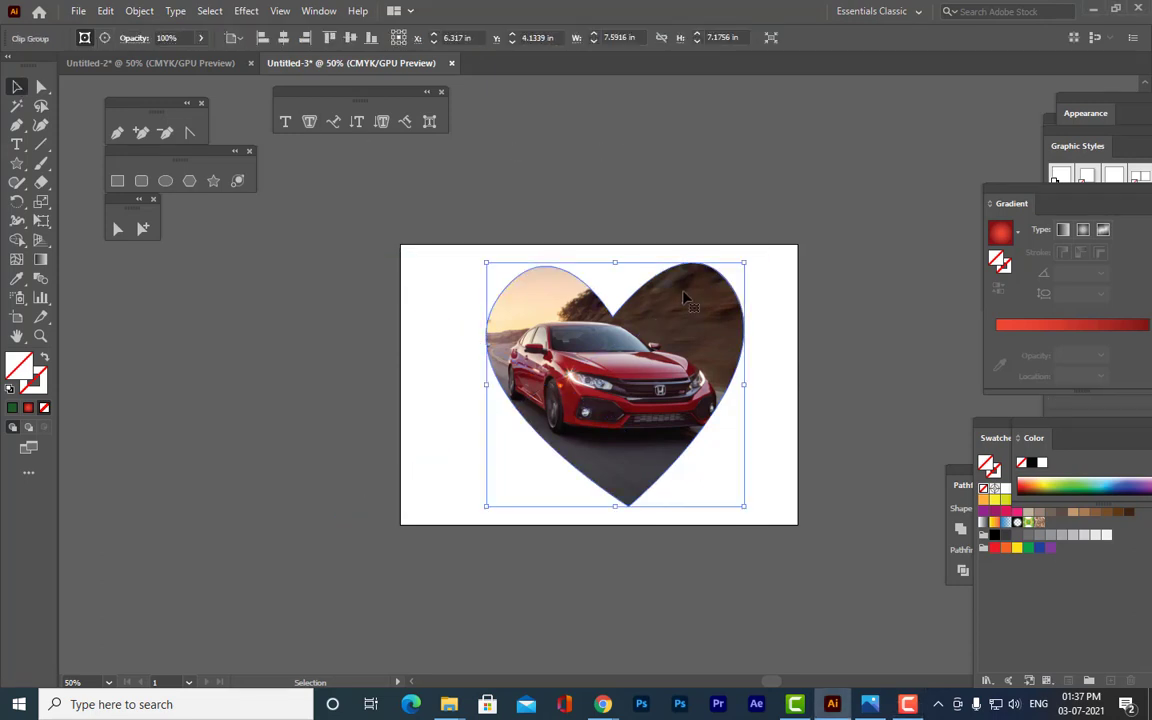
key("a")
key("ctrl+1")
key("ctrl+minus")
key("v")
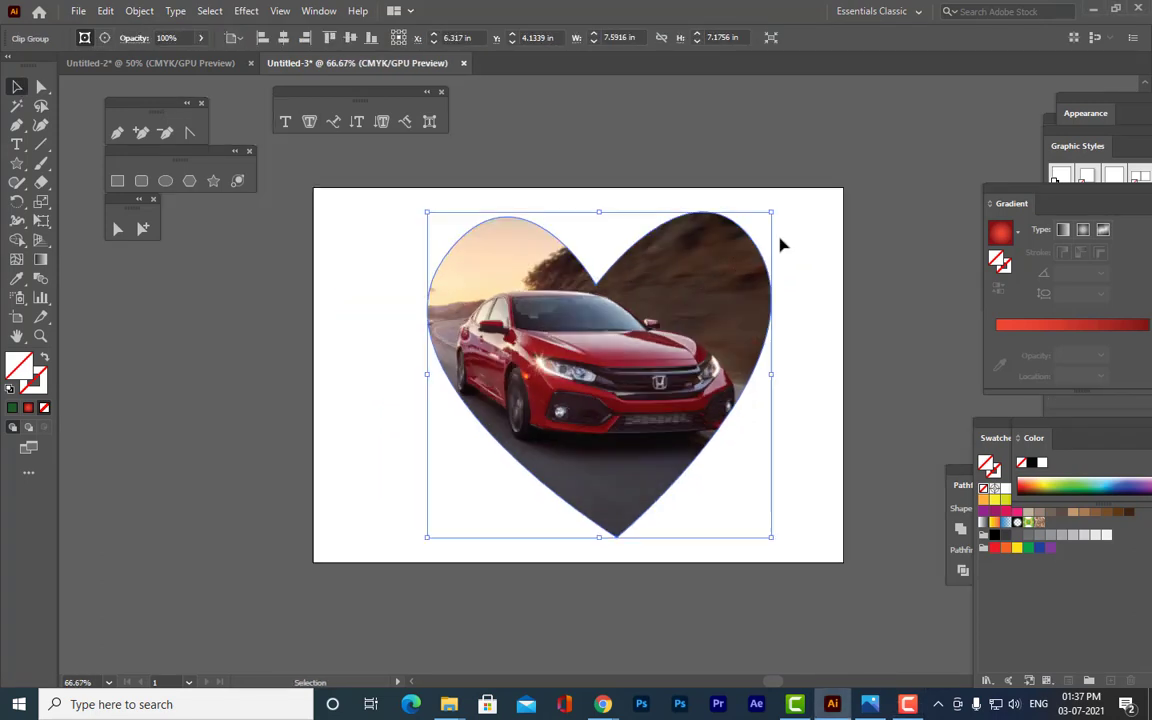
left_click(785, 244)
left_click(748, 327)
key("Delete")
Stack the floating type tools directly beneath the floating direct selection tools to clear the artboard.
key("a")
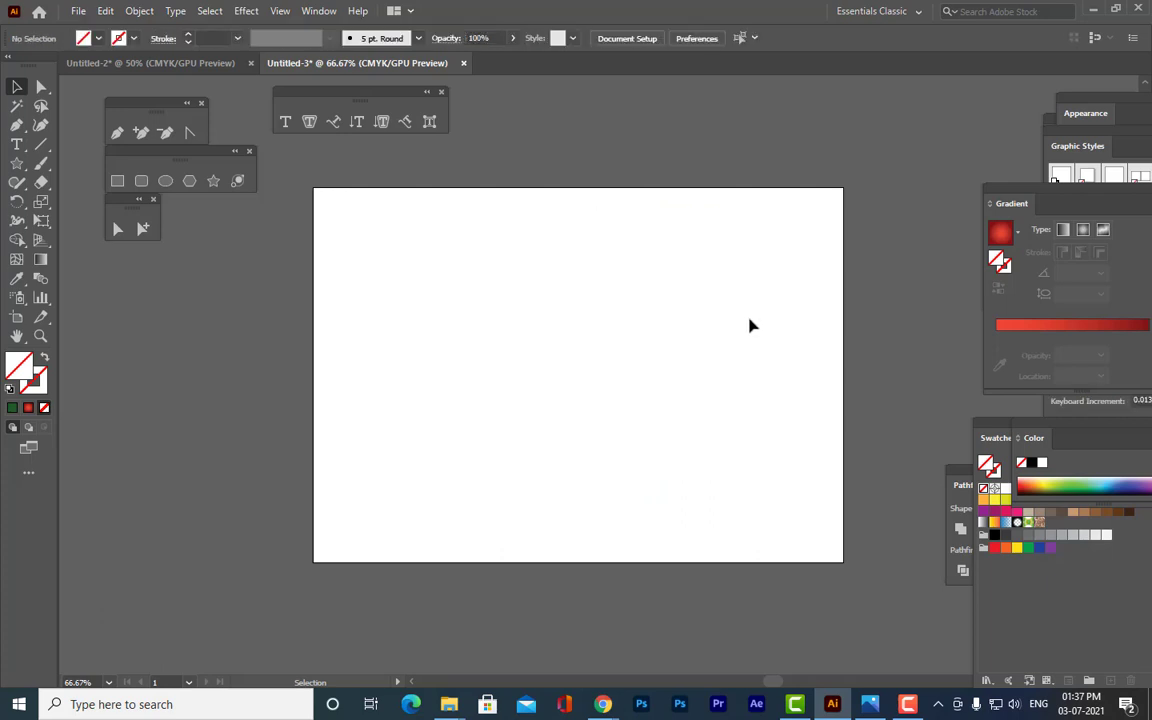
key("ctrl+1")
key("v")
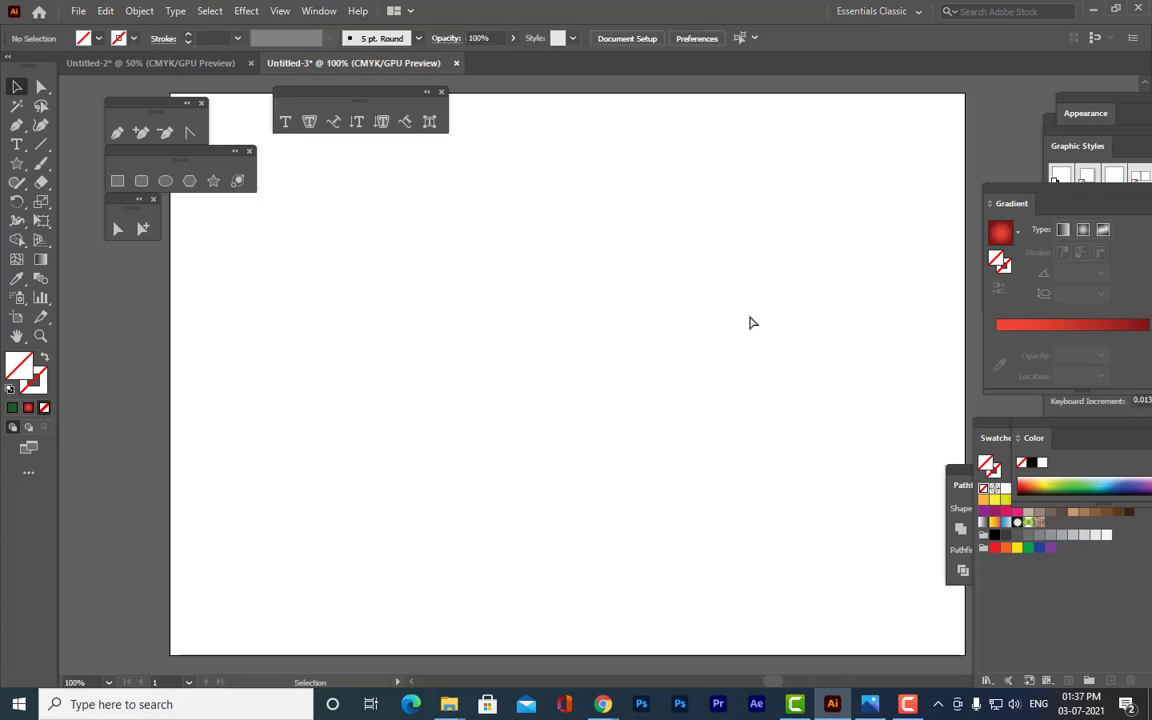
key("h")
mouse_move(609, 298)
left_mouse_down()
mouse_move(586, 315)
mouse_move(653, 311)
mouse_move(609, 311)
left_mouse_up()
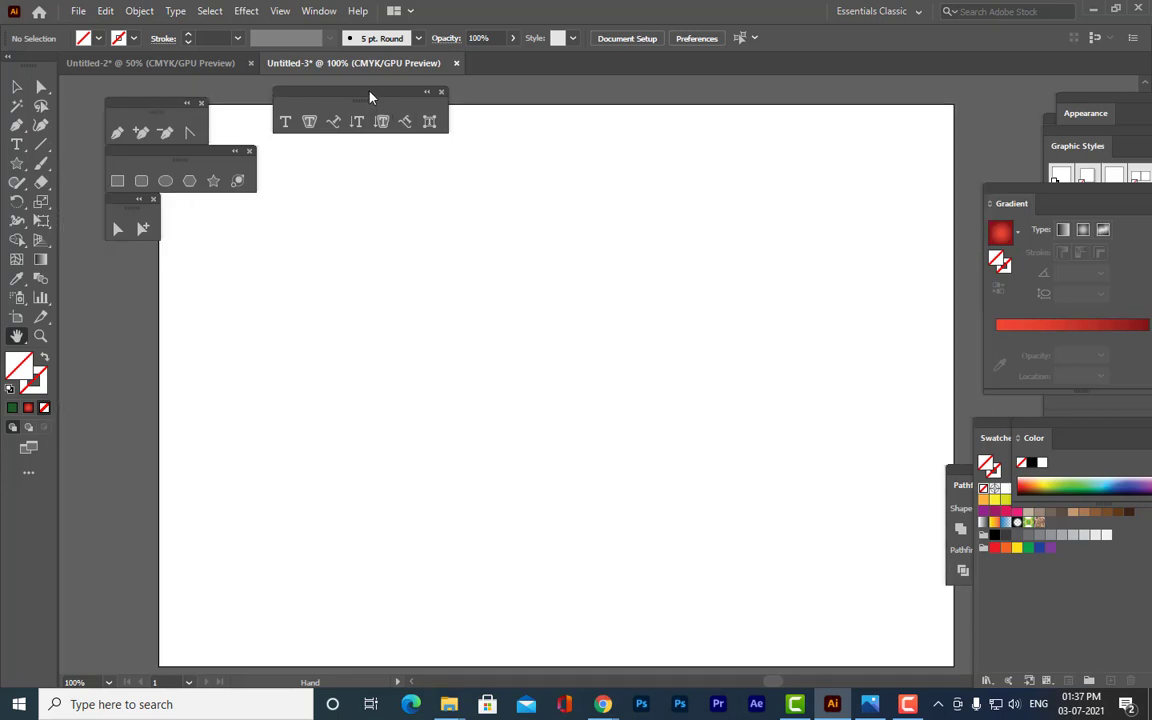
left_click_drag(369, 97, 201, 252)
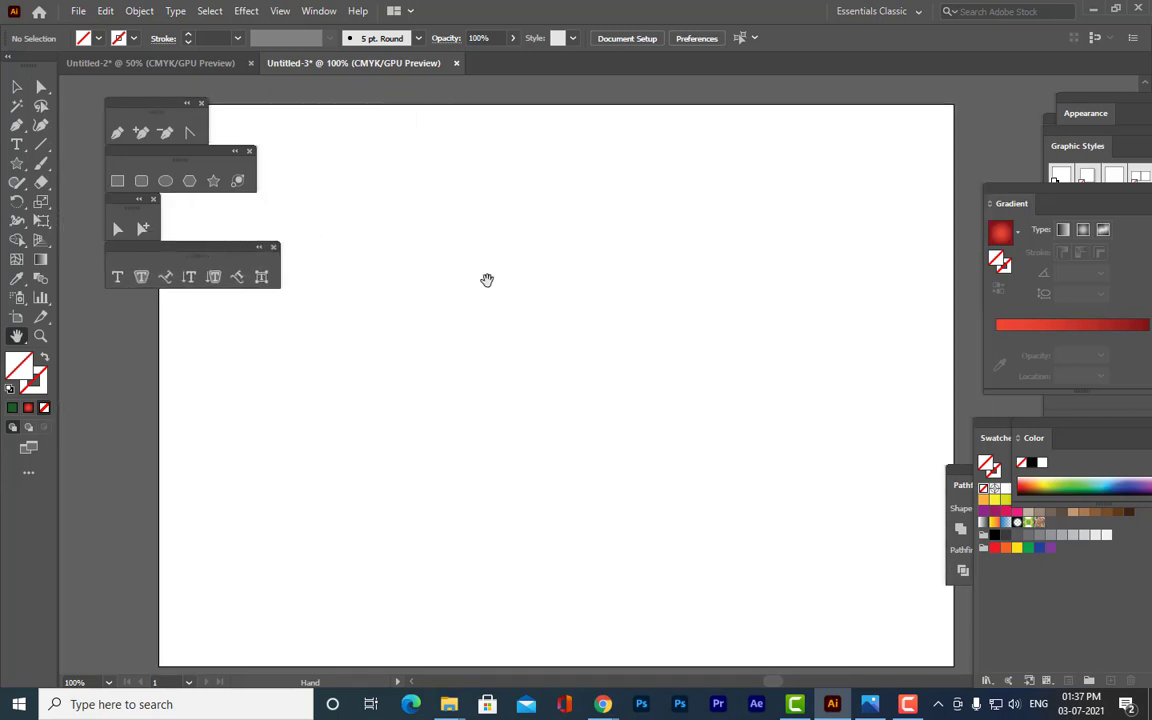
Draw a large five-pointed star without fill or stroke near the middle of the artboard and switch to the Selection tool.
left_click_drag(487, 280, 461, 267)
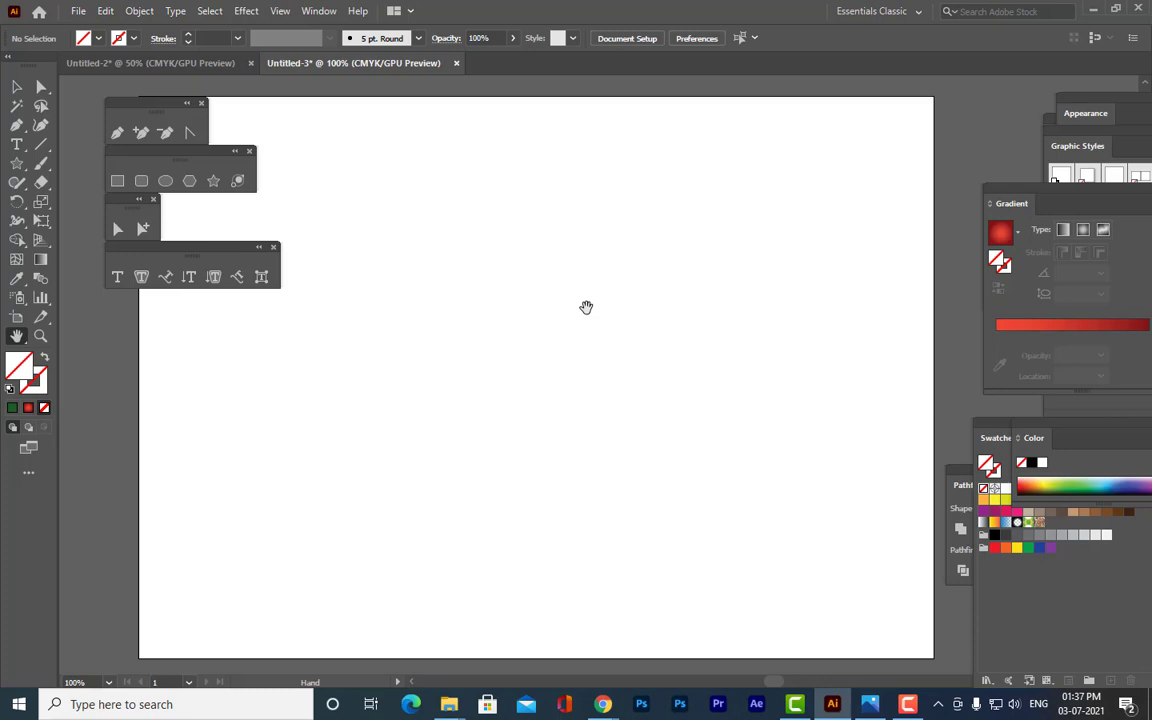
left_click(213, 180)
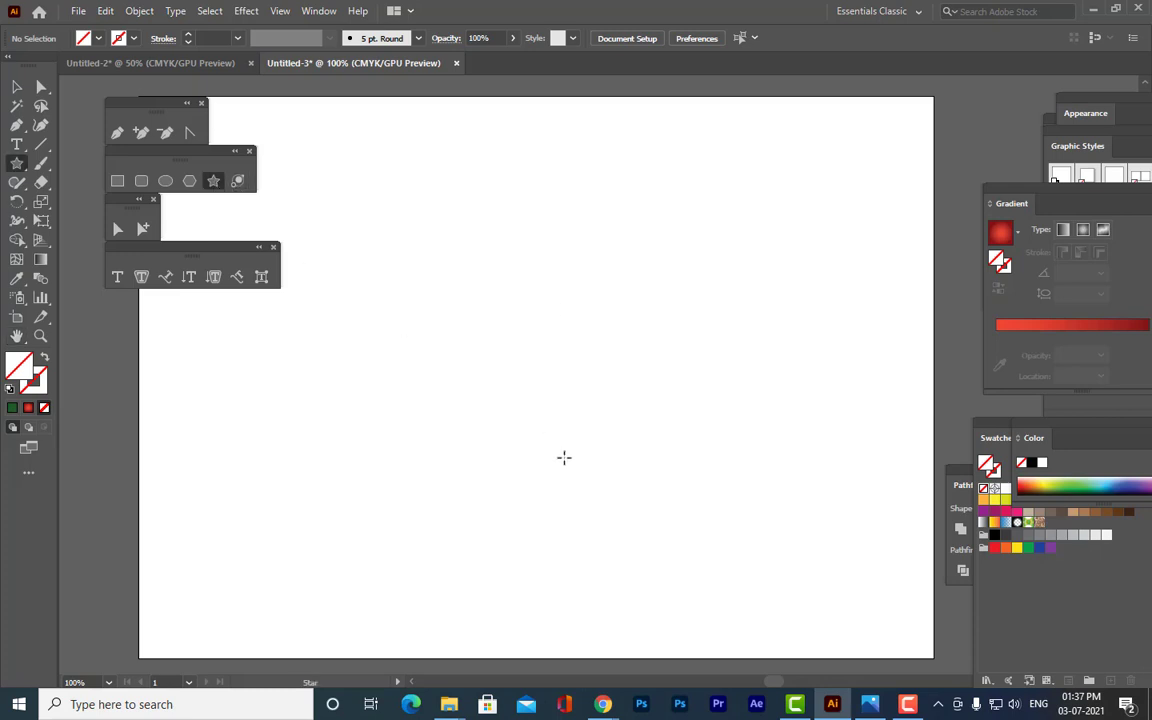
left_click_drag(526, 390, 640, 540)
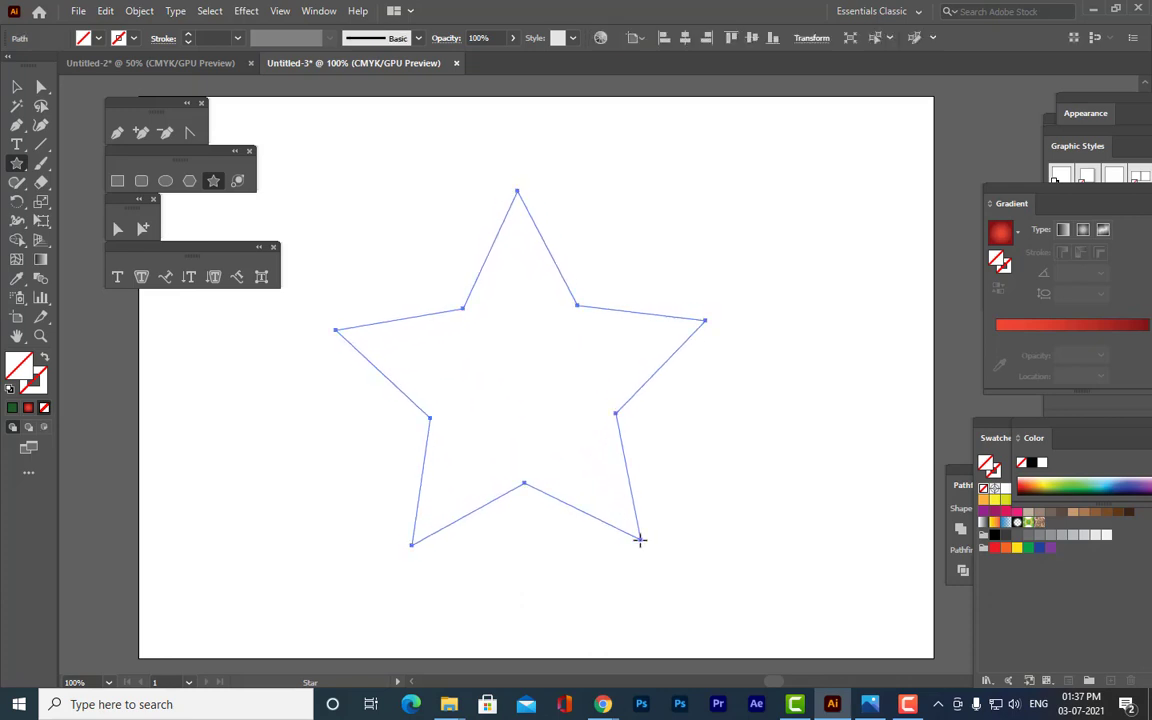
left_click(15, 88)
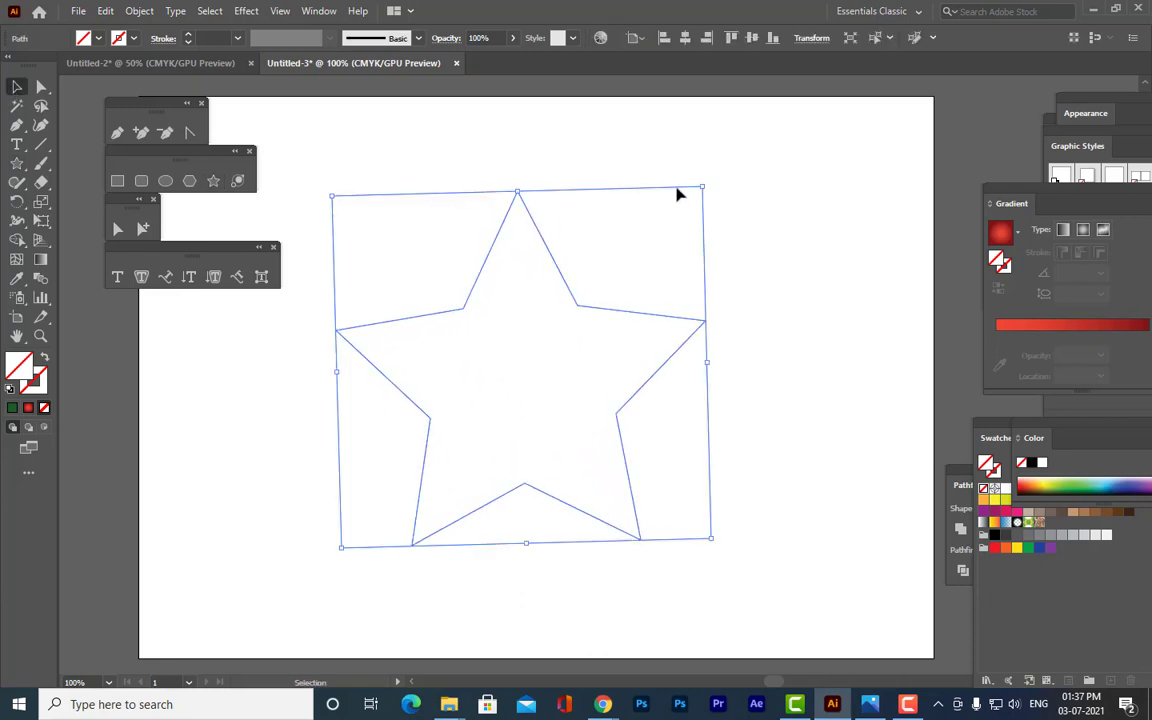
Enlarge the star slightly from its corners and fill it with solid red.
left_click_drag(703, 187, 713, 172)
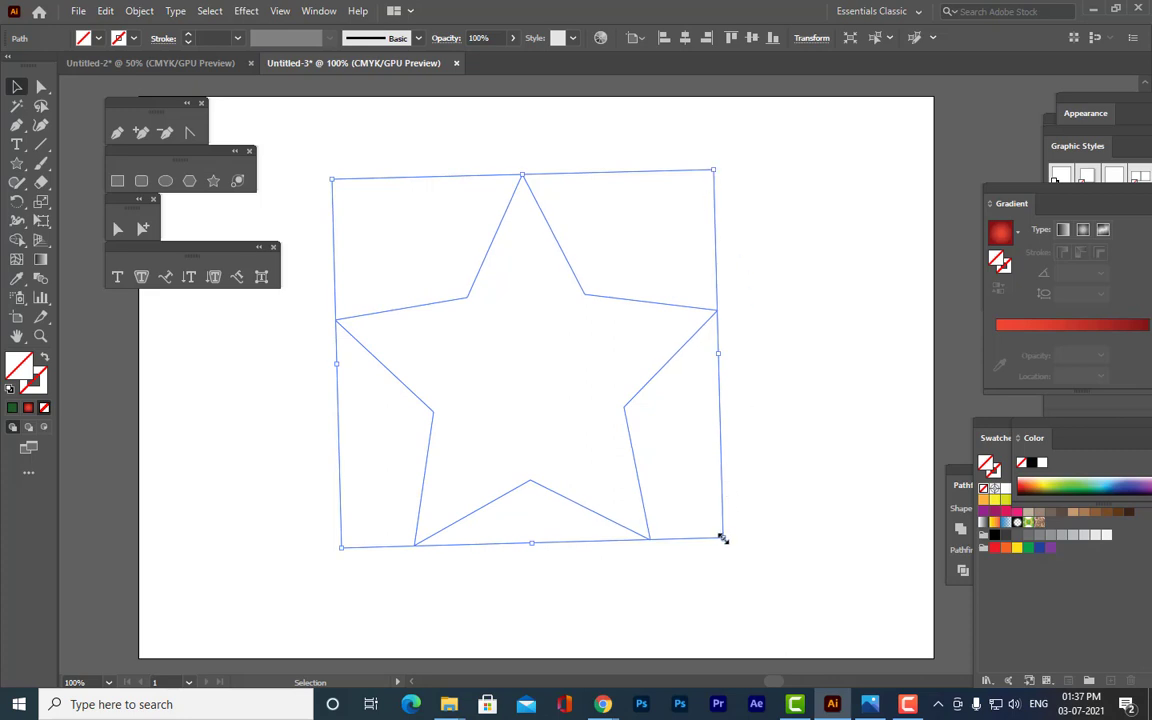
left_click_drag(722, 537, 737, 552)
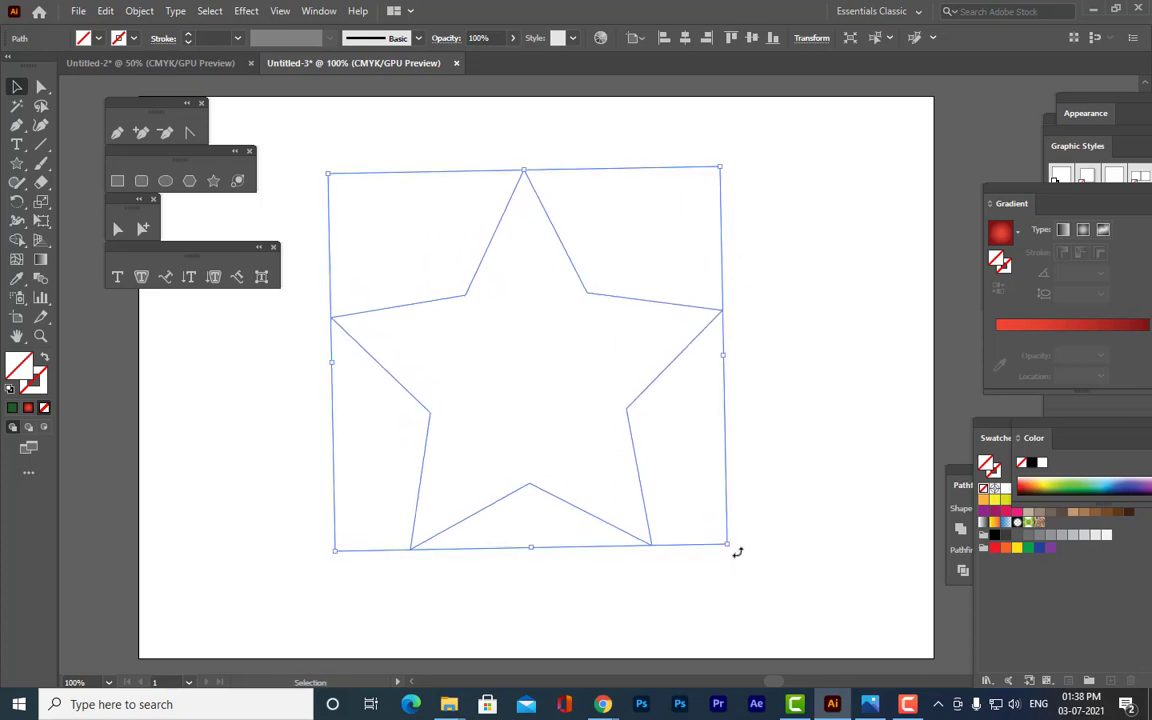
left_click(995, 549)
left_click_drag(718, 166, 743, 157)
left_click(797, 190)
left_click(527, 380)
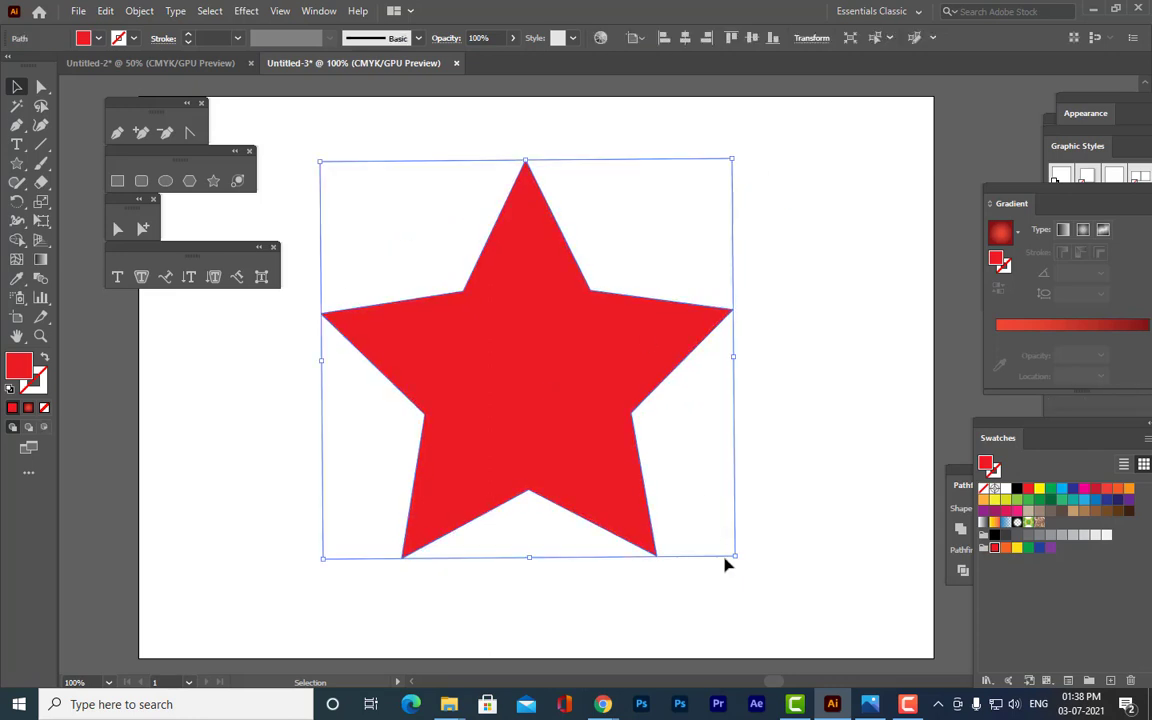
Enlarge the star a little further around its centre and change its fill to dark green.
left_click_drag(737, 557, 751, 571)
left_click(1049, 500)
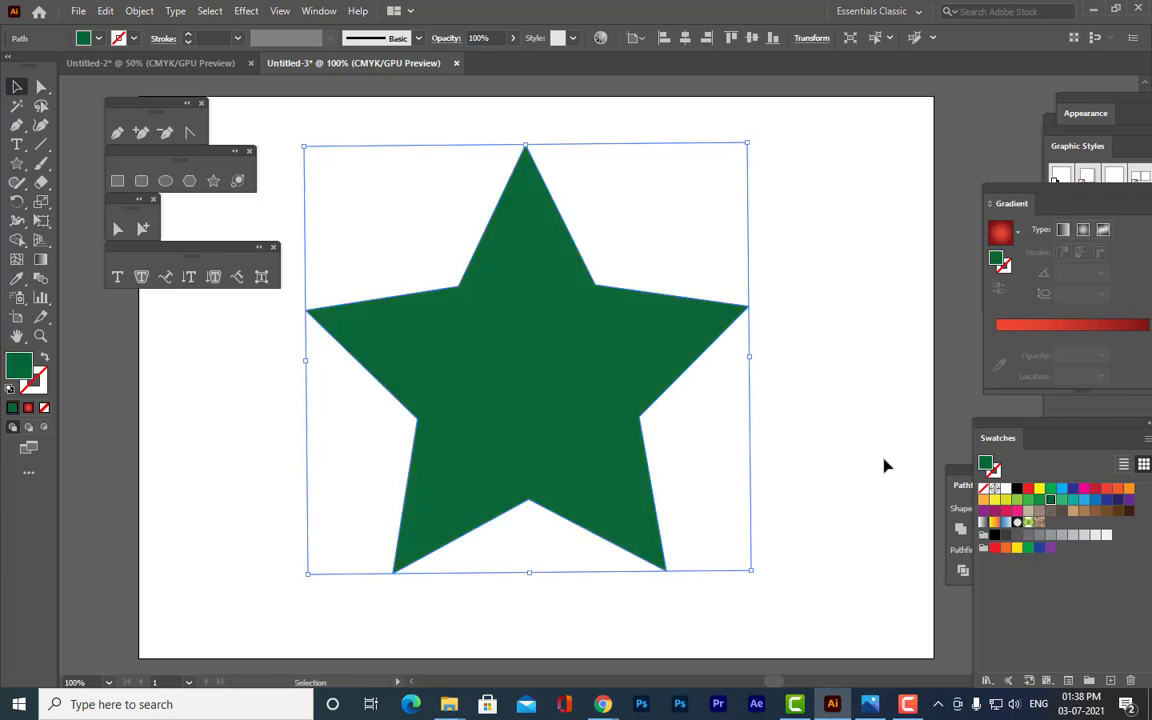
left_click(800, 420)
left_click(640, 400)
left_click_drag(747, 143, 758, 141)
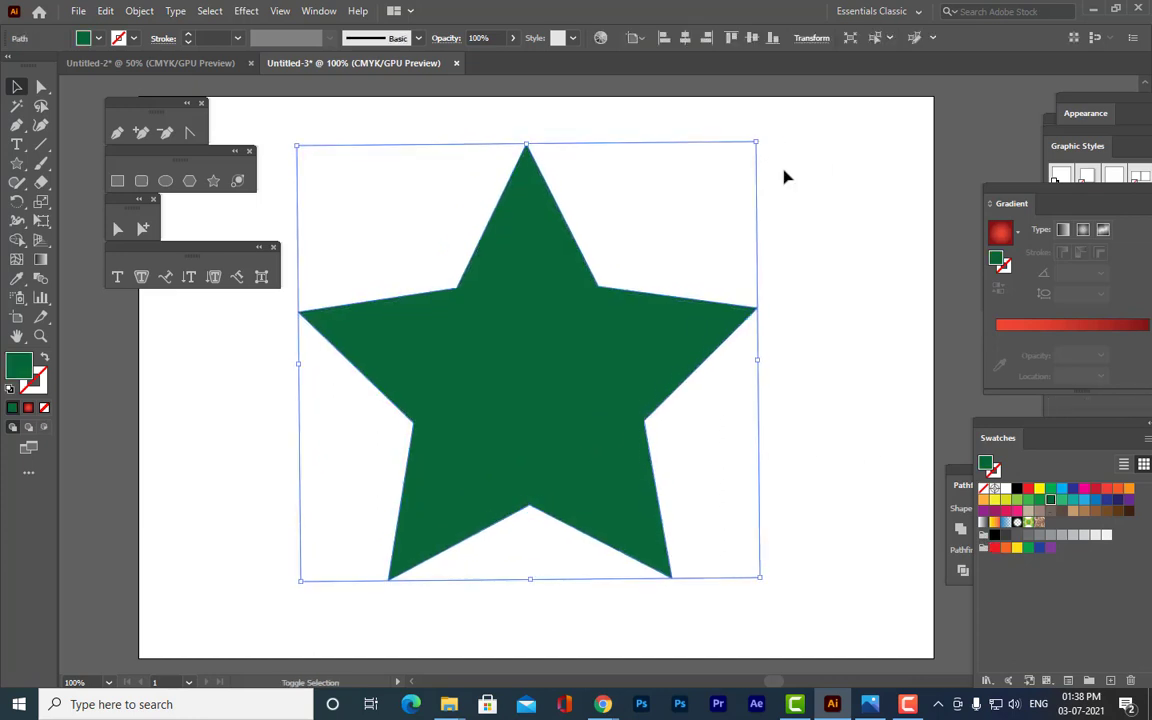
left_click(784, 177)
Open the 3D Extrude & Bevel options for the green star and move the dialog clear of the artwork.
left_click(496, 342)
left_click(245, 11)
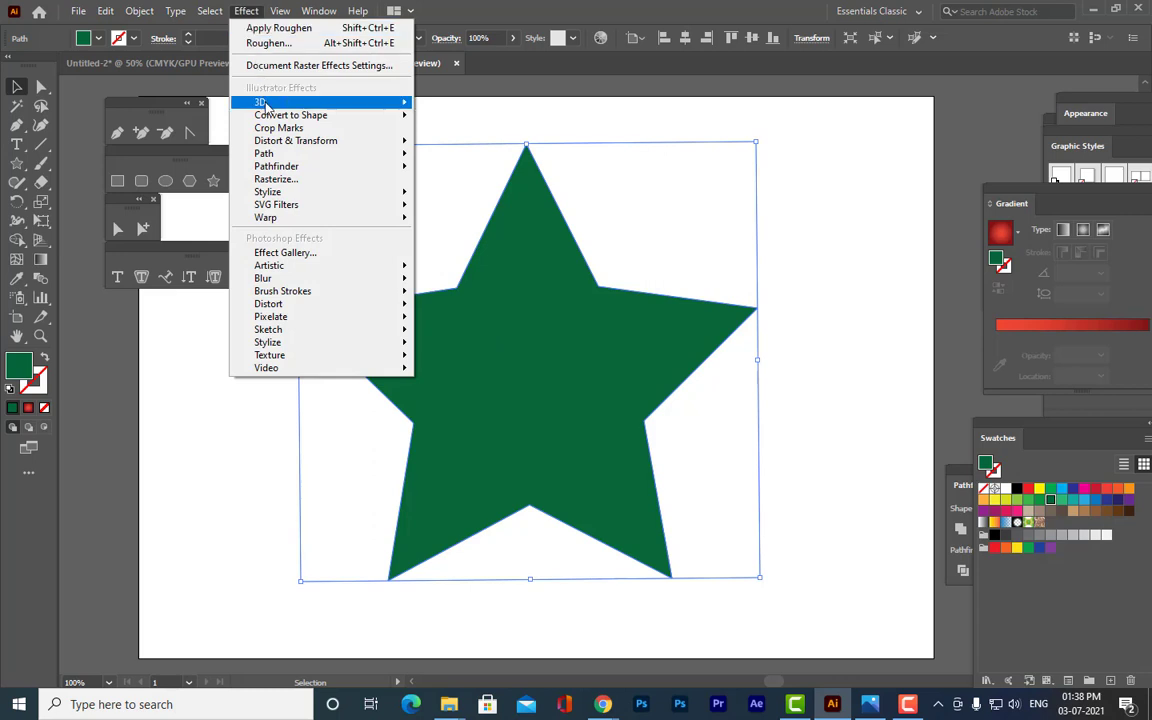
mouse_move(242, 99)
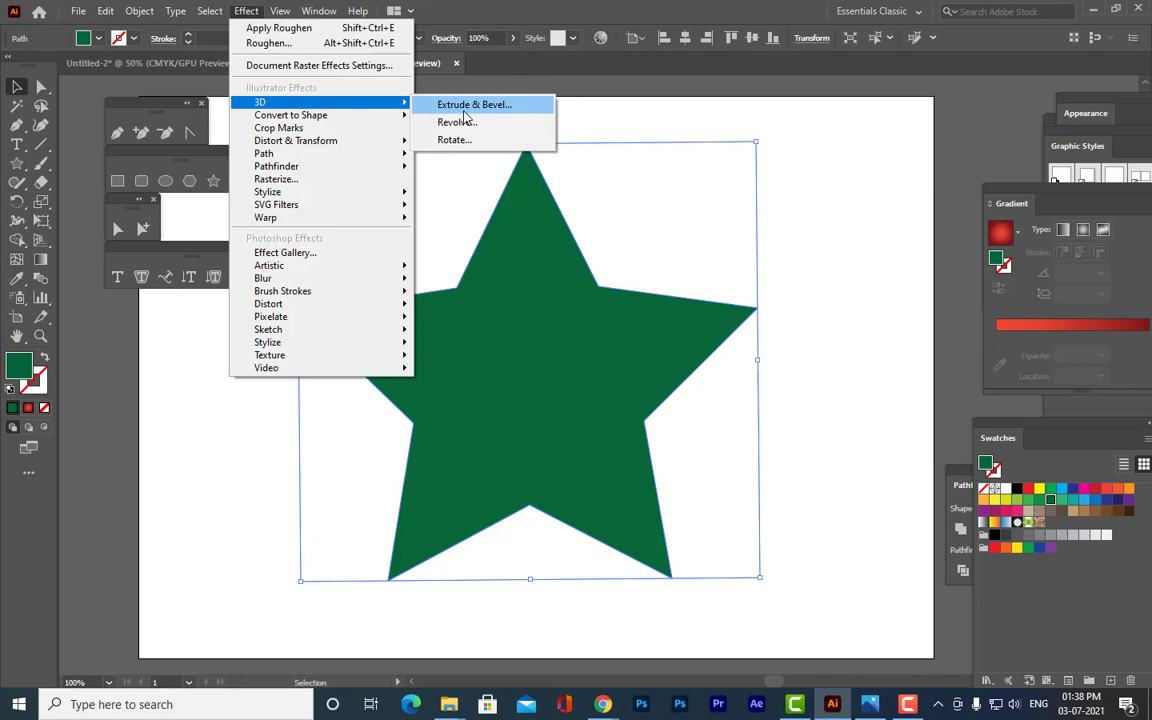
left_click(463, 108)
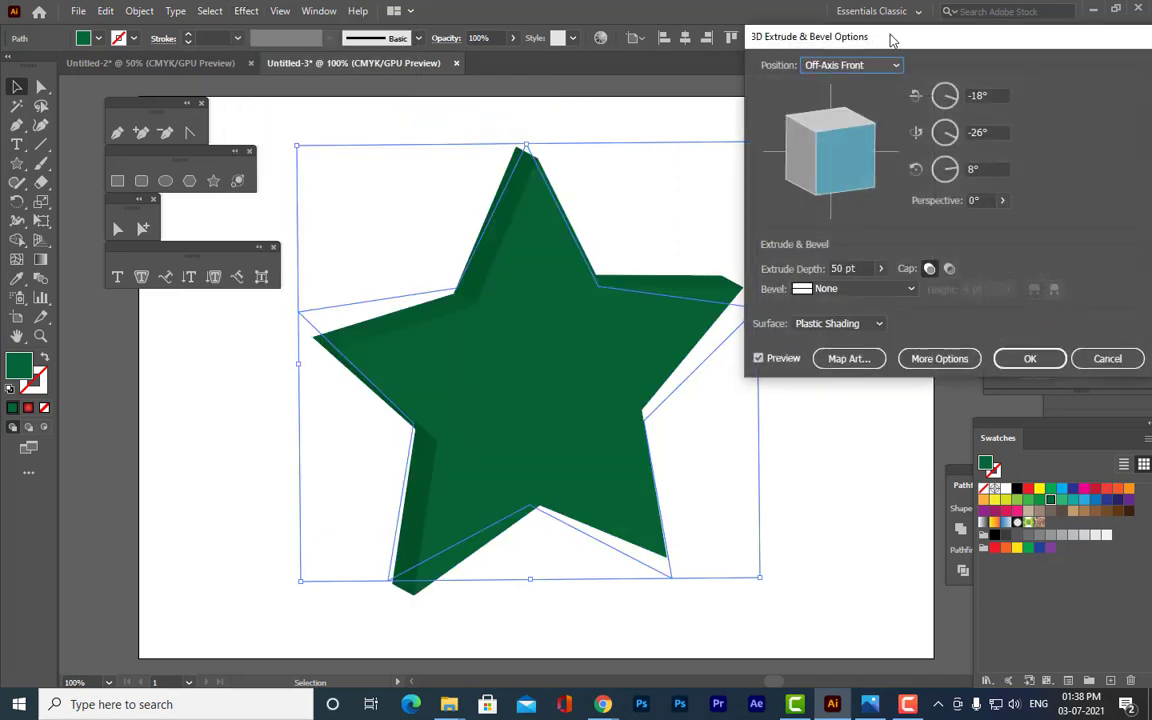
left_click_drag(890, 36, 852, 61)
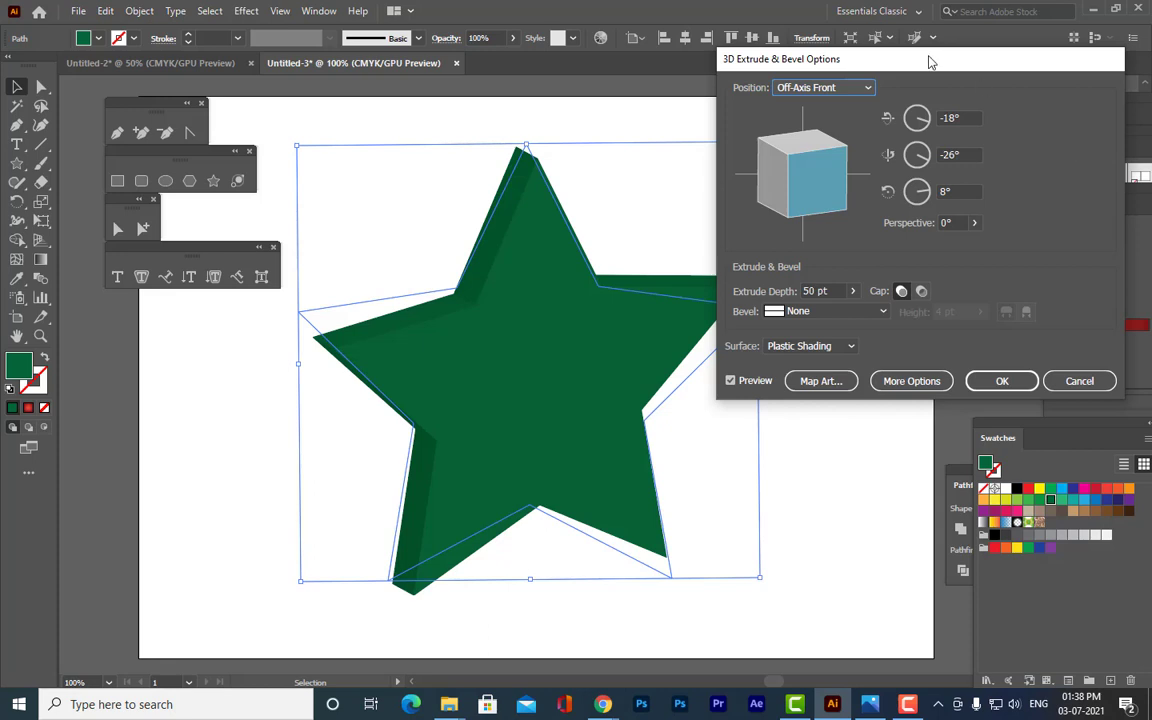
left_click_drag(930, 62, 994, 67)
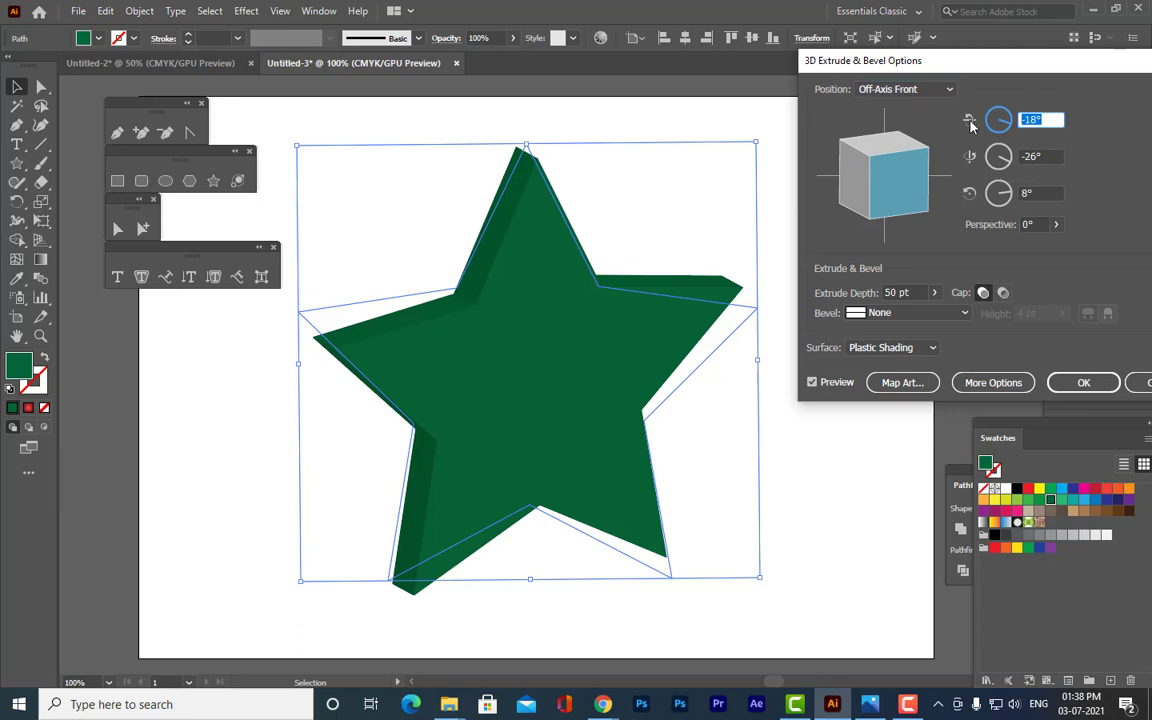
Set the star's 3D rotation to 0° around the X, Y and Z axes and reposition the options dialog.
type("0")
key("Tab")
type("0")
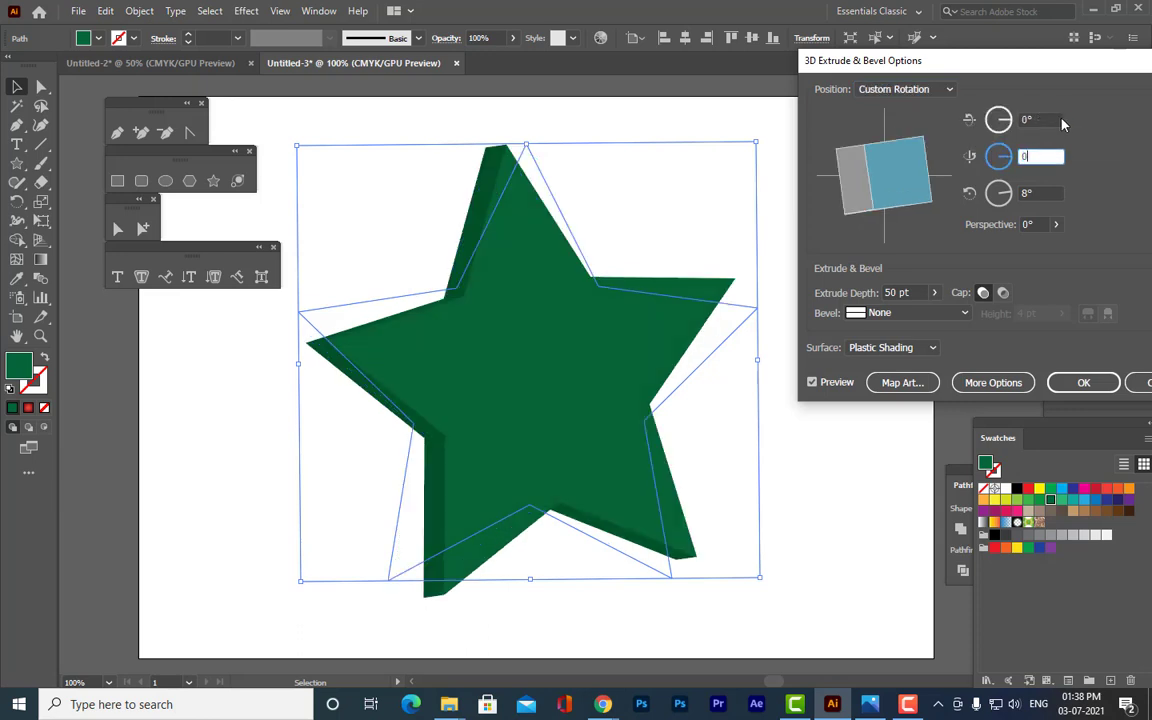
left_click(1050, 121)
left_click(1040, 193)
key("BackSpace")
key("BackSpace")
type("0")
left_click(1049, 155)
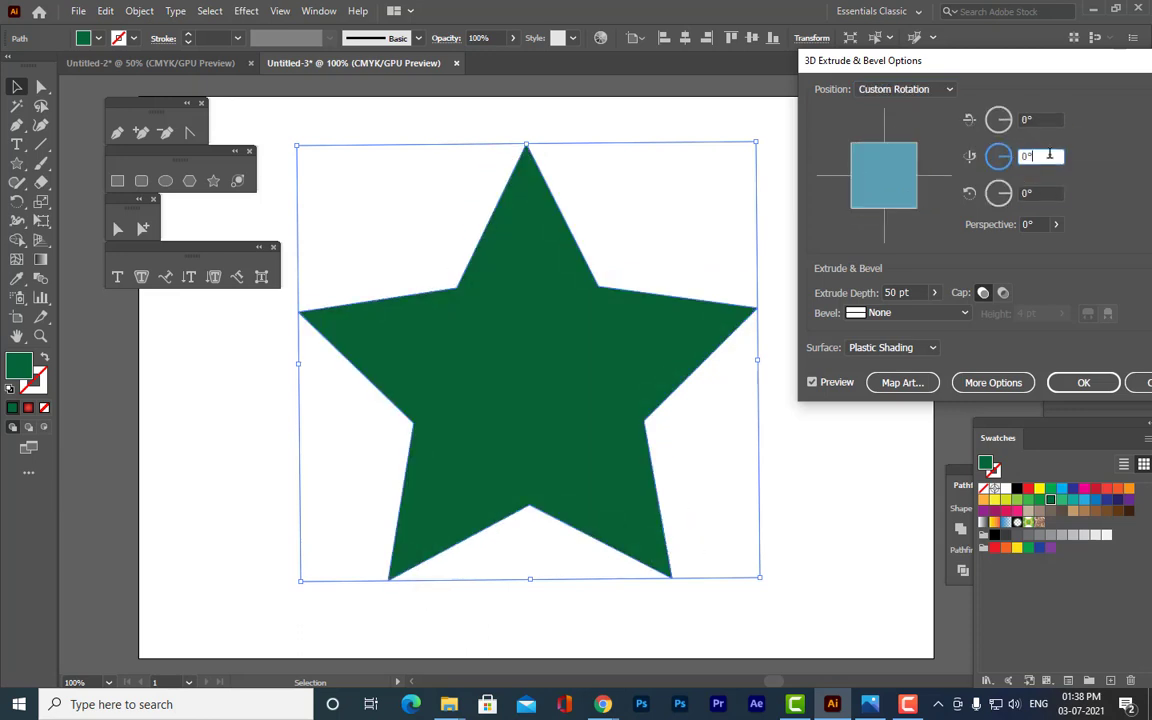
left_click_drag(917, 76, 825, 82)
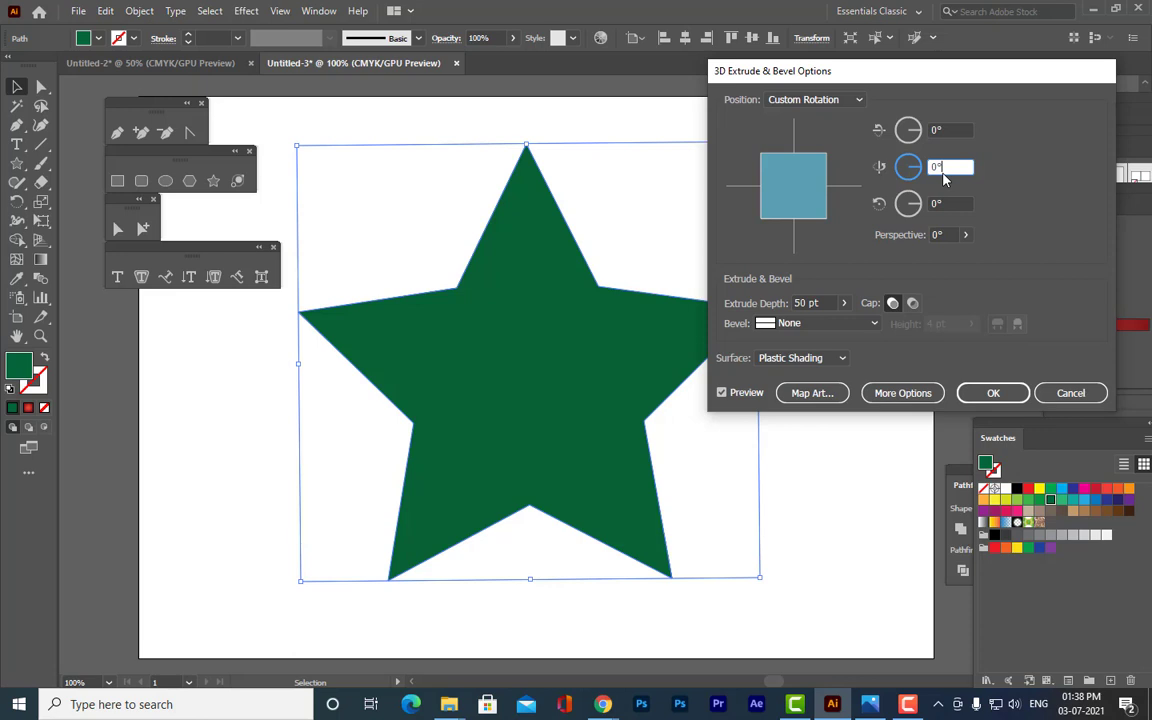
Move the 3D Extrude & Bevel Options dialog aside and raise the star's X-axis rotation to 53°.
left_click_drag(831, 71, 920, 98)
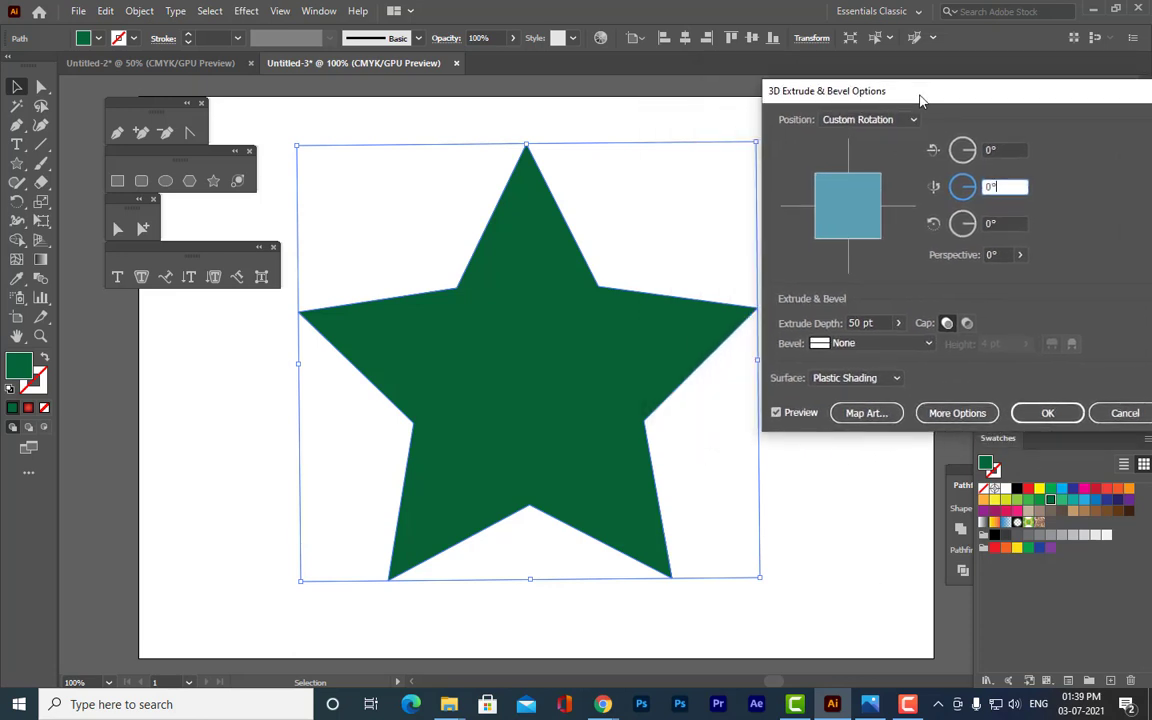
left_click_drag(822, 98, 771, 119)
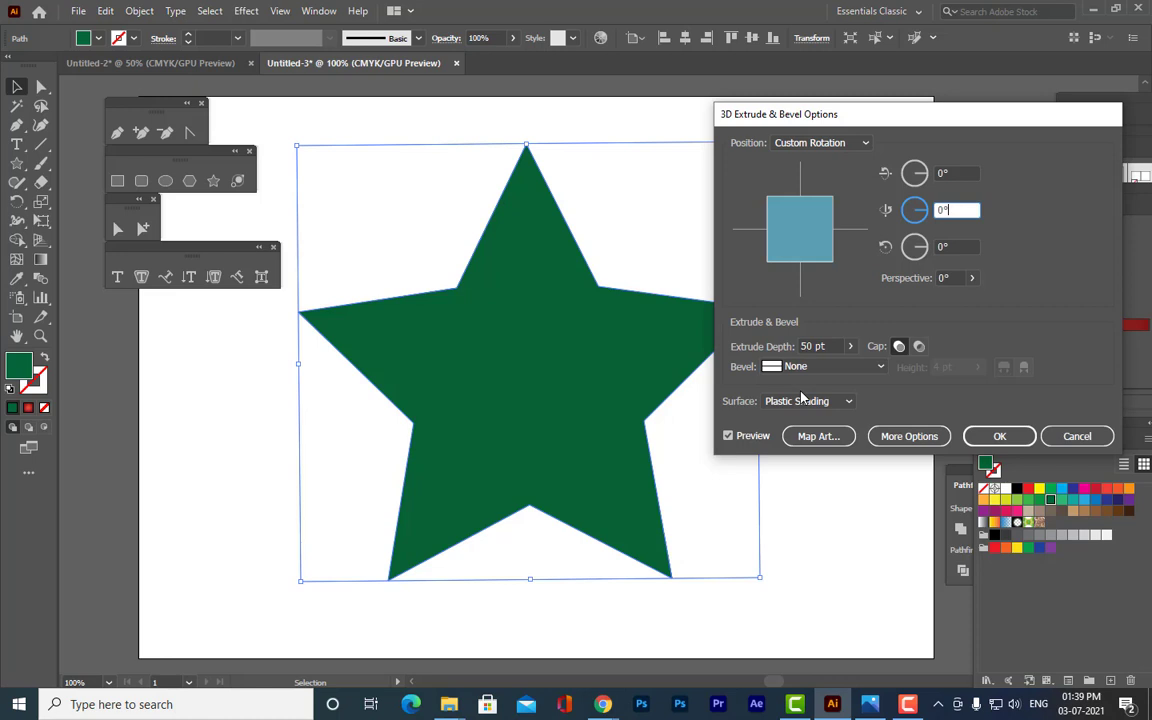
left_click_drag(943, 121, 944, 133)
key("shift+Tab")
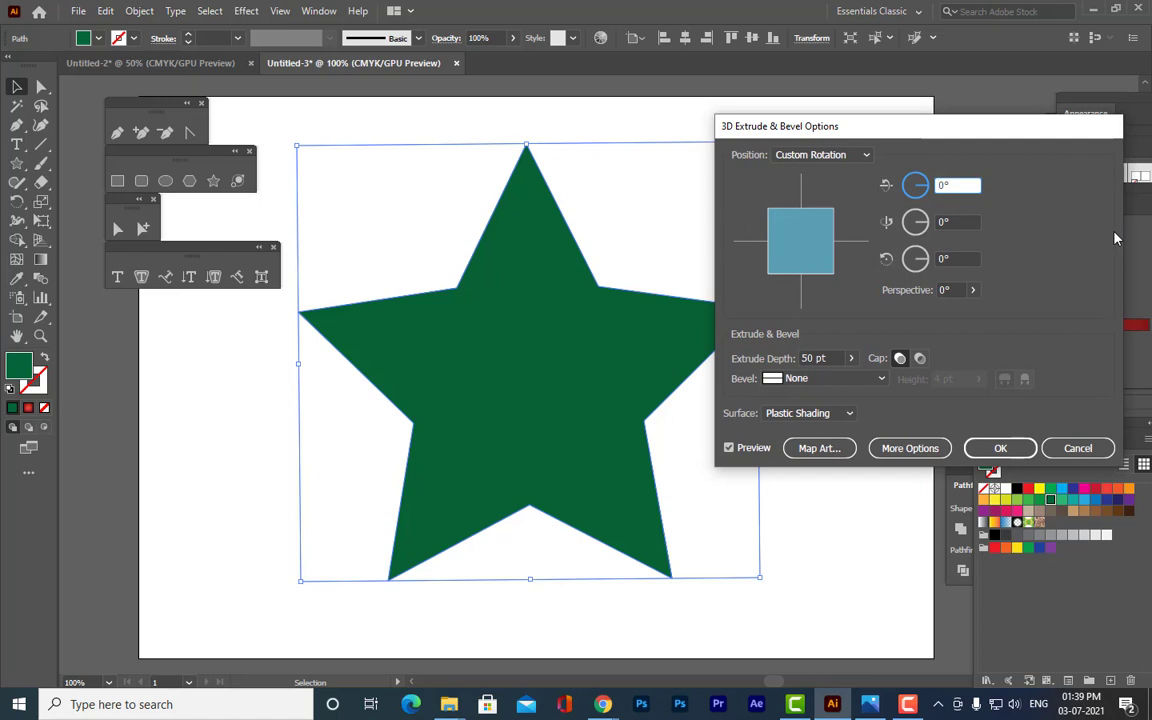
key("Up")
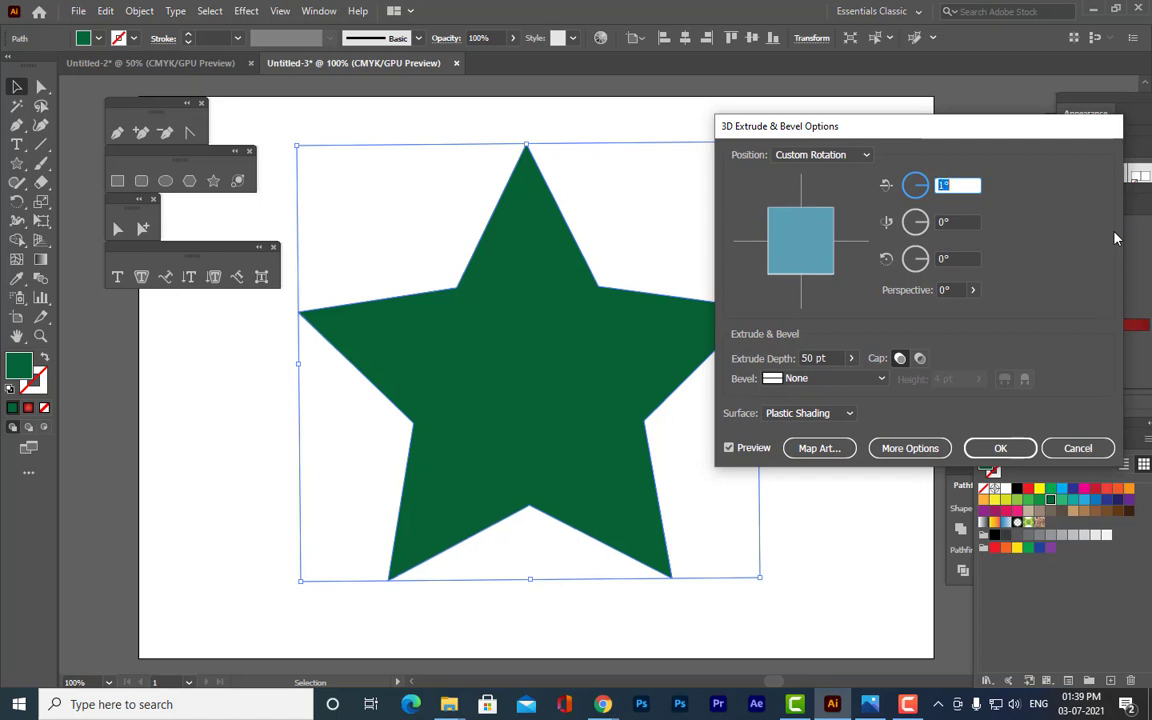
key("Up")
key("Up")
key("Up")
key("Up")
key("Up")
key("Up")
key("Up")
key("Up")
key("Up")
key("Up")
key("Up")
key("Up")
key("Up")
key("Up")
key("Up")
key("Up")
key("Up")
key("Up")
key("Up")
key("Up")
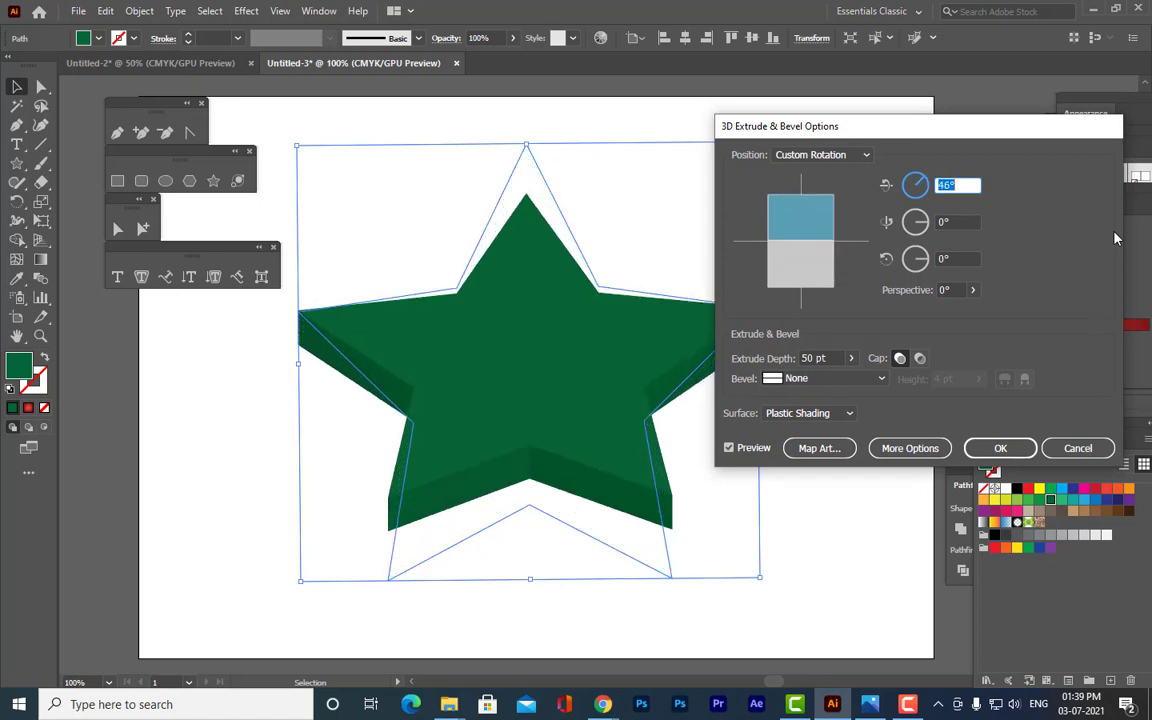
key("Up")
key("Up")
key("Up")
key("Up")
key("Up")
key("Up")
key("Up")
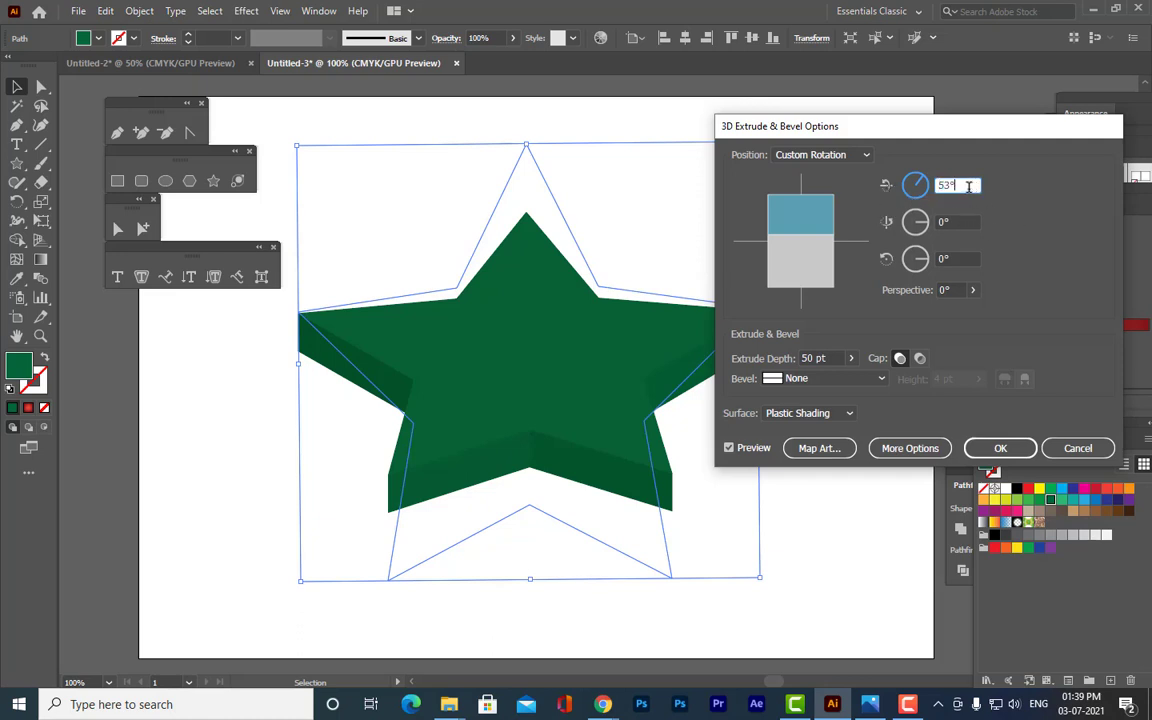
Increase the star's X-axis rotation to 59°.
left_click(965, 258)
left_click(946, 185)
key("Up")
key("Up")
key("Up")
key("Up")
key("Up")
key("Up")
key("Up")
key("Up")
key("Up")
key("Up")
key("Up")
key("Up")
key("Up")
key("Up")
key("Up")
key("Up")
key("Up")
key("Up")
key("Up")
key("Up")
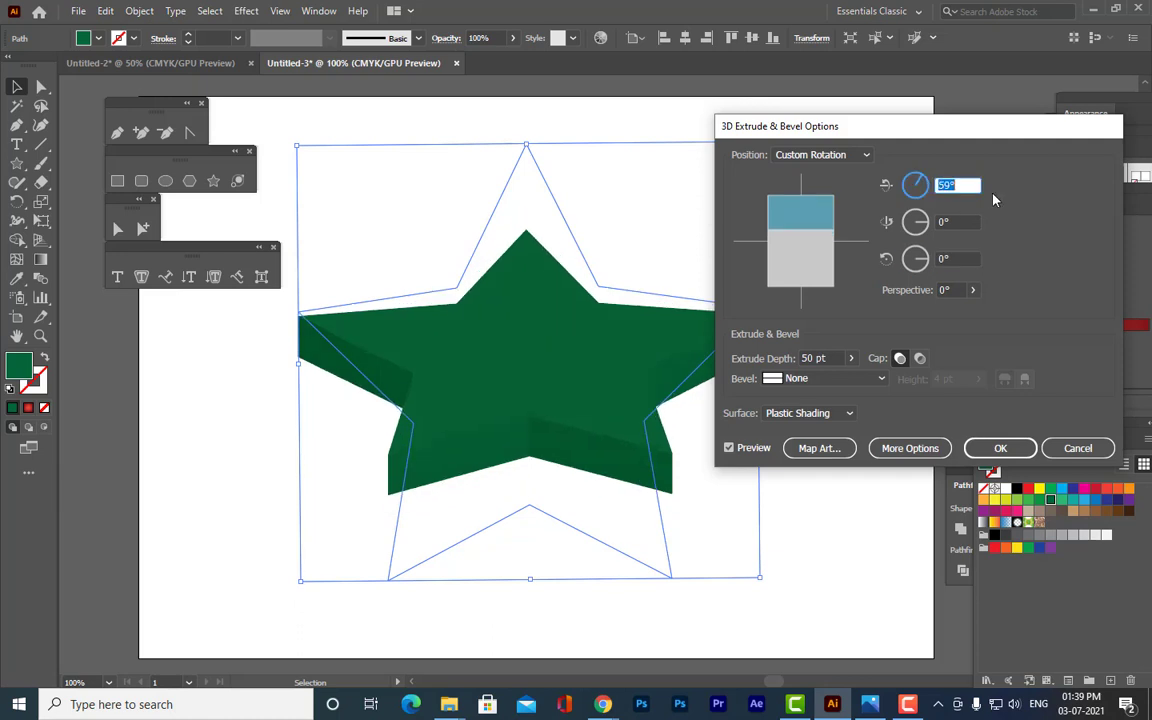
Vary the star's X-axis rotation through 72° and bring it down to 22°.
key("Down")
key("Down")
key("Down")
key("Down")
key("Down")
key("Down")
key("Down")
key("Down")
key("Down")
key("Down")
key("Down")
key("Down")
key("Down")
key("Down")
key("Down")
key("Down")
key("Down")
key("Down")
key("Down")
key("Down")
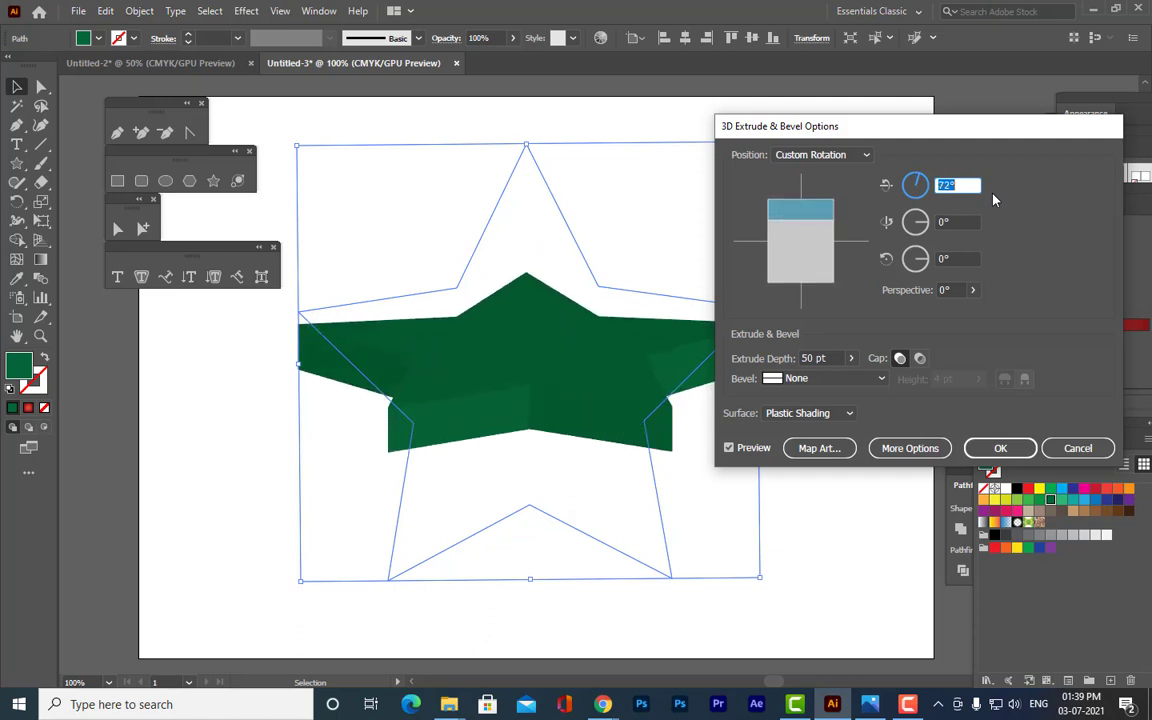
key("Down")
key("Down")
key("Down")
key("Down")
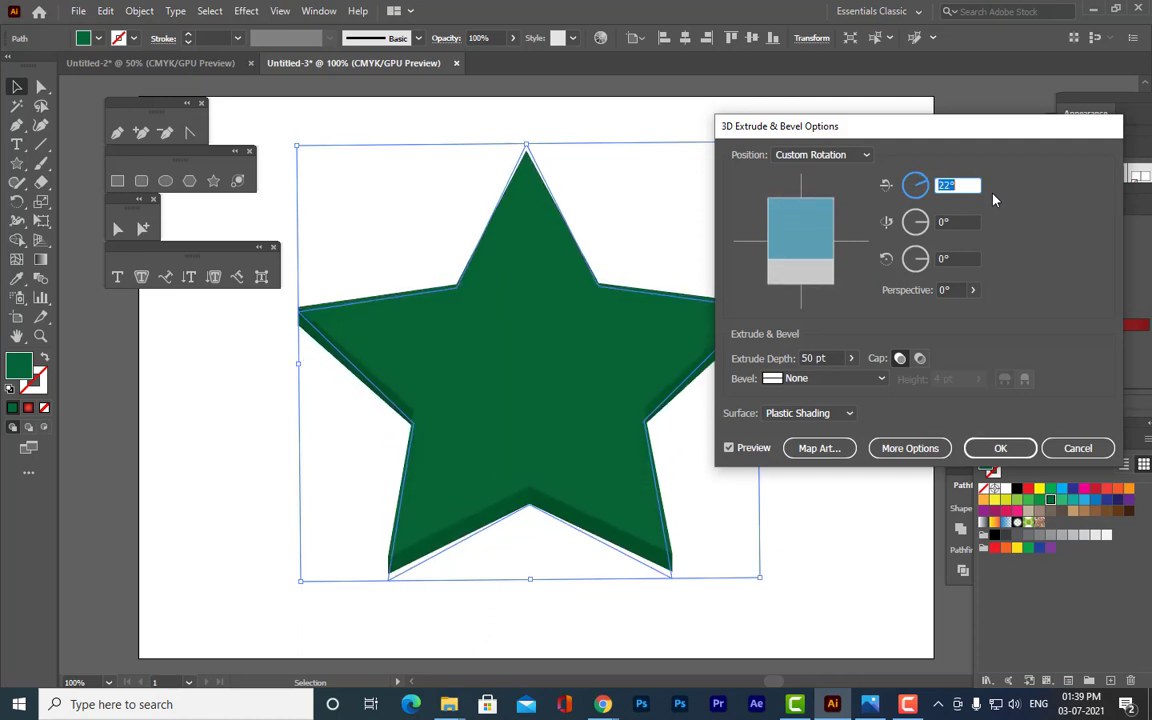
Raise the star's X-axis rotation back to 53°, and reset it to 0°.
key("Up")
key("Up")
key("Up")
key("Up")
key("Up")
key("Up")
key("Up")
key("Up")
key("Up")
key("Up")
key("Up")
key("Up")
key("Up")
key("Up")
key("Up")
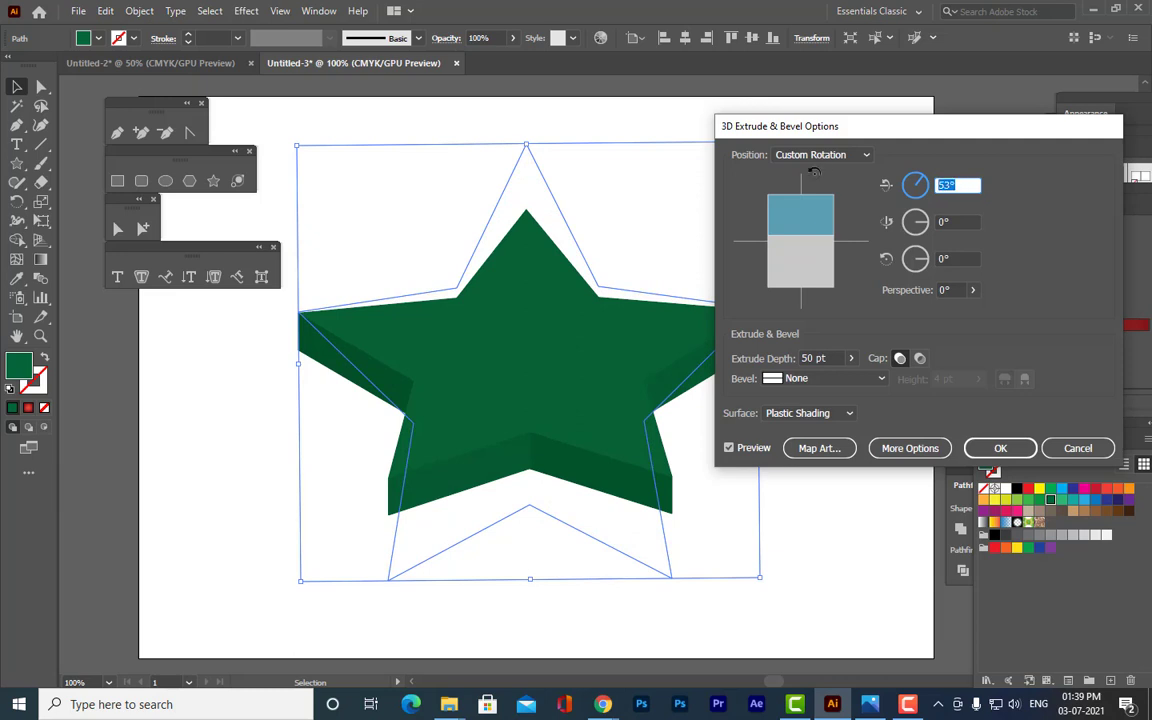
type("0")
key("Tab")
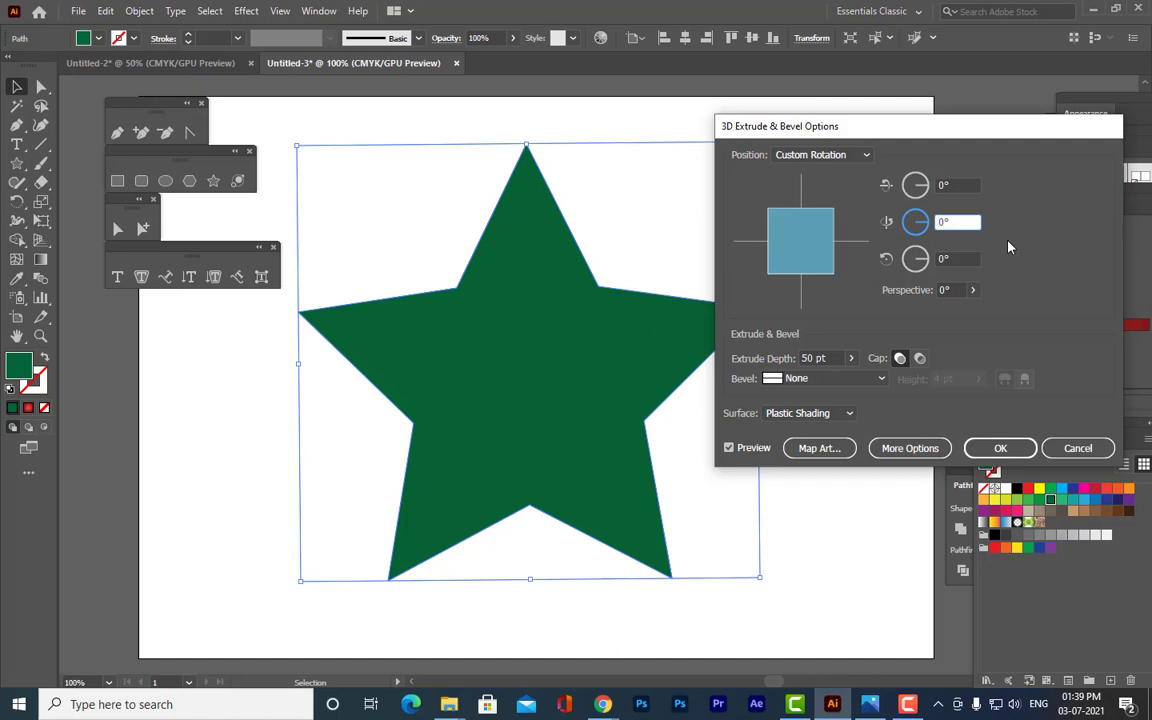
Set the star's Y-axis rotation to 20° and increase it gradually to 62°.
type("20")
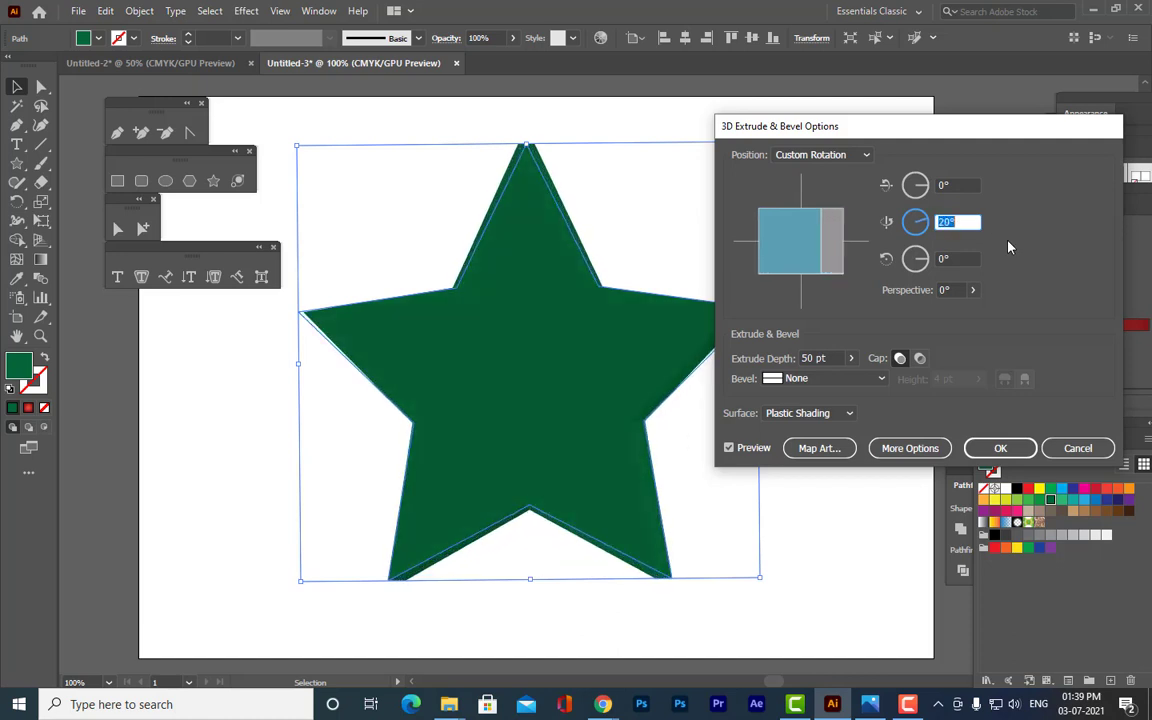
key("Up")
key("Up")
key("Up")
key("Up")
key("Up")
key("Up")
key("Up")
key("Up")
key("Up")
key("Up")
key("Up")
key("Up")
key("Up")
key("Up")
key("Up")
key("Up")
key("Up")
key("Up")
key("Up")
key("Up")
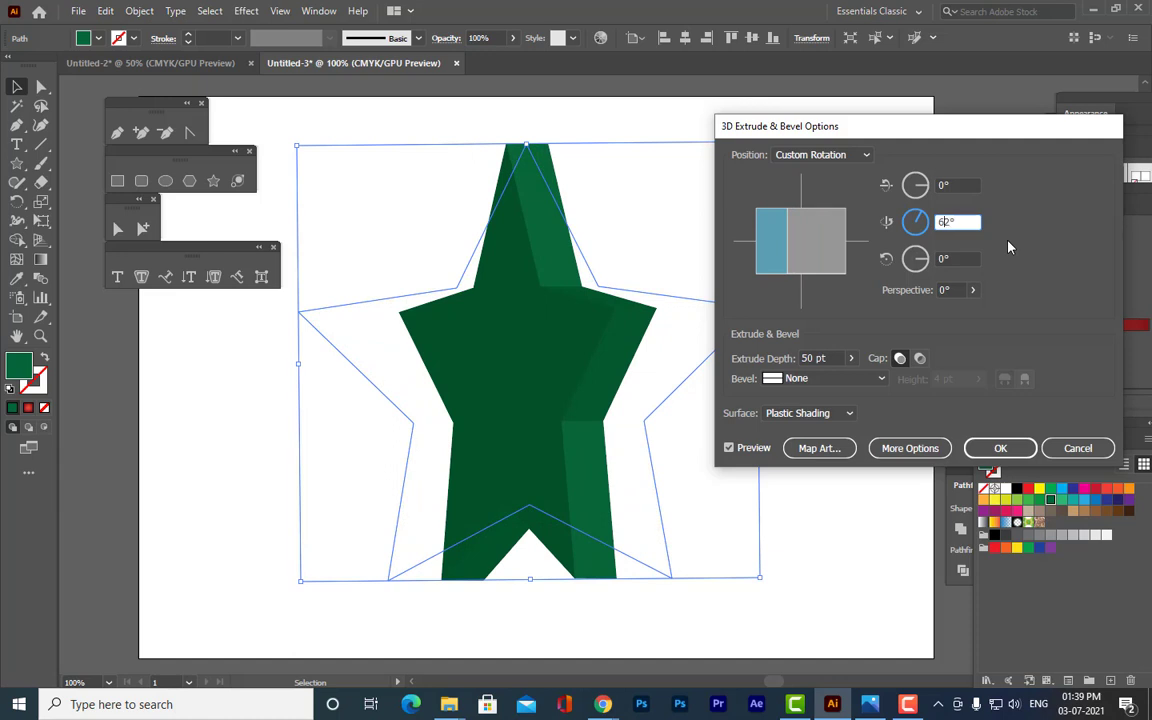
Lower the star's Y-axis rotation gradually to -18°.
key("Down")
key("Down")
key("Down")
key("Down")
key("Down")
key("Down")
key("Down")
key("Down")
key("Down")
key("Down")
key("Down")
key("Down")
key("Down")
key("Down")
key("Down")
key("Down")
key("Down")
key("Down")
key("Down")
key("Down")
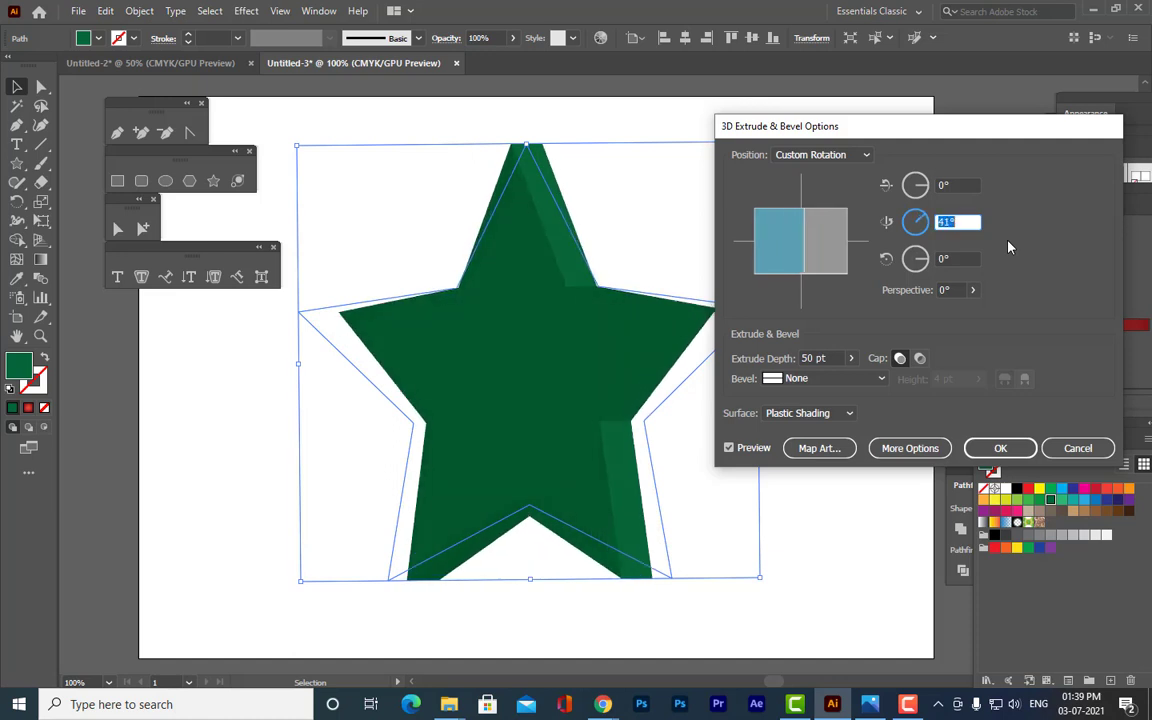
key("Down")
key("Down")
key("Down")
key("Down")
key("Down")
key("Down")
key("Down")
key("Down")
key("Down")
key("Down")
key("Down")
key("Down")
key("Down")
key("Down")
key("Down")
key("Down")
key("Down")
key("Down")
key("Down")
key("Down")
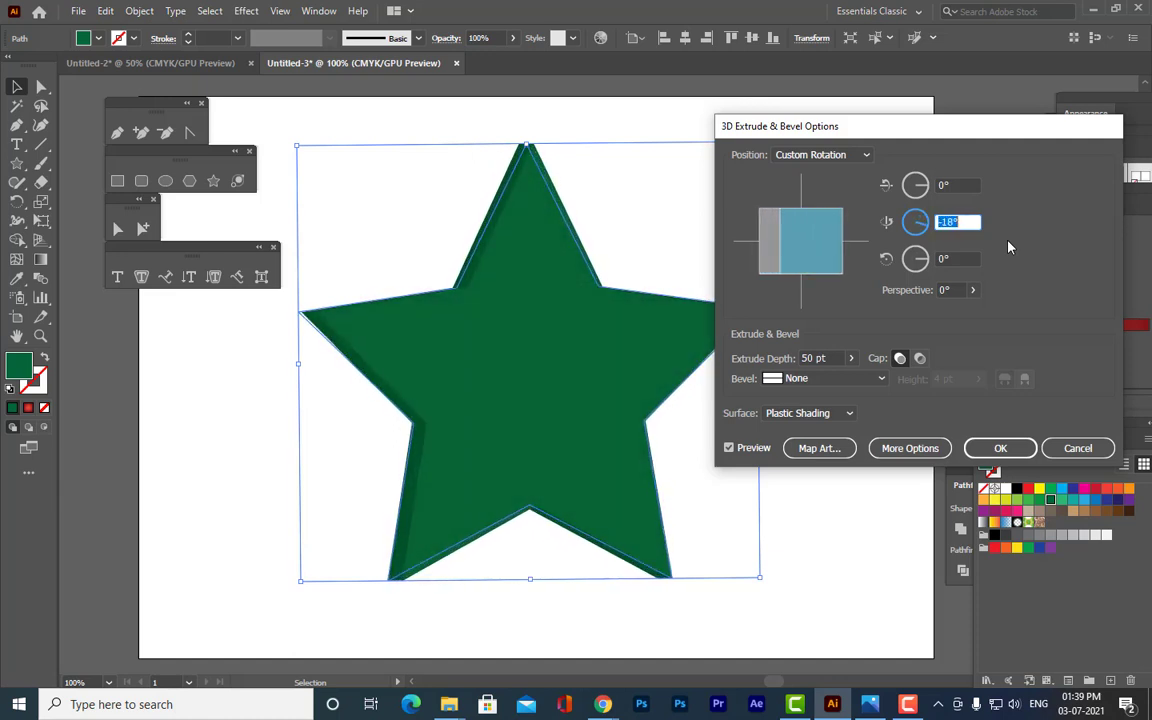
Lower the star's Y-axis rotation further to -61°.
key("Down")
key("Down")
key("Down")
key("Down")
key("Down")
key("Down")
key("Down")
key("Down")
key("Down")
key("Down")
key("Down")
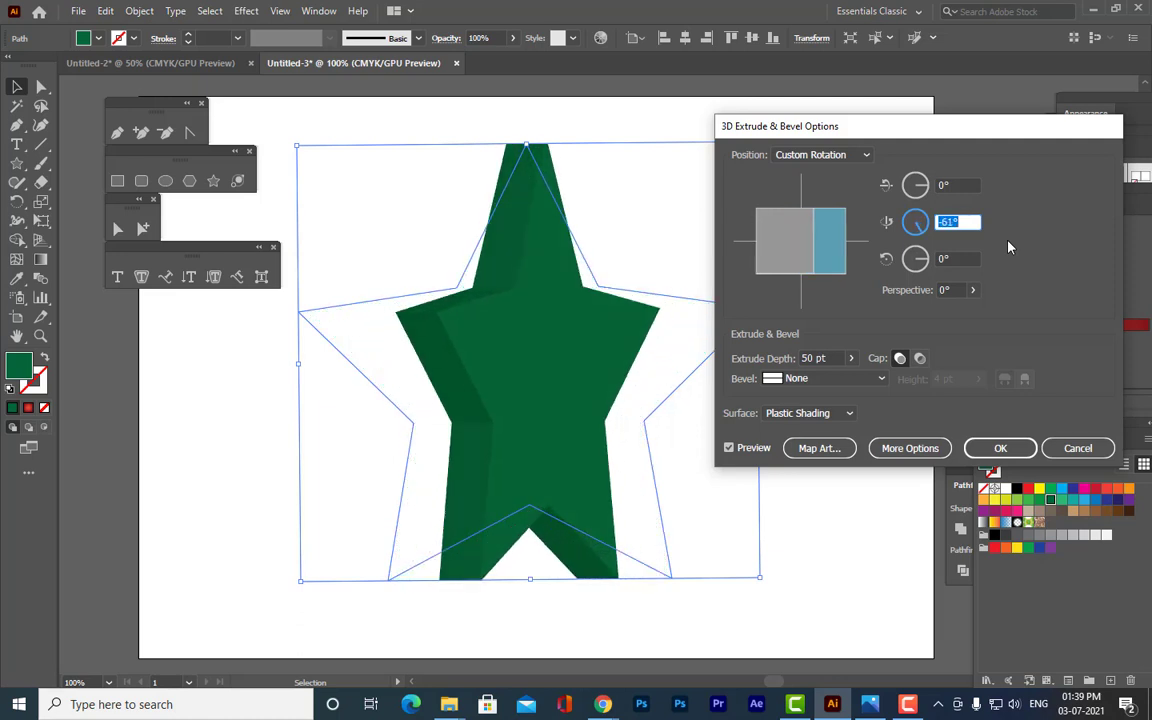
Raise the star's Y-axis rotation gradually through -38° to -3°.
key("Up")
key("Up")
key("Up")
key("Up")
key("Up")
key("Up")
key("Up")
key("Up")
key("Up")
key("Up")
key("Up")
key("Up")
key("Up")
key("Up")
key("Up")
key("Up")
key("Up")
key("Up")
key("Up")
key("Up")
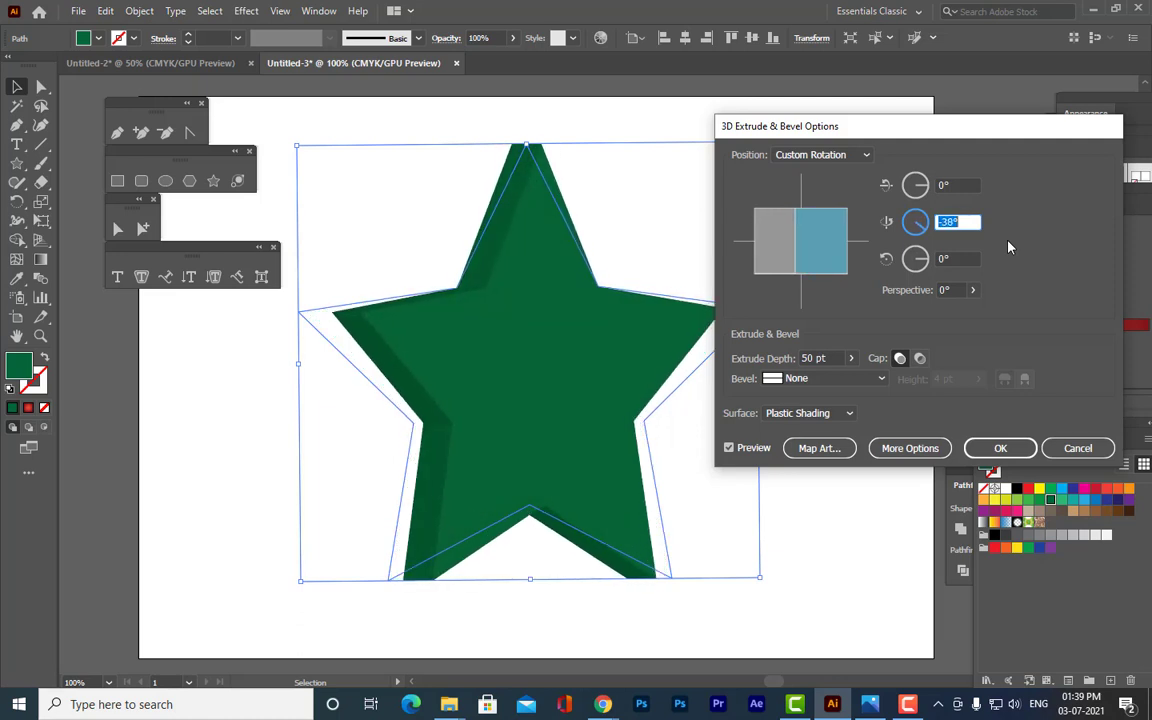
key("Up")
key("Up")
key("Up")
key("Up")
key("Up")
key("Up")
key("Up")
key("Up")
key("Up")
key("Up")
key("Up")
key("Up")
key("Up")
key("Up")
key("Up")
key("Up")
key("Up")
key("Up")
key("Up")
key("Up")
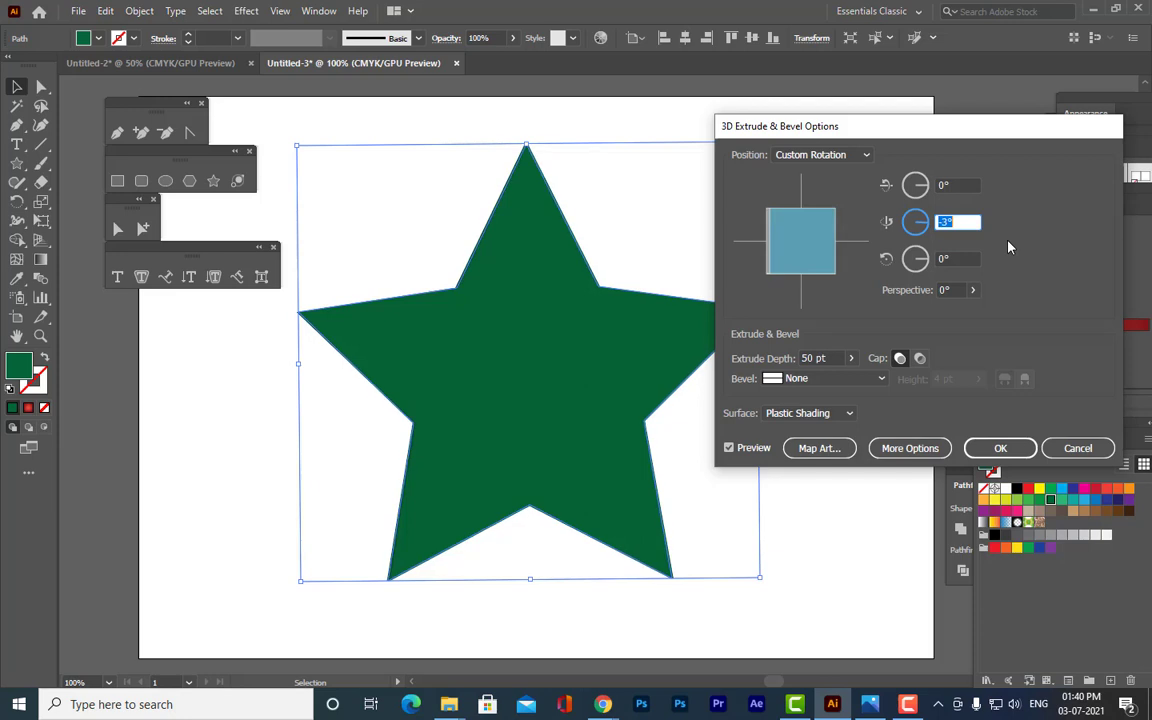
Bring the star's Y-axis rotation down again to -26°.
key("Down")
key("Down")
key("Down")
key("Down")
key("Down")
key("Down")
key("Down")
key("Down")
key("Down")
key("Down")
key("Down")
key("Down")
key("Down")
key("Down")
key("Down")
key("Down")
key("Down")
key("Down")
key("Down")
key("Down")
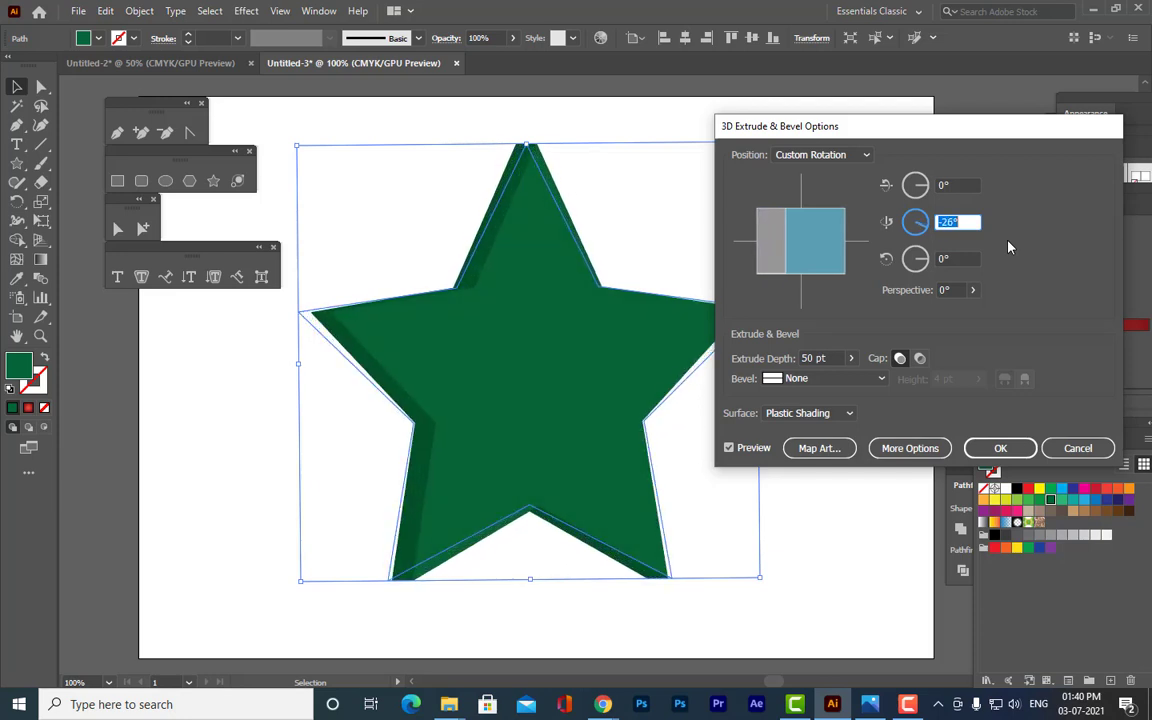
Increase the star's Y-axis rotation gradually through -7° to 53°.
key("Up")
key("Up")
key("Up")
key("Up")
key("Up")
key("Up")
key("Up")
key("Up")
key("Up")
key("Up")
key("Up")
key("Up")
key("Up")
key("Up")
key("Up")
key("Up")
key("Up")
key("Up")
key("Up")
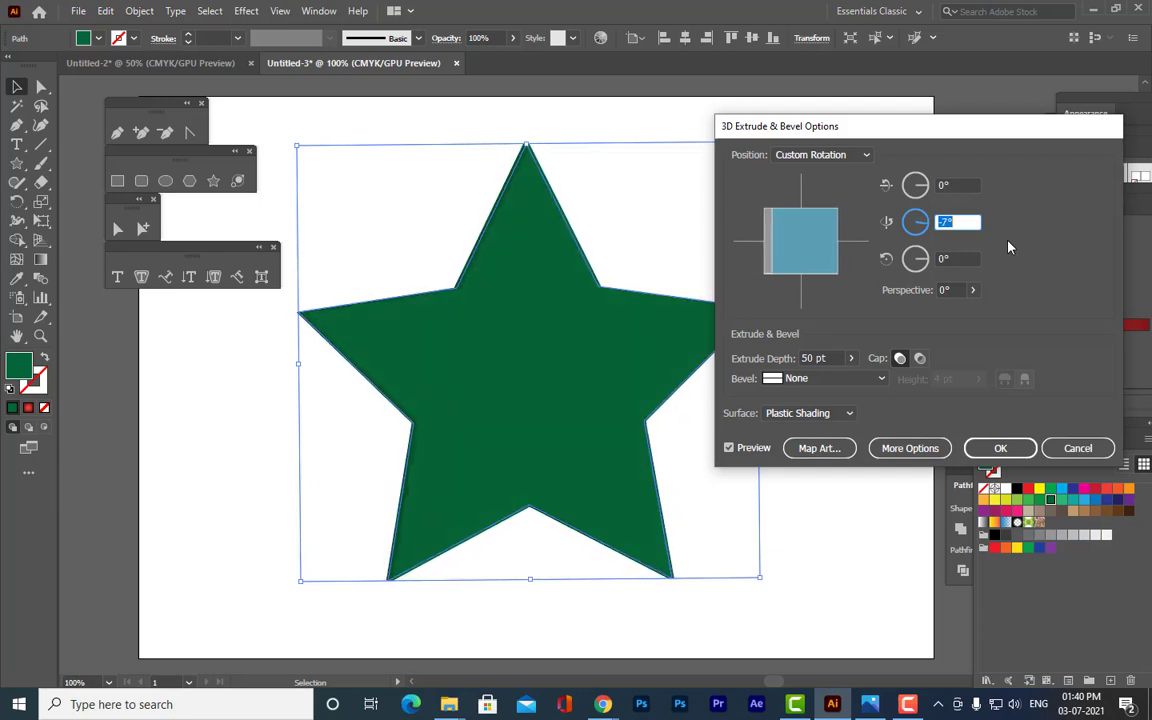
key("Up")
key("Up")
key("Up")
key("Up")
key("Up")
key("Up")
key("Up")
key("Up")
key("Up")
key("Up")
key("Up")
key("Up")
key("Up")
key("Up")
key("Up")
key("Up")
key("Up")
key("Up")
key("Up")
key("Up")
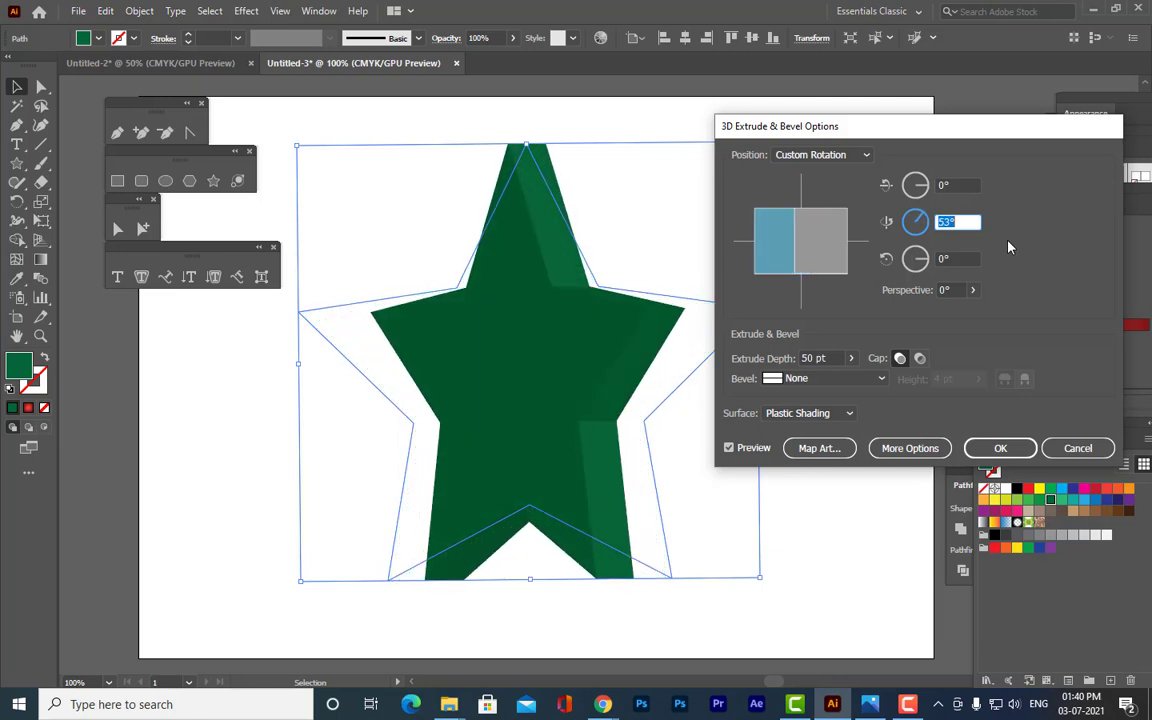
Raise the star's Y-axis rotation further and bring it back down to 55°.
key("Up")
key("Up")
key("Up")
key("Up")
key("Up")
key("Up")
key("Up")
key("Up")
key("Up")
key("Up")
key("Up")
key("Up")
key("Up")
key("Up")
key("Up")
key("Up")
key("Up")
key("Up")
key("Up")
key("Up")
key("Down")
key("Down")
key("Down")
key("Down")
key("Down")
key("Down")
key("Down")
key("Down")
key("Down")
key("Down")
key("Down")
key("Down")
key("Down")
key("Down")
key("Down")
key("Down")
key("Down")
key("Down")
key("Down")
key("Down")
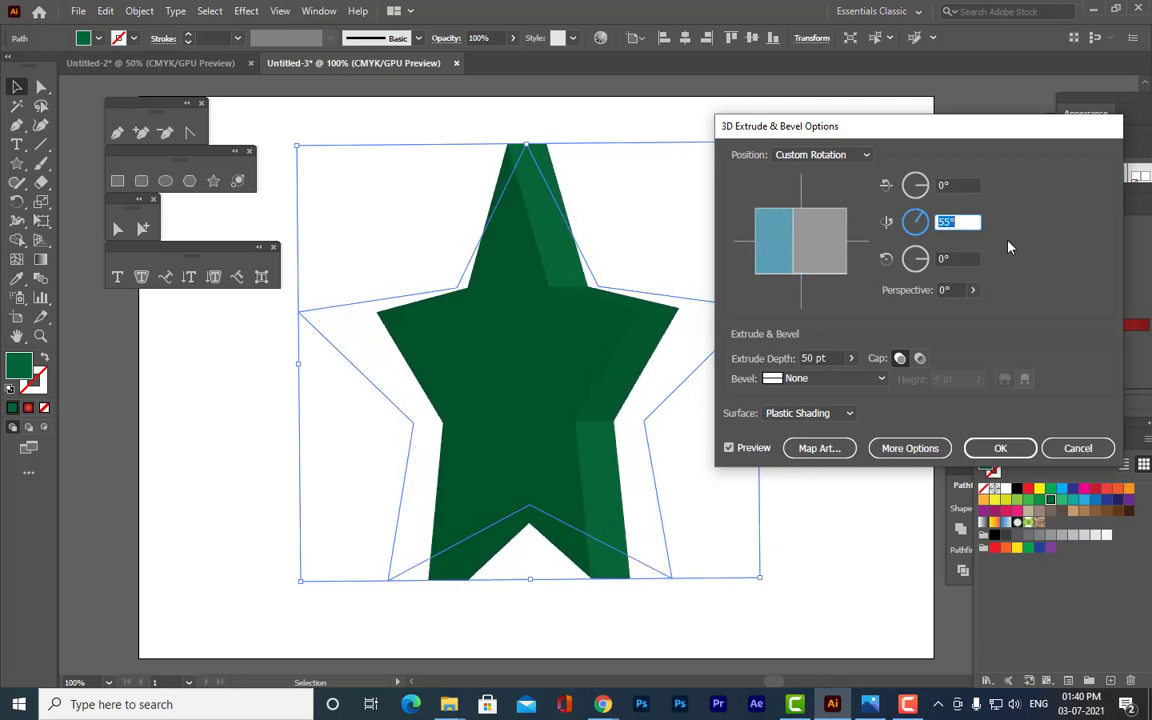
Lower the star's Y-axis rotation gradually through 13° to -3° and bring it back up to 0°.
key("Down")
key("Down")
key("Down")
key("Down")
key("Down")
key("Down")
key("Down")
key("Down")
key("Down")
key("Down")
key("Down")
key("Down")
key("Down")
key("Down")
key("Down")
key("Down")
key("Down")
key("Down")
key("Down")
key("Down")
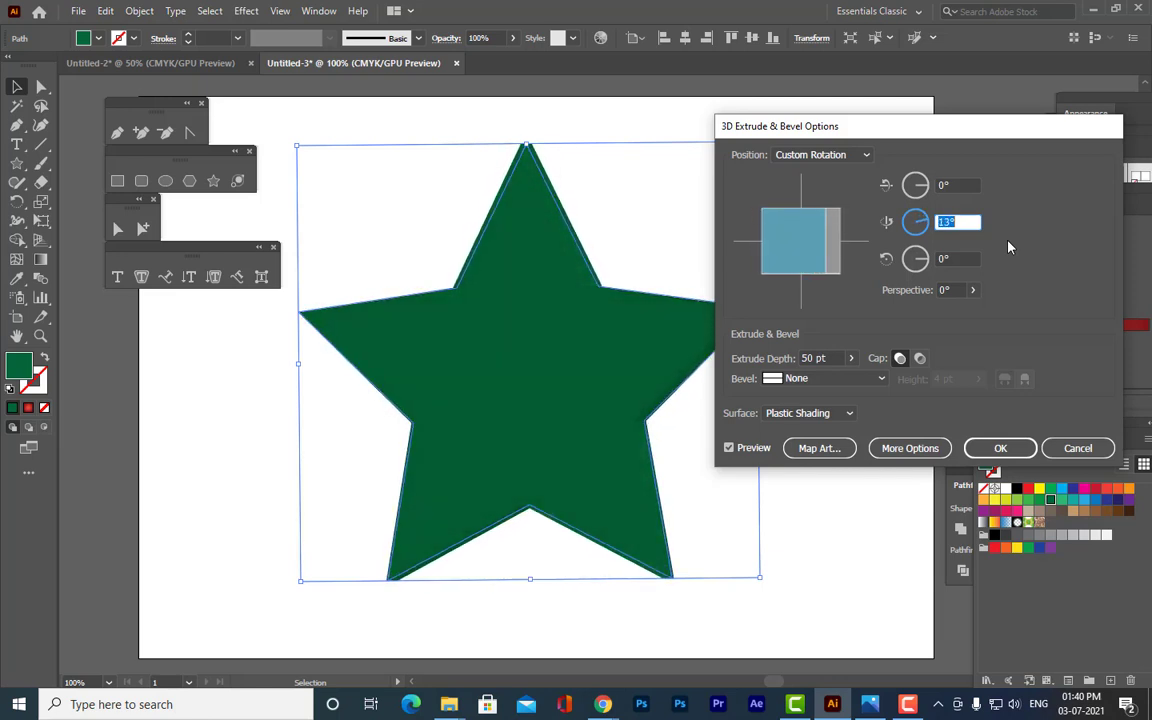
key("Down")
key("Down")
key("Down")
key("Down")
key("Down")
key("Down")
key("Down")
key("Down")
key("Down")
key("Down")
key("Down")
key("Down")
key("Down")
key("Down")
key("Down")
key("Down")
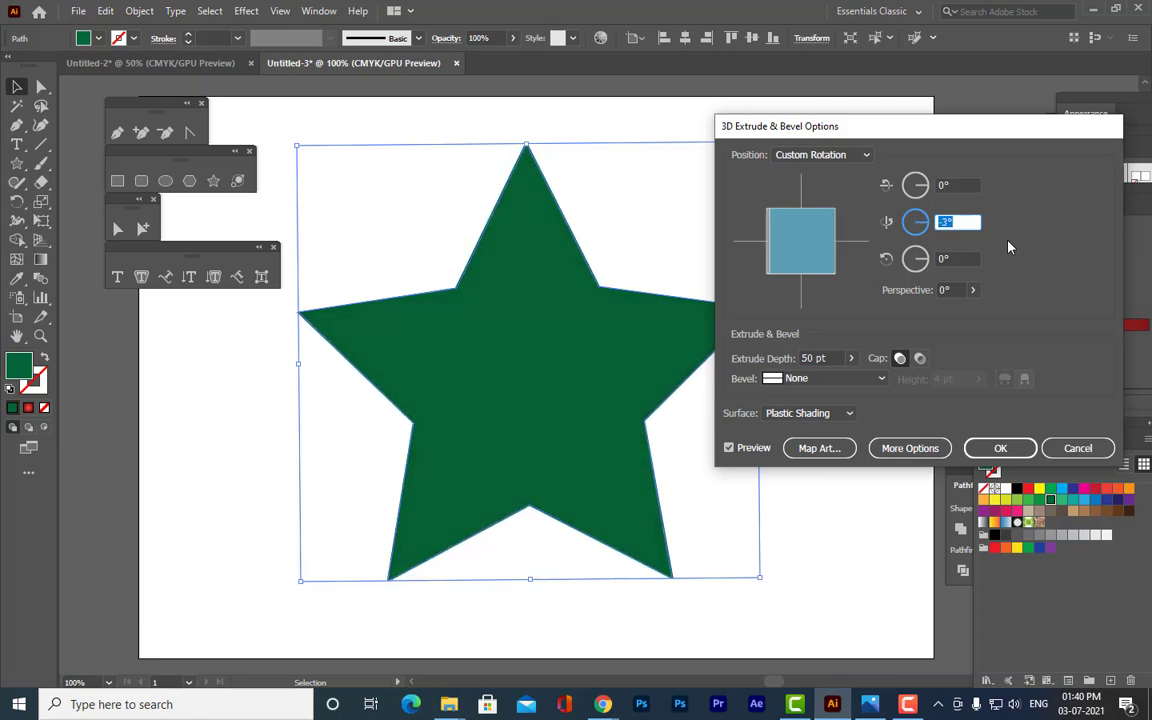
key("Up")
key("Up")
key("Up")
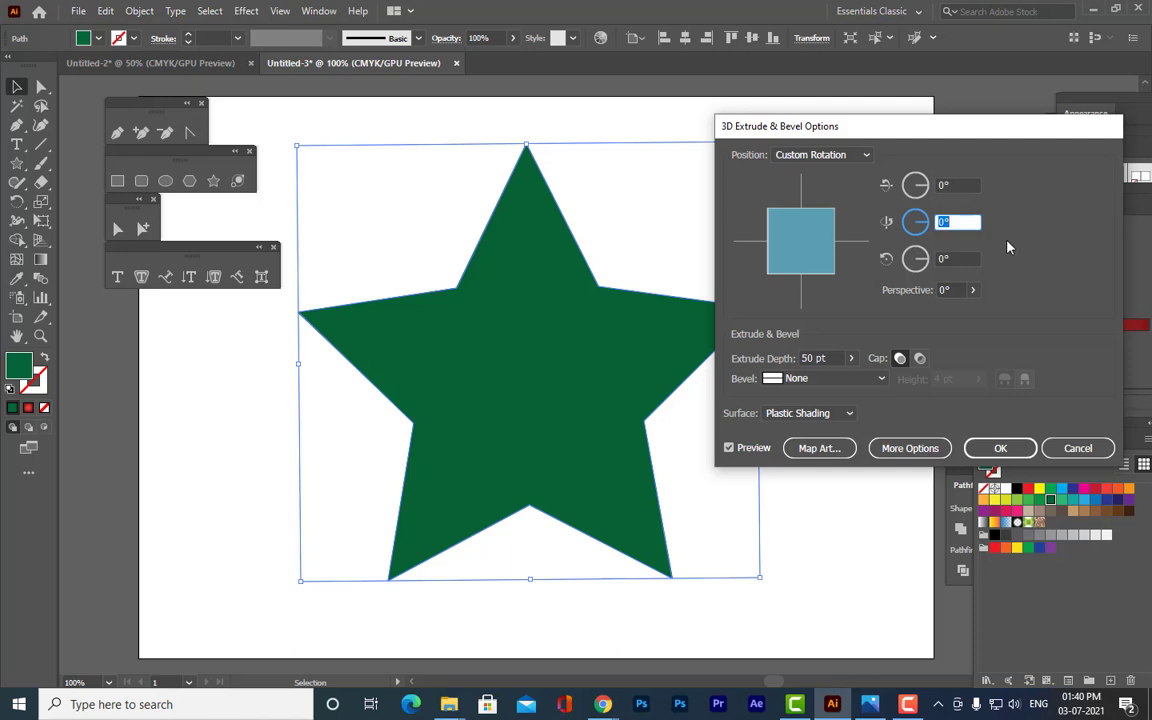
Raise the star's X-axis rotation gradually through 68° to 84°.
left_click(962, 183)
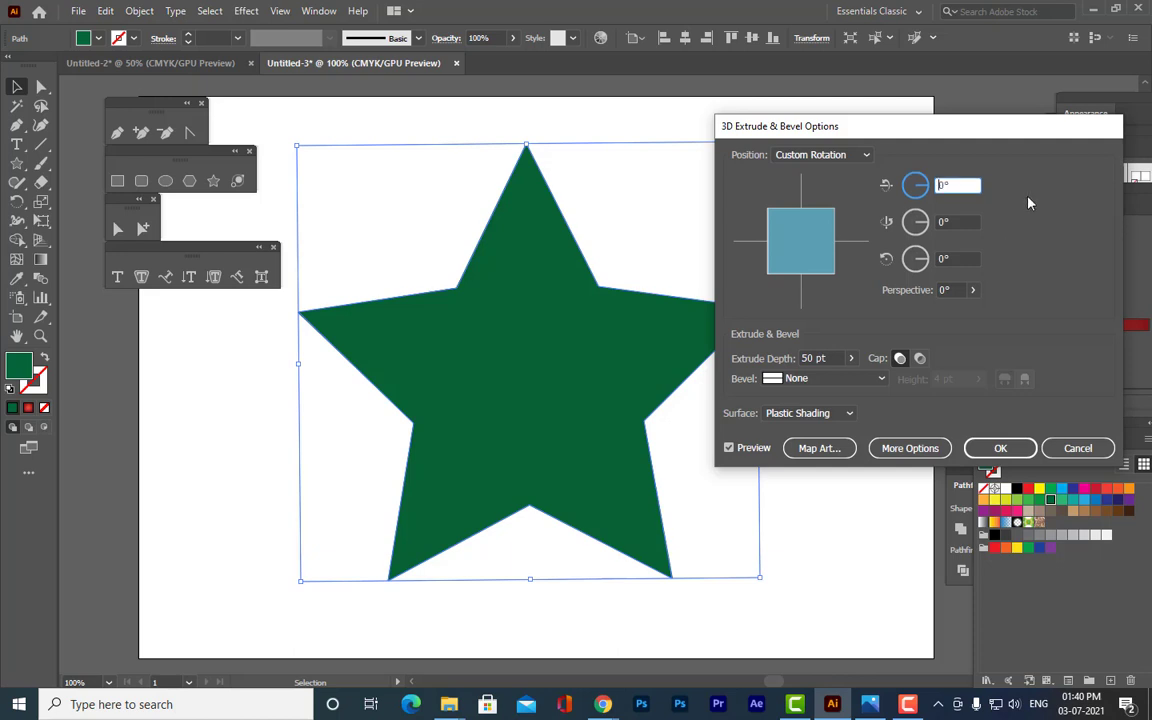
key("Up")
key("Up")
key("Up")
key("Up")
key("Up")
key("Up")
key("Up")
key("Up")
key("Up")
key("Up")
key("Up")
key("Up")
key("Up")
key("Up")
key("Up")
key("Up")
key("Up")
key("Up")
key("Up")
key("Up")
key("Up")
key("Up")
key("Up")
key("Up")
key("Up")
key("Up")
key("Up")
key("Up")
key("Up")
key("Up")
key("Up")
key("Up")
key("Up")
key("Up")
key("Up")
key("Up")
key("Up")
key("Up")
key("Up")
key("Up")
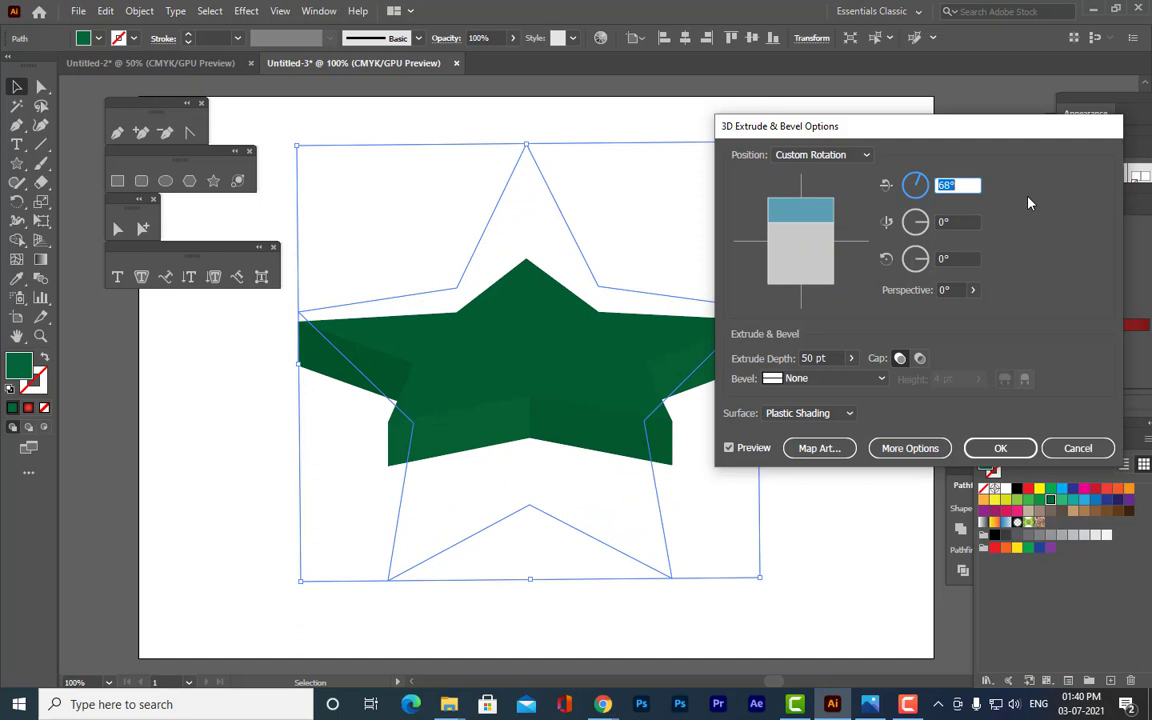
key("Up")
key("Up")
key("Up")
key("Up")
key("Up")
key("Up")
key("Up")
key("Up")
key("Up")
key("Up")
key("Up")
key("Up")
key("Up")
key("Up")
key("Up")
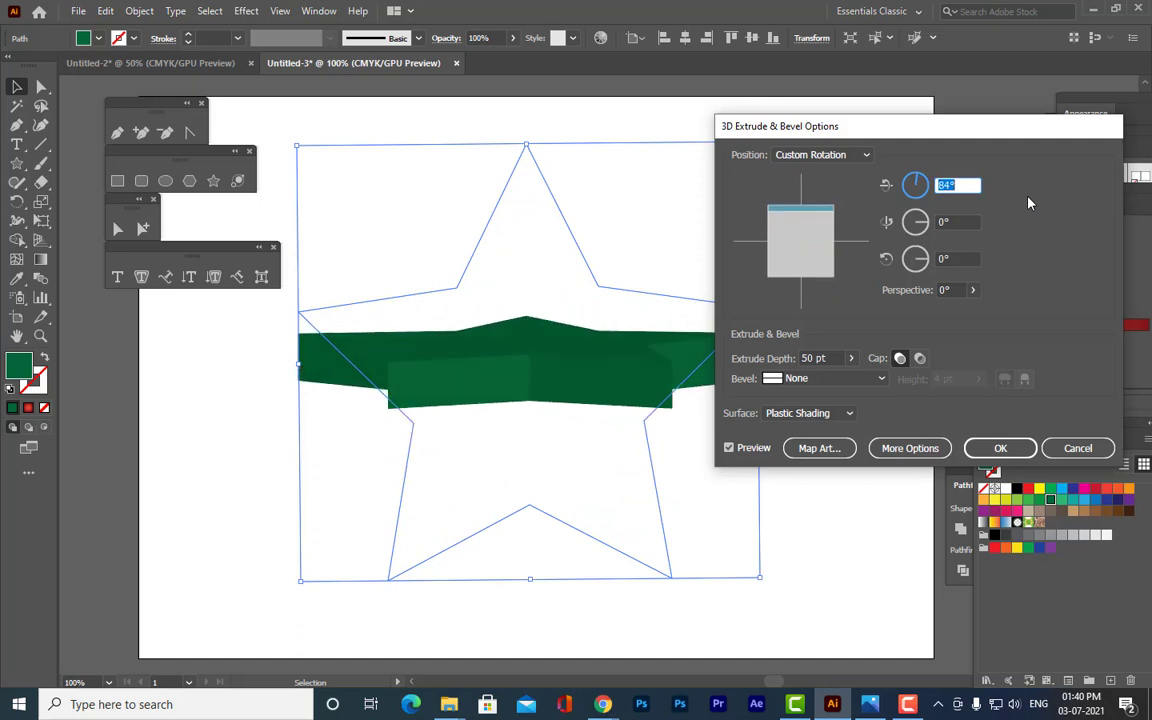
Reduce the star's X-axis rotation gradually to 42° and bring it back up to 50°.
key("Down")
key("Down")
key("Down")
key("Down")
key("Down")
key("Down")
key("Down")
key("Down")
key("Down")
key("Down")
key("Down")
key("Down")
key("Down")
key("Down")
key("Down")
key("Down")
key("Down")
key("Down")
key("Down")
key("Down")
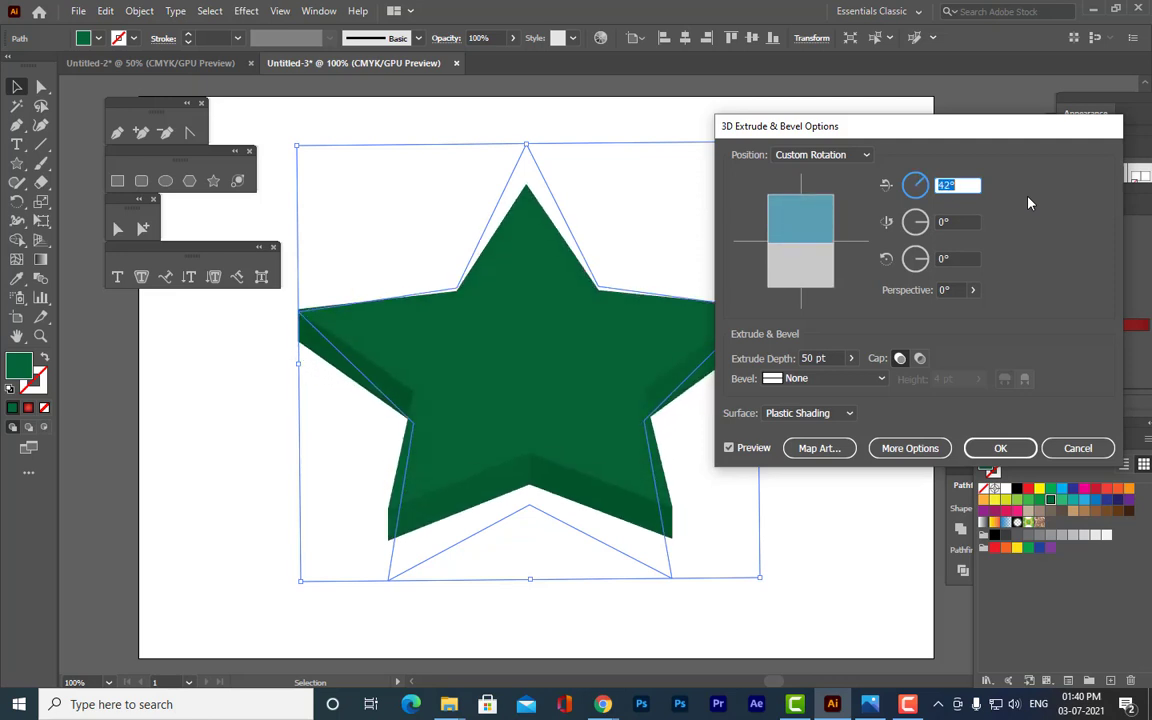
key("Up")
key("Up")
key("Up")
key("Up")
key("Up")
key("Up")
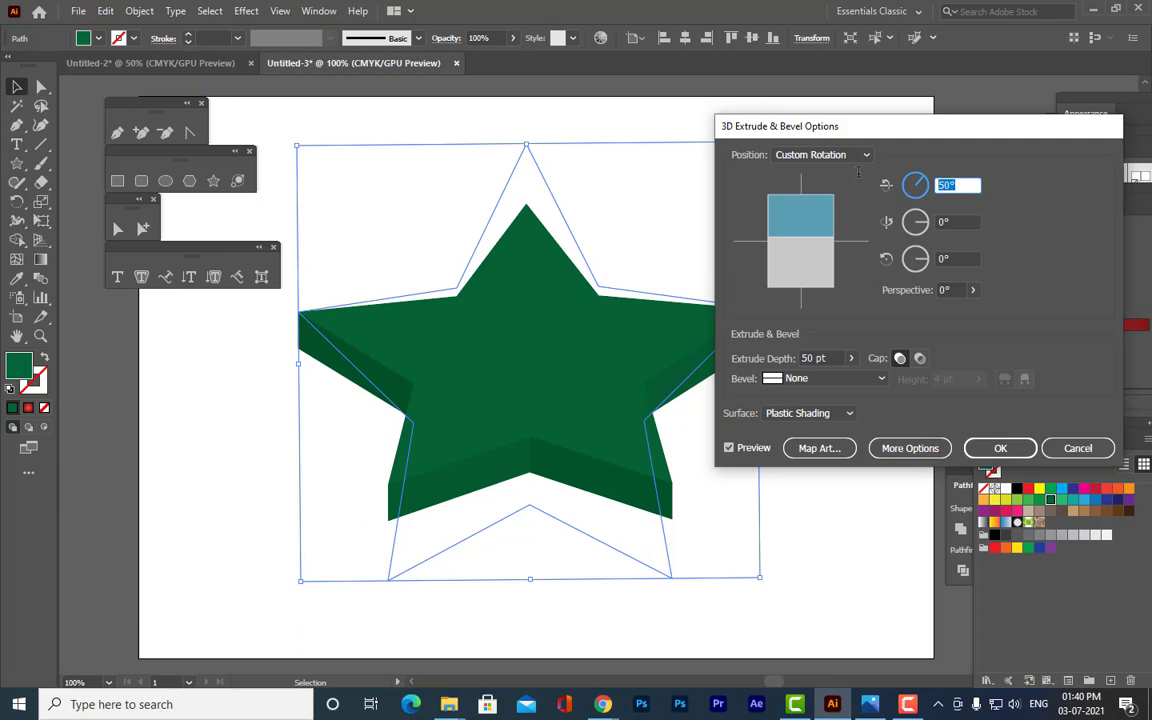
Enter 0° for the star's X-axis rotation and shift the 3D Extrude & Bevel Options dialog slightly downward.
type("0")
key("Tab")
left_click(958, 259)
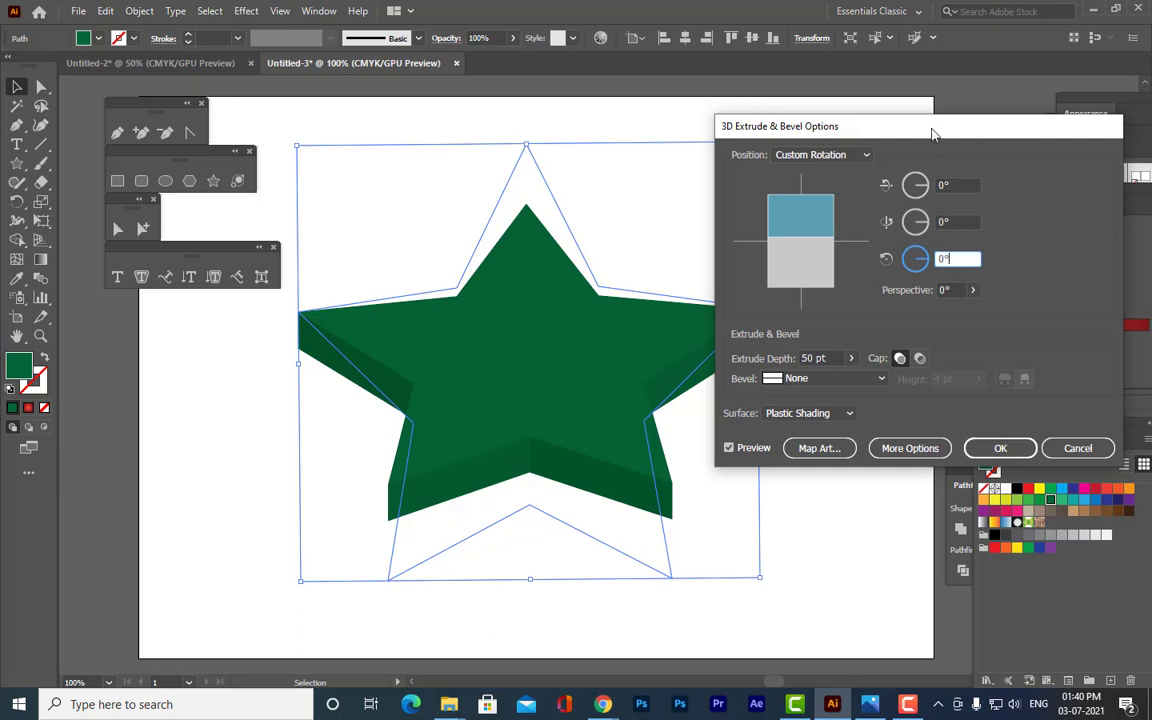
left_click_drag(931, 126, 933, 151)
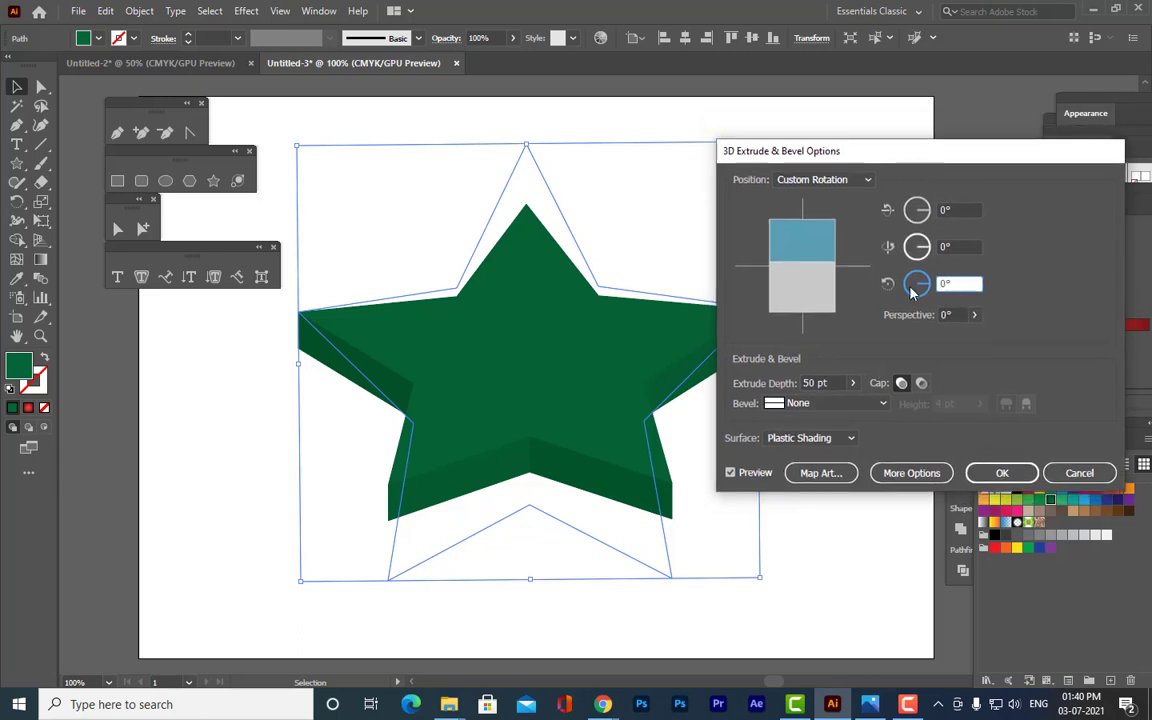
Increase the star's extrude depth gradually to 82 pt.
left_click(808, 383)
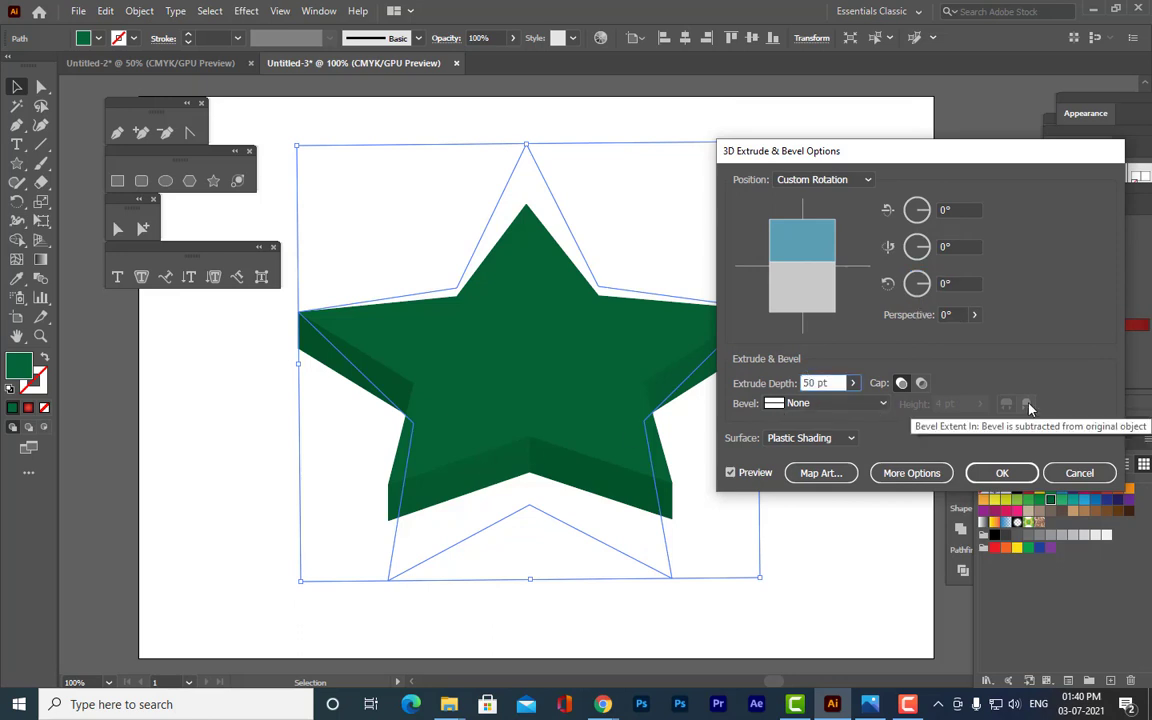
key("Up")
key("Up")
key("Up")
key("Up")
key("Up")
key("Up")
key("Up")
key("Up")
key("Up")
key("Up")
key("Up")
key("Up")
key("Up")
key("Up")
key("Up")
key("Up")
key("Up")
key("Up")
key("Up")
key("Up")
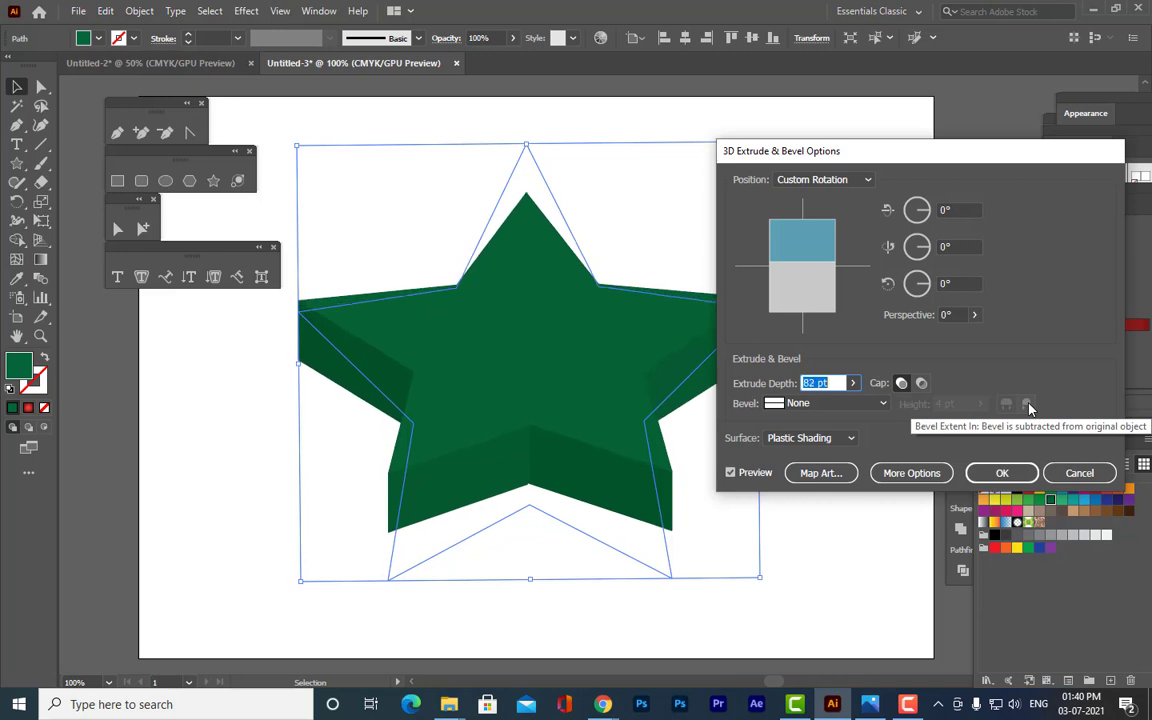
Increase the star's extrude depth gradually through 142 pt to 173 pt.
key("Up")
key("Up")
key("Up")
key("Up")
key("Up")
key("Up")
key("Up")
key("Up")
key("Up")
key("Up")
key("Up")
key("Up")
key("Up")
key("Up")
key("Up")
key("Up")
key("Up")
key("Up")
key("Up")
key("Up")
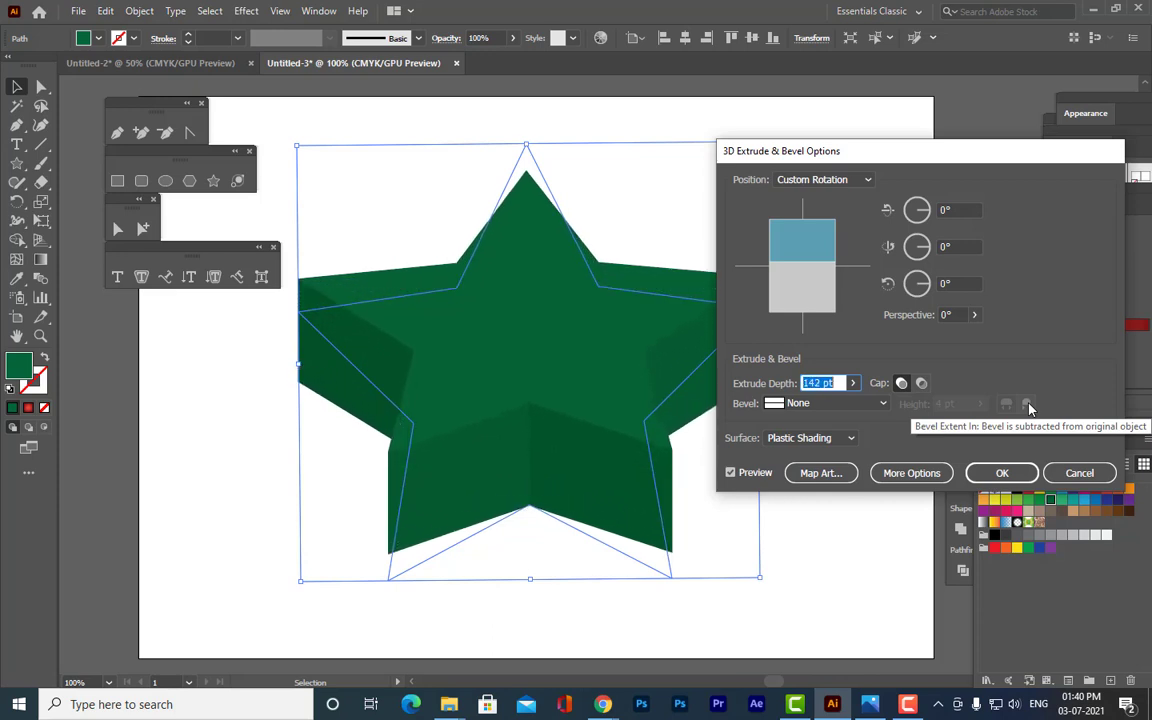
key("Up")
key("Up")
key("Up")
key("Up")
key("Up")
key("Up")
key("Up")
key("Up")
key("Up")
key("Up")
key("Up")
key("Up")
key("Up")
key("Up")
key("Up")
key("Up")
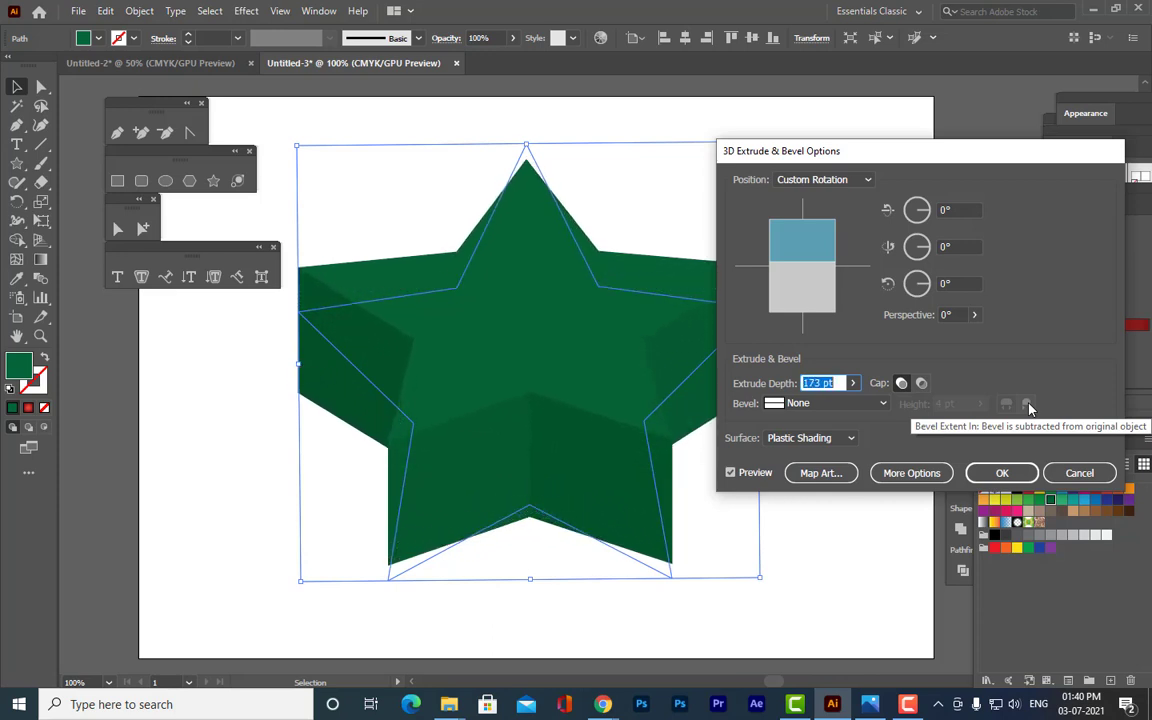
Reduce the star's extrude depth gradually through 142 pt and 83 pt to 22 pt.
key("Down")
key("Down")
key("Down")
key("Down")
key("Down")
key("Down")
key("Down")
key("Down")
key("Down")
key("Down")
key("Down")
key("Down")
key("Down")
key("Down")
key("Down")
key("Down")
key("Down")
key("Down")
key("Down")
key("Down")
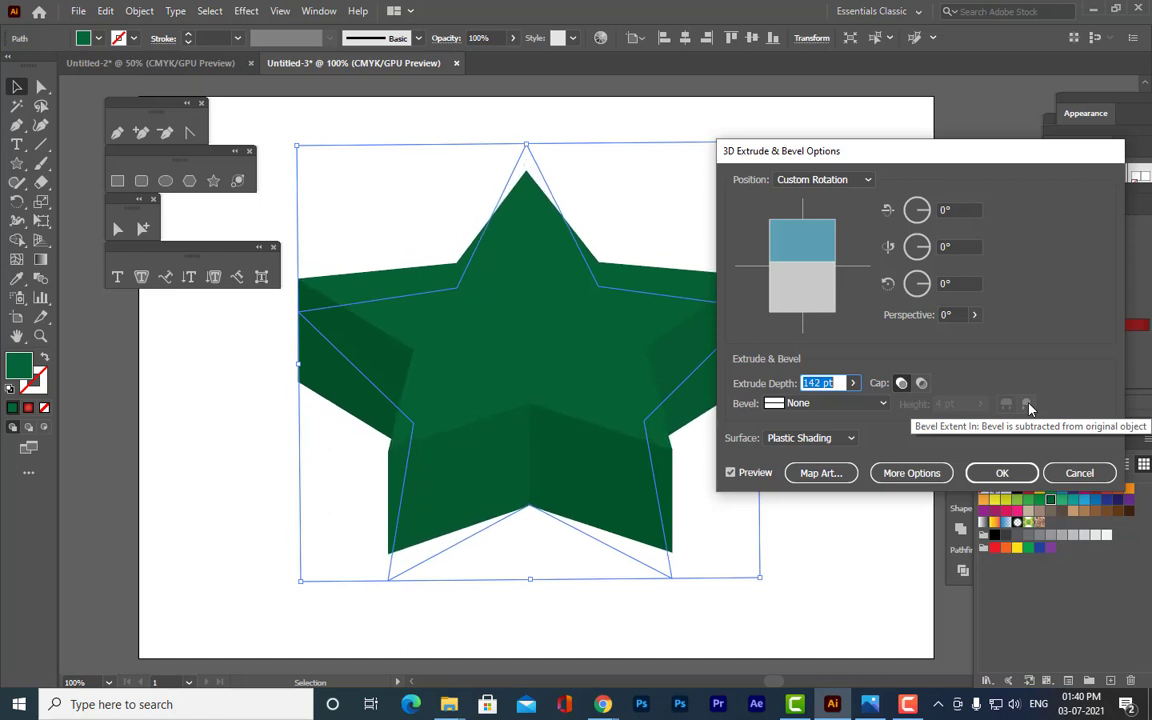
key("Down")
key("Down")
key("Down")
key("Down")
key("Down")
key("Down")
key("Down")
key("Down")
key("Down")
key("Down")
key("Down")
key("Down")
key("Down")
key("Down")
key("Down")
key("Down")
key("Down")
key("Down")
key("Down")
key("Down")
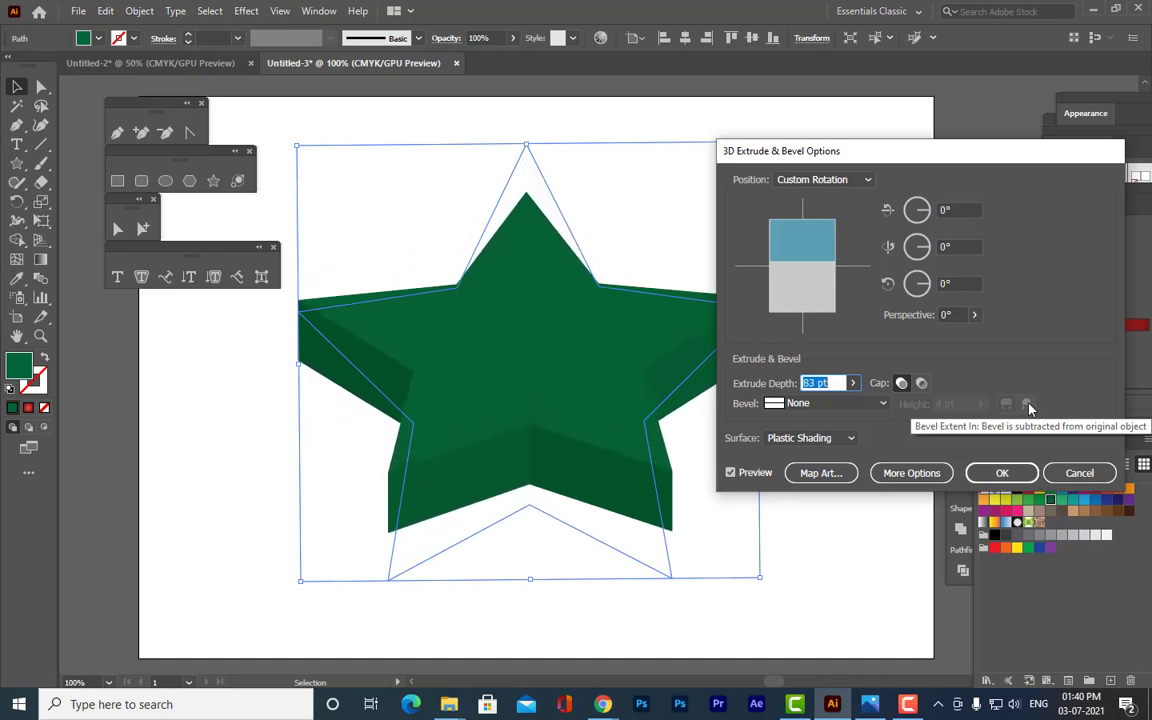
key("Down")
key("Down")
key("Down")
key("Down")
key("Down")
key("Down")
key("Down")
key("Down")
key("Down")
key("Down")
key("Down")
key("Down")
key("Down")
key("Down")
key("Down")
key("Down")
key("Down")
key("Down")
key("Down")
key("Down")
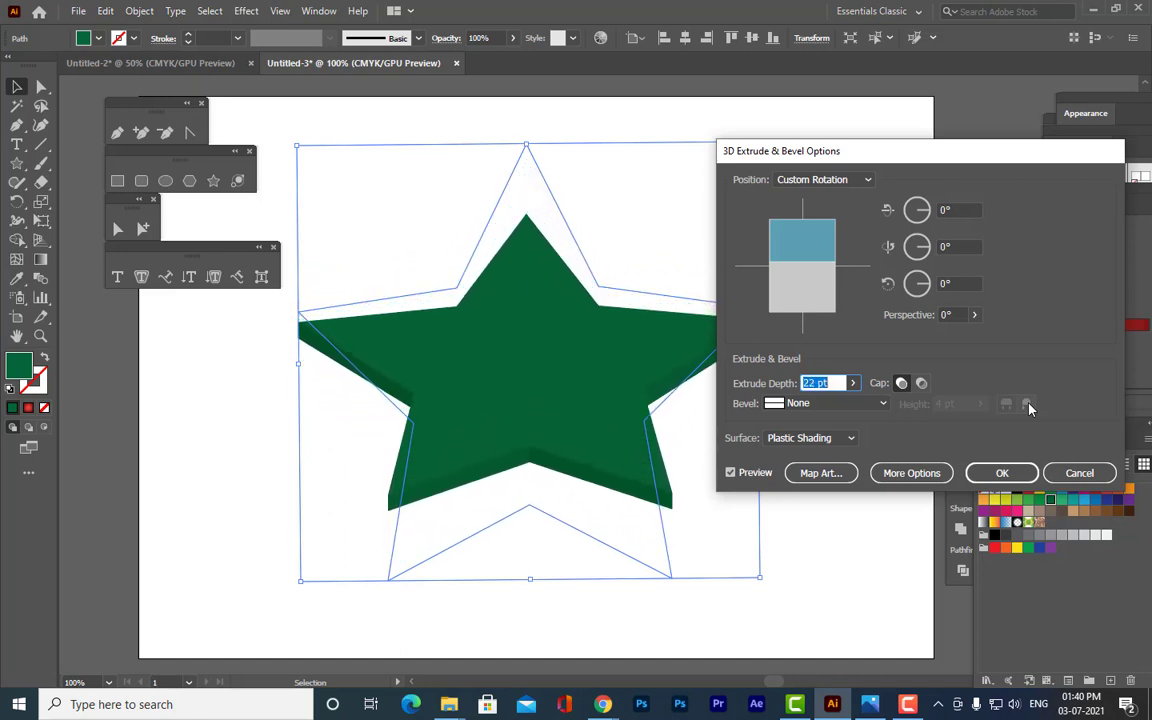
Bring the star's extrude depth gradually back up to 79 pt.
key("Up")
key("Up")
key("Up")
key("Up")
key("Up")
key("Up")
key("Up")
key("Up")
key("Up")
key("Up")
key("Up")
key("Up")
key("Up")
key("Up")
key("Up")
key("Up")
key("Up")
key("Up")
key("Up")
key("Up")
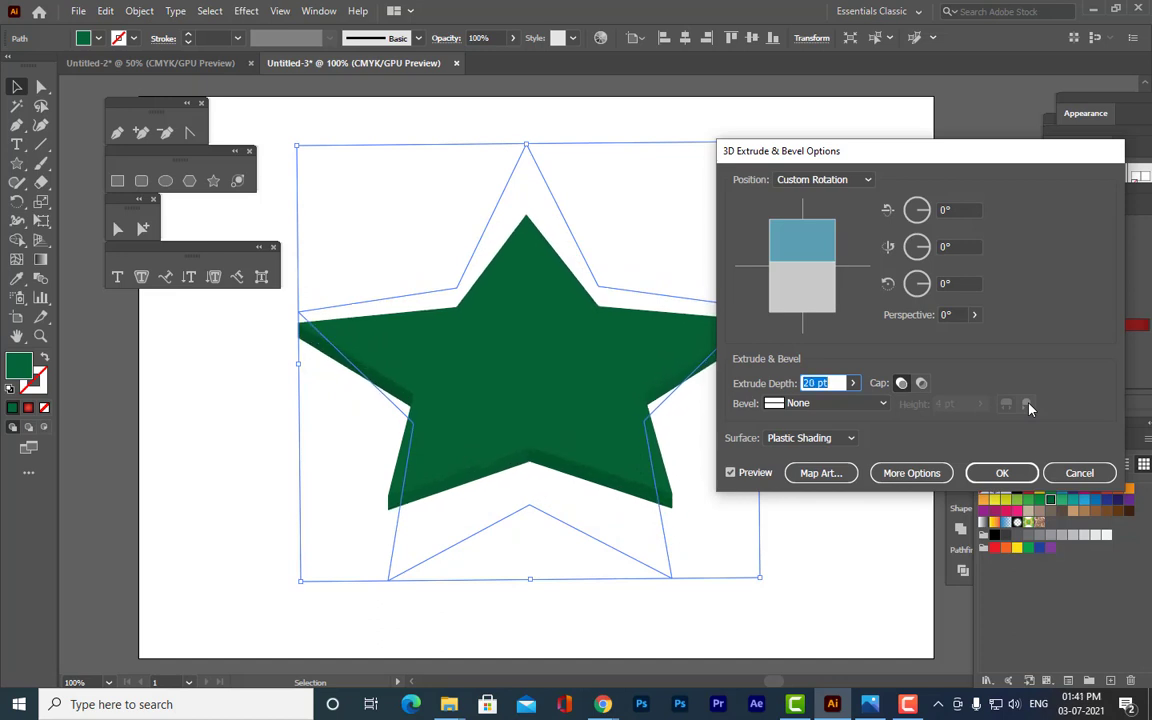
key("Up")
key("Up")
key("Up")
key("Up")
key("Up")
key("Up")
key("Up")
key("Up")
key("Up")
key("Up")
key("Up")
key("Up")
key("Up")
key("Up")
key("Up")
key("Up")
key("Up")
key("Up")
key("Up")
key("Up")
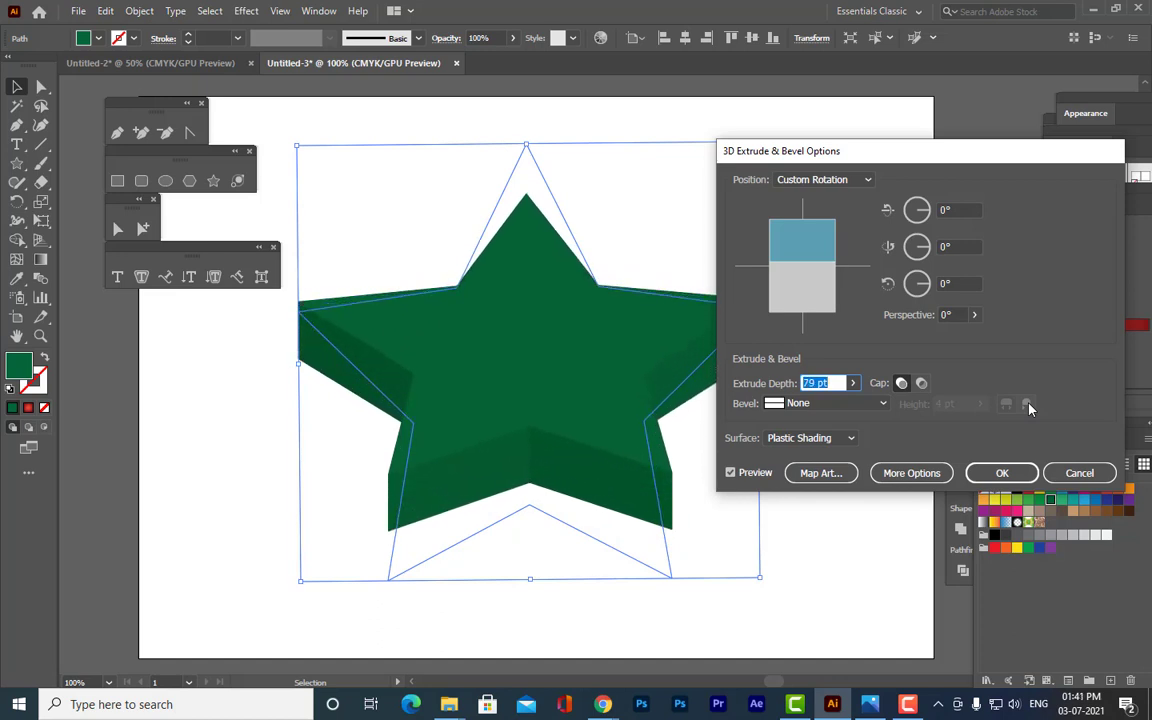
Apply the Classic bevel to the extruded star and raise the bevel height gradually to 23 pt.
left_click(805, 403)
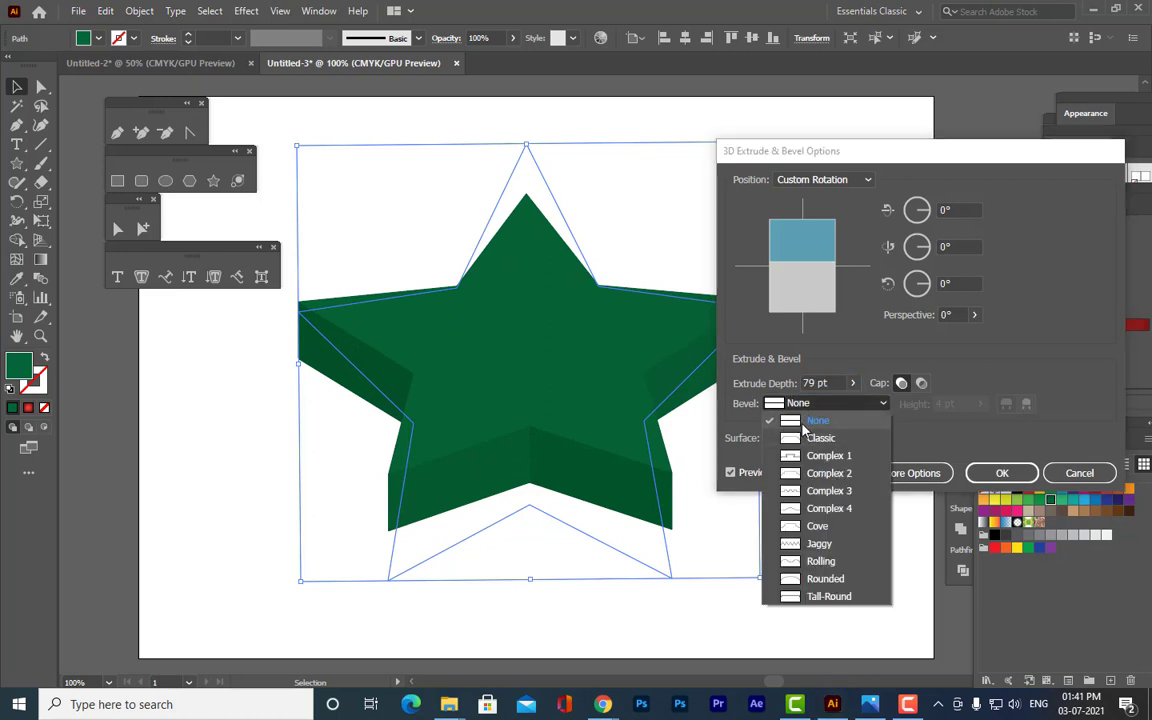
left_click(805, 438)
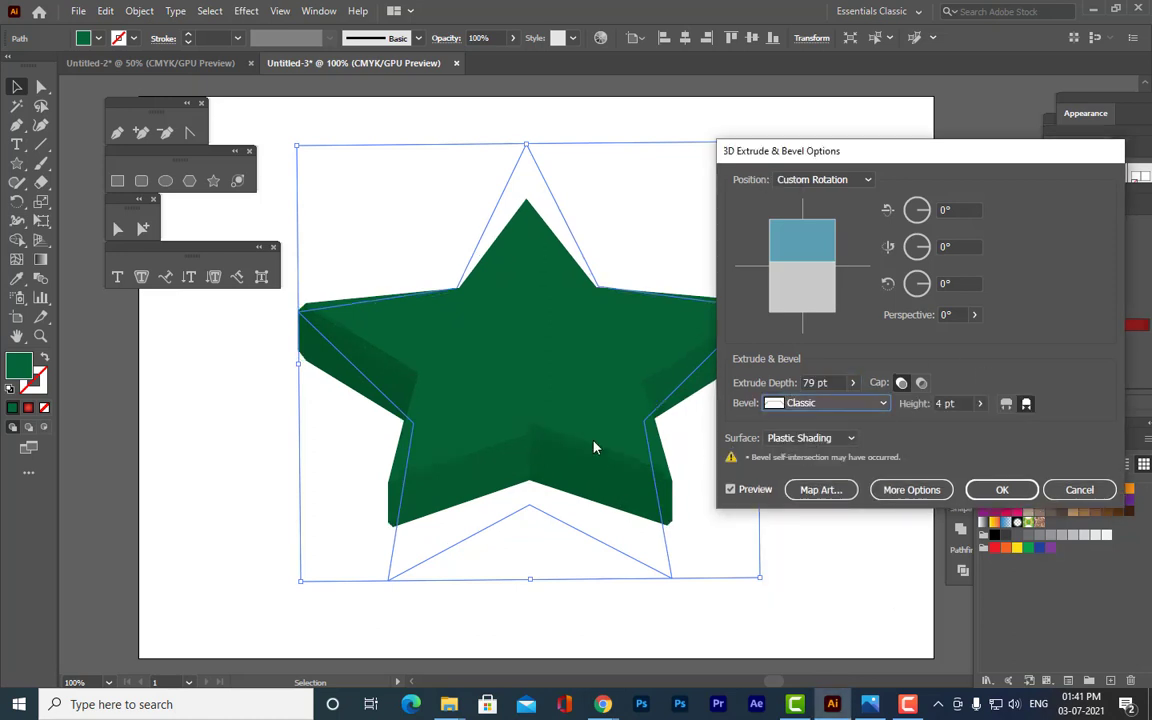
double_click(946, 410)
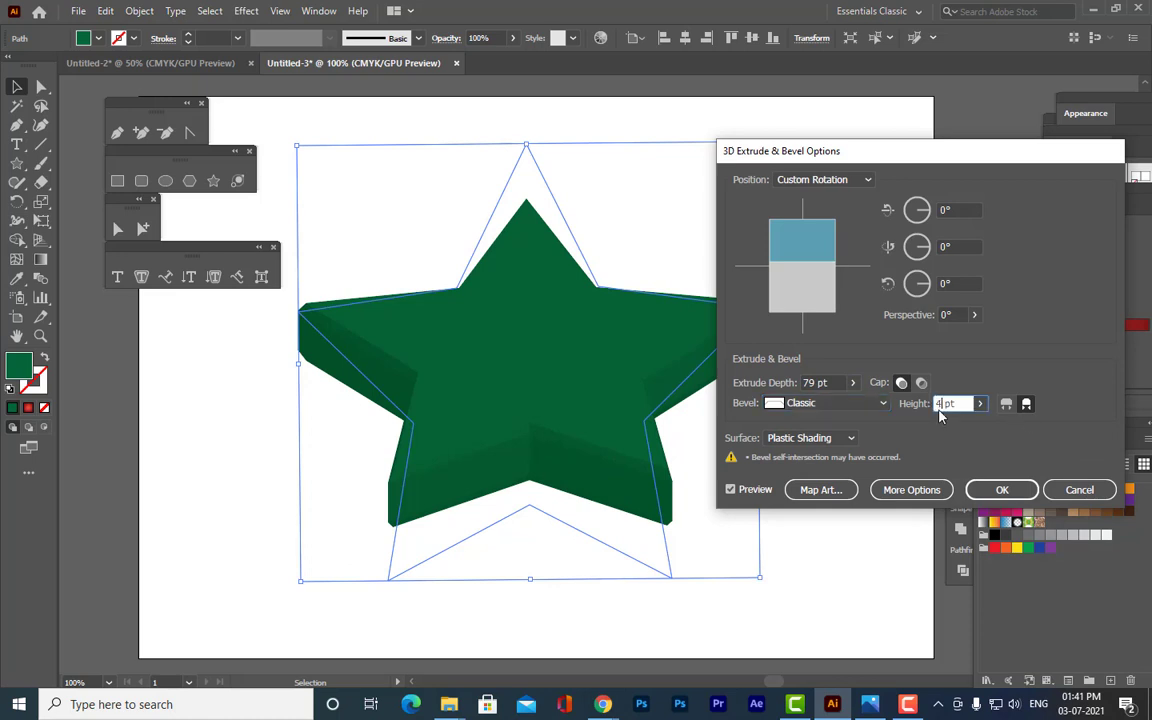
key("Up")
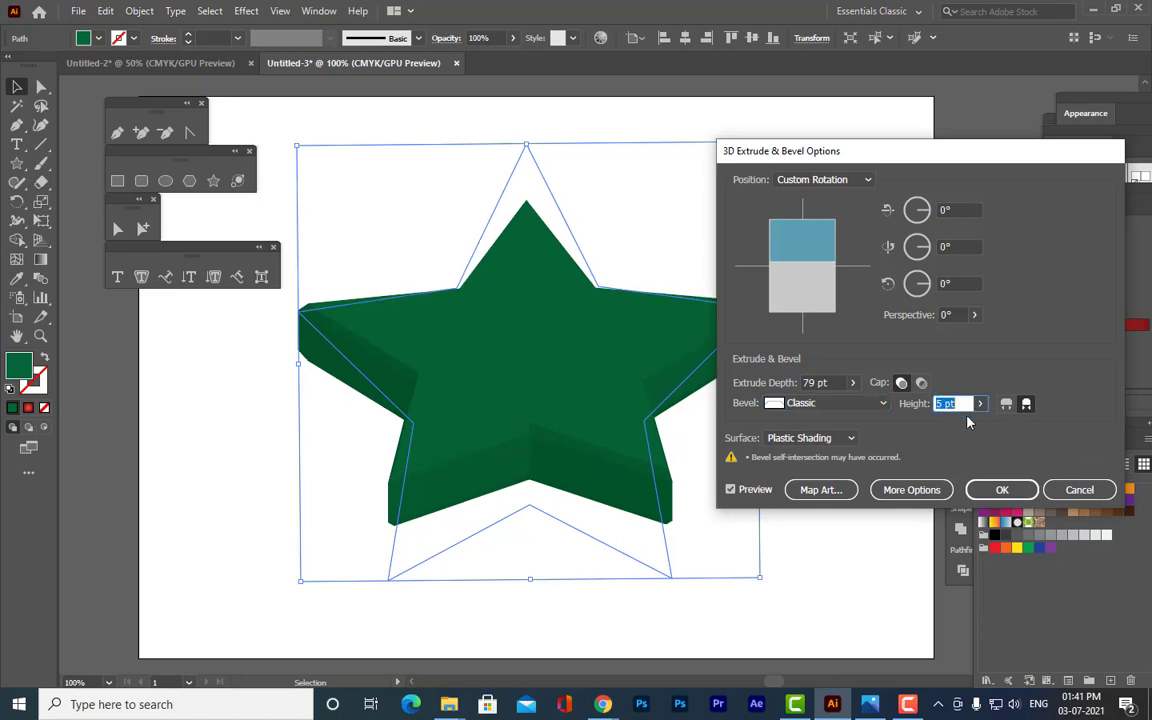
key("Up")
key("Up")
key("Up")
key("Up")
key("Up")
key("Up")
key("Up")
key("Up")
key("Up")
key("Up")
key("Up")
key("Up")
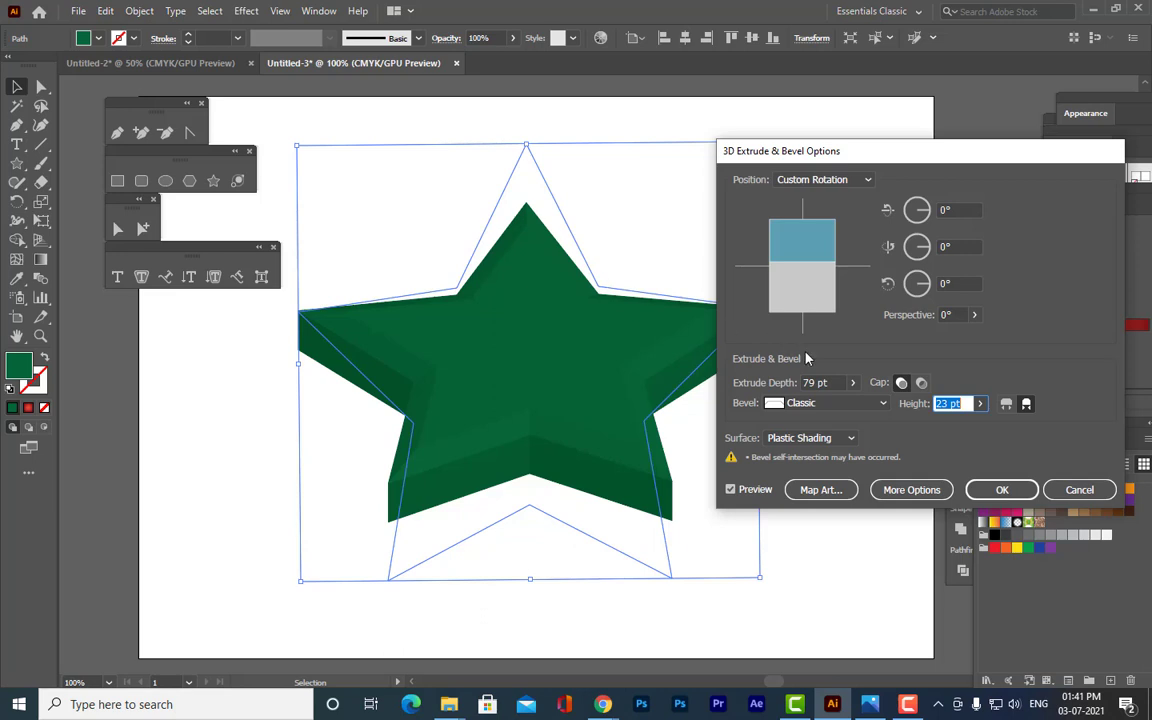
Vary the Classic bevel's height gradually up and down, finishing at 19 pt.
left_click(946, 404)
key("Up")
key("Up")
key("Up")
key("Up")
key("Up")
key("Up")
key("Up")
key("Up")
key("Up")
key("Up")
key("Up")
key("Down")
key("Down")
key("Down")
key("Down")
key("Down")
key("Down")
key("Down")
key("Down")
key("Down")
key("Down")
key("Down")
key("Down")
key("Down")
key("Down")
key("Down")
key("Down")
key("Down")
key("Down")
key("Down")
key("Up")
key("Up")
key("Up")
key("Up")
key("Up")
key("Up")
key("Down")
key("Down")
key("Down")
Try the Cove, Complex 3 and Rounded bevels on the extruded star in turn.
left_click(864, 406)
left_click(826, 530)
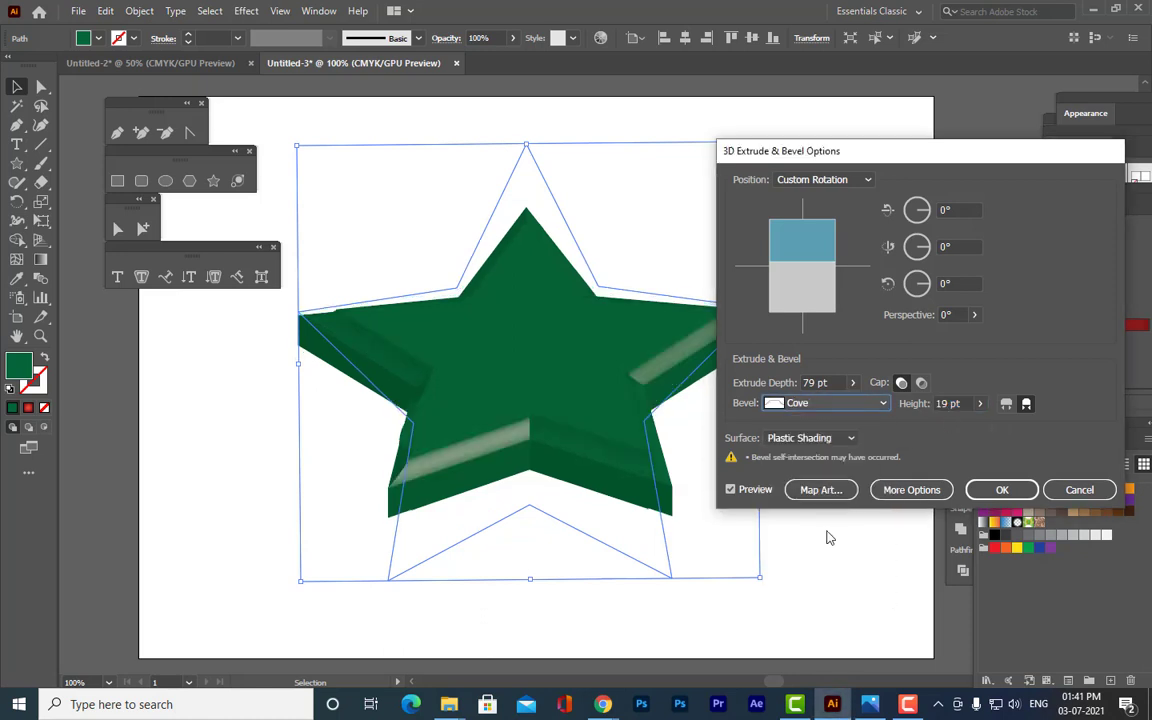
left_click(846, 404)
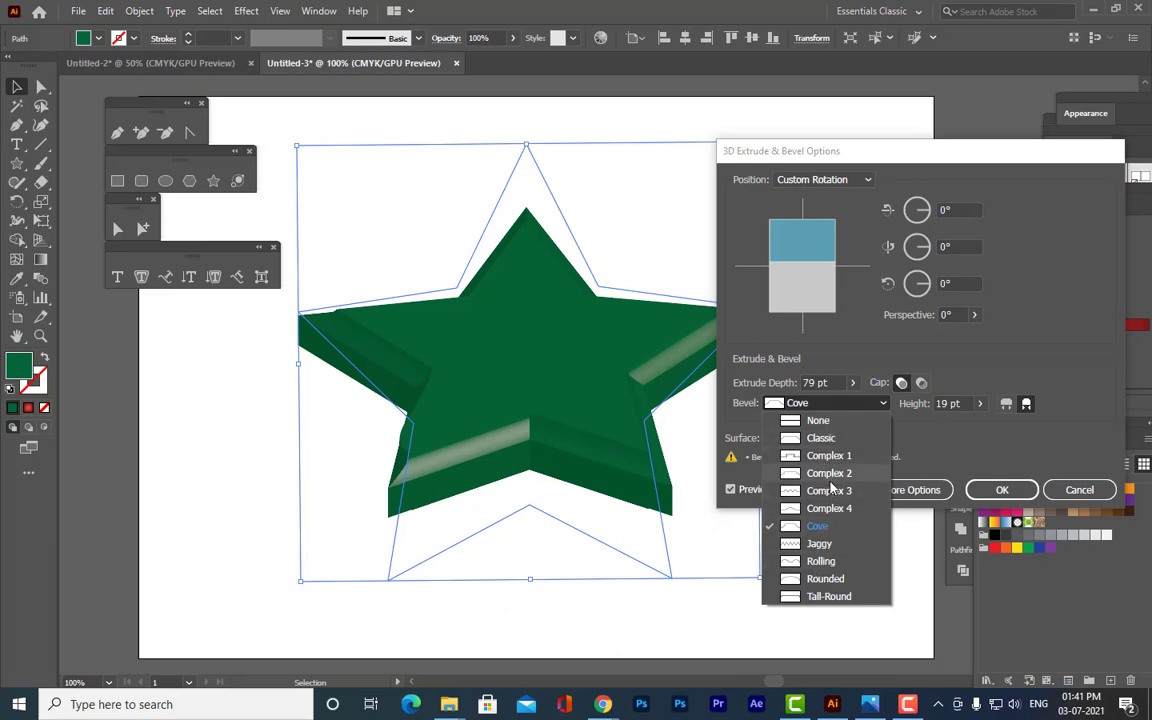
left_click(832, 490)
left_click(848, 416)
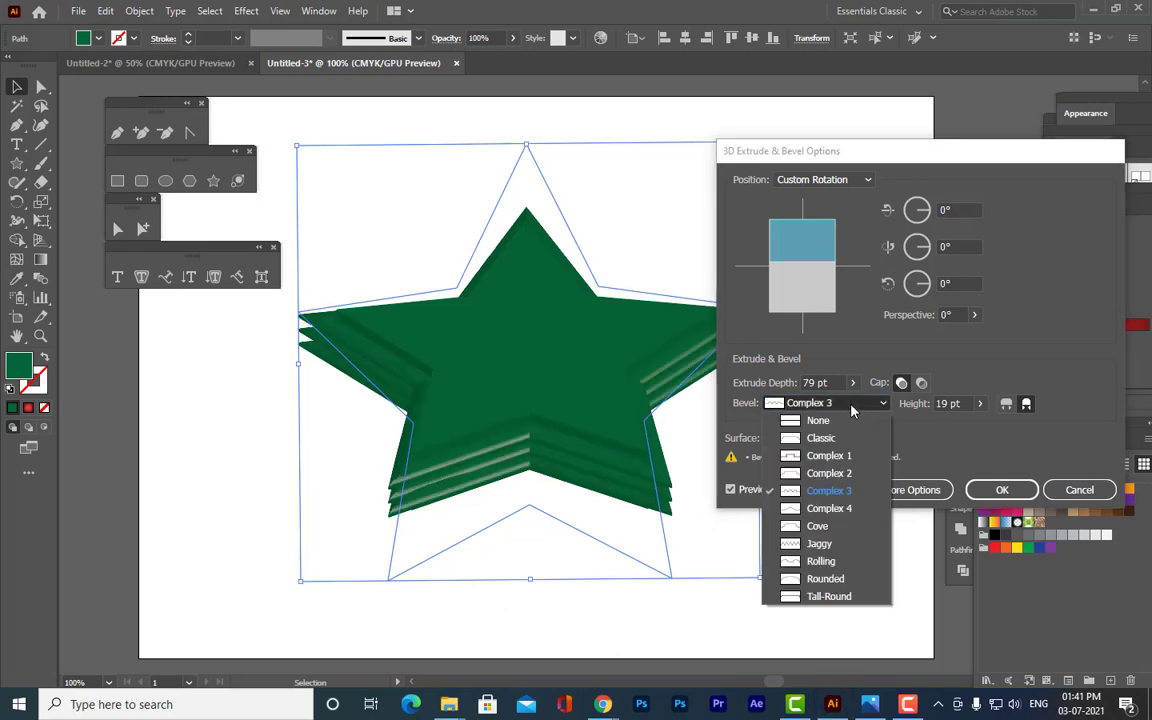
left_click(830, 580)
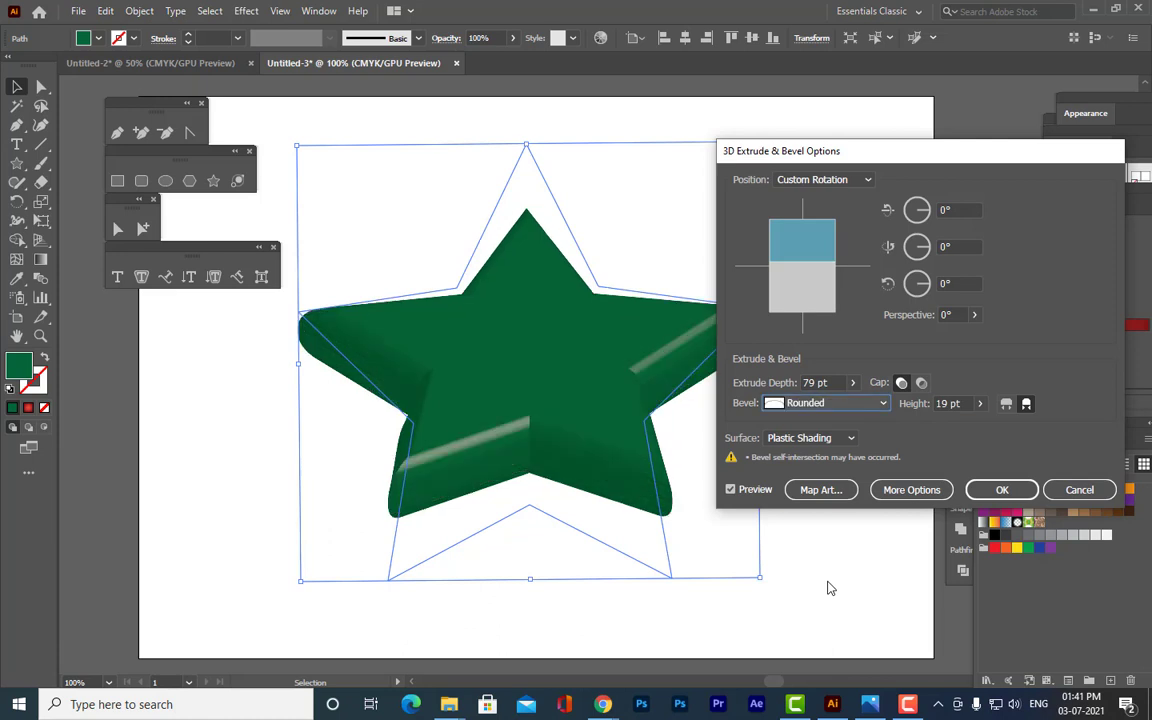
Lower the Rounded bevel's height gradually through 18 pt to 2 pt.
double_click(943, 403)
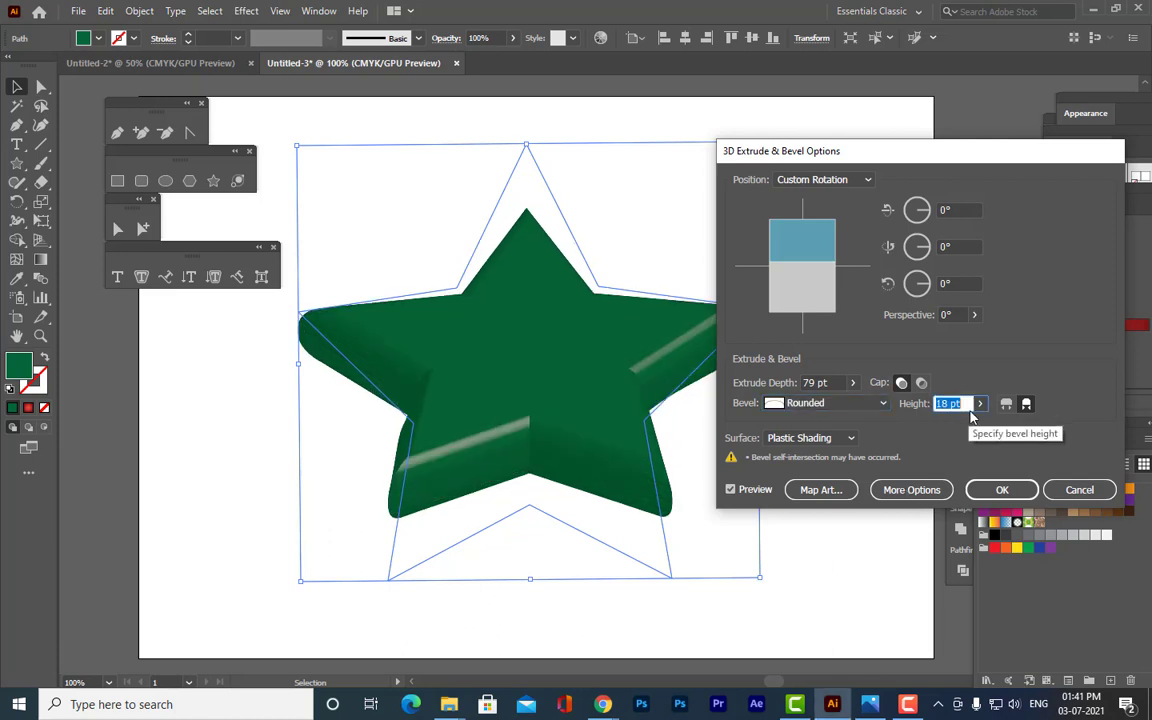
key("Down")
key("Down")
key("Down")
key("Down")
key("Down")
key("Down")
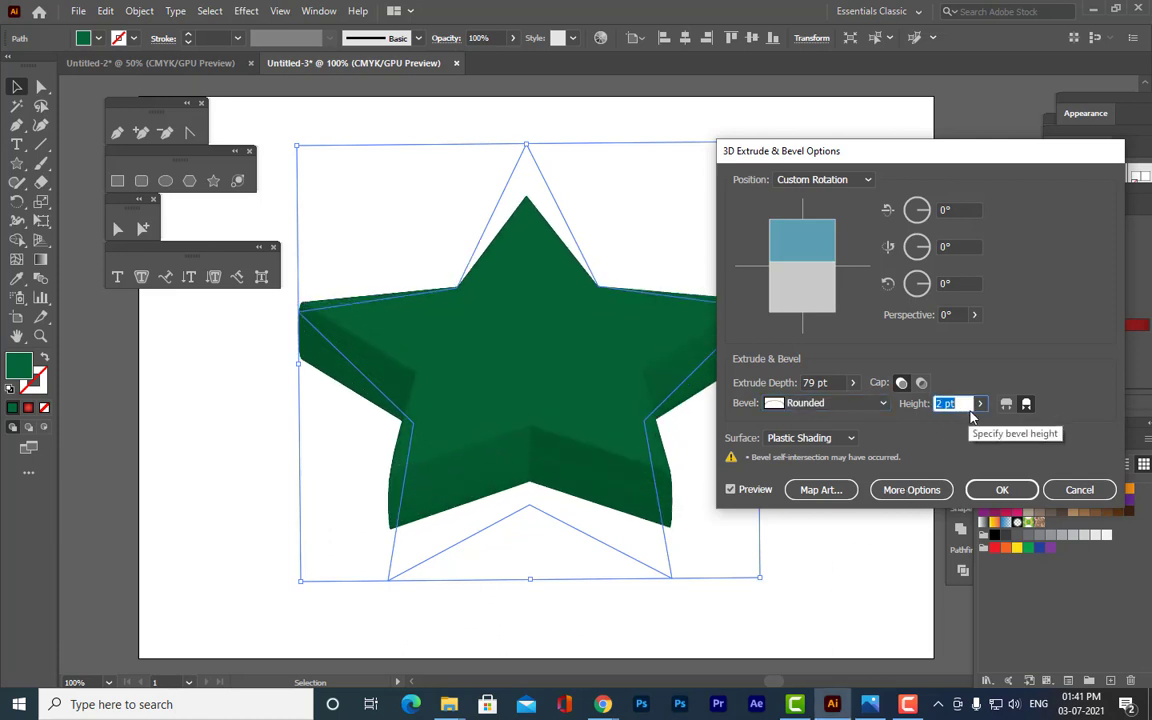
Raise the Rounded bevel's height gradually to 57 pt.
key("Up")
key("Up")
key("Up")
key("Up")
key("Up")
key("Up")
key("Up")
key("Up")
key("Up")
key("Up")
key("Up")
key("Up")
key("Up")
key("Up")
key("Up")
key("Up")
key("Up")
key("Up")
key("Up")
key("Up")
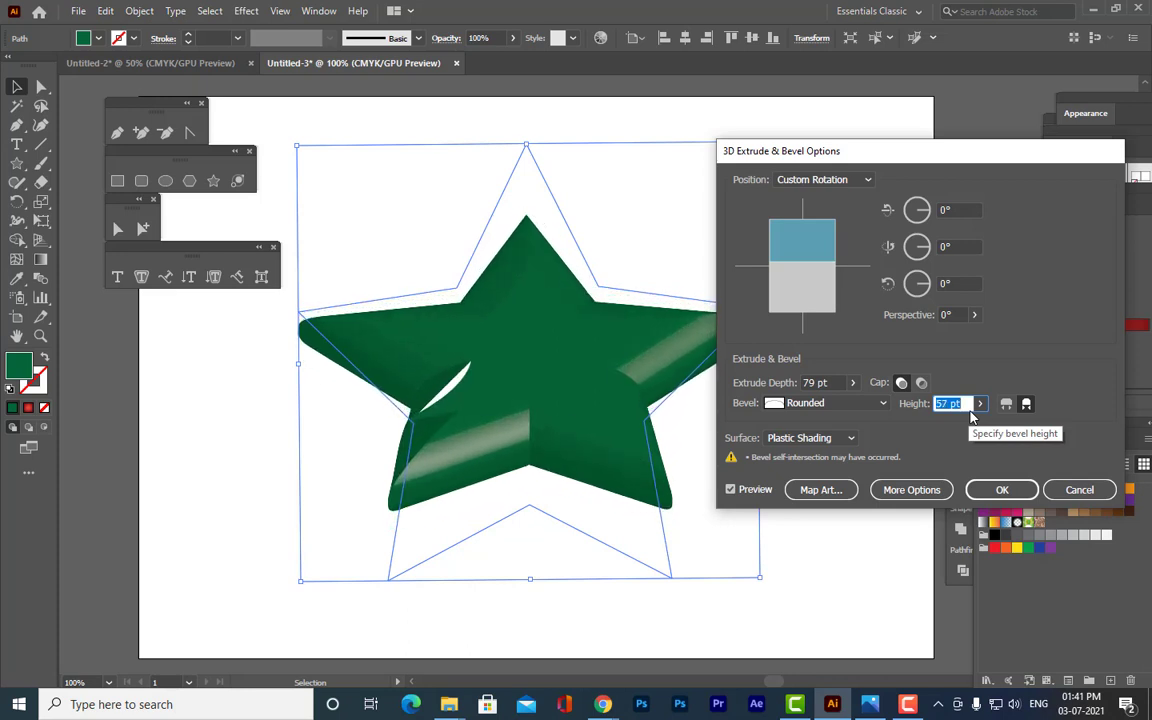
Bring the Rounded bevel's height gradually back down through 20 pt to 18 pt.
key("Down")
key("Down")
key("Down")
key("Down")
key("Down")
key("Down")
key("Down")
key("Down")
key("Down")
key("Down")
key("Down")
key("Down")
key("Down")
key("Down")
key("Down")
key("Down")
key("Down")
key("Down")
key("Down")
key("Down")
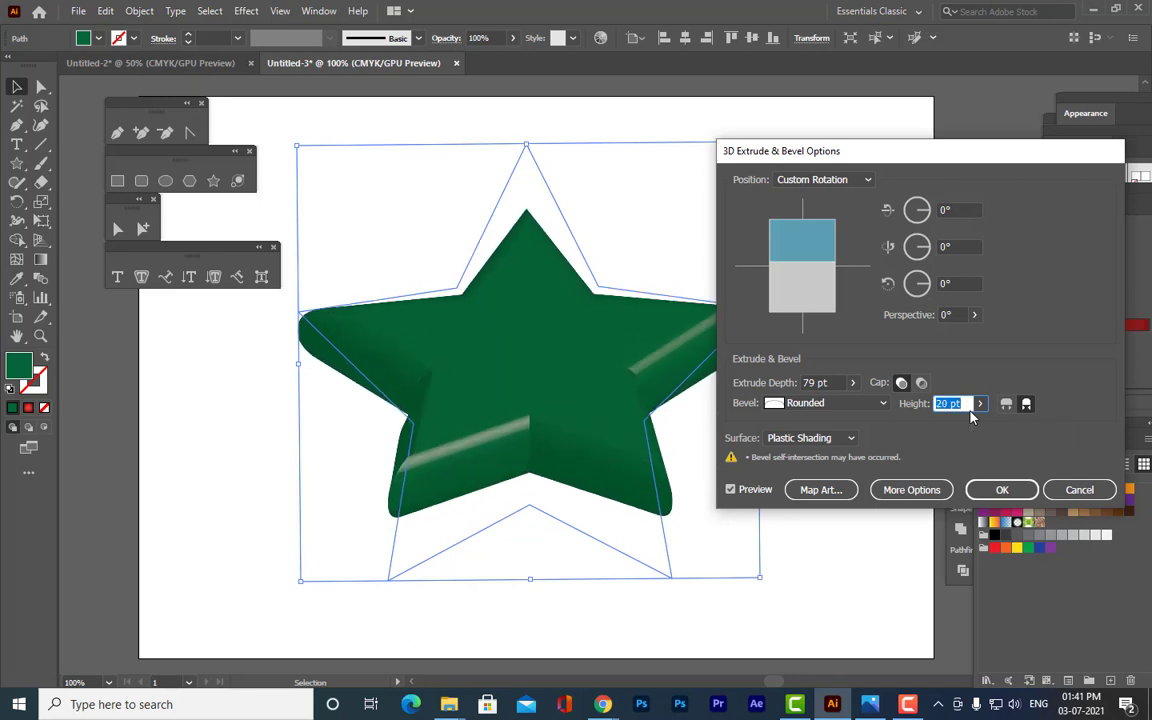
key("Up")
key("Up")
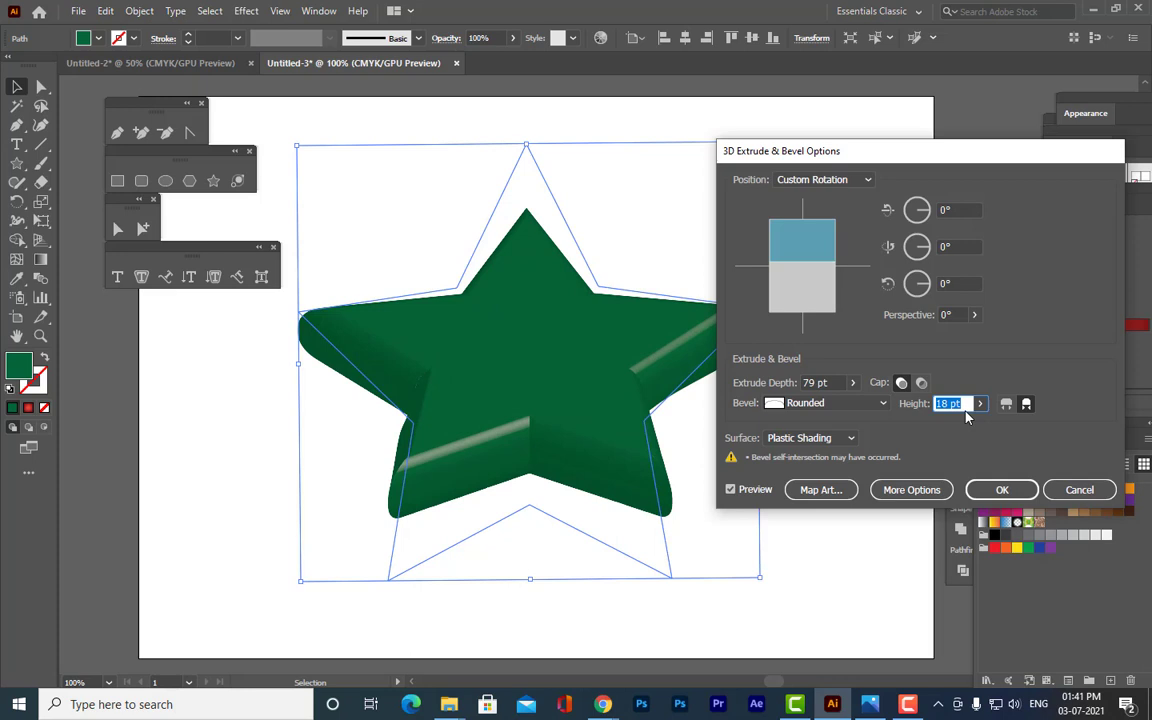
Switch the star's bevel through Rolling and None to Classic.
left_click(822, 403)
left_click(817, 564)
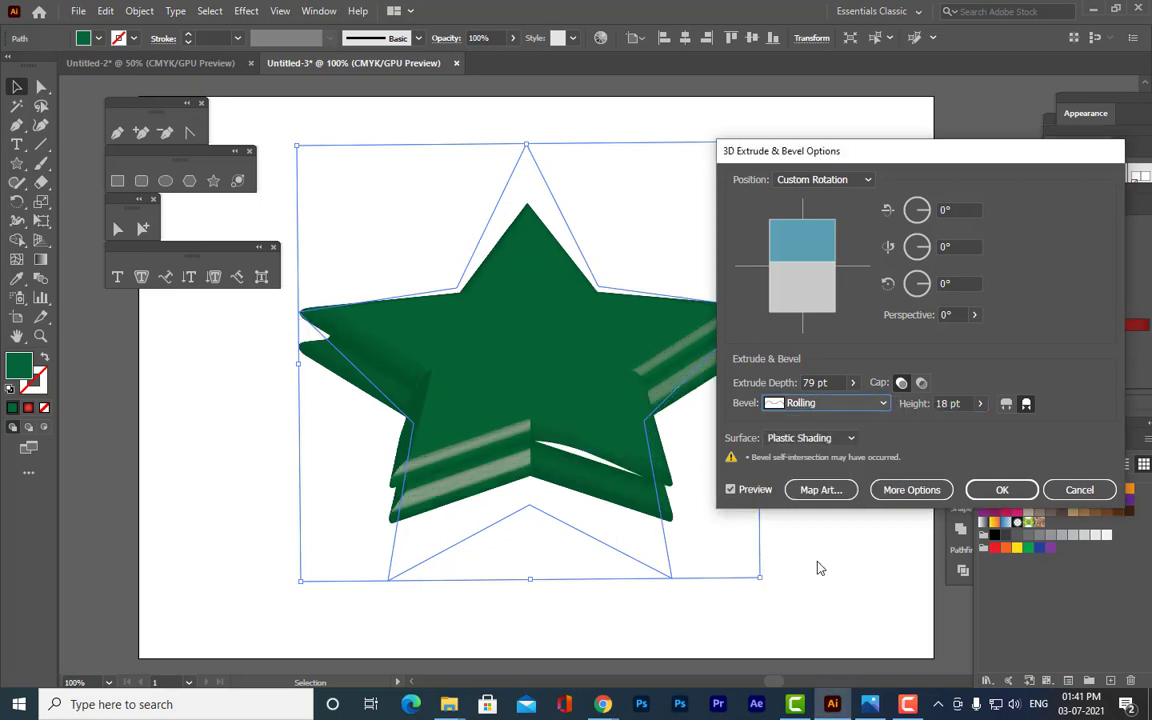
left_click(822, 403)
left_click(820, 420)
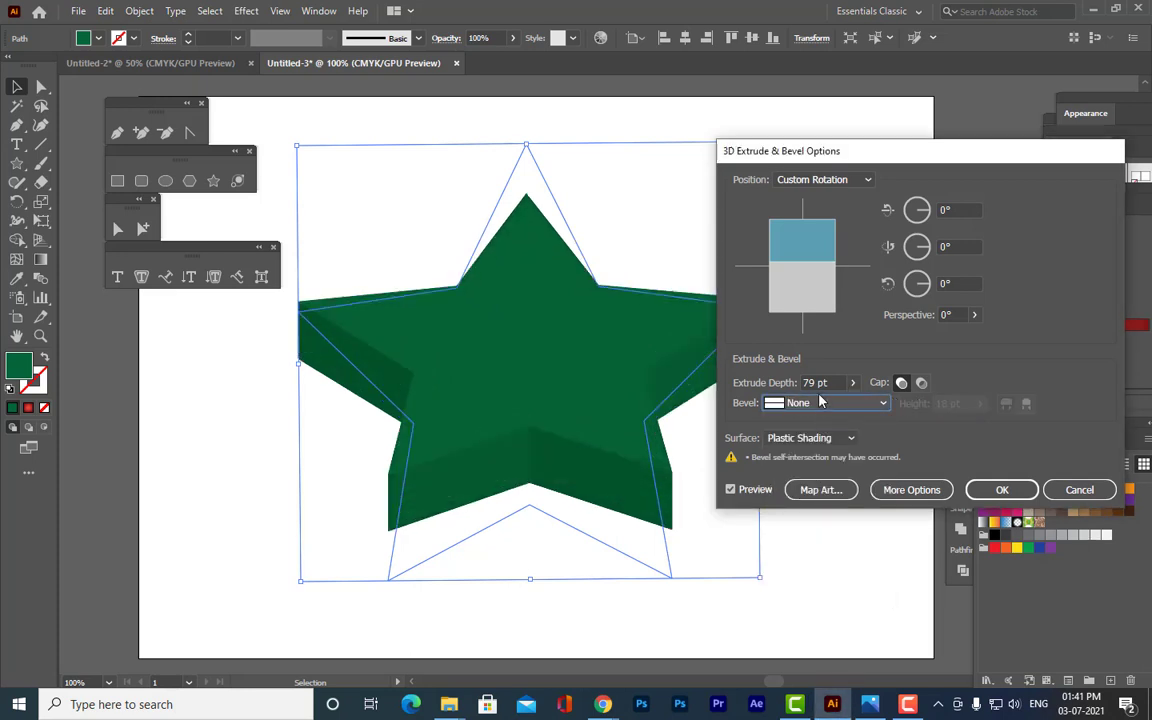
left_click(821, 403)
left_click(818, 438)
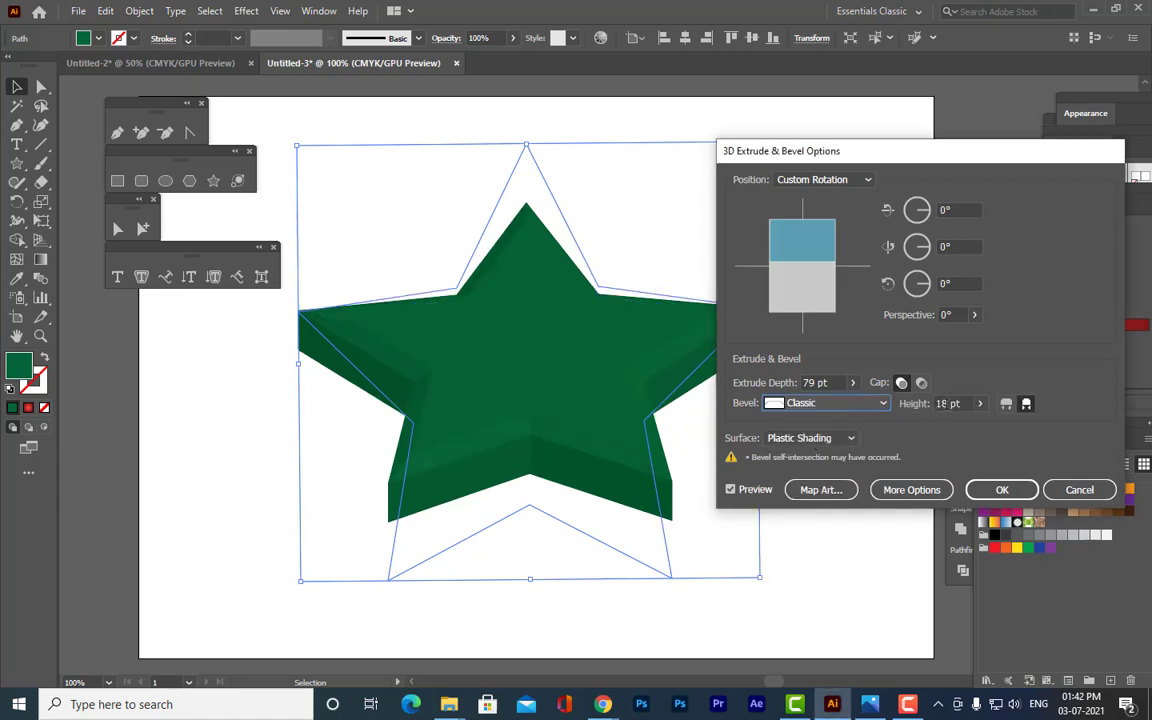
Lower the Classic bevel's height gradually through 15 pt to 9 pt, and raise it to 11 pt.
left_click(942, 403)
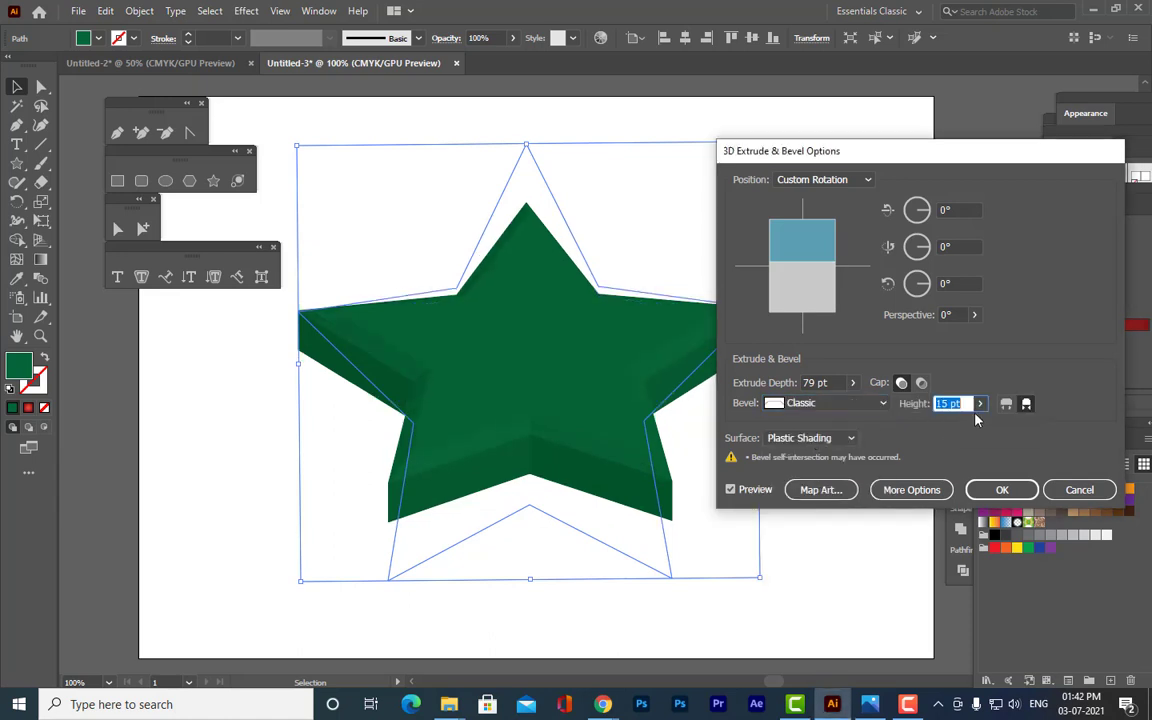
key("Down")
key("Down")
key("Down")
key("Down")
key("Down")
key("Down")
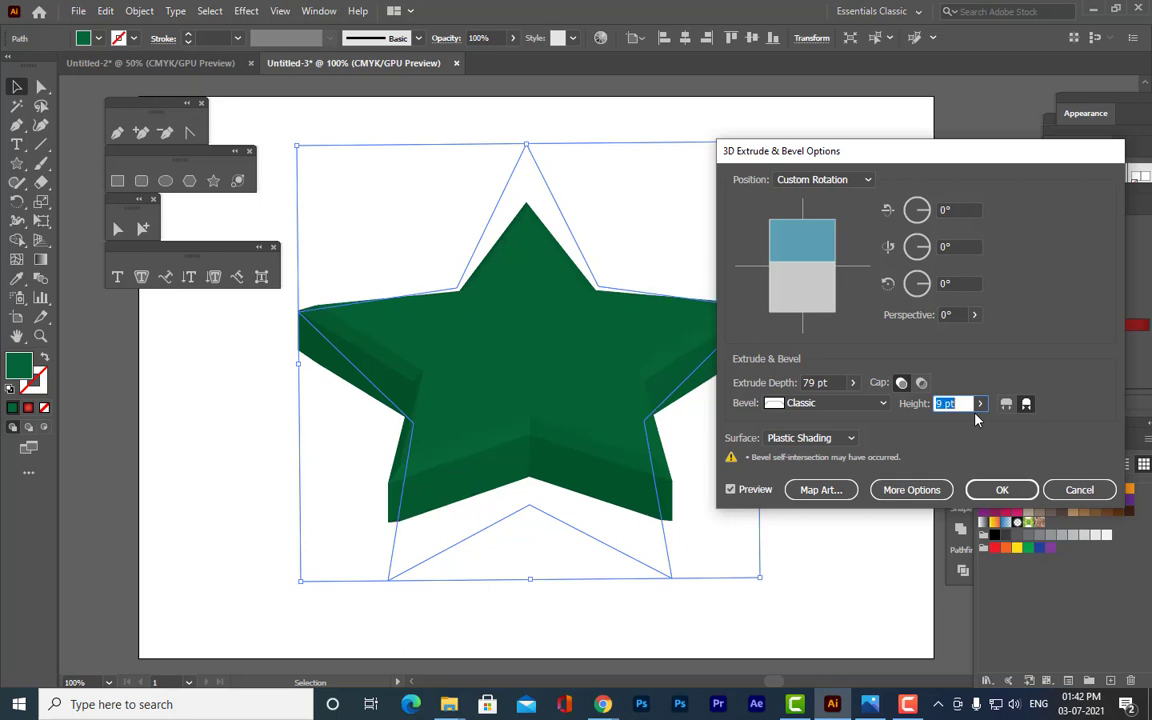
key("Up")
key("Up")
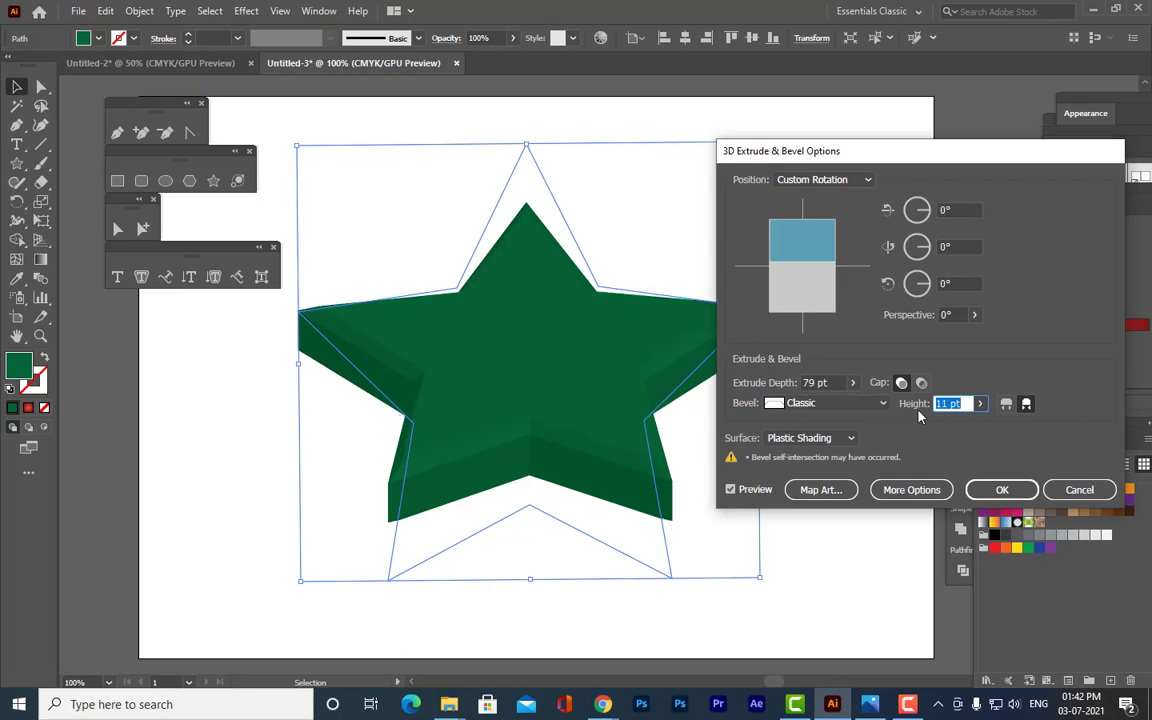
Remove the bevel from the star by setting it to None, and apply the 3D Extrude & Bevel effect.
left_click(875, 403)
left_click(845, 421)
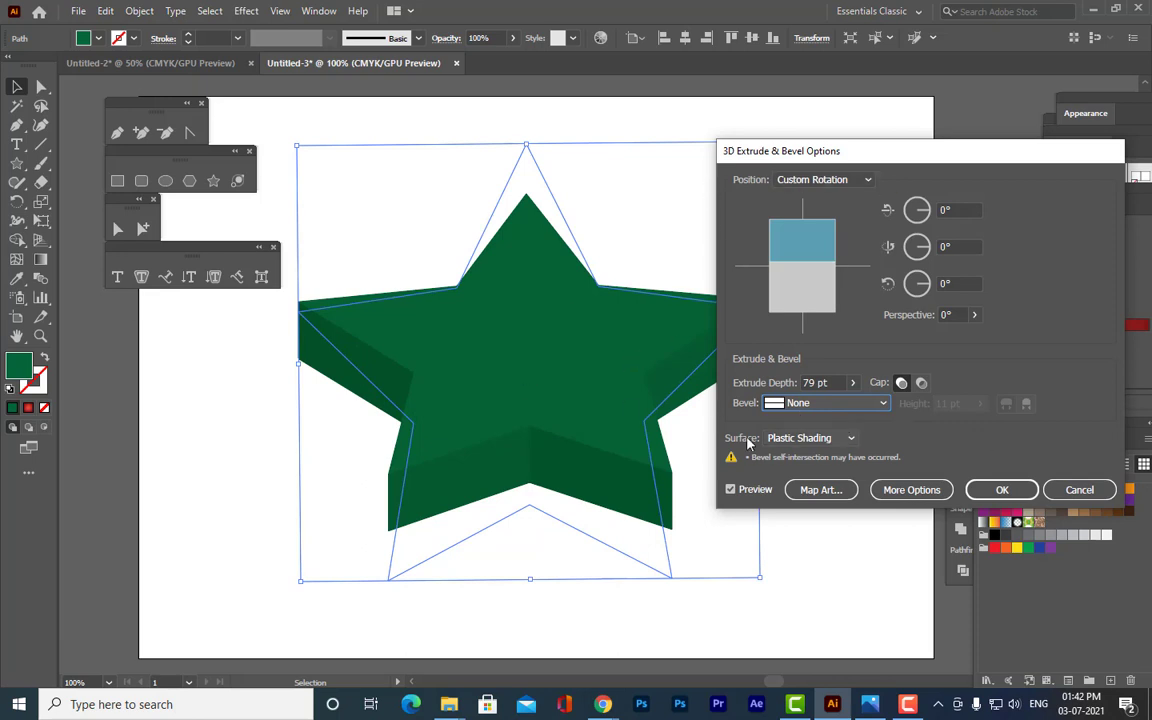
left_click(1010, 496)
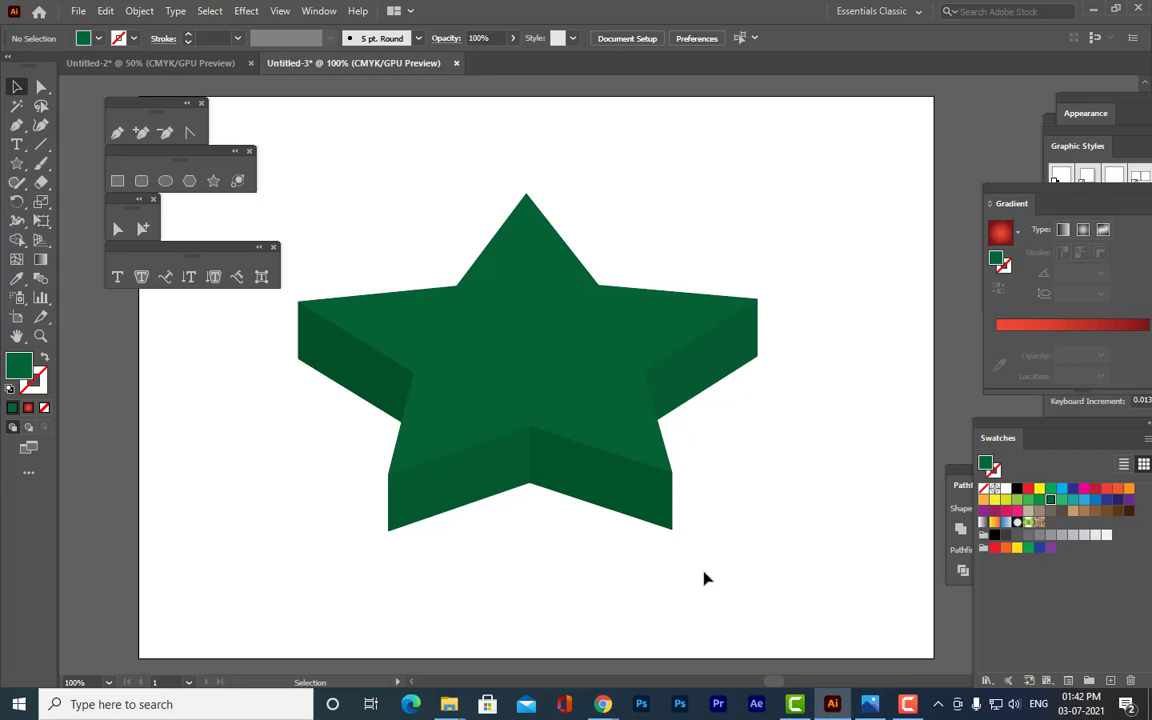
Expand the appearance of the extruded star into editable shapes.
left_click(640, 500)
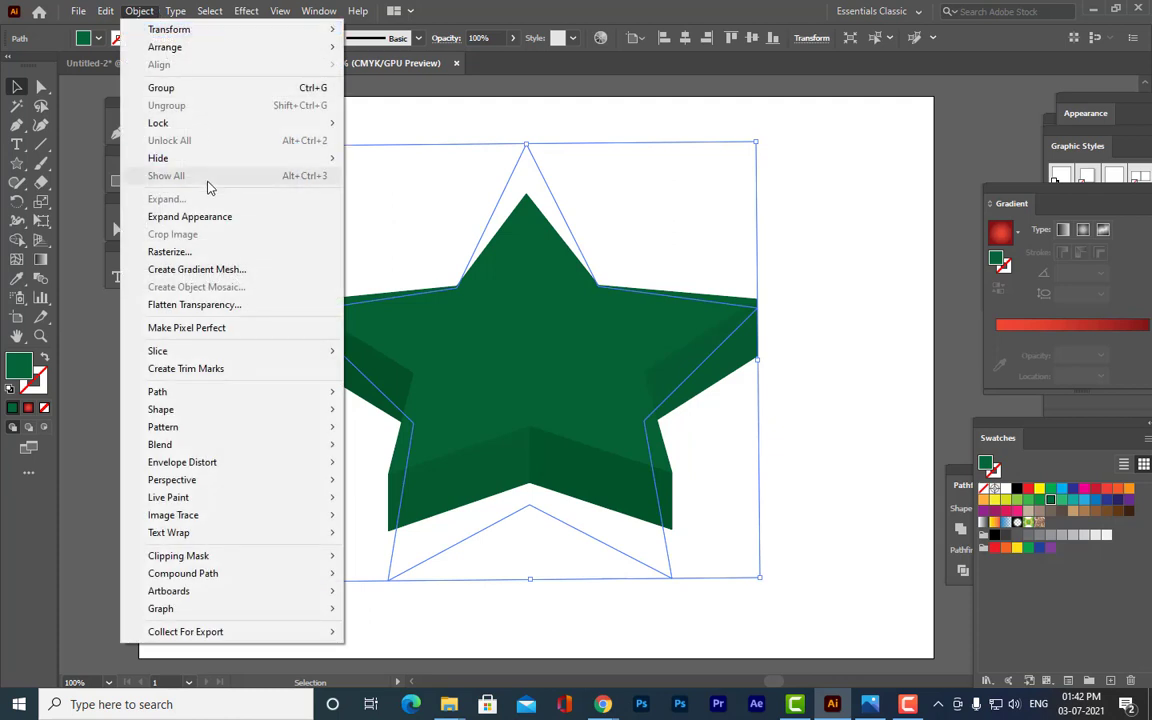
left_click(218, 217)
left_click(537, 424)
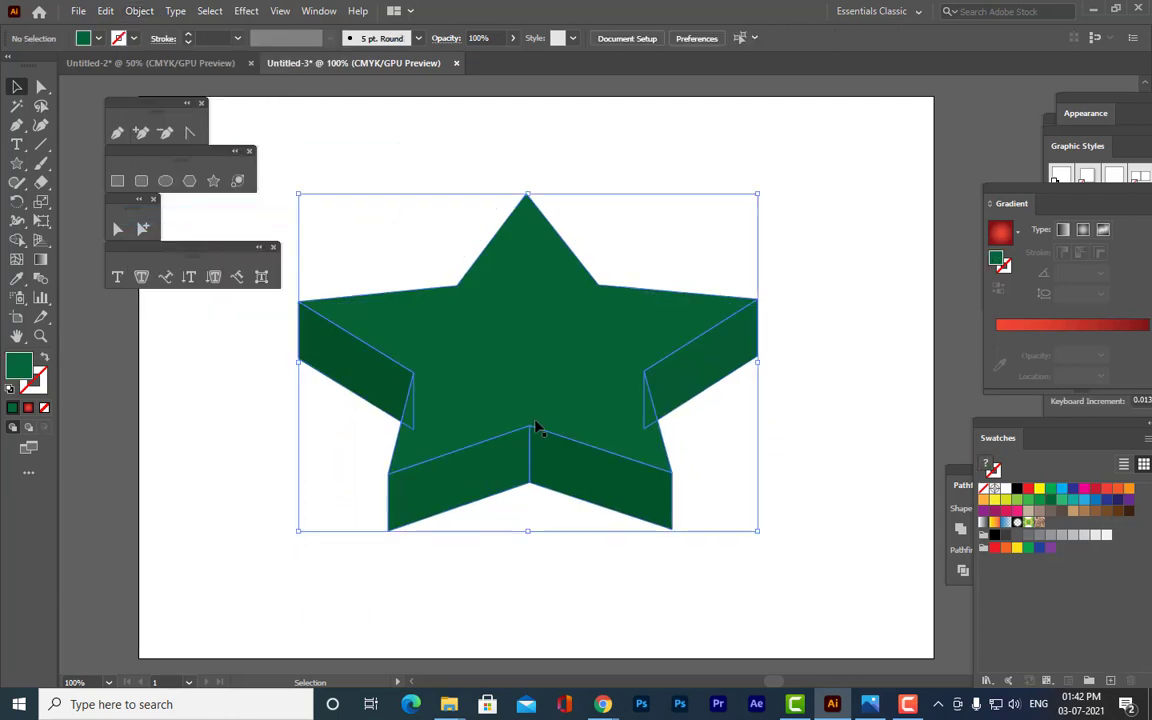
Ungroup the expanded star twice and check that its side faces can be selected separately.
right_click(573, 303)
left_click(633, 437)
left_click(787, 417)
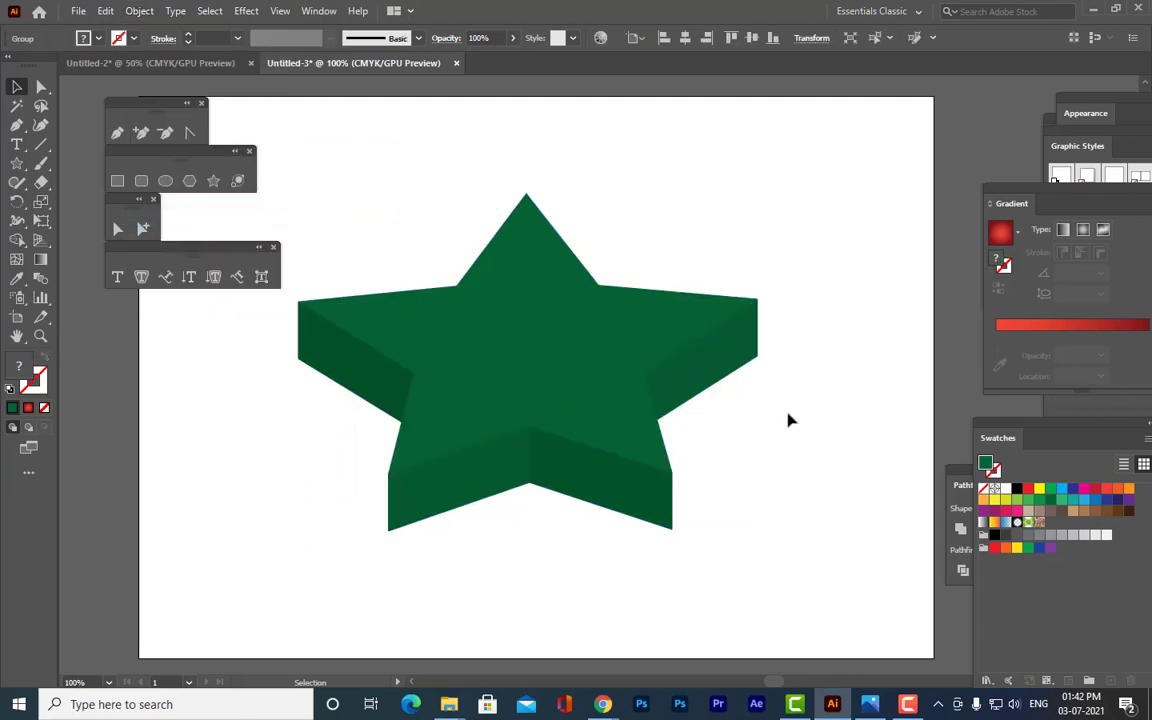
left_click(710, 378)
right_click(711, 376)
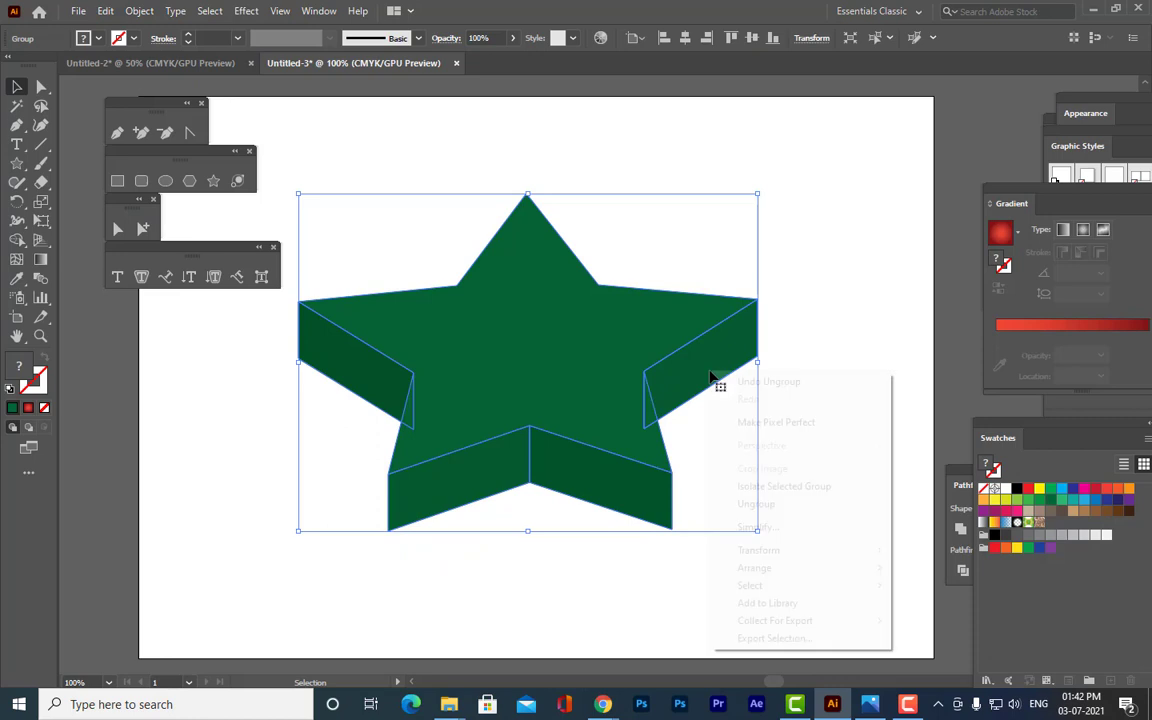
left_click(766, 504)
left_click(849, 471)
left_click(686, 386)
left_click(515, 475)
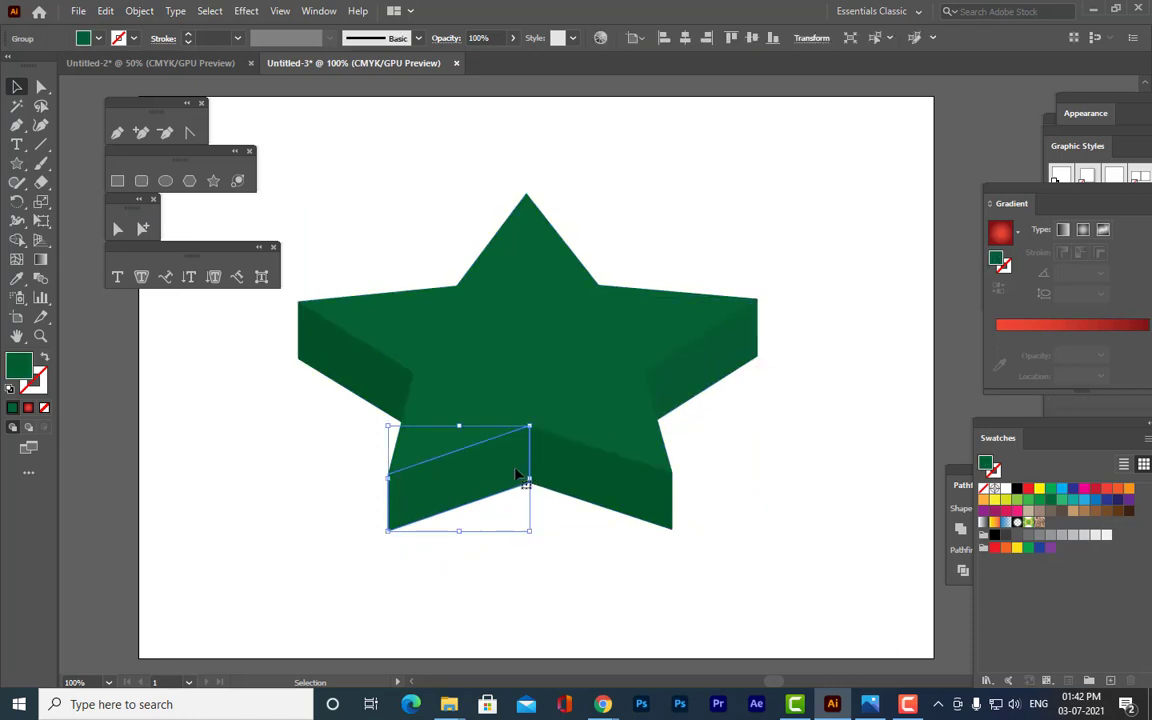
left_click(586, 478)
left_click(375, 373)
left_click(779, 360)
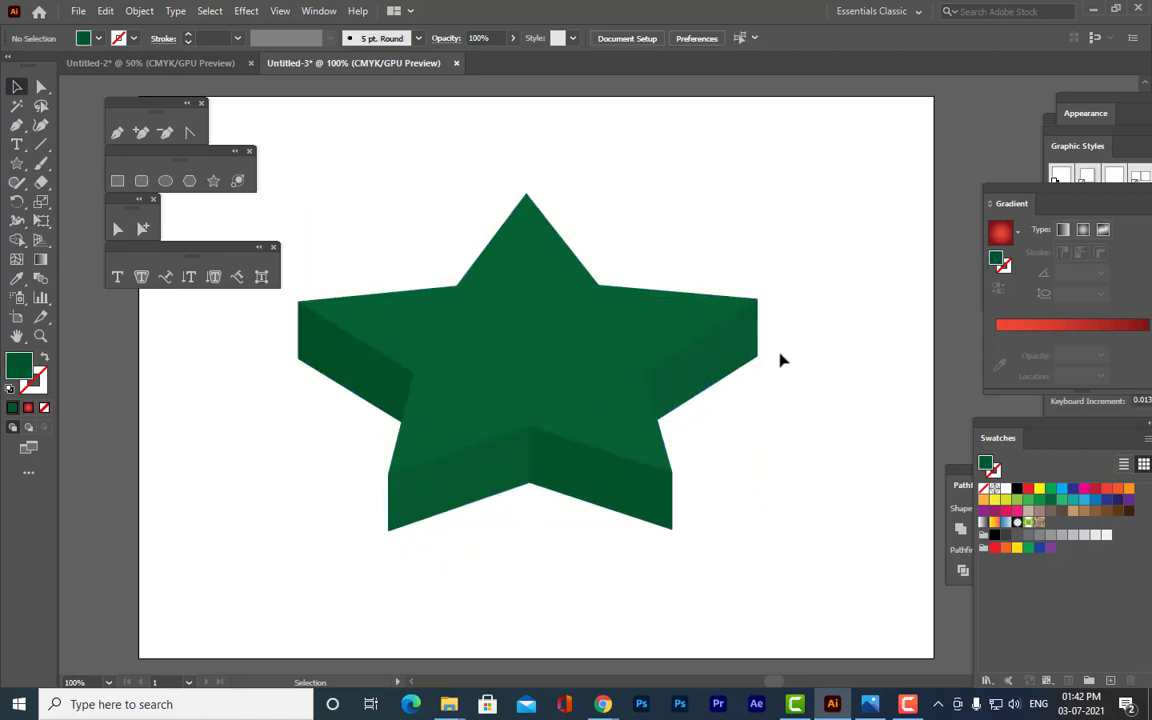
Fill the star's four green side faces with yellow, one after the other.
left_click(743, 352)
left_click(1039, 489)
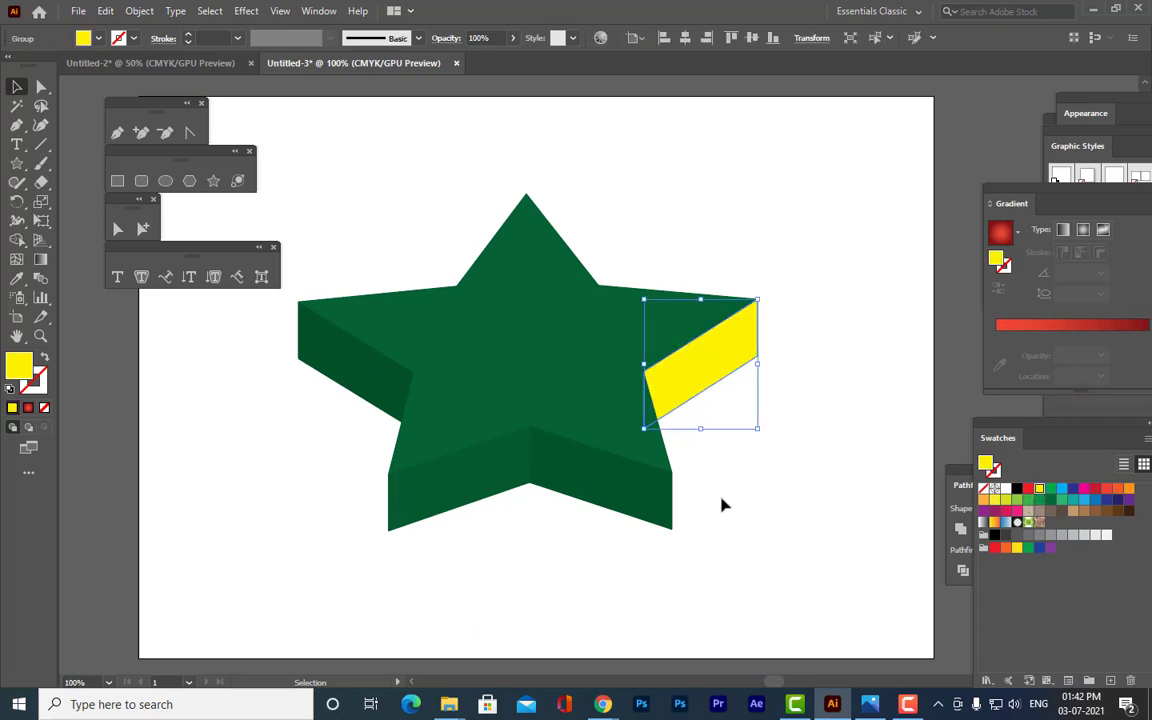
left_click(661, 505)
left_click(1040, 490)
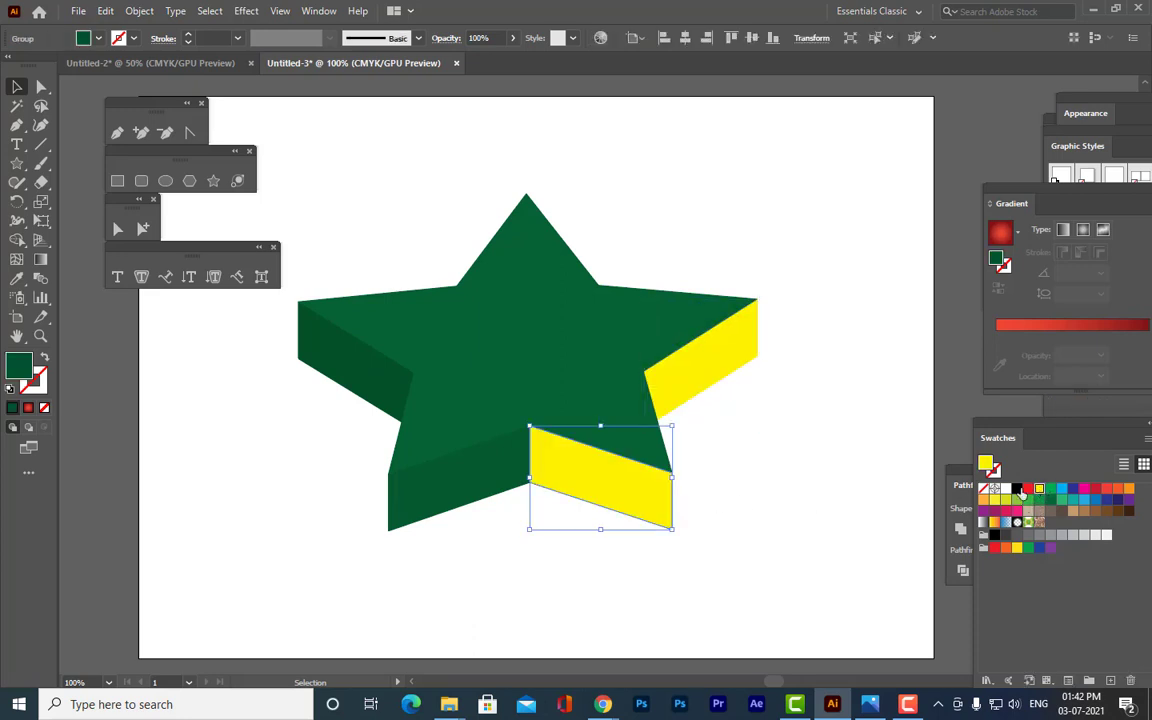
left_click(468, 494)
left_click(1039, 489)
left_click(373, 393)
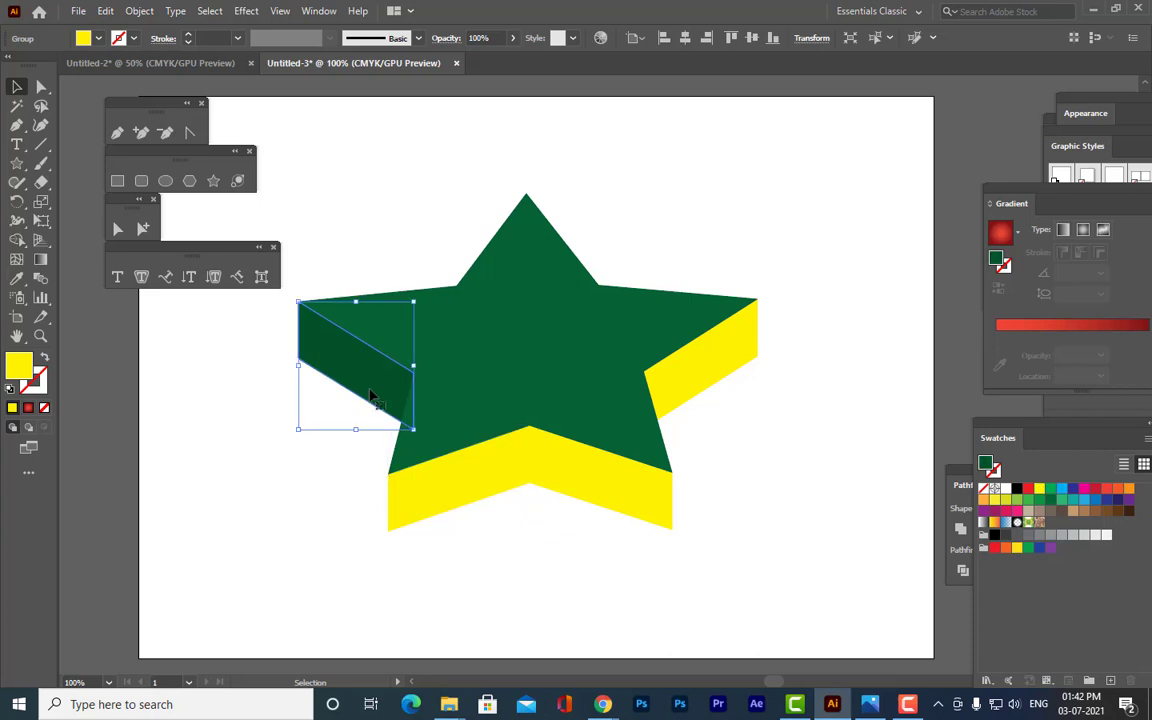
left_click(1040, 490)
left_click(915, 440)
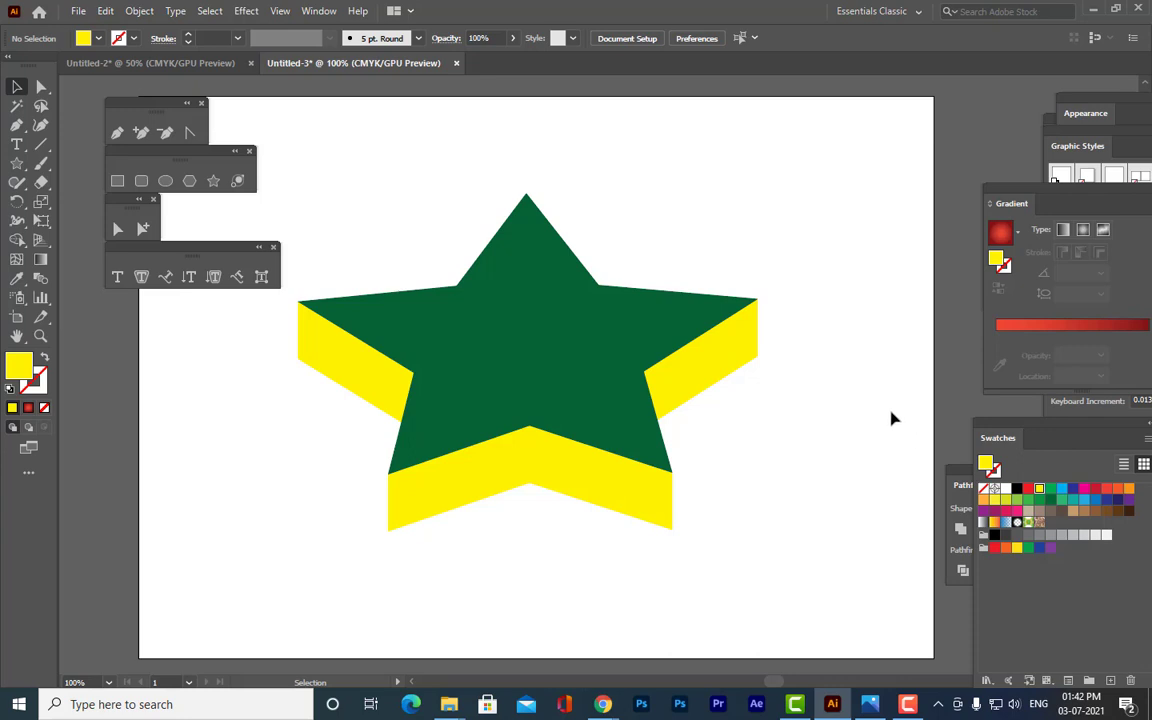
Fill the star's green front face with orange.
left_click(514, 352)
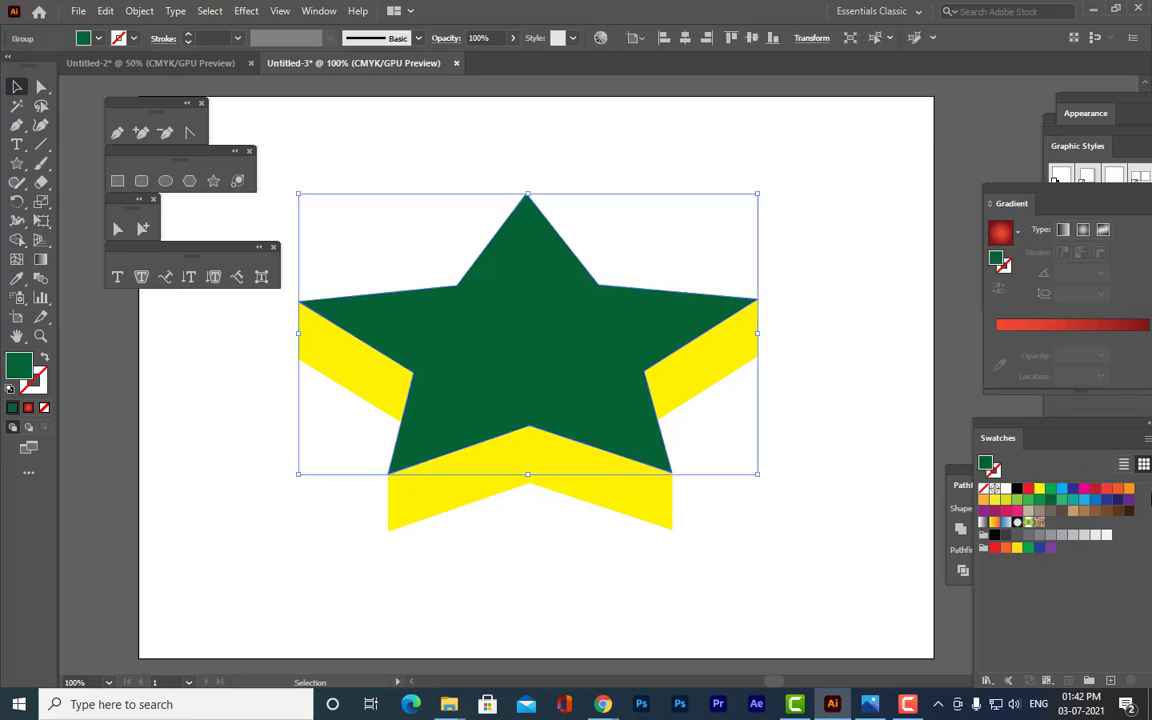
left_click(1129, 490)
left_click(812, 432)
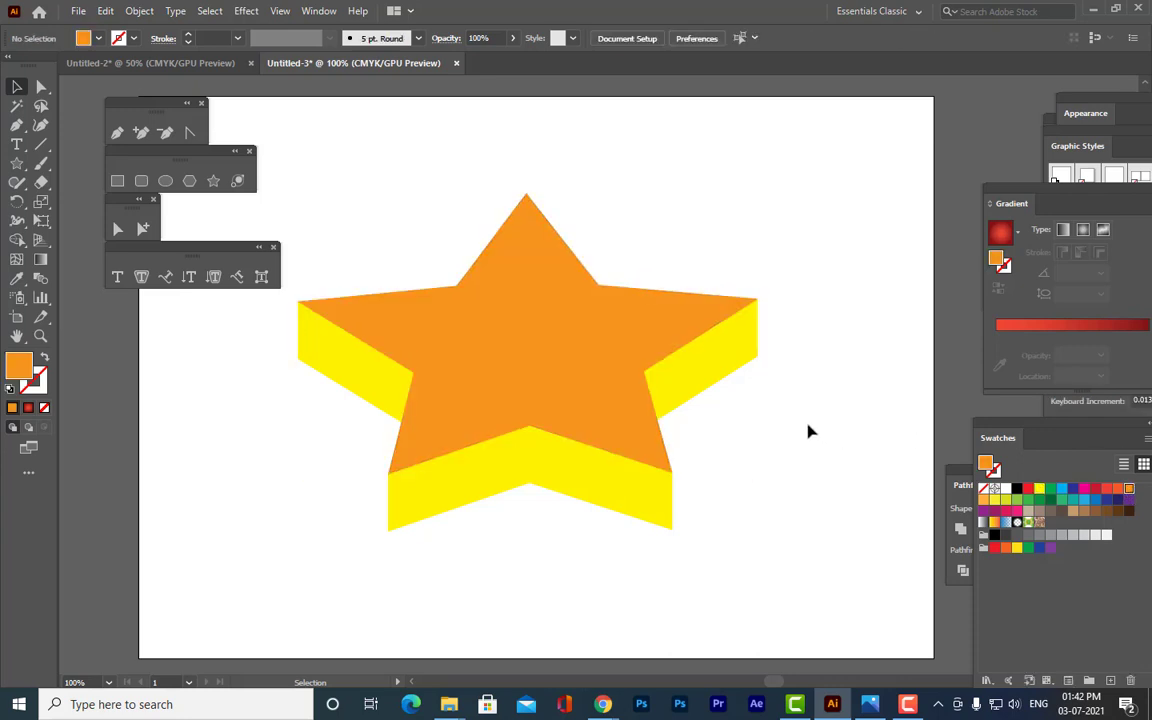
Select the four yellow side faces together, try reducing their height, and undo the change.
left_click(620, 501)
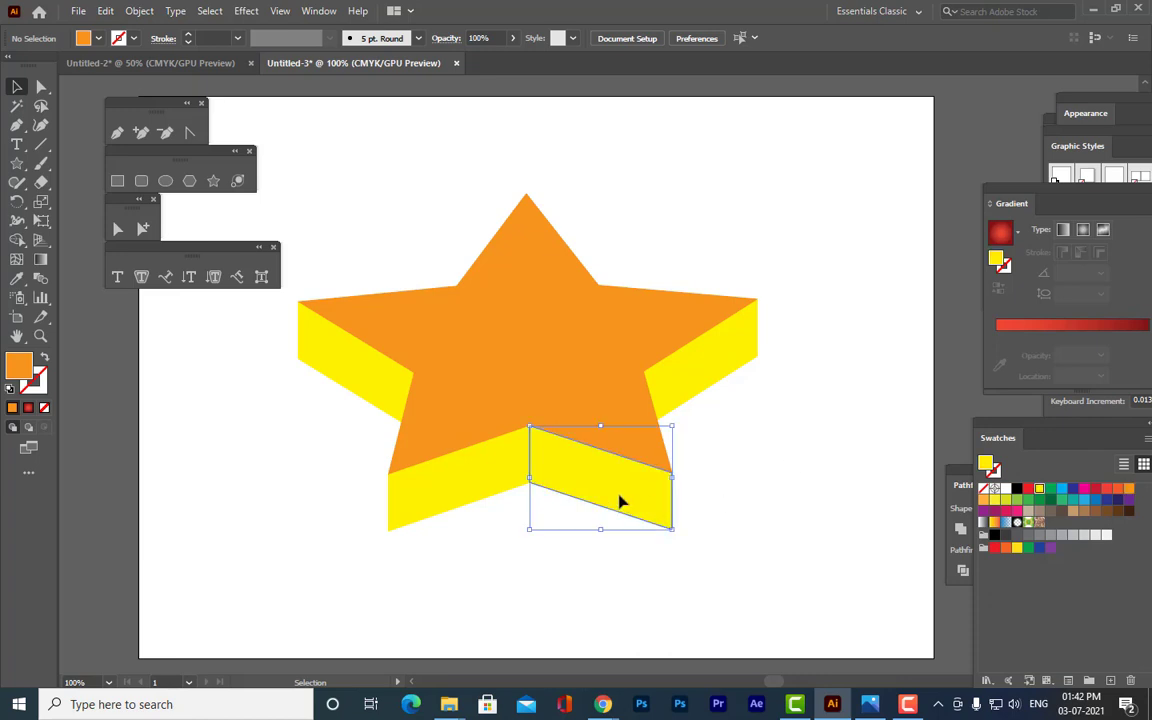
left_click(464, 488, "shift")
left_click(342, 360, "shift")
left_click(702, 385, "shift")
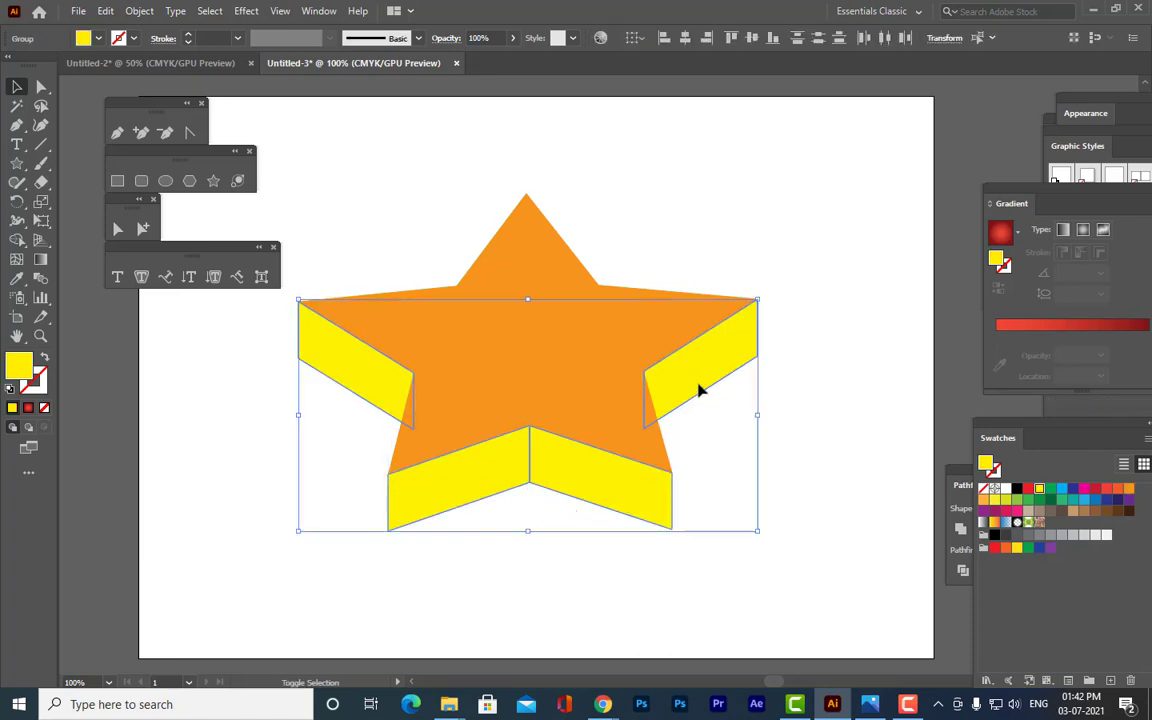
left_click_drag(530, 531, 532, 438)
left_click(548, 514)
key("ctrl+z")
key("ctrl+z")
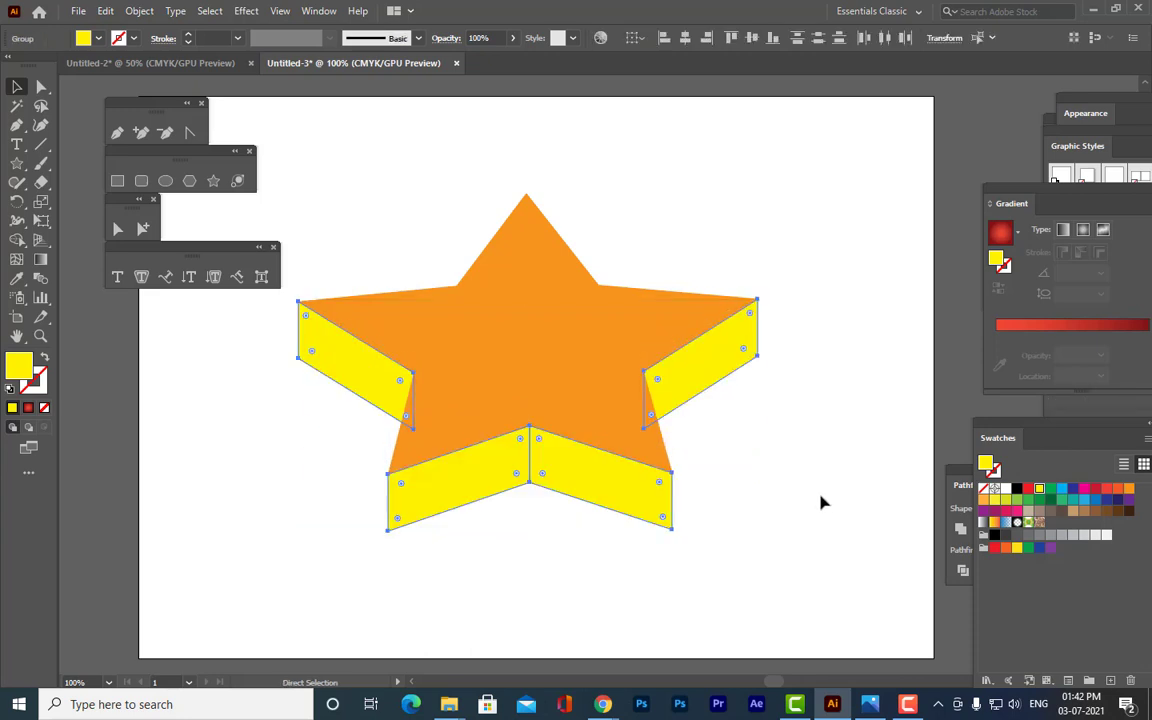
Send the selected yellow side faces to the back and deselect them.
key("ctrl+shift+[")
left_click(364, 642)
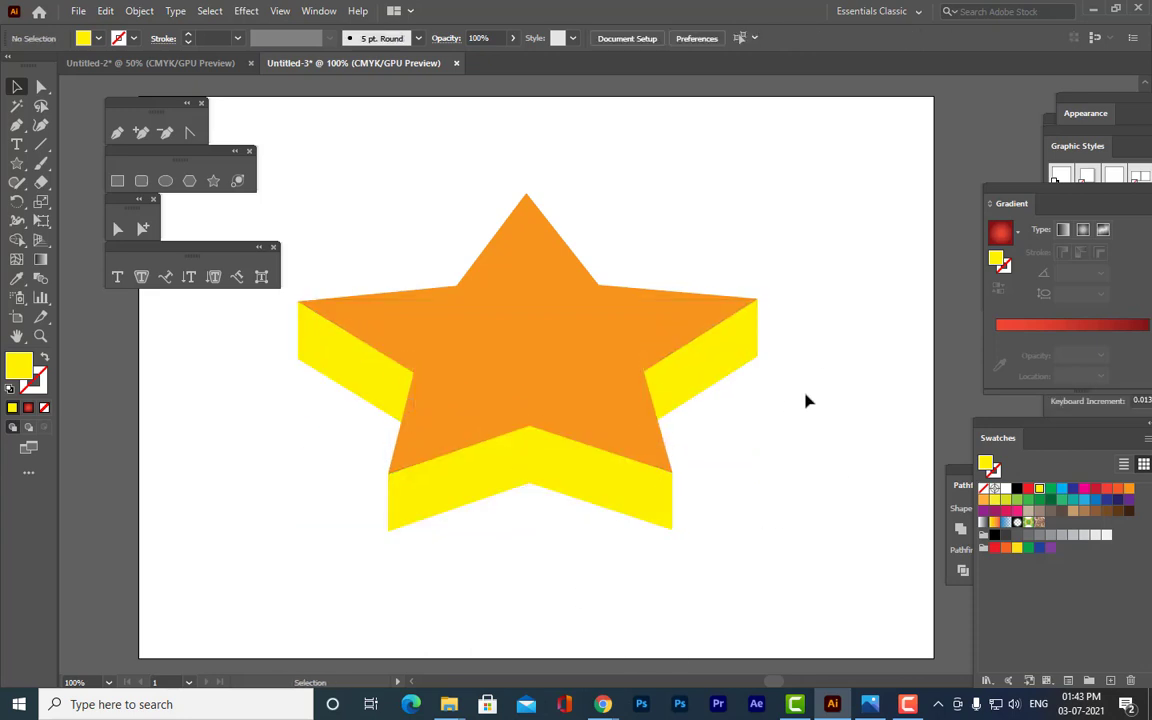
left_click(576, 363)
left_click(835, 370)
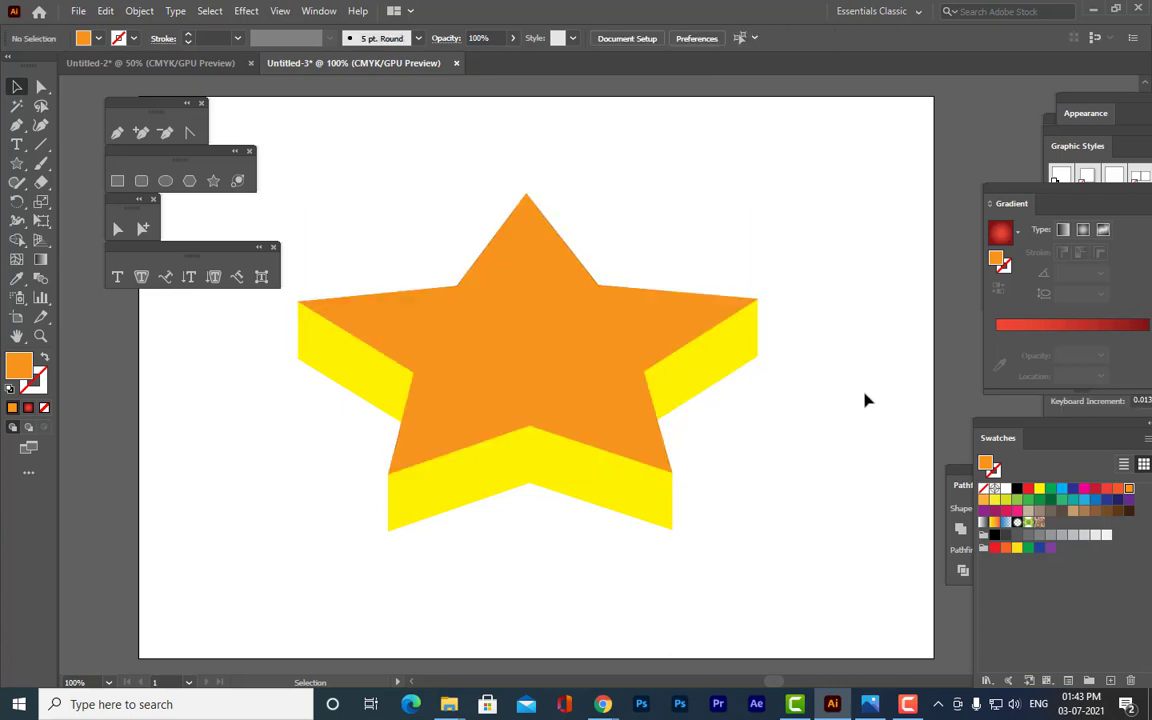
left_click(662, 500)
left_click(856, 404)
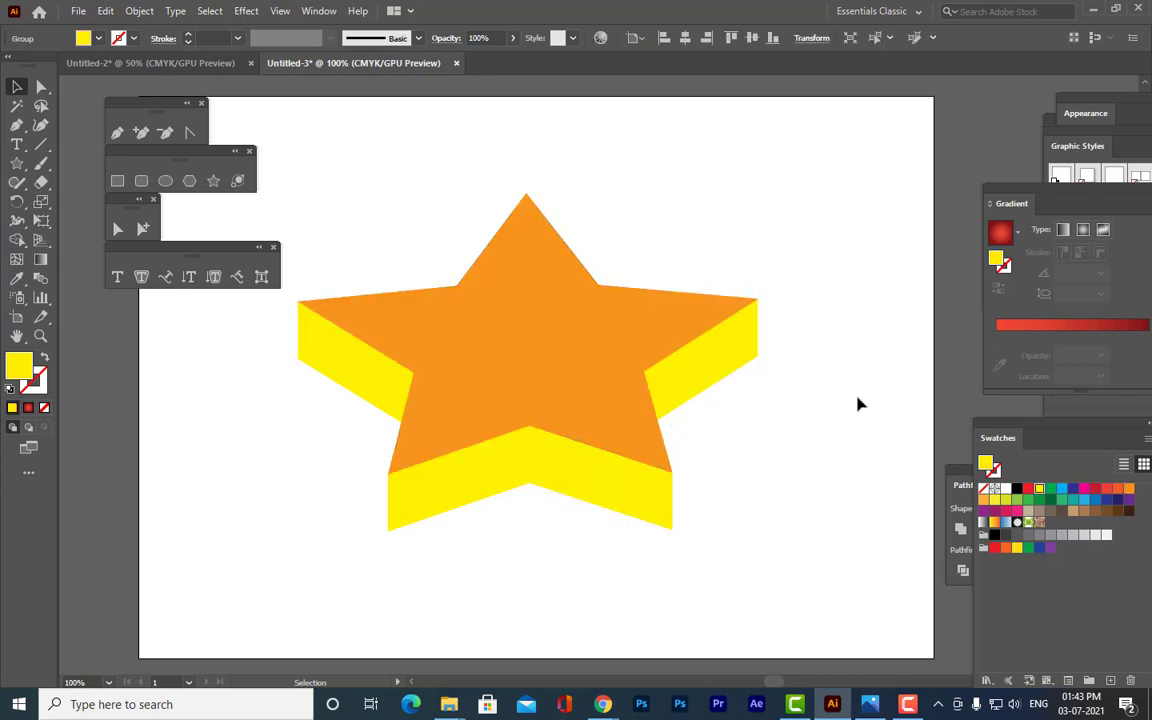
Fill the star's four yellow side faces with the red radial gradient, one after the other, and deselect.
left_click(540, 478)
left_click(468, 481)
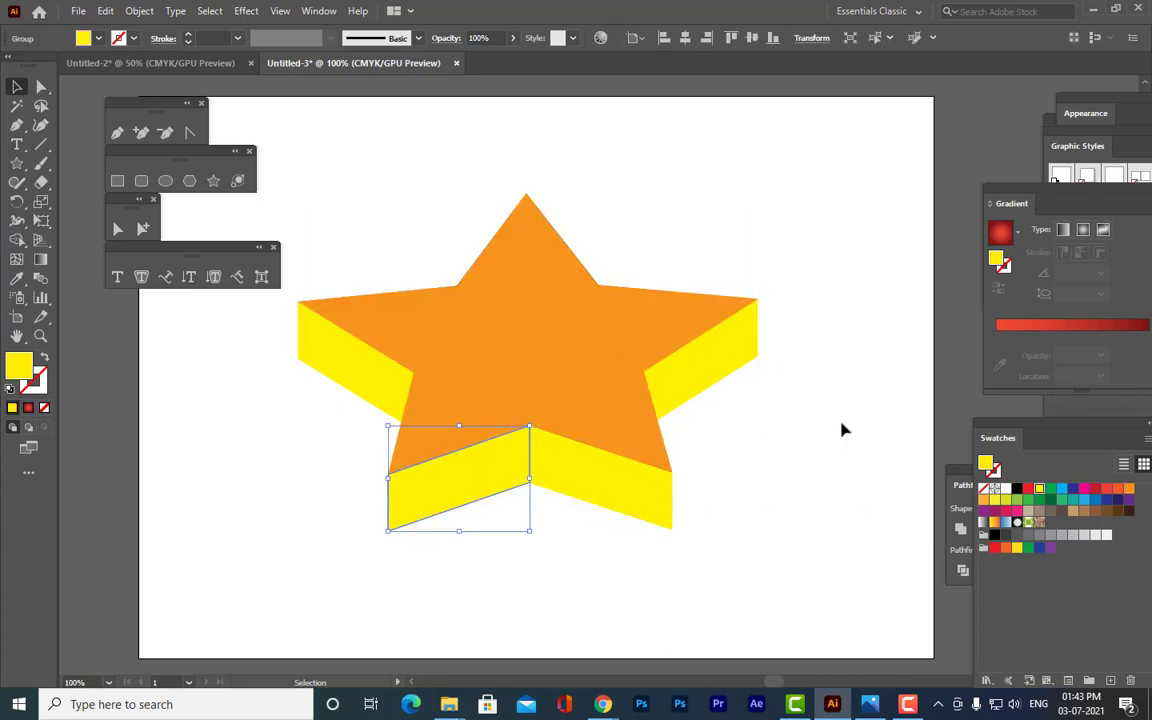
left_click(1013, 339)
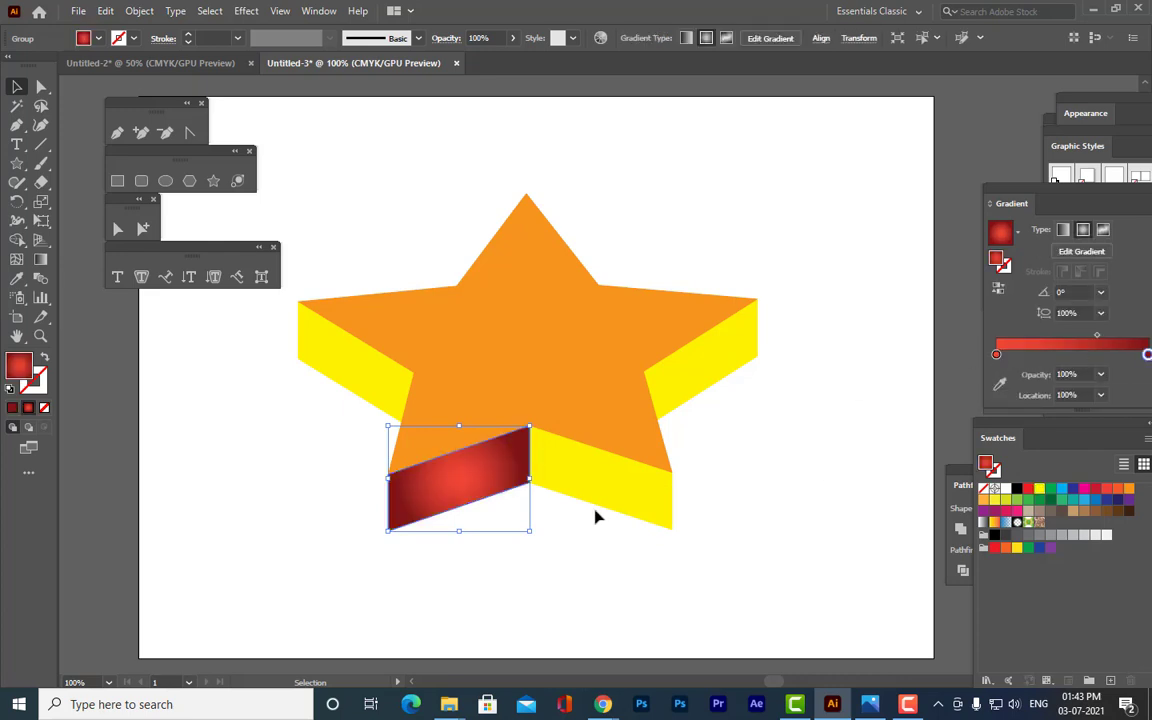
left_click(596, 490)
left_click(1035, 344)
left_click(740, 340)
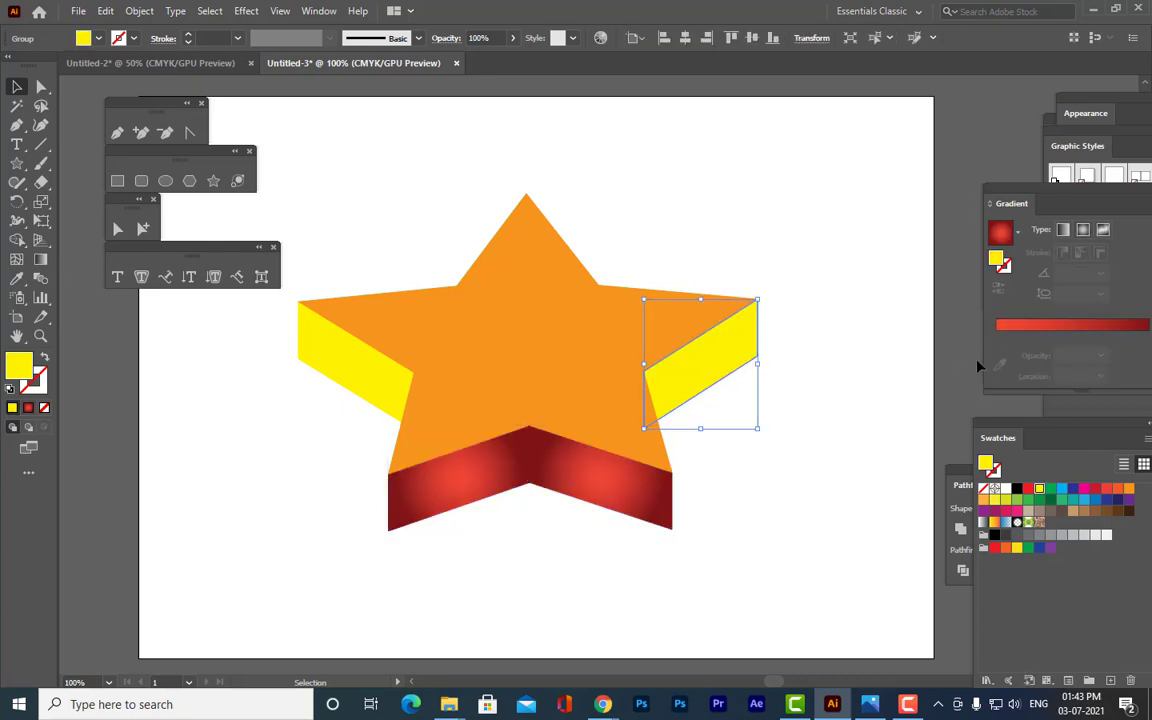
left_click(1013, 346)
left_click(390, 382)
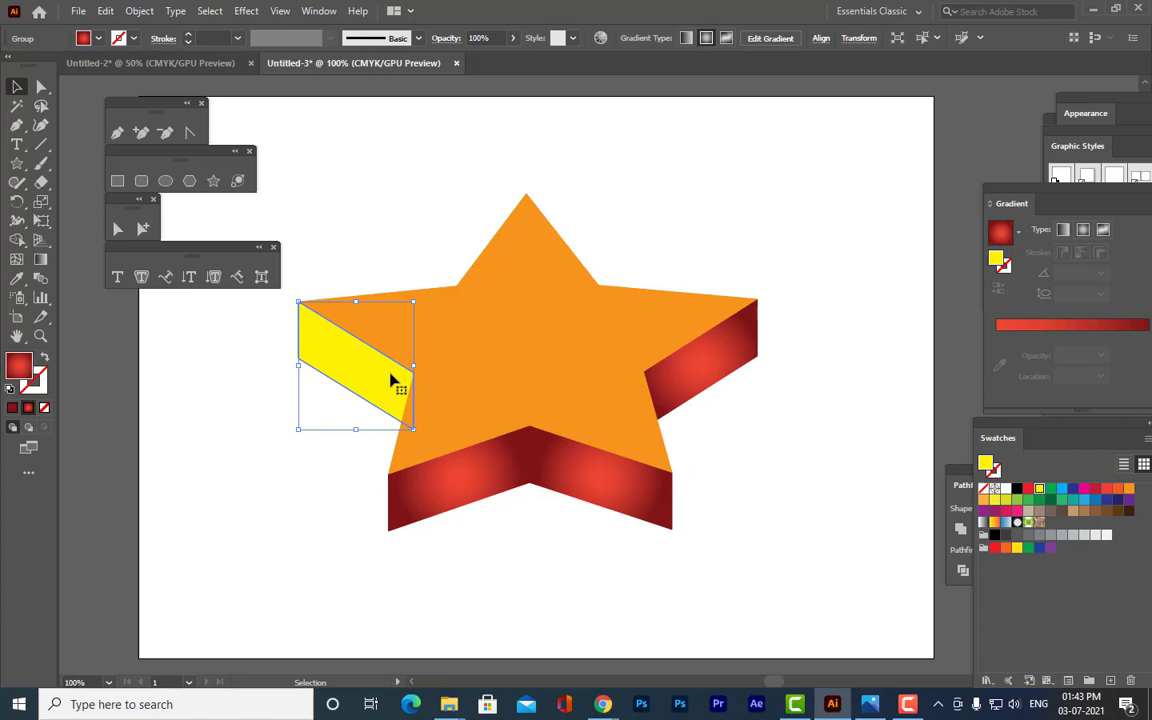
left_click(1010, 346)
left_click(828, 424)
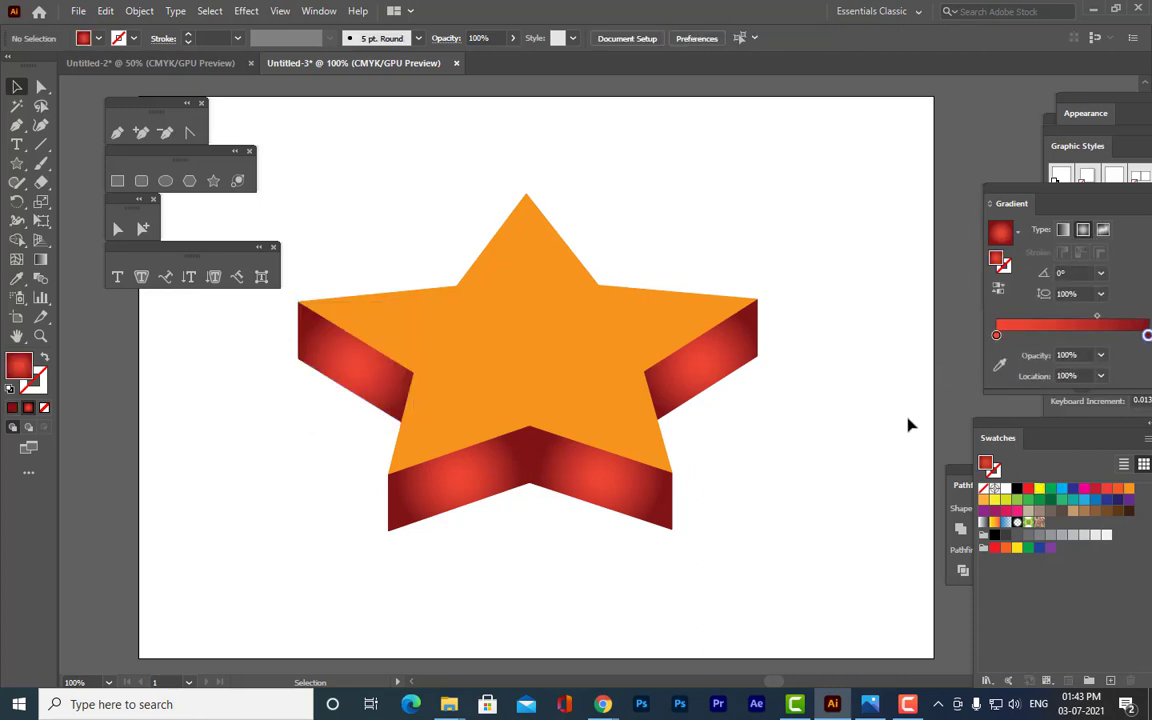
Apply the radial gradient to the star's orange front face and set its starting colour stop to green.
left_click(537, 298)
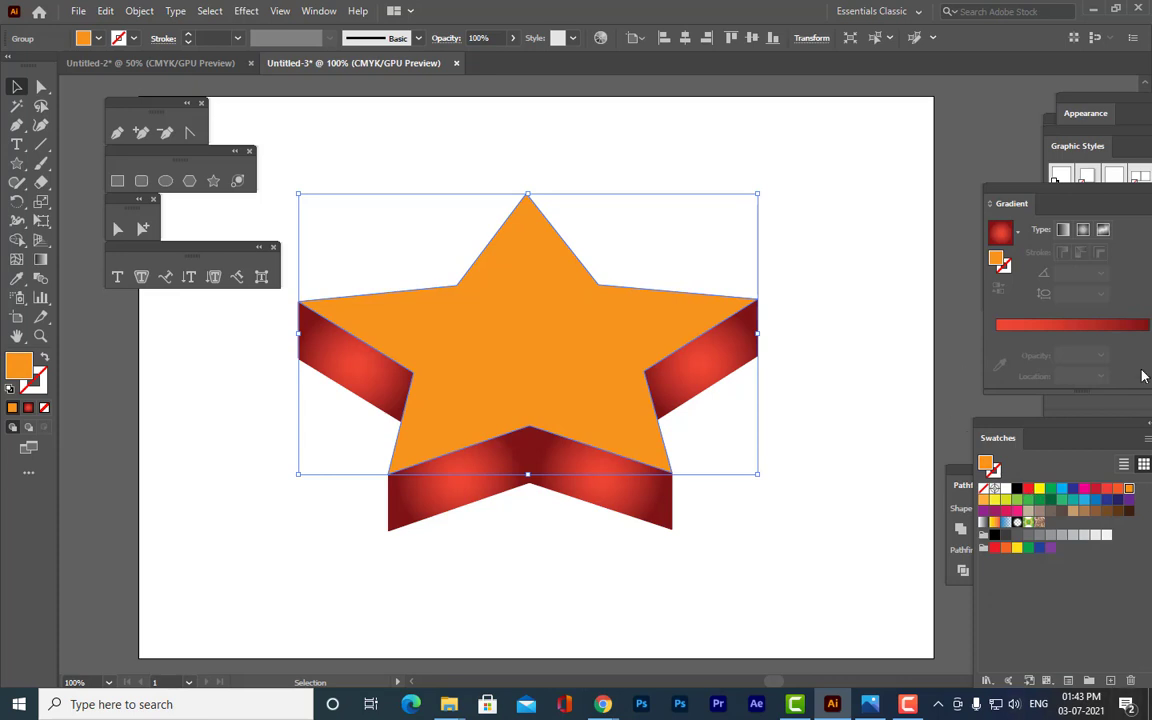
left_click(1038, 346)
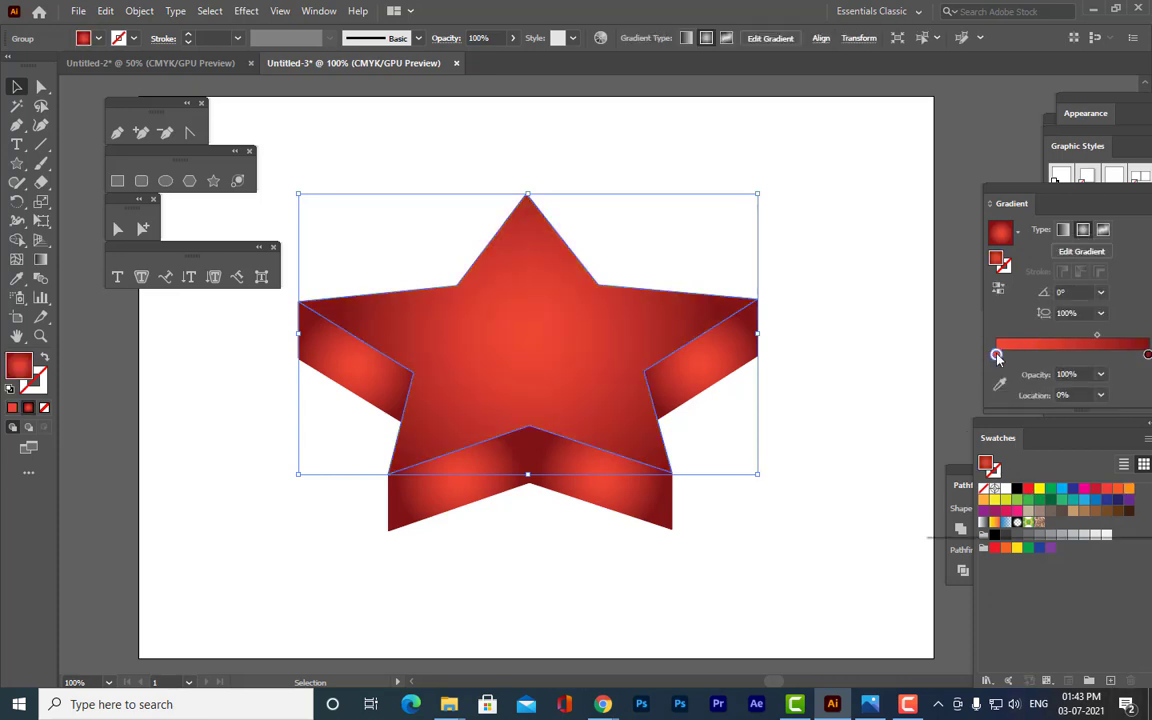
double_click(997, 355)
left_click(1003, 517)
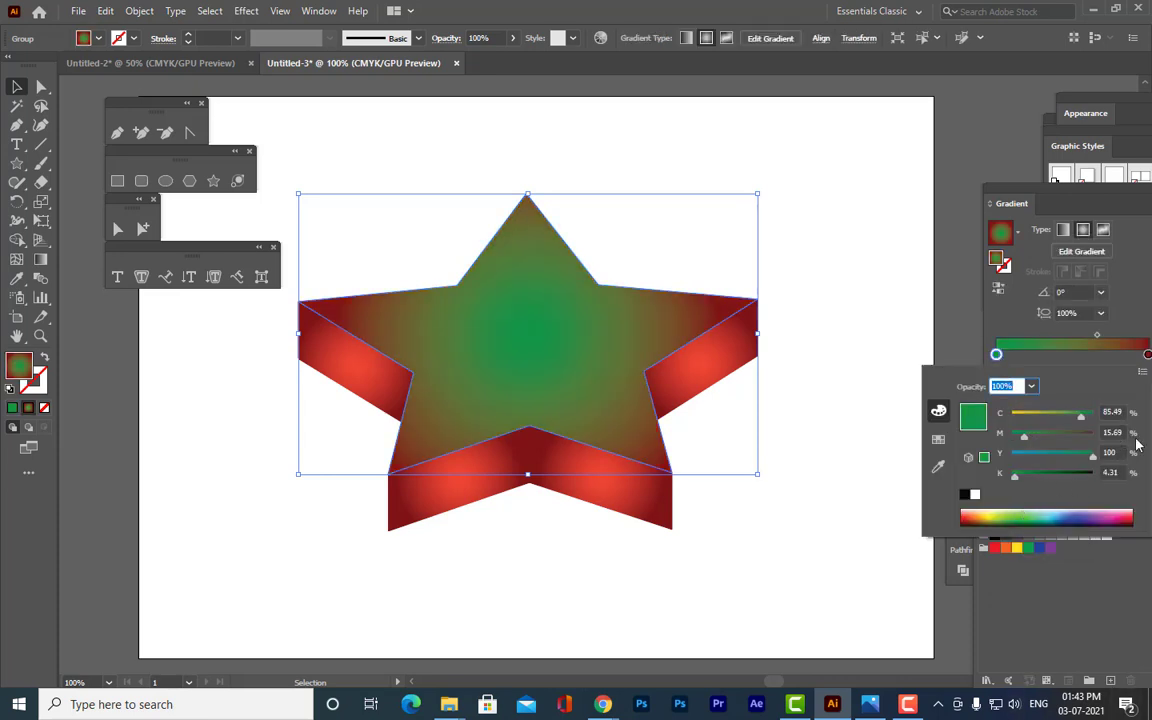
Set the front face gradient's end colour stop to light green, reverse the gradient, and deselect the face.
left_click(1147, 356)
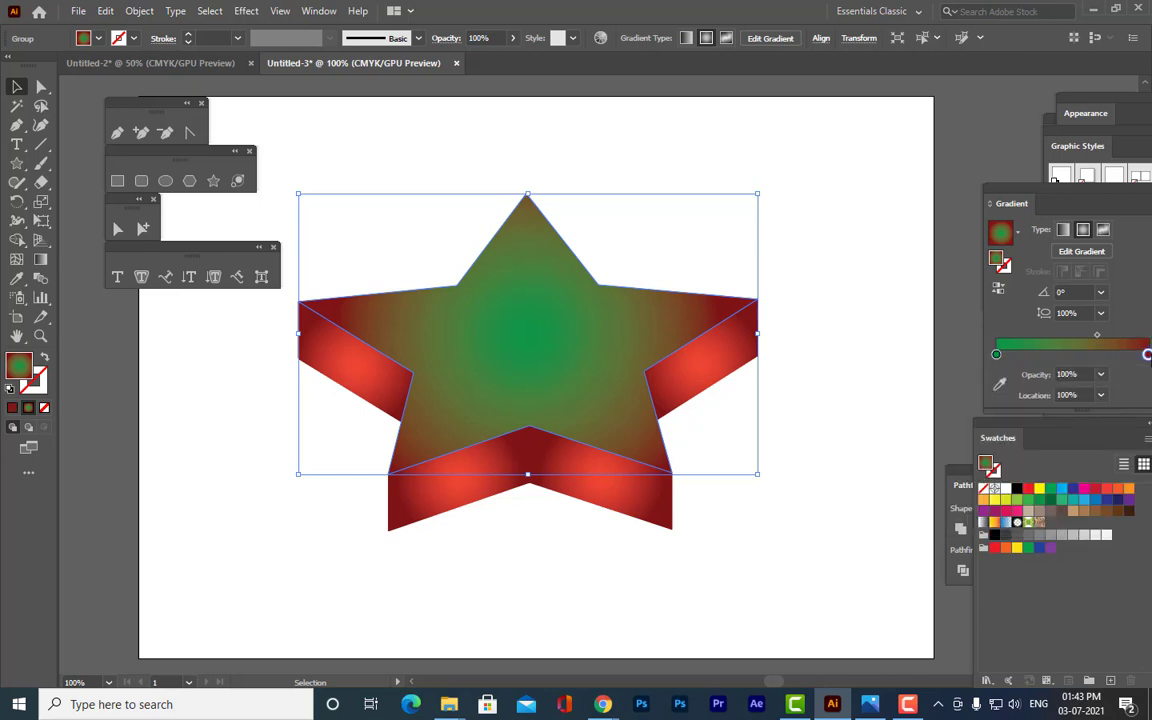
double_click(1147, 356)
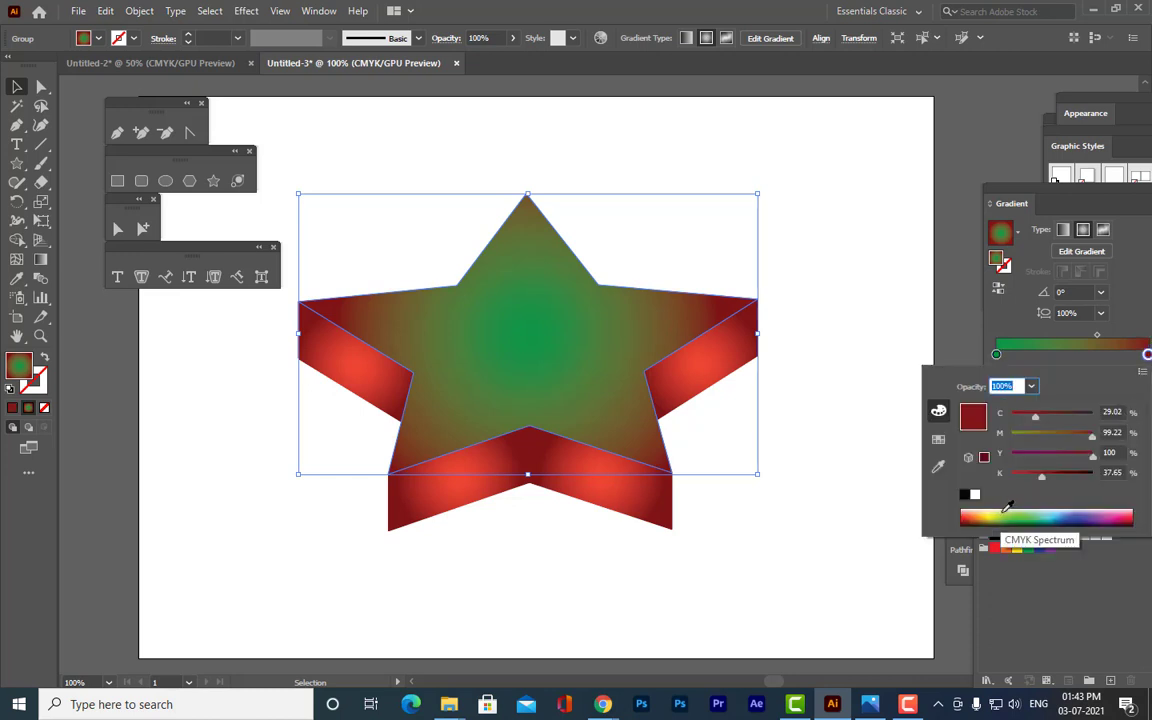
left_click(1006, 514)
left_click(1000, 289)
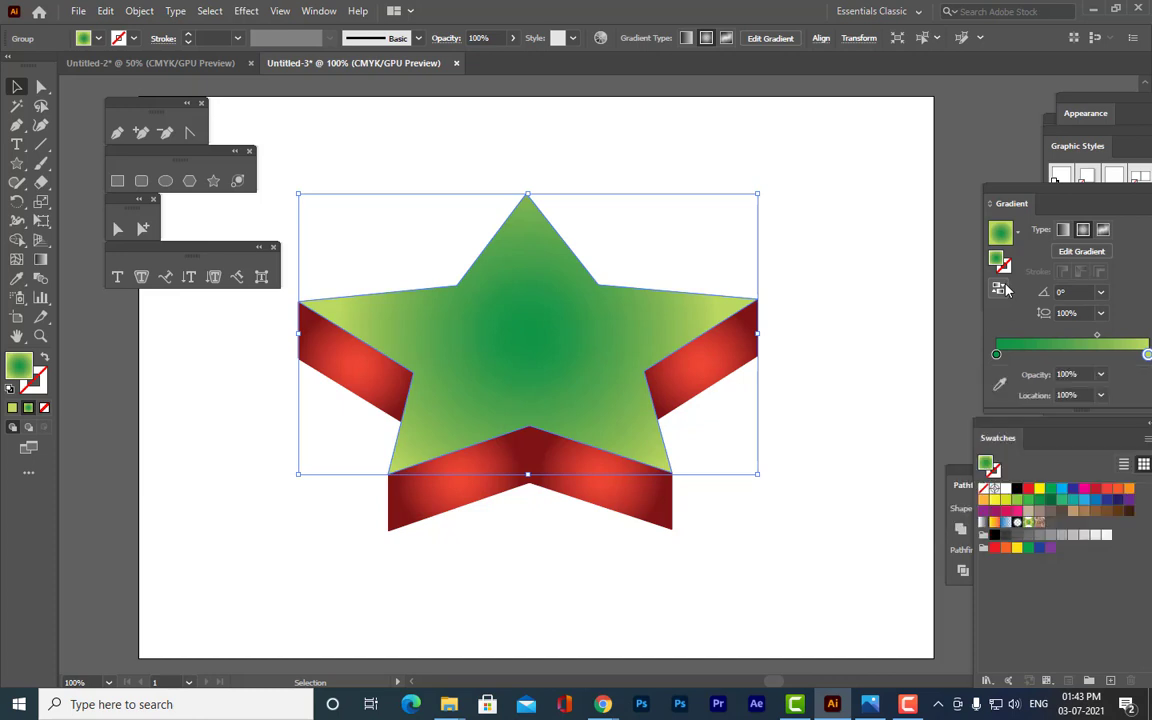
left_click(808, 210)
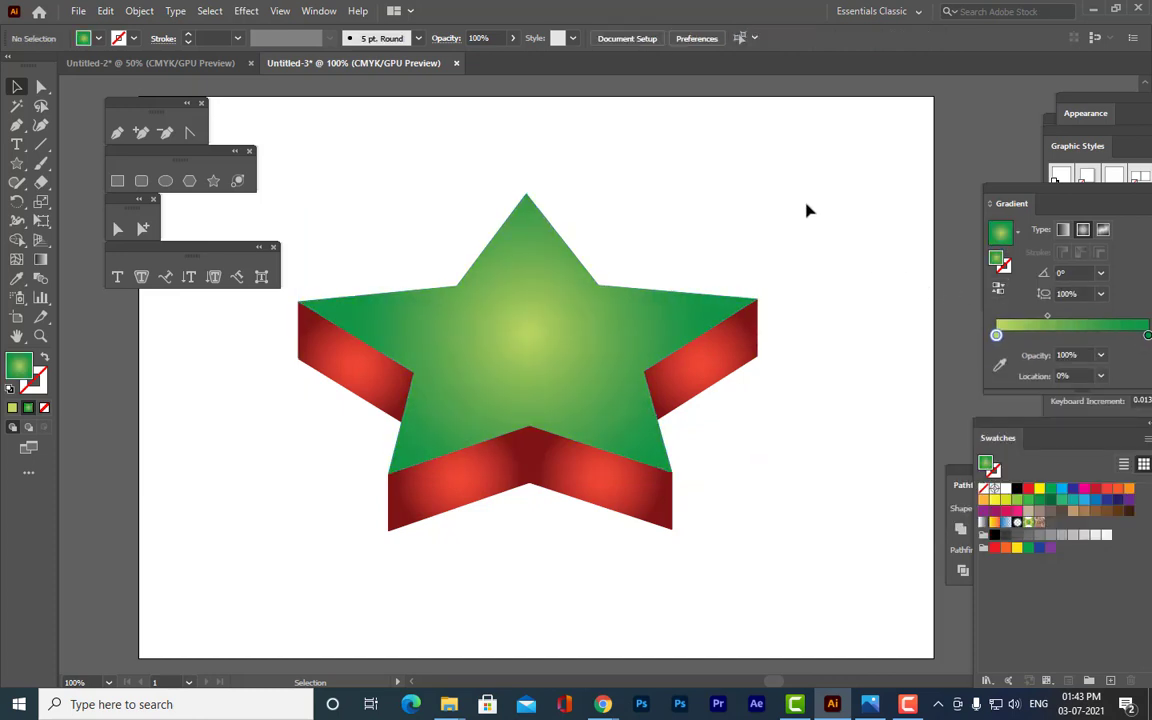
Draw an open Pen path along the front face's left-hand edges, from the upper-left inner corner to the bottom inner corner.
scroll(509, 270, "up", 5)
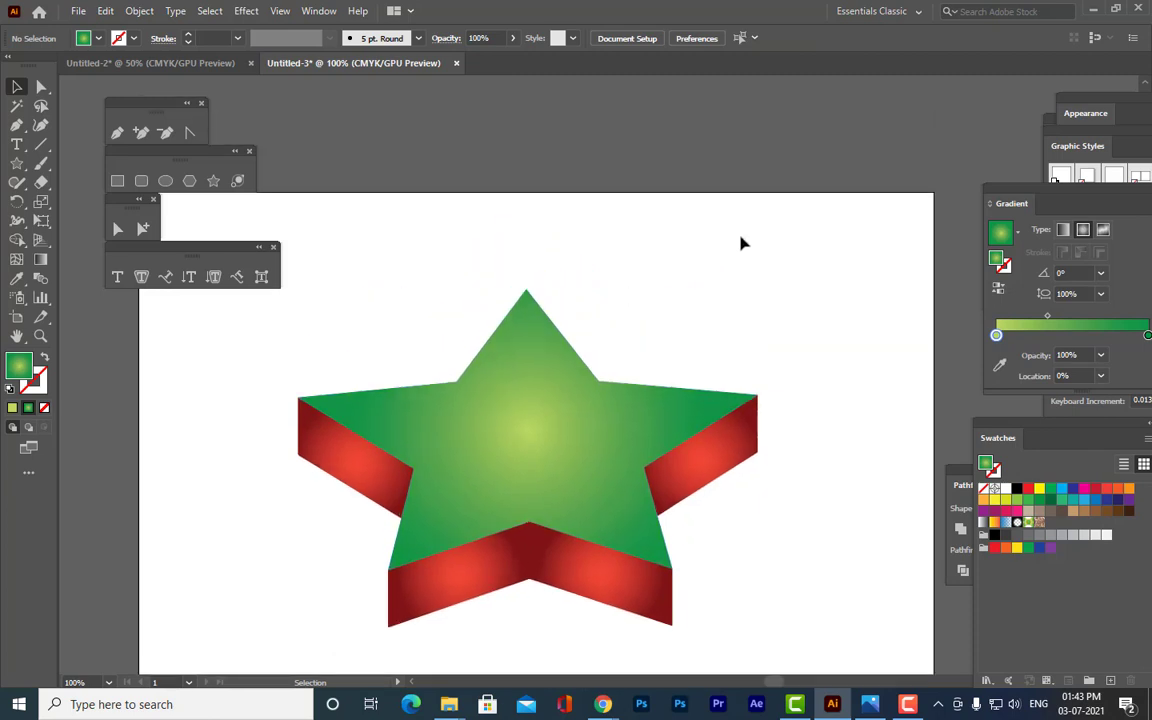
scroll(741, 243, "down", 3)
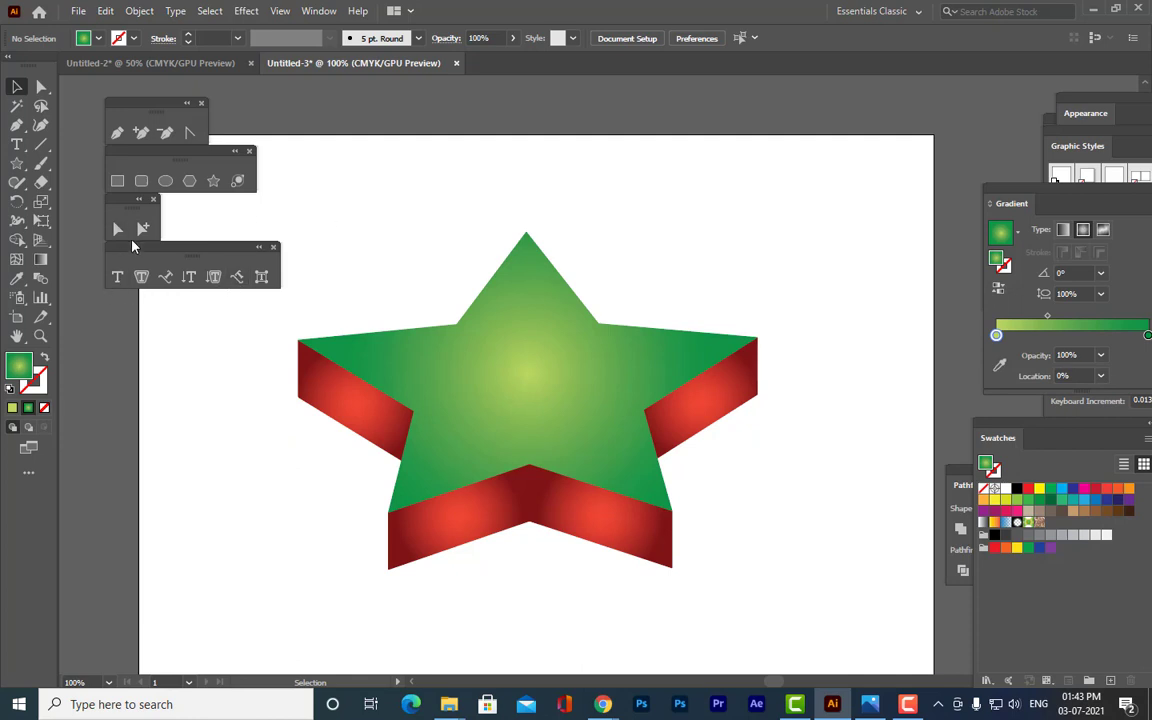
left_click(116, 131)
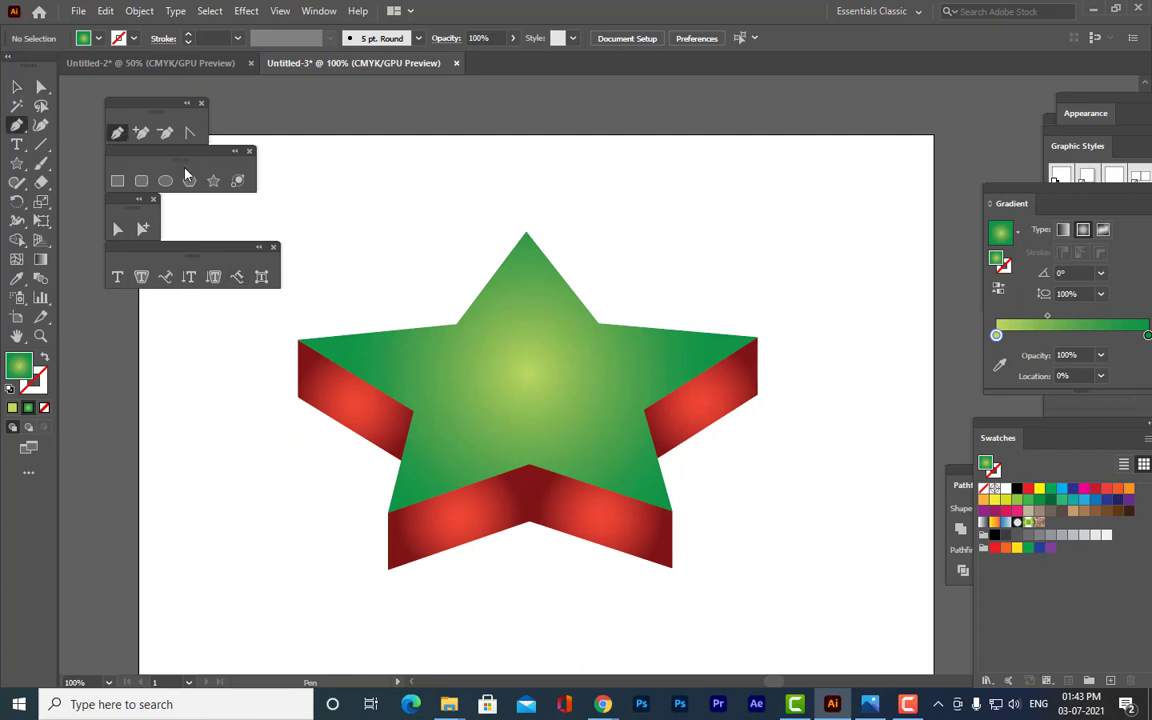
left_click(458, 324)
left_click(298, 341)
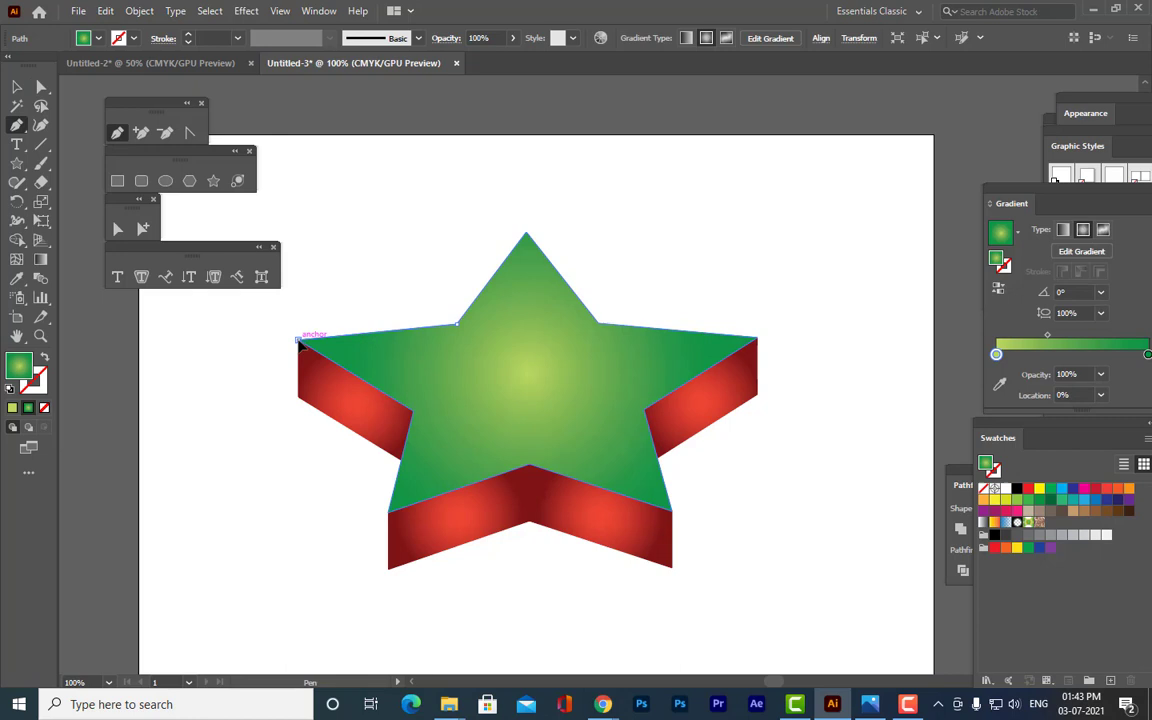
left_click(412, 410)
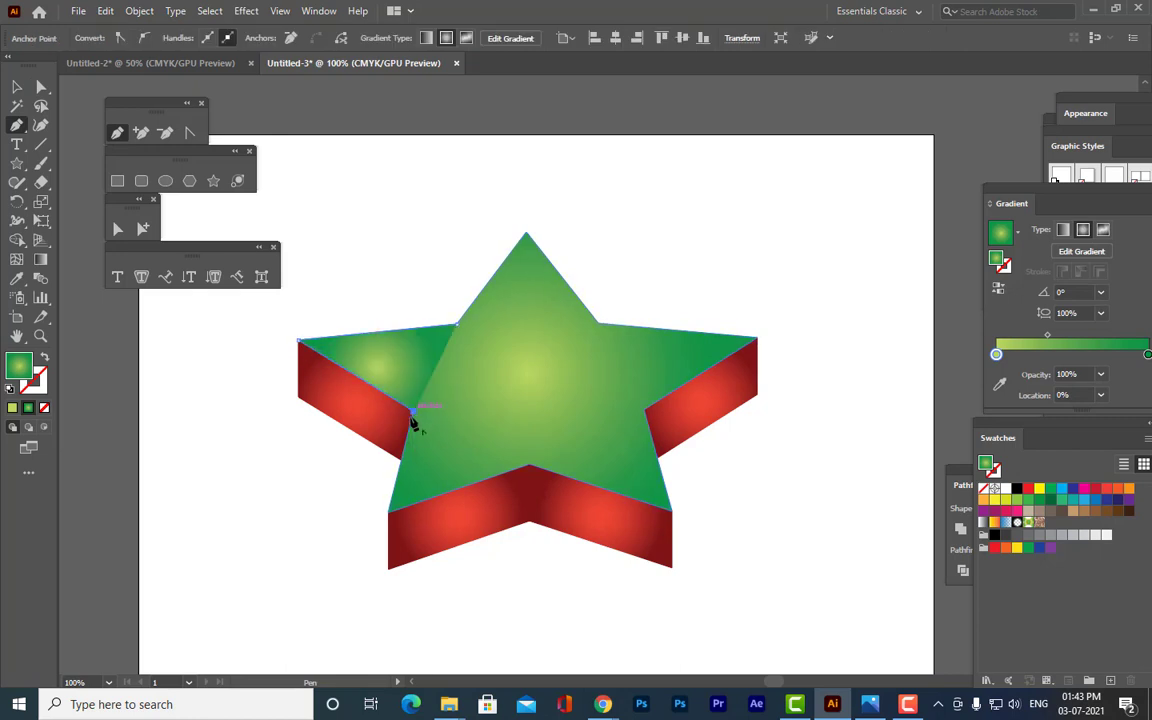
left_click(389, 512)
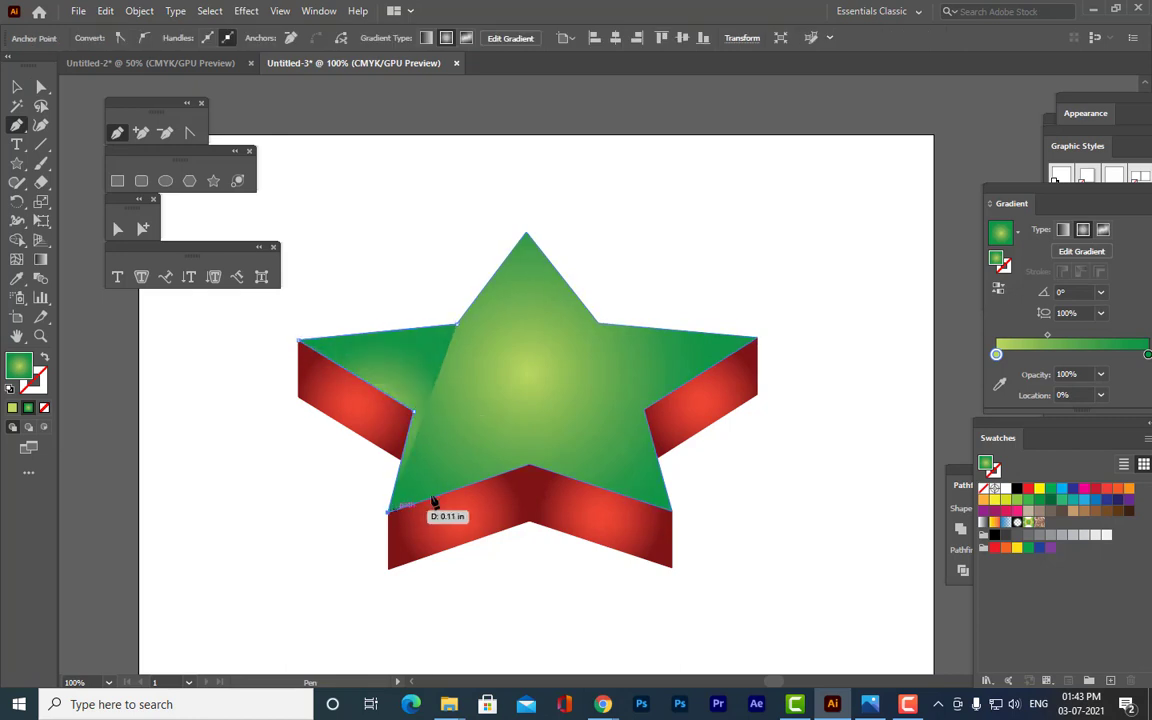
left_click(533, 467)
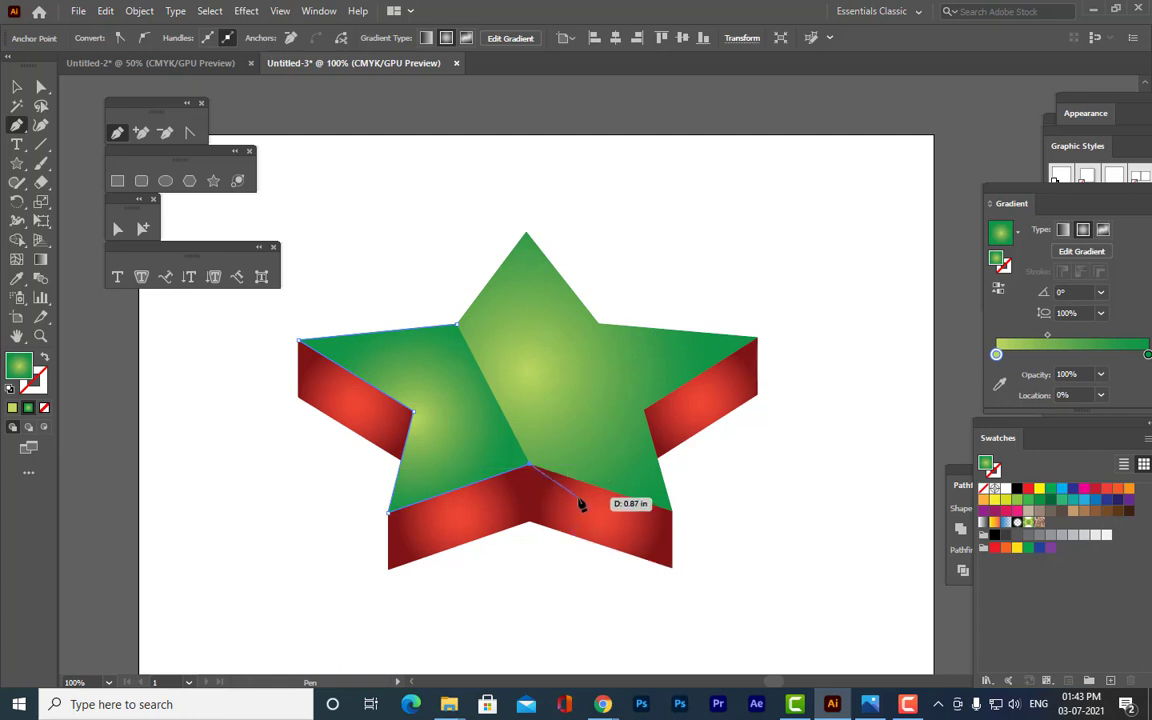
Give the new edge path a light green stroke and no fill, and deselect it.
left_click(42, 388)
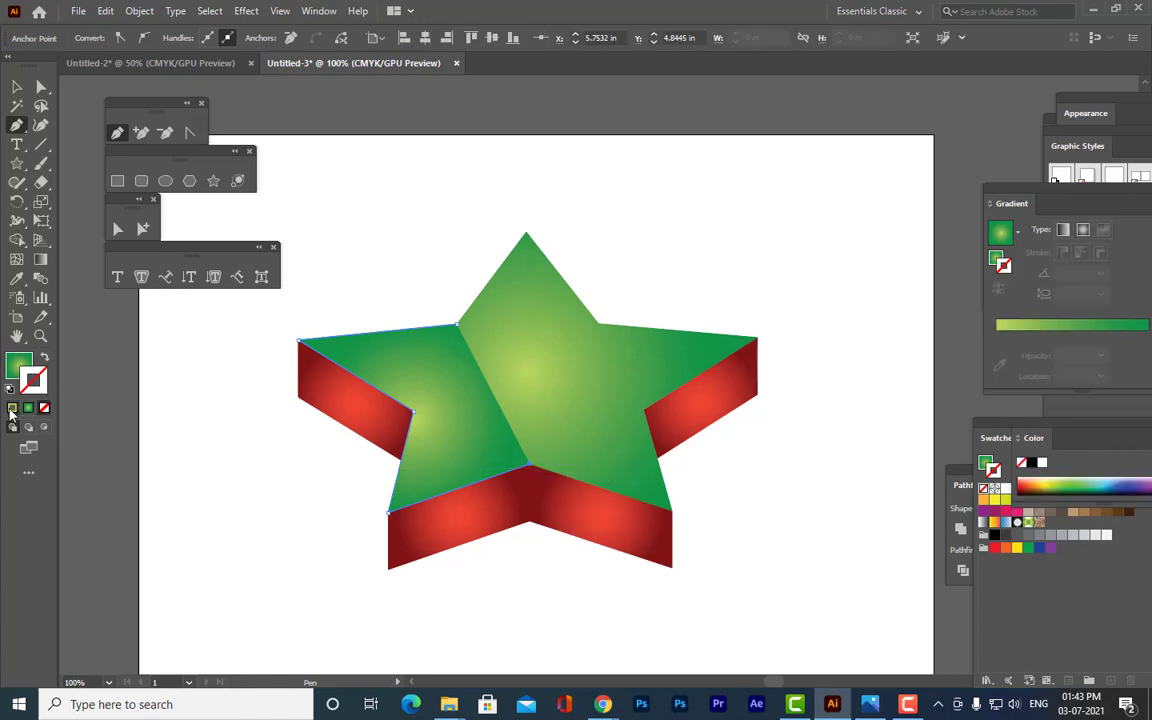
left_click(12, 409)
left_click(14, 371)
left_click(44, 409)
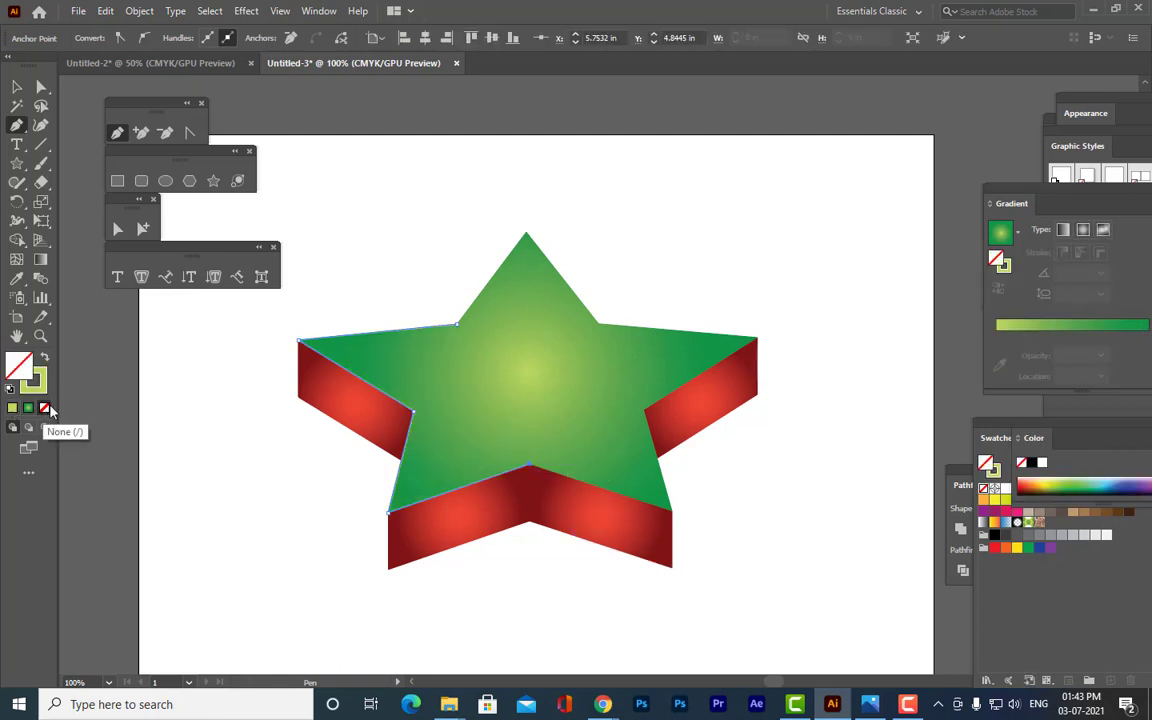
left_click(14, 88)
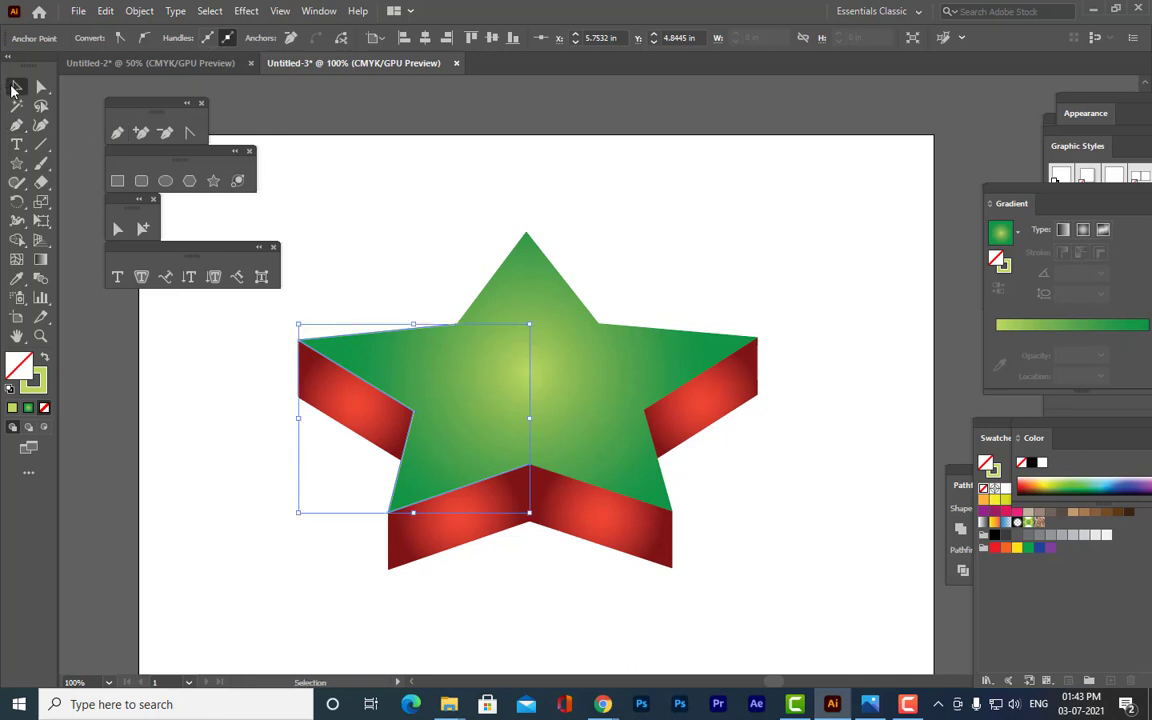
left_click(468, 257)
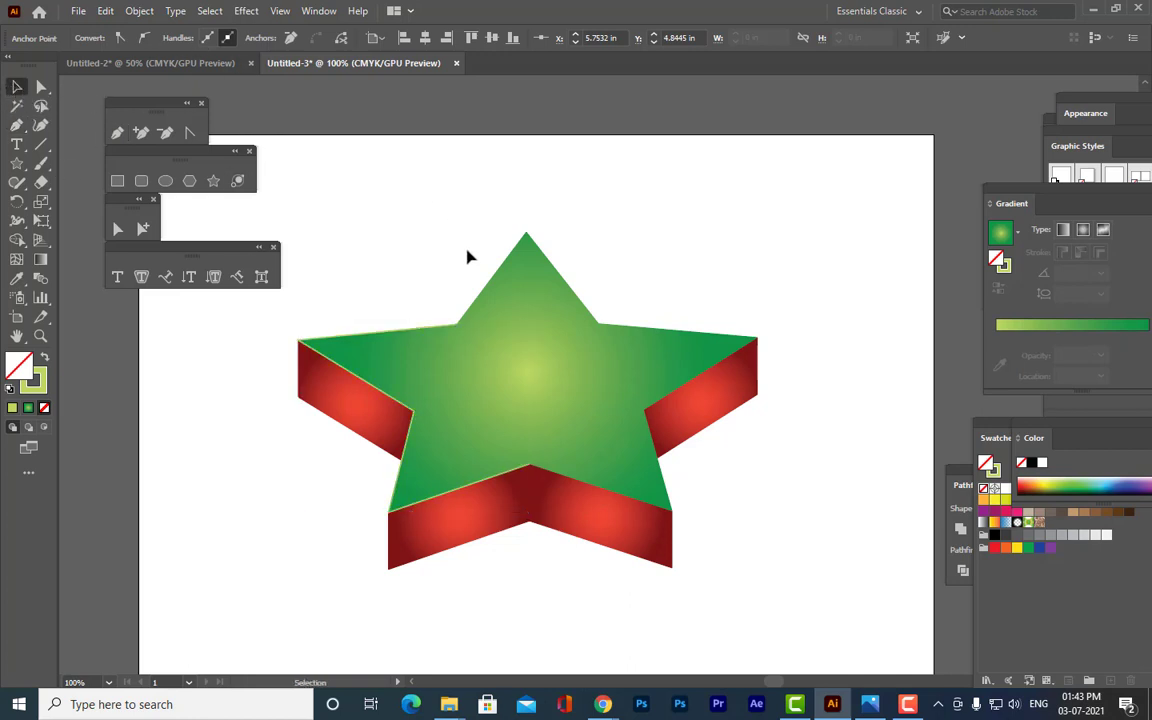
Set the light green edge path's stroke weight to 3 pt and deselect it.
left_click(406, 331)
left_click(188, 37)
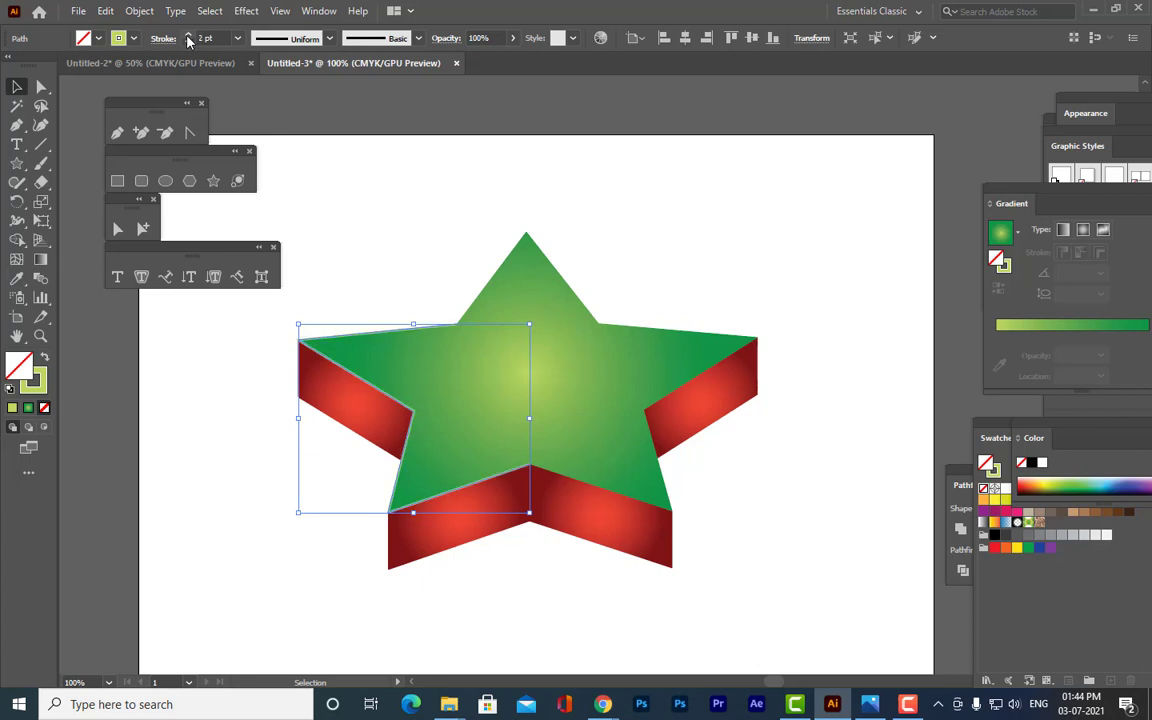
left_click(188, 37)
left_click(534, 215)
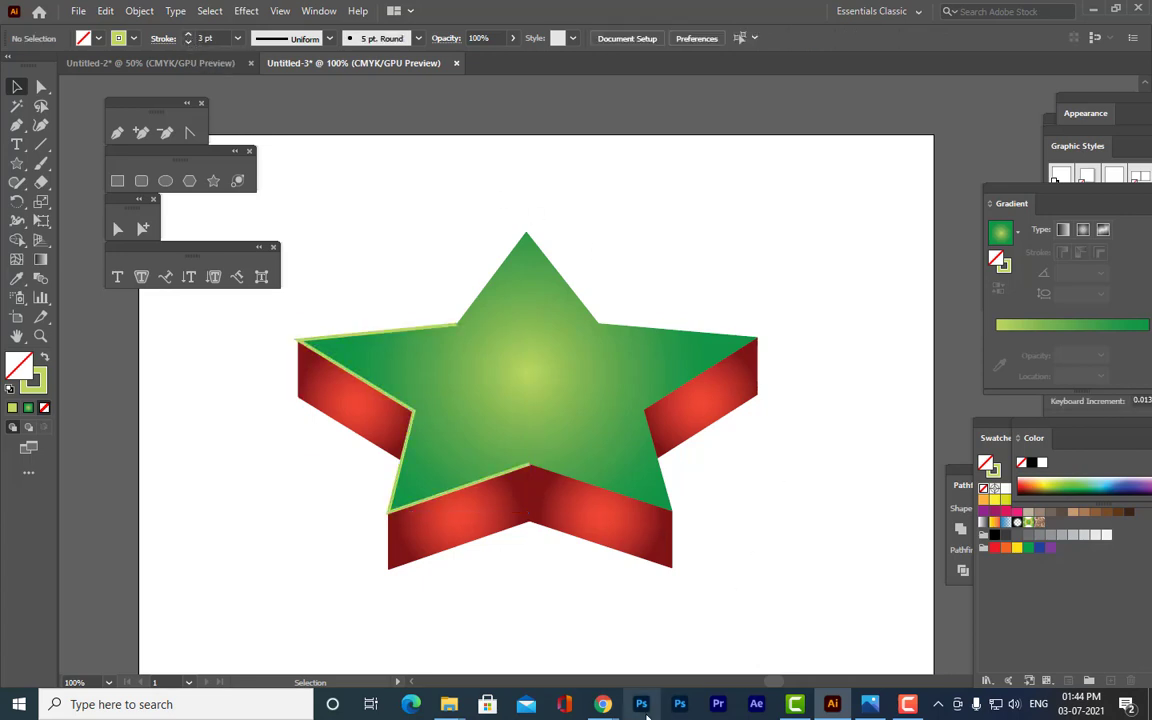
Expand the front face's gradient fill into 255 objects and deselect it.
left_click(406, 408)
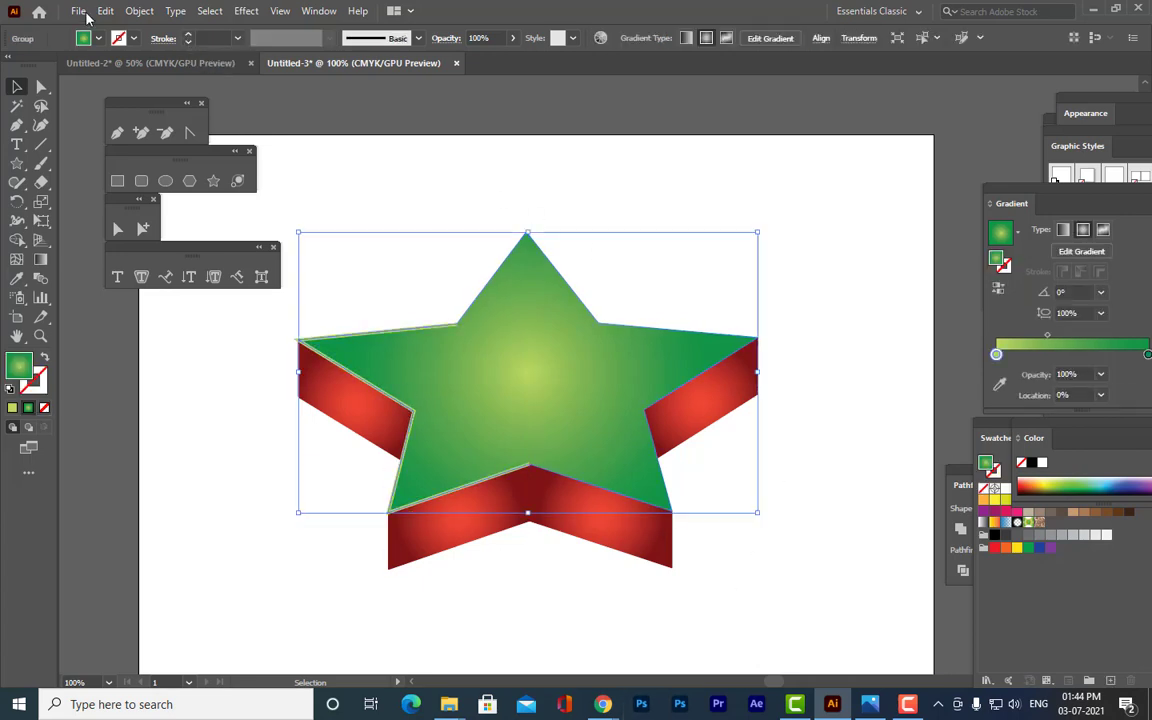
left_click(139, 11)
left_click(200, 198)
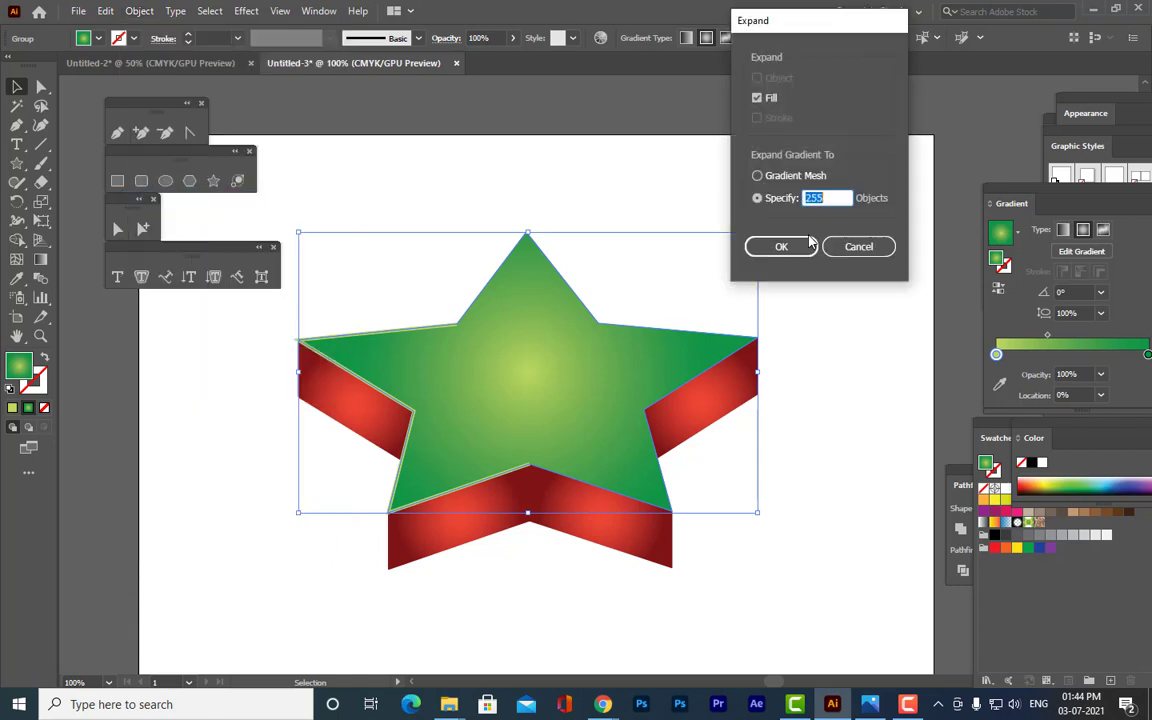
left_click(782, 248)
left_click(833, 419)
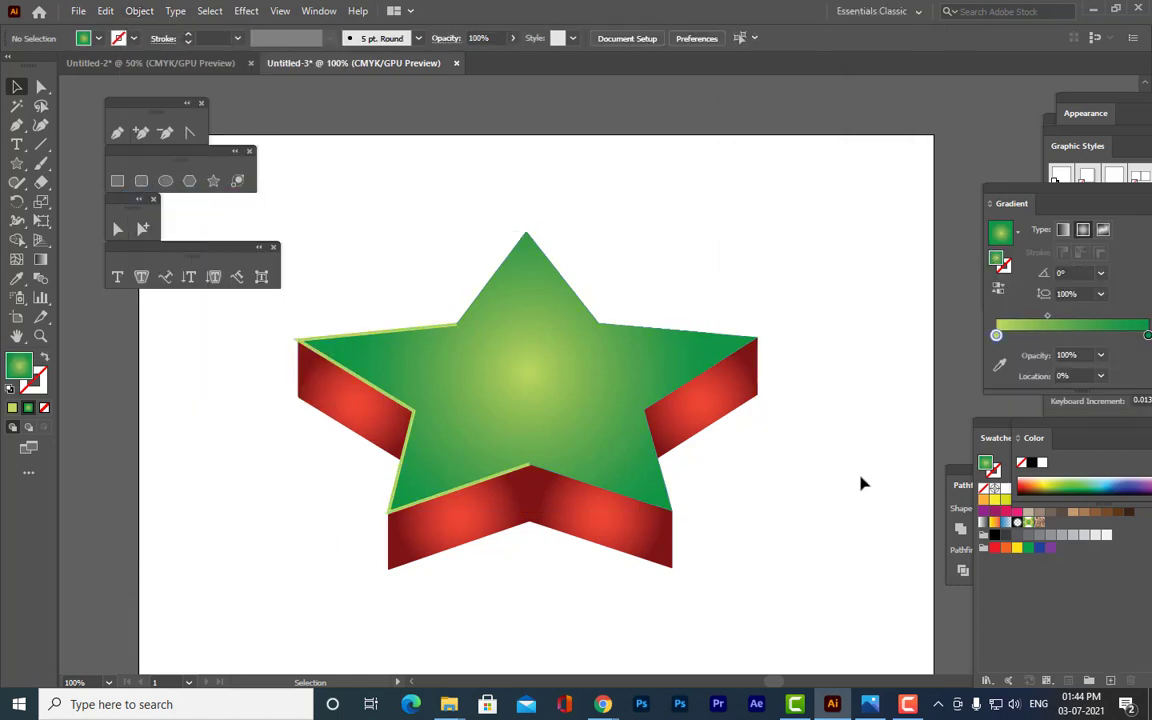
Reuse the edge path's light green stroke to draw a Pen path from the right arm's lower corner via the front face's lower-right tip to the bottom-right corner.
left_click(371, 392)
left_click(365, 271)
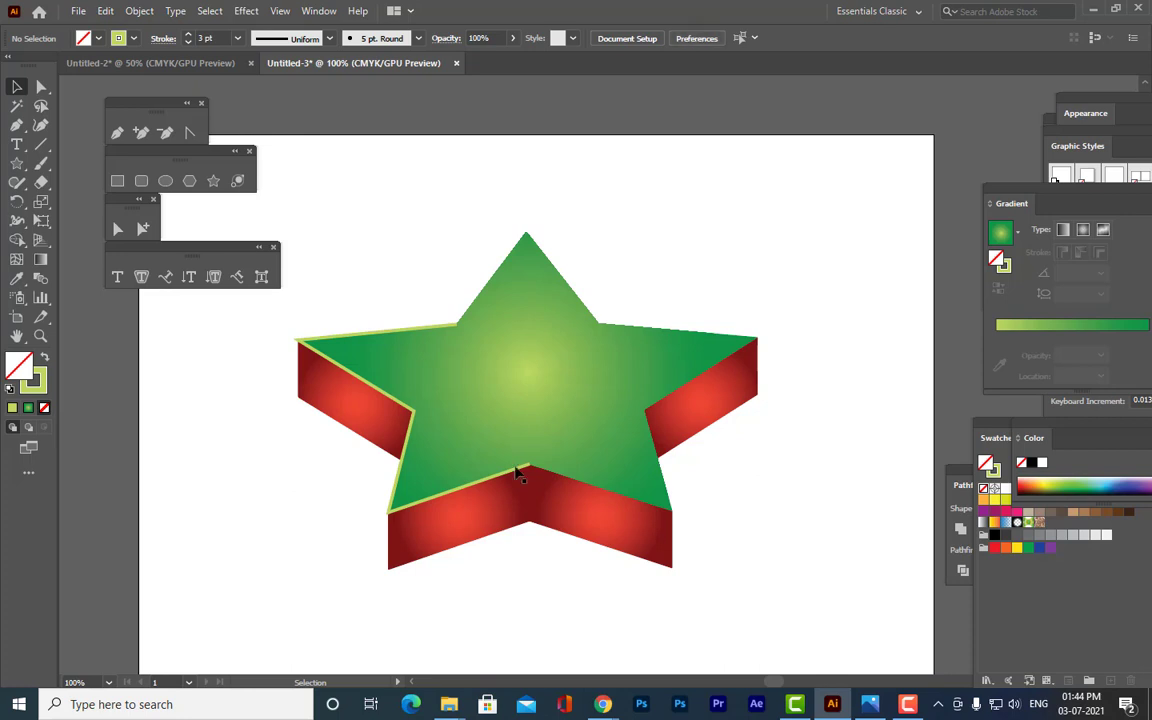
left_click(406, 402)
left_click(407, 278)
left_click(117, 134)
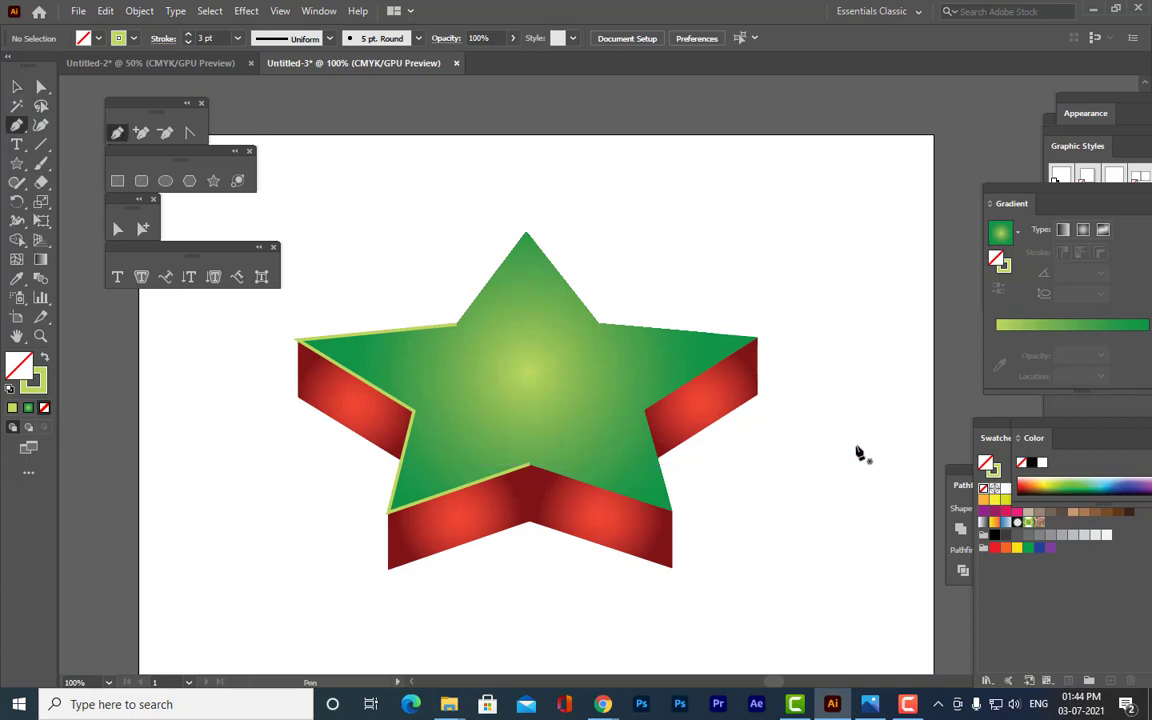
left_click(757, 395)
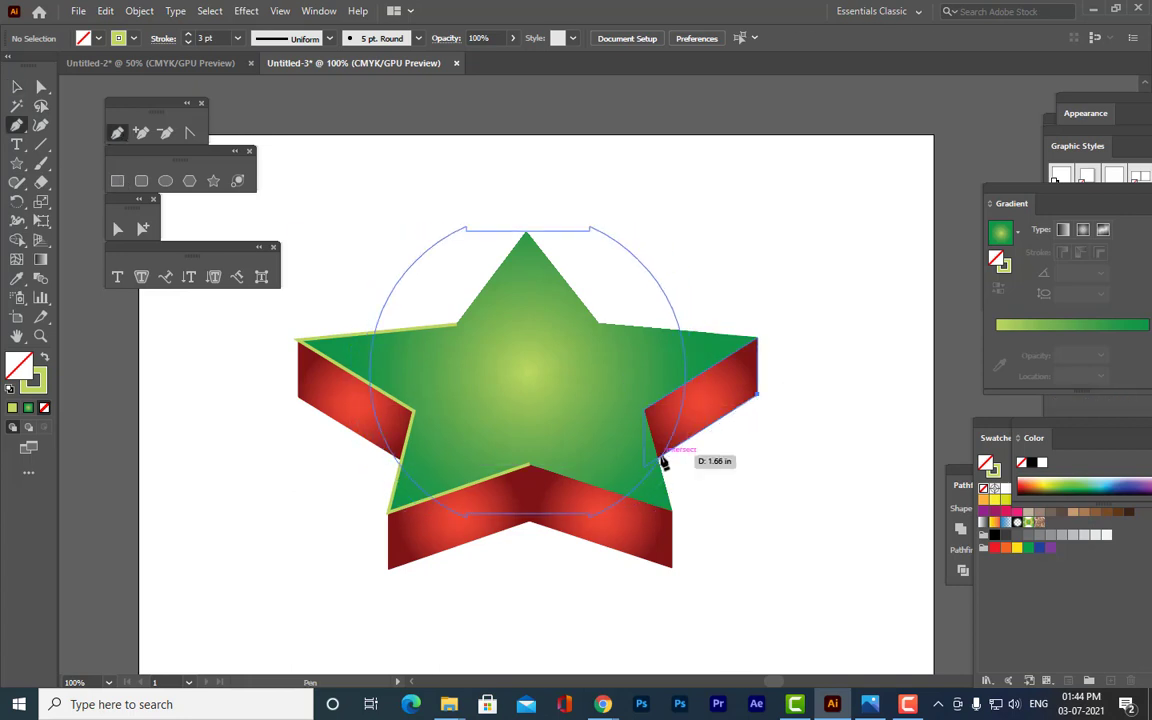
left_click(659, 463)
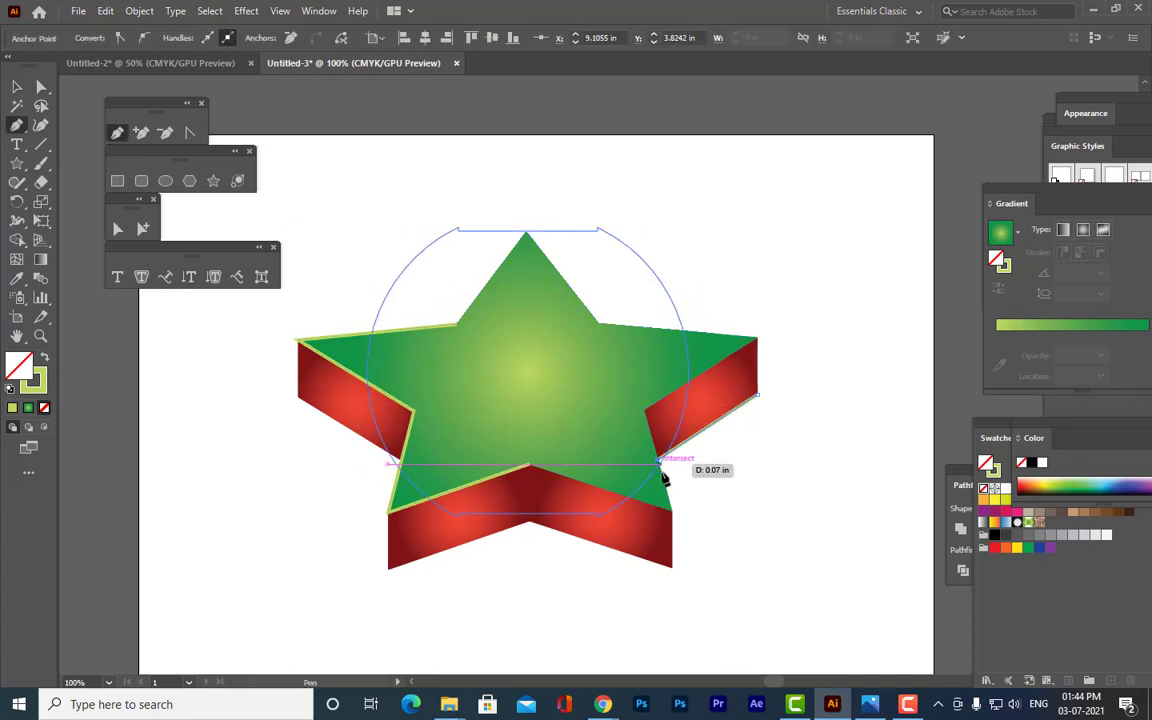
left_click(673, 513)
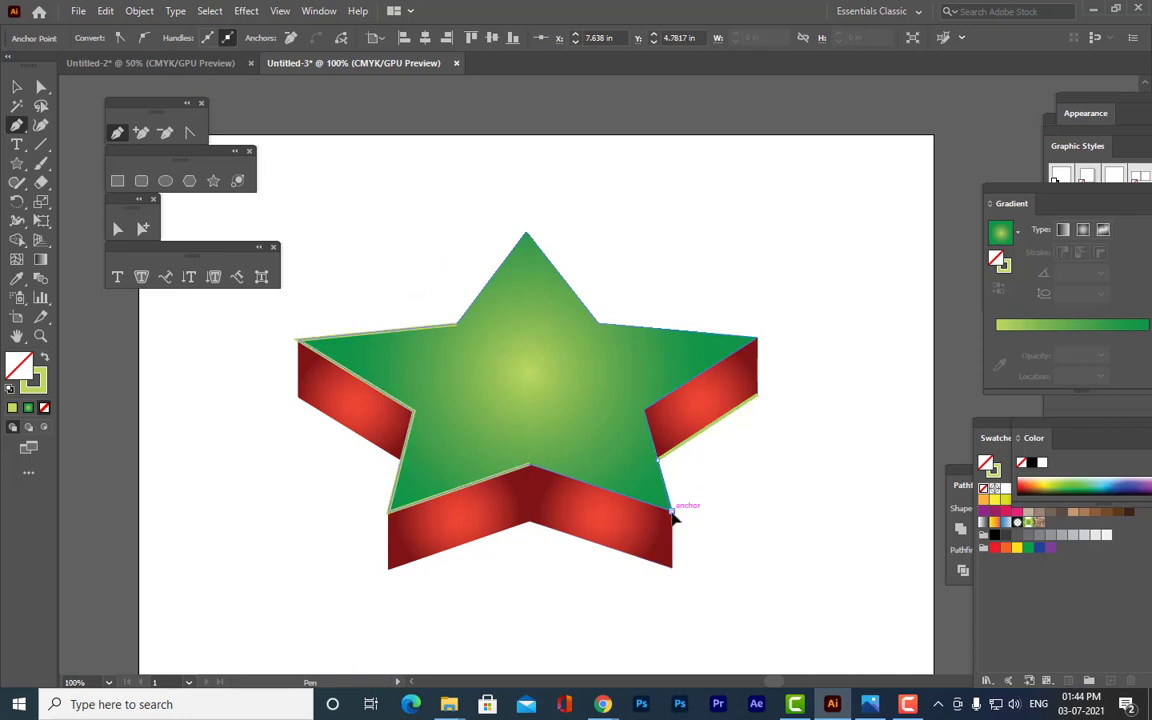
left_click(672, 568)
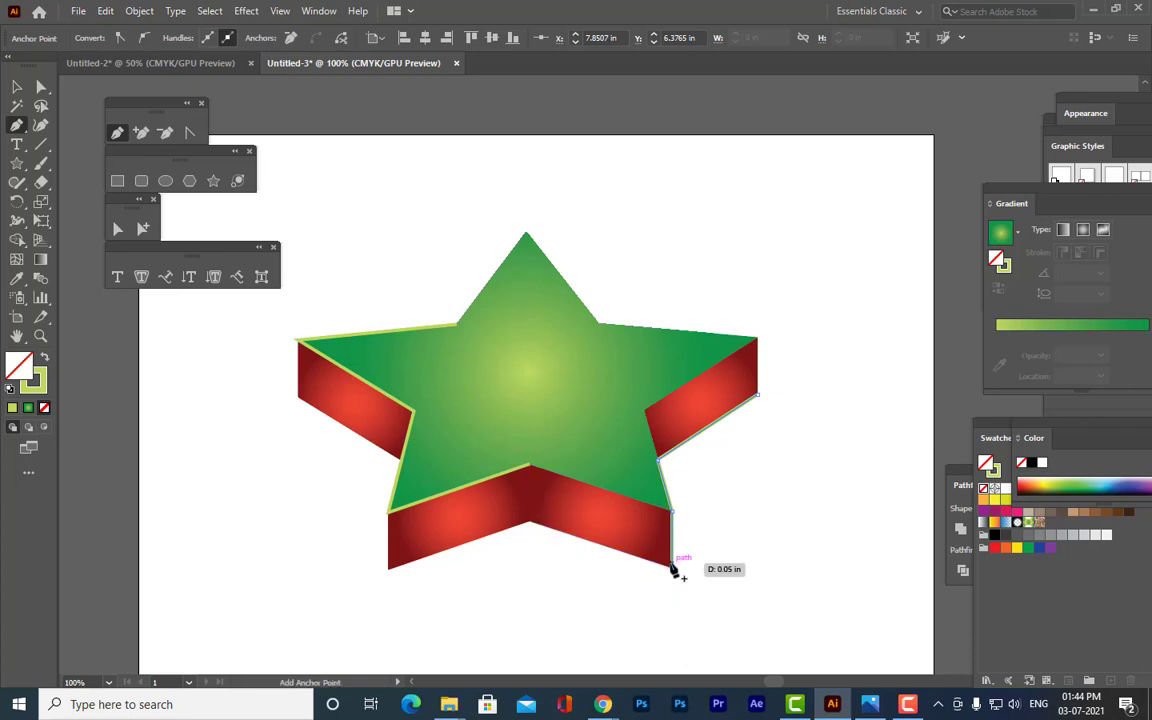
key("v")
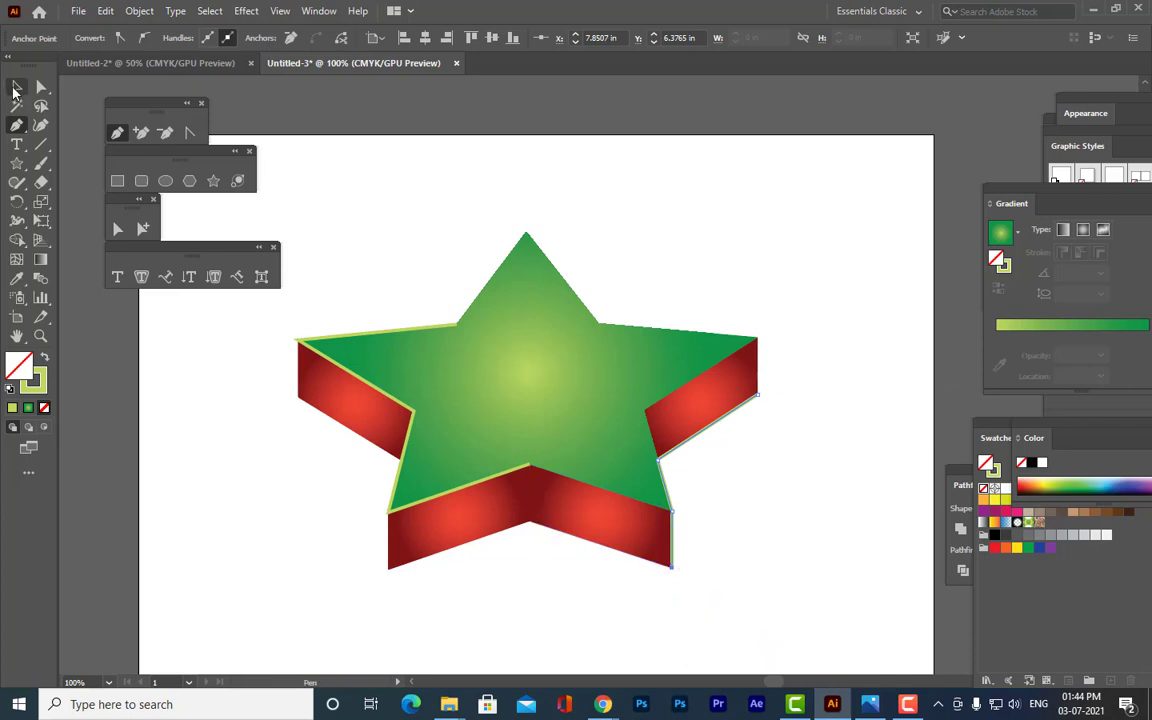
Delete the bottom-right corner anchor of the right-hand light green edge path so it ends at the front face's lower-right tip, and deselect it.
left_click(814, 412)
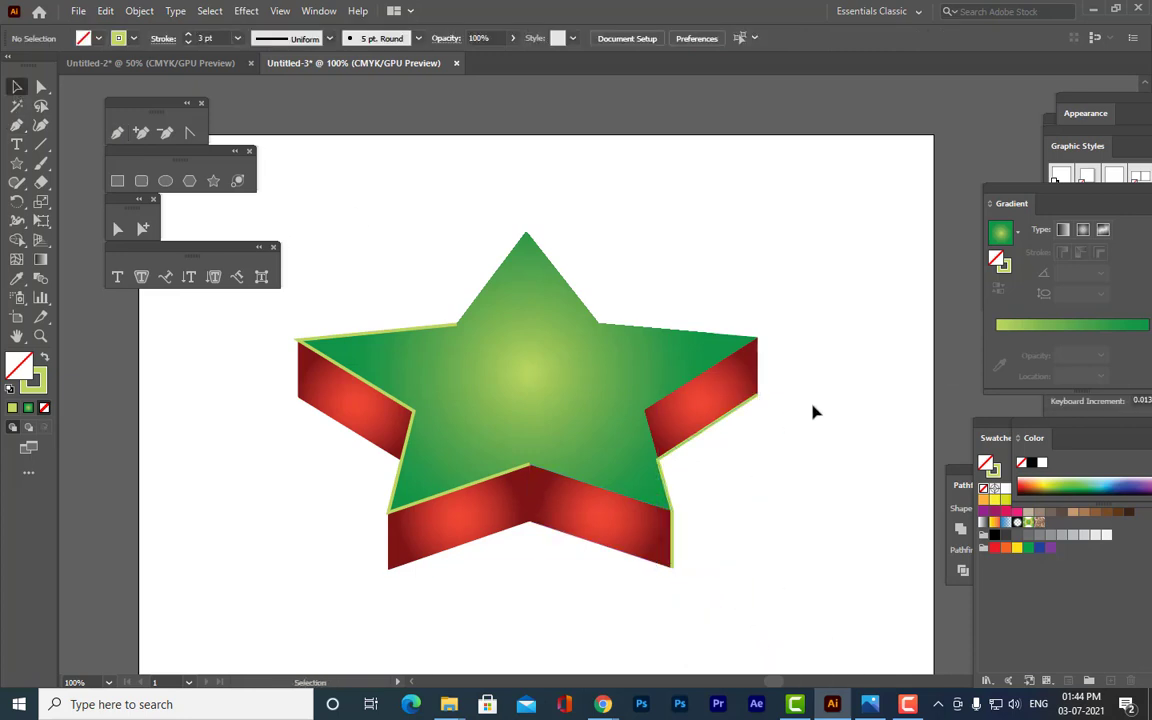
left_click(740, 411)
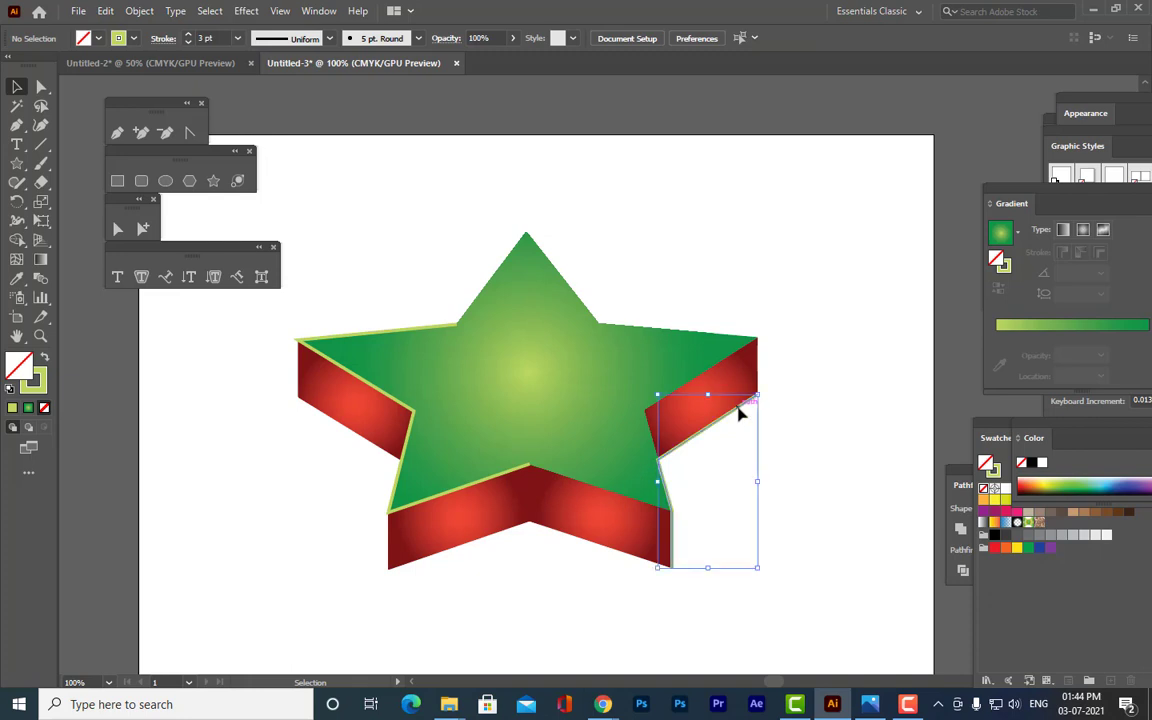
left_click(866, 497)
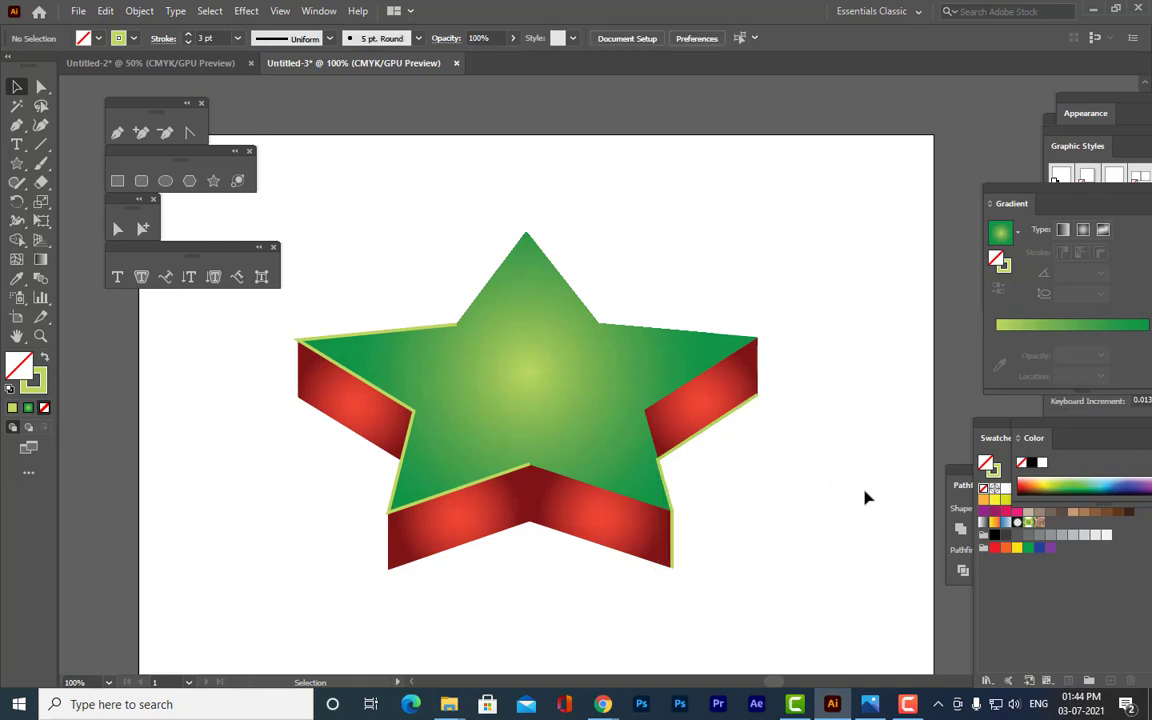
left_click(711, 548)
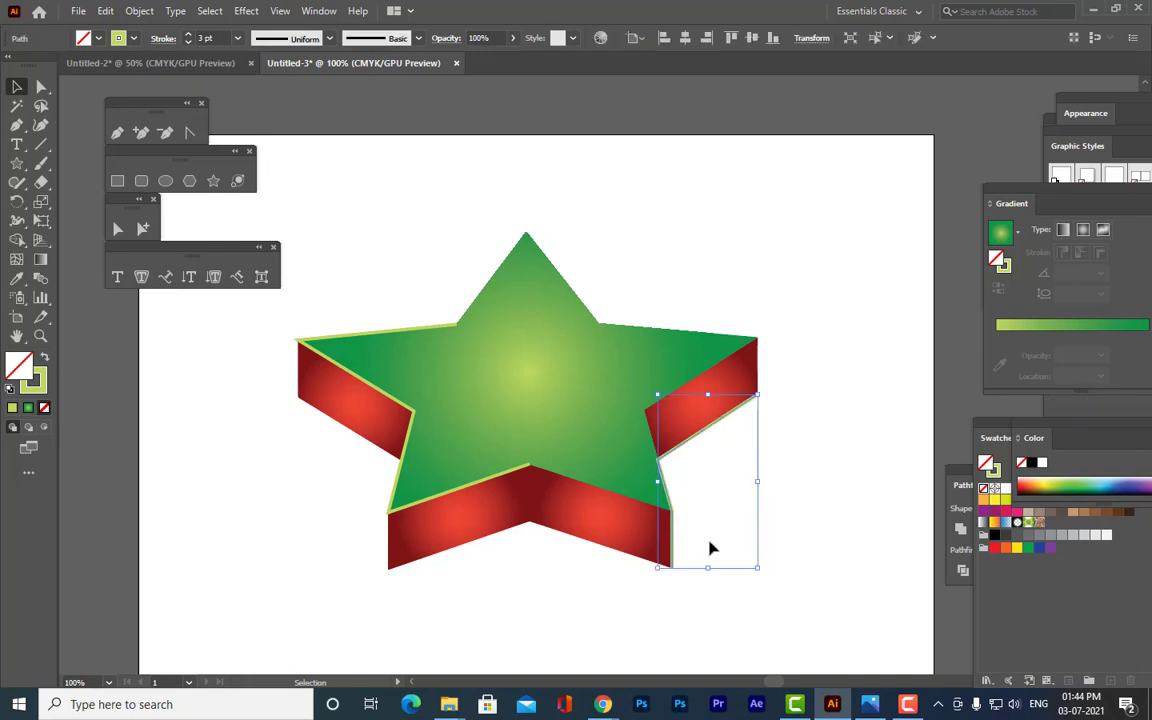
left_click(41, 87)
left_click(672, 571)
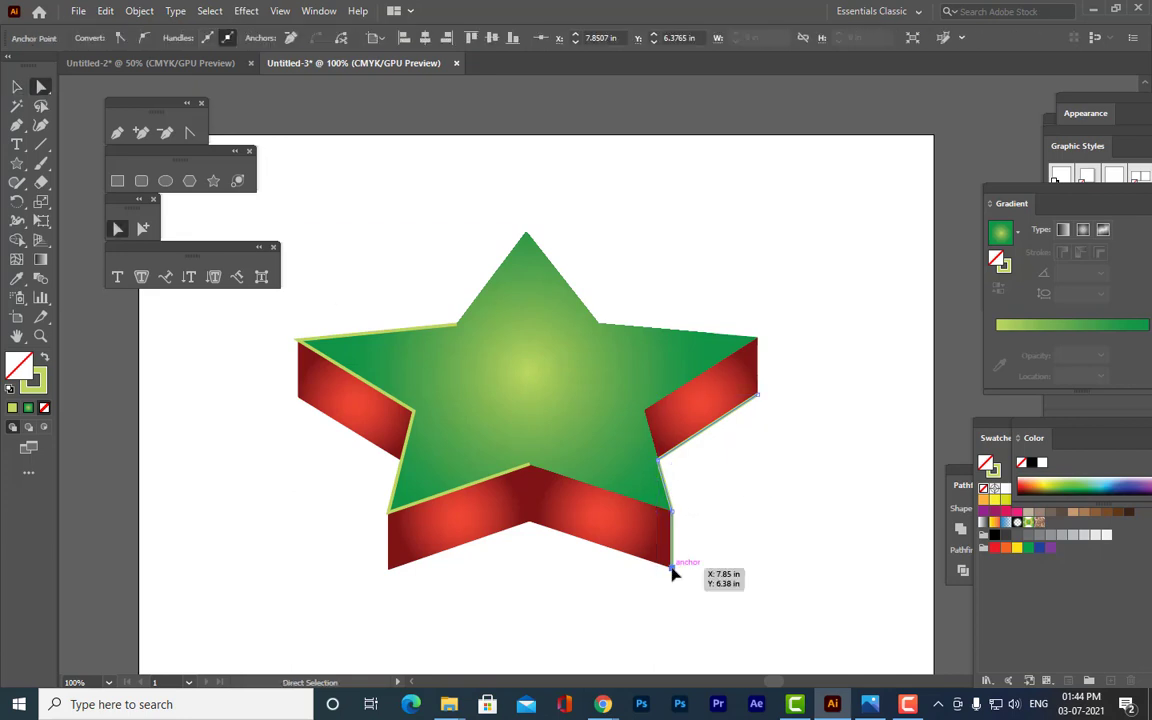
left_click(779, 540)
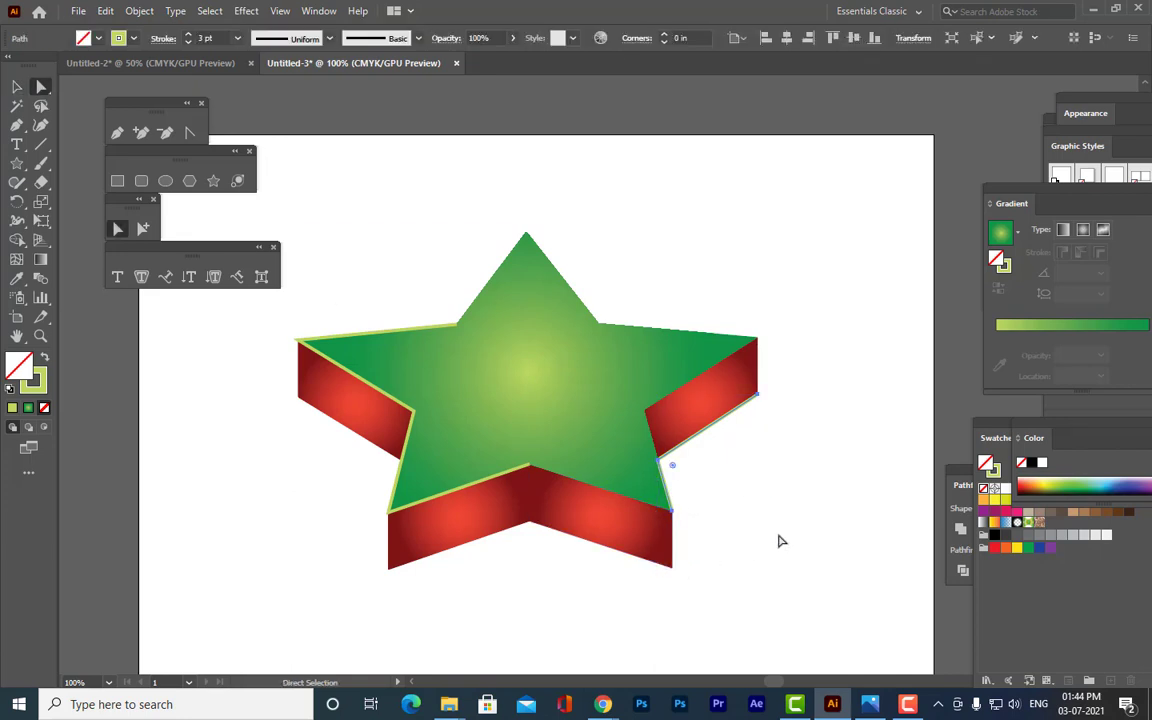
left_click(698, 439)
left_click(17, 87)
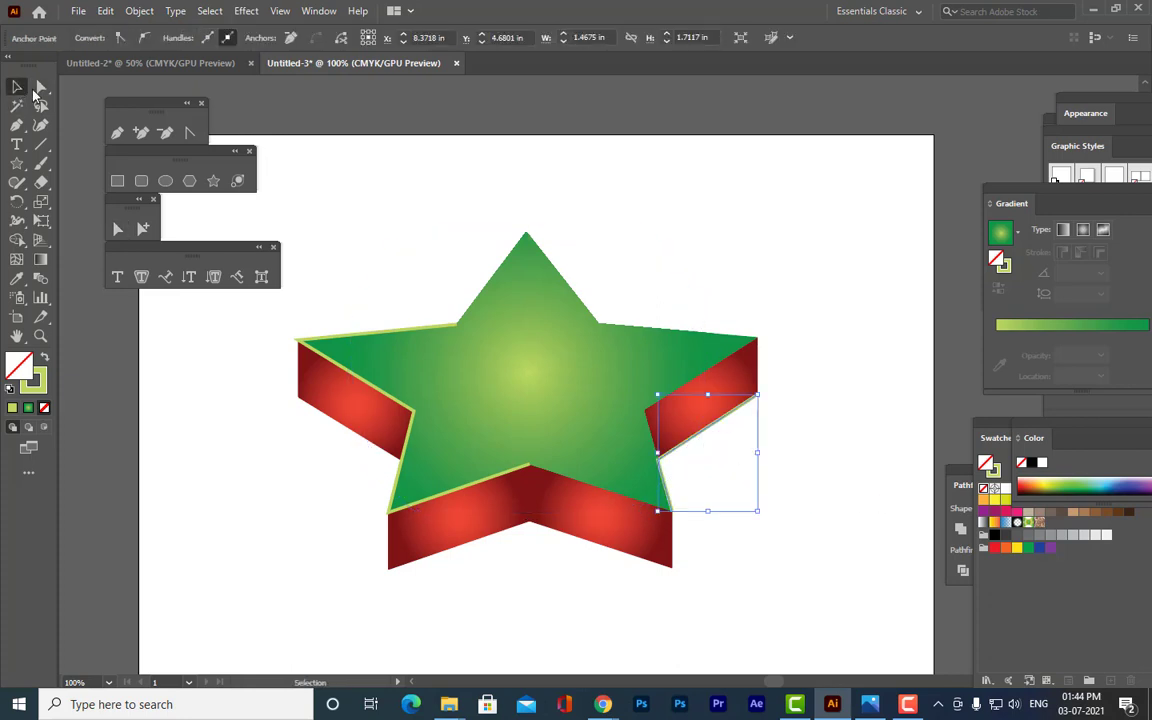
left_click(905, 404)
left_click(755, 408)
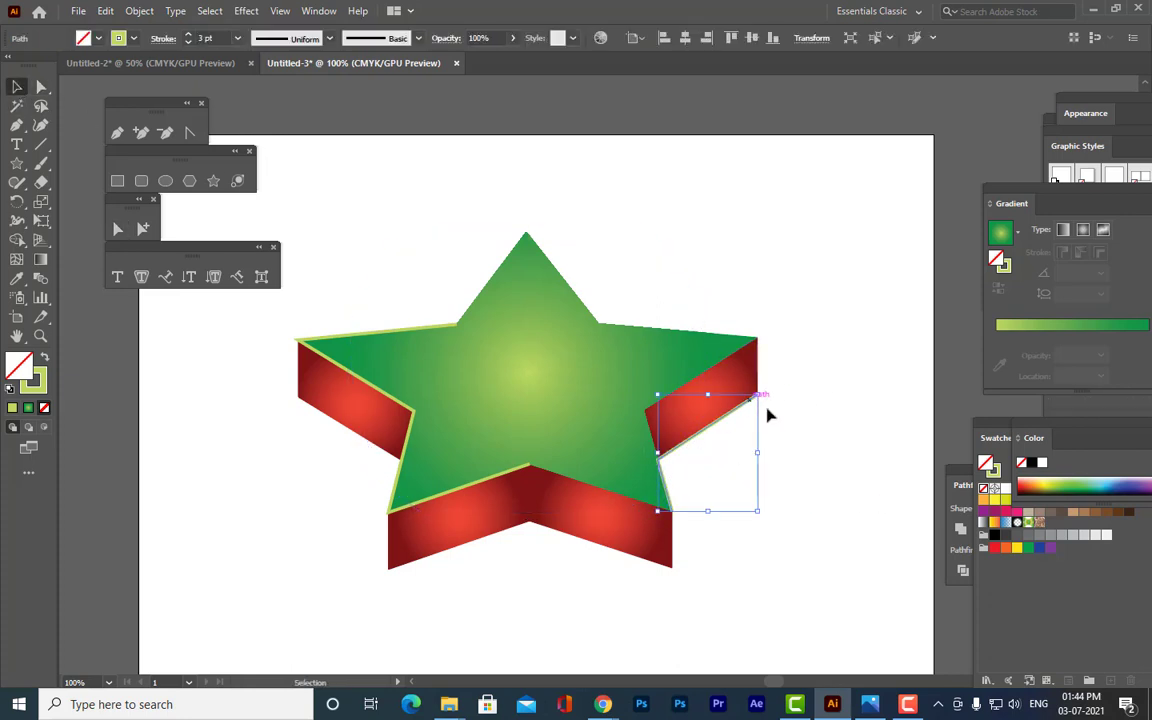
left_click(851, 435)
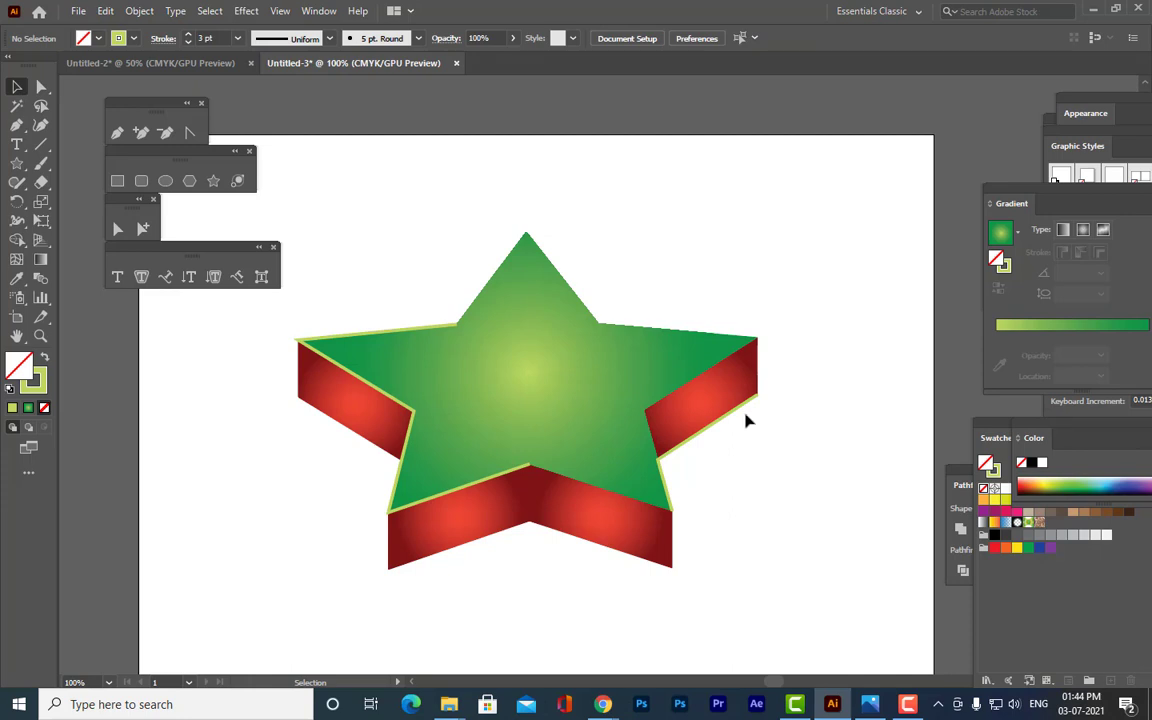
Draw a Pen path along the star's bottom edge from the lower-left corner via the centre notch to the lower-right corner, and deselect it.
left_click(115, 137)
left_click(388, 568)
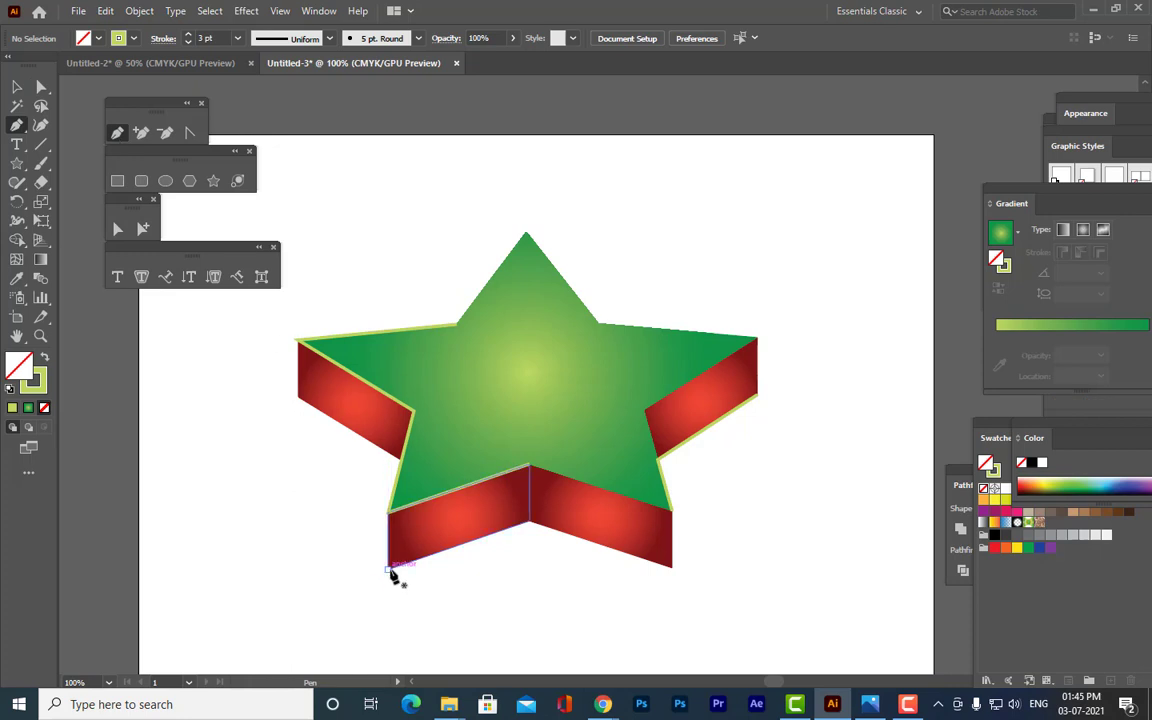
left_click(530, 521)
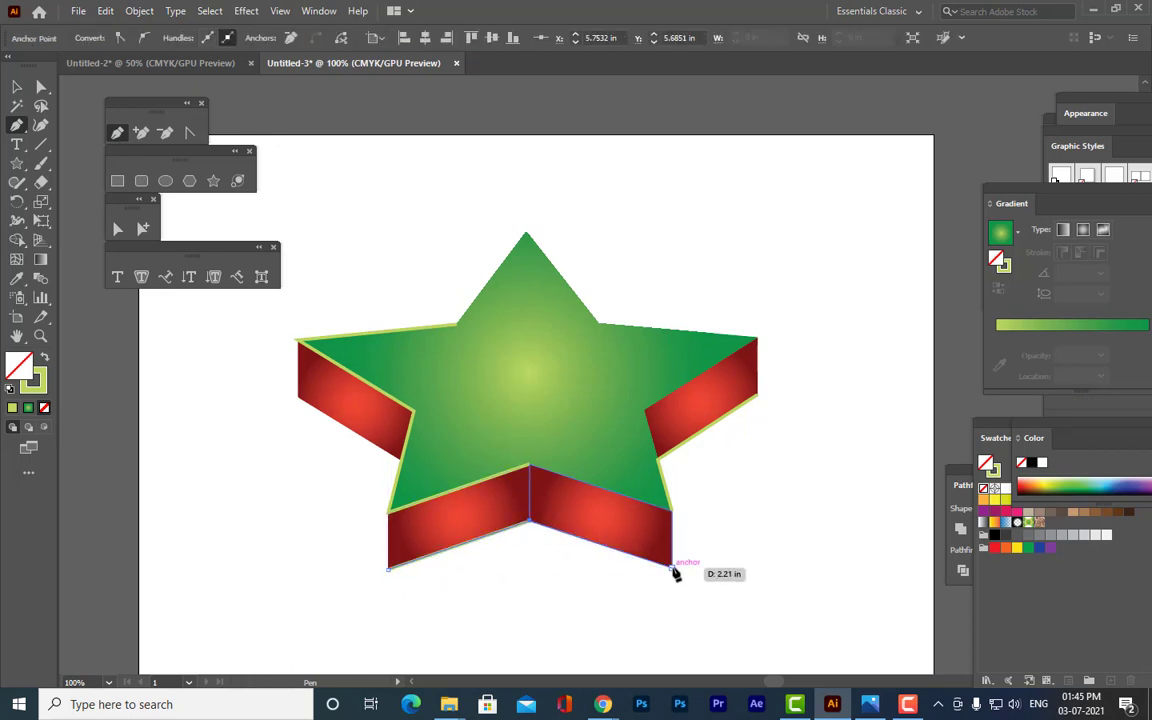
left_click(672, 567)
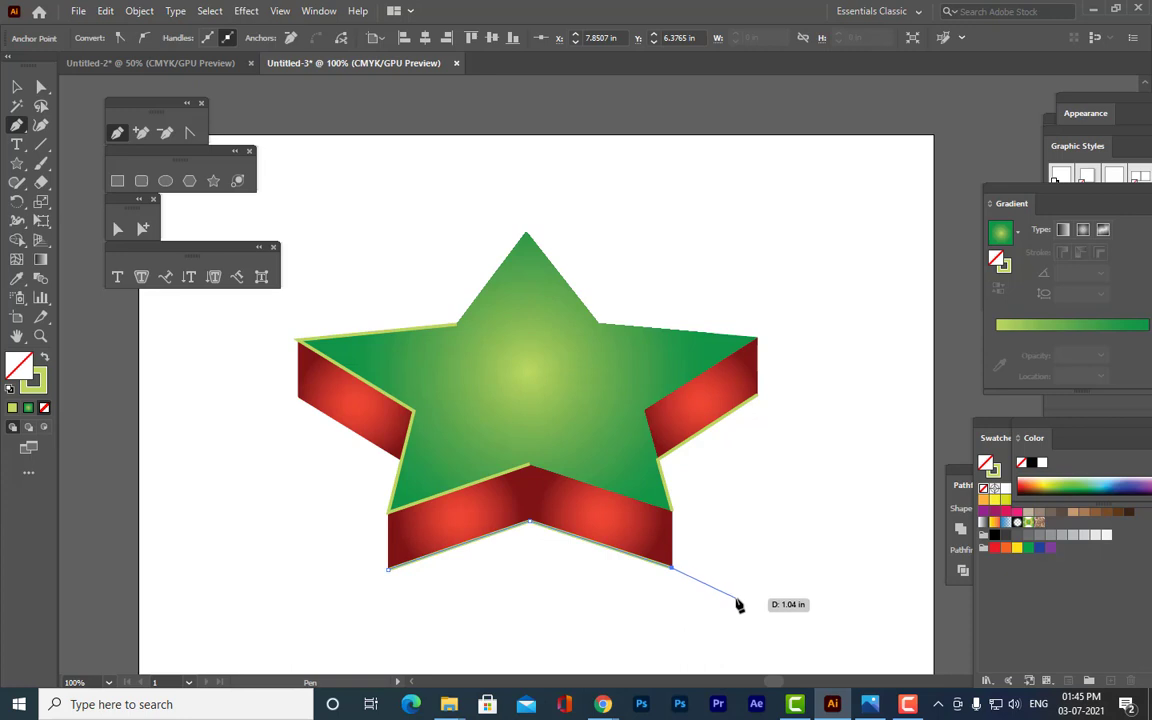
left_click(16, 87)
left_click(537, 171)
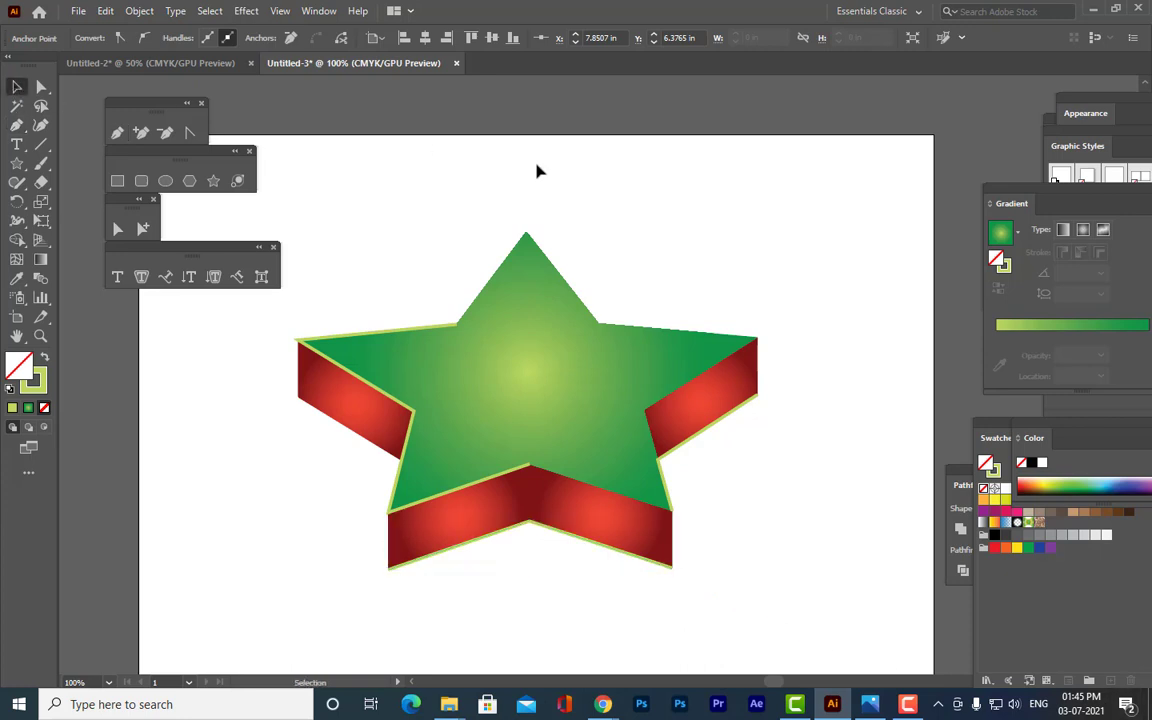
Give the bottom edge path a yellow stroke with no fill, and deselect it.
left_click(590, 546)
left_click(996, 438)
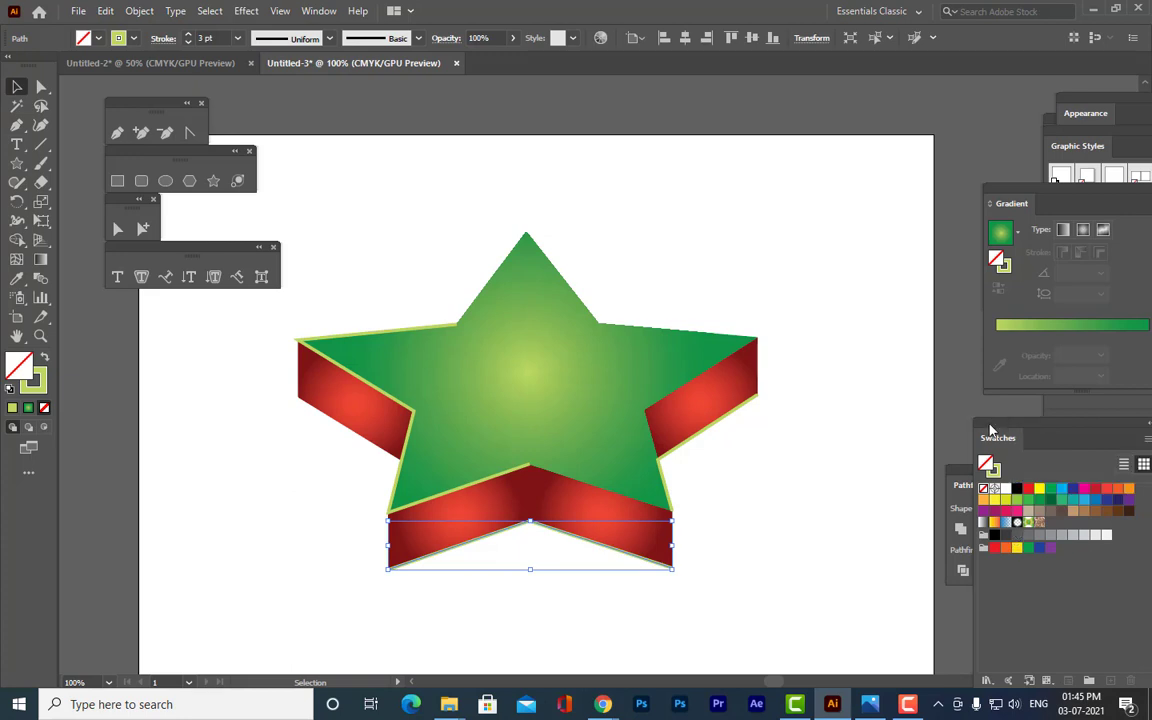
left_click(1039, 489)
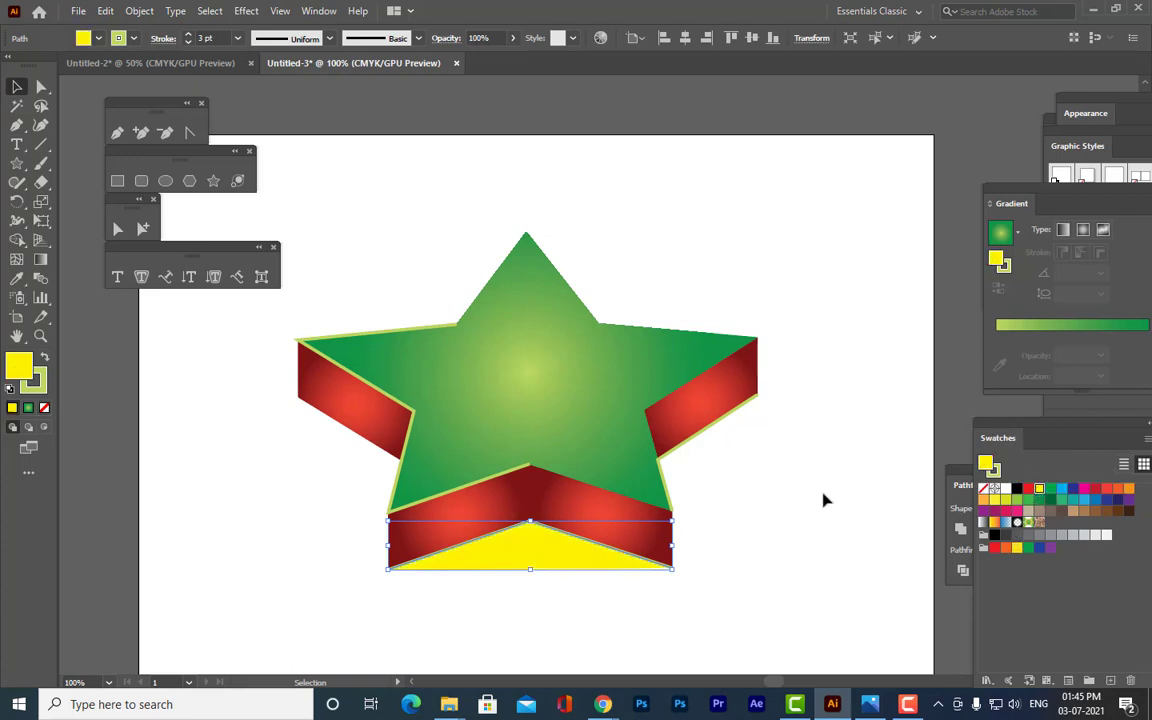
left_click(40, 388)
left_click(13, 406)
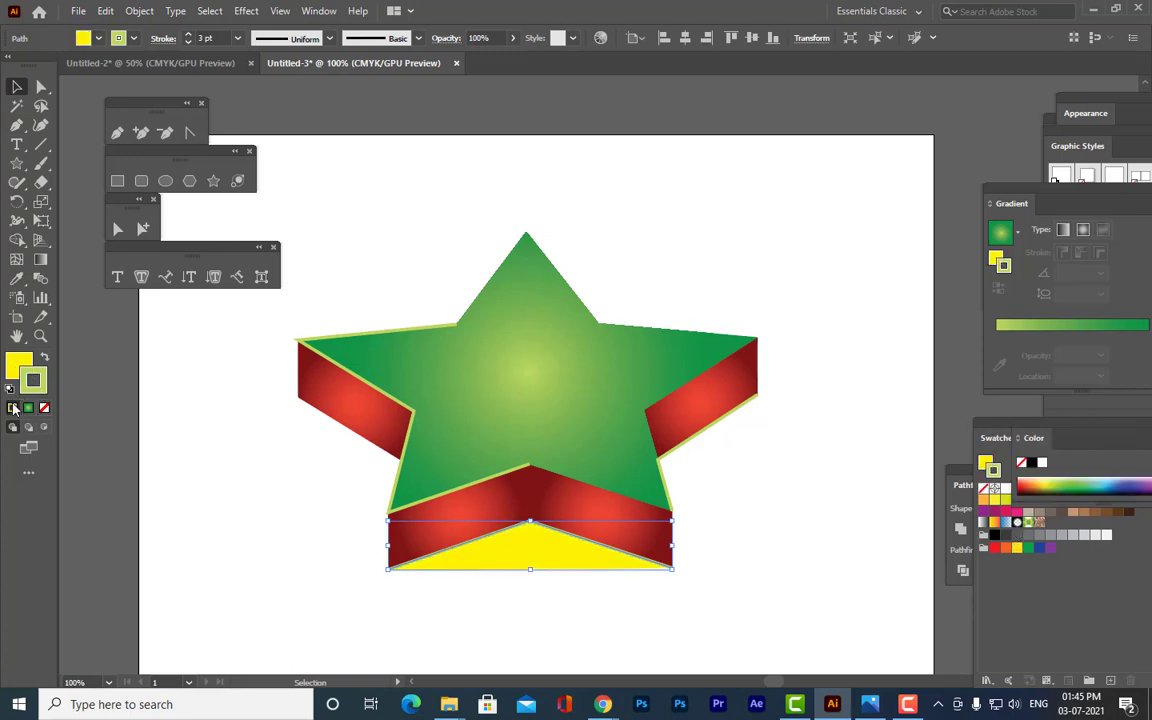
double_click(40, 388)
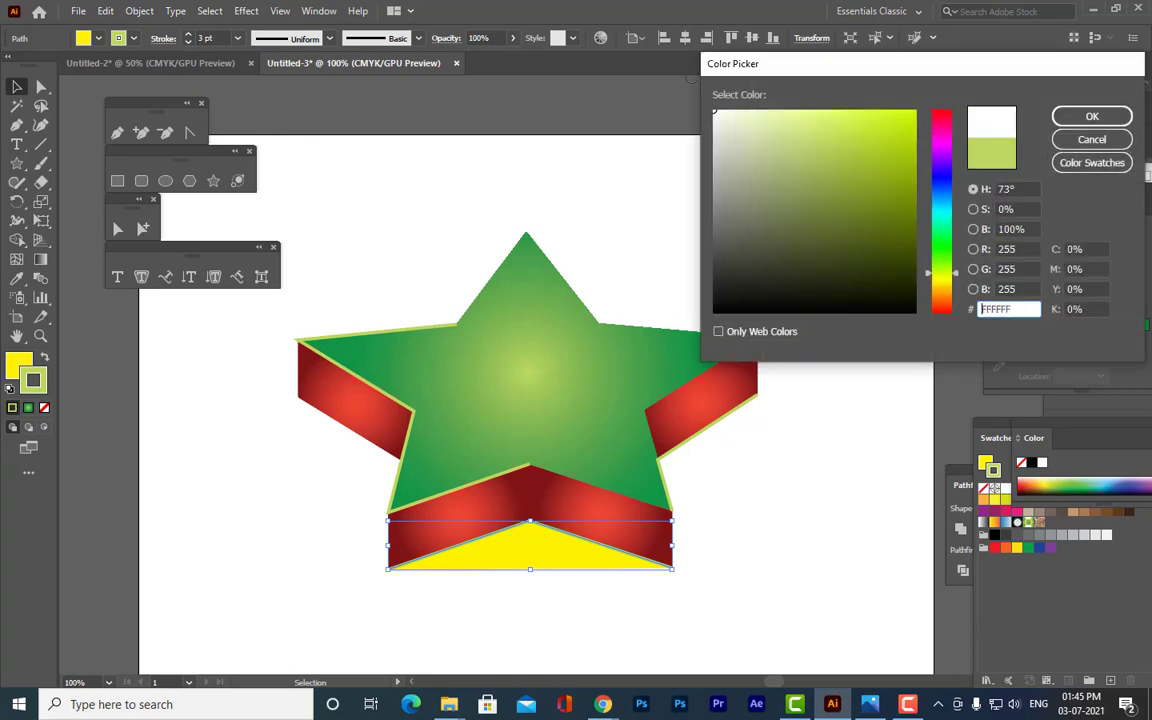
left_click(949, 279)
left_click_drag(912, 123, 927, 120)
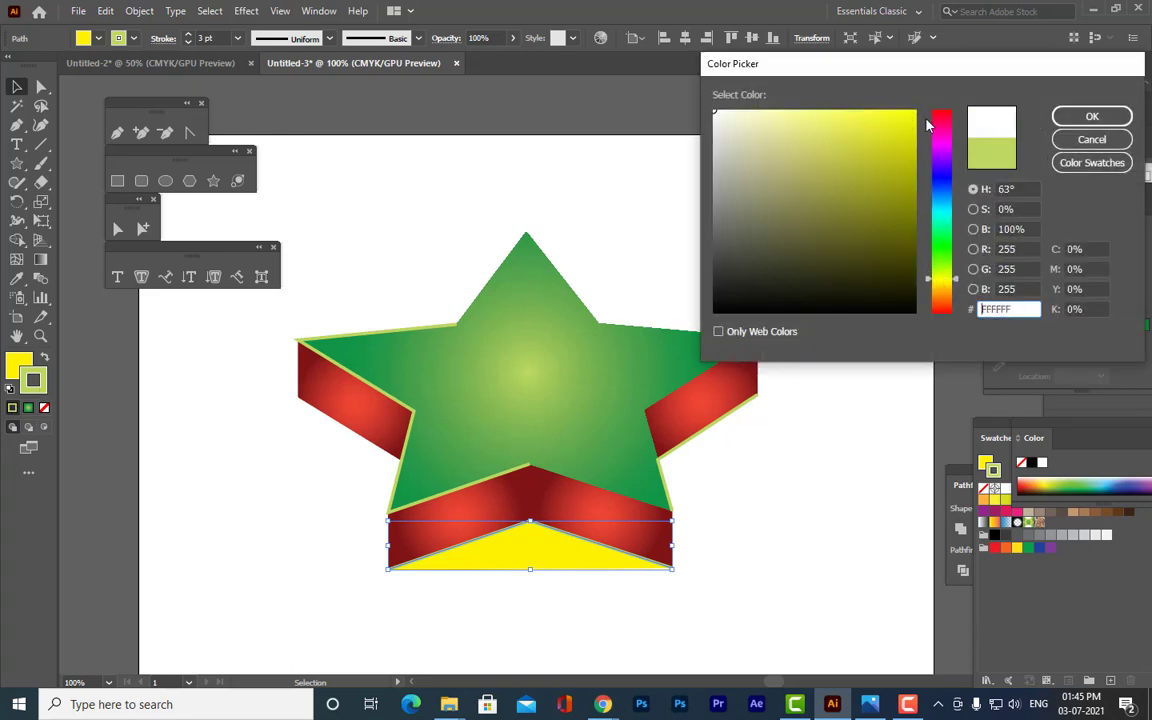
left_click(1092, 139)
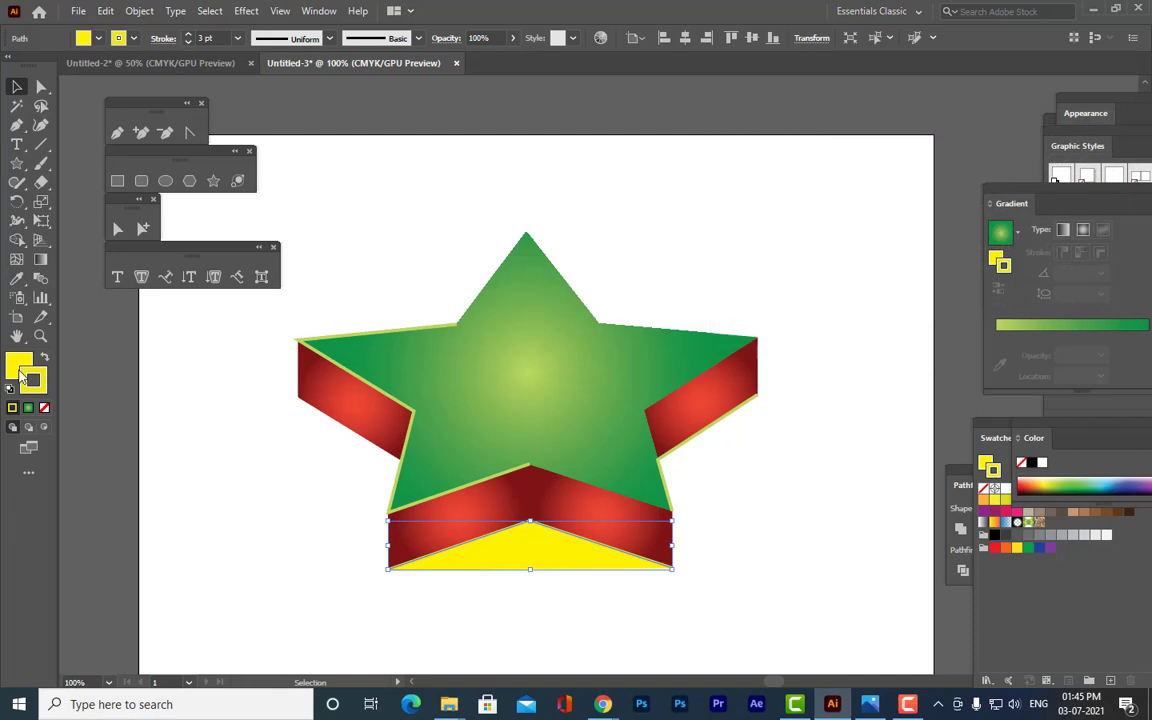
left_click(44, 408)
left_click(240, 483)
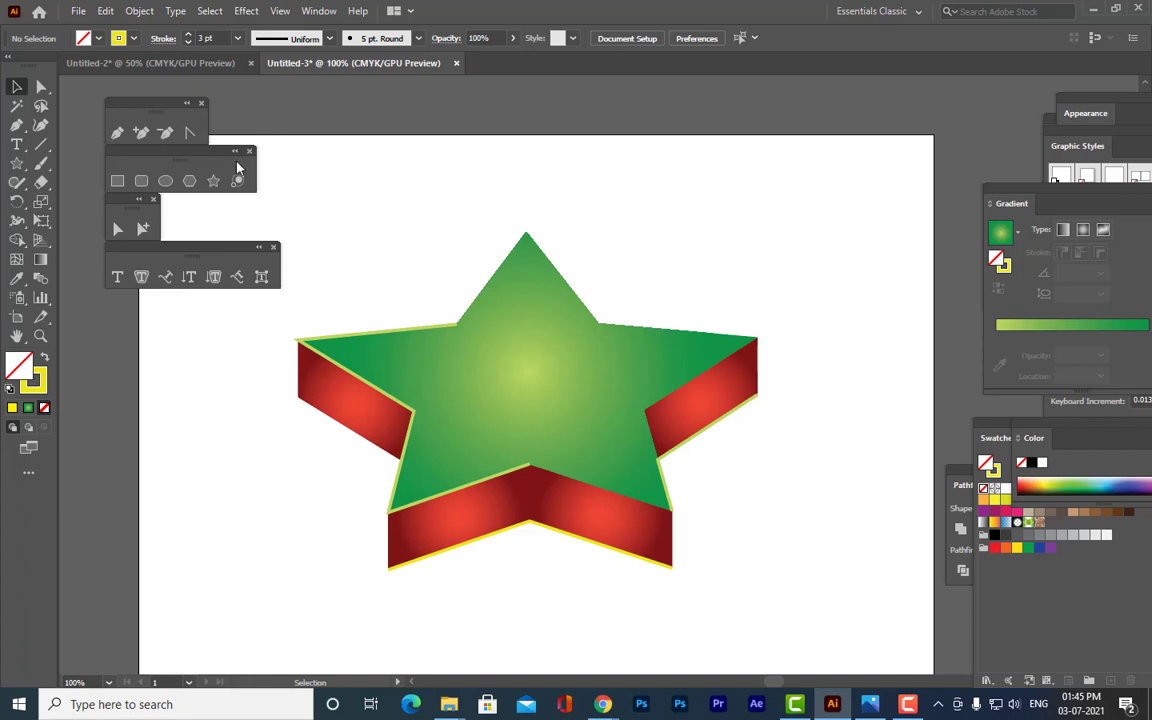
Move the floating pen, shape and type tool palettes off the artwork toward the main toolbar.
left_click_drag(237, 160, 151, 159)
left_click_drag(130, 100, 83, 80)
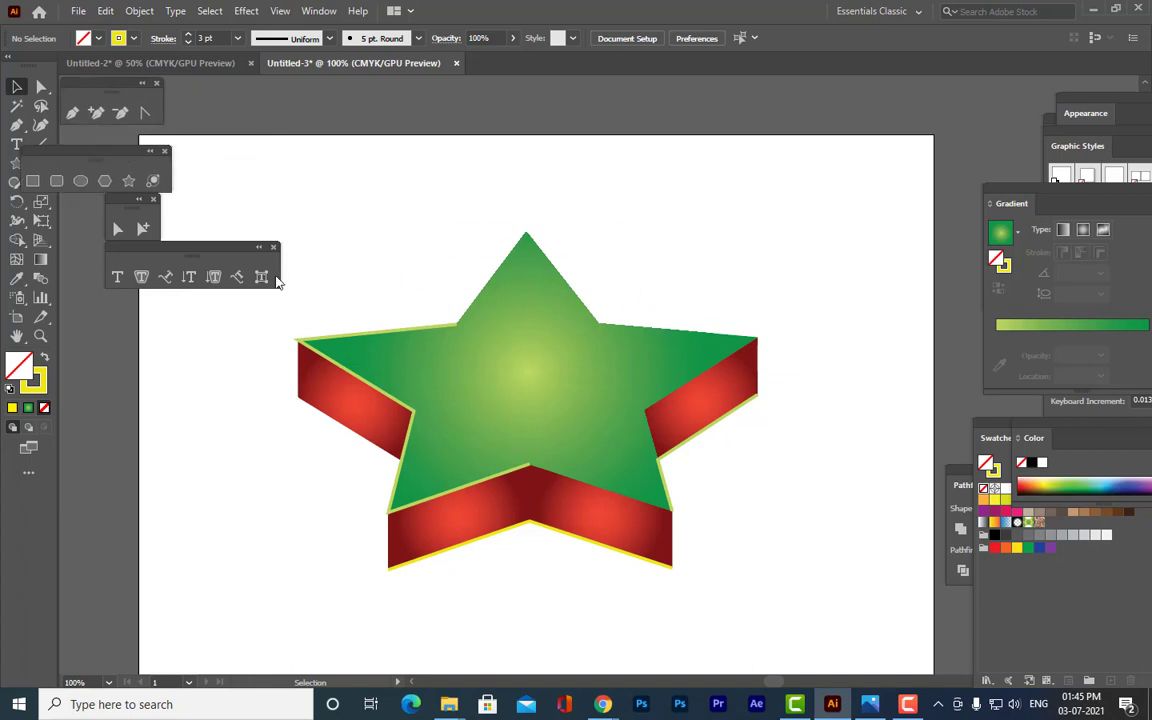
left_click_drag(219, 247, 128, 238)
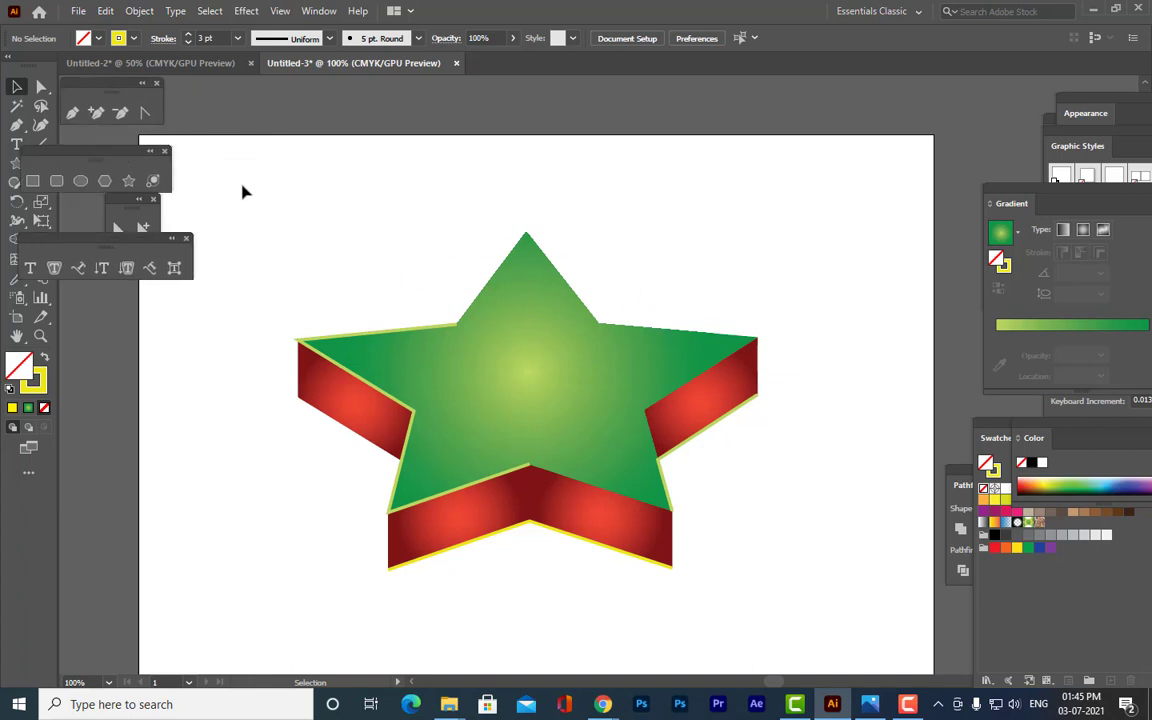
Group the whole star artwork and scale it down proportionally, repositioning it near the middle of the artboard.
left_click_drag(242, 192, 905, 560)
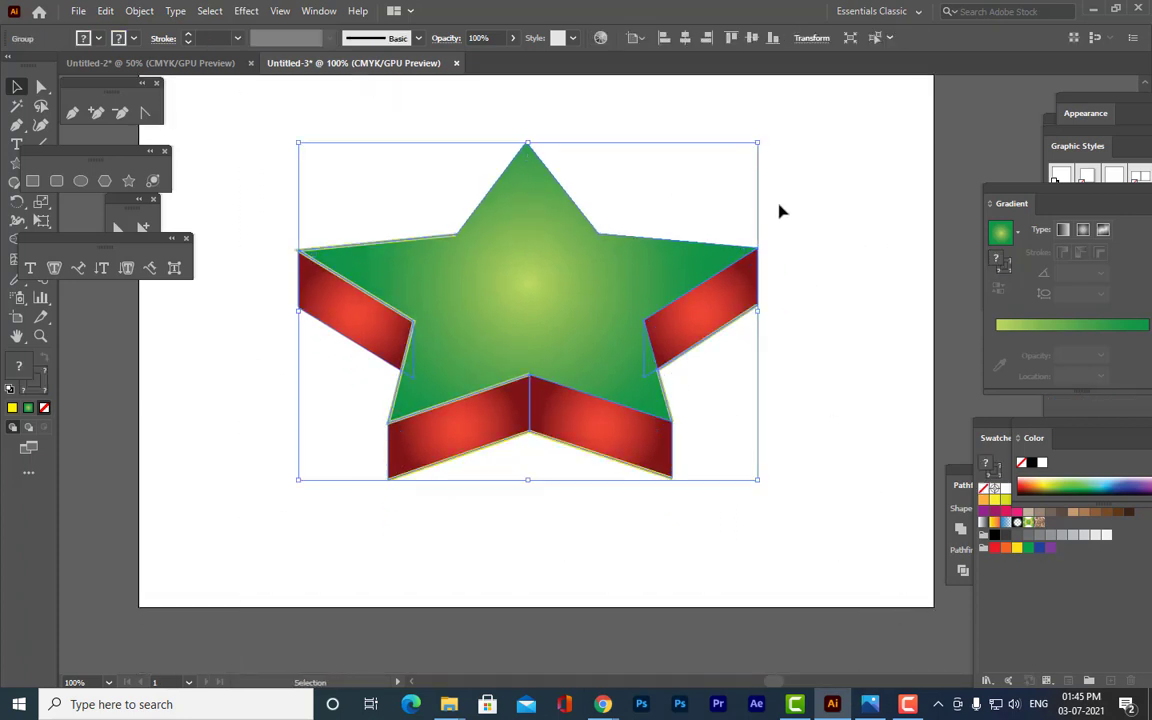
left_click_drag(758, 140, 669, 208)
left_click(761, 300)
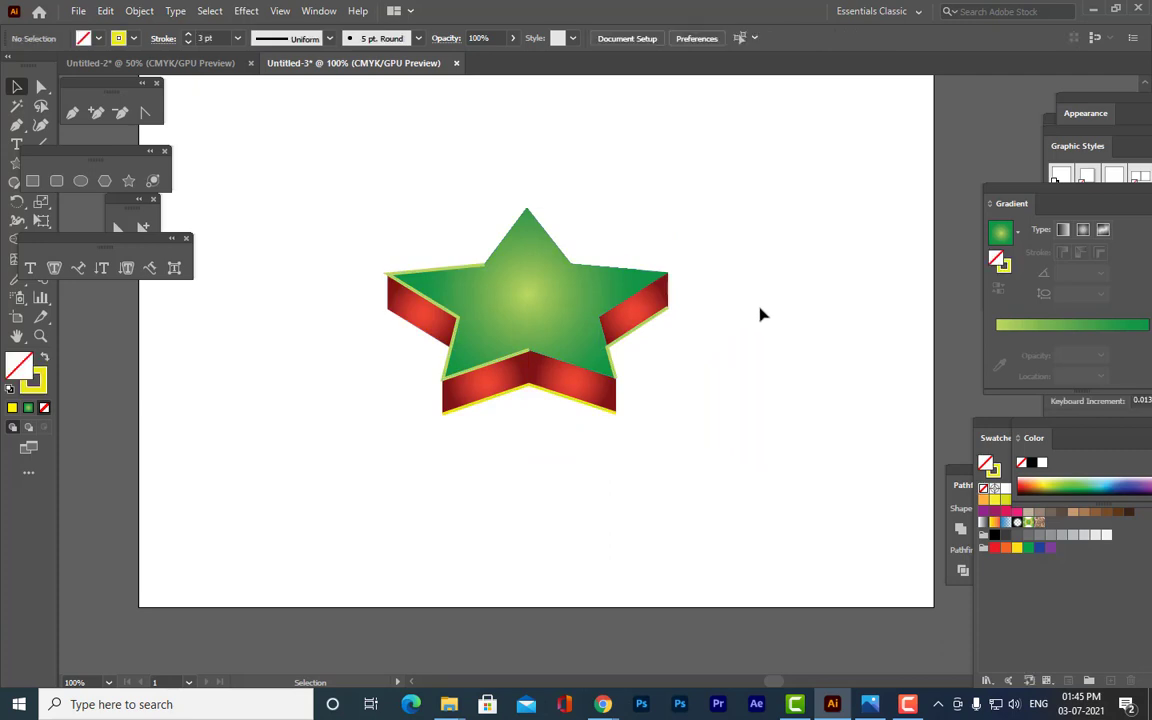
left_click_drag(548, 329, 580, 322)
left_click_drag(696, 409, 728, 424)
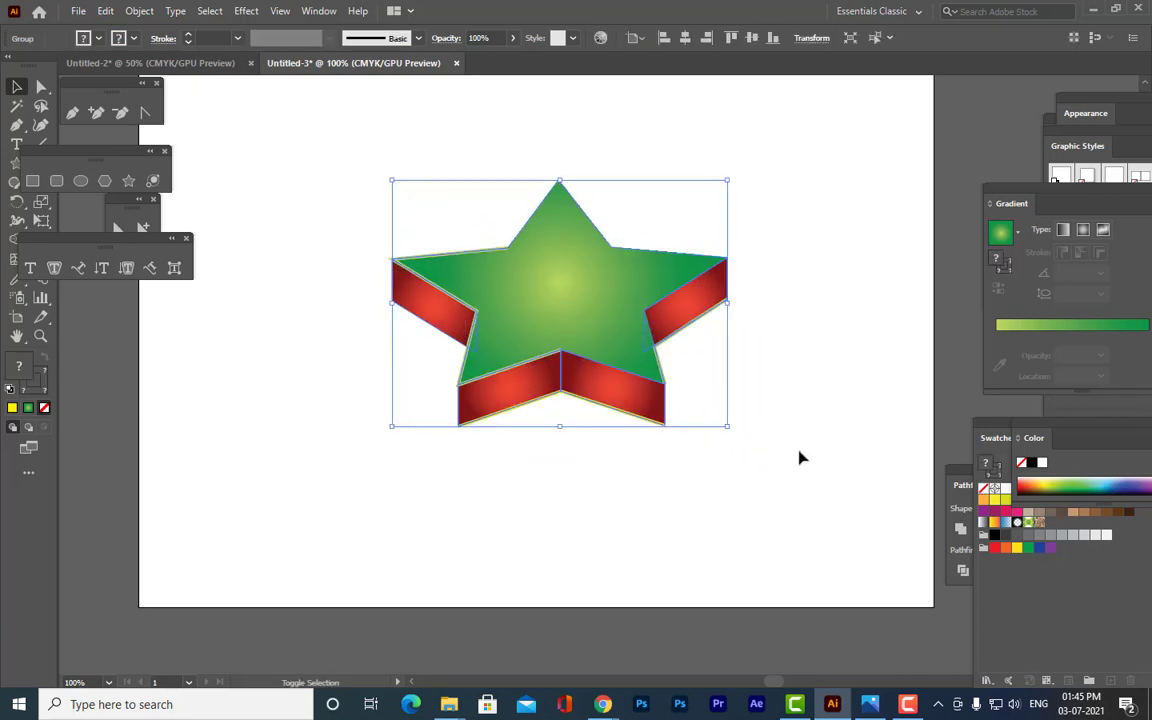
left_click(787, 403)
Draw a rectangle covering the whole artboard from its upper-left to its lower-right corner, and deselect it.
scroll(790, 401, "up", 3)
scroll(840, 428, "down", 2)
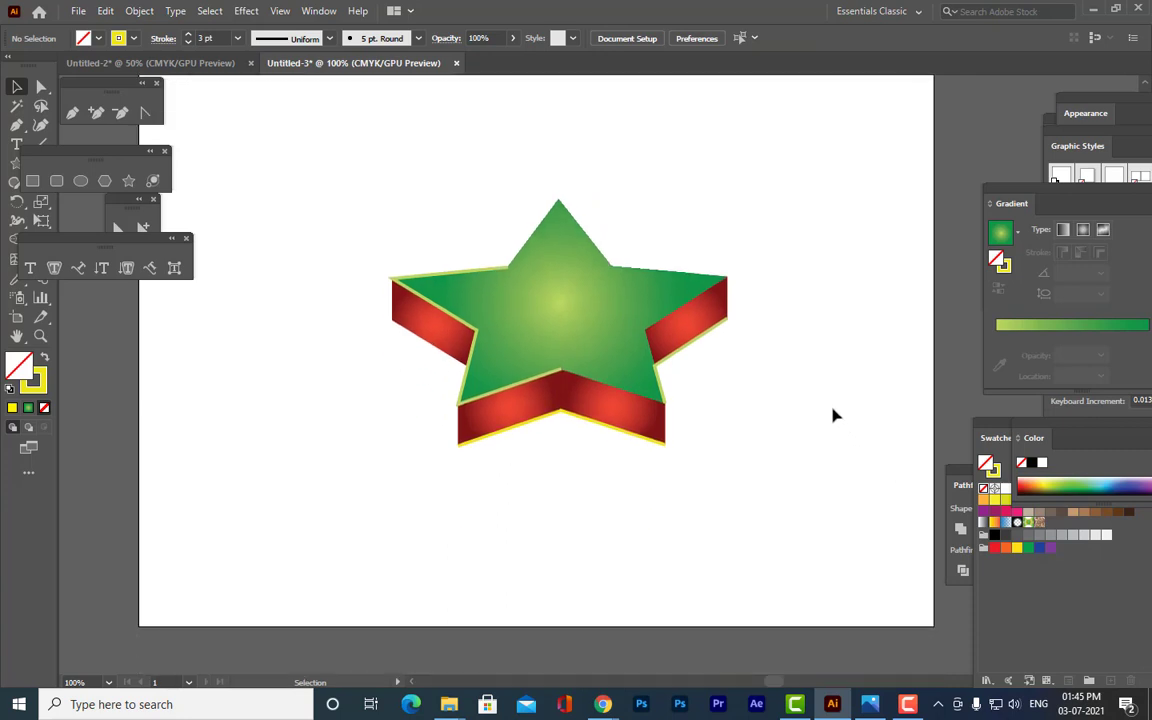
key("ctrl+minus")
scroll(763, 315, "up", 1)
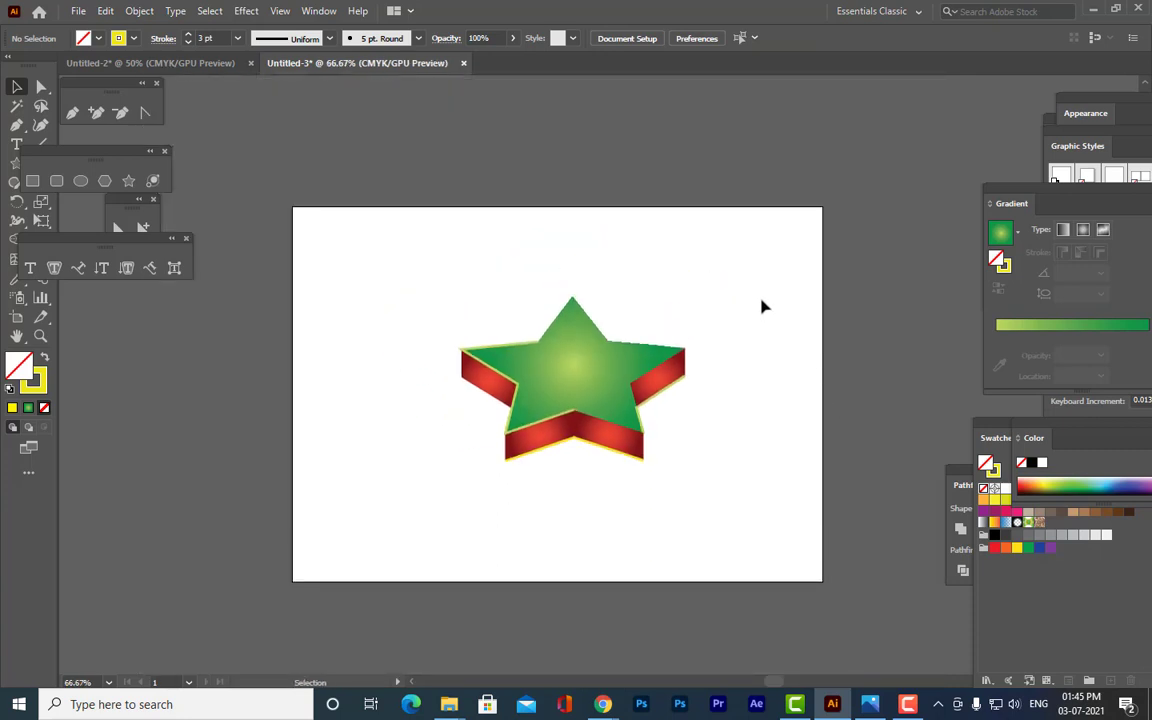
left_click(34, 182)
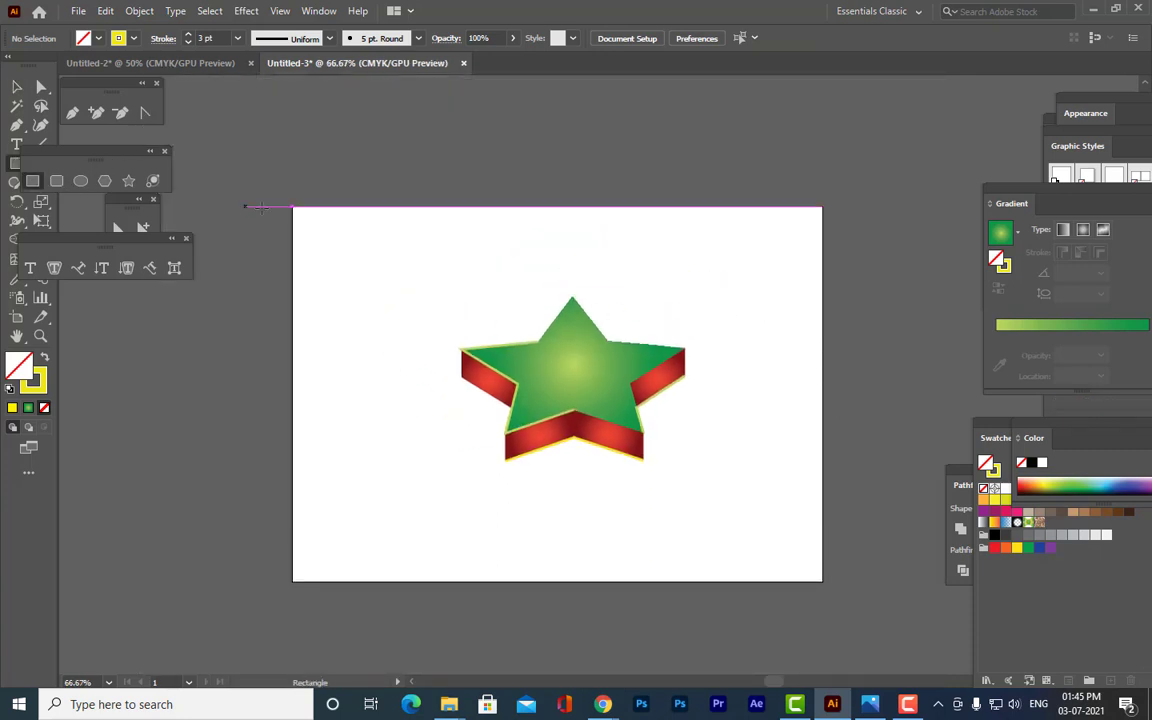
left_click_drag(294, 208, 822, 580)
left_click(16, 87)
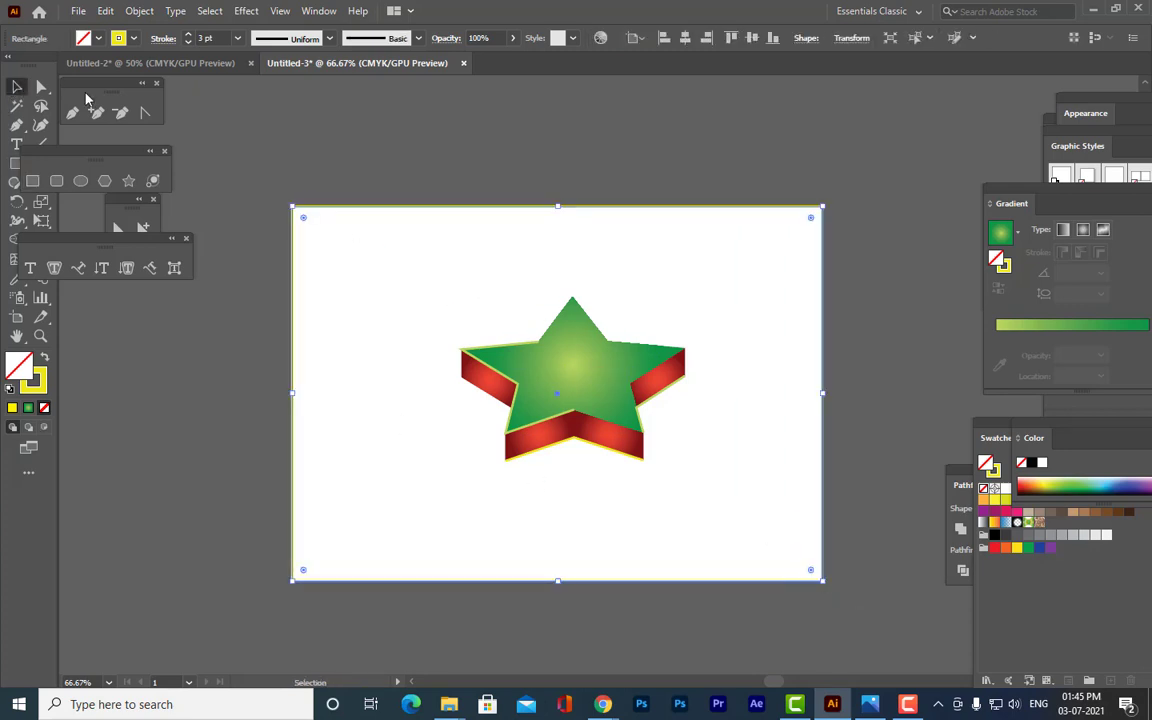
left_click(505, 260)
Fill the artboard-sized rectangle with turquoise (#00FFE0), remove its stroke, and deselect it.
left_click(493, 208)
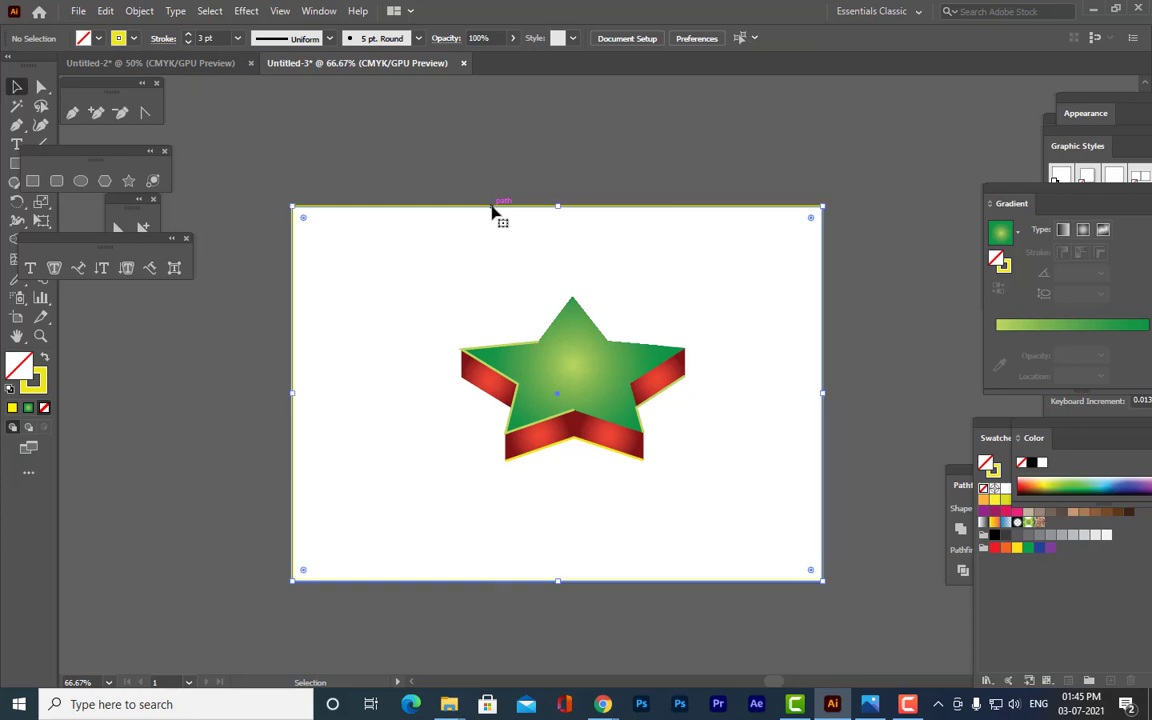
double_click(17, 370)
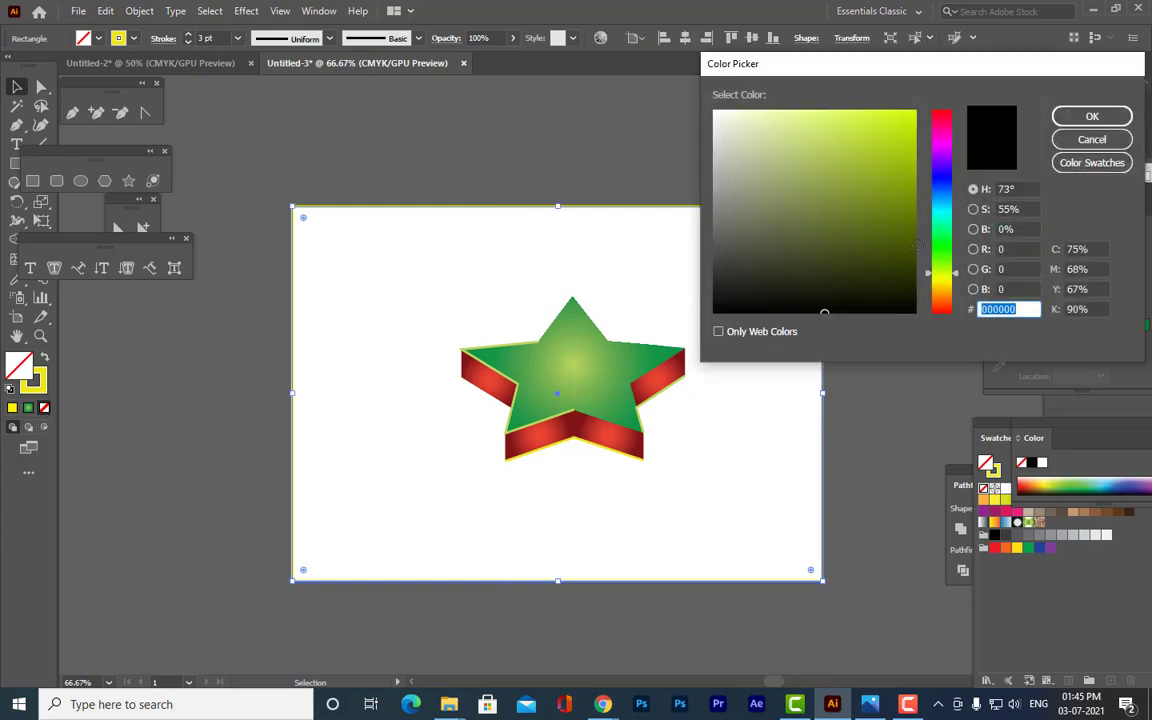
left_click(943, 218)
left_click(900, 118)
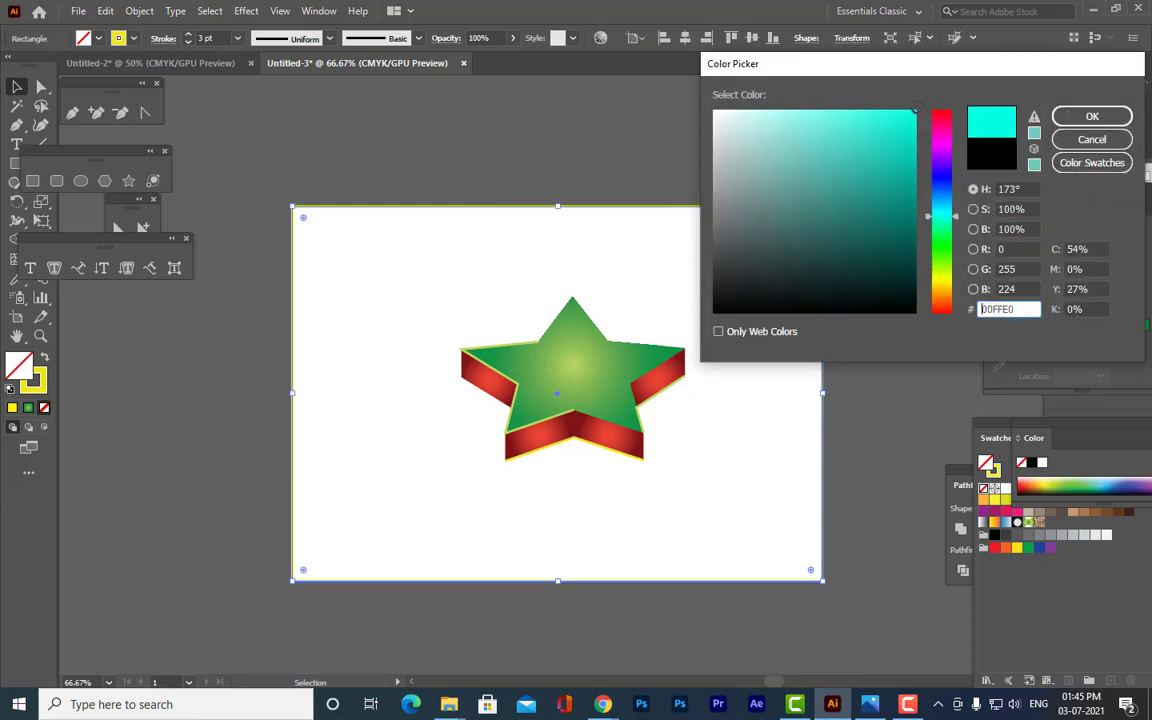
left_click(1090, 116)
left_click(37, 383)
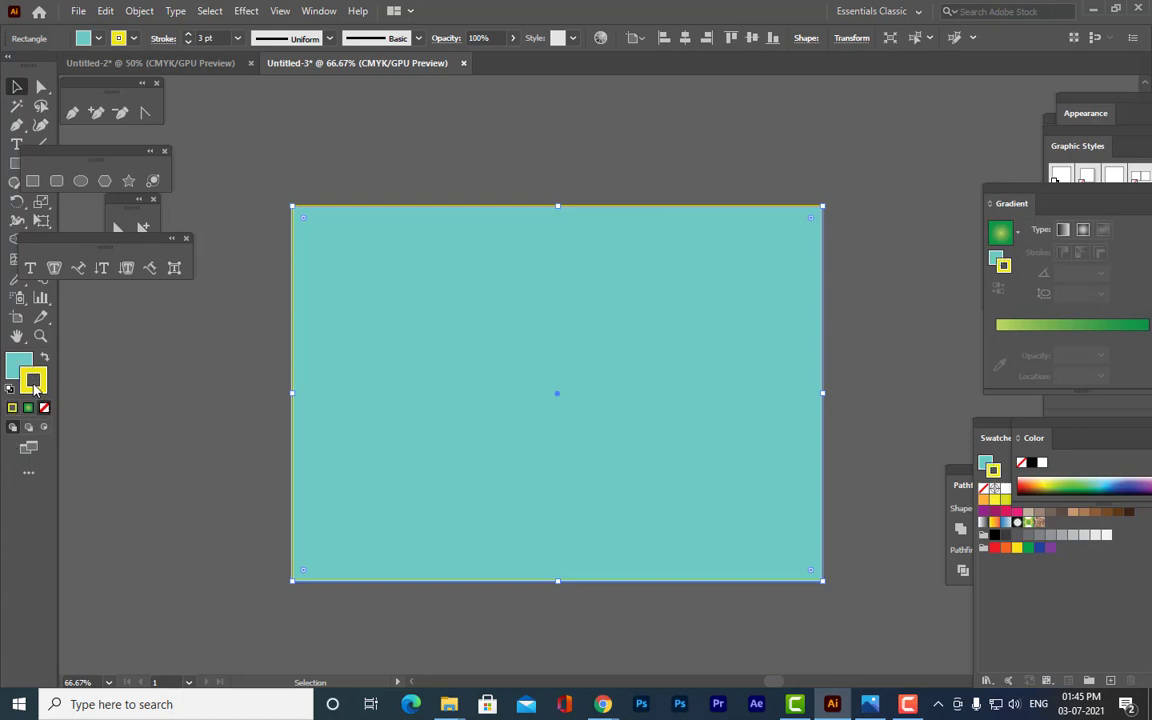
left_click(44, 407)
left_click(182, 404)
Fill the background rectangle with a radial gradient between dark red and light coral, and reverse it so coral is at the centre.
left_click(635, 406)
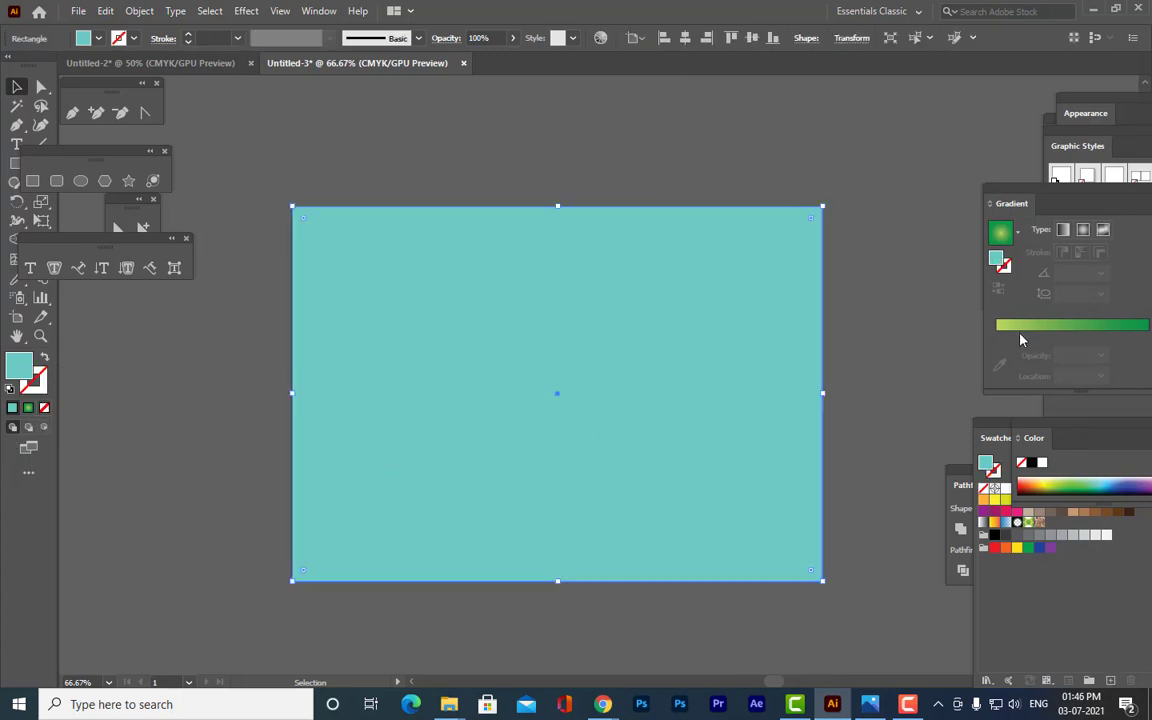
left_click(1000, 326)
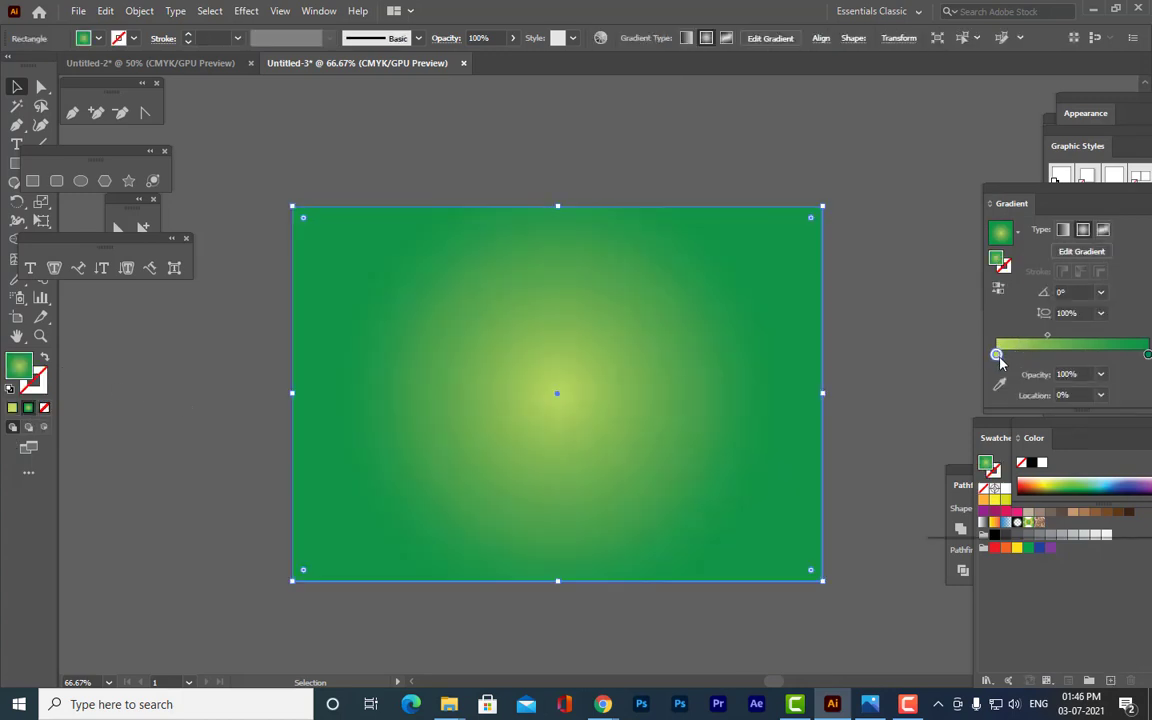
double_click(997, 356)
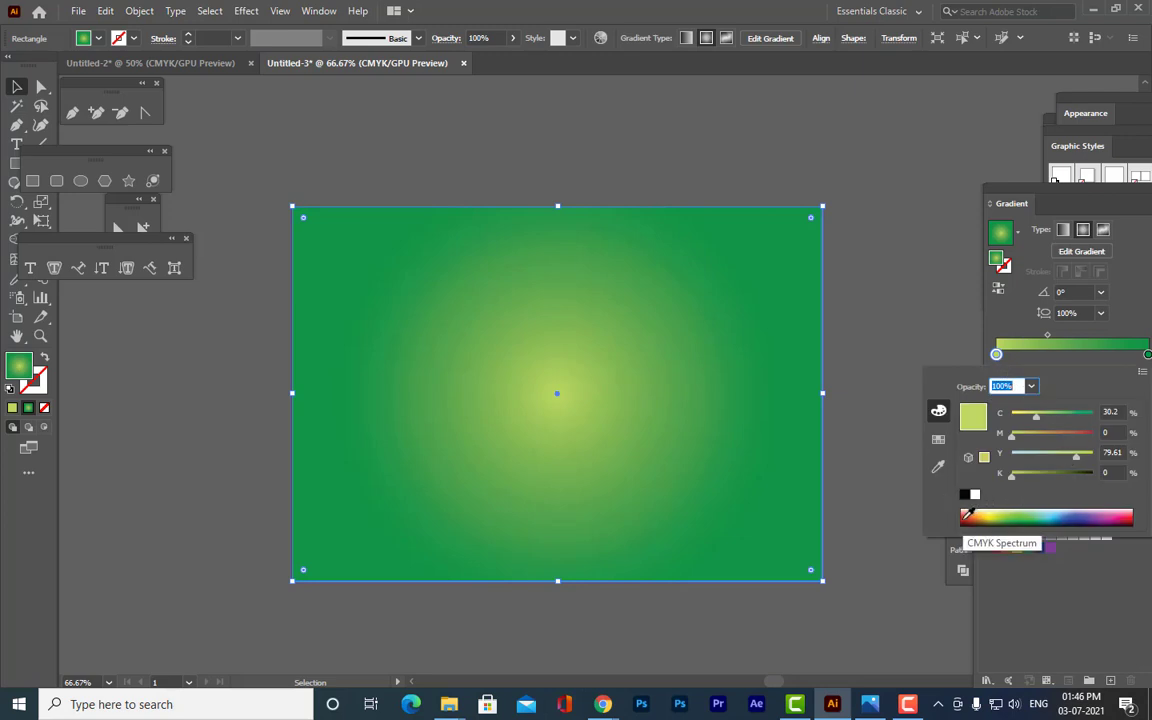
left_click(963, 515)
left_click(1147, 354)
double_click(1147, 354)
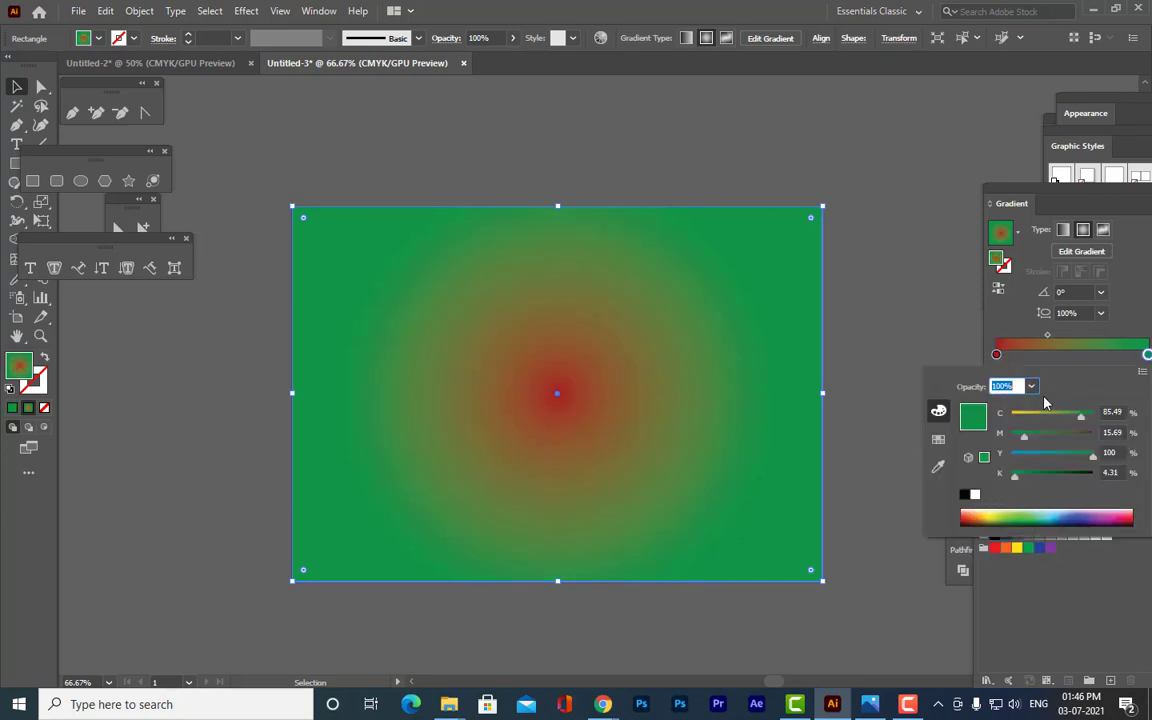
left_click(966, 512)
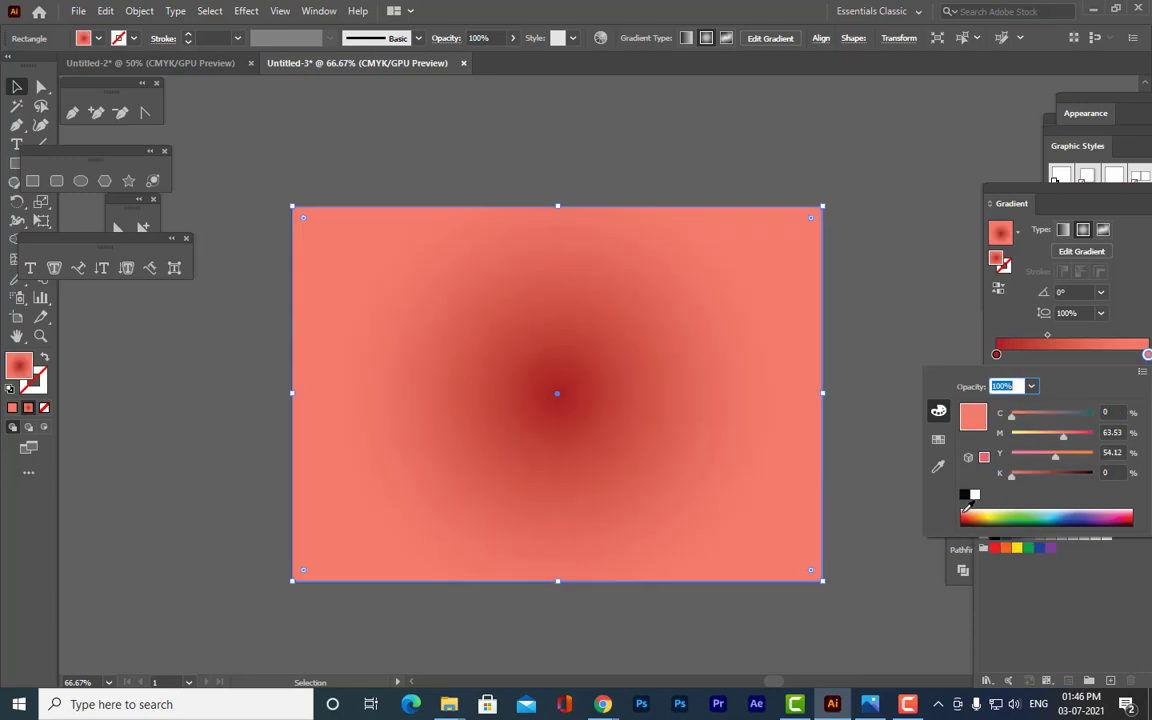
left_click(1005, 289)
left_click(998, 288)
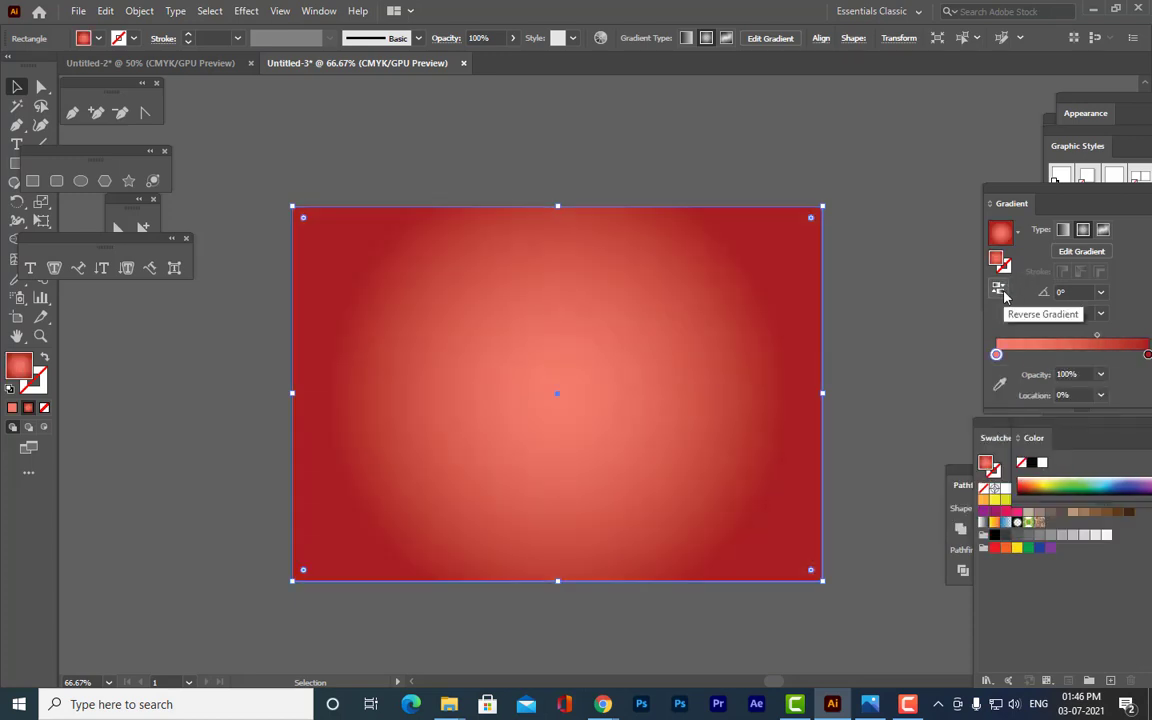
Send the gradient background rectangle to the back, behind the star, and deselect it.
left_click(15, 88)
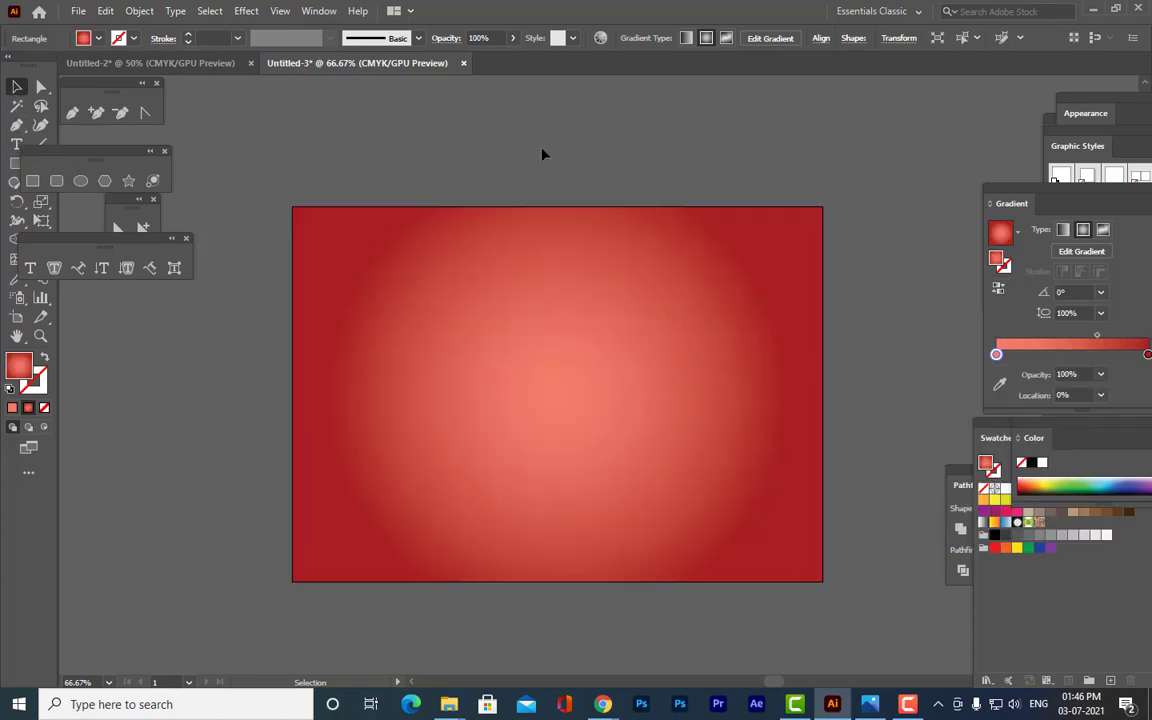
right_click(686, 280)
mouse_move(840, 545)
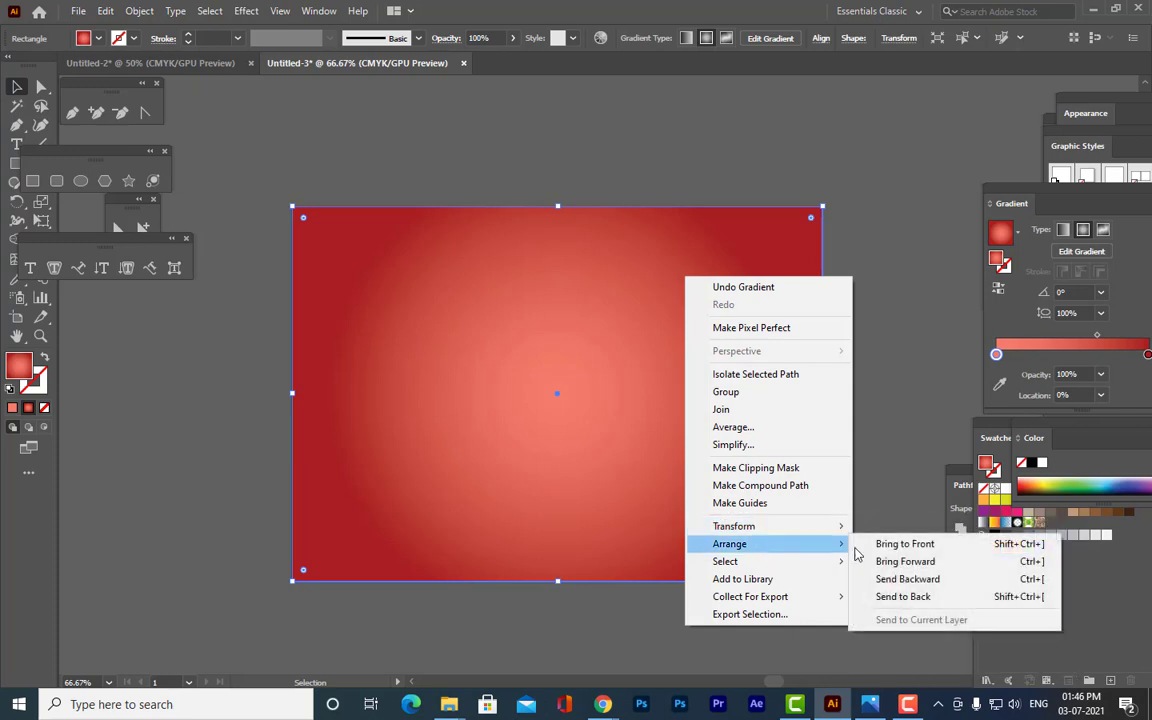
left_click(890, 599)
left_click(845, 629)
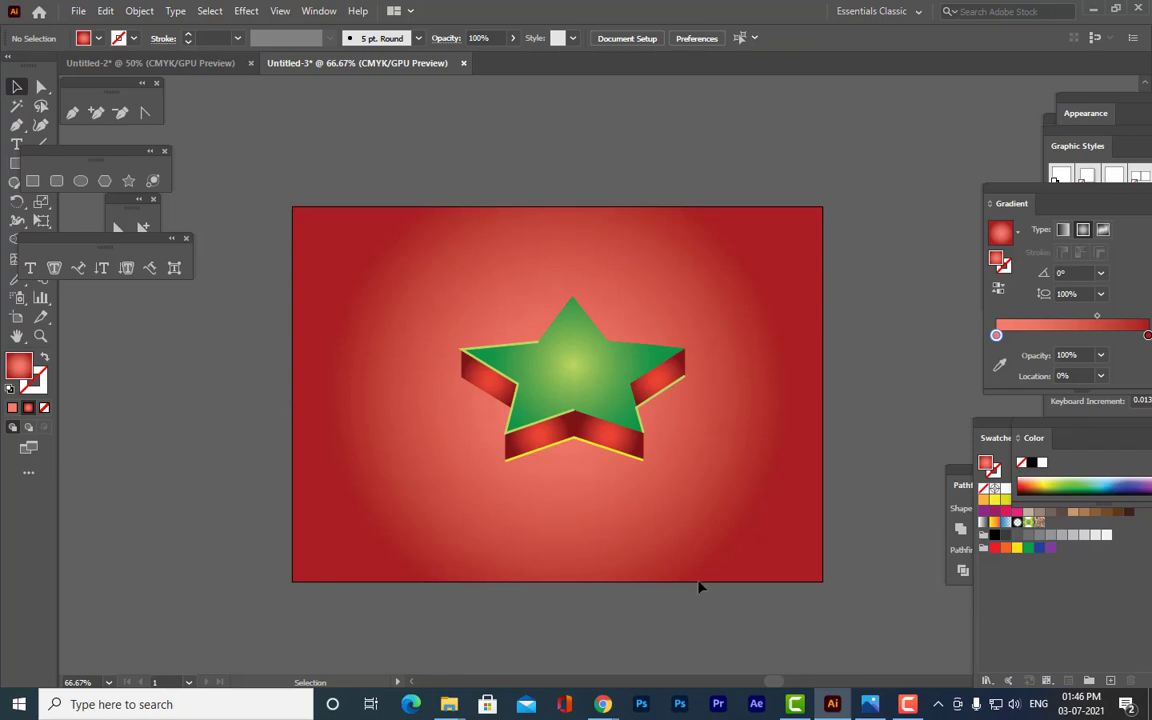
Delete the star group and the gradient background rectangle from the artboard.
left_click(592, 456)
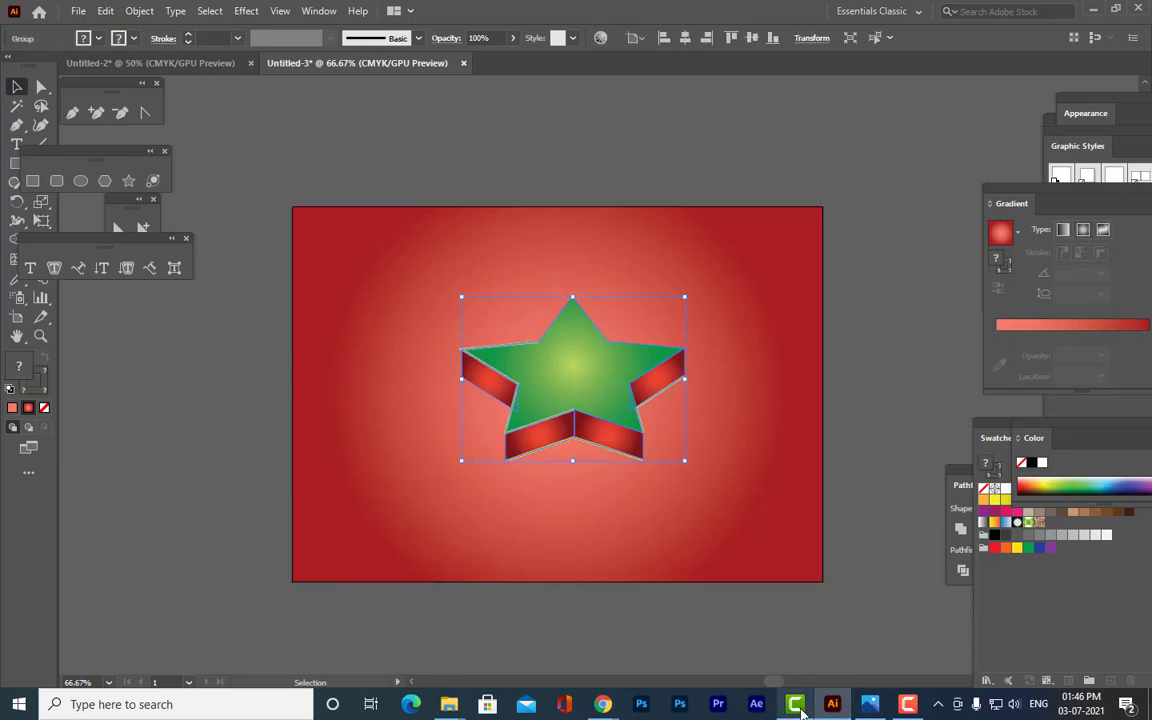
left_click(949, 492)
left_click(912, 344)
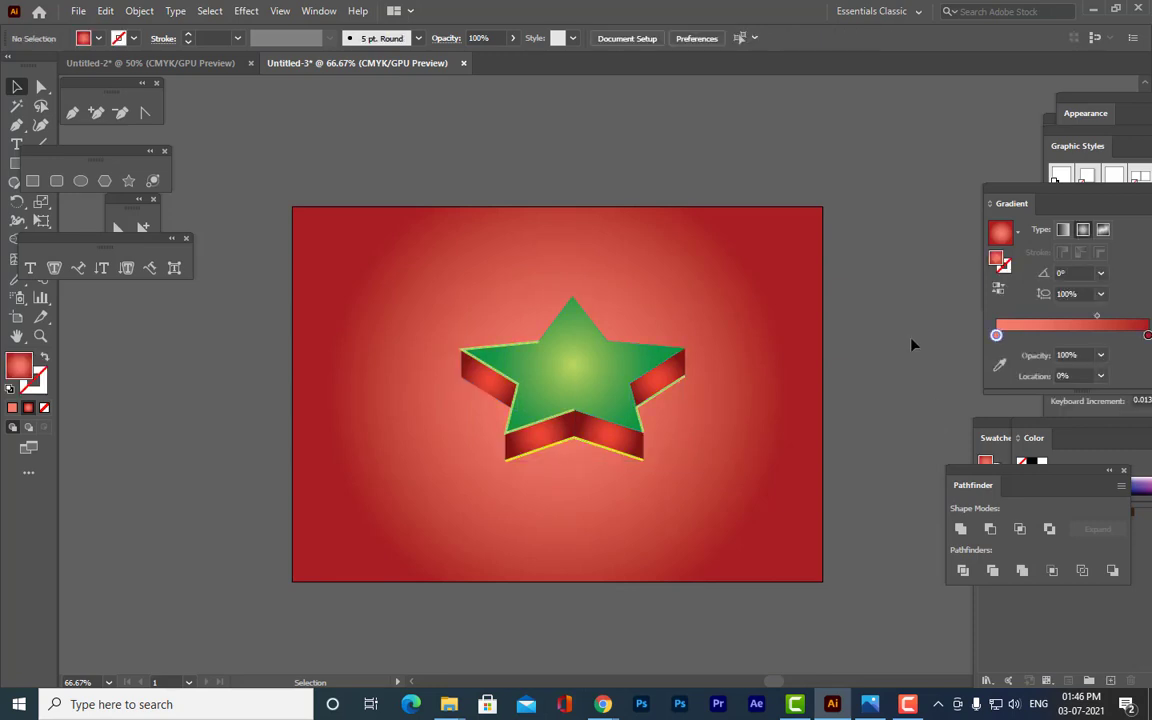
left_click(652, 386)
key("Delete")
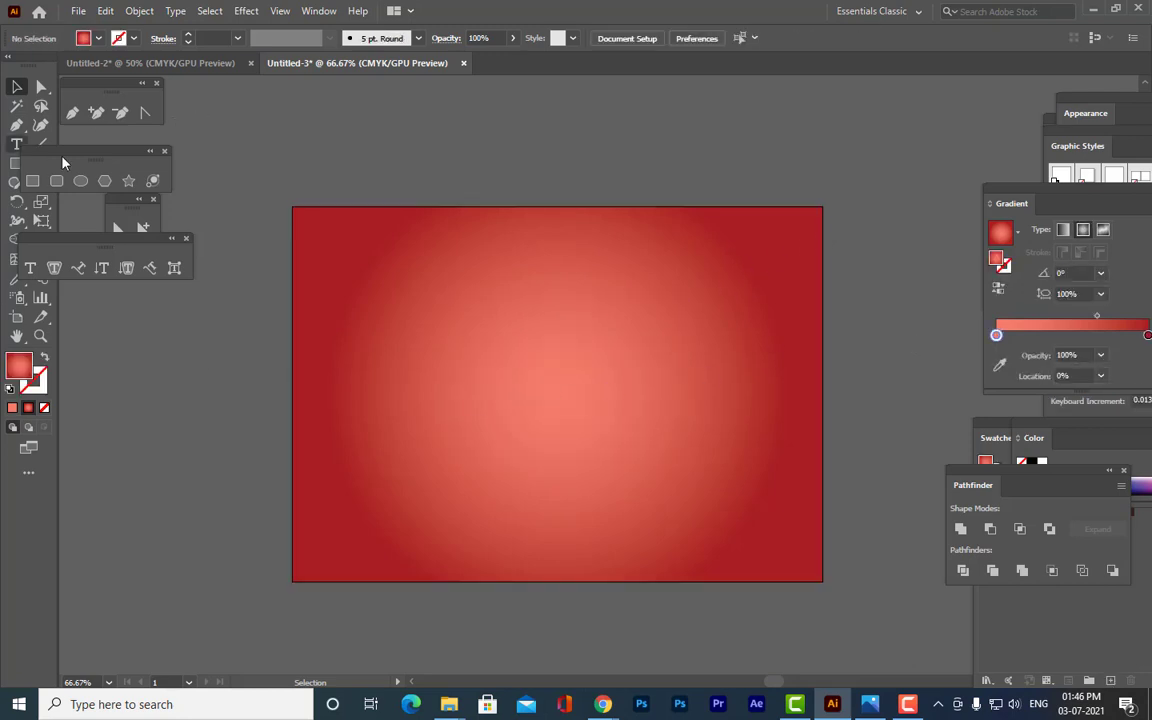
left_click(429, 262)
key("Delete")
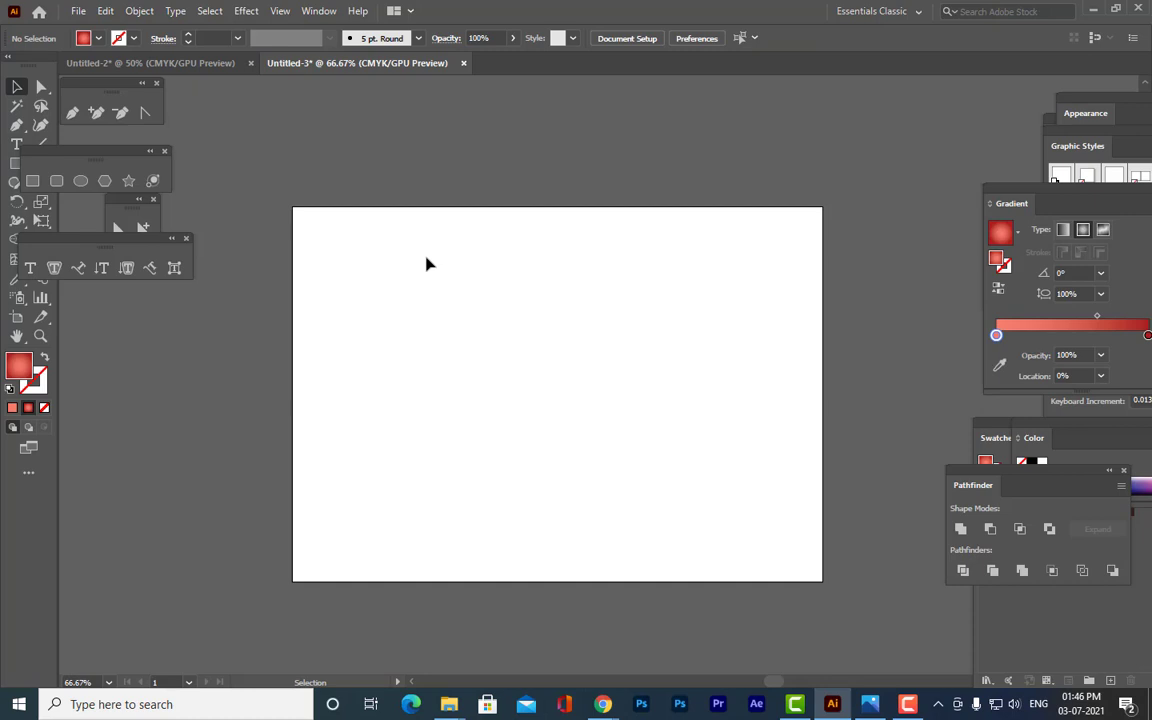
Place point text reading "A" near the middle of the artboard and enlarge it to about 268 pt.
left_click(16, 143)
left_click(495, 400)
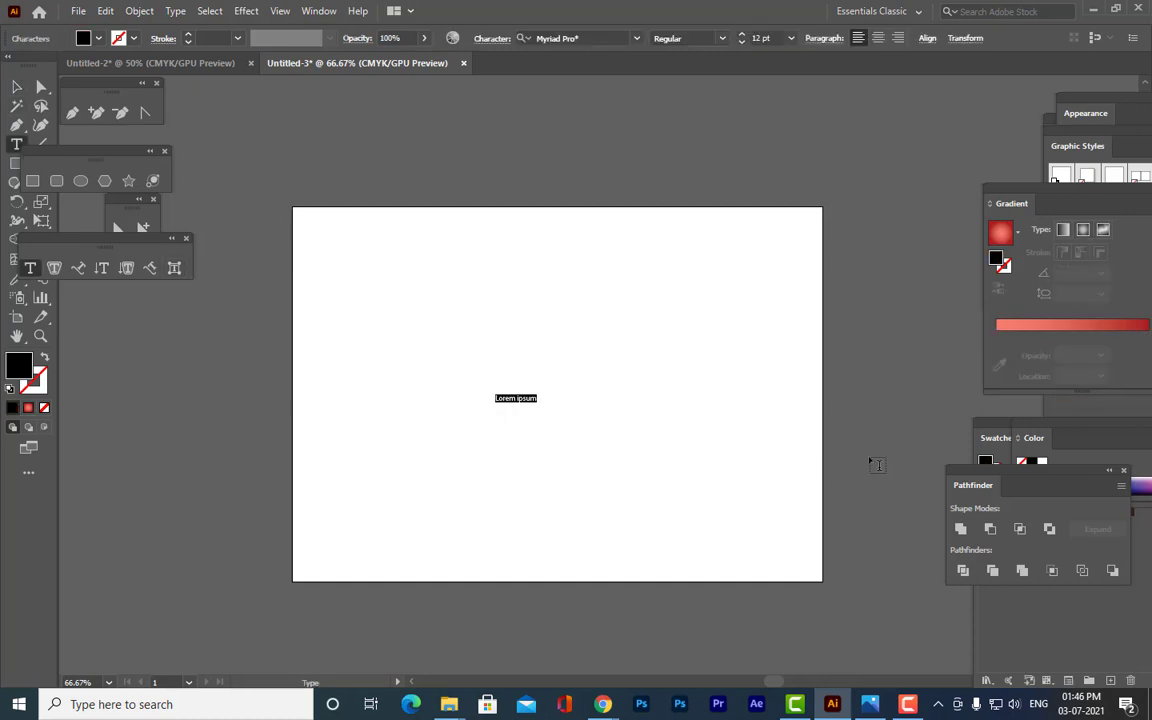
key("BackSpace")
left_click(14, 87)
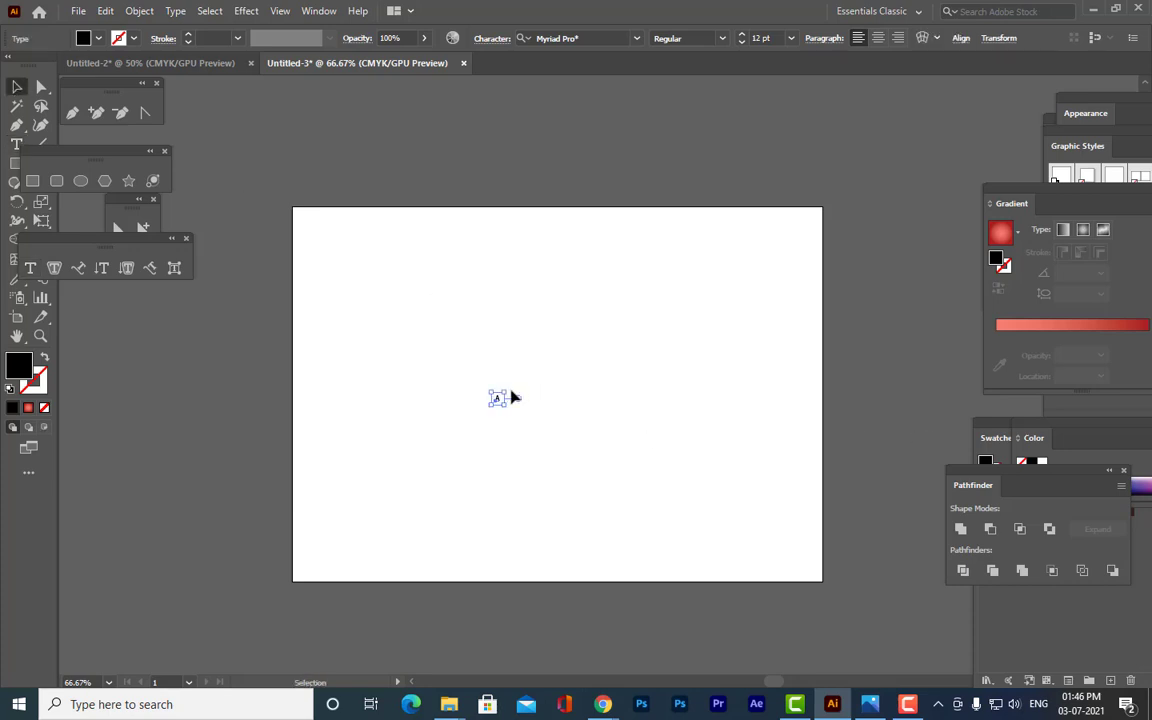
left_click_drag(505, 392, 545, 320)
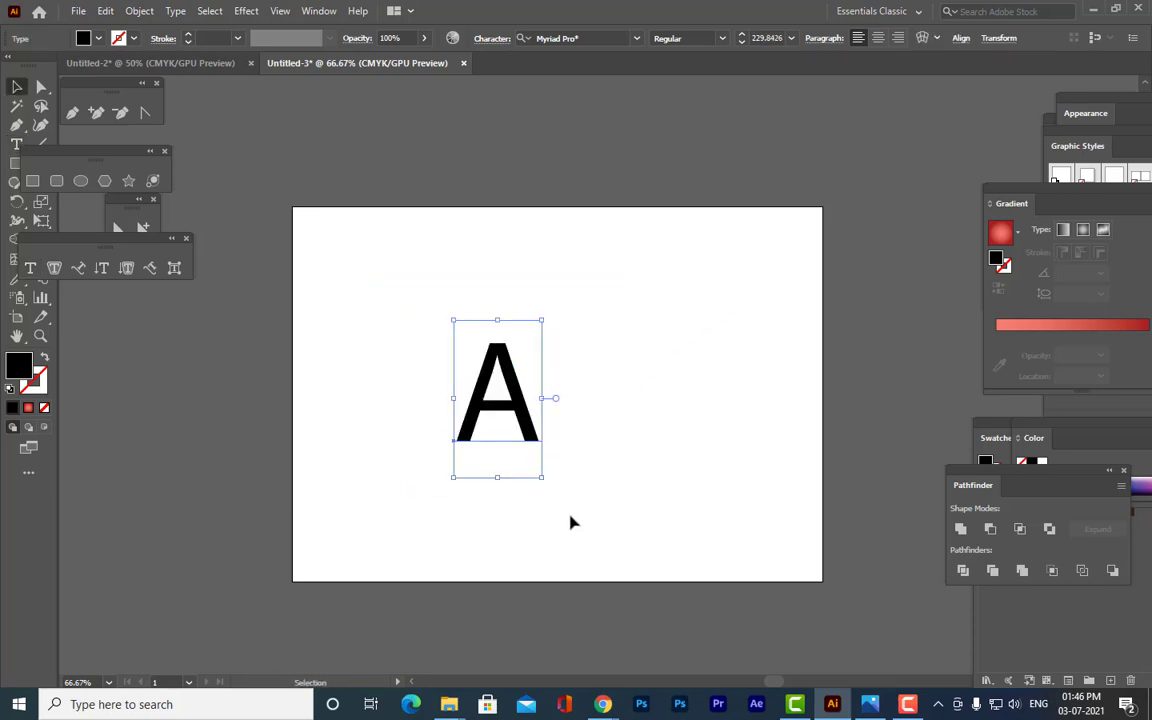
mouse_move(539, 479)
left_mouse_down()
mouse_move(558, 487)
mouse_move(547, 491)
left_mouse_up()
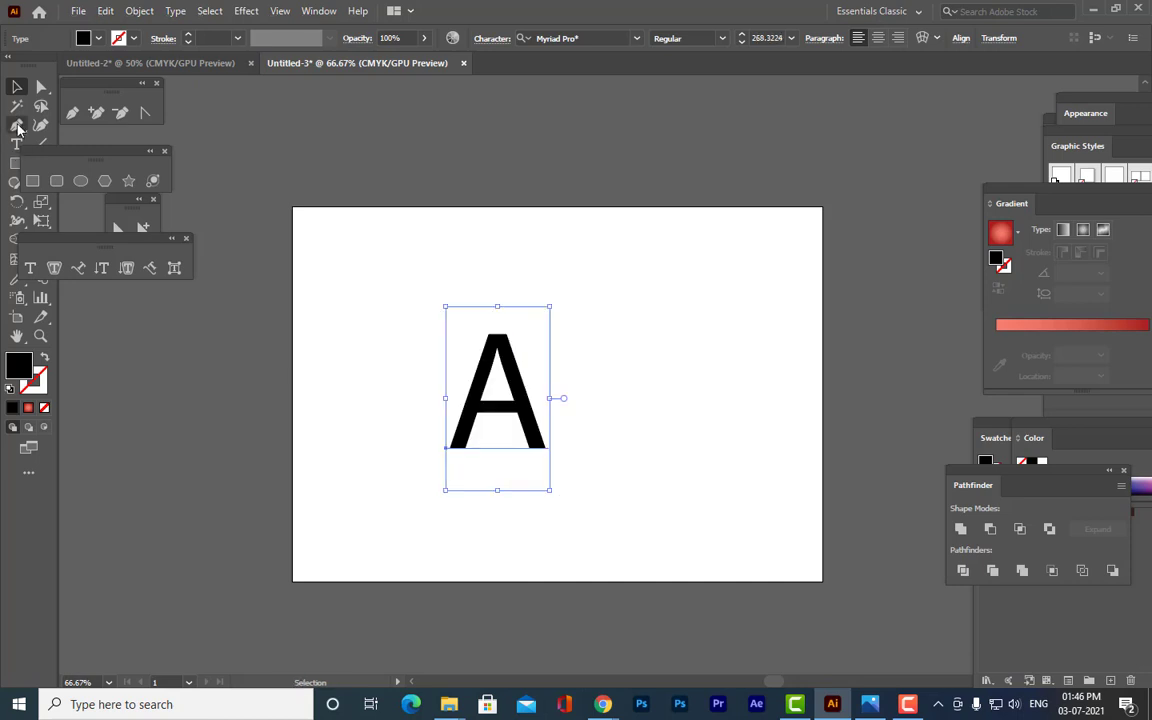
Replace the letter "A" with the text "MAAC".
left_click(30, 267)
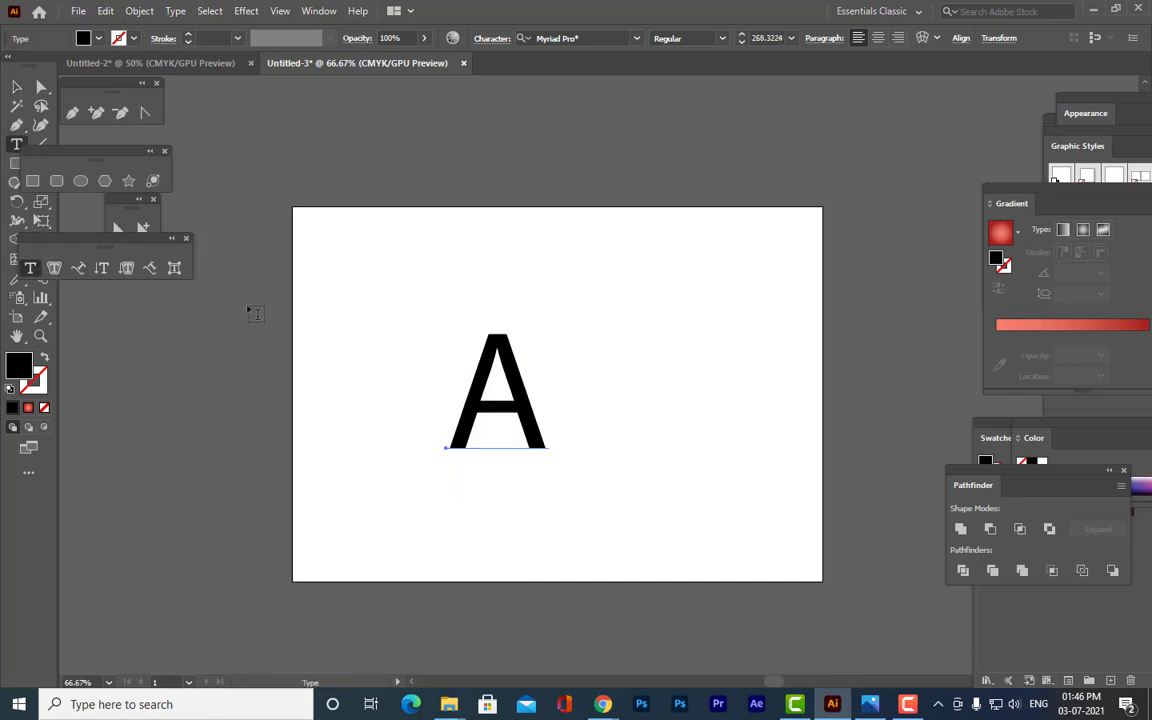
left_click_drag(474, 350, 210, 427)
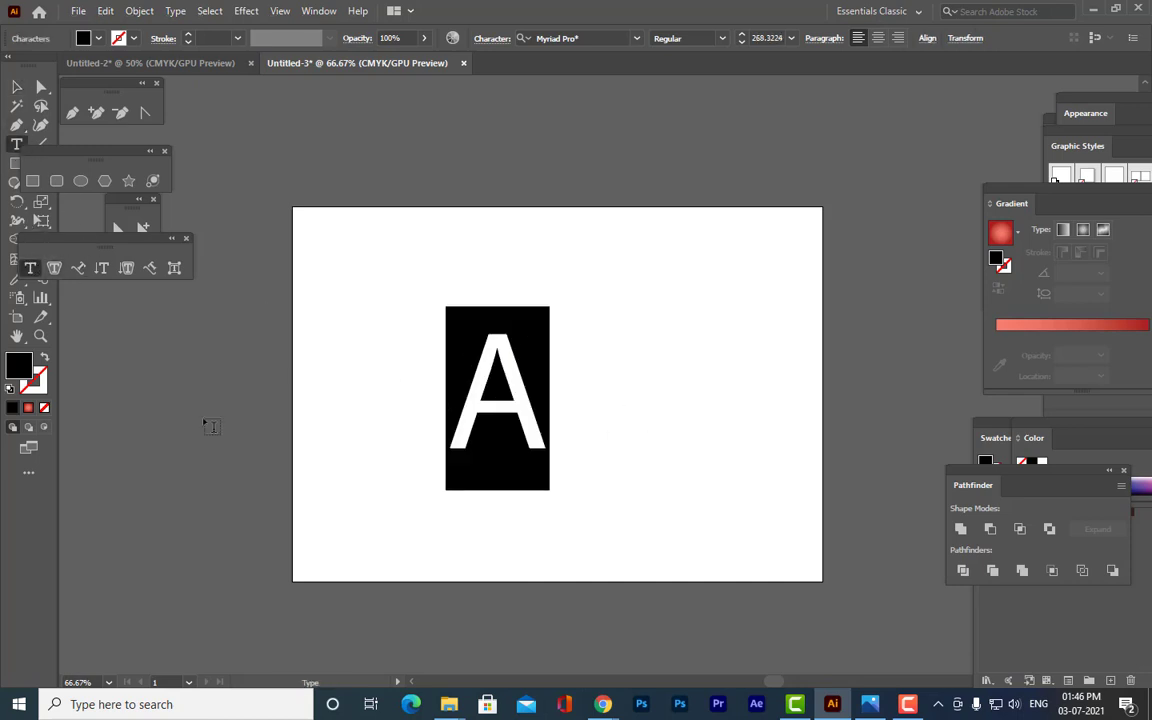
key("BackSpace")
type("m")
key("BackSpace")
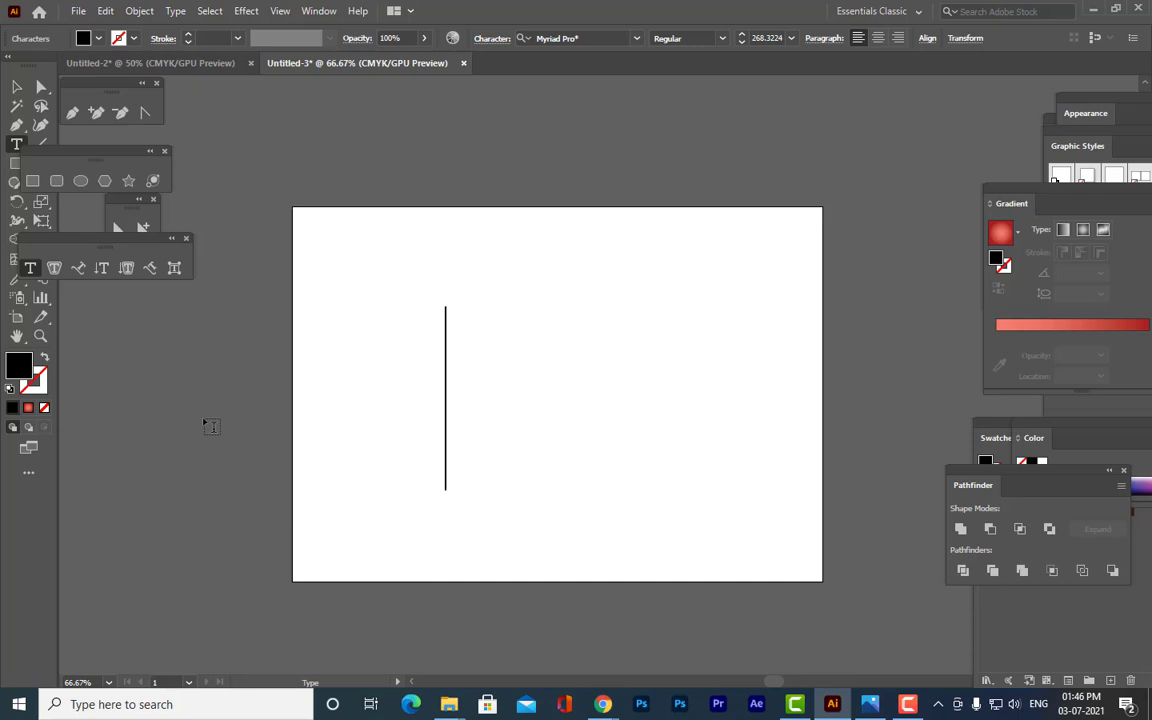
type("MAAC")
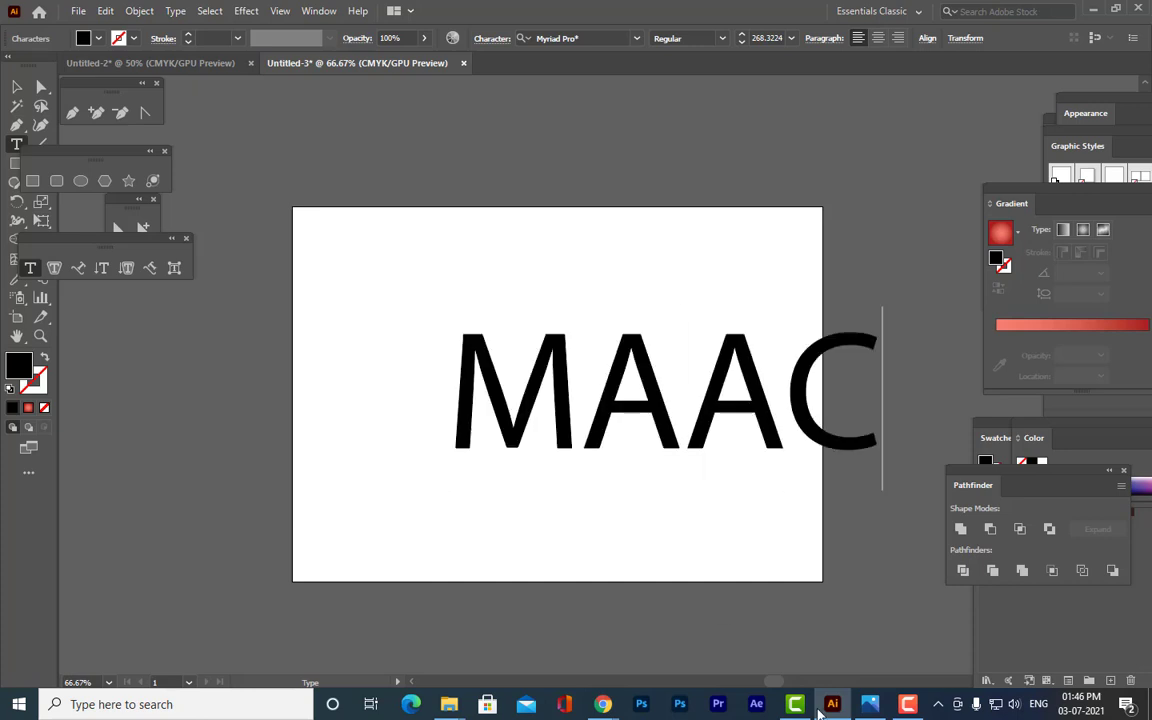
left_click(16, 87)
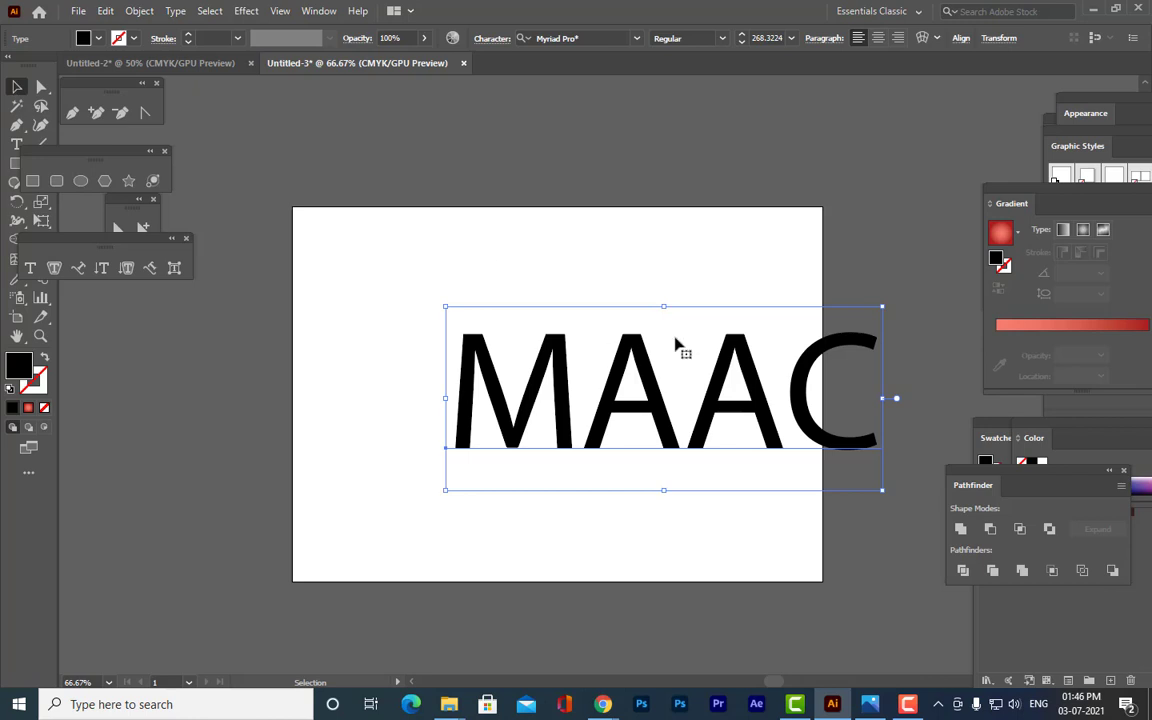
Move the MAAC text inside the artboard and scale it down proportionally to about 227 pt.
left_click_drag(668, 334, 610, 358)
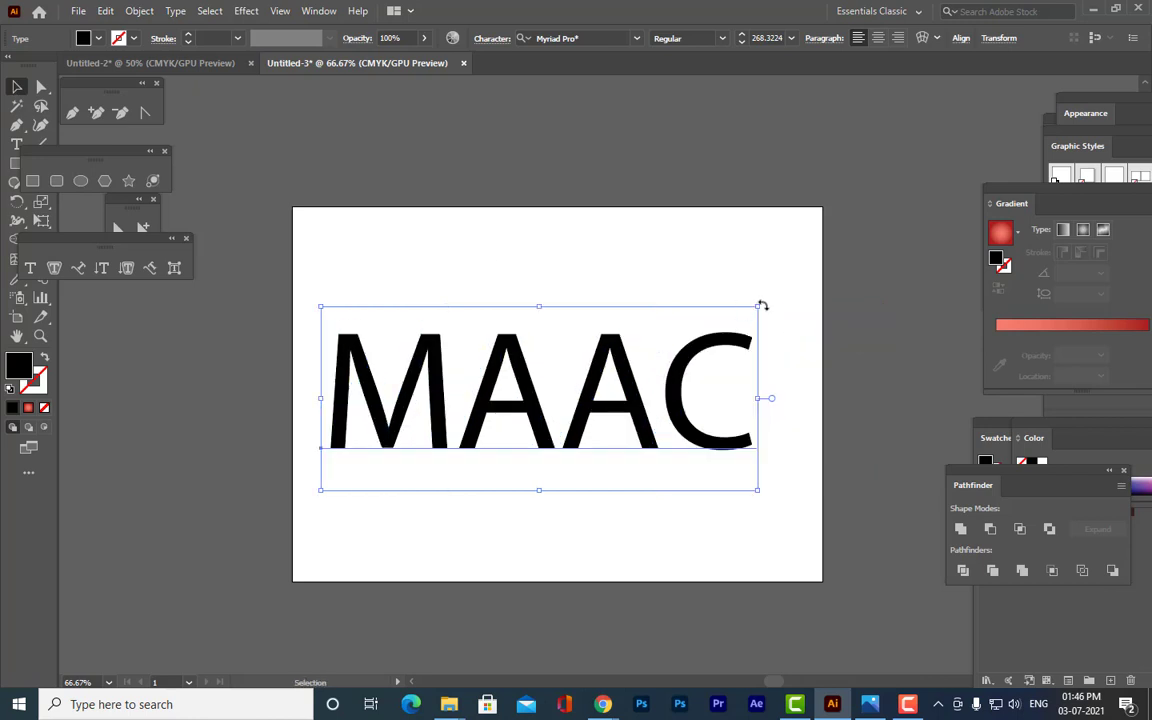
left_click_drag(762, 306, 726, 321)
left_click_drag(648, 375, 695, 375)
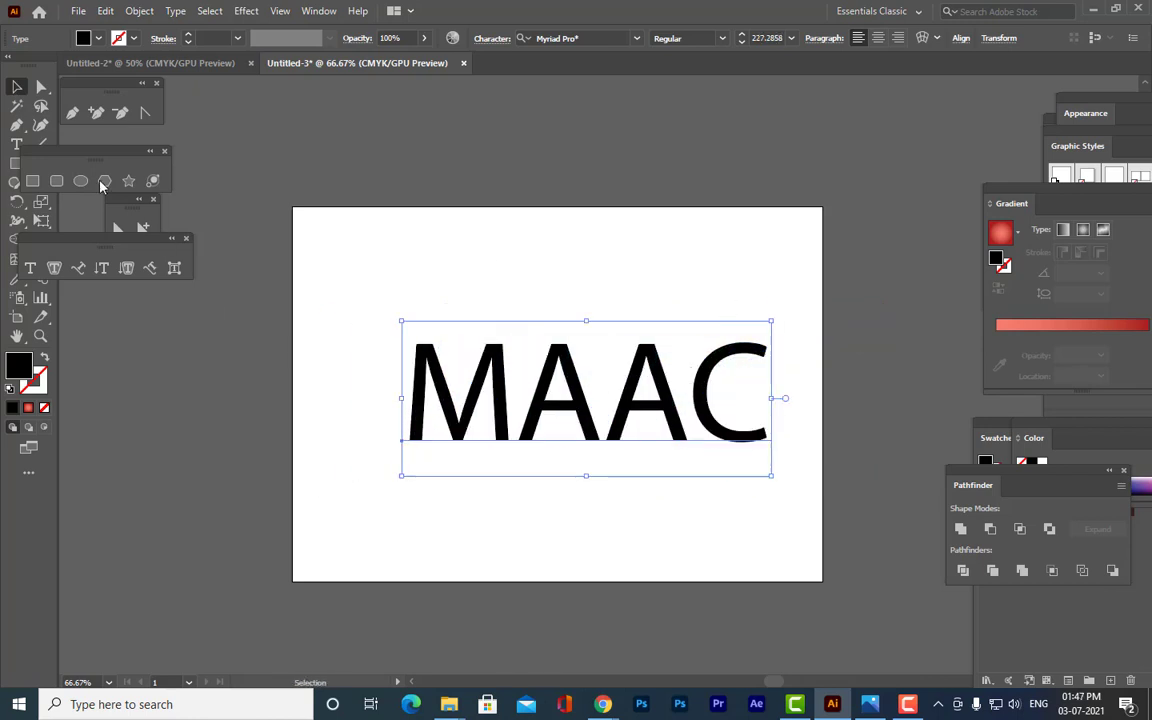
Change the font of the whole MAAC text to Arial Black.
left_click(17, 144)
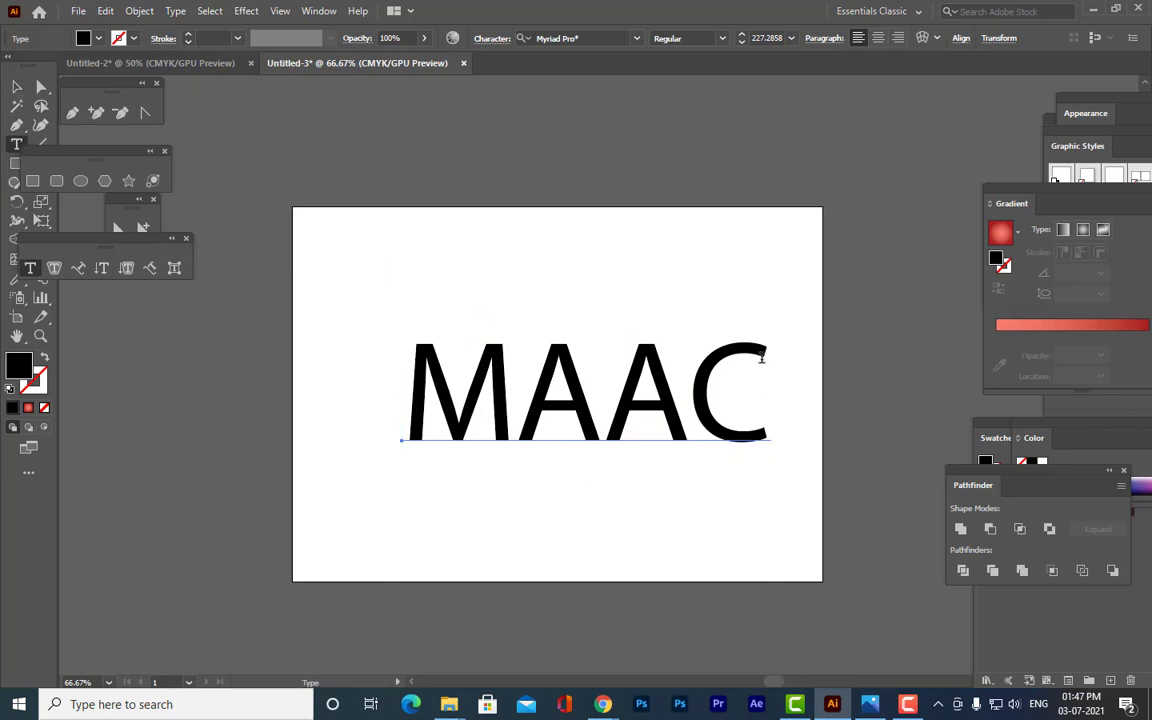
left_click_drag(762, 357, 393, 357)
left_click(600, 37)
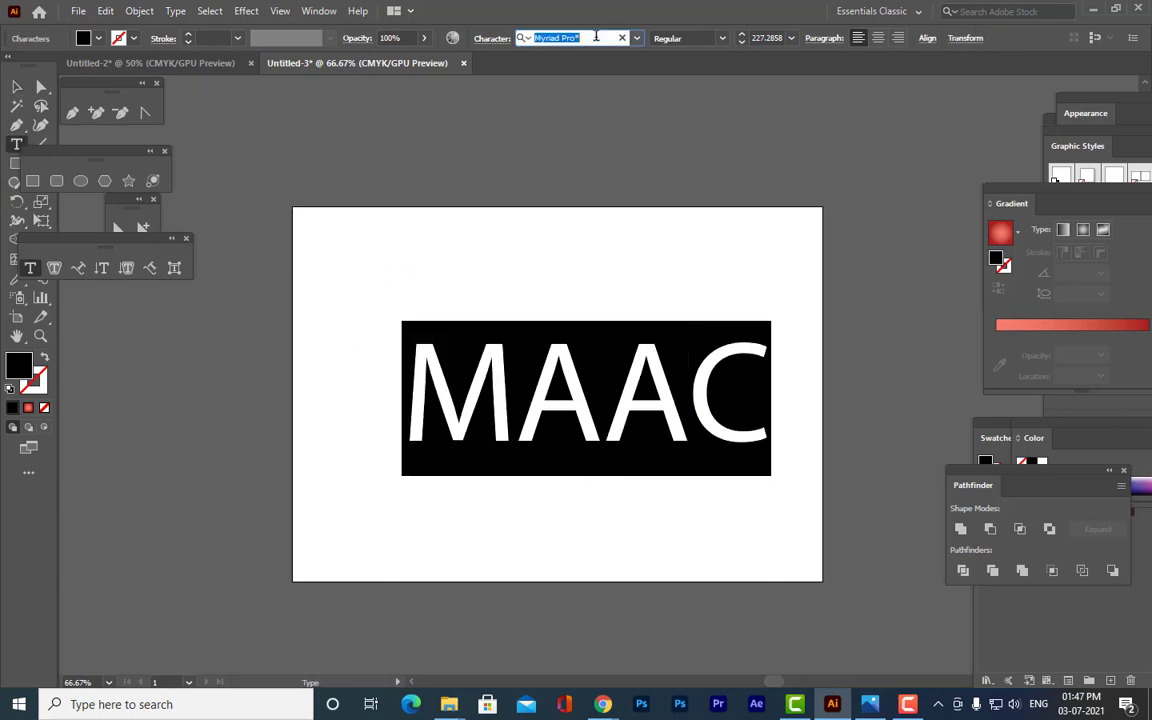
type("ARIAL")
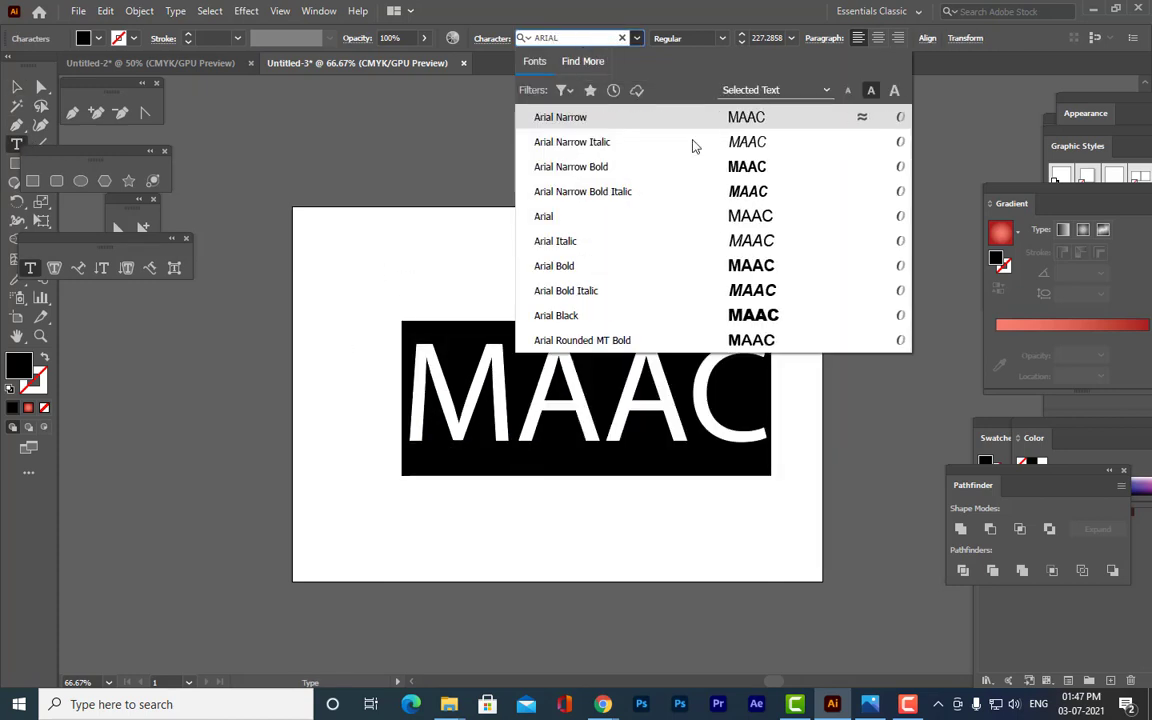
left_click(558, 316)
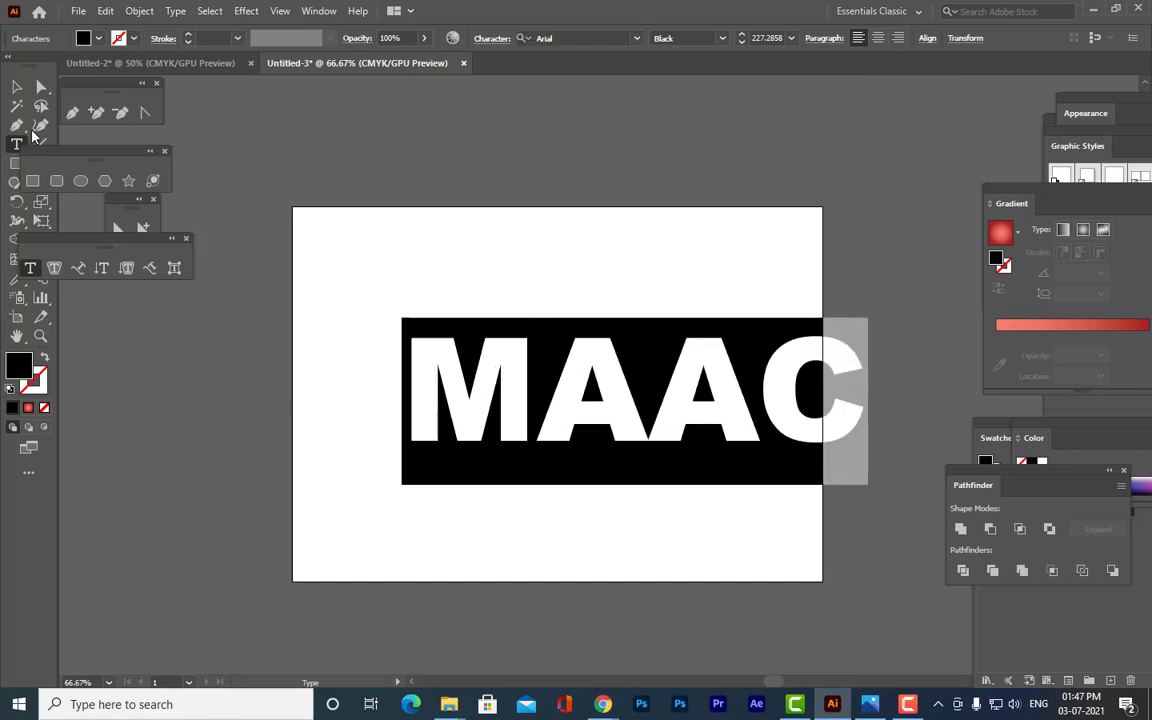
Reduce the MAAC text size to about 177 pt and move the text near the centre of the artboard.
key("ctrl+shift+comma")
key("ctrl+shift+comma")
key("ctrl+shift+comma")
key("ctrl+shift+comma")
key("ctrl+shift+comma")
key("ctrl+shift+comma")
key("ctrl+shift+comma")
key("ctrl+shift+comma")
key("ctrl+shift+comma")
key("ctrl+shift+comma")
key("ctrl+shift+comma")
key("ctrl+shift+comma")
key("ctrl+shift+comma")
key("ctrl+shift+comma")
key("ctrl+shift+comma")
key("ctrl+shift+comma")
key("ctrl+shift+comma")
key("ctrl+shift+comma")
key("ctrl+shift+comma")
key("ctrl+shift+comma")
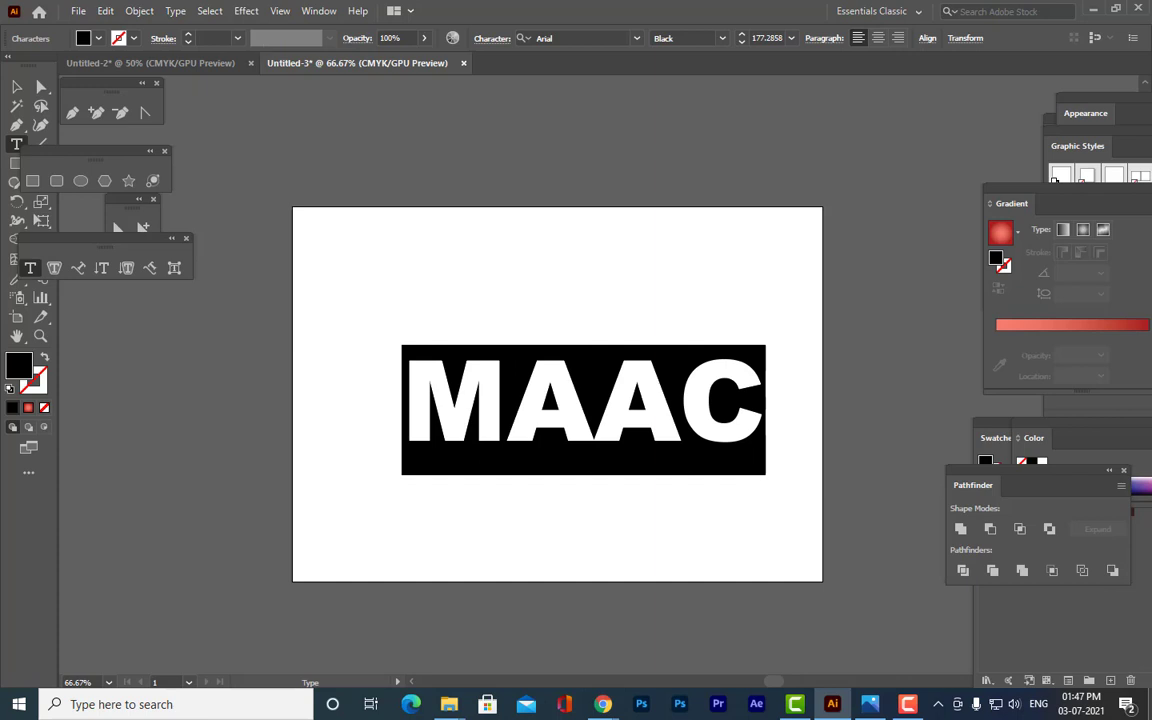
left_click(14, 86)
left_click_drag(678, 410, 650, 404)
Fill the MAAC text with bright red (#FC0808) and deselect it.
double_click(25, 366)
left_click_drag(862, 67, 938, 72)
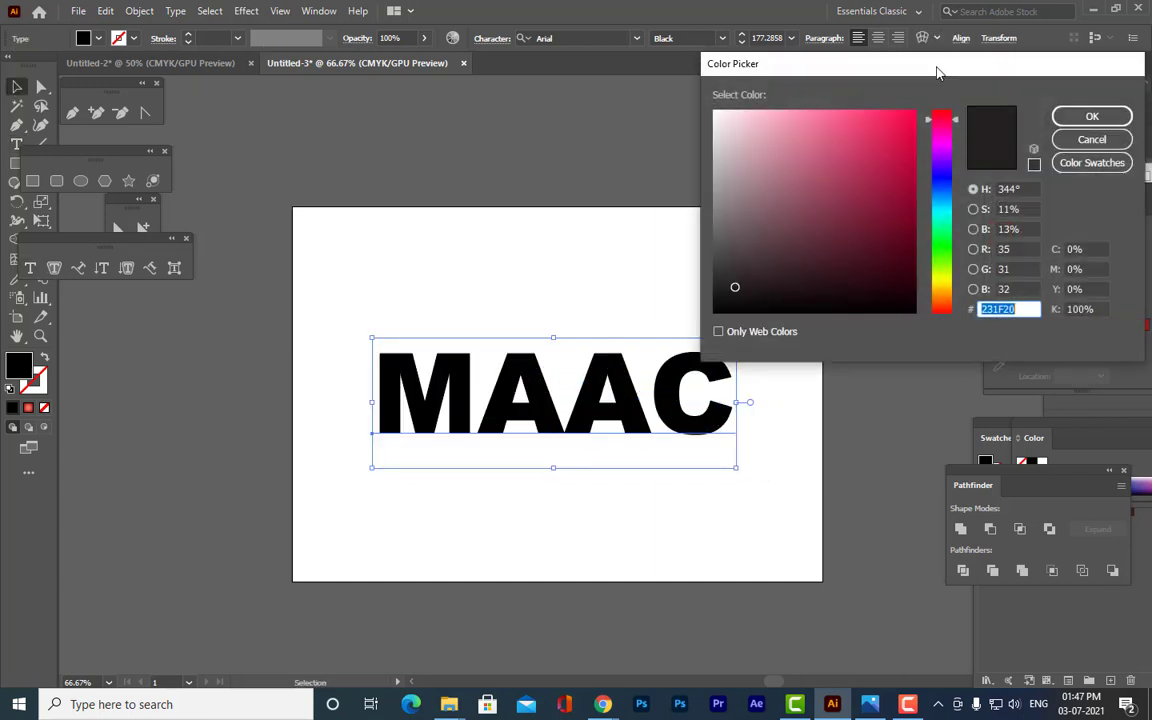
left_click_drag(950, 120, 902, 113)
left_click(910, 112)
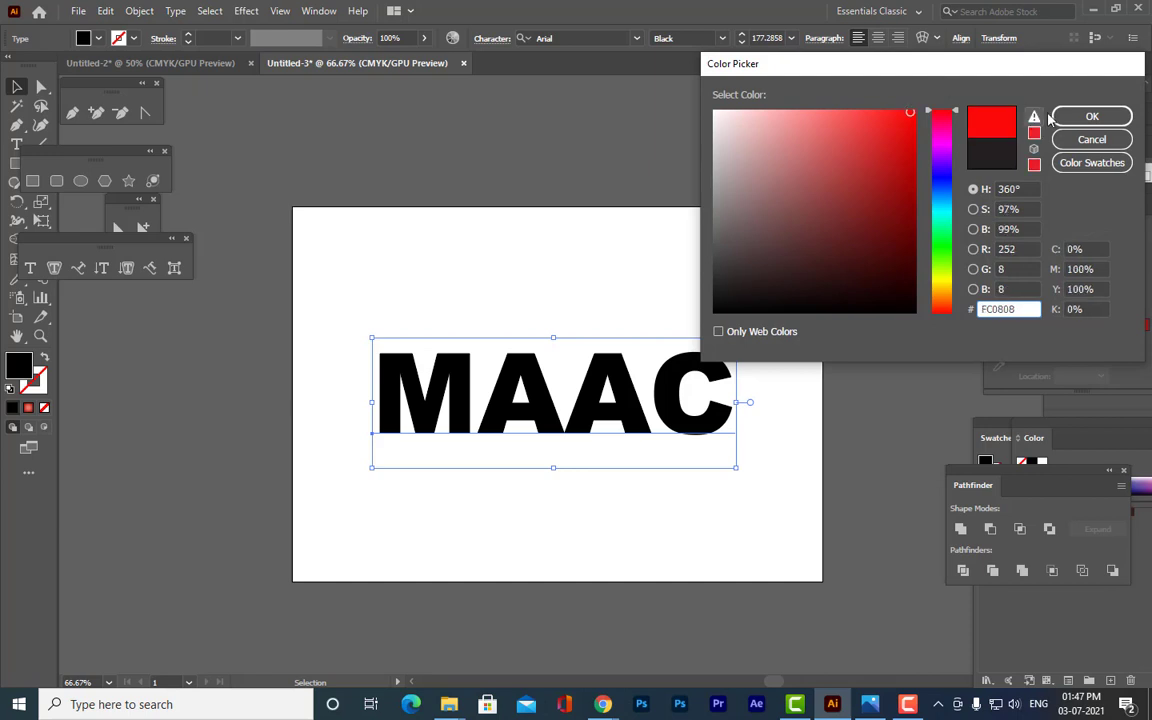
left_click(1092, 116)
left_click(690, 300)
Enlarge the red MAAC text proportionally to about 215 pt and nudge it slightly to the left.
left_click(687, 410)
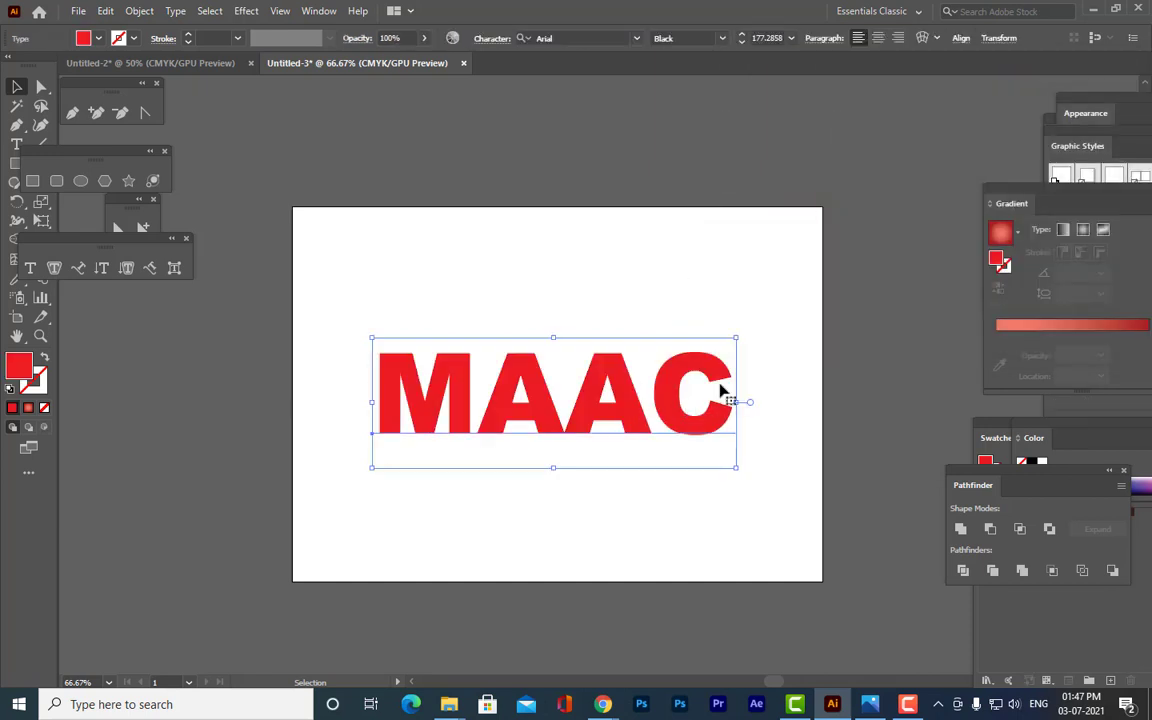
left_click_drag(738, 334, 776, 303)
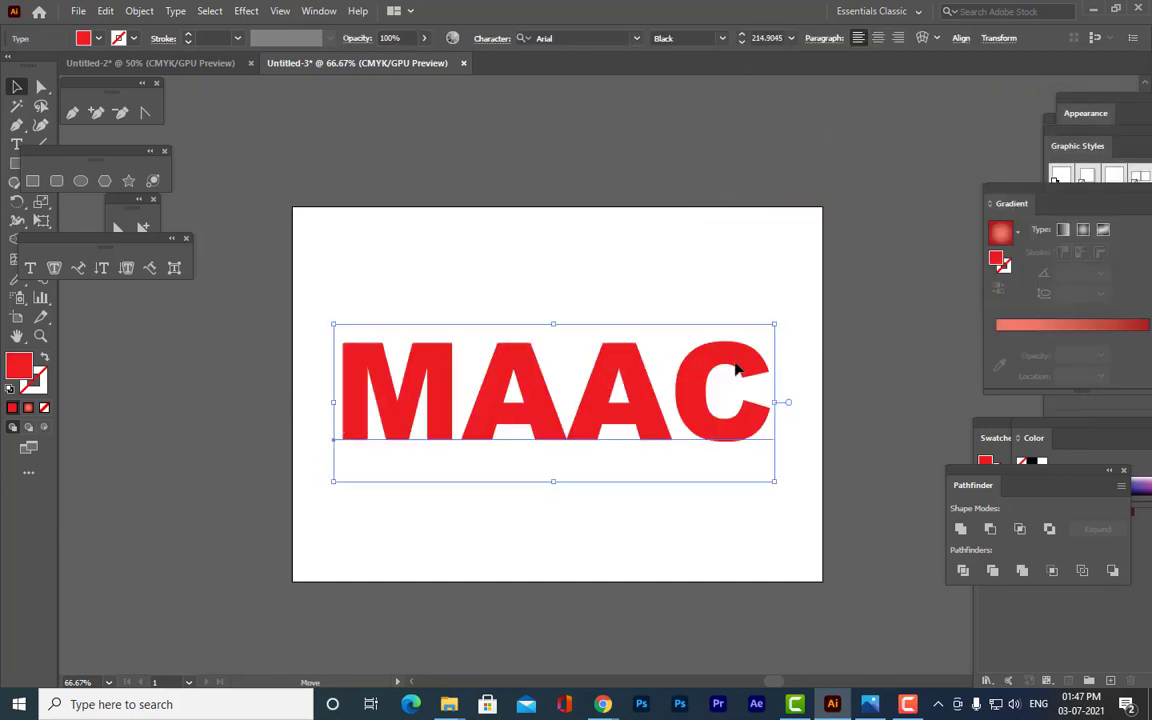
left_click_drag(762, 368, 755, 368)
left_click(743, 362, "shift")
left_click(738, 357)
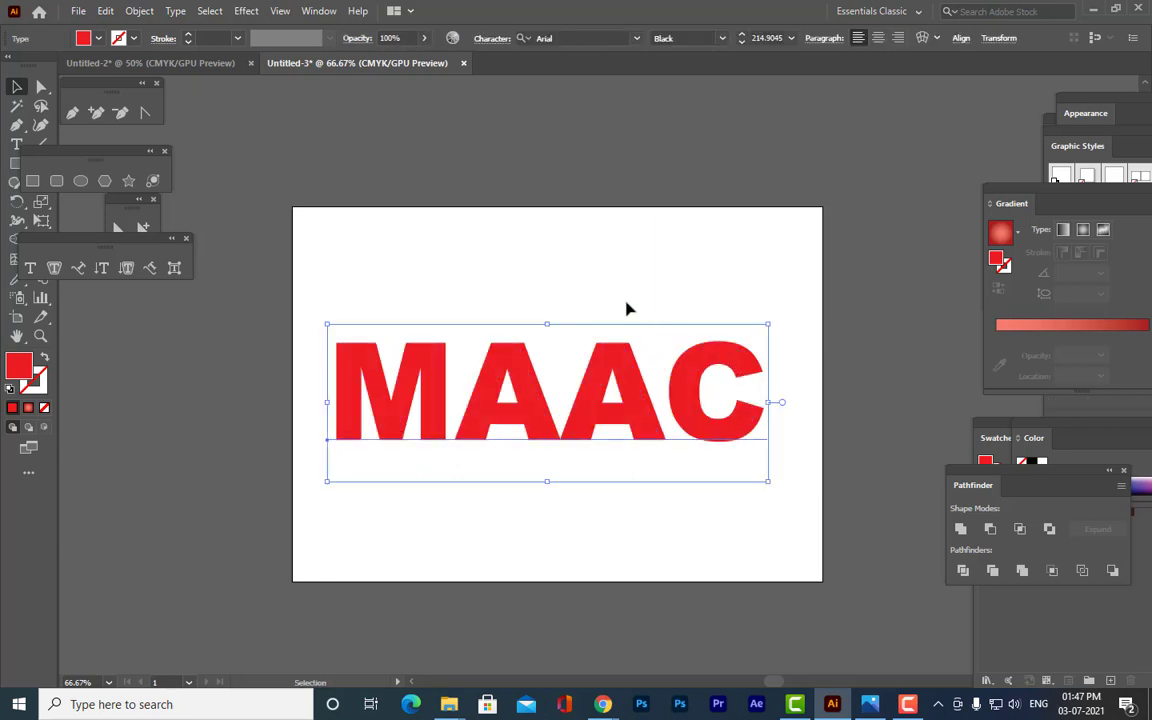
Start a 3D Extrude & Bevel effect on the MAAC text and move its options dialog clear of the lettering.
left_click(243, 12)
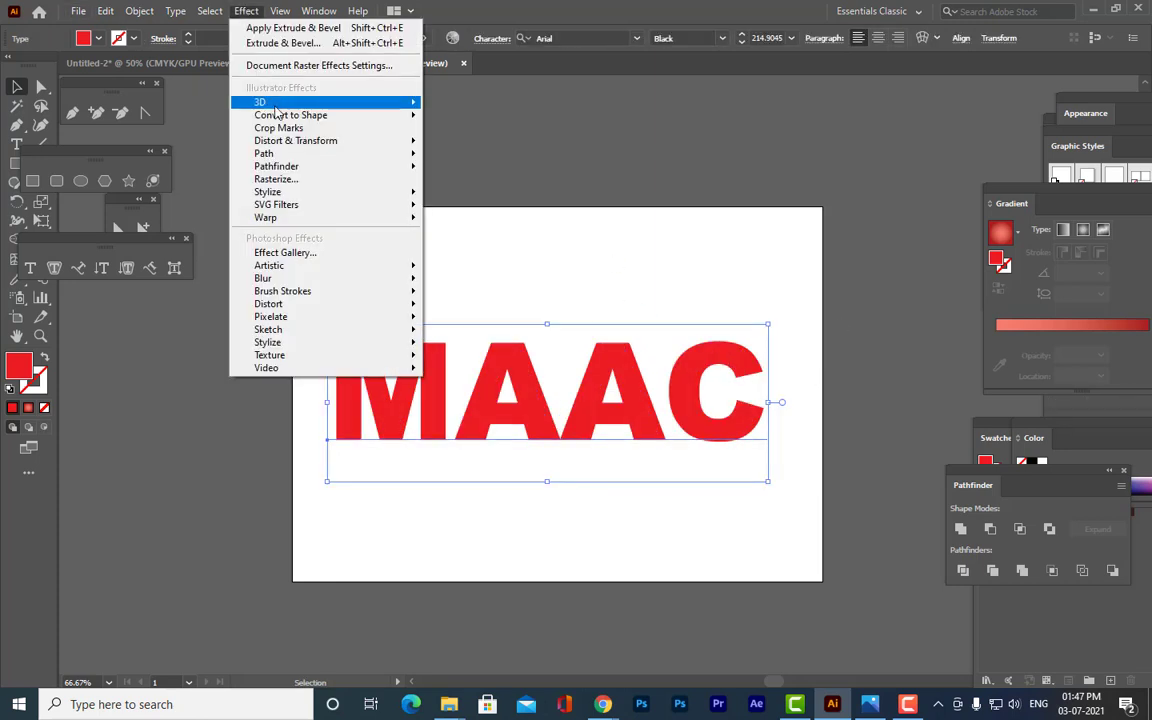
mouse_move(330, 103)
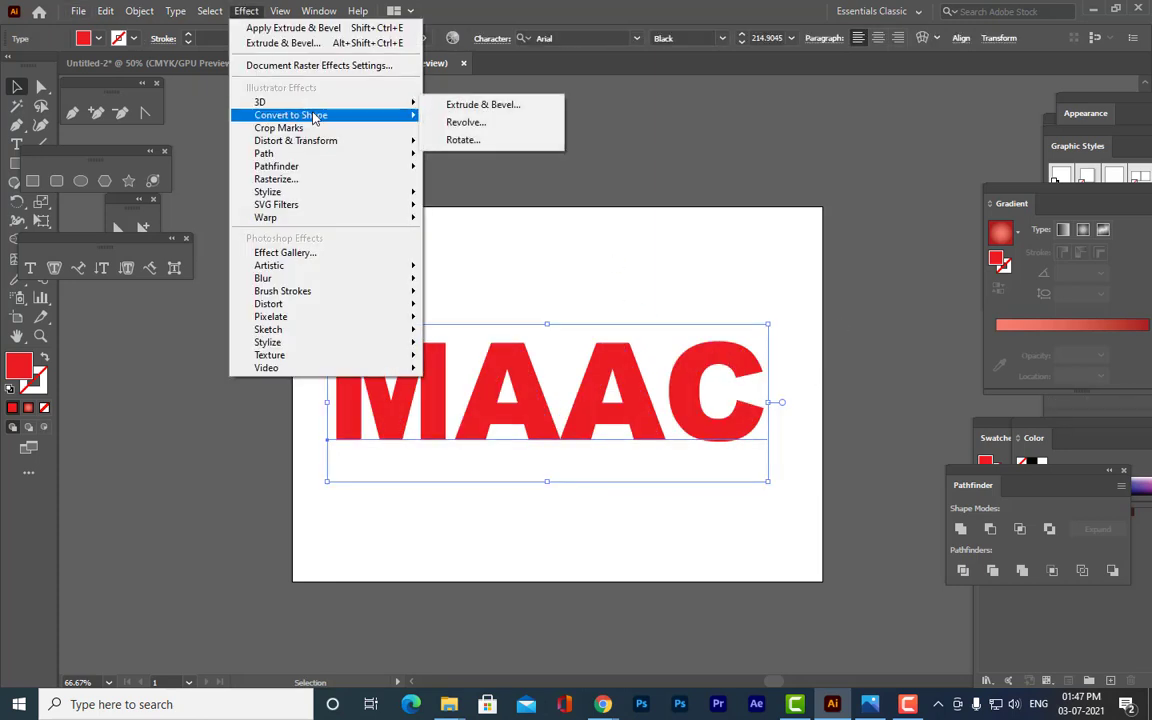
left_click(473, 106)
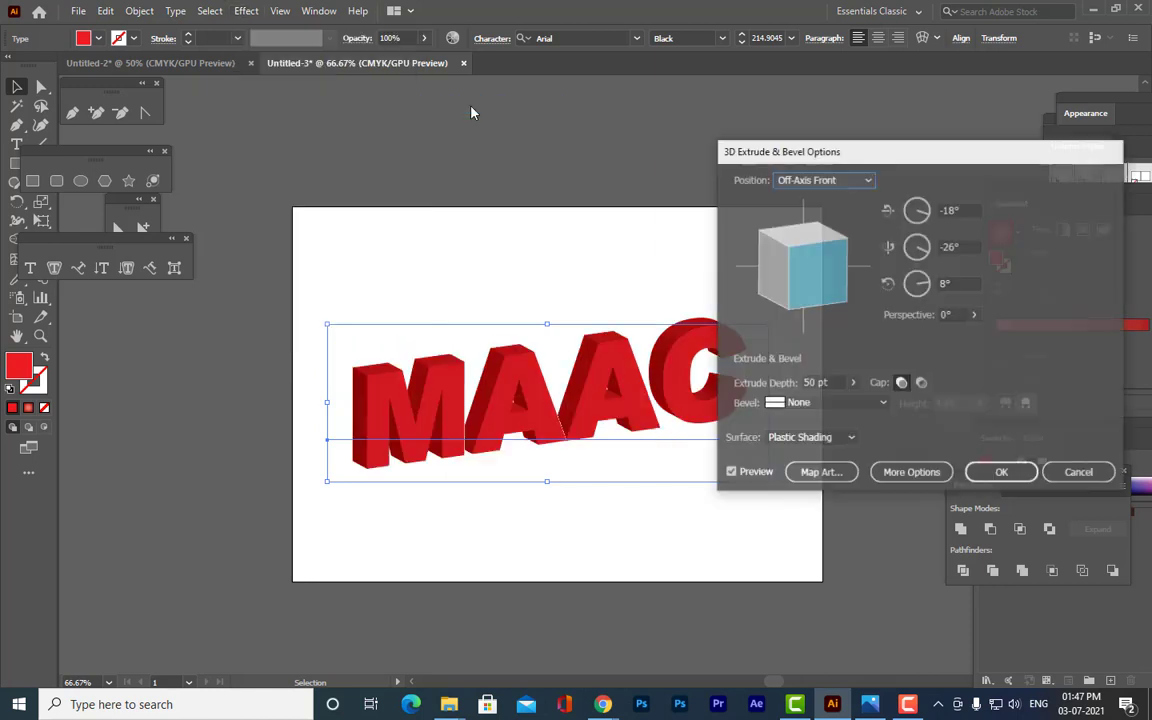
left_click_drag(864, 162, 909, 104)
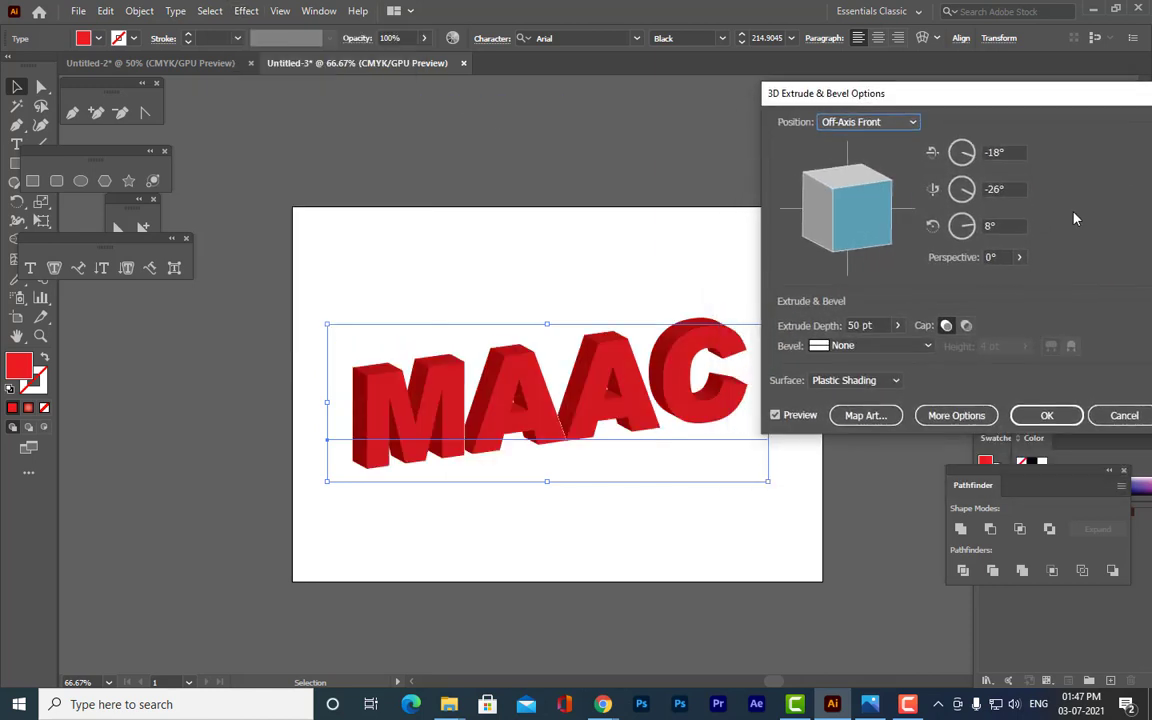
Set the X, Y and Z axis rotations of the MAAC extrusion to 0° so it faces straight forward.
left_click(993, 152)
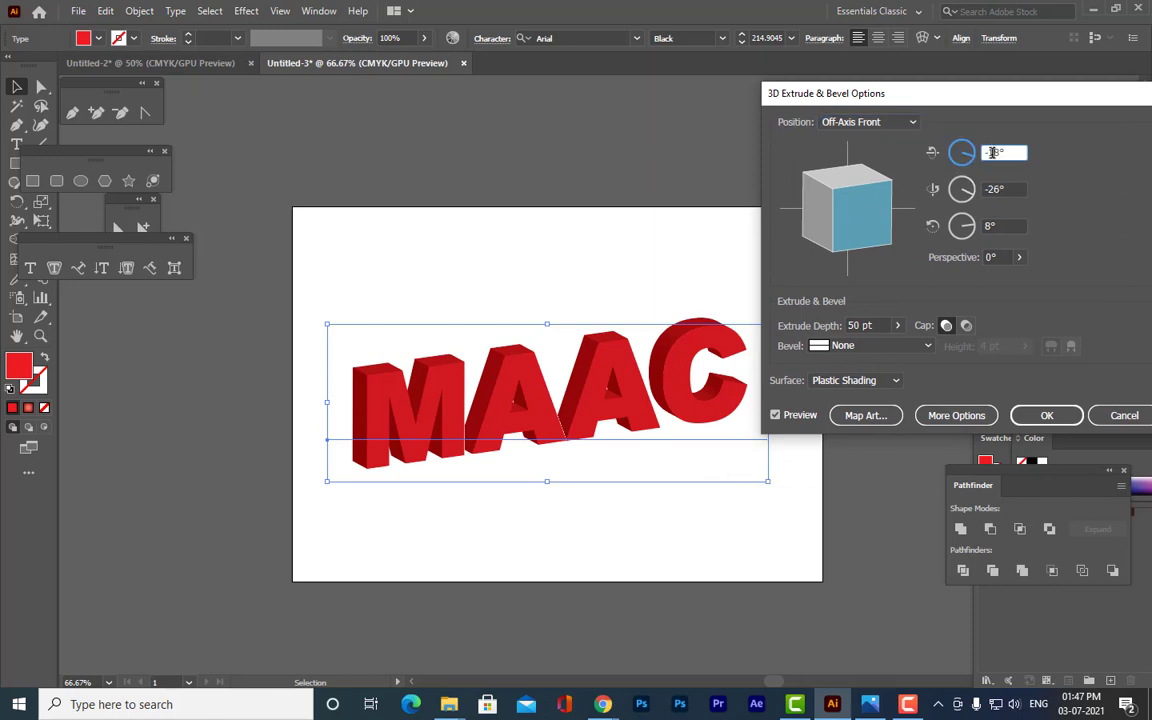
key("Up")
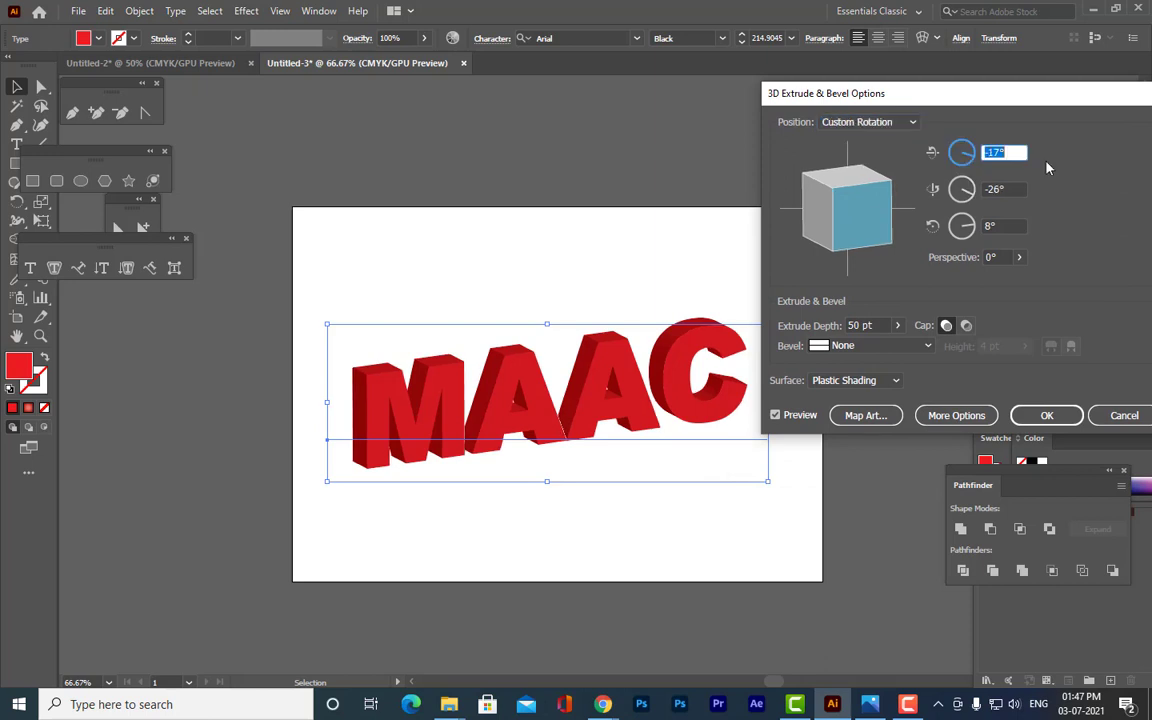
key("Down")
left_click_drag(1021, 154, 876, 148)
type("0")
key("Tab")
type("0")
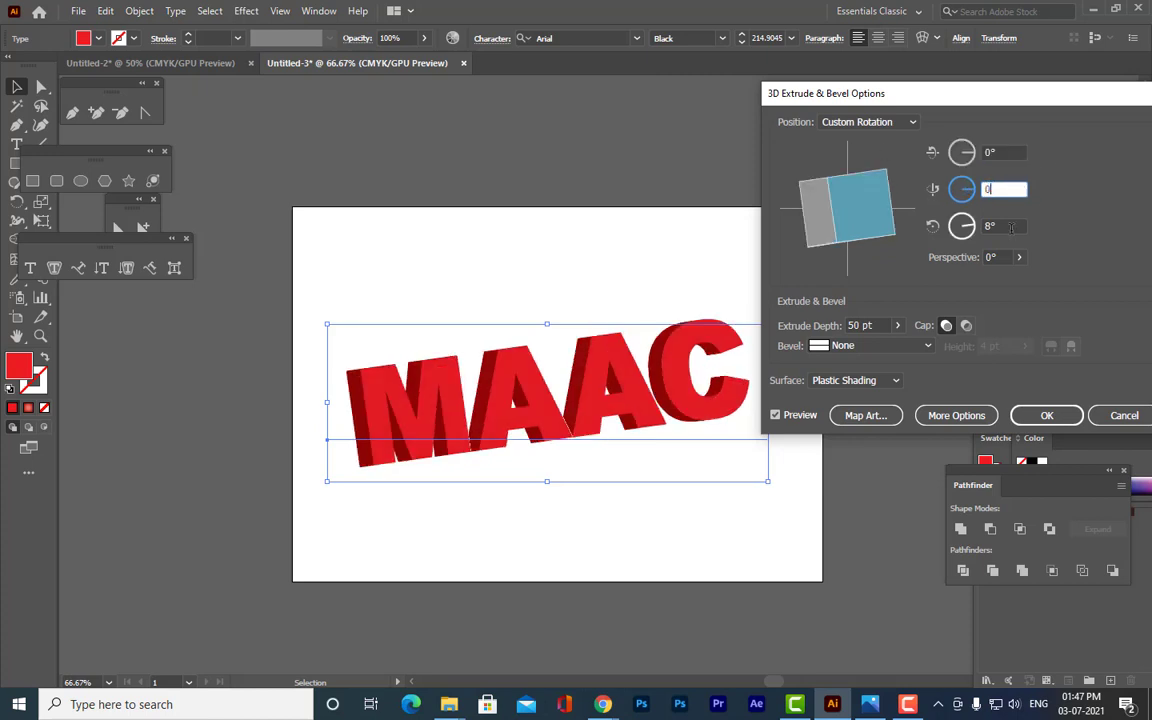
key("Tab")
type("0")
left_click(1012, 190)
left_click(1010, 153)
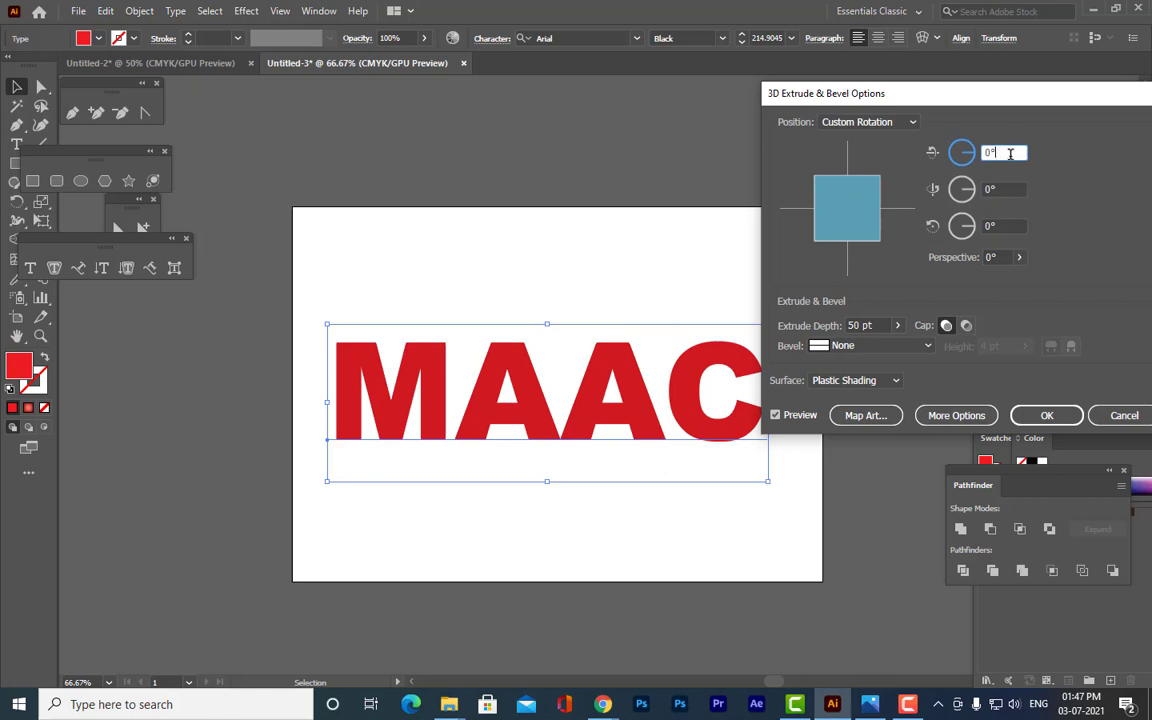
Increase the X-axis rotation of the MAAC extrusion gradually to 73° in the preview.
left_click_drag(1010, 153, 985, 153)
key("Up")
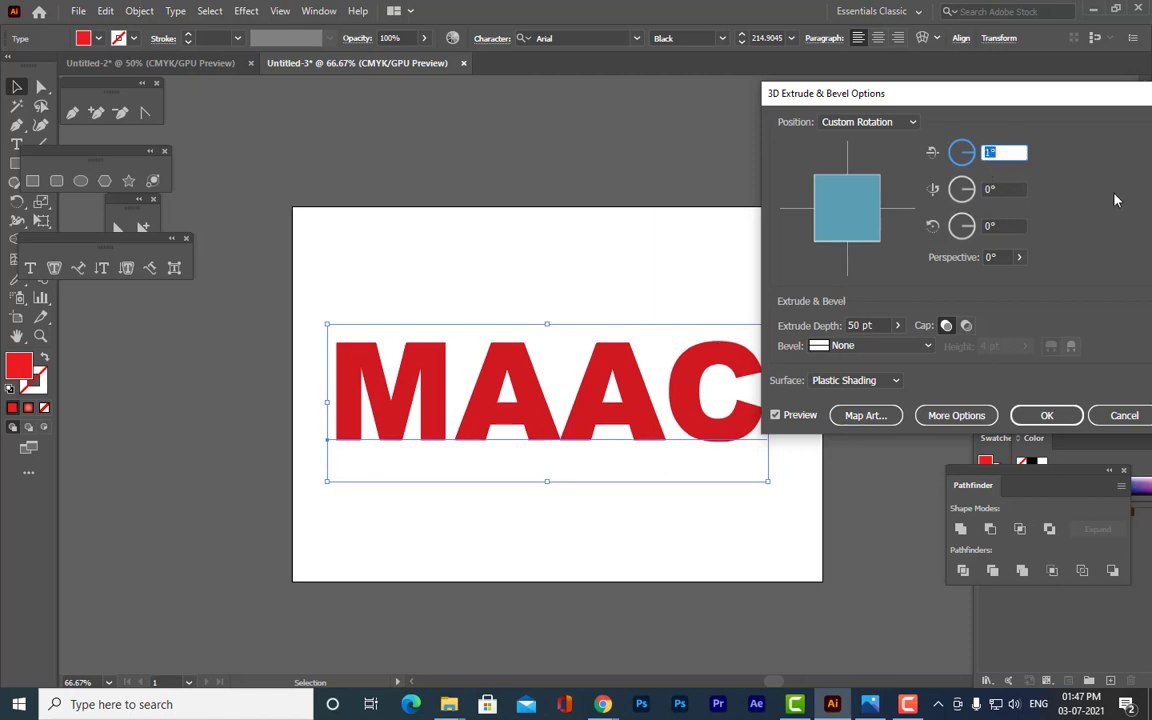
key("Up")
key("Up")
key("Up")
key("Up")
key("Up")
key("Up")
key("Up")
key("Up")
key("Up")
key("Up")
key("Up")
key("Up")
key("Up")
key("Up")
key("Up")
key("Up")
key("Up")
key("Up")
key("Up")
key("Up")
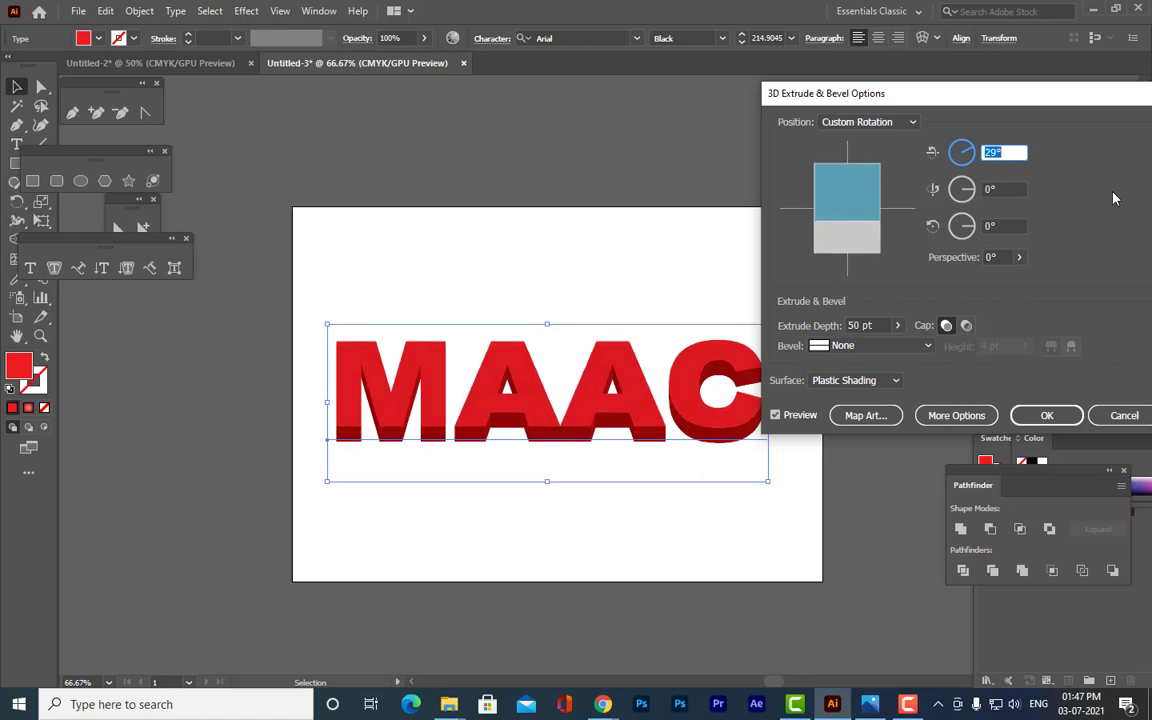
key("Up")
key("Up")
key("Up")
key("Up")
key("Up")
key("Up")
key("Up")
key("Up")
key("Up")
key("Up")
key("Up")
key("Up")
key("Up")
key("Up")
key("Up")
key("Up")
key("Up")
key("Up")
key("Up")
key("Up")
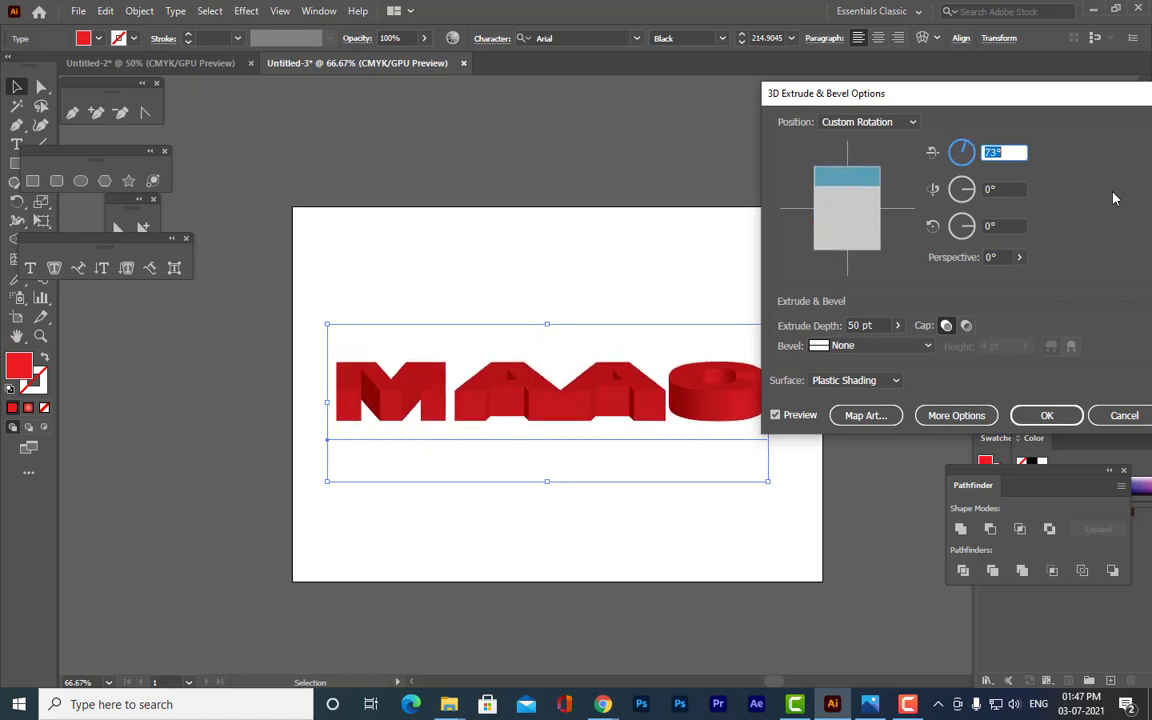
Decrease the X-axis rotation of the MAAC extrusion gradually to -28° to tilt the text the opposite way.
key("Down")
key("Down")
key("Down")
key("Down")
key("Down")
key("Down")
key("Down")
key("Down")
key("Down")
key("Down")
key("Down")
key("Down")
key("Down")
key("Down")
key("Down")
key("Down")
key("Down")
key("Down")
key("Down")
key("Down")
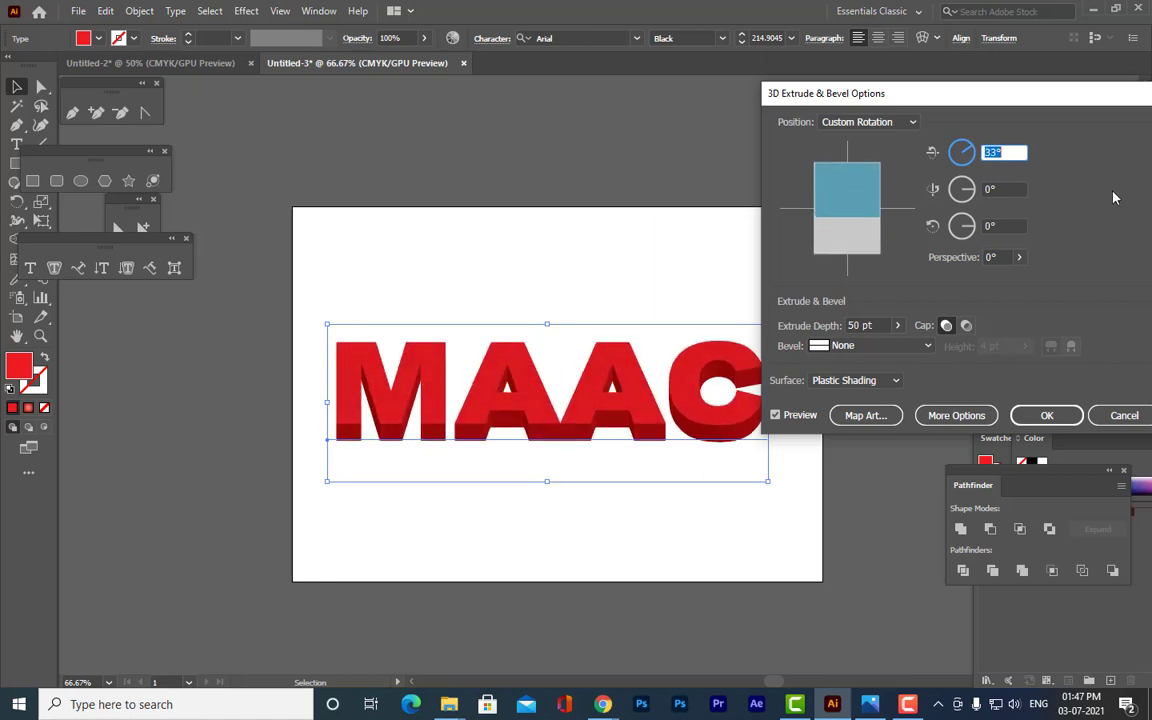
key("Down")
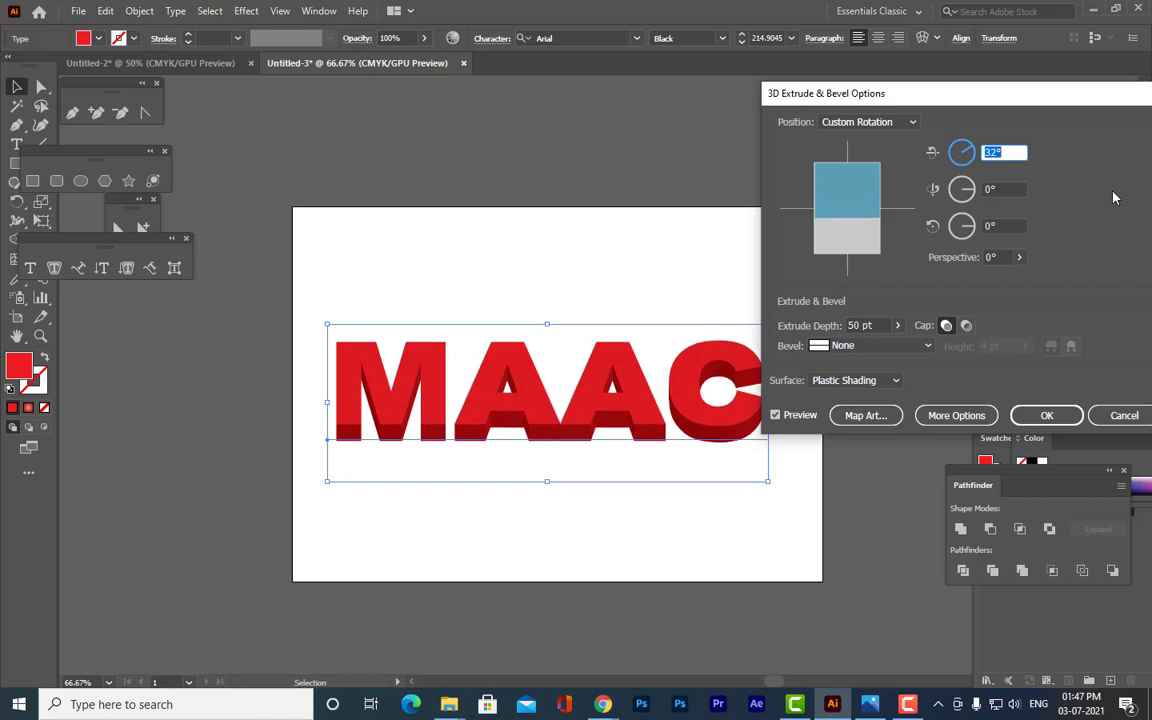
key("Down")
key("Down")
key("Down")
key("Down")
key("Down")
key("Down")
key("Down")
key("Down")
key("Down")
key("Down")
key("Down")
key("Down")
key("Down")
key("Down")
key("Down")
key("Down")
key("Down")
key("Down")
key("Down")
key("Down")
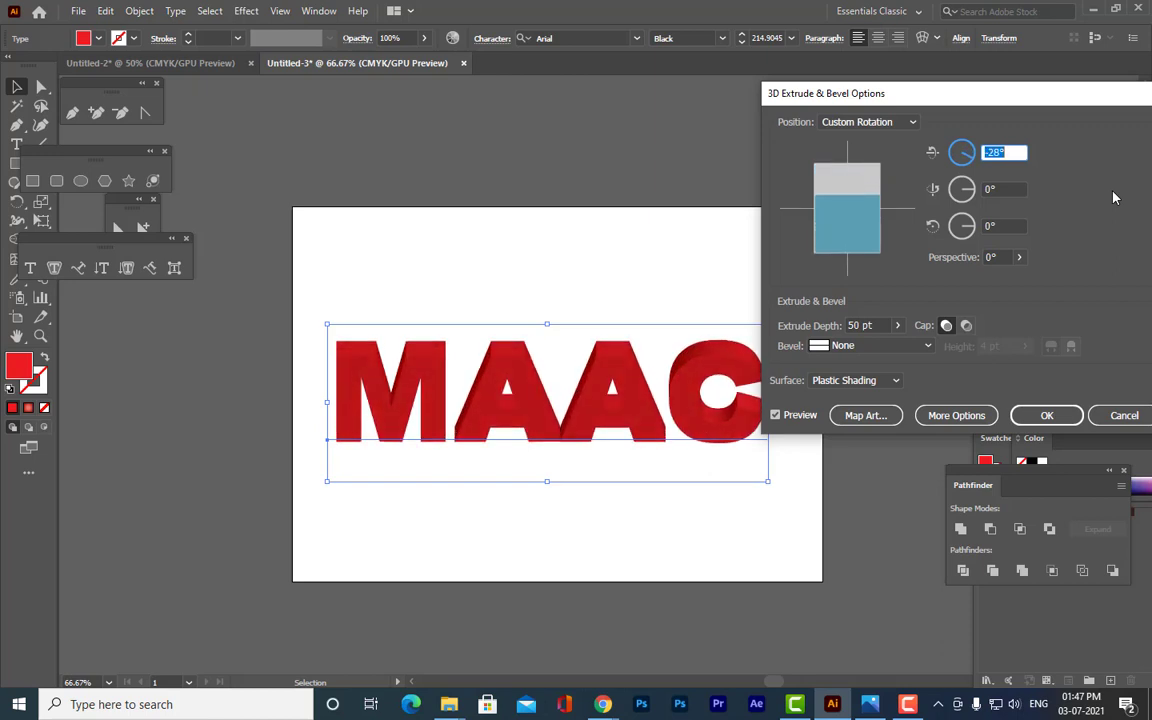
Raise the X-axis rotation of the extrusion to -11°, then reset it to 0°.
key("Up")
key("Up")
key("Up")
key("Up")
key("Up")
key("Up")
key("Up")
key("Up")
key("Up")
key("Up")
key("Up")
key("Up")
key("Up")
key("Up")
key("Up")
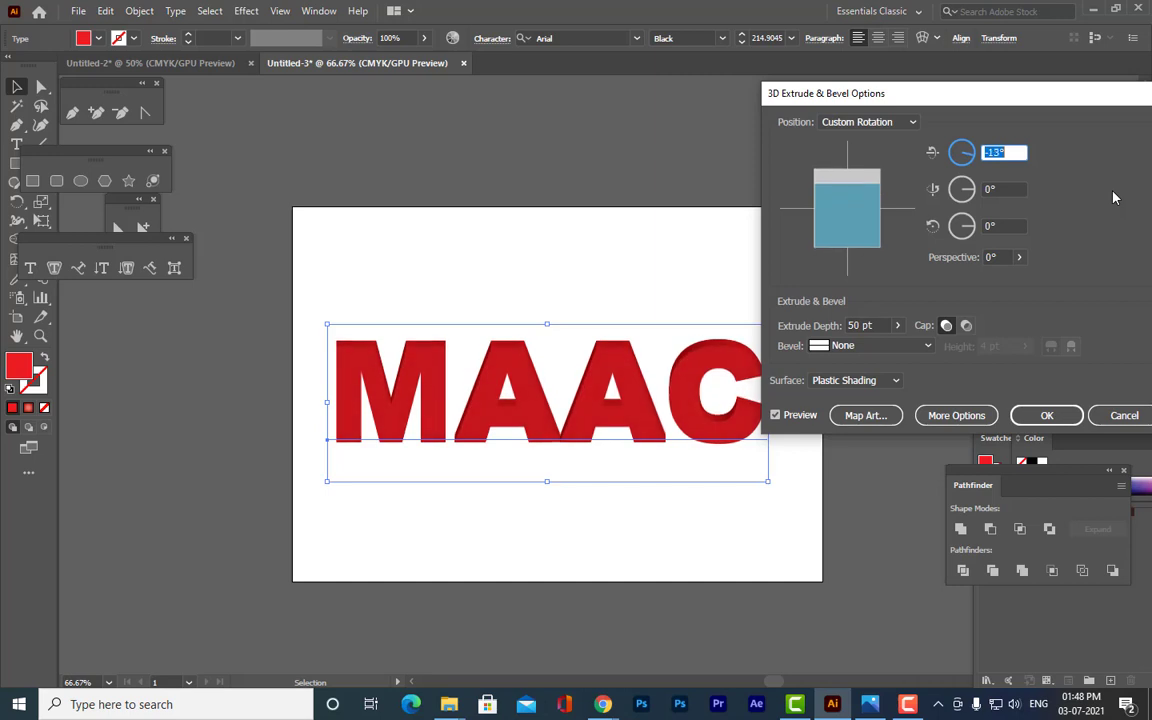
key("Up")
key("Up")
left_click(995, 153)
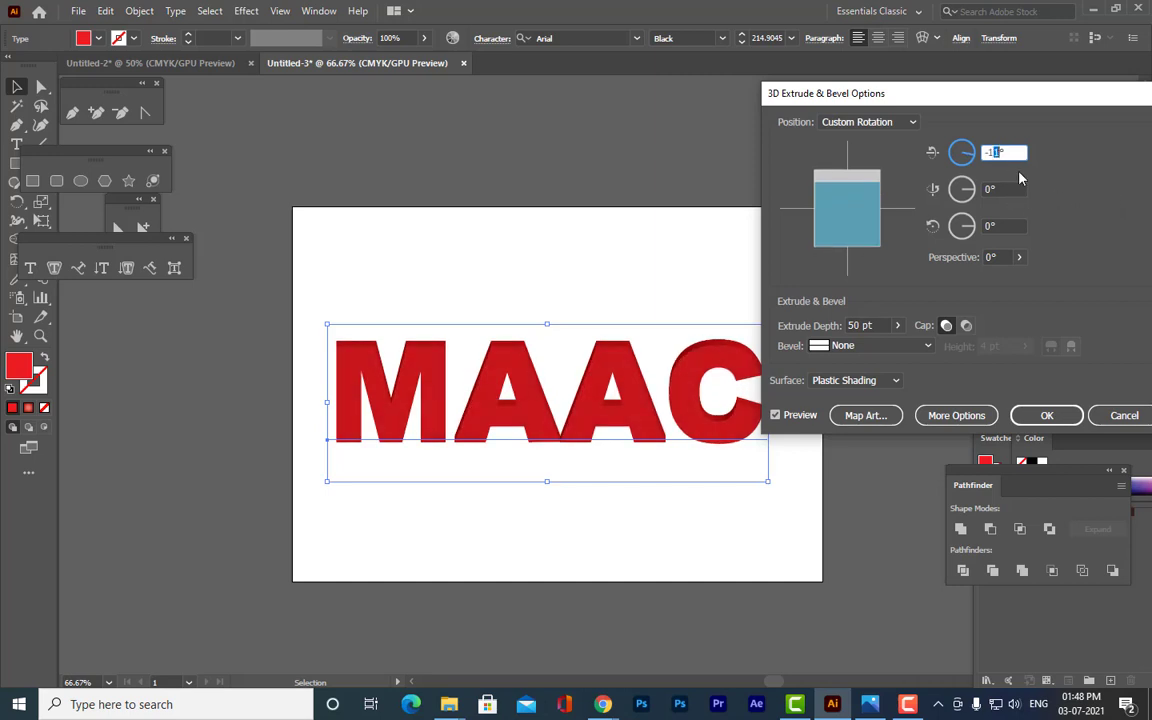
left_click_drag(1012, 150, 925, 148)
type("0")
Increase the Y-axis rotation of the MAAC extrusion gradually to 22° in the preview.
left_click(997, 189)
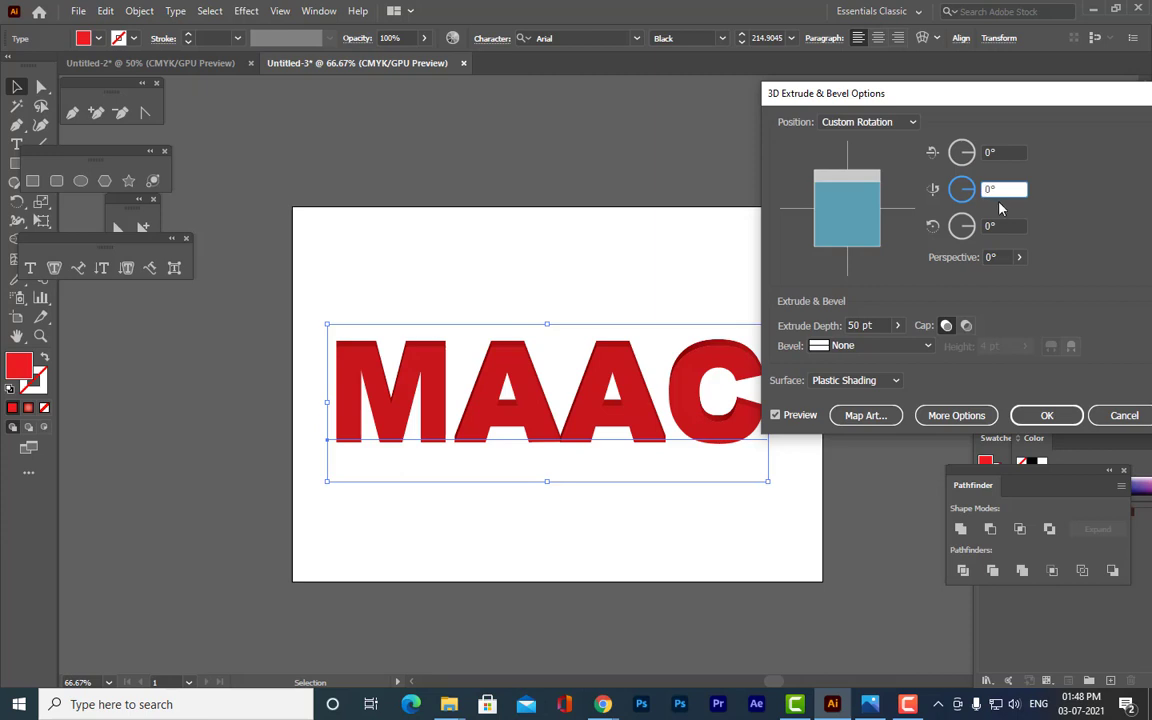
key("Up")
key("Up")
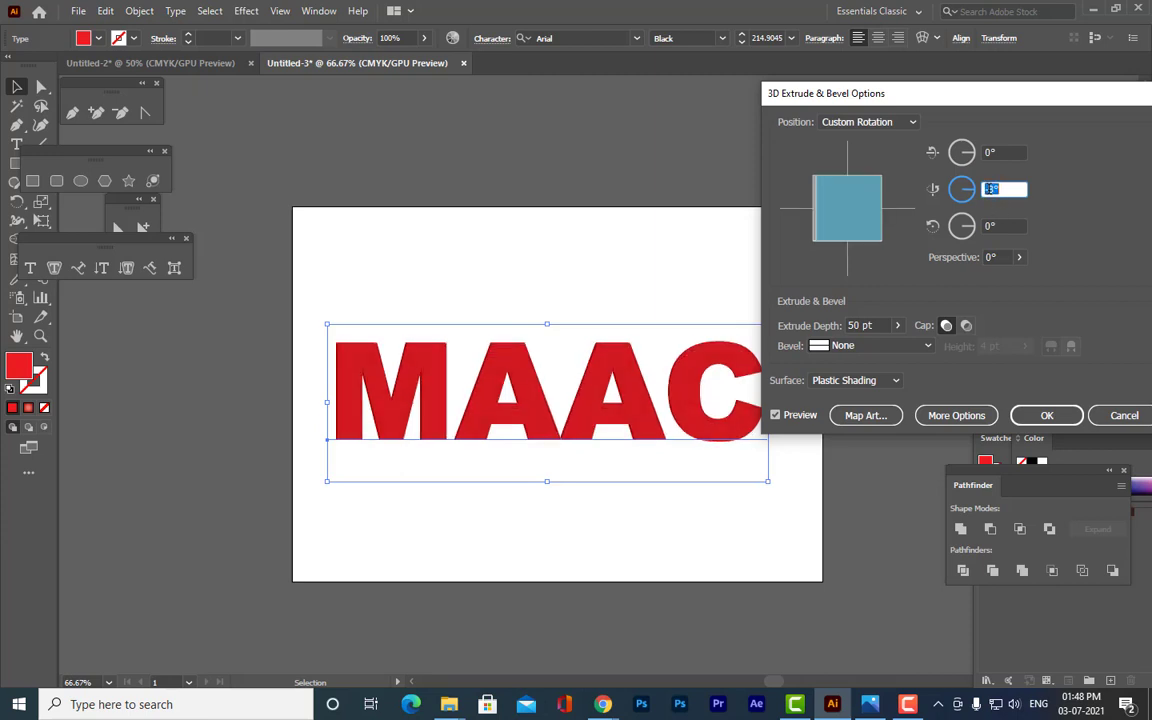
key("Up")
key("Up")
key("Up")
key("Up")
key("Up")
key("Up")
key("Up")
key("Up")
key("Up")
key("Up")
key("Up")
key("Up")
key("Up")
key("Up")
key("Up")
key("Up")
key("Up")
key("Up")
key("Up")
key("Up")
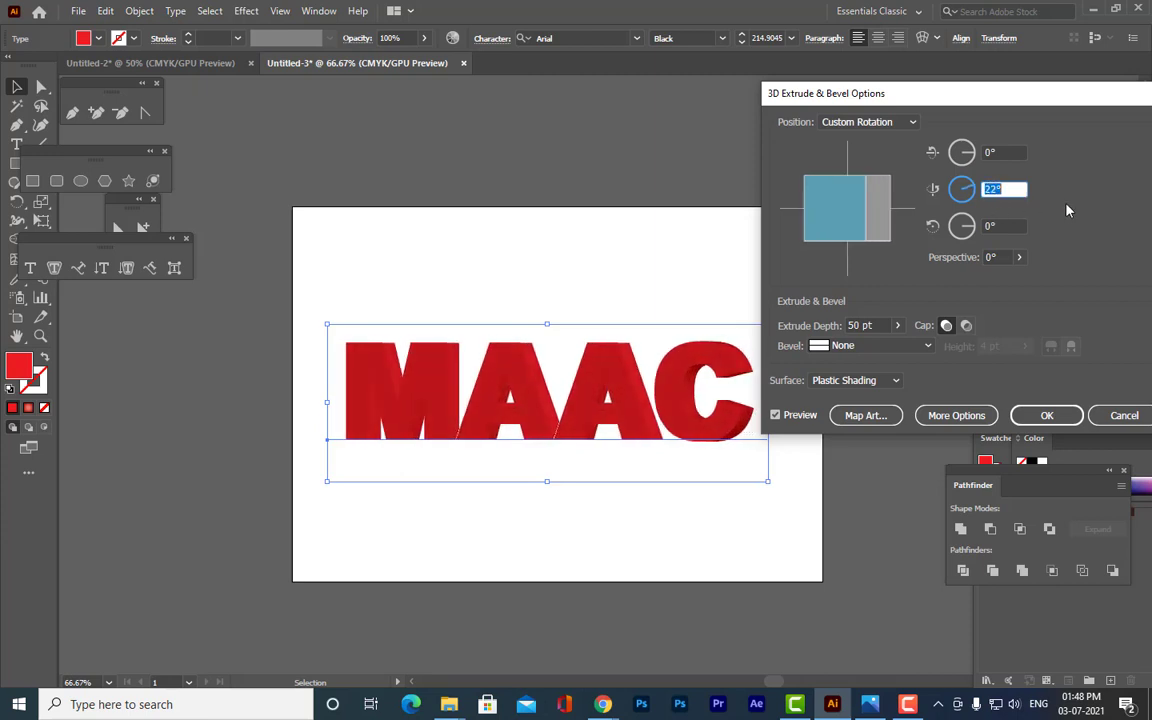
Decrease the Y-axis rotation of the MAAC extrusion gradually to -36° to show the letters' left sides.
key("Down")
key("Down")
key("Down")
key("Down")
key("Down")
key("Down")
key("Down")
key("Down")
key("Down")
key("Down")
key("Down")
key("Down")
key("Down")
key("Down")
key("Down")
key("Down")
key("Down")
key("Down")
key("Down")
key("Down")
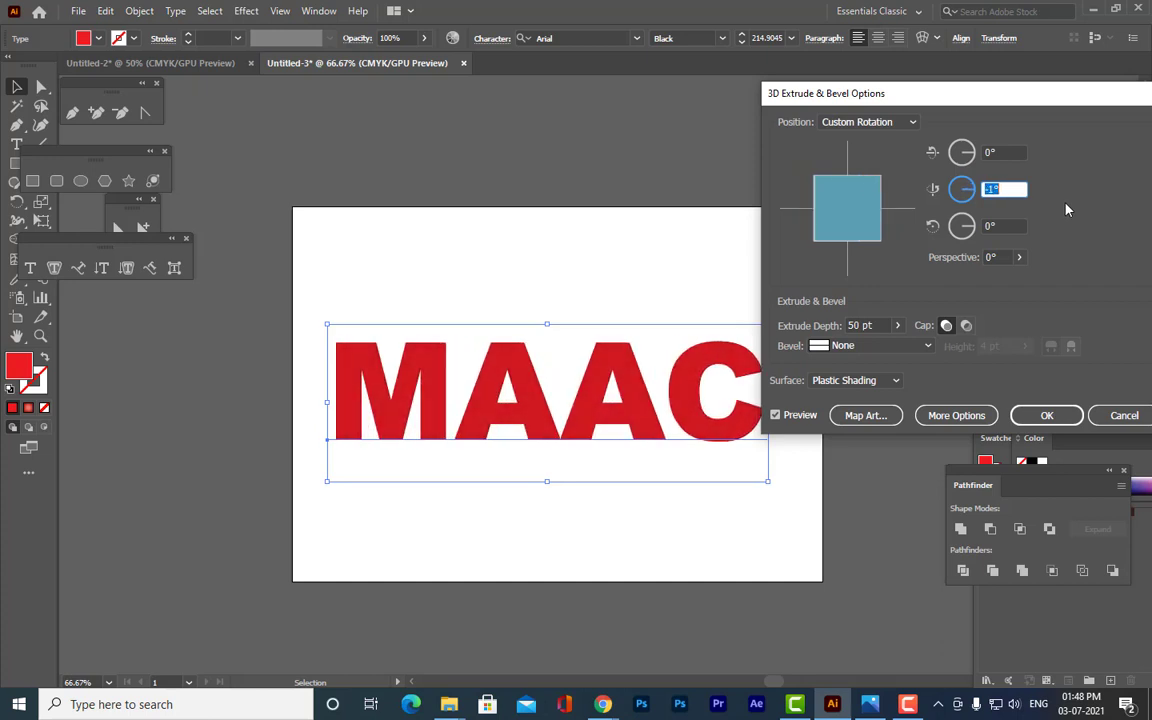
key("Down")
key("Down")
key("Down")
key("Down")
key("Down")
key("Down")
key("Down")
key("Down")
key("Down")
key("Down")
key("Down")
key("Down")
key("Down")
key("Down")
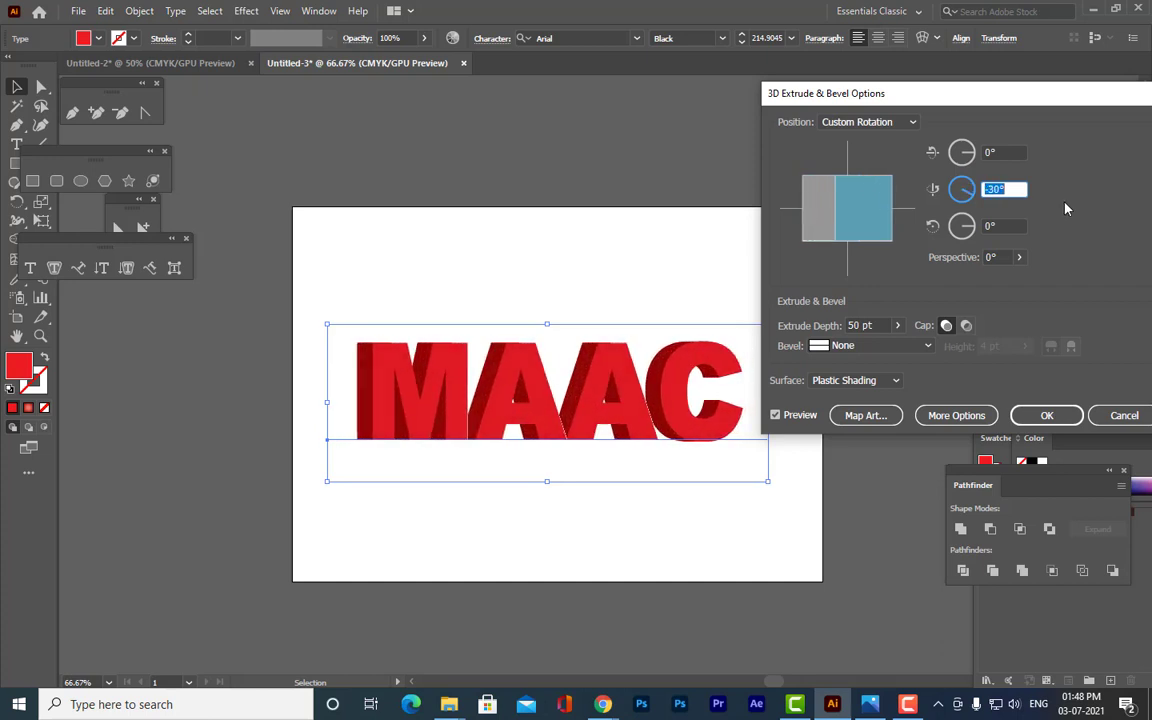
key("Down")
key("Down")
key("Down")
key("Down")
key("Down")
key("Down")
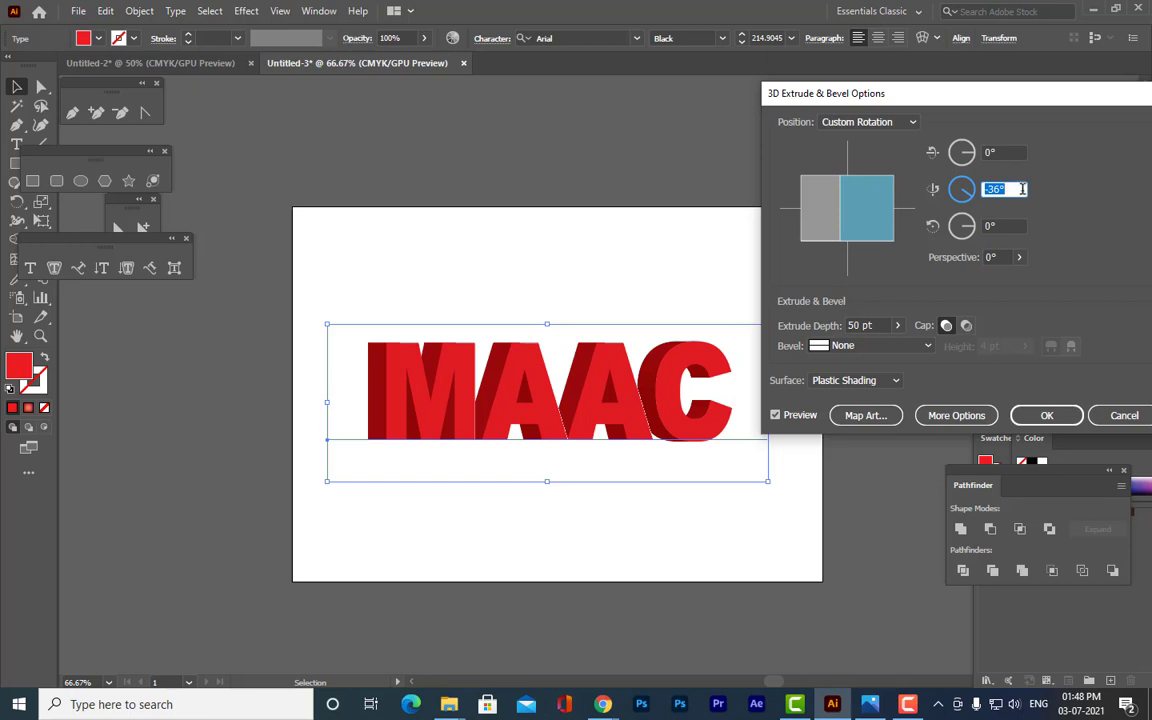
Try tilting the extrusion to an X-axis rotation of 10°, and return the X-axis rotation to 0°.
key("shift+Tab")
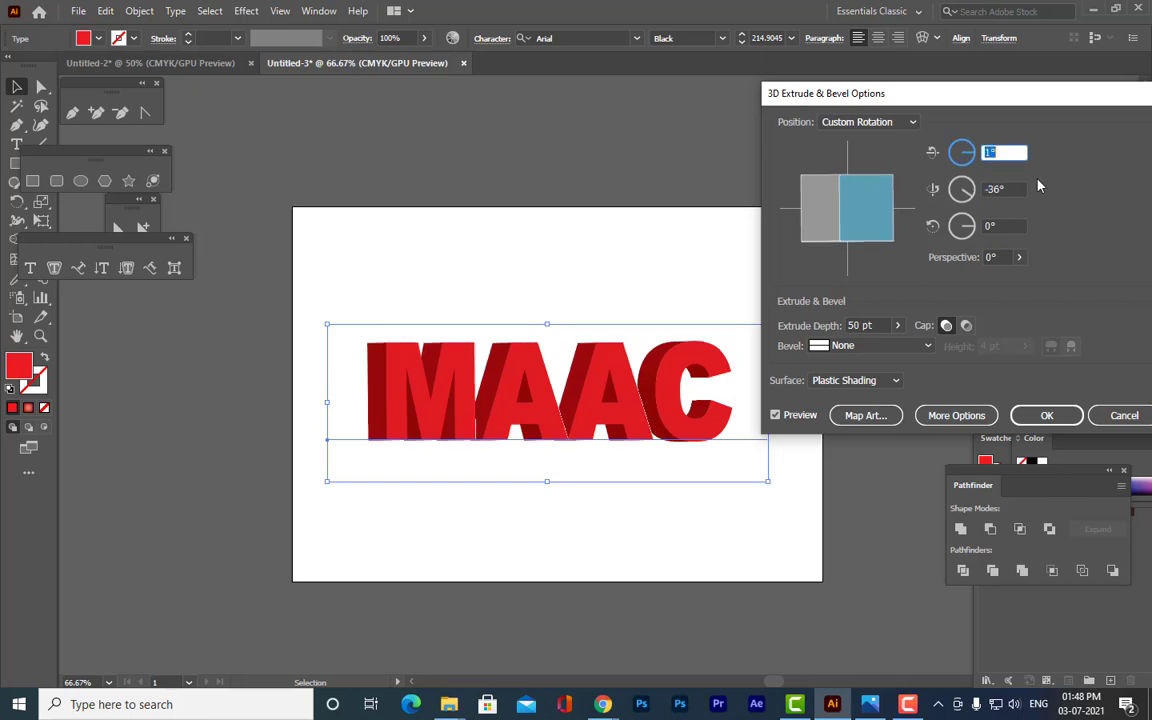
key("Up")
key("Up")
key("Up")
key("Up")
key("Up")
key("Up")
key("Up")
key("Up")
key("Up")
key("Up")
key("Up")
key("Up")
key("Down")
key("Down")
key("Down")
key("Down")
key("Down")
key("Down")
key("Down")
key("Down")
key("Down")
key("Down")
key("Down")
key("Down")
key("Down")
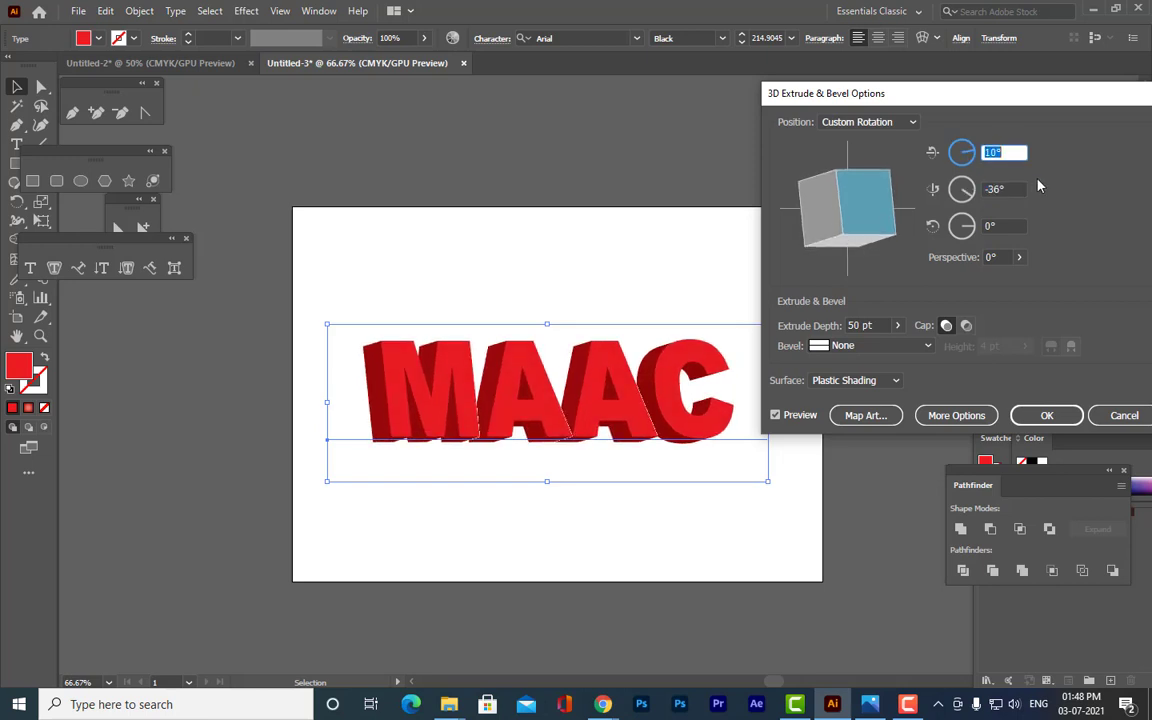
key("Up")
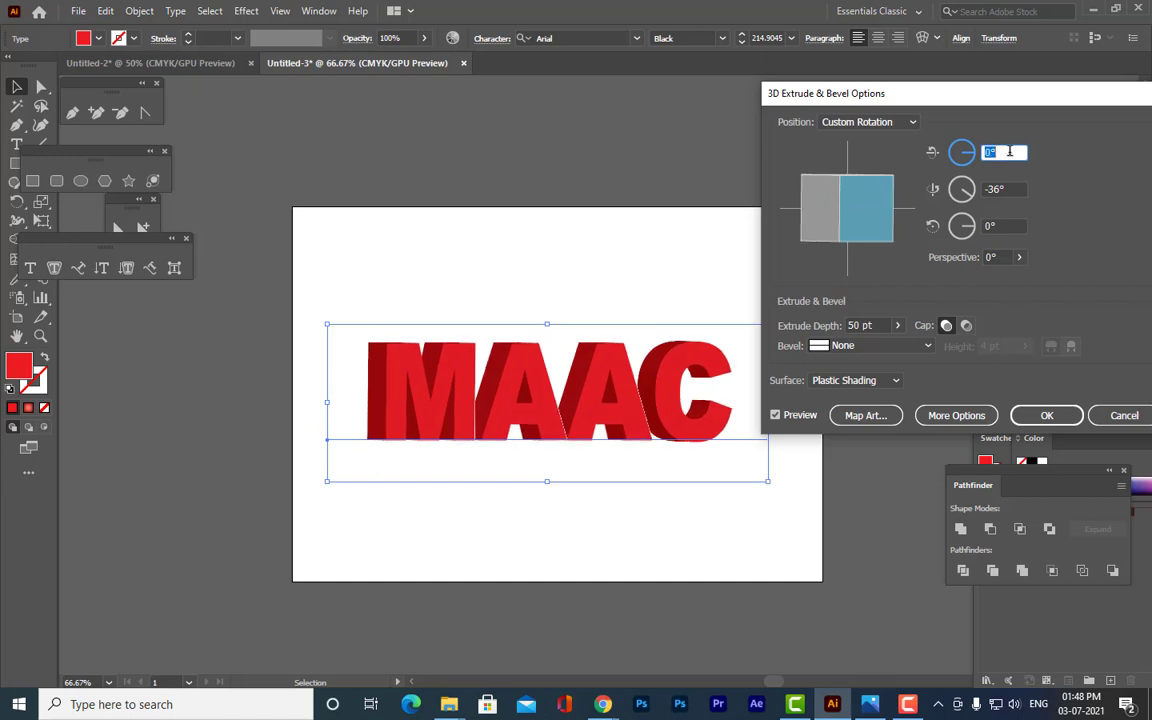
Apply the 3D extrusion to the MAAC text and expand its appearance into editable shapes.
left_click(1055, 415)
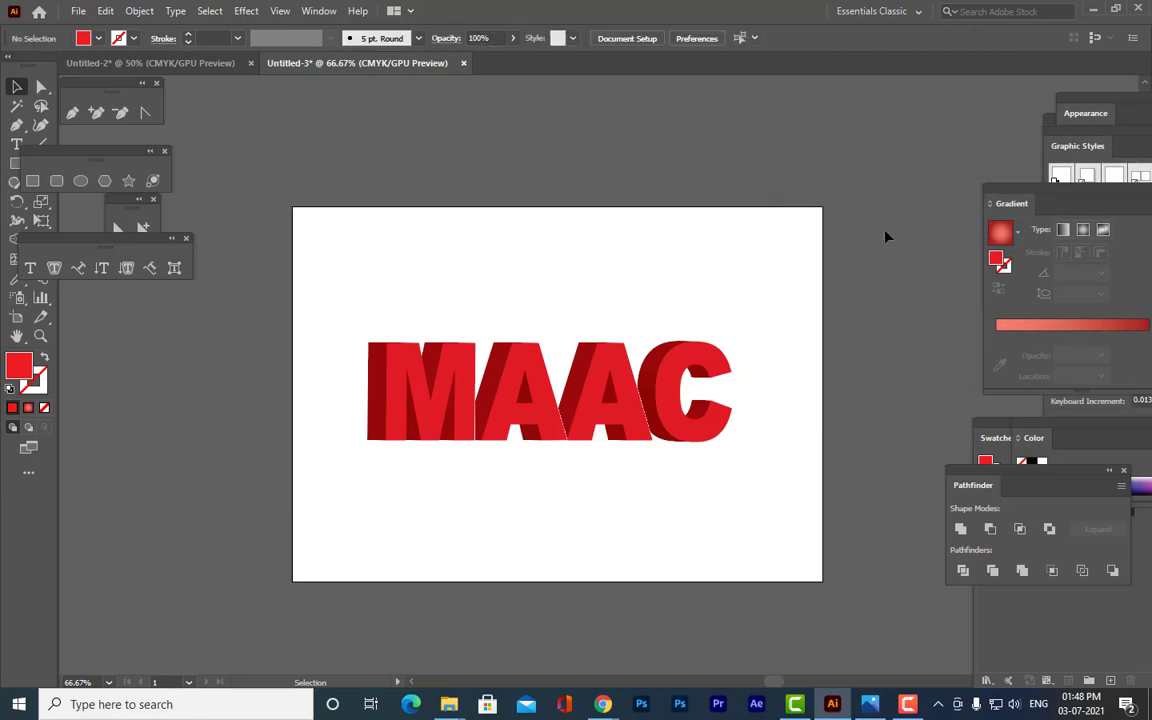
key("ctrl+1")
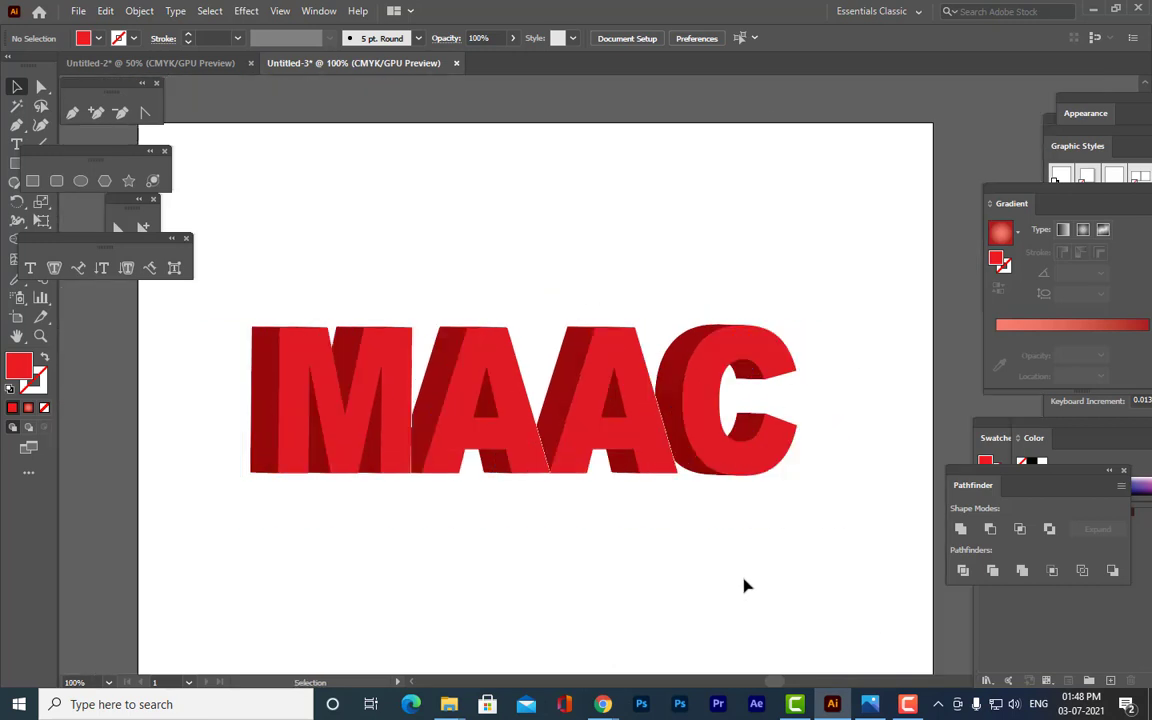
left_click(699, 478)
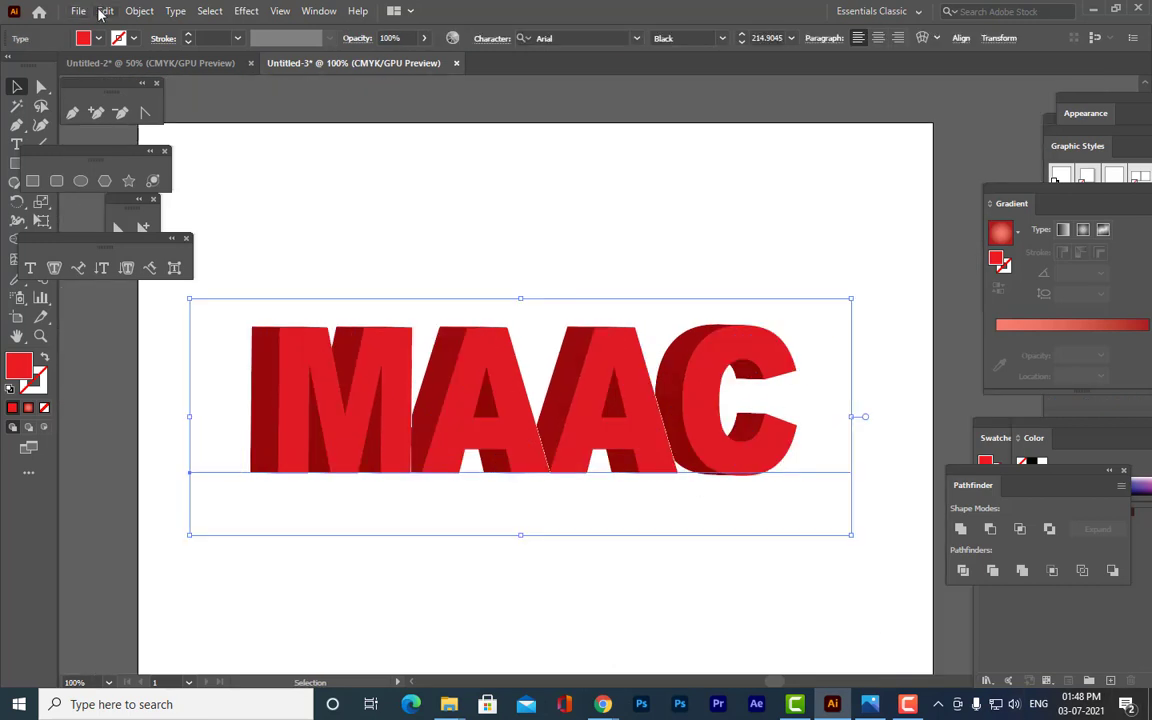
left_click(143, 10)
left_click(234, 218)
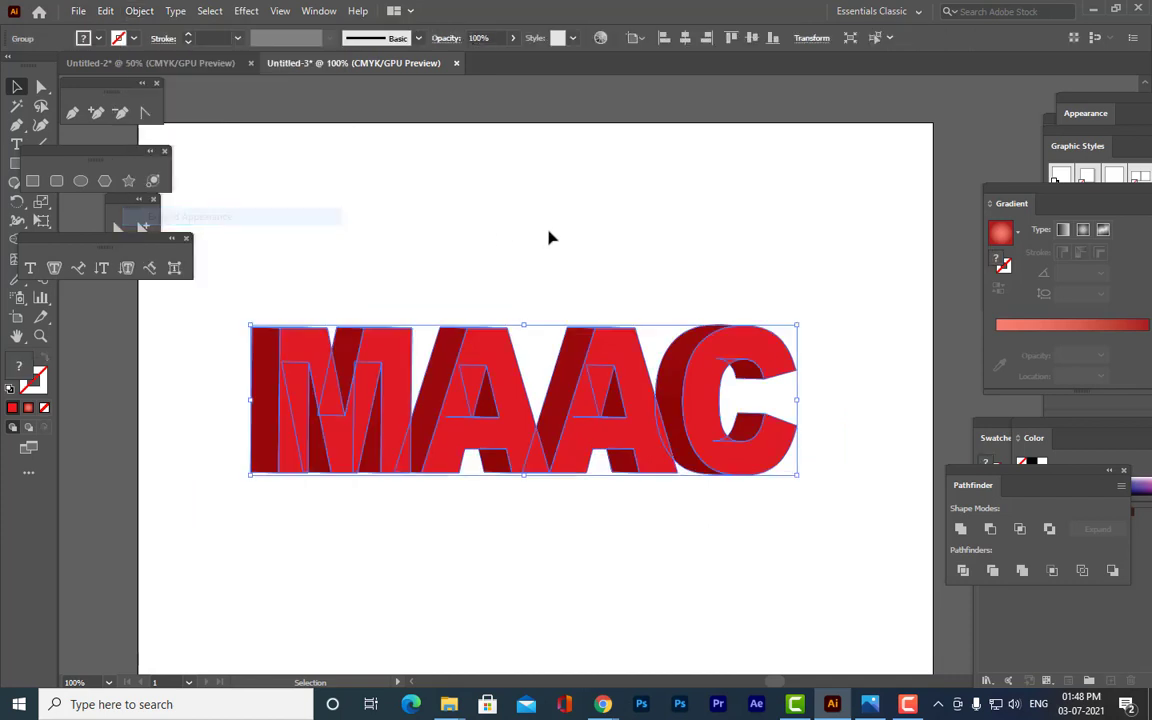
left_click(779, 293)
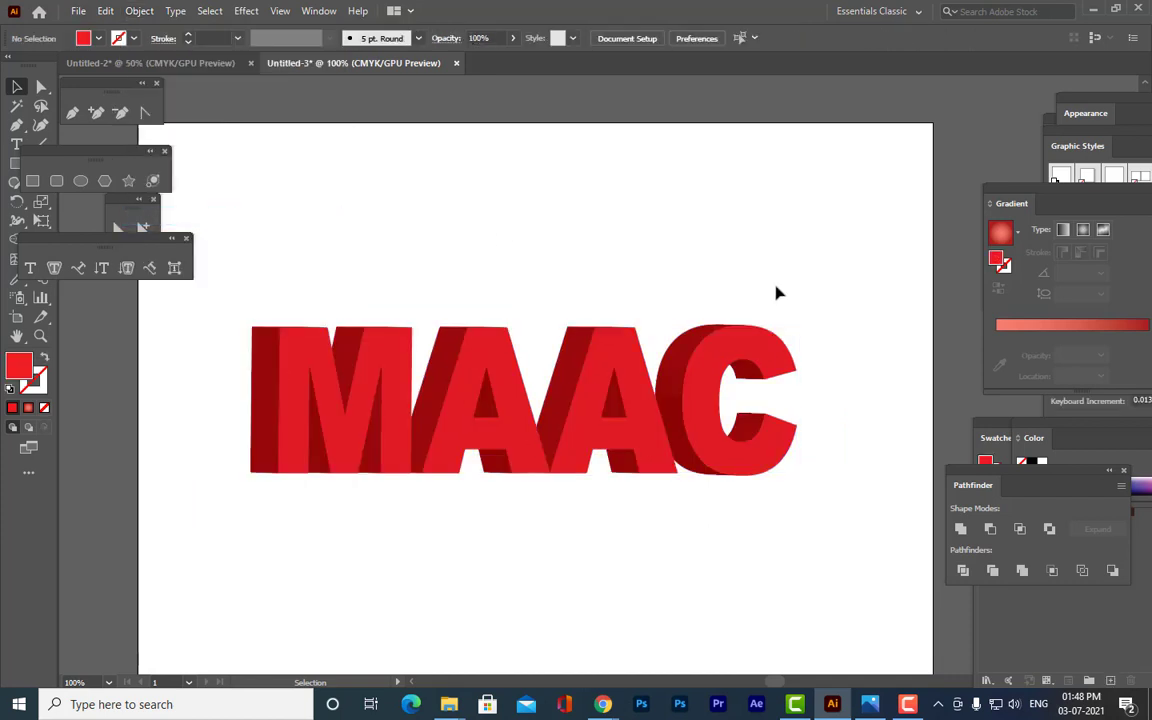
Ungroup the expanded MAAC artwork into separate letters, and ungroup the letter C into its faces.
left_click(699, 445)
right_click(707, 381)
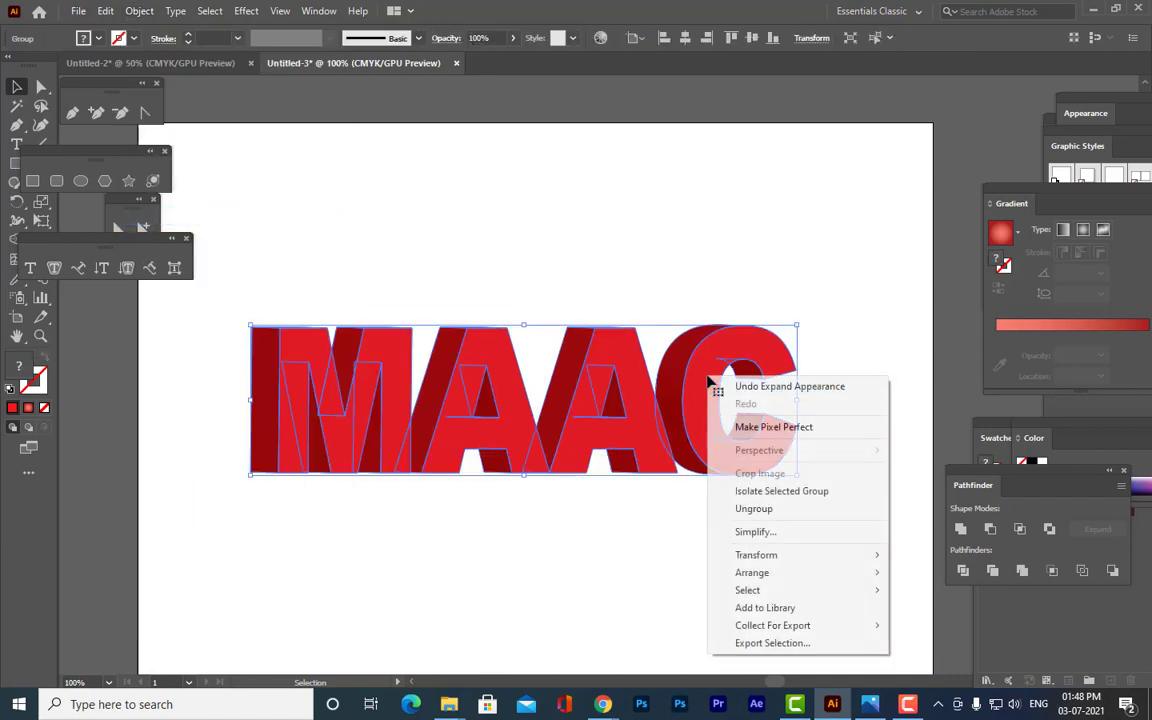
left_click(779, 512)
left_click(771, 605)
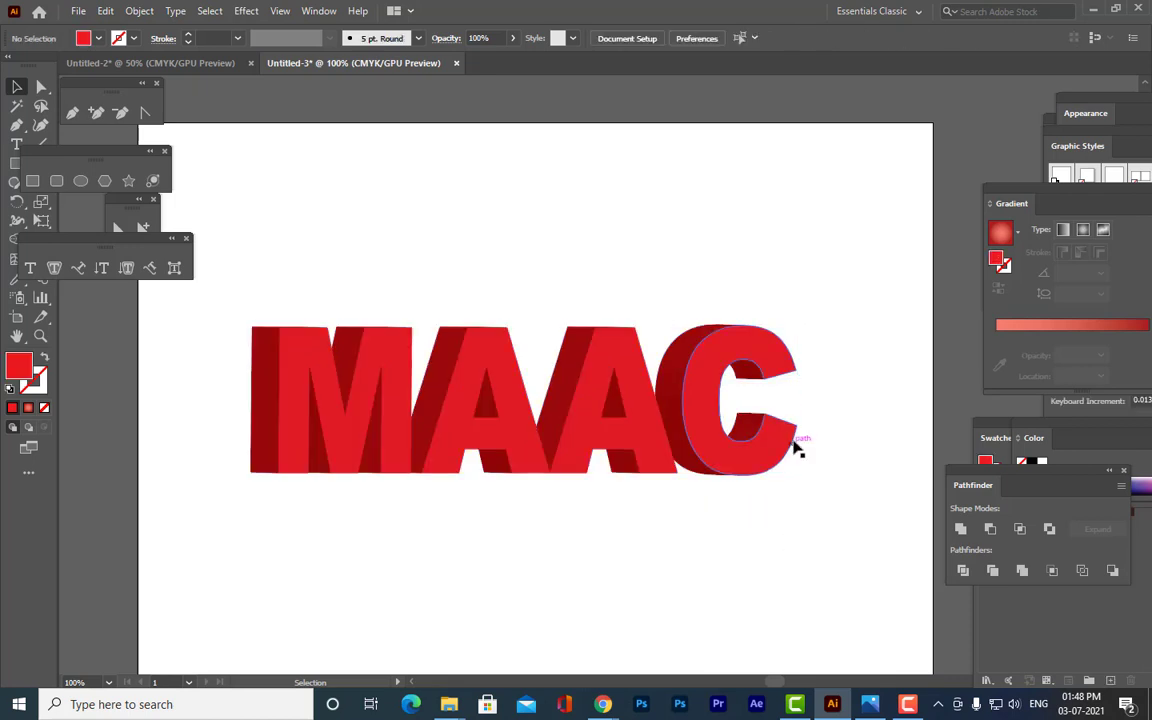
left_click(790, 451)
right_click(788, 162)
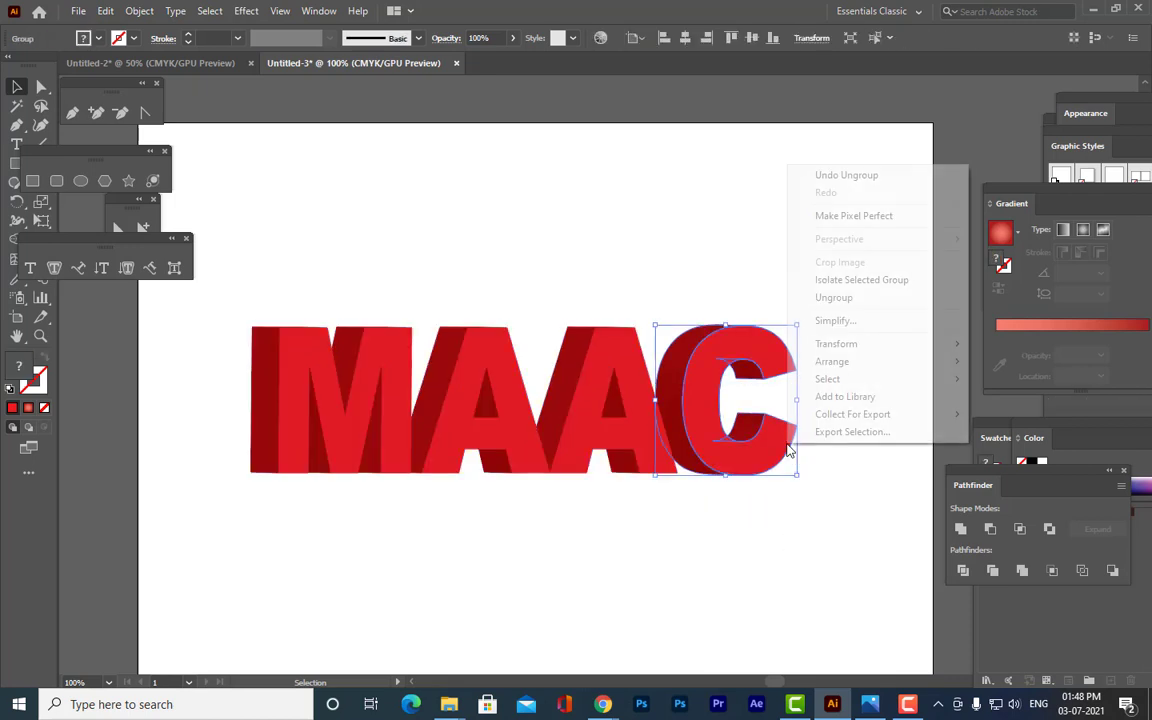
left_click(805, 298)
left_click(771, 334)
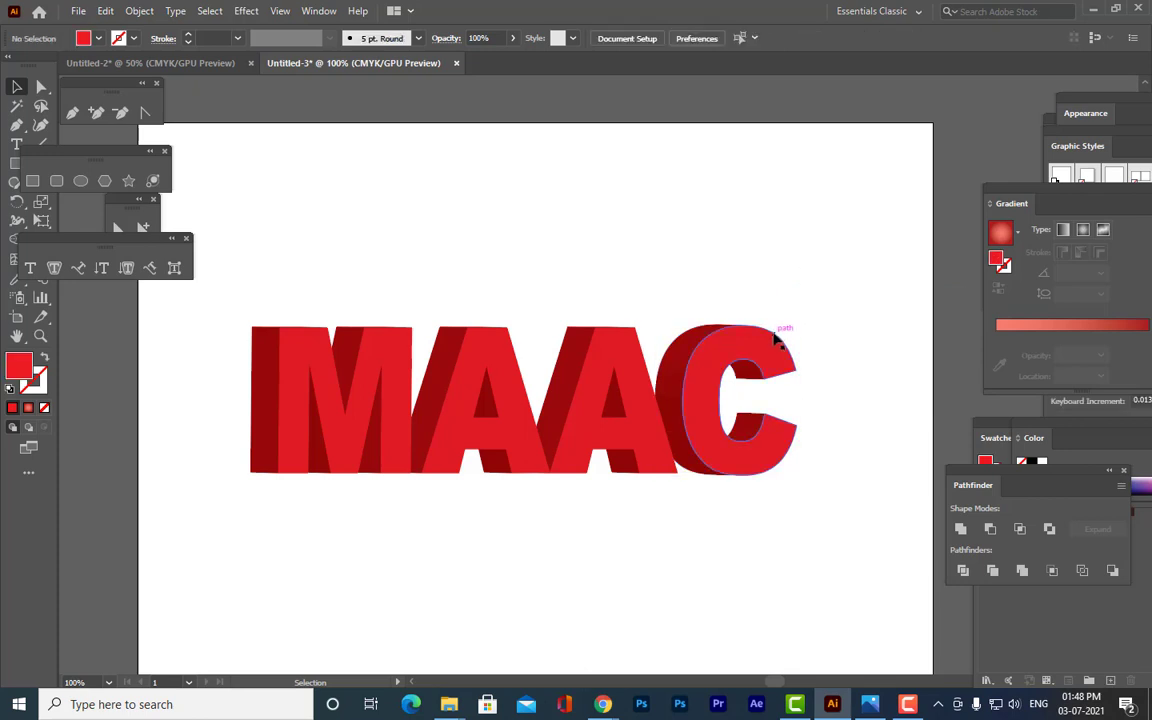
Fill the front face of the letter C with blue from the color spectrum.
left_click(772, 345)
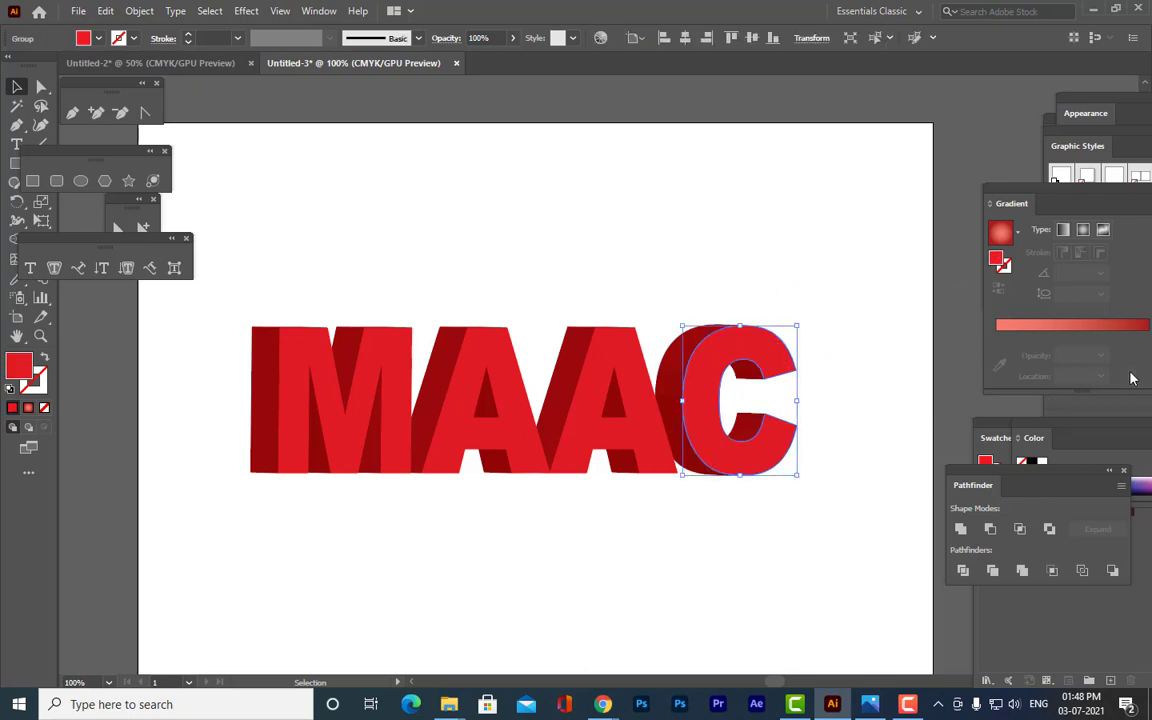
left_click(1054, 430)
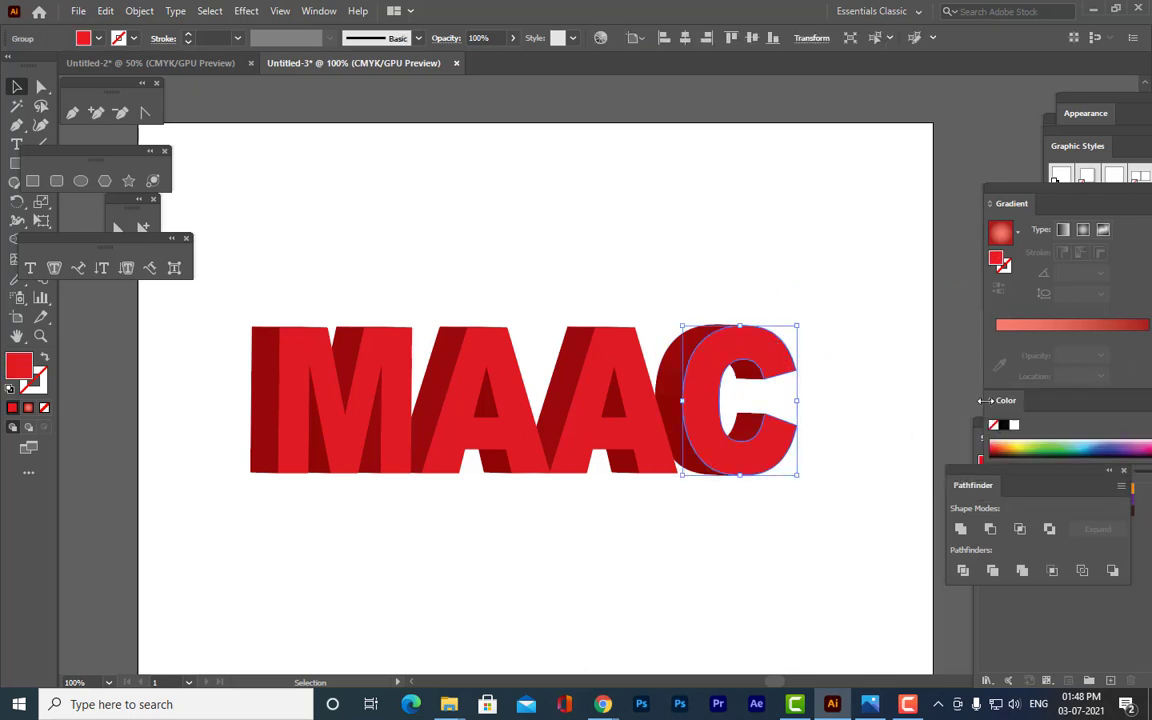
left_click(1110, 442)
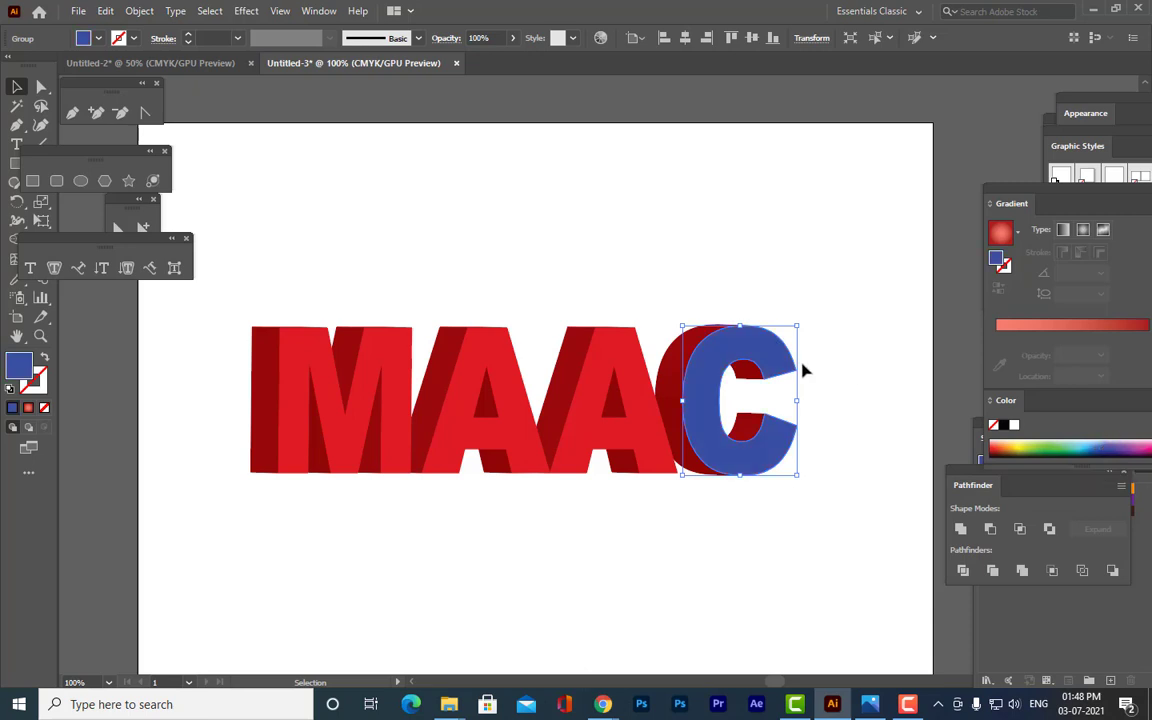
Try filling the whole second A group with blue, and undo the color change.
left_click(607, 332)
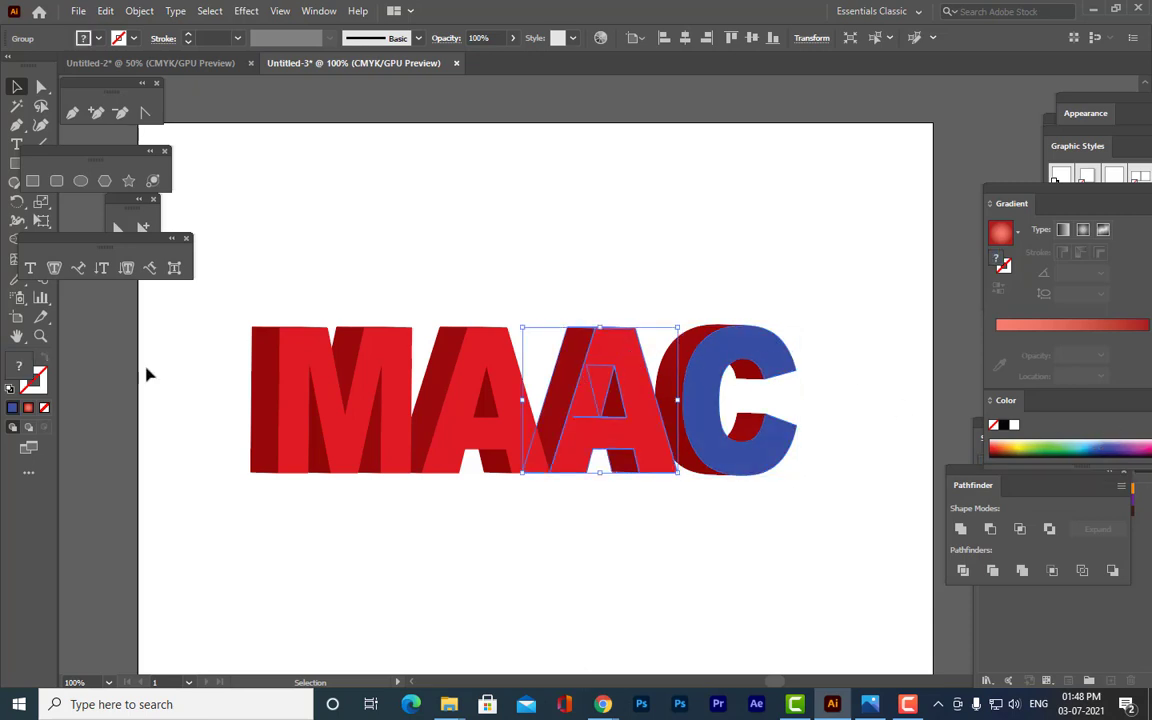
left_click(738, 290)
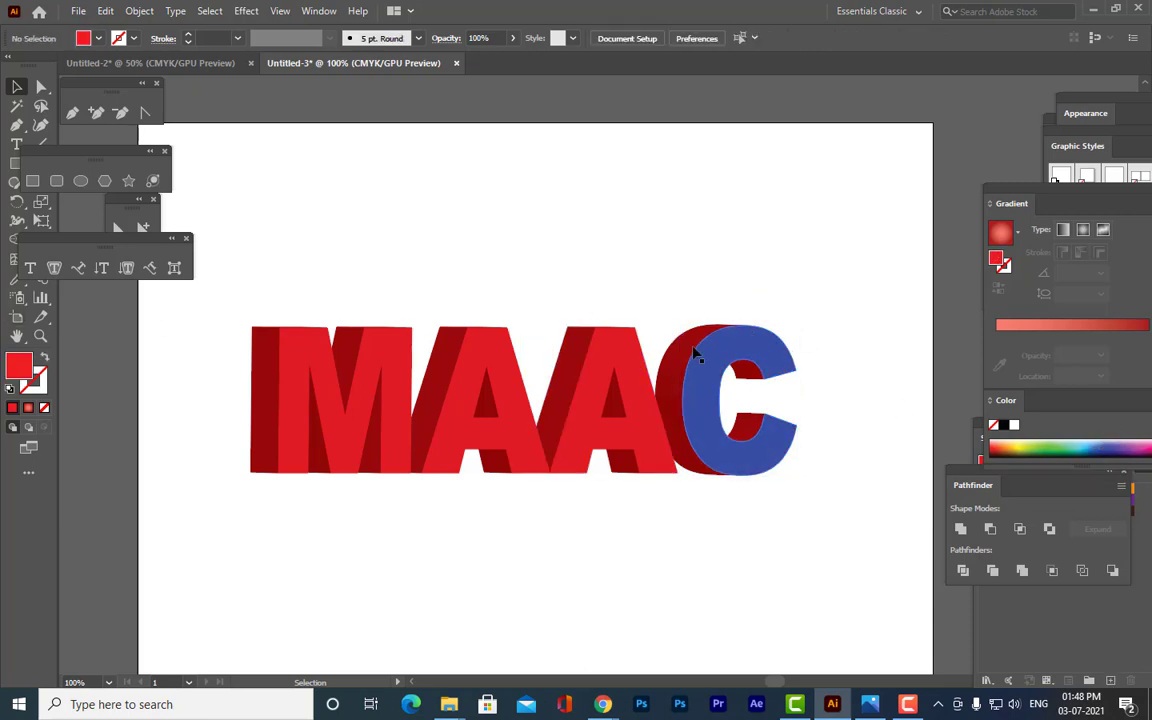
left_click(625, 366)
left_click(1108, 441)
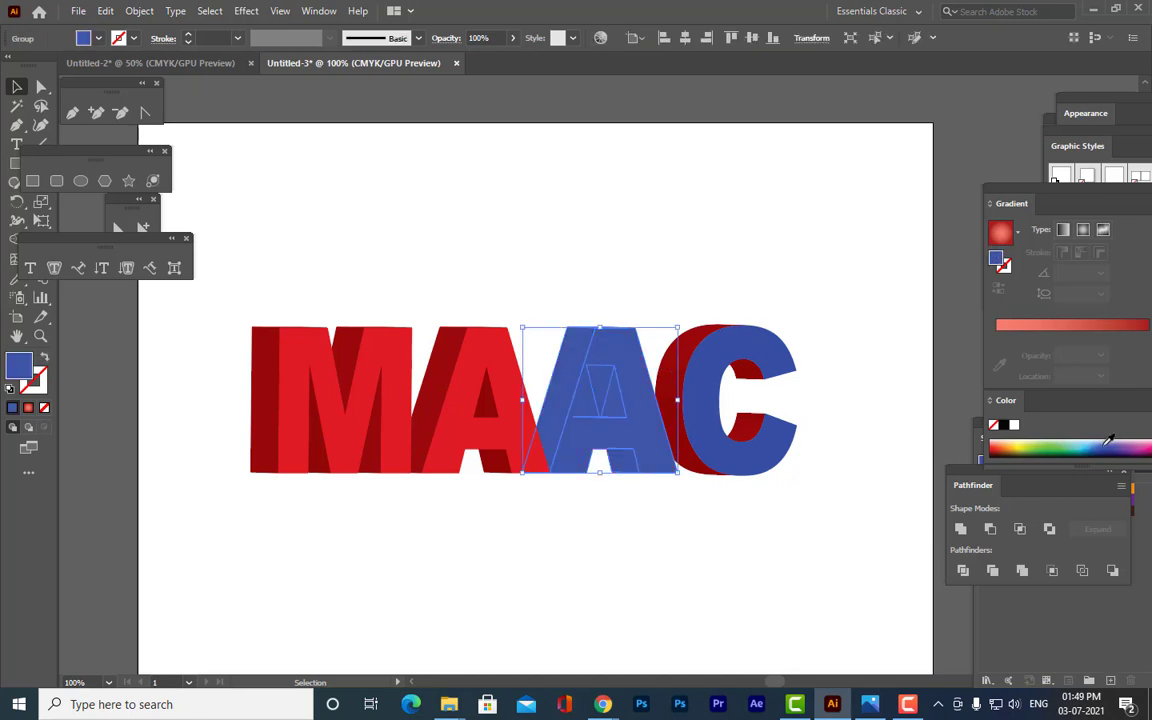
left_click(694, 249)
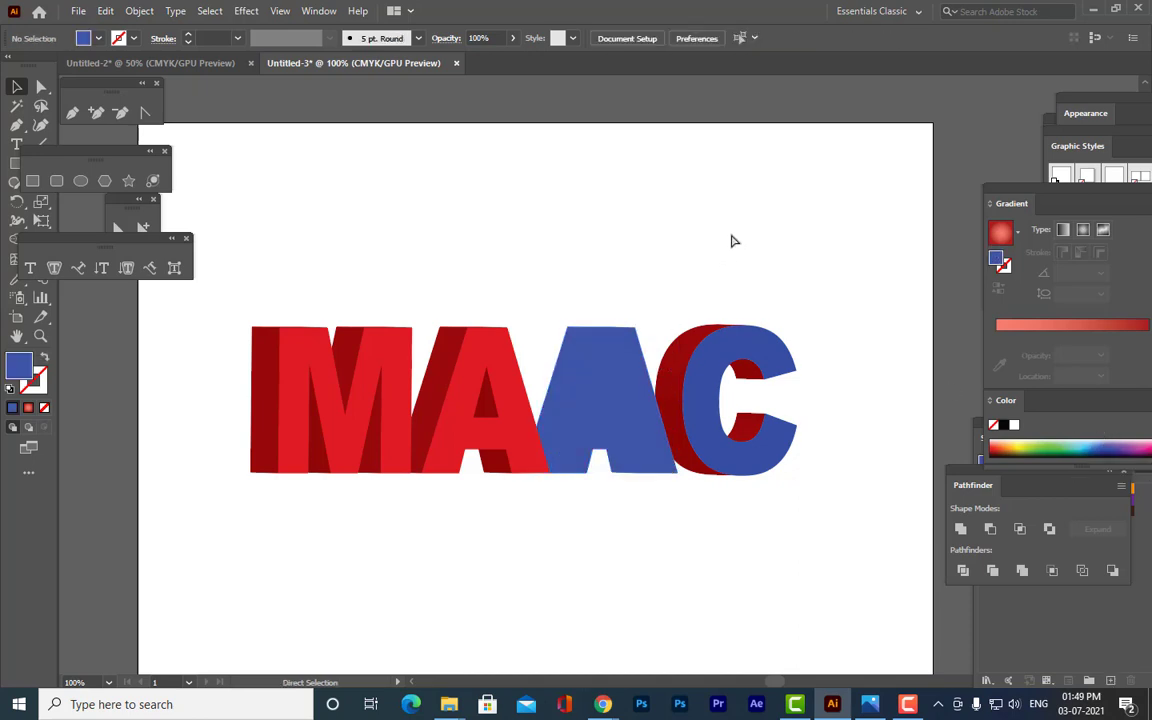
key("ctrl+z")
key("ctrl+z")
key("ctrl+z")
Ungroup the second A, the first A and the letter M into their separate faces.
right_click(630, 345)
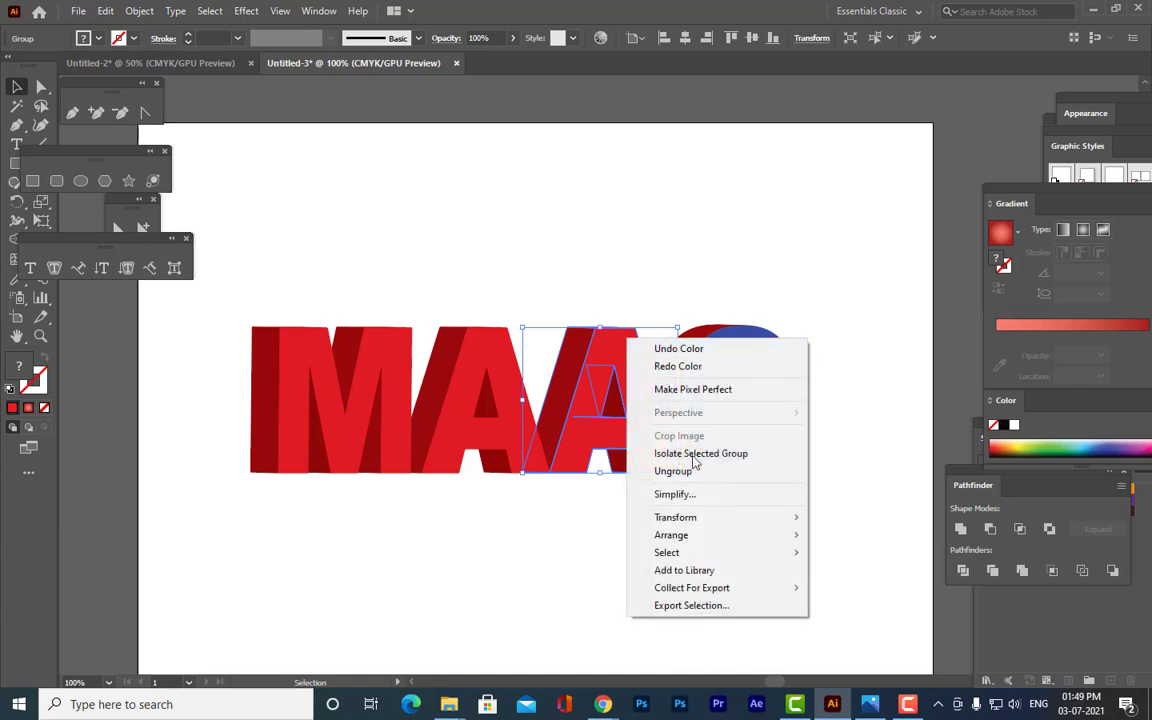
left_click(689, 470)
left_click(663, 530)
left_click(660, 456)
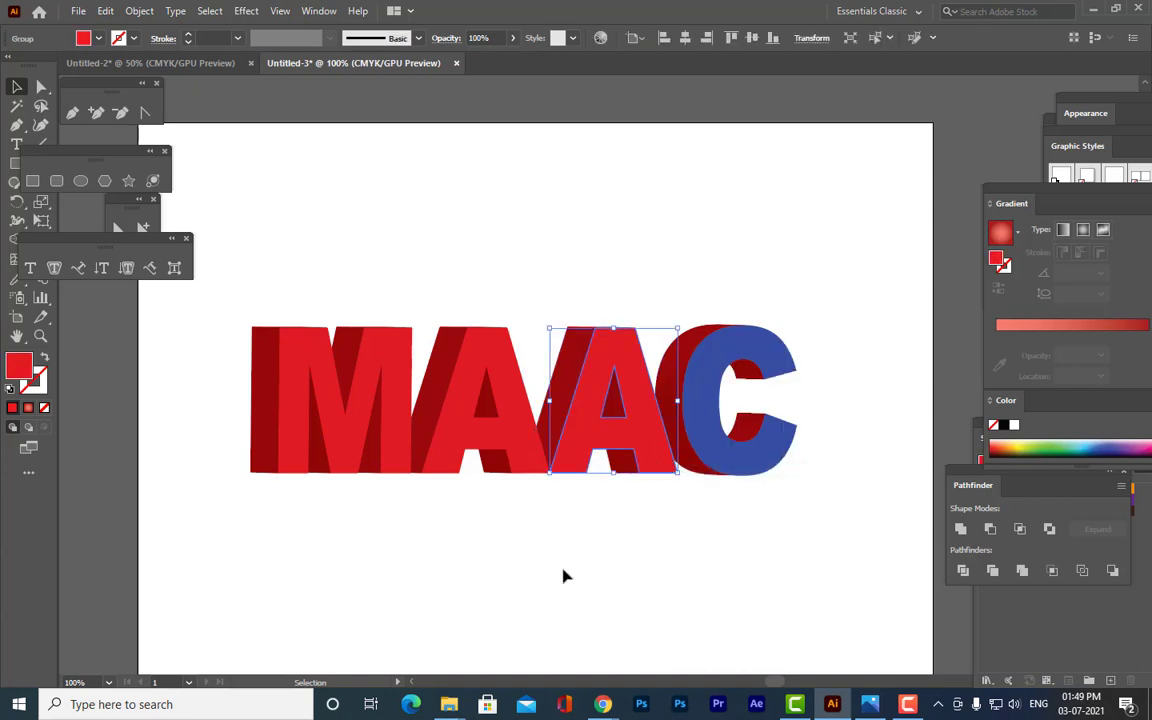
left_click(525, 455)
right_click(528, 450)
left_click(591, 300)
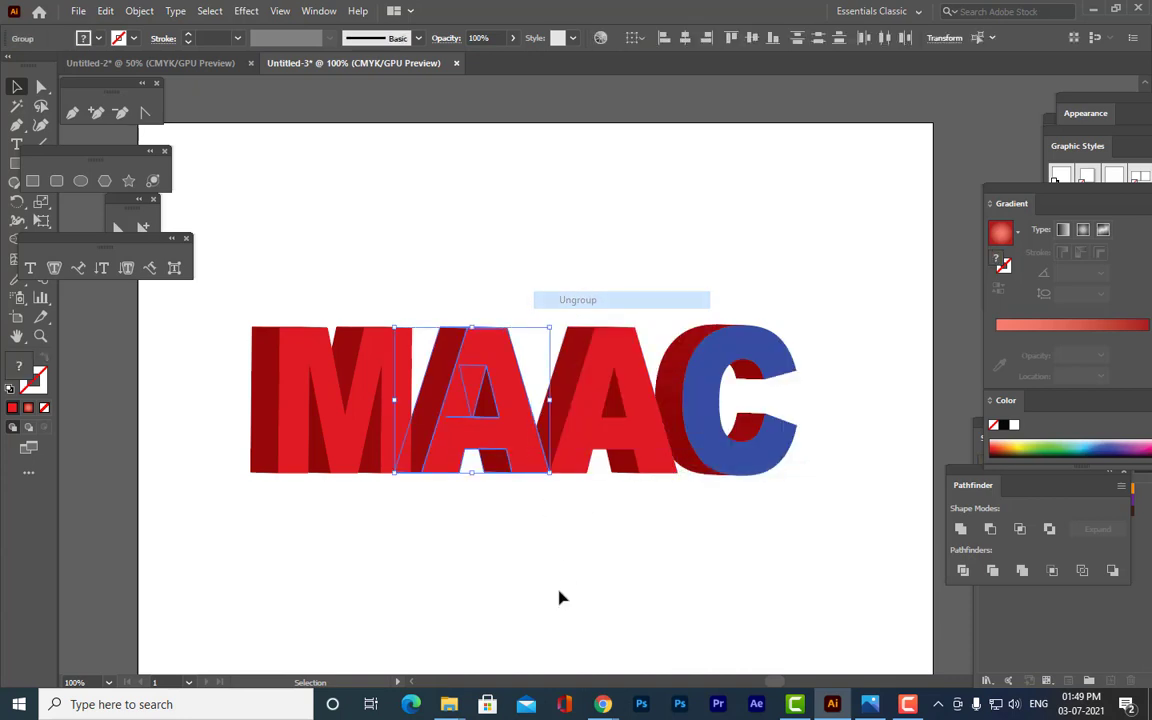
left_click(422, 514)
left_click(386, 419)
right_click(403, 379)
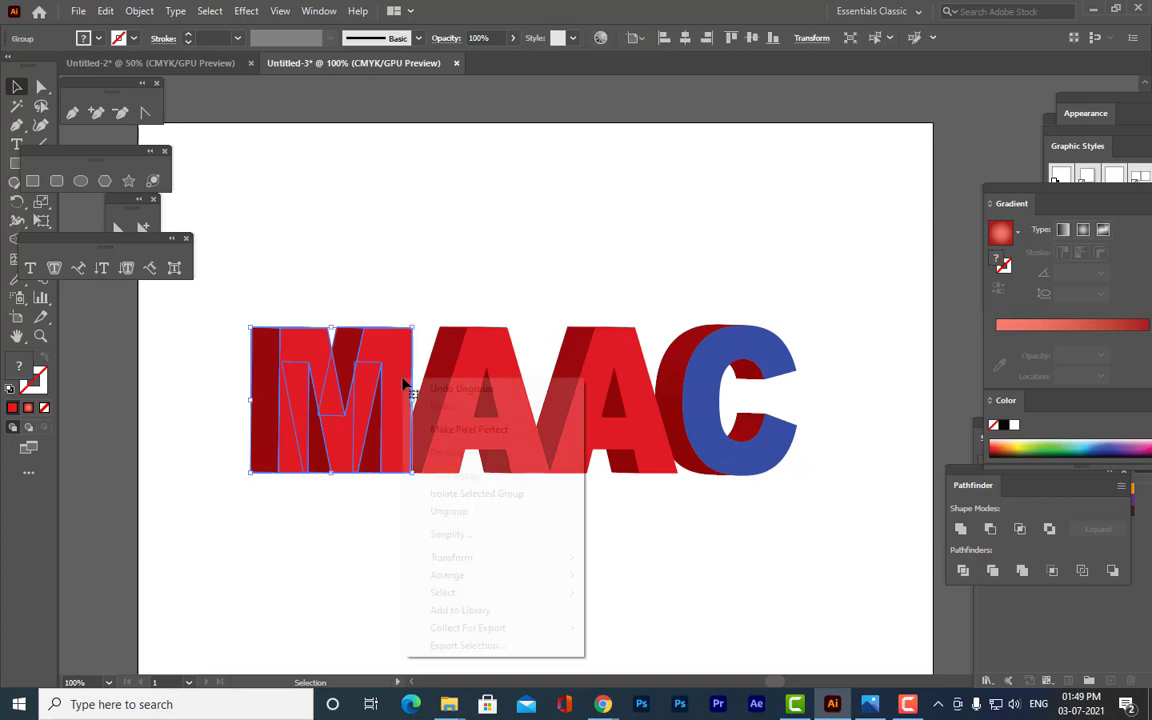
left_click(465, 511)
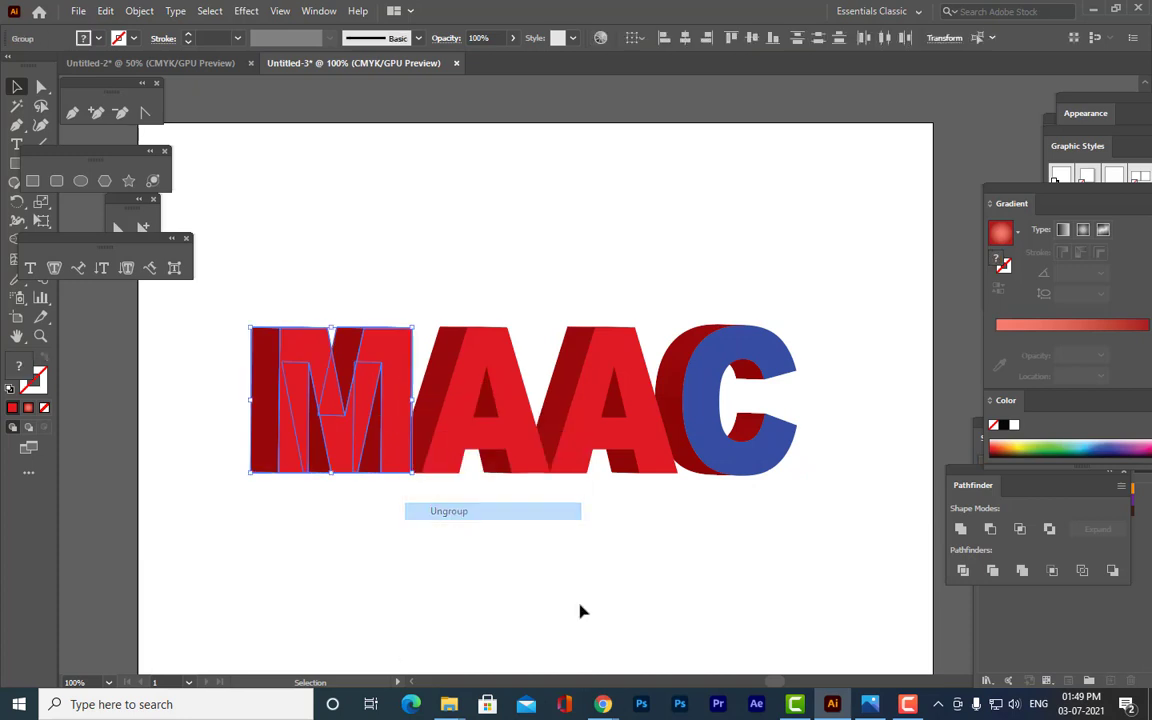
left_click(581, 609)
Copy the C's blue fill onto the front face of the second A with the Eyedropper.
left_click(575, 420)
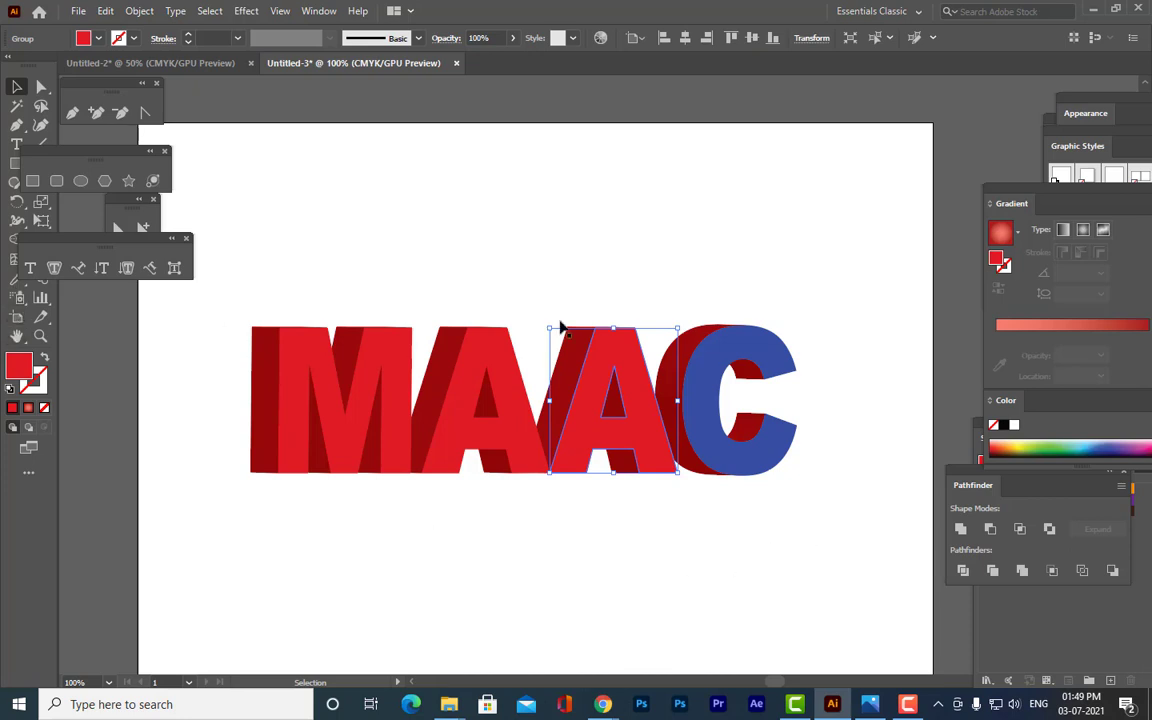
left_click_drag(97, 244, 176, 244)
left_click(17, 279)
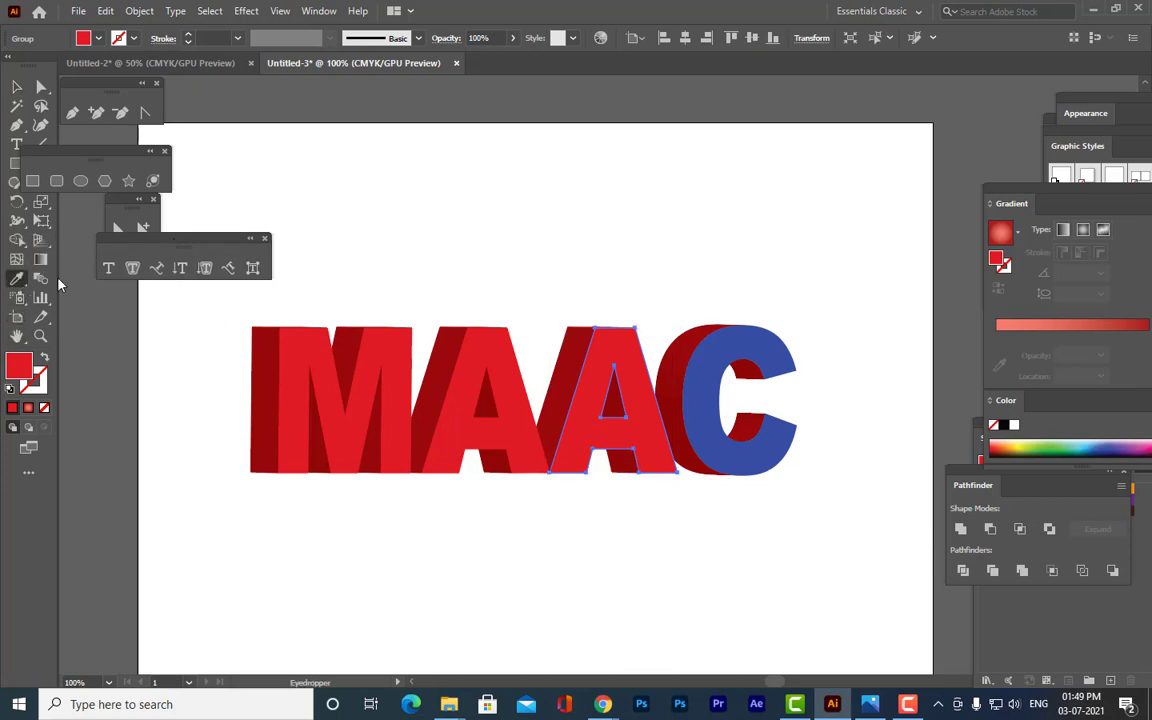
left_click(705, 400)
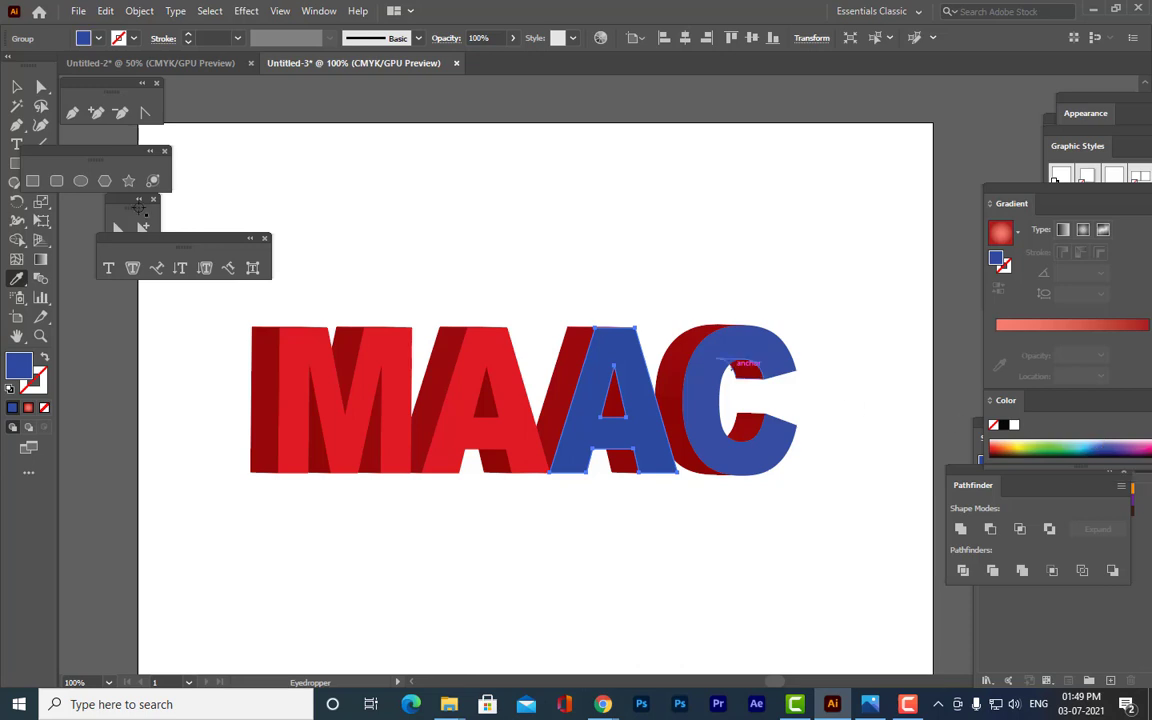
Copy the C's blue fill onto the front face of the first A with the Eyedropper.
left_click(17, 87)
left_click(465, 360)
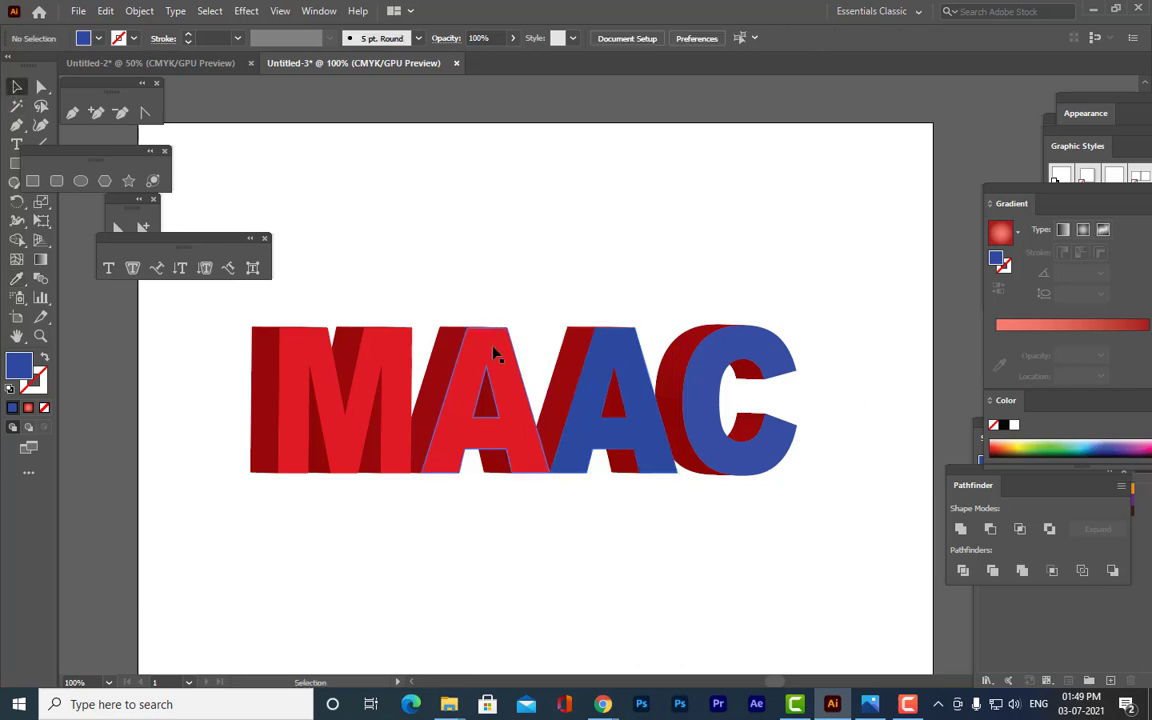
left_click(18, 279)
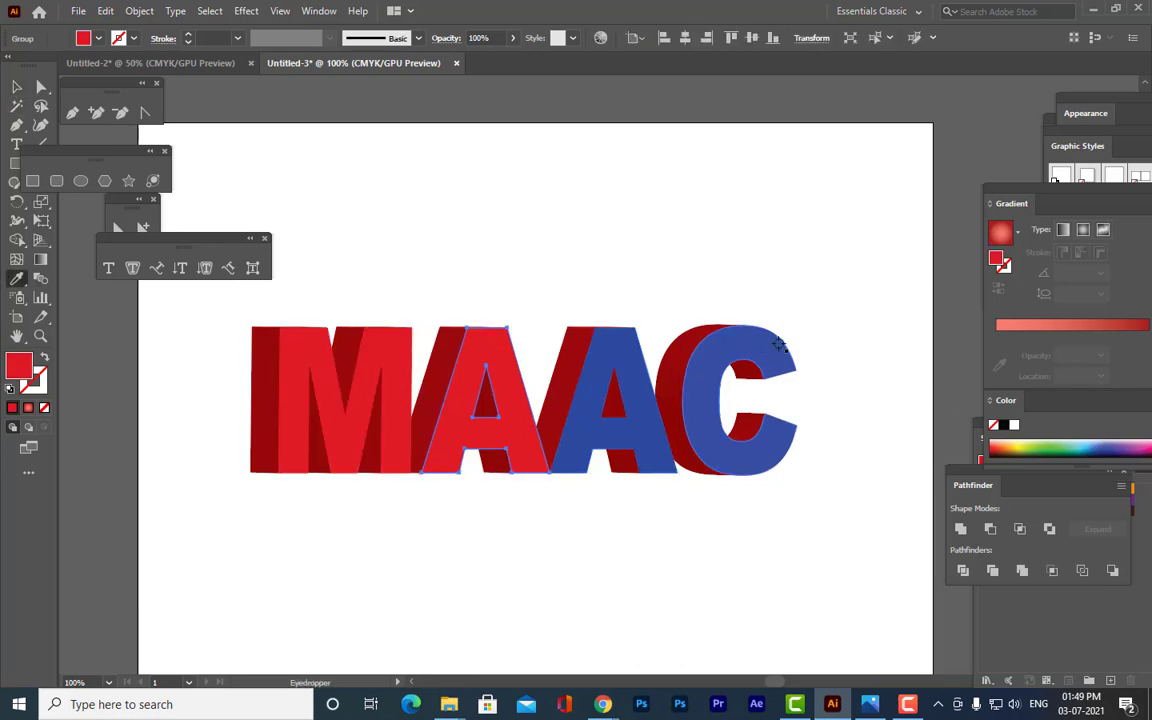
left_click(17, 87)
left_click(453, 290)
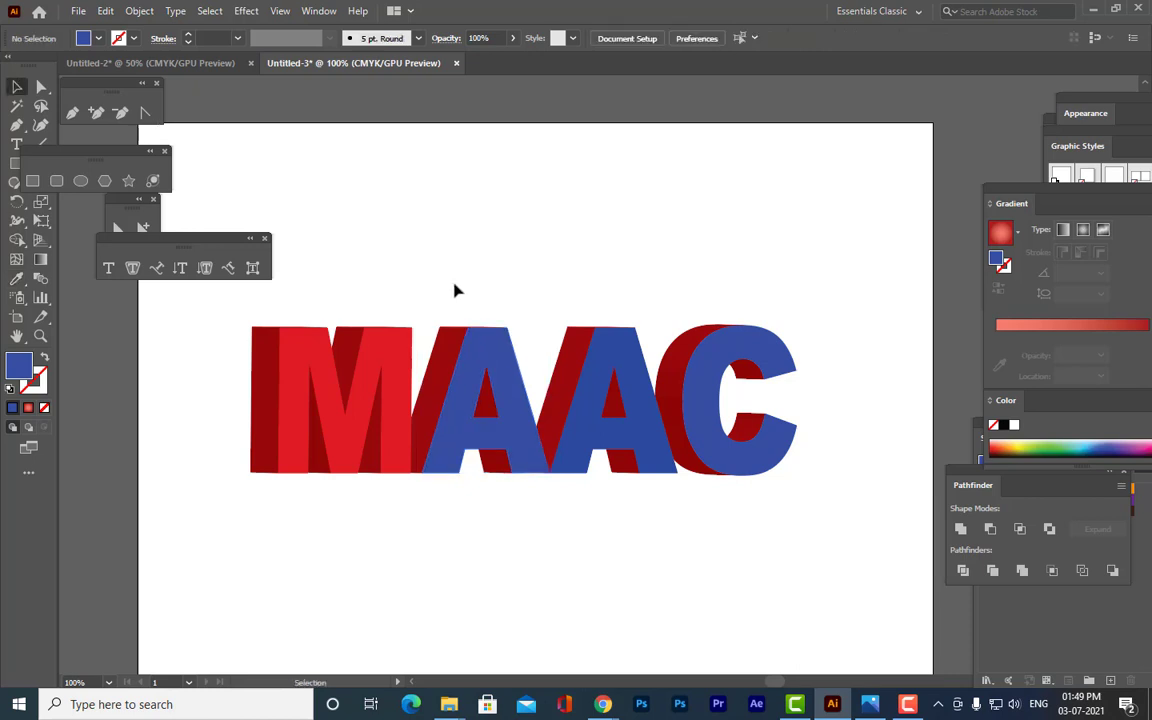
Copy the C's blue fill onto the front face of the letter M with the Eyedropper.
left_click(393, 342)
key("i")
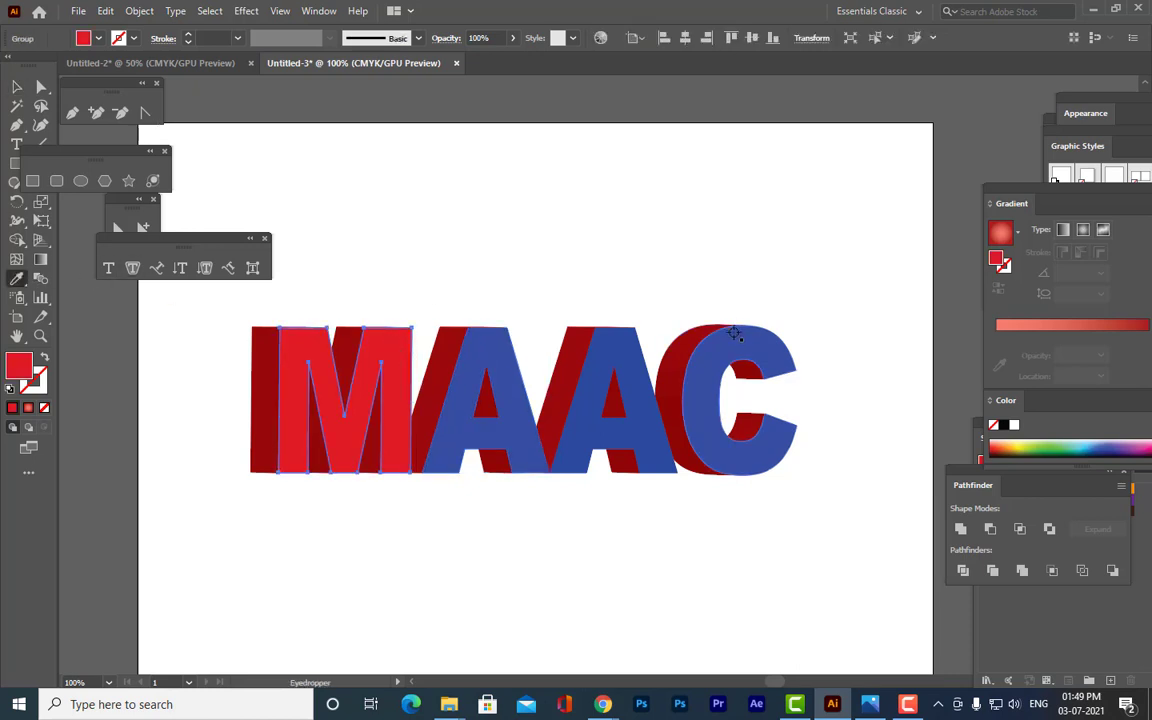
left_click(17, 87)
left_click(679, 216)
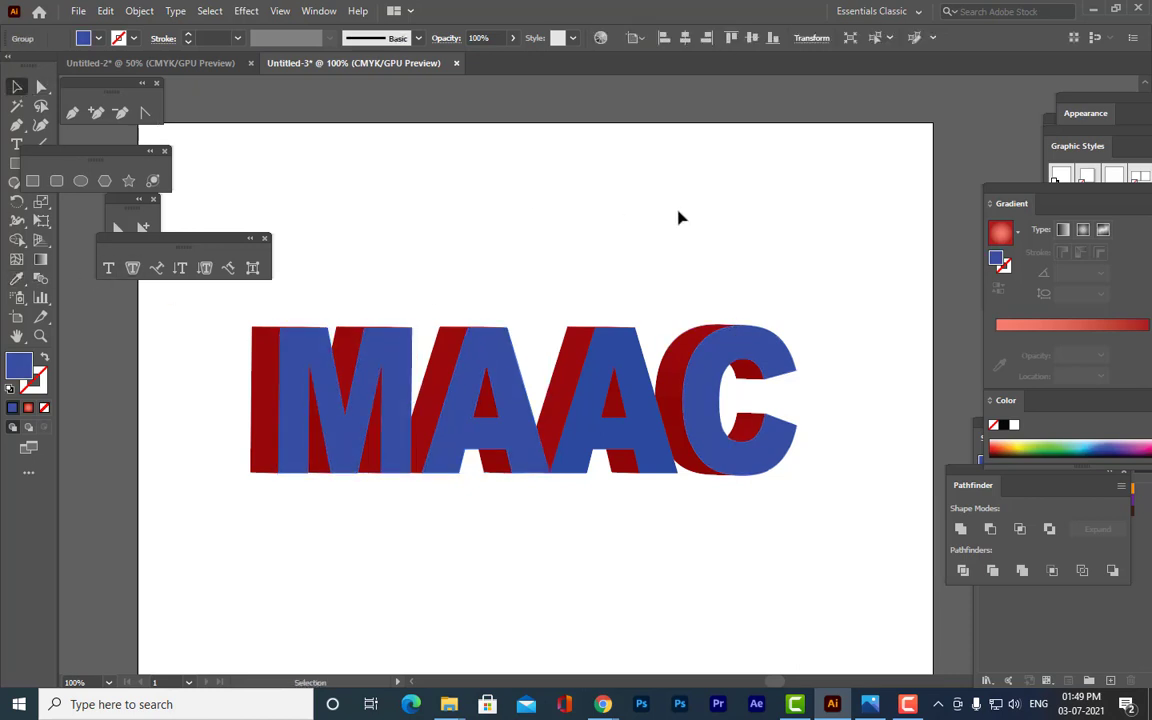
Fill the large dark red side faces of the M, both As and the C, including the A and C inner faces, with green from the color spectrum.
left_click(300, 350)
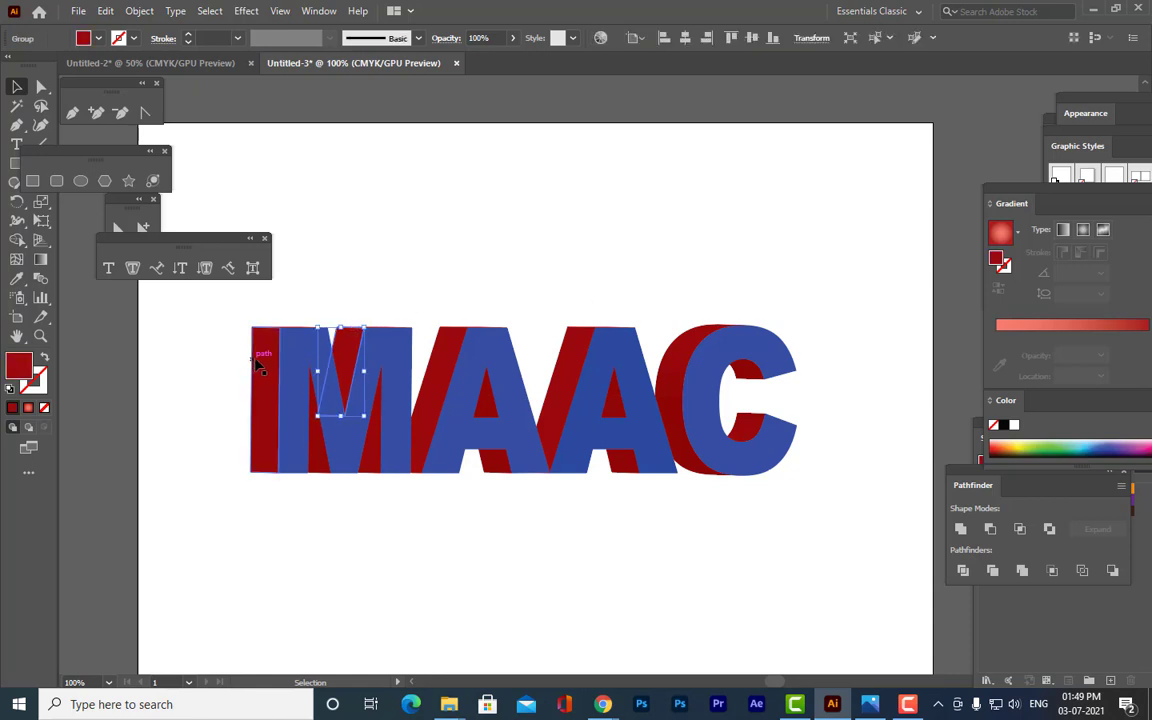
left_click(261, 360, "shift")
left_click(448, 352, "shift")
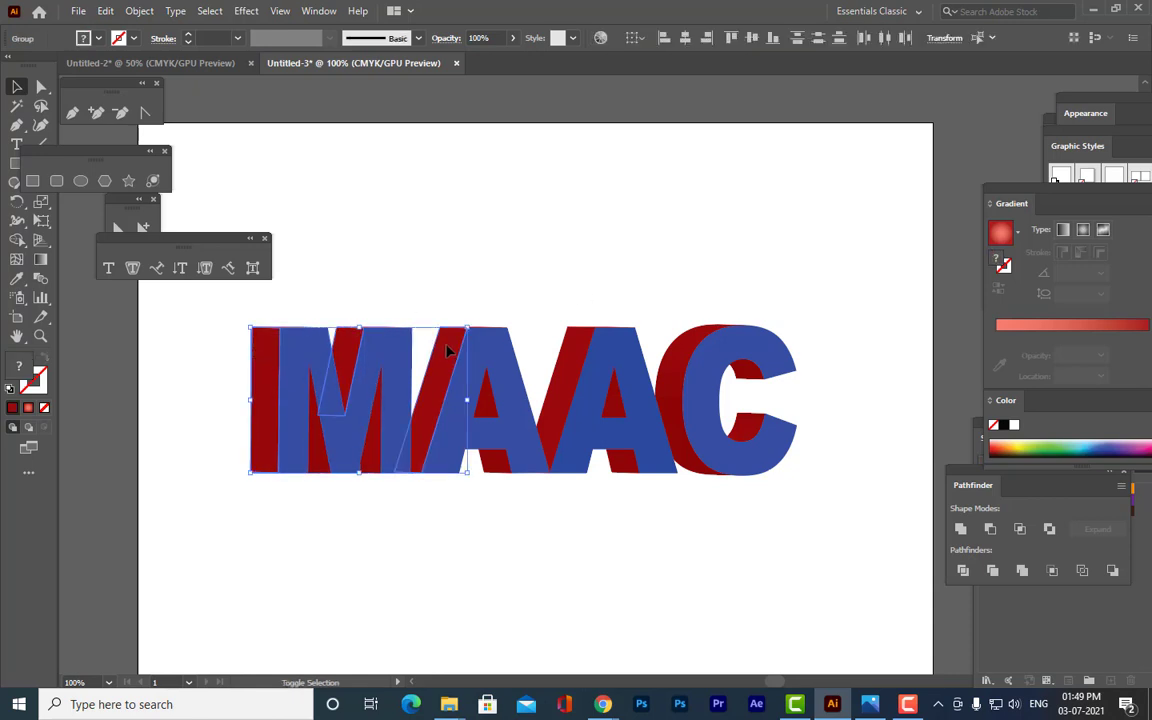
left_click(505, 350, "shift")
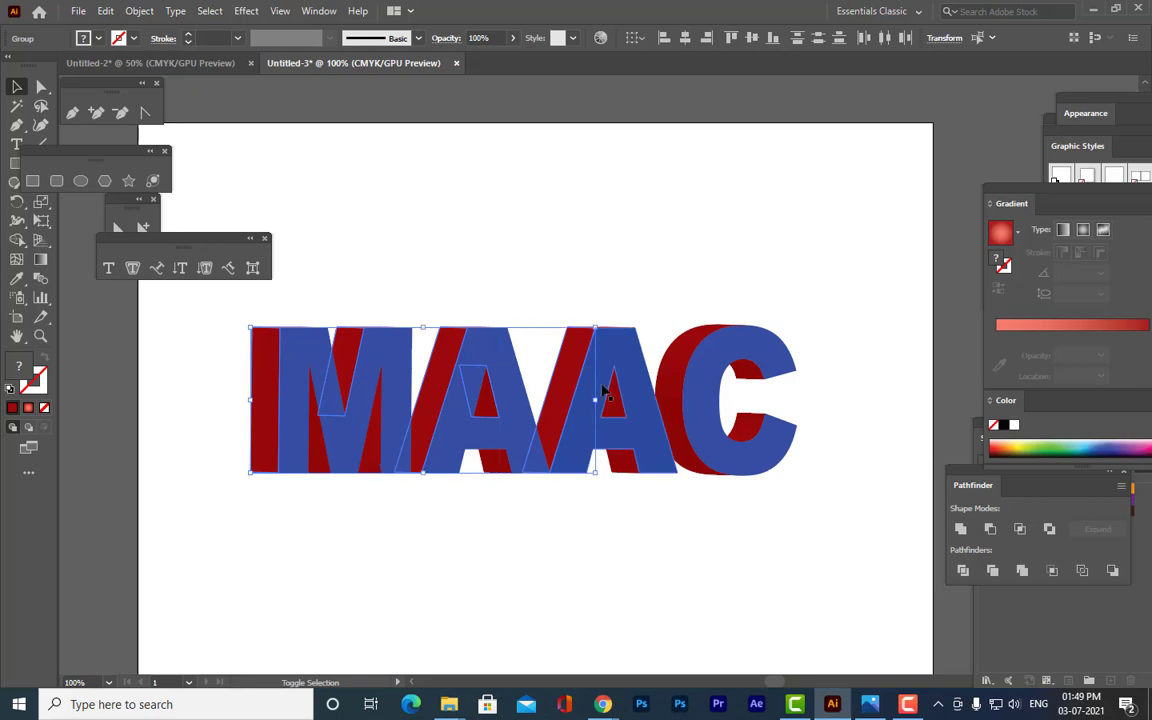
left_click(600, 405, "shift")
left_click(616, 408, "shift")
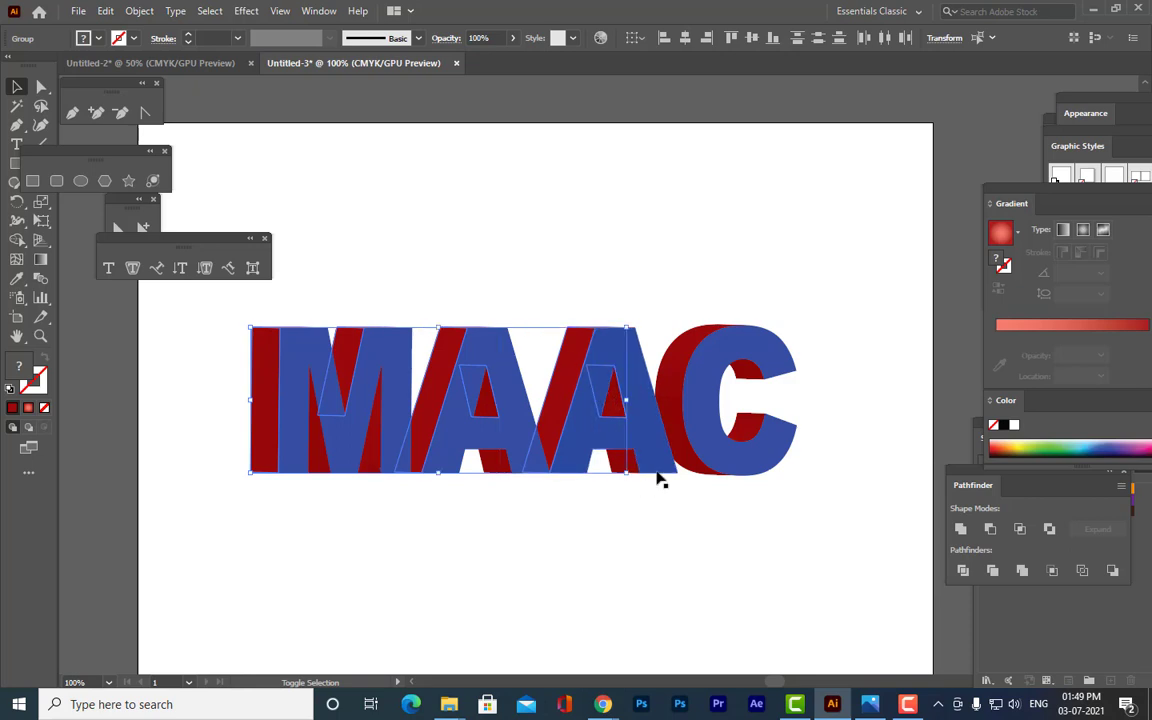
left_click(700, 335, "shift")
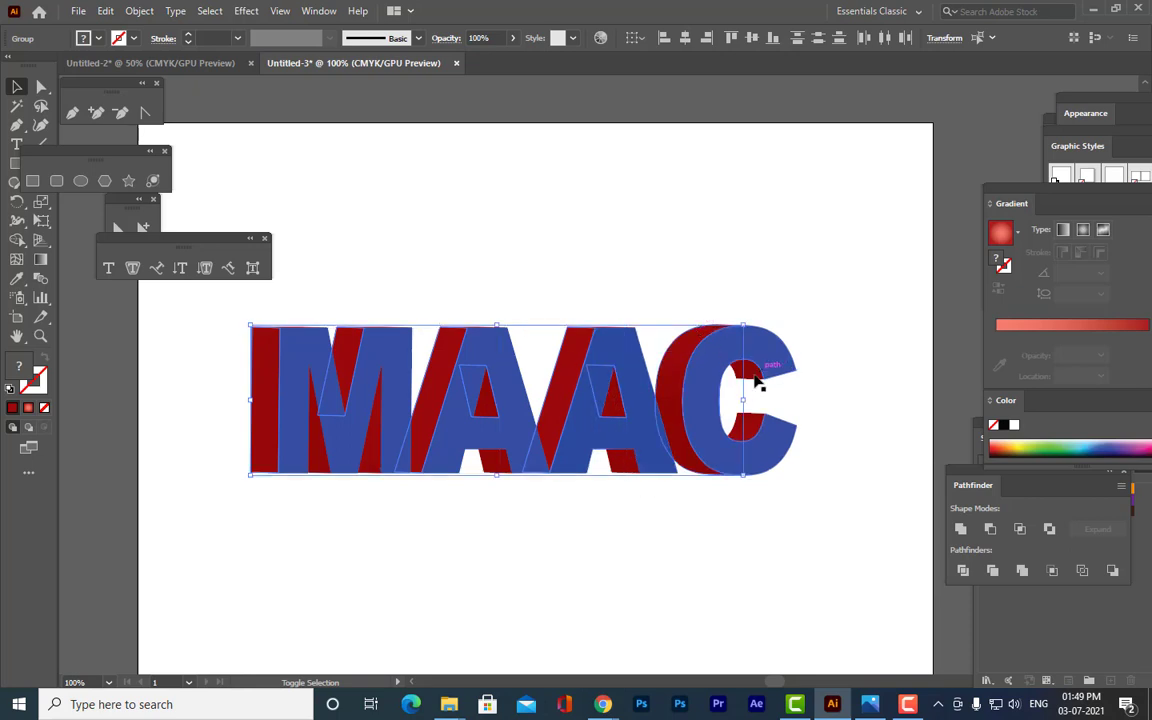
left_click(745, 437, "shift")
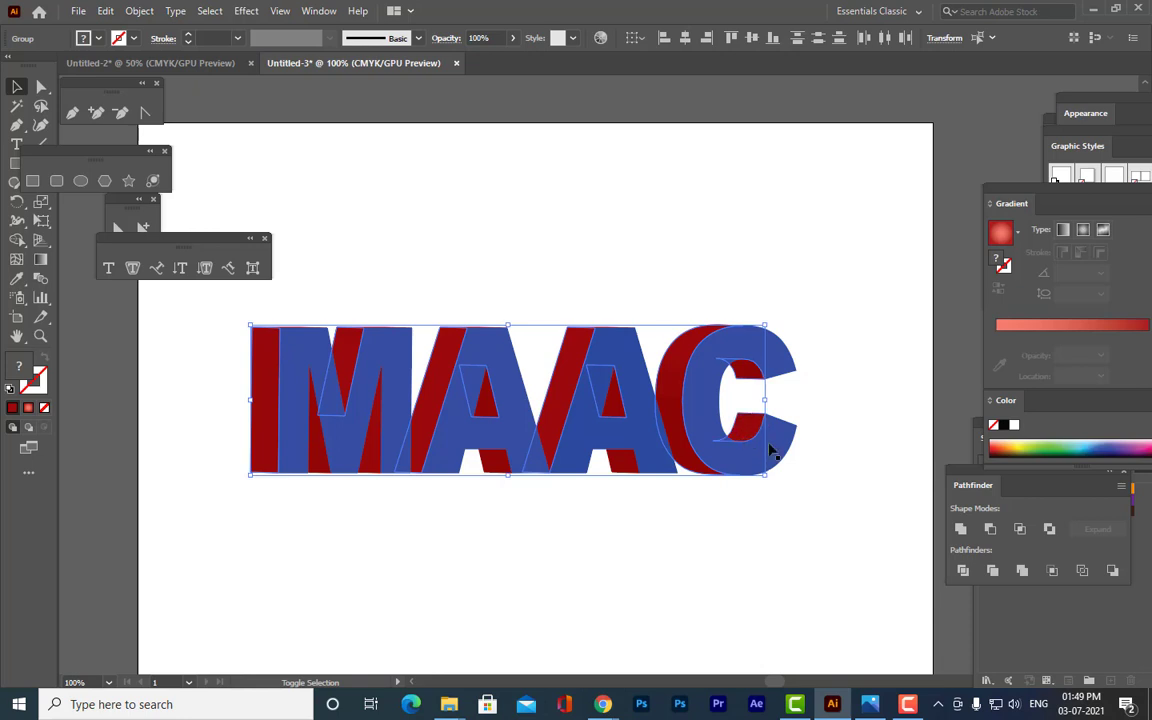
left_click(1022, 443)
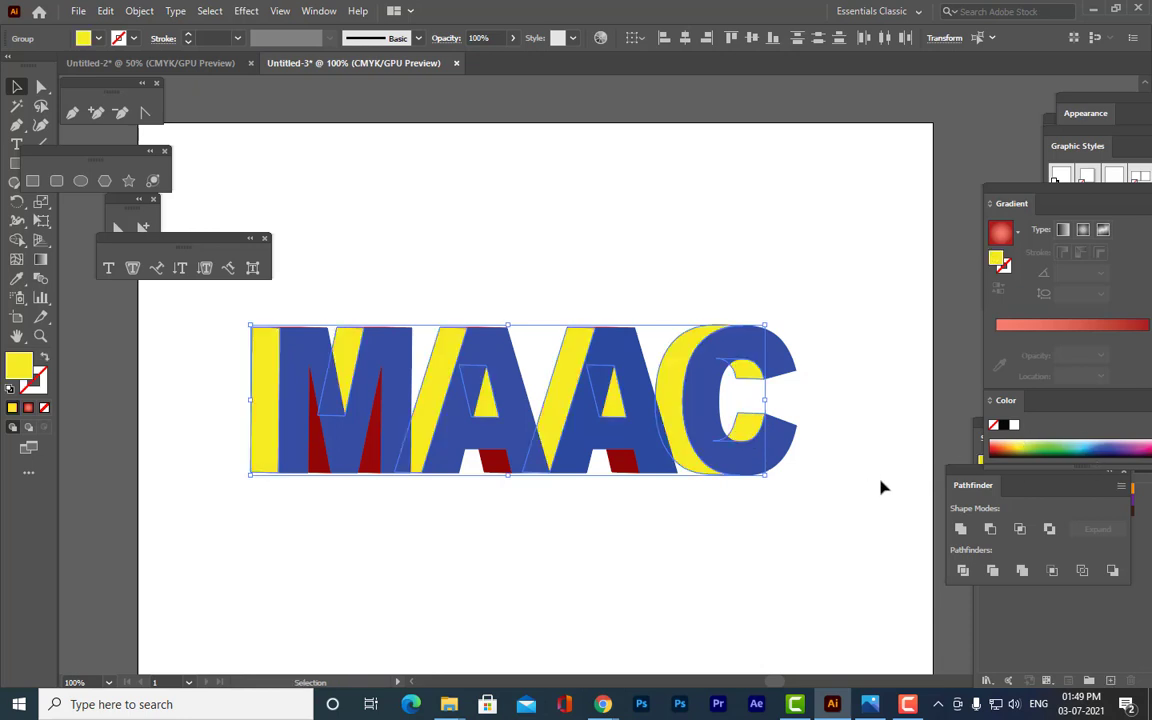
left_click(1050, 445)
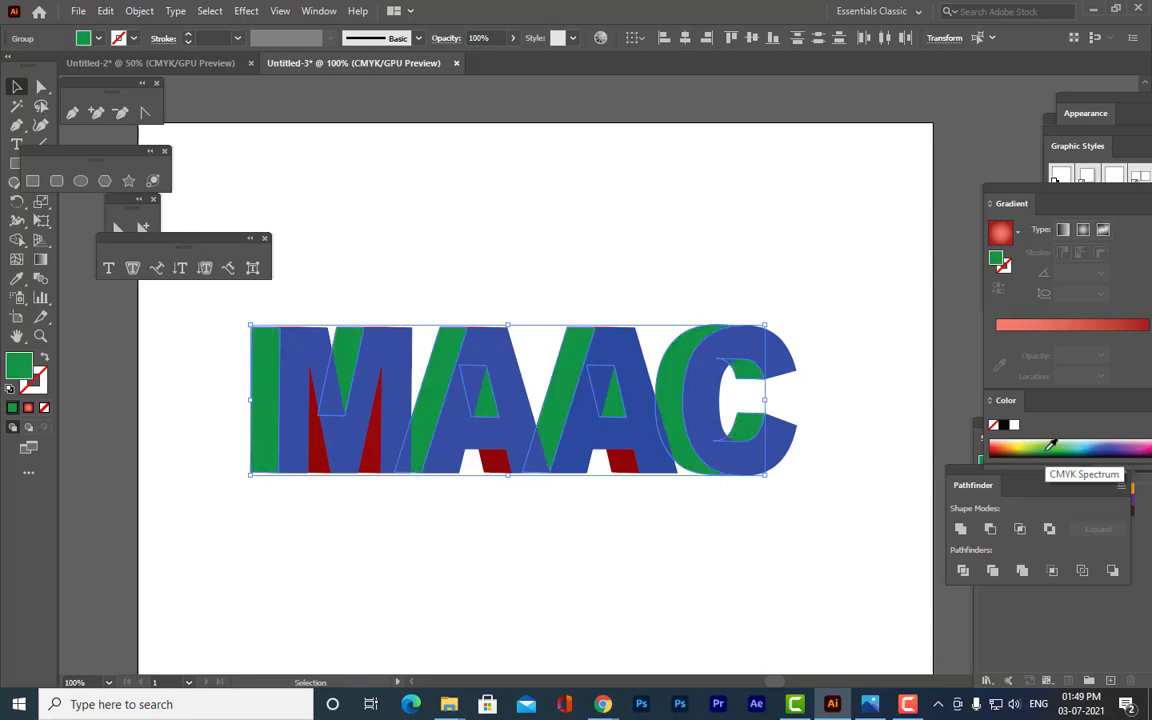
left_click(858, 584)
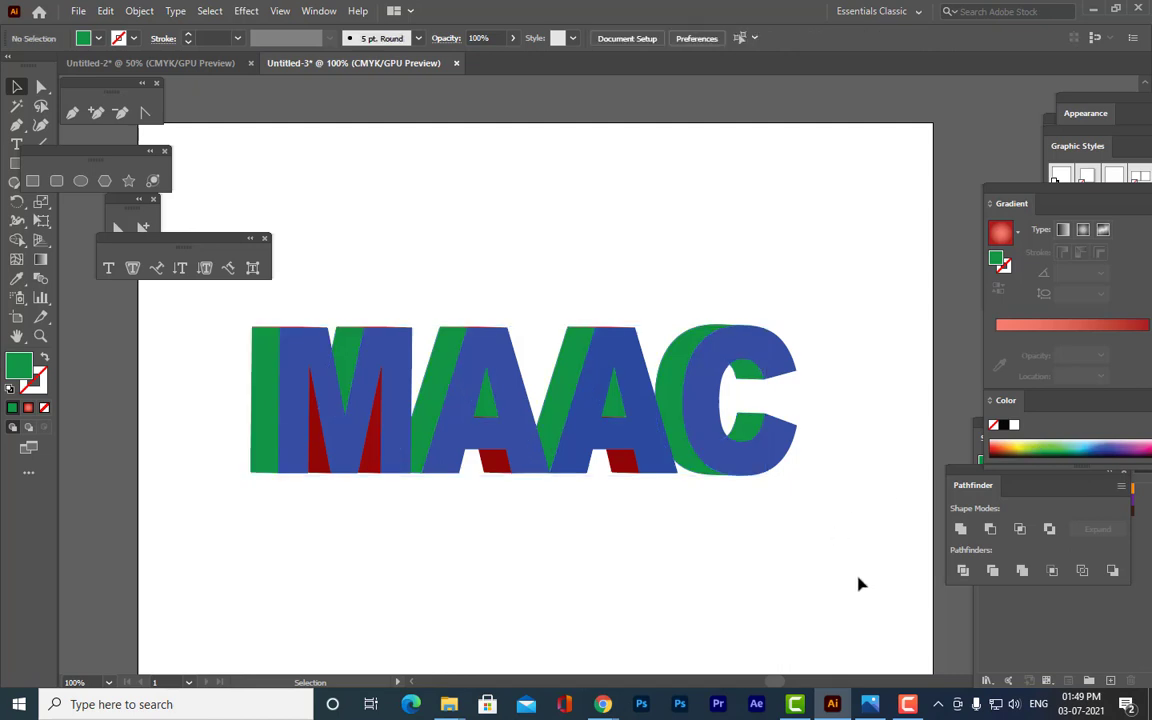
Copy the green side color onto the remaining dark red faces between the legs of the M and both As with the Eyedropper.
left_click(622, 465)
left_click(497, 465, "shift")
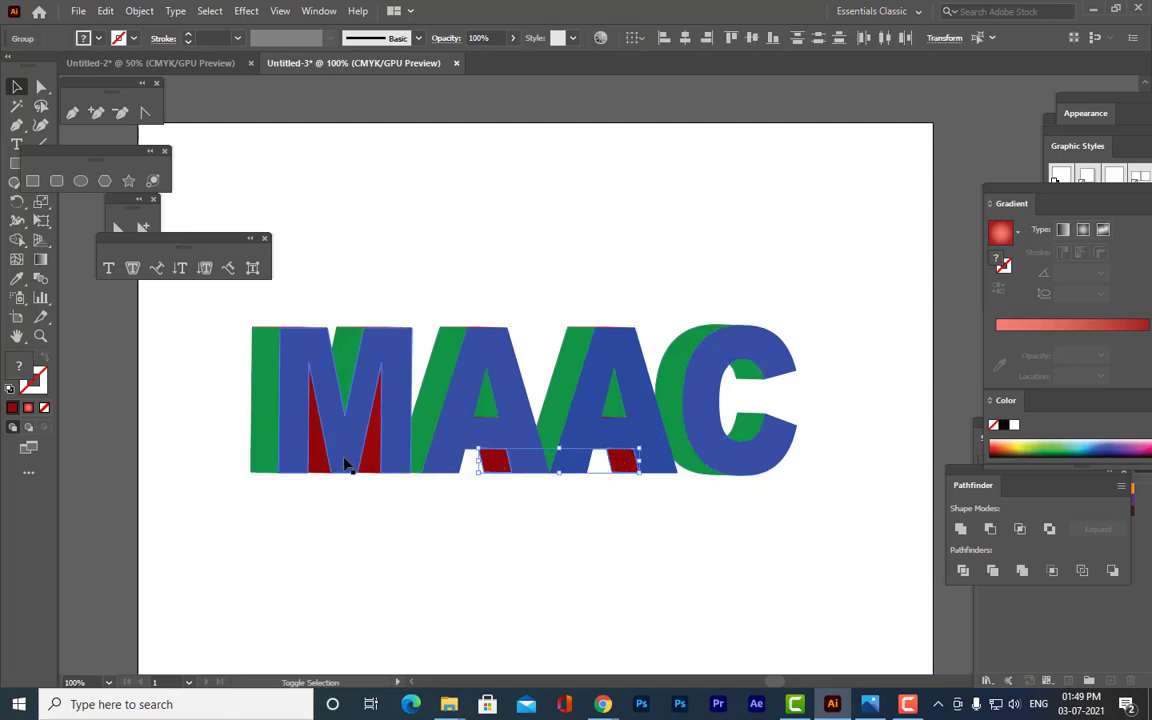
left_click(316, 462, "shift")
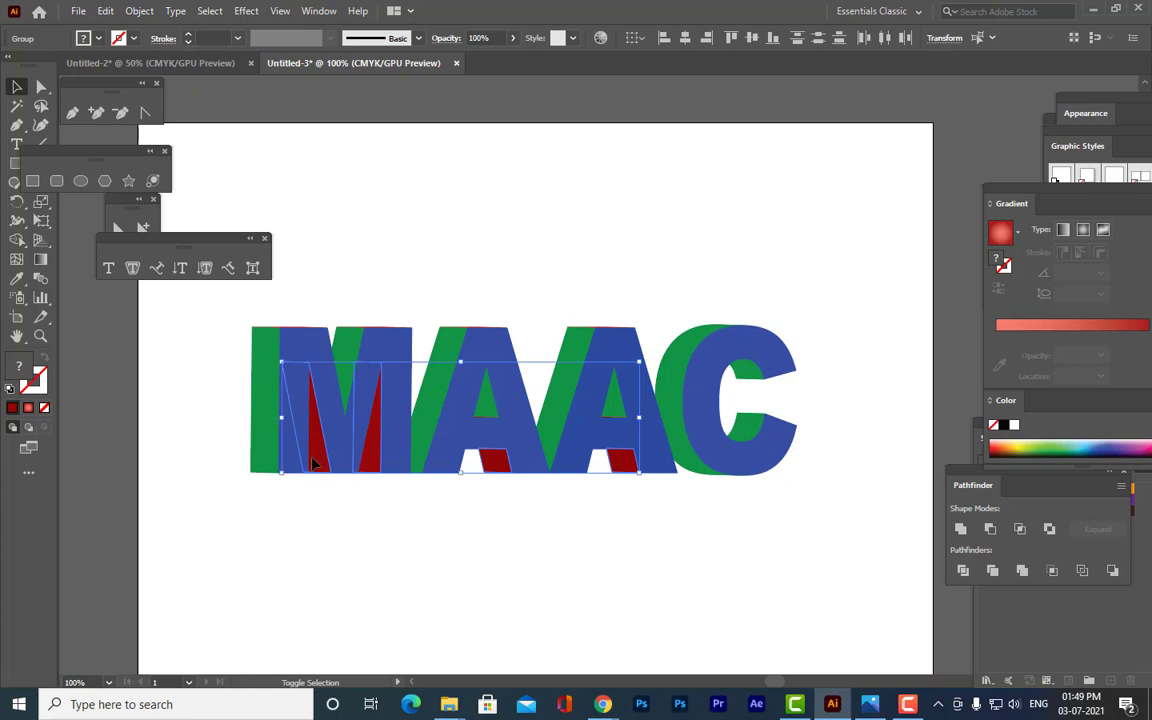
left_click(14, 280)
left_click(440, 340)
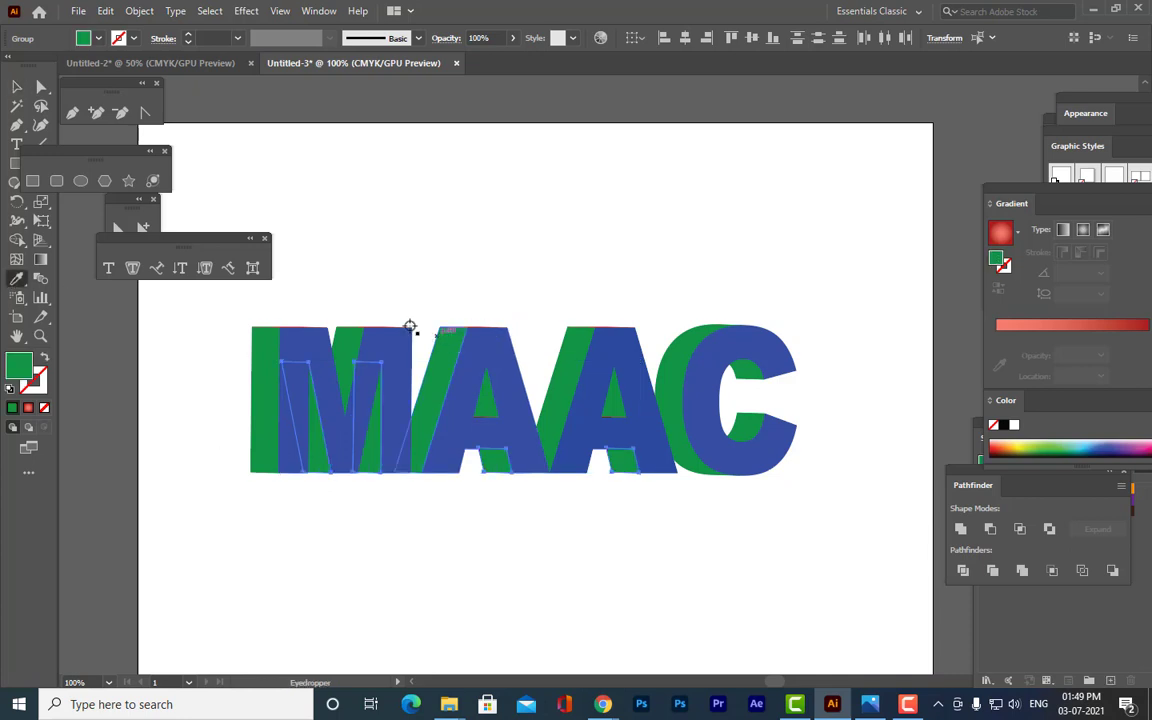
left_click(16, 88)
left_click(641, 230)
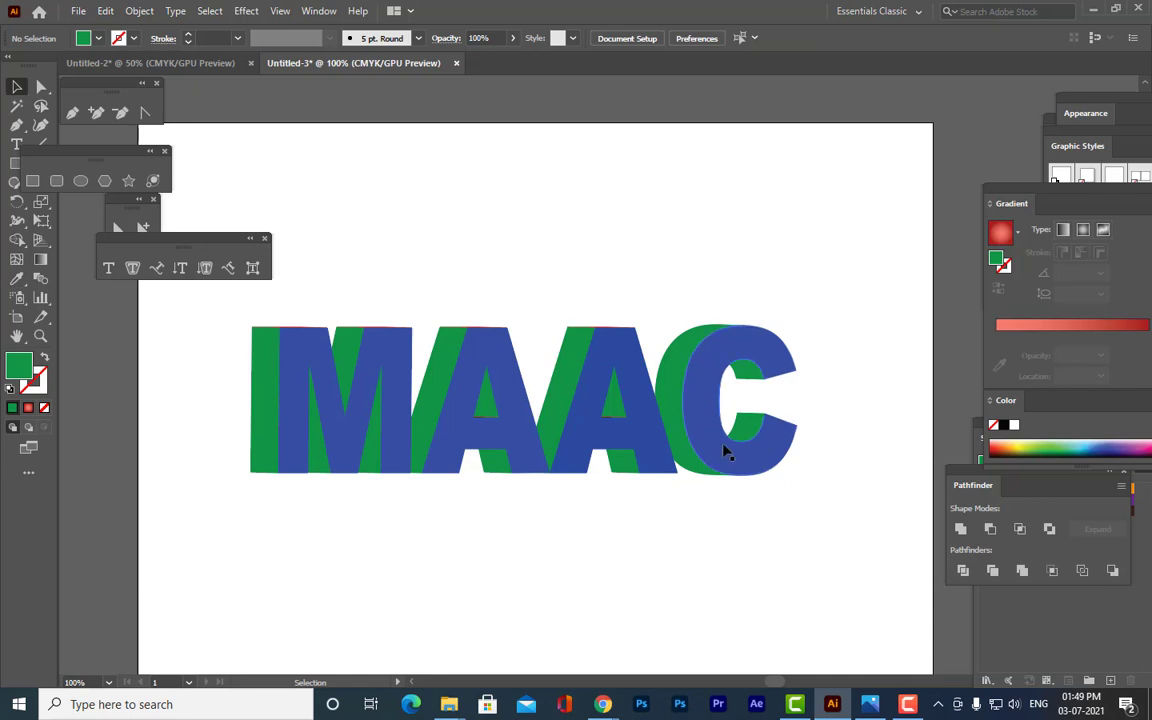
Recolor the thin red top edge of the second A with the green sampled from its side face.
key("ctrl+equal")
key("ctrl+equal")
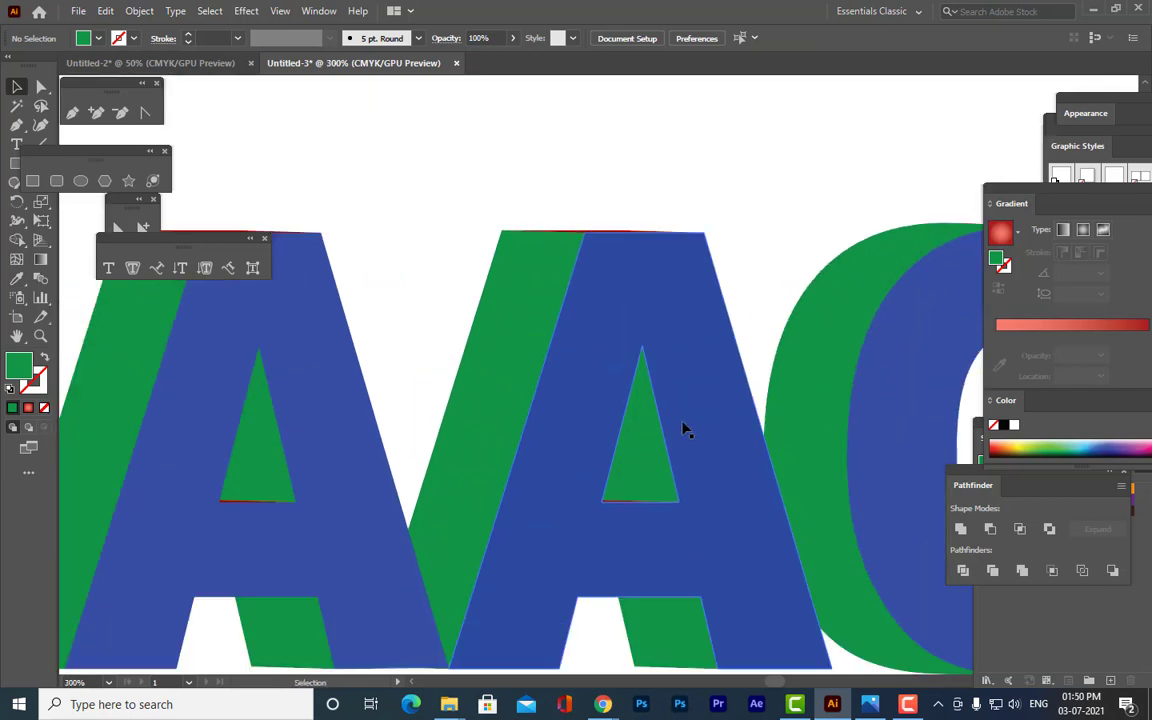
left_click(591, 233)
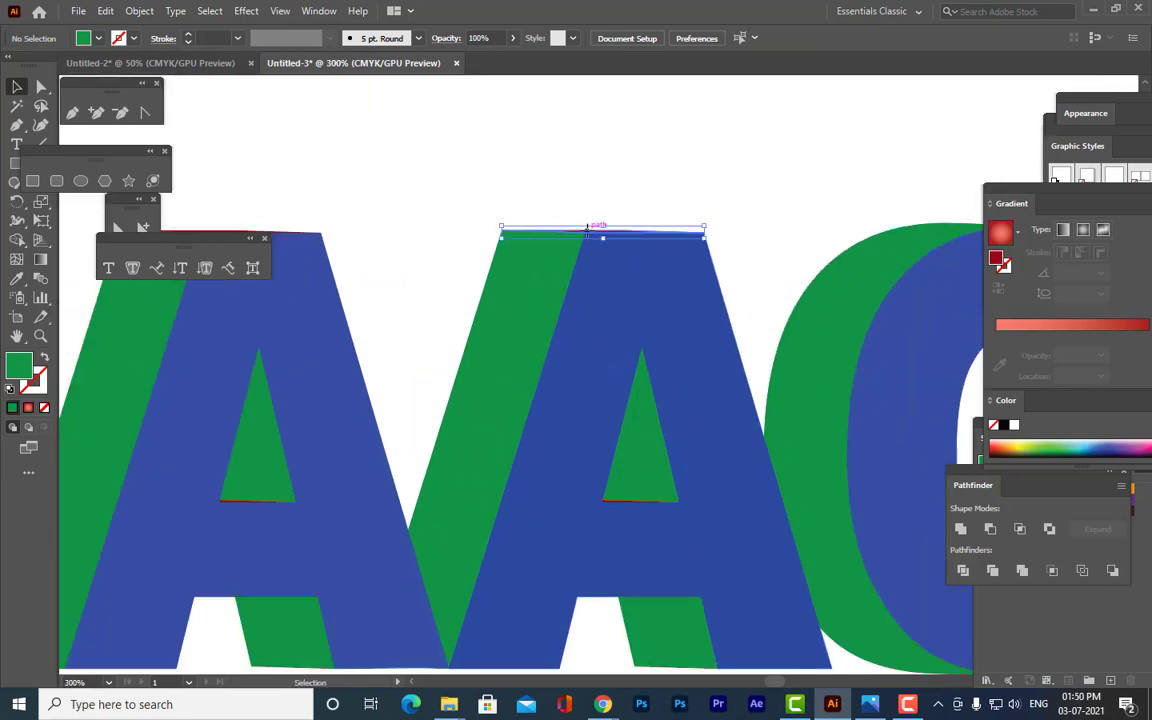
left_click(16, 278)
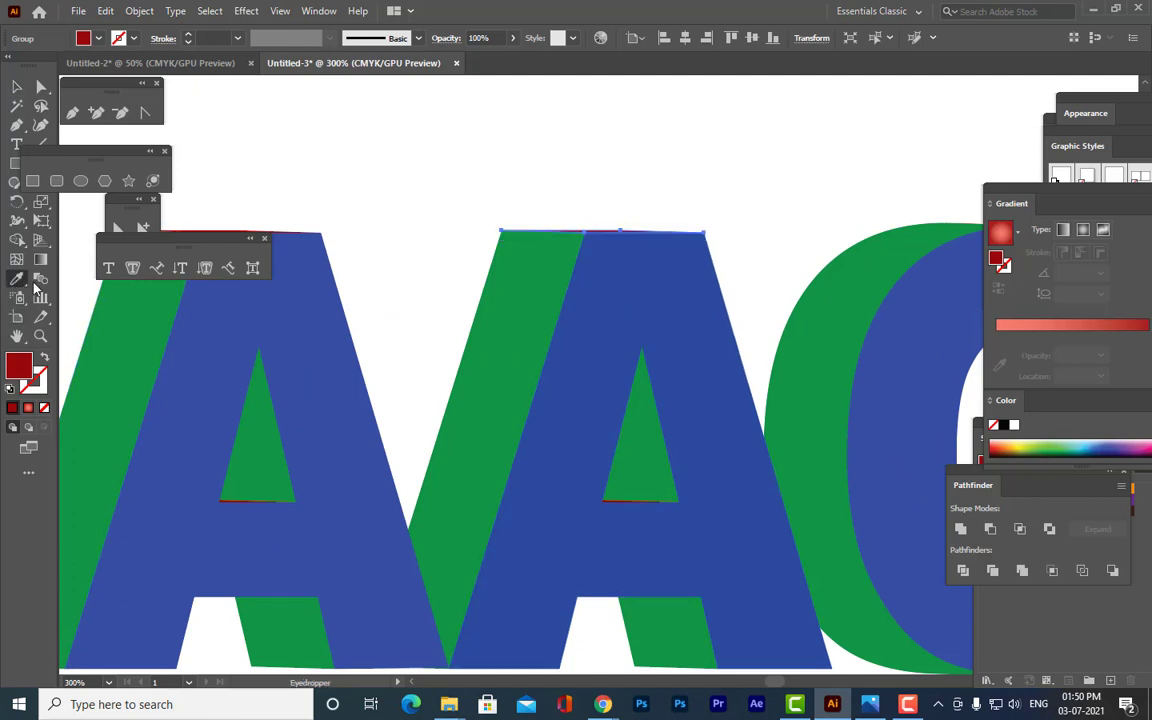
left_click(507, 312)
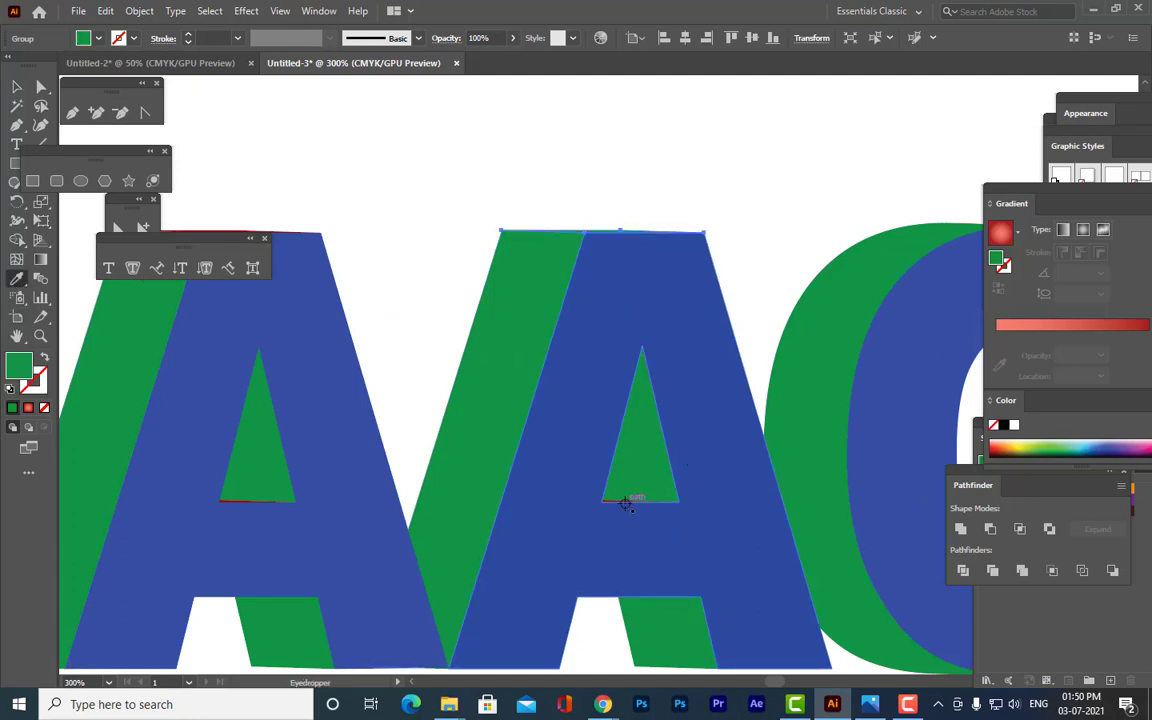
left_click(18, 88)
left_click(331, 134)
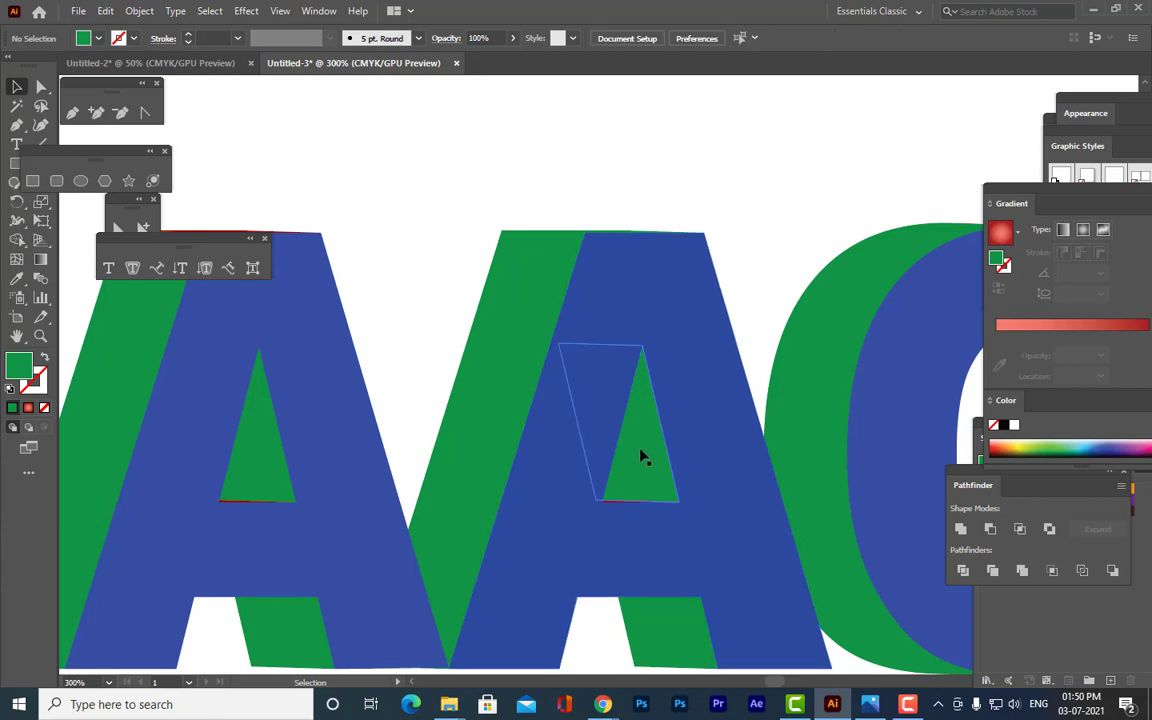
Recolor the thin red edges at the base of both As' triangular holes with the green side color.
left_click(619, 505)
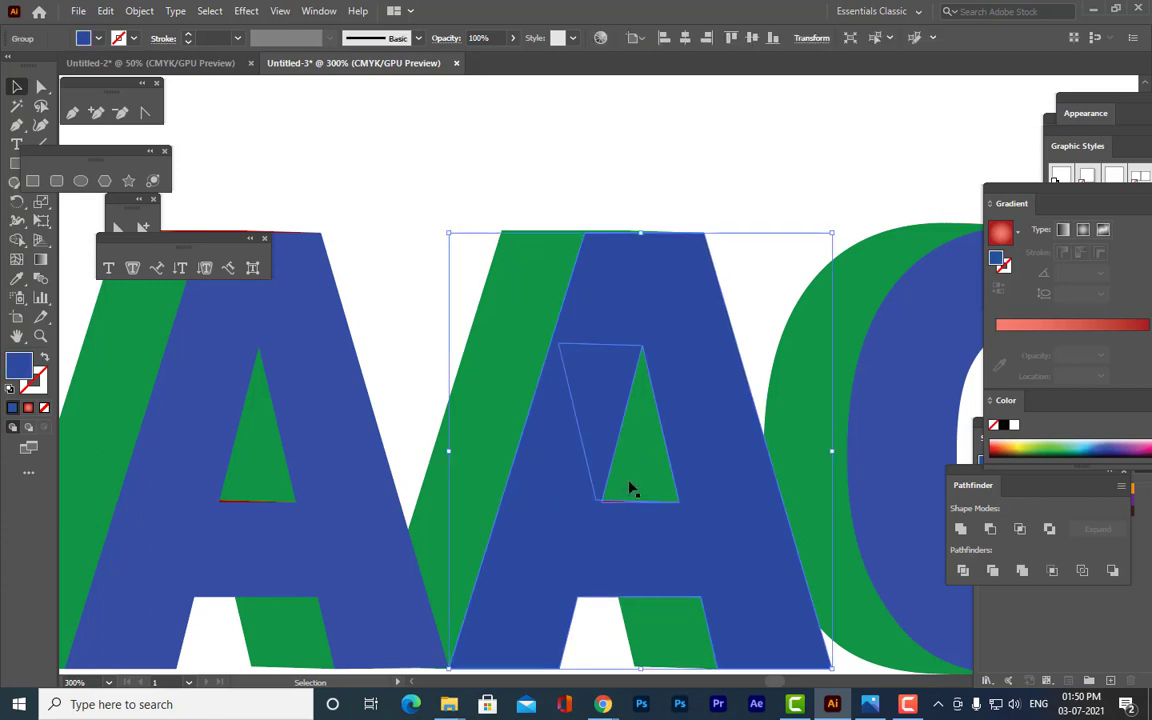
left_click(792, 112)
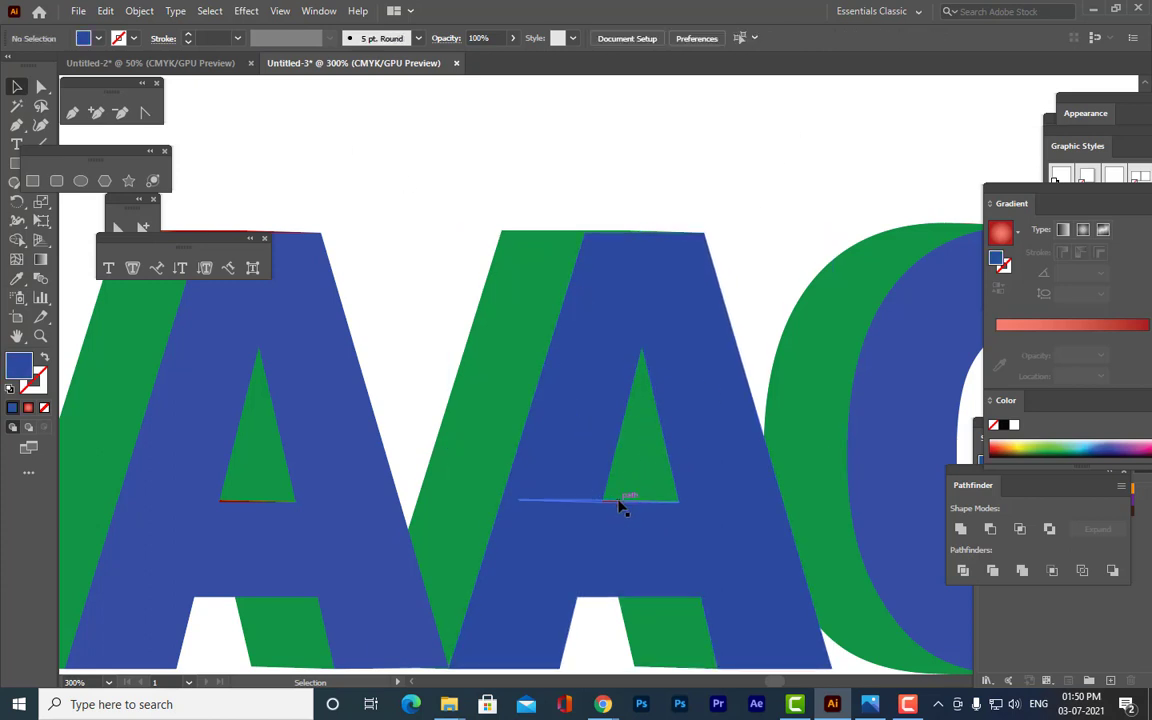
left_click(620, 501)
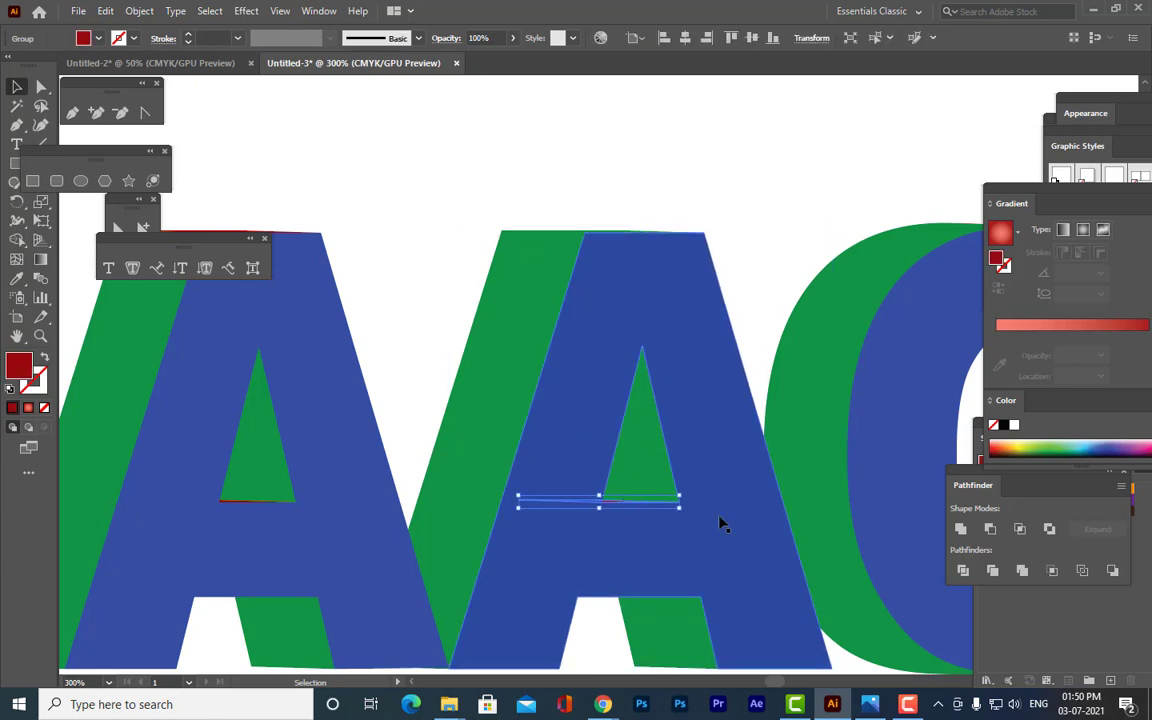
left_click(230, 500, "shift")
left_click(16, 279)
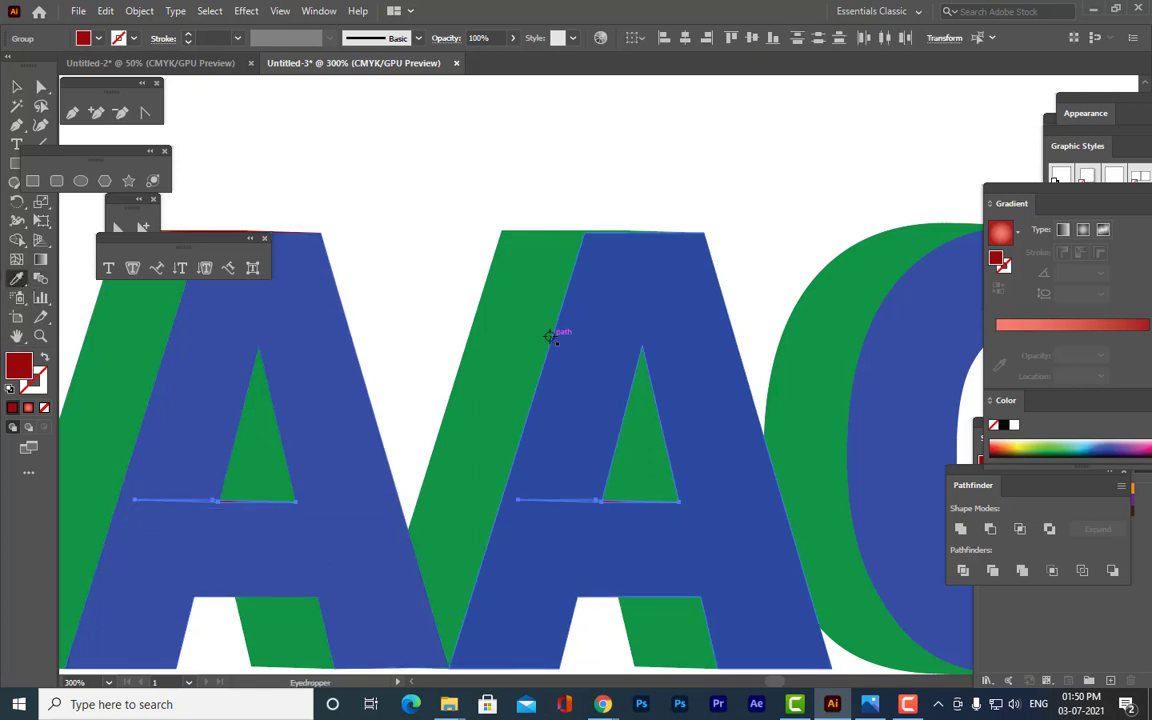
left_click(512, 334)
left_click(16, 88)
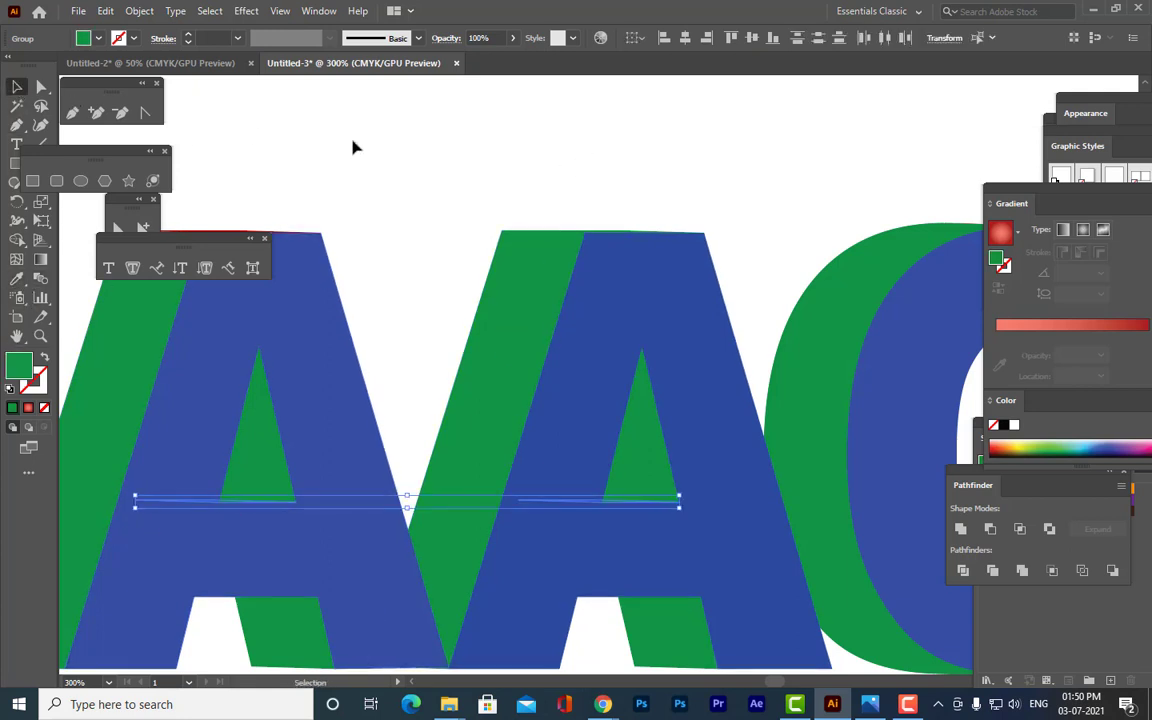
left_click(454, 157)
Recolor the two thin red top edges of the letter M with the green sampled from its side face.
left_click_drag(381, 327, 894, 439)
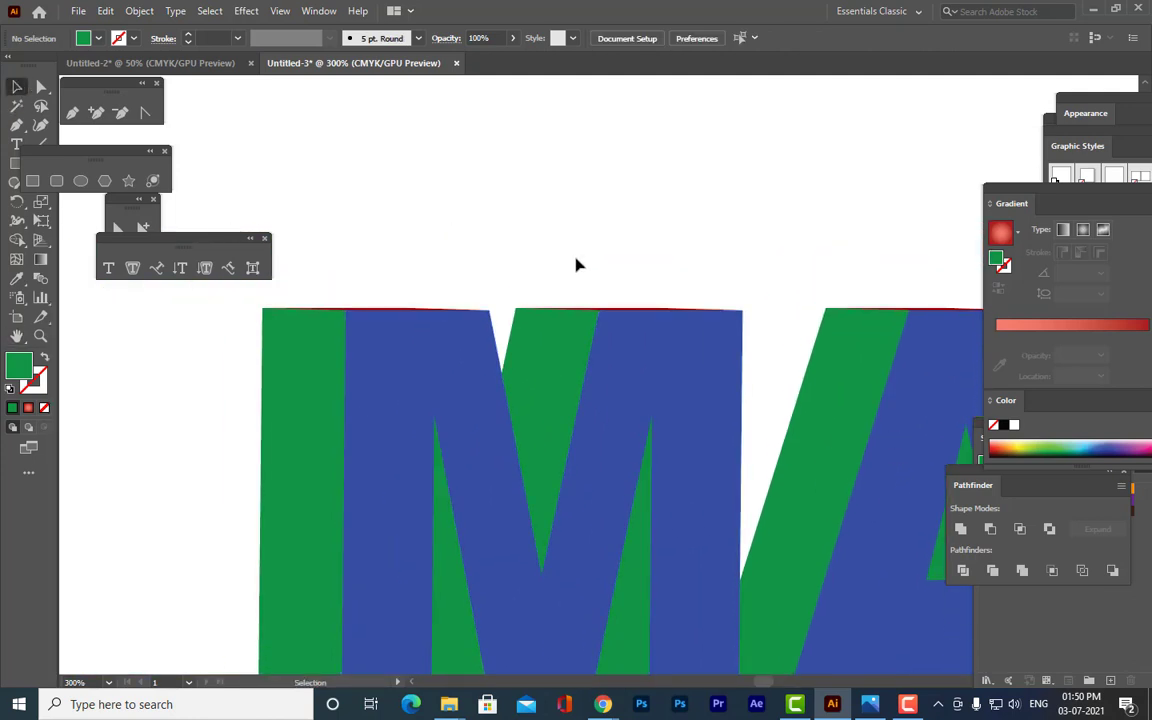
left_click(608, 311)
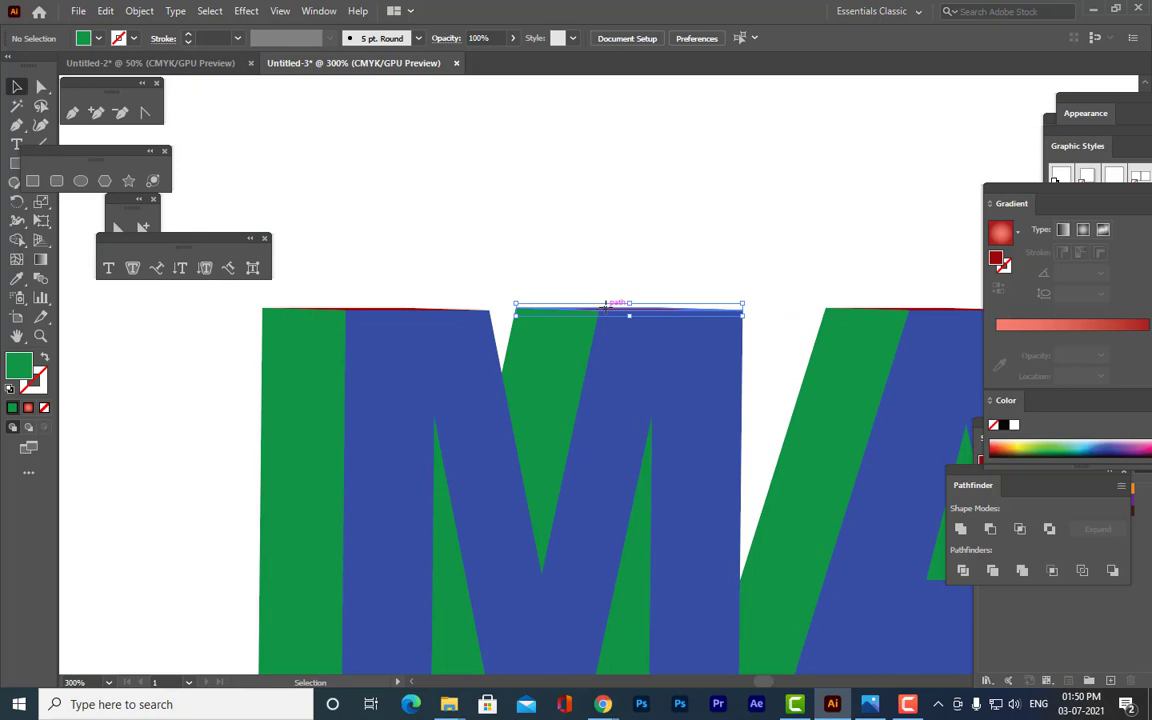
left_click(437, 312, "shift")
key("i")
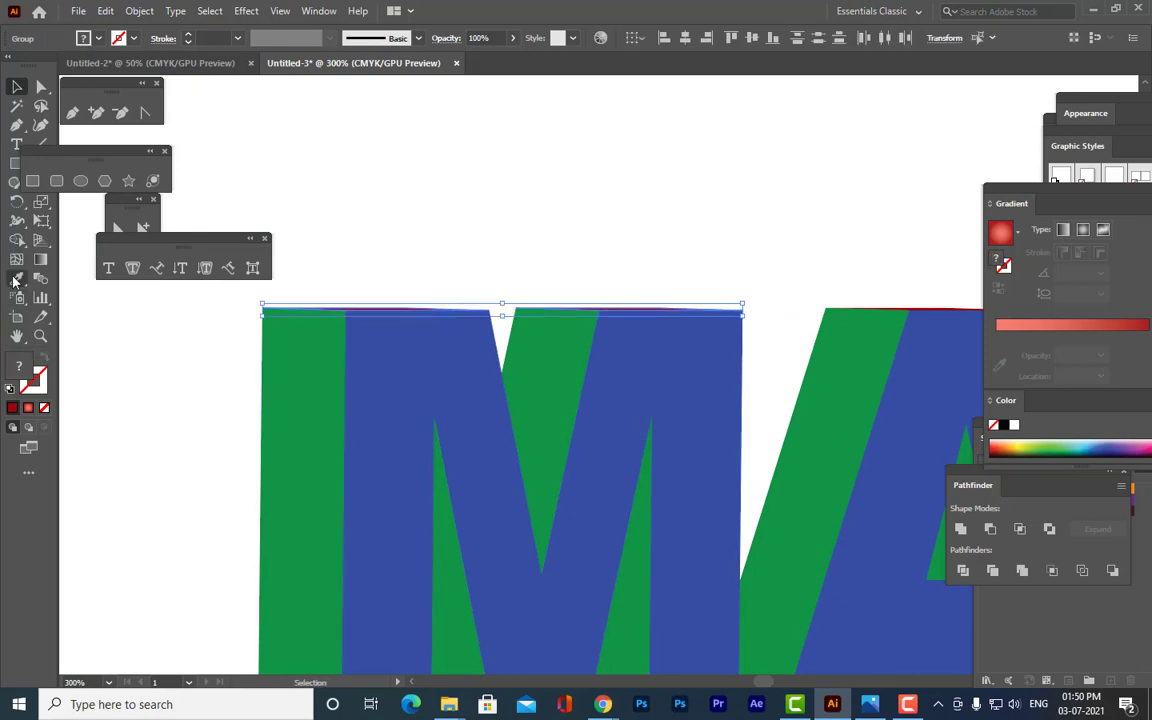
left_click(294, 321)
left_click(16, 87)
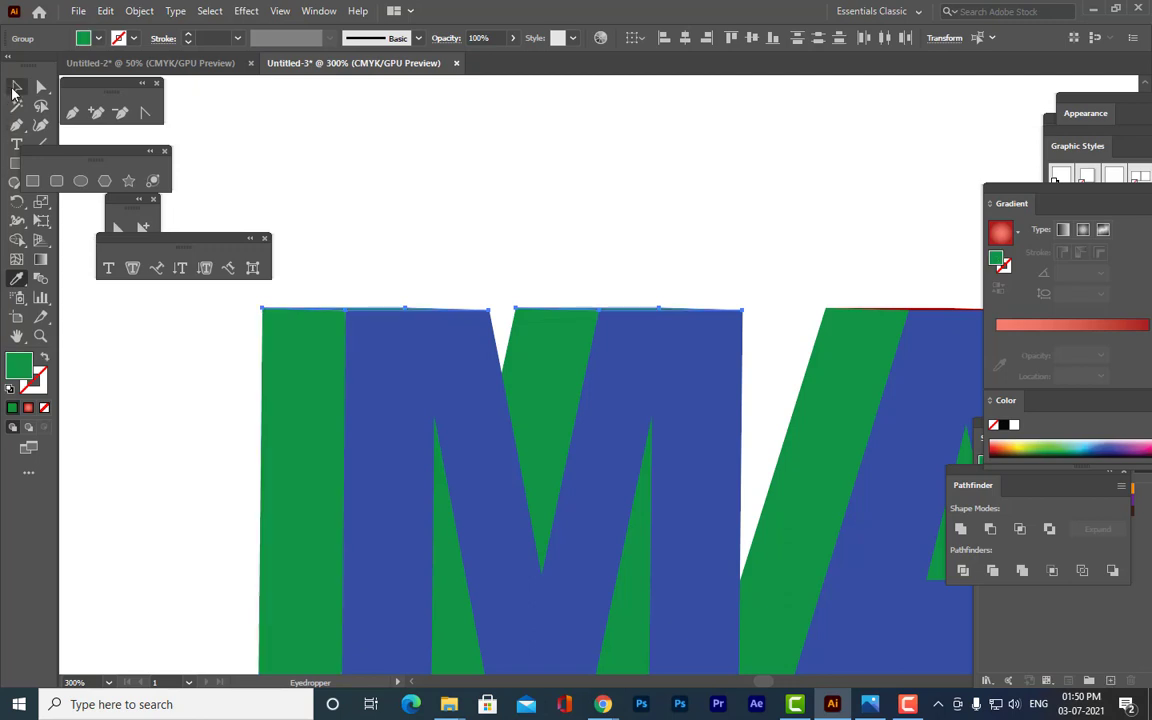
left_click(535, 190)
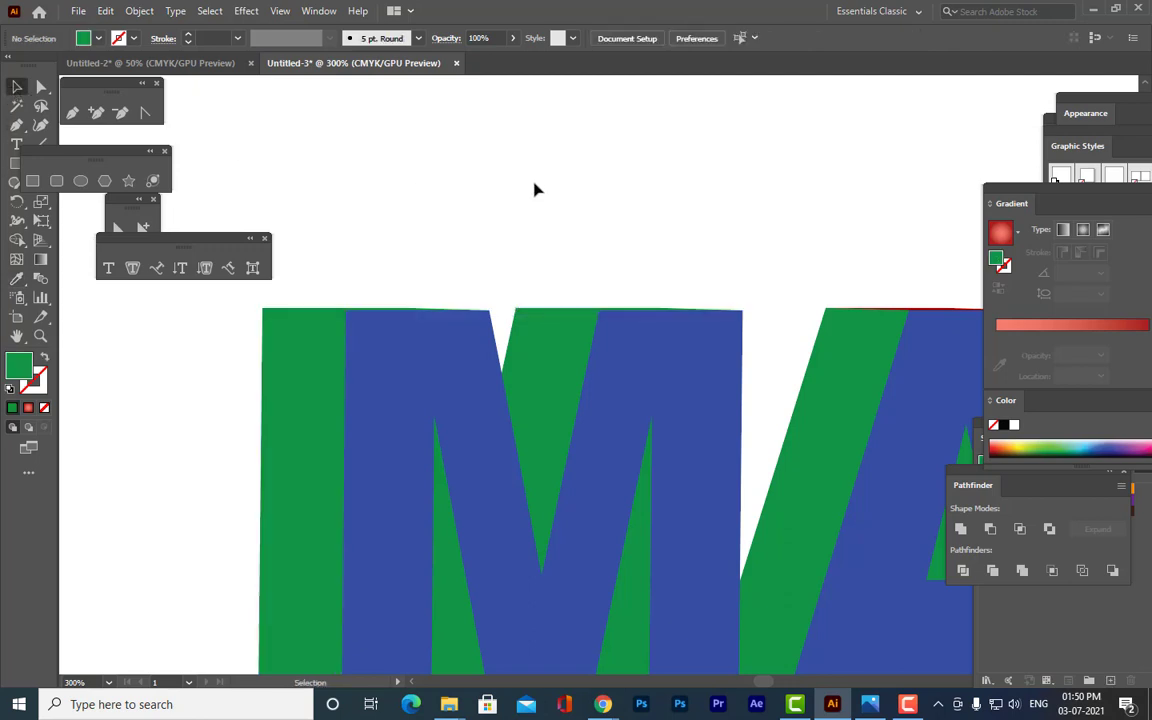
Copy the M's green side color onto the thin red top edge of the first A.
left_click(953, 312)
left_click(16, 278)
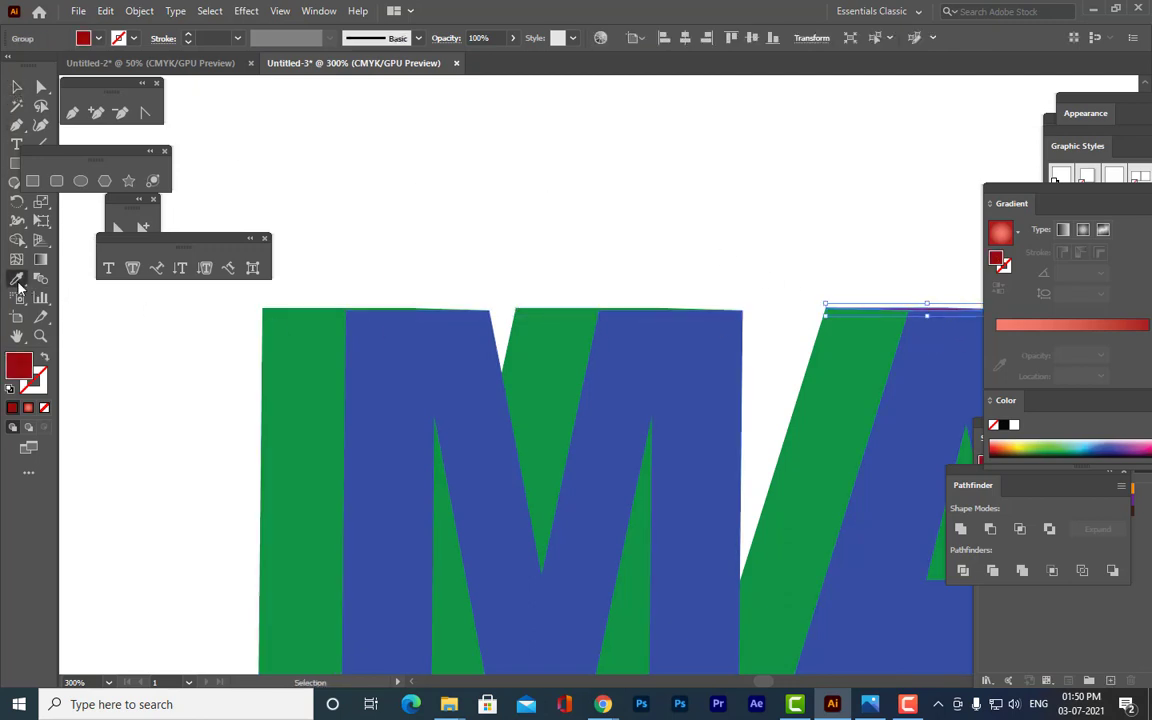
left_click(267, 352)
left_click(16, 88)
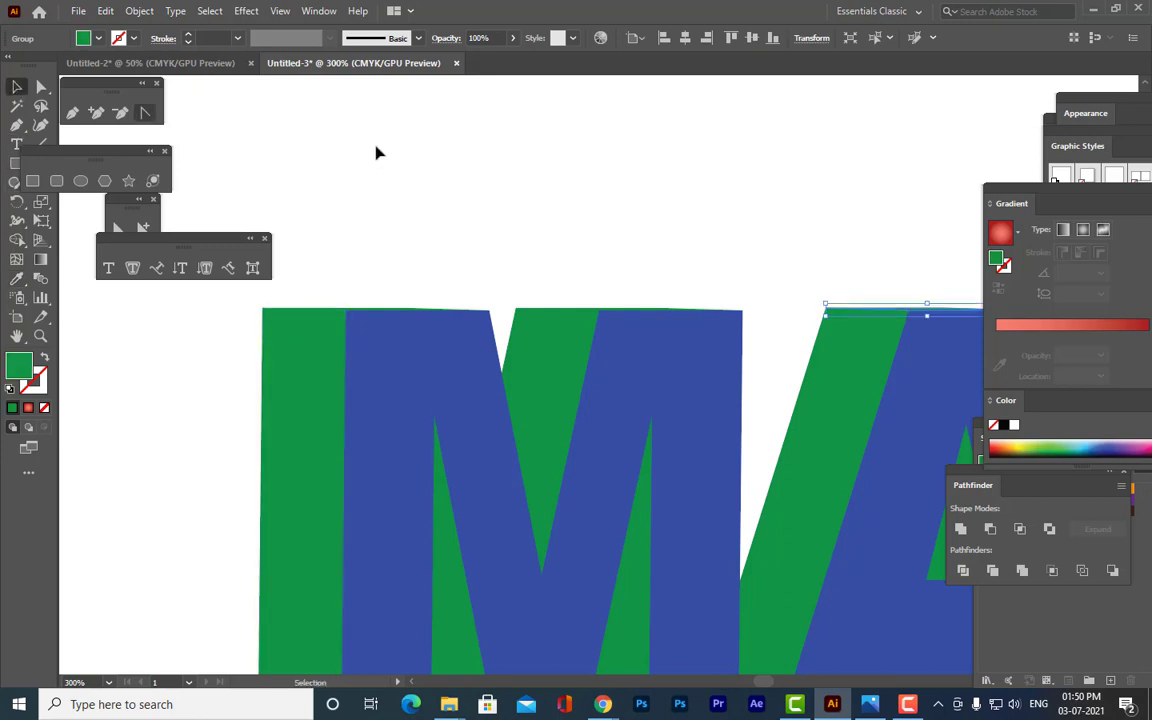
Select the blue front faces of all four MAAC letters together.
left_click(510, 174)
key("ctrl+minus")
key("ctrl+minus")
key("ctrl+minus")
key("ctrl+minus")
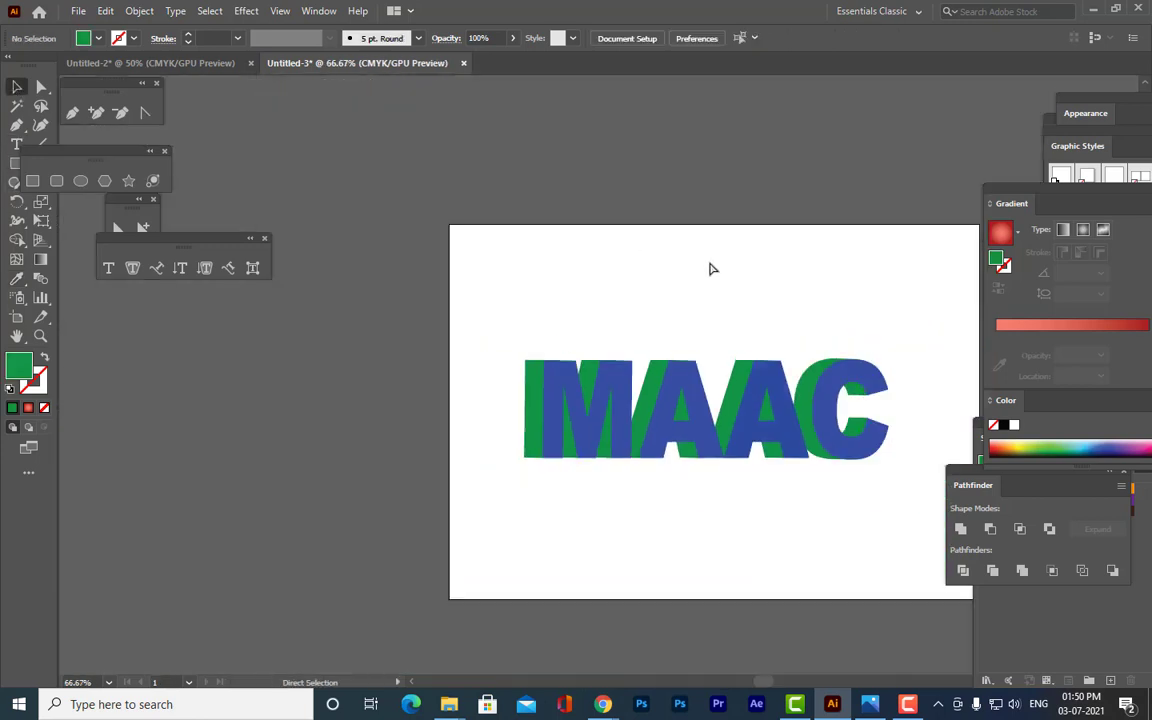
key("ctrl+equal")
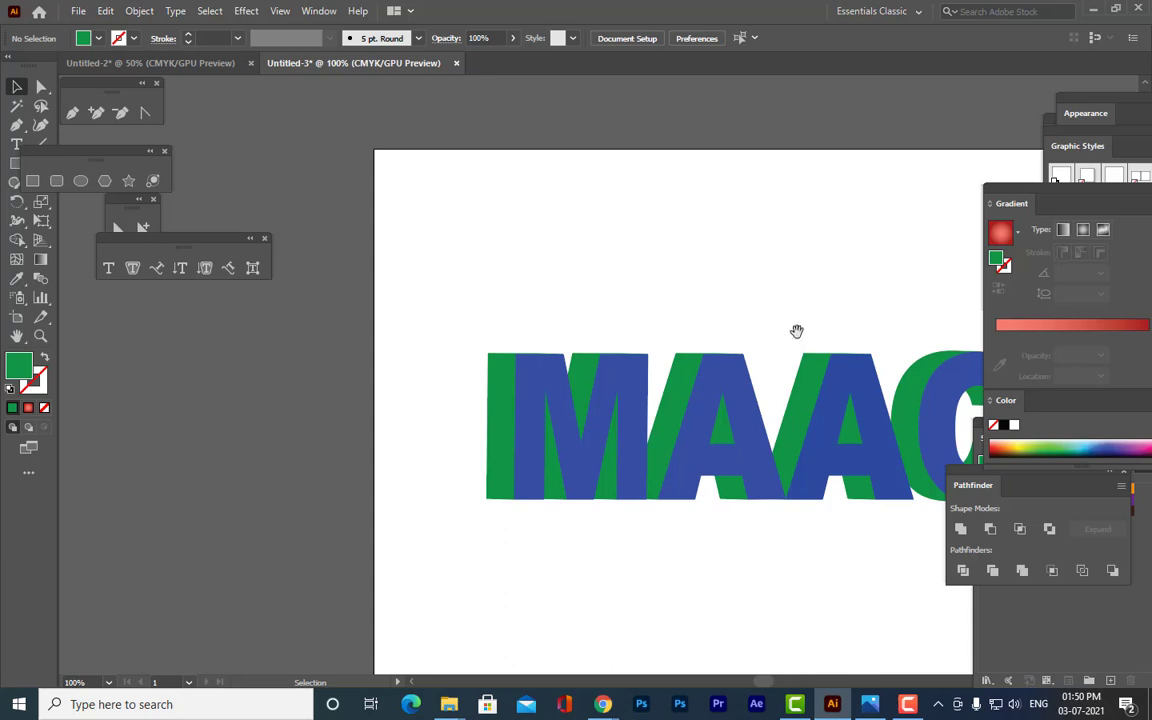
left_click_drag(804, 340, 616, 346)
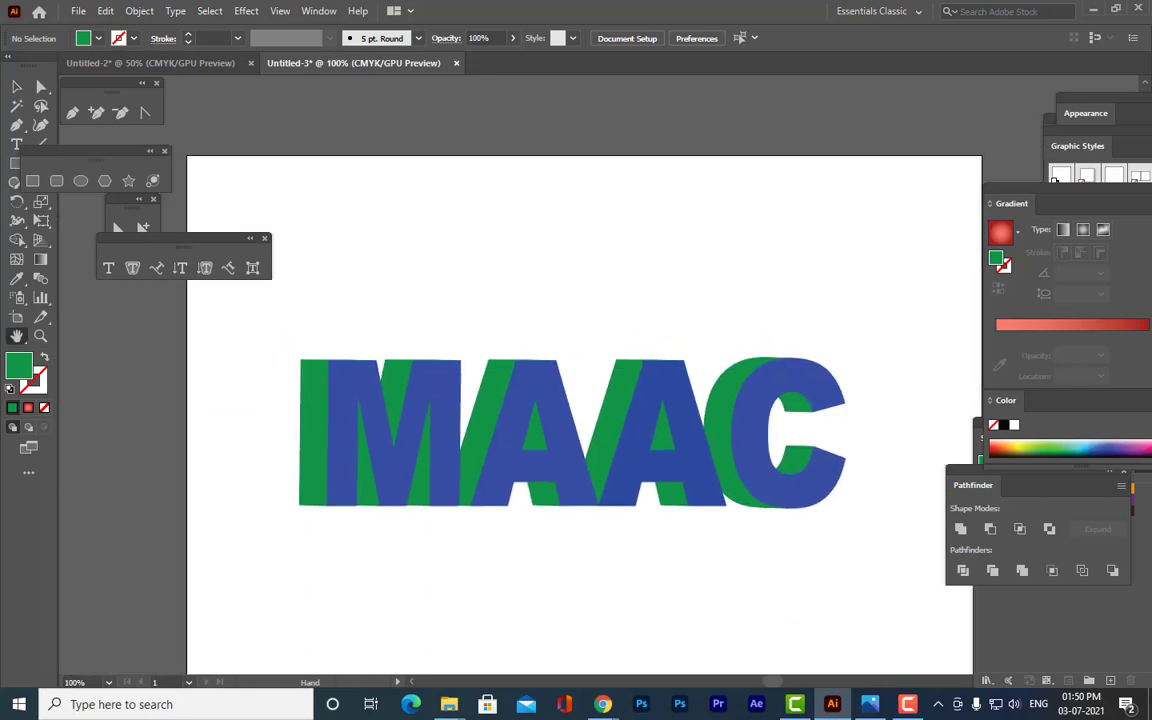
left_click(19, 88)
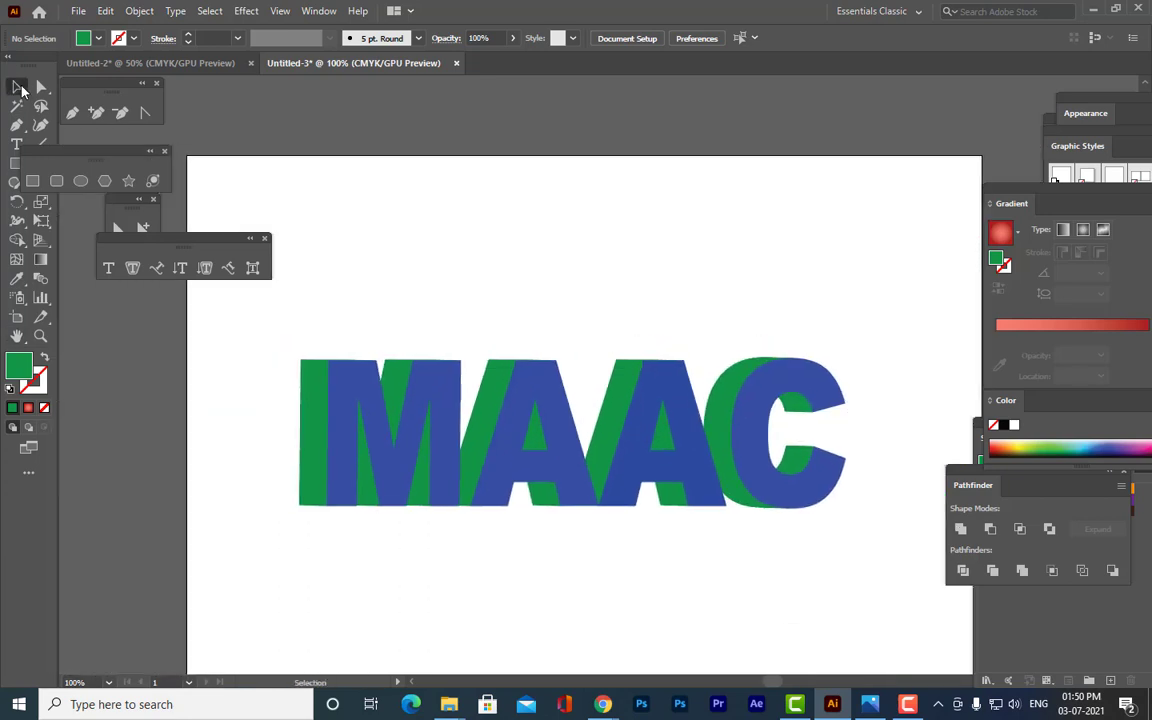
left_click(550, 405)
left_click(453, 408, "shift")
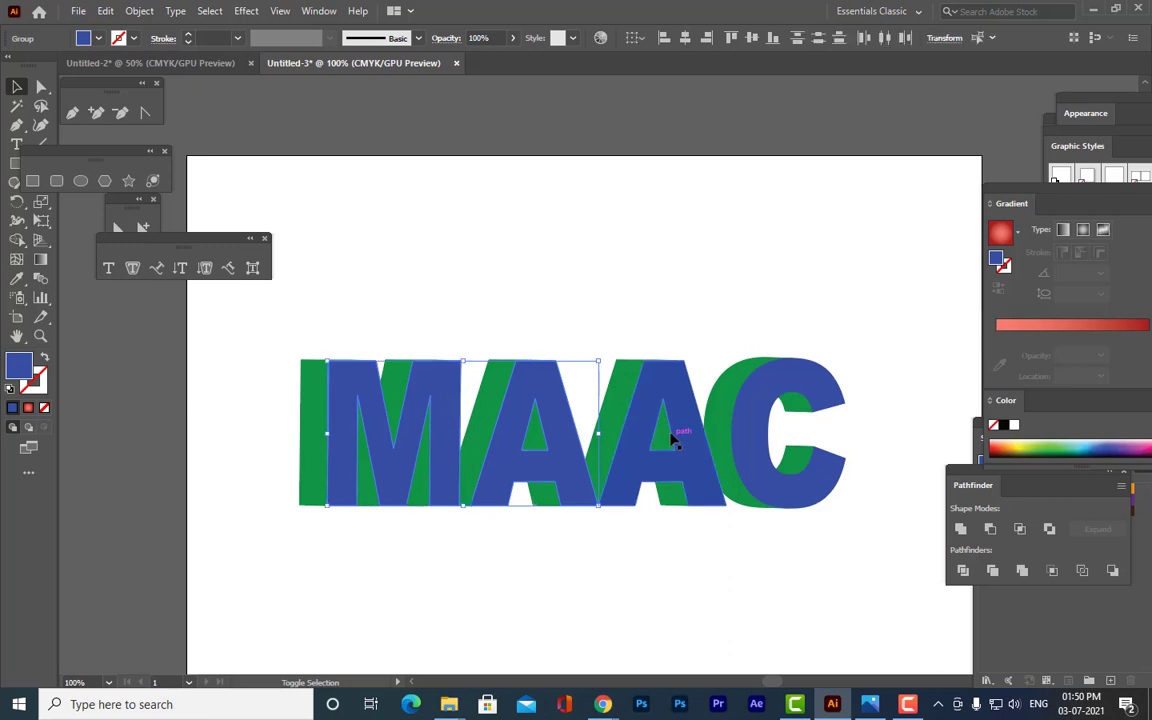
left_click(645, 428, "shift")
left_click(756, 392, "shift")
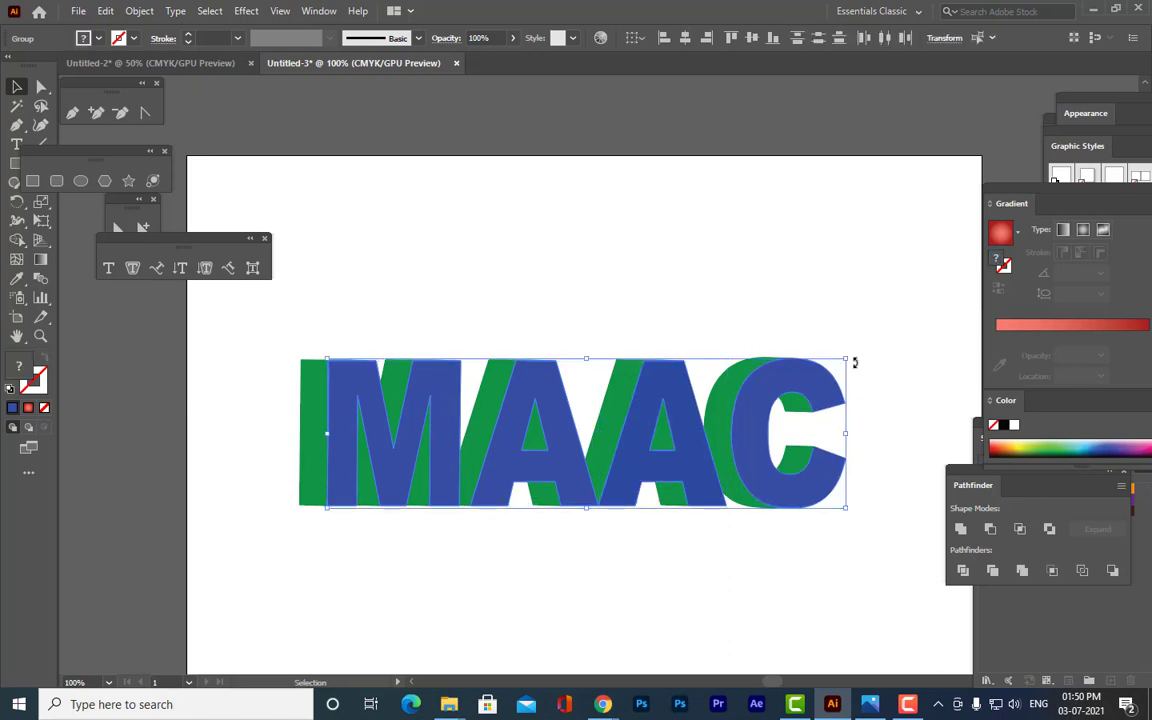
Load the Metals gradient swatch library and fill the selected front faces with its first gold gradient.
left_click(319, 10)
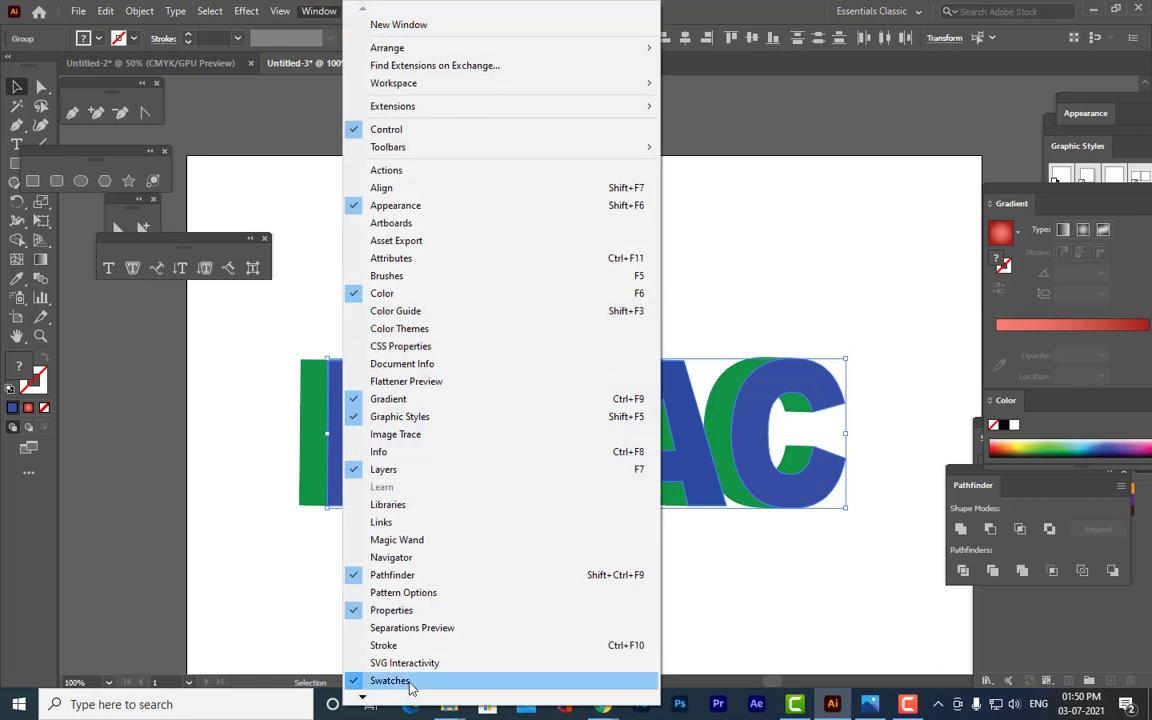
left_click(395, 680)
left_click_drag(998, 432, 686, 101)
left_click_drag(905, 145, 1092, 139)
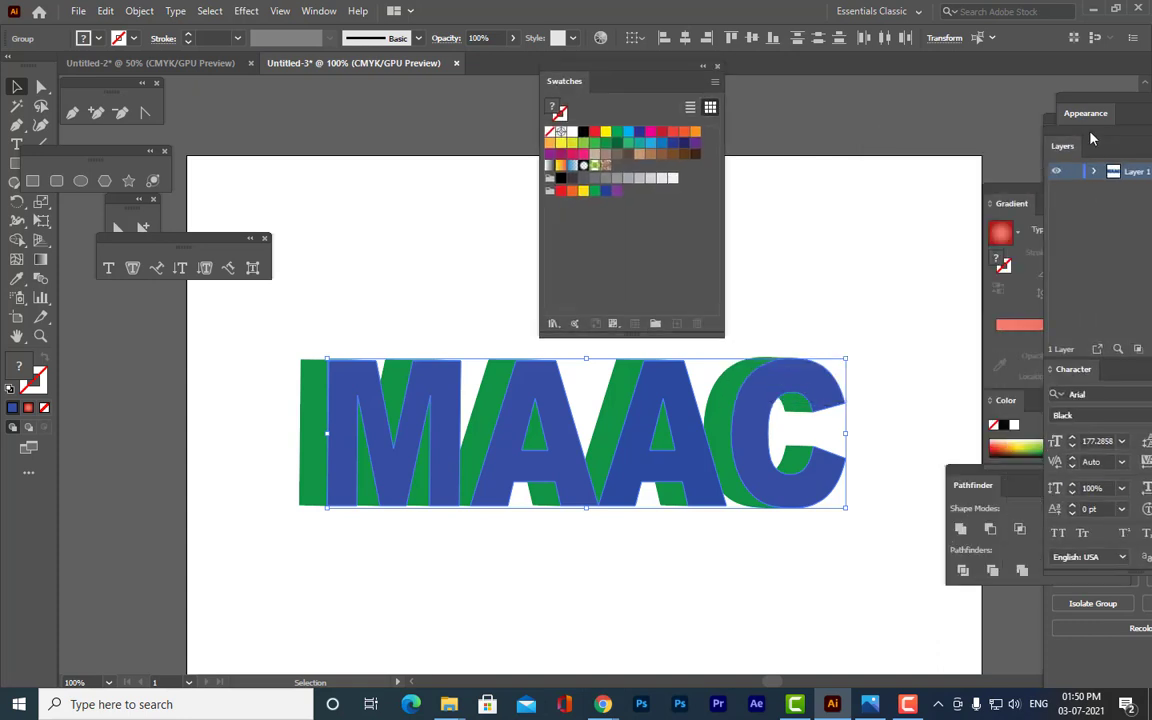
left_click_drag(560, 73, 866, 88)
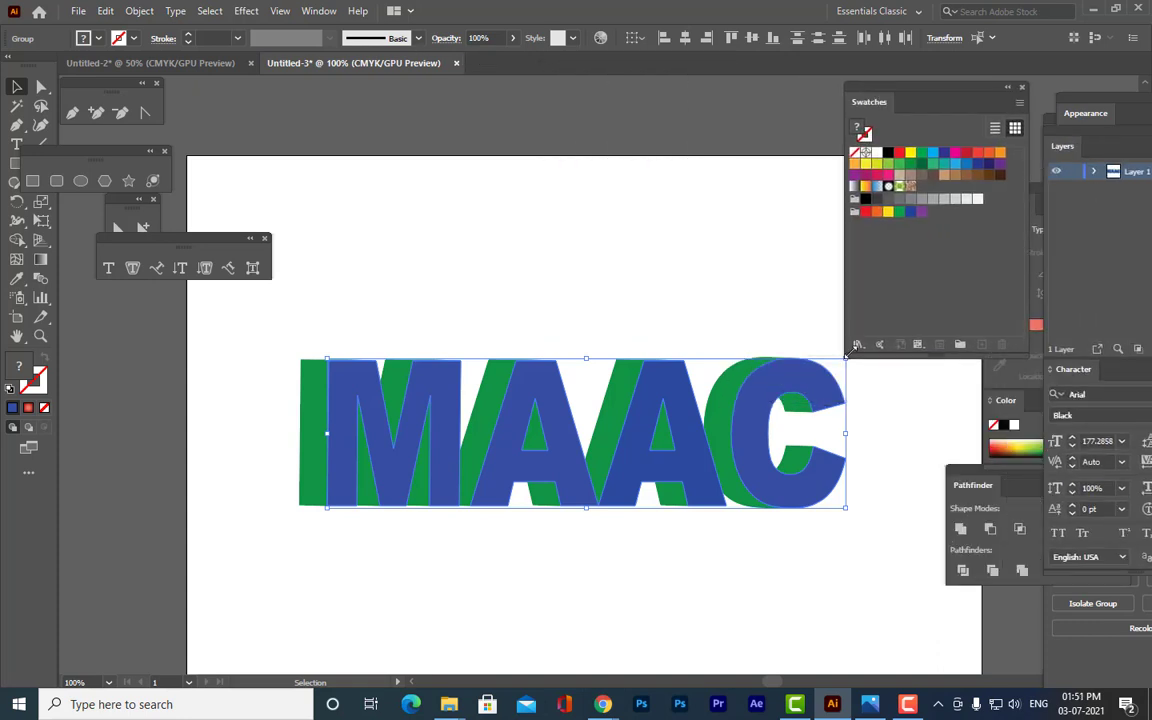
left_click(857, 345)
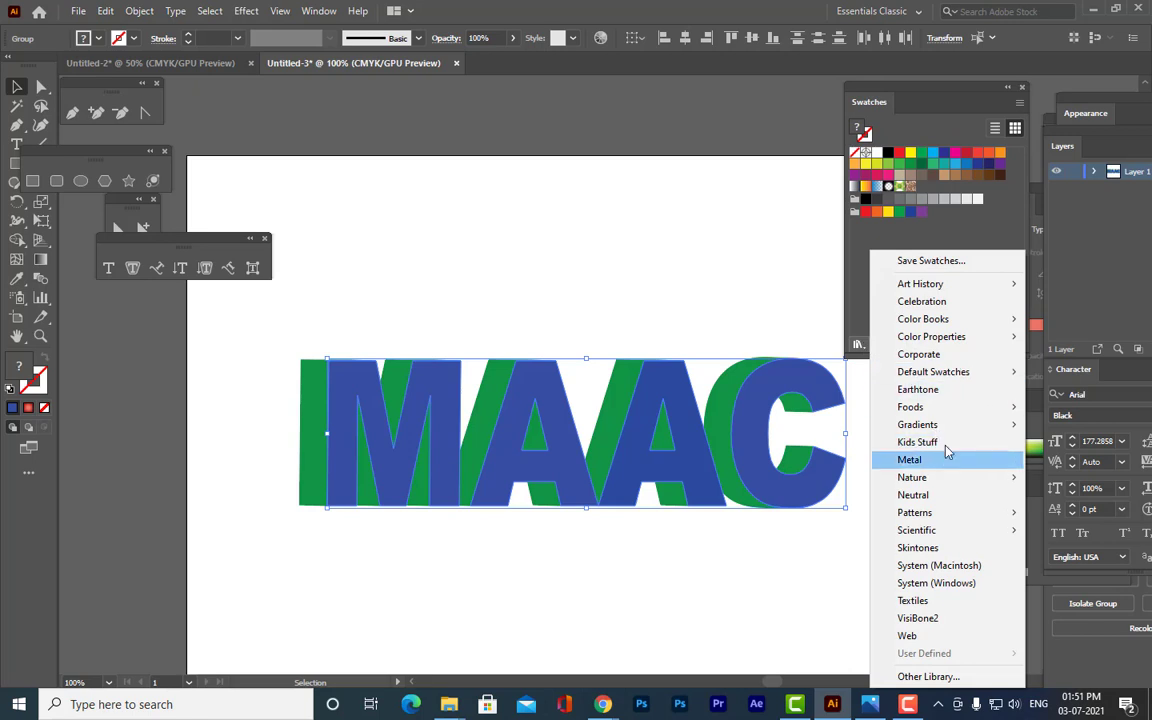
mouse_move(952, 430)
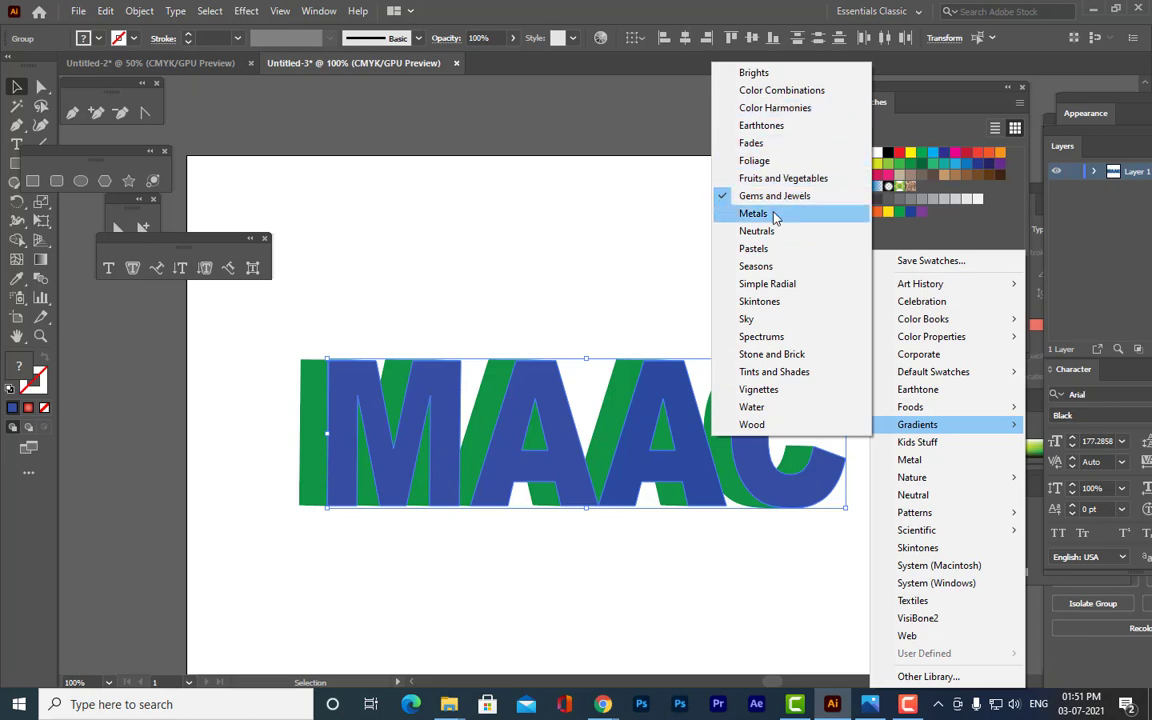
left_click(775, 214)
left_click_drag(1070, 205, 740, 142)
left_click(735, 186)
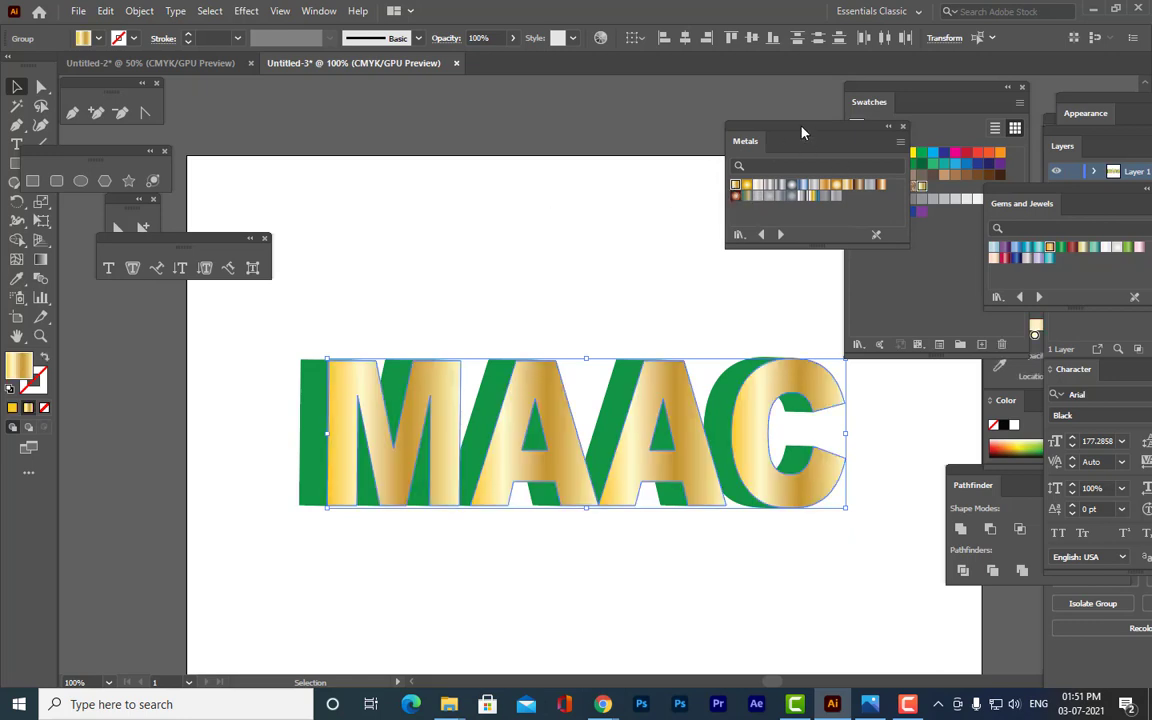
left_click_drag(800, 128, 900, 112)
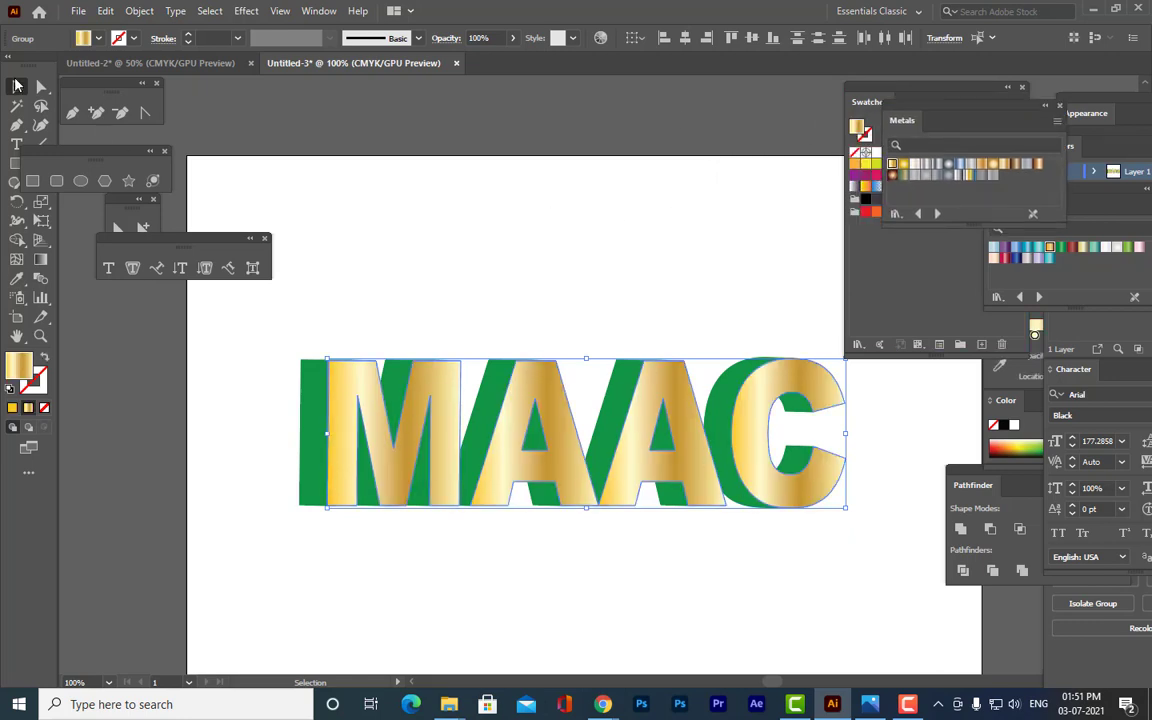
Invert the selection to the green side faces and fill them with a silver gradient from the Metals library.
left_click(209, 10)
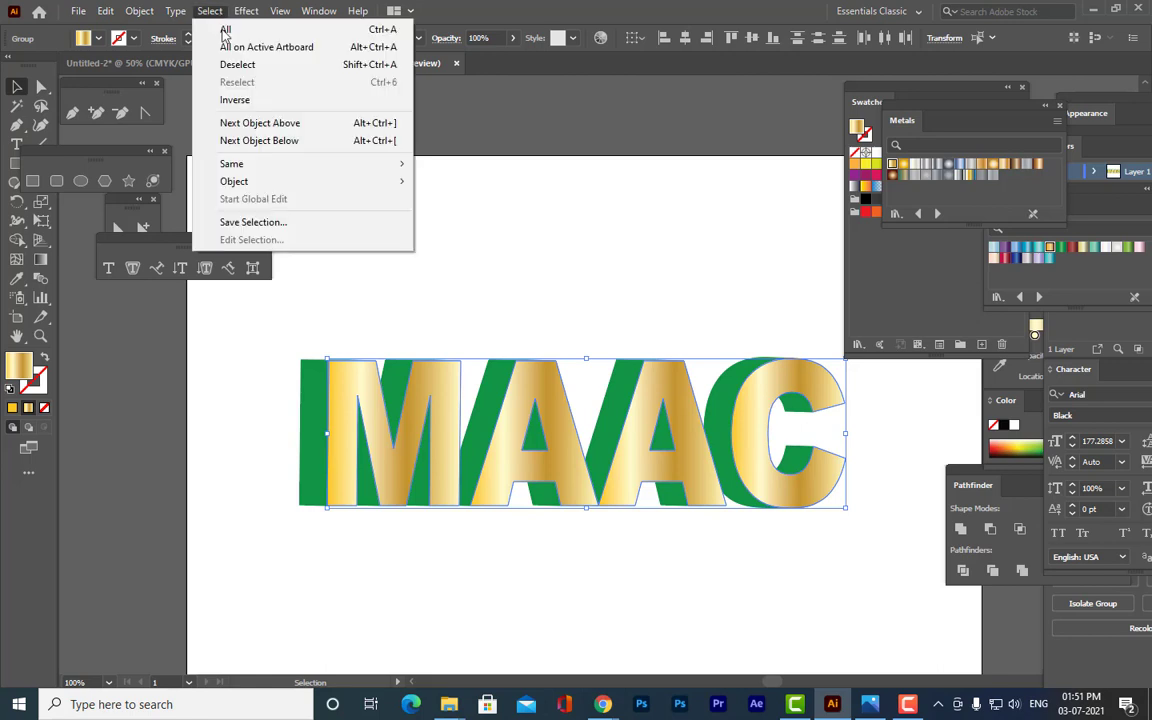
left_click(254, 103)
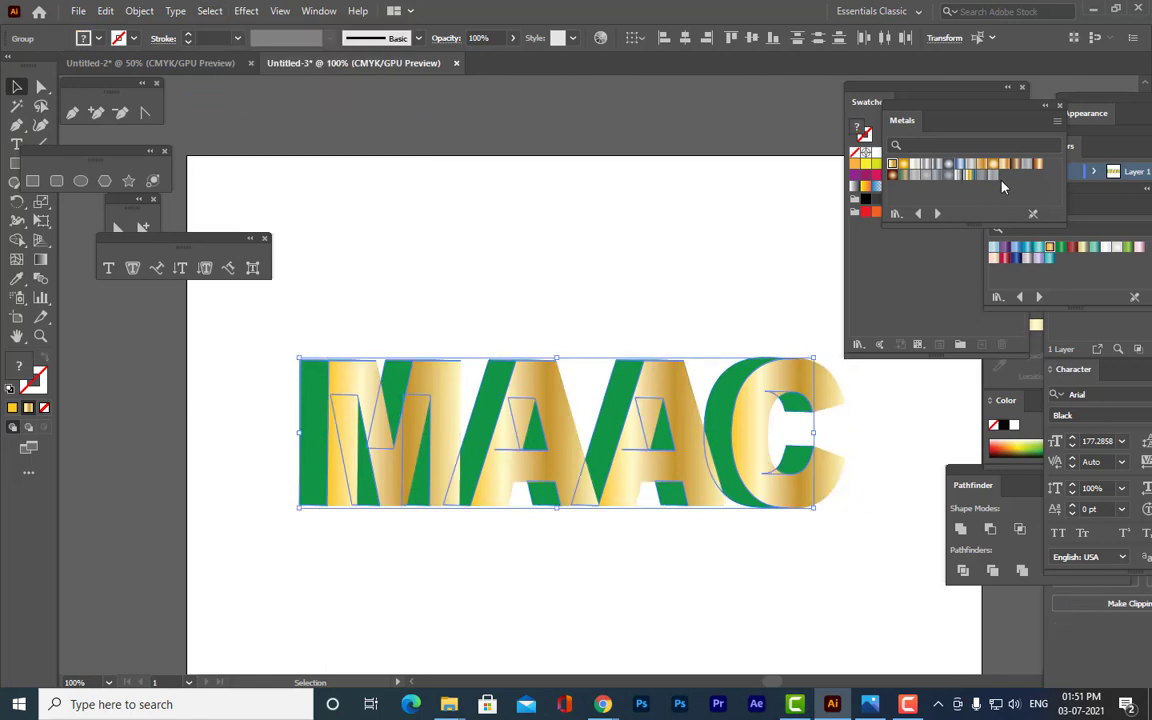
left_click(926, 163)
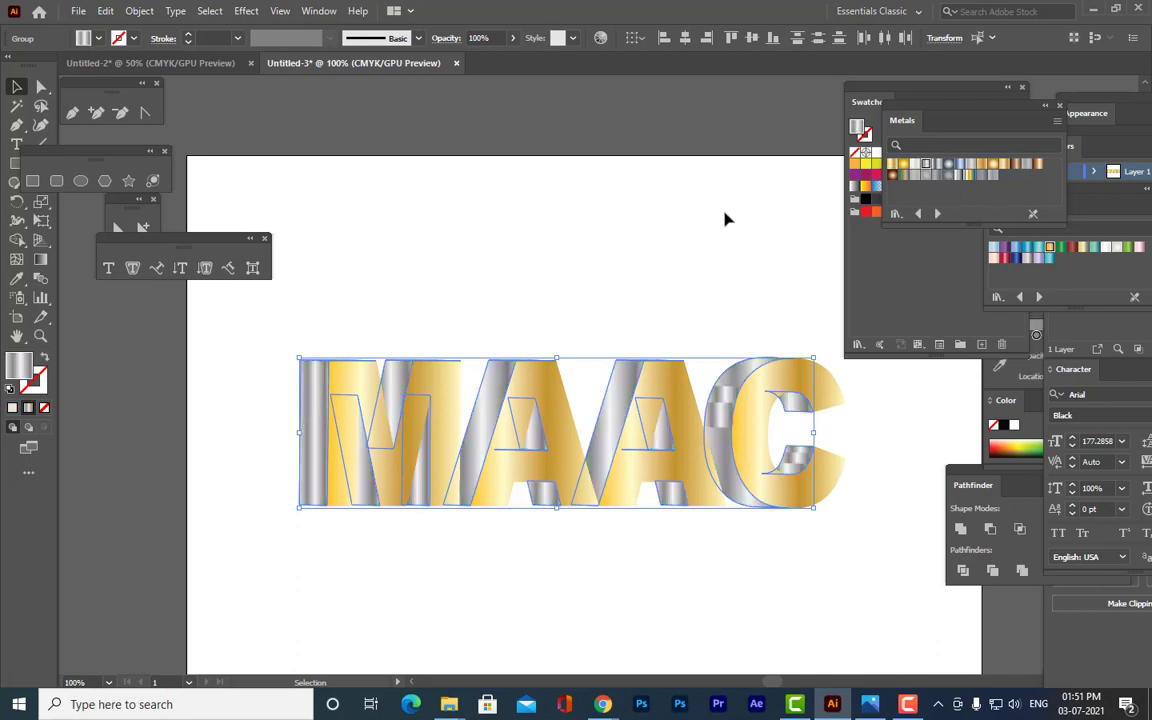
left_click(698, 228)
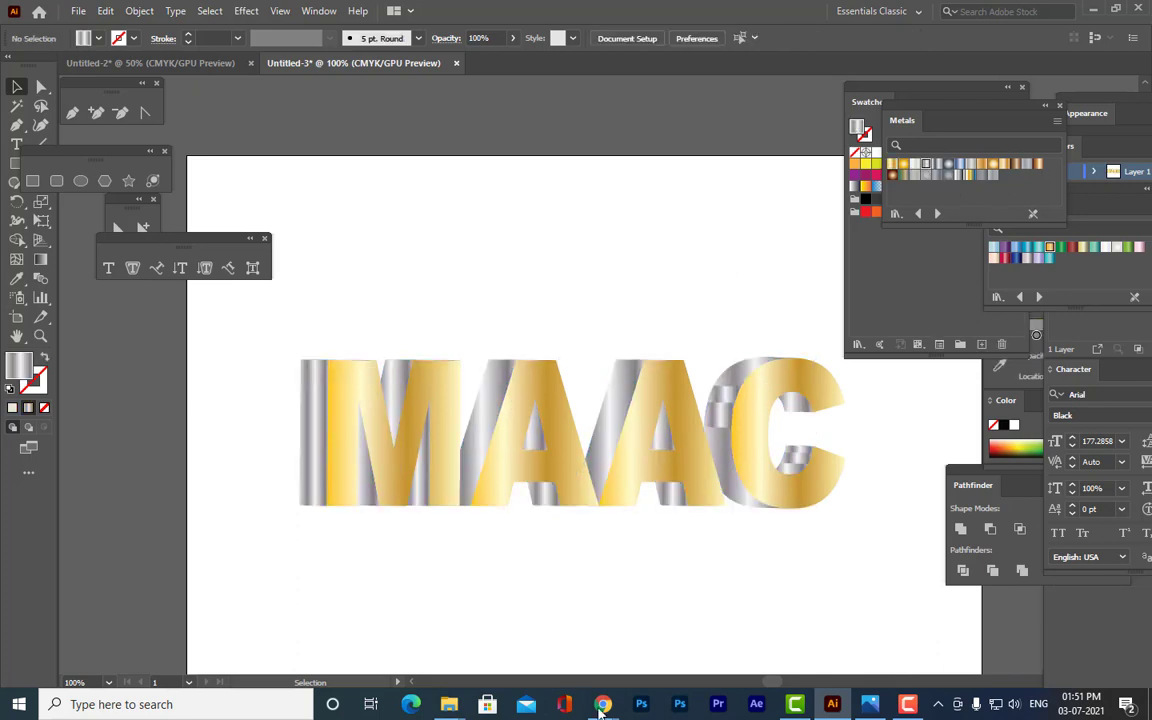
Unite the fragmented silver pieces of the C's inner lower side and its outer side.
left_click(797, 468)
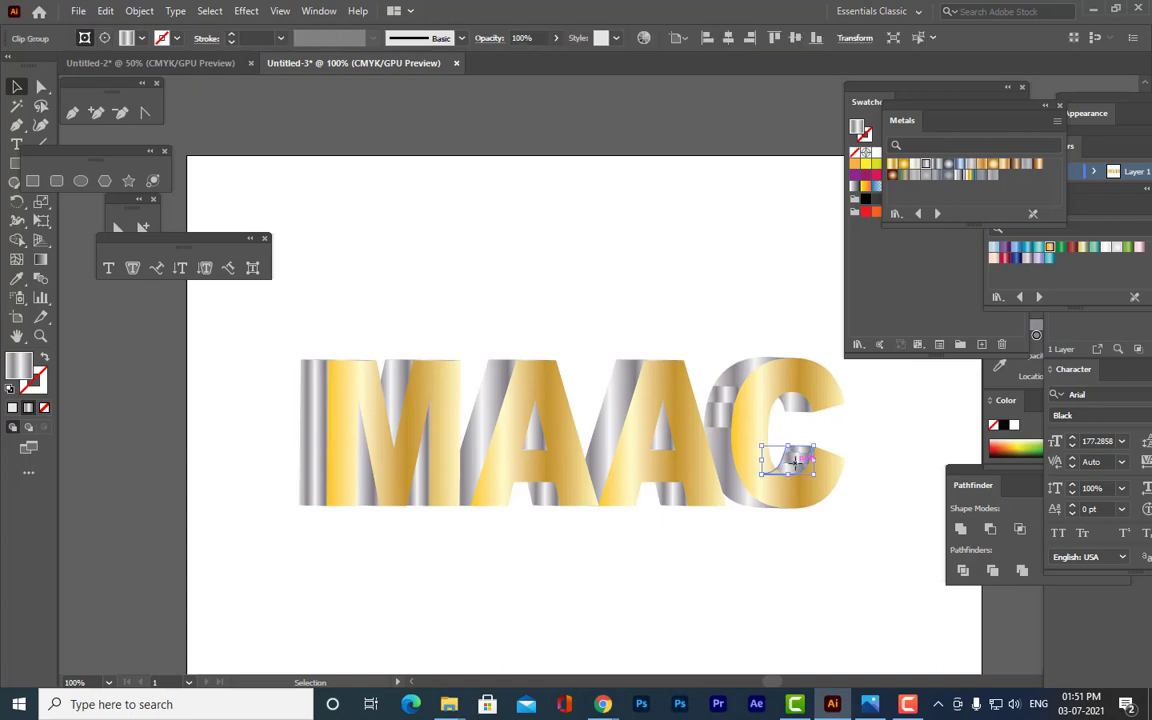
left_click(961, 532)
left_click(846, 586)
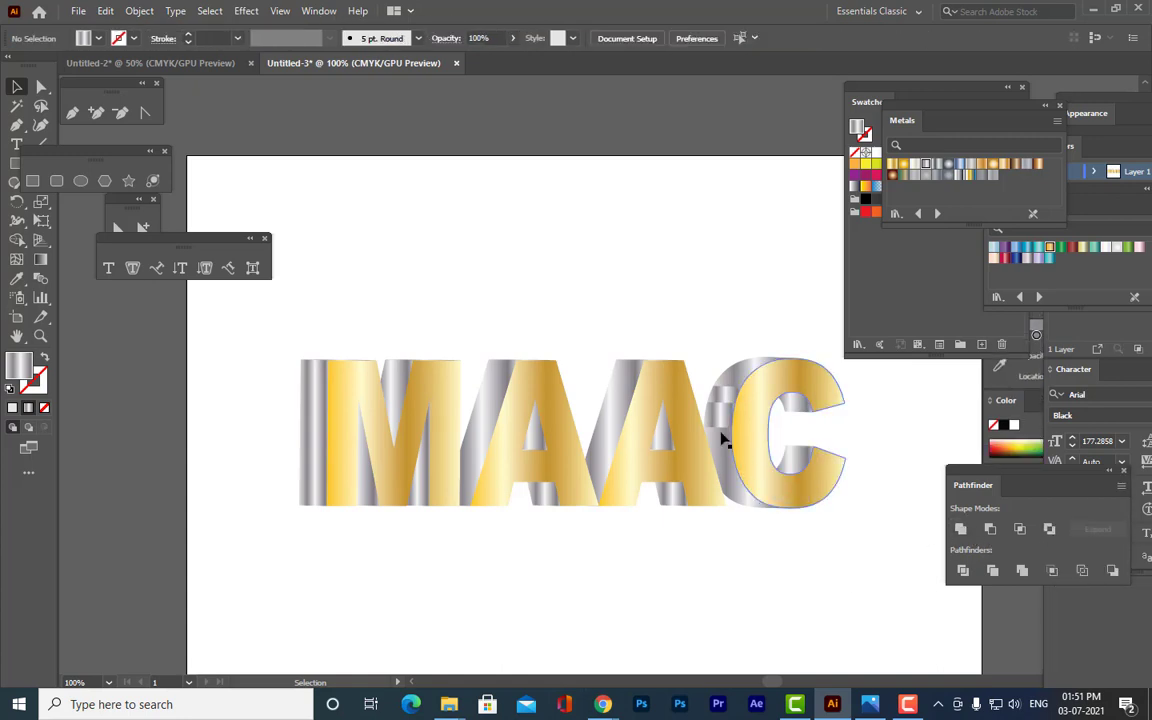
left_click(725, 420)
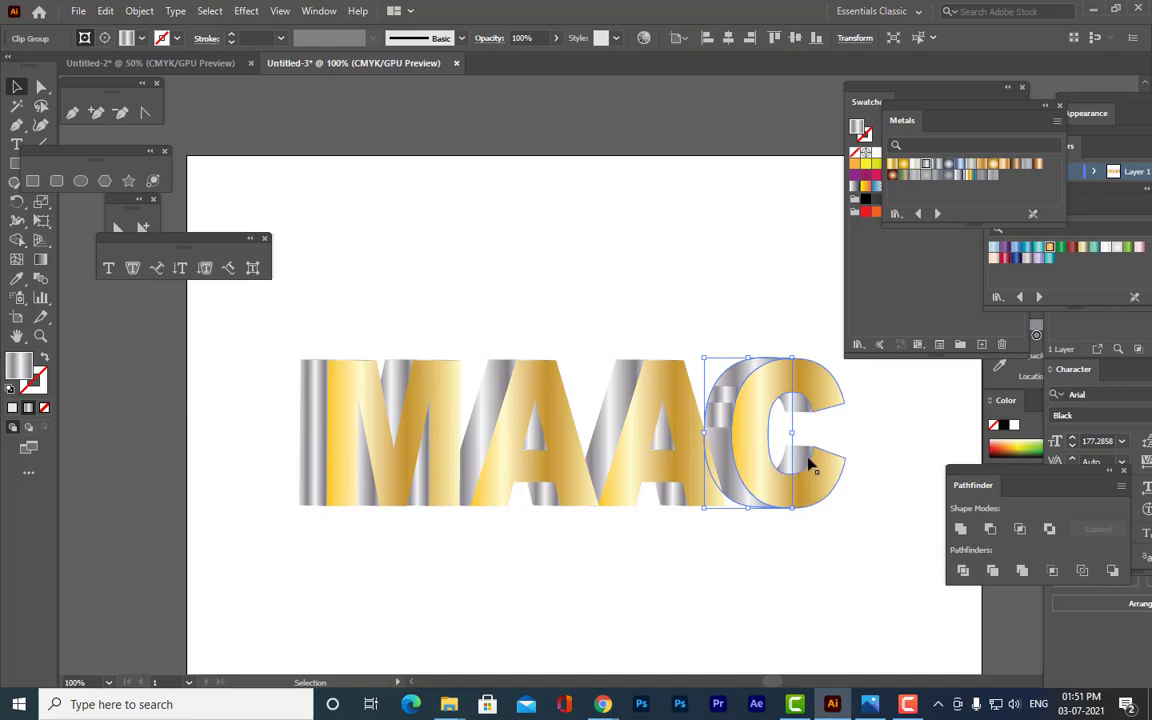
left_click(960, 531)
left_click(753, 597)
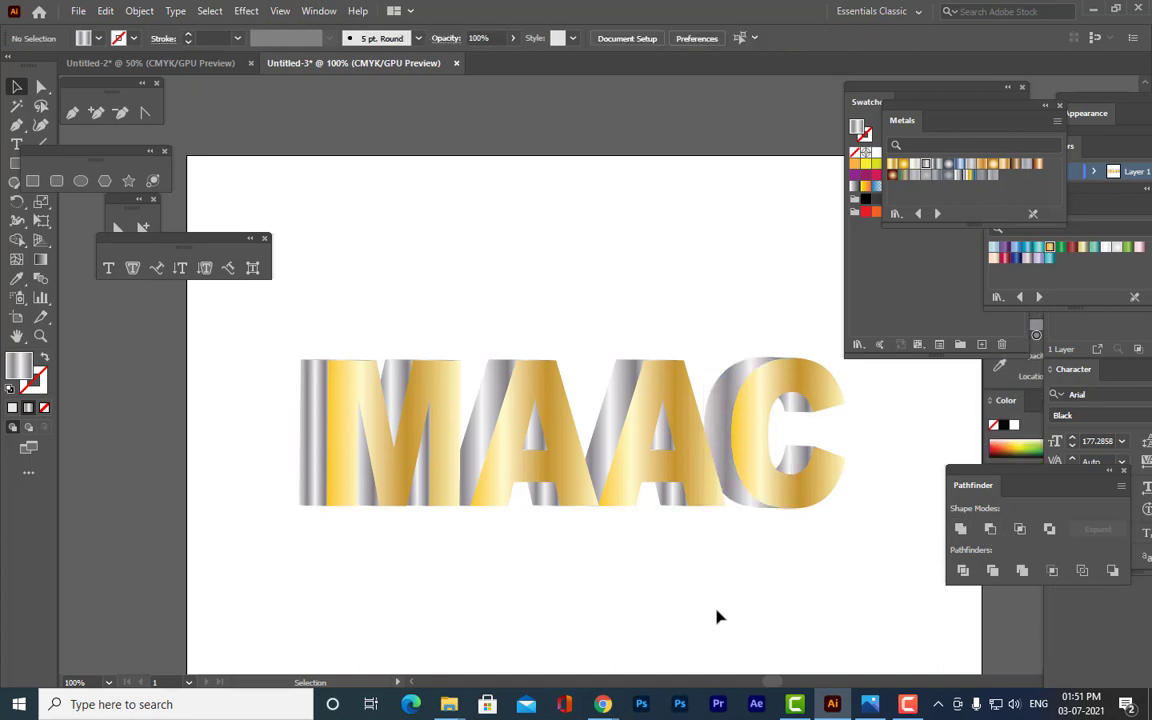
Apply Unite to the silver side piece between the first A's legs and again to the C's outer side.
left_click(538, 492)
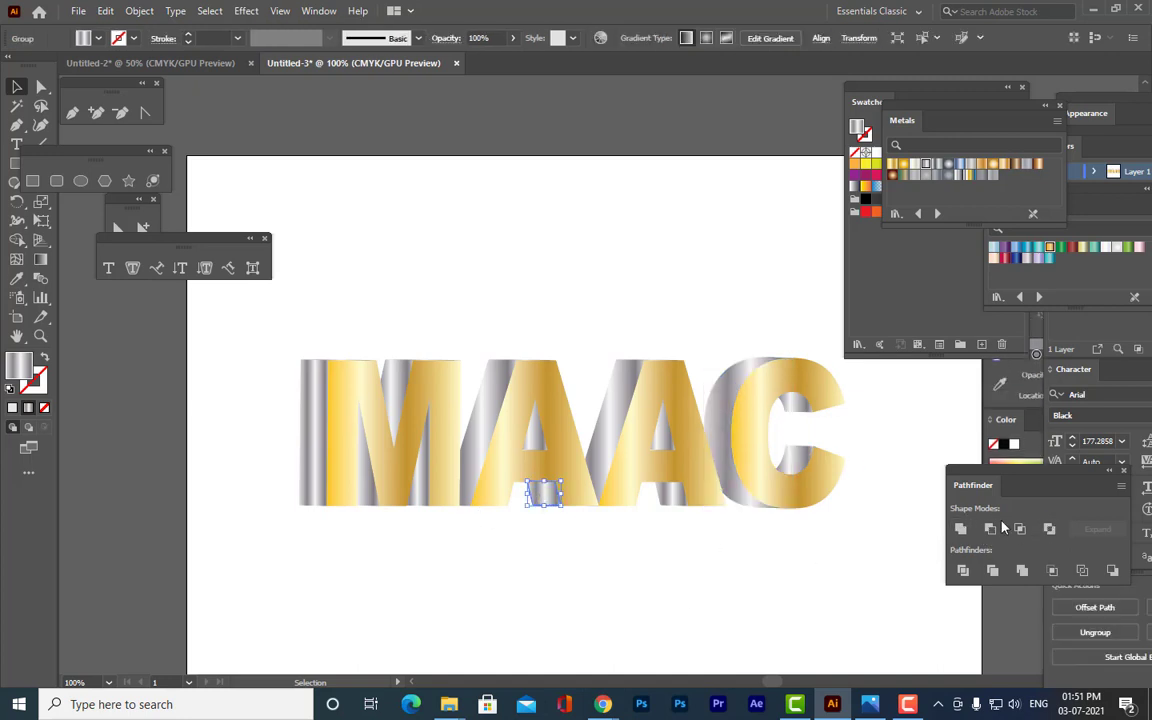
left_click(962, 531)
left_click(712, 608)
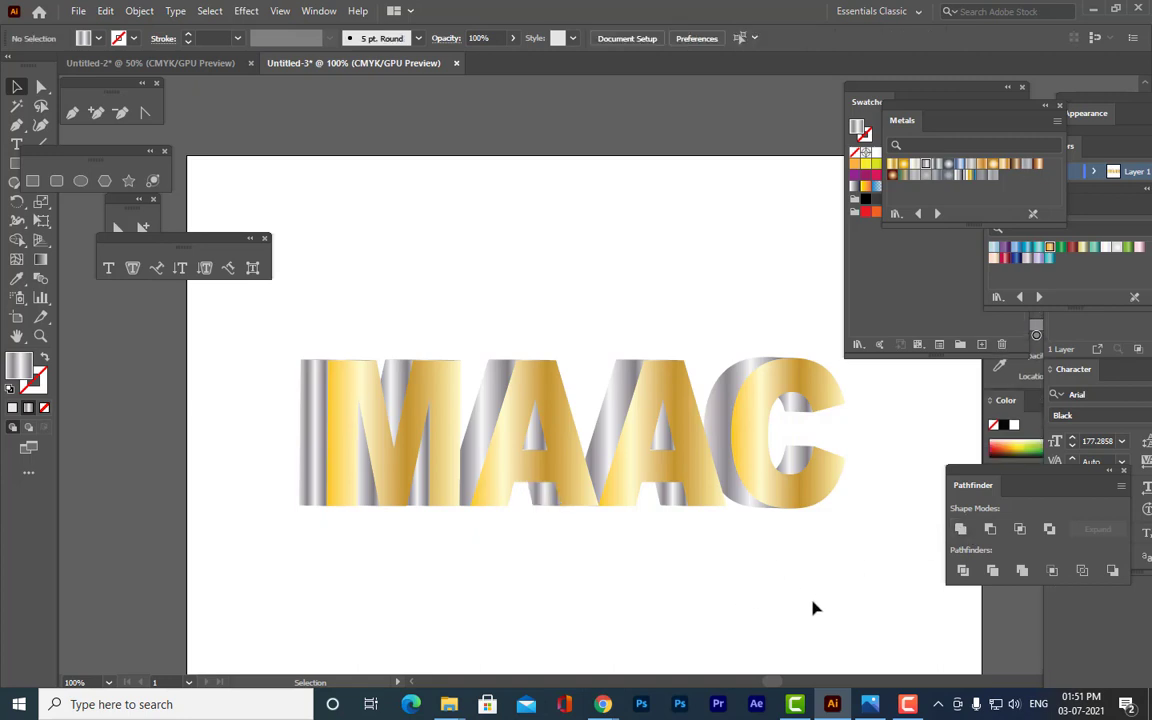
left_click(720, 432)
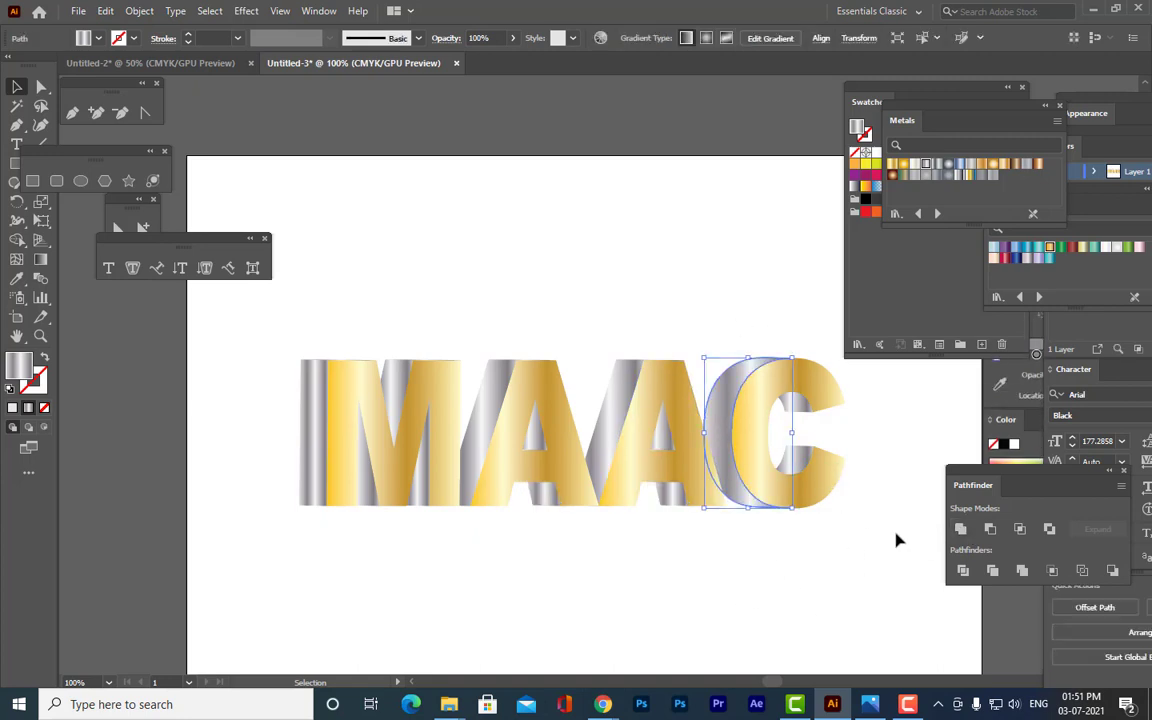
left_click(962, 531)
left_click(836, 586)
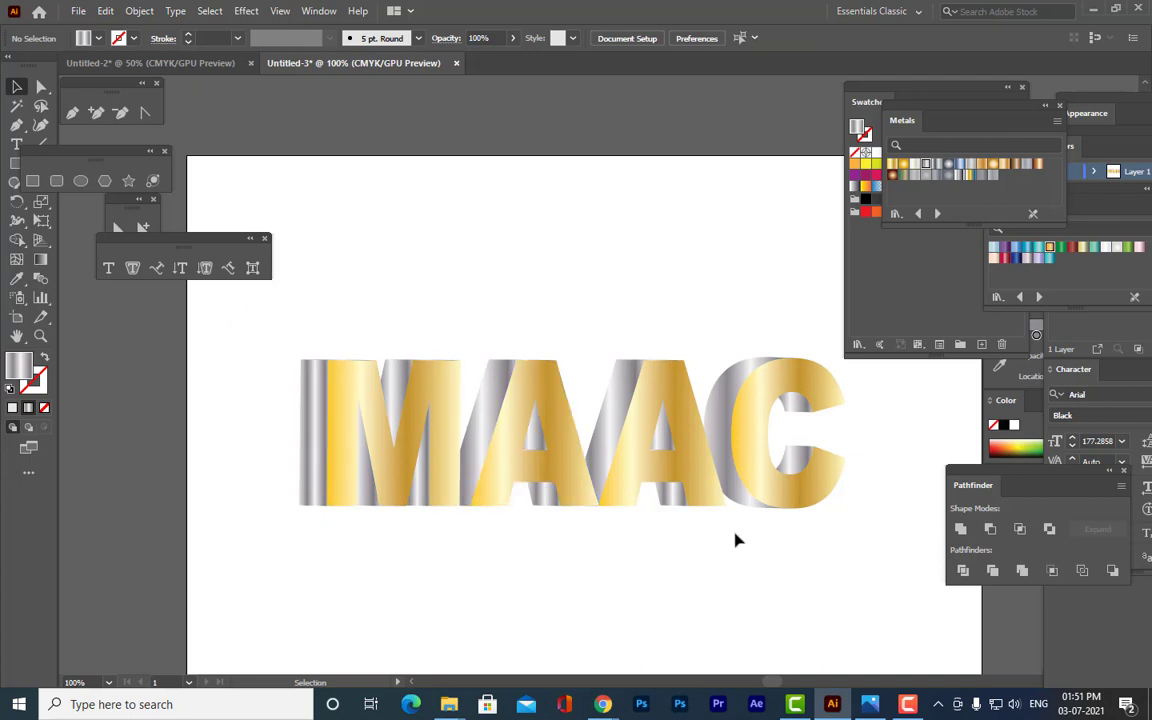
Give the second A's gold front face a 1 pt stroke with the crimson gradient from the Gems and Jewels library.
left_click_drag(902, 118, 993, 92)
left_click(679, 440)
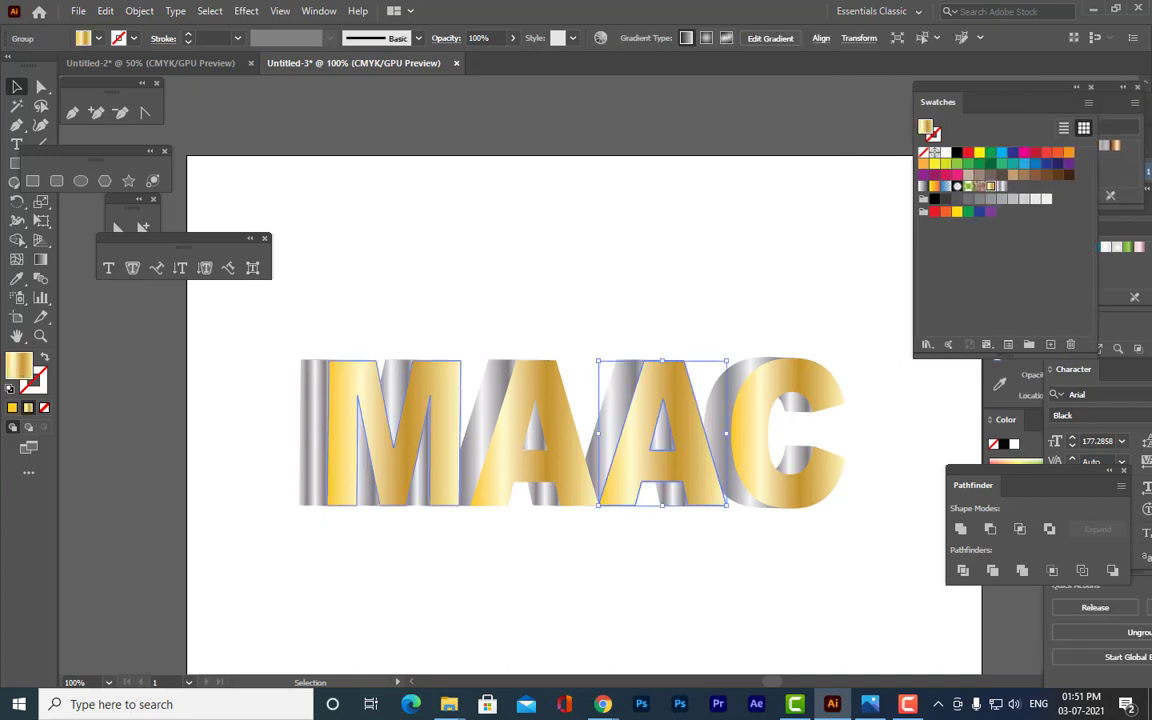
left_click(13, 409)
key("x")
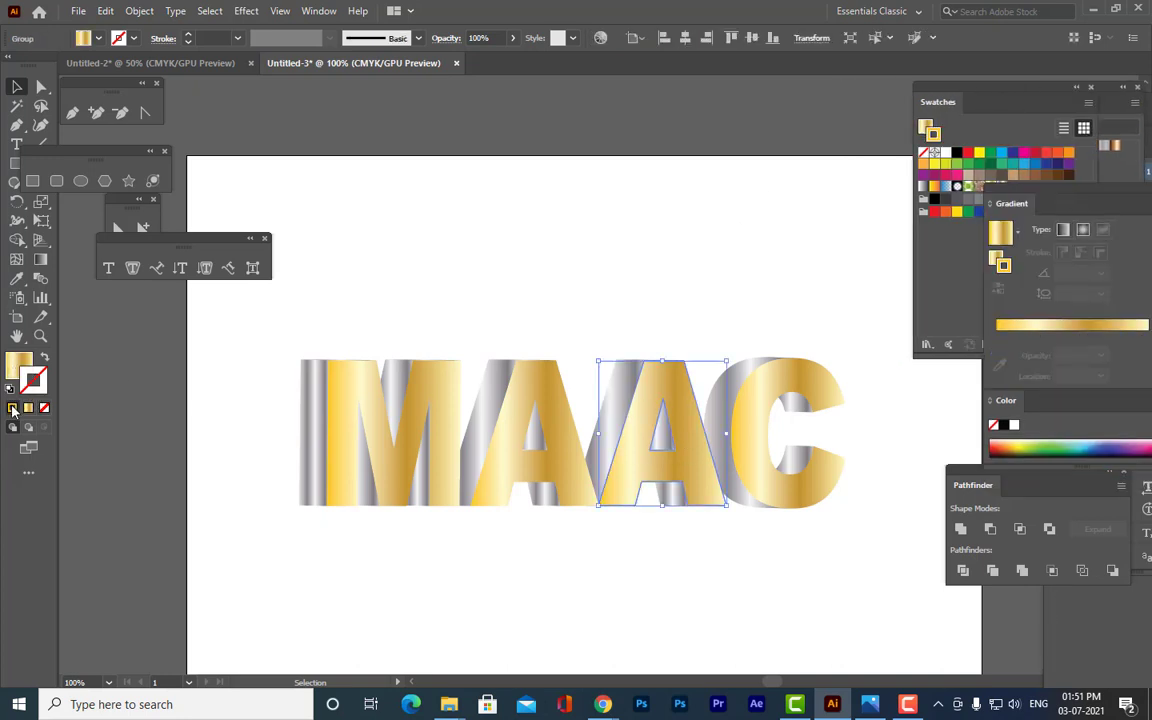
left_click(13, 409)
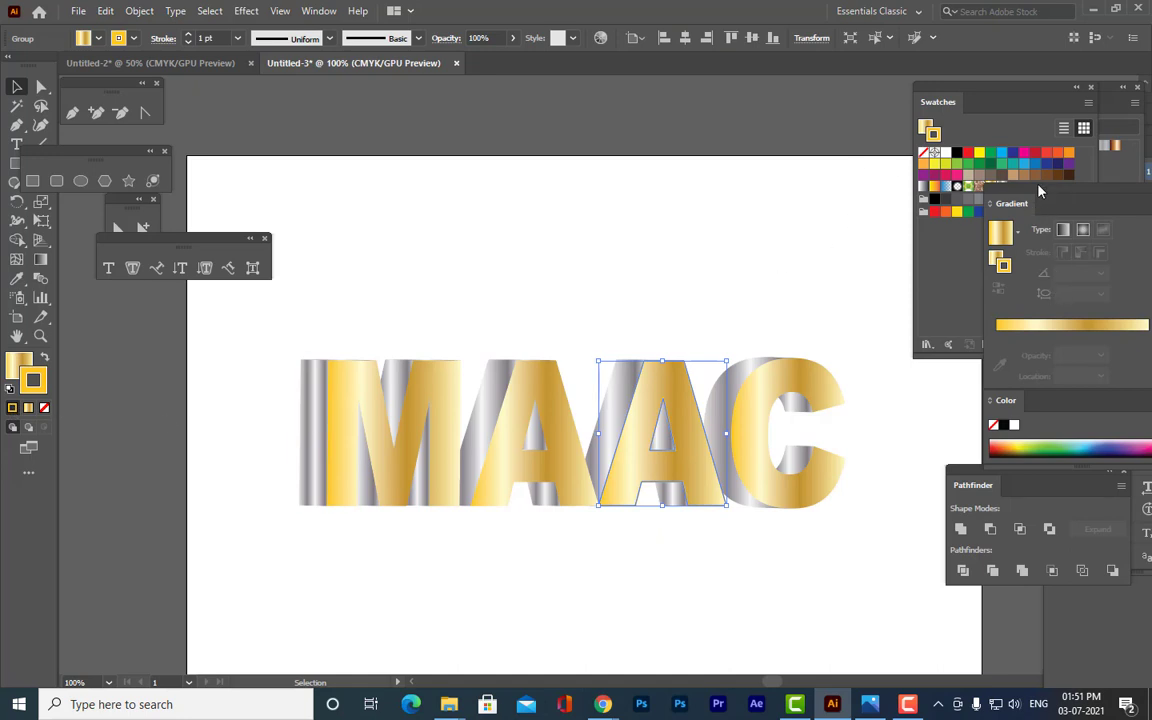
left_click_drag(1040, 207, 758, 497)
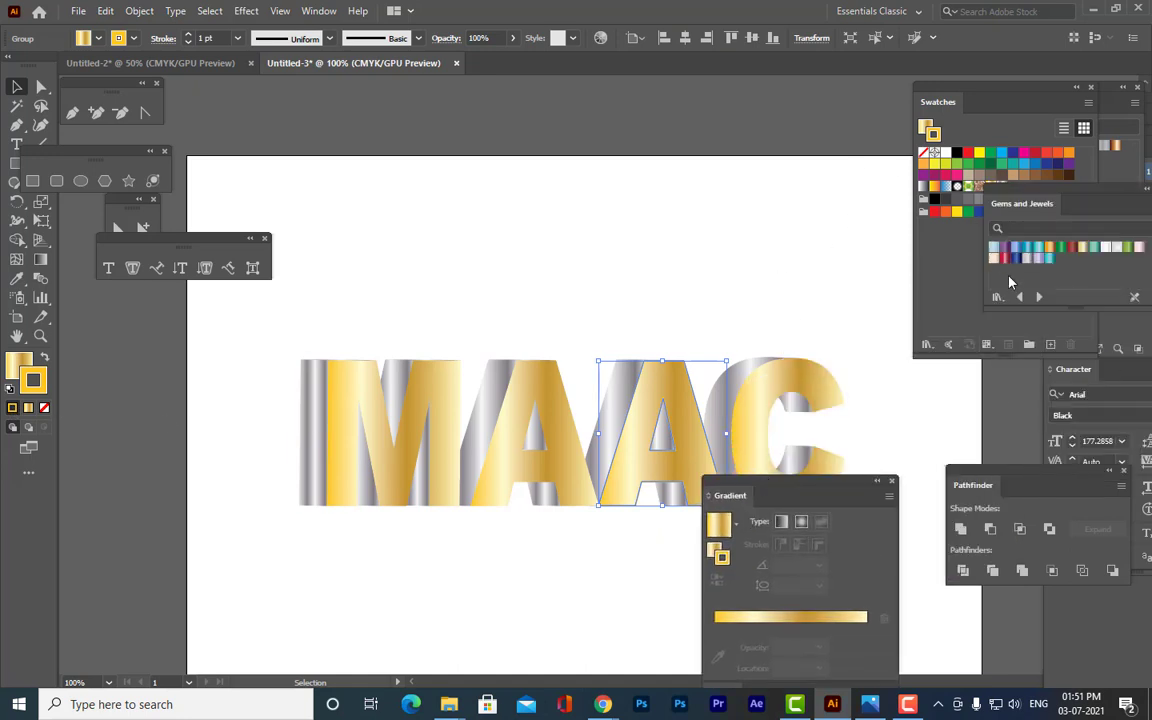
left_click(1005, 260)
left_click(795, 291)
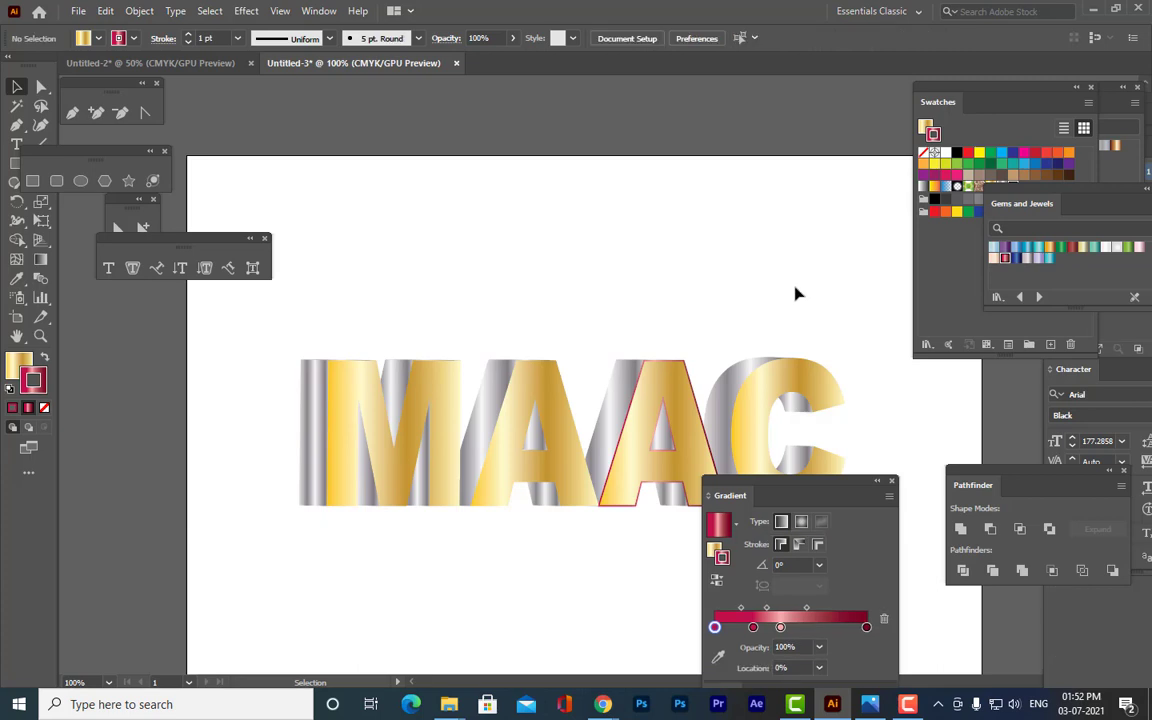
left_click_drag(776, 504, 928, 574)
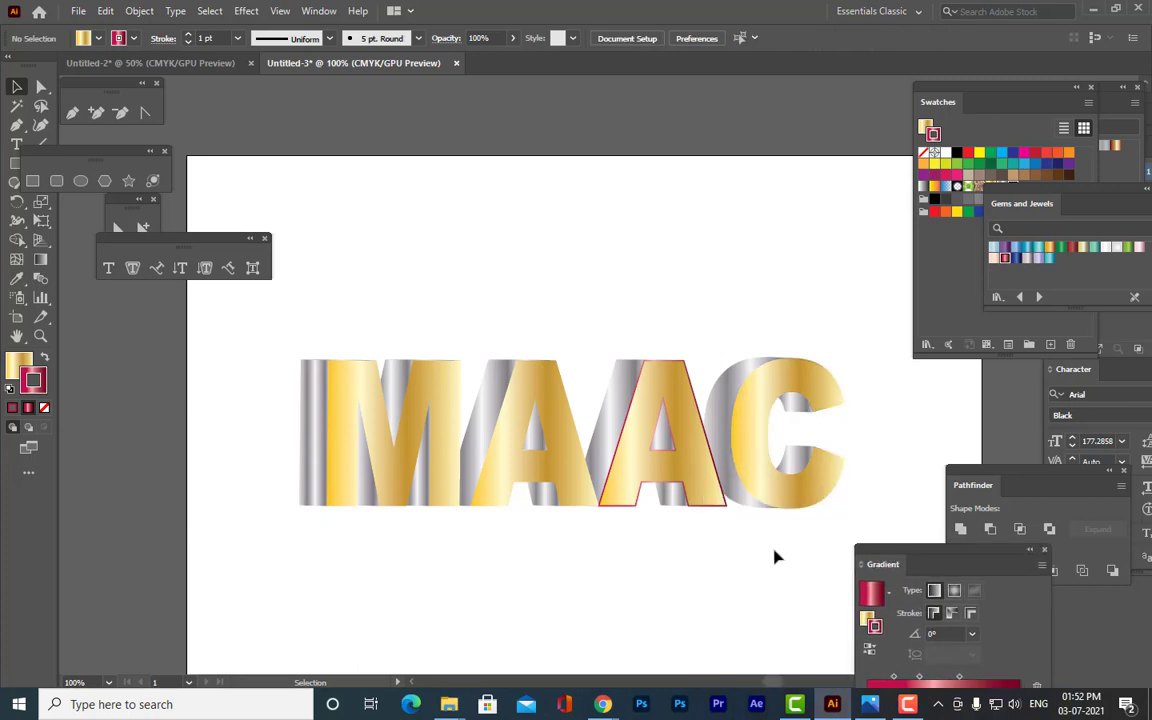
Apply the 1 pt crimson stroke to the gold front faces of the first A, the M and the C.
left_click(575, 494)
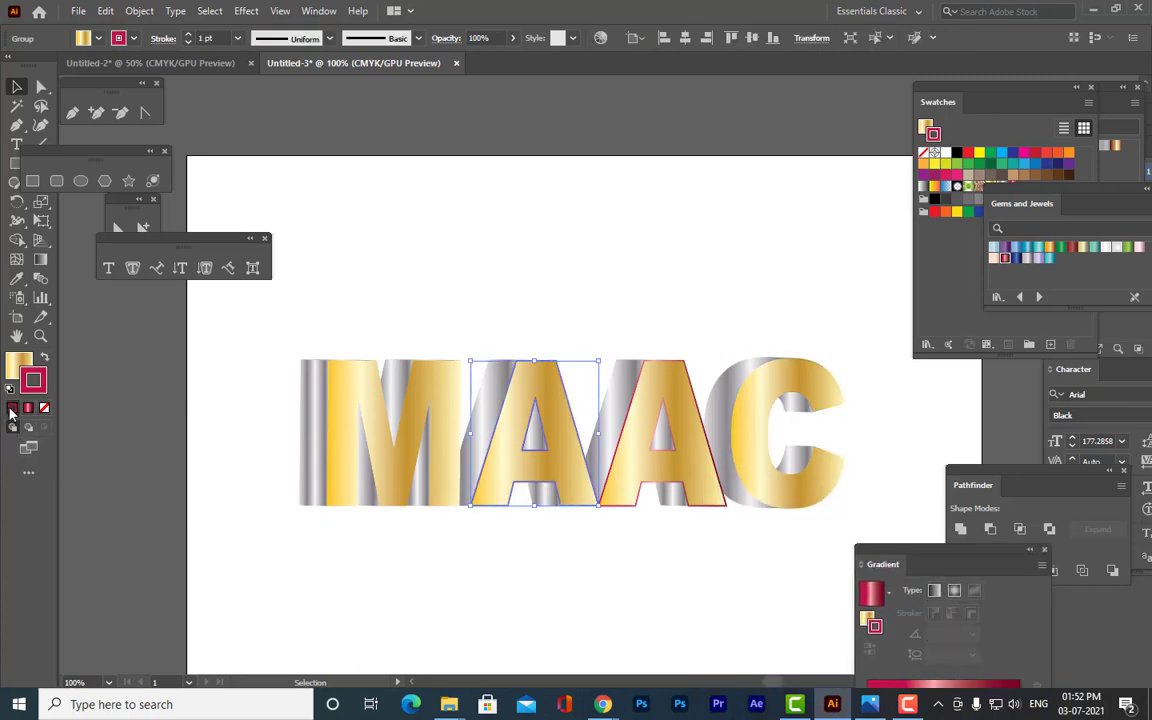
left_click(421, 597)
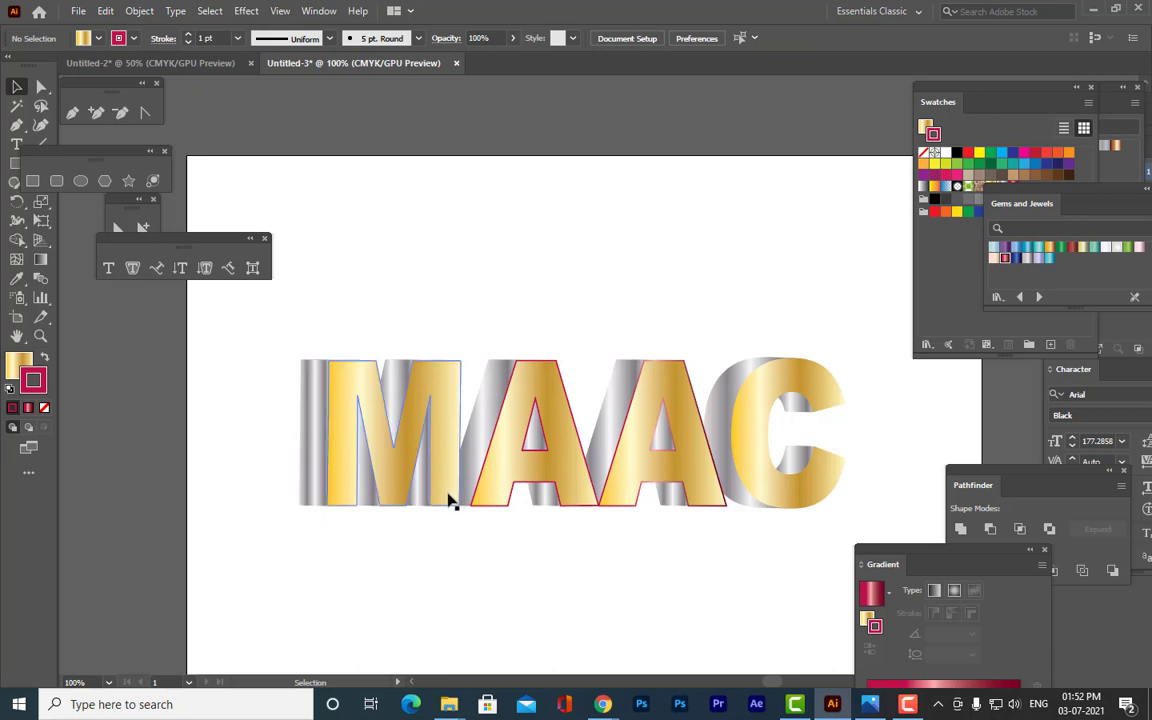
left_click(450, 500)
left_click(13, 408)
left_click(401, 622)
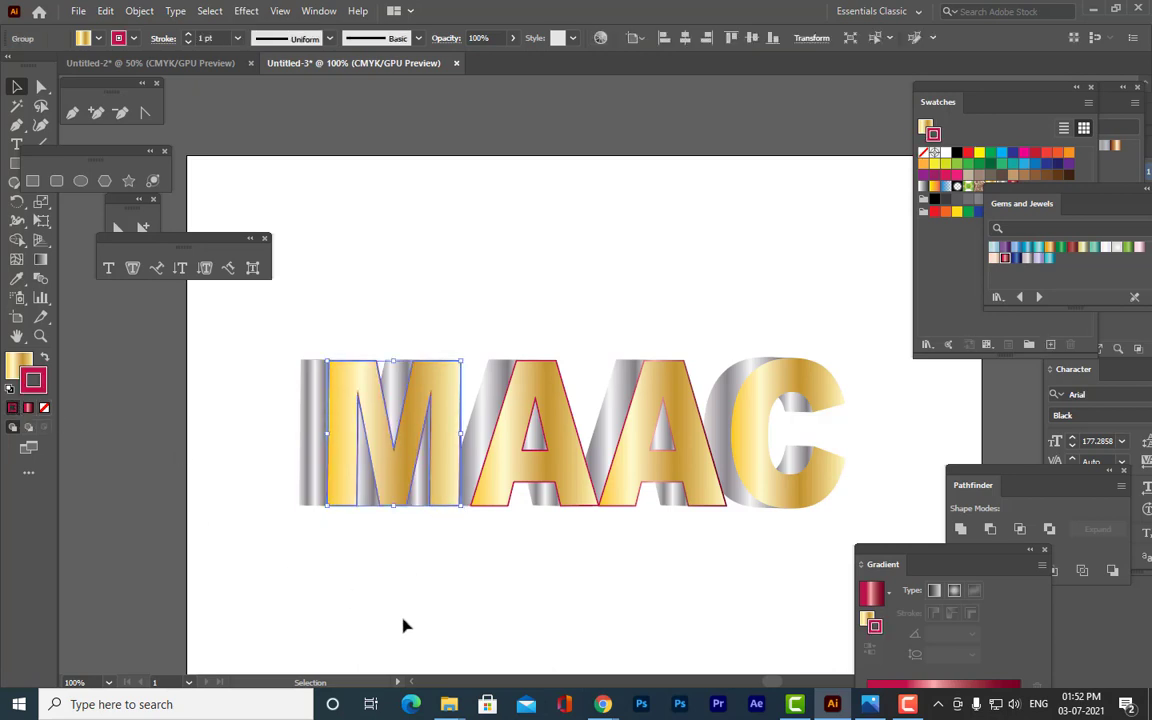
left_click(781, 492)
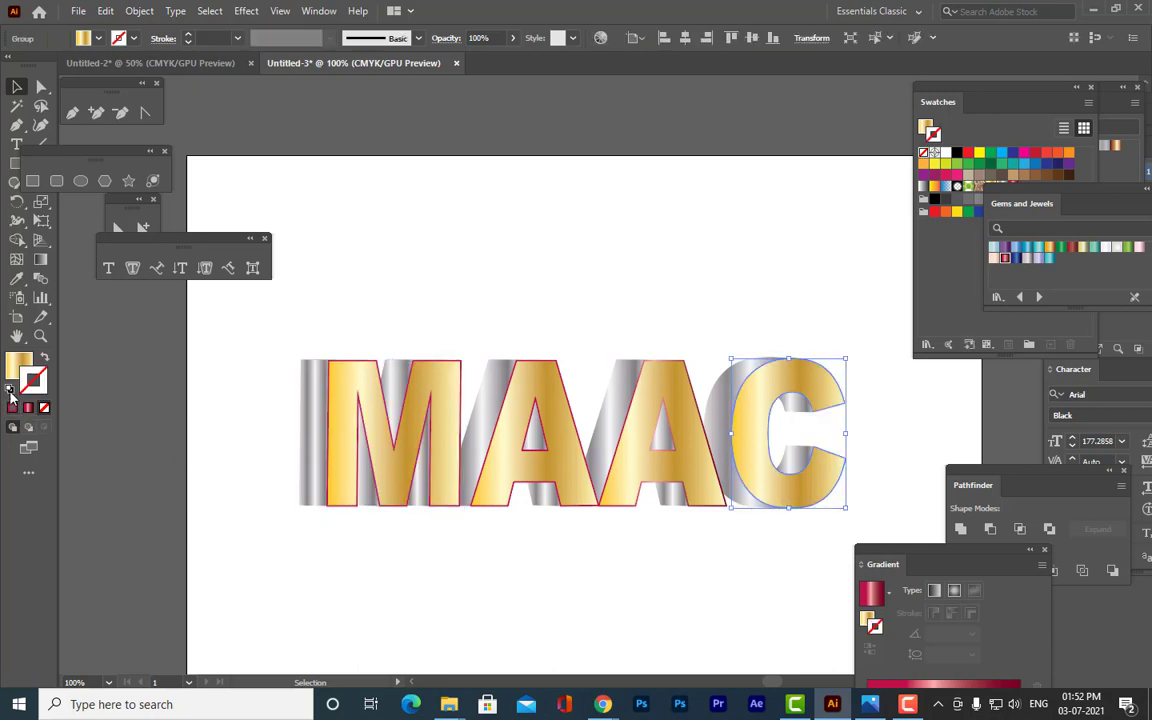
left_click(13, 408)
left_click(545, 653)
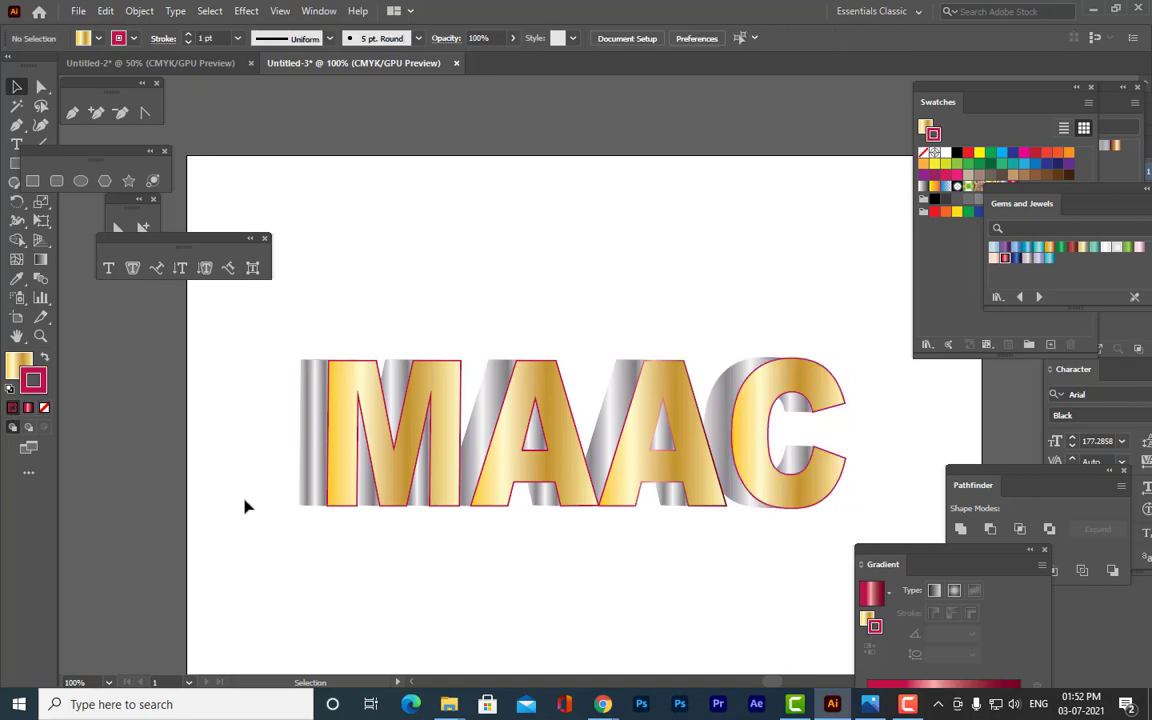
Outline the silver outer side faces of the M, the first A and the second A with the 1 pt crimson stroke.
left_click(303, 470)
left_click(13, 408)
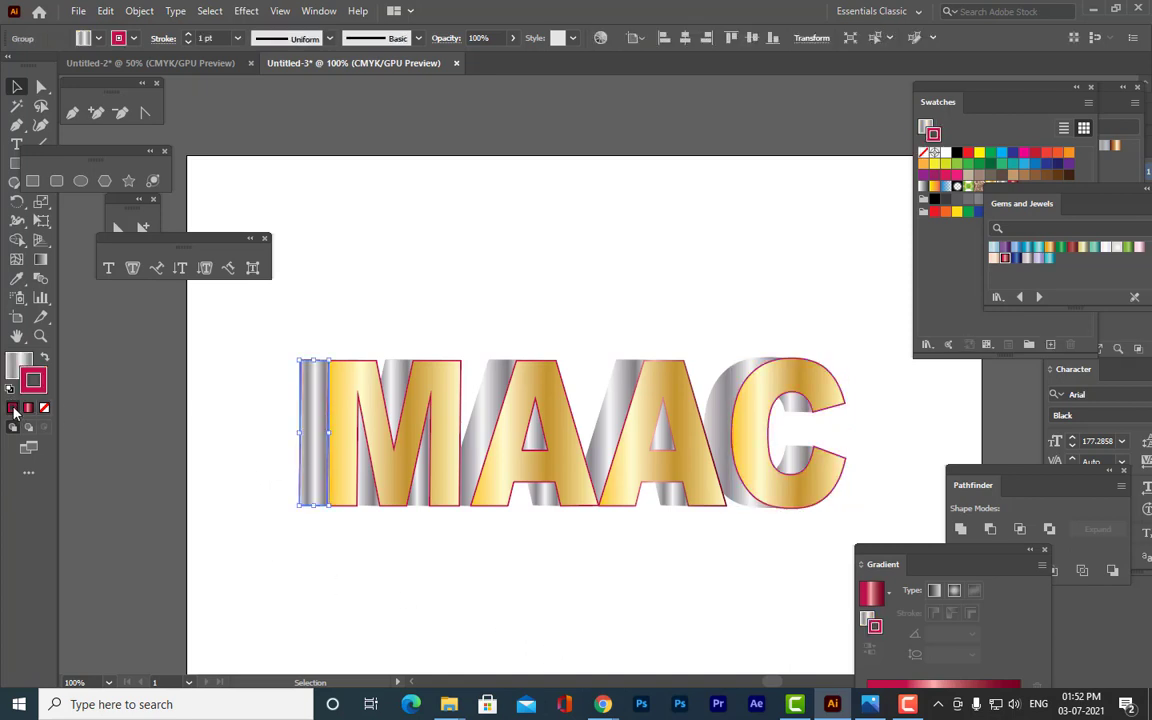
left_click(427, 620)
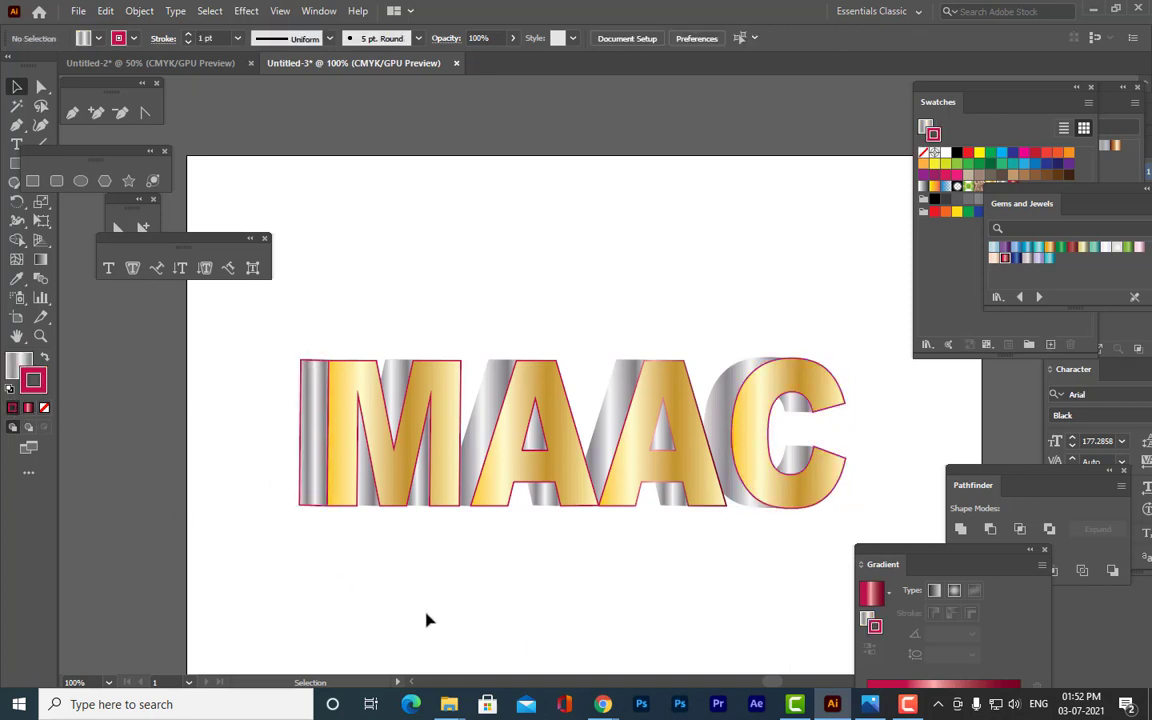
left_click(478, 459)
left_click(566, 550)
left_click(609, 428)
left_click(319, 581)
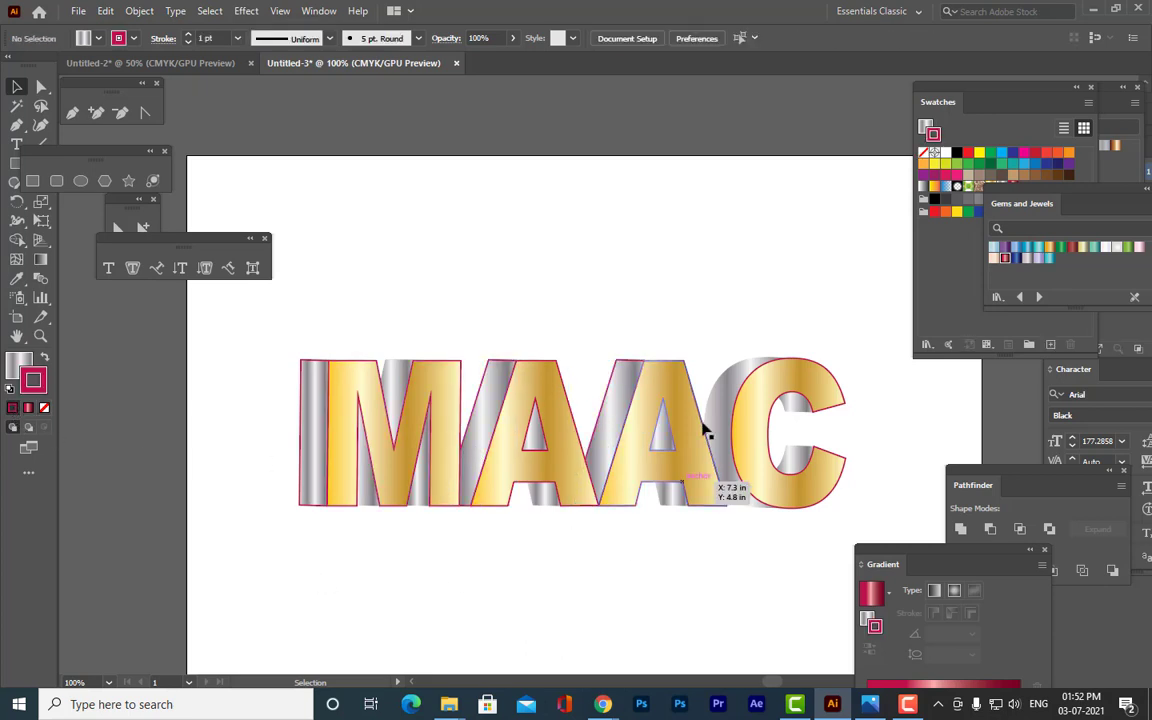
Add the 1 pt crimson stroke to the C's silver outer side and its upper and lower inner side pieces.
left_click(716, 385)
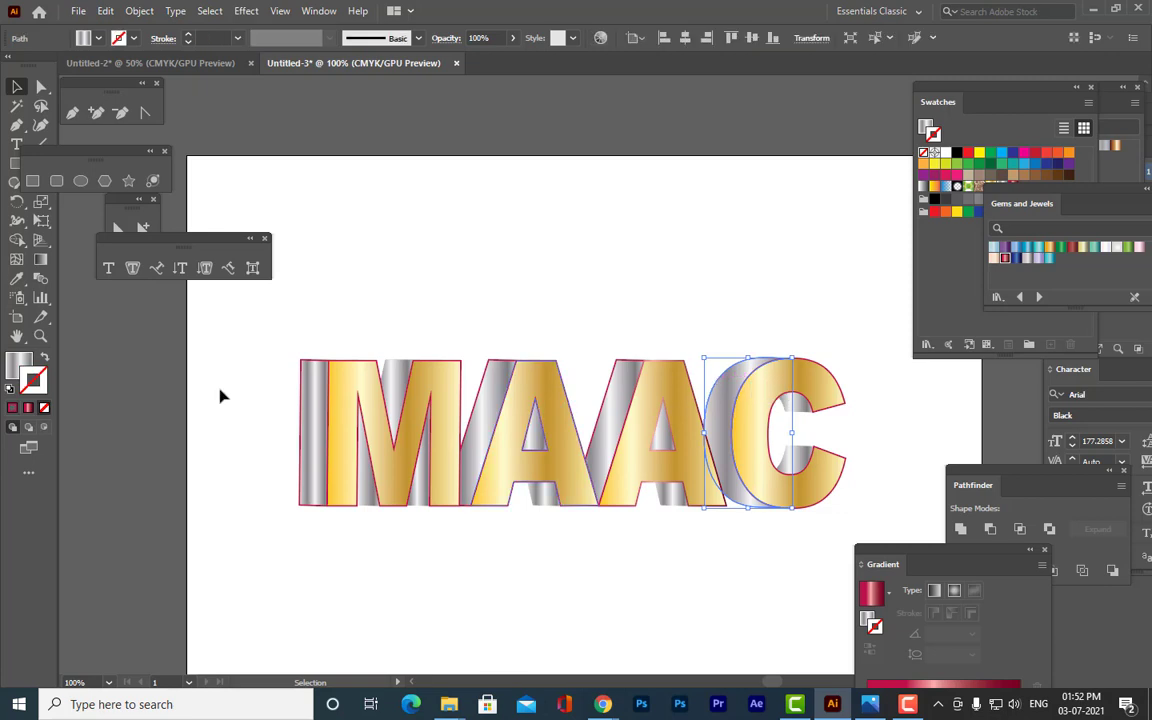
left_click(13, 408)
left_click(630, 608)
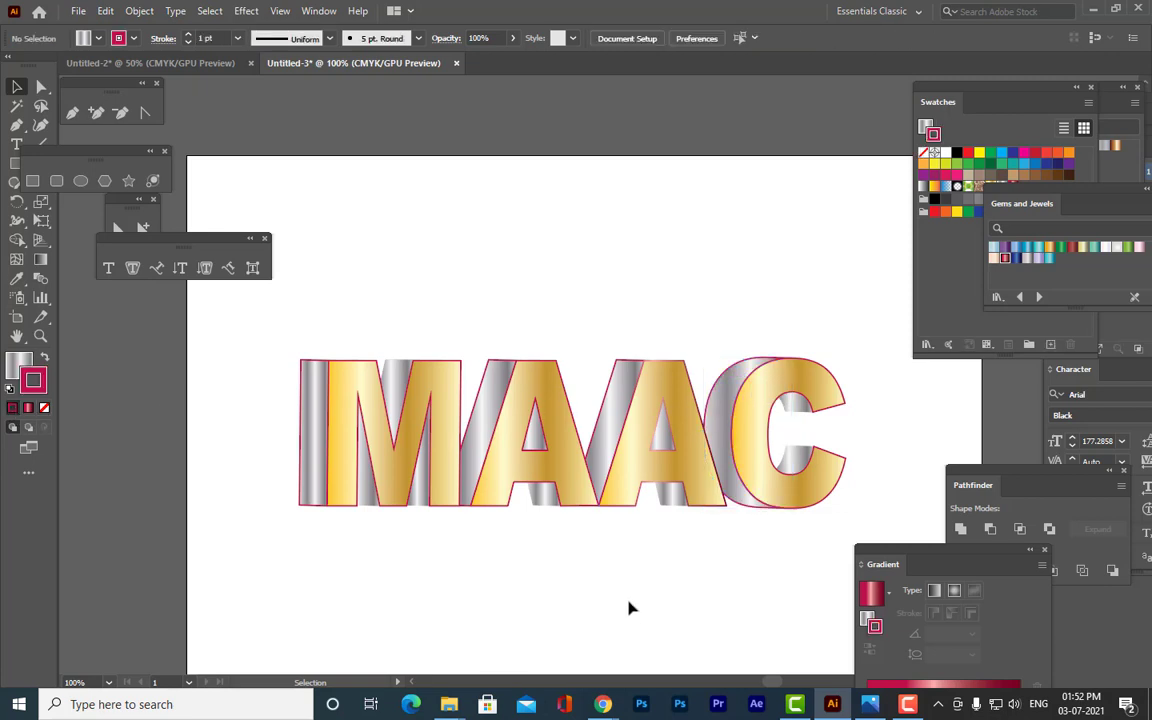
left_click(795, 405)
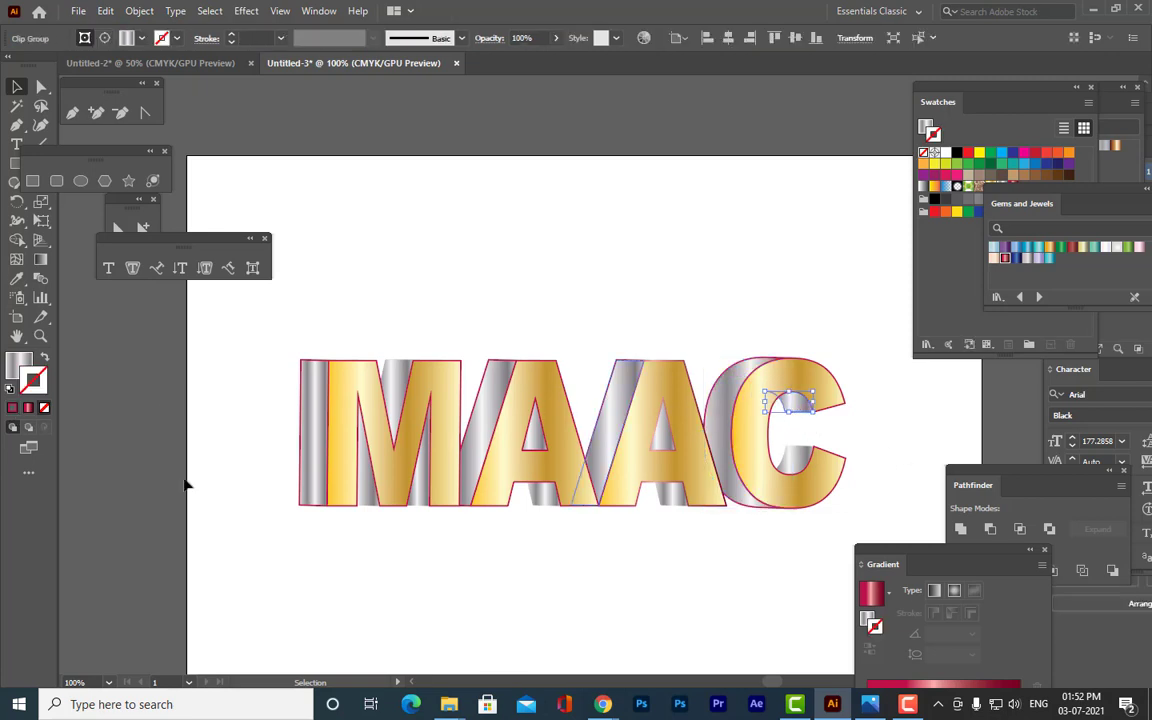
left_click(569, 584)
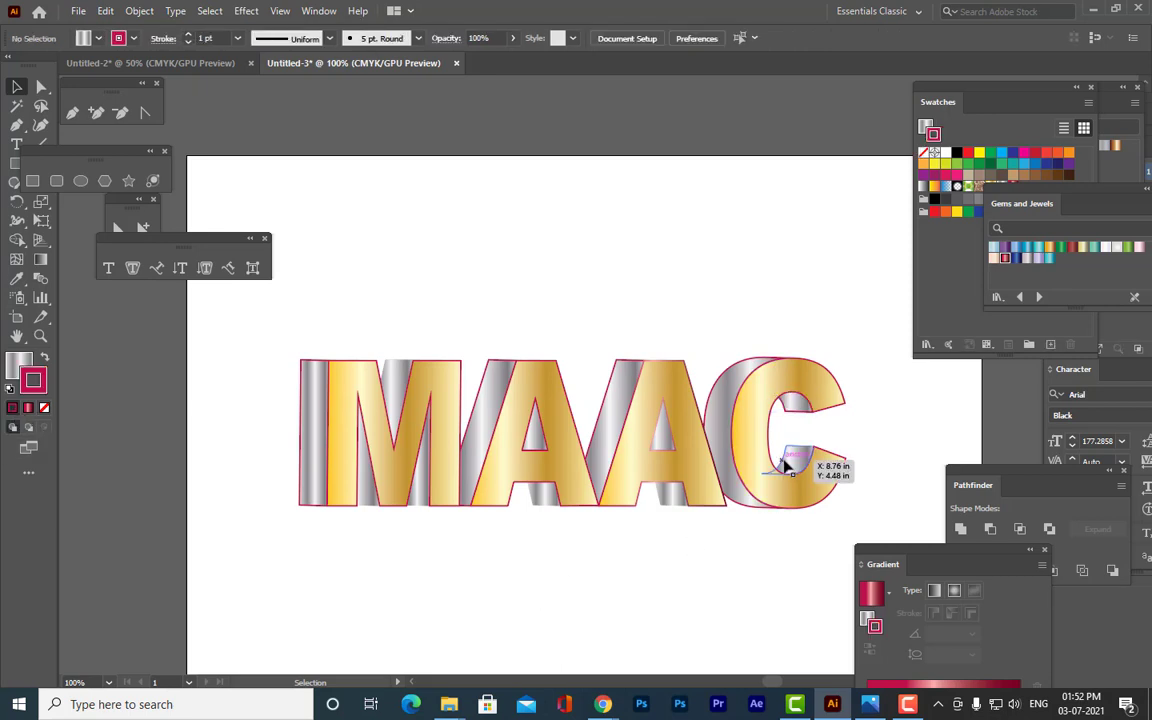
left_click(786, 462)
left_click(13, 409)
left_click(511, 627)
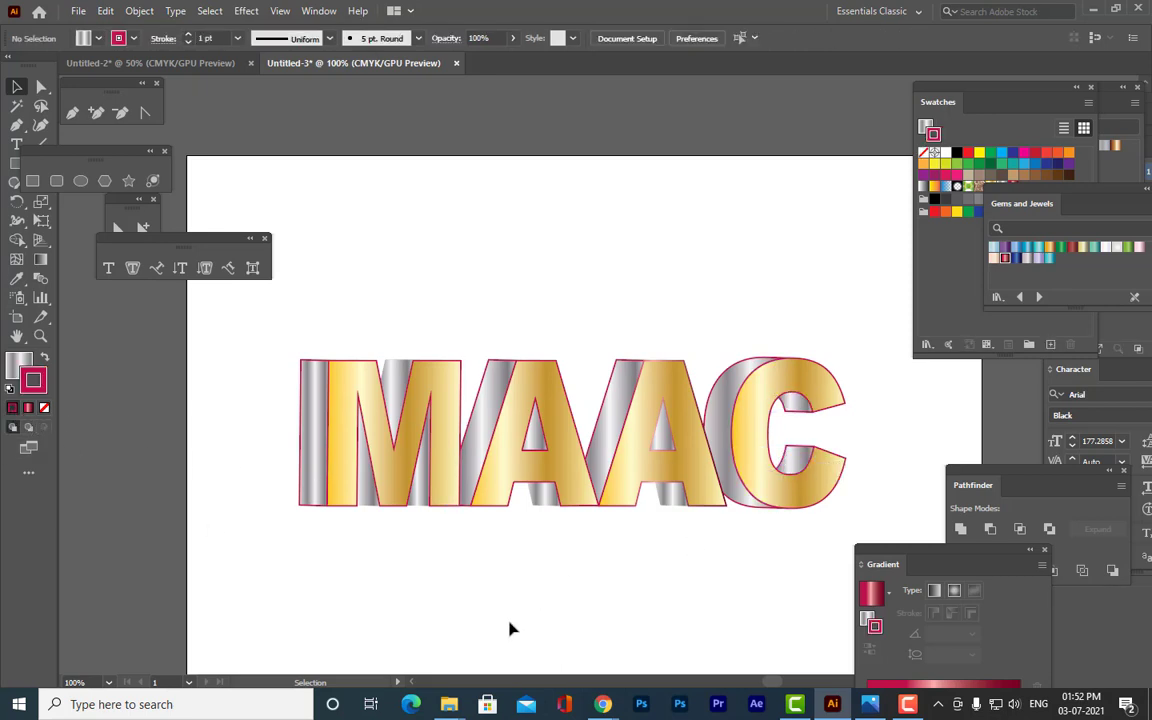
Give the silver side pieces between the legs of the second and first A a 1 pt crimson stroke.
left_click(672, 496)
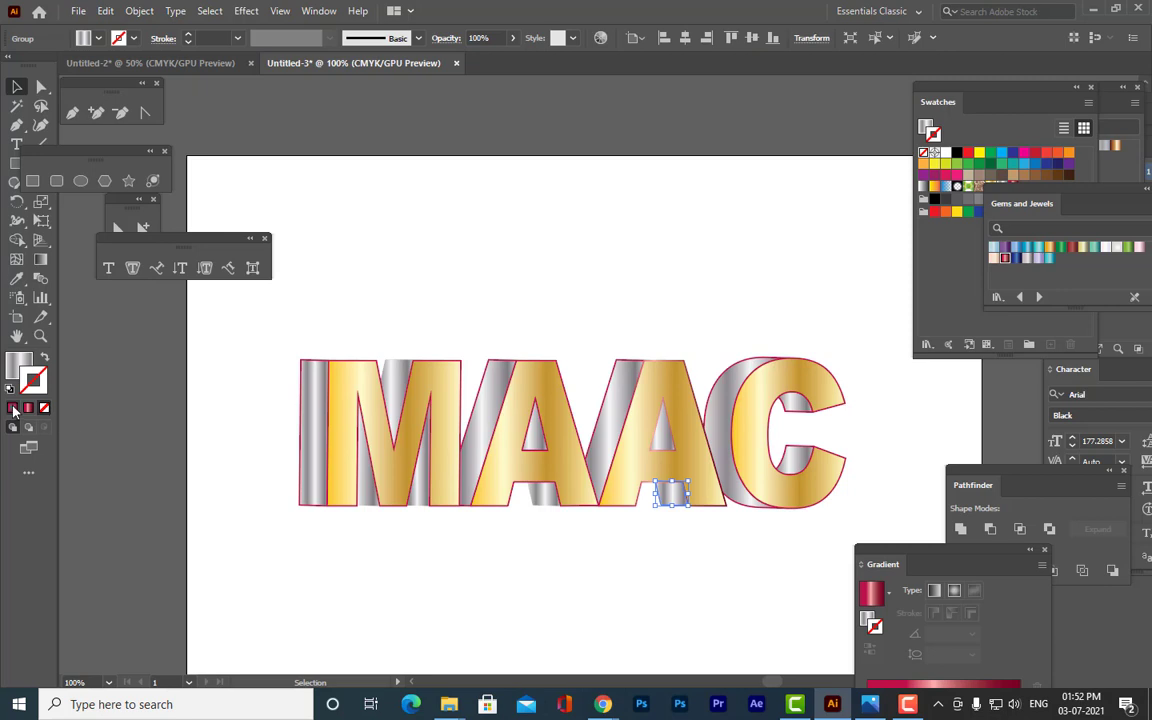
left_click(533, 594)
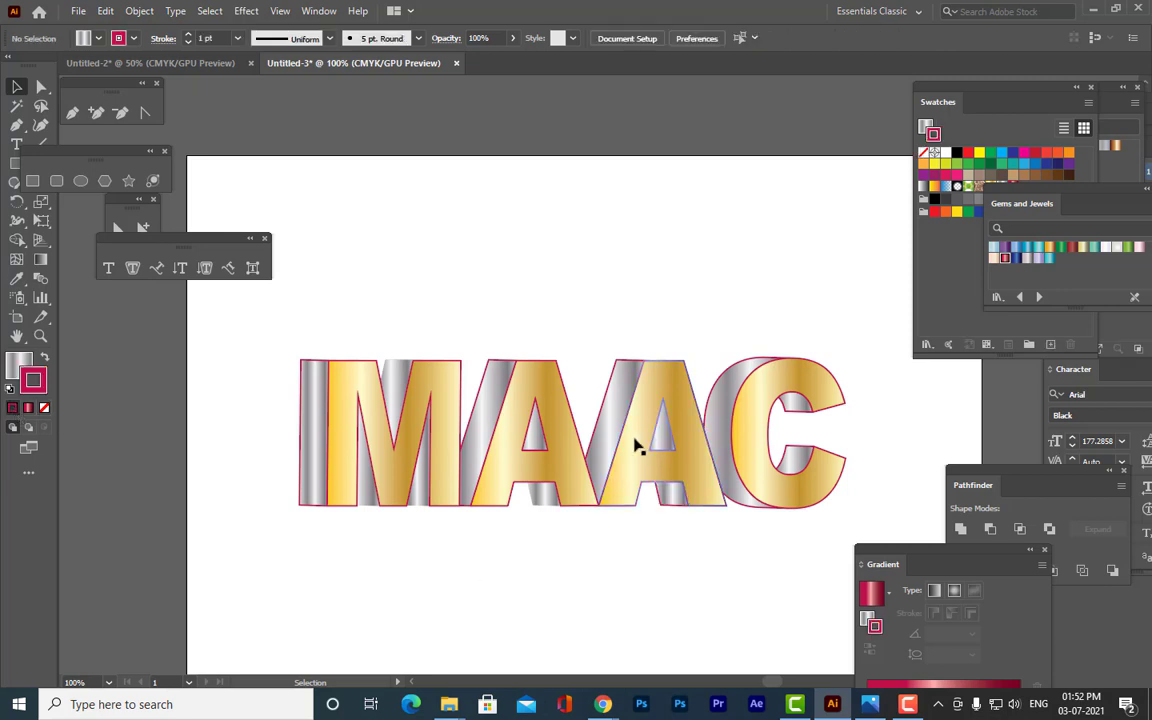
left_click(538, 497)
left_click(13, 408)
left_click(420, 590)
Outline the M's silver inner side pieces, two between the legs and one in the upper notch, with the 1 pt crimson stroke.
left_click(418, 505)
left_click(12, 408)
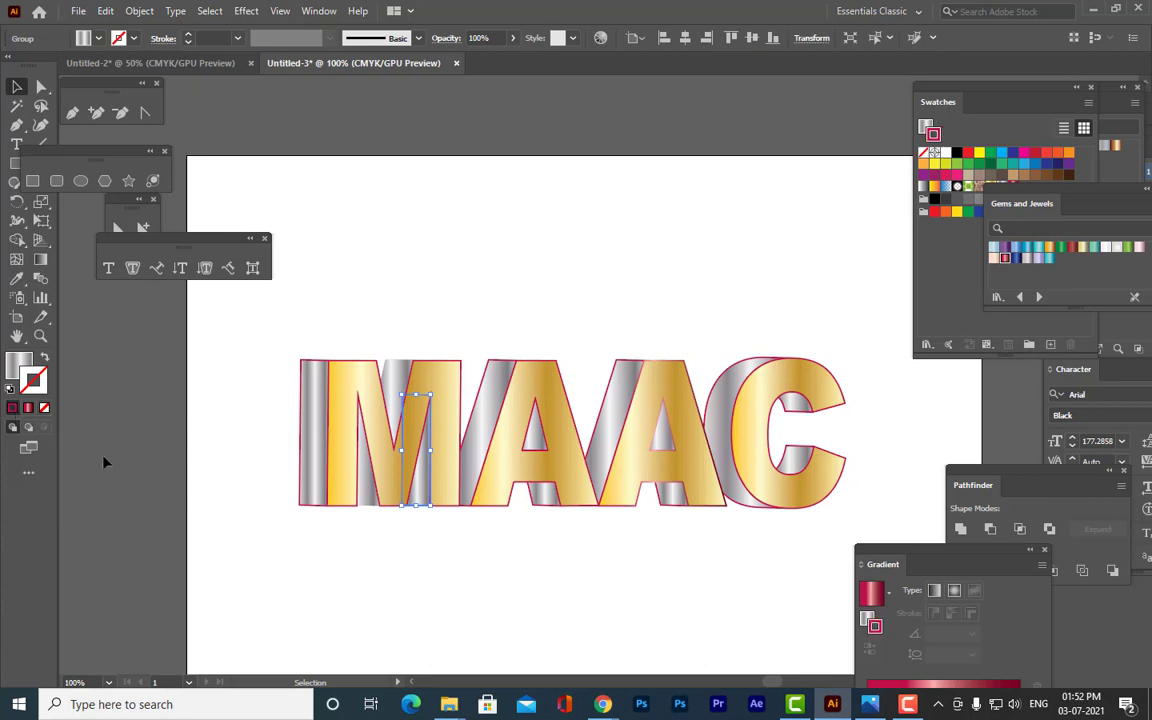
left_click(368, 540)
left_click(338, 462)
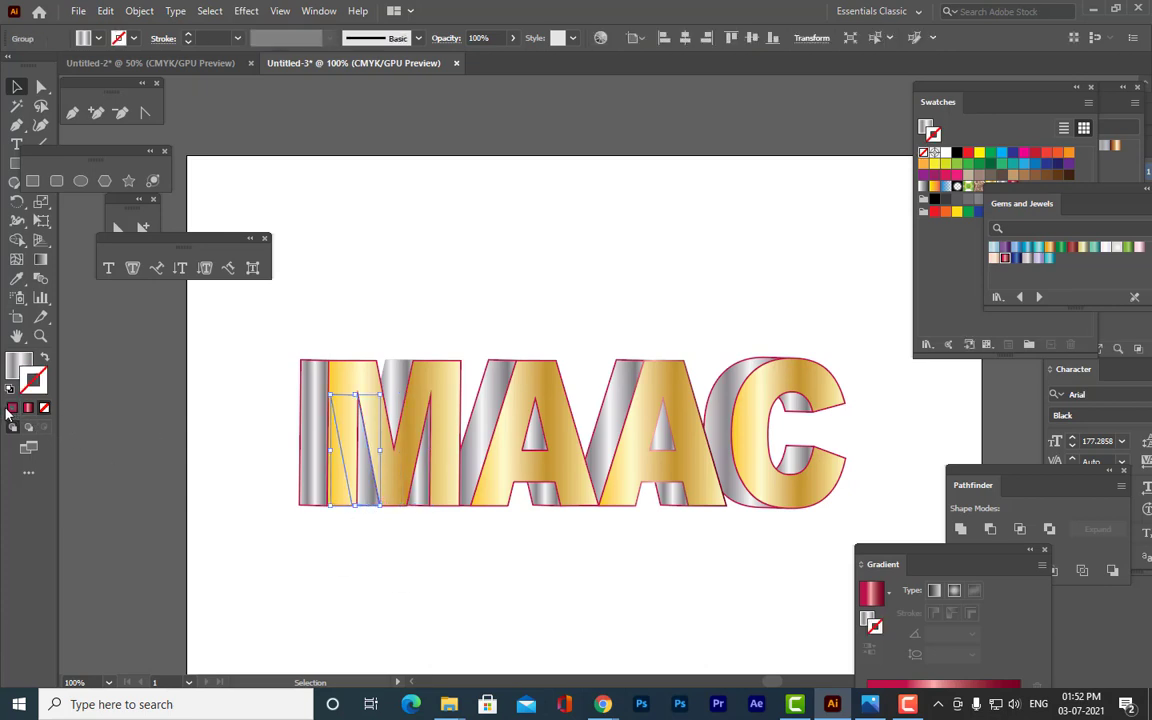
left_click(12, 408)
left_click(334, 586)
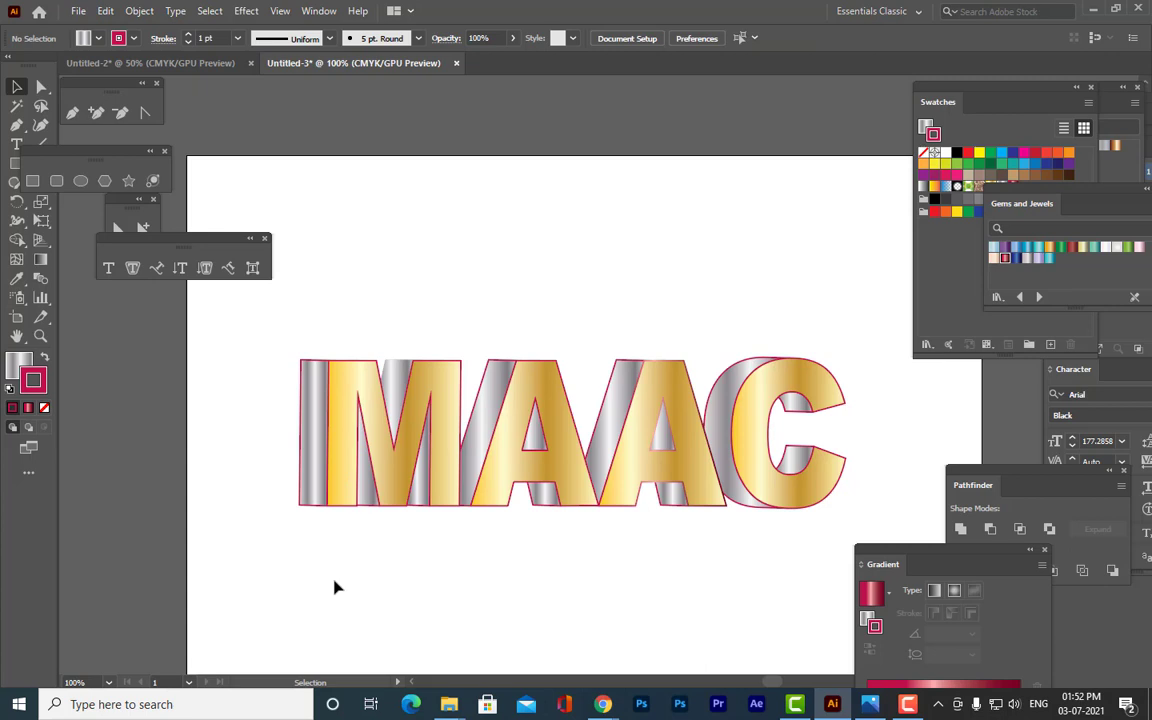
left_click(392, 375)
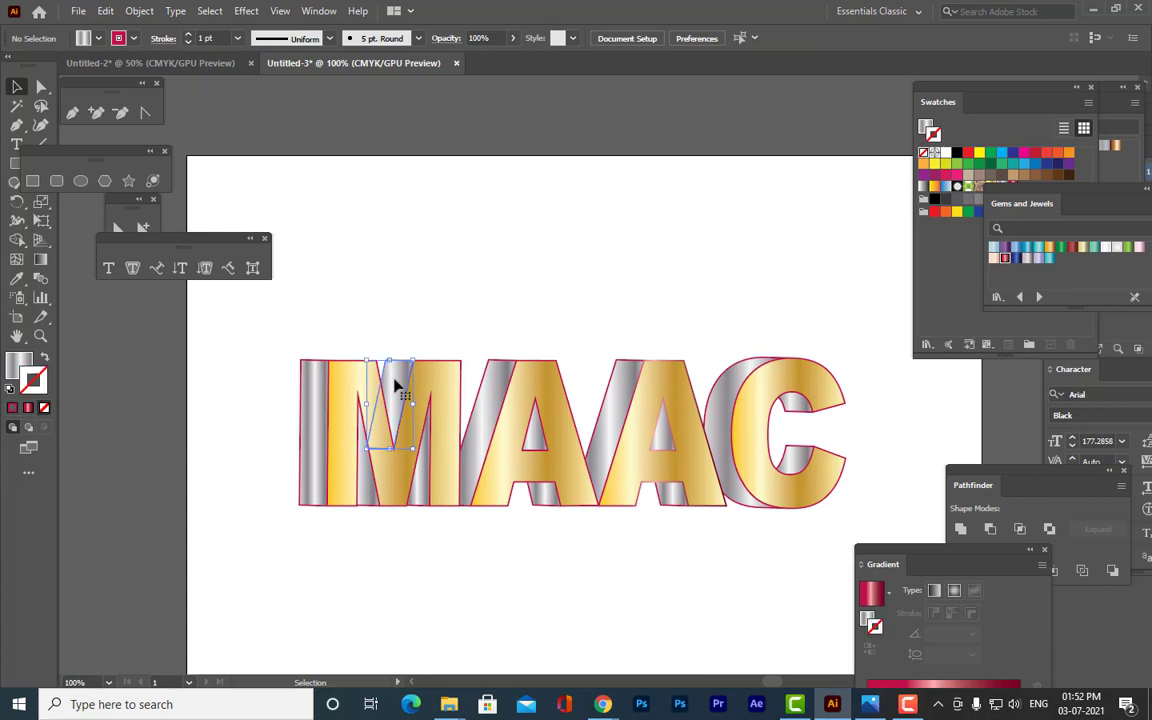
left_click(12, 406)
left_click(530, 627)
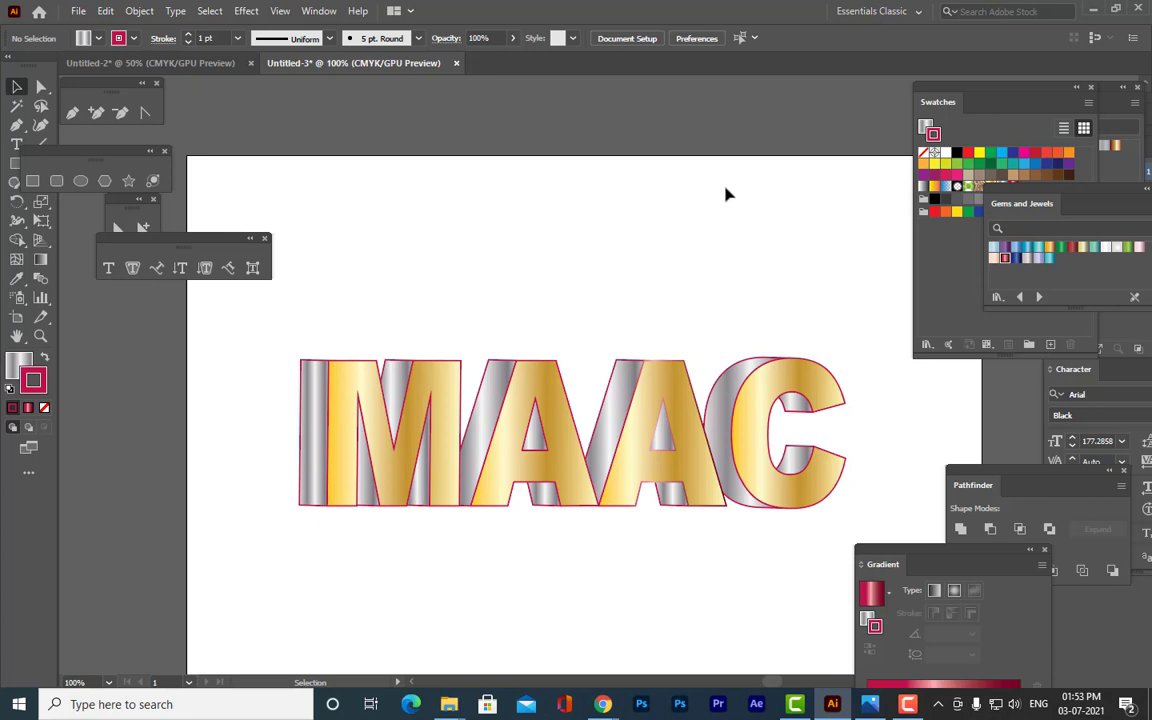
Move the floating Gradient panel off the artboard to just beneath the Swatches panel so its full contents show.
scroll(725, 193, "down", 5)
scroll(728, 195, "up", 2)
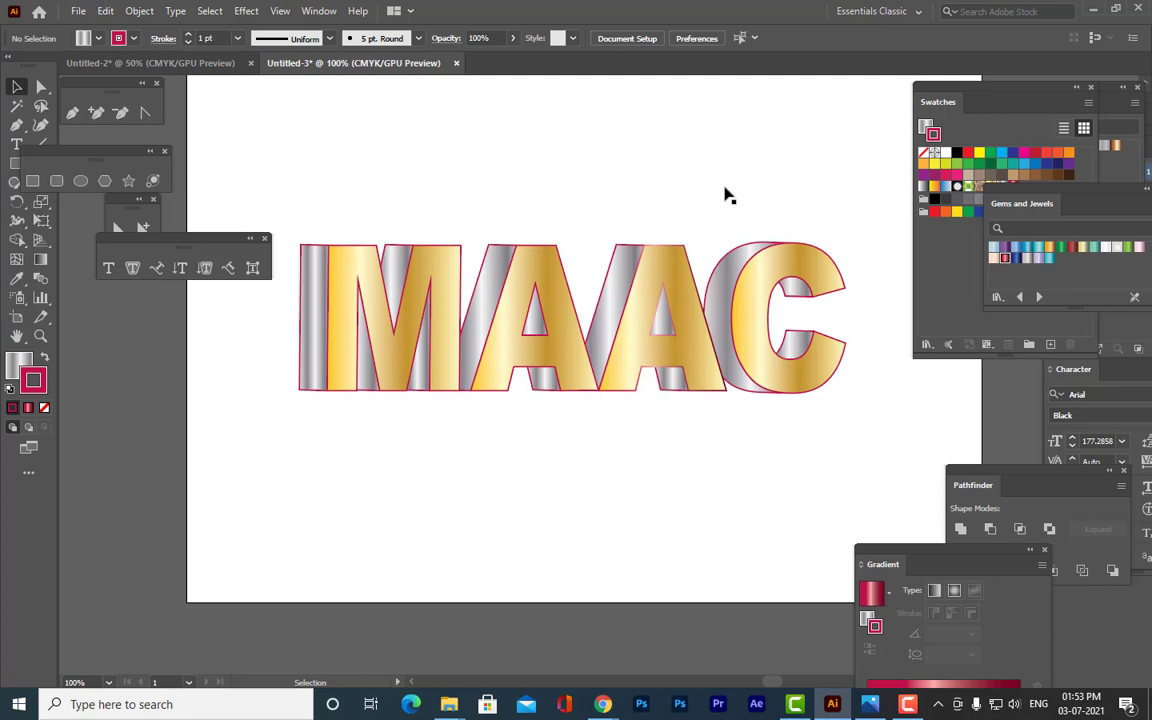
scroll(725, 195, "up", 1)
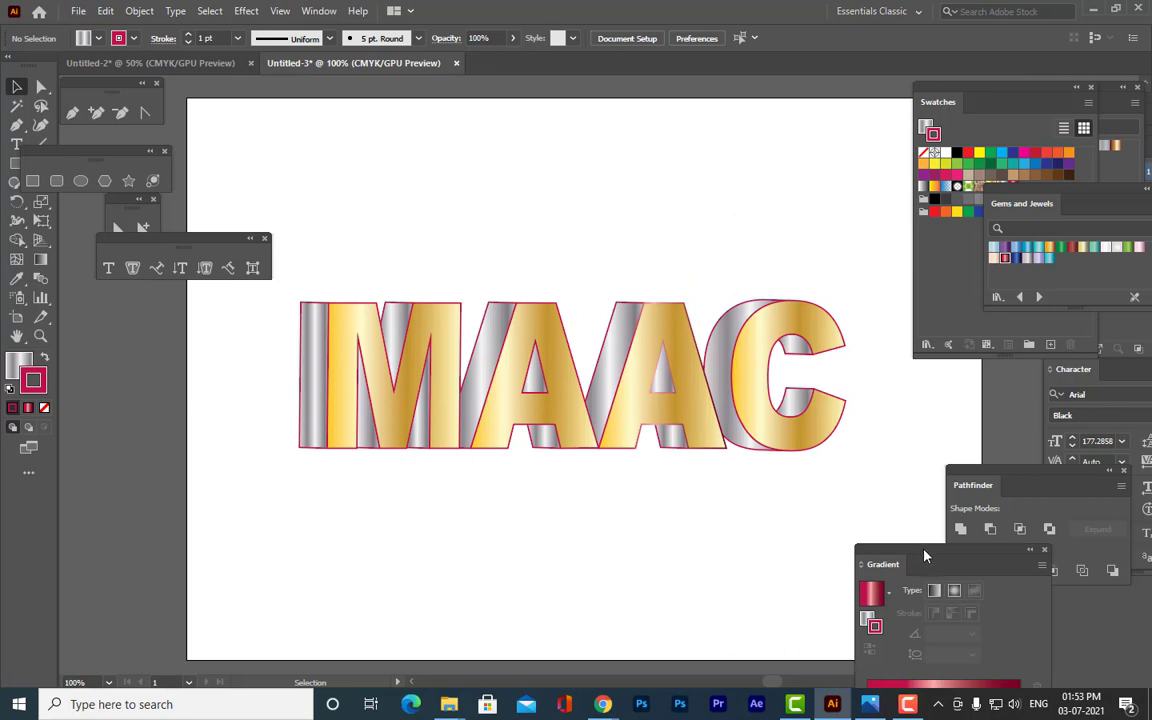
left_click_drag(927, 560, 1021, 381)
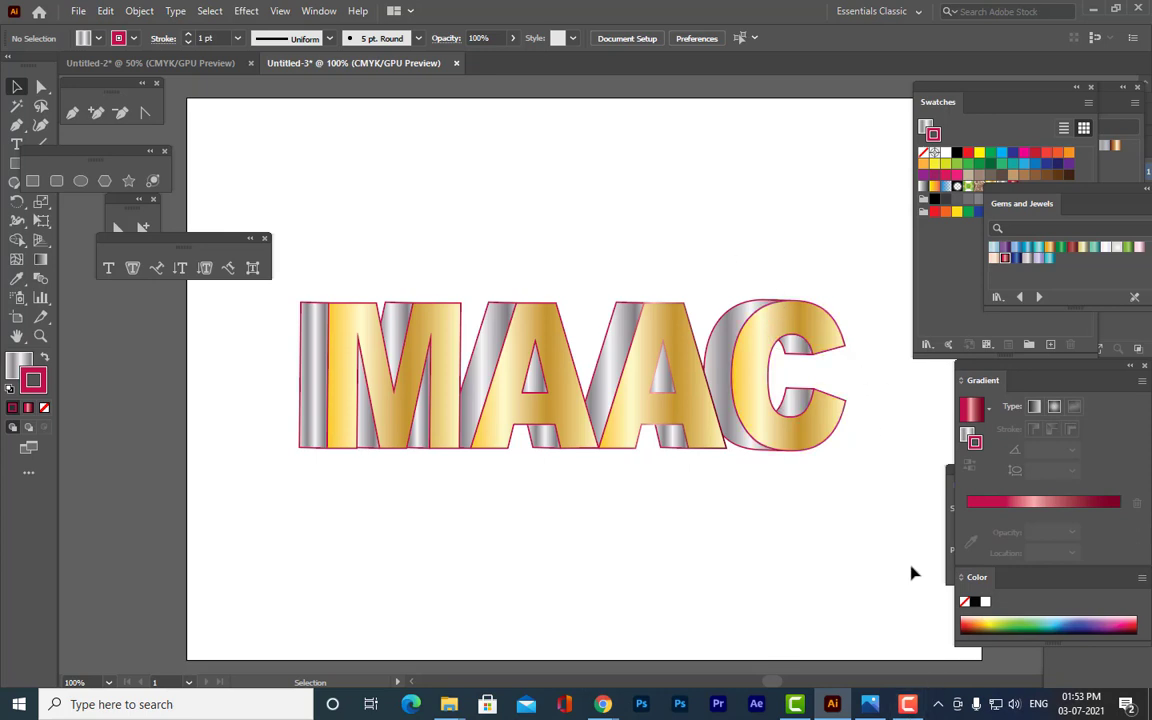
left_click(1097, 710)
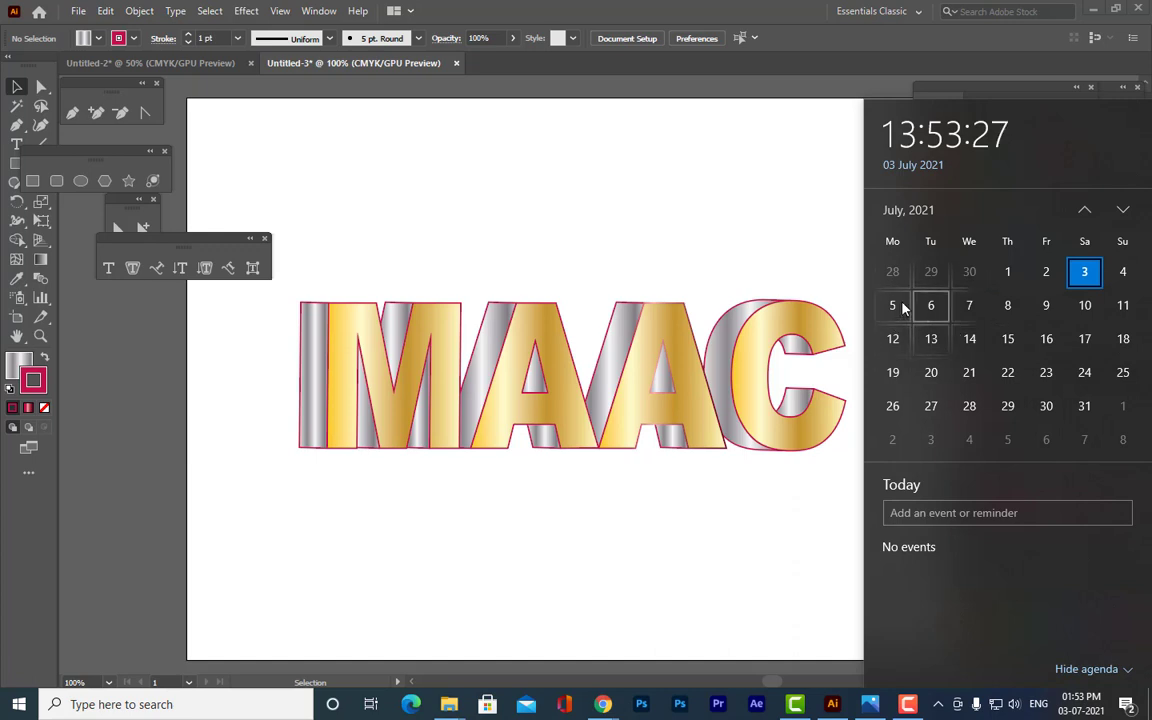
left_click(795, 259)
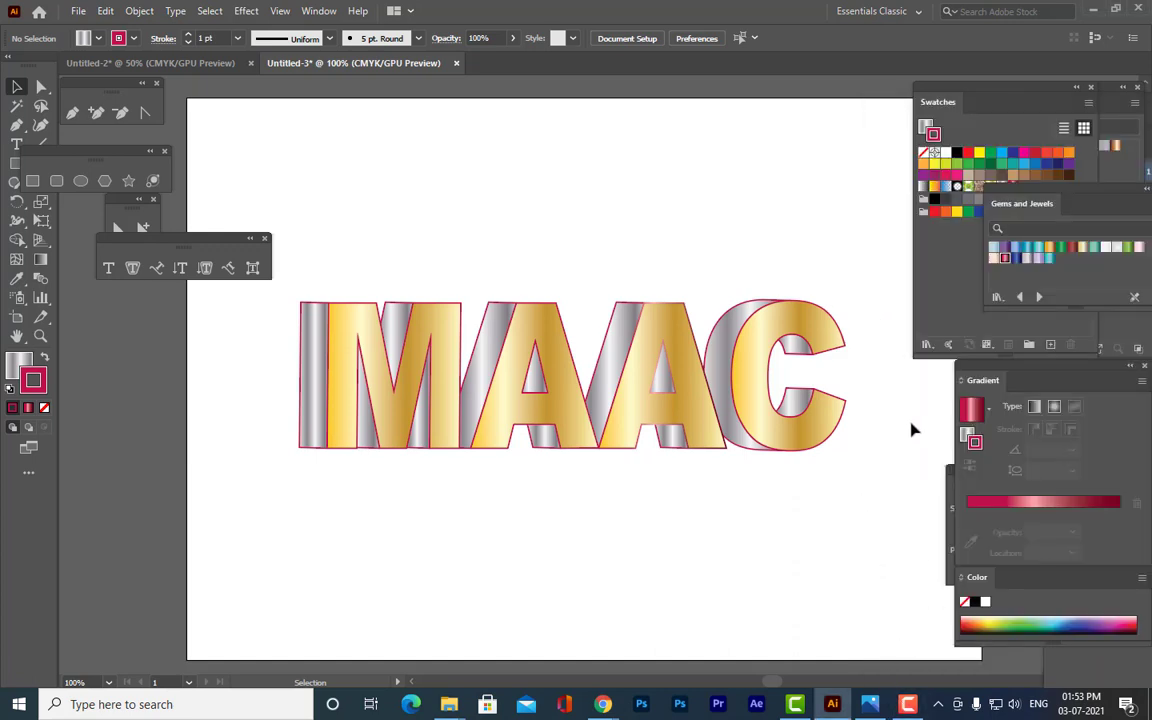